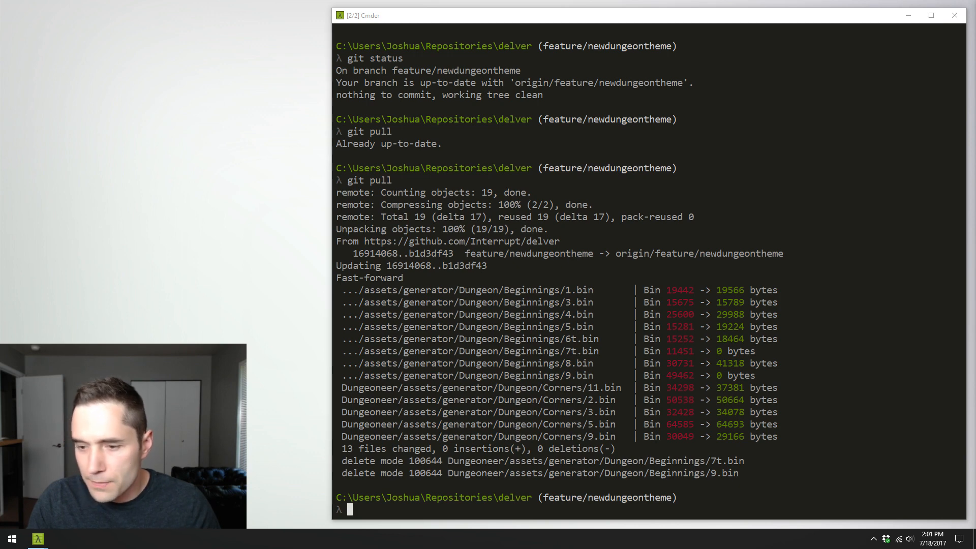
key("ctrl+Tab")
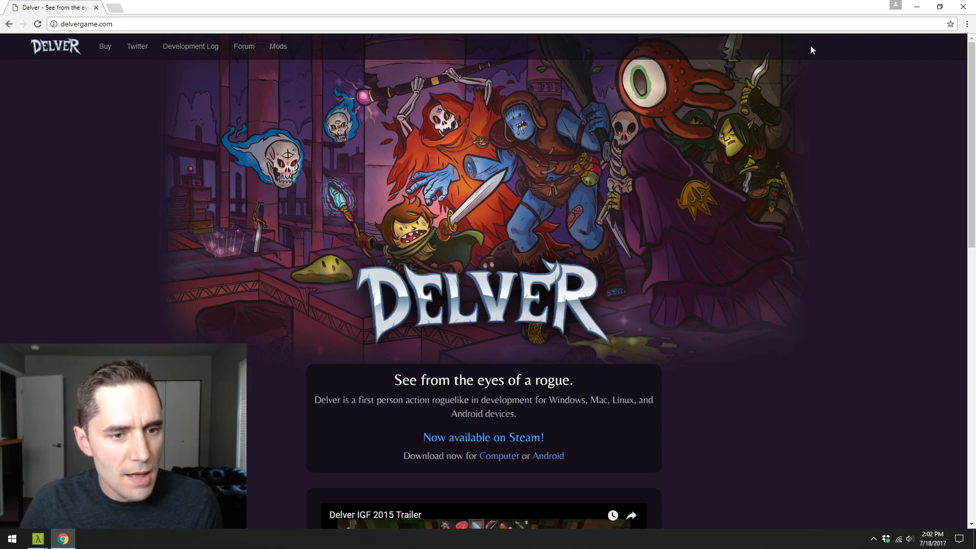
key("alt+Tab")
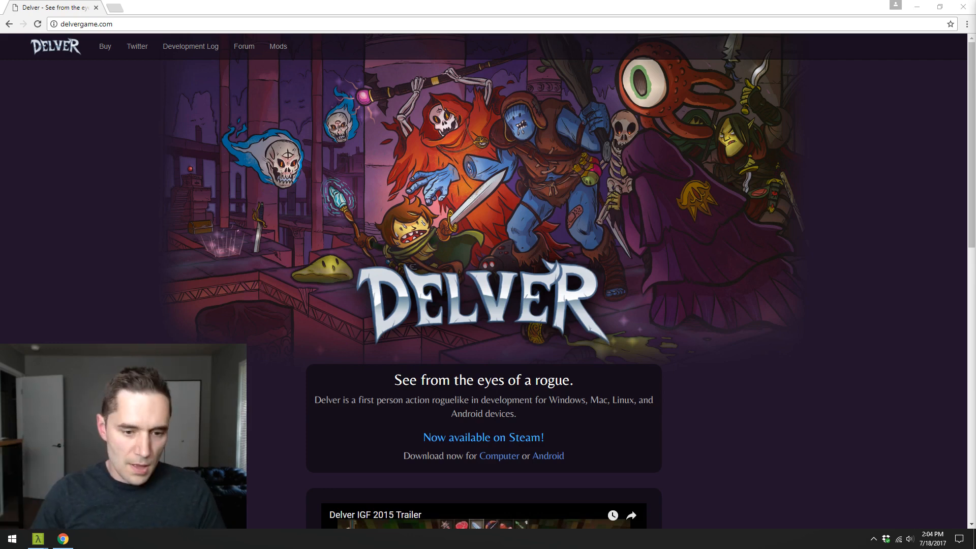
left_click(883, 385)
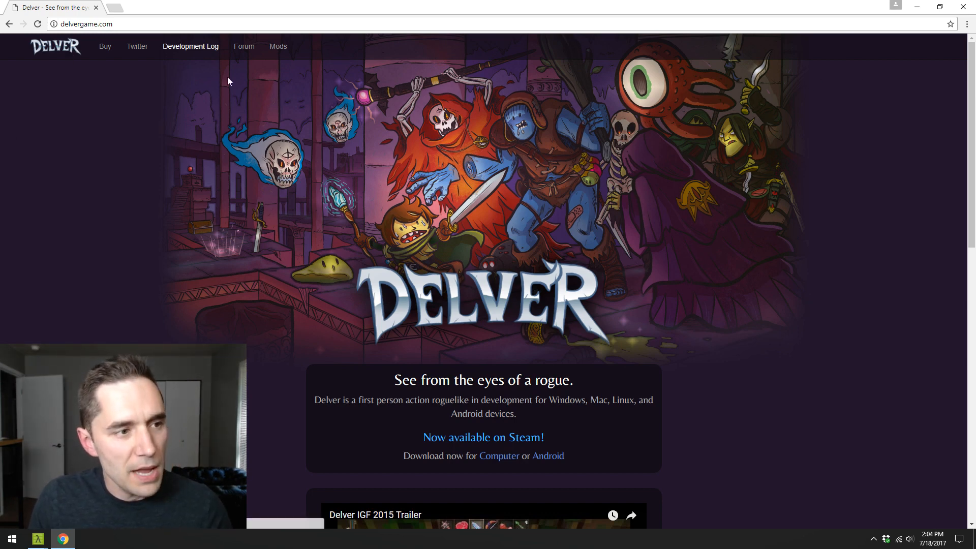
- Review the Delver home page down to its download offer and the Steam key note, and close the browser window
scroll(669, 296, "down", 2)
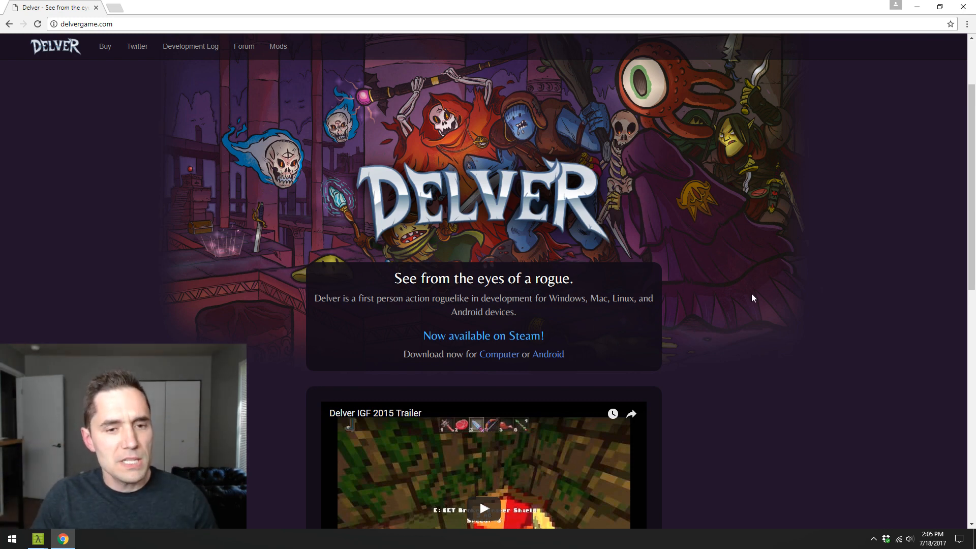
scroll(749, 291, "up", 1)
scroll(726, 278, "down", 1)
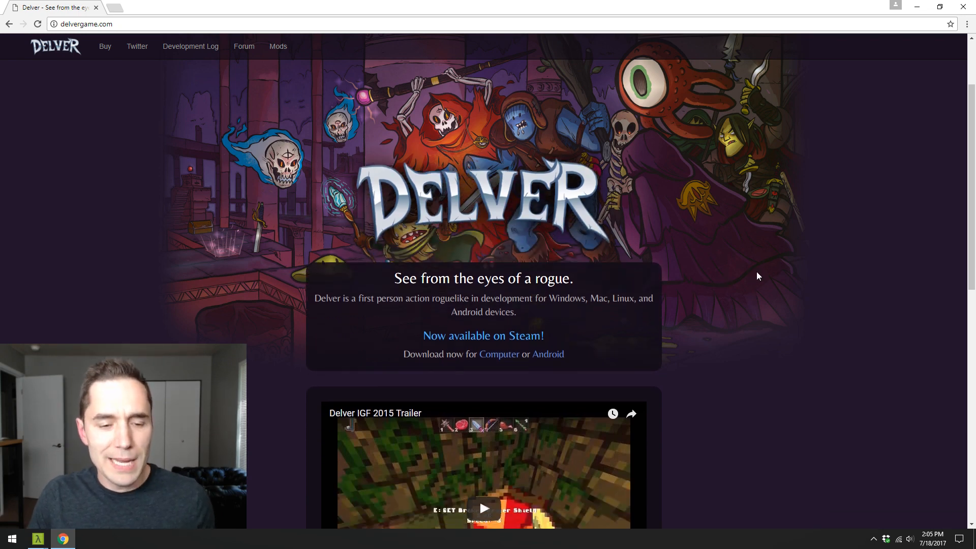
scroll(745, 235, "up", 1)
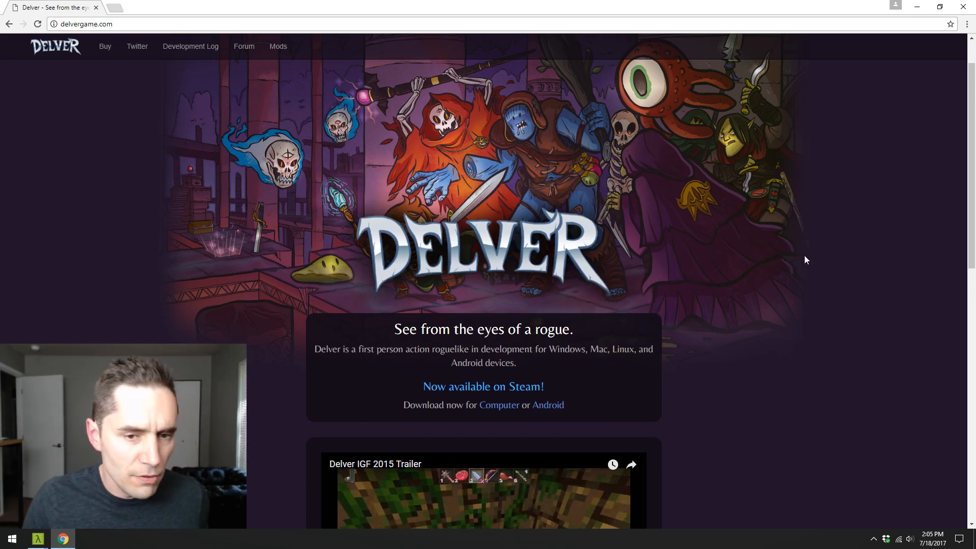
scroll(806, 252, "down", 1)
scroll(800, 225, "down", 10)
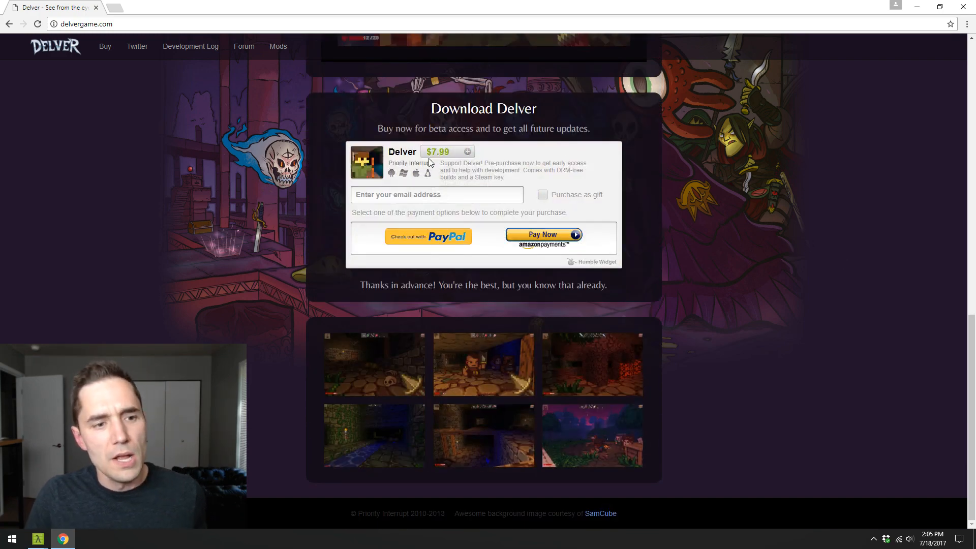
left_click_drag(473, 178, 508, 177)
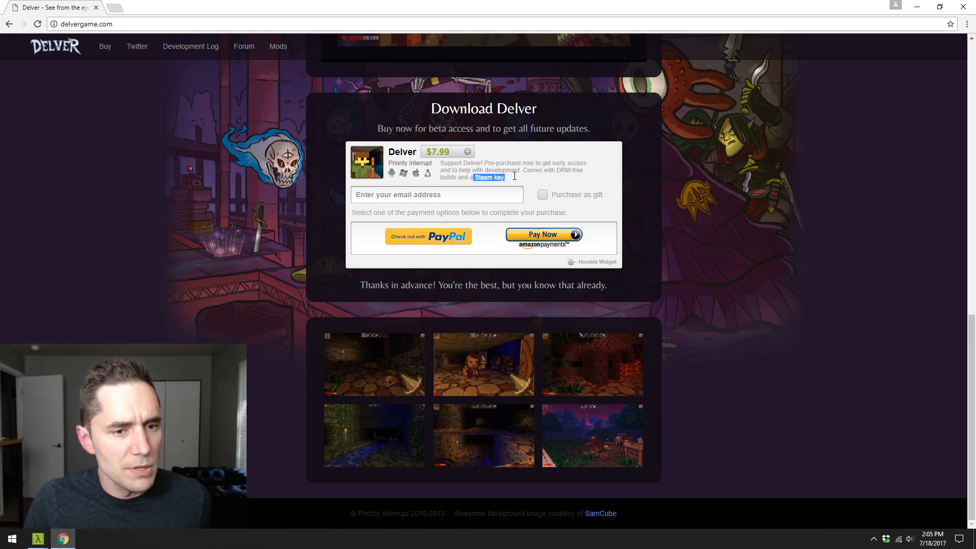
left_click(554, 169)
scroll(554, 168, "up", 12)
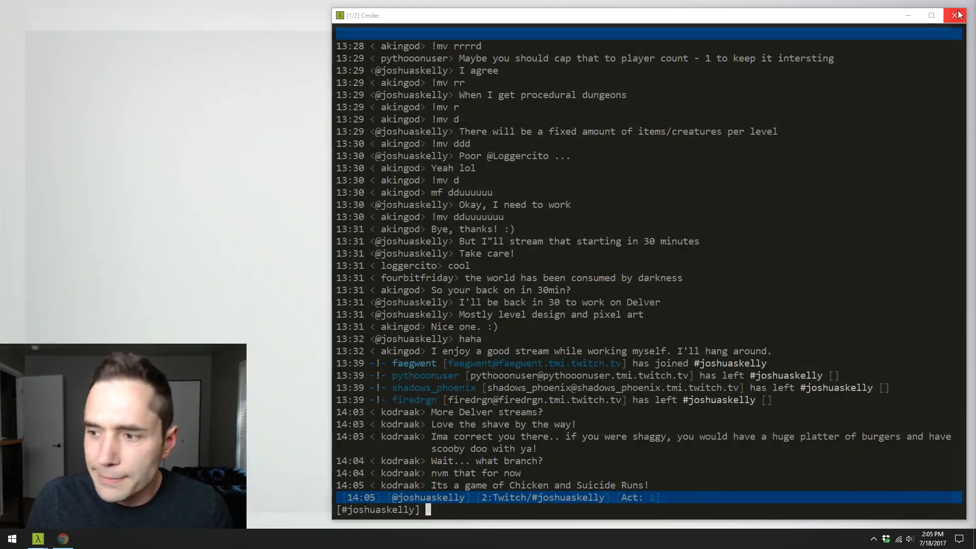
left_click(963, 7)
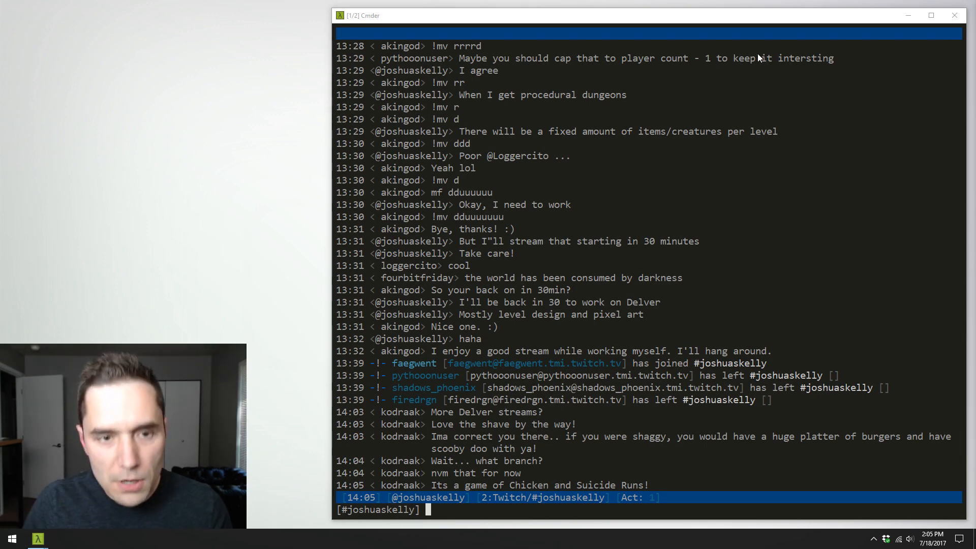
- Switch to the delver repository's console in Cmder and list the folder's contents with ls
left_click(798, 15)
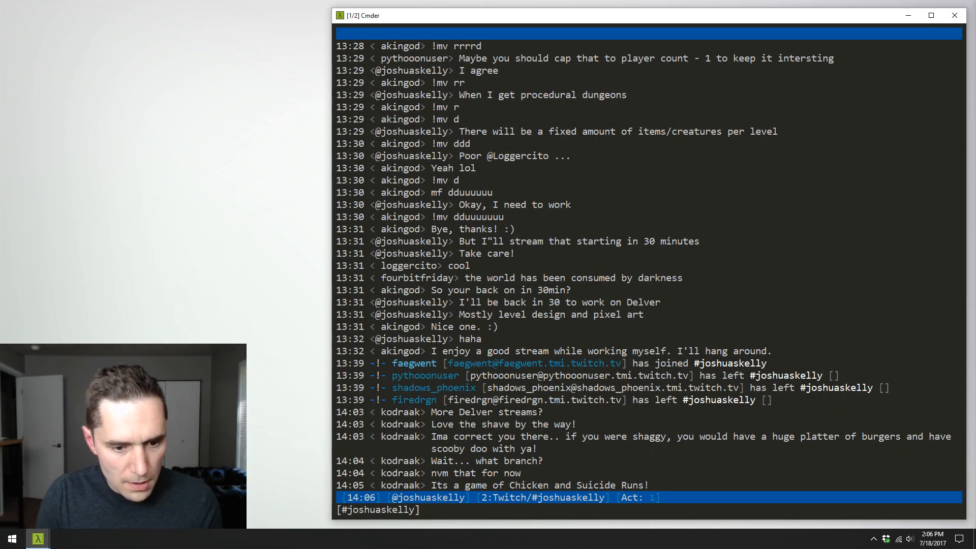
key("ctrl+Tab")
type("ls")
key("Return")
- Check the working tree with git status and run git pull on the feature/newdungeontheme branch
type("git status")
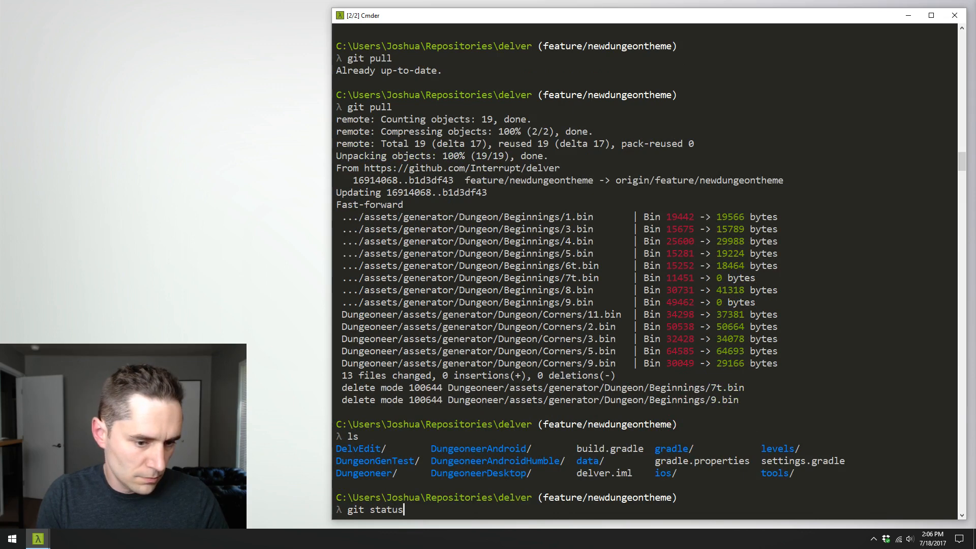
key("Return")
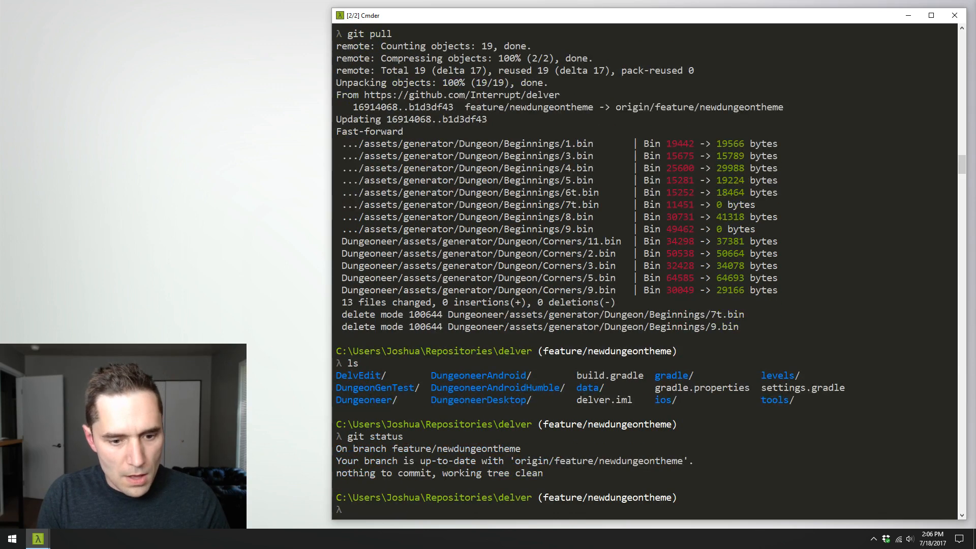
type("git pull")
key("Return")
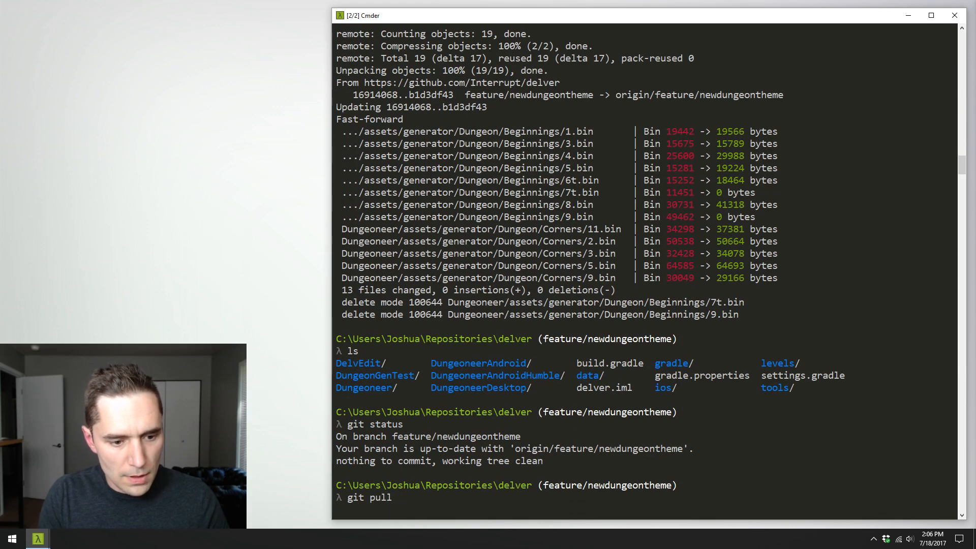
- Launch IntelliJ IDEA with the delver project and select Desktop as the run configuration
left_click(12, 539)
left_click(345, 269)
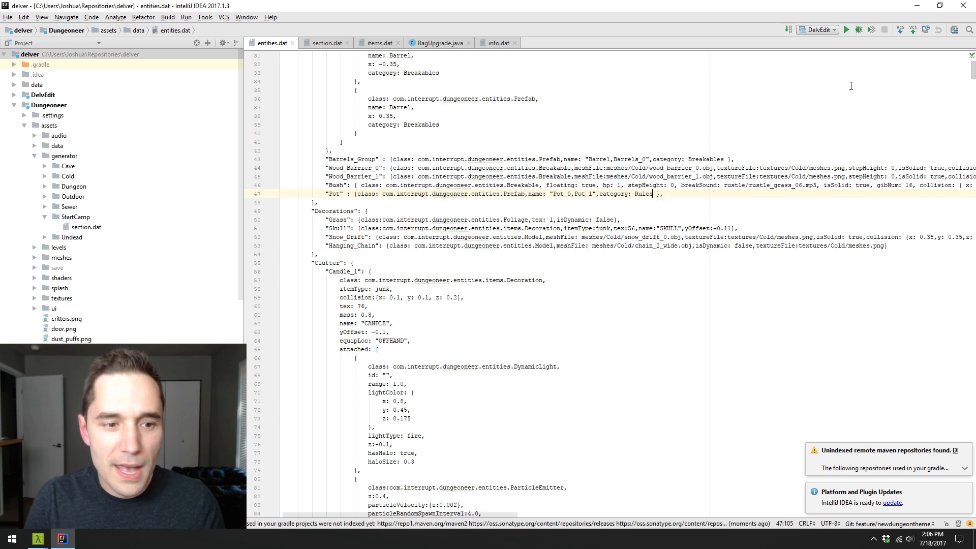
left_click(824, 32)
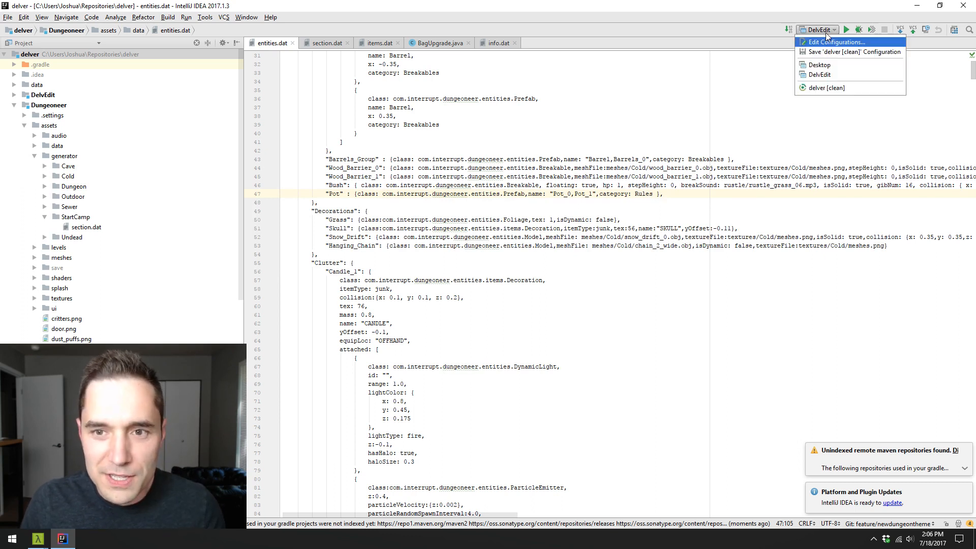
left_click(842, 66)
left_click(777, 151)
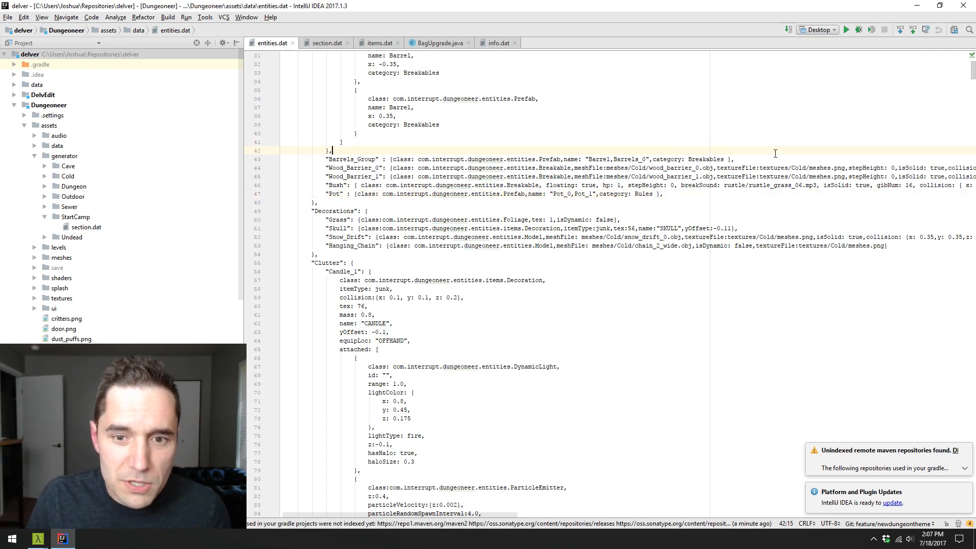
left_click(779, 168)
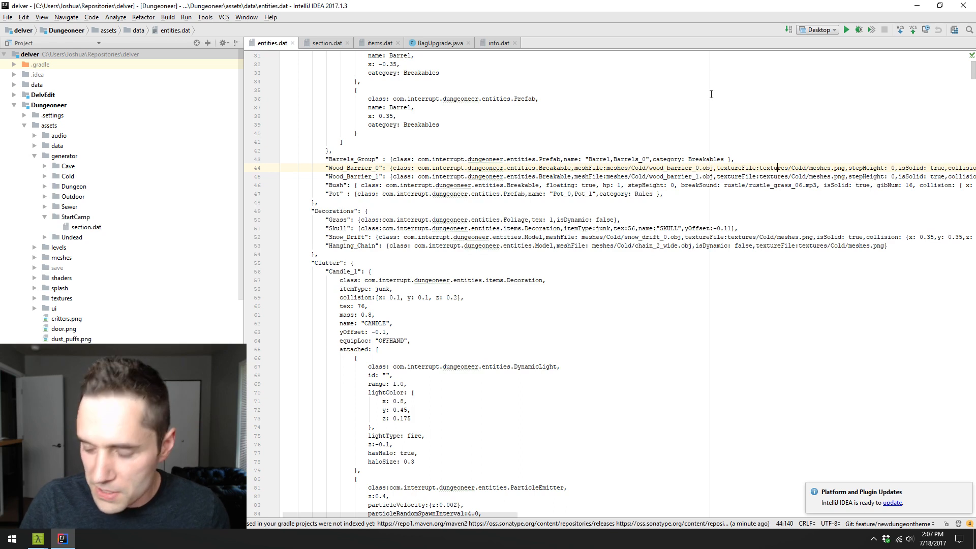
- Run the Desktop configuration, maximize the Delver game window and continue past its title screen
left_click(847, 30)
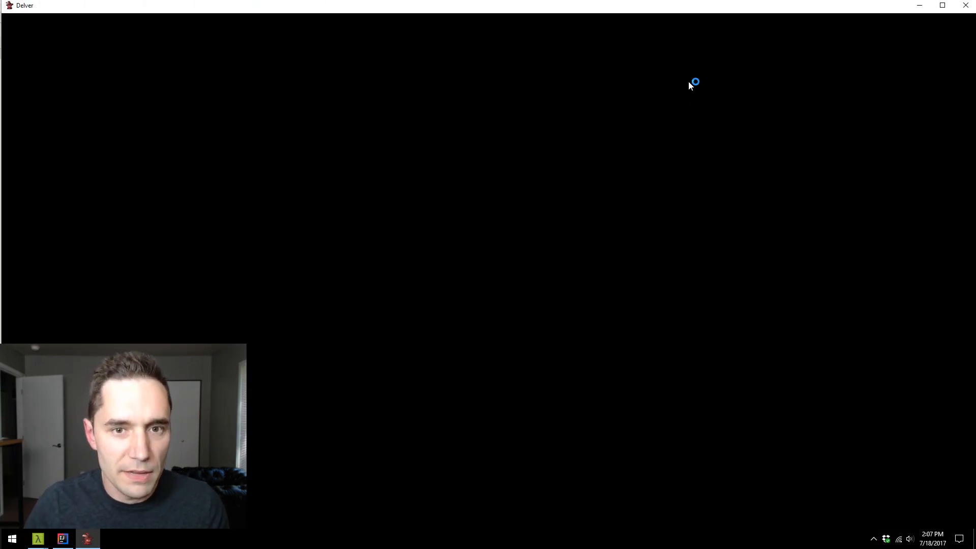
double_click(664, 7)
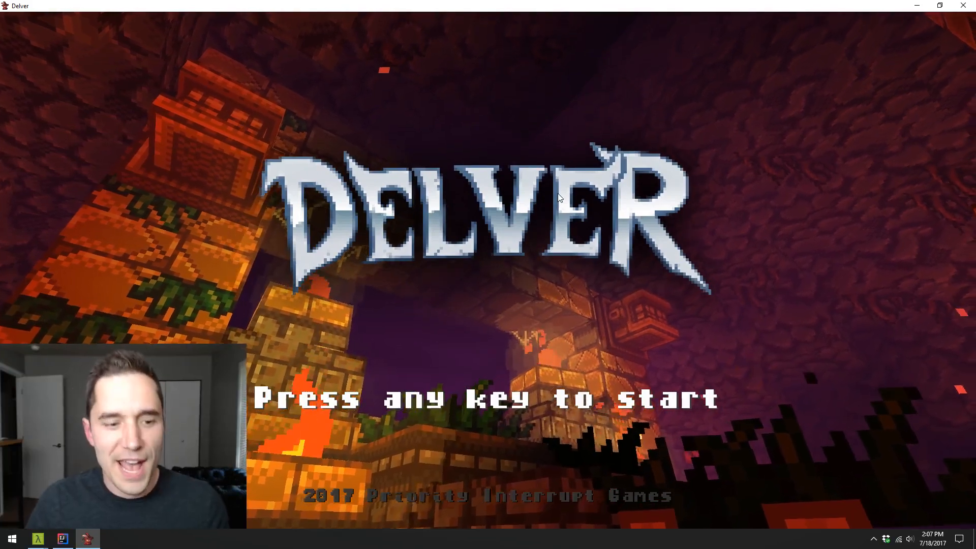
left_click(624, 247)
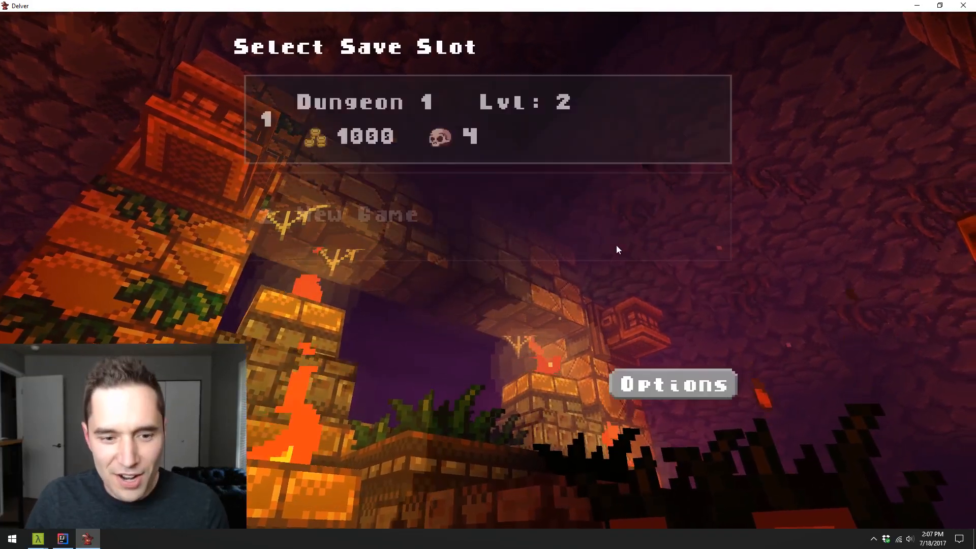
- Erase the saved game in slot 1 and start a new game in the same slot
left_click(599, 149)
left_click(694, 56)
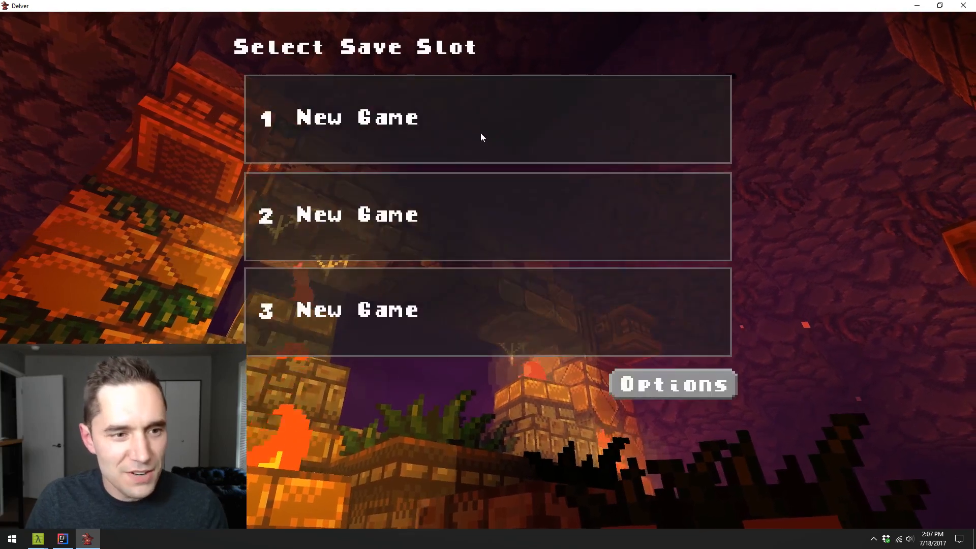
left_click(481, 132)
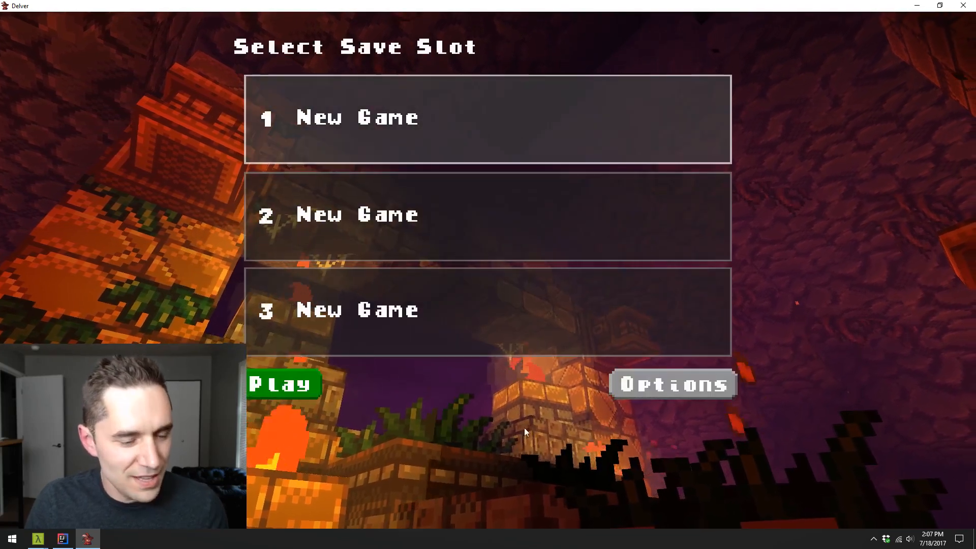
left_click(292, 382)
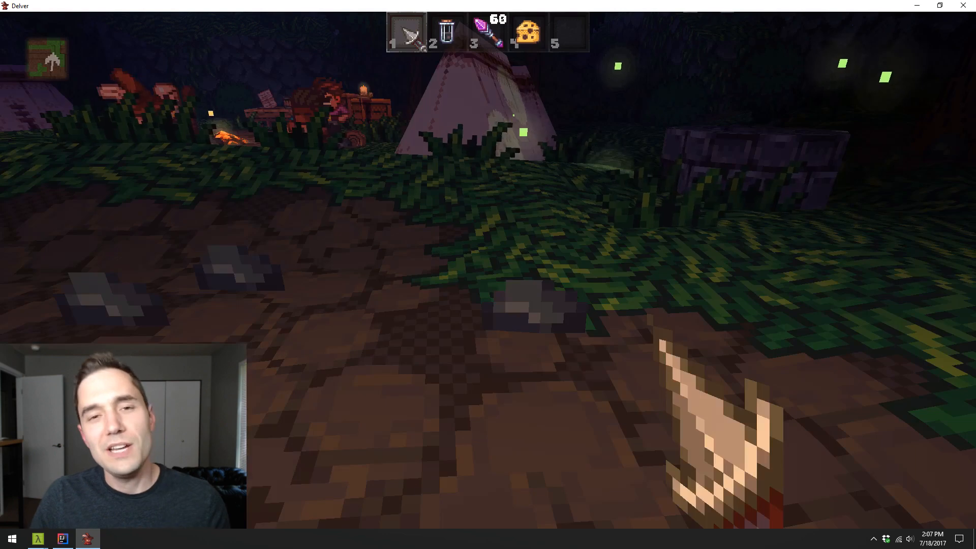
- Walk through the starting camp to the campfire where the characters are gathered
key("w")
key("w")
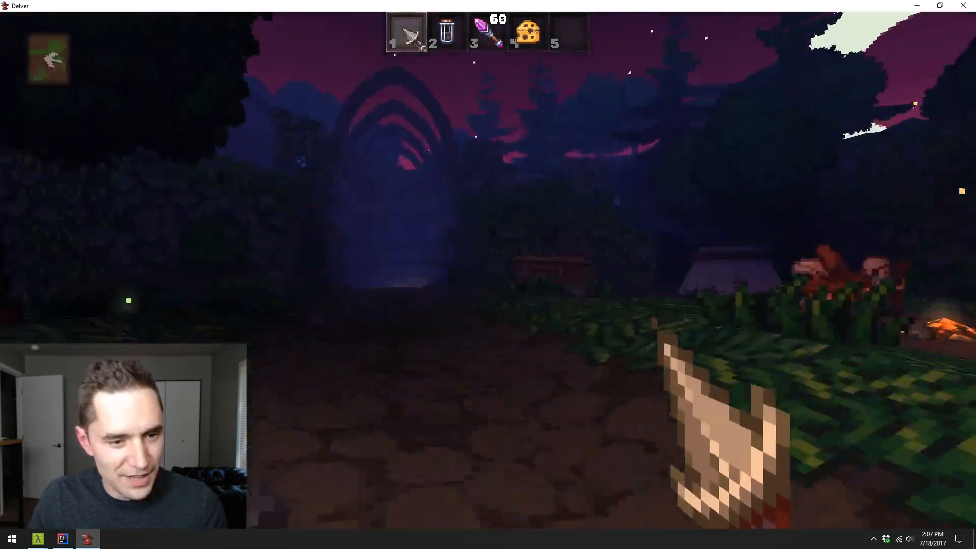
key("w")
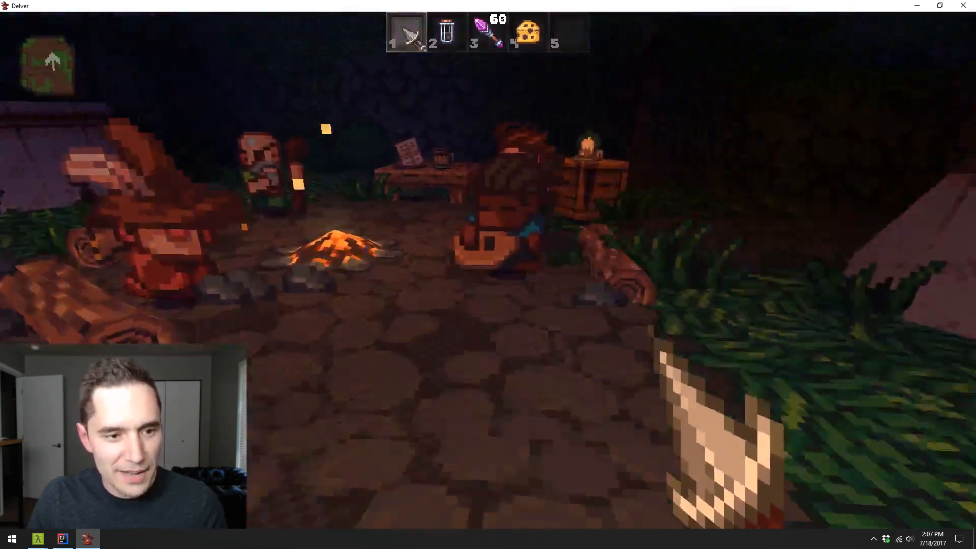
- Go to the crates beside the overgrown stone wall and strike the wooden objects there with the equipped blade
key("w")
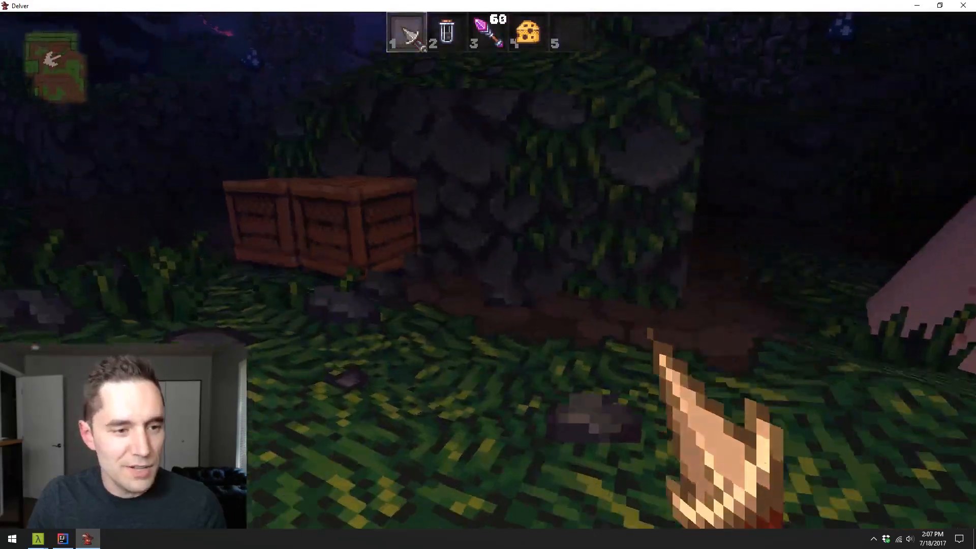
left_click(488, 270)
key("w")
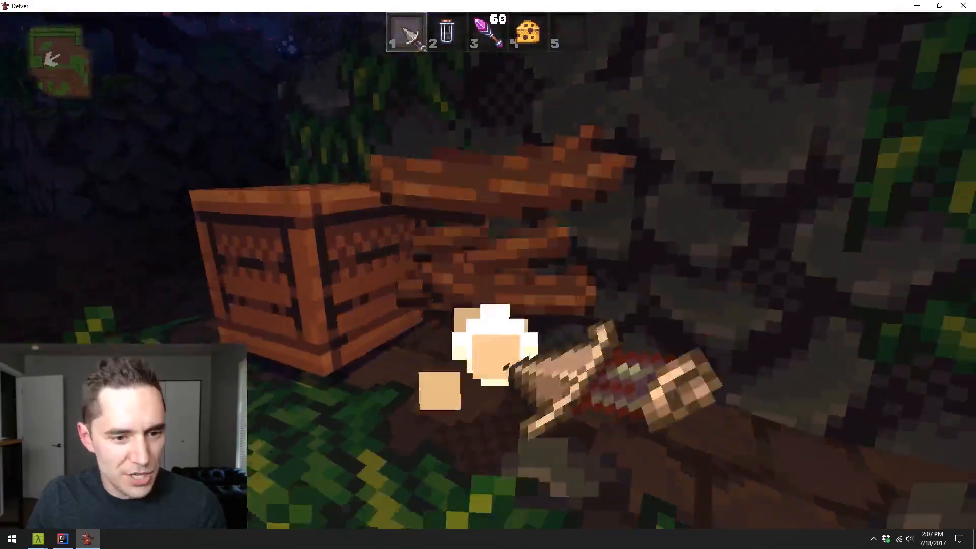
key("s")
key("w")
left_click(488, 270)
key("s")
- Walk into the torch-lit stone hall, go through its small wooden door and explore the dungeon rooms beyond
key("w")
left_click(488, 270)
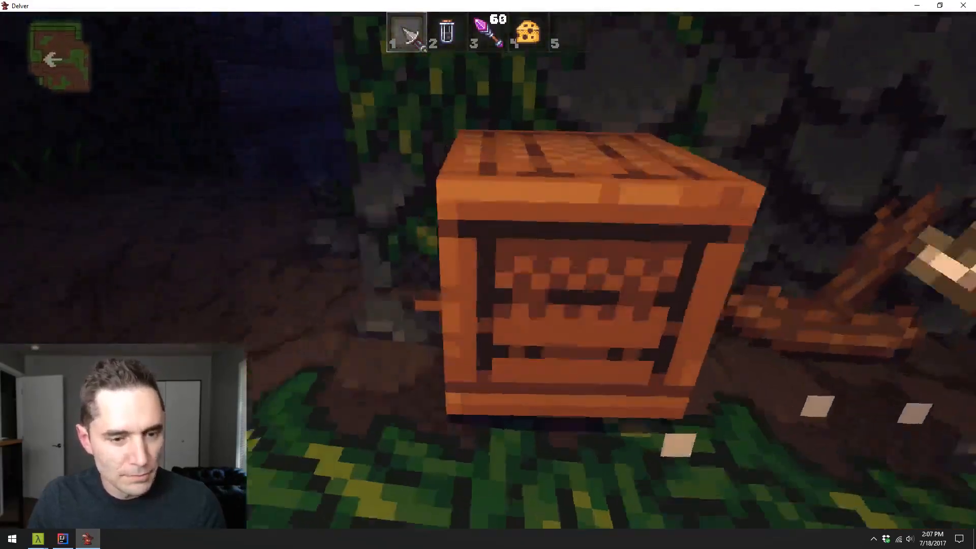
key("s")
key("w")
key("w")
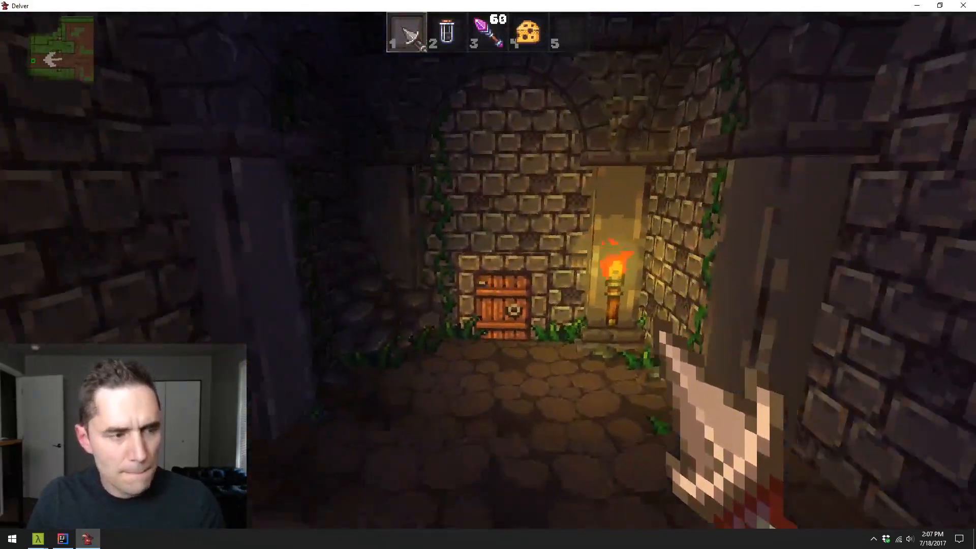
key("e")
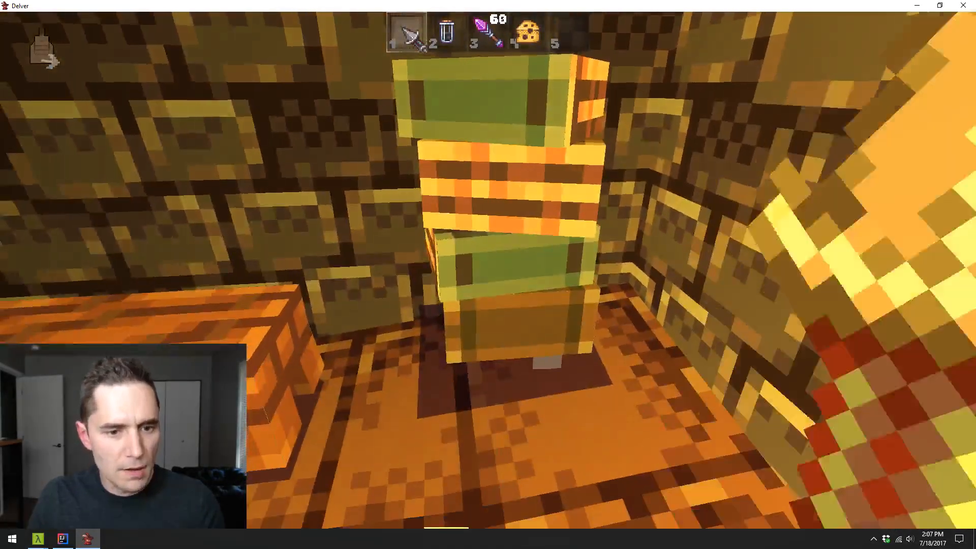
key("s")
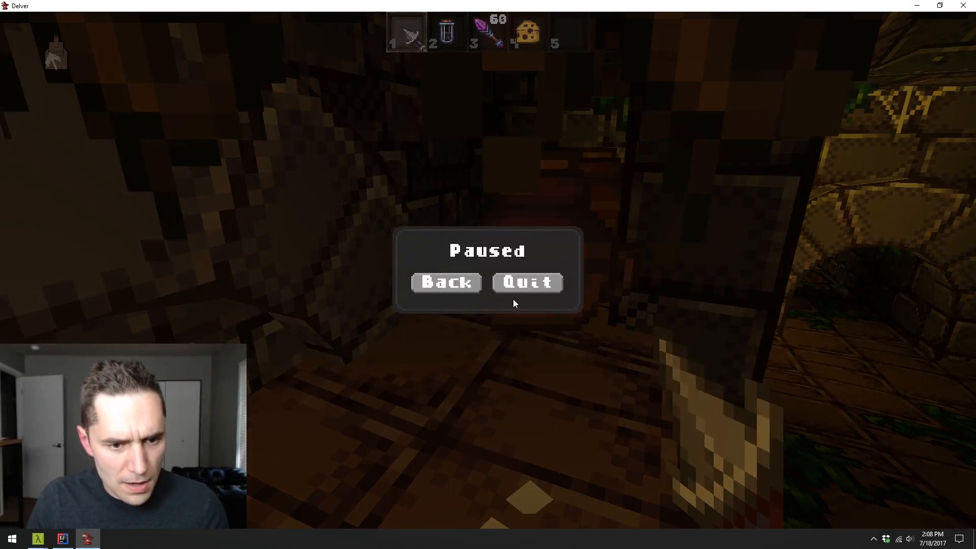
- Quit the running game to the save slot screen, look at the Game Options and return
left_click(520, 282)
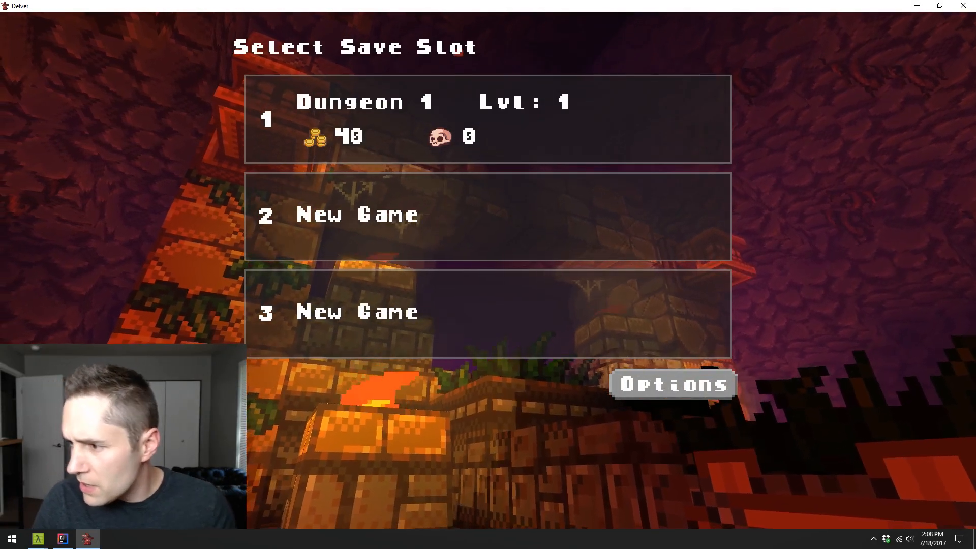
left_click(690, 376)
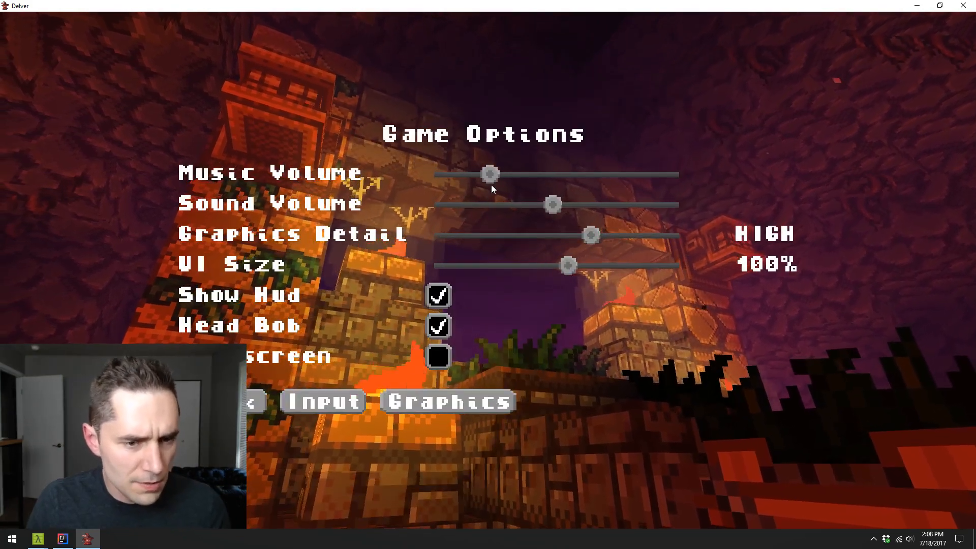
left_click(223, 402)
- Return to the save slot screen and load the Dungeon 1 game in slot 1
left_click(329, 125)
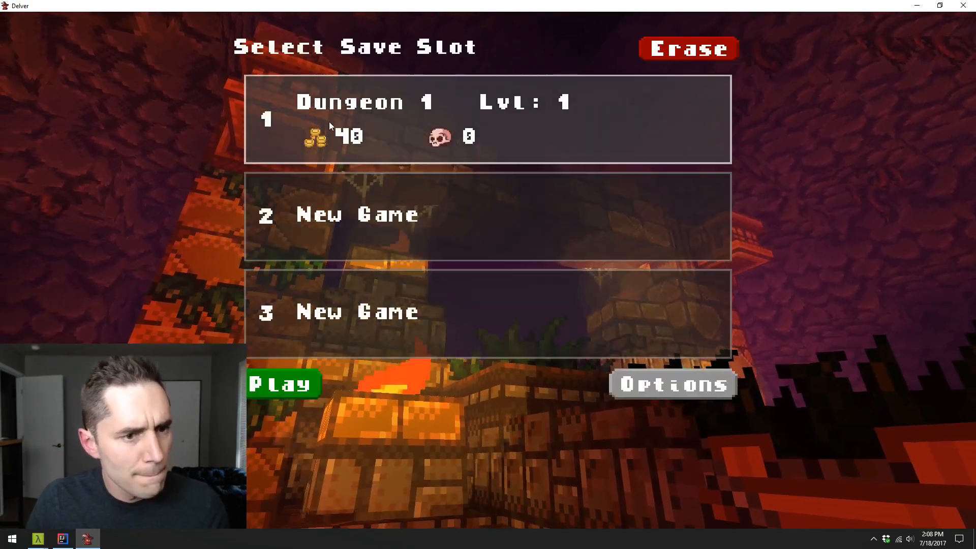
left_click(263, 390)
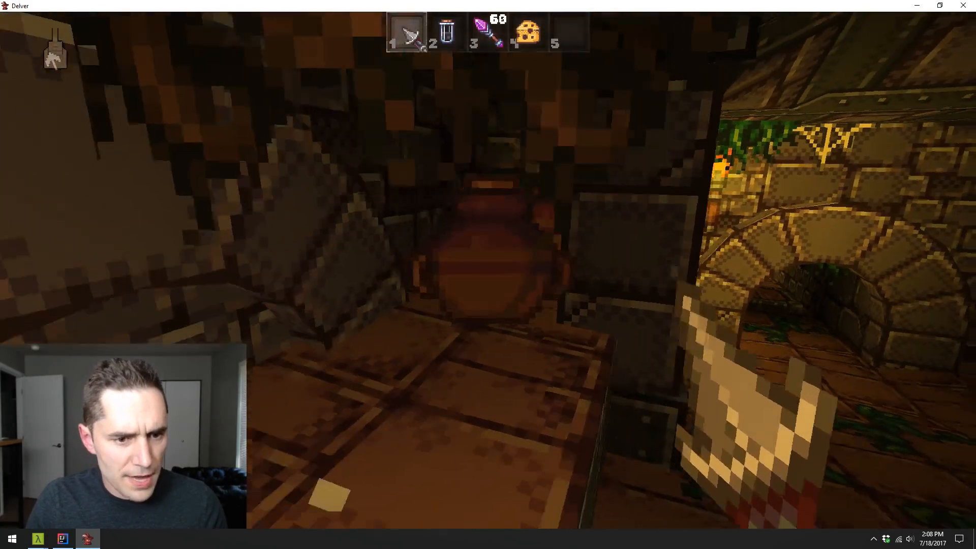
- Smash the clay pots in the stone alcove with the equipped blade while moving along the ledge
left_click(488, 275)
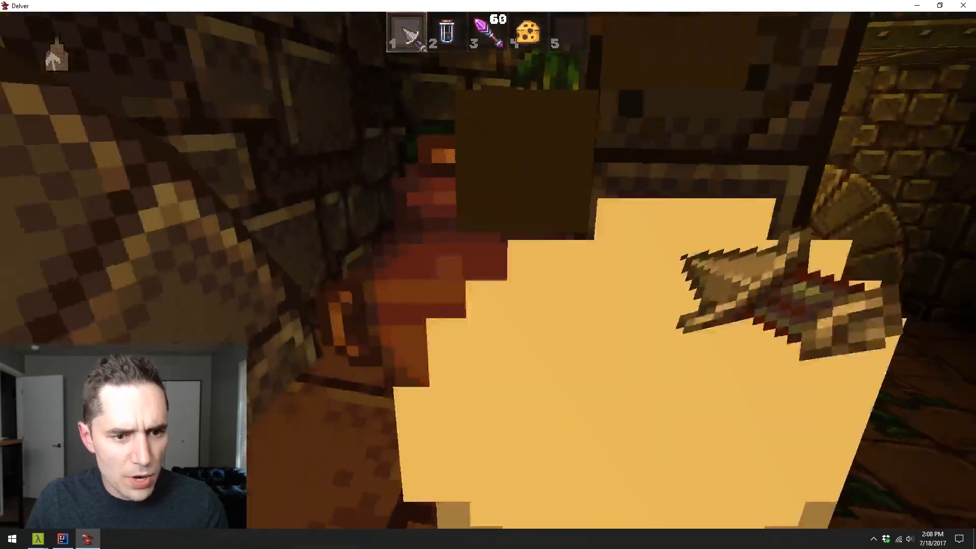
left_click(488, 274)
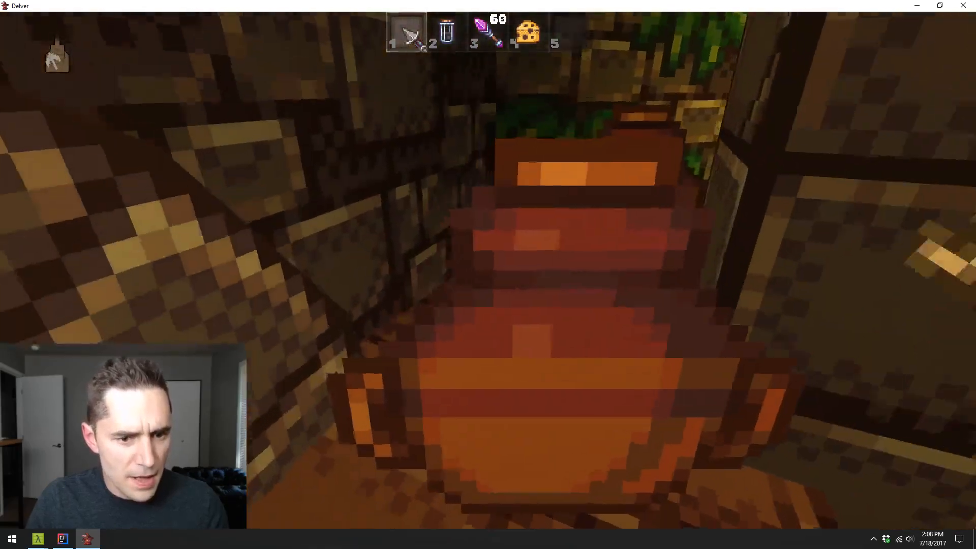
left_click(488, 275)
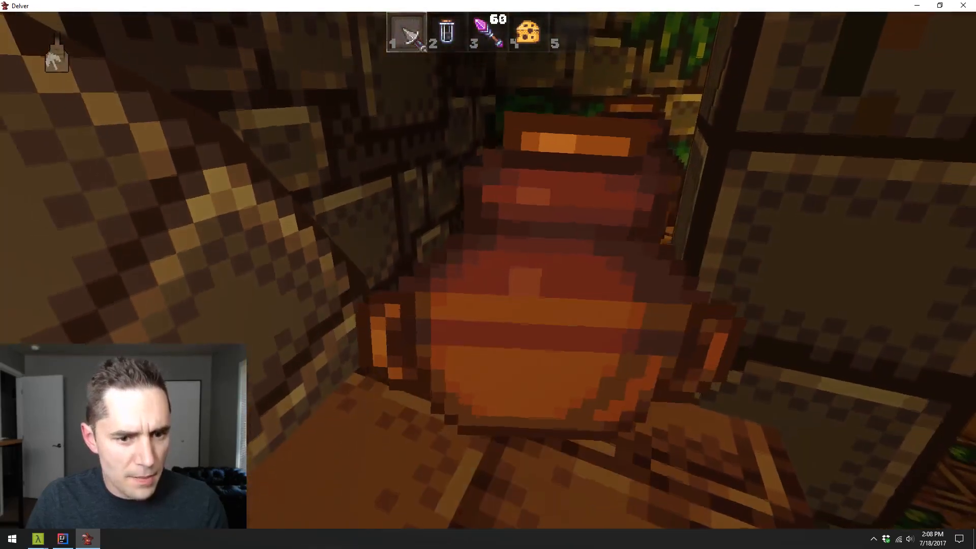
left_click(488, 275)
key("w")
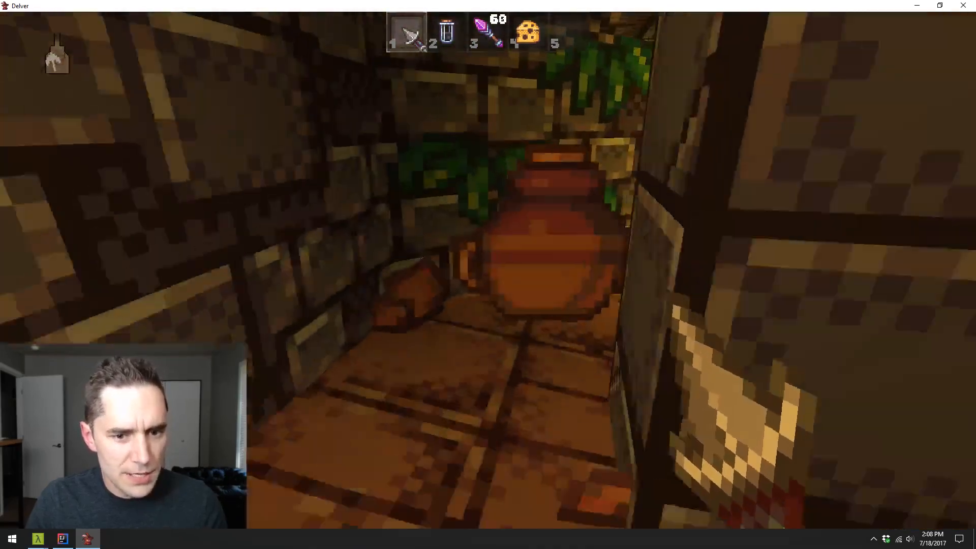
left_click(488, 274)
key("w")
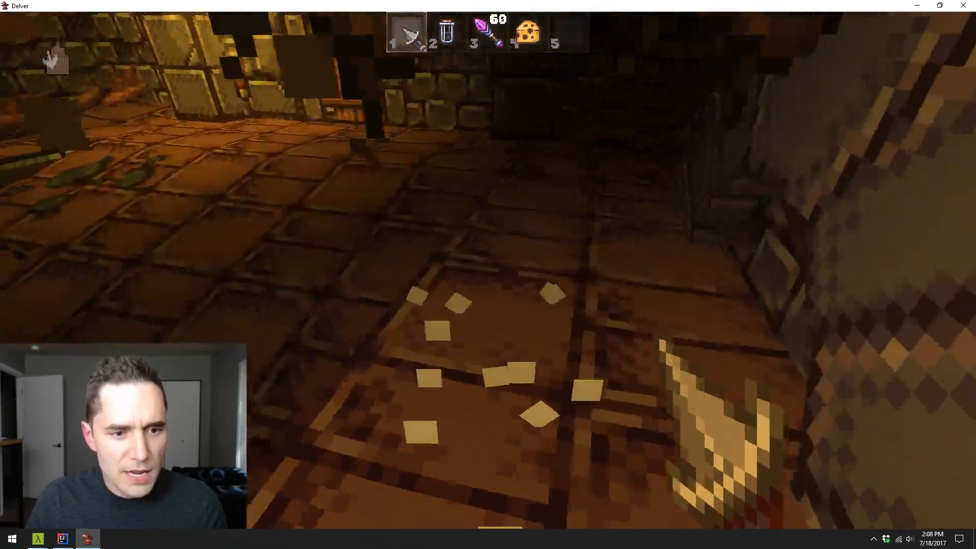
- Walk to the torch-lit stone archway and switch from the blade to the glass vial in slot 2
key("w")
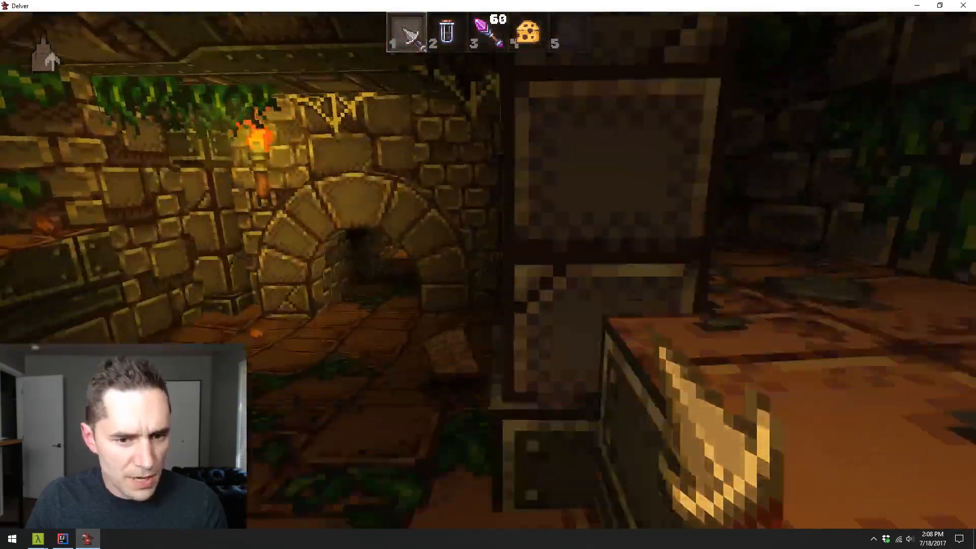
key("w")
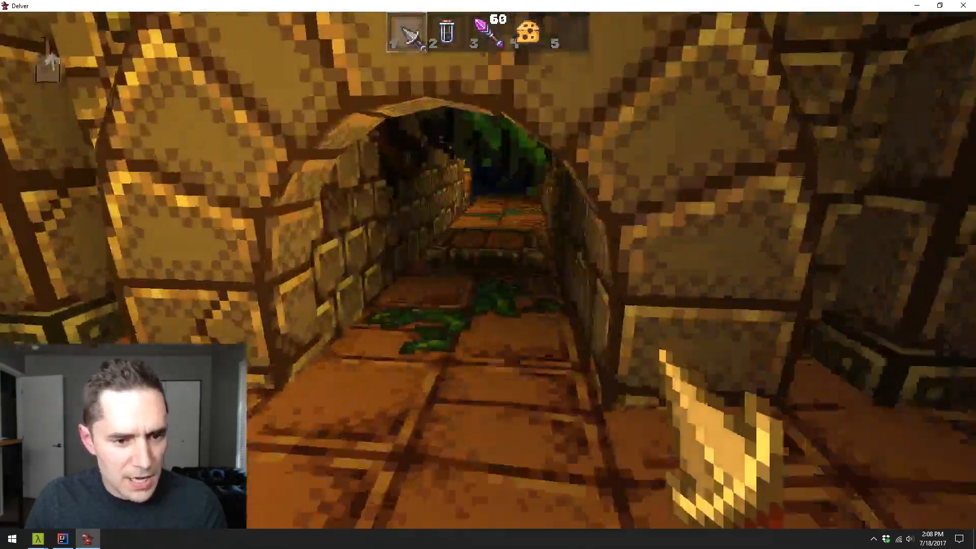
key("w")
key("2")
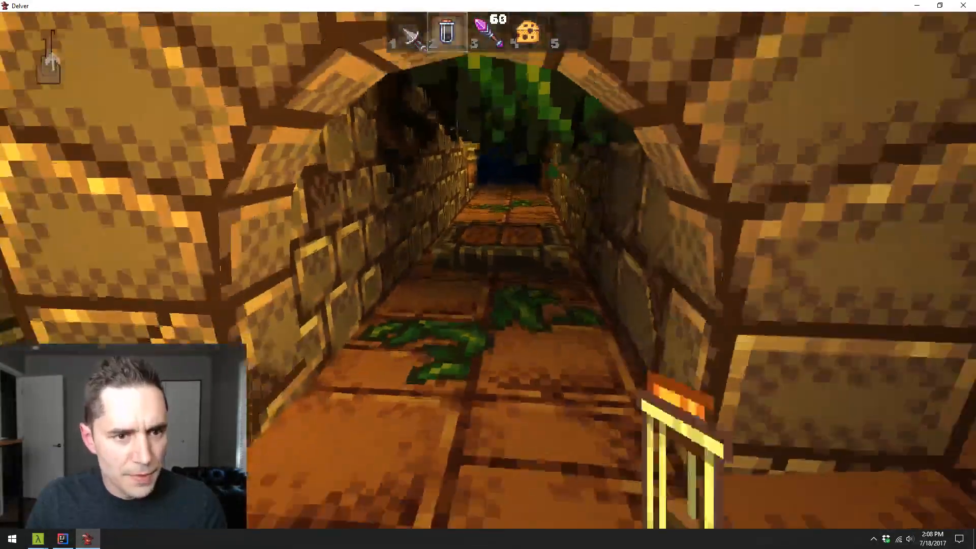
key("4")
key("2")
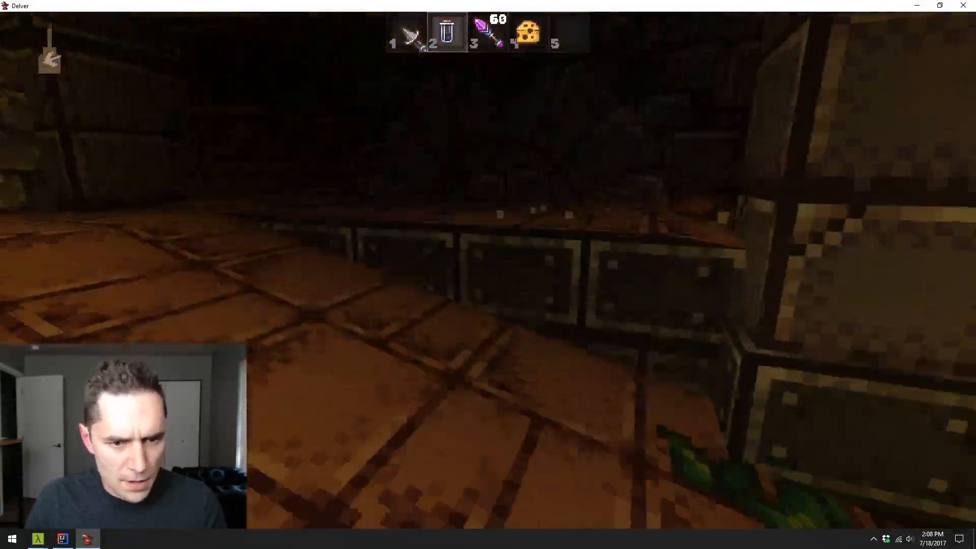
- Pick up the bow in the dungeon room, equip it, drop it on the floor and pick it up again
key("w")
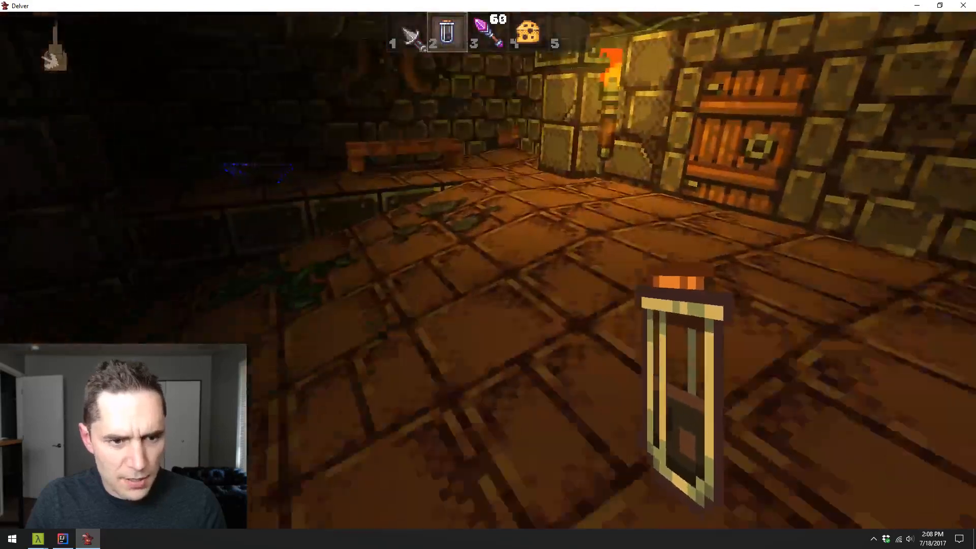
key("e")
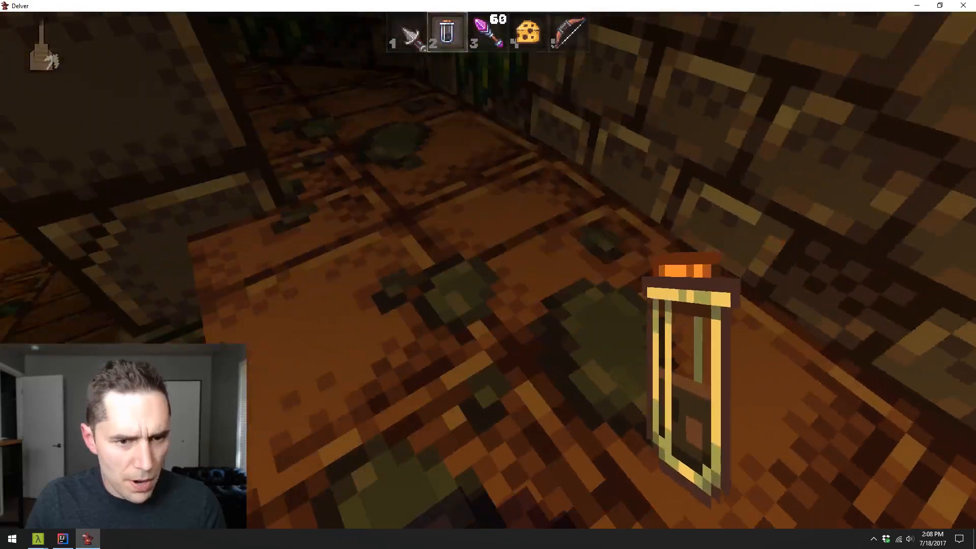
key("5")
key("w")
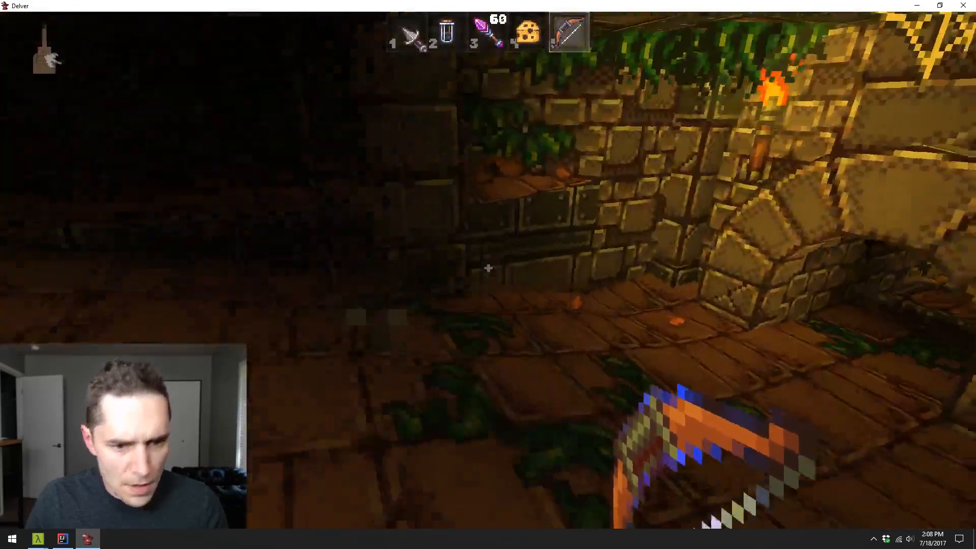
key("q")
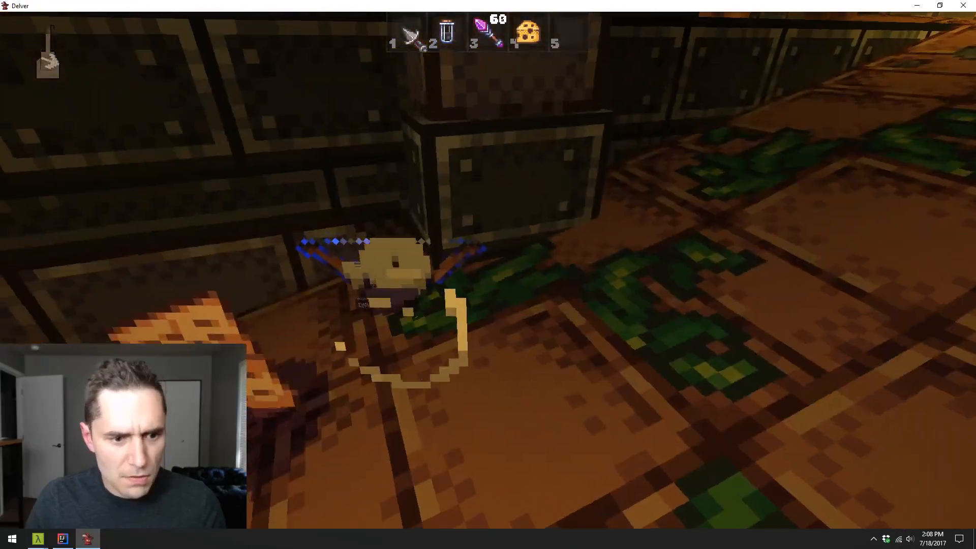
key("e")
key("e")
key("w")
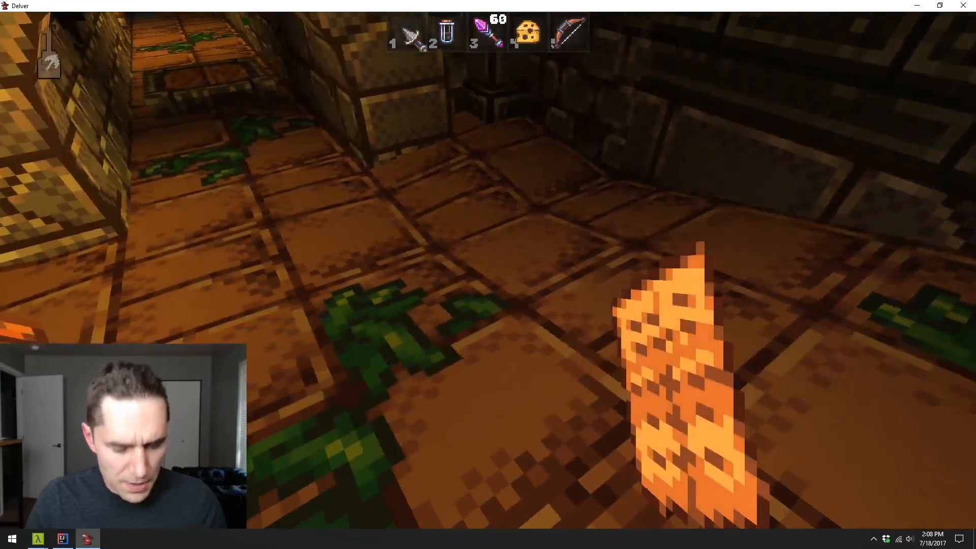
- Stand before the arched passage and cycle through the hotbar items to check how each one is held
key("a")
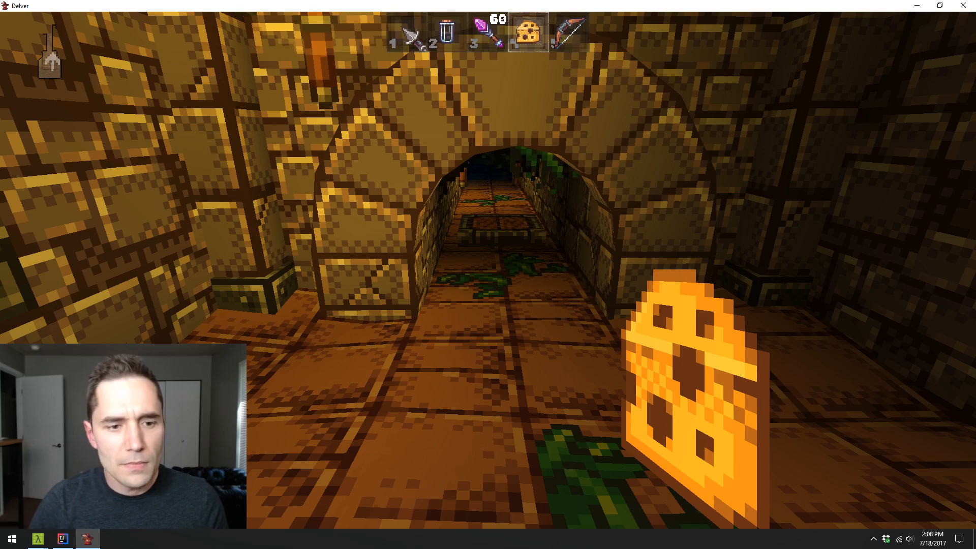
key("w")
key("d")
scroll(488, 275, "up", 2)
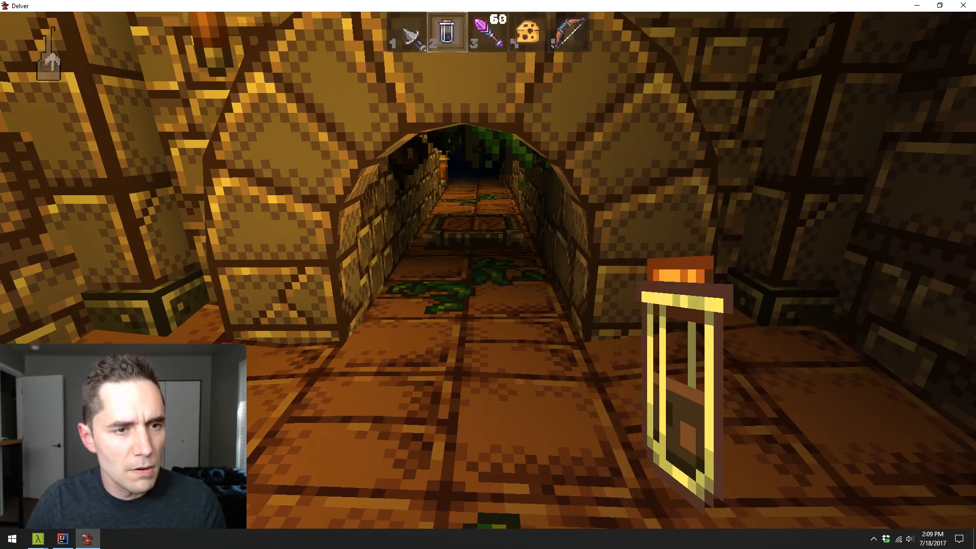
scroll(489, 275, "up", 1)
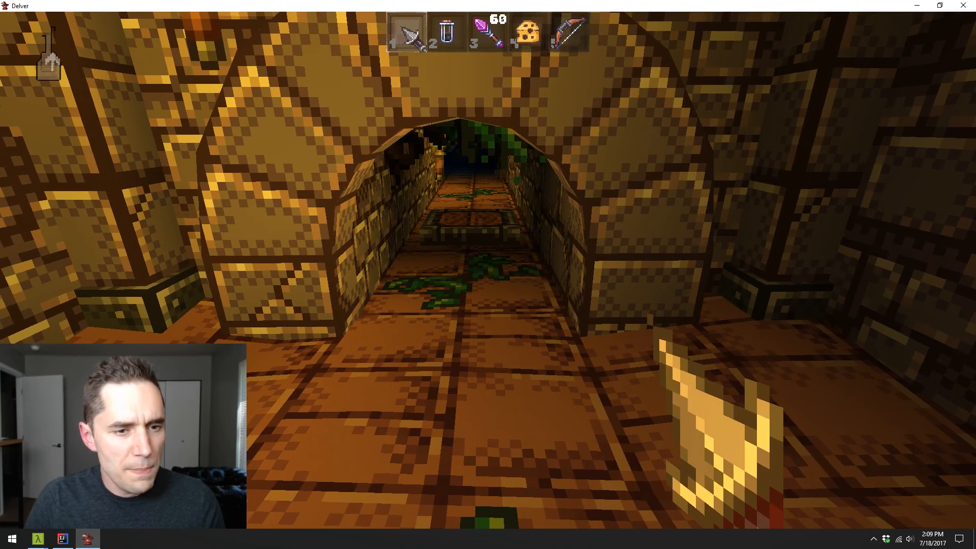
key("w")
key("w")
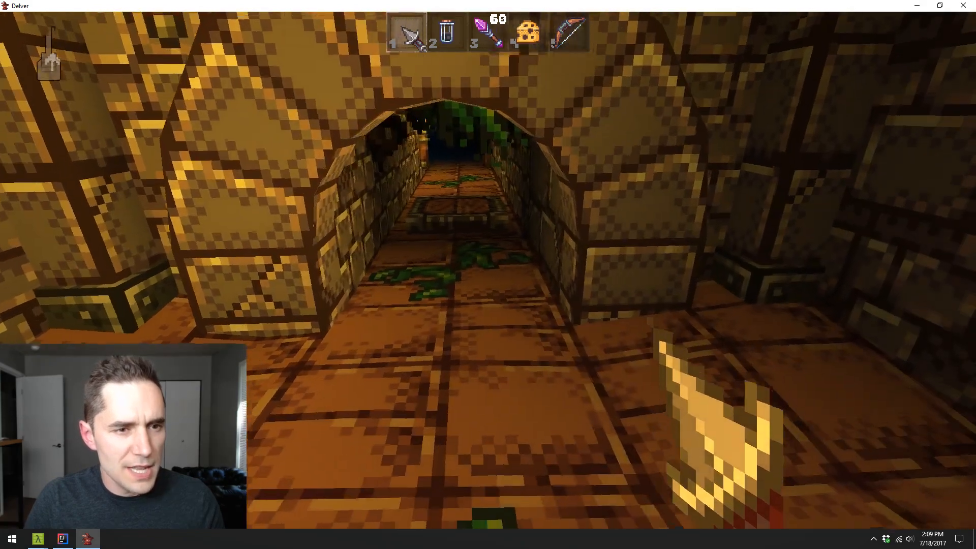
scroll(488, 275, "down", 3)
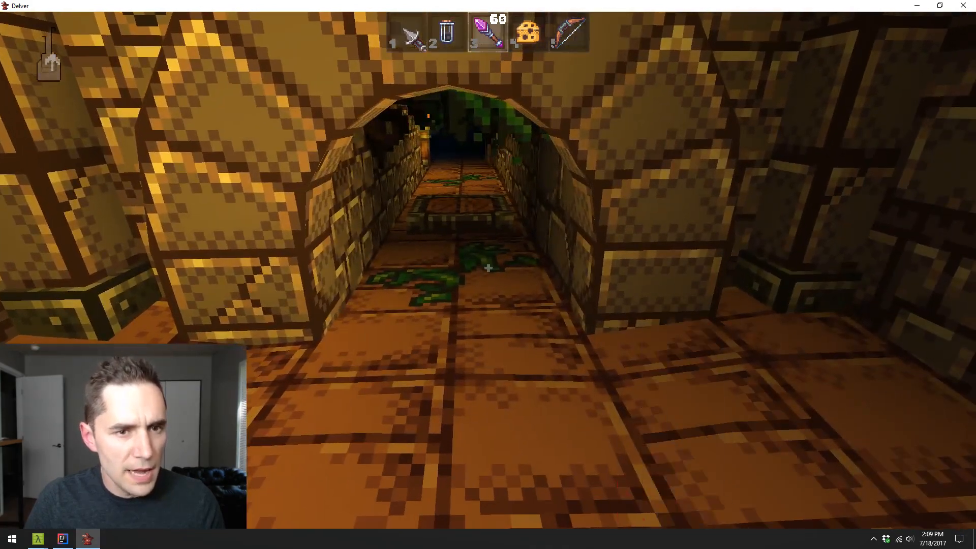
scroll(488, 274, "down", 1)
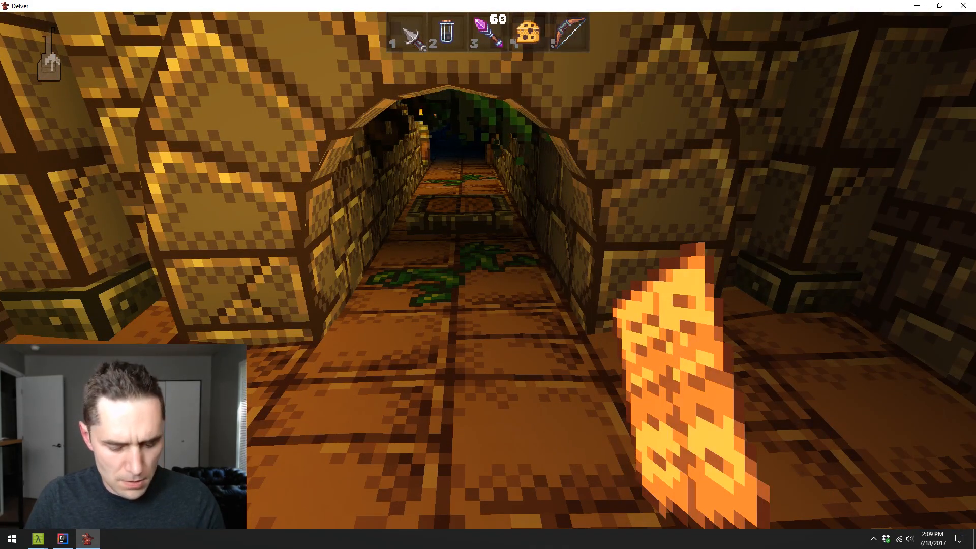
- Open the inventory, cycle the selection back and forth between the hotbar items and the stored scroll, and close the inventory
key("i")
scroll(275, 392, "up", 2)
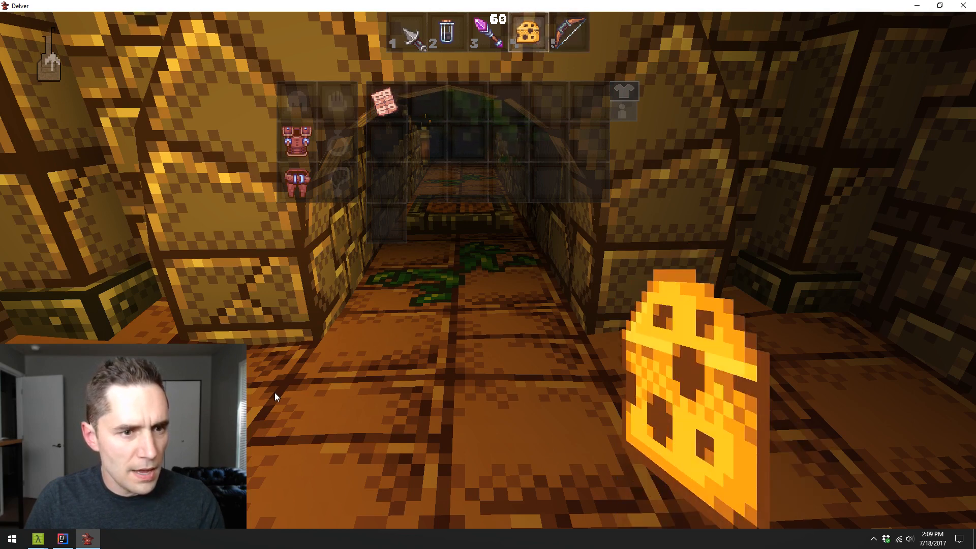
scroll(275, 392, "up", 3)
scroll(274, 393, "down", 2)
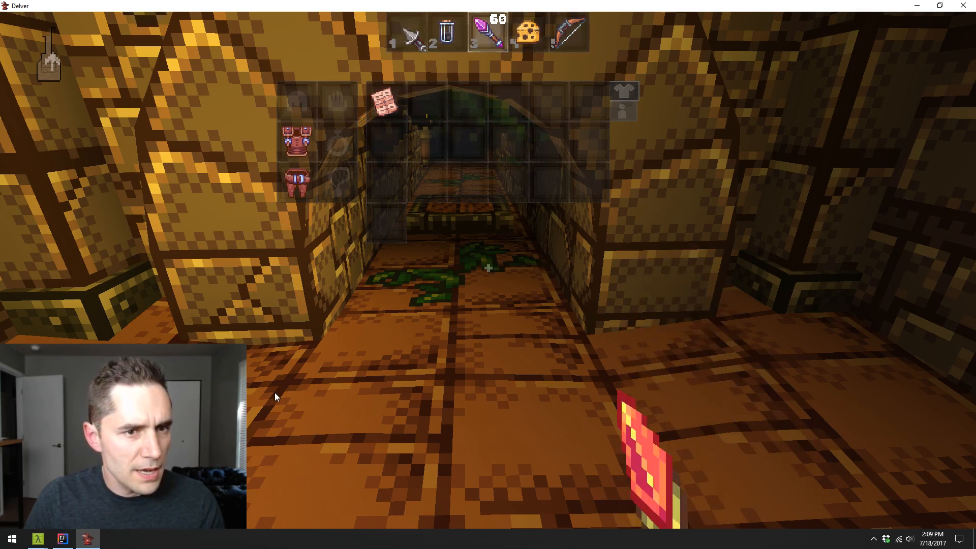
scroll(275, 392, "down", 2)
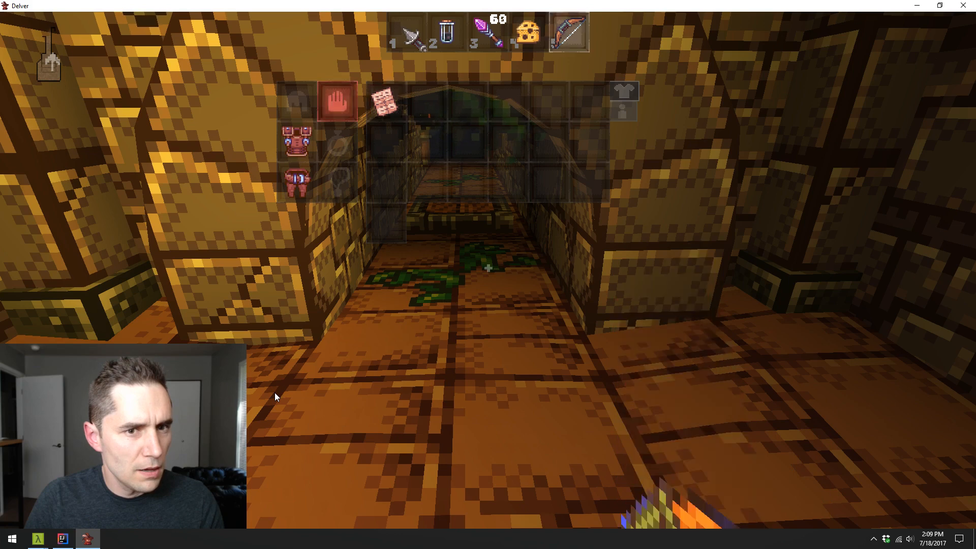
scroll(275, 392, "down", 1)
scroll(274, 392, "up", 1)
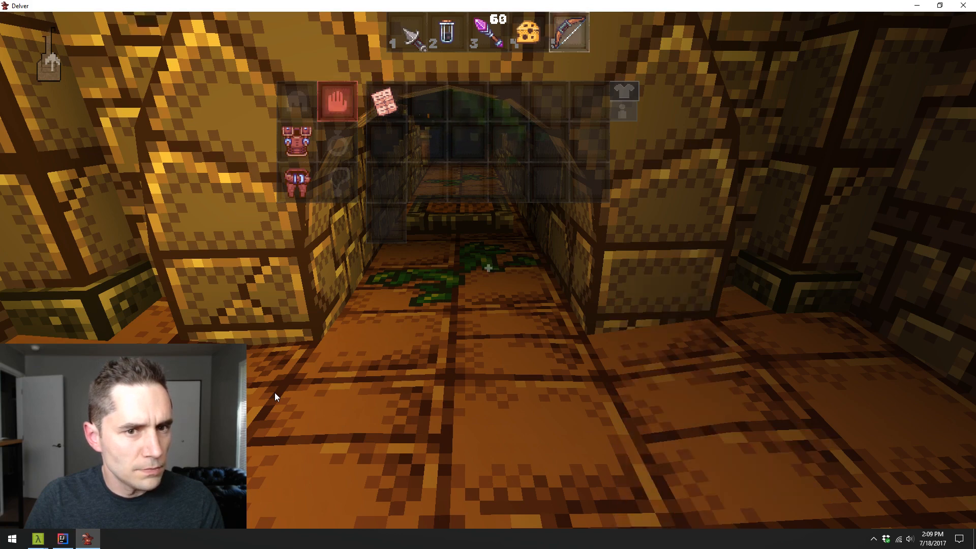
scroll(275, 393, "down", 1)
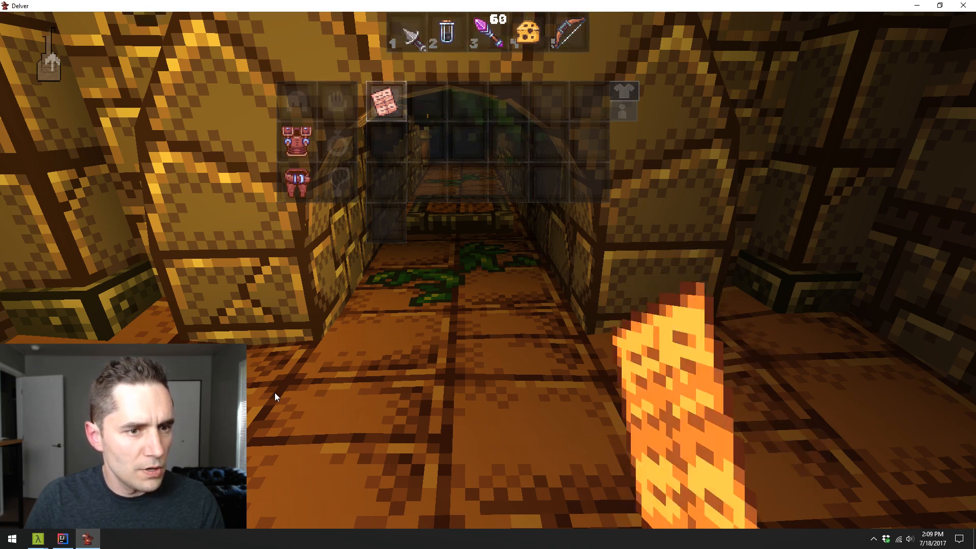
scroll(275, 393, "up", 2)
scroll(274, 392, "down", 3)
scroll(275, 393, "up", 1)
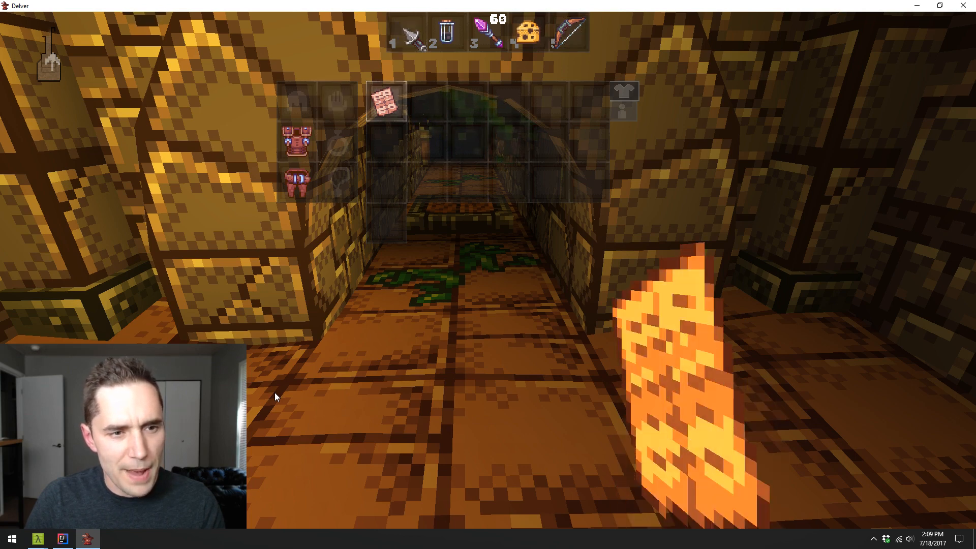
scroll(274, 393, "down", 1)
scroll(275, 392, "down", 4)
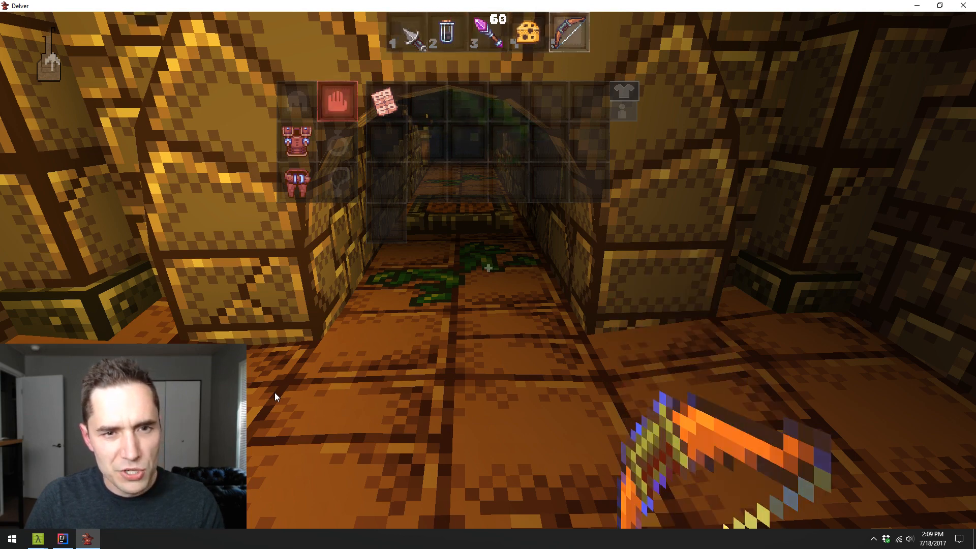
scroll(275, 393, "down", 3)
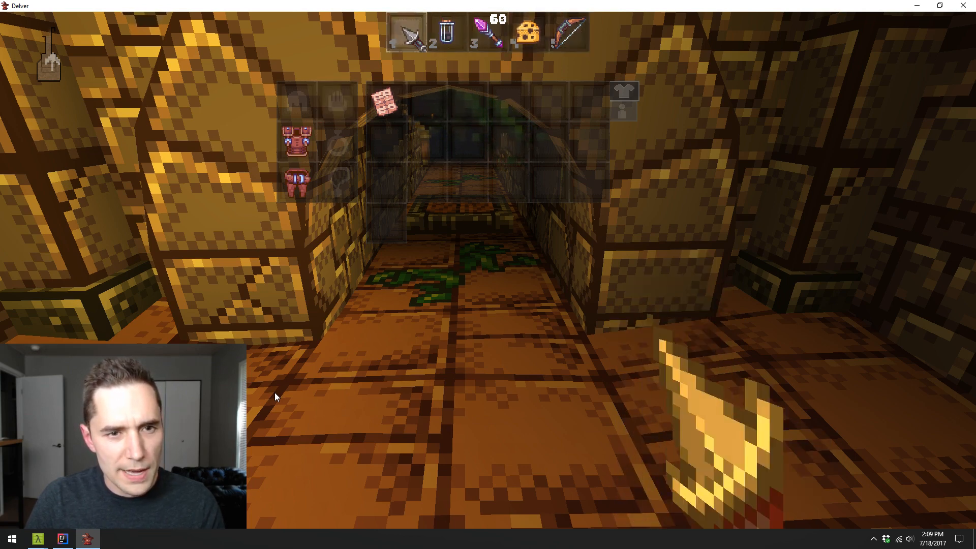
scroll(275, 392, "up", 1)
key("i")
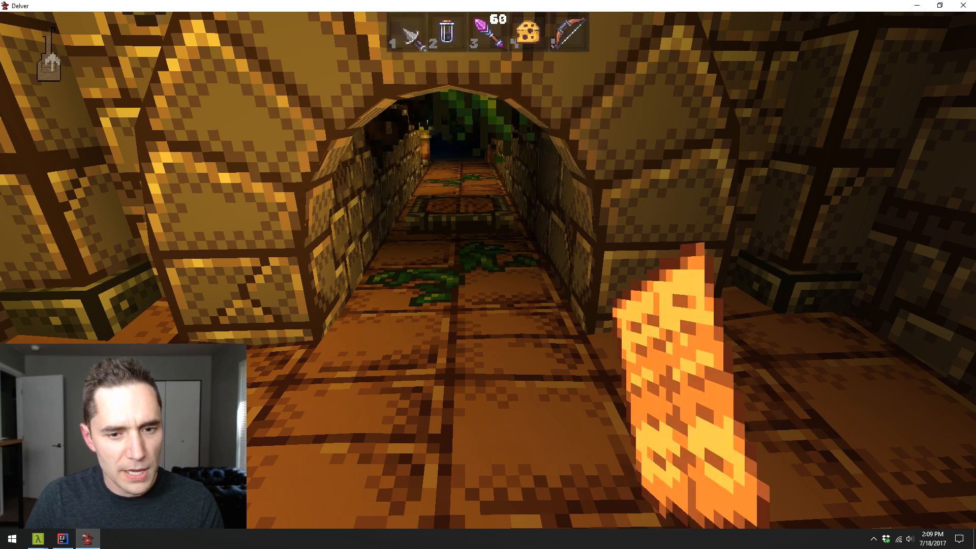
- Throw the held scroll into the arched passage, retrieve it, throw it again and follow it inside
key("s")
key("d")
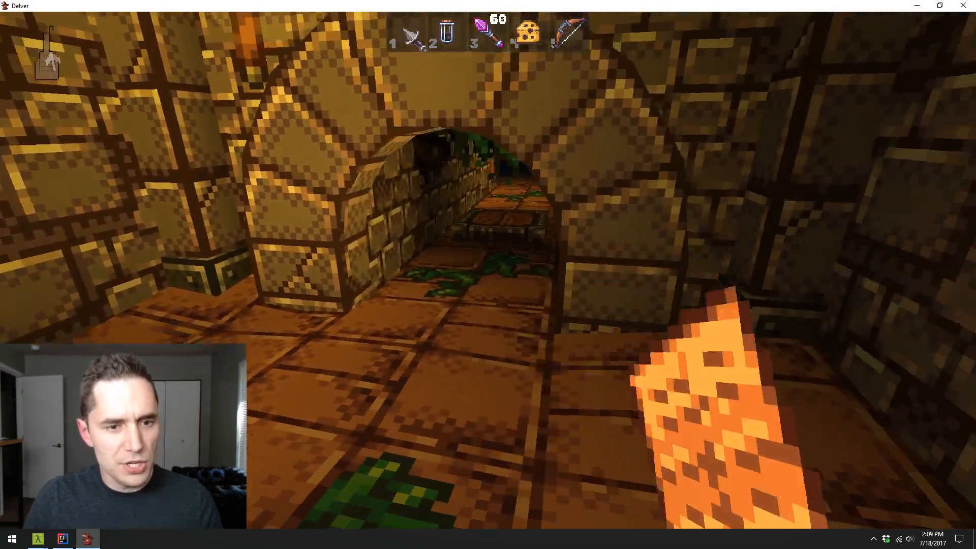
left_click(489, 271)
key("w")
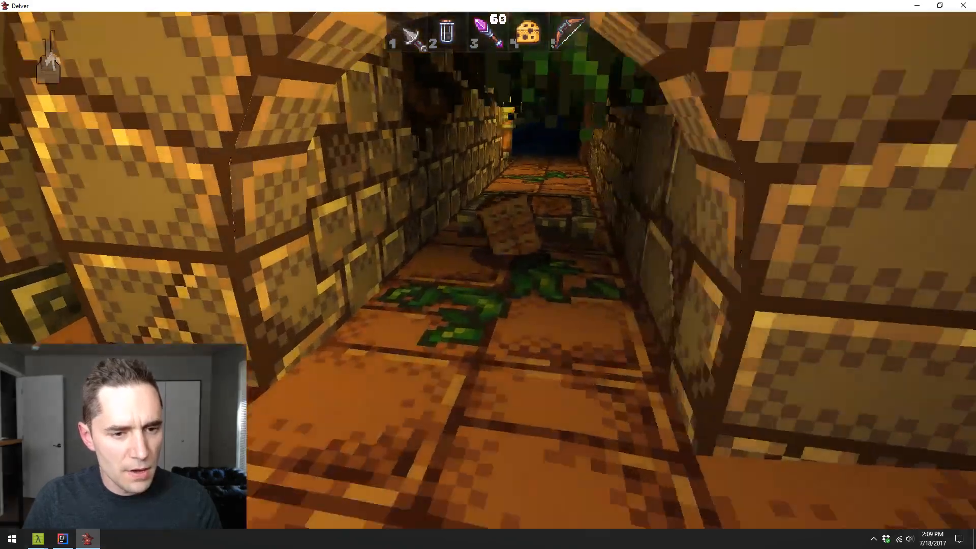
key("s")
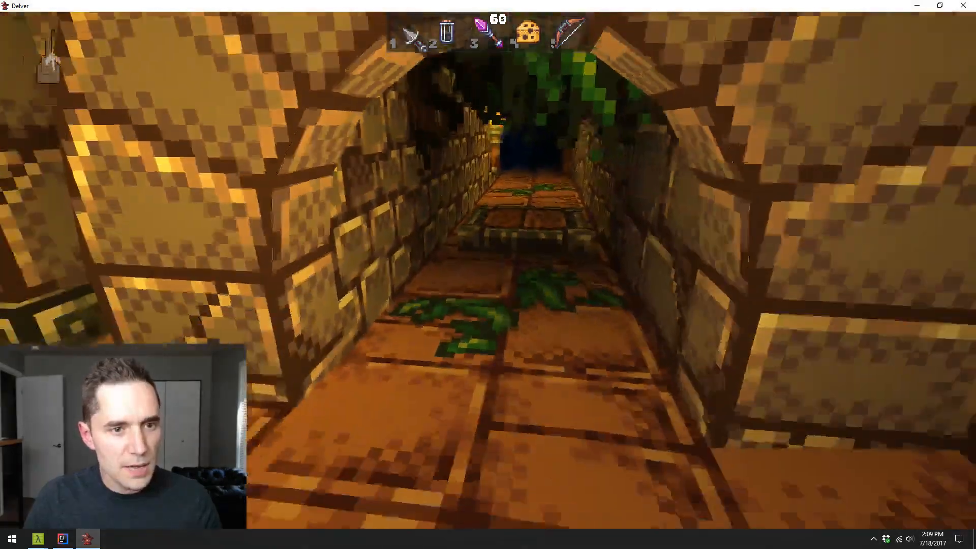
key("5")
key("w")
key("d")
left_click(488, 270)
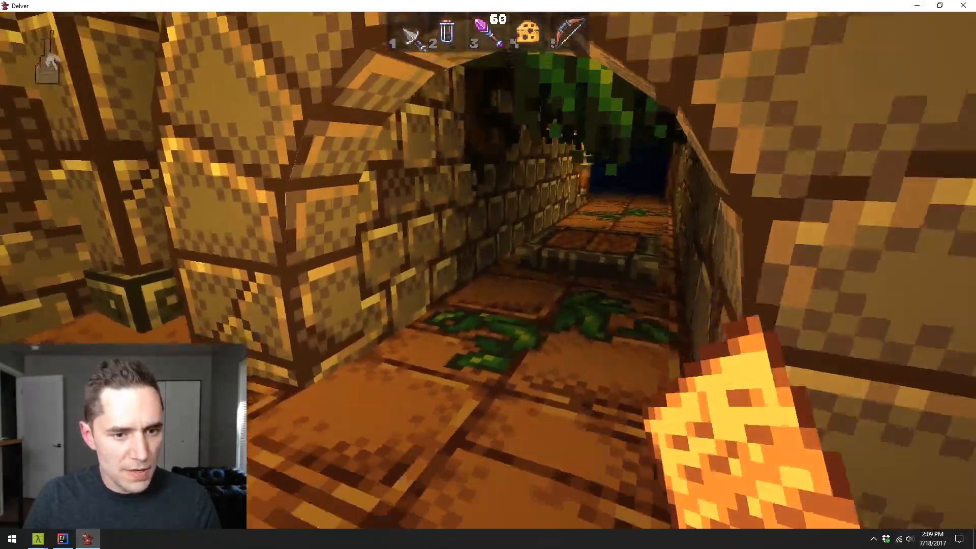
key("s")
key("w")
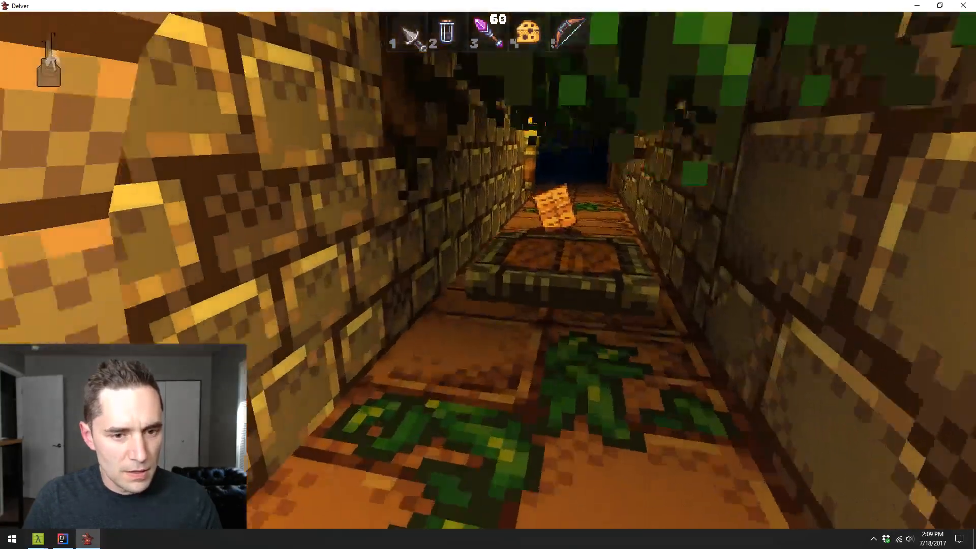
- Follow the vine-covered passage into the torch-lit room and ready the blade from the first hotbar slot
key("w")
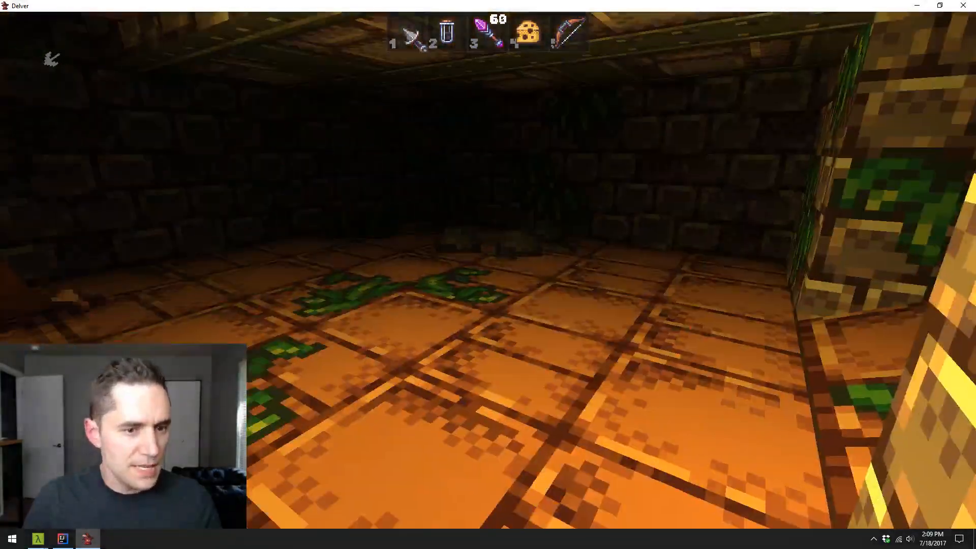
key("1")
key("w")
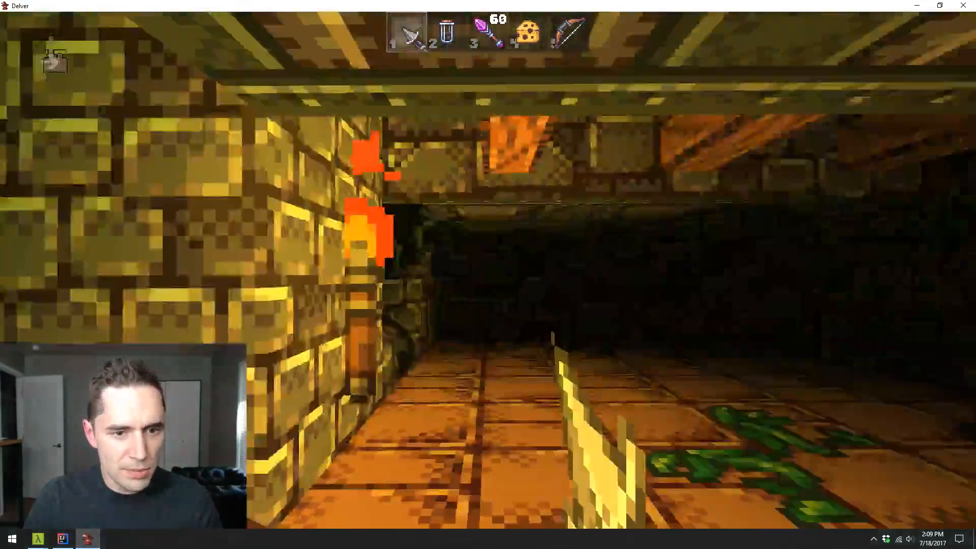
key("w")
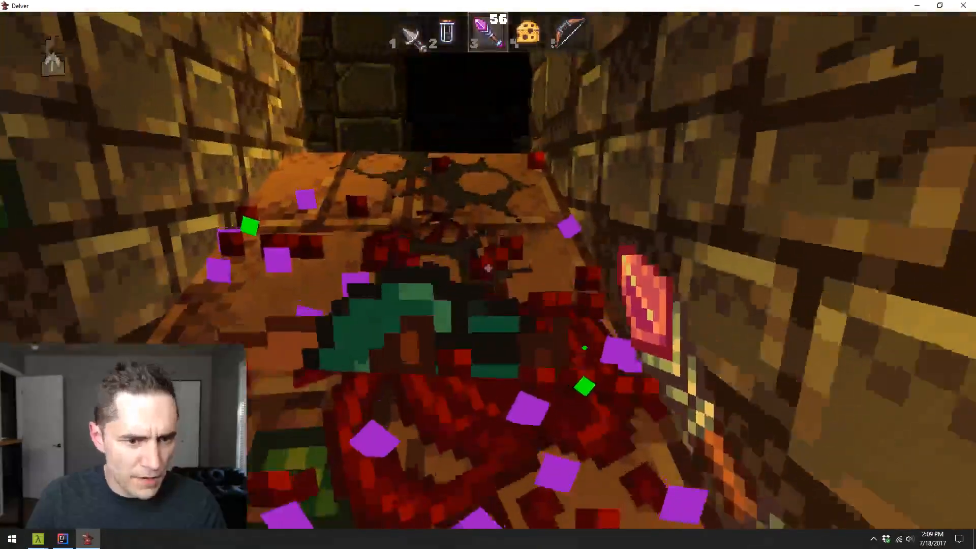
- Shoot the enemy in the stone archway with the wand and advance through the room beyond it to the raised ledge
key("w")
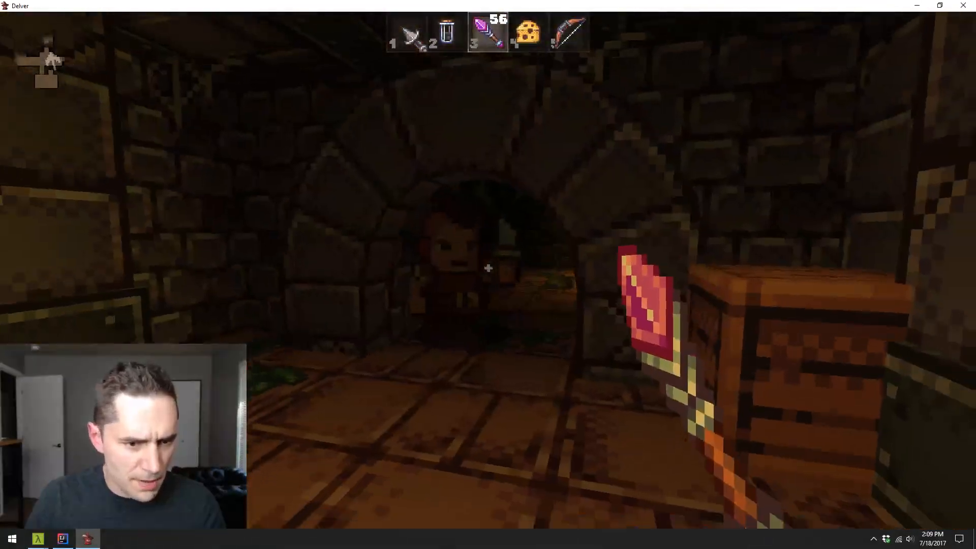
left_click(488, 268)
left_click(489, 268)
left_click(488, 268)
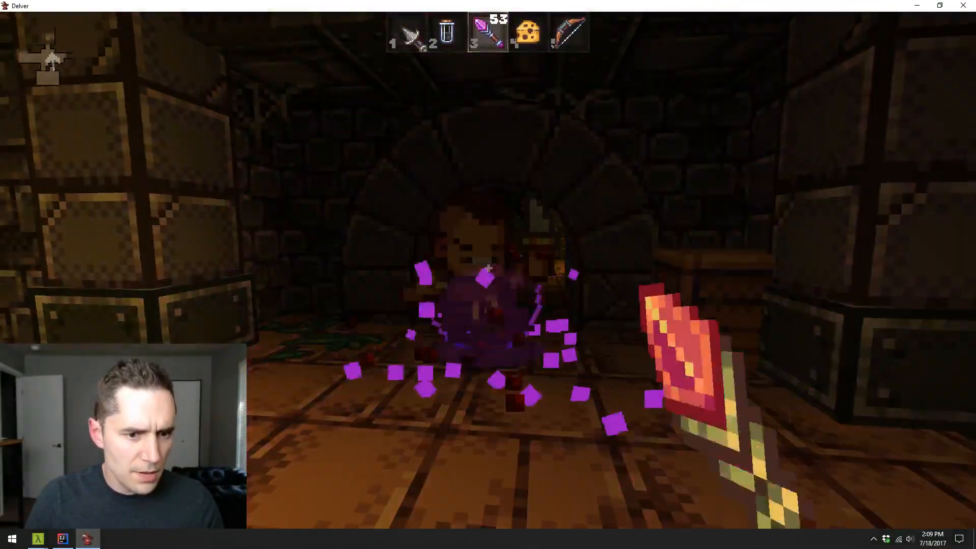
key("w")
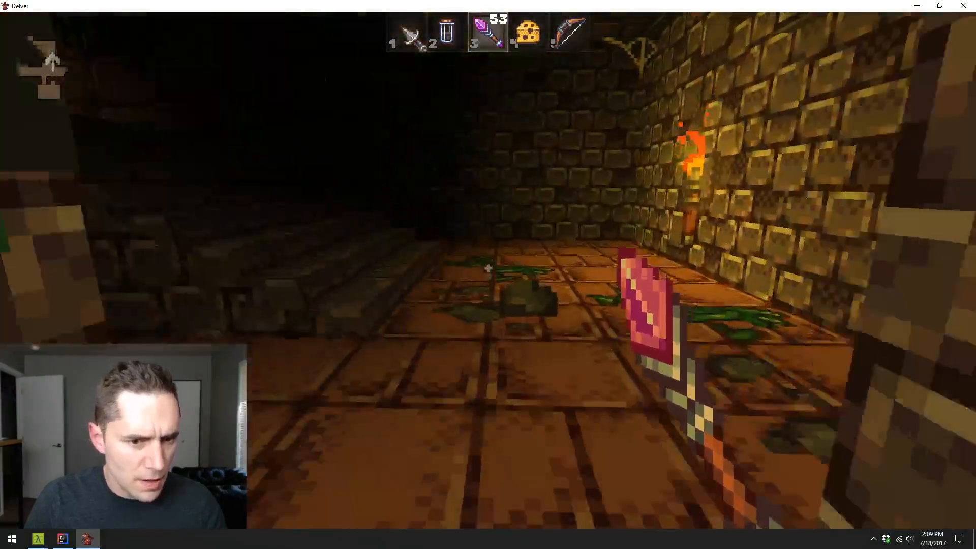
key("w")
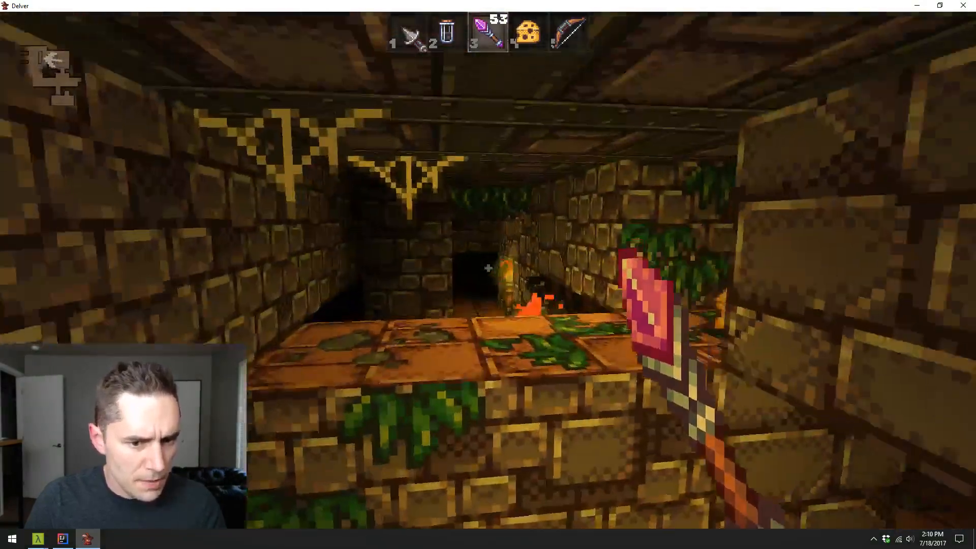
- Move across the overgrown ledge, select the bottle in the second hotbar slot, use it and back away
key("w")
key("e")
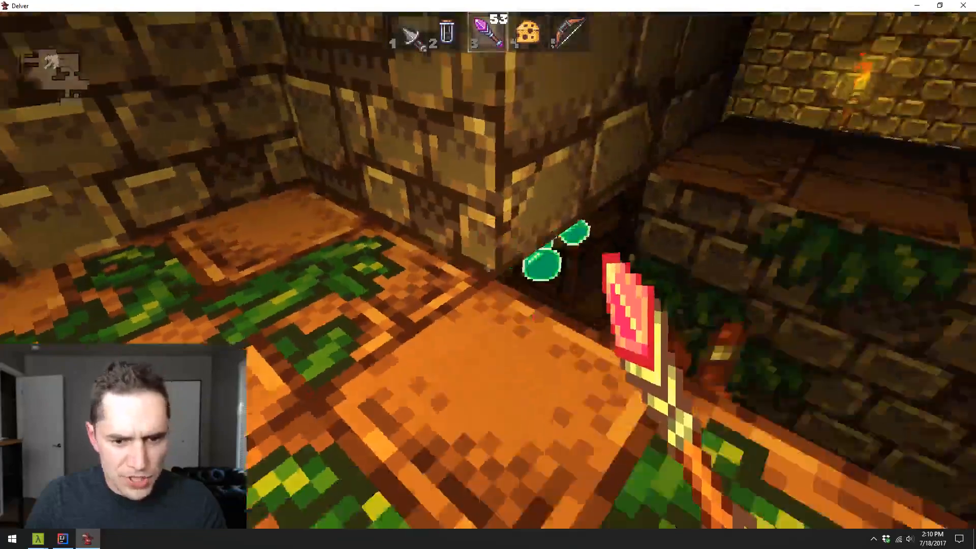
key("4")
scroll(488, 270, "up", 2)
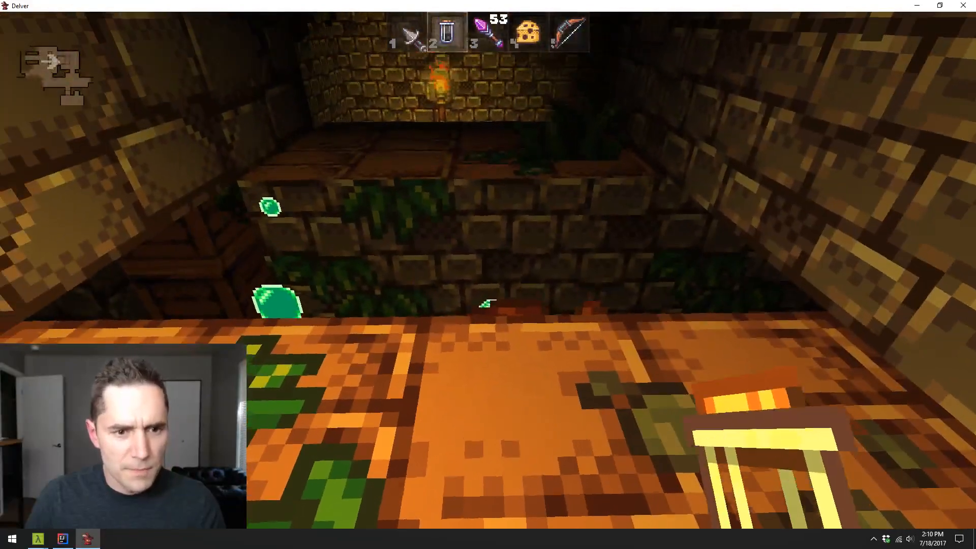
left_click(488, 270)
key("s")
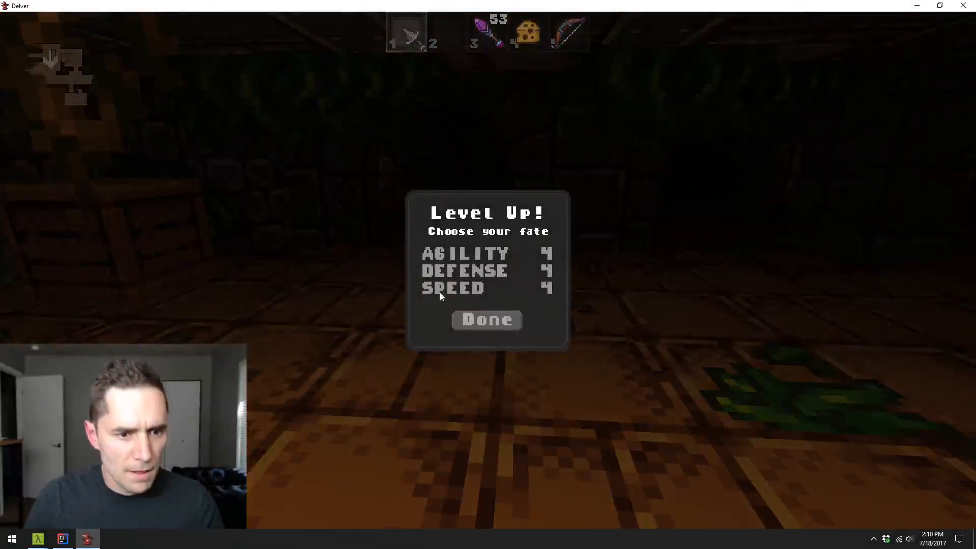
- Choose Agility for the level-up and attack the enemy in the corridor with the blade
left_click(473, 253)
left_click(489, 320)
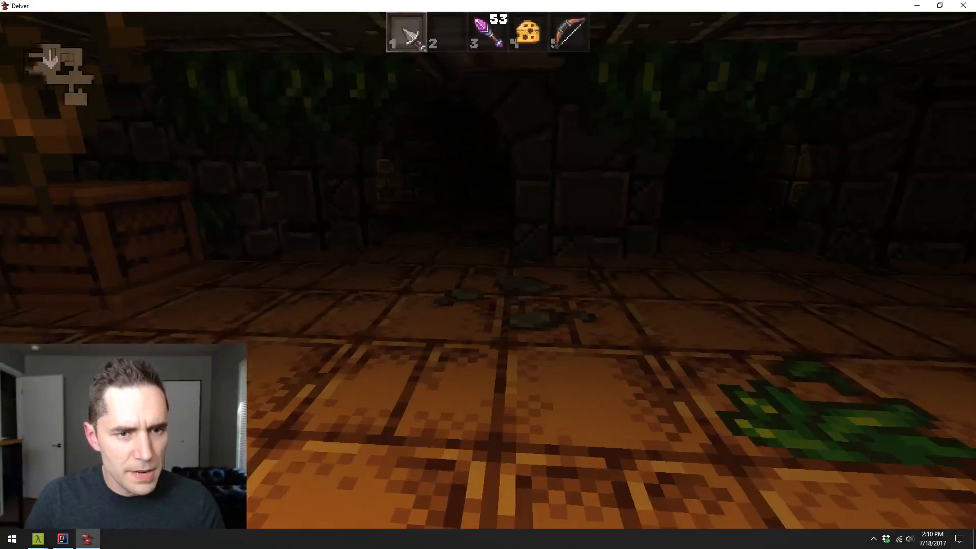
key("1")
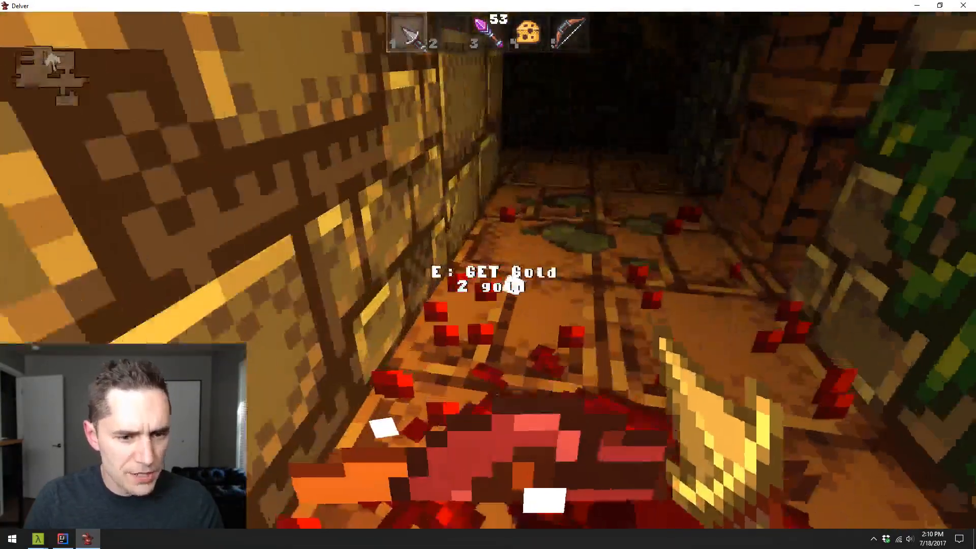
- Advance through the dark room and strike the bat in the archway with the blade
key("w")
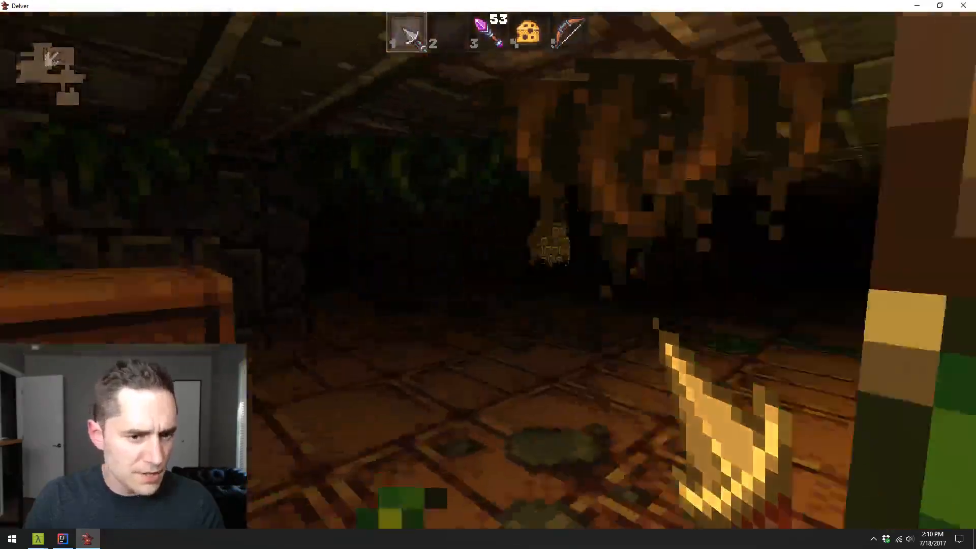
key("w")
left_click(488, 270)
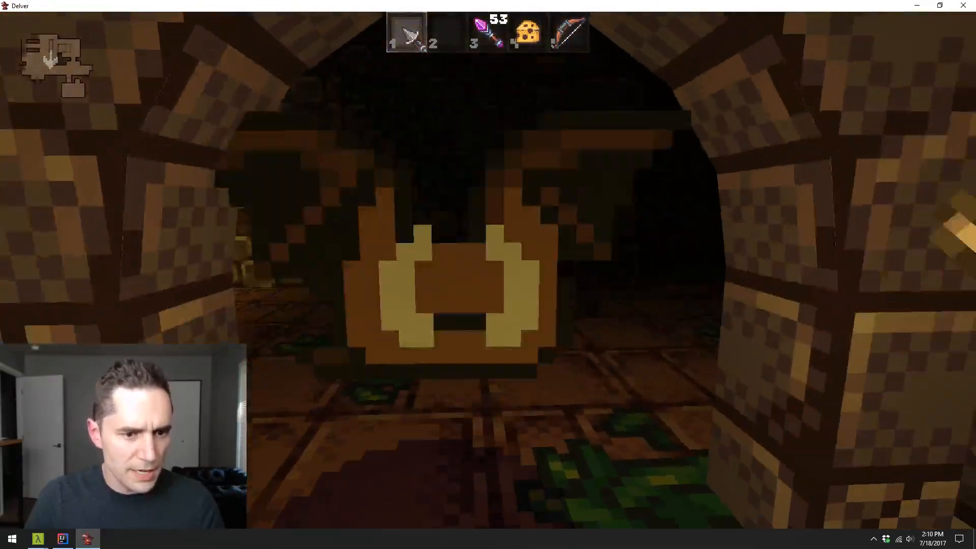
key("w")
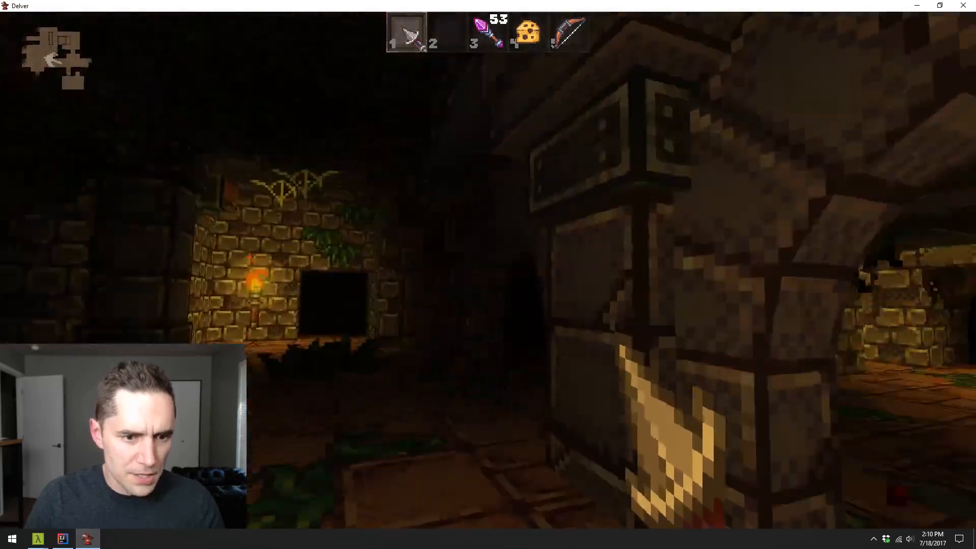
- Explore the dark hall and follow its arched, vine-hung passage into the next room
key("w")
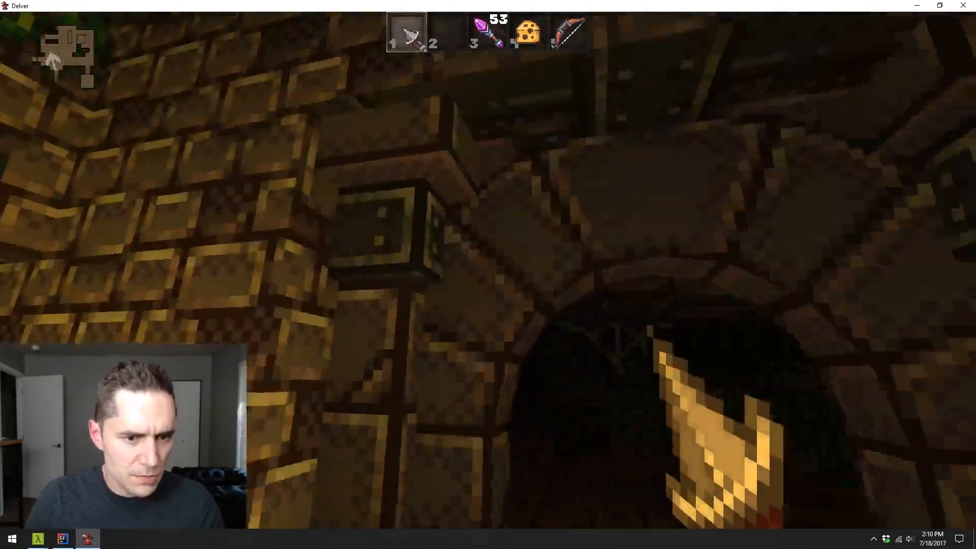
key("w")
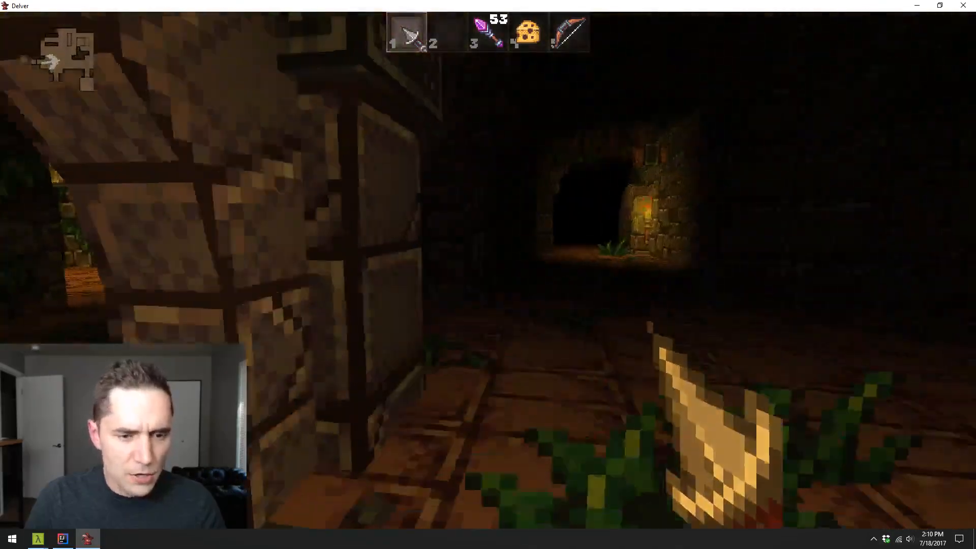
key("w")
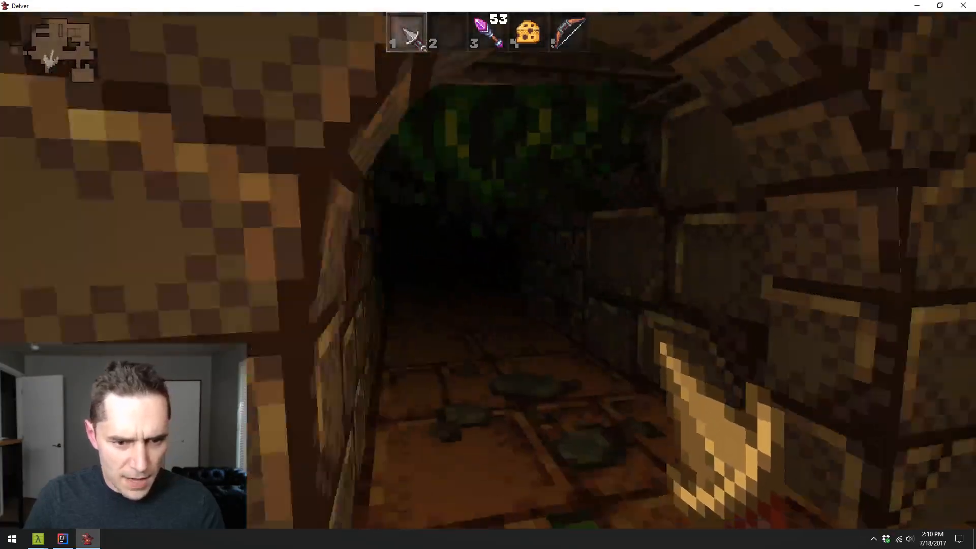
key("w")
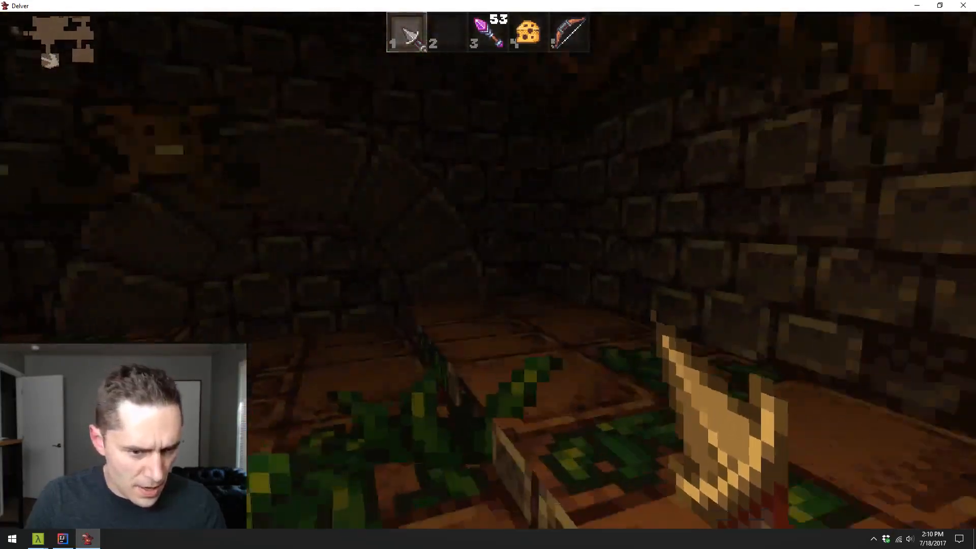
- Kill the bat with the blade, pick up the cheese it leaves and head back into the passage
left_click(488, 270)
left_click(488, 270)
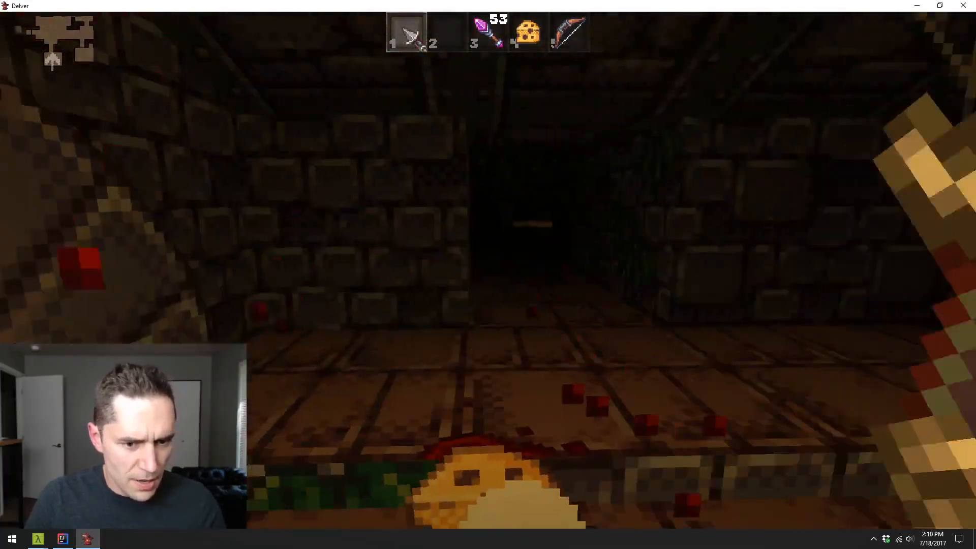
key("e")
key("w")
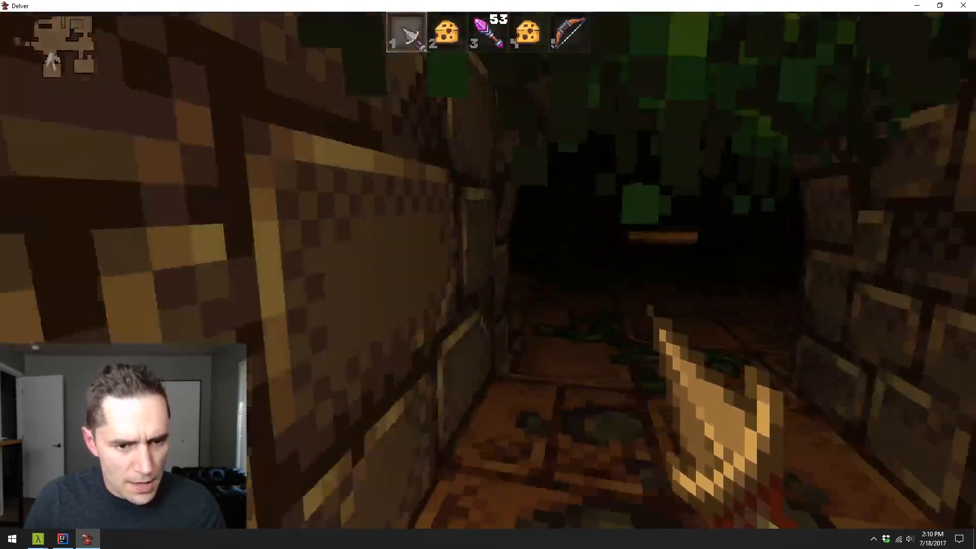
- Open the wooden door beside the torch, back away from the hooded enemy and shoot it with the wand
key("w")
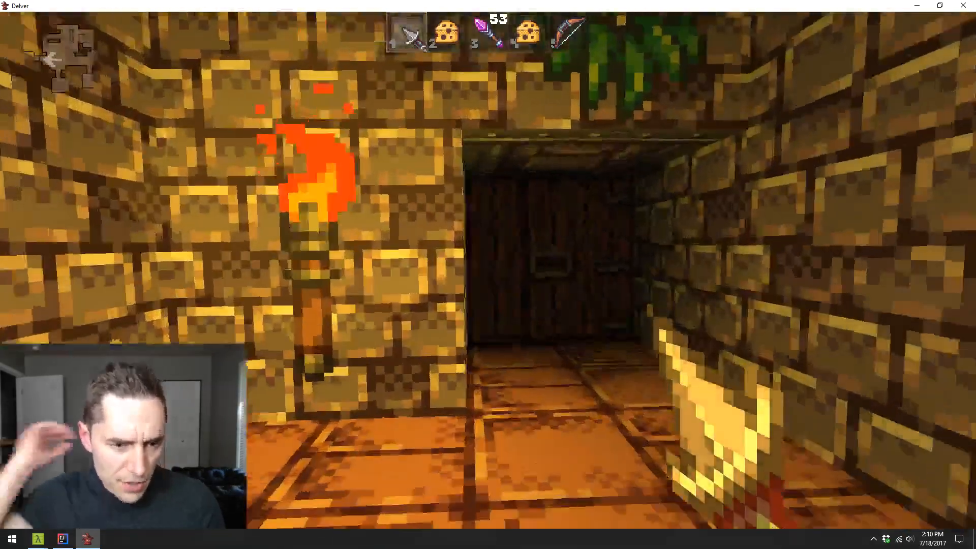
key("e")
key("w")
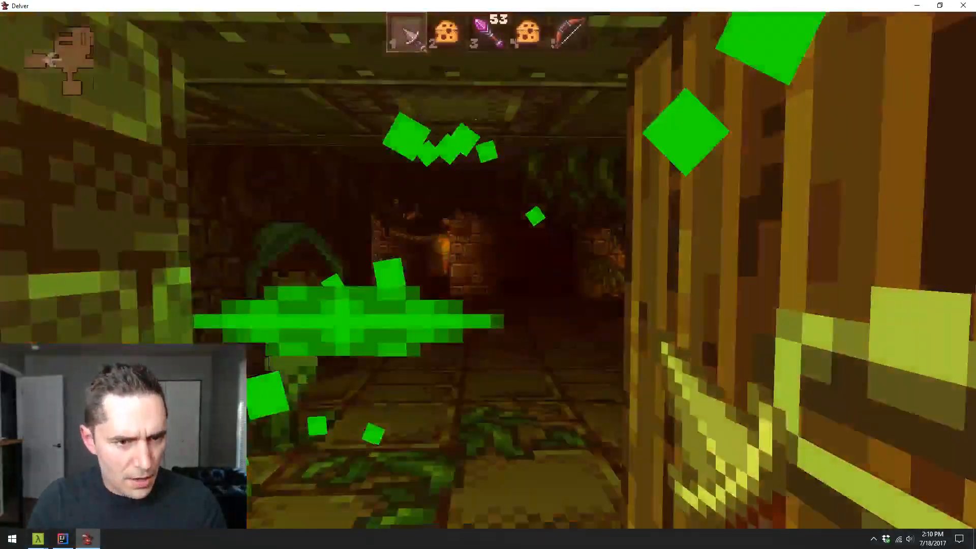
key("s")
key("3")
key("w")
left_click(488, 268)
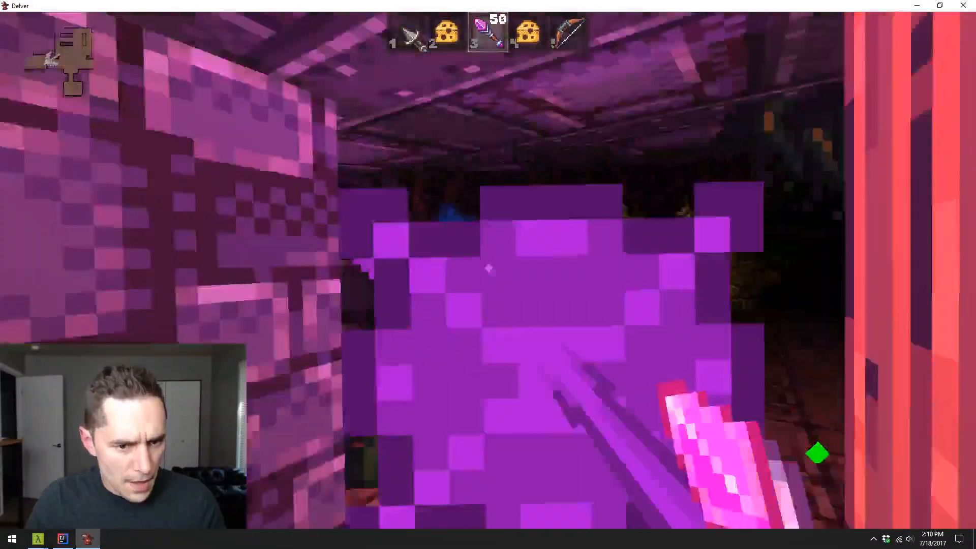
- Go through the doorway and explore the chained hall up to the flooded area
key("e")
key("w")
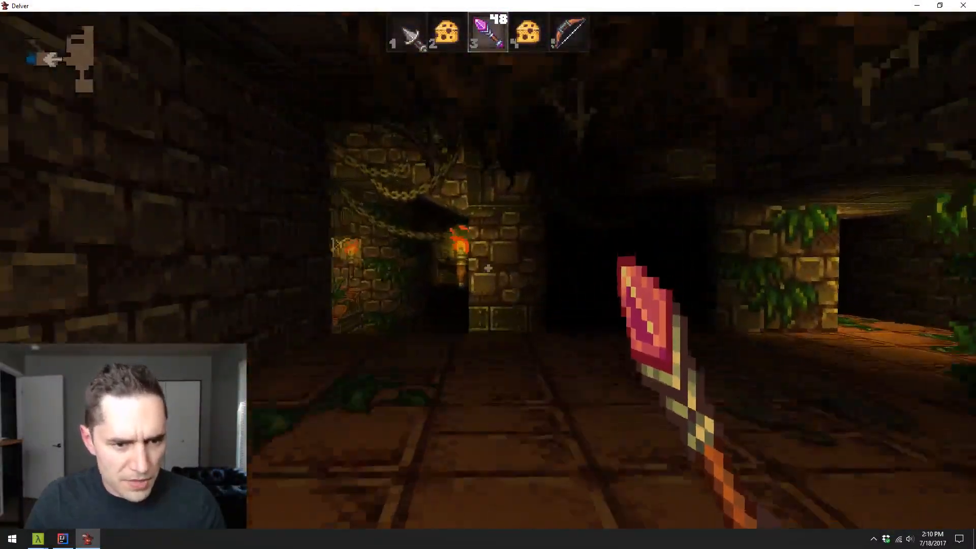
key("w")
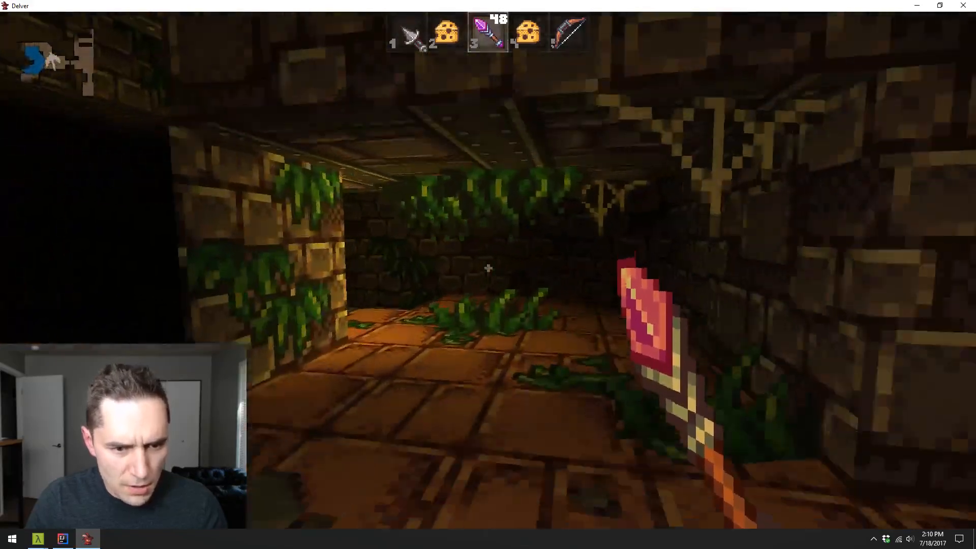
key("w")
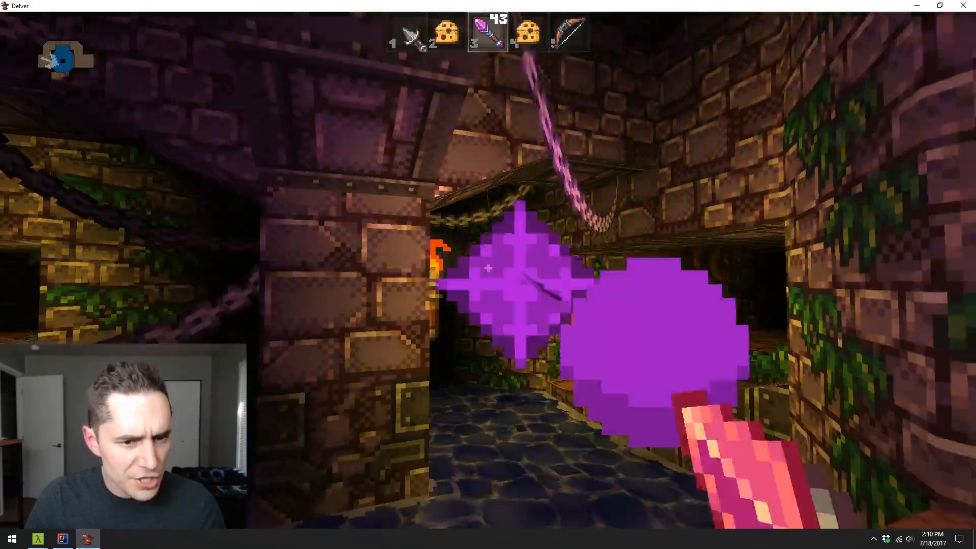
- Shoot the bat above the water with the wand, wade in and pick up the gold
key("w")
left_click(488, 268)
left_click(488, 267)
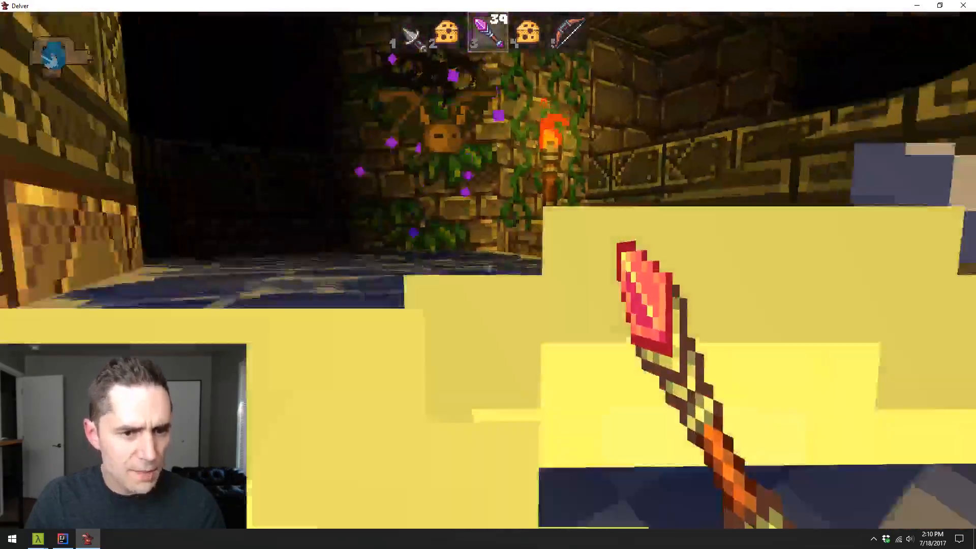
left_click(488, 268)
left_click(488, 268)
key("w")
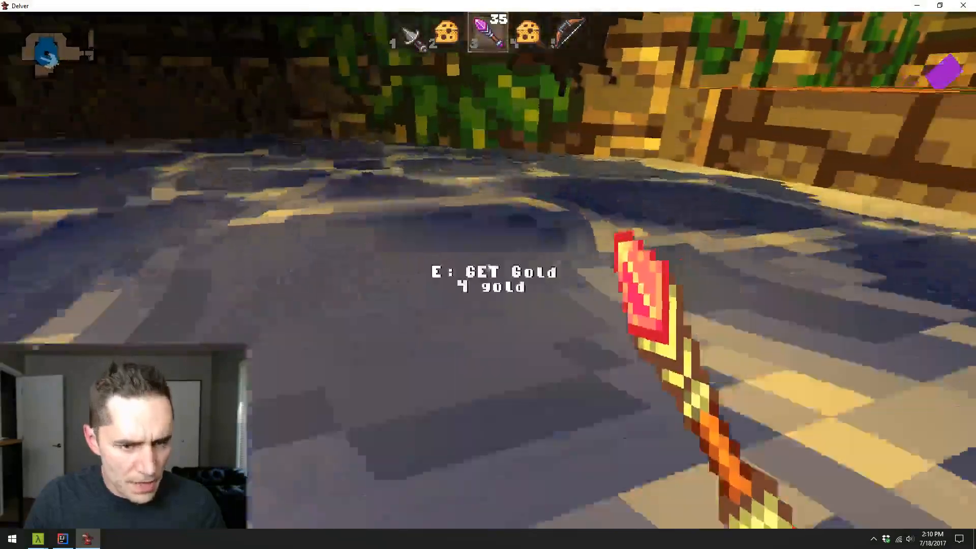
key("e")
- Leave the water, open the barred wooden door in the narrow corridor and fire the wand at the enemy beyond it
key("w")
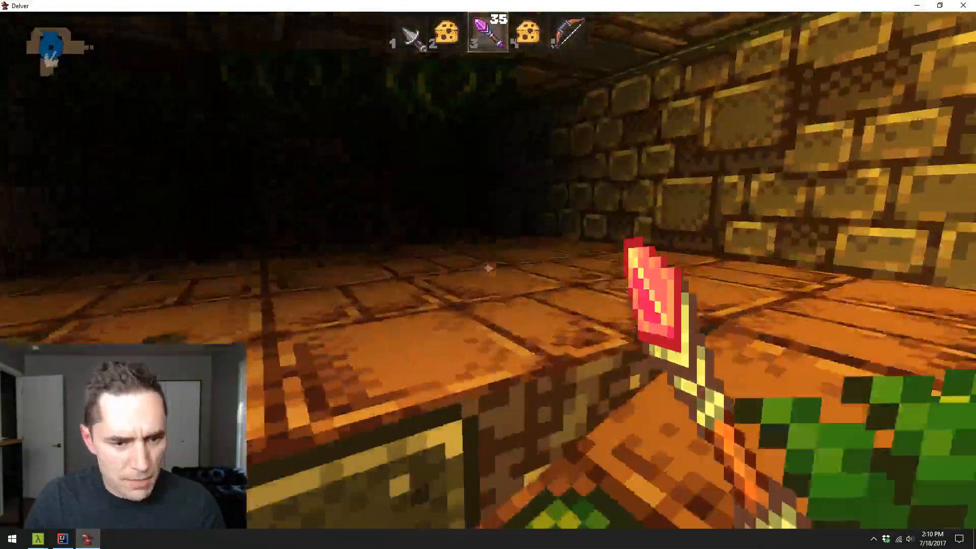
key("w")
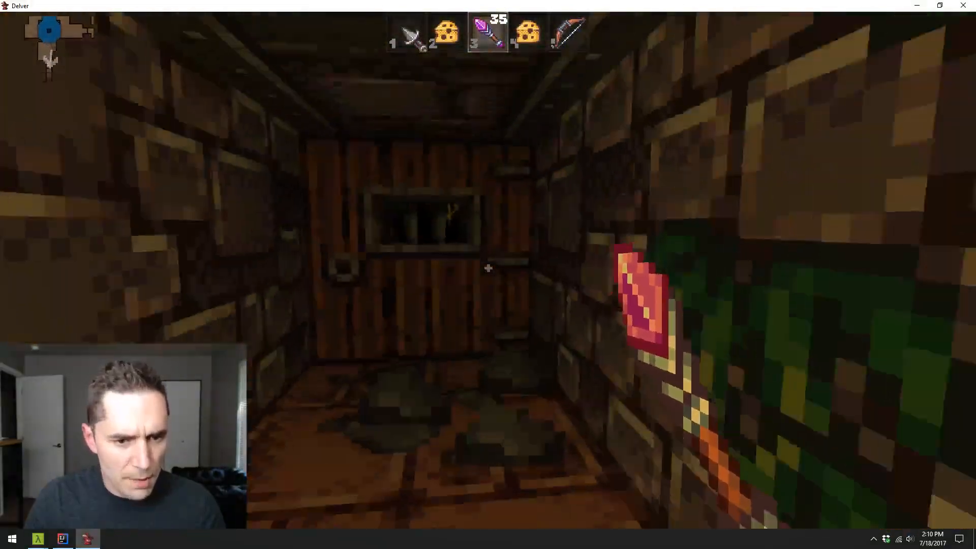
key("e")
key("w")
left_click(488, 270)
left_click(488, 270)
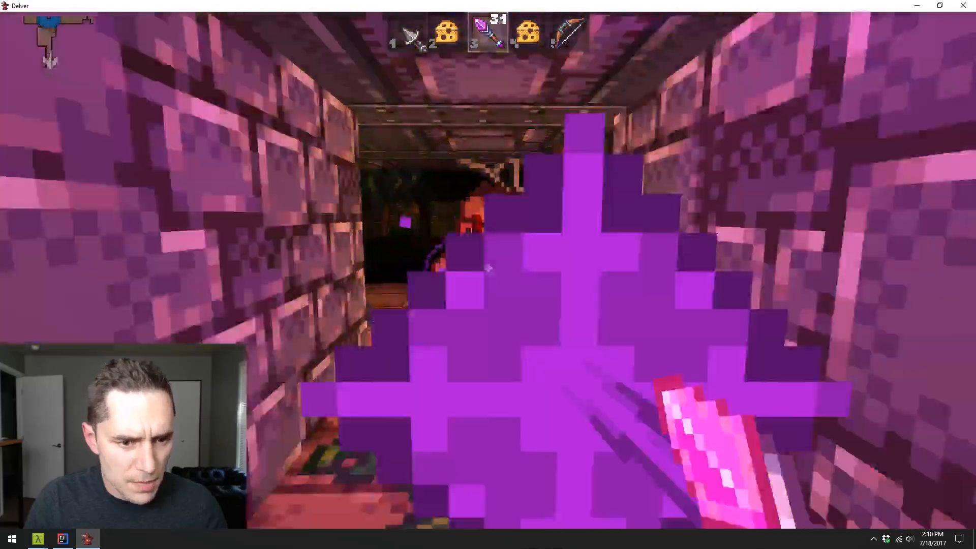
left_click(488, 271)
left_click(488, 271)
- Explore the torch-lit walkway beside the water, past the wooden posts, up to the dark side passage
key("w")
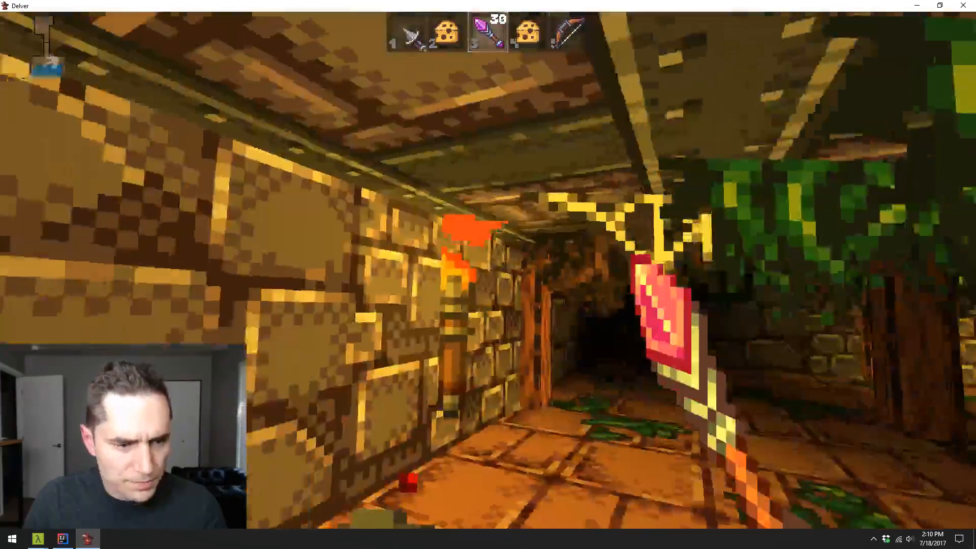
key("w")
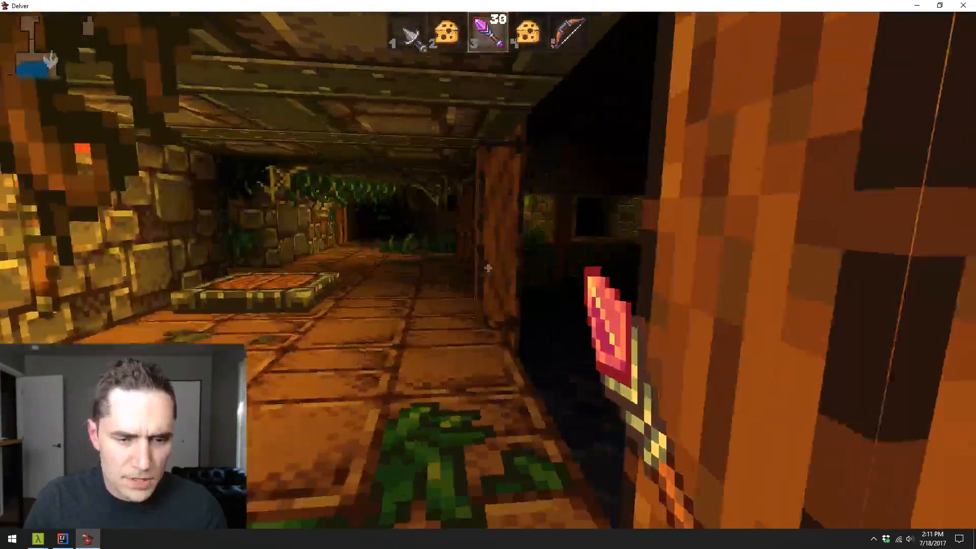
key("w")
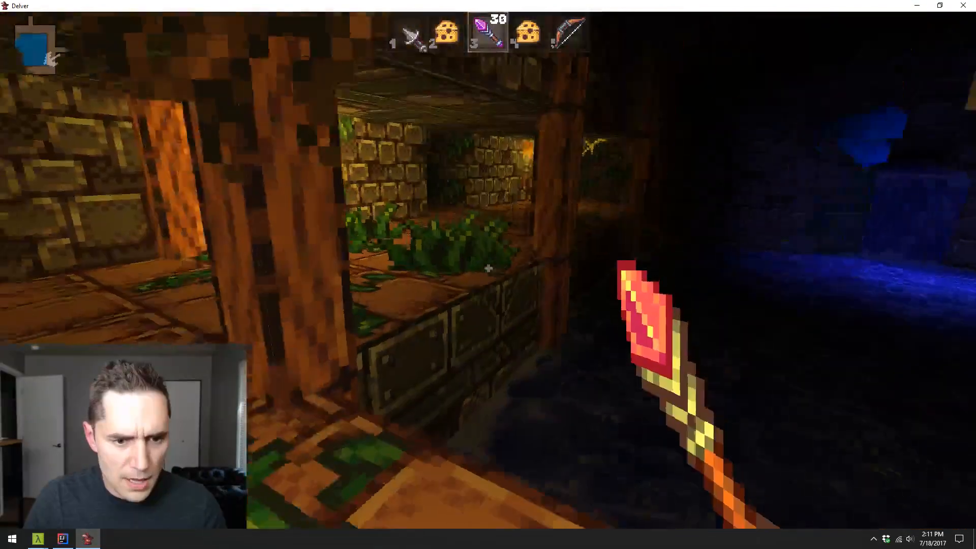
- Leave the playtest for the save-slot screen and close the game
key("Escape")
left_click(529, 282)
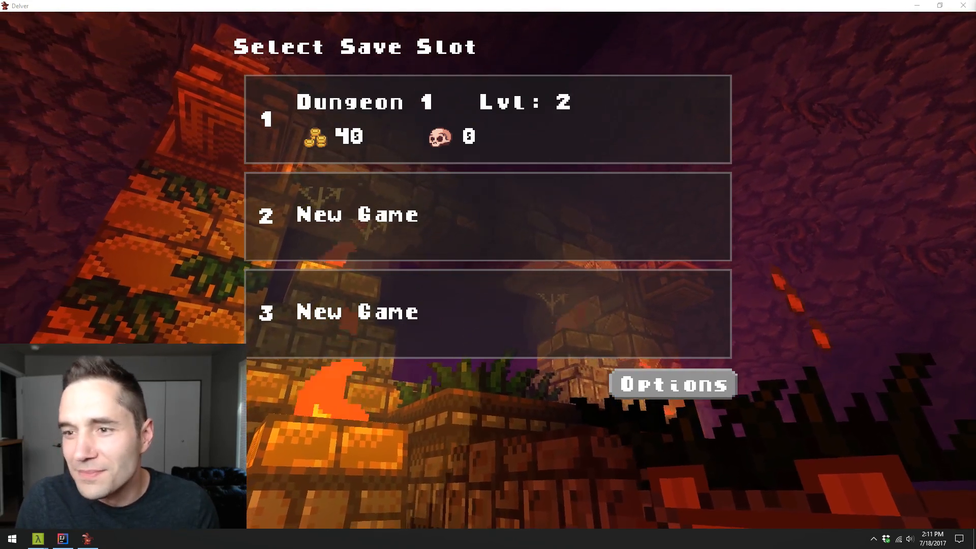
left_click(963, 6)
left_click(635, 296)
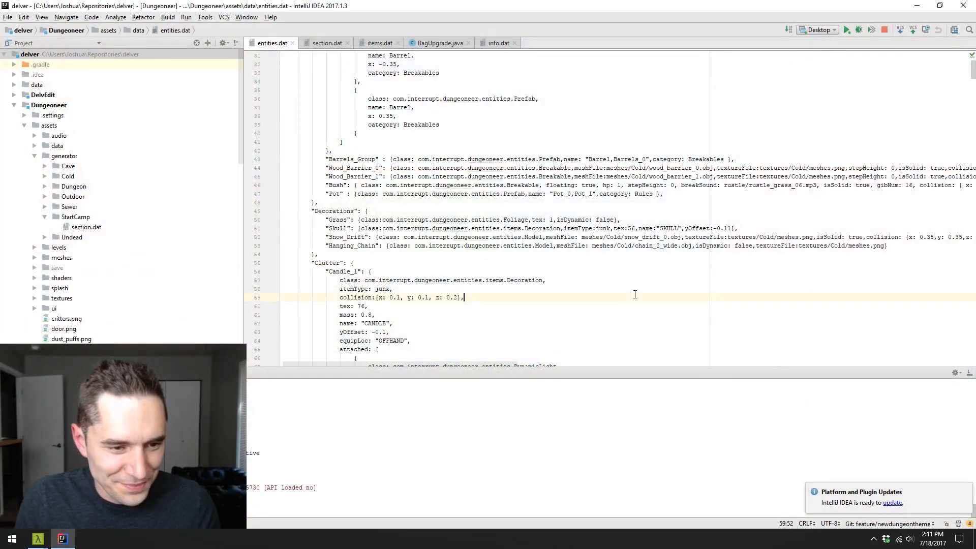
- Switch the IntelliJ IDEA run configuration to DelvEdit and run it
left_click(816, 30)
key("Escape")
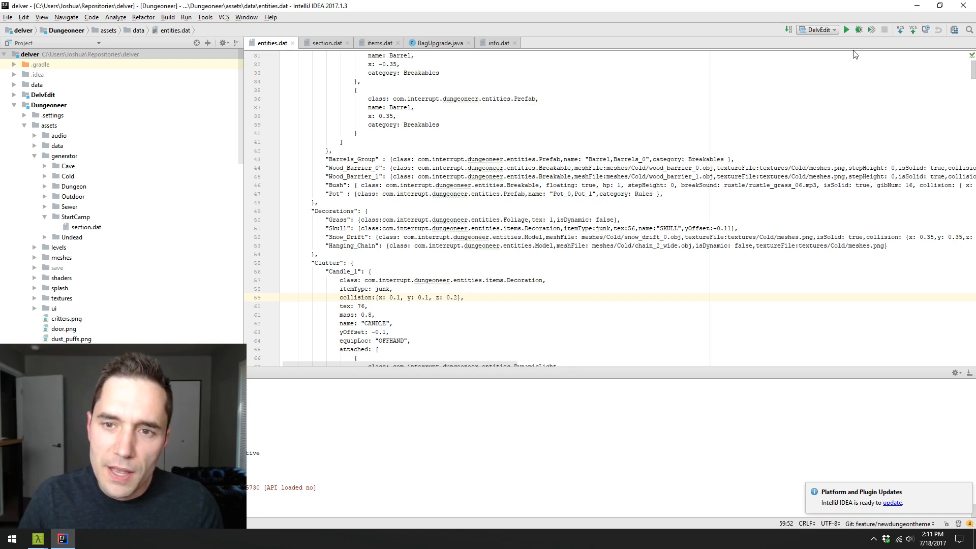
left_click(846, 29)
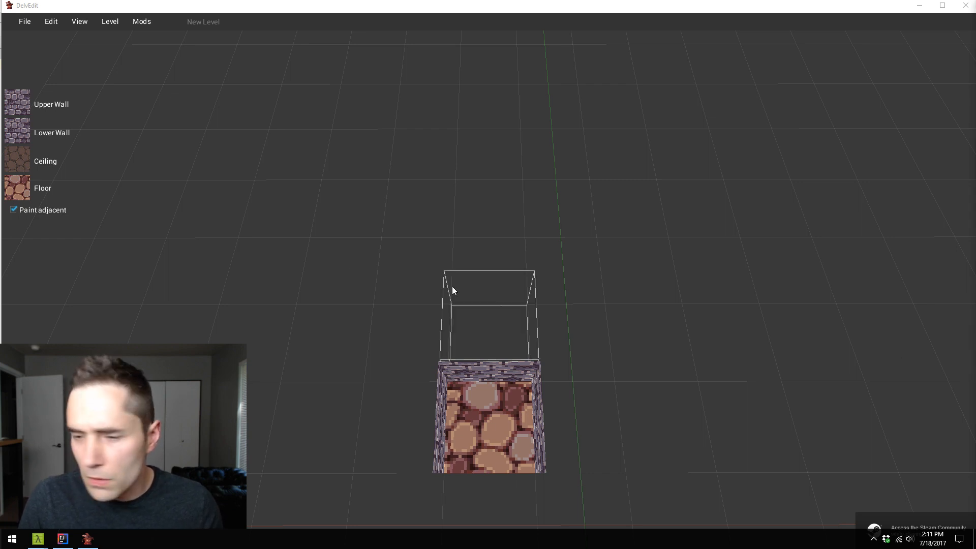
- Maximize the level editor window and look around the new level, trying out tile selection
left_click(459, 255)
key("s")
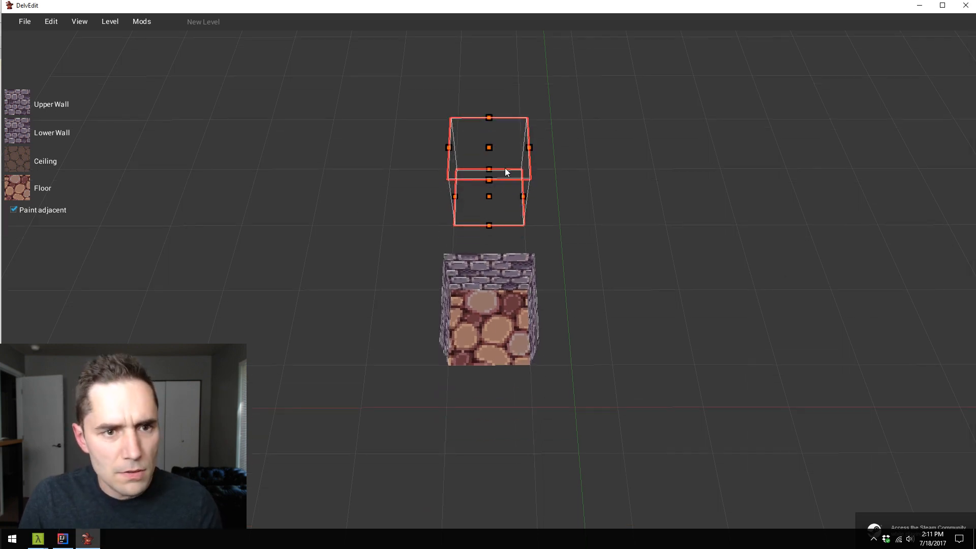
double_click(589, 11)
key("s")
left_click(579, 241)
key("d")
key("a")
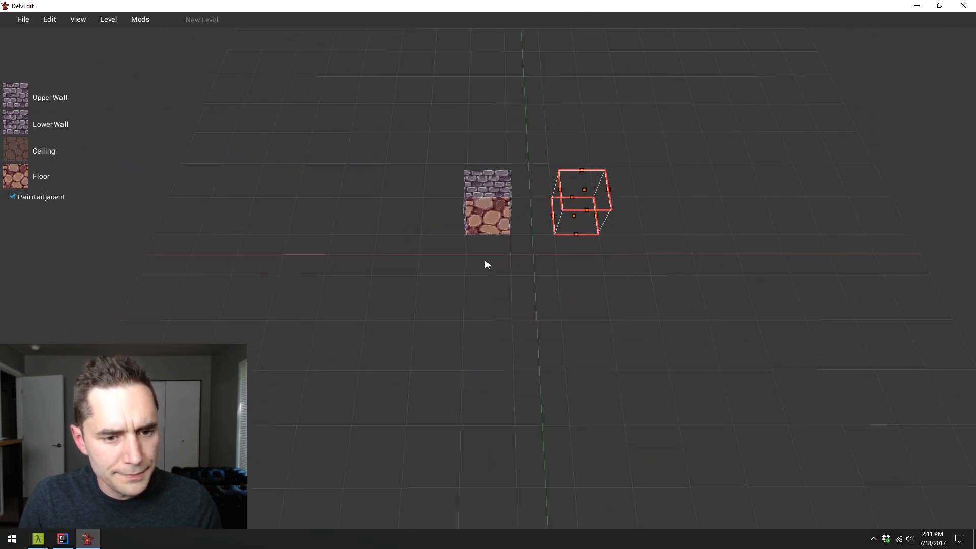
key("Escape")
key("s")
key("w")
key("d")
key("s")
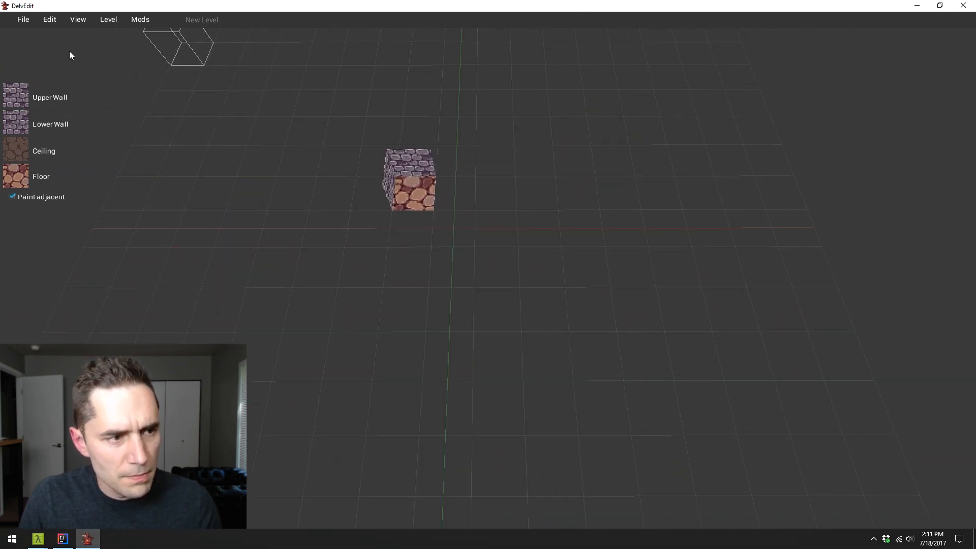
- Open the hall level 12.bin from the generator/Dungeon/Halls folder
left_click(25, 19)
left_click(62, 65)
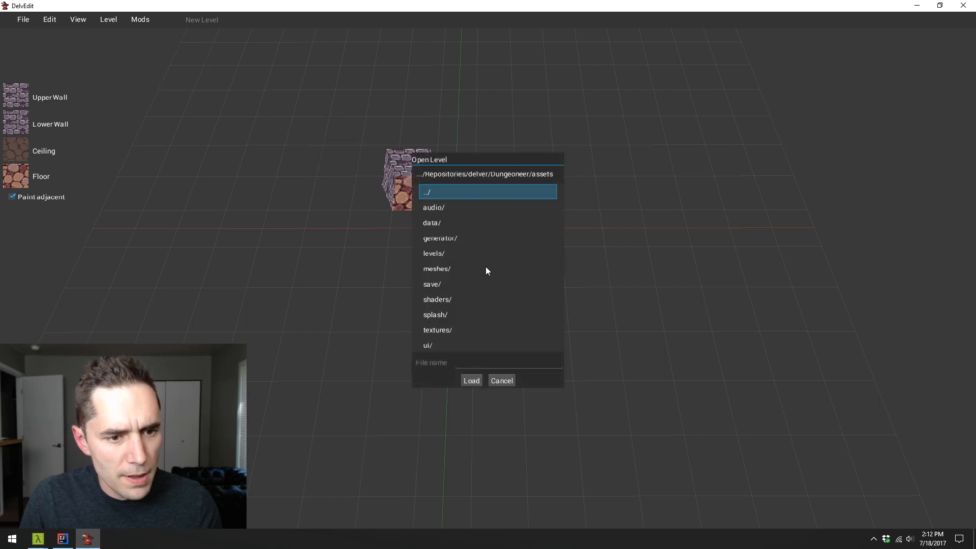
double_click(471, 238)
double_click(460, 240)
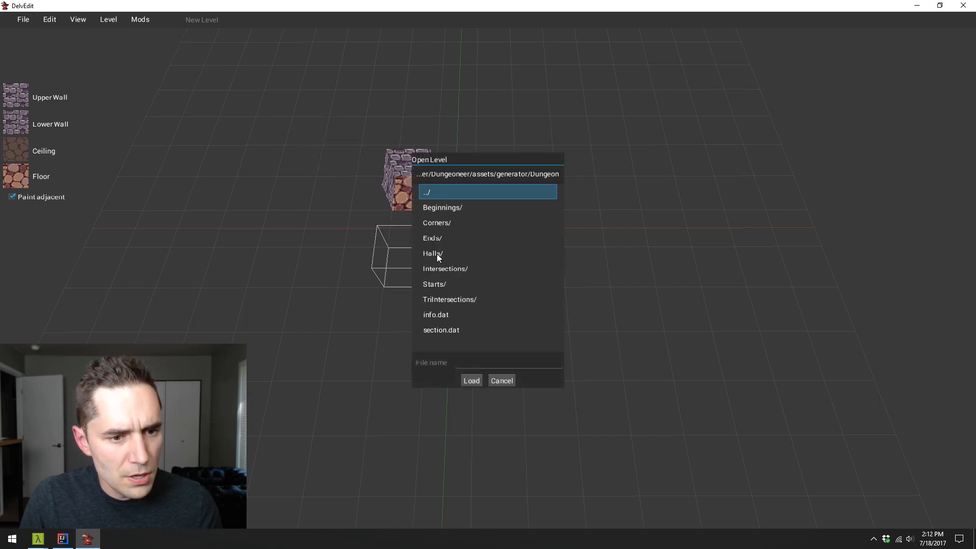
double_click(447, 252)
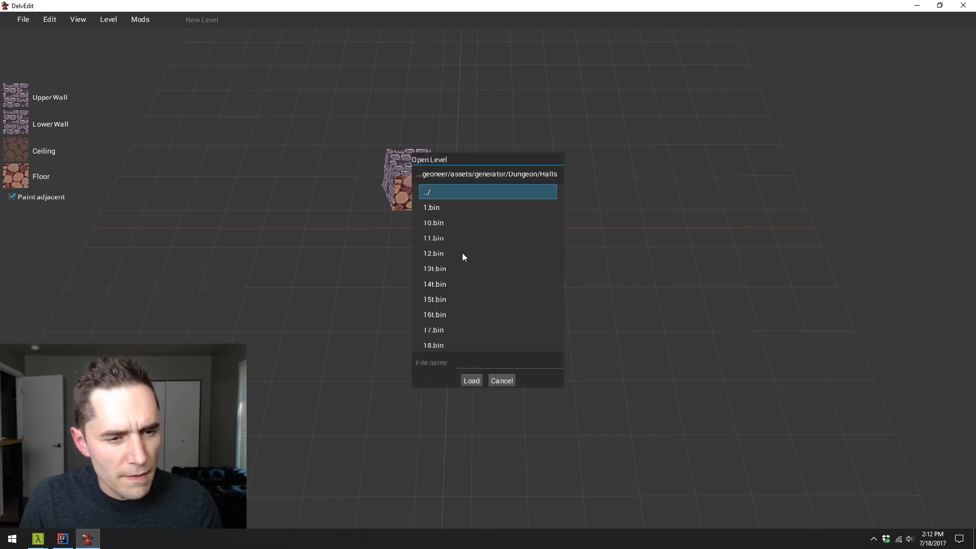
left_click(463, 255)
left_click(471, 380)
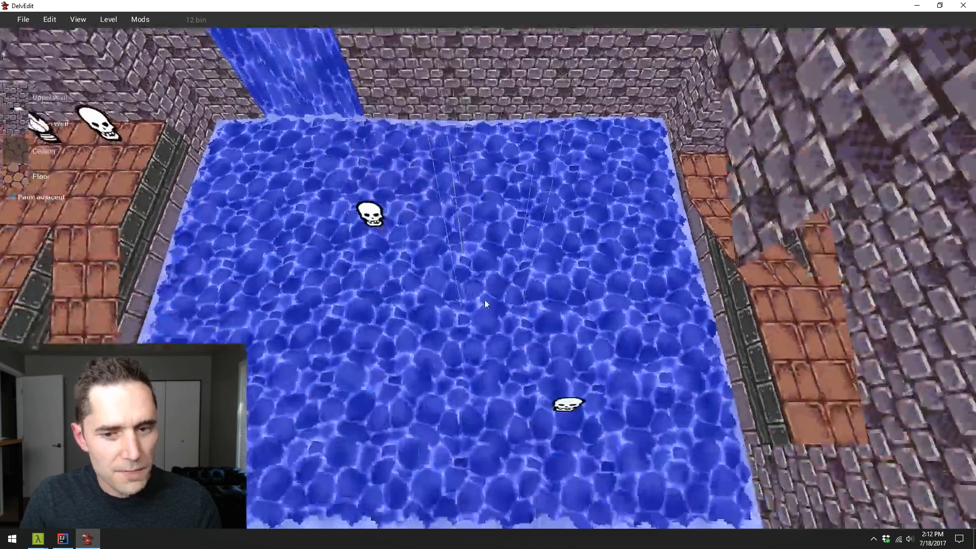
- Place a Pot entity from the Breakables category in the room corner next to the torch
key("w")
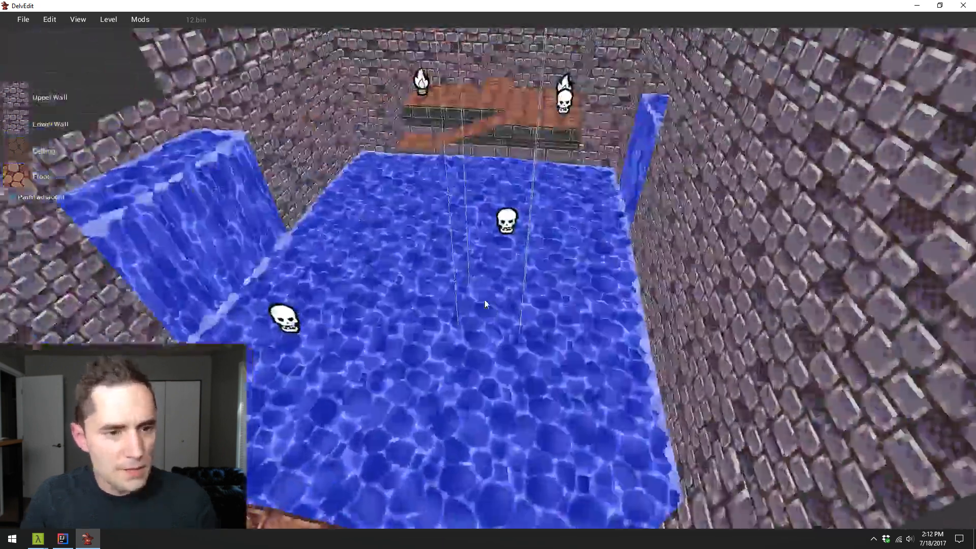
key("w")
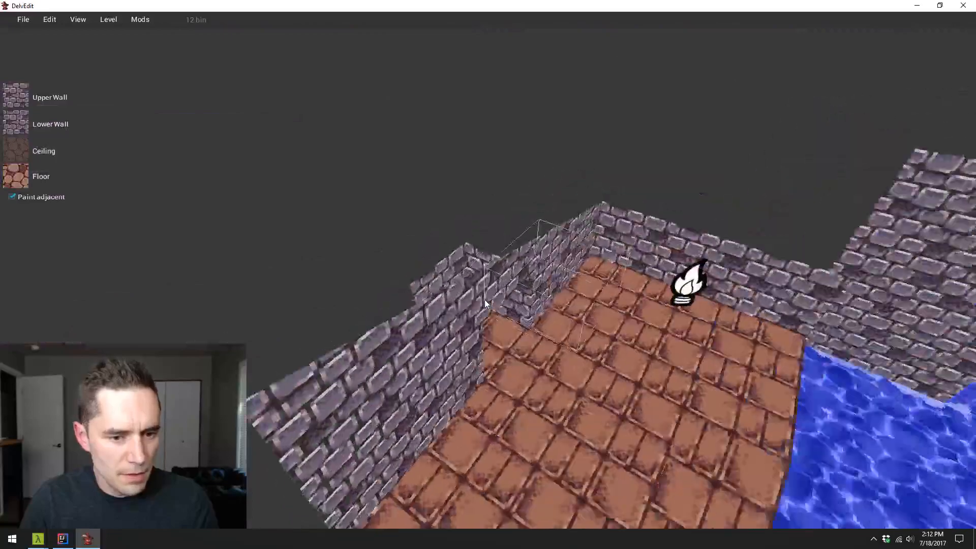
key("w")
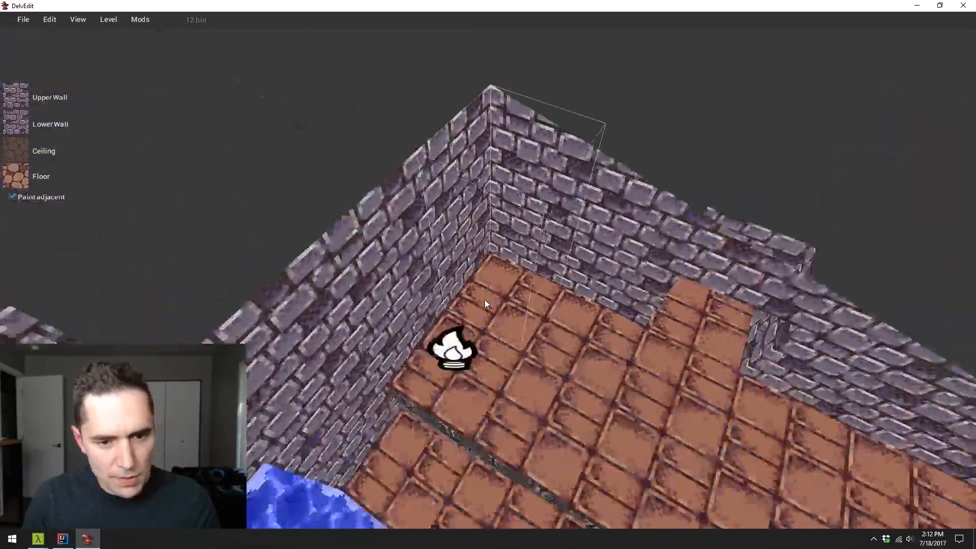
key("s")
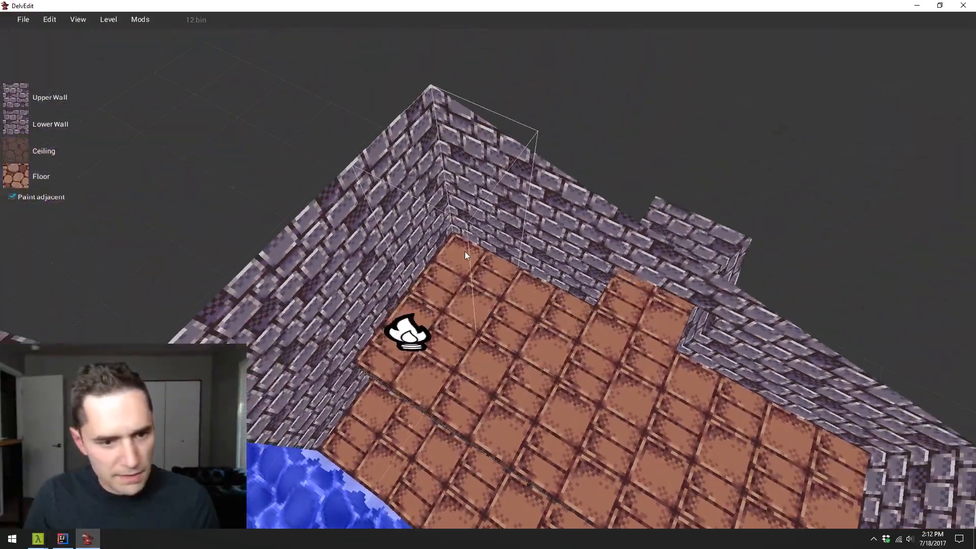
right_click(465, 252)
mouse_move(483, 258)
mouse_move(491, 230)
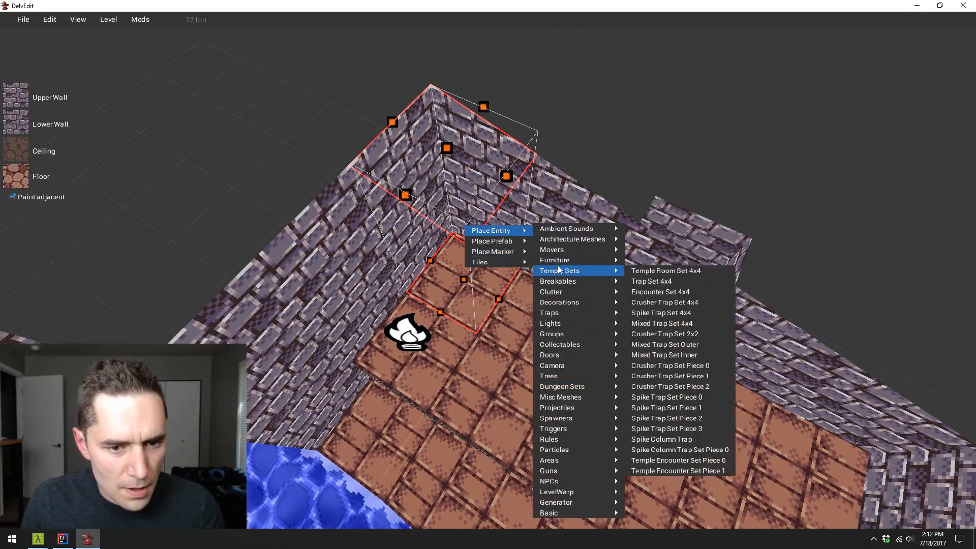
mouse_move(575, 281)
left_click(672, 354)
- Playtest the level several times from the torch-lit corner to check the pot, returning to the editor
key("w")
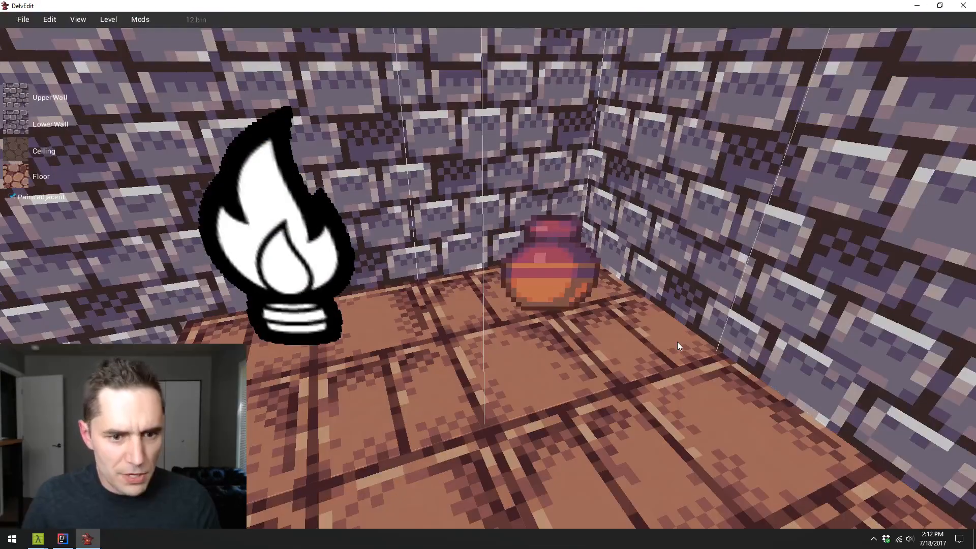
key("s")
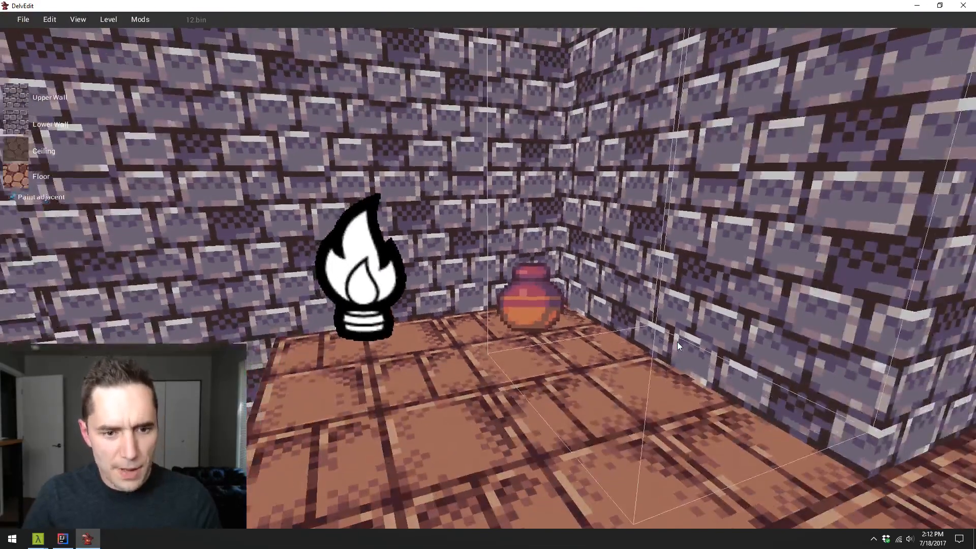
key("p")
key("w")
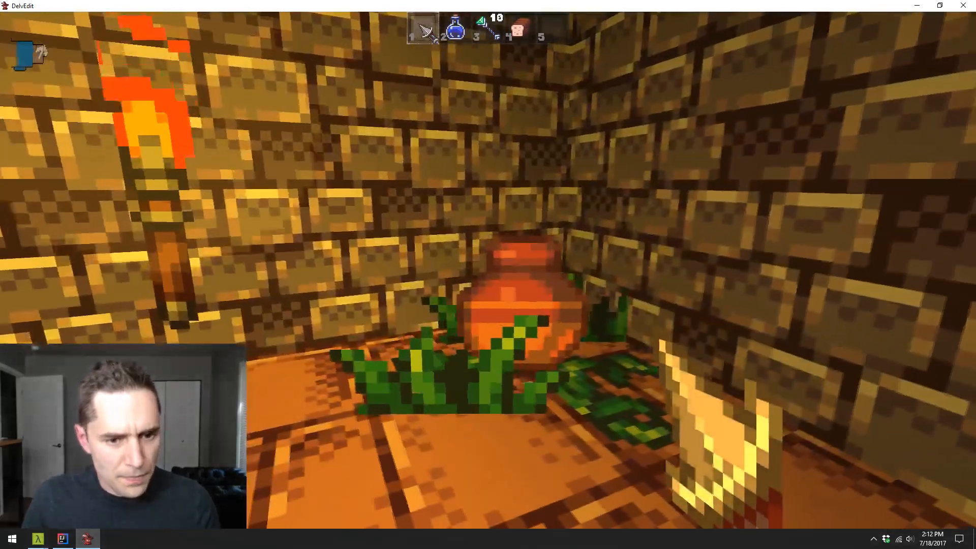
key("Escape")
key("p")
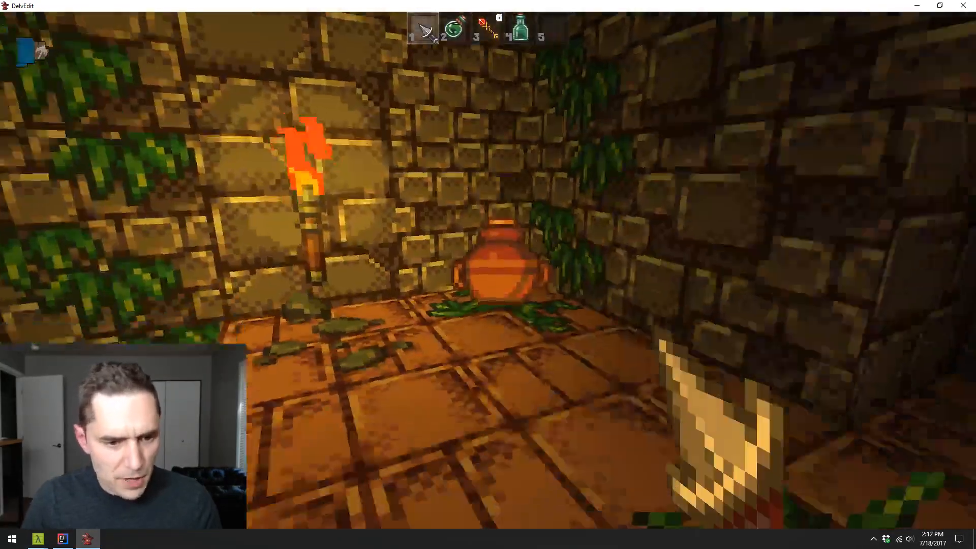
key("w")
key("Escape")
key("s")
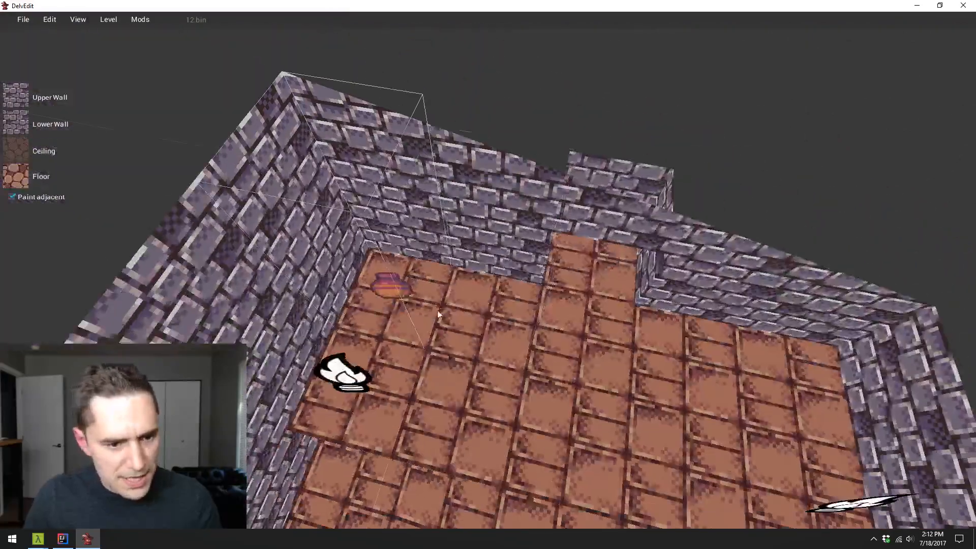
- Copy the corner pot along the y axis to make a row of three pots
left_click(395, 285)
key("x")
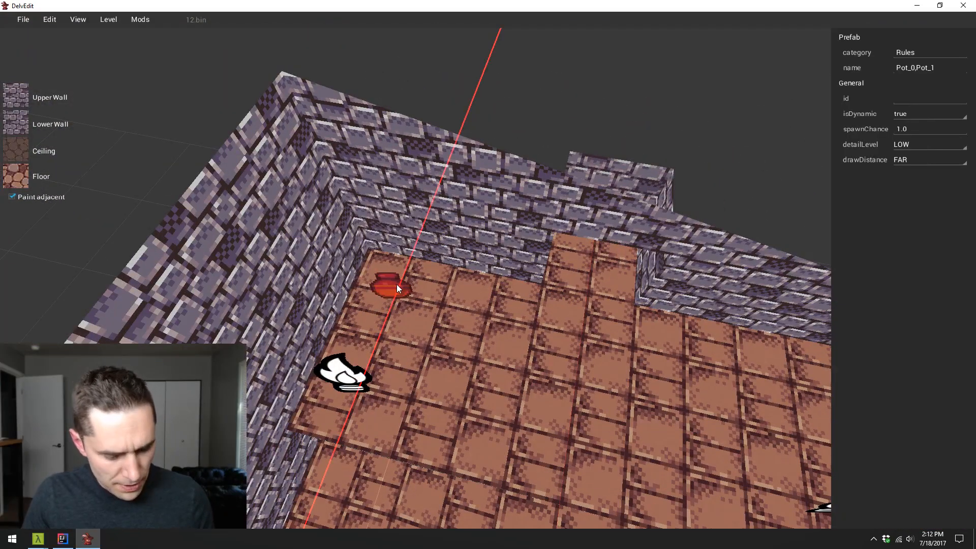
key("y")
left_click_drag(387, 288, 538, 316)
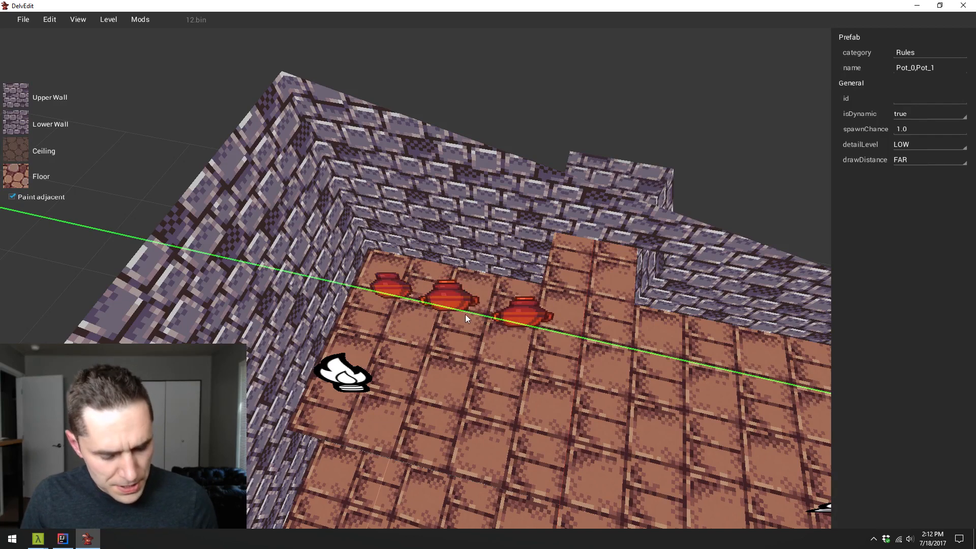
- Move the row of three pots along the x axis closer to the back wall and deselect it
key("x")
mouse_move(451, 300)
left_mouse_down()
mouse_move(459, 285)
mouse_move(450, 287)
left_mouse_up()
key("y")
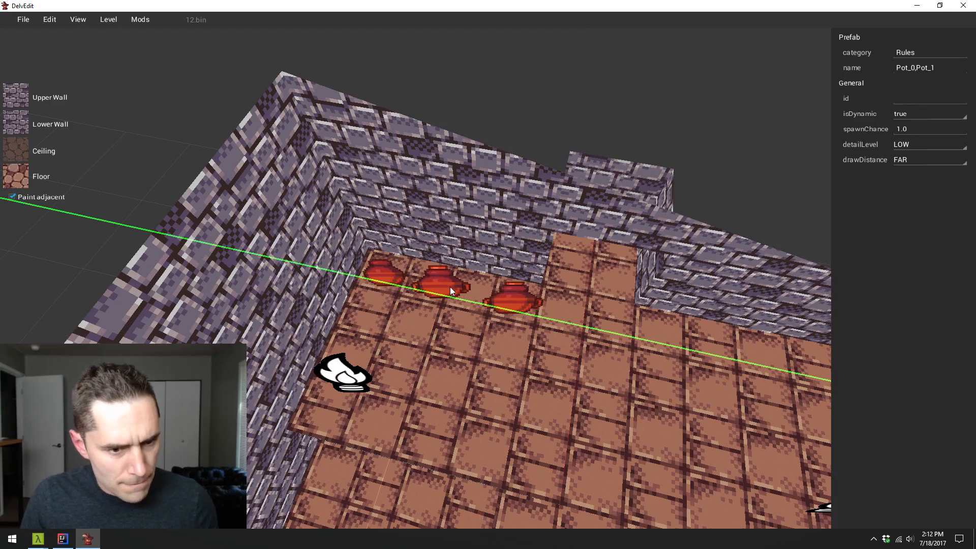
key("Escape")
- Shift the middle pot slightly along the y axis towards the small corner pot
right_click(513, 319)
key("w")
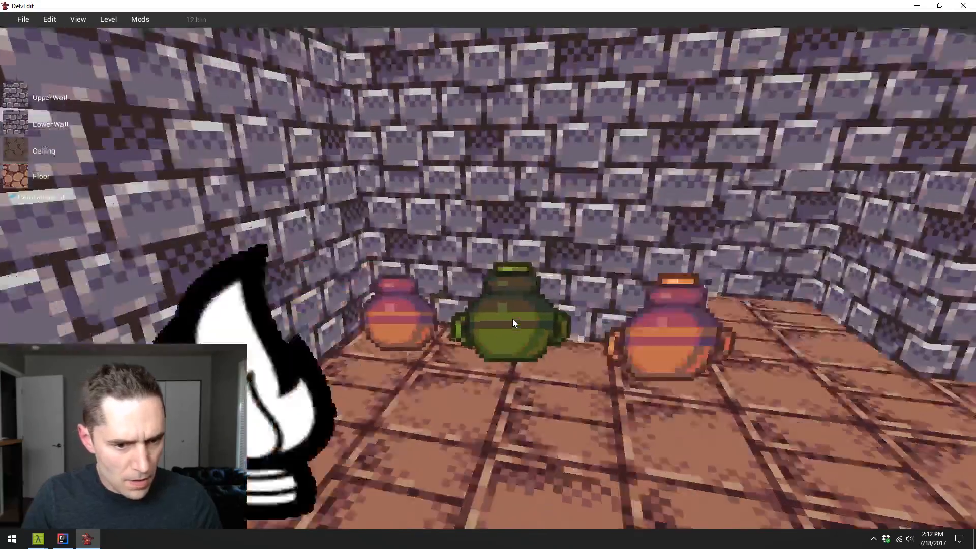
key("s")
left_click(511, 331)
key("y")
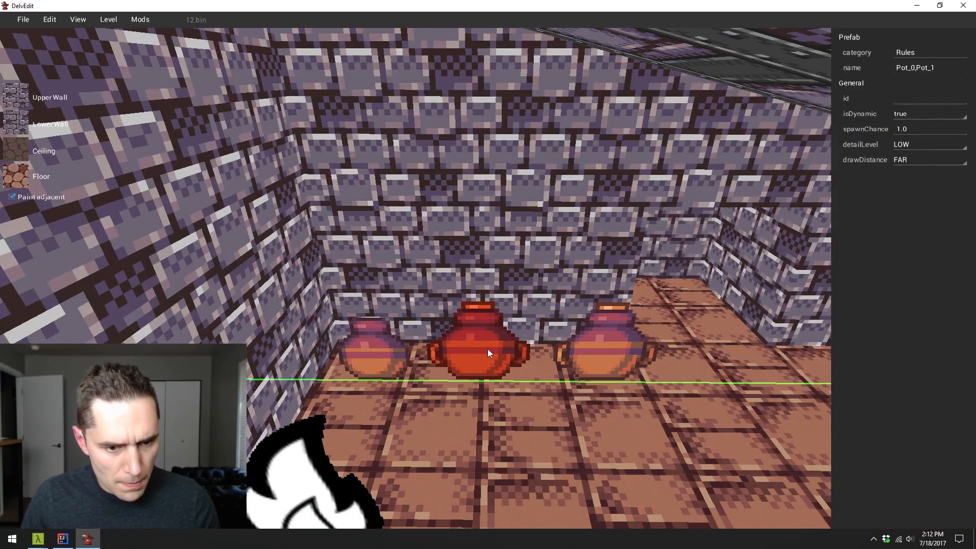
mouse_move(506, 349)
left_mouse_down()
mouse_move(515, 350)
mouse_move(501, 353)
left_mouse_up()
key("Escape")
- Playtest the level to inspect the three pots beside the dark alcove and return to the editor
right_click(501, 352)
key("w")
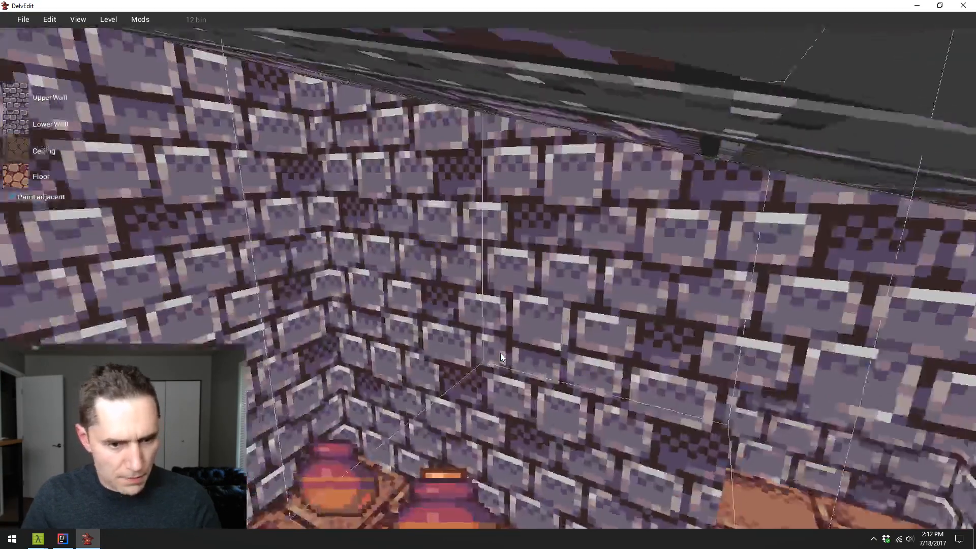
key("p")
key("s")
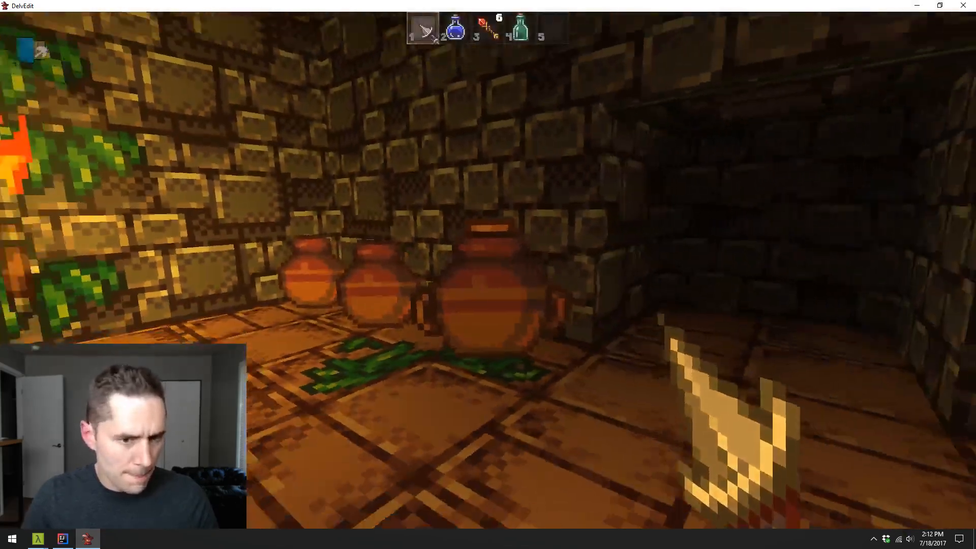
key("w")
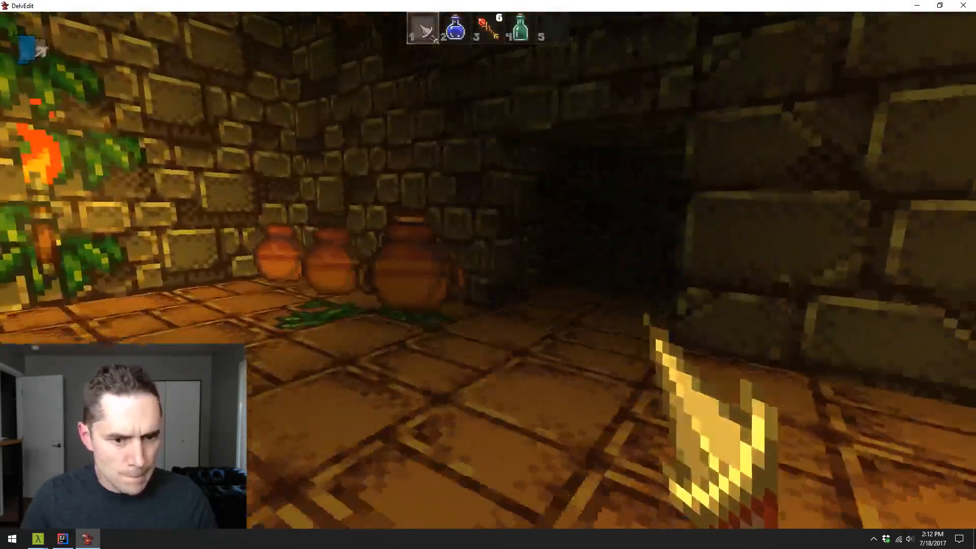
key("w")
key("Escape")
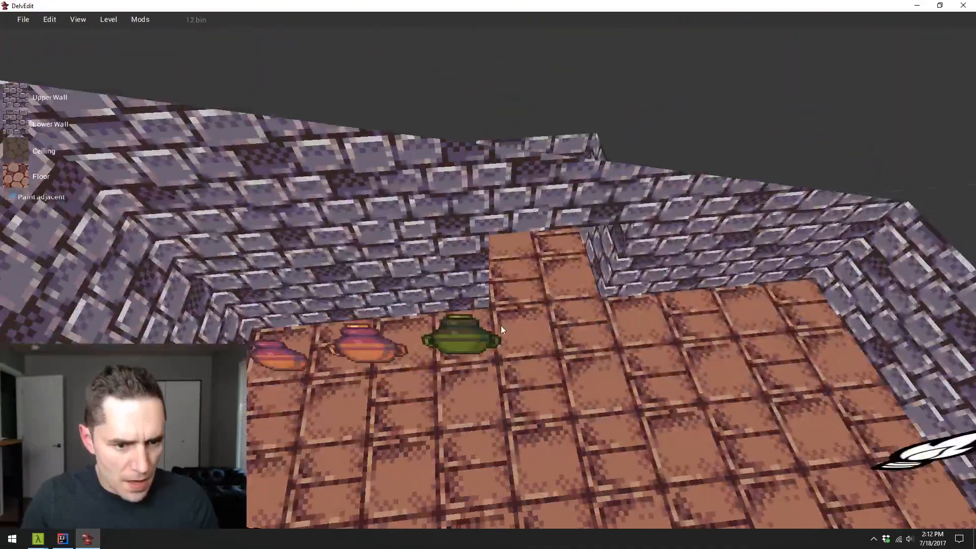
- Set the spawnChance of the pot nearest the alcove to 0.1
left_click(460, 331)
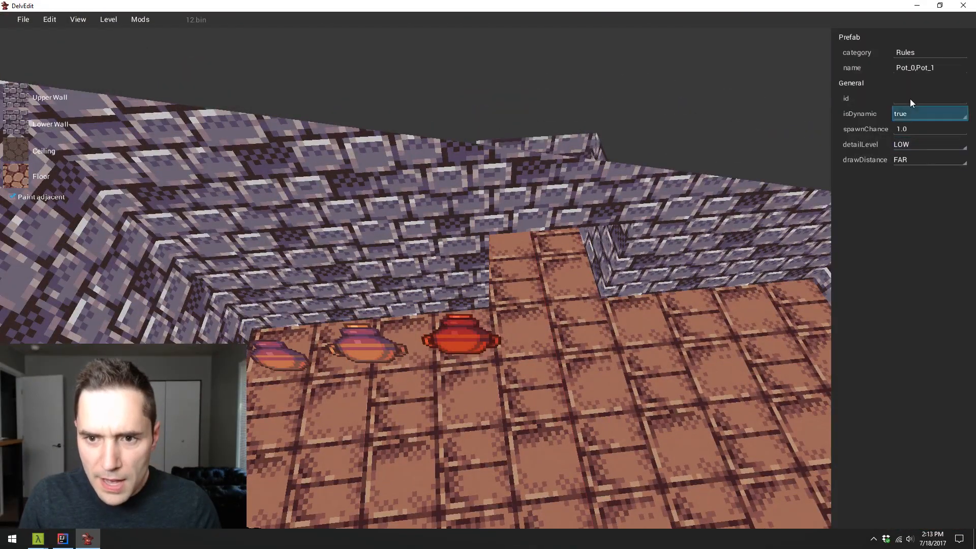
type("0.1")
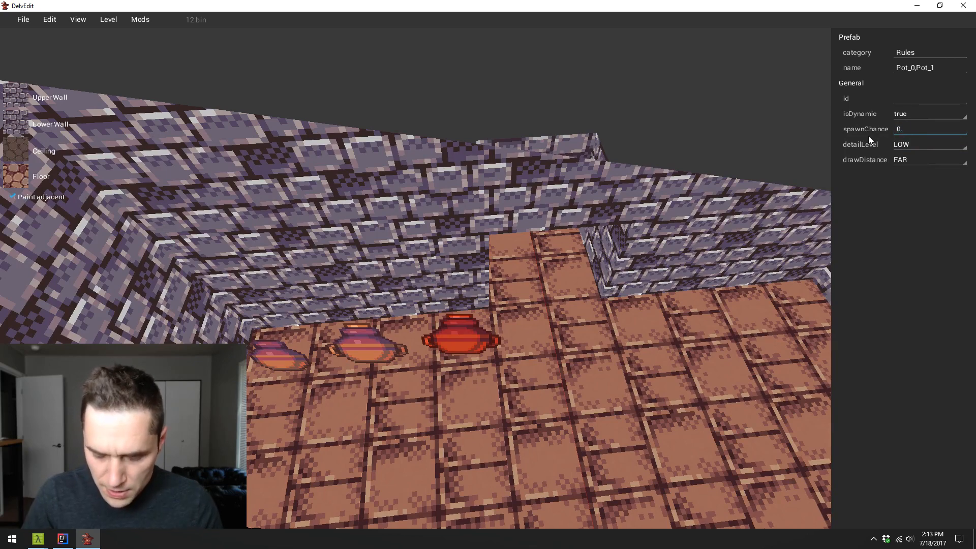
left_click(475, 416)
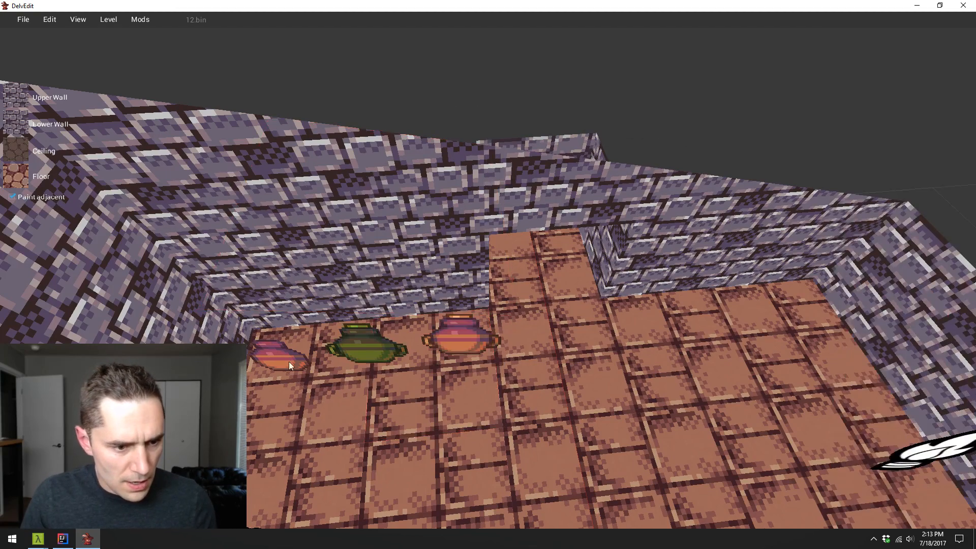
- Copy the corner pot twice along the back wall past the alcove and set the spawnChance of the copy nearer the alcove to 0.5
left_click(280, 359)
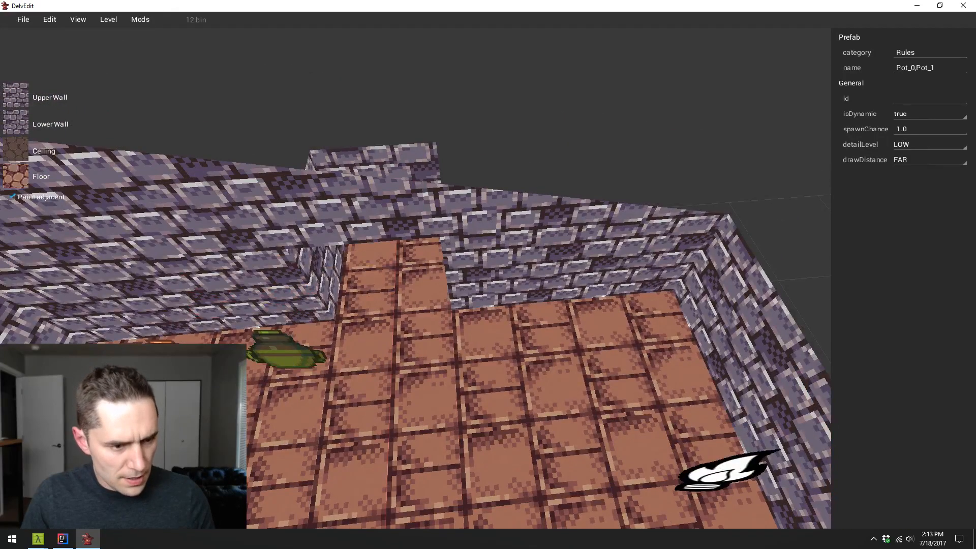
key("s")
key("w")
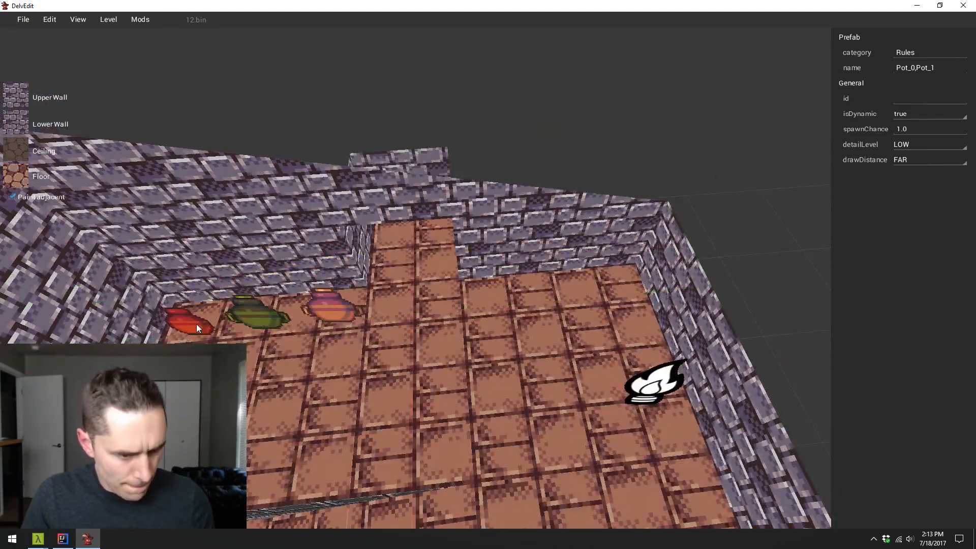
left_click_drag(256, 323, 677, 299)
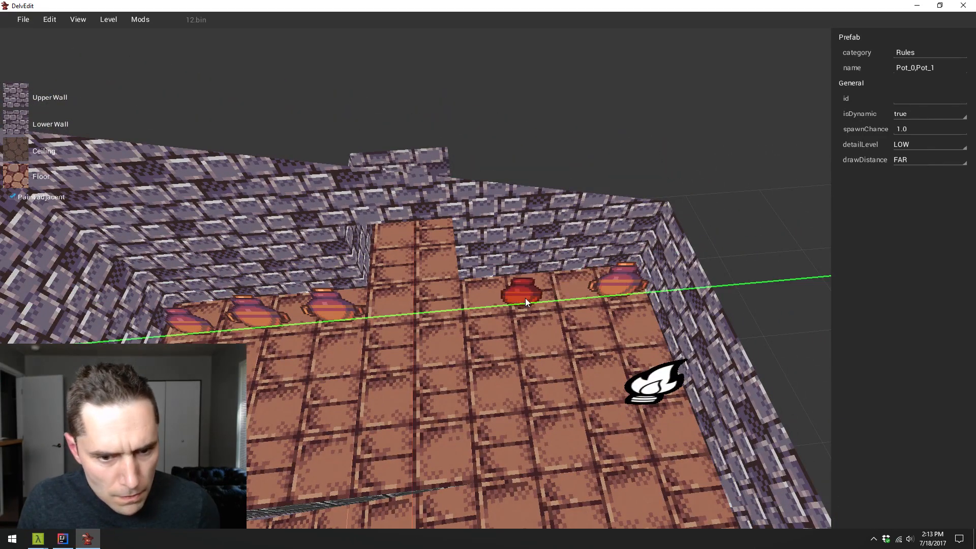
left_click_drag(561, 289, 563, 290)
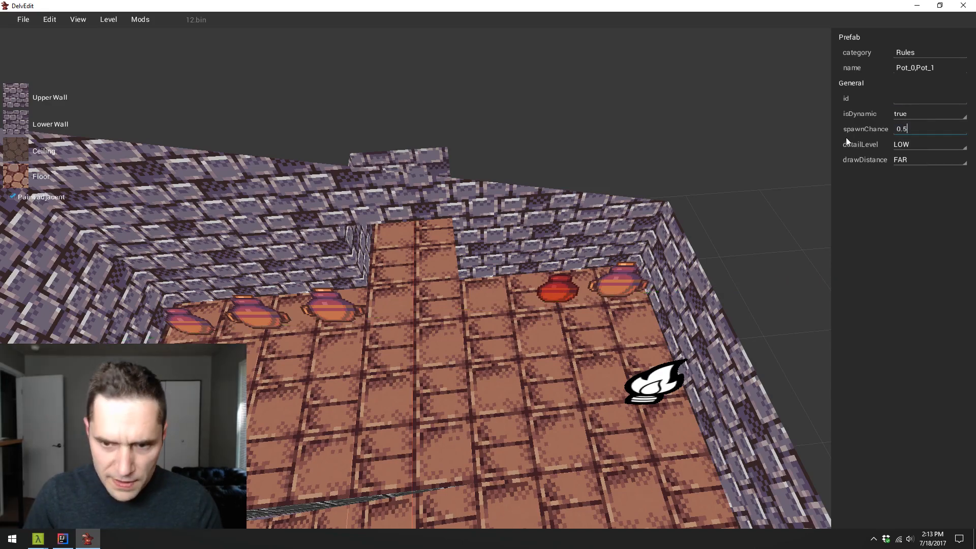
left_click(548, 352)
- Playtest the level, restarting it once, to inspect the pots on both sides of the alcove
key("b")
key("b")
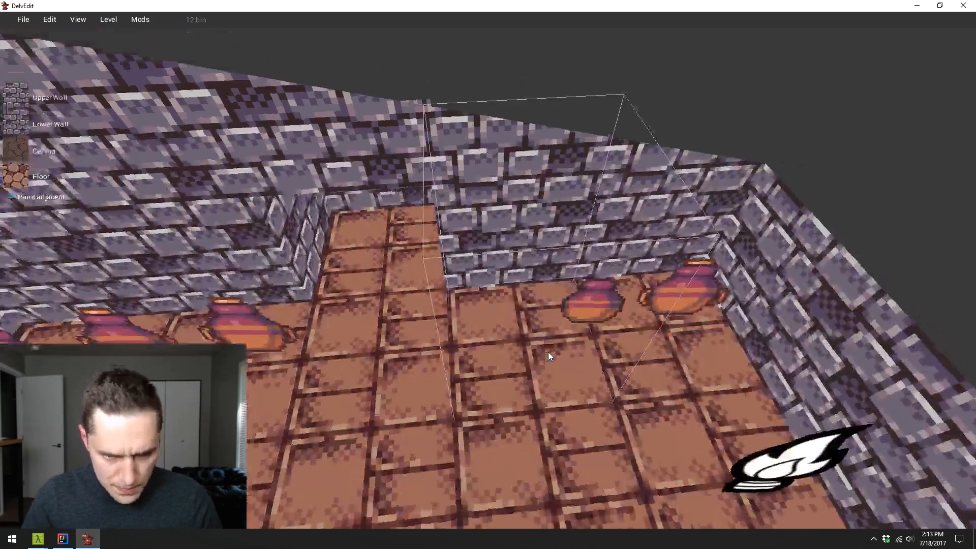
key("b")
key("p")
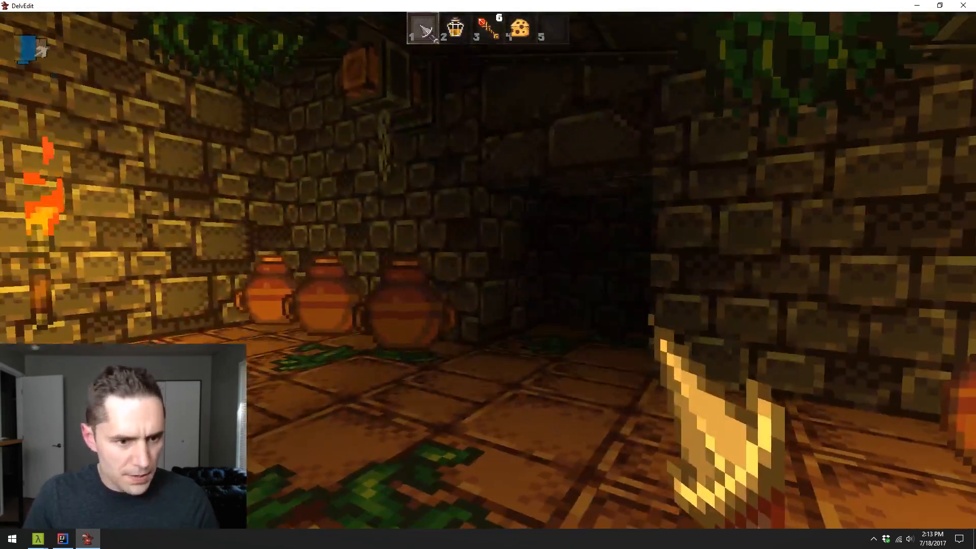
key("Escape")
key("p")
key("w")
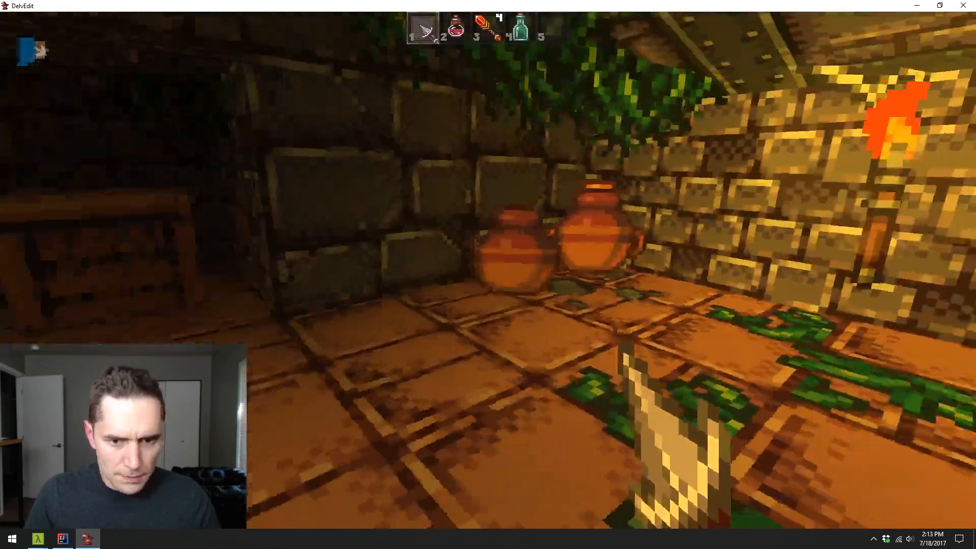
key("s")
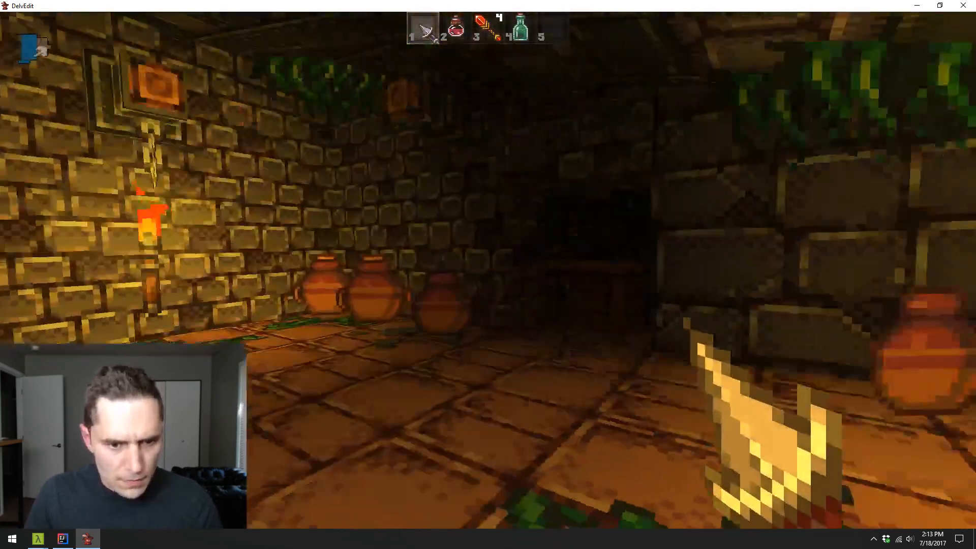
- Throw the potion from inventory slot 2 towards the three pots, approach them and return to the editor
key("2")
key("q")
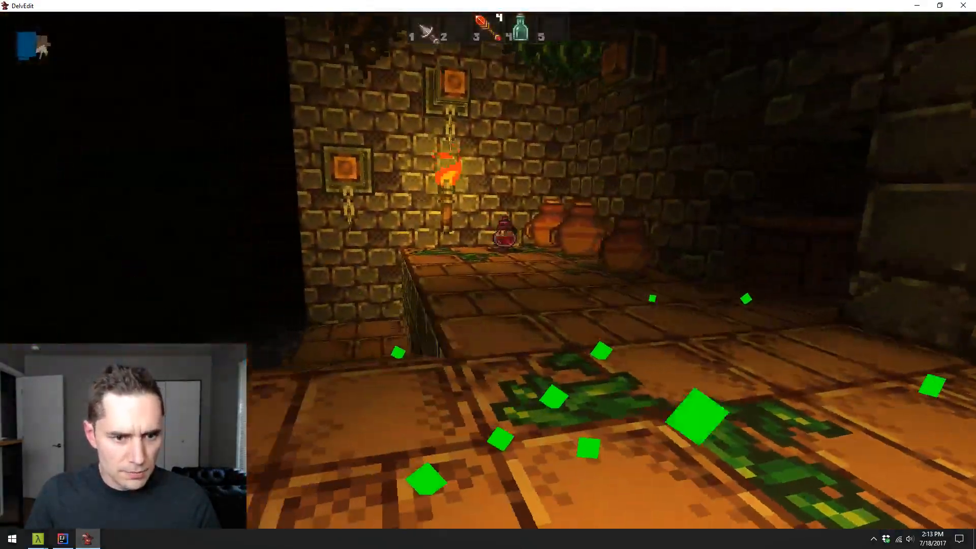
key("w")
- Place a Shelf entity from the Dungeon Sets on the opposite ledge's floor beside the alcove and select it
key("w")
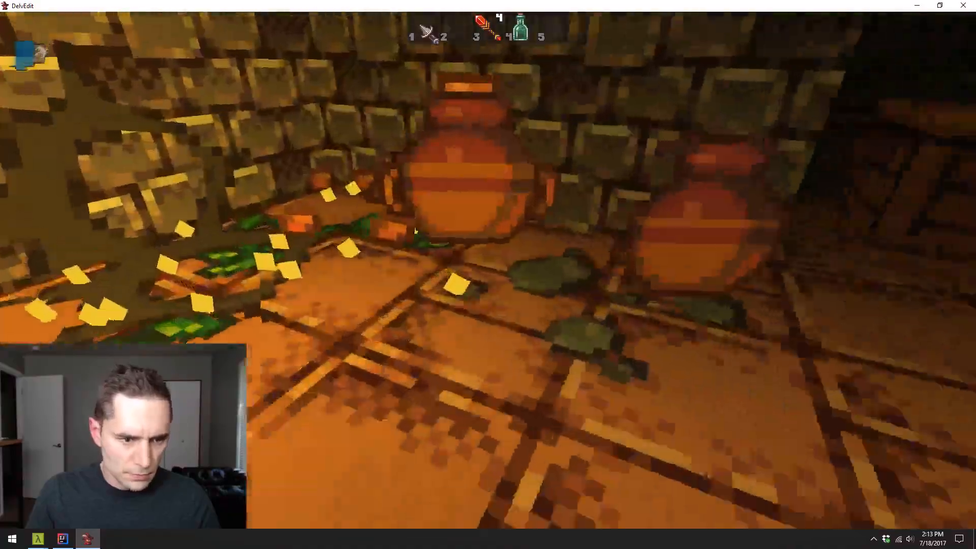
key("Escape")
key("w")
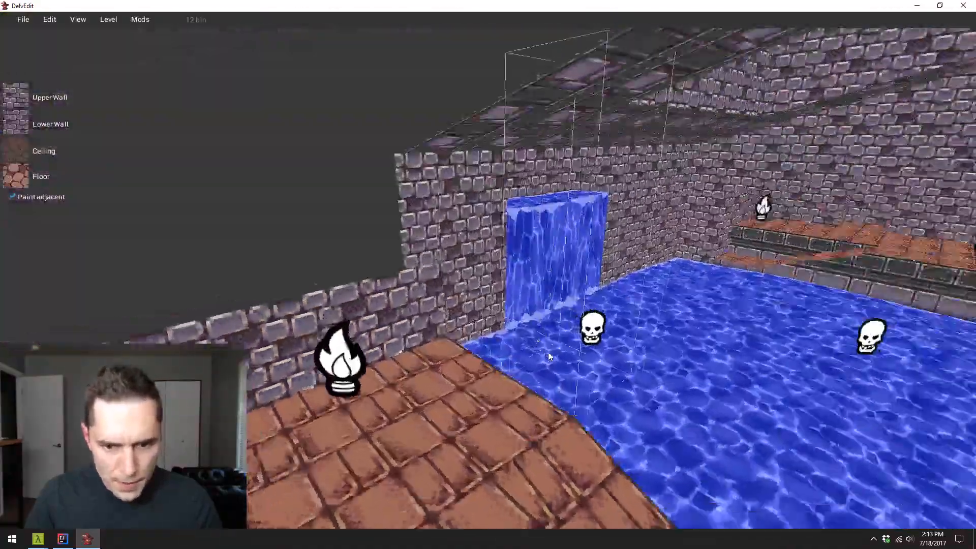
key("w")
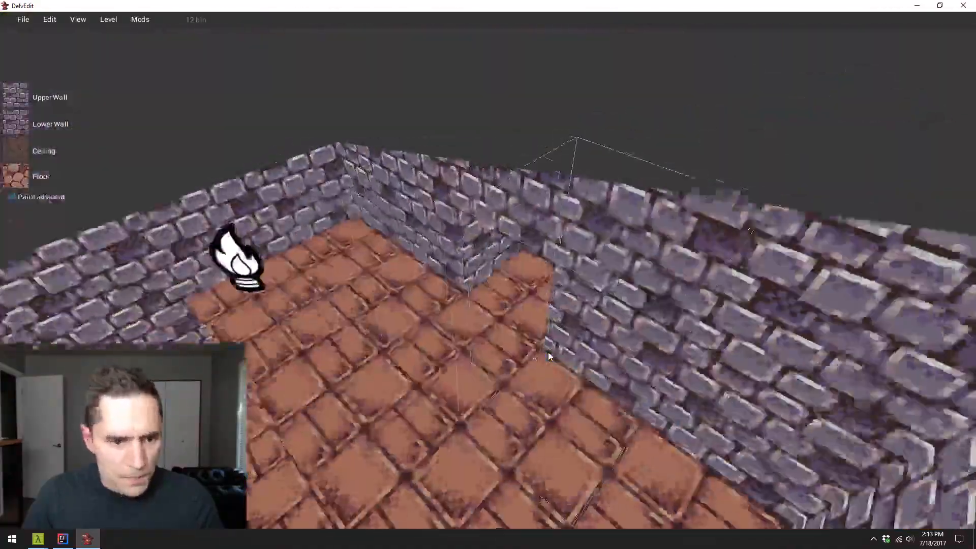
key("s")
key("w")
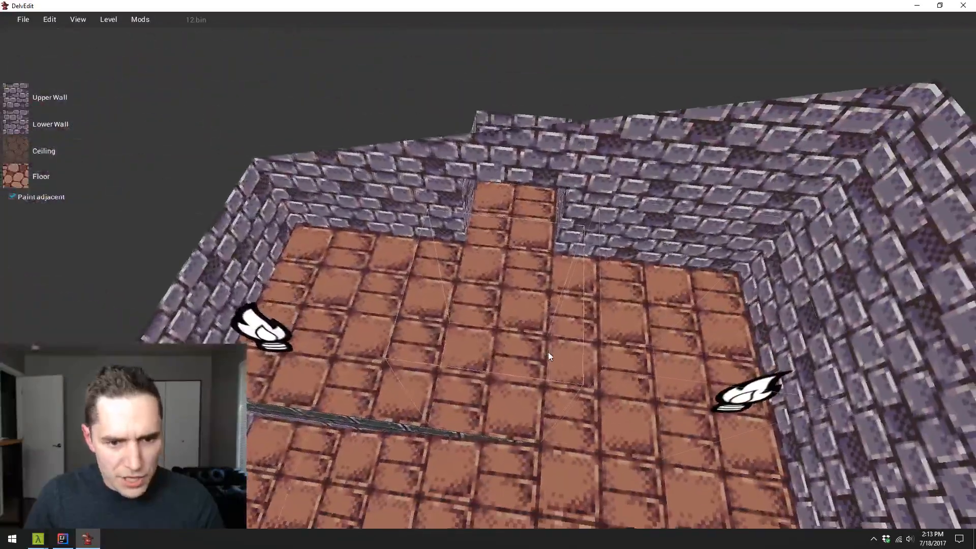
left_click(560, 346)
right_click(557, 314)
mouse_move(563, 337)
mouse_move(585, 319)
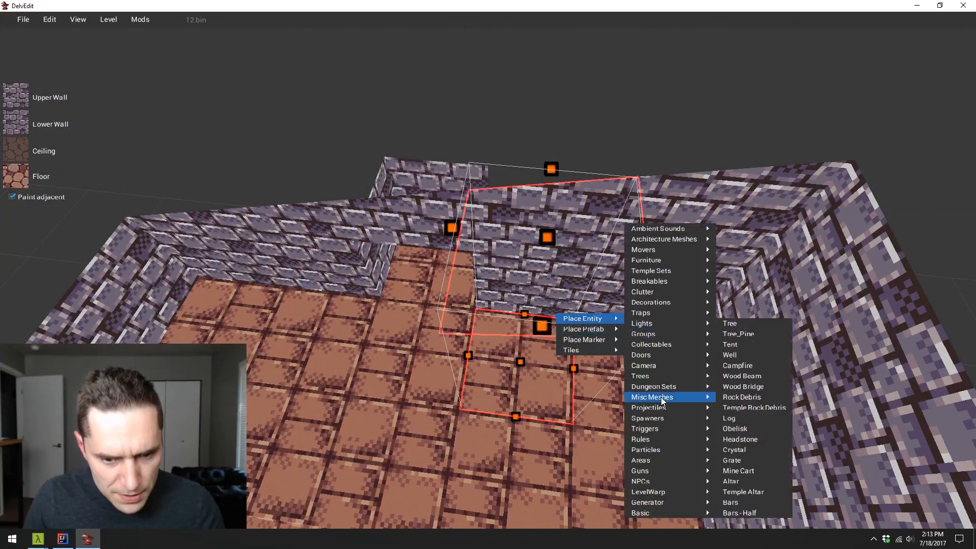
mouse_move(661, 386)
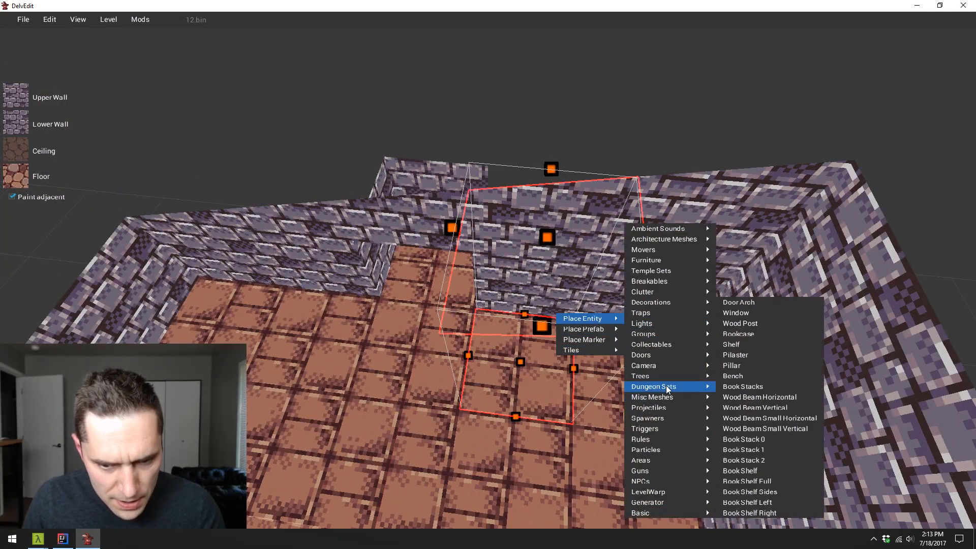
left_click(761, 342)
left_click(525, 365)
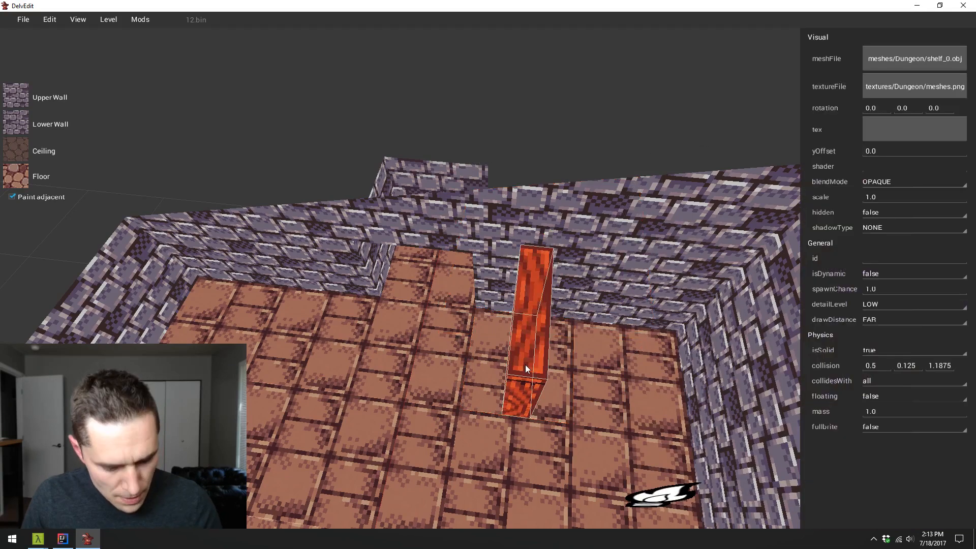
- Rotate the shelf to -90 about the z axis and move it near the back wall beside the alcove
left_click_drag(529, 358, 585, 340)
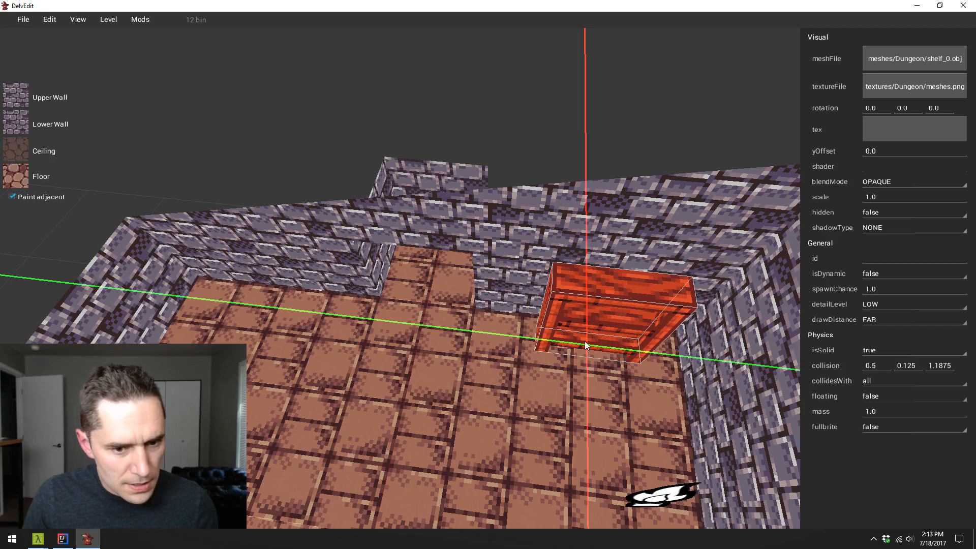
key("s")
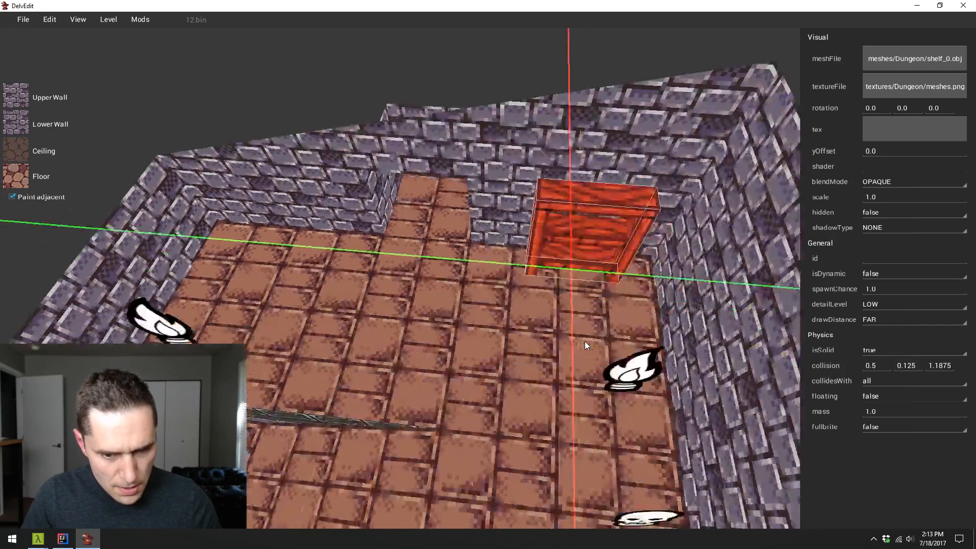
key("w")
key("Right")
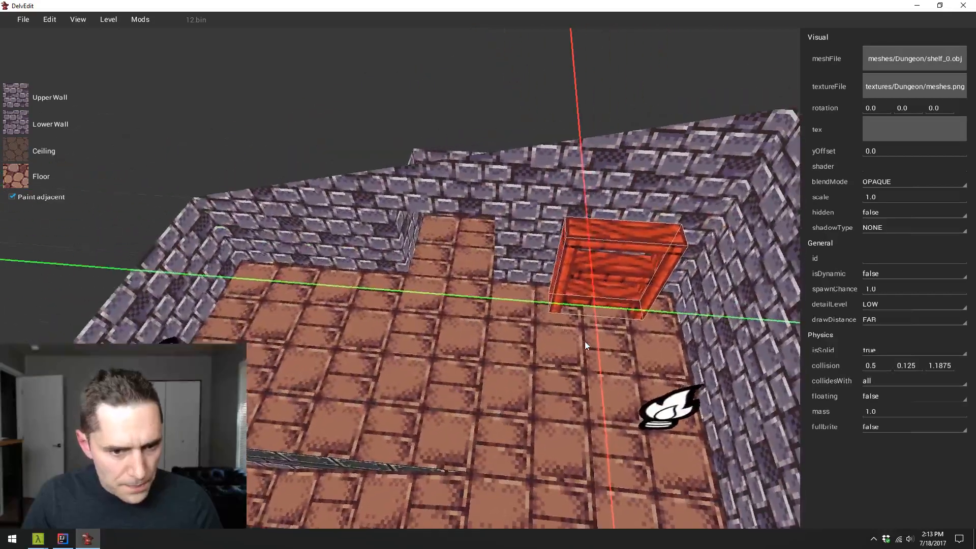
- Copy the shelf along the y axis to the other side of the alcove
key("y")
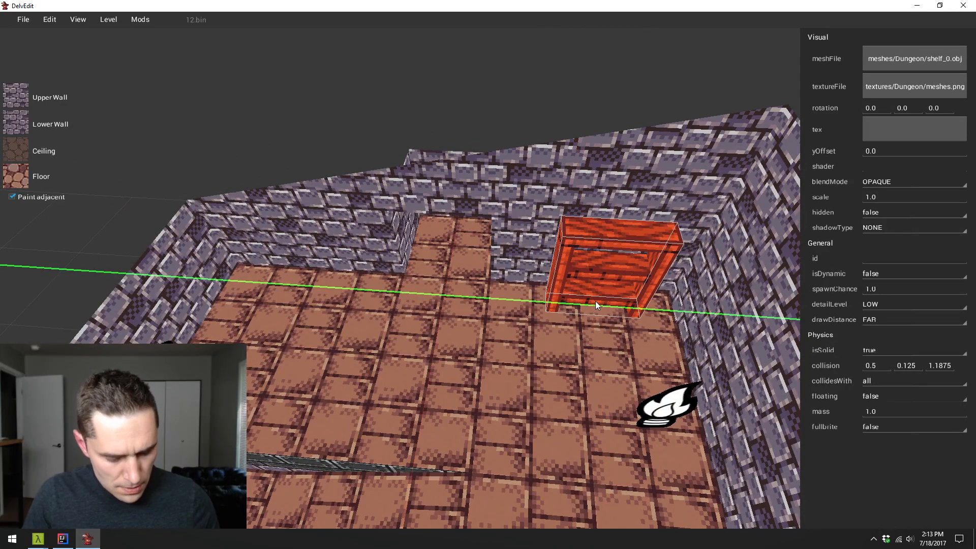
left_click_drag(595, 301, 292, 284)
key("q")
key("Up")
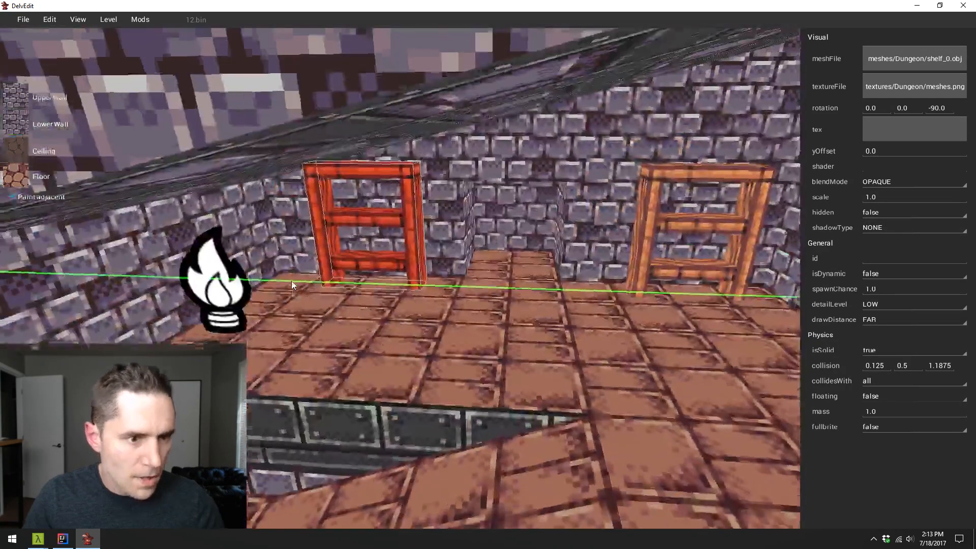
- Lower the copied shelf along the z axis until its lowest compartment sinks into the floor, and deselect it
key("w")
key("z")
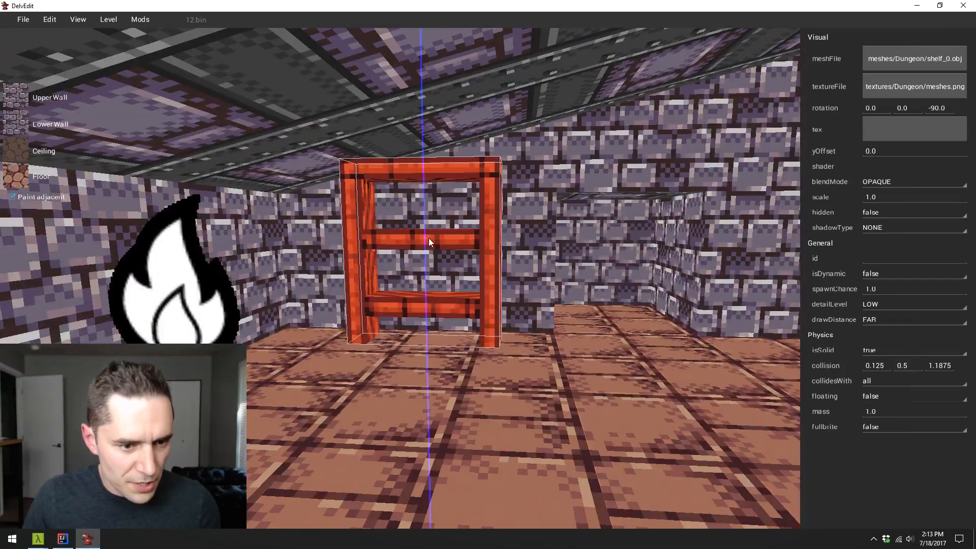
left_click_drag(429, 238, 436, 325)
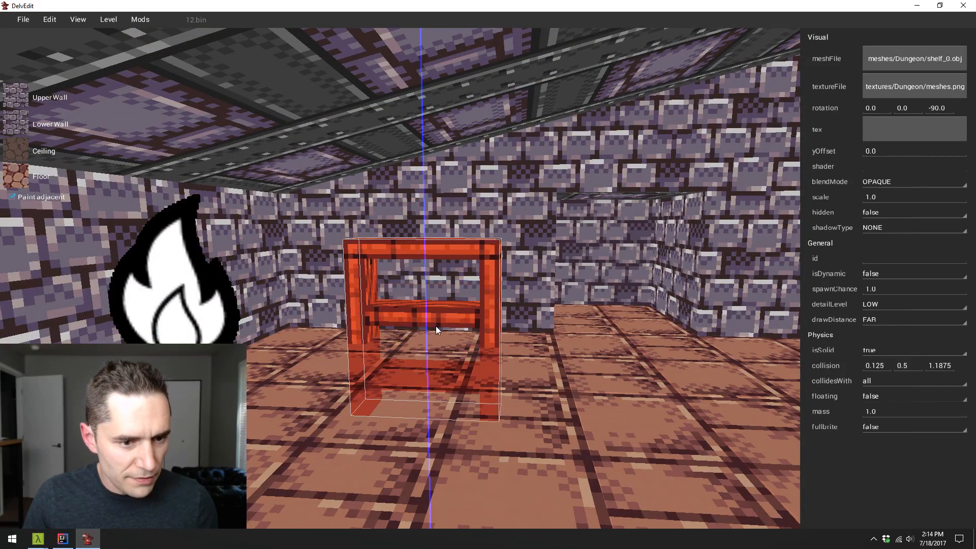
left_click(516, 315)
- Playtest the level to inspect the full and lowered shelves, fight off the slime and return to the editor
key("p")
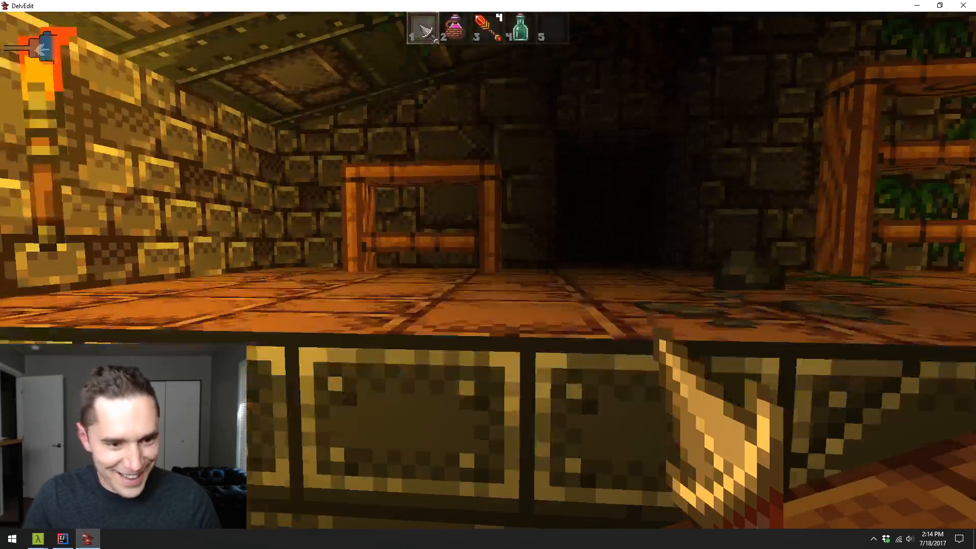
key("w")
key("w")
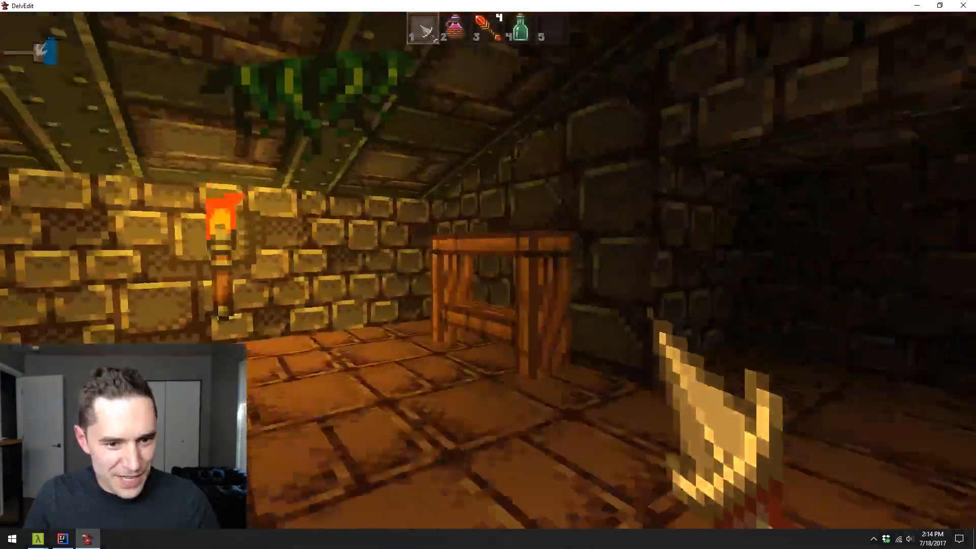
key("3")
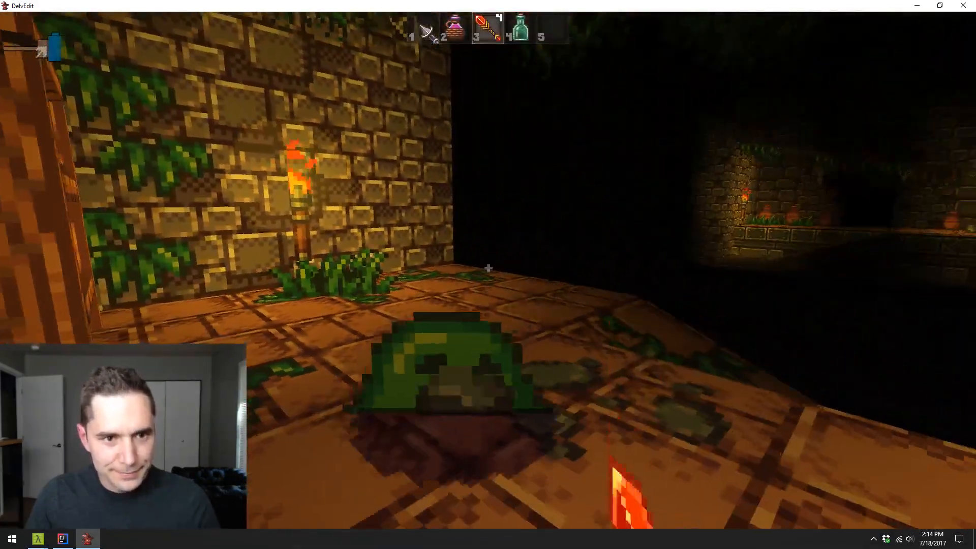
key("1")
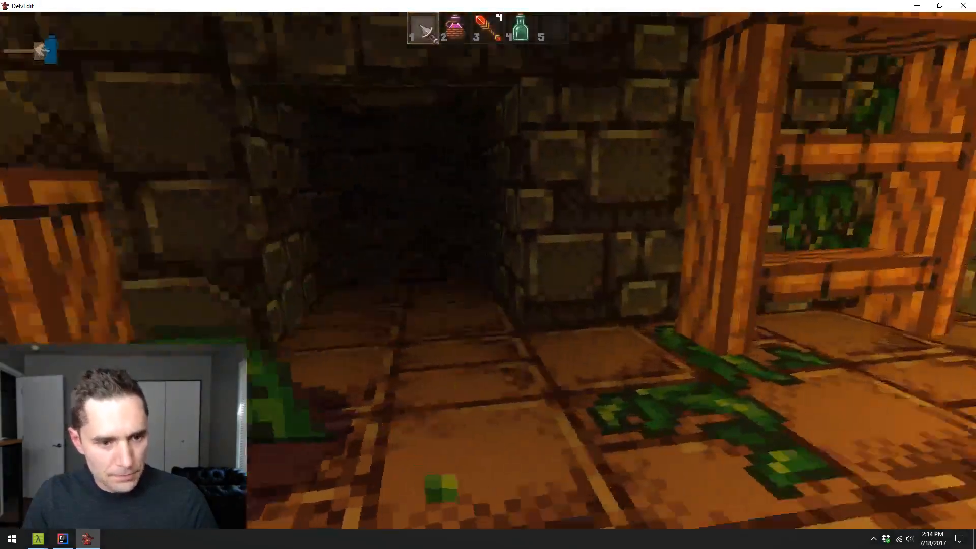
key("Escape")
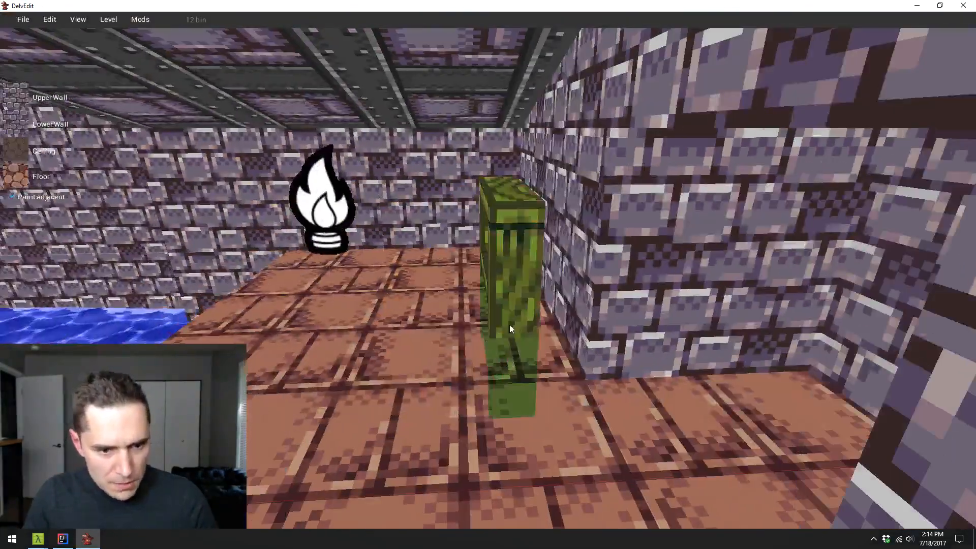
- Move the lowered shelf along the x axis closer to the back wall and deselect it
left_click(509, 325)
left_click_drag(512, 322, 529, 318)
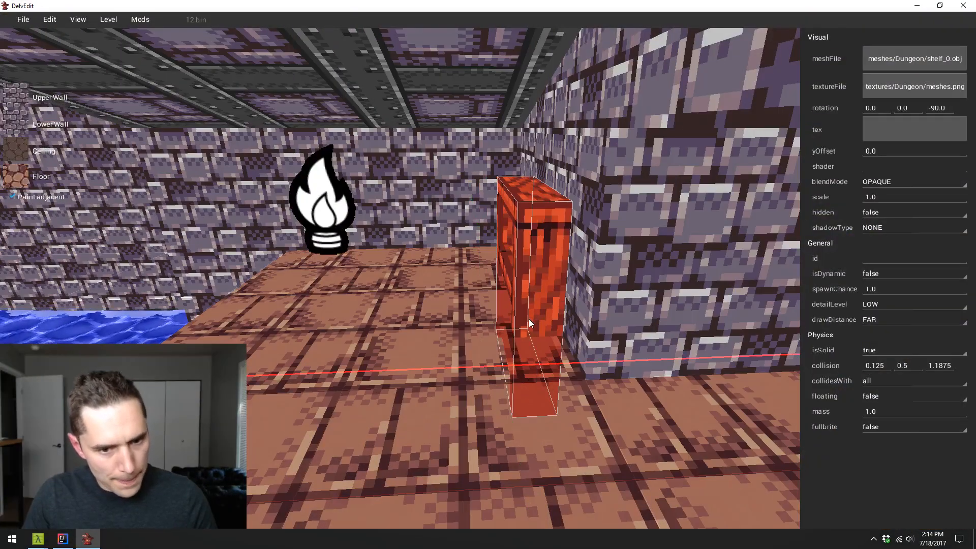
key("Escape")
- Move the full-height shelf along the x axis against the back wall and deselect it
key("d")
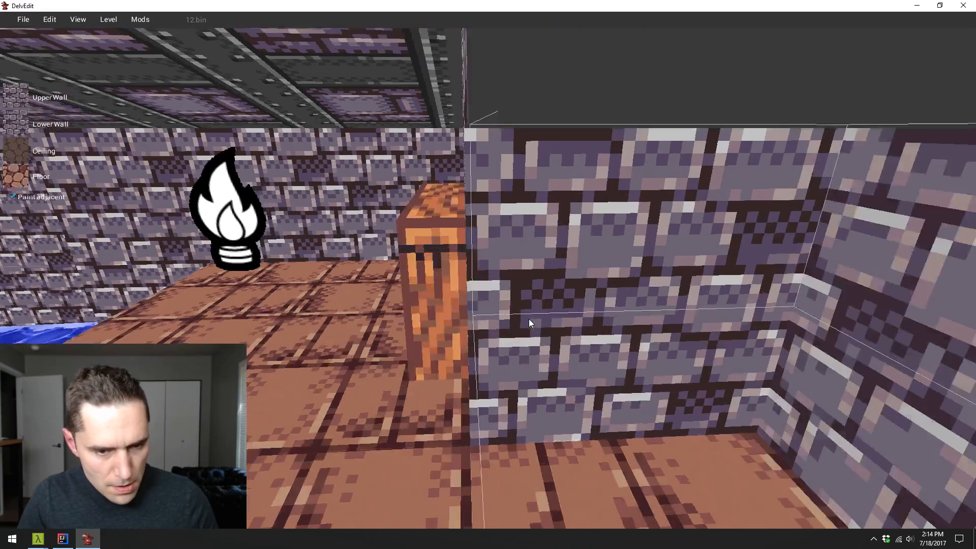
key("a")
key("s")
key("a")
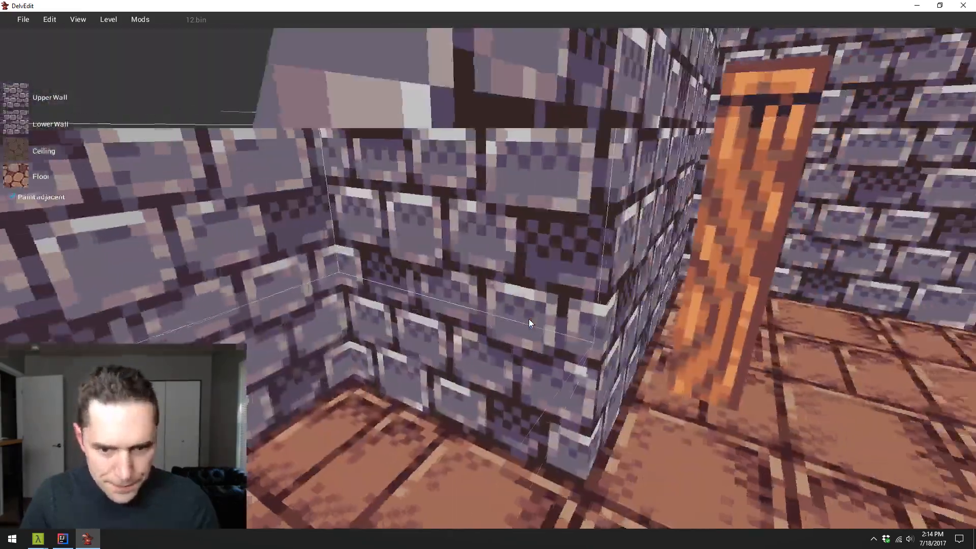
key("s")
left_click(523, 294)
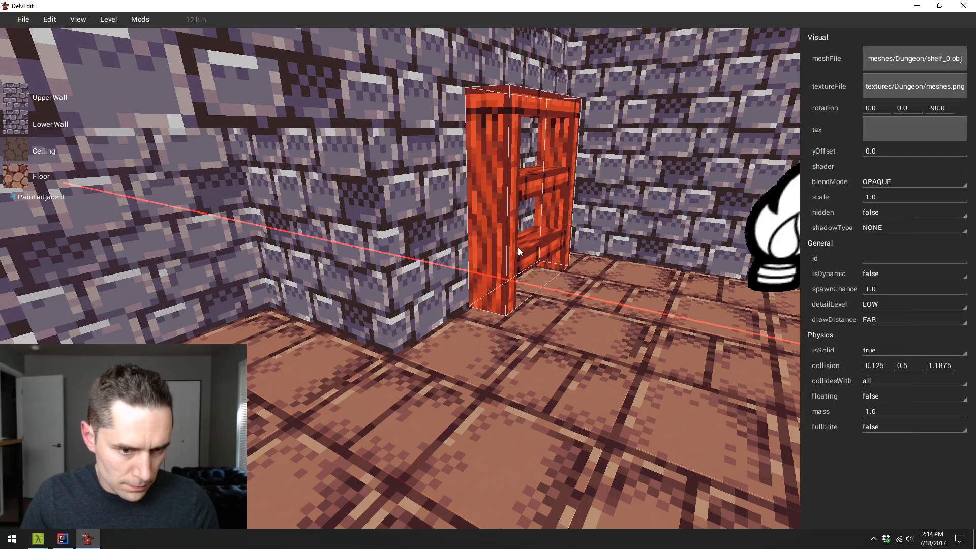
key("Escape")
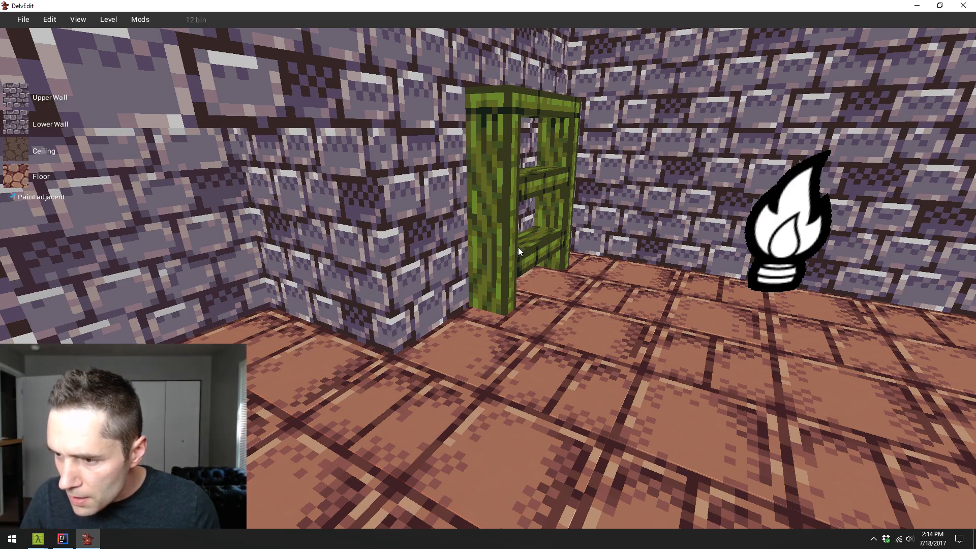
key("w")
key("d")
key("s")
key("Left")
key("w")
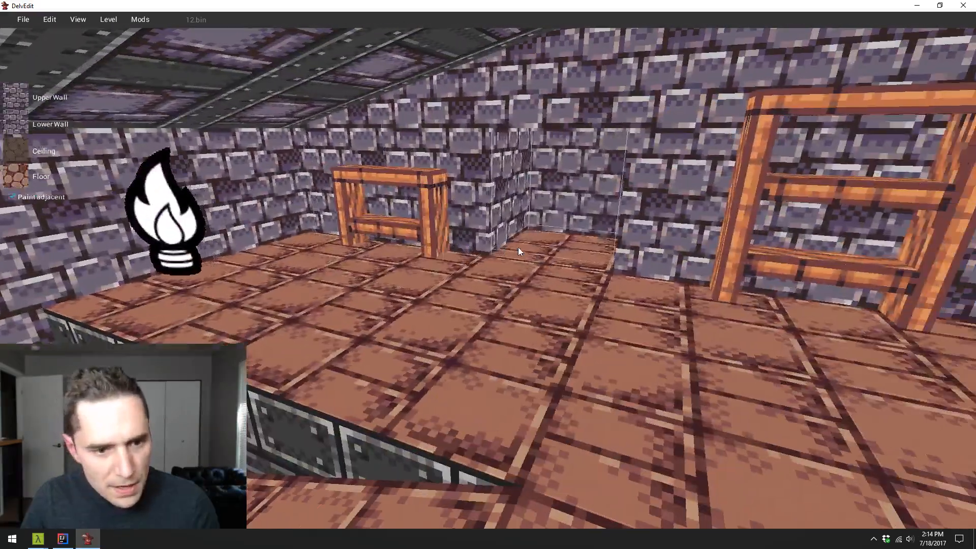
key("s")
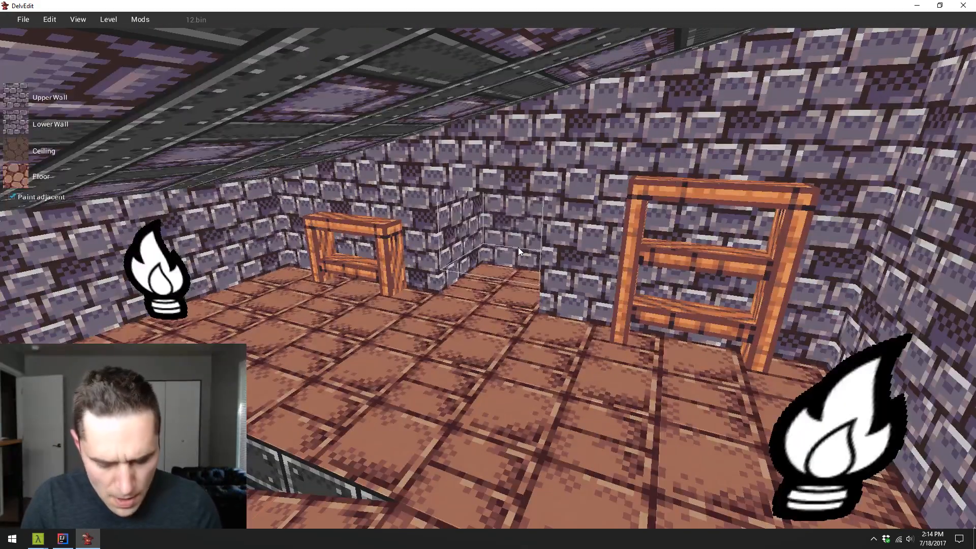
- Playtest the level to check both shelves against the back wall in-game and return to the editor
key("p")
key("w")
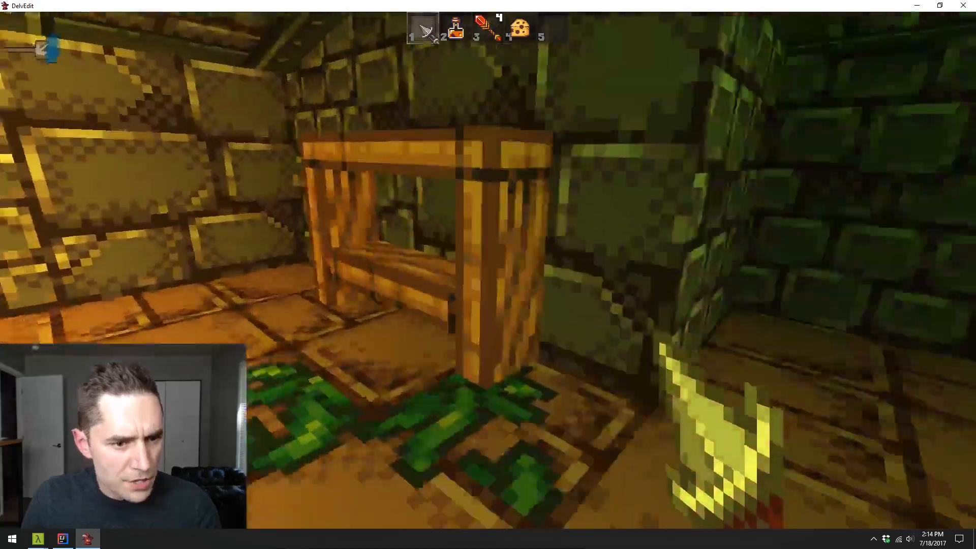
key("s")
key("w")
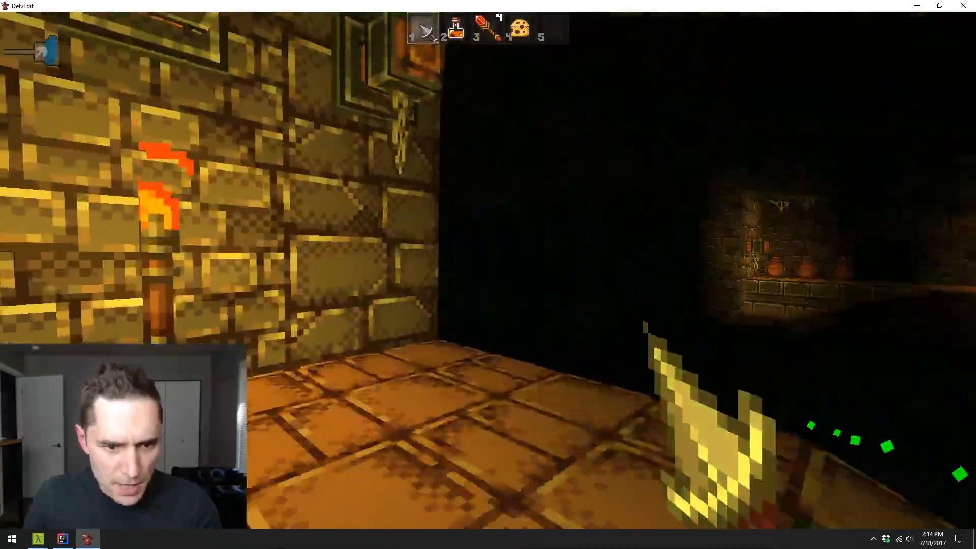
key("w")
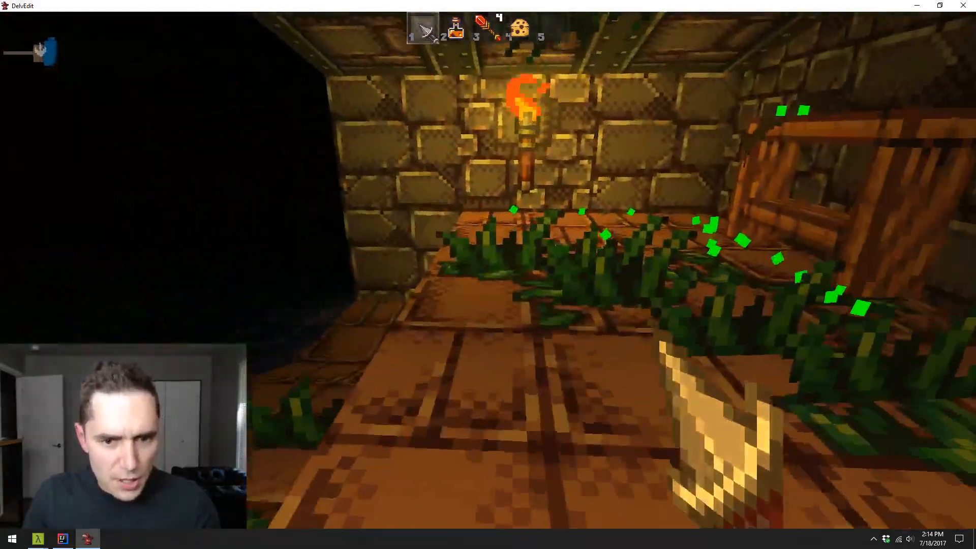
key("s")
key("Escape")
key("s")
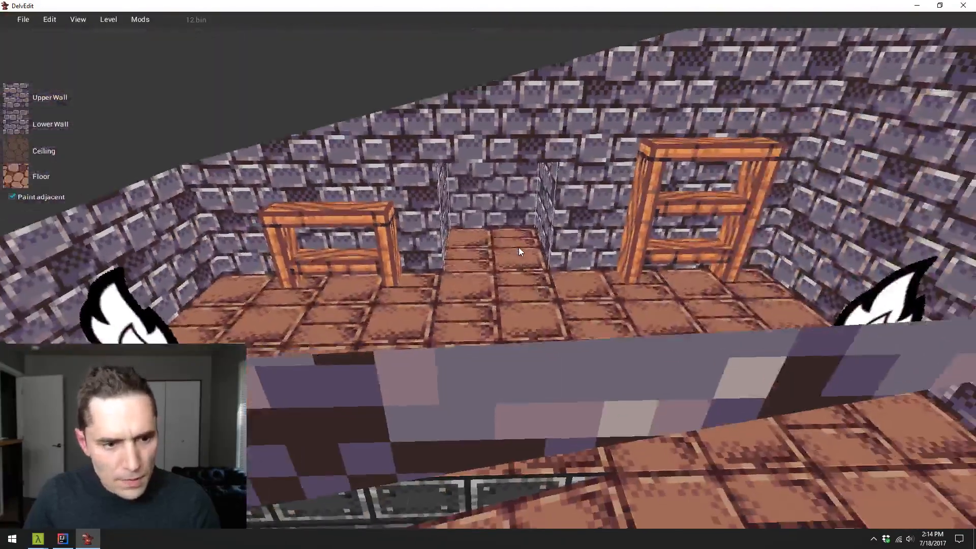
- Look through the Clutter entities that can be placed on the floor near the full-height shelf, without placing any
key("w")
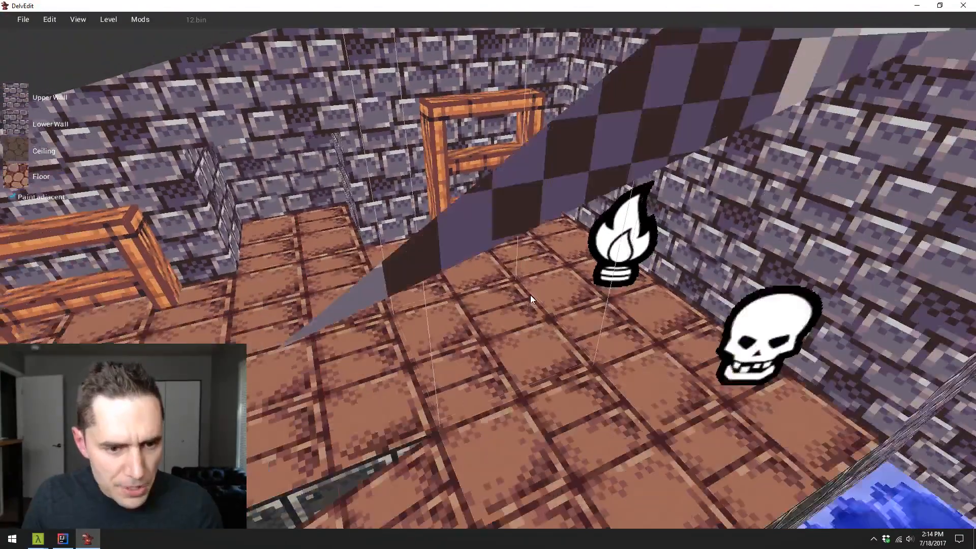
right_click(532, 255)
mouse_move(553, 261)
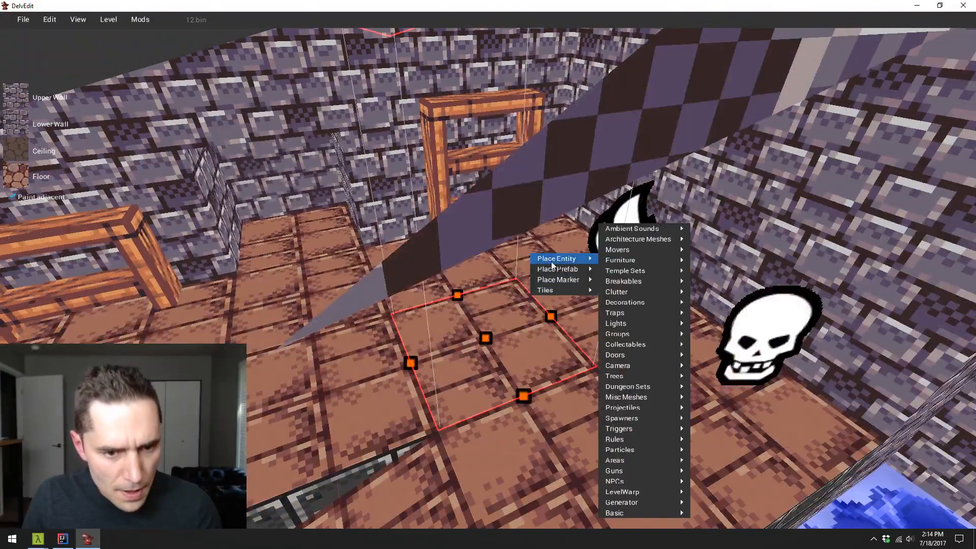
key("d")
key("a")
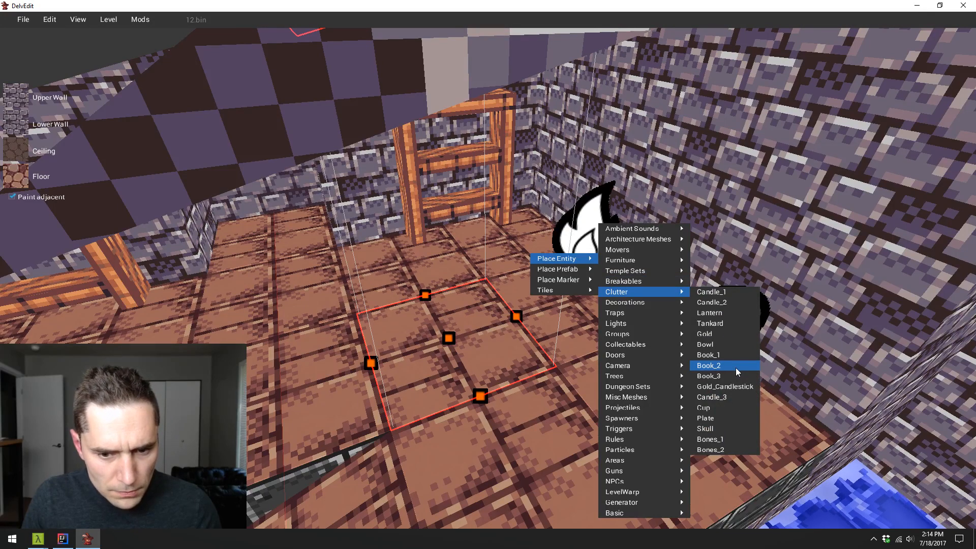
left_click(444, 342)
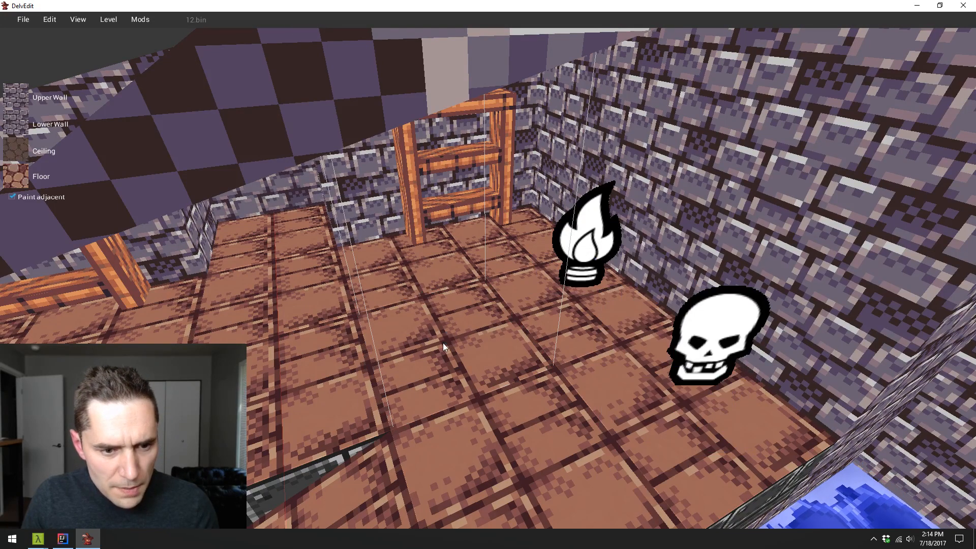
left_click(471, 309)
left_click(471, 309)
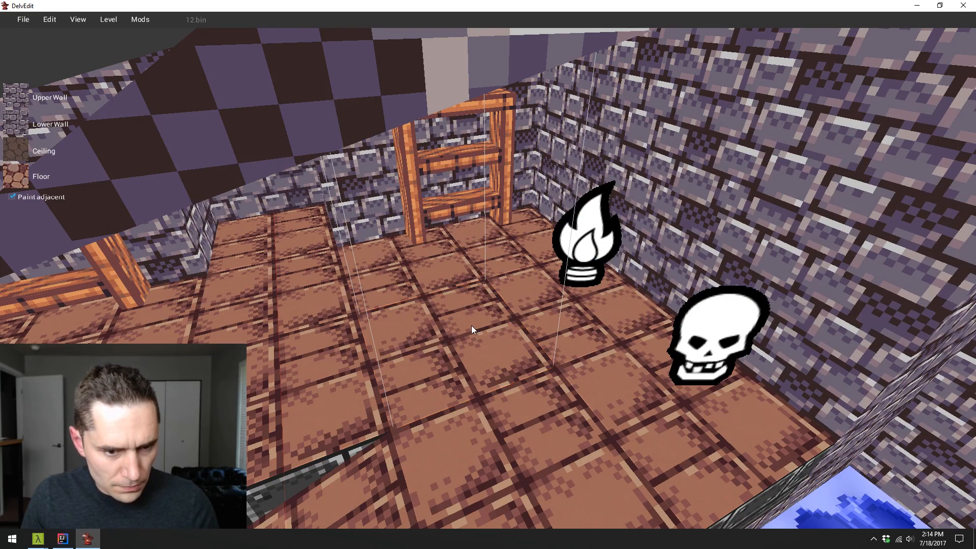
left_click(471, 325)
key("w")
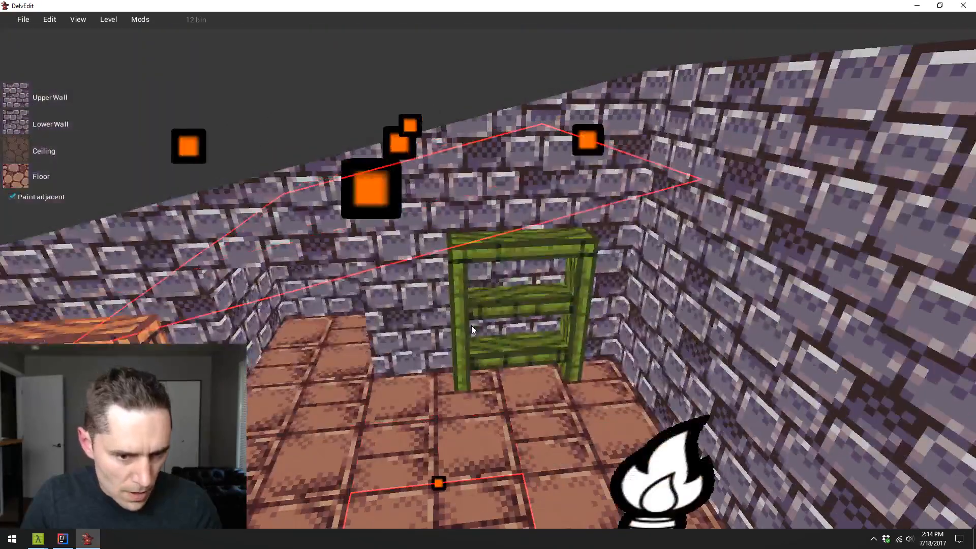
key("s")
- Save the level 12.bin and close DelvEdit to return to entities.dat in IntelliJ IDEA
left_click(25, 22)
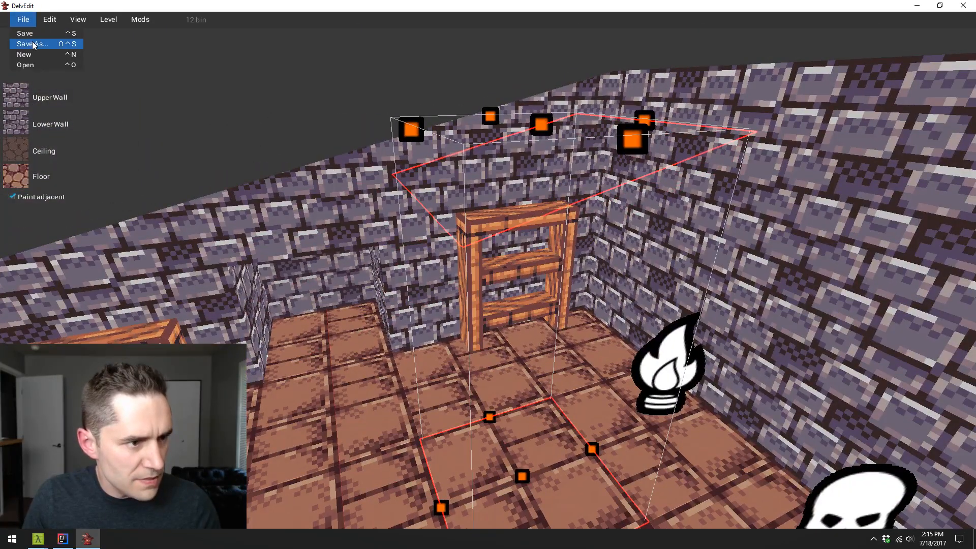
left_click(36, 34)
left_click(963, 5)
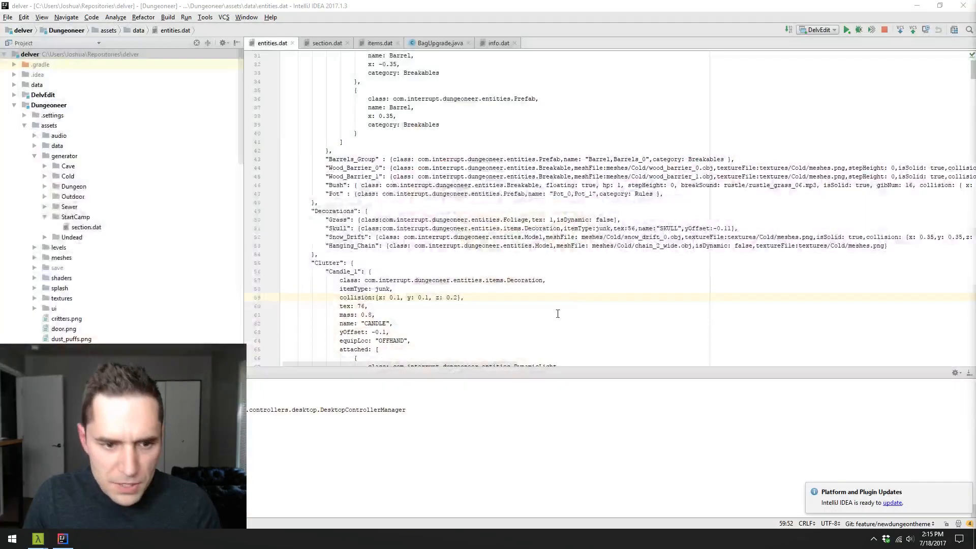
- Copy the "Pot" prefab entry at the end of the Breakables category and remove the original's trailing comma
key("Up")
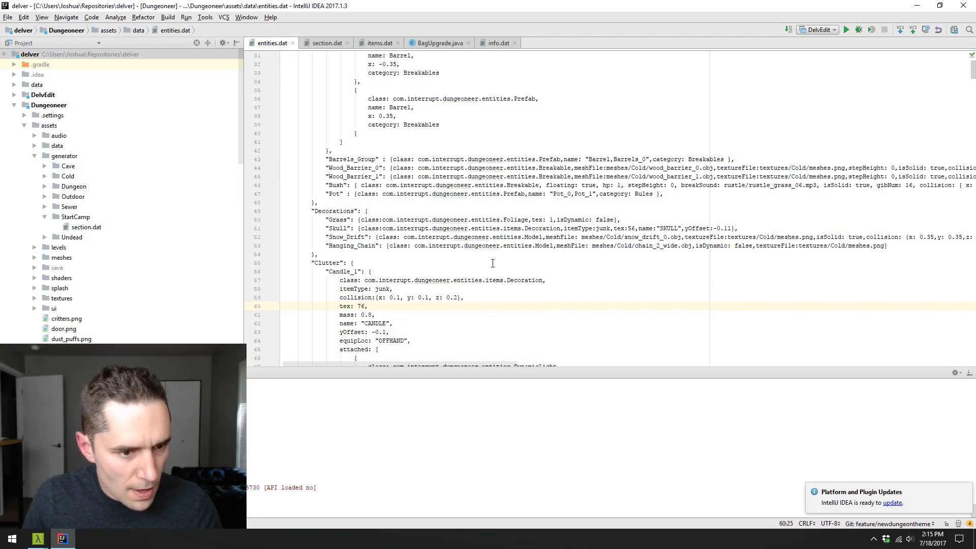
scroll(493, 262, "down", 7)
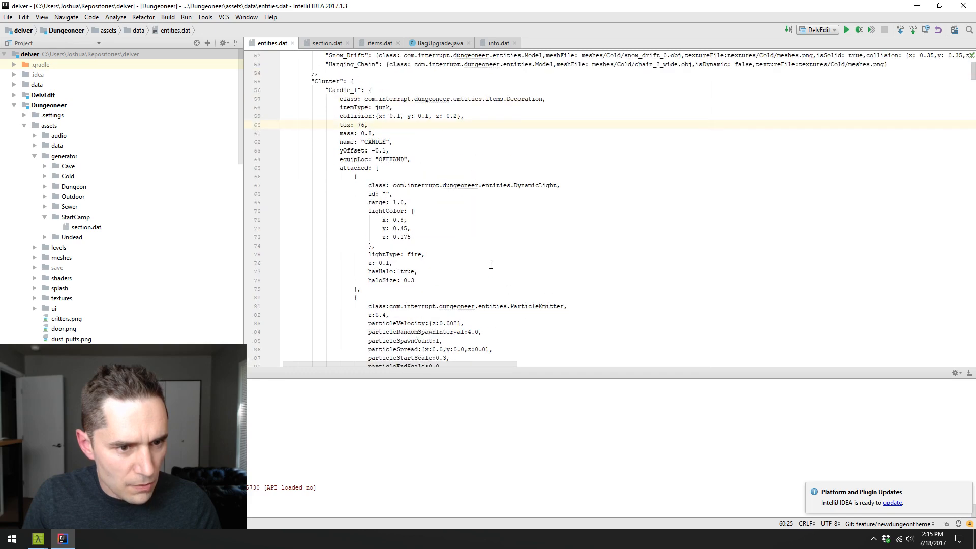
scroll(490, 265, "up", 3)
scroll(461, 181, "up", 4)
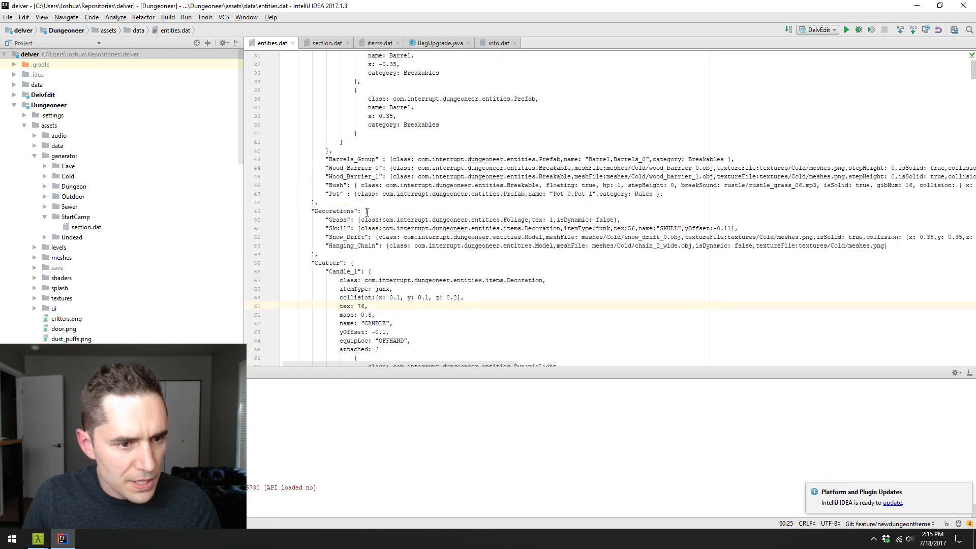
left_click(326, 194)
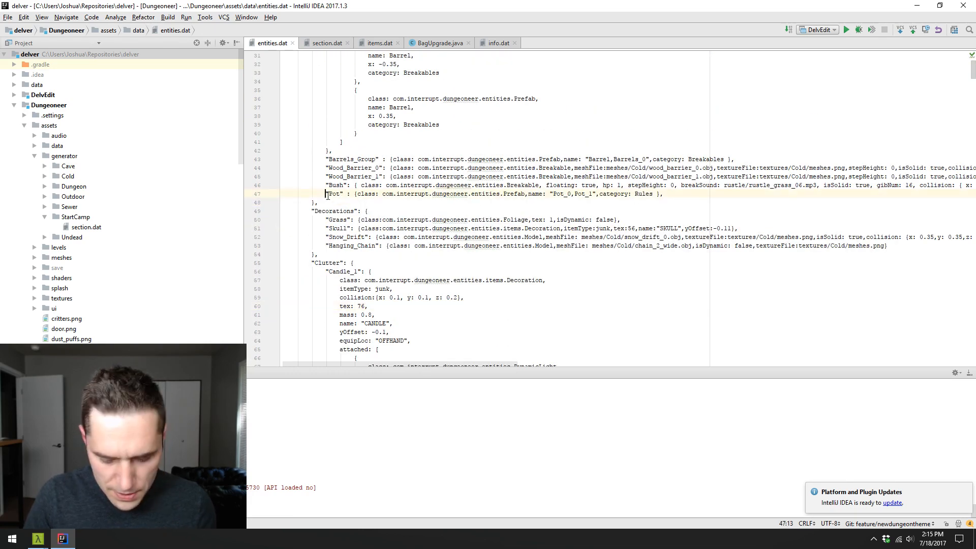
key("shift+End")
key("ctrl+c")
key("Left")
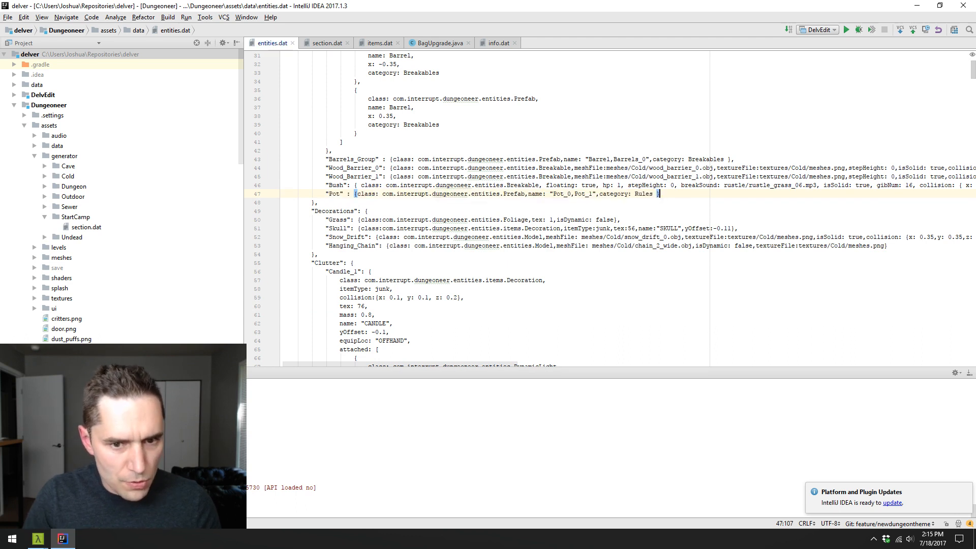
- Add an indented line with the entry name "Random_Clutter" at the start of the Clutter category
left_click(390, 261)
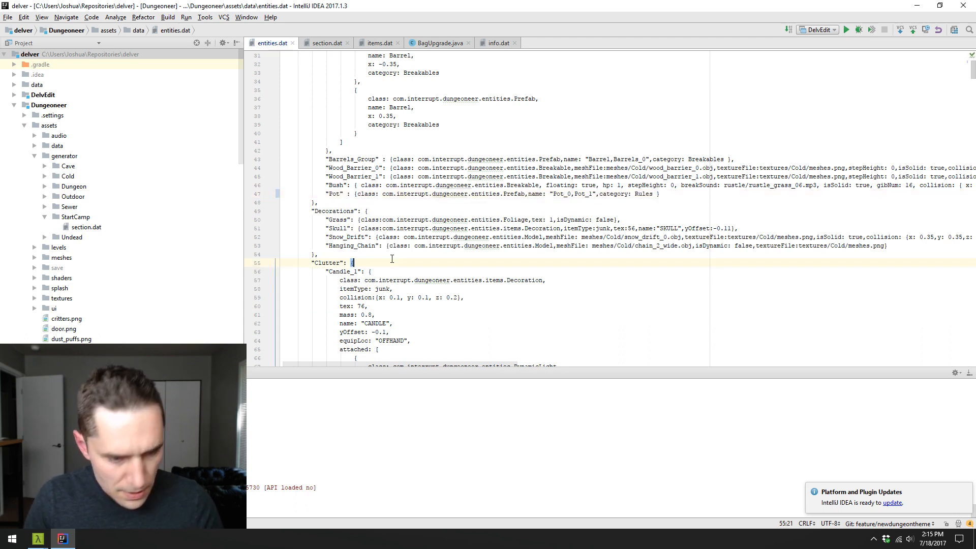
key("Return")
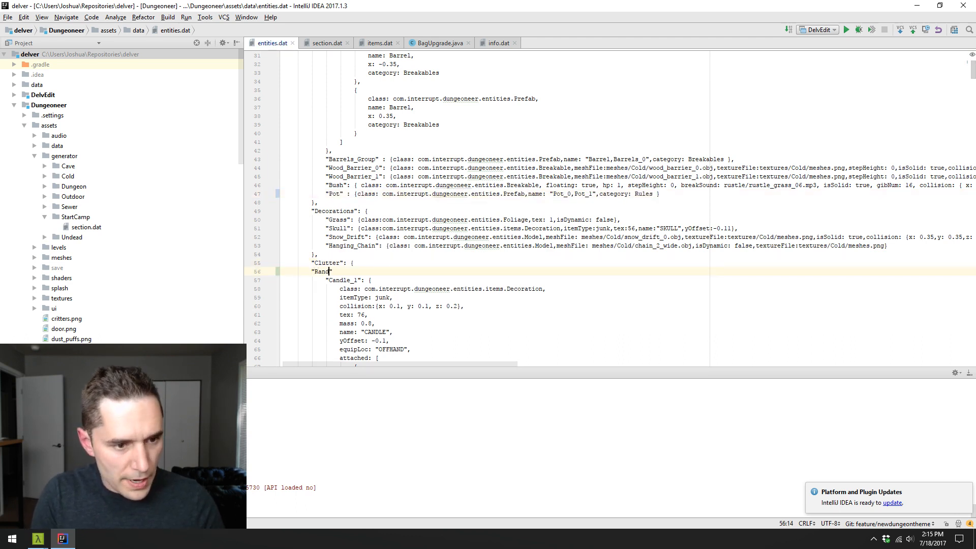
key("ctrl+z")
key("ctrl+z")
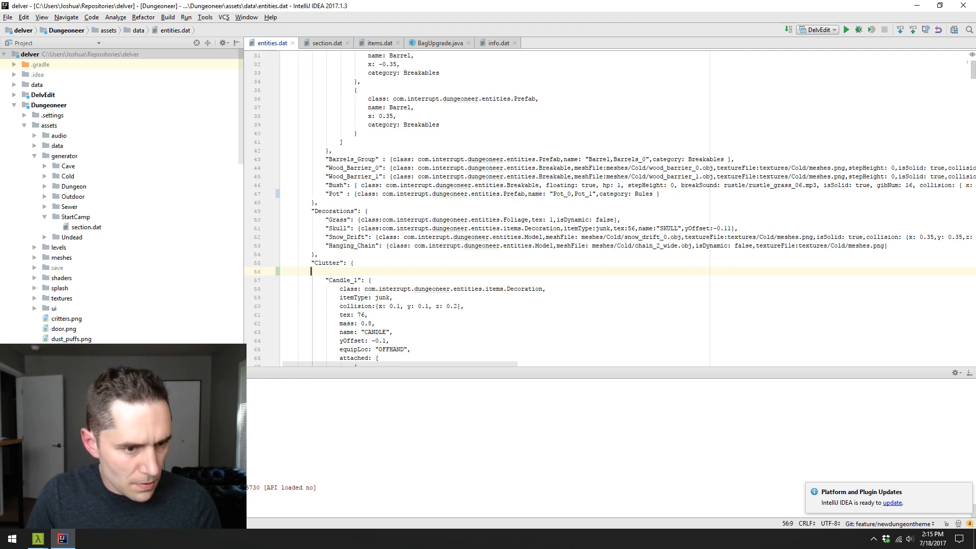
key("Return")
key("Tab")
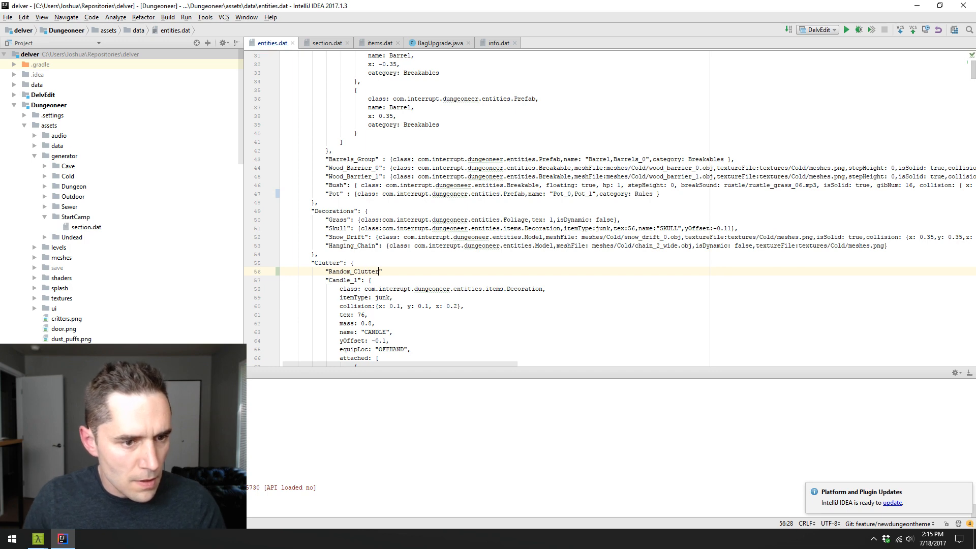
- Paste the copied Pot prefab definition after "Random_Clutter" and remove the leftover "Pot" name from it
scroll(435, 205, "down", 3)
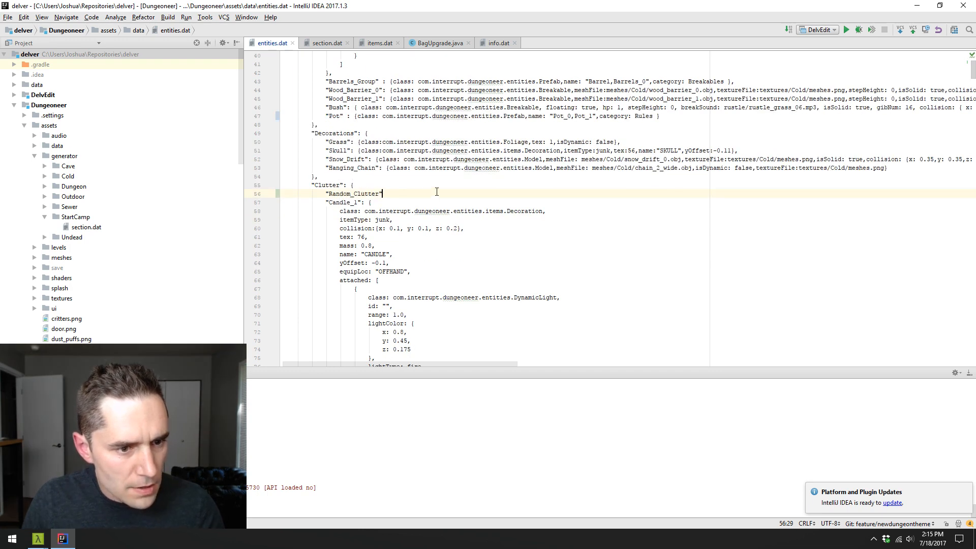
key("ctrl+v")
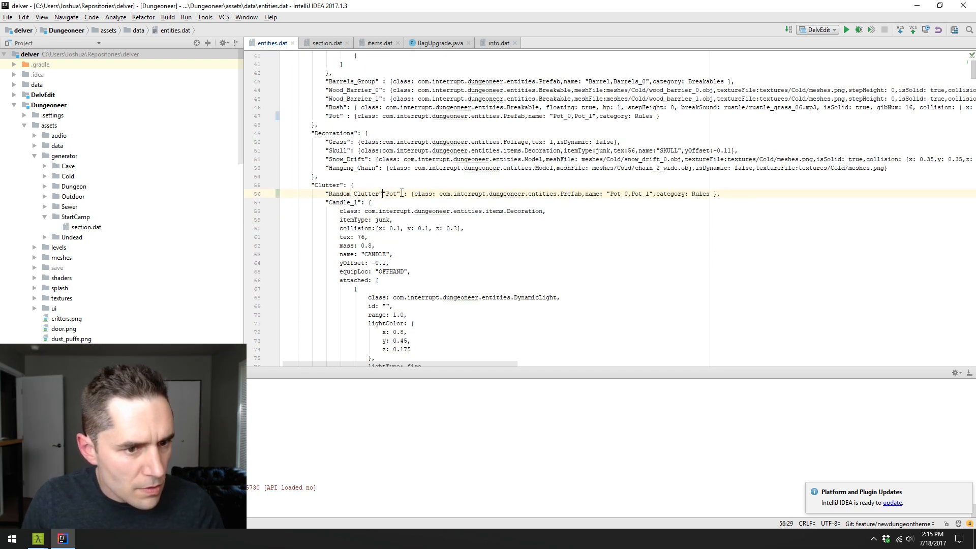
left_click(404, 193, "shift")
key("BackSpace")
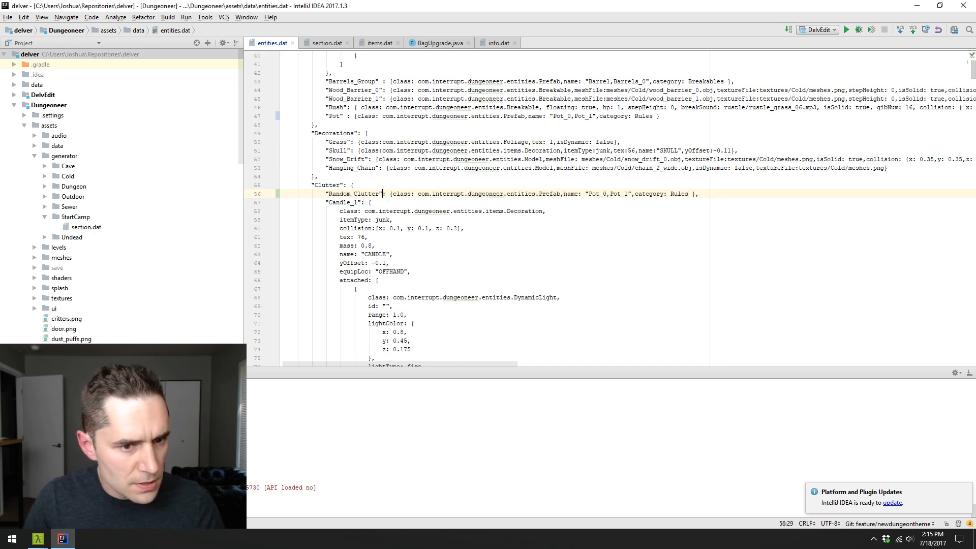
- Replace Pot_0 with Candle_1 in the Random_Clutter entry's name list
scroll(453, 218, "down", 1)
double_click(340, 176)
key("ctrl+c")
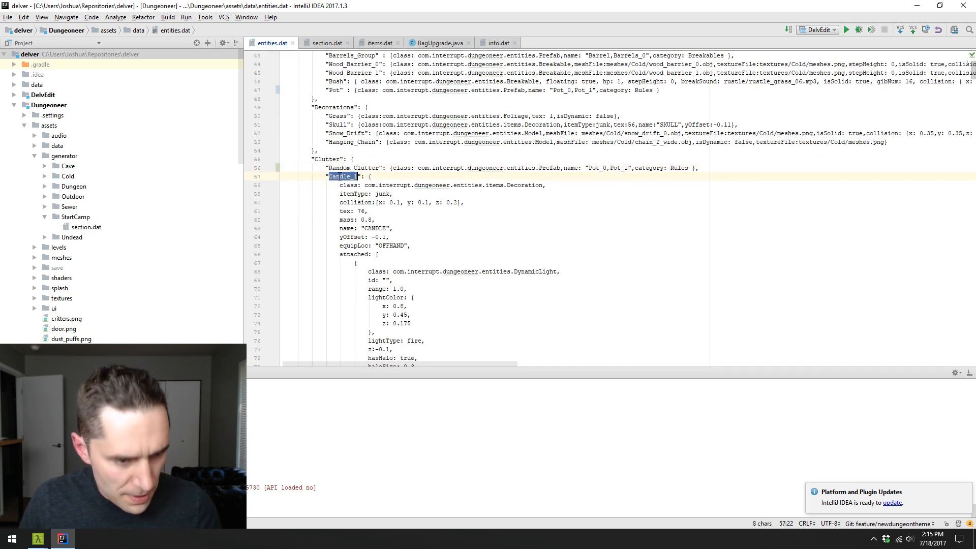
left_click(603, 173)
double_click(602, 170)
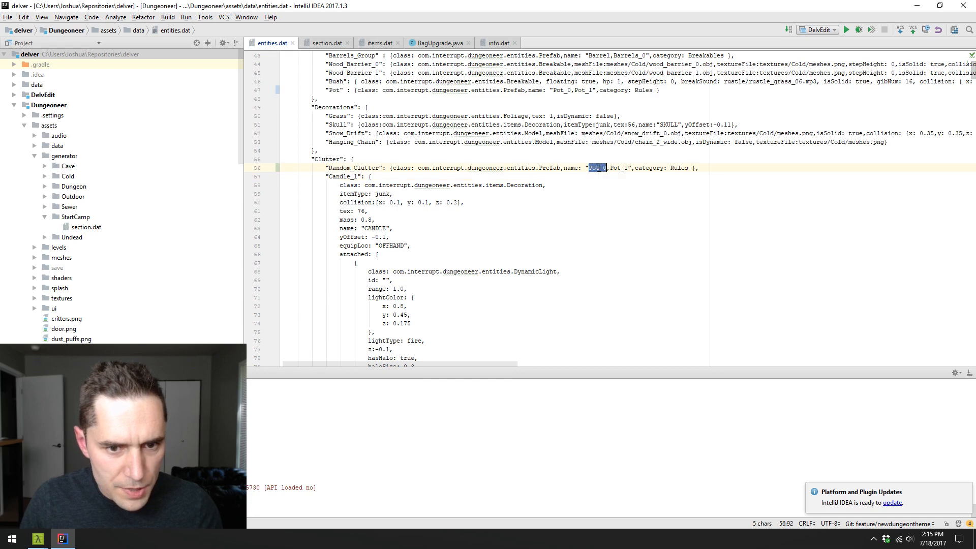
key("ctrl+v")
- Replace Pot_1 with Candle_2 in the Random_Clutter entry's name list, copying the name from its own Clutter entry
scroll(444, 223, "down", 6)
scroll(433, 224, "down", 7)
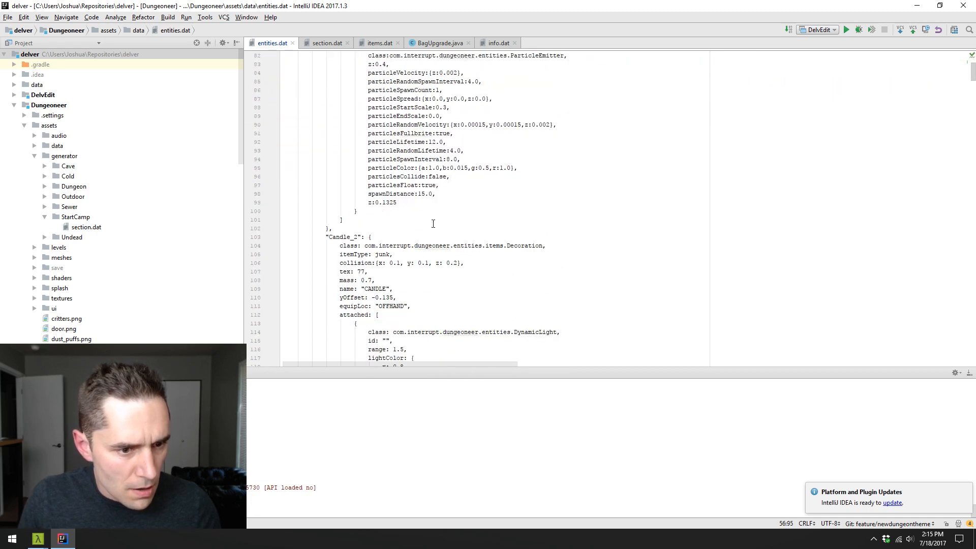
double_click(337, 236)
key("ctrl+c")
scroll(443, 226, "up", 12)
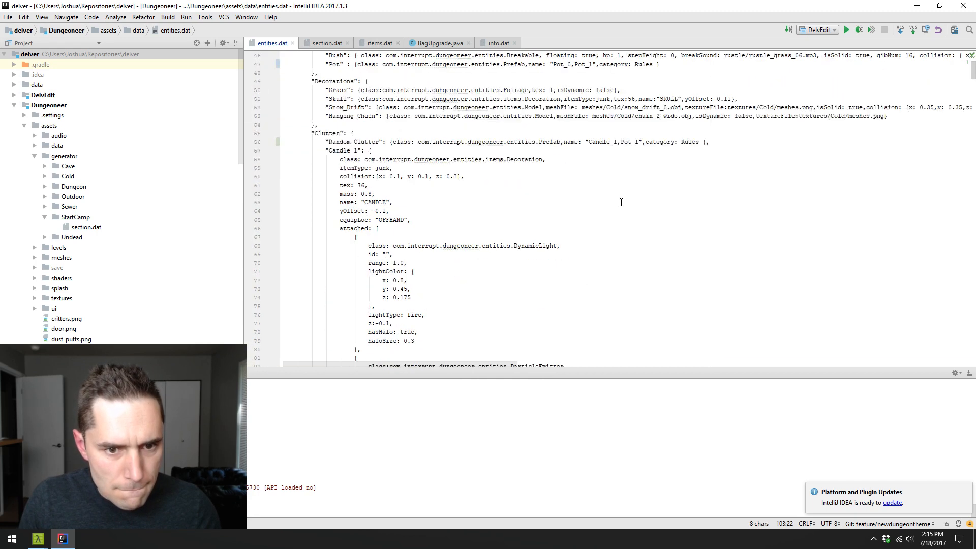
double_click(632, 143)
key("ctrl+v")
- Replace Candle_2 with Tankard, Bowl and Cup in the Random_Clutter entry's name list, taking the names from the Clutter entries
scroll(565, 215, "down", 12)
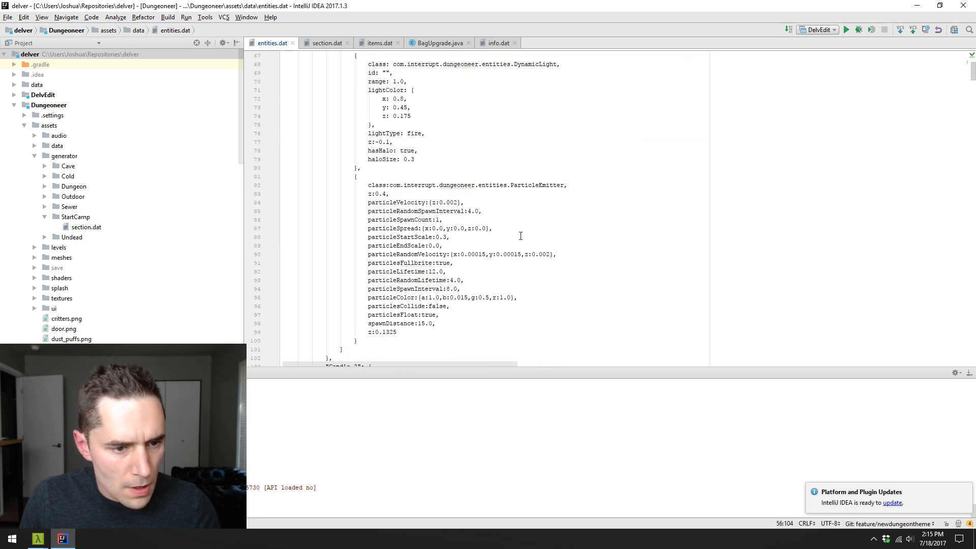
scroll(388, 258, "down", 16)
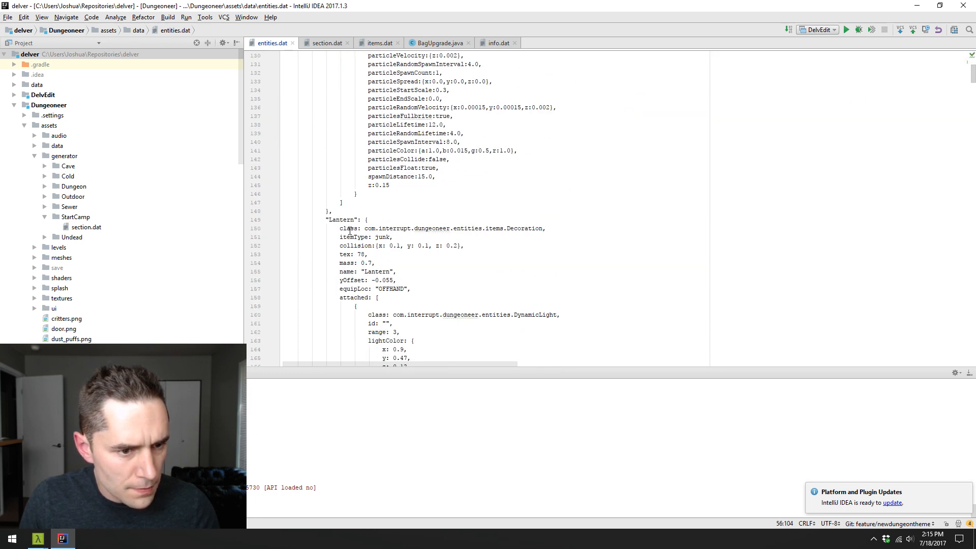
double_click(342, 220)
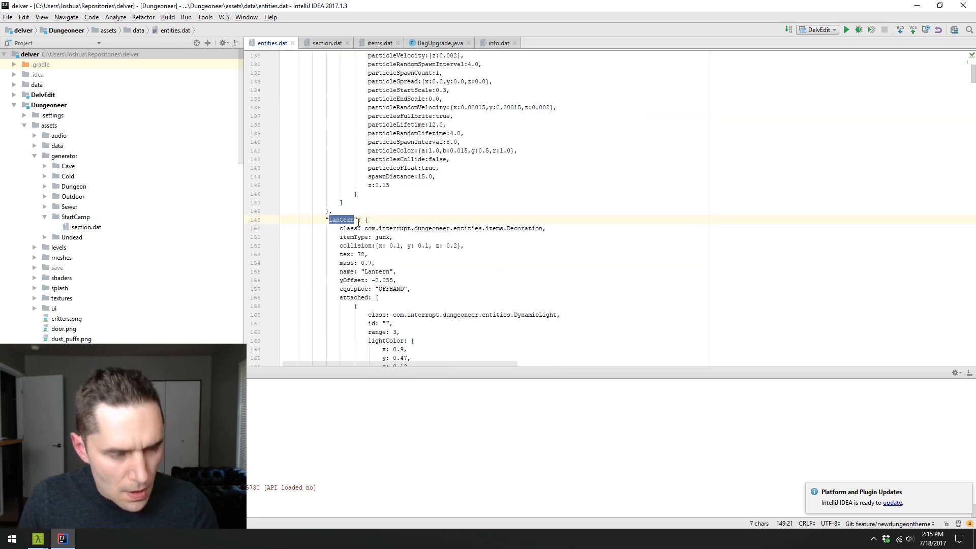
scroll(359, 222, "down", 7)
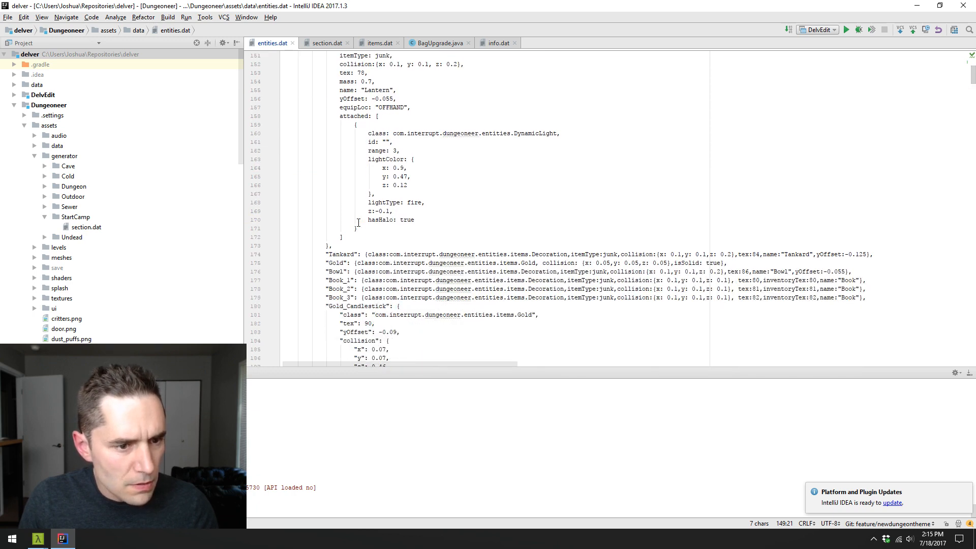
double_click(345, 255)
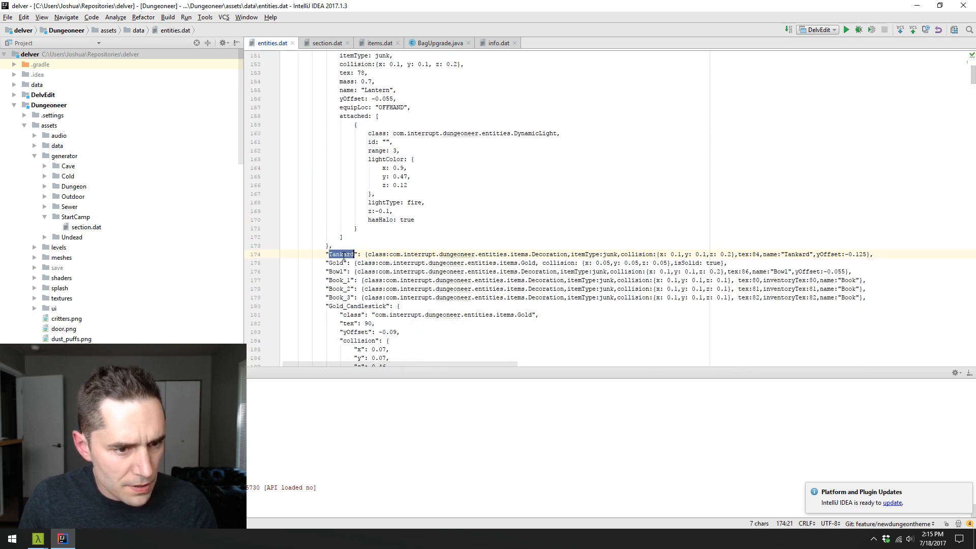
scroll(456, 234, "up", 20)
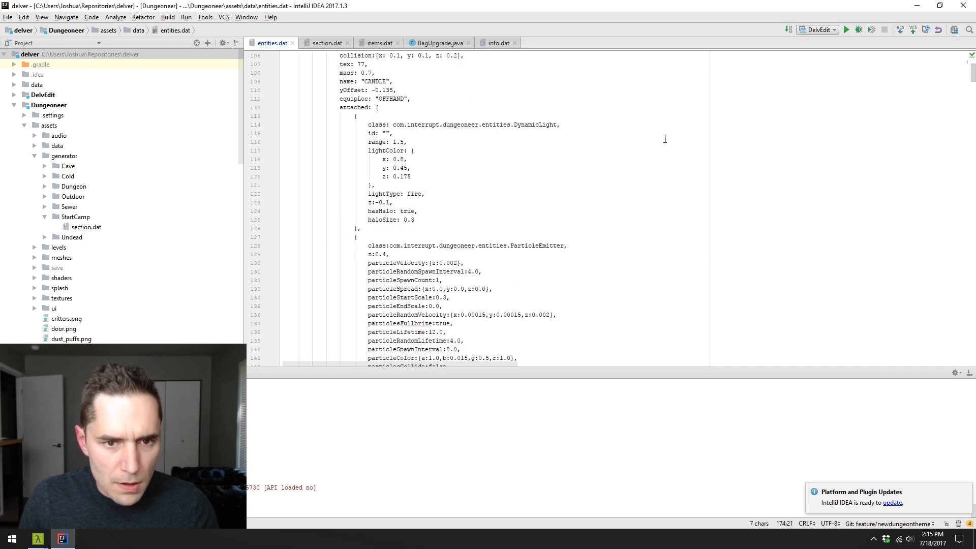
scroll(657, 171, "up", 9)
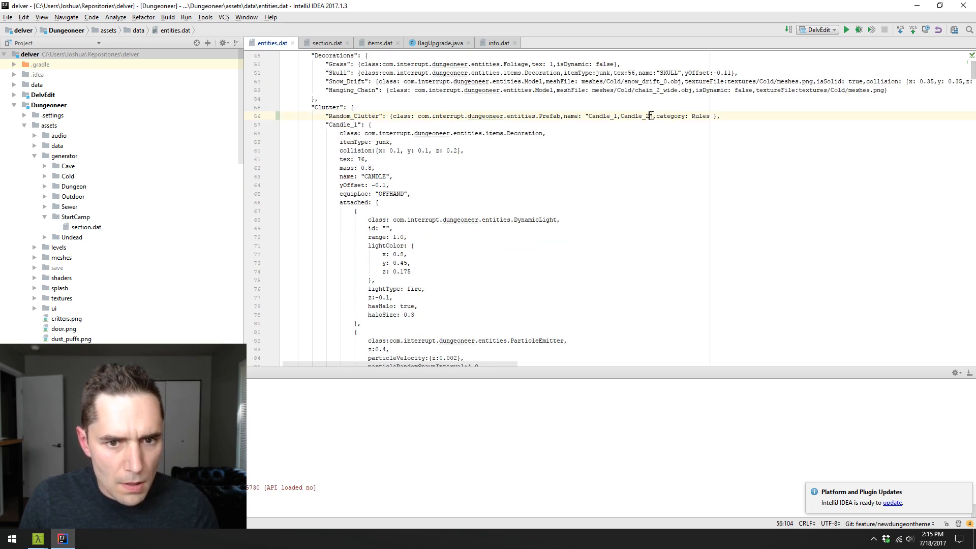
key("BackSpace")
key("BackSpace")
key("BackSpace")
key("BackSpace")
key("BackSpace")
key("BackSpace")
key("BackSpace")
key("BackSpace")
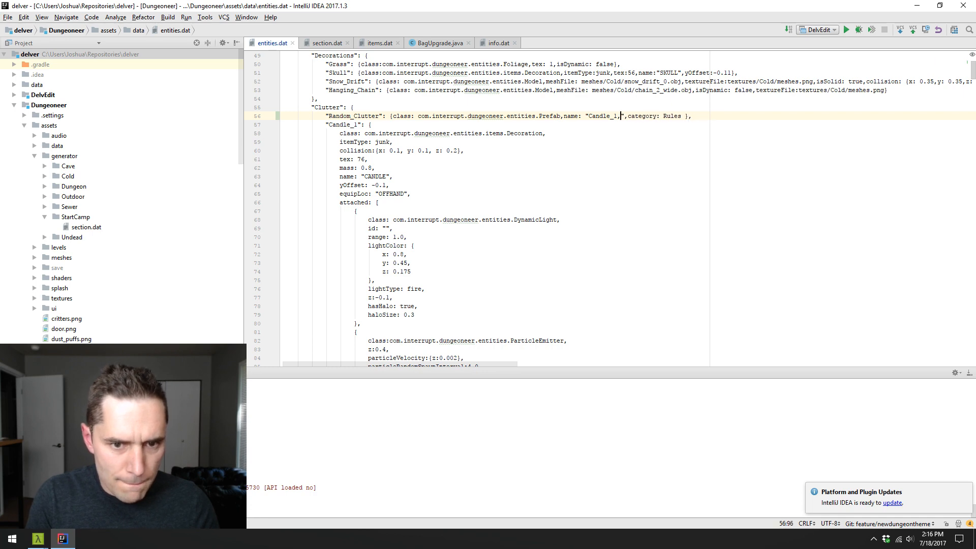
type("Tankard,Bowl")
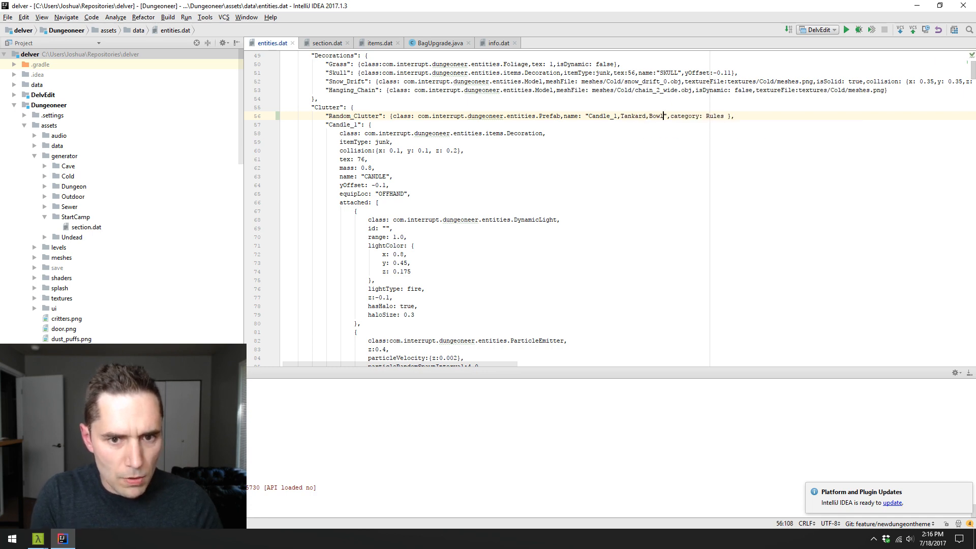
type(",Cup")
- Check the Cup entry in the Clutter category and append Plate and Skull to the Random_Clutter name list
scroll(551, 175, "down", 6)
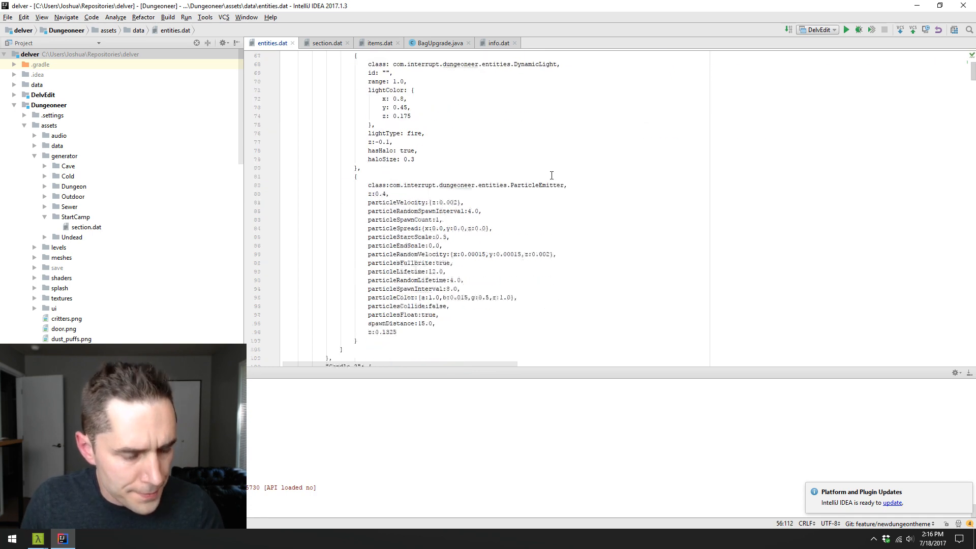
scroll(552, 175, "down", 20)
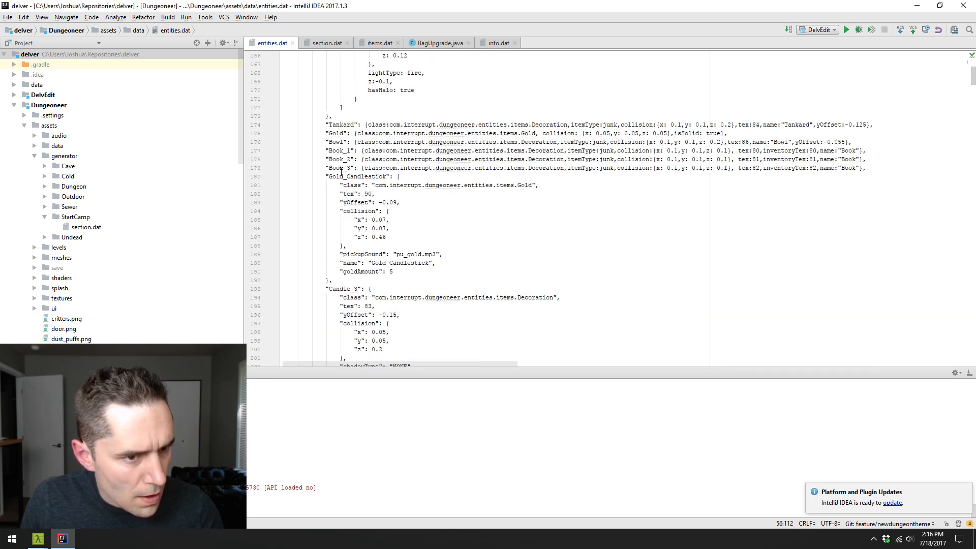
scroll(405, 209, "down", 4)
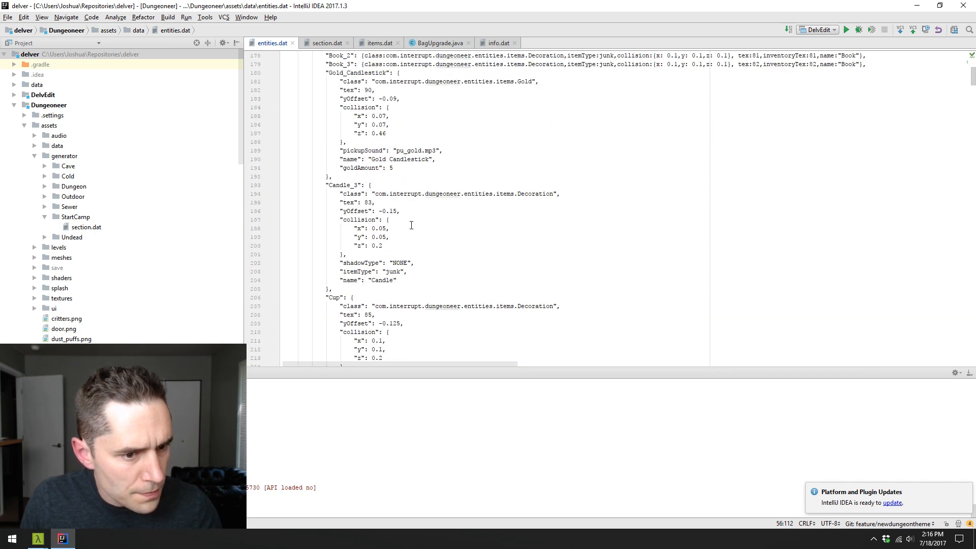
scroll(411, 226, "down", 10)
scroll(412, 225, "up", 20)
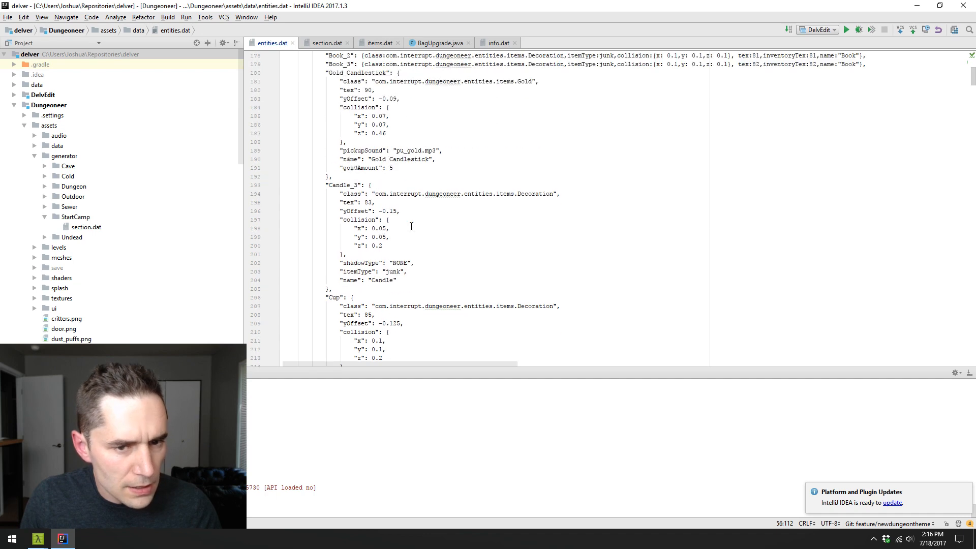
scroll(544, 238, "up", 2)
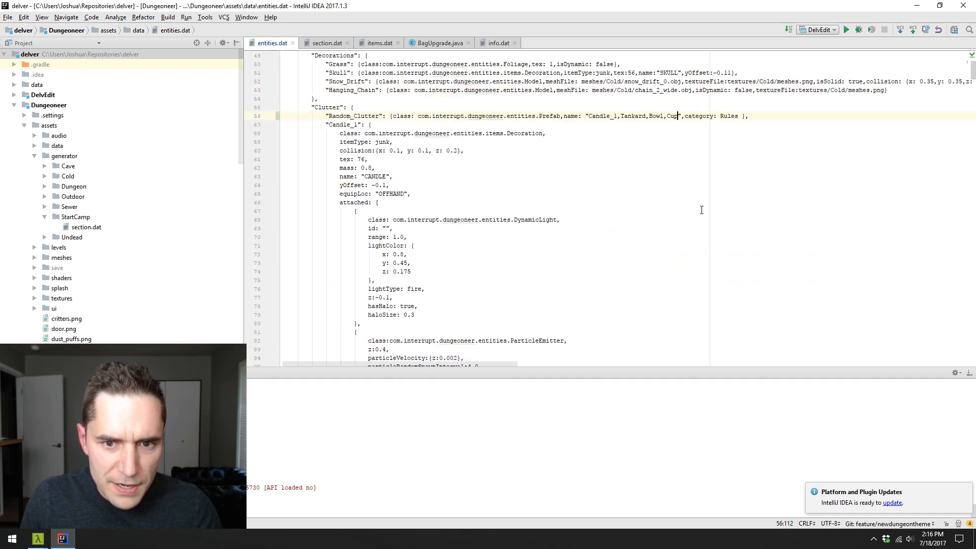
type(",Plat")
type("e,Skull")
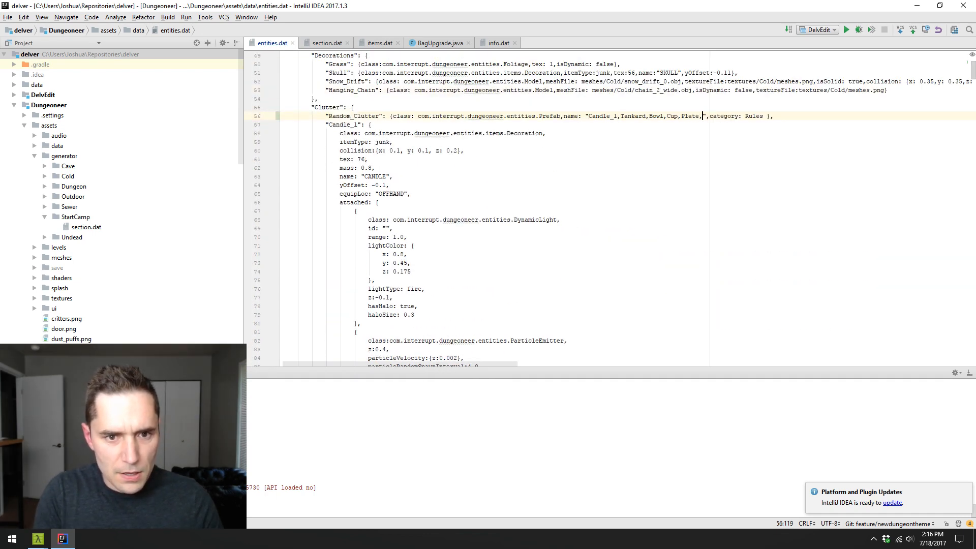
- Append Book_1 to the Random_Clutter name list, copying the name from its own Clutter entry
scroll(664, 219, "down", 20)
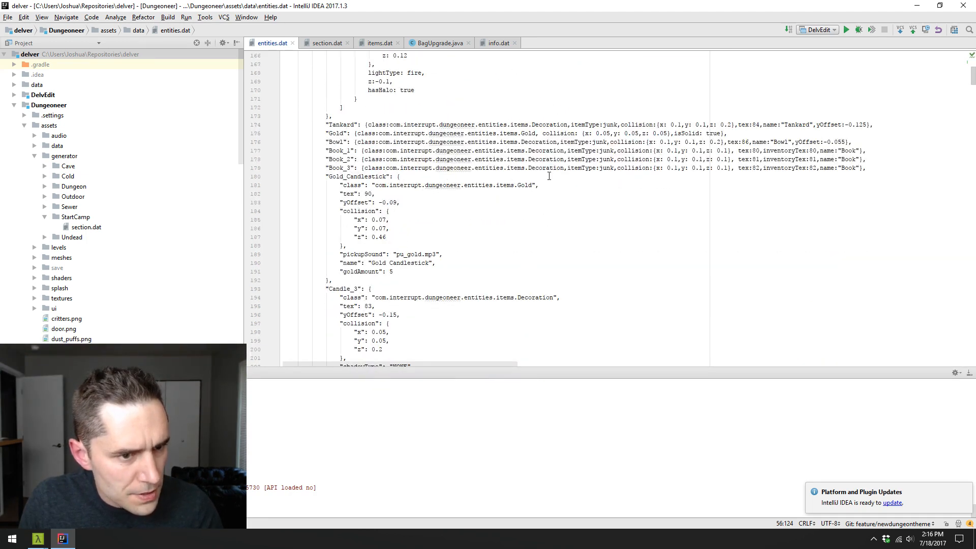
double_click(331, 151)
key("ctrl+c")
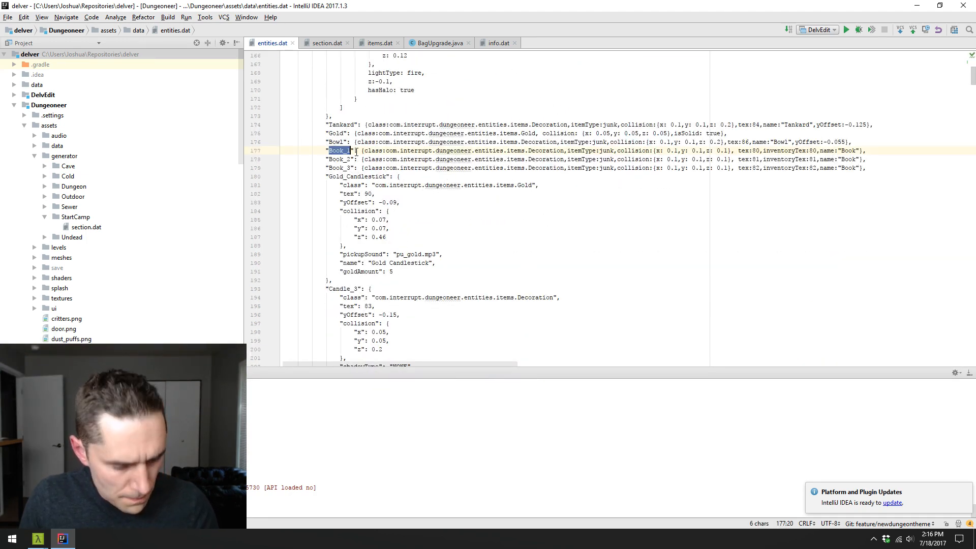
scroll(610, 170, "up", 20)
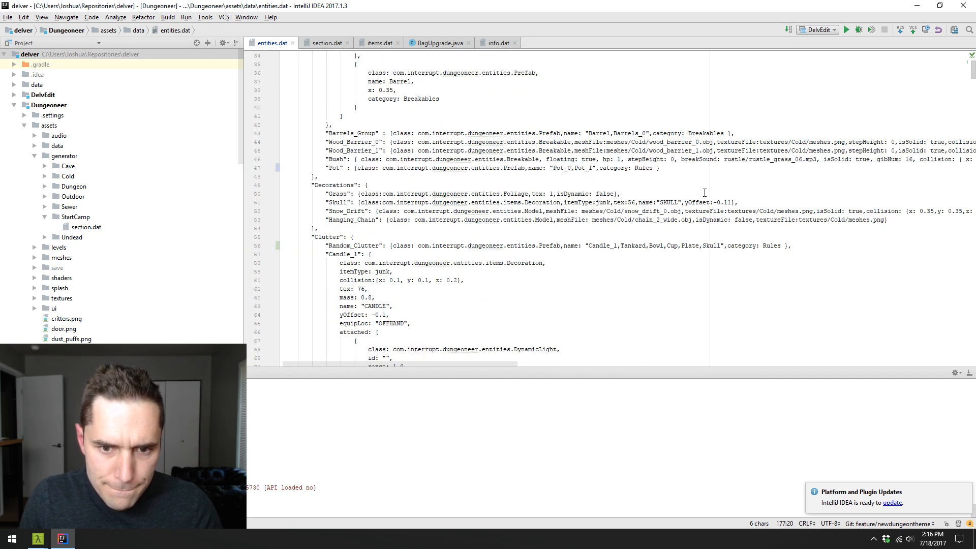
left_click(722, 245)
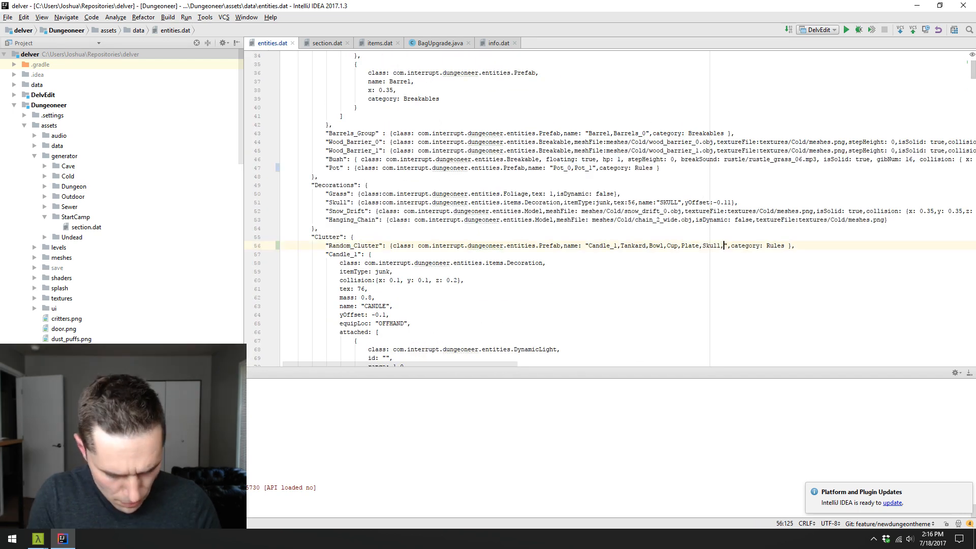
type(",")
key("ctrl+v")
- Append Gold_Candlestick to the Random_Clutter name list and check its spelling against its own Clutter entry
type(",Gold_Ca")
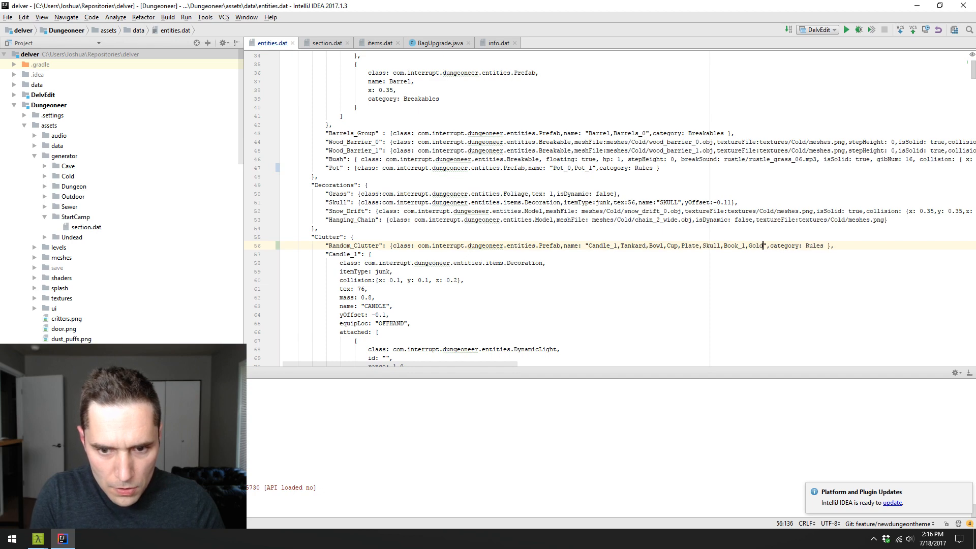
type("n")
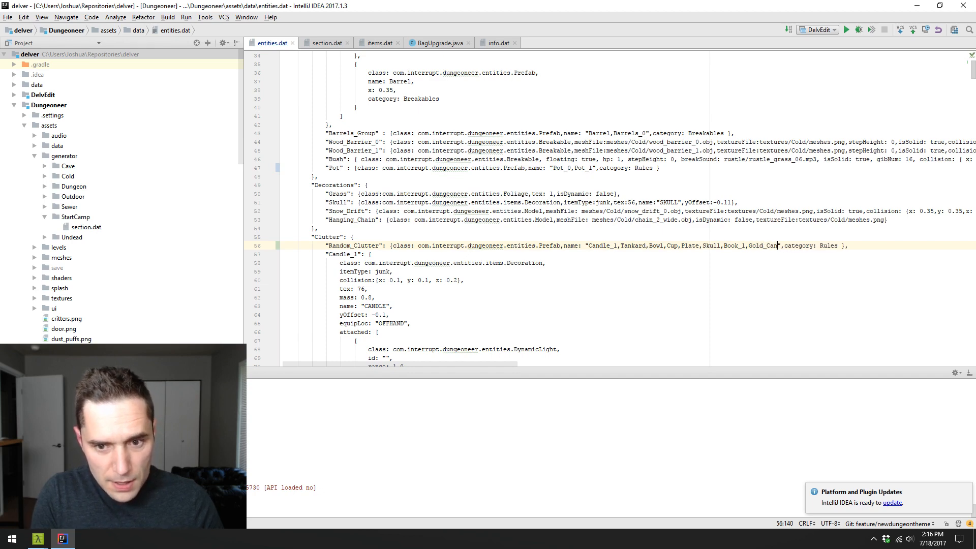
type("dlestick")
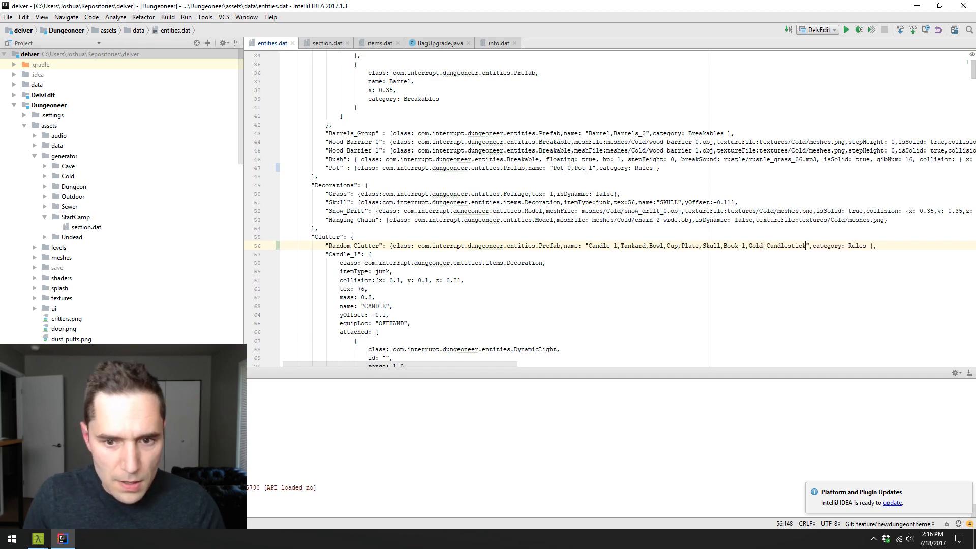
scroll(638, 202, "down", 7)
scroll(639, 202, "down", 20)
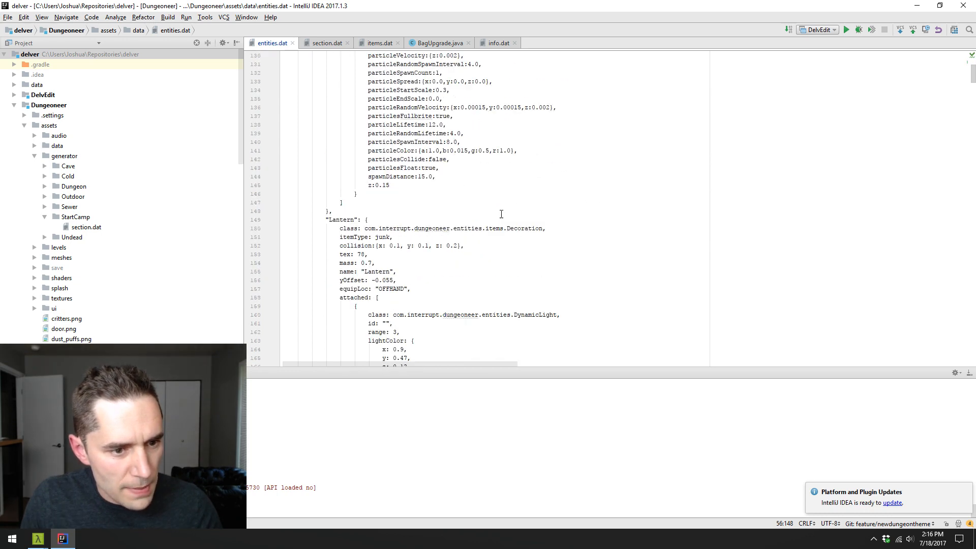
scroll(500, 216, "down", 7)
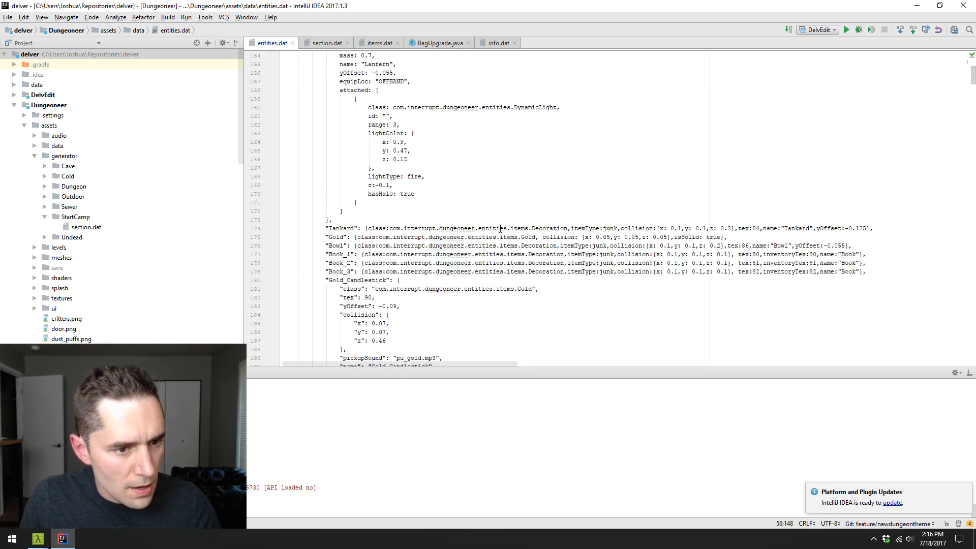
double_click(378, 280)
scroll(573, 259, "up", 20)
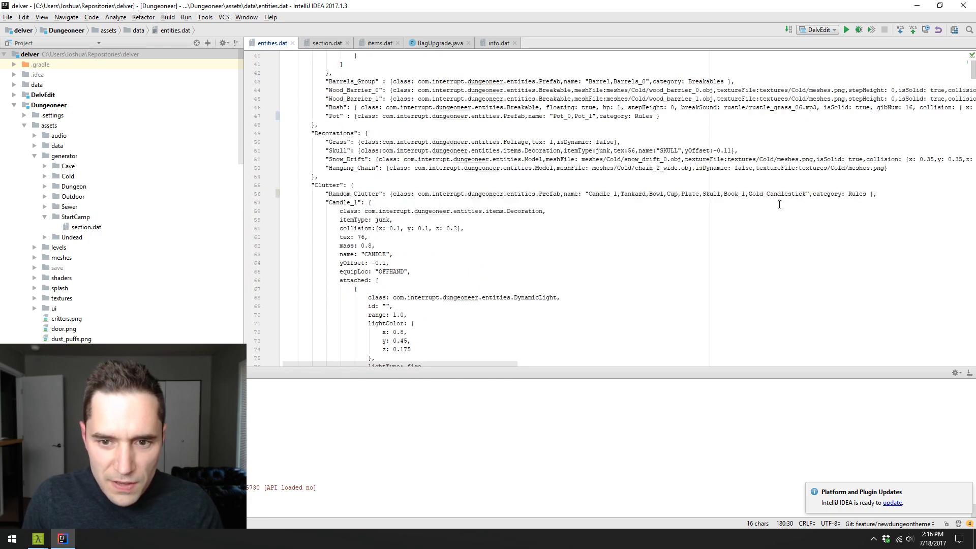
double_click(781, 194)
key("Escape")
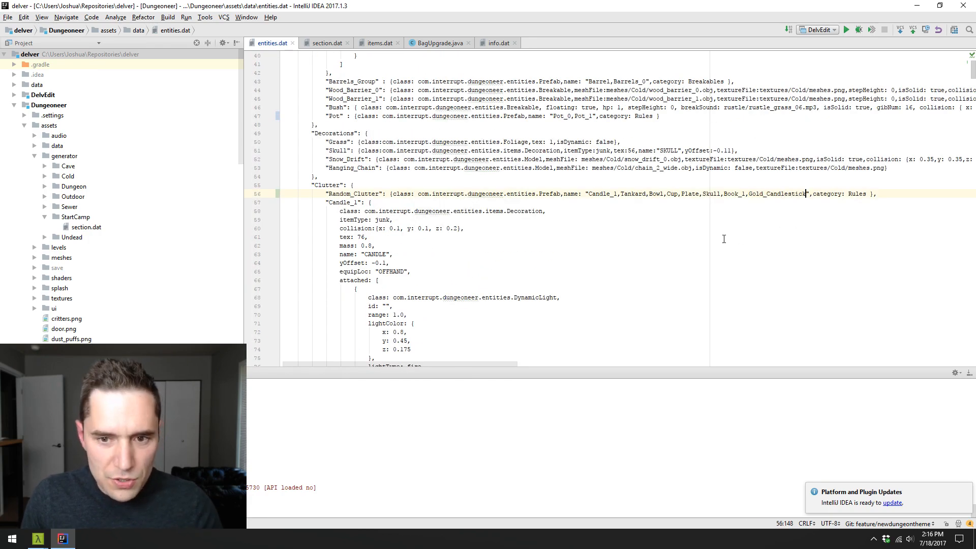
- Look through the remaining Clutter entries for further items suitable for the Random_Clutter name list
scroll(723, 235, "down", 20)
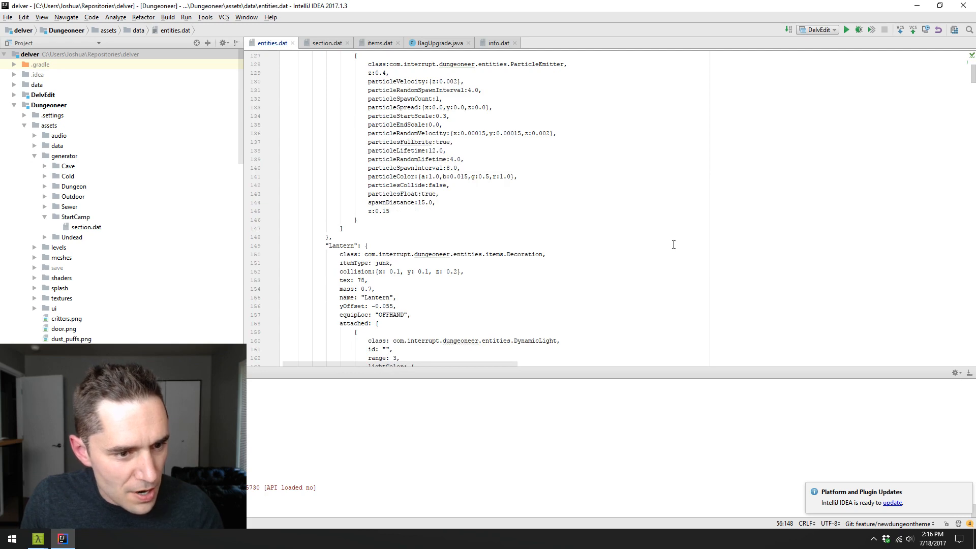
scroll(673, 245, "down", 9)
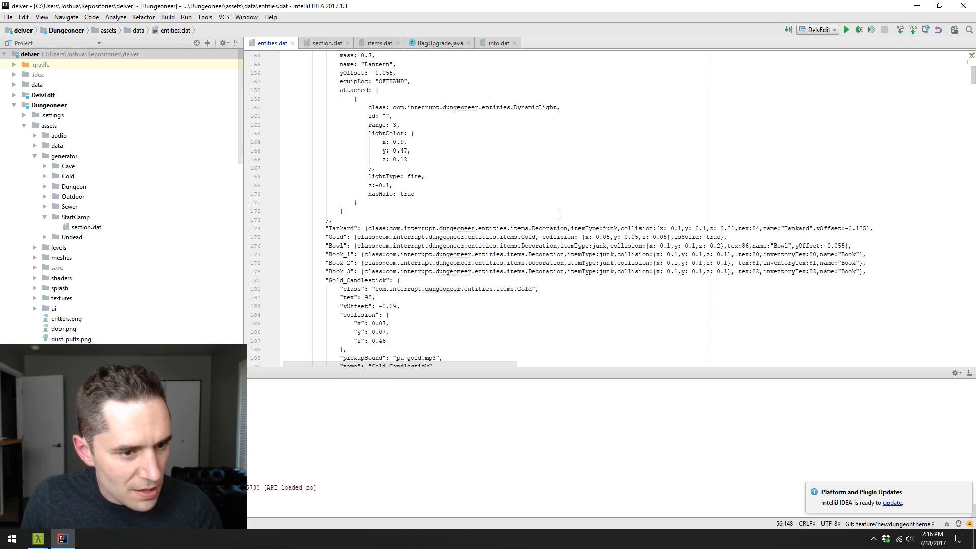
scroll(515, 213, "down", 12)
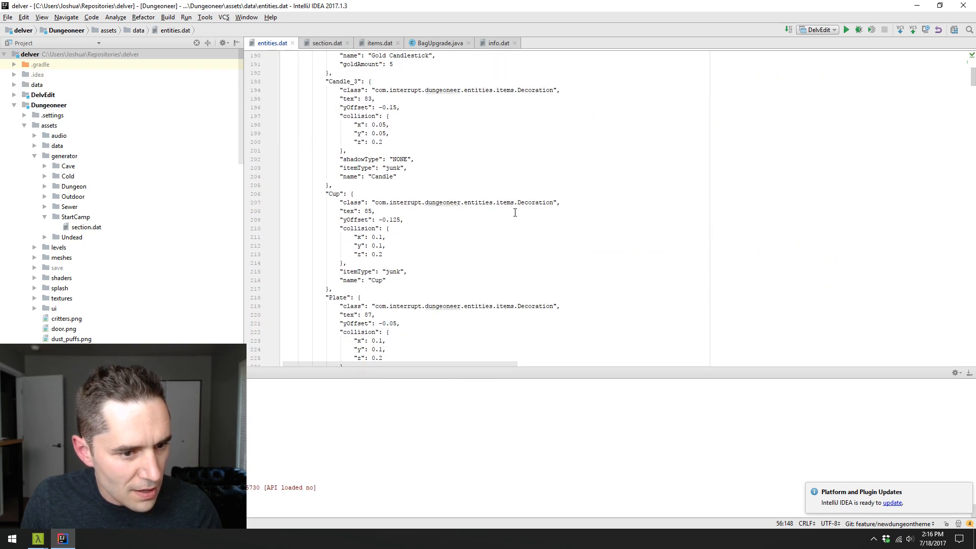
scroll(515, 213, "down", 5)
scroll(515, 213, "down", 15)
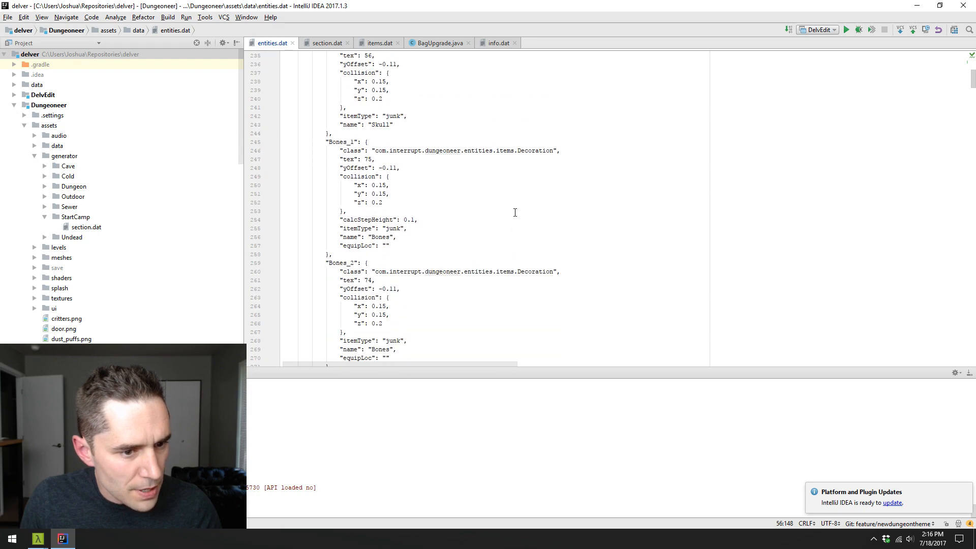
scroll(516, 213, "up", 20)
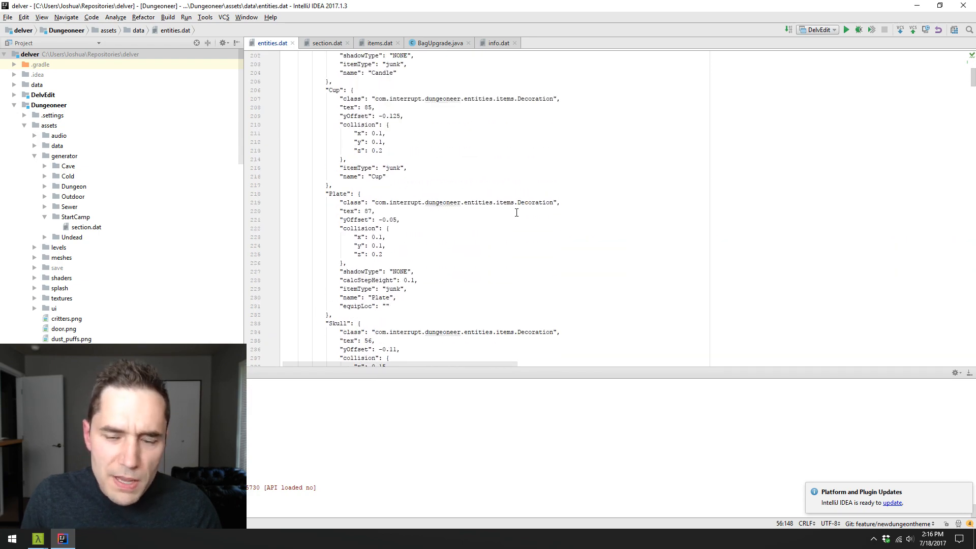
scroll(564, 234, "up", 20)
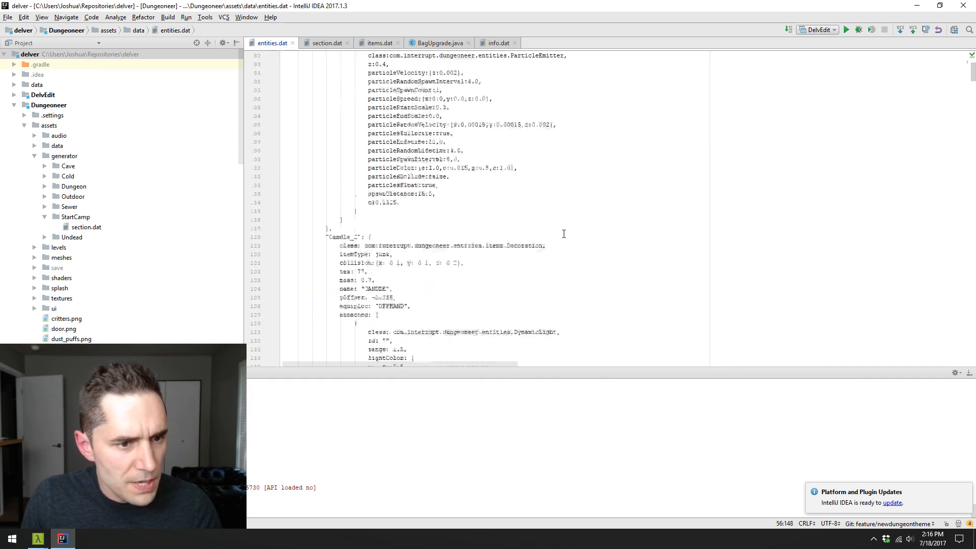
- Set the category of the Random_Clutter prefab to Clutter
left_click(884, 194)
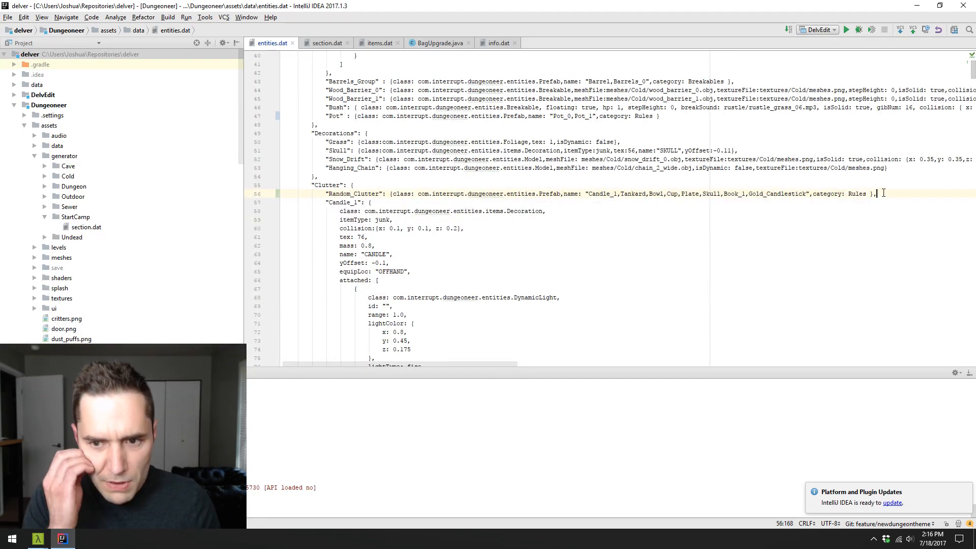
double_click(856, 195)
type("Clutter")
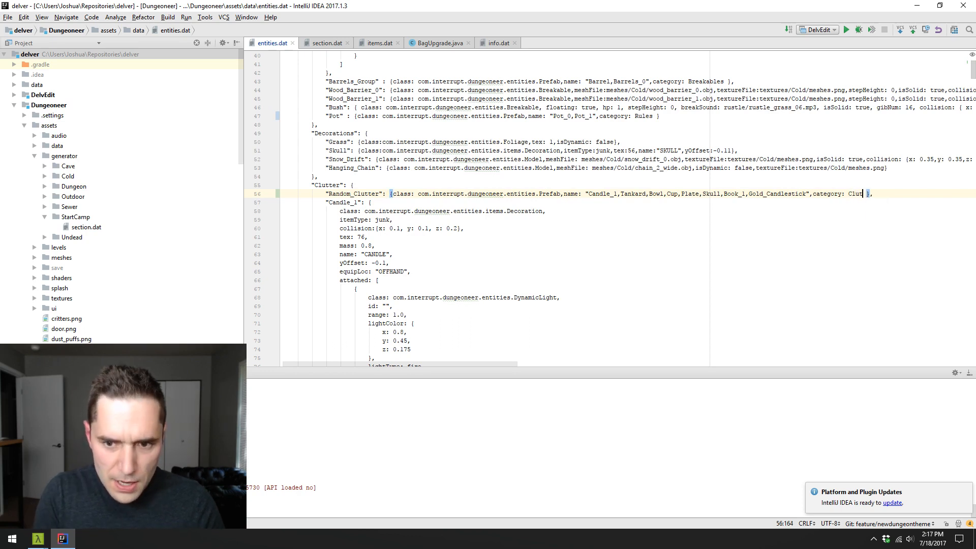
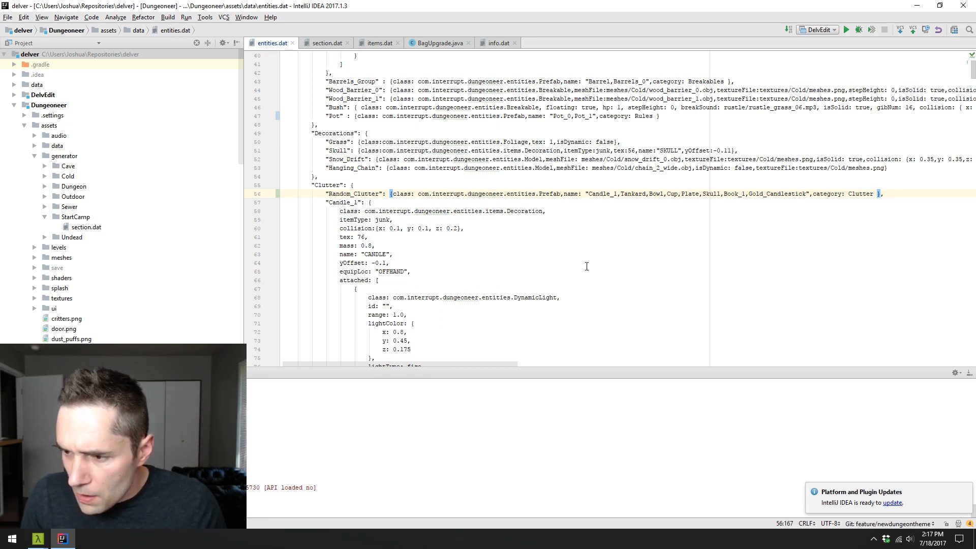
key("Down")
key("Down")
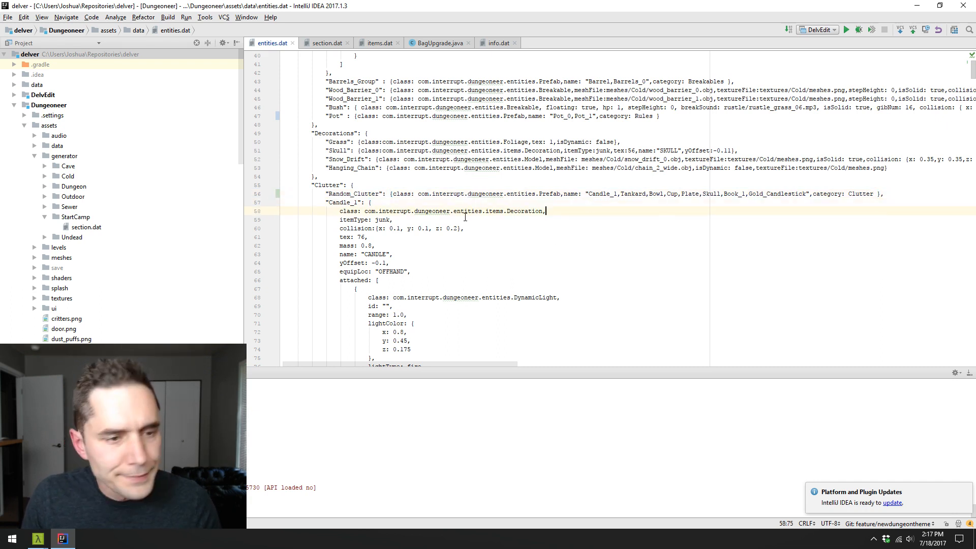
left_click(498, 193)
key("Down")
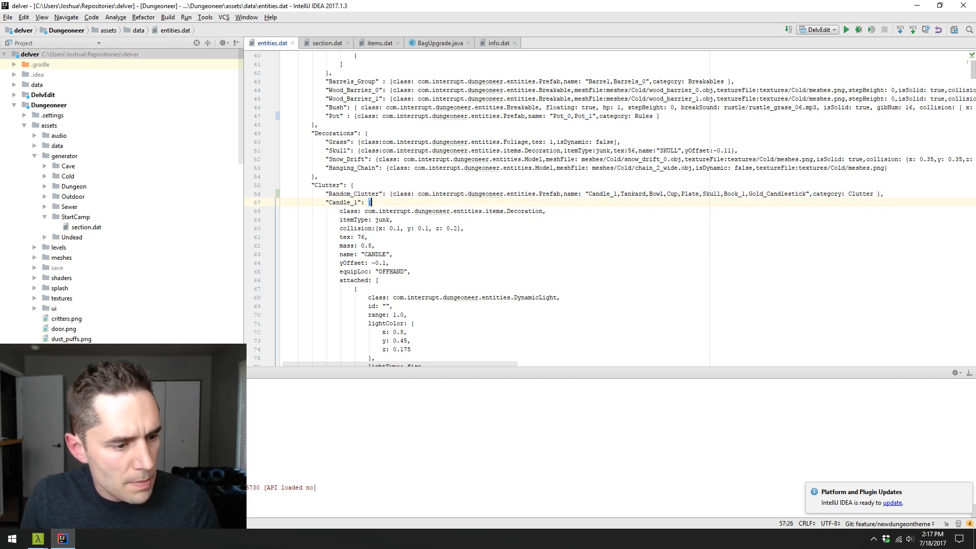
- Run the DelvEdit configuration and maximize the level editor's window
left_click(847, 29)
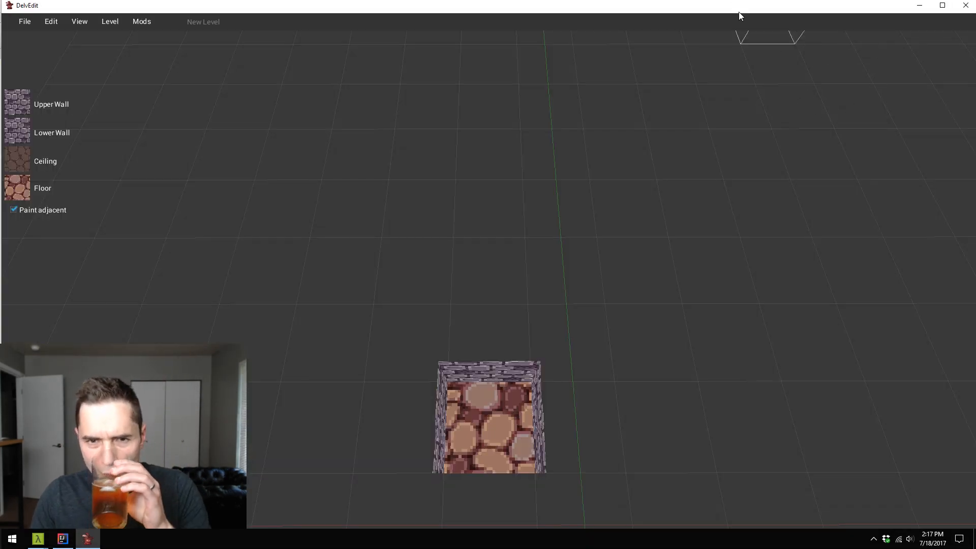
double_click(740, 11)
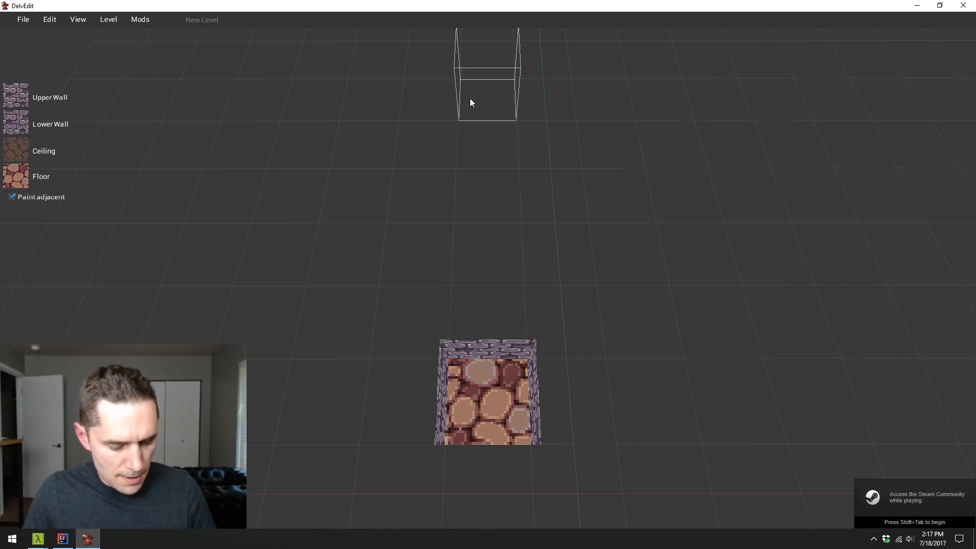
- Open the level 12.bin from the generator/Dungeon/Halls folder
left_click(48, 19)
mouse_move(20, 25)
left_click(47, 63)
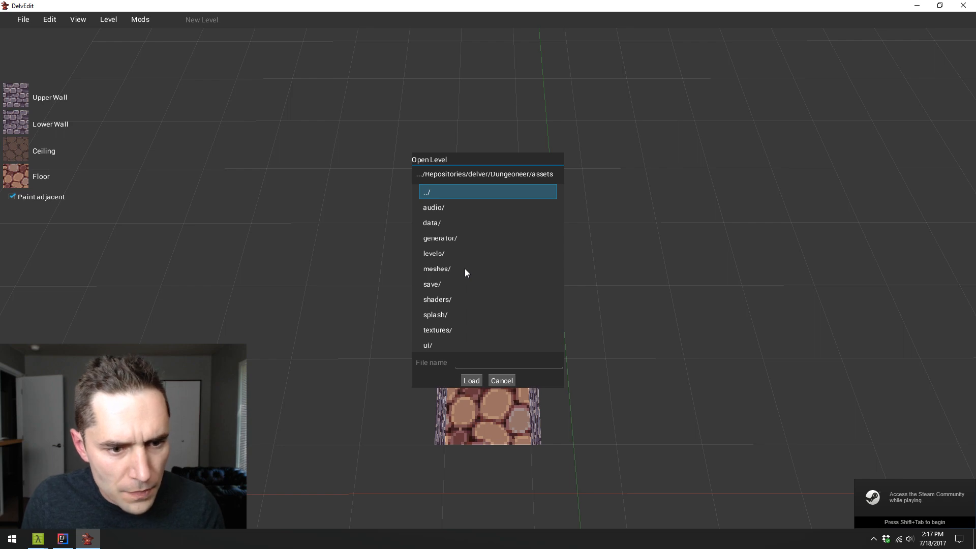
double_click(457, 239)
double_click(465, 234)
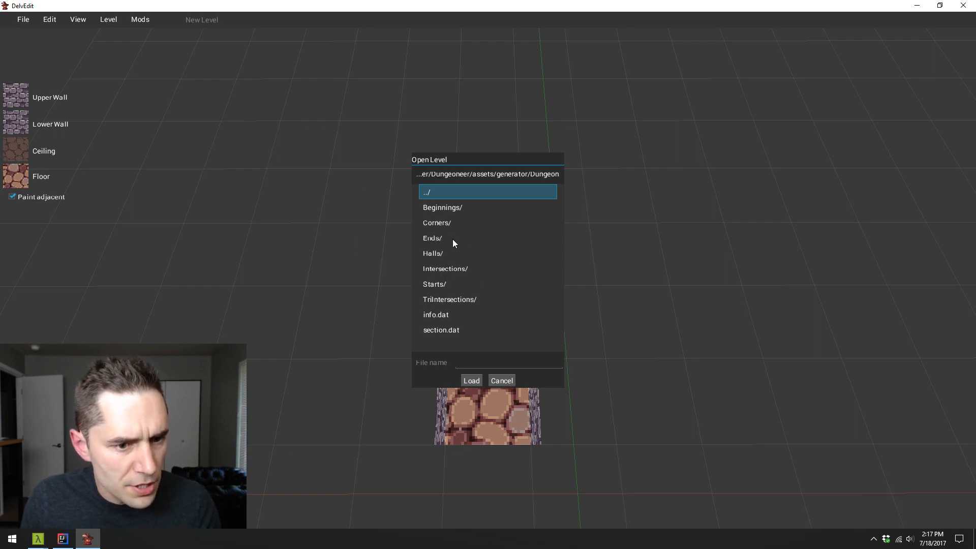
double_click(447, 253)
left_click(460, 252)
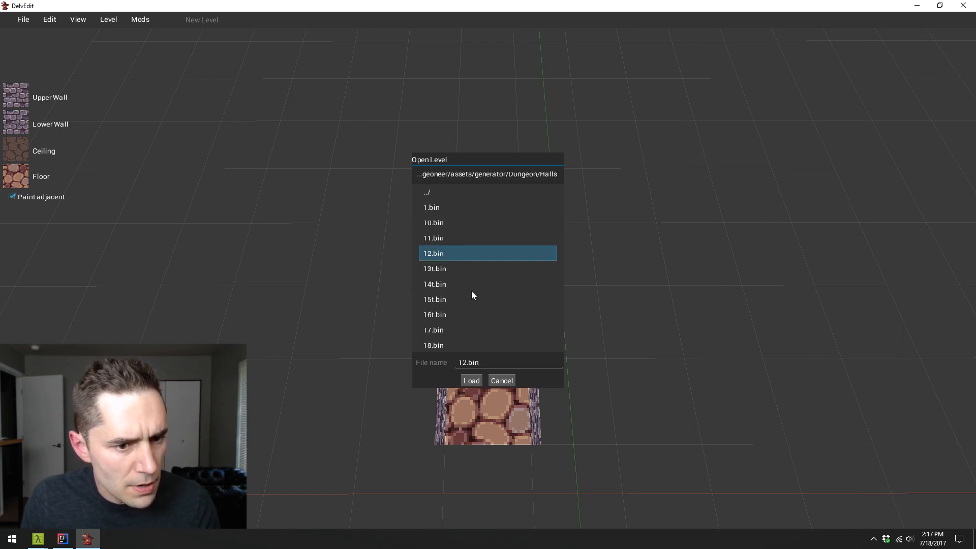
left_click(473, 380)
- Place a Random_Clutter entity from the Clutter category on the raised floor in front of the corner shelf
key("s")
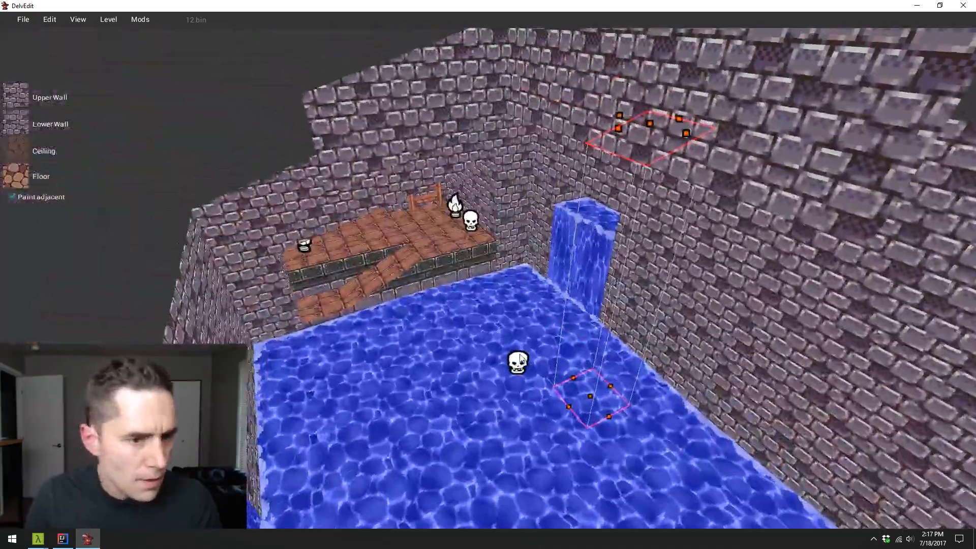
key("w")
key("w")
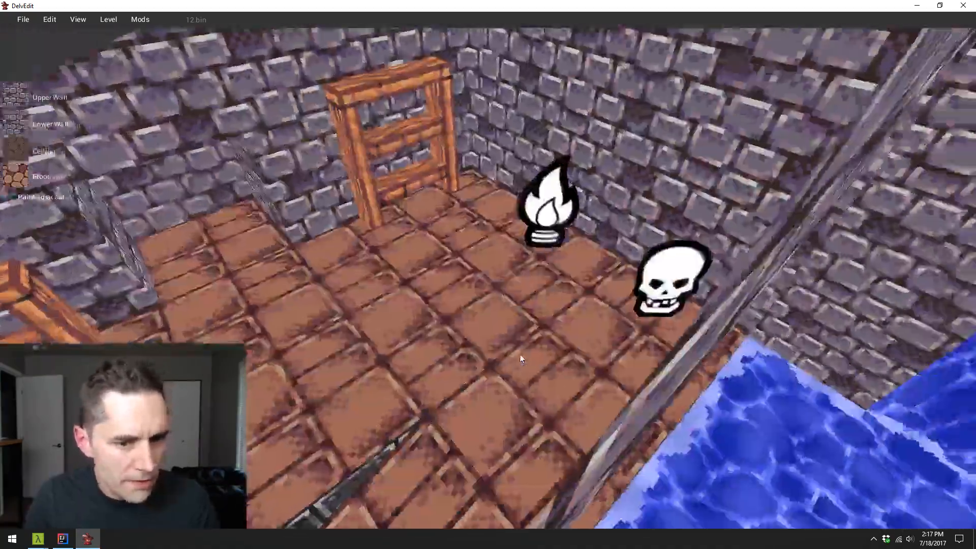
key("s")
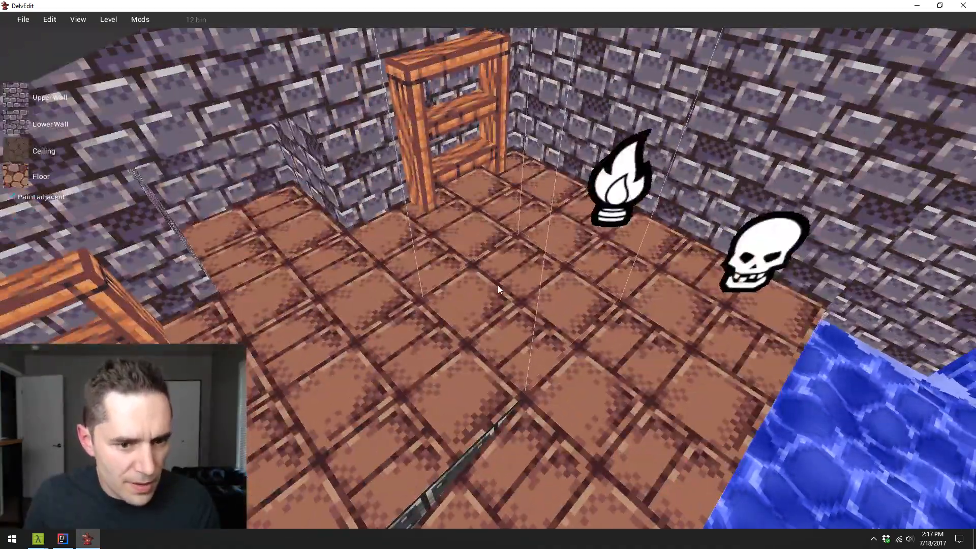
right_click(498, 245)
mouse_move(558, 250)
mouse_move(630, 292)
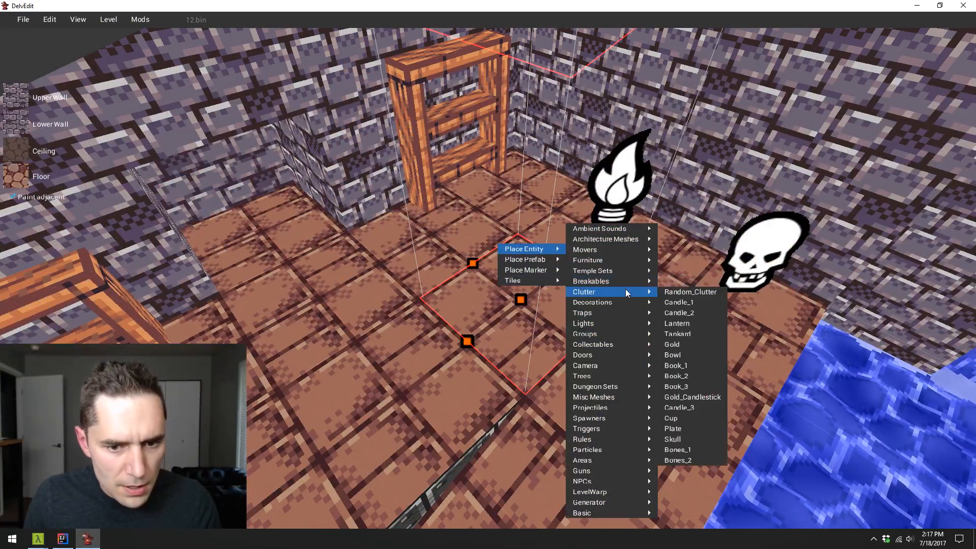
left_click(687, 293)
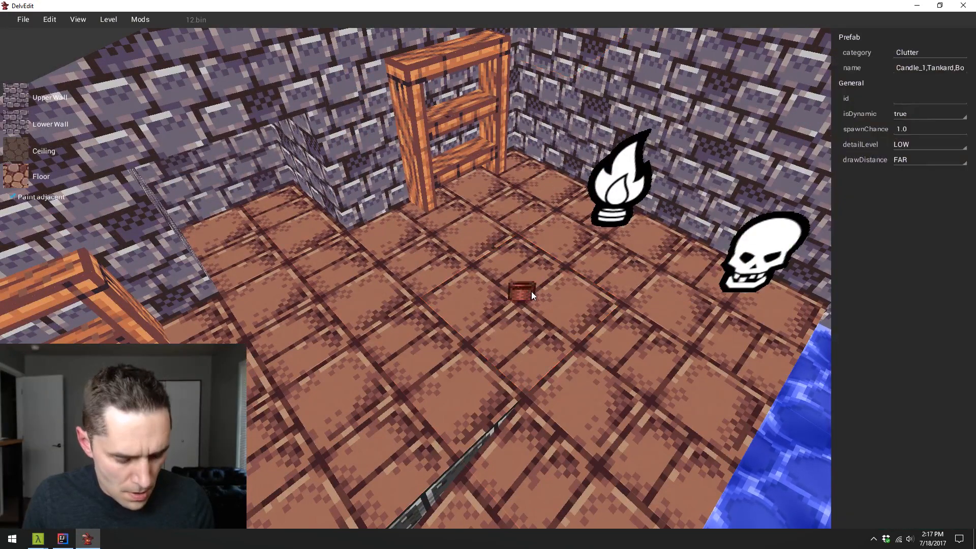
- Move the Random_Clutter prefab onto the lower board of the corner shelf, near the end closest to the room corner
left_click_drag(517, 282, 510, 198)
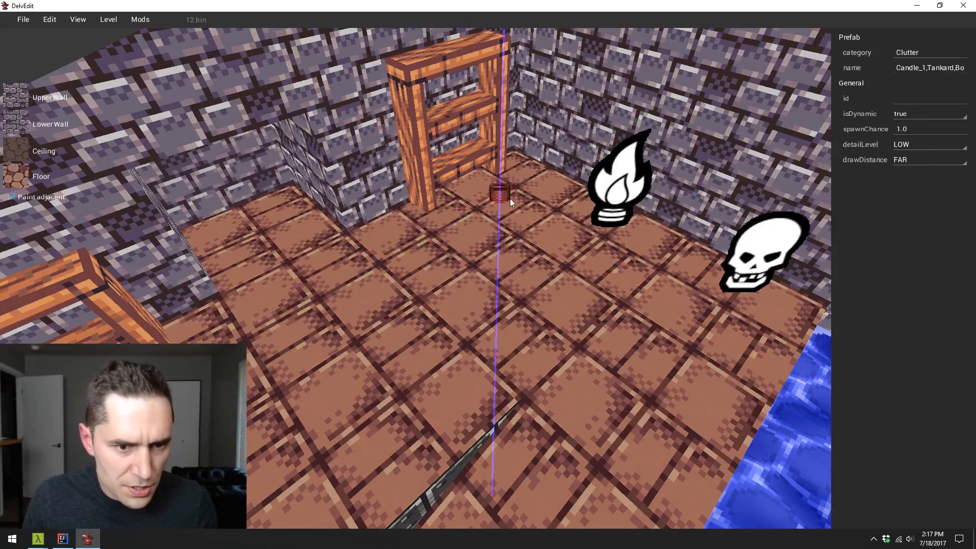
key("w")
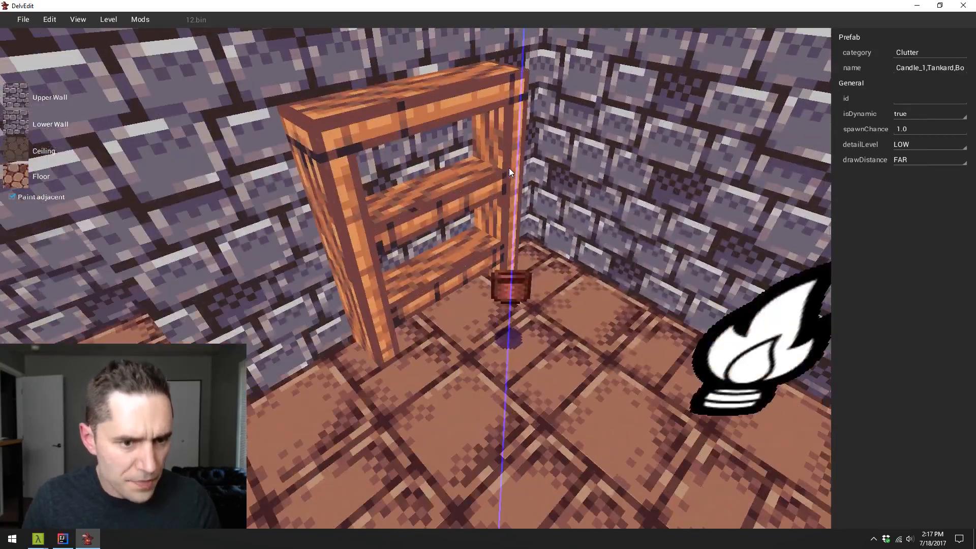
key("Escape")
left_click(496, 188)
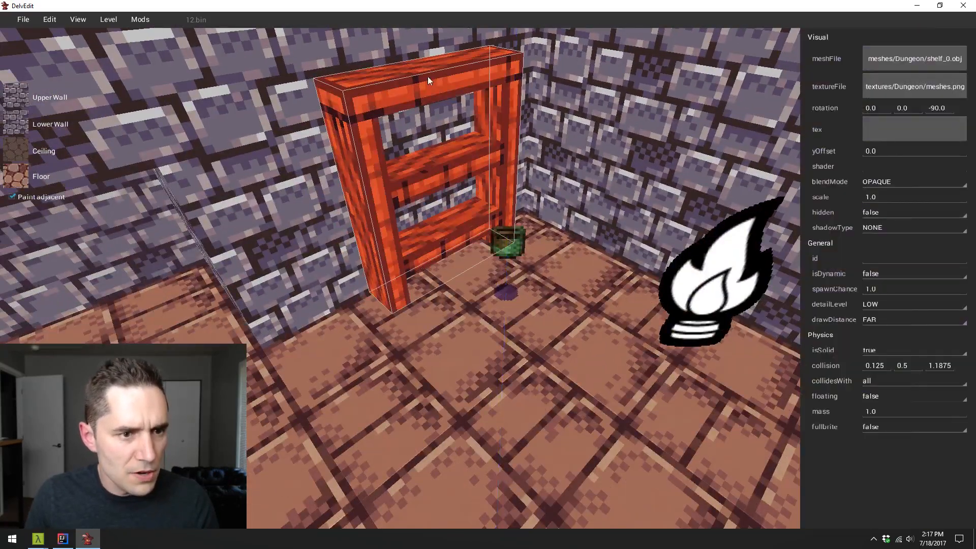
key("w")
left_click(524, 315)
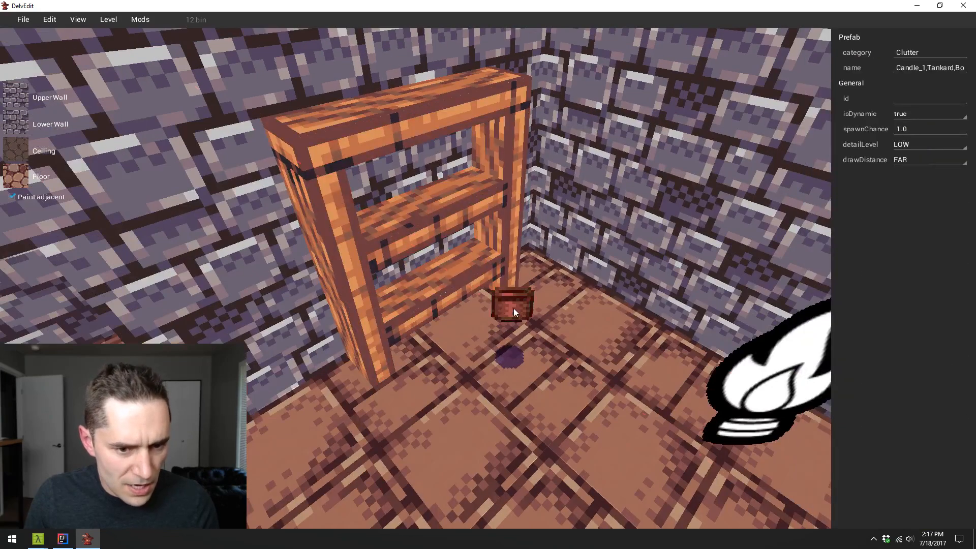
left_click_drag(513, 308, 479, 248)
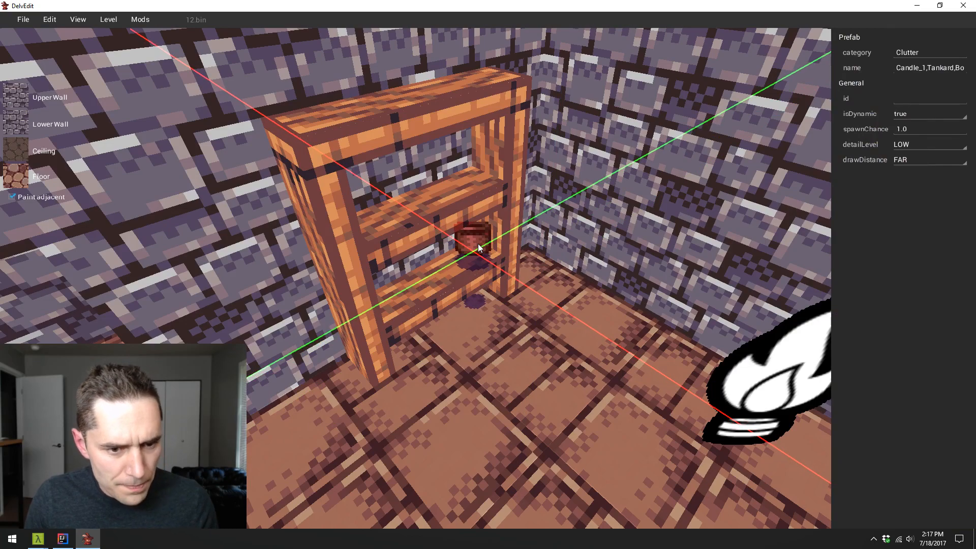
- Duplicate the clutter prefab and move the copy along the Y axis to the middle of the lower shelf board
key("z")
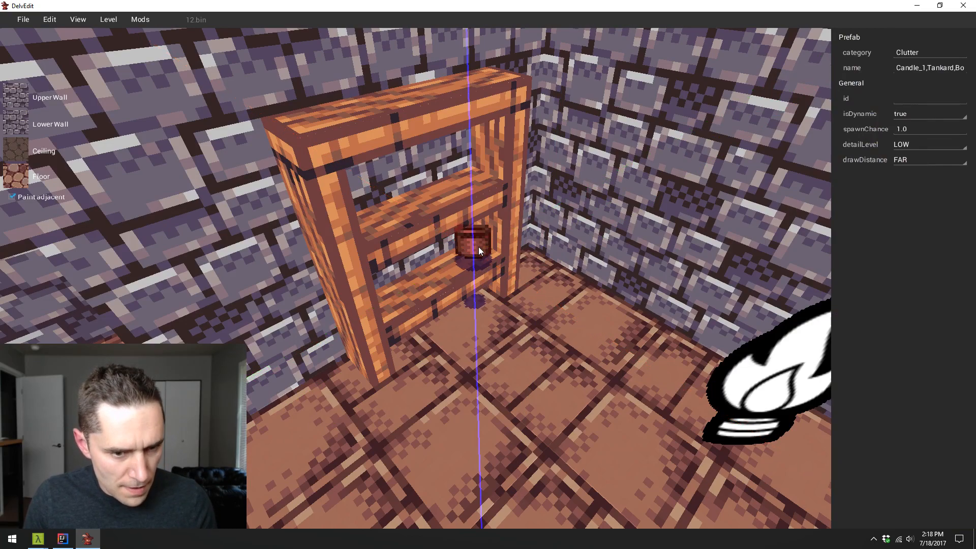
key("d")
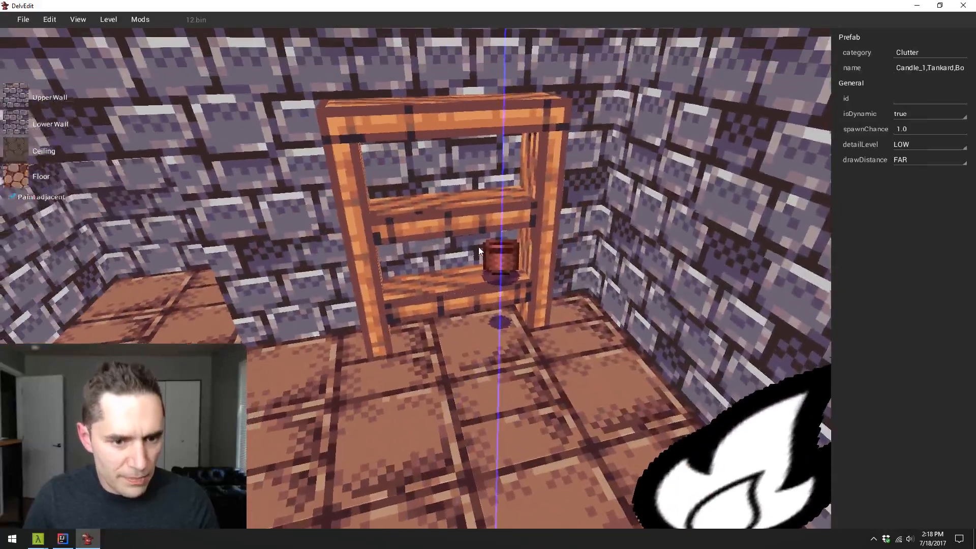
key("x")
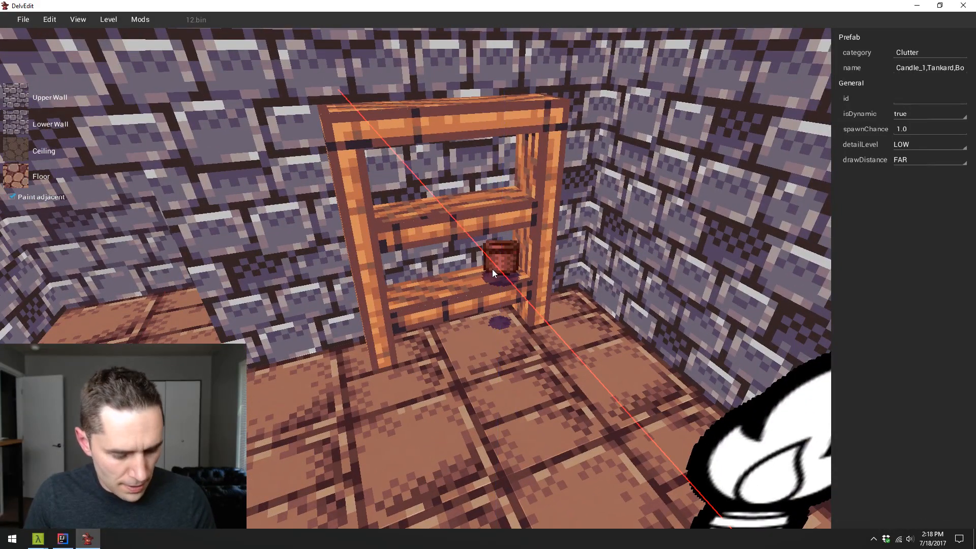
key("y")
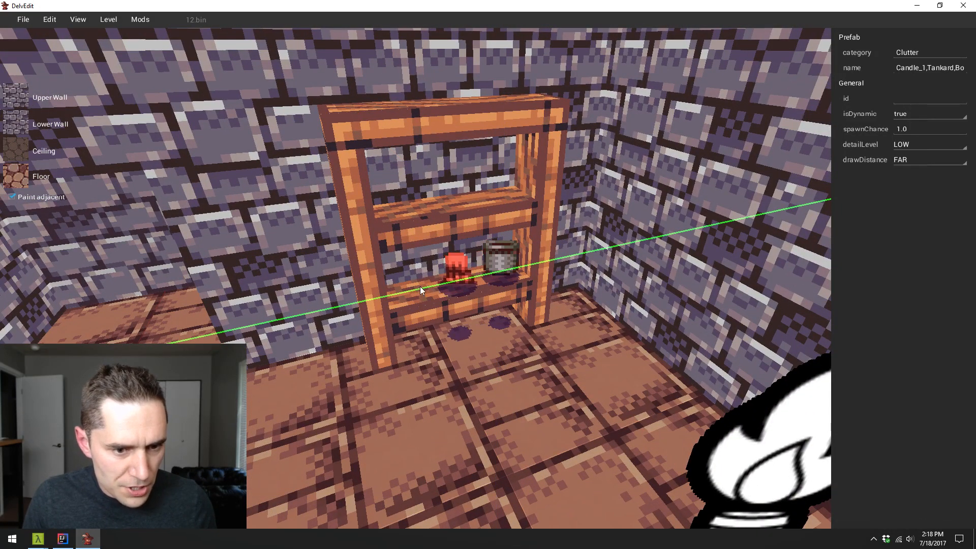
- Set the spawnChance of the duplicated clutter prefab in the middle of the board to 0.8
left_click(464, 276)
left_click(914, 130)
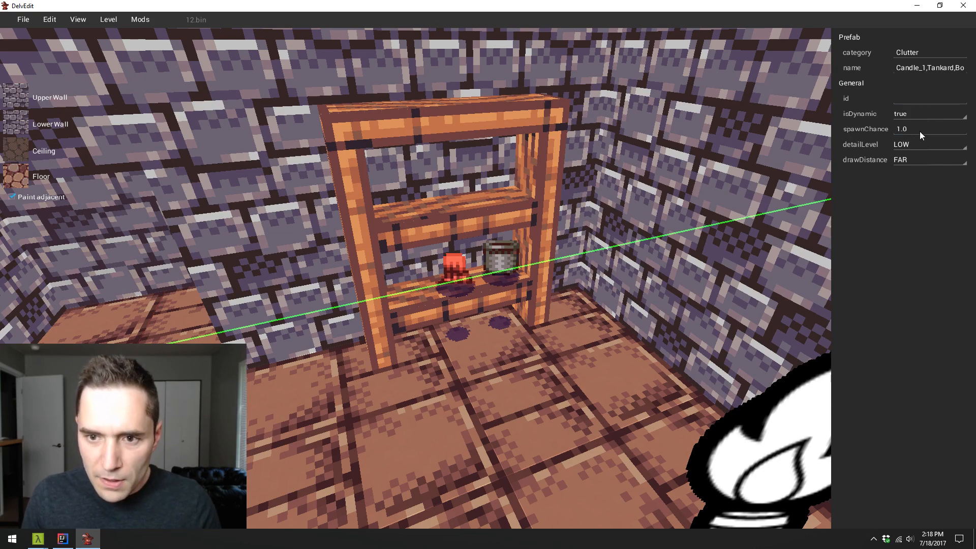
type("0.8")
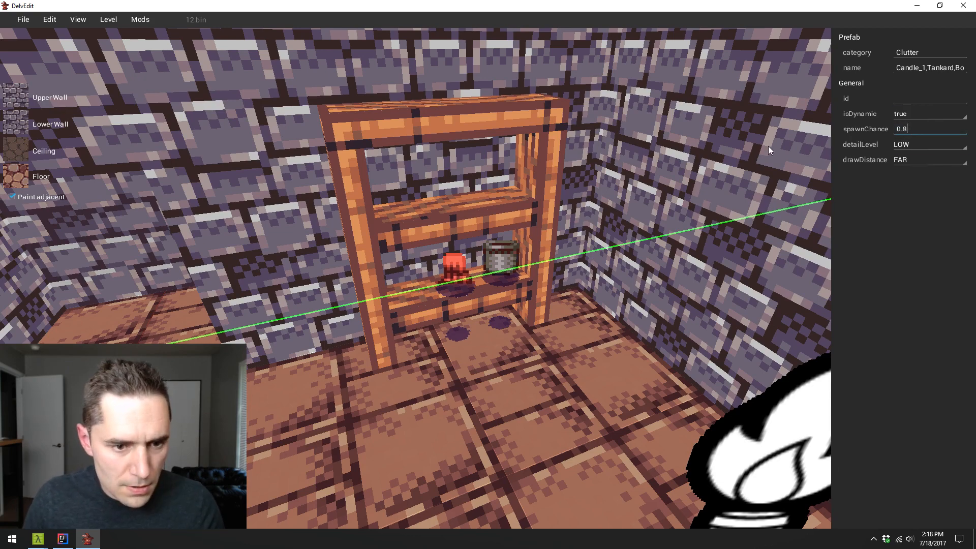
key("Escape")
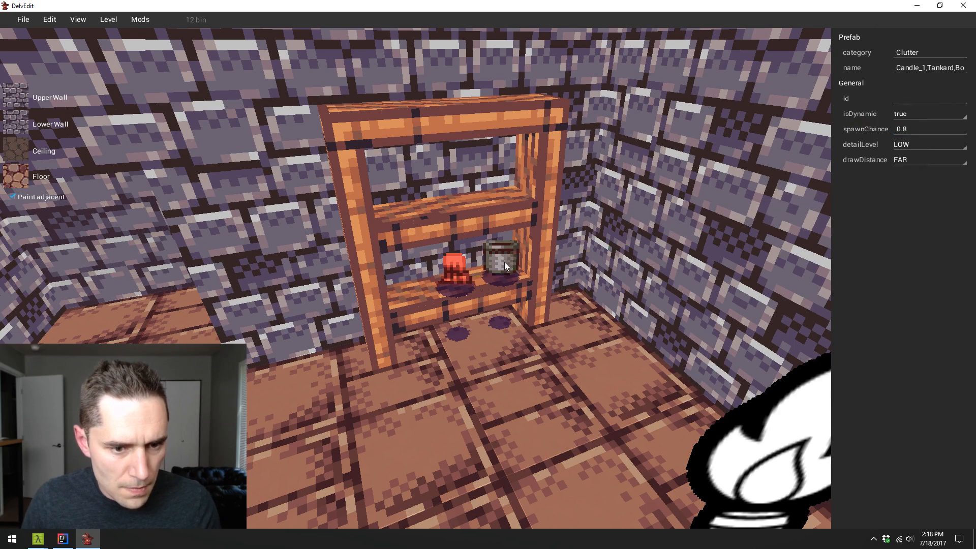
key("Escape")
- Set the spawnChance of the original clutter prefab nearest the room corner to 0.5
key("w")
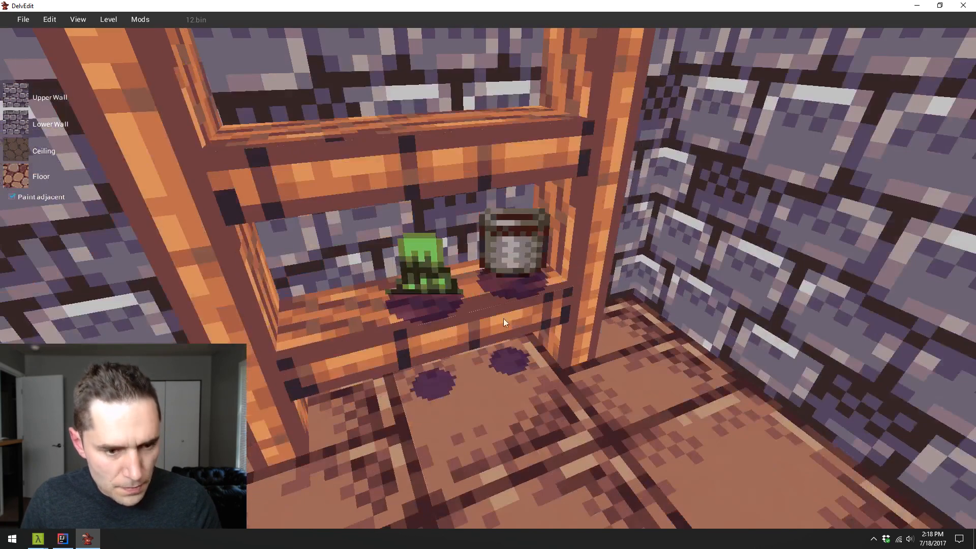
key("d")
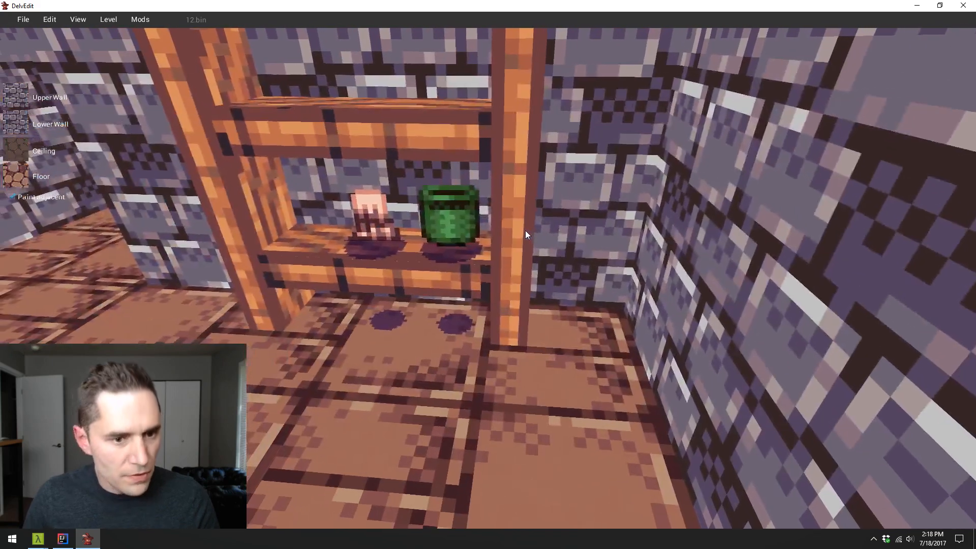
left_click(526, 231)
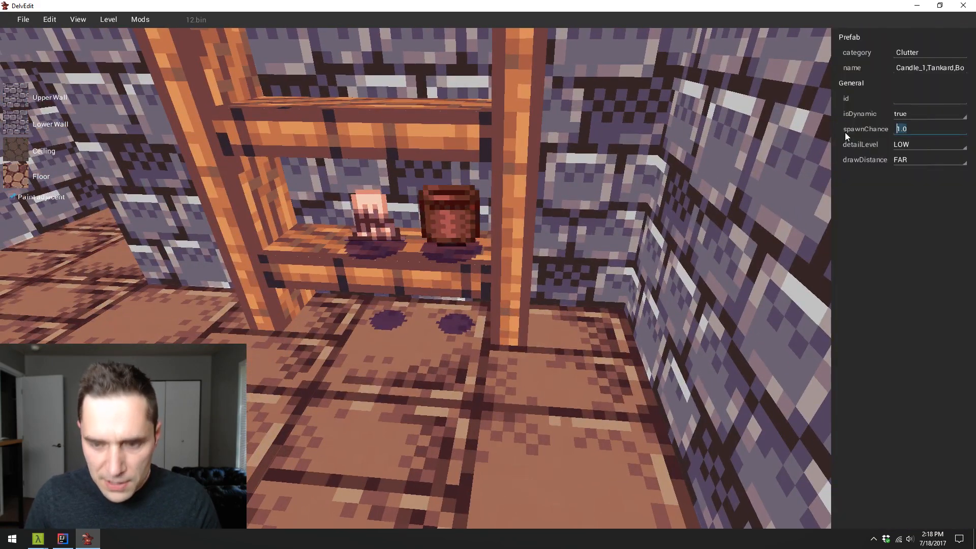
type("0.8")
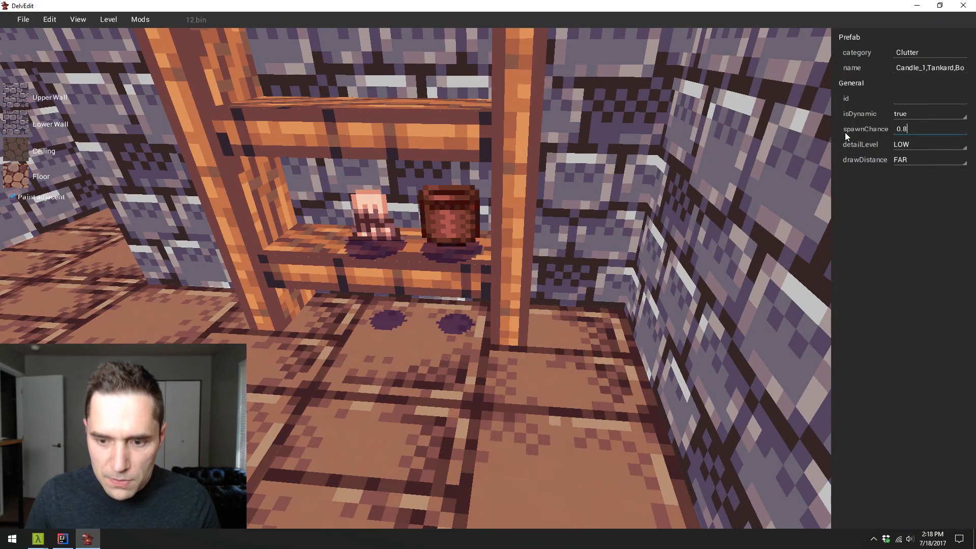
key("BackSpace")
type("5")
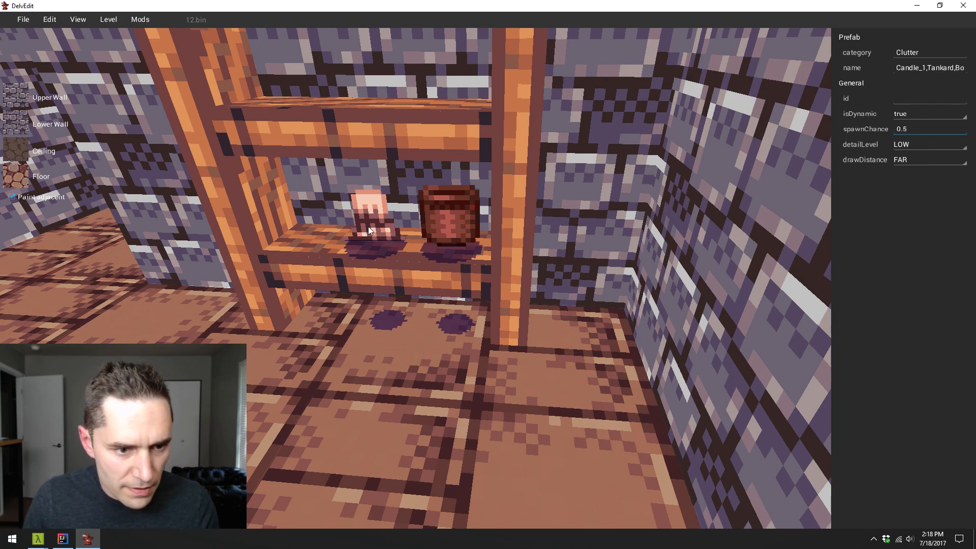
type("a")
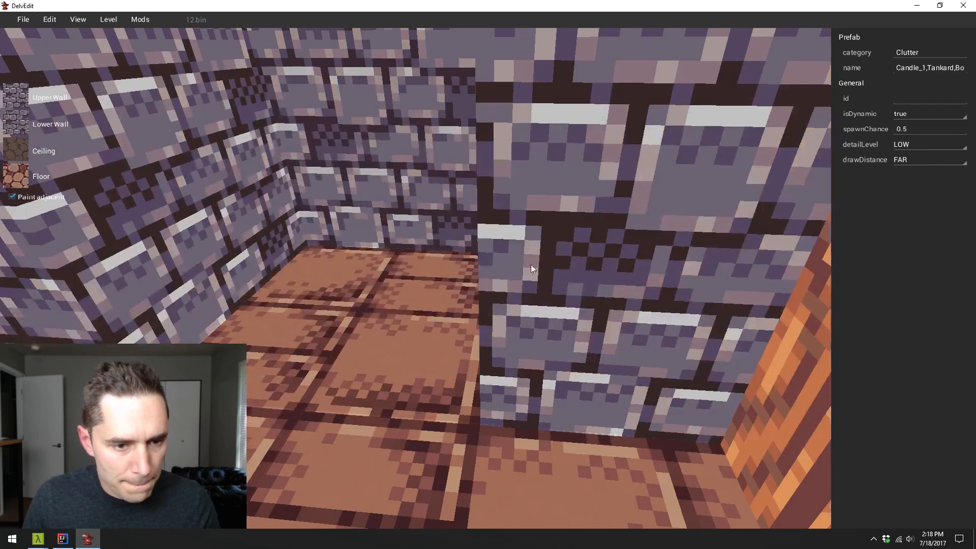
- Set the spawnChance of the clutter prefab in the middle of the lower shelf board to 0.5
left_click(657, 257)
key("s")
left_click(675, 221)
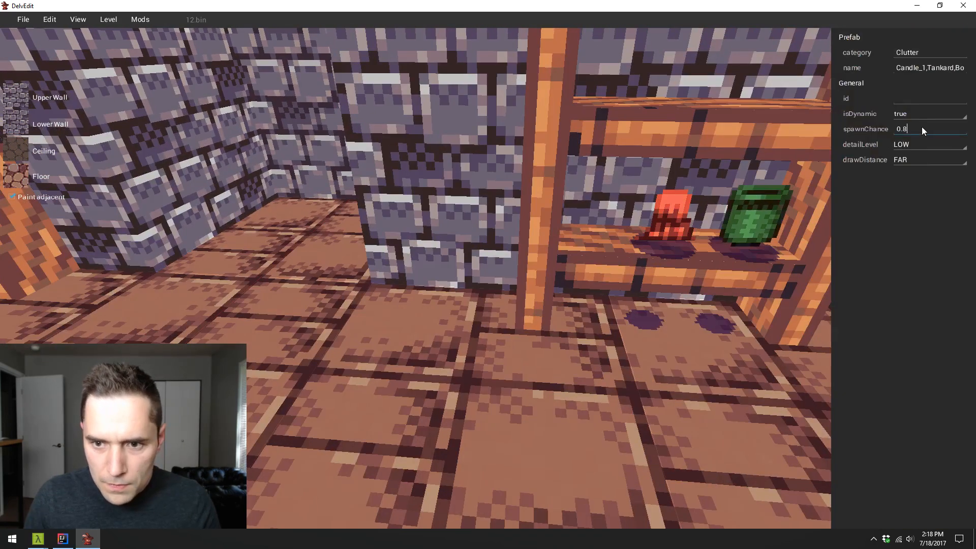
left_click(555, 380)
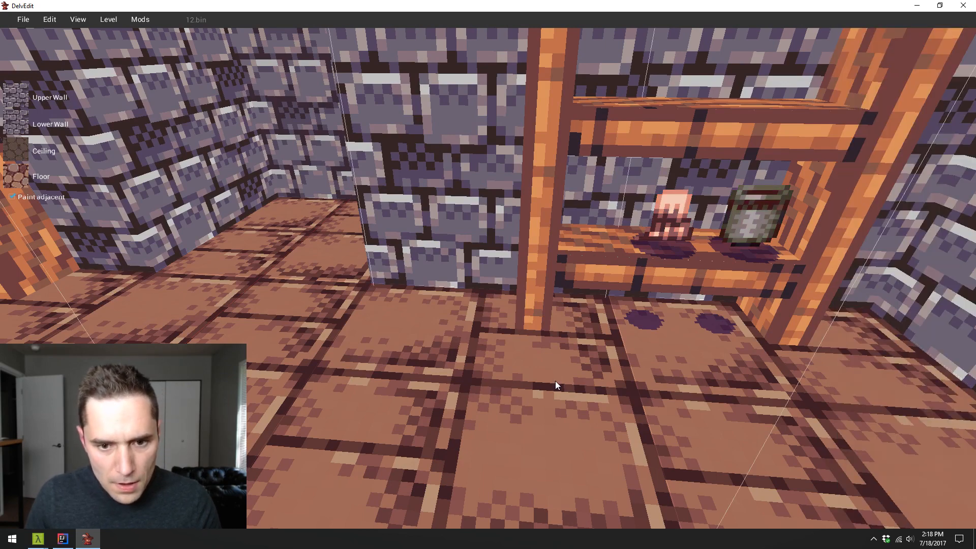
left_click(555, 380)
- Duplicate the middle clutter prefab and move the copy along the board to the shelf end farthest from the room corner
key("s")
key("w")
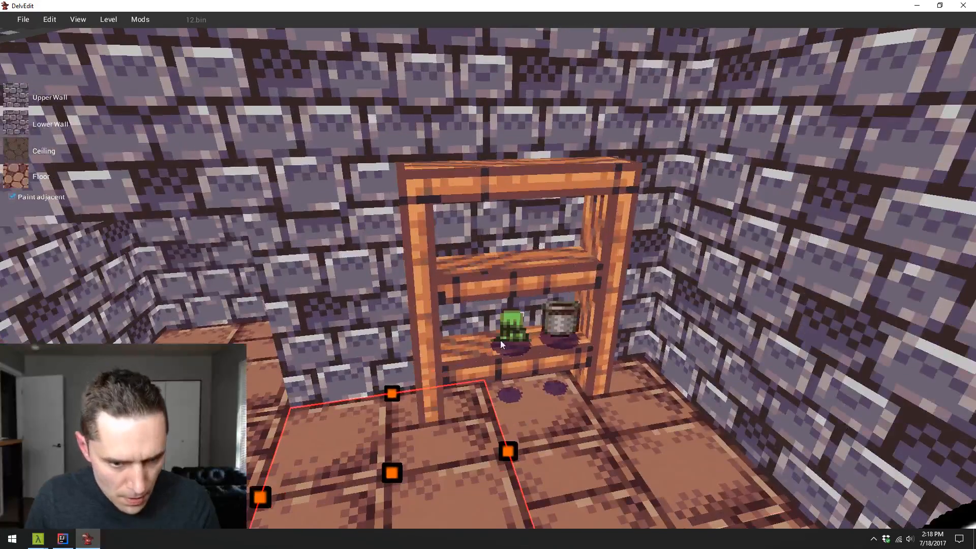
left_click(519, 336)
key("ctrl+d")
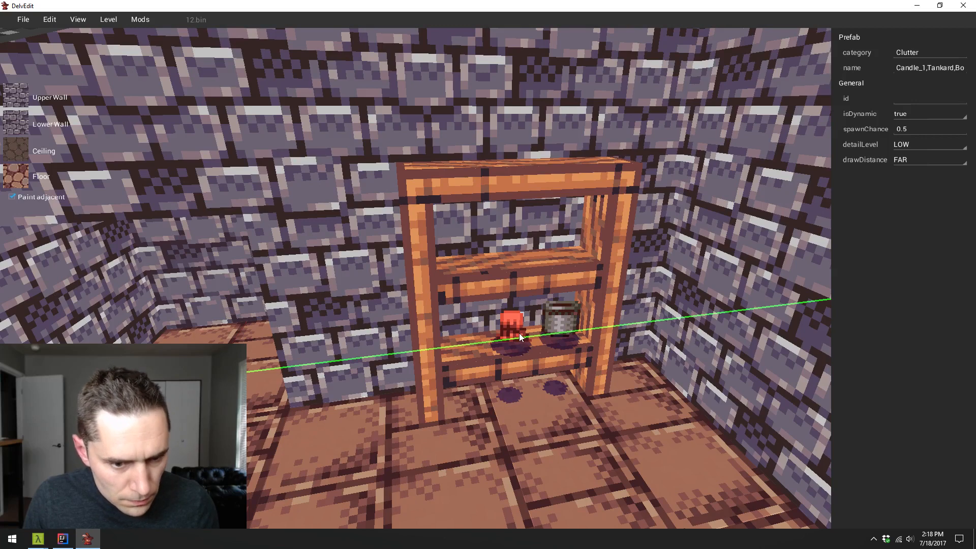
left_click_drag(429, 350, 426, 350)
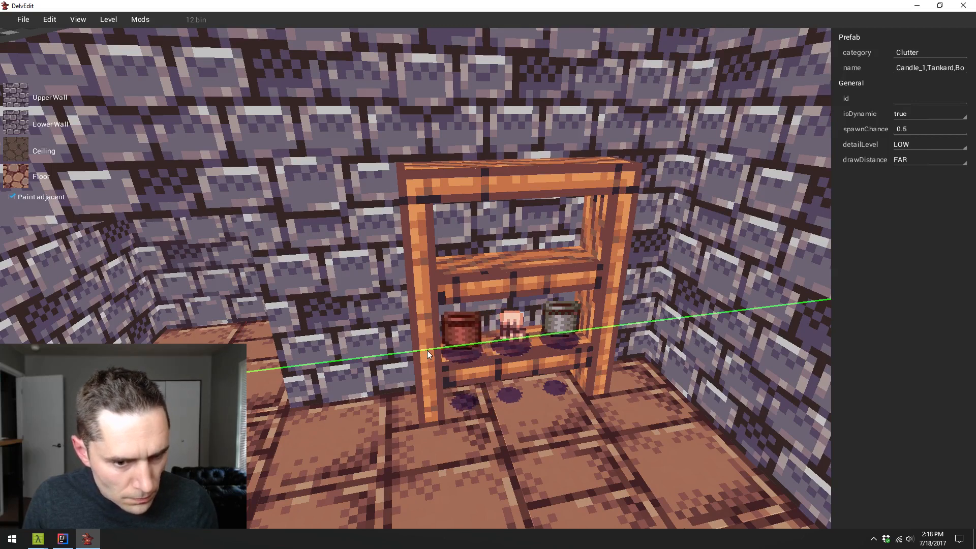
- Duplicate the three clutter prefabs on the lower board together and raise the copies onto the shelf's upper board
left_click(513, 330, "shift")
left_click(568, 320, "shift")
key("y")
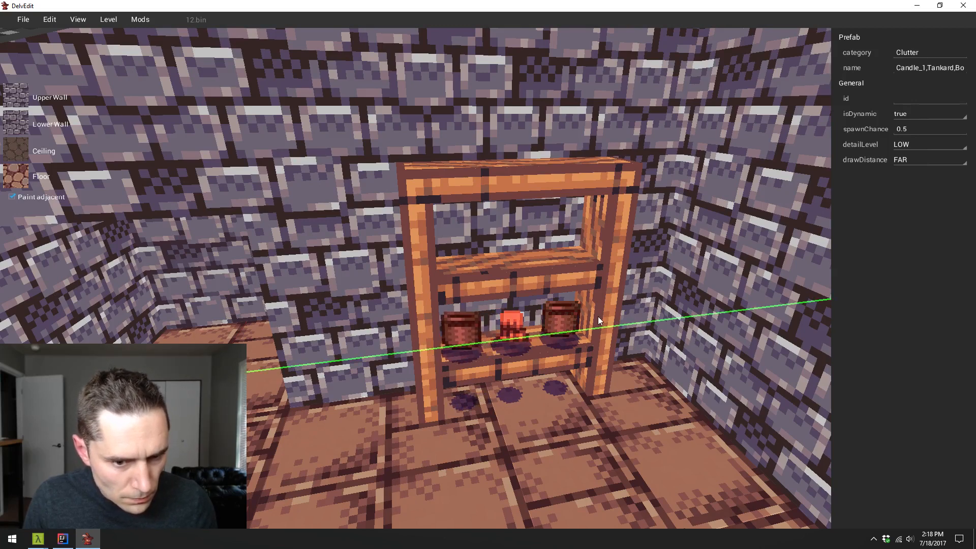
key("z")
left_click_drag(598, 316, 608, 230)
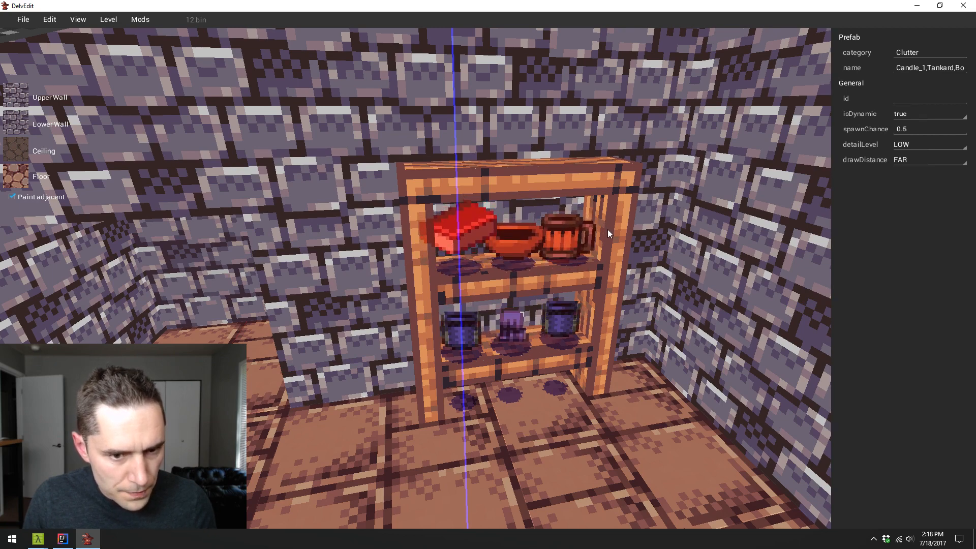
- Playtest the level repeatedly to examine how the random clutter fills both boards of the shelf
key("Escape")
key("p")
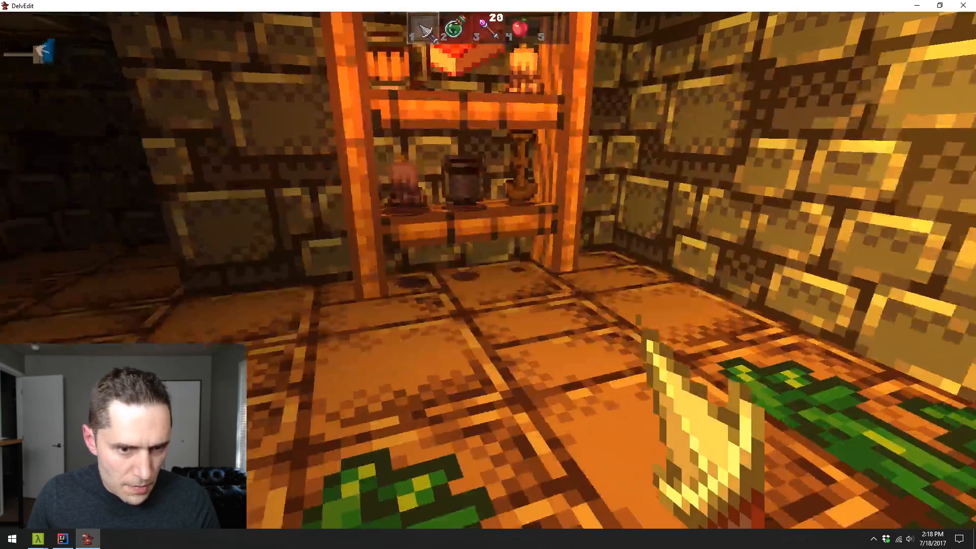
key("Escape")
key("p")
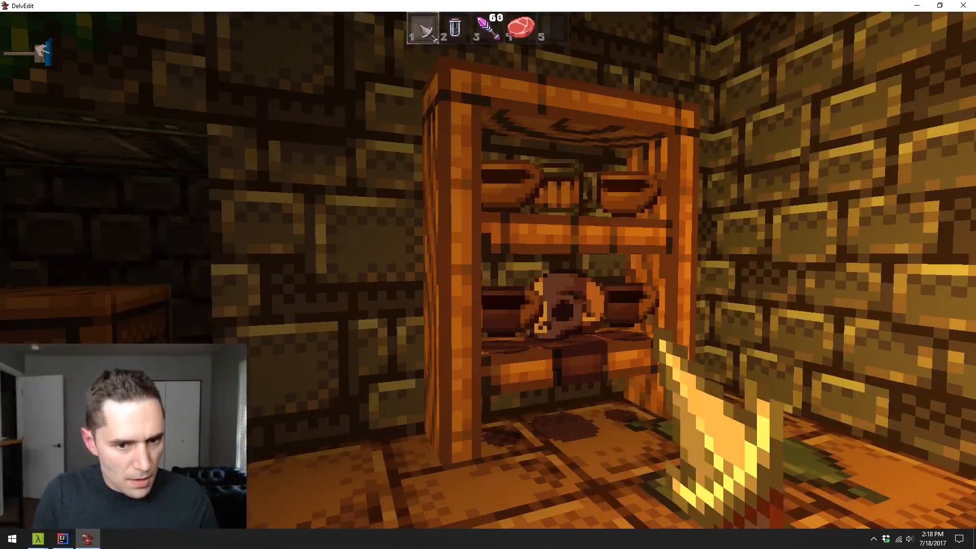
key("Escape")
key("p")
key("Escape")
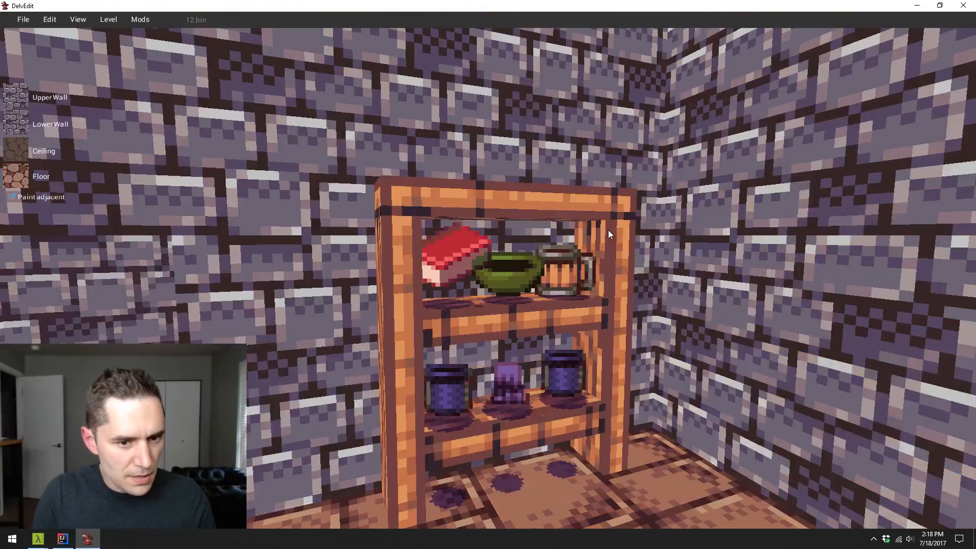
key("p")
key("Escape")
key("p")
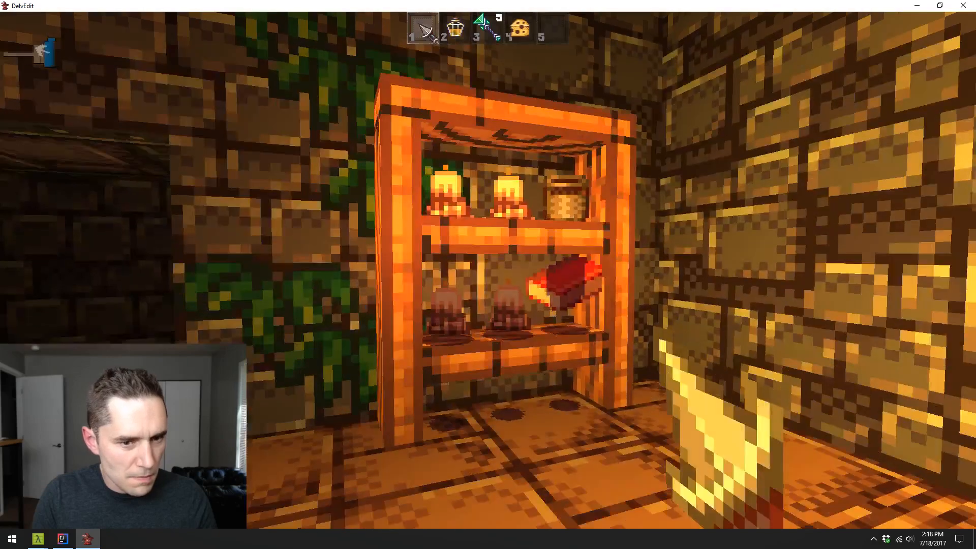
key("Escape")
key("p")
key("Escape")
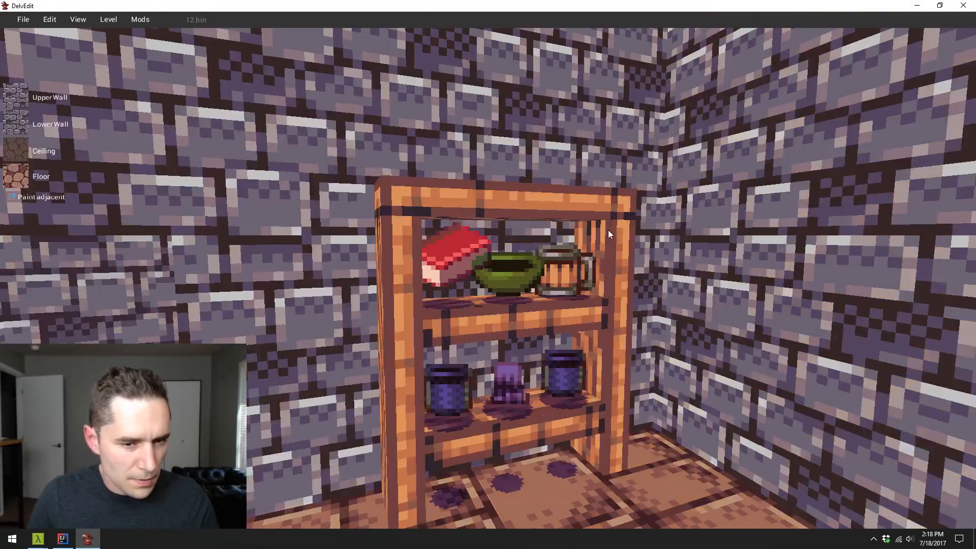
left_click(535, 272)
key("p")
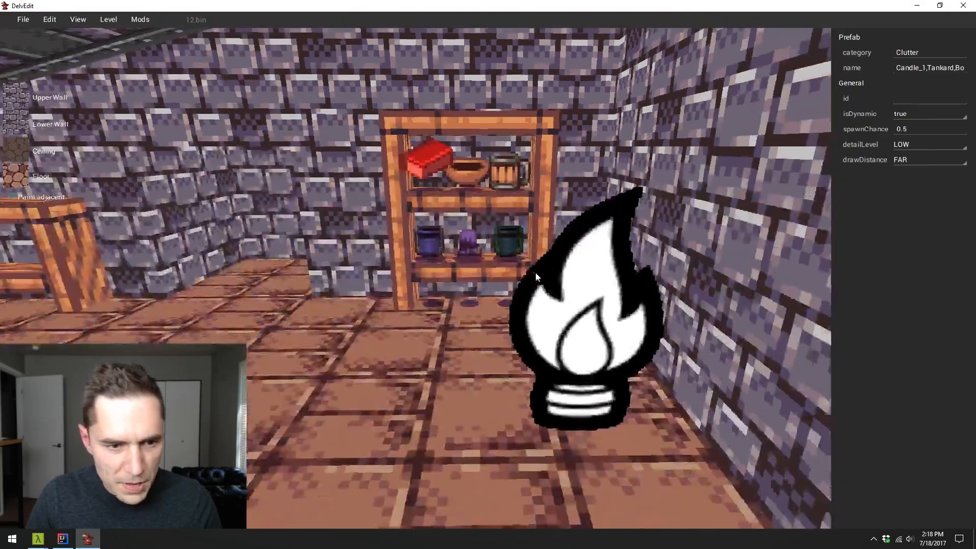
key("Escape")
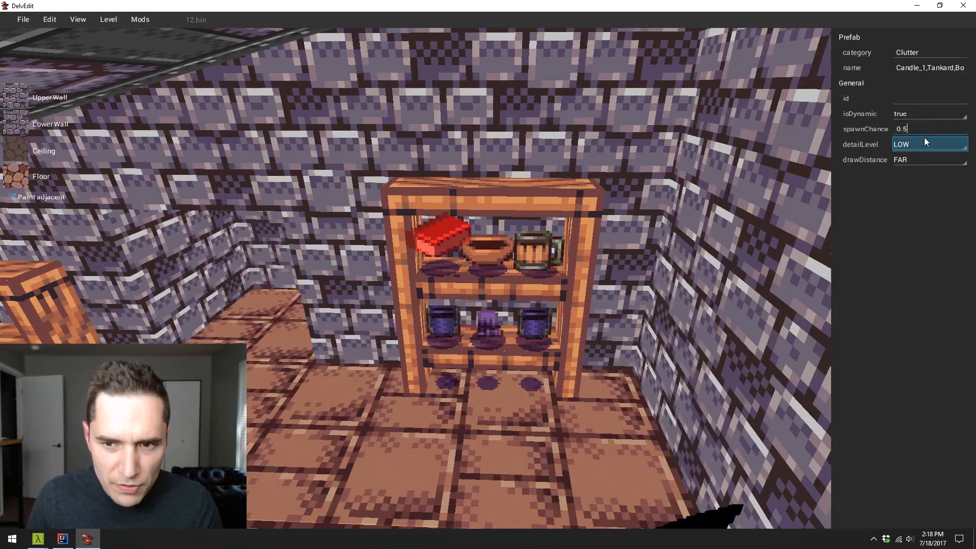
- Set the spawnChance of all six clutter prefabs on the shelf to 0.25
key("BackSpace")
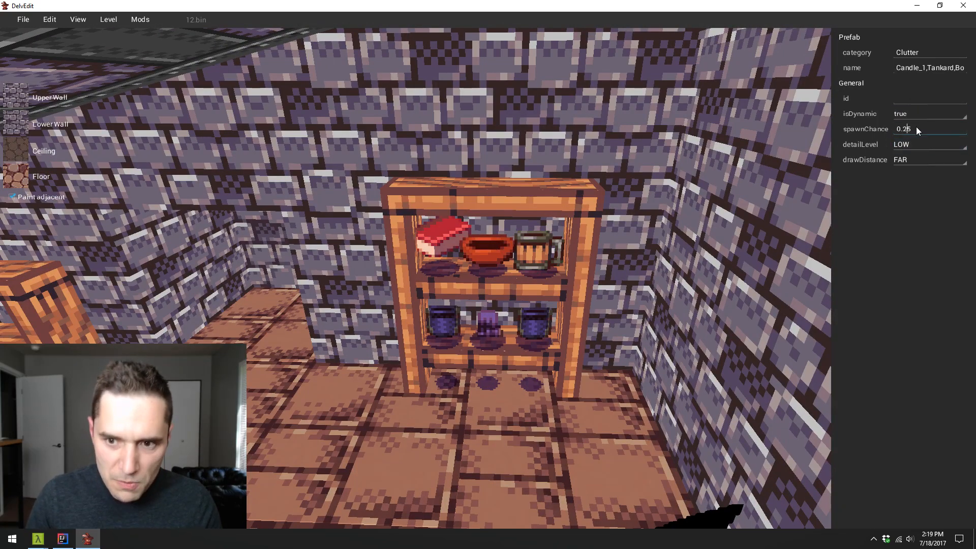
key("BackSpace")
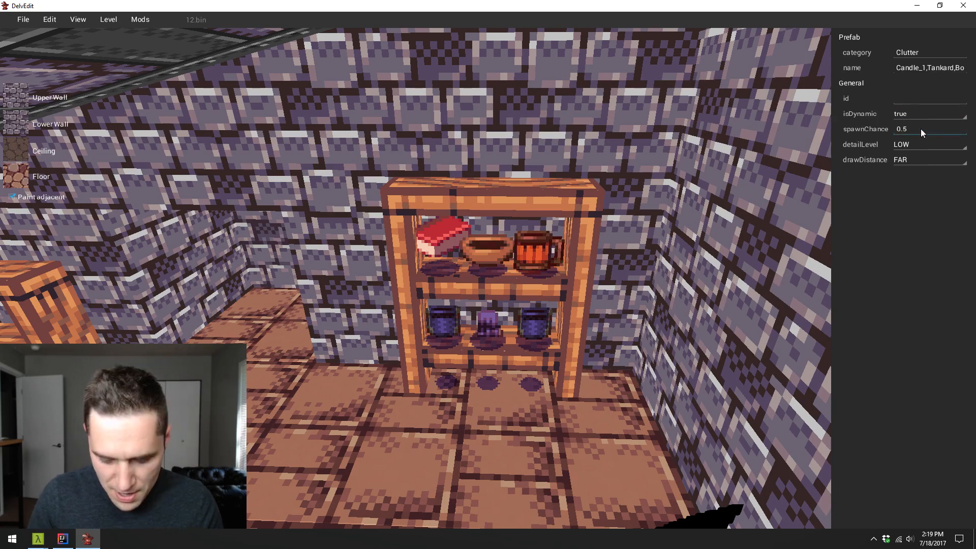
key("BackSpace")
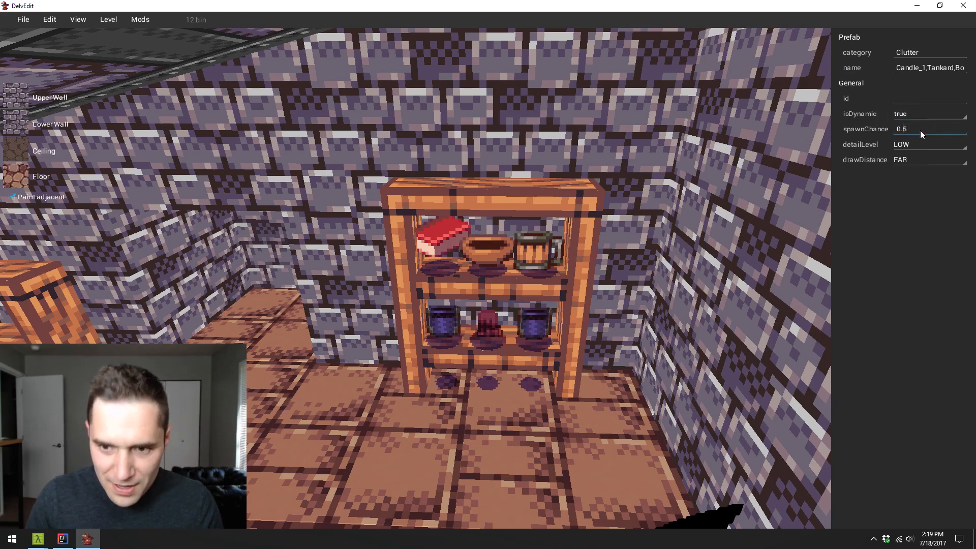
type("2")
left_click(446, 328)
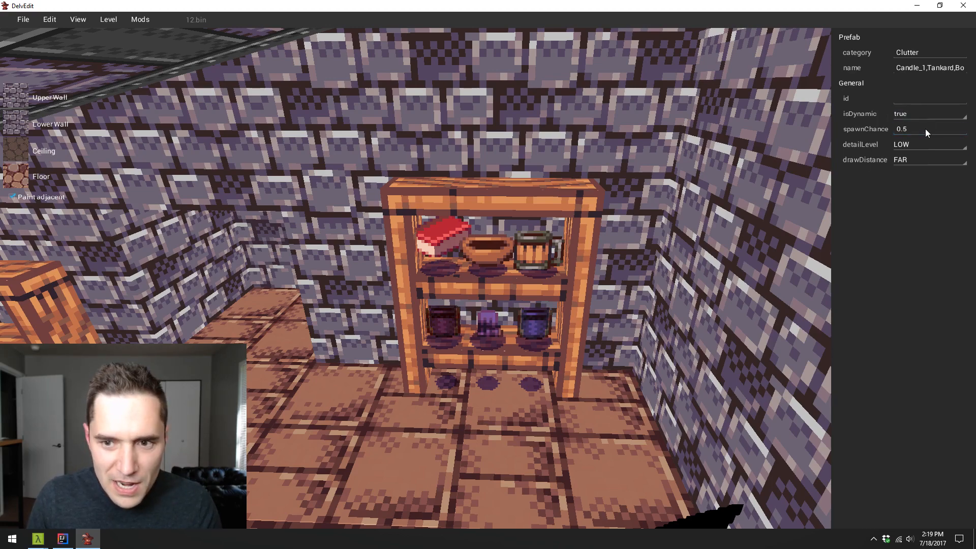
- Playtest the level several more times to check the clutter spawning on the shelf with the reduced spawnChance
left_click(484, 477)
key("a")
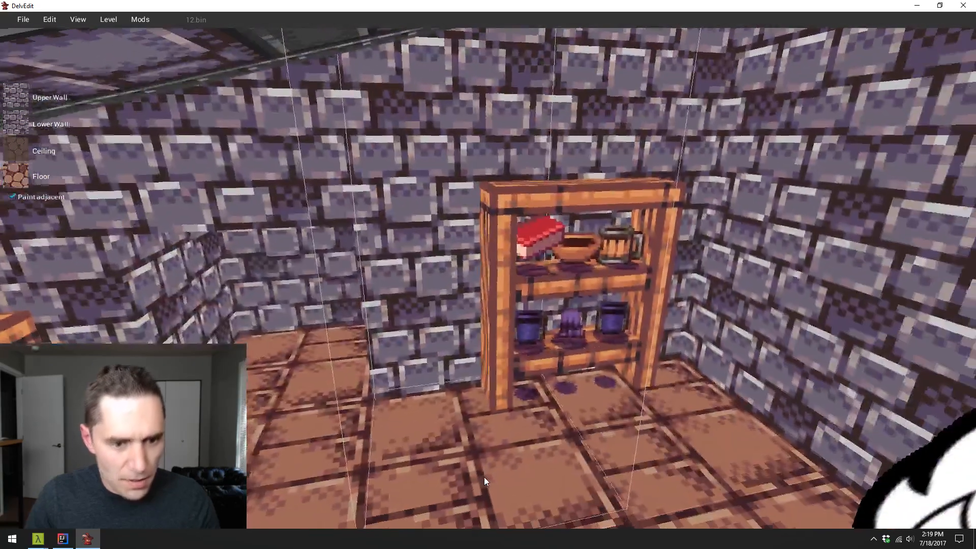
key("p")
key("w")
key("Escape")
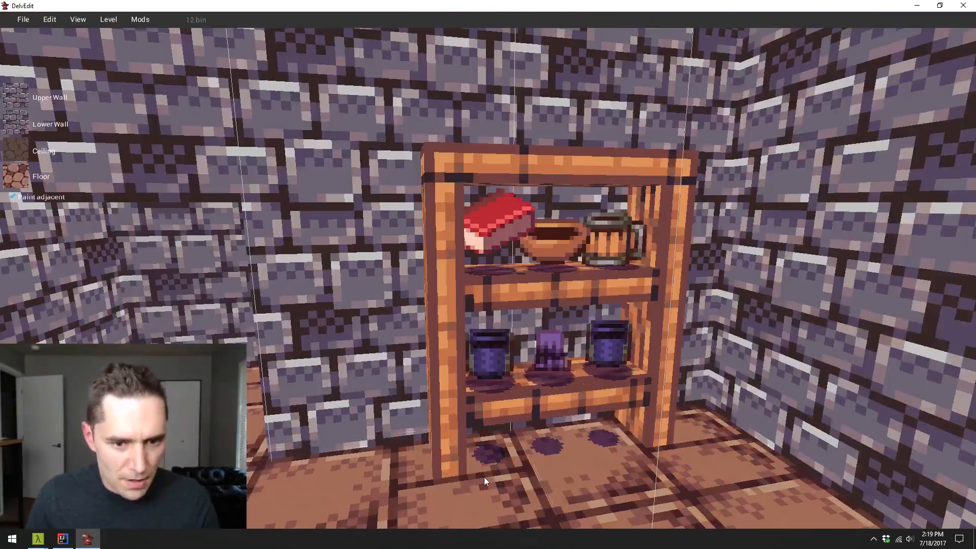
key("p")
key("s")
key("Escape")
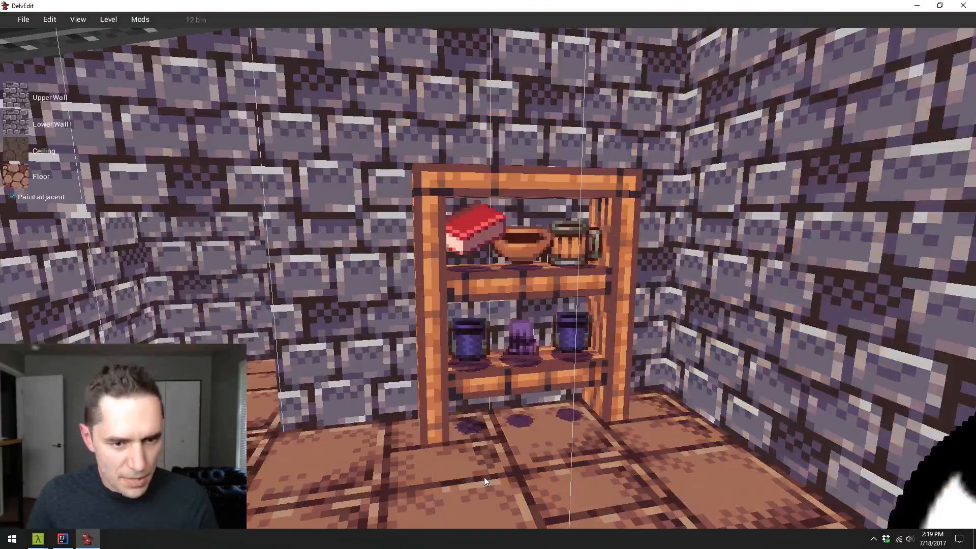
key("p")
key("w")
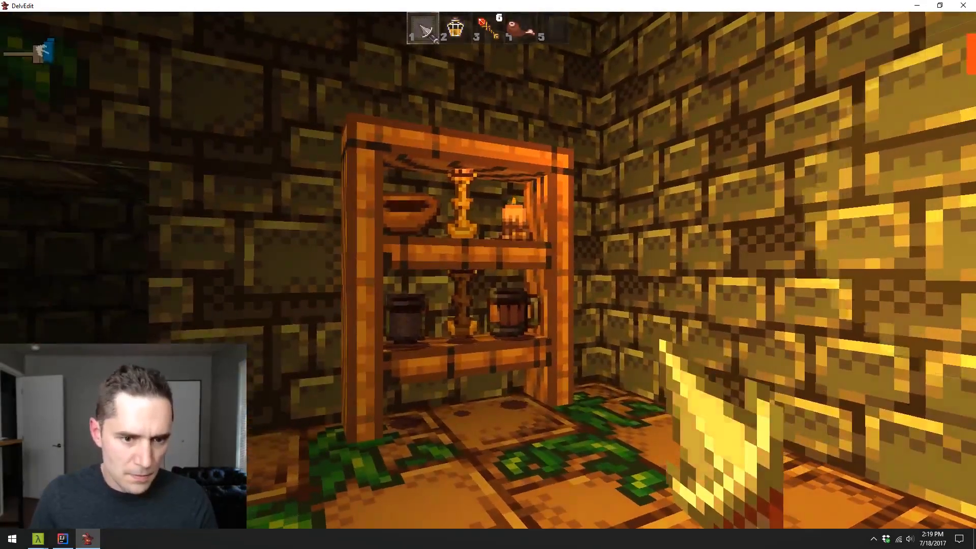
key("Escape")
key("p")
key("w")
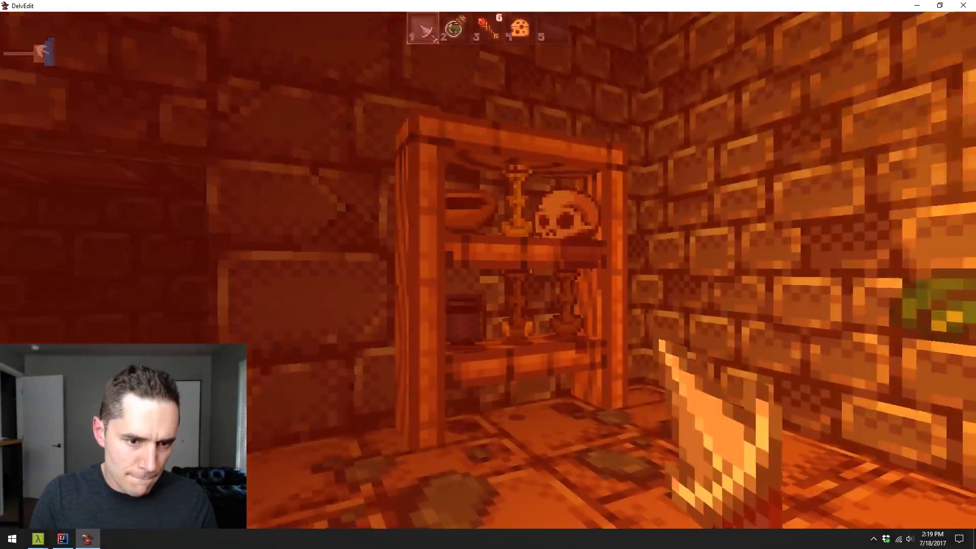
key("Escape")
key("p")
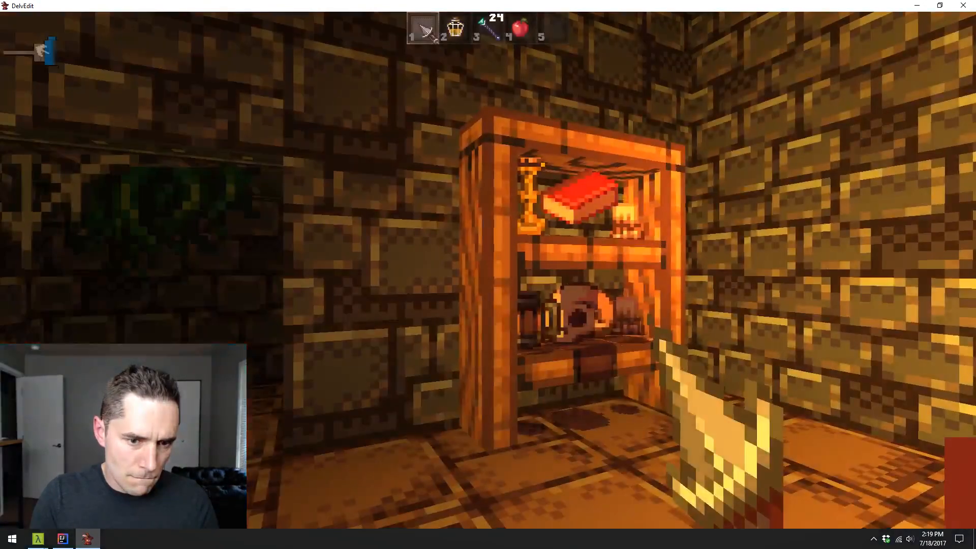
key("Escape")
key("p")
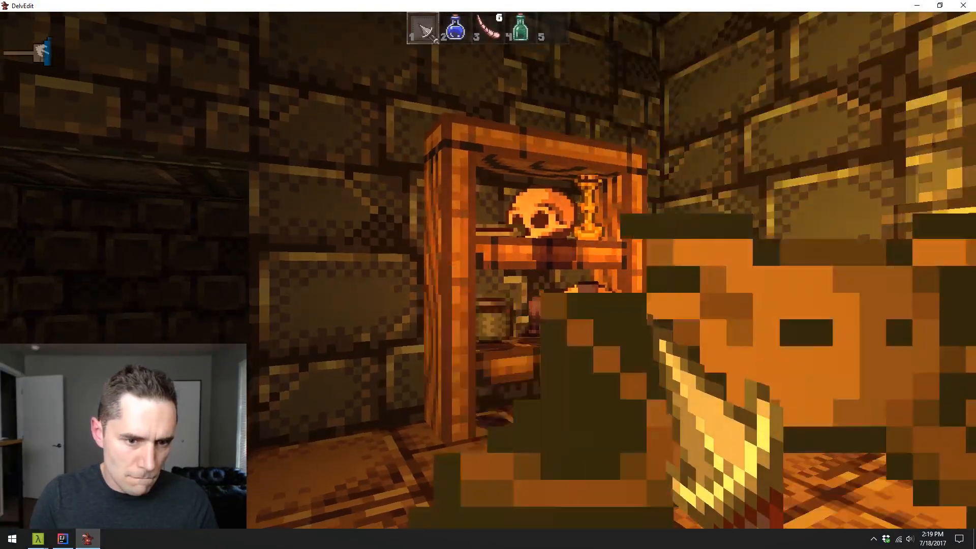
key("Escape")
key("p")
key("Escape")
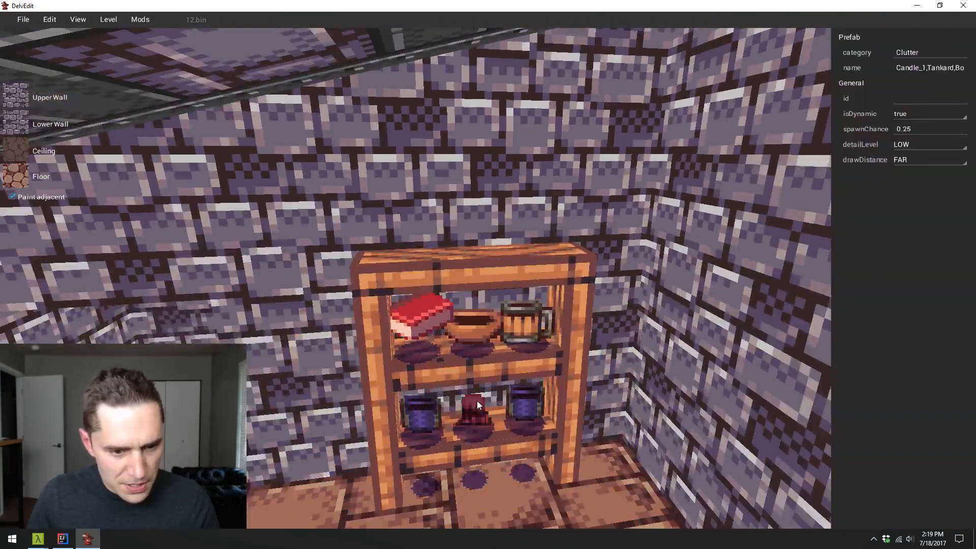
- Delete the middle clutter prefab from both the lower and the upper board of the shelf
key("Delete")
left_click(480, 328)
key("Delete")
- Move the four remaining clutter prefabs slightly inward along their boards, away from the shelf's side posts
left_click(436, 329)
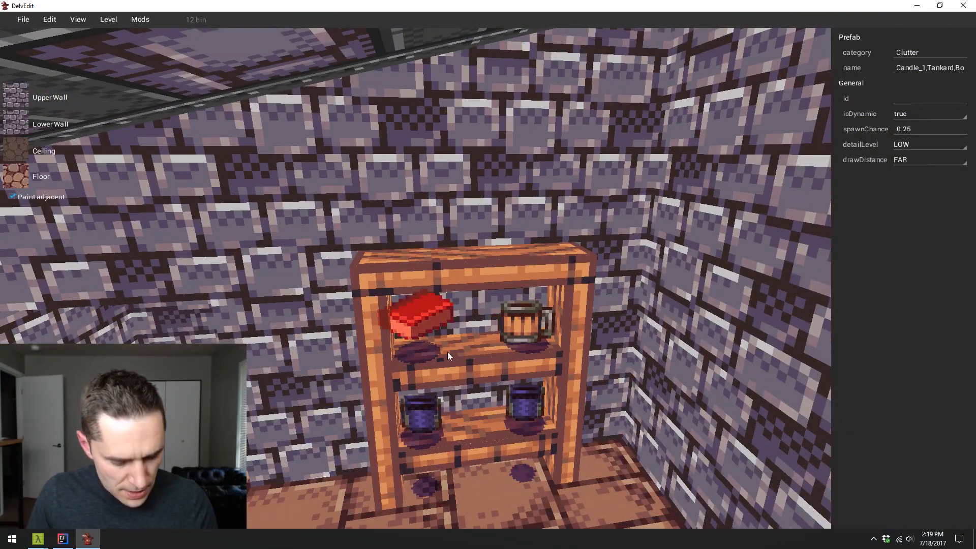
key("y")
left_click_drag(436, 322, 462, 318)
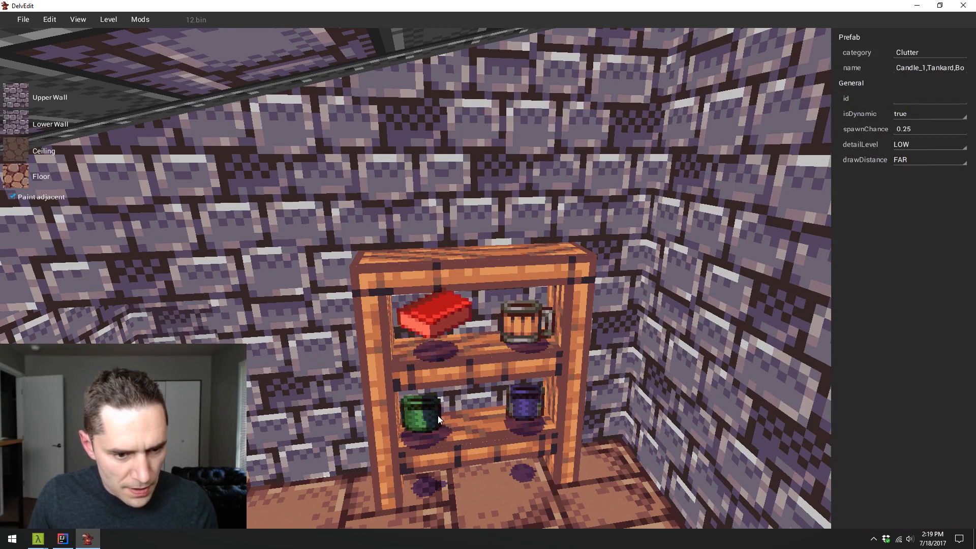
key("y")
left_click_drag(435, 416, 456, 411)
left_click(530, 399)
key("y")
left_click_drag(529, 399, 516, 400)
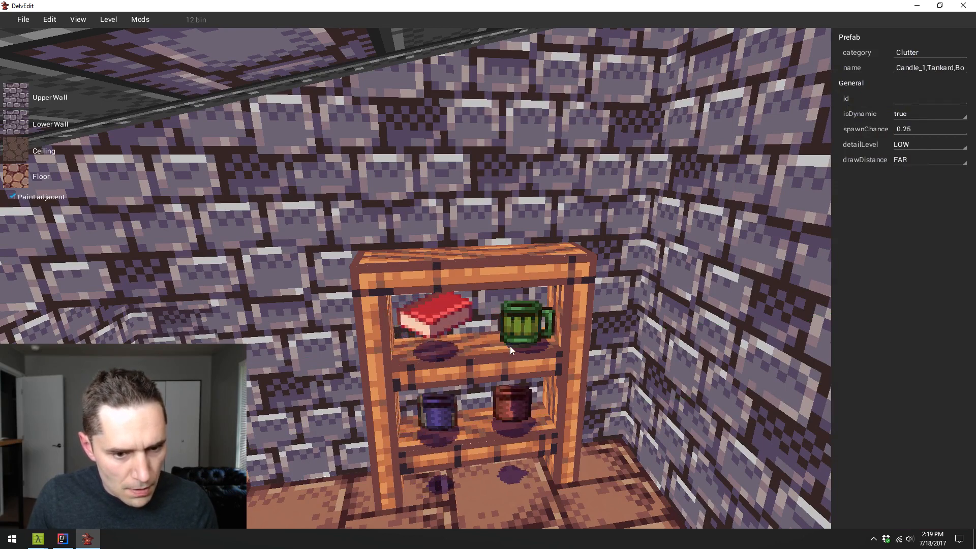
left_click(523, 325)
key("y")
left_click_drag(523, 324, 508, 328)
- Playtest the level and walk around the room to examine the respaced clutter on the tall shelf
key("Escape")
key("p")
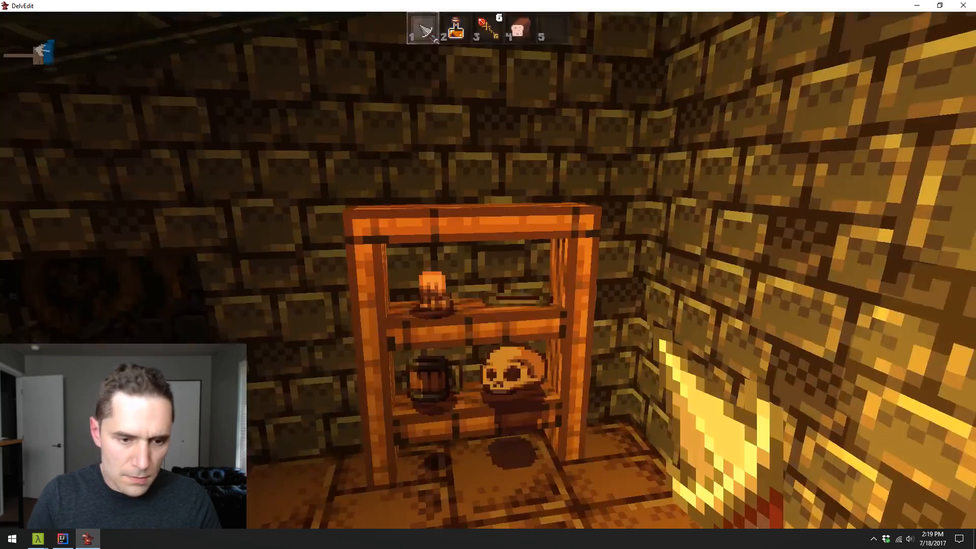
key("s")
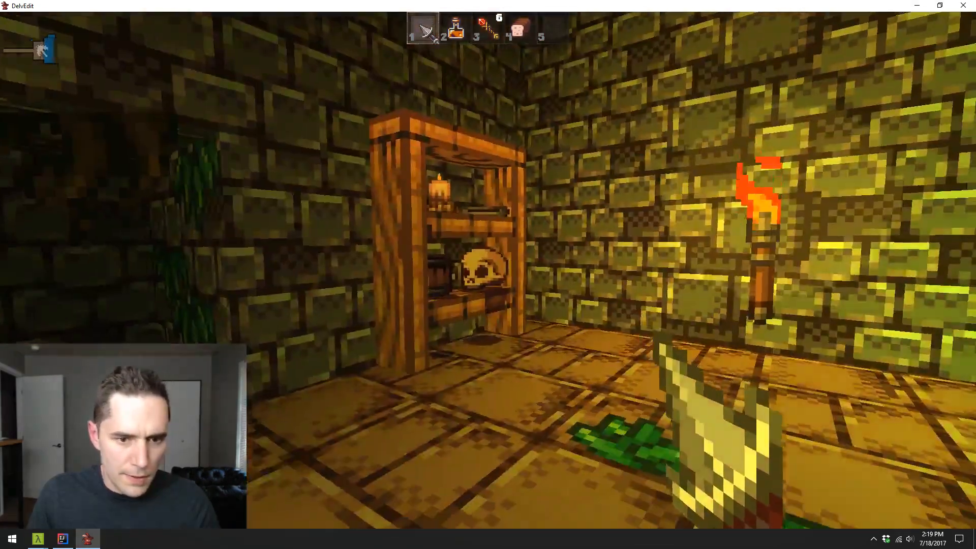
key("w")
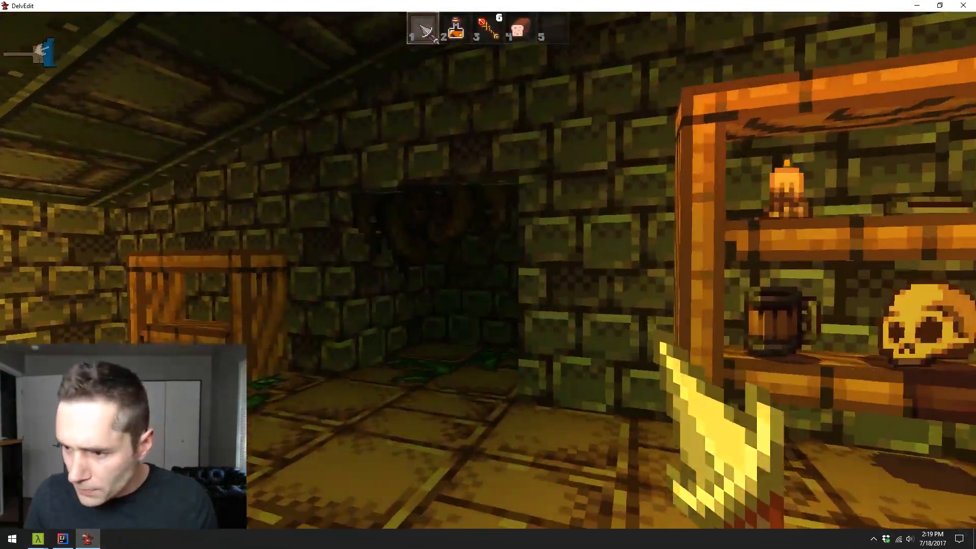
key("Escape")
- Duplicate the tall shelf's upper-board book prefab across the room, placing two clutter copies on top of the low shelf
key("s")
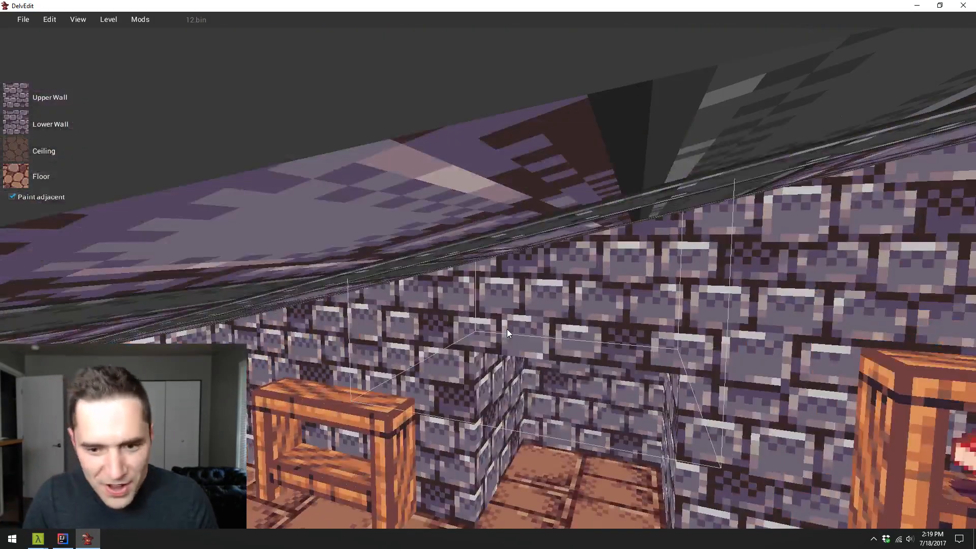
key("a")
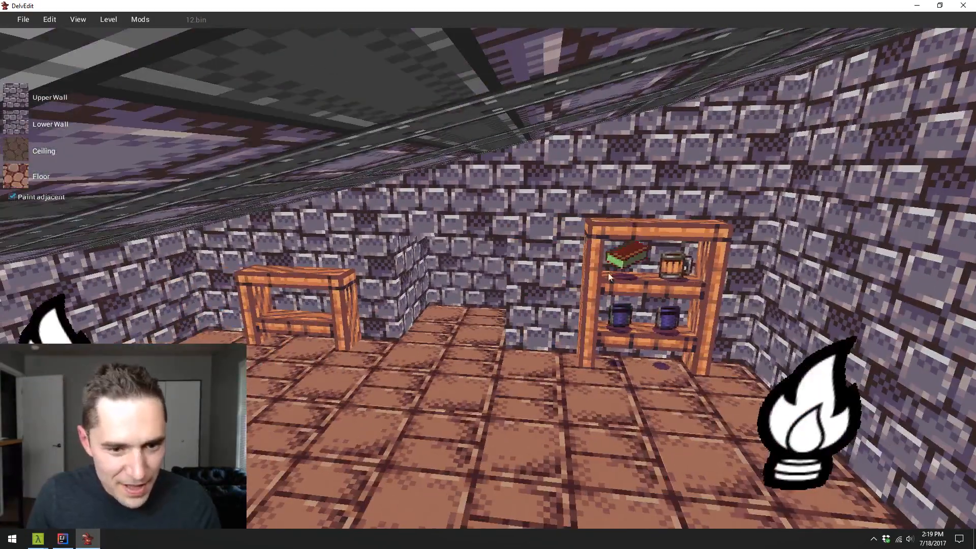
left_click(622, 265)
key("y")
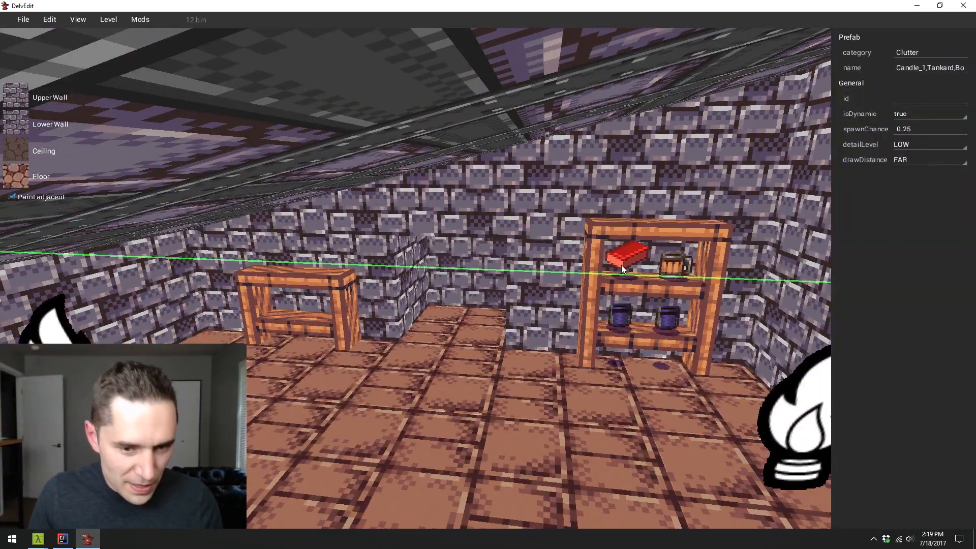
left_click_drag(624, 264, 120, 261)
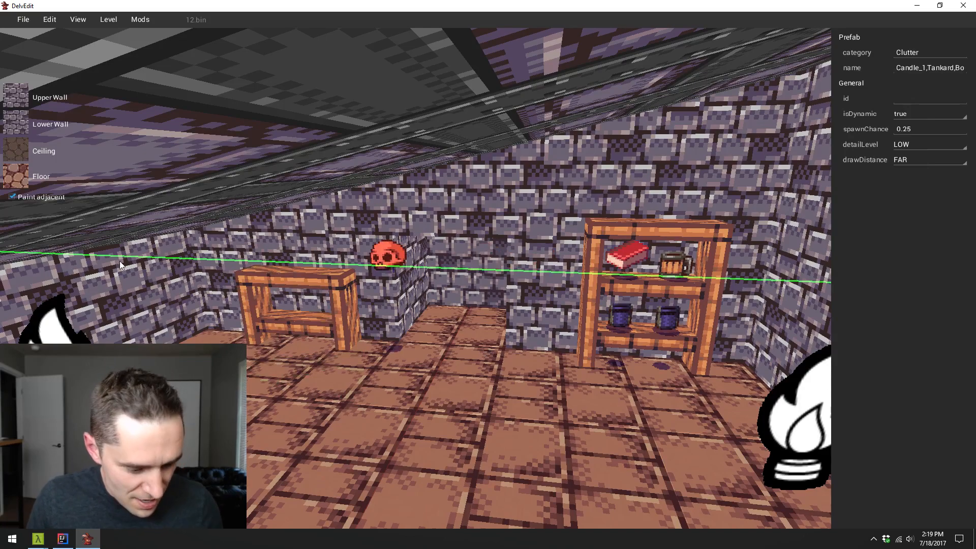
key("w")
key("a")
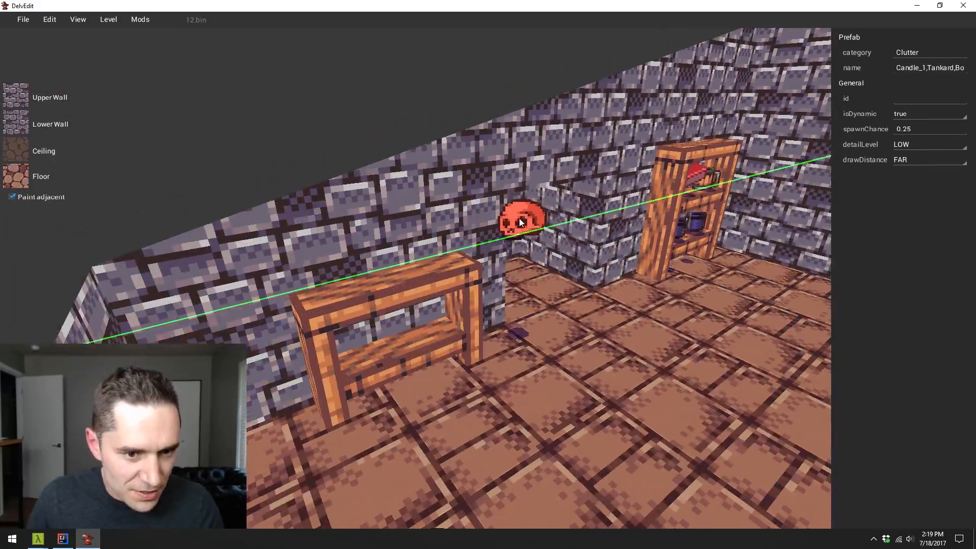
left_click_drag(520, 218, 298, 288)
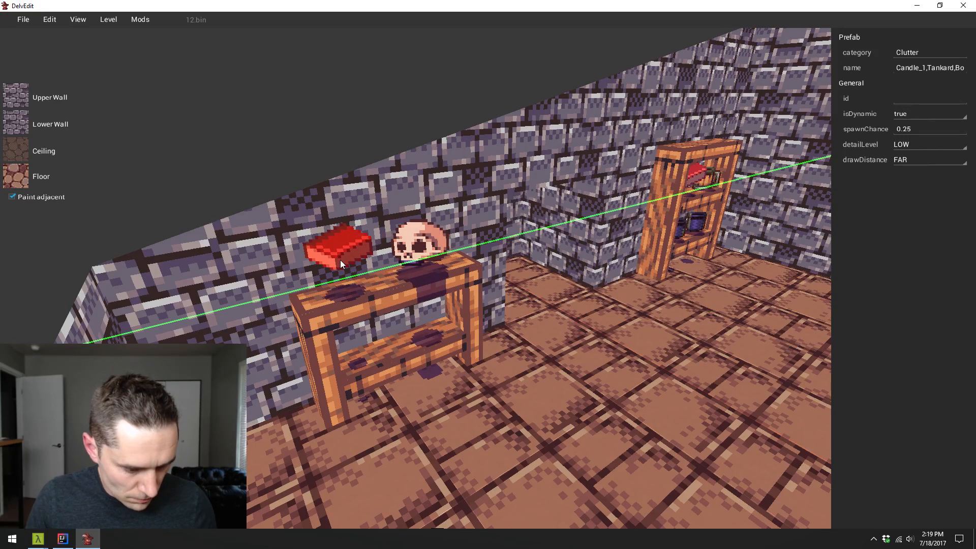
- Place two clutter copies on the low shelf's lower board and delete the book prefab from its top
left_click_drag(340, 261, 449, 309)
key("y")
left_click(358, 260)
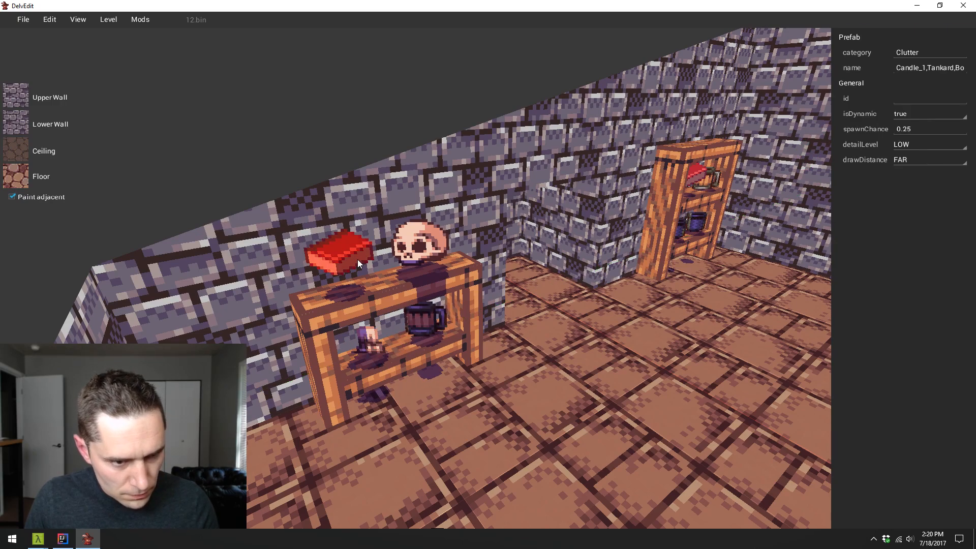
key("Delete")
key("d")
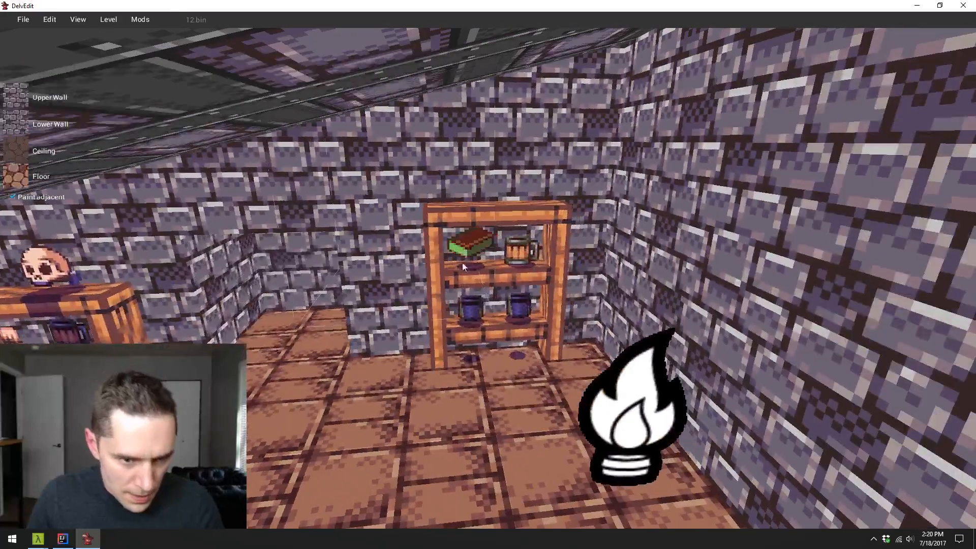
- Delete the tankard clutter prefab beside the book on the tall shelf's upper board
left_click(536, 252)
key("Delete")
key("a")
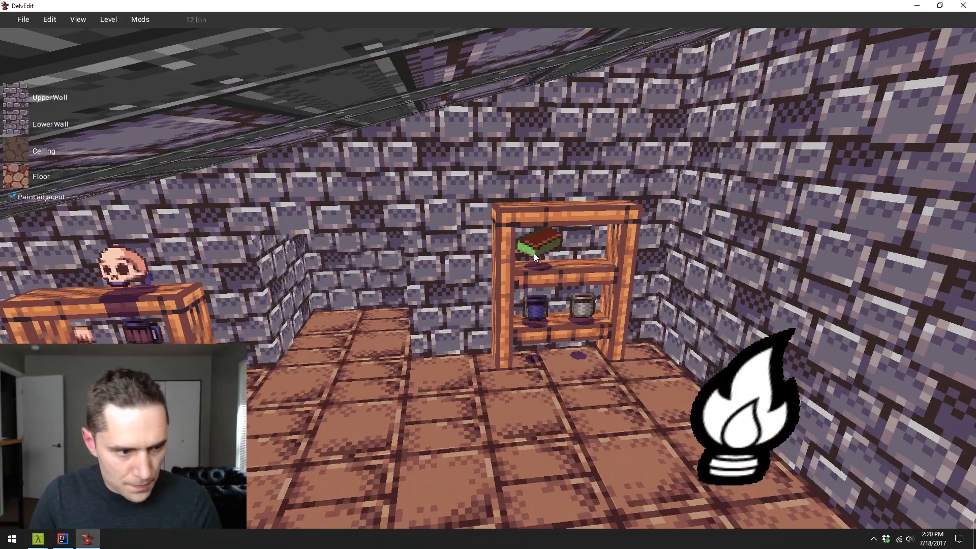
- Playtest the level three times in a row to compare the clutter that randomly spawns on both shelves
key("w")
key("p")
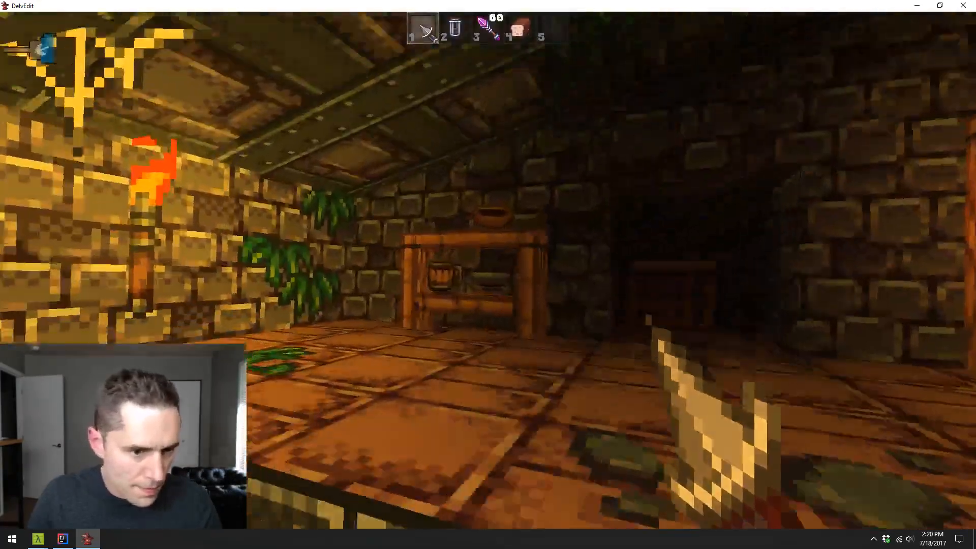
key("Escape")
key("p")
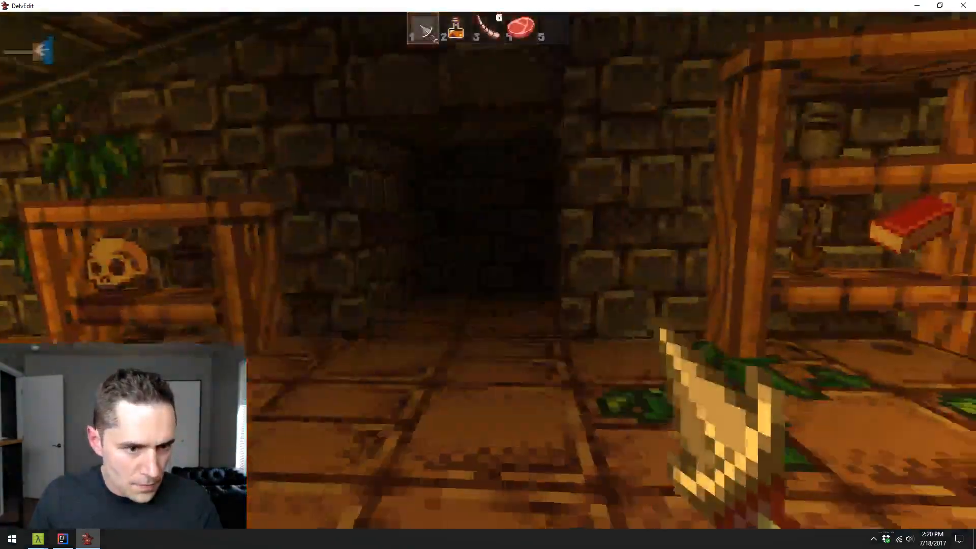
key("Escape")
key("p")
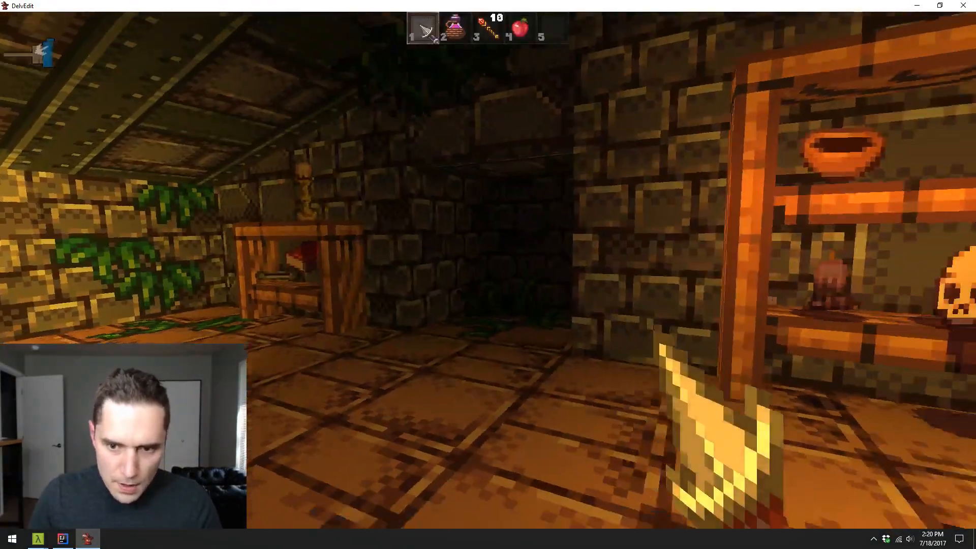
key("Escape")
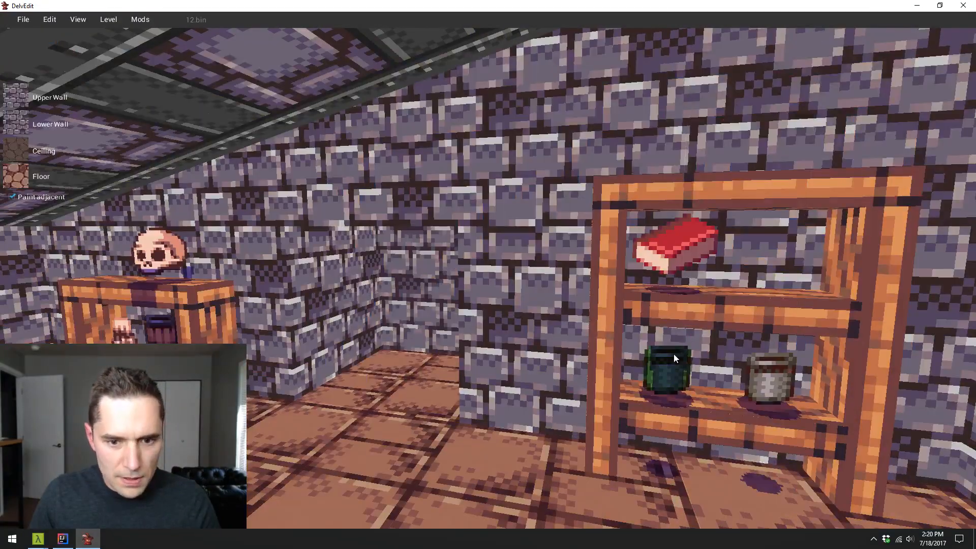
- Playtest the level again and walk through the room and its lower area to view both shelves in the lit scene
key("s")
key("a")
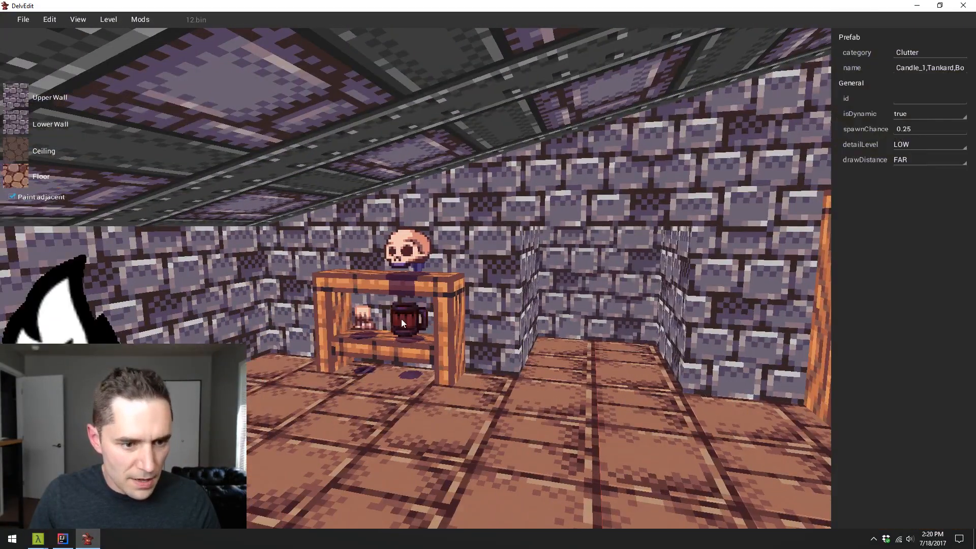
key("d")
key("p")
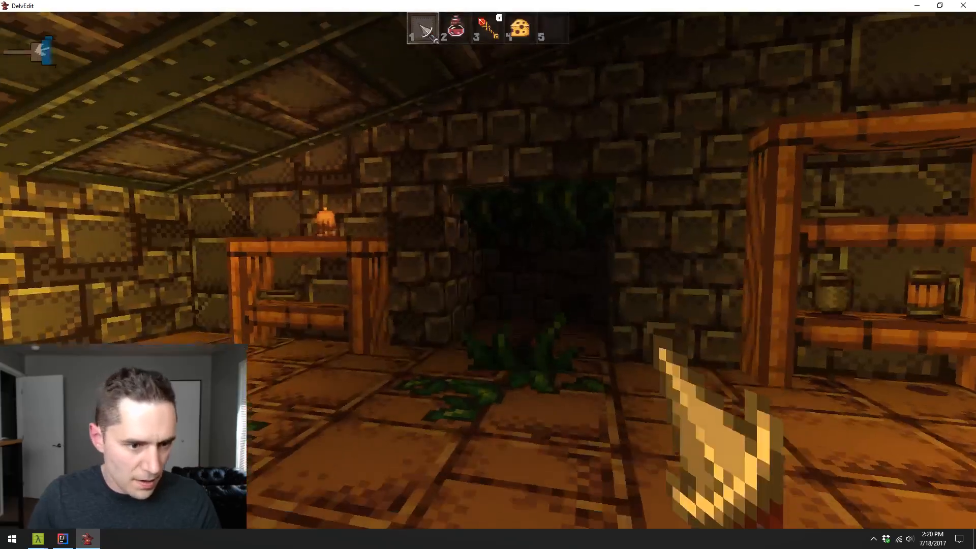
key("w")
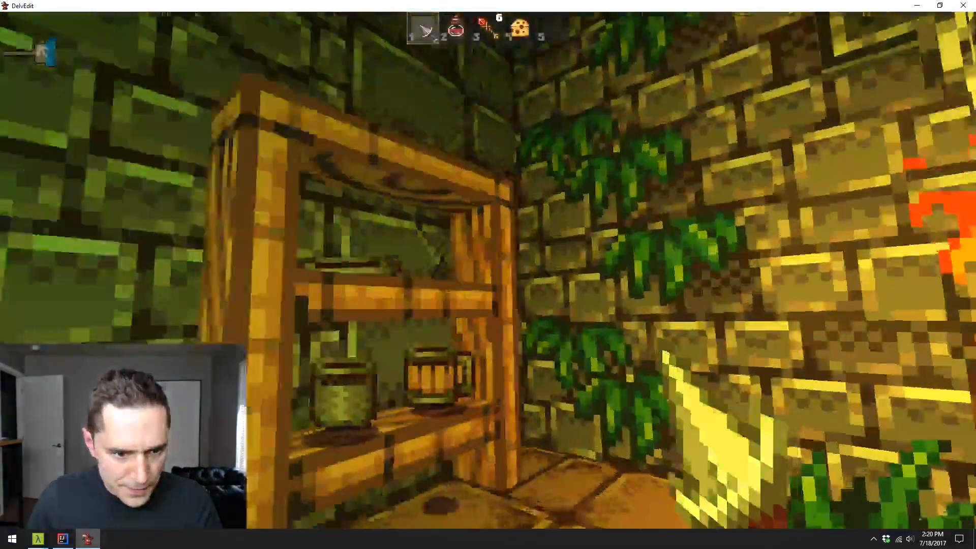
key("s")
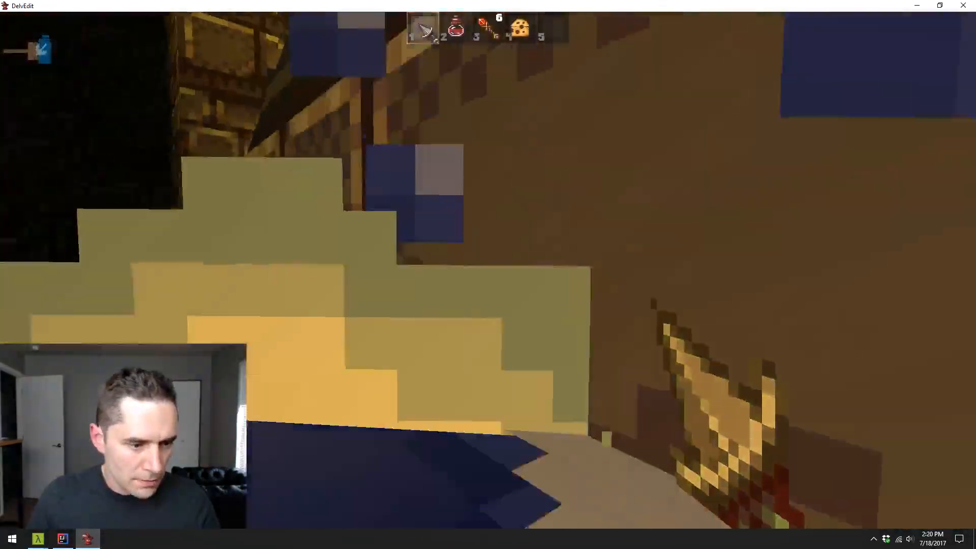
key("w")
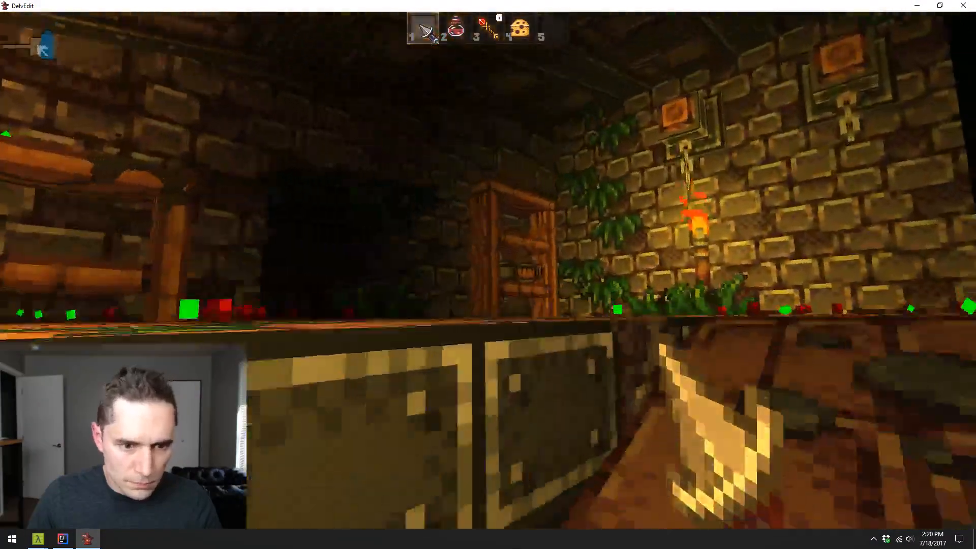
key("w")
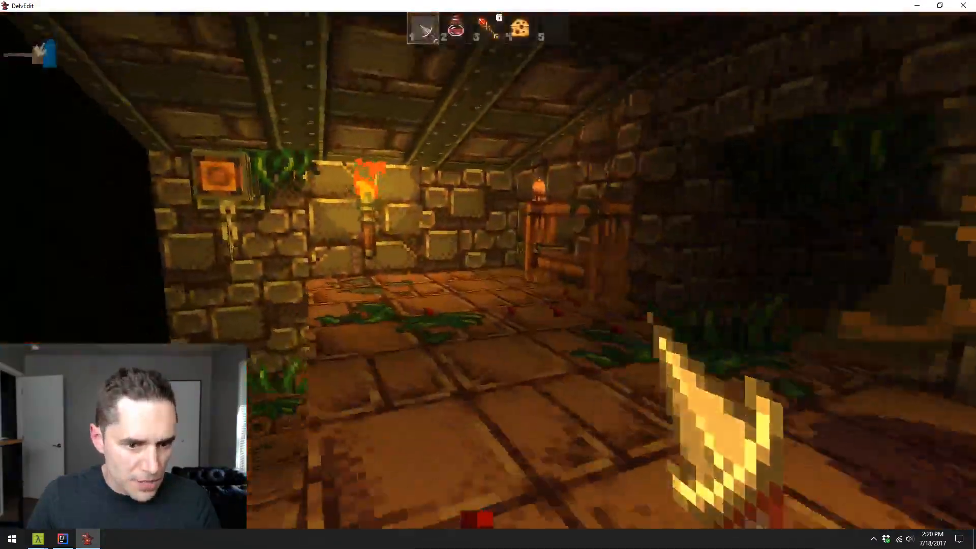
key("Escape")
- Survey the room from the water pool, the raised floor and above to examine the overall shelf decoration
key("s")
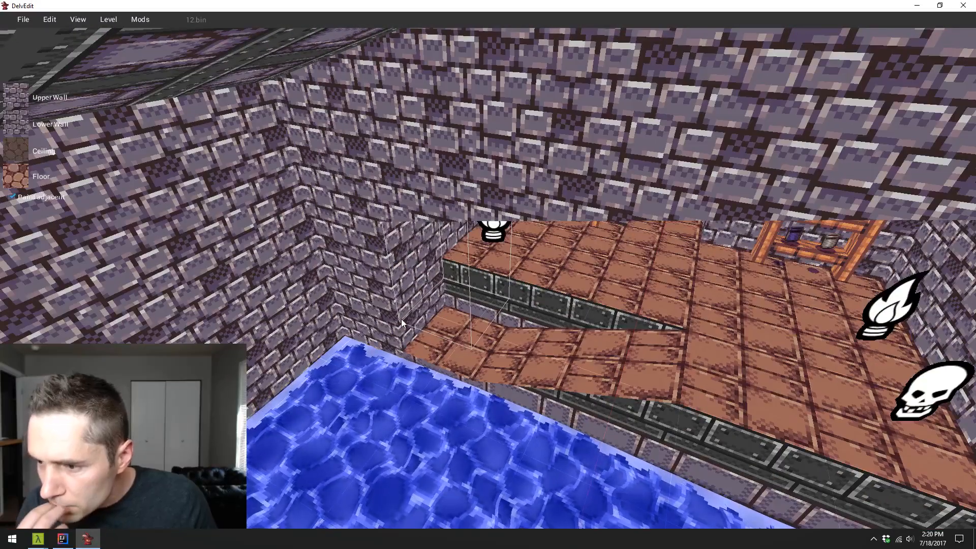
key("w")
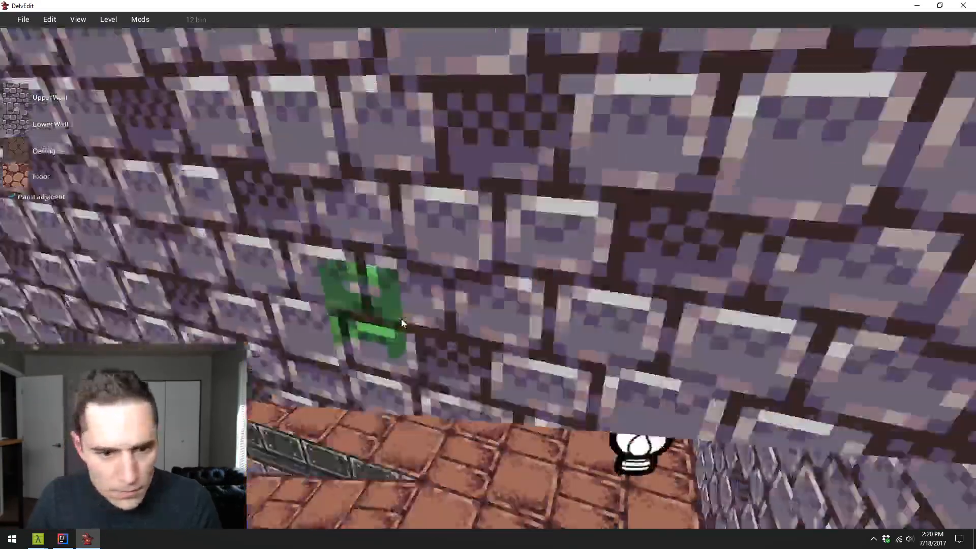
key("s")
key("w")
key("s")
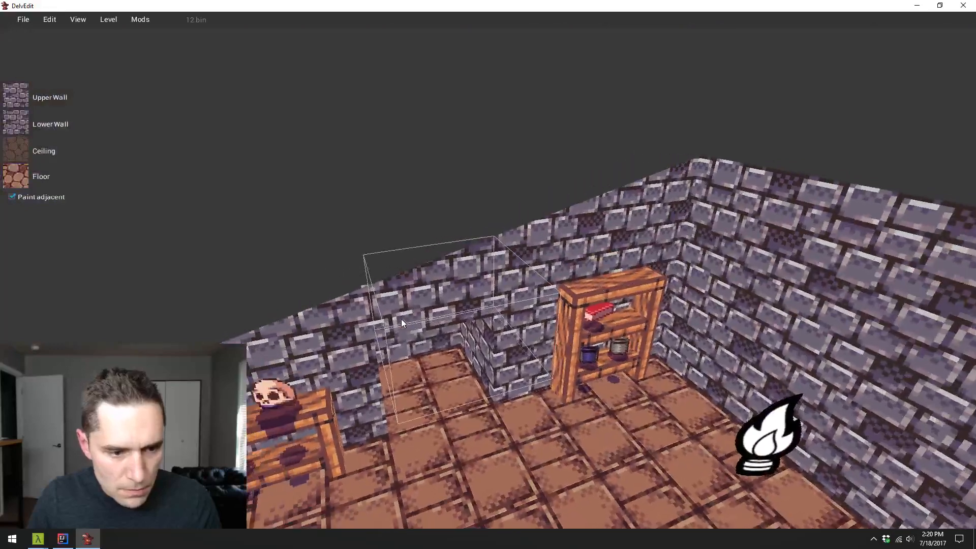
key("a")
key("w")
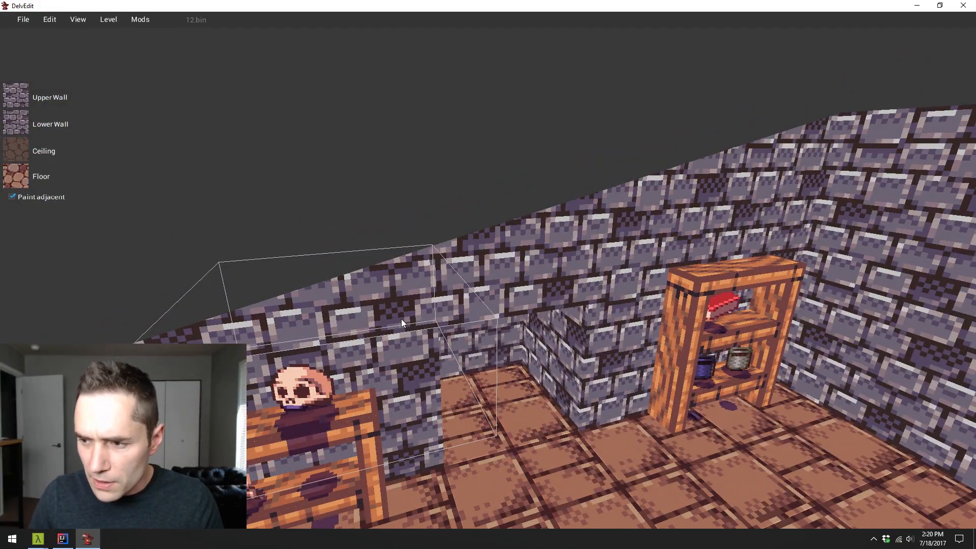
key("s")
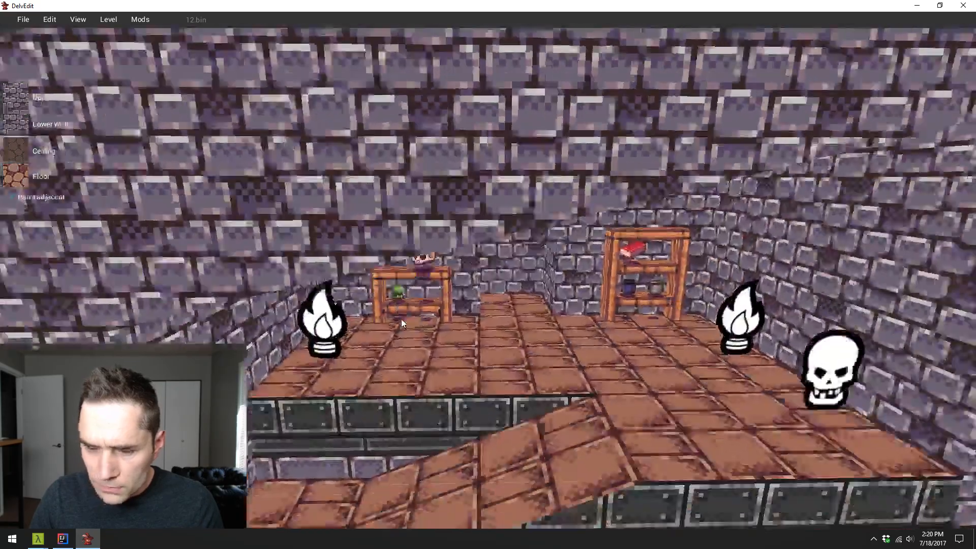
key("w")
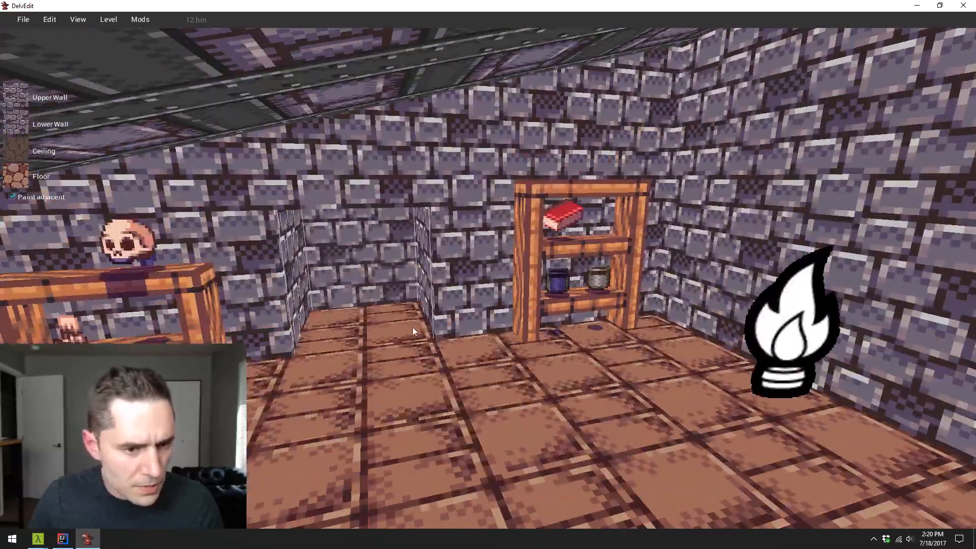
- Open the level 6.bin from the Dungeon/Halls folder
left_click(23, 19)
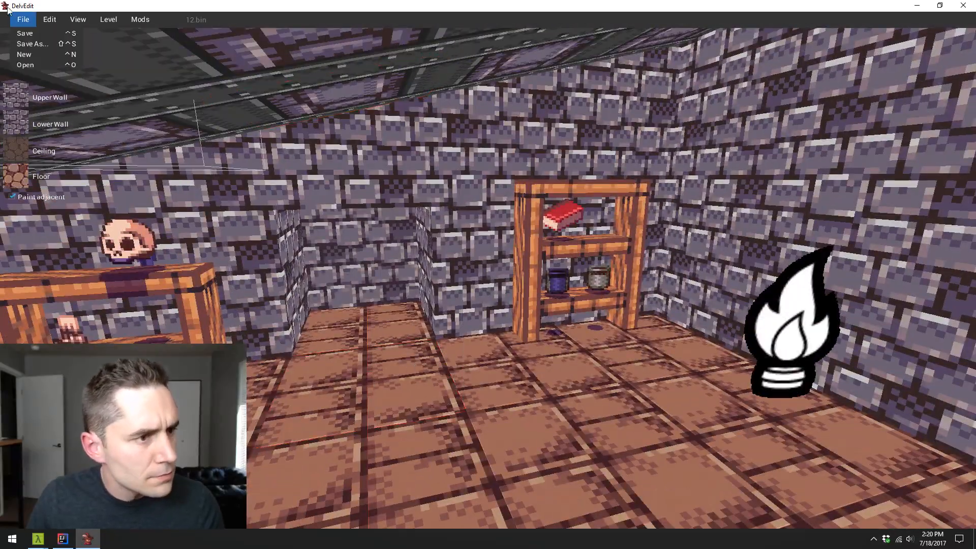
left_click(33, 65)
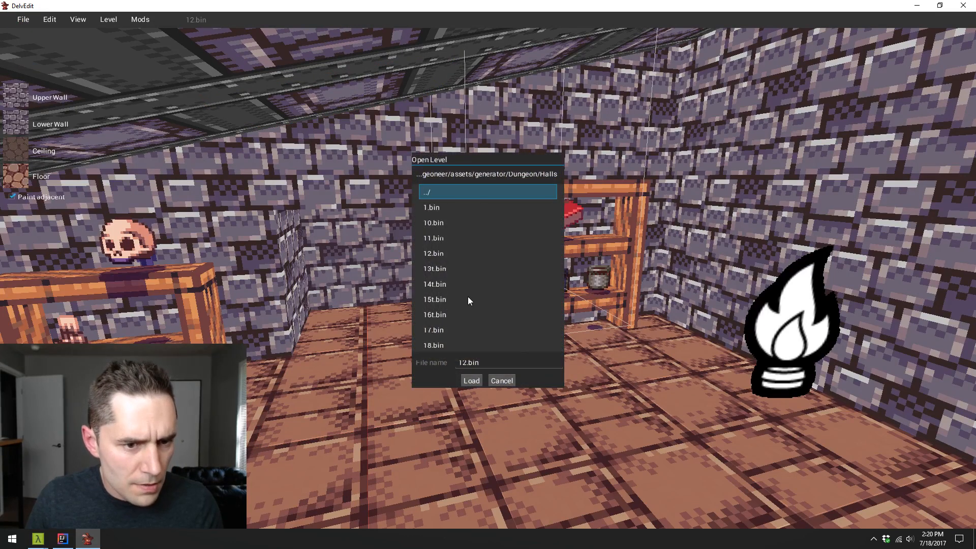
left_click(477, 327)
scroll(462, 312, "down", 4)
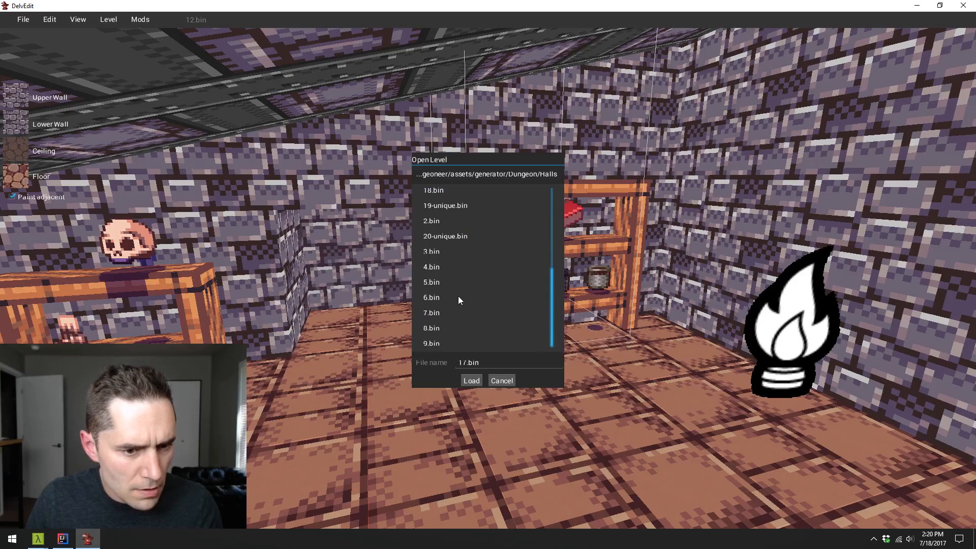
left_click(459, 298)
left_click(473, 380)
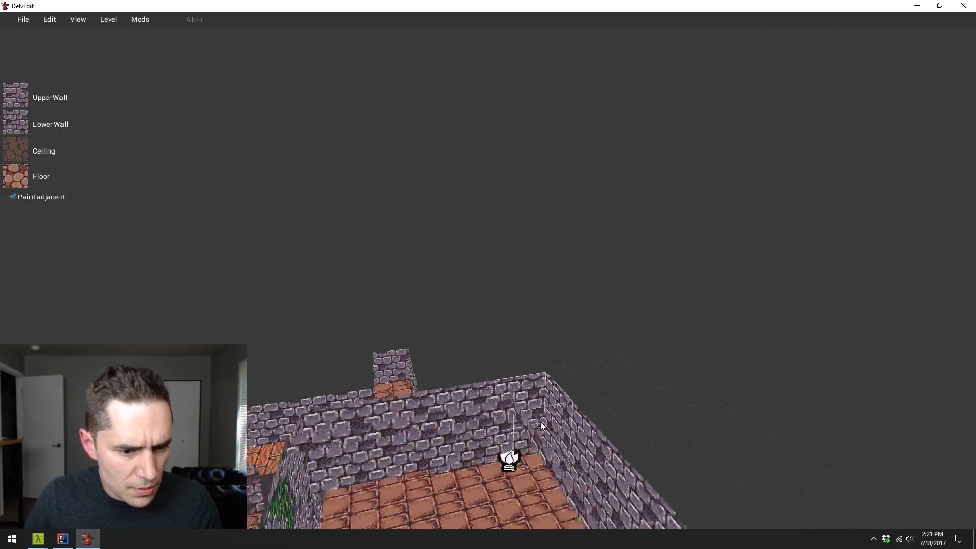
- Examine the layout of the whole level from above, including the large hall, the small side rooms and the wooden corridors
key("s")
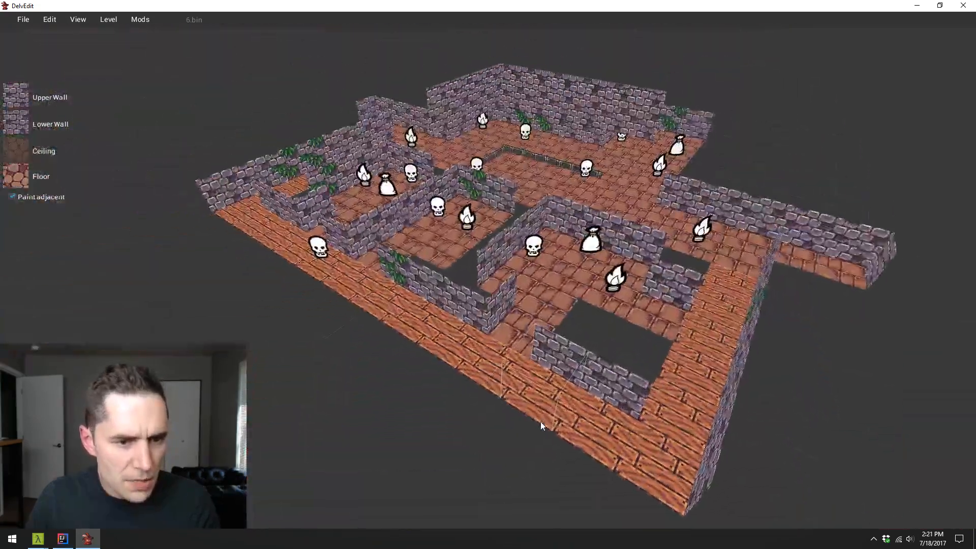
key("w")
key("d")
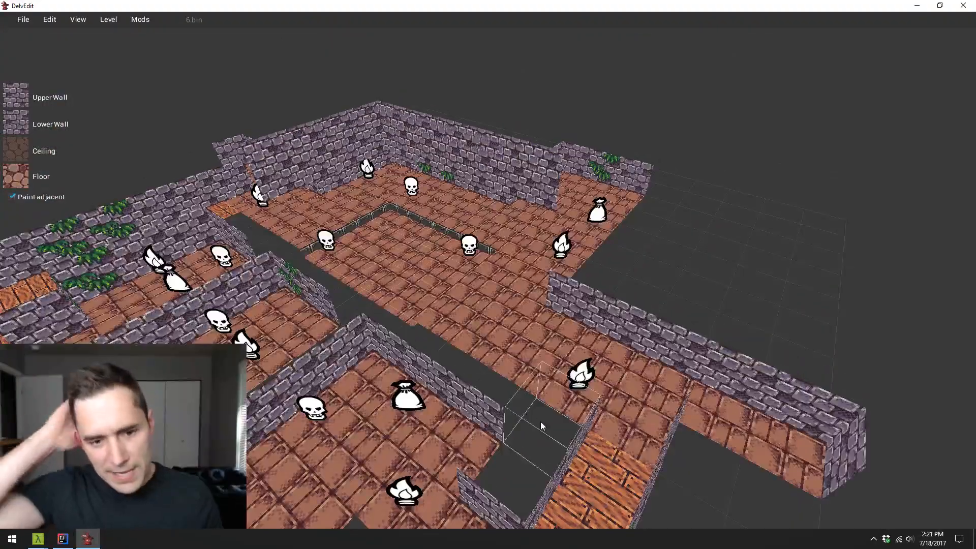
key("w")
key("d")
key("Left")
key("s")
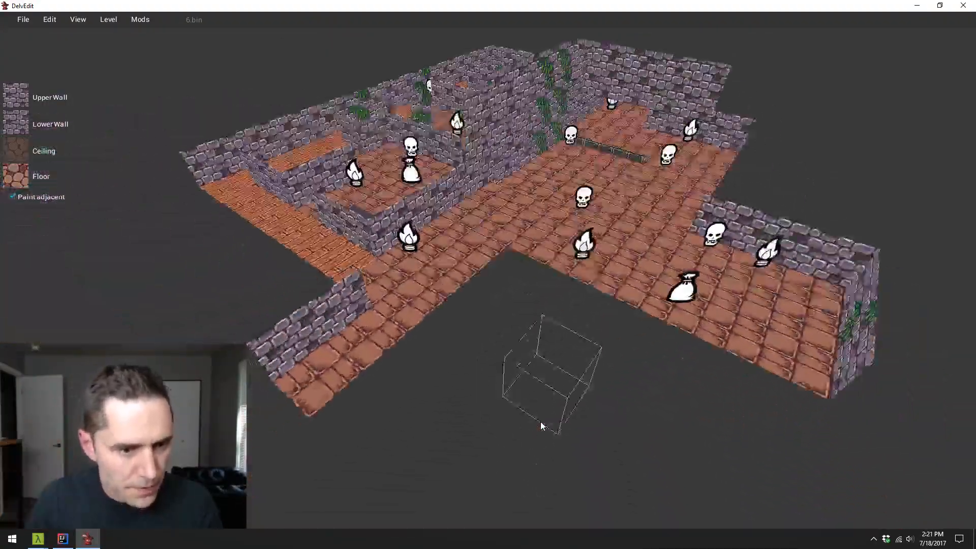
key("a")
key("Right")
key("Down")
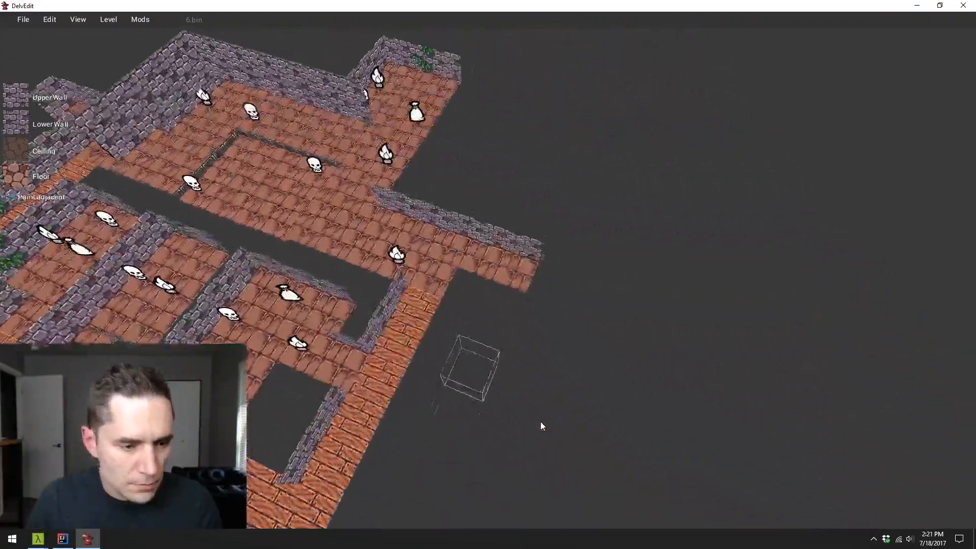
key("Left")
key("Up")
key("s")
key("d")
key("w")
key("a")
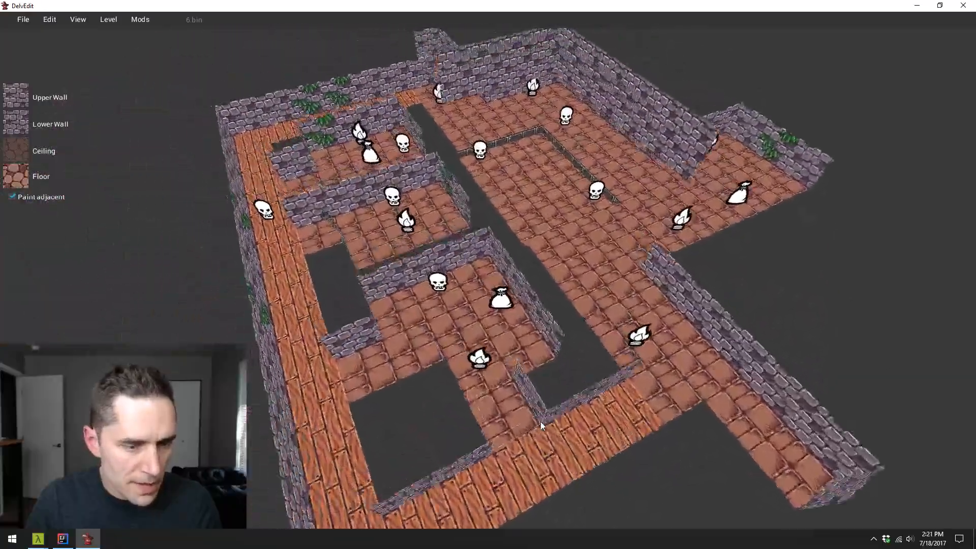
key("a")
key("Right")
key("s")
key("d")
key("Left")
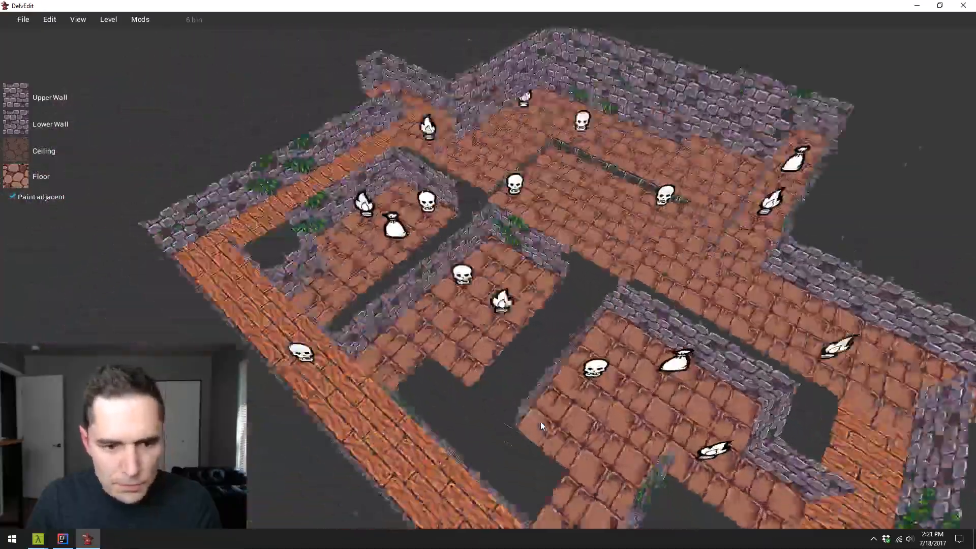
key("d")
key("s")
key("w")
key("a")
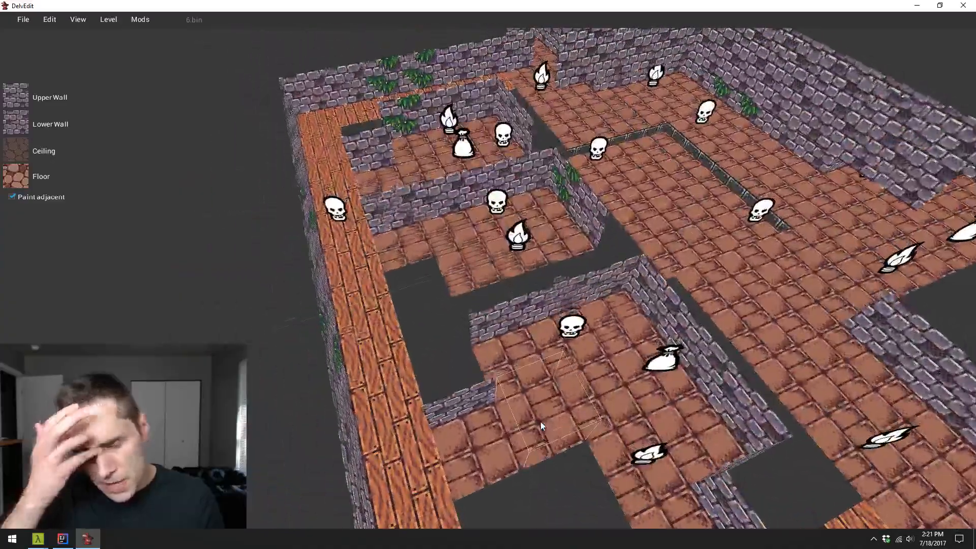
key("a")
key("w")
key("Right")
key("d")
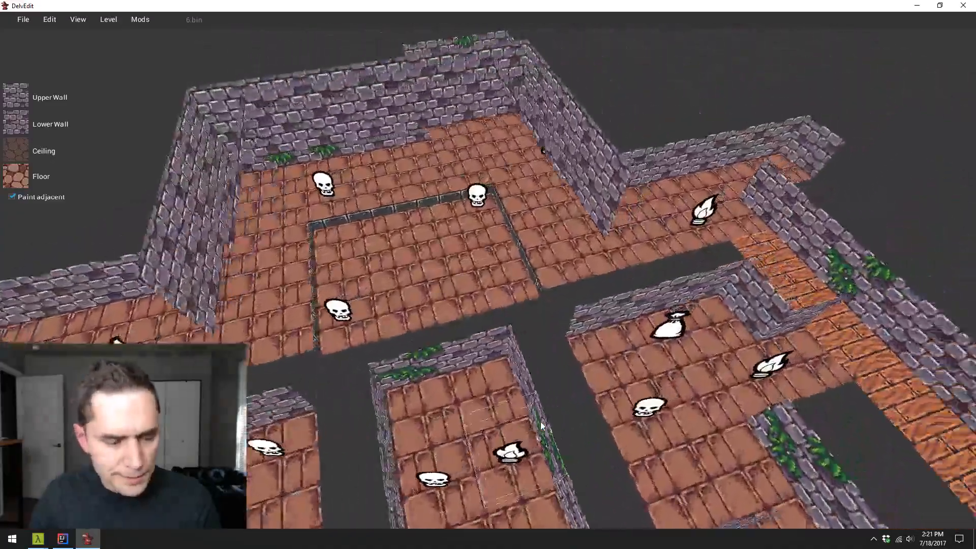
key("Left")
key("s")
key("d")
key("a")
key("w")
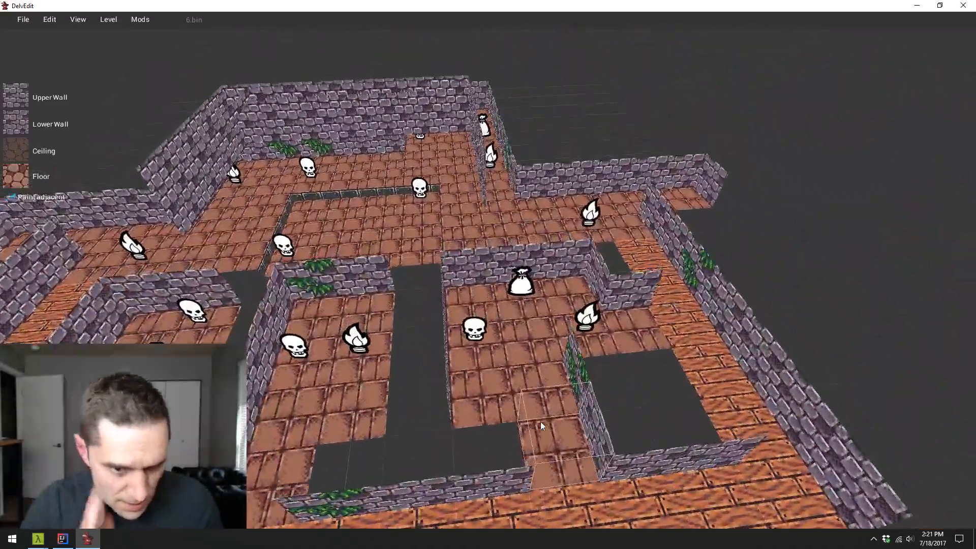
key("w")
key("Left")
key("d")
key("a")
key("s")
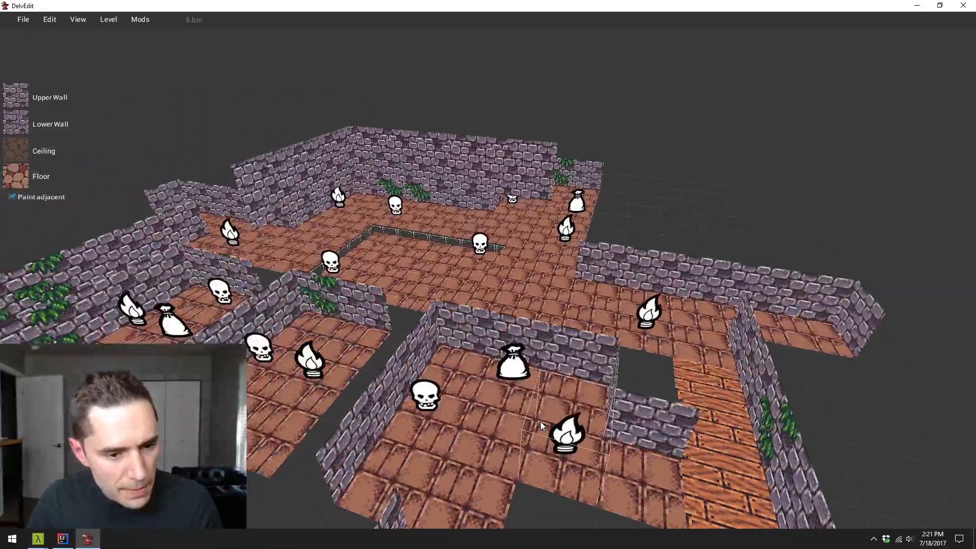
key("Up")
key("d")
key("q")
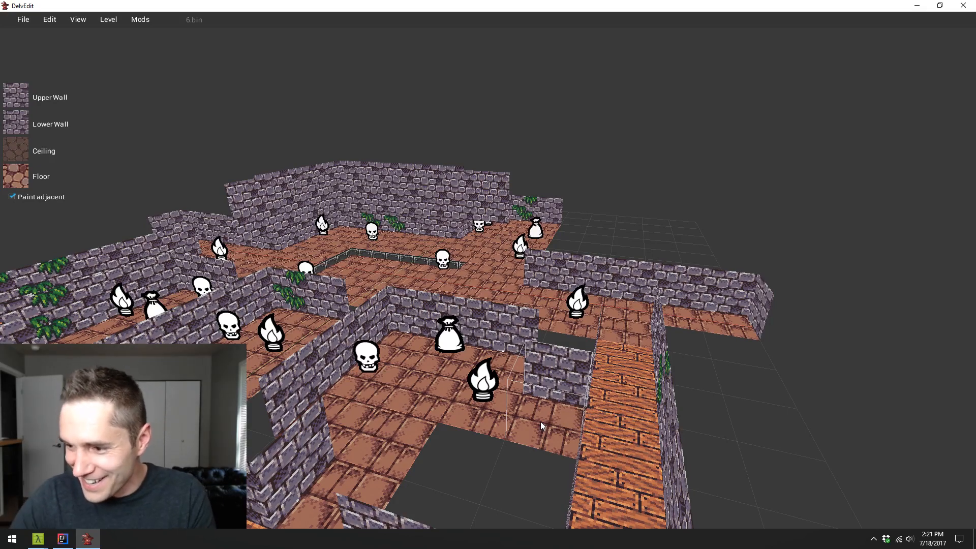
key("w")
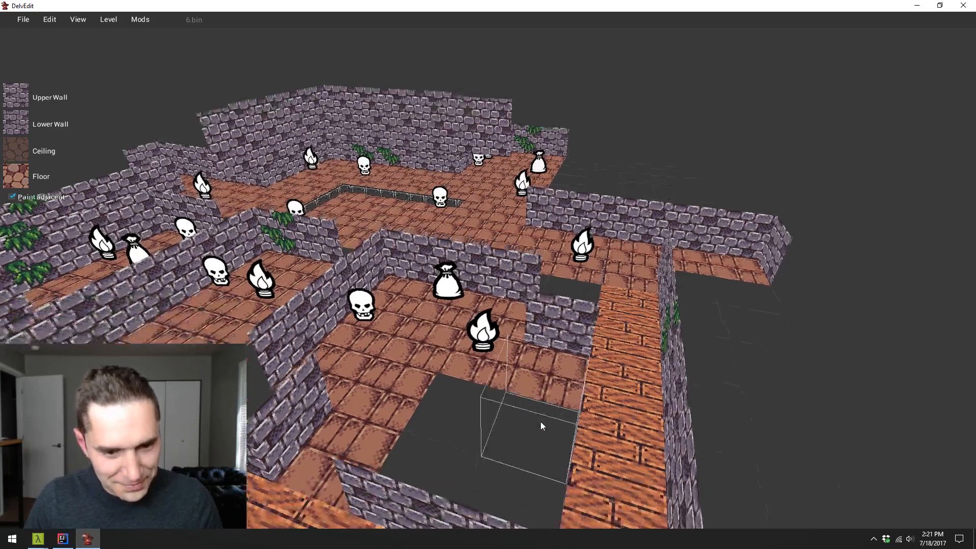
key("a")
key("s")
key("w")
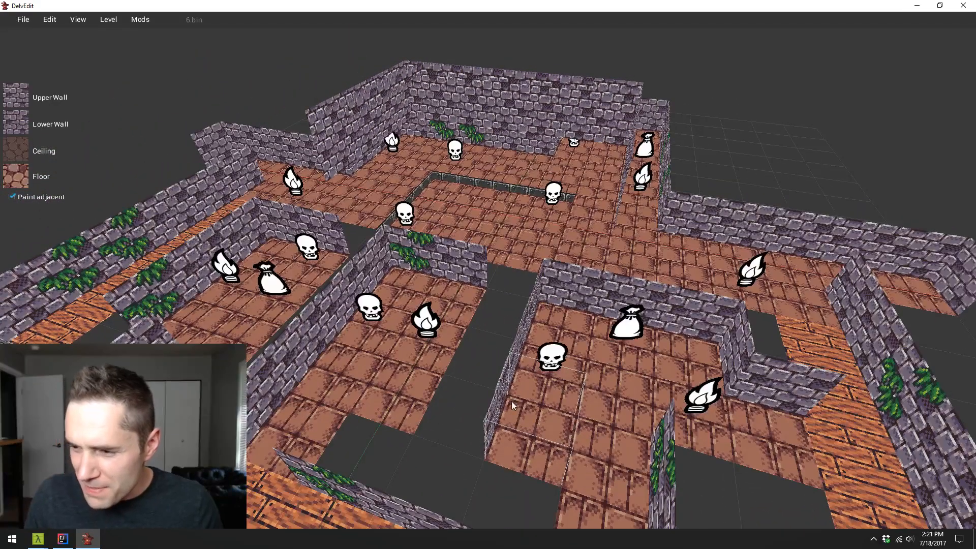
key("a")
key("s")
key("d")
key("w")
key("a")
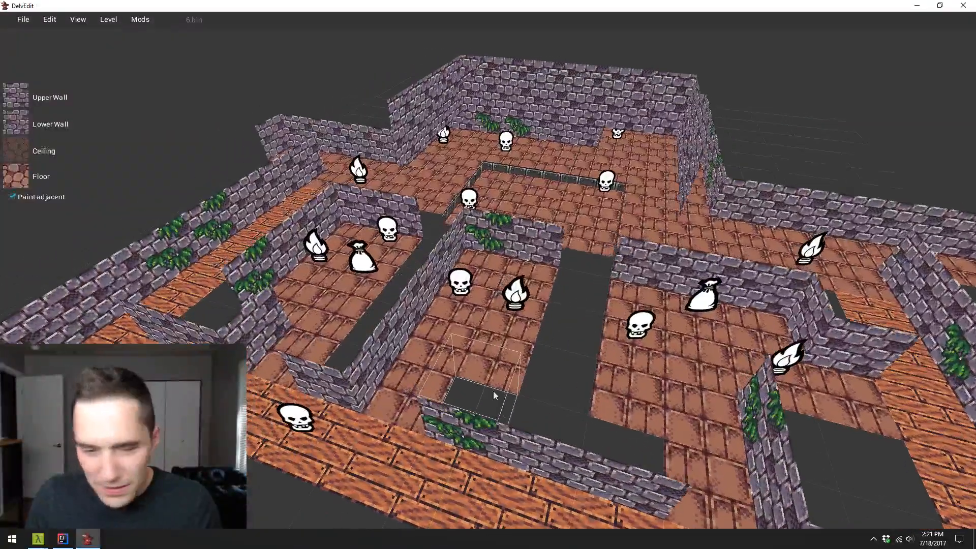
- Raise the ceiling over the selected tiles of the small side room with the torch, loot bag and skull
key("w")
key("a")
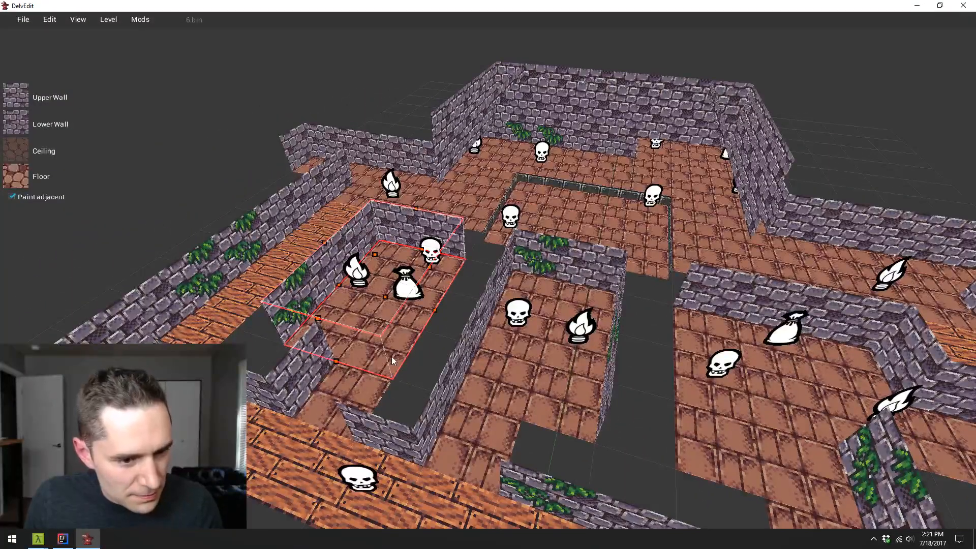
key("w")
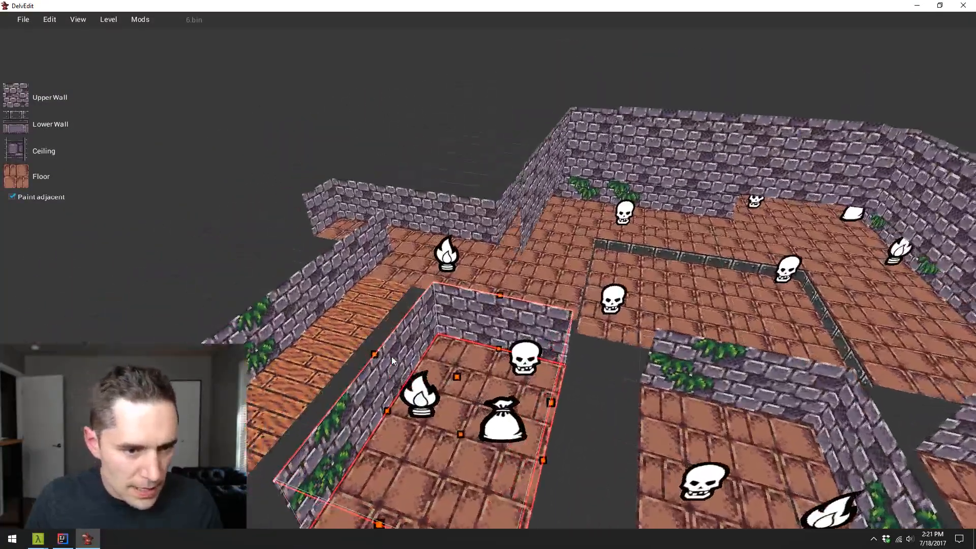
key("w")
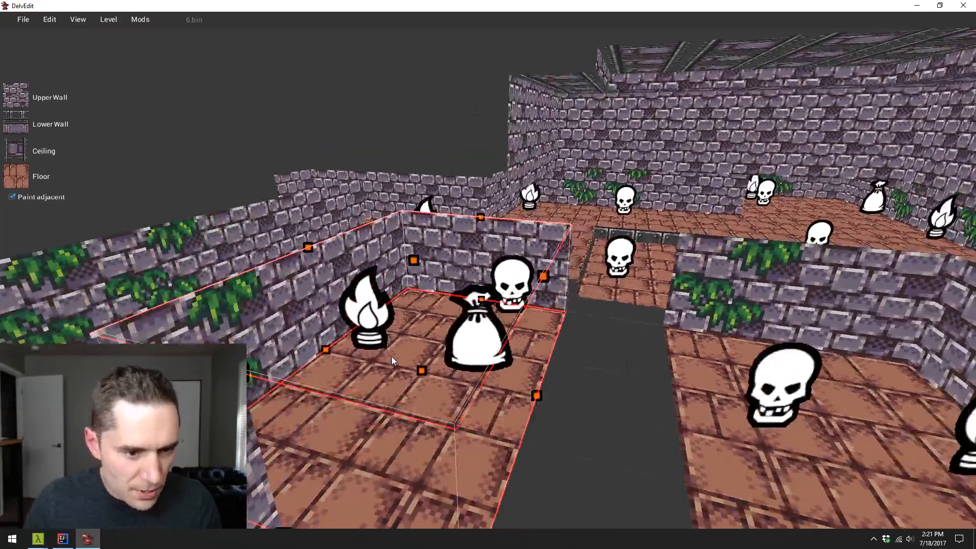
key("s")
key("w")
key("d")
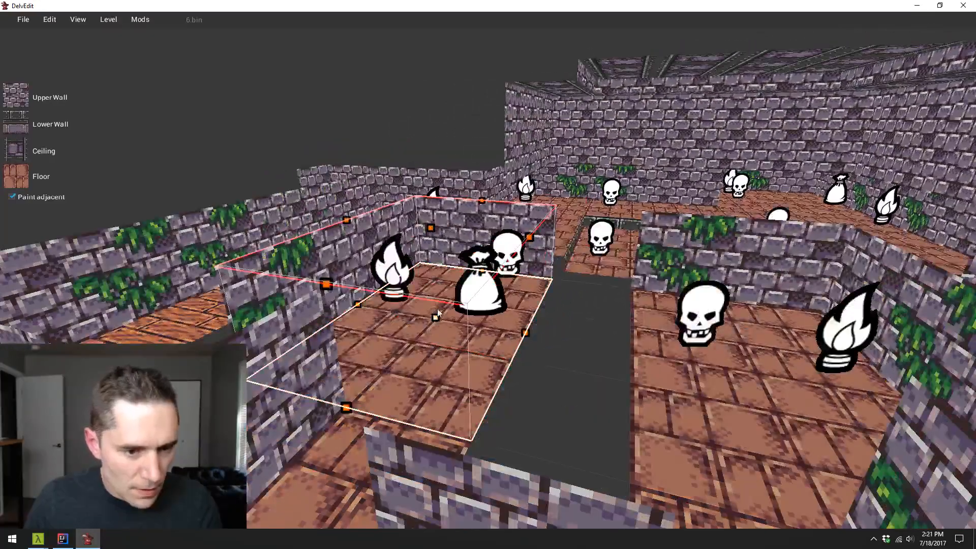
left_click_drag(433, 224, 428, 165)
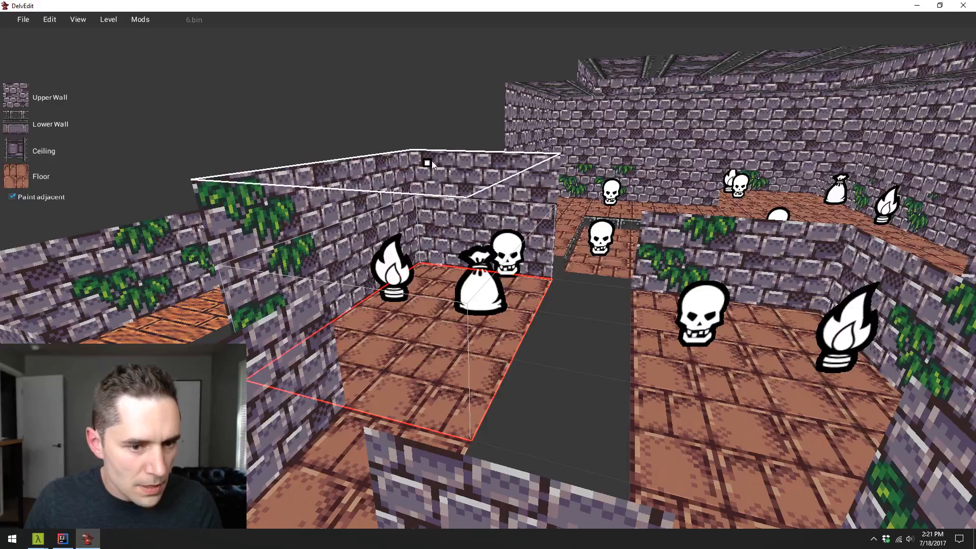
- Playtest the level inside the side room to view its raised ceiling in the lit scene
key("w")
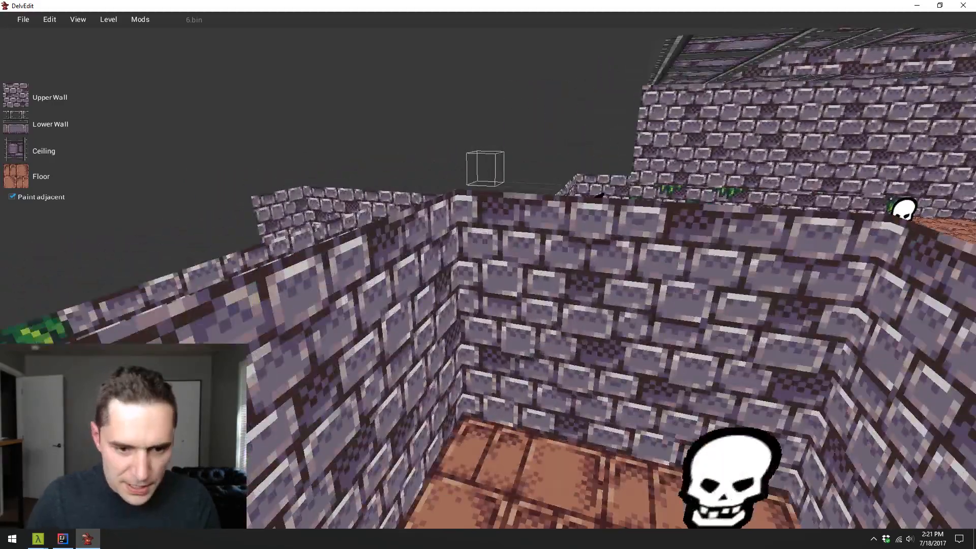
key("p")
key("w")
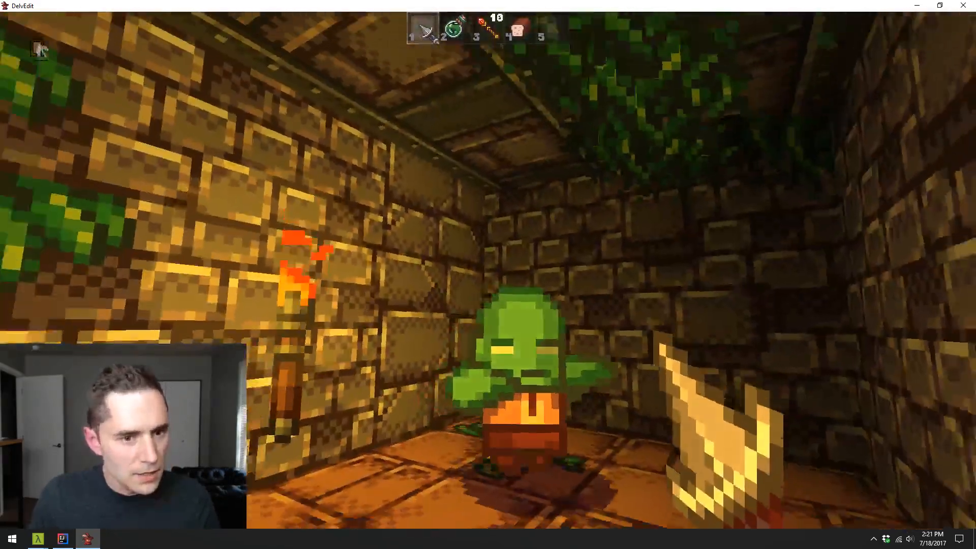
key("s")
key("Escape")
- Place a Dungeon Sets shelf in the side room, rotate it -90 degrees and stand it against the vine-covered wall
key("s")
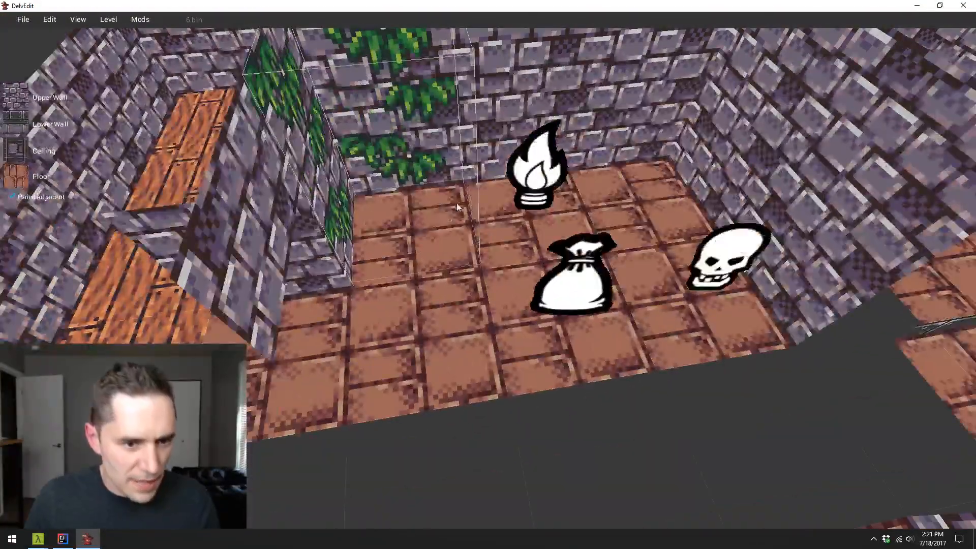
right_click(441, 176)
mouse_move(469, 182)
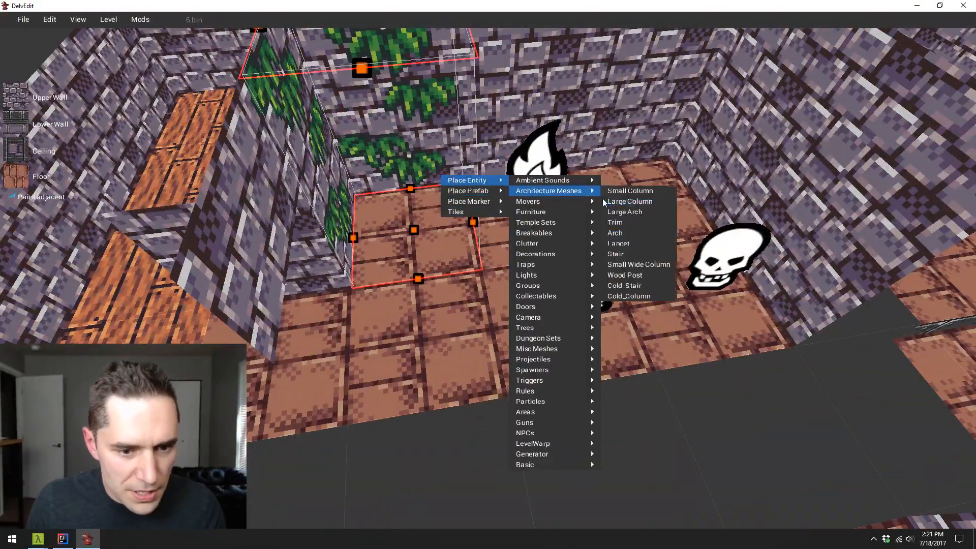
mouse_move(568, 268)
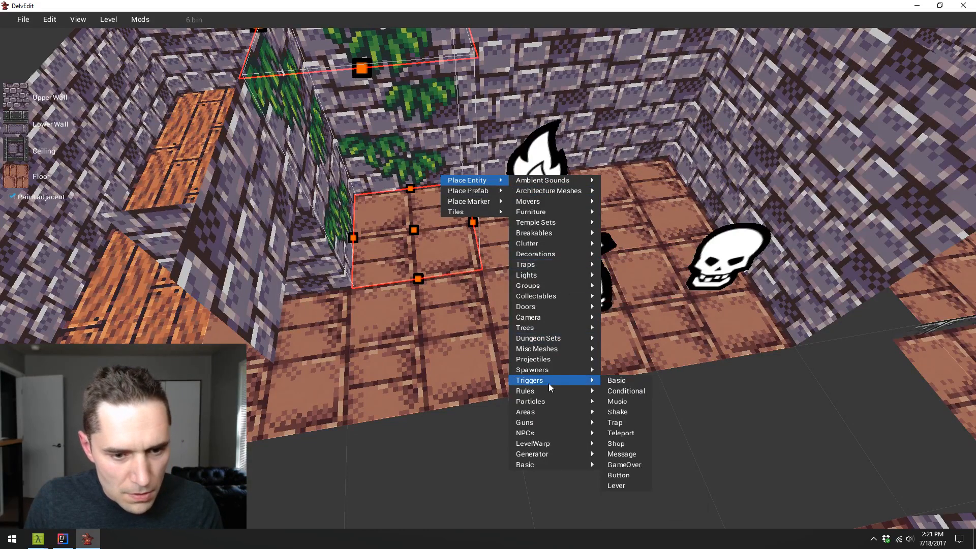
mouse_move(565, 341)
left_click(636, 345)
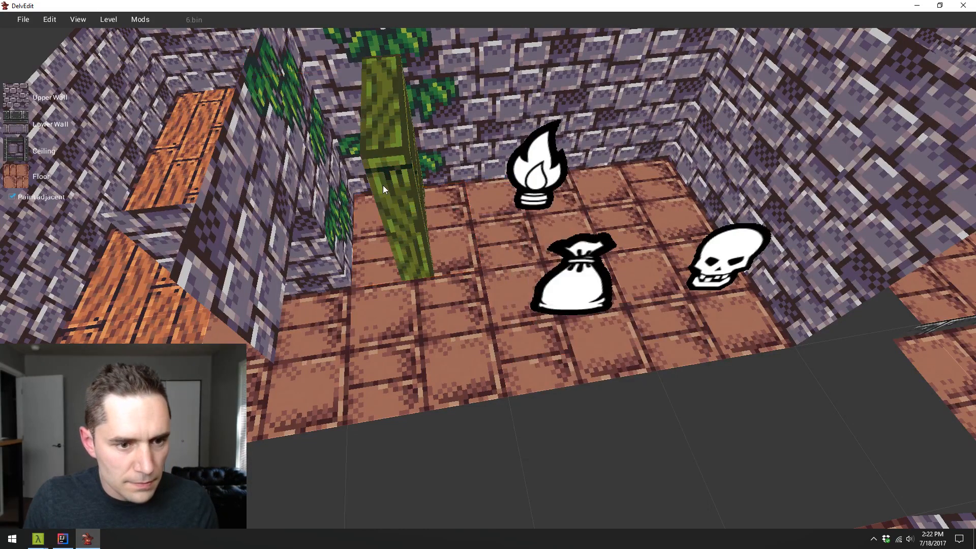
left_click(406, 189)
left_click_drag(405, 190, 404, 165)
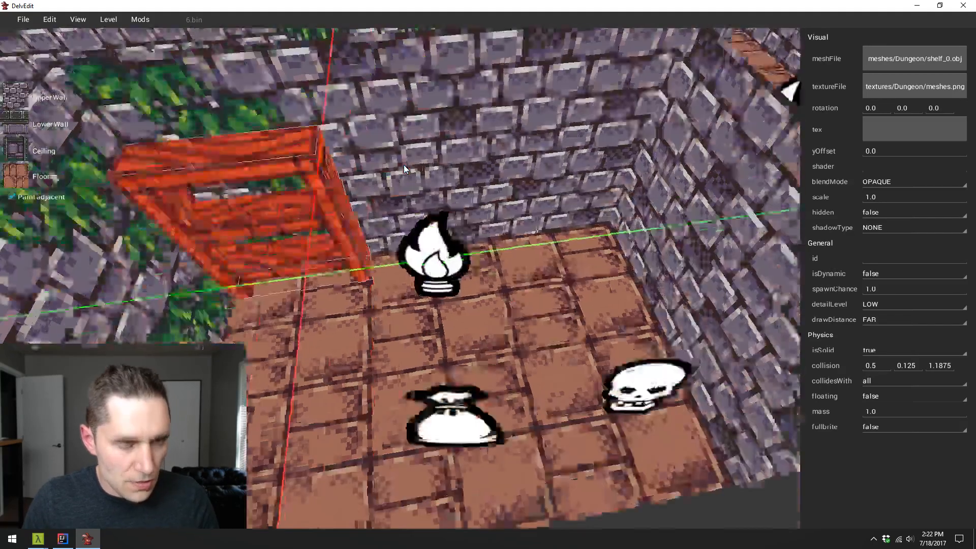
key("d")
key("a")
key("s")
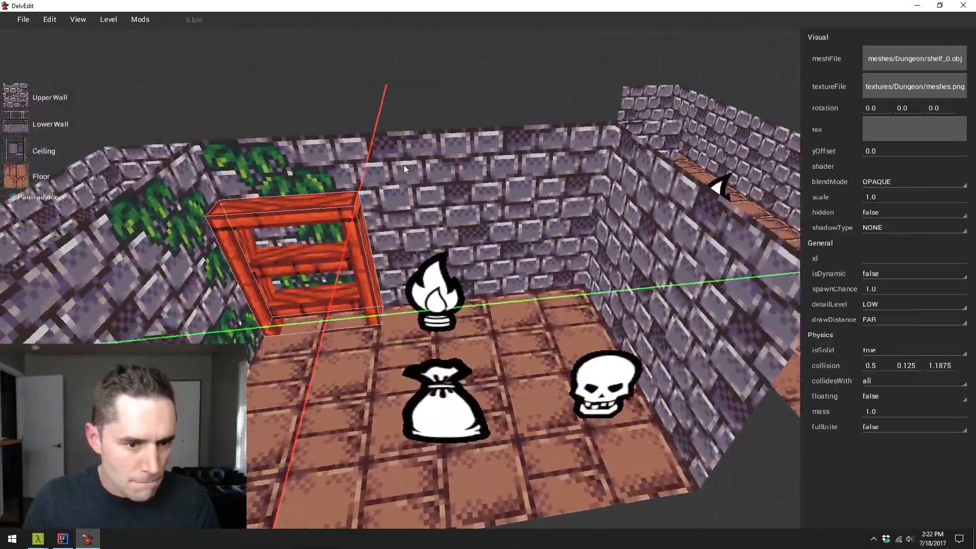
- Playtest the level beside the new shelf to view it in the lit room
key("Escape")
key("w")
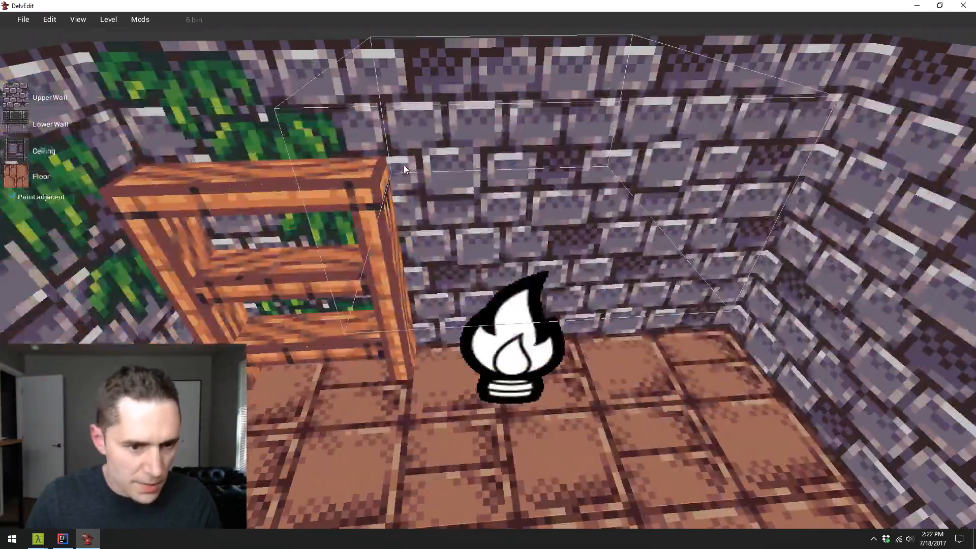
key("p")
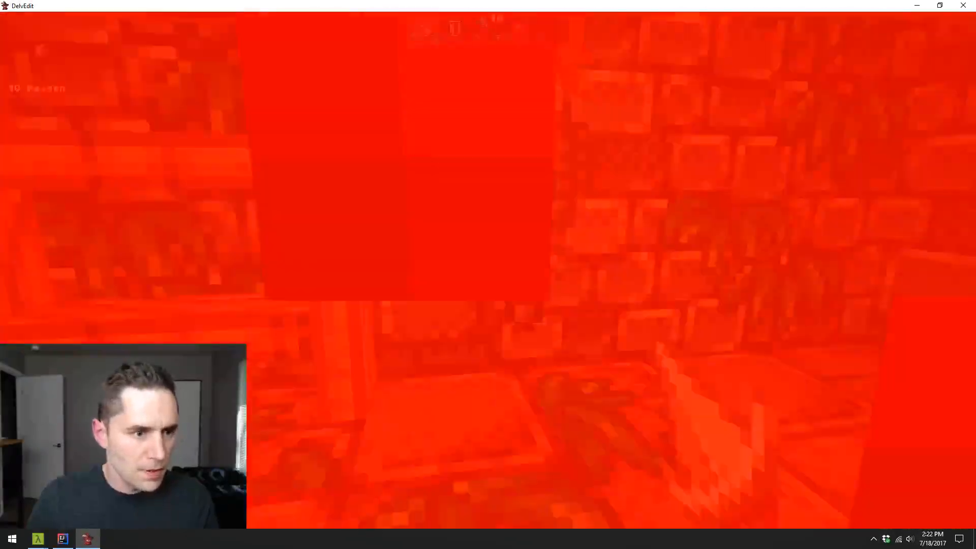
key("Escape")
- Copy the shelf along the same wall to the far side of the torch
key("s")
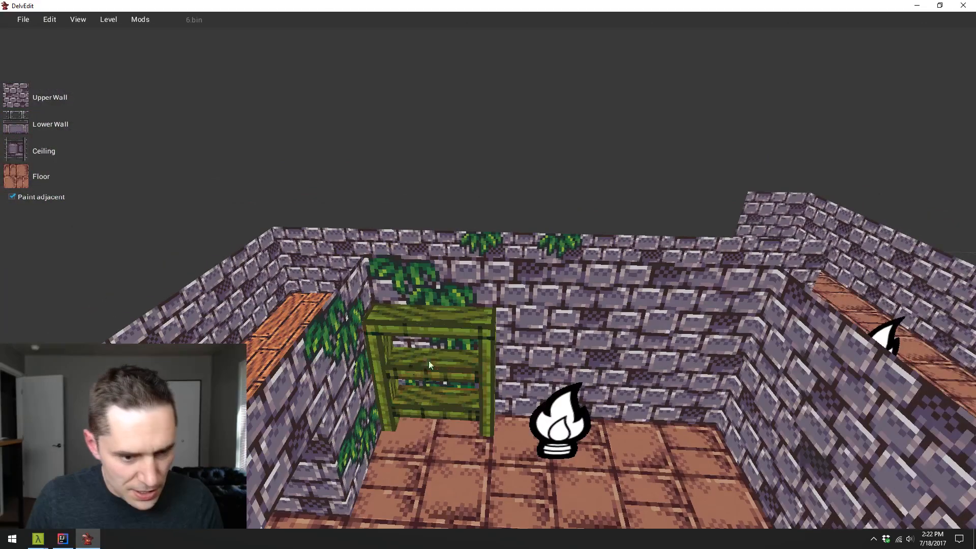
left_click(446, 378)
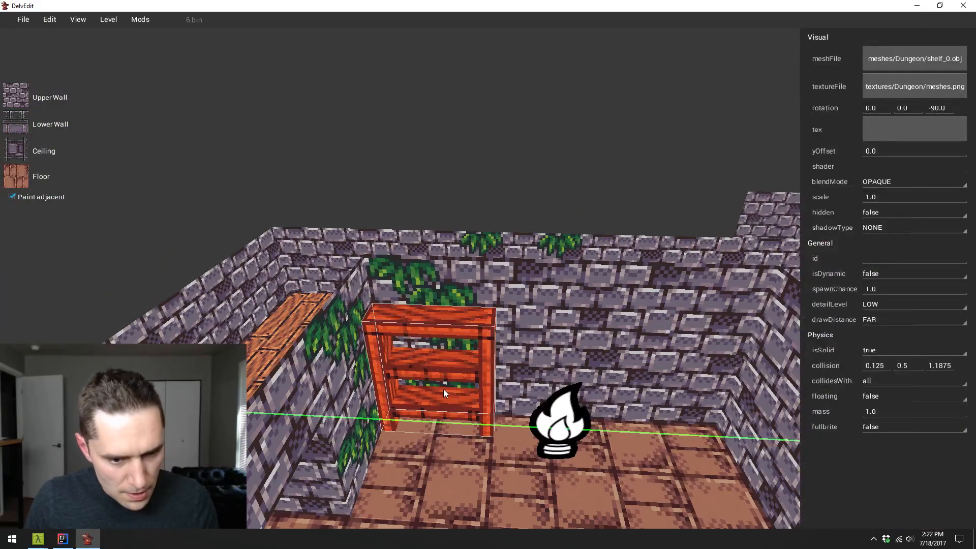
left_click_drag(443, 389, 664, 401)
key("Escape")
- Playtest the level again and walk around the side room to view both shelves in torchlight
key("w")
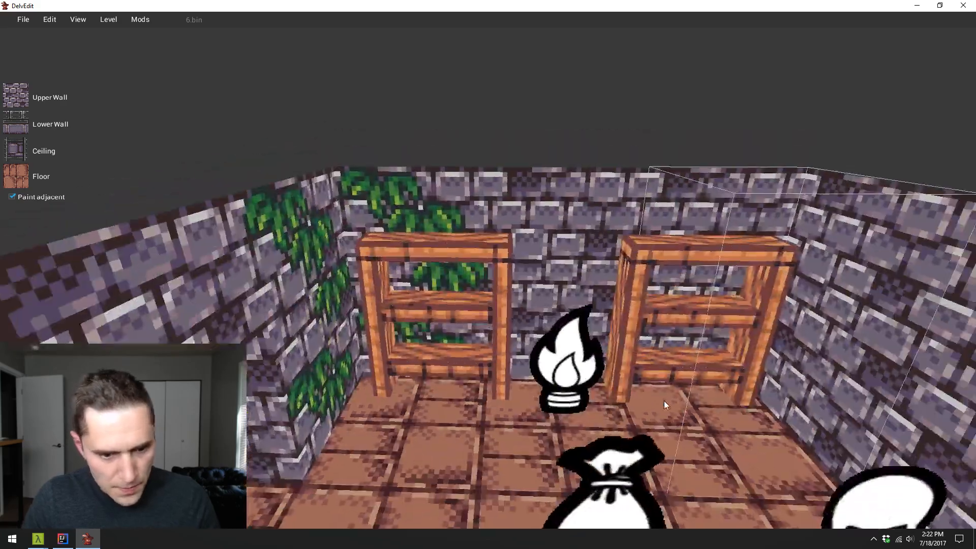
key("p")
key("w")
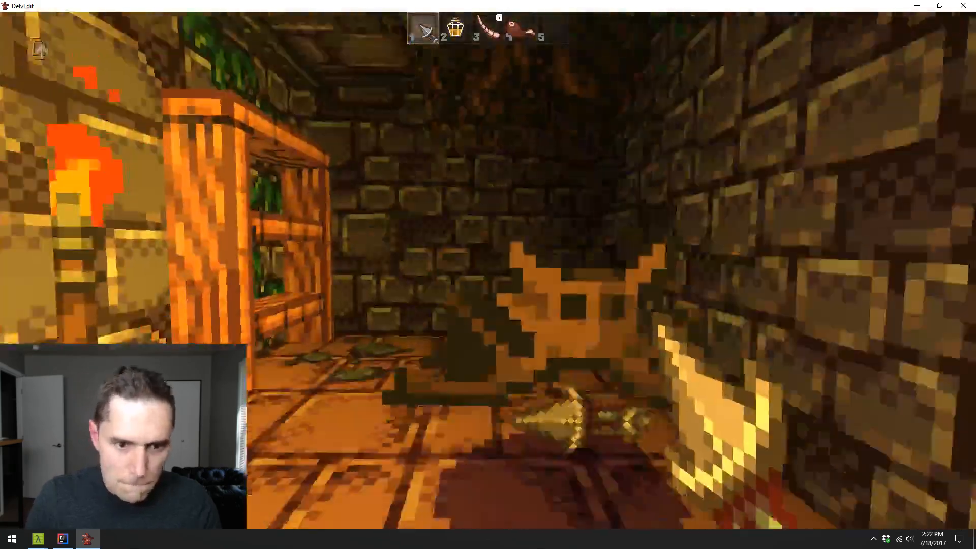
key("s")
key("w")
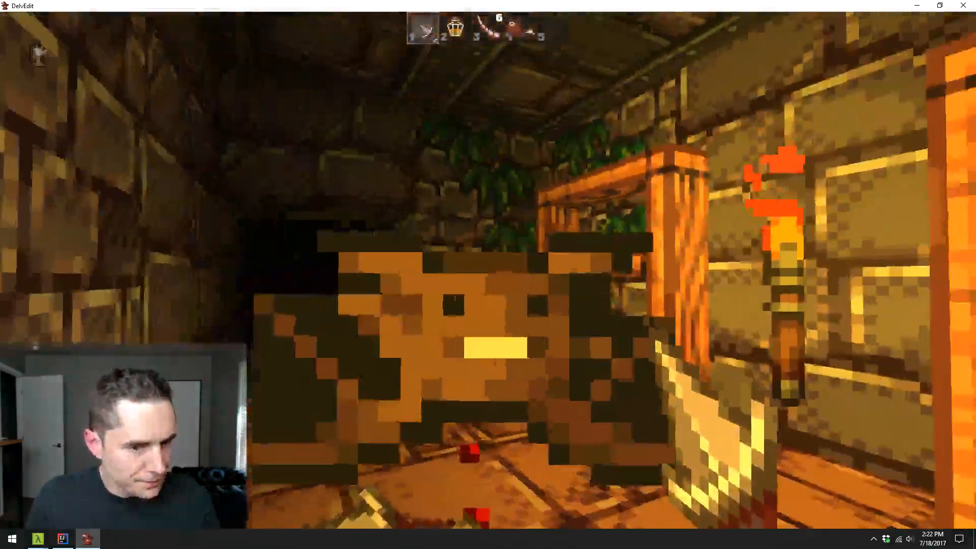
key("Escape")
- Place a random clutter entity in the side room and move it against the wall between the vine-side shelf and the torch
key("s")
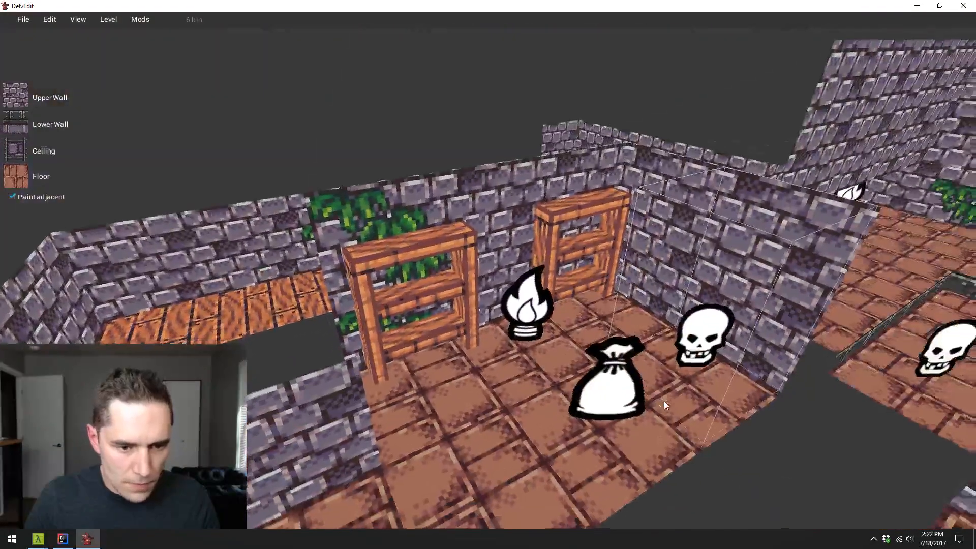
key("w")
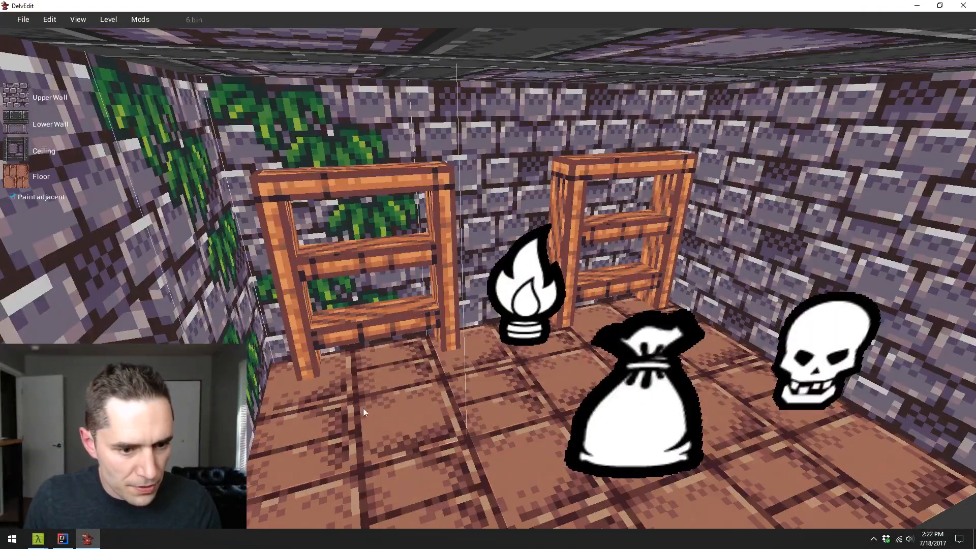
right_click(400, 378)
mouse_move(441, 385)
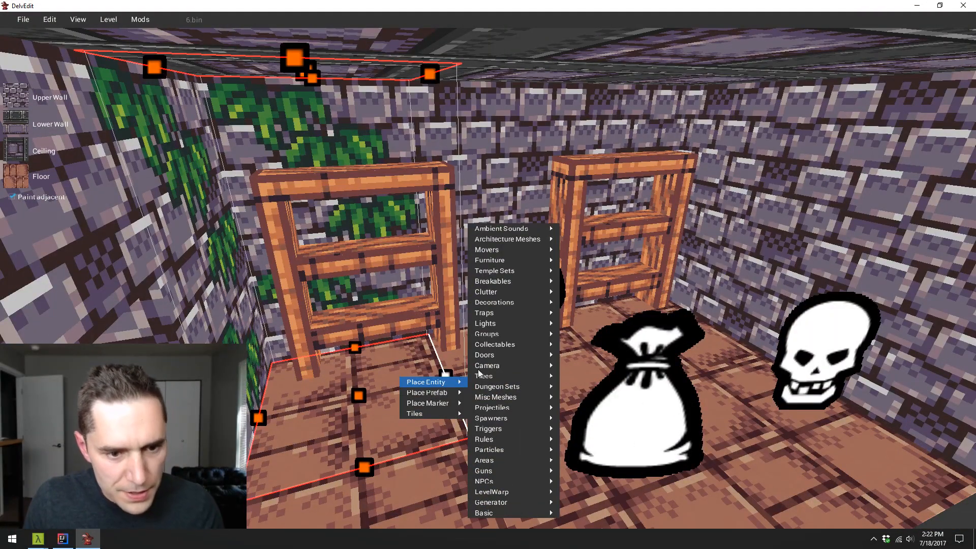
mouse_move(514, 281)
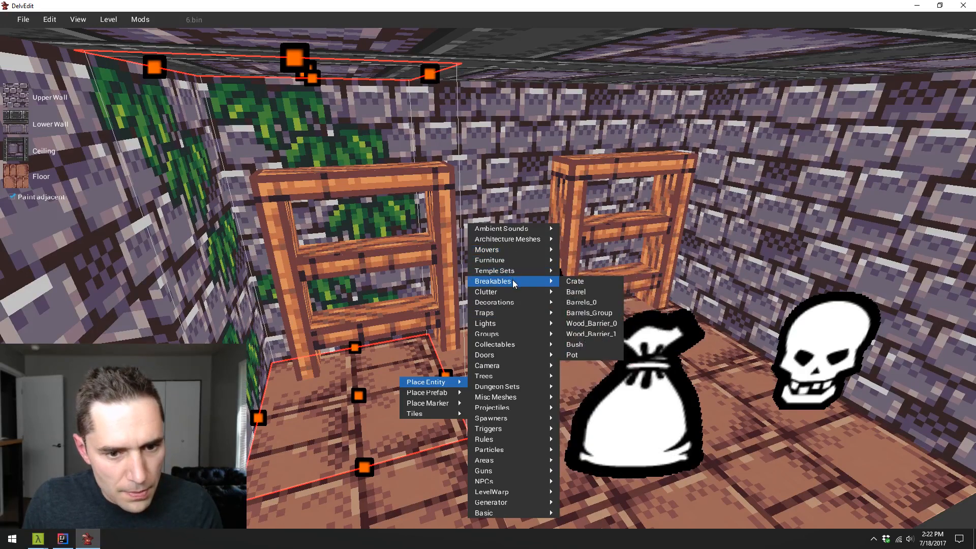
left_click(596, 295)
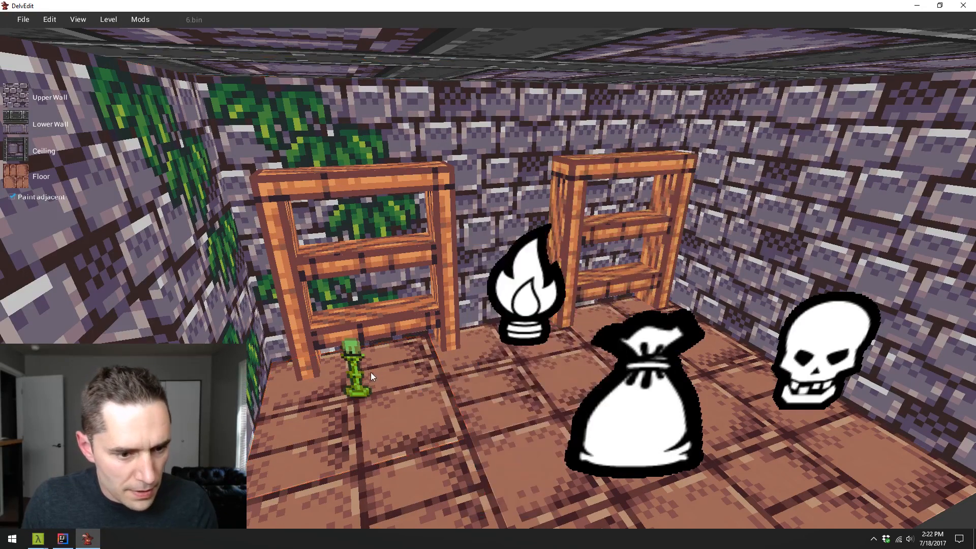
left_click(371, 372)
left_click_drag(361, 382, 482, 332)
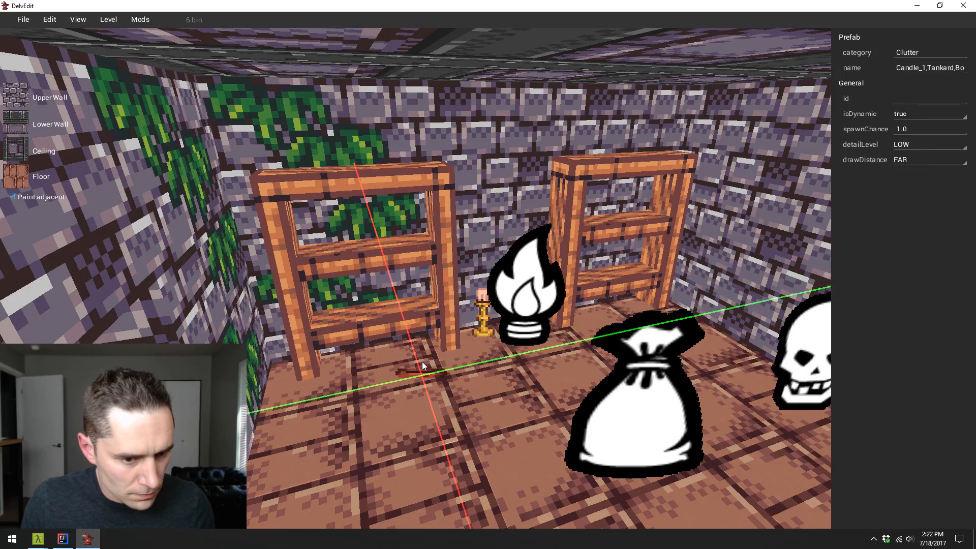
- Move a copy of the clutter entity back into the vine-side shelf and raise it above the lower board
left_click_drag(422, 361, 422, 350)
key("z")
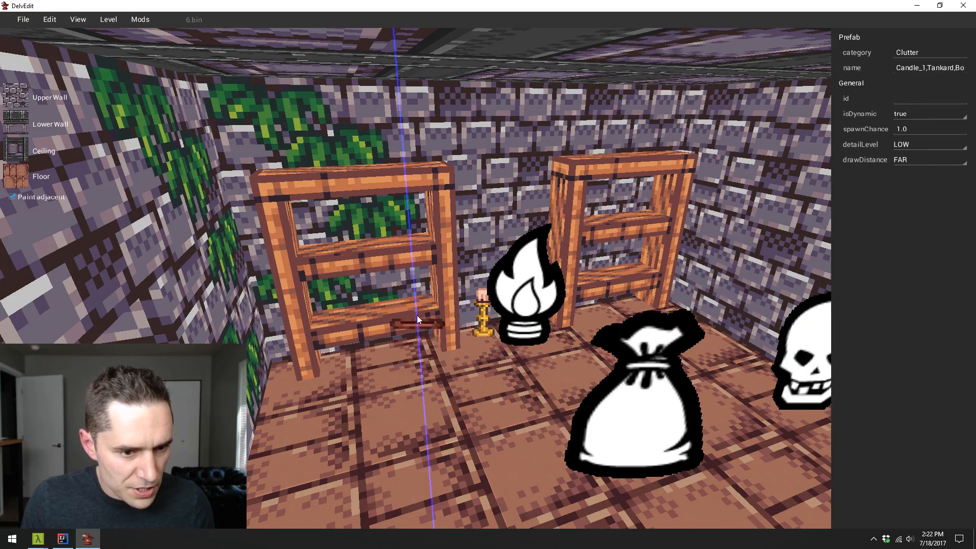
left_click_drag(423, 346, 417, 277)
key("z")
key("z")
key("z")
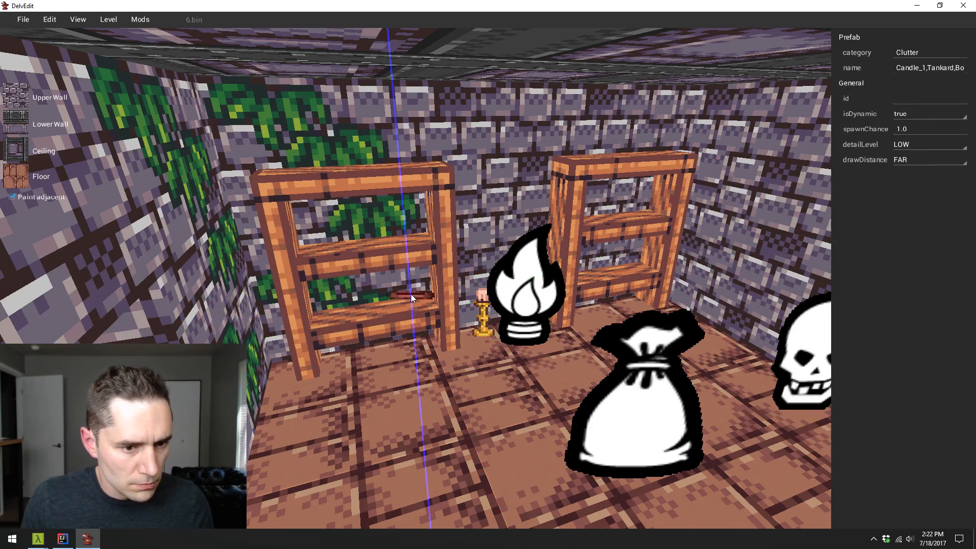
- Check the clutter's position in the shelf from the side and front, and in a short playtest
key("a")
key("w")
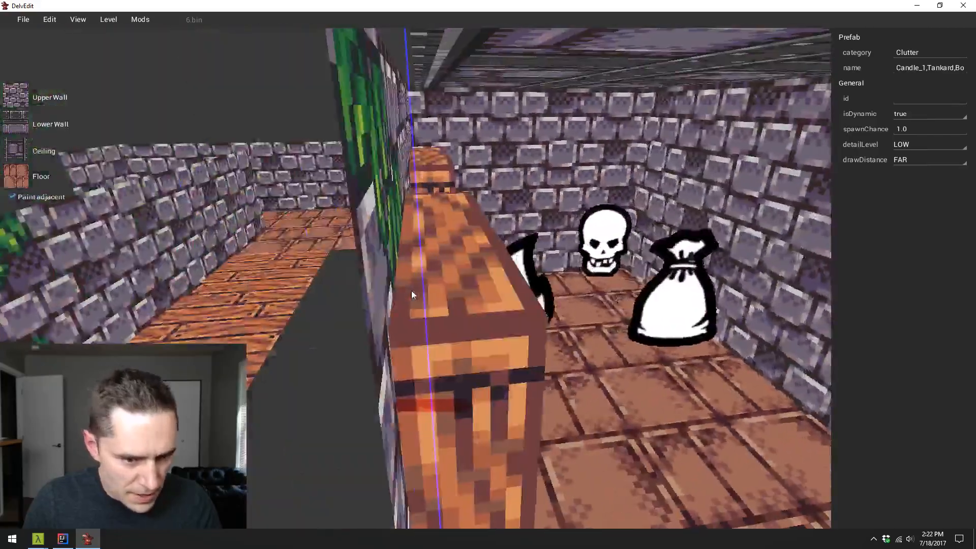
key("d")
key("d")
key("w")
key("Escape")
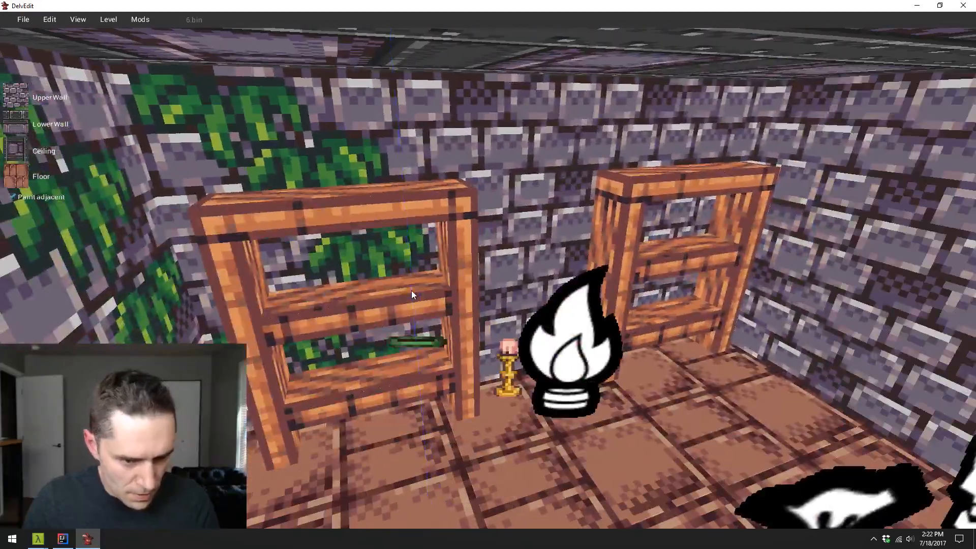
key("p")
key("w")
key("Escape")
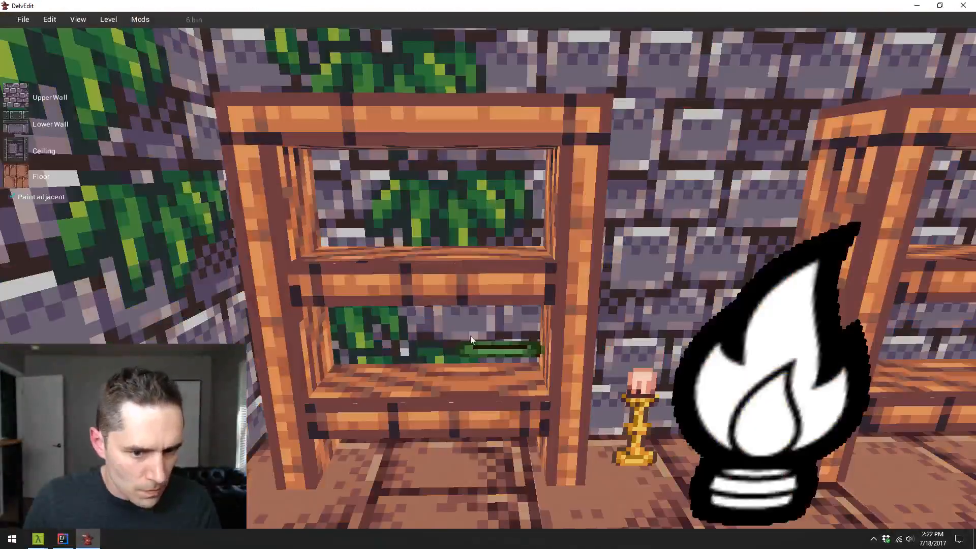
- Set the clutter down on the shelf's lower board and copy it along that board toward the vine-covered corner
left_click(498, 346)
left_click_drag(499, 348, 123, 318)
key("y")
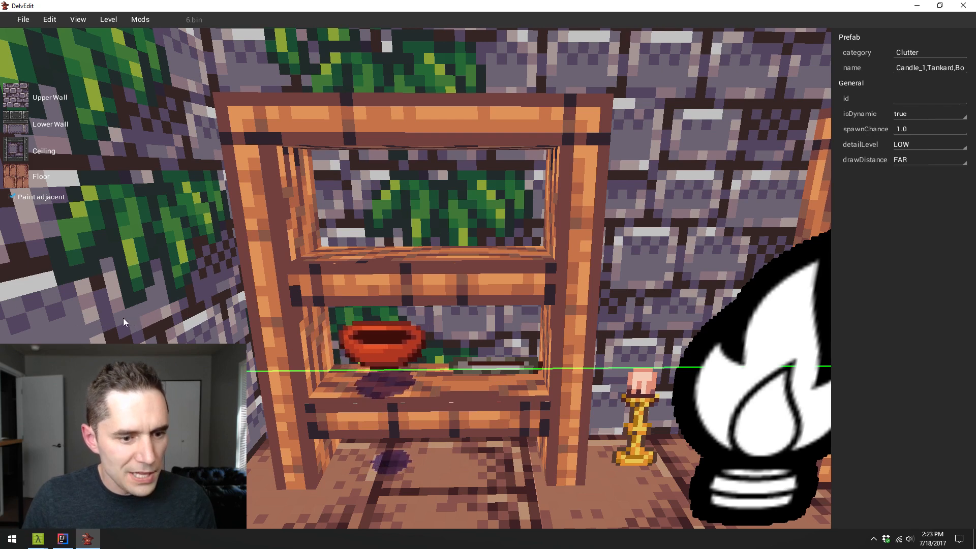
- Copy the bowl from the lower board straight up onto the upper board of the vine-side shelf
key("Escape")
left_click(380, 359)
key("z")
left_click_drag(380, 358, 371, 243)
key("y")
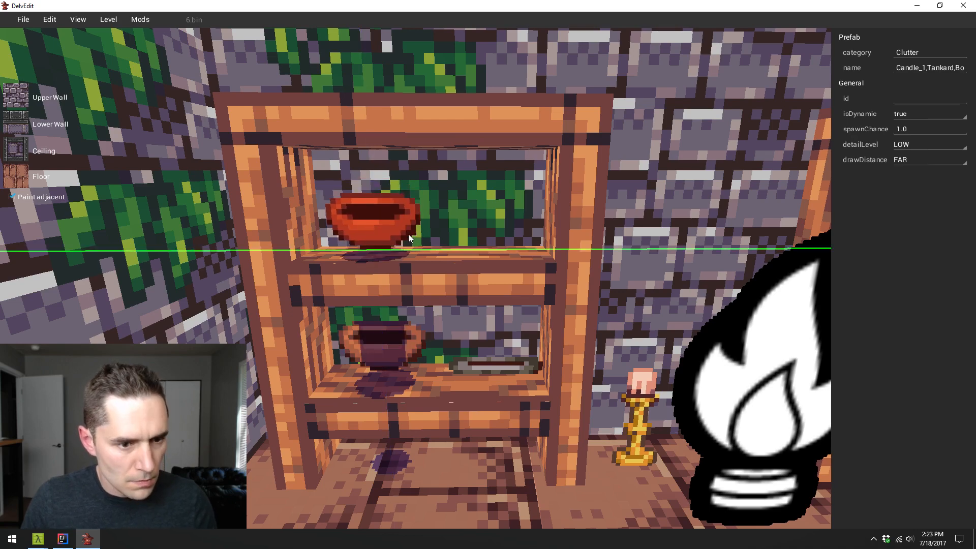
- Copy the upper board's clutter across to the upper board of the second shelf, beyond the torch
key("s")
left_click_drag(403, 233, 405, 312)
key("w")
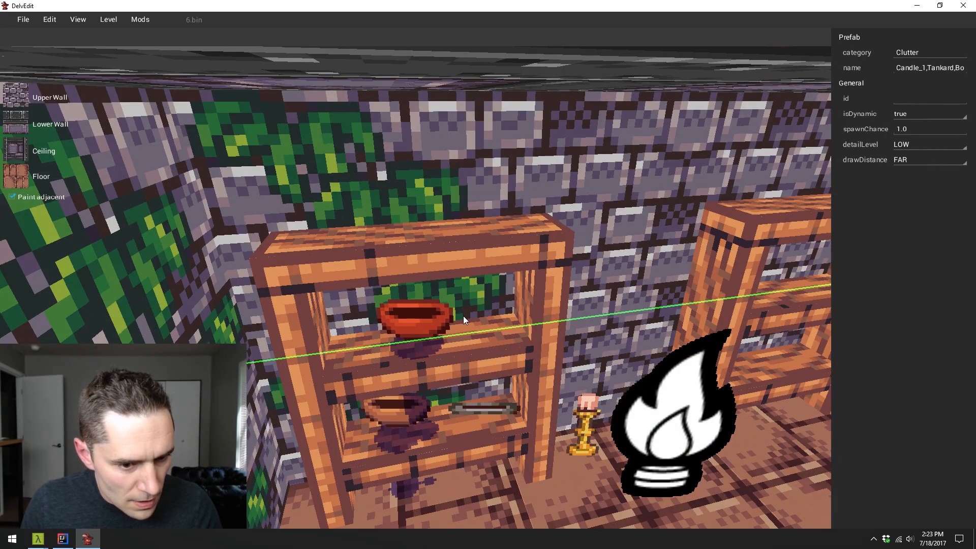
key("s")
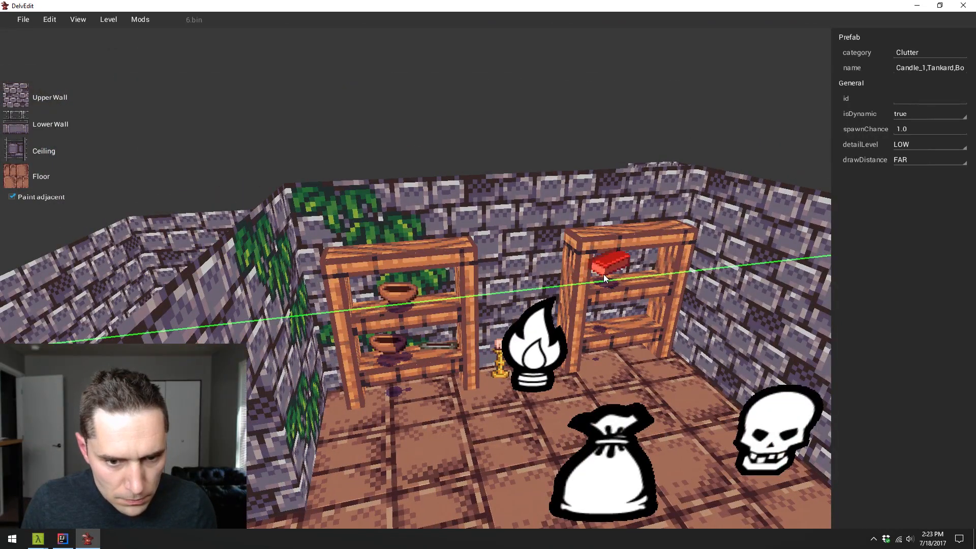
- Copy the second shelf's clutter along its upper board, and copy another piece onto the shelf's top, shifted toward the room corner
left_click_drag(606, 274, 664, 262)
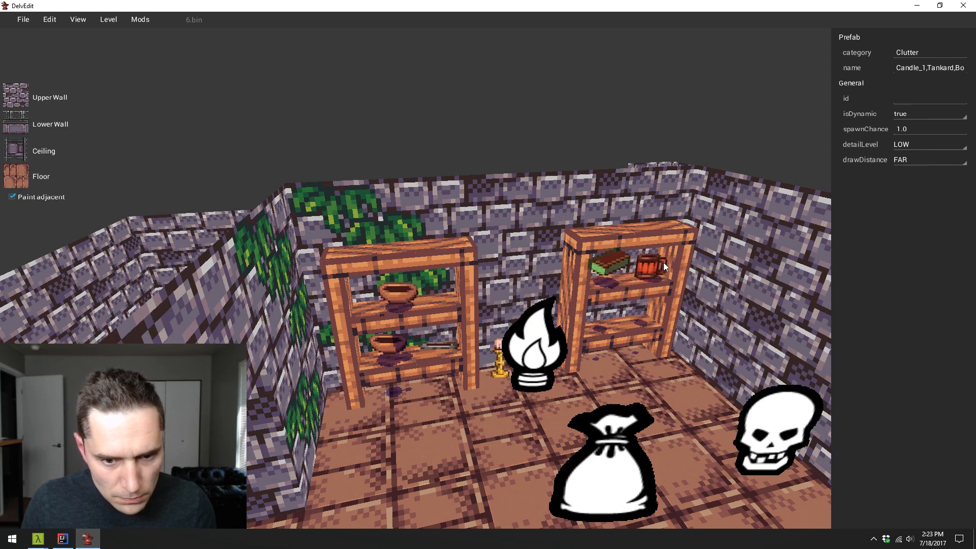
left_click(613, 262)
key("r")
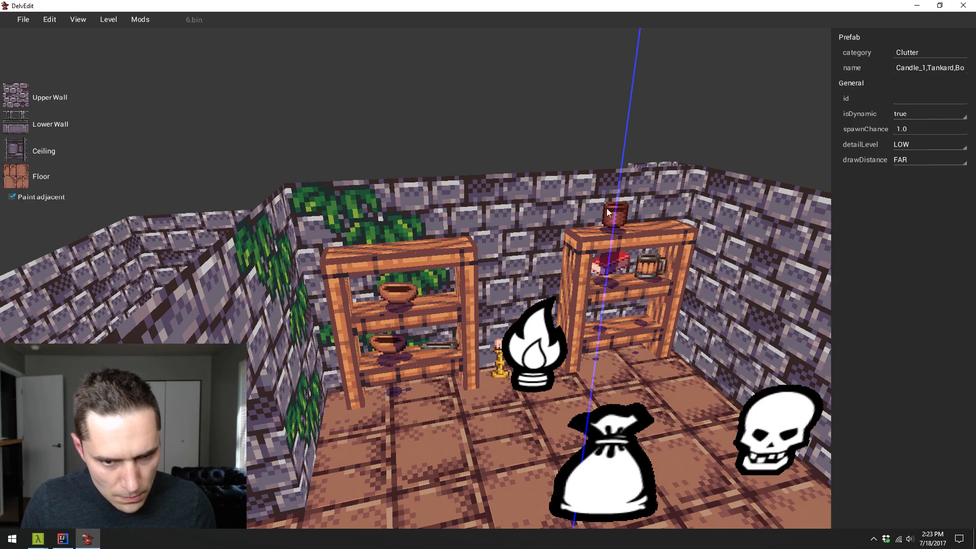
left_click_drag(618, 217, 701, 203)
key("Escape")
- Check the furnished side room from above and in a short playtest, looking at the clutter on both shelves
key("a")
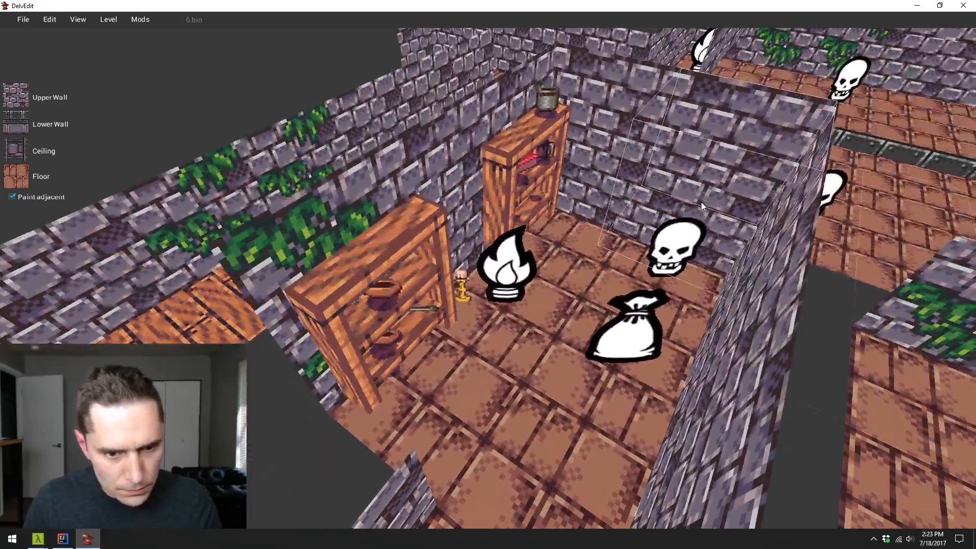
key("w")
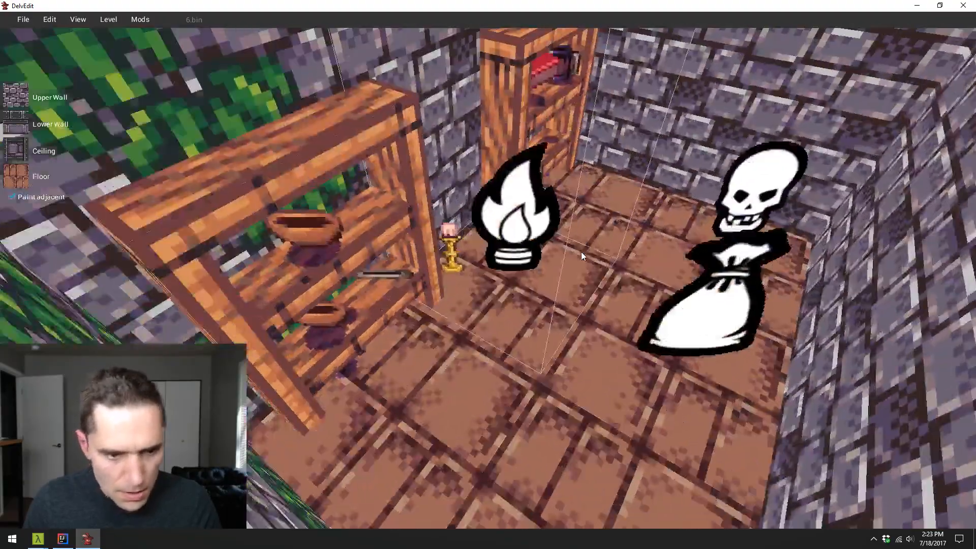
key("s")
key("w")
key("p")
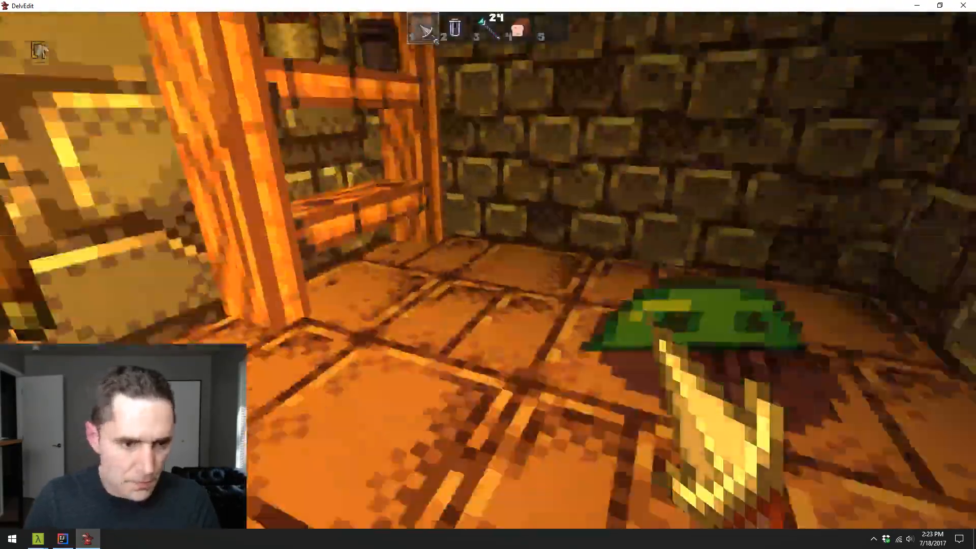
key("s")
key("d")
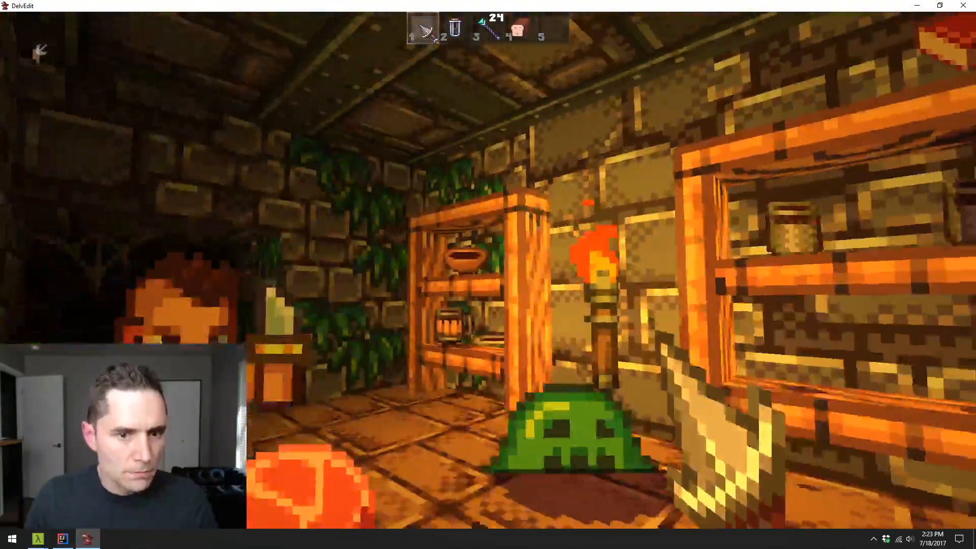
key("Escape")
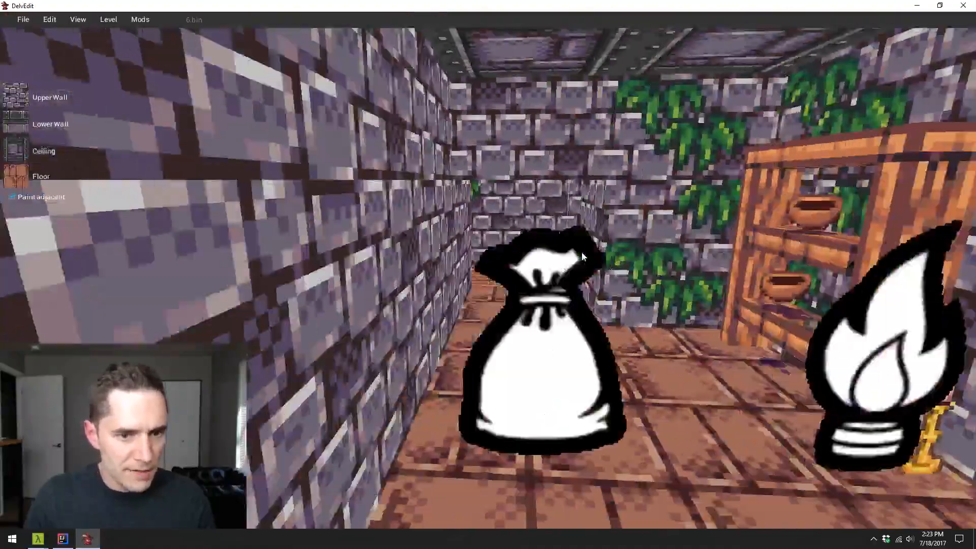
- Examine the layout and wall heights of the side rooms, passages and large hall from above
key("s")
key("d")
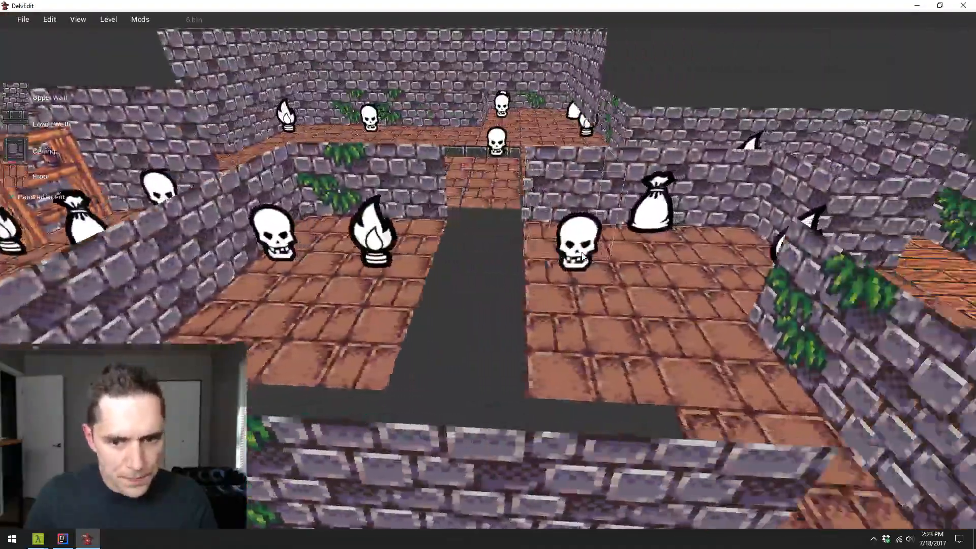
key("w")
key("s")
key("a")
key("w")
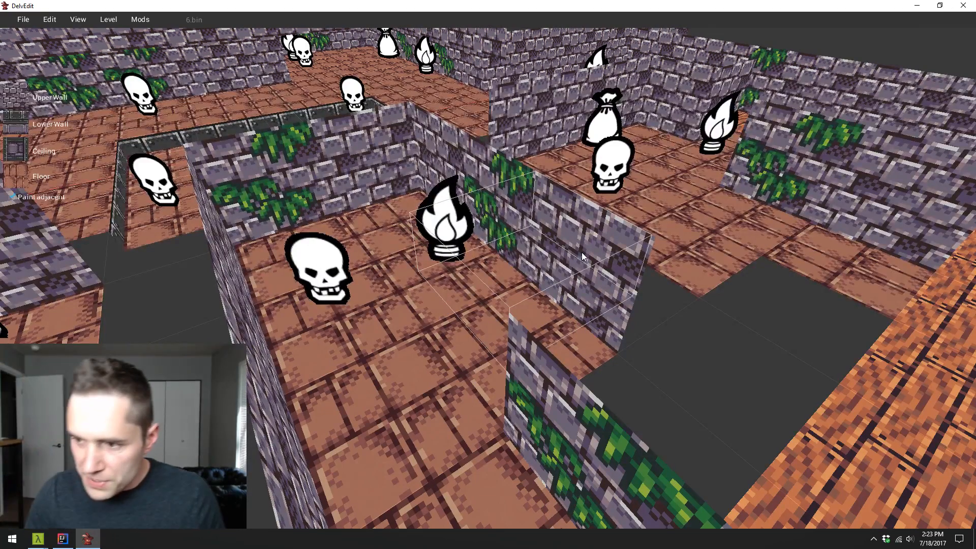
key("s")
key("d")
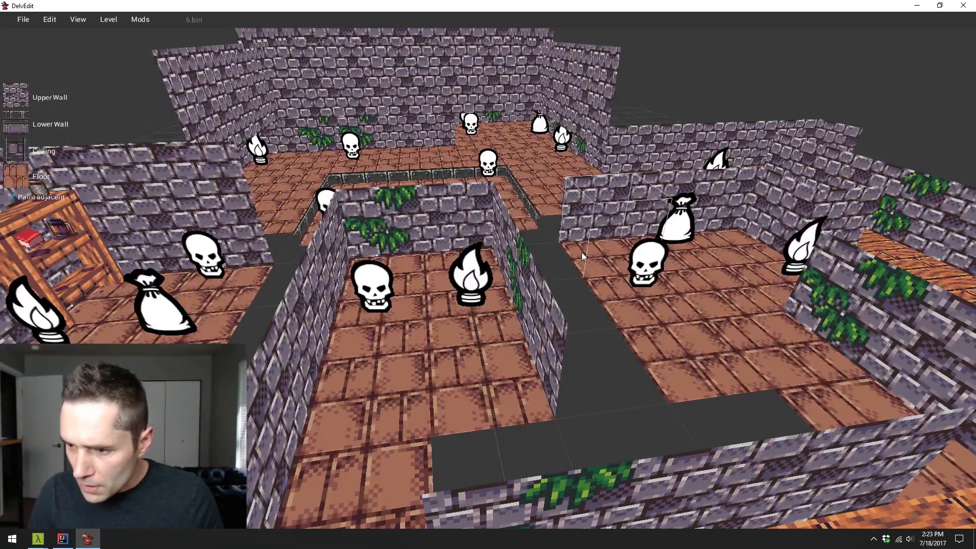
key("d")
key("s")
key("w")
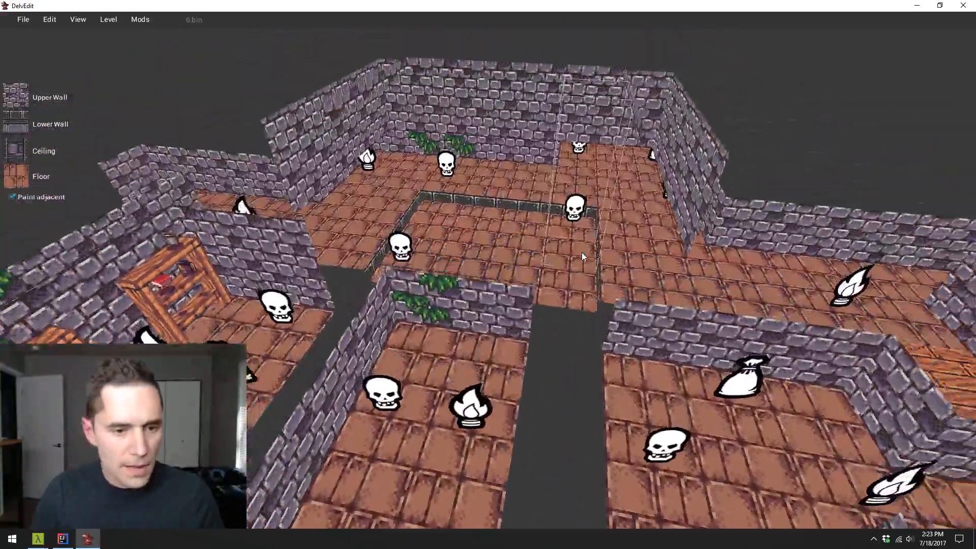
key("s")
key("a")
key("s")
key("s")
key("w")
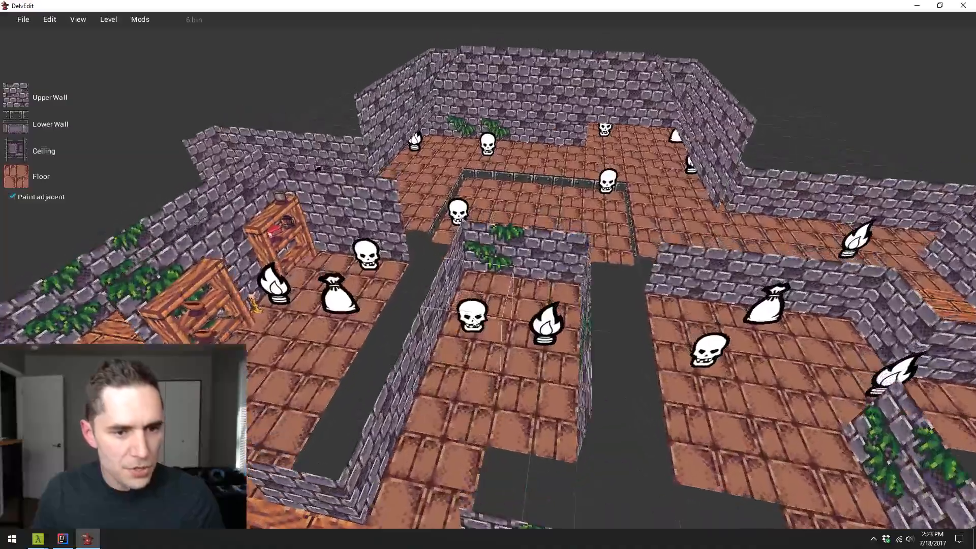
key("w")
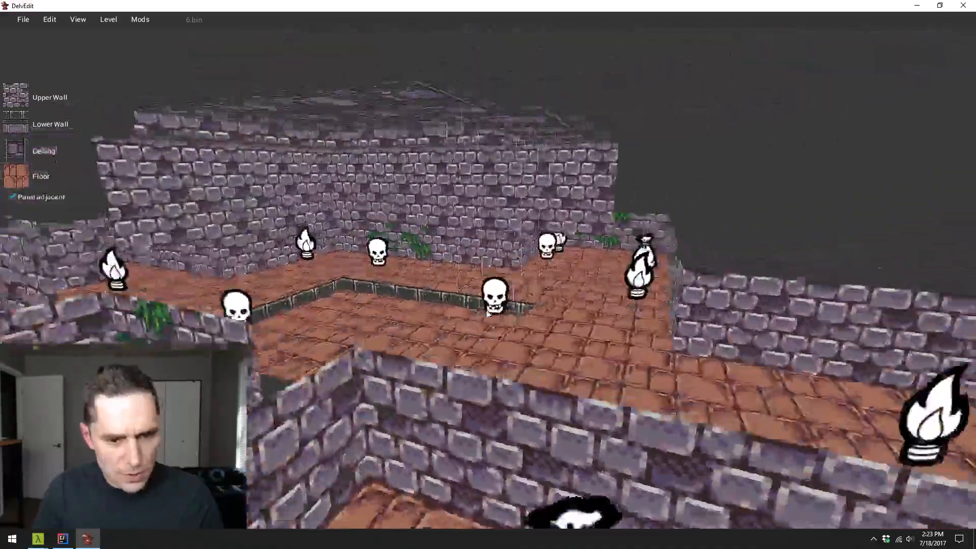
key("s")
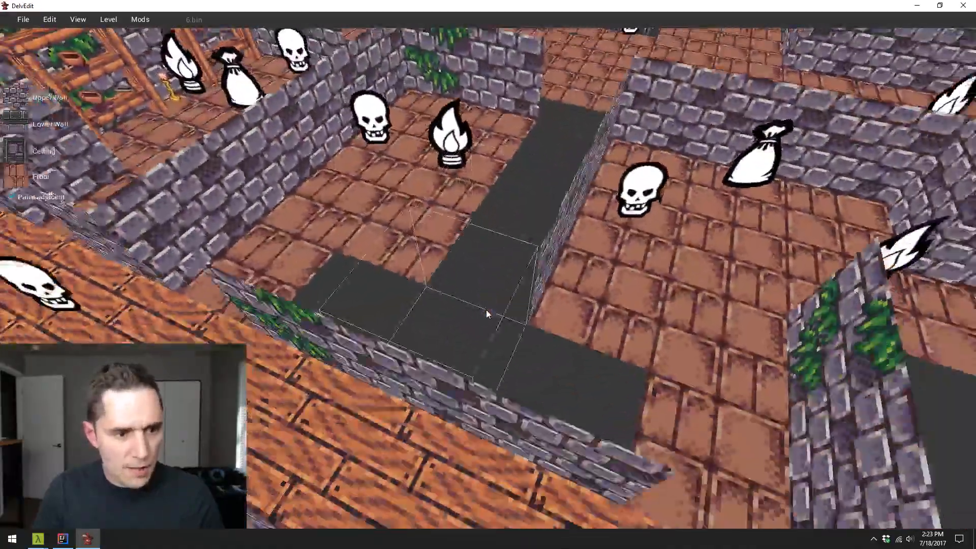
key("w")
key("a")
key("s")
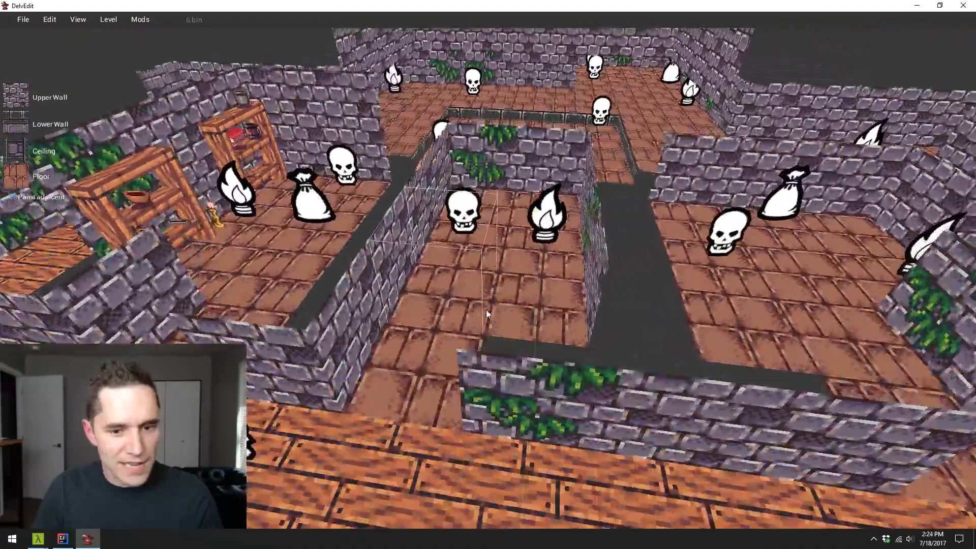
key("d")
key("w")
key("s")
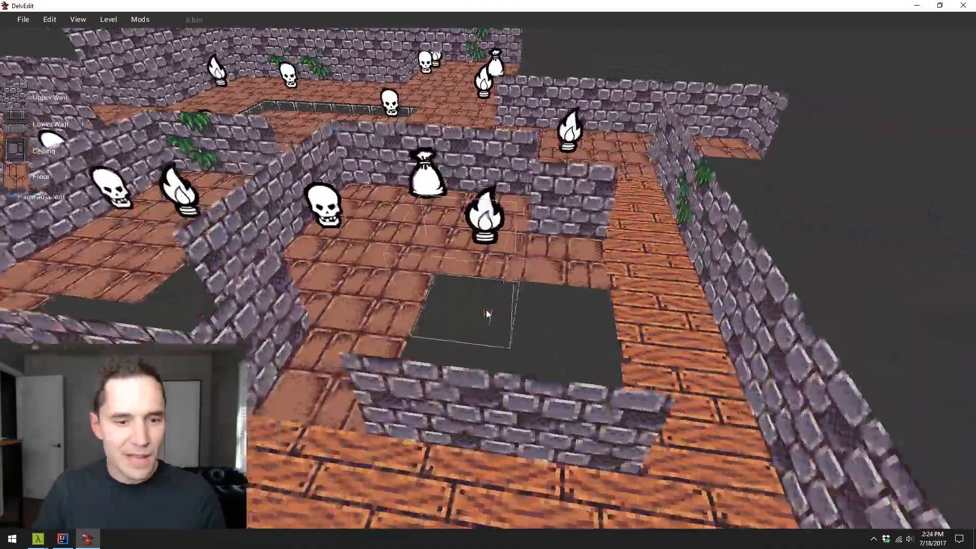
key("a")
key("w")
key("s")
key("w")
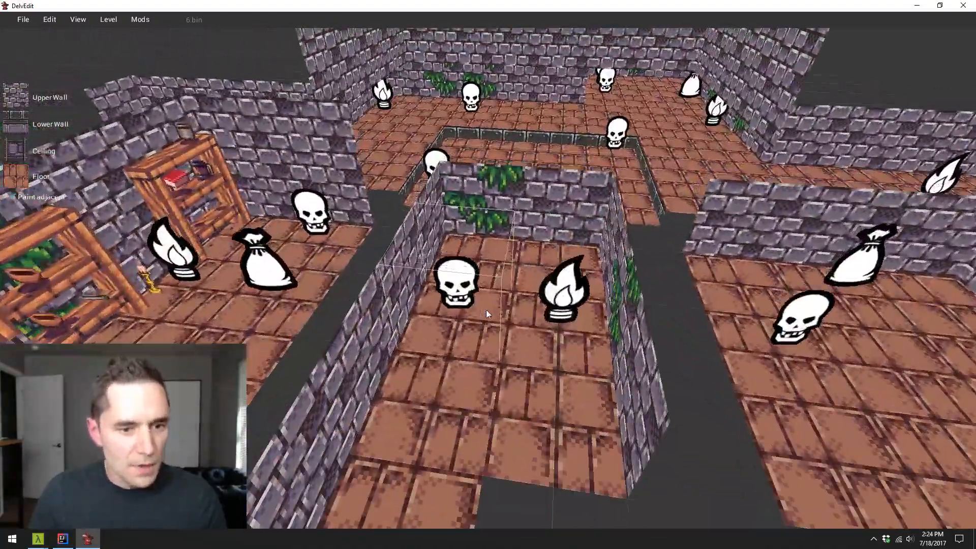
- Select the narrow middle room's area and raise its ceiling so its stone walls stand taller
left_click(557, 404)
key("w")
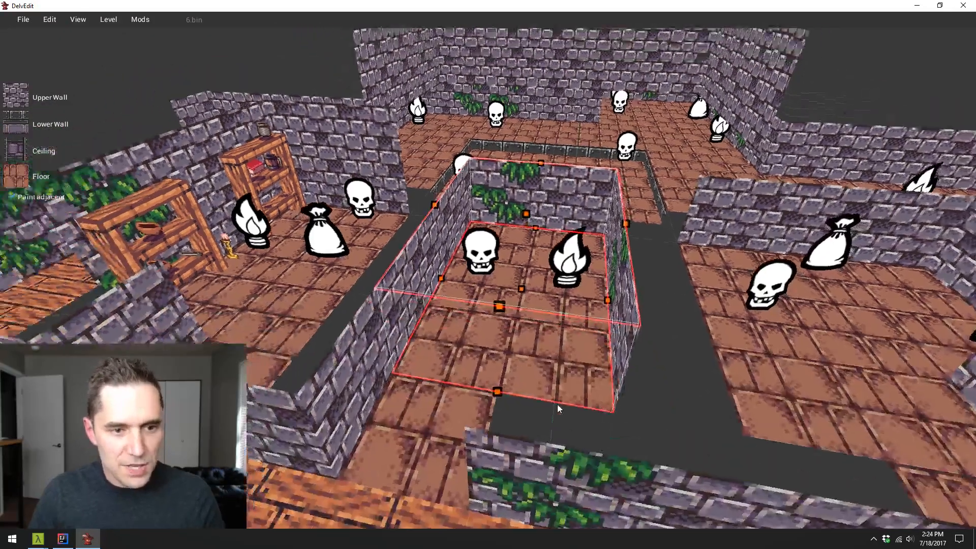
key("s")
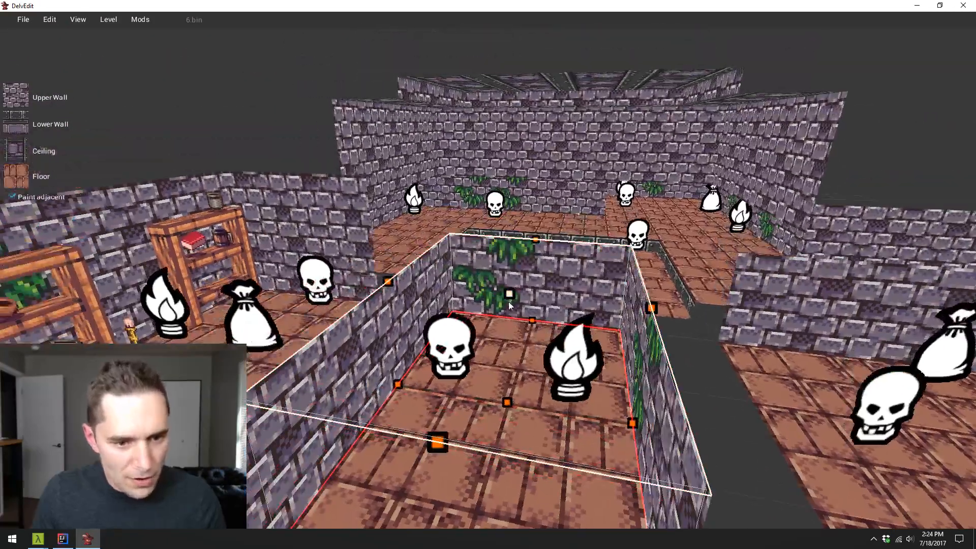
left_click_drag(512, 236, 511, 202)
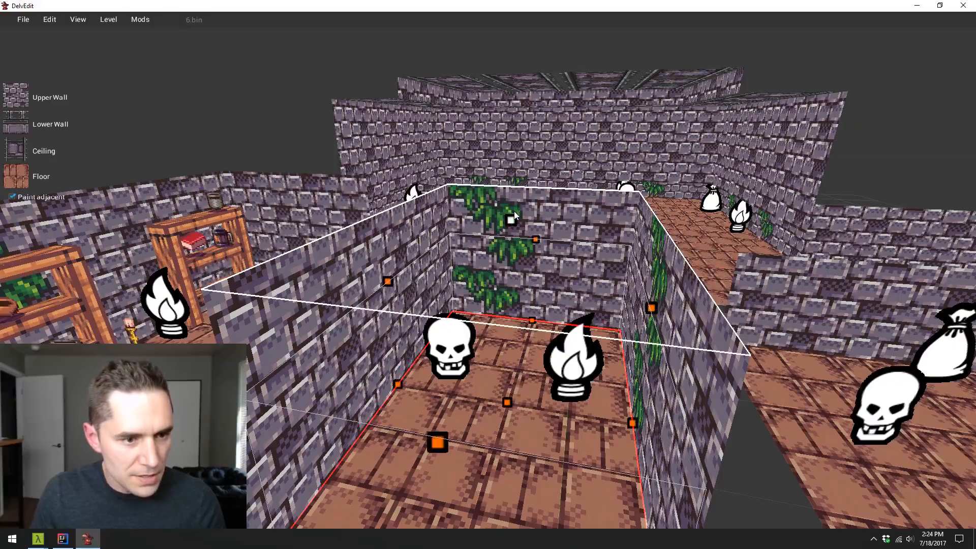
key("w")
key("s")
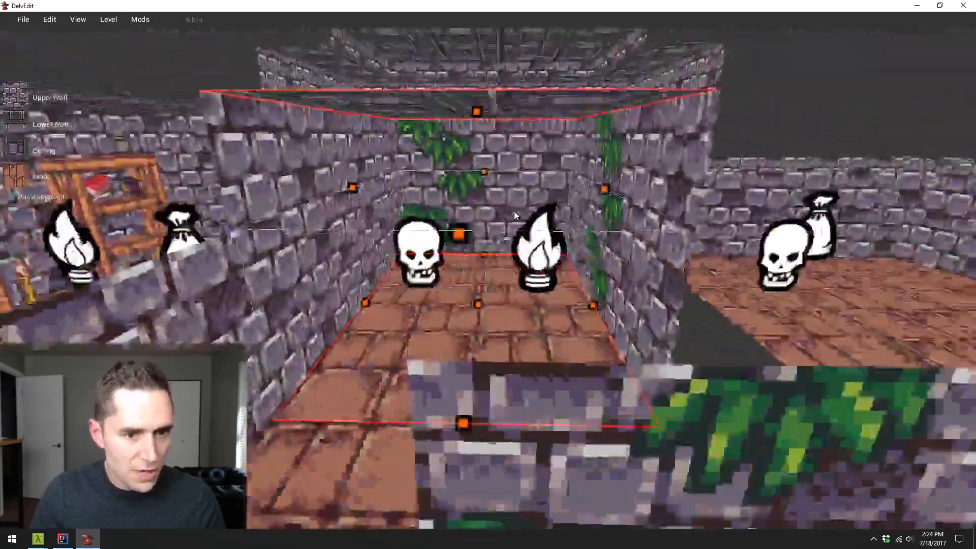
- Select the adjoining room with the loot sack and raise its ceiling above the original wall tops
key("d")
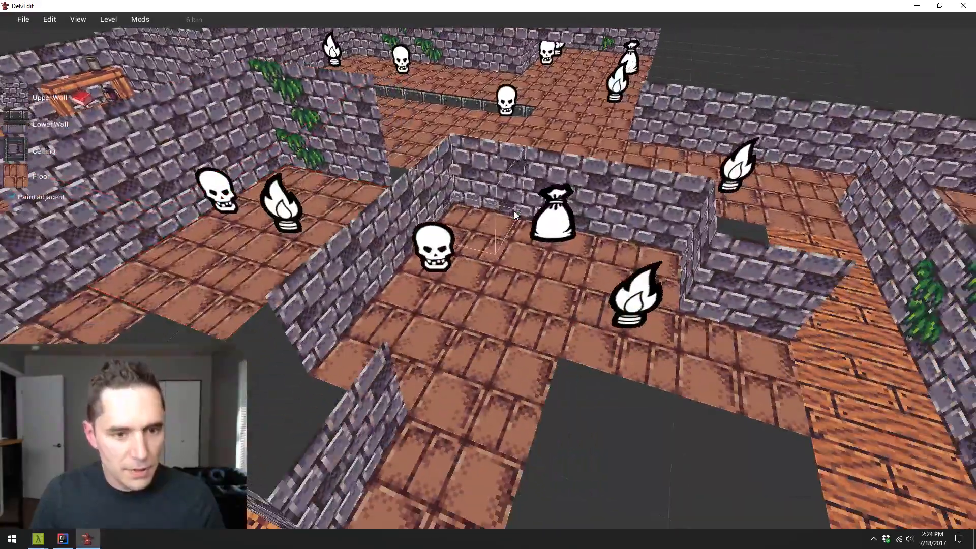
left_click(617, 426)
key("w")
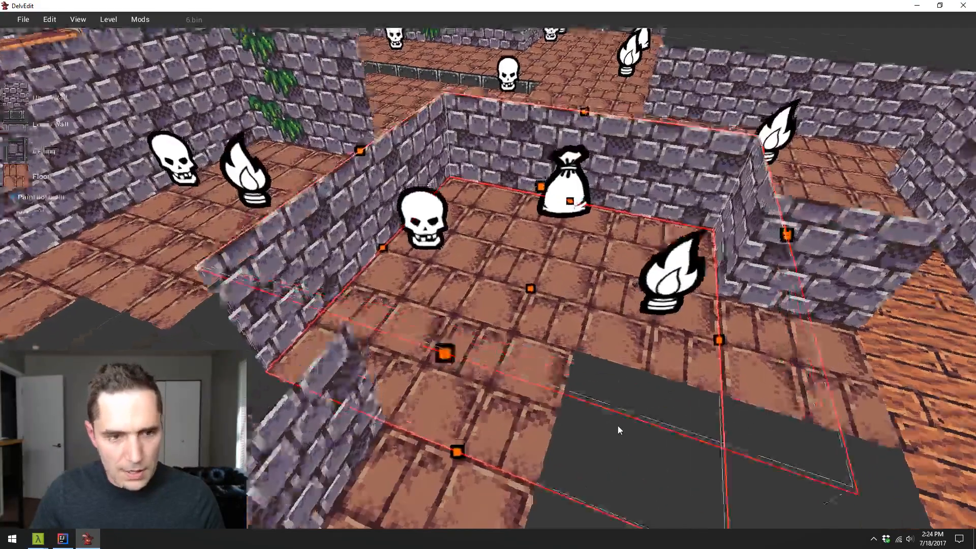
key("s")
key("e")
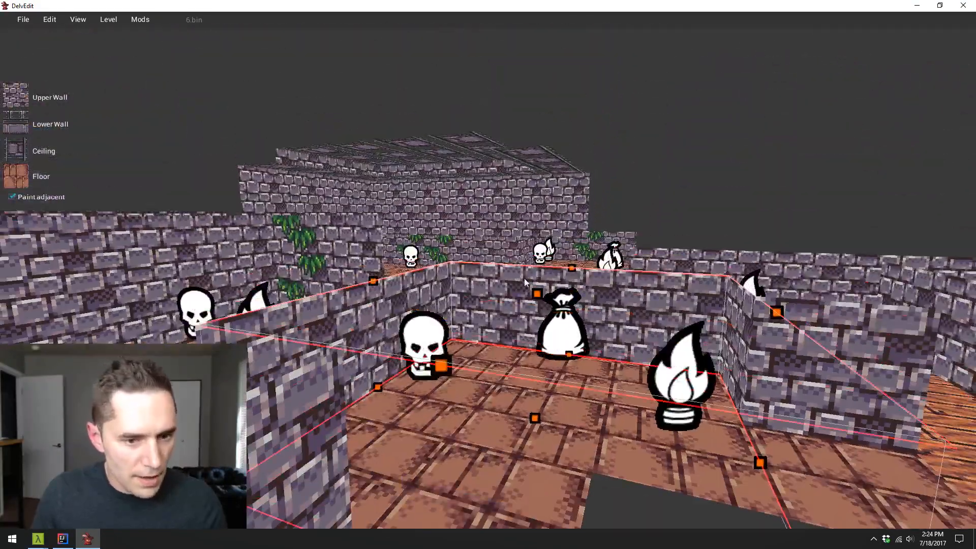
left_click_drag(537, 292, 537, 214)
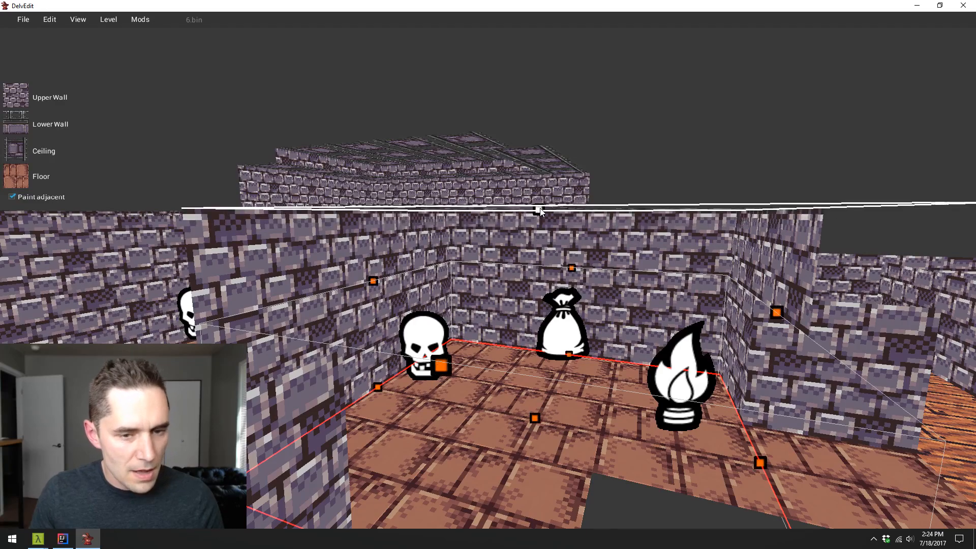
- Check the sack room's raised walls against the neighbouring rooms, and walk through it in a short playtest
key("a")
key("s")
key("d")
key("w")
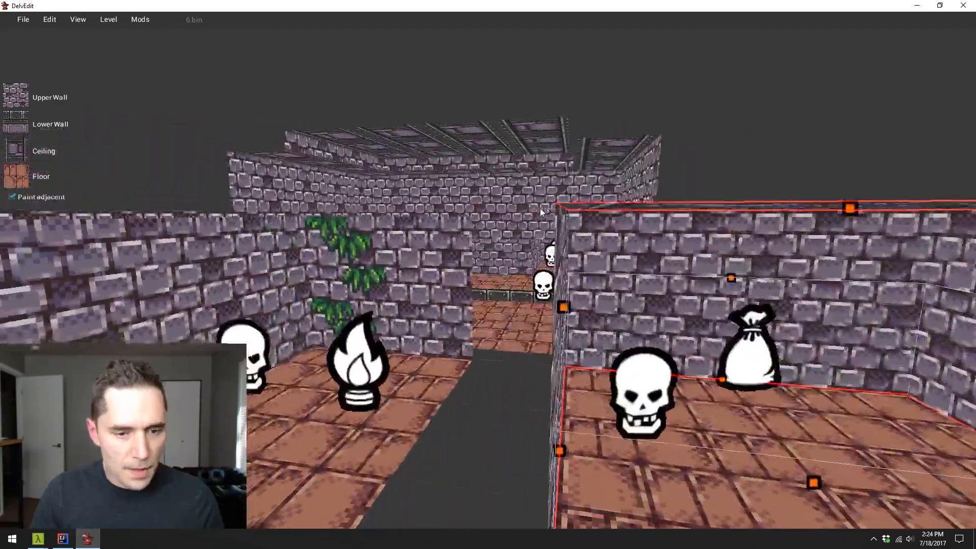
key("d")
key("d")
key("w")
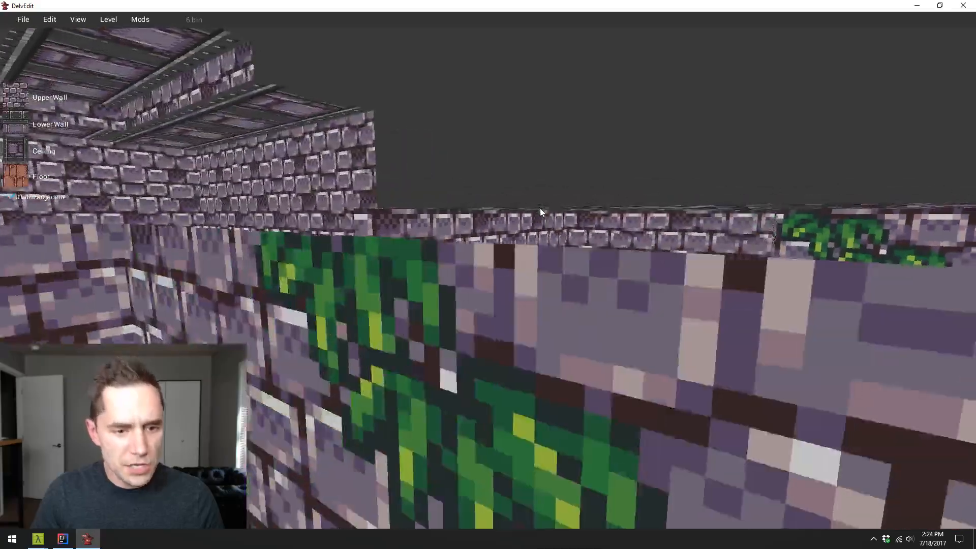
key("q")
key("p")
key("w")
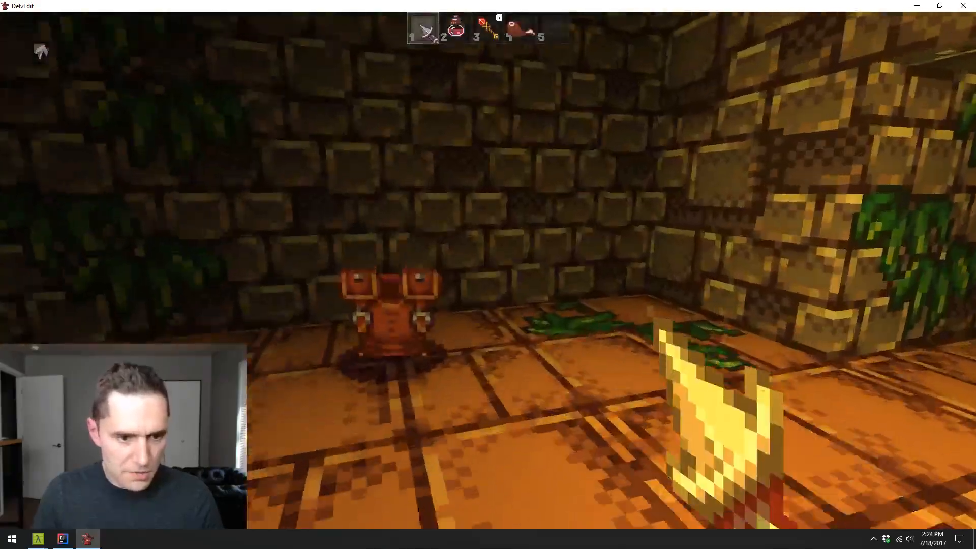
key("Escape")
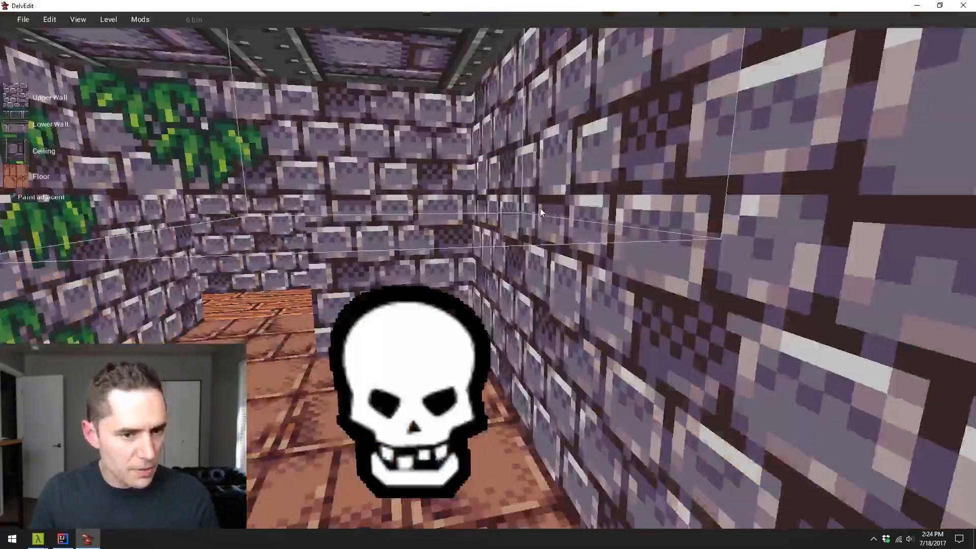
- Playtest the narrow middle room, fighting the enemy near its entrance, and return to editing
key("s")
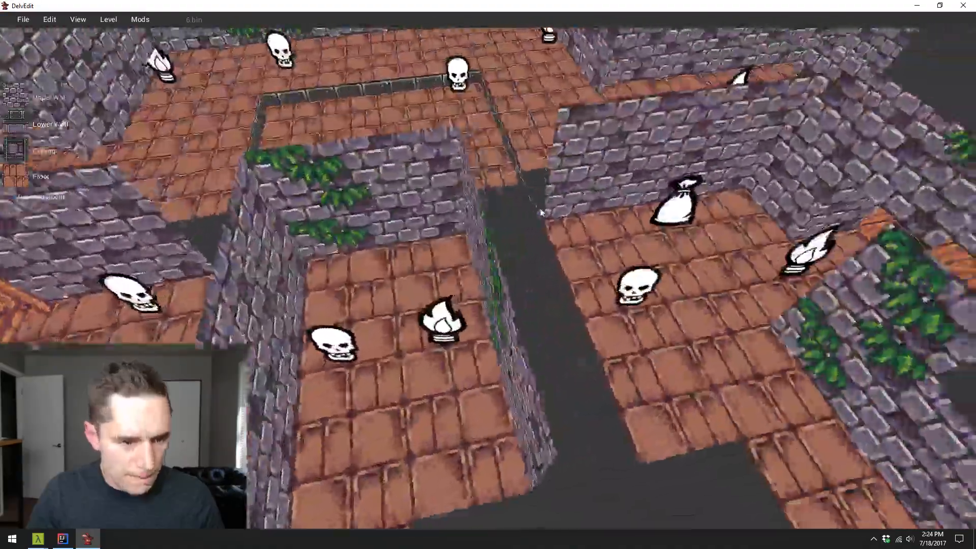
key("d")
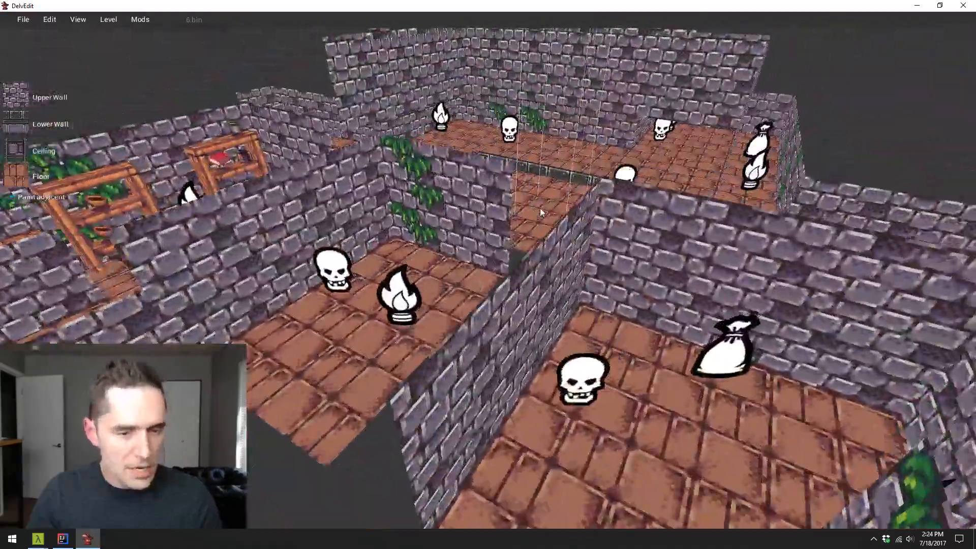
key("a")
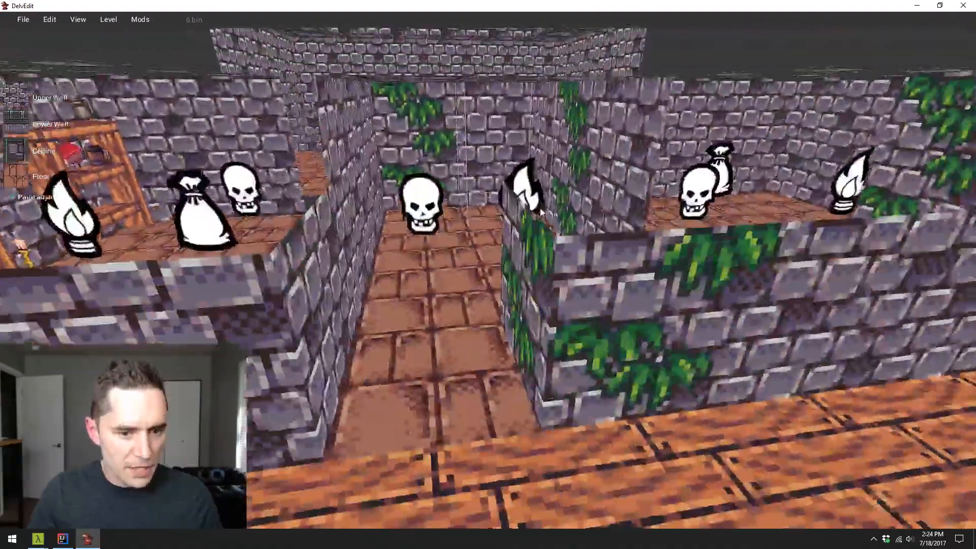
key("w")
key("p")
key("w")
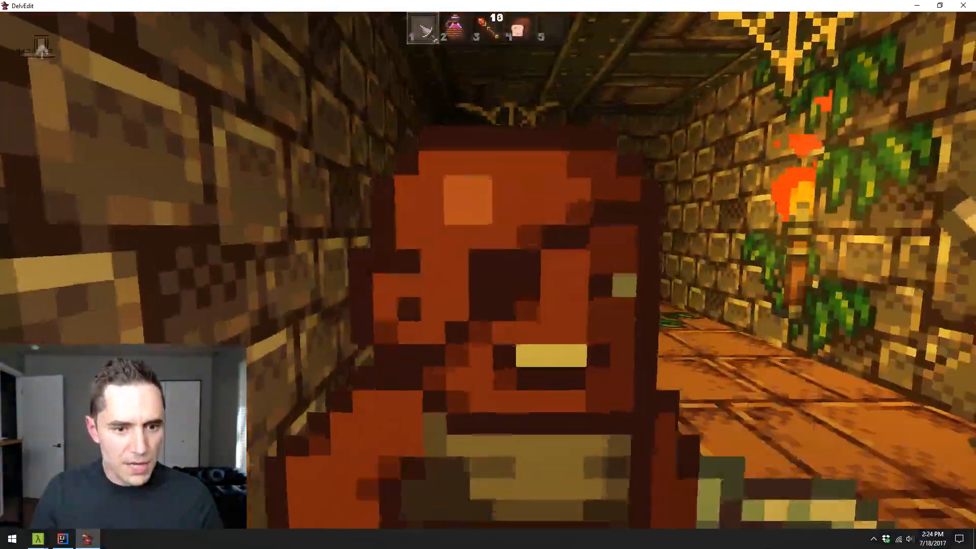
left_click(488, 270)
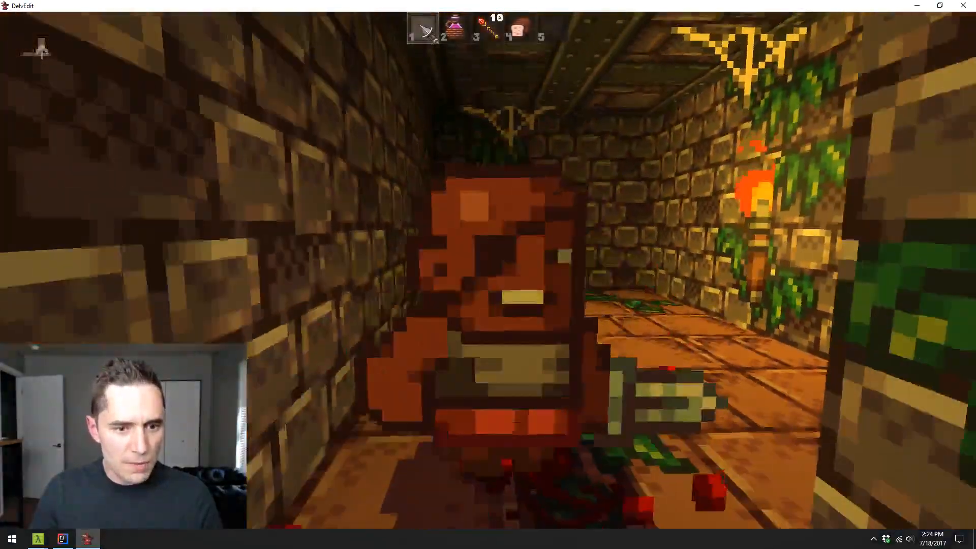
left_click(488, 270)
left_click(488, 270)
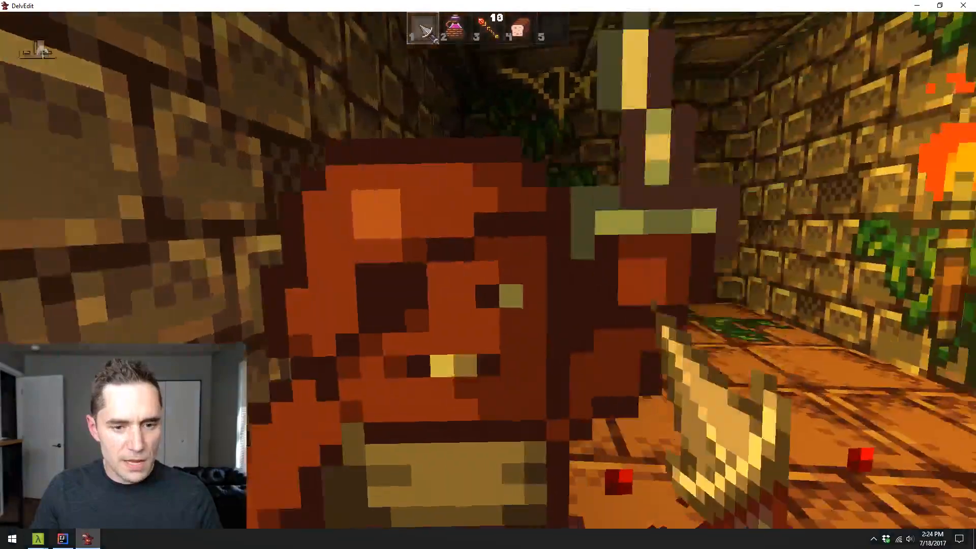
left_click(488, 270)
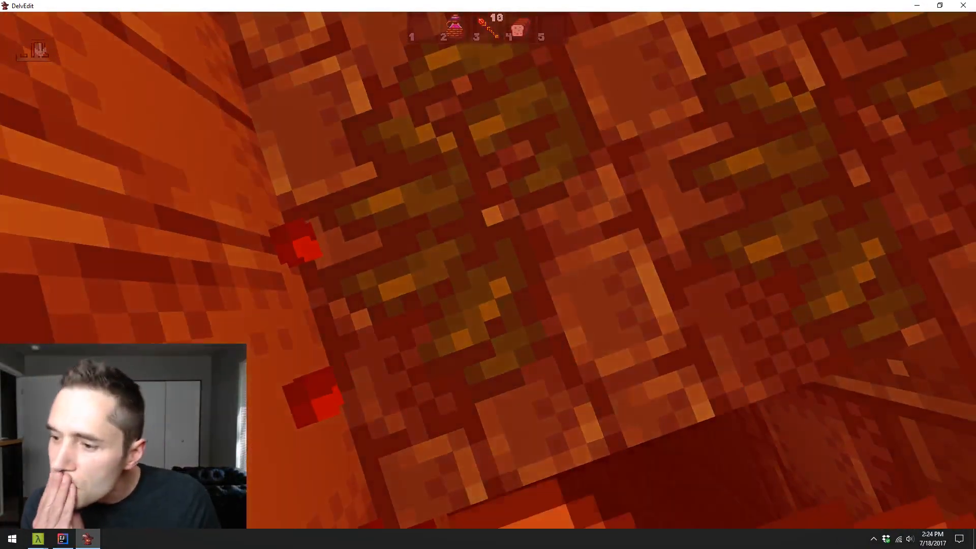
key("Escape")
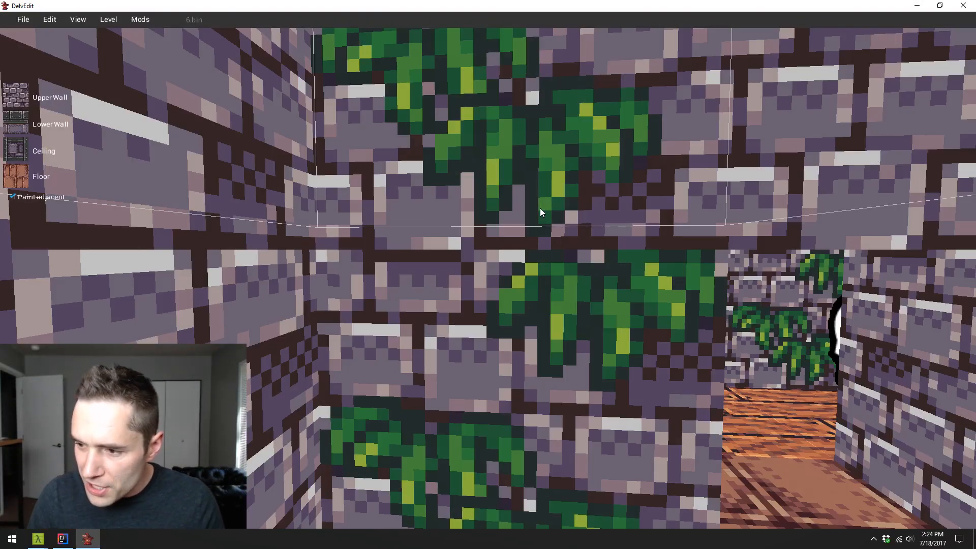
- Carve away the dividing wall between the narrow middle room and the loot sack room to join them into one
scroll(540, 210, "down", 10)
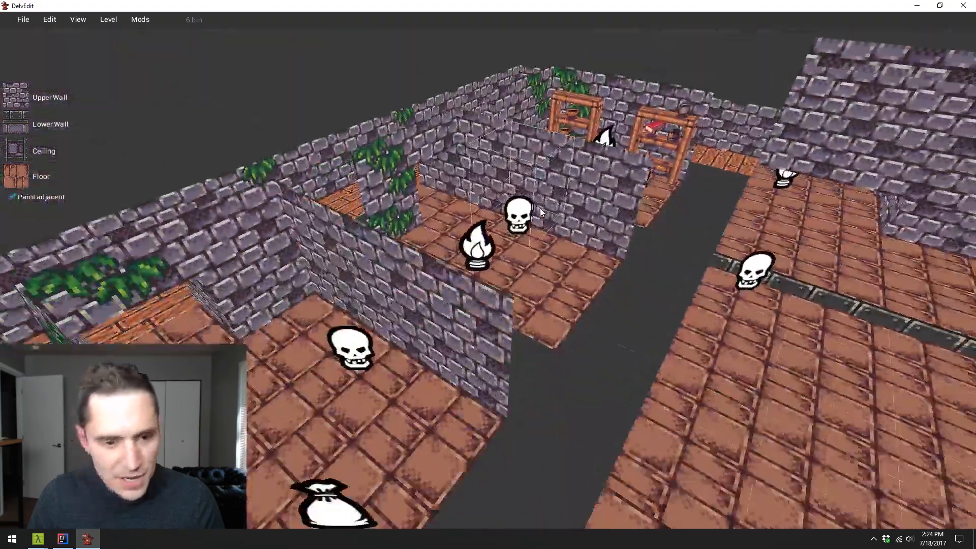
key("w")
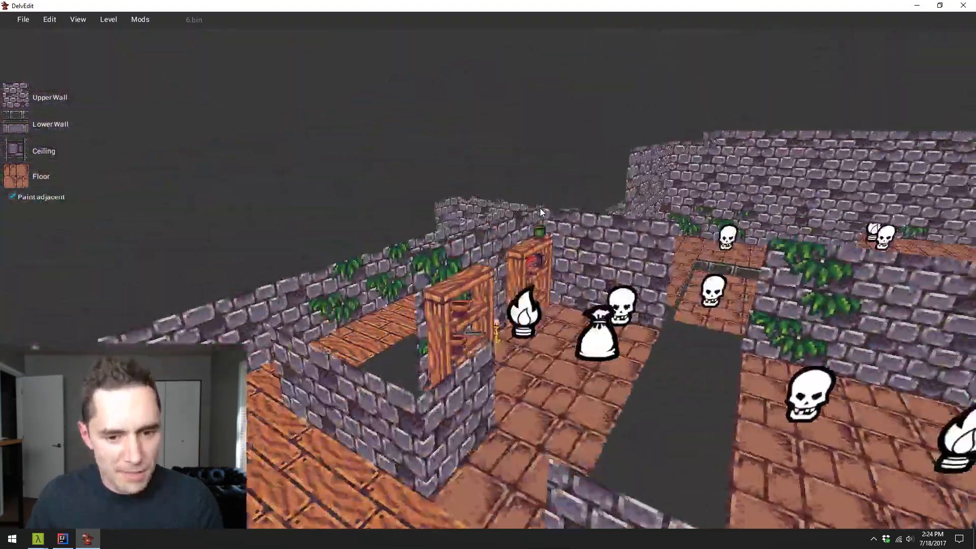
key("a")
key("w")
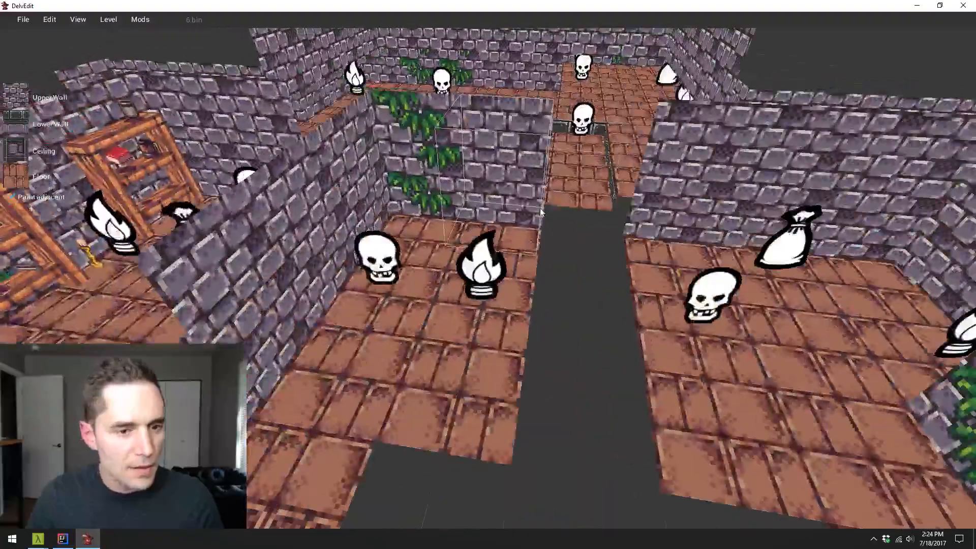
key("s")
key("s")
key("w")
key("s")
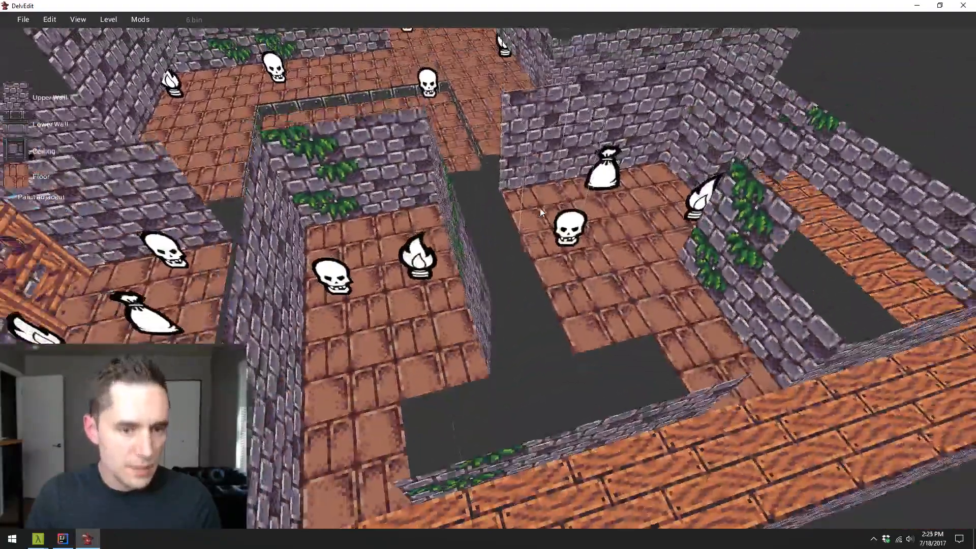
key("w")
key("s")
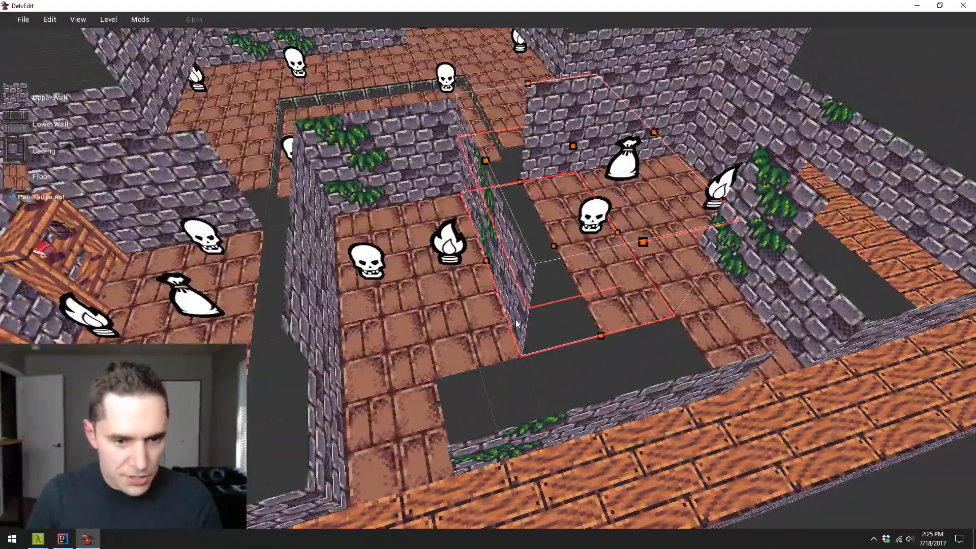
key("s")
key("w")
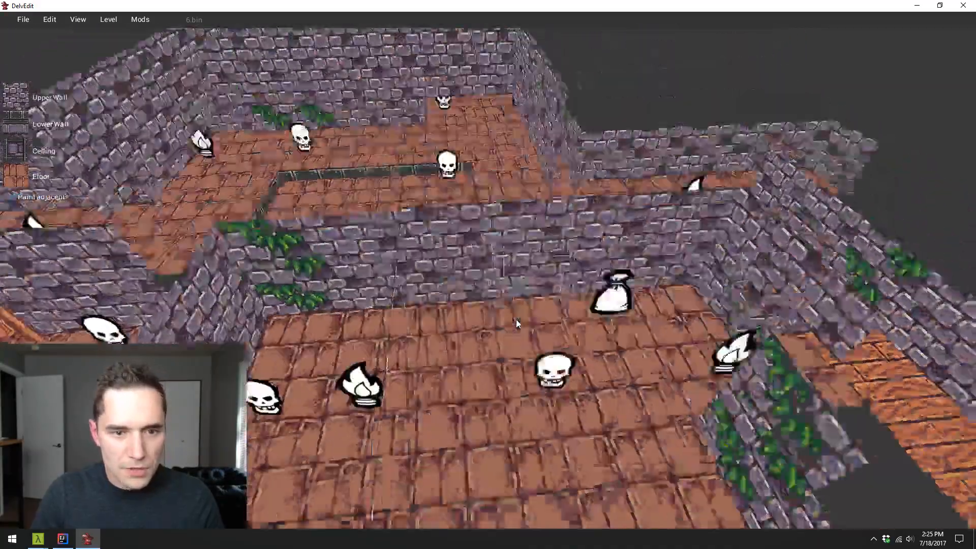
- Try to carve over the joined room as one large area, and undo it
key("a")
key("s")
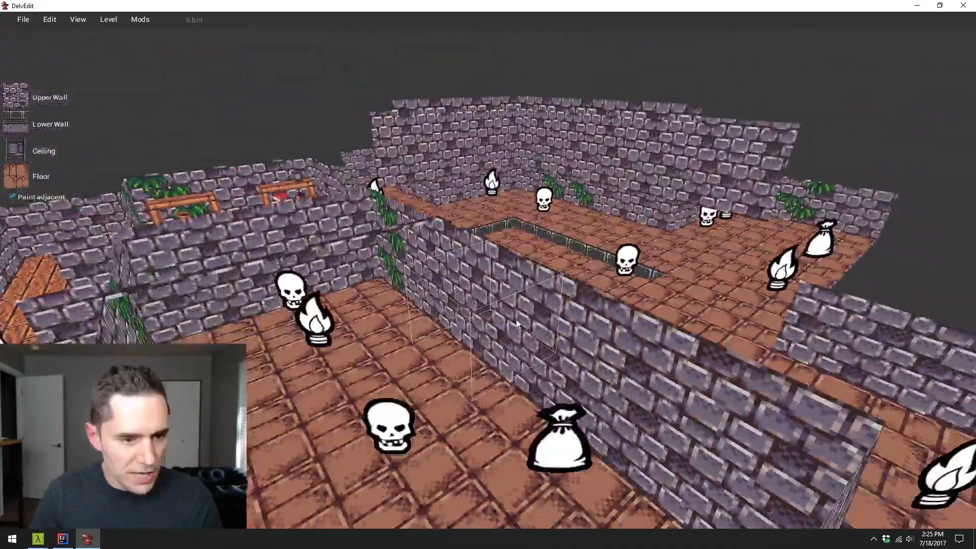
key("s")
key("a")
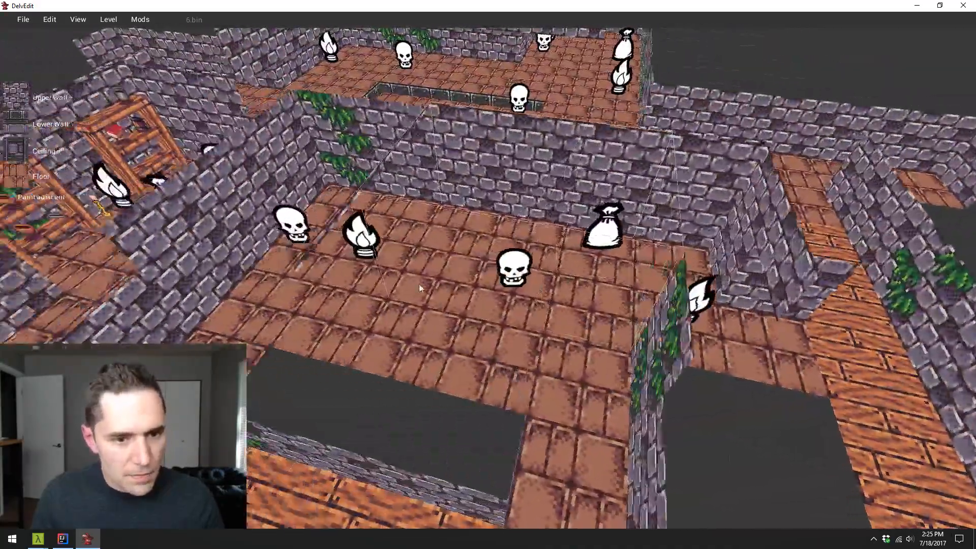
left_click(343, 325)
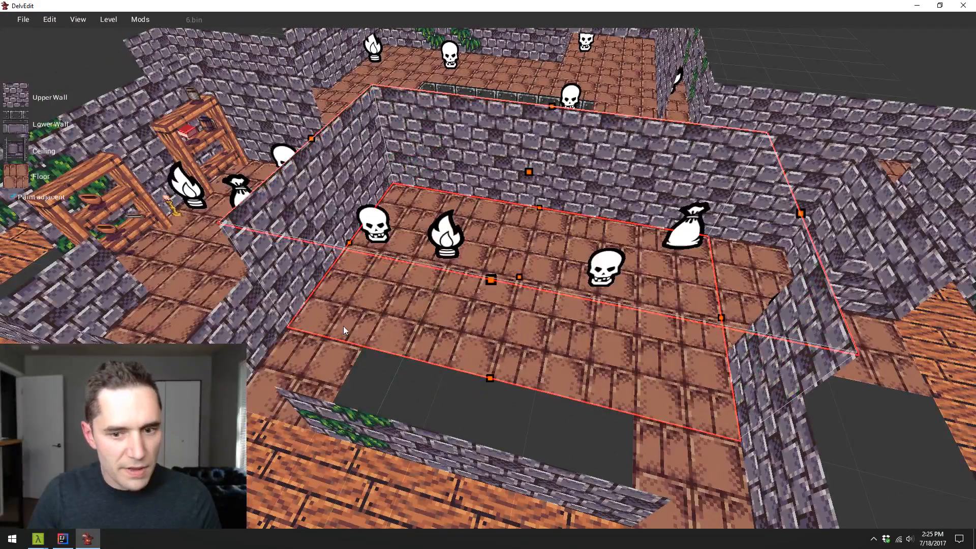
key("ctrl+z")
- Select the joined room's far end with the skull and torch and adjust its ceiling to line up with the rest
key("w")
key("d")
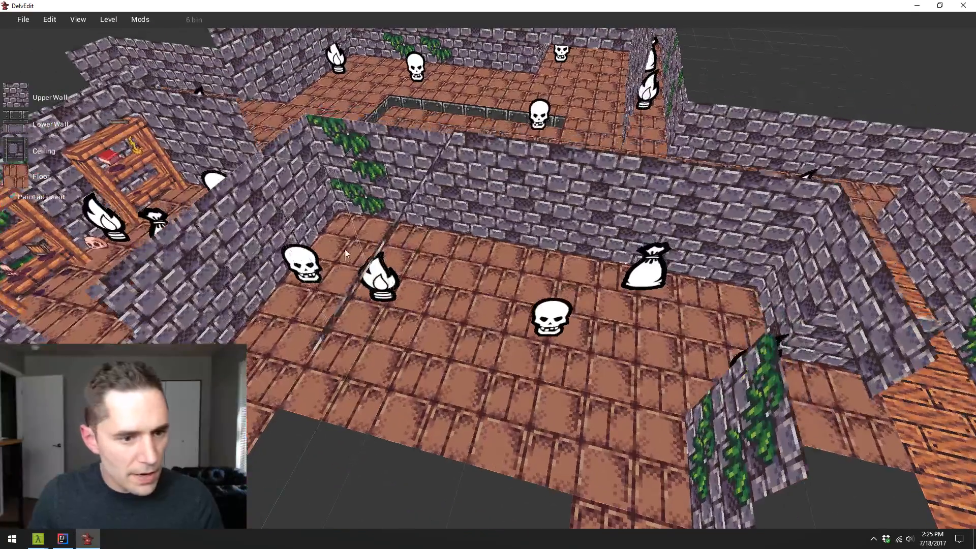
left_click_drag(346, 247, 355, 374)
key("w")
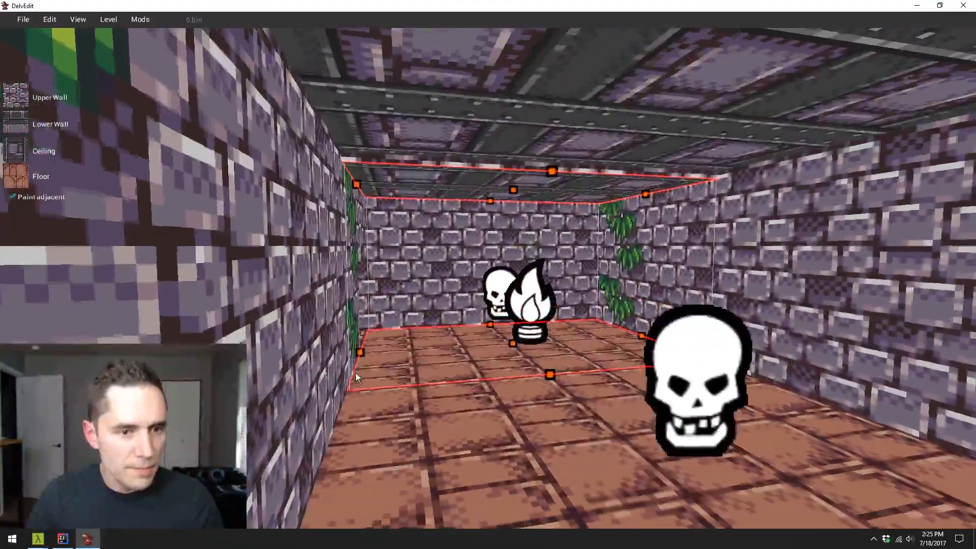
key("w")
left_click_drag(521, 181, 520, 173)
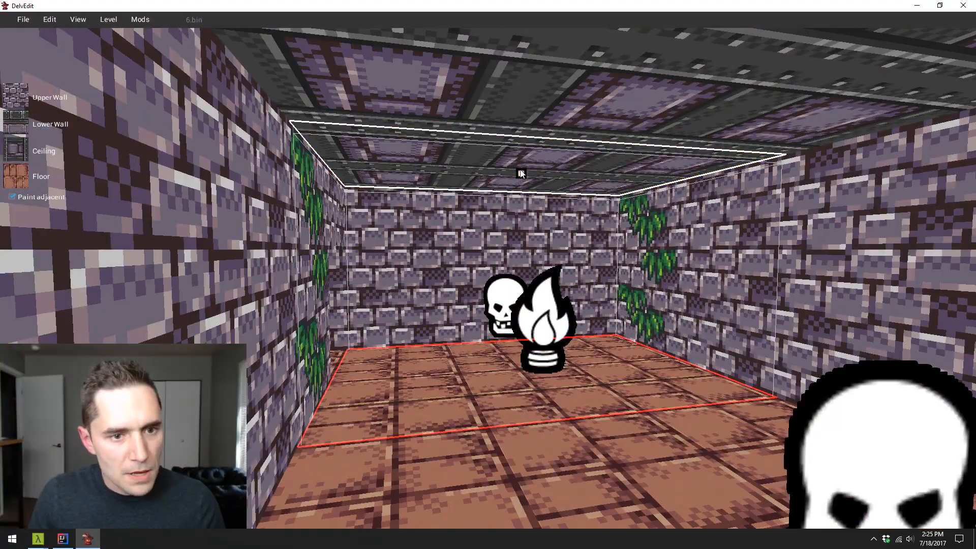
key("Escape")
- Place a torch marker close against the joined room's long wall and remove the old torch marker in front of it
key("s")
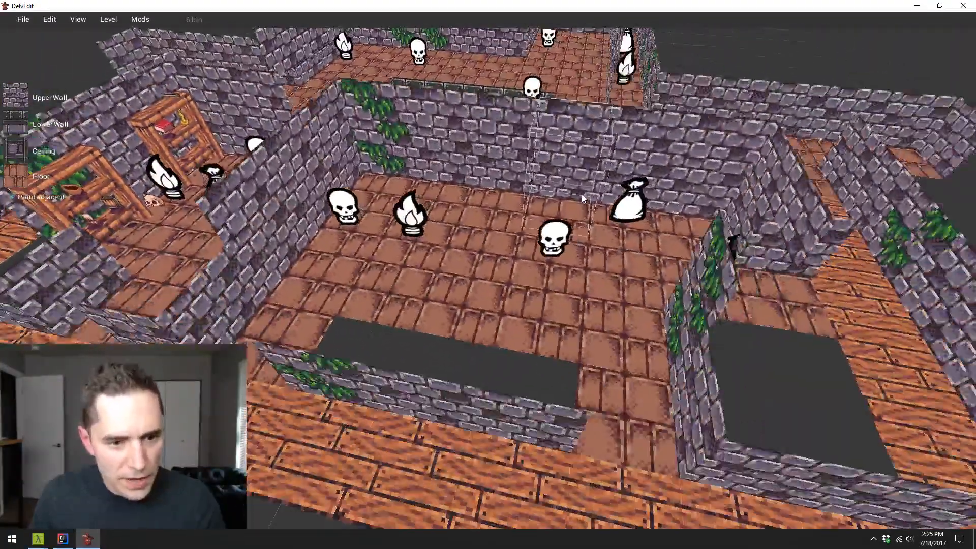
key("w")
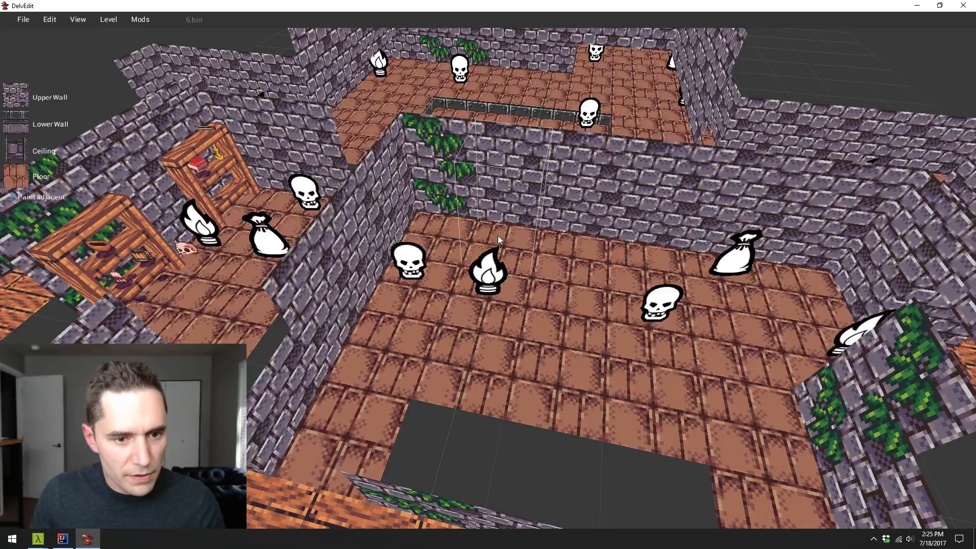
right_click(498, 236)
mouse_move(534, 219)
left_click(584, 218)
right_click(520, 233)
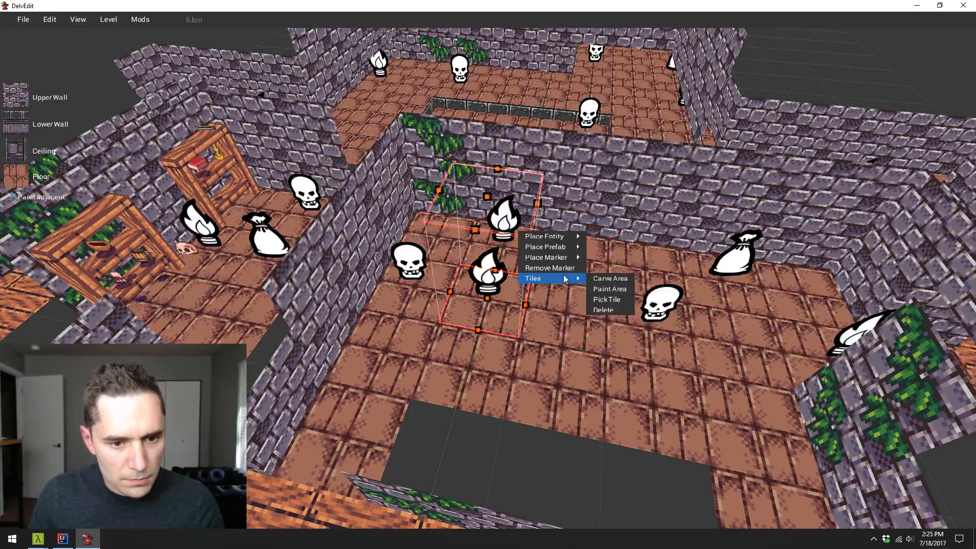
left_click(566, 270)
key("Escape")
- Examine the joined room's walls, doorways and surrounding wooden corridor from several sides
key("d")
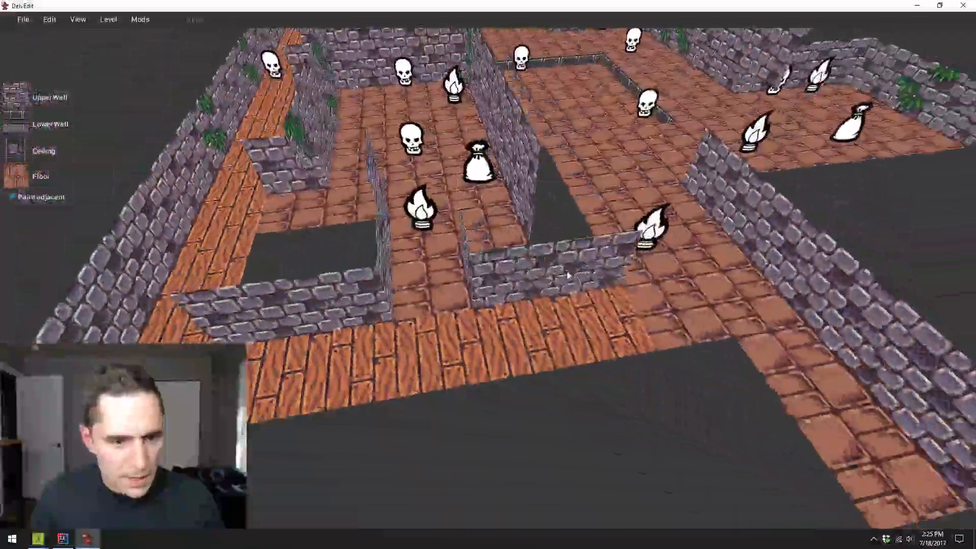
key("a")
key("s")
key("w")
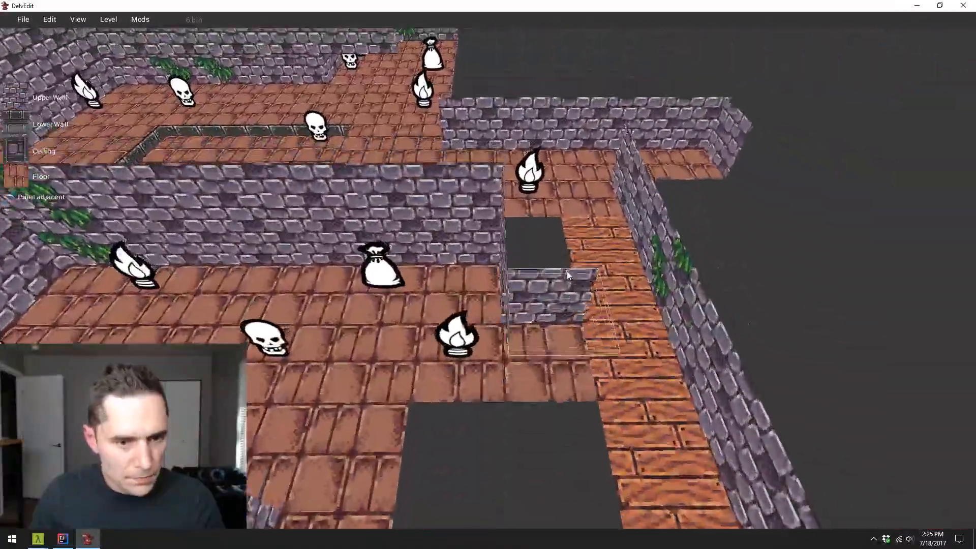
key("a")
key("w")
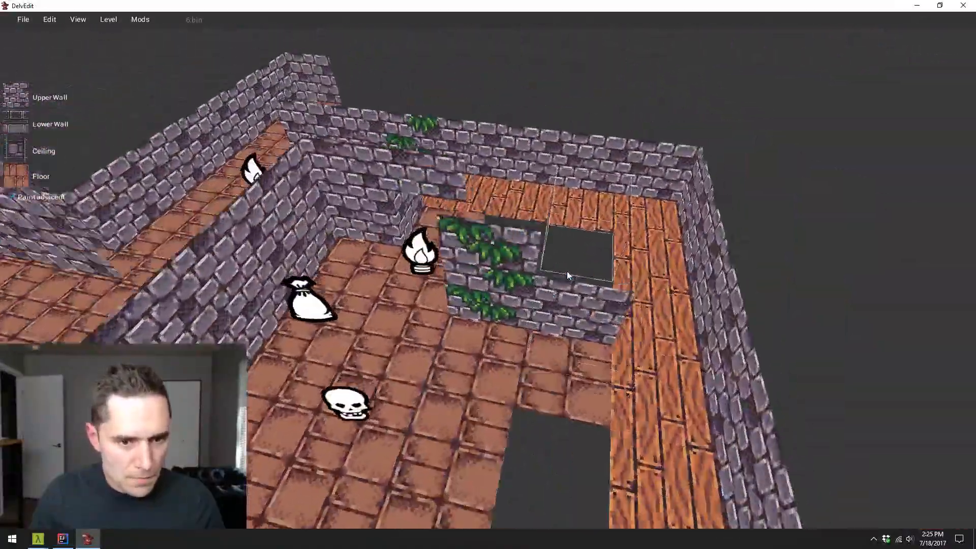
key("d")
key("a")
key("a")
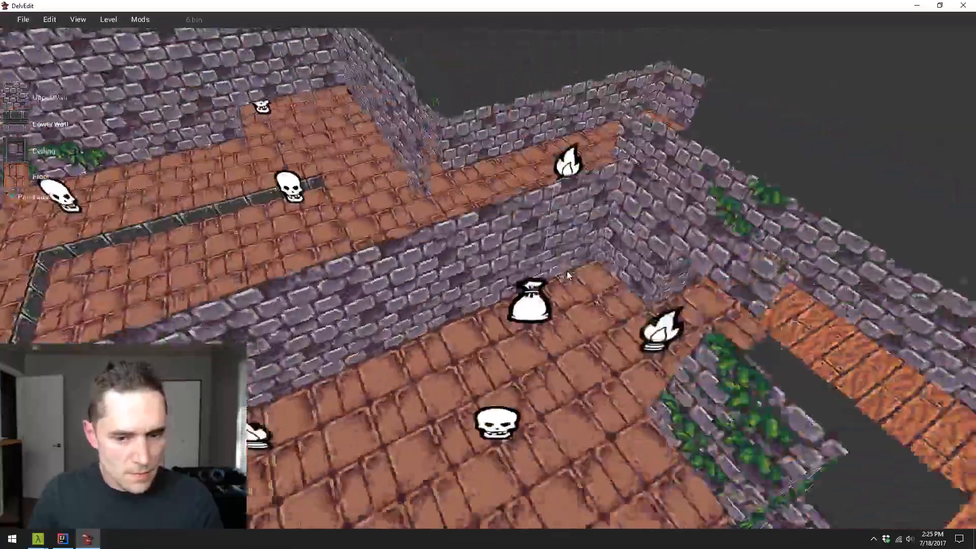
key("a")
key("w")
key("s")
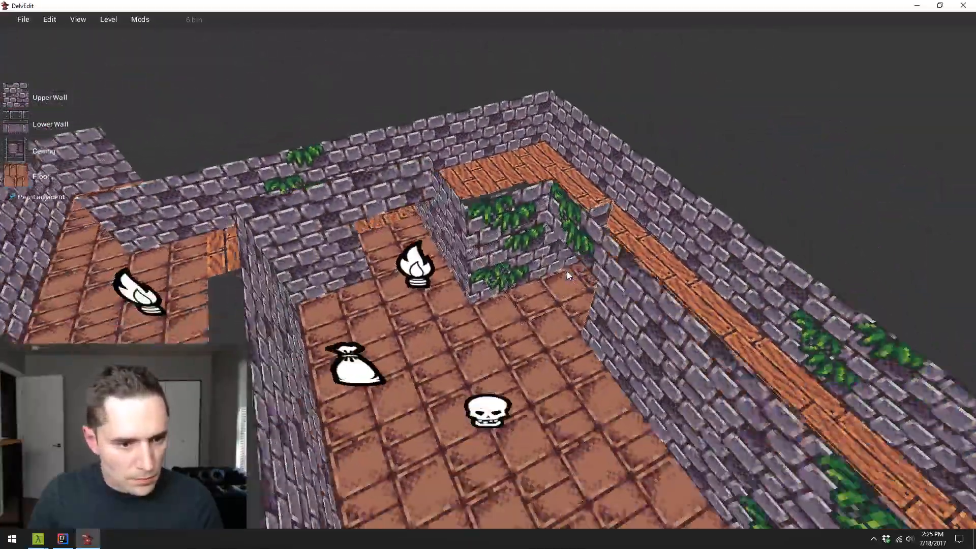
key("s")
key("w")
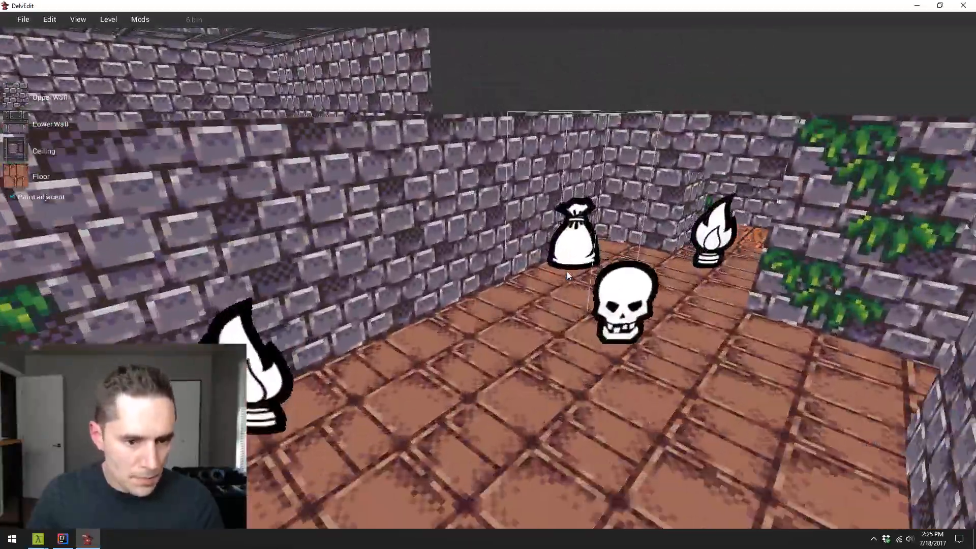
- Select the joined room's main area and raise its ceiling well above the surrounding corridor walls
key("s")
key("s")
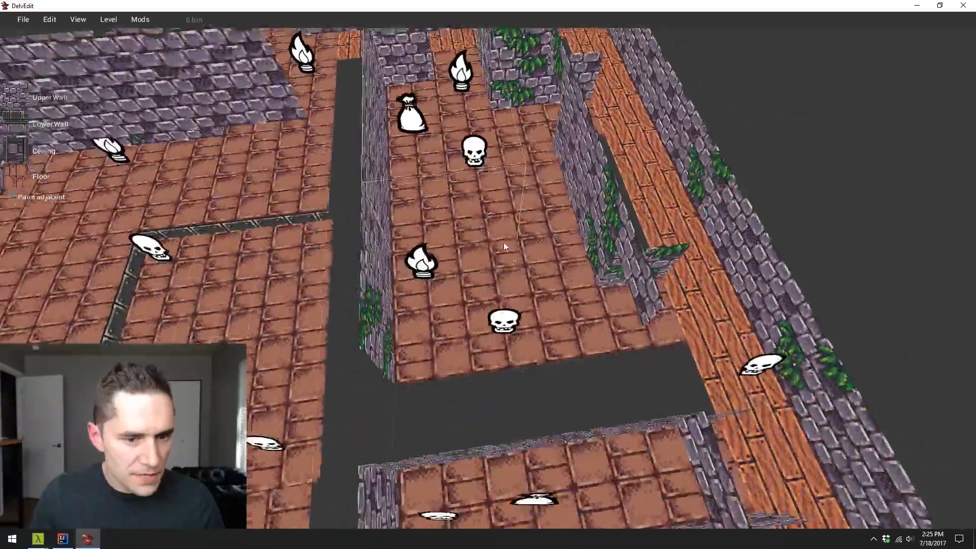
left_click(587, 282)
key("w")
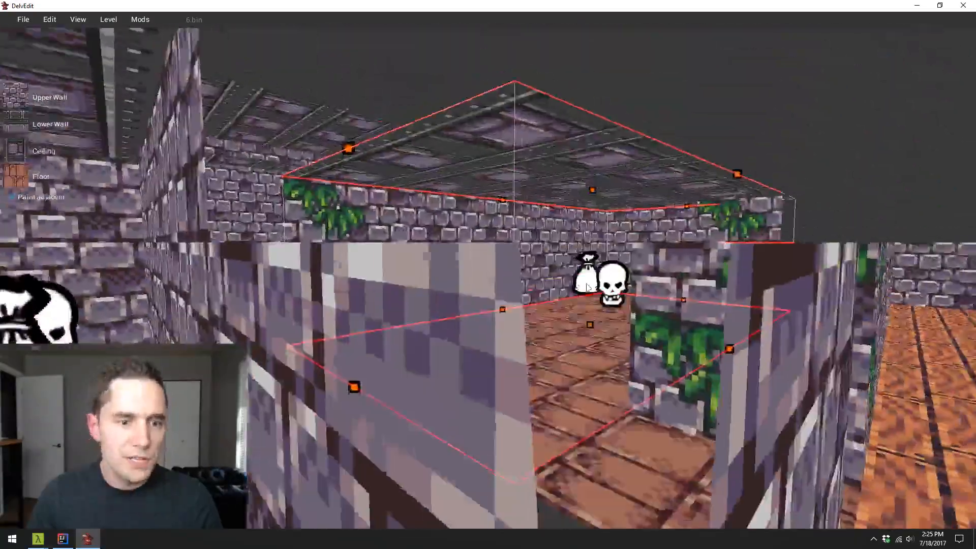
key("w")
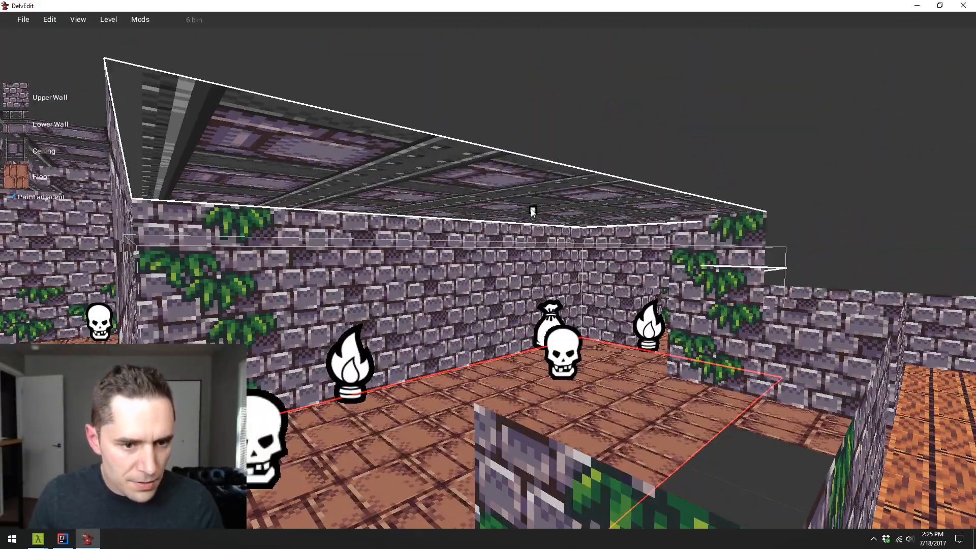
left_click_drag(532, 209, 529, 184)
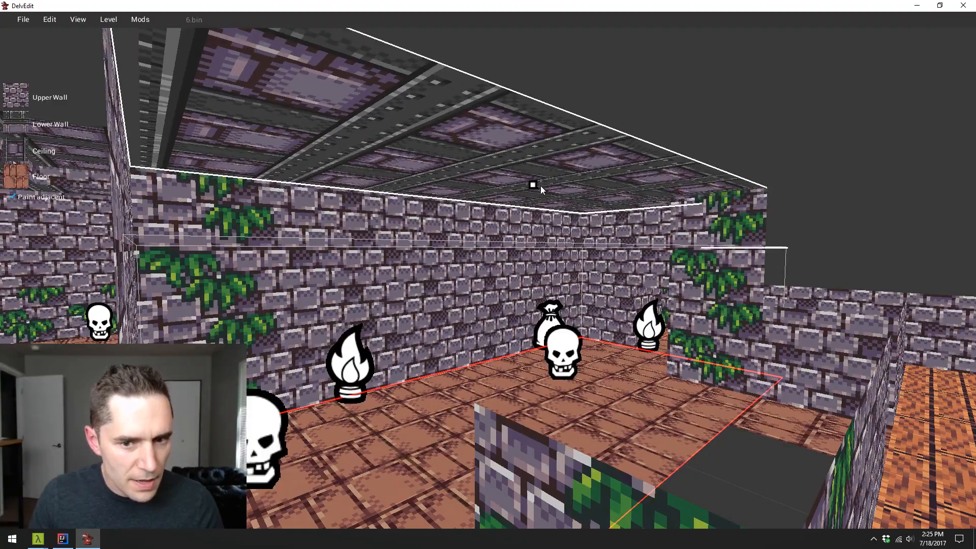
key("s")
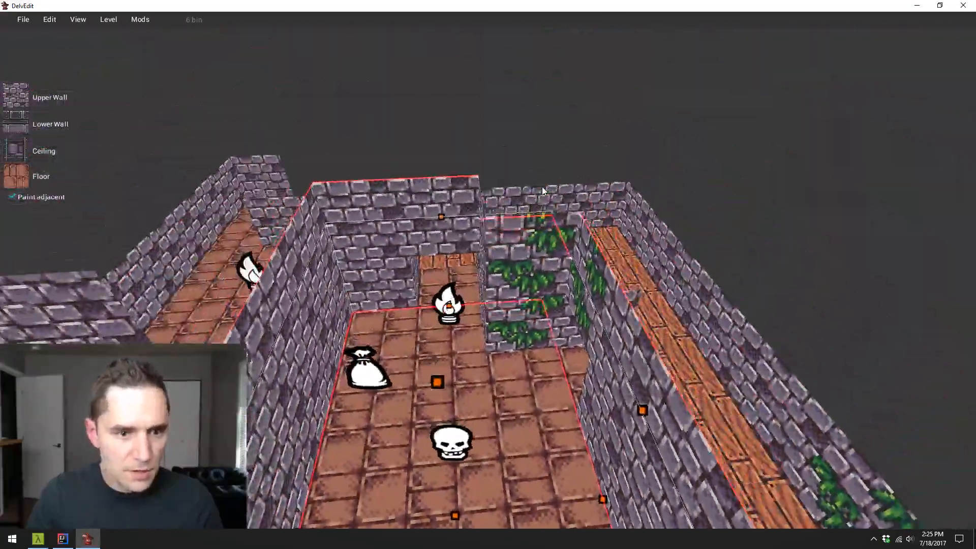
key("Escape")
key("d")
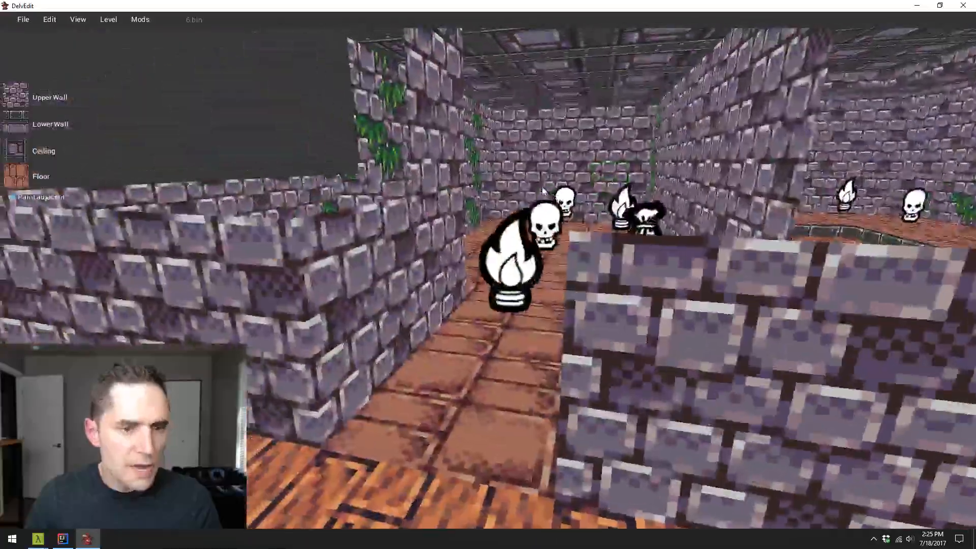
- Examine the joined room's raised ceiling, vine-covered long wall and doorways from inside and from above
key("w")
key("s")
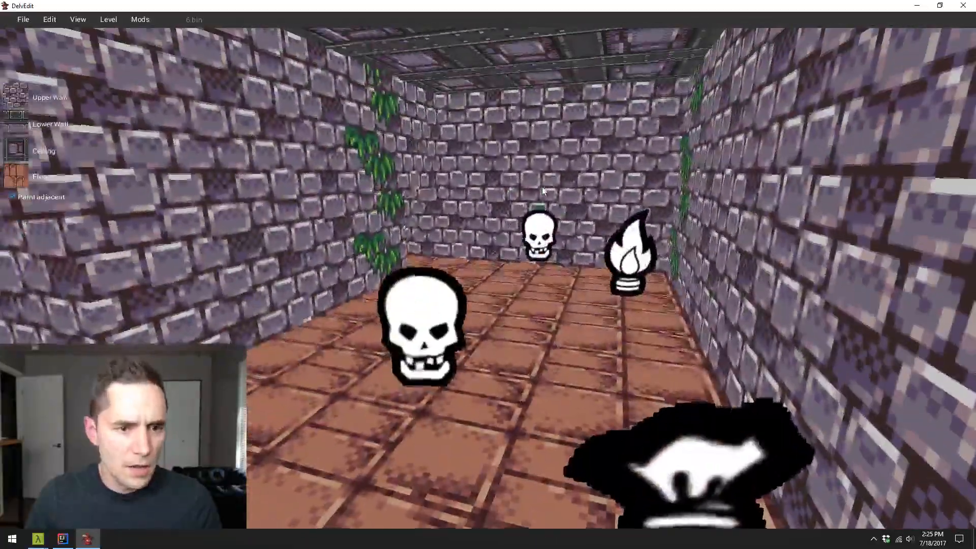
key("s")
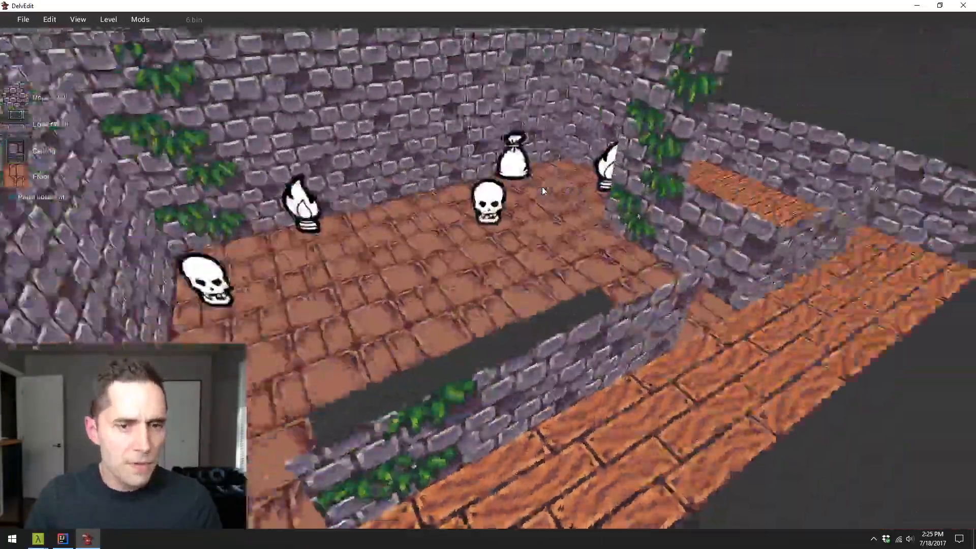
key("d")
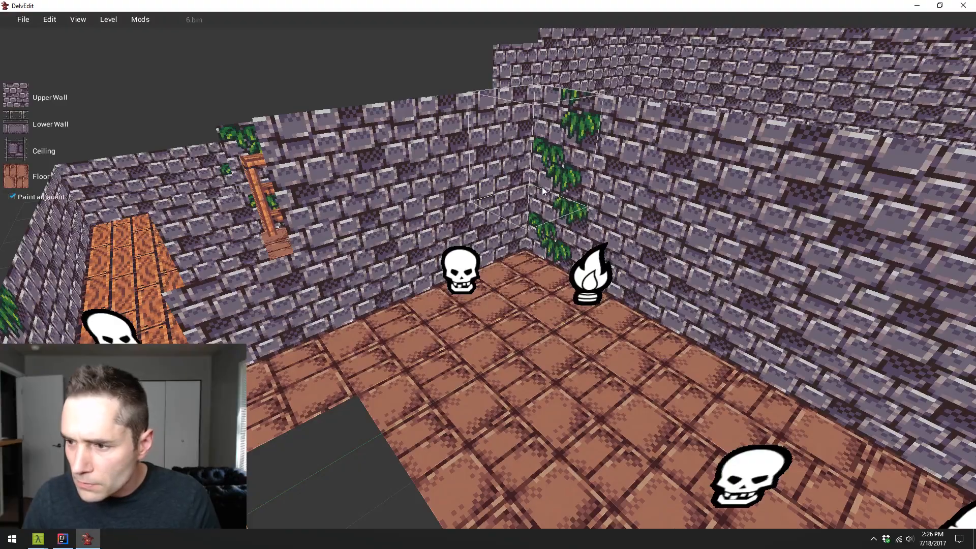
key("w")
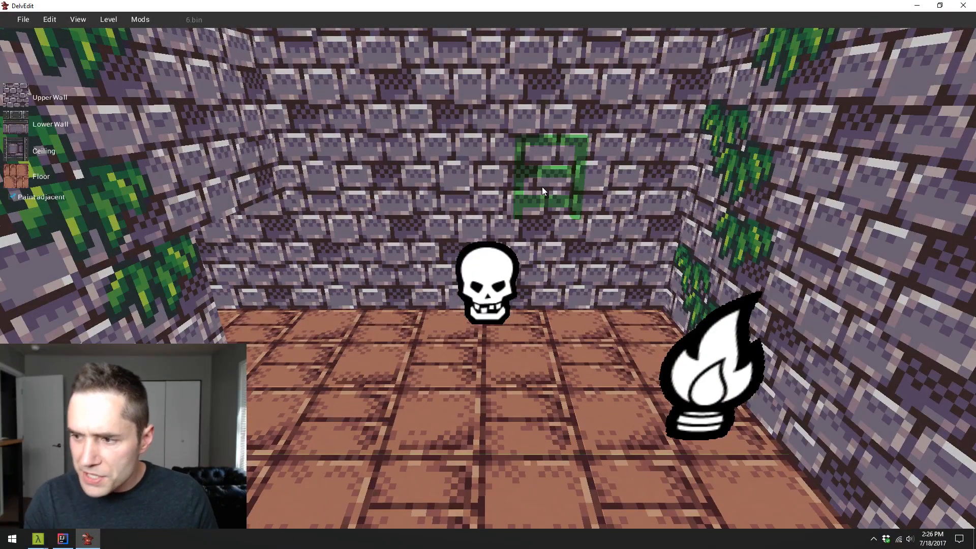
key("s")
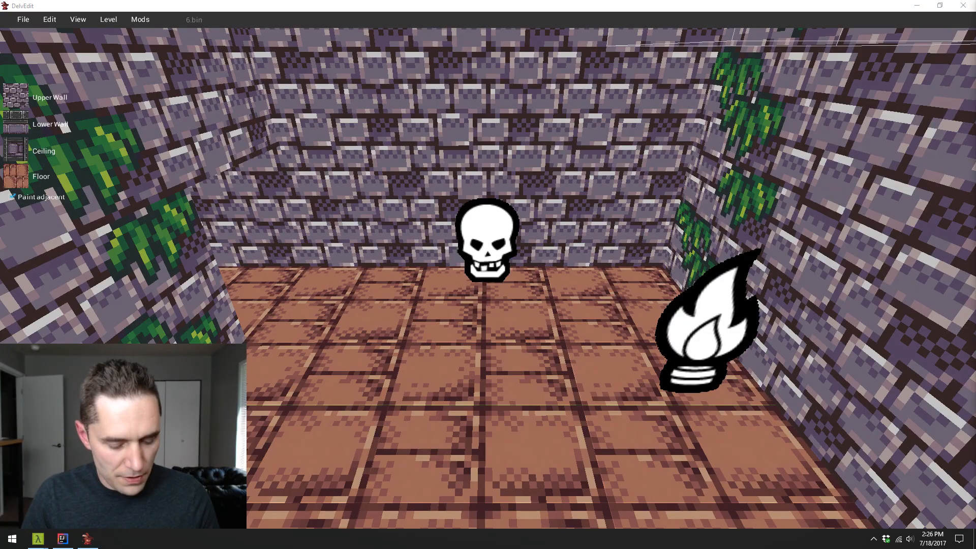
left_click(646, 344)
left_click_drag(646, 344, 646, 344)
key("s")
key("w")
key("w")
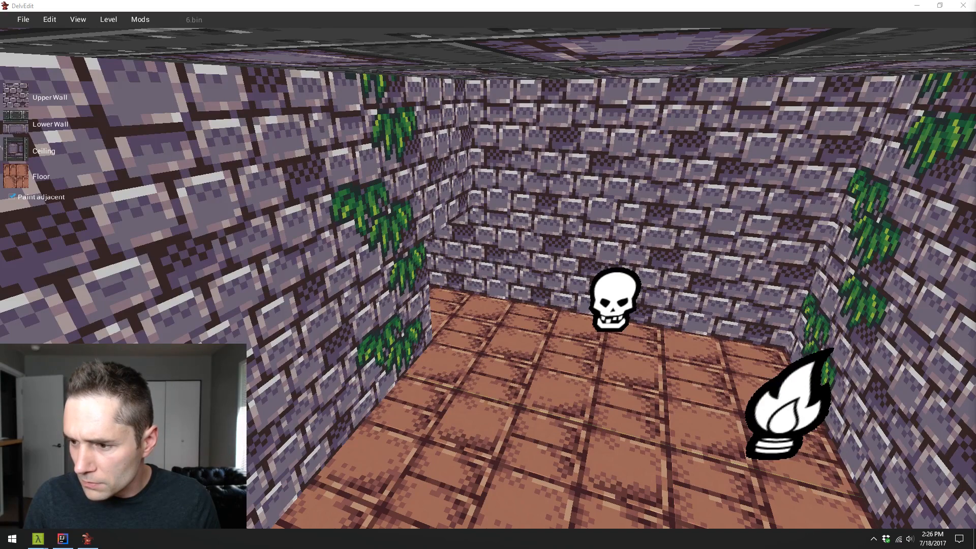
left_click(393, 459)
key("s")
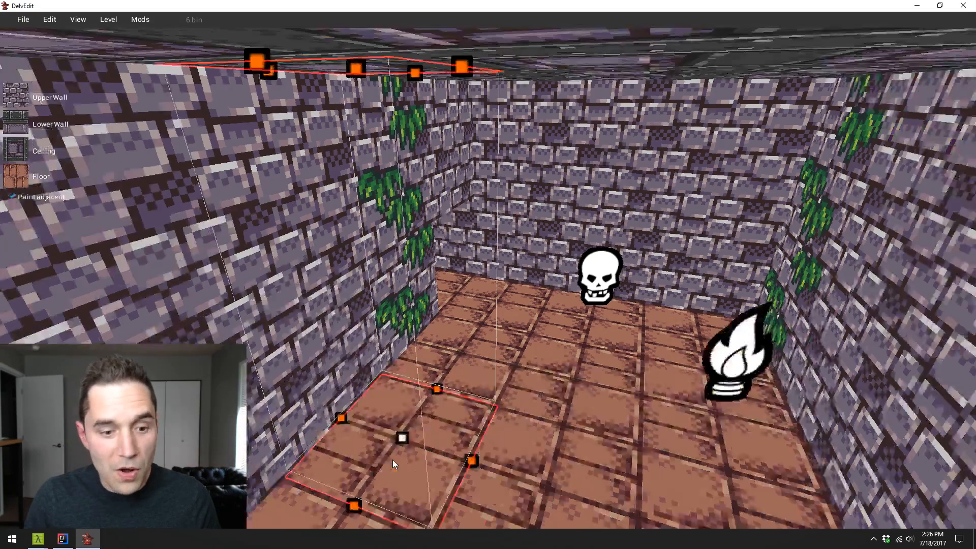
key("w")
key("w")
key("d")
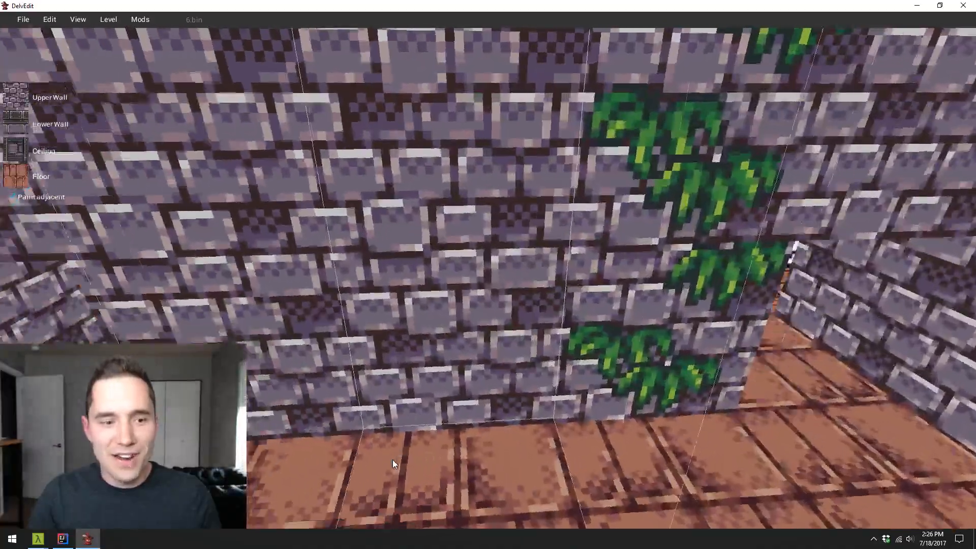
key("s")
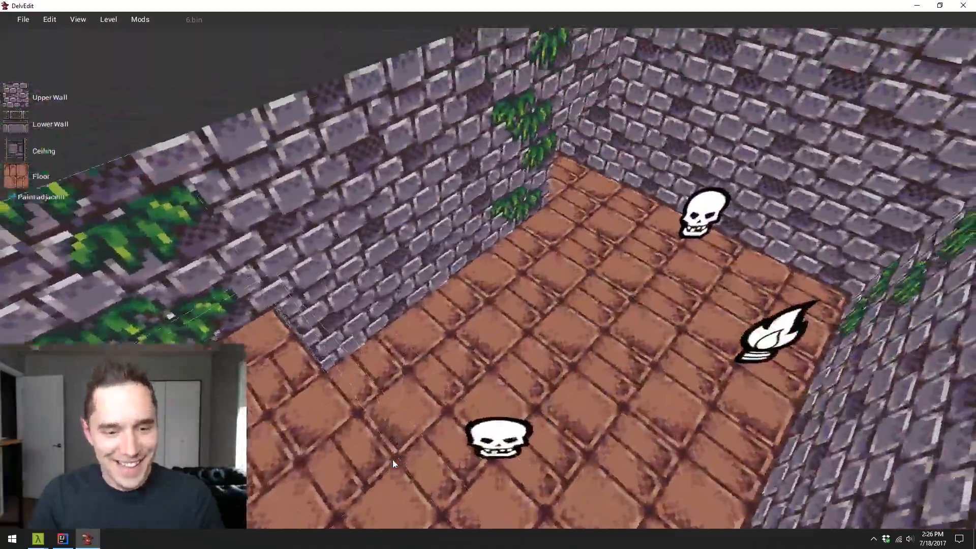
key("w")
key("s")
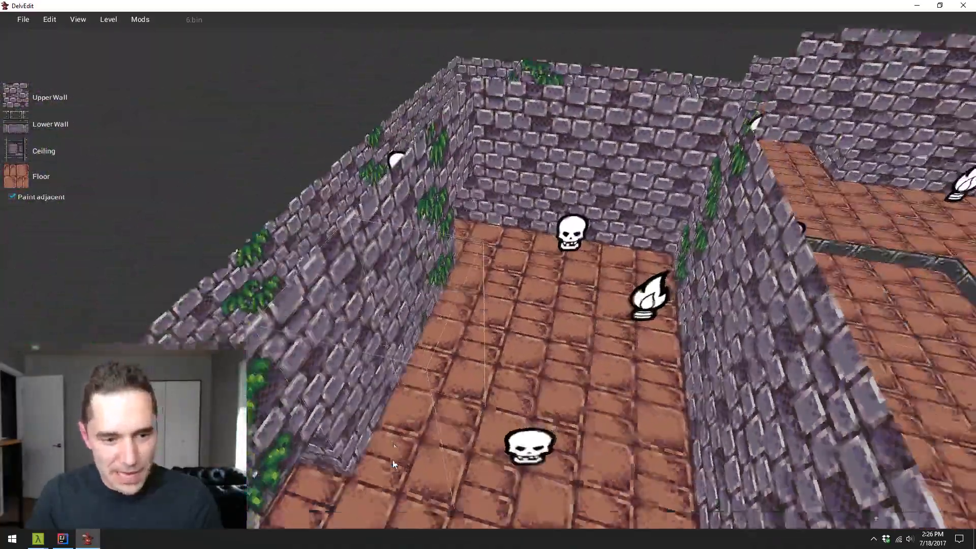
- Place a Wood Beam Horizontal from the Dungeon Sets on the floor tile beside the long wall and raise it near the wall's top
key("w")
right_click(439, 304)
mouse_move(460, 308)
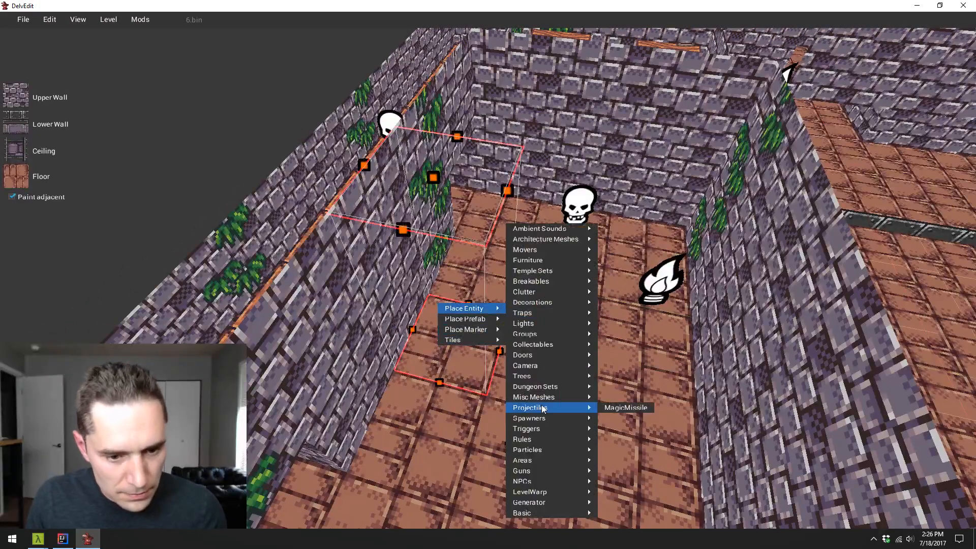
mouse_move(548, 388)
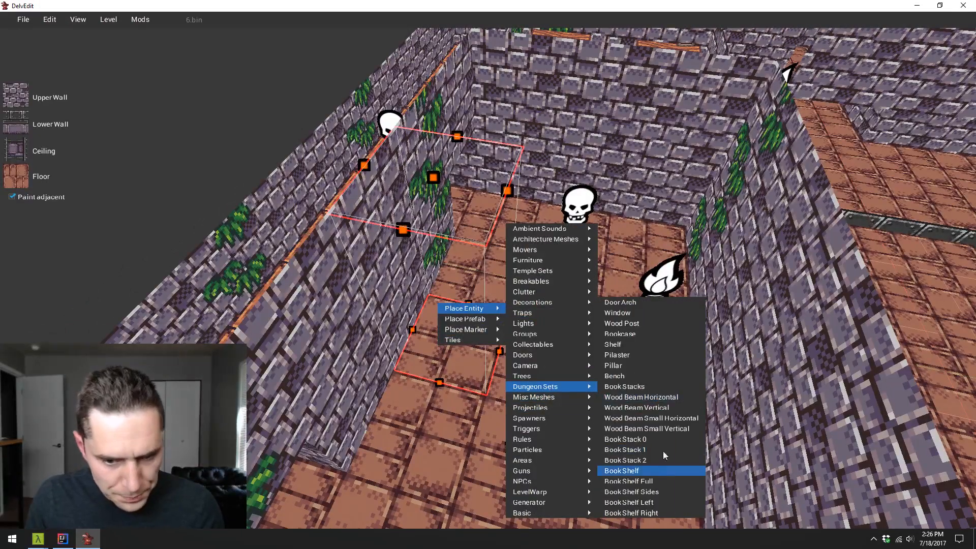
left_click(665, 398)
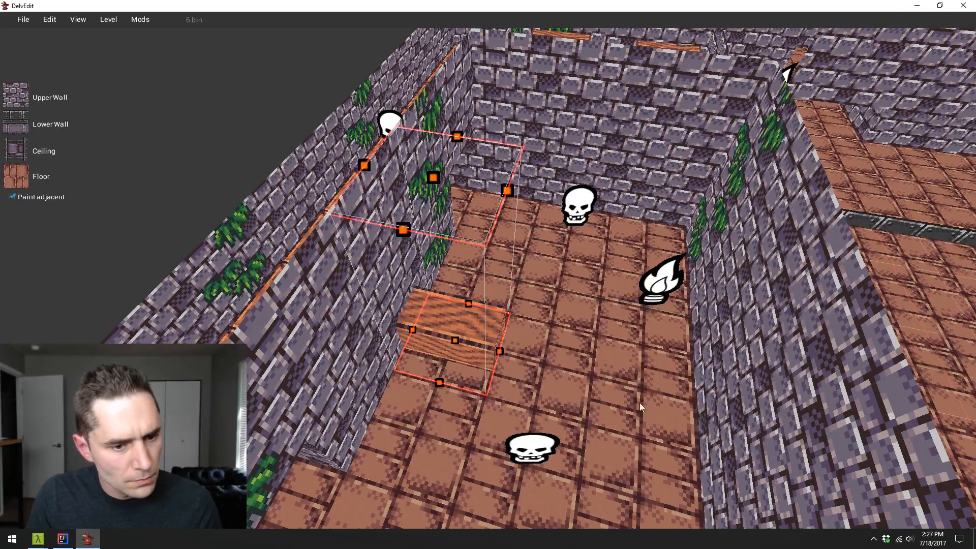
left_click_drag(474, 340, 468, 231)
key("Escape")
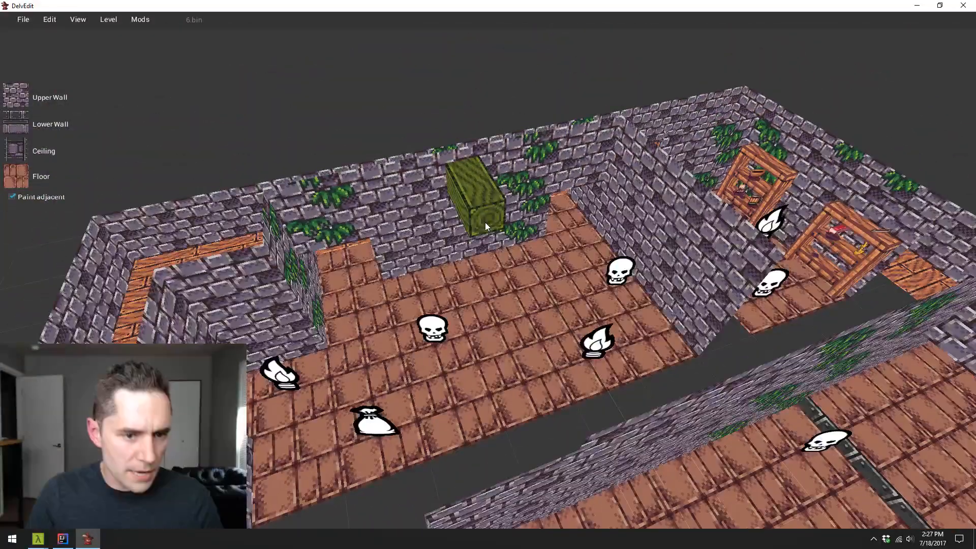
- Slide the wood beam along the long wall to the doorway beside the corner vines and adjust its depth against the wall
left_click(484, 222)
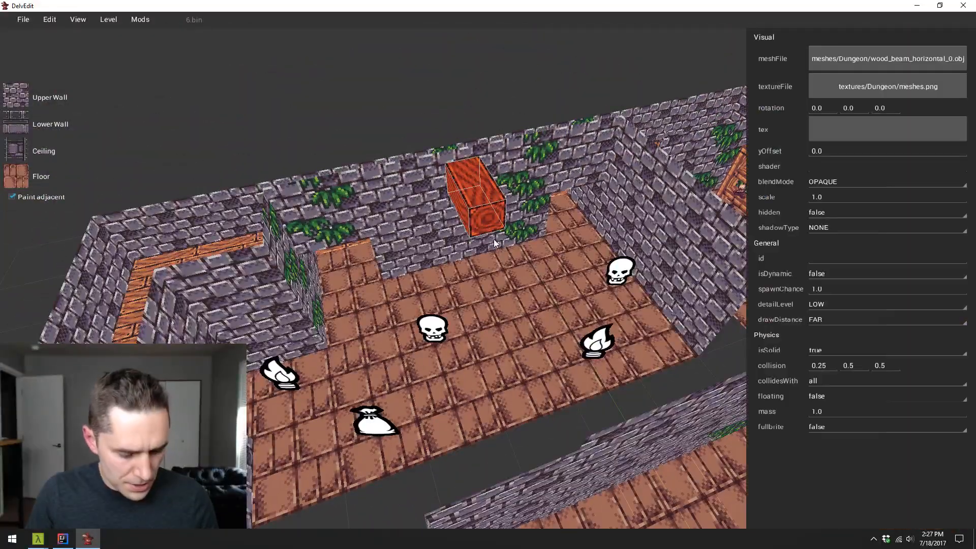
key("y")
key("x")
left_click_drag(487, 239, 404, 261)
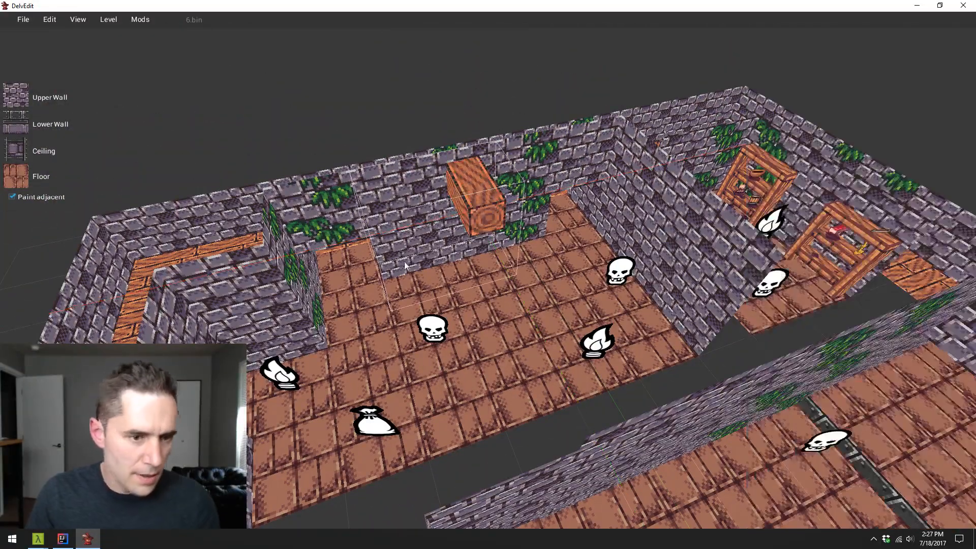
left_click(474, 196)
key("x")
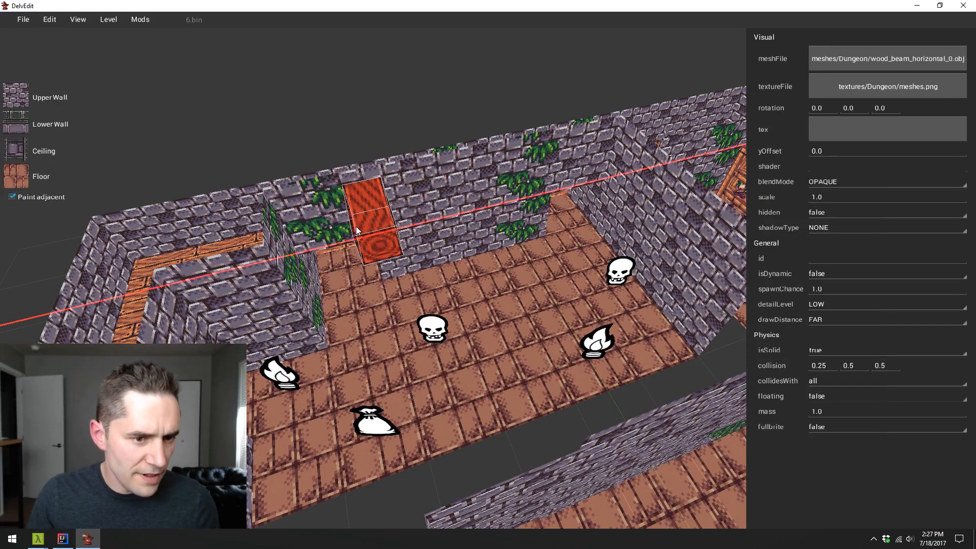
key("s")
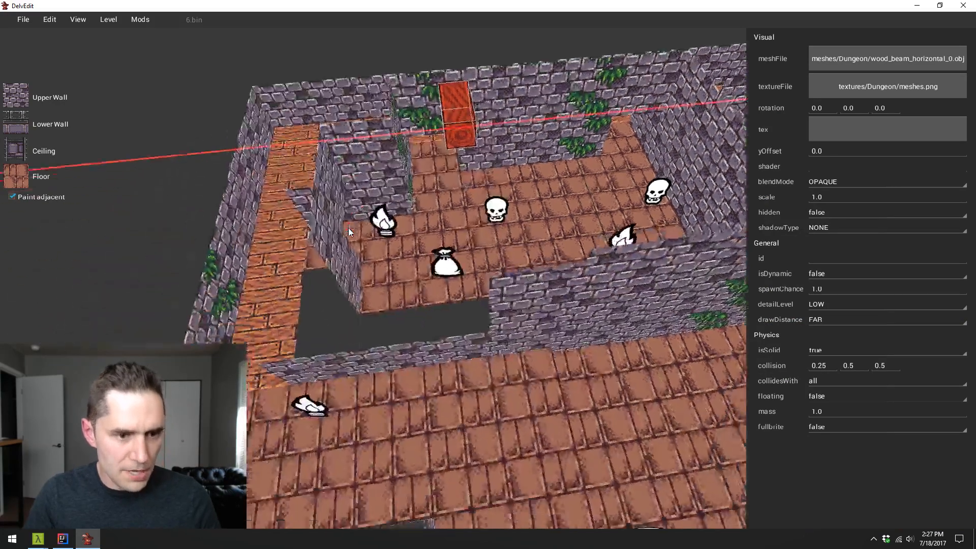
key("w")
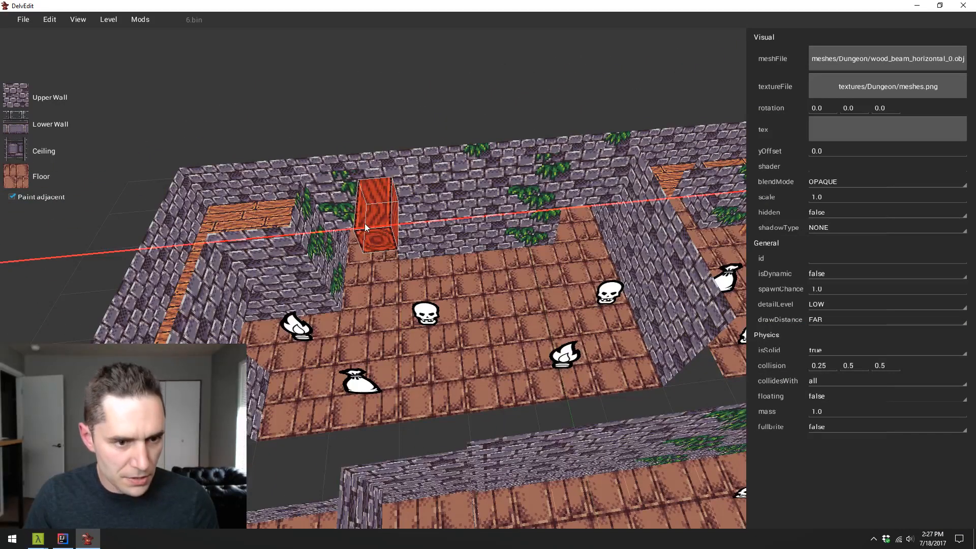
key("w")
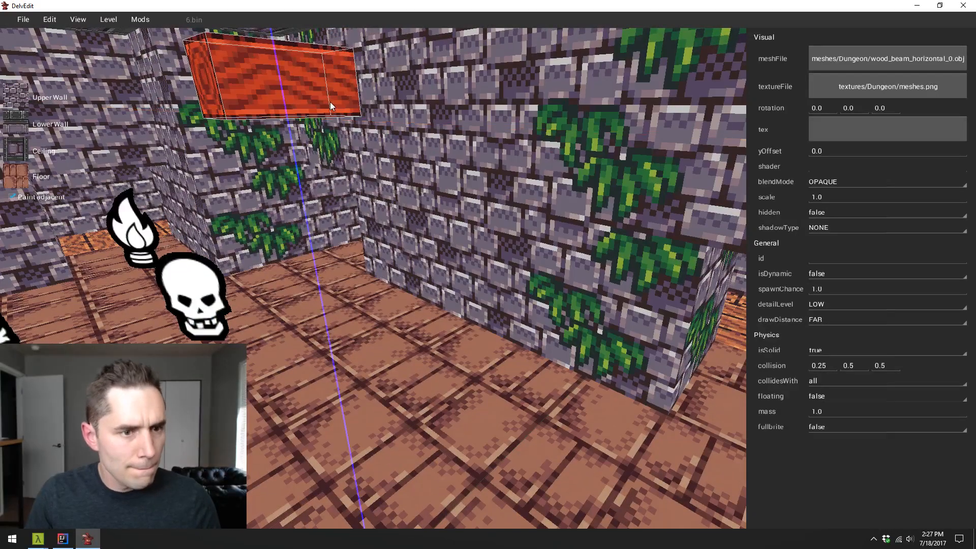
left_click(334, 112)
key("s")
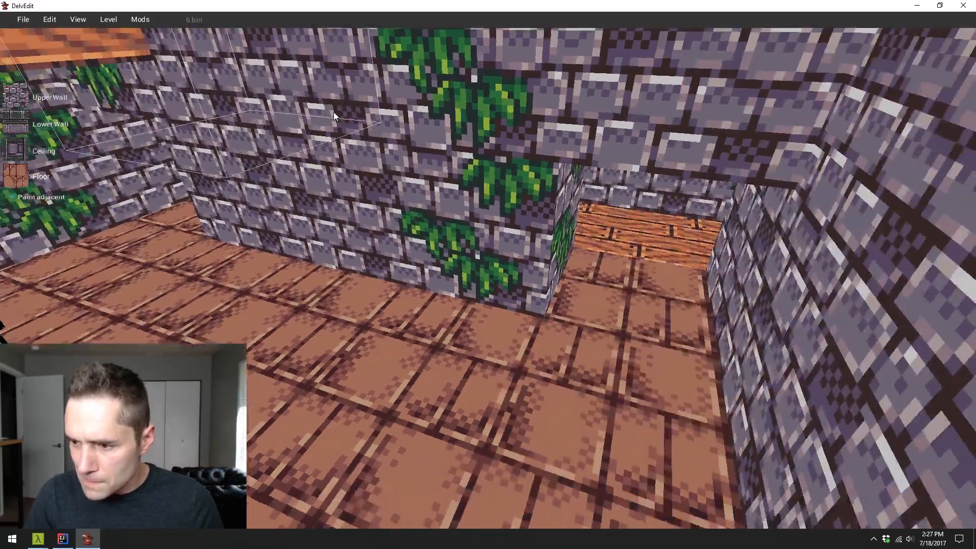
- Examine the wood beam's placement beside the doorway from several sides of the room
key("Right")
key("Left")
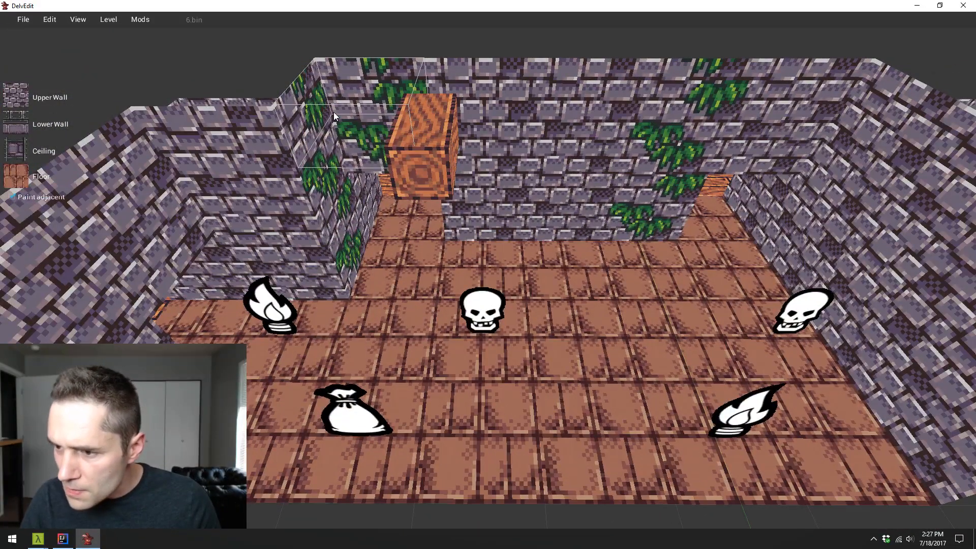
key("a")
key("Right")
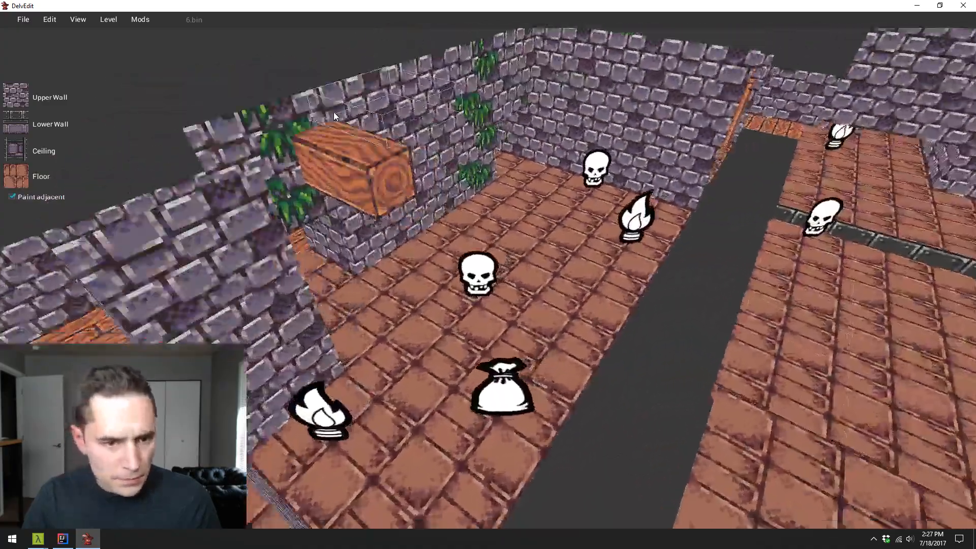
key("w")
key("Left")
key("s")
key("w")
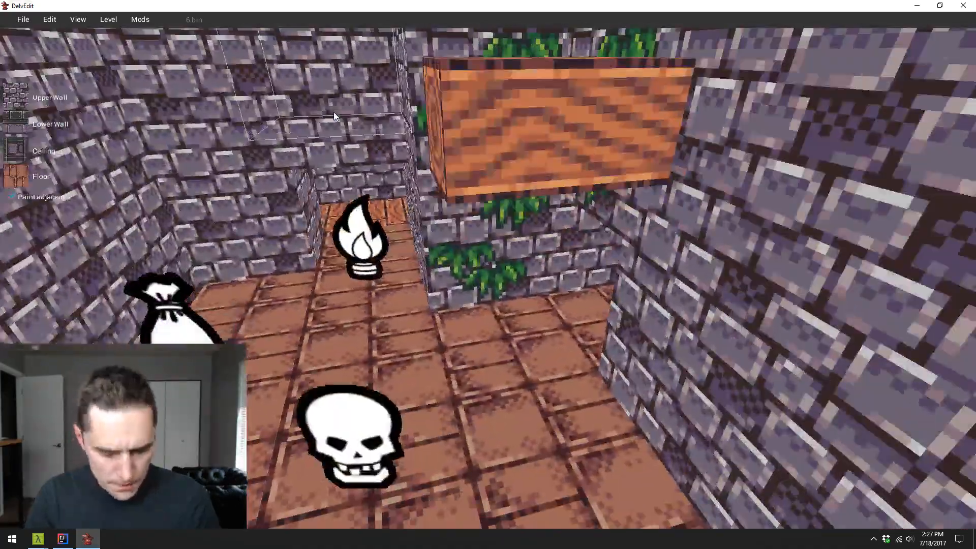
- Play-test the level to check how the wood beam looks in the lit room, and return to editing
key("p")
key("a")
key("w")
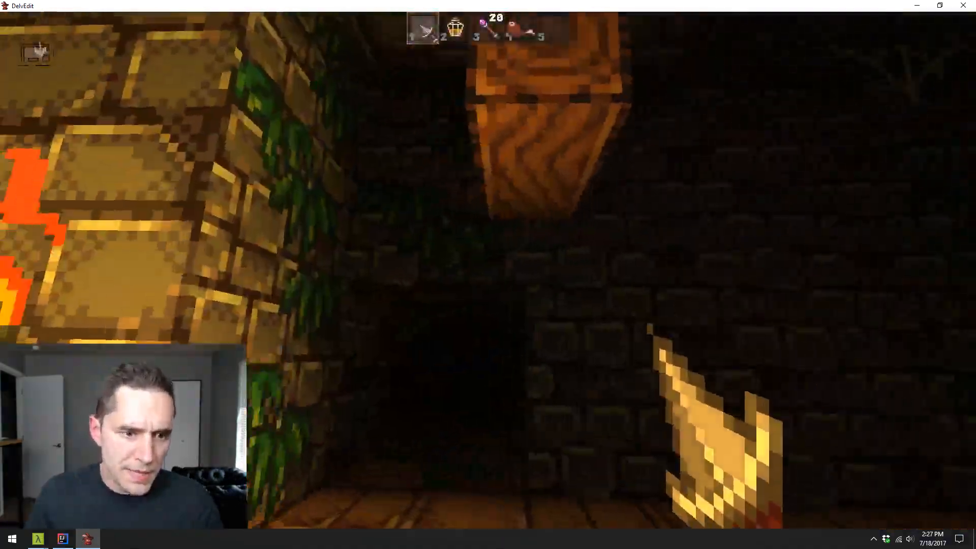
key("Escape")
key("s")
key("Down")
key("w")
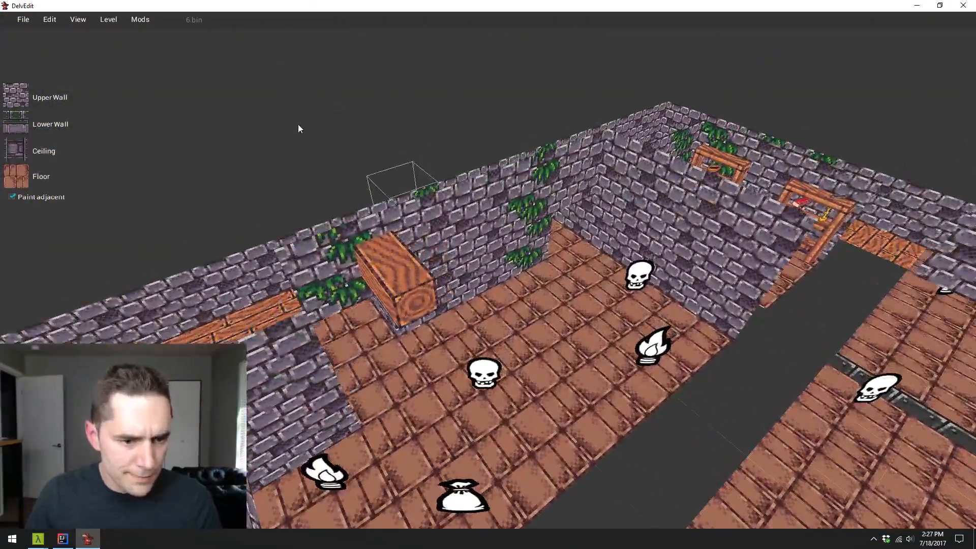
- Duplicate the wood beam and slide the copy along the X axis to the middle of the long wall
left_click(374, 261)
key("d")
key("Left")
key("s")
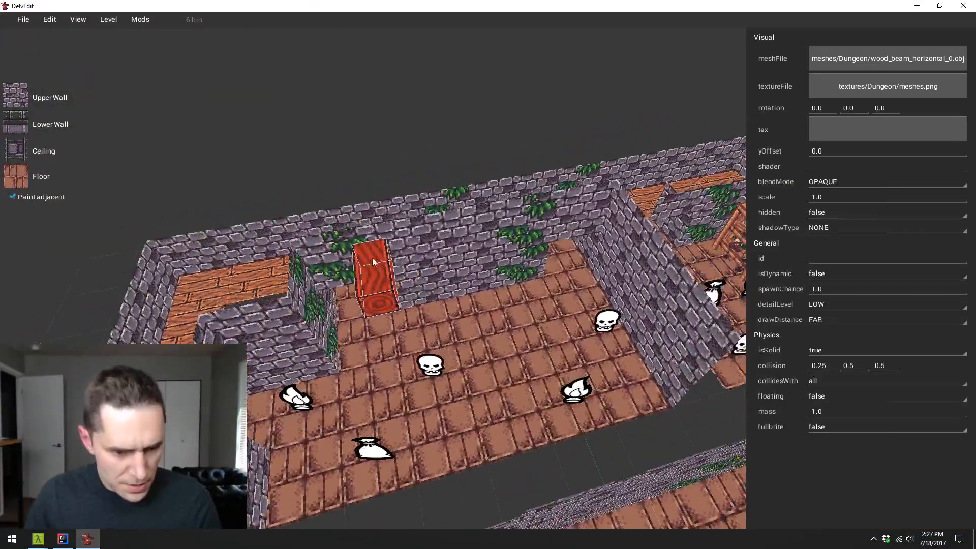
key("y")
key("x")
left_click_drag(371, 283, 468, 273)
- Duplicate the middle beam and slide the new copy along the wall to the doorway at the far end
key("d")
key("w")
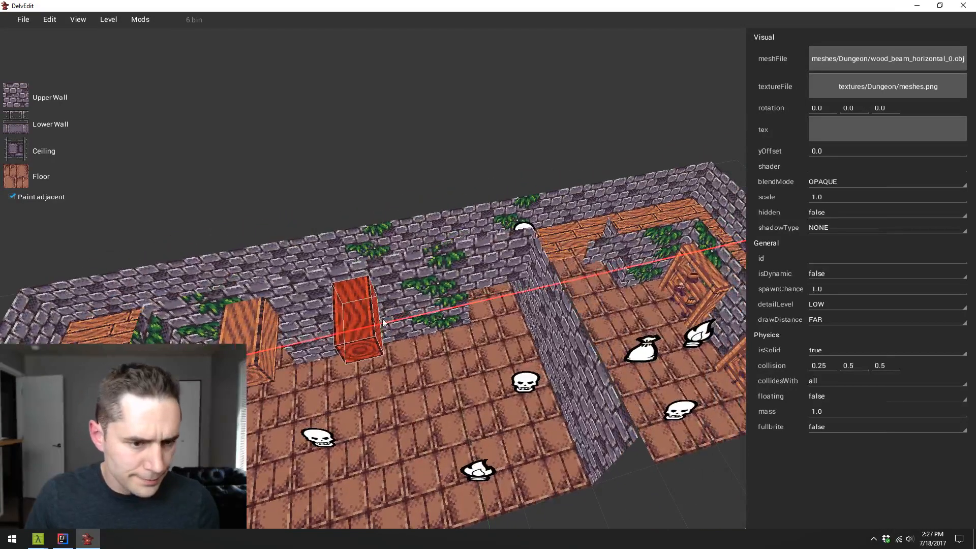
left_click_drag(384, 323, 444, 308)
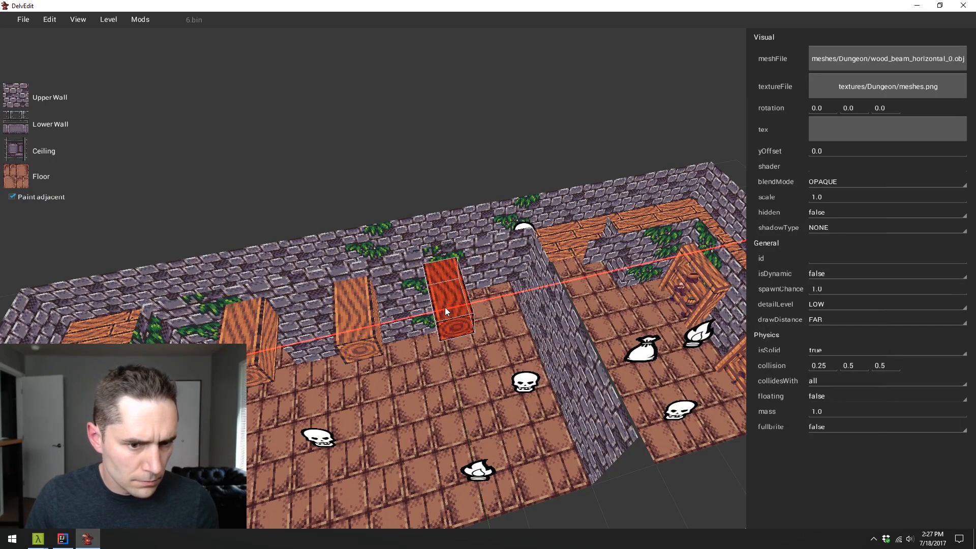
left_click(351, 319, "shift")
left_click(484, 307)
key("w")
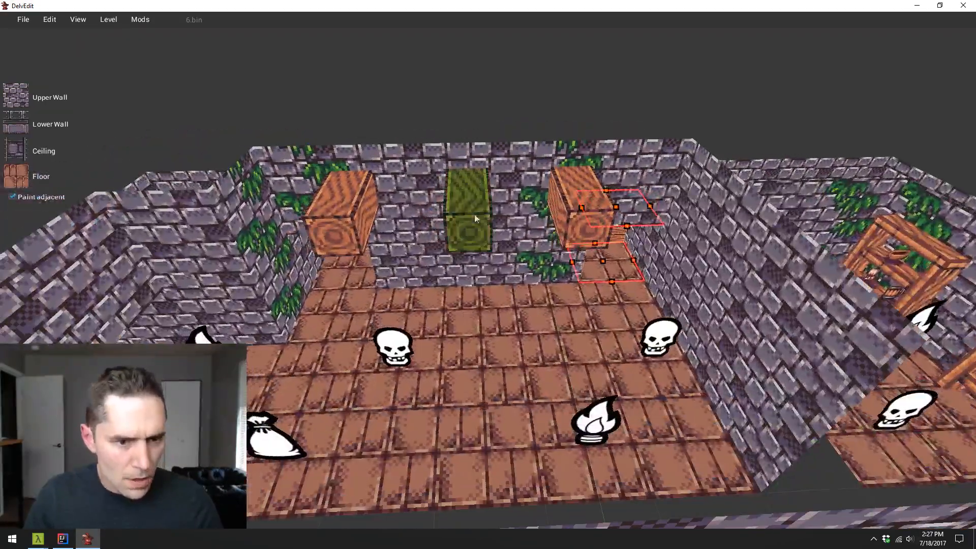
- Even out the beams' spacing by nudging the middle beam and the one by the corner vines along the wall
left_click(474, 216)
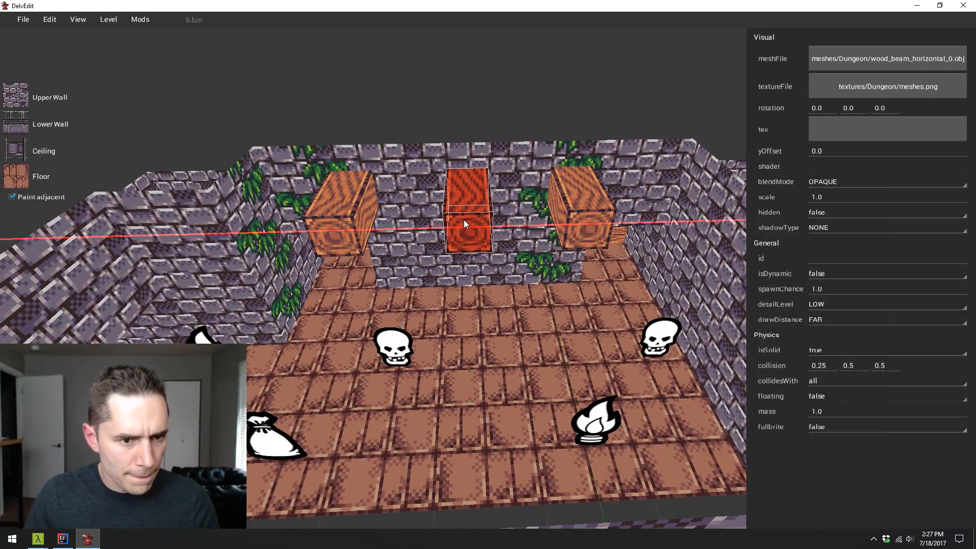
left_click_drag(464, 220, 461, 221)
key("a")
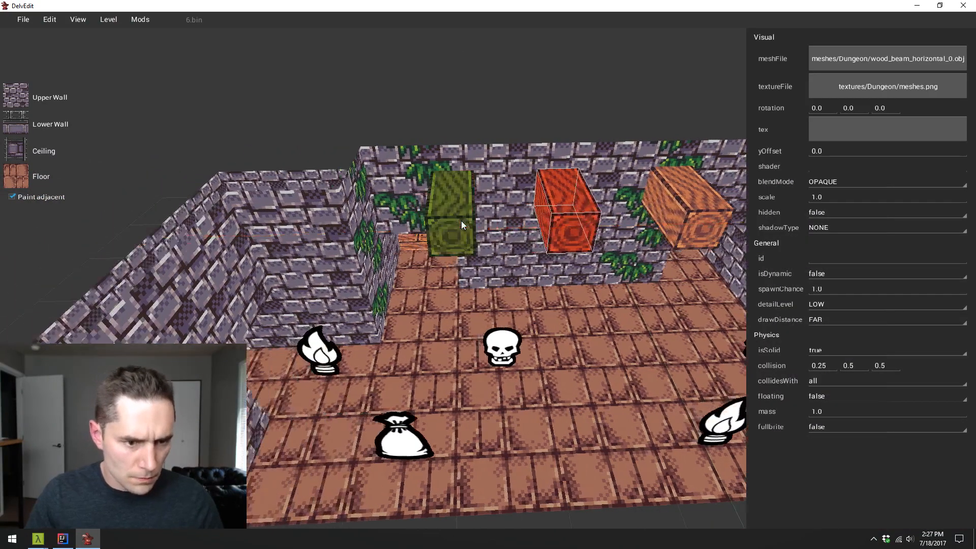
left_click(462, 221)
left_click_drag(463, 215, 449, 219)
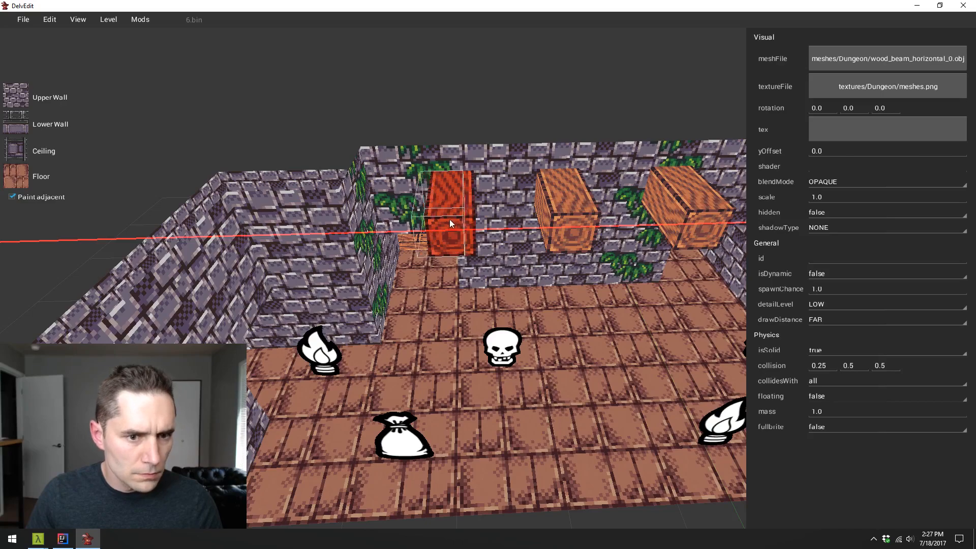
- Select all three wood beams and duplicate them along the Y axis so the beams span the room to the opposite wall
left_click(597, 199)
left_click(693, 203)
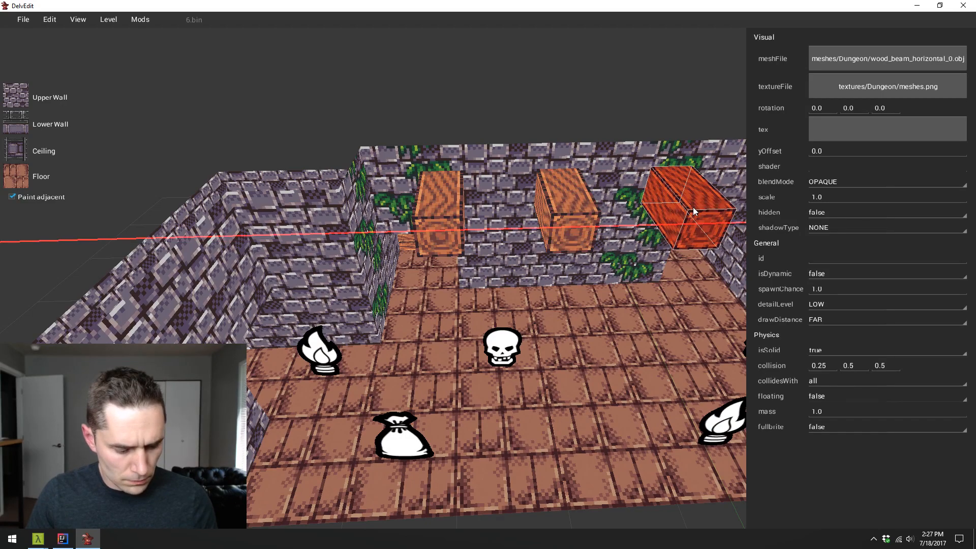
left_click(590, 196, "ctrl")
left_click(449, 224, "ctrl")
key("a")
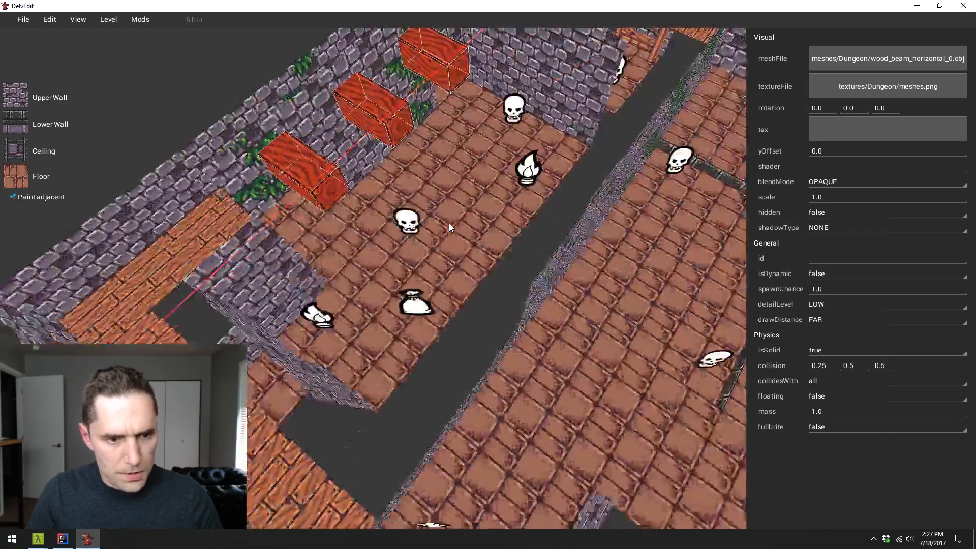
key("y")
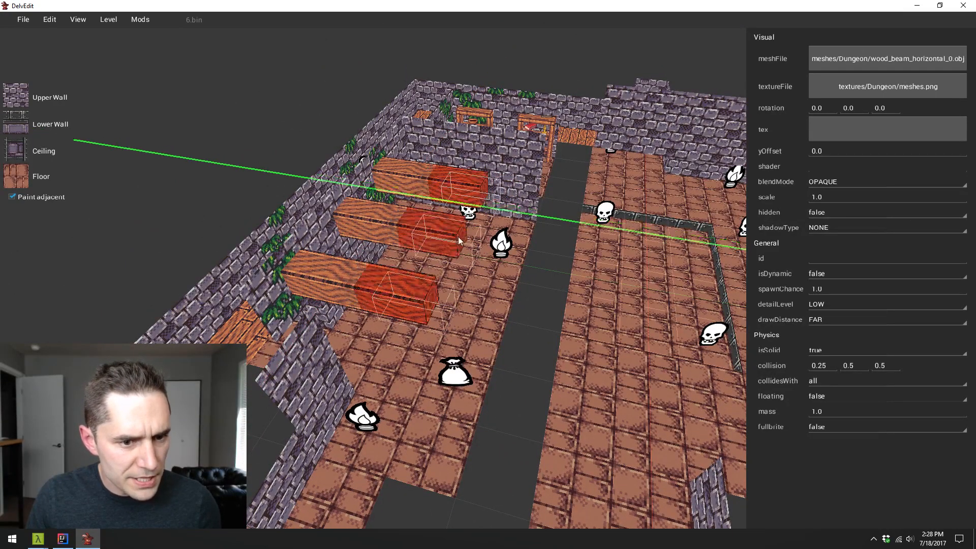
left_click(459, 238)
key("s")
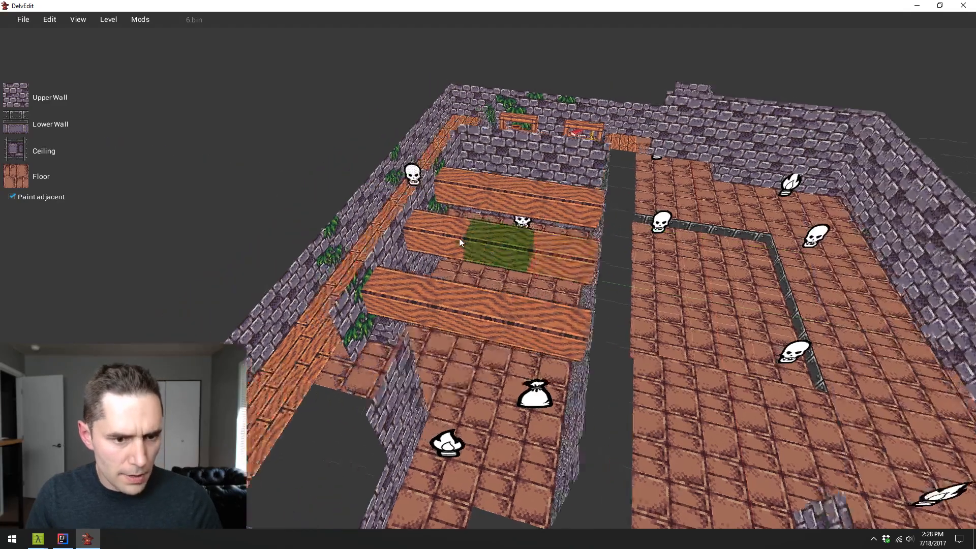
- Play-test the level, walking beneath the extended beams to check them in the lit side room, and return to editing
key("w")
key("w")
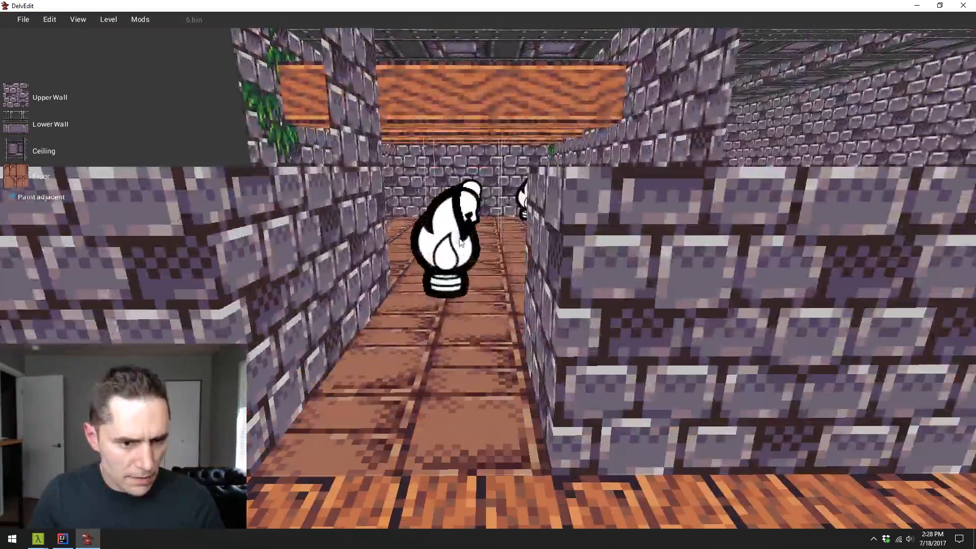
key("w")
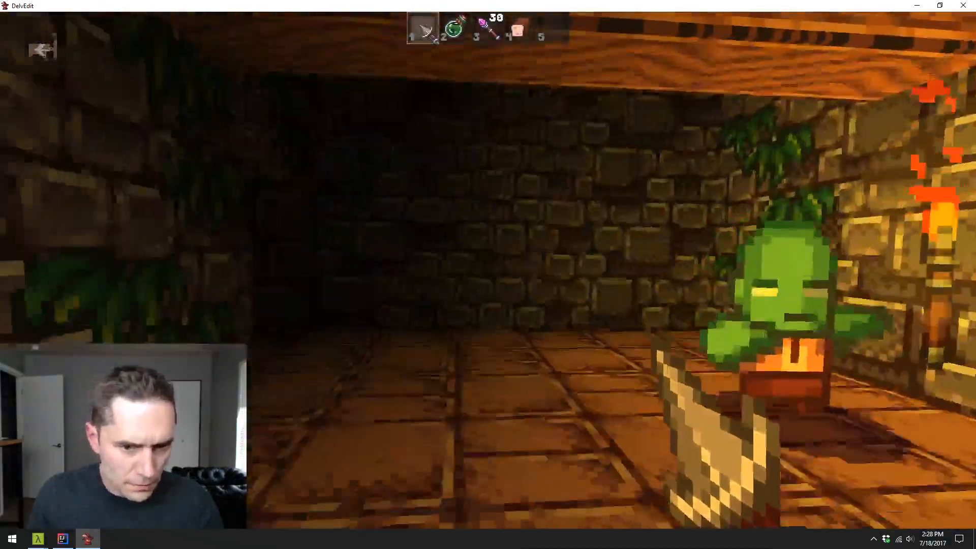
key("w")
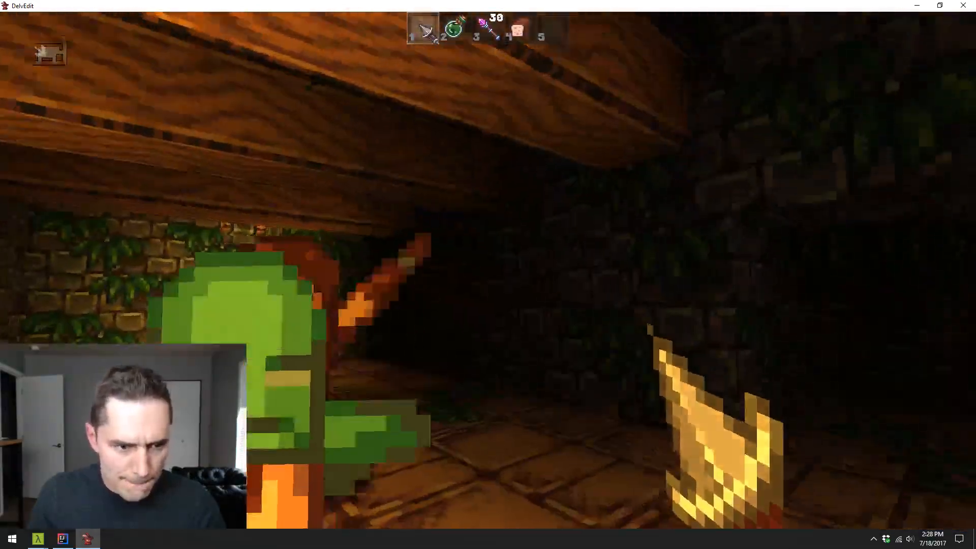
key("w")
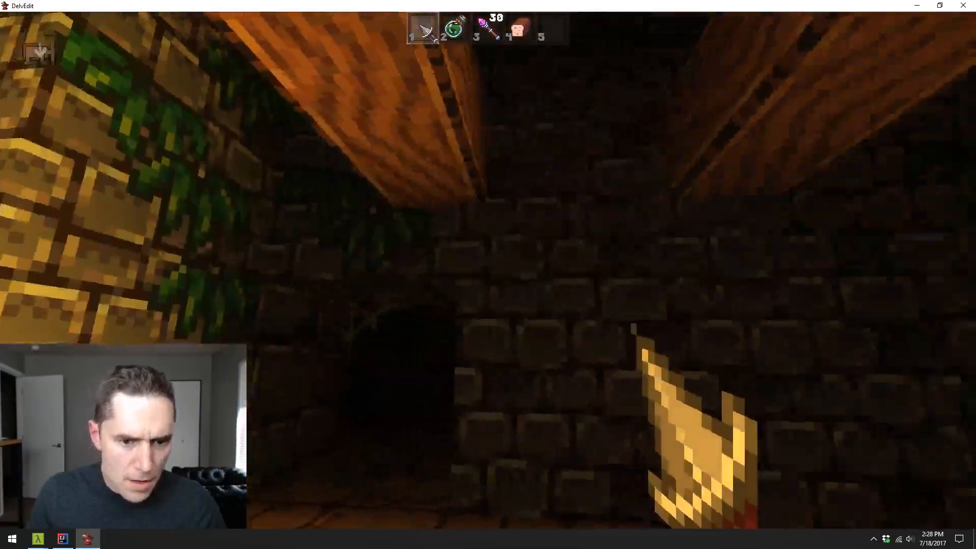
key("w")
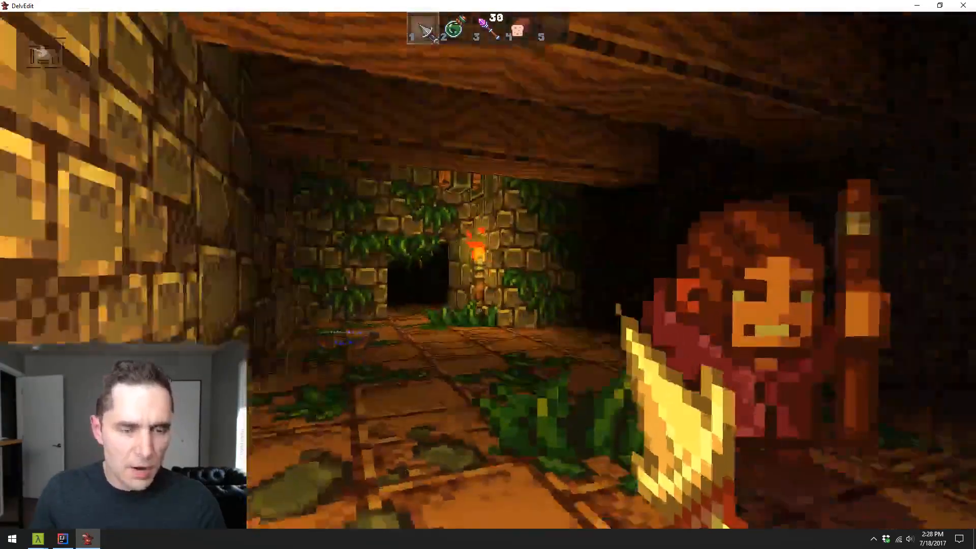
key("w")
key("Escape")
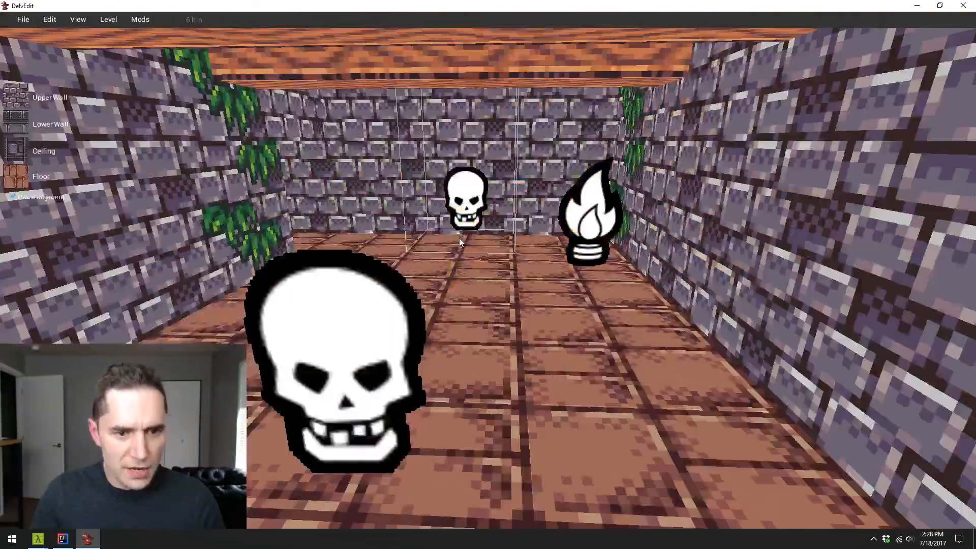
- Examine the beams from above and the side, checking their ends and the gap between them and the raised ceiling
key("s")
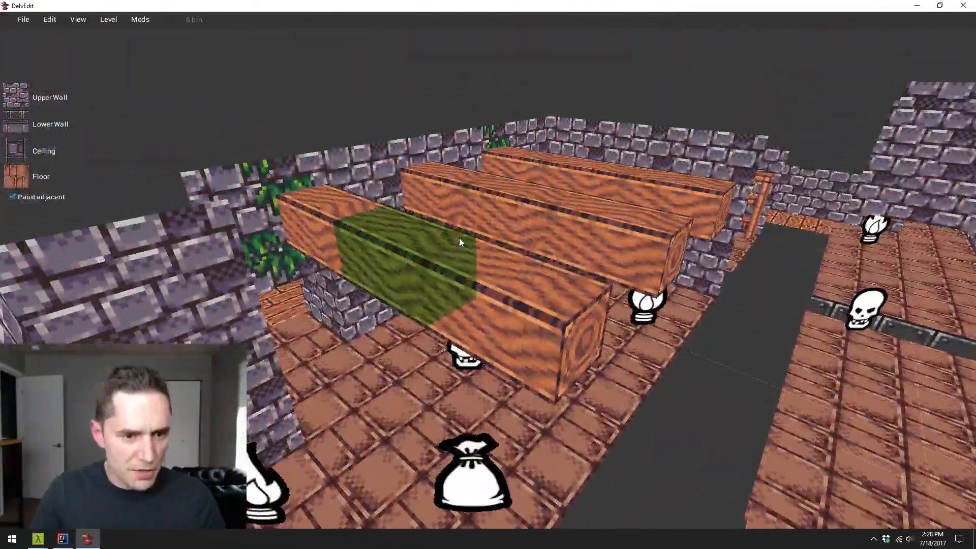
key("w")
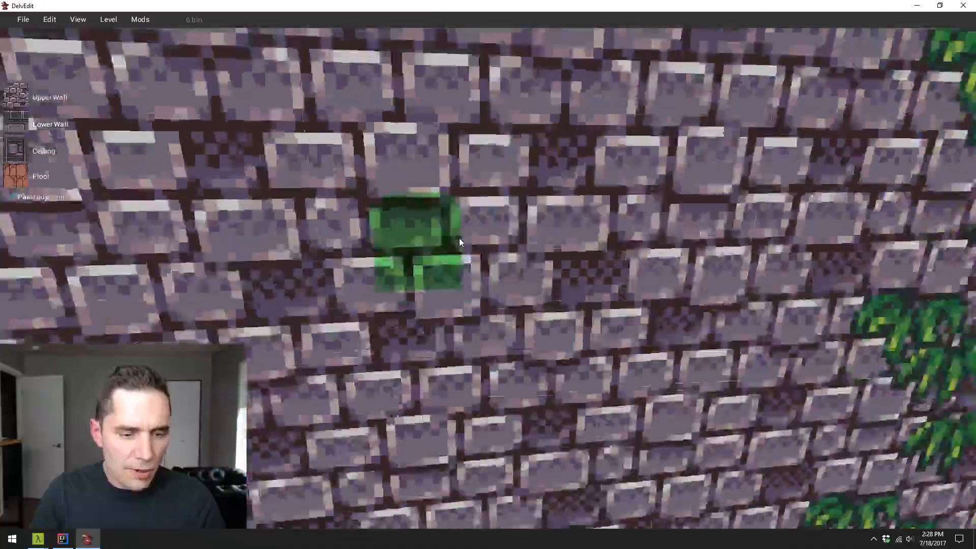
key("s")
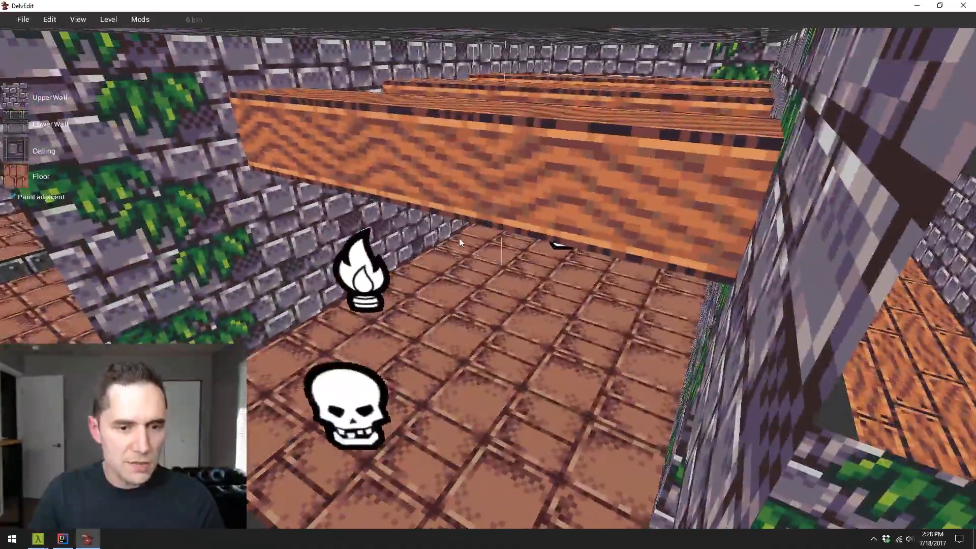
key("s")
key("w")
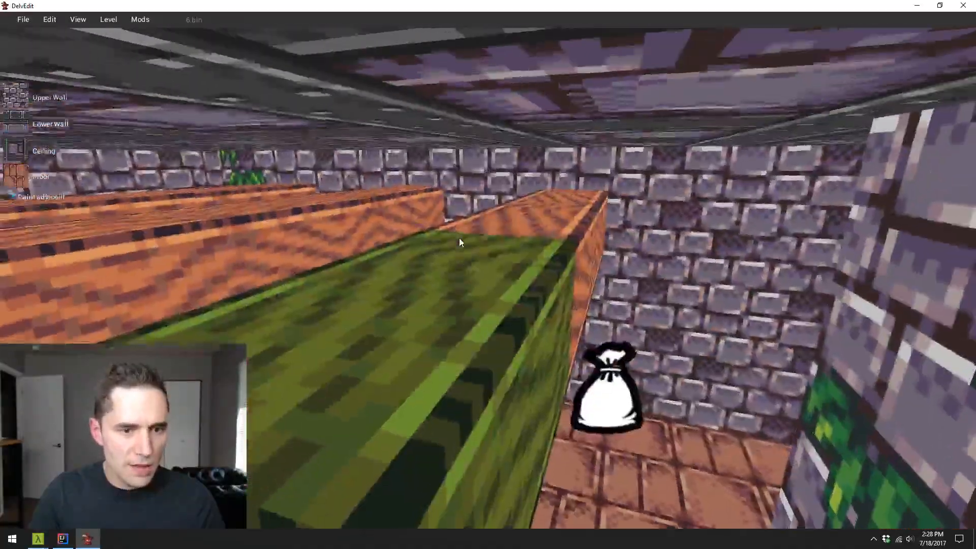
key("s")
key("w")
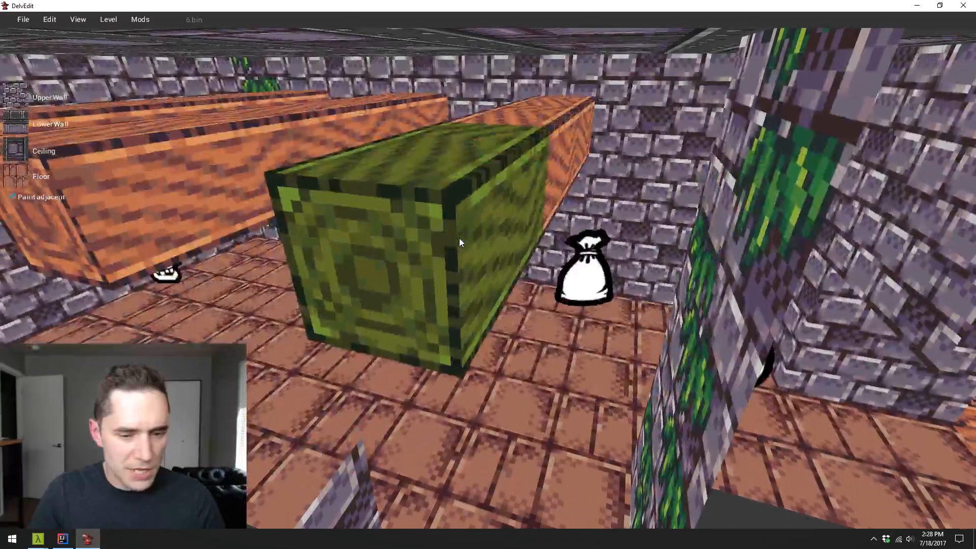
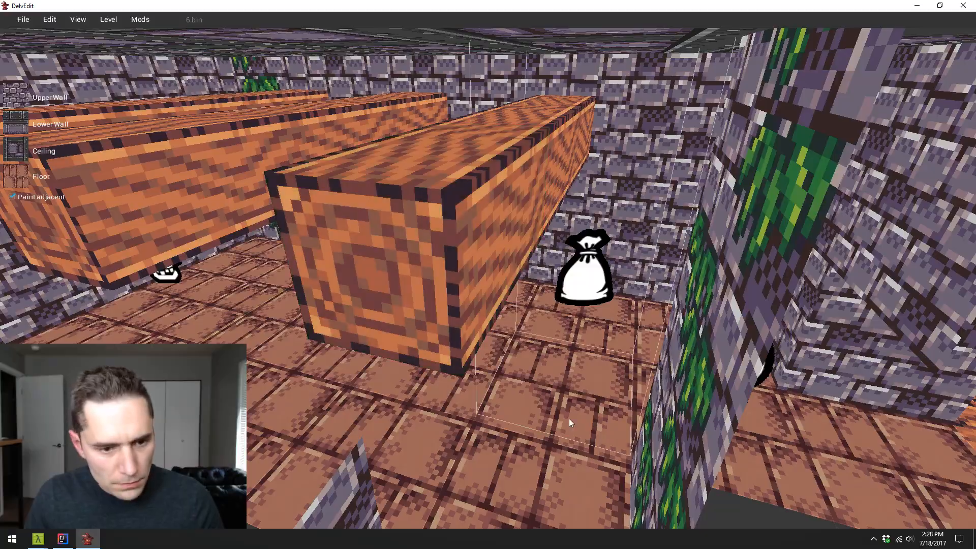
- Play-test the level, walking through the sunken hall past its monsters to check the open space, and return to editing
left_click_drag(569, 419, 570, 422)
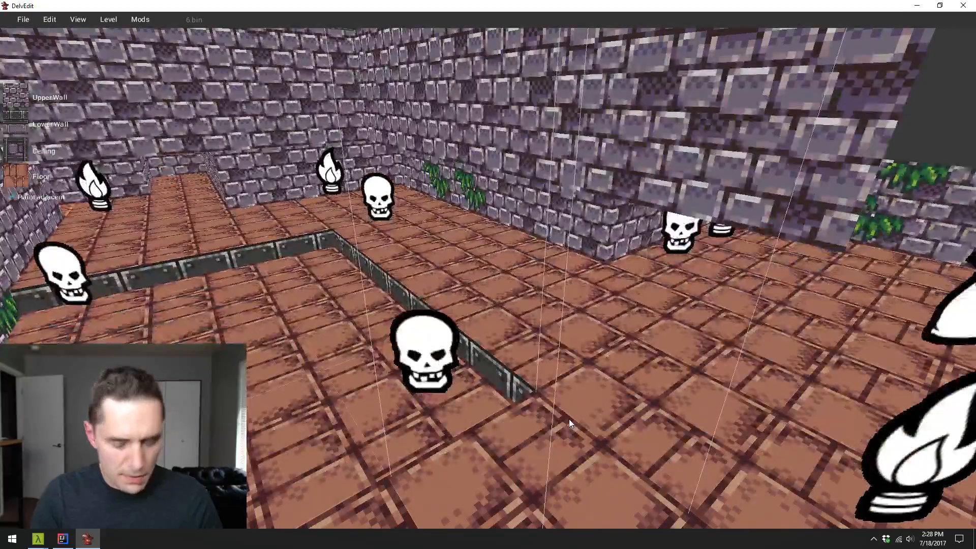
key("p")
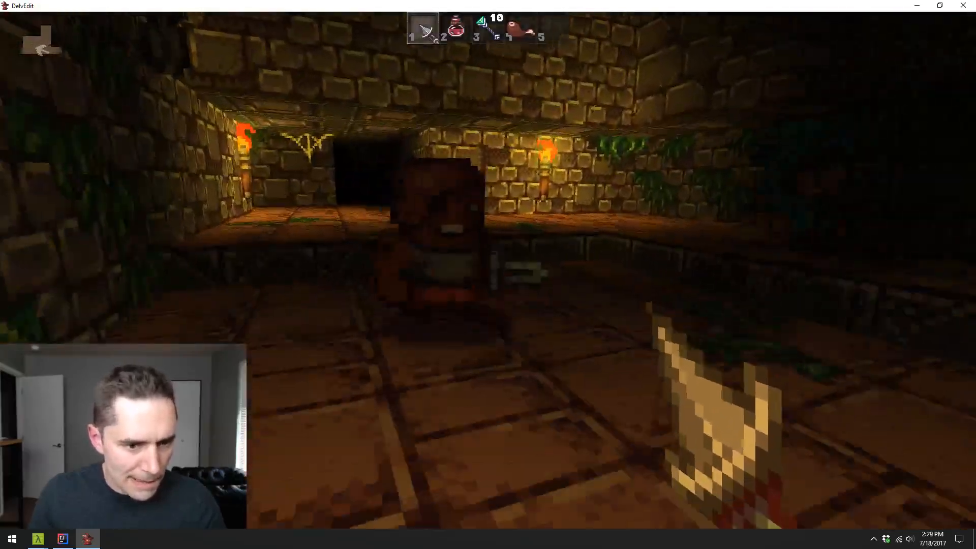
key("w")
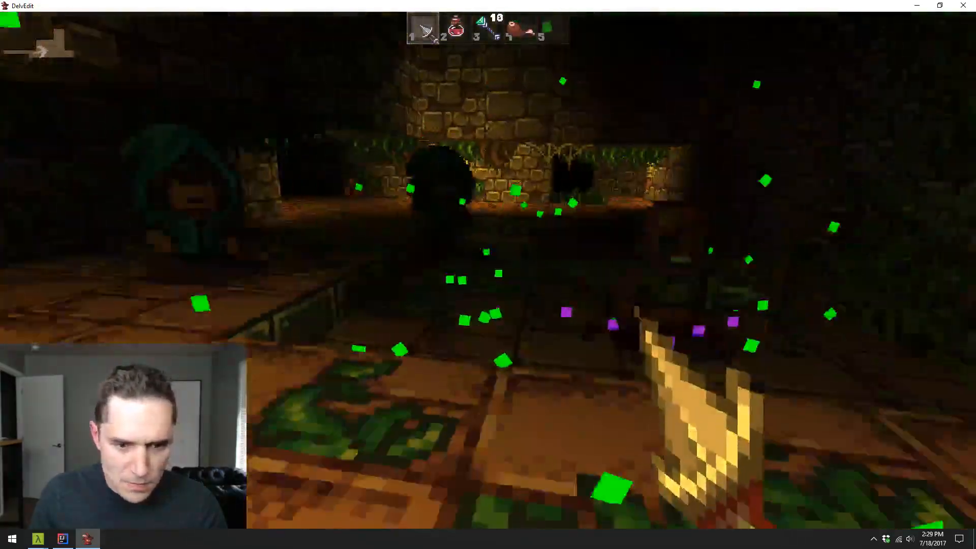
key("w")
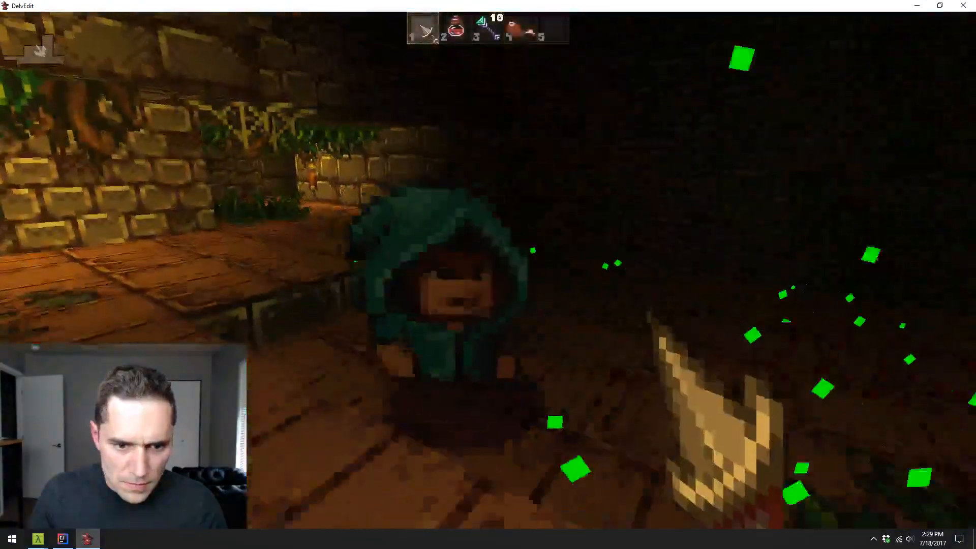
key("s")
key("q")
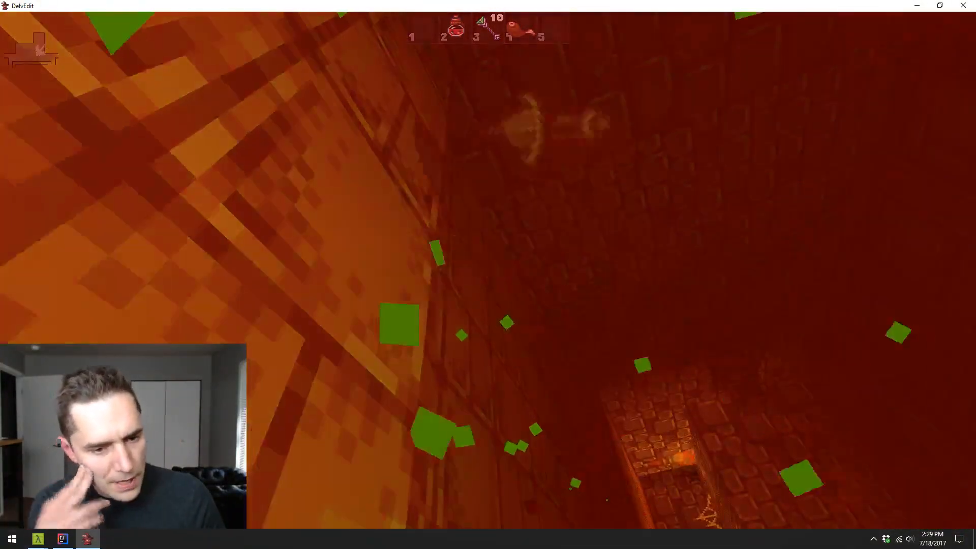
key("Escape")
key("s")
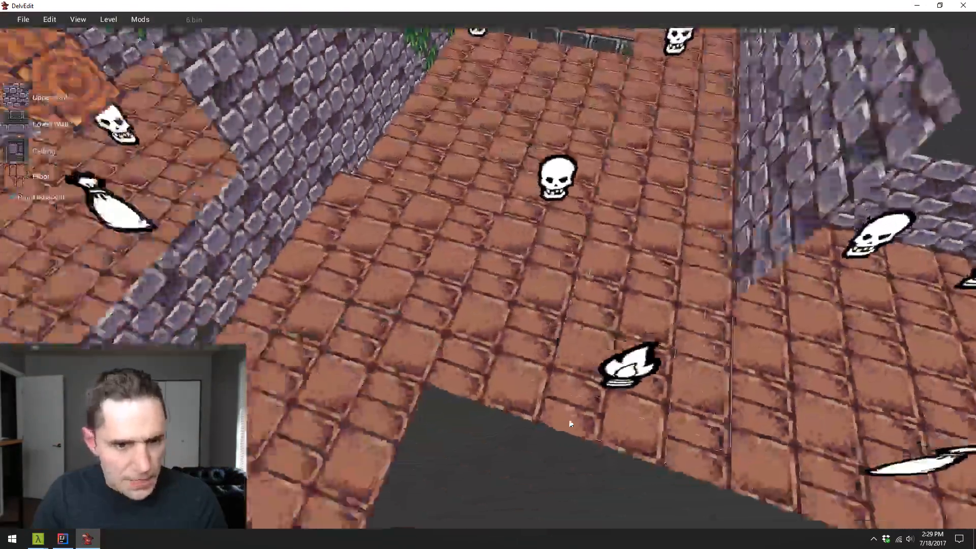
- Examine the hall's sunken floor and its corners from above, looking for a spot for a support
key("w")
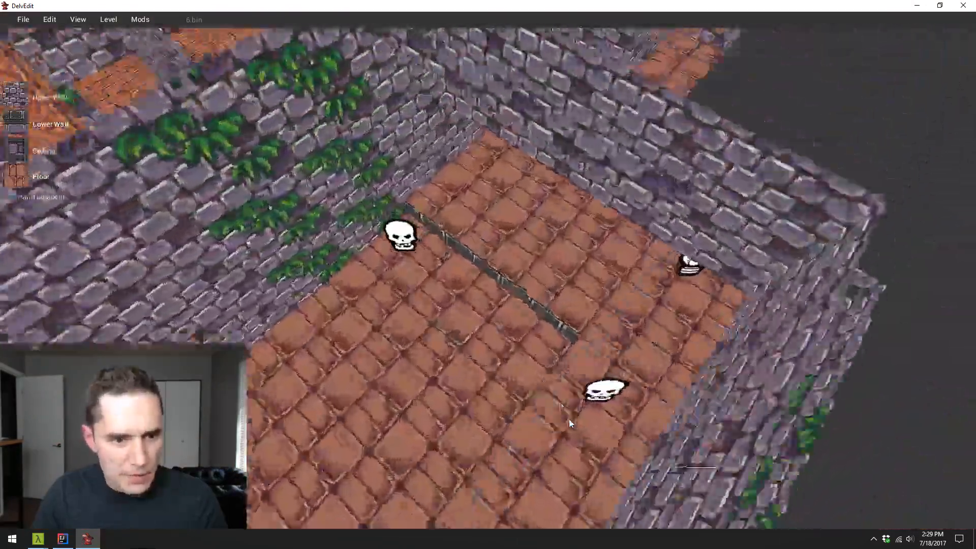
key("w")
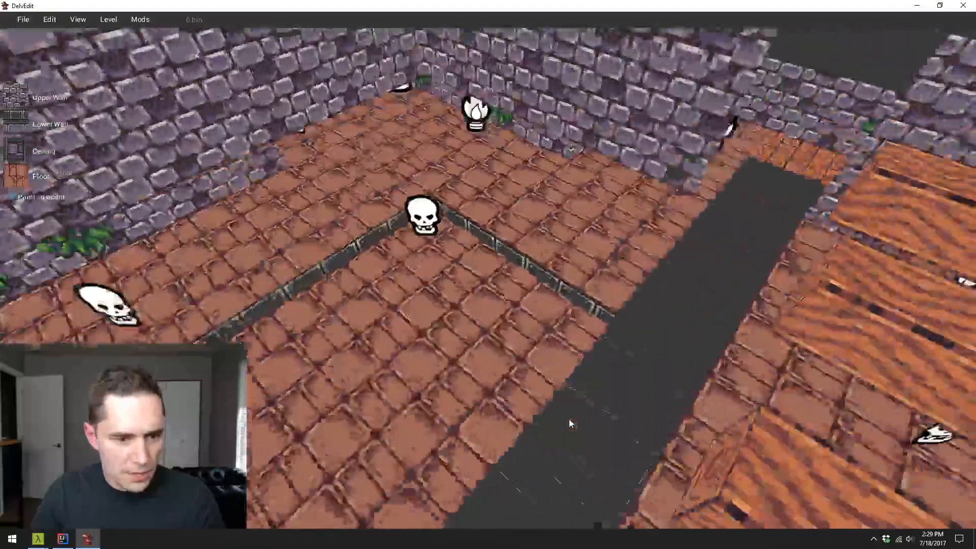
key("w")
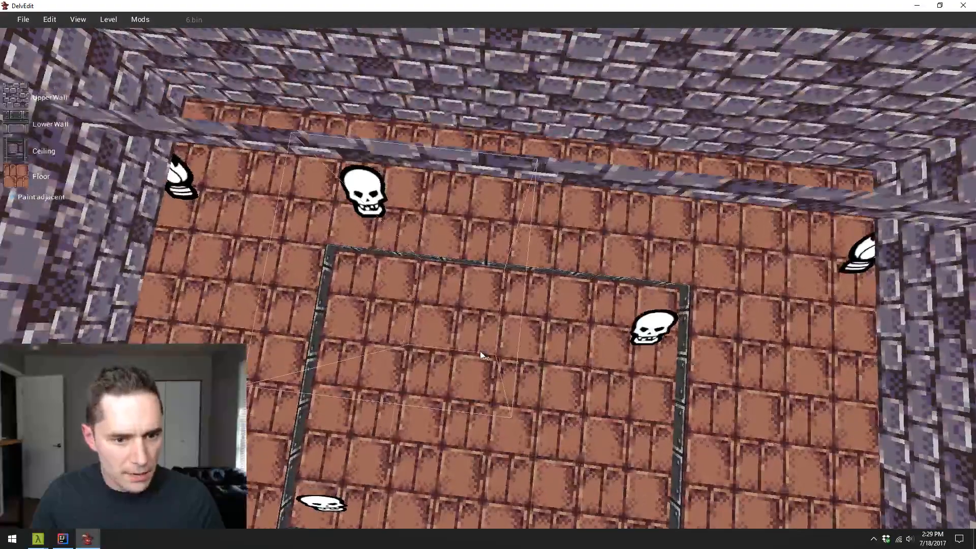
left_click_drag(496, 360, 488, 273)
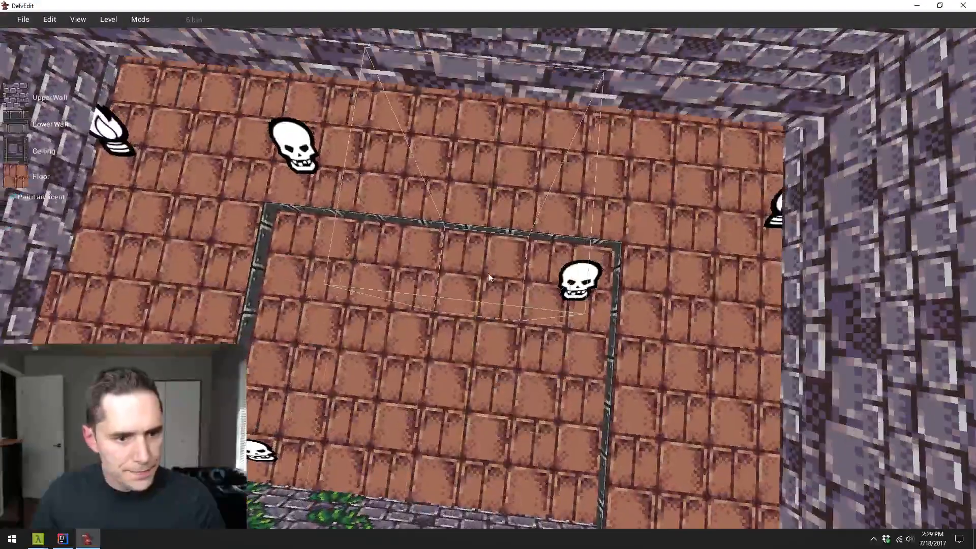
right_click(426, 261)
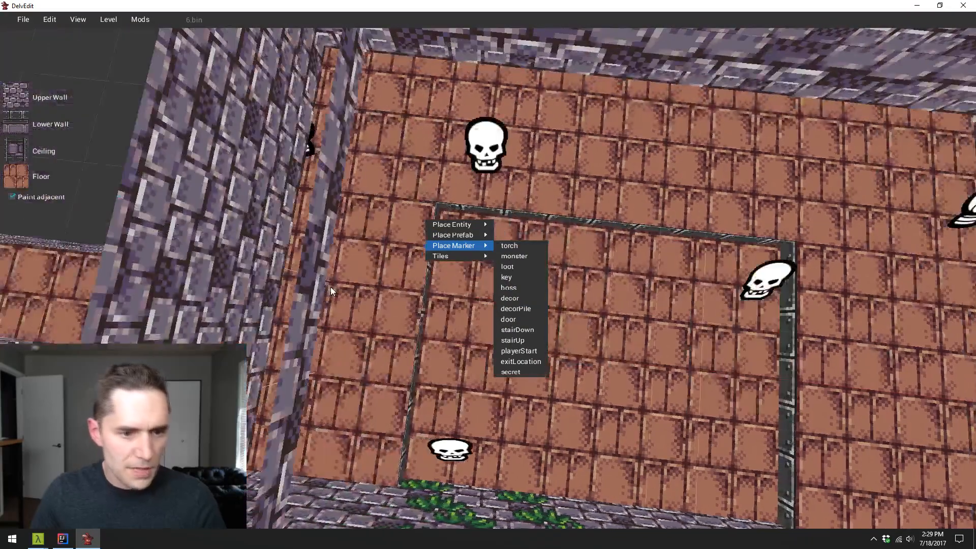
key("w")
key("a")
key("s")
key("d")
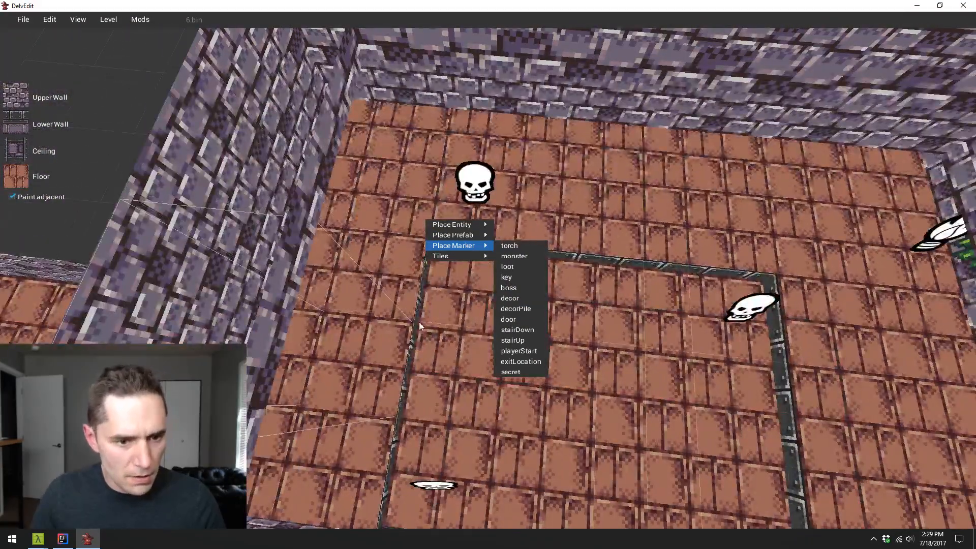
- Place a Pilaster from the Dungeon Sets in the hall and move it onto the corner of the sunken floor
left_click(440, 304)
right_click(440, 304)
mouse_move(474, 272)
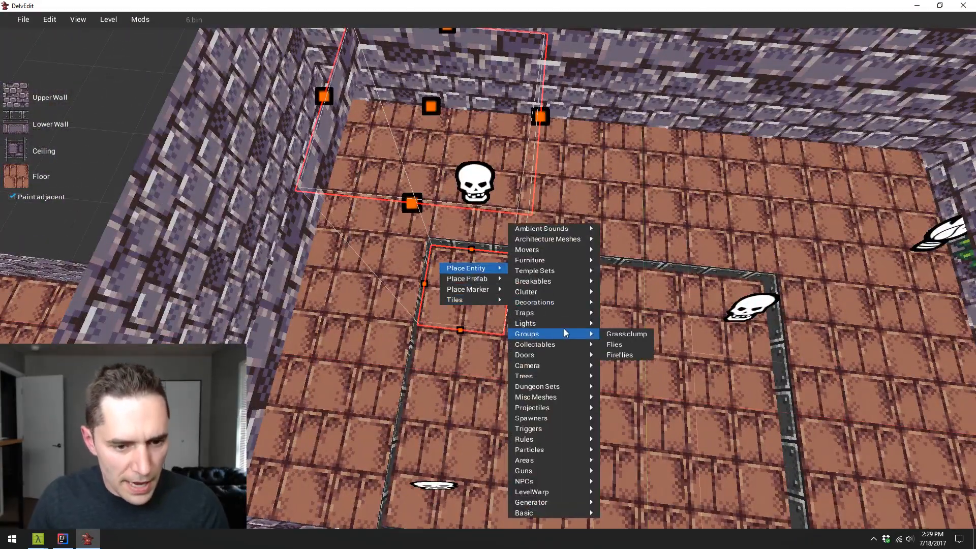
mouse_move(555, 387)
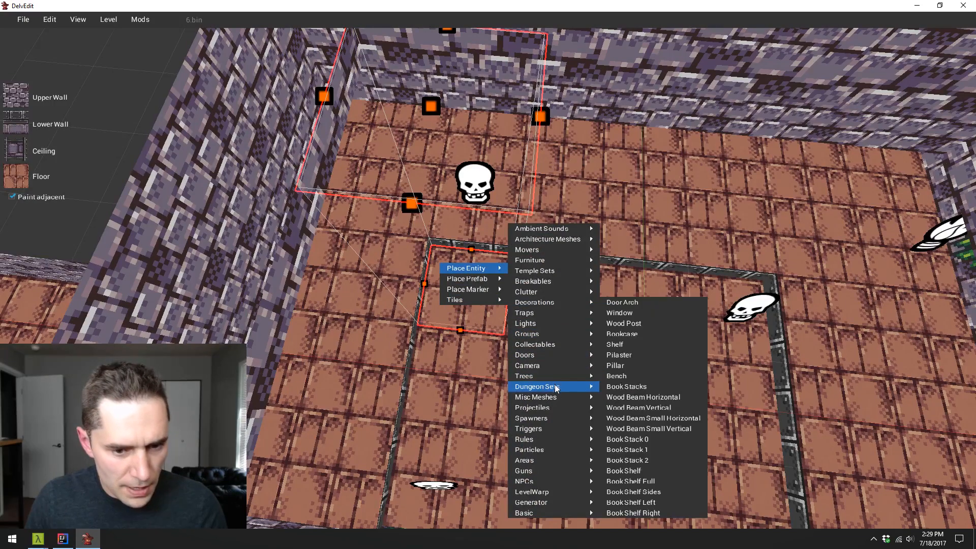
left_click(649, 355)
left_click(438, 293)
key("w")
key("a")
left_click_drag(529, 410, 529, 411)
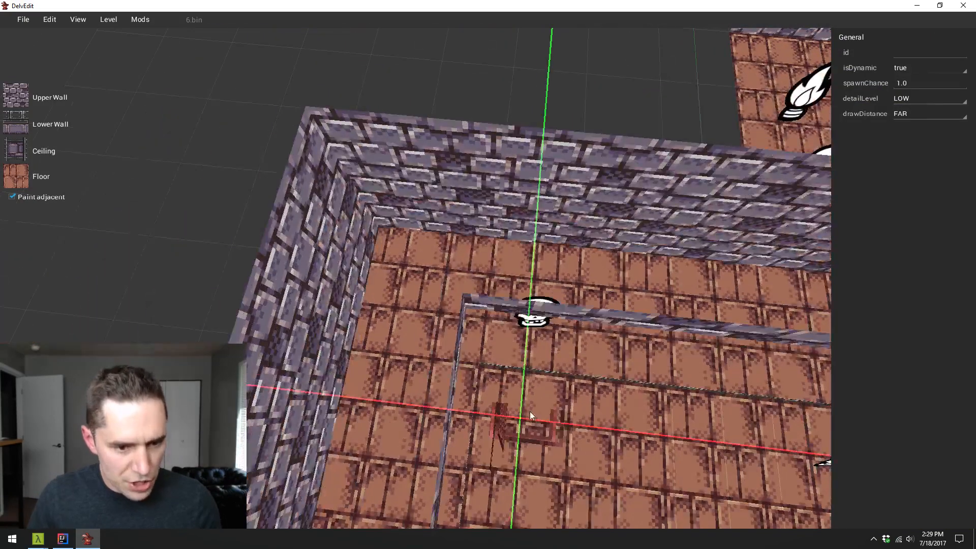
left_click_drag(492, 367, 494, 366)
key("Escape")
key("d")
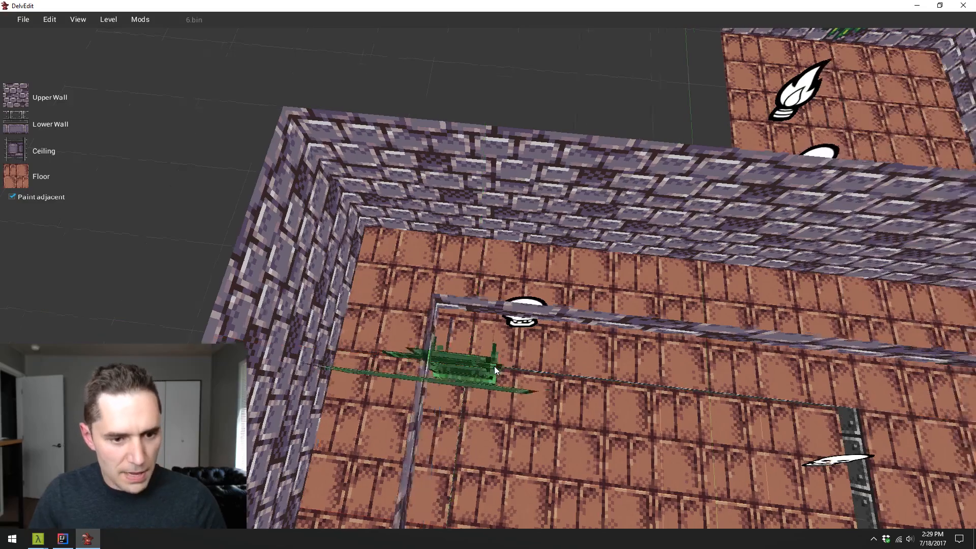
- Play-test the level, viewing the pilaster at the sunken floor's corner from several sides, and return to editing
key("w")
key("p")
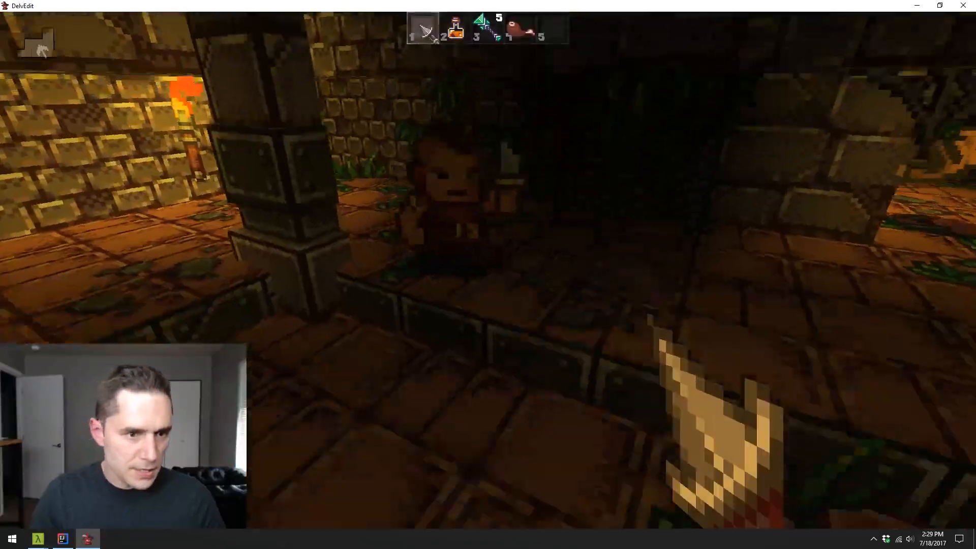
key("w")
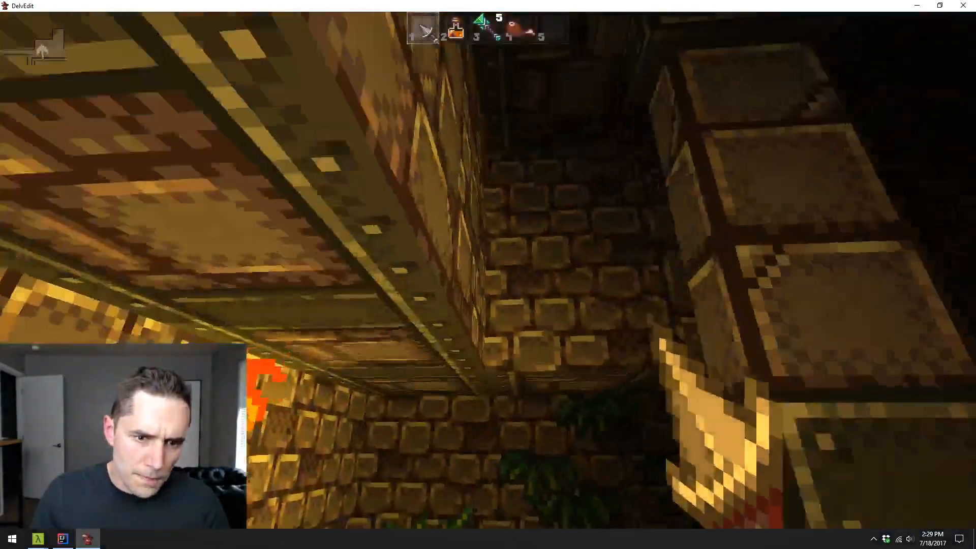
key("w")
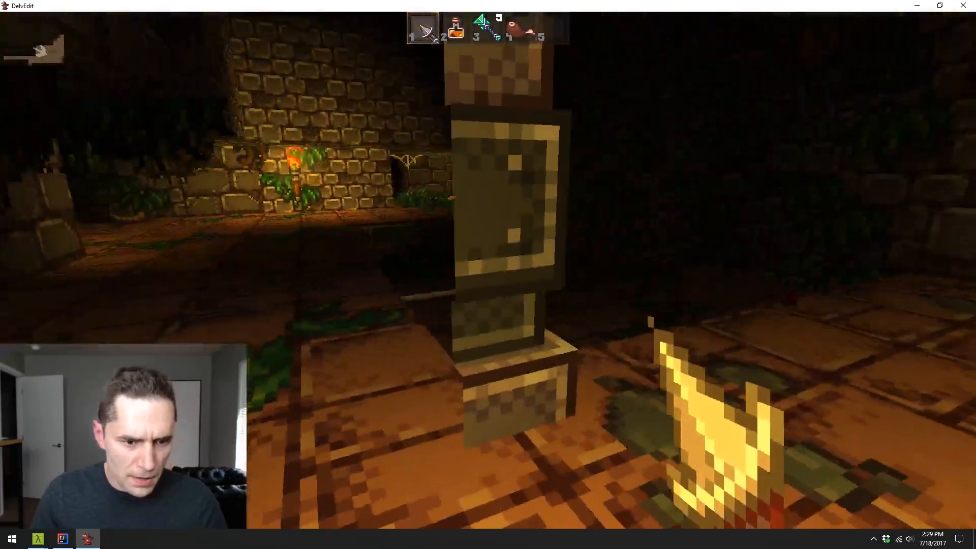
key("Escape")
key("s")
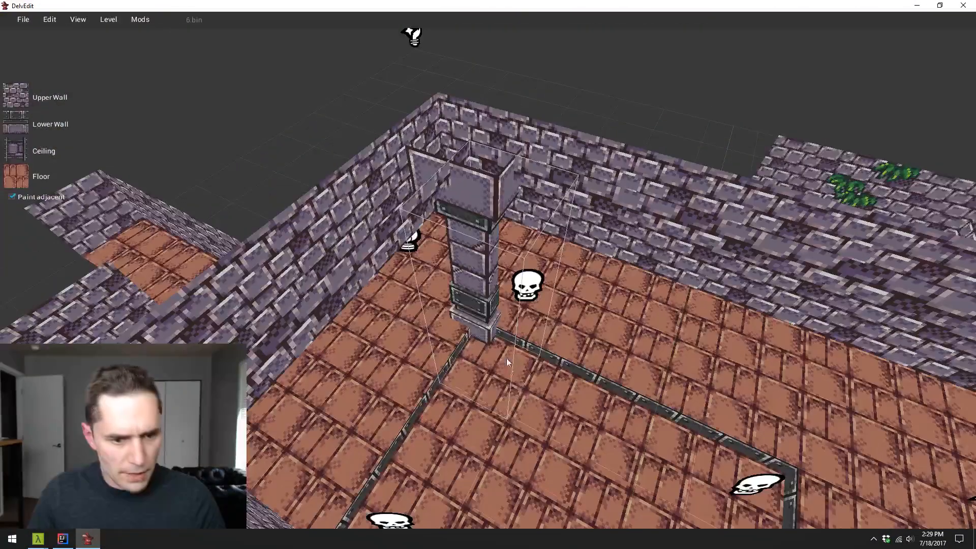
- Replace the pilaster with a Pillar from the Dungeon Sets, positioned on the same corner of the sunken floor
left_click(474, 309)
key("Delete")
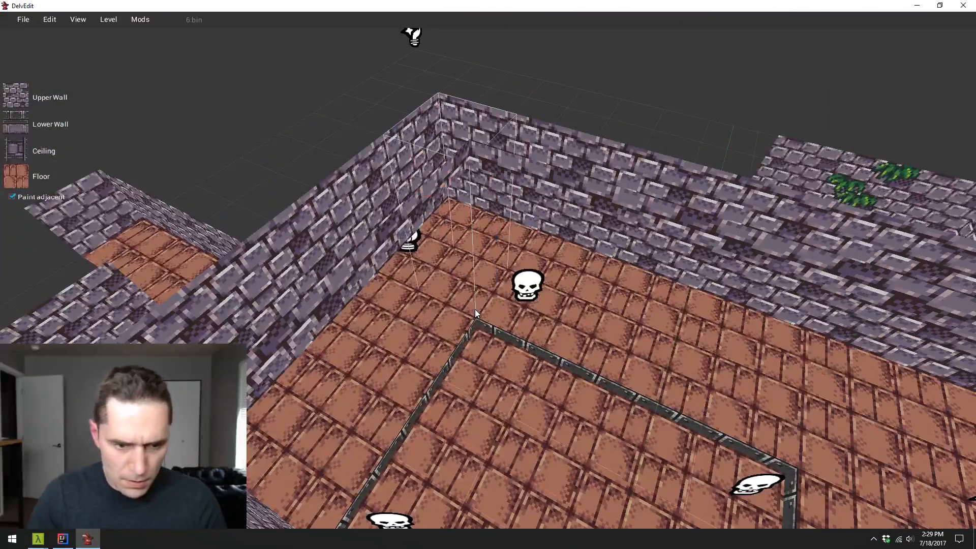
right_click(499, 312)
mouse_move(499, 354)
mouse_move(529, 316)
mouse_move(635, 325)
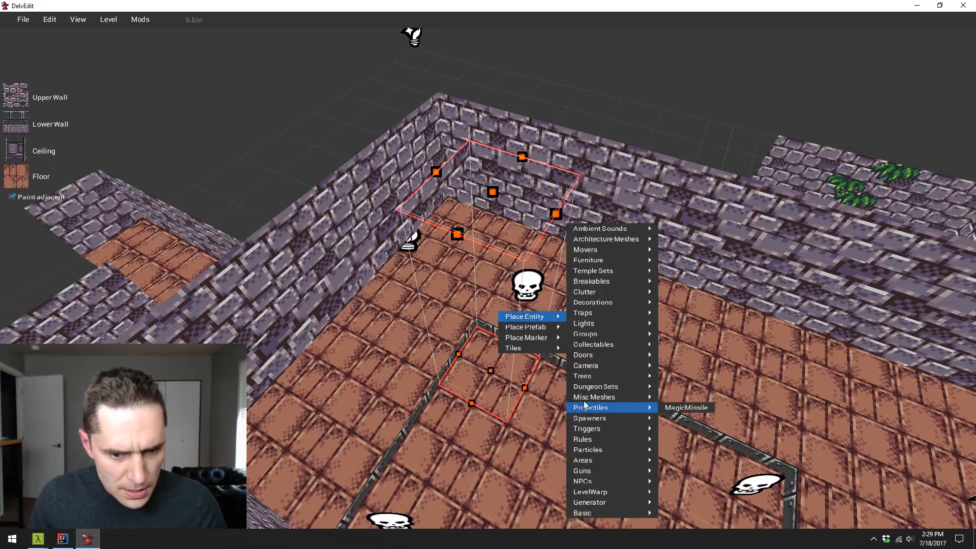
mouse_move(623, 386)
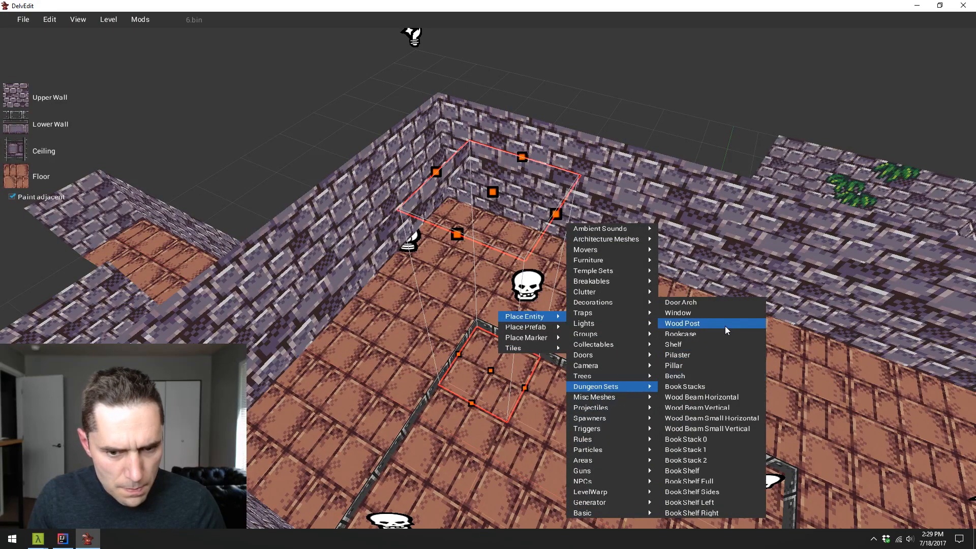
left_click(725, 366)
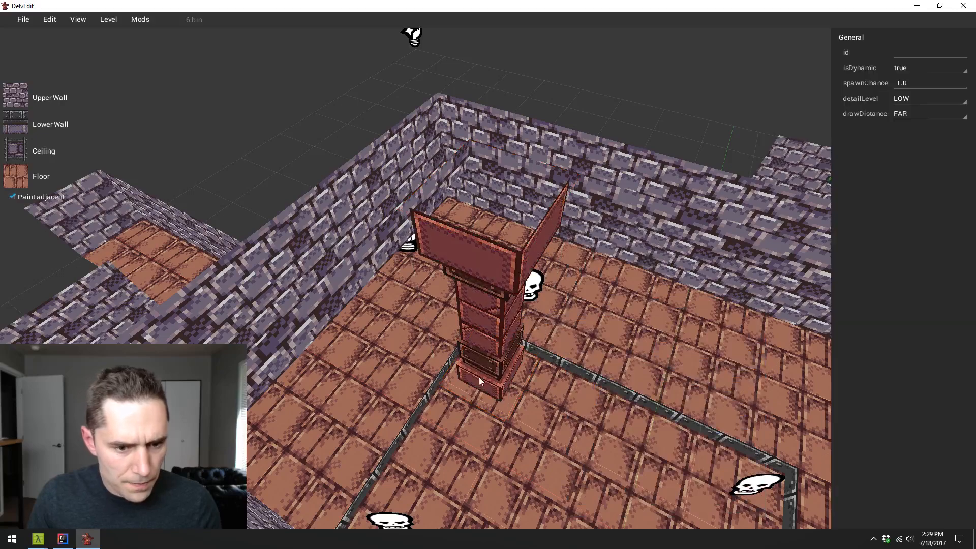
key("Escape")
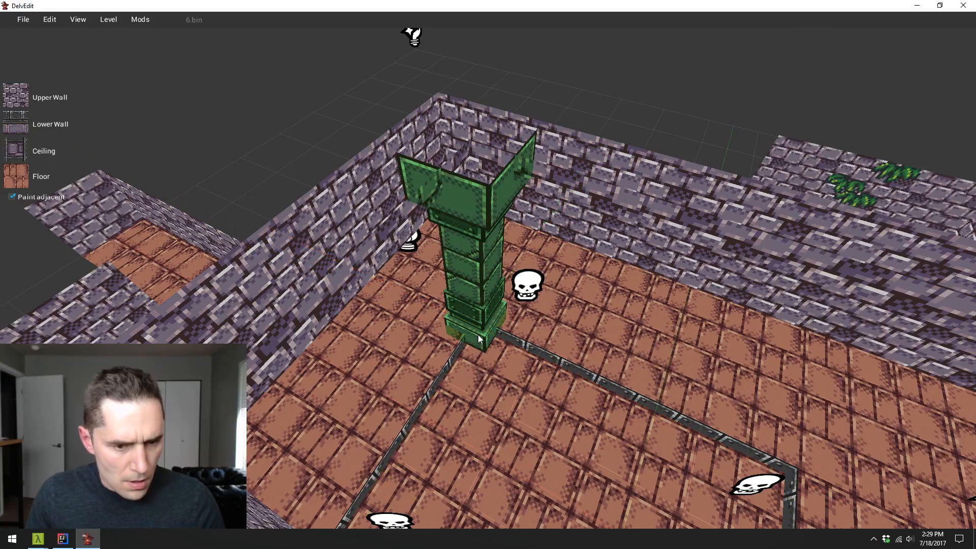
left_click_drag(478, 335, 477, 335)
- Duplicate the pillar along the X axis onto the adjacent corner of the sunken floor
left_click(400, 315)
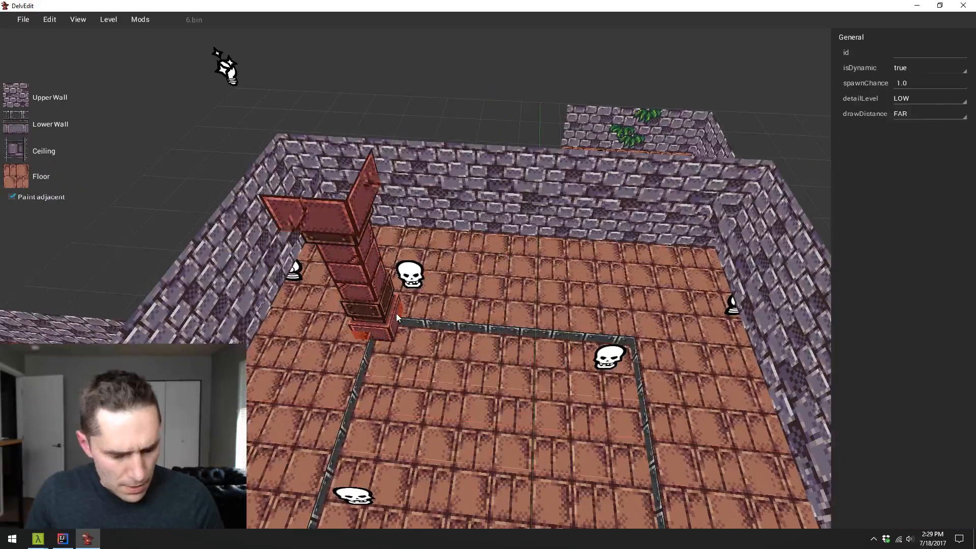
left_click_drag(378, 315, 630, 314)
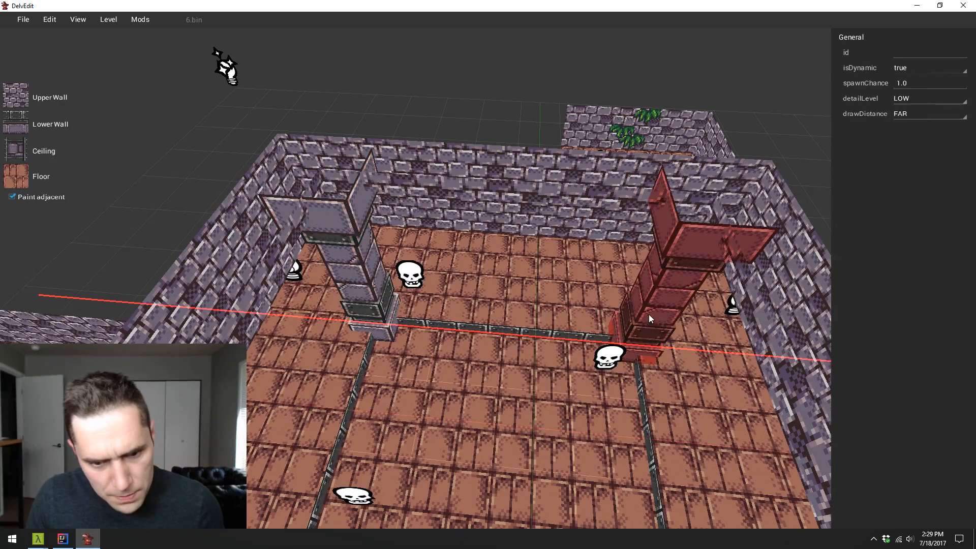
key("Escape")
key("w")
key("s")
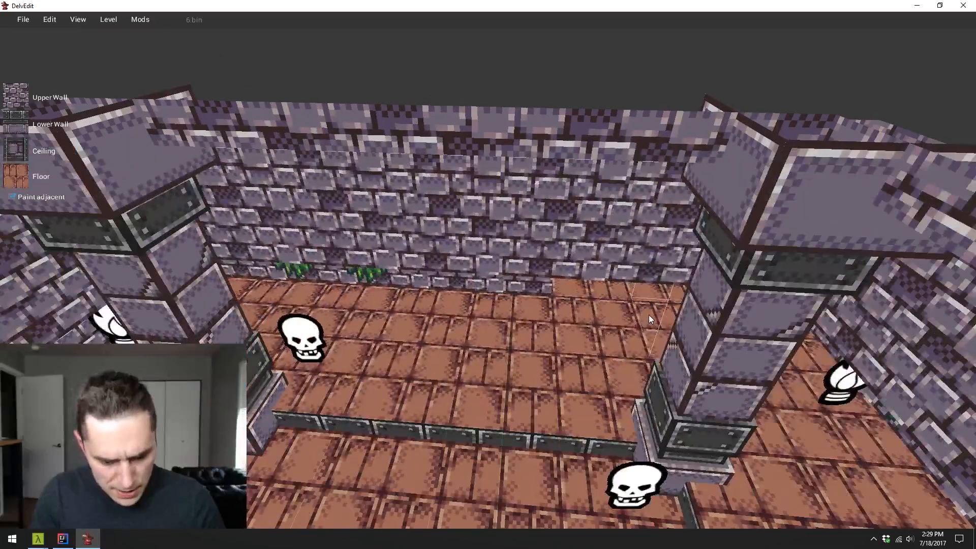
- Play-test the level, walking around both pillars at the sunken floor's corners, and return to editing
key("p")
key("w")
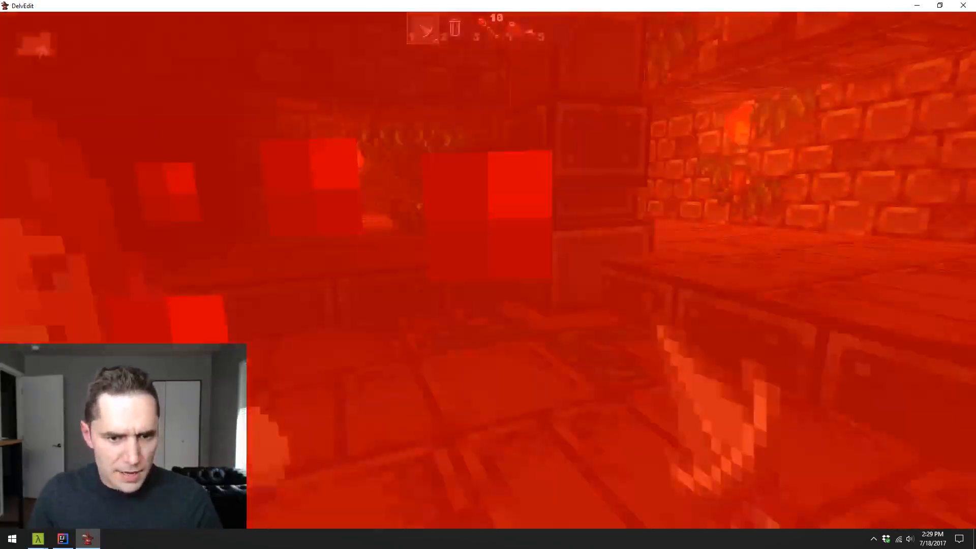
key("w")
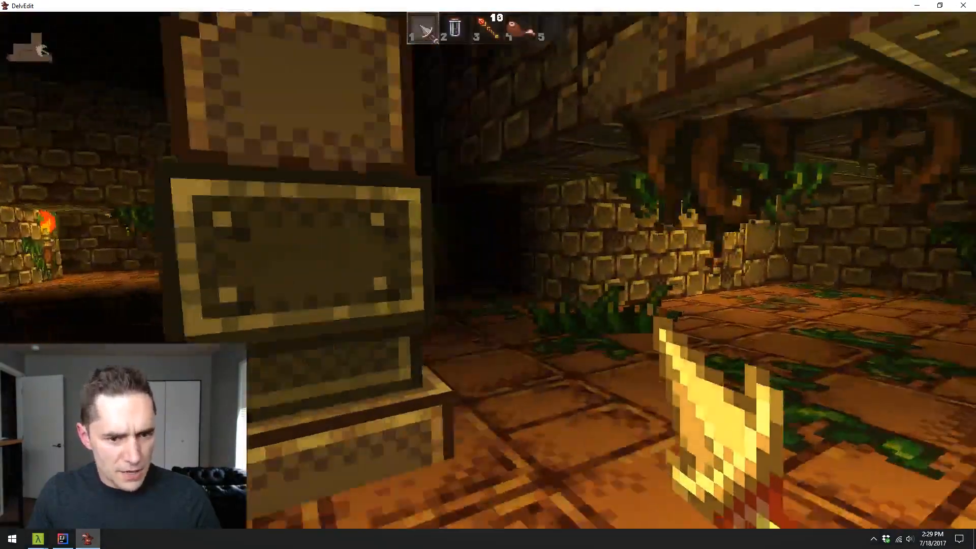
key("w")
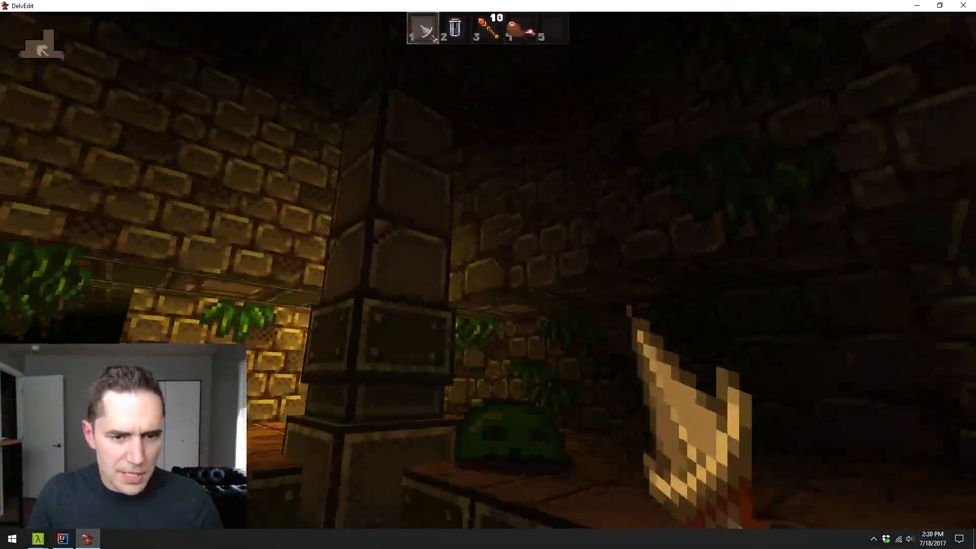
key("w")
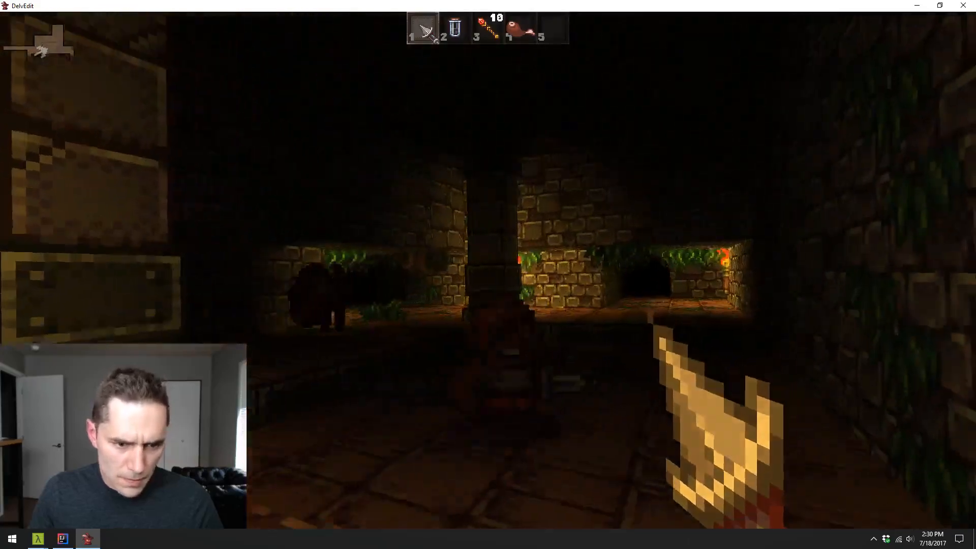
key("w")
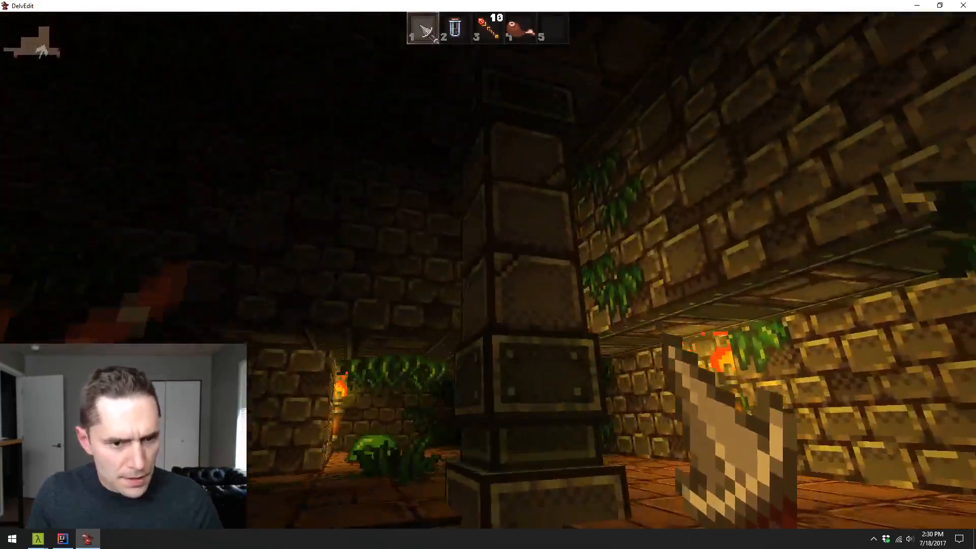
key("s")
key("d")
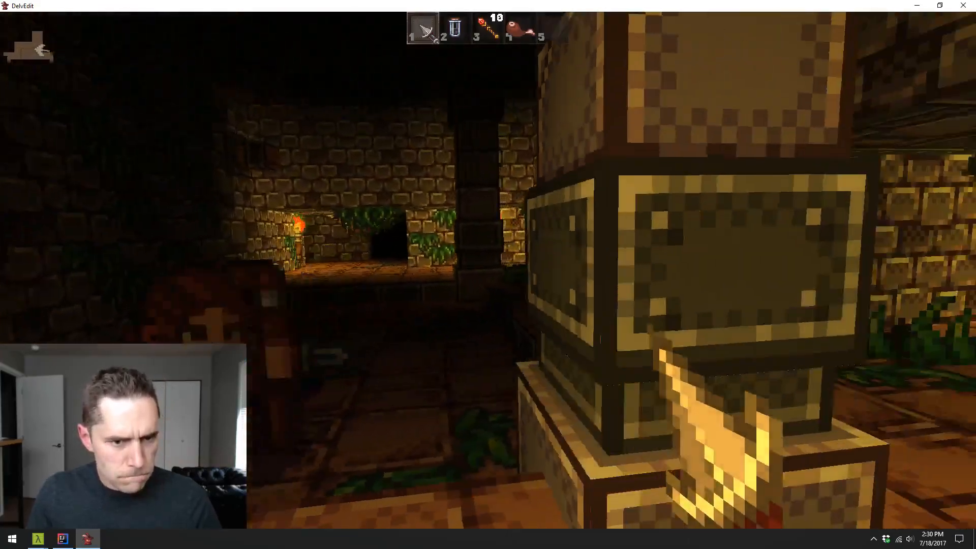
key("w")
key("w")
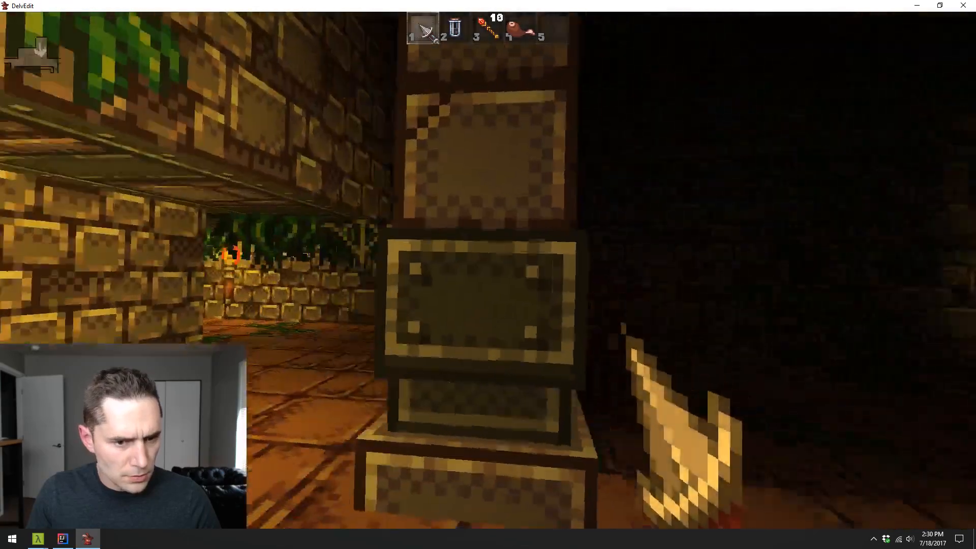
key("Escape")
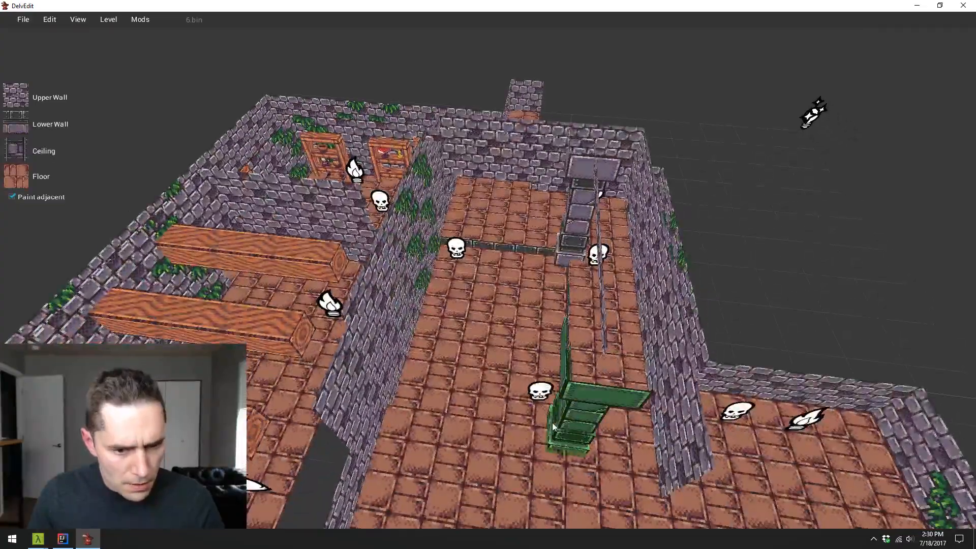
- Turn on the lighting preview and inspect the ceiling above the sunken floor and around the pillars
key("w")
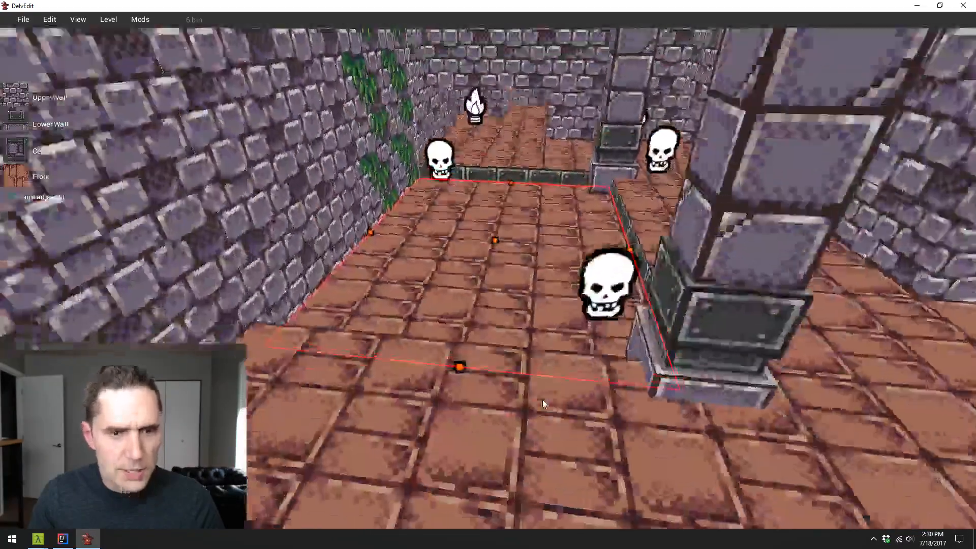
key("q")
key("e")
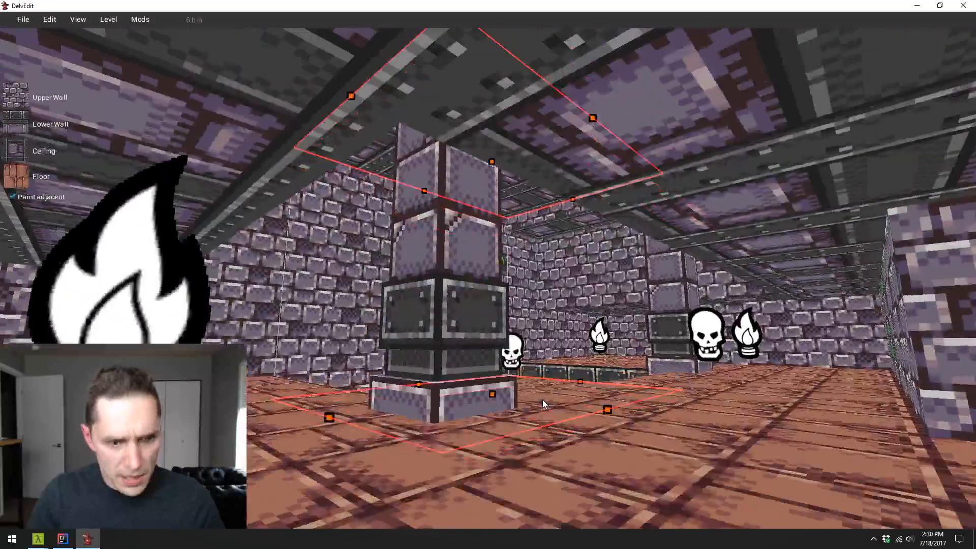
key("l")
key("w")
key("a")
key("Right")
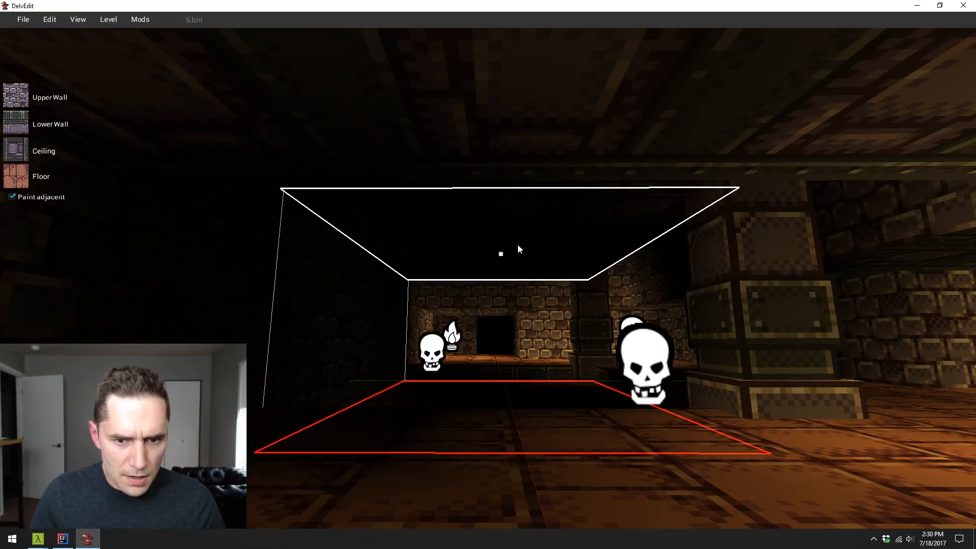
key("a")
key("Right")
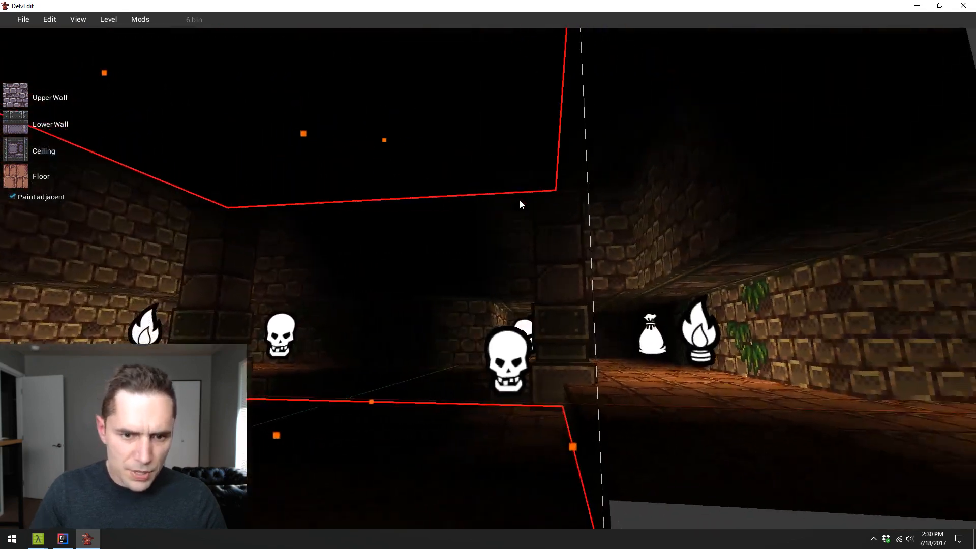
- Lower the ceiling above the sunken floor slightly, and turn the lighting preview off
key("d")
key("Left")
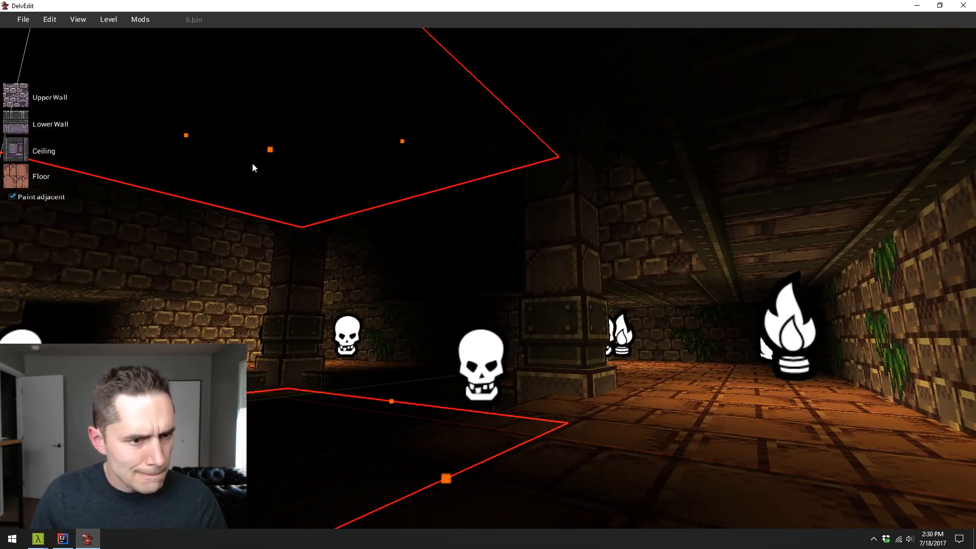
left_click_drag(278, 181, 282, 186)
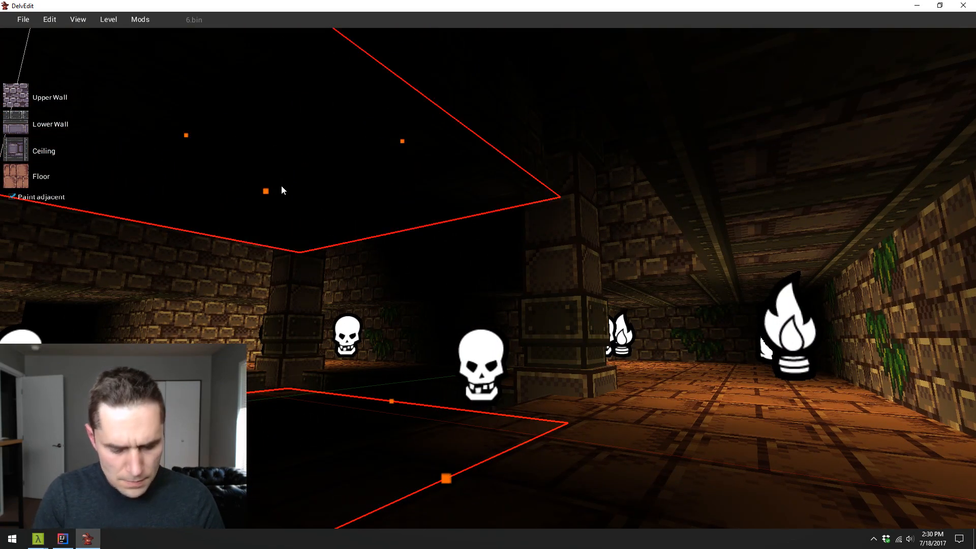
key("l")
key("Escape")
key("w")
key("d")
key("Left")
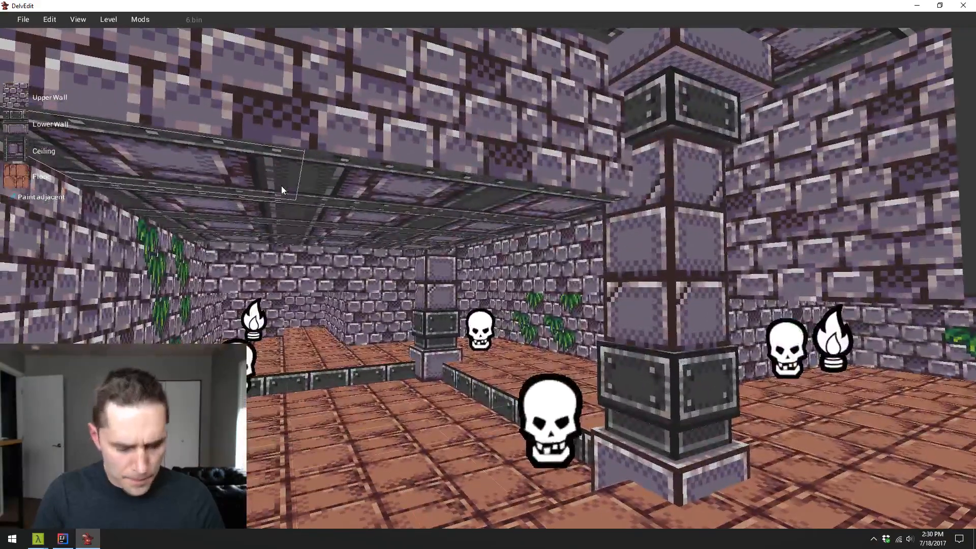
- Play-test the hall to check the lowered ceiling beside the pillars, and return to editing
key("p")
key("w")
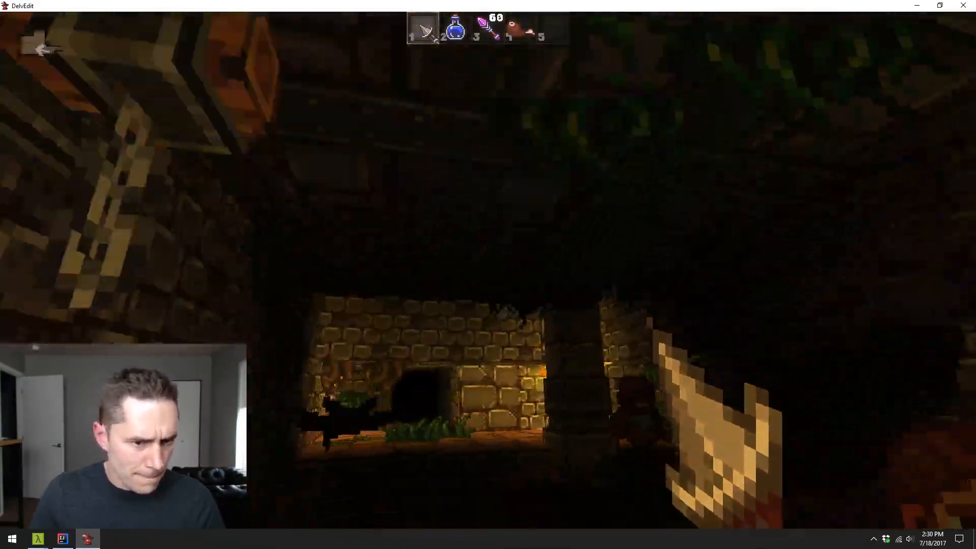
key("w")
key("w")
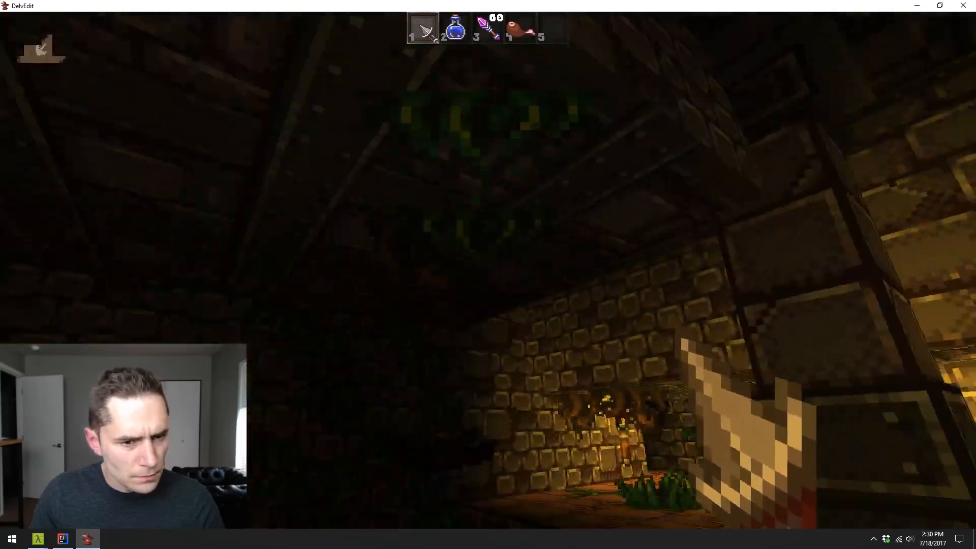
key("w")
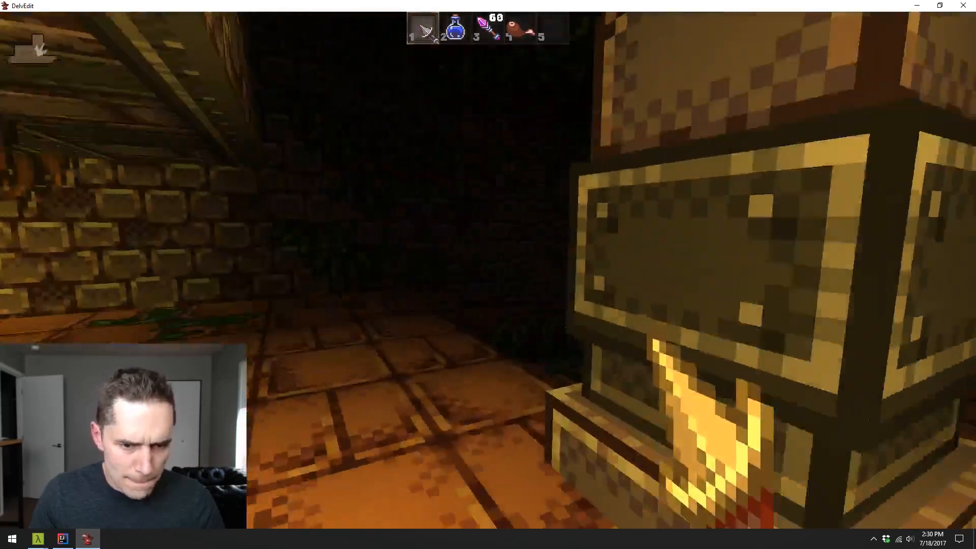
key("w")
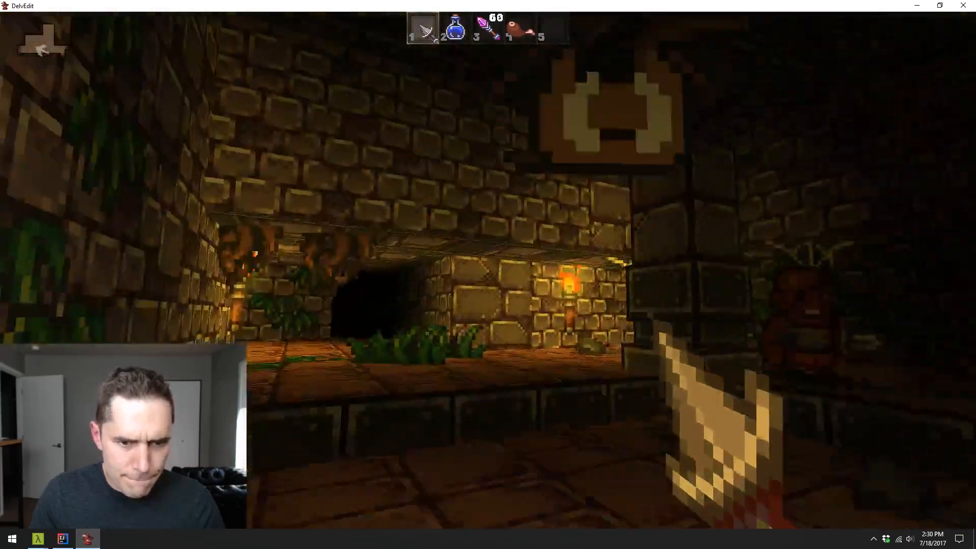
key("w")
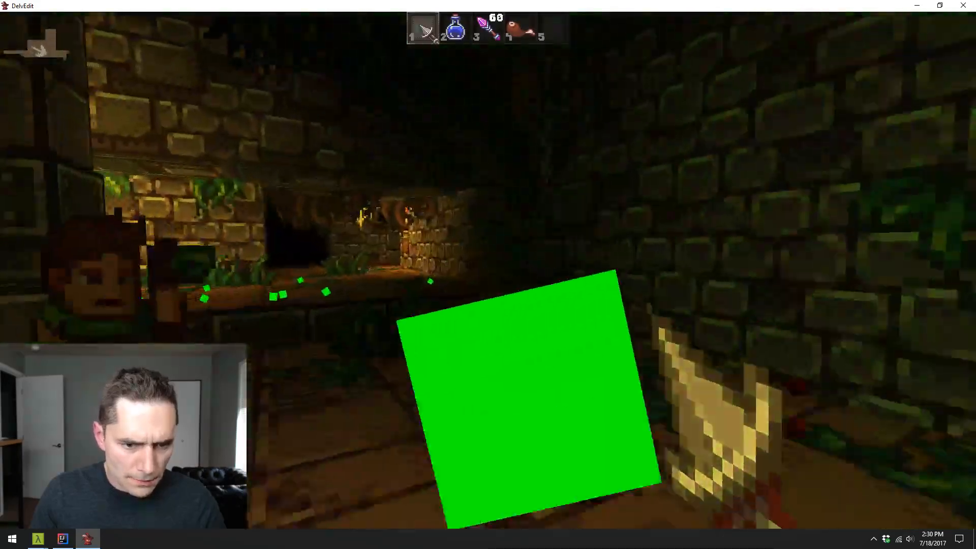
key("s")
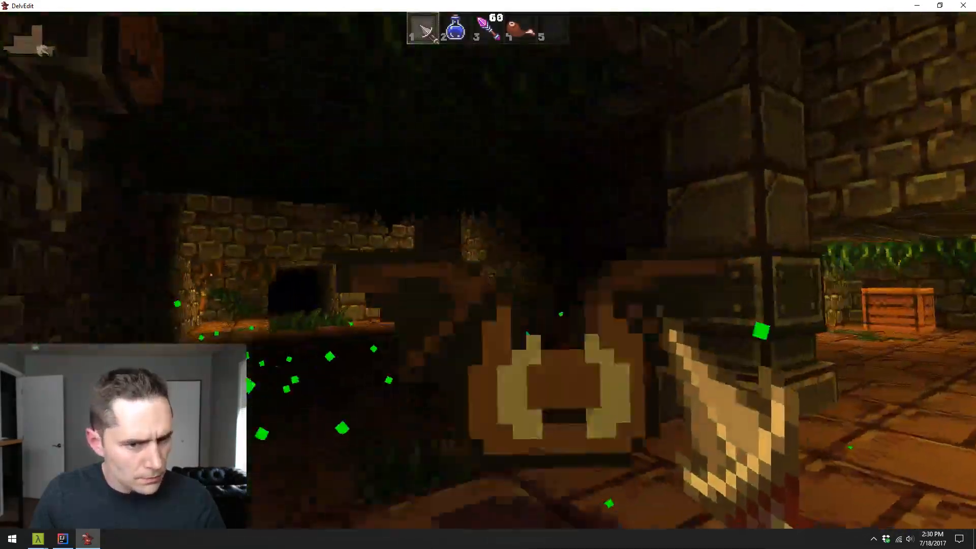
key("Escape")
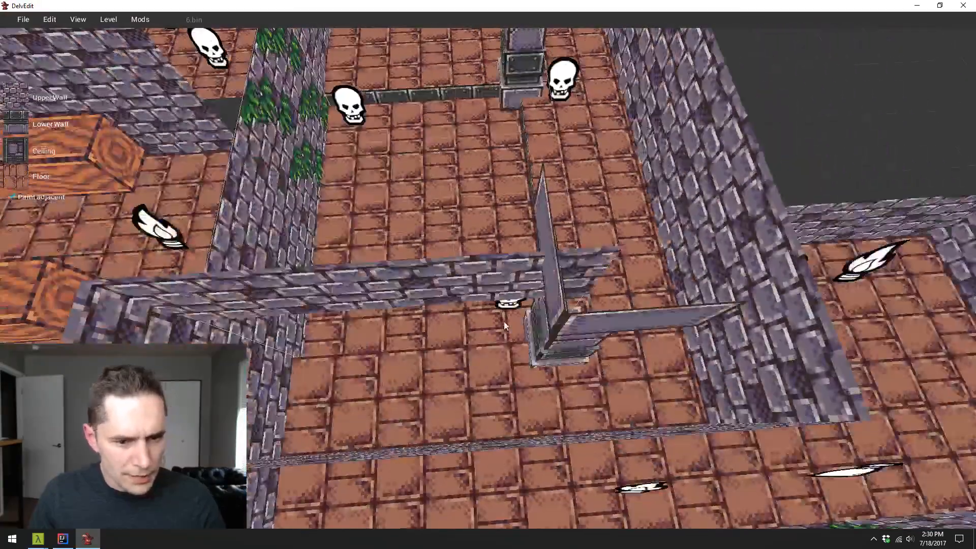
- Lower the ceiling above the sunken floor further and clear the selection
left_click(529, 329)
key("w")
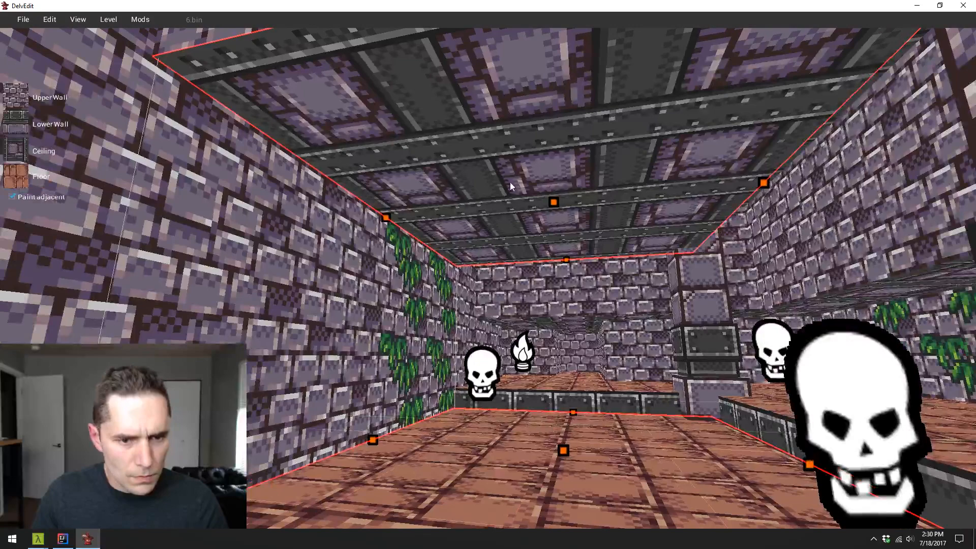
left_click_drag(555, 203, 570, 246)
key("Escape")
key("s")
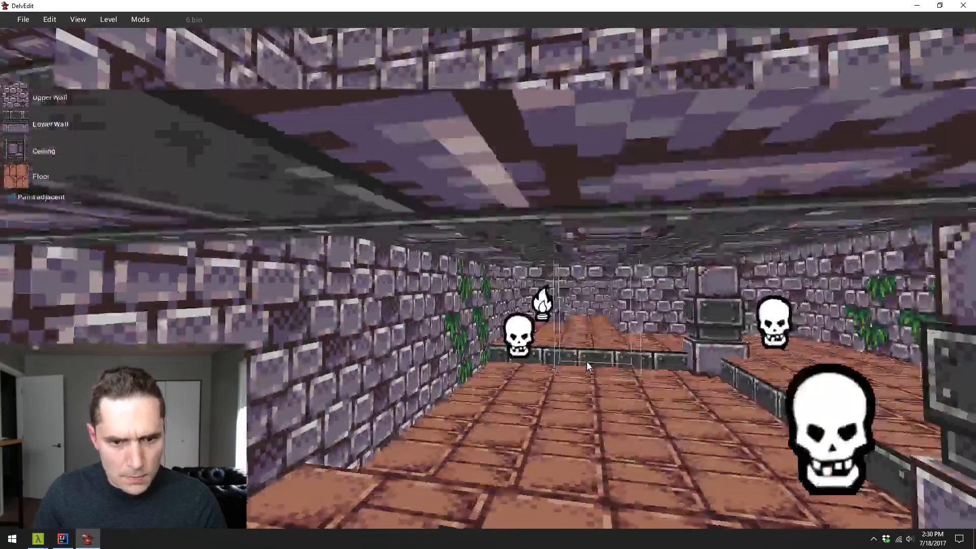
- Play-test the hall under the further lowered ceiling, using the item in slot 3, and return to editing
key("p")
key("w")
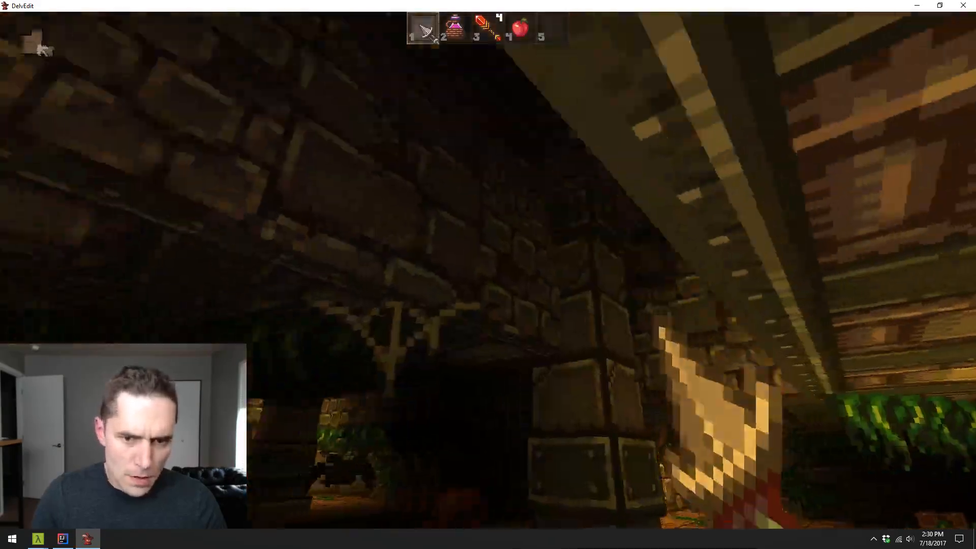
key("w")
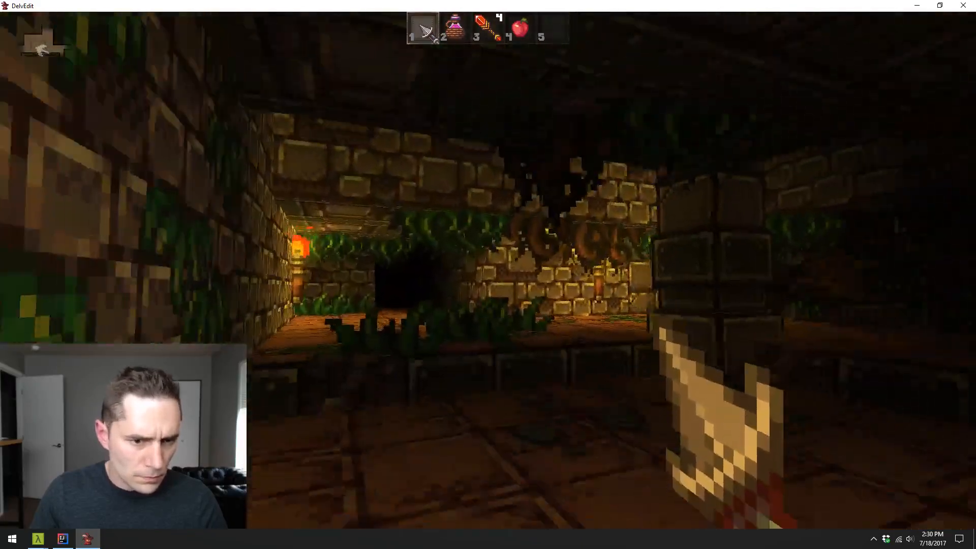
key("w")
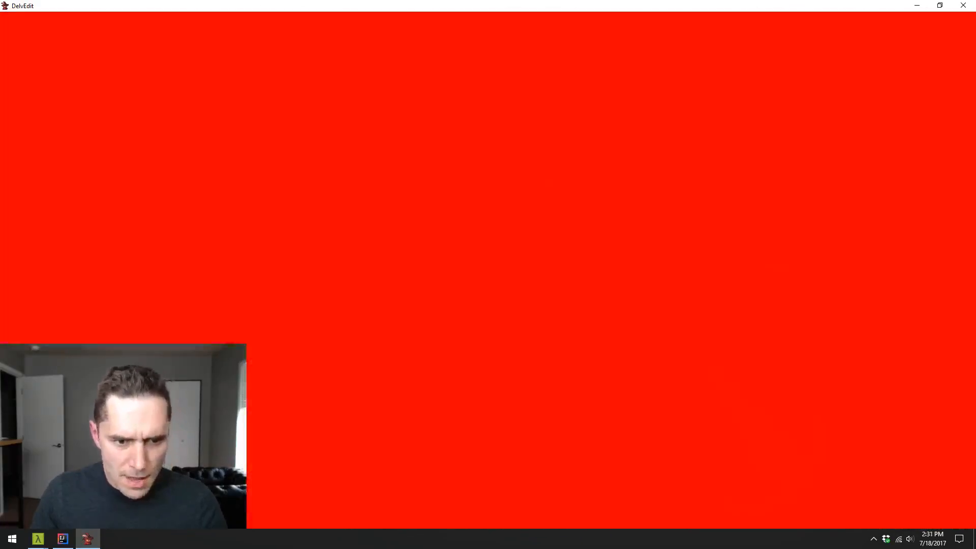
key("w")
key("3")
left_click(488, 268)
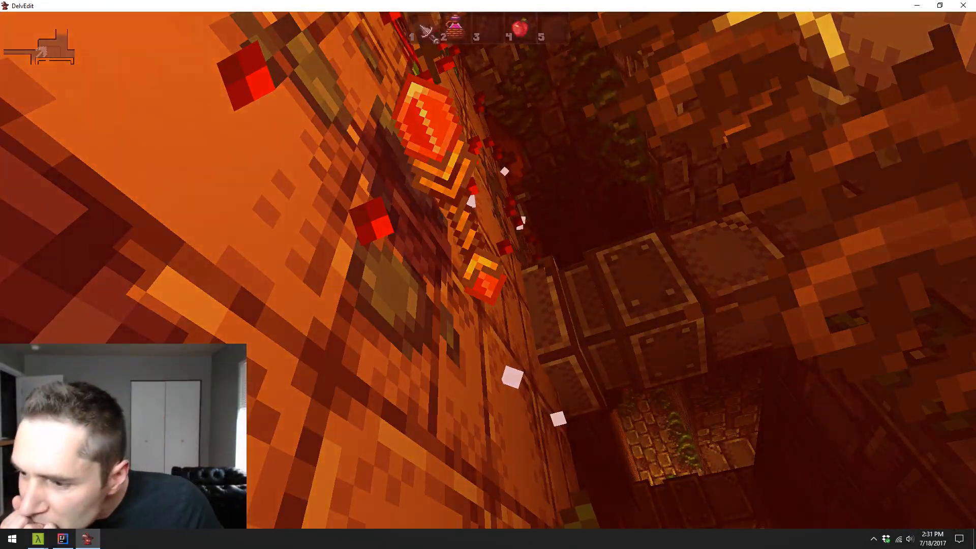
key("Escape")
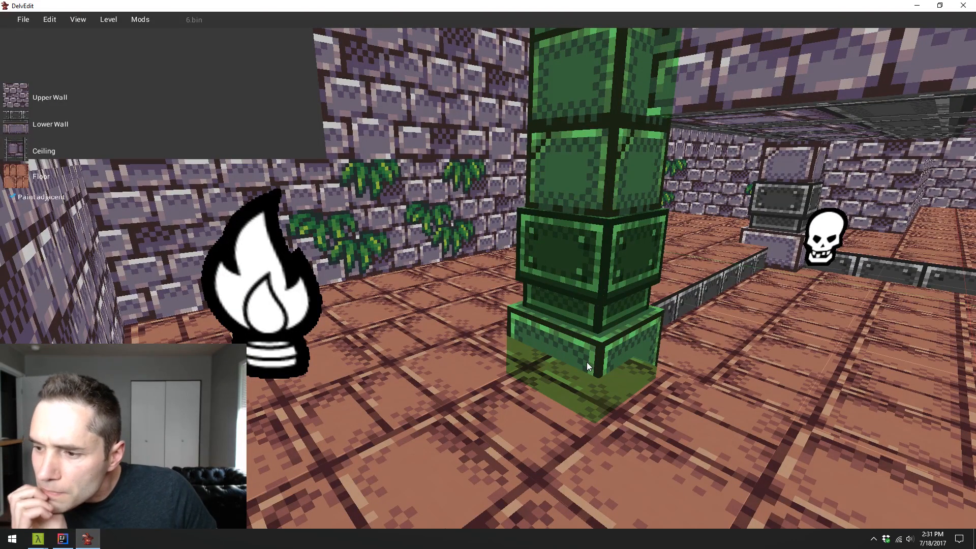
- Play-test the hall, walking around the sunken floor and its pillars to check the lowered ceiling, and return to editing
key("d")
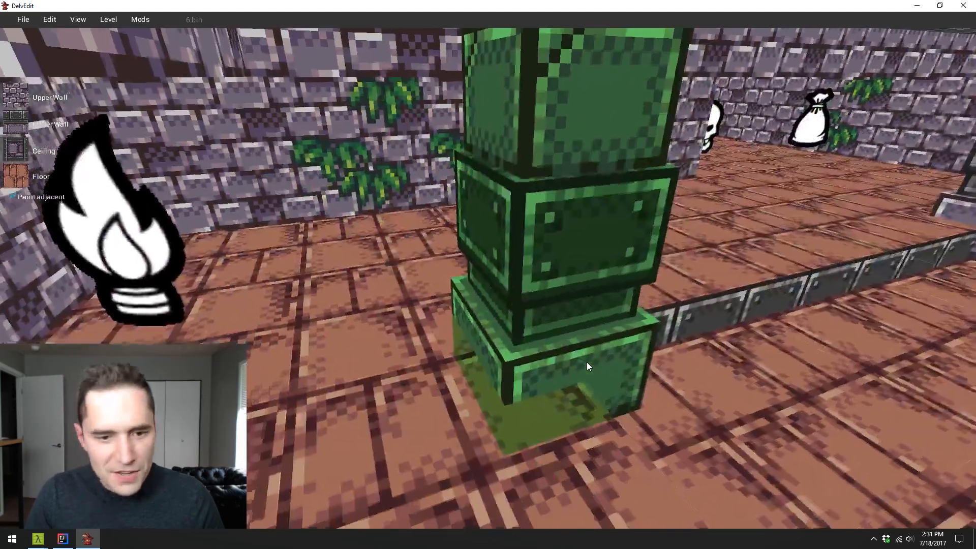
key("p")
key("w")
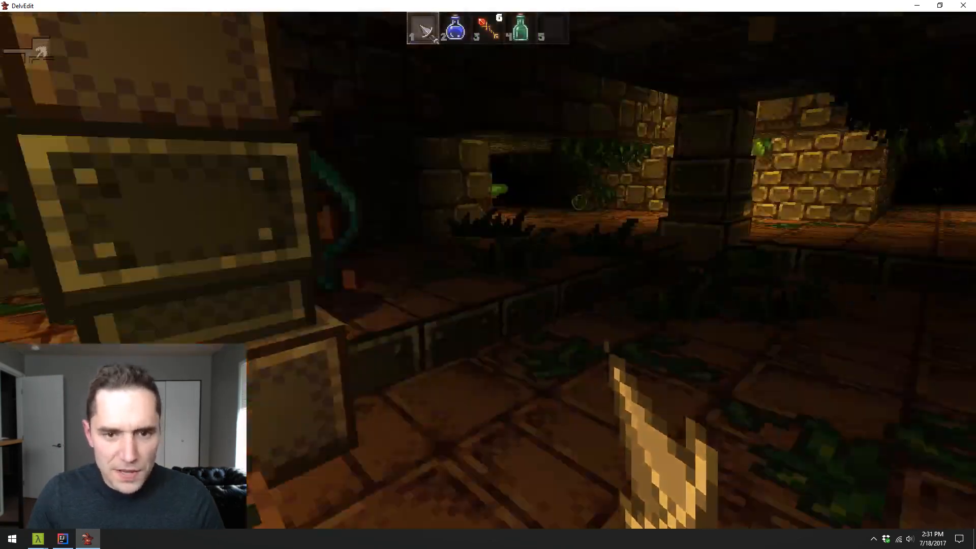
key("w")
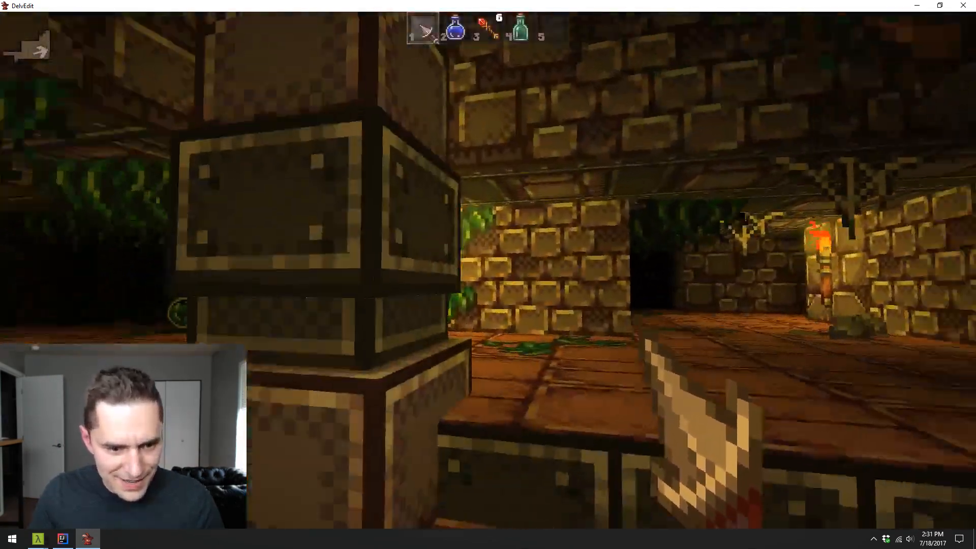
key("d")
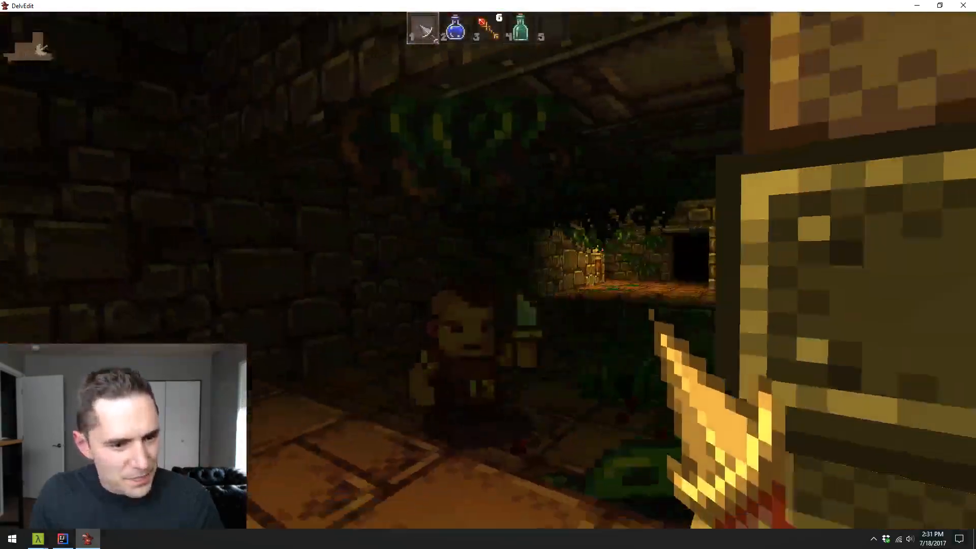
key("w")
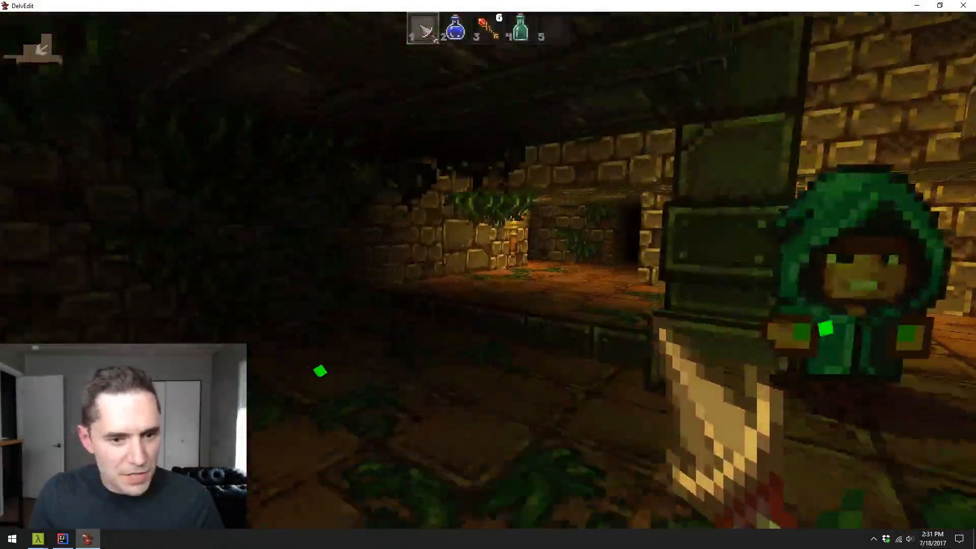
key("d")
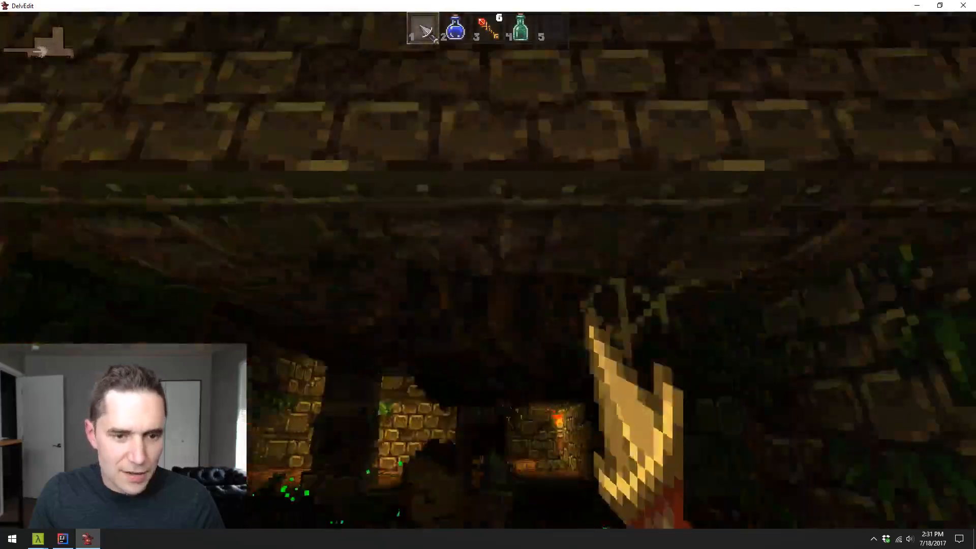
key("s")
key("w")
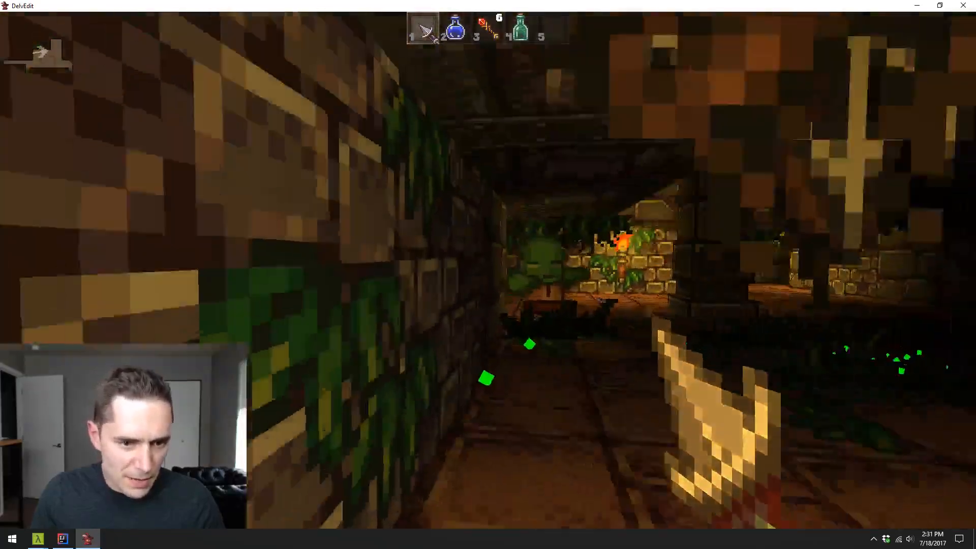
key("w")
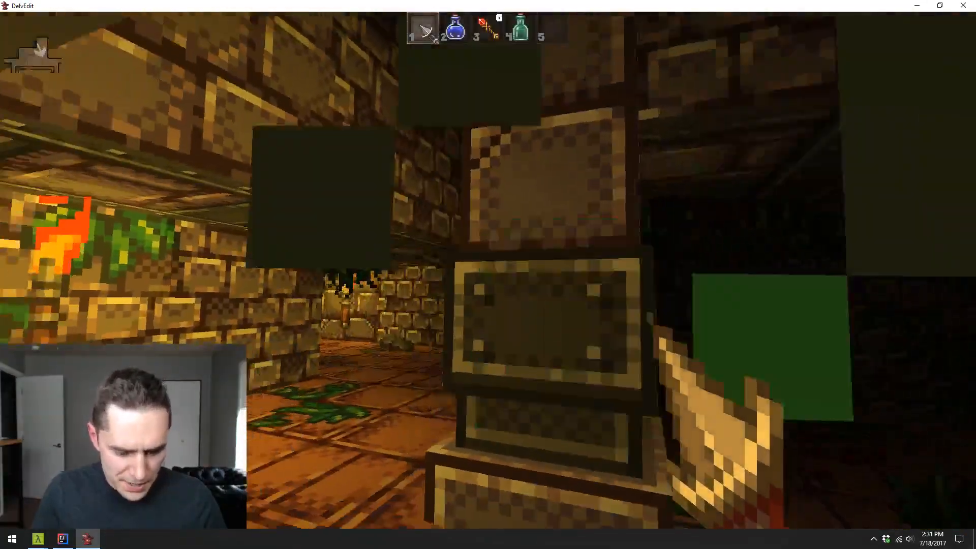
key("k")
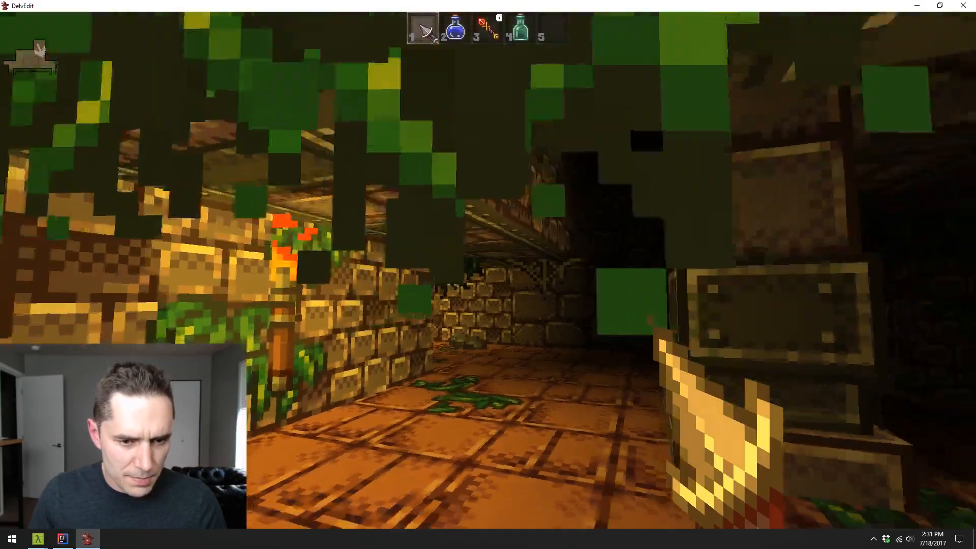
key("w")
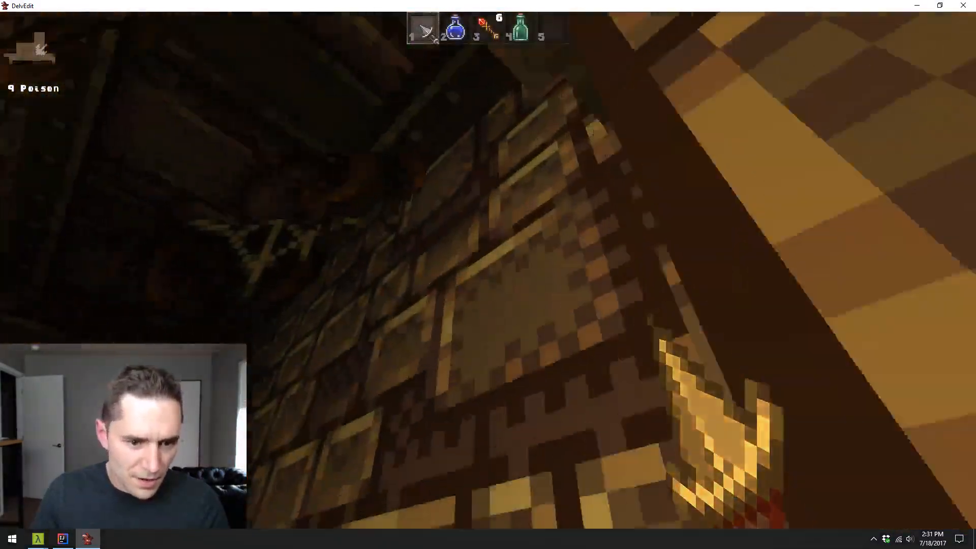
key("s")
key("w")
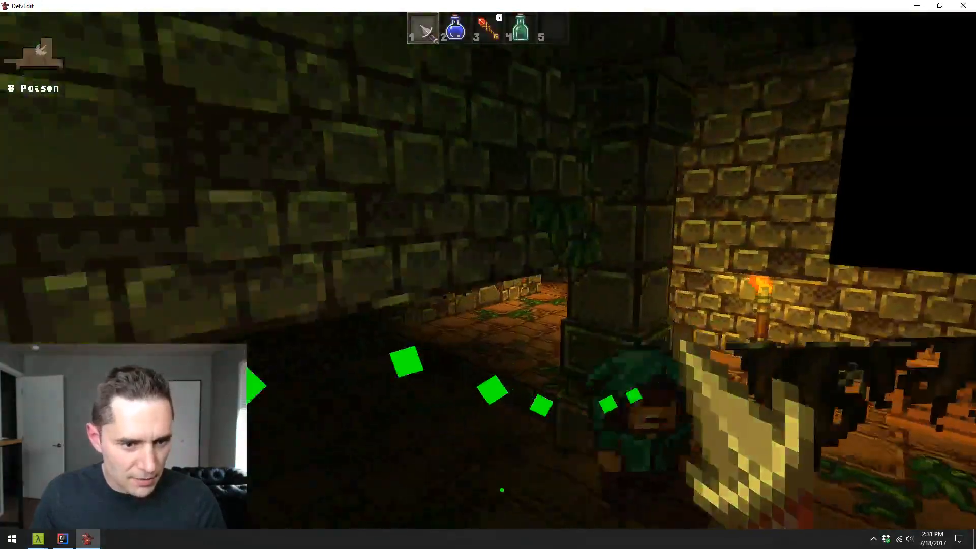
key("q")
key("w")
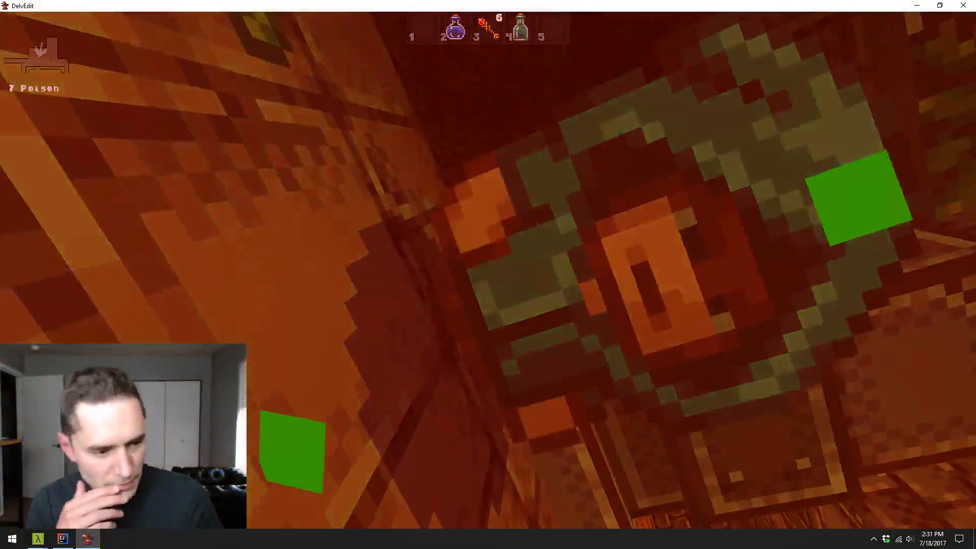
key("Escape")
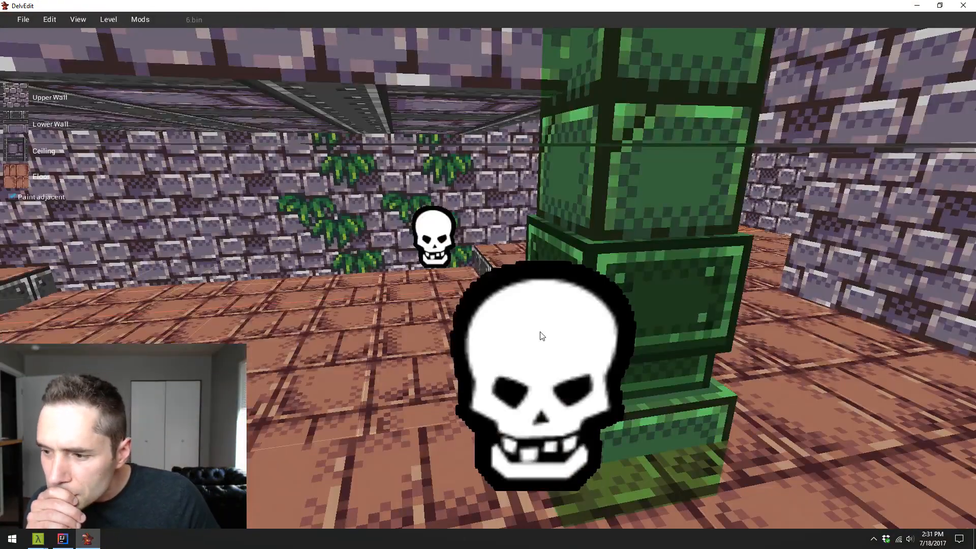
- Copy the two corner pillars straight across the sunken floor along the Y axis to the vine-covered wall, and clear the selection
key("s")
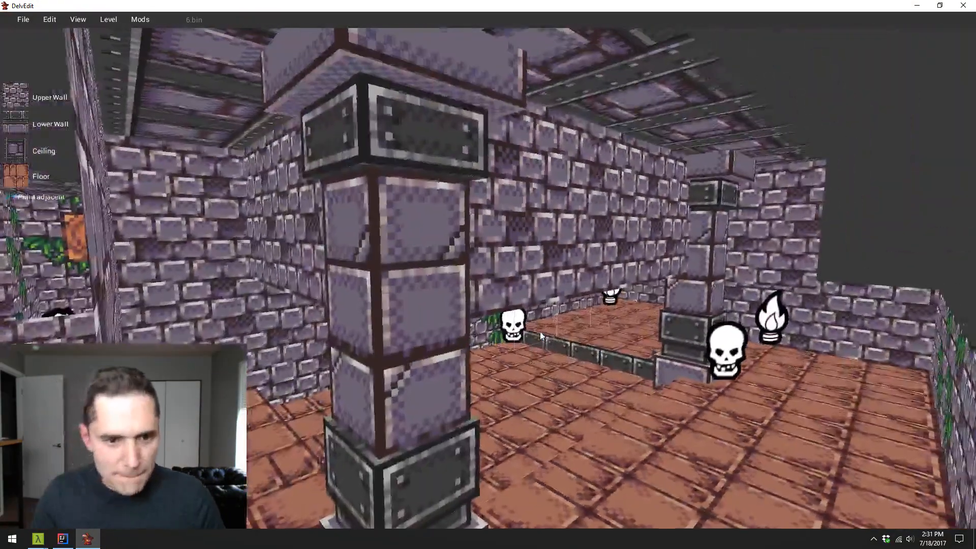
key("w")
key("s")
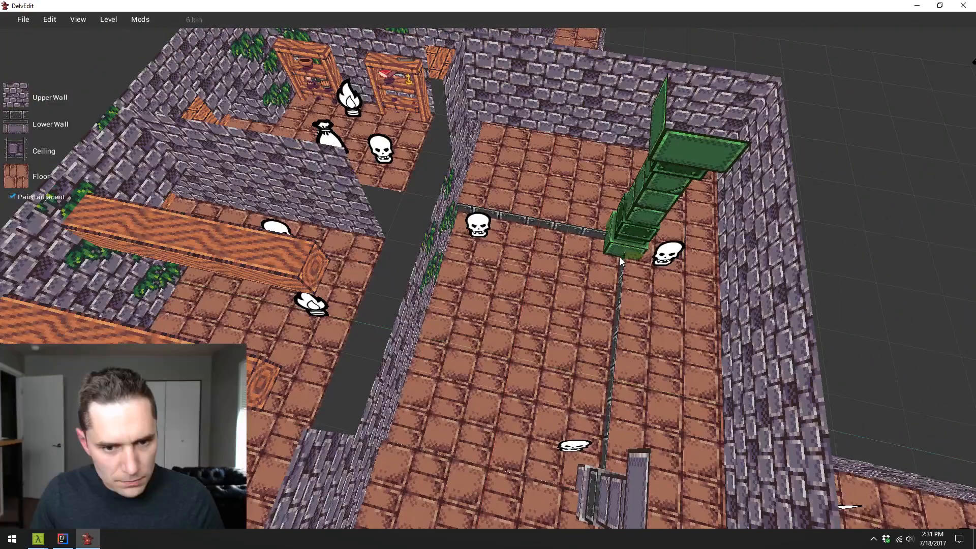
left_click(620, 257)
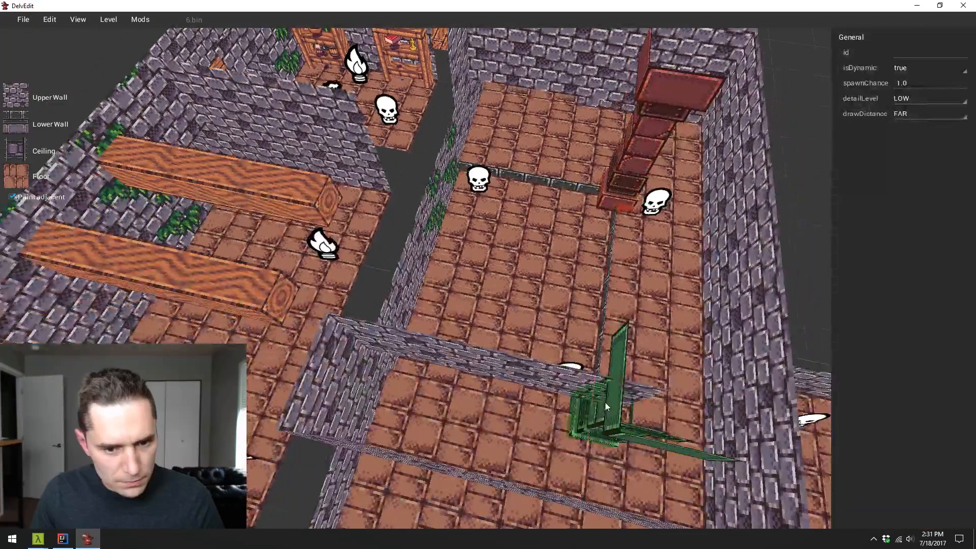
key("x")
key("y")
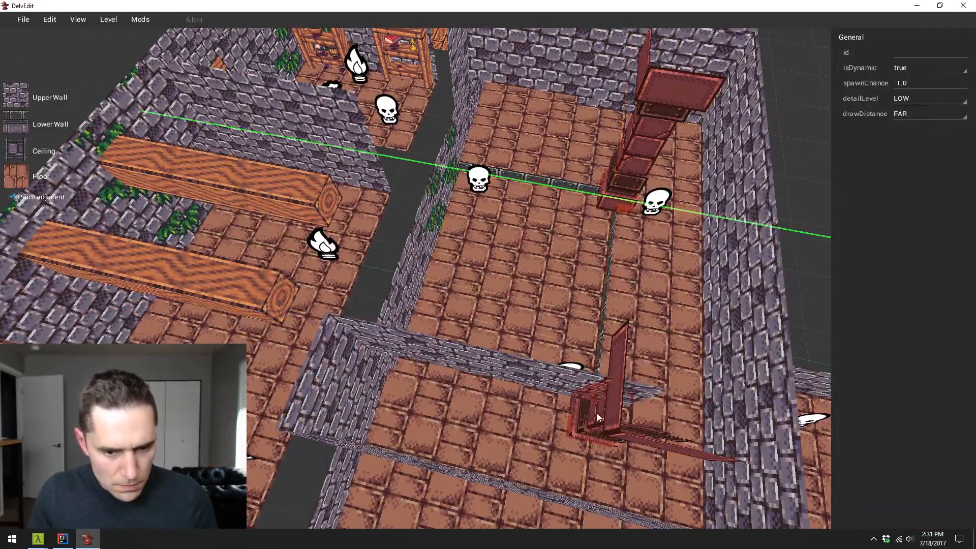
left_click_drag(602, 413, 378, 376)
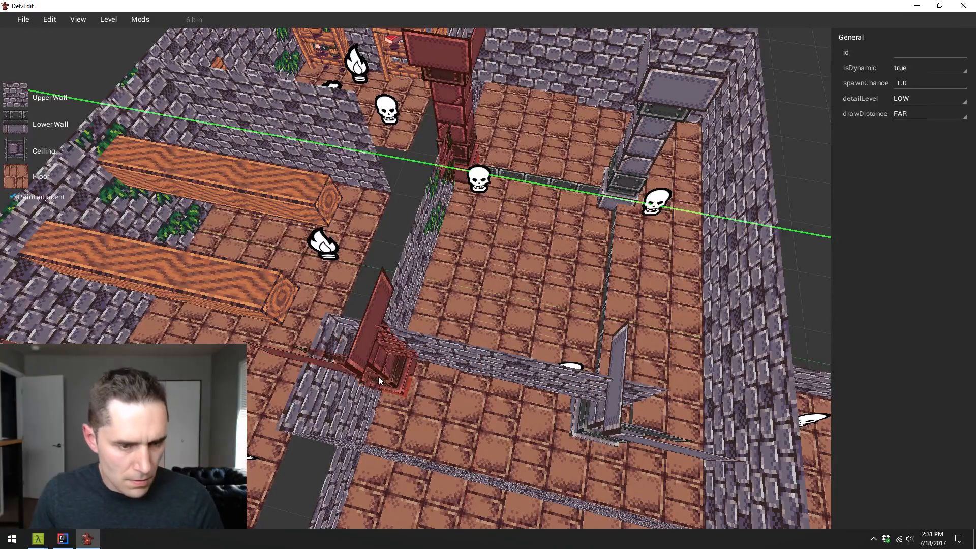
key("Escape")
- Play-test the hall to check the copied pillars at the wall side of the sunken floor, and return to editing
key("w")
key("p")
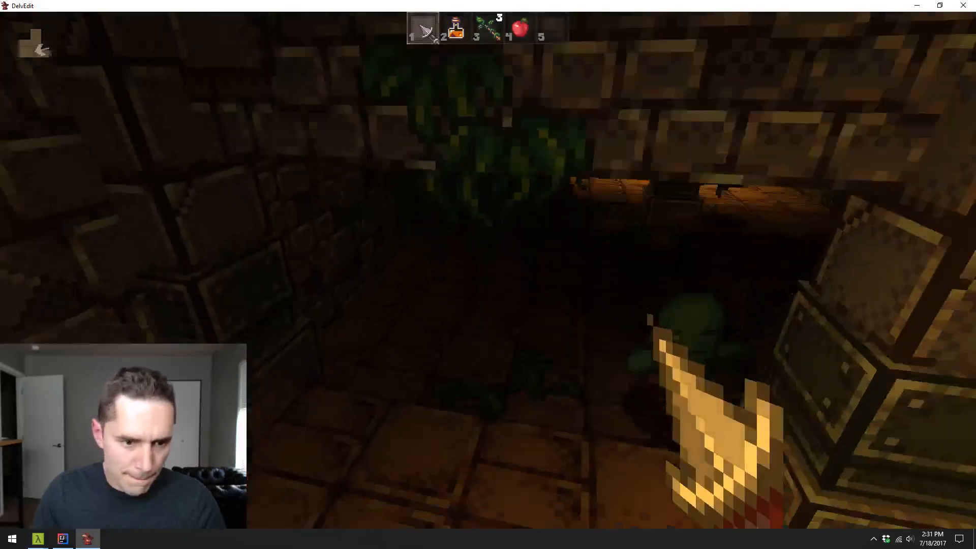
key("s")
key("a")
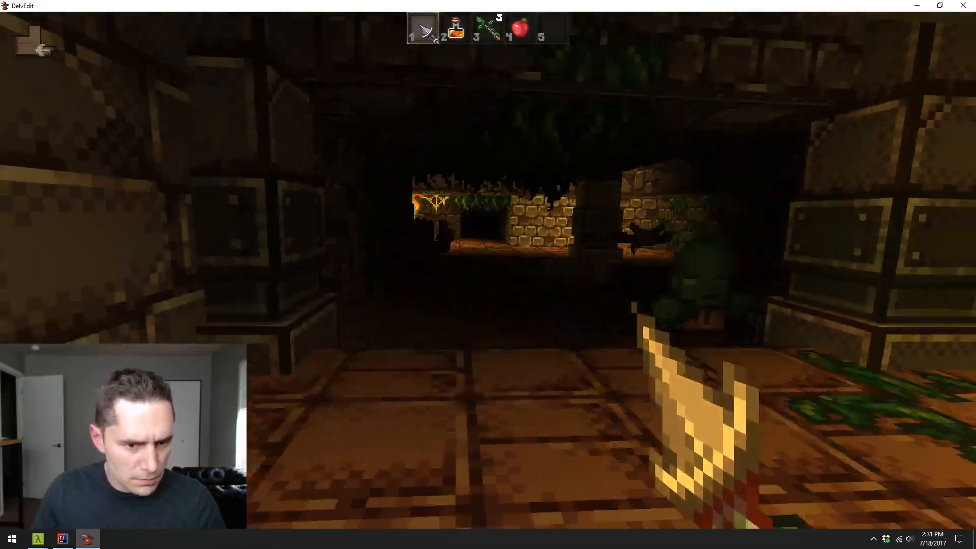
key("w")
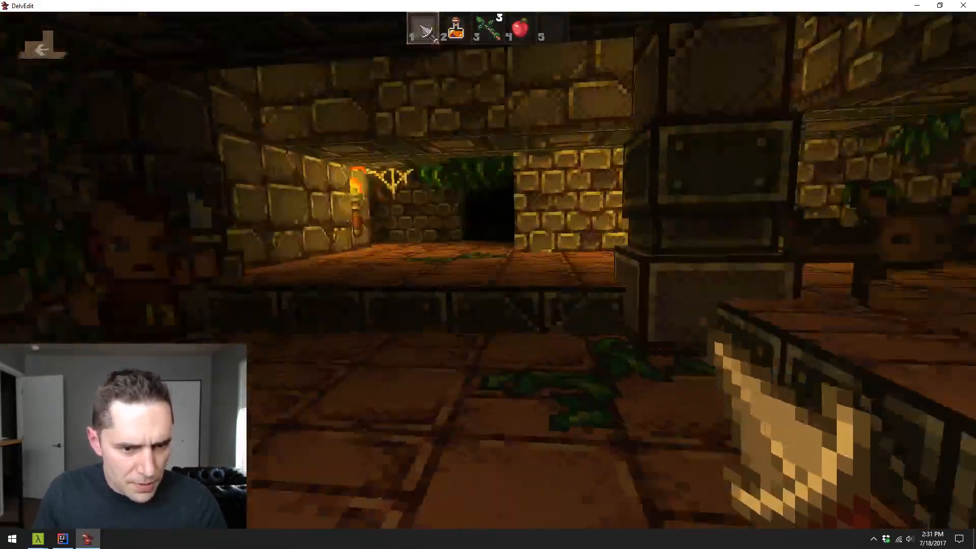
key("Escape")
- Place a Door Arch from the Dungeon Sets against the vine-covered wall between the pillars, and sink its legs into the floor
key("s")
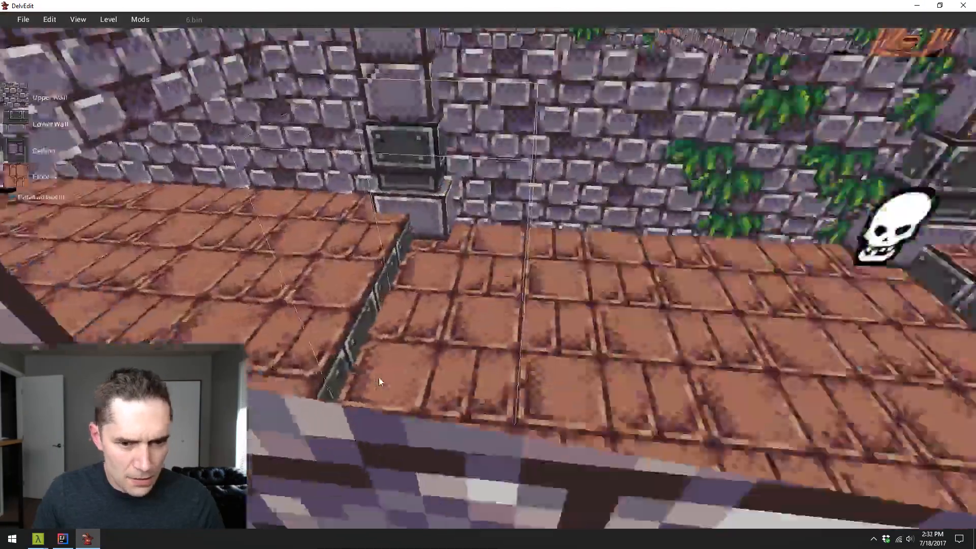
key("s")
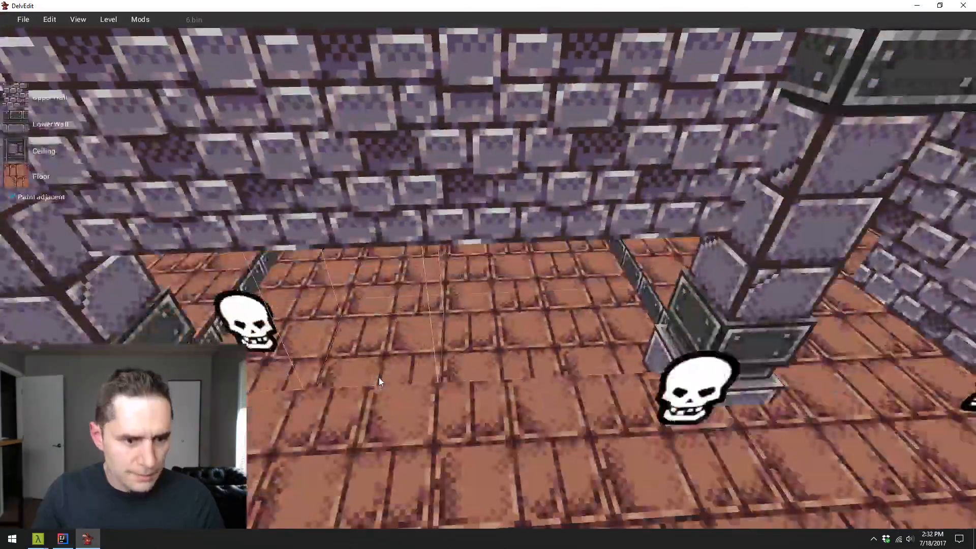
key("s")
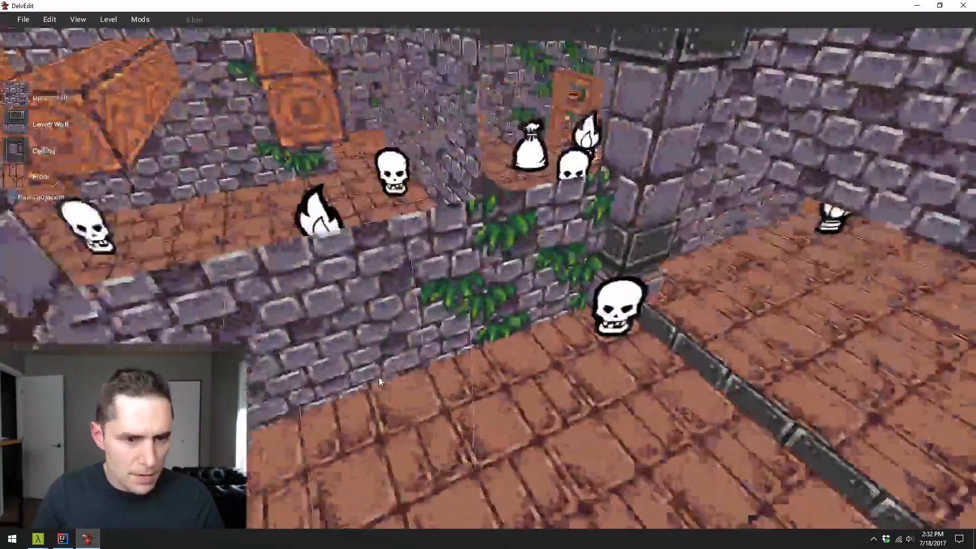
key("s")
key("w")
right_click(457, 394)
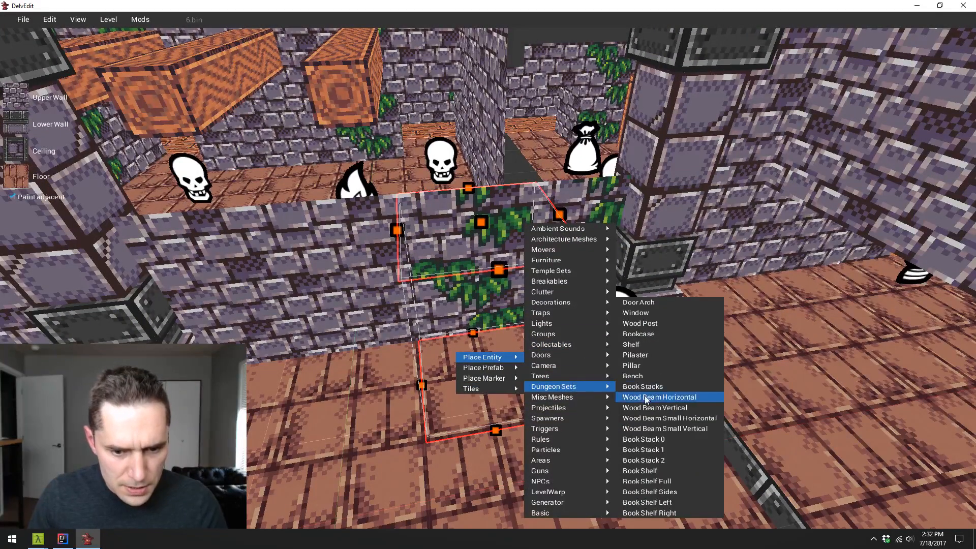
left_click(656, 302)
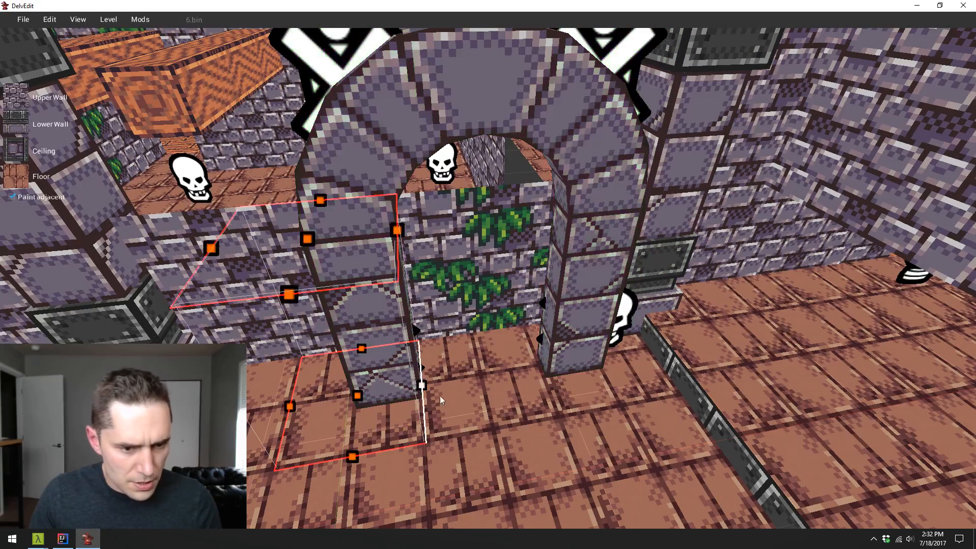
key("s")
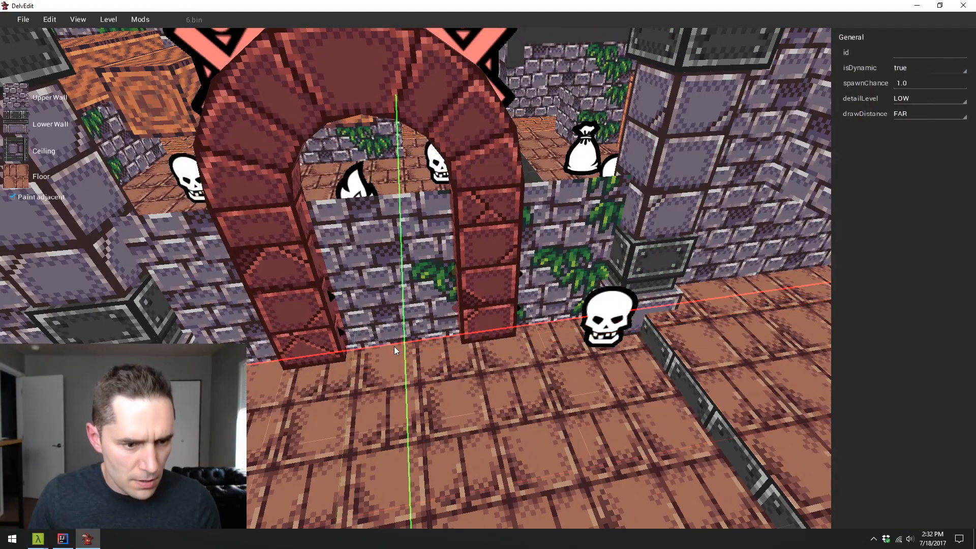
key("z")
left_click_drag(395, 347, 411, 427)
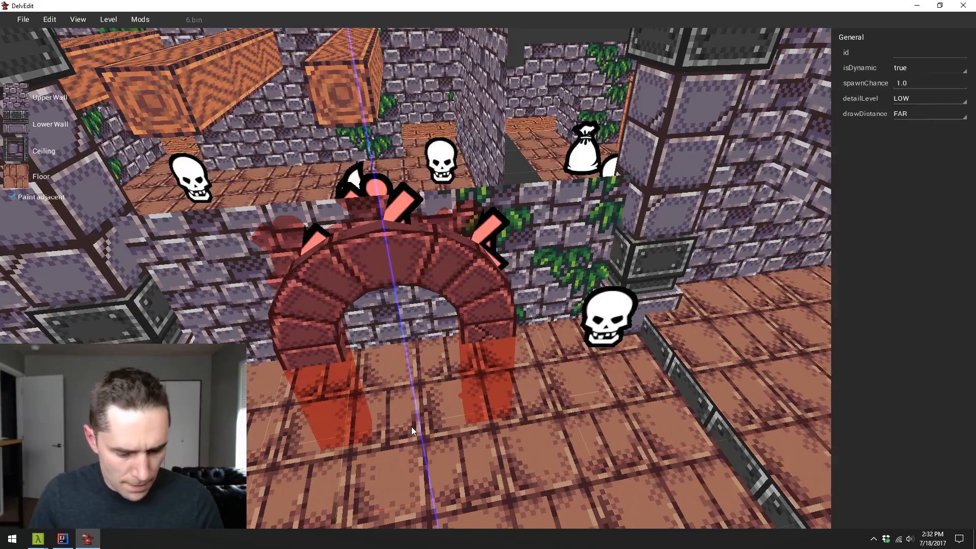
key("Escape")
- Play-test the hall to see the lowered arch on the wall, and return to editing
key("a")
key("p")
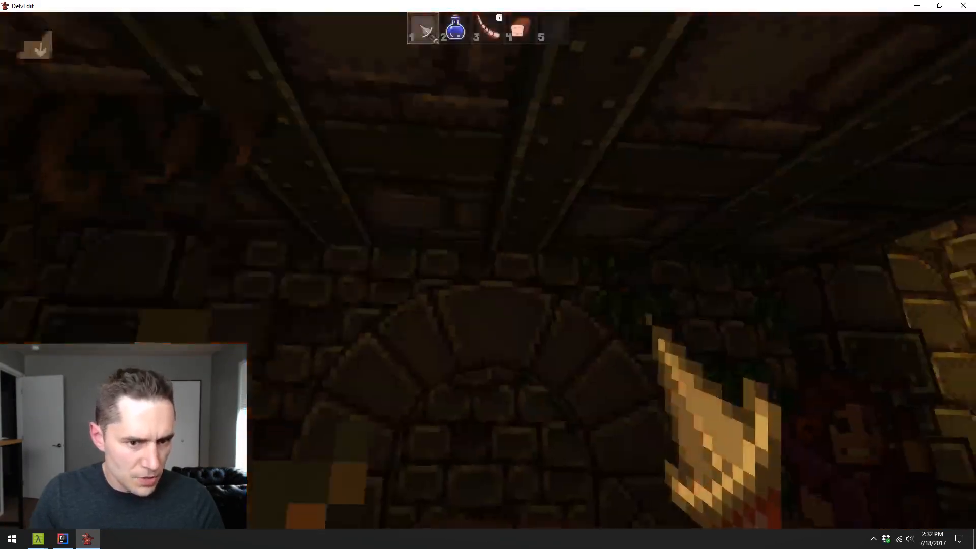
key("w")
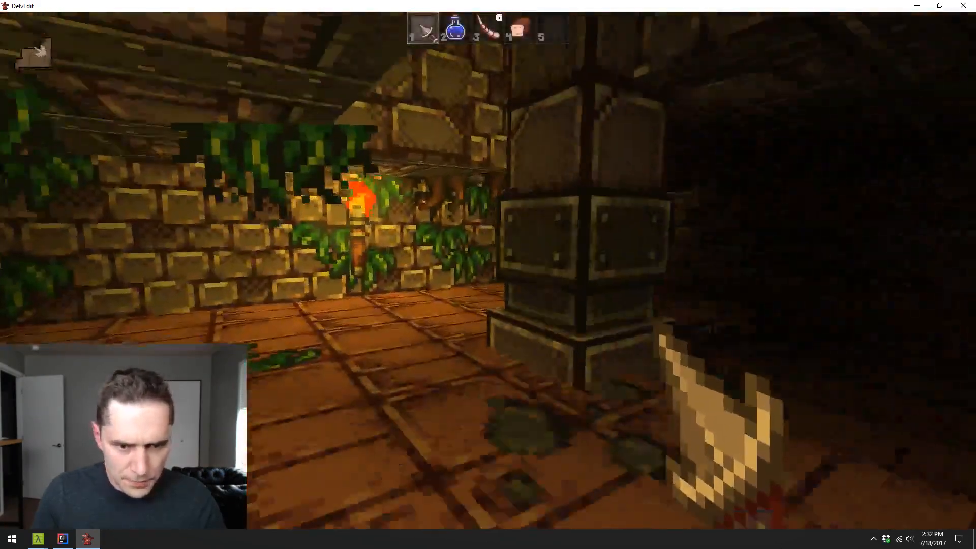
key("w")
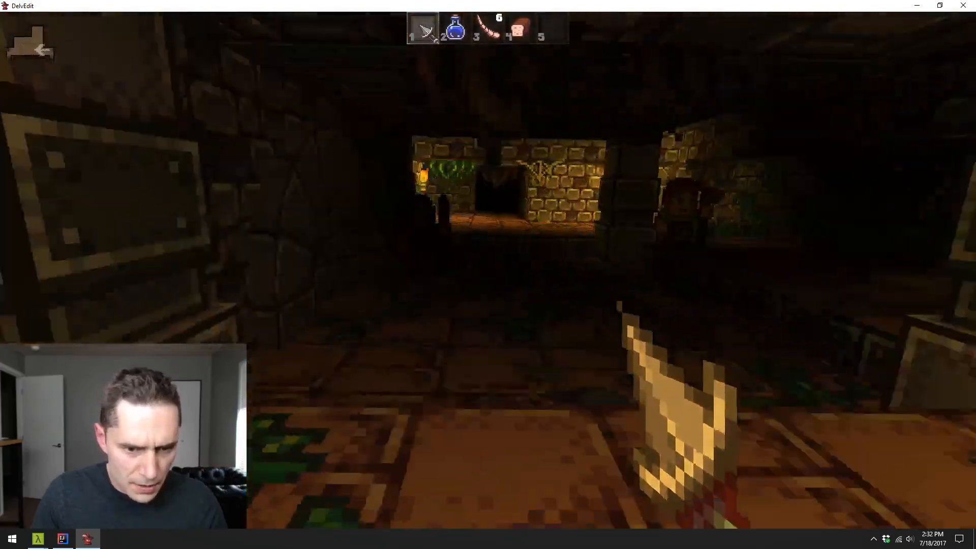
key("s")
key("w")
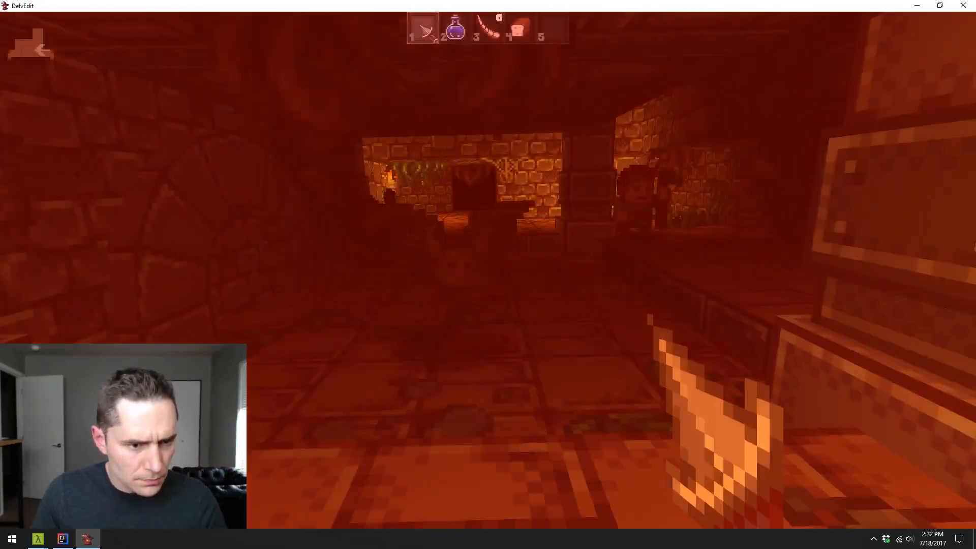
key("Escape")
key("s")
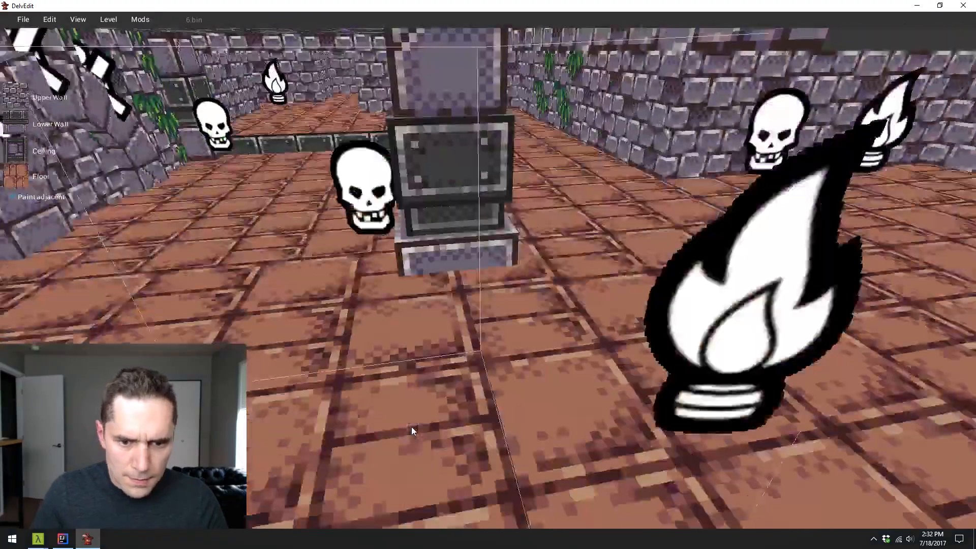
key("s")
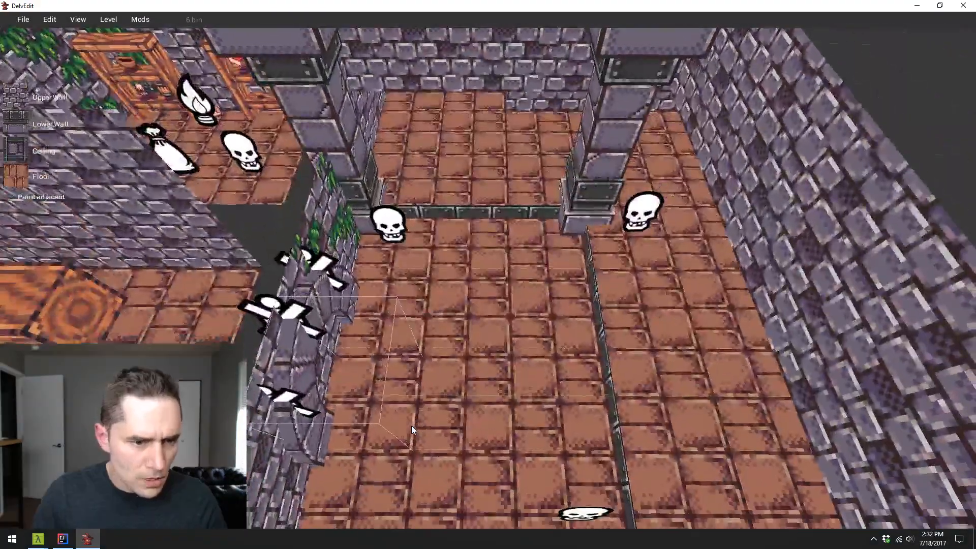
key("w")
key("s")
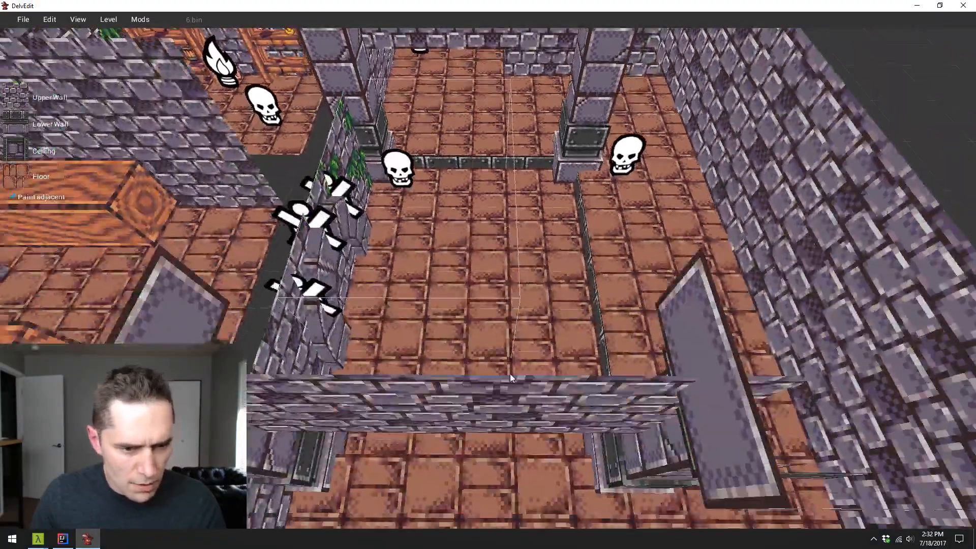
- Set the floor texture of the sunken area between the pillars to the blue water tile
key("w")
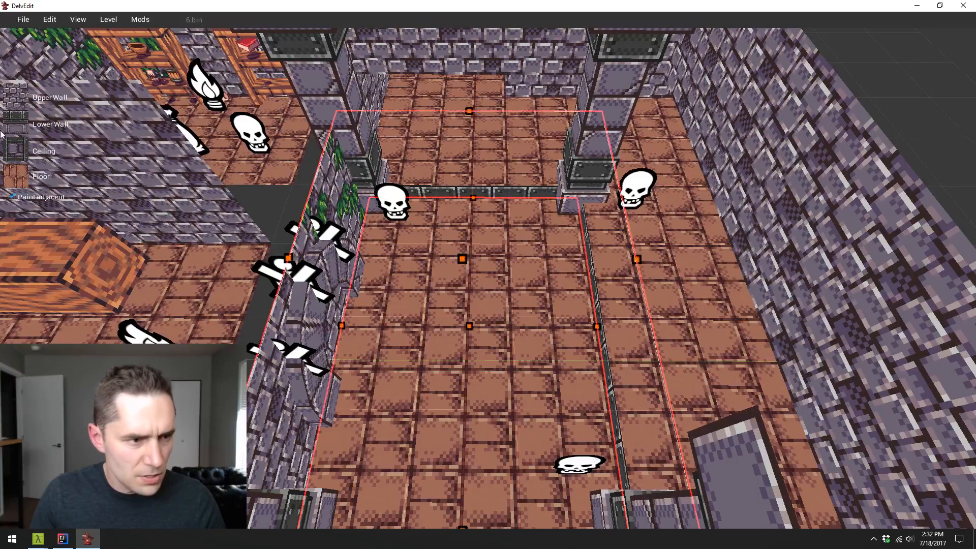
left_click(23, 178)
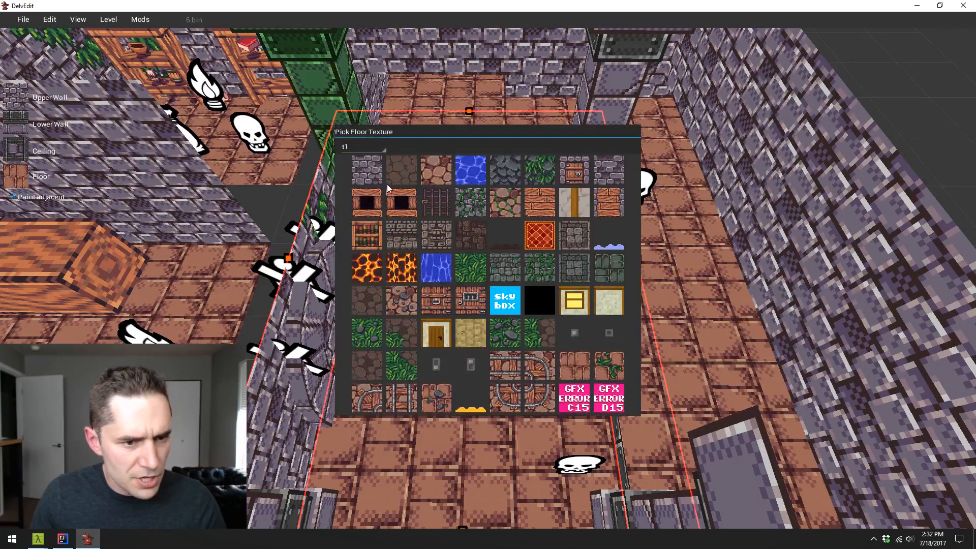
left_click(474, 172)
key("w")
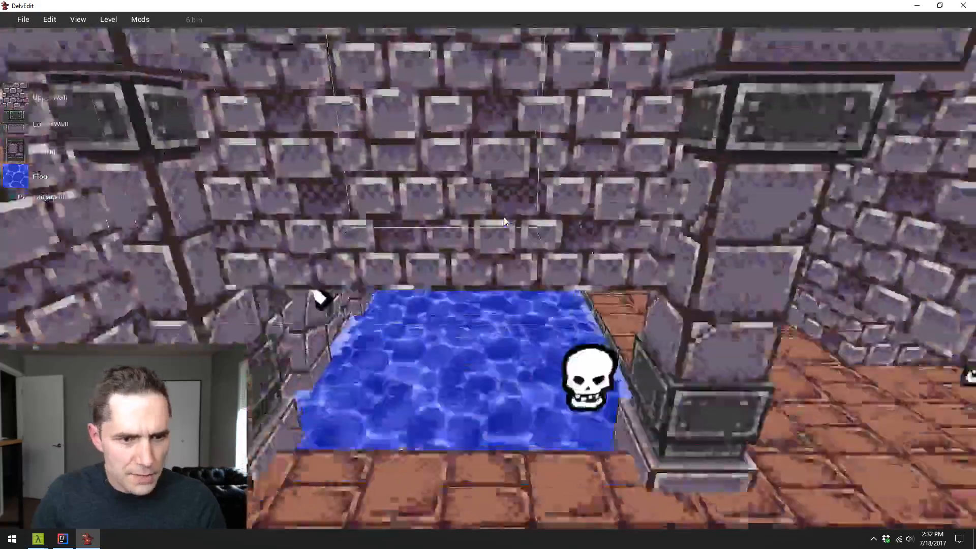
- Play-test the hall to check the water floor, return to editing and undo the water texture
key("p")
key("w")
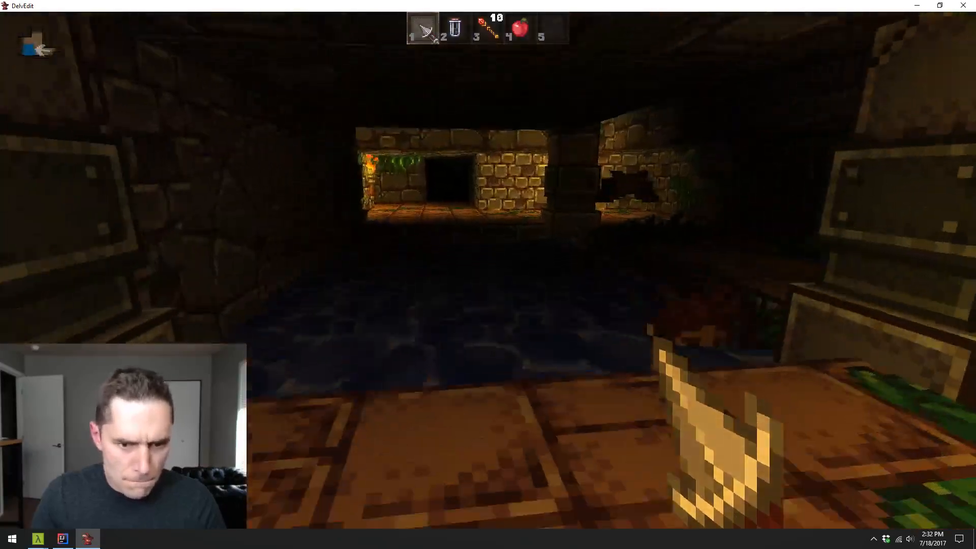
key("w")
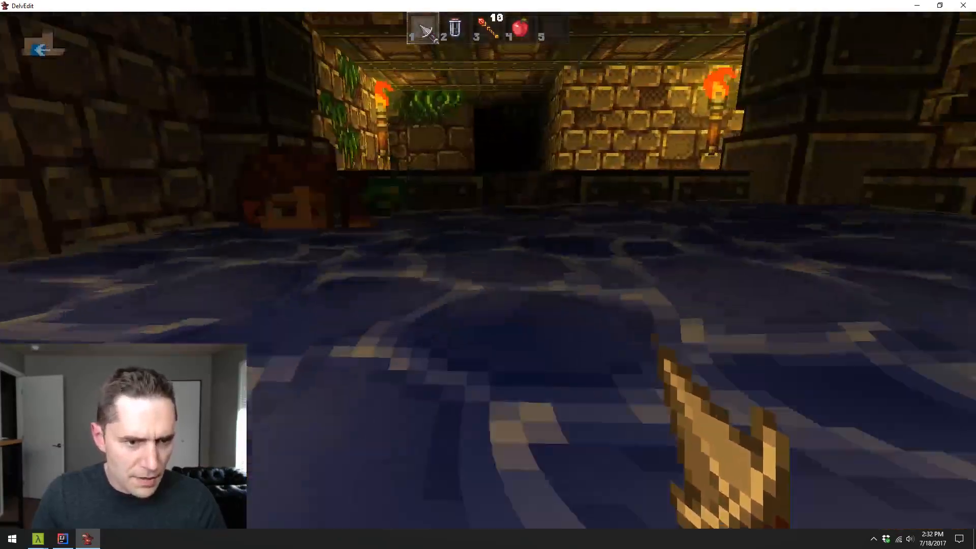
key("w")
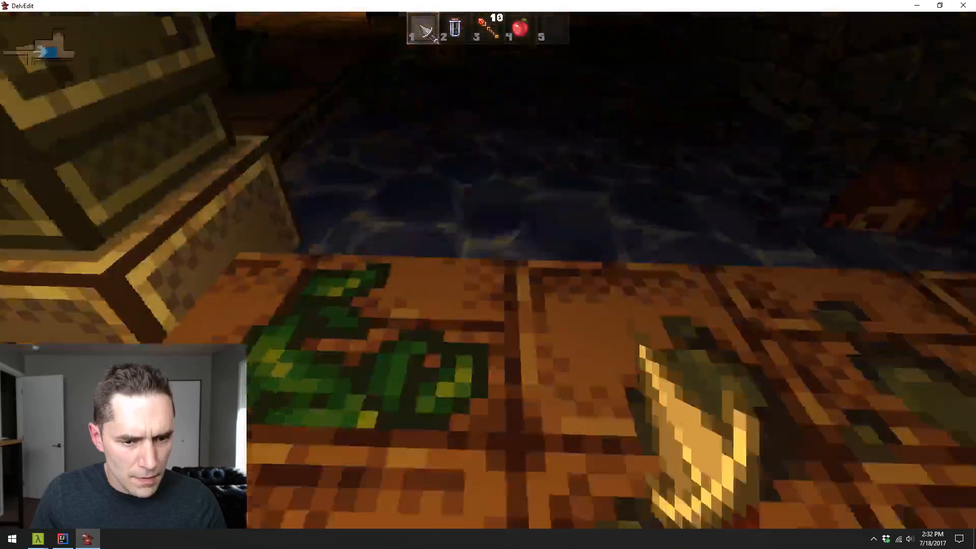
key("s")
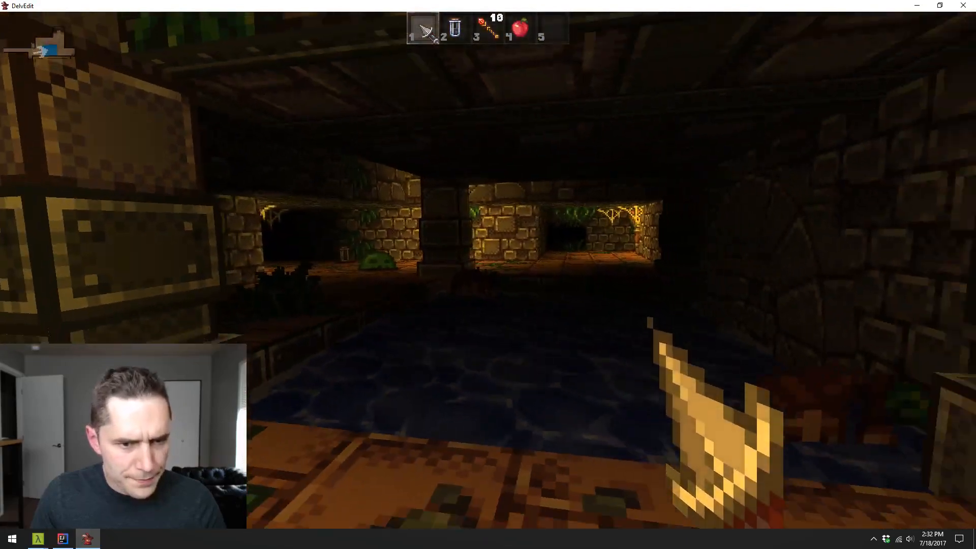
key("Escape")
key("ctrl+z")
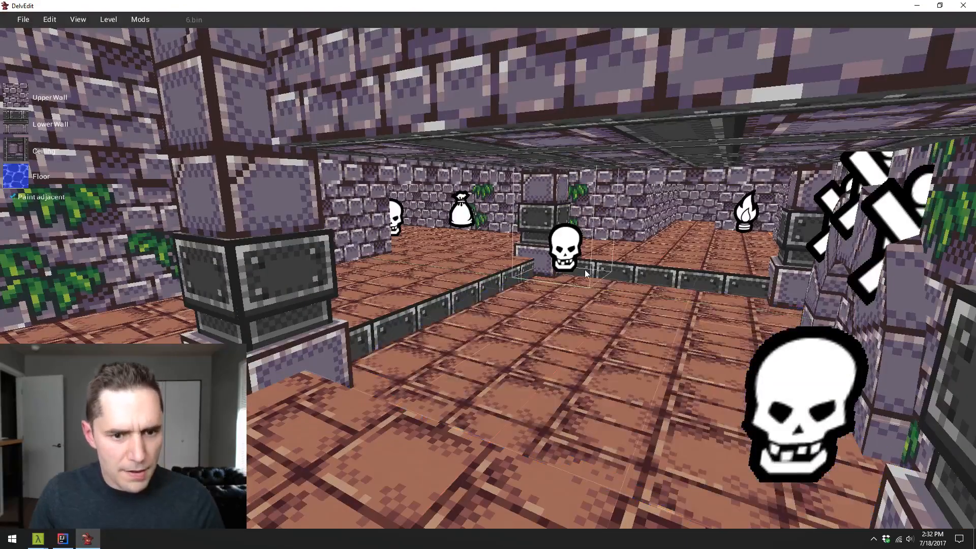
- Lower a rectangular section of the sunken floor in front of the wall arch to form a deeper inner pit, and clear the selection
key("s")
key("w")
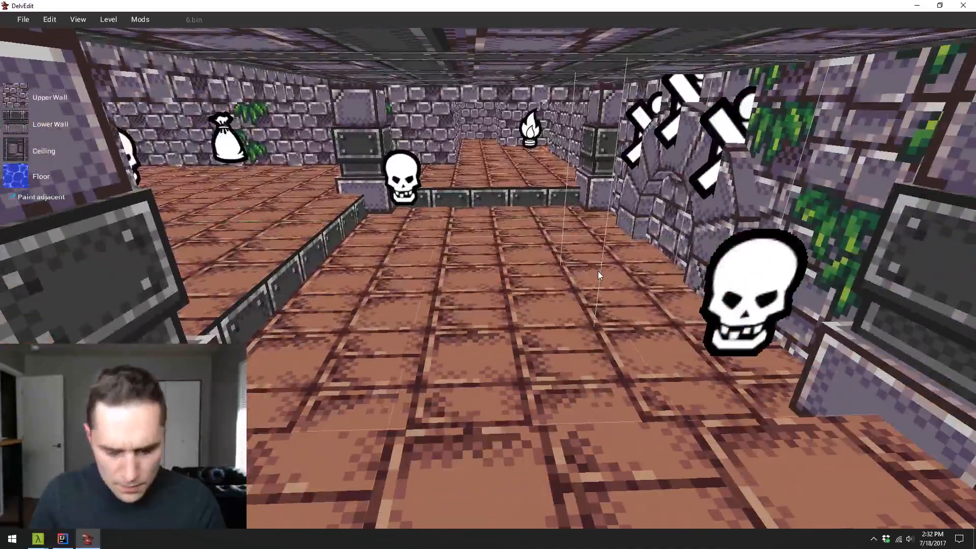
key("s")
key("a")
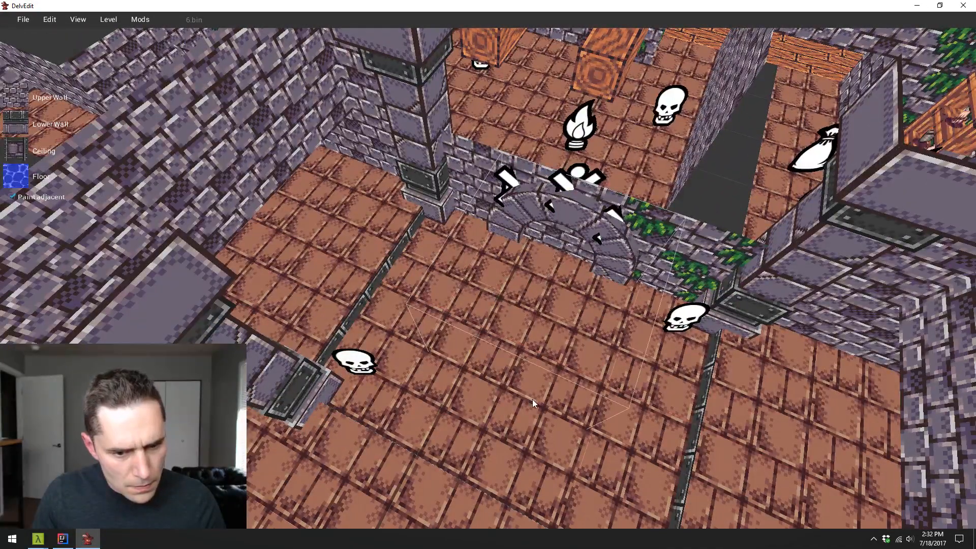
left_click(554, 397)
key("d")
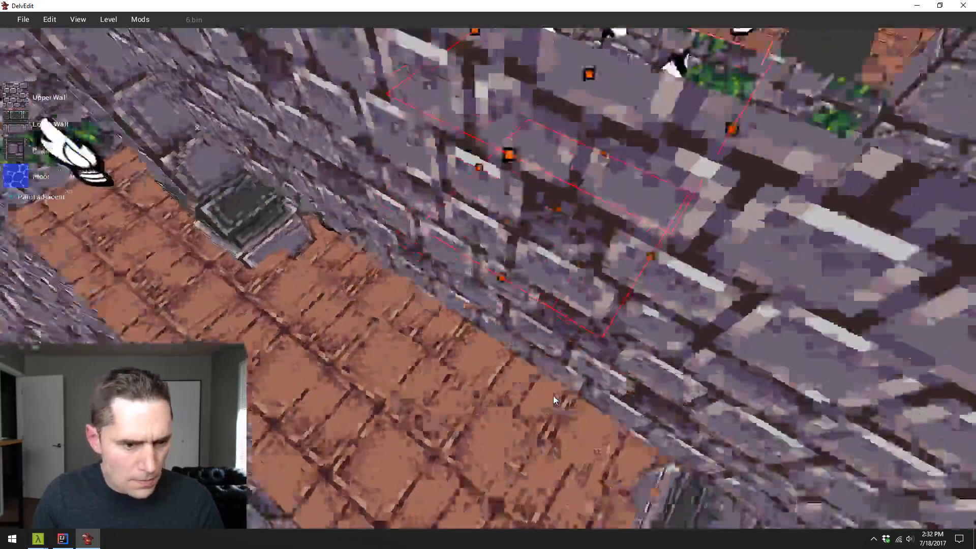
key("w")
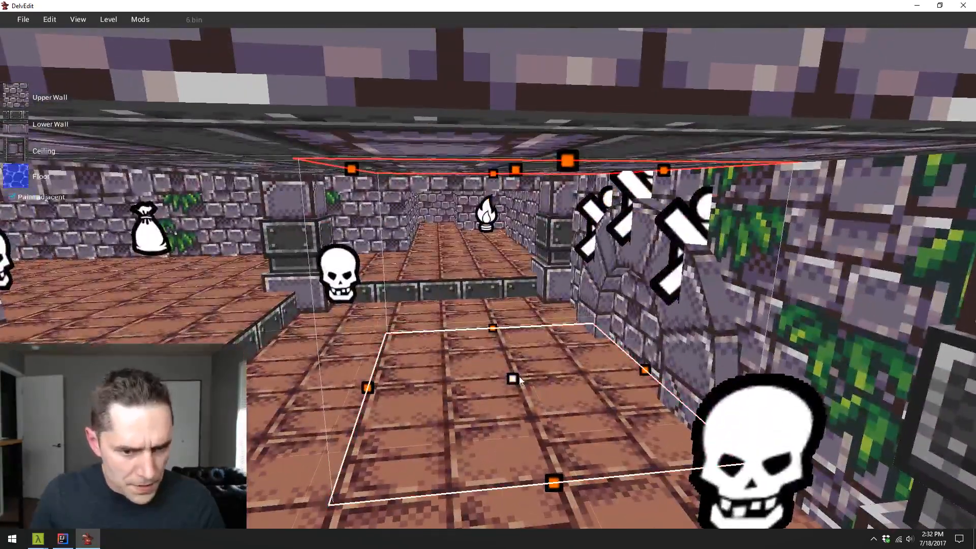
left_click_drag(514, 378, 535, 411)
key("Escape")
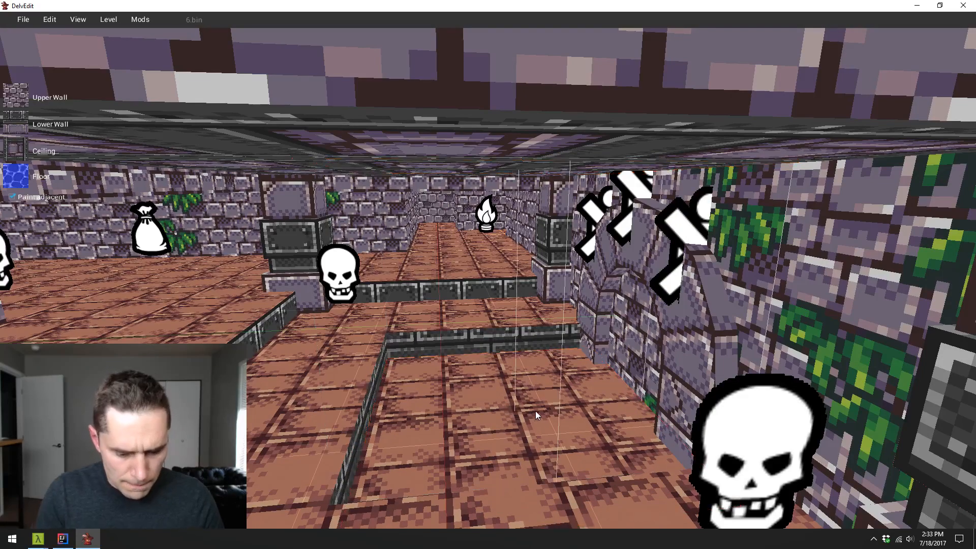
- Play-test the hall to inspect the deeper inner pit, the arch wall and the surrounding pillars
key("p")
key("w")
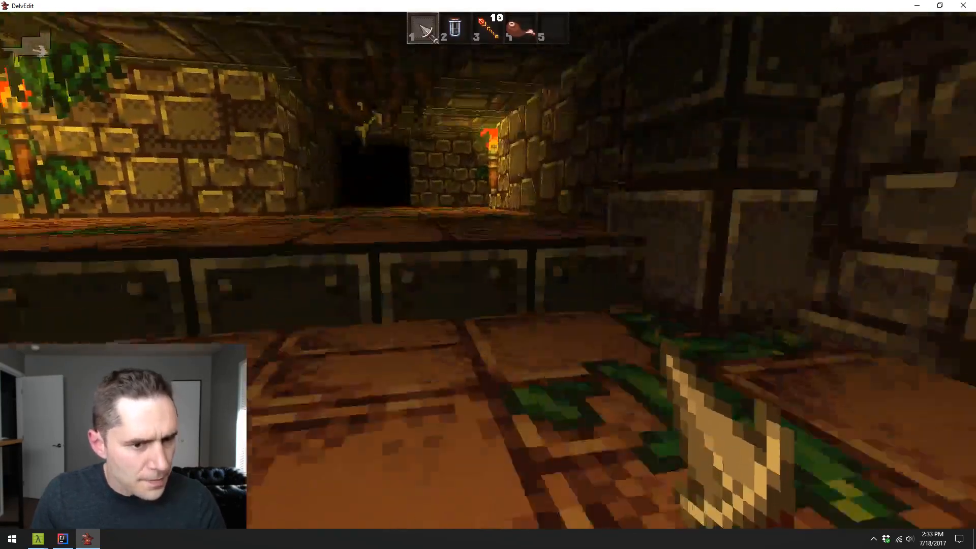
key("s")
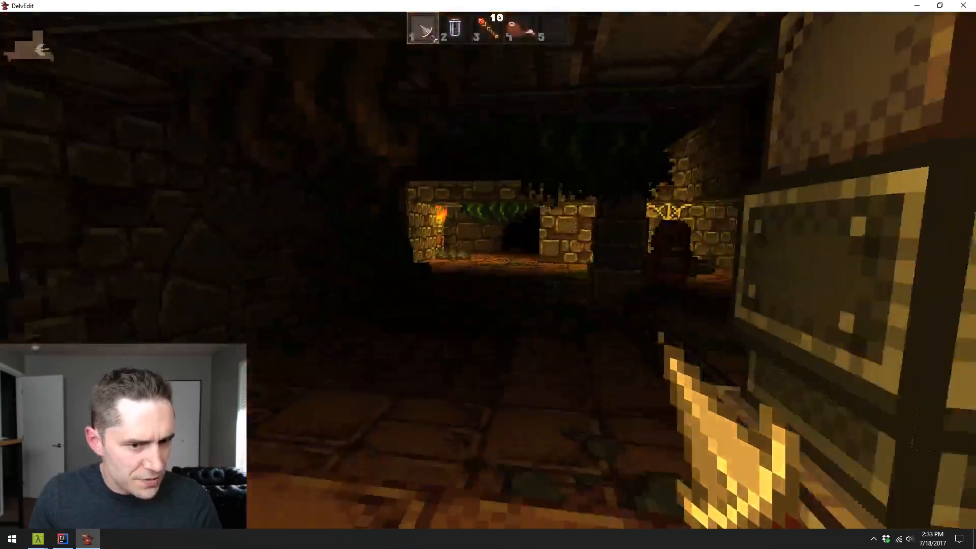
key("w")
key("w")
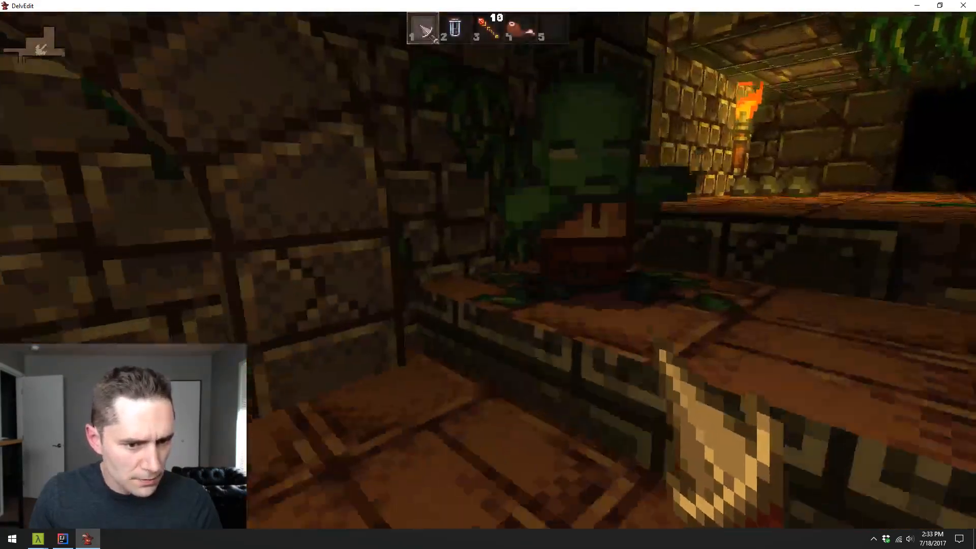
key("w")
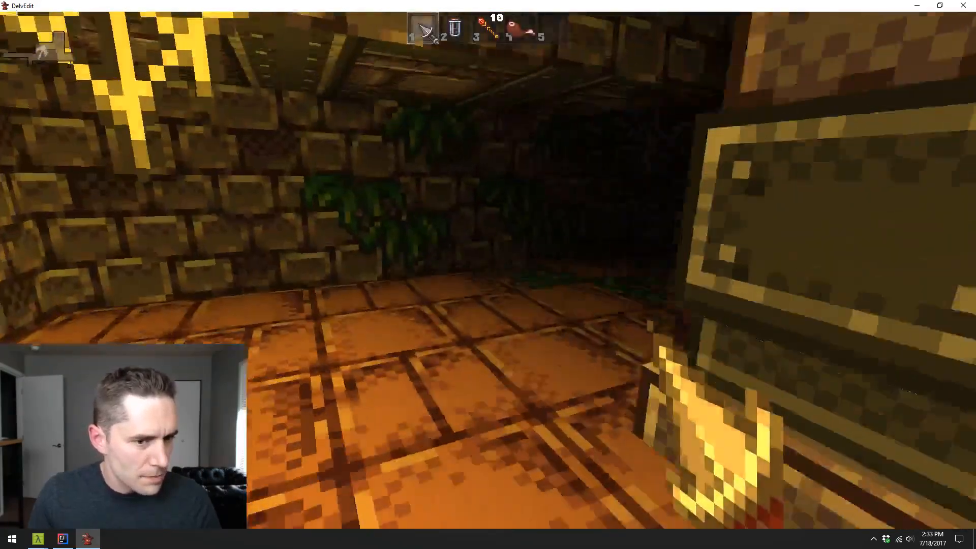
key("w")
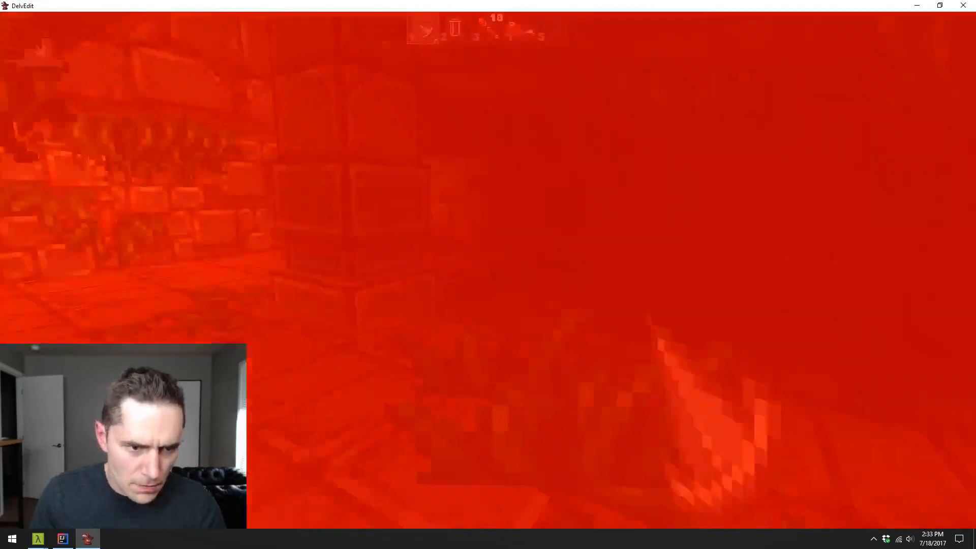
- Fight the hall's monsters with the fire wand during the play-test, and close the level-up dialog
key("w")
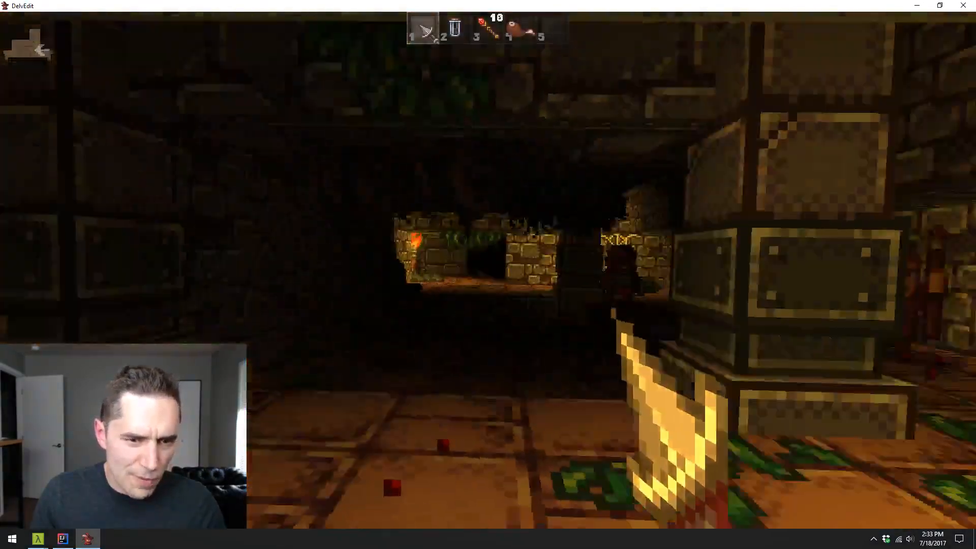
key("w")
scroll(489, 270, "down", 2)
key("s")
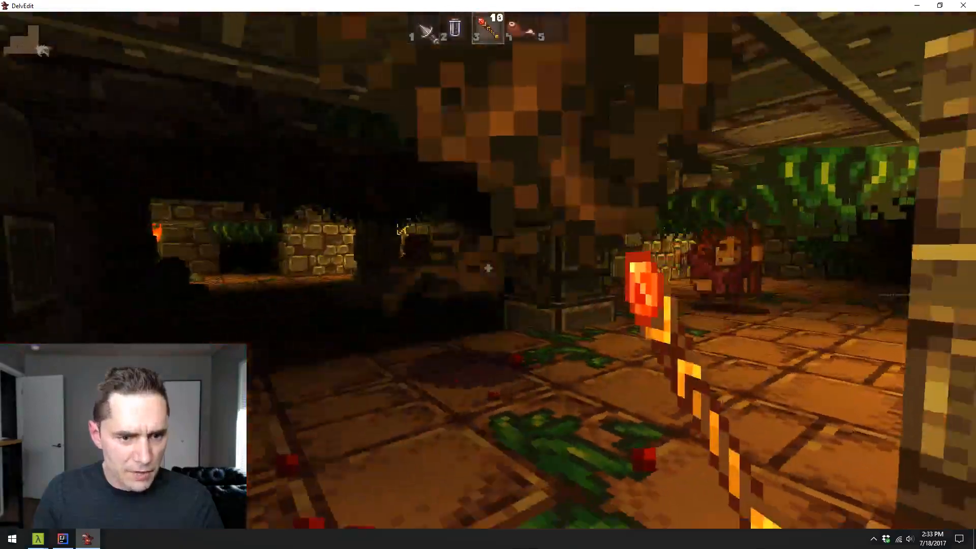
left_click(488, 270)
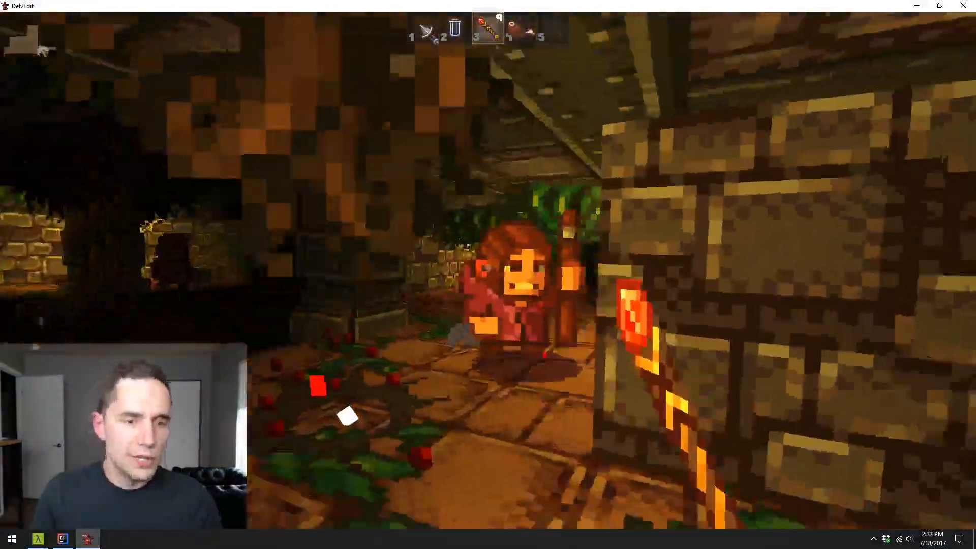
left_click(488, 270)
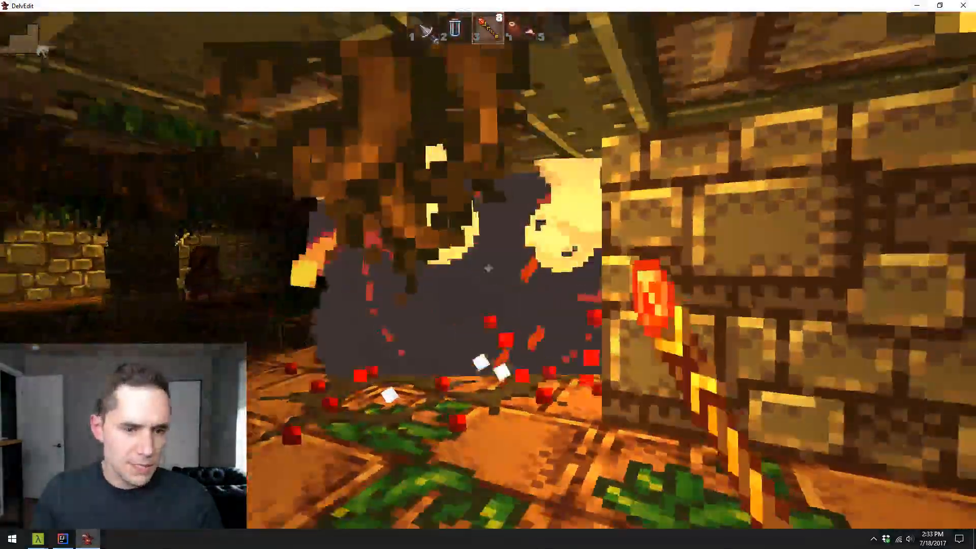
key("w")
scroll(488, 270, "up", 2)
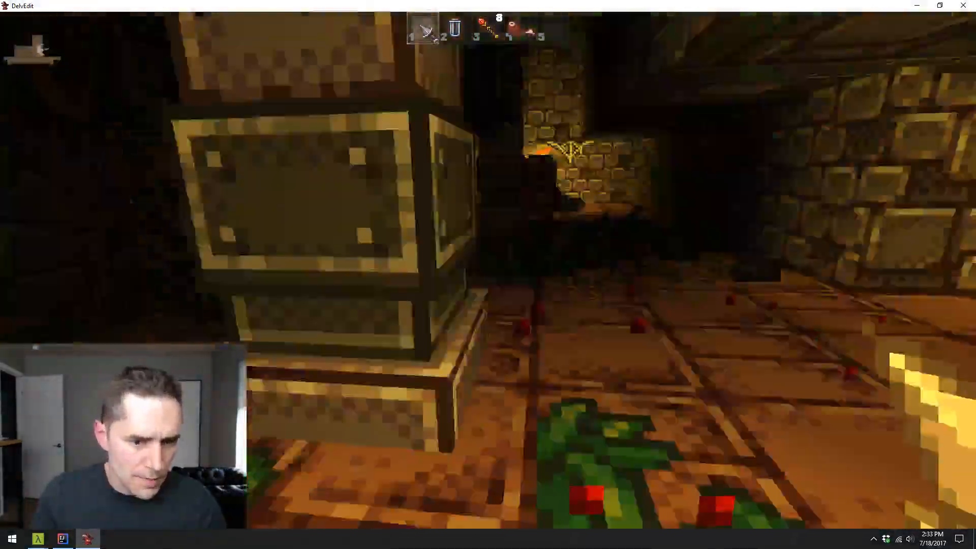
key("w")
scroll(488, 270, "down", 2)
key("s")
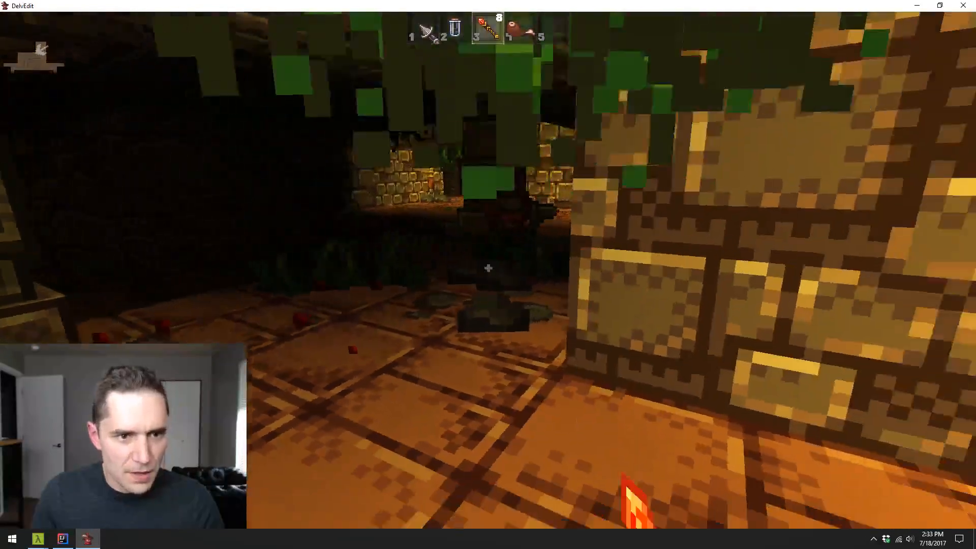
left_click(488, 270)
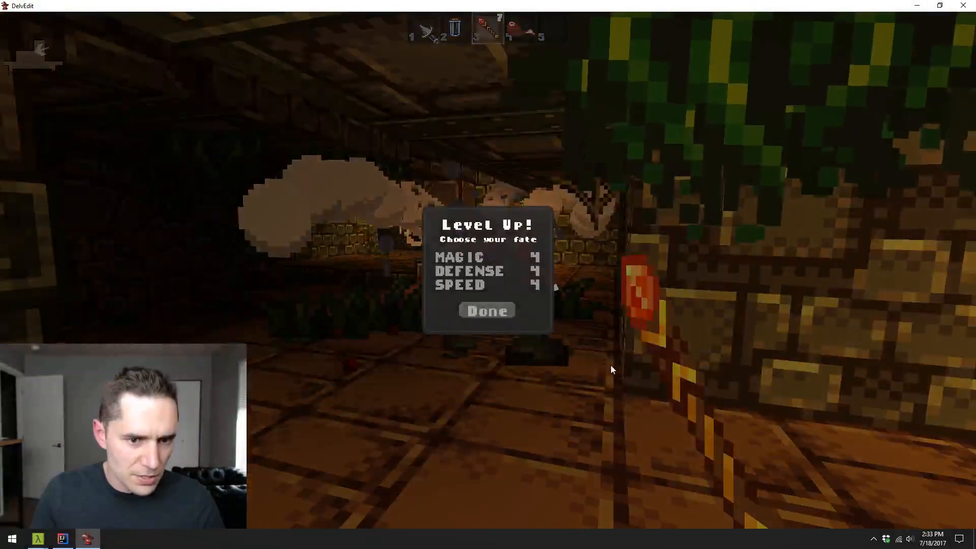
left_click(493, 308)
- Walk past the pillars and through the adjoining corridors to examine the rooms, and return to editing
key("w")
scroll(488, 270, "up", 2)
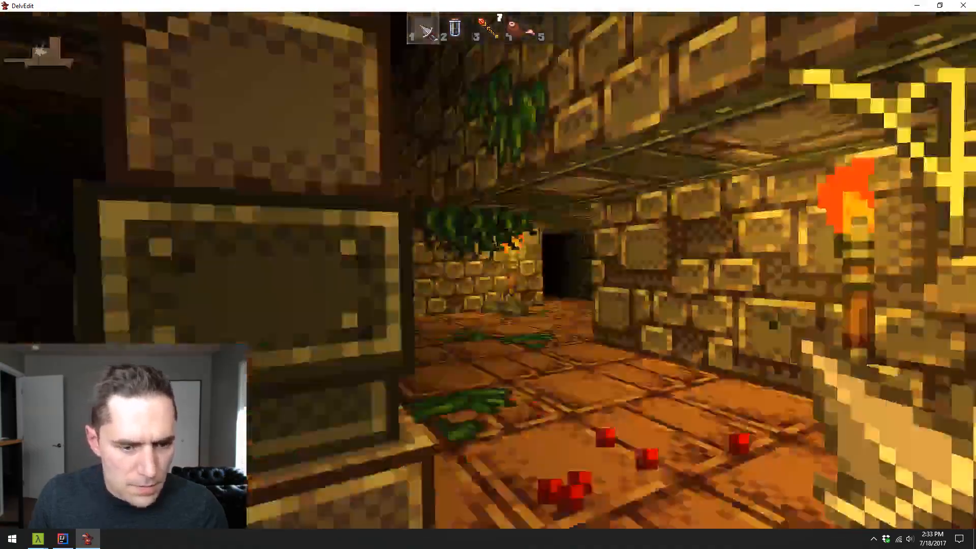
key("w")
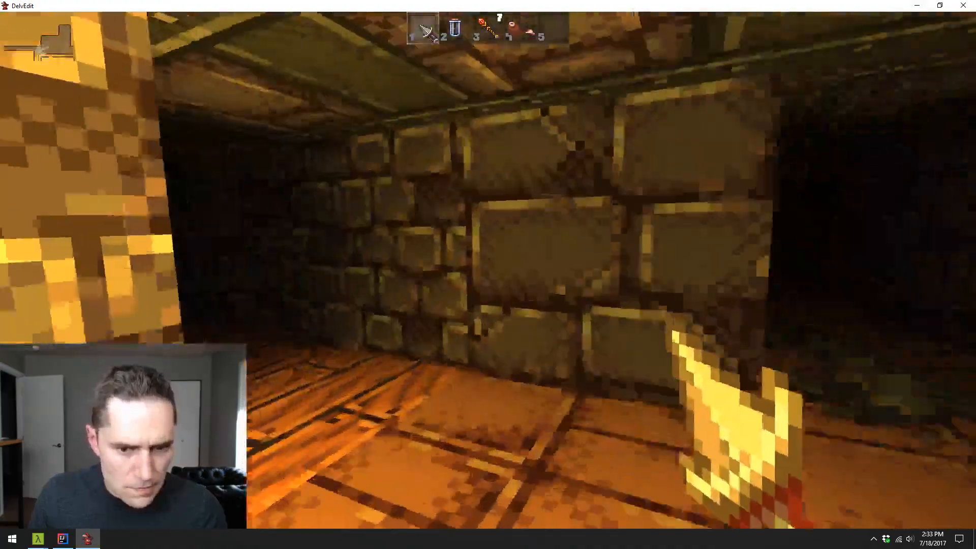
key("w")
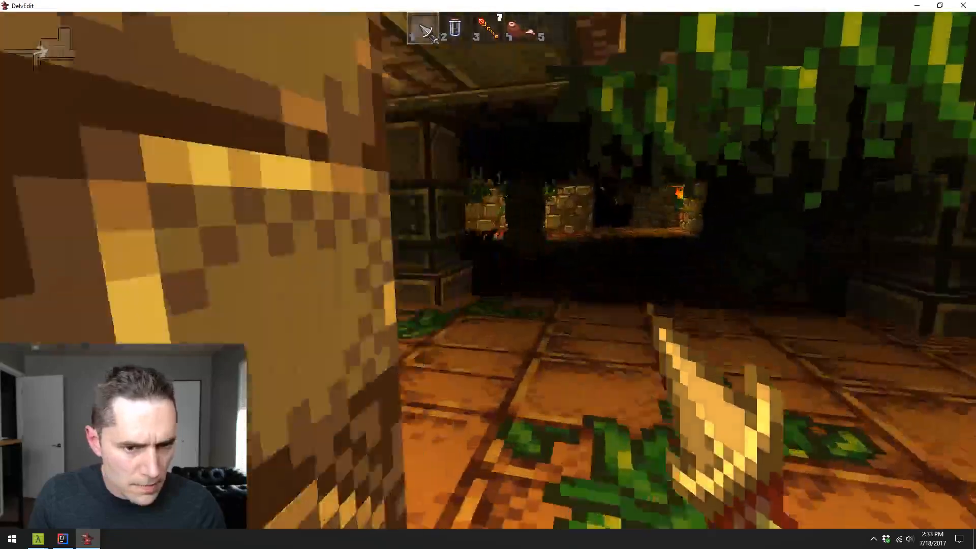
key("w")
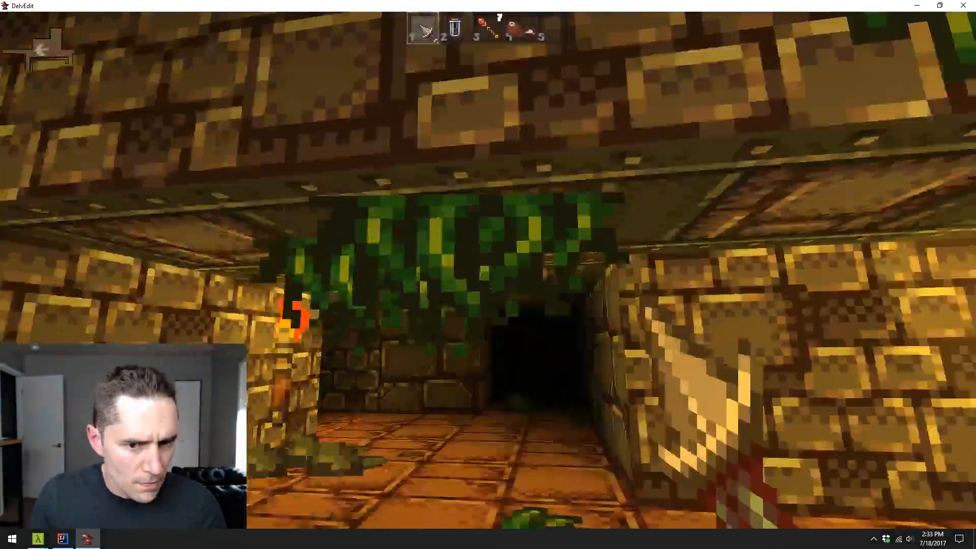
key("Escape")
- Place a pot entity on the corner floor tile beside the torch and near the vine-covered wall of the side area
key("s")
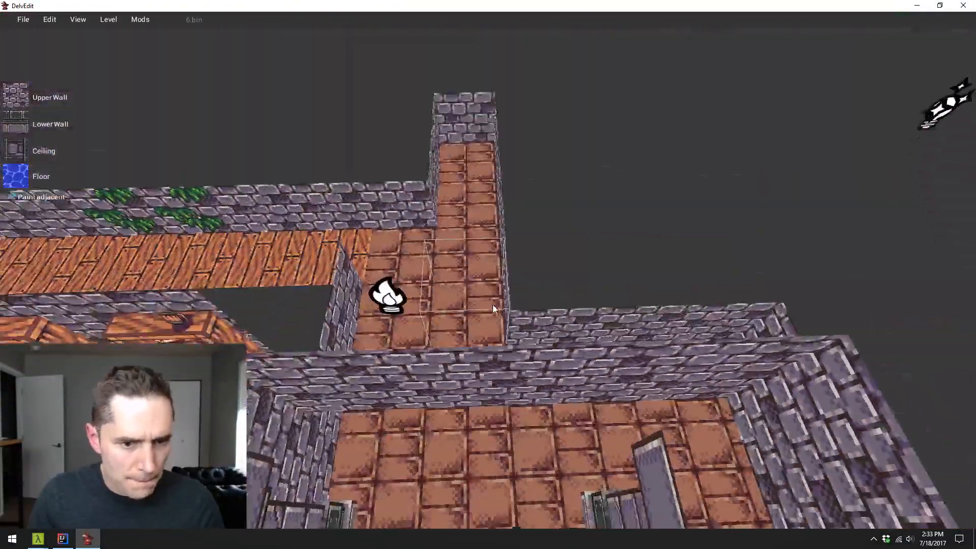
key("w")
key("d")
key("s")
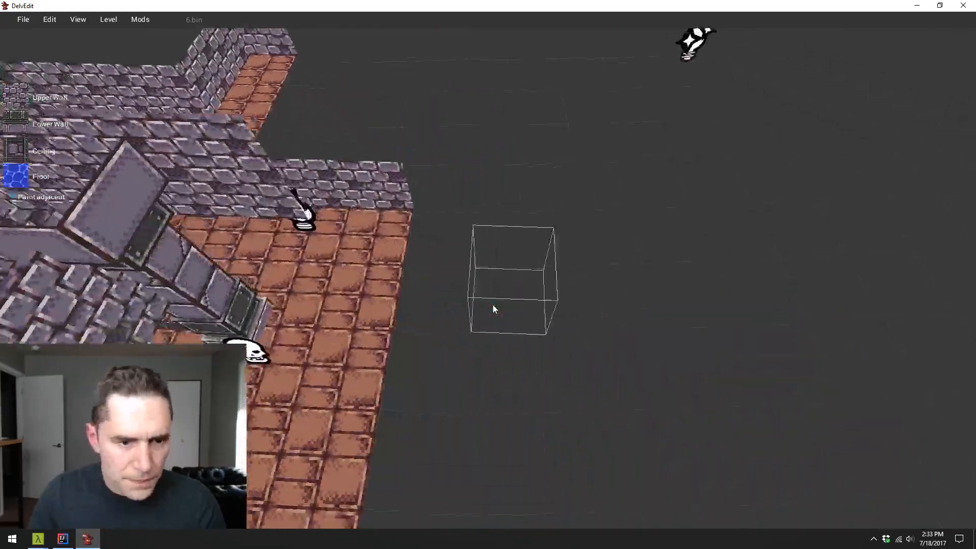
key("a")
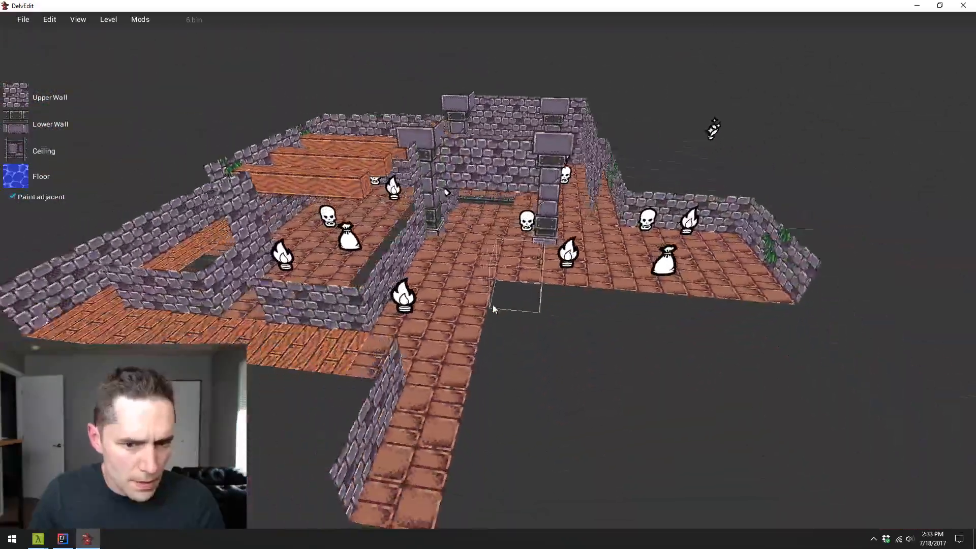
key("w")
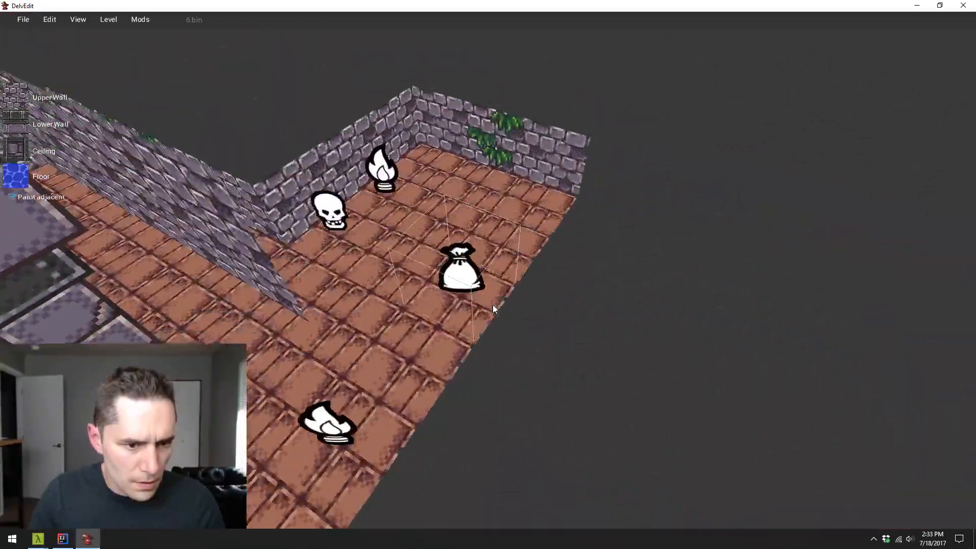
right_click(448, 273)
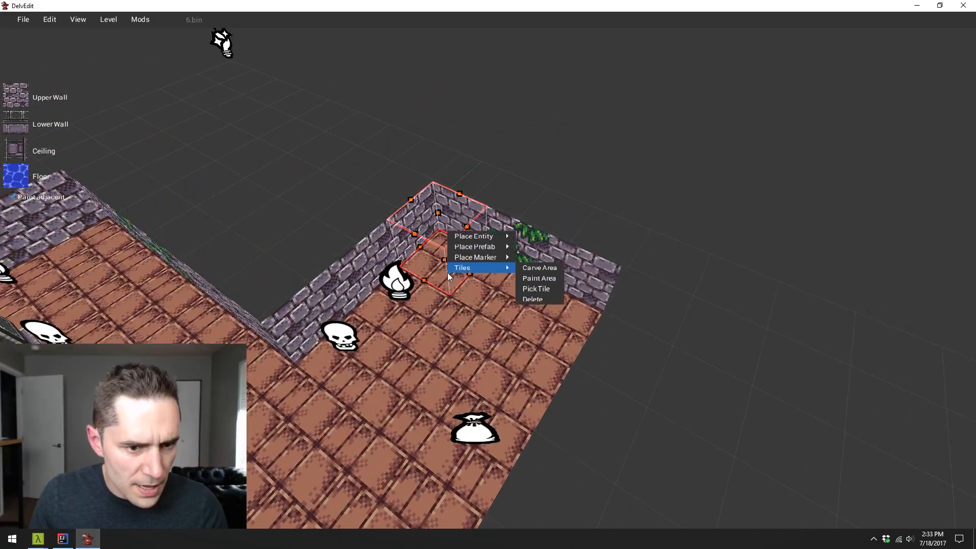
mouse_move(477, 236)
mouse_move(563, 292)
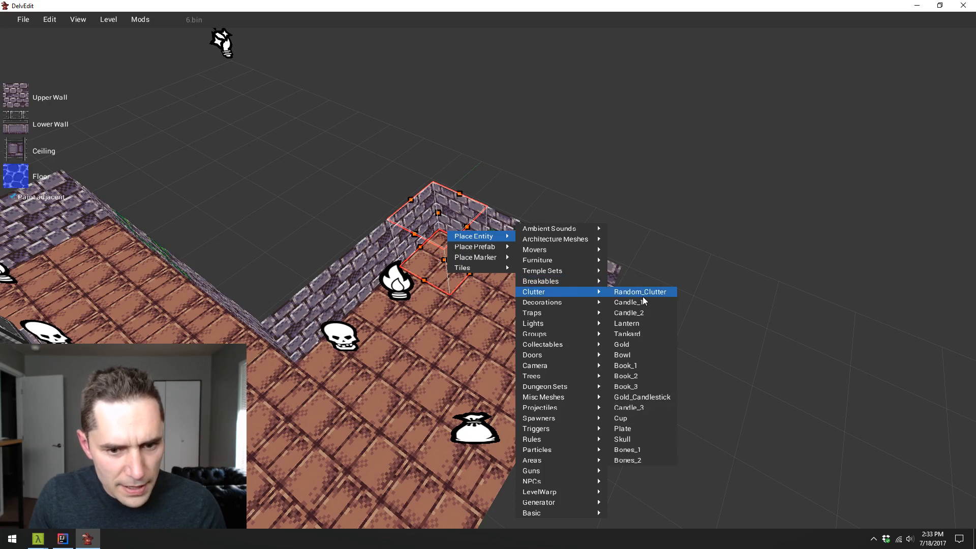
left_click(620, 355)
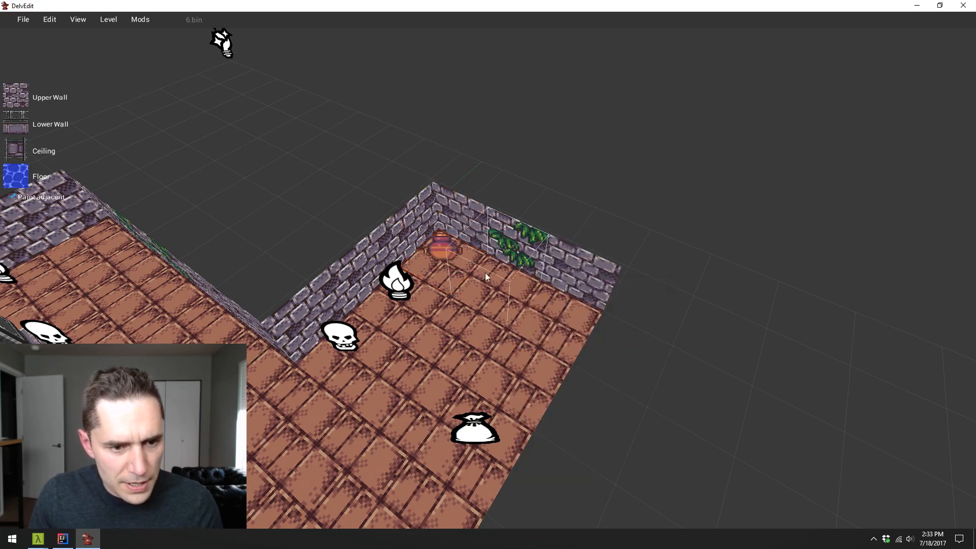
- Duplicate the corner pot three times and line up the copies along the vine-covered wall of the side area
left_click(452, 253)
key("x")
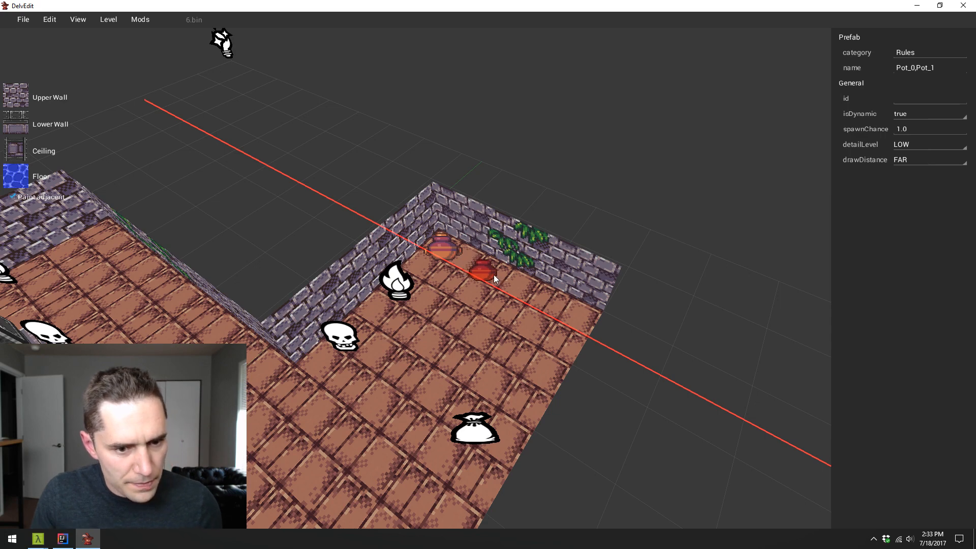
left_click_drag(489, 273, 532, 295)
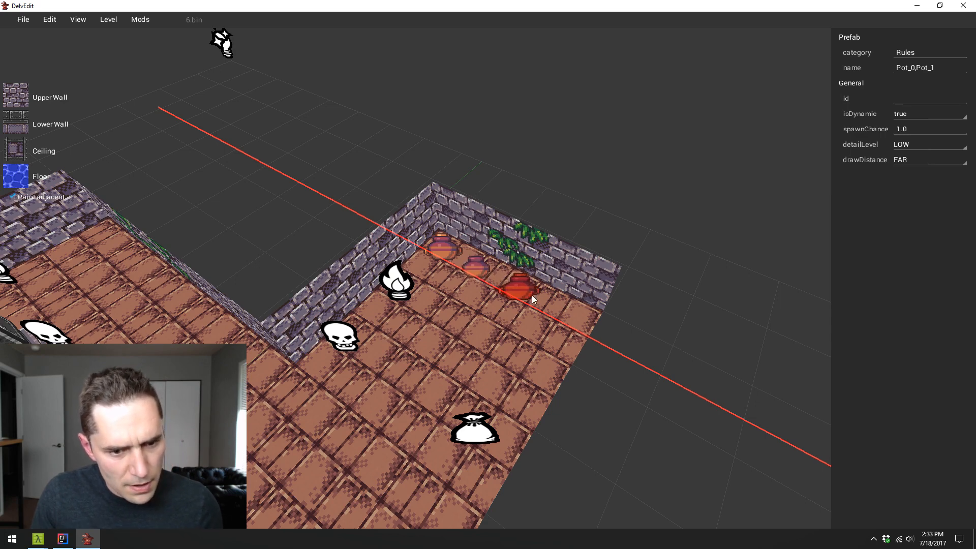
key("Escape")
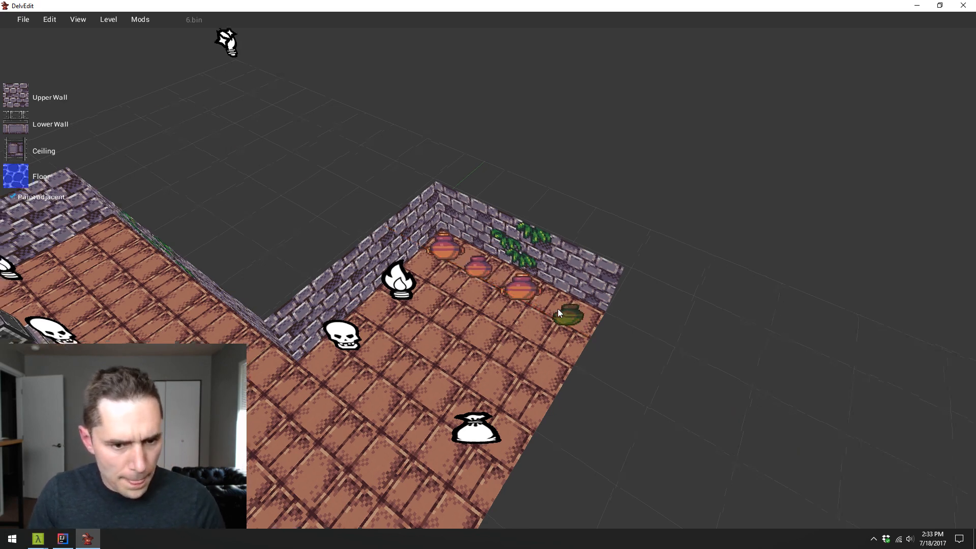
- Play-test the side area, smash pots in the new row with the starting weapon, and return to editing
key("w")
key("w")
key("p")
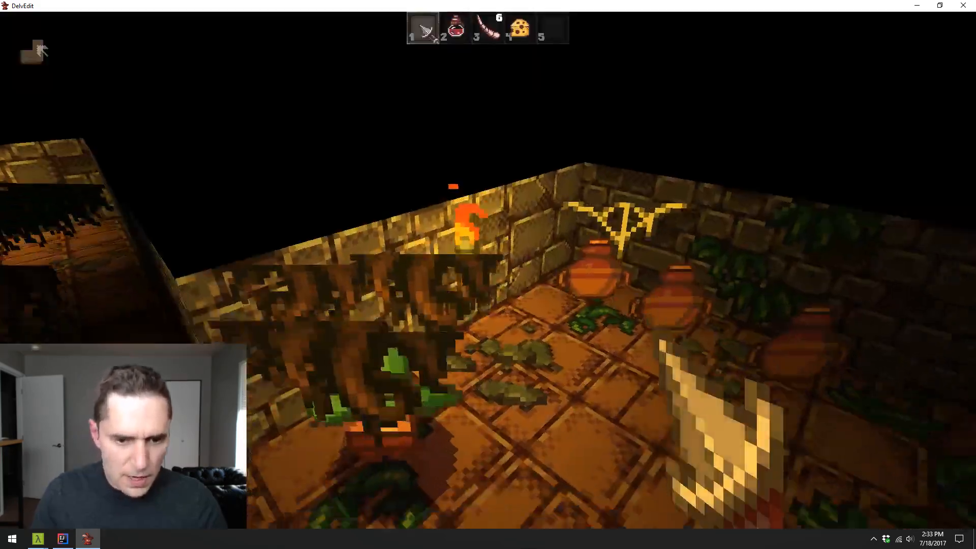
key("w")
key("w")
left_click(488, 274)
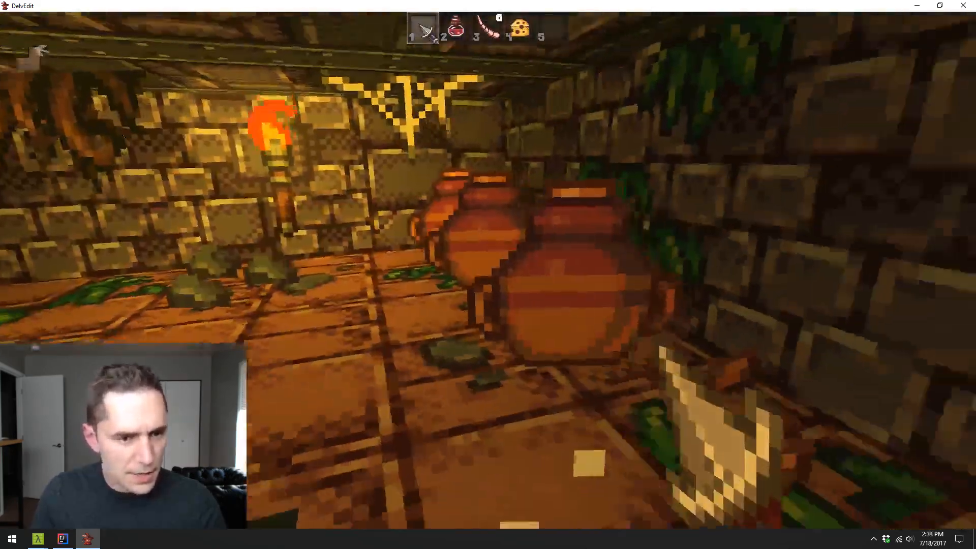
key("w")
left_click(488, 275)
key("w")
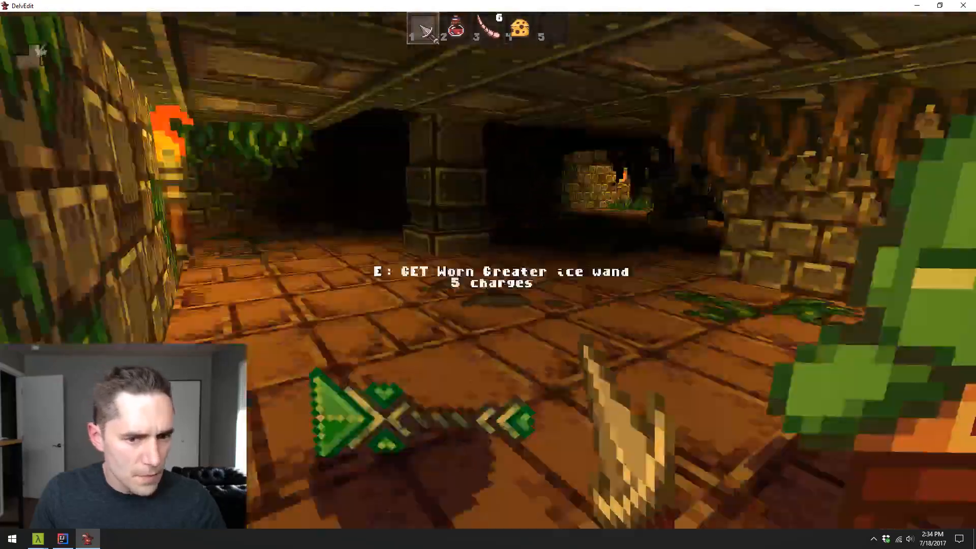
key("Escape")
- Survey the level from above to examine the row of pots, the pillars, the sunken floor and the arch wall
key("s")
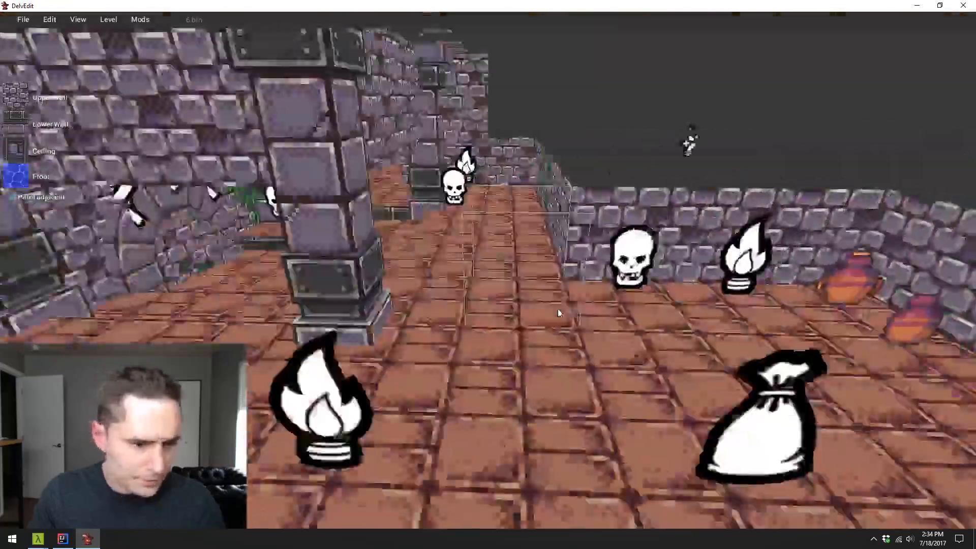
key("s")
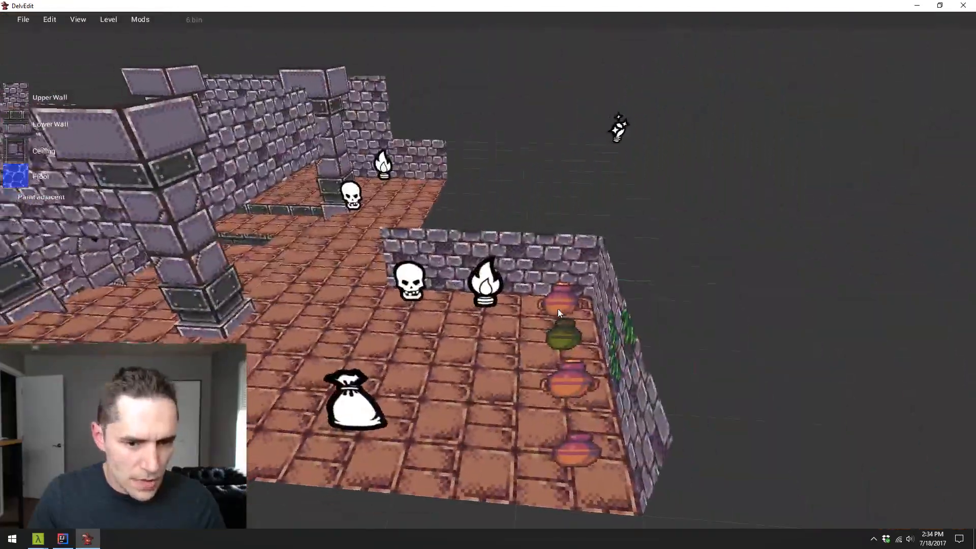
key("w")
key("s")
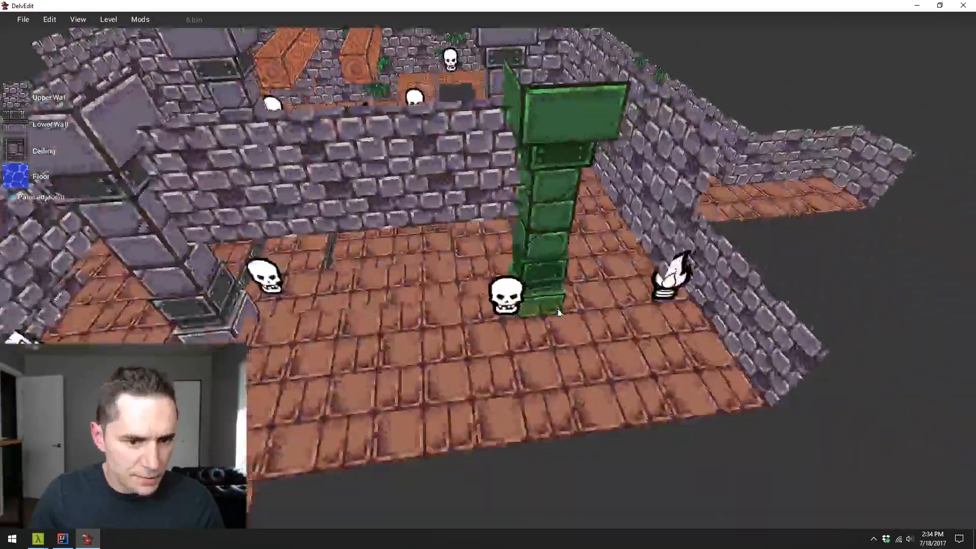
key("w")
key("a")
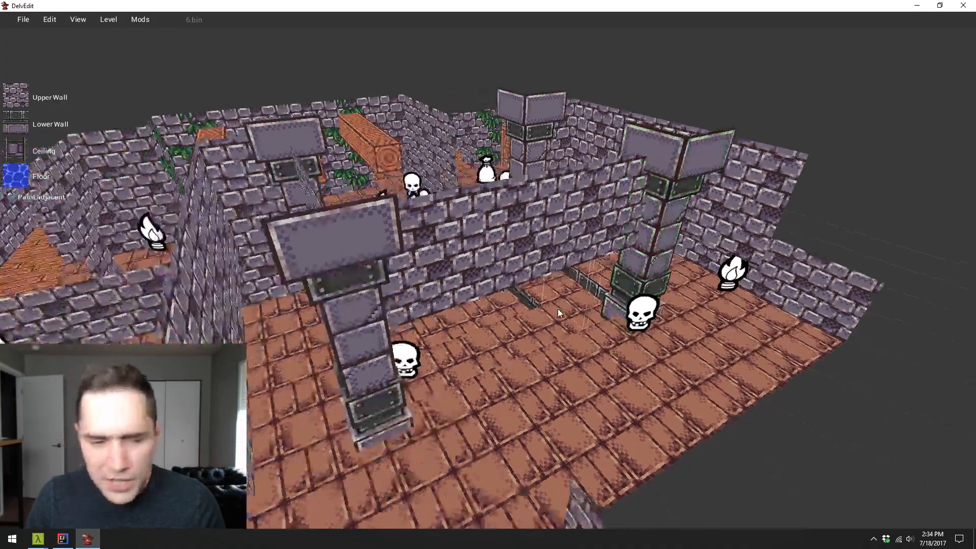
key("s")
key("d")
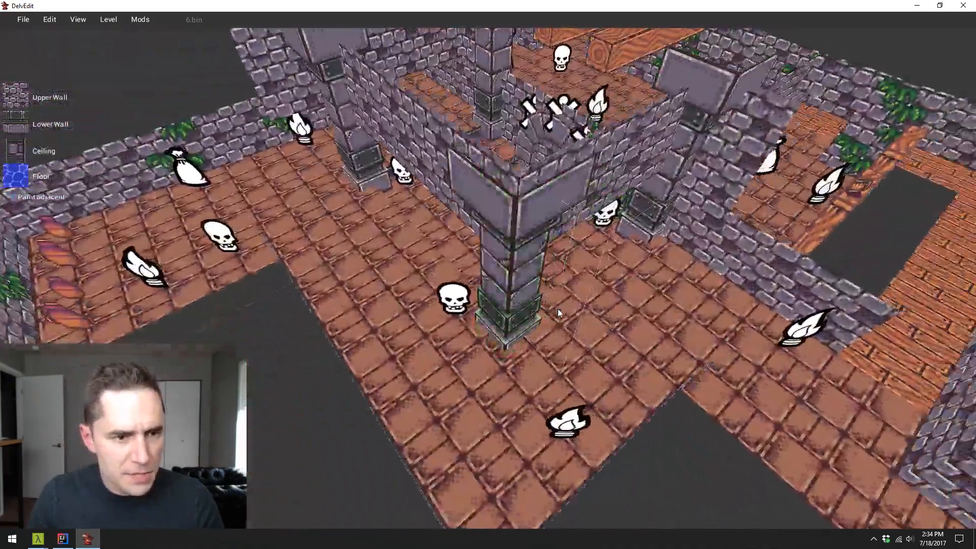
key("s")
key("a")
key("w")
key("d")
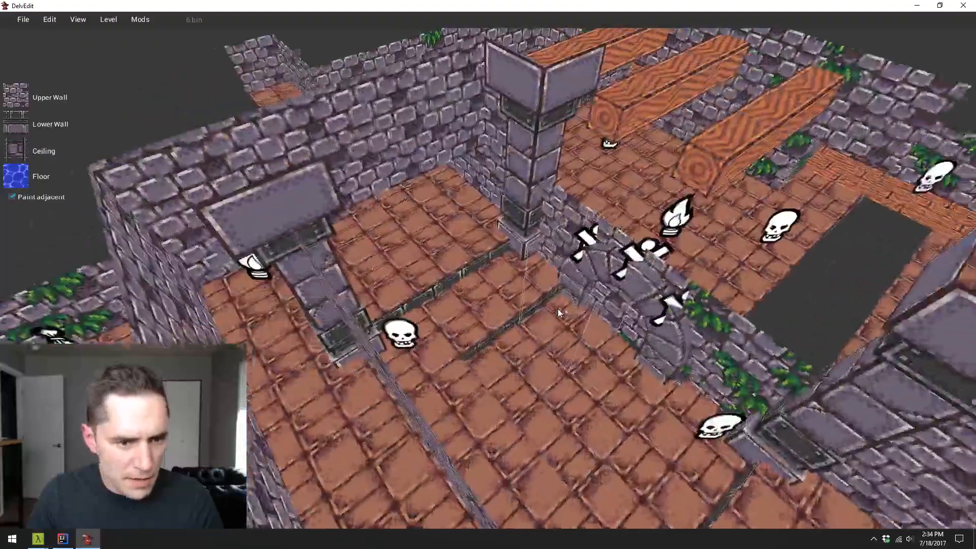
key("s")
key("a")
key("w")
key("s")
key("d")
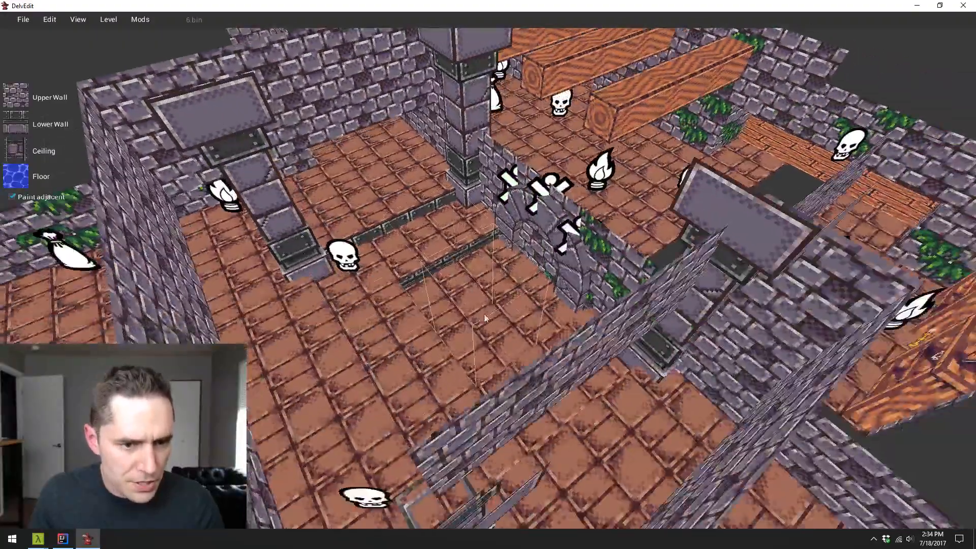
- Examine the hall around the arch and its corner pillars, and the floor leading back to the pot corner
key("a")
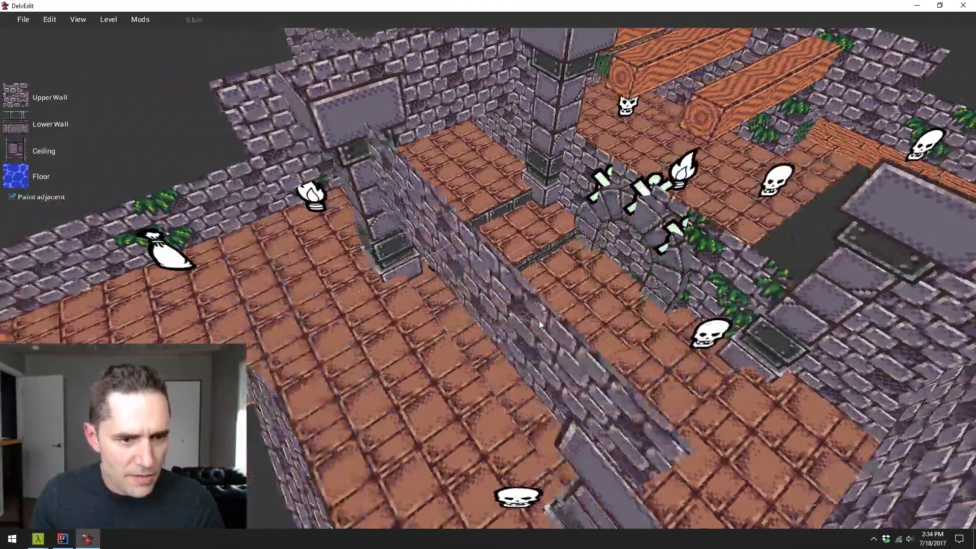
key("Right")
key("d")
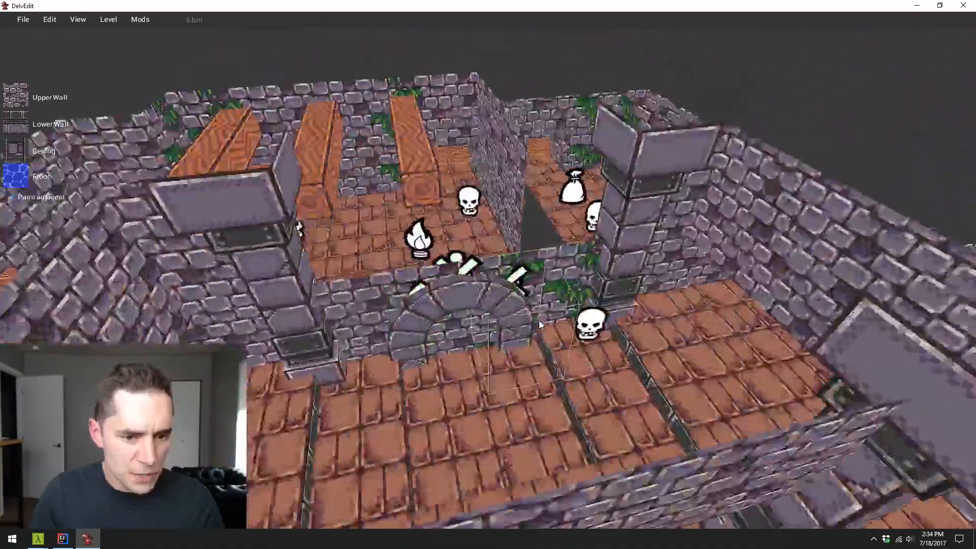
key("w")
key("Right")
key("s")
key("s")
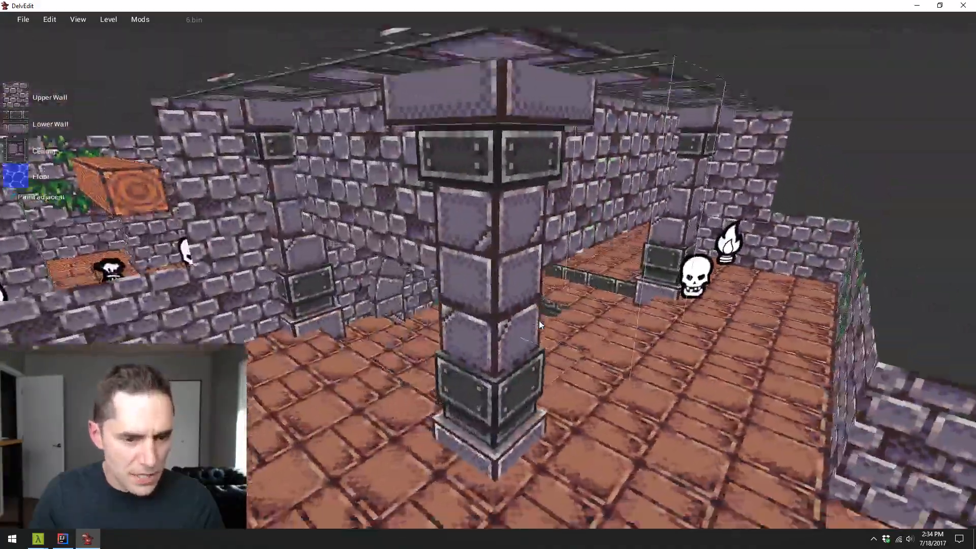
key("d")
key("Right")
key("s")
key("Left")
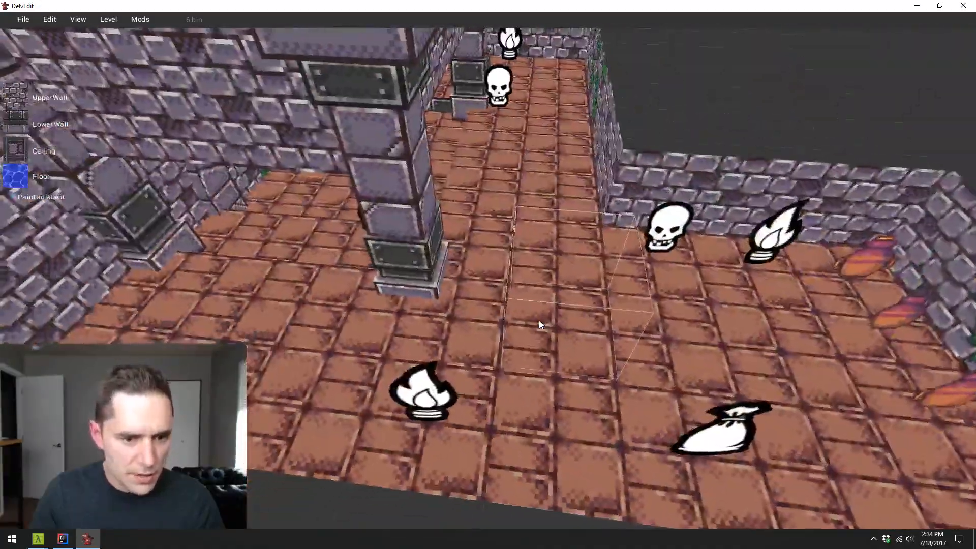
key("d")
key("a")
- Copy the corner pot to another recess of the hall and line up three pots along its vine-covered wall
key("s")
key("s")
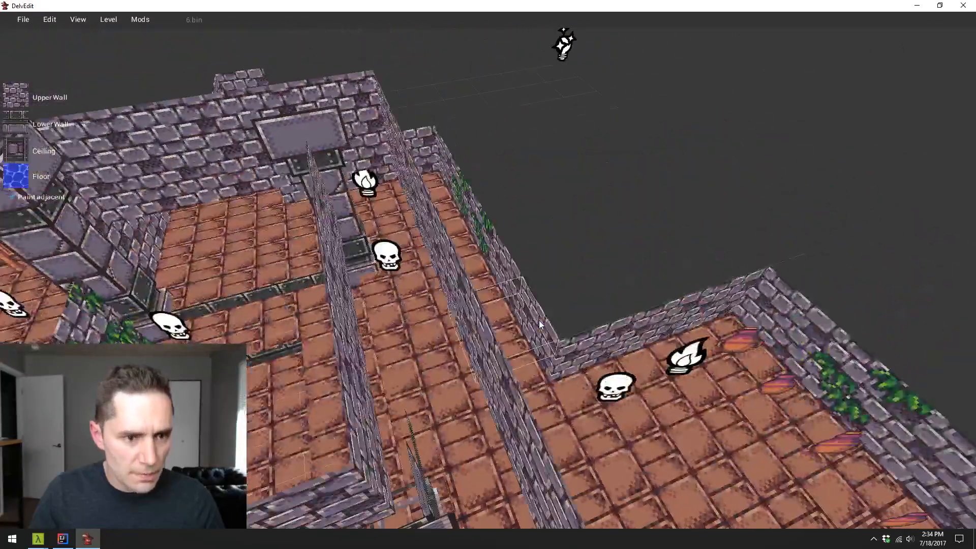
key("d")
key("s")
left_click(632, 364)
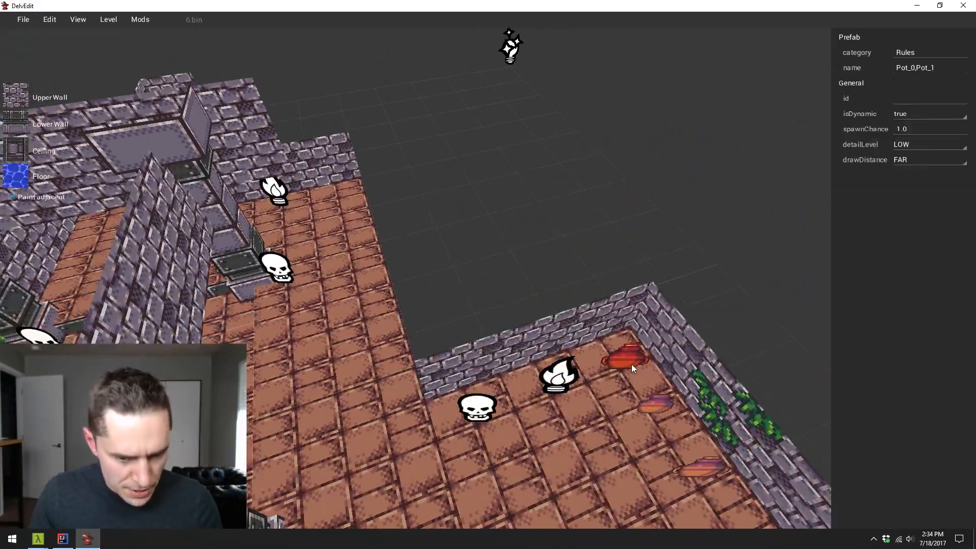
left_click_drag(633, 364, 483, 331)
key("a")
key("w")
key("w")
key("a")
left_click_drag(474, 270, 538, 272)
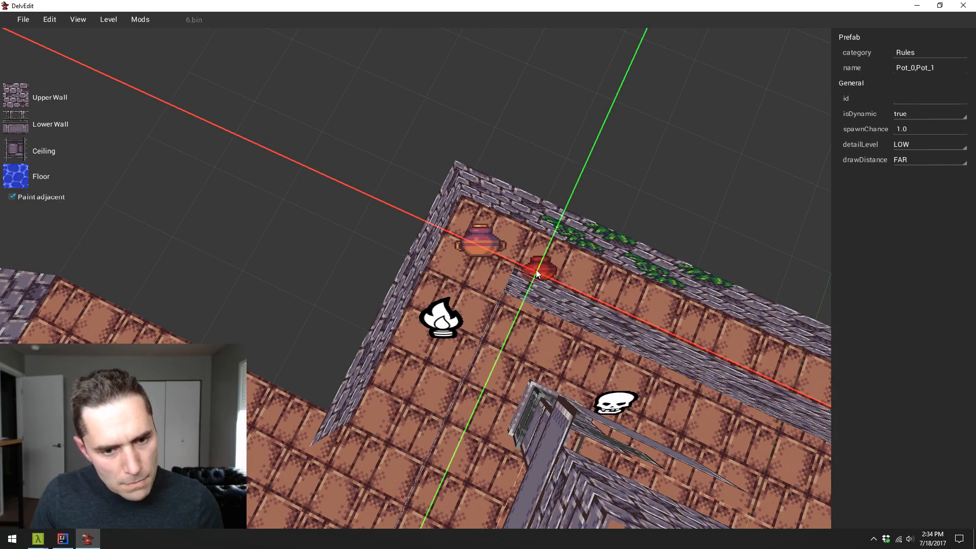
key("Escape")
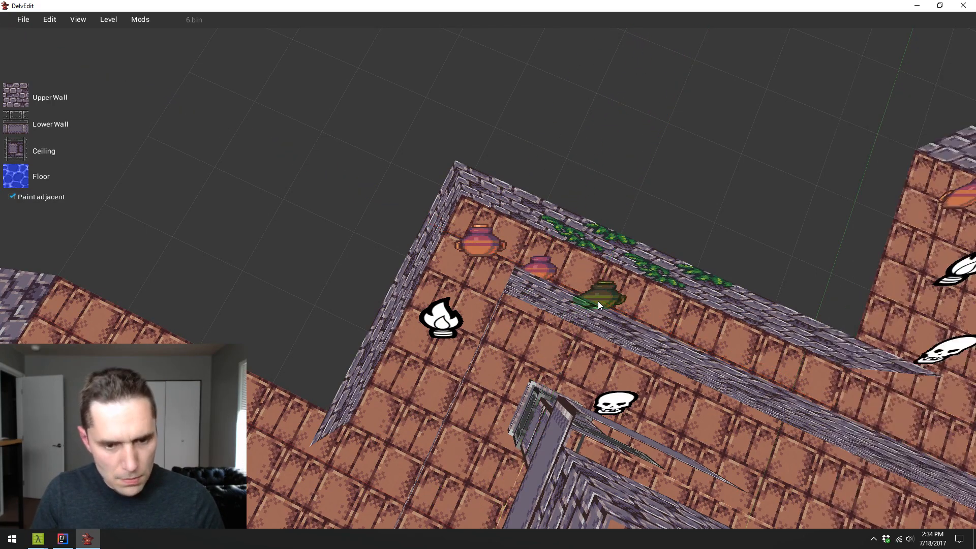
- Play-test the hall past the sunken floor, the arch wall, the new pots and the pillars, and return to editing
key("a")
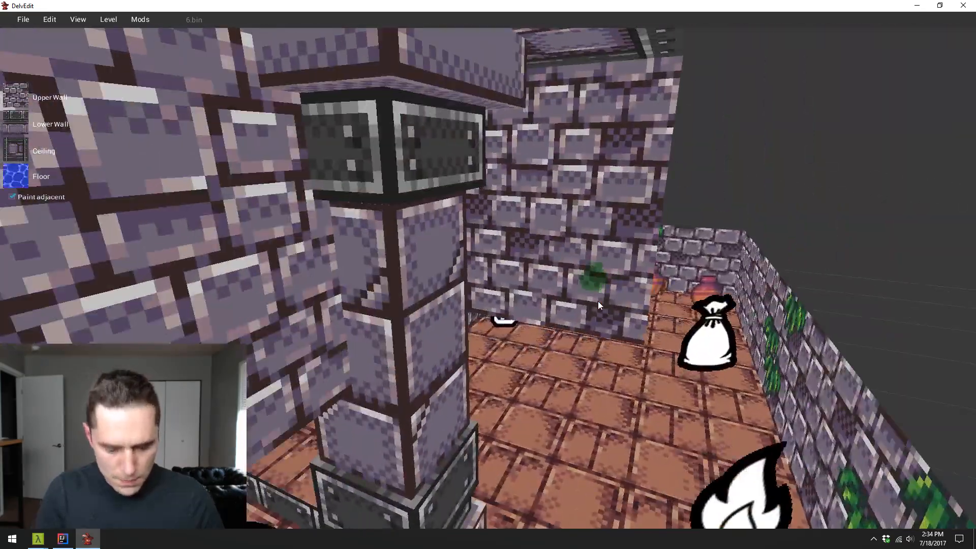
key("p")
key("w")
key("w")
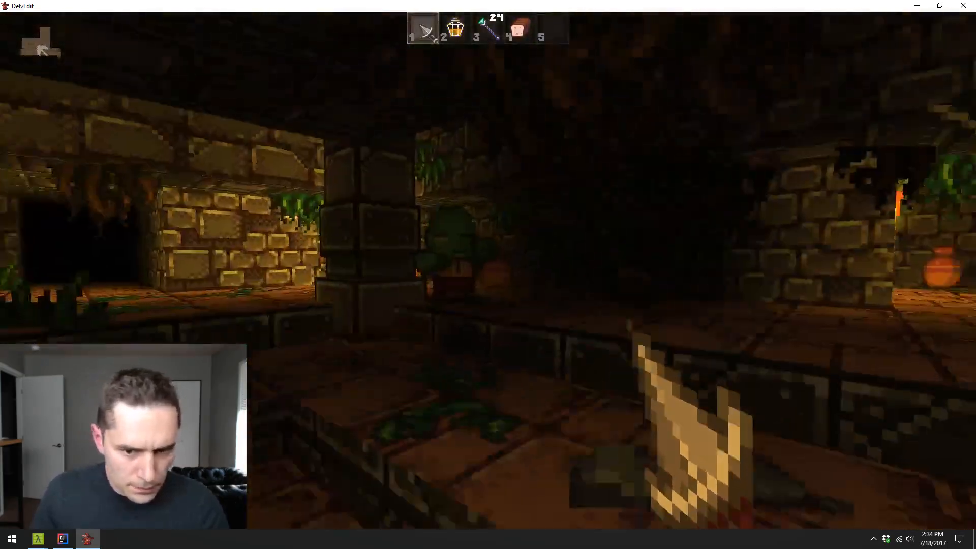
key("w")
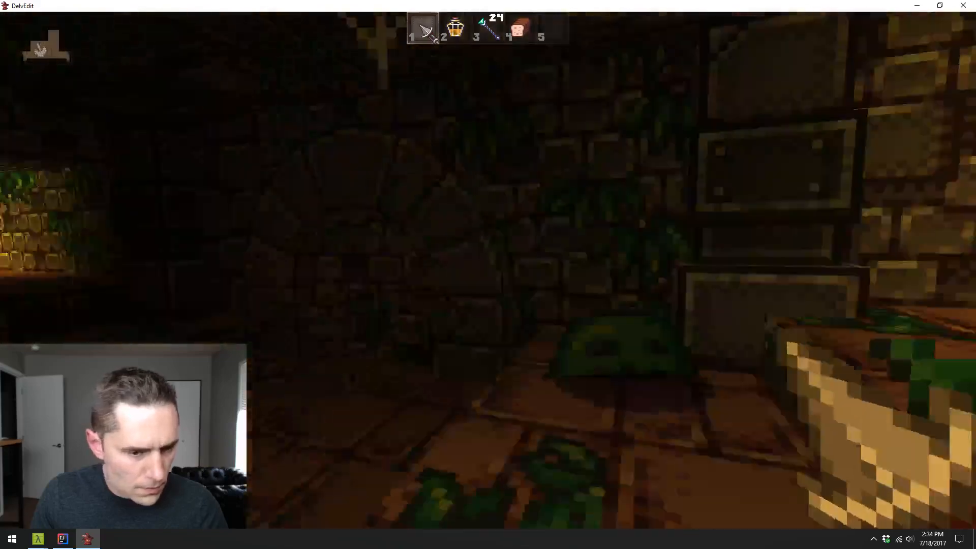
key("a")
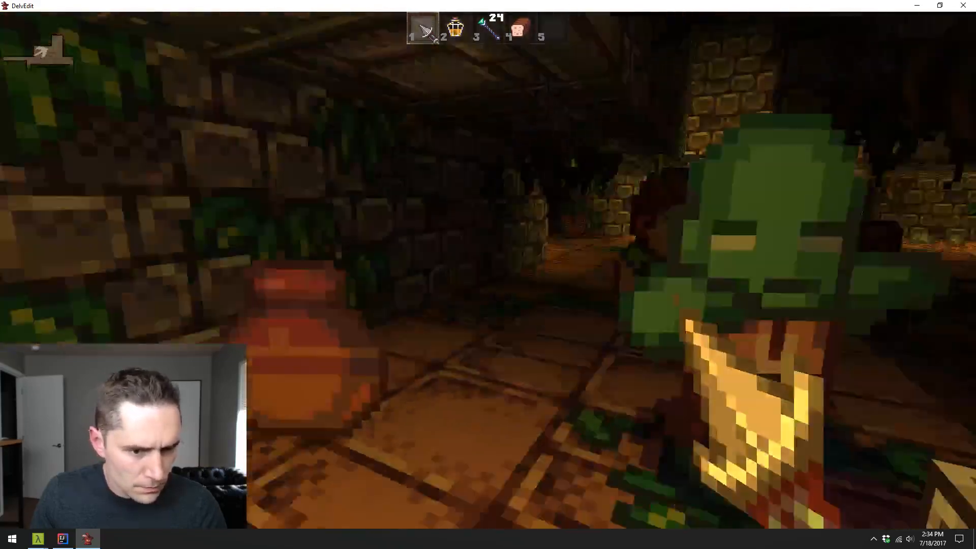
key("w")
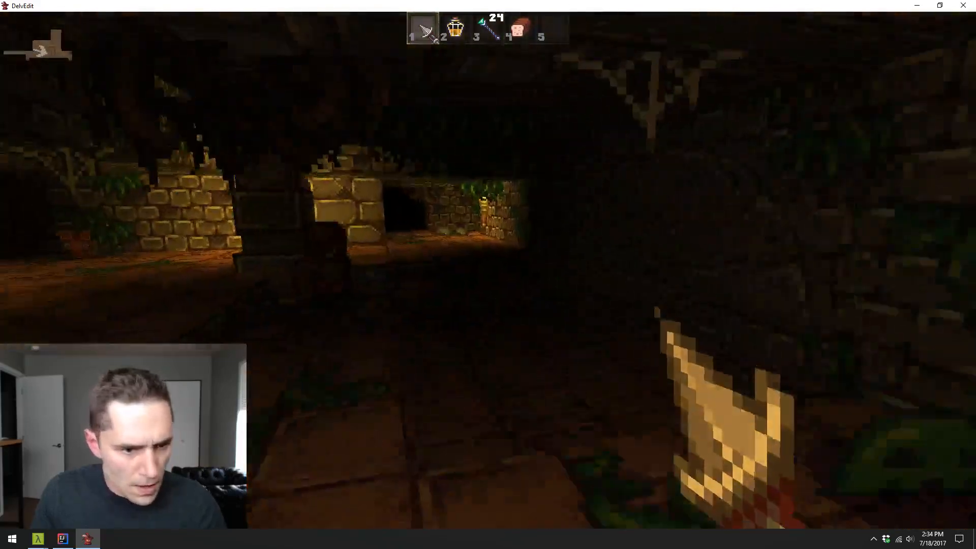
key("w")
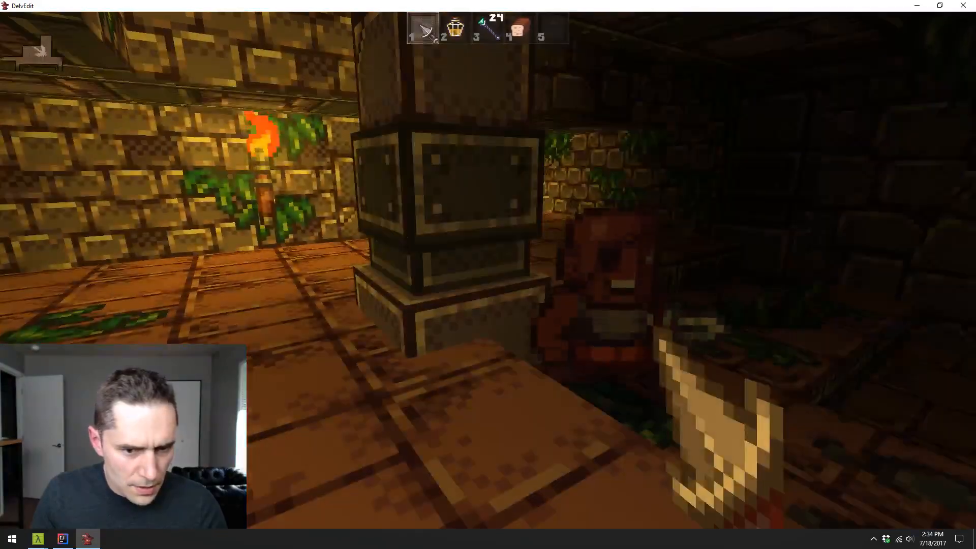
key("Escape")
- Place a monster on the upper step of the sunken floor and remove the one in front of the nearby pillar
key("s")
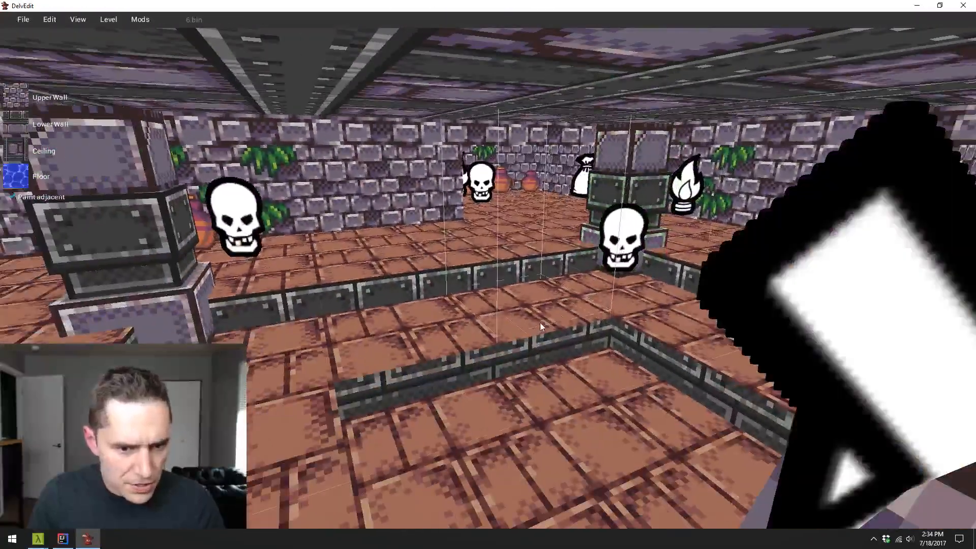
right_click(540, 322)
mouse_move(566, 308)
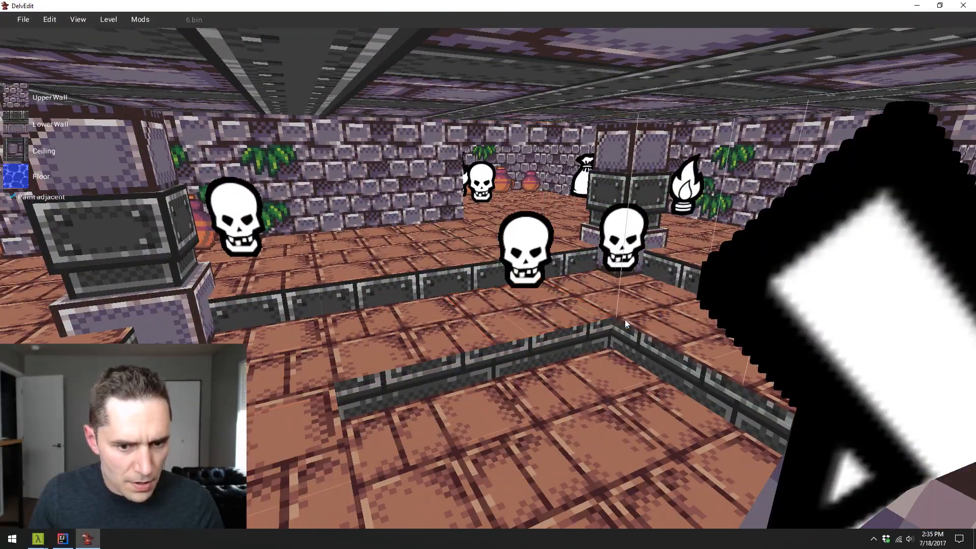
left_click(670, 277)
key("w")
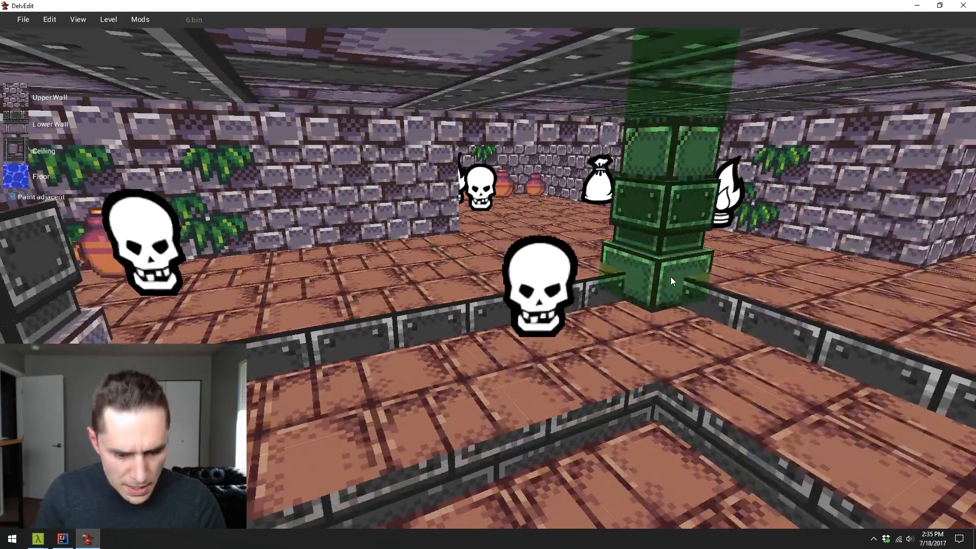
- Play-test the hall up to the zombie beside the chest and pots, and fire the wand at close range
key("p")
key("w")
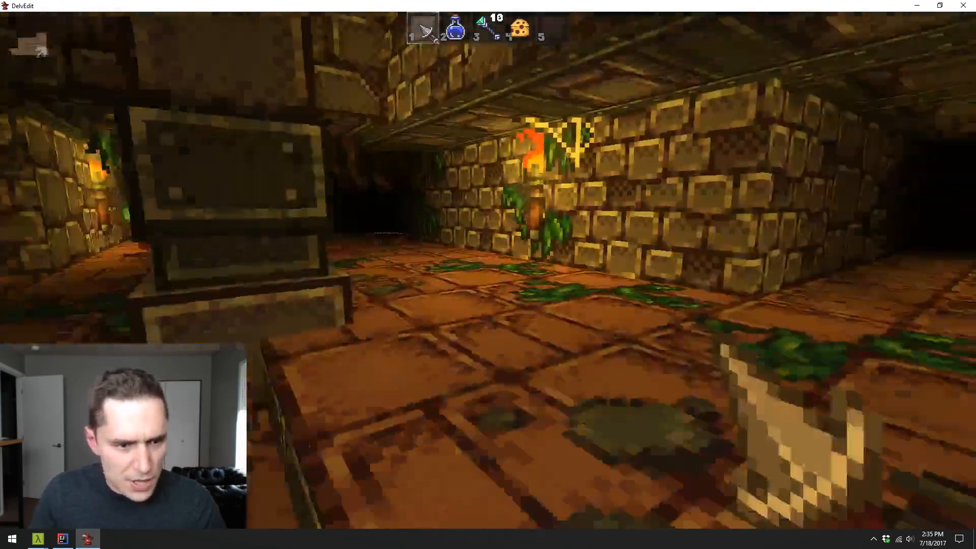
key("w")
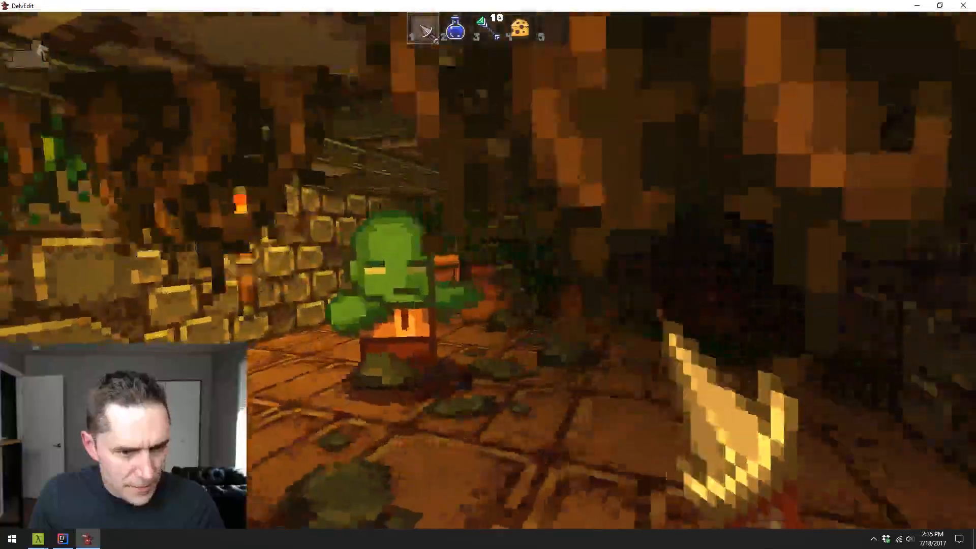
key("3")
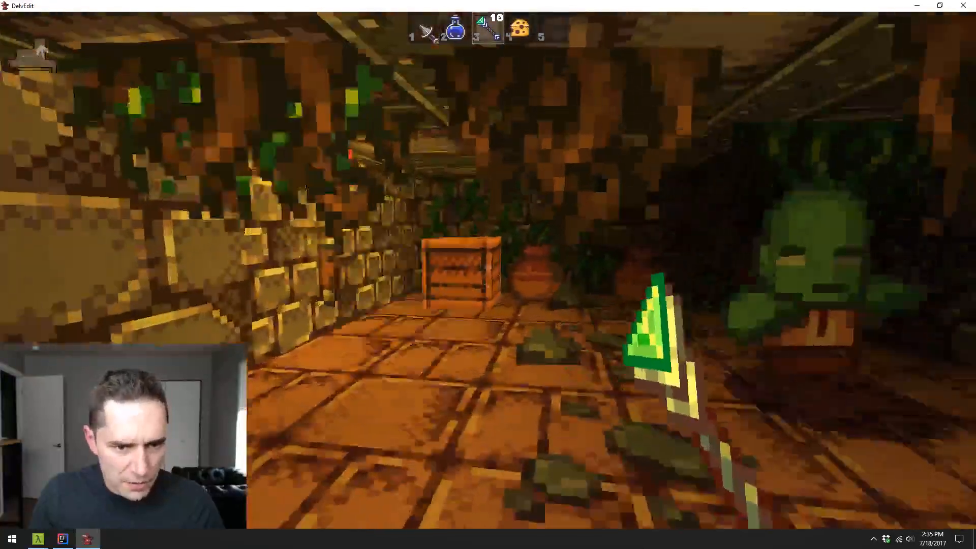
key("w")
left_click(488, 269)
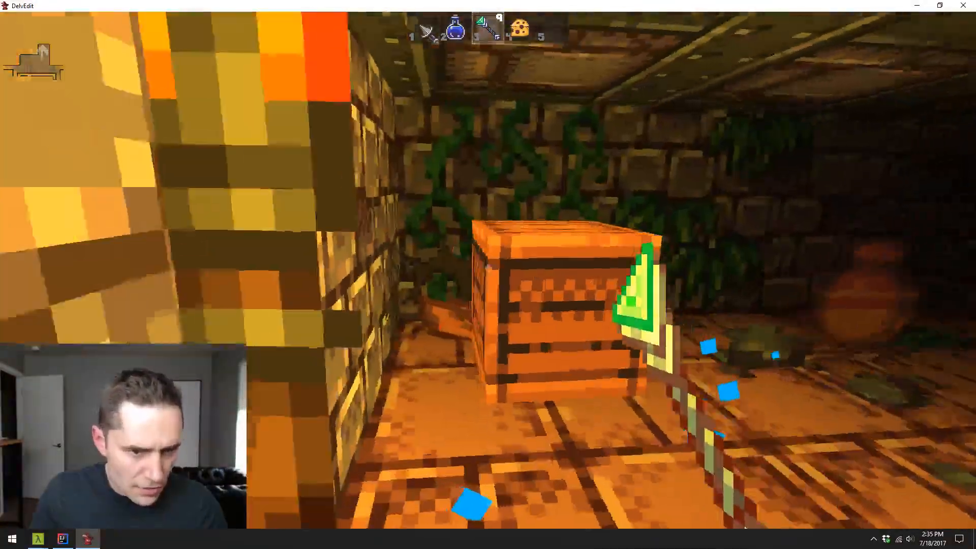
left_click(489, 268)
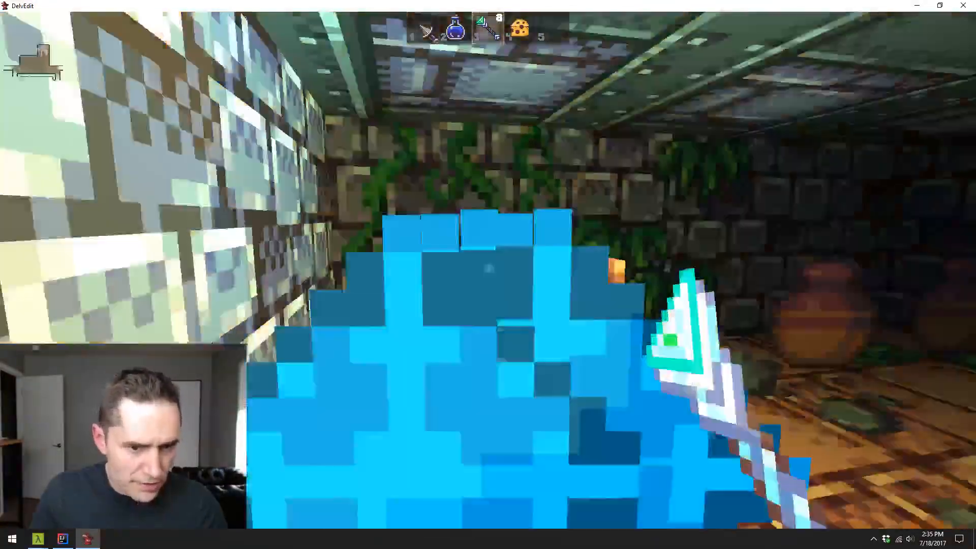
key("w")
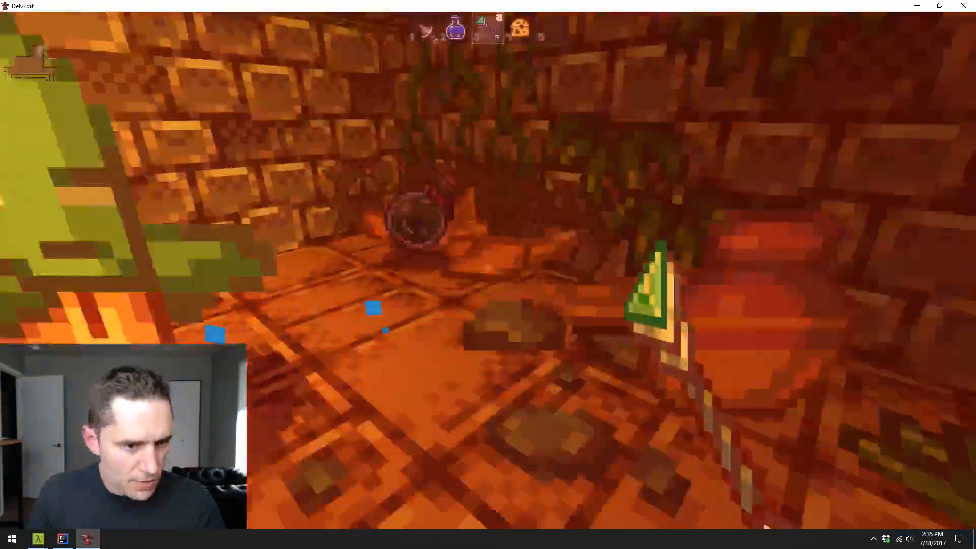
- Fight the zombie and the red-haired monster near the chest with the melee weapon, stepping back between attacks
key("s")
key("1")
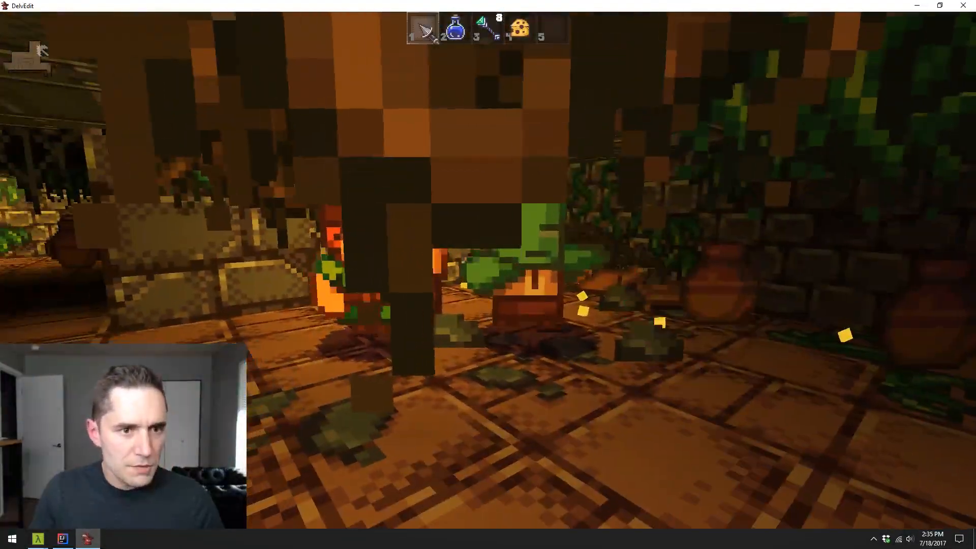
key("w")
left_click(488, 268)
key("s")
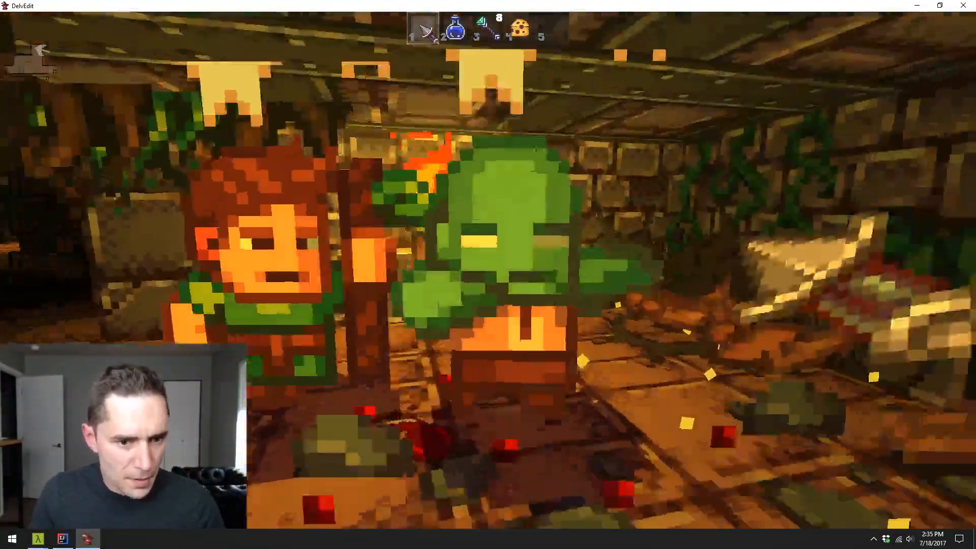
key("q")
key("s")
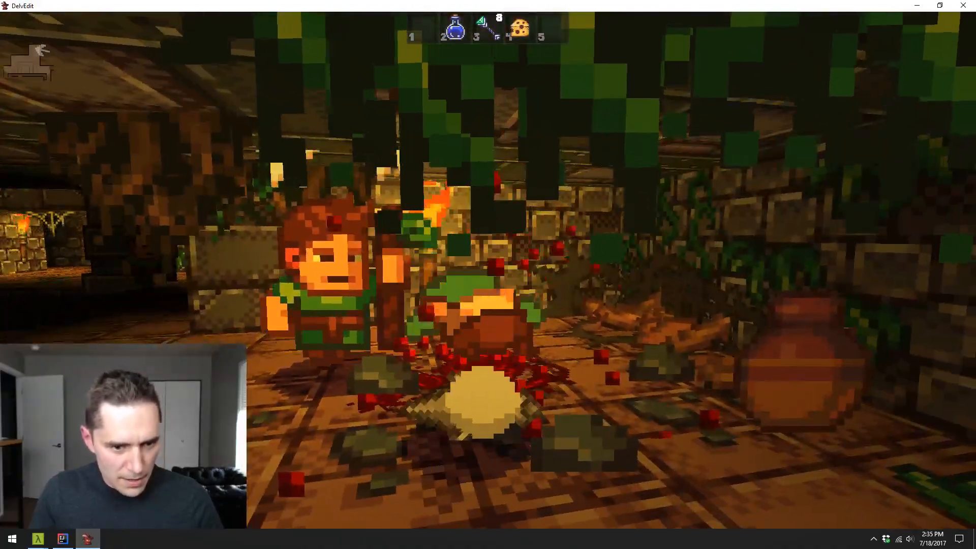
key("w")
key("a")
key("s")
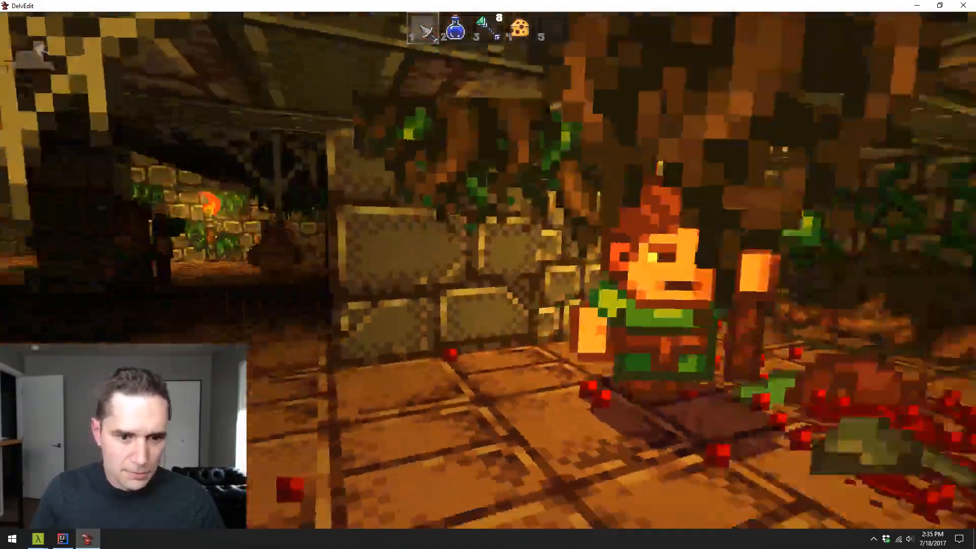
key("w")
left_click(489, 268)
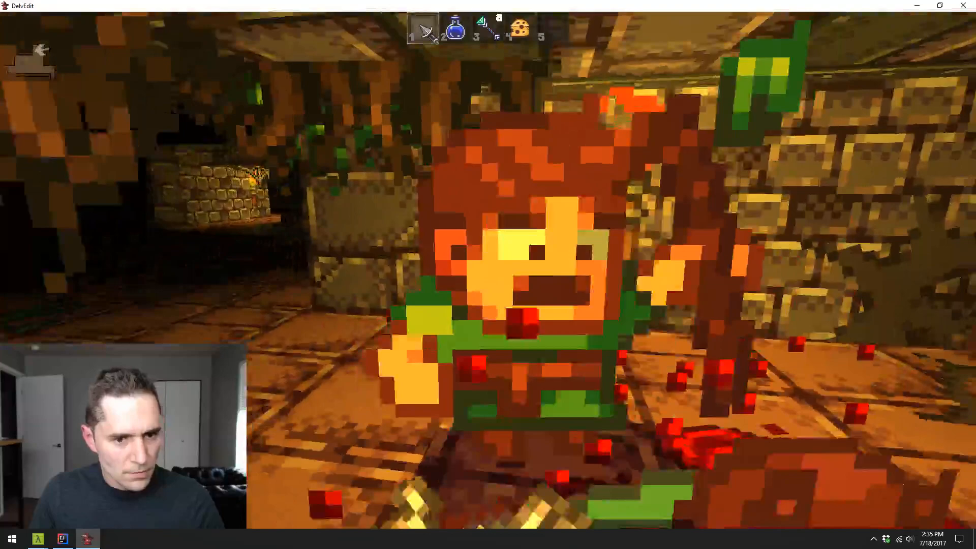
left_click(488, 270)
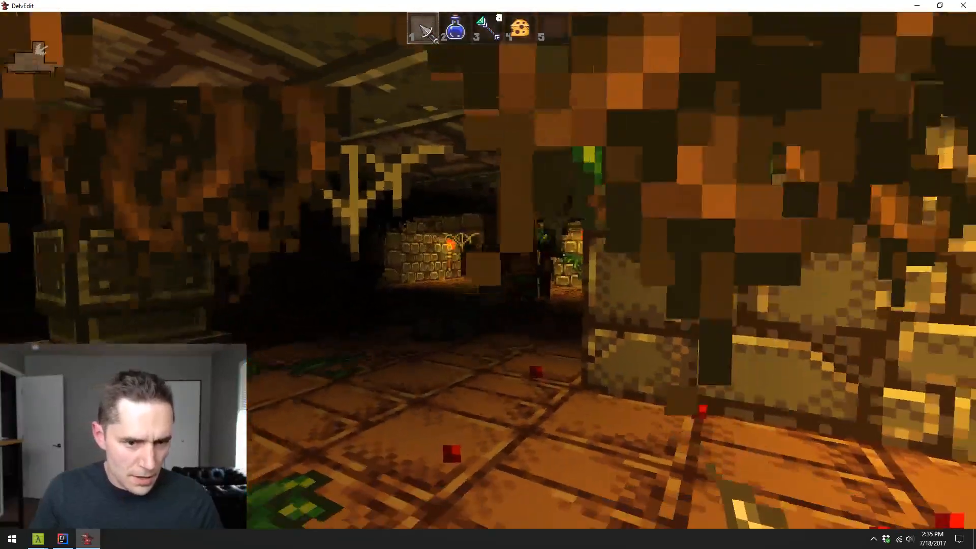
- Retrieve the thrown weapon and throw the blue potion at the pursuing red-haired monster
key("w")
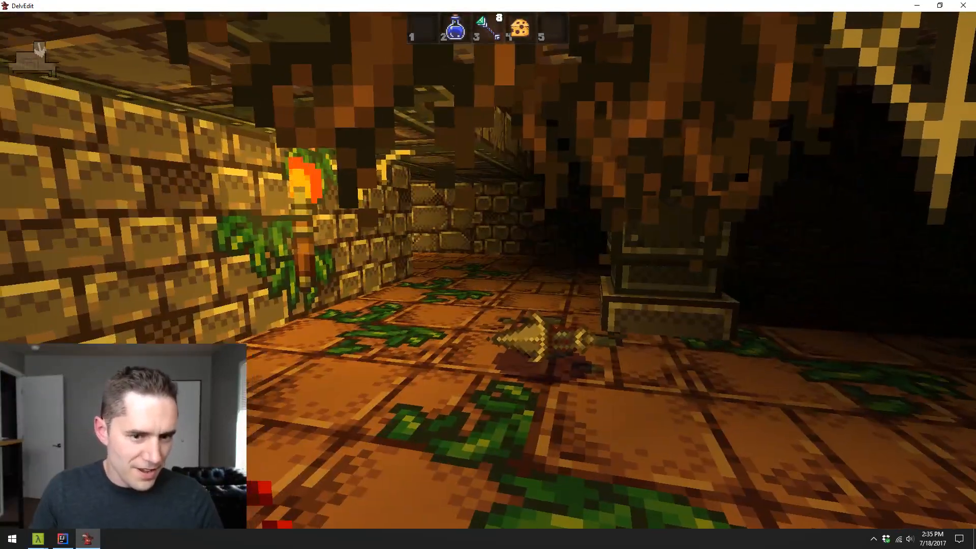
key("e")
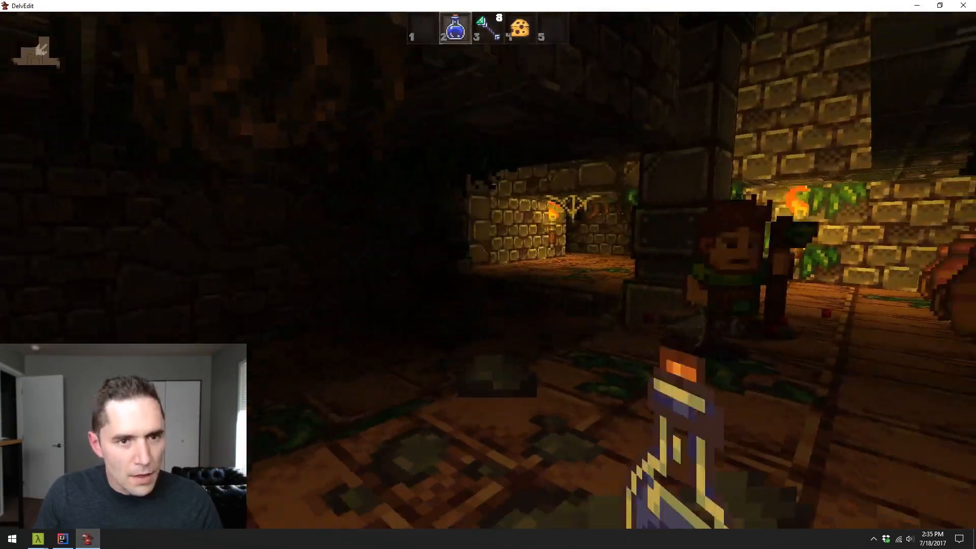
key("s")
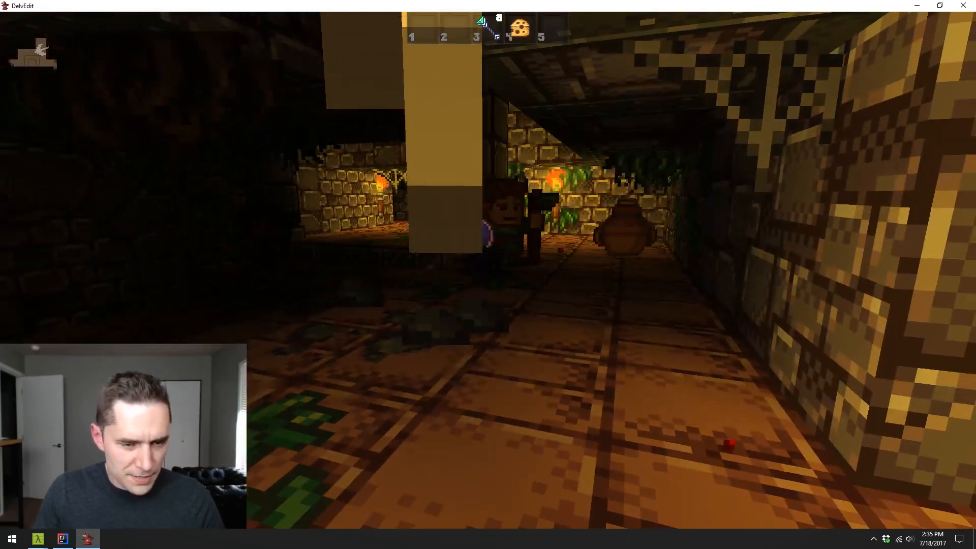
key("a")
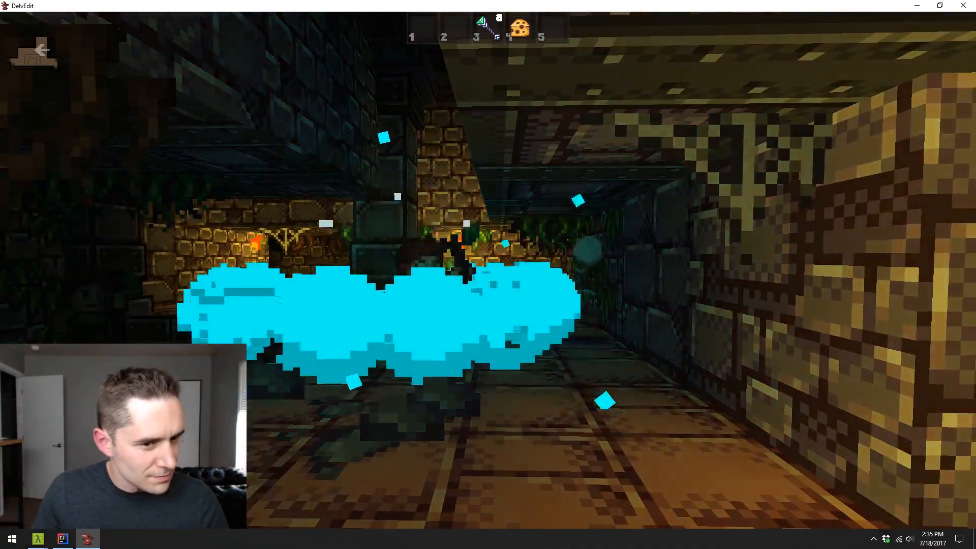
key("w")
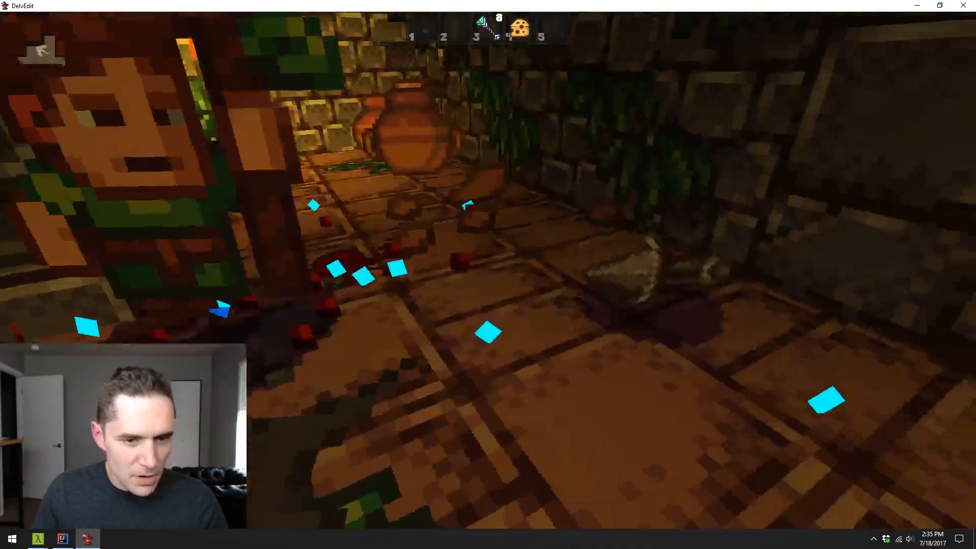
- Attack the red-haired monster near the pillar and the row of pots, picking the melee weapon up again
key("1")
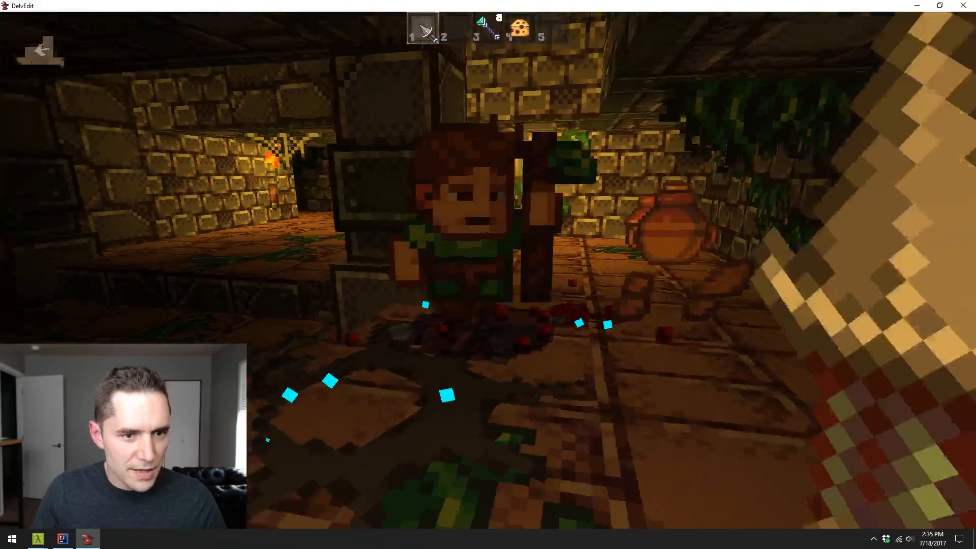
left_click(488, 270)
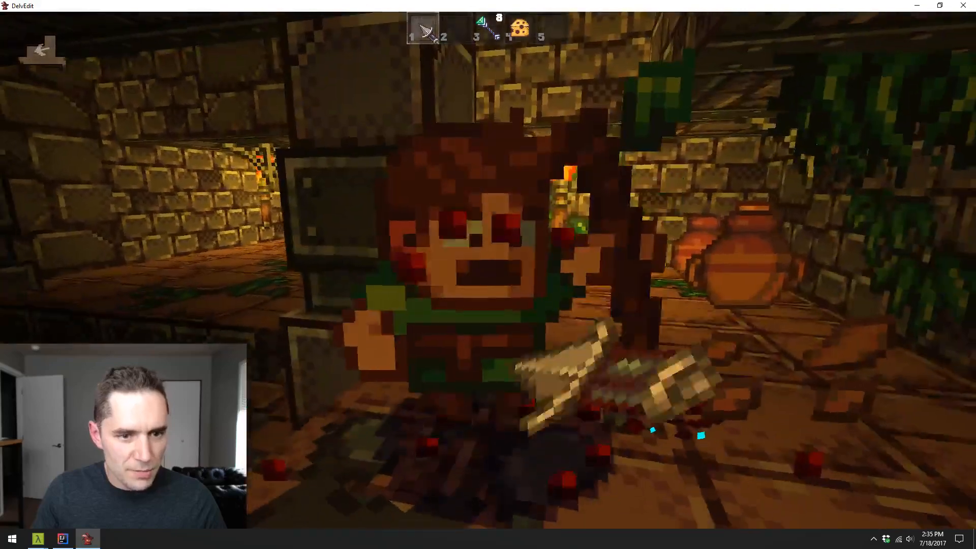
left_click(488, 270)
key("s")
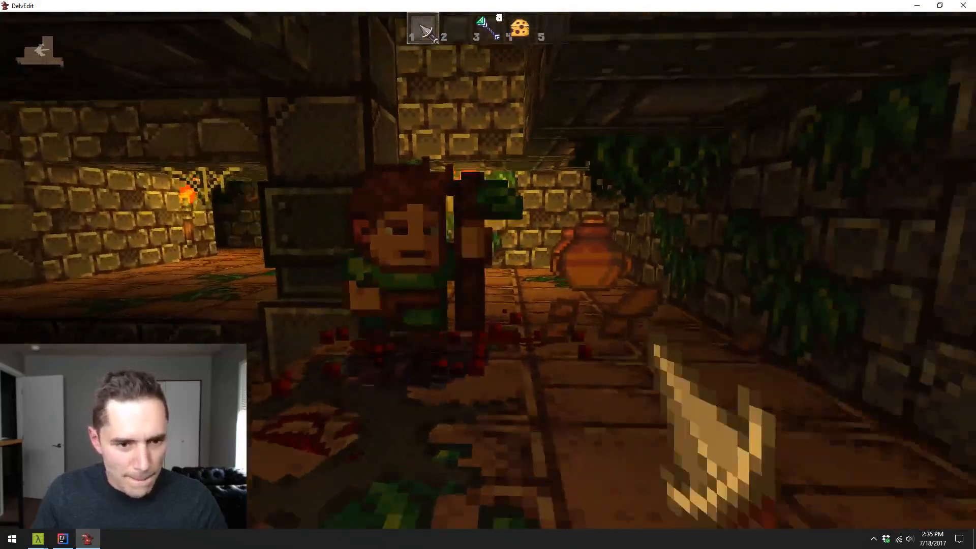
key("w")
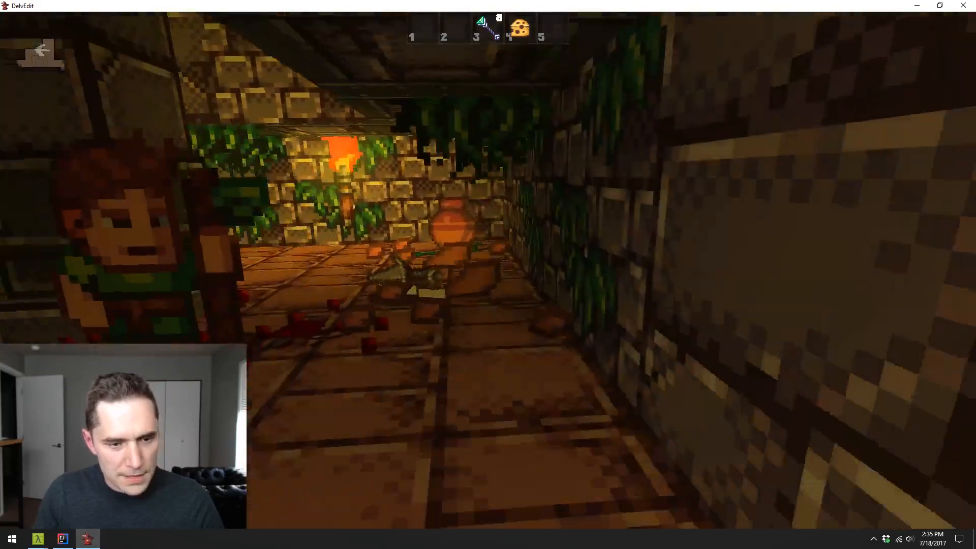
key("e")
key("s")
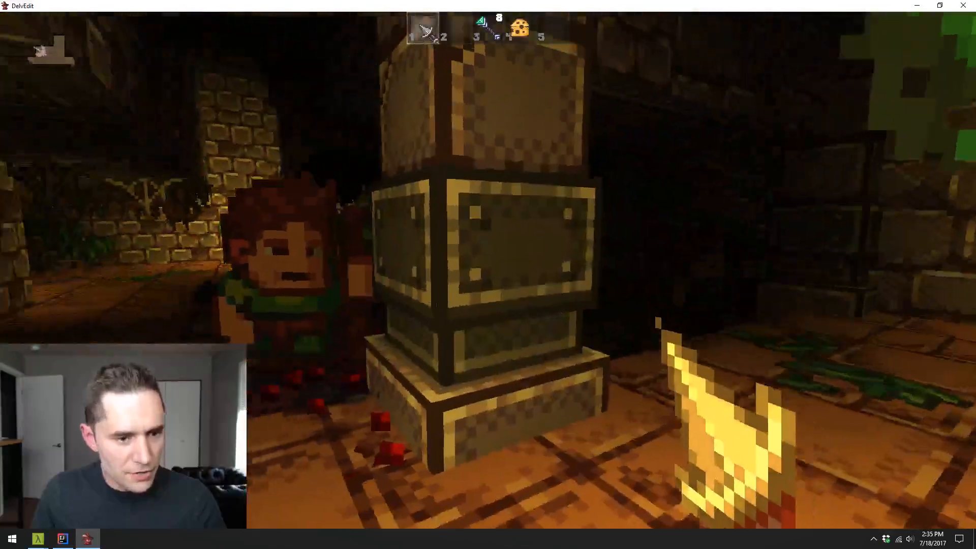
- Strike the red-haired monster beside the pillar, complete the level-up, and return to editing
key("w")
left_click(488, 270)
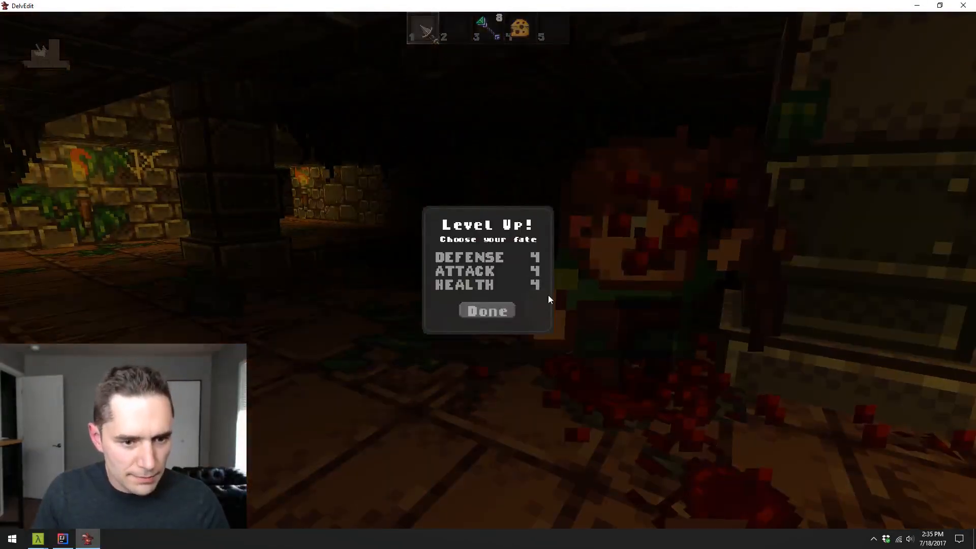
left_click(487, 311)
left_click(488, 270)
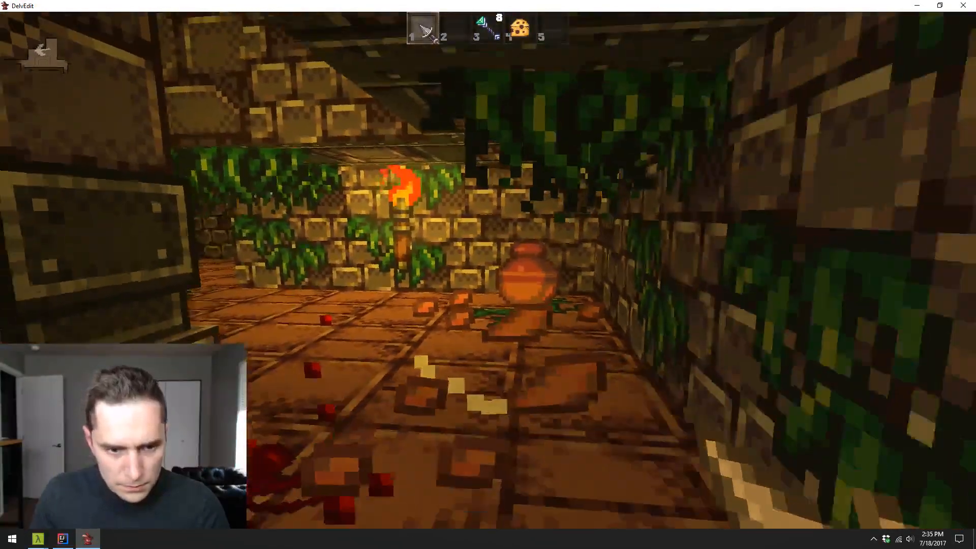
key("q")
key("Escape")
- Copy a pot from the hall's pot row to the floor between the wooden beams in the adjoining room
key("s")
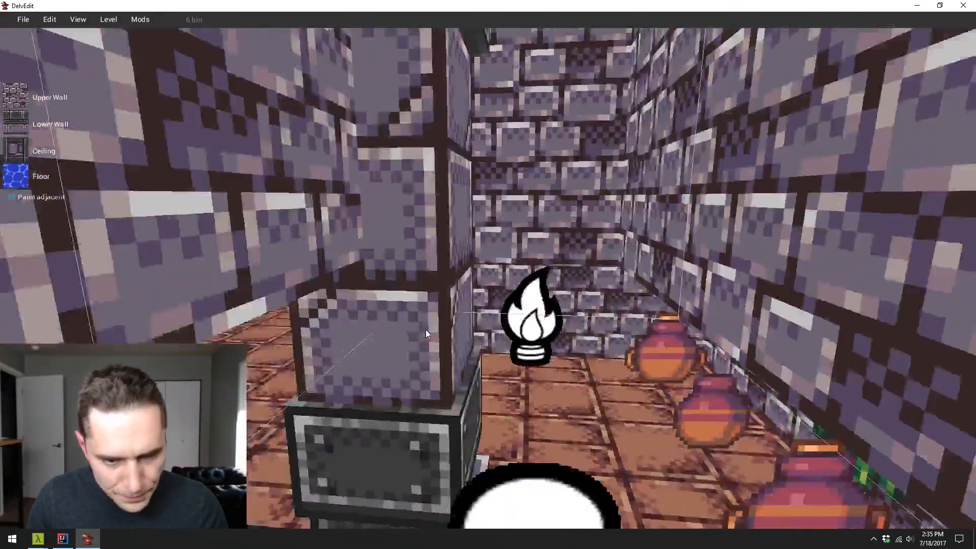
key("s")
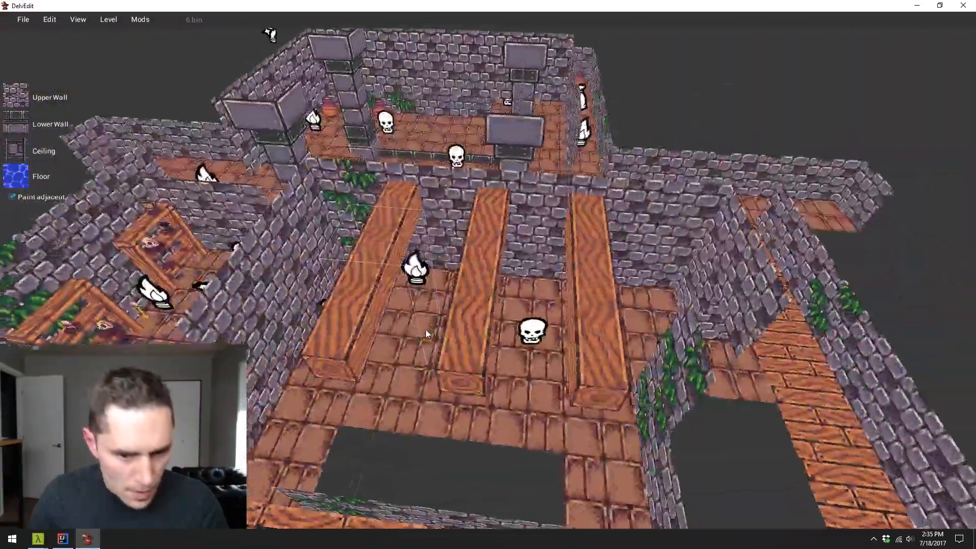
key("d")
key("d")
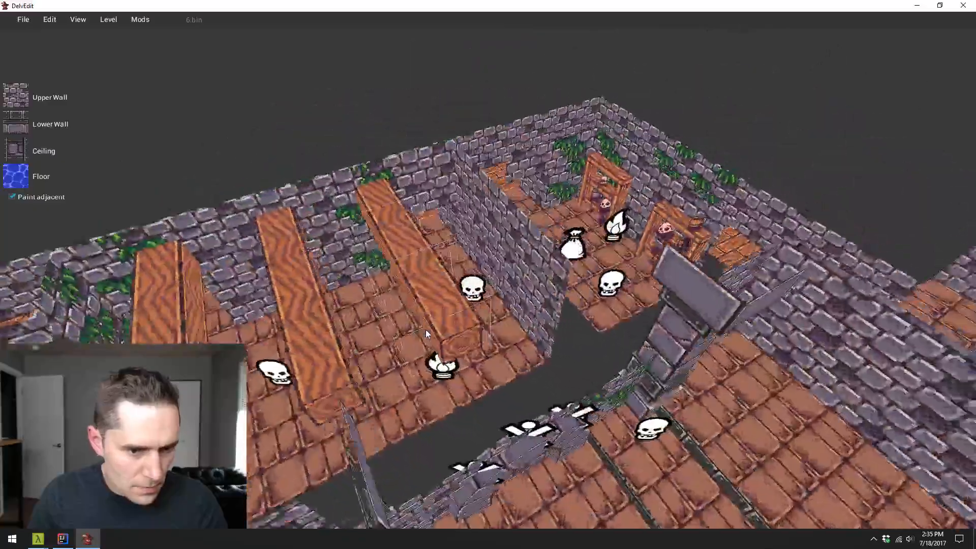
key("s")
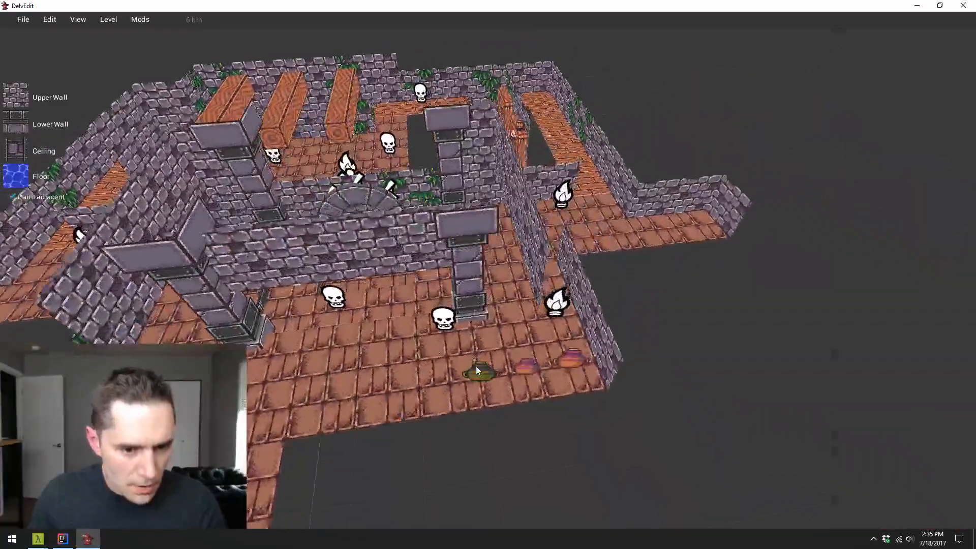
left_click_drag(480, 369, 460, 347)
key("w")
key("w")
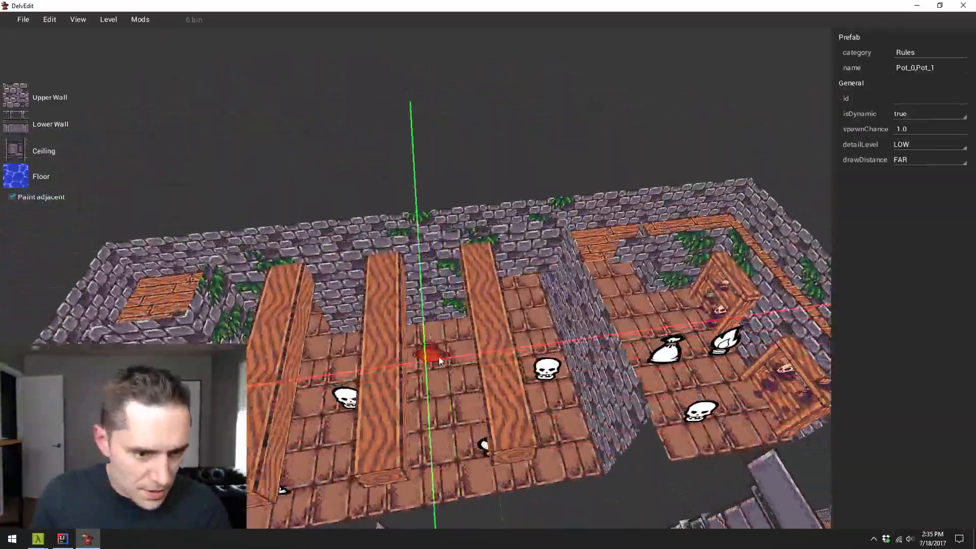
key("w")
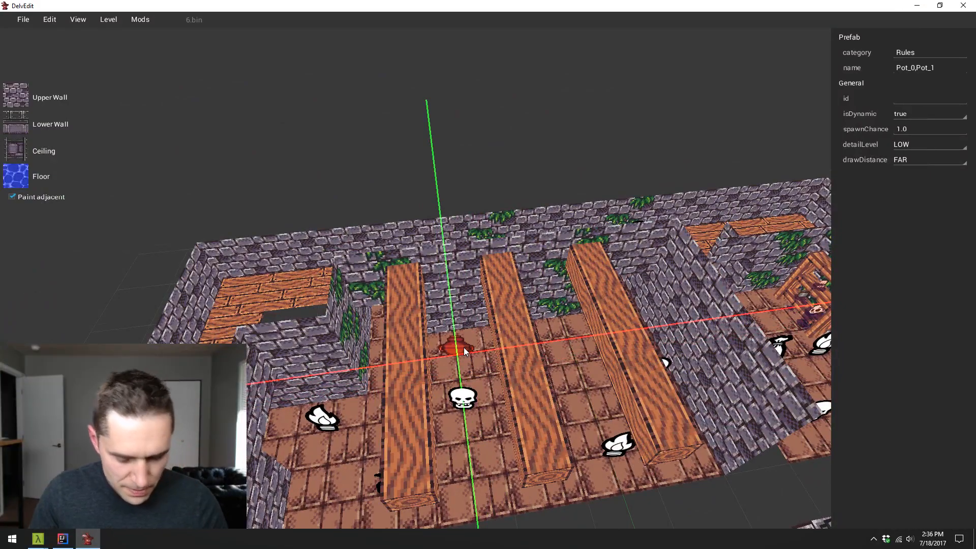
- Duplicate the beamed room's pot along the vine-covered wall to form a row of four pots
key("d")
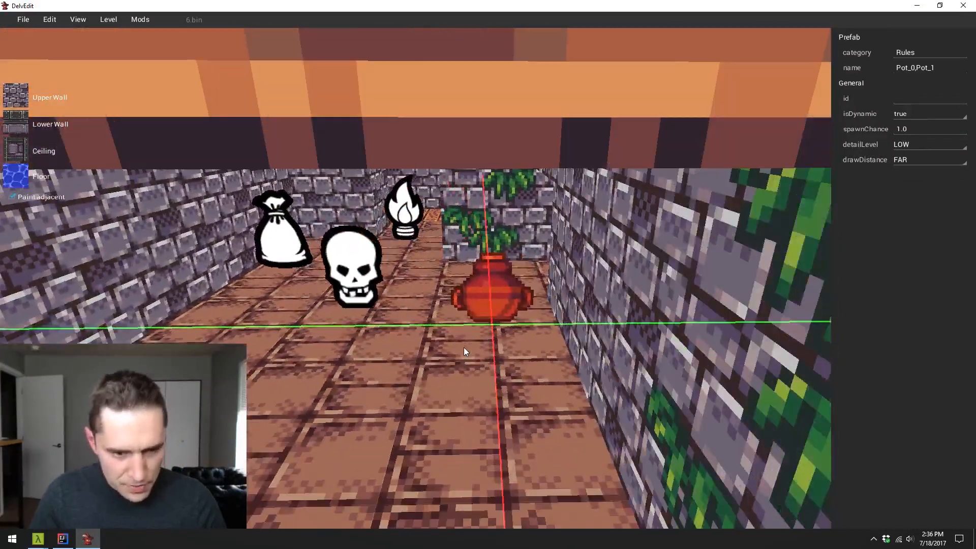
key("a")
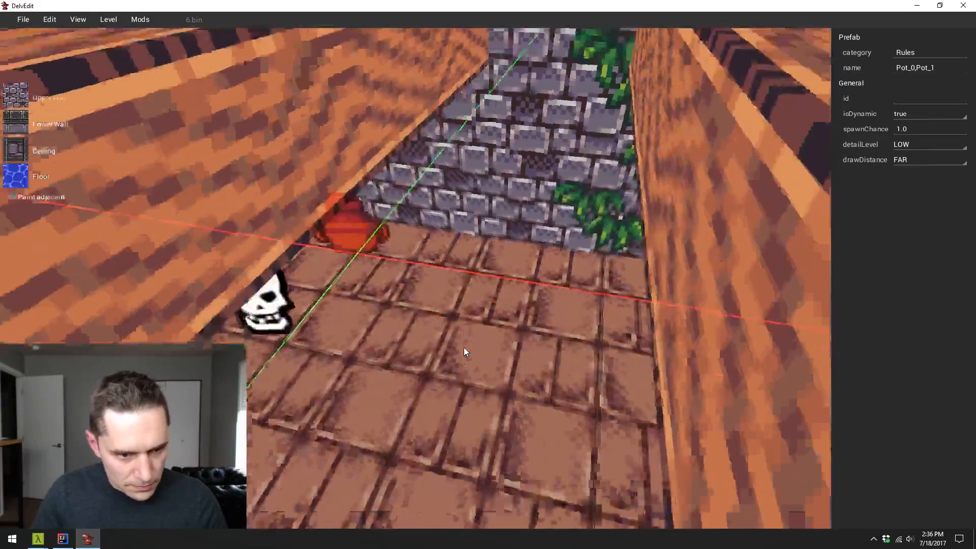
left_click_drag(464, 348, 464, 348)
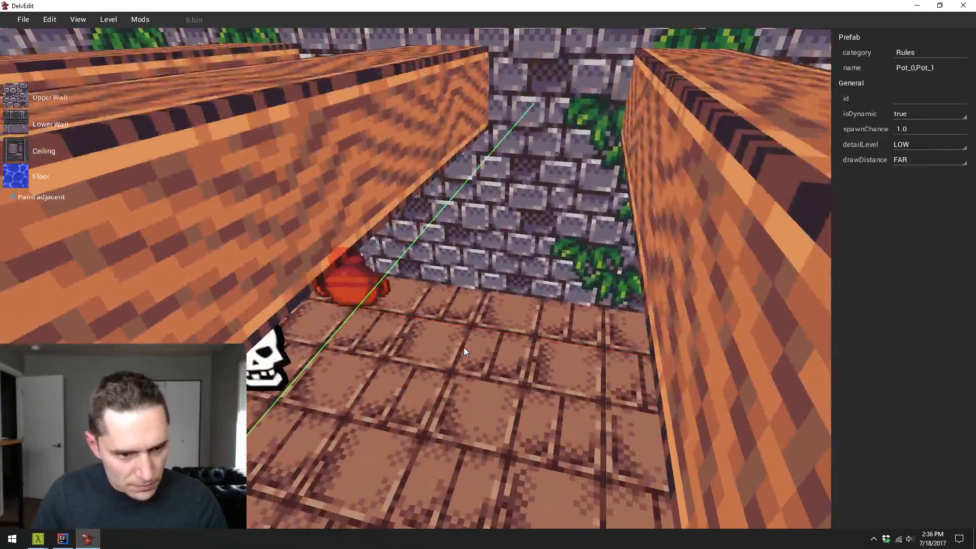
key("w")
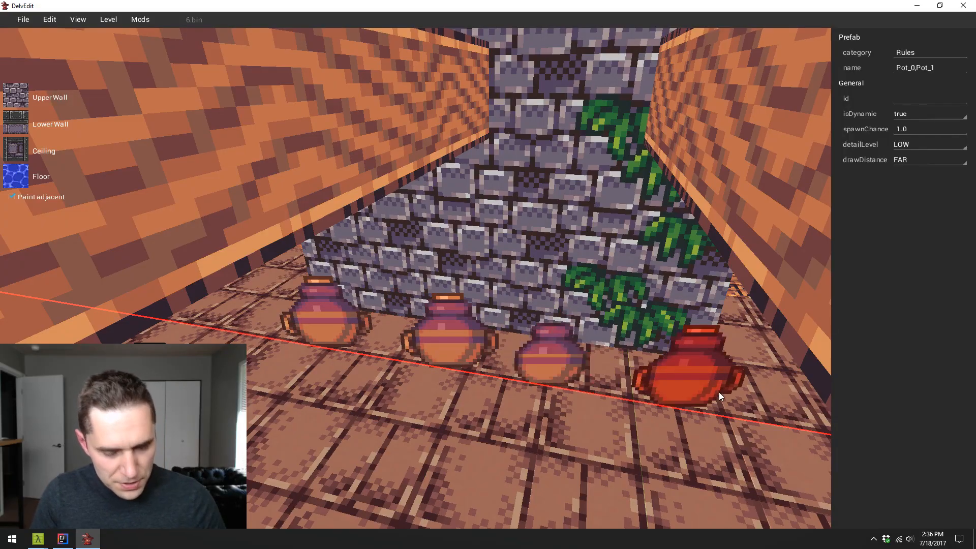
- Examine the beamed room from above and at floor level, checking the new row of pots
key("Escape")
key("s")
key("w")
key("s")
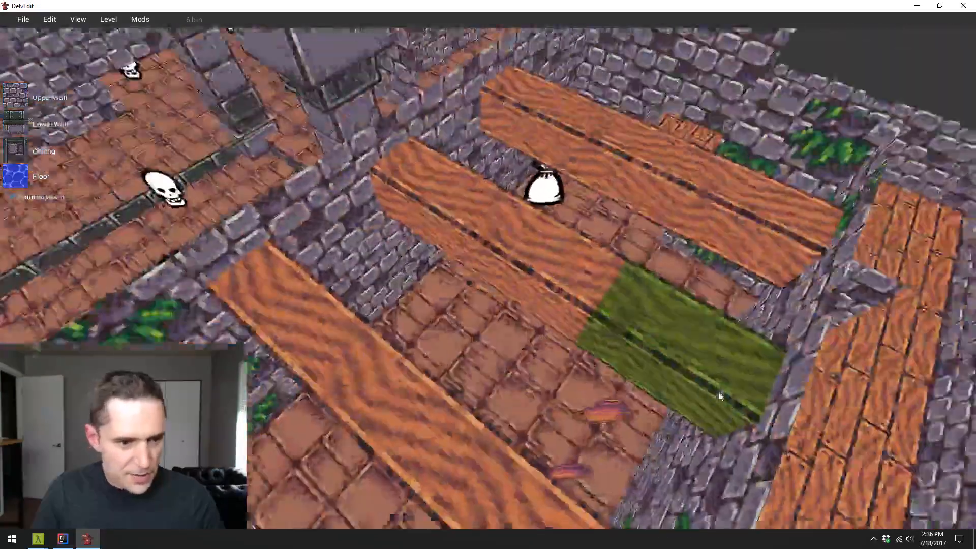
key("d")
key("w")
key("s")
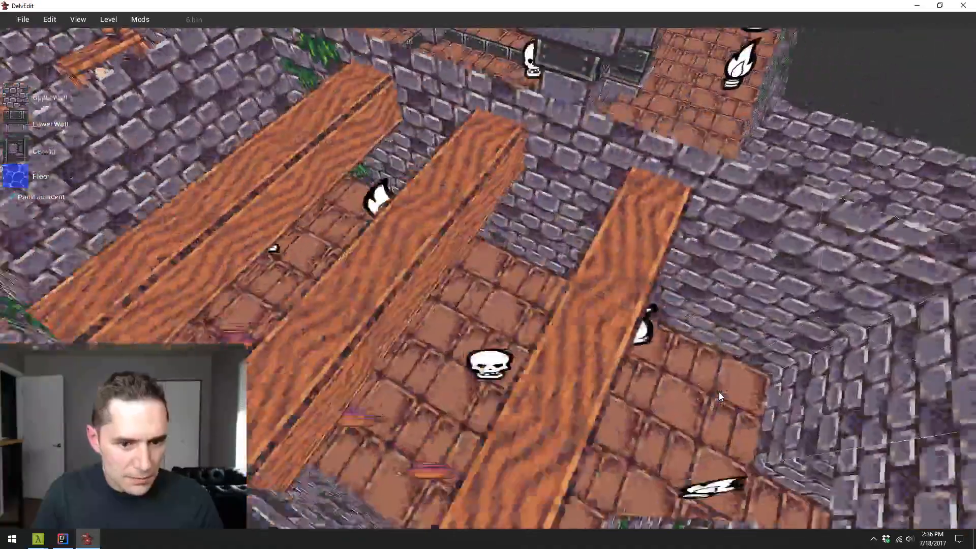
key("w")
key("w")
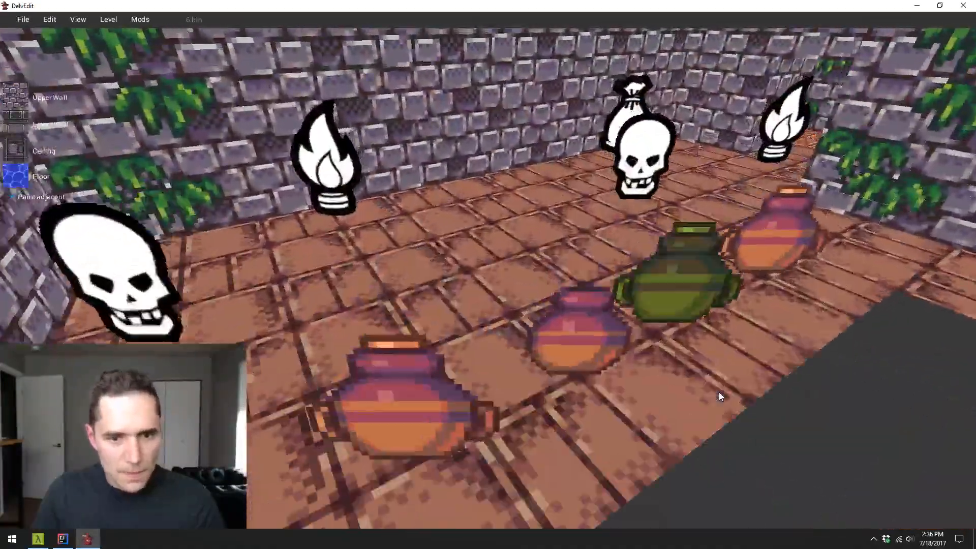
- Copy the beamed room's row of four pots to the opposite wall so pots line both sides
key("s")
left_click(699, 328)
key("s")
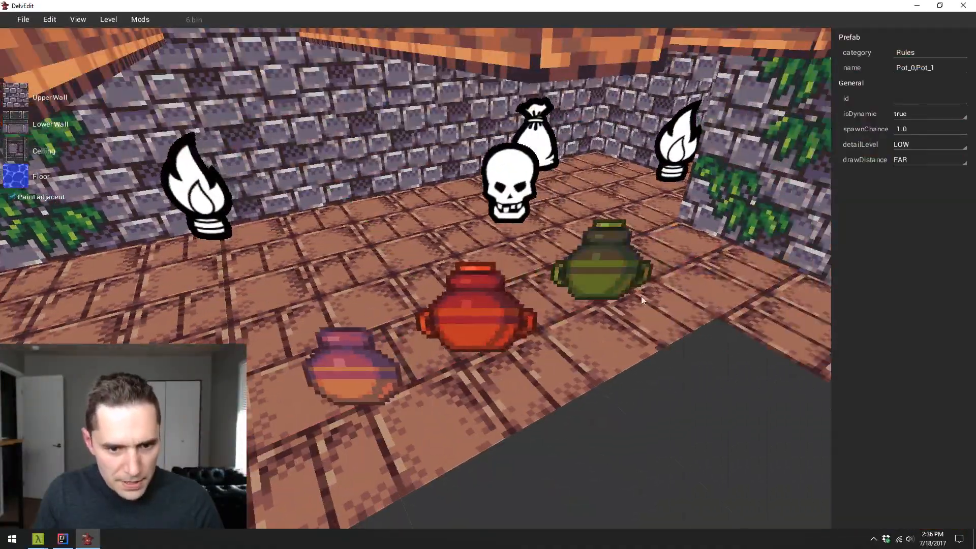
key("a")
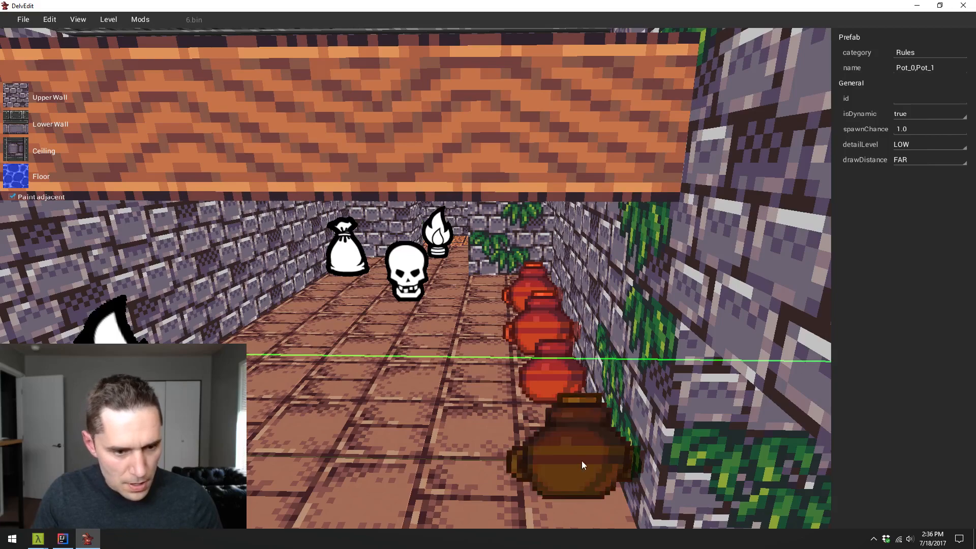
left_click_drag(582, 462, 125, 458)
key("a")
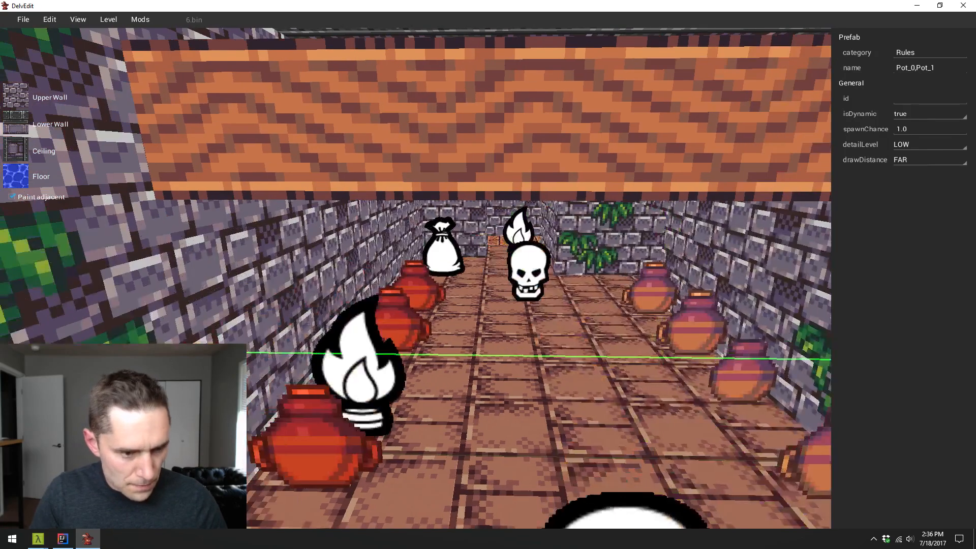
- Play-test the beamed room, walking past the pot rows and around the monsters
key("w")
key("Escape")
key("p")
key("w")
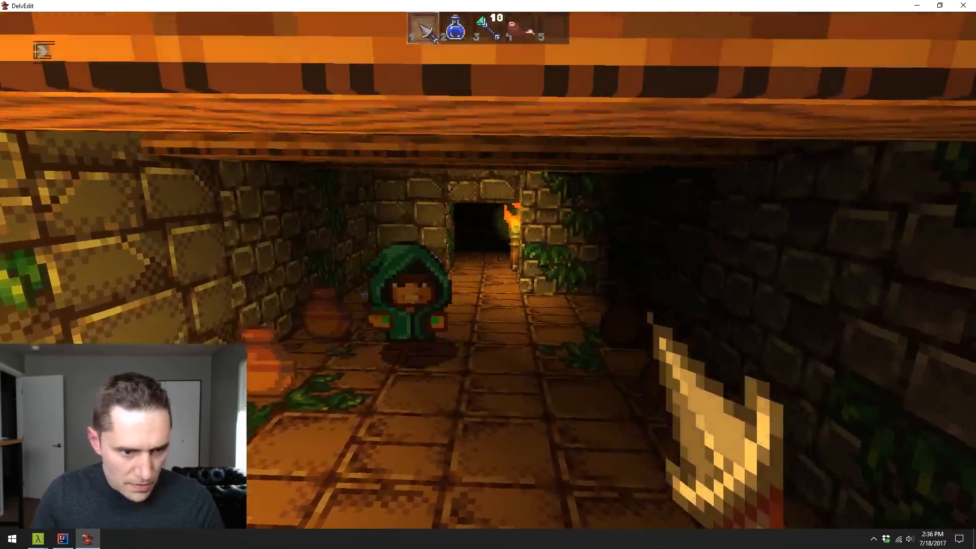
key("w")
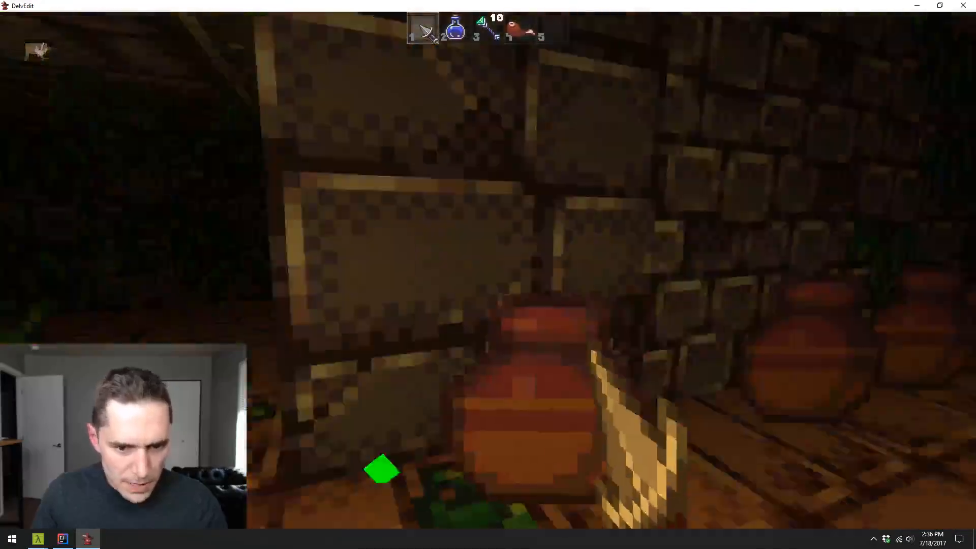
key("w")
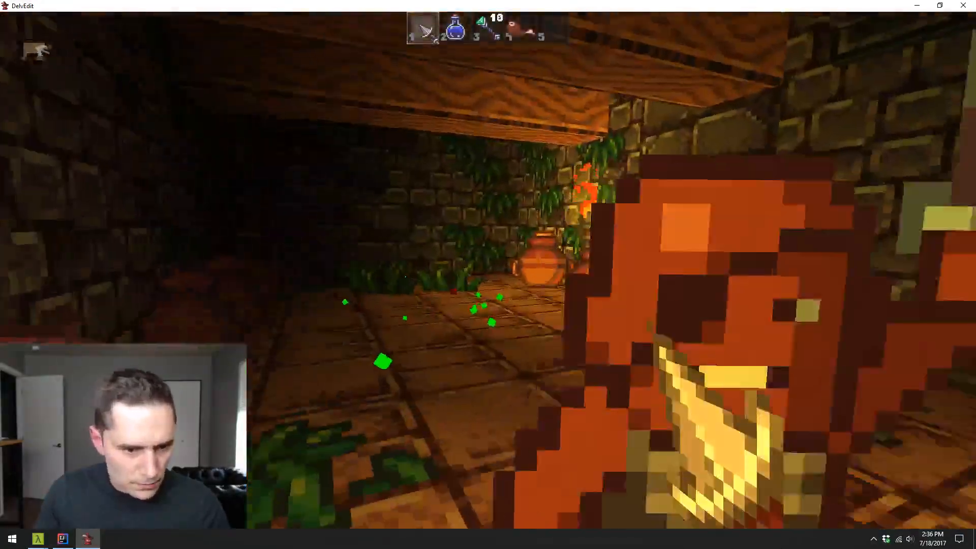
key("w")
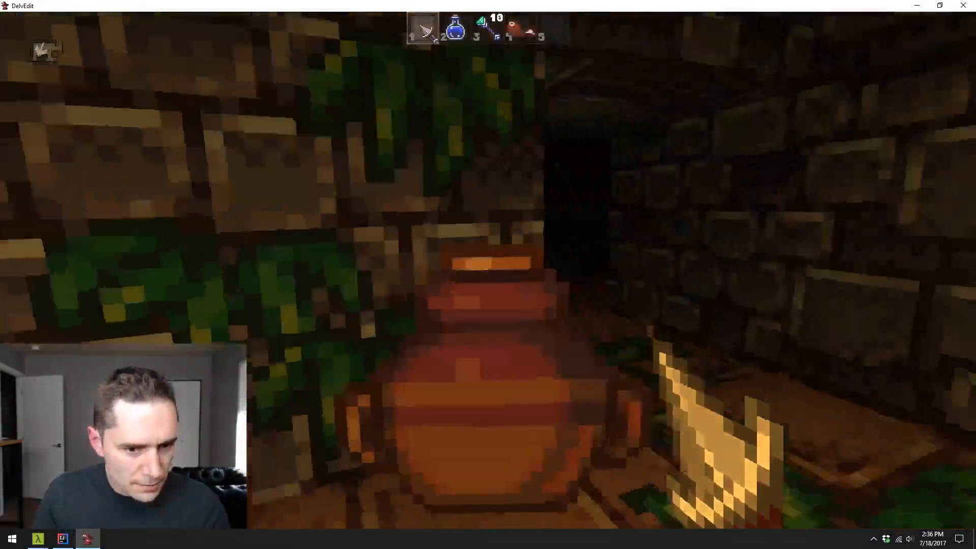
- Use the blue potion while retreating down the wooden-floored corridor, re-equip the dagger, and return to editing
key("2")
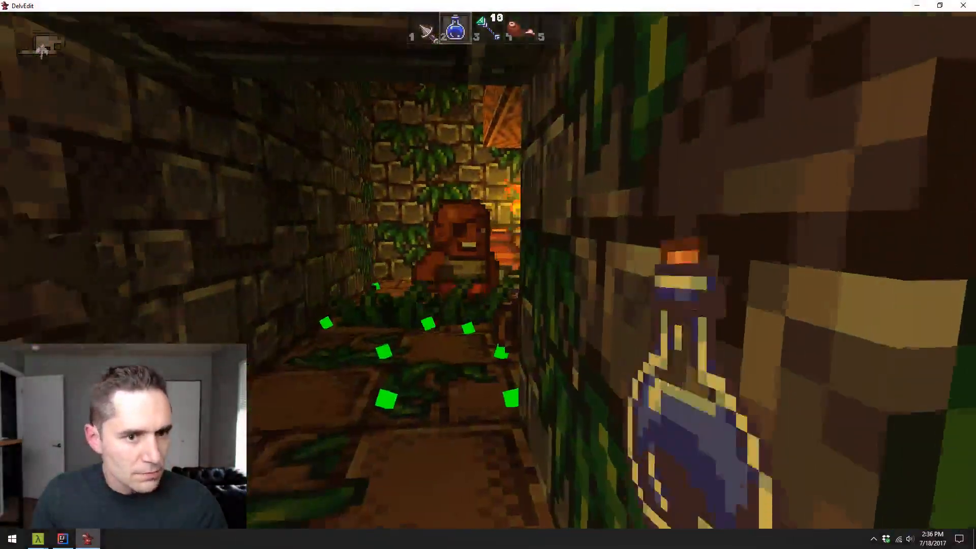
key("w")
key("2")
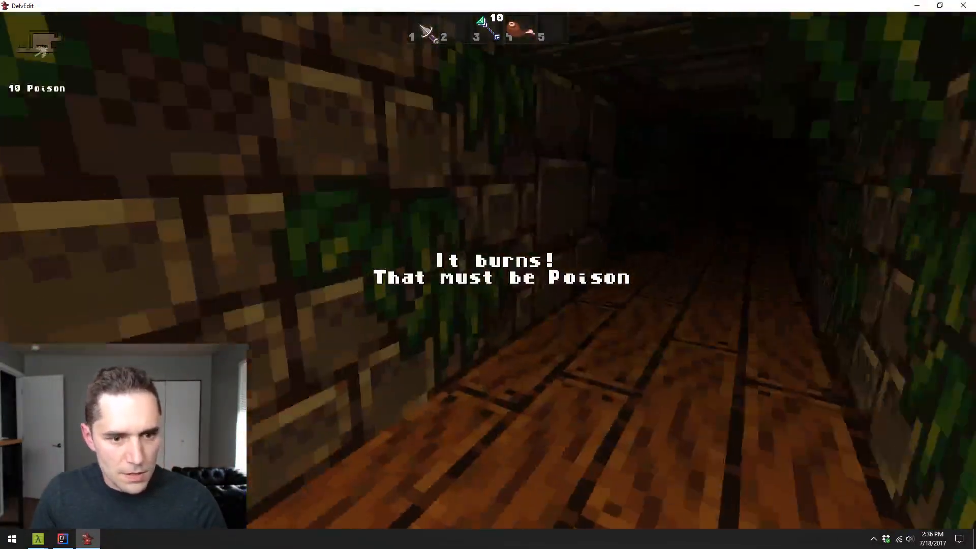
key("1")
key("Escape")
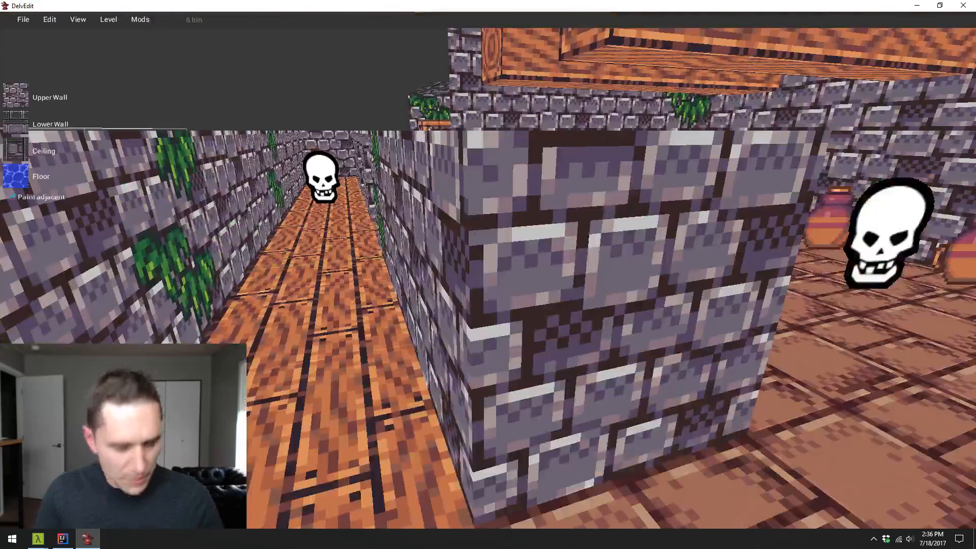
- Play-test again from the loot side of the beamed room to check the pots along the wall, and return to editing
key("s")
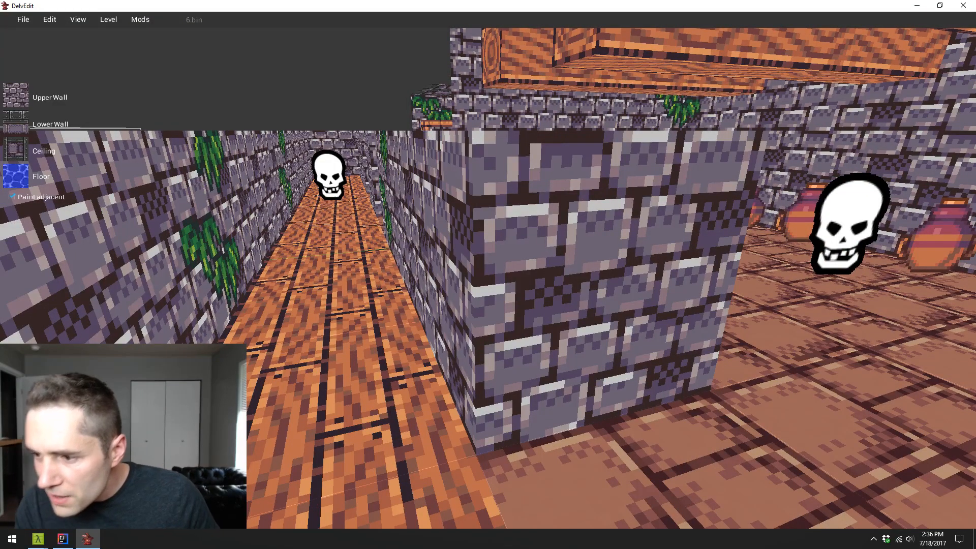
key("s")
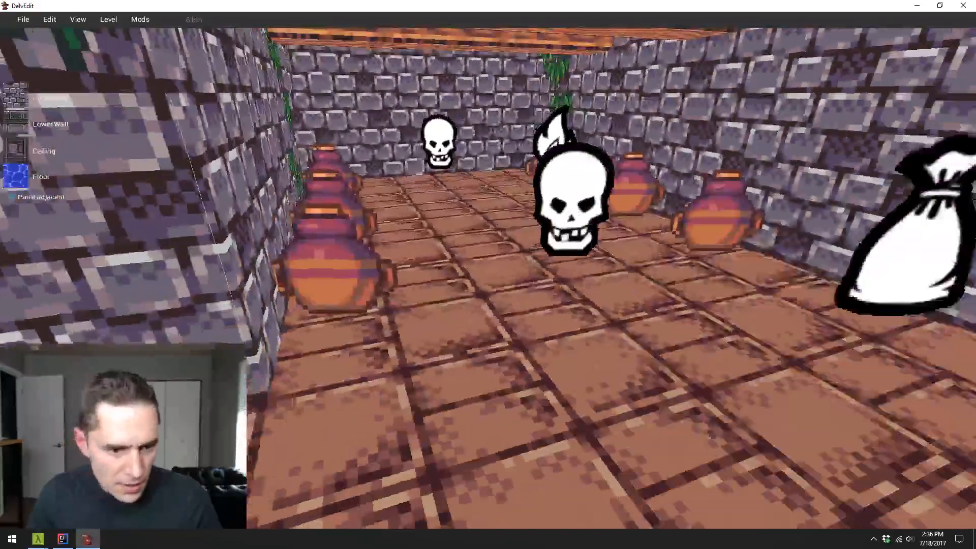
key("w")
key("p")
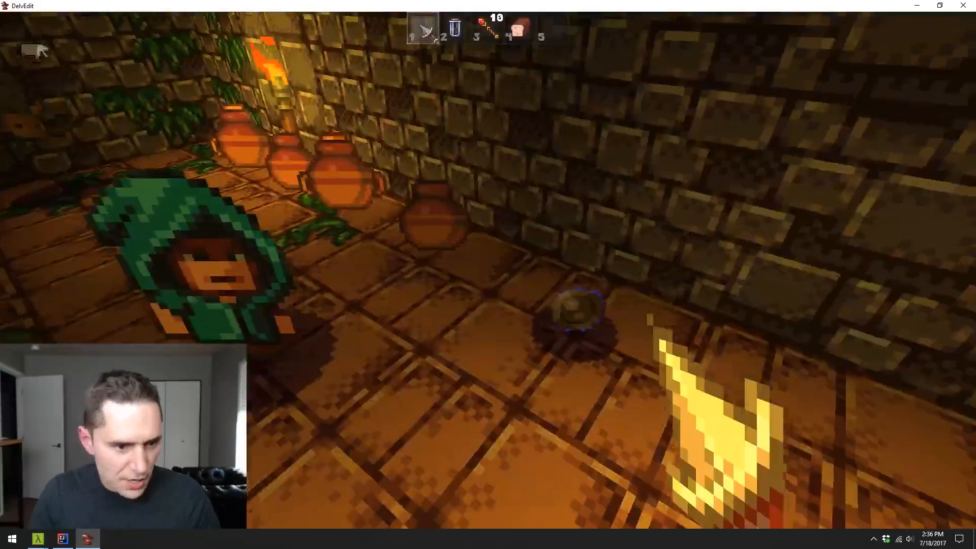
key("Escape")
- Remove the monster marker from the floor tile between the hall's pillar and the side wall
key("s")
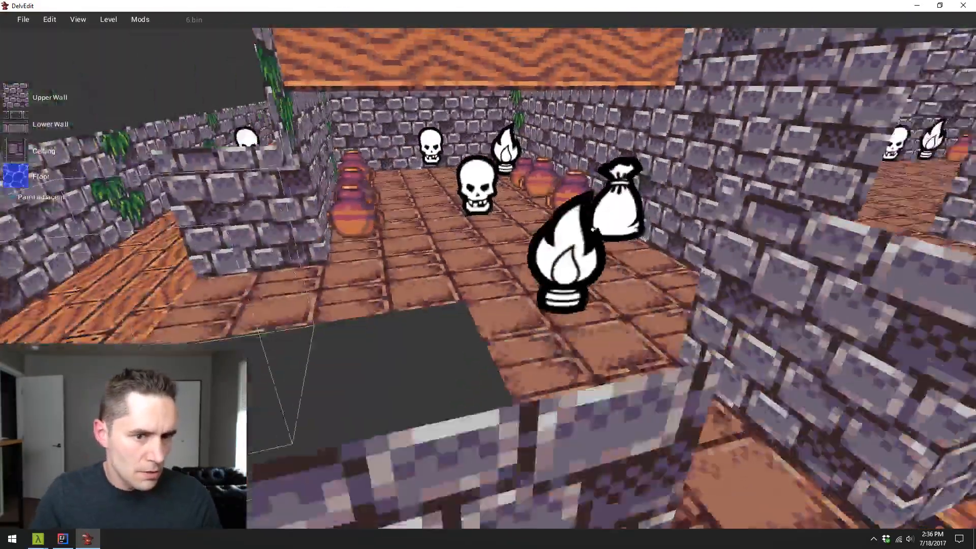
key("w")
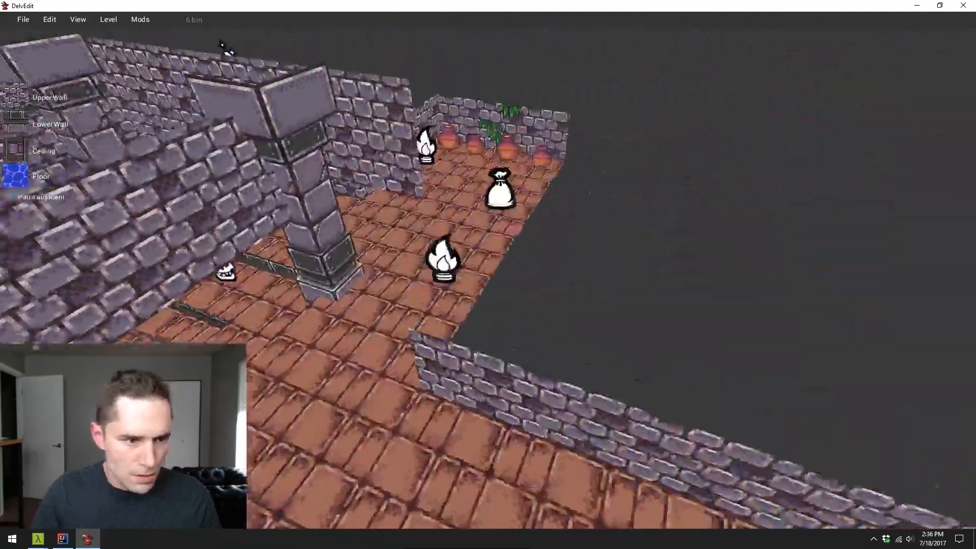
key("w")
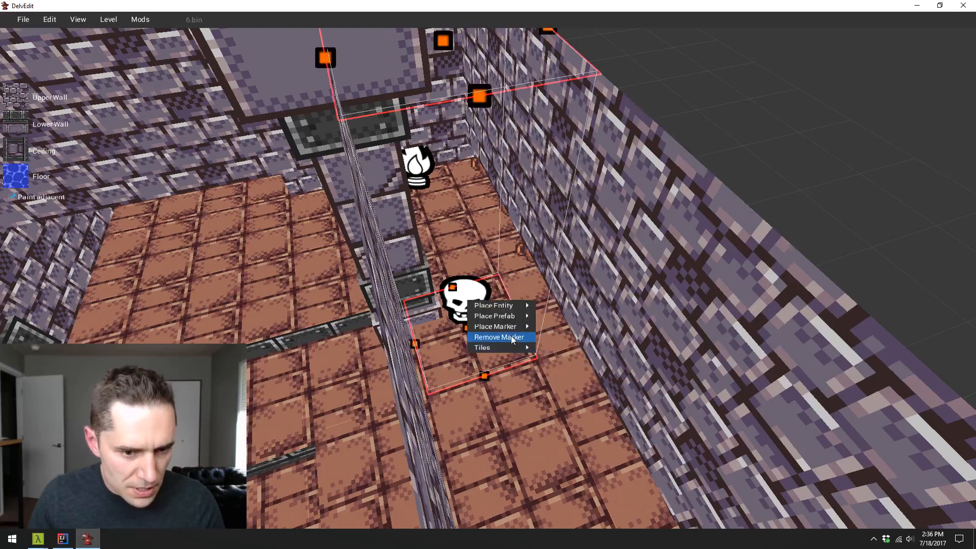
left_click(511, 337)
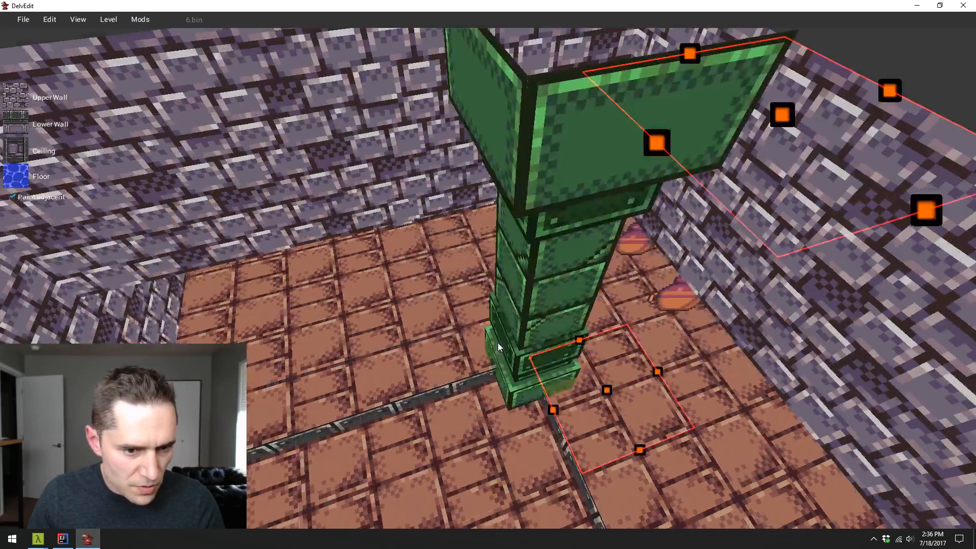
key("Escape")
- Place a monster marker on the hall floor tile bordering the dark stone edging near the pillar
left_click(388, 359)
right_click(389, 359)
mouse_move(410, 348)
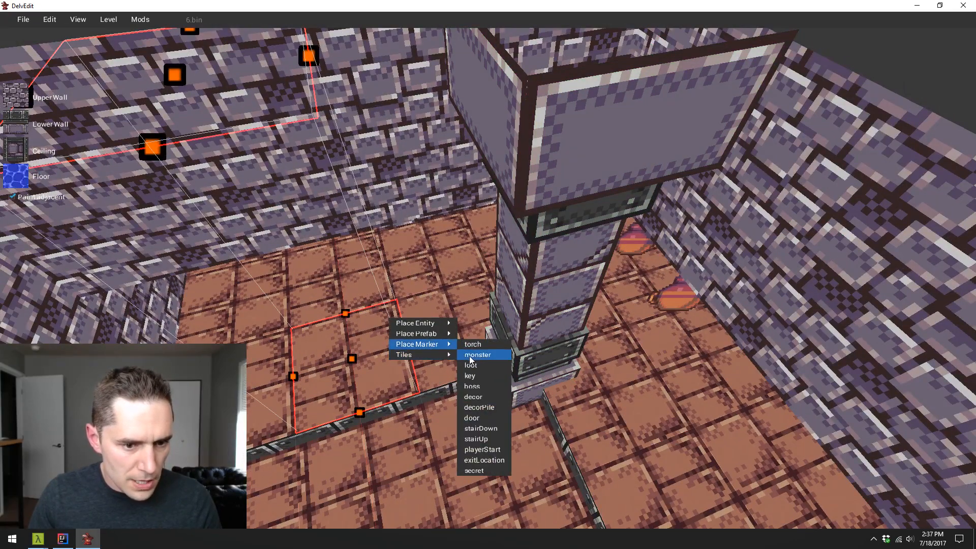
- Play-test the pillared hall, walking along its pot row, and return to editing
key("s")
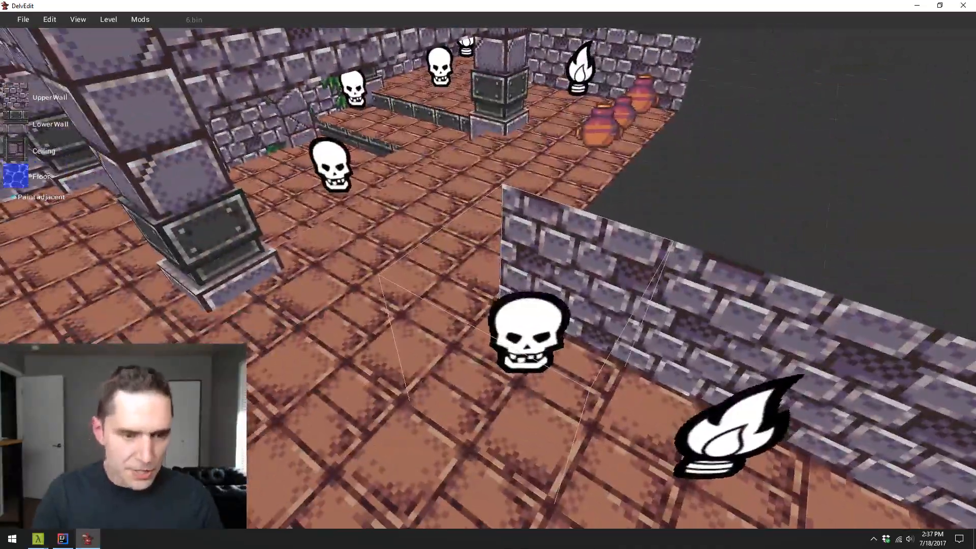
key("p")
key("w")
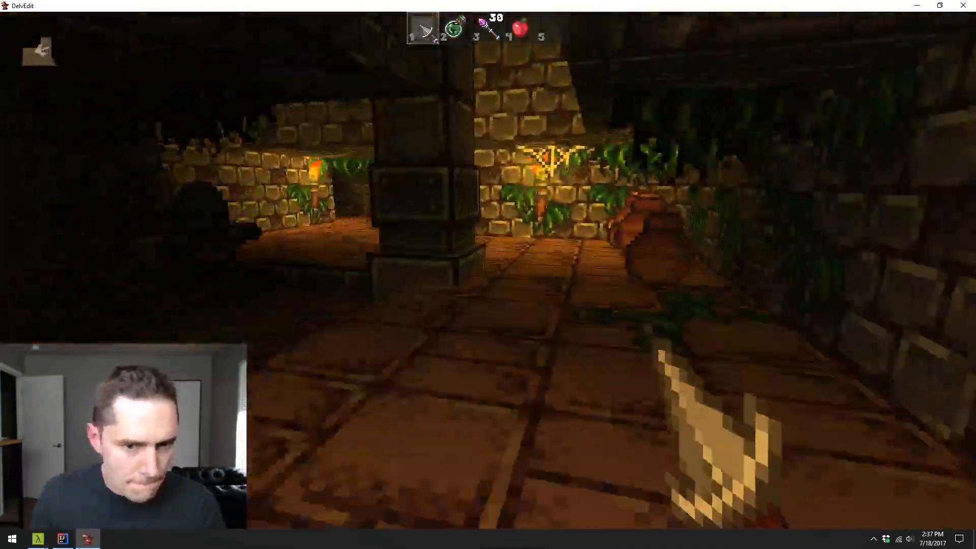
key("Escape")
- Move the three pots beside the hall's pillar together closer to the vine-covered wall
key("s")
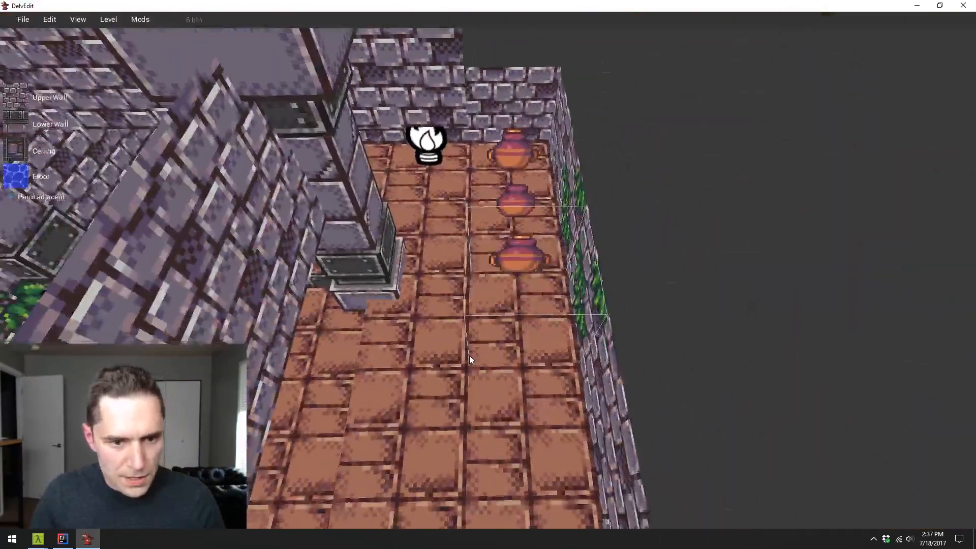
left_click(518, 272)
left_click(519, 201, "shift")
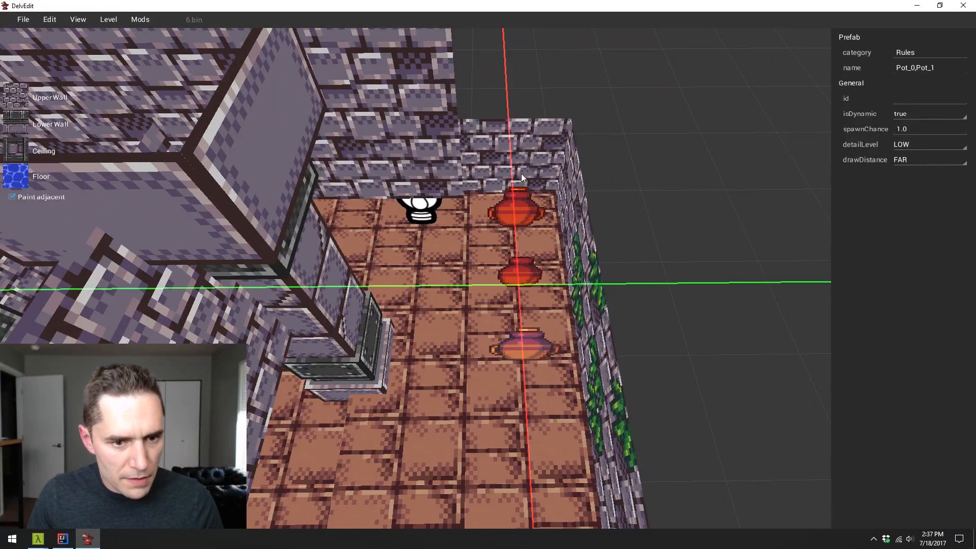
left_click(527, 348, "shift")
left_click_drag(527, 349, 541, 348)
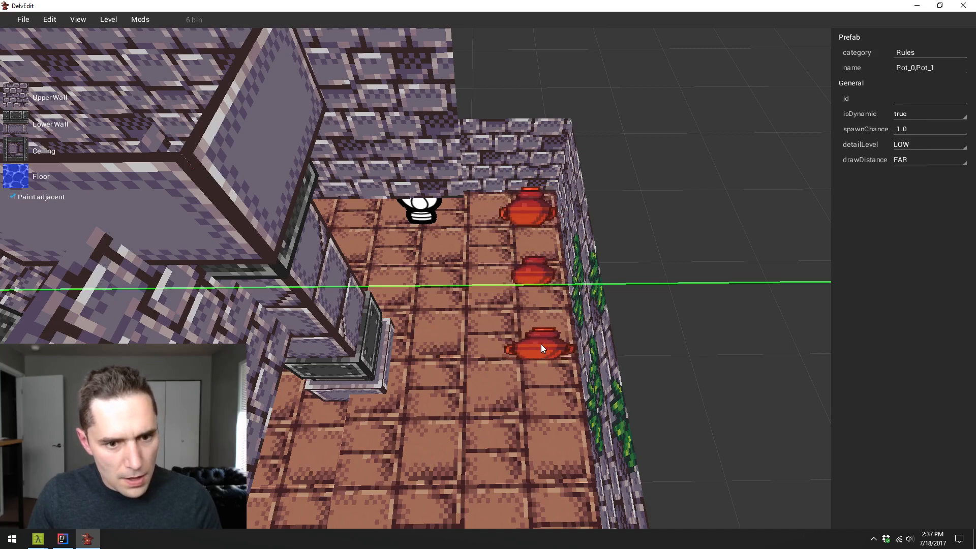
key("Escape")
- Move the four pots in the torch-lit alcove closer to the vine-covered wall, keeping them in a row
key("s")
key("d")
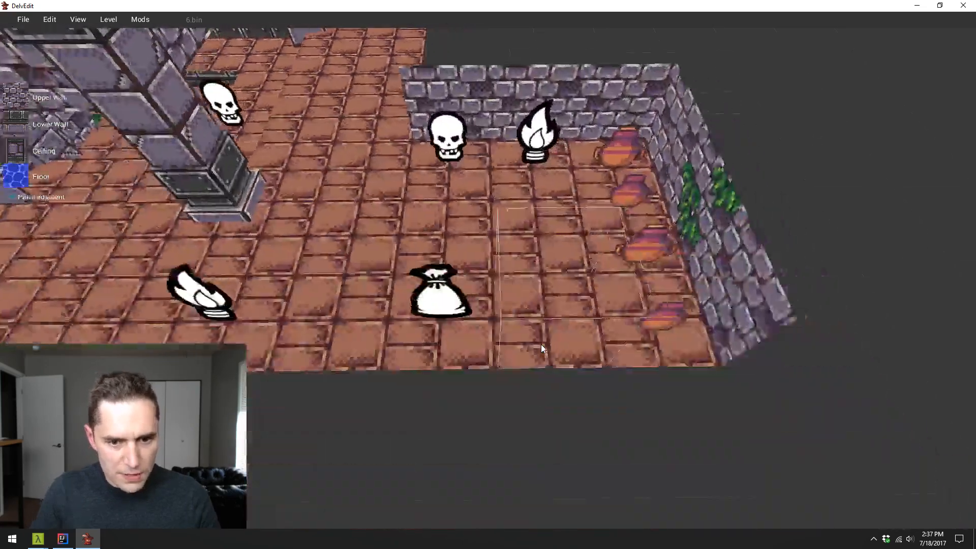
left_click(541, 344)
left_click(517, 279, "shift")
left_click(507, 219, "shift")
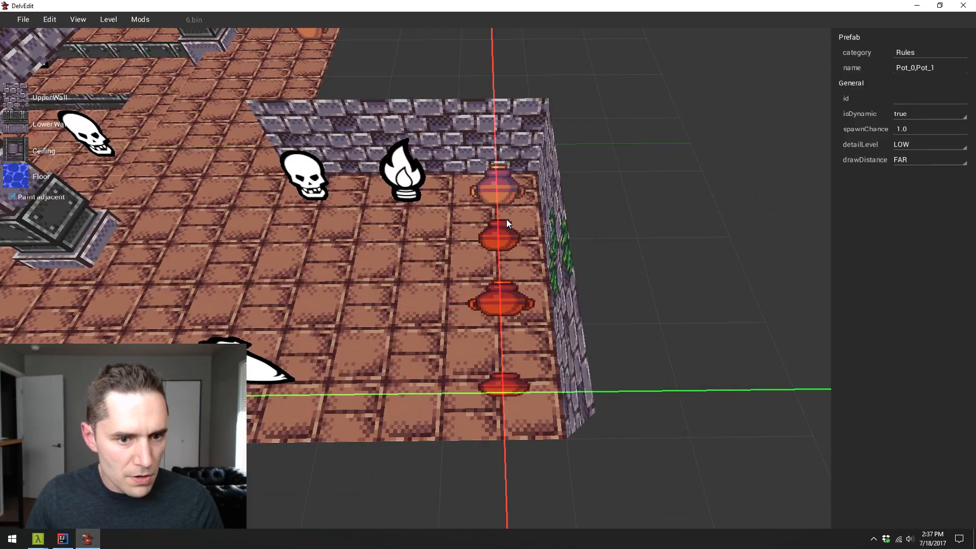
left_click_drag(501, 227, 509, 229)
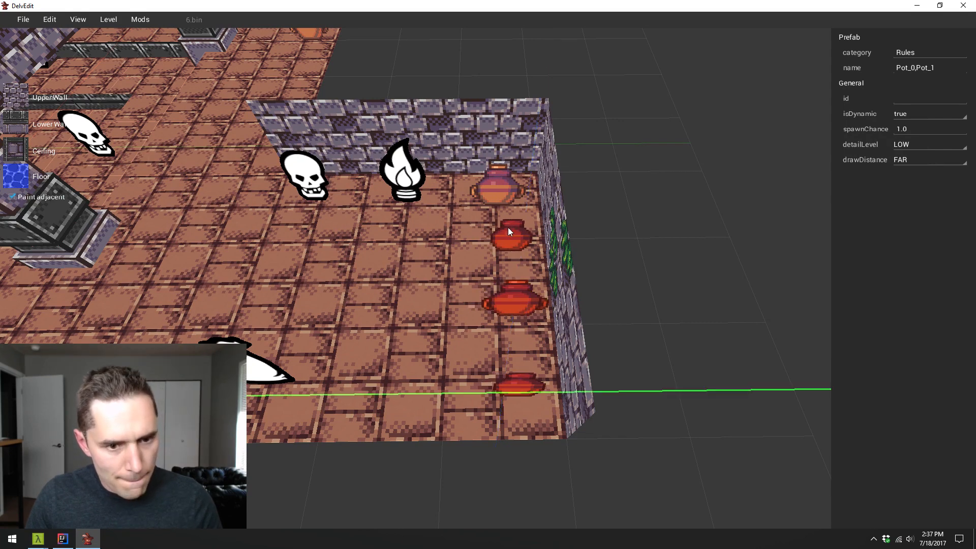
left_click(498, 189)
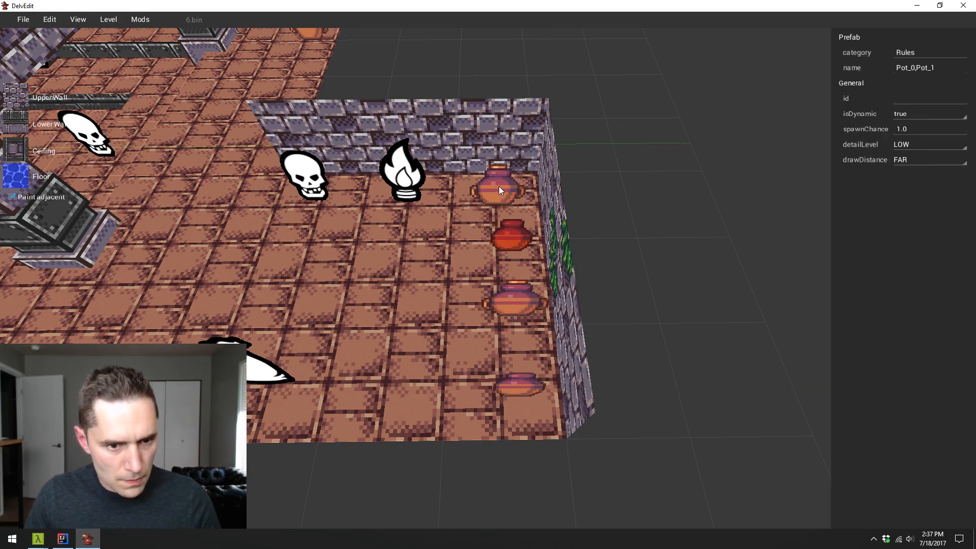
left_click(494, 175)
left_click_drag(496, 182, 503, 182)
key("Escape")
- Open the level file 4.bin from the Dungeon/Halls folder
key("a")
key("a")
key("s")
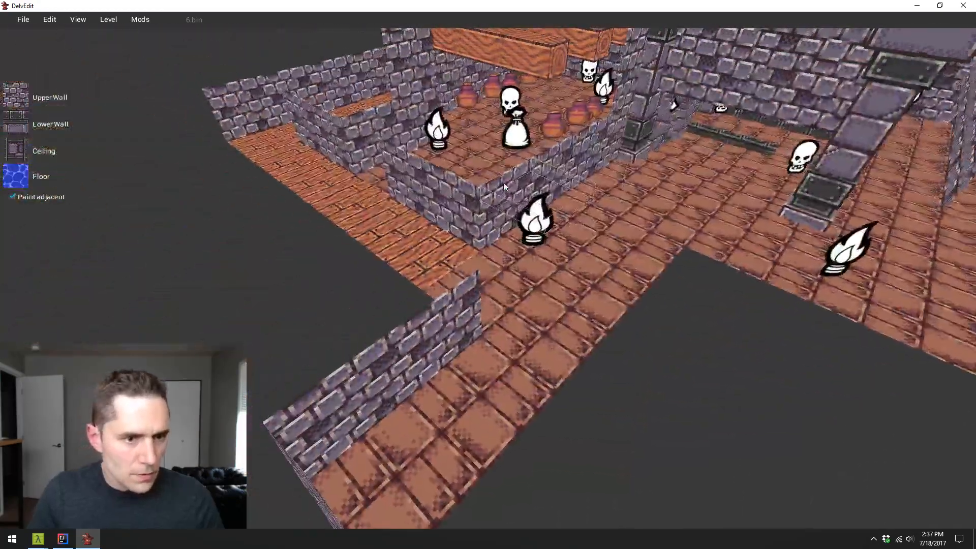
key("w")
key("d")
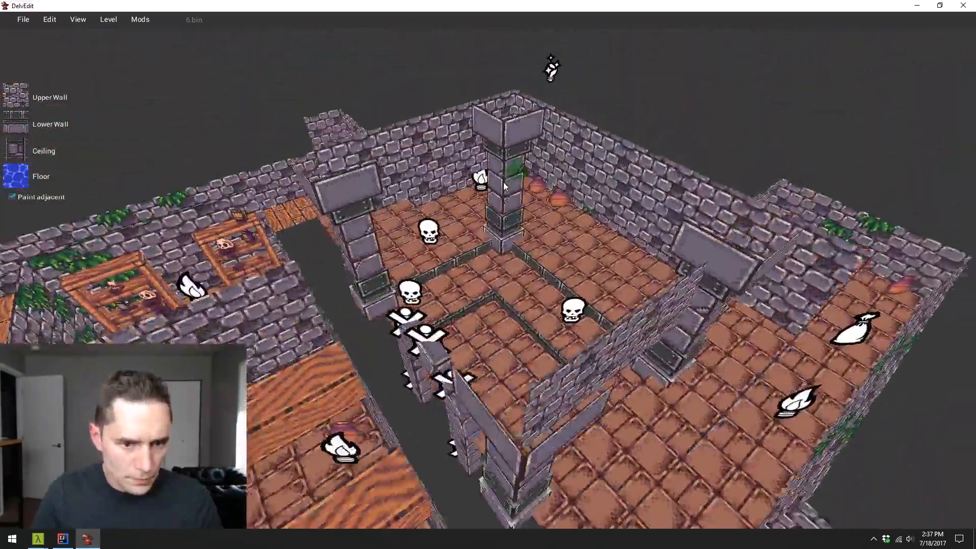
key("s")
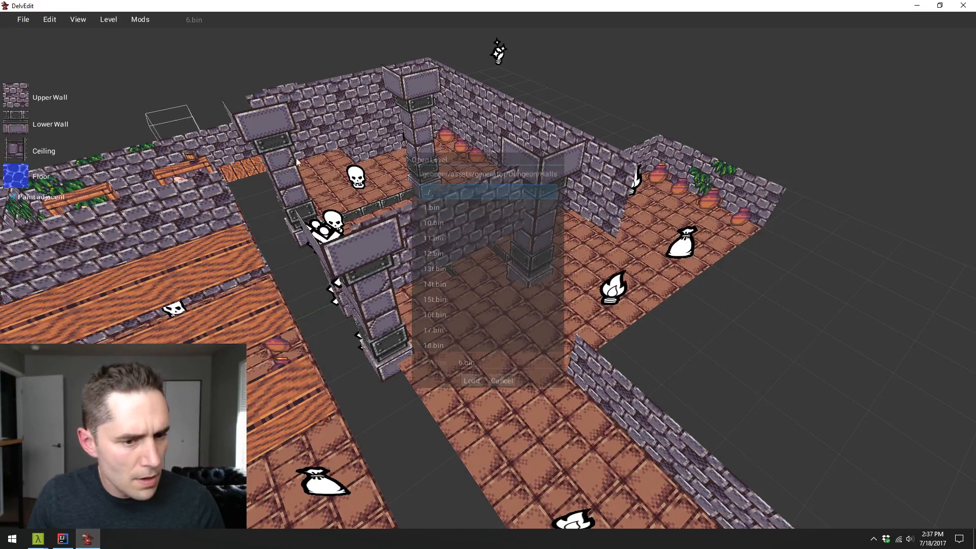
left_click(484, 284)
scroll(474, 273, "down", 4)
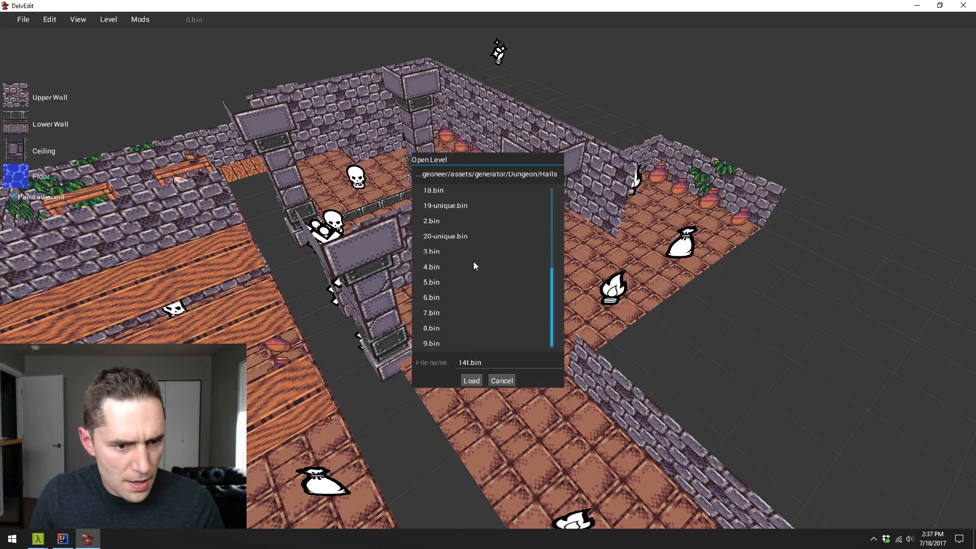
left_click(471, 381)
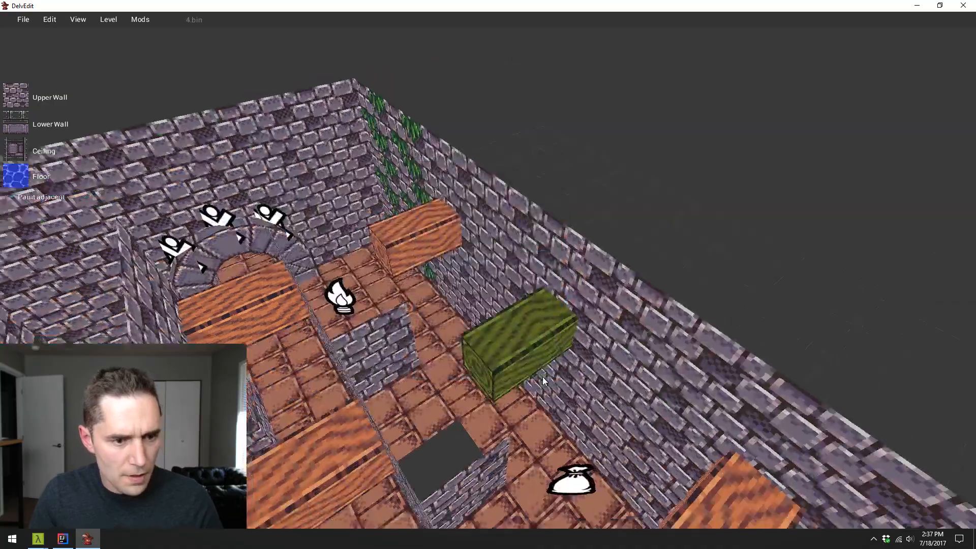
- Examine the 4.bin level's beamed corridors and torch-lit room from several sides
key("a")
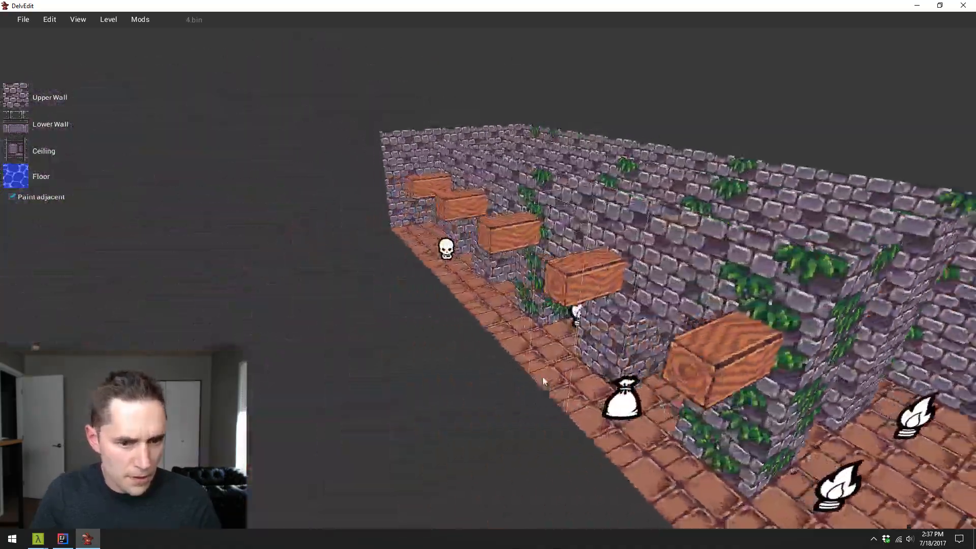
key("d")
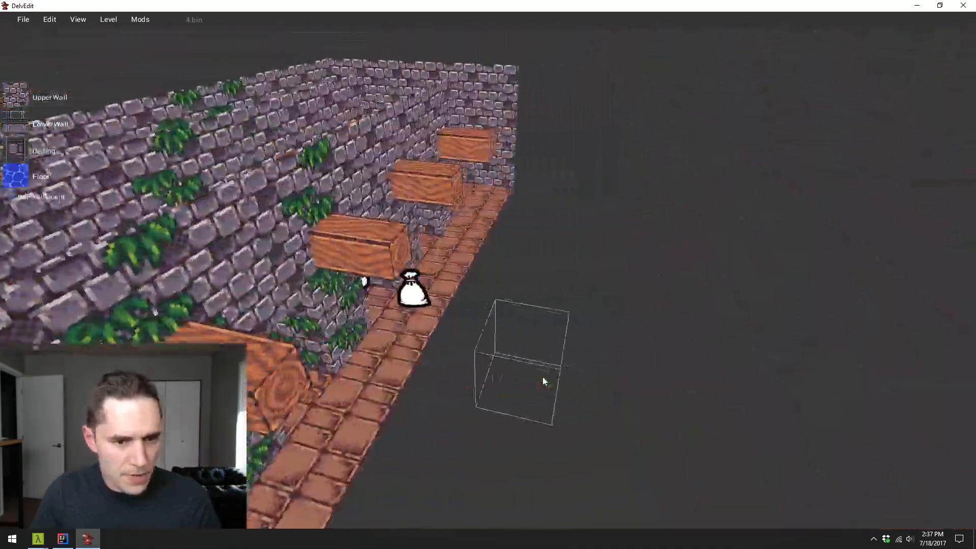
key("a")
key("w")
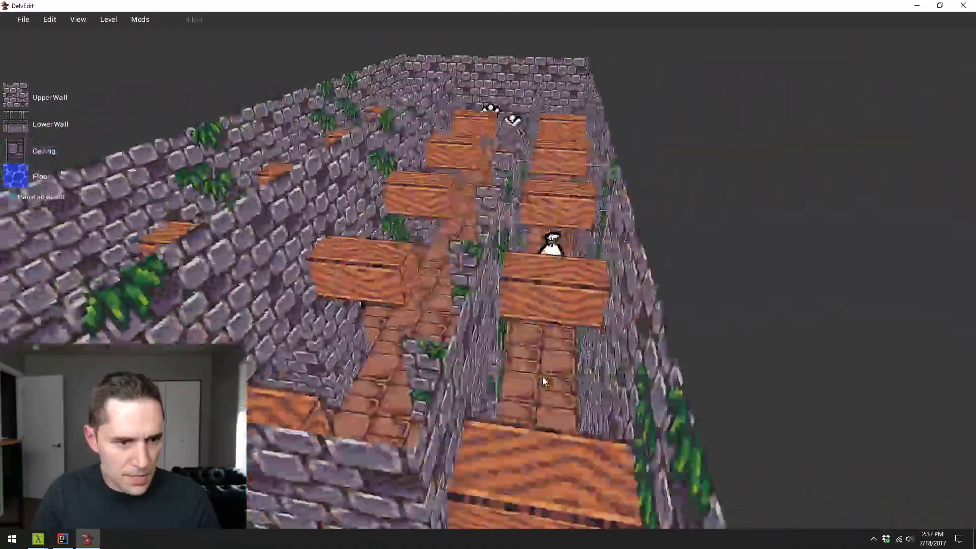
key("d")
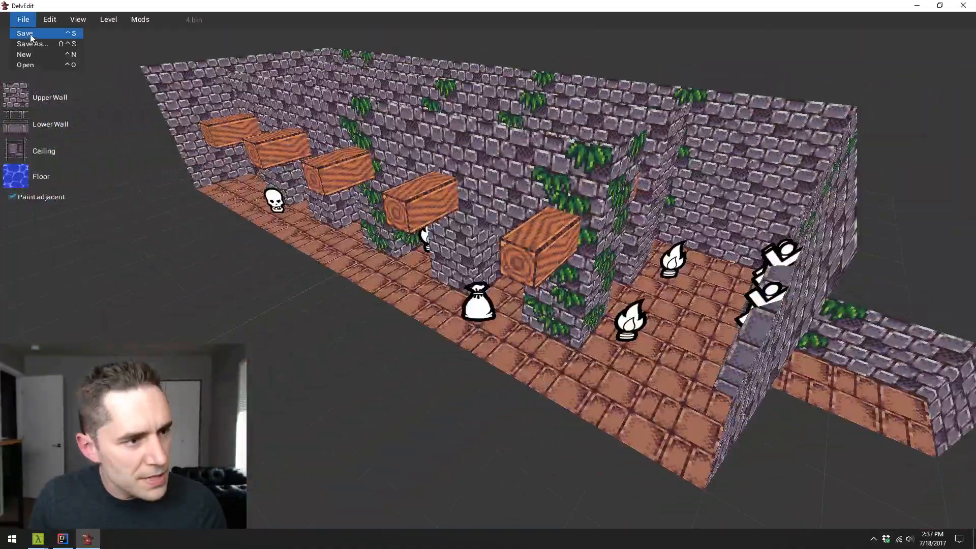
- Open the level file 8.bin from the Dungeon/Halls folder
left_click(45, 64)
left_click(465, 317)
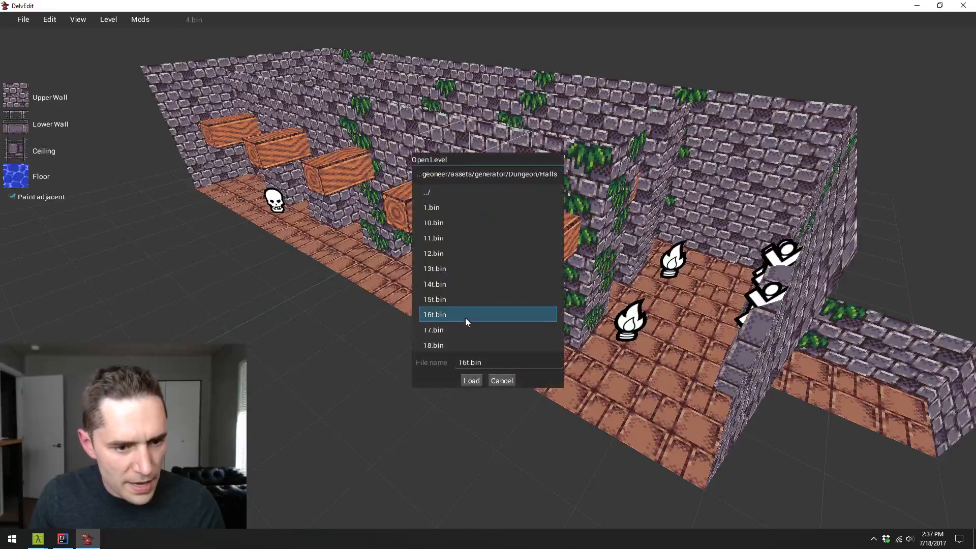
scroll(466, 317, "down", 5)
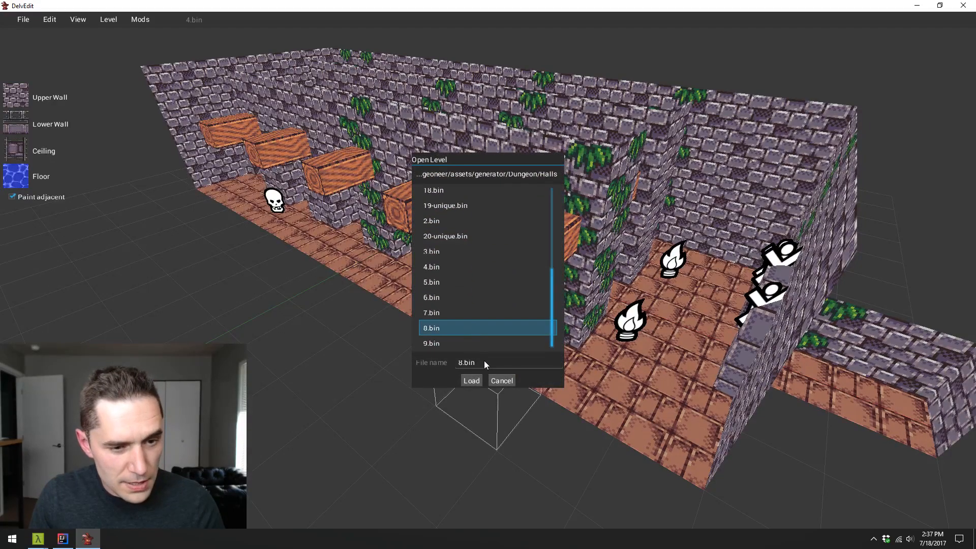
left_click(472, 380)
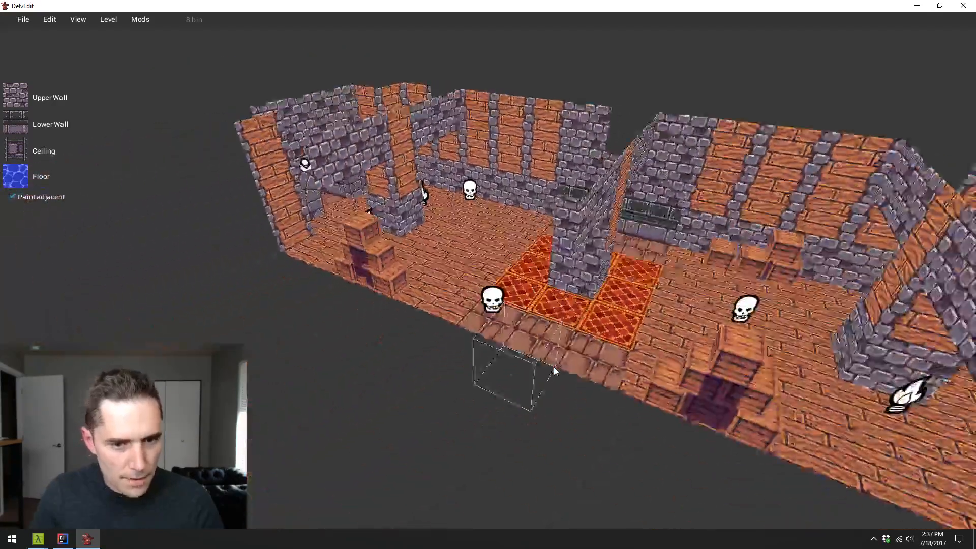
- Examine the 8.bin level's wood-floored rooms, crate stacks and carpeted central pillar from several sides
key("s")
key("w")
key("a")
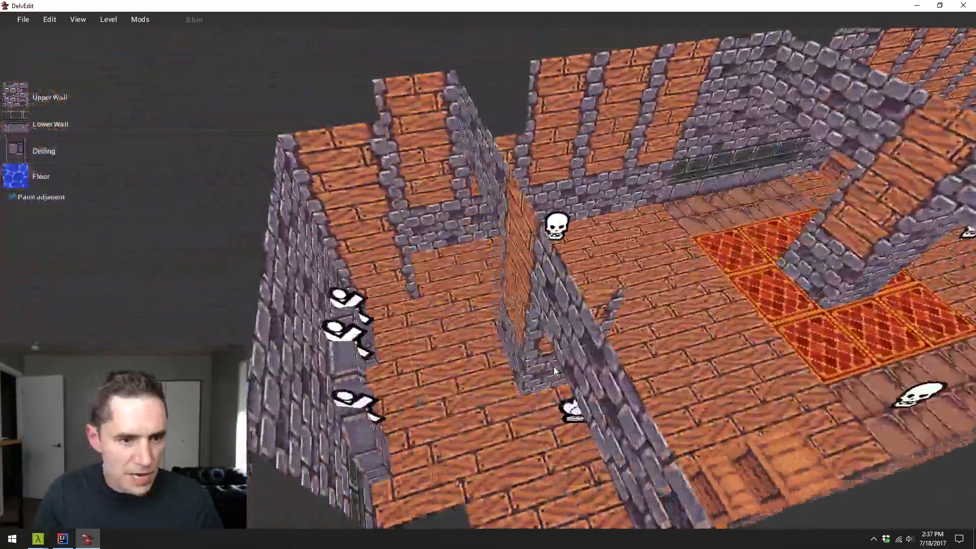
key("d")
key("a")
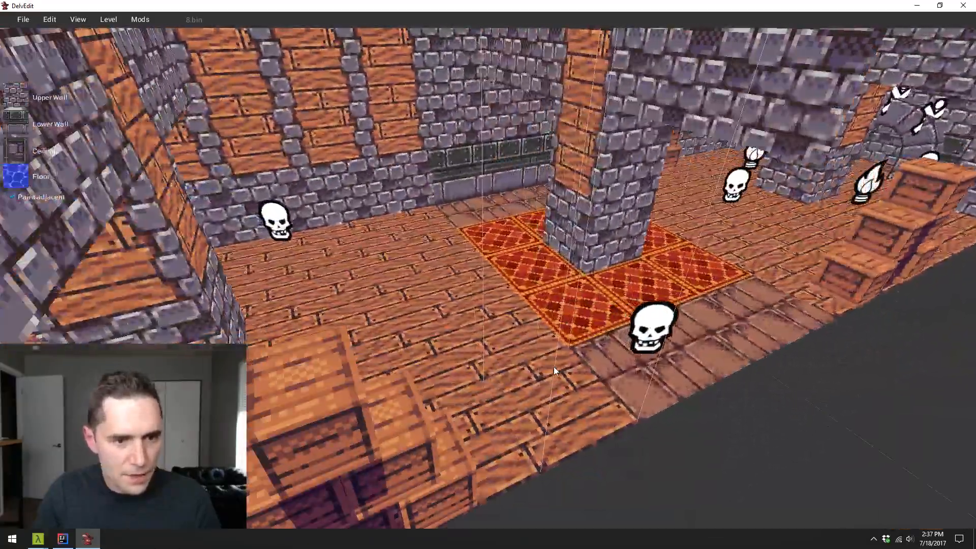
key("a")
key("d")
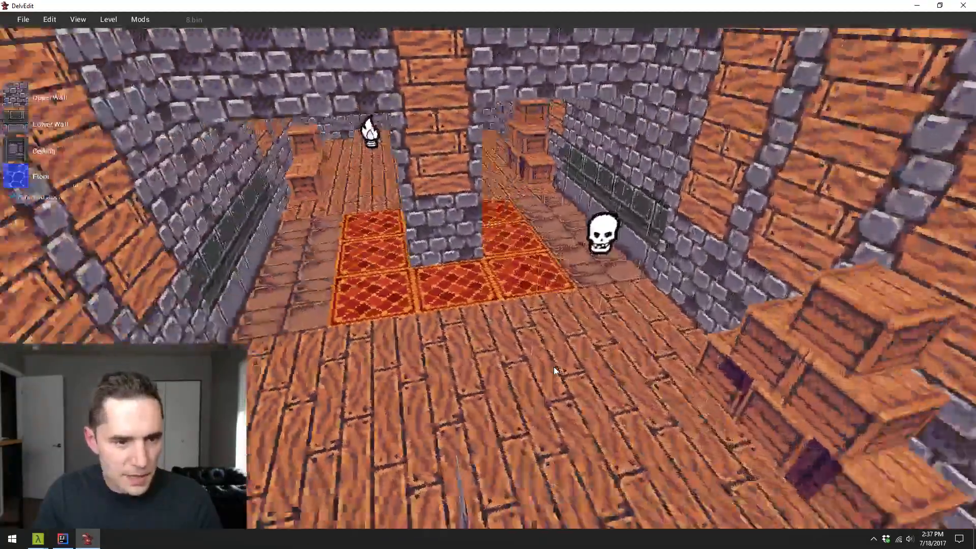
key("d")
key("w")
key("a")
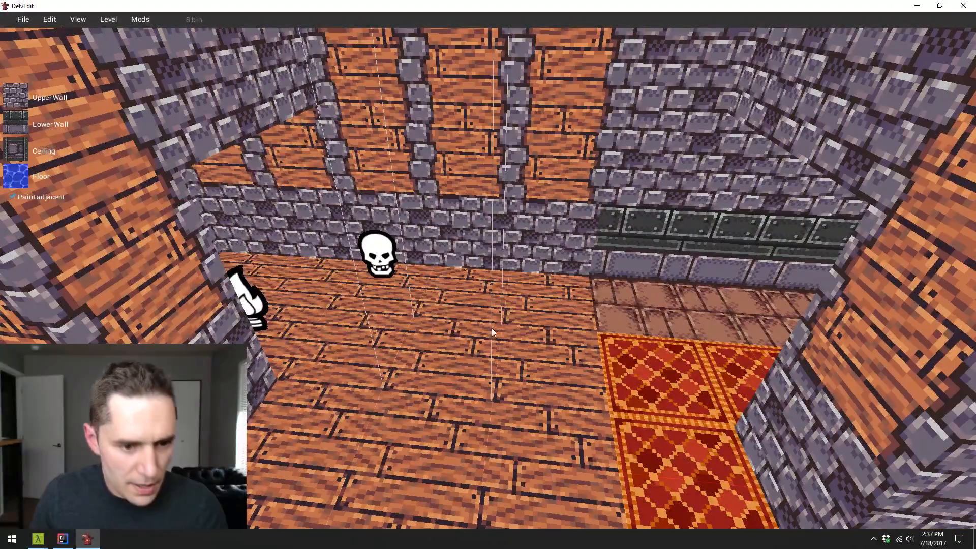
- Place a Bookcase from the Dungeon Sets beside the skull marker and move it against the wood-panelled wall
right_click(484, 301)
mouse_move(527, 275)
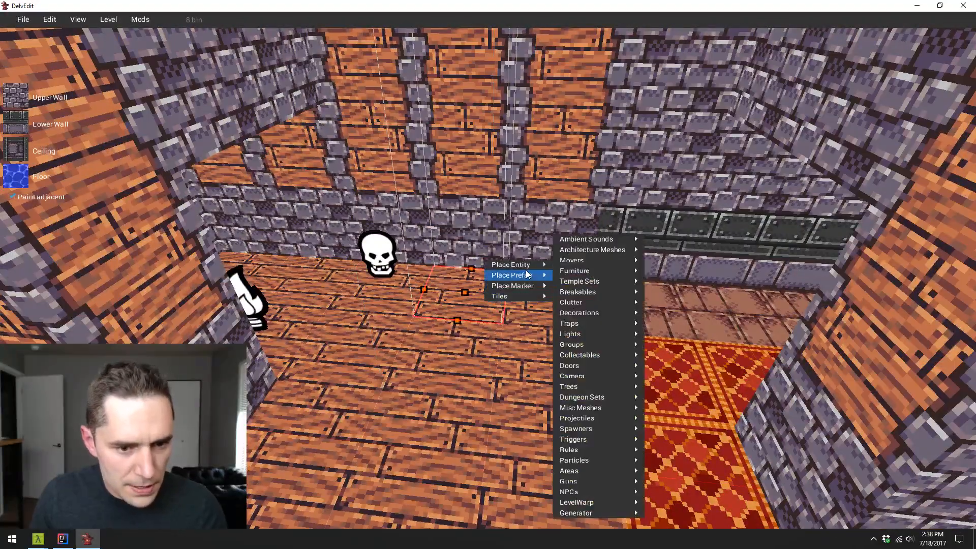
mouse_move(579, 277)
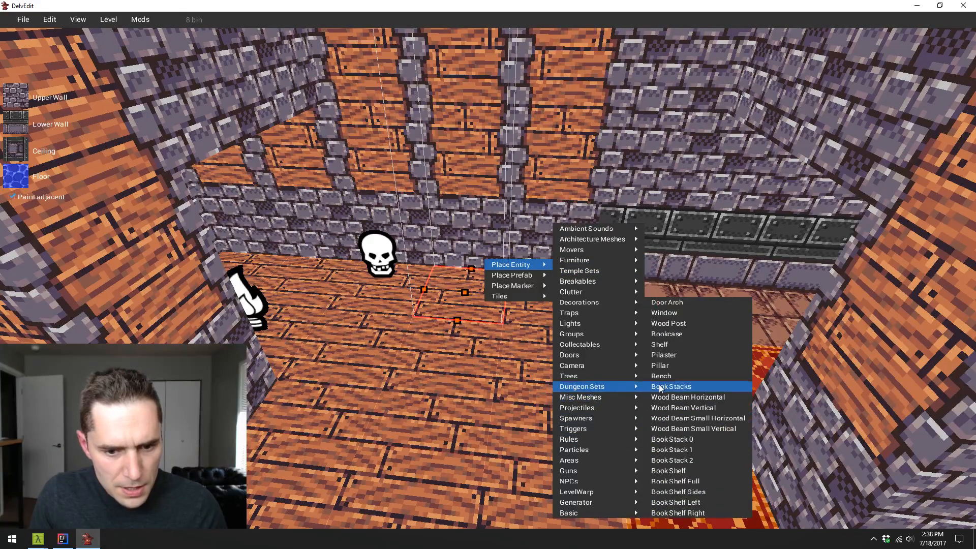
left_click(679, 335)
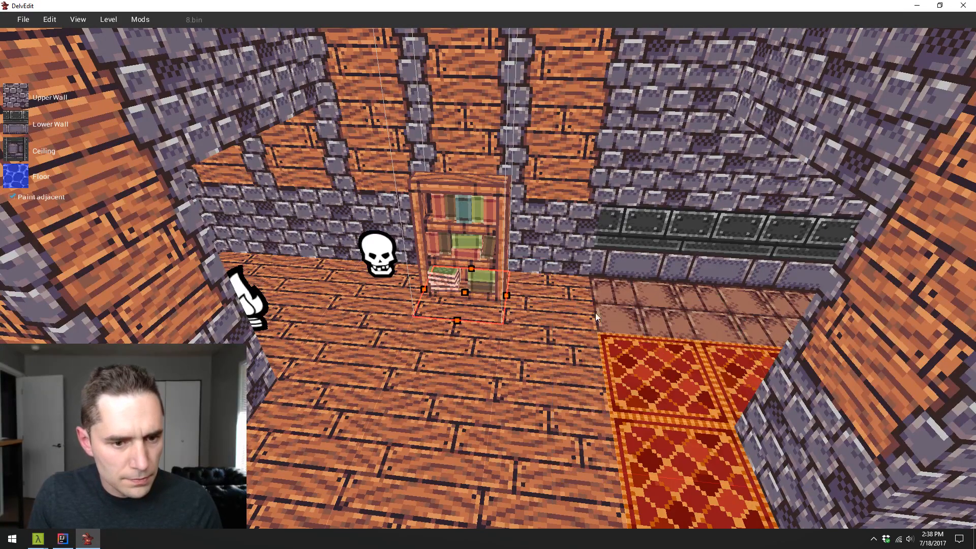
left_click_drag(476, 258, 486, 243)
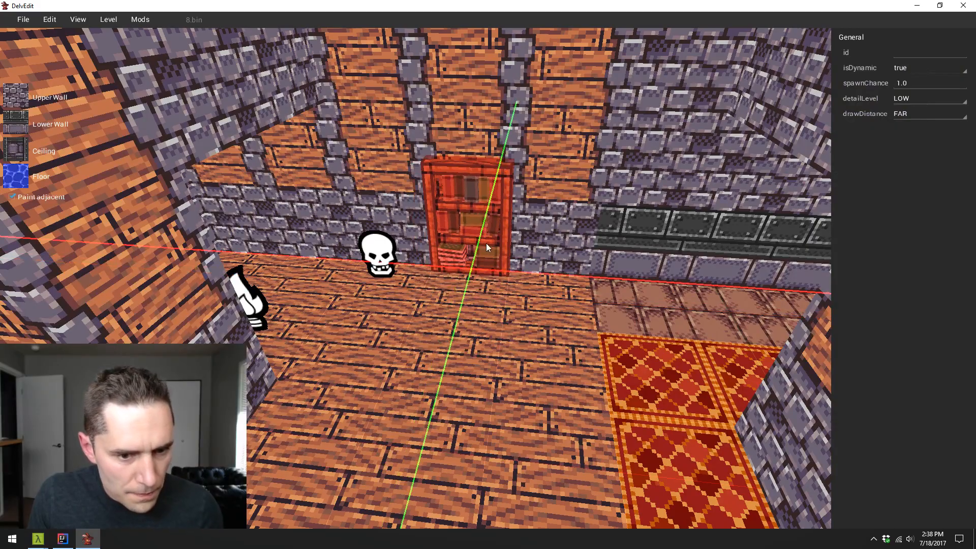
- Adjust the bookcase's depth so it sits tight against the wall, checking it from the side
key("w")
key("s")
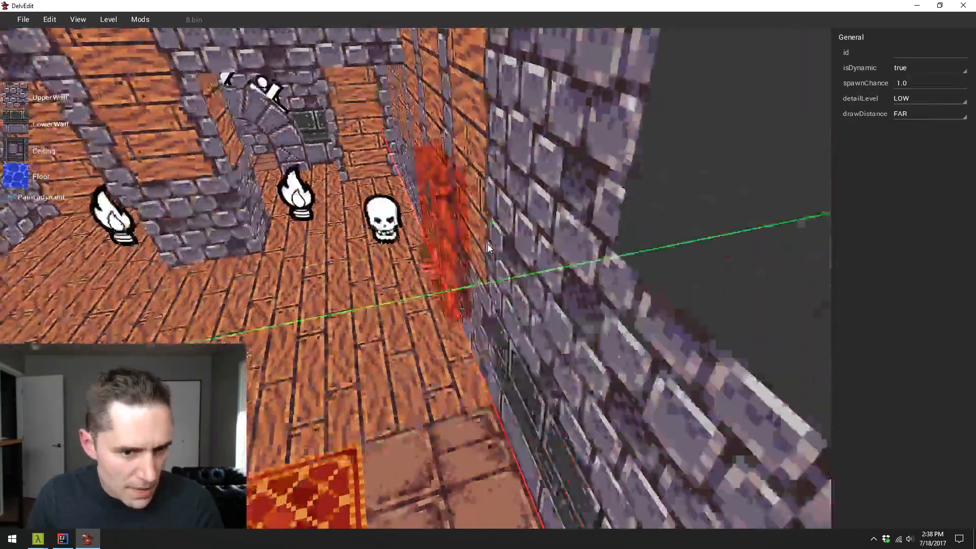
key("w")
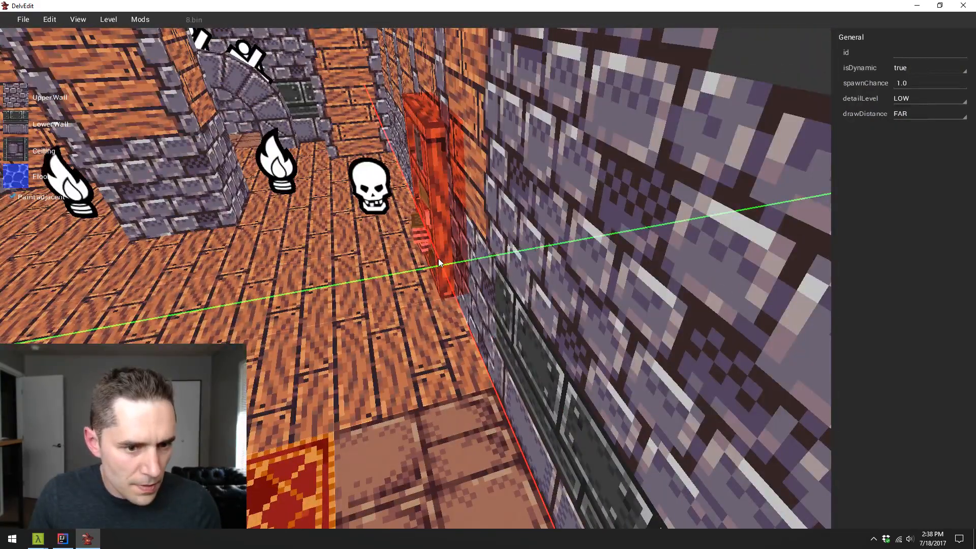
left_click_drag(439, 258, 428, 261)
key("Escape")
key("a")
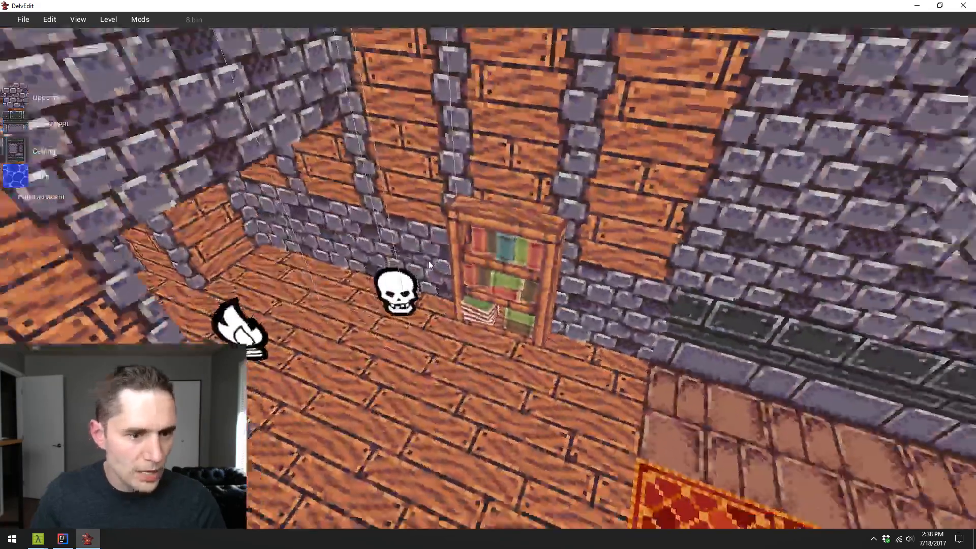
- Duplicate the bookcase along the same wall into the corner beyond the skull marker
key("s")
left_click(430, 265)
key("x")
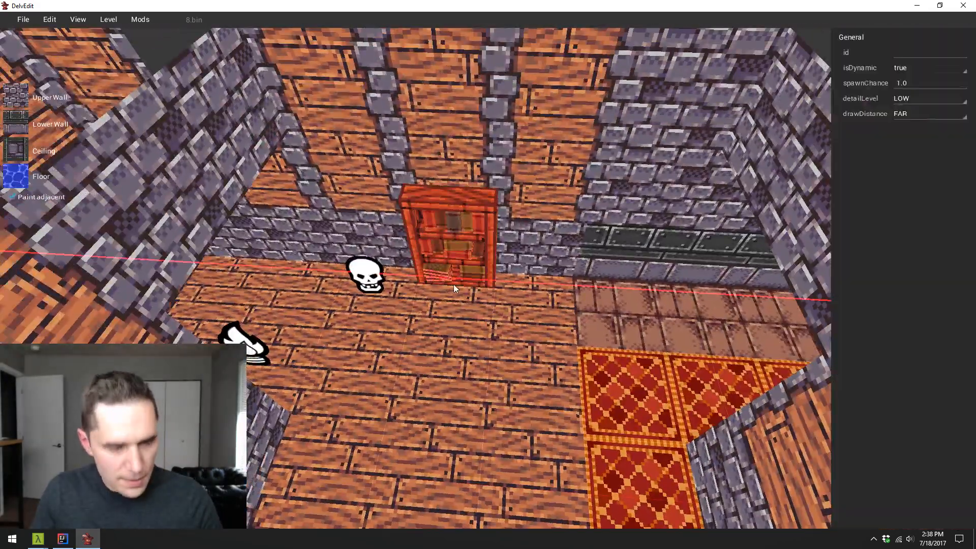
mouse_move(463, 284)
left_mouse_down()
mouse_move(382, 283)
mouse_move(489, 281)
mouse_move(479, 281)
left_mouse_up()
key("a")
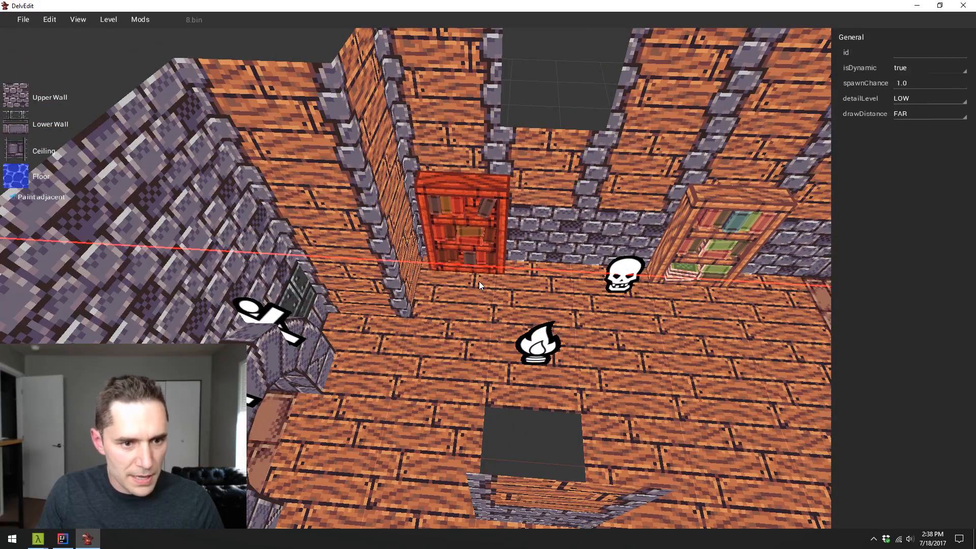
- Slide the original bookcase along the wall, constraining the movement to the X axis
left_click(669, 259)
key("d")
key("x")
left_click_drag(671, 259, 641, 266)
key("w")
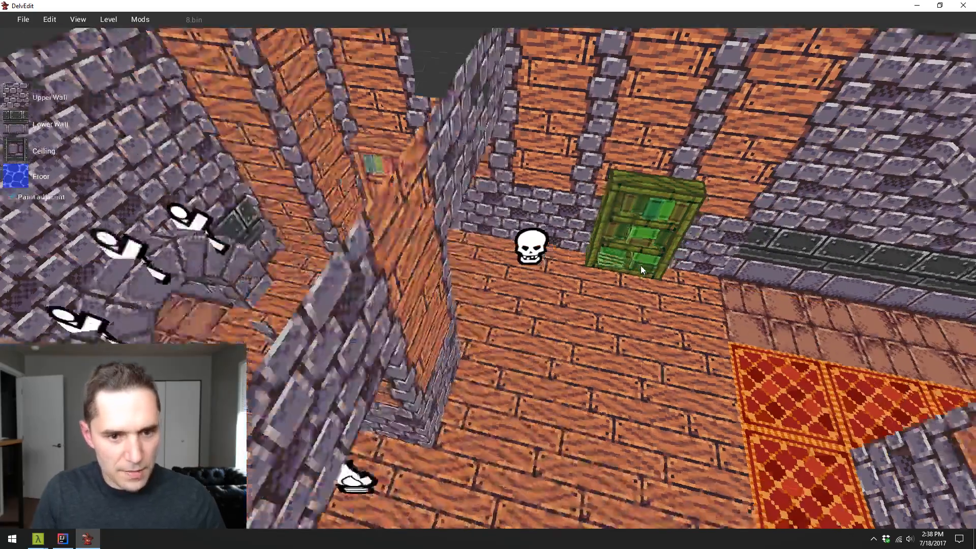
- Play-test the level, inspecting both bookcases and the crates in the torch-lit room, and return to the editor
key("p")
key("w")
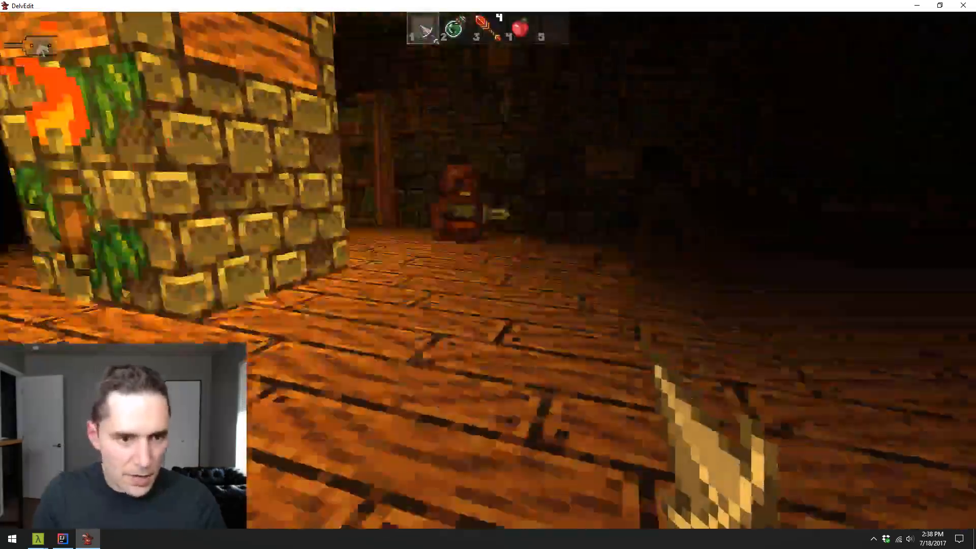
key("w")
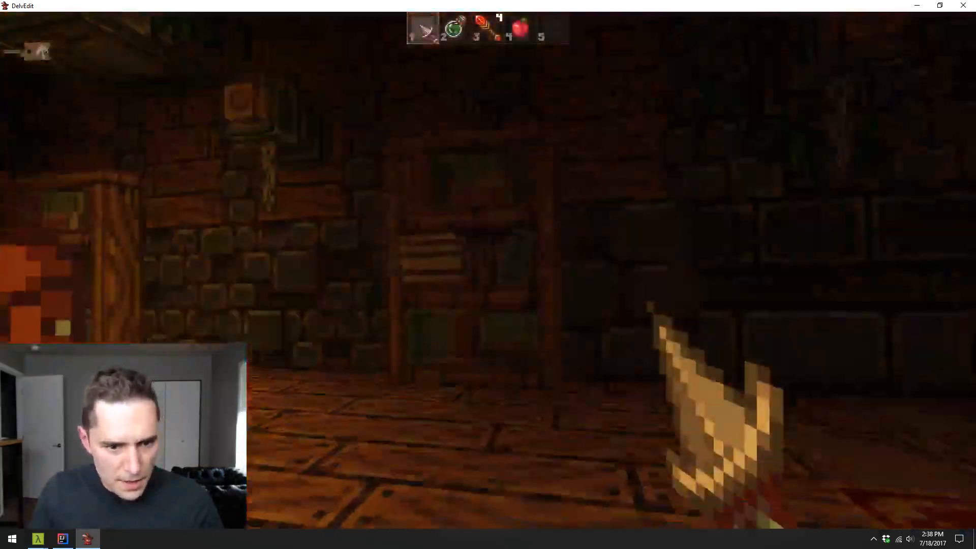
key("w")
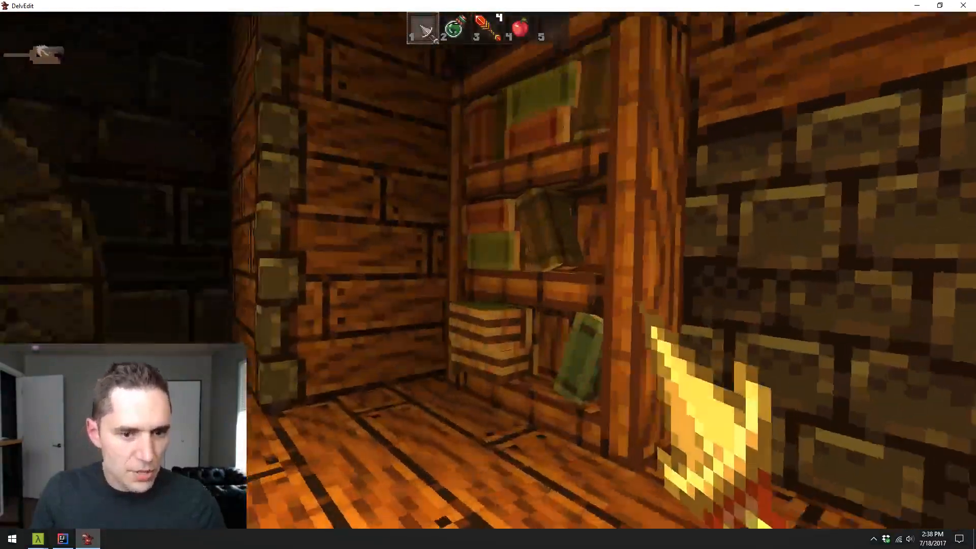
key("w")
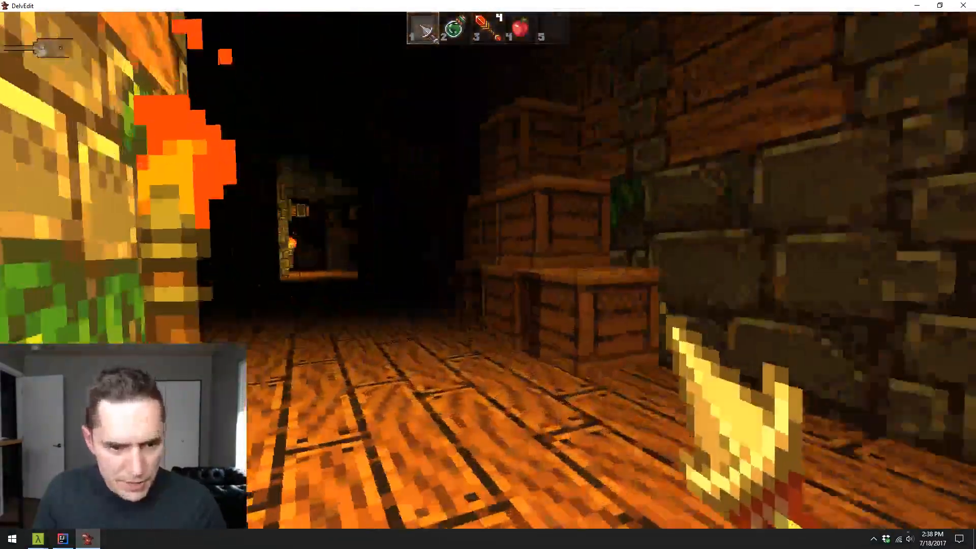
key("w")
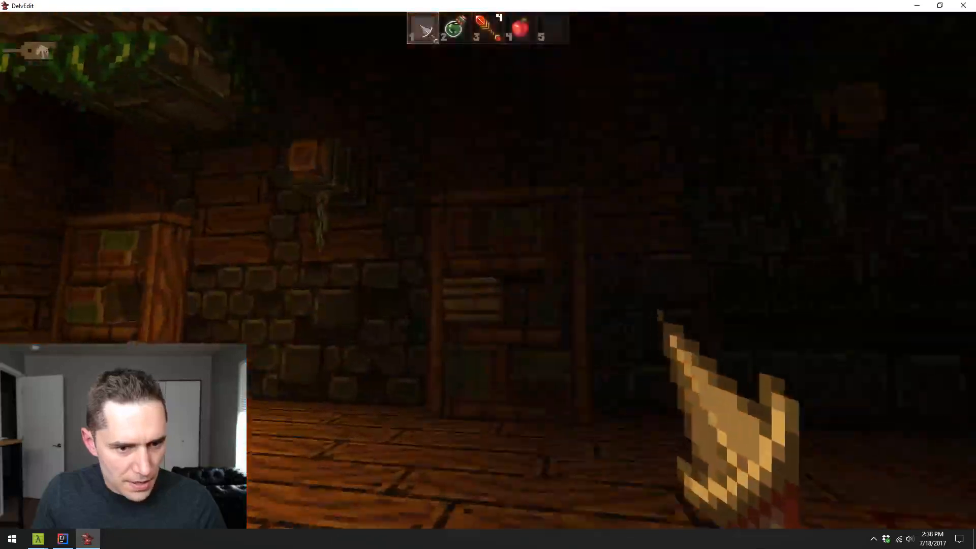
key("s")
key("w")
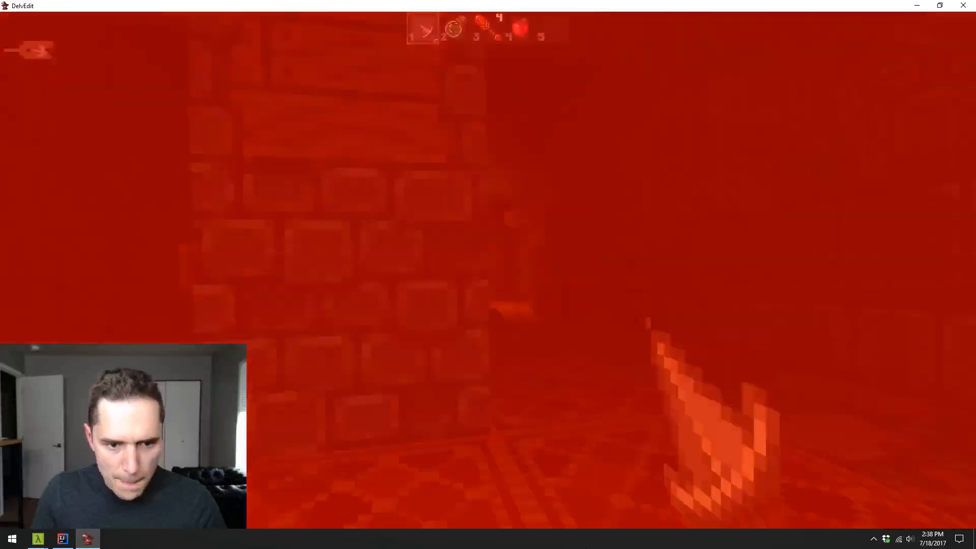
key("Escape")
- Examine the bookcases, crate stacks and pillars of the level from all sides for further places to decorate
key("s")
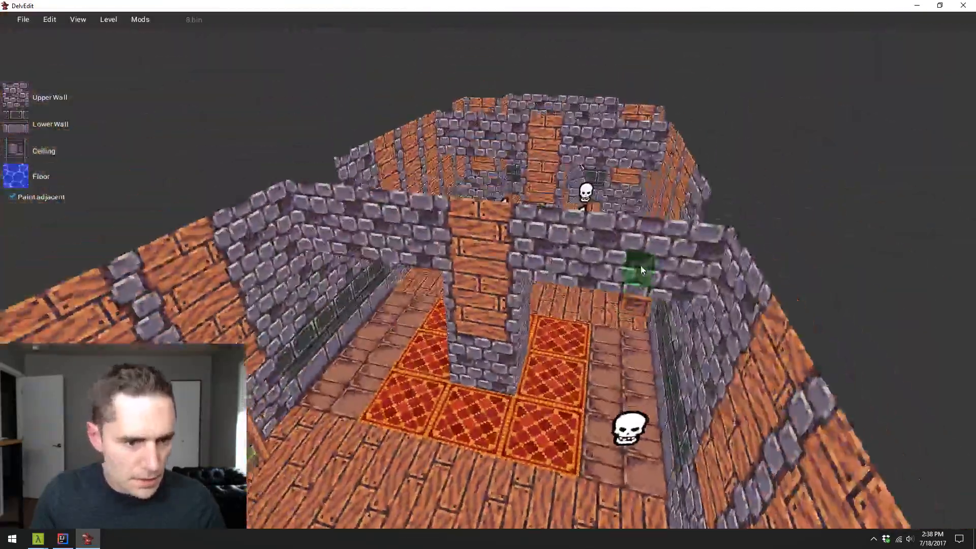
key("s")
key("a")
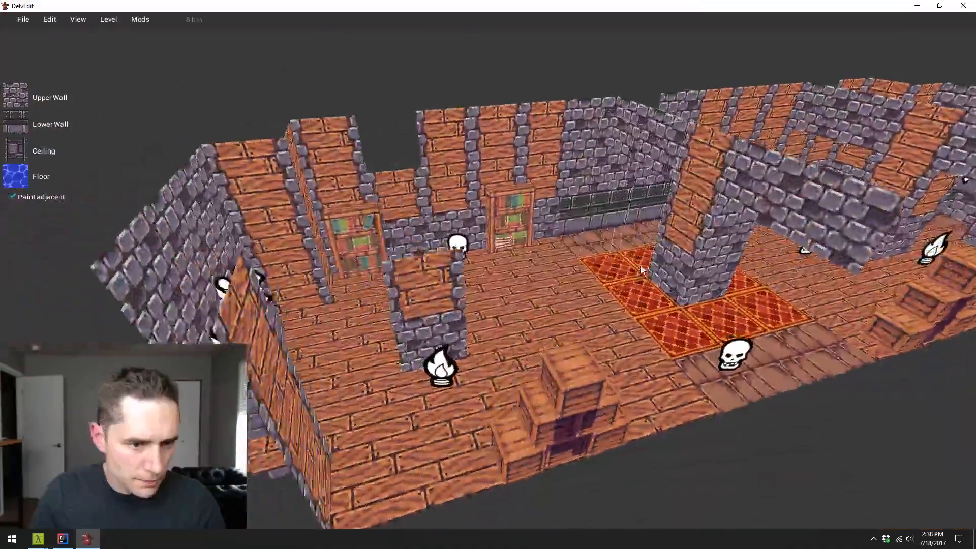
key("w")
key("a")
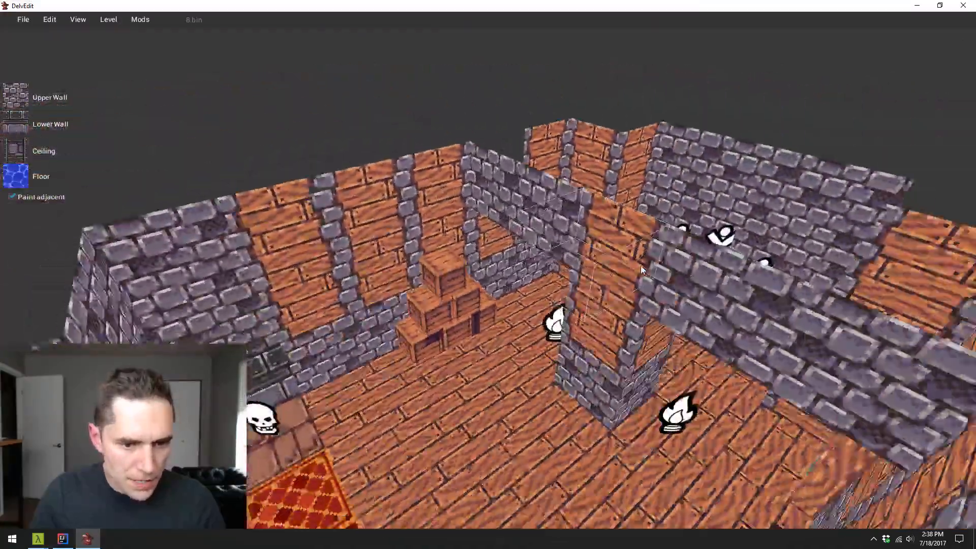
key("w")
key("a")
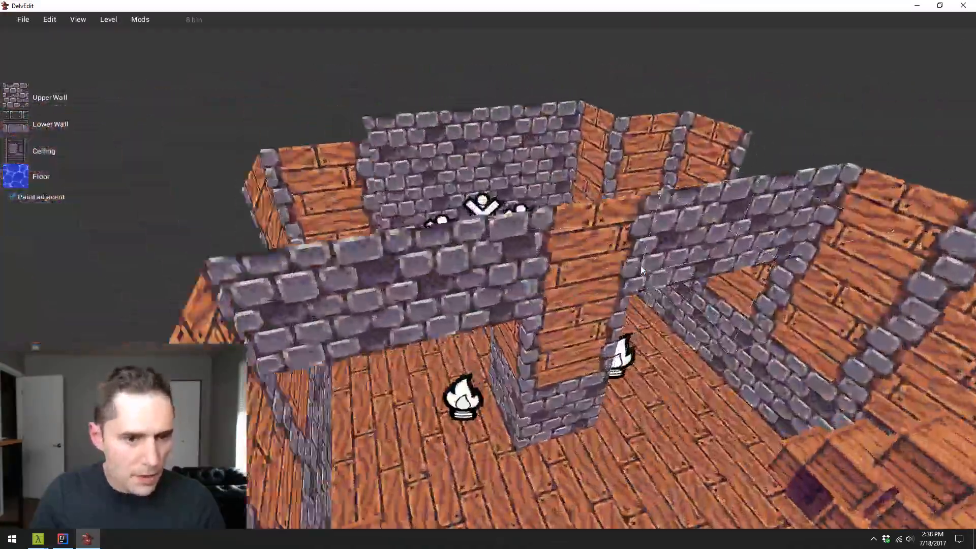
key("w")
key("a")
key("w")
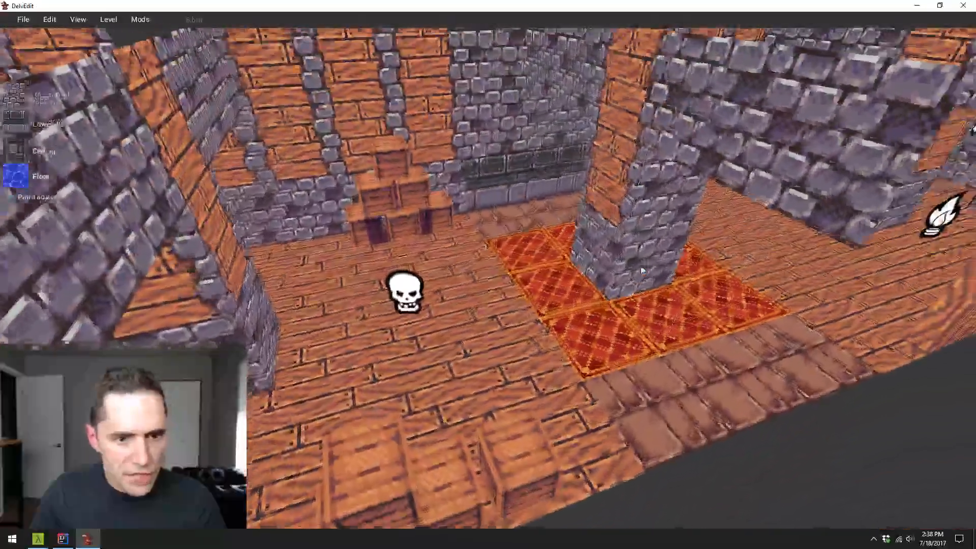
key("s")
right_click(568, 323)
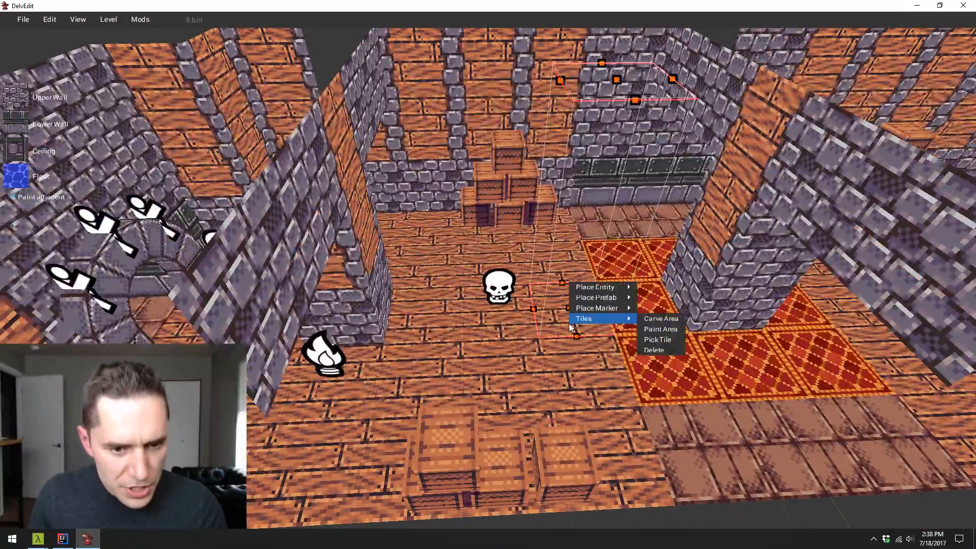
mouse_move(597, 298)
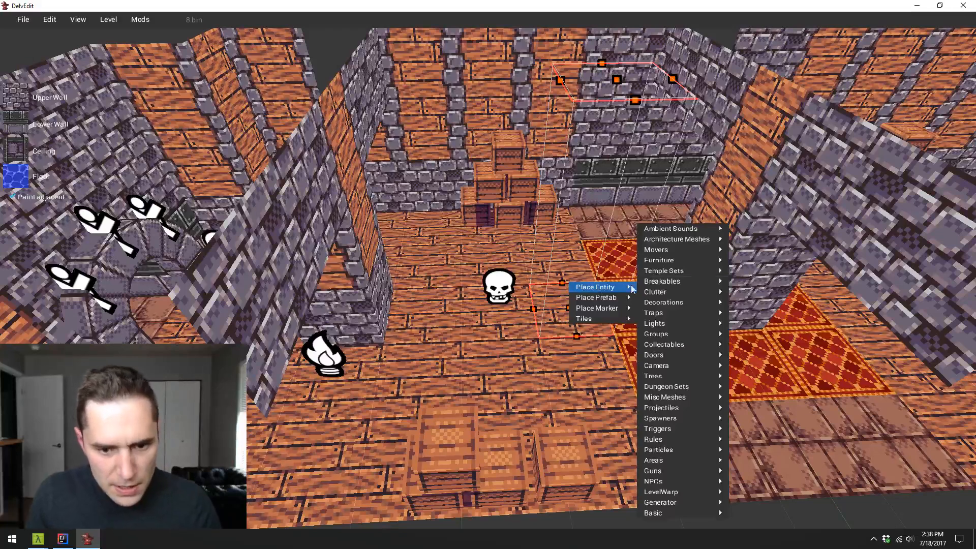
mouse_move(688, 386)
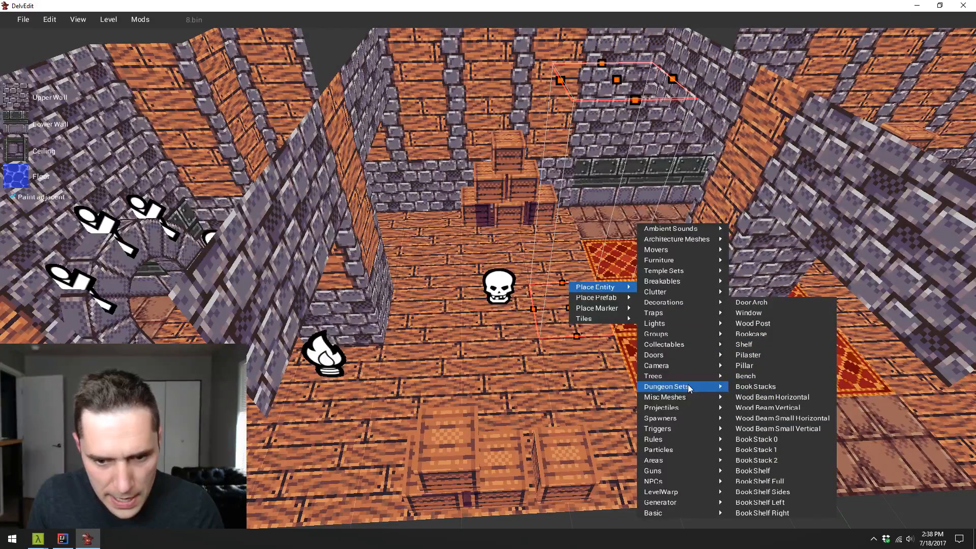
left_click(529, 320)
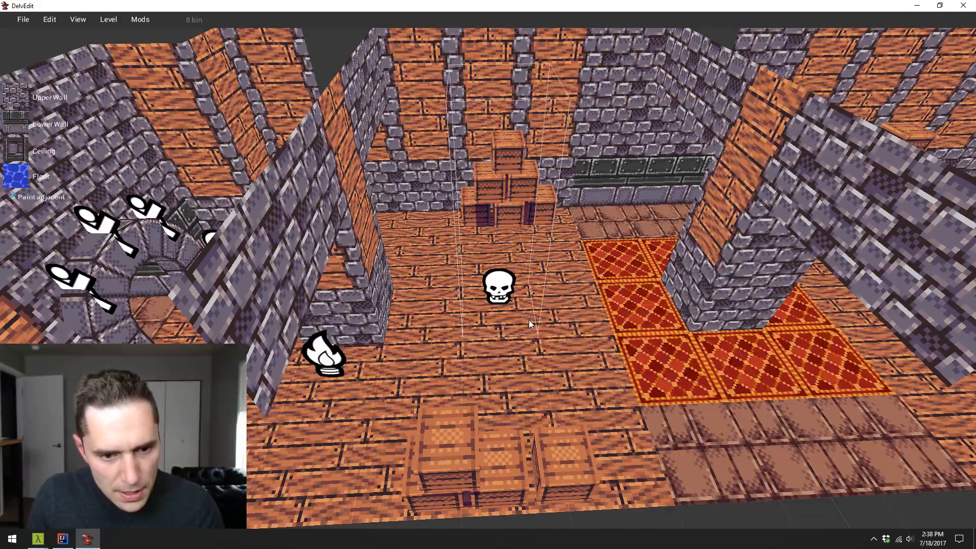
left_click(567, 318)
key("Escape")
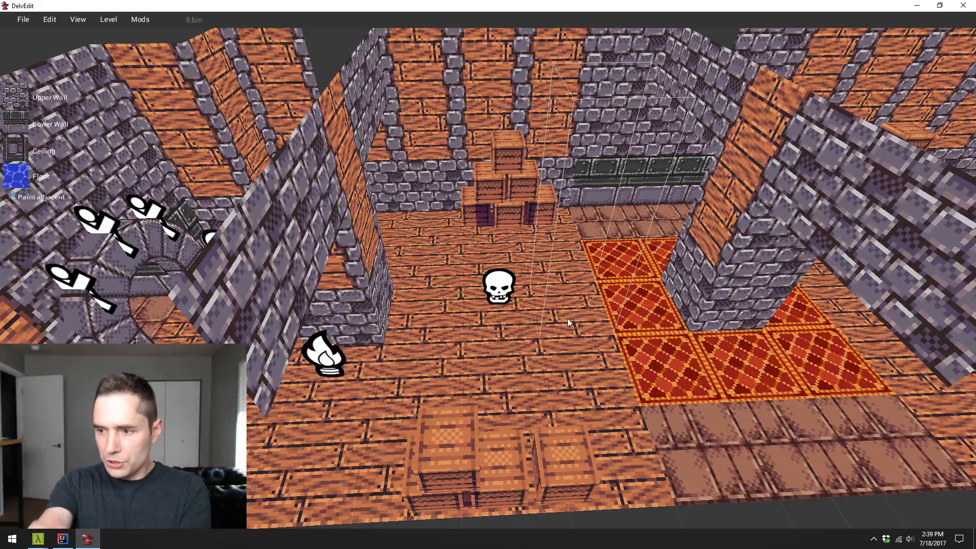
key("d")
key("w")
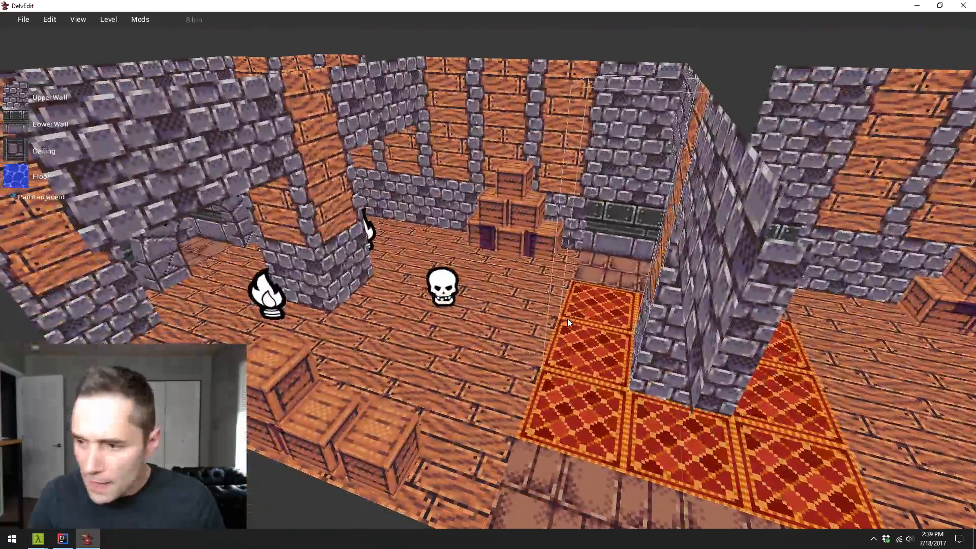
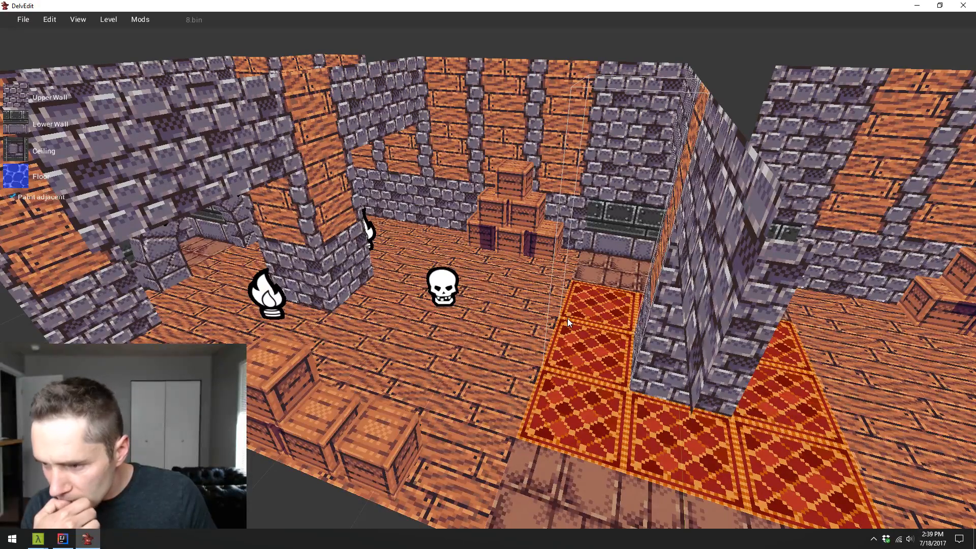
- Place a basic Model entity on the wooden floor between the skull marker and the red carpet, and select it
key("w")
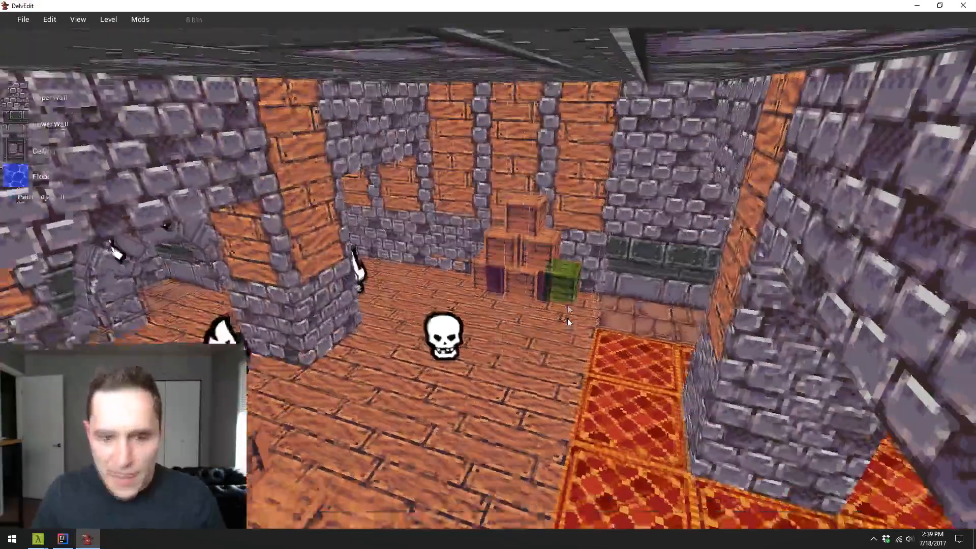
key("s")
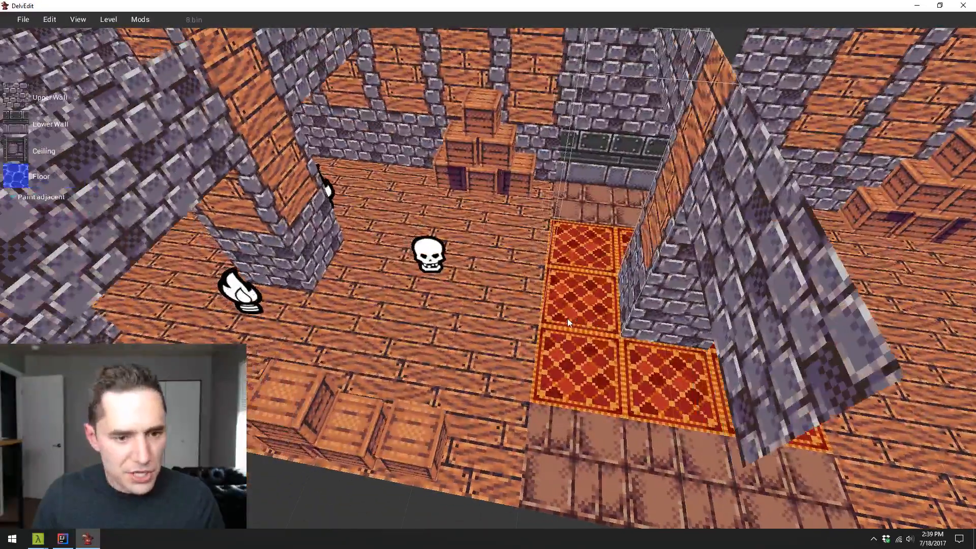
left_click(510, 300)
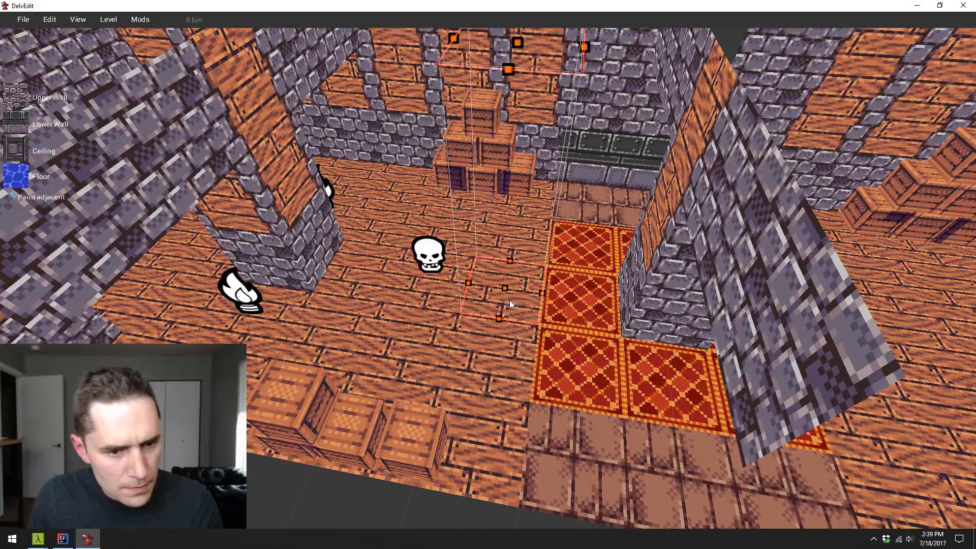
right_click(493, 279)
mouse_move(523, 242)
mouse_move(625, 330)
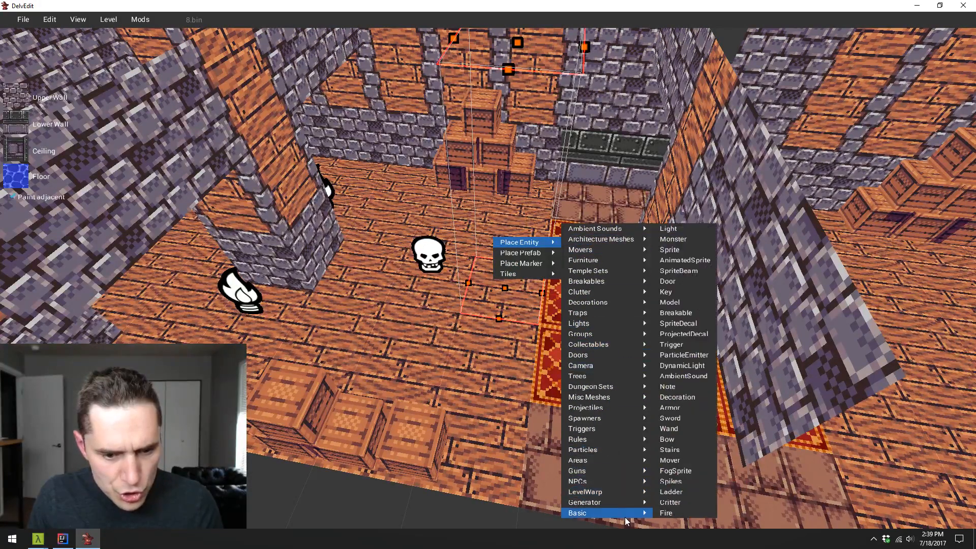
mouse_move(617, 512)
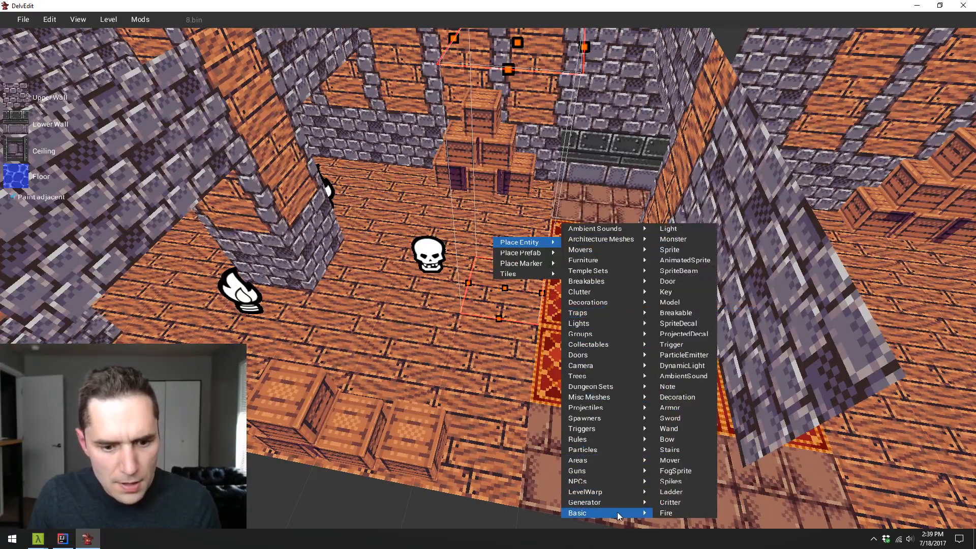
left_click(689, 304)
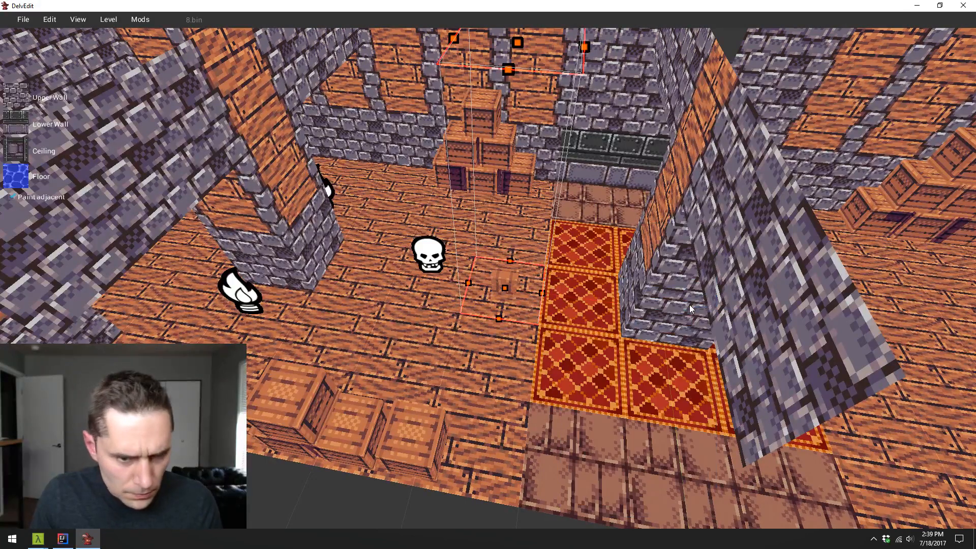
left_click(508, 286)
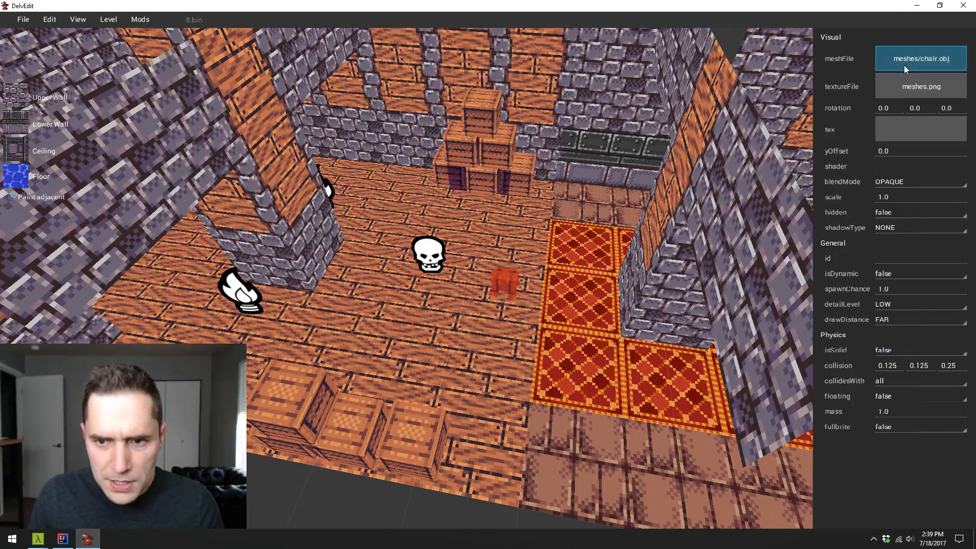
- Set the new model's mesh file to meshes/Dungeon/chain_hanging_4.obj
left_click(877, 70)
double_click(471, 217)
scroll(480, 264, "down", 5)
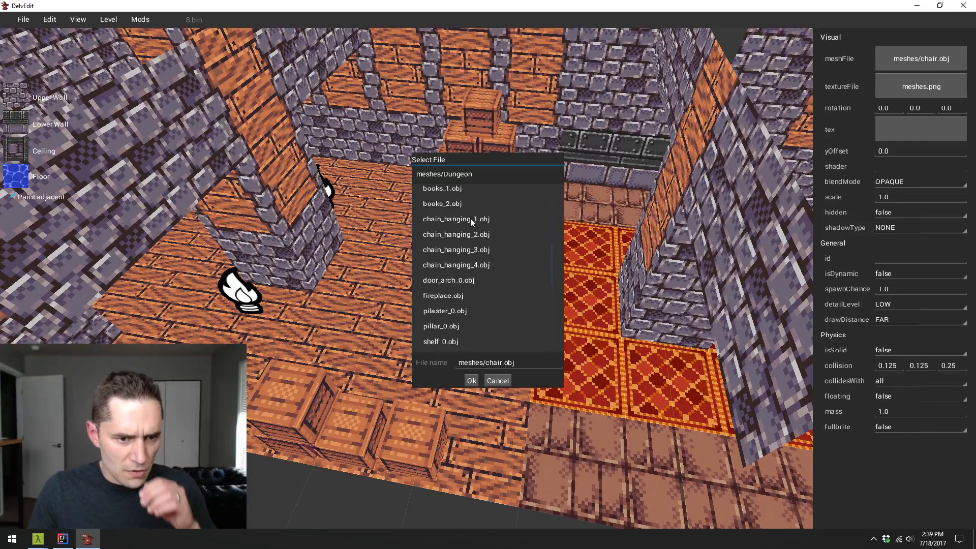
left_click(479, 264)
left_click(471, 380)
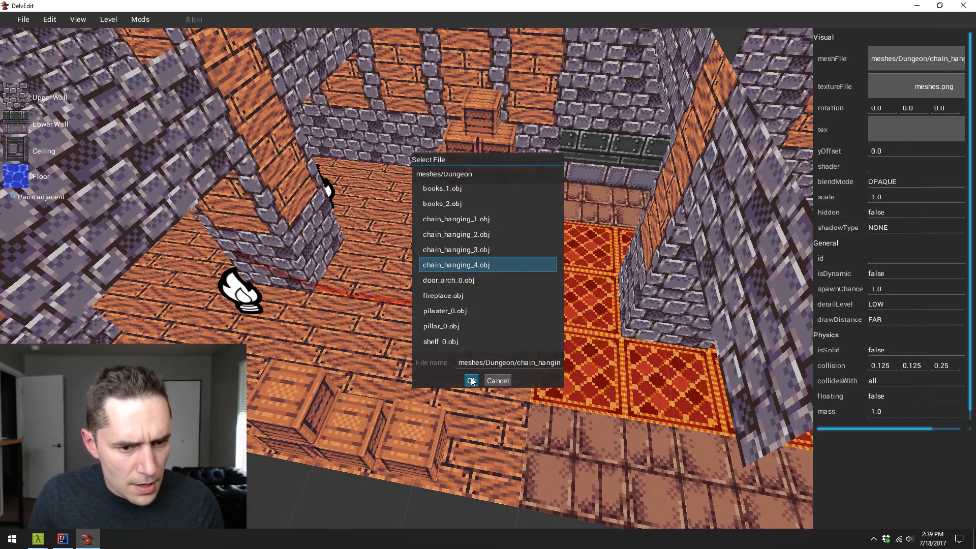
- Set the chain model's texture file to textures/Dungeon/meshes.png
left_click(905, 89)
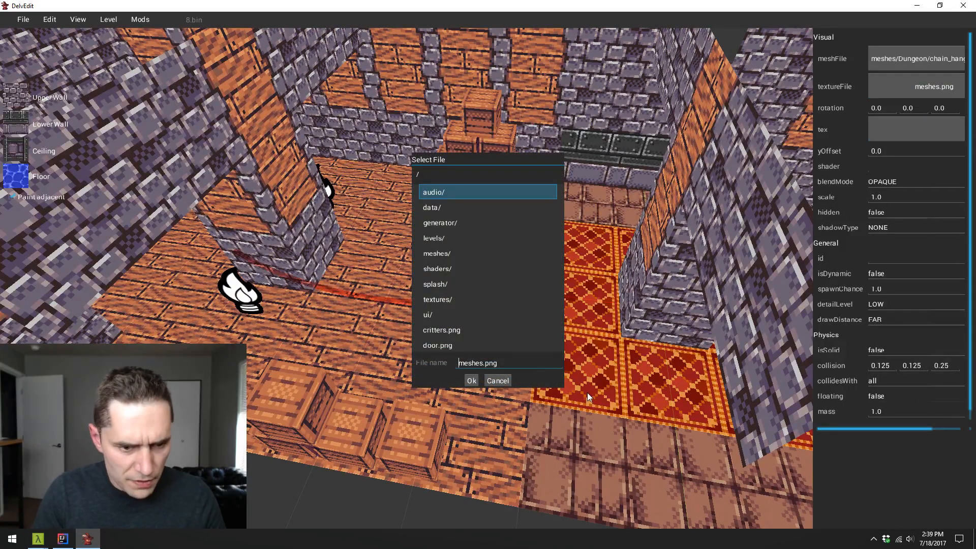
type("textures/Dungeon")
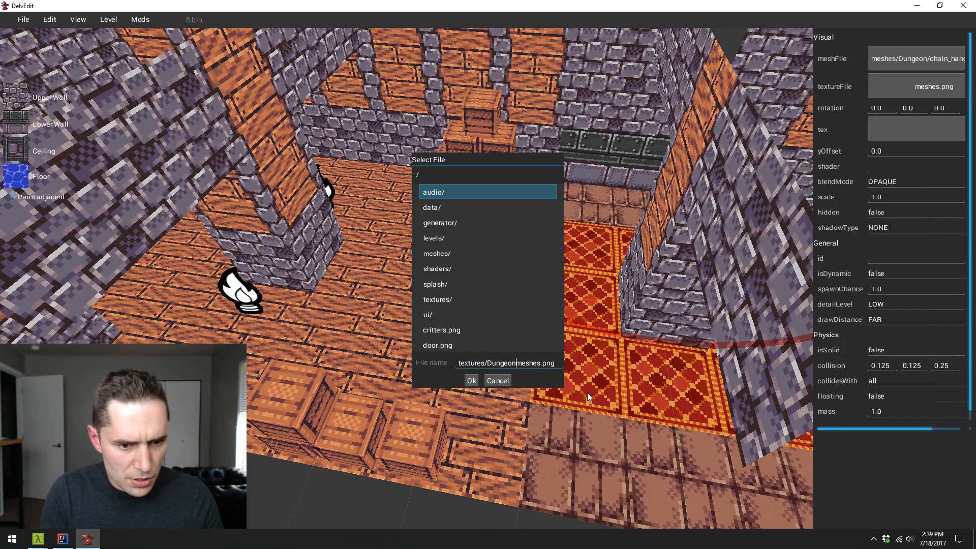
type("/")
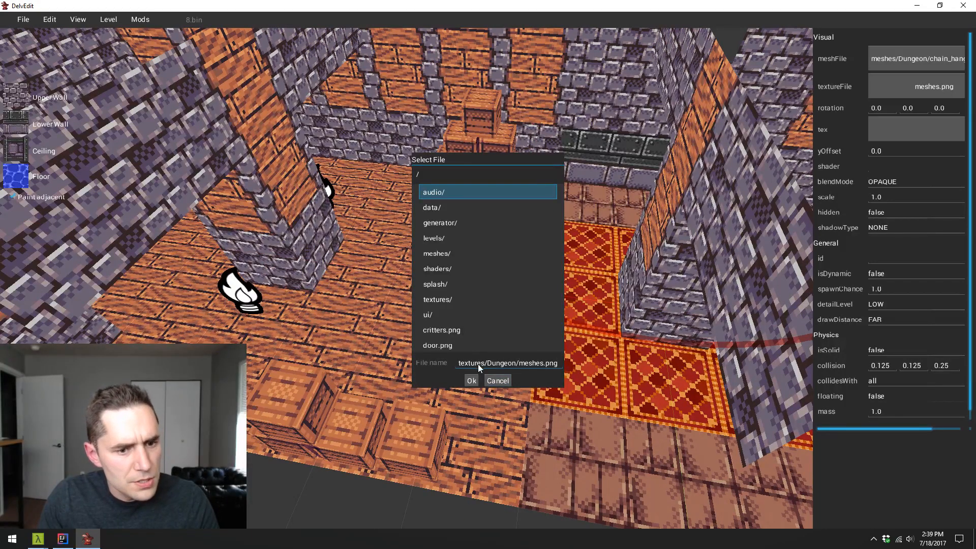
left_click(472, 380)
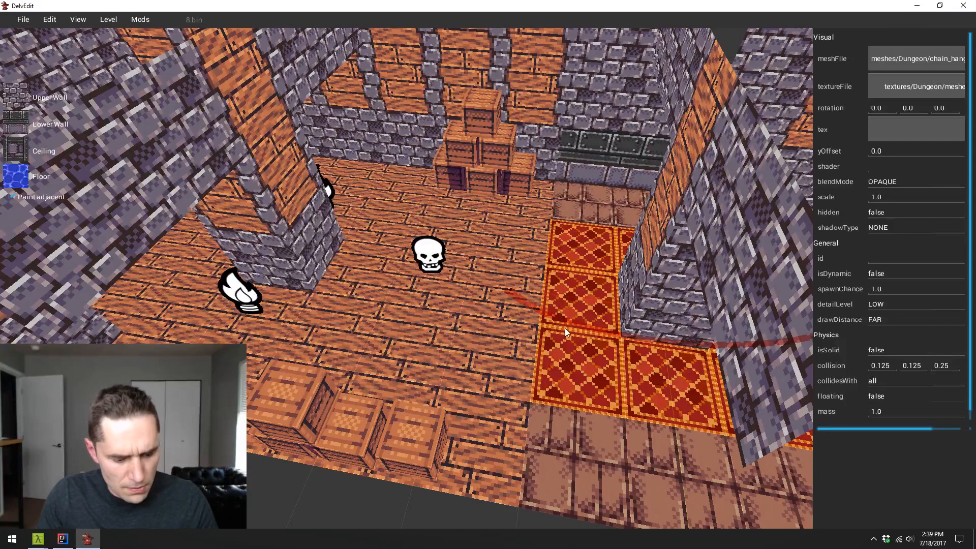
- Raise the chain, set its Z rotation to -180 and move it to span the room between the two pillars
key("z")
left_click_drag(566, 325, 313, 227)
key("y")
key("x")
key("Escape")
left_click(519, 240)
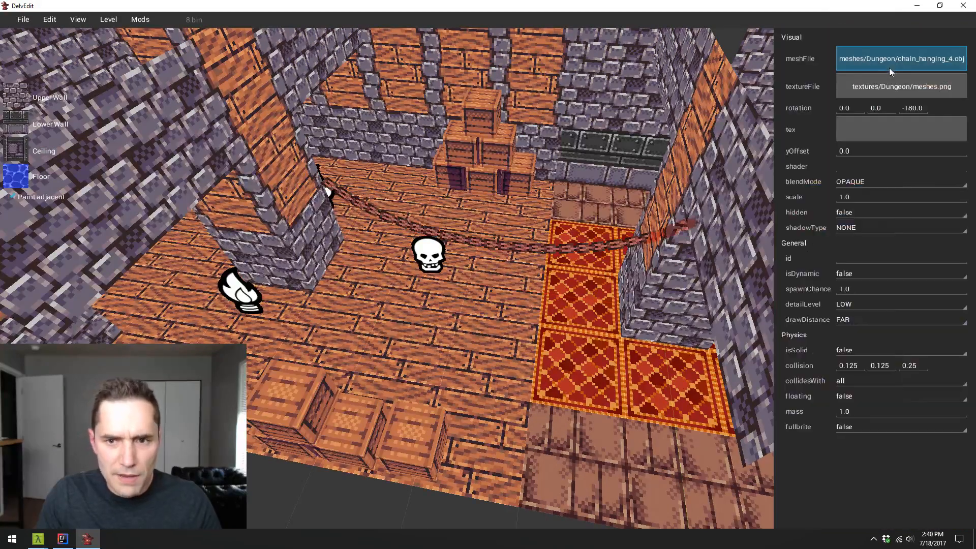
- Browse the Dungeon mesh files and the textures folder for the chain, leaving both file settings as they are
left_click(870, 58)
double_click(460, 209)
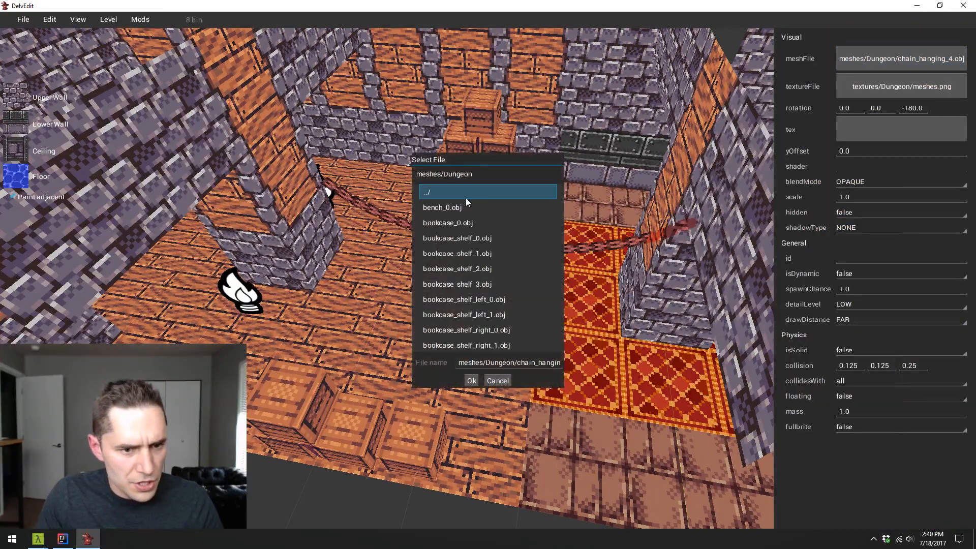
scroll(466, 197, "down", 10)
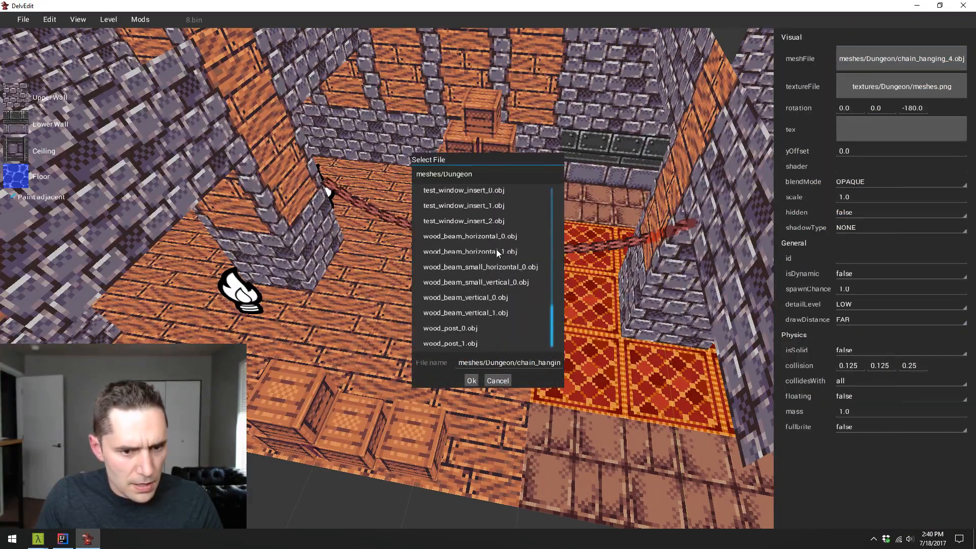
scroll(496, 250, "up", 10)
key("Escape")
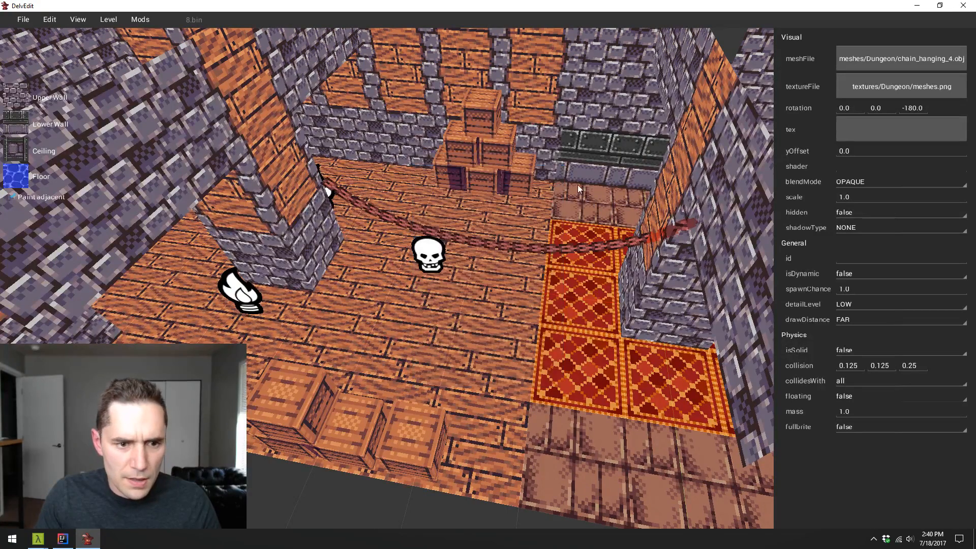
left_click(871, 94)
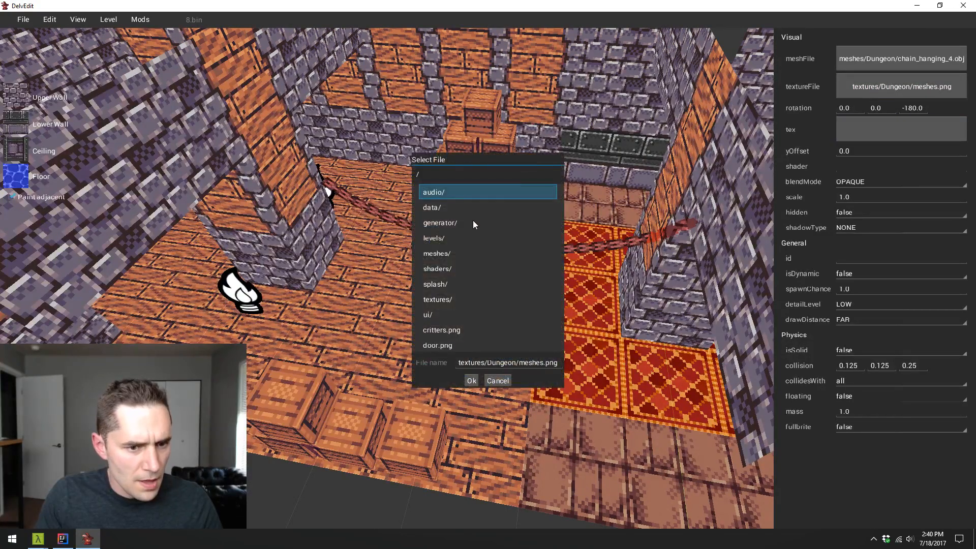
double_click(454, 302)
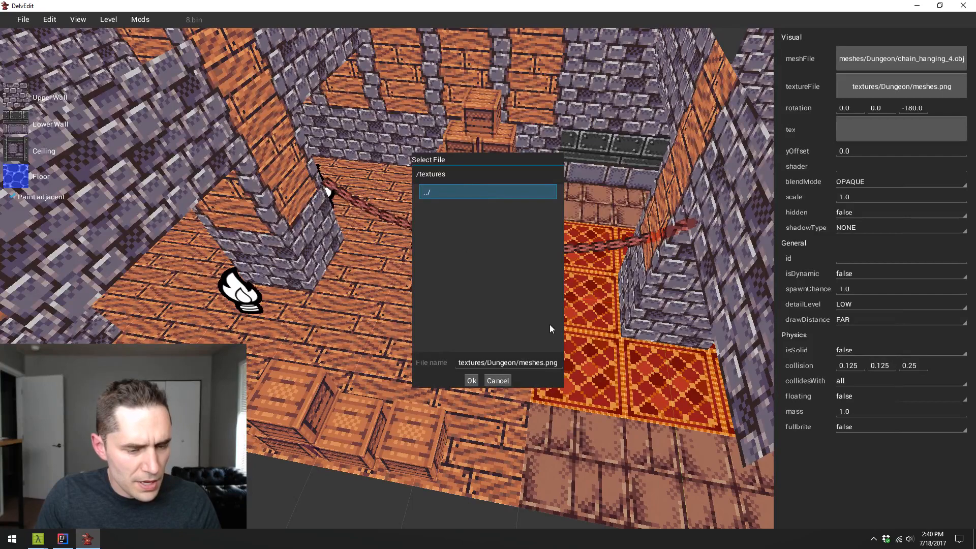
left_click(495, 379)
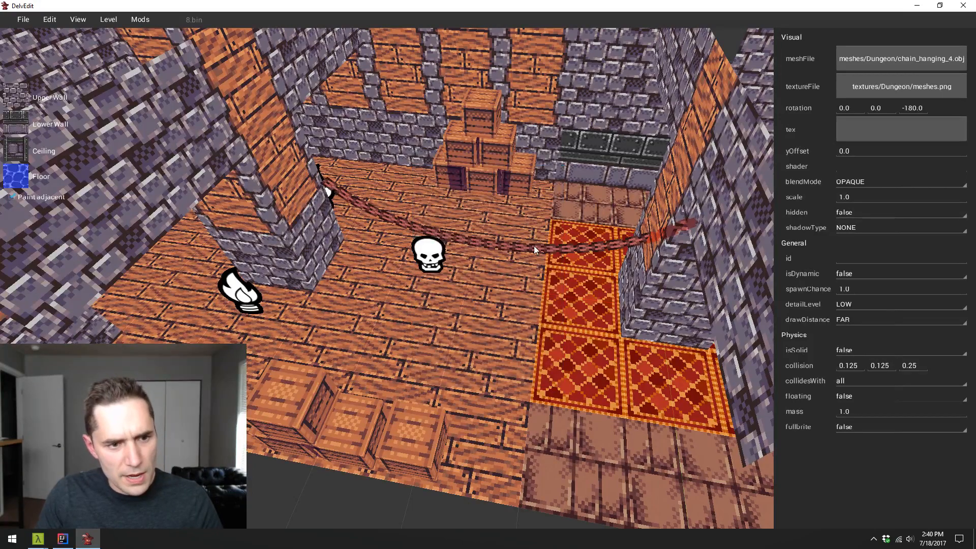
- Slide the chain along the X axis to fit between the pillars and adjust its height along the Z axis
key("w")
key("e")
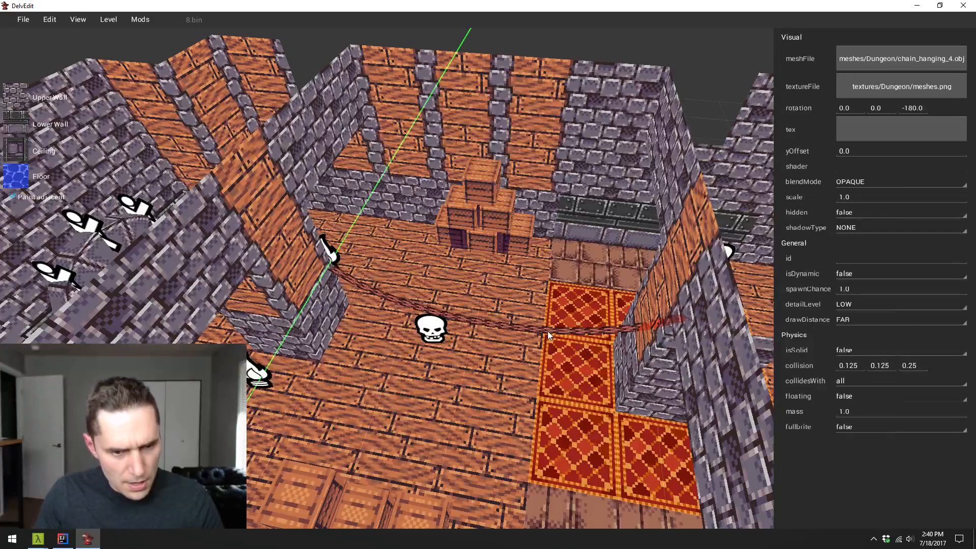
key("x")
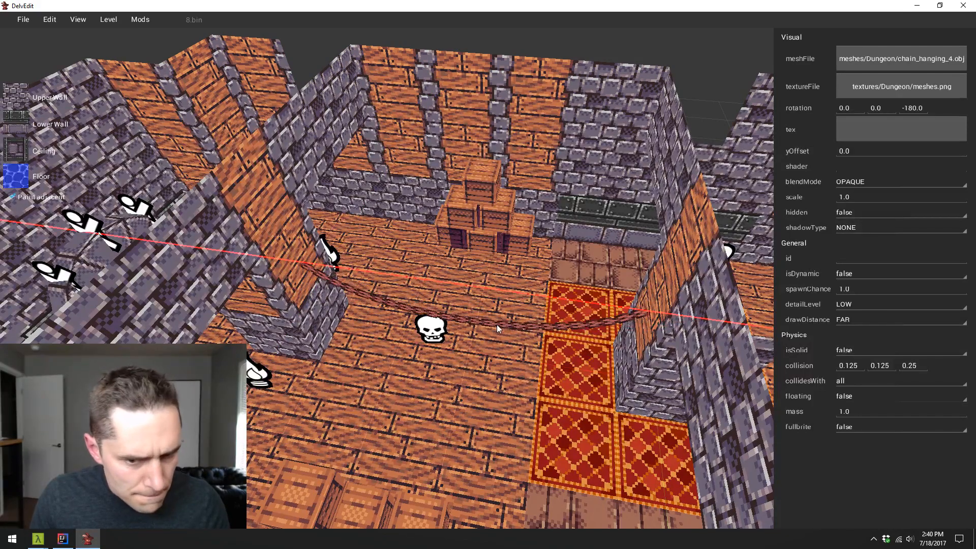
left_click(498, 324)
key("w")
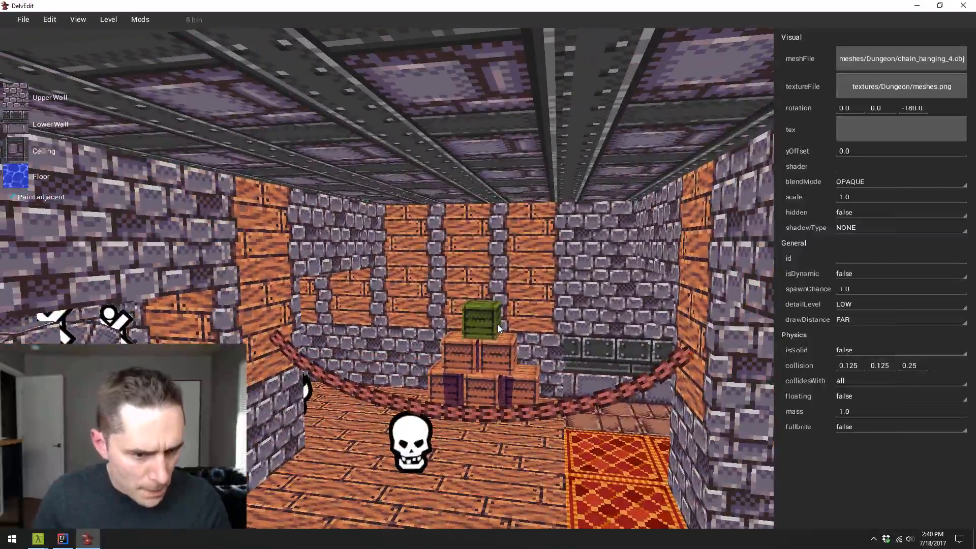
left_click_drag(503, 407, 490, 349)
key("z")
key("s")
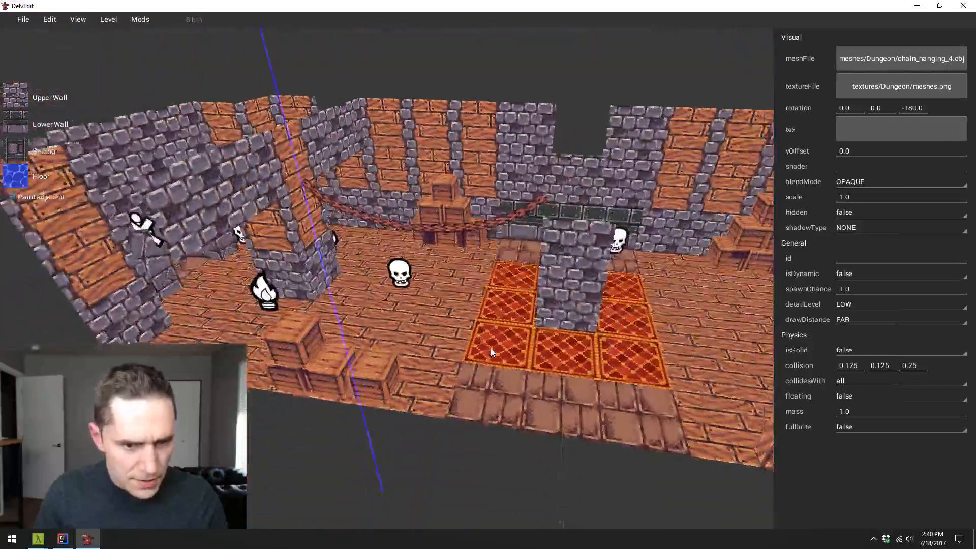
- Duplicate the chain along the X axis into the neighbouring bay on the other side of the carpeted pillar
key("y")
key("x")
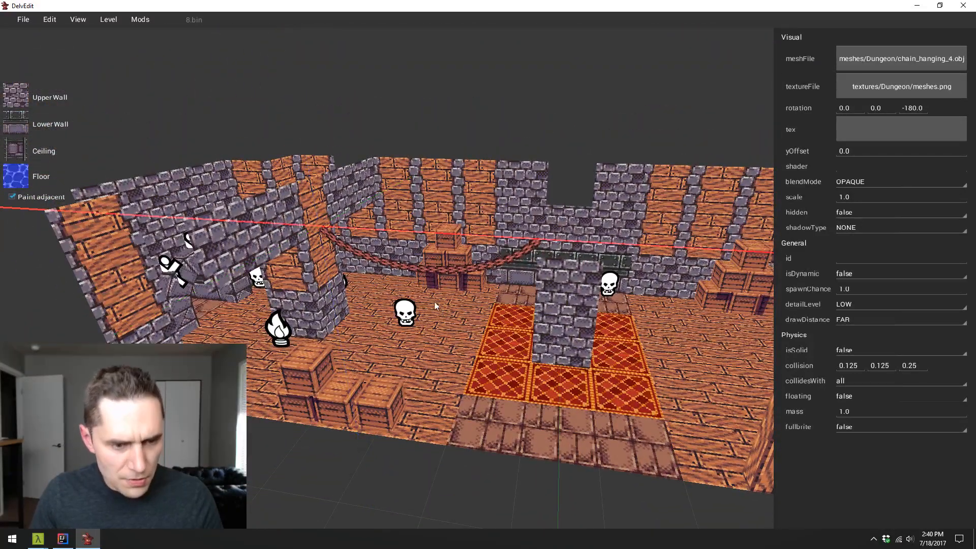
left_click_drag(443, 307, 617, 285)
key("d")
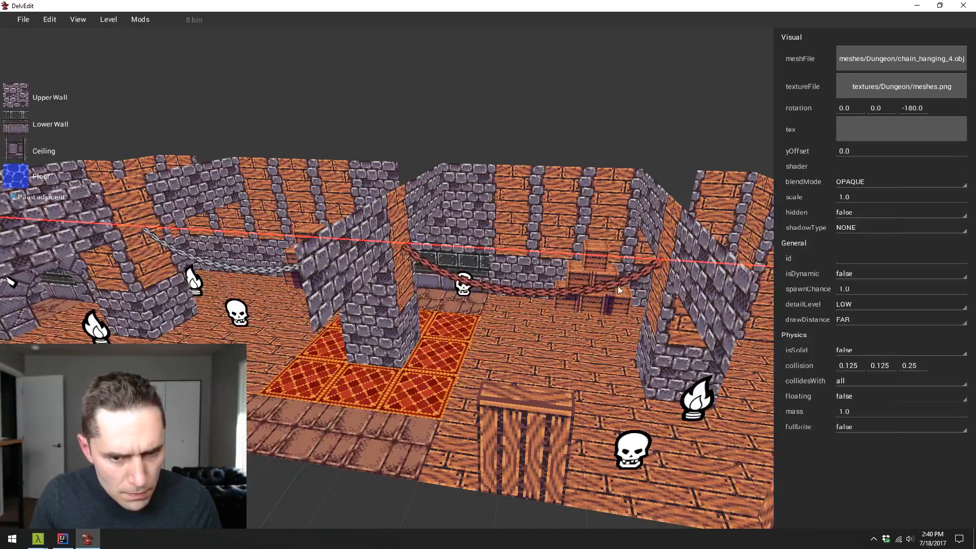
key("Escape")
- Play-test the level, inspecting the hanging chain beside the torch-lit pillar, and return to the editor
key("d")
key("a")
key("w")
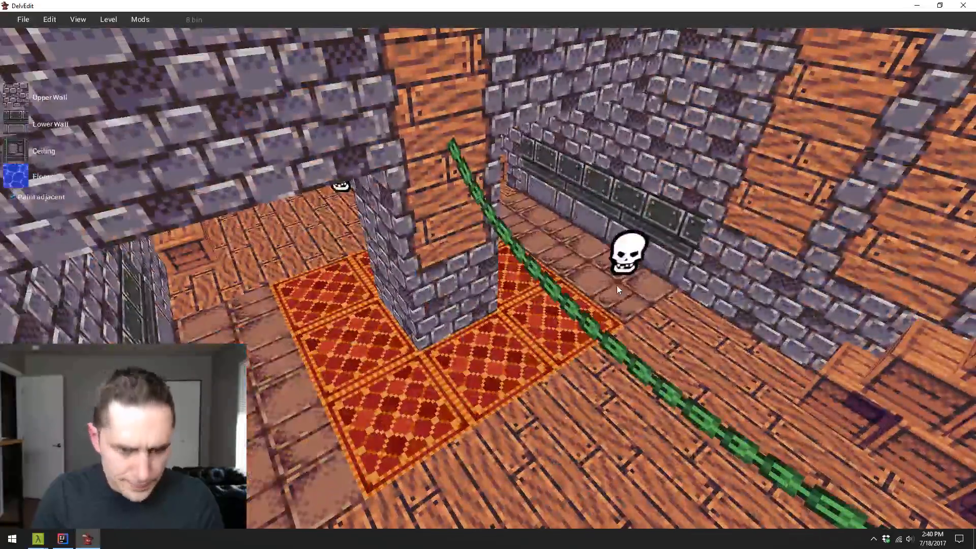
key("p")
key("w")
key("w")
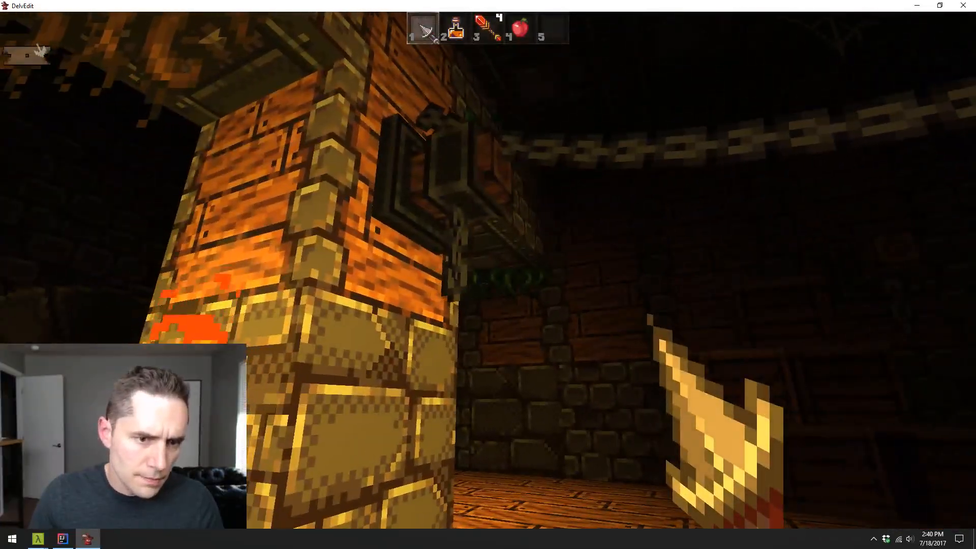
key("s")
key("Escape")
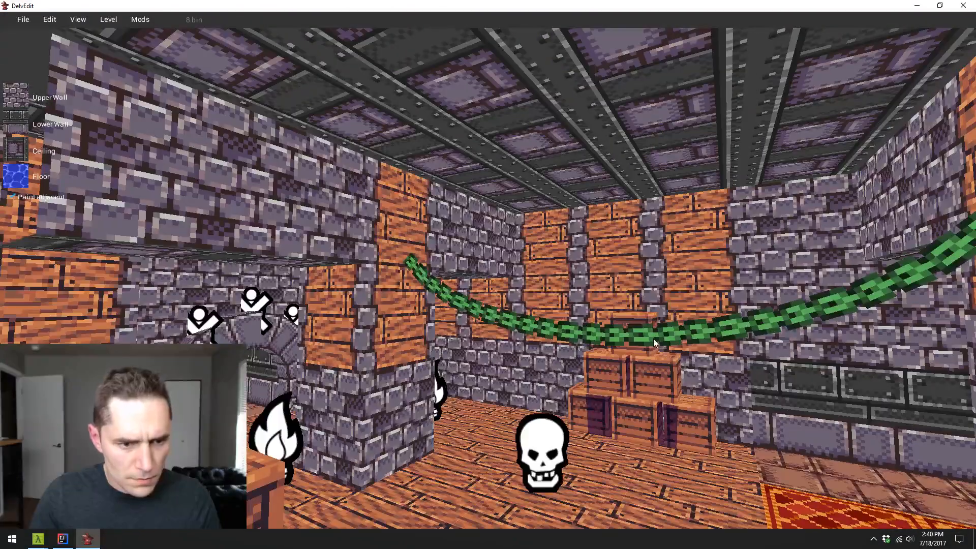
- Raise both hanging chains slightly higher on their pillars
left_click(653, 338)
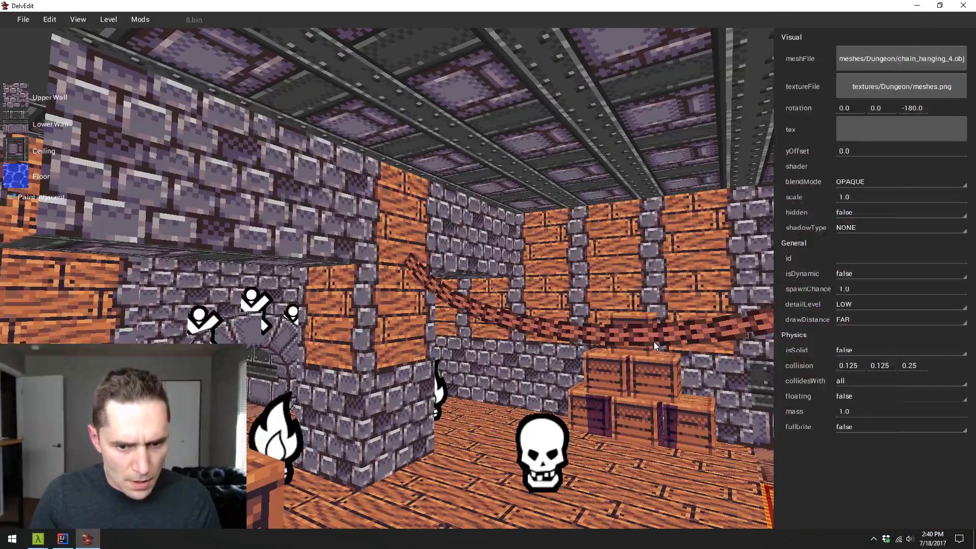
left_click_drag(653, 337, 644, 293)
key("Escape")
key("s")
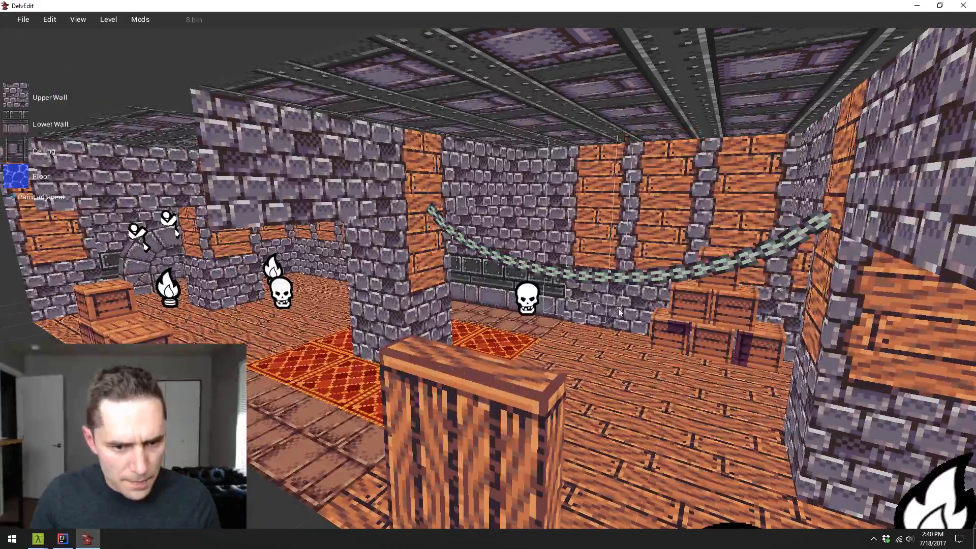
left_click(605, 285)
left_click_drag(605, 286, 597, 244)
key("Escape")
- Place a Wood Post entity from the Dungeon Sets beside the pillar and raise it along the Z axis to the chain's end
key("s")
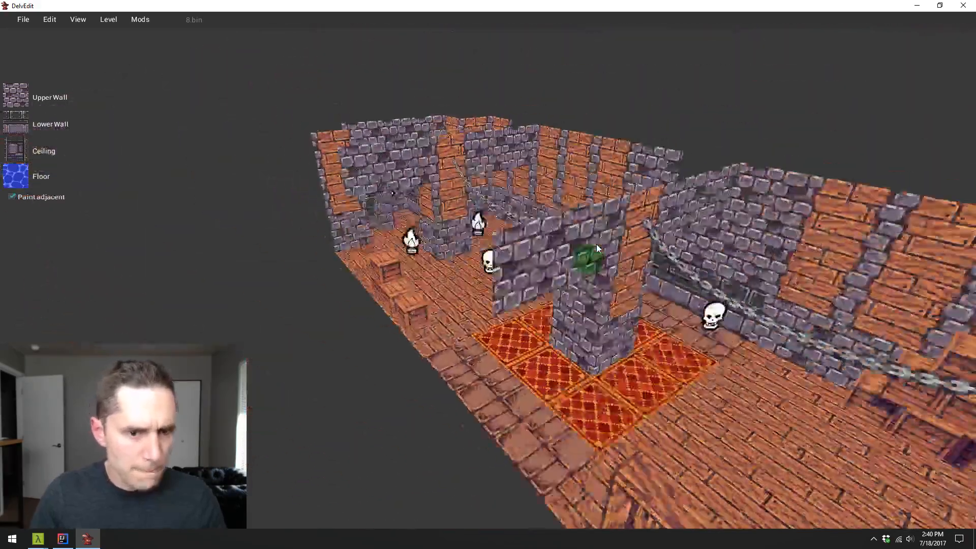
key("w")
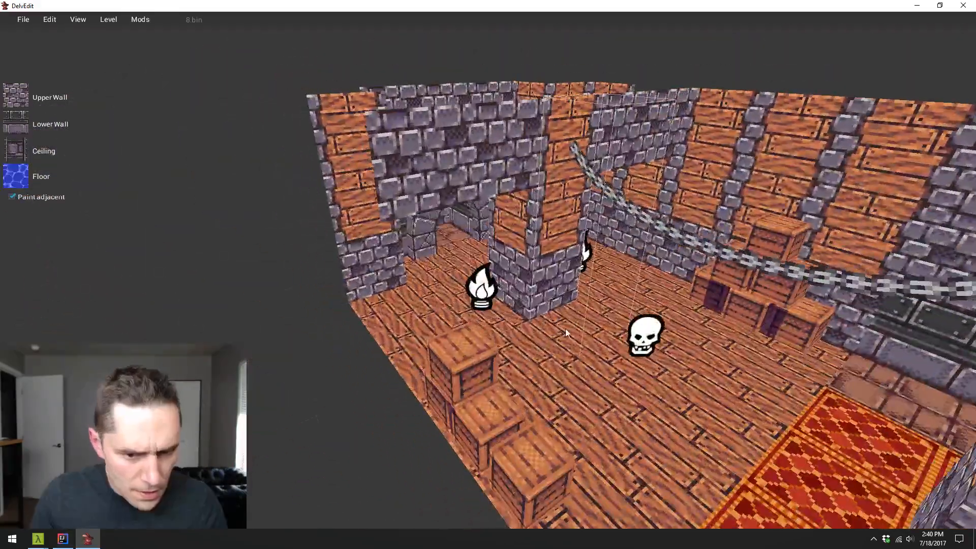
right_click(565, 328)
mouse_move(598, 292)
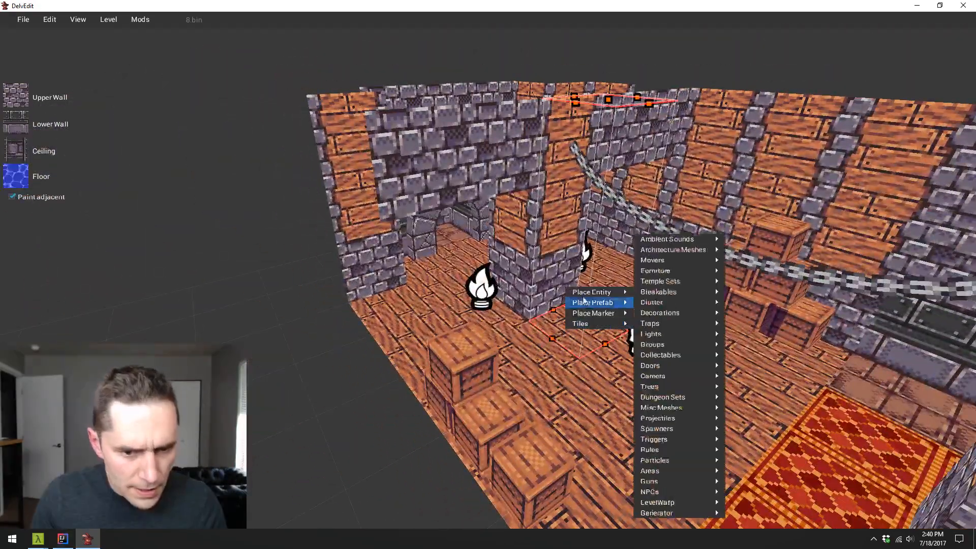
mouse_move(685, 303)
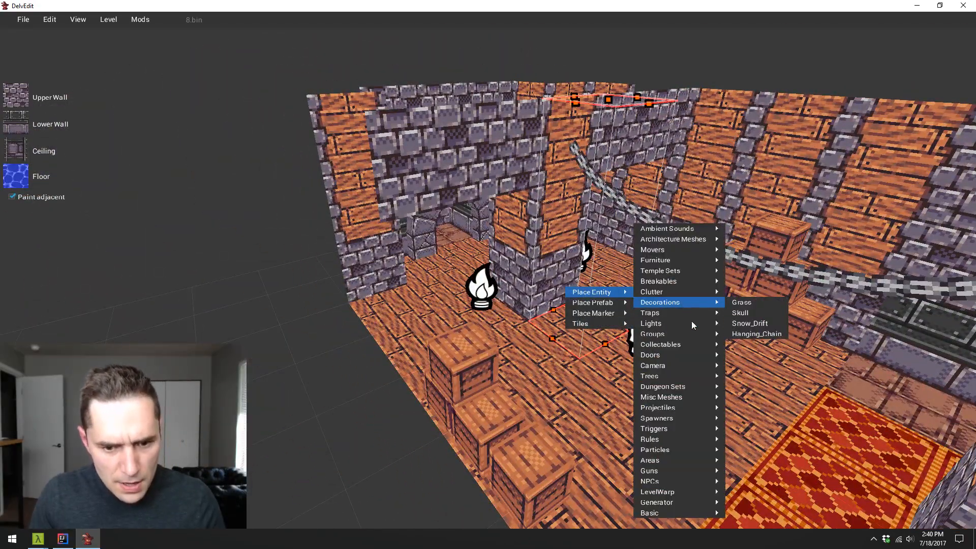
mouse_move(704, 387)
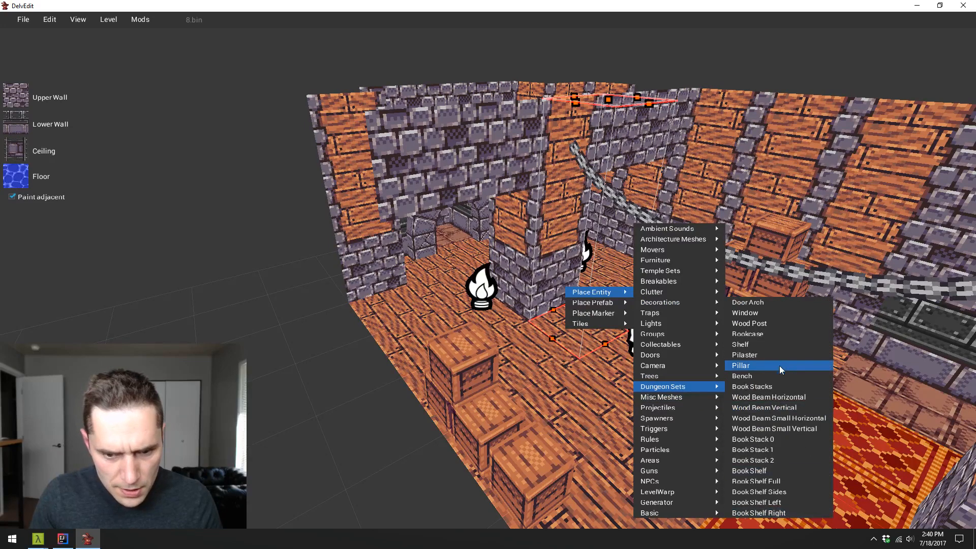
left_click(782, 322)
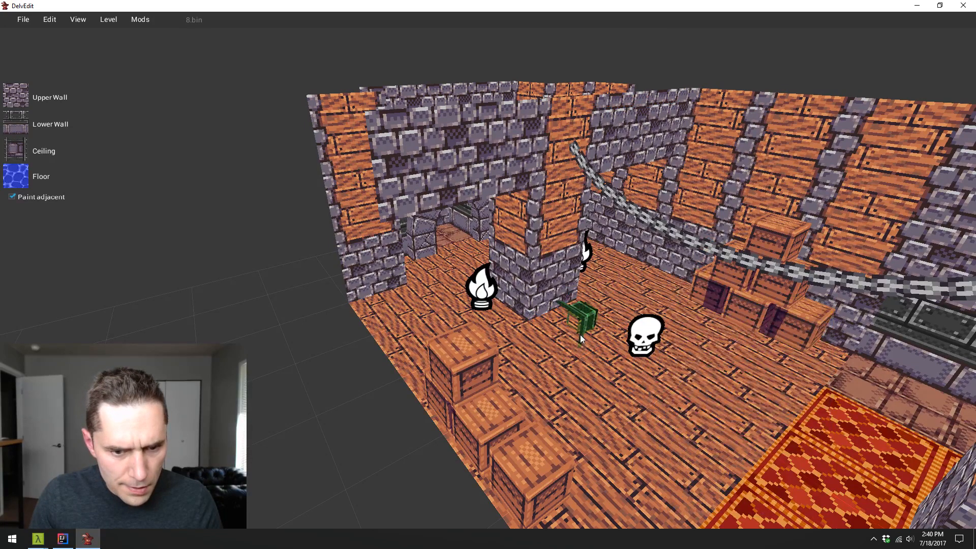
left_click(580, 334)
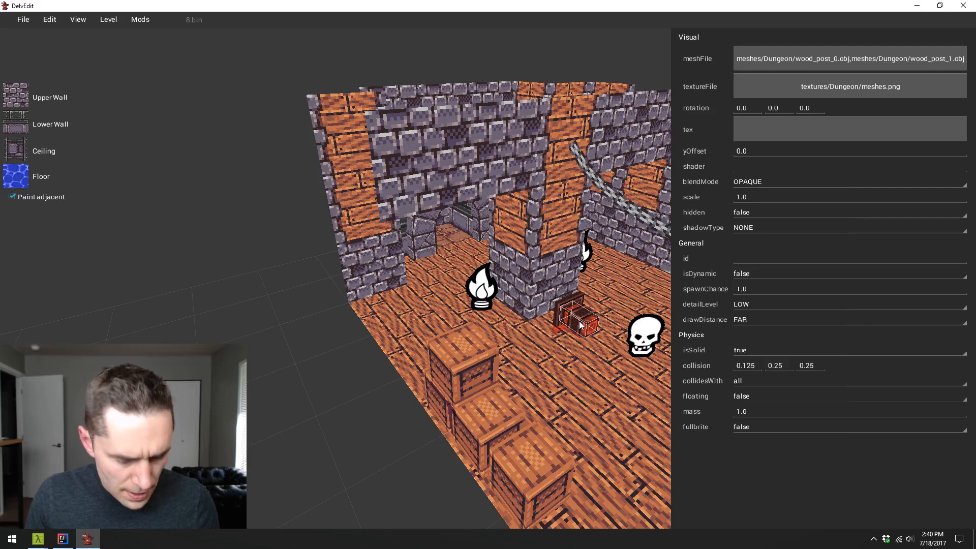
key("x")
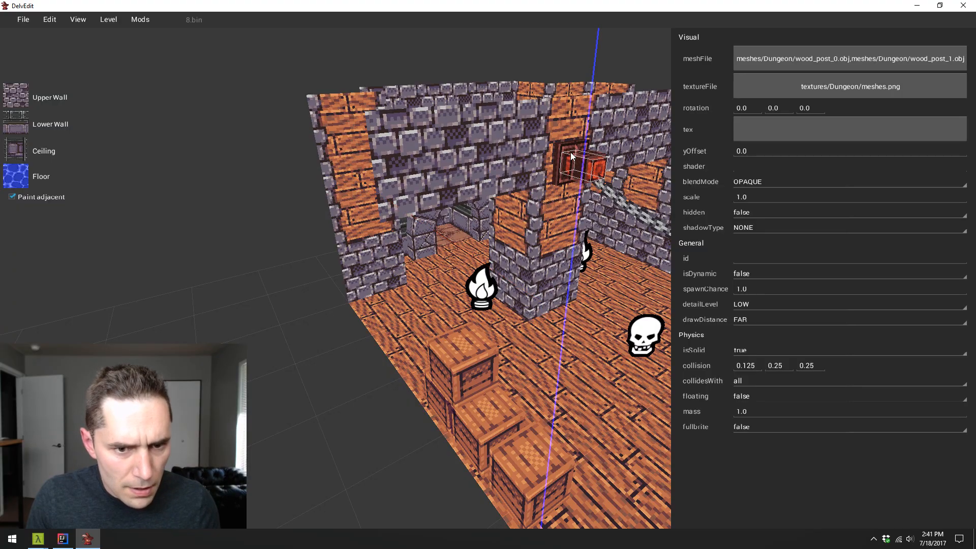
left_click(572, 146)
- Change the mesh of the hanging chain attached to the wood post to meshes/Dungeon/chain_hanging_3.obj
key("s")
key("a")
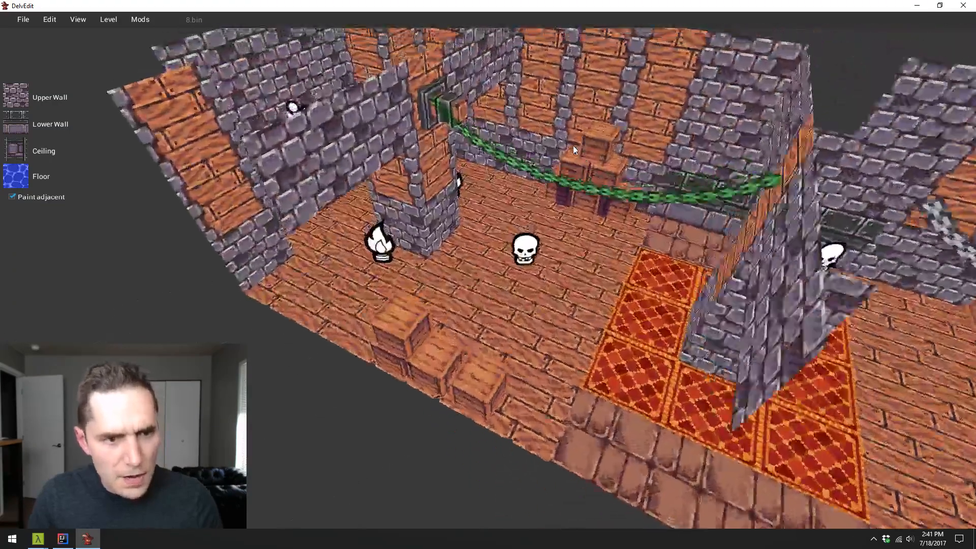
key("s")
key("w")
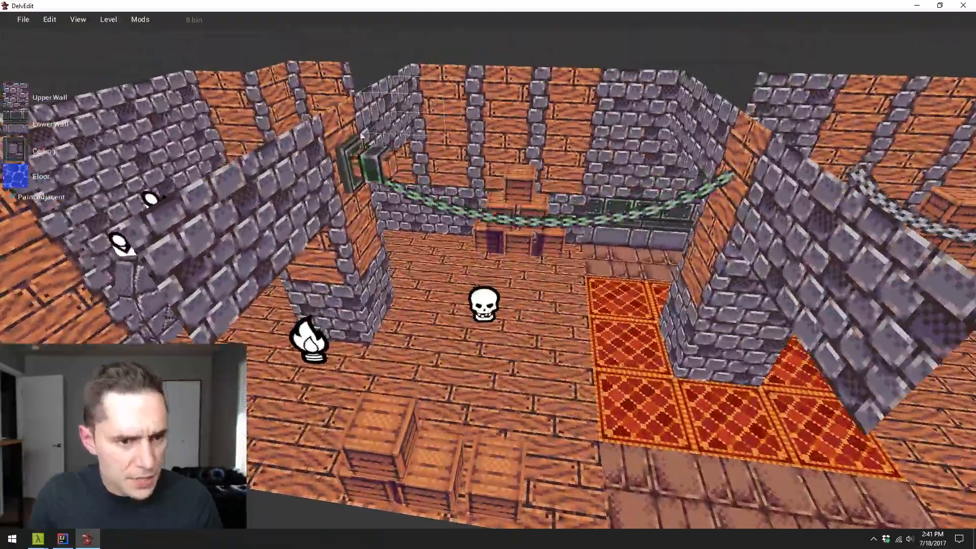
key("s")
left_click(457, 229)
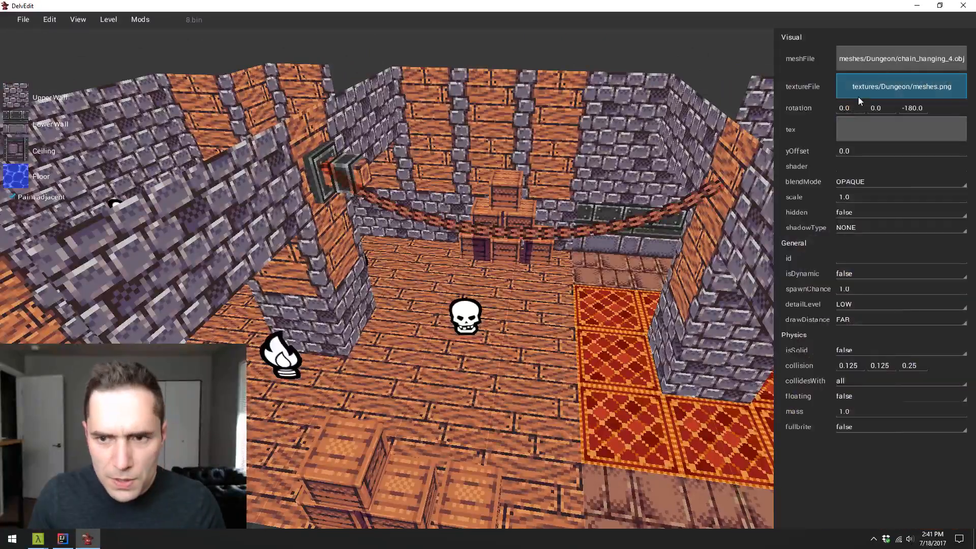
left_click(883, 62)
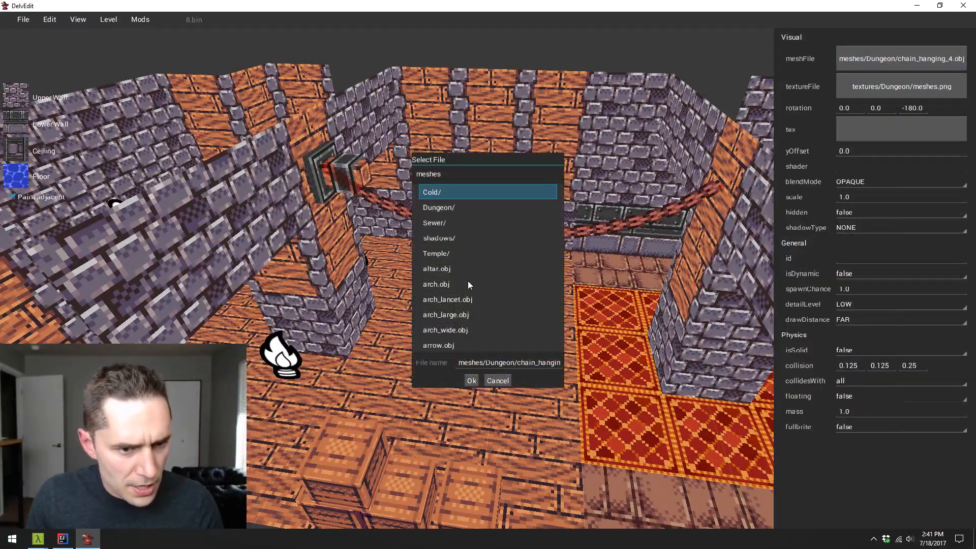
double_click(443, 207)
scroll(495, 295, "down", 10)
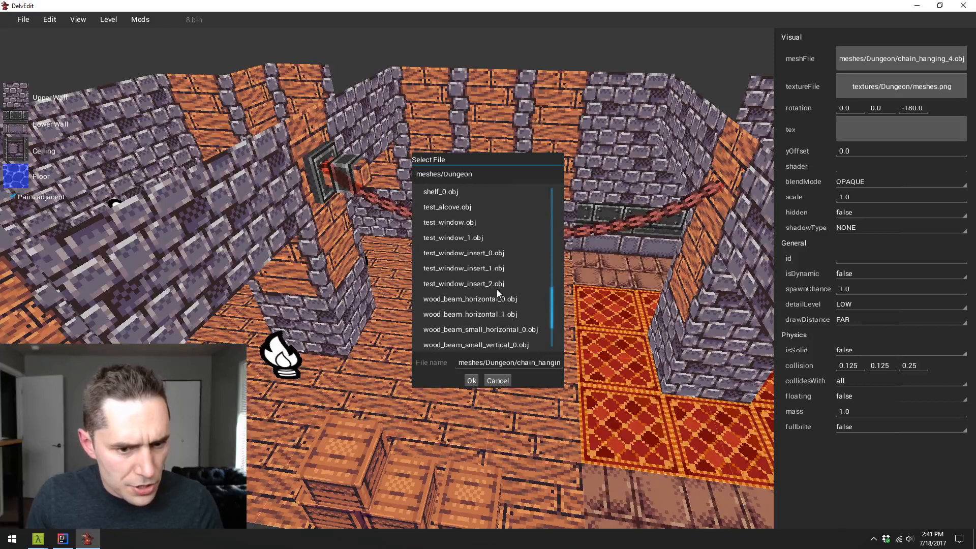
scroll(444, 268, "down", 3)
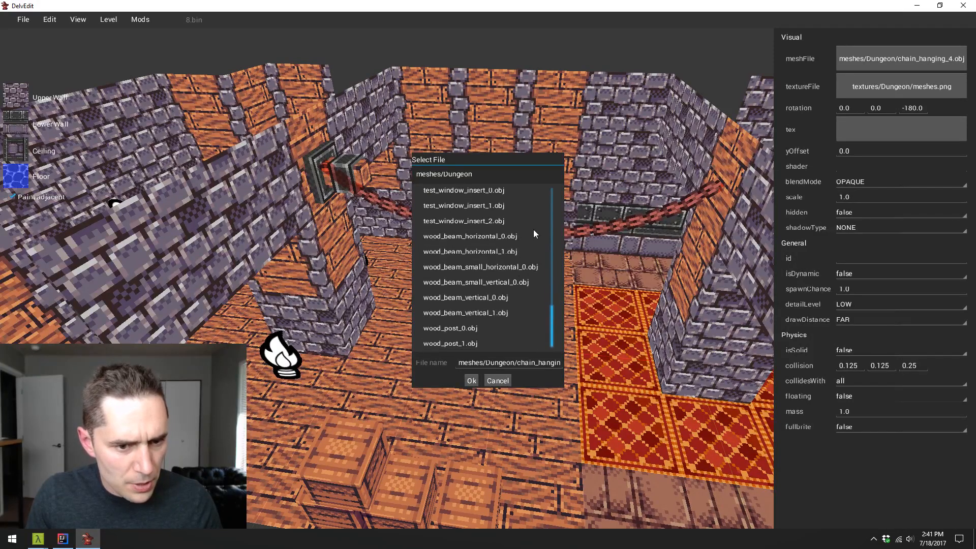
scroll(510, 261, "up", 12)
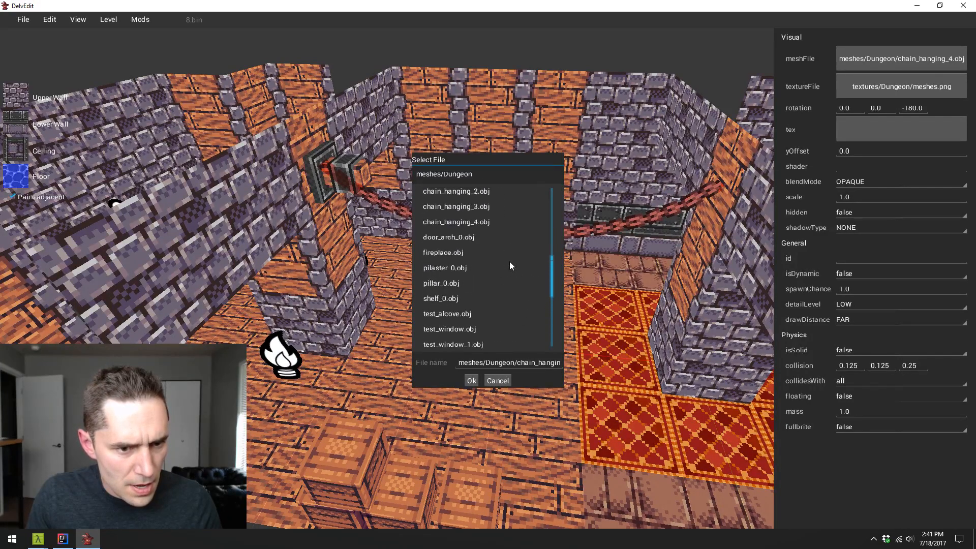
left_click(481, 300)
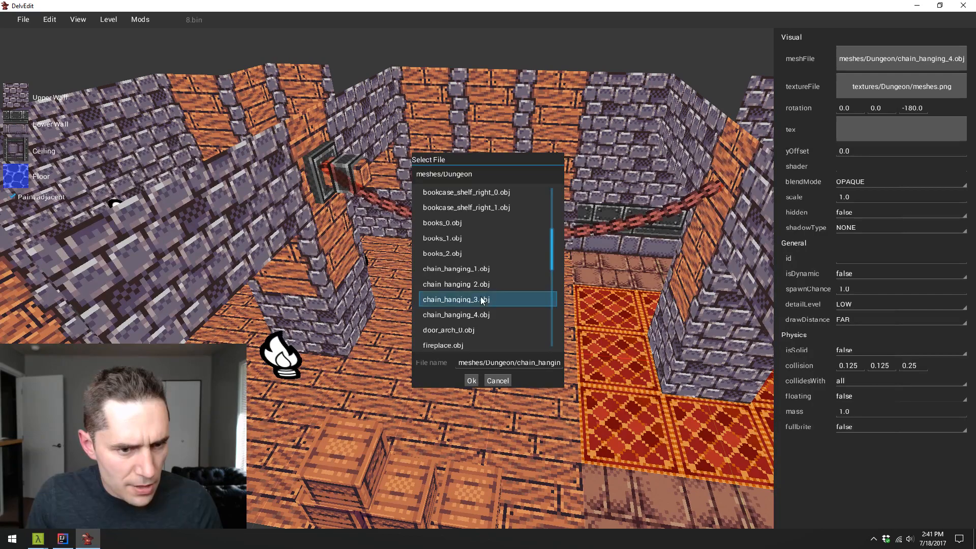
left_click(472, 381)
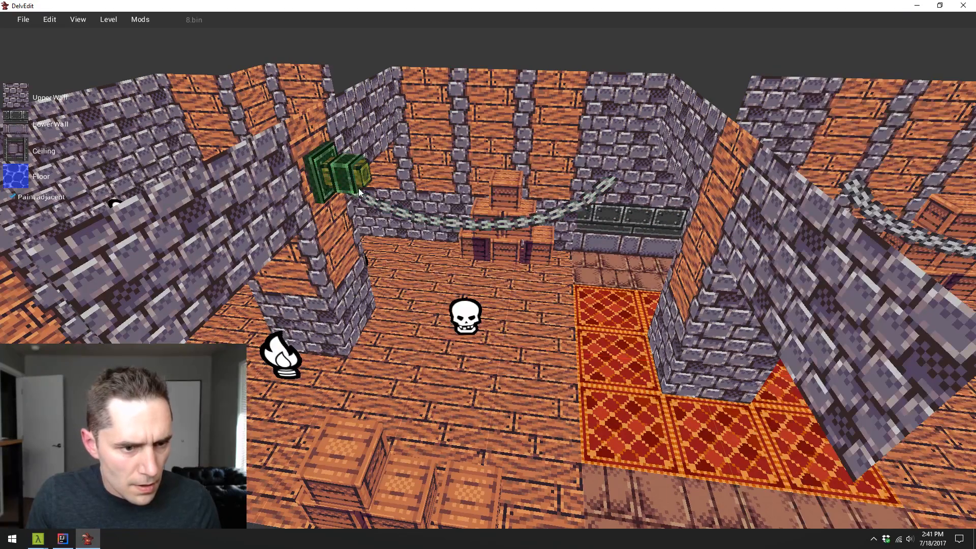
- Duplicate the wood post along the X axis onto the opposite carpeted pillar and rotate the copy to face the first post
left_click(359, 188)
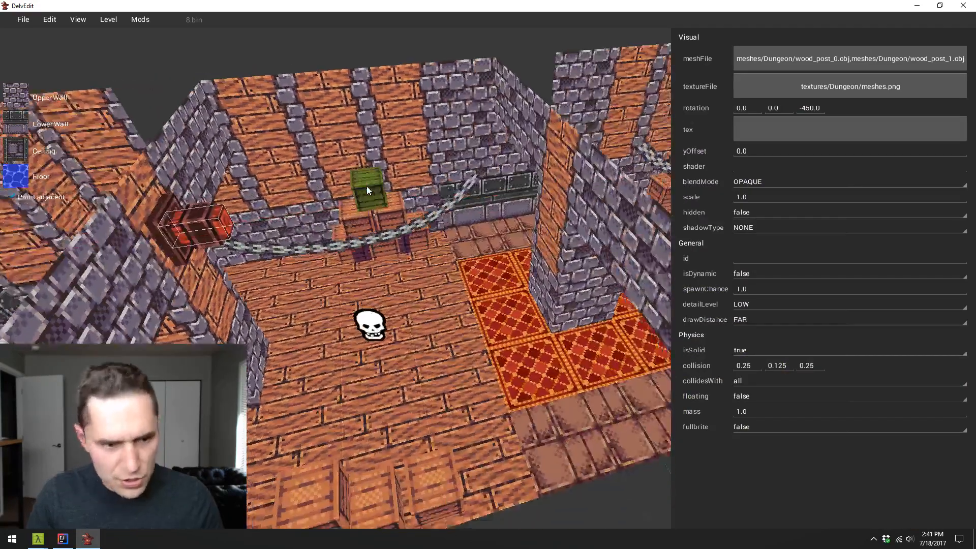
left_click(213, 181)
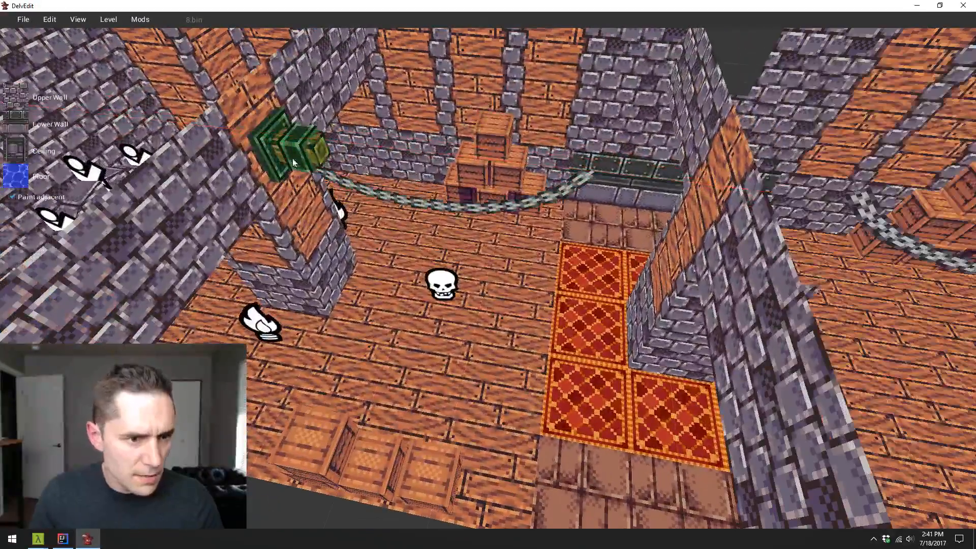
left_click(303, 159)
key("x")
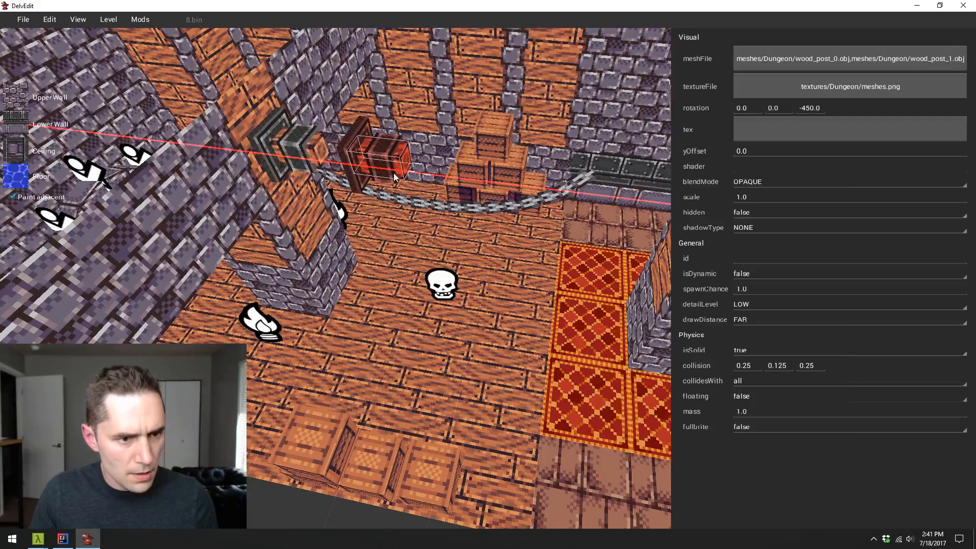
left_click_drag(394, 173, 583, 197)
key("d")
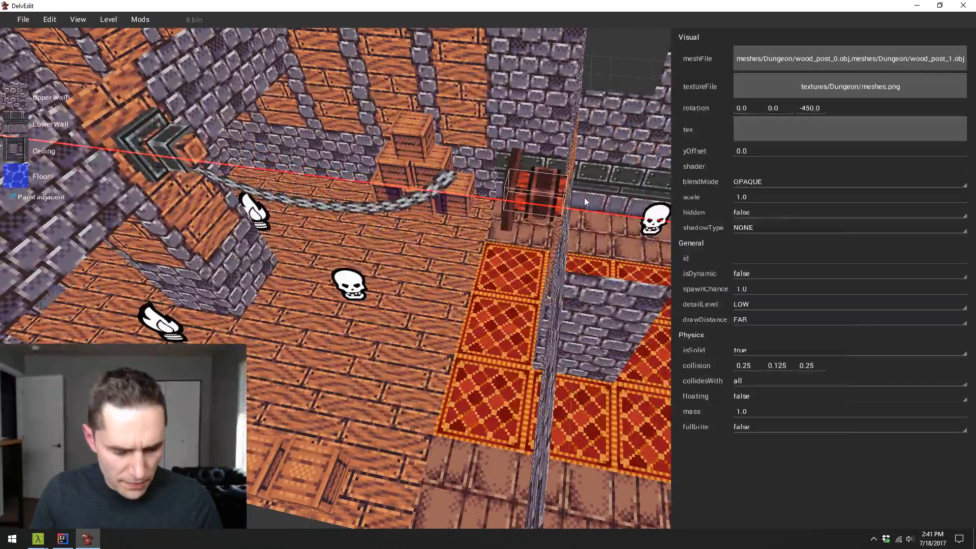
key("r")
key("r")
key("Escape")
- Slide the shorter chain along the X axis and lower it along the Z axis so it hangs between the two wood posts
left_click(389, 193)
key("a")
key("q")
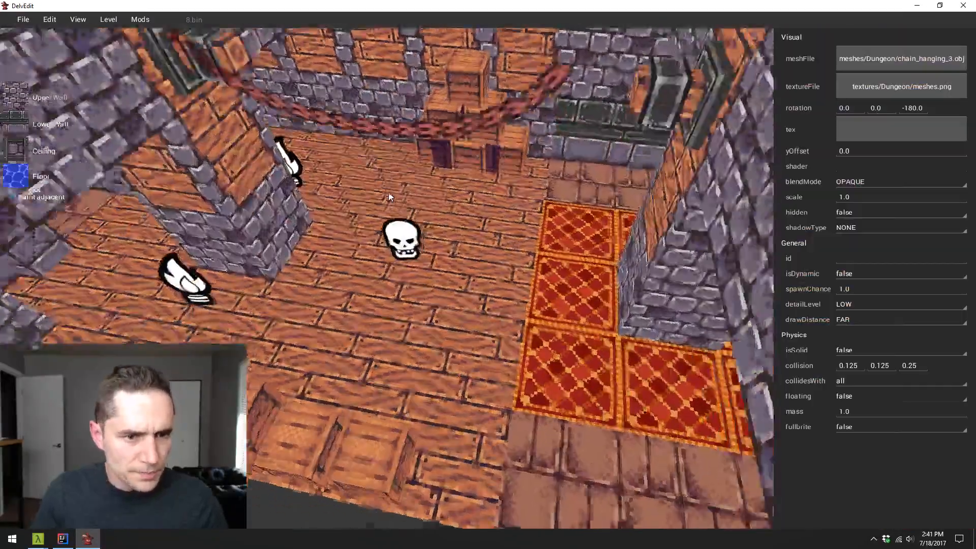
key("y")
key("x")
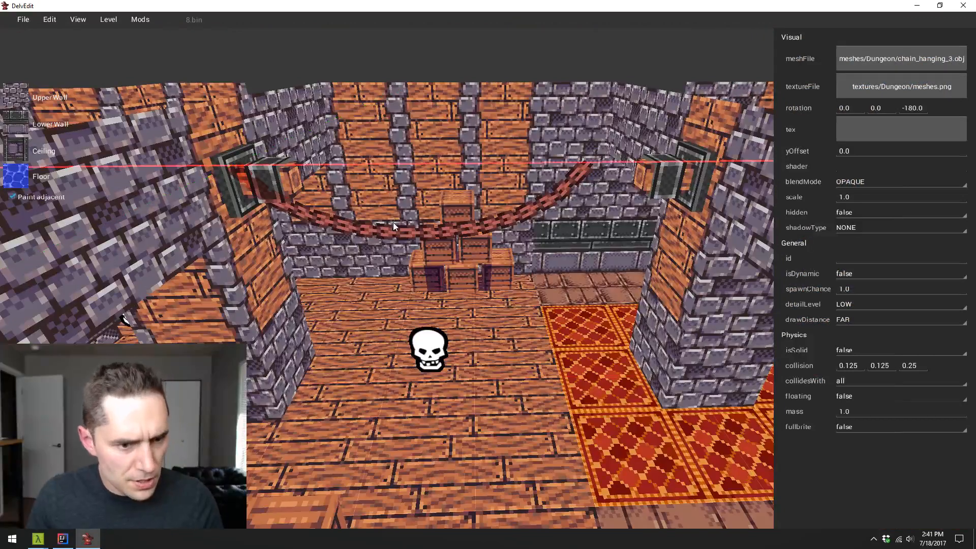
left_click_drag(538, 224, 590, 233)
key("z")
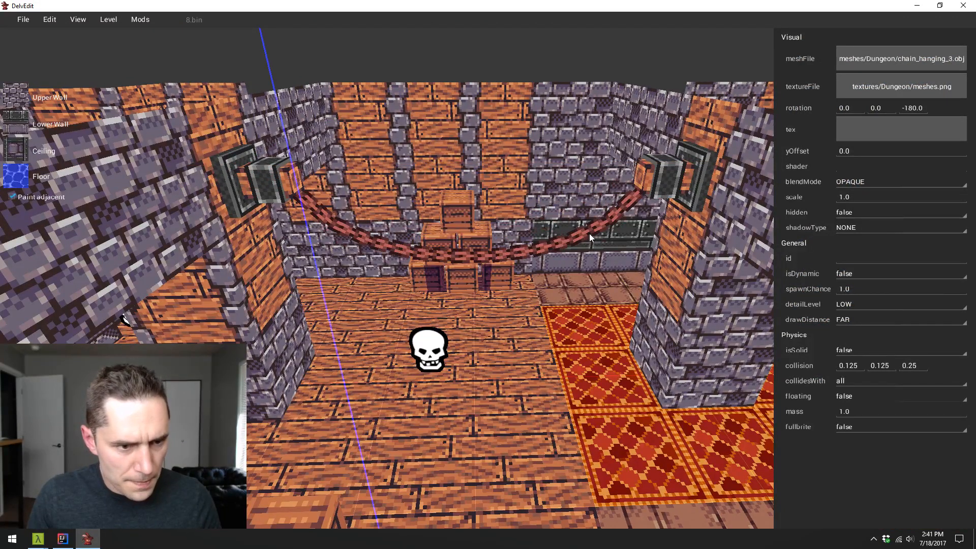
key("Escape")
- Play-test the level, inspecting the chain strung between the wood posts from several sides, and return to the editor
key("w")
key("p")
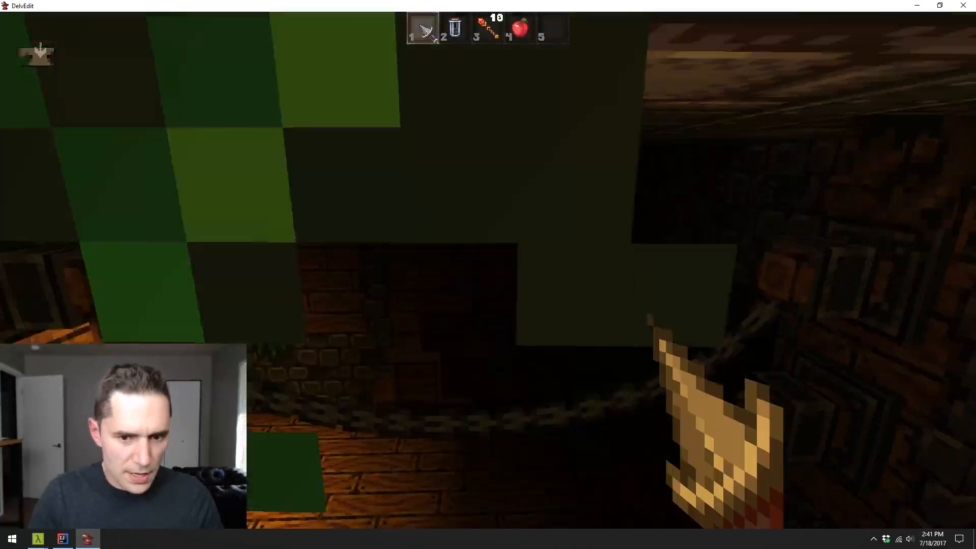
key("s")
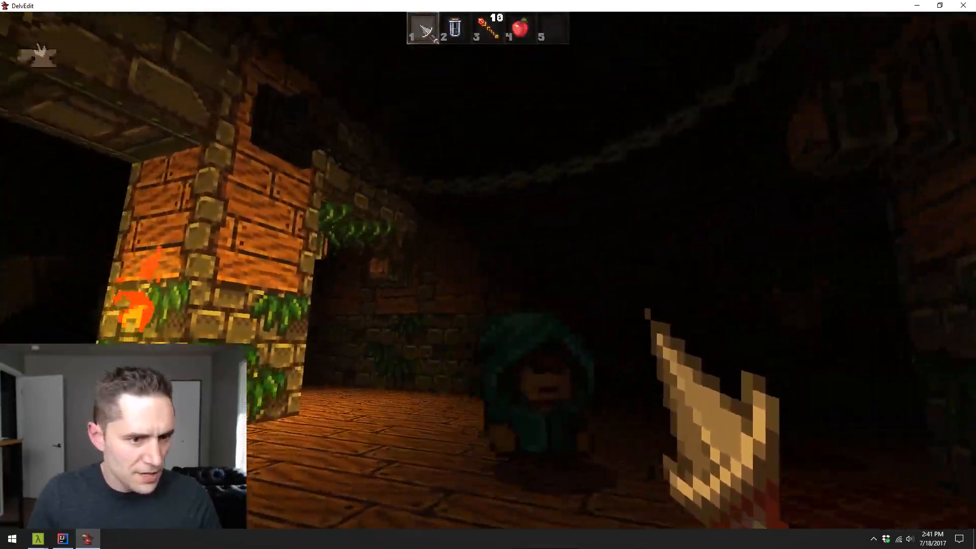
key("w")
key("w")
key("s")
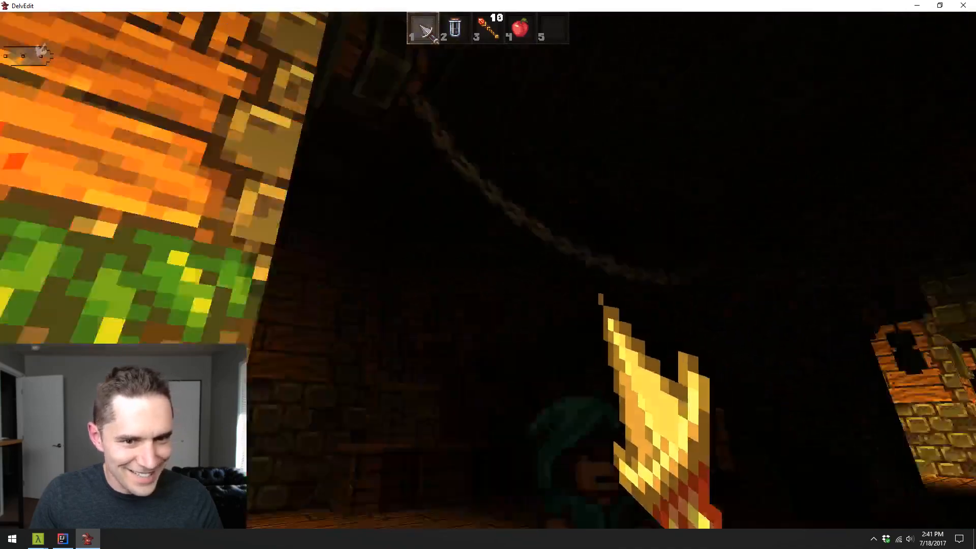
key("w")
key("s")
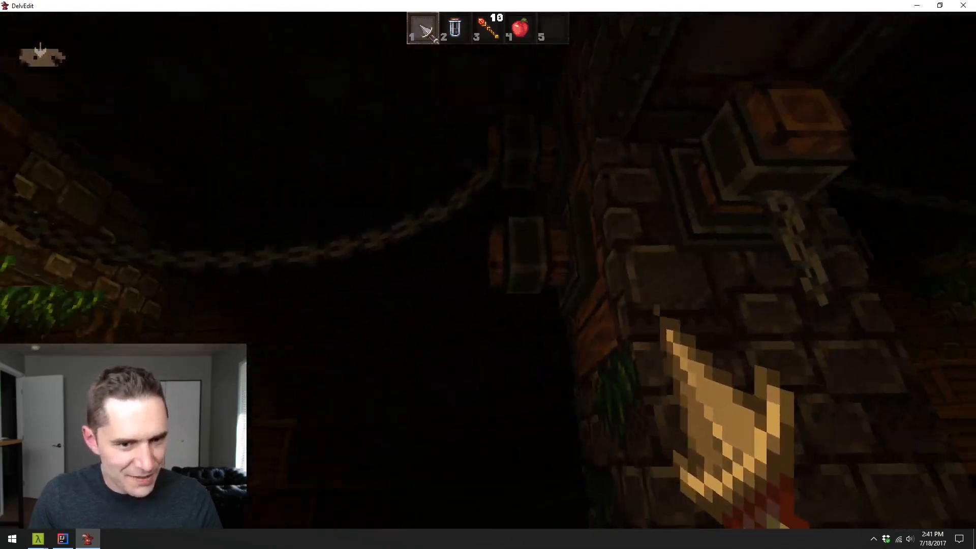
key("s")
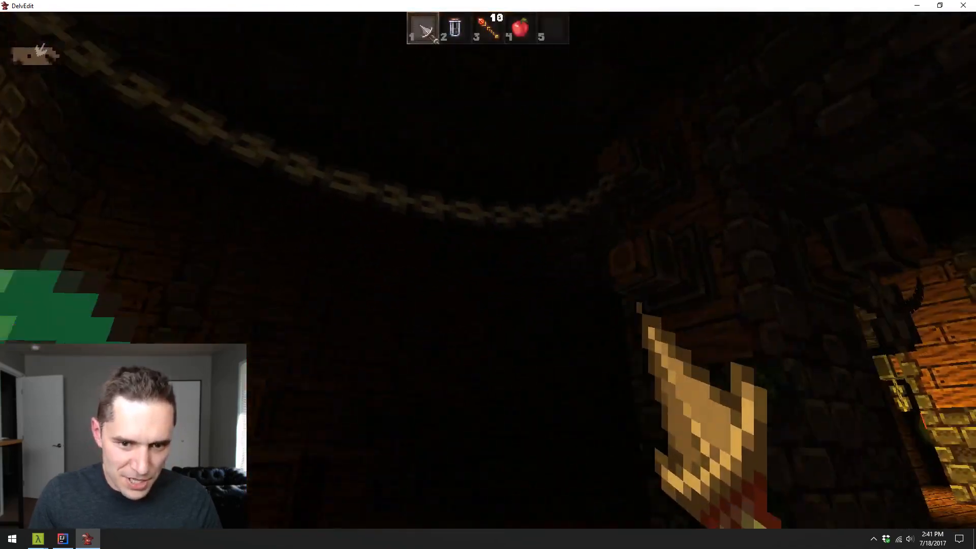
key("Escape")
- Delete the longer hanging chain that has no posts in the neighbouring bay beyond the carpeted pillar
key("s")
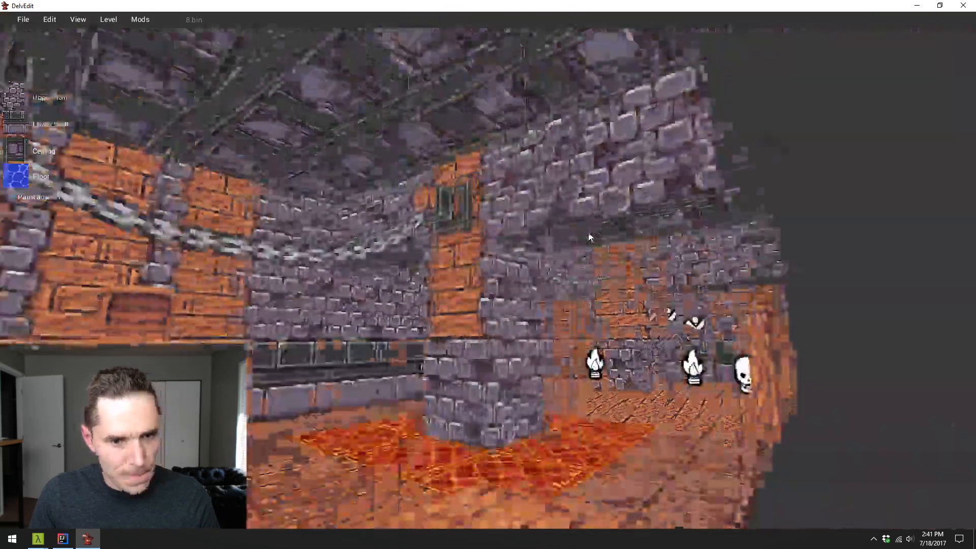
key("s")
key("a")
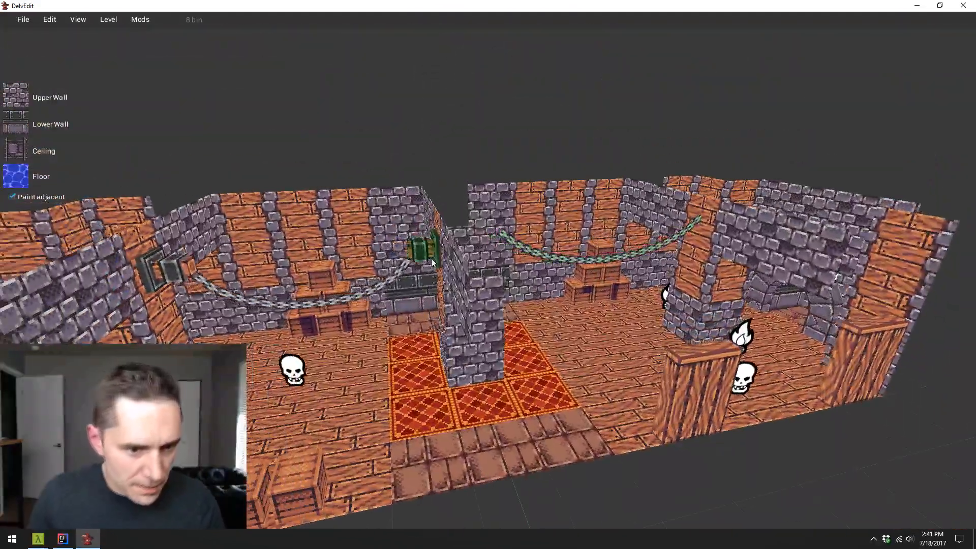
left_click(541, 257)
key("Delete")
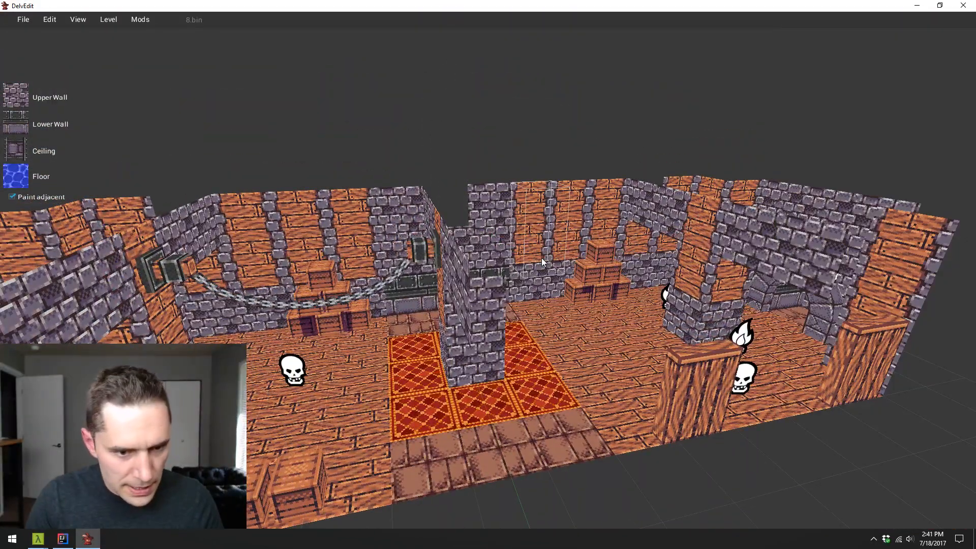
- Duplicate the chain together with its two wood posts along the X axis into the bay on the carpeted pillar's other side
left_click(168, 273)
left_click(430, 254, "shift")
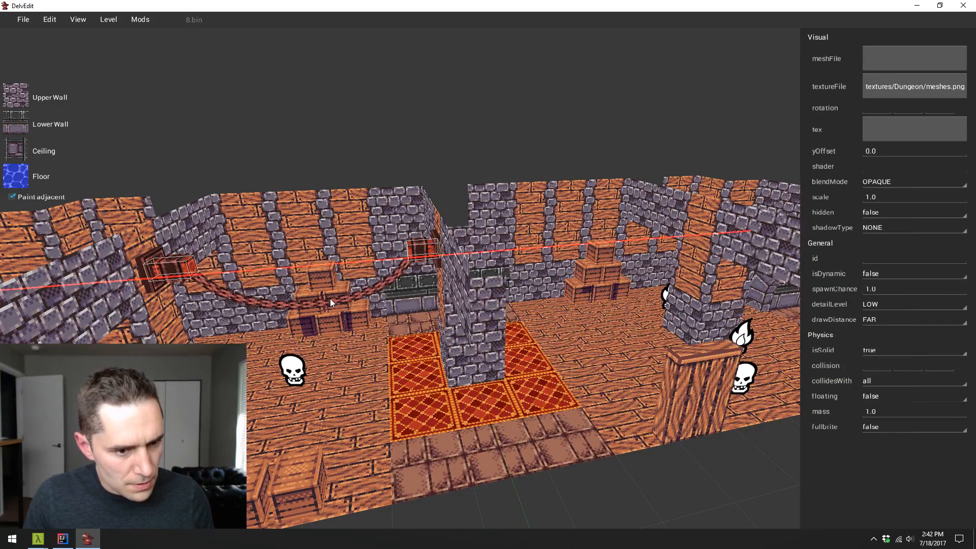
left_click_drag(330, 297, 631, 287)
key("d")
key("Escape")
- Play-test the level, walking around both bays to inspect the chains strung between the wood posts, and return to the editor
key("w")
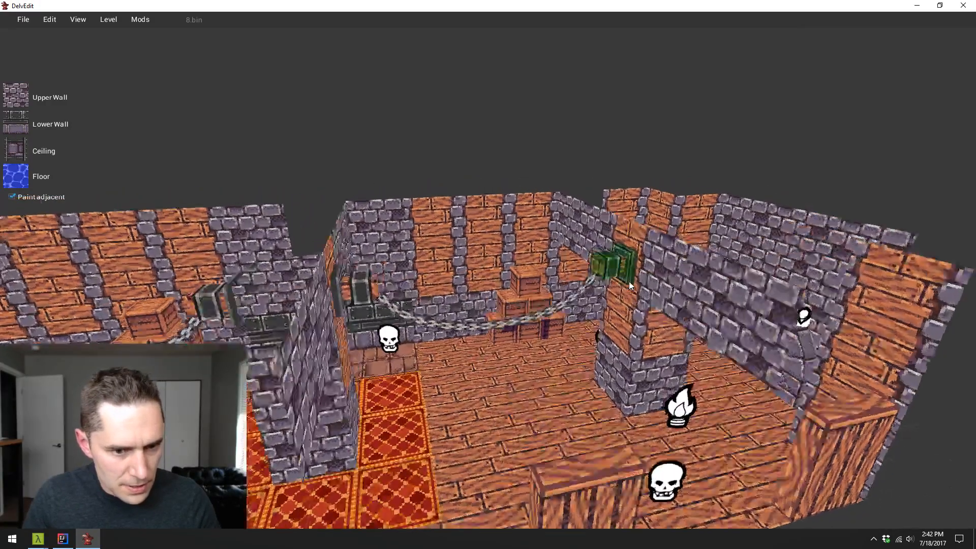
key("p")
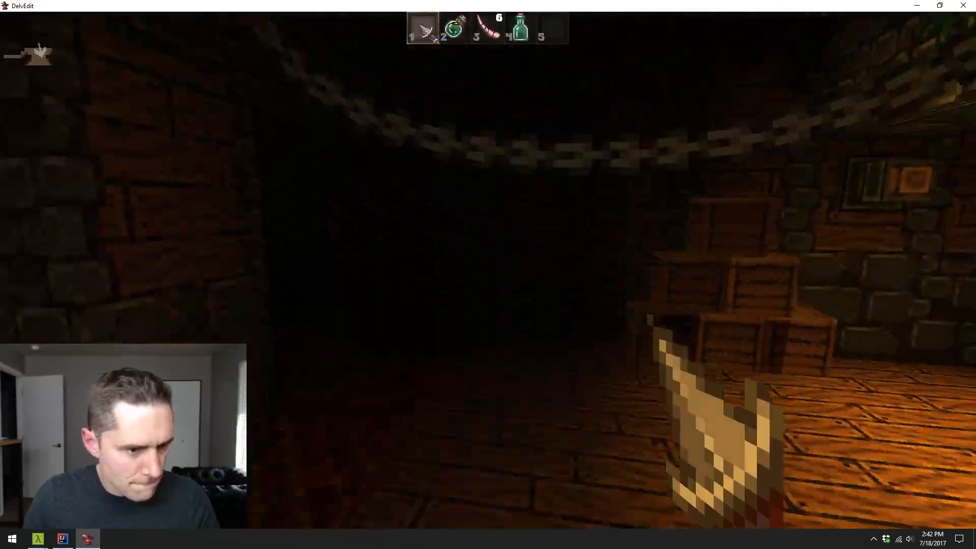
key("w")
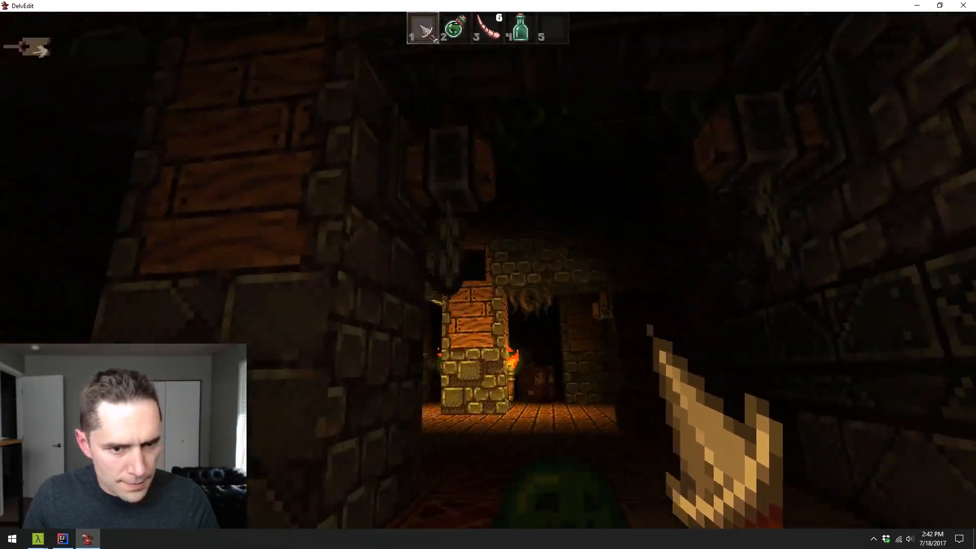
key("w")
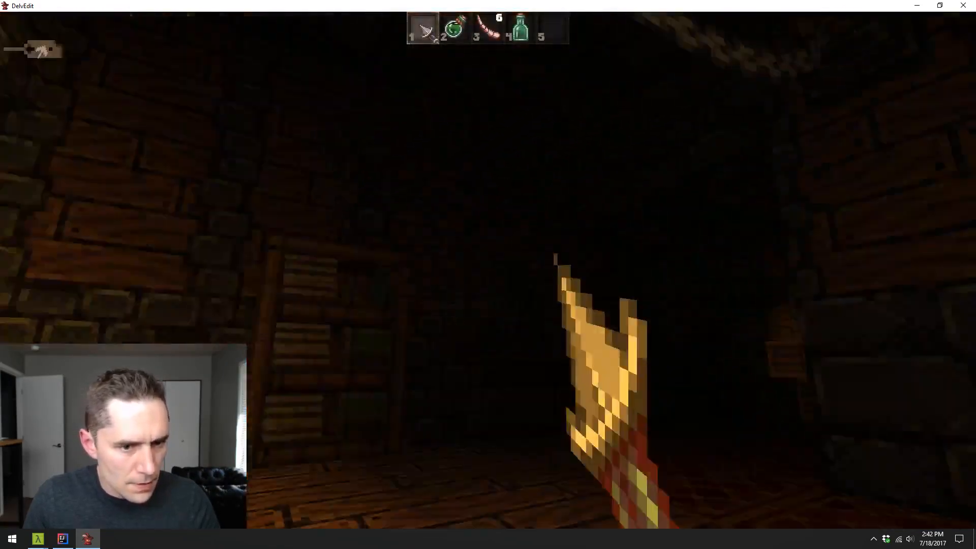
key("w")
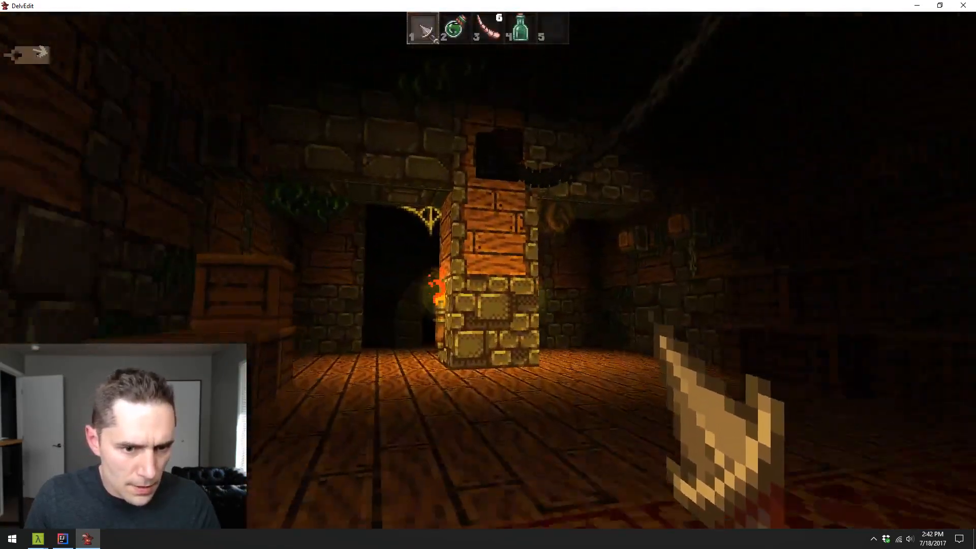
key("w")
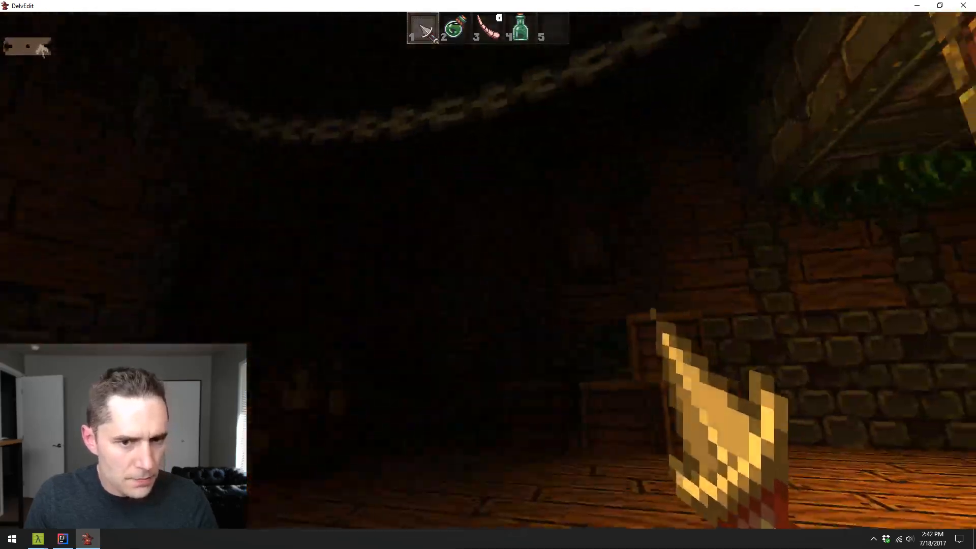
key("Escape")
- Duplicate the hanging chain near the carpet and offset the copy along the Y axis into the middle of the bay
key("s")
key("s")
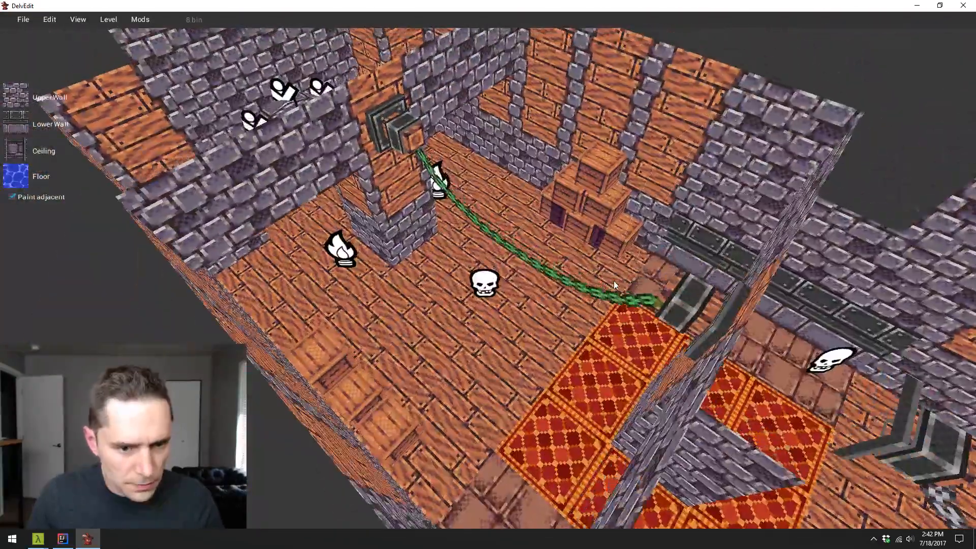
left_click(574, 291)
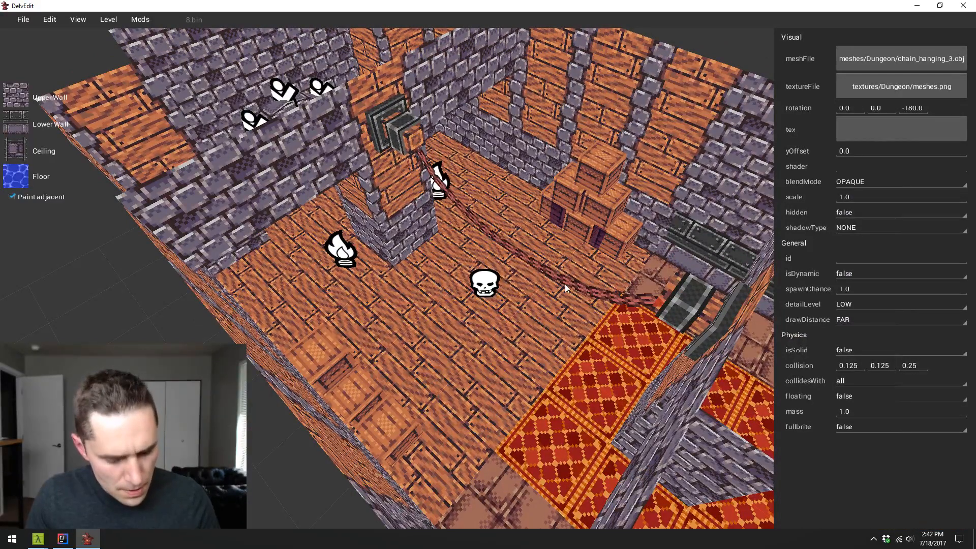
key("y")
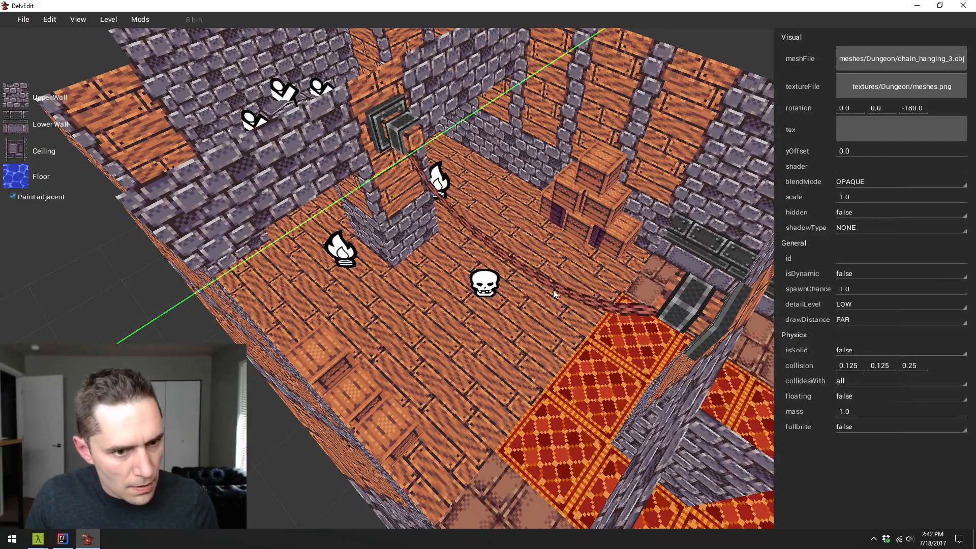
left_click(526, 303)
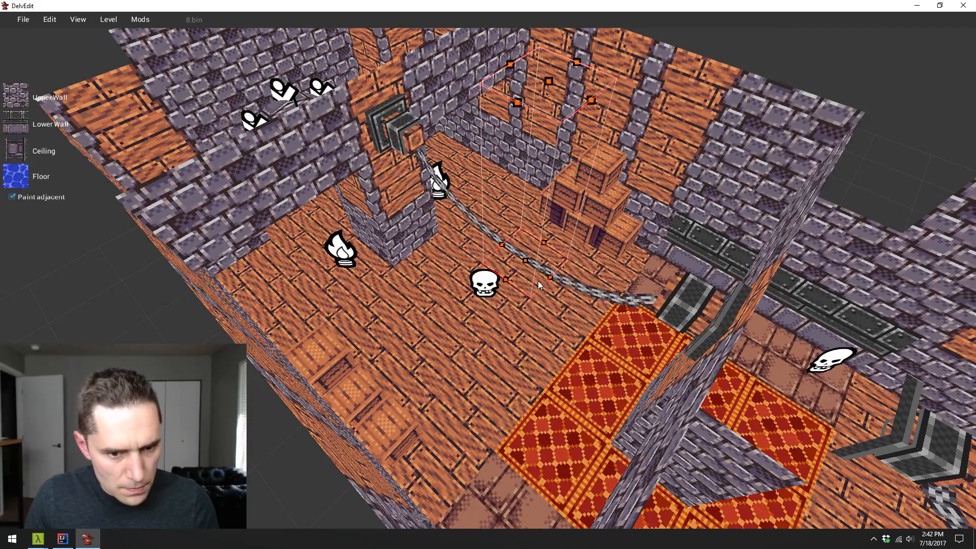
left_click(544, 269)
key("y")
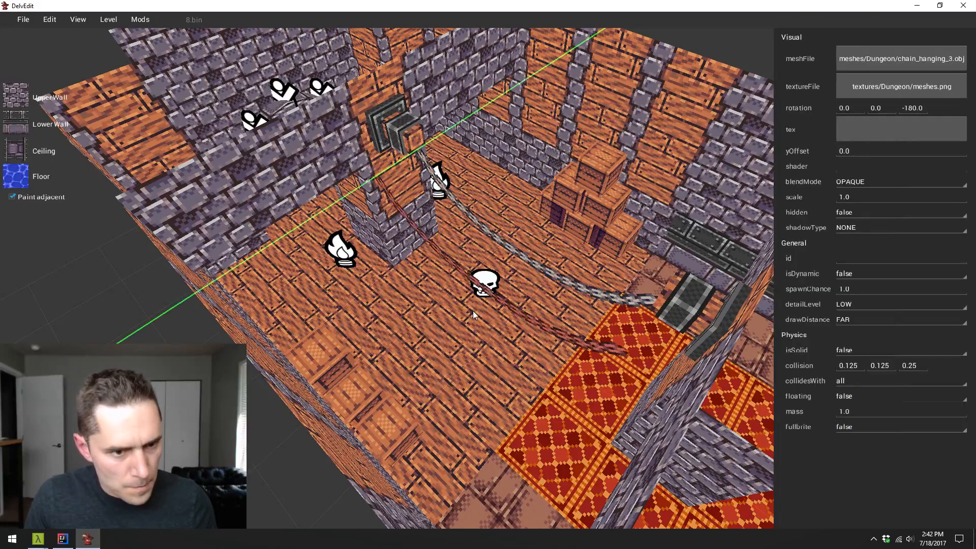
left_click(519, 299)
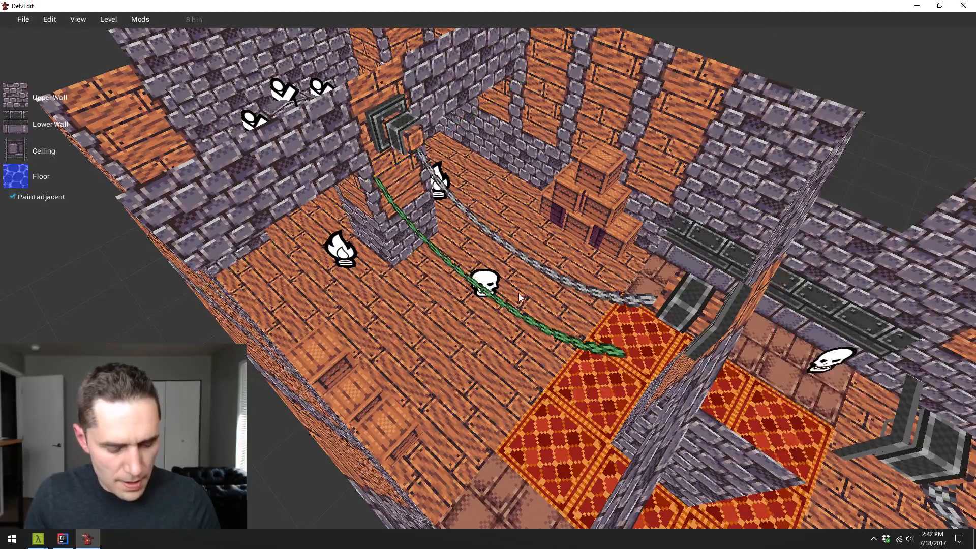
- Rotate the copied chain about the Z axis to -225 so it runs diagonally toward the side wall
left_click(522, 307)
key("g")
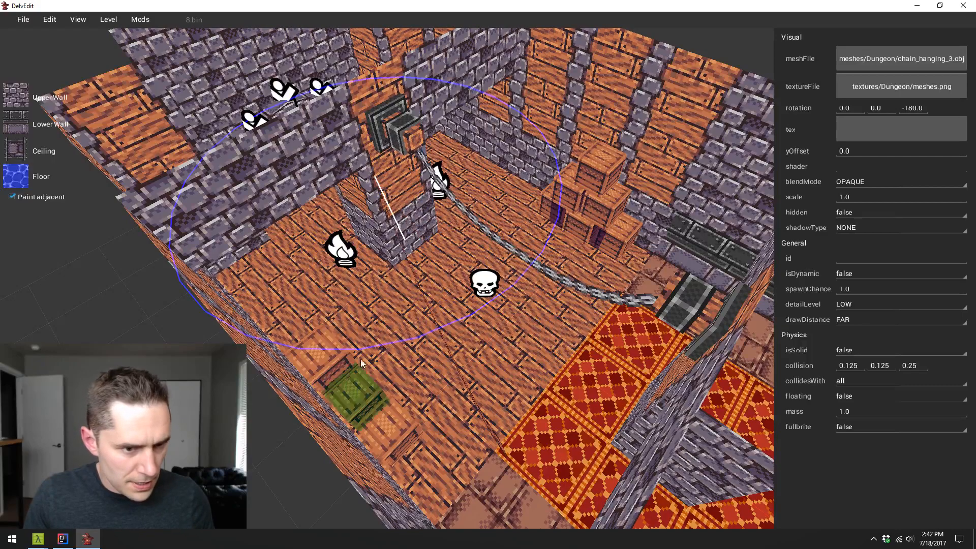
left_click_drag(260, 370, 219, 374)
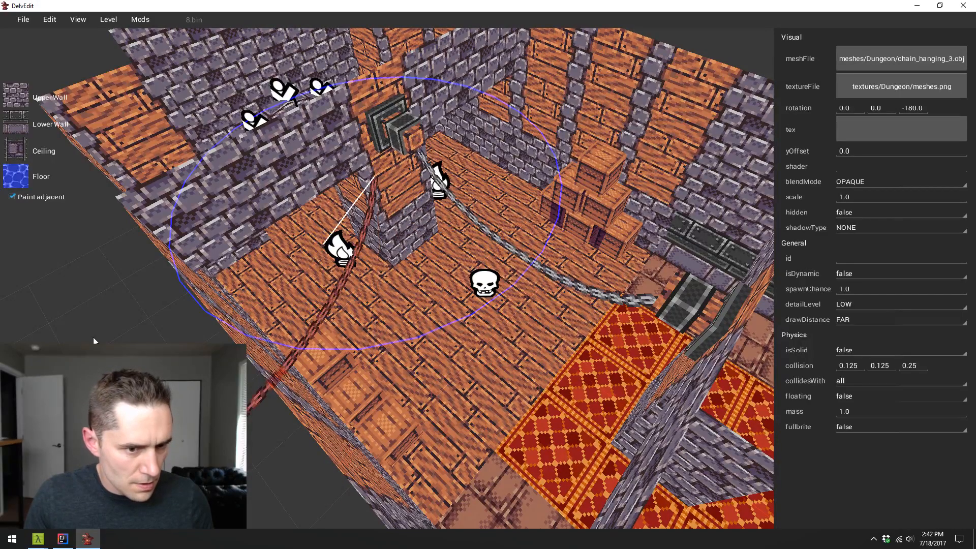
key("Escape")
left_click_drag(291, 322, 452, 398)
- Move the rotated chain along the Y axis so its end meets the wood post on the pillar
left_click(440, 426)
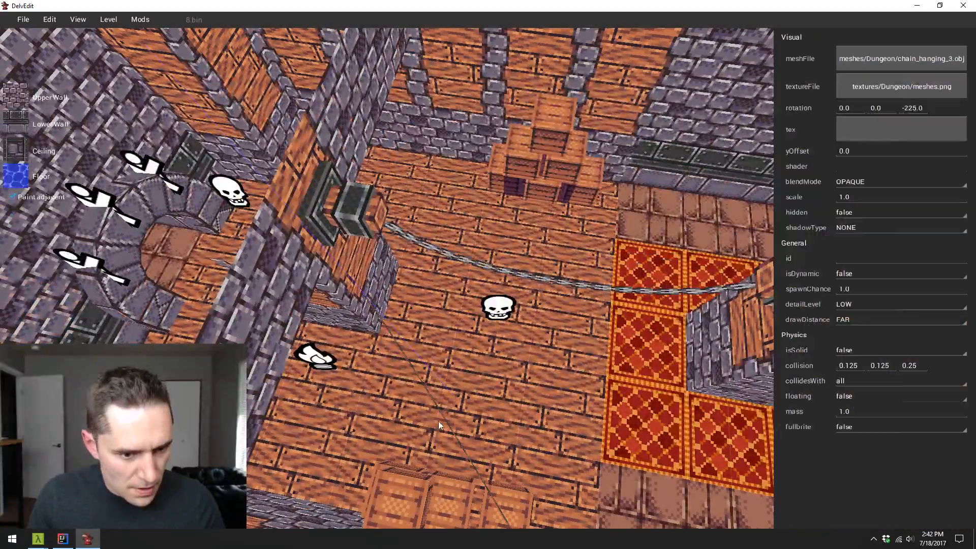
key("y")
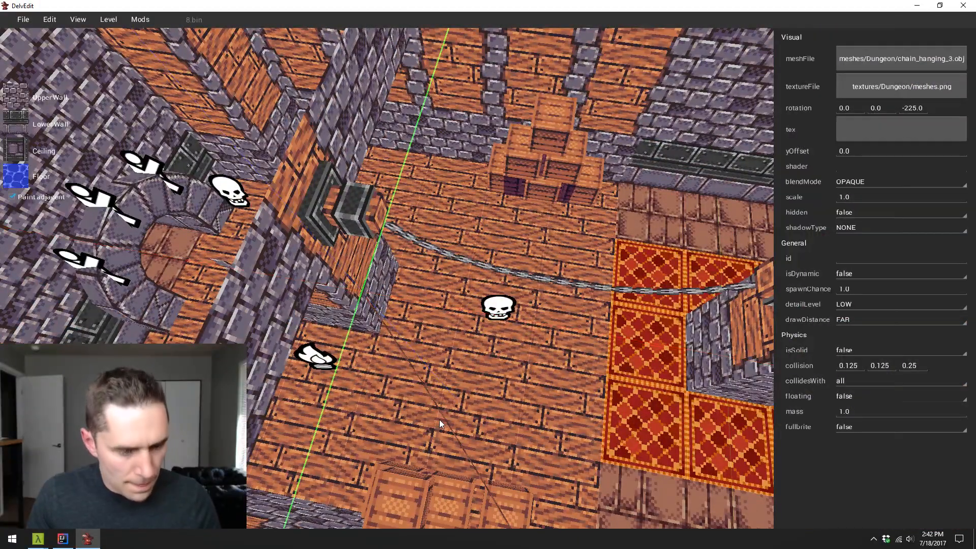
key("Escape")
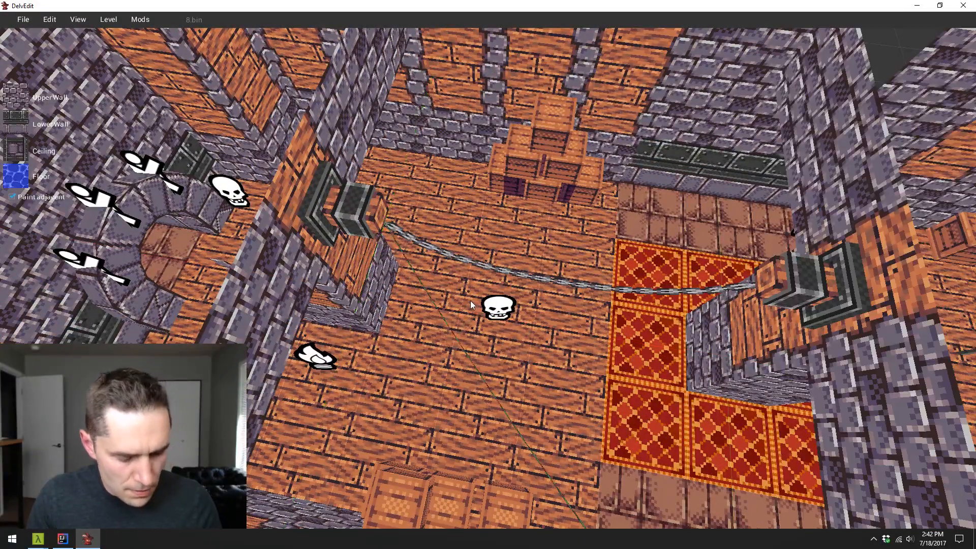
key("w")
left_click_drag(471, 301, 471, 301)
key("s")
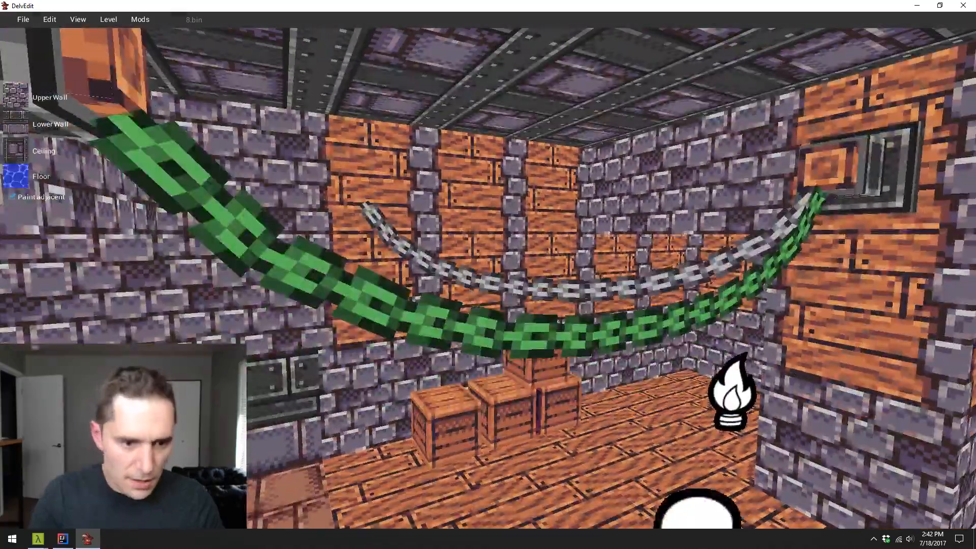
- Play-test the level to inspect the diagonal chain running from the pillar to the side wall, and return to the editor
key("p")
key("a")
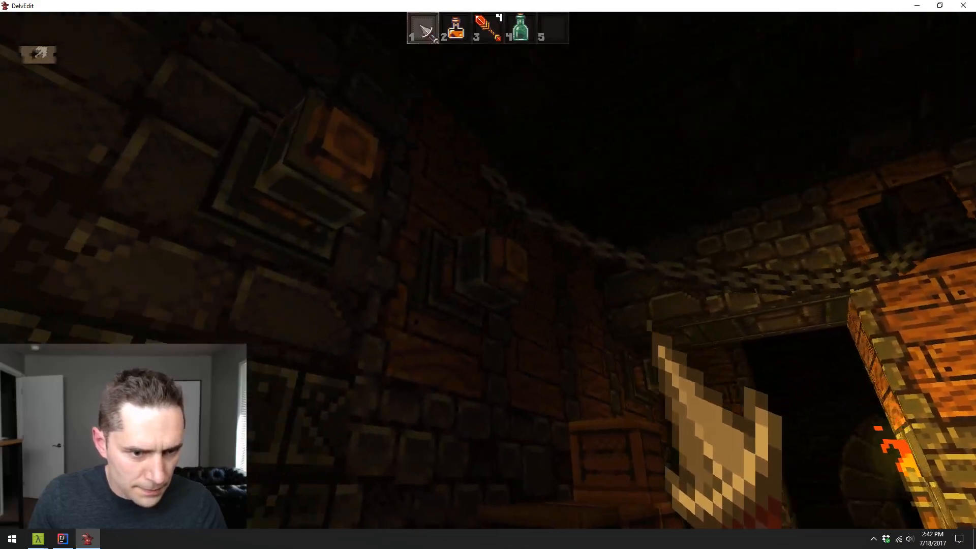
key("w")
key("s")
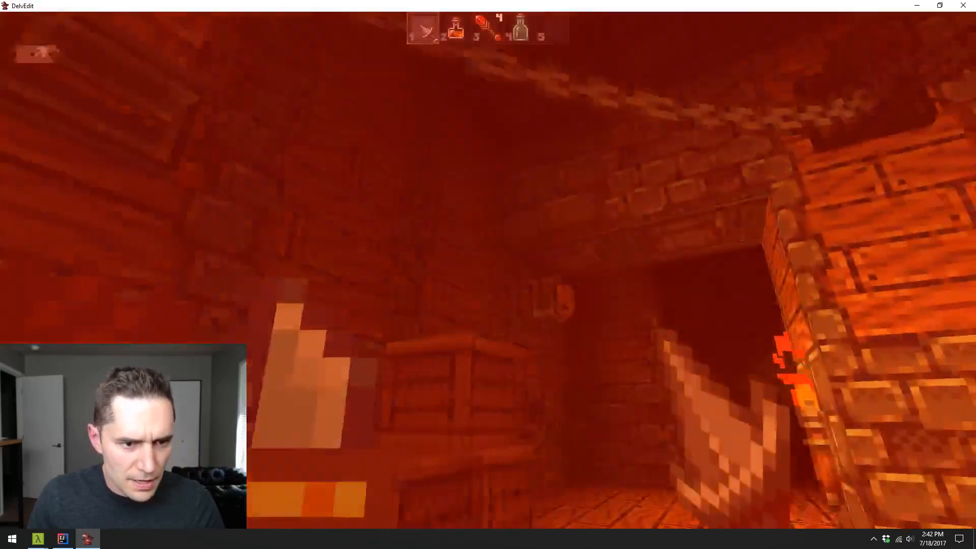
key("Escape")
- Place a copy of the wood post, rotated to -450 about the Z axis, on the side wall at the diagonal chain's free end
key("s")
key("s")
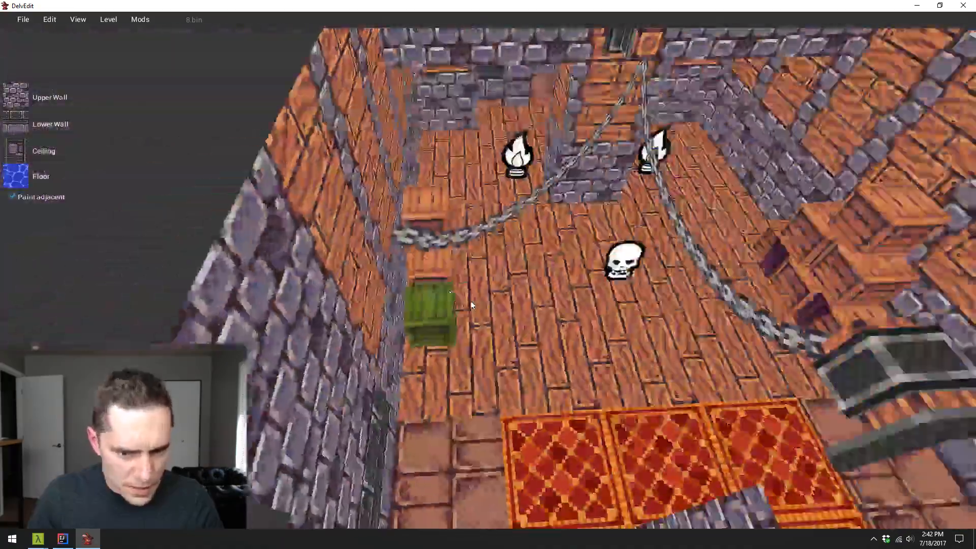
key("w")
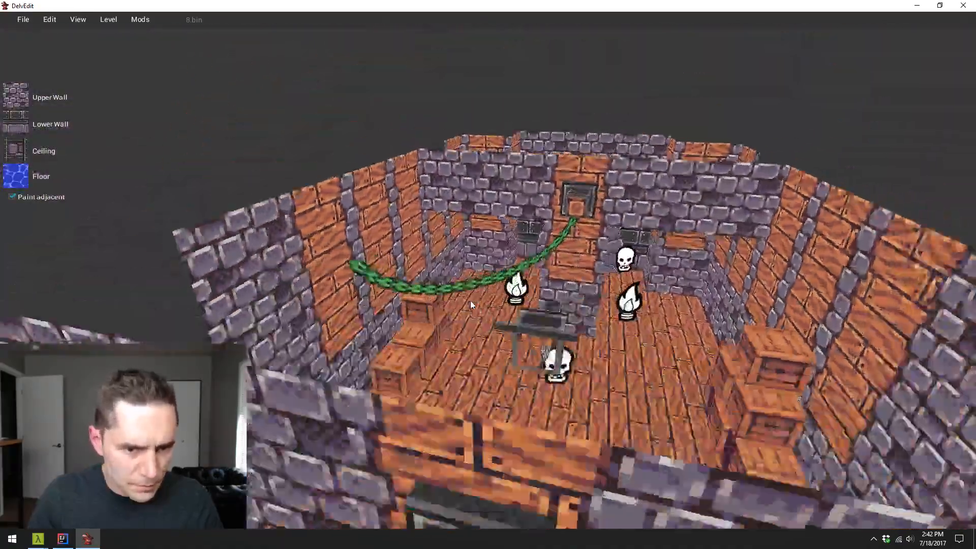
key("s")
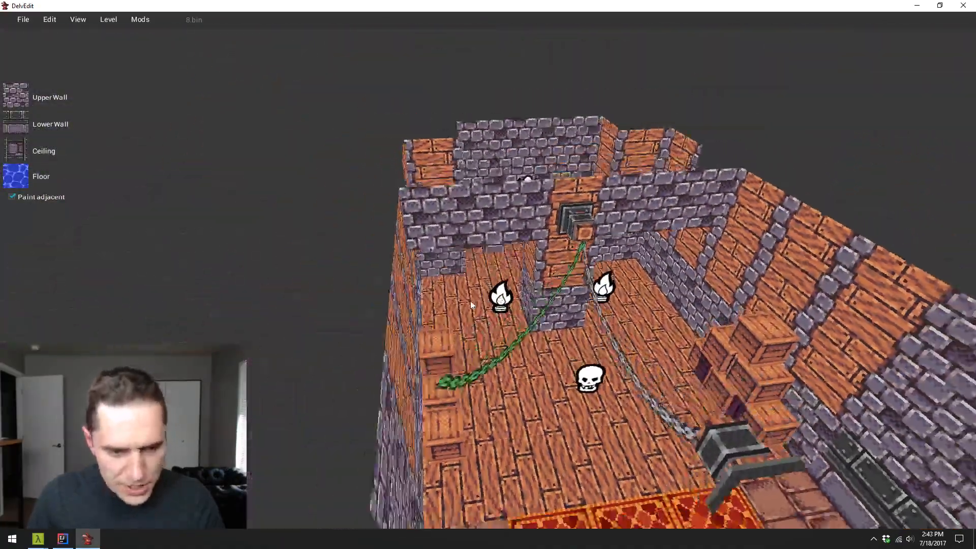
key("d")
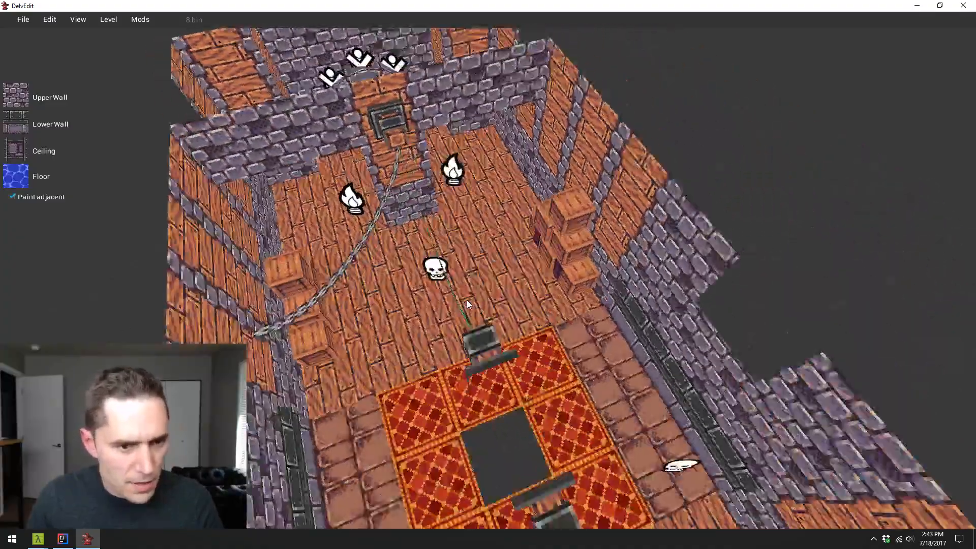
key("a")
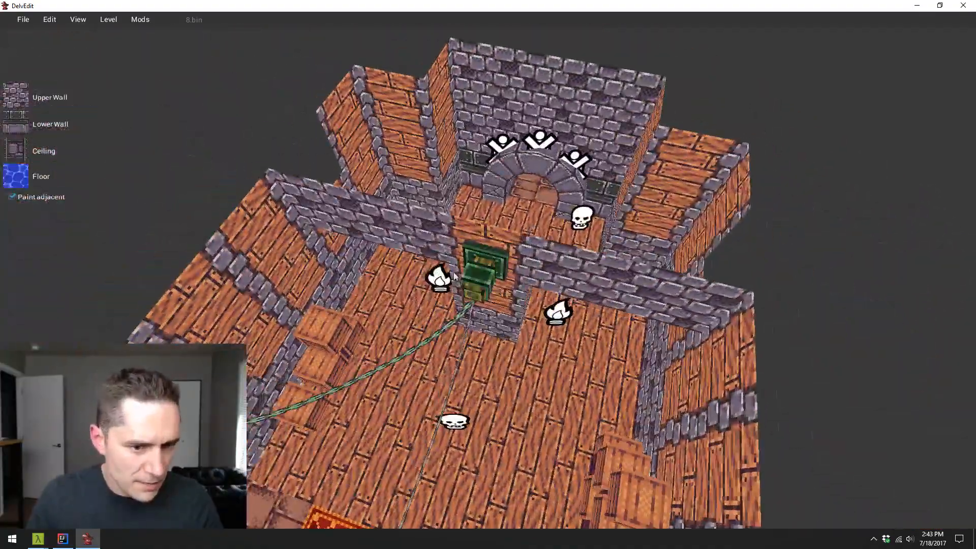
left_click(489, 273)
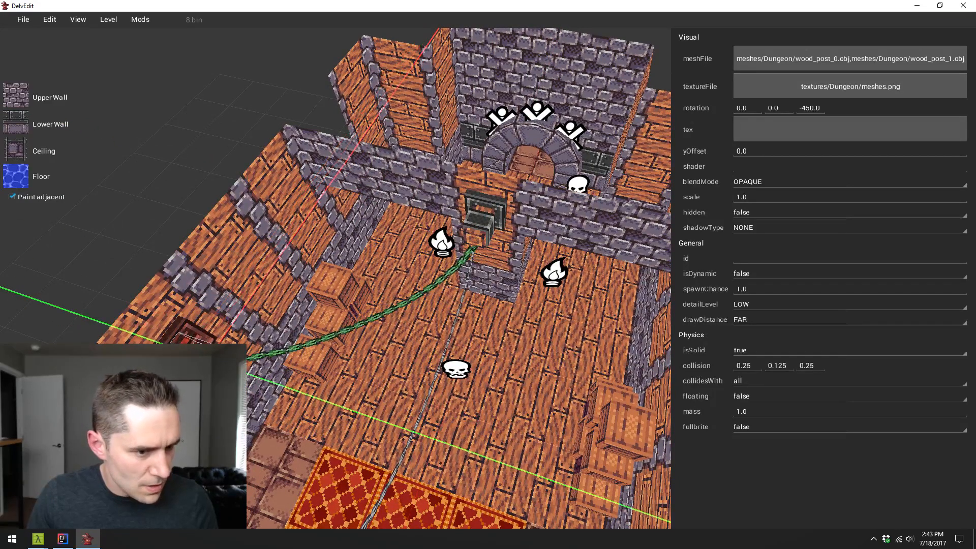
key("Escape")
- Play-test the level to inspect the diagonal chain with its wall-mounted wood post, and return to the editor
key("w")
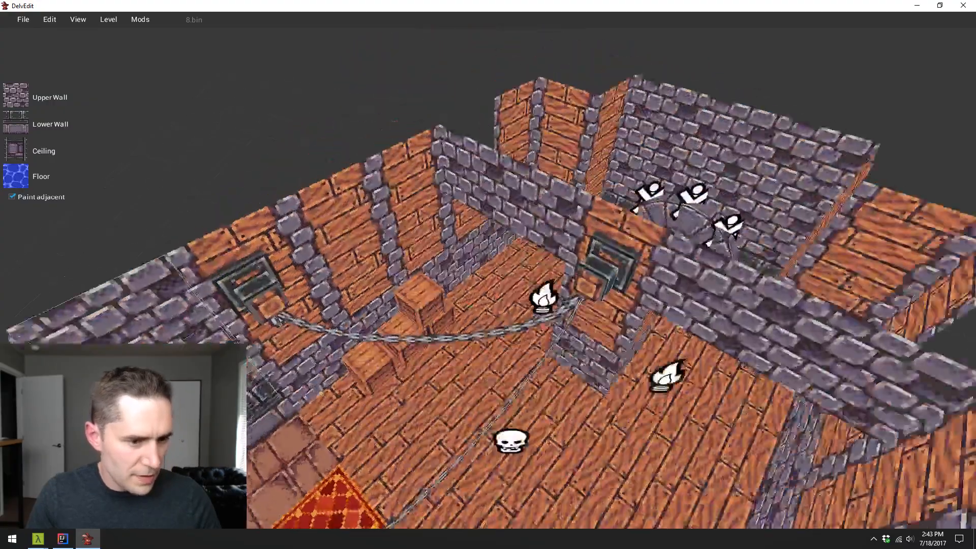
key("s")
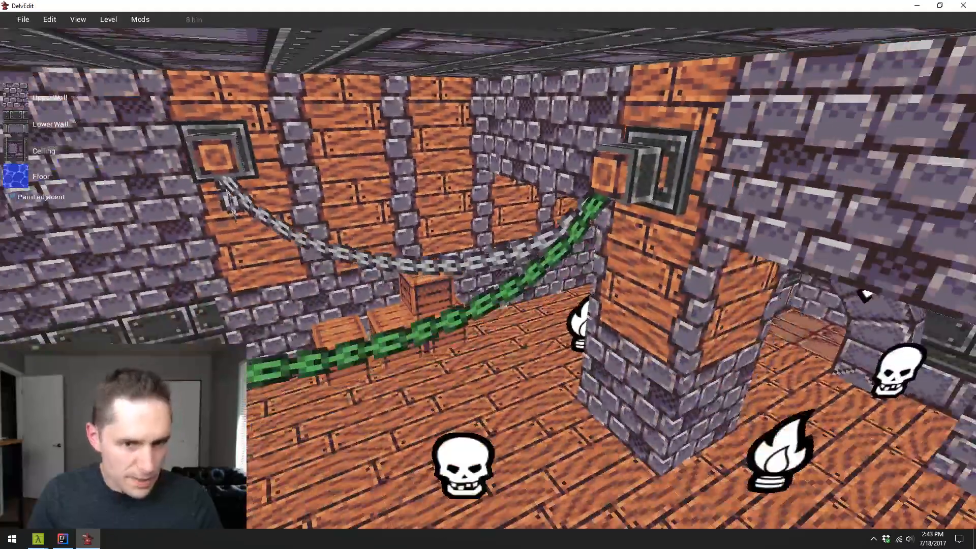
key("w")
key("p")
key("w")
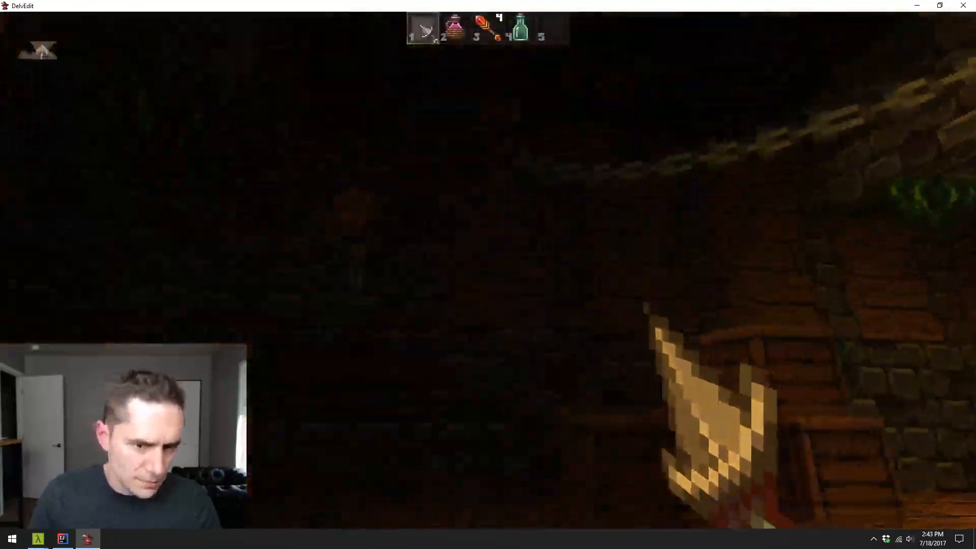
key("s")
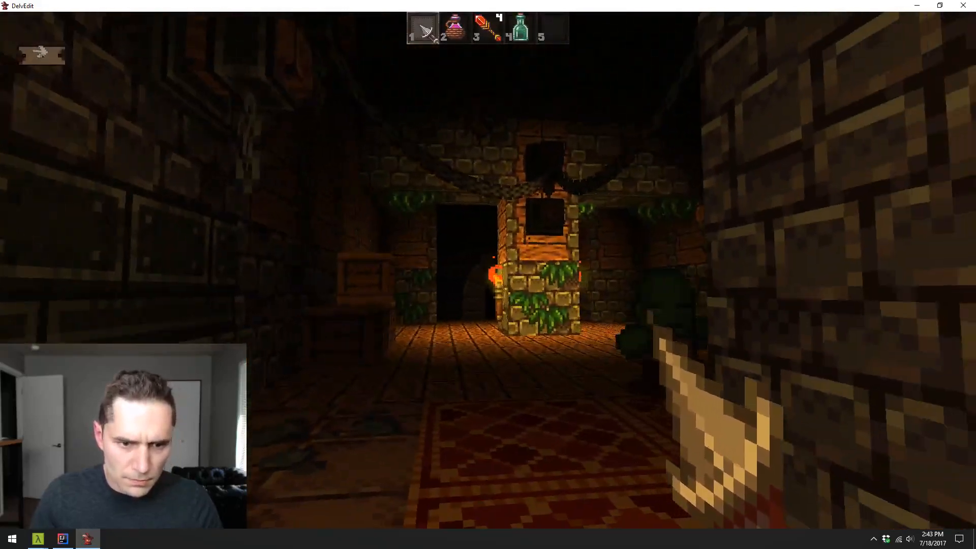
key("w")
key("Escape")
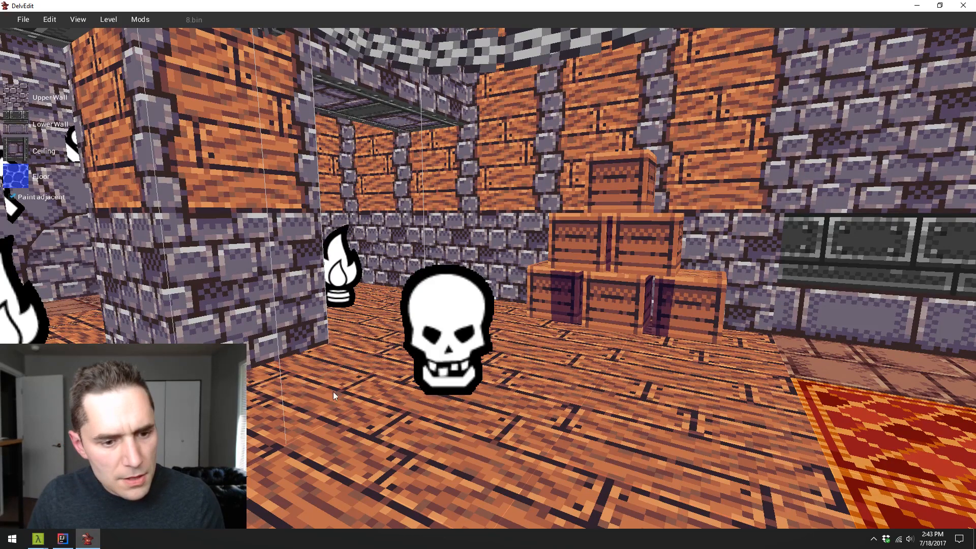
key("s")
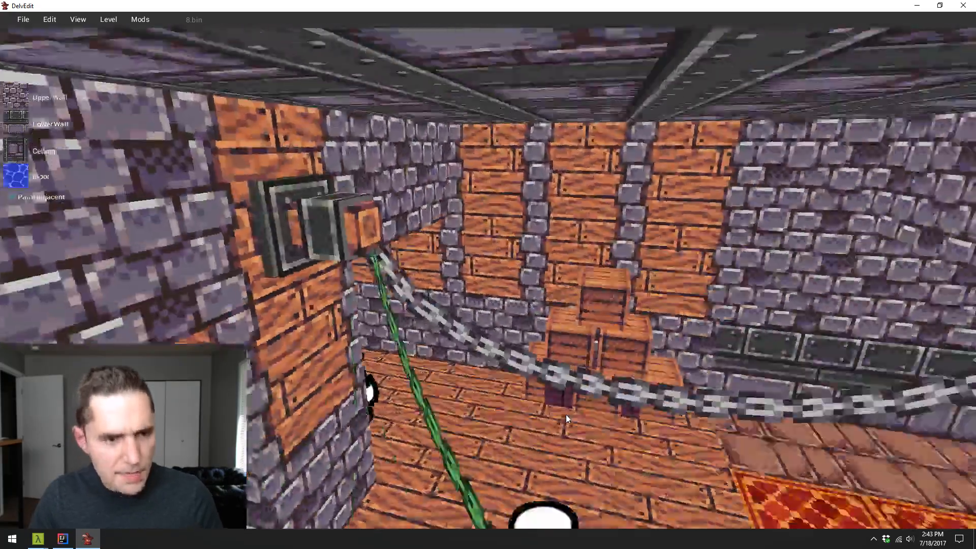
key("d")
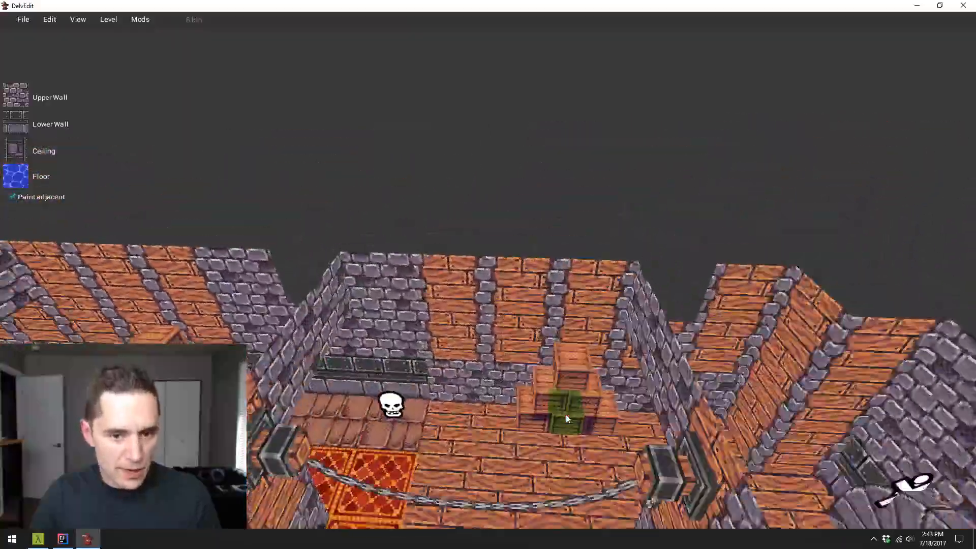
key("d")
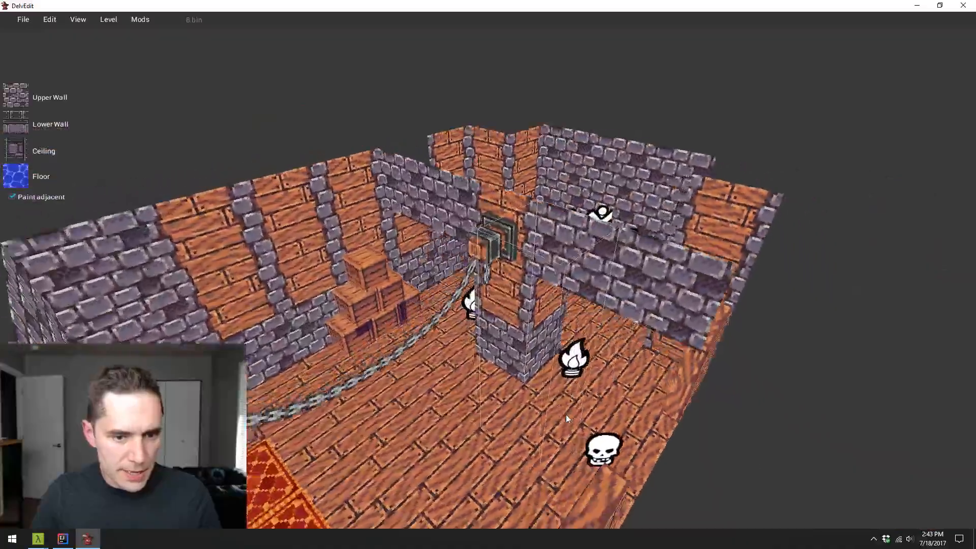
key("w")
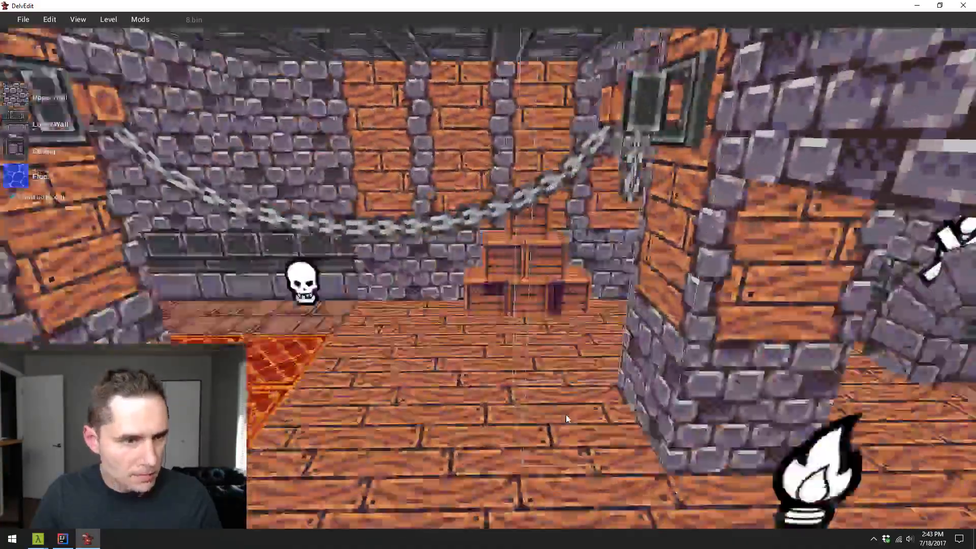
- Play-test the level by walking through the chained hall past the pillars, and return to the editor
key("w")
key("p")
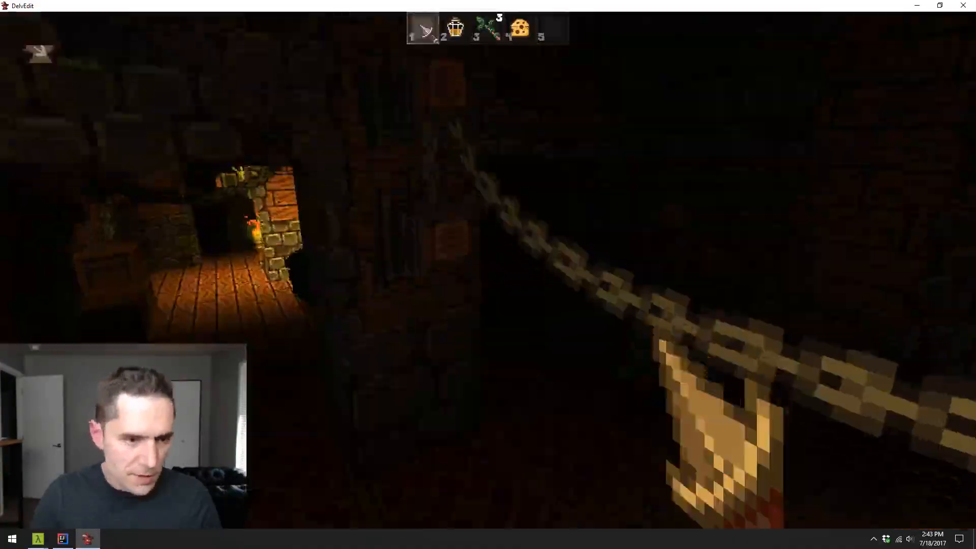
key("w")
key("d")
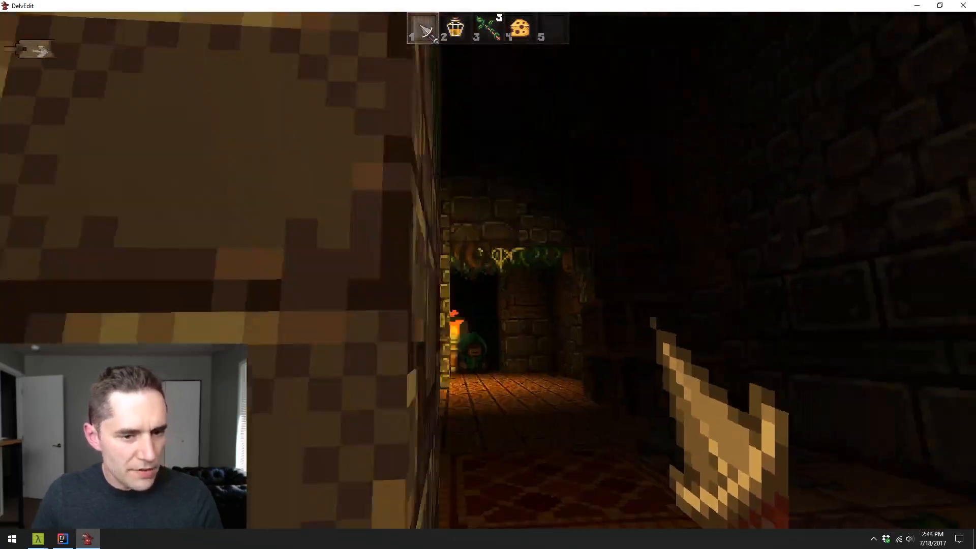
key("w")
key("s")
key("d")
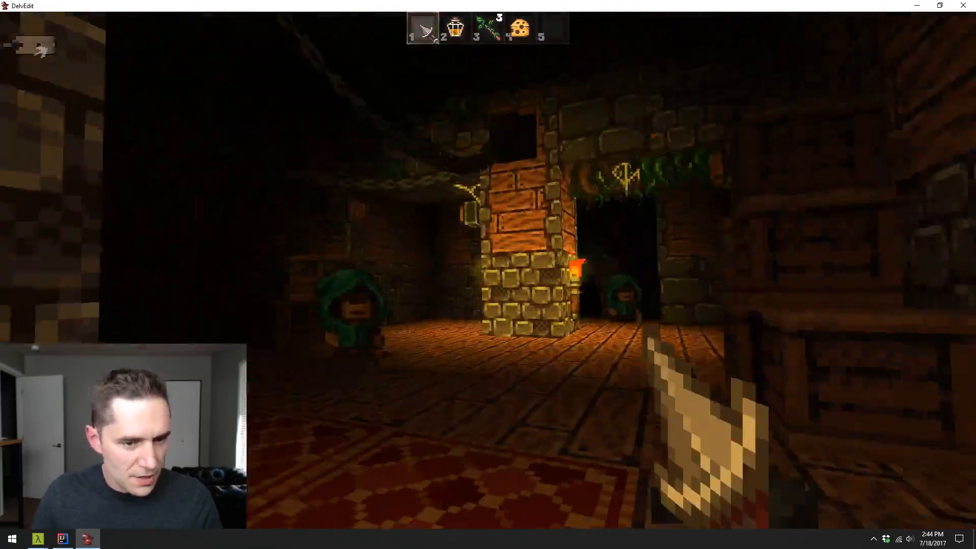
key("w")
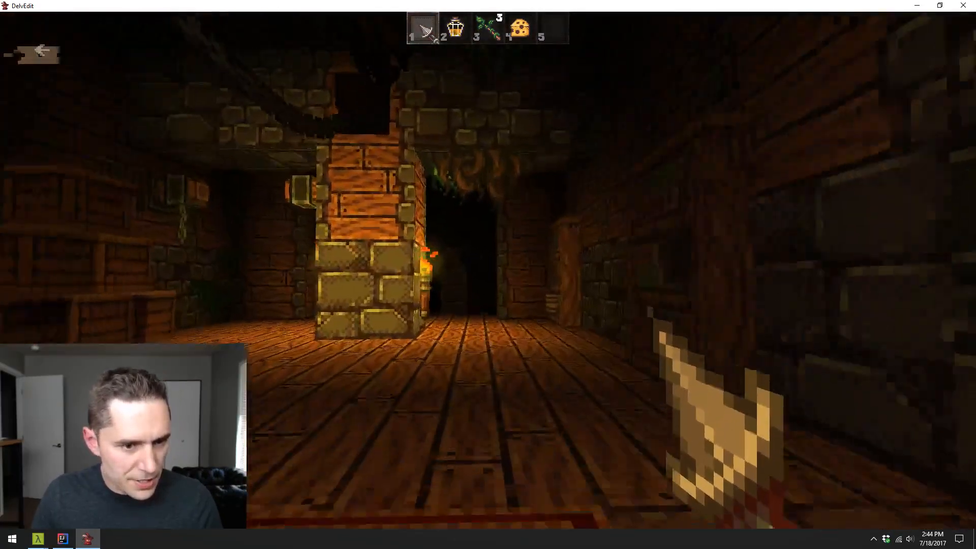
key("w")
key("s")
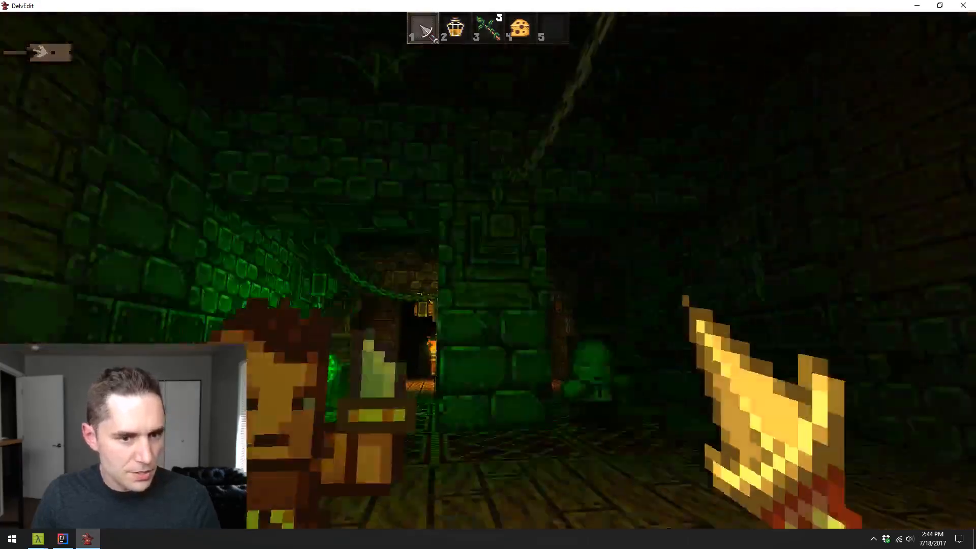
key("Escape")
- Examine the whole hall from above and from several sides, including the chains, pillars, crates and wall openings
key("s")
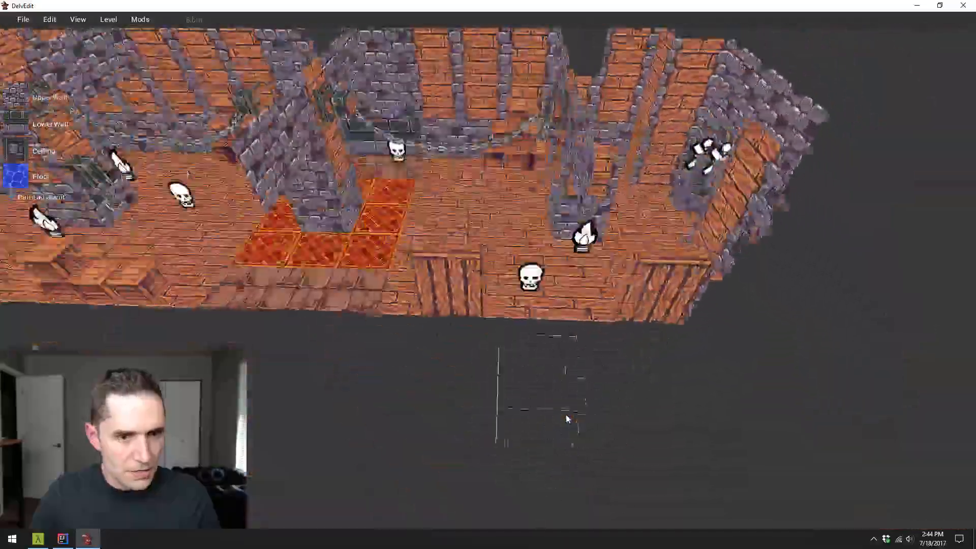
key("w")
key("w")
key("s")
key("w")
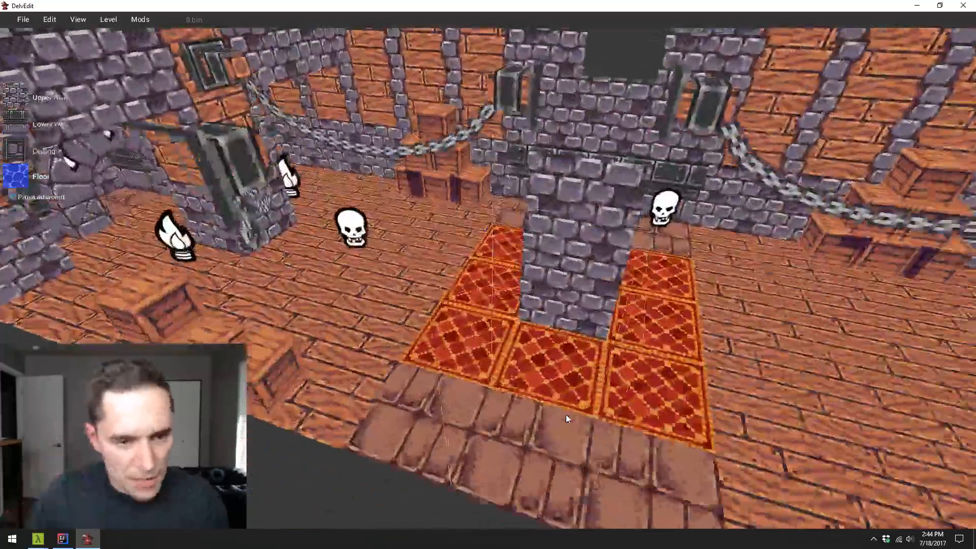
key("s")
key("s")
key("w")
key("d")
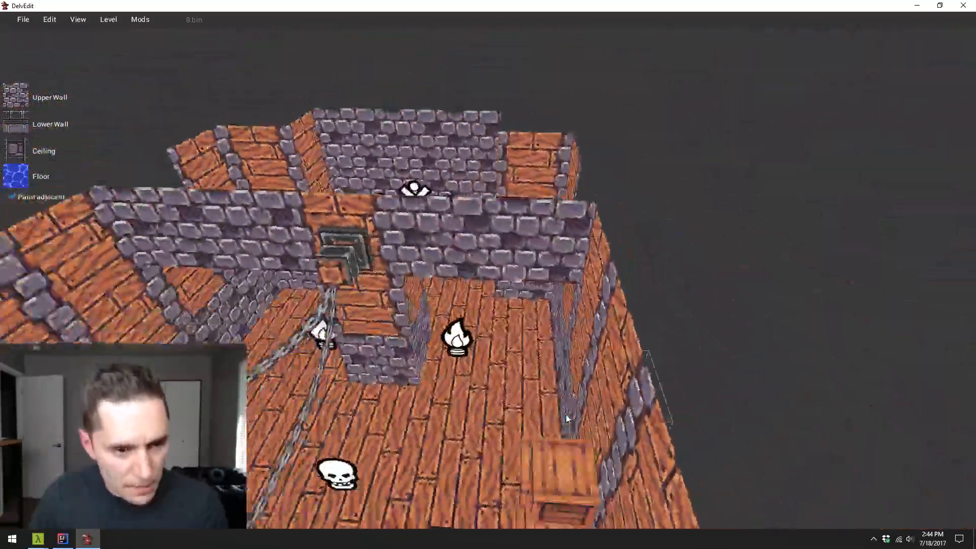
key("a")
key("s")
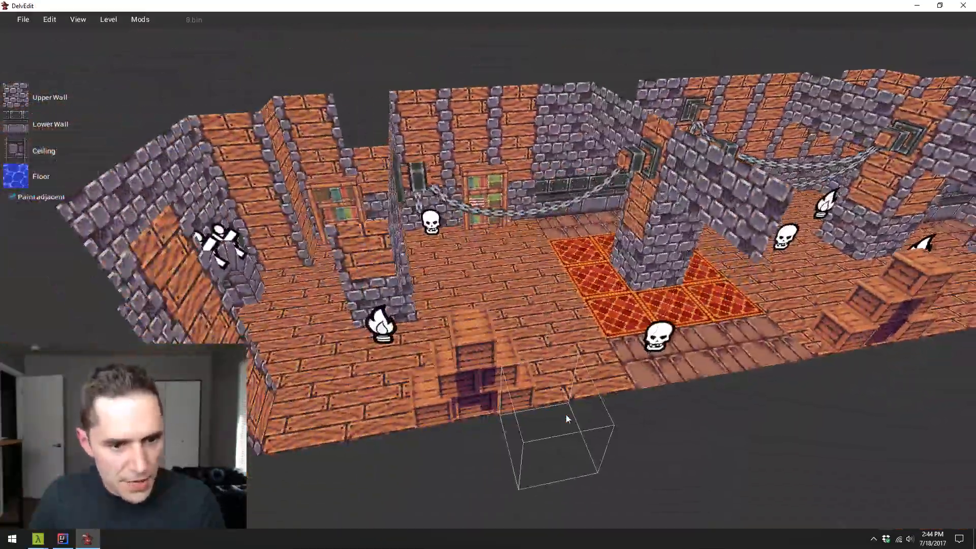
key("w")
key("d")
key("d")
key("w")
key("s")
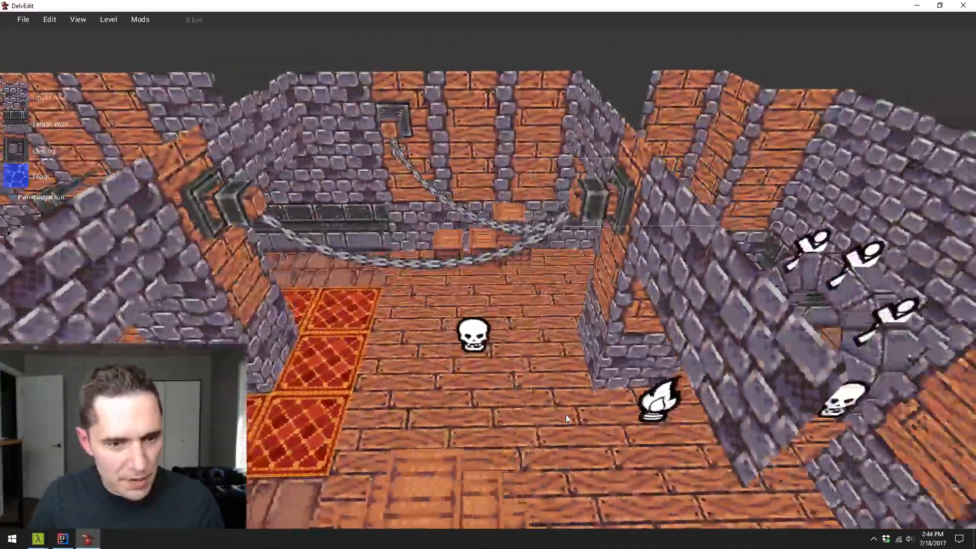
key("d")
key("d")
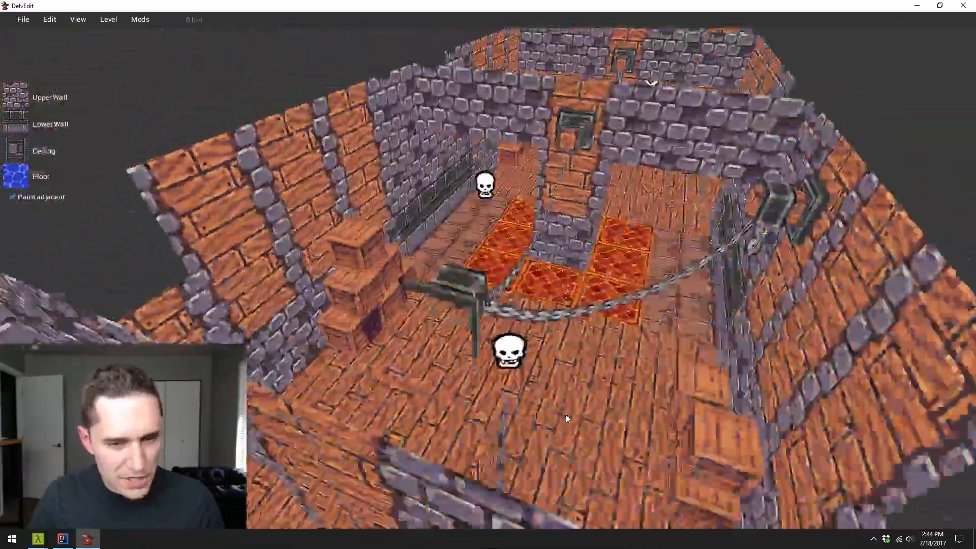
key("w")
key("d")
key("w")
key("s")
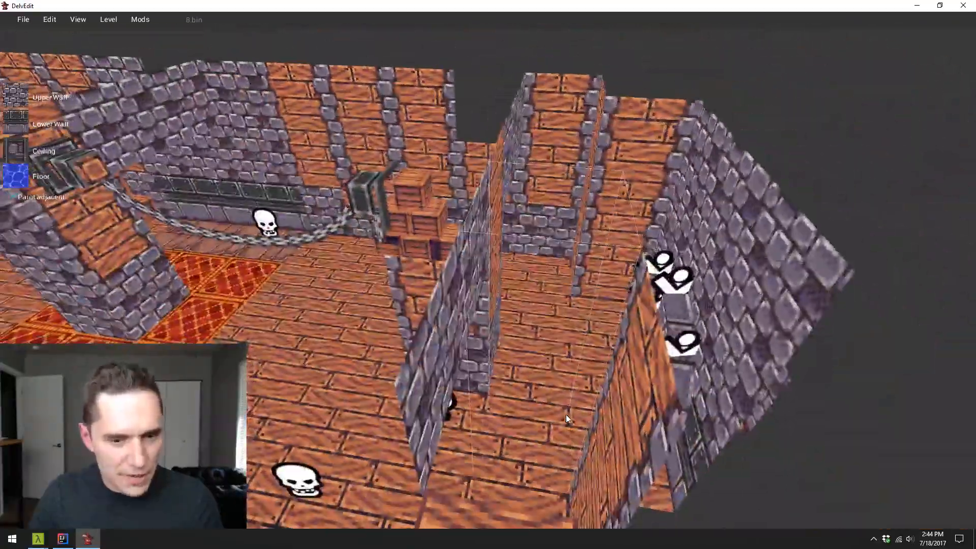
key("w")
key("s")
key("a")
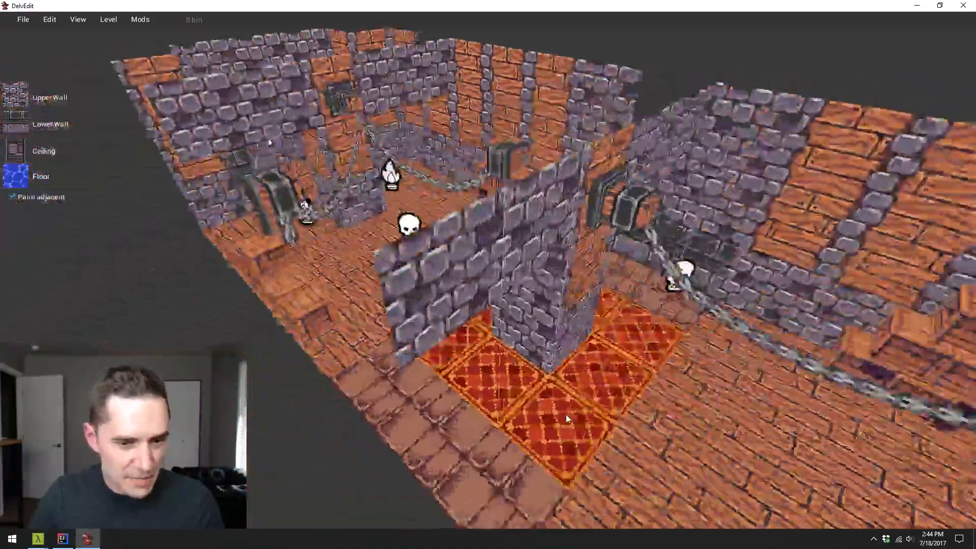
key("w")
key("s")
key("w")
key("d")
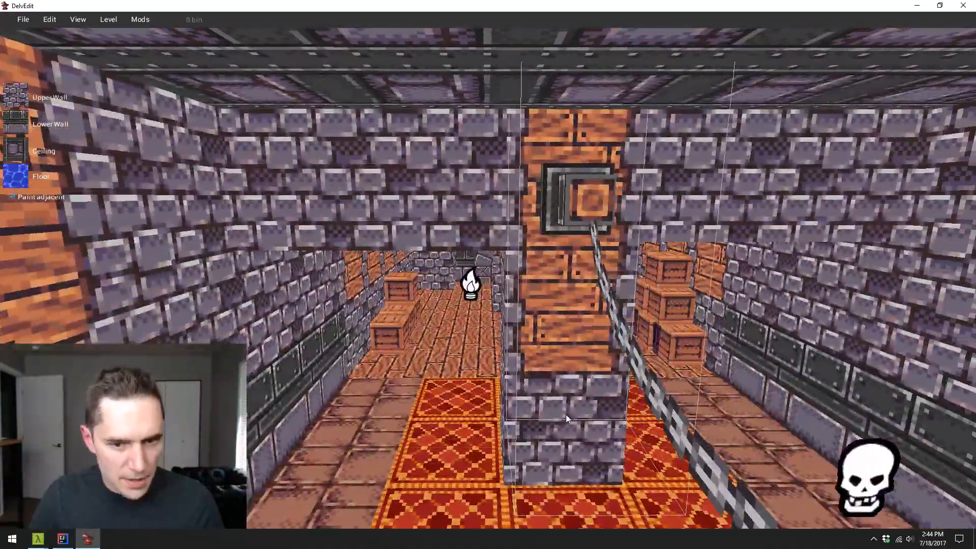
- Select the row of tiles under the opening beside the carpeted pillar and lower its ceiling slightly
key("w")
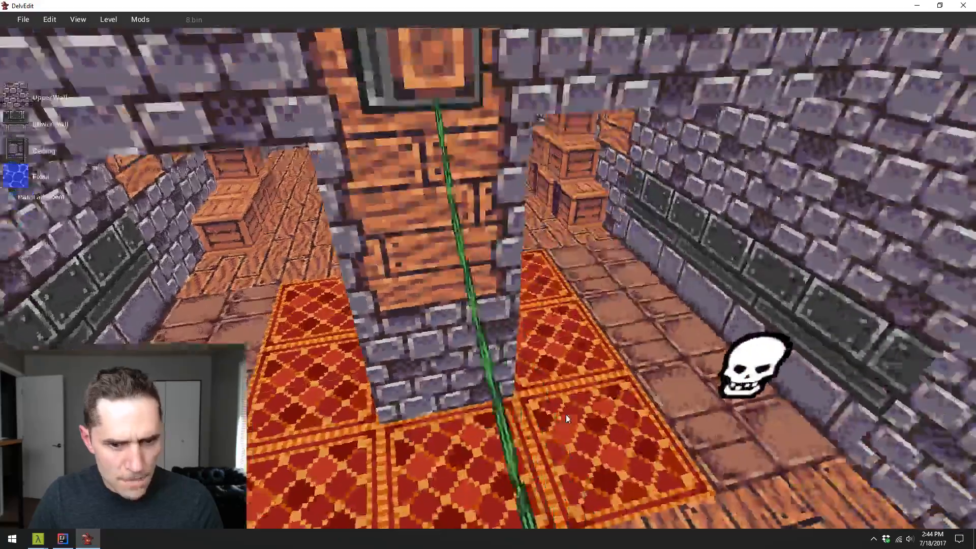
left_click(642, 332)
key("s")
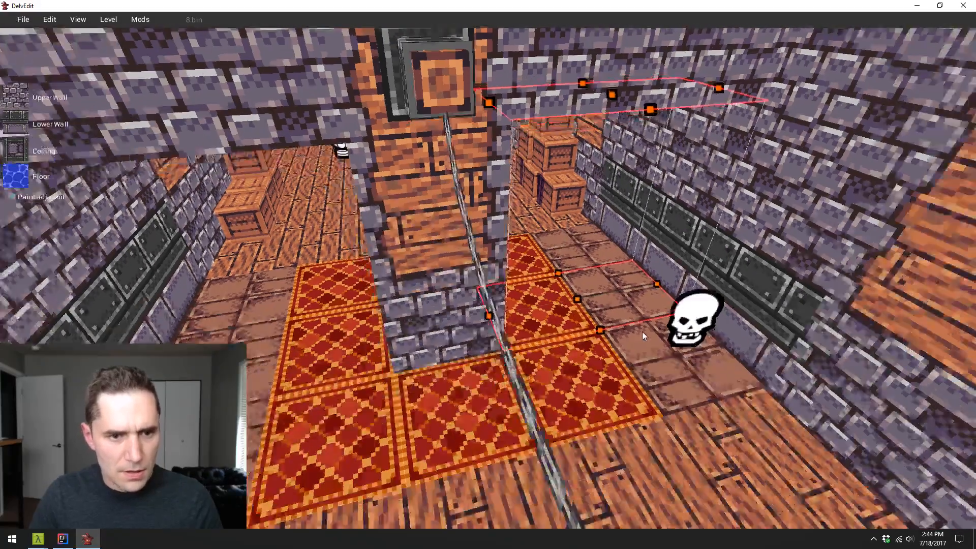
key("w")
key("d")
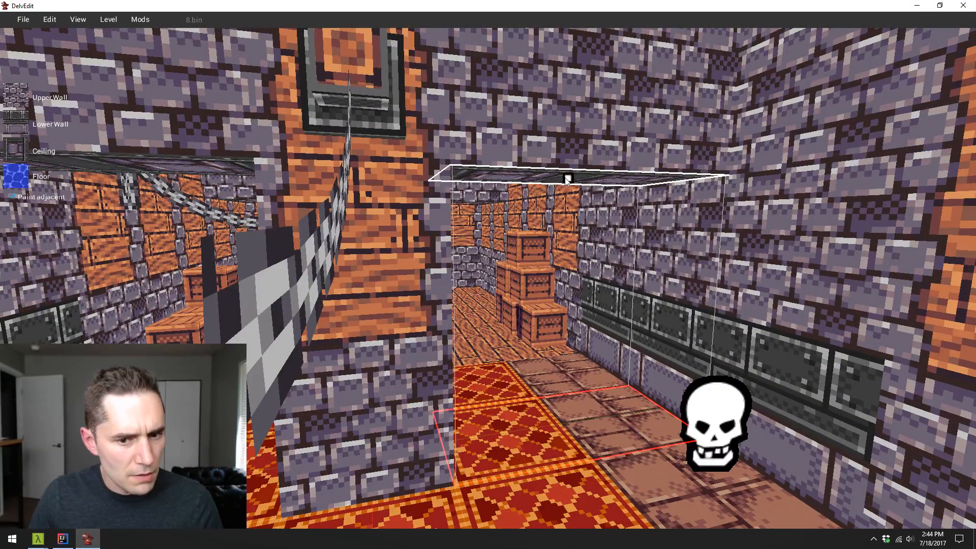
key("s")
key("d")
key("a")
key("w")
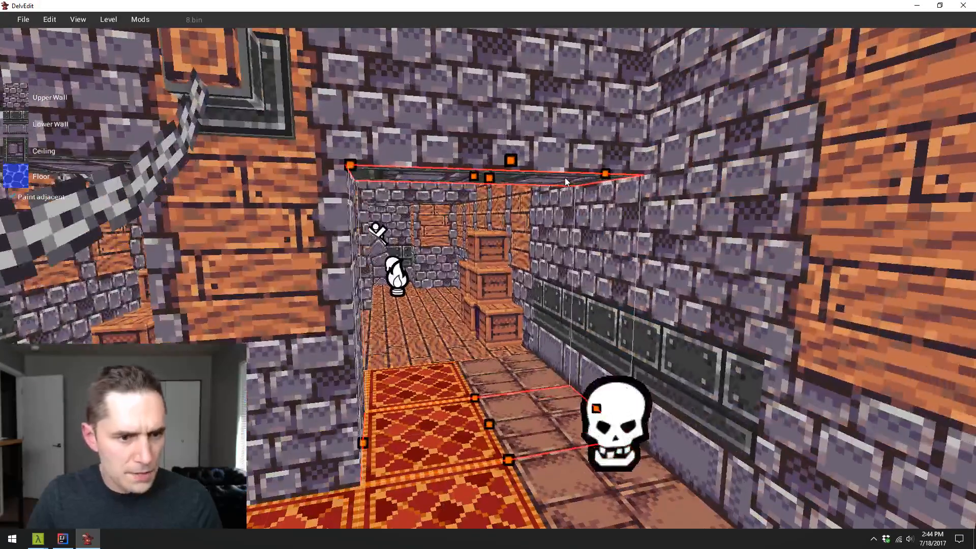
left_click_drag(502, 177, 508, 210)
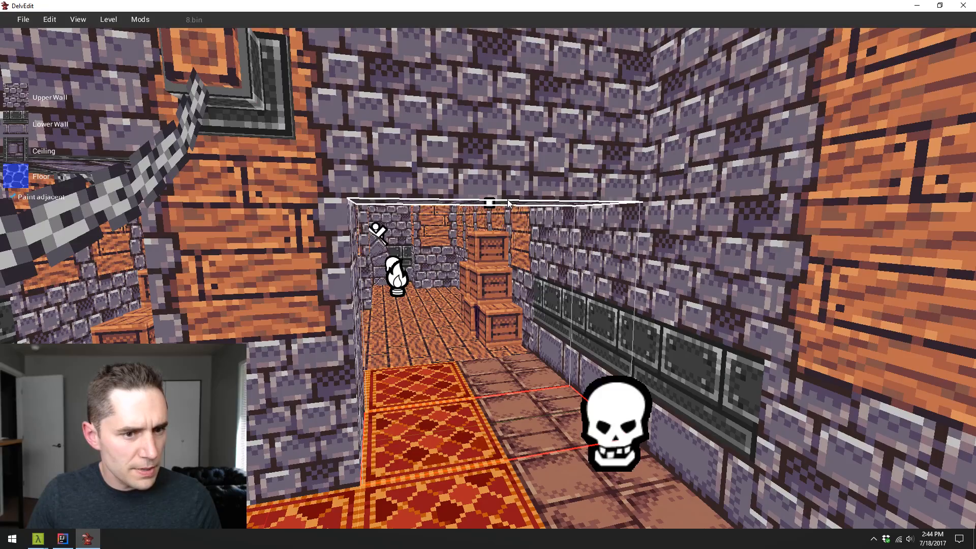
key("Escape")
key("s")
key("a")
key("w")
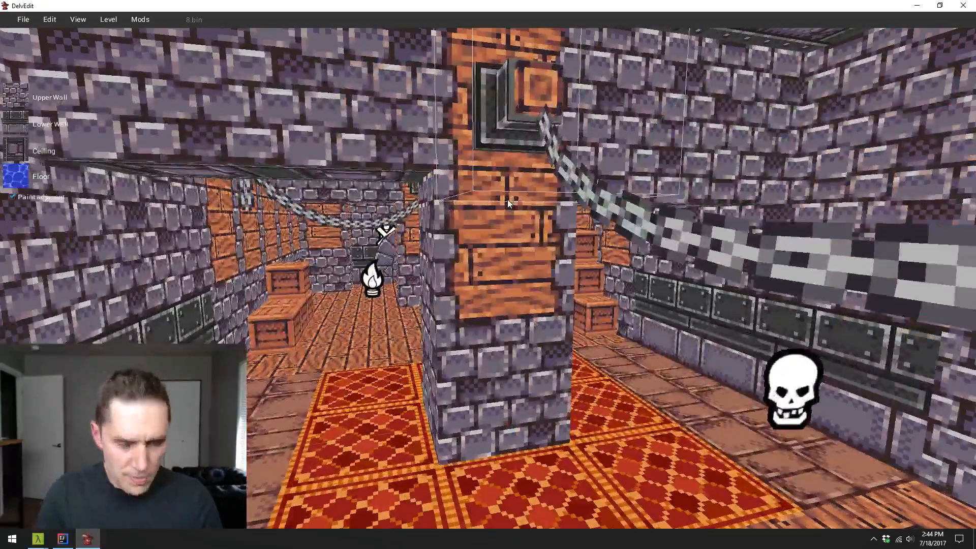
- Lower the ceiling of the opening beside the carpeted pillar much further, leaving only a low gap above the floor
key("p")
key("d")
key("Escape")
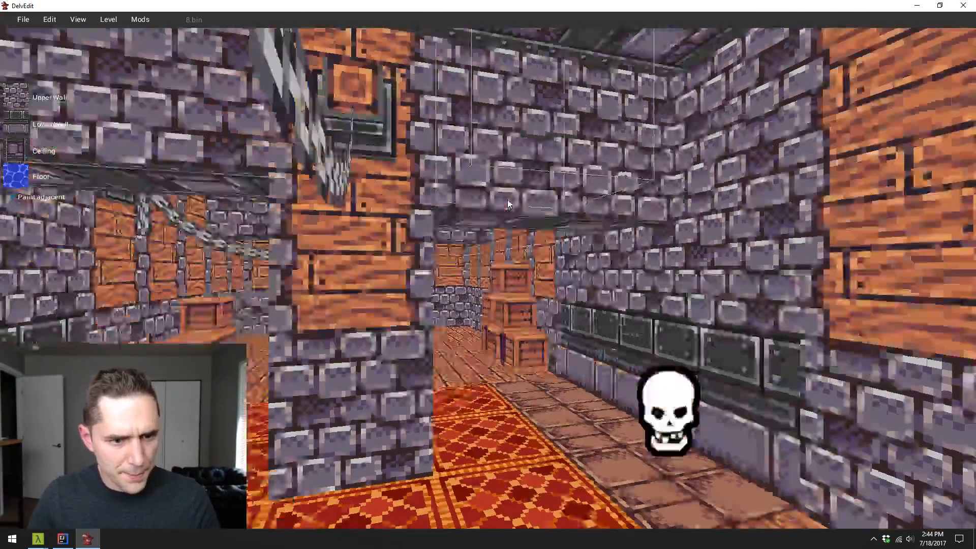
key("s")
left_click_drag(507, 200, 527, 258)
key("w")
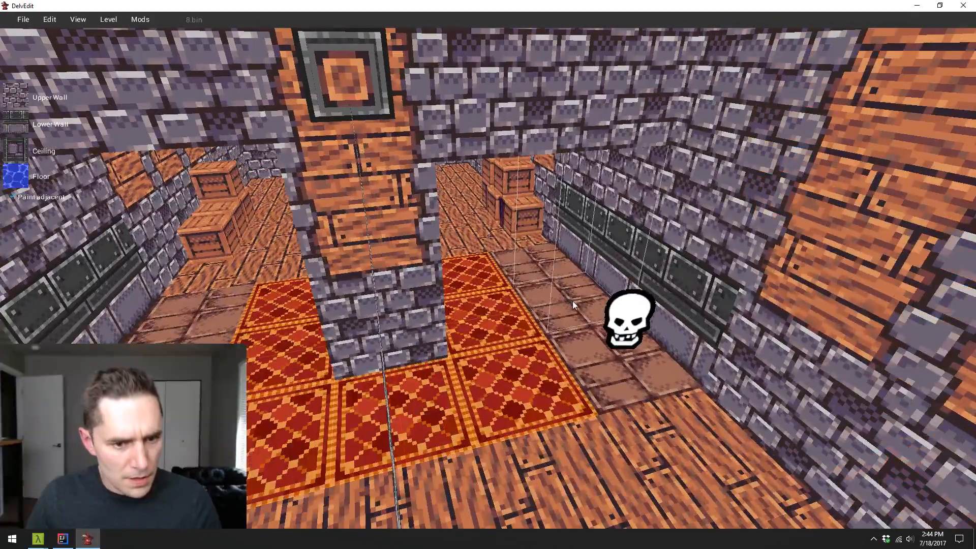
left_click_drag(539, 212, 542, 222)
key("Escape")
key("w")
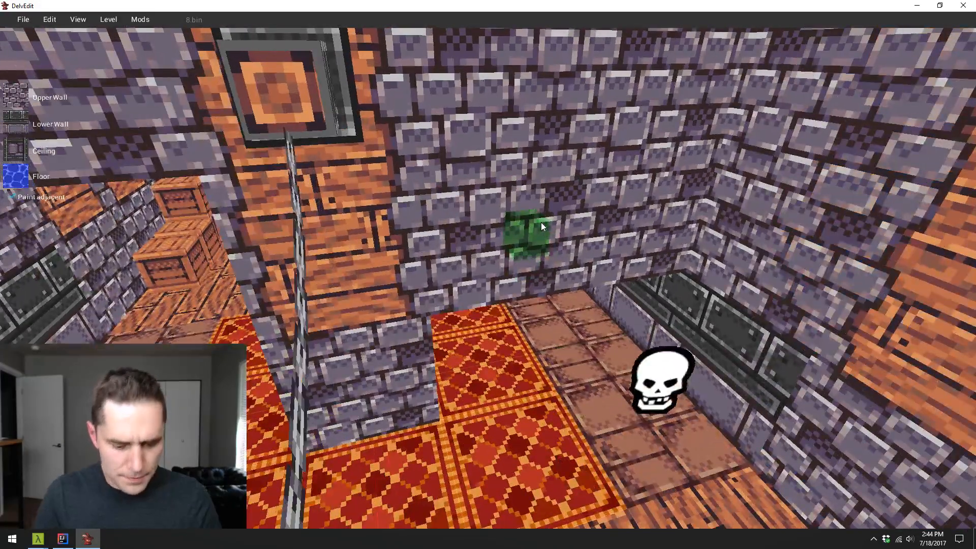
- Play-test the level to inspect the hall with the nearly closed opening beside the pillar, and return to the editor
key("p")
key("w")
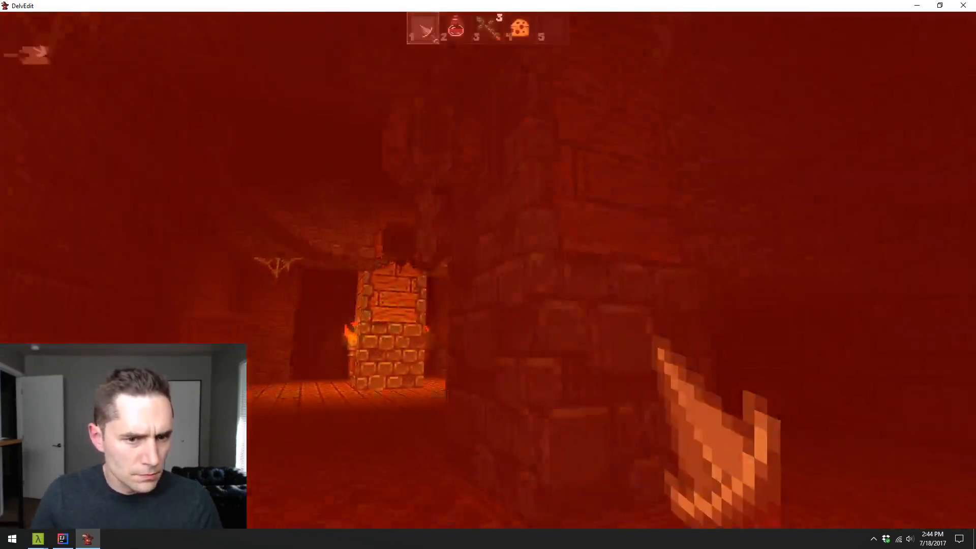
key("w")
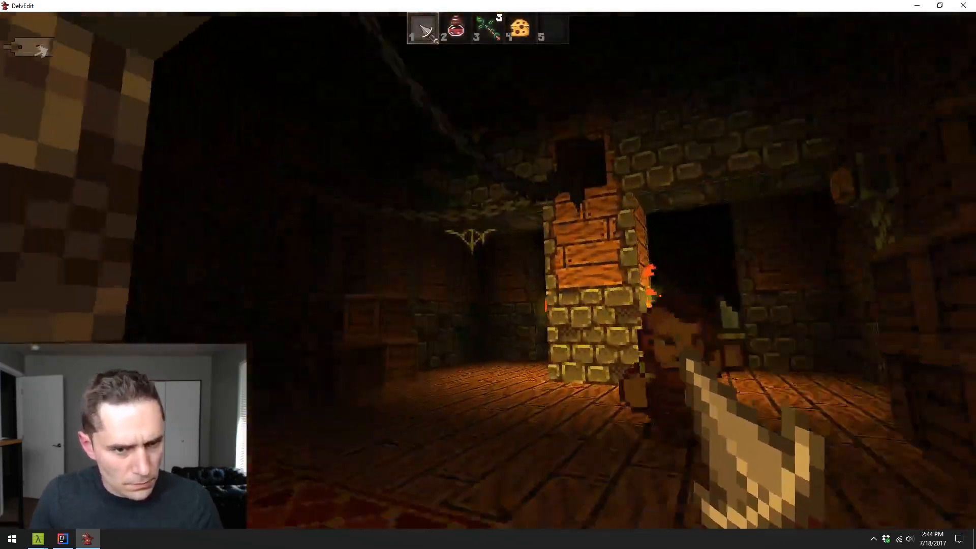
key("w")
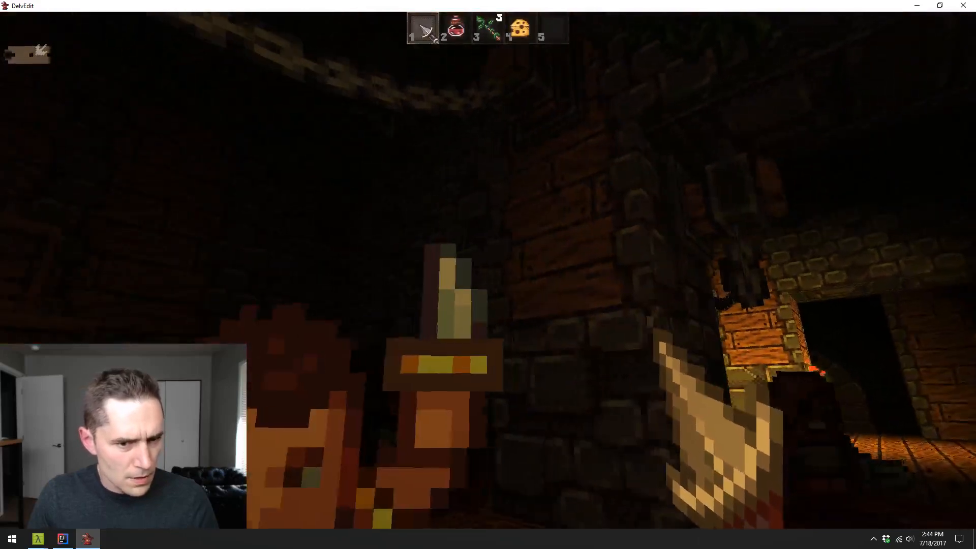
key("Escape")
- Select the tiles under the low gap beside the carpeted pillar and raise their ceiling to reopen the passage
key("s")
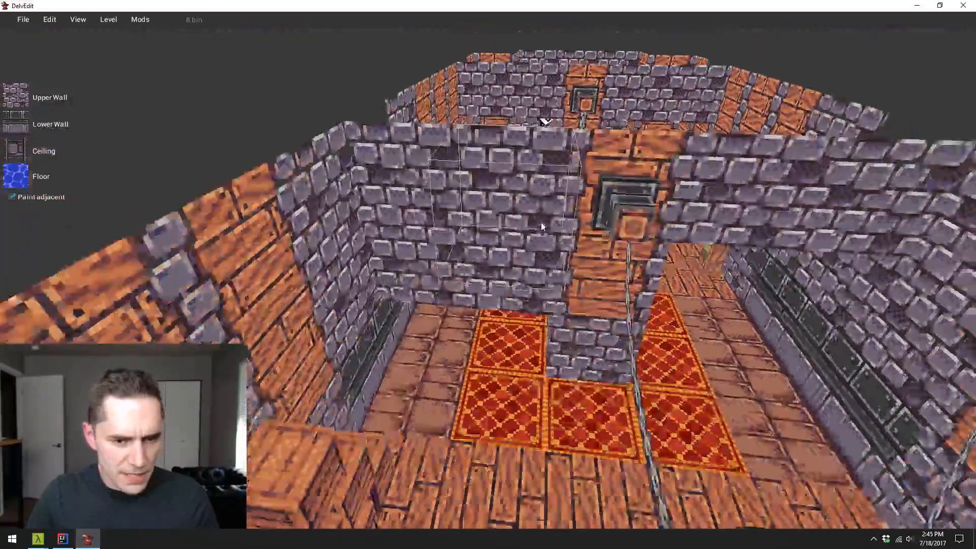
key("w")
left_click(511, 308)
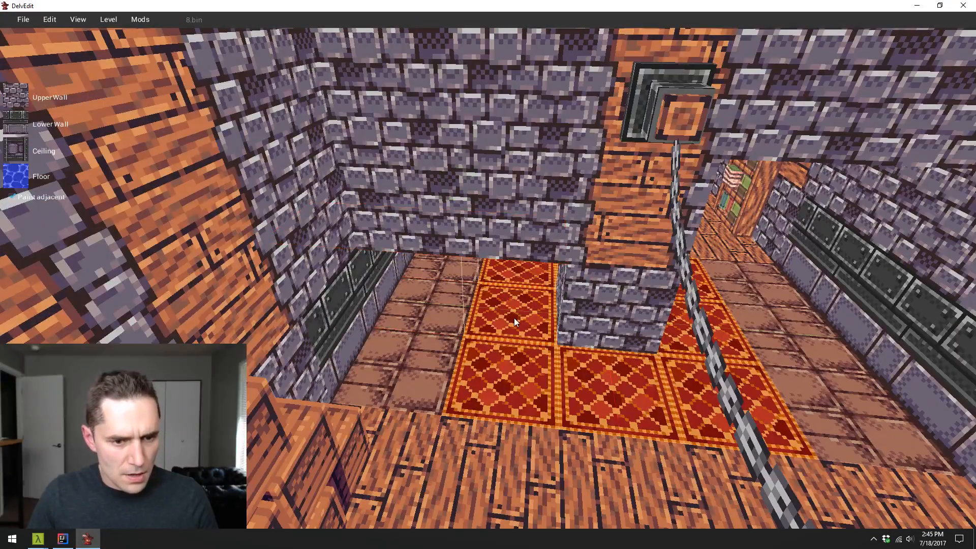
left_click_drag(514, 319, 445, 308)
key("w")
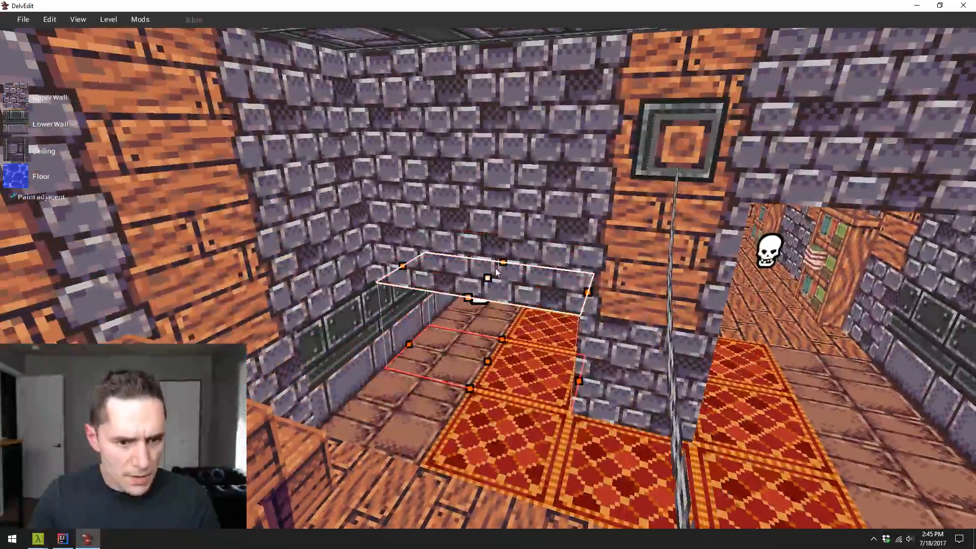
left_click_drag(497, 271, 500, 175)
key("Escape")
key("w")
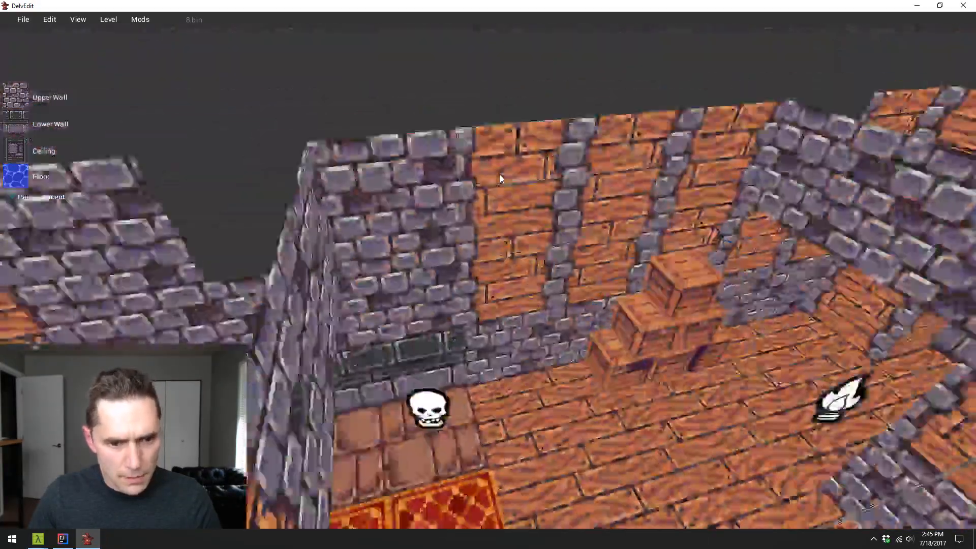
- Save the 8.bin level and close the level editor
key("s")
left_click(25, 20)
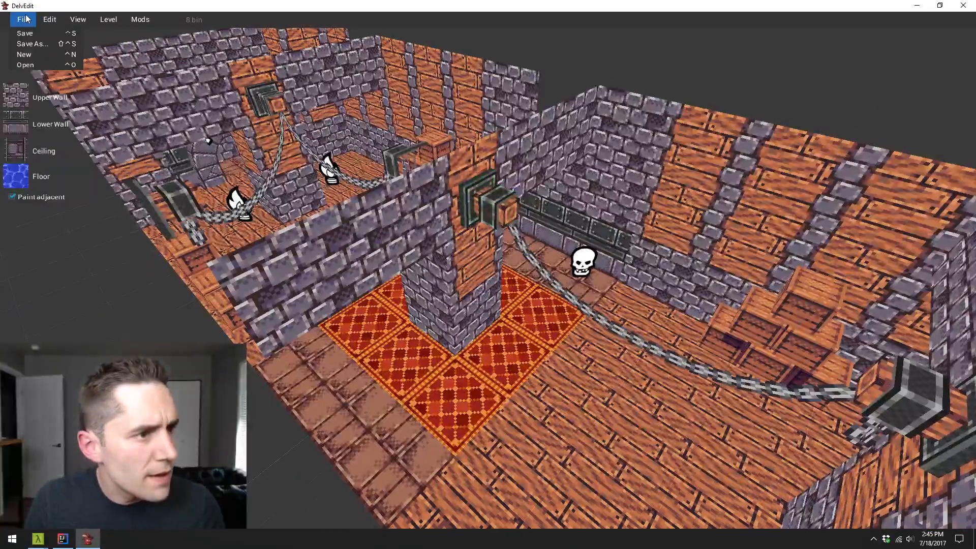
left_click(28, 35)
key("s")
key("s")
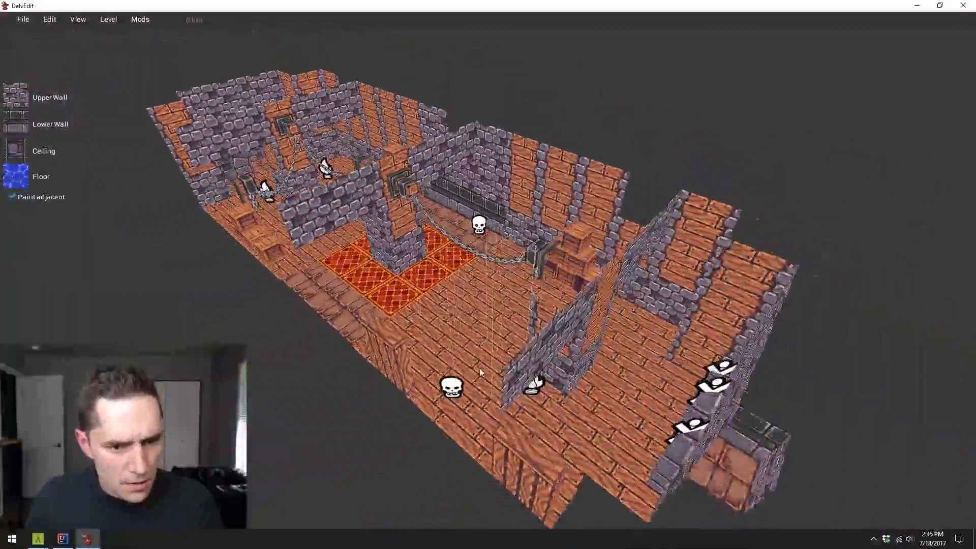
scroll(502, 342, "up", 2)
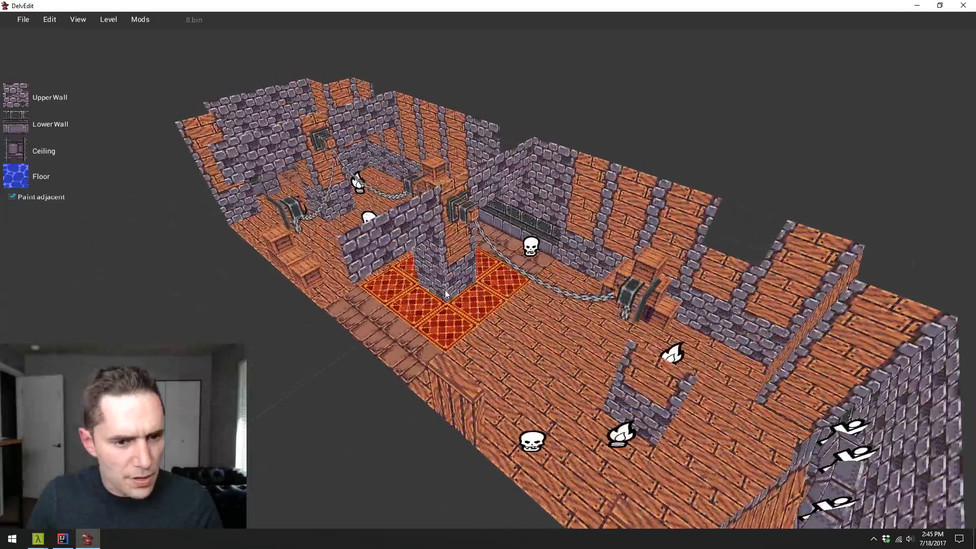
left_click(23, 19)
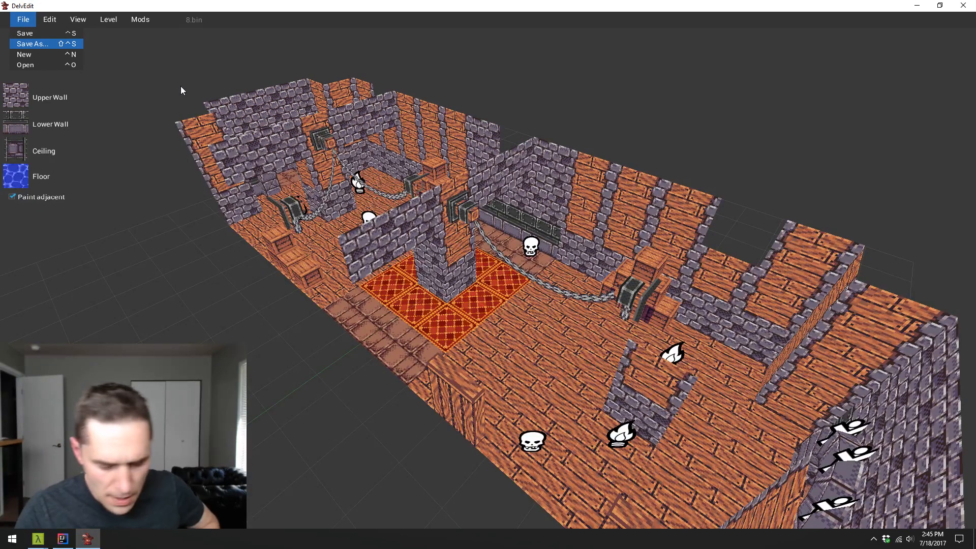
left_click(962, 7)
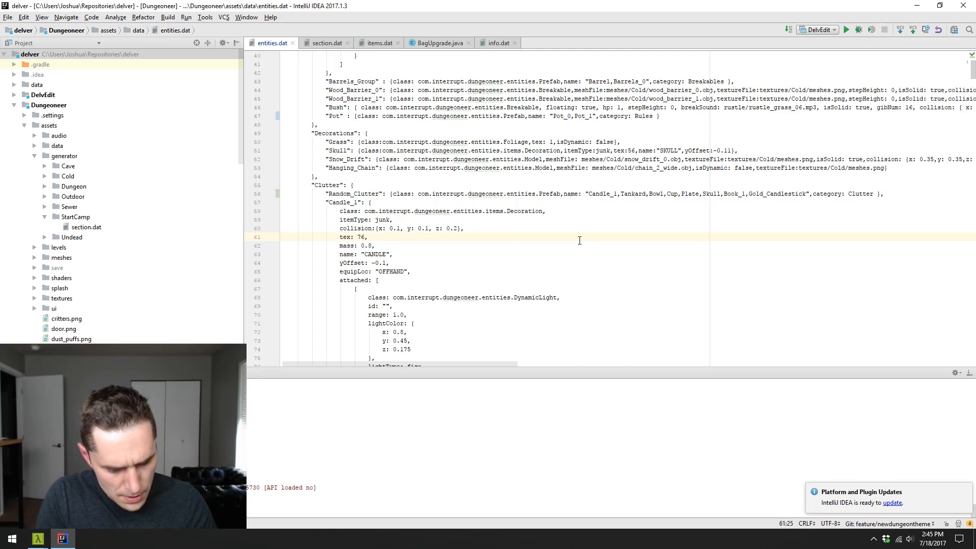
- Switch to Cmder and start a new console with the default startup settings
left_click(48, 538)
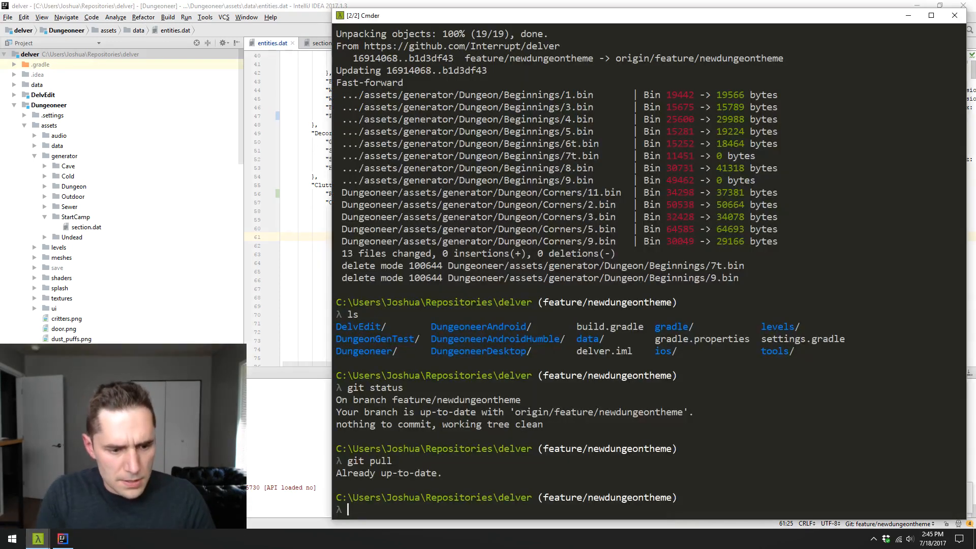
key("ctrl+t")
key("Return")
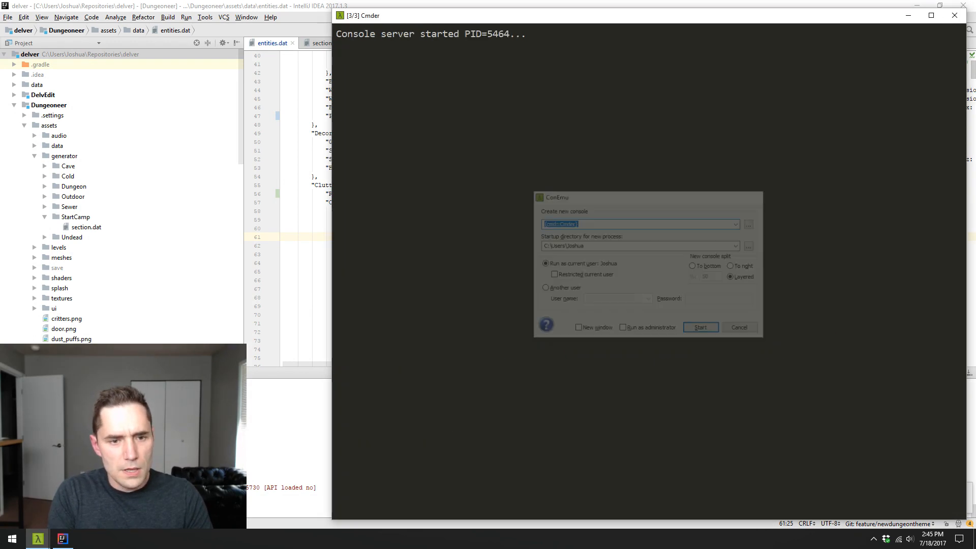
- Change the new console's directory to Dropbox\Documents\Projects\Delver
type("cd Dropbox\\")
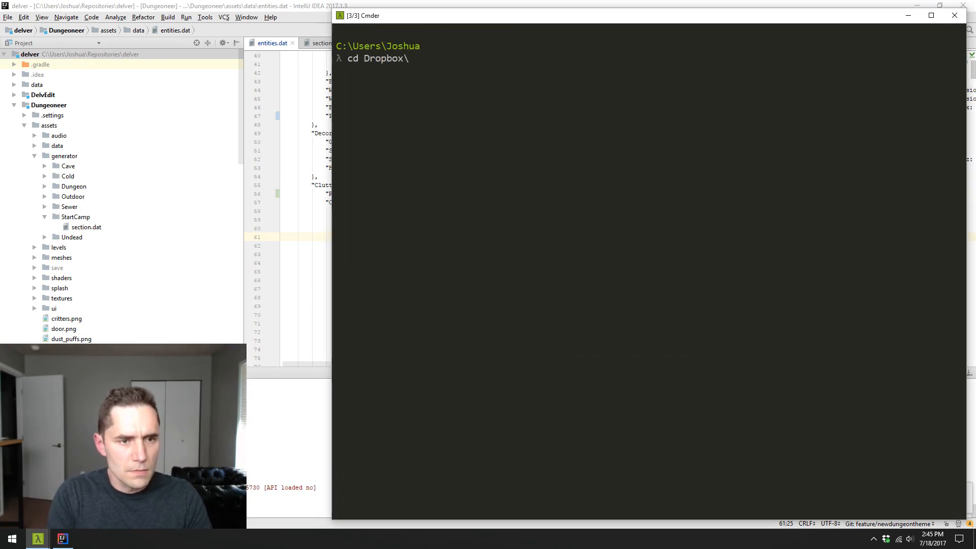
type("Do")
key("Tab")
type("\\Pr")
key("Tab")
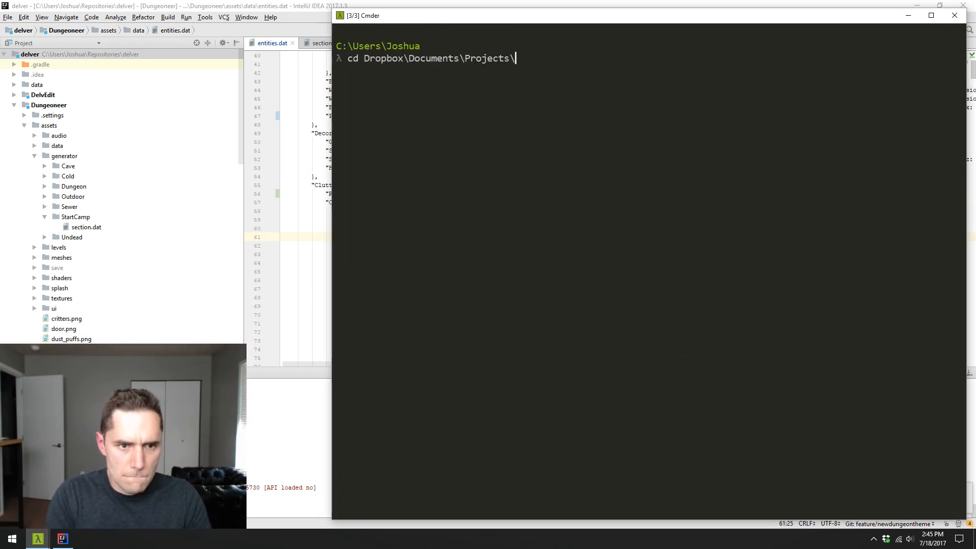
type("\\de")
key("Tab")
key("Return")
- List the folder's contents and try to run stream-splash.java with text='Back in a Flash' and time='14:50 7/18/2017'
type("s")
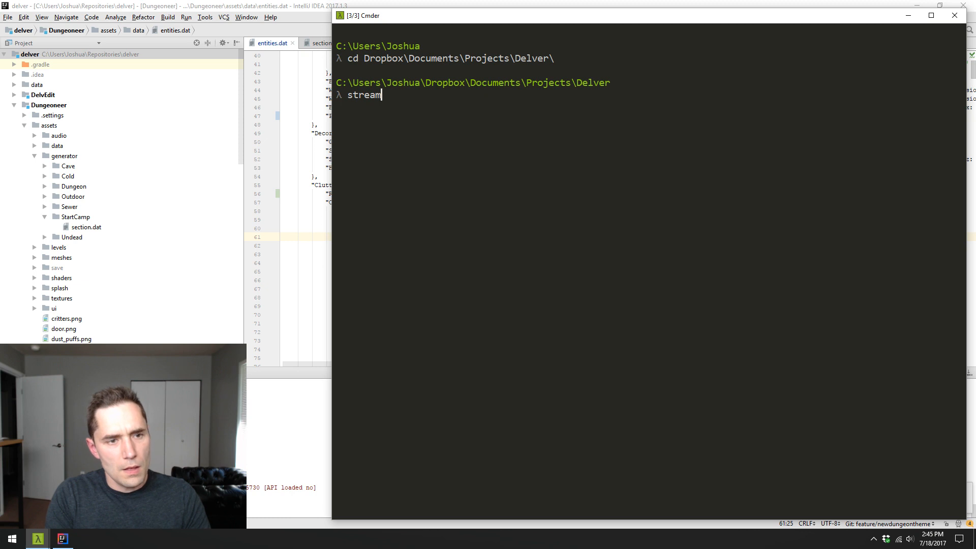
type("s")
key("Return")
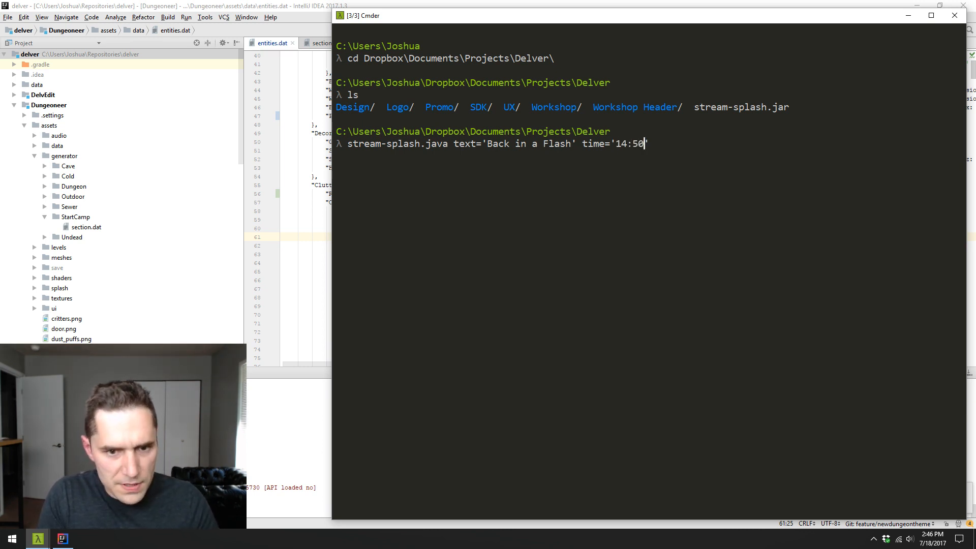
type("7/18/")
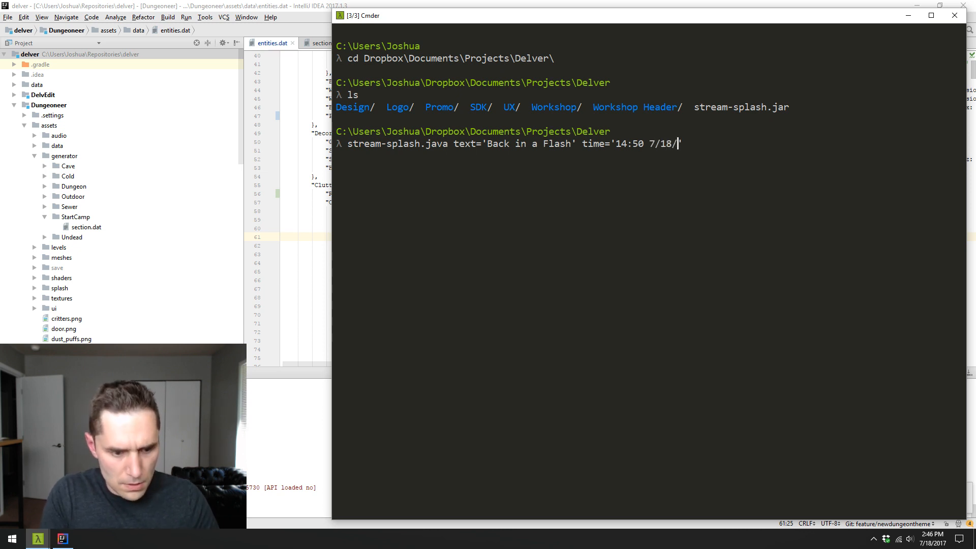
type("2017")
key("Return")
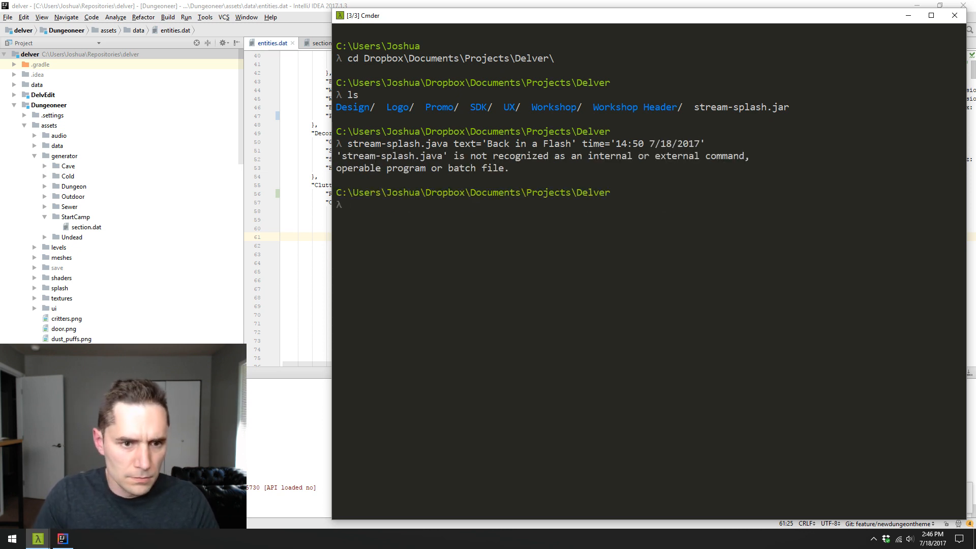
- Correct the previous command's file name to stream-splash.jar and run it twice with the same text and time arguments
key("Up")
key("Left")
key("Left")
key("Left")
key("Left")
key("Left")
key("Left")
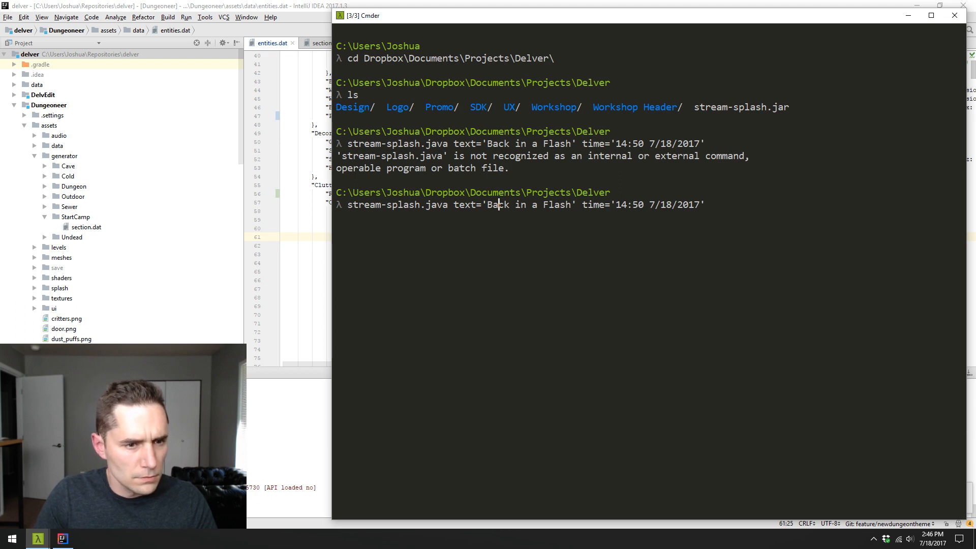
key("Left")
key("Left")
key("Left")
key("Left")
key("Left")
key("Left")
key("Left")
key("Left")
key("Left")
key("Left")
key("Left")
key("Left")
key("Left")
type("d")
key("BackSpace")
key("Left")
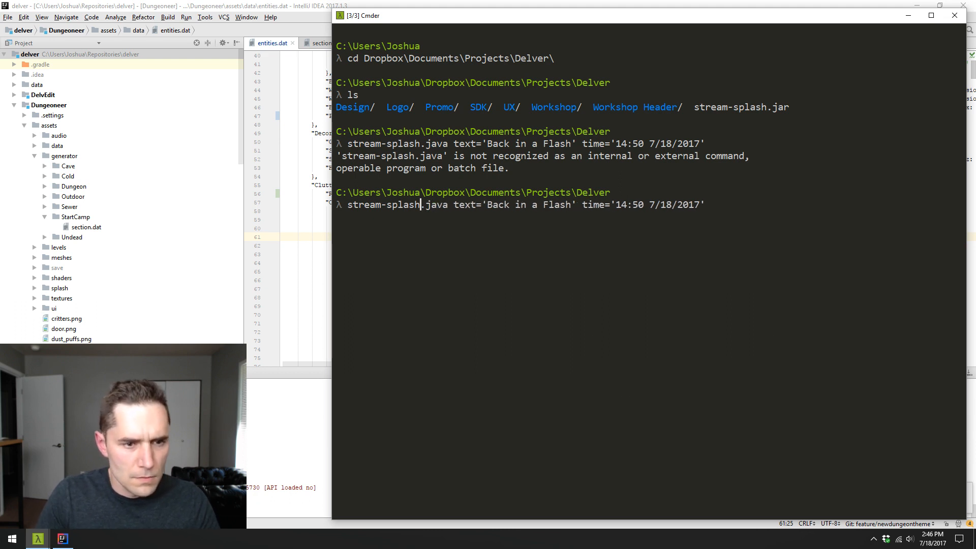
key("Right")
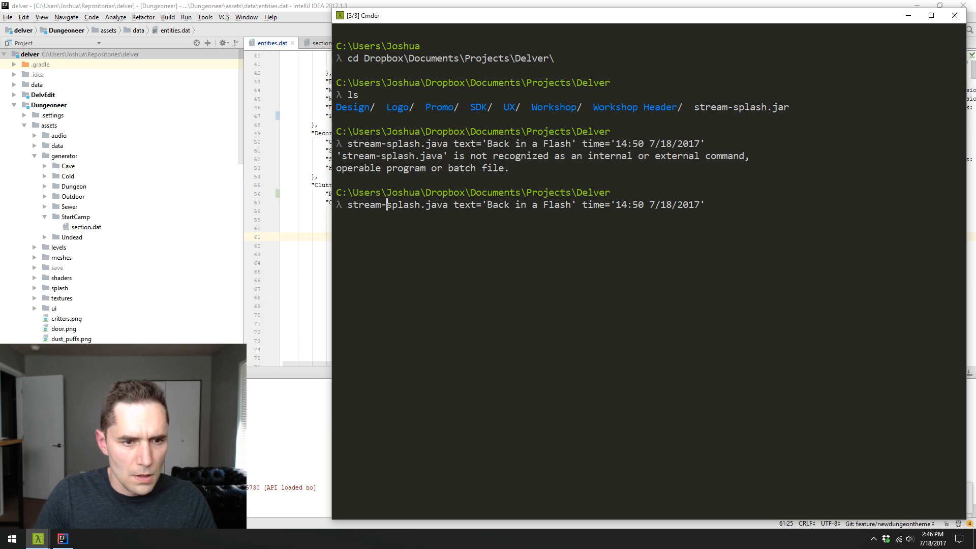
key("Delete")
key("Delete")
type("r")
key("Return")
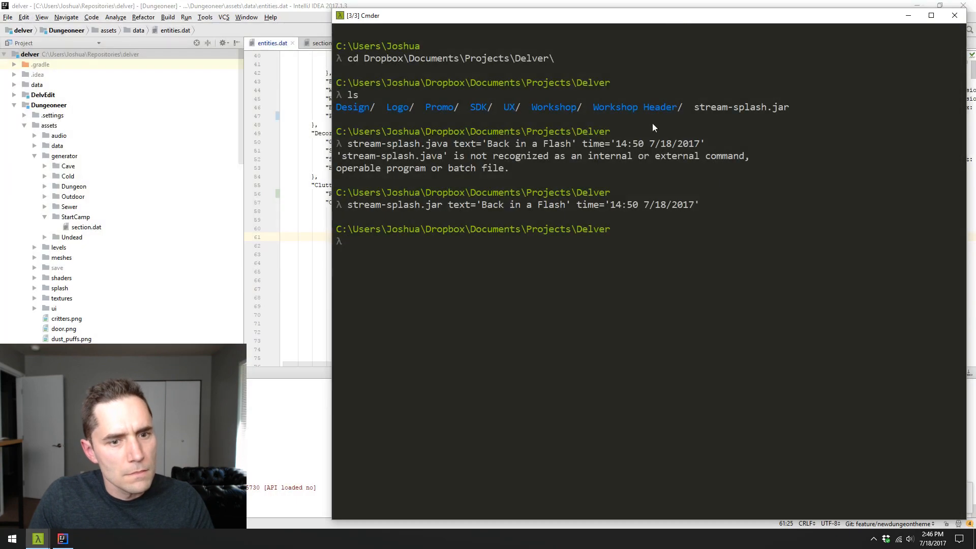
key("Up")
key("Return")
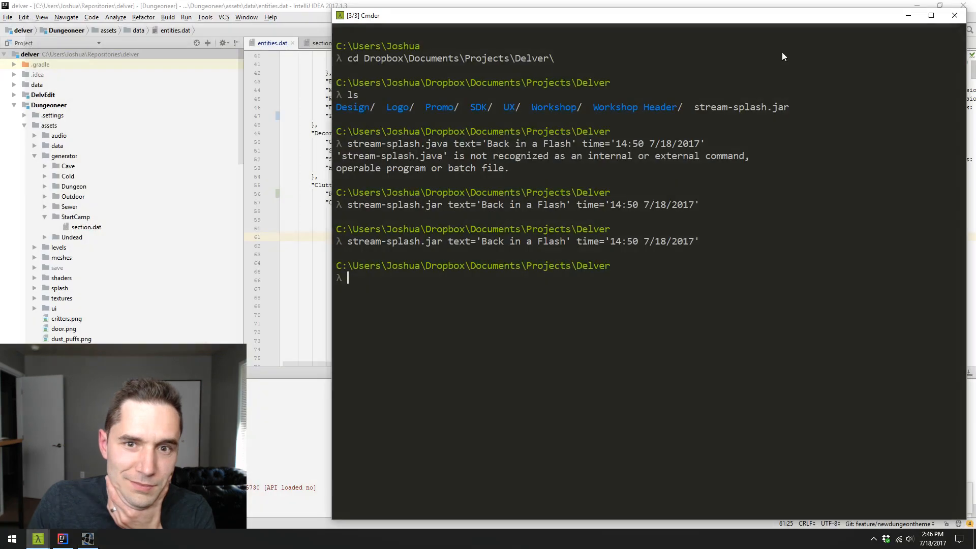
- Recall the stream-splash.jar command and replace the single quotes around Back in a Flash with double quotes
key("Up")
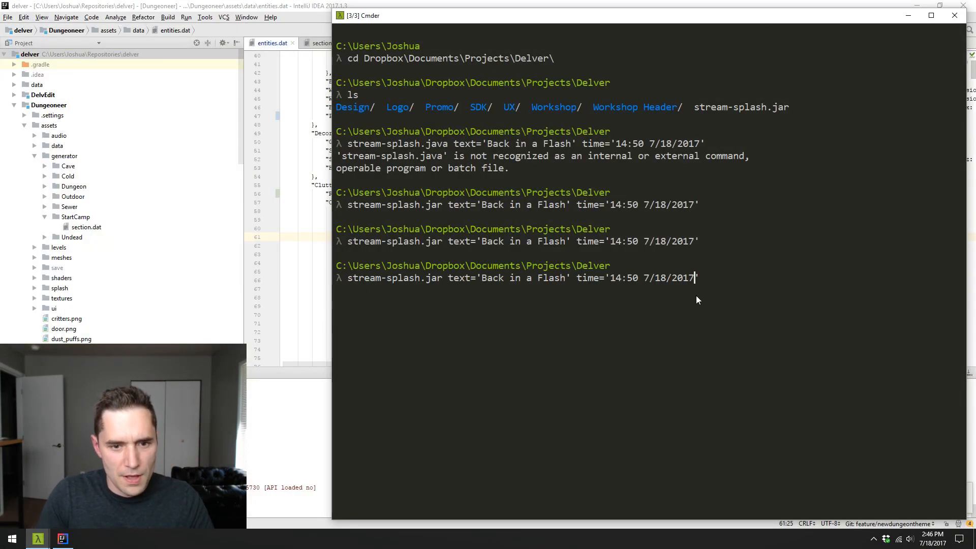
key("Left")
key("Left")
key("Left")
key("Left")
key("Left")
key("Left")
key("Left")
key("Left")
key("Left")
key("Left")
key("Left")
key("Left")
key("Left")
key("Left")
key("Left")
key("Left")
key("Left")
key("Left")
key("Left")
key("Left")
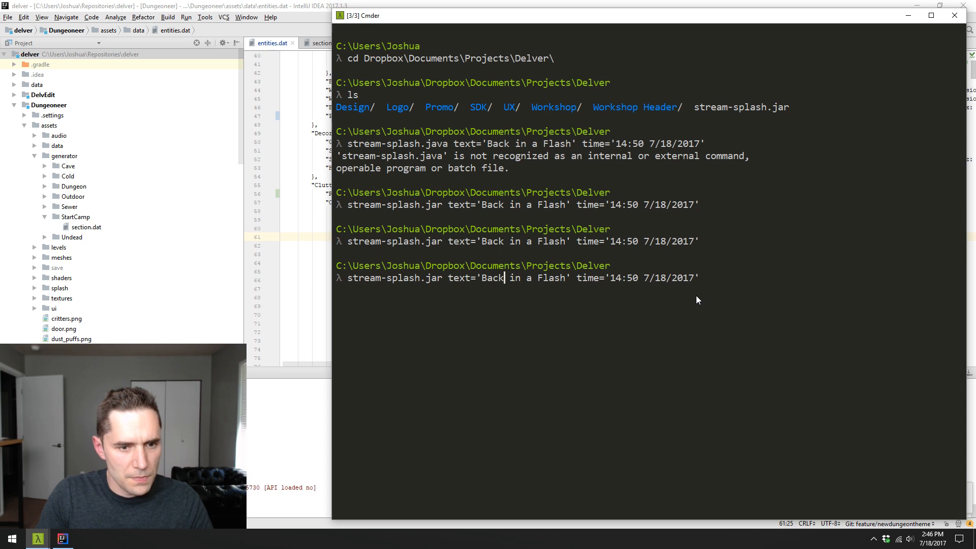
key("BackSpace")
type("\"")
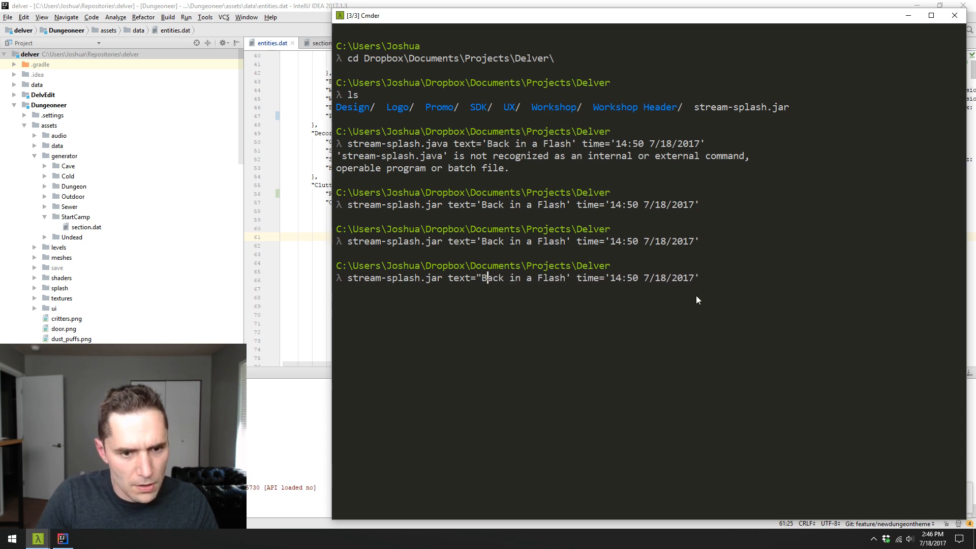
key("Right")
key("Right")
key("Right")
key("Right")
key("Right")
key("Right")
key("Right")
key("Right")
key("Right")
key("Right")
key("Right")
key("Right")
key("Right")
key("Right")
key("Right")
key("BackSpace")
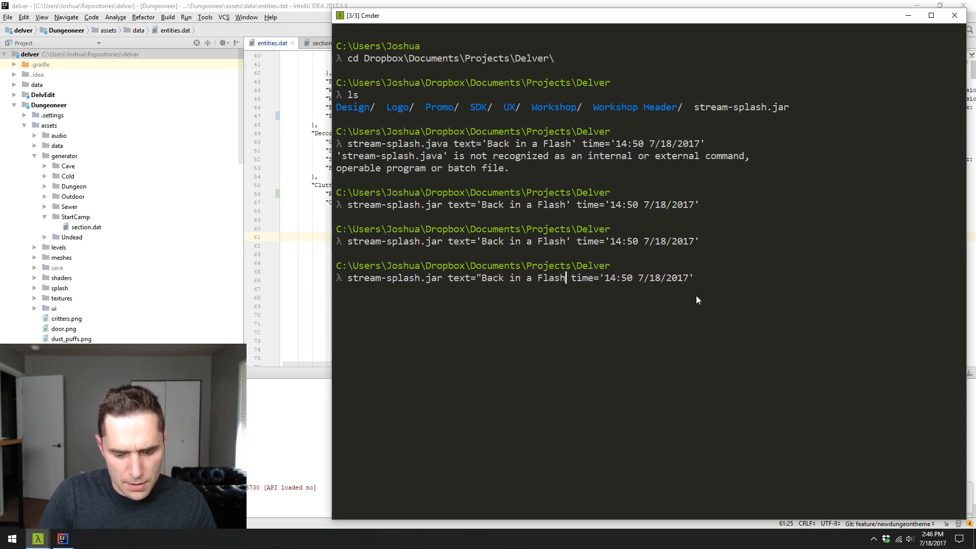
type("\"")
- Replace the single quotes around the time argument 14:50 7/18/2017 with double quotes and run the command
key("Right")
key("Right")
key("Right")
key("Right")
key("Right")
key("Right")
key("Right")
key("BackSpace")
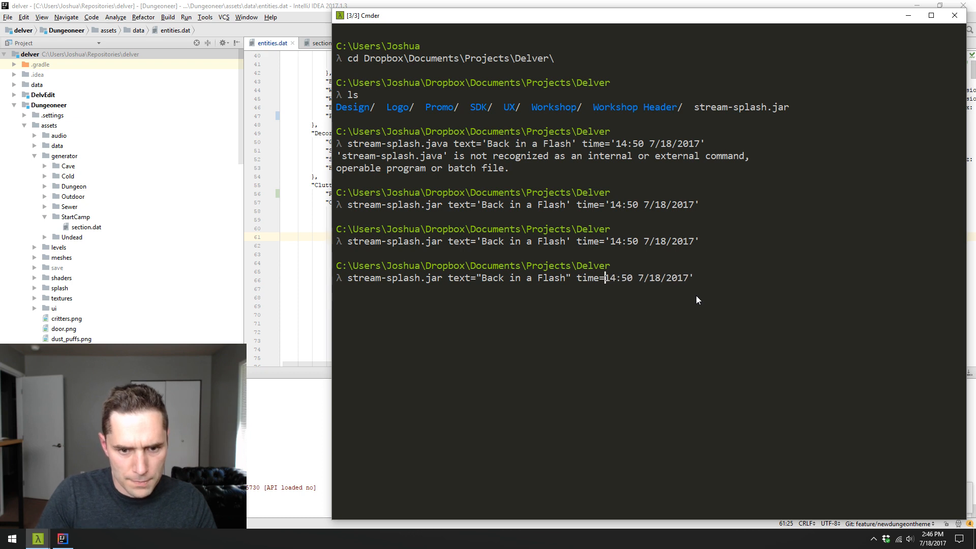
type("\"")
key("Right")
key("Right")
key("Right")
key("Right")
key("Right")
key("Right")
key("Right")
key("Right")
key("Right")
key("Right")
key("Right")
key("Right")
key("Right")
key("Right")
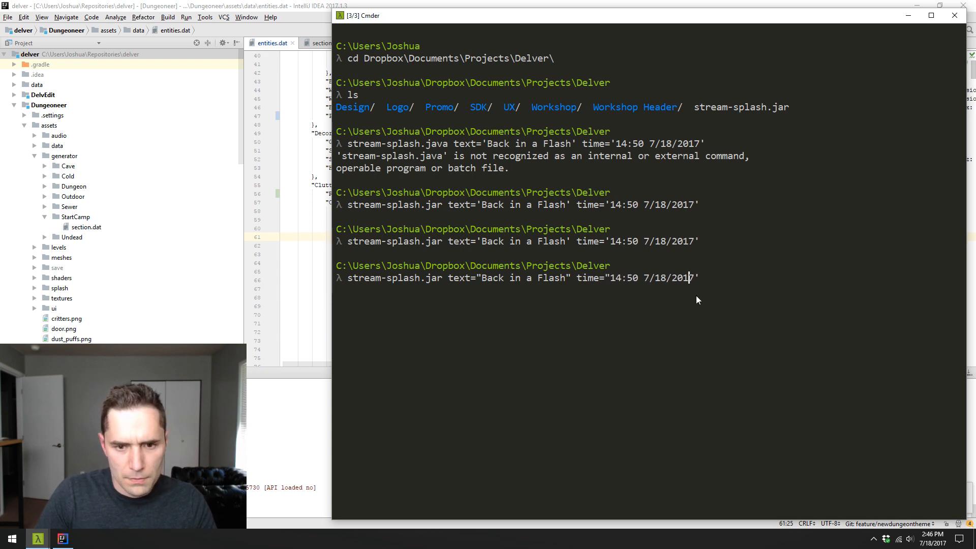
type("\"")
key("Return")
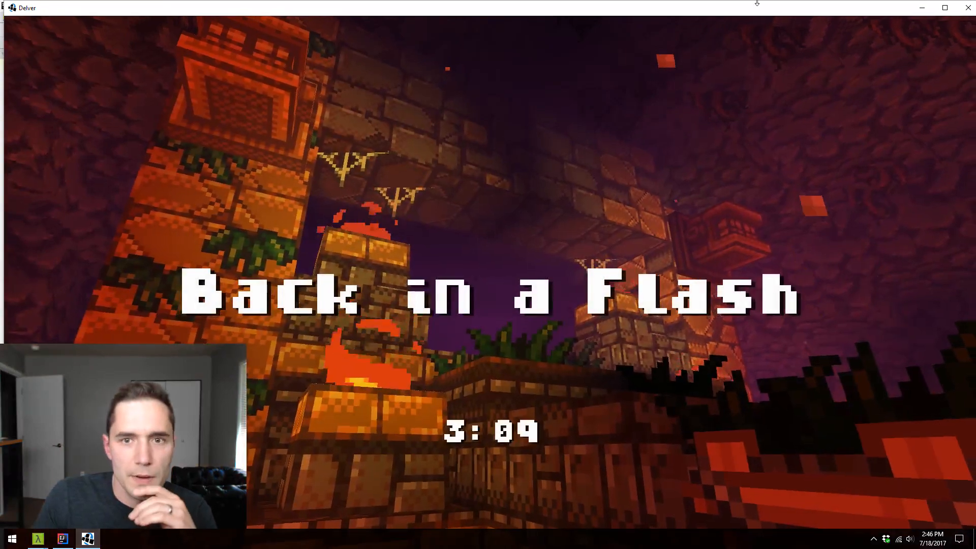
- Maximize the Back in a Flash countdown window, and close it once the break is over
left_click(945, 8)
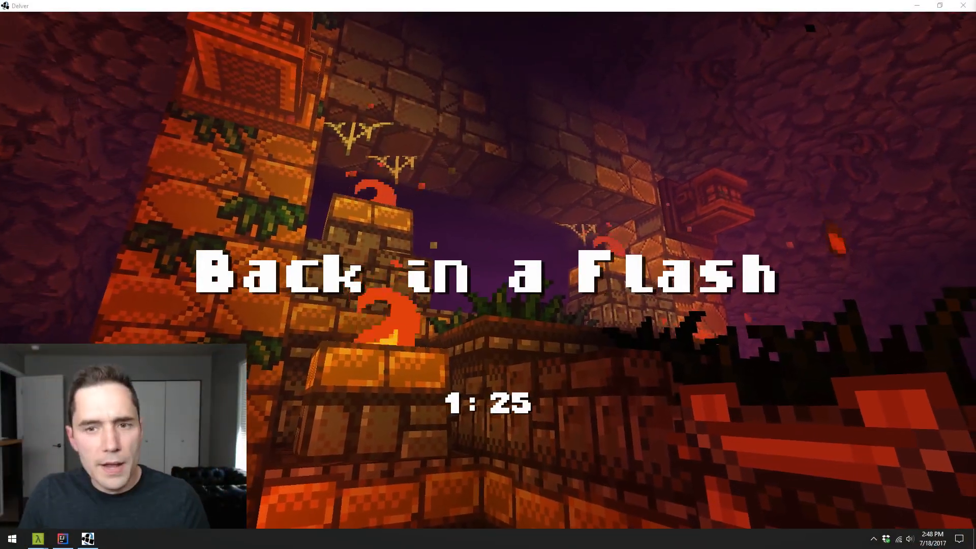
left_click(961, 6)
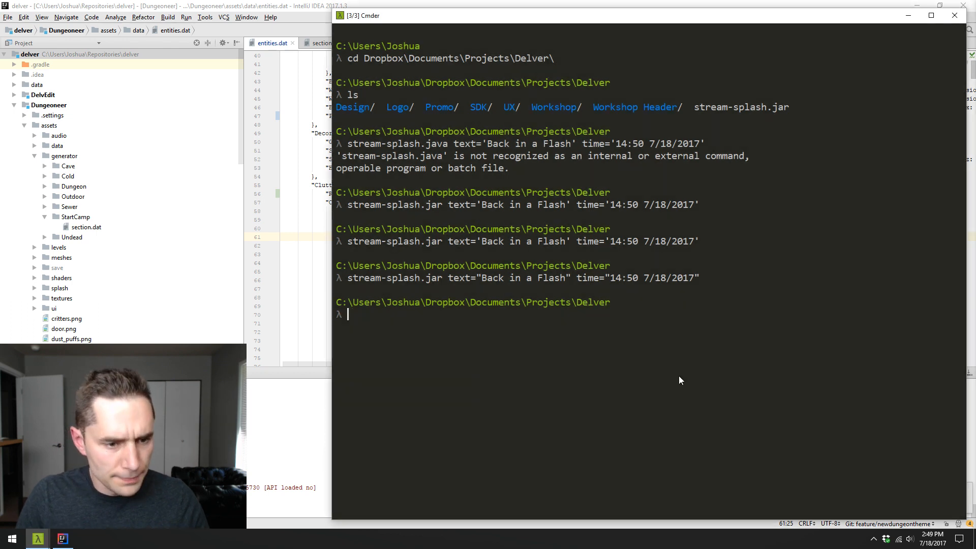
- Discard the partial git command and go up to the user's home folder using up3 and up
type("git s")
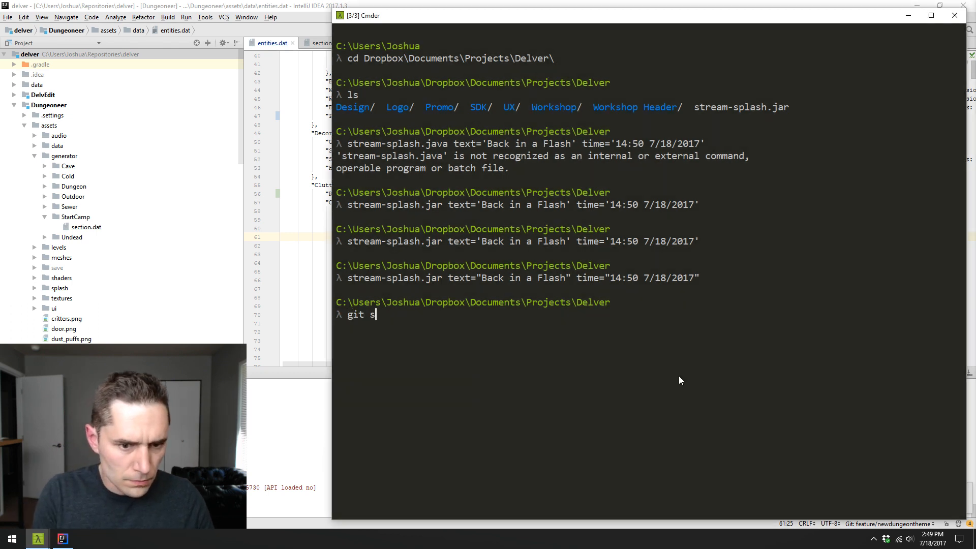
key("BackSpace")
key("BackSpace")
key("BackSpace")
key("BackSpace")
key("BackSpace")
type("up3")
key("Return")
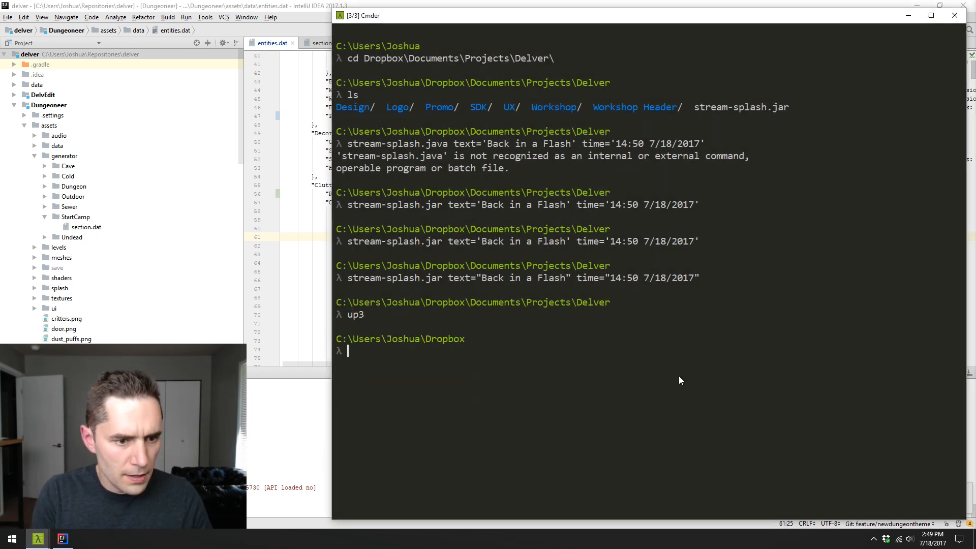
type("up")
key("Return")
- Change to the Repositories\delver folder and check the repository's status with git status
type("ce")
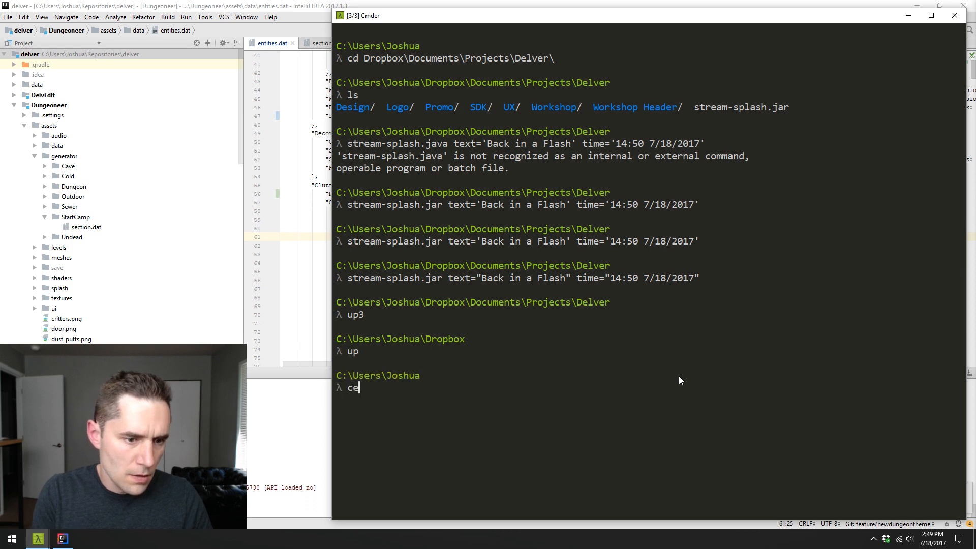
key("BackSpace")
type("d Re")
key("Tab")
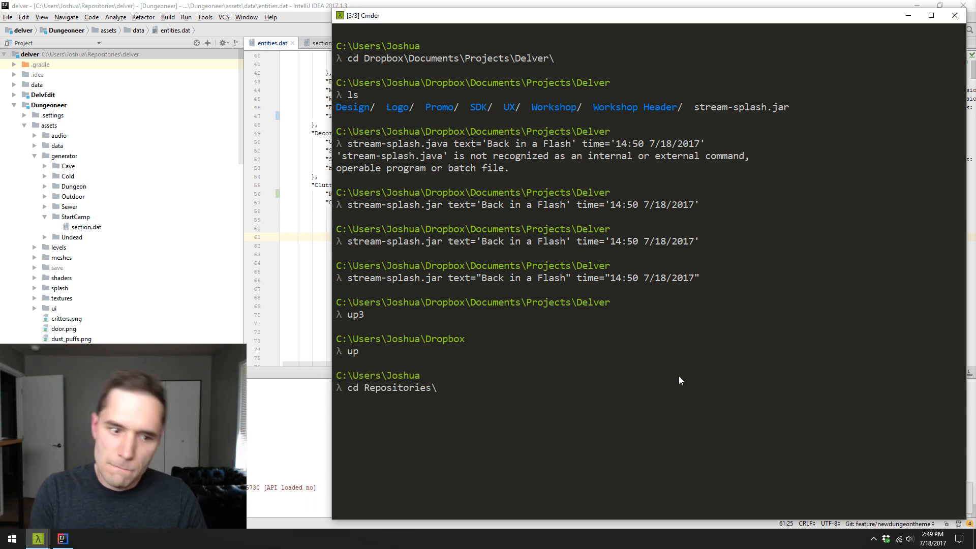
type("delver")
key("Return")
type("git status")
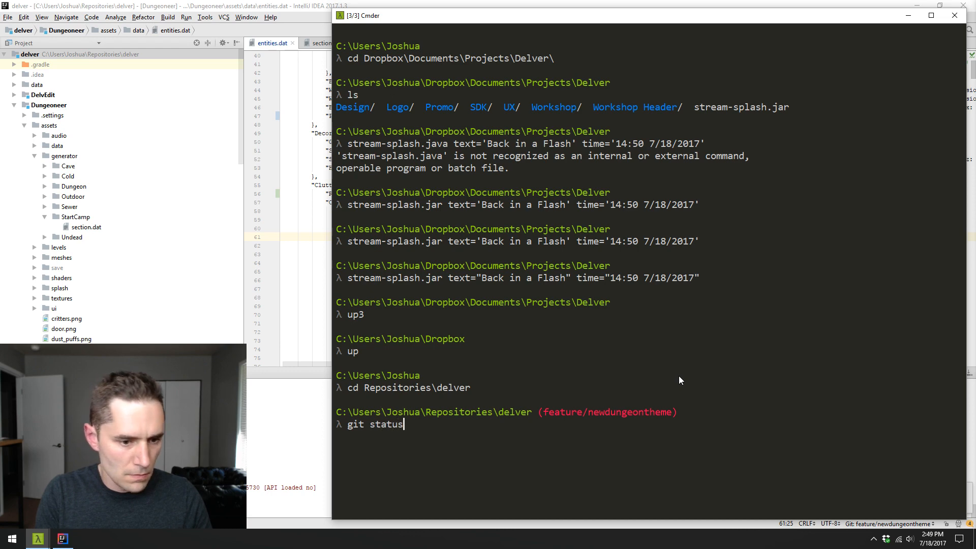
key("Return")
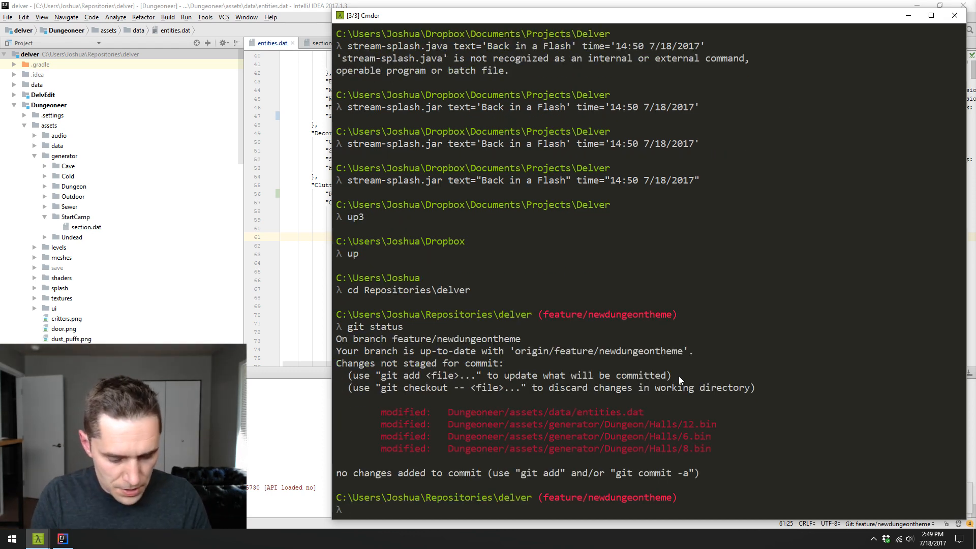
- Replace the partial commit command with git add . to stage all modified files in the delver repository
type("git commit")
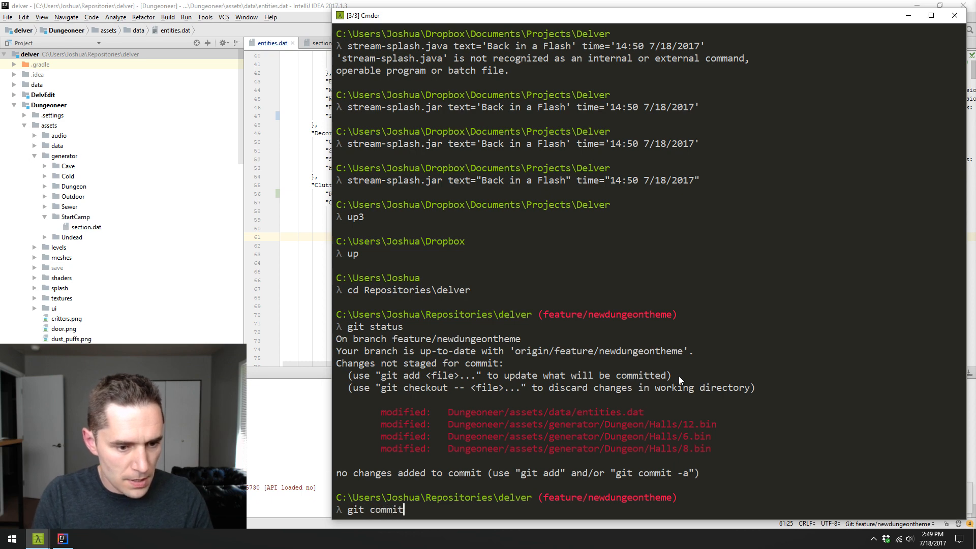
type(" -m")
key("BackSpace")
key("BackSpace")
key("BackSpace")
key("BackSpace")
key("BackSpace")
key("BackSpace")
key("BackSpace")
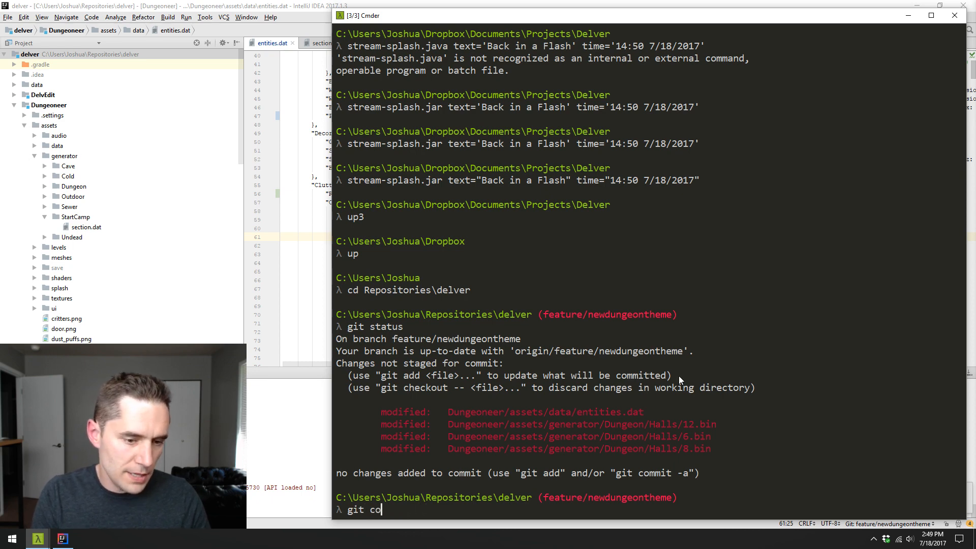
key("BackSpace")
key("BackSpace")
type("add .")
key("Return")
- Commit the staged changes with the message "Work on Dungeon/Halls" and push the commit to the remote repository
type("git comm")
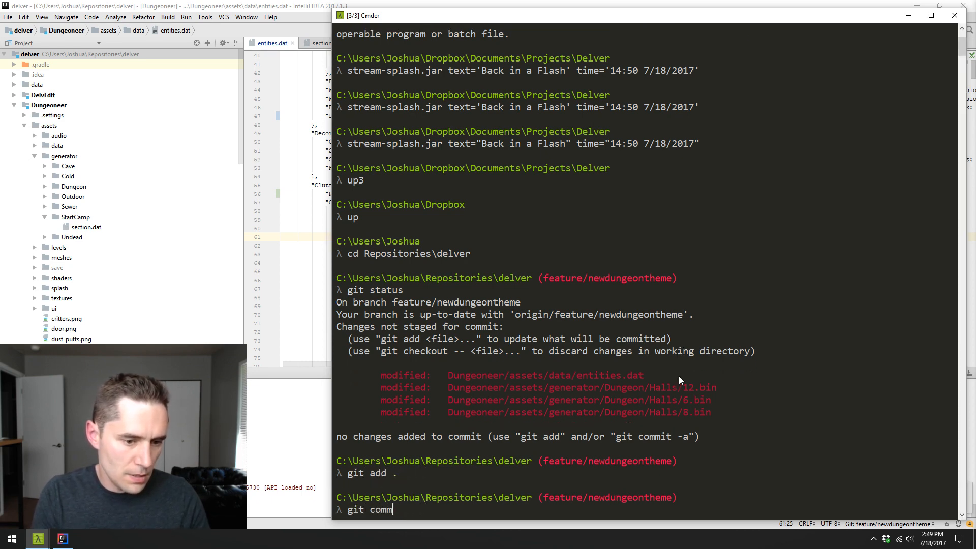
type("it")
type(" -m \"Mor wor")
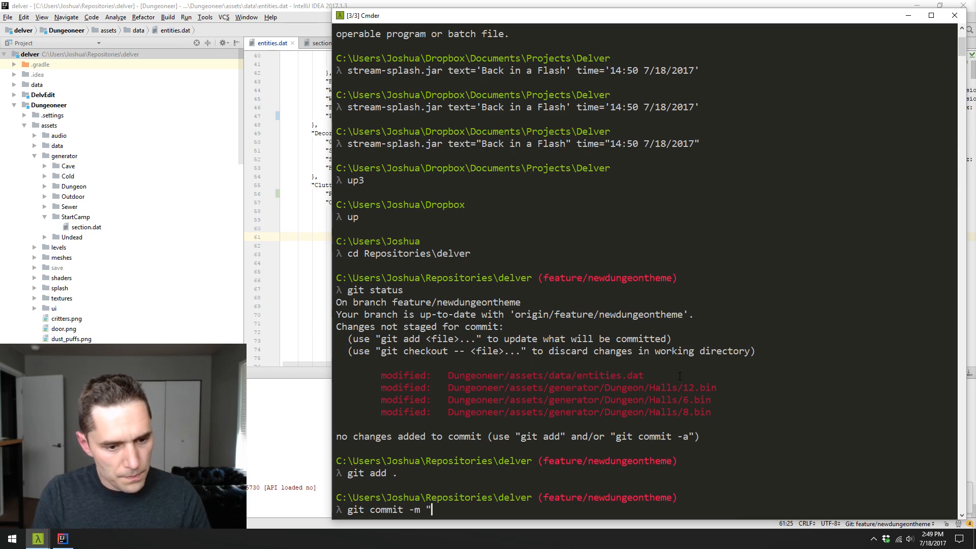
key("BackSpace")
key("BackSpace")
key("BackSpace")
key("BackSpace")
key("BackSpace")
key("BackSpace")
key("BackSpace")
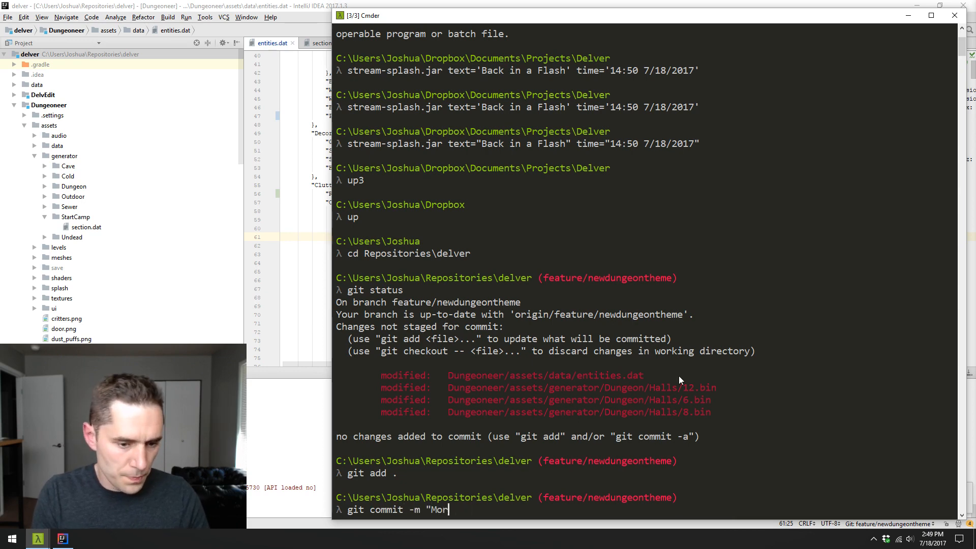
type("Work on Dung")
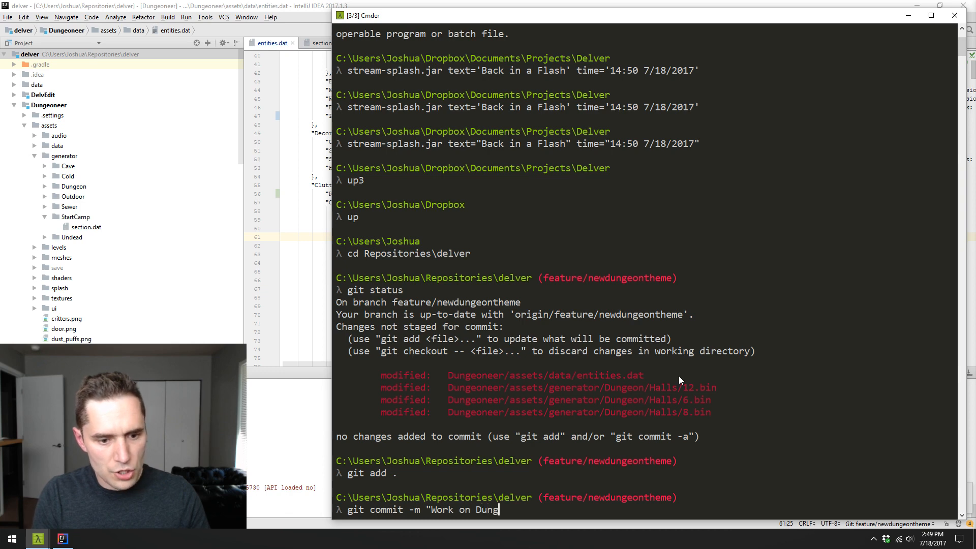
type("eon/Halls\"")
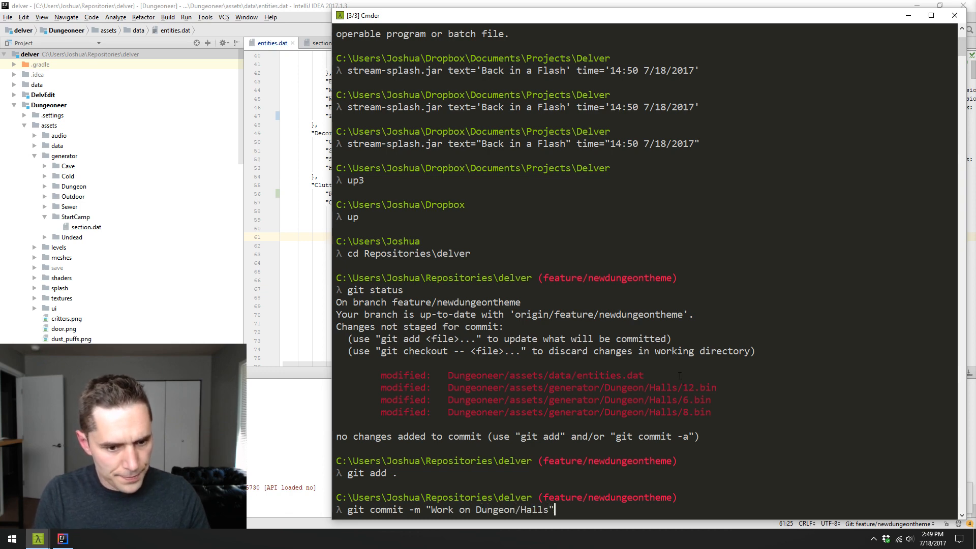
key("Return")
type("git push")
key("Return")
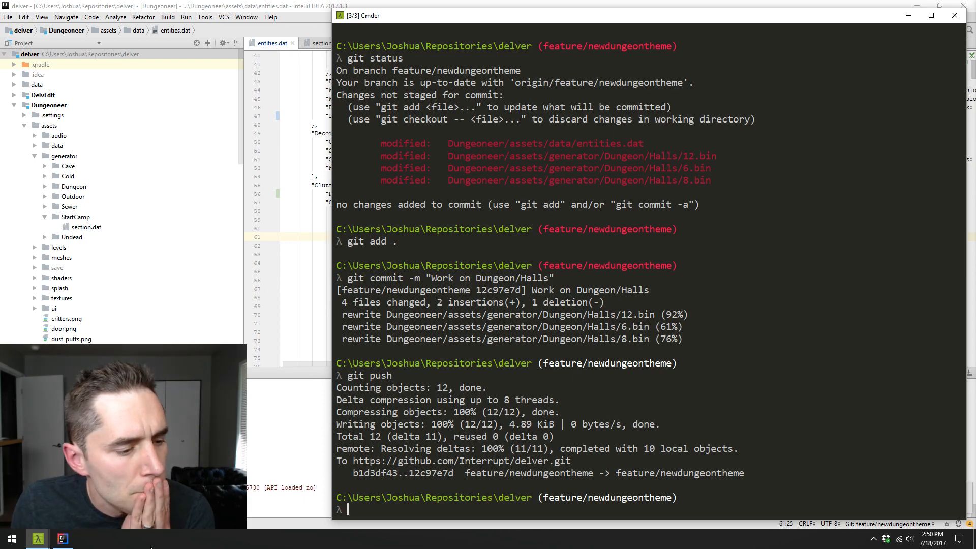
- Launch Photoshop and open the recently used texture sheet Dungeoneer\assets\textures\Dungeon\textures.png
left_click(12, 540)
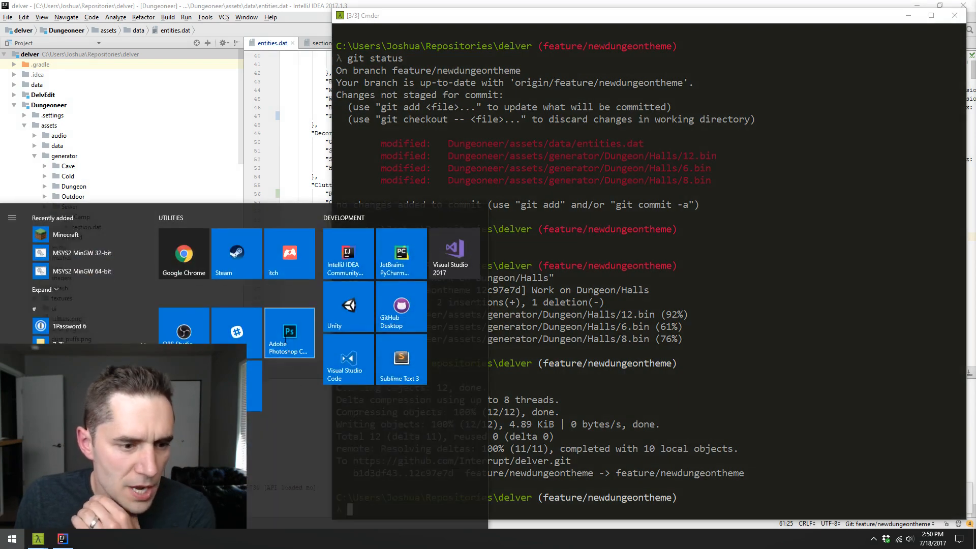
left_click(300, 336)
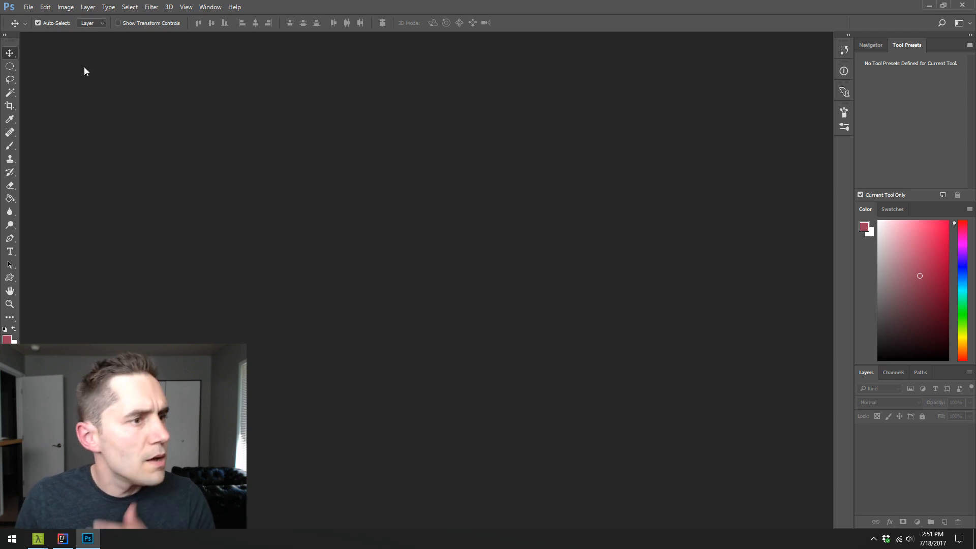
left_click(29, 6)
mouse_move(77, 66)
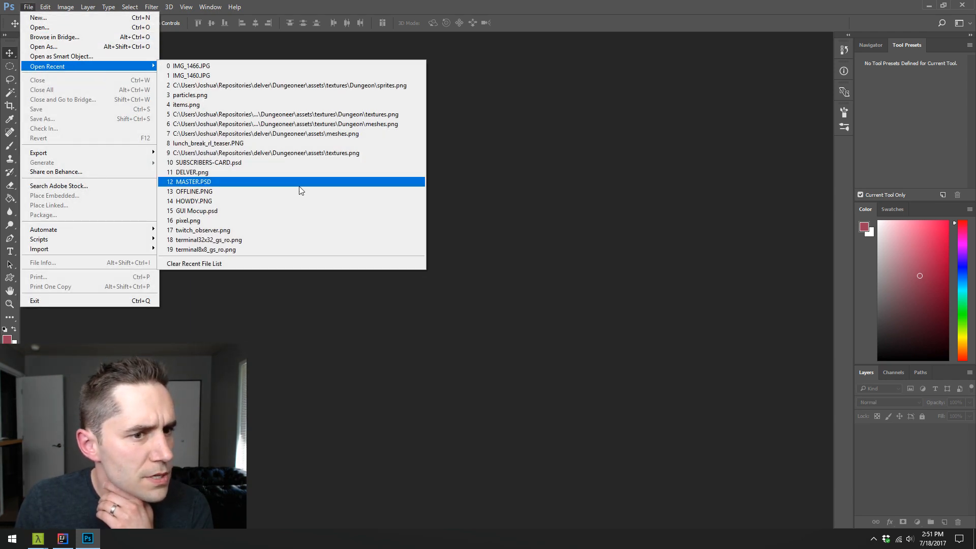
left_click(404, 116)
- Examine the stone wall, brick floor and wood tiles of the Dungeon texture sheet up close
key("z")
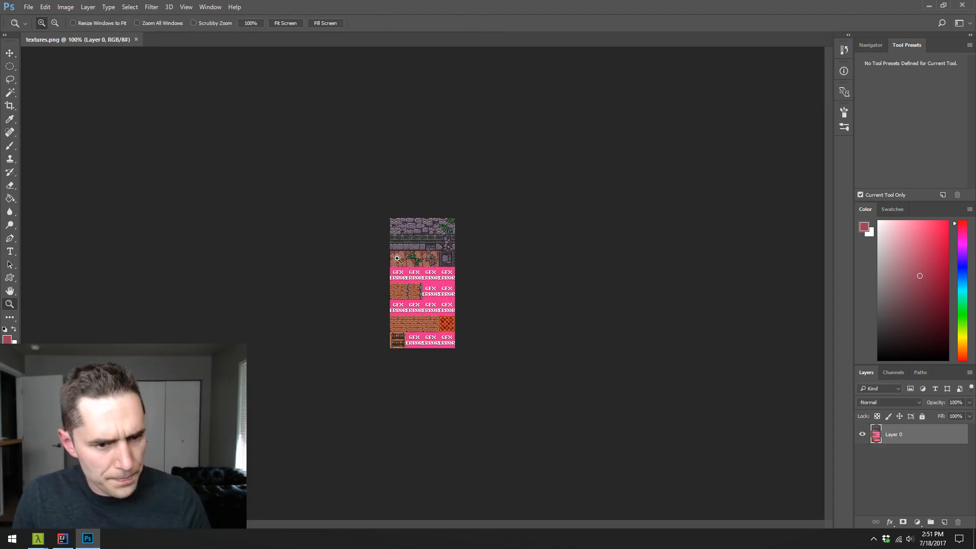
left_click(397, 258)
left_click(397, 258)
left_click(397, 258)
scroll(417, 238, "up", 3)
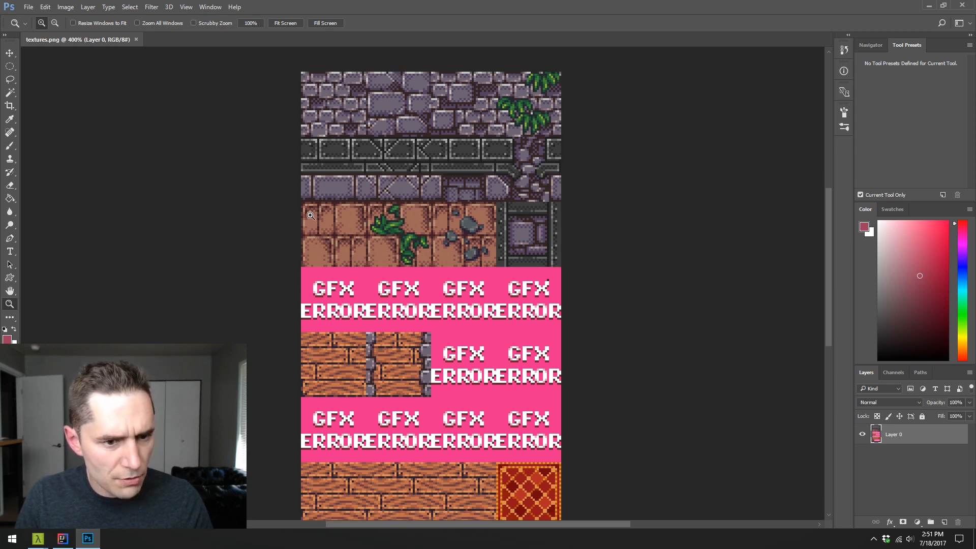
scroll(311, 216, "down", 3)
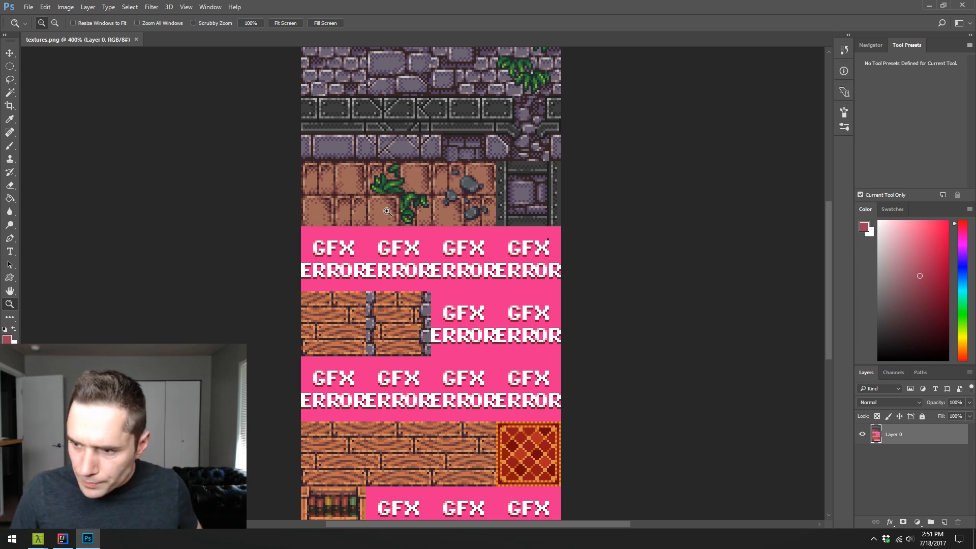
key("m")
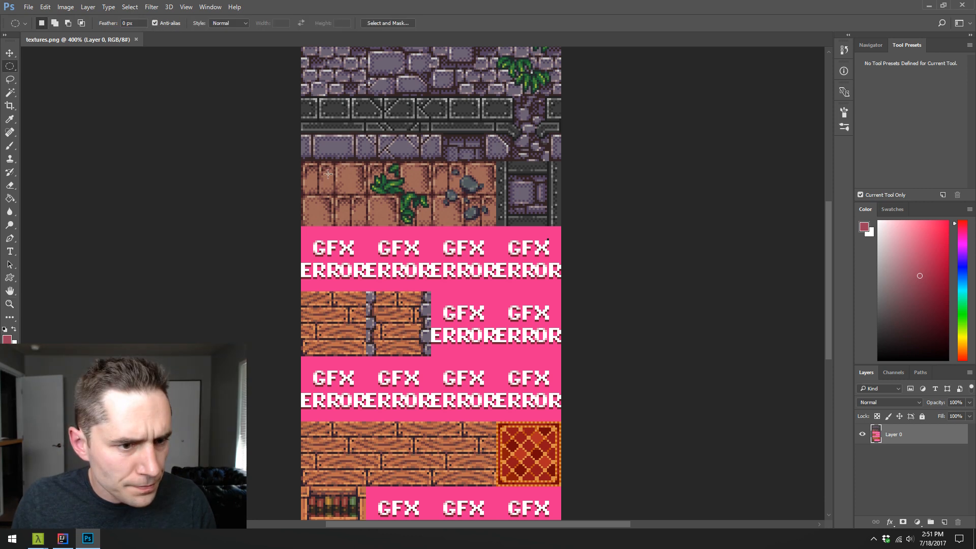
scroll(377, 188, "up", 3)
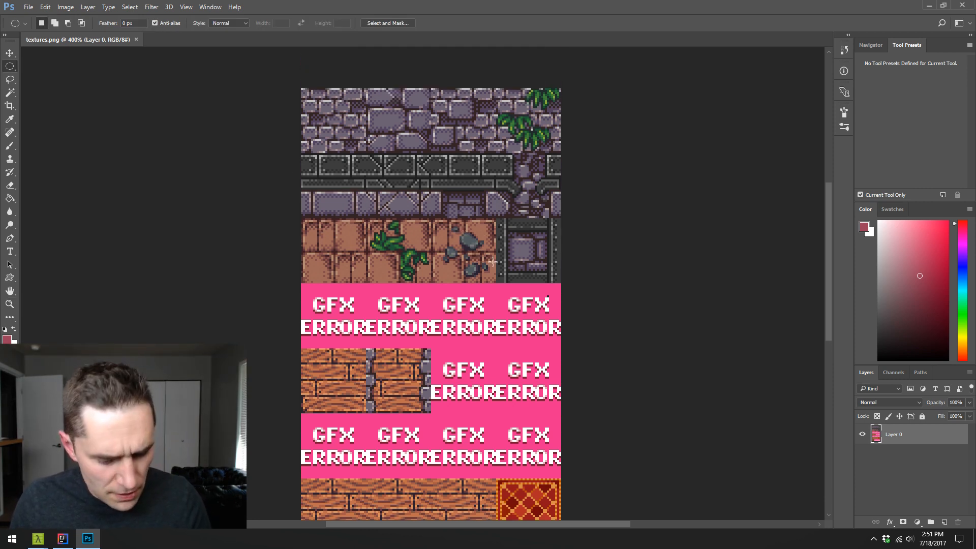
key("shift+m")
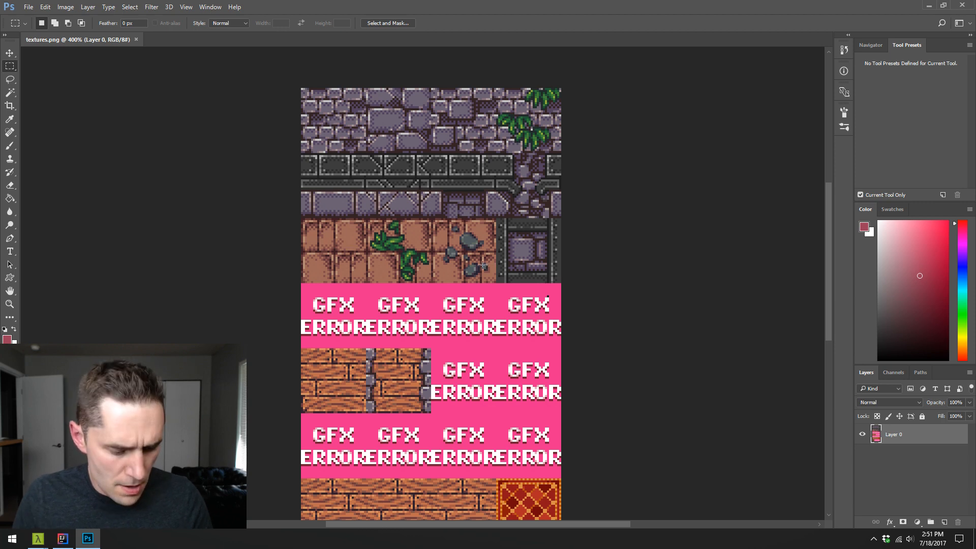
key("z")
left_click(486, 260)
left_click(486, 260)
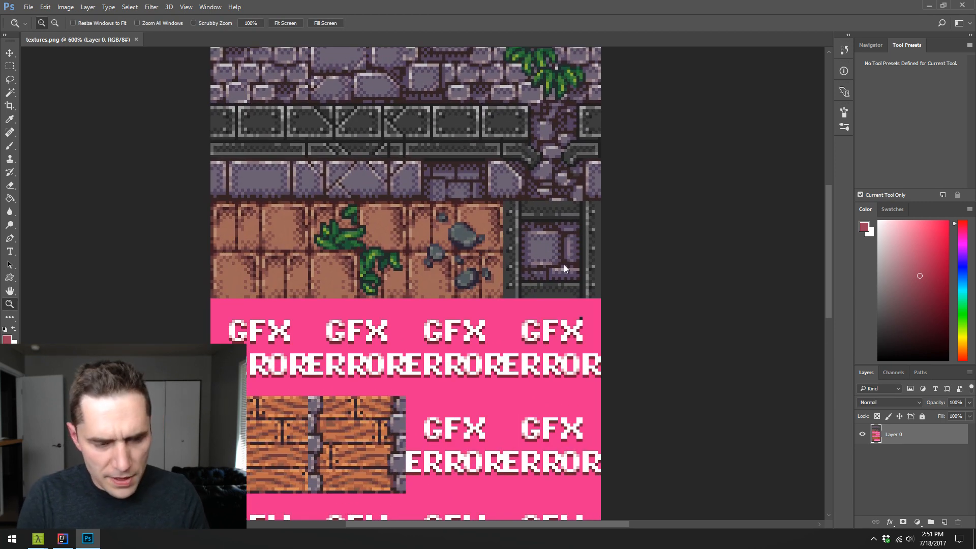
- Open the main textures.png from the Dungeoneer assets folder alongside the Dungeon texture sheet
key("ctrl+o")
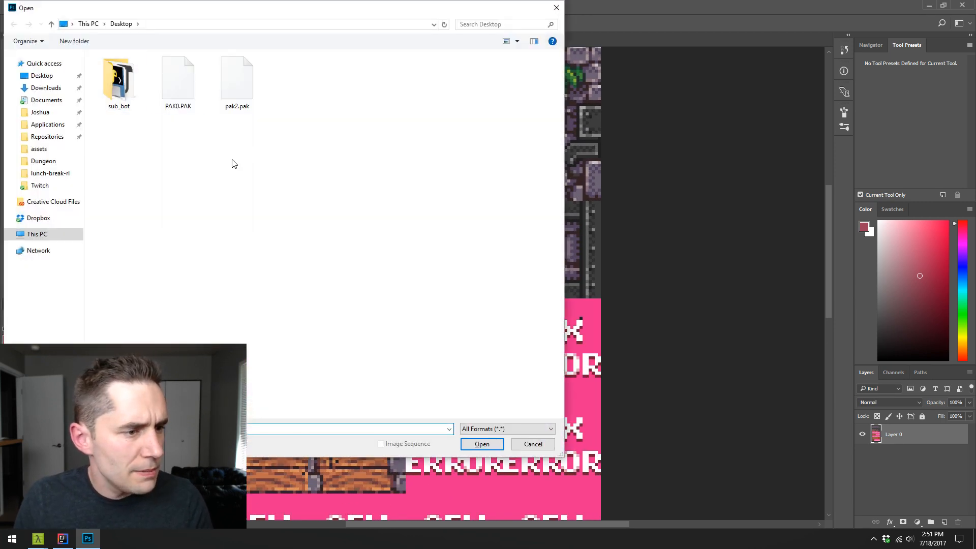
left_click(39, 149)
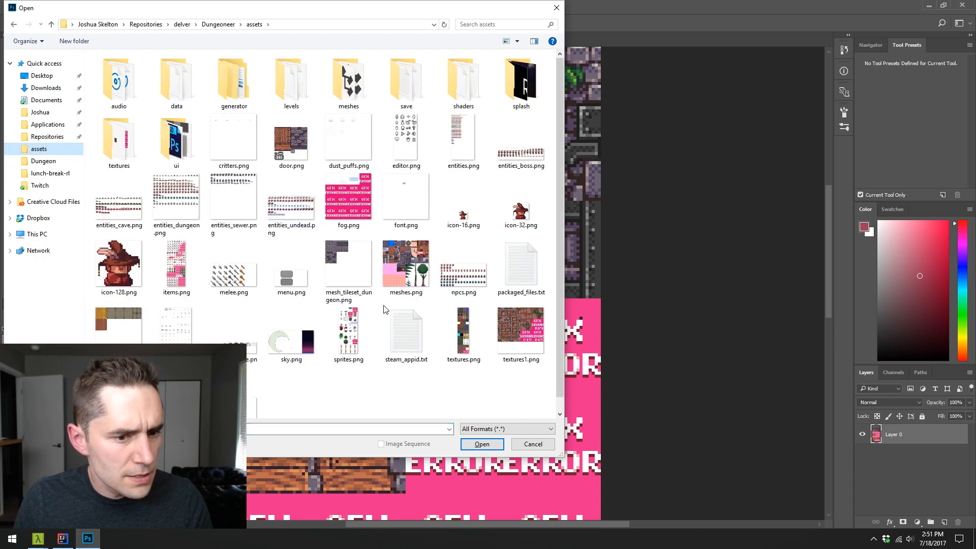
double_click(477, 322)
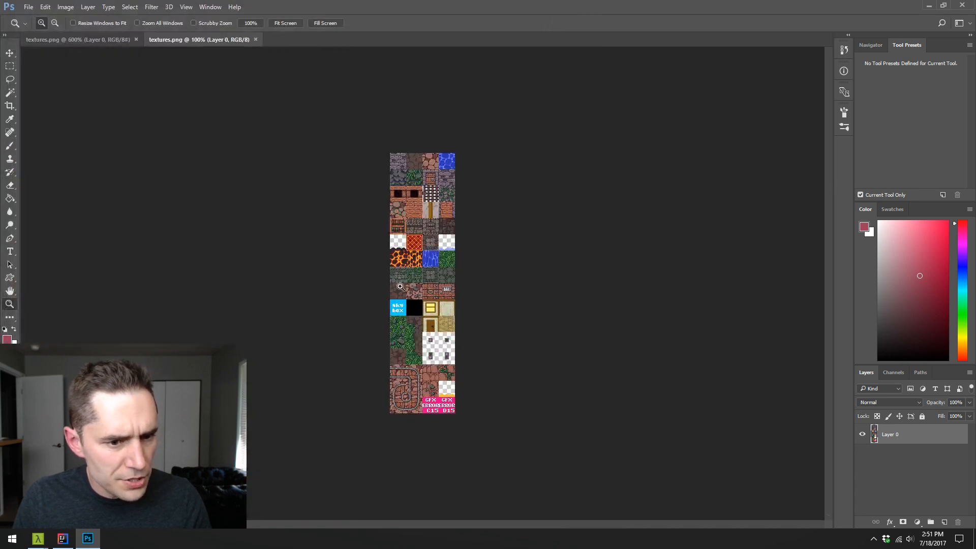
left_click_drag(400, 286, 400, 287)
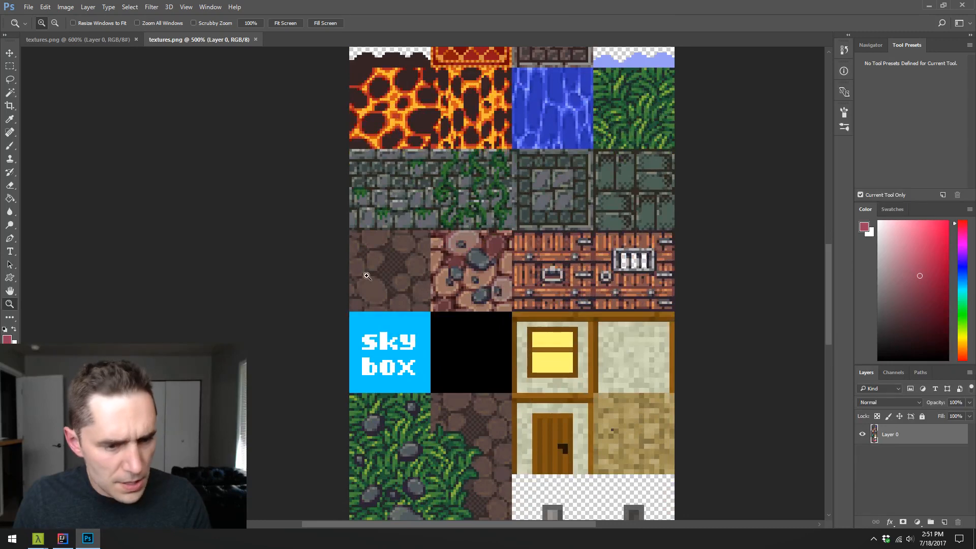
- Copy the dark brown cobblestone tile above the sky box tile and paste it into the Dungeon sheet's first GFX ERROR slot below the brick floor
key("m")
left_click_drag(350, 231, 431, 311)
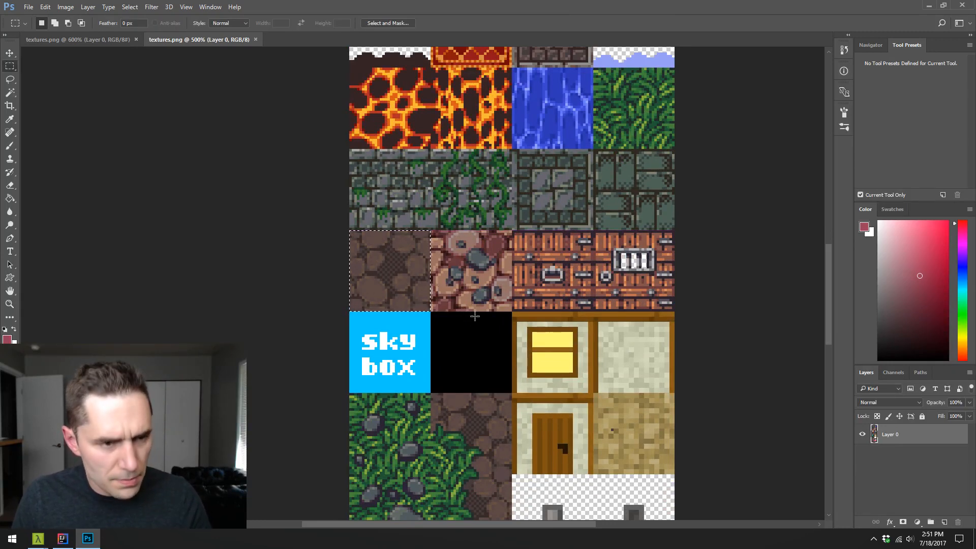
key("ctrl+c")
left_click(87, 39)
key("ctrl+v")
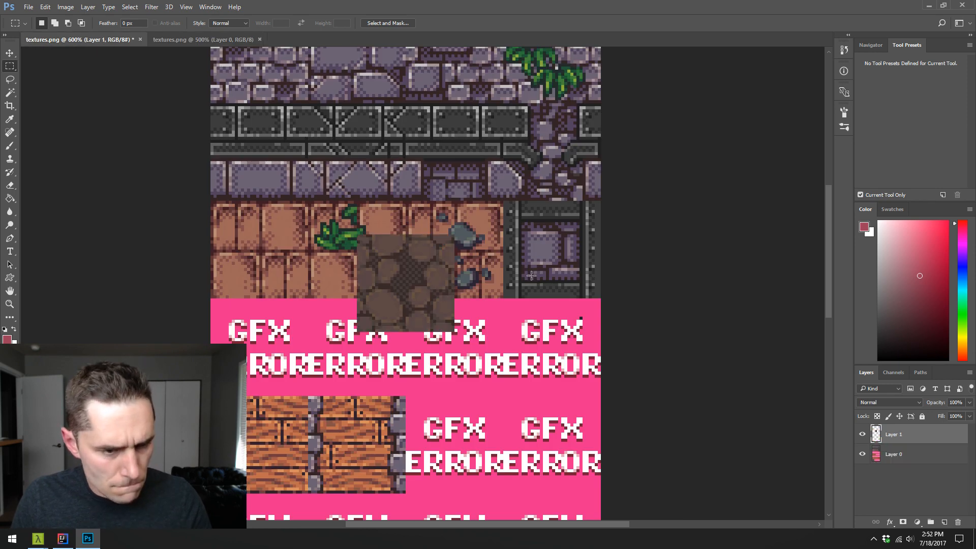
key("v")
mouse_move(398, 258)
left_mouse_down()
mouse_move(270, 322)
mouse_move(249, 322)
mouse_move(407, 267)
left_mouse_up()
key("z")
left_click(292, 333)
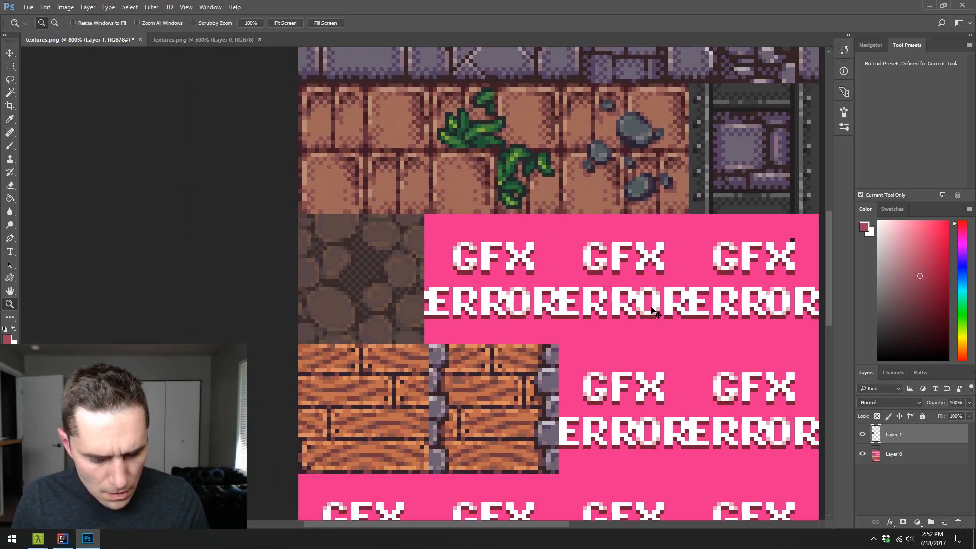
key("ctrl+e")
key("ctrl+z")
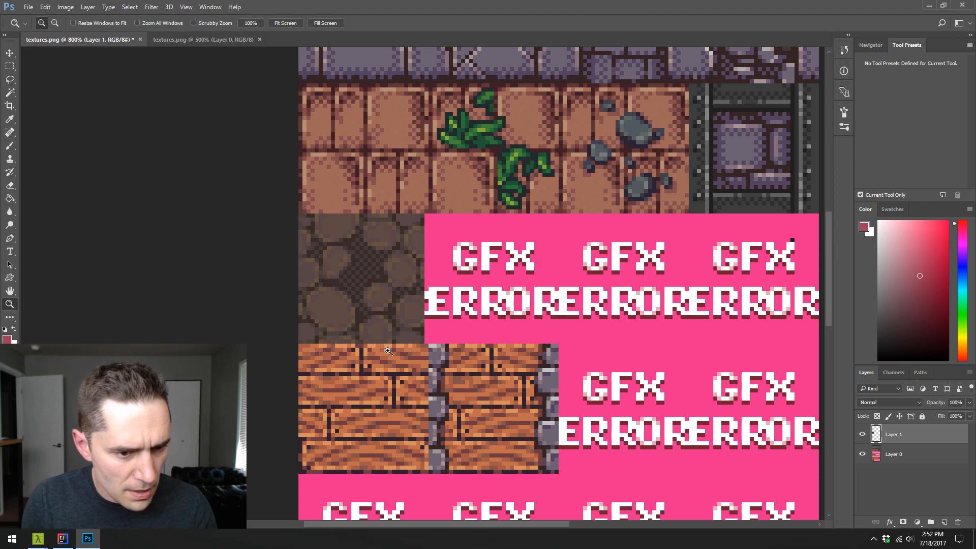
key("w")
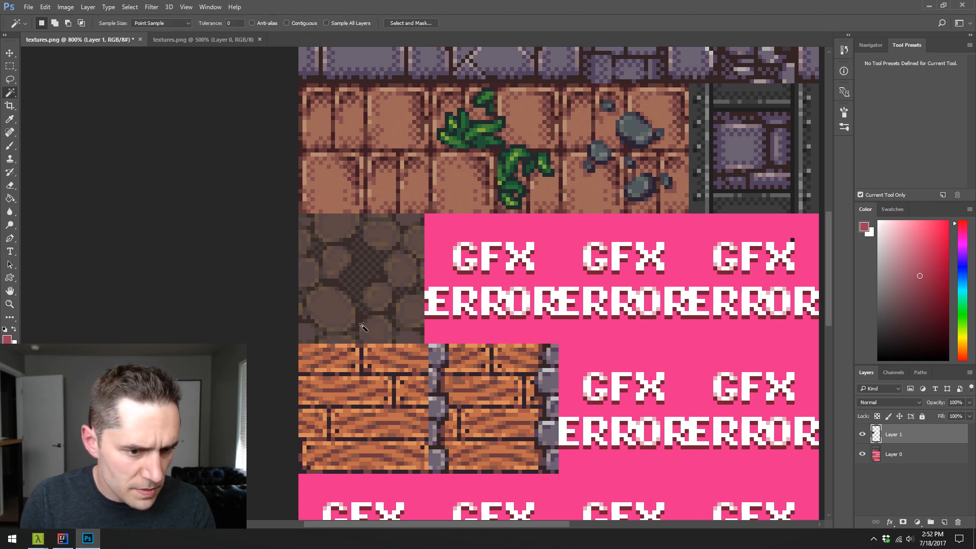
- Set up the Pencil tool with a brown sampled from the pasted cobblestone tile, and add a new layer above it
key("z")
left_click(364, 299)
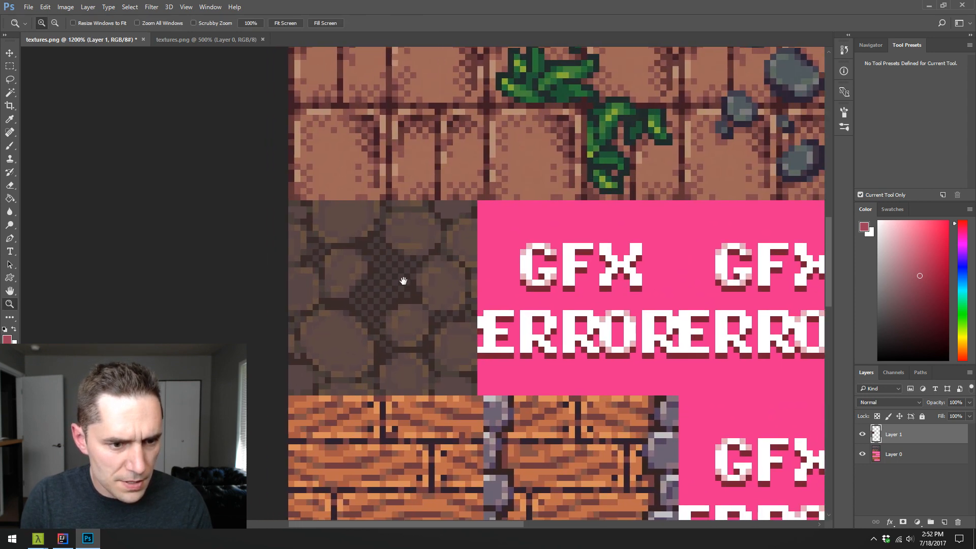
left_click_drag(403, 282, 410, 277)
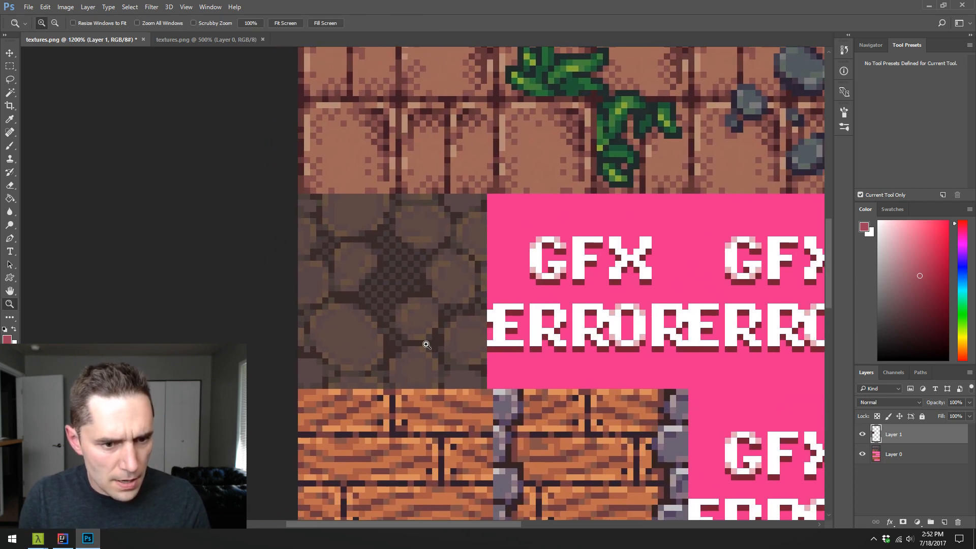
key("b")
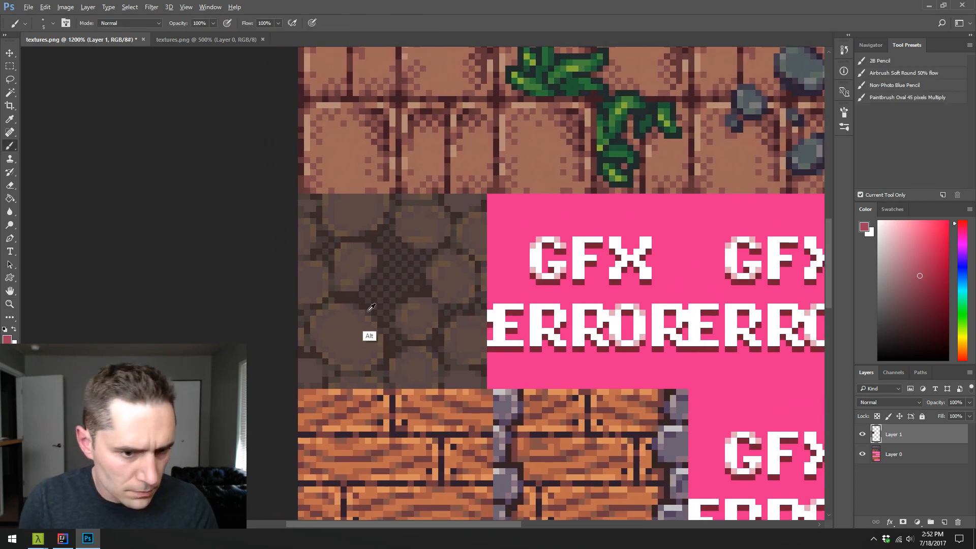
left_click(372, 328, "alt")
key("shift+b")
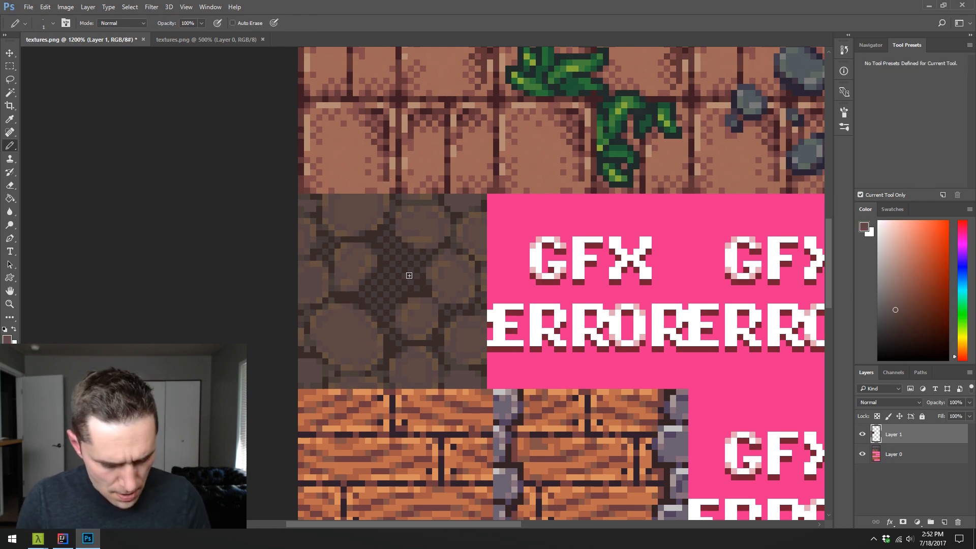
key("ctrl+shift+alt+n")
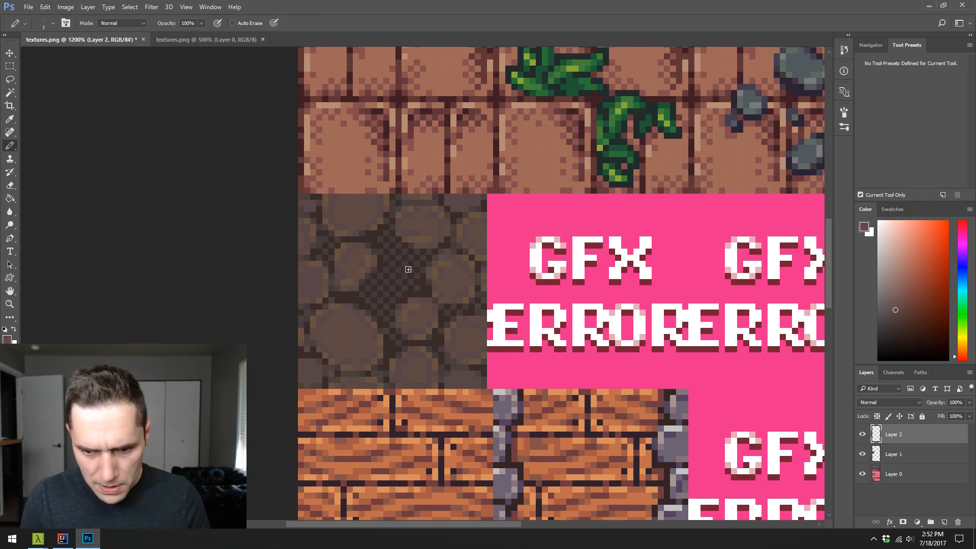
- Paint an additional brown stone over the dark checkered gap in the middle of the cobblestone tile
left_click(353, 296, "alt")
mouse_move(396, 256)
left_mouse_down()
mouse_move(419, 260)
mouse_move(409, 292)
mouse_move(393, 267)
mouse_move(386, 285)
mouse_move(390, 271)
mouse_move(402, 280)
mouse_move(380, 275)
mouse_move(391, 260)
mouse_move(407, 273)
left_mouse_up()
left_click(422, 307, "alt")
left_click_drag(374, 300, 381, 301)
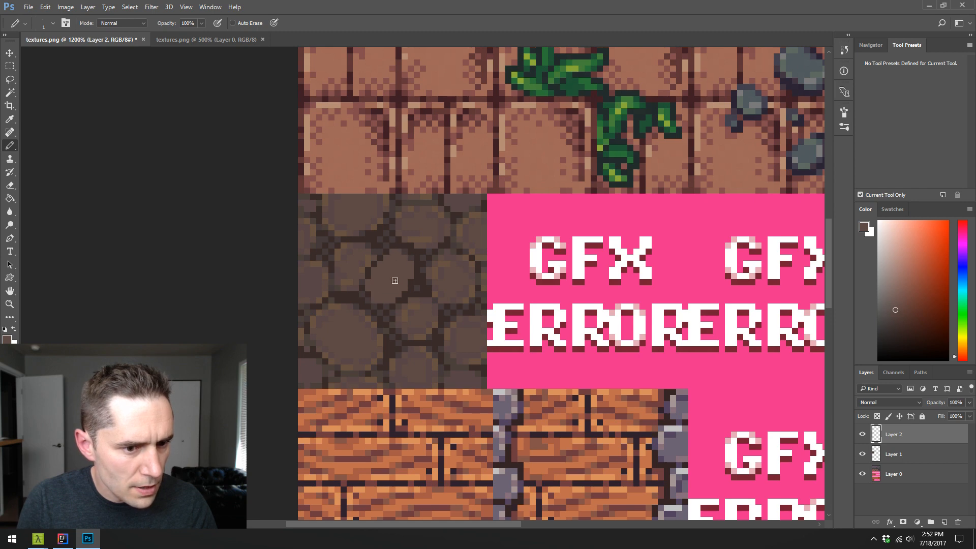
- Pick a pale, greyish brown and paint a diagonal highlight across the new central stone on Layer 2
left_click(434, 272, "alt")
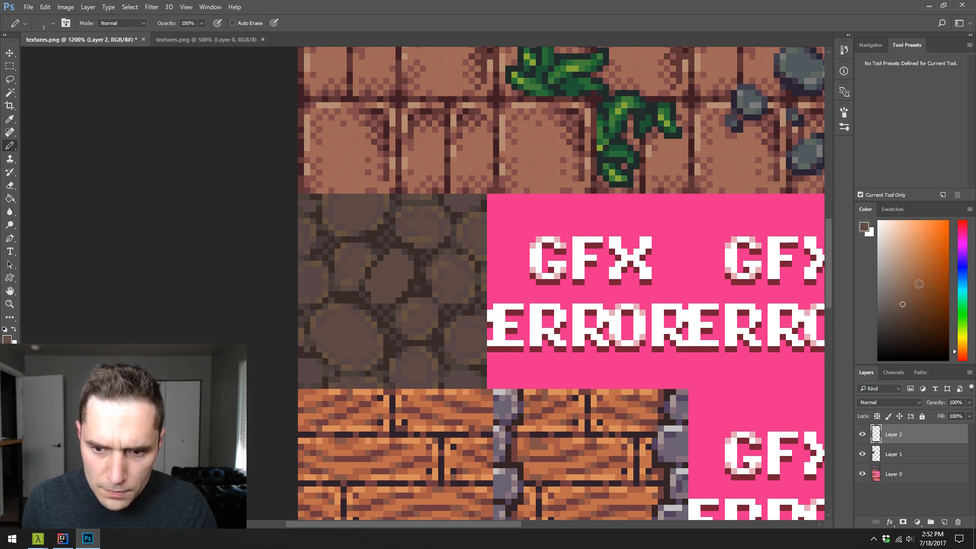
left_click_drag(919, 284, 889, 272)
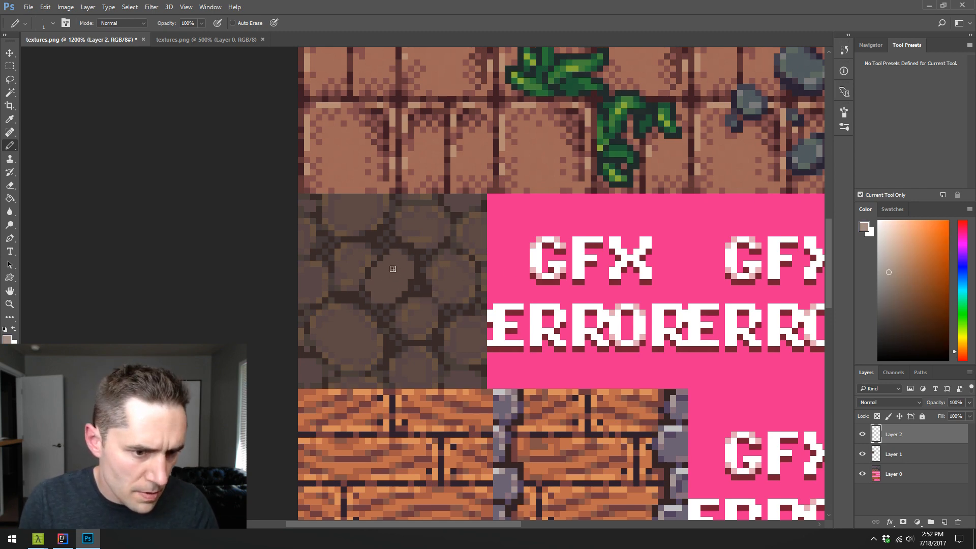
mouse_move(394, 268)
left_mouse_down()
mouse_move(378, 288)
mouse_move(398, 260)
mouse_move(393, 294)
left_mouse_up()
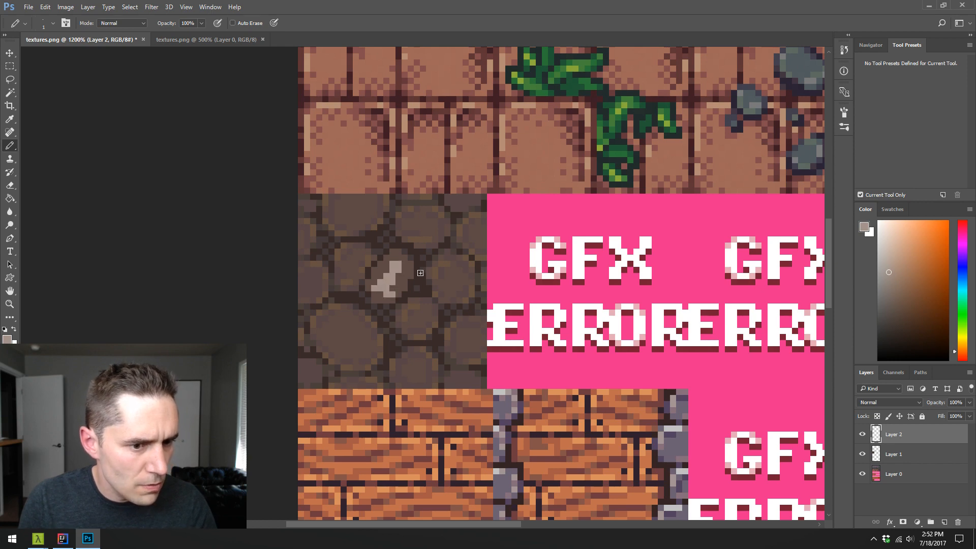
- Trim and soften the edges of the central stone's pale highlight with medium and base browns
left_click(894, 299)
left_click(392, 288)
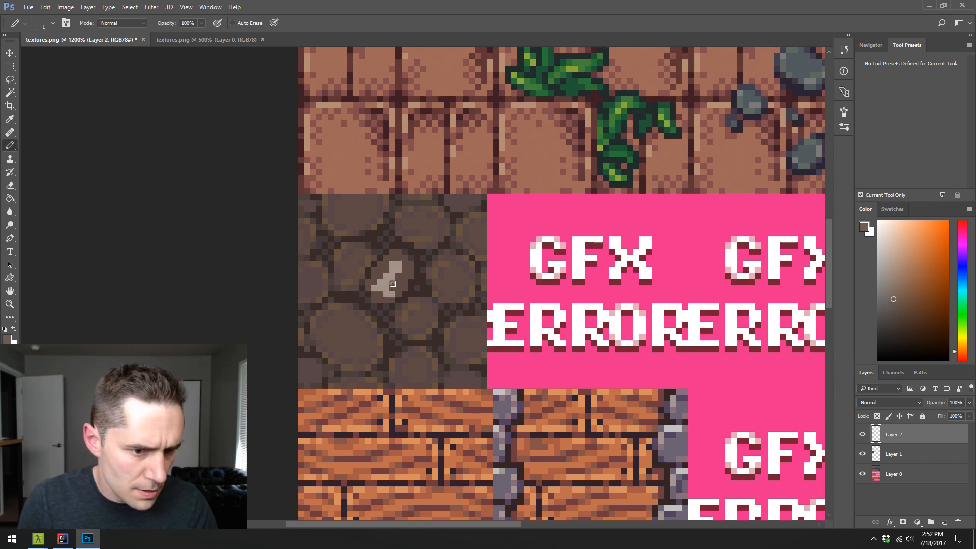
left_click(389, 260, "alt")
left_click(392, 264)
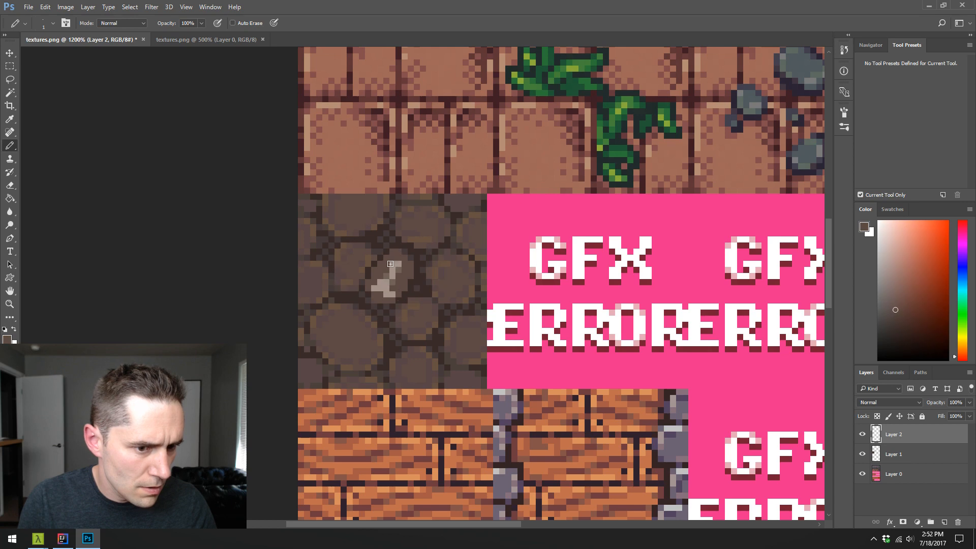
left_click(392, 286, "alt")
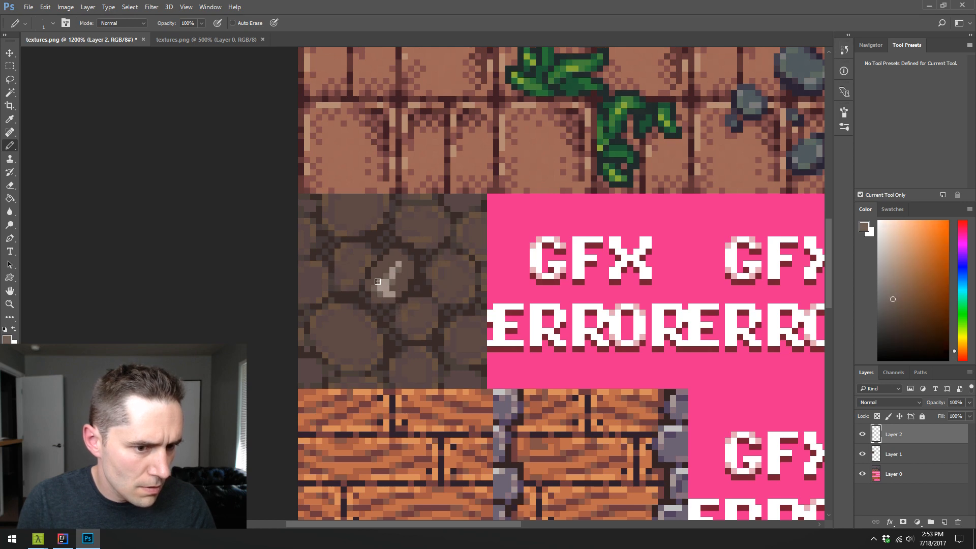
left_click(378, 282)
left_click(380, 293)
- Select the pale highlight pixels with the Magic Wand and apply Hue/Saturation with saturation +52 and lightness -20
left_click(376, 323, "alt")
left_click(381, 294)
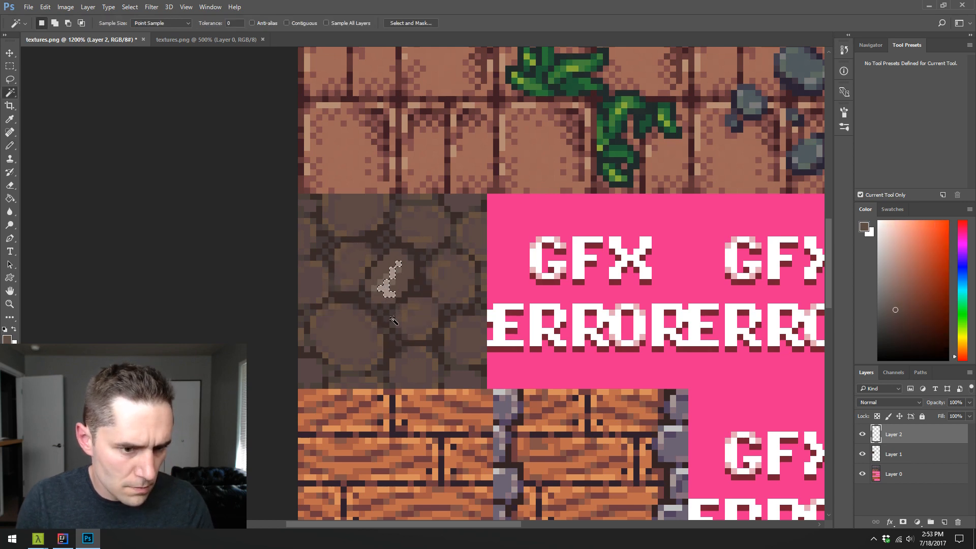
key("ctrl+u")
left_click_drag(639, 209, 633, 209)
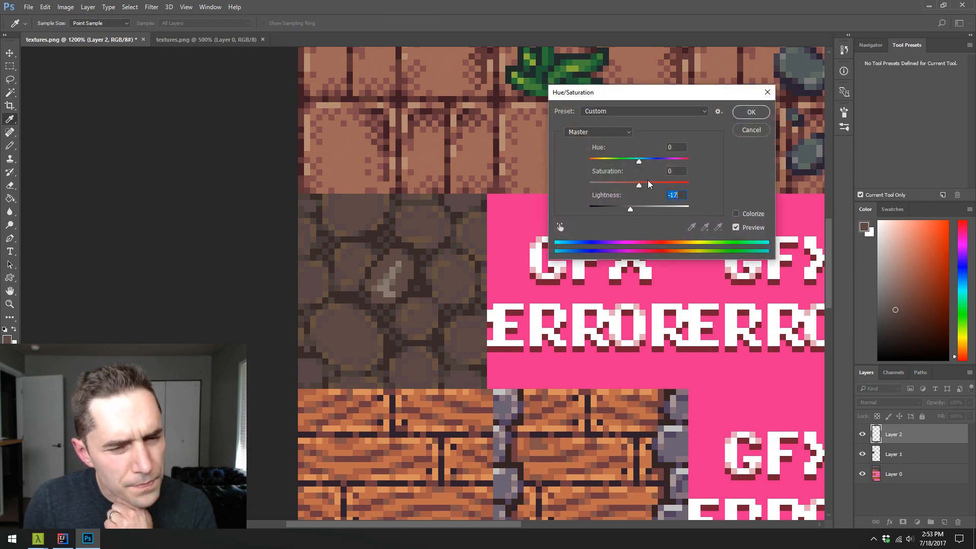
left_click_drag(628, 211, 666, 188)
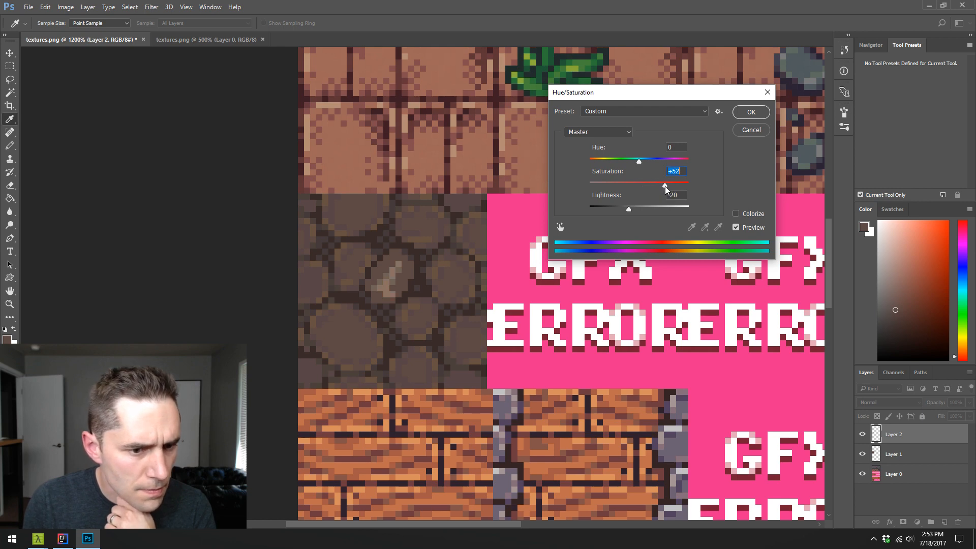
left_click(748, 116)
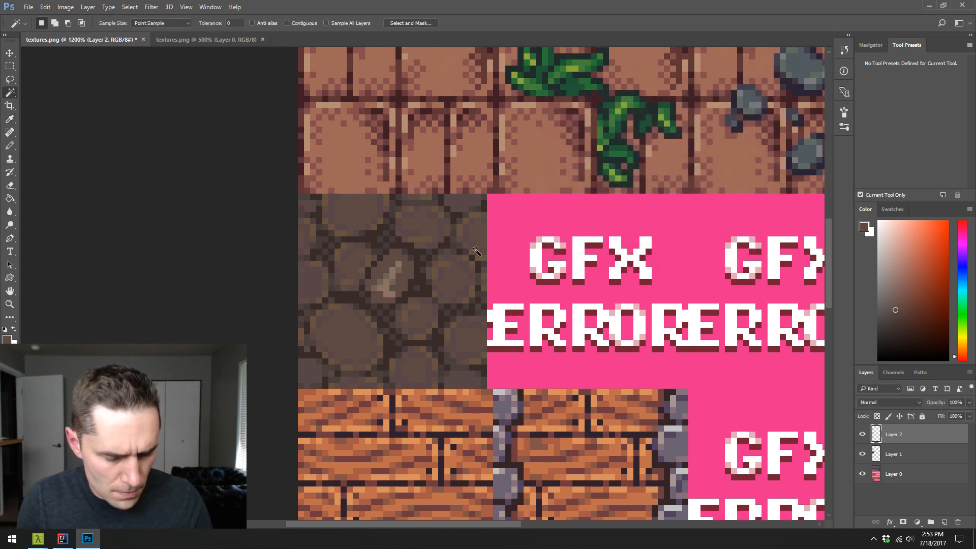
- Deselect the highlight and retouch single pixels around it with the Pencil, using browns sampled from the stone
key("b")
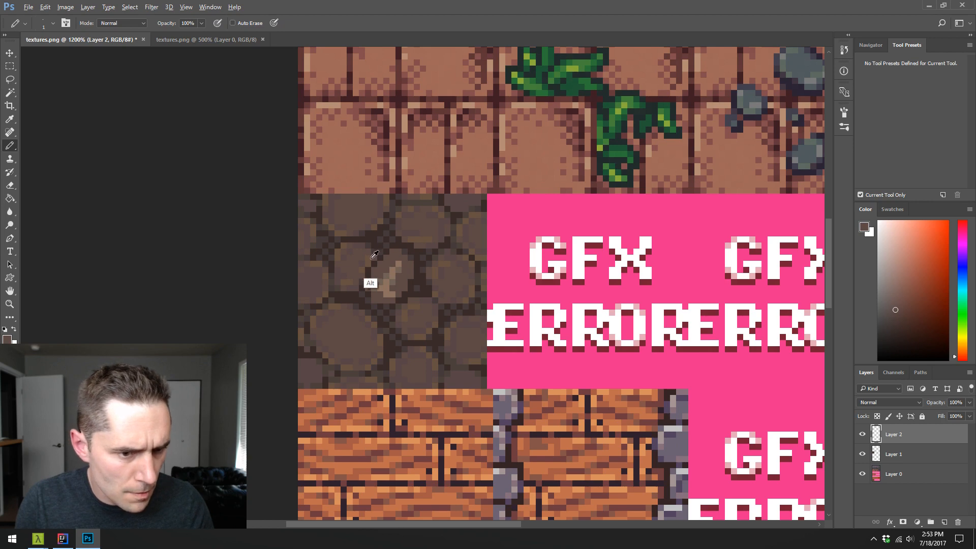
left_click(392, 282, "alt")
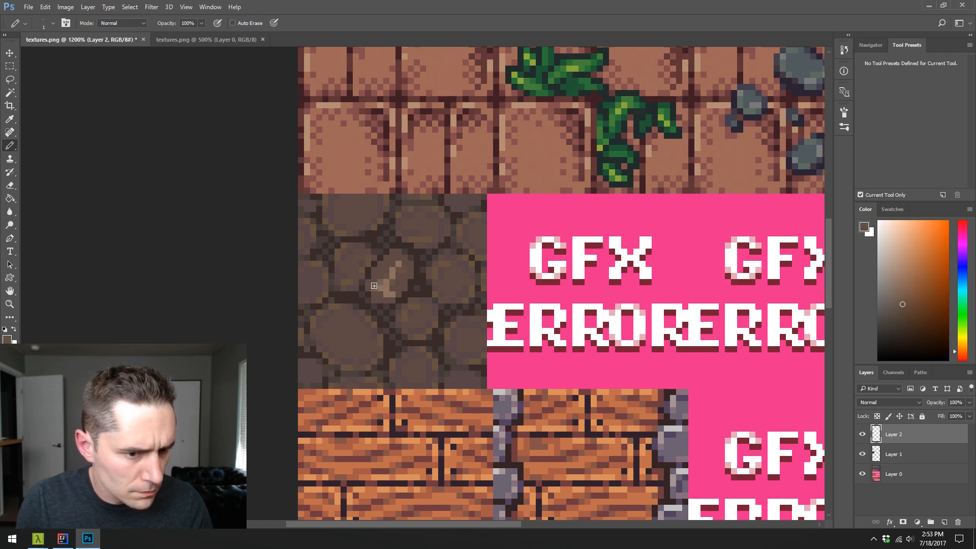
left_click(377, 279, "alt")
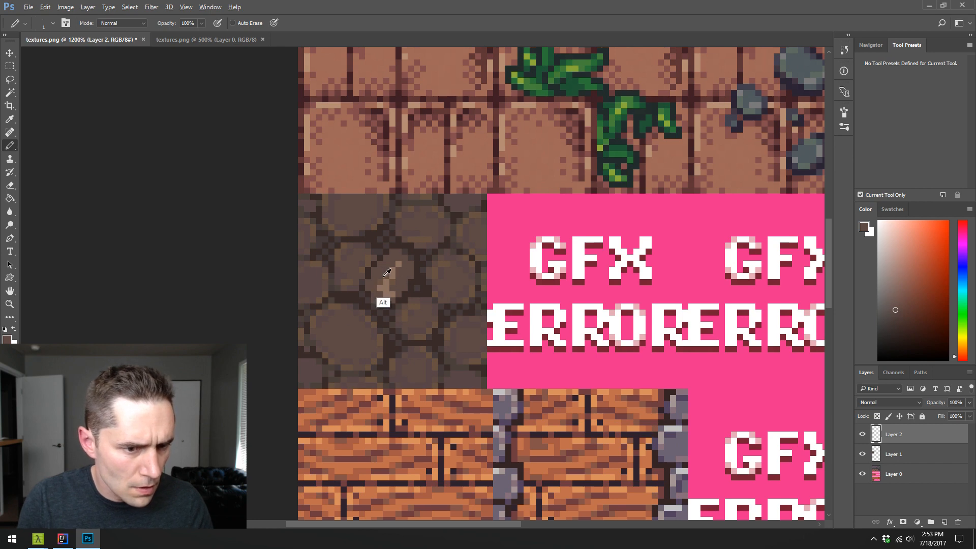
left_click(402, 280, "alt")
left_click(403, 299, "alt")
key("w")
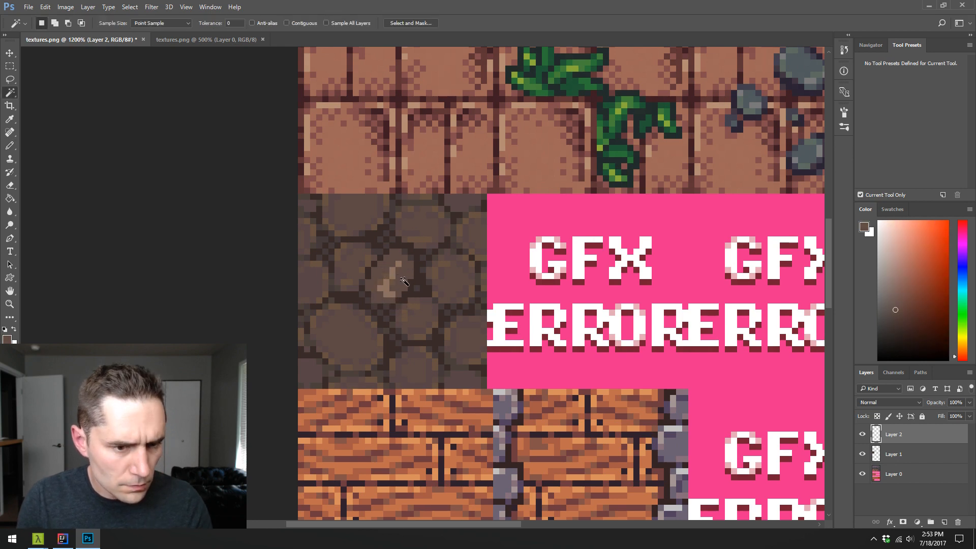
left_click(402, 289)
key("ctrl+u")
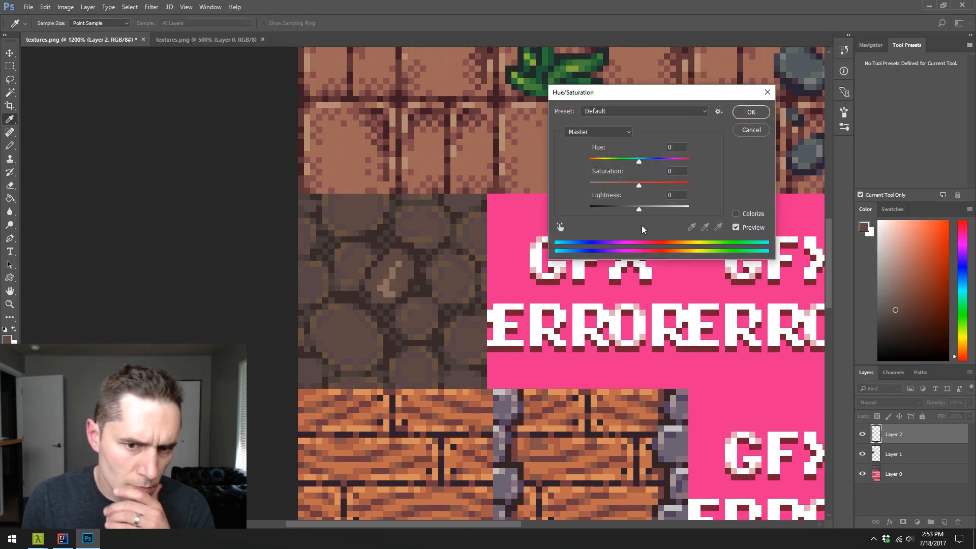
left_click_drag(639, 209, 629, 219)
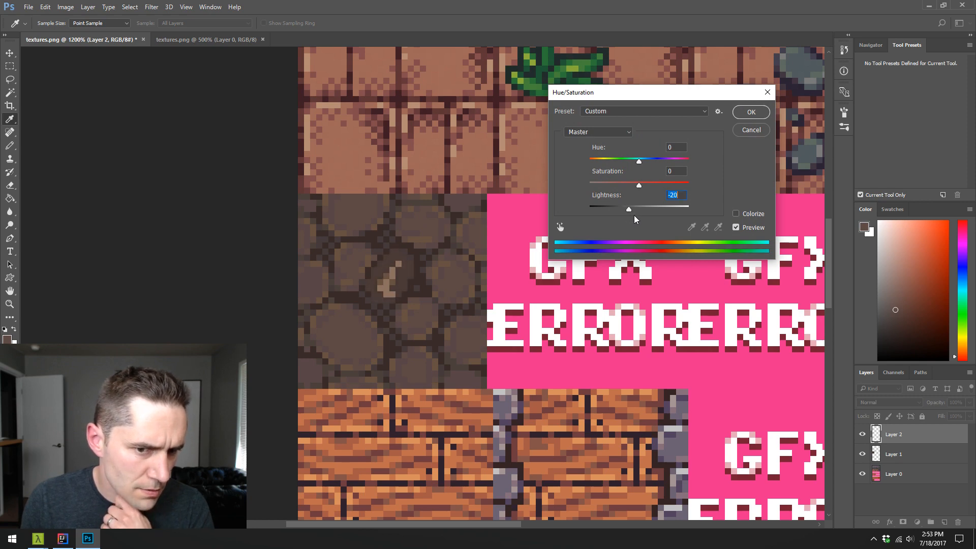
left_click(748, 130)
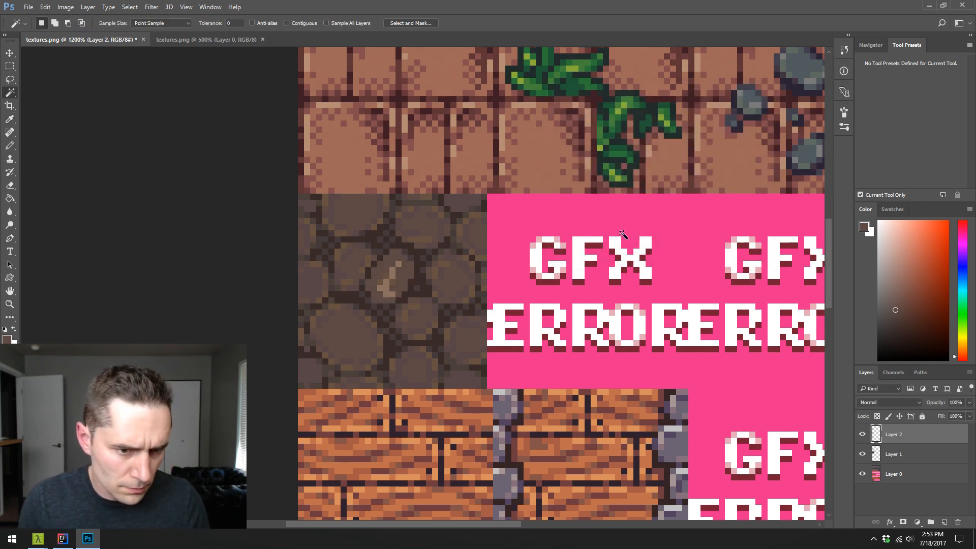
left_click(388, 276)
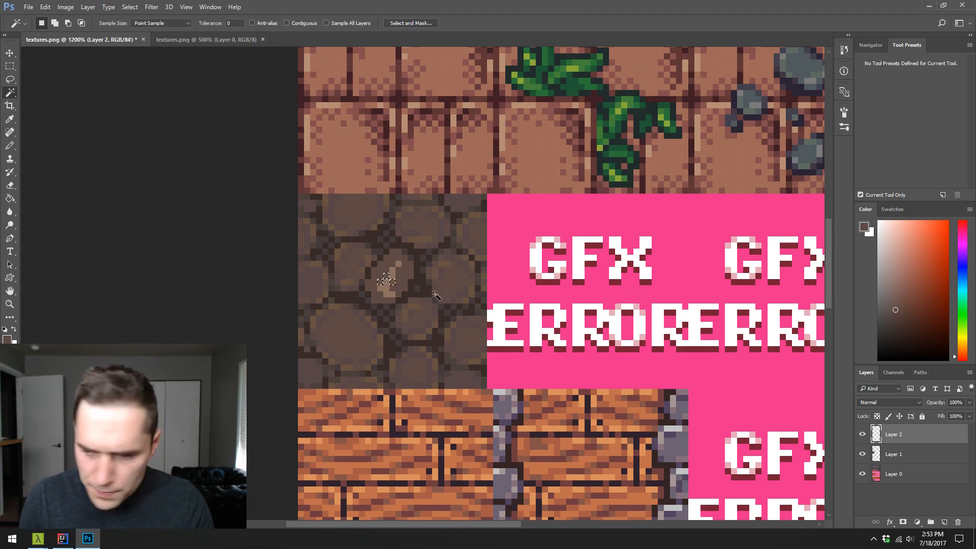
key("ctrl+d")
- Retouch the upper-left edge of the central stone with the Pencil, using dark and base browns sampled from the tile
key("b")
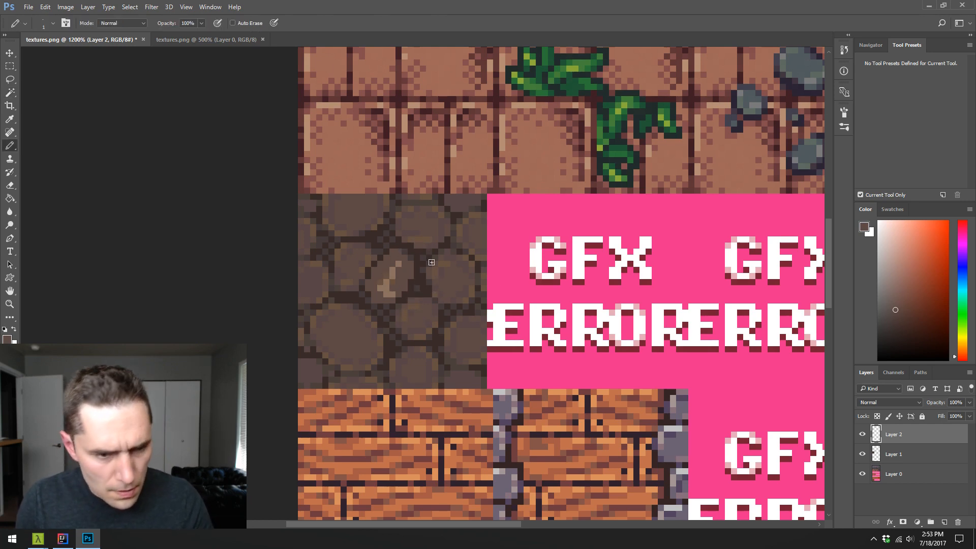
left_click(392, 243, "alt")
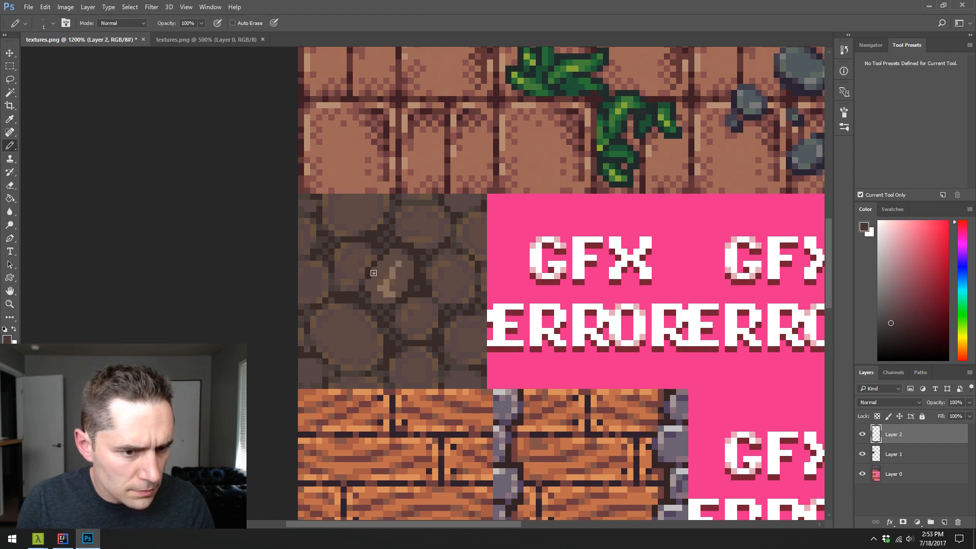
left_click(380, 268, "alt")
left_click(373, 277)
left_click(382, 261, "alt")
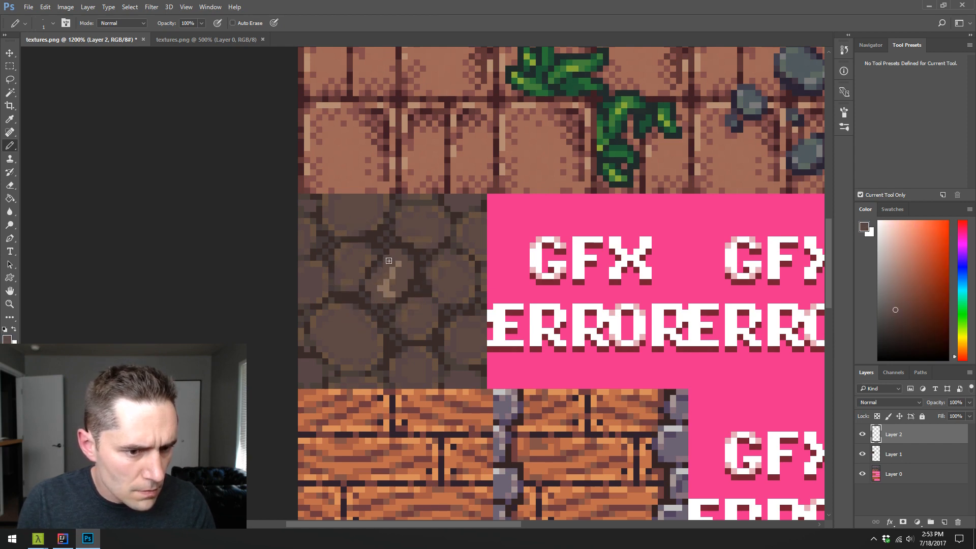
left_click(382, 264, "alt")
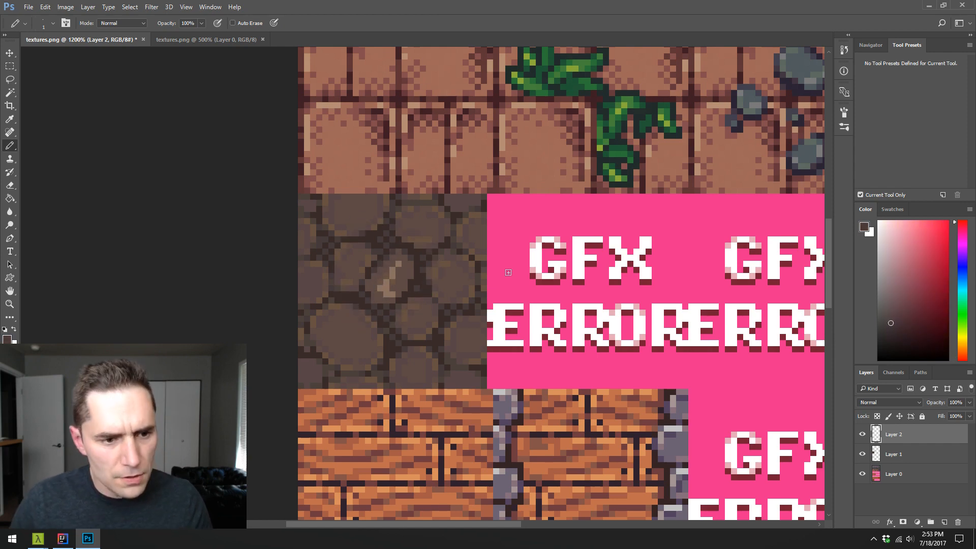
- Add a Hue/Saturation adjustment layer above Layer 2 and delete its layer mask
left_click(917, 522)
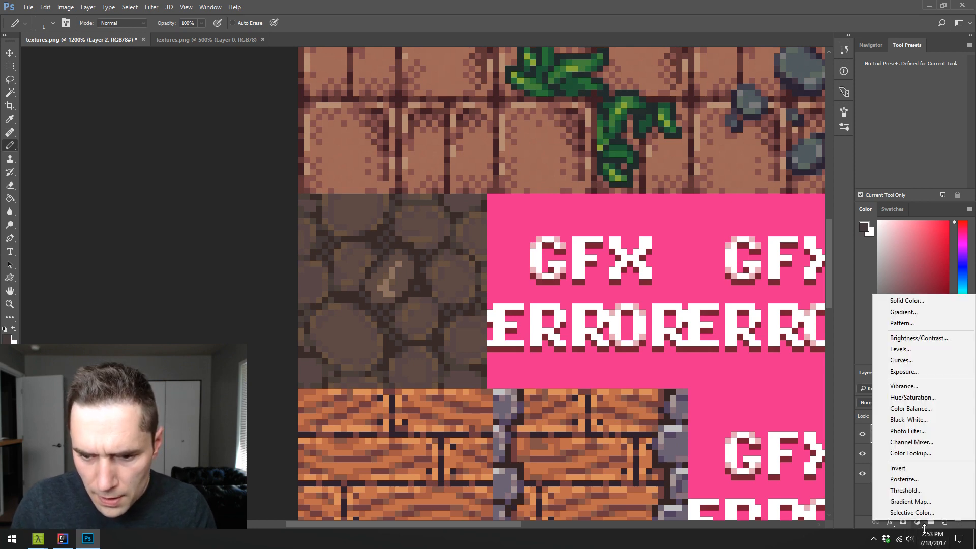
left_click(883, 397)
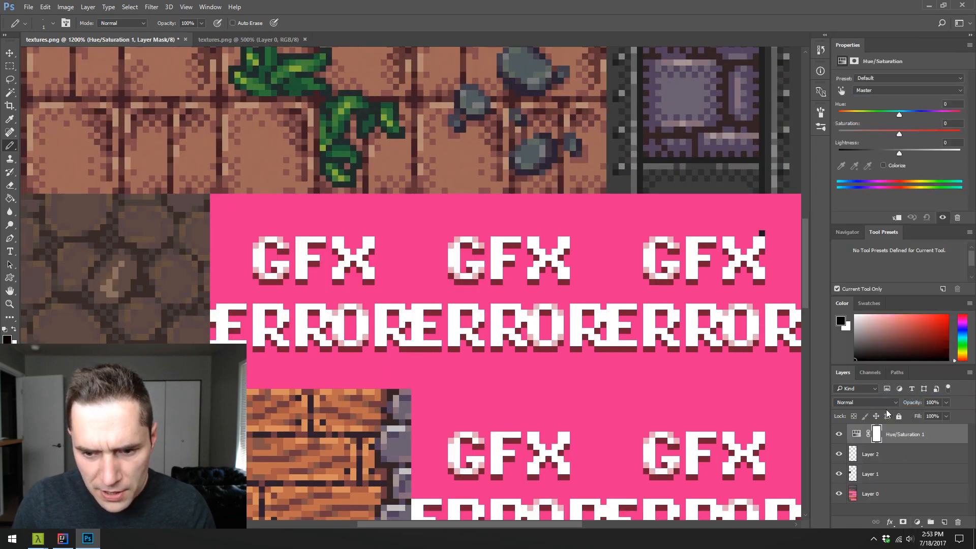
left_click_drag(452, 336, 613, 277)
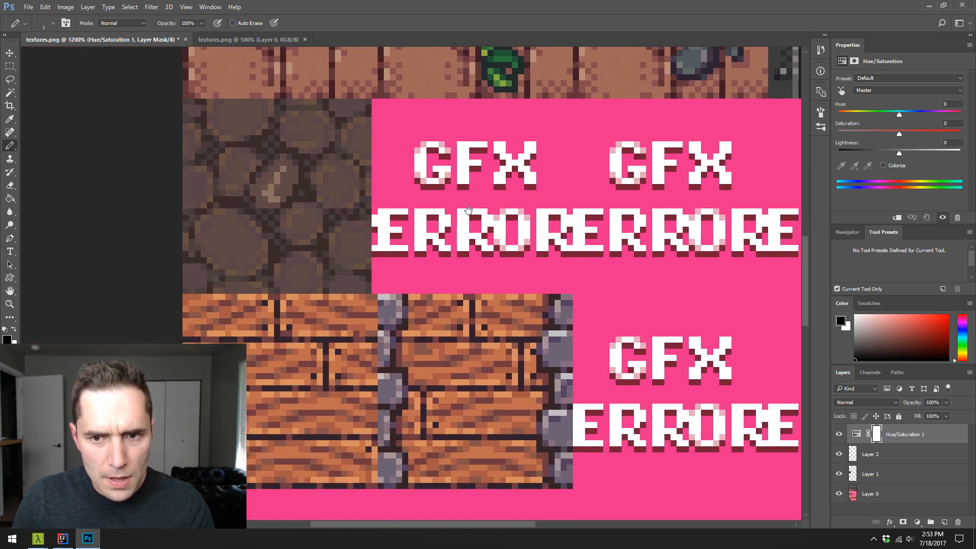
left_click(875, 433)
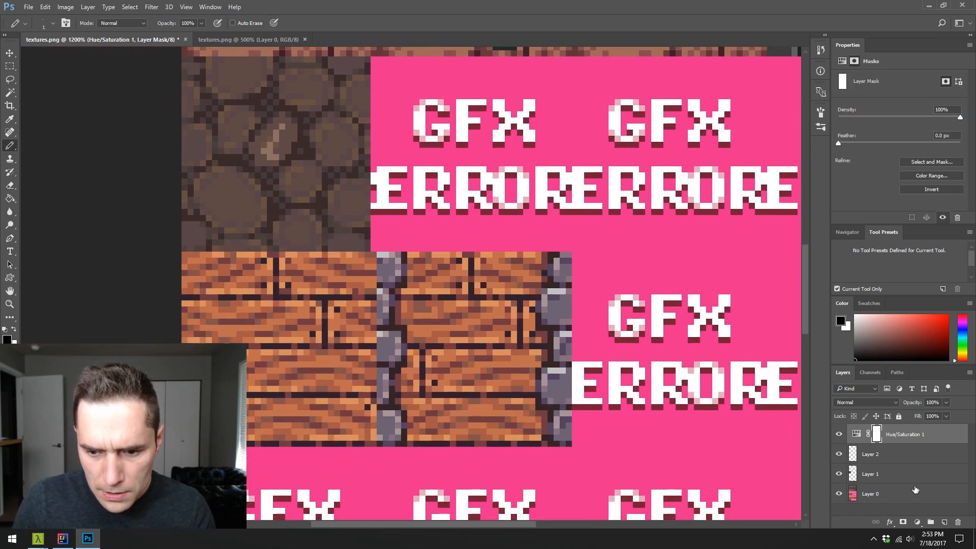
left_click(957, 522)
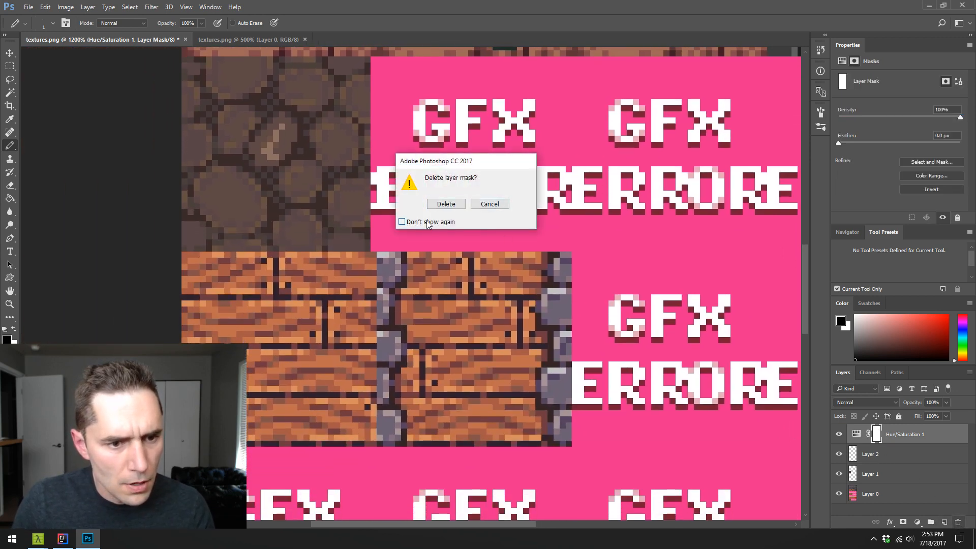
left_click(446, 204)
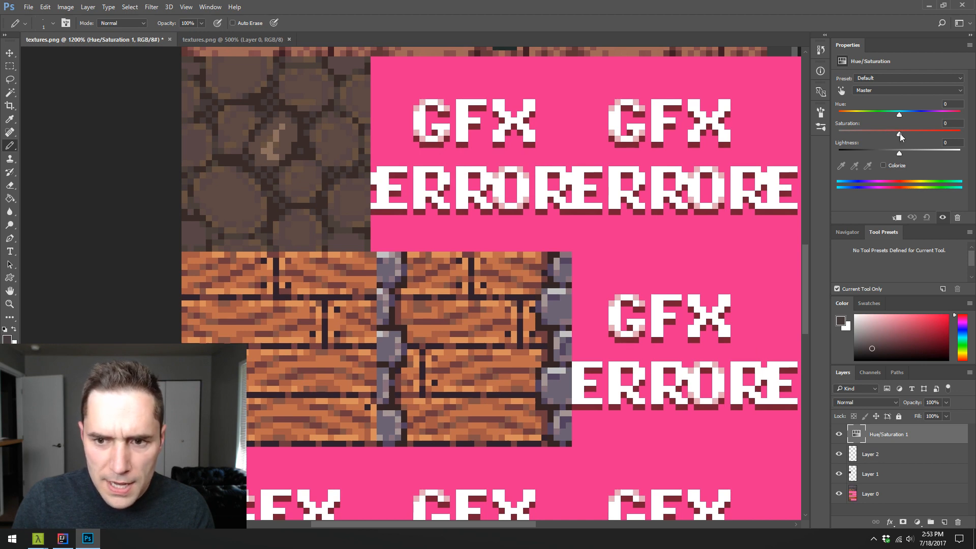
- Set the adjustment layer's saturation to -100 to check the cobblestone's contrast in greyscale, and hide that layer with Layer 1 active
left_click_drag(899, 133, 838, 134)
left_click_drag(208, 212, 317, 327)
left_click_drag(377, 292, 365, 307)
left_click_drag(362, 273, 390, 275)
left_click_drag(396, 216, 396, 221)
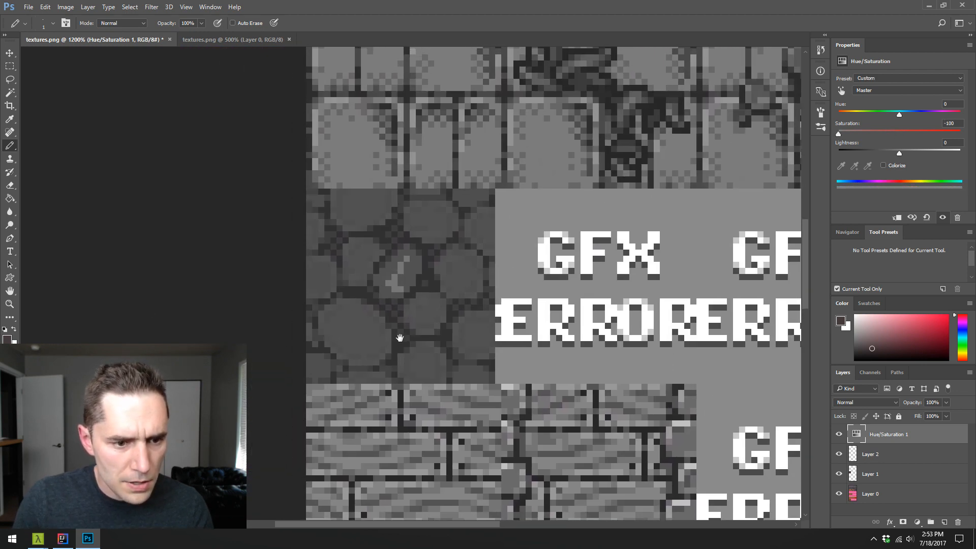
left_click(875, 466)
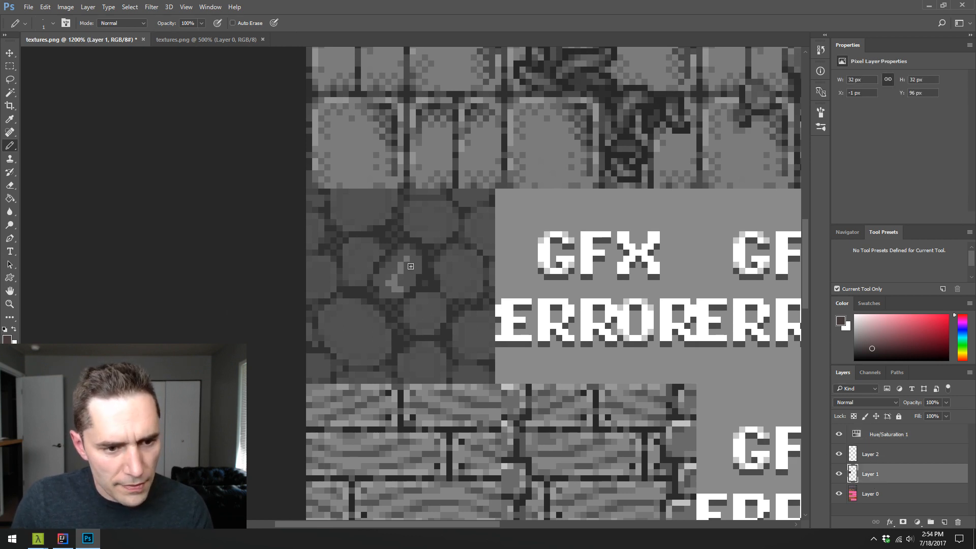
left_click(839, 435)
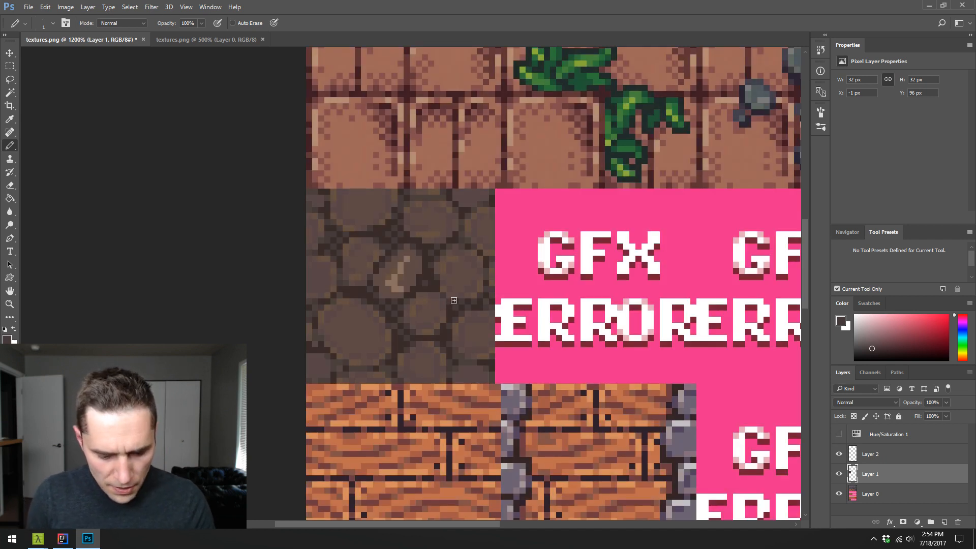
- Paint brown touch-up pixels at the central stone's lower edge on Layer 1, and hide Layer 2 to inspect them
left_click(404, 291, "alt")
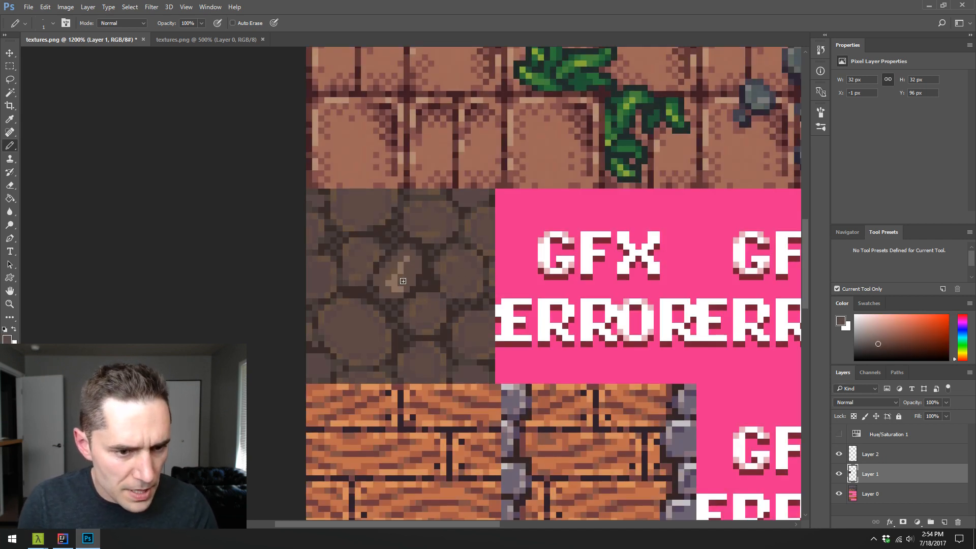
left_click(403, 281, "alt")
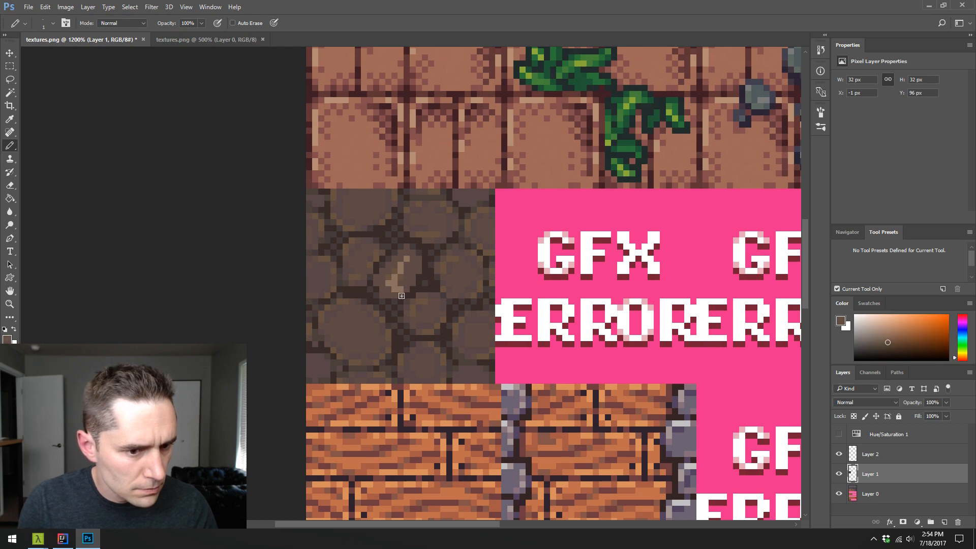
left_click(401, 280, "alt")
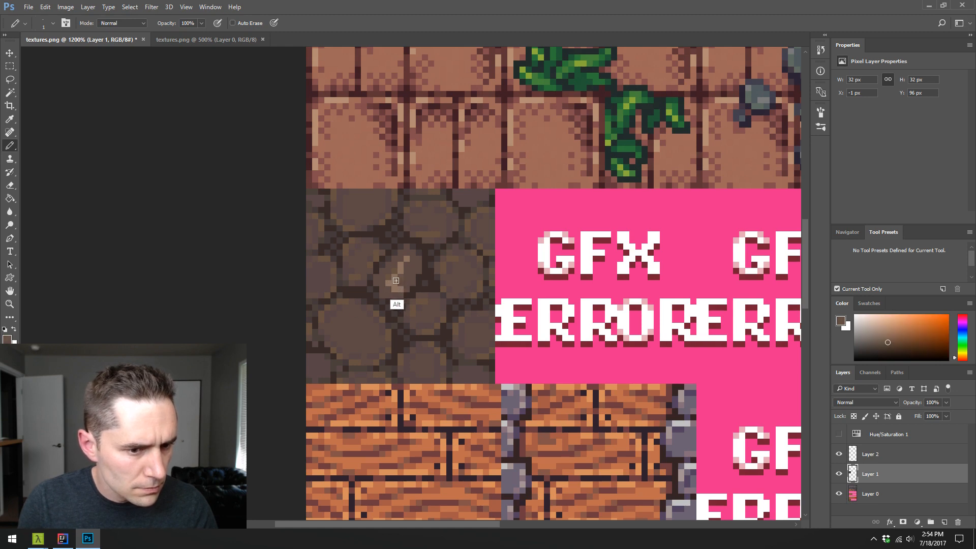
left_click(859, 460)
left_click(840, 454)
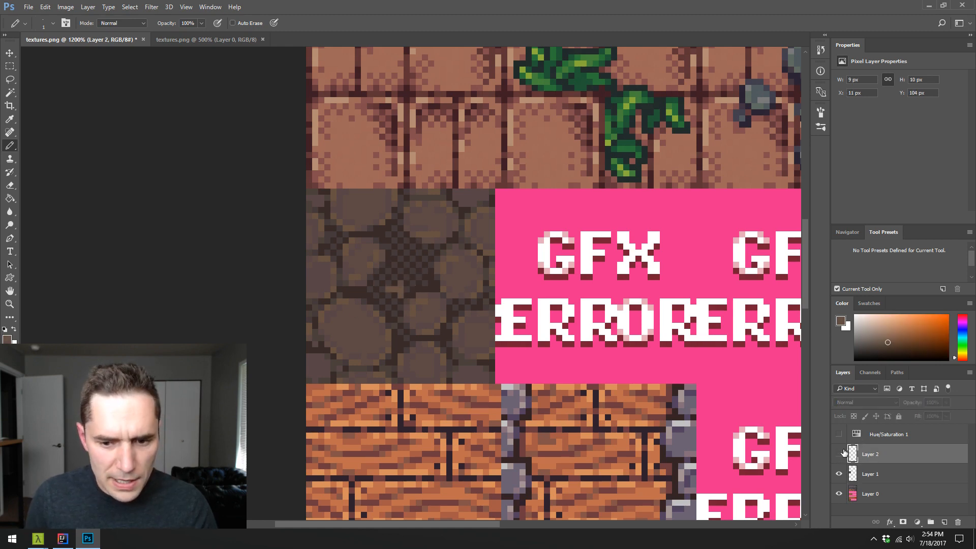
- Show Layer 2 again and paint over the central stone's light highlight with the stone's base brown
left_click(839, 454)
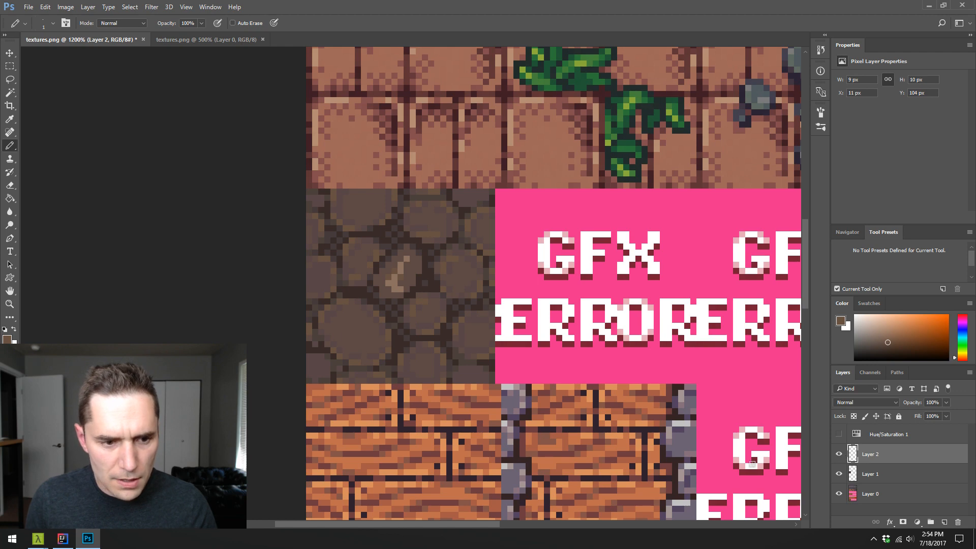
left_click(386, 290, "alt")
left_click_drag(388, 283, 407, 259)
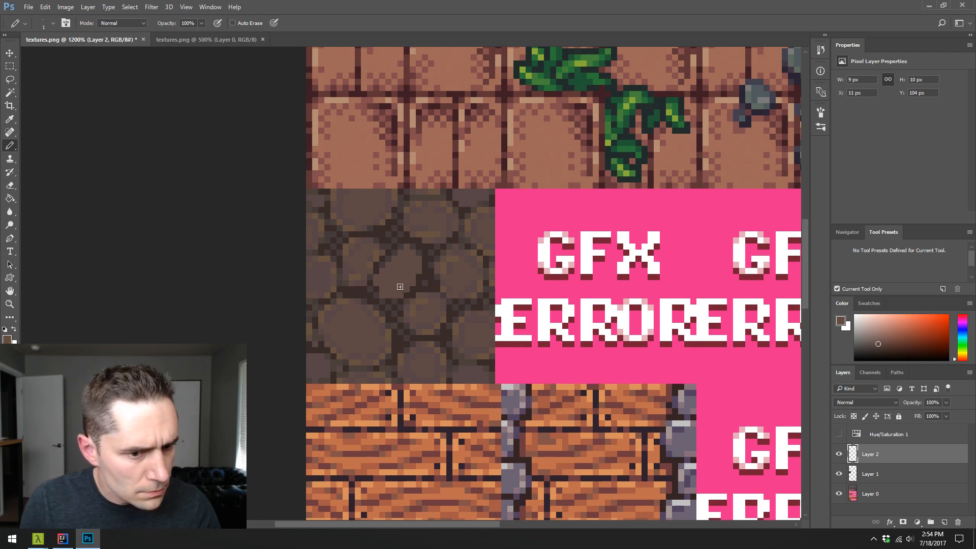
left_click(386, 286, "alt")
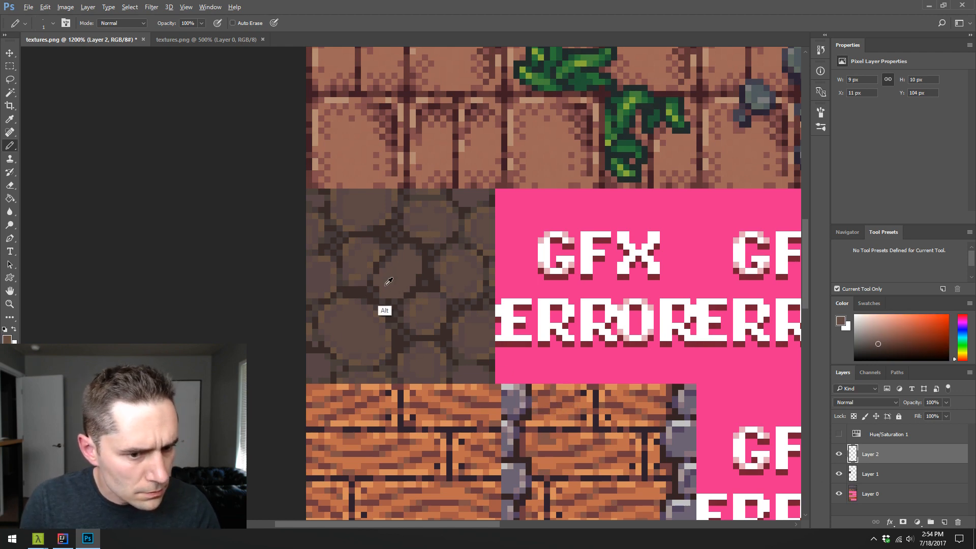
- Reshape the central stone's edges with the Pencil, using dark, medium and base browns sampled from the tile
left_click(428, 282, "alt")
left_click(398, 272, "alt")
mouse_move(383, 265)
left_mouse_down()
mouse_move(401, 252)
mouse_move(387, 254)
left_mouse_up()
left_click(407, 239, "alt")
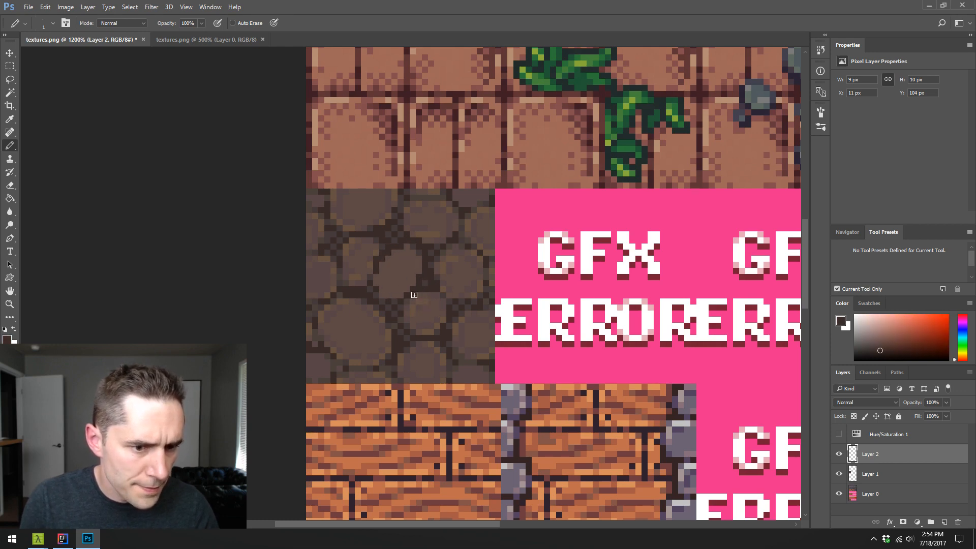
left_click(419, 279, "alt")
mouse_move(376, 290)
left_mouse_down()
mouse_move(399, 258)
mouse_move(414, 260)
mouse_move(400, 289)
mouse_move(415, 272)
mouse_move(411, 280)
mouse_move(398, 292)
mouse_move(415, 269)
mouse_move(393, 258)
mouse_move(410, 249)
mouse_move(383, 276)
mouse_move(408, 266)
mouse_move(390, 289)
mouse_move(411, 263)
mouse_move(392, 293)
left_mouse_up()
left_click(395, 287, "alt")
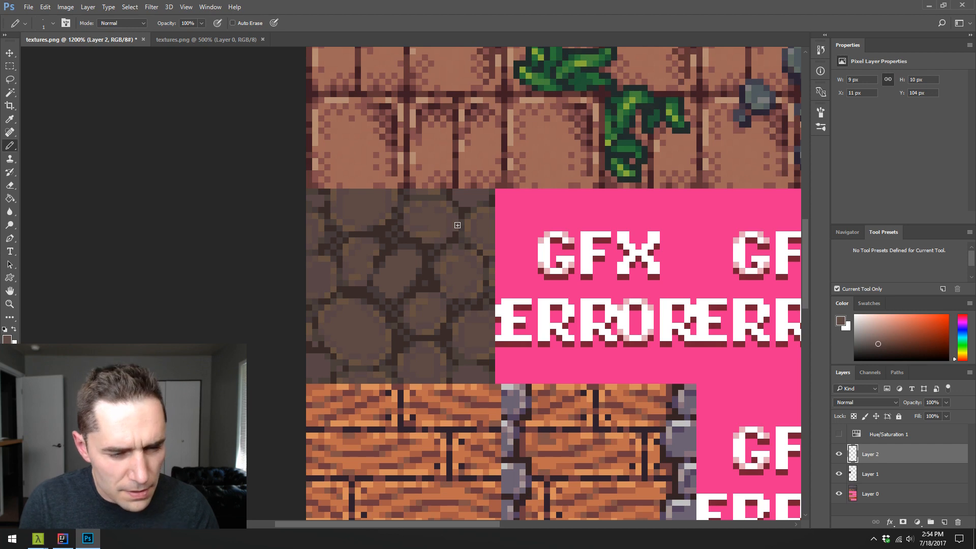
left_click(387, 260, "alt")
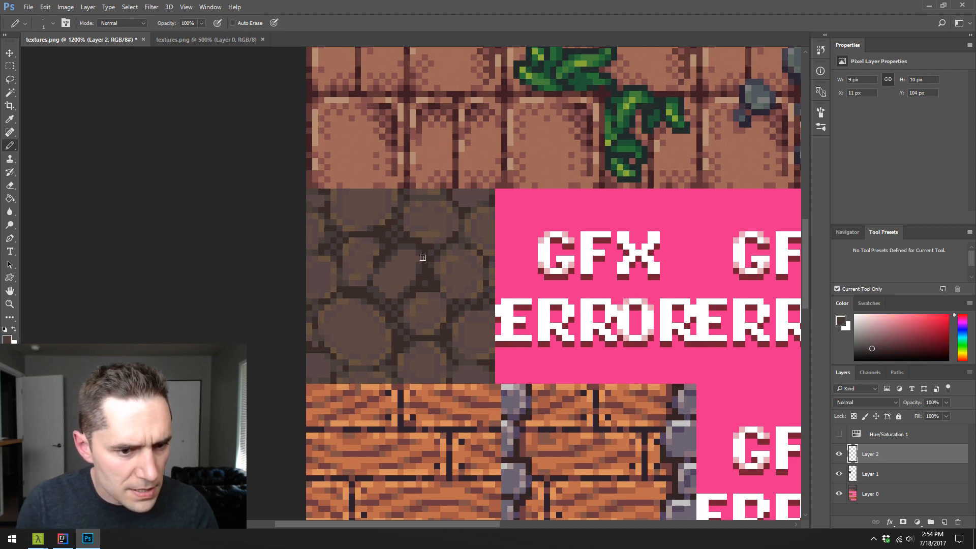
left_click(401, 268, "alt")
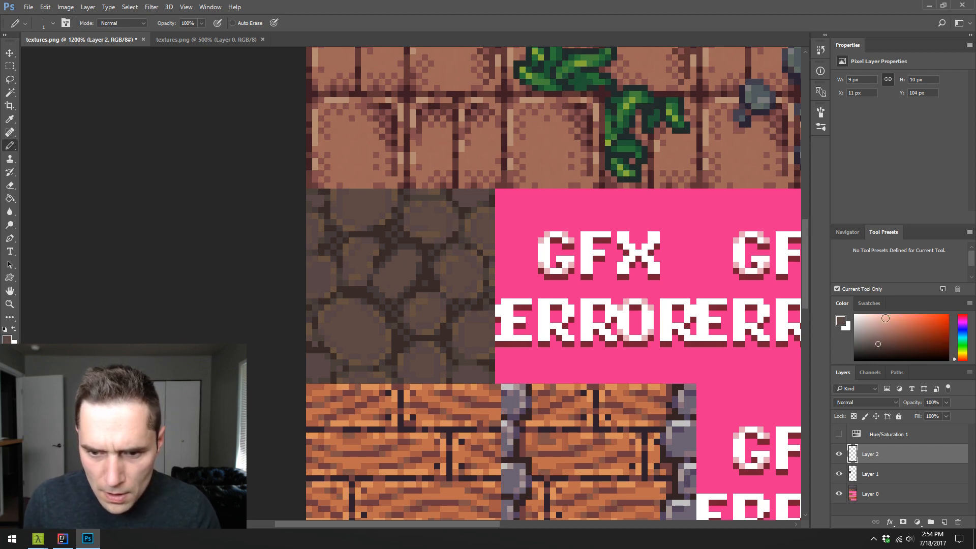
- Close the Properties panel and rearrange the remaining panels to enlarge the color picker and give the layer list more room
right_click(883, 233)
left_click(892, 197)
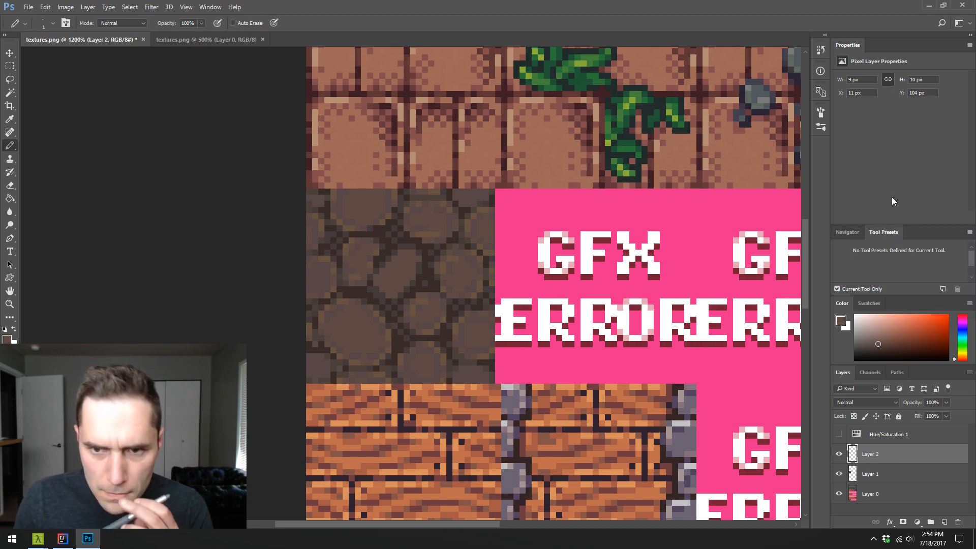
right_click(849, 45)
left_click(875, 47)
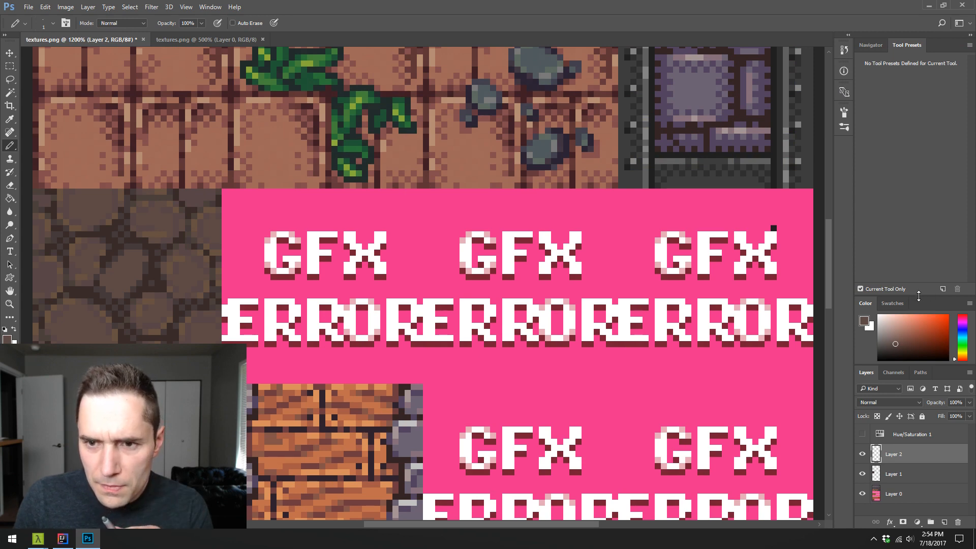
left_click_drag(919, 297, 901, 183)
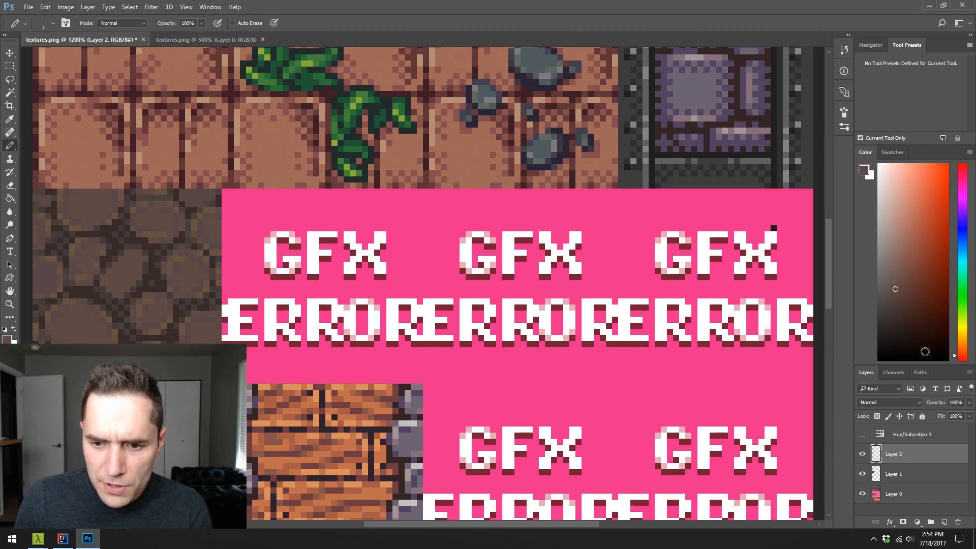
left_click_drag(932, 362, 932, 249)
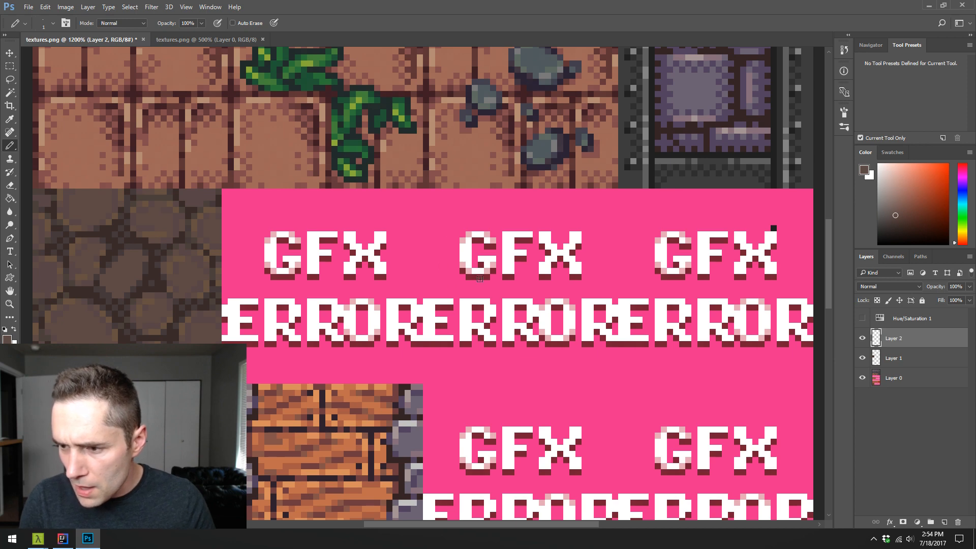
- Mix a lighter purplish grey and pencil a diagonal highlight down the middle of the central stone at 1600% zoom
left_click_drag(450, 290, 588, 241)
mouse_move(373, 212)
left_mouse_down()
mouse_move(479, 250)
mouse_move(498, 228)
mouse_move(489, 240)
left_mouse_up()
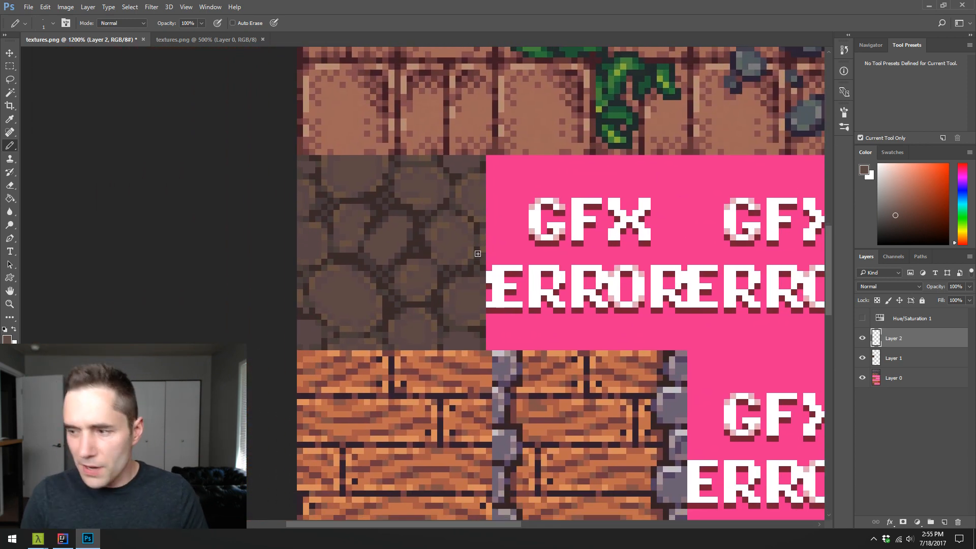
key("z")
left_click(407, 258)
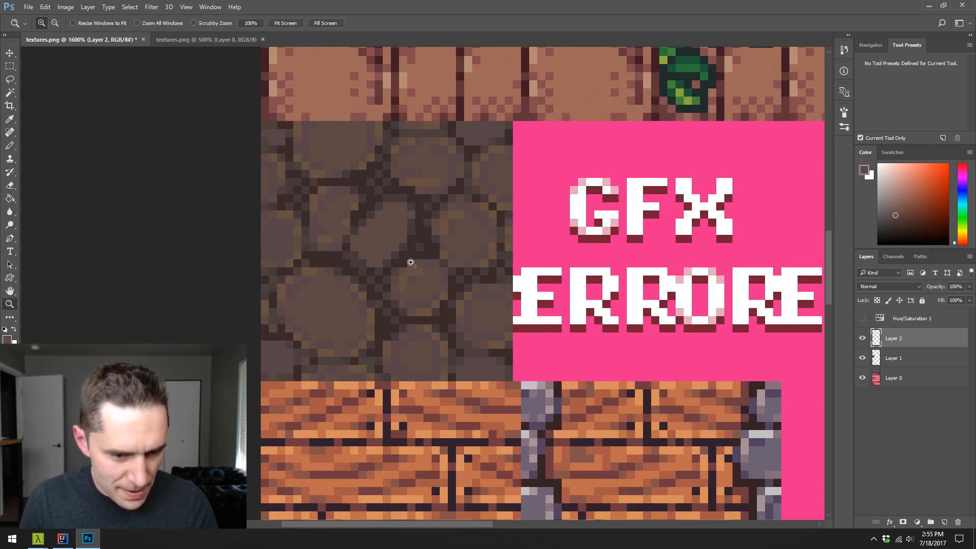
key("b")
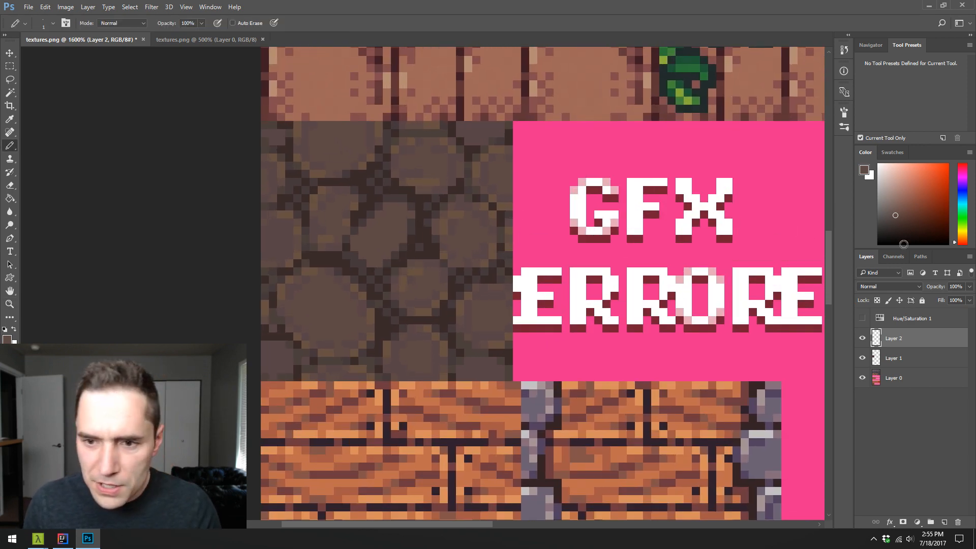
left_click_drag(903, 244, 889, 203)
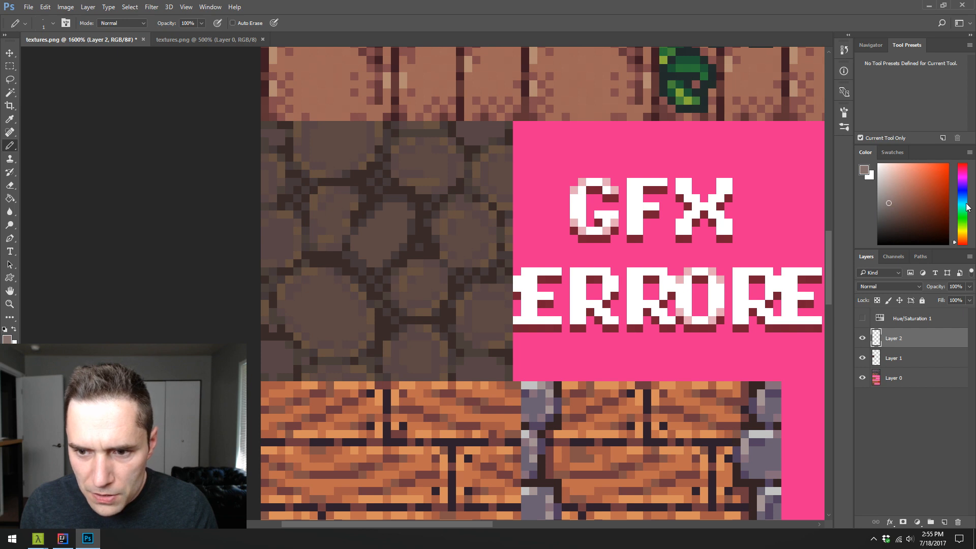
left_click_drag(967, 207, 966, 181)
left_click_drag(379, 257, 396, 205)
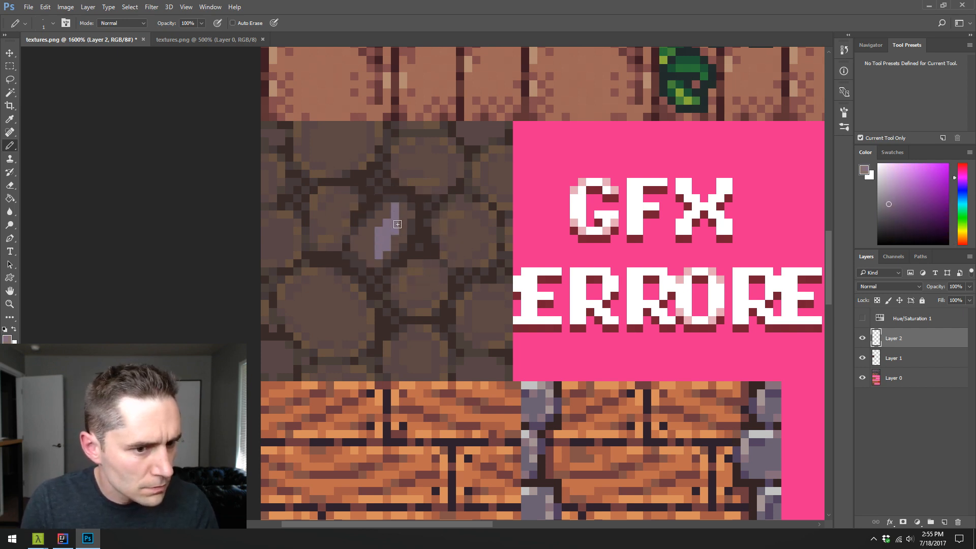
- Trim the purple highlight's upper end and side with brown sampled from the central stone
left_click(400, 235, "alt")
left_click(395, 233)
left_click_drag(395, 214, 395, 206)
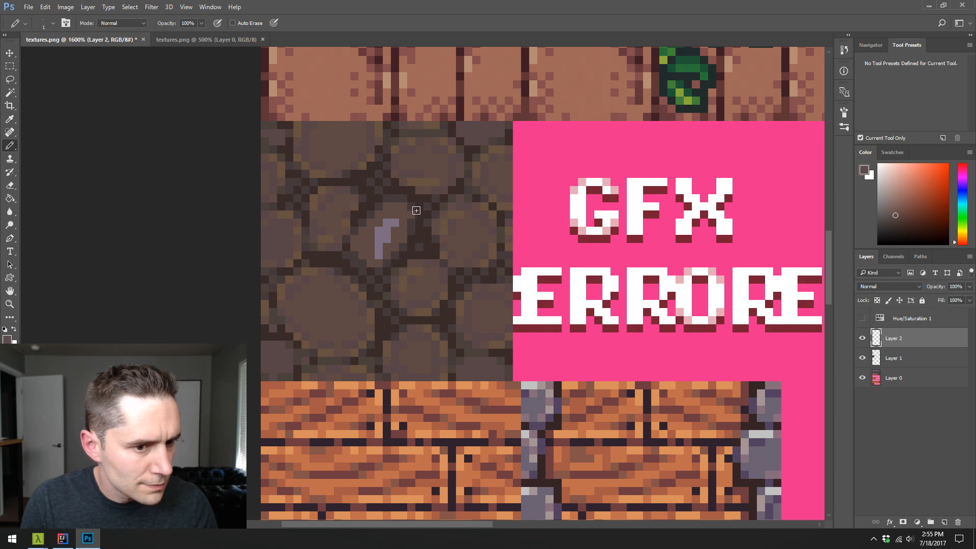
left_click(380, 243, "alt")
left_click(384, 235, "alt")
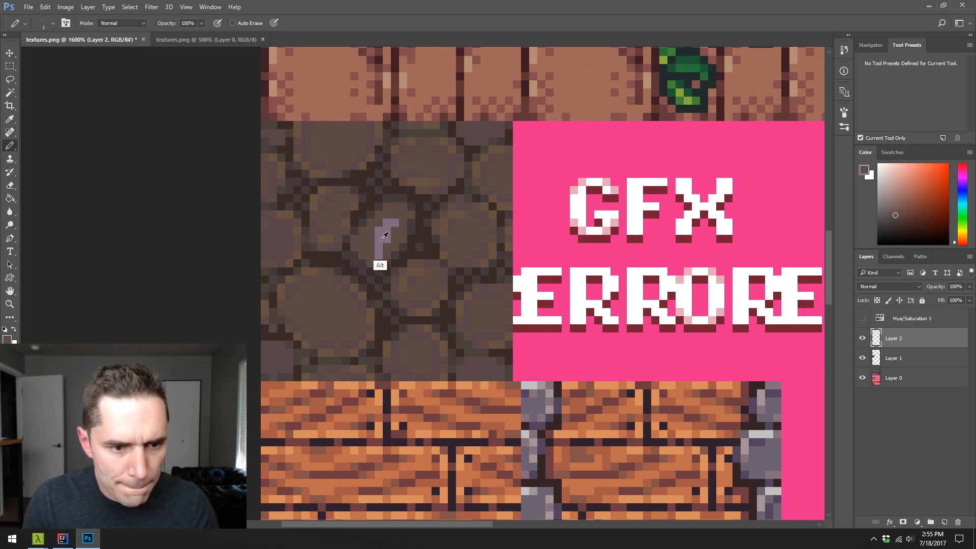
- Mix a slightly lighter reddish brown and paint transition pixels along the top of the central stone's highlight
left_click(366, 243, "alt")
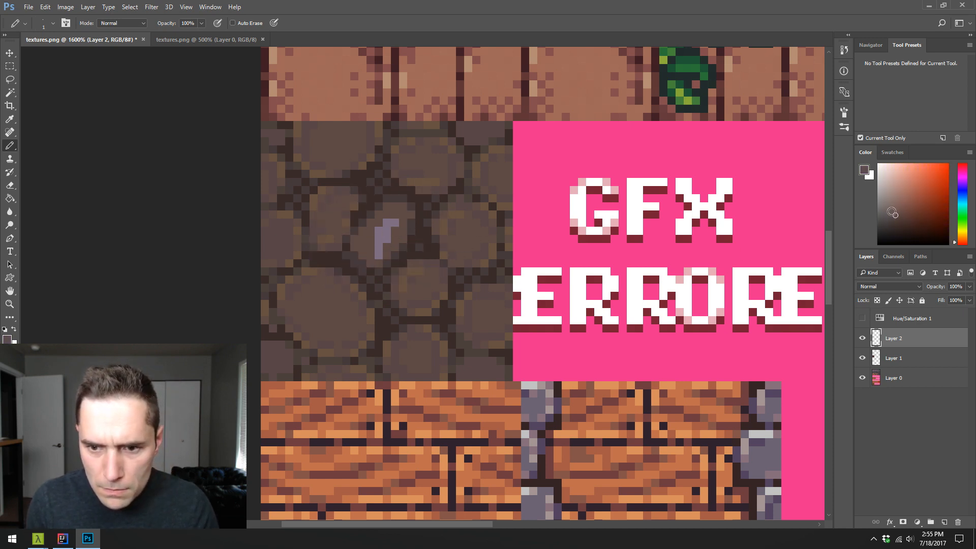
left_click_drag(892, 213, 893, 209)
left_click(965, 169)
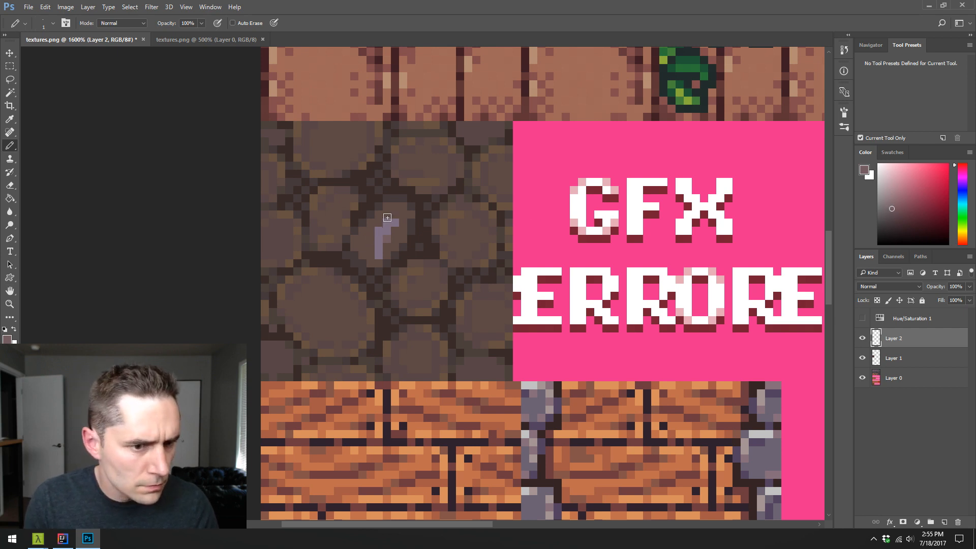
left_click_drag(387, 218, 400, 216)
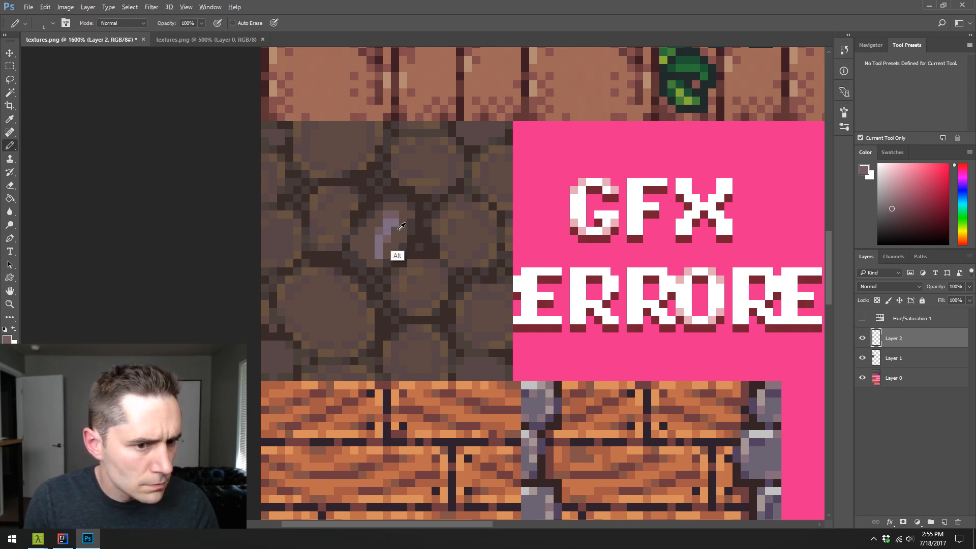
- Thin the central stone's highlight into a narrow diagonal streak, softening its ends with brown tones sampled from the stone
left_click(400, 234, "alt")
left_click(396, 223)
left_click(385, 242, "alt")
left_click(379, 254)
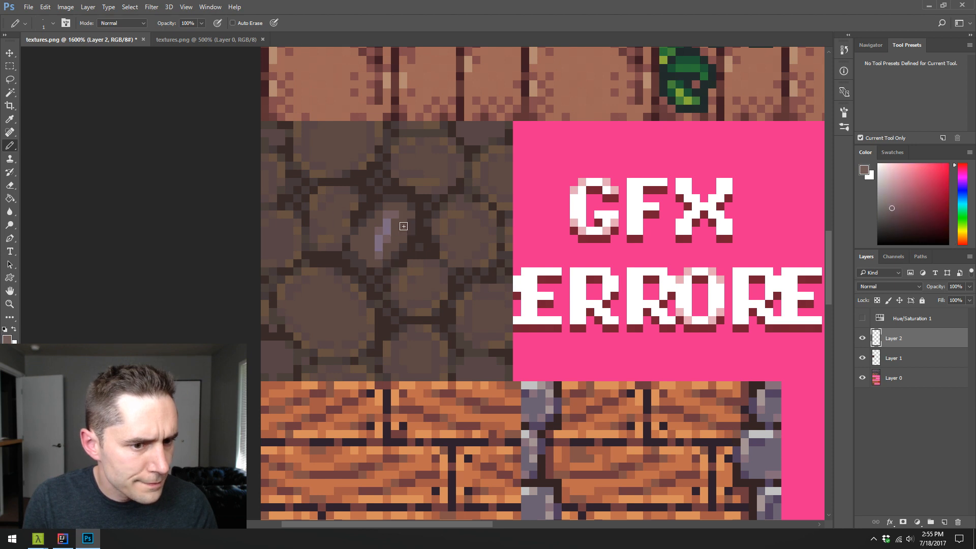
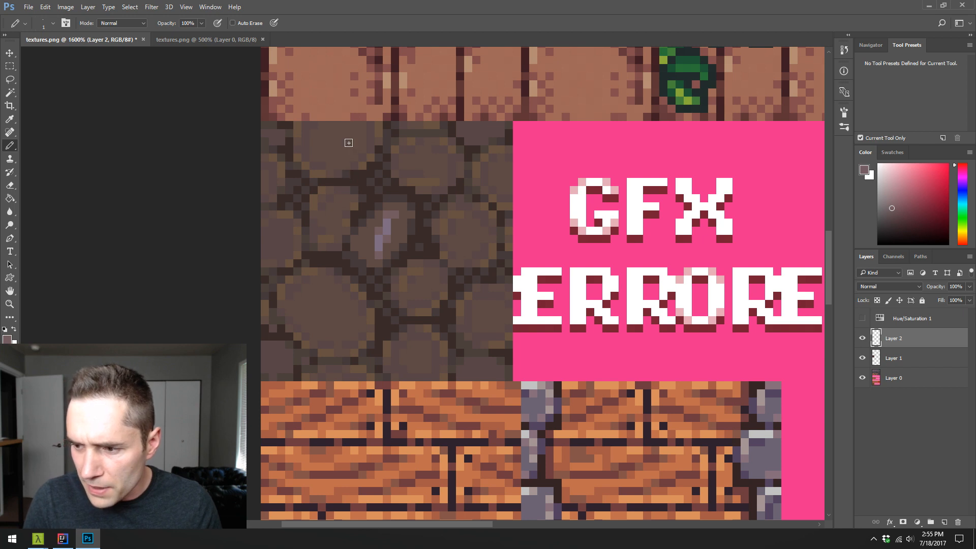
- Rework the lower part of the small central stone's highlight with pencil pixels in sampled browns
key("alt")
left_click(390, 230, "alt")
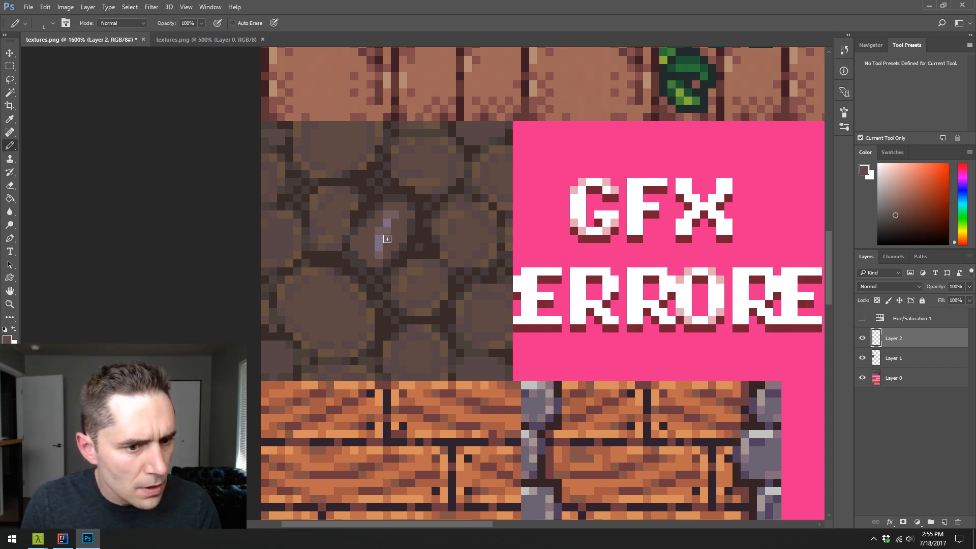
left_click(383, 251, "alt")
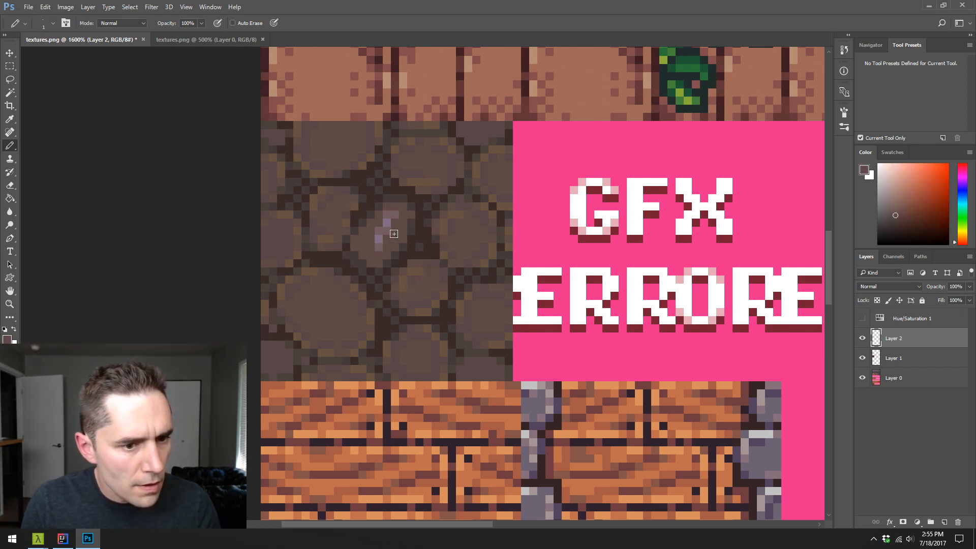
left_click(383, 232, "alt")
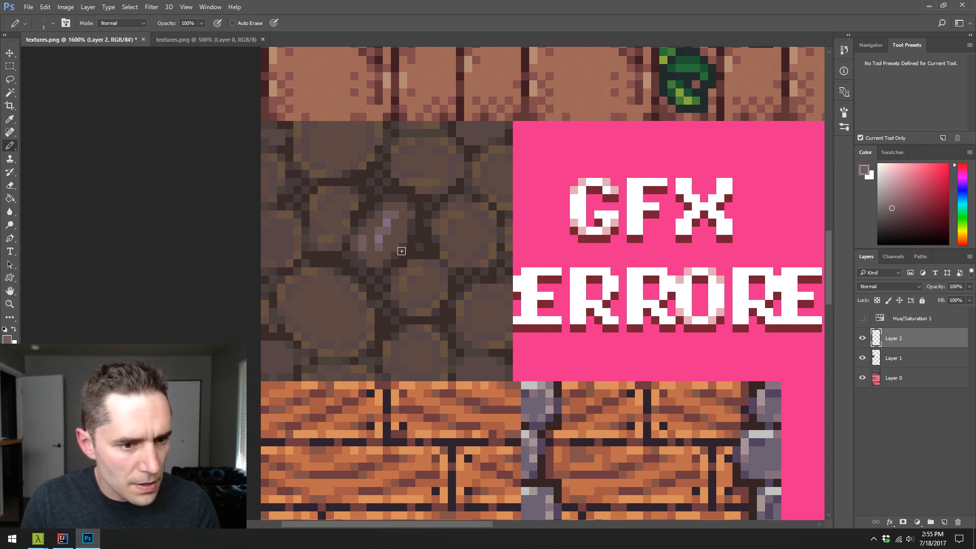
left_click(377, 252, "alt")
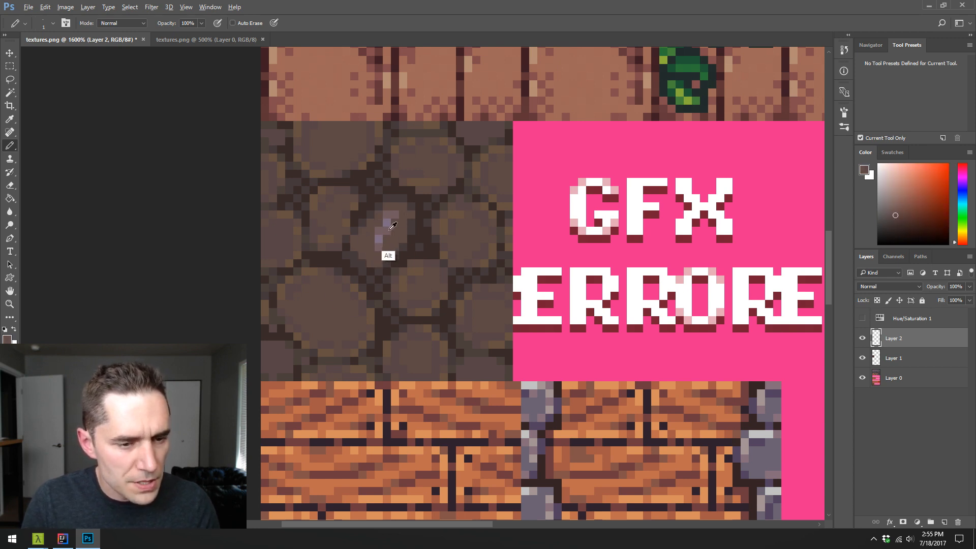
left_click(376, 244, "alt")
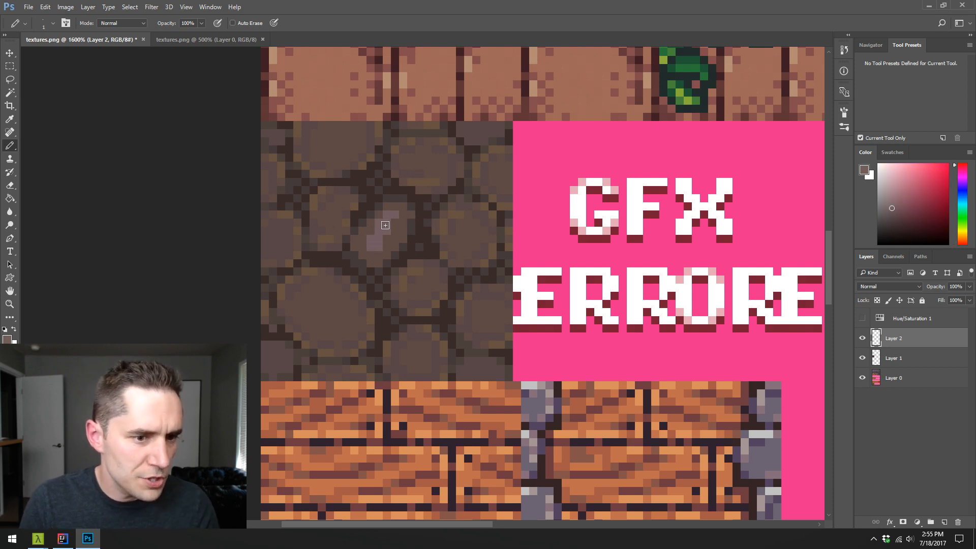
- Reshape the central stone's diagonal highlight with pencil pixels in sampled mauve and purple tones
key("alt")
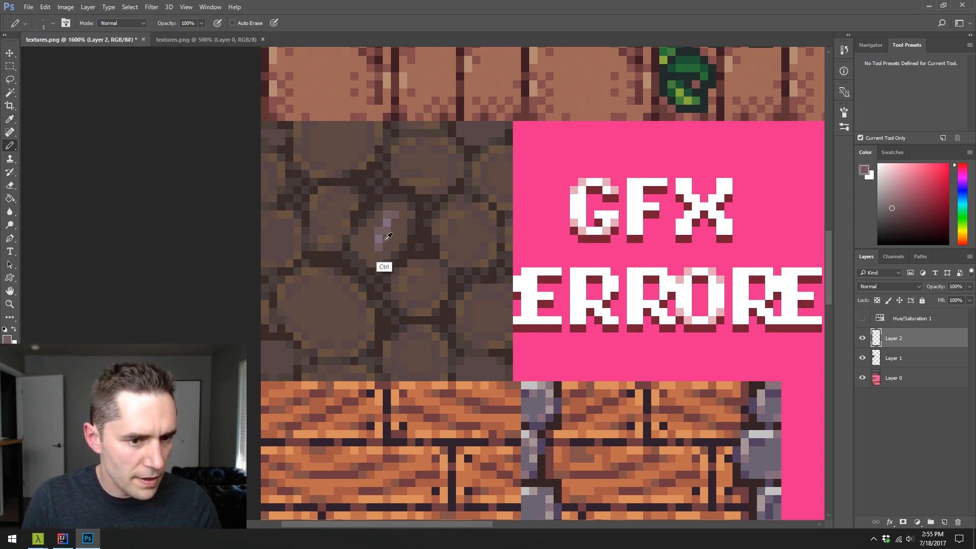
left_click(386, 230, "alt")
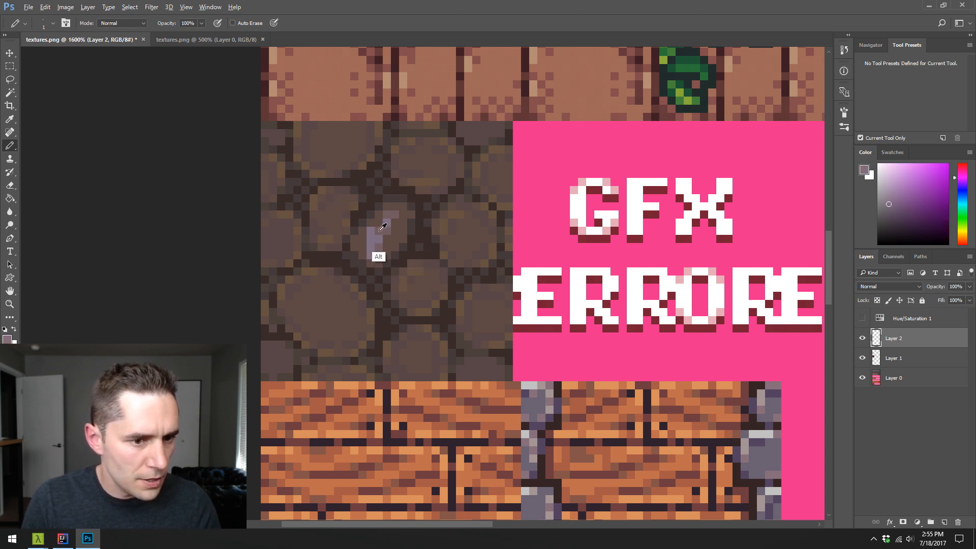
left_click(380, 229, "alt")
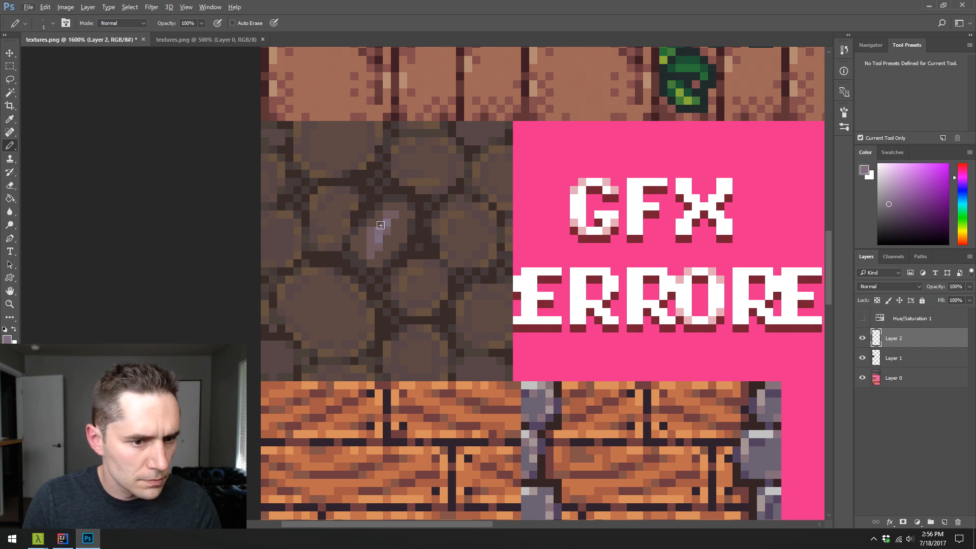
left_click(383, 225, "alt")
left_click(386, 217, "alt")
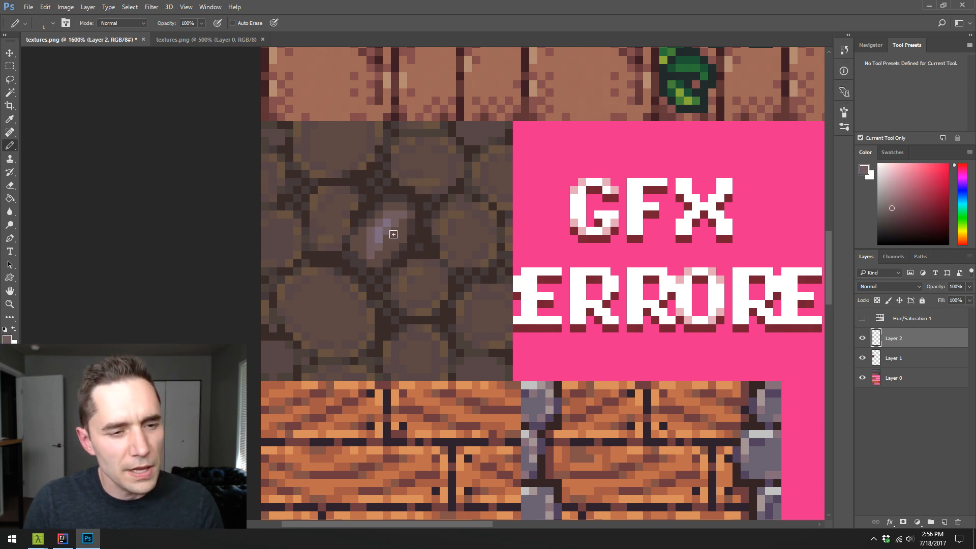
- Shade the central stone's lower and left edges with pencil pixels in sampled darker browns
left_click(381, 258, "alt")
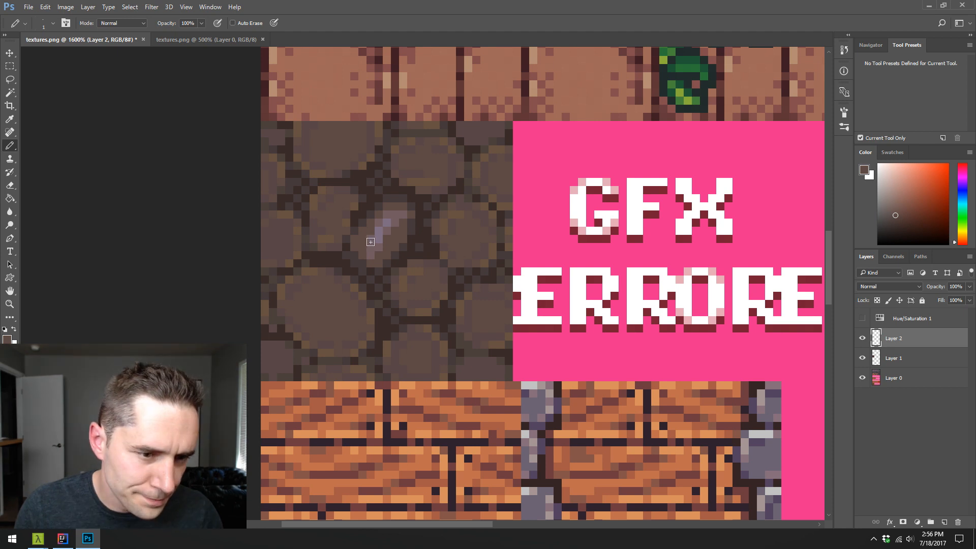
left_click(359, 228, "alt")
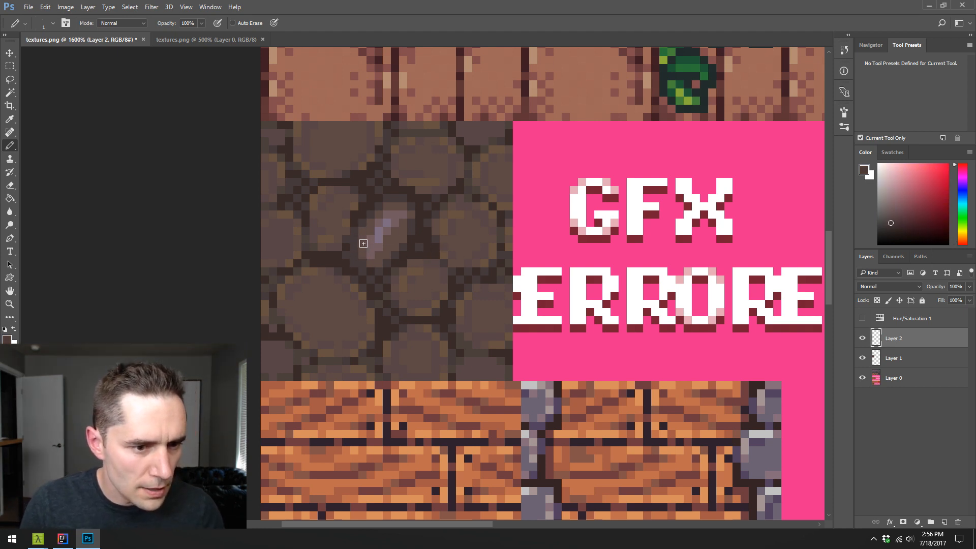
left_click(363, 243, "alt")
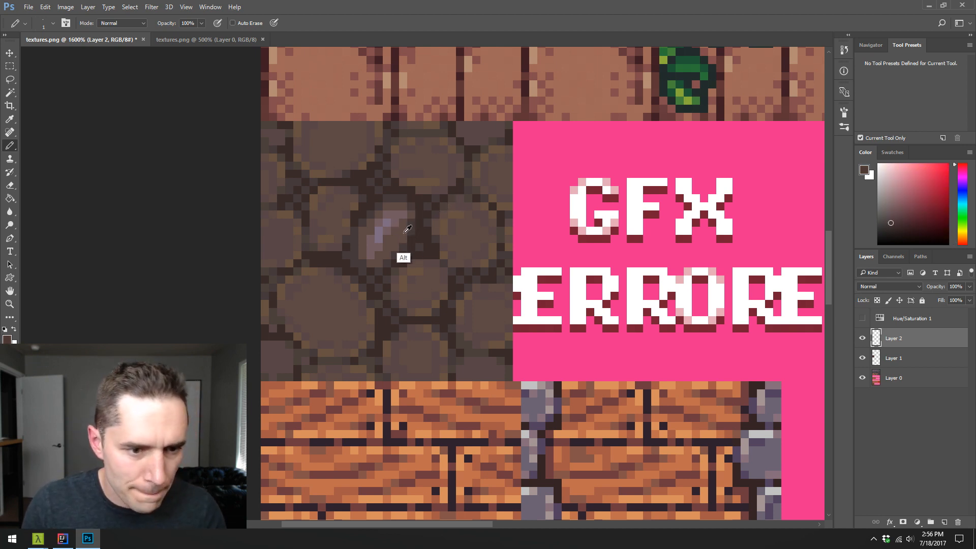
- Shift the sampled rim brown to a muted olive hue and paint accent pixels around the central stone's edge
left_click(407, 231, "alt")
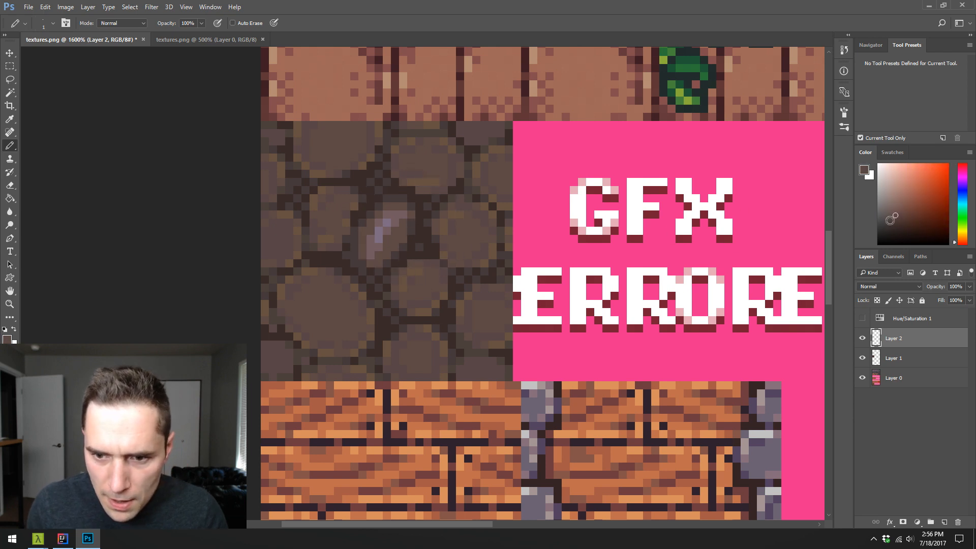
left_click(965, 231)
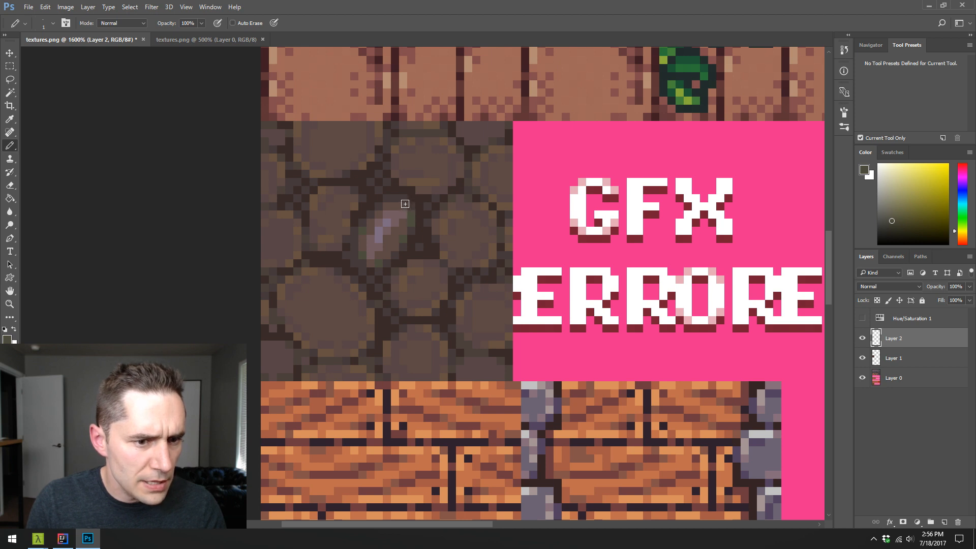
- Select the olive rim pixels with the Magic Wand and apply Hue/Saturation with hue -10 and lightness -5
key("w")
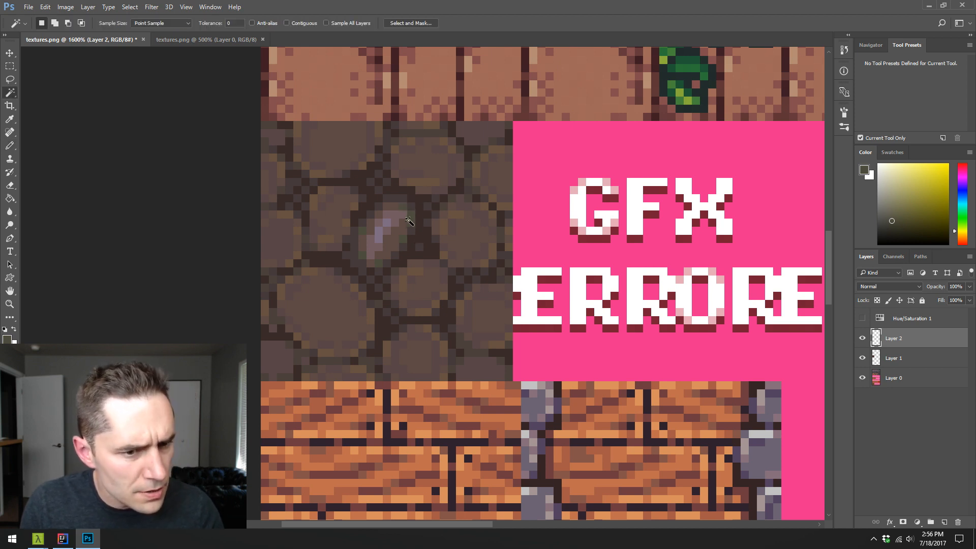
left_click(411, 220)
key("ctrl+u")
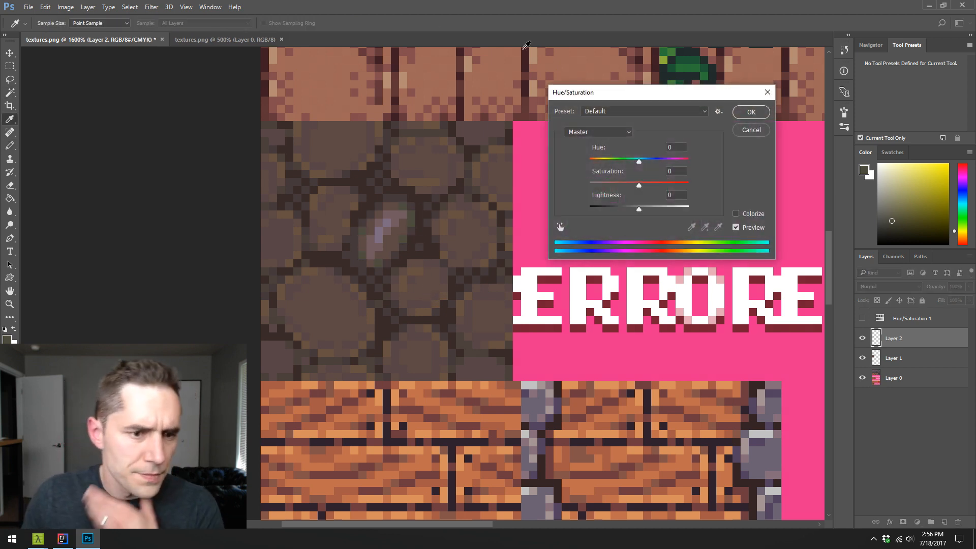
left_click_drag(639, 160, 635, 164)
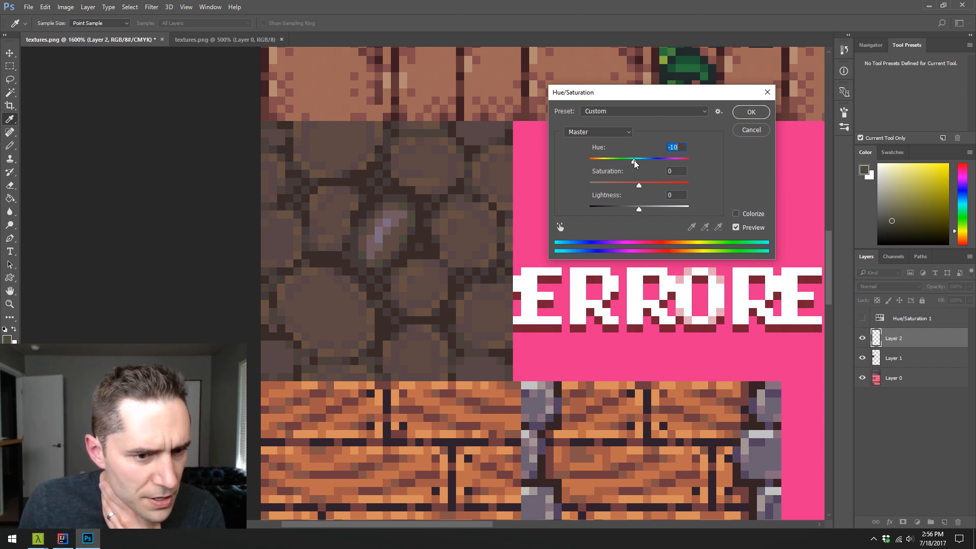
left_click_drag(639, 209, 635, 213)
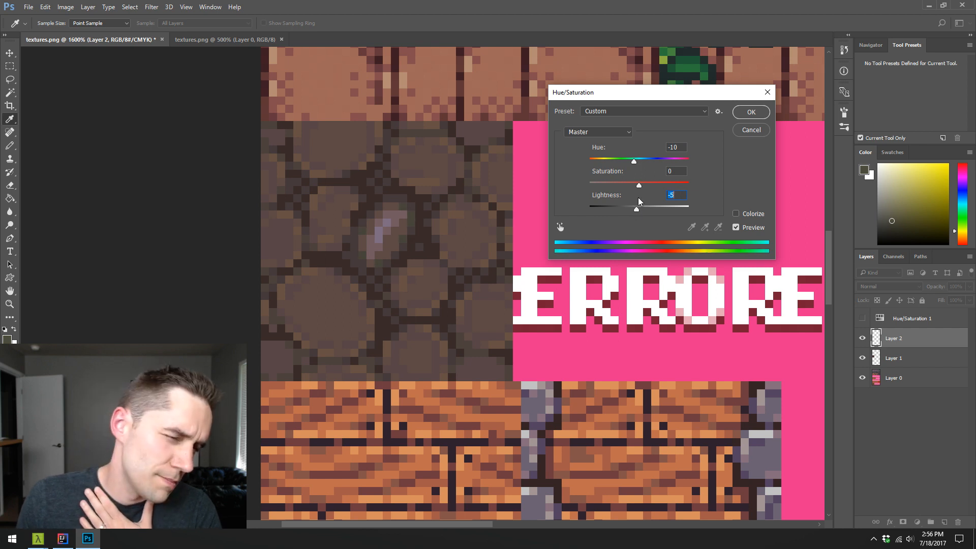
left_click(751, 112)
- Touch up the central stone's highlight edge with sampled mauve and brown pencil pixels, and check its values in grayscale
key("w")
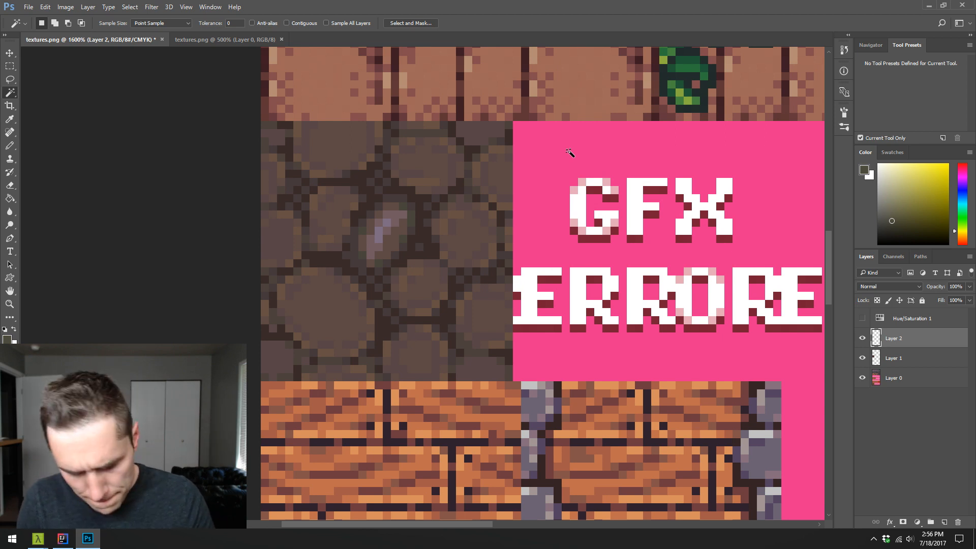
key("b")
key("alt")
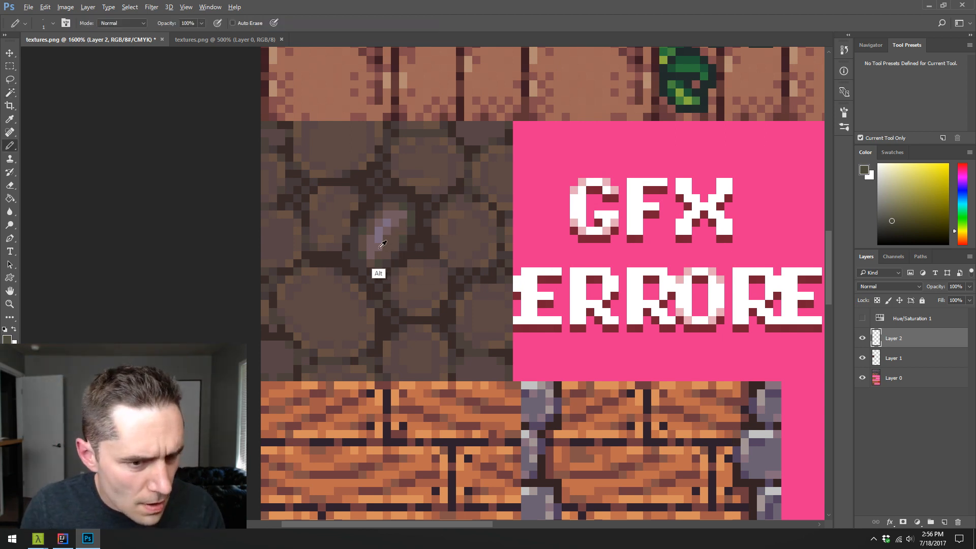
left_click(381, 248, "alt")
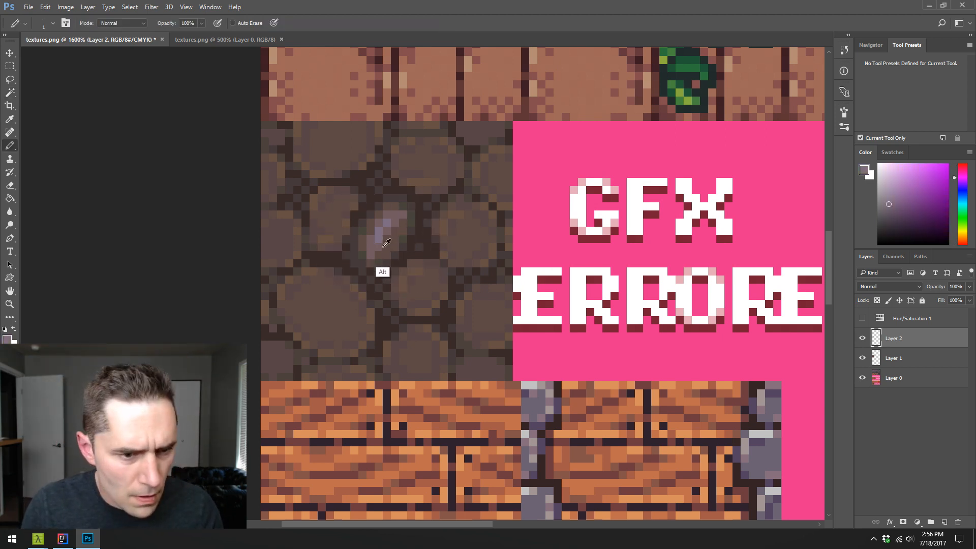
left_click(384, 246, "alt")
left_click(863, 318)
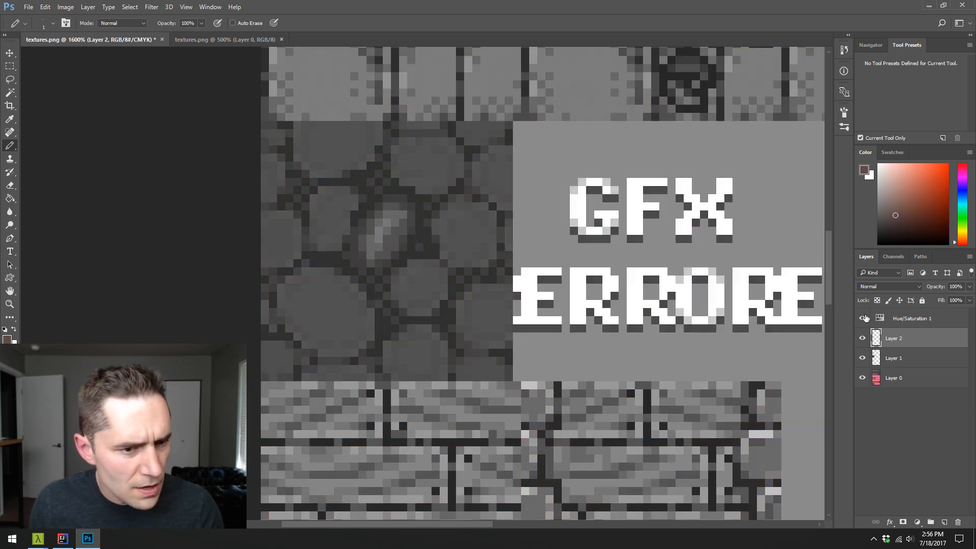
left_click(862, 318)
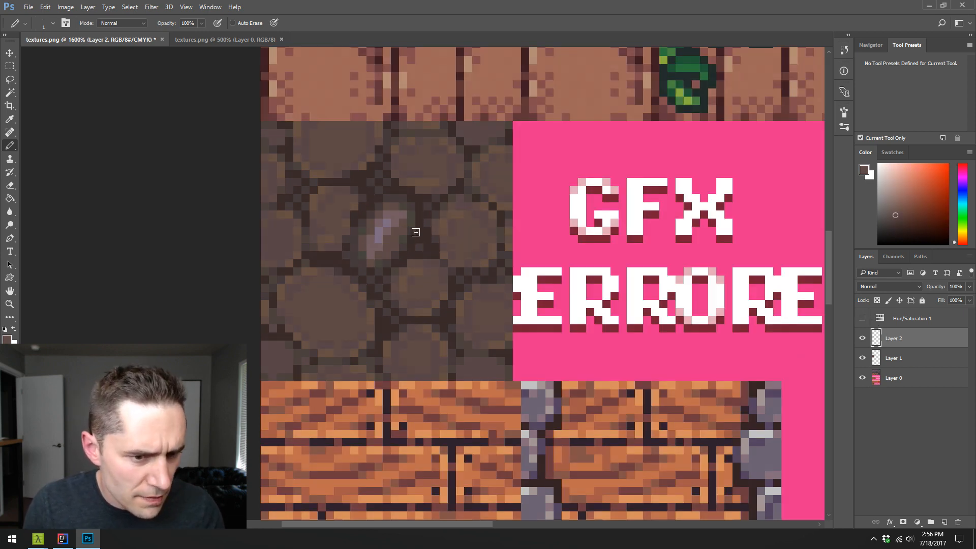
- Select the olive rim pixels and raise their lightness by 3 with Hue/Saturation, checking the values in grayscale
key("w")
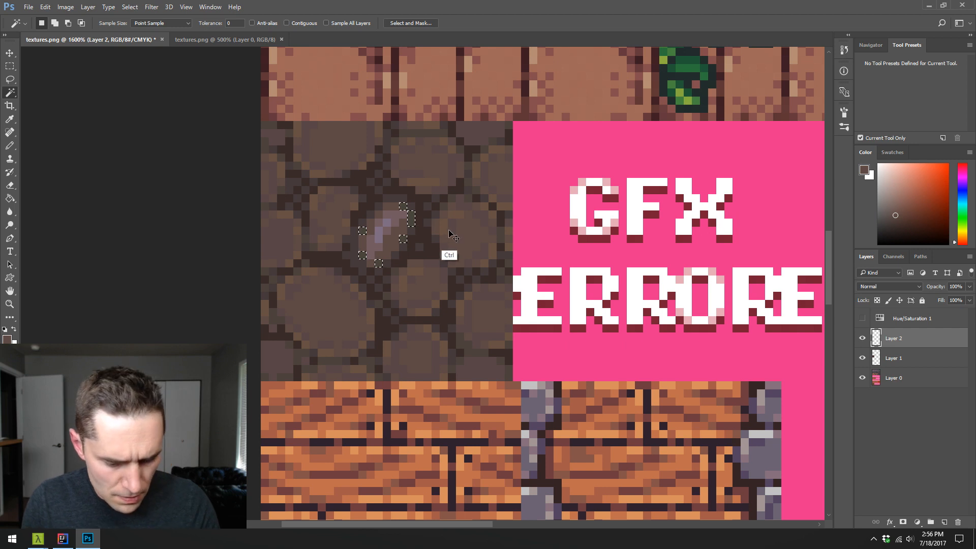
key("ctrl+u")
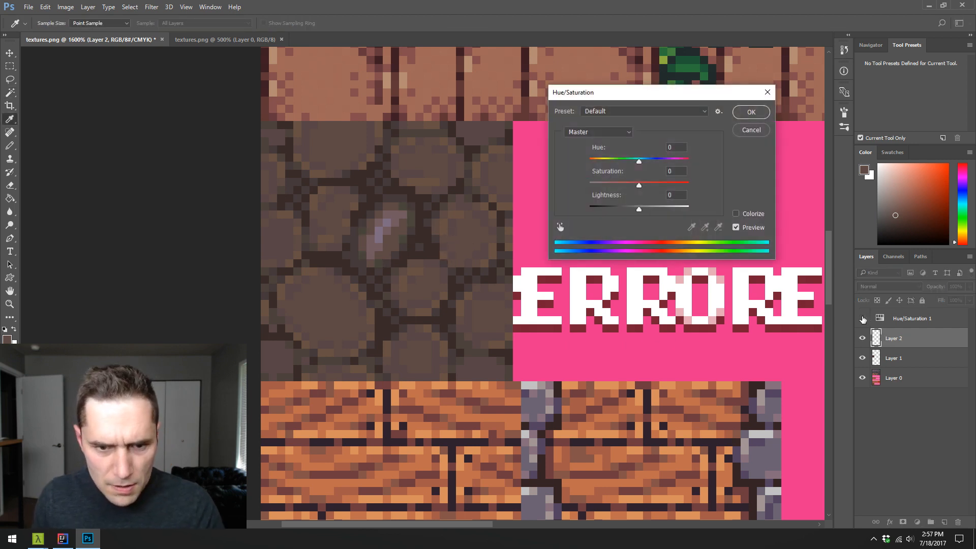
left_click_drag(639, 209, 642, 210)
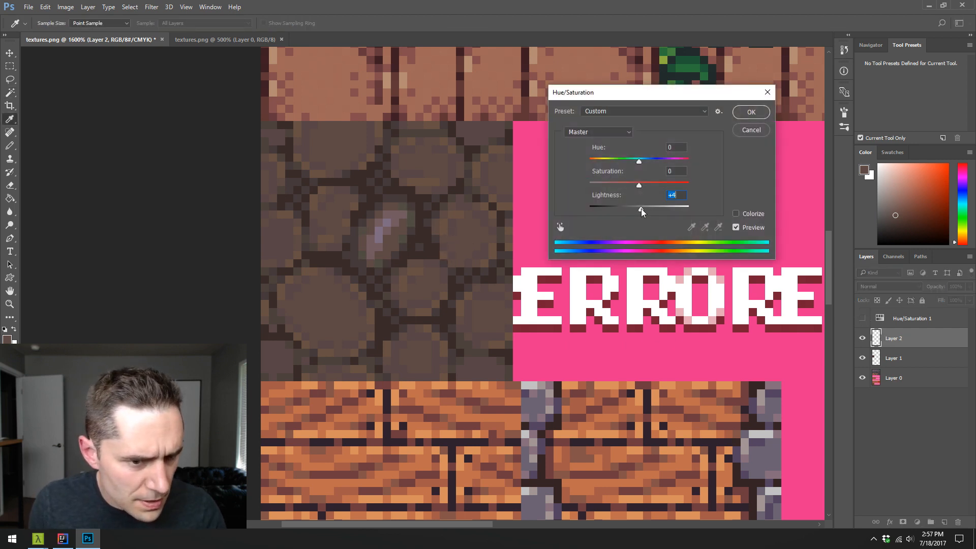
left_click(749, 113)
left_click(863, 319)
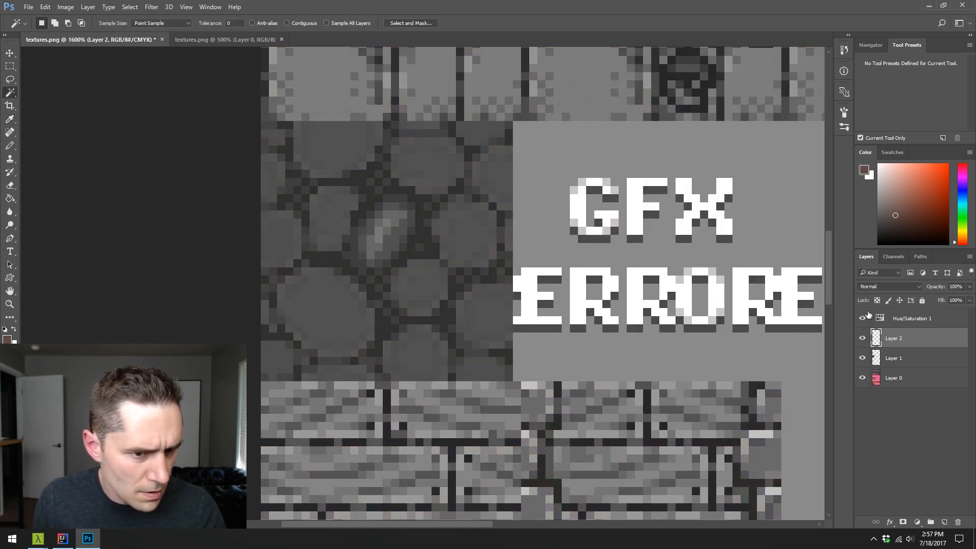
left_click(864, 318)
- Select the central stone's dark outer rim and lower its lightness to -7 with Hue/Saturation, judging it in grayscale
left_click(413, 229)
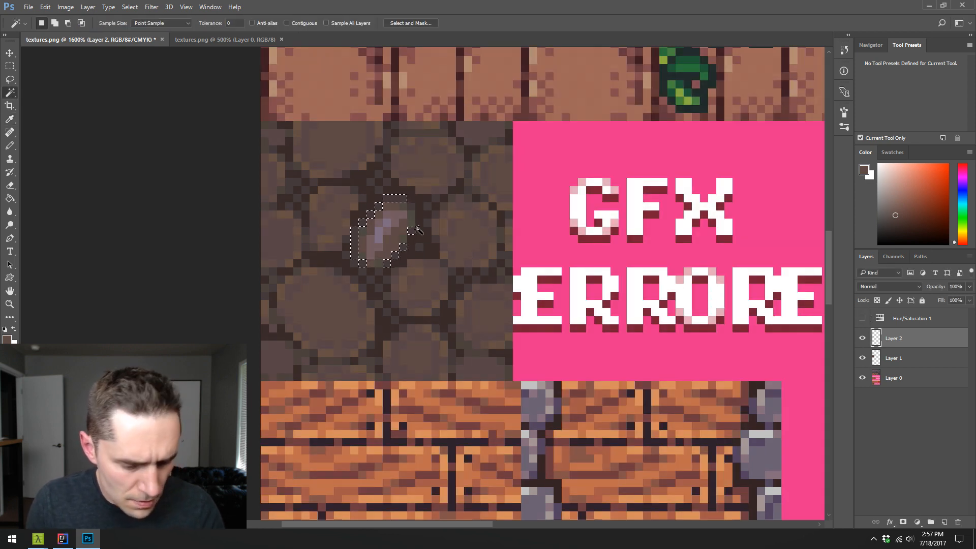
key("ctrl+d")
left_click(862, 318)
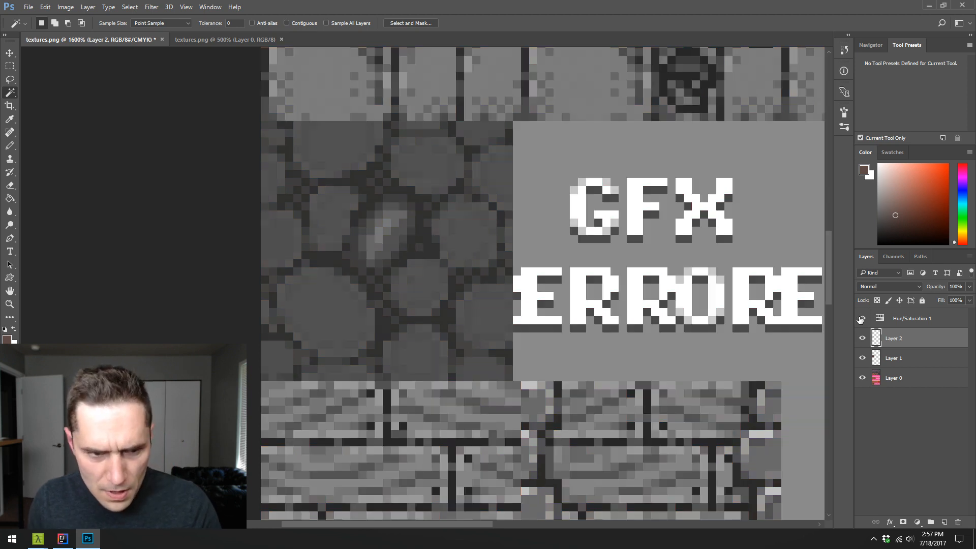
key("ctrl+u")
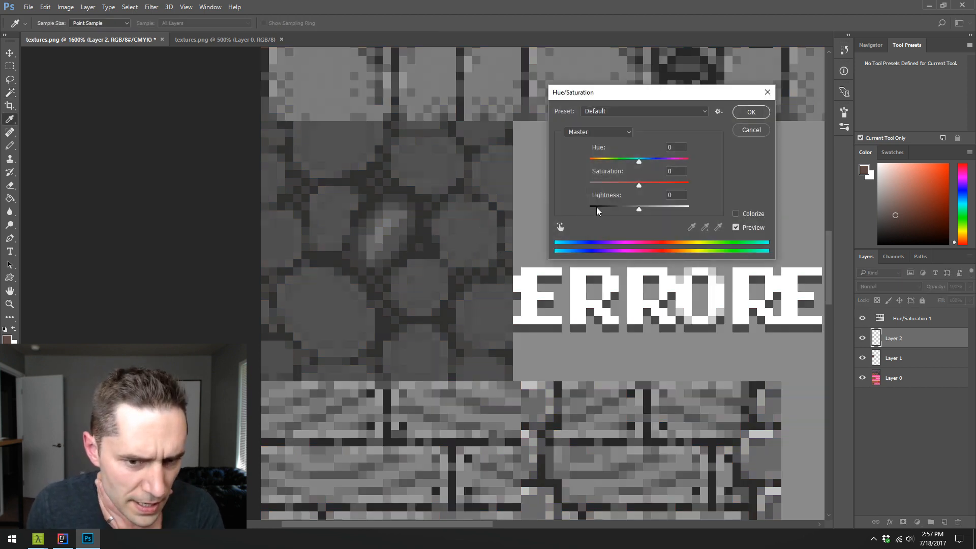
left_click_drag(639, 212, 638, 213)
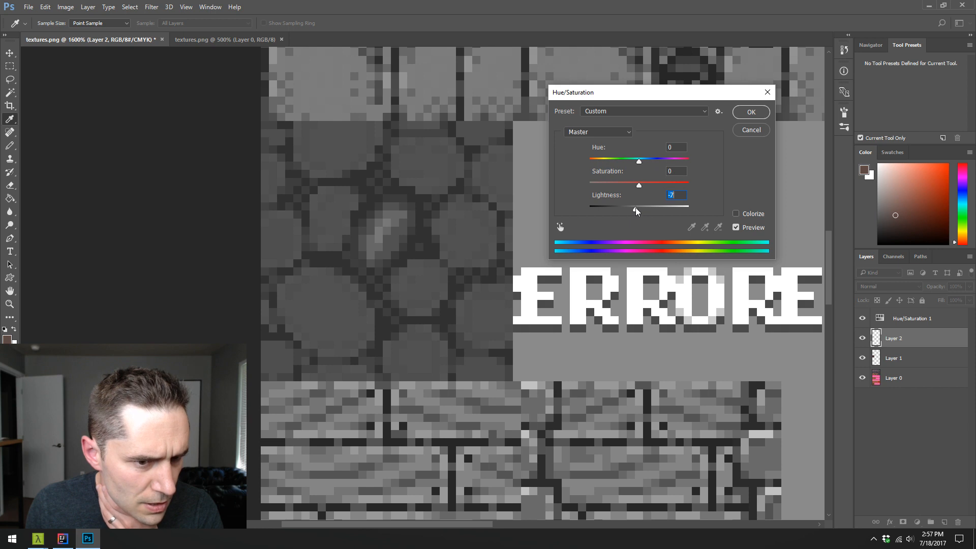
left_click(750, 112)
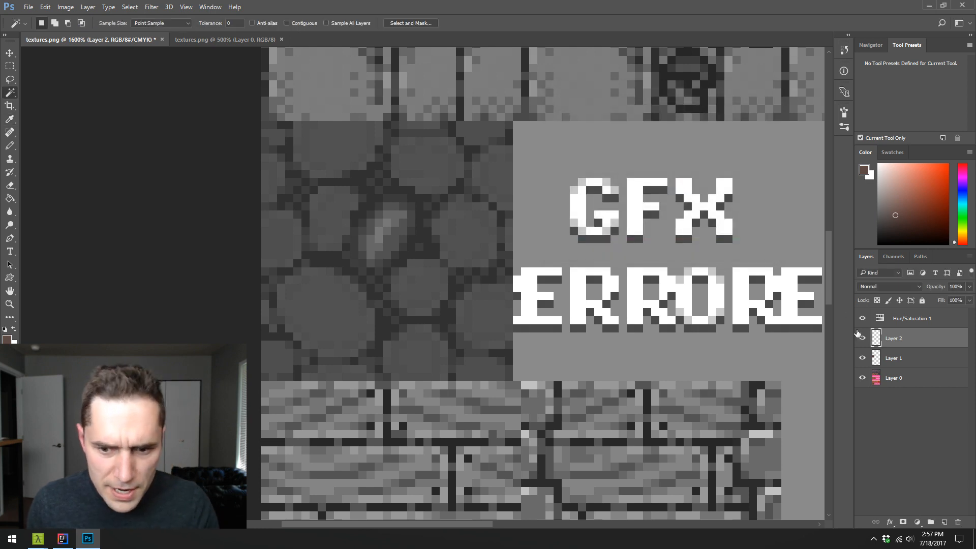
left_click(862, 318)
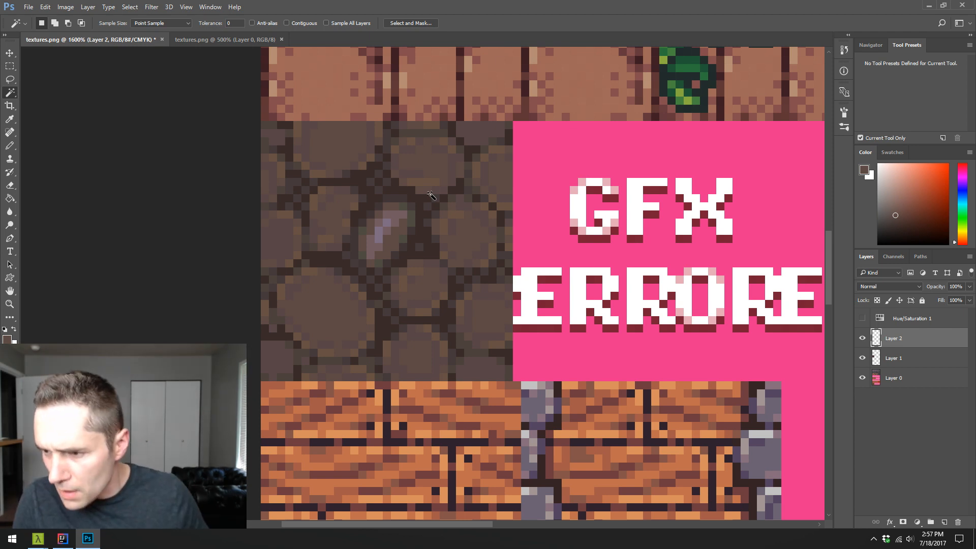
- Touch up the central stone's lower-right edge with sampled mauve, olive and brown pencil pixels
key("b")
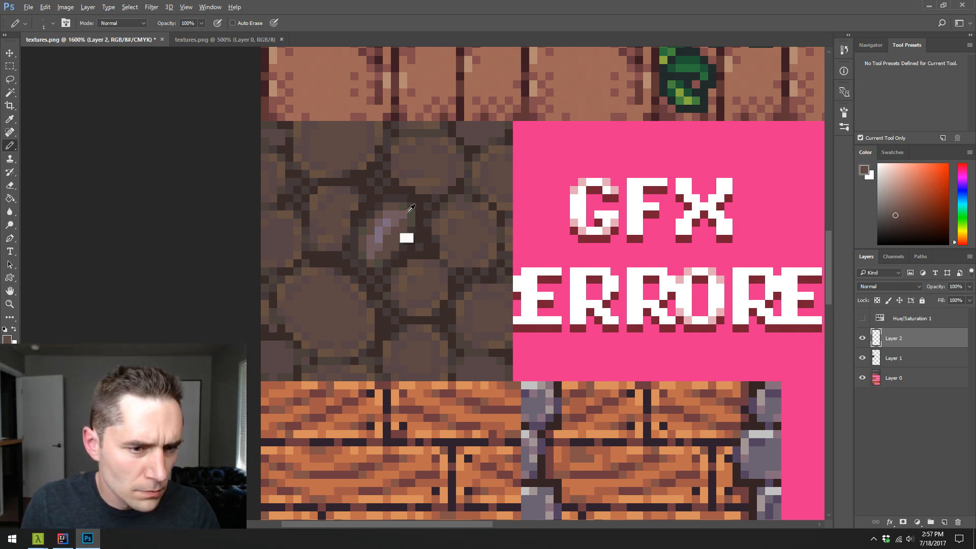
left_click(389, 225, "alt")
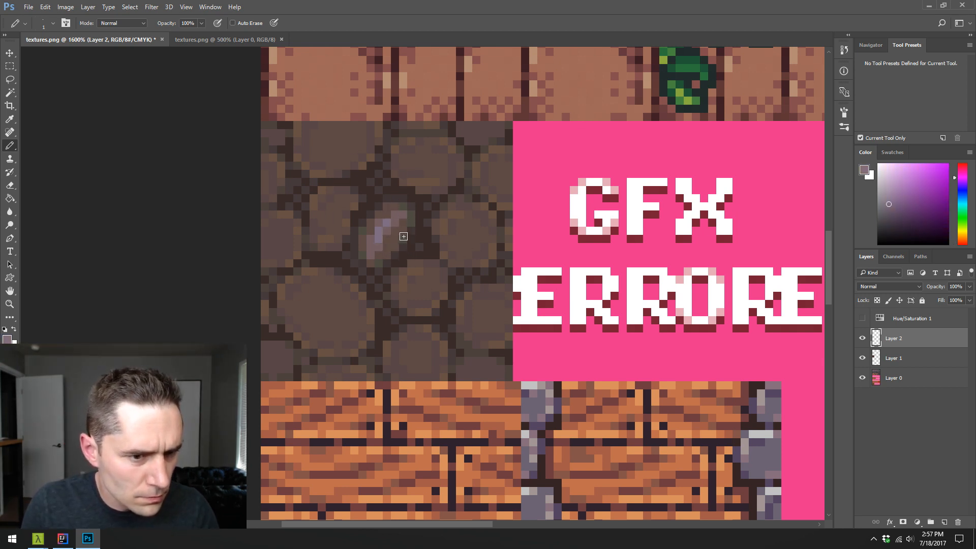
left_click(400, 235, "alt")
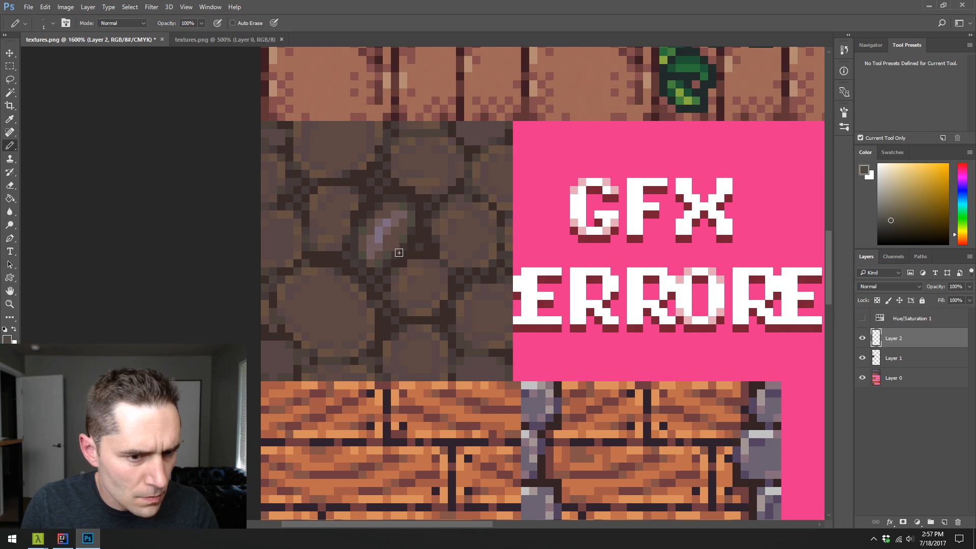
left_click(392, 243, "alt")
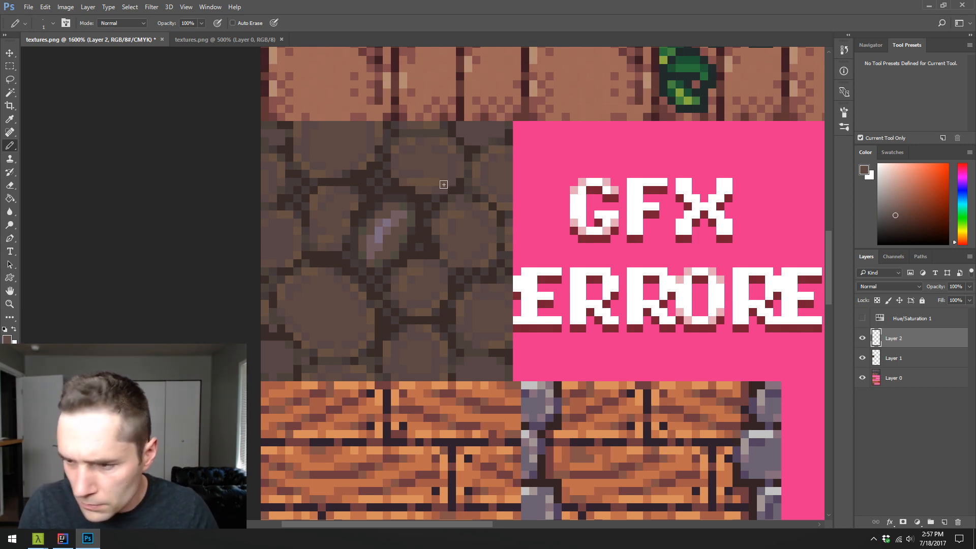
- Pencil the brown body and dark outline of a second small stone just below and right of the central stone
key("alt")
left_click(422, 246)
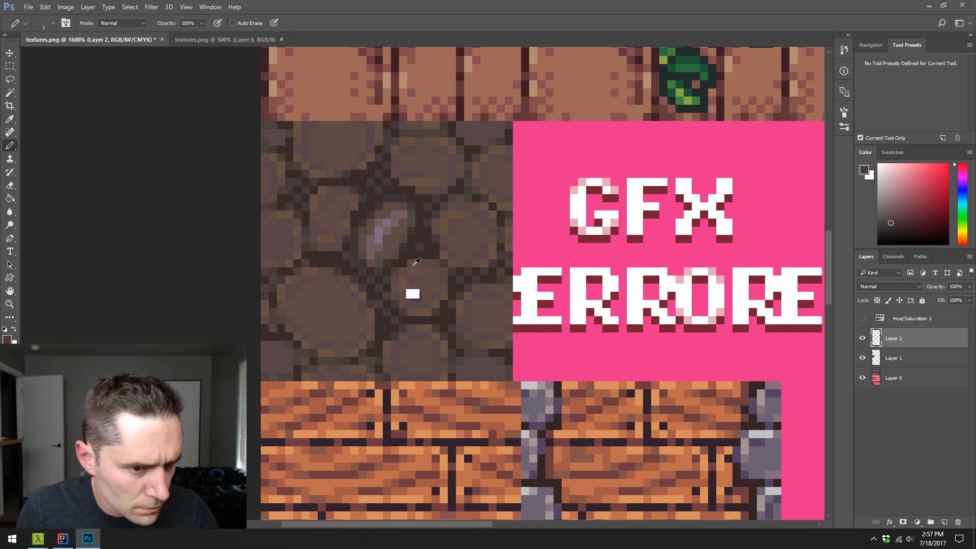
left_click(431, 252)
mouse_move(428, 261)
left_mouse_down()
mouse_move(404, 271)
mouse_move(421, 256)
mouse_move(408, 280)
mouse_move(429, 263)
mouse_move(419, 282)
mouse_move(435, 238)
mouse_move(445, 246)
mouse_move(433, 274)
mouse_move(432, 250)
mouse_move(414, 261)
mouse_move(438, 254)
left_mouse_up()
key("alt")
left_click(468, 231, "alt")
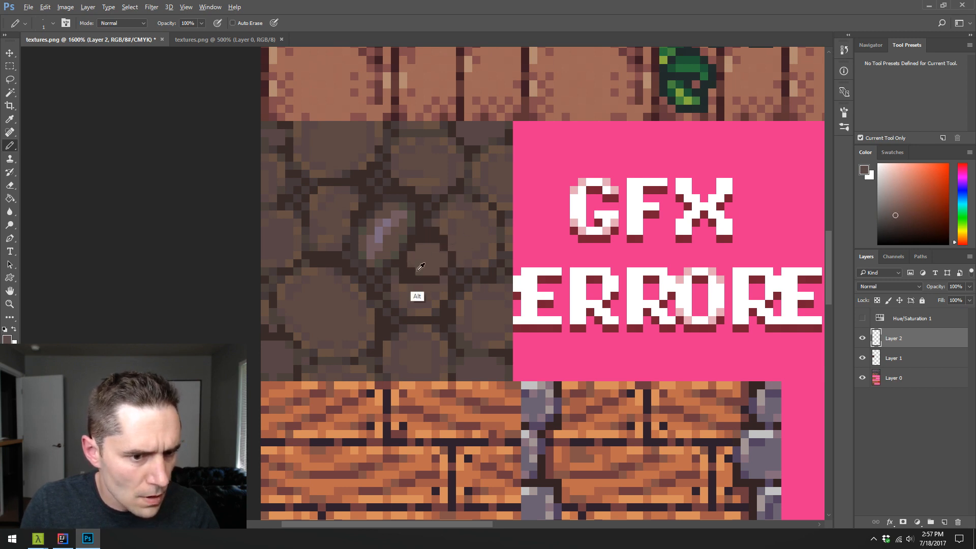
- Round off the second small stone by penciling its rim with sampled dark and olive pixels
left_click(399, 248, "alt")
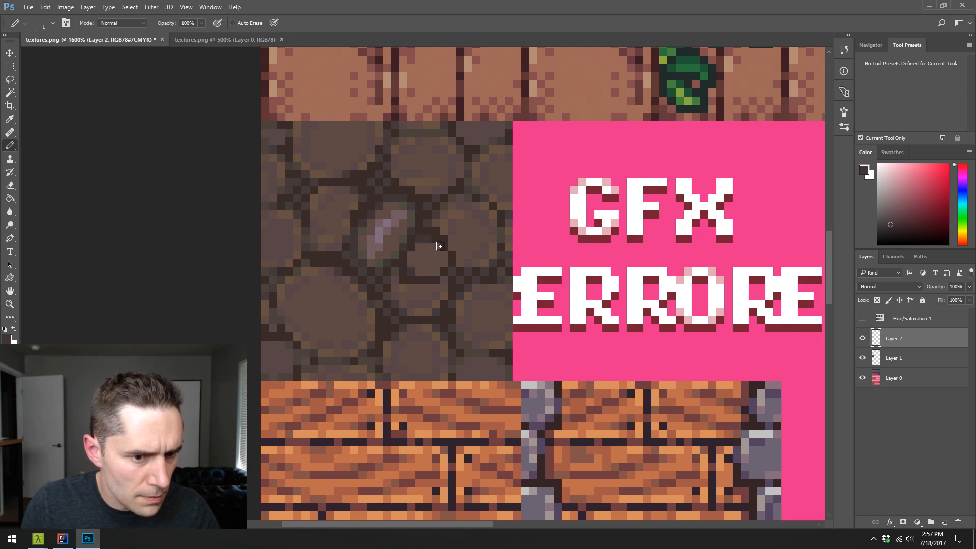
left_click(432, 267, "alt")
left_click(446, 274)
left_click(441, 242, "alt")
left_click_drag(444, 264, 434, 273)
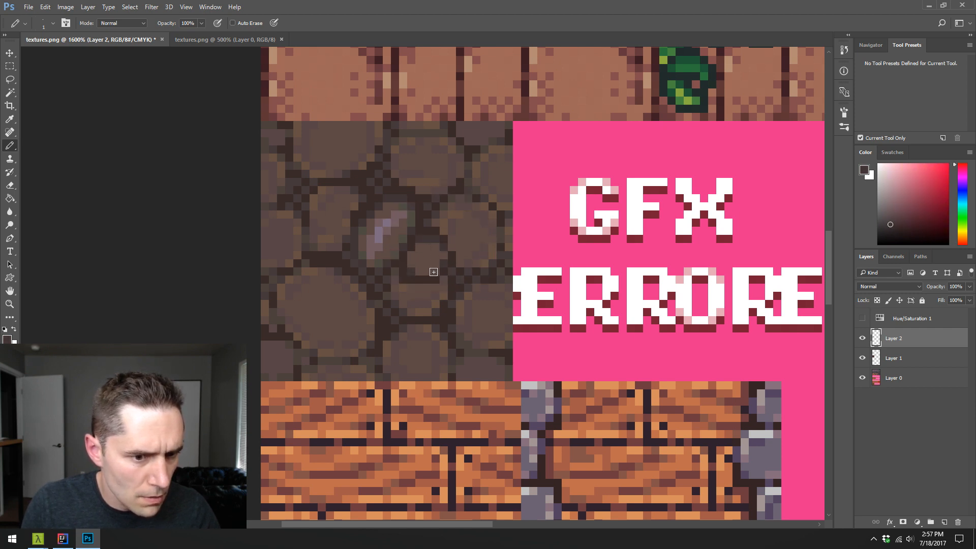
left_click(399, 274, "alt")
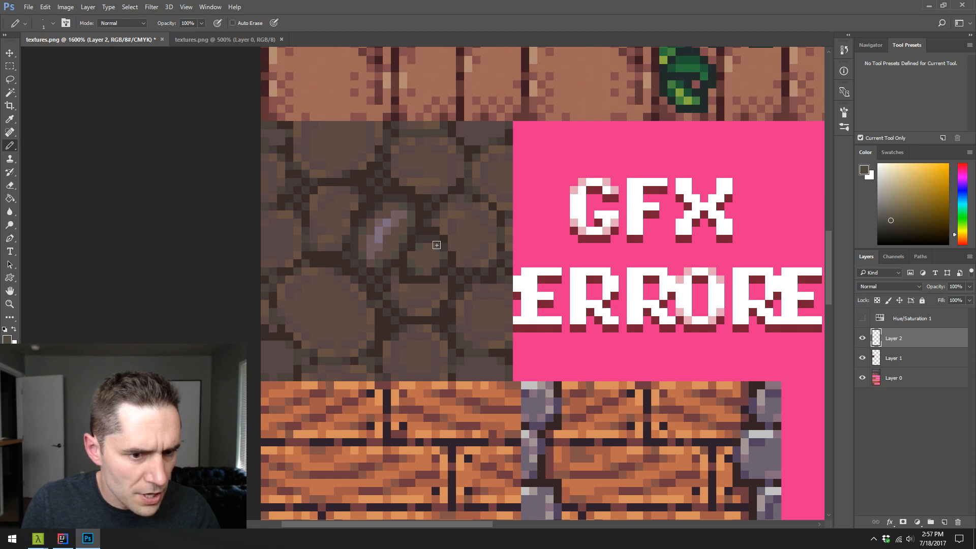
- Shade the second small stone's interior with sampled brown and mauve pixels and add a light mauve highlight
left_click(374, 251, "alt")
left_click(430, 279, "alt")
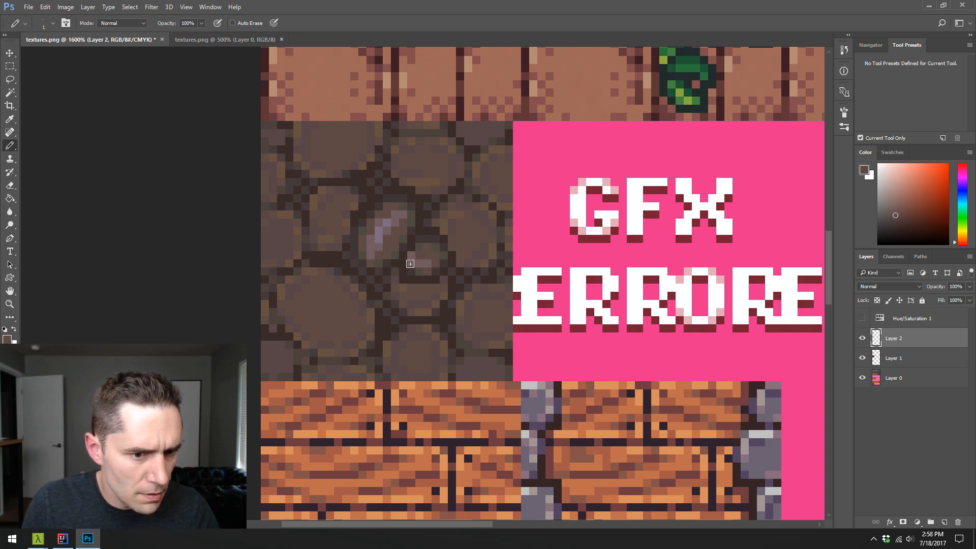
left_click(411, 263)
left_click(380, 249, "alt")
left_click(420, 255)
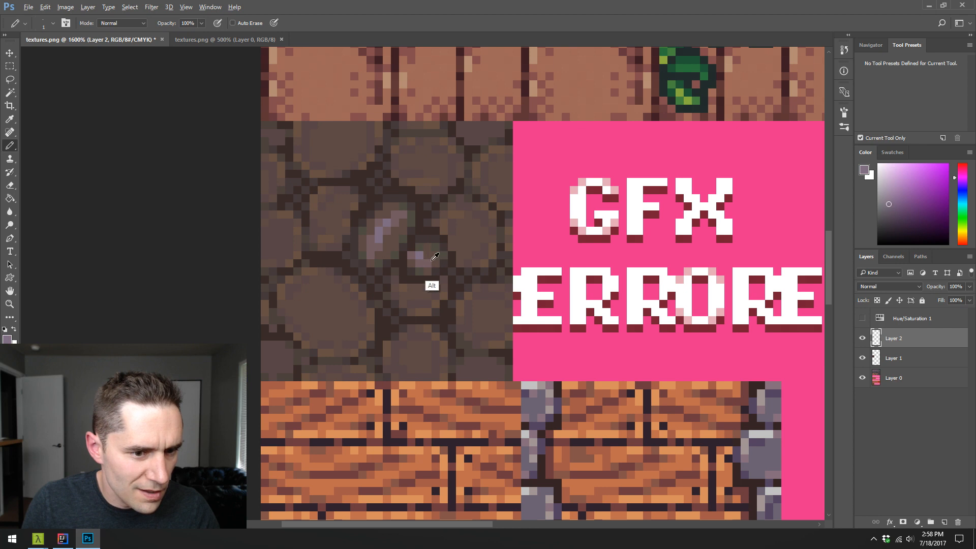
left_click(423, 267, "alt")
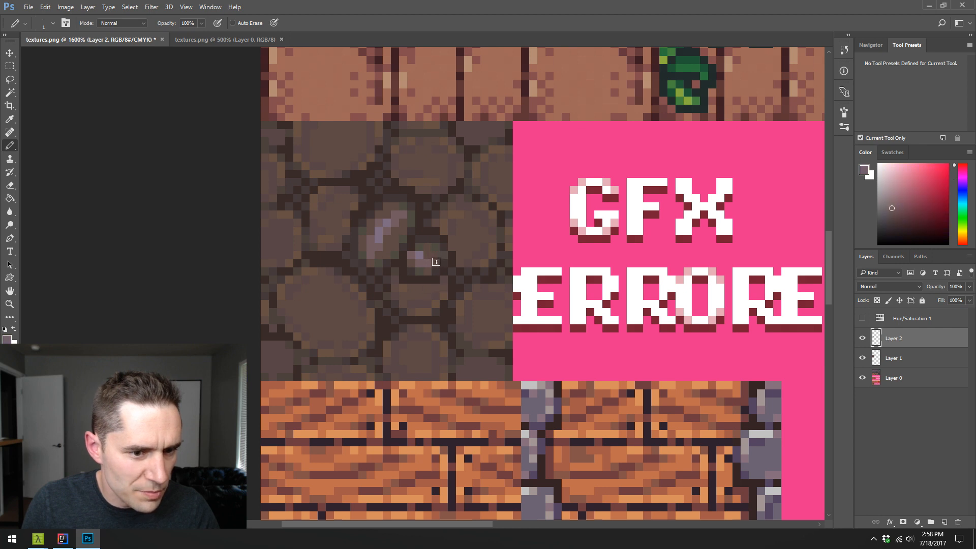
- Pencil a third small stone above the second one, using sampled dark brown for its outline and brown for its body
left_click(433, 226, "alt")
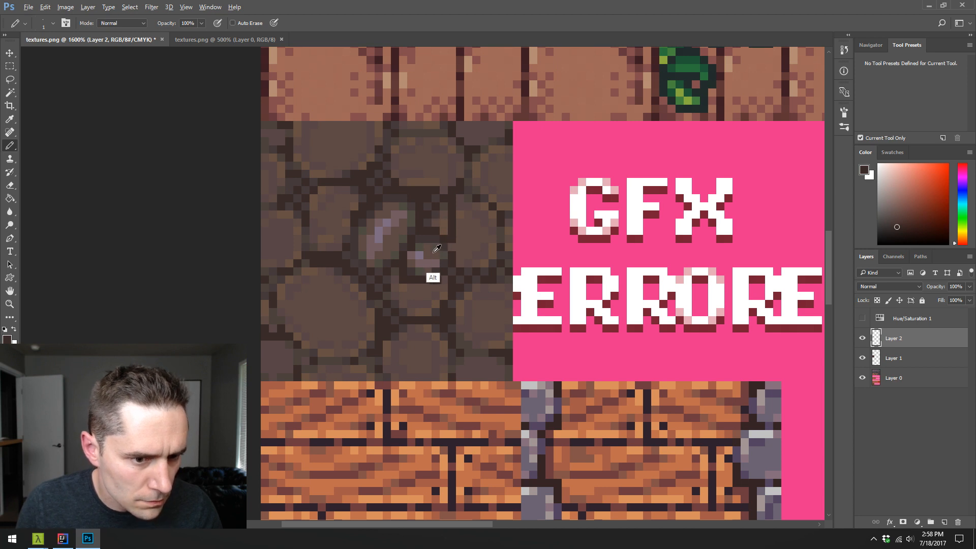
left_click(432, 275, "alt")
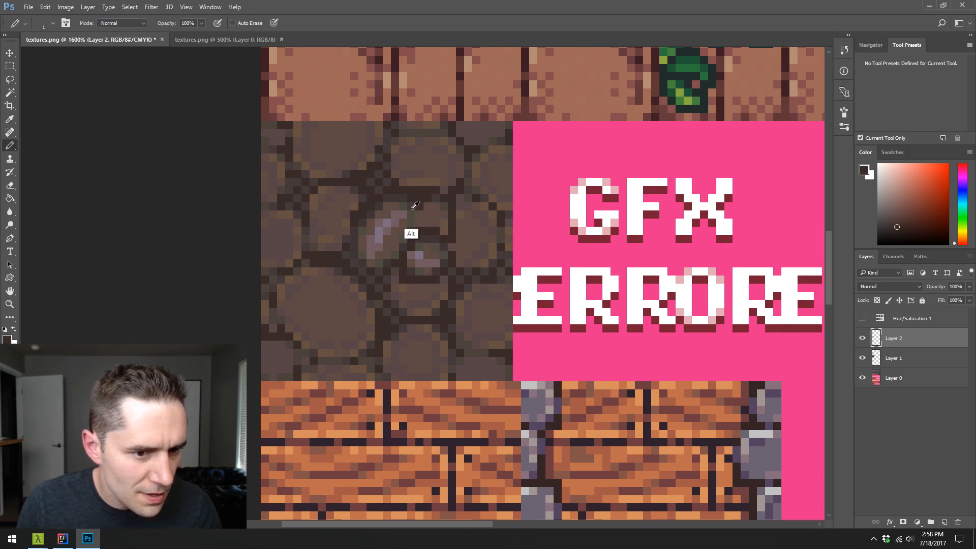
left_click(405, 237, "alt")
left_click(442, 225, "alt")
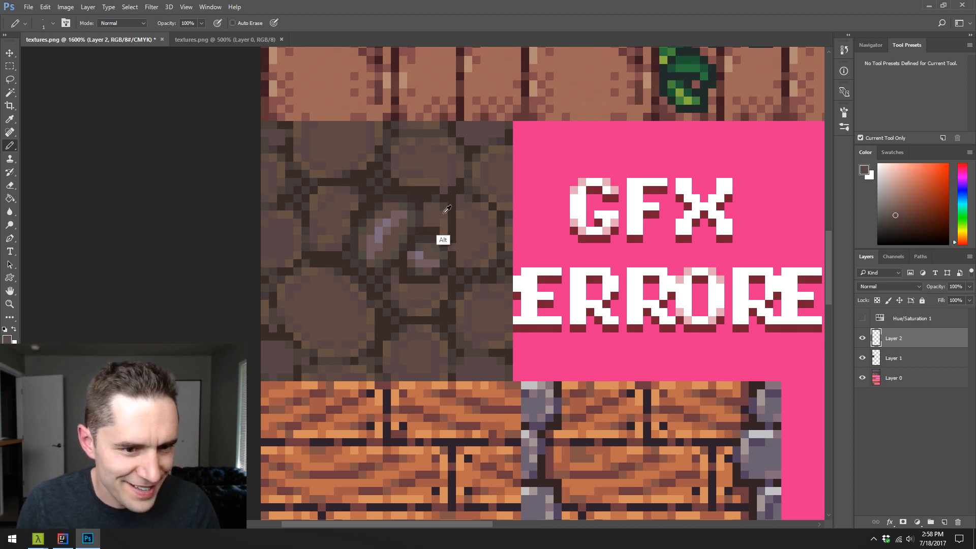
left_click(440, 202, "alt")
left_click(440, 239, "alt")
left_click(444, 230)
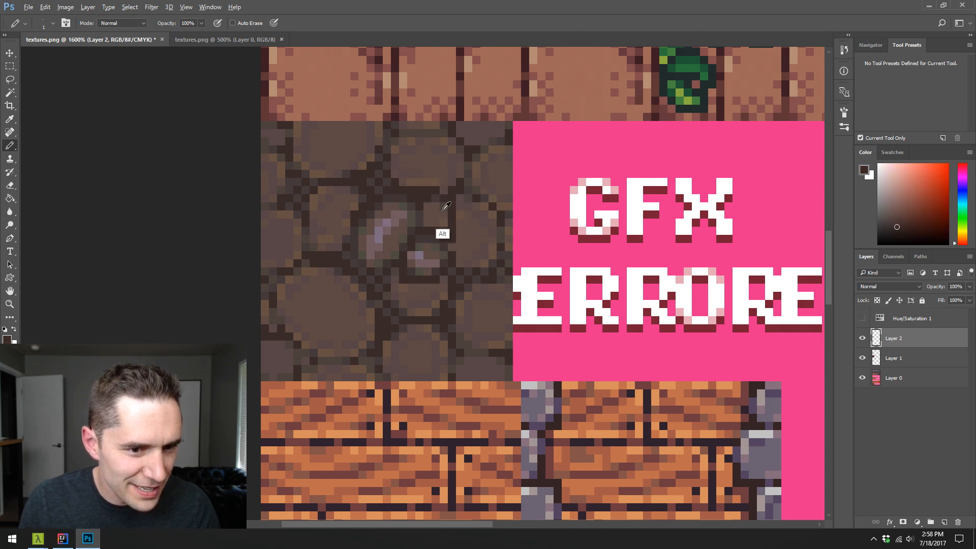
- Add mauve highlight pixels to the third small stone and refine its edges with sampled rim and brown colours
left_click(431, 275, "alt")
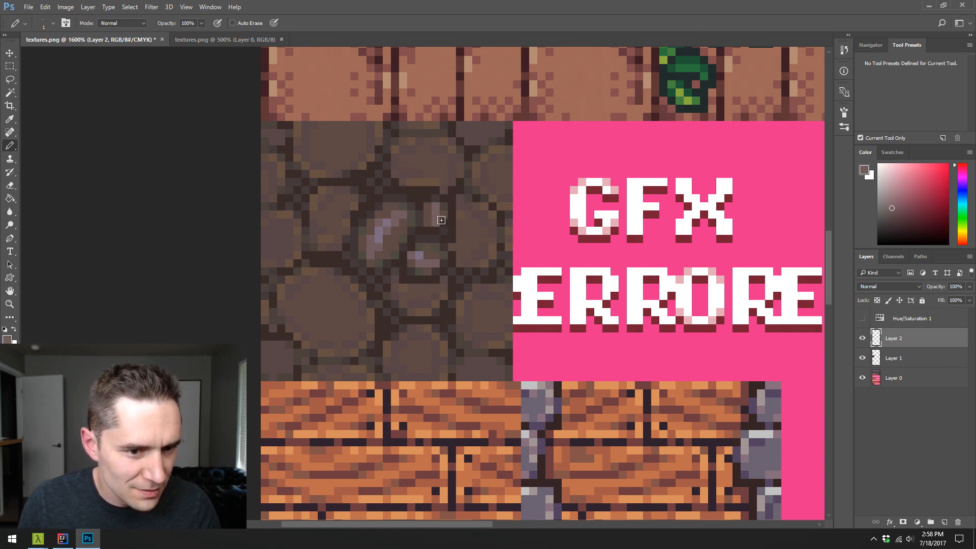
left_click(388, 224, "alt")
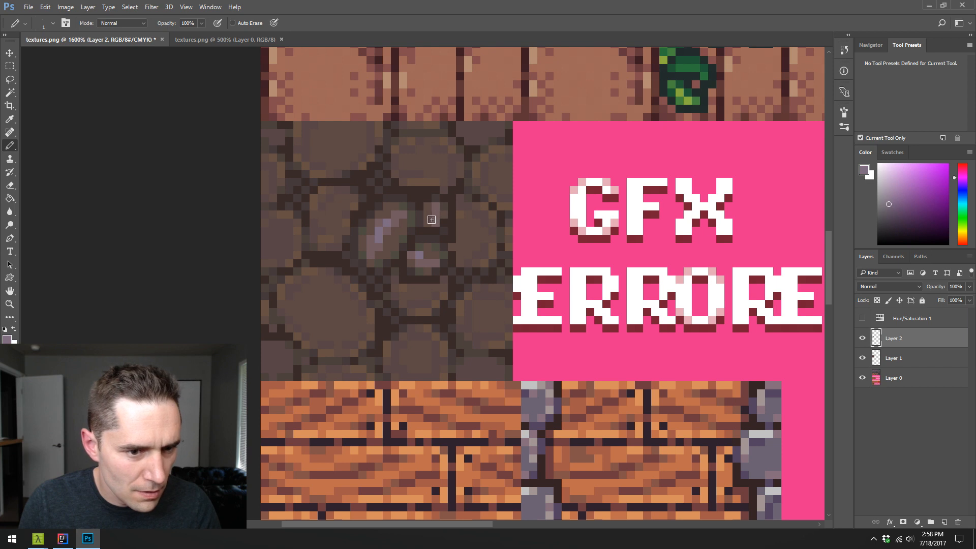
left_click(427, 208, "alt")
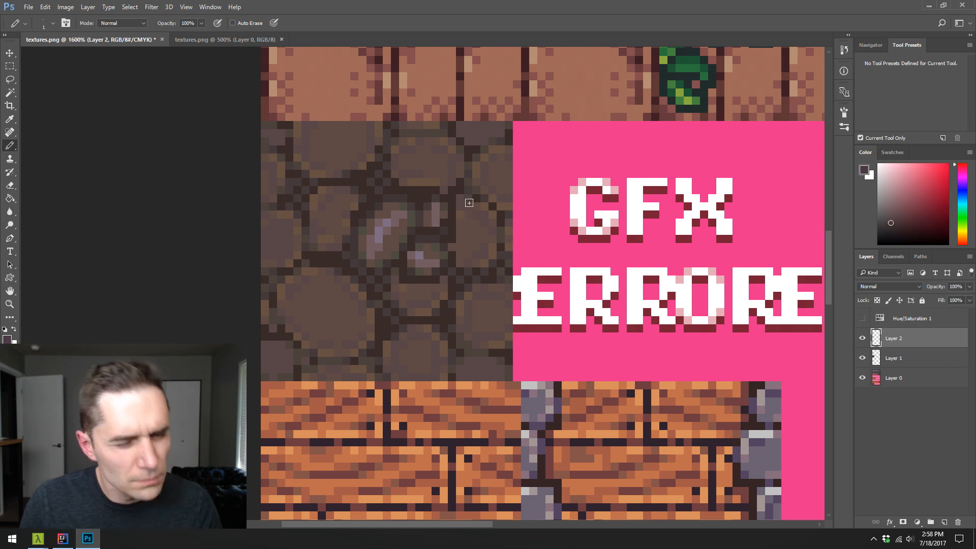
left_click(463, 258, "alt")
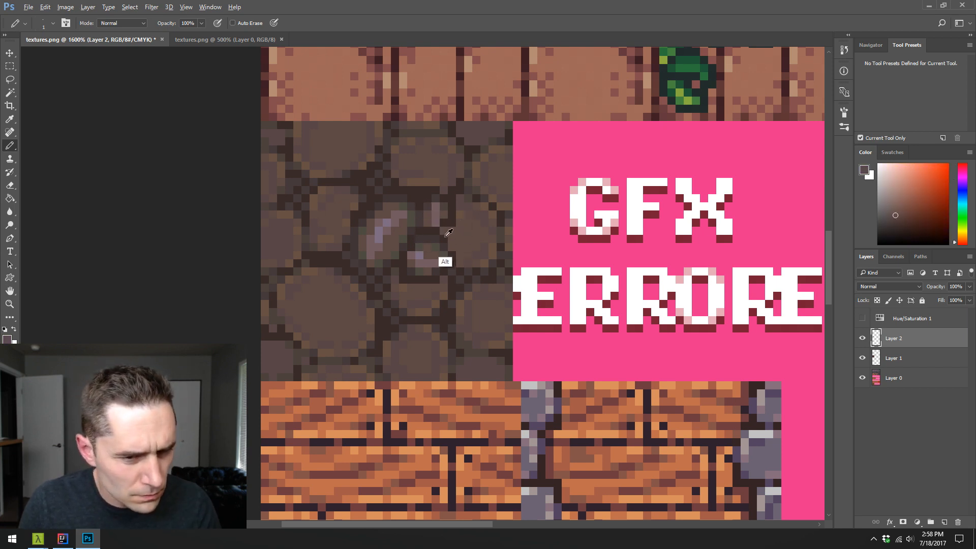
left_click(447, 264, "alt")
left_click(450, 250, "alt")
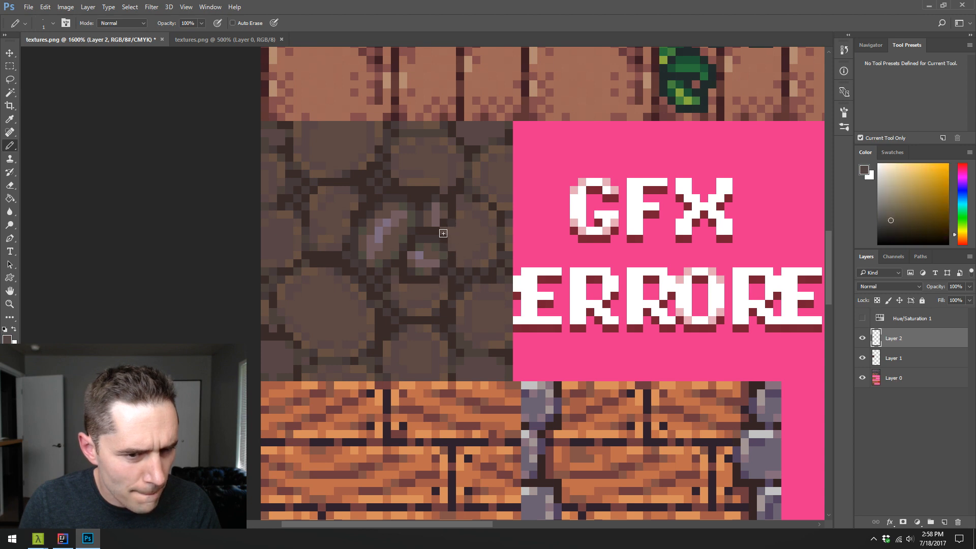
left_click(429, 226, "alt")
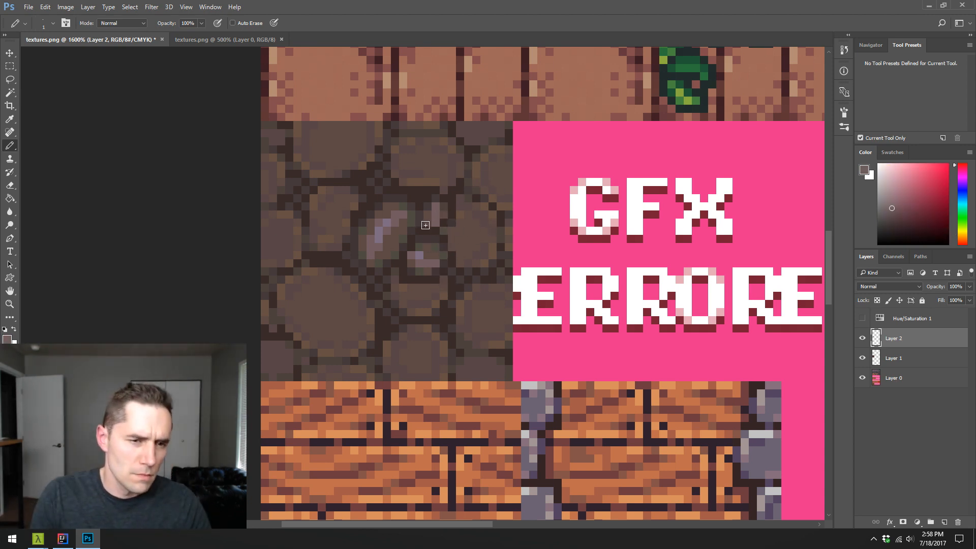
left_click(432, 209, "alt")
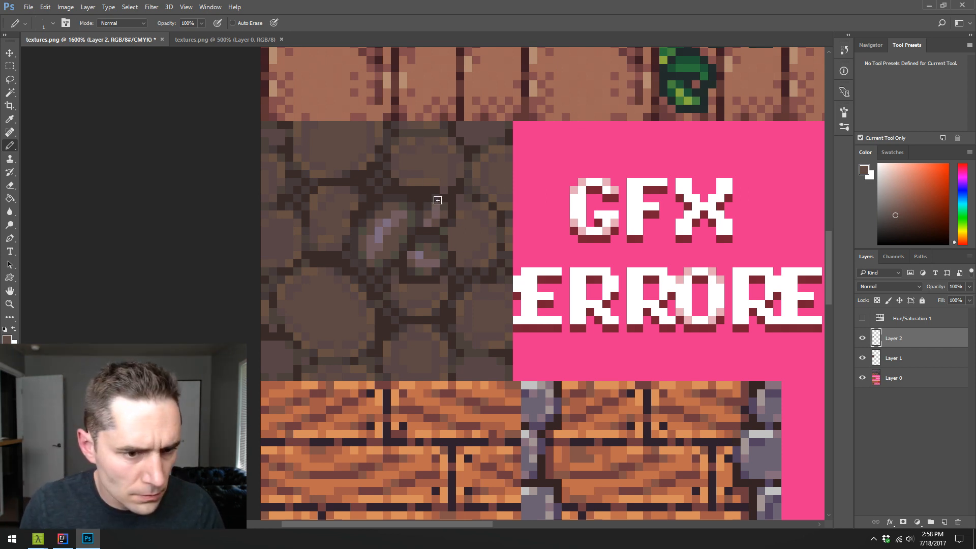
- Retouch the central stone's outline and upper rim with sampled dark, olive and brown pixels, checking the values in grayscale
left_click(373, 283, "alt")
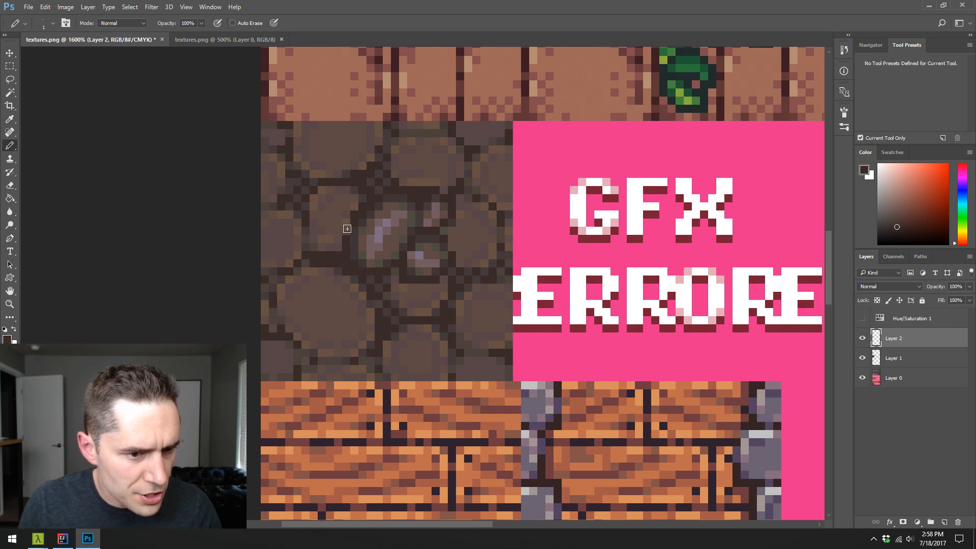
left_click(374, 262, "alt")
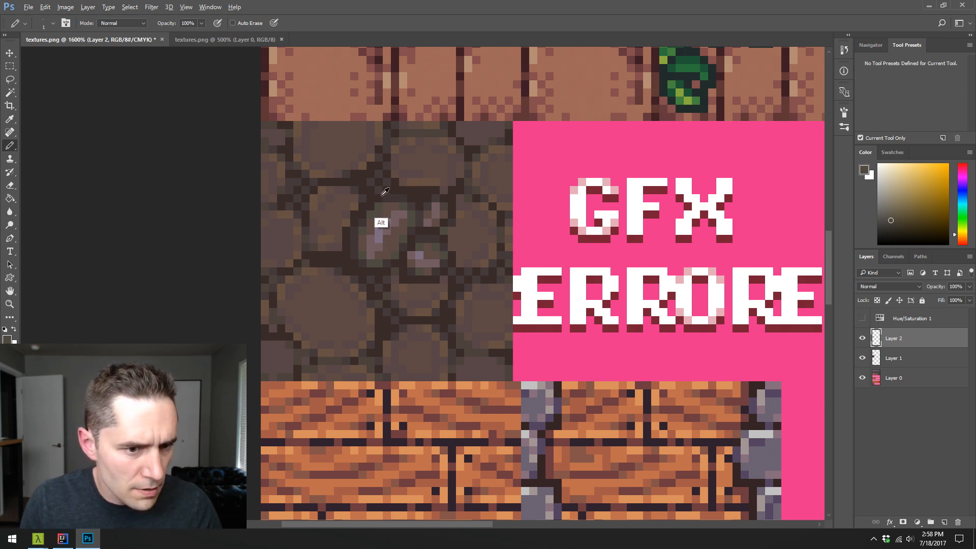
left_click(370, 208, "alt")
left_click(375, 211, "alt")
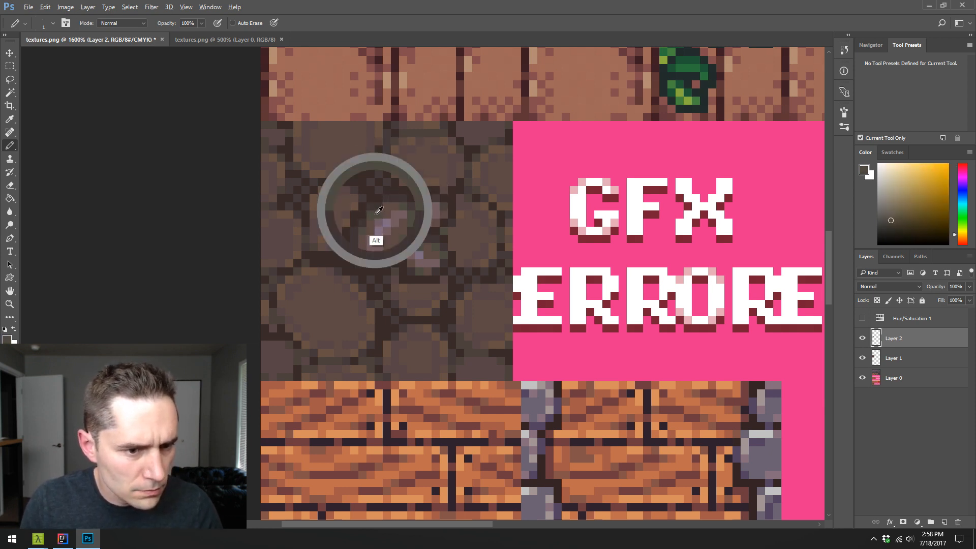
left_click(394, 206, "alt")
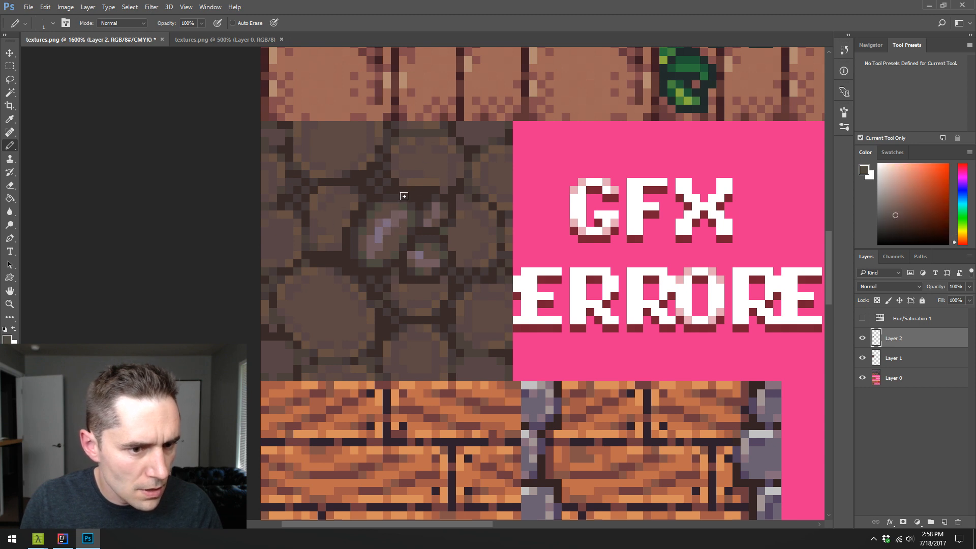
left_click(384, 209, "alt")
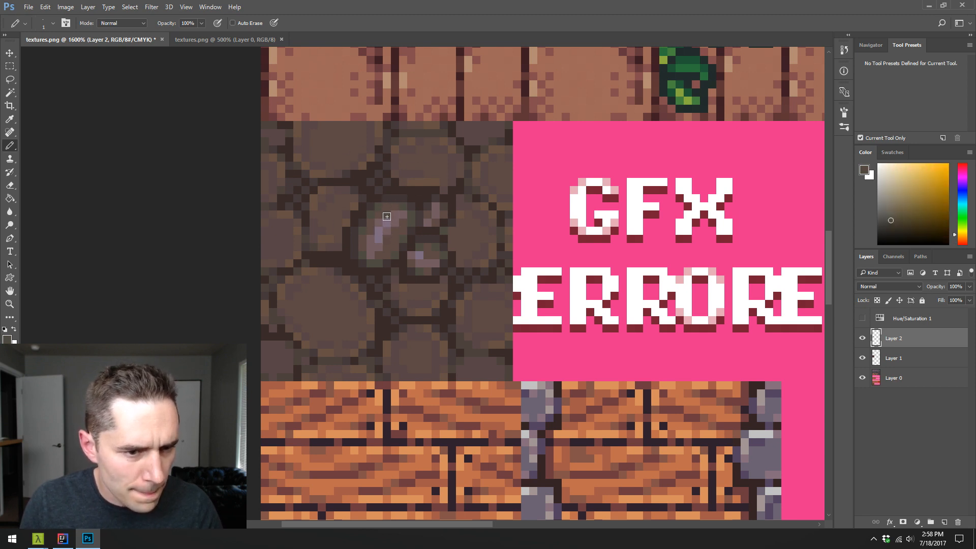
left_click(391, 210, "alt")
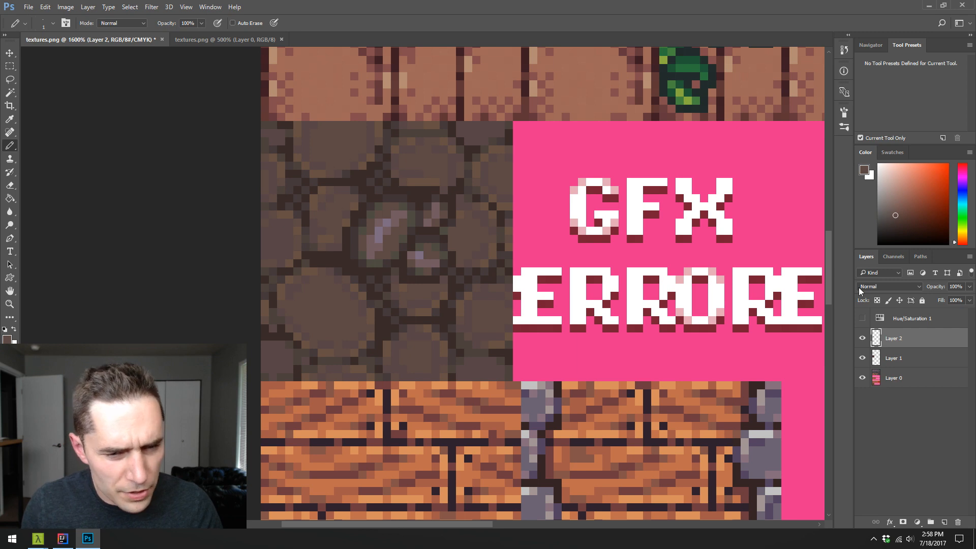
left_click(863, 318)
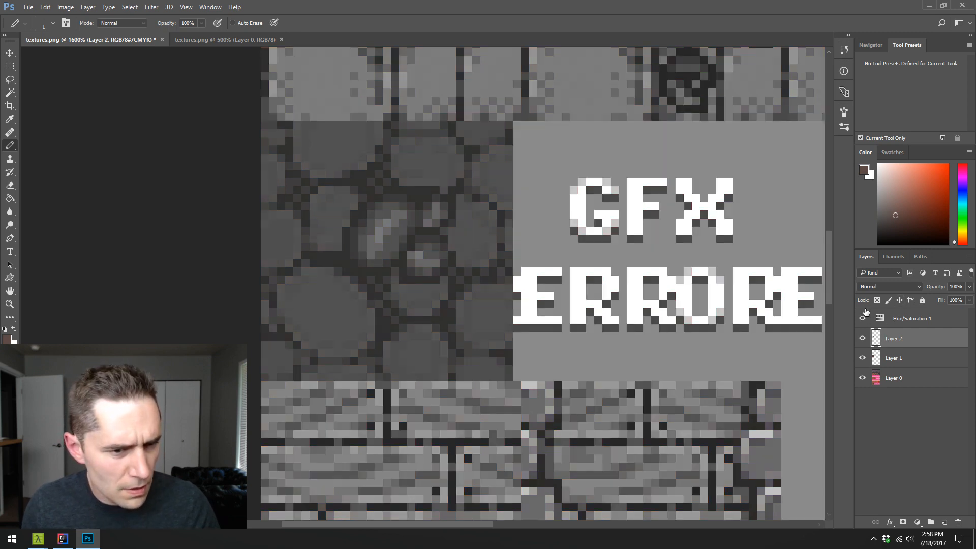
left_click(862, 316)
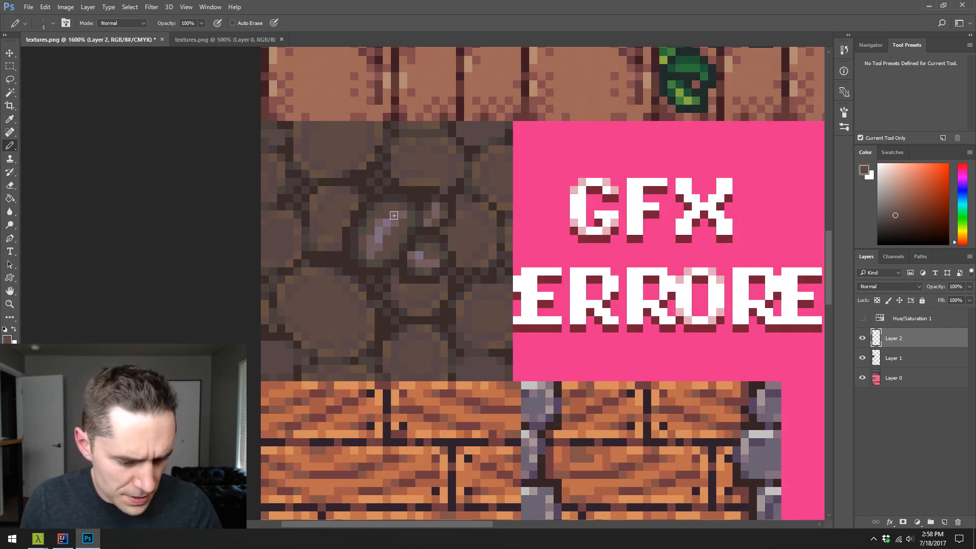
- Select the small stones' mauve-brown midtone pixels and apply Hue/Saturation with hue +42, saturation +29 and lightness -4
key("w")
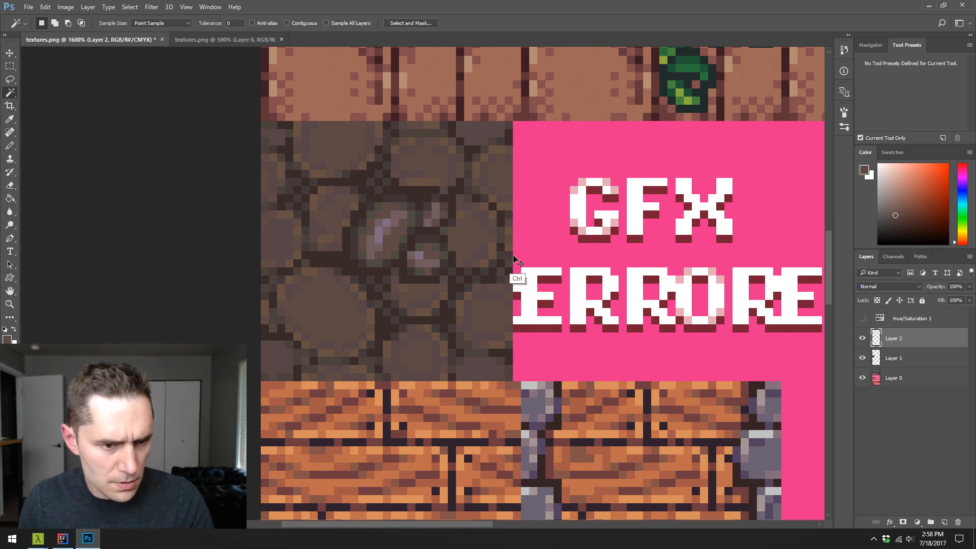
key("ctrl+u")
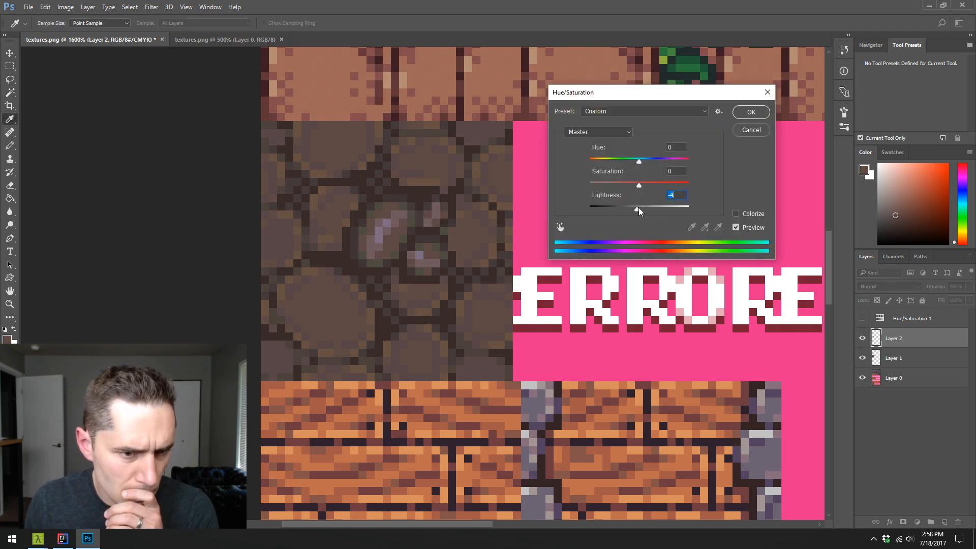
left_click_drag(639, 162, 672, 186)
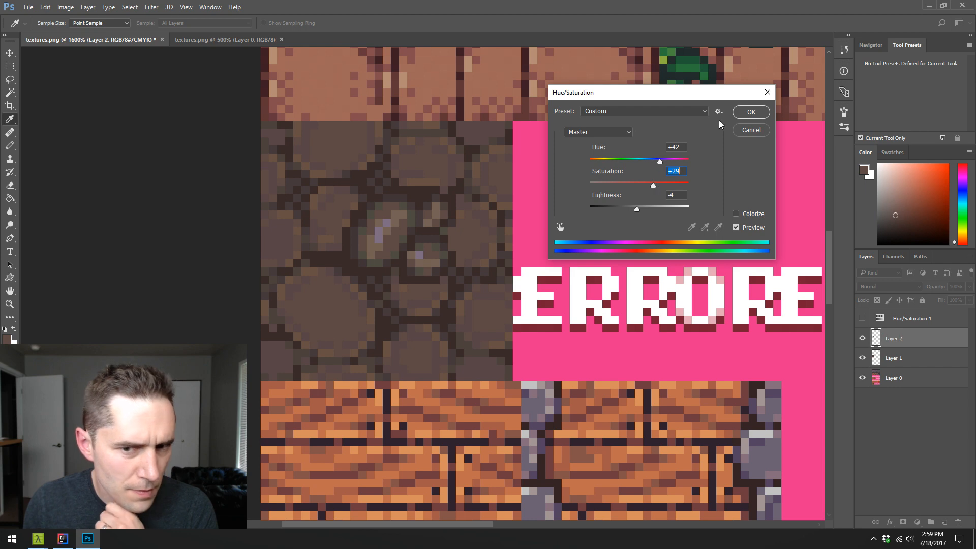
left_click(747, 114)
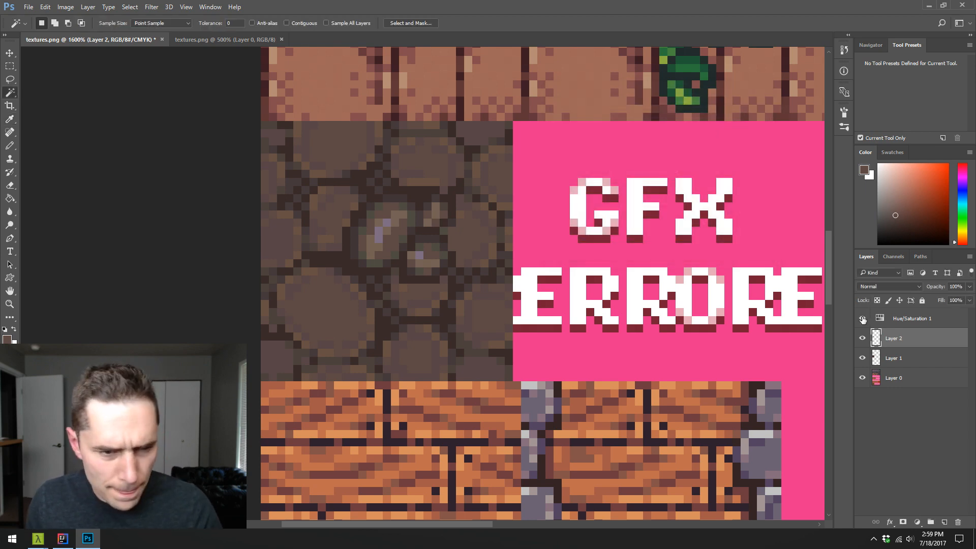
- Check the stones' values in grayscale, then select their mauve highlight pixels and apply Hue/Saturation with hue +100, saturation +72 and lightness -5
left_click(863, 319)
left_click(863, 319)
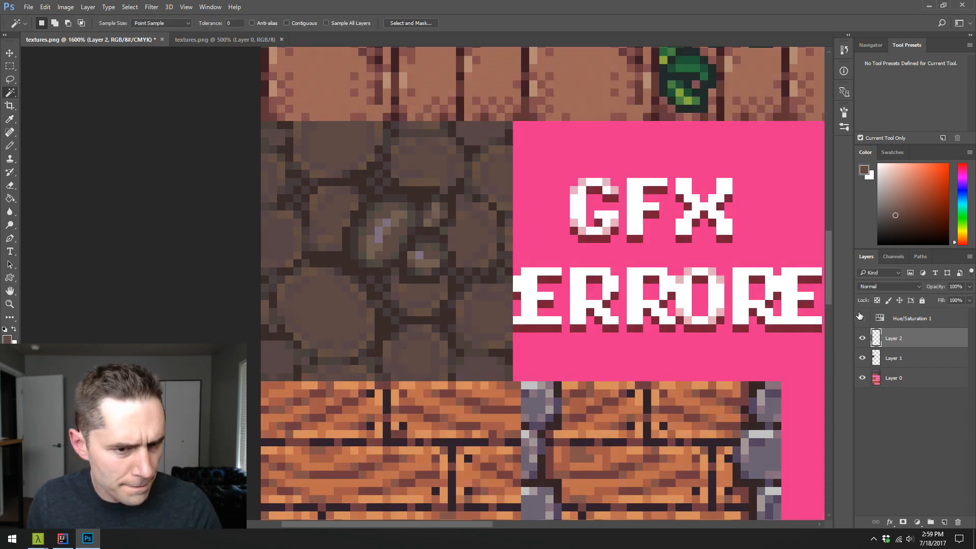
left_click(379, 235)
key("ctrl+u")
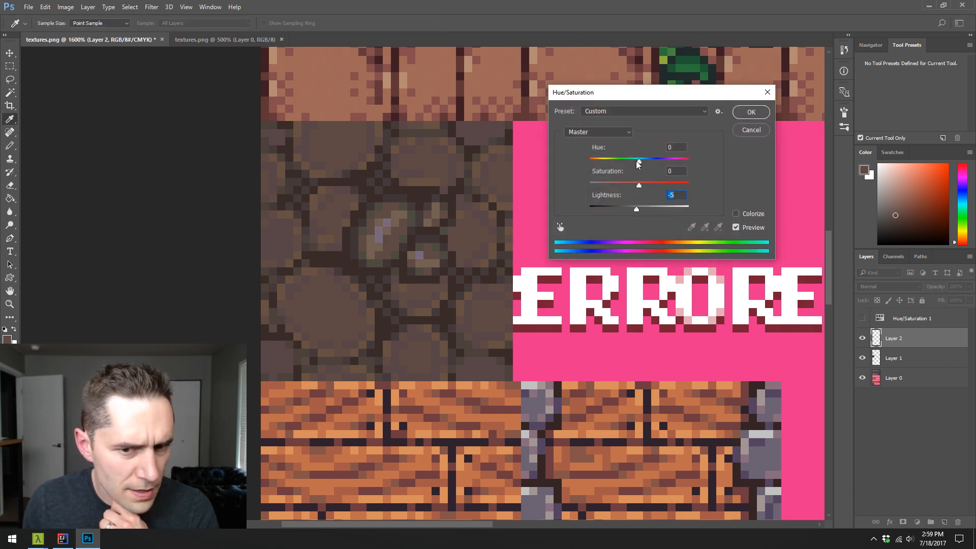
left_click_drag(637, 163, 667, 184)
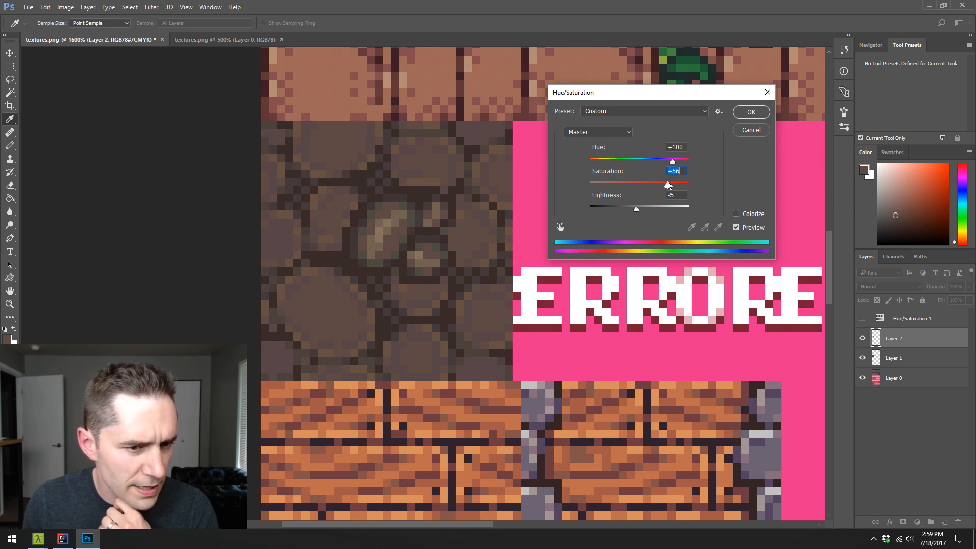
left_click(750, 113)
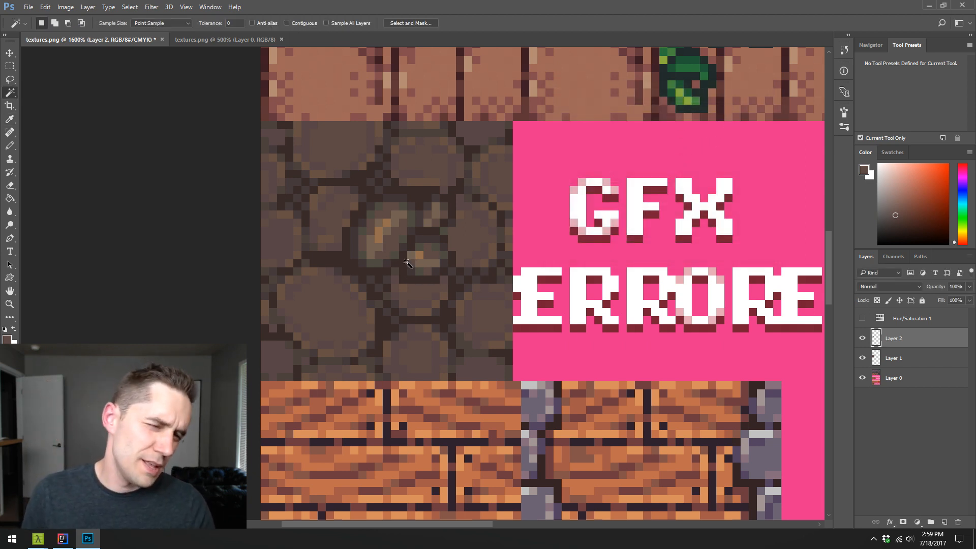
- Tone down the selected orange highlight pixels with a second Hue/Saturation adjustment at saturation -31
key("ctrl+u")
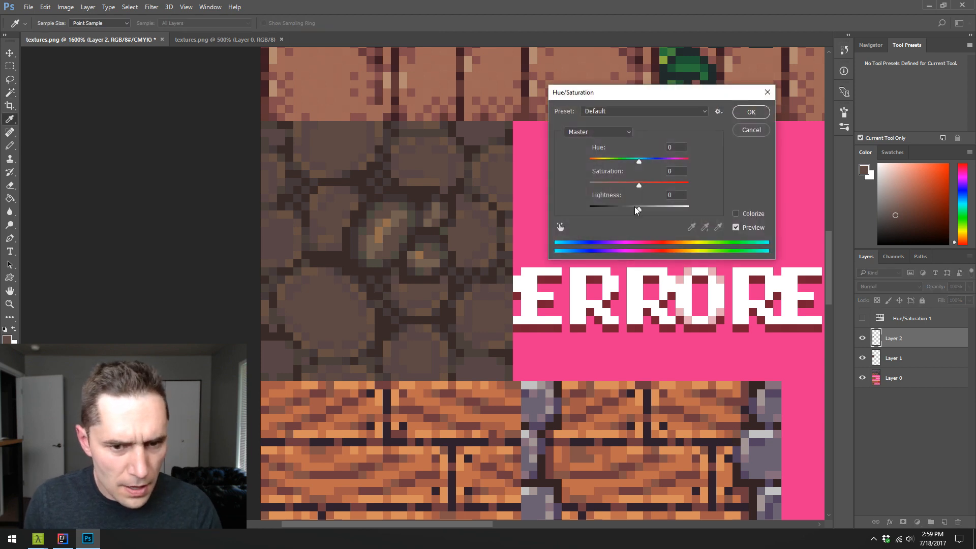
left_click_drag(638, 187, 633, 188)
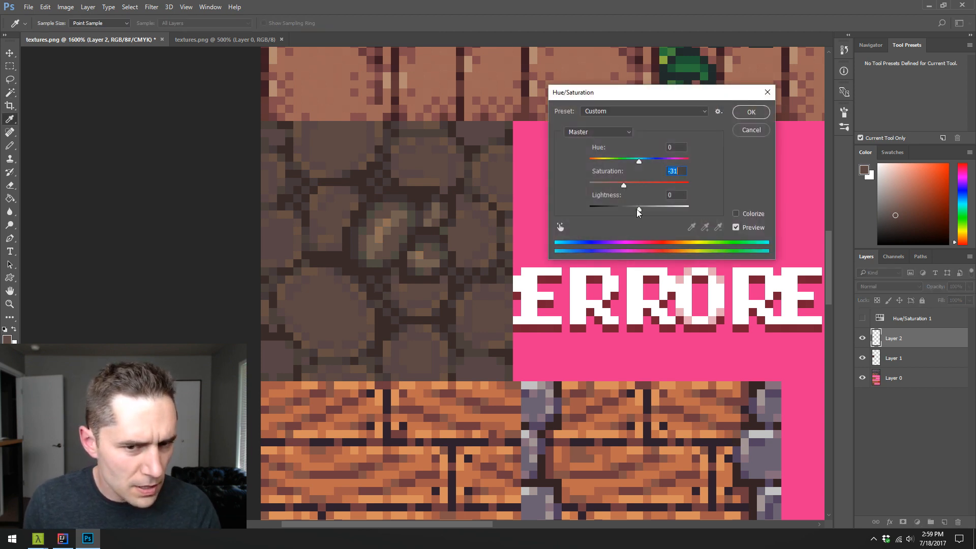
left_click(740, 112)
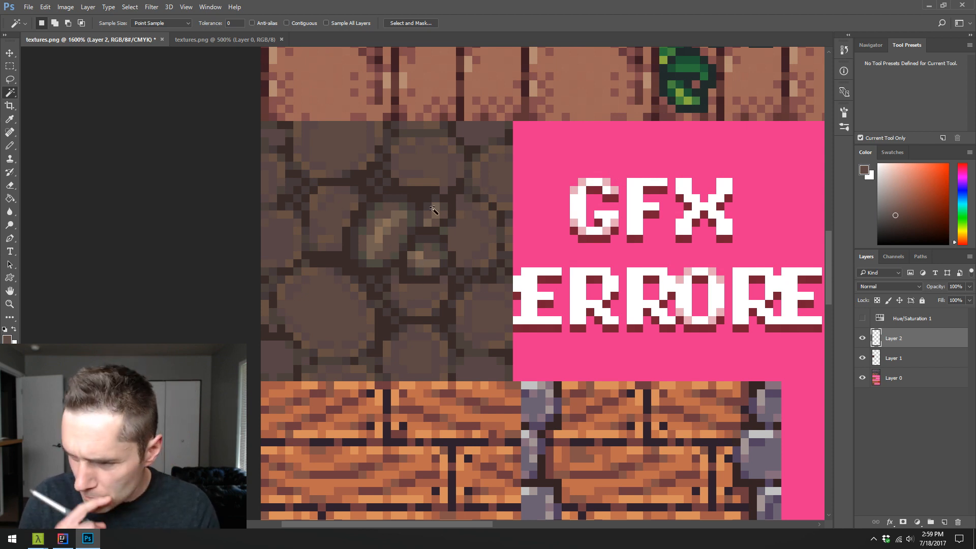
- Clear the selection and pencil outlines for new small stones below, beside and above the central stone in sampled dark brown
key("ctrl")
key("b")
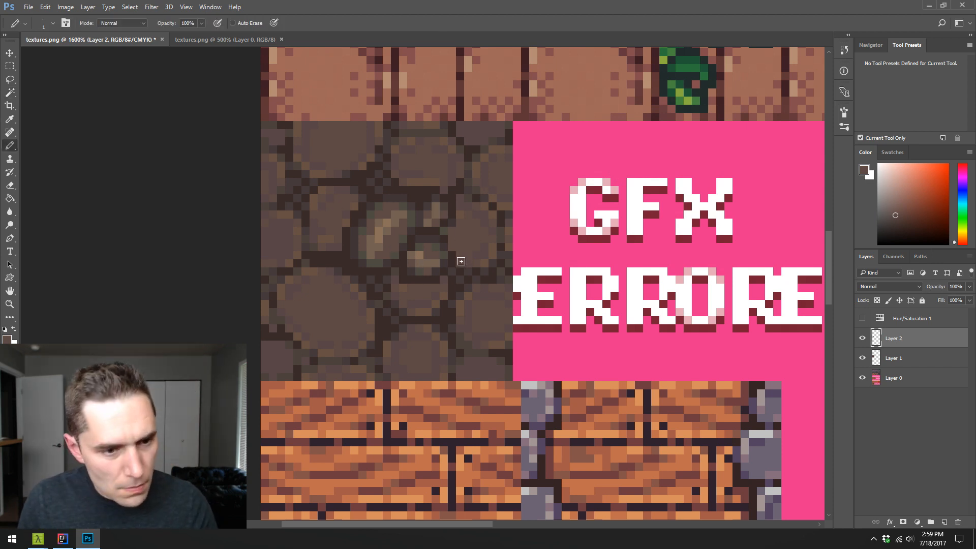
left_click(399, 302, "alt")
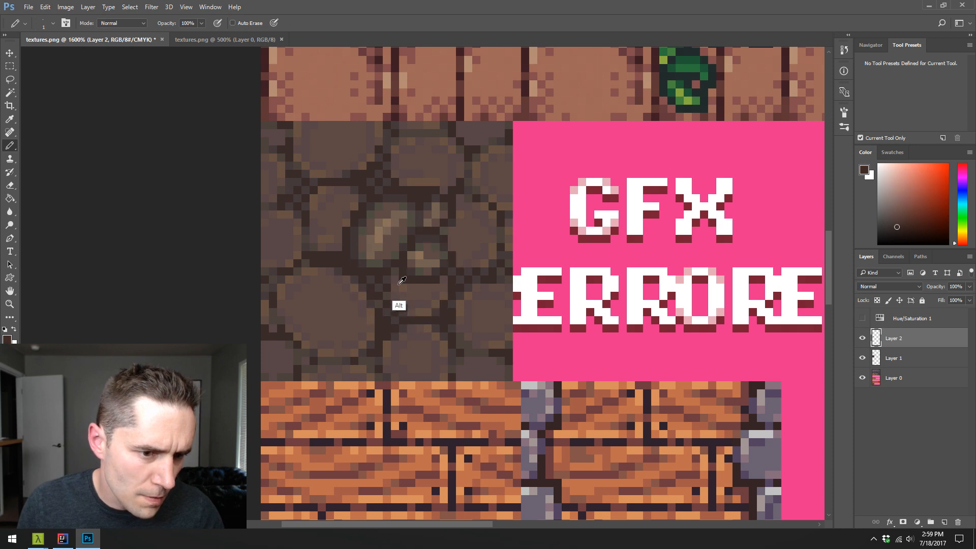
left_click_drag(365, 291, 417, 282)
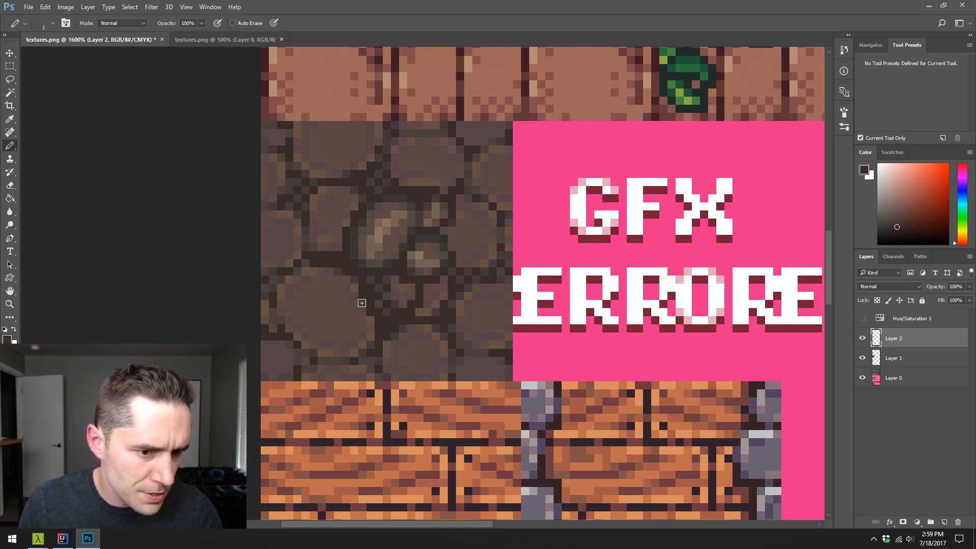
mouse_move(371, 319)
left_mouse_down()
mouse_move(333, 273)
mouse_move(372, 262)
mouse_move(346, 292)
mouse_move(367, 307)
mouse_move(395, 299)
left_mouse_up()
left_click(346, 291, "alt")
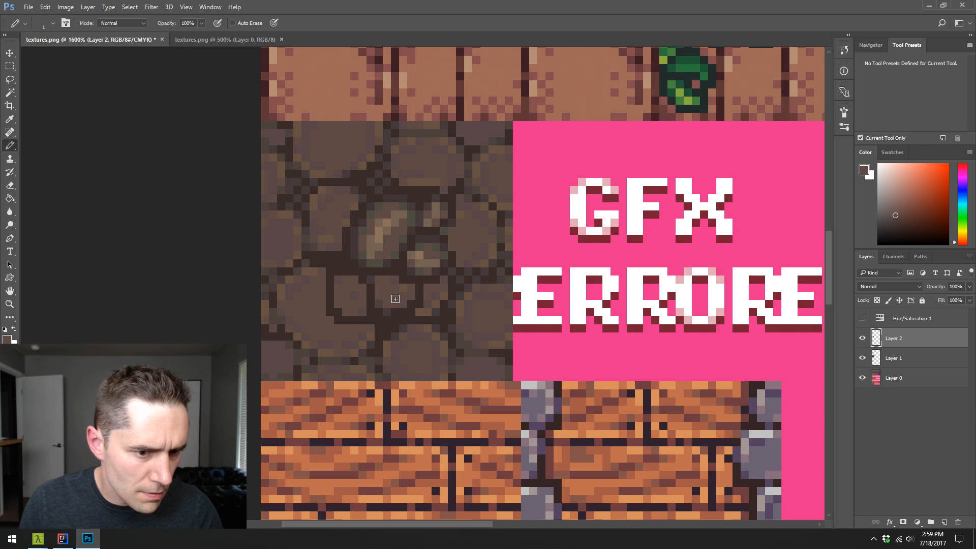
left_click(392, 268, "alt")
mouse_move(325, 254)
left_mouse_down()
mouse_move(309, 218)
mouse_move(357, 208)
mouse_move(367, 183)
mouse_move(334, 198)
mouse_move(357, 157)
mouse_move(384, 185)
mouse_move(398, 178)
mouse_move(387, 168)
mouse_move(395, 152)
mouse_move(445, 179)
left_mouse_up()
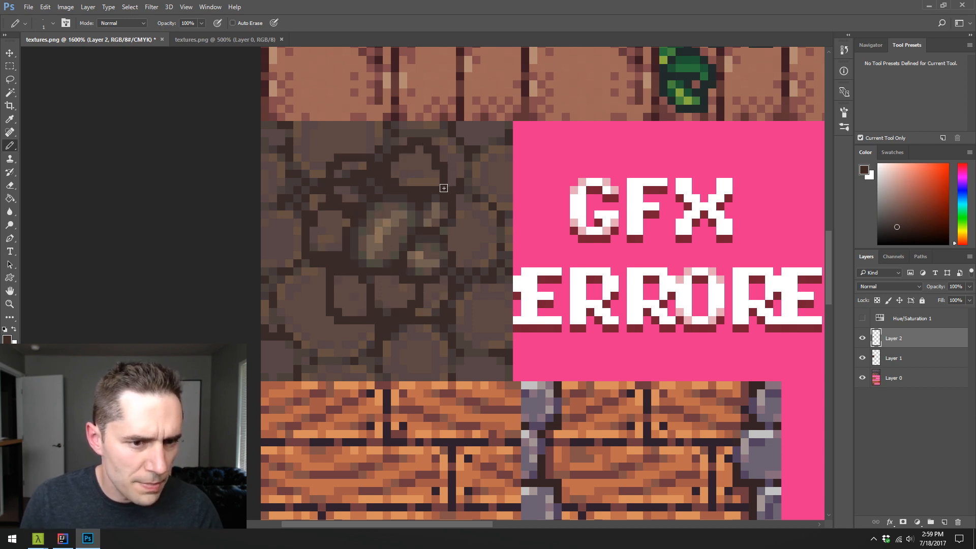
- Fill the upper-left small stone with sampled brown and form a tiny stone below the left one using dark brown and brown
left_click(414, 176, "alt")
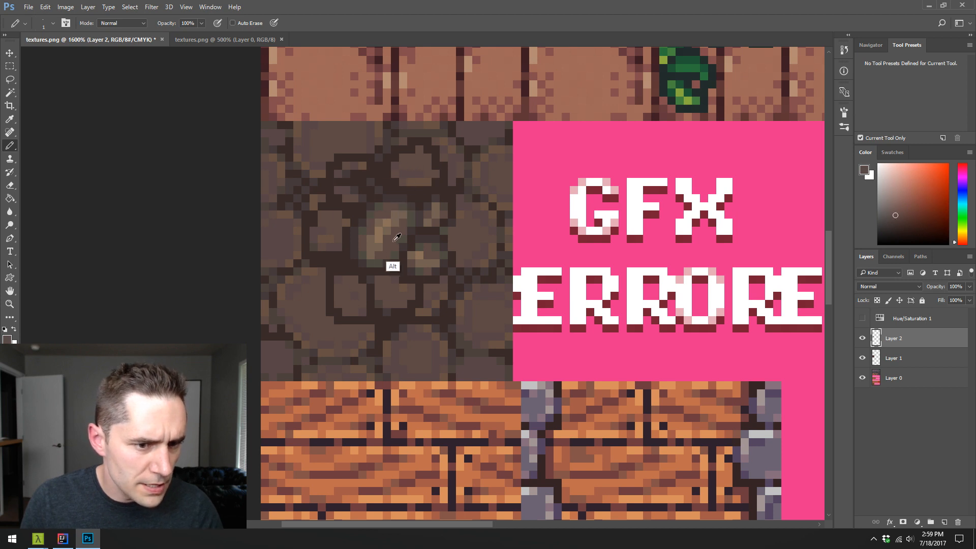
mouse_move(353, 191)
left_mouse_down()
mouse_move(356, 180)
mouse_move(365, 197)
left_mouse_up()
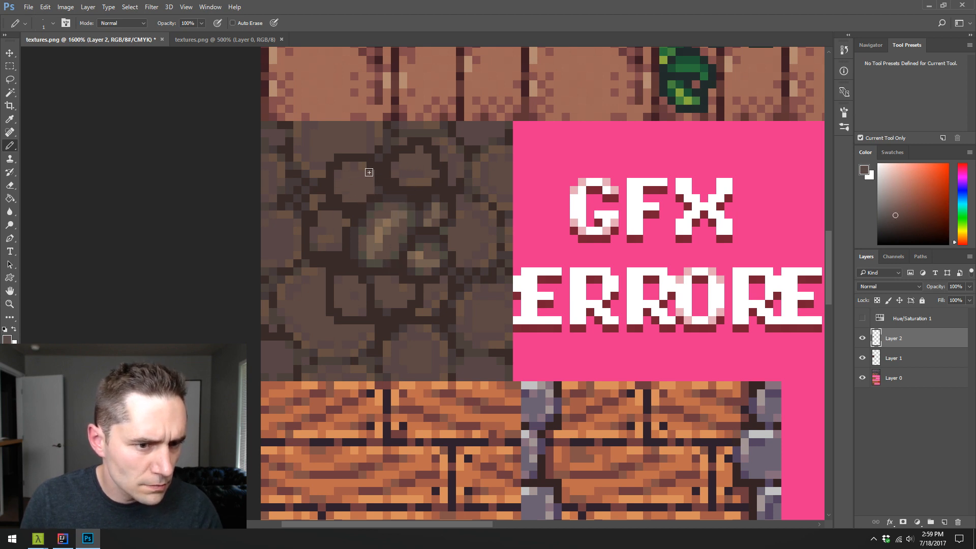
left_click(338, 282, "alt")
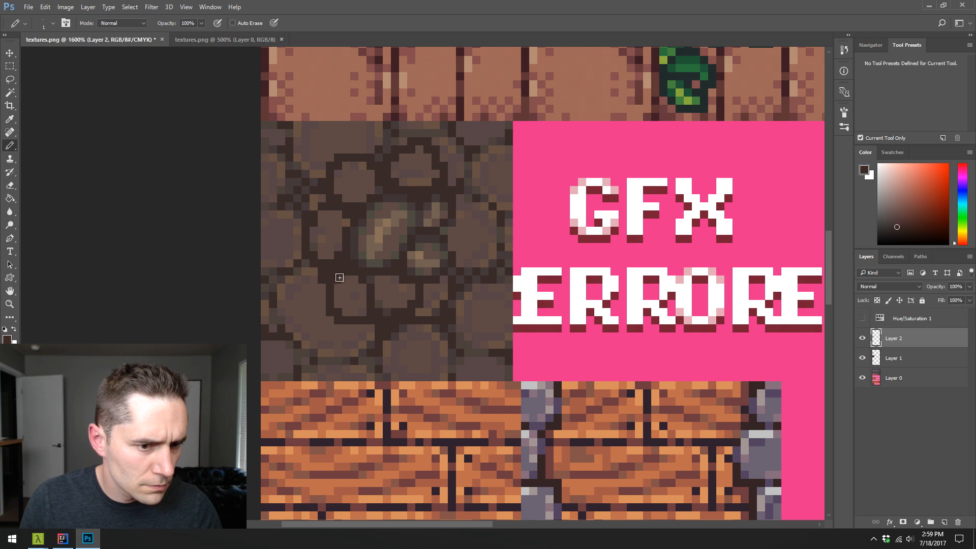
left_click(348, 320, "alt")
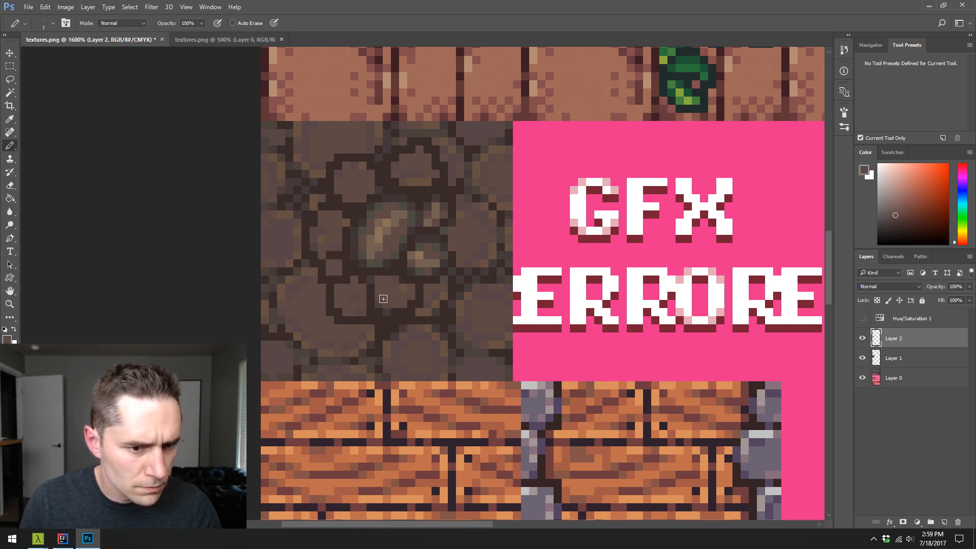
- Reshape the row of small stones below the central stone with sampled dark gaps, brown bodies and muted edge pixels
left_click(369, 323, "alt")
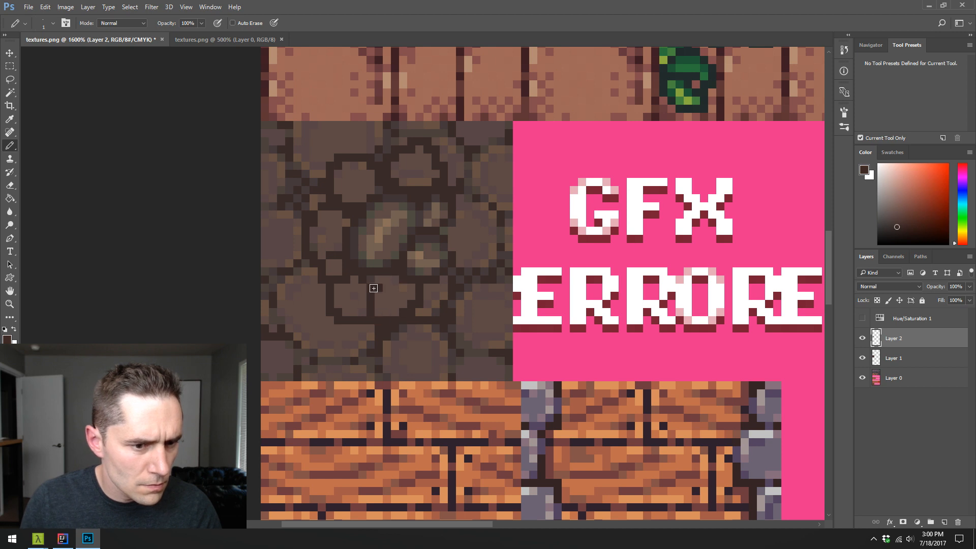
left_click_drag(377, 288, 387, 279)
left_click(382, 277, "alt")
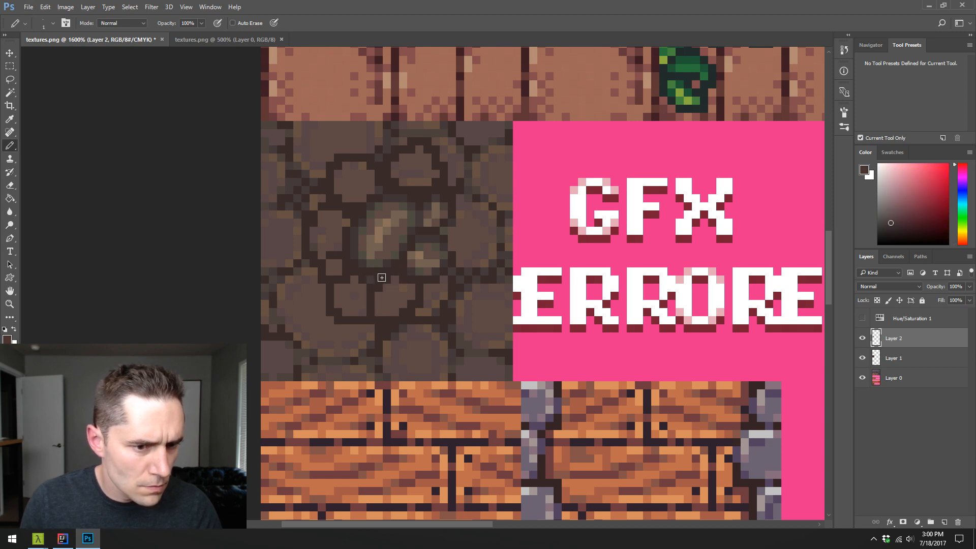
left_click(371, 301, "alt")
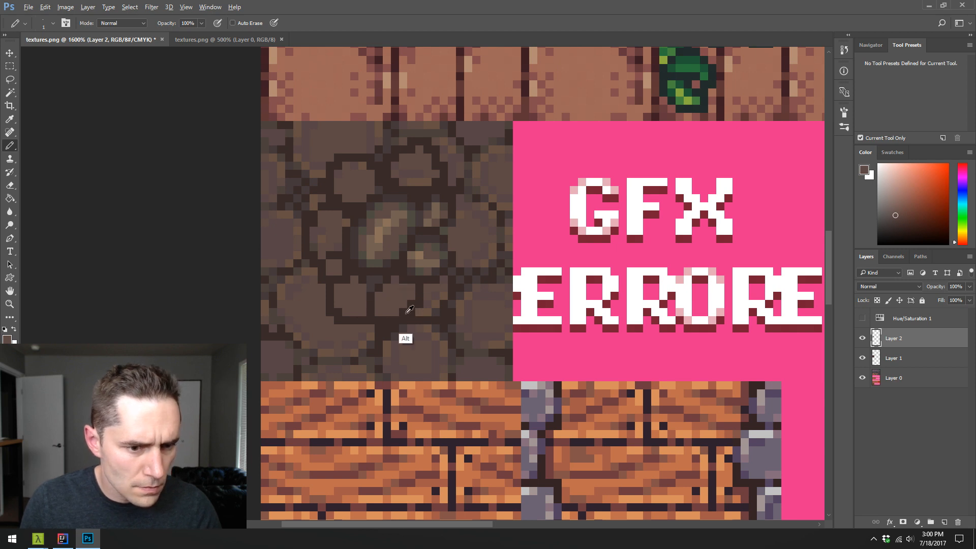
left_click(429, 292, "alt")
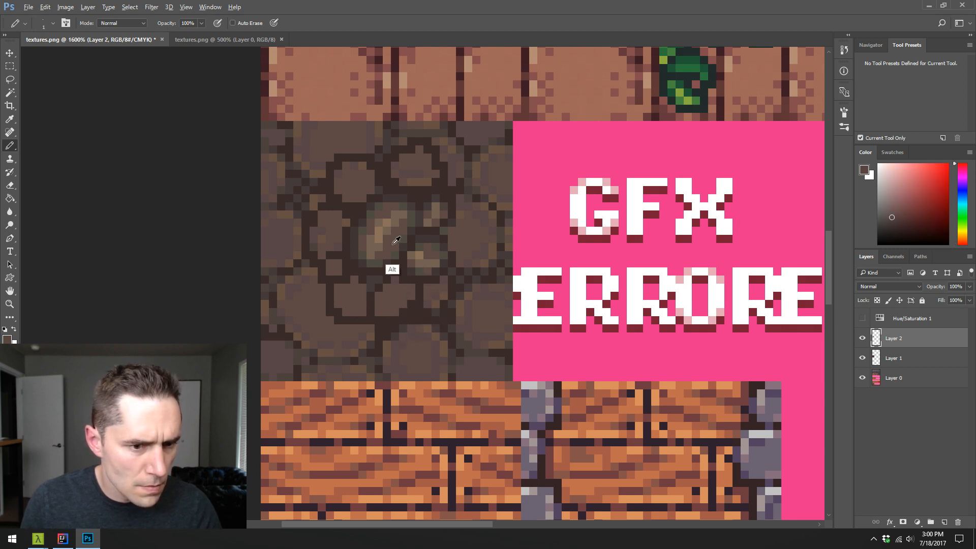
left_click(393, 269, "alt")
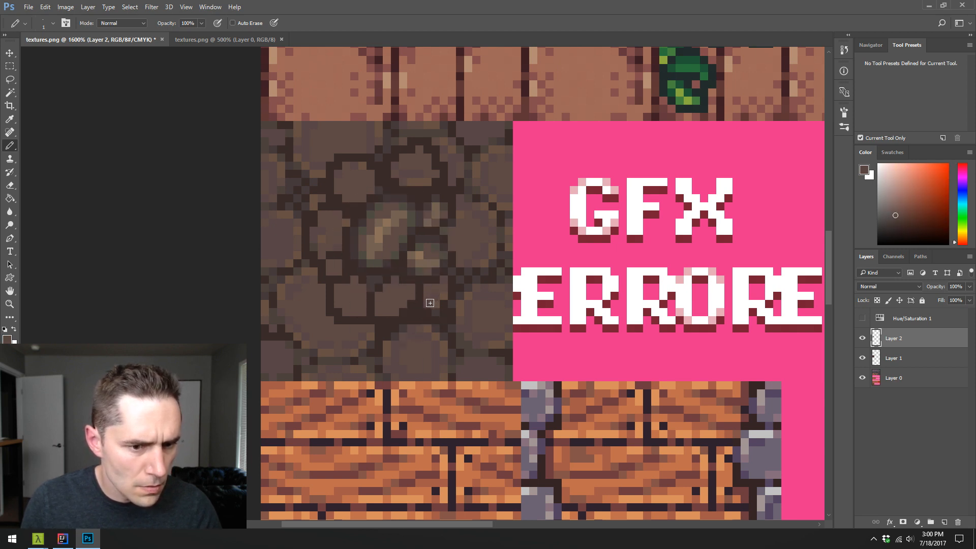
- Fill the stone above the central one with sampled brown and soften the edges of the upper stones with muted rim pixels
left_click(391, 243, "alt")
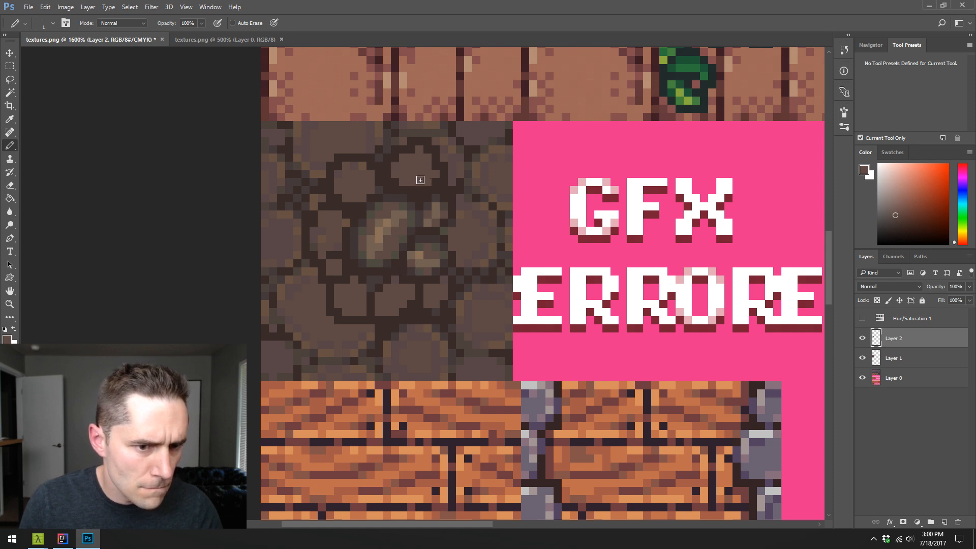
left_click(412, 229, "alt")
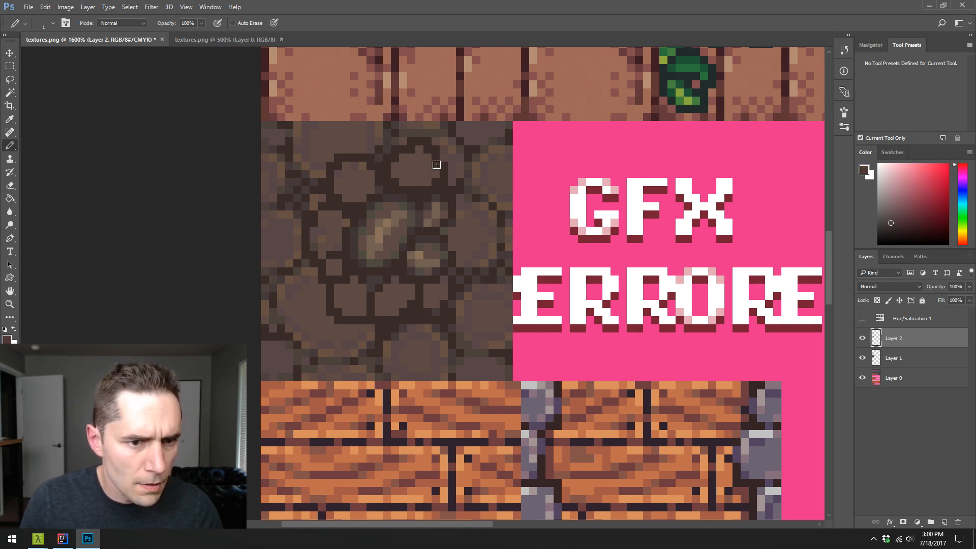
left_click(417, 174, "alt")
left_click_drag(424, 162, 434, 158)
left_click(432, 154, "alt")
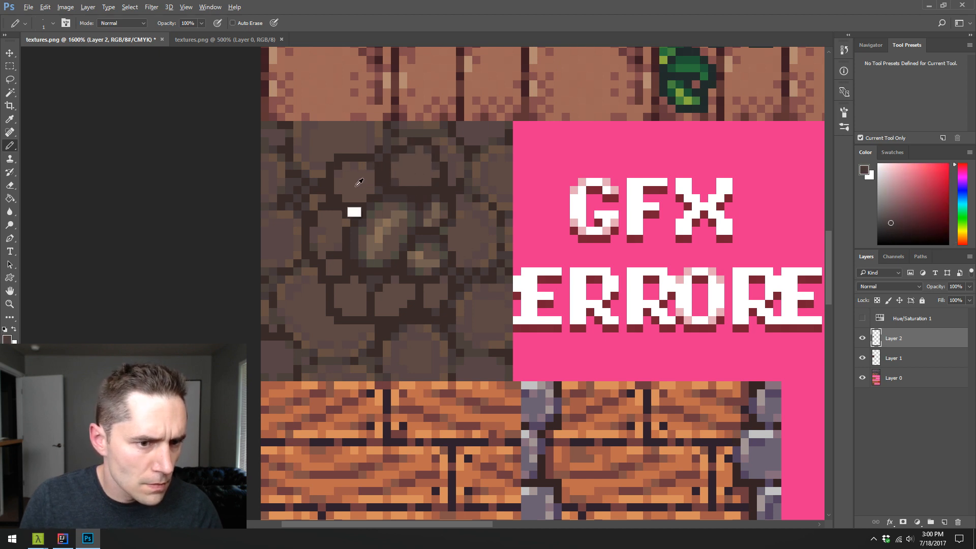
left_click(352, 213, "alt")
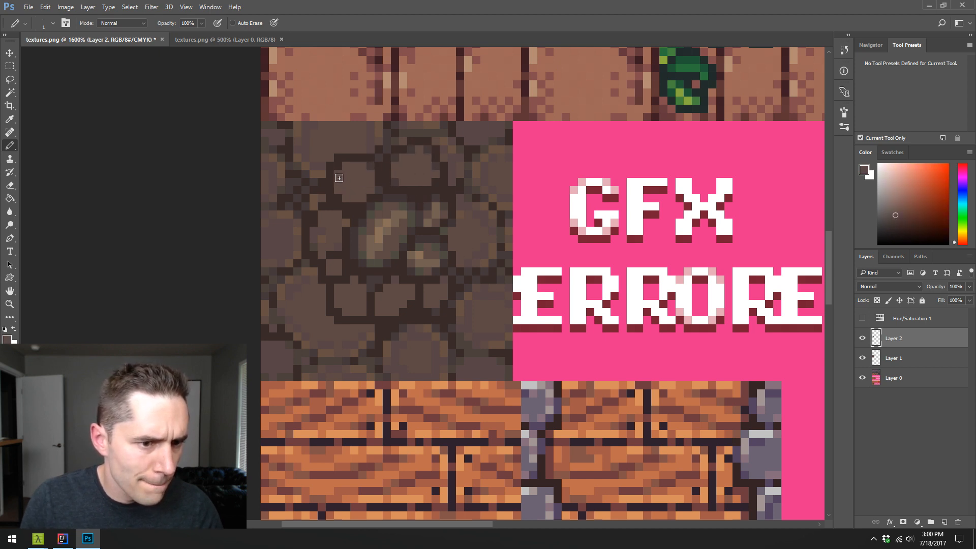
left_click(355, 192, "alt")
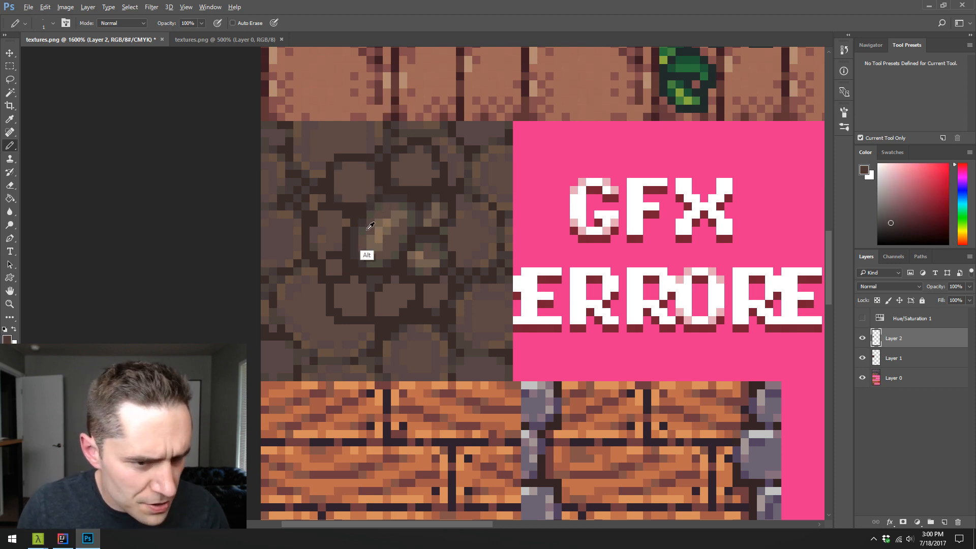
- Shade the upper-left small stone with an olive rim, brown midtones and tan highlights sampled from the central stone
left_click(366, 255, "alt")
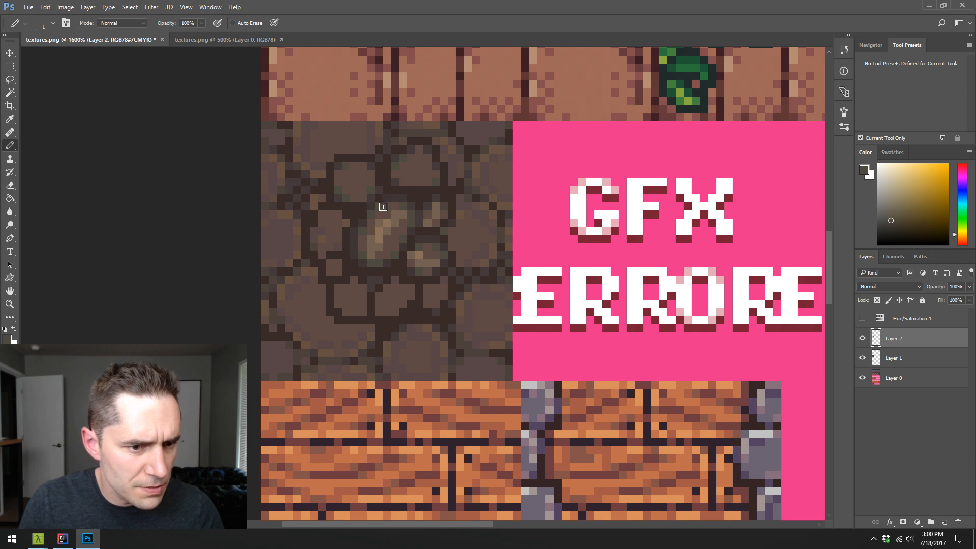
left_click(371, 255, "alt")
left_click_drag(347, 175, 362, 190)
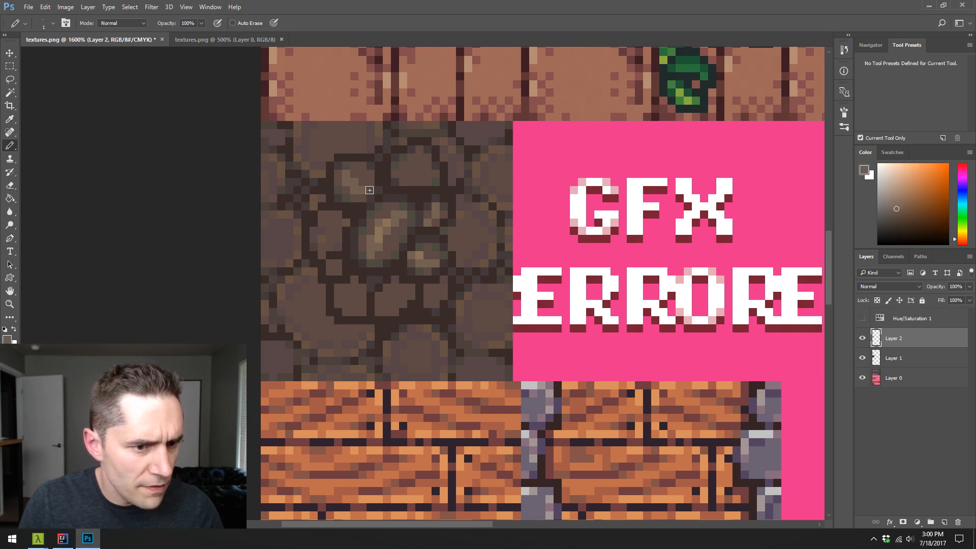
left_click(376, 238, "alt")
left_click(357, 179, "alt")
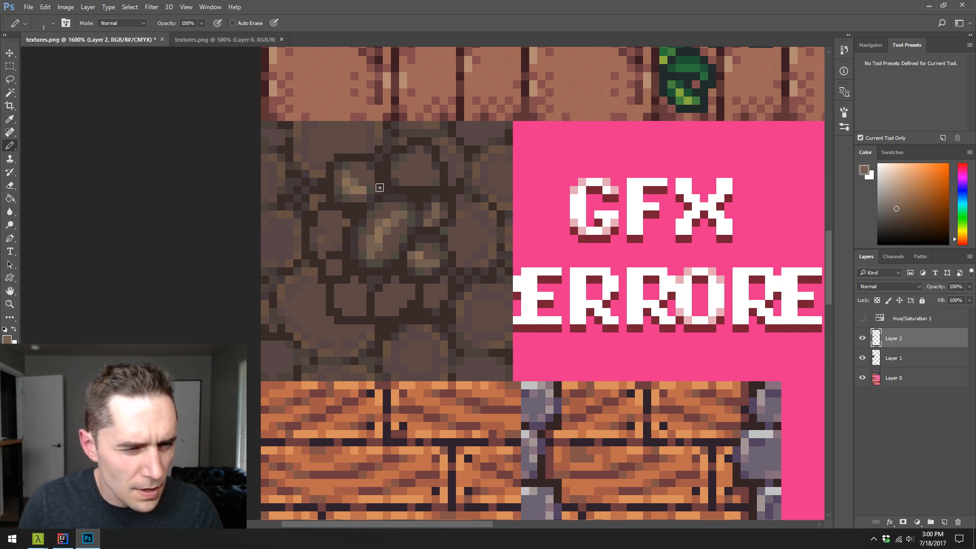
- Refine the upper-left small stone's edges and the gap beside it with sampled rim, olive and dark brown pixels
left_click(375, 186, "alt")
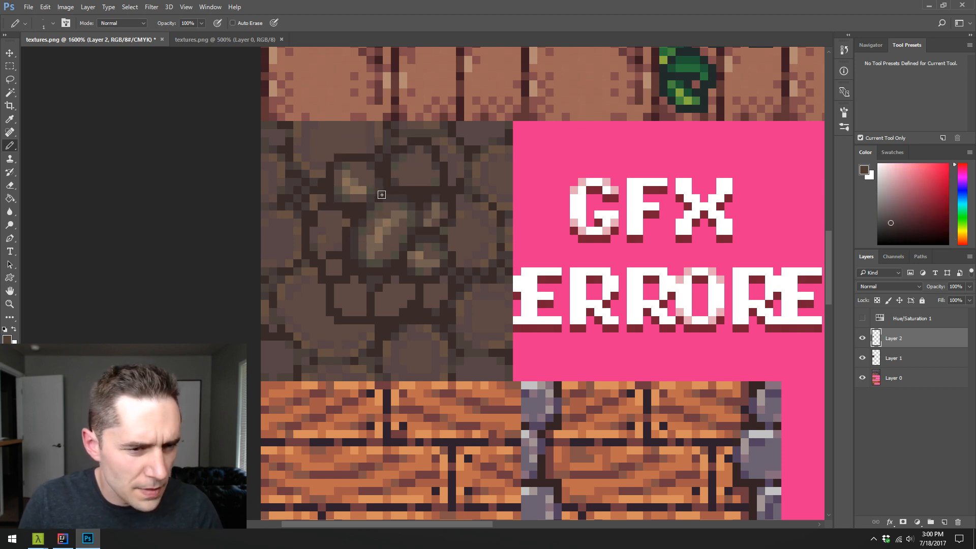
left_click(367, 175, "alt")
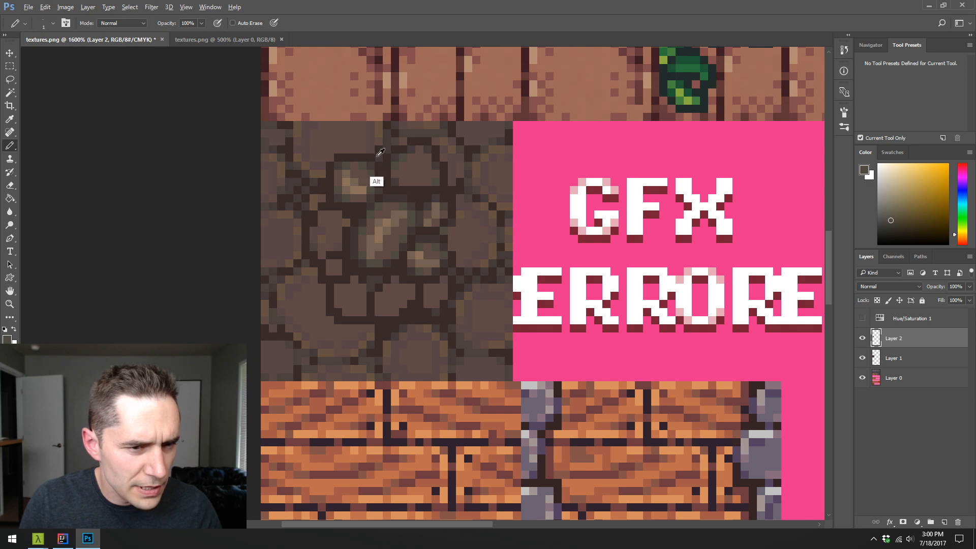
left_click(376, 155, "alt")
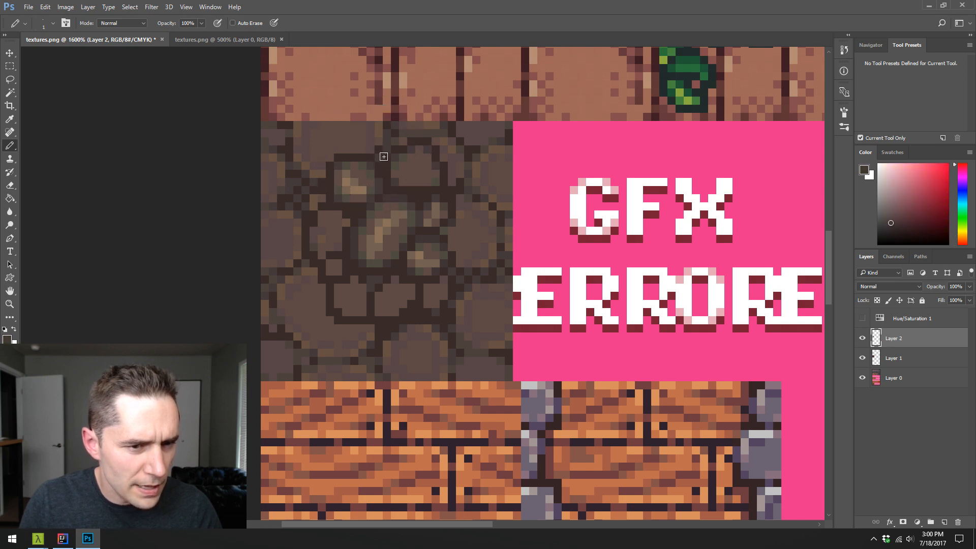
left_click(379, 158, "alt")
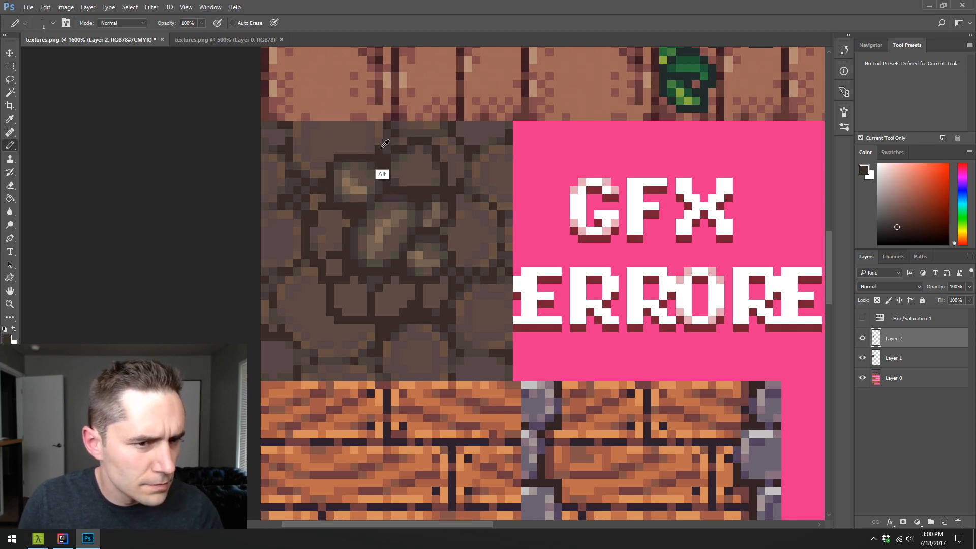
left_click(450, 197, "alt")
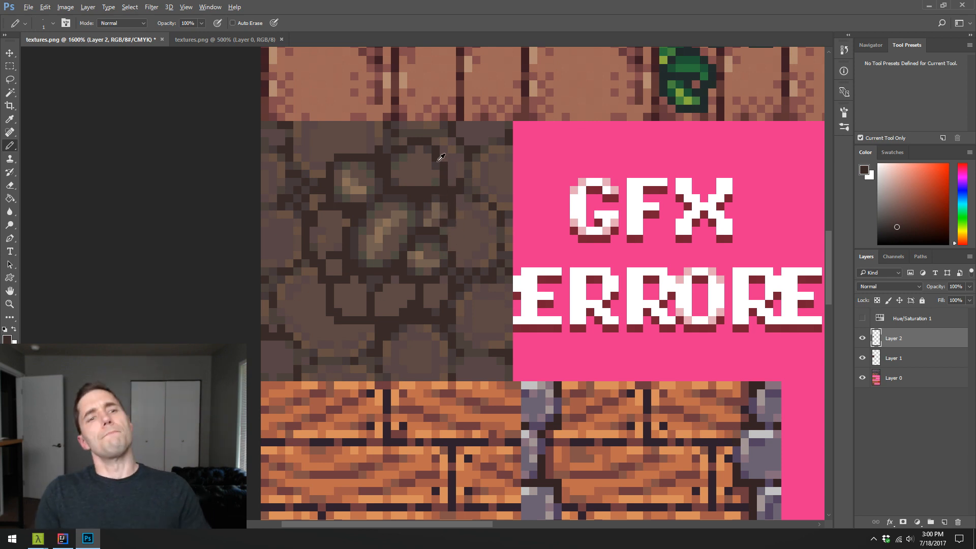
key("l")
key("alt+l")
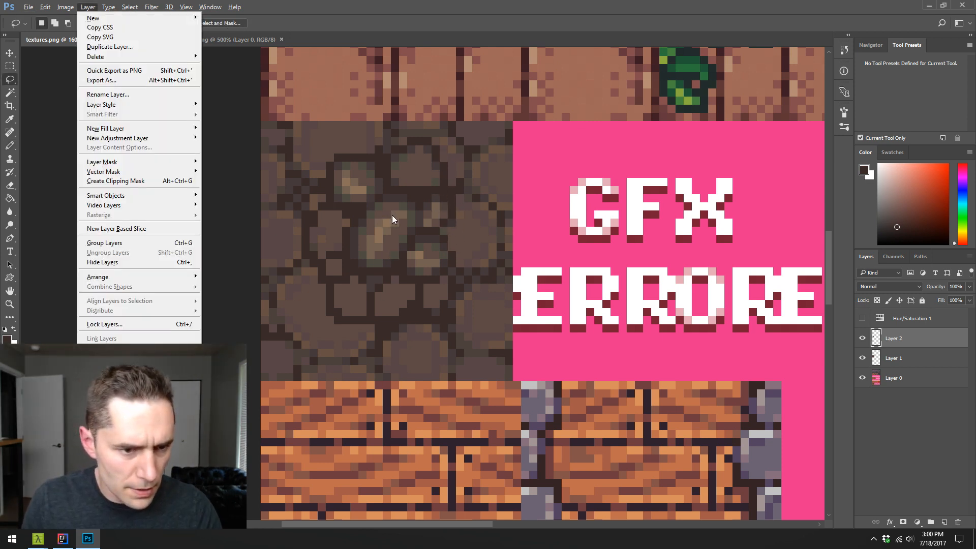
key("Escape")
key("b")
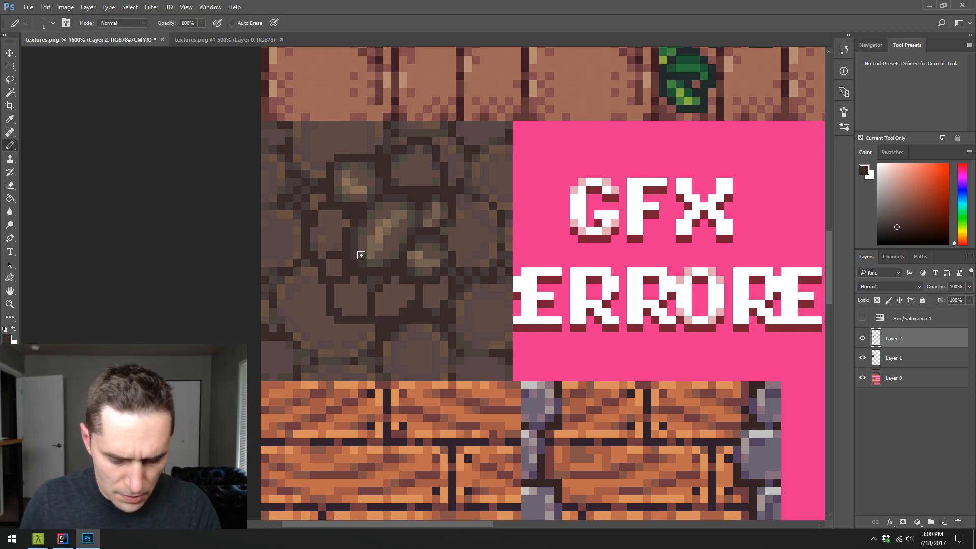
- Lasso the four shaded small stones, duplicate them onto a new layer and move the copy down over the tile's lower part
key("l")
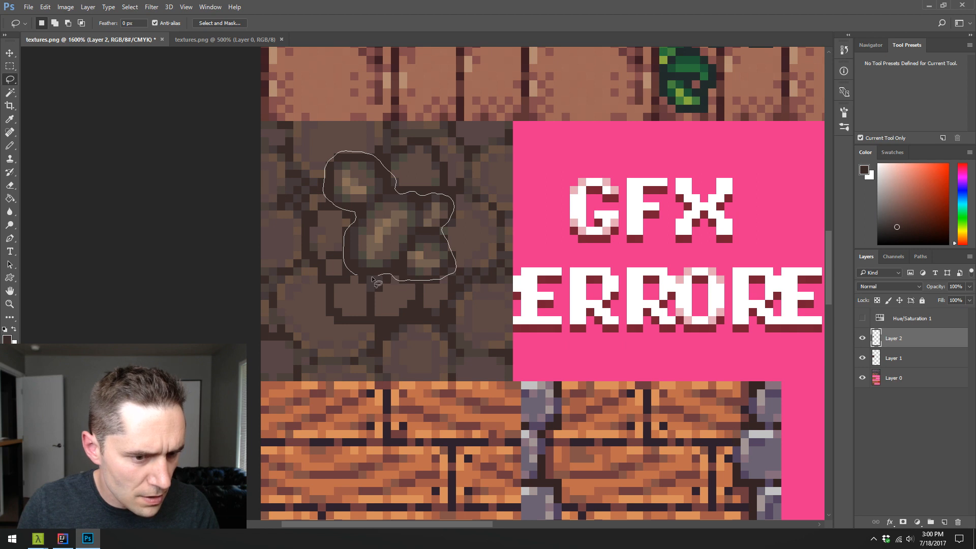
left_click_drag(346, 289, 348, 290)
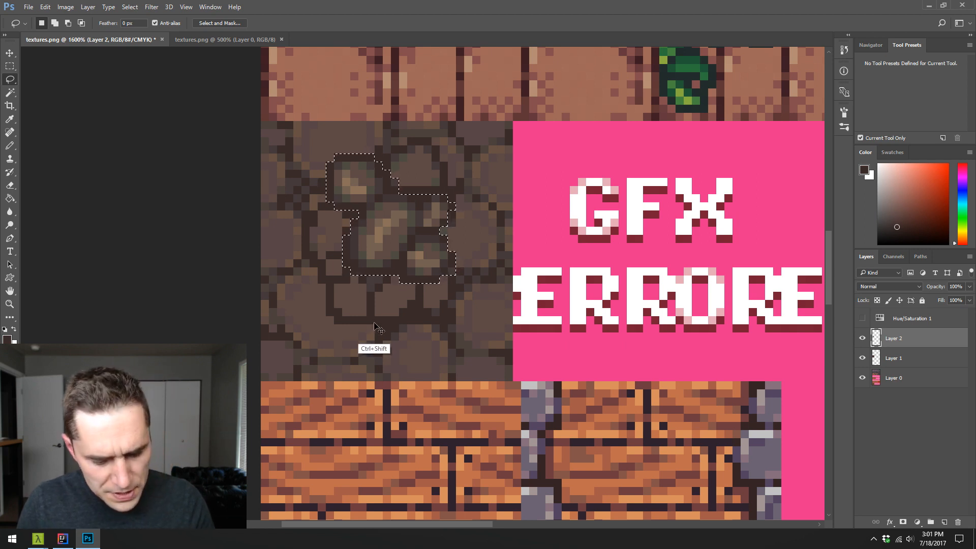
key("ctrl+j")
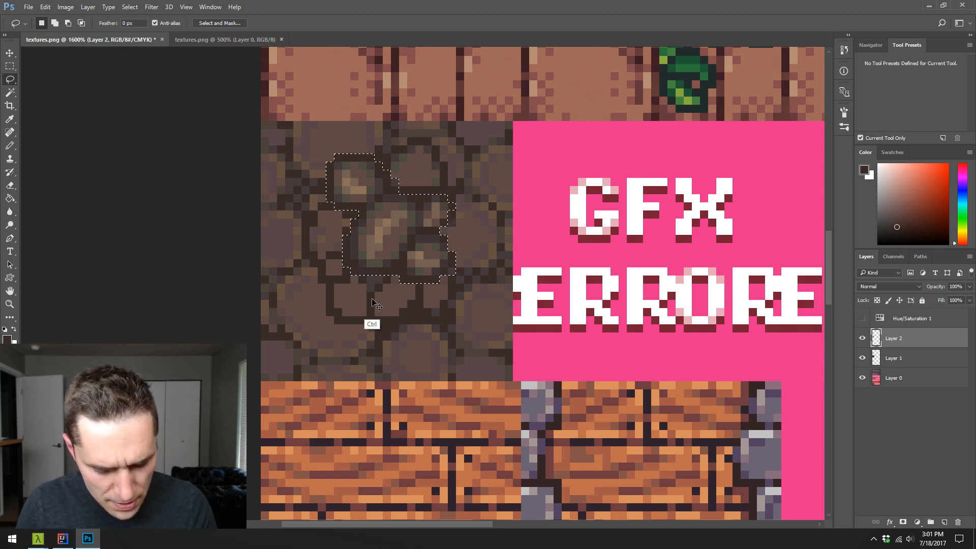
key("v")
mouse_move(381, 219)
left_mouse_down()
mouse_move(371, 294)
mouse_move(382, 291)
left_mouse_up()
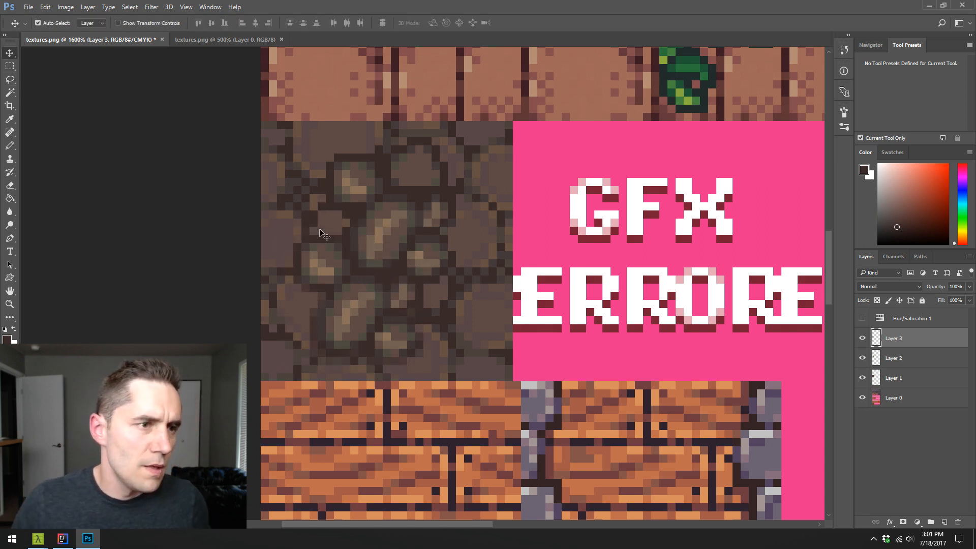
- Flip the copied stone cluster horizontally and duplicate it so the copies cover the lower-right and lower-left of the cobblestone tile
left_click(52, 6)
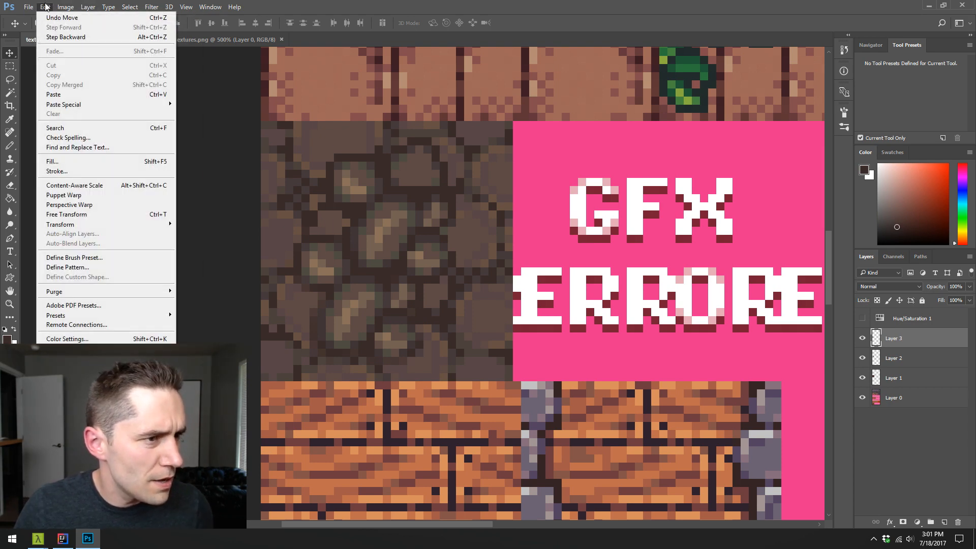
mouse_move(91, 225)
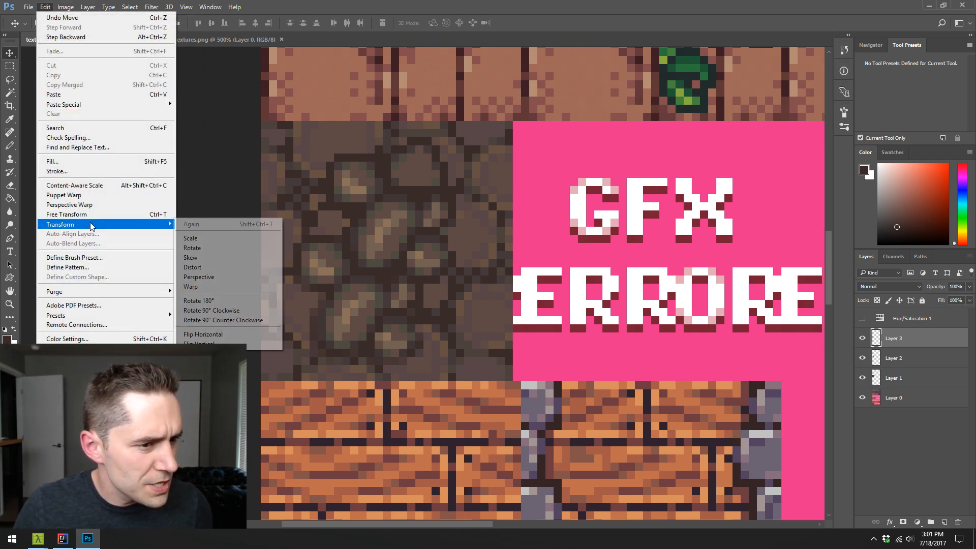
left_click(250, 336)
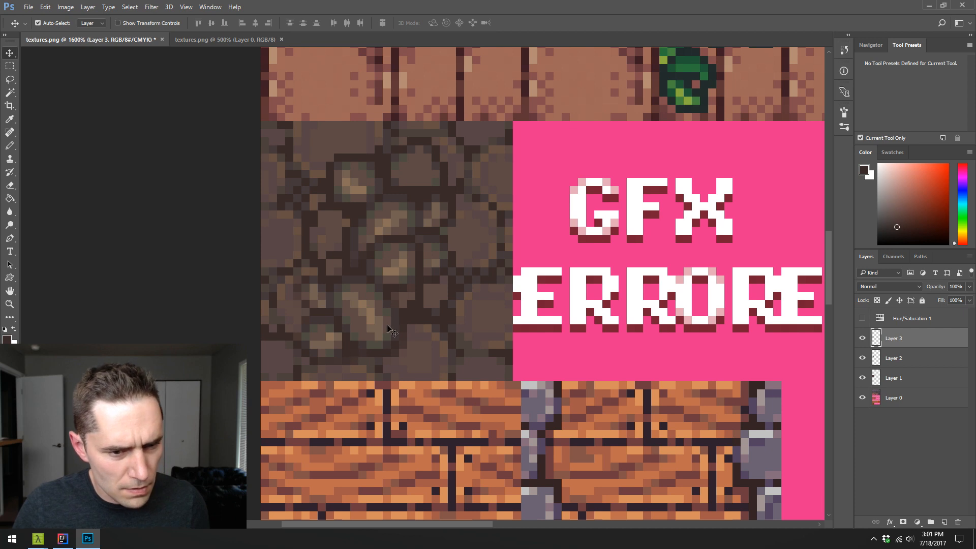
left_click_drag(391, 331, 352, 312)
- Flip the lower-left duplicate of the stone cluster vertically and horizontally
left_click(44, 7)
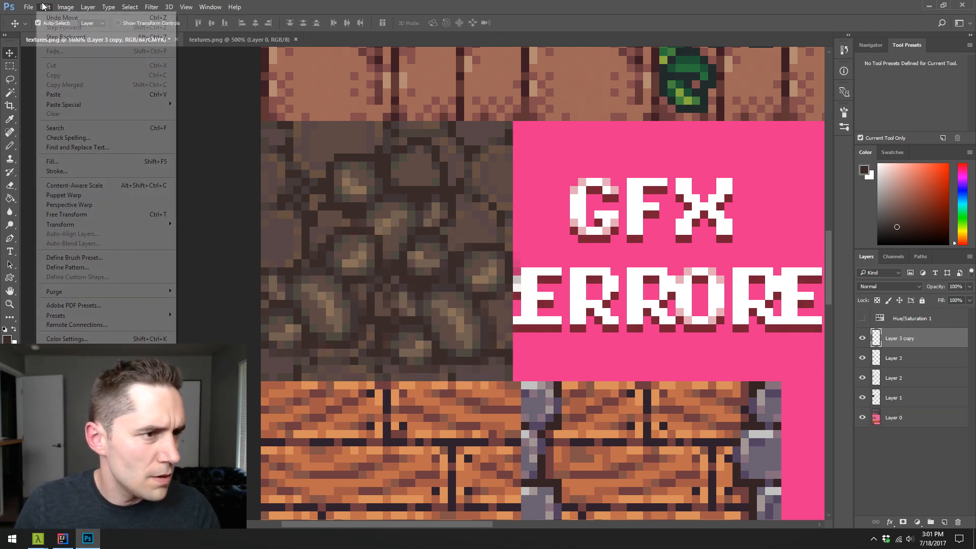
mouse_move(82, 225)
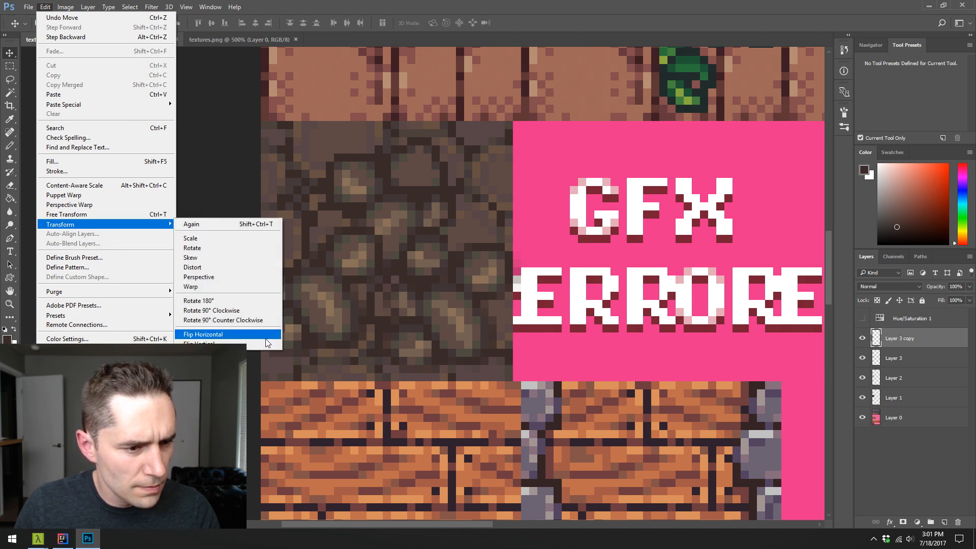
left_click(266, 336)
left_click(44, 7)
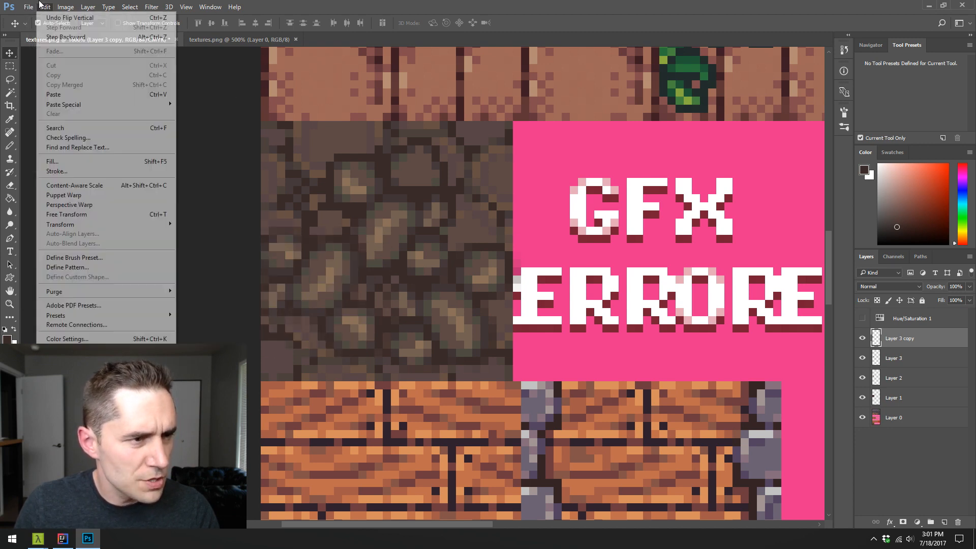
left_click(43, 7)
left_click(44, 6)
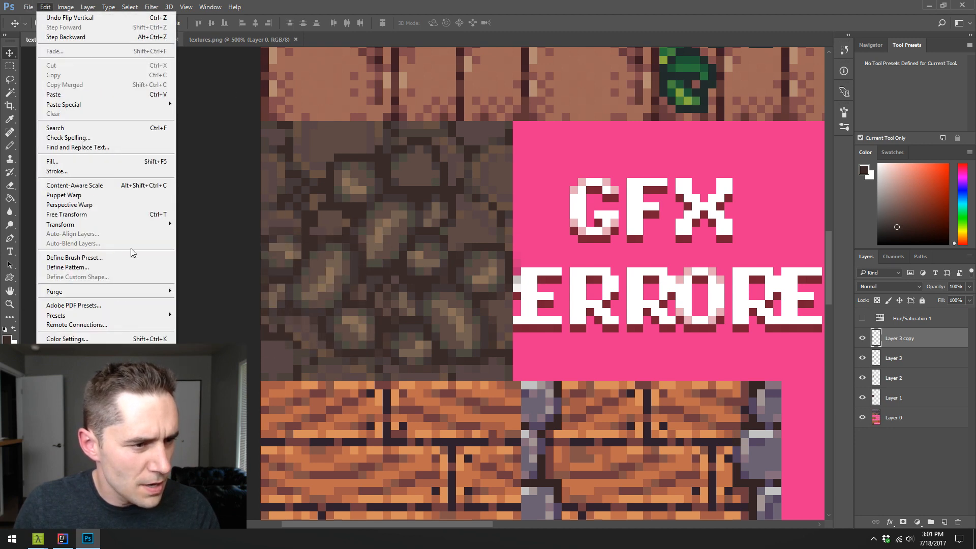
mouse_move(131, 225)
left_click(266, 337)
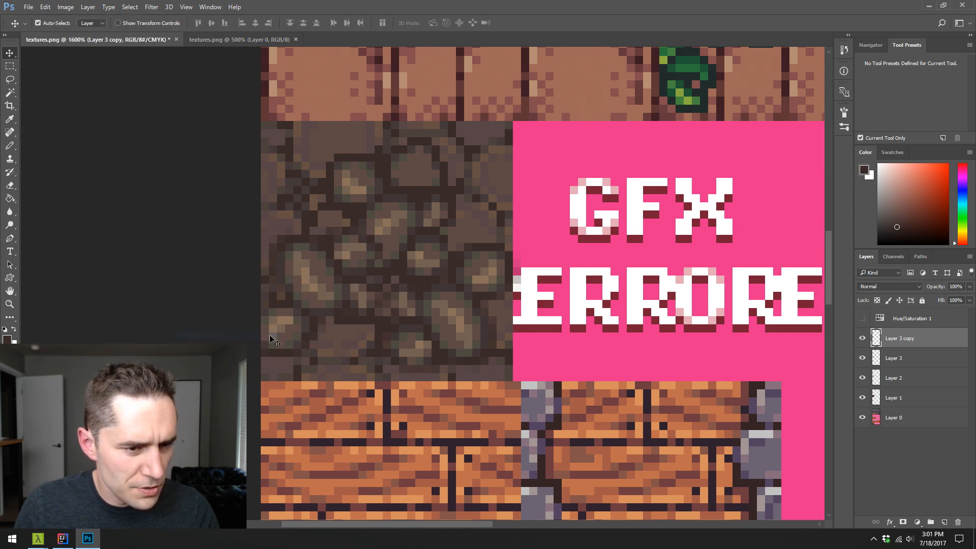
- Shift the flipped duplicate against the neighbouring stones and merge both stone copies down into Layer 2
left_click_drag(363, 322, 370, 310)
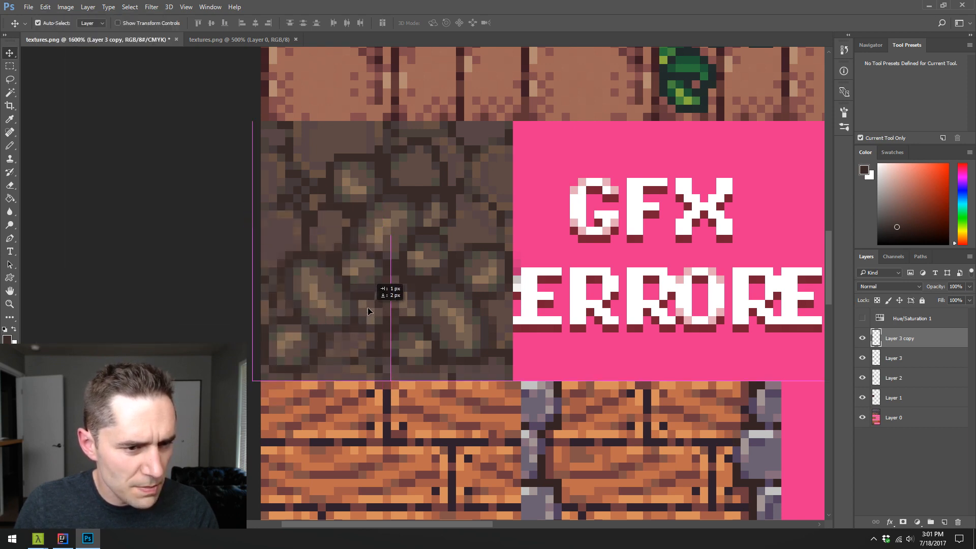
left_click_drag(382, 307, 427, 315)
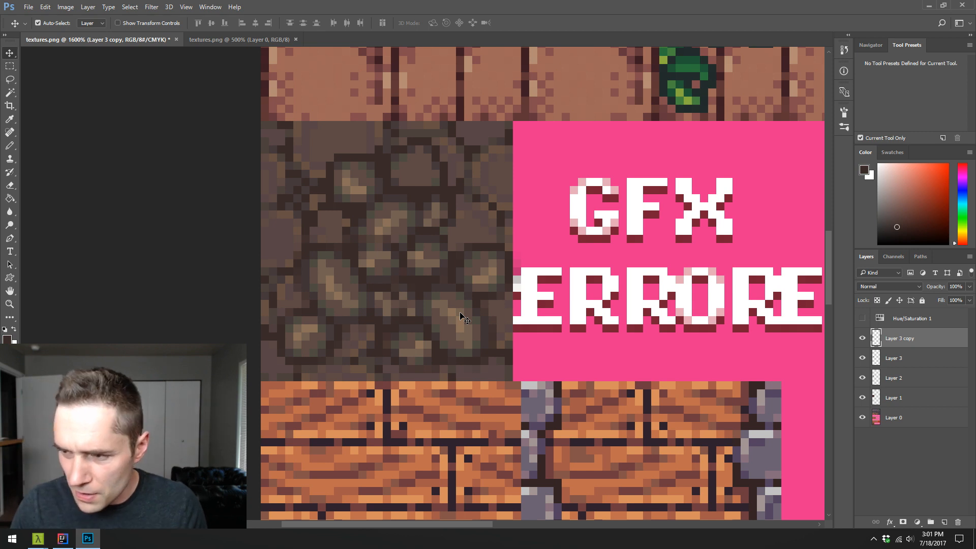
key("ctrl+e")
key("ctrl+e")
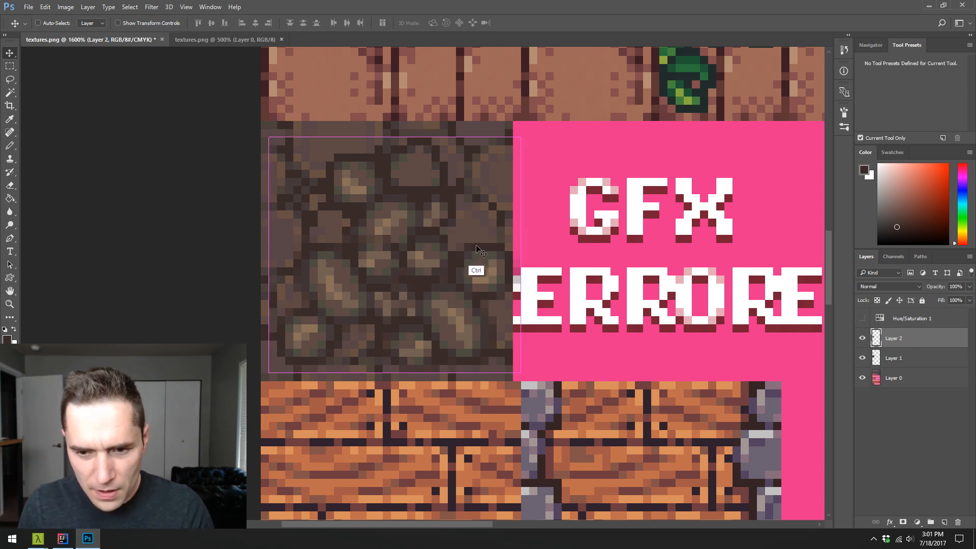
- Compare the cobblestone tile with and without the small stones by toggling the visibility of Layer 2
left_click(863, 338)
left_click(863, 339)
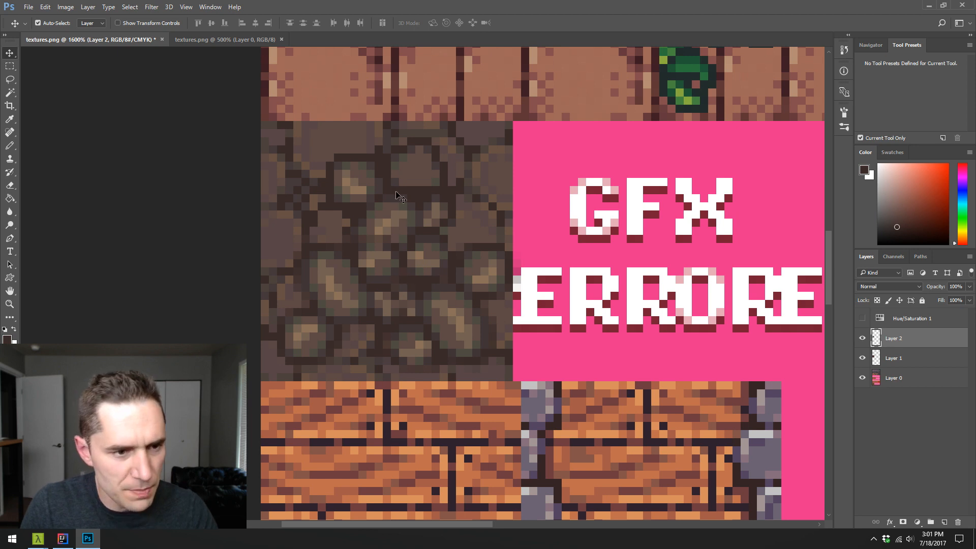
key("b")
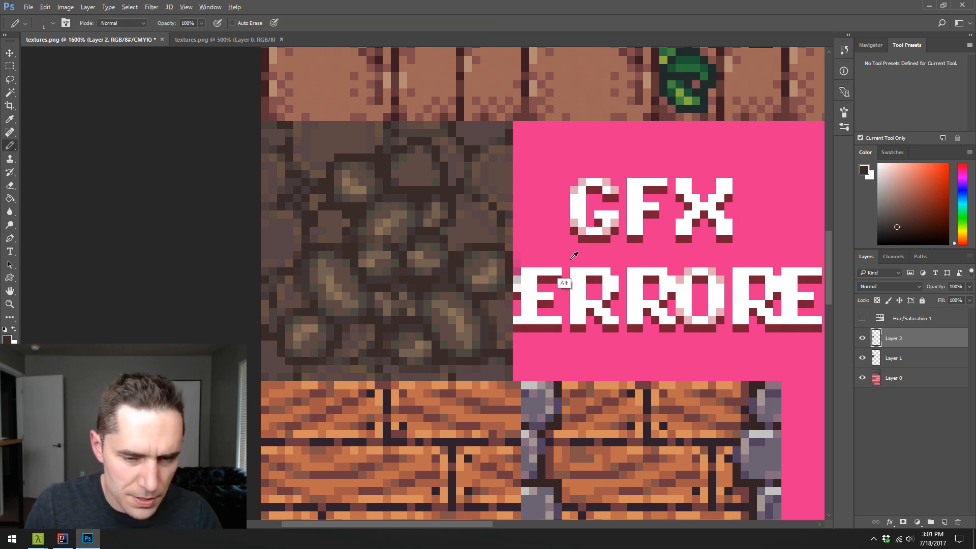
left_click(863, 339)
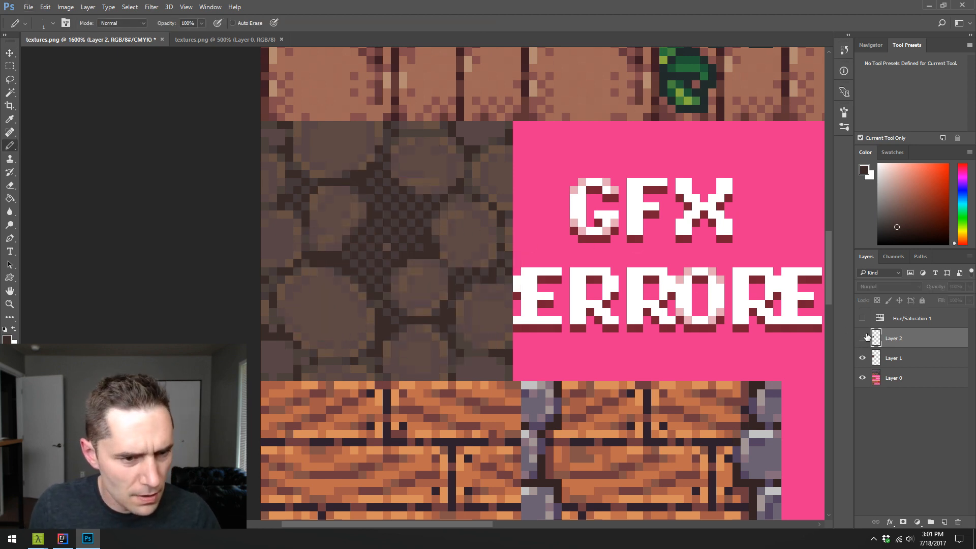
left_click(863, 337)
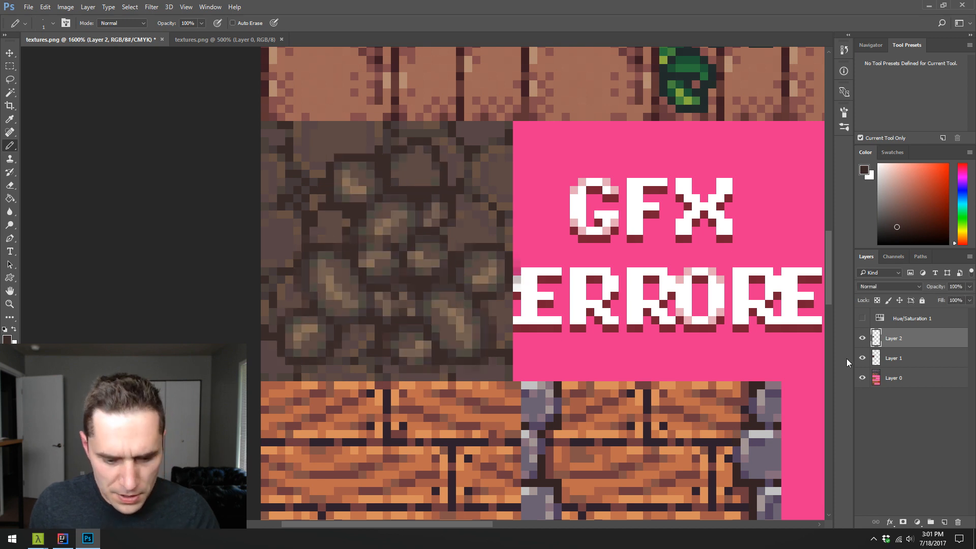
- Move the small stones of Layer 2 off the tile onto the adjacent pink area and make Layer 1 active
key("v")
left_click_drag(422, 274, 693, 274)
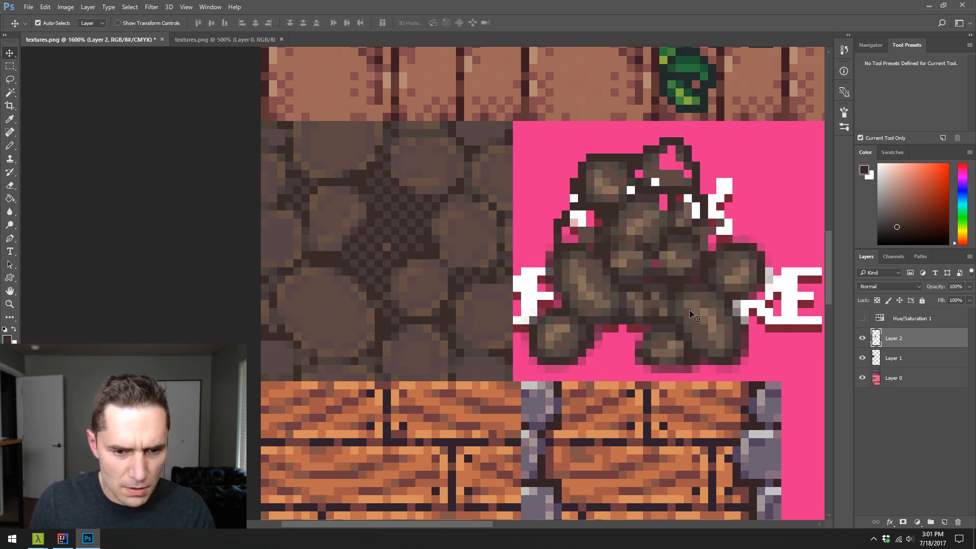
left_click(901, 362)
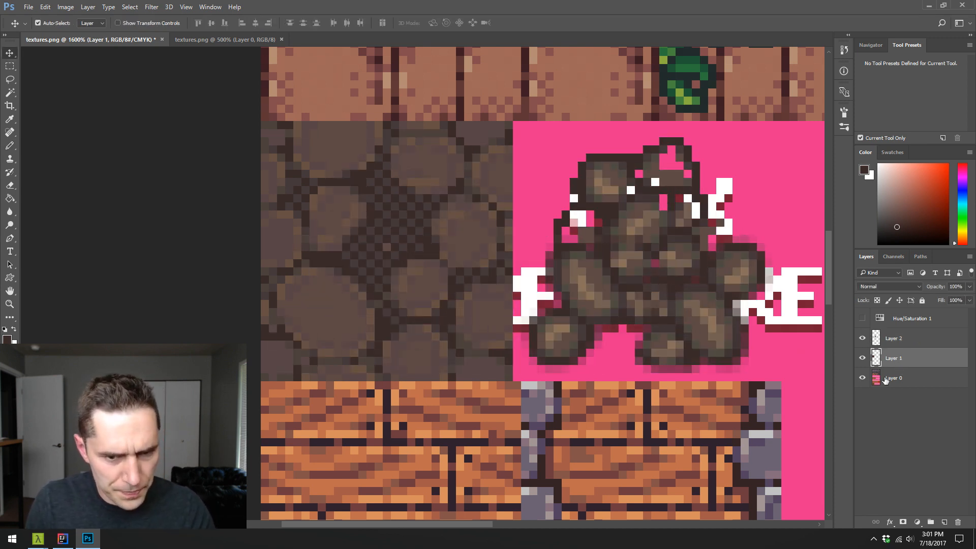
- Select all rim highlight pixels of the large stones by colour and recolour them with tan sampled from the small stones
key("w")
left_click(309, 277)
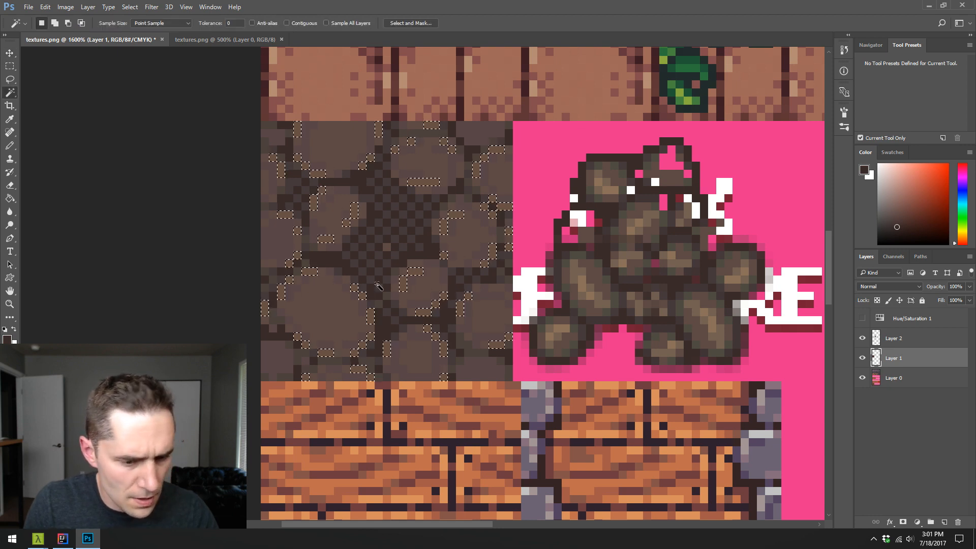
key("i")
left_click(648, 211)
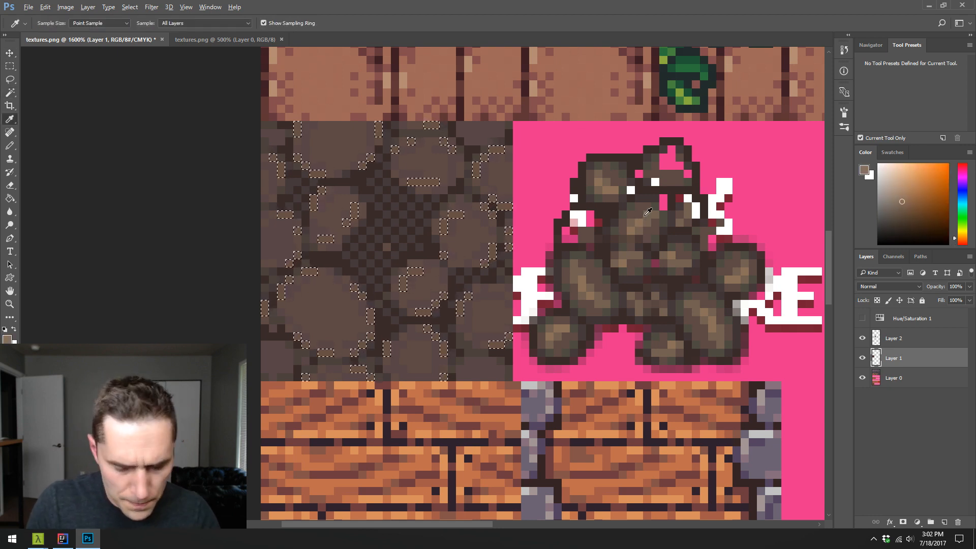
key("ctrl+d")
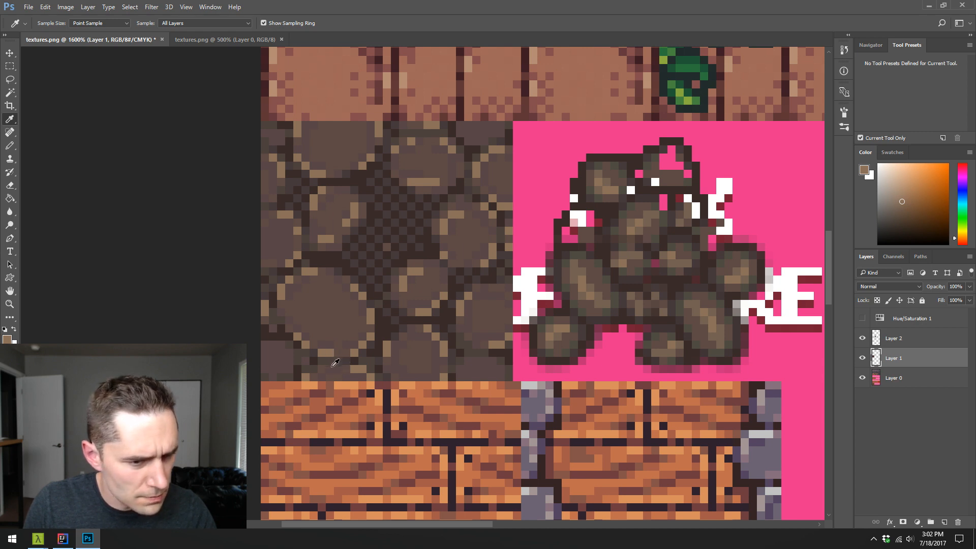
- Select the large stones' body pixels by colour and recolour them with a brown sampled from the small stone cluster
key("w")
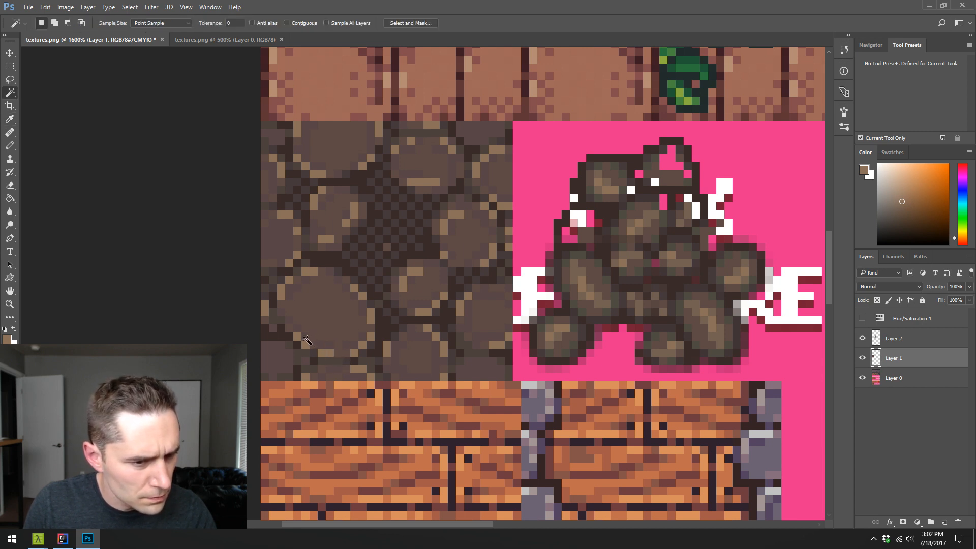
key("i")
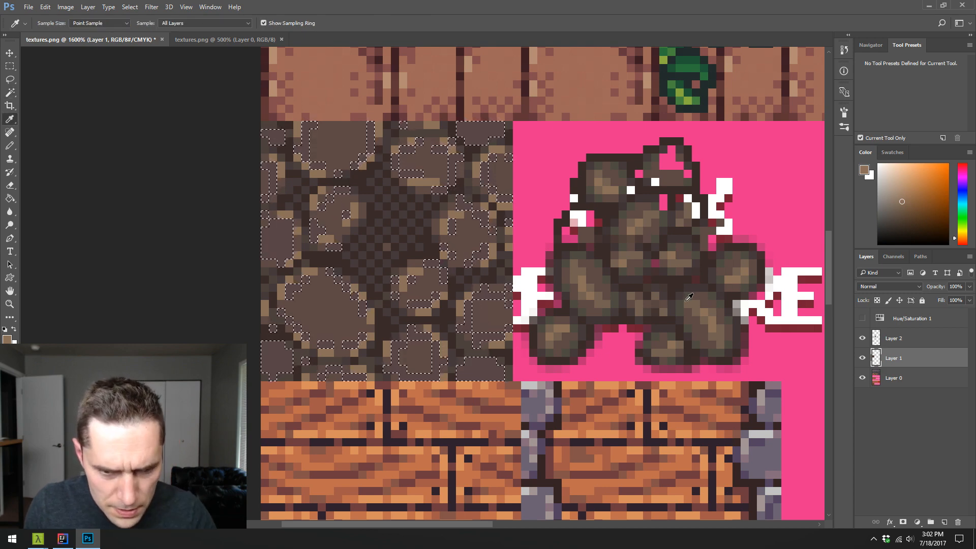
left_click(619, 299)
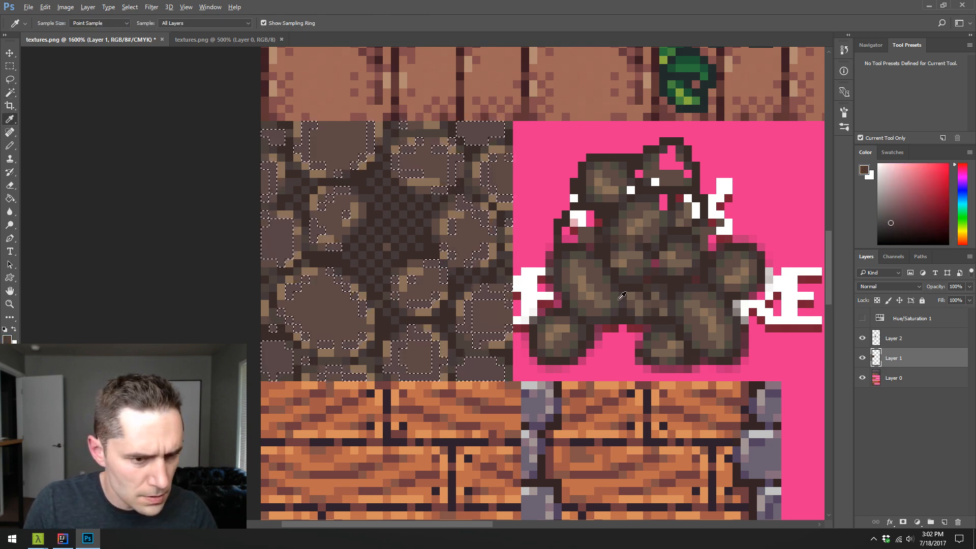
key("ctrl+d")
- Select the lighter checkered pixels in the gaps between the large stones and recolour them with a dark tone from the small stones
key("w")
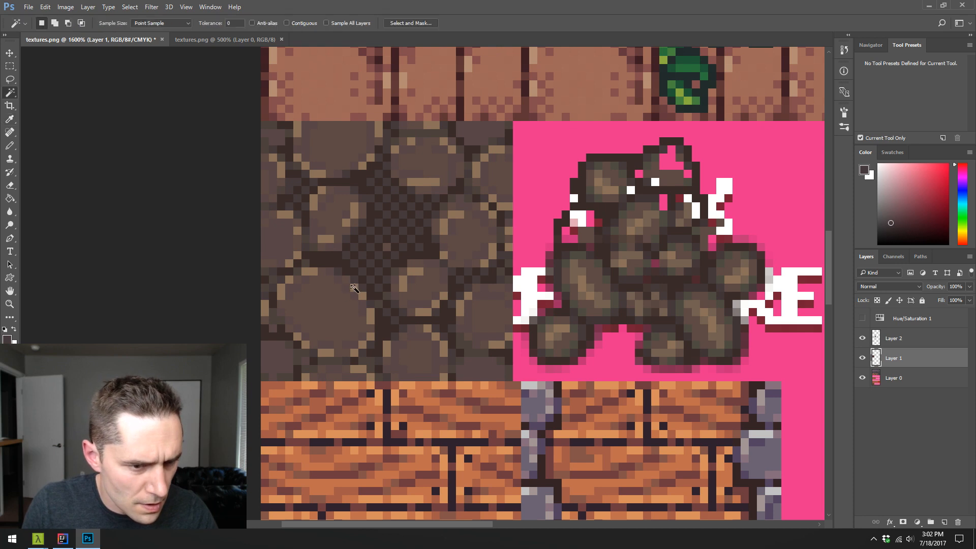
left_click(354, 289)
key("i")
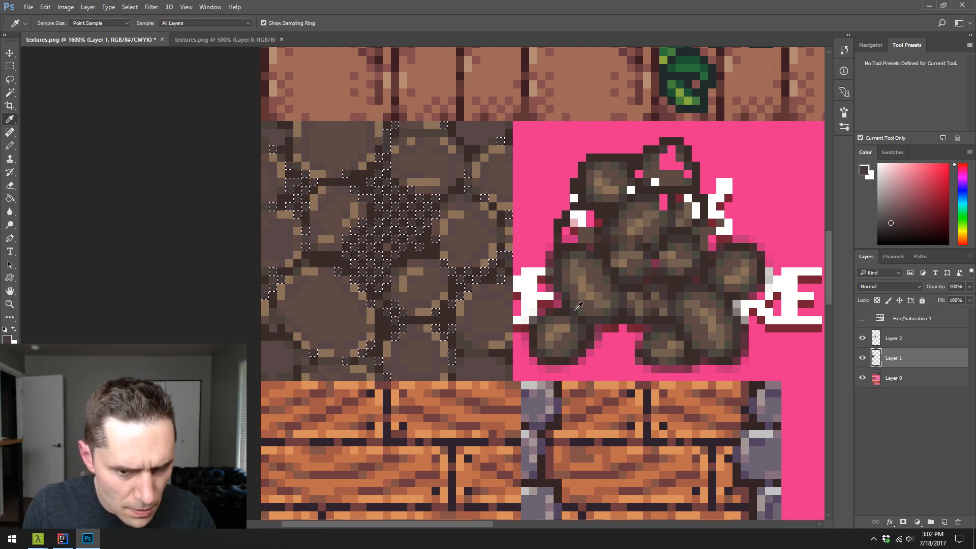
key("ctrl+d")
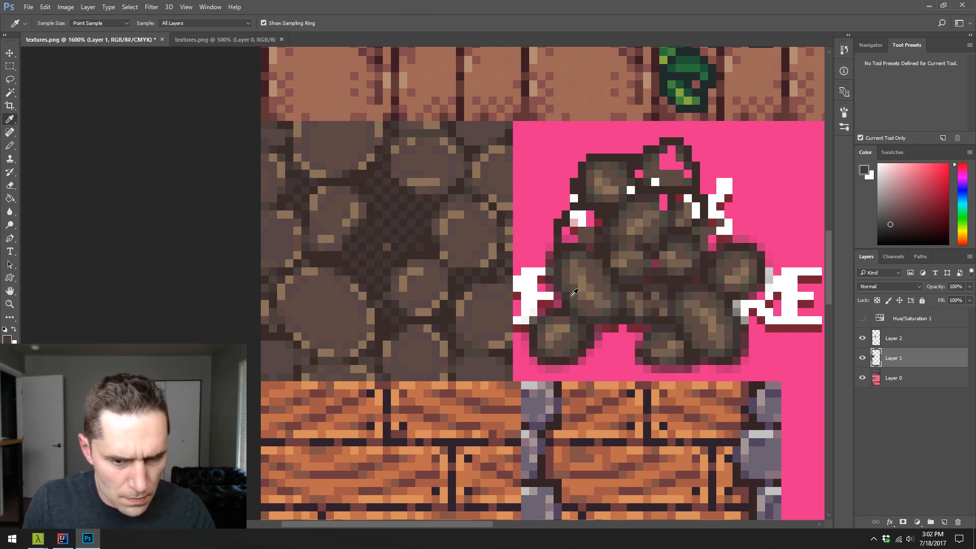
- Select the darkest gap pixels between the large stones and recolour them with the small stones' dark outline brown
key("w")
left_click(392, 304)
key("i")
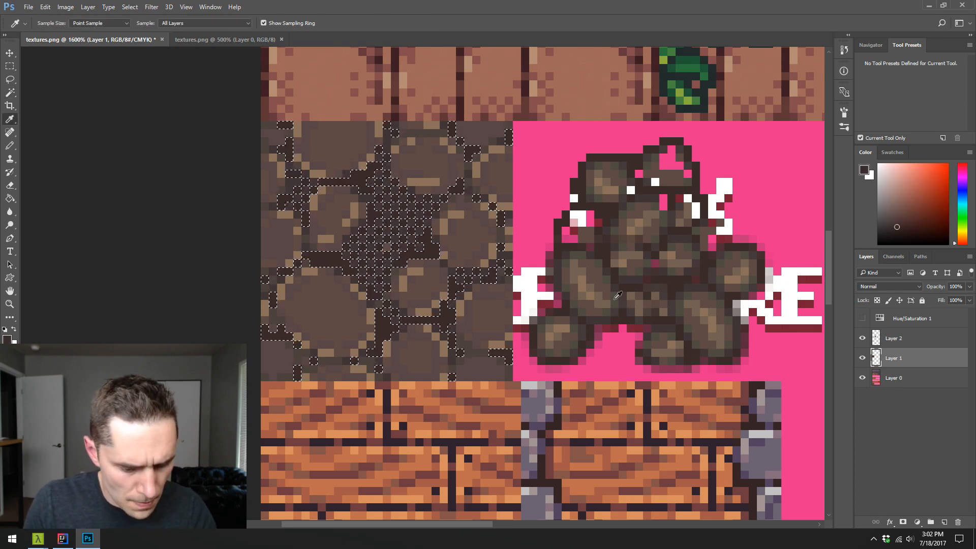
key("ctrl+d")
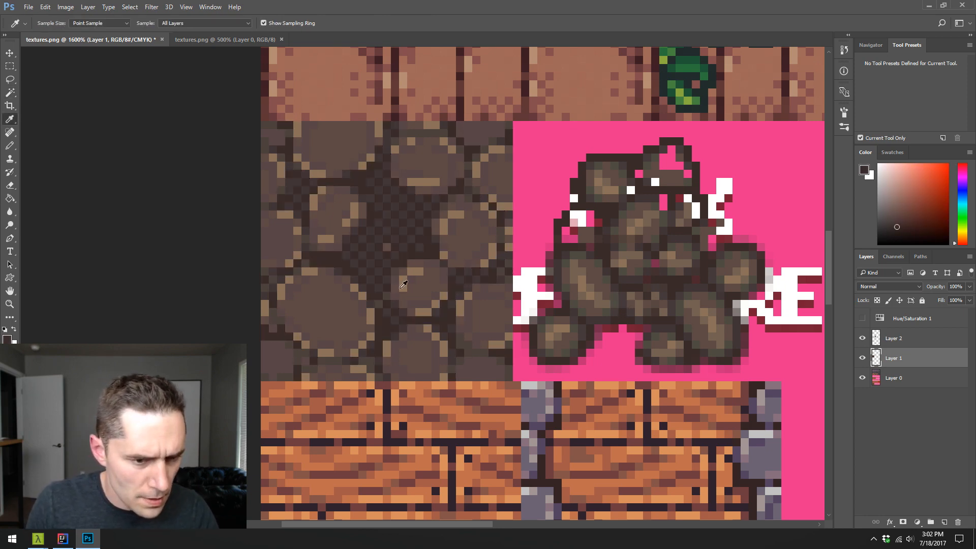
- Select the inner body pixels of the large stones by colour and recolour them with a mid brown sampled from the small stone cluster
key("w")
left_click(345, 327)
key("i")
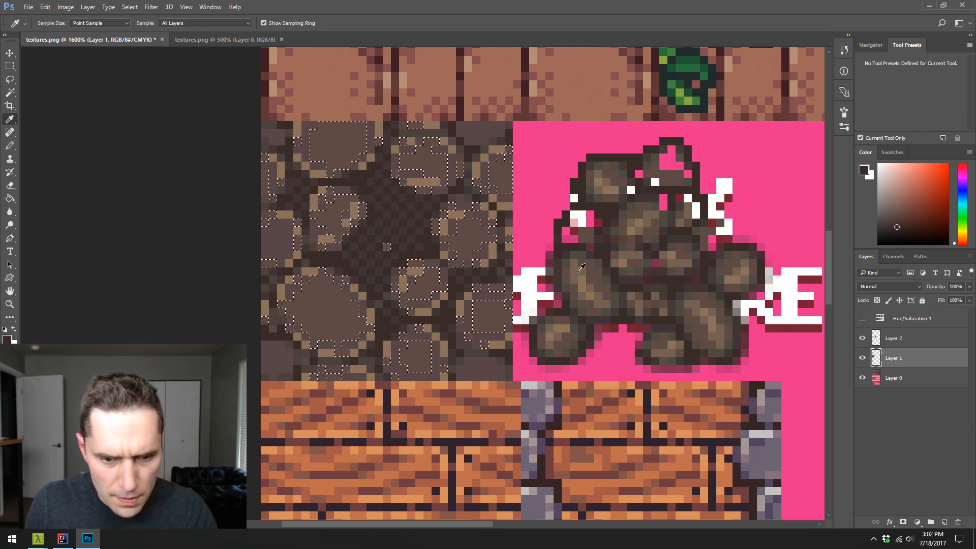
left_click(600, 259)
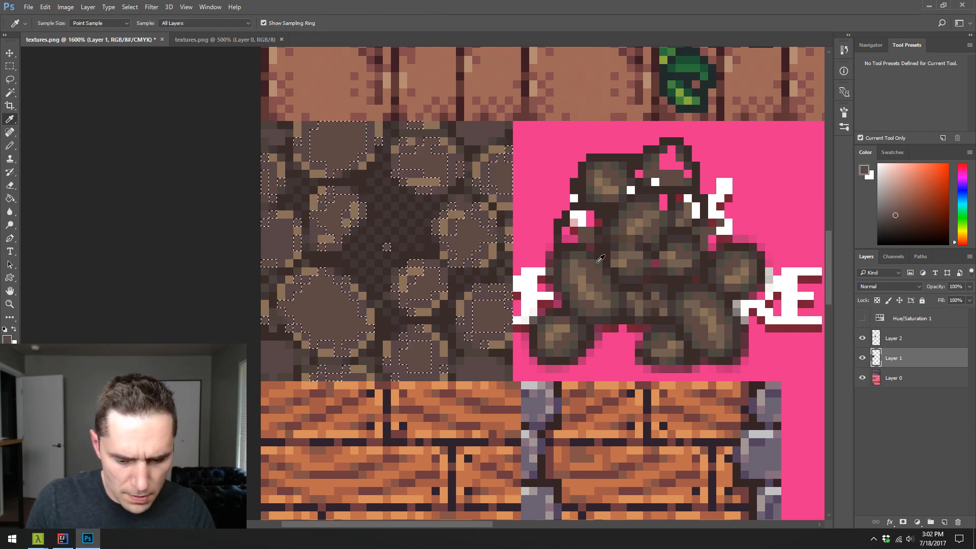
key("ctrl+d")
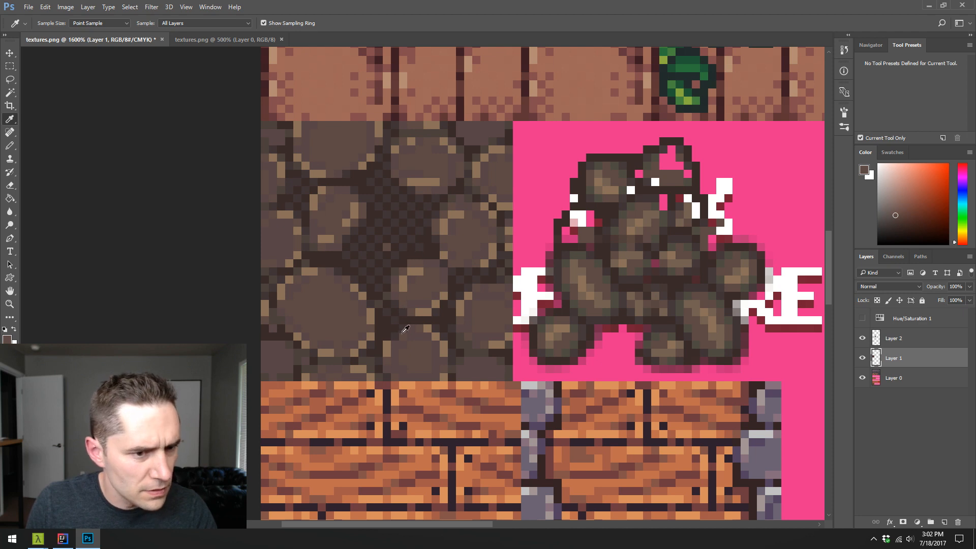
- Select the large stones' outer body pixels by colour and recolour them with a lighter brown sampled from a small stone's centre
key("w")
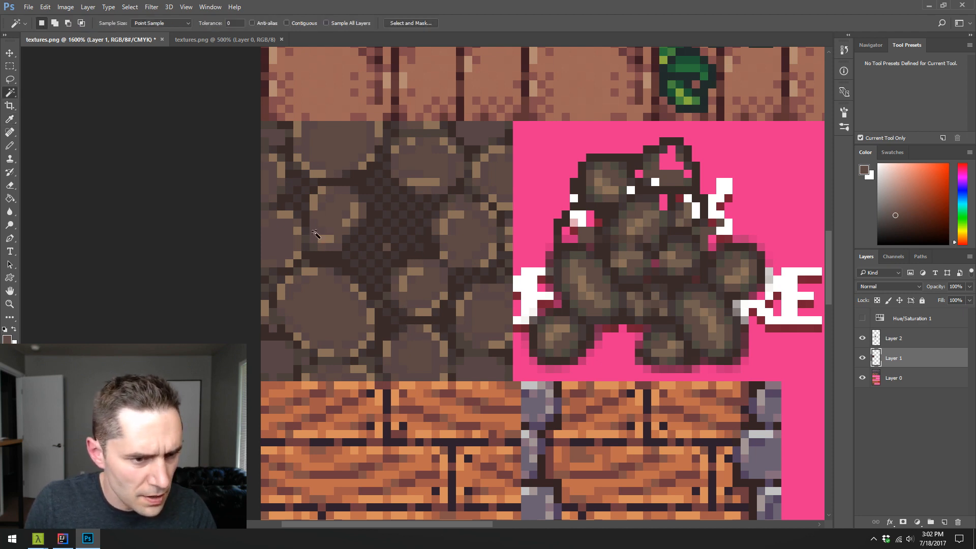
left_click(333, 230)
key("i")
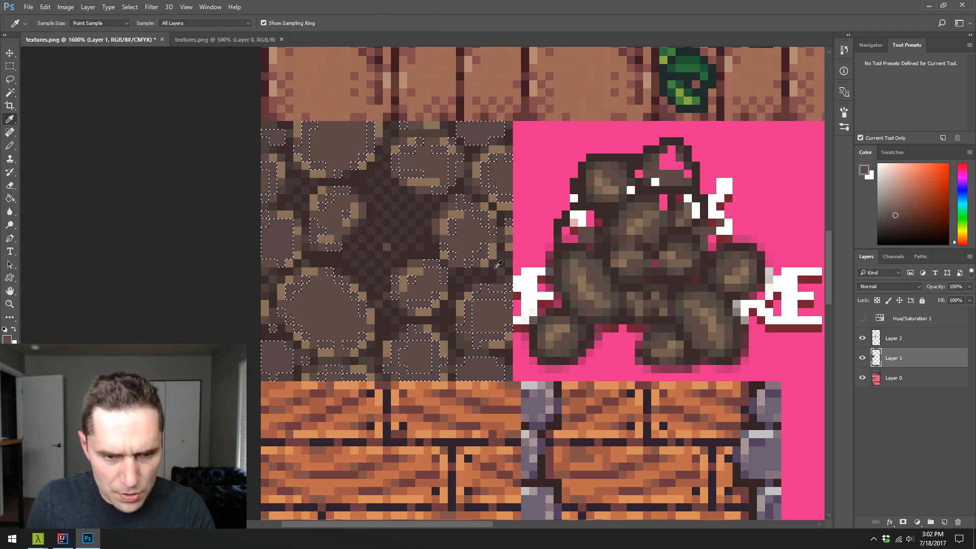
left_click(608, 182)
key("alt+BackSpace")
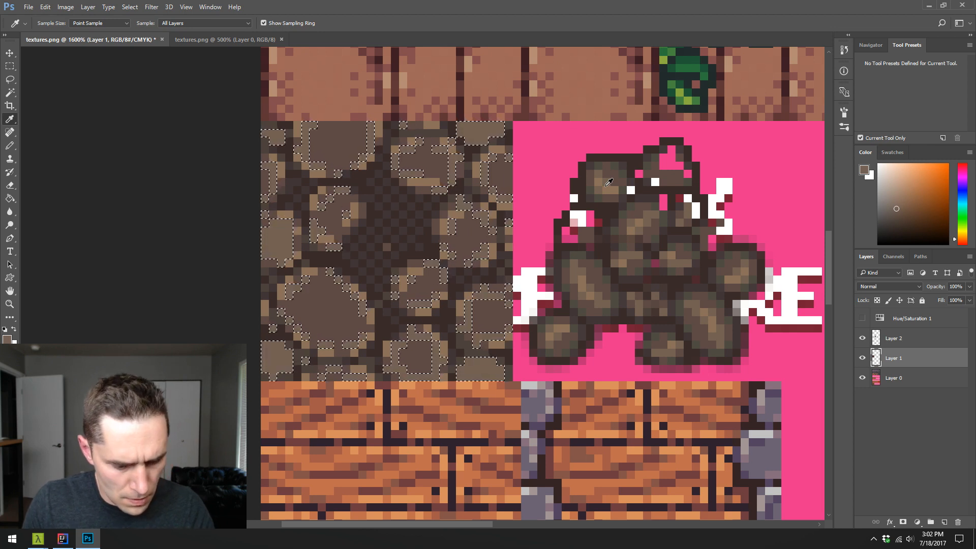
key("ctrl+d")
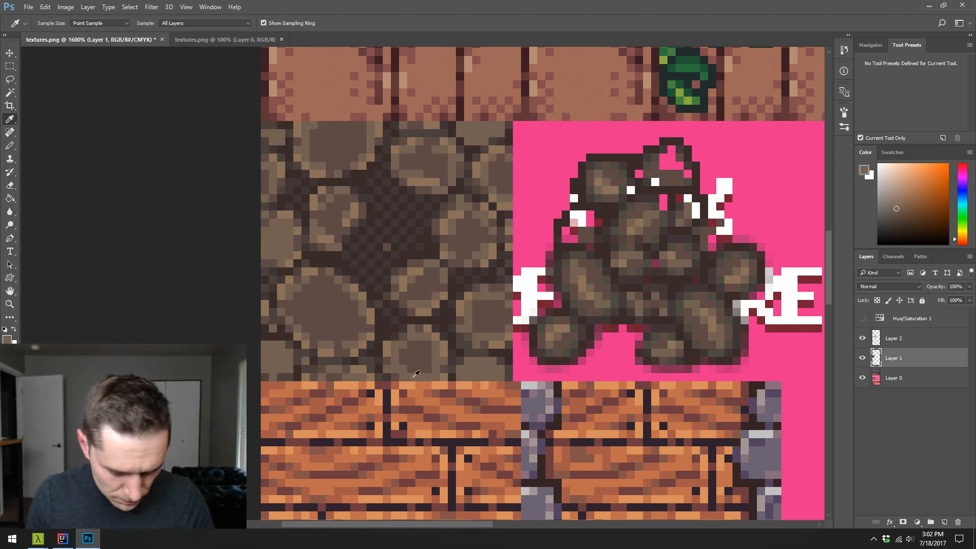
- Retouch the upper-left rim of the largest stone with the Pencil tool, using browns and tan sampled from the stones
key("b")
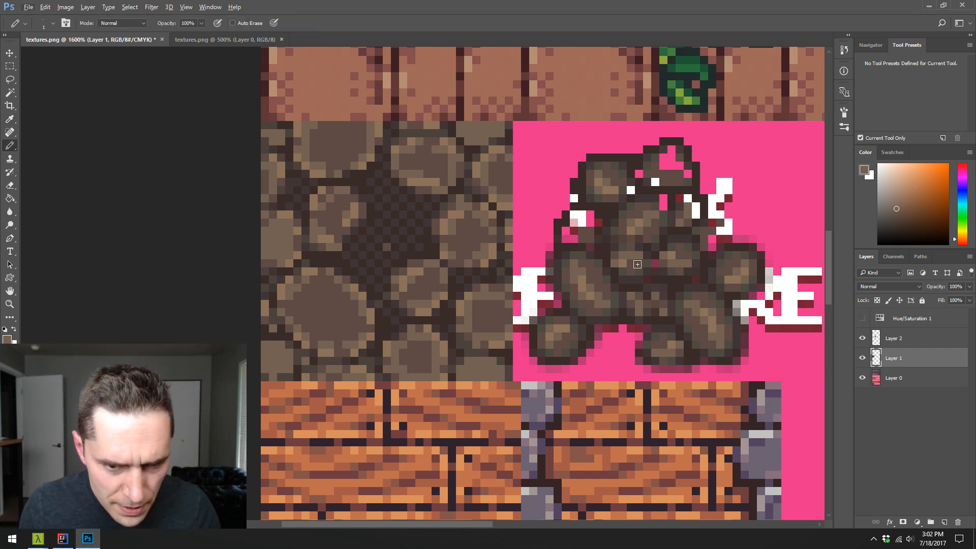
left_click(640, 292, "alt")
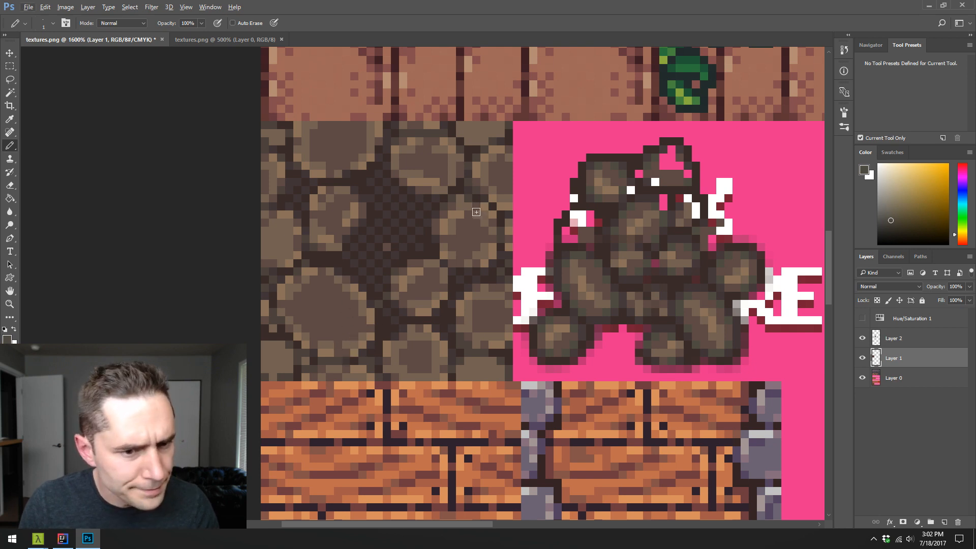
left_click(326, 179, "alt")
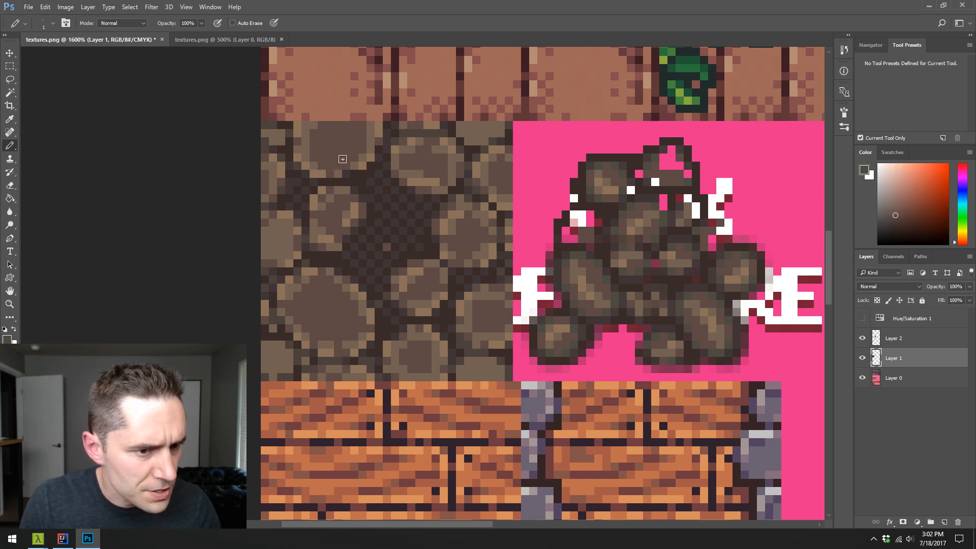
left_click(297, 281, "alt")
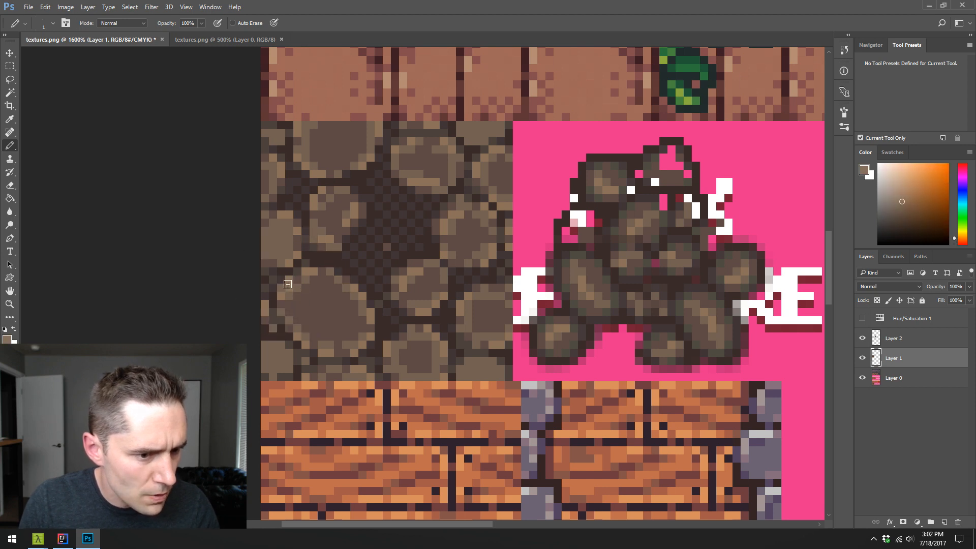
left_click(297, 280, "alt")
left_click(297, 285, "alt")
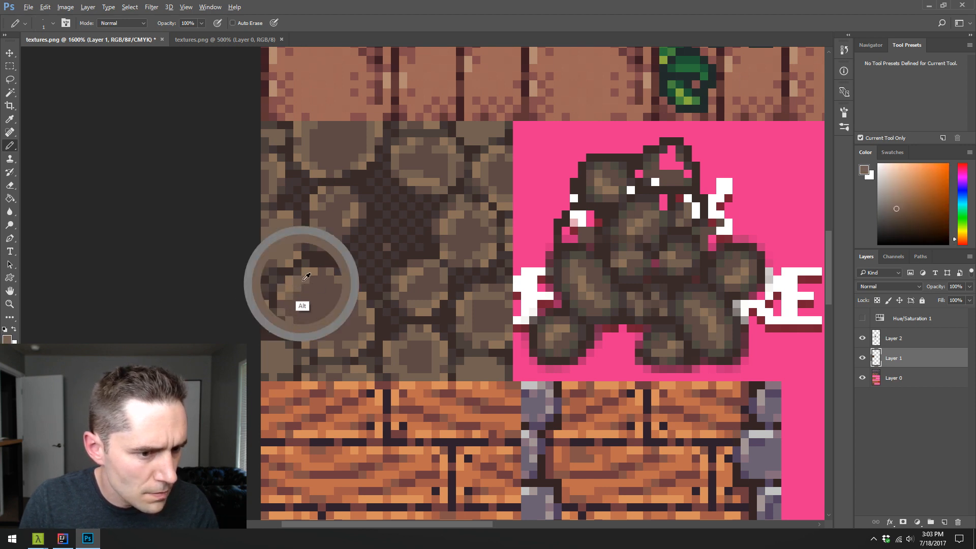
- Shade the largest stone's left and top rim pixel by pixel, alternating sampled dark olive, tan and brown tones
left_click(617, 229, "alt")
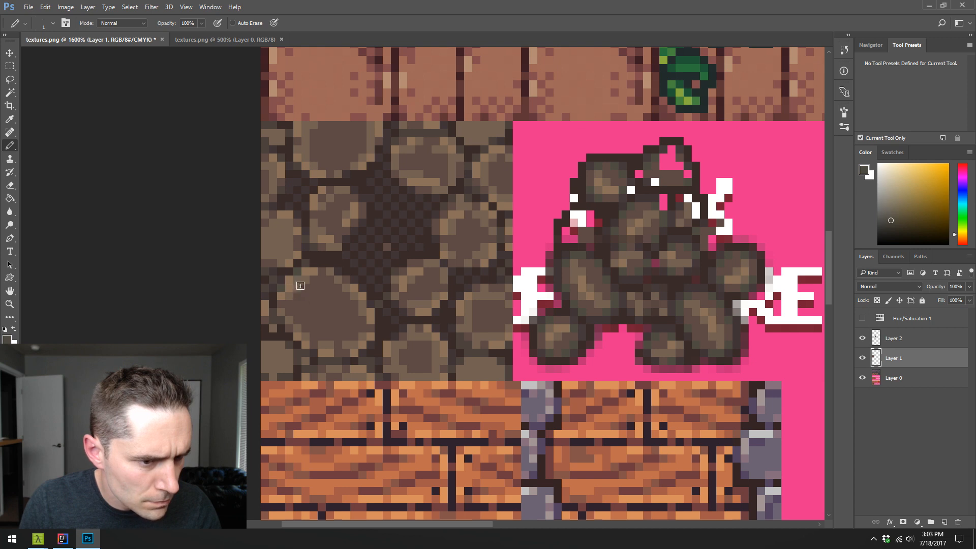
left_click(287, 305, "alt")
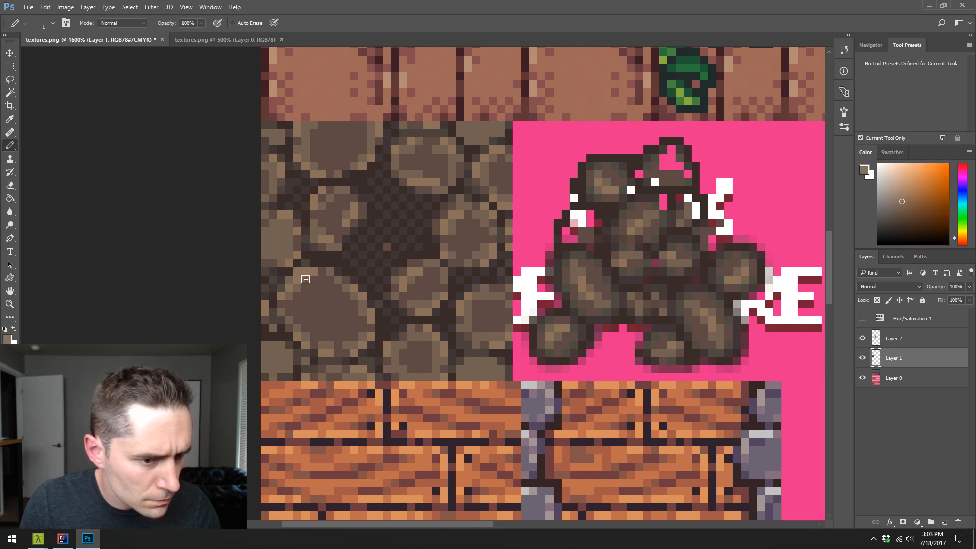
left_click(289, 279, "alt")
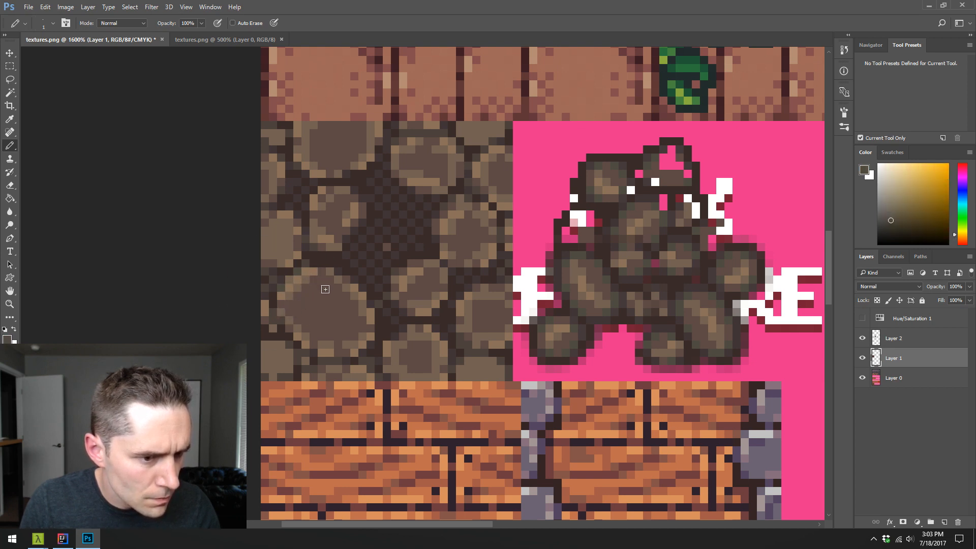
left_click(311, 274, "alt")
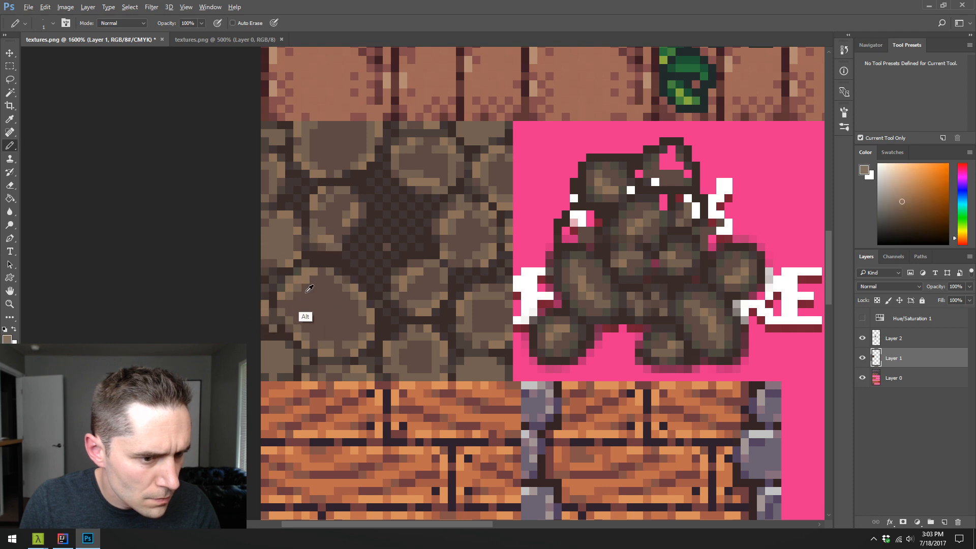
left_click(299, 287, "alt")
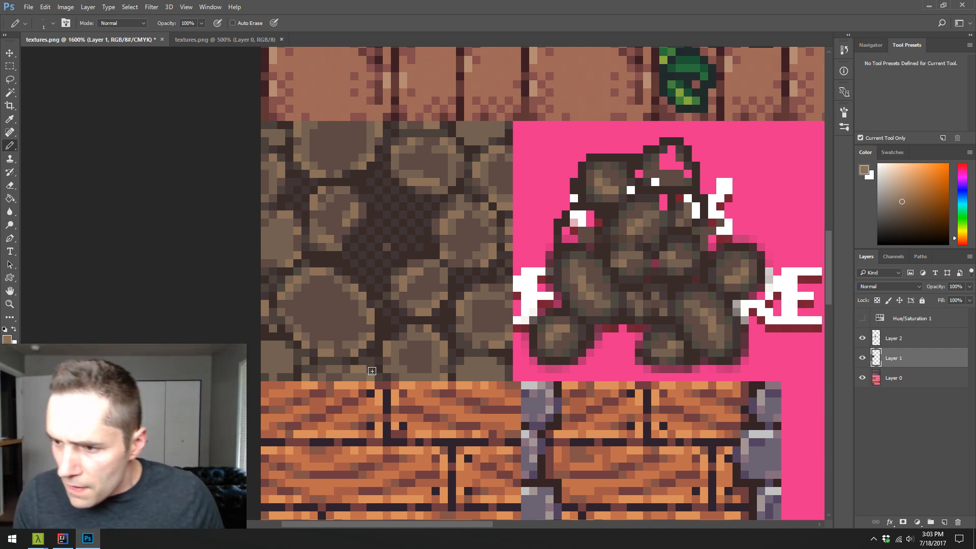
left_click(285, 294, "alt")
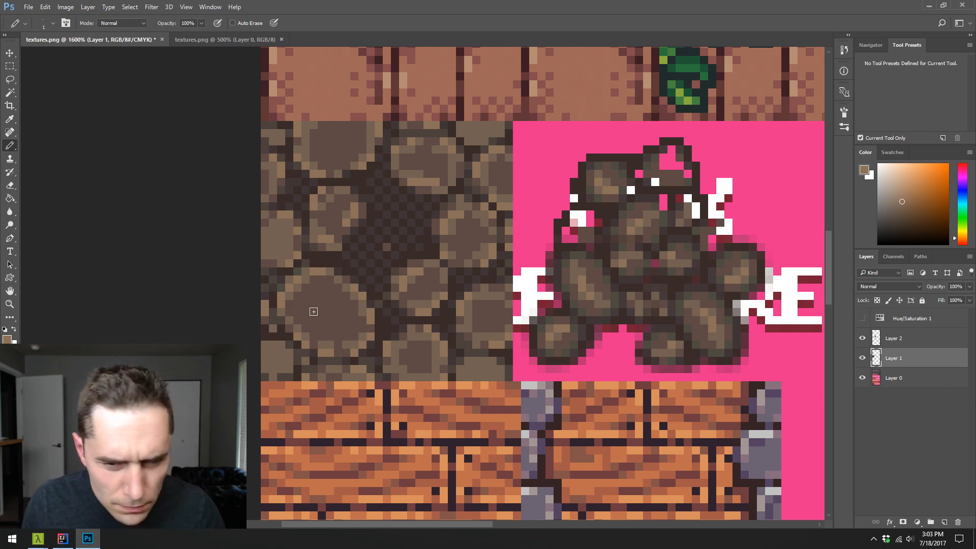
left_click(300, 289, "alt")
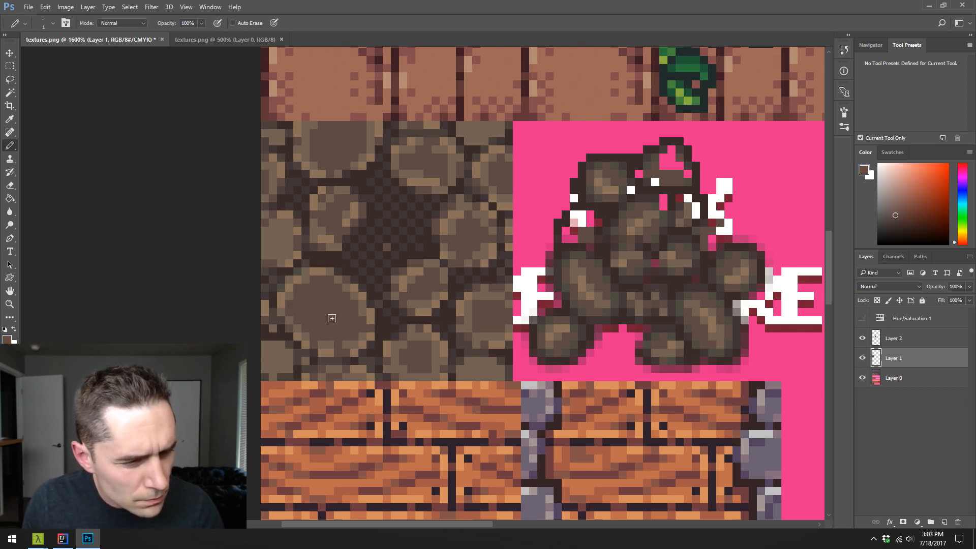
left_click(298, 289, "alt")
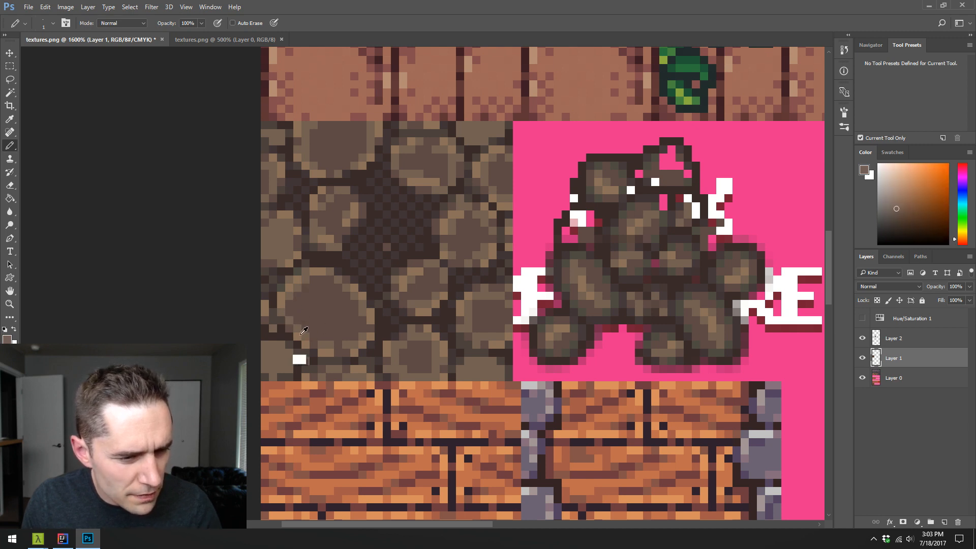
- Touch up the gap pixels below the largest stone with sampled dark browns
left_click(287, 339, "alt")
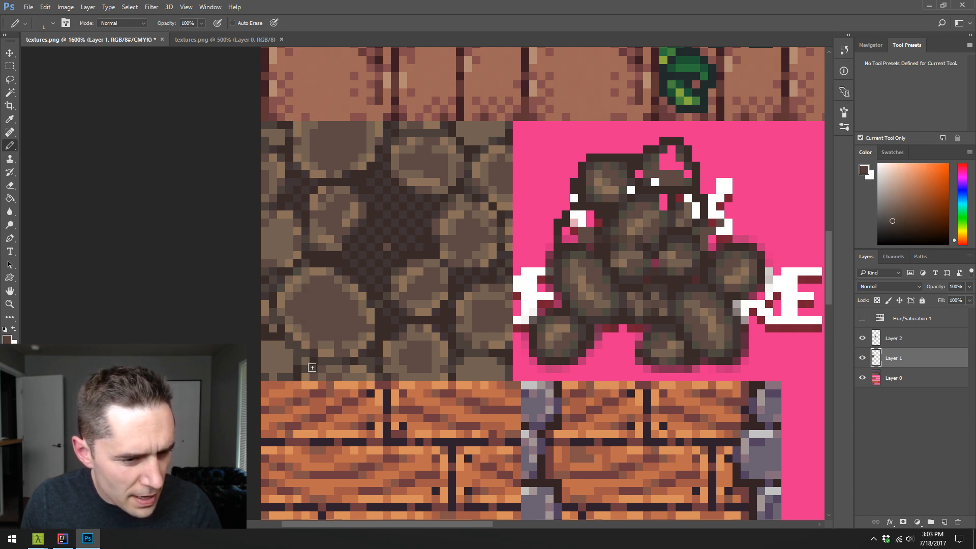
left_click(281, 356, "alt")
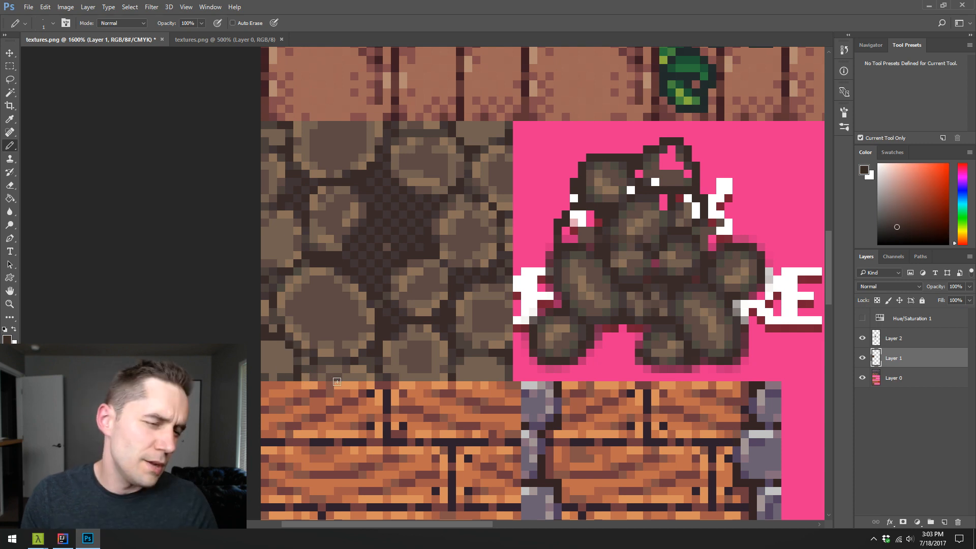
left_click(323, 369, "alt")
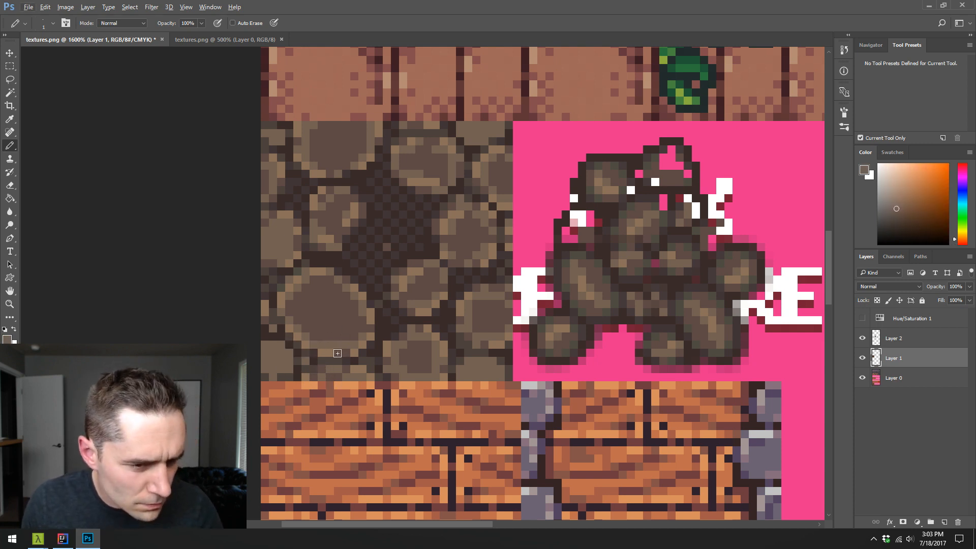
- Redraw the bottom rim of the largest stone with light brown and tan pixels sampled from its upper edge
left_click(325, 350, "alt")
left_click_drag(338, 353, 345, 352)
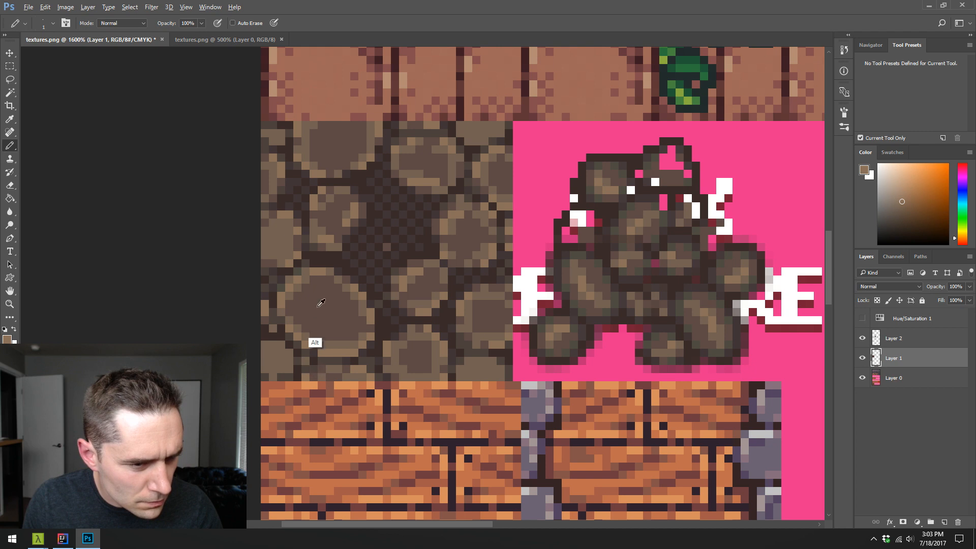
left_click(296, 277, "alt")
left_click(354, 352)
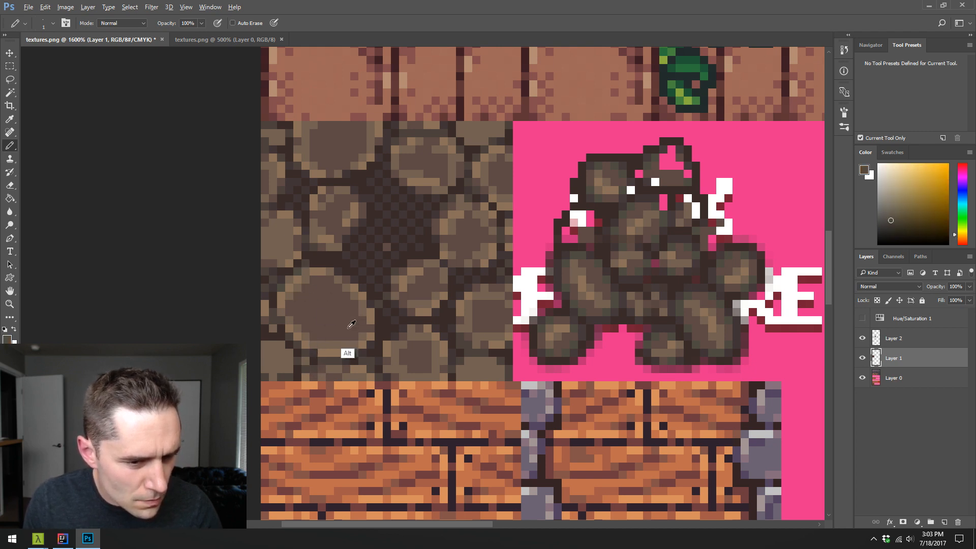
left_click(351, 324, "alt")
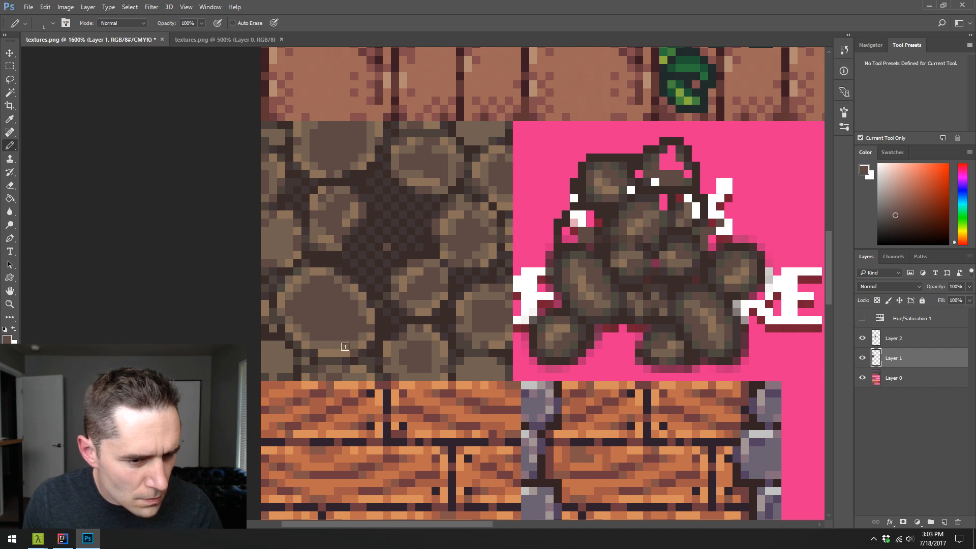
- Smooth the lower-right rim of the largest stone with sampled dark, light and tan brown pixels
left_click(280, 341, "alt")
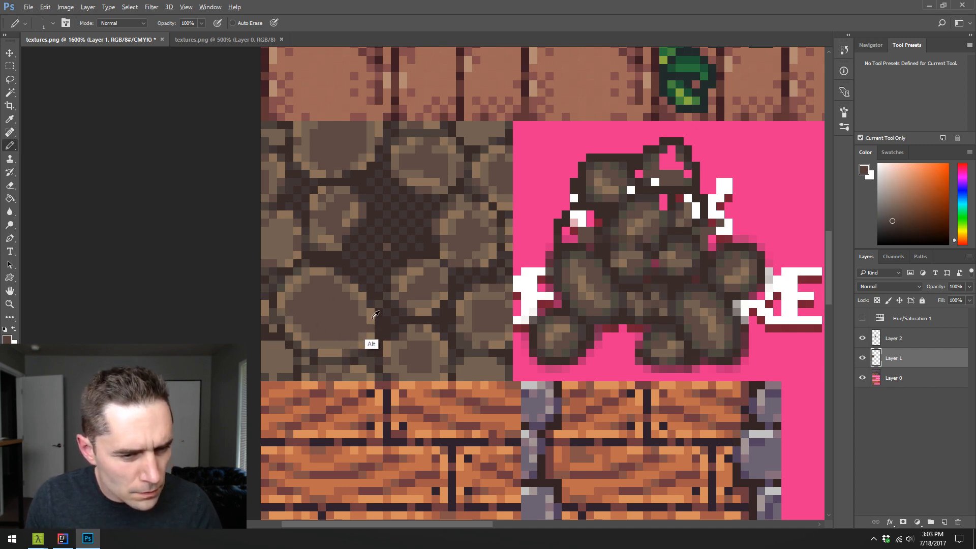
left_click(370, 346, "alt")
left_click(367, 335, "alt")
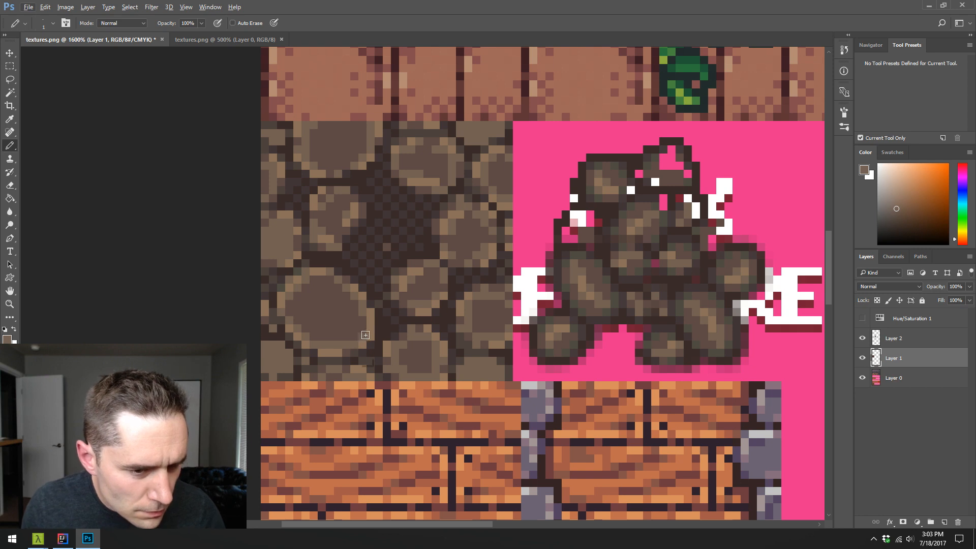
left_click(363, 336, "alt")
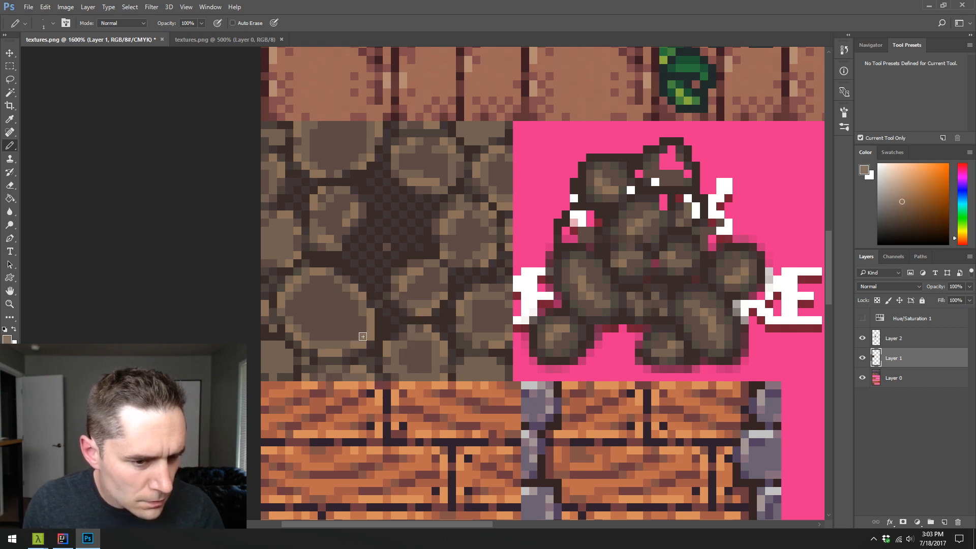
left_click(361, 344, "alt")
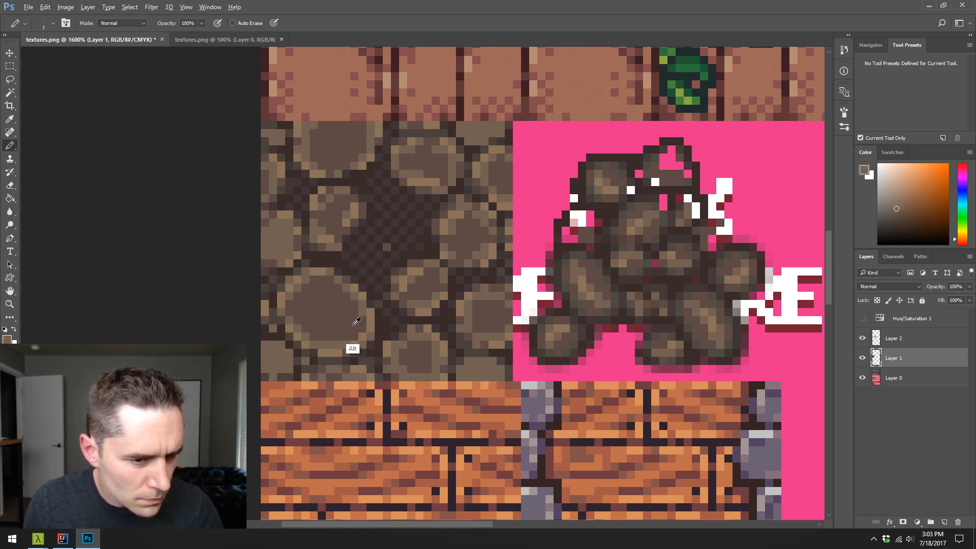
left_click(356, 321, "alt")
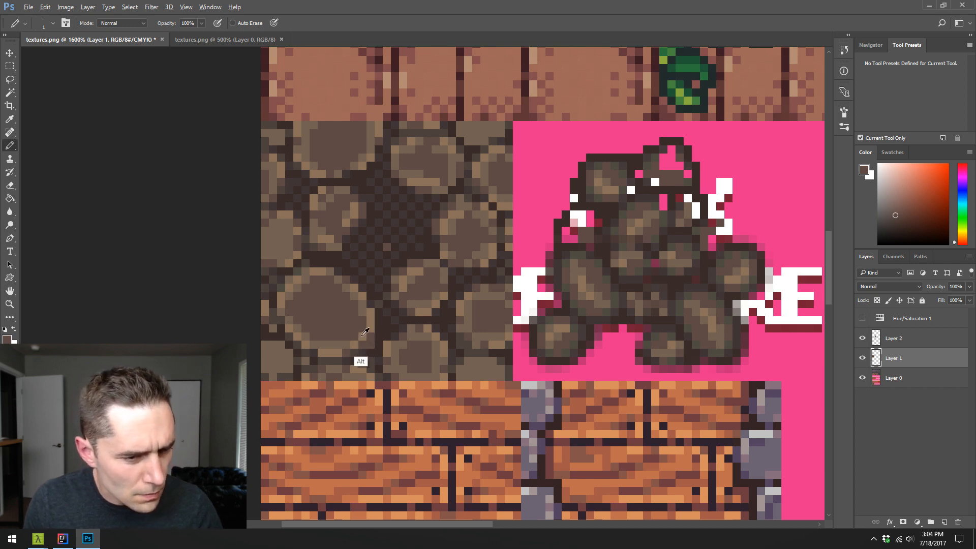
left_click(358, 335, "alt")
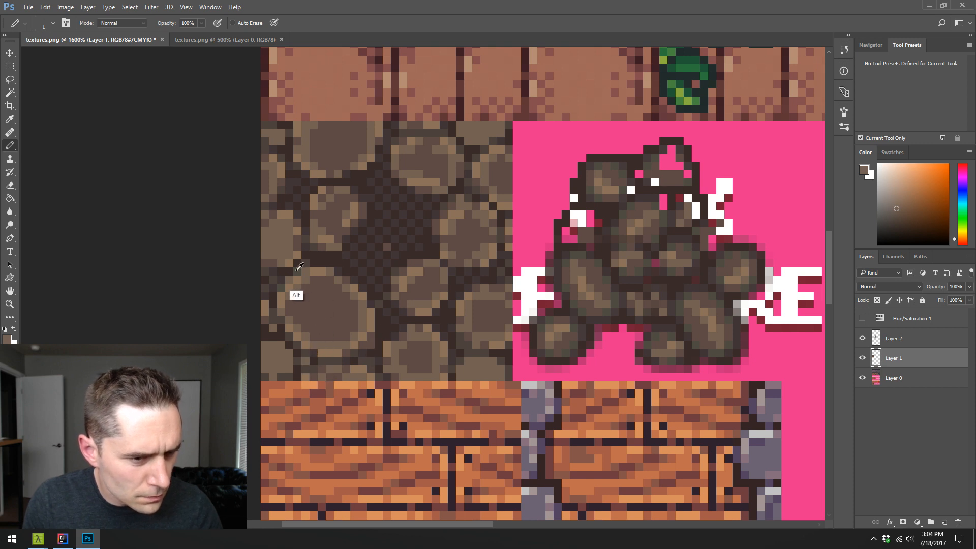
- Touch up the right rim of the largest stone and its surrounding gap pixels with sampled dark and mid browns
left_click(298, 270, "alt")
left_click(372, 372, "alt")
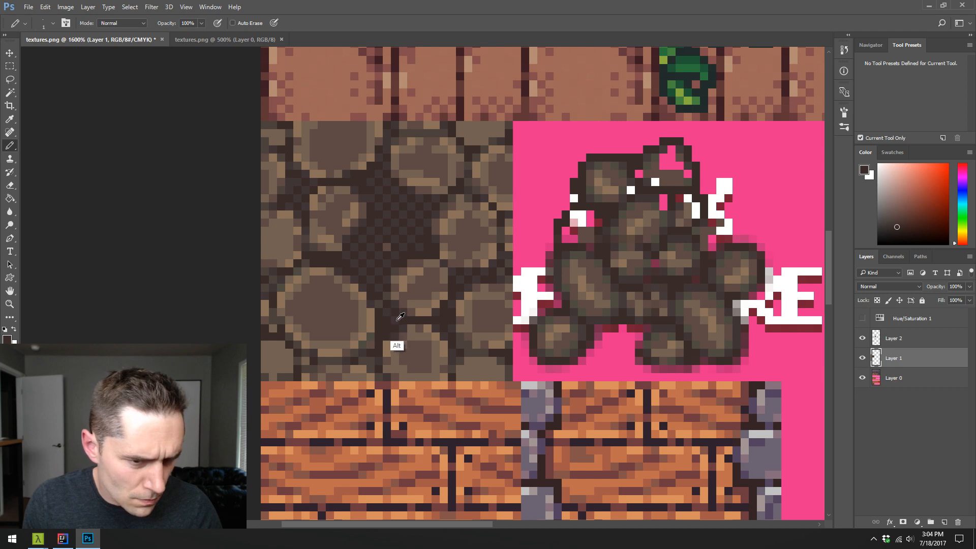
left_click(393, 321, "alt")
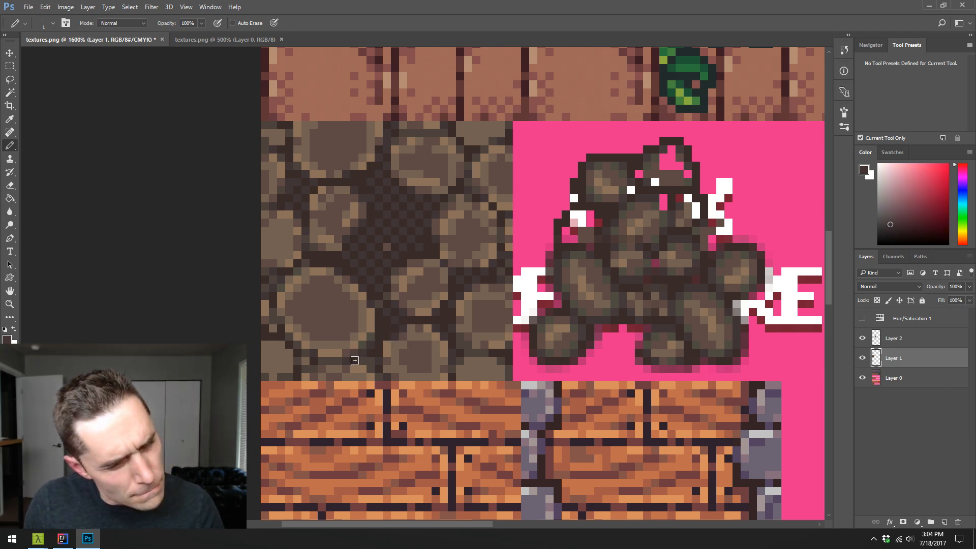
left_click(359, 323, "alt")
left_click(351, 324, "alt")
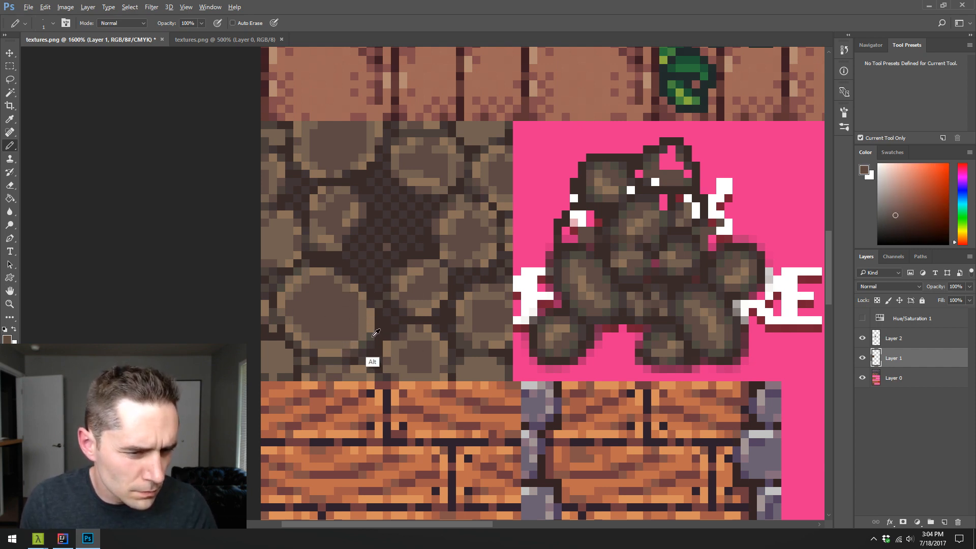
left_click(367, 326, "alt")
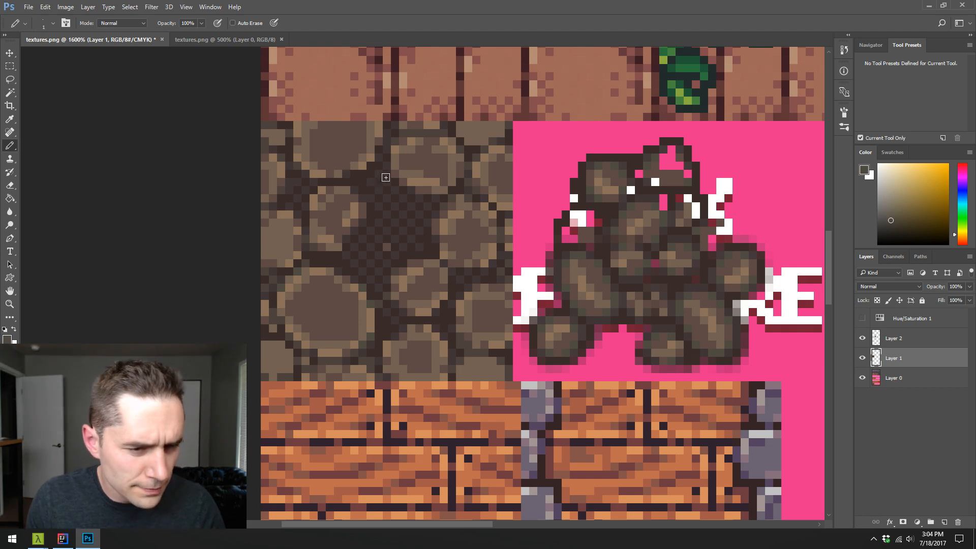
- Fill and reshape the small stone above the largest one with sampled mid-brown and tan pixels
key("alt")
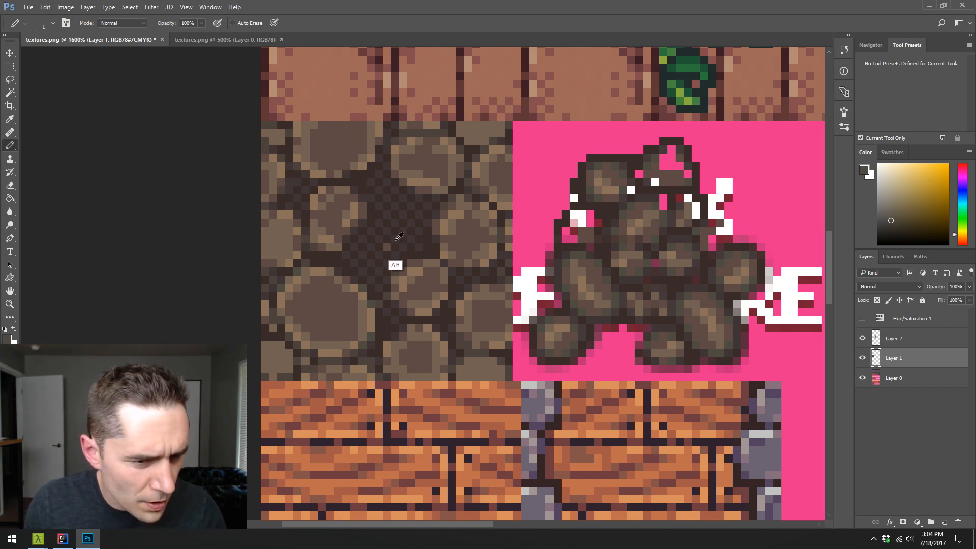
left_click(392, 238, "alt")
left_click(331, 232, "alt")
left_click(326, 209, "alt")
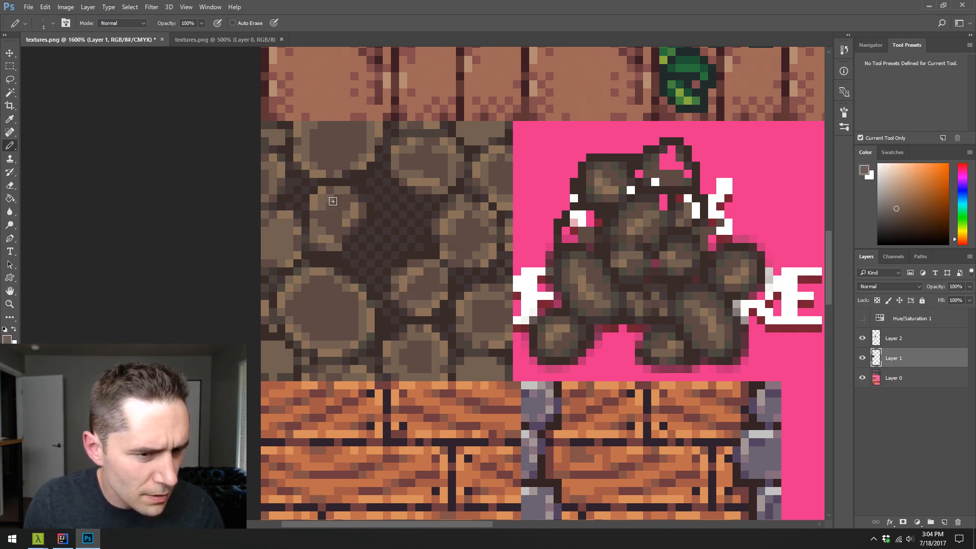
left_click(326, 194, "alt")
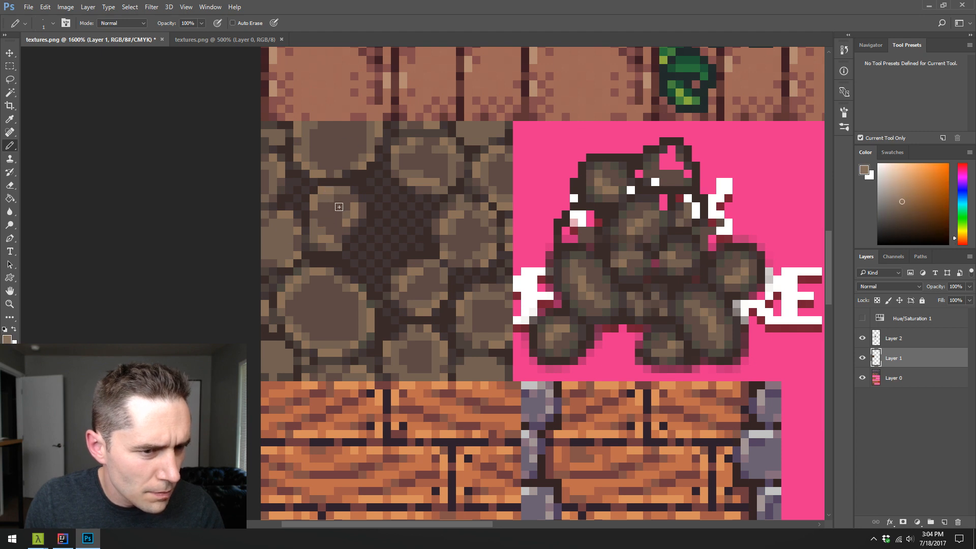
left_click(342, 206, "alt")
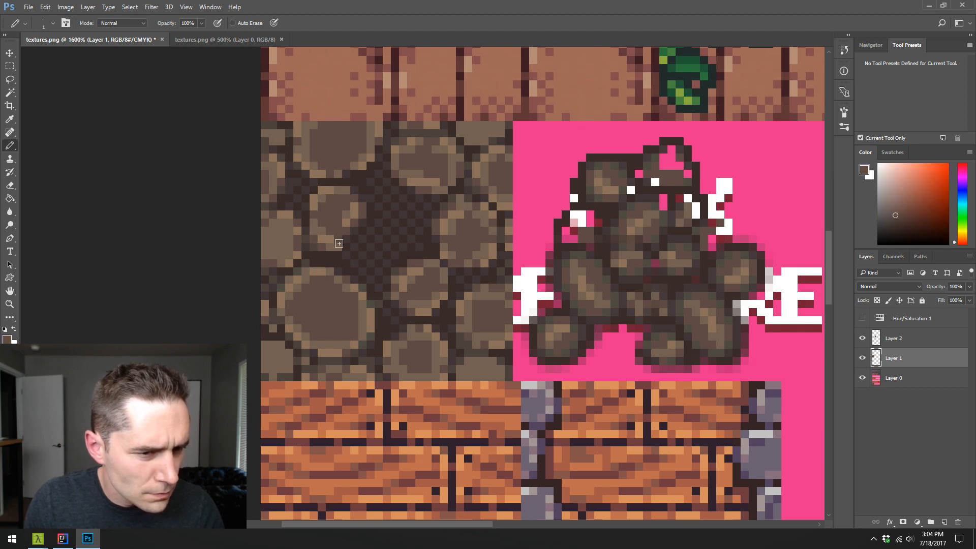
left_click(328, 263, "alt")
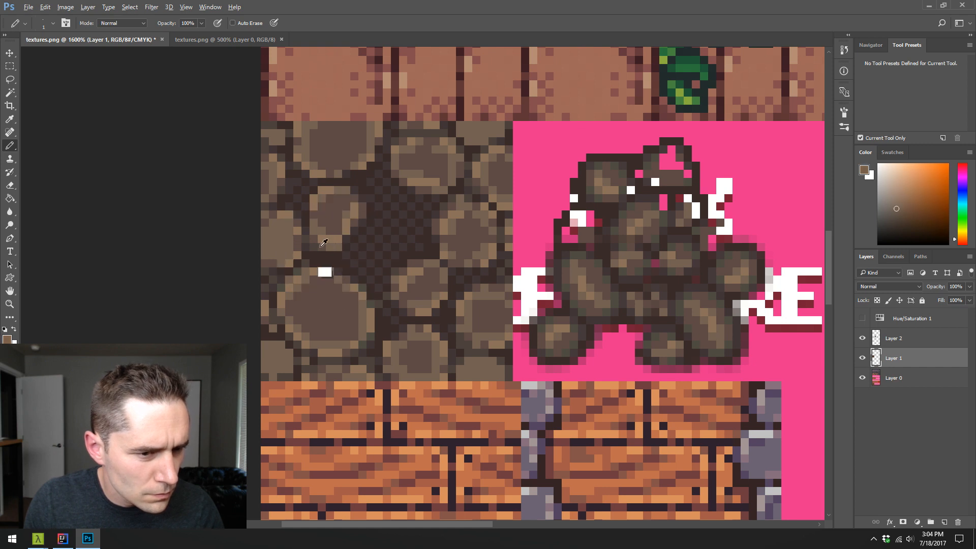
left_click(341, 265, "alt")
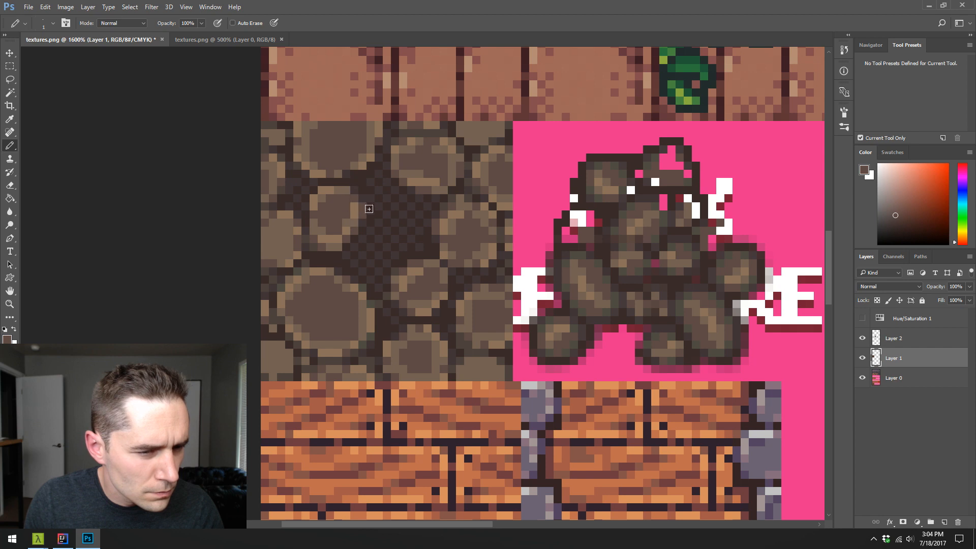
- Shade the rim of the small stone above the largest one with tan pixels and sampled dark brown edge pixels
left_click(334, 198, "alt")
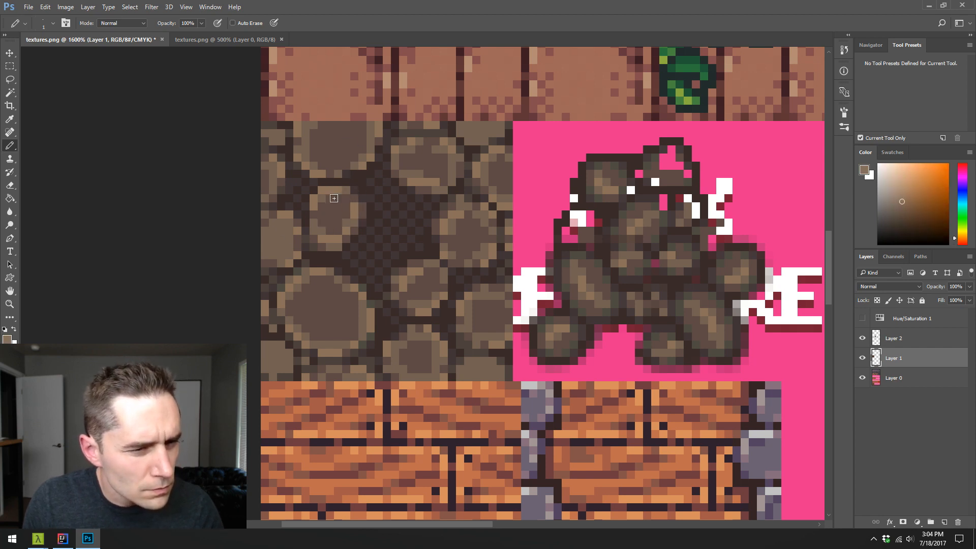
left_click(317, 194, "alt")
left_click(334, 195, "alt")
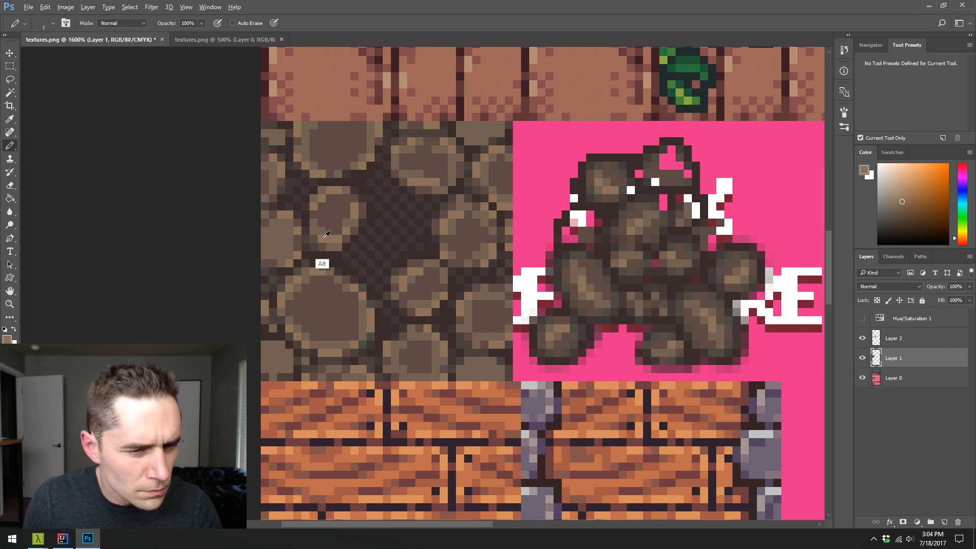
left_click(314, 198, "alt")
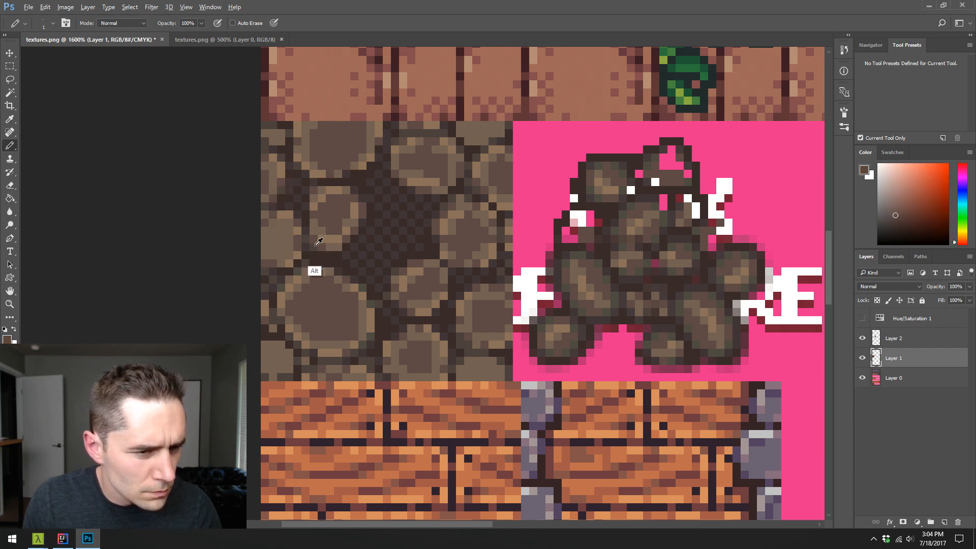
left_click(312, 272, "alt")
left_click_drag(306, 209, 306, 231)
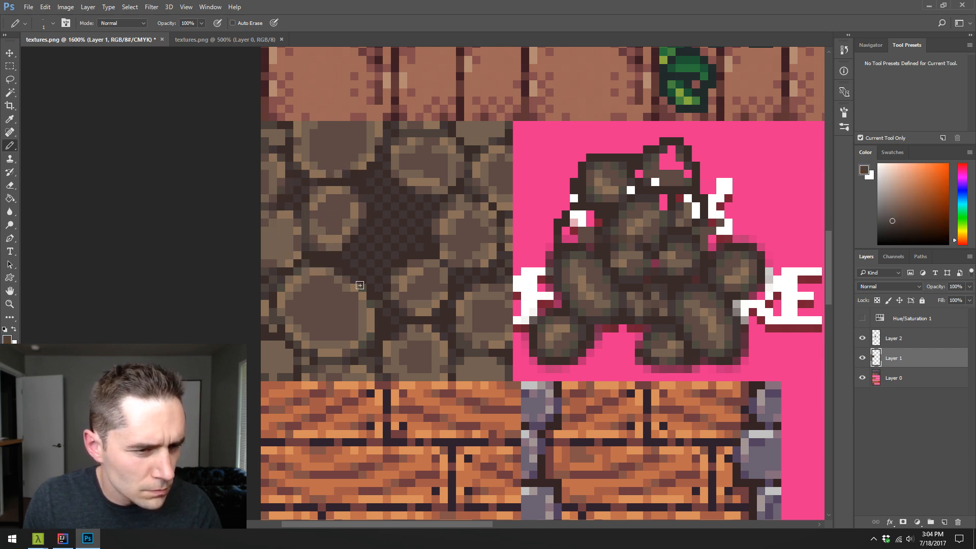
left_click(365, 239, "alt")
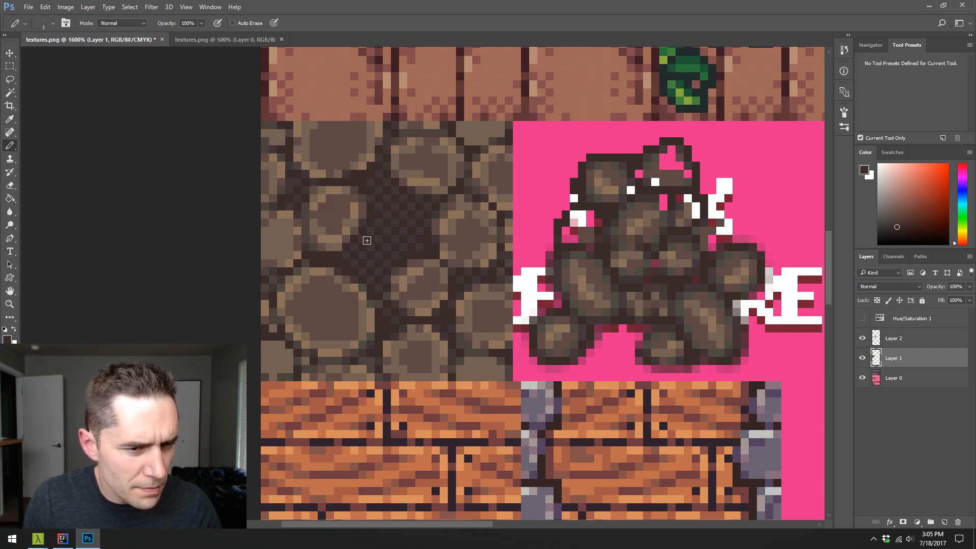
left_click(361, 210, "alt")
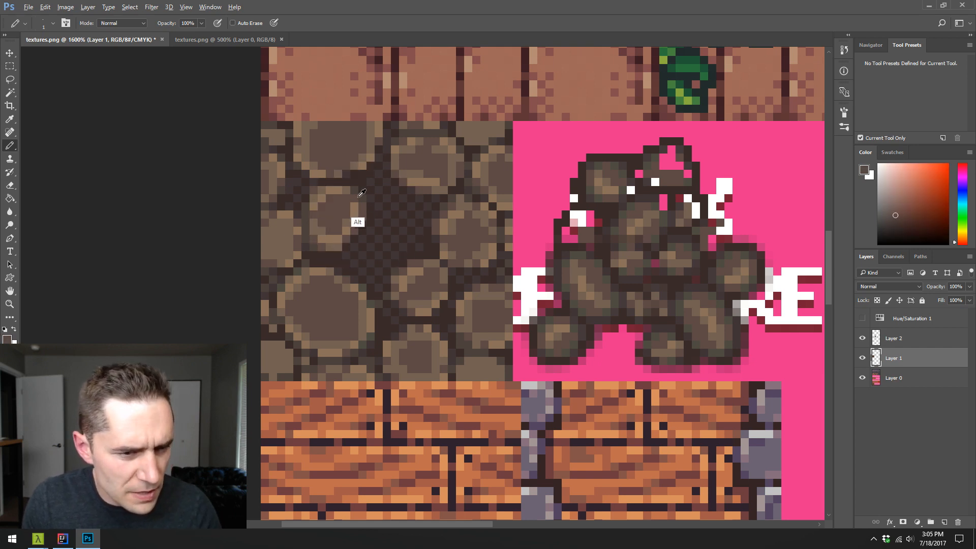
left_click(363, 220, "alt")
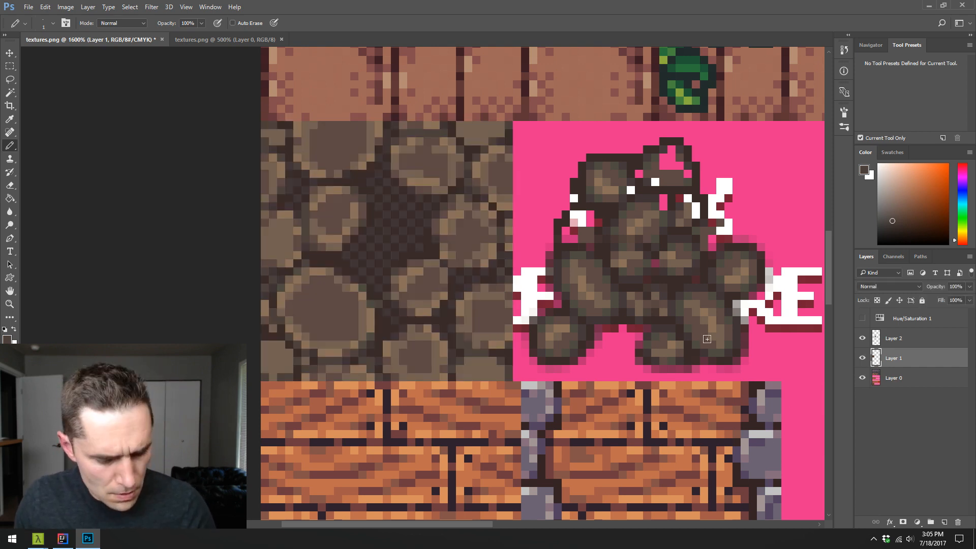
- Paste the original cobblestone tile from the other textures.png document into the texture sheet being edited
key("z")
left_click(614, 304, "alt")
left_click(614, 304, "alt")
left_click(614, 304, "alt")
scroll(614, 302, "up", 2)
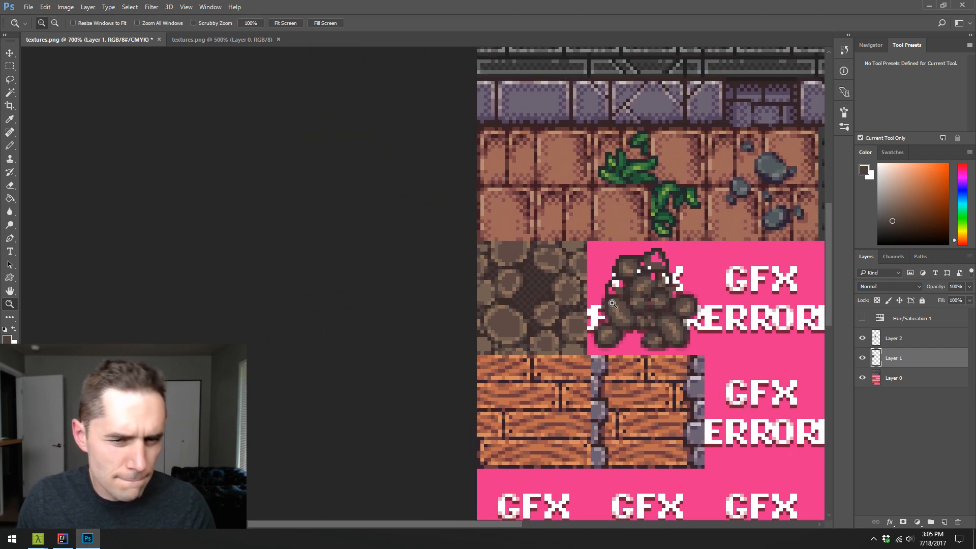
scroll(614, 300, "down", 2)
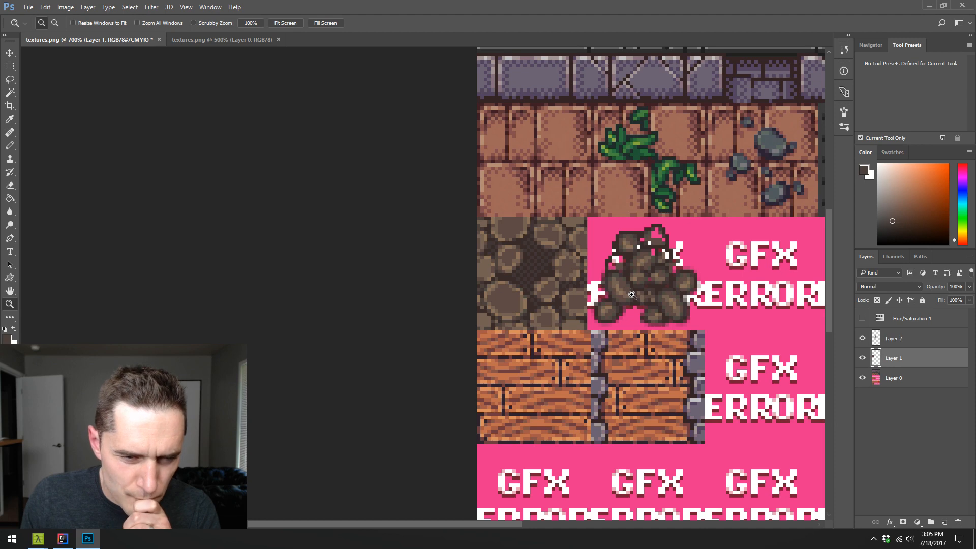
left_click(242, 44)
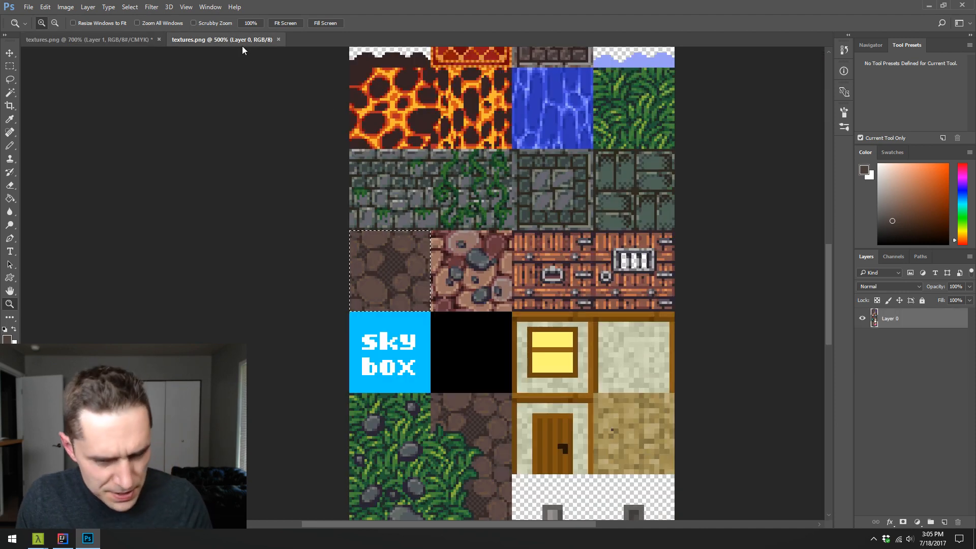
left_click(67, 38)
key("ctrl+v")
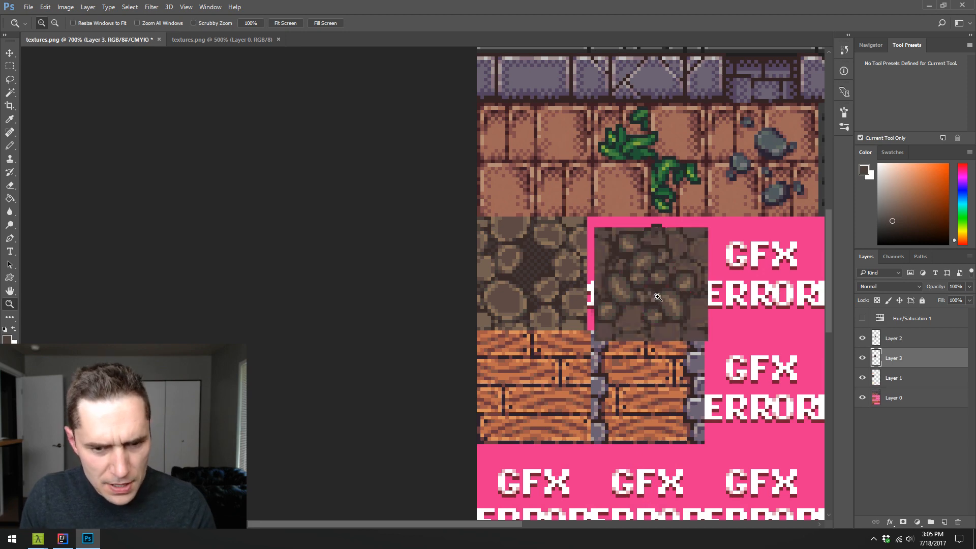
- Place the pasted tile layer above Layer 2, position it over the shaded cobblestone tile, and delete the stone pile on Layer 2
mouse_move(898, 347)
left_mouse_down()
mouse_move(910, 356)
mouse_move(910, 333)
left_mouse_up()
key("v")
left_click_drag(648, 307, 542, 298)
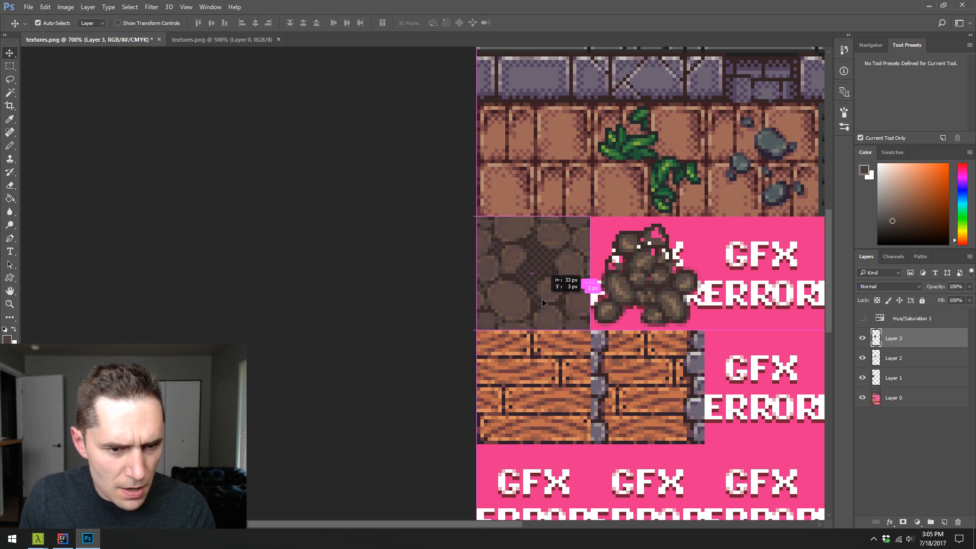
left_click(903, 380)
left_click_drag(903, 356, 959, 522)
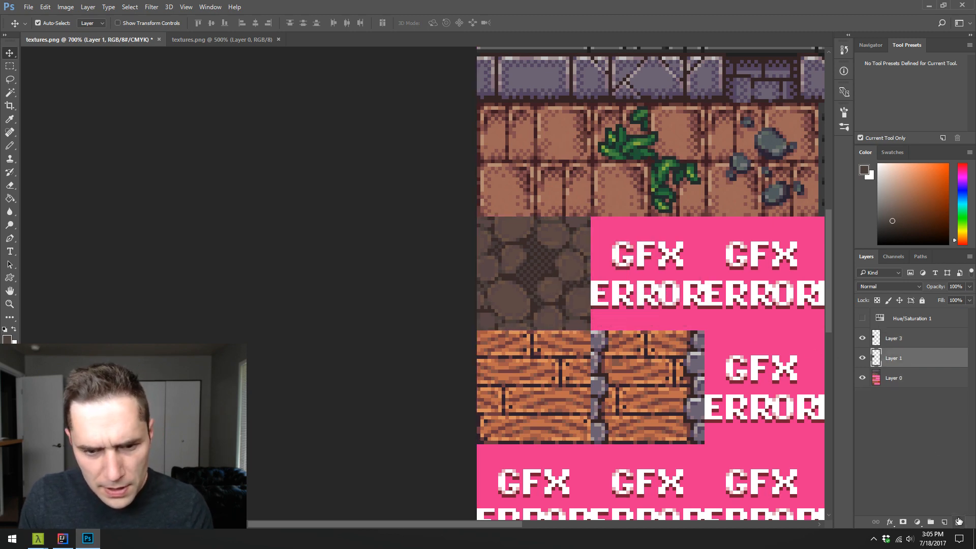
- Nudge Layer 3 one pixel left to align with the shaded tile underneath, and merge it down into Layer 1
key("z")
left_click(532, 261)
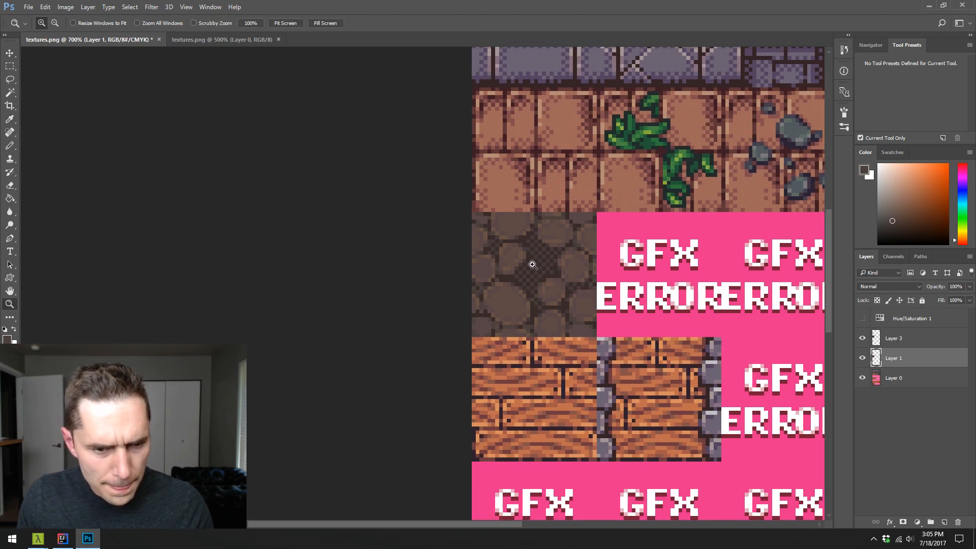
left_click(532, 262)
left_click(862, 339)
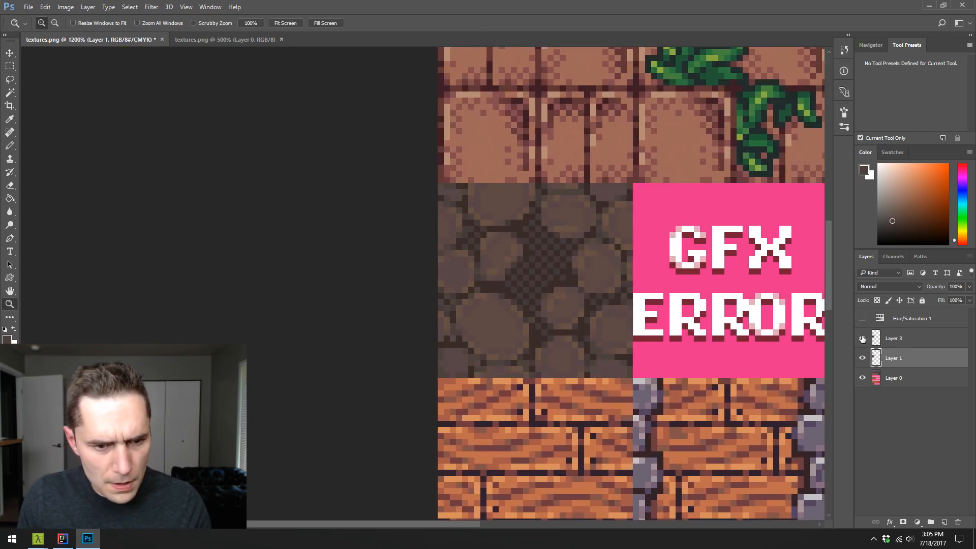
left_click(876, 341)
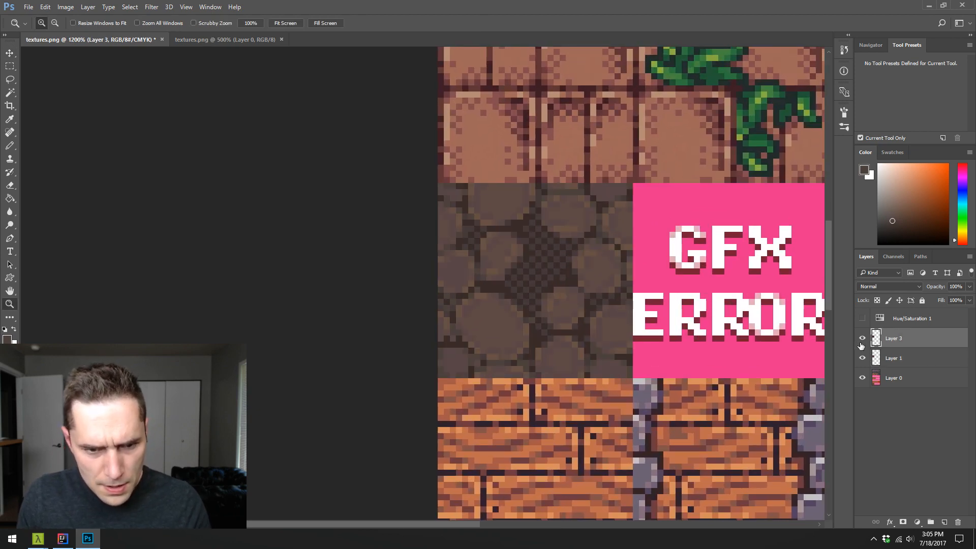
left_click(861, 343)
left_click(861, 343)
left_click(861, 343)
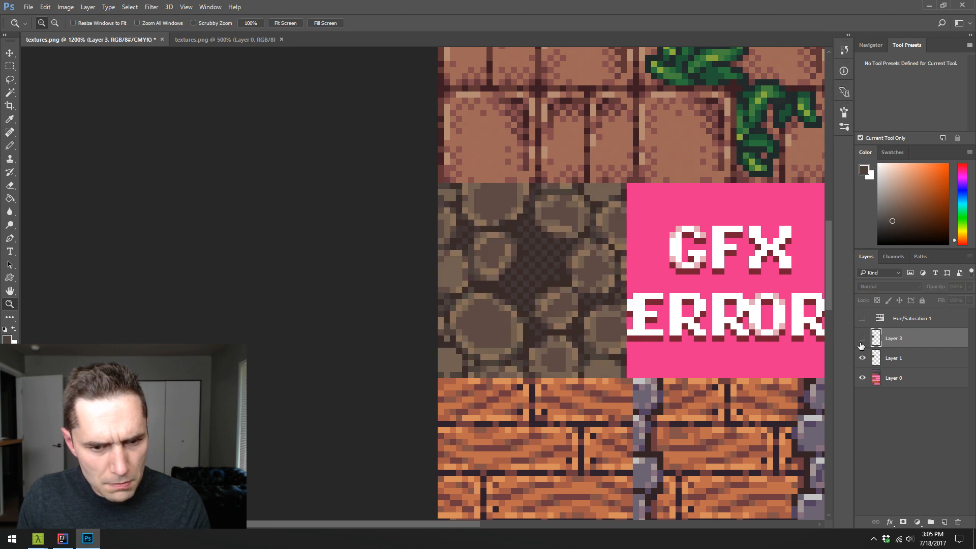
left_click(862, 343)
key("v")
key("Left")
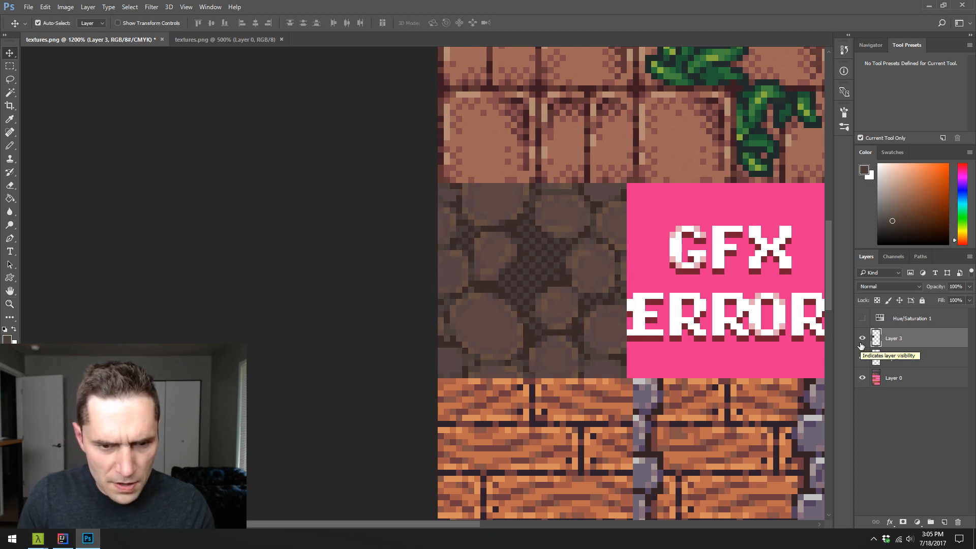
left_click(862, 344)
left_click(862, 344)
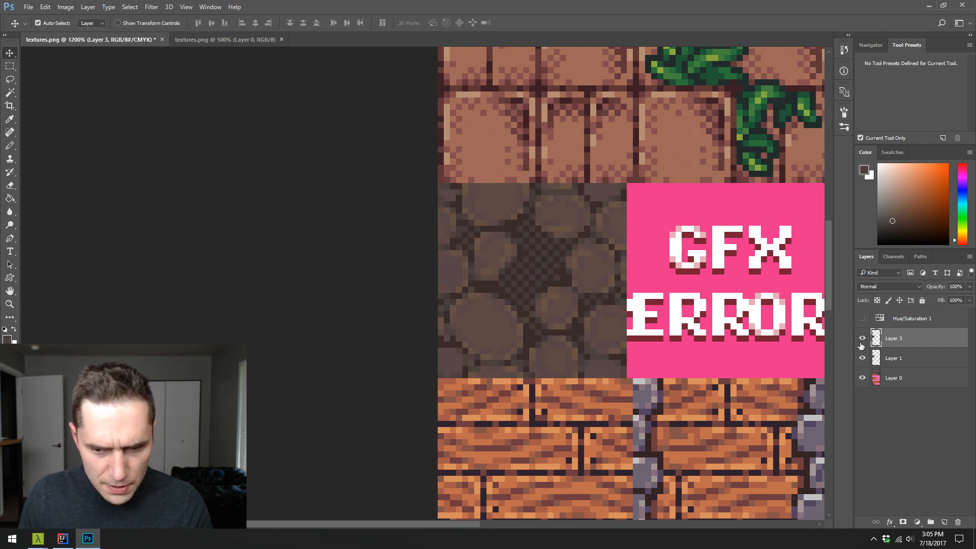
key("Delete")
key("w")
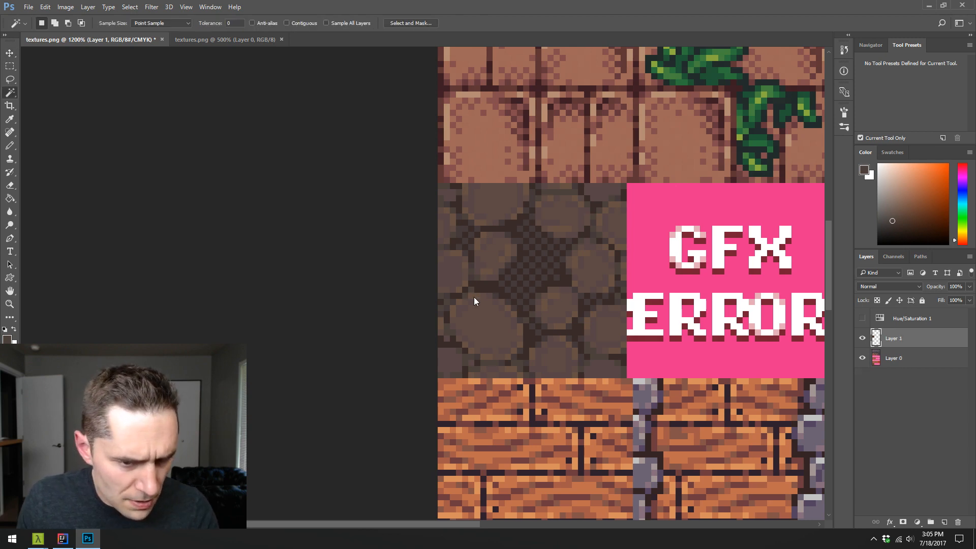
left_click(474, 301)
key("z")
left_click(508, 296)
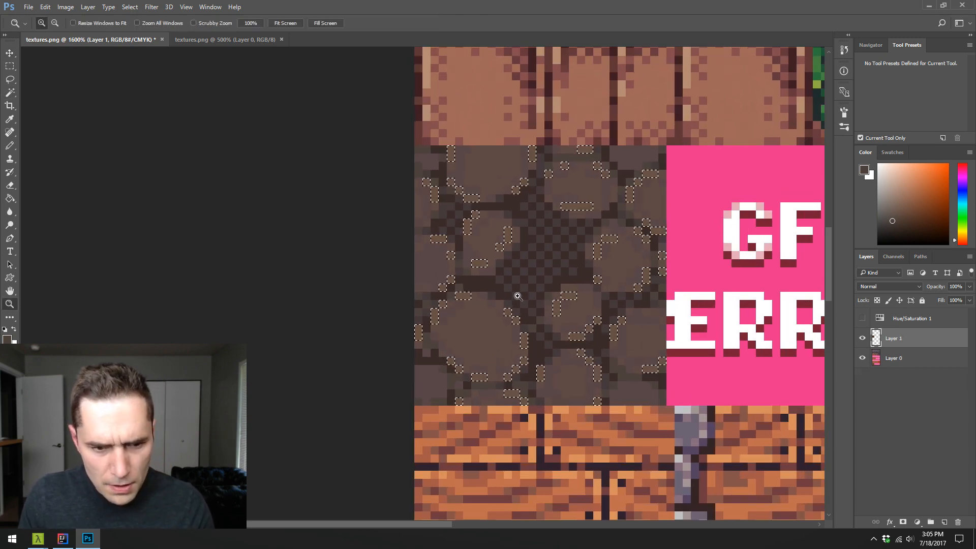
key("ctrl+d")
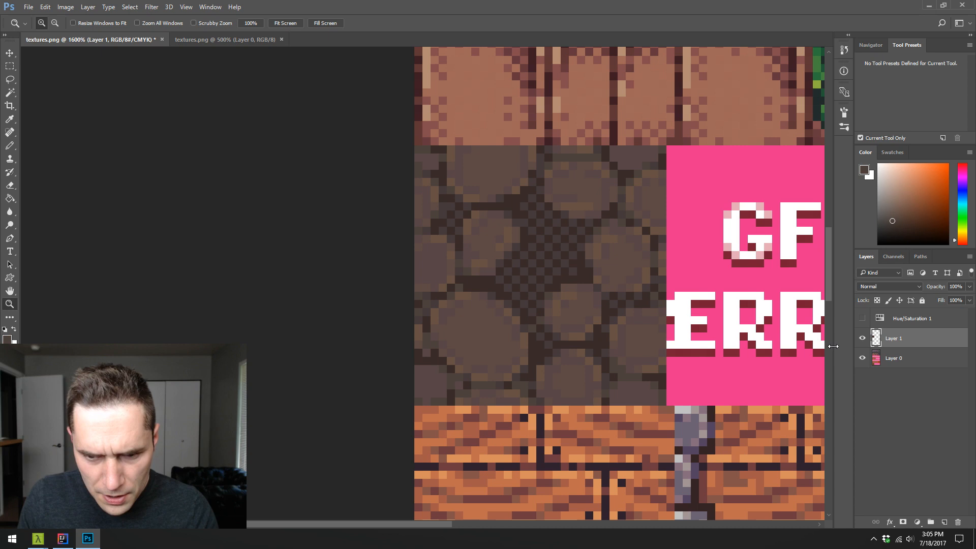
- Select the cobblestones' tan rim pixels and raise their lightness by 5, judging the change in greyscale before restoring the colour view
left_click(863, 319)
key("w")
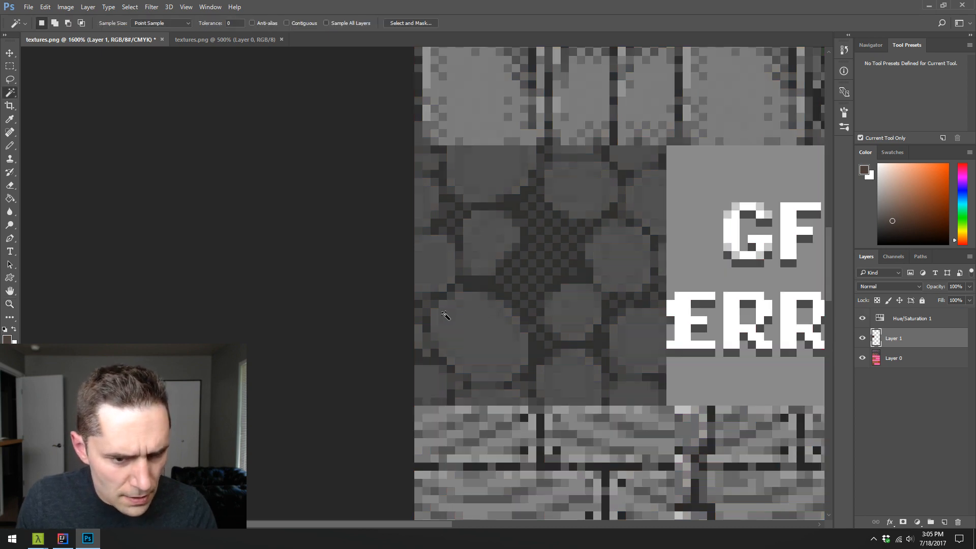
left_click(440, 308)
key("ctrl+d")
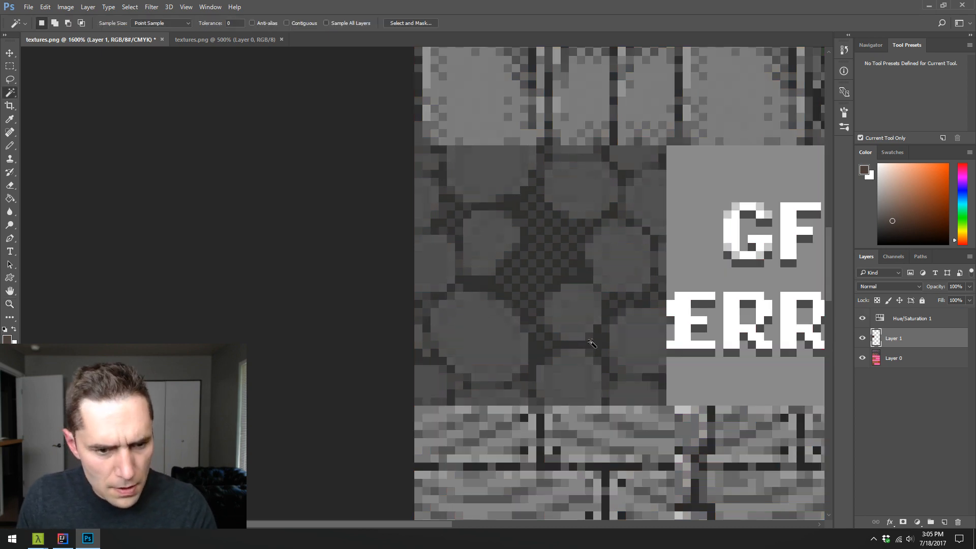
key("ctrl+u")
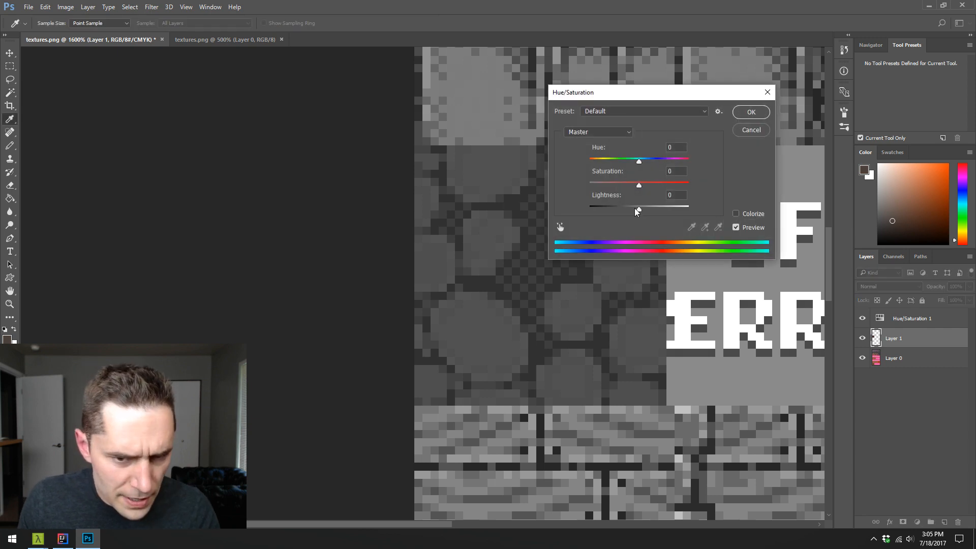
left_click_drag(635, 208, 640, 207)
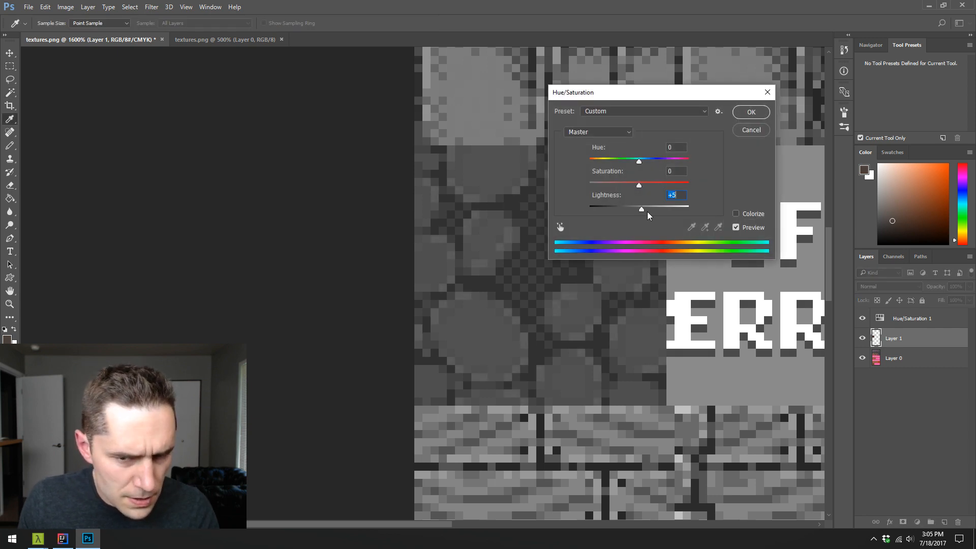
left_click(751, 113)
left_click(862, 319)
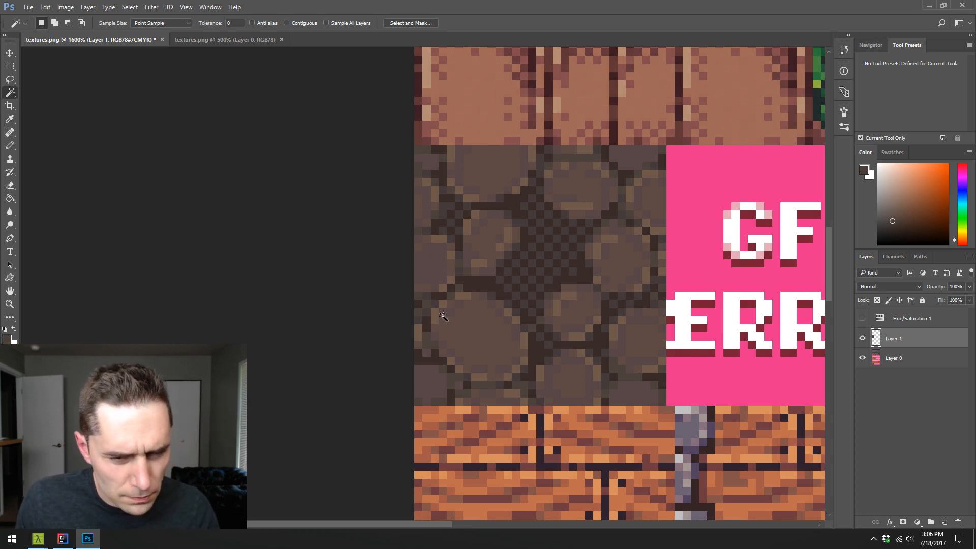
- Try shifting the hue of the cobblestones' tan rim pixels to -5, and cancel the adjustment
key("ctrl+u")
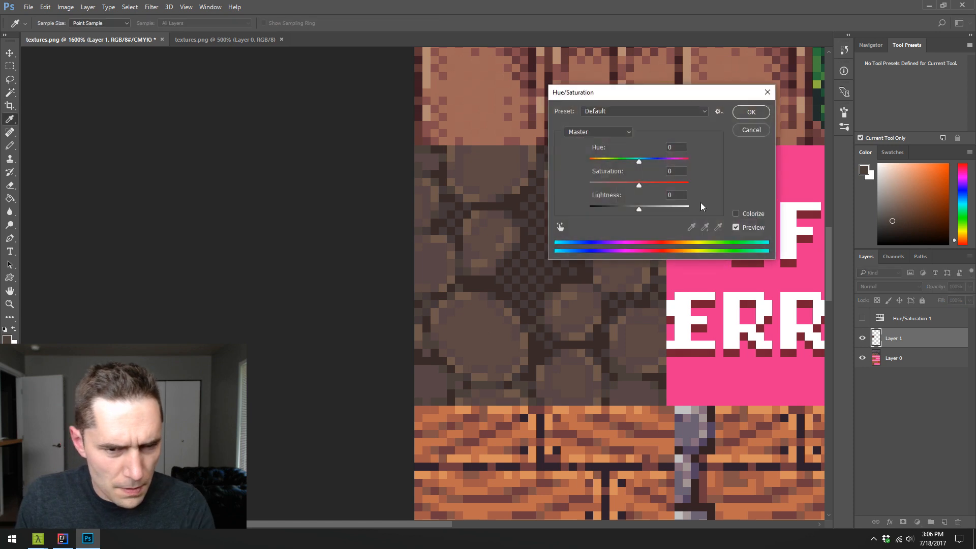
mouse_move(640, 162)
left_mouse_down()
mouse_move(660, 163)
mouse_move(638, 167)
left_mouse_up()
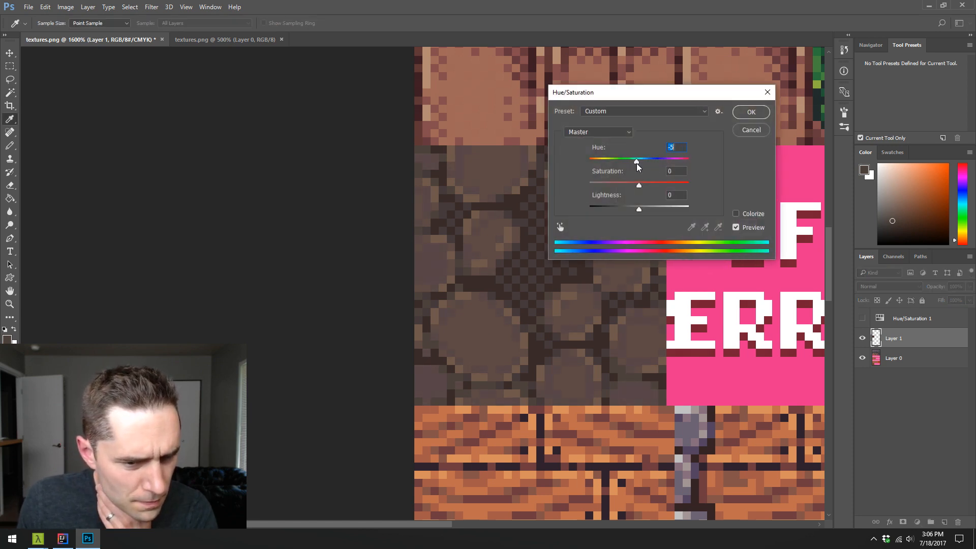
left_click(744, 130)
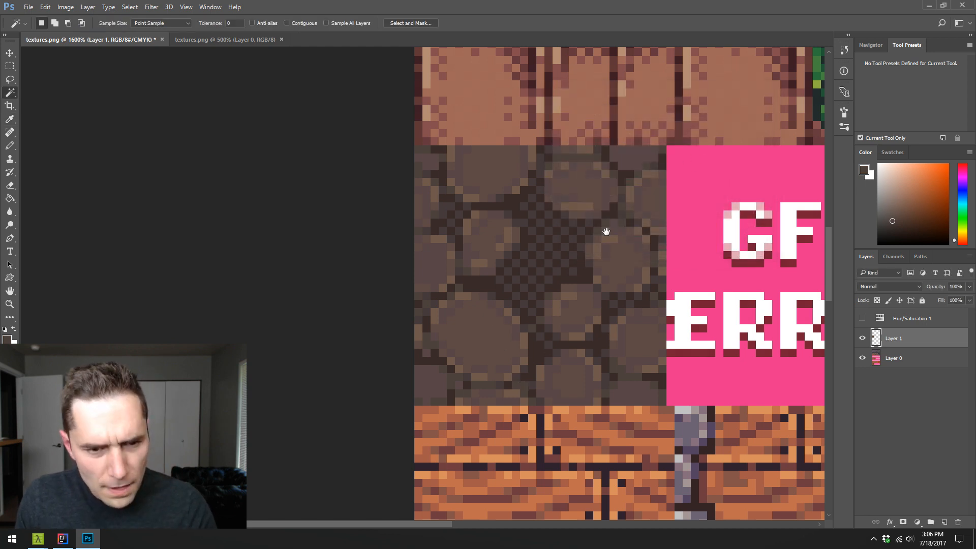
- Lasso the small grey rock in the brick wall texture and place a copy on a new layer over the cobblestone tile
left_click_drag(607, 232, 453, 300)
key("z")
left_click(482, 299, "alt")
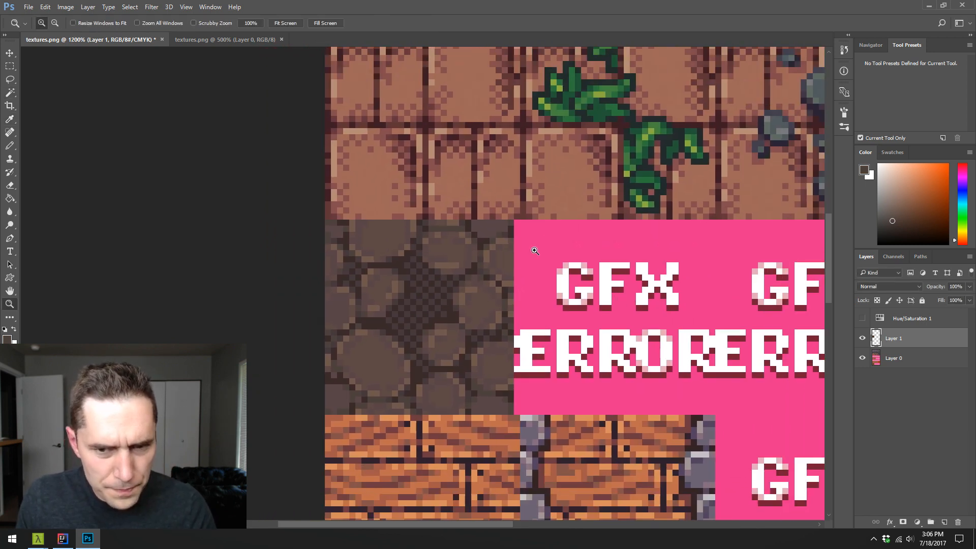
left_click_drag(578, 224, 507, 240)
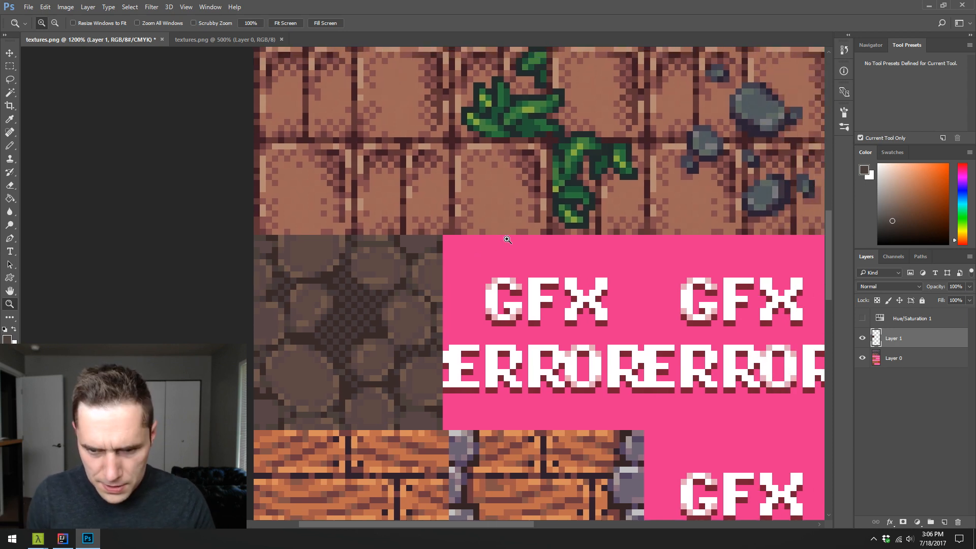
key("l")
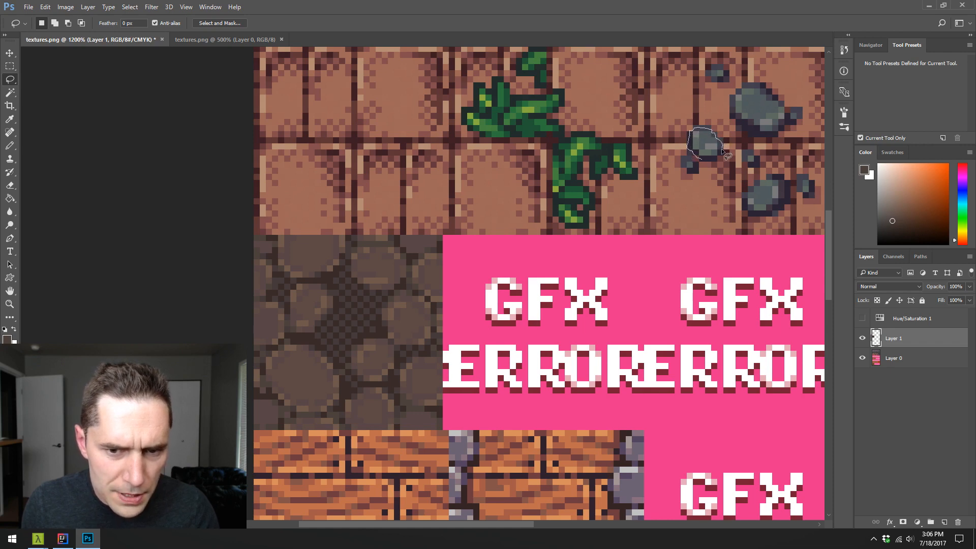
key("shift")
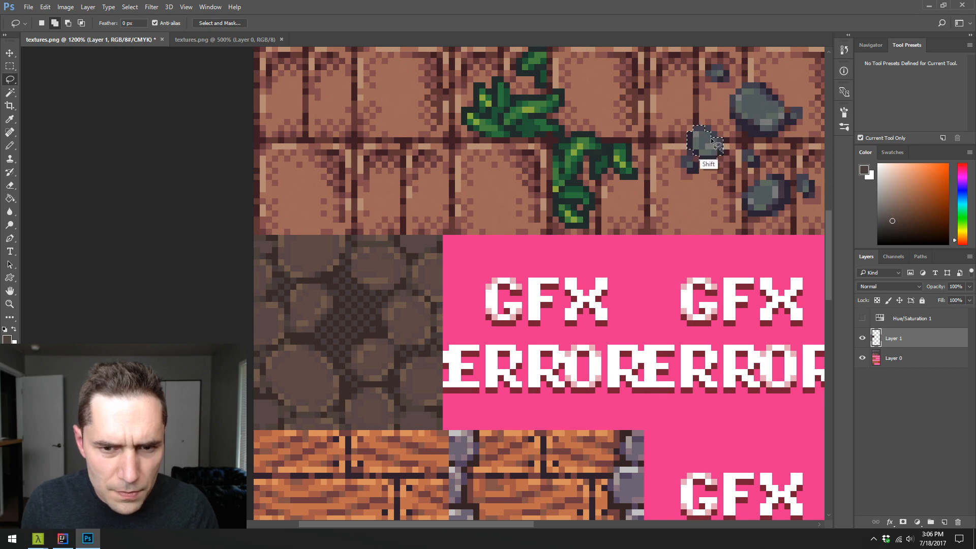
mouse_move(716, 145)
left_mouse_down()
mouse_move(706, 158)
mouse_move(530, 243)
mouse_move(345, 365)
mouse_move(346, 382)
left_mouse_up()
key("ctrl+j")
key("v")
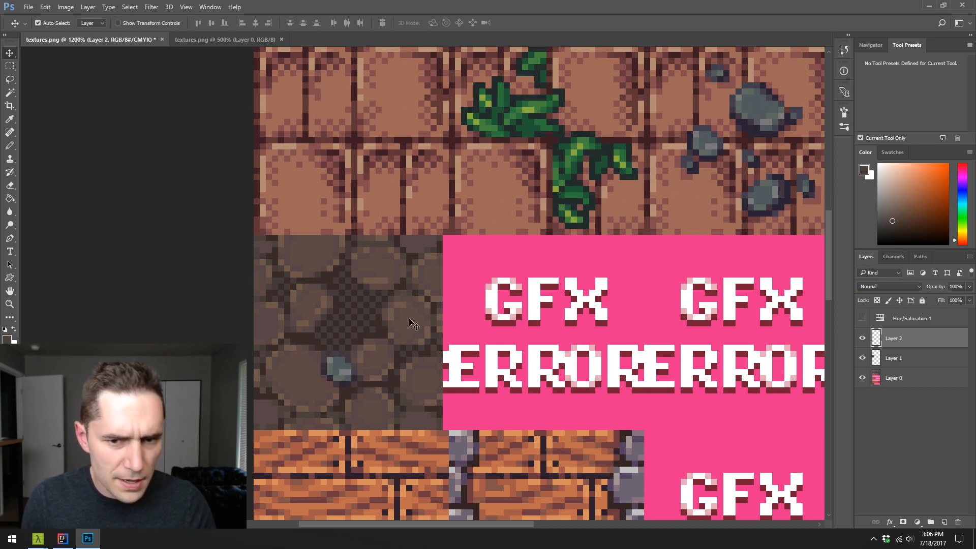
- Undo the placement and layer of the copied grey rock, back to the lasso selection on the wall
key("b")
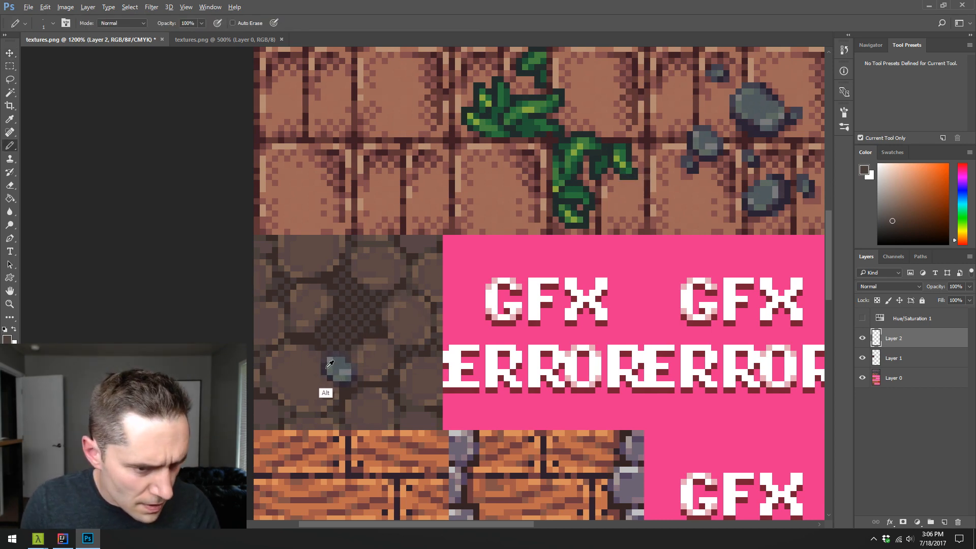
key("ctrl+alt+z")
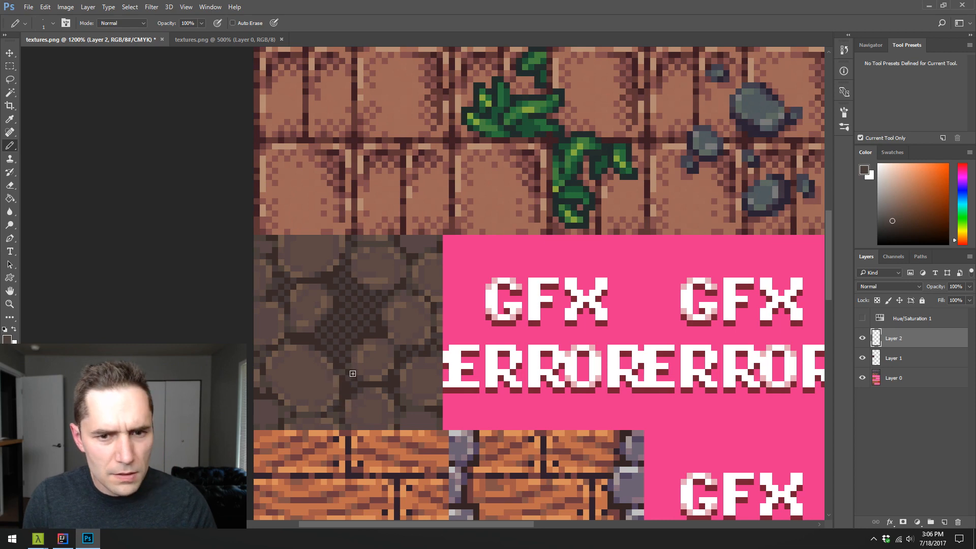
key("ctrl+alt+z")
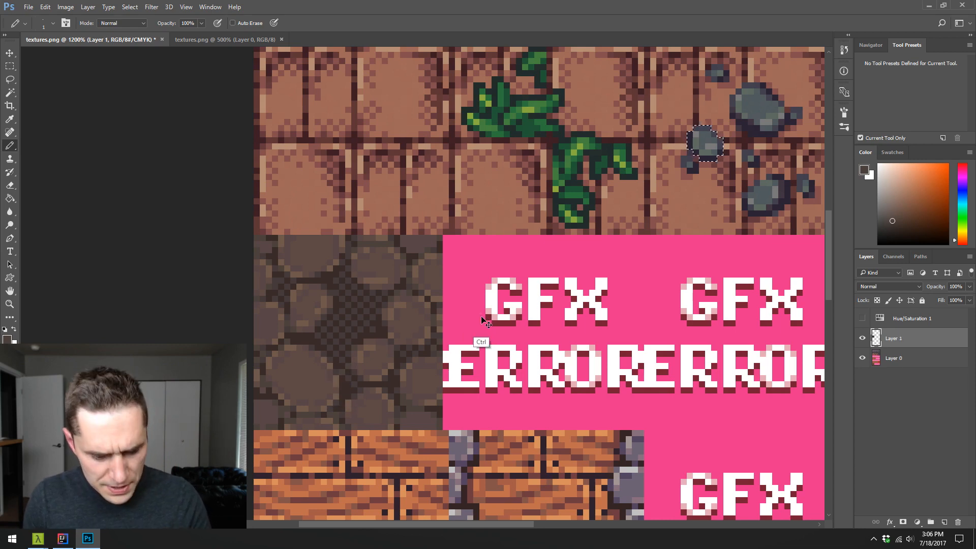
- Try copying the selected rock from Layer 1, dismiss the error, and duplicate the rock from Layer 0 onto a new layer
key("ctrl+c")
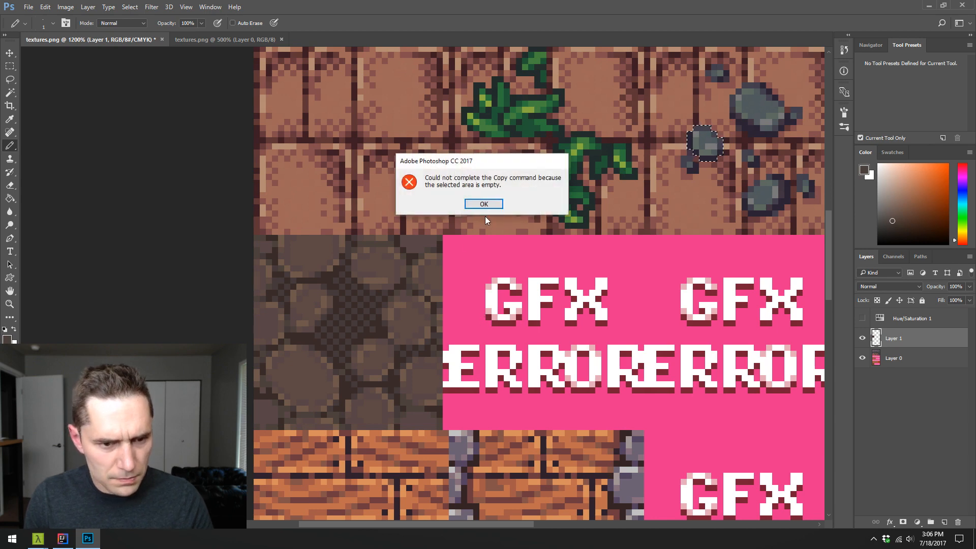
left_click(489, 202)
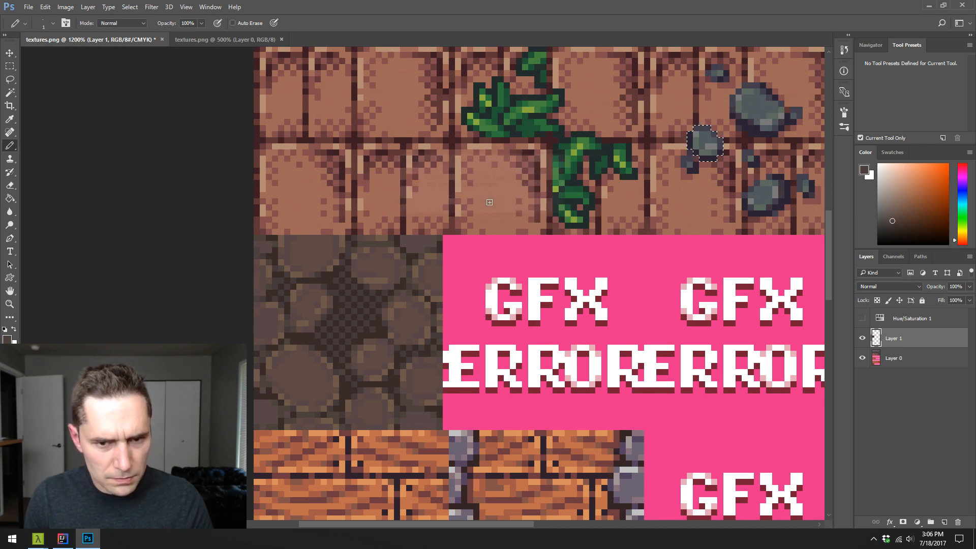
left_click(898, 351)
key("ctrl+j")
key("v")
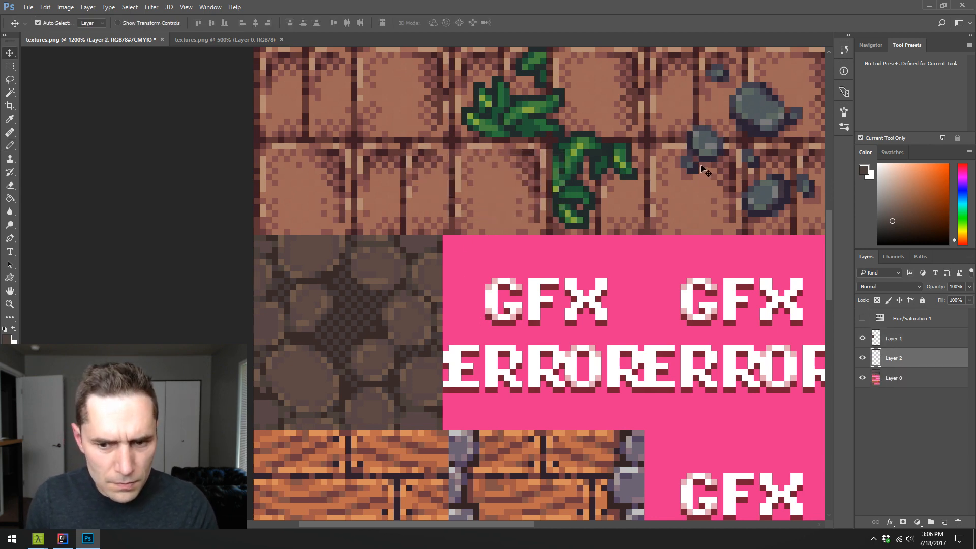
left_click_drag(707, 166, 701, 178)
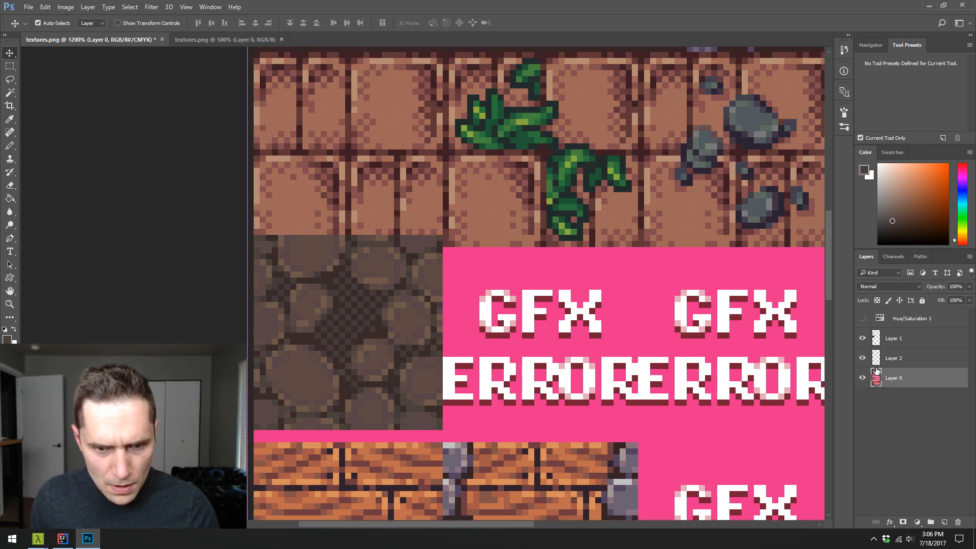
key("Up")
key("Up")
key("Right")
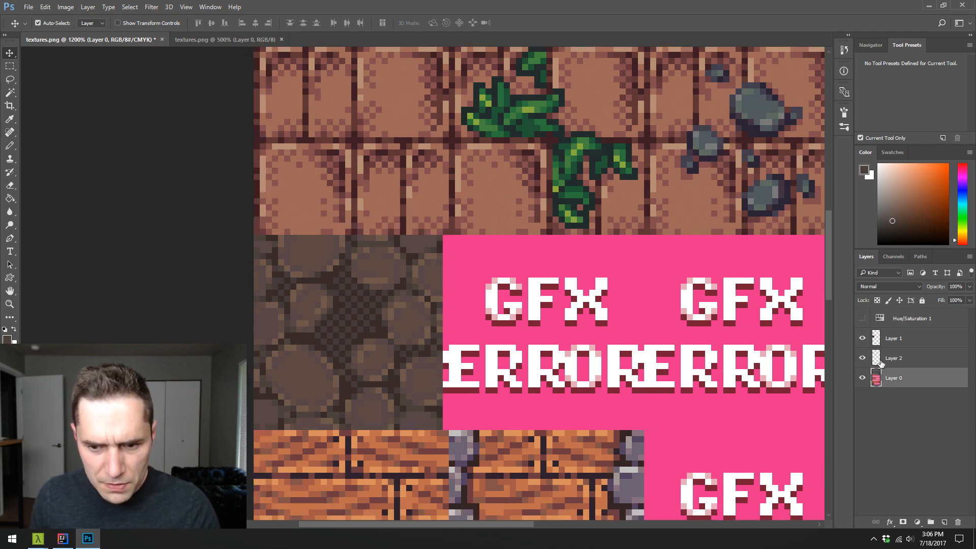
- Place Layer 2 above Layer 1 and move its copied rock onto the pink placeholder tile beside the cobblestones
left_click(875, 359)
left_click(862, 357)
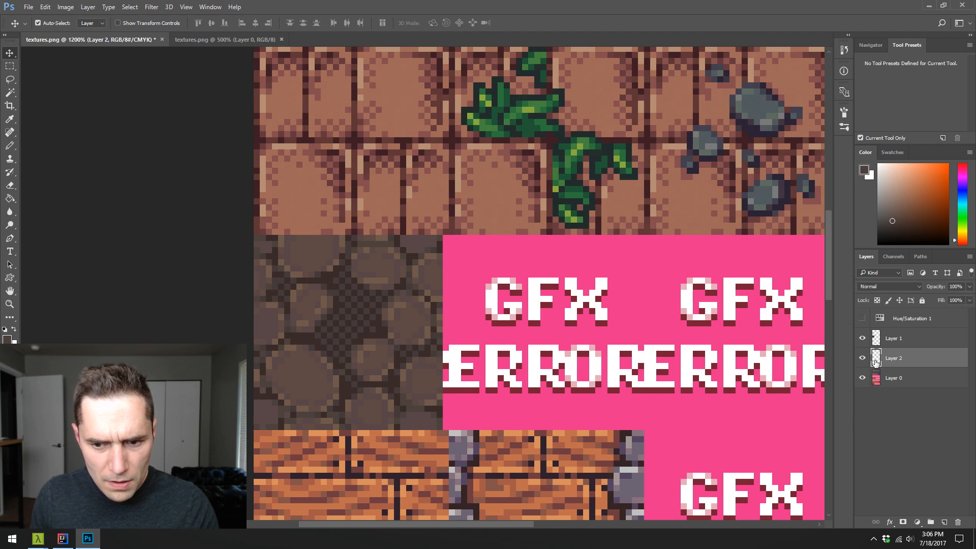
left_click_drag(872, 359, 863, 338)
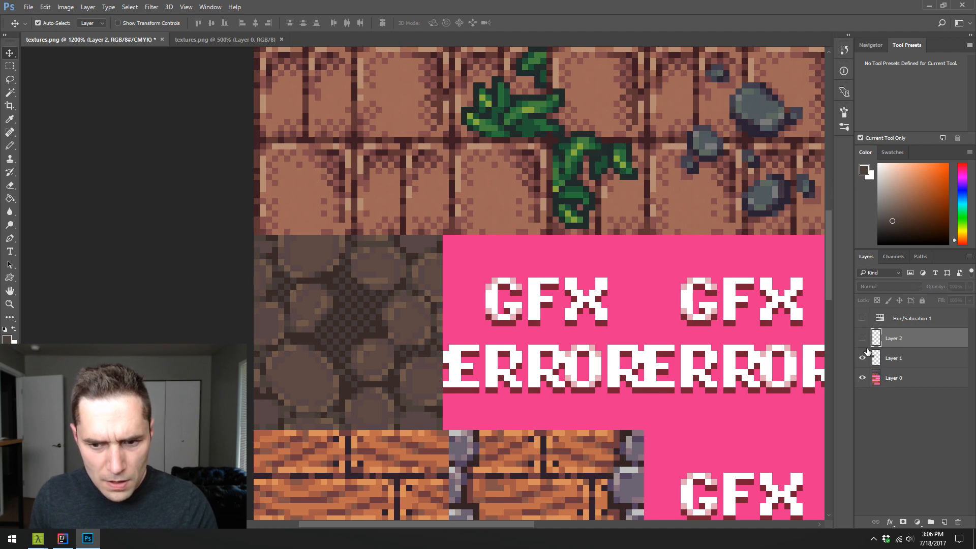
mouse_move(710, 169)
left_mouse_down()
mouse_move(641, 200)
mouse_move(646, 207)
mouse_move(694, 178)
left_mouse_up()
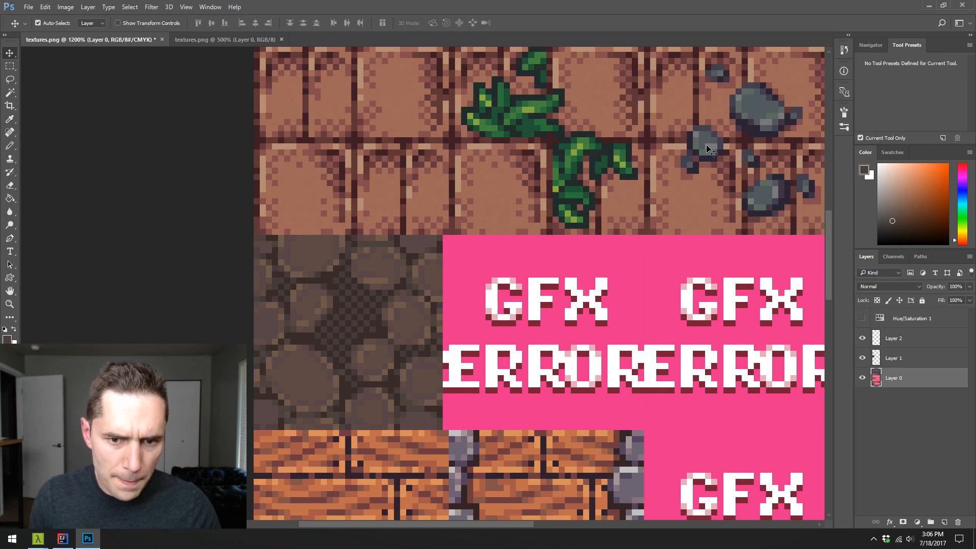
left_click_drag(707, 146, 473, 290)
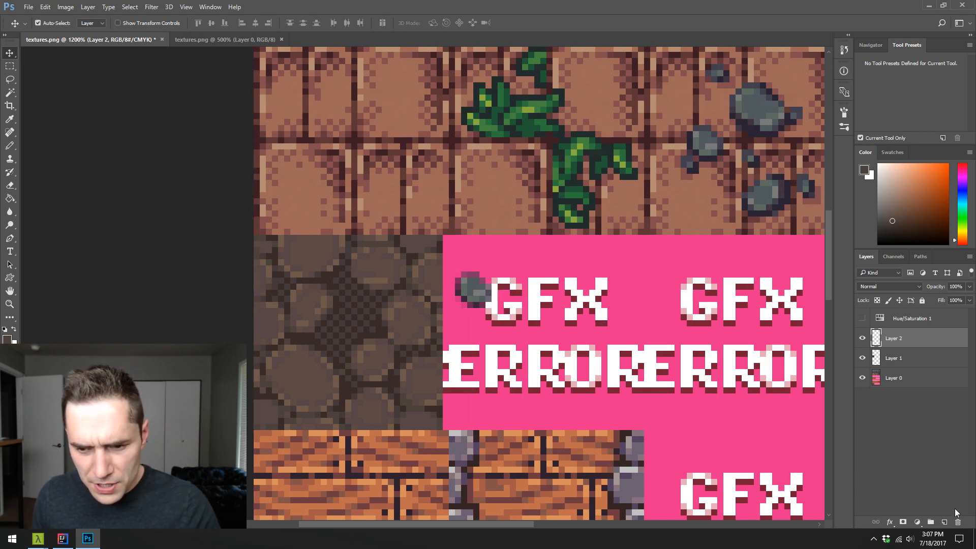
- Delete Layer 2 with the soft-edged rock copy and turn off anti-aliasing for the Lasso tool
left_click(957, 522)
key("l")
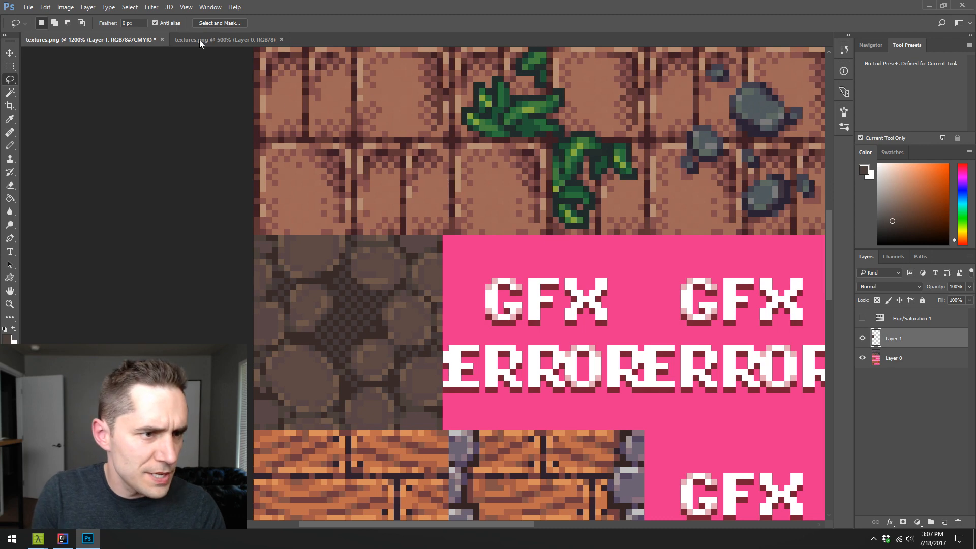
left_click(155, 22)
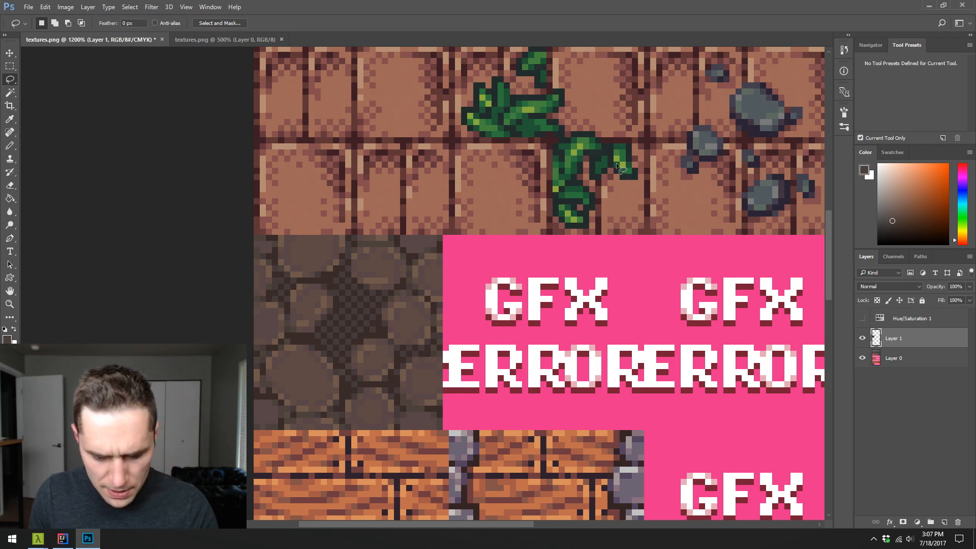
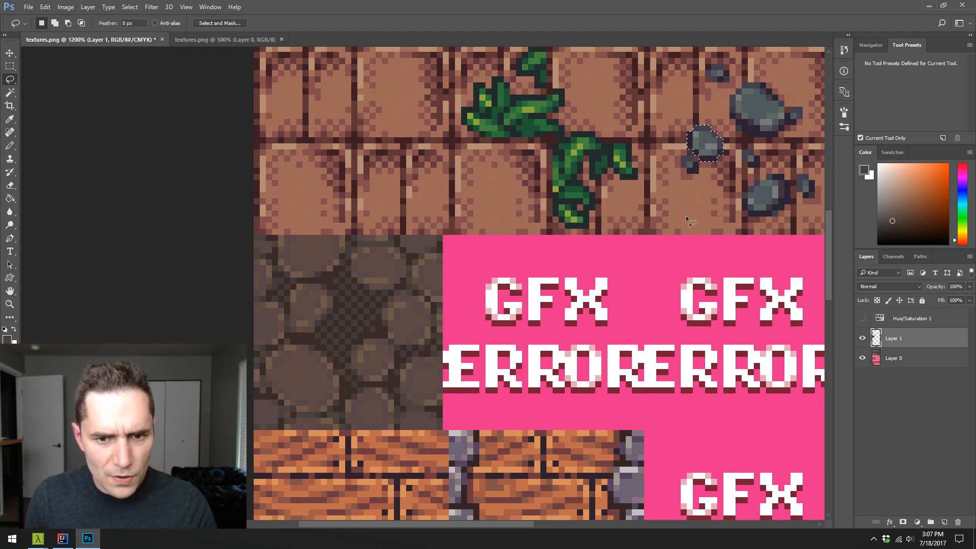
- Duplicate the selected grey rock onto a new layer and move it between the lower cobblestones of the dark tile
key("ctrl+j")
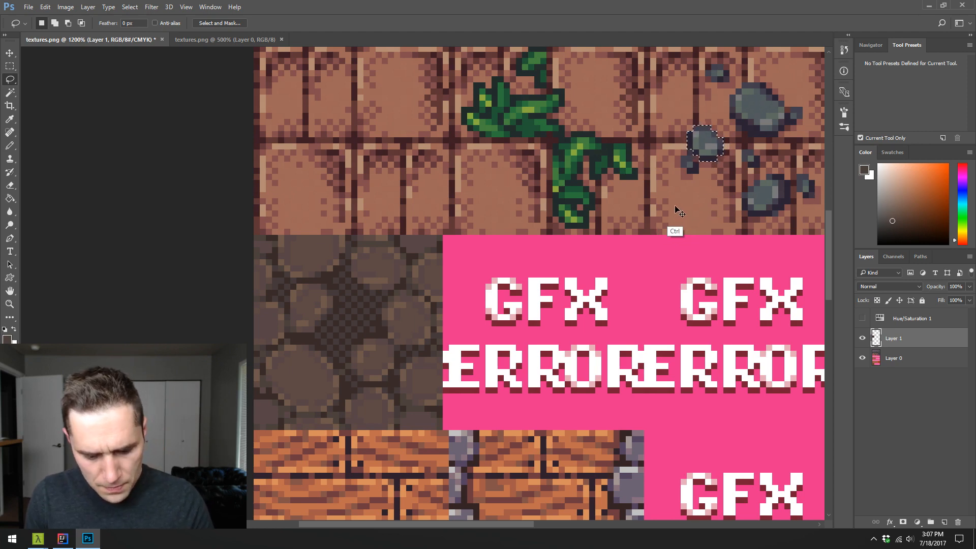
key("v")
left_click_drag(689, 157, 412, 336)
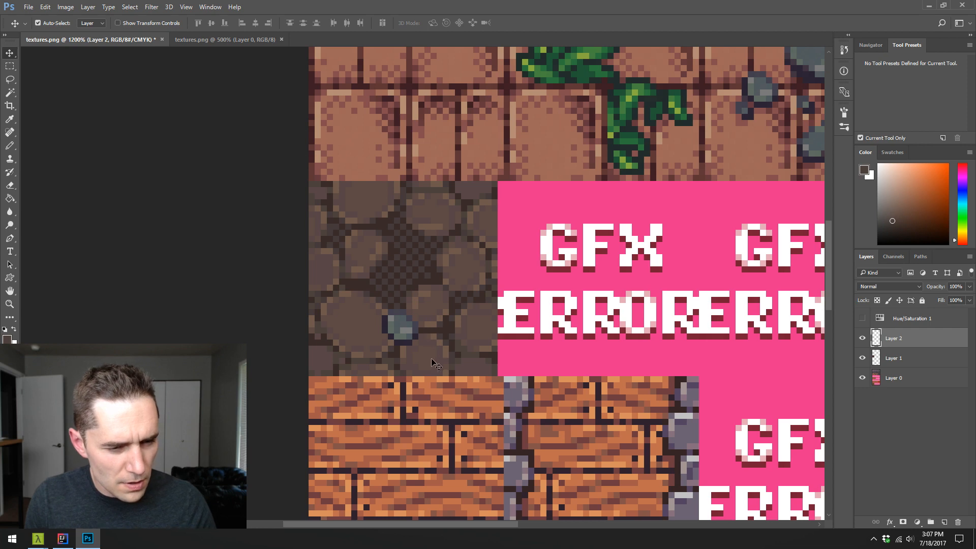
- Pencil a smaller rock beside the cobblestone tile's upper-right gap, with a dark outline and blue-grey fill sampled from the copied rock
key("b")
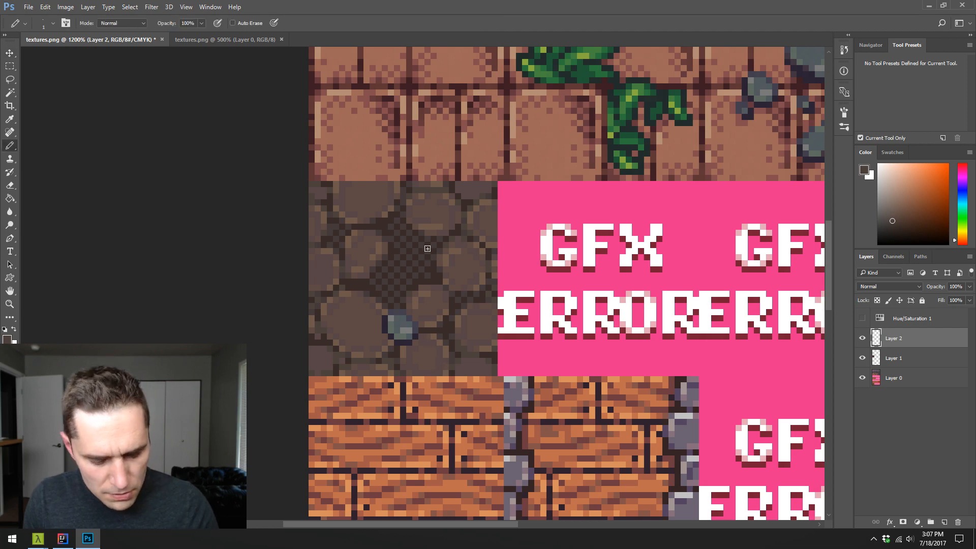
left_click(418, 333, "alt")
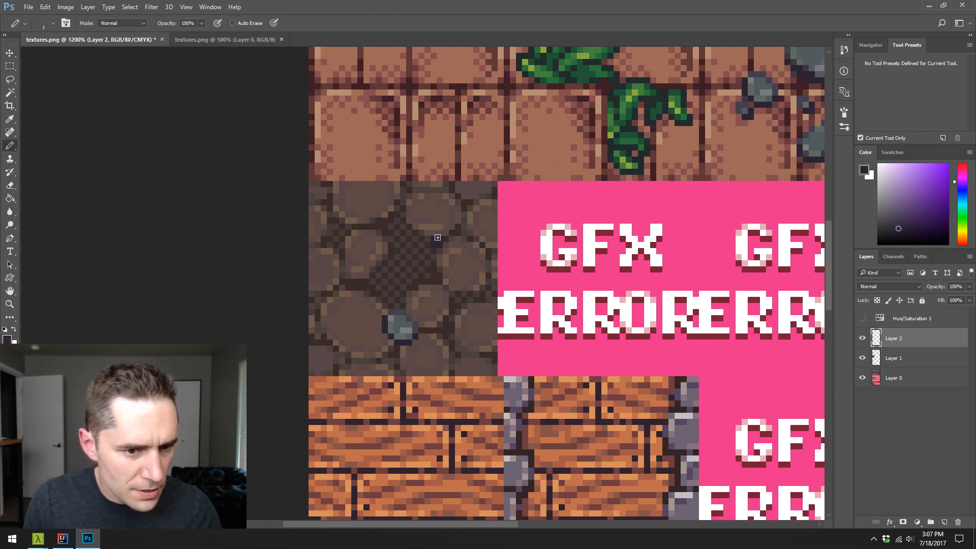
left_click(438, 237)
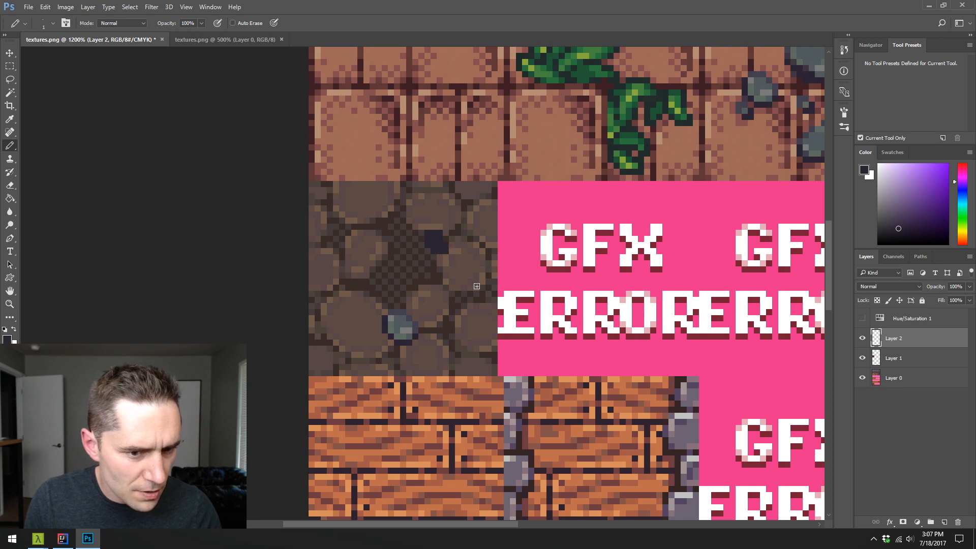
left_click(400, 328, "alt")
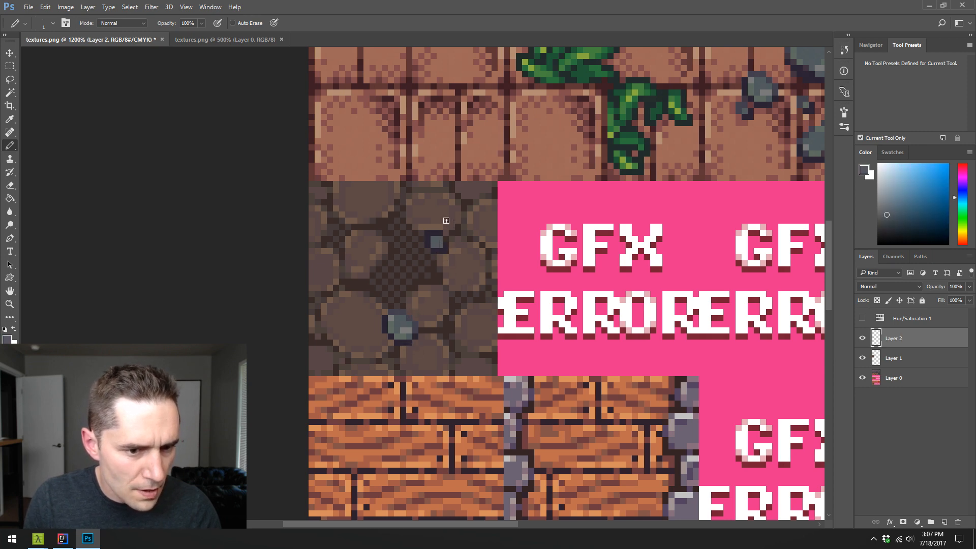
left_click(388, 336, "alt")
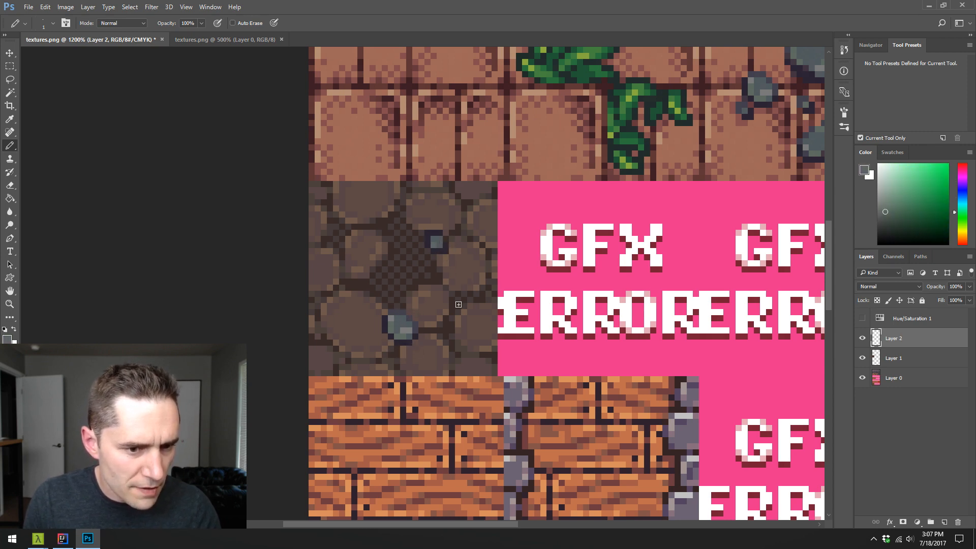
left_click(409, 346, "alt")
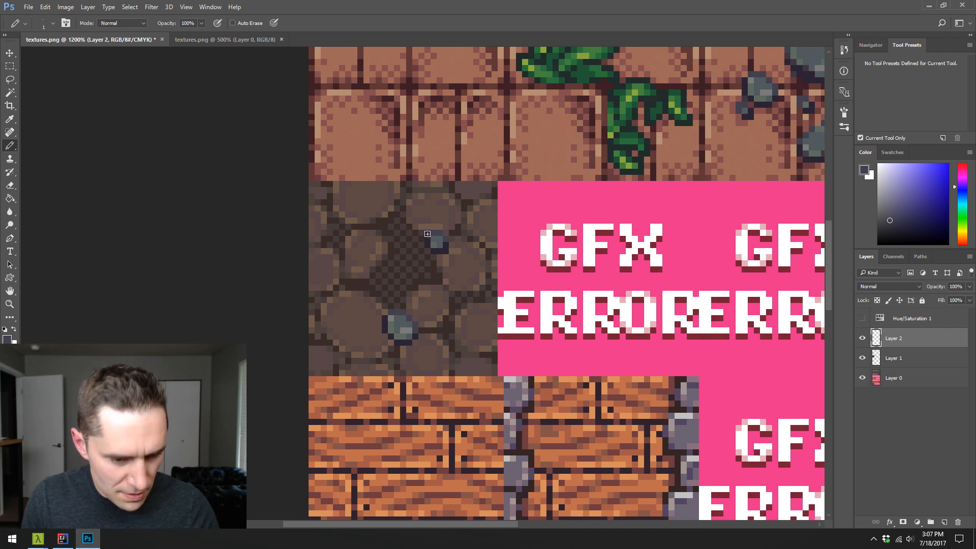
- Set the Eraser tool to Pencil mode for hard-edged, single-pixel erasing
key("e")
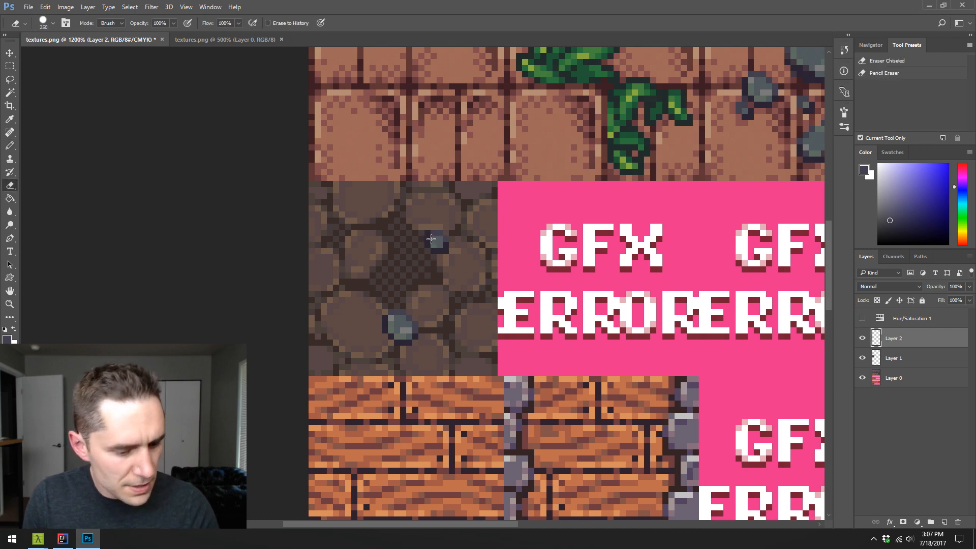
key("shift+e")
key("shift+e")
key("shift+e")
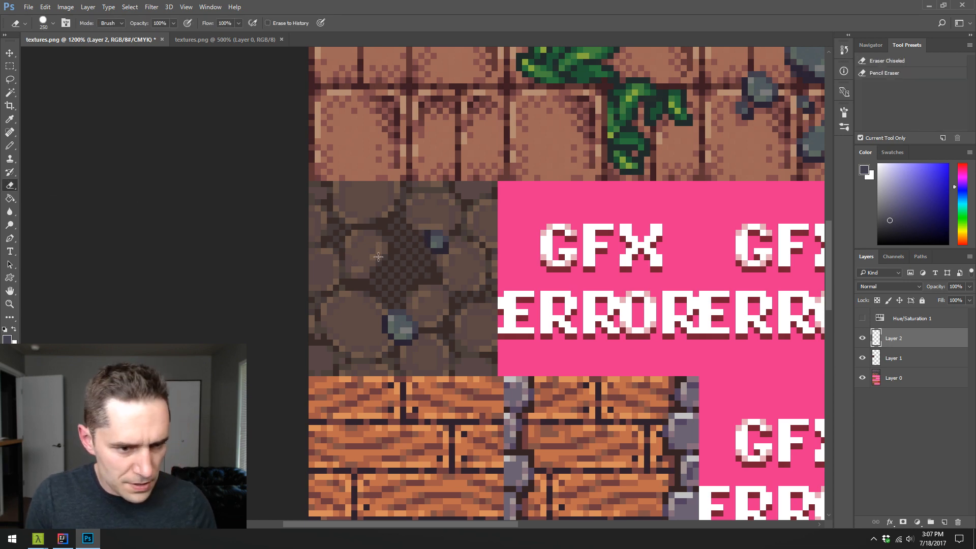
left_click(115, 23)
left_click(117, 38)
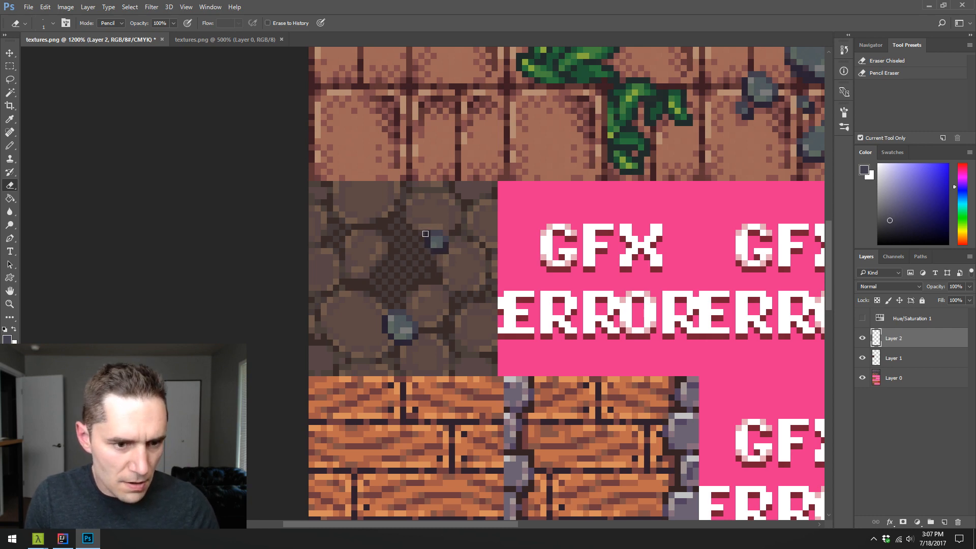
- Add a light grey highlight to the small new rock with the Pencil, sampling the tone from the copied rock
key("b")
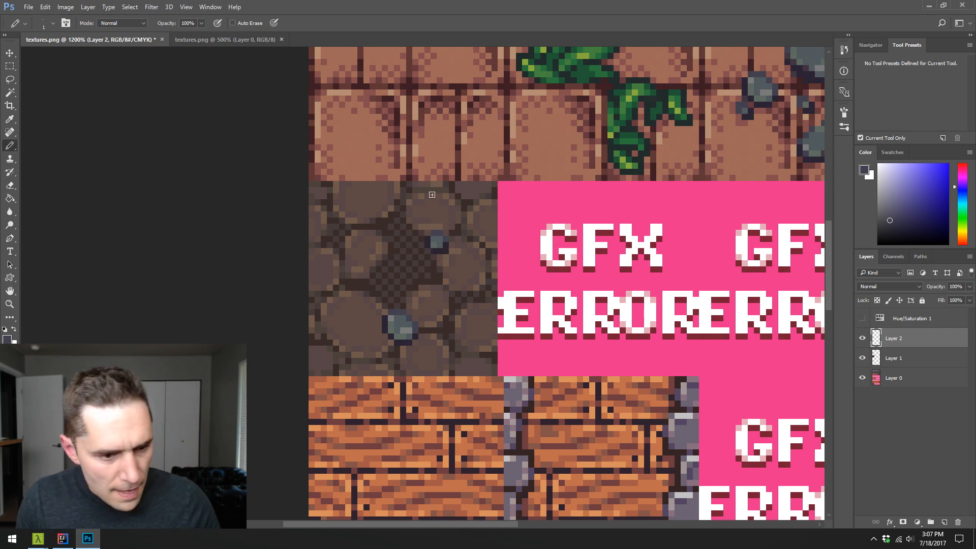
left_click(395, 312, "alt")
left_click(434, 240)
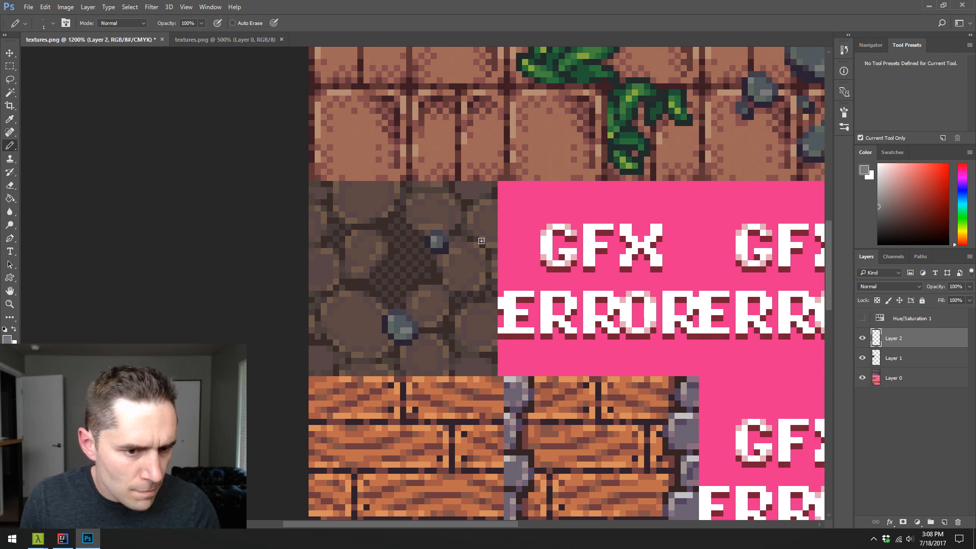
- Pencil a larger rock in the cobblestone tile's upper-left area, with a dark silhouette and blue-grey fill sampled from the existing rocks
left_click(444, 248, "alt")
mouse_move(348, 239)
left_mouse_down()
mouse_move(365, 217)
mouse_move(356, 244)
left_mouse_up()
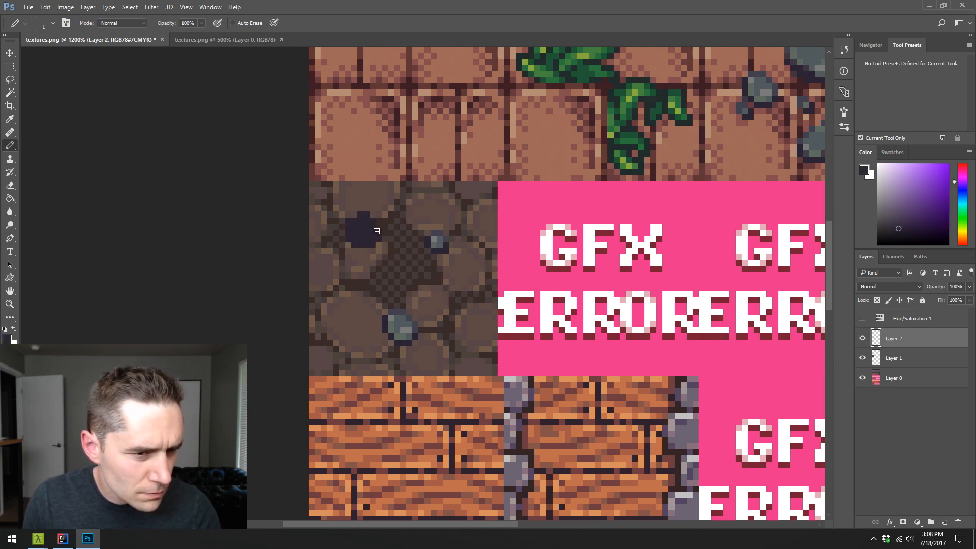
left_click(400, 324, "alt")
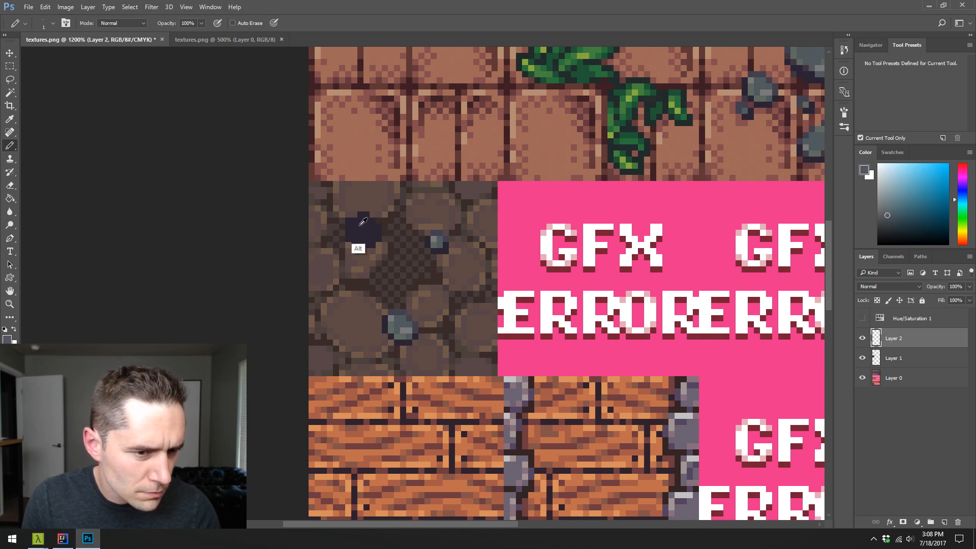
left_click(360, 224, "alt")
left_click(354, 215)
left_click(398, 322, "alt")
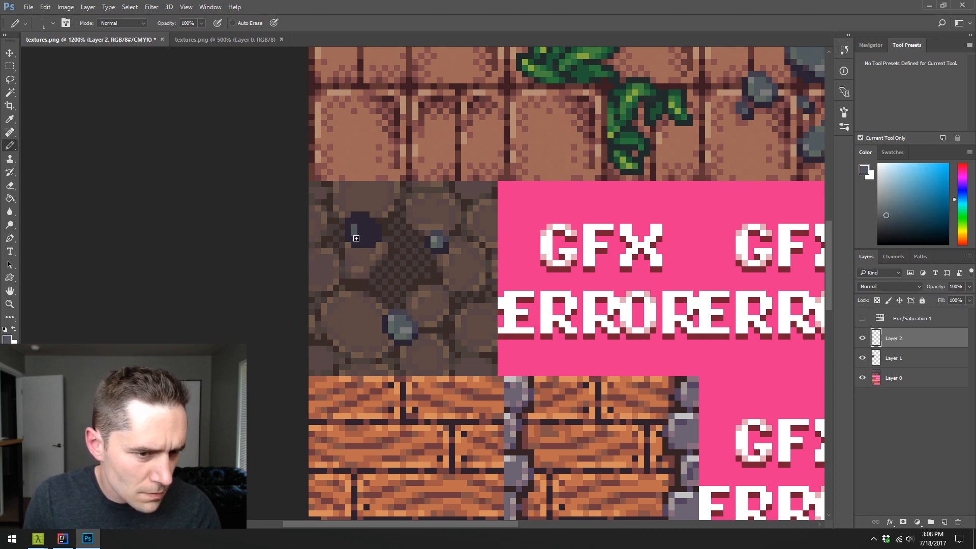
left_click_drag(356, 238, 359, 225)
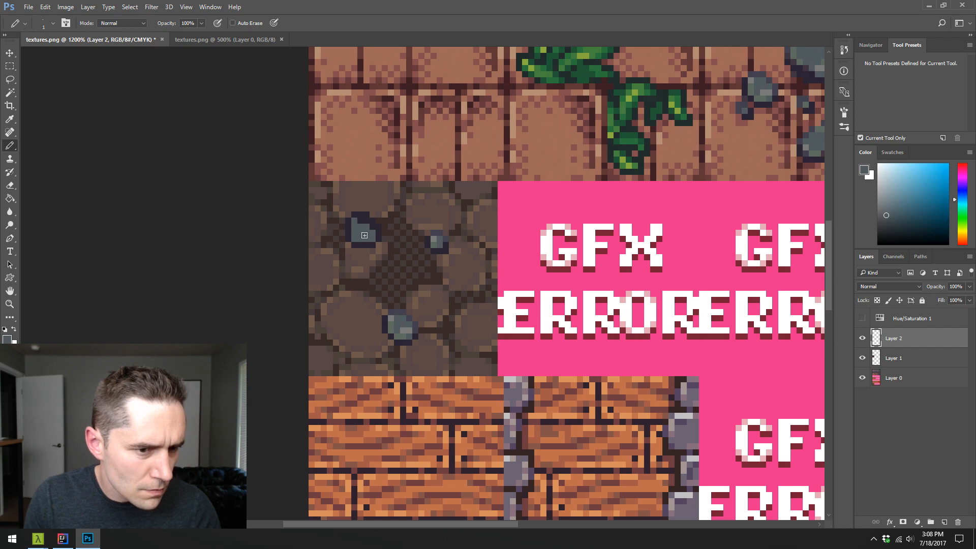
- Shade the upper-left rock with darker edge pixels and lighter grey highlights sampled from the existing rocks
left_click(401, 336, "alt")
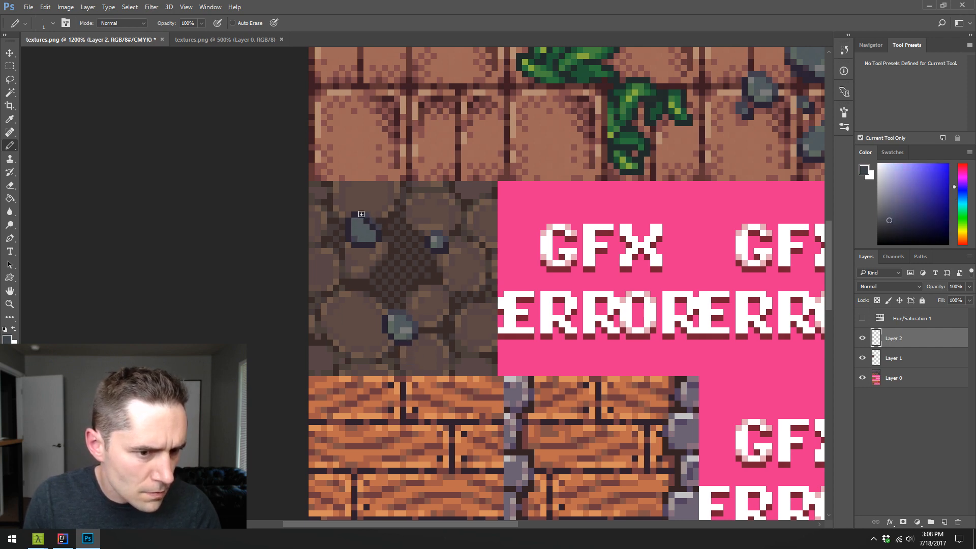
left_click(400, 338, "alt")
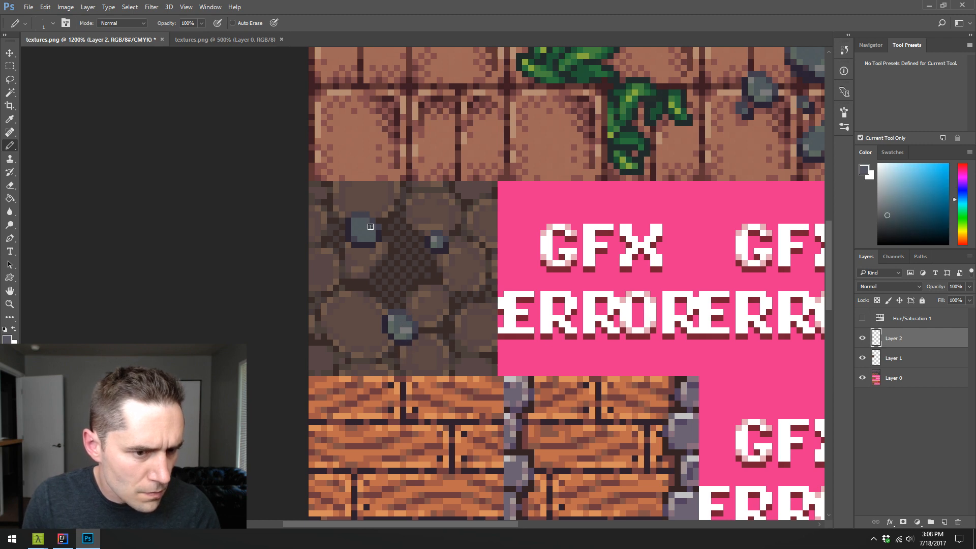
left_click(397, 351, "alt")
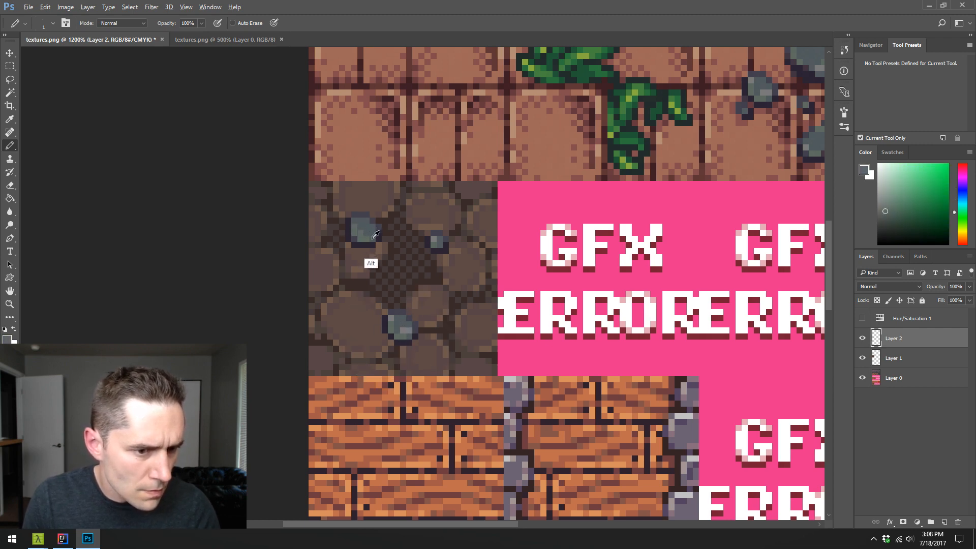
left_click(406, 354, "alt")
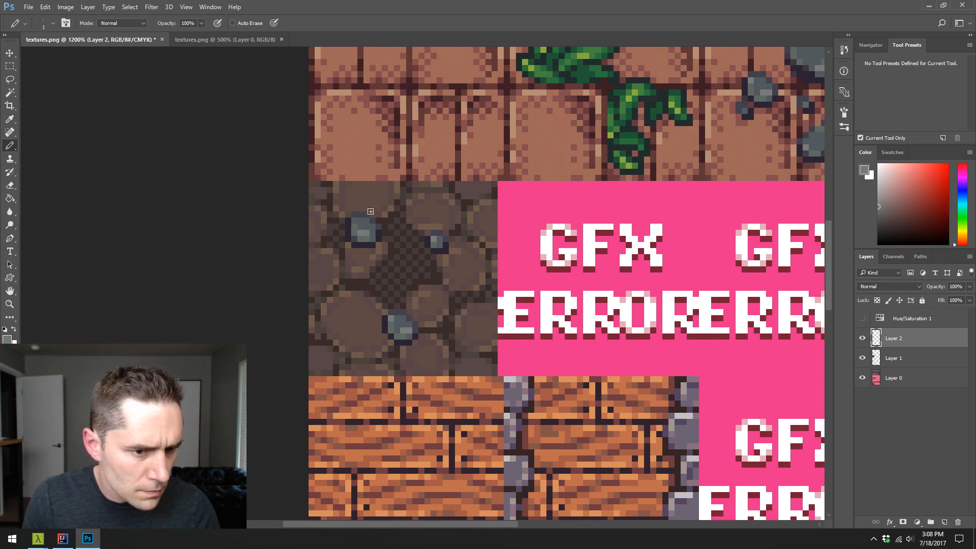
left_click(366, 250, "alt")
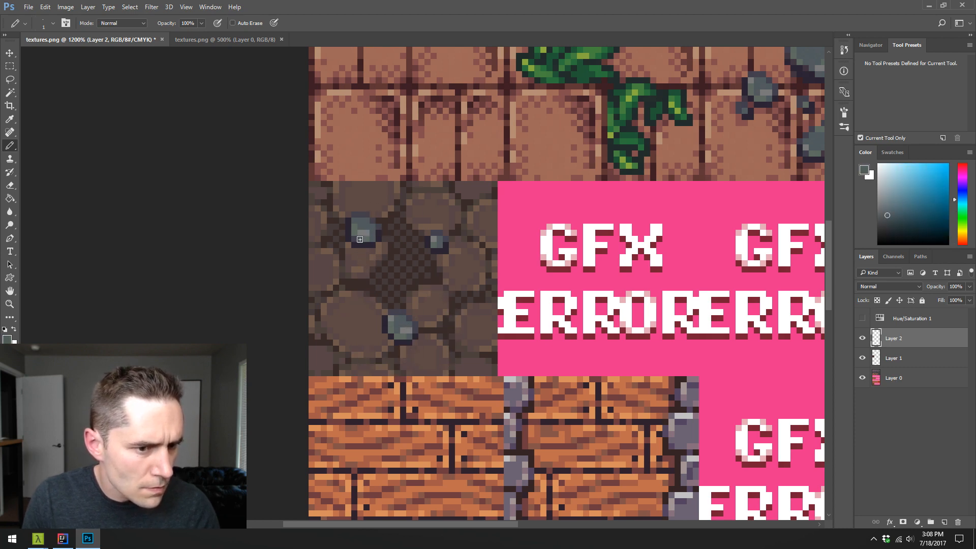
left_click(370, 235, "alt")
left_click(364, 227, "alt")
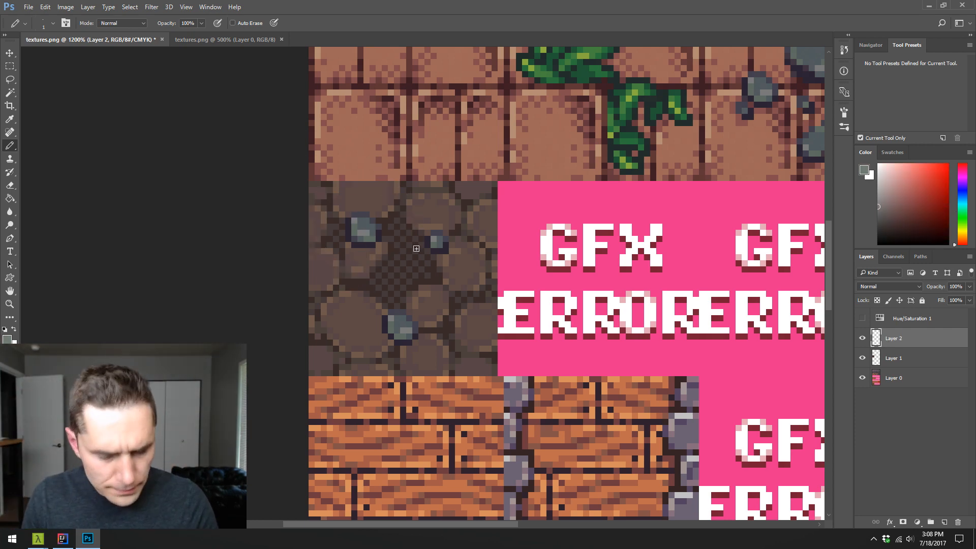
- Pencil a tiny dark pebble with a blue-grey center just above the copied rock, using tones sampled from the rocks
mouse_move(481, 199)
left_mouse_down()
mouse_move(273, 231)
mouse_move(346, 228)
left_mouse_up()
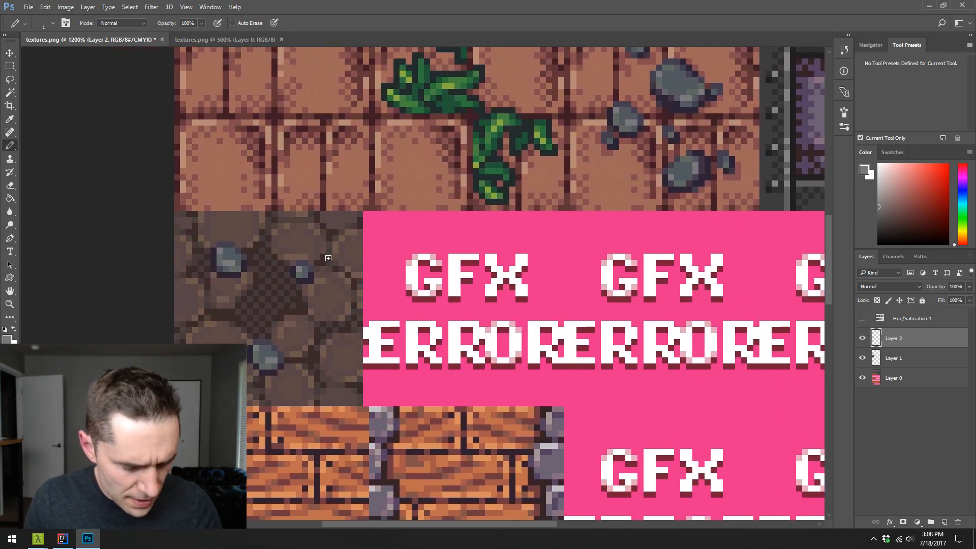
left_click(309, 306, "alt")
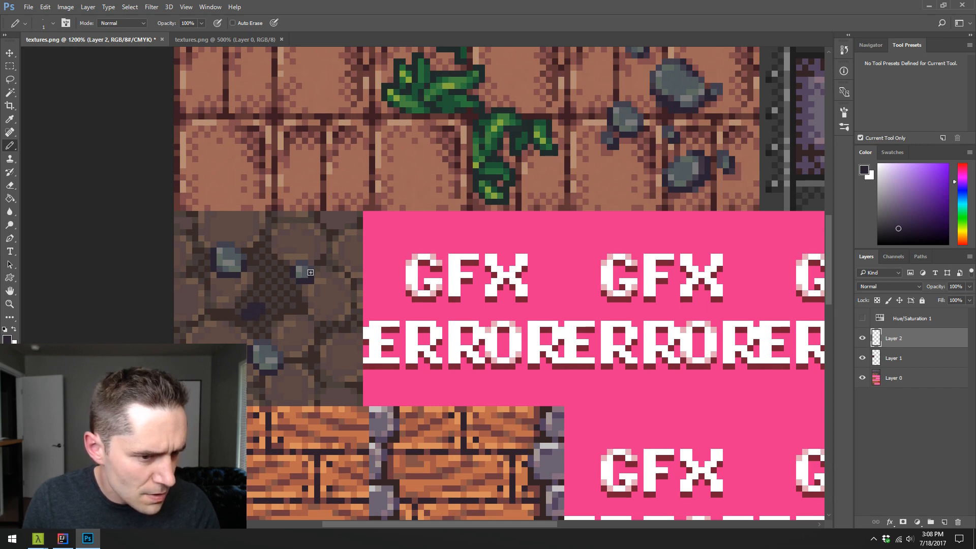
left_click(269, 349, "alt")
left_click(251, 312)
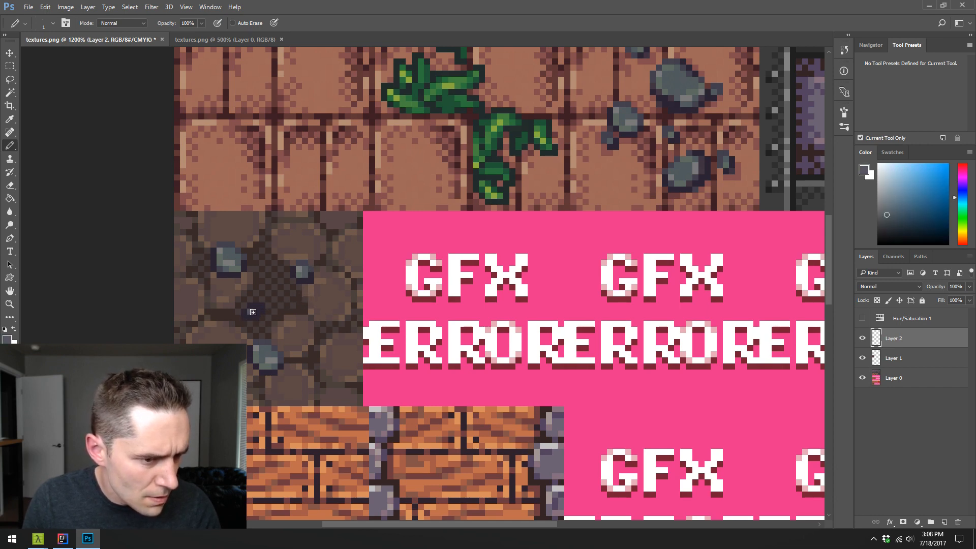
left_click(257, 358, "alt")
left_click(265, 340, "alt")
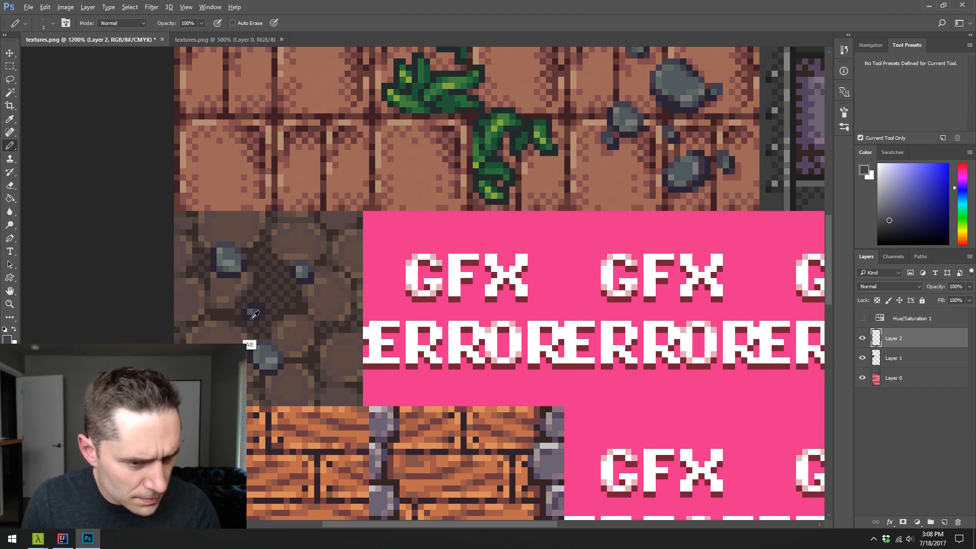
left_click(264, 305, "alt")
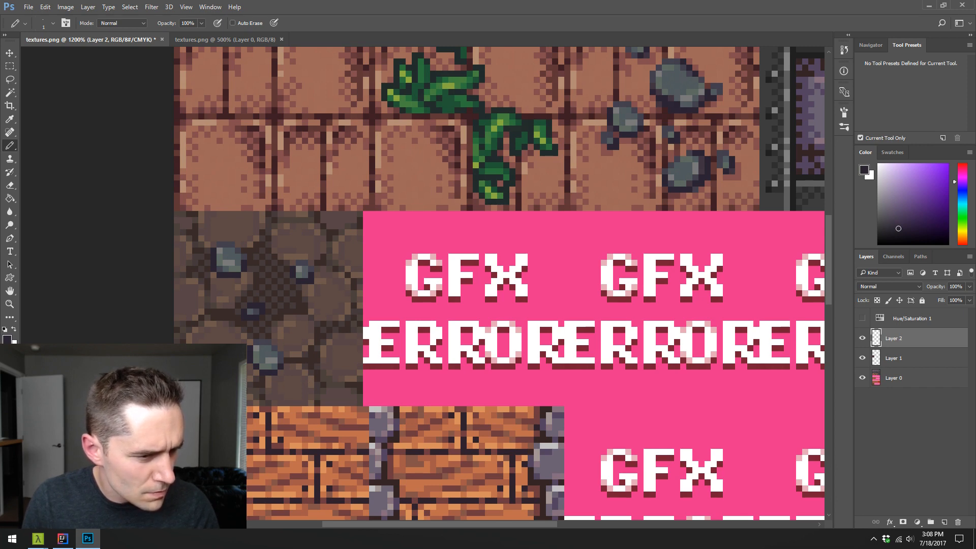
- Retouch the copied rock's shading with the Pencil, using dark, blue-grey and light grey tones sampled from the rock itself
left_click(262, 362, "alt")
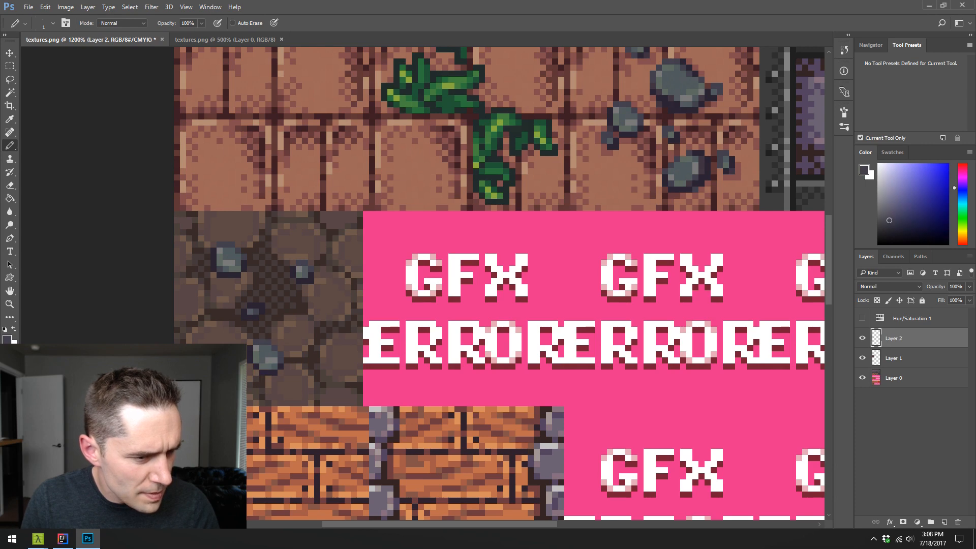
left_click(266, 359, "alt")
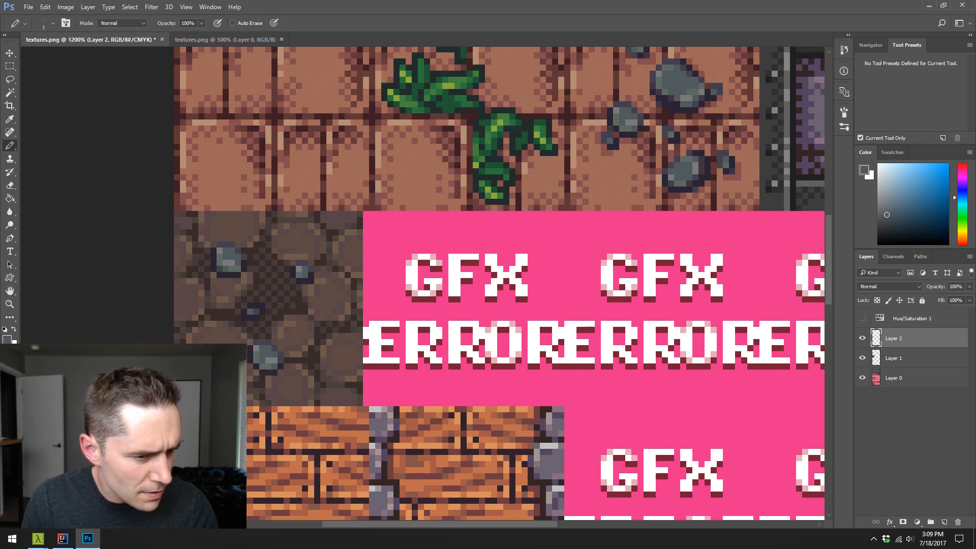
left_click(260, 353, "alt")
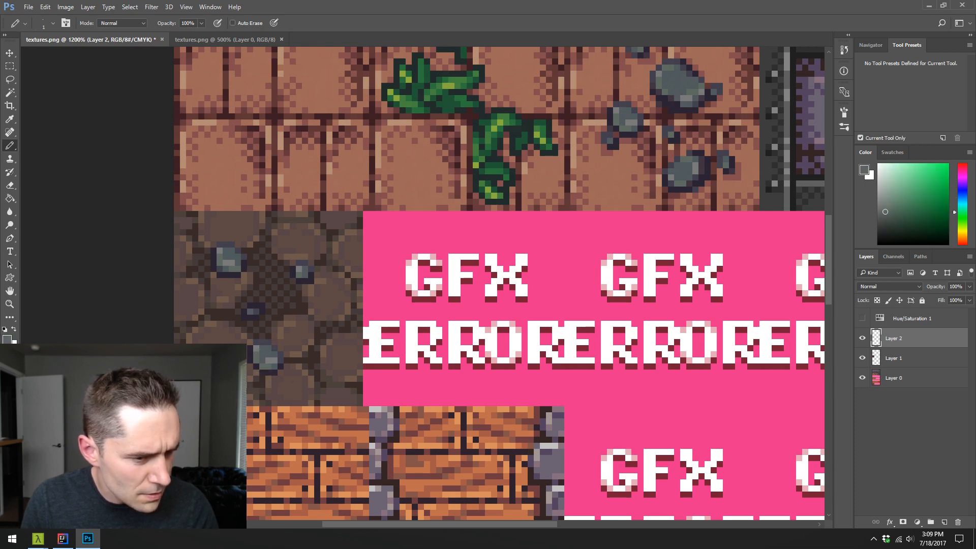
left_click(254, 372, "alt")
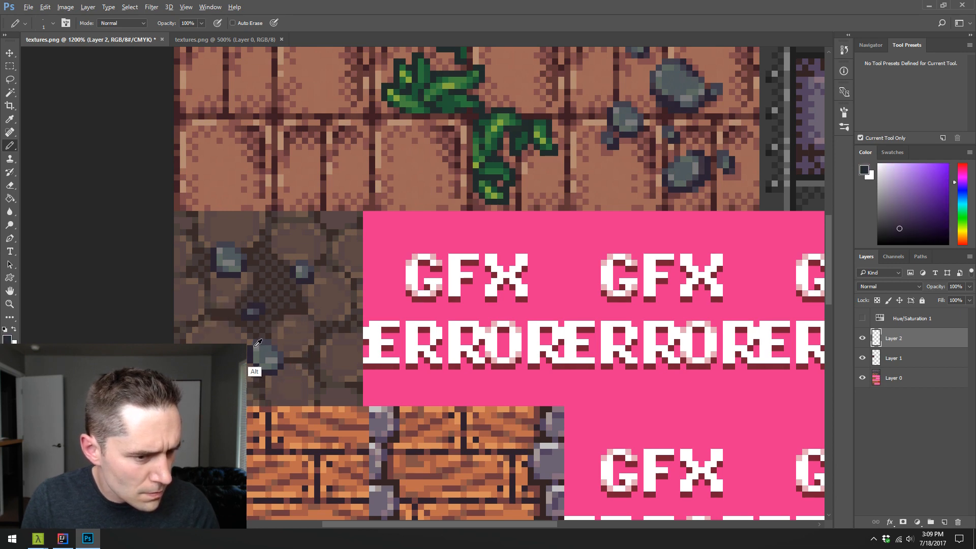
left_click(248, 379, "alt")
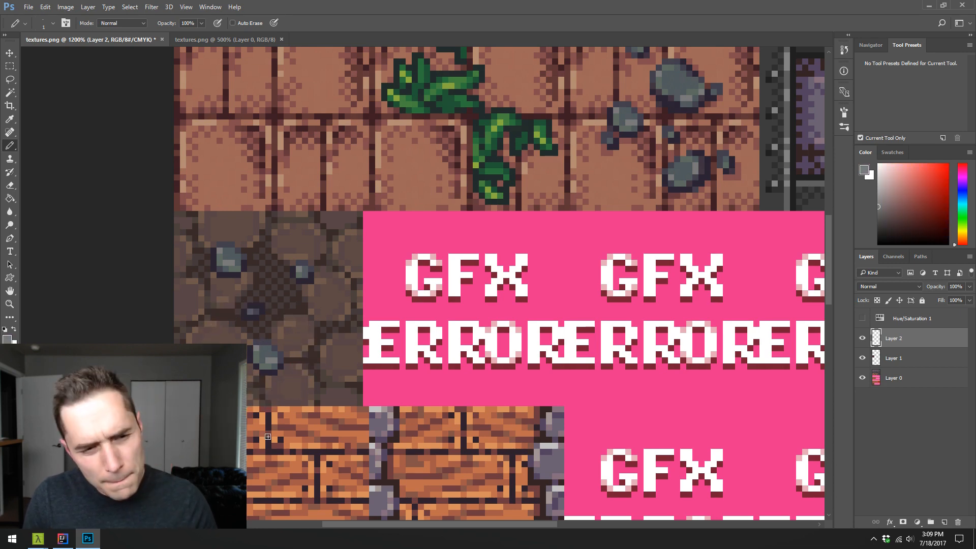
left_click(258, 350, "alt")
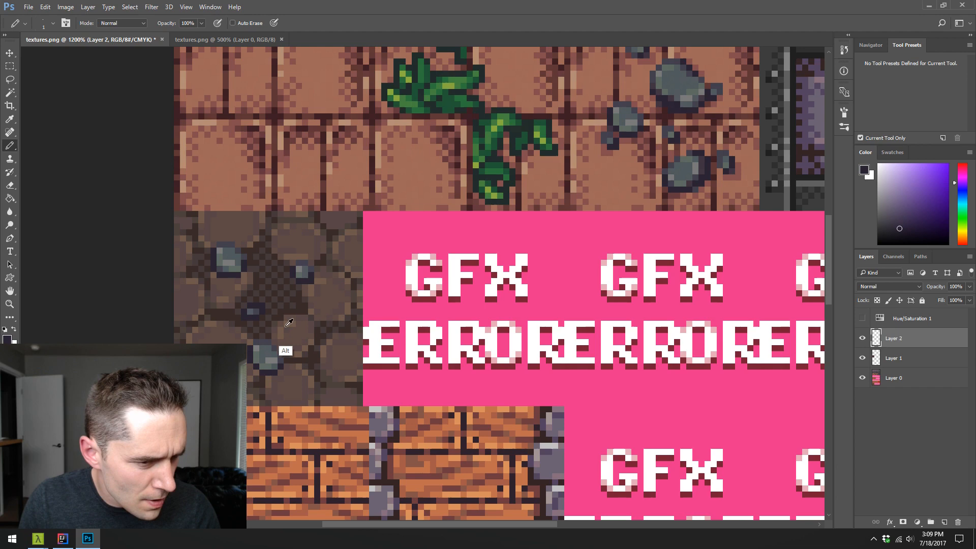
left_click(266, 360, "alt")
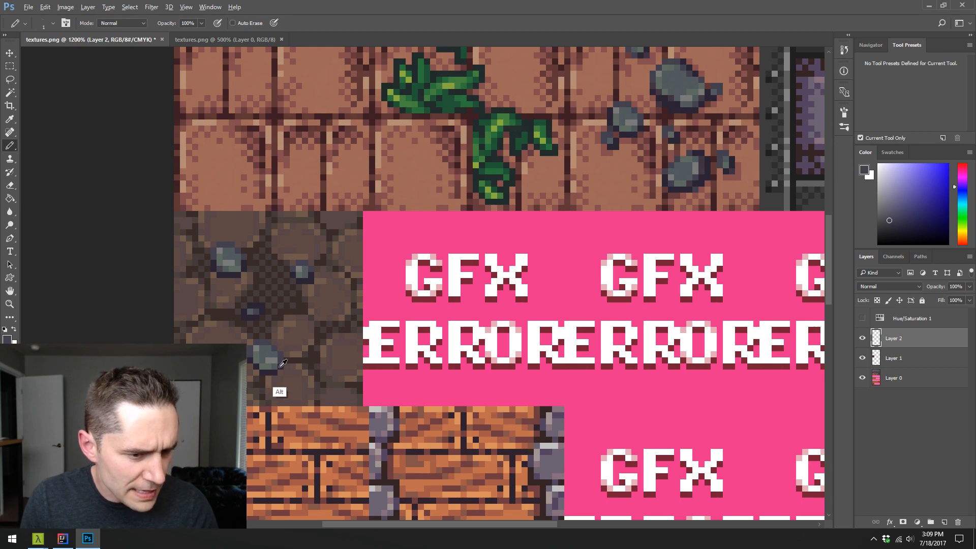
left_click(283, 388, "alt")
mouse_move(175, 211)
left_mouse_down()
mouse_move(209, 244)
mouse_move(164, 237)
mouse_move(217, 214)
mouse_move(215, 261)
mouse_move(238, 243)
left_mouse_up()
key("ctrl+z")
left_click(372, 264, "alt")
key("ctrl+z")
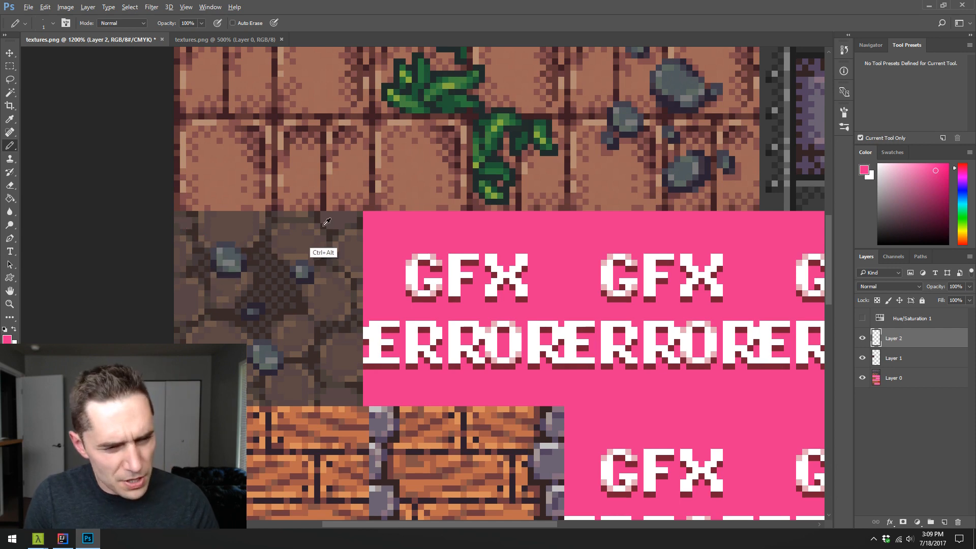
- Pencil an upright oval rock in the cobblestone tile's lower-right area, with a dark silhouette and blue-grey fill sampled from existing rocks
left_click(306, 273, "alt")
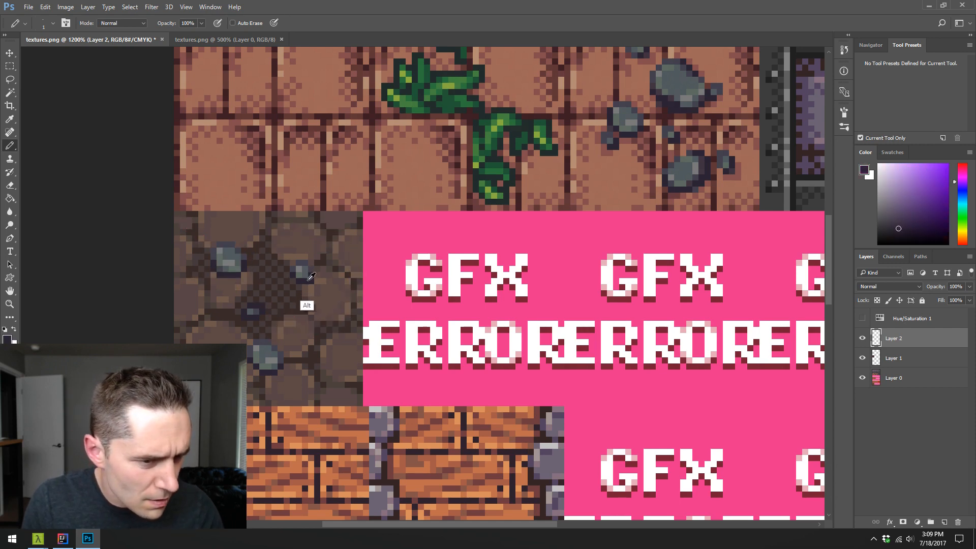
mouse_move(325, 322)
left_mouse_down()
mouse_move(337, 356)
mouse_move(339, 332)
mouse_move(345, 351)
left_mouse_up()
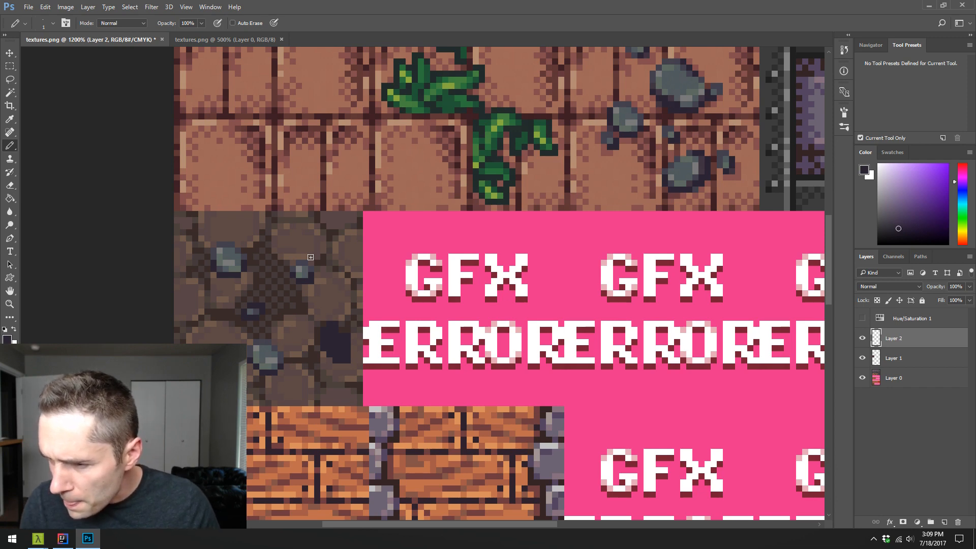
key("e")
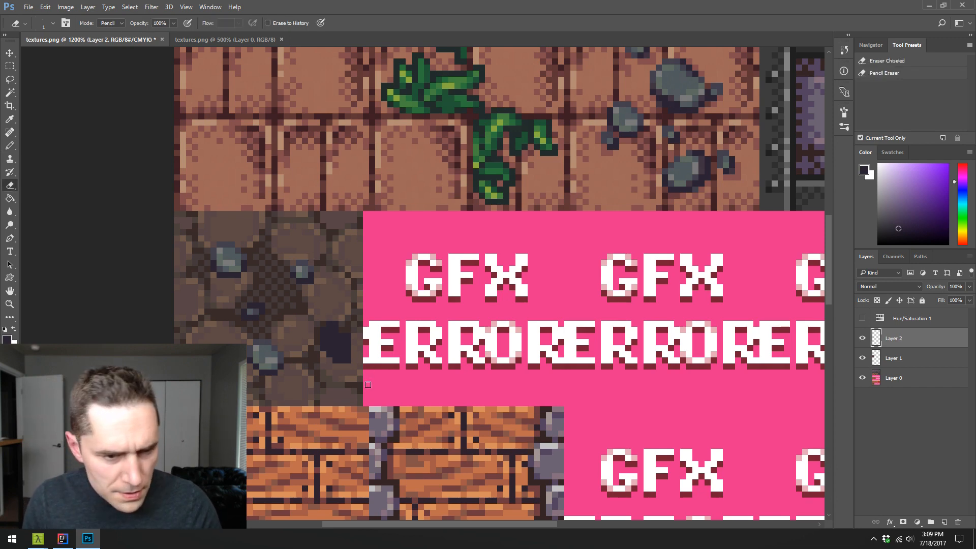
key("b")
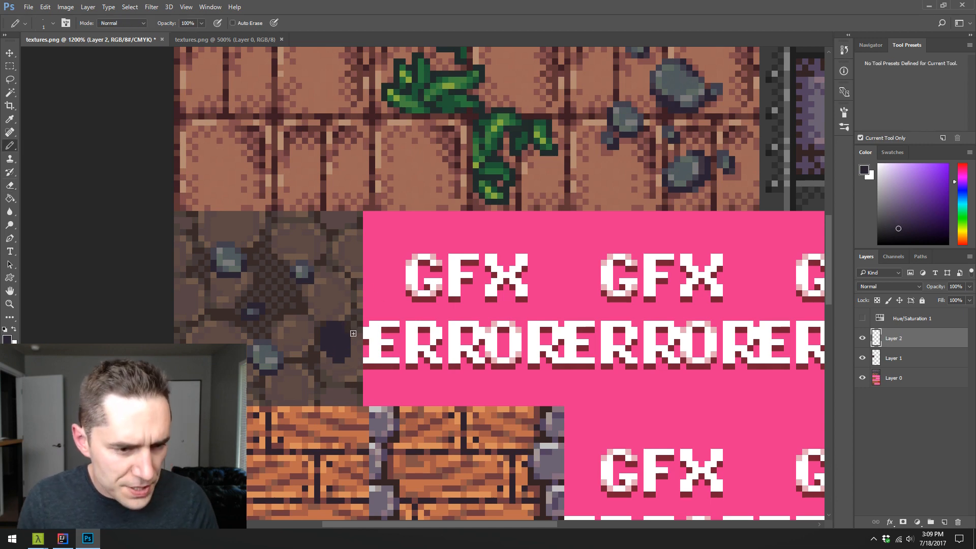
left_click(268, 350, "alt")
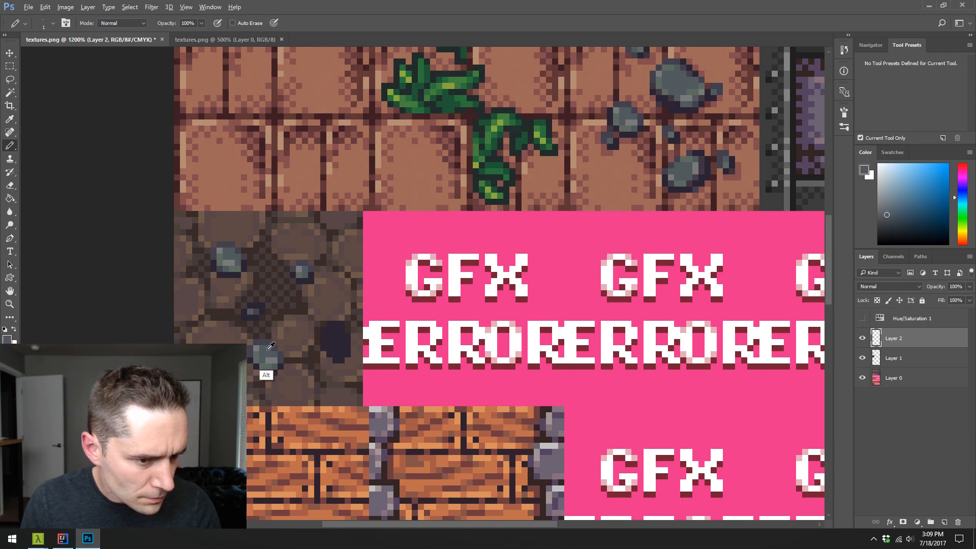
left_click_drag(330, 332, 332, 349)
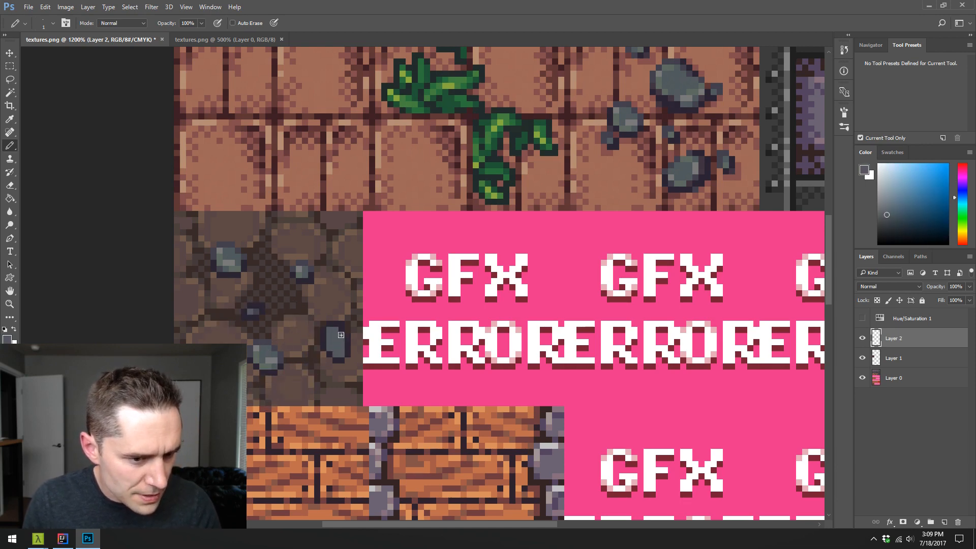
- Shade the lower-right oval rock with darker edge pixels and lighter grey highlights sampled from the neighbouring rocks
left_click(267, 374, "alt")
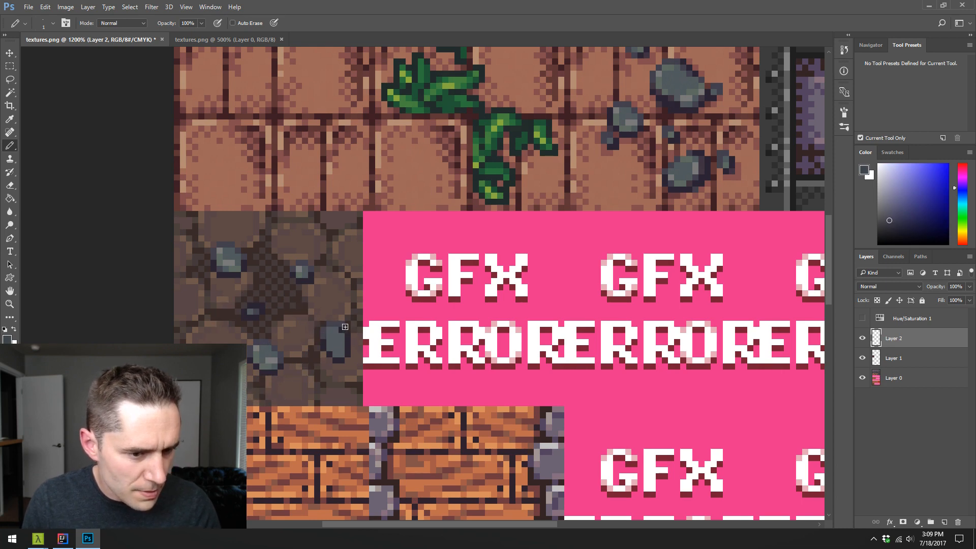
key("e")
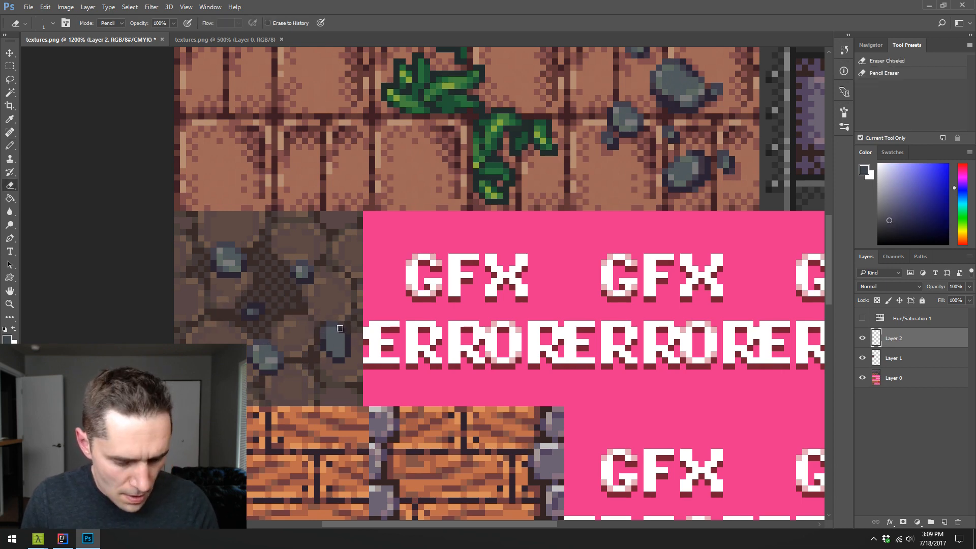
key("b")
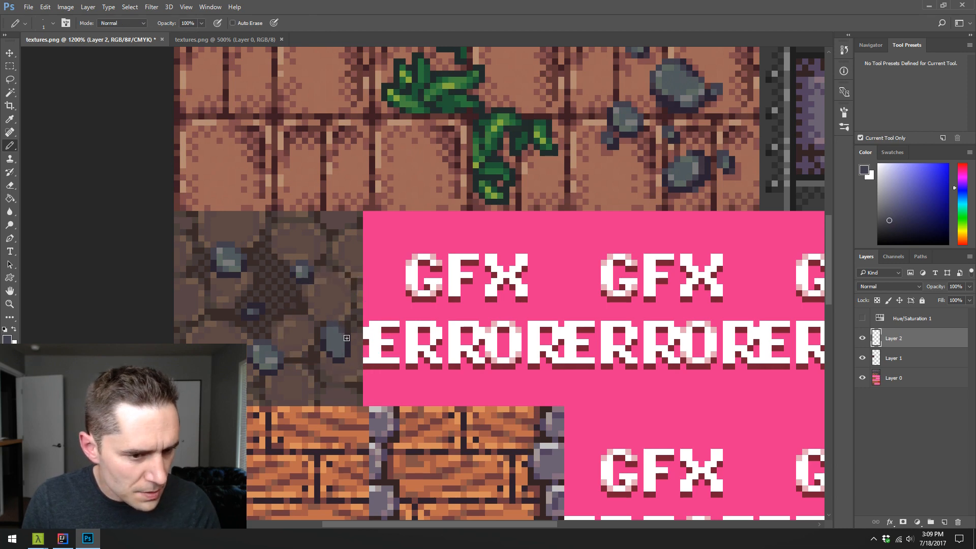
left_click(332, 357, "alt")
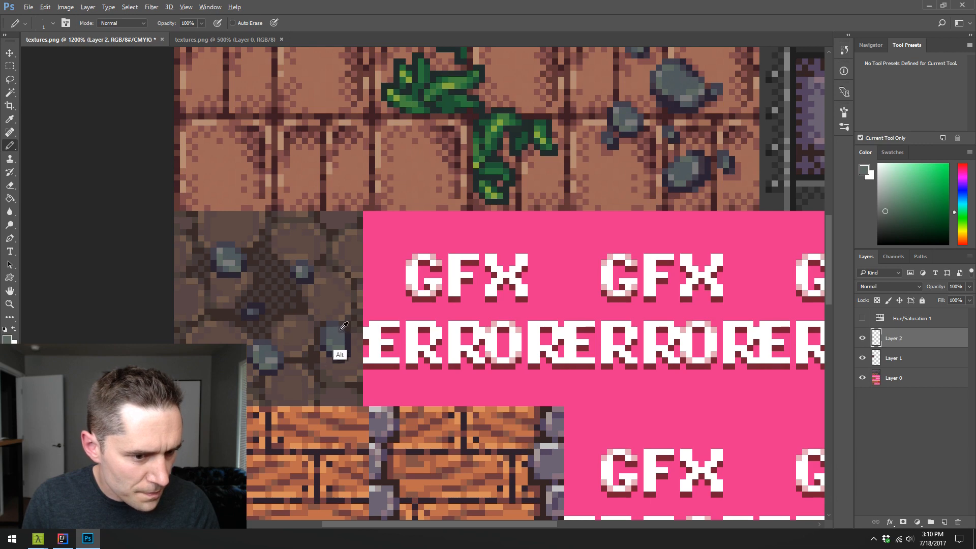
left_click(341, 354, "alt")
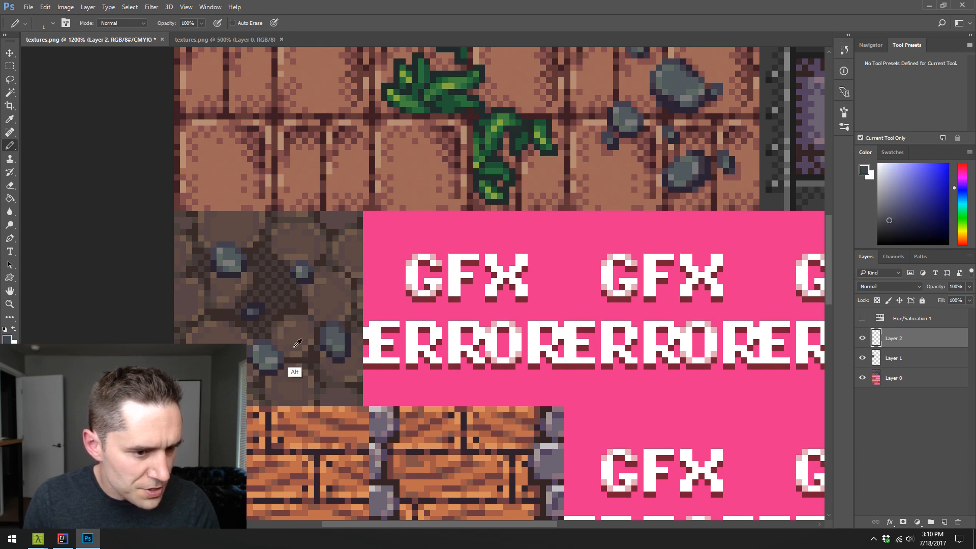
left_click(338, 343, "alt")
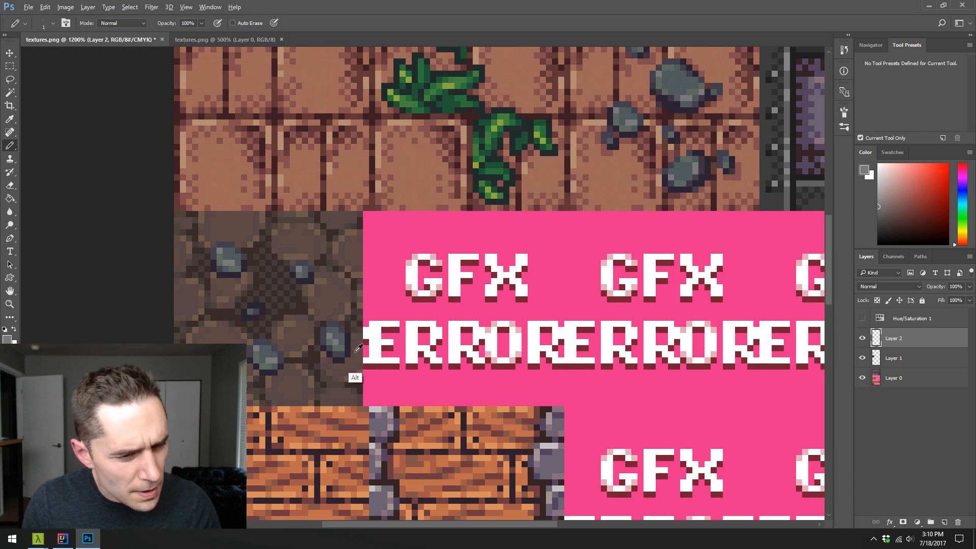
left_click(339, 351, "alt")
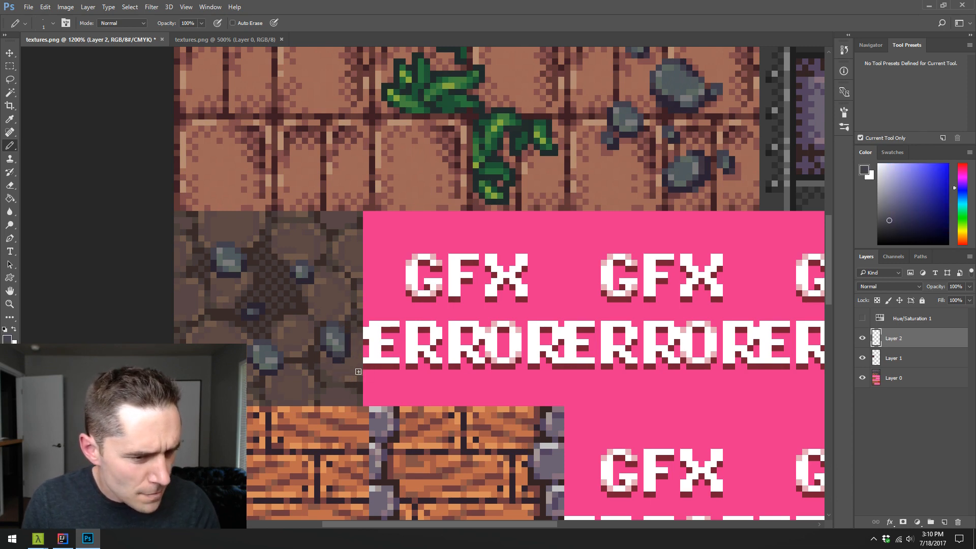
- Pencil a tiny dark pebble with a blue-grey center just above the small upper-right rock, using tones sampled from the rocks
left_click(347, 332, "alt")
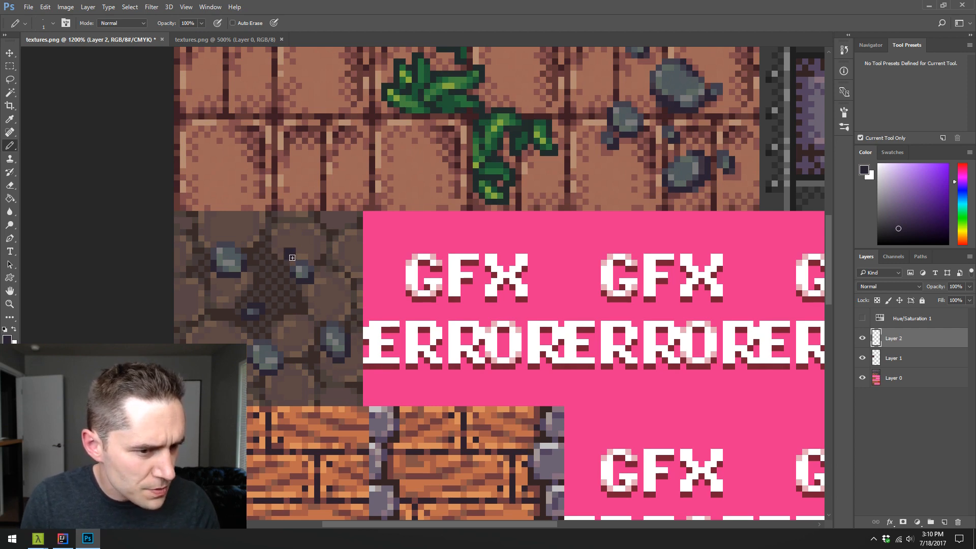
left_click(298, 248)
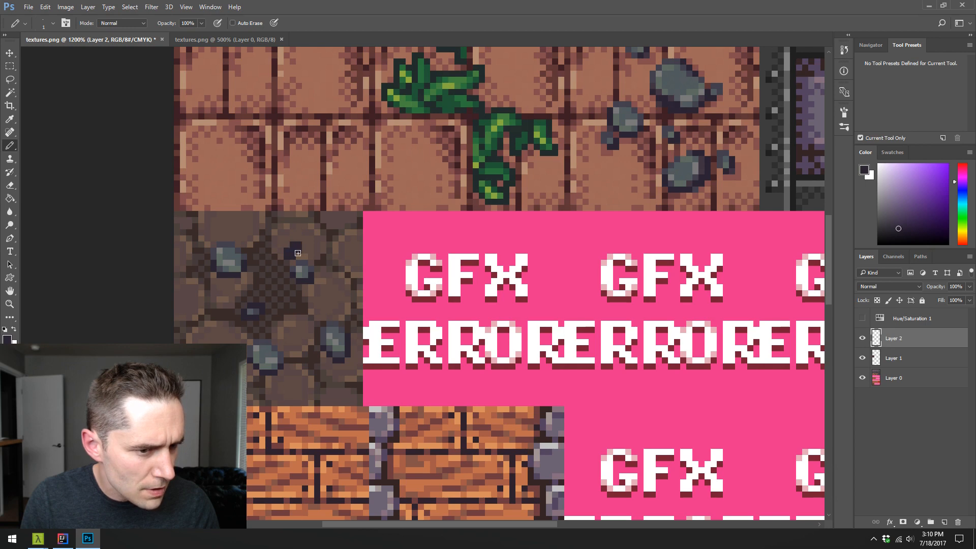
left_click(301, 269, "alt")
left_click(293, 251)
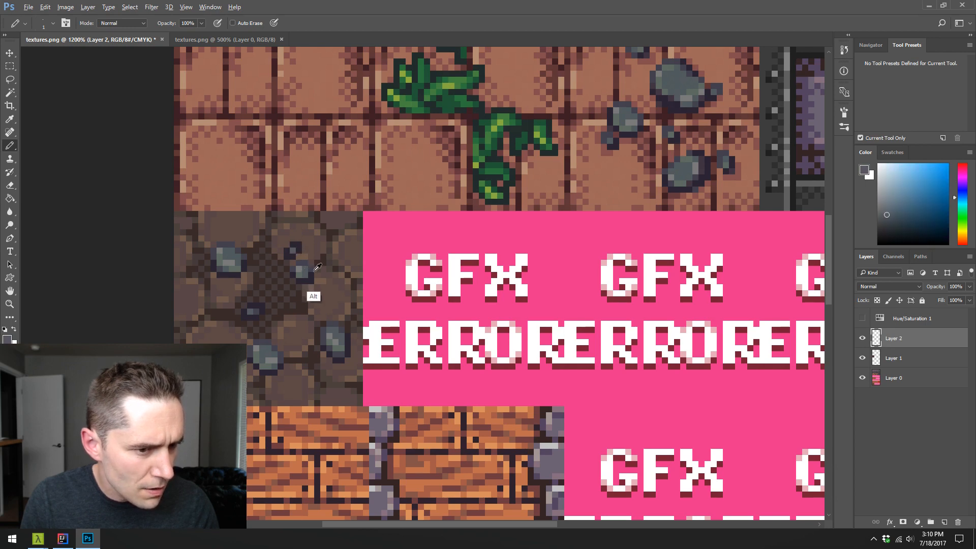
left_click(303, 262, "alt")
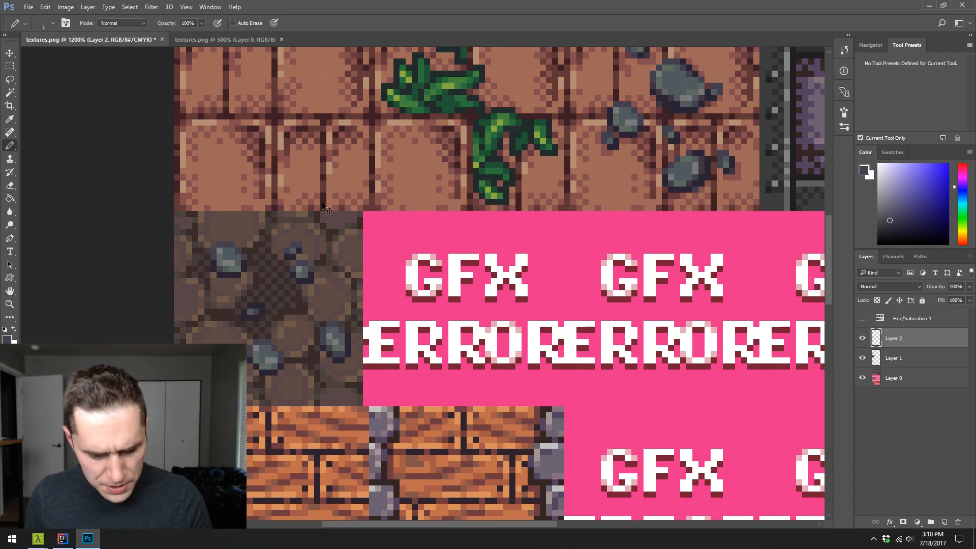
- Merge the visible layers into one and delete the hidden Hue/Saturation 1 adjustment layer
key("ctrl+shift+e")
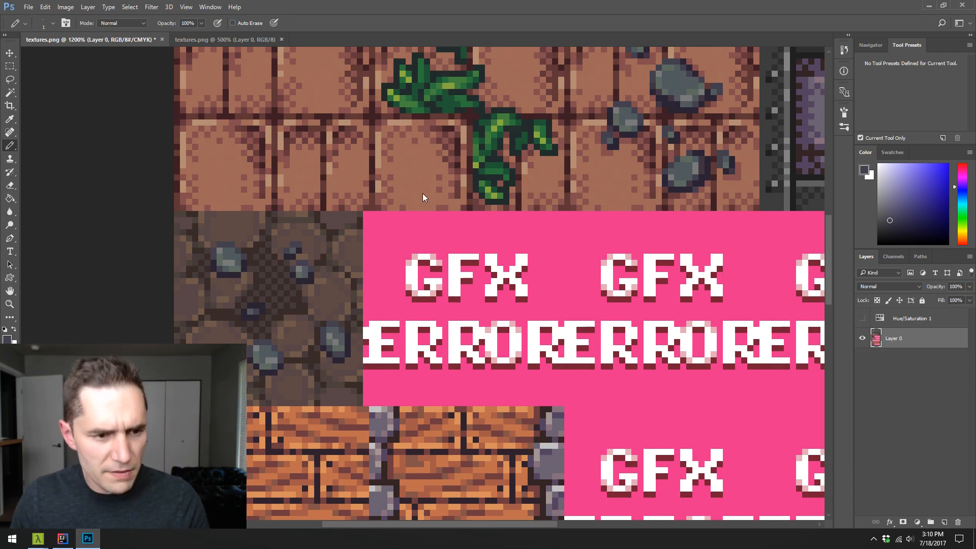
key("ctrl+shift+s")
key("Escape")
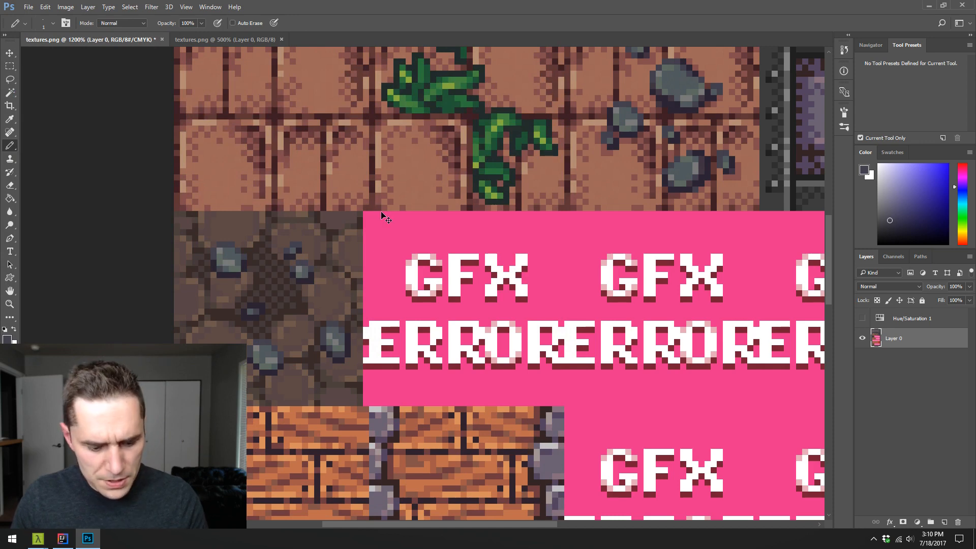
left_click(947, 320)
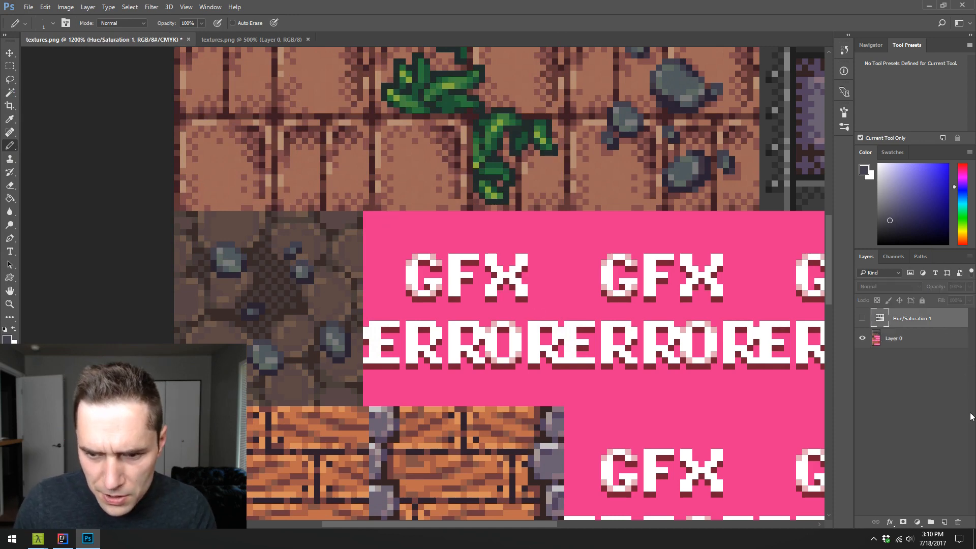
left_click(956, 521)
- Save the image in PNG format over the existing textures.png in the Dungeon folder, accepting the PNG options
key("ctrl+shift+s")
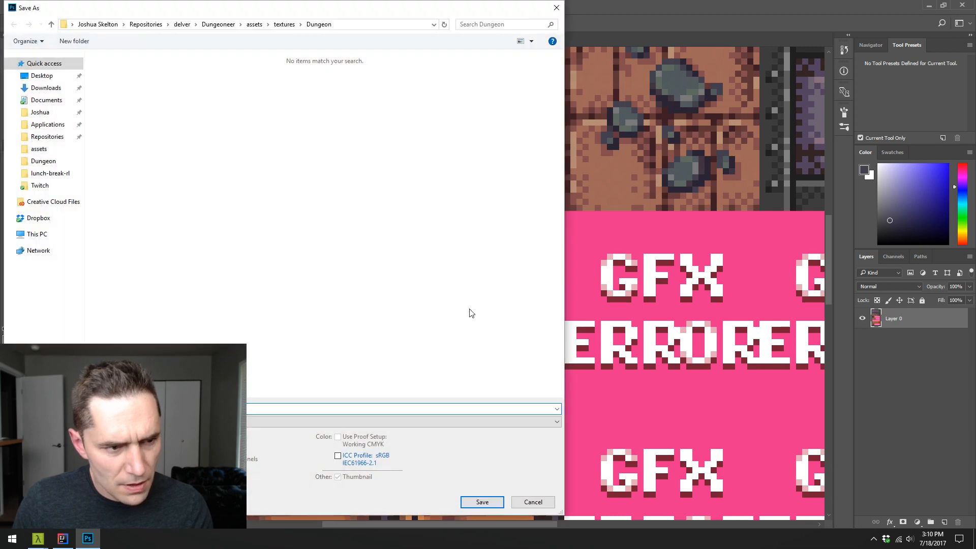
left_click(187, 422)
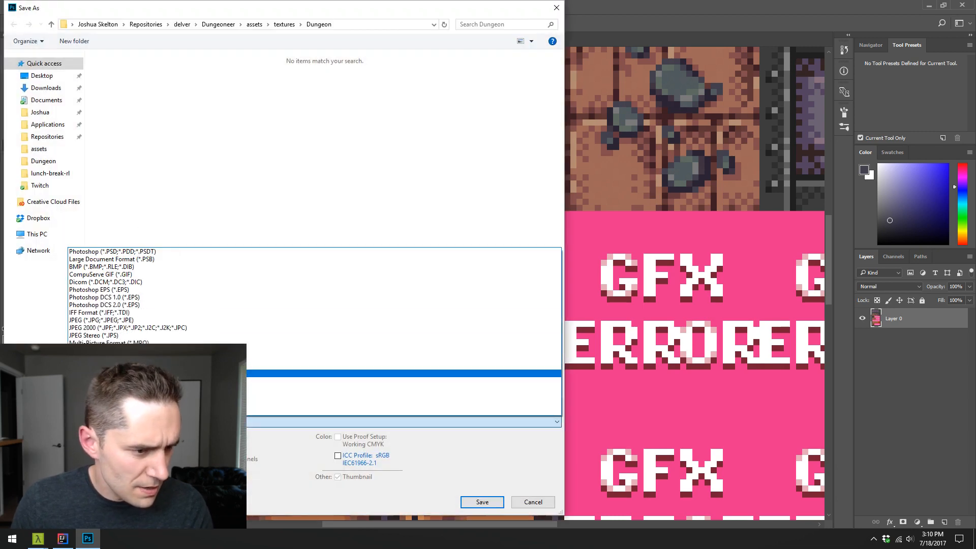
left_click(178, 373)
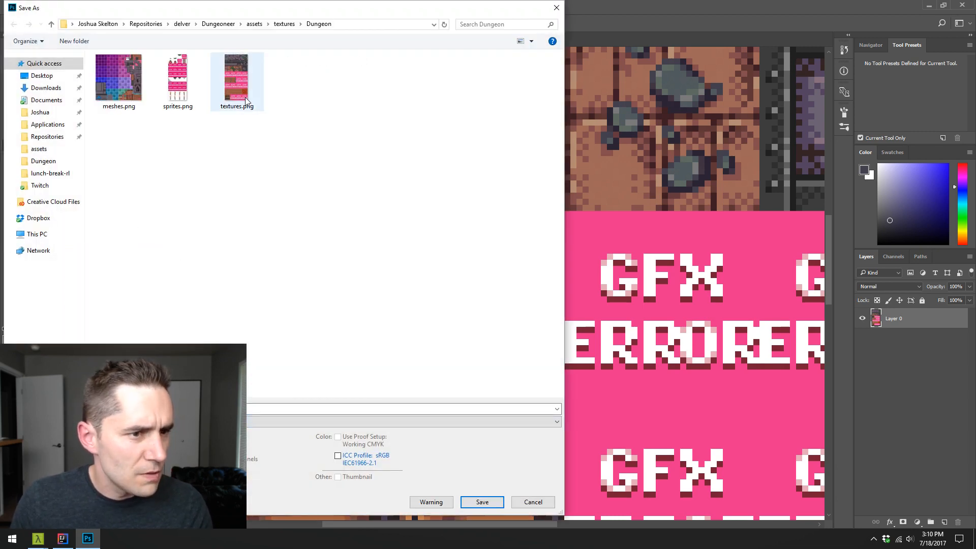
double_click(239, 79)
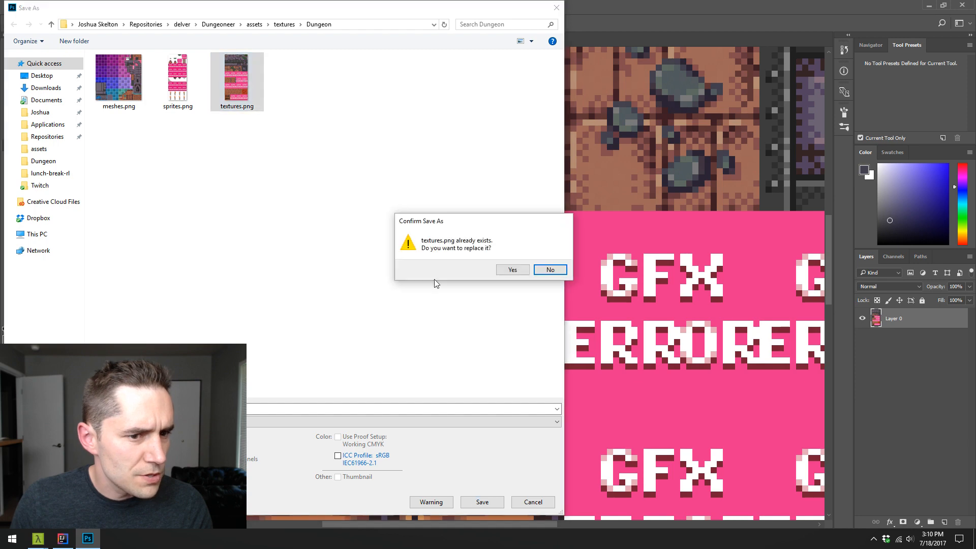
left_click(519, 271)
left_click(521, 190)
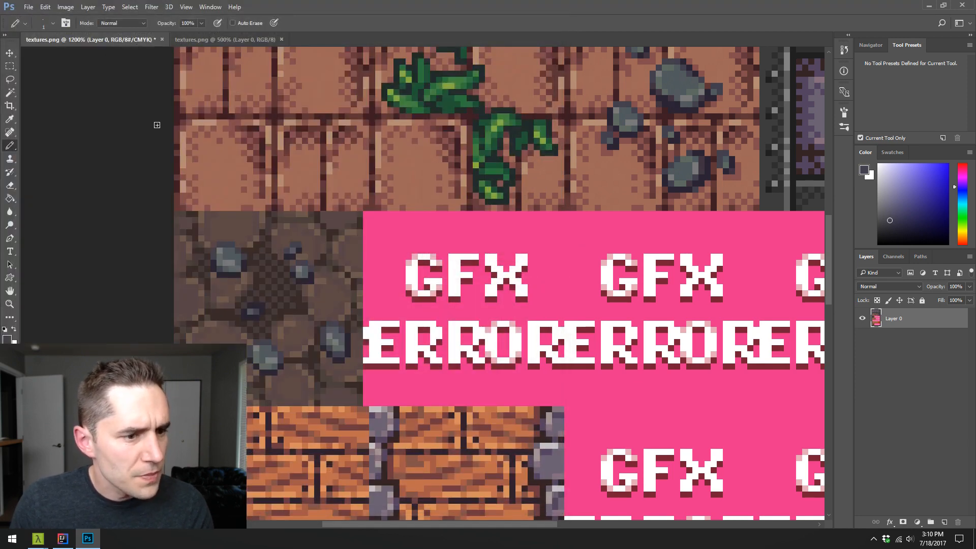
key("m")
mouse_move(174, 211)
left_mouse_down()
mouse_move(308, 382)
mouse_move(365, 393)
mouse_move(362, 404)
left_mouse_up()
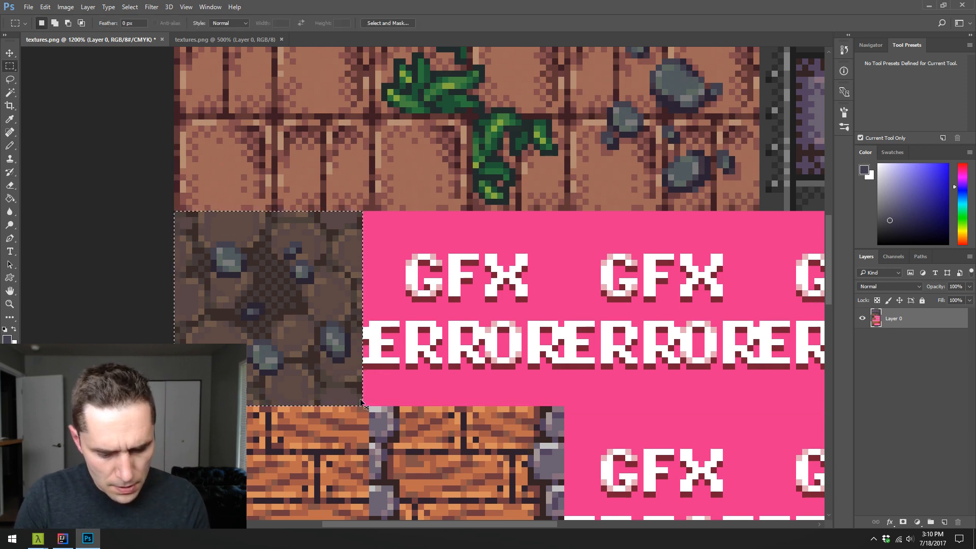
key("ctrl+c")
key("ctrl+n")
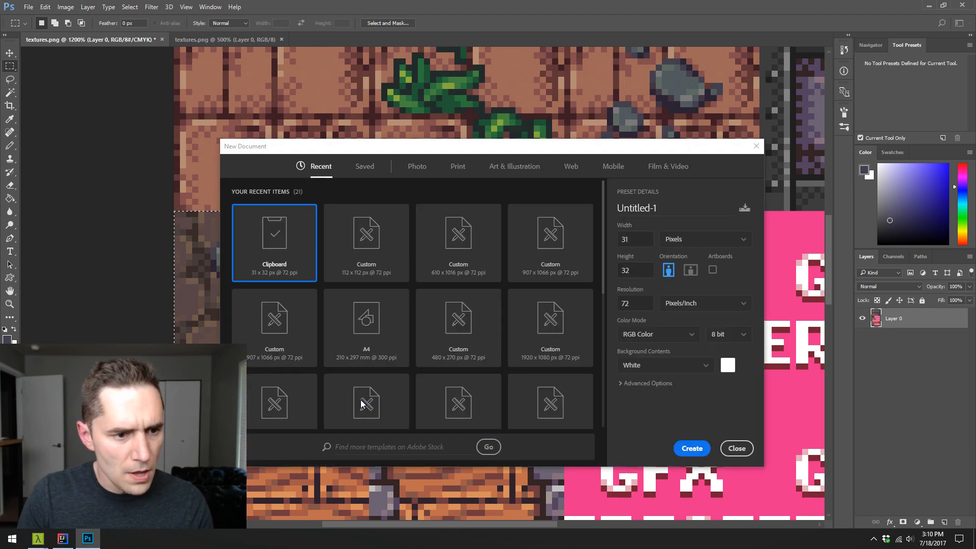
key("Return")
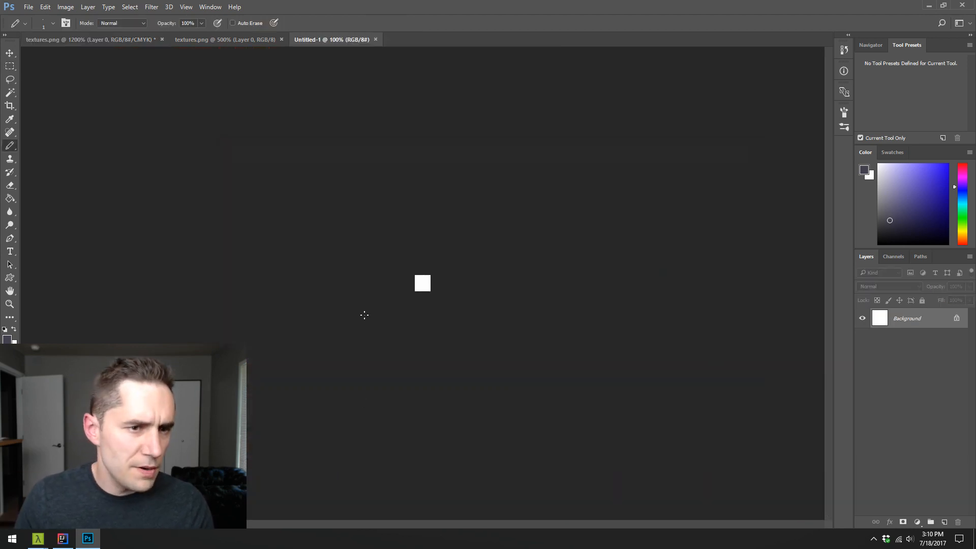
left_click(375, 40)
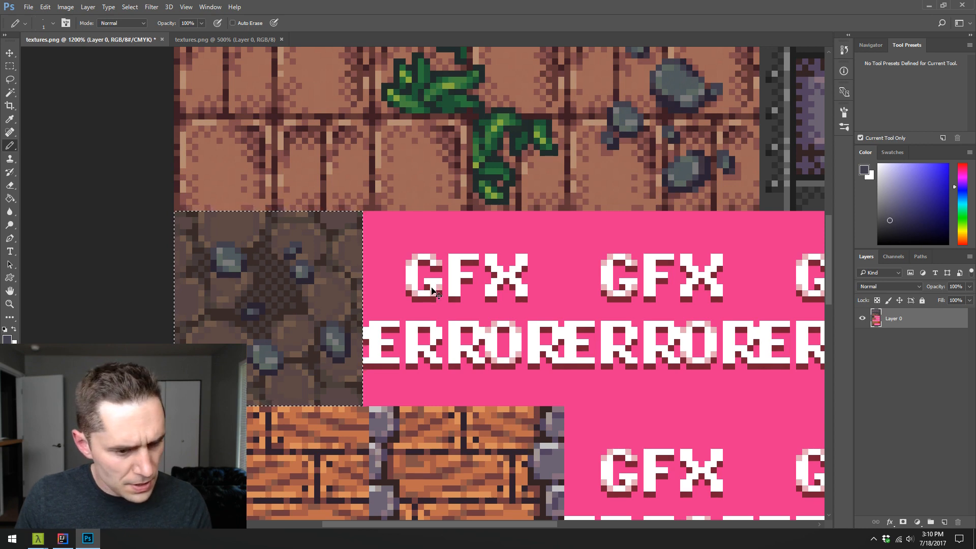
key("ctrl+n")
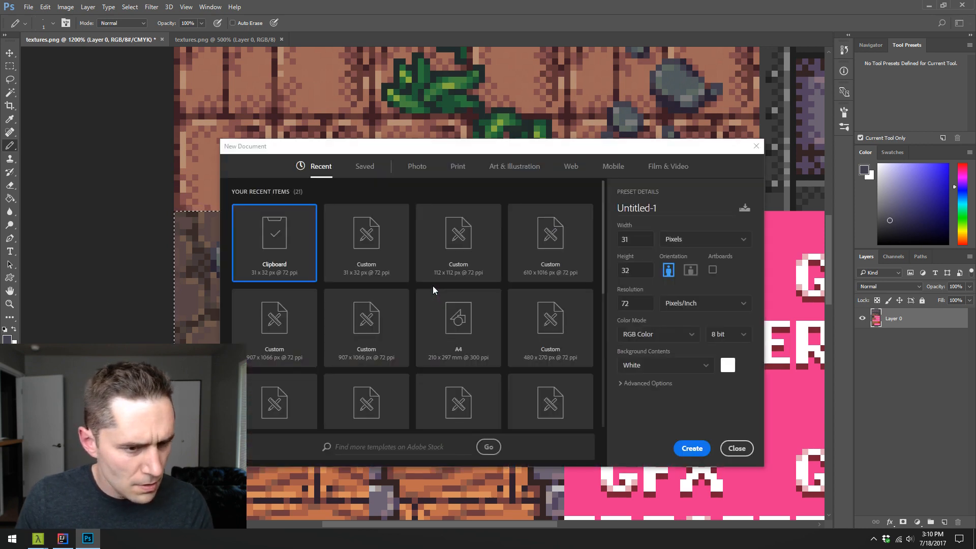
key("Escape")
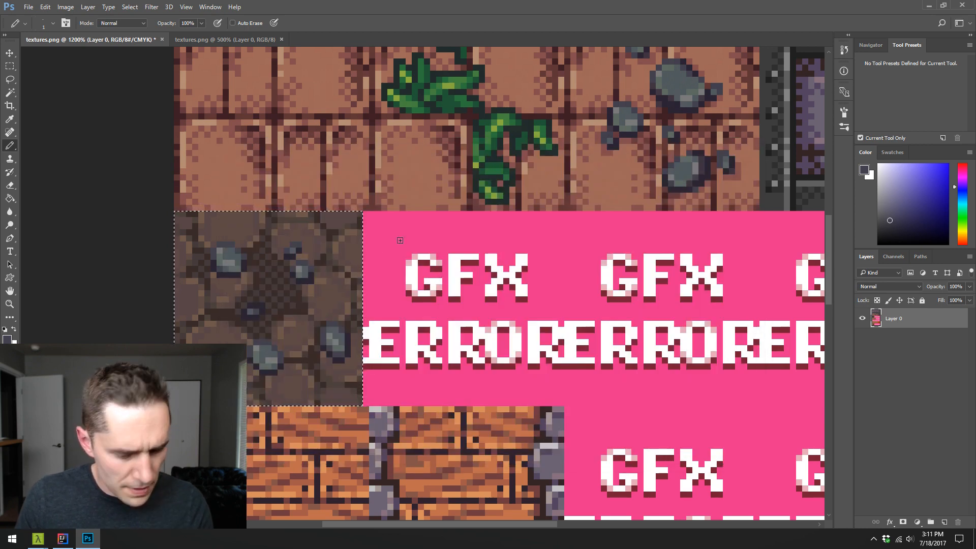
- Display the guides and paste a copy of the plain cobblestone tile from the other textures.png into the decorated sheet
key("m")
key("ctrl+h")
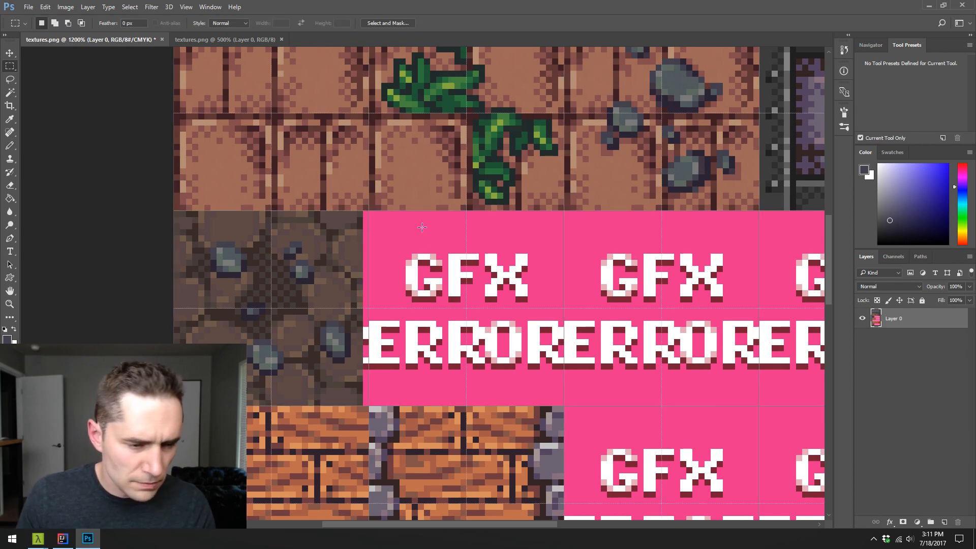
left_click(225, 39)
key("z")
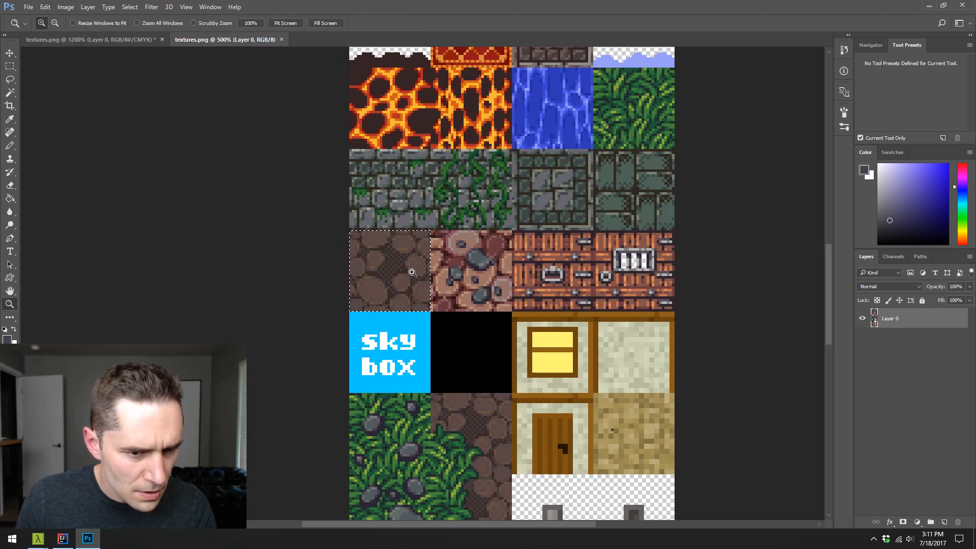
left_click(412, 273)
left_click(413, 272)
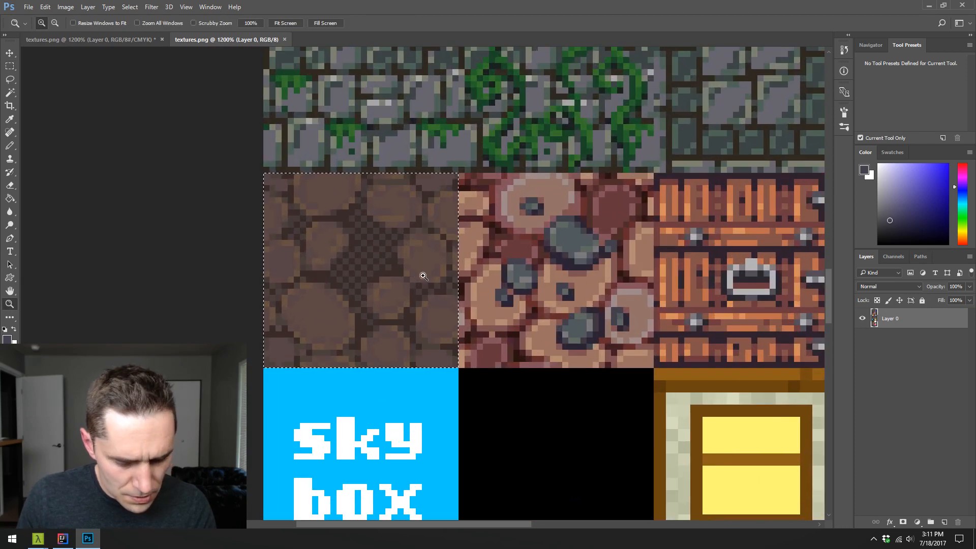
left_click(137, 43)
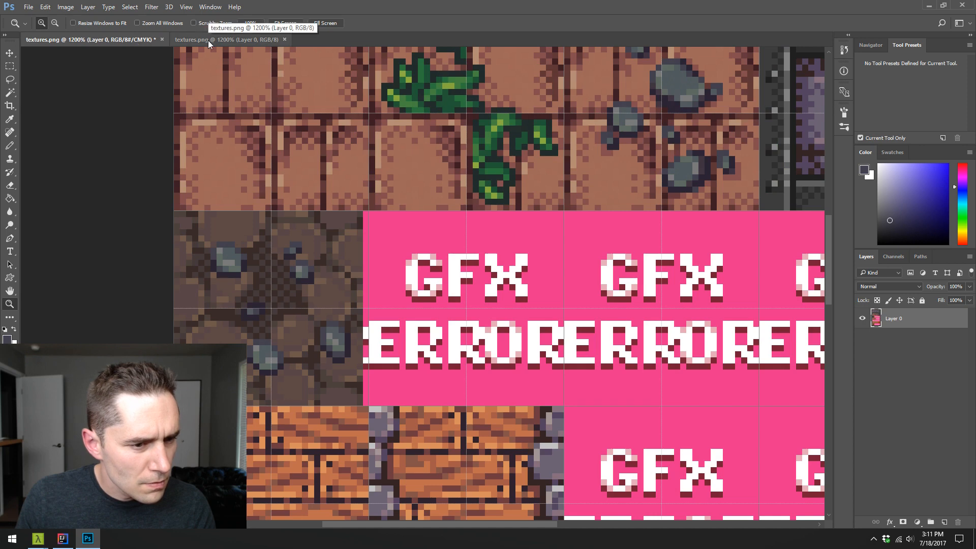
left_click(208, 41)
left_click(143, 40)
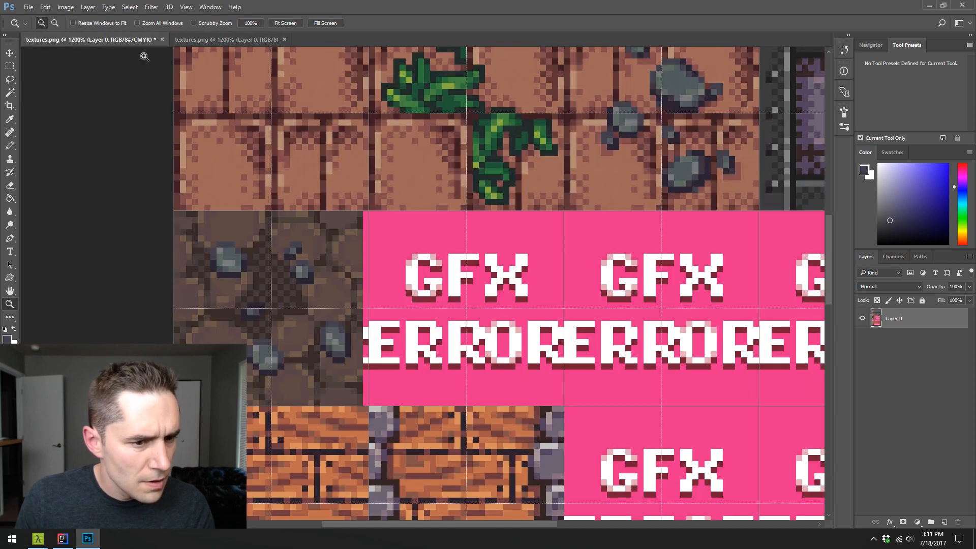
key("ctrl+v")
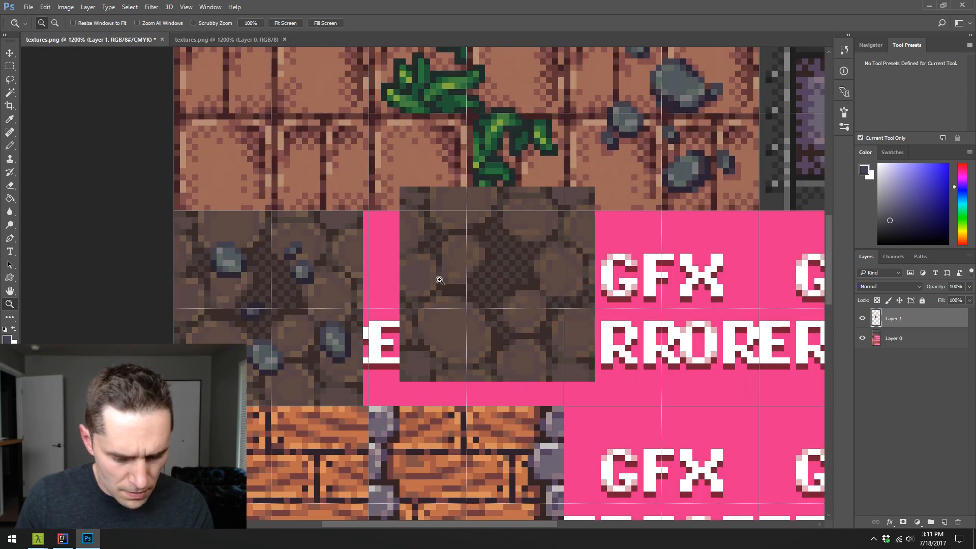
- Align the pasted plain tile with the grid cell over the decorated cobblestone tile, compare the two, and hide Layer 1
key("v")
left_click_drag(438, 281, 201, 306)
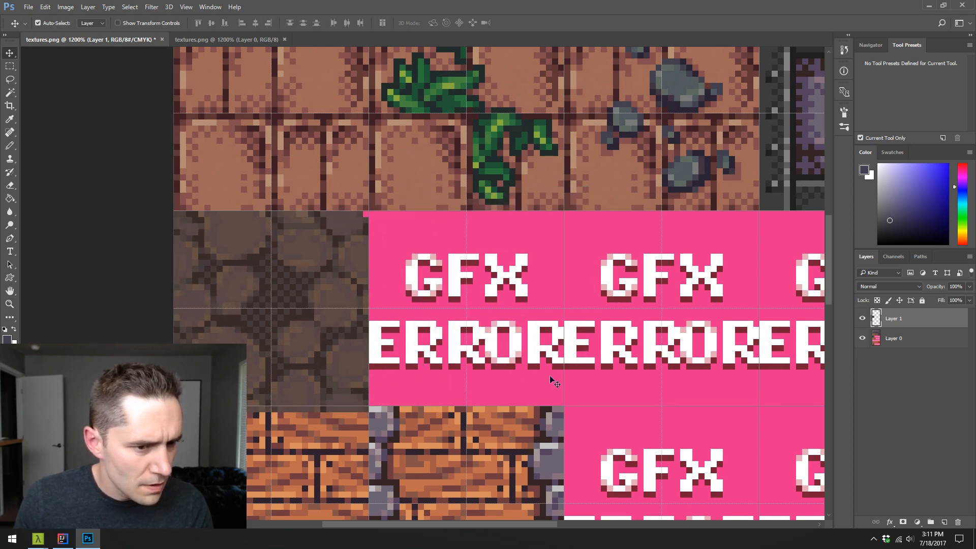
left_click(863, 318)
left_click(863, 318)
left_click(863, 318)
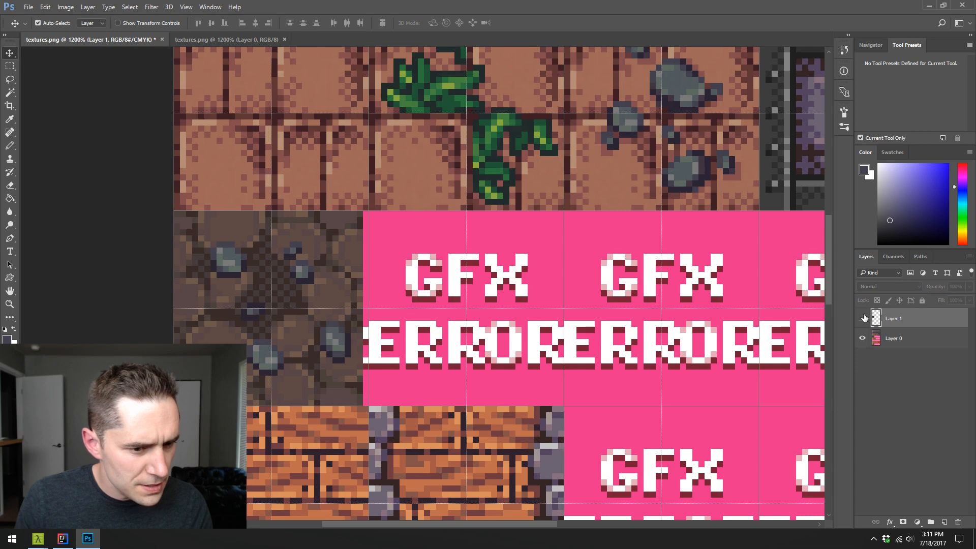
left_click(863, 317)
left_click(863, 317)
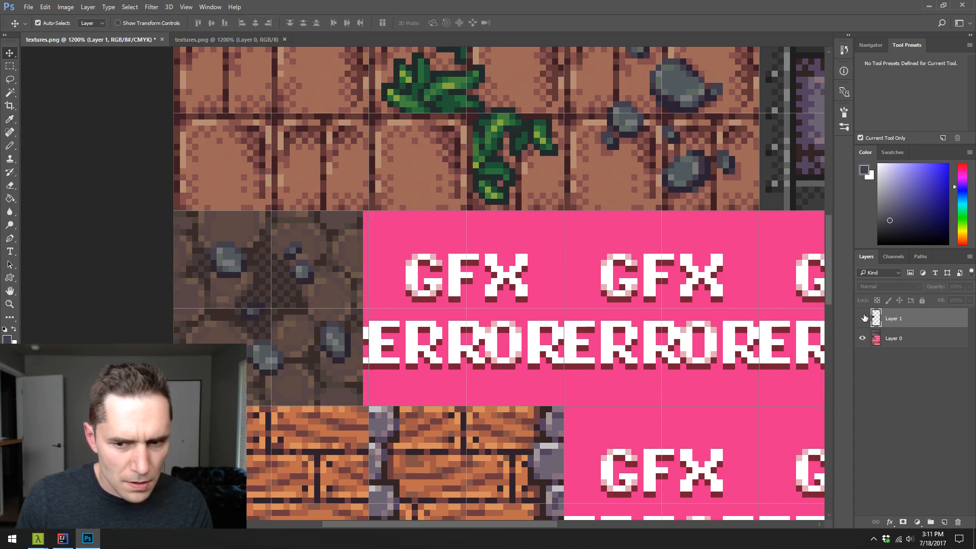
left_click(863, 318)
key("Up")
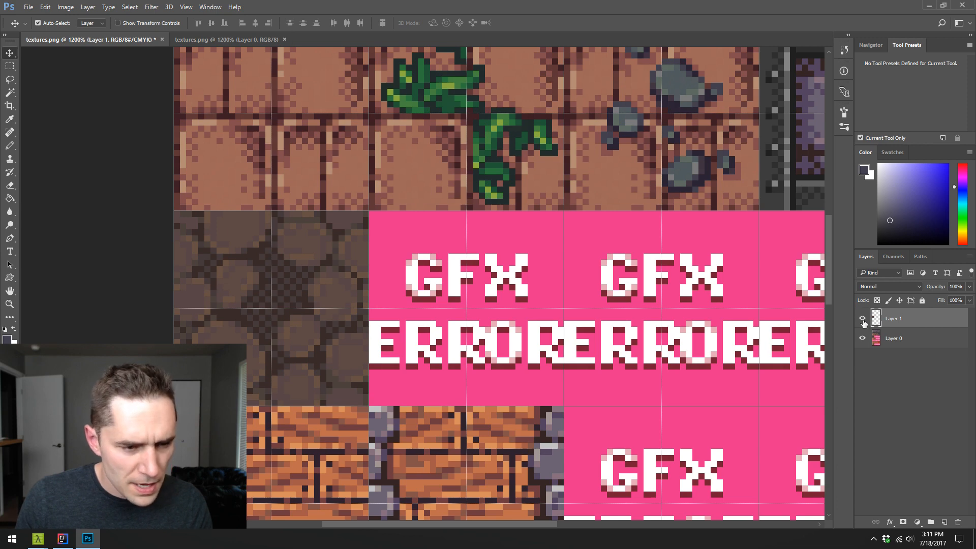
left_click(862, 318)
left_click(863, 319)
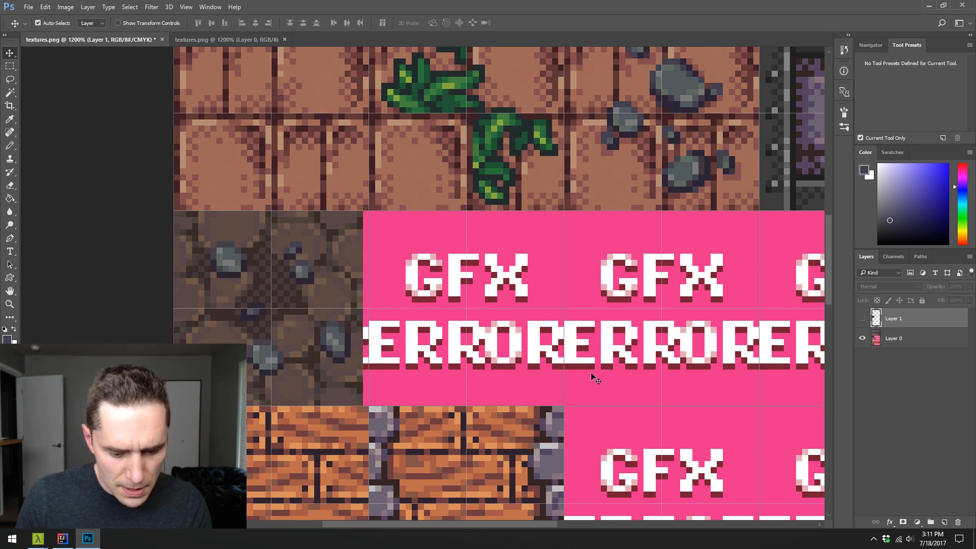
- Select the decorated cobblestone tile on Layer 0, shift it one pixel right to meet the guide, and deselect it
key("m")
left_click_drag(174, 210, 363, 400)
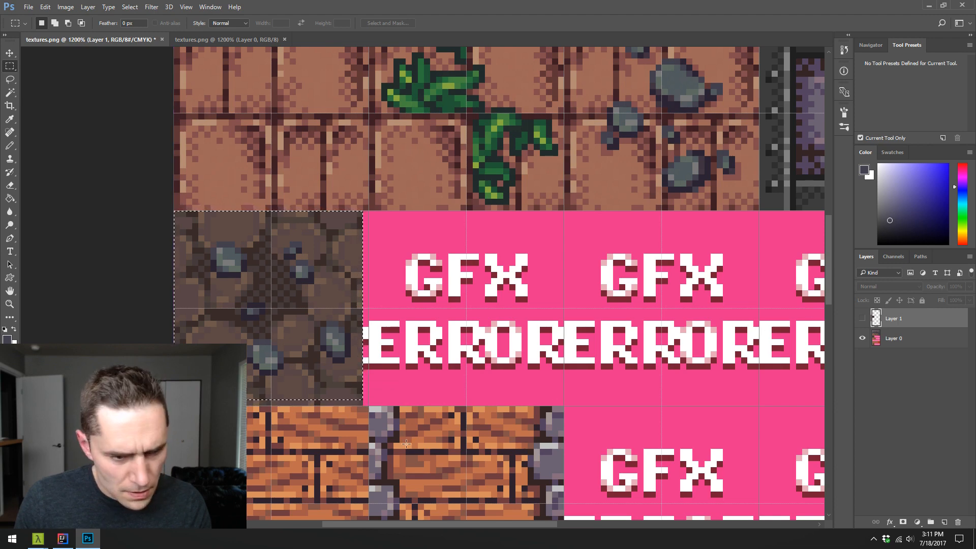
left_click(888, 342)
left_click(417, 299)
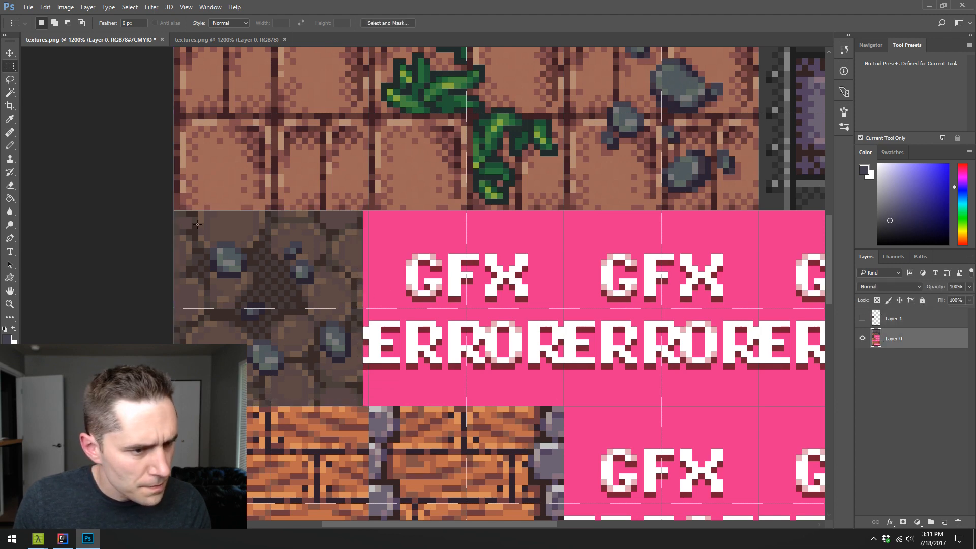
left_click_drag(176, 215, 363, 407)
key("v")
key("Right")
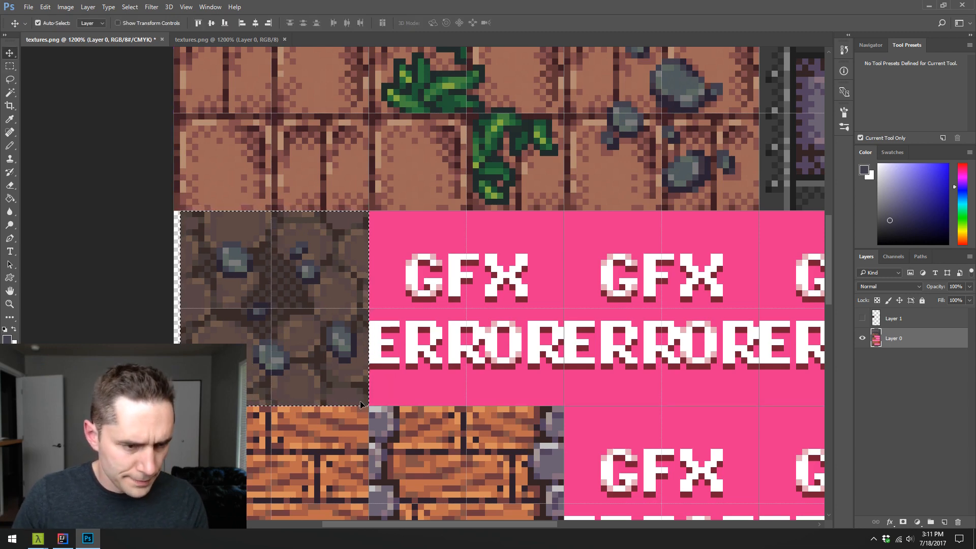
key("ctrl+d")
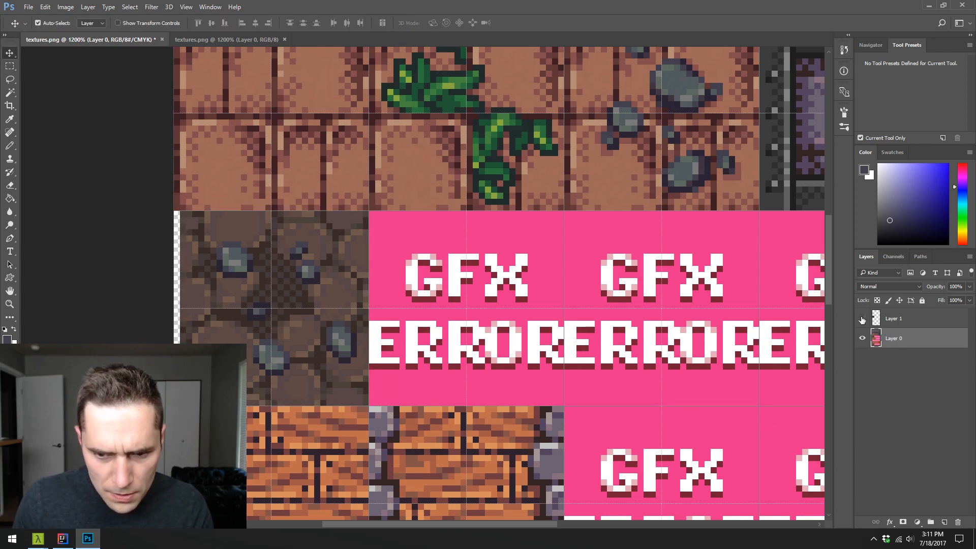
- Place the plain tile's Layer 1, made visible, beneath Layer 0 and merge the visible layers
left_click(862, 319)
left_click_drag(886, 321, 896, 379)
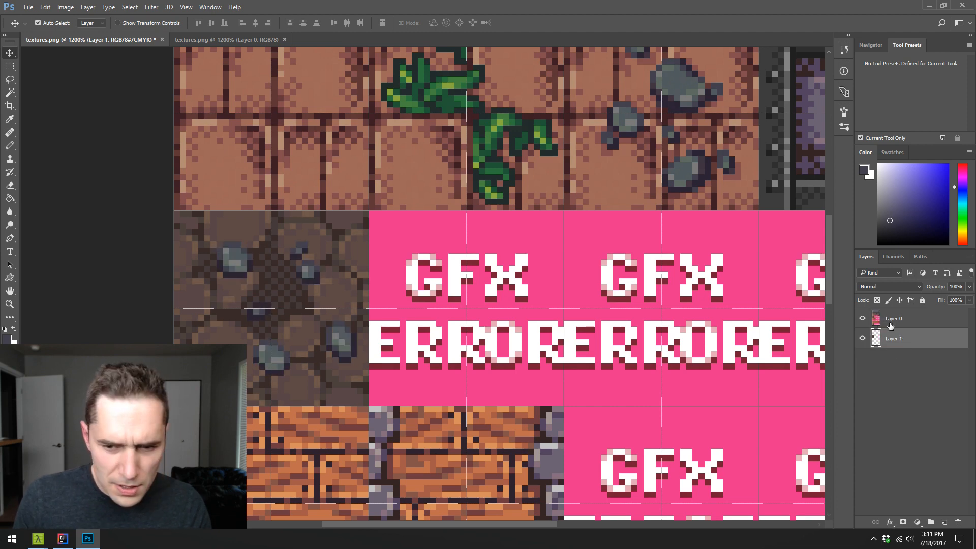
key("ctrl+shift+e")
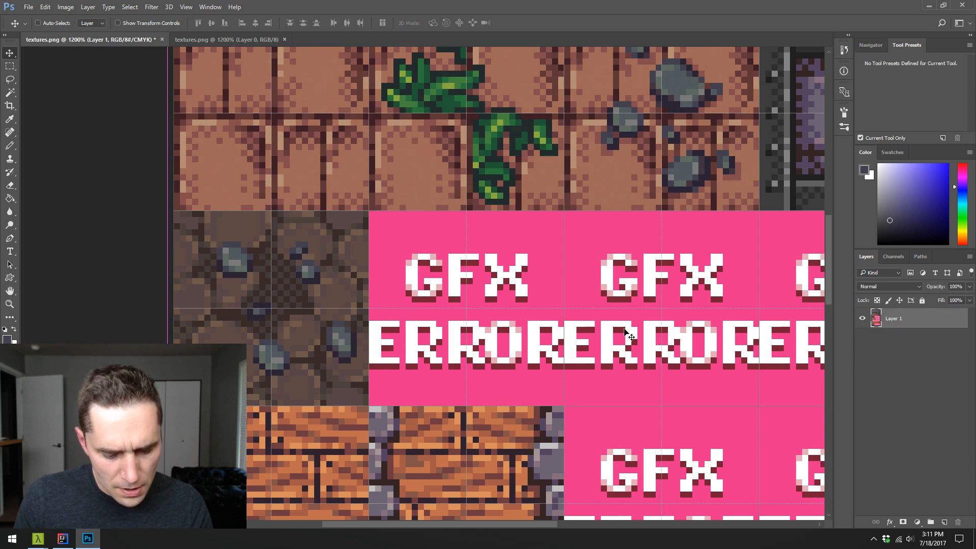
- Copy the full decorated cobblestone tile into a new clipboard-sized document
key("m")
left_click_drag(175, 212, 367, 405)
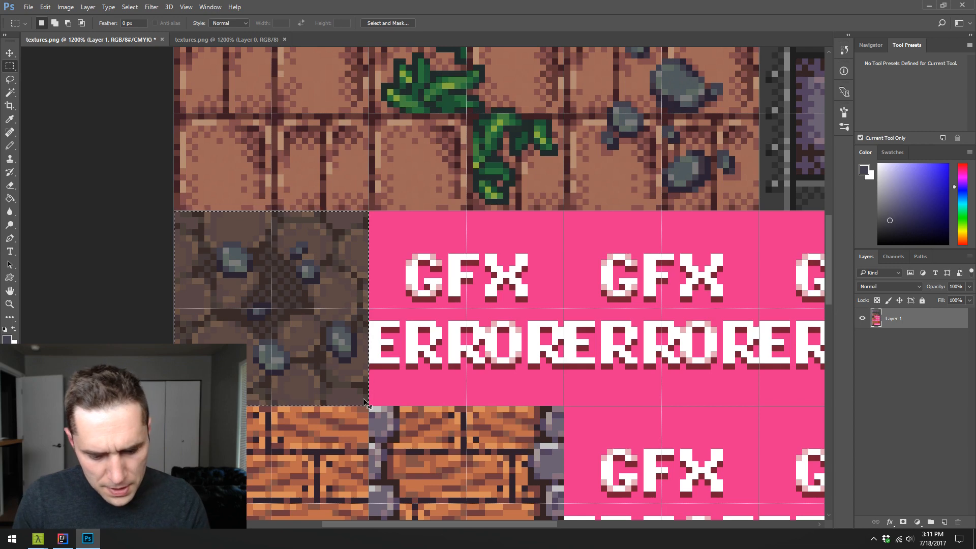
key("ctrl+c")
key("ctrl+n")
key("Return")
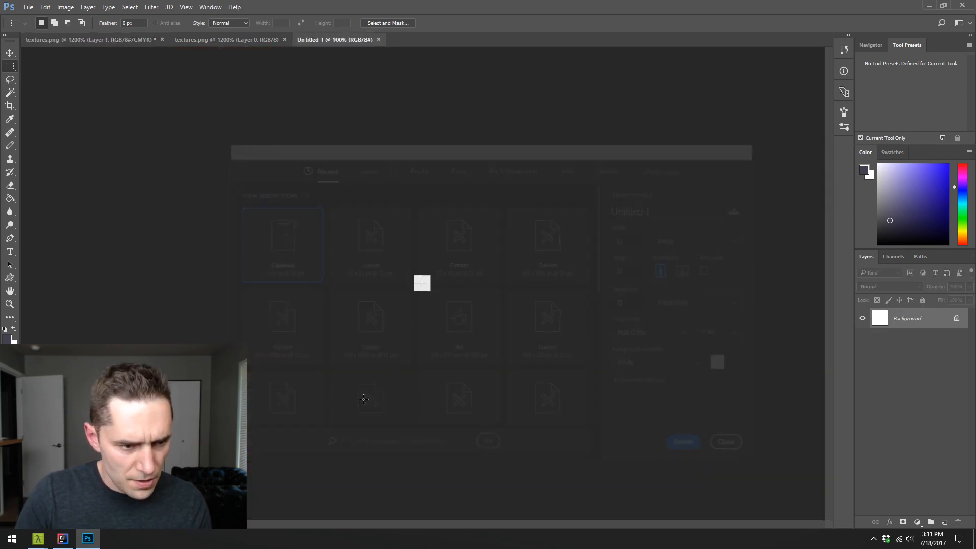
key("ctrl+v")
key("z")
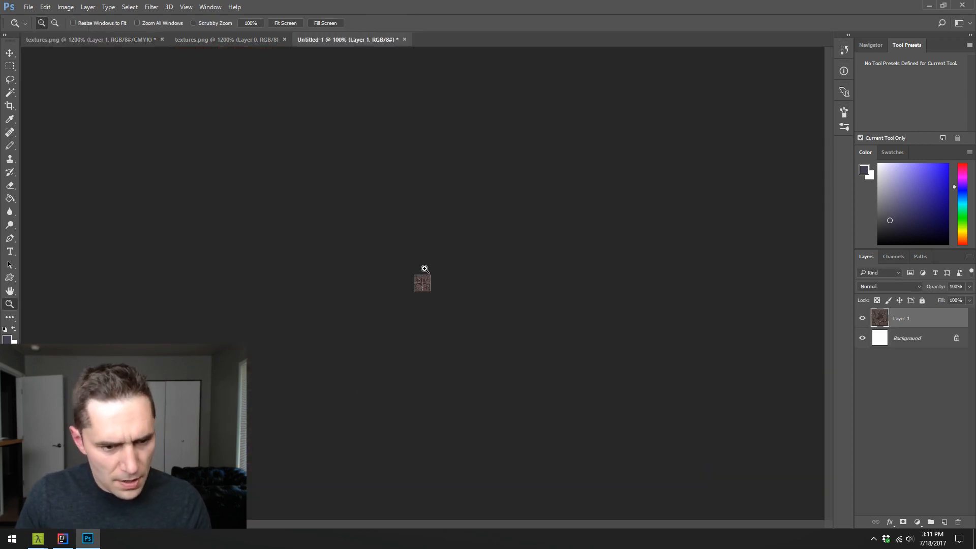
left_click(425, 270)
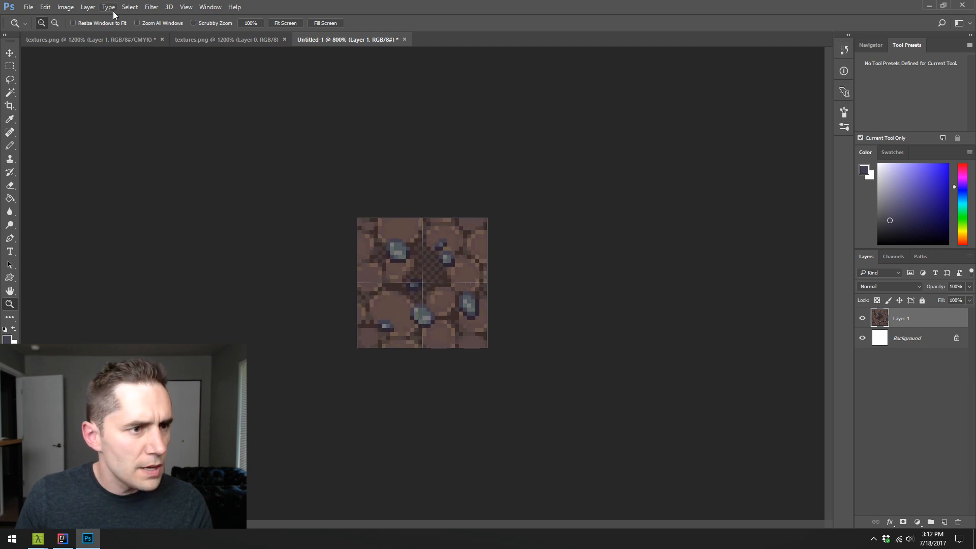
- Apply the Offset filter to the pasted tile with 32 pixels right, 32 pixels down and Wrap Around
left_click(151, 7)
mouse_move(227, 206)
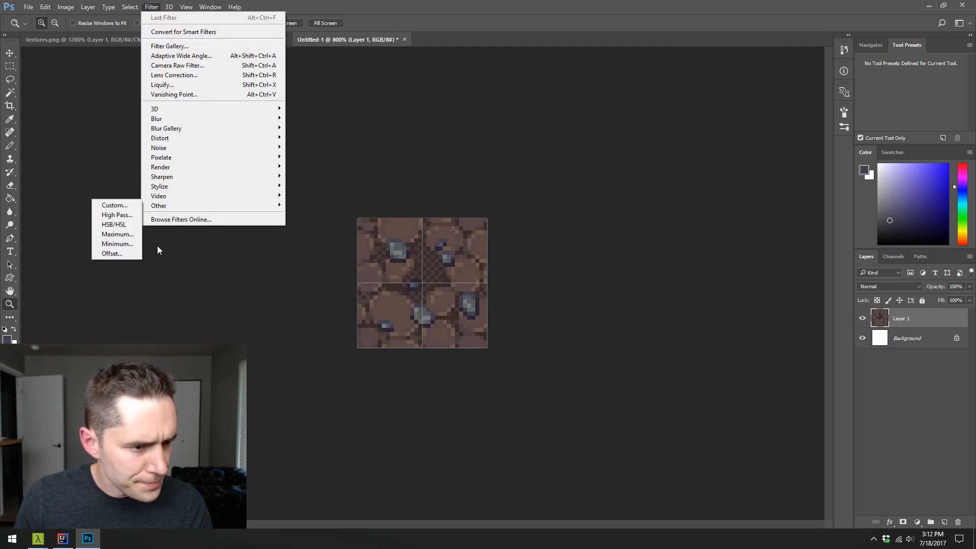
left_click(112, 254)
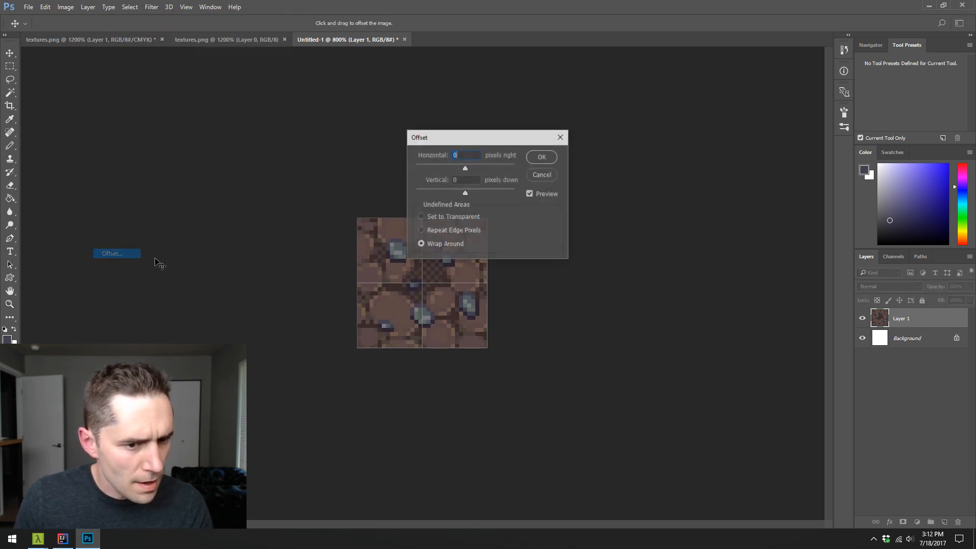
type("32")
key("Tab")
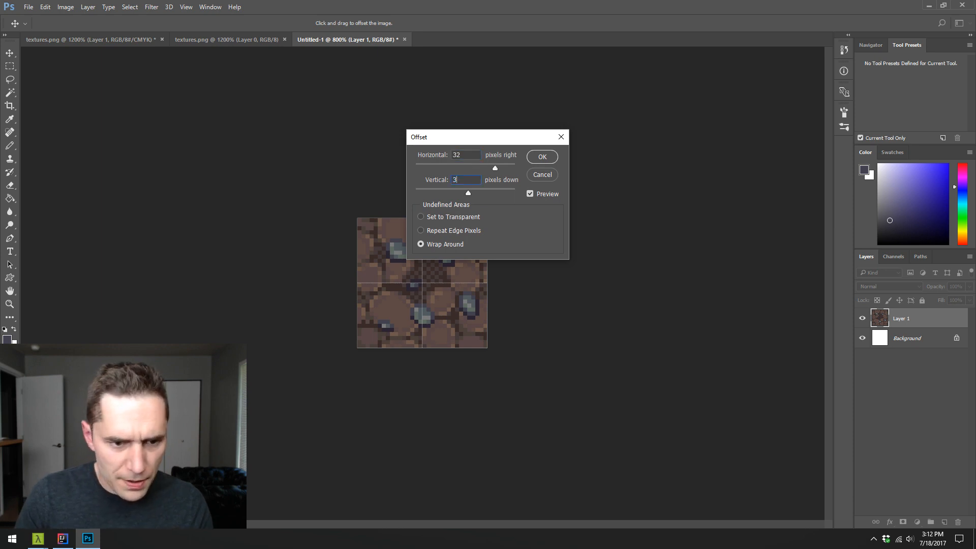
type("32")
left_click(540, 161)
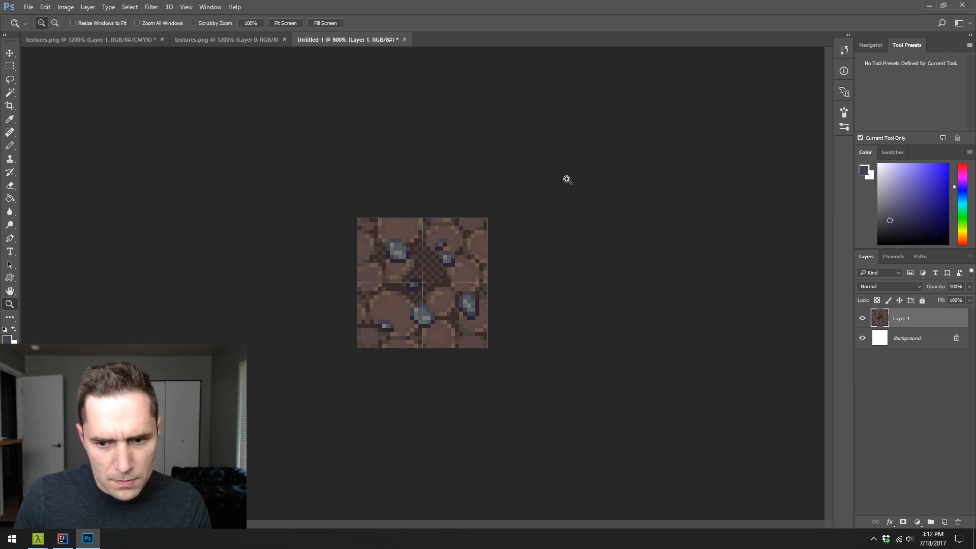
- Delete the white Background layer and apply the Offset filter at 16 pixels right and 16 pixels down with Wrap Around
left_click_drag(905, 338, 958, 522)
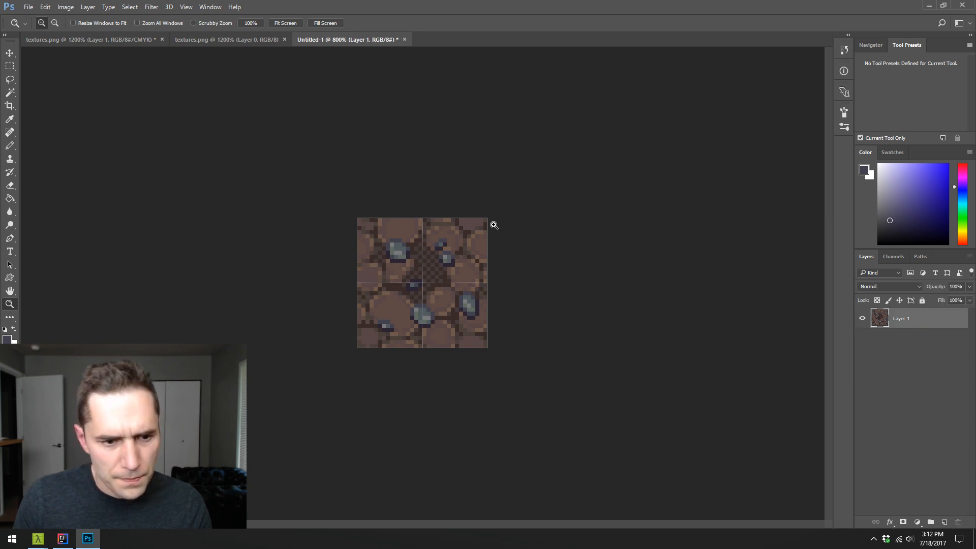
left_click(147, 8)
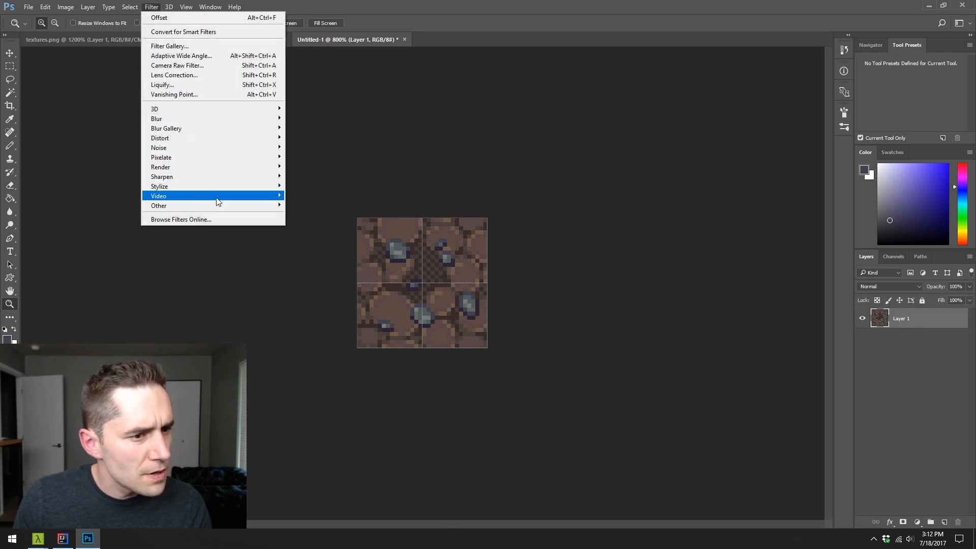
mouse_move(188, 206)
left_click(95, 254)
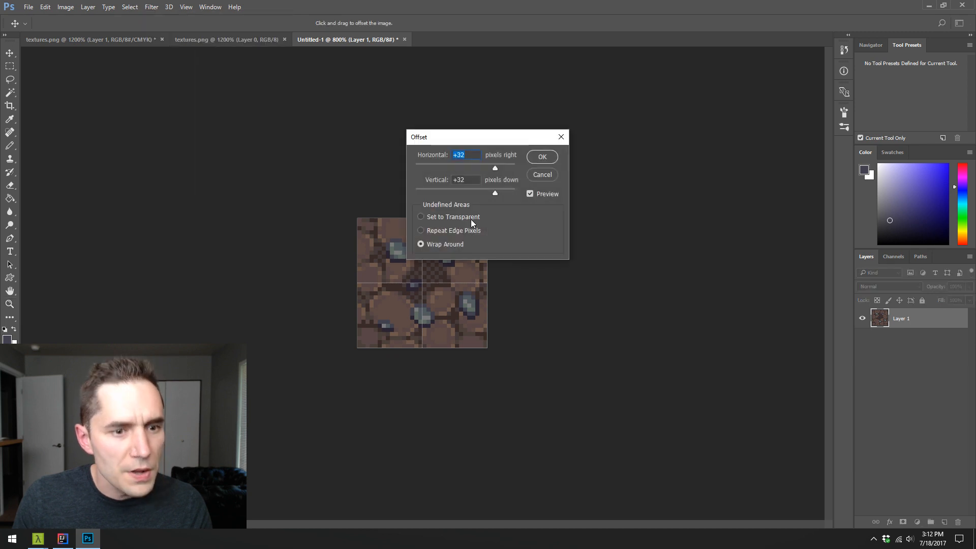
type("16")
key("Tab")
type("16")
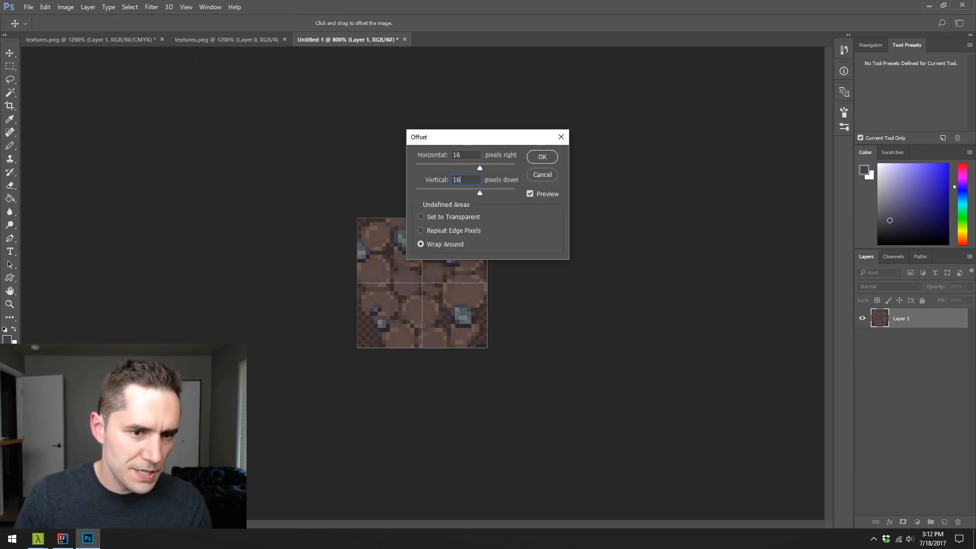
left_click(542, 157)
key("z")
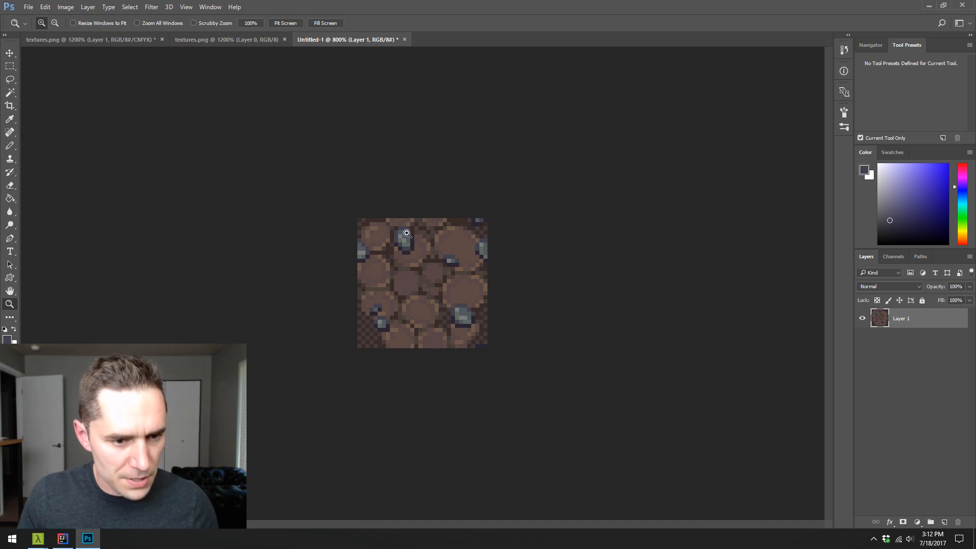
- Reapply the last Offset filter several times to examine the cobblestone tile's seams for breaks
key("ctrl+f")
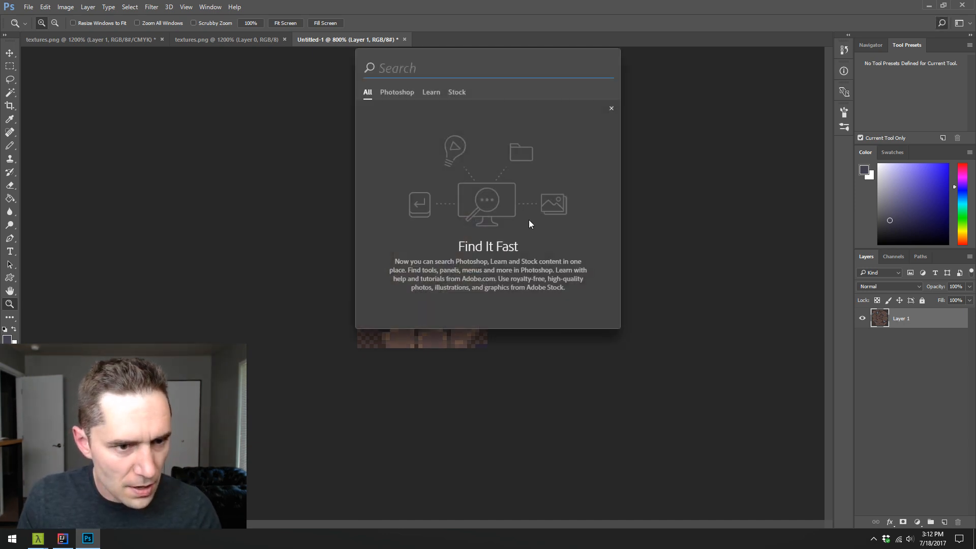
left_click(670, 184)
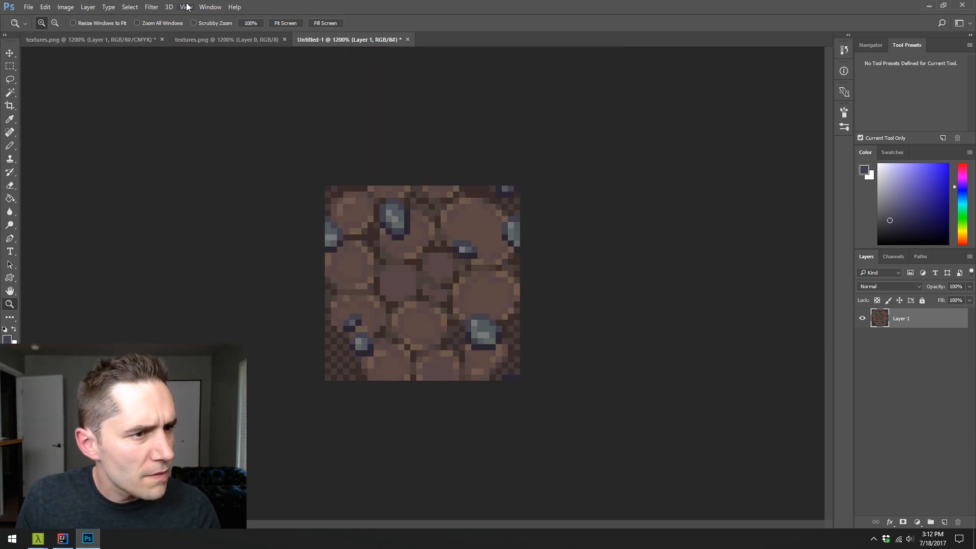
left_click(133, 6)
mouse_move(146, 5)
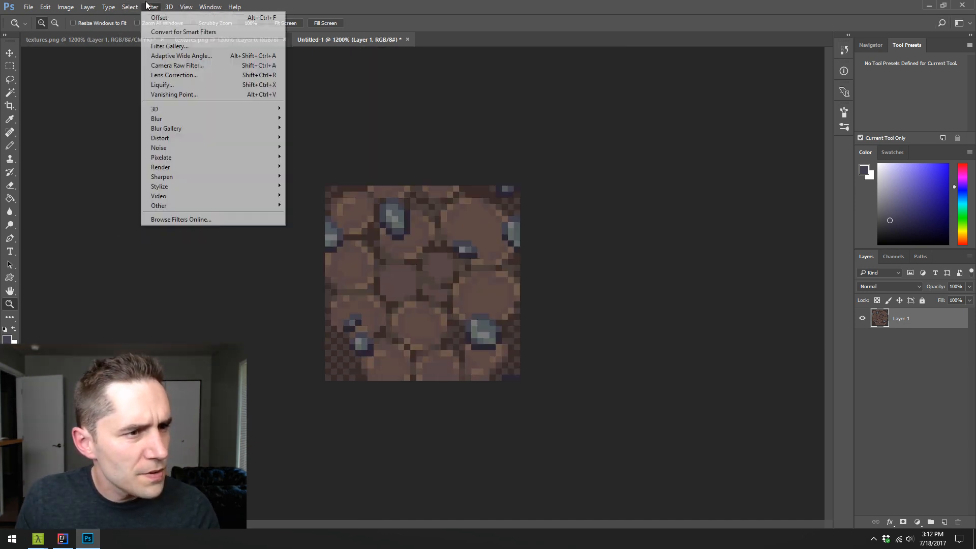
left_click(171, 20)
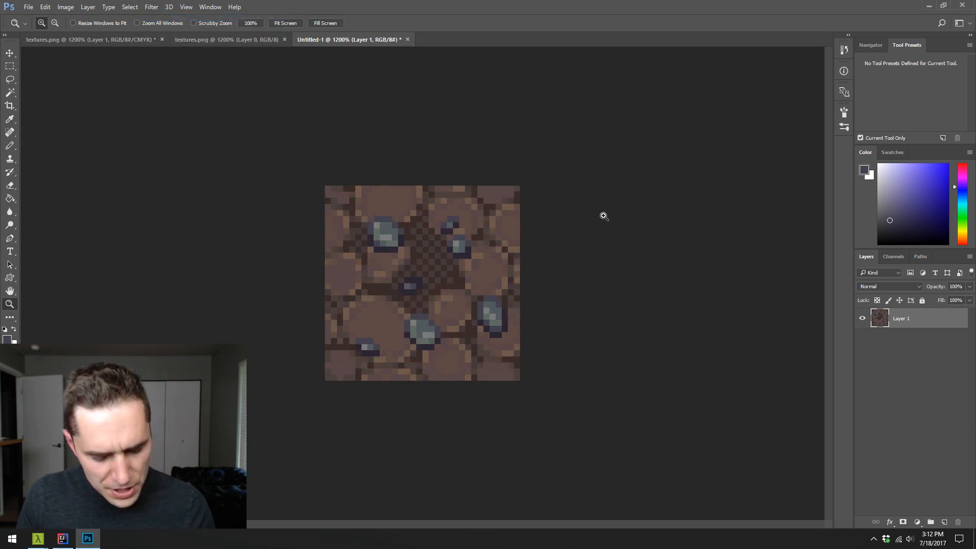
key("ctrl+f")
key("ctrl+f")
key("ctrl+f")
key("ctrl+f")
key("ctrl+f")
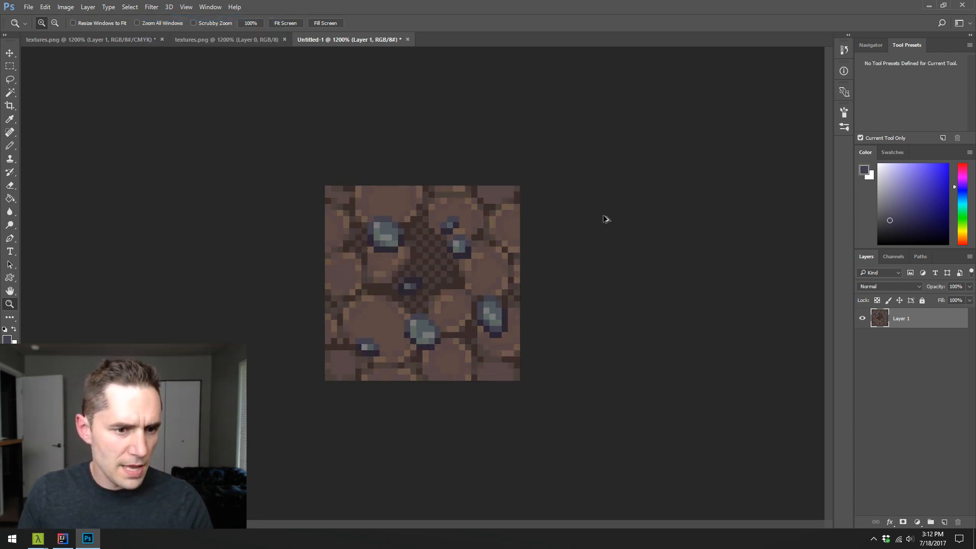
key("ctrl+f")
key("ctrl+f")
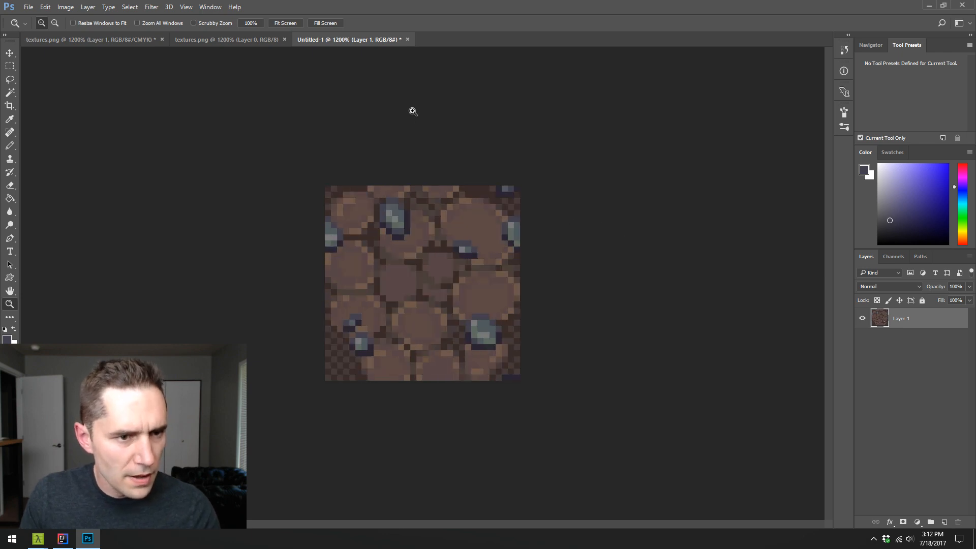
- Close the Untitled-1 test document without saving and return to textures.png
left_click(407, 39)
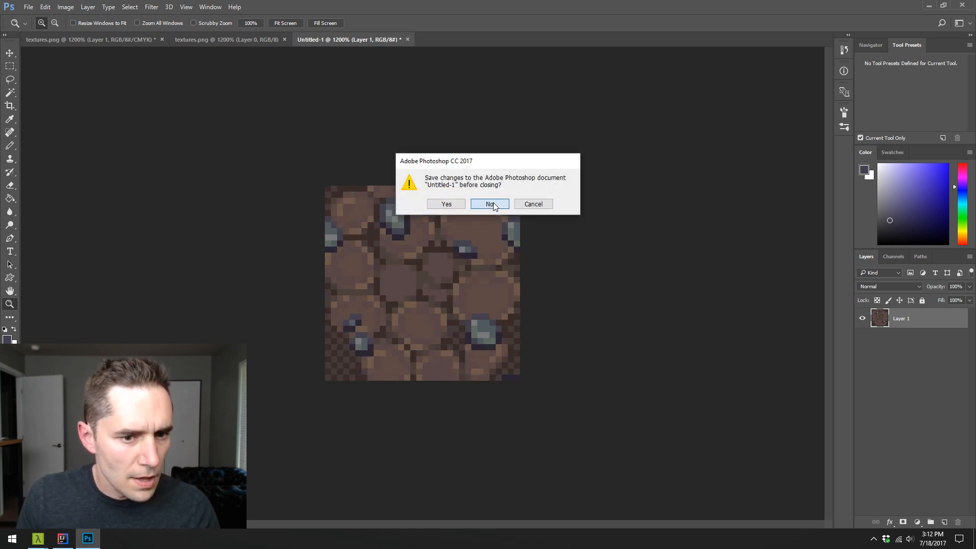
left_click(491, 203)
key("ctrl+d")
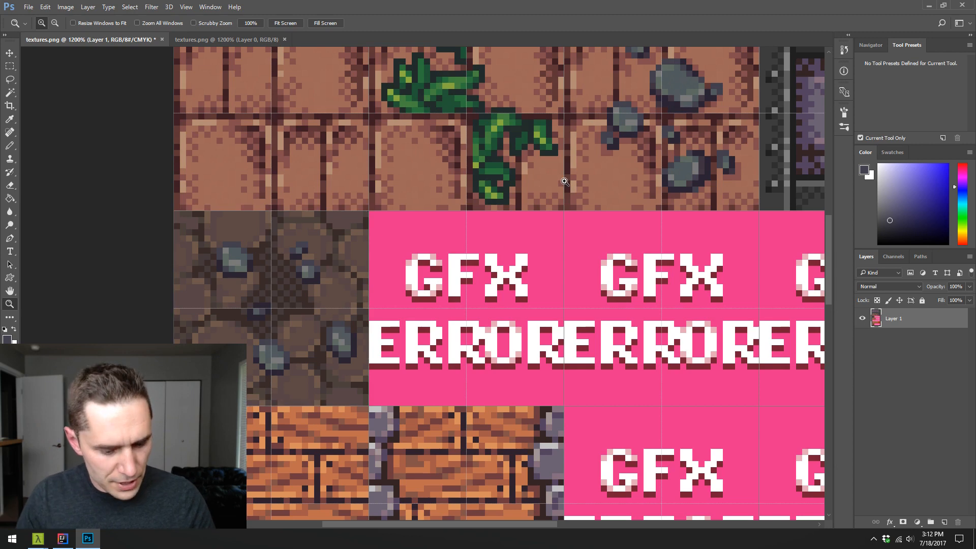
- Select the plain orange brick tile and place a copy in the placeholder cell right of the decorated cobblestone tile
left_click(459, 228, "alt")
left_click(459, 228, "alt")
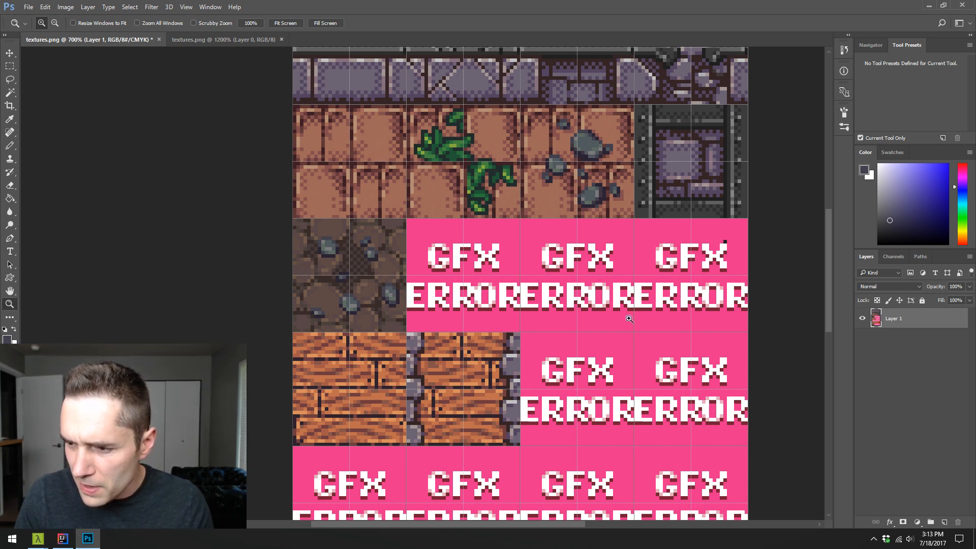
scroll(522, 279, "down", 1)
scroll(521, 277, "up", 2)
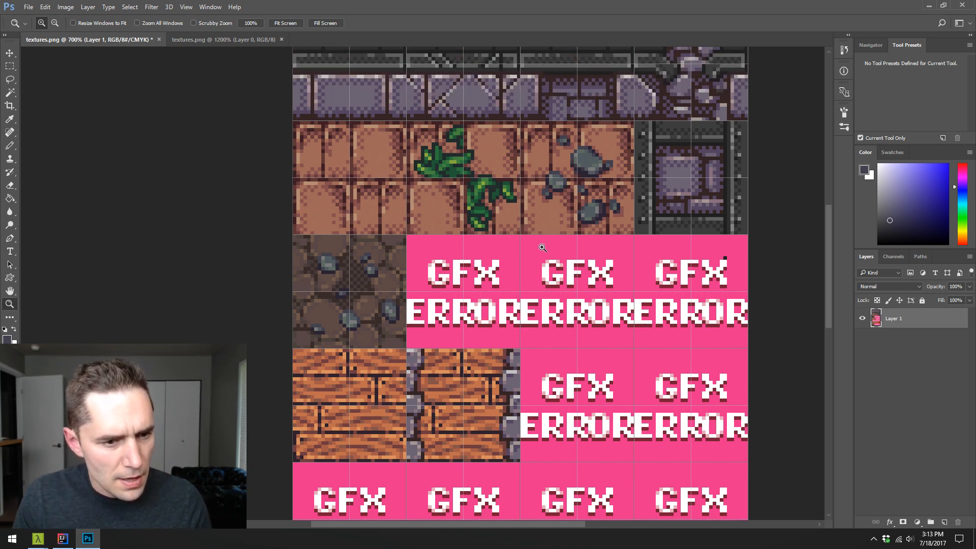
scroll(542, 248, "up", 1)
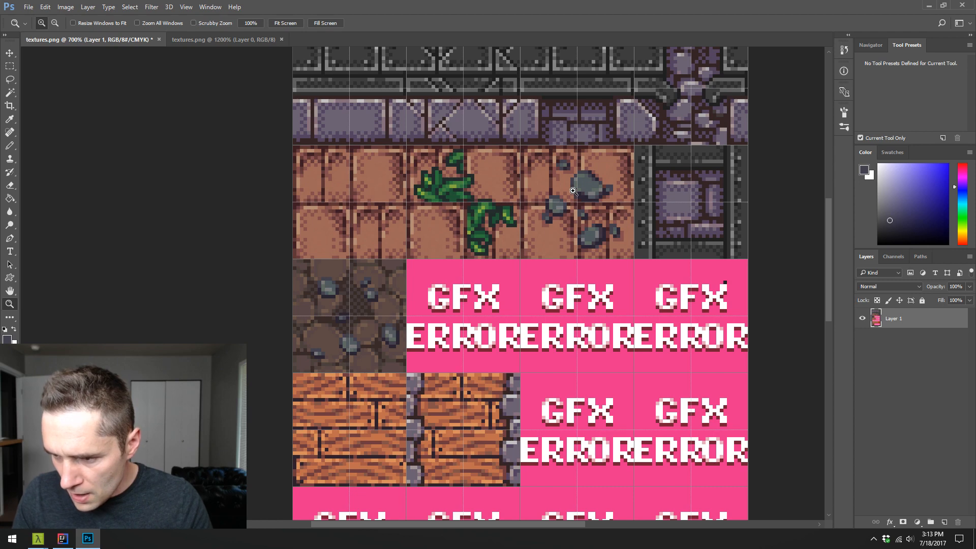
key("m")
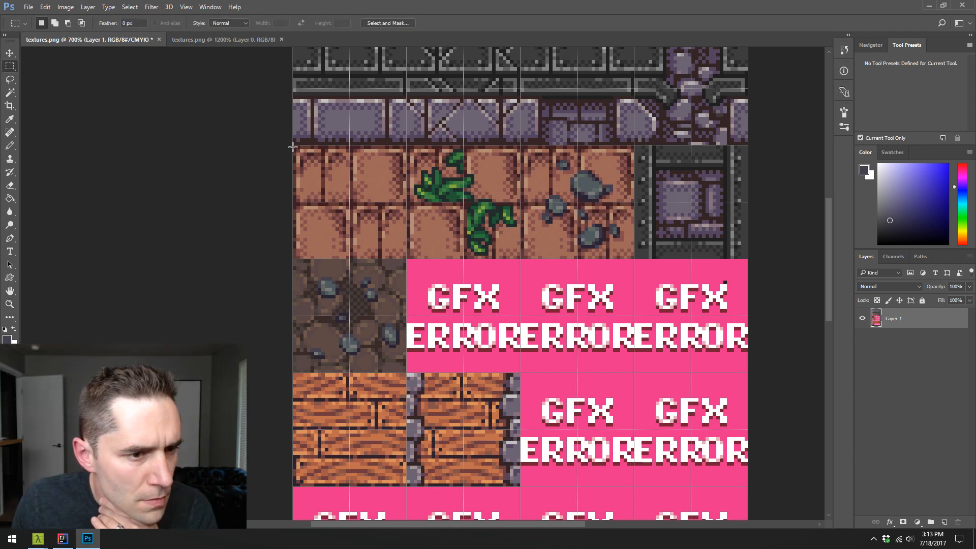
left_click_drag(294, 146, 415, 262)
key("v")
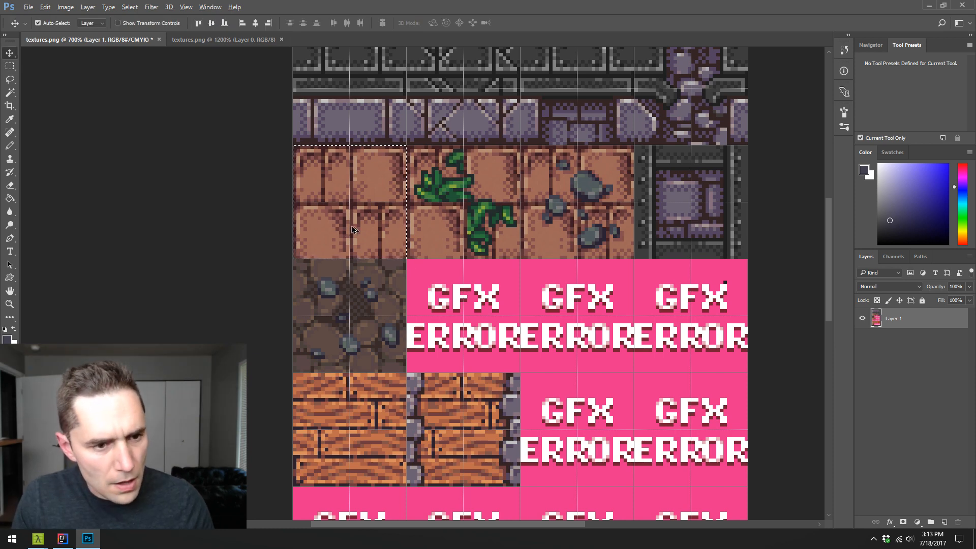
left_click_drag(342, 211, 466, 322)
key("Up")
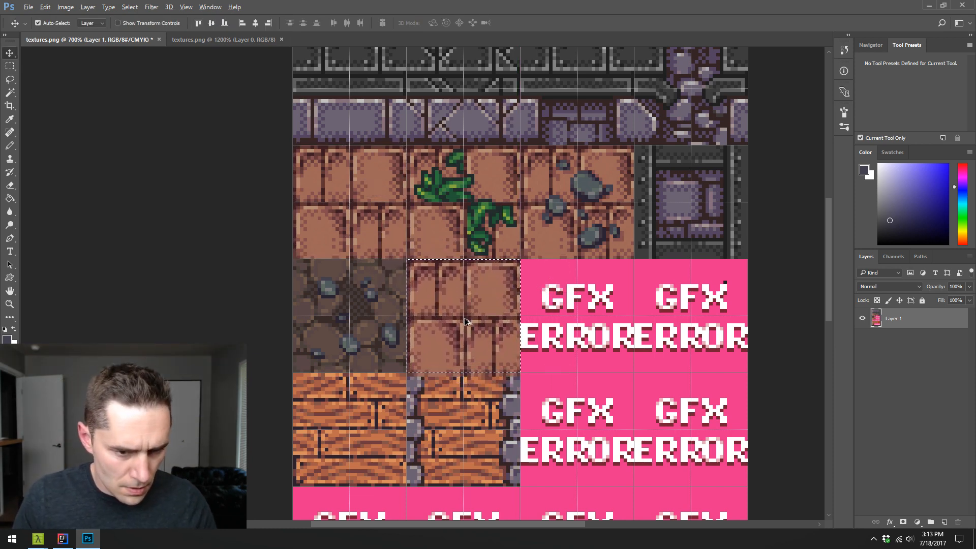
- Undo the brick tile's placement, reposition the copy in the cell beside the decorated cobblestone tile, and deselect it
key("ctrl+alt+z")
key("ctrl+alt+z")
left_click_drag(367, 240, 475, 346)
key("ctrl+d")
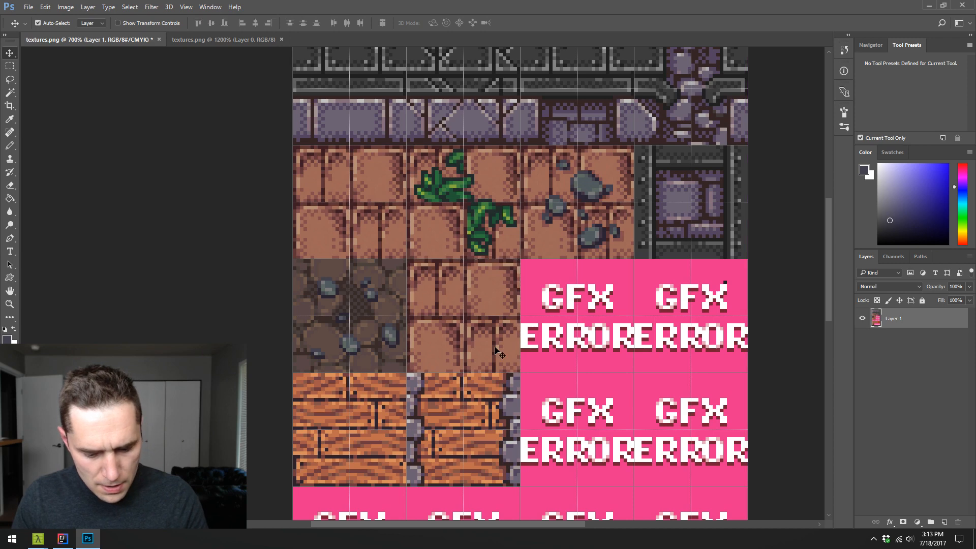
- Duplicate the decorated cobblestone tile onto its own layer and position the duplicate exactly over the copied brick tile
key("m")
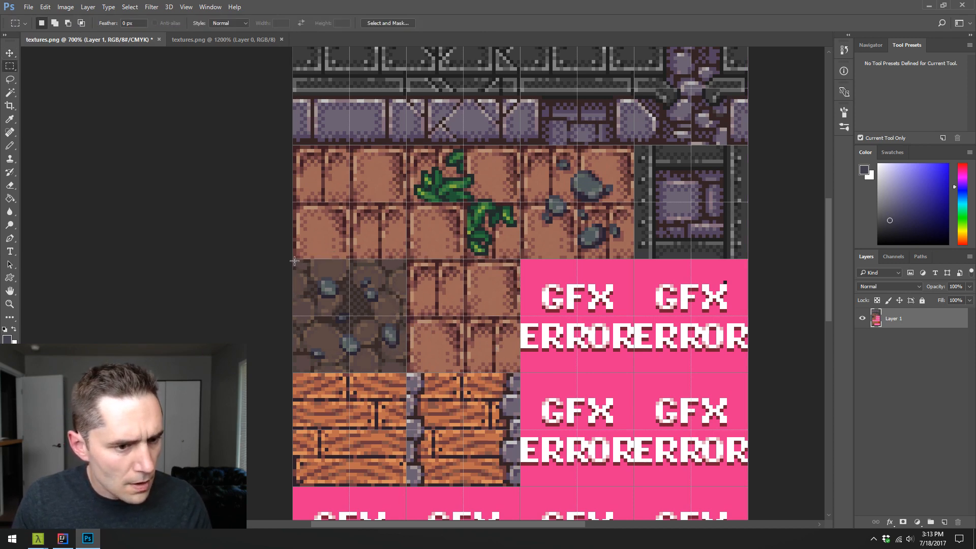
left_click_drag(294, 261, 407, 373)
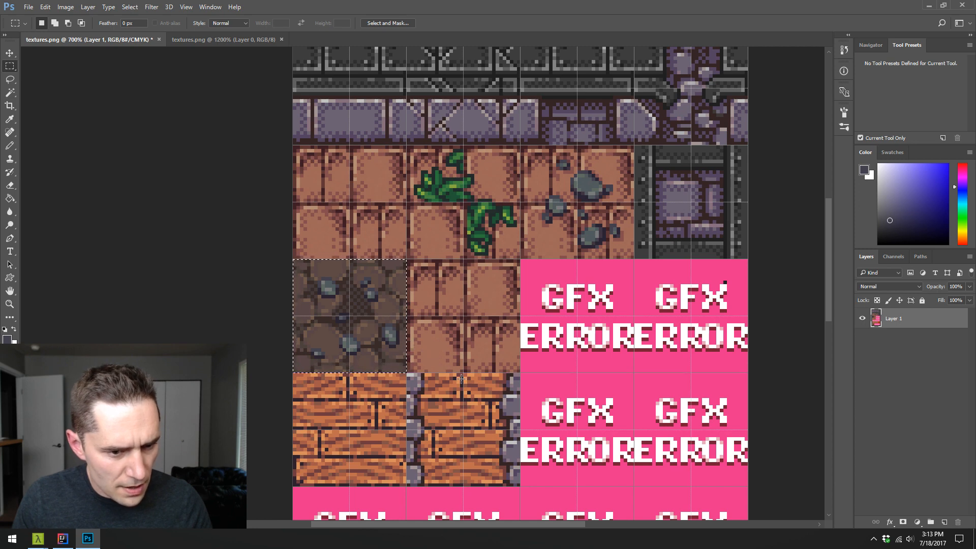
key("ctrl+j")
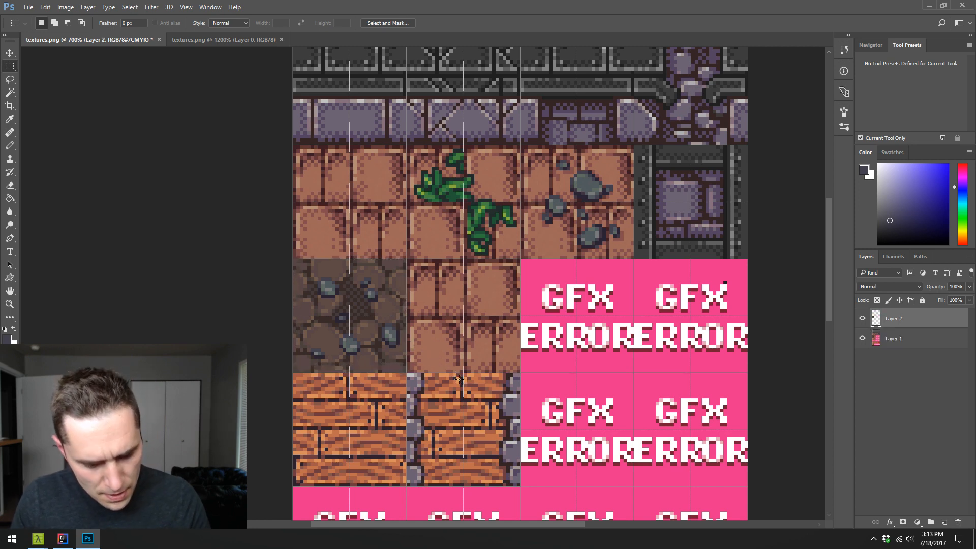
key("v")
left_click_drag(368, 346, 482, 347)
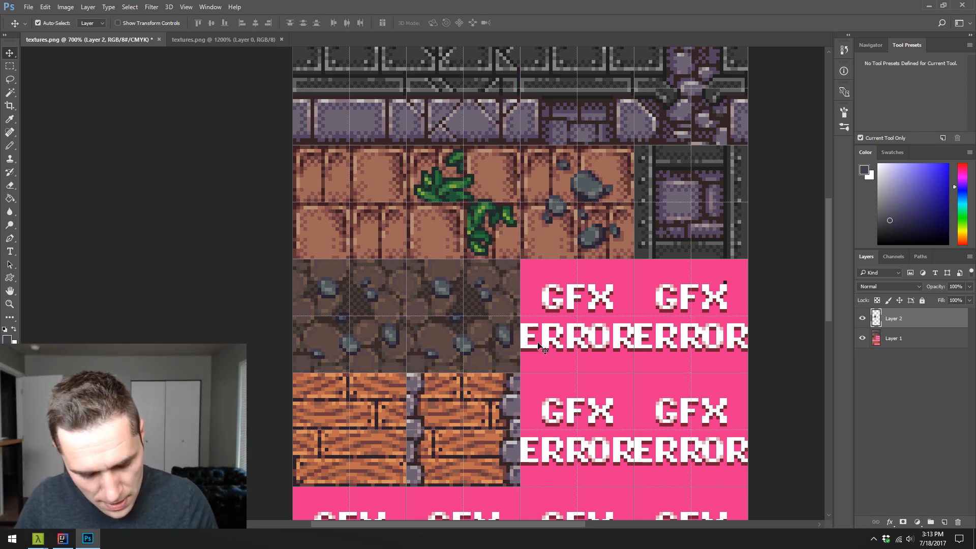
- Add a layer mask to the duplicated cobblestone layer and pencil out the dithered dirt gaps between stones in black, exposing the brick
key("z")
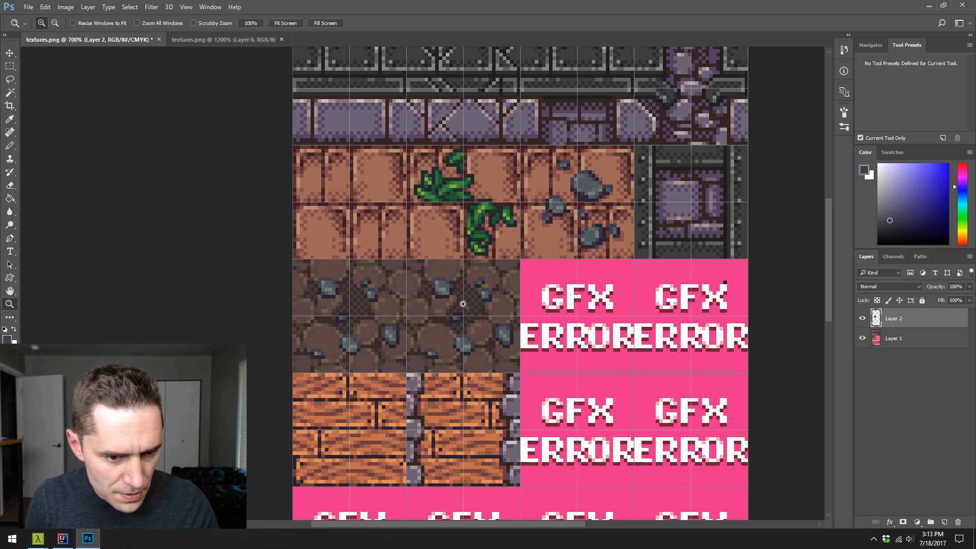
left_click(445, 334)
left_click(470, 309)
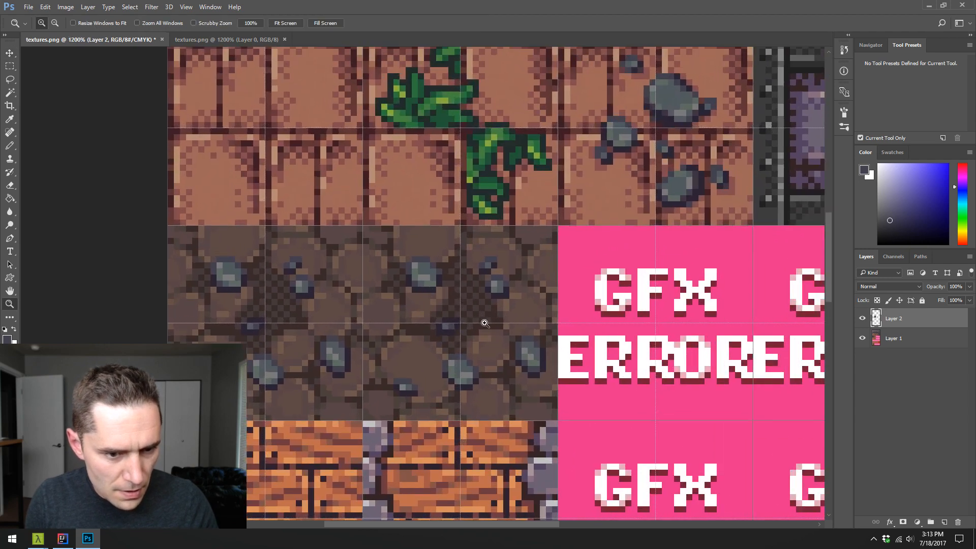
left_click(903, 522)
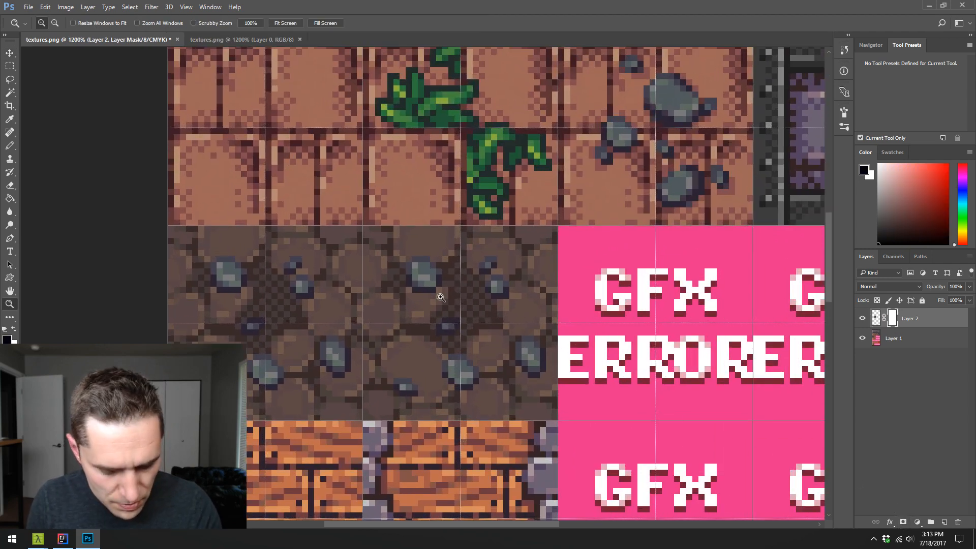
key("b")
mouse_move(481, 308)
left_mouse_down()
mouse_move(451, 313)
mouse_move(461, 266)
mouse_move(453, 275)
mouse_move(482, 300)
mouse_move(473, 286)
mouse_move(484, 309)
mouse_move(447, 339)
mouse_move(457, 345)
mouse_move(475, 321)
left_mouse_up()
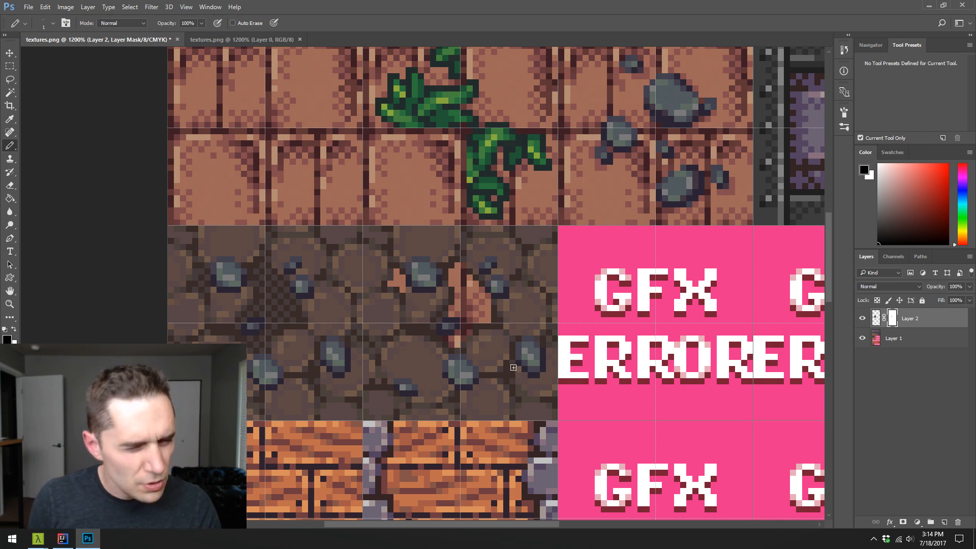
mouse_move(435, 326)
left_mouse_down()
mouse_move(445, 316)
mouse_move(441, 330)
left_mouse_up()
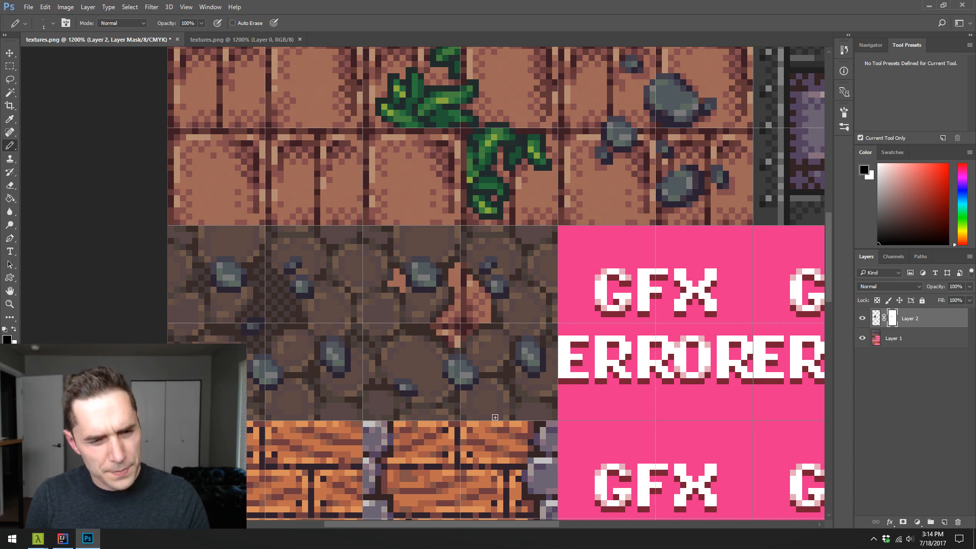
- Pencil a wider dark dirt gap between the lower-right cobblestones on the layer's pixels, using colors sampled from the surrounding stones
left_click(504, 371, "alt")
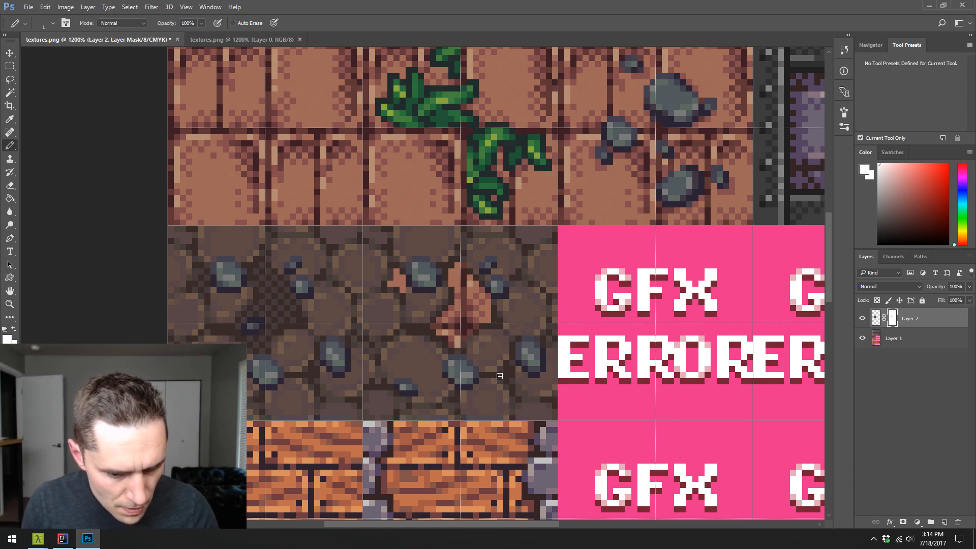
left_click(874, 319)
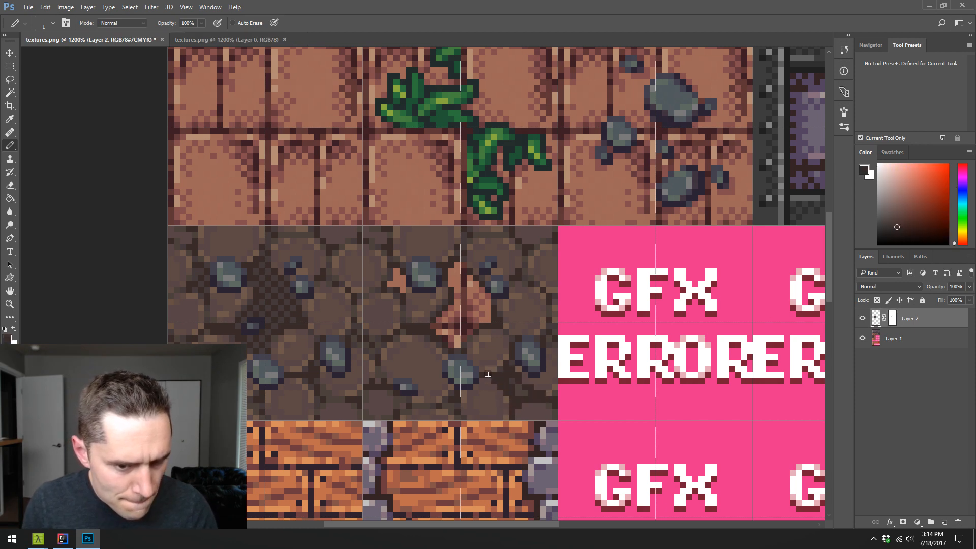
left_click(501, 357, "alt")
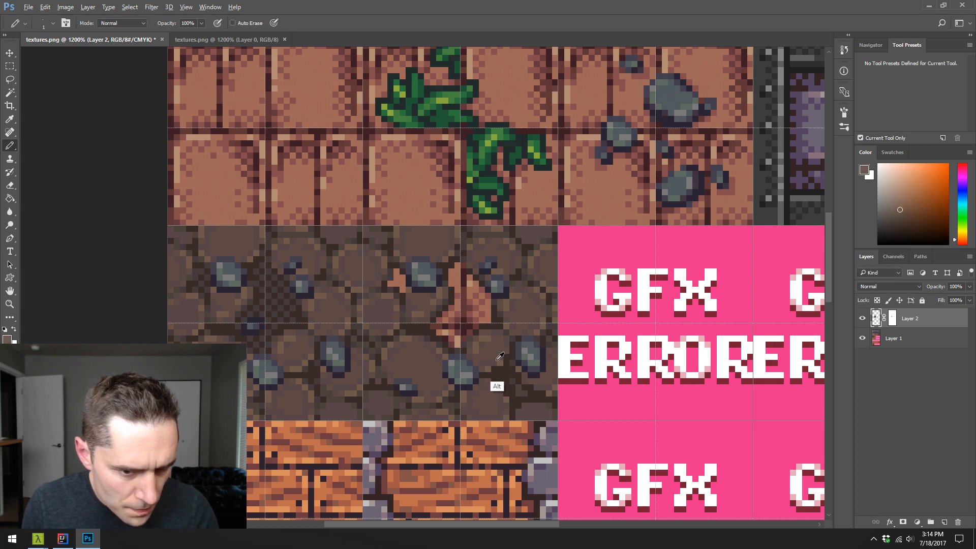
left_click(497, 354, "alt")
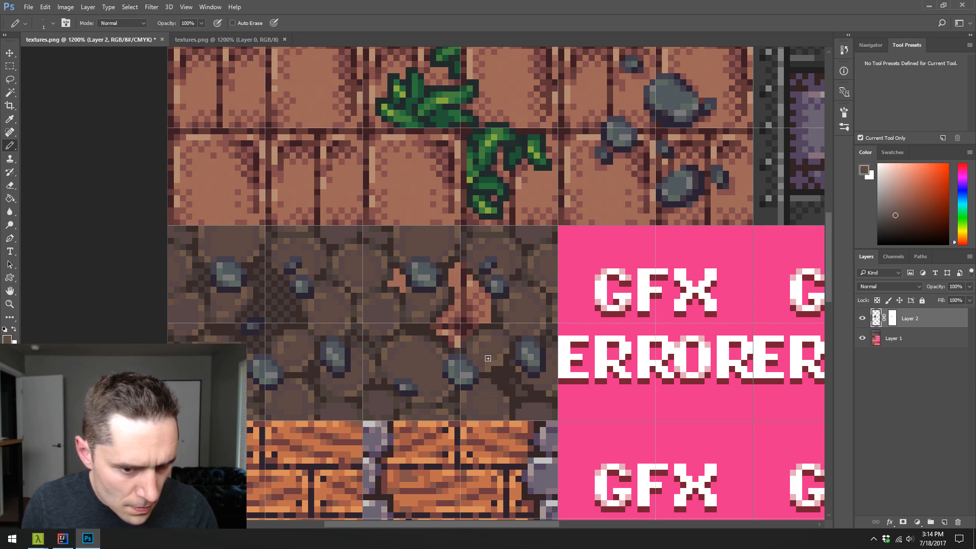
left_click(502, 364, "alt")
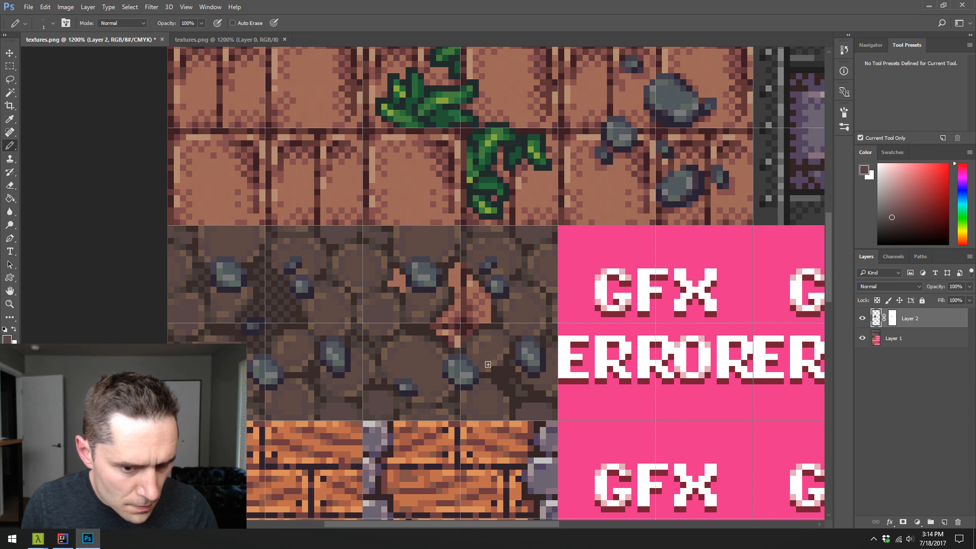
left_click(489, 355, "alt")
left_click(485, 364, "alt")
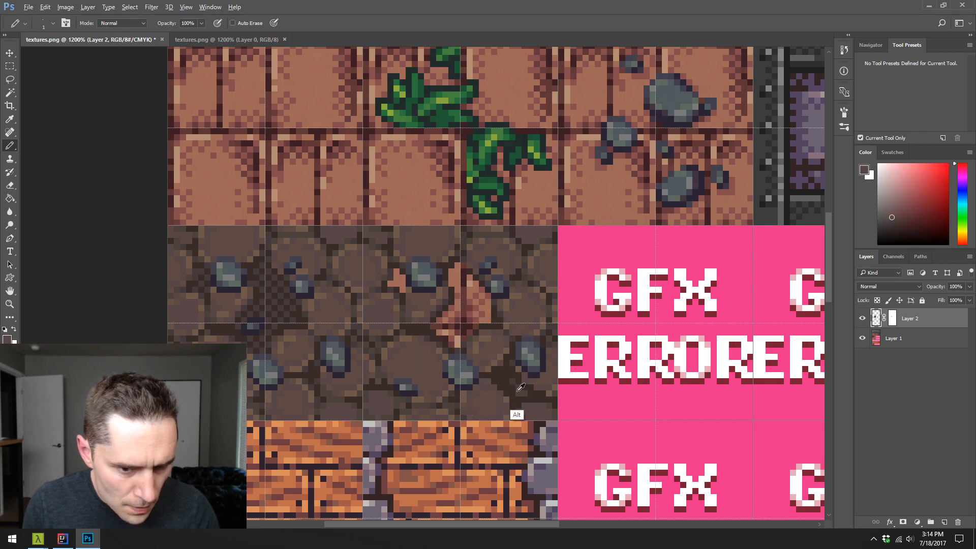
- On the cobblestone layer's mask, pencil black into the lower-right dirt gap and white back over part of the central brick opening
left_click(893, 323)
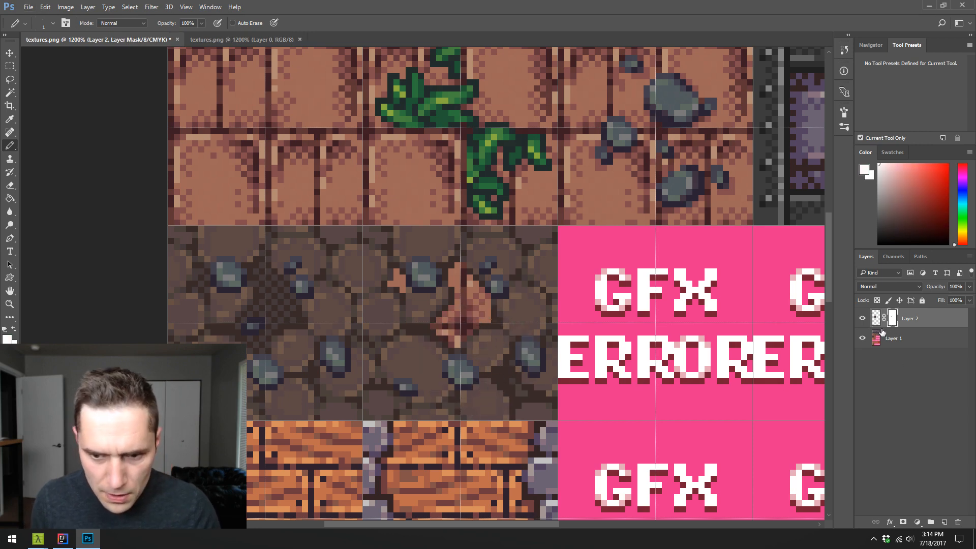
key("d")
key("x")
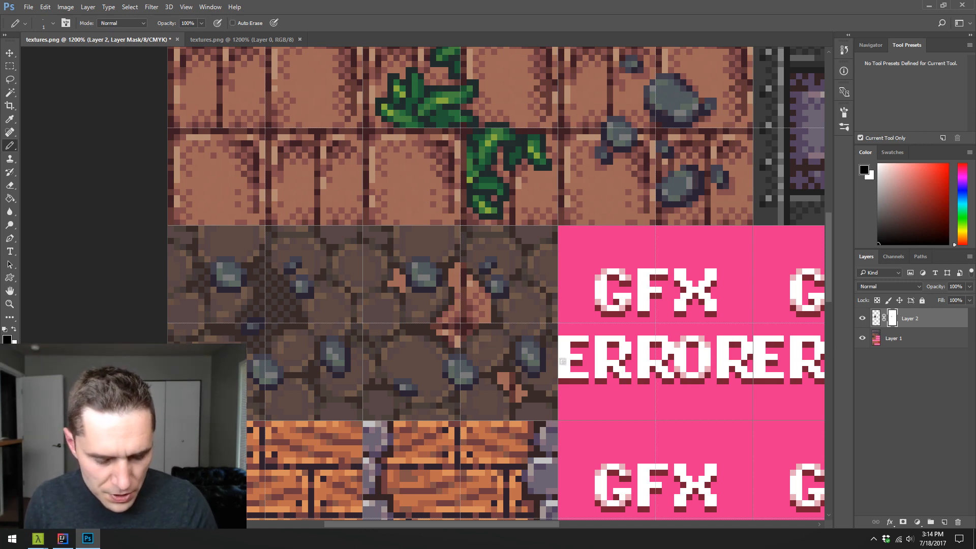
key("x")
mouse_move(457, 311)
left_mouse_down()
mouse_move(441, 324)
mouse_move(486, 307)
mouse_move(450, 308)
mouse_move(453, 357)
mouse_move(485, 299)
left_mouse_up()
- Step back through the mask strokes and cobblestone pixel edits, and undo the accidental brown fill on the cobblestone layer
key("ctrl+alt+z")
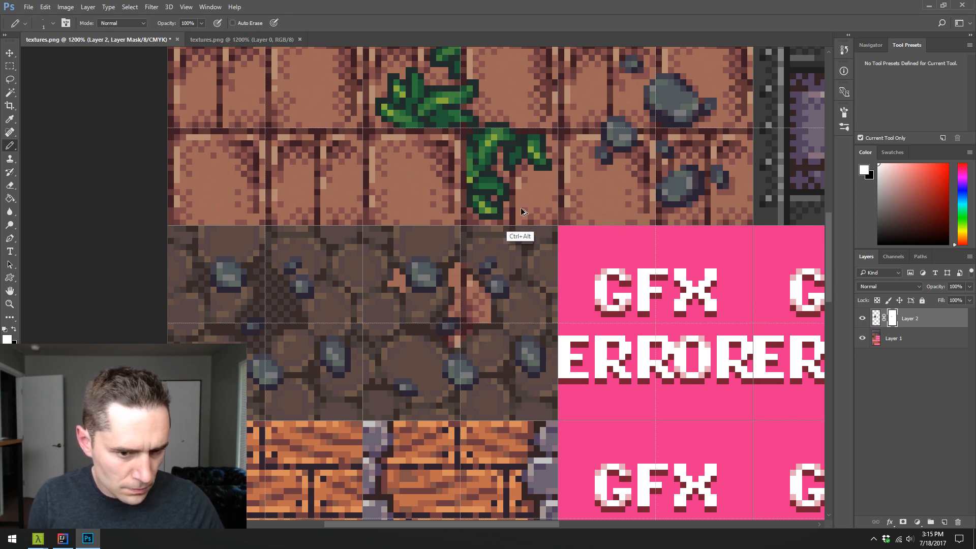
key("ctrl+alt+z")
key("ctrl+alt+z")
key("ctrl+shift+z")
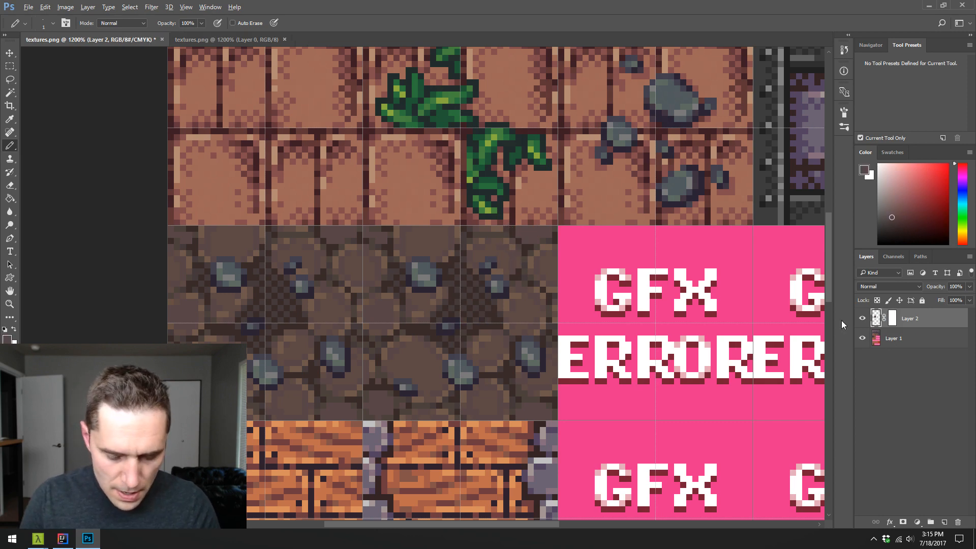
key("alt+BackSpace")
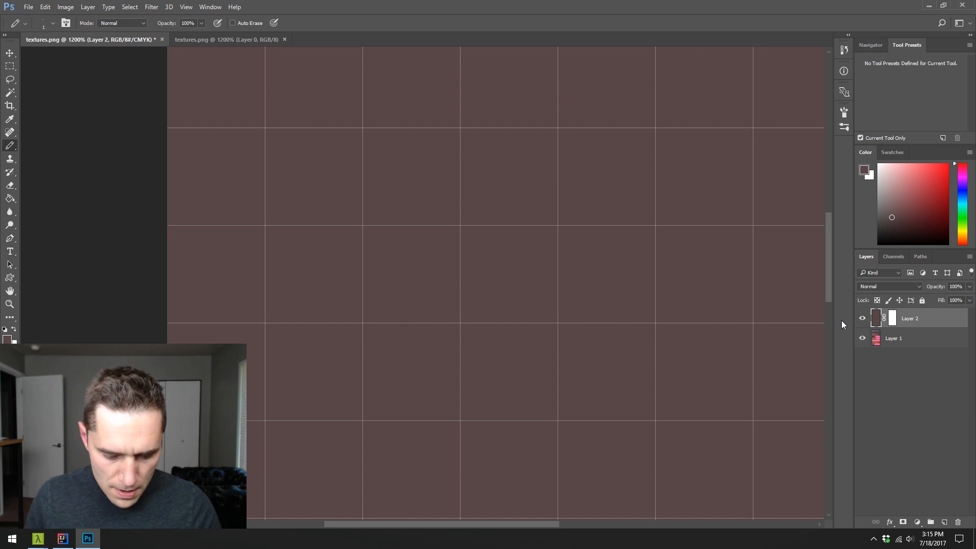
key("ctrl+z")
- Fill the cobblestone layer's mask with black, then pencil in white along the brick seams and inside the upper-right brick to reveal dirt and stone
left_click(894, 318)
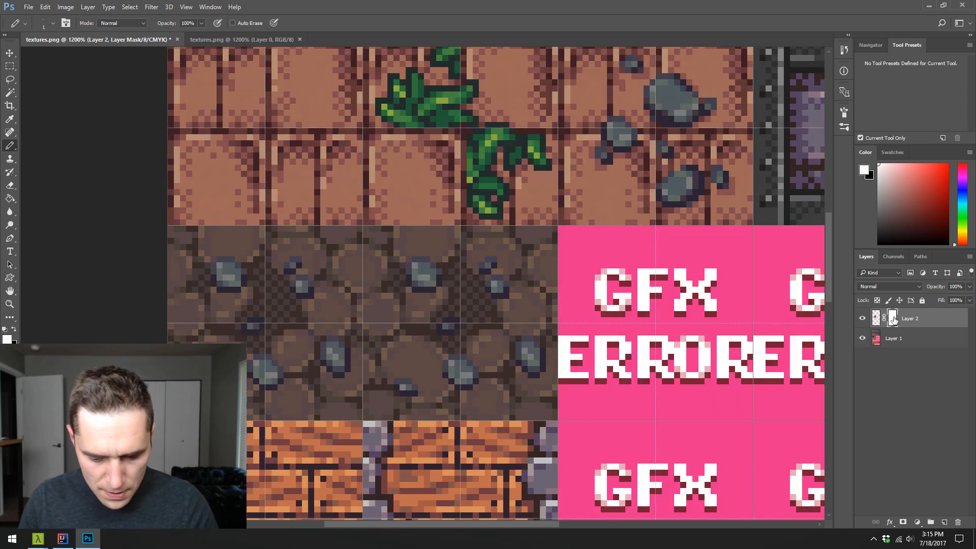
key("ctrl+BackSpace")
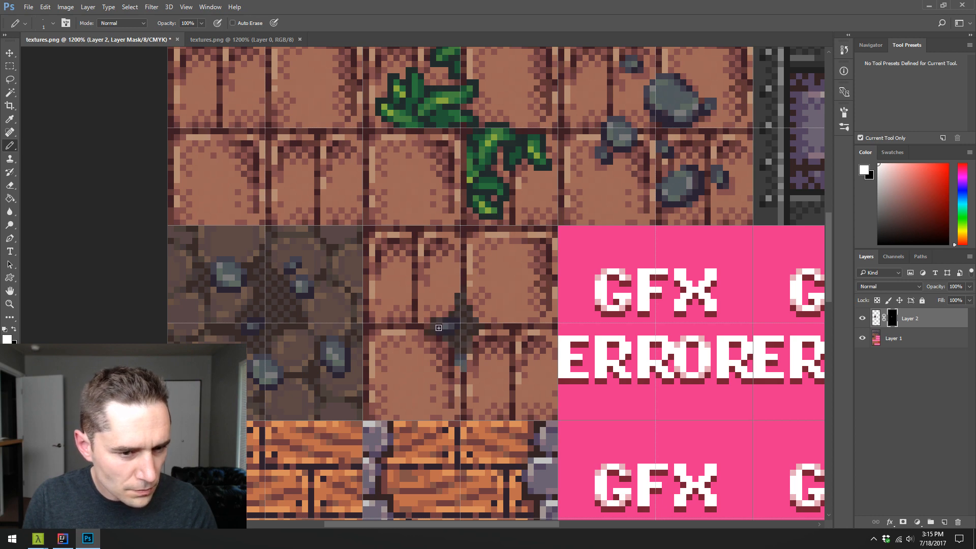
mouse_move(406, 315)
left_mouse_down()
mouse_move(435, 329)
mouse_move(386, 320)
mouse_move(441, 323)
mouse_move(417, 309)
mouse_move(439, 322)
mouse_move(415, 293)
mouse_move(426, 300)
mouse_move(463, 256)
mouse_move(480, 298)
mouse_move(467, 296)
mouse_move(478, 327)
mouse_move(510, 335)
mouse_move(500, 329)
mouse_move(513, 350)
mouse_move(519, 331)
mouse_move(486, 326)
mouse_move(528, 331)
left_mouse_up()
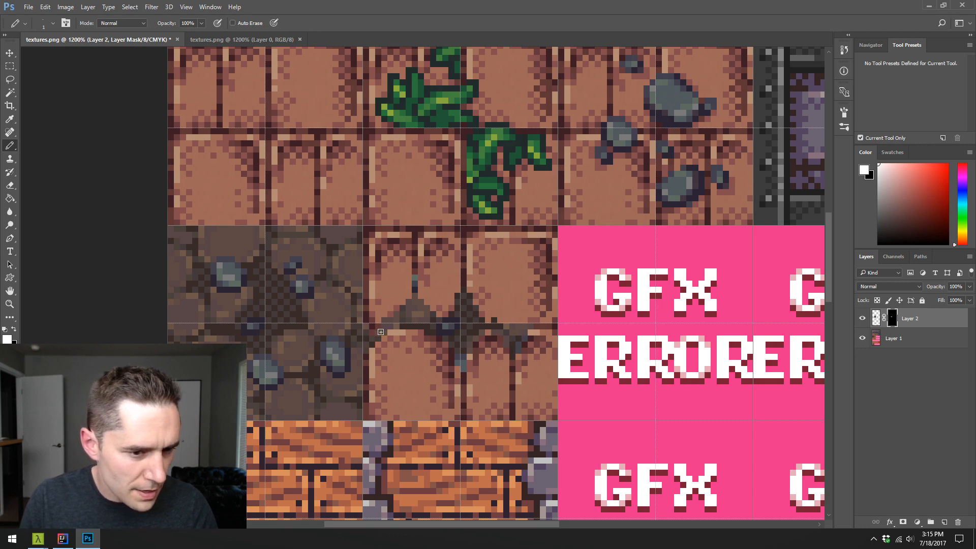
left_click_drag(371, 351, 396, 332)
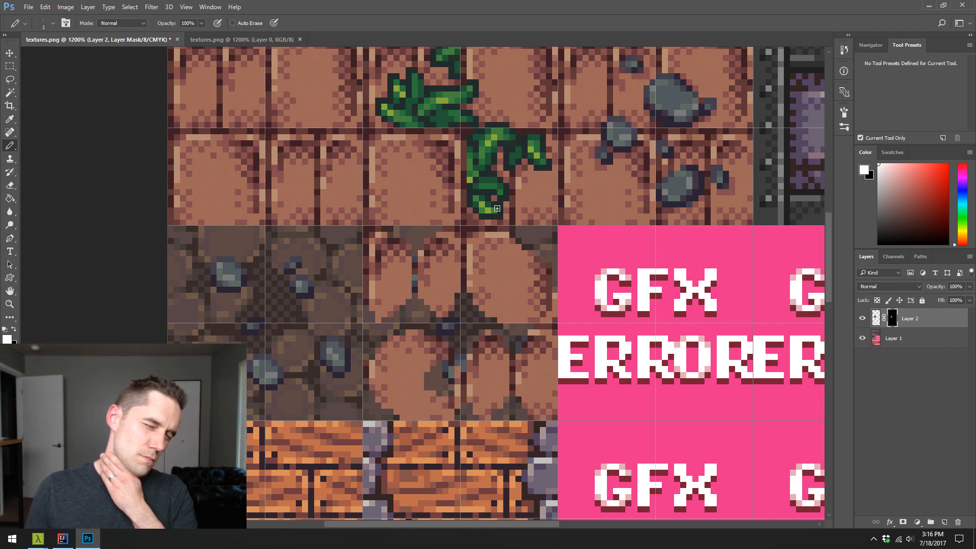
left_click(487, 275)
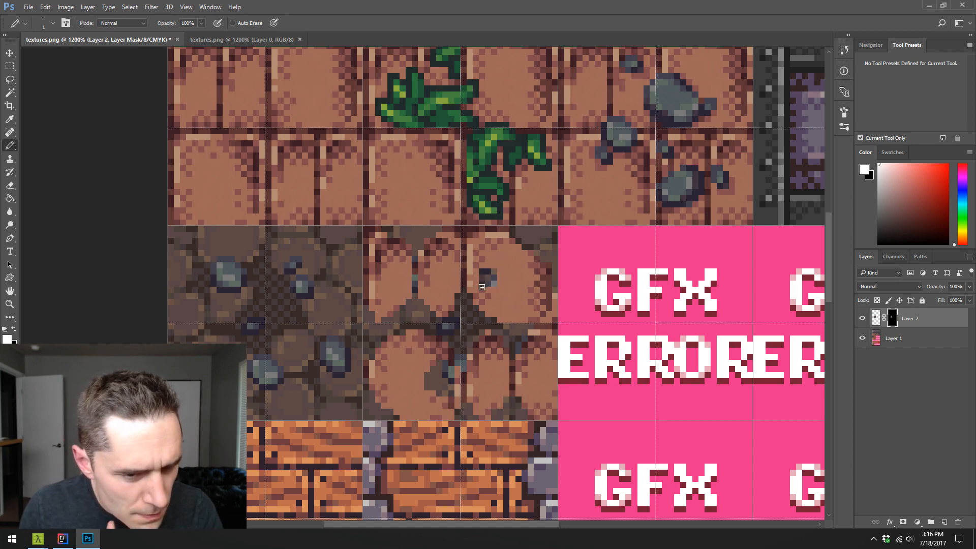
mouse_move(482, 288)
left_mouse_down()
mouse_move(498, 290)
mouse_move(499, 273)
left_mouse_up()
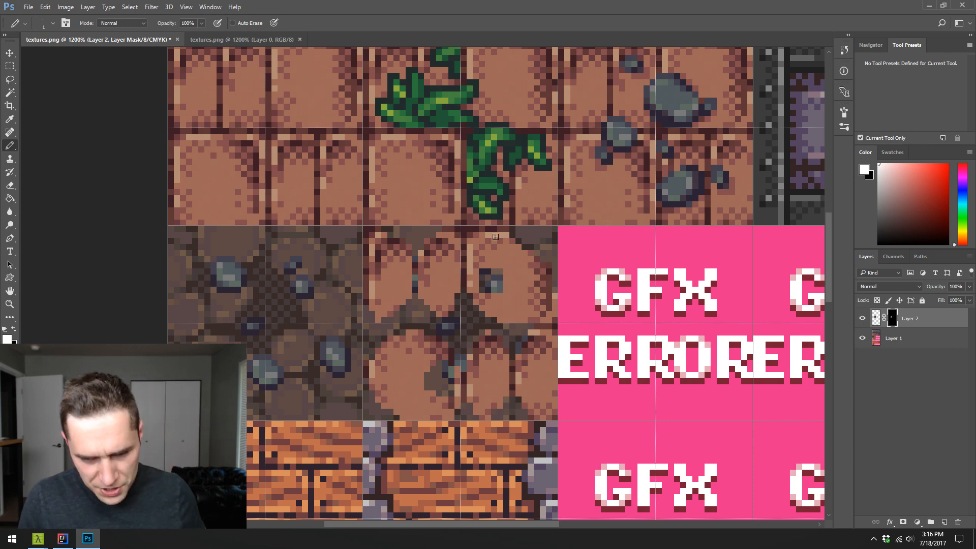
- Add a new layer and pencil a small brown cobblestone with a dark outline in the middle of the upper-right brick
key("ctrl+shift+alt+n")
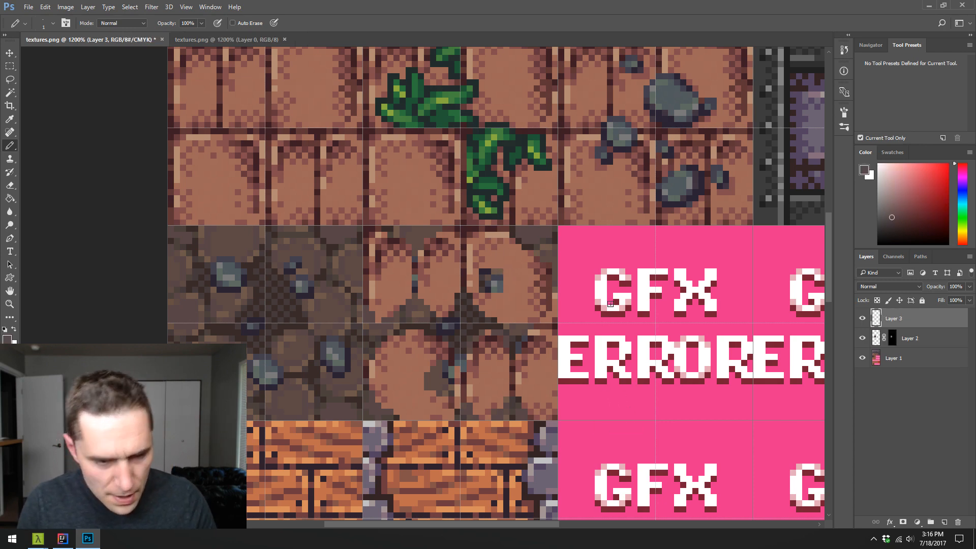
left_click(478, 274, "alt")
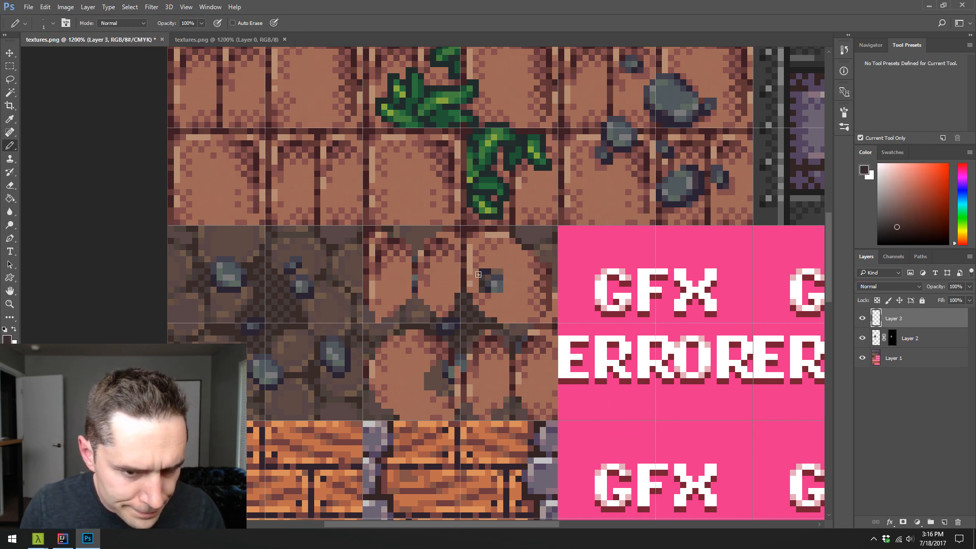
mouse_move(483, 275)
left_mouse_down()
mouse_move(503, 273)
mouse_move(502, 285)
mouse_move(483, 292)
mouse_move(505, 293)
mouse_move(493, 286)
left_mouse_up()
left_click(351, 297, "alt")
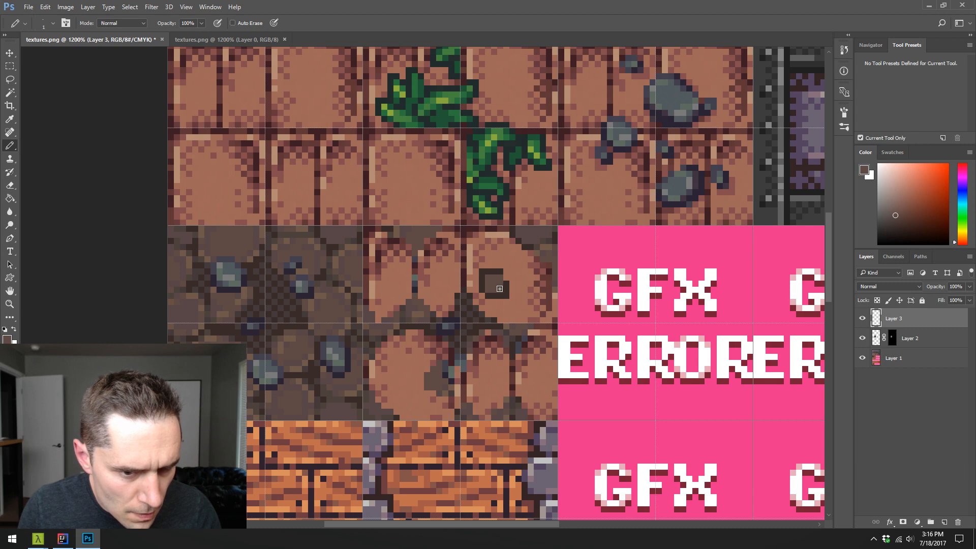
- Shade the small cobblestone with sampled lighter and darker browns, and clean up its surroundings with the brick color
left_click(531, 288, "alt")
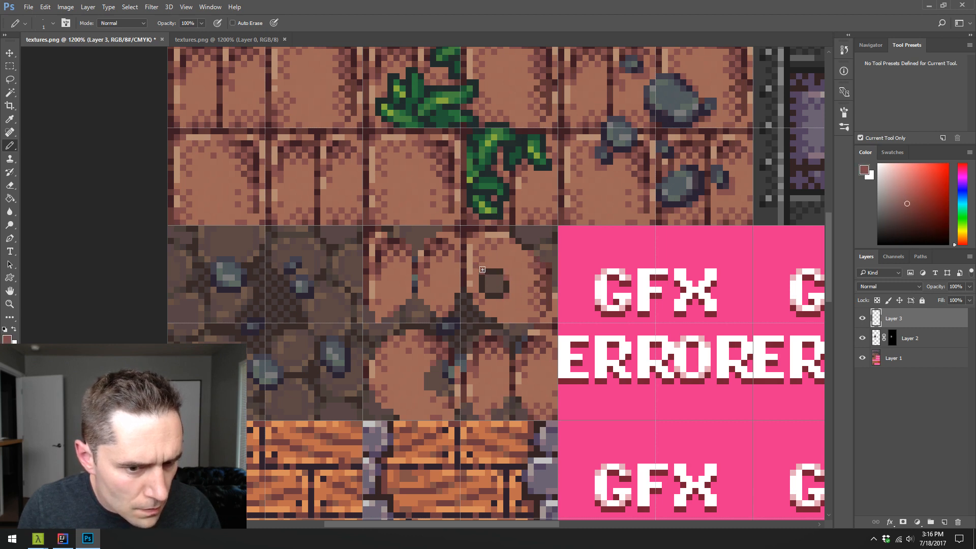
left_click(331, 286, "alt")
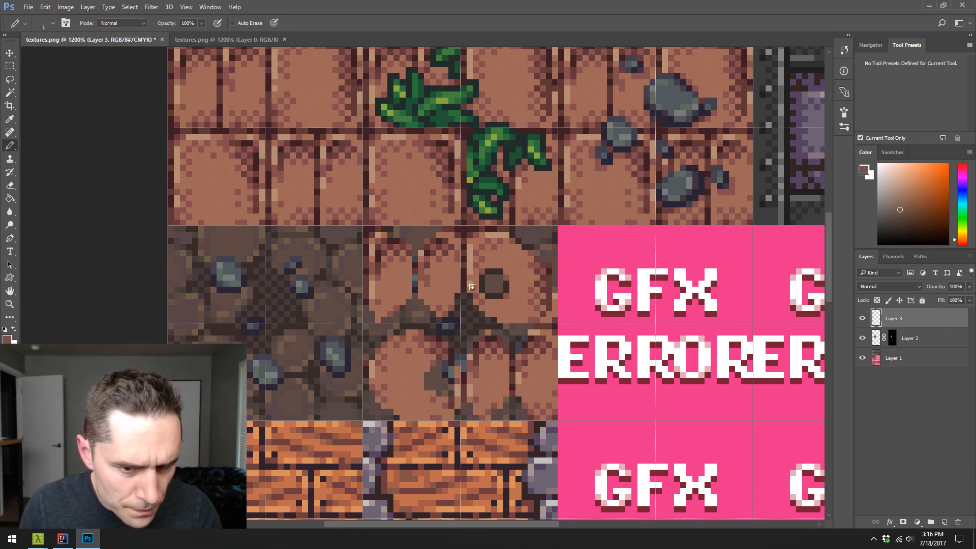
left_click(499, 287, "alt")
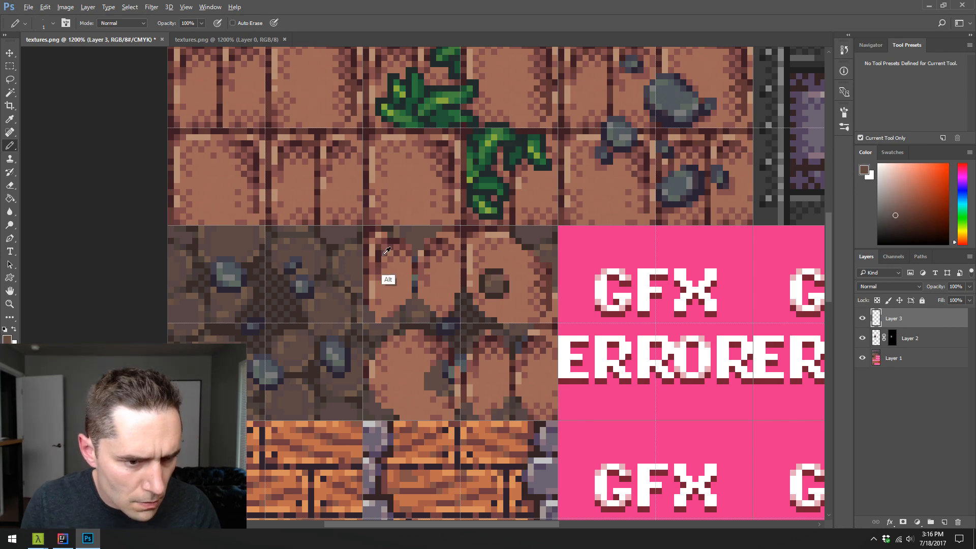
left_click(334, 252, "alt")
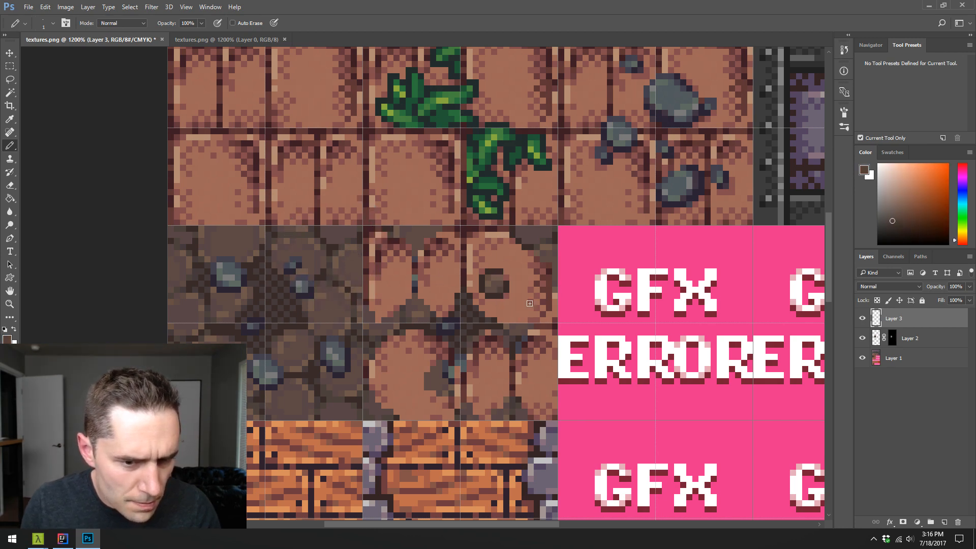
left_click(497, 294, "alt")
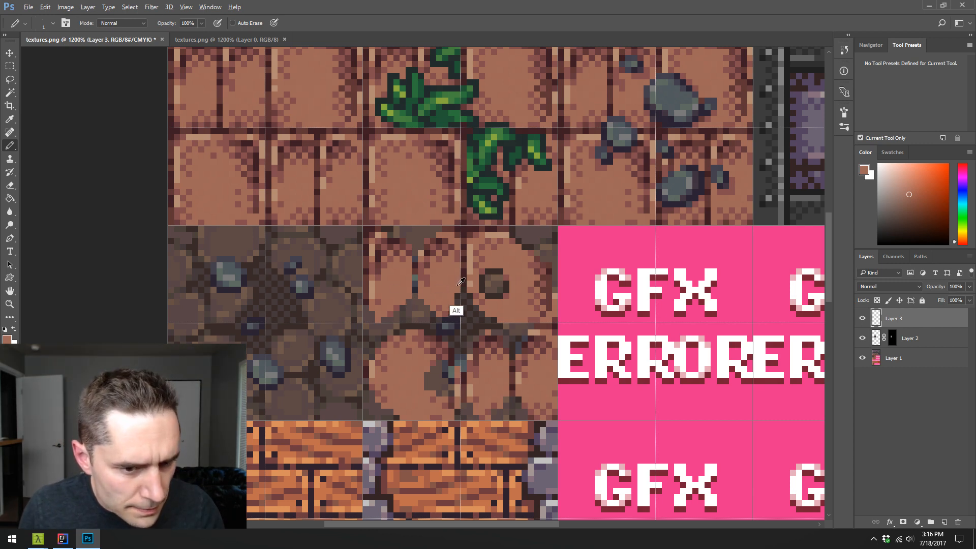
key("alt")
left_click(483, 280, "alt")
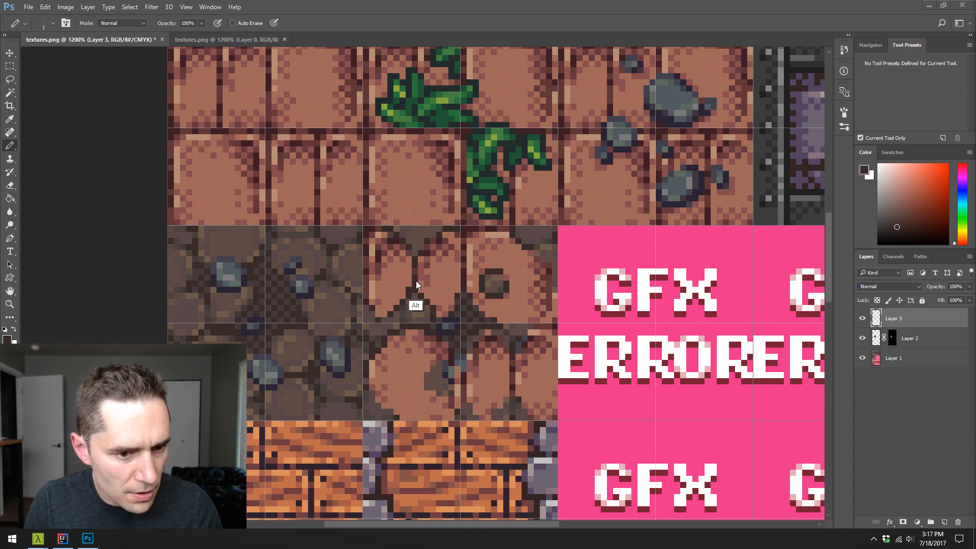
- Pencil dark edges where the dirt meets the bricks, and outline and fill a round cobblestone in the large lower-left brick
key("alt")
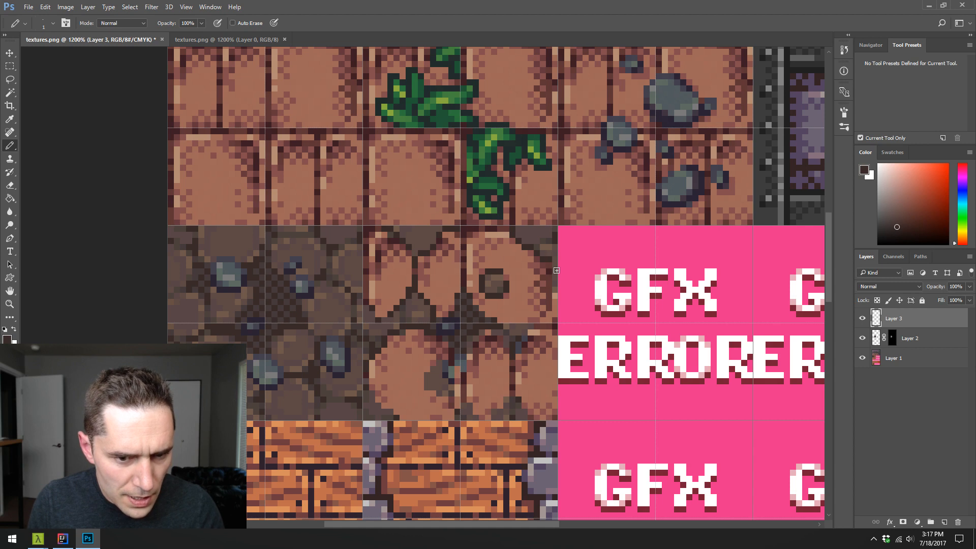
key("alt")
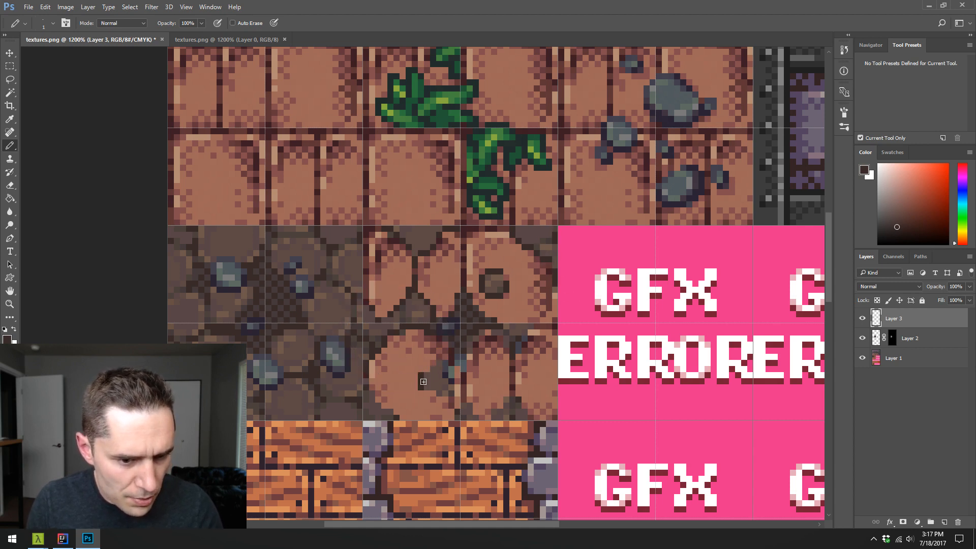
left_click_drag(433, 392, 427, 393)
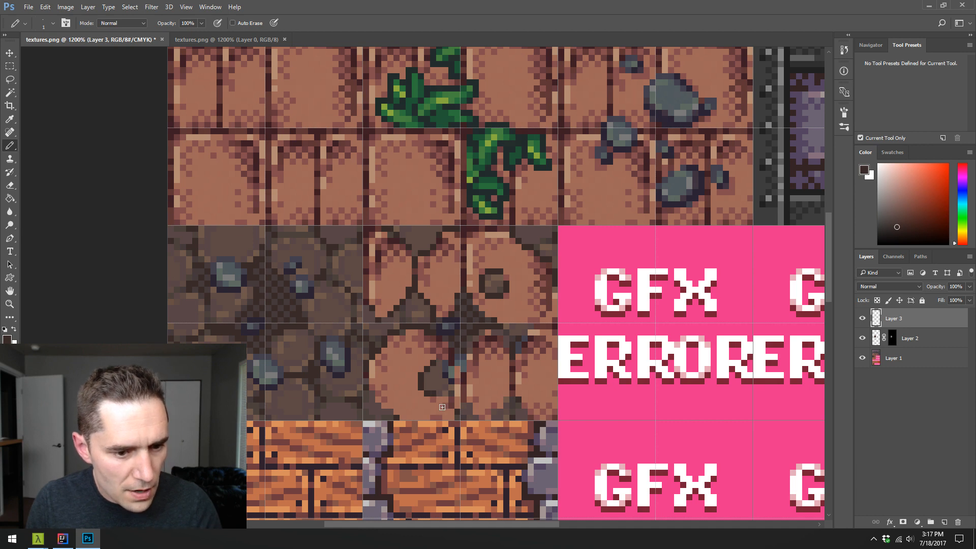
left_click(457, 380)
left_click(445, 378, "alt")
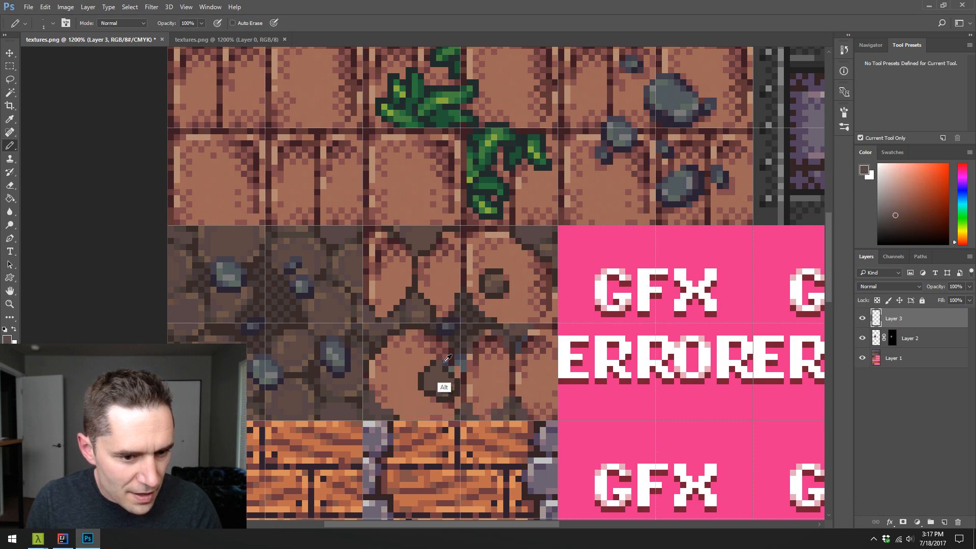
left_click(427, 393, "alt")
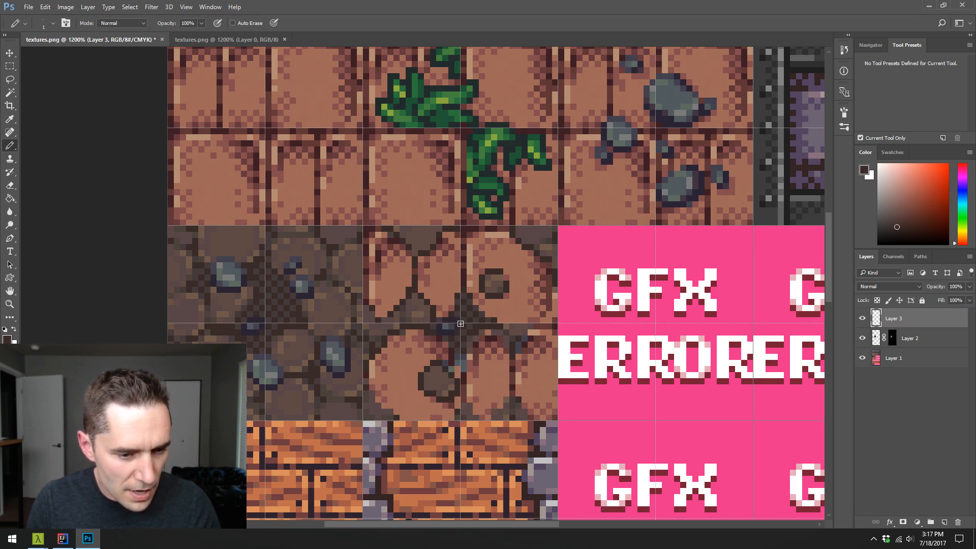
- Refine both embedded cobblestones with sampled brown tones and add darker brick-colored pixels around their edges
left_click(439, 384, "alt")
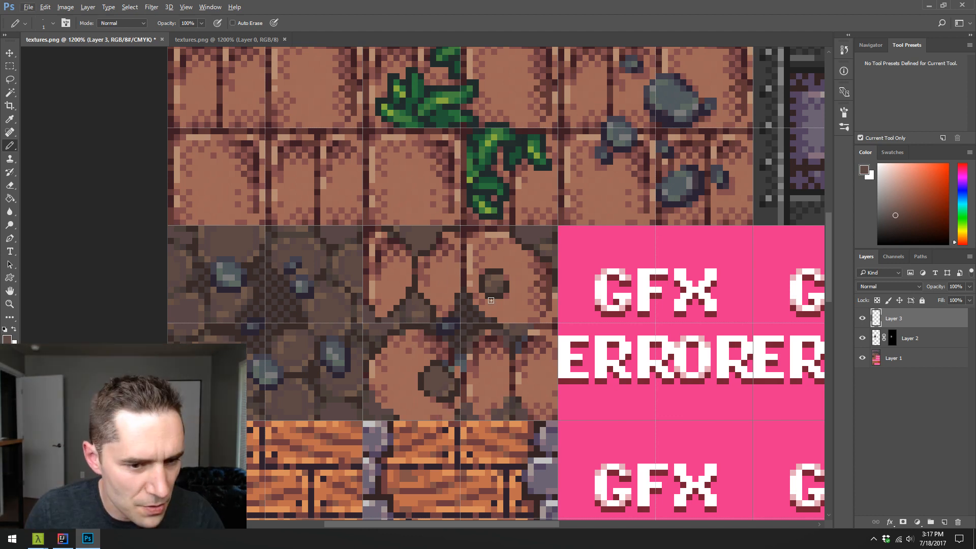
left_click(509, 294, "alt")
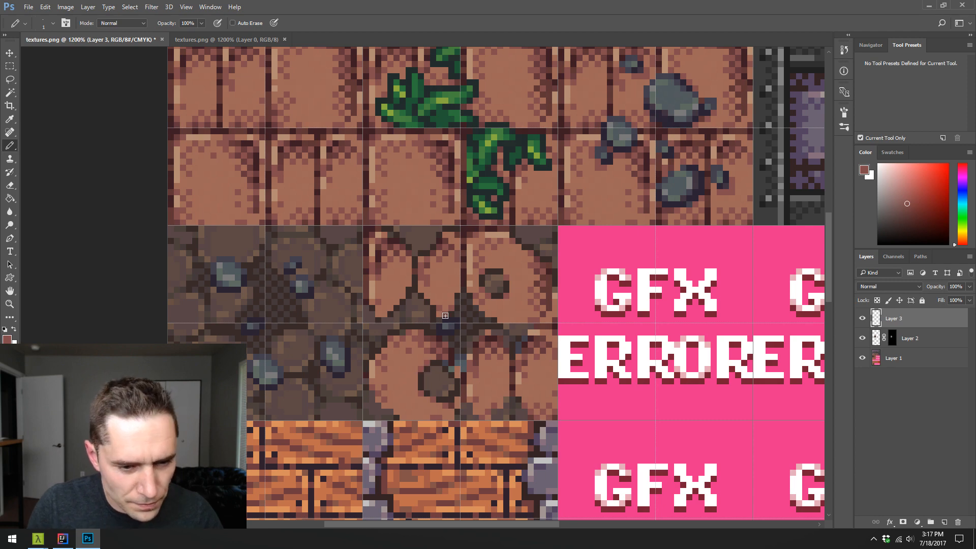
left_click(441, 395, "alt")
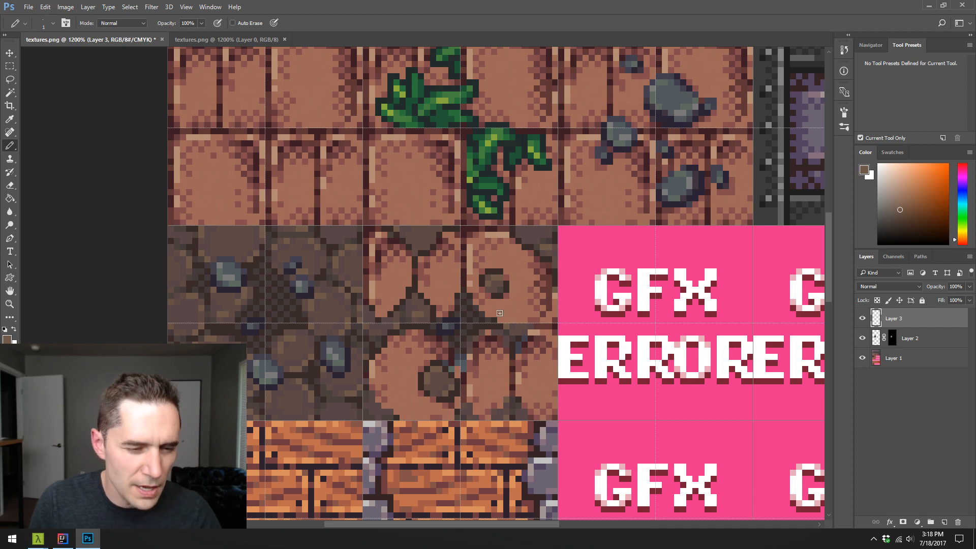
left_click(448, 391, "alt")
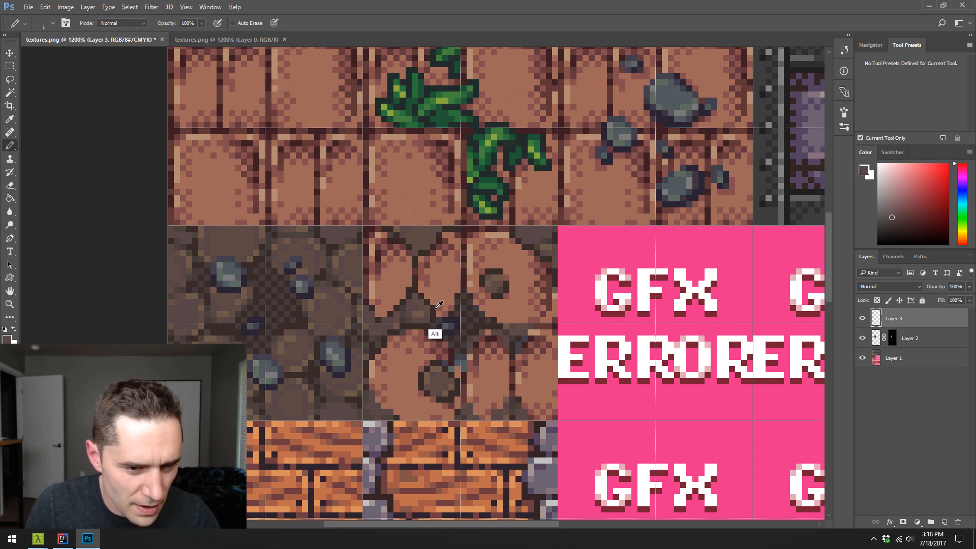
- Pencil sampled dark and mid browns into the dirt between the upper and lower bricks to define cobblestone edges at the tile's center
left_click(466, 319, "alt")
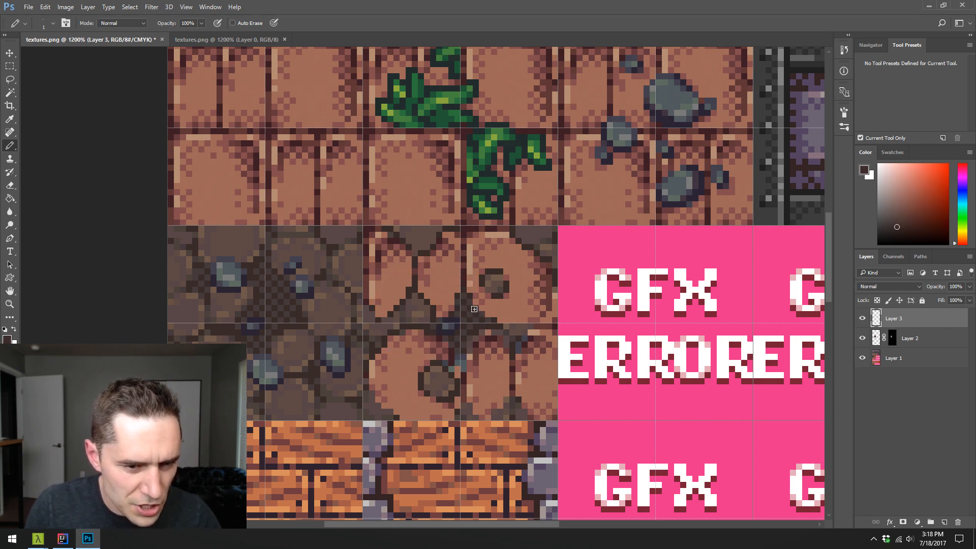
left_click(422, 304, "alt")
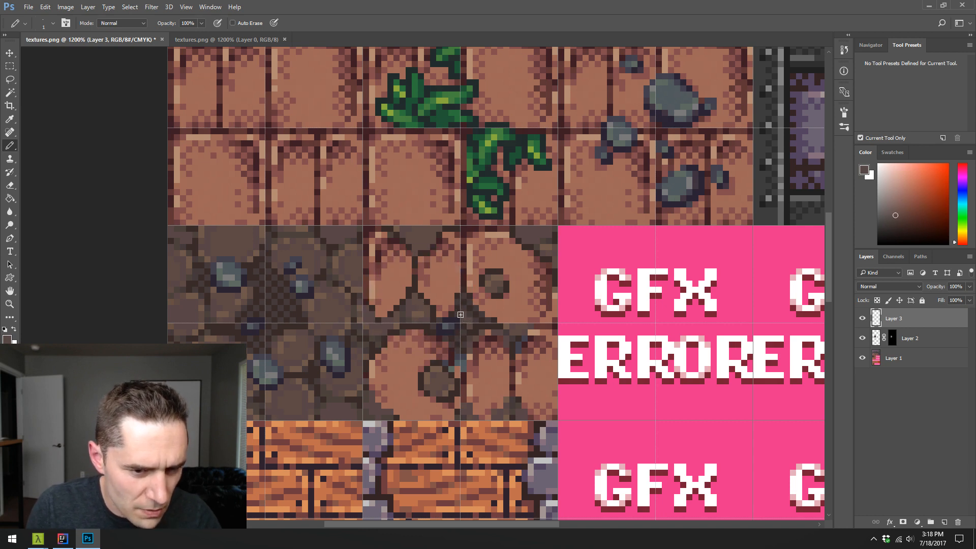
left_click(438, 305, "alt")
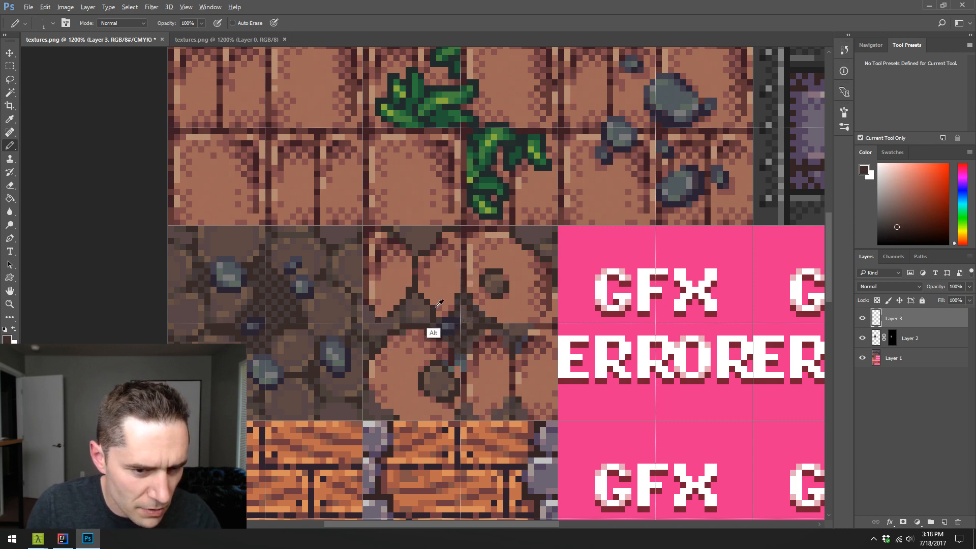
left_click(464, 315, "alt")
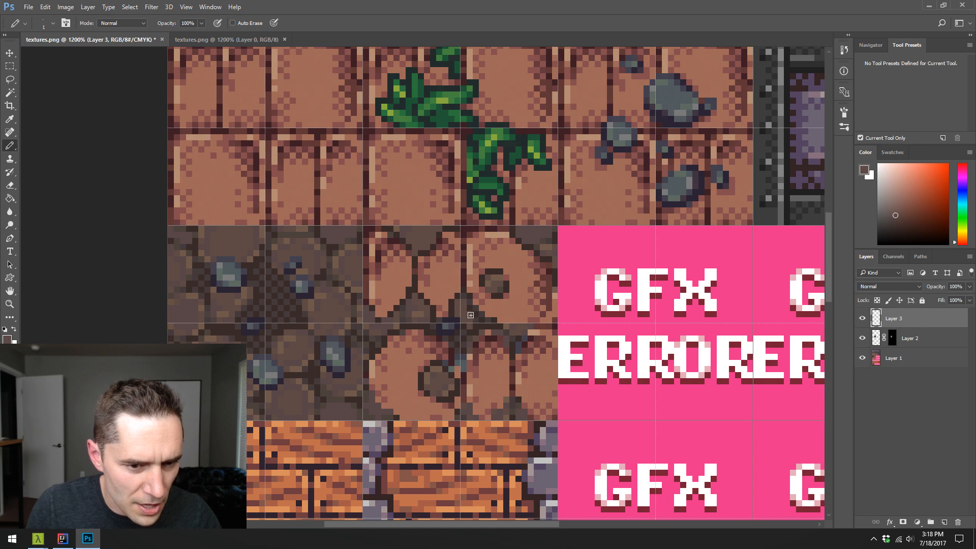
left_click(453, 300, "alt")
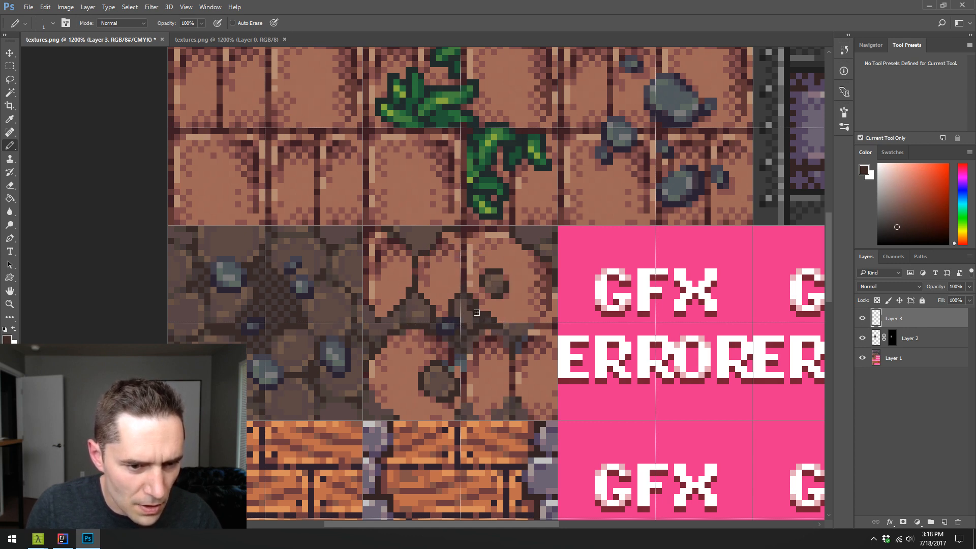
- Shape a brown cobblestone with dark edges in the dirt below the upper-right brick, and hide the grid lines
left_click(467, 308, "alt")
left_click(476, 308, "alt")
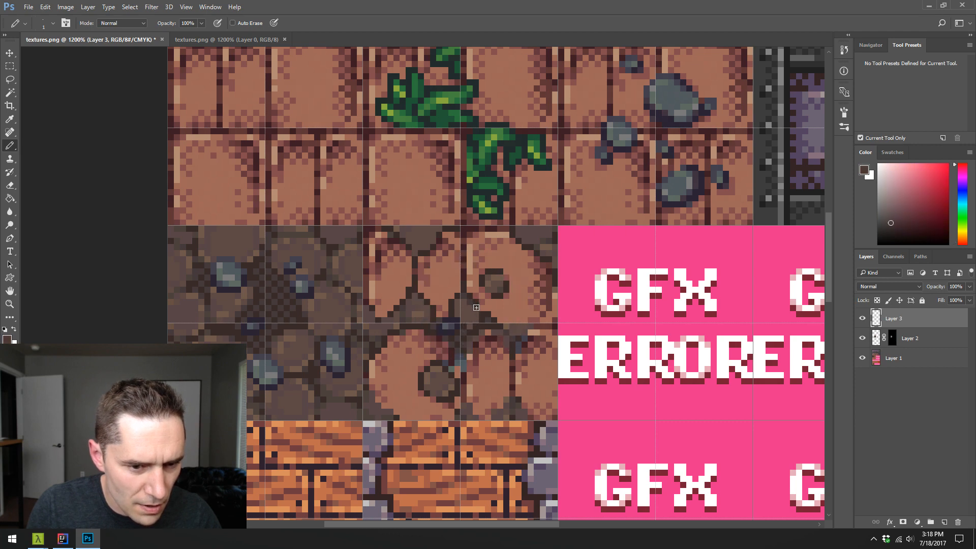
left_click(482, 317, "alt")
left_click(491, 313, "alt")
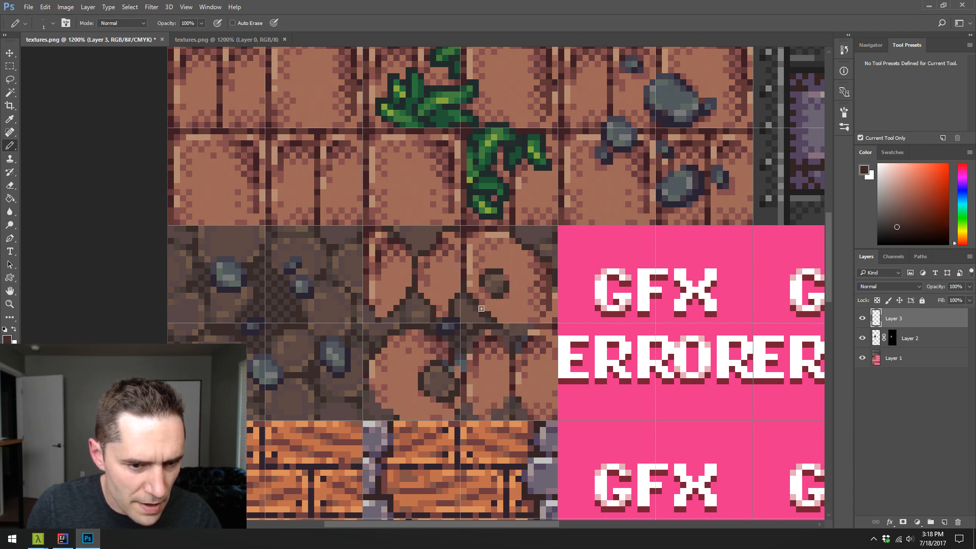
left_click(472, 318, "alt")
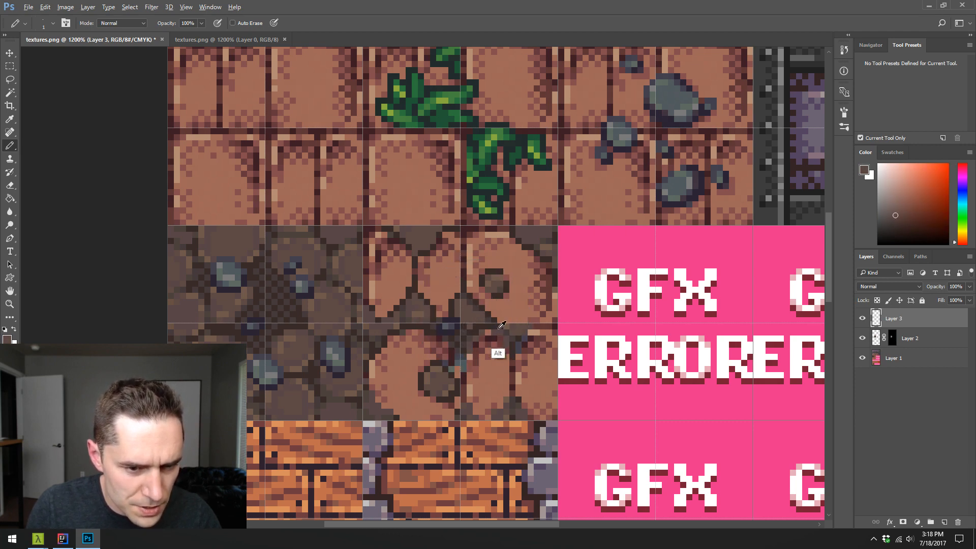
left_click(473, 317)
key("ctrl+h")
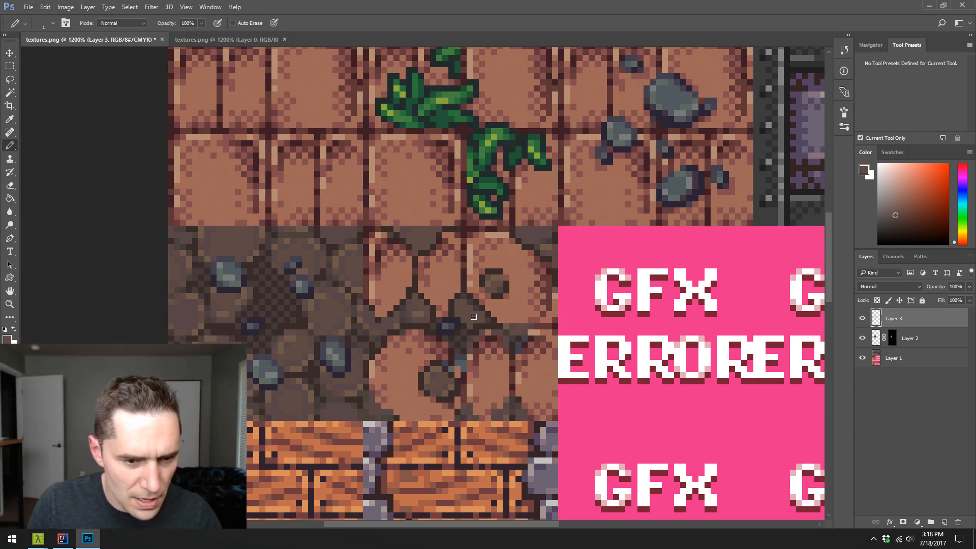
- Add sampled lighter and darker brown pixels to the cobblestones in the top dirt notch and the central dirt patch
left_click(420, 308, "alt")
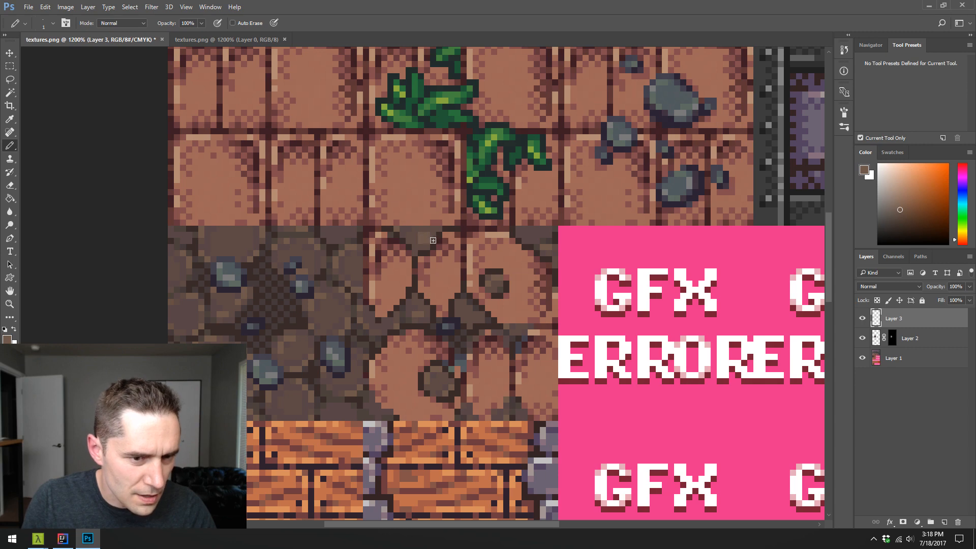
left_click(418, 257, "alt")
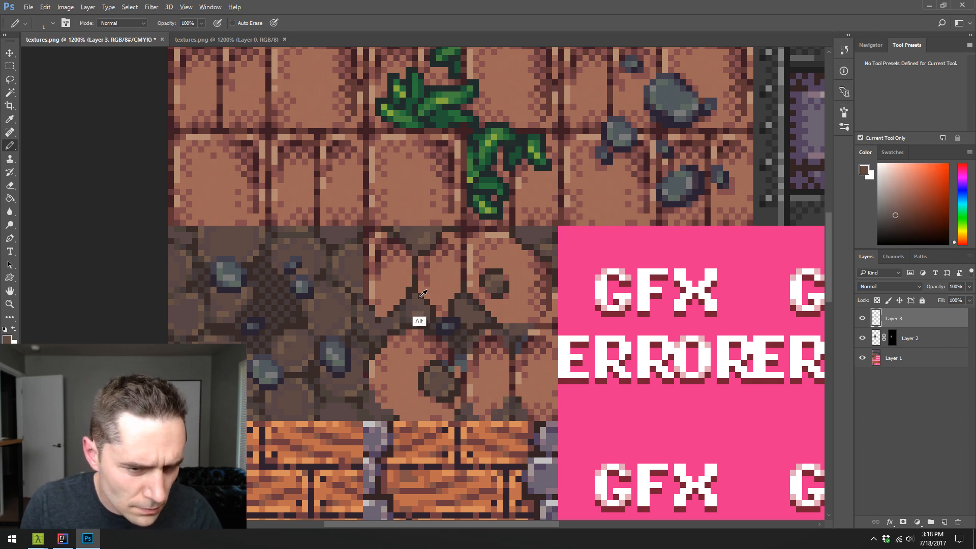
left_click(407, 311, "alt")
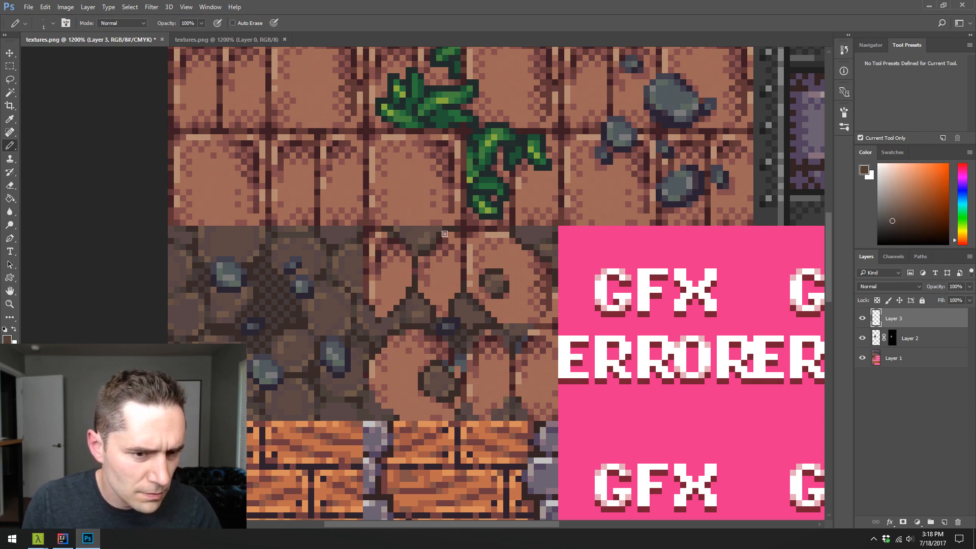
left_click(429, 252, "alt")
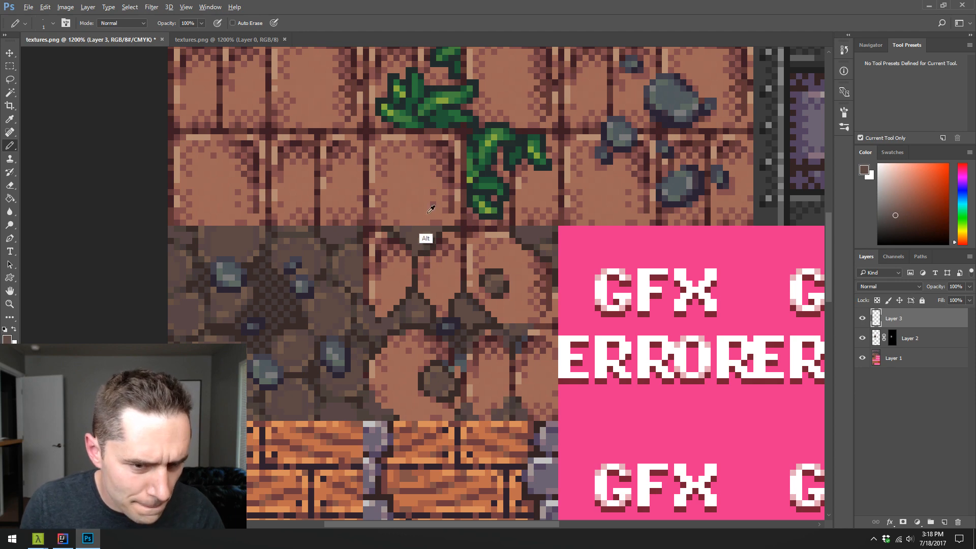
left_click(470, 312, "alt")
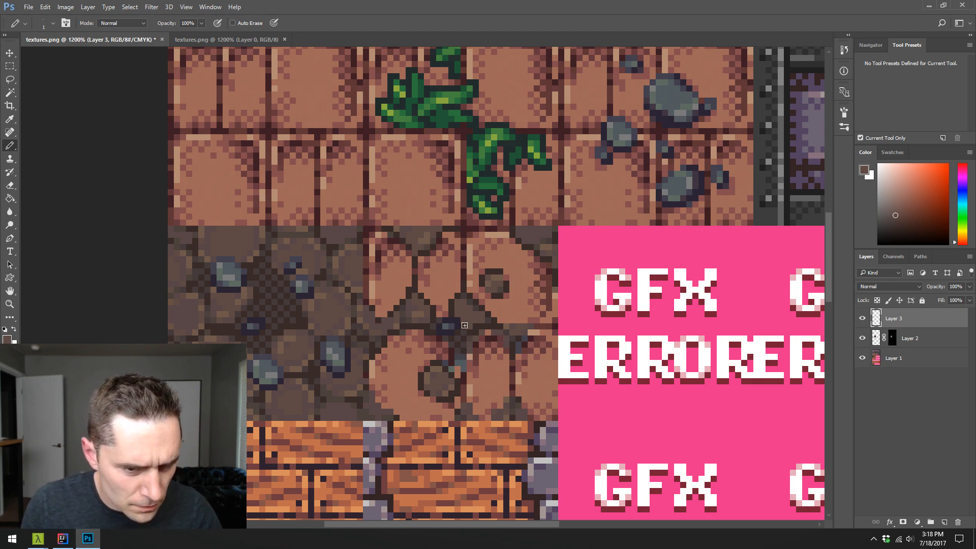
- Darken the dirt right of the central pebble, and paint brick tones over the stray bluish pixels beside the large lower-left brick
left_click(472, 328, "alt")
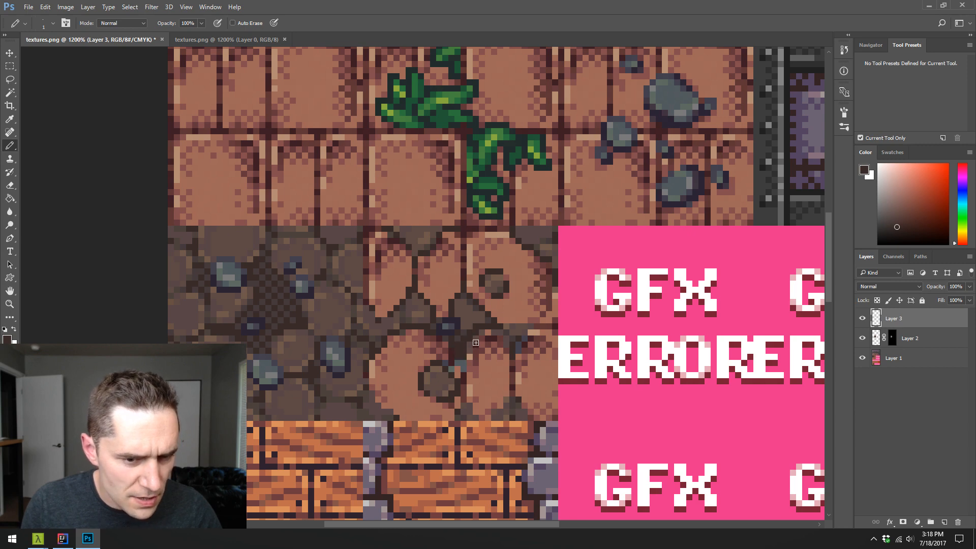
left_click(478, 326, "alt")
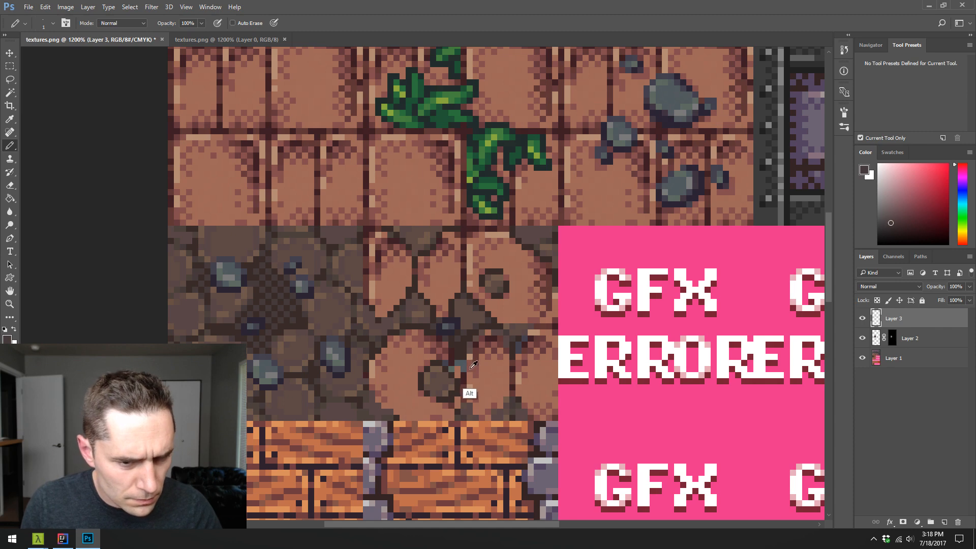
left_click(462, 378, "alt")
left_click(463, 364)
left_click(457, 397, "alt")
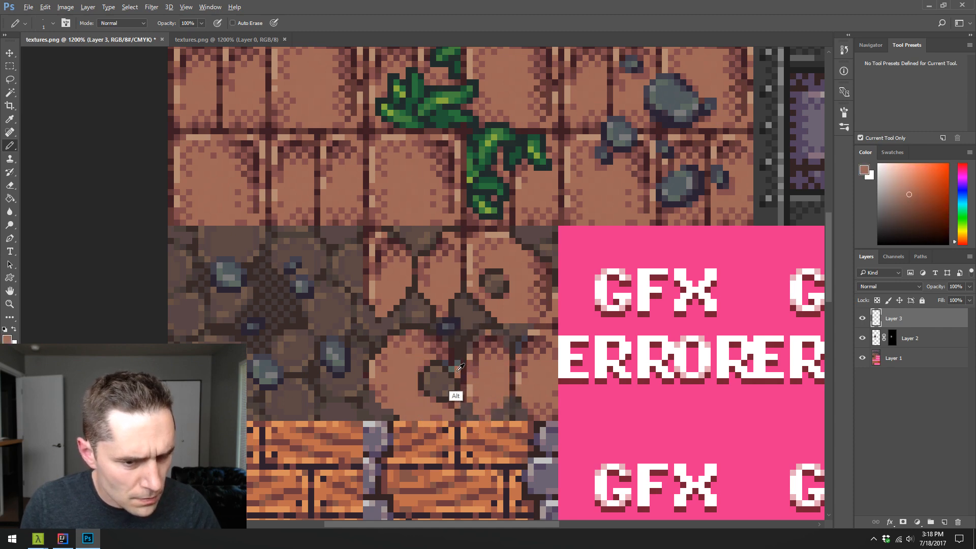
left_click(472, 367, "alt")
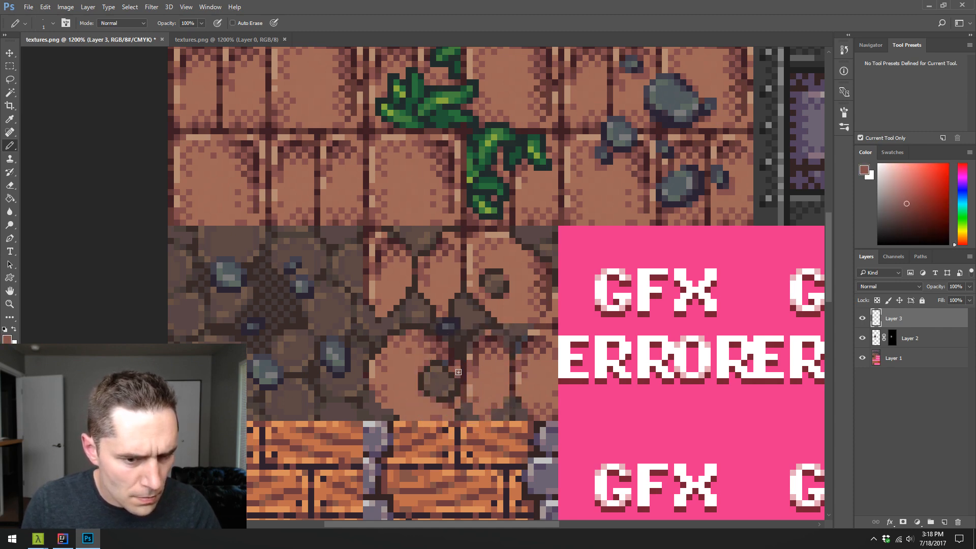
left_click(457, 367, "alt")
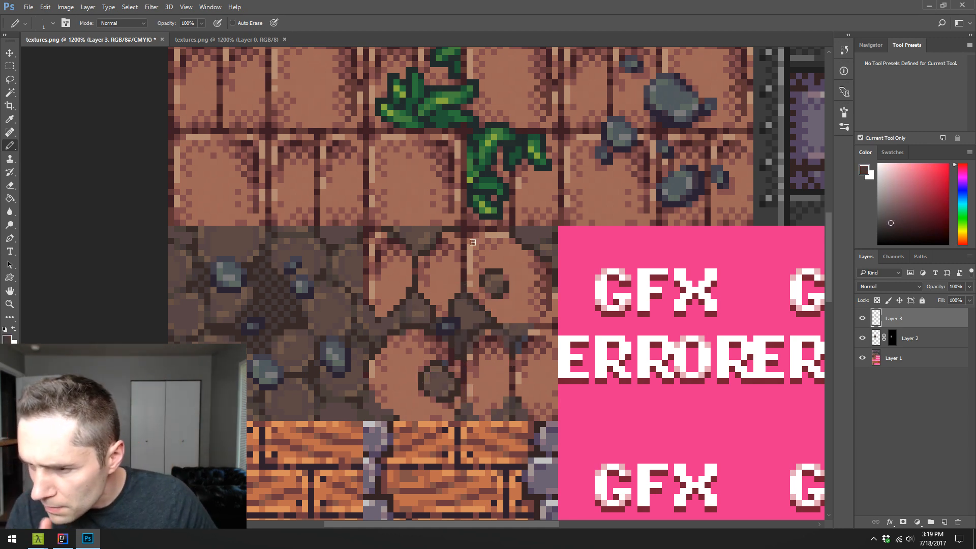
- Pencil sampled dark browns around the central cobblestone and along the dirt above the large lower-left brick
left_click(430, 305, "alt")
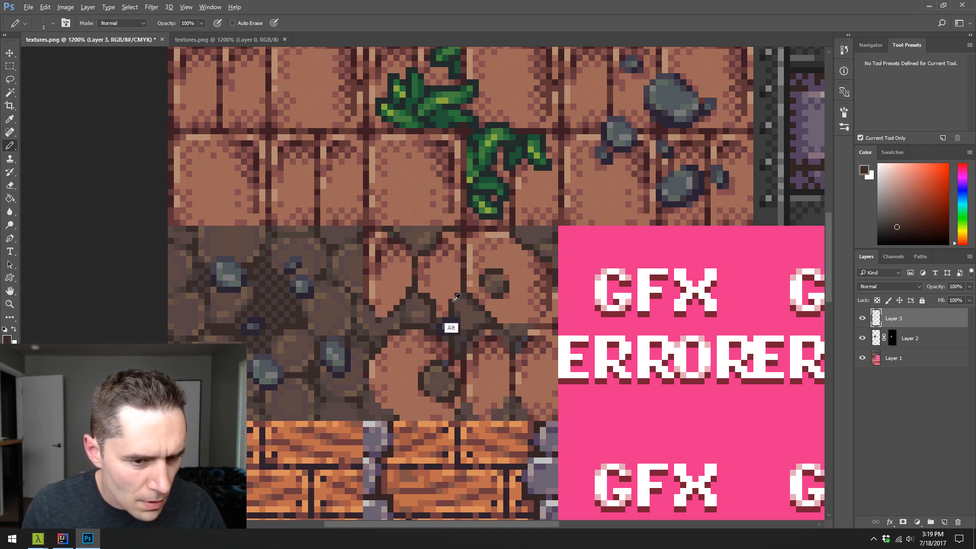
left_click(457, 301, "alt")
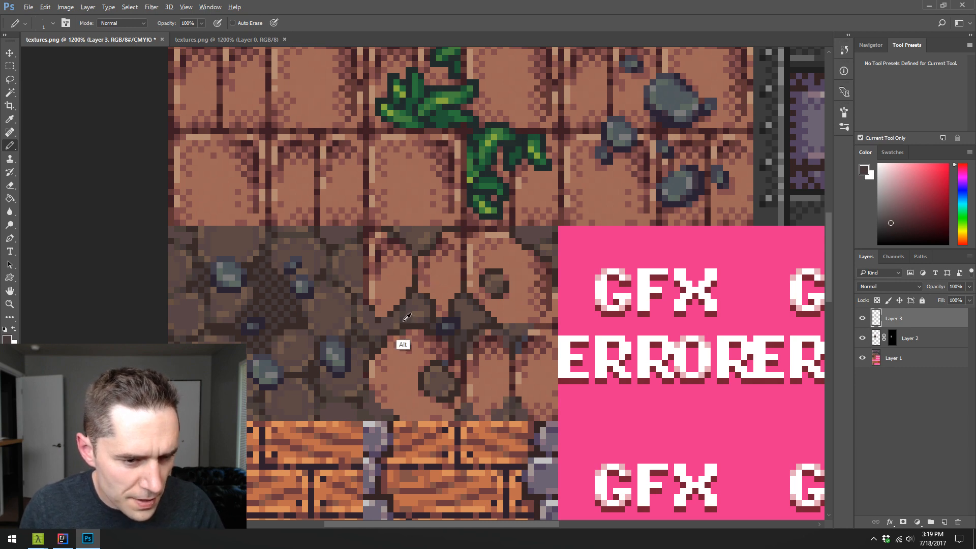
left_click(405, 346, "alt")
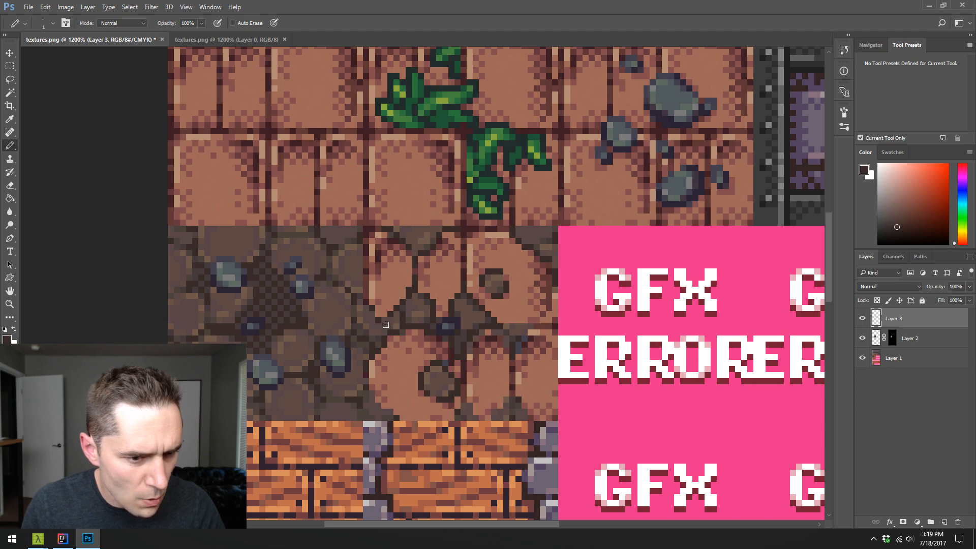
left_click(379, 326, "alt")
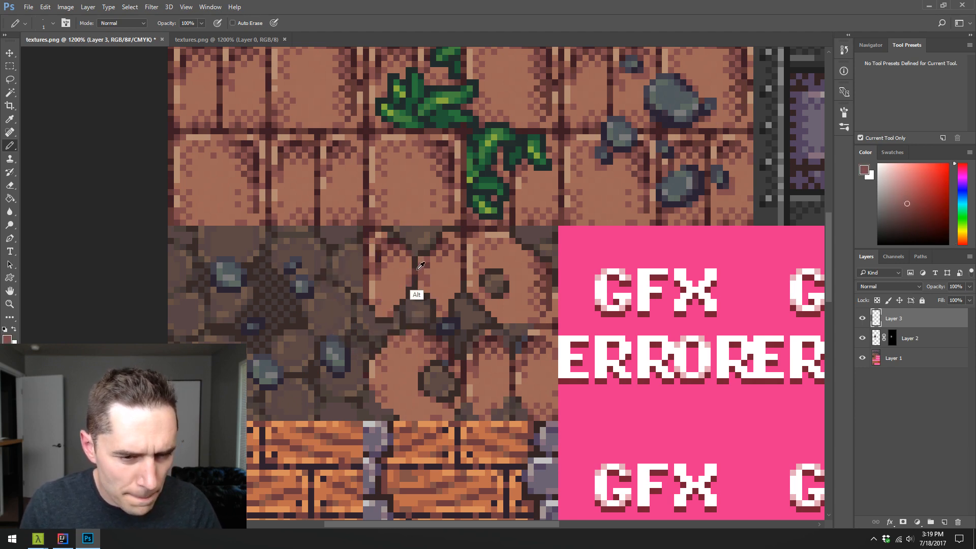
- Shade the edges of the two narrow upper bricks where they meet the dirt, using sampled light and dark brick tones
left_click(407, 299, "alt")
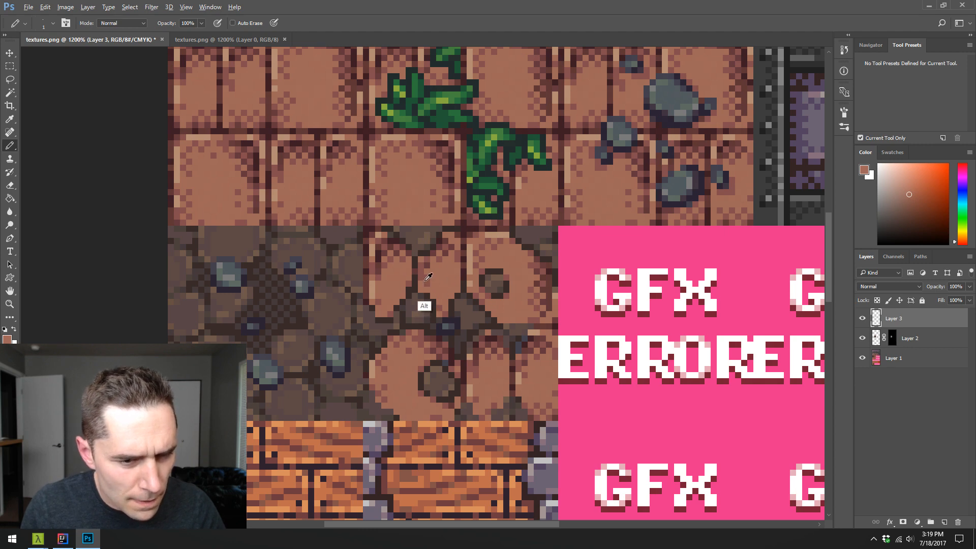
left_click(426, 282, "alt")
left_click(421, 289)
left_click(442, 287, "alt")
left_click(422, 278)
left_click(424, 280, "alt")
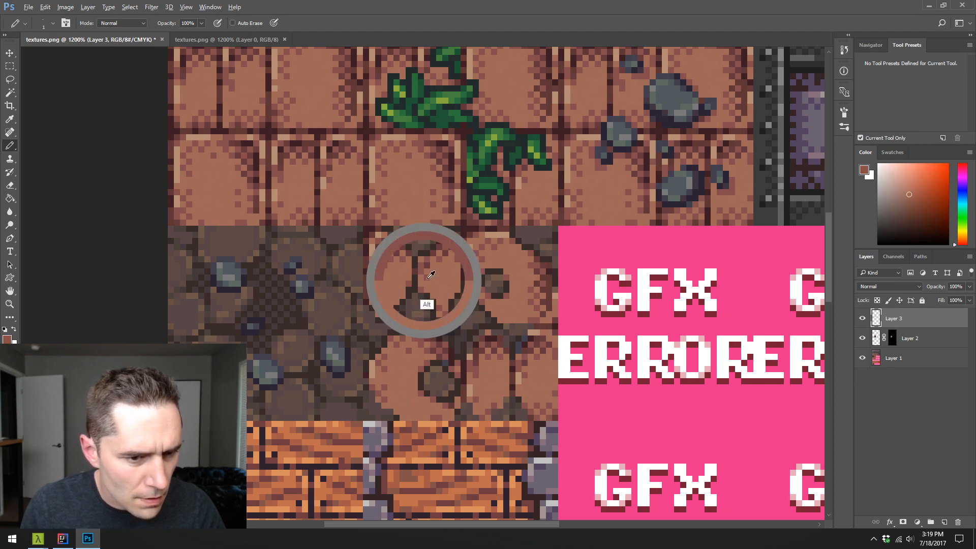
left_click(427, 272)
left_click(433, 270, "alt")
left_click(429, 270, "alt")
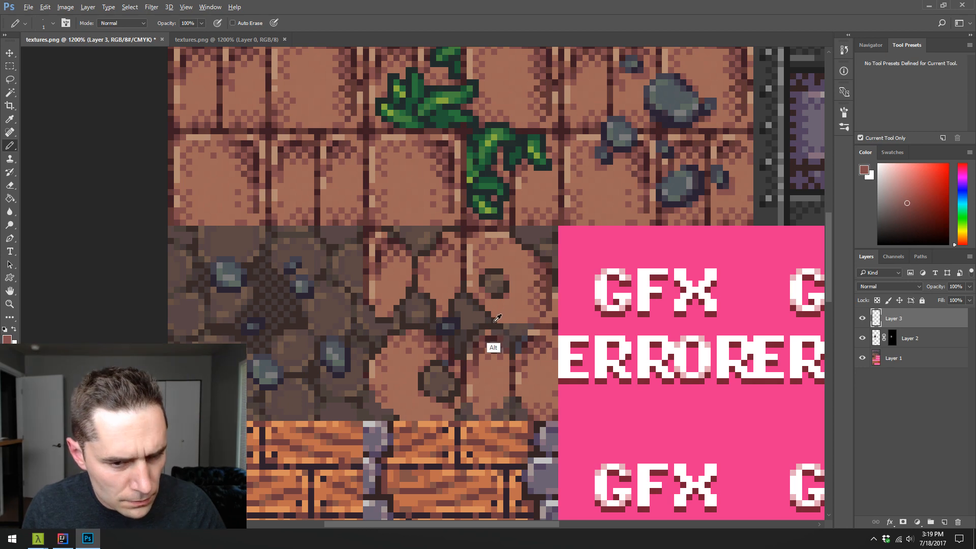
- Paint over the bluish pixels in the dirt notch above the lower-right bricks with brown and dark outline pixels
left_click(514, 328, "alt")
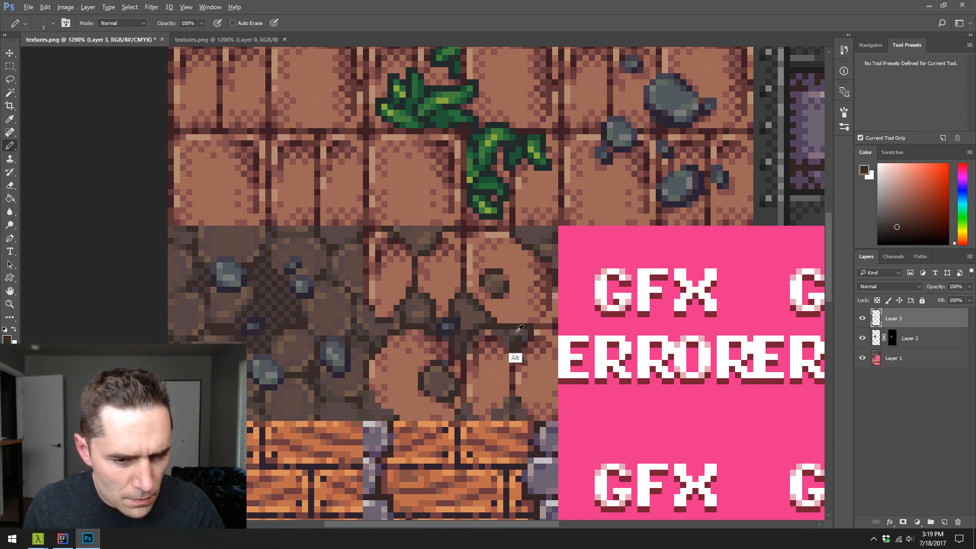
left_click(513, 346, "alt")
left_click(515, 338, "alt")
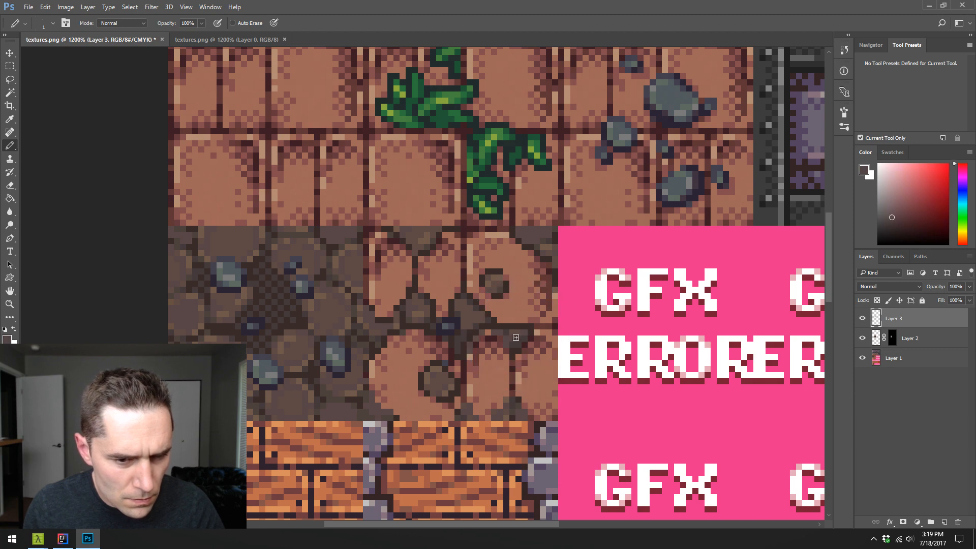
left_click(515, 347, "alt")
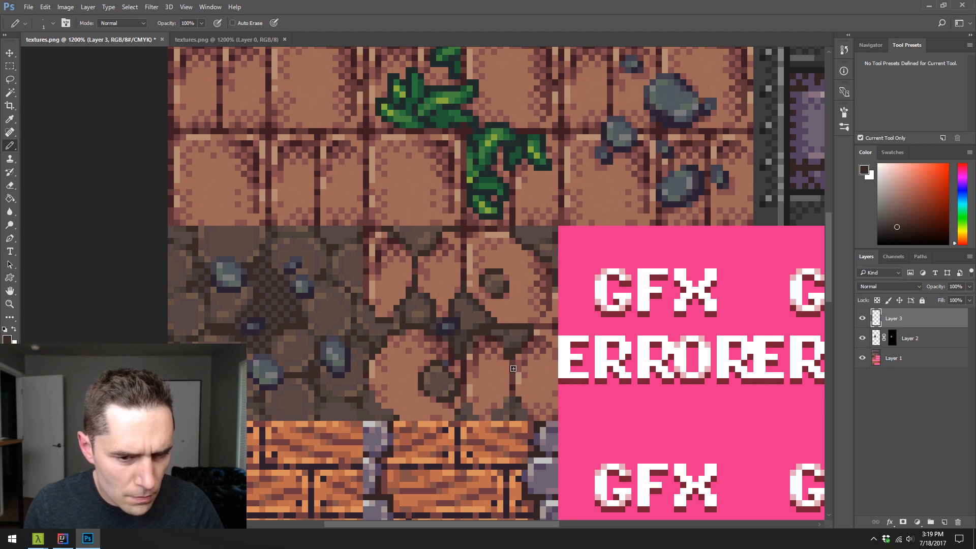
left_click(517, 339, "alt")
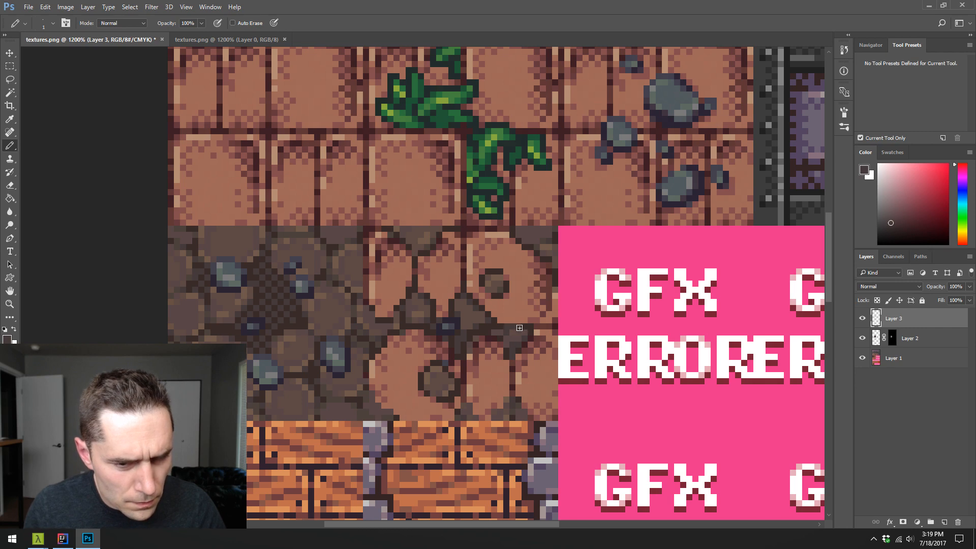
- Shade the small cobblestone above the lower-right bricks with sampled browns, and touch up the dirt in the tile's upper-right corner
left_click(518, 333, "alt")
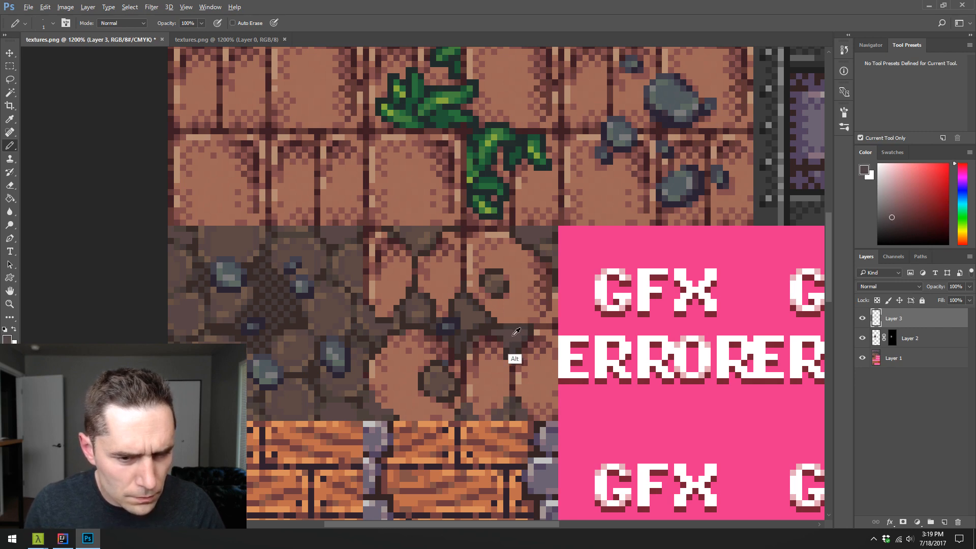
left_click(500, 336, "alt")
left_click(505, 333, "alt")
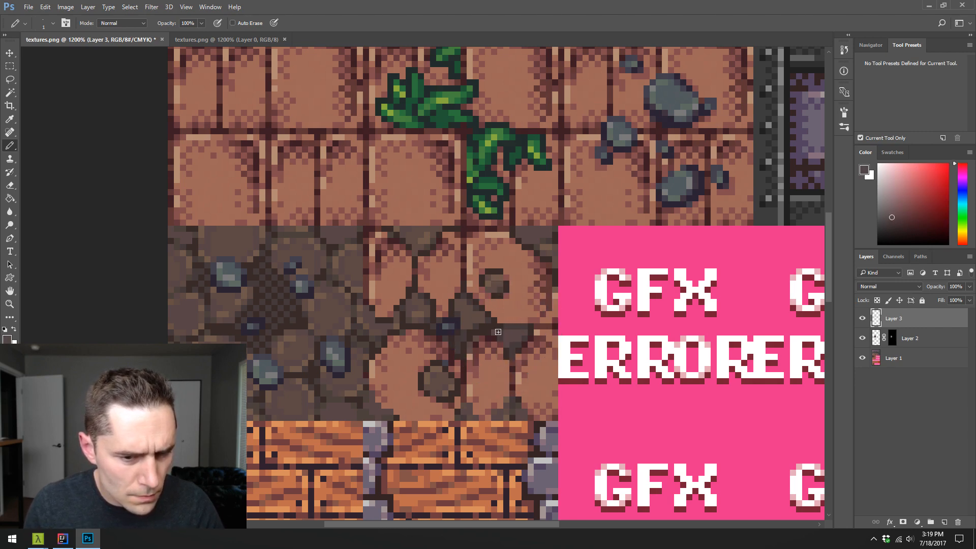
left_click(499, 332)
left_click(507, 327, "alt")
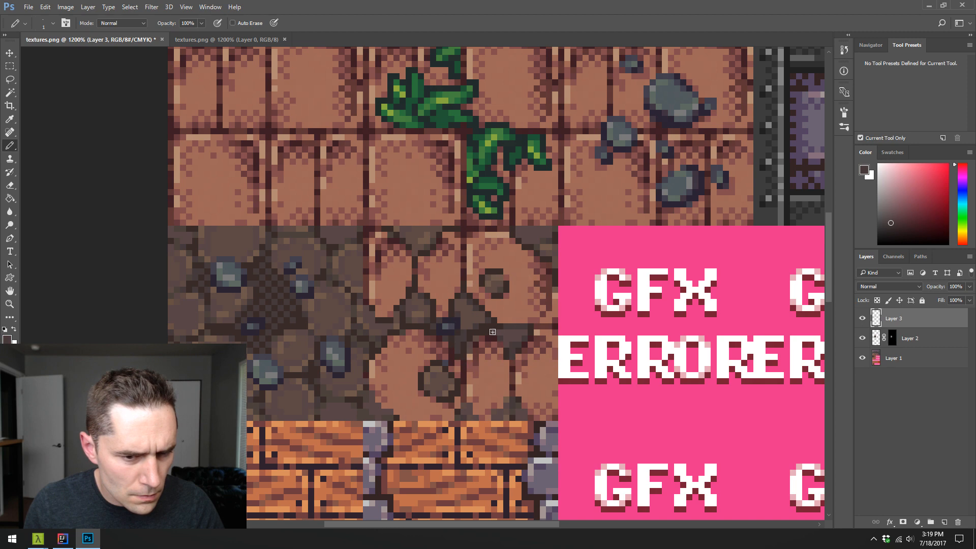
left_click(542, 236, "alt")
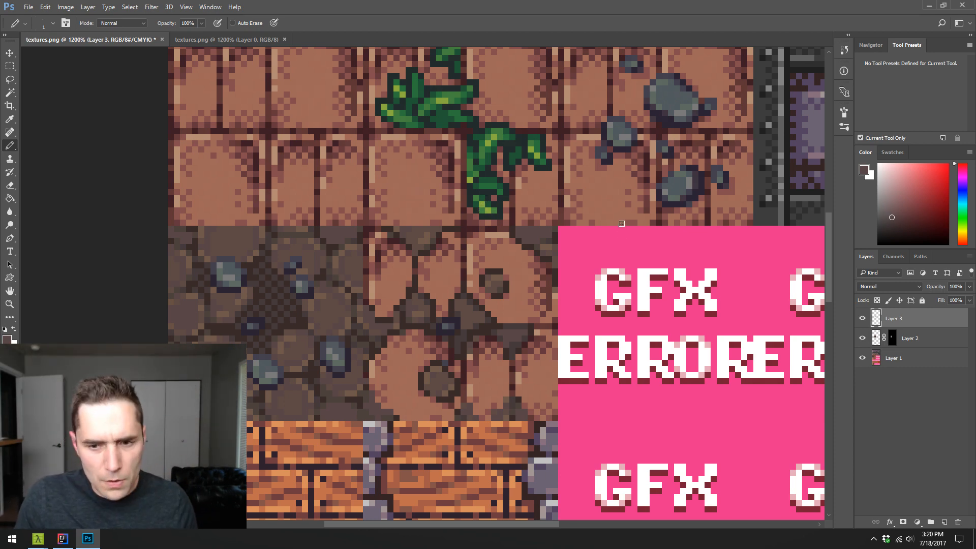
- Merge all three layers into one and save as PNG over textures.png in the Dungeon textures folder, with no compression and no interlacing
left_click(893, 360, "shift")
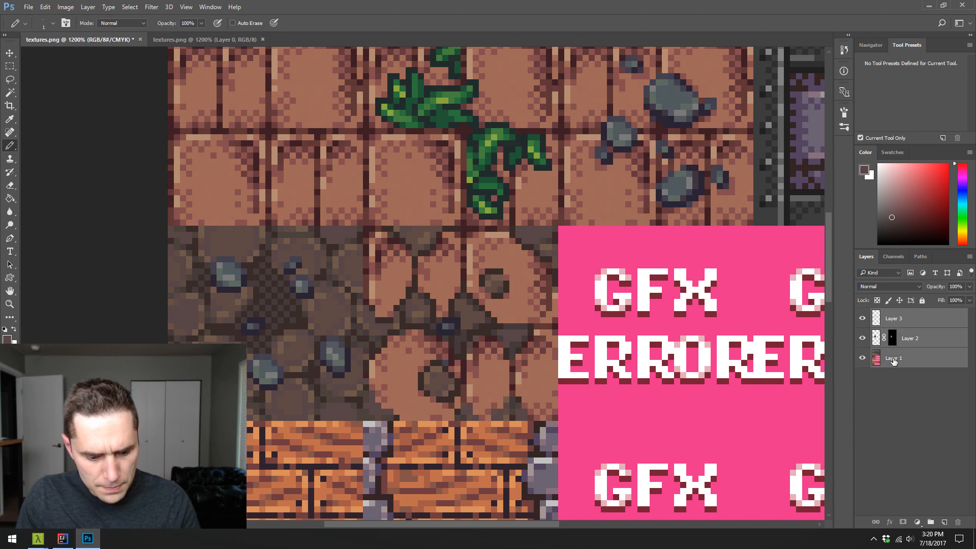
key("ctrl+e")
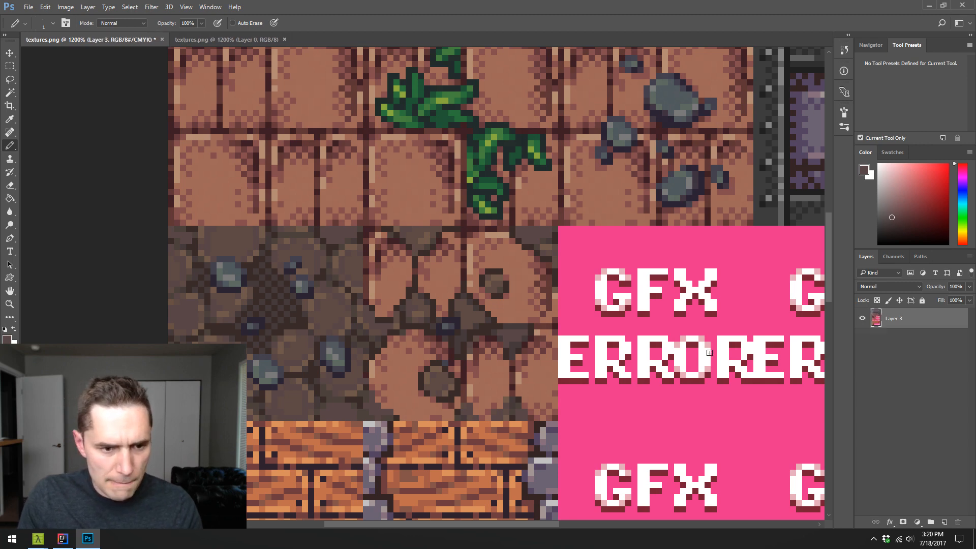
key("ctrl+shift+s")
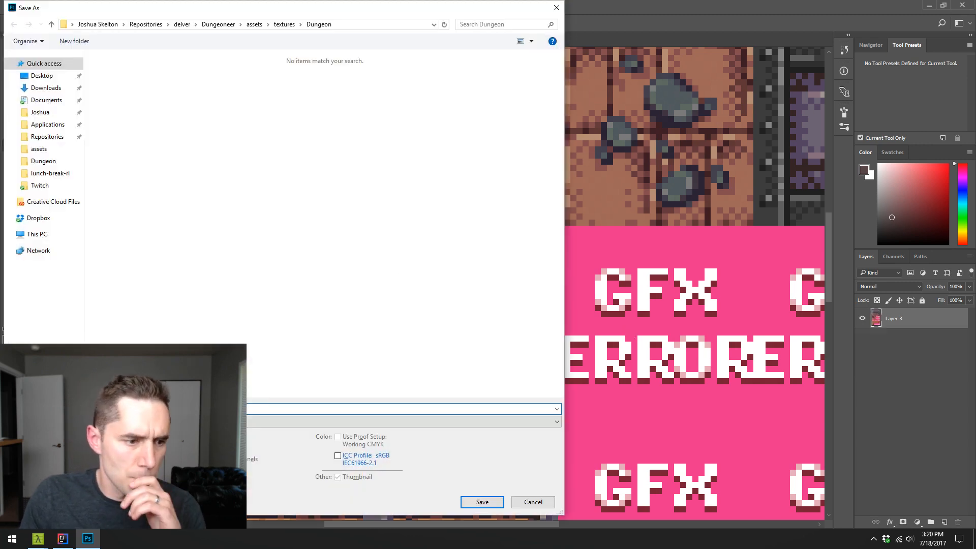
left_click(229, 422)
left_click(229, 382)
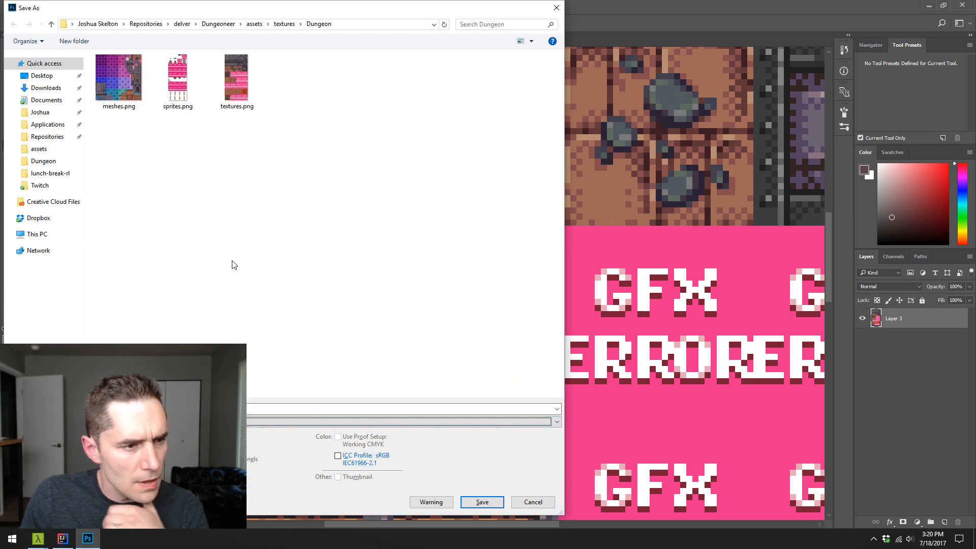
left_click(237, 84)
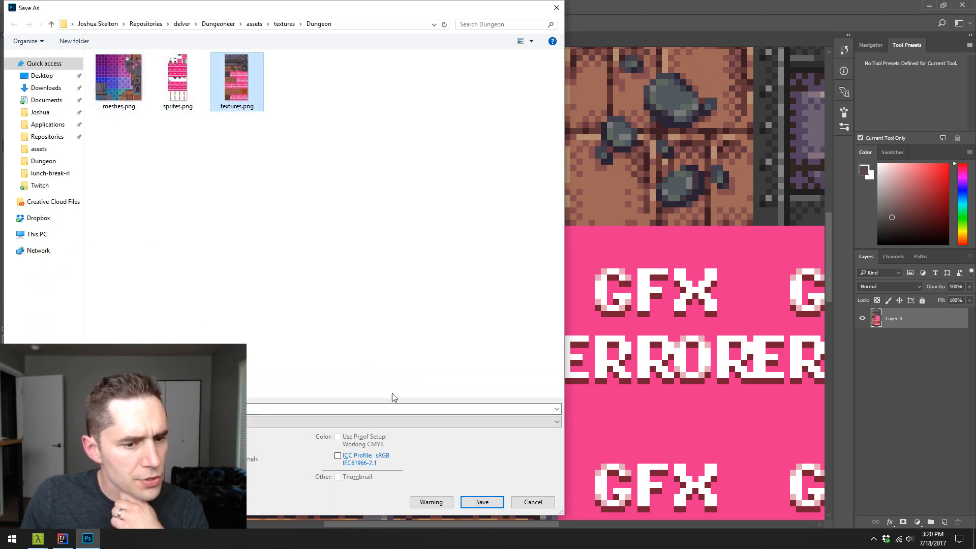
left_click(482, 502)
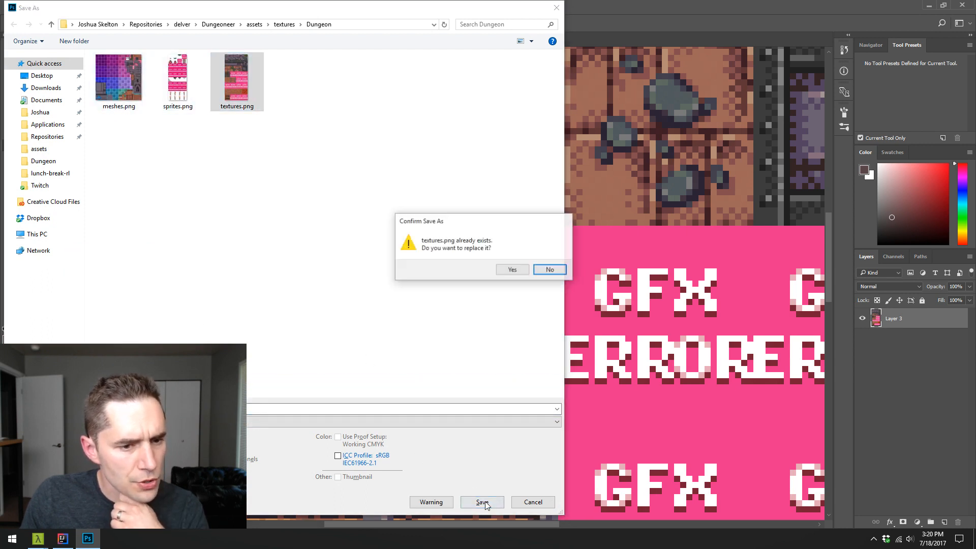
left_click(513, 269)
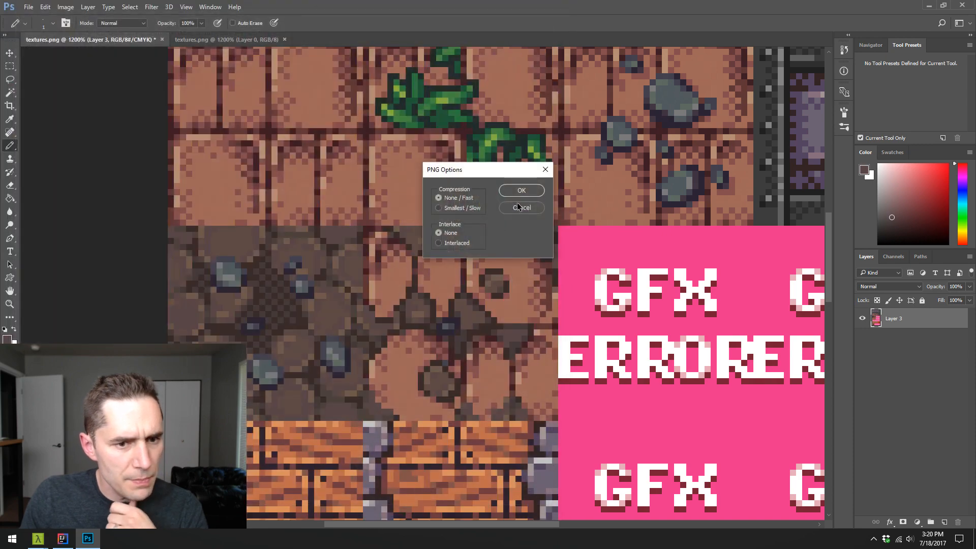
left_click(521, 189)
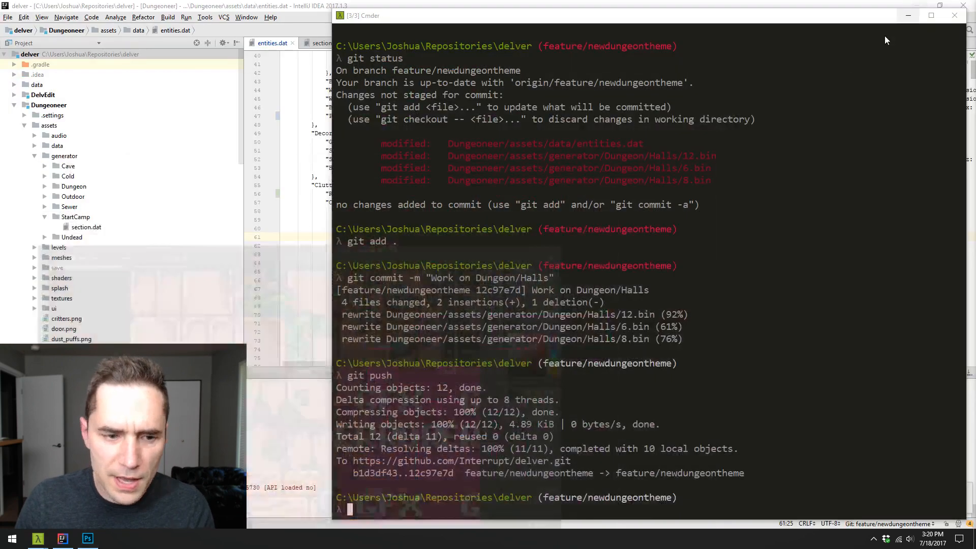
- Switch to IntelliJ IDEA and run the DelvEdit configuration to launch the level editor
left_click(929, 5)
left_click(62, 539)
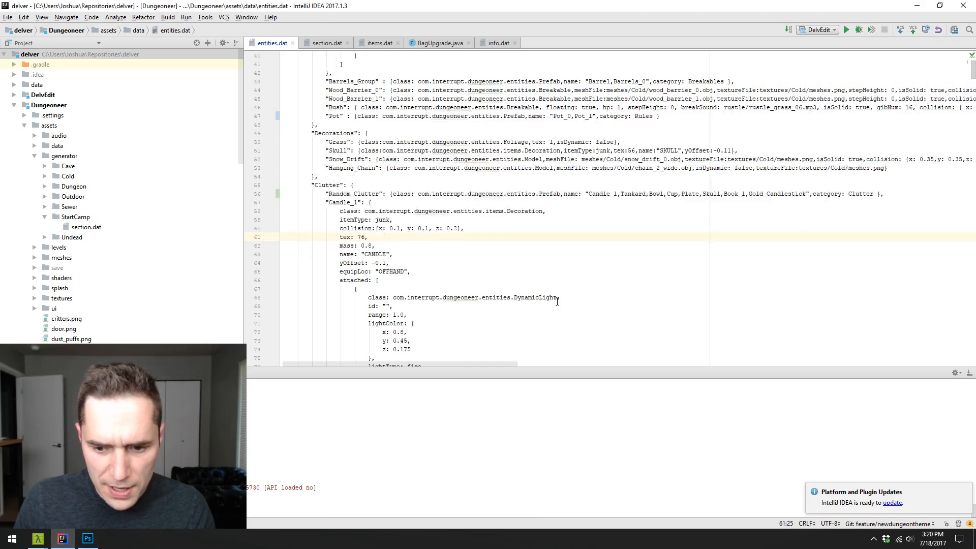
left_click(847, 30)
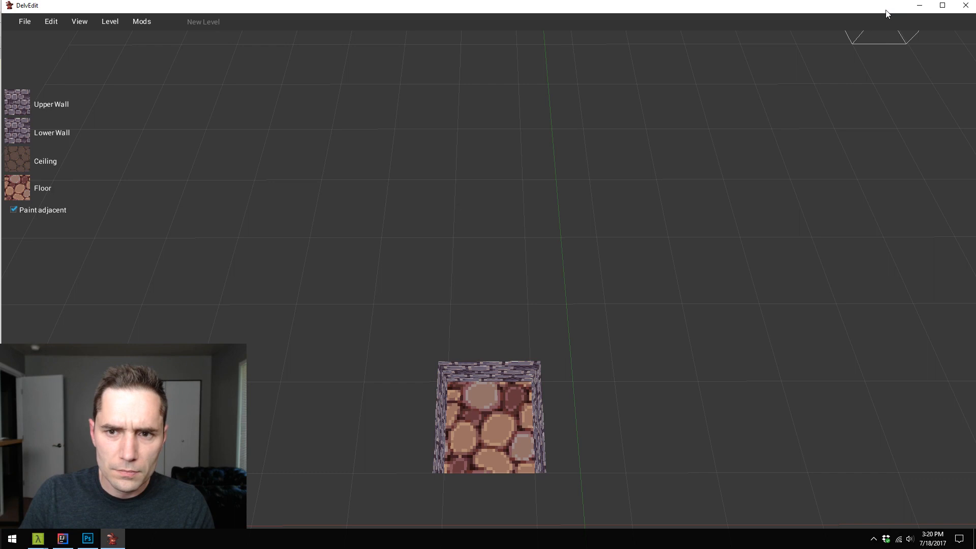
- Open the level 3.bin from the assets folder generator/Dungeon/Beginnings
left_click(24, 19)
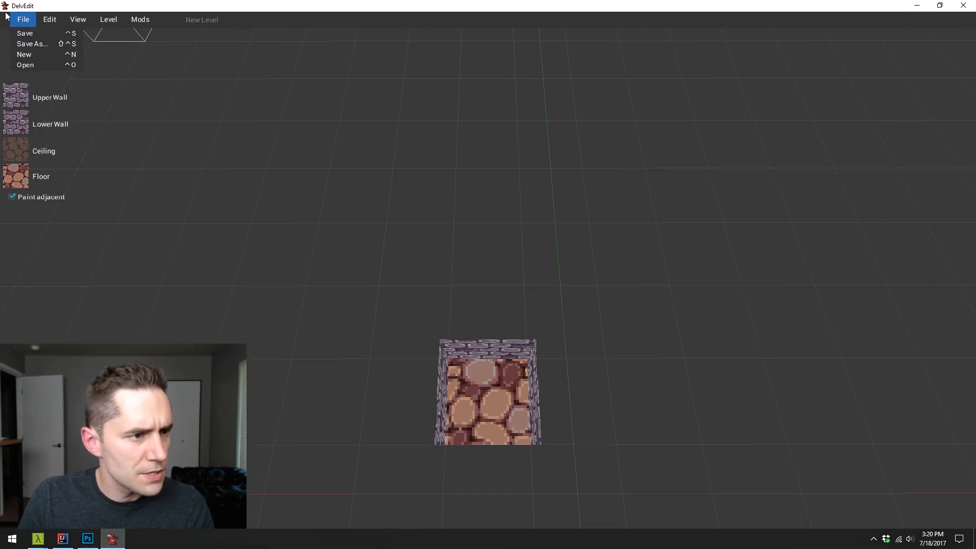
left_click(49, 65)
double_click(430, 224)
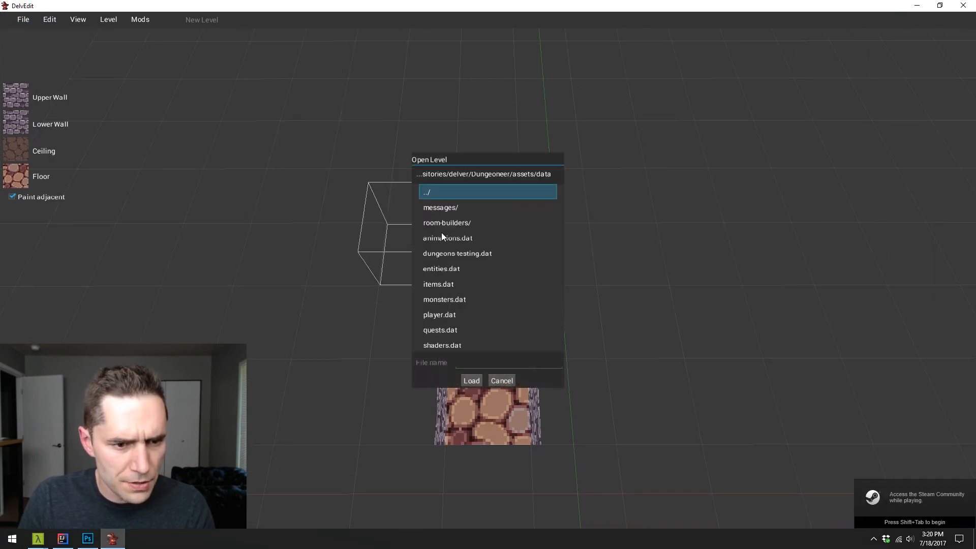
left_click(442, 237)
double_click(431, 191)
double_click(459, 238)
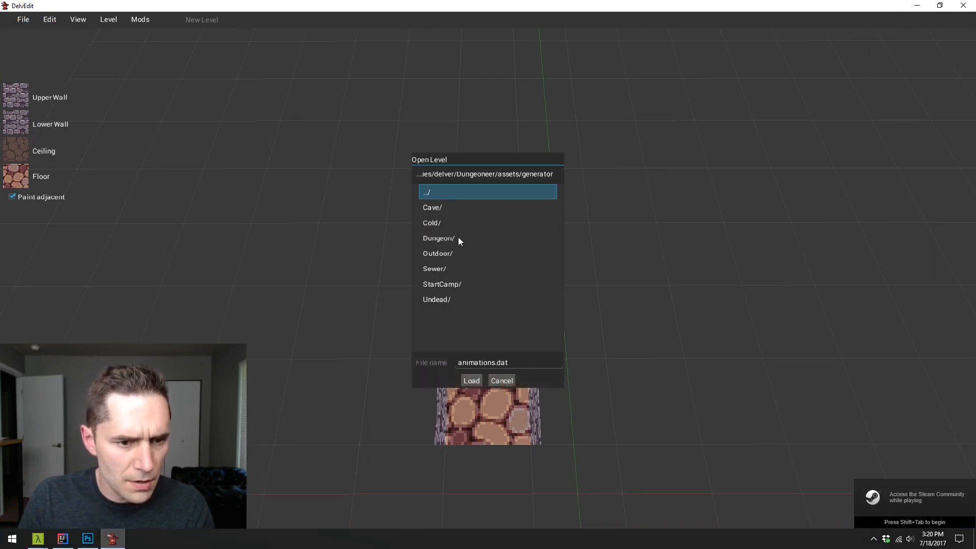
double_click(458, 237)
double_click(468, 207)
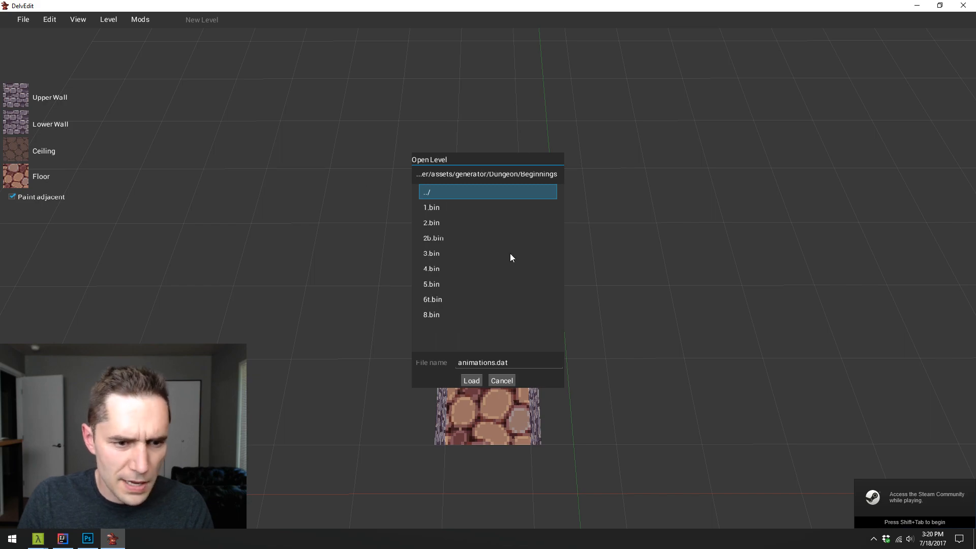
left_click(447, 253)
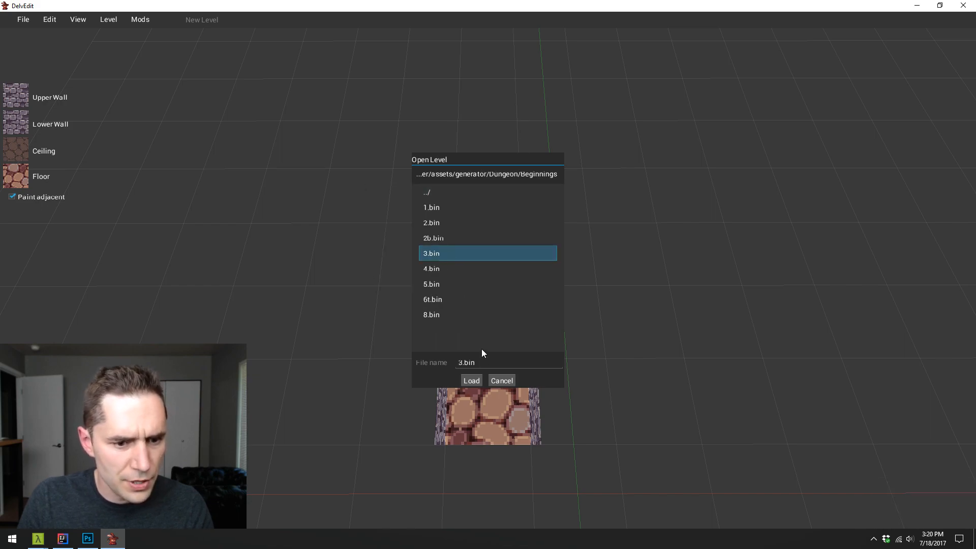
left_click(471, 381)
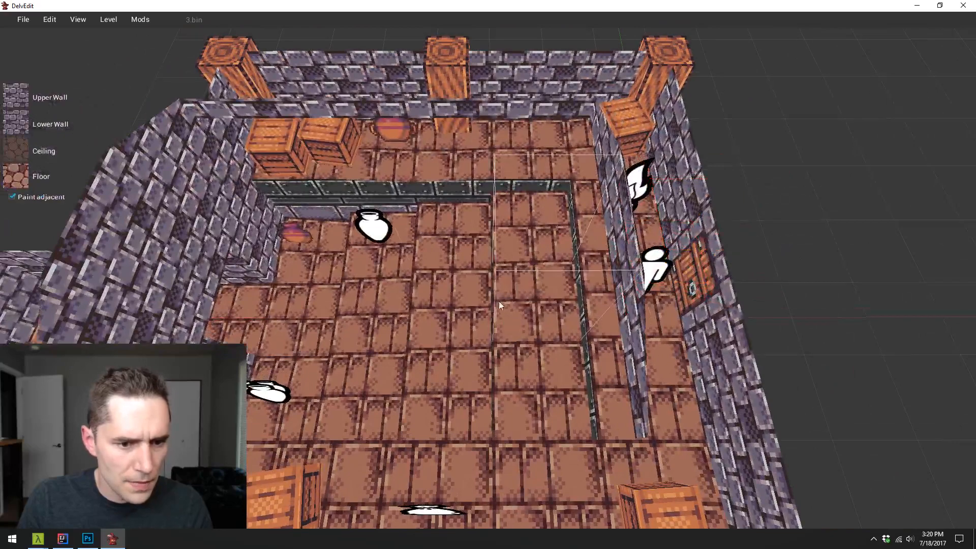
- Paint the raised strips of the room's sunken floor with the new brick-and-dirt tile from the dungeon texture set
left_click(16, 175)
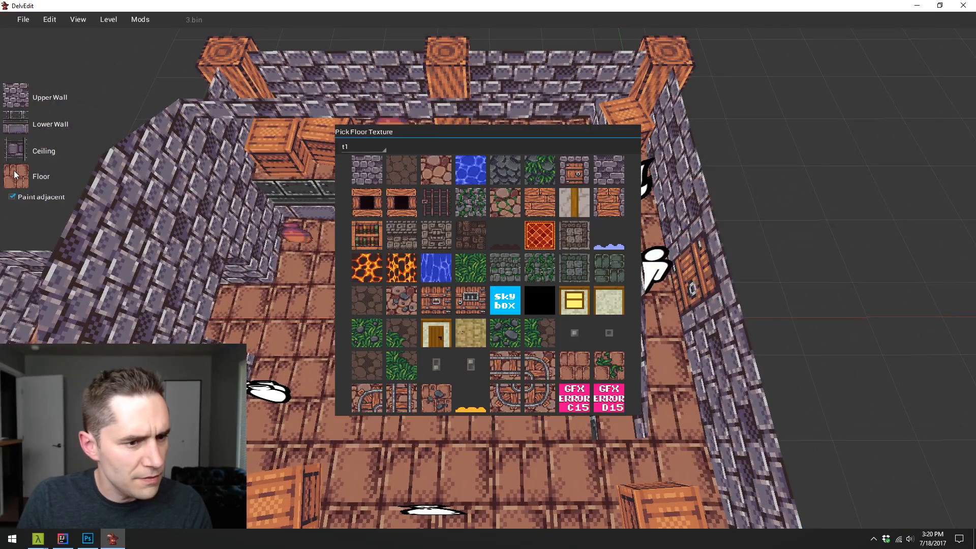
left_click(373, 148)
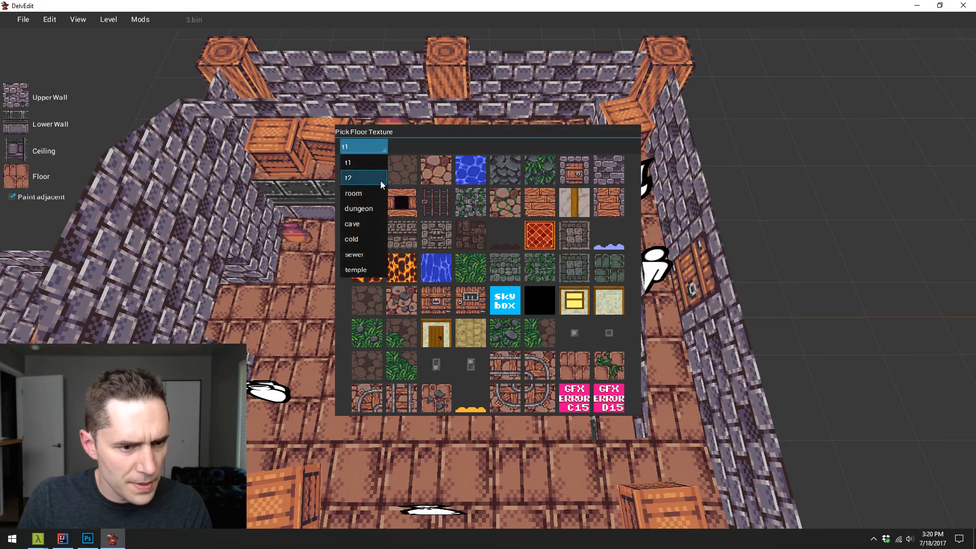
left_click(371, 214)
left_click(538, 202)
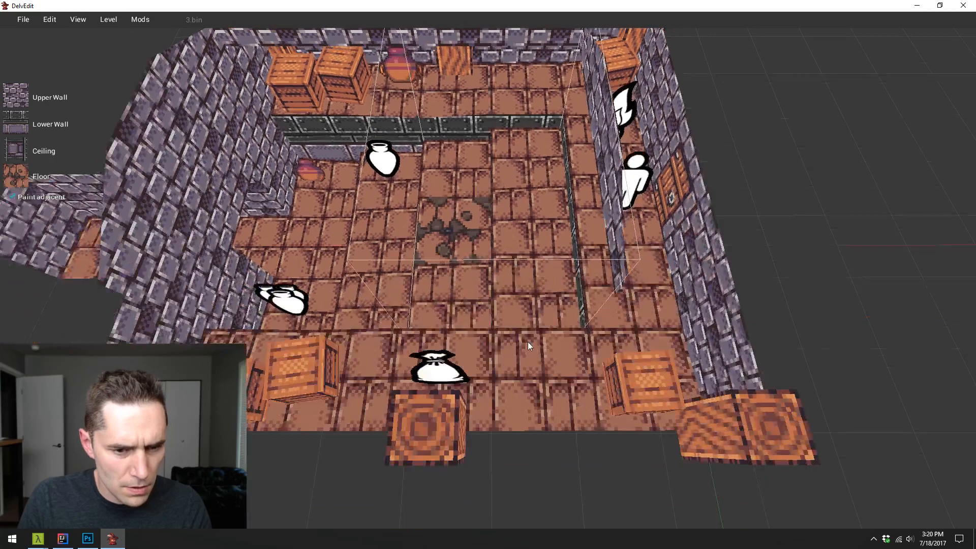
left_click_drag(529, 342, 529, 343)
key("shift+Return")
key("Escape")
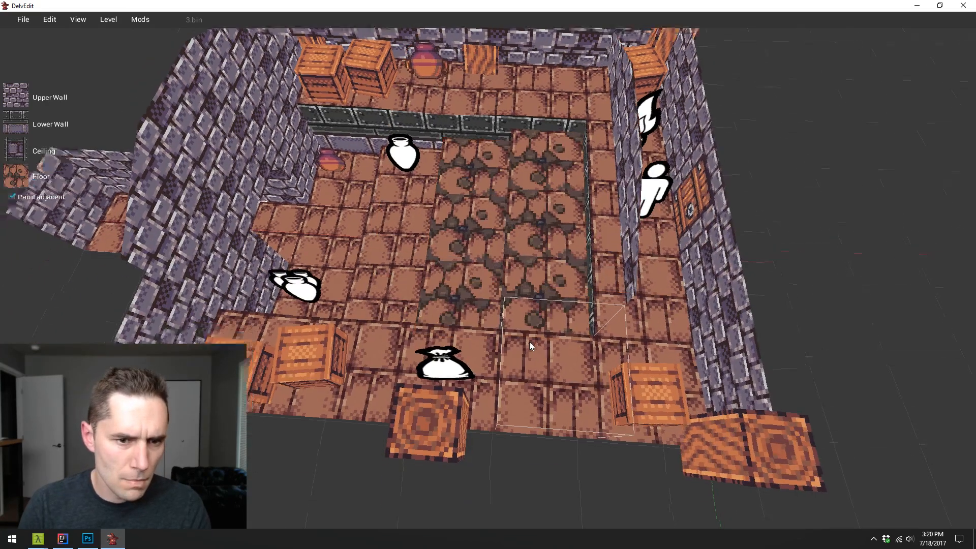
- Inspect the repainted sunken floor up close, playtest the level to examine it under in-game lighting, and return to the editor
key("w")
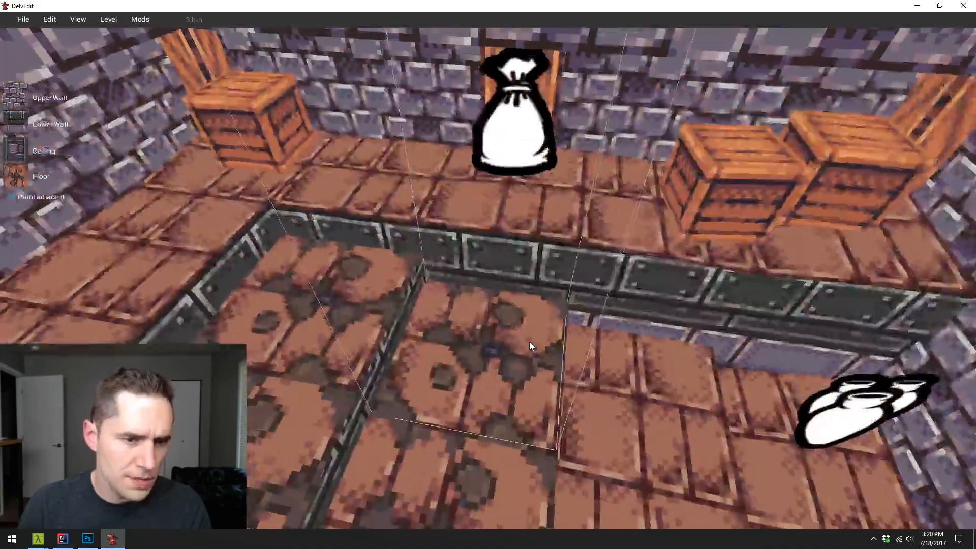
key("d")
key("w")
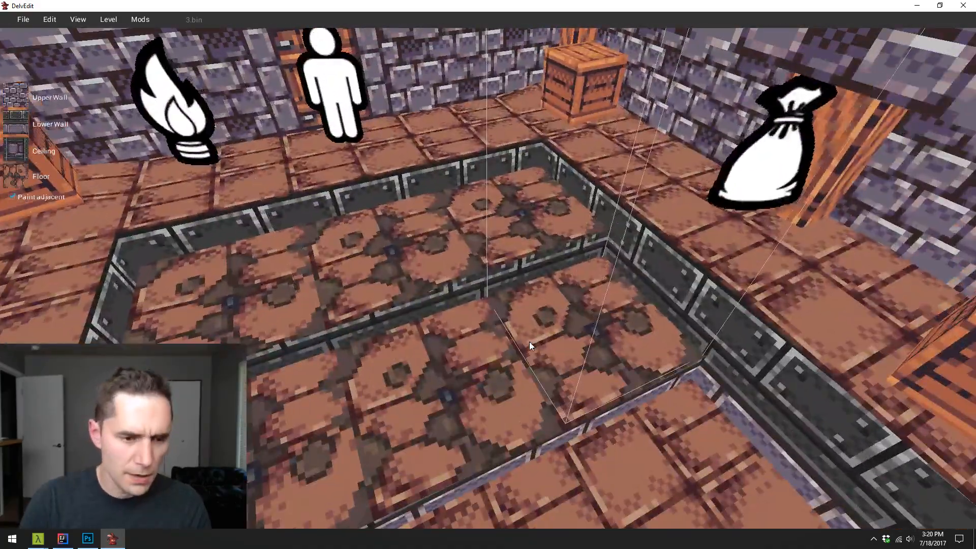
key("p")
key("w")
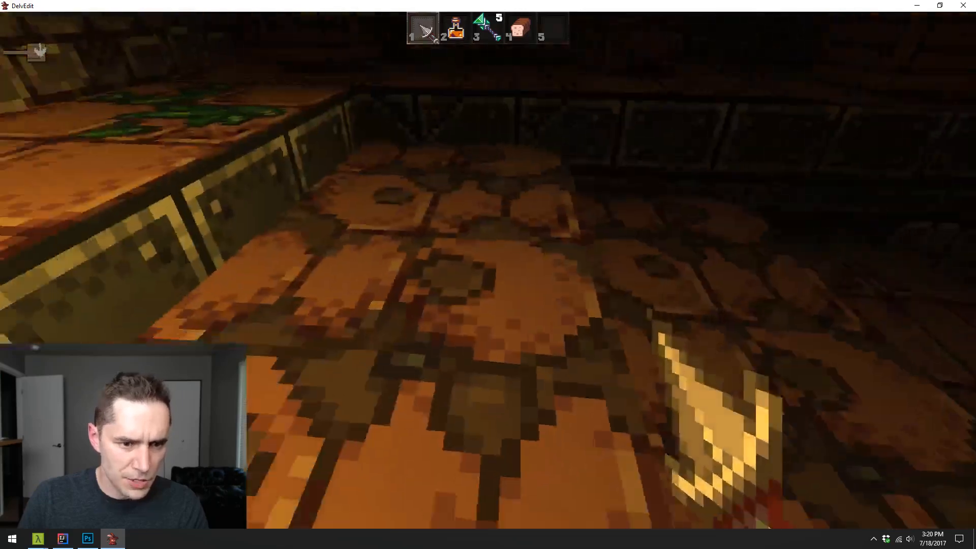
key("w")
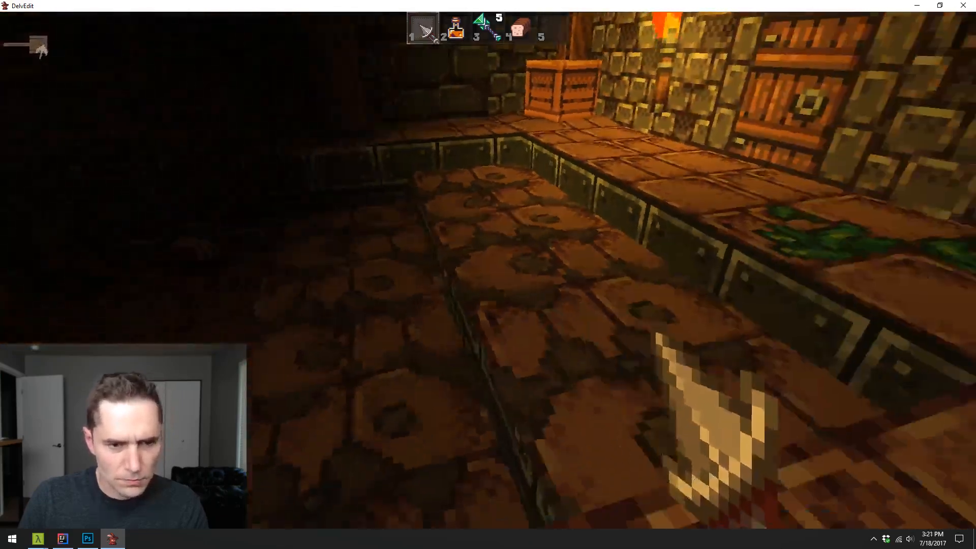
key("Escape")
- Select the lowest area of the sunken floor and paint it with the rock-decorated cobblestone tile from the dungeon set
key("s")
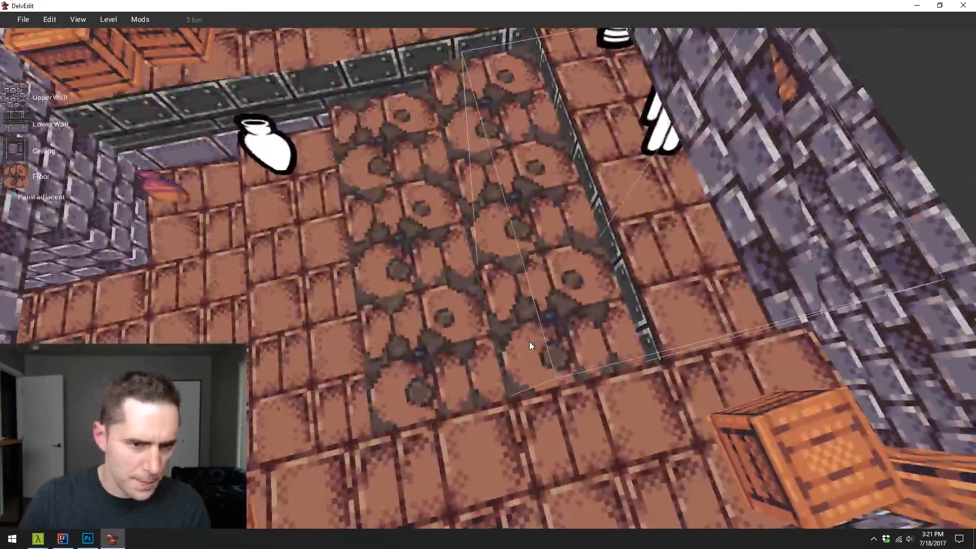
key("a")
key("a")
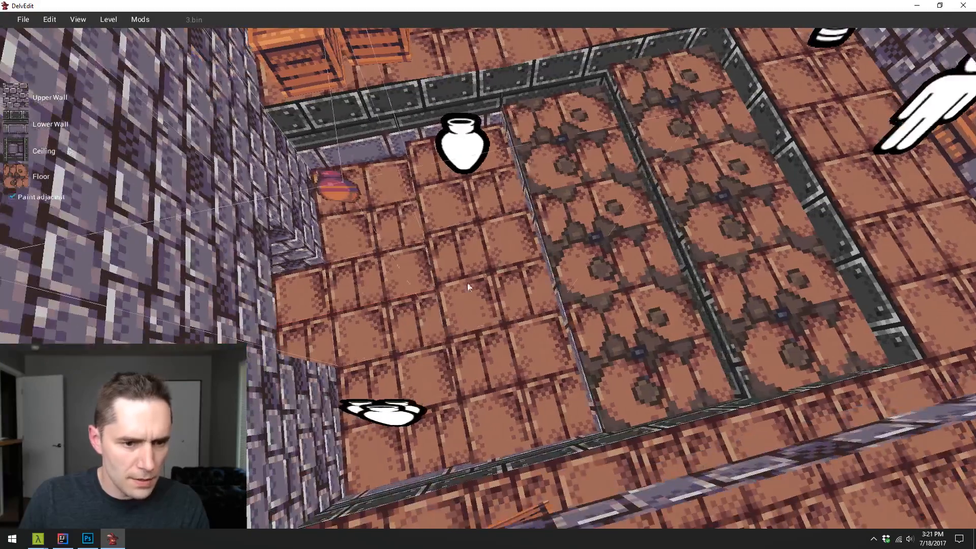
left_click(527, 370)
key("d")
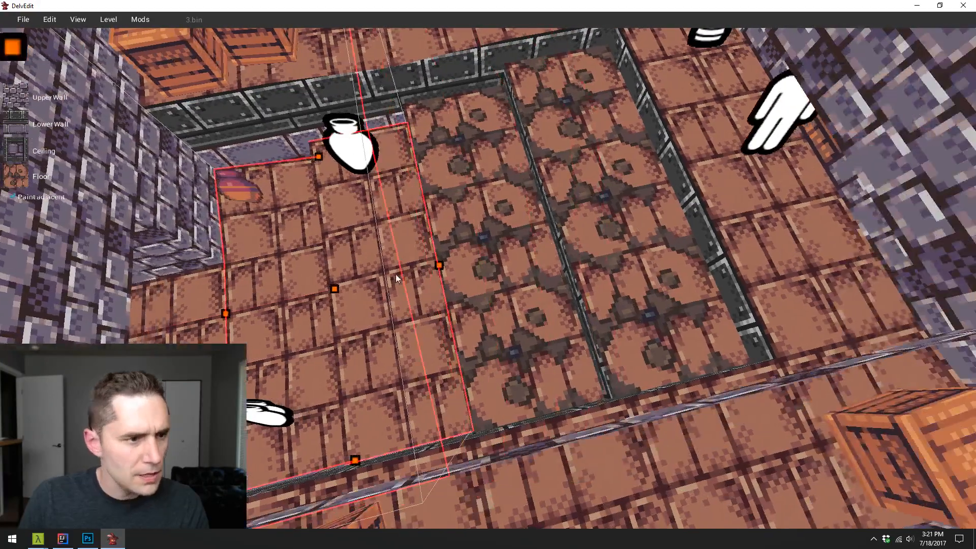
left_click(21, 174)
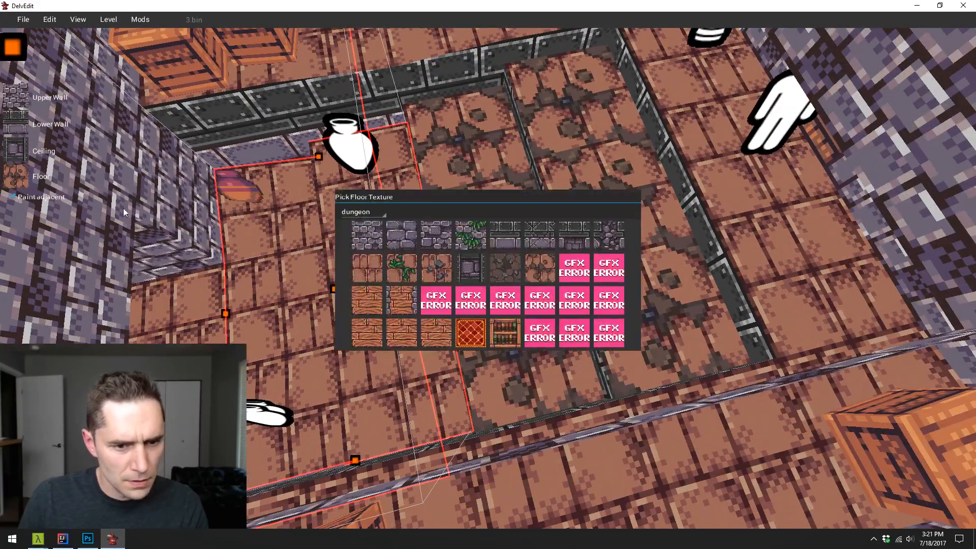
left_click(503, 270)
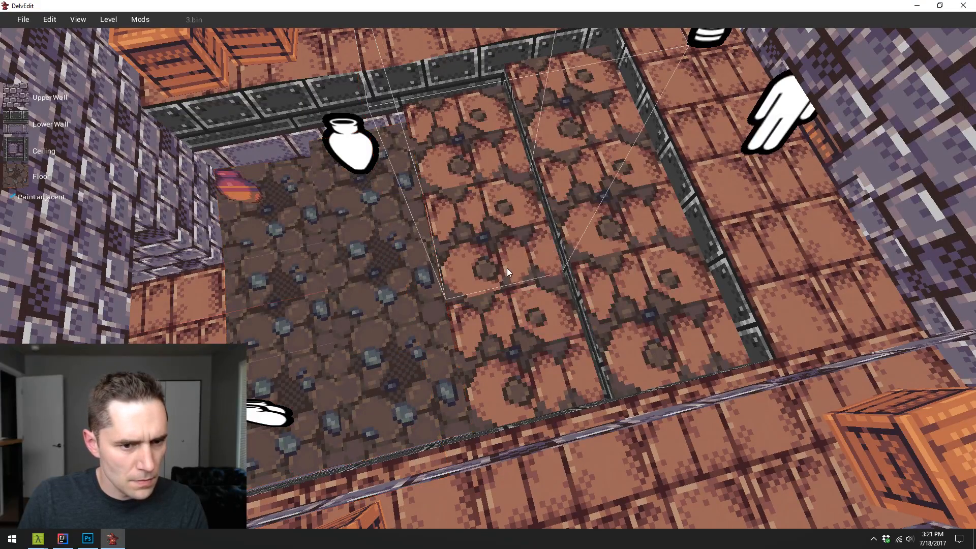
- Examine from several angles how the cobblestone floor meets the brick-and-dirt strips and the surrounding brick floor
key("w")
key("s")
key("w")
key("d")
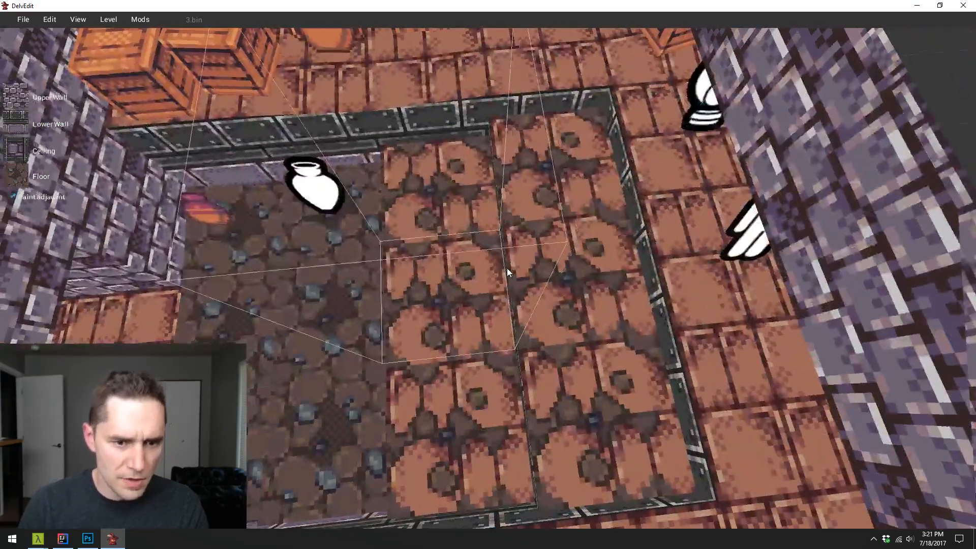
key("d")
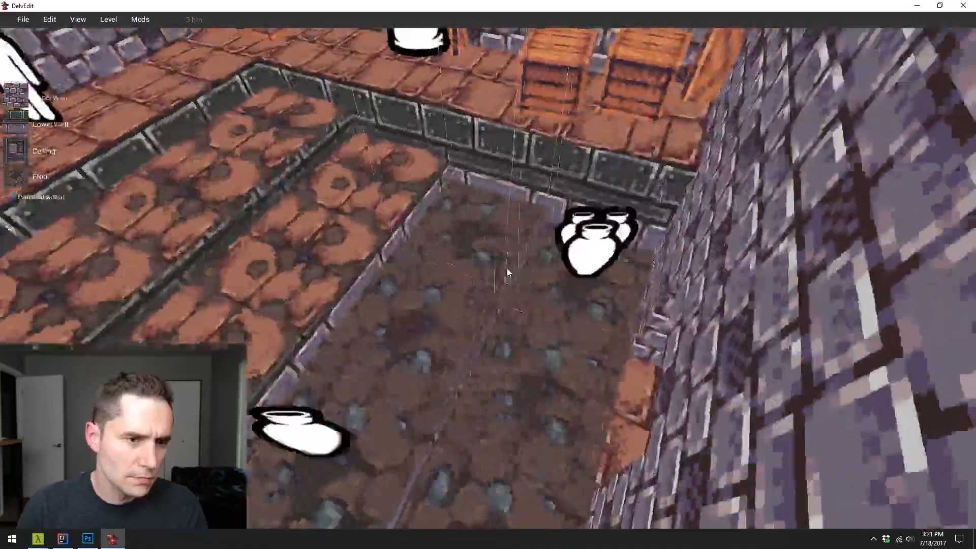
key("a")
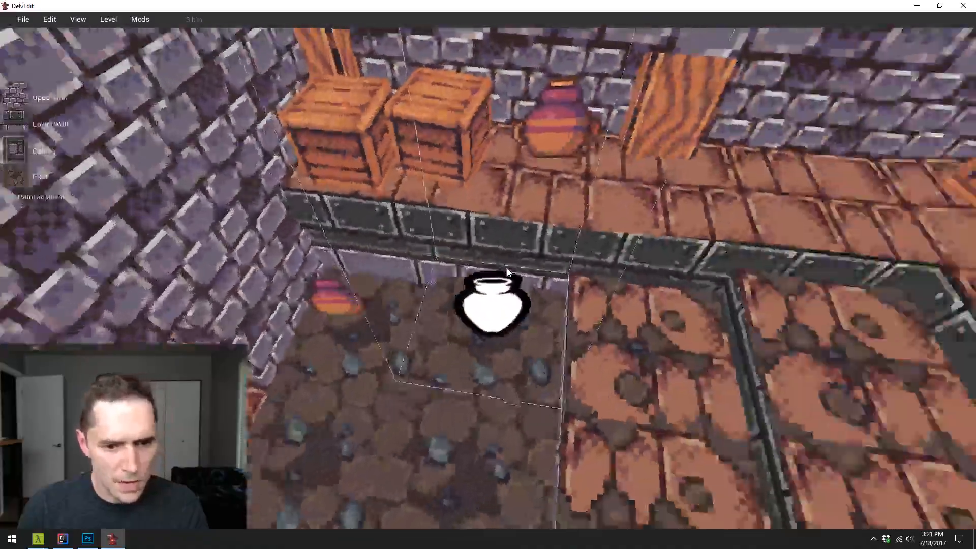
key("s")
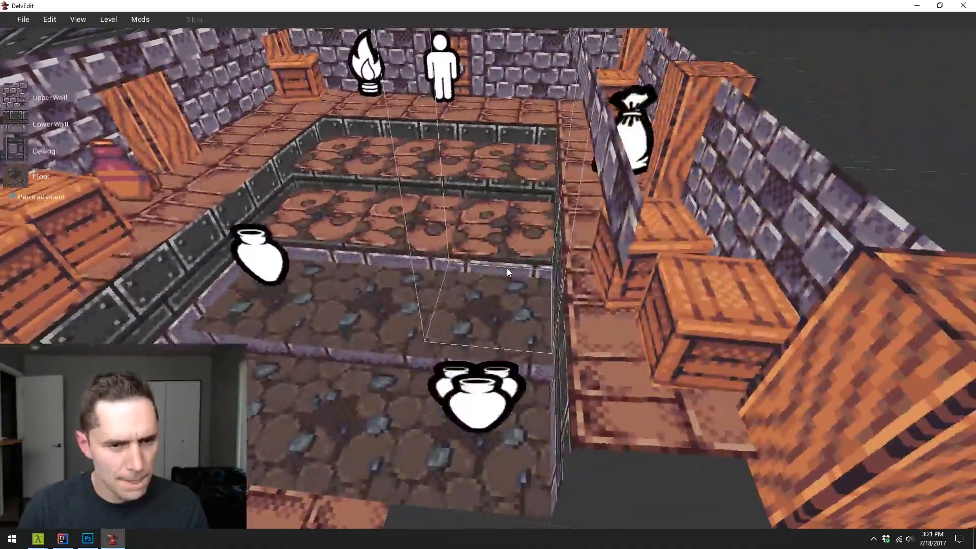
key("w")
key("s")
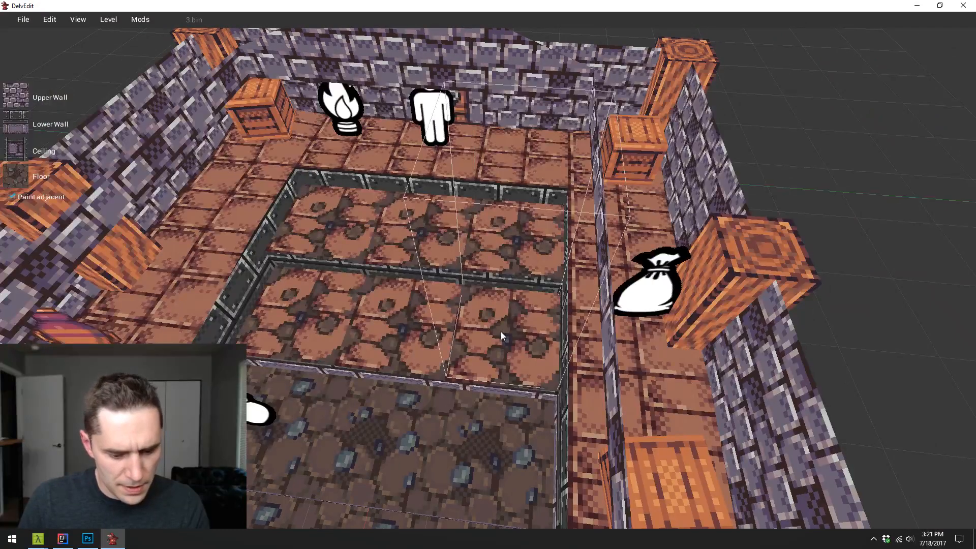
key("a")
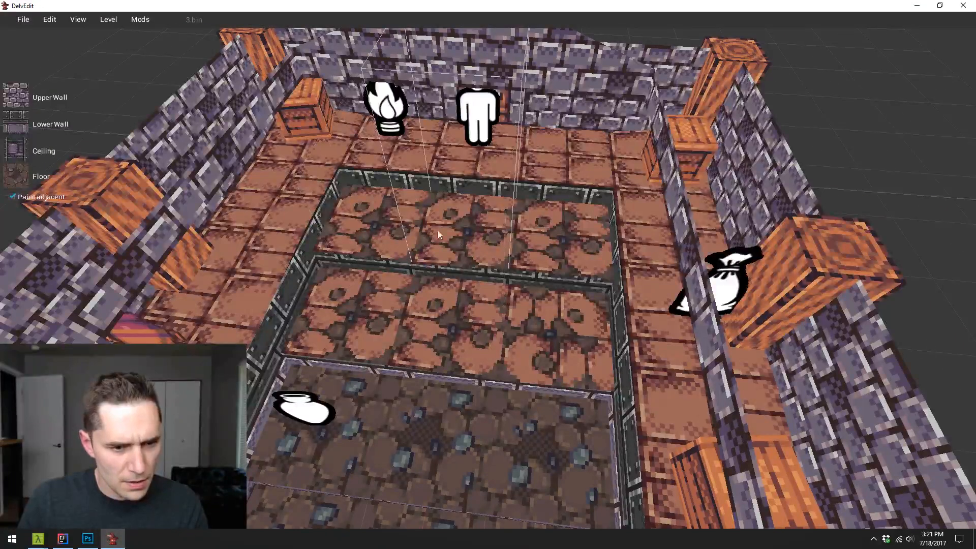
- Playtest the level to examine where the cobblestone and brick-and-dirt floors meet under in-game lighting, and inspect the same floor from several angles in the editor
key("t")
key("d")
key("s")
key("a")
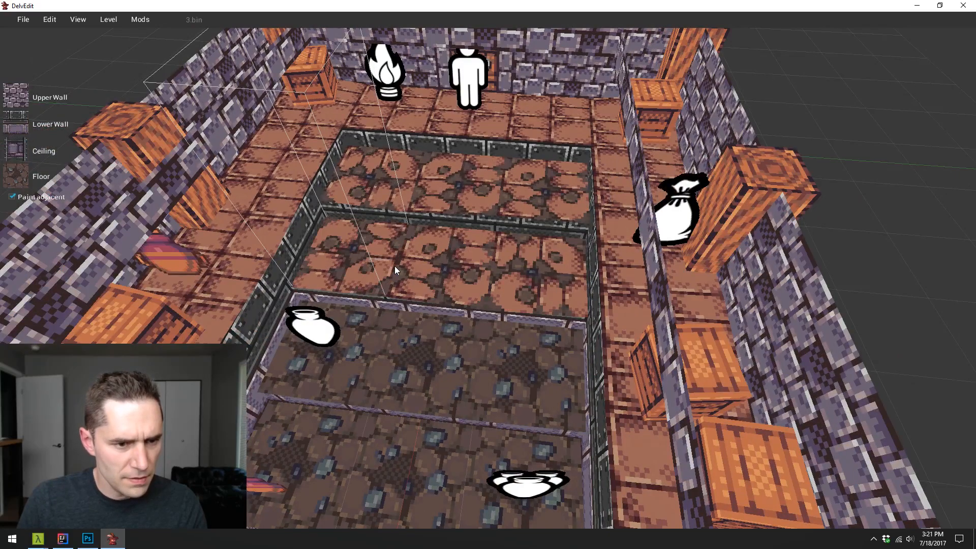
key("w")
key("p")
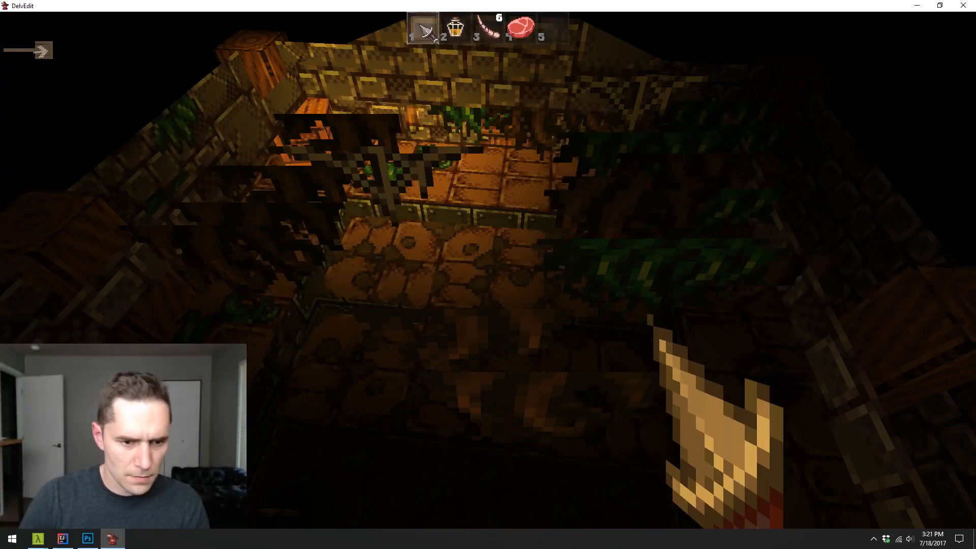
key("w")
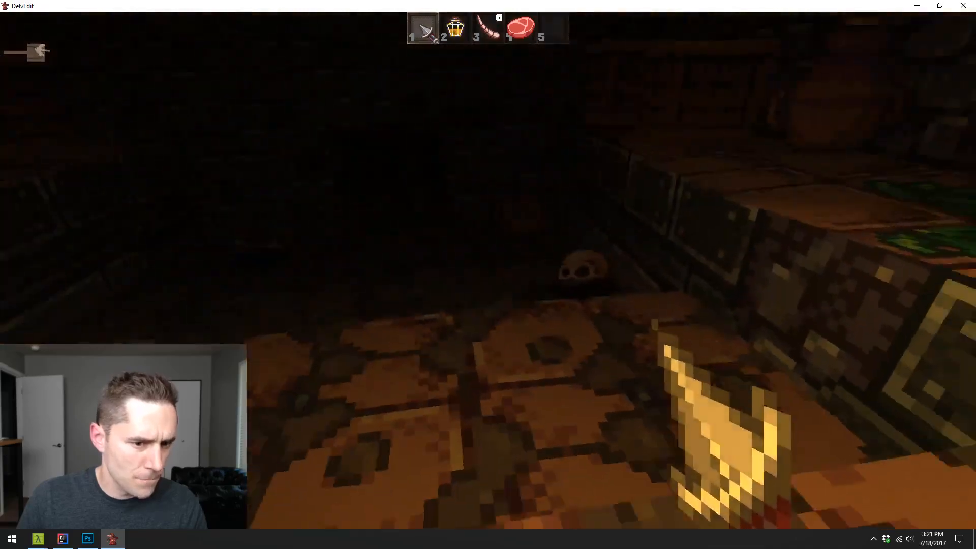
key("w")
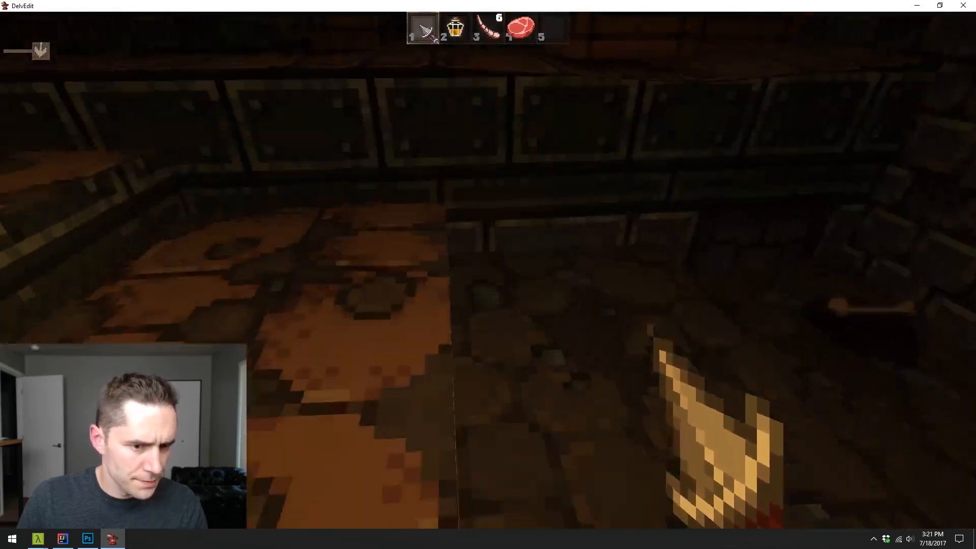
key("w")
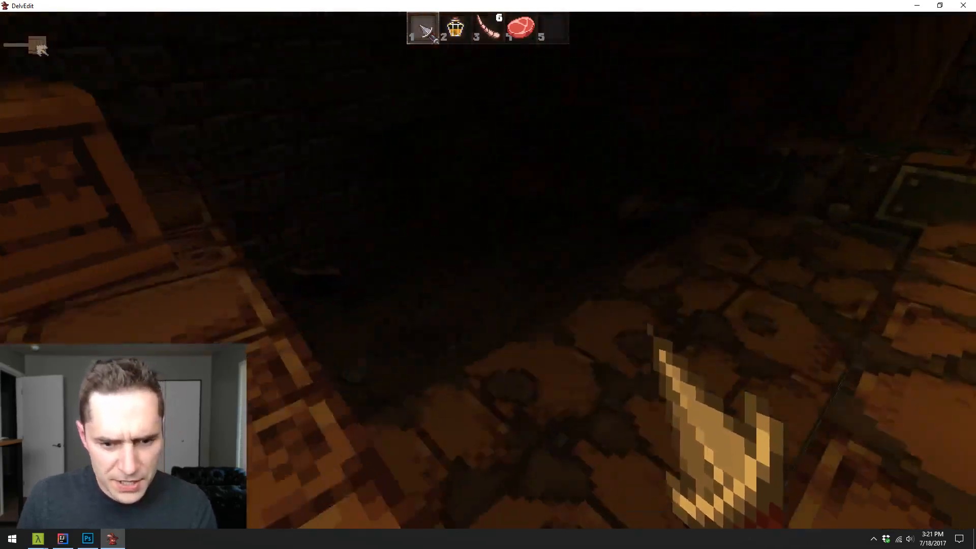
key("Escape")
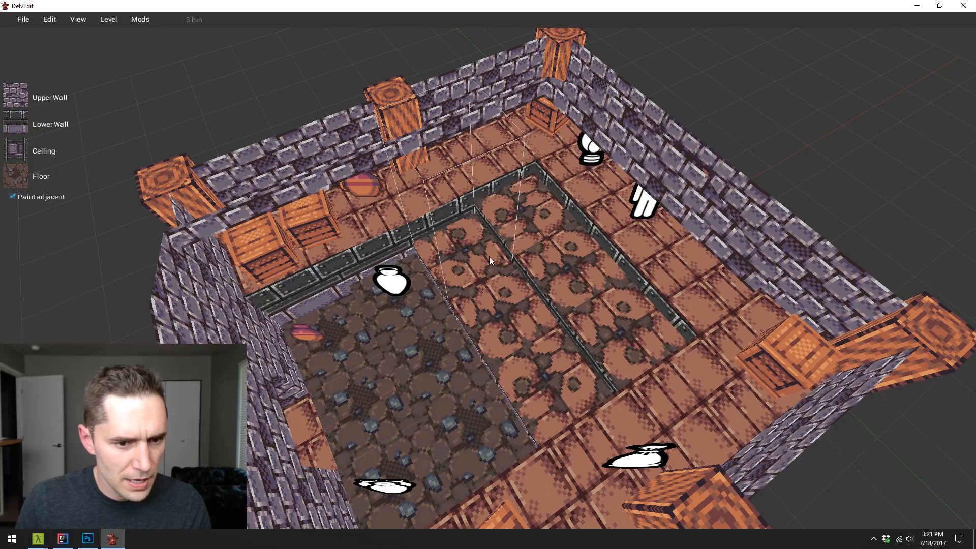
key("s")
key("d")
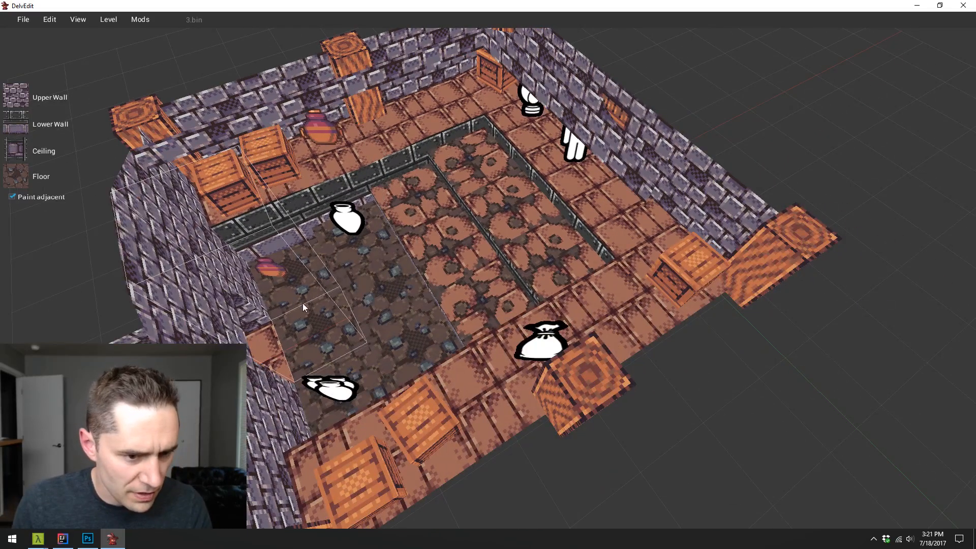
left_click_drag(480, 296, 480, 296)
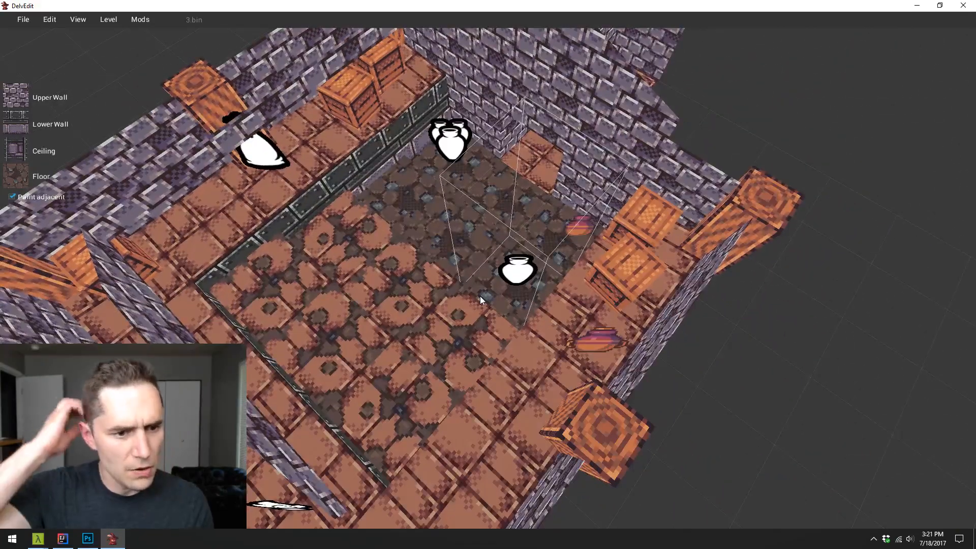
left_click_drag(480, 295, 479, 296)
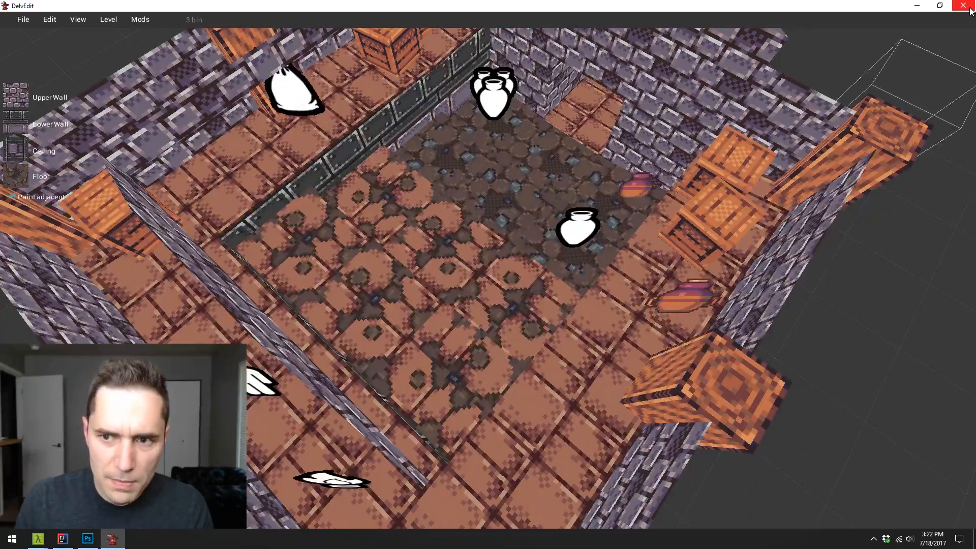
- Switch to textures.png in Photoshop and copy the plain brick tile into the empty slot beside the brick-and-dirt tile
left_click(63, 538)
left_click(88, 538)
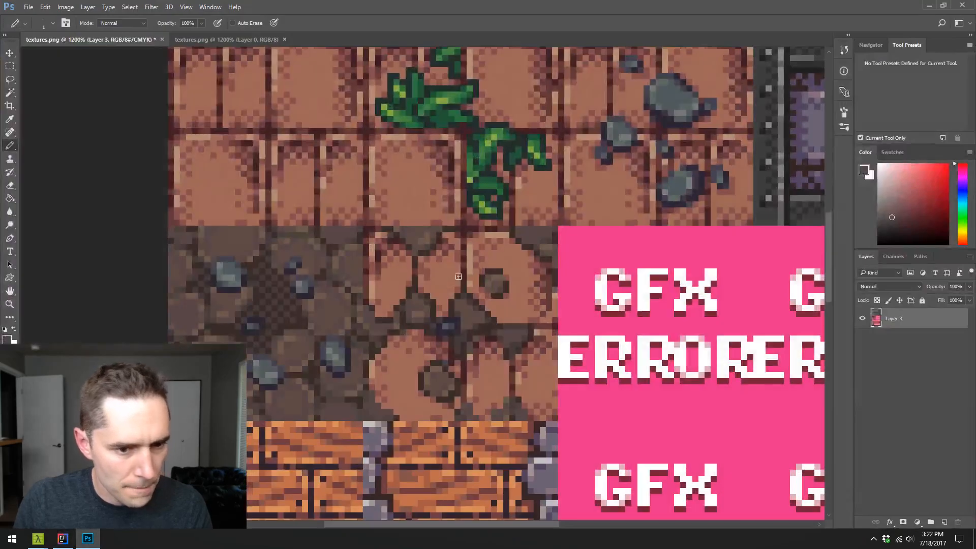
key("z")
left_click(534, 305, "alt")
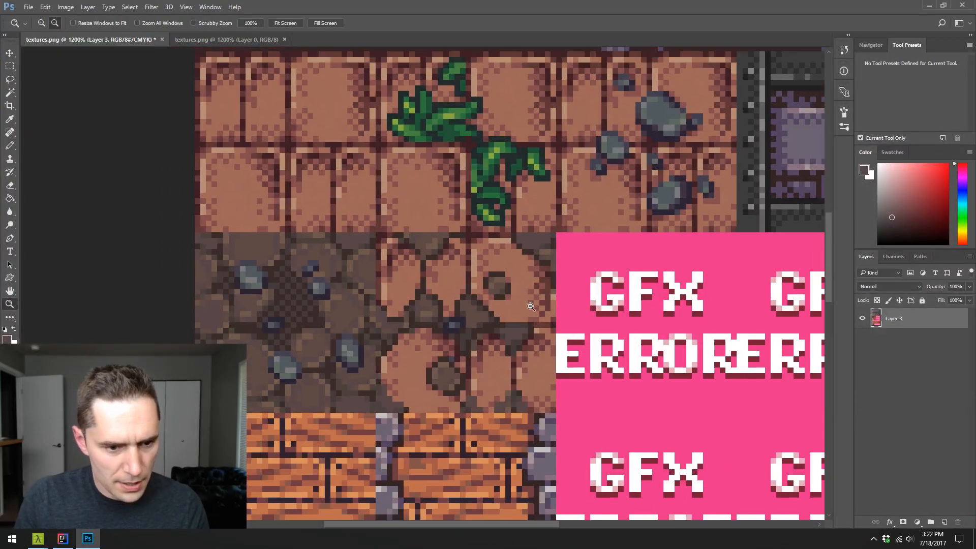
left_click(543, 305, "alt")
left_click_drag(572, 306, 435, 231)
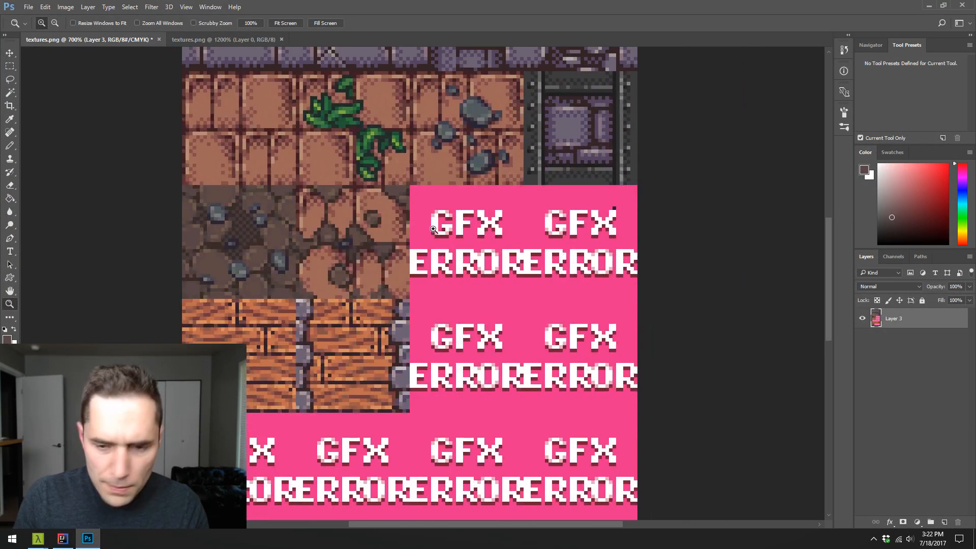
key("m")
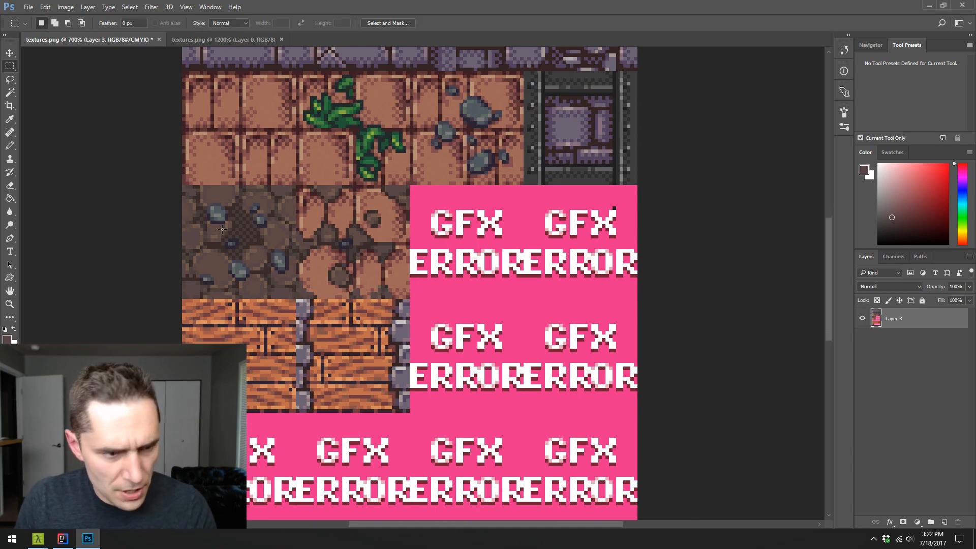
left_click_drag(182, 72, 294, 181)
key("v")
left_click_drag(239, 150, 461, 246)
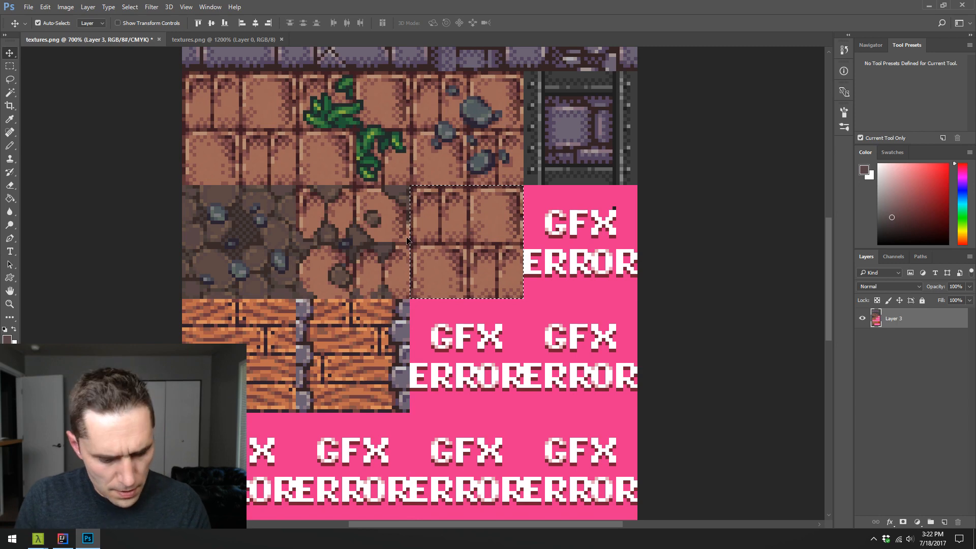
key("ctrl+d")
- Duplicate the rock-decorated cobblestone tile onto a new layer and place it exactly over the copied brick tile
key("m")
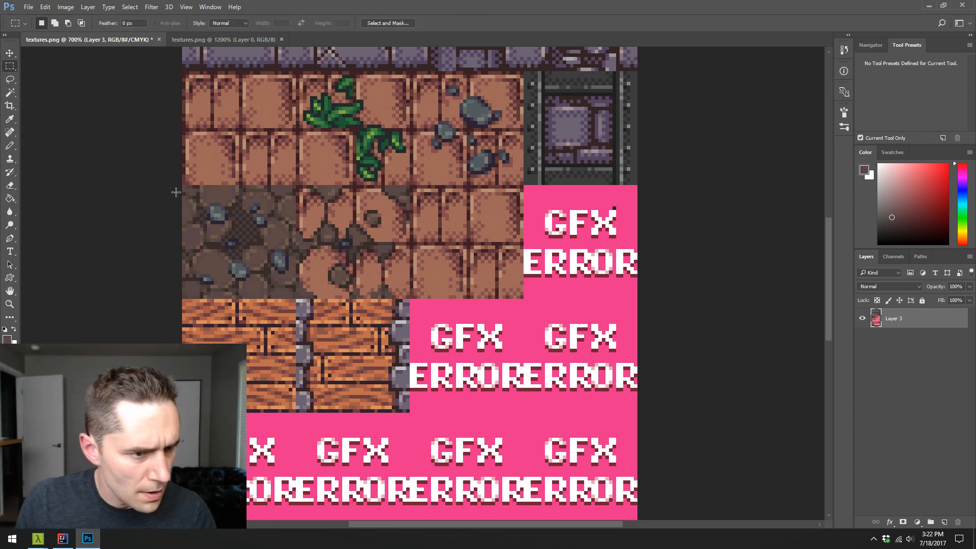
left_click_drag(183, 186, 295, 299)
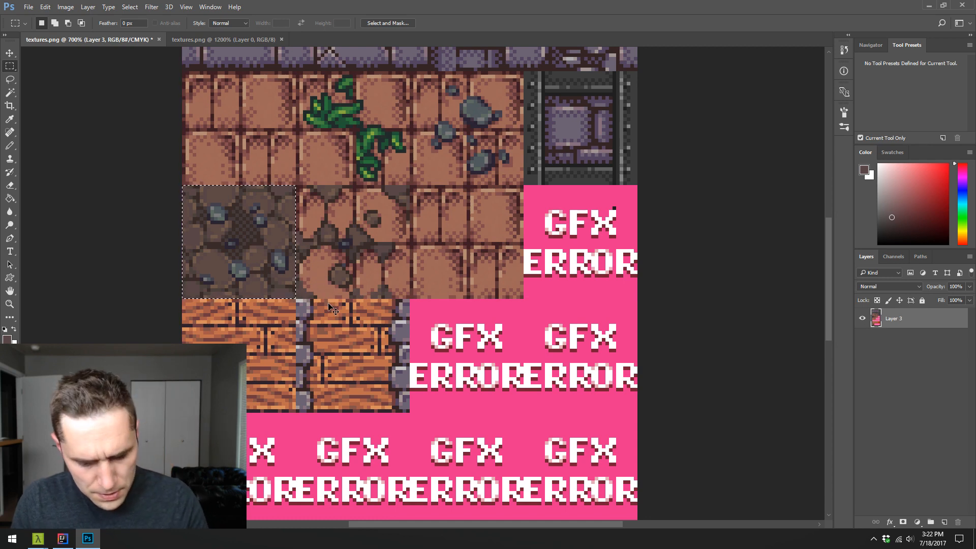
key("ctrl+j")
key("v")
left_click_drag(230, 260, 459, 261)
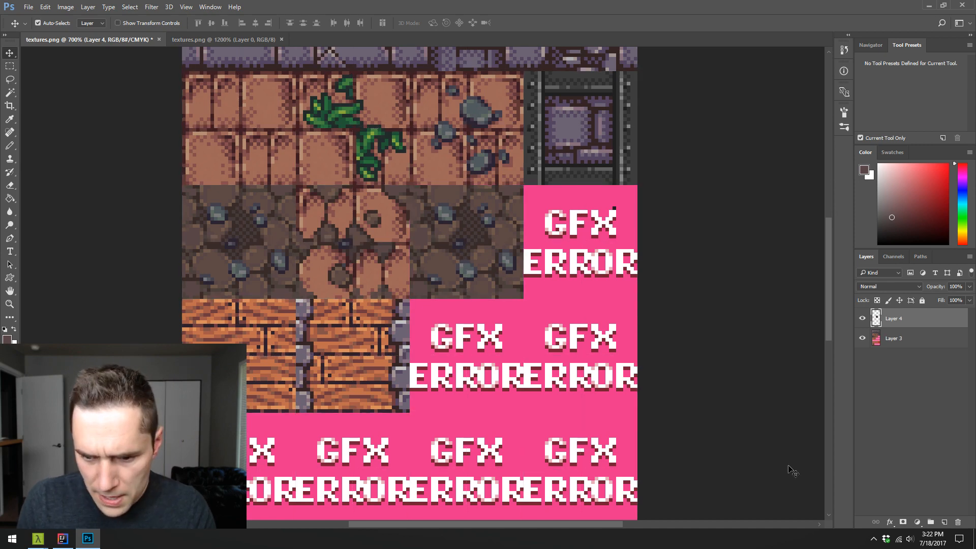
- Add a layer mask to the cobblestone copy and invert it to black to hide the whole layer
left_click(906, 524)
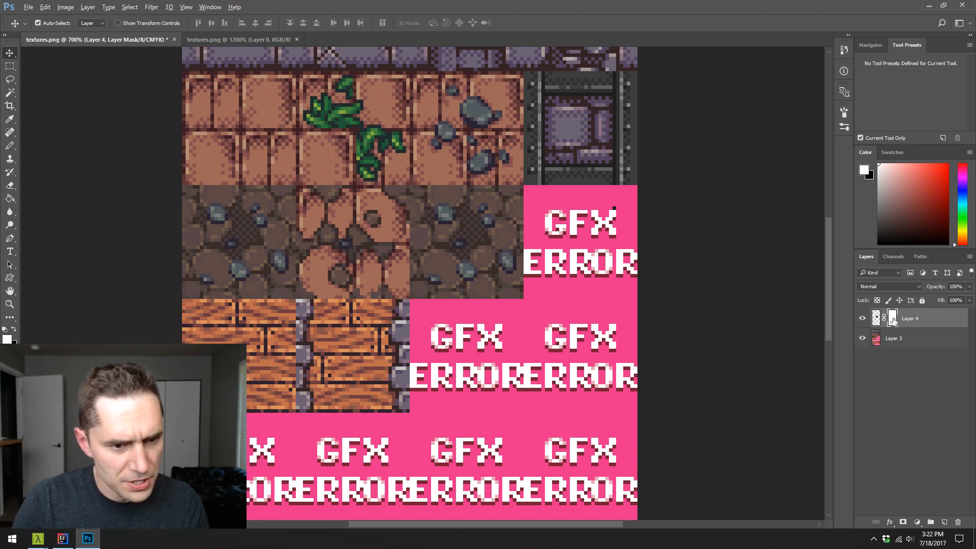
key("ctrl+i")
key("b")
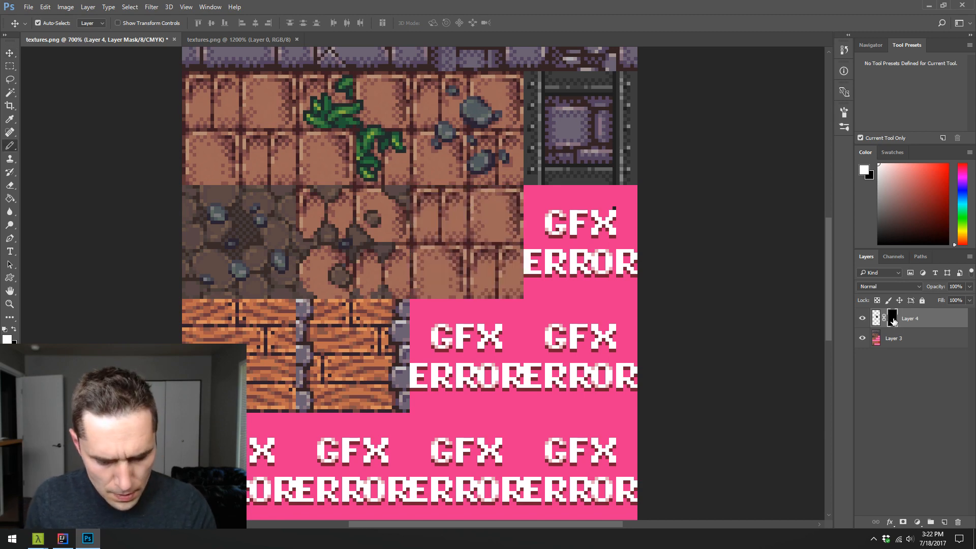
- Paint white on the layer mask with a large Pencil to reveal cobblestone patches along the tile's upper edge and at its center
key("z")
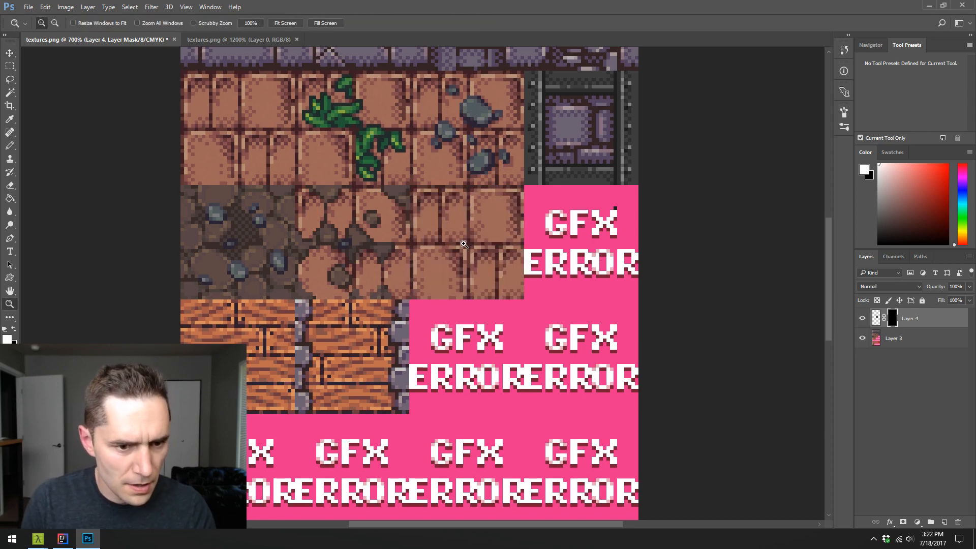
left_click(466, 244)
left_click(466, 243)
key("b")
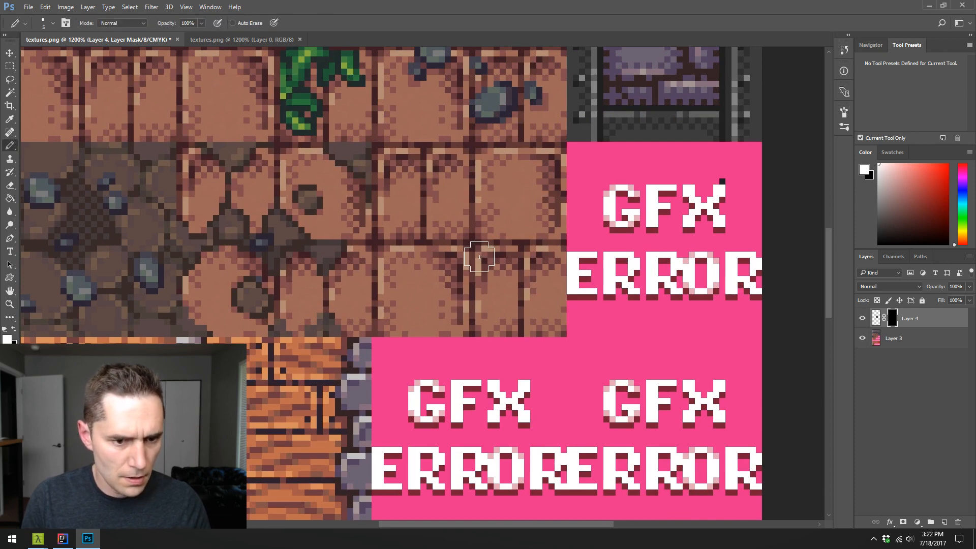
key("bracketright")
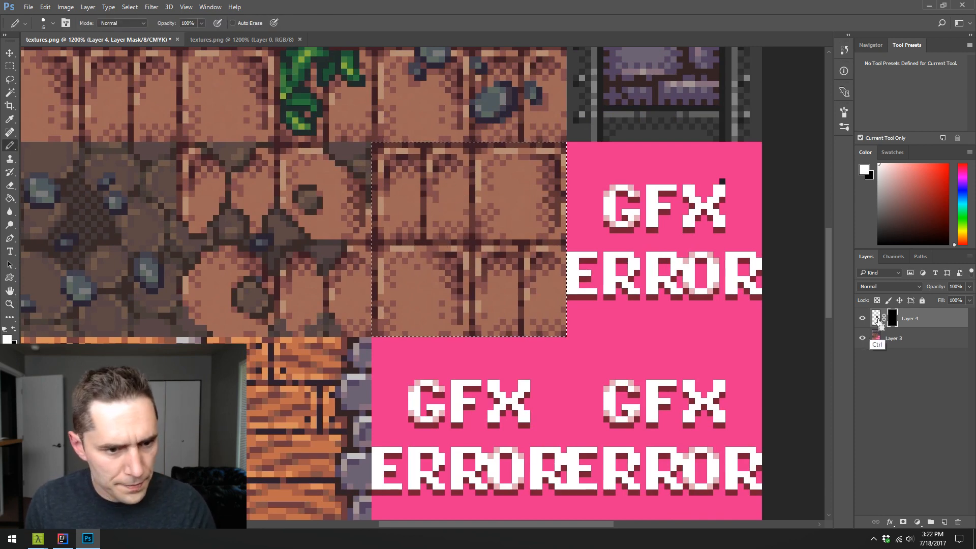
left_click(877, 319, "ctrl")
key("ctrl+d")
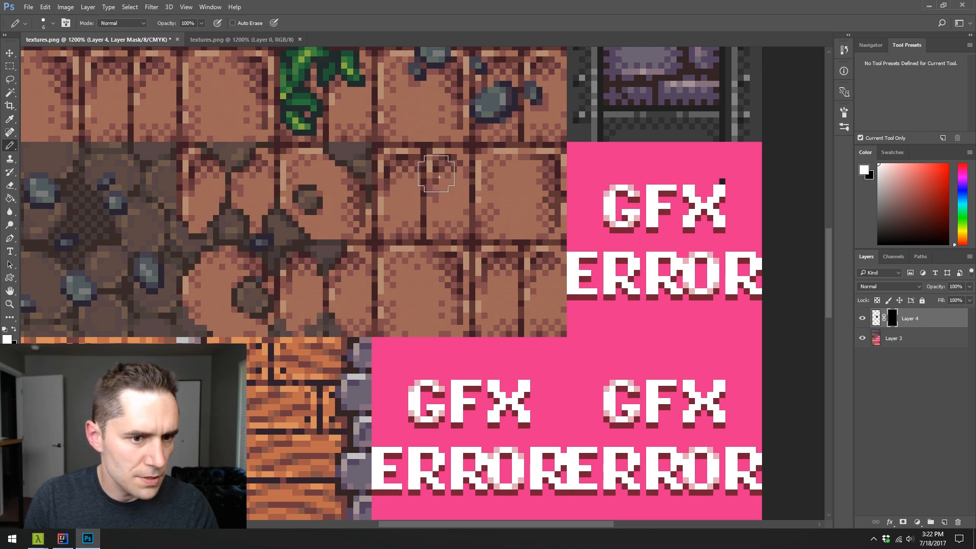
left_click_drag(482, 158, 466, 159)
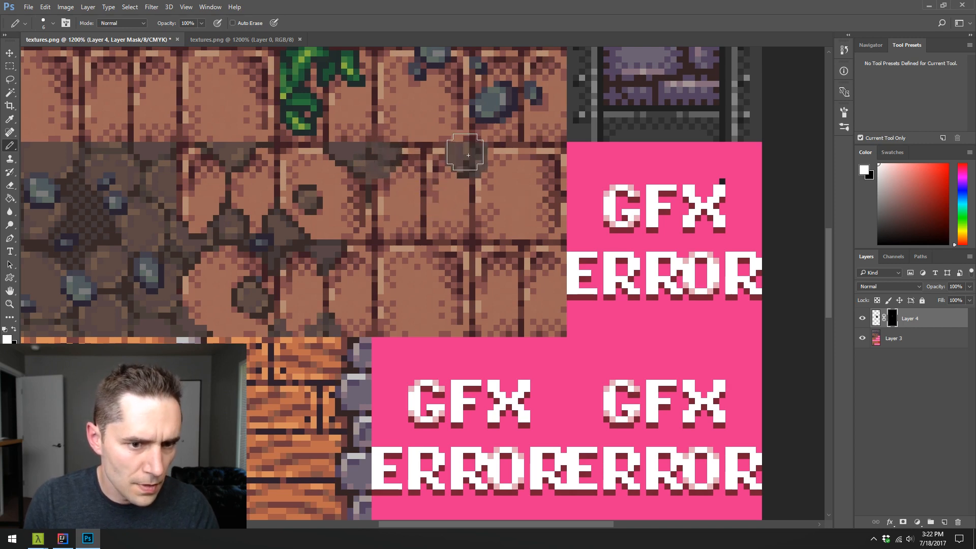
left_click_drag(480, 250, 478, 246)
- Paint the mask with a smaller Pencil to reveal a rock in the upper bricks and dirt patches in the joints, upper-right brick and lower edge
key("bracketleft")
key("bracketleft")
key("bracketleft")
key("bracketleft")
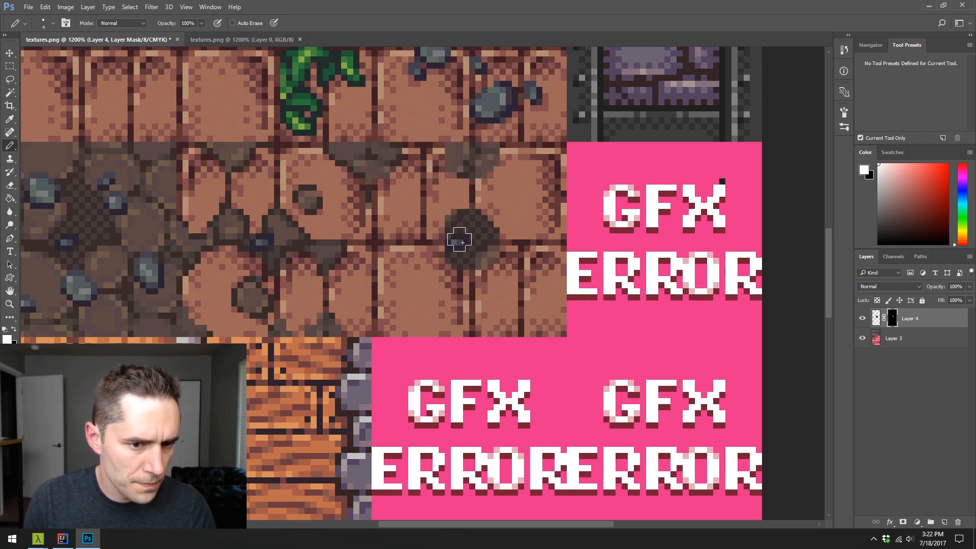
mouse_move(389, 237)
left_mouse_down()
mouse_move(377, 263)
mouse_move(377, 232)
mouse_move(400, 247)
left_mouse_up()
mouse_move(424, 214)
left_mouse_down()
mouse_move(430, 183)
mouse_move(442, 191)
left_mouse_up()
left_click_drag(526, 165, 526, 183)
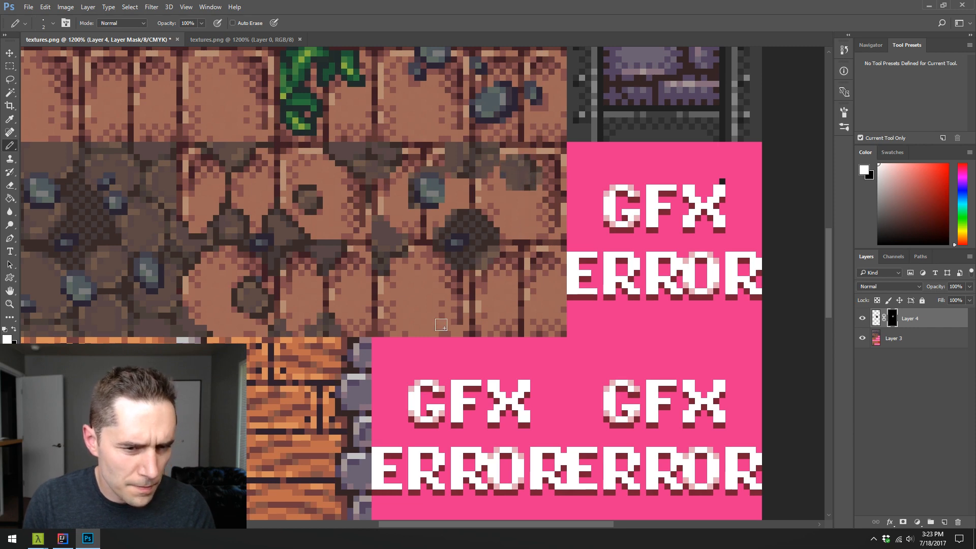
left_click_drag(441, 325, 470, 328)
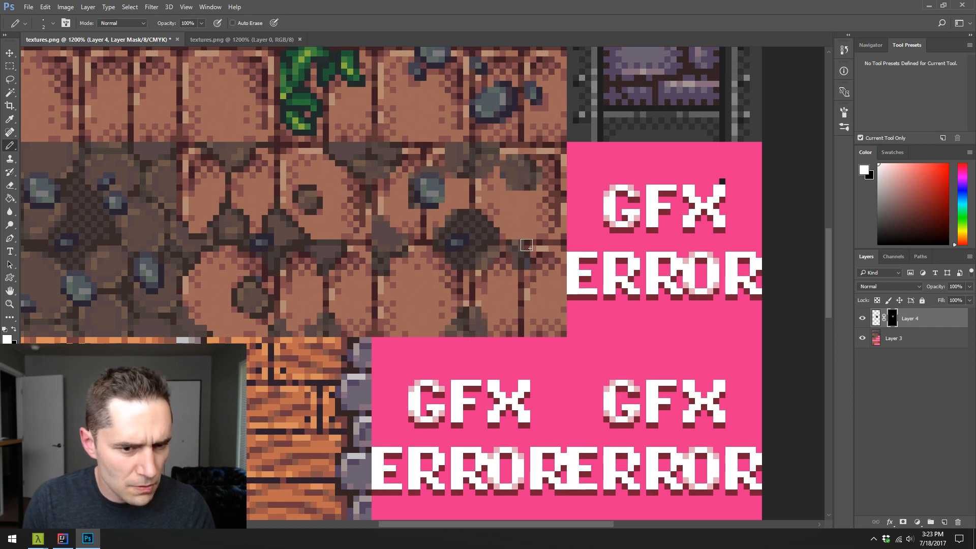
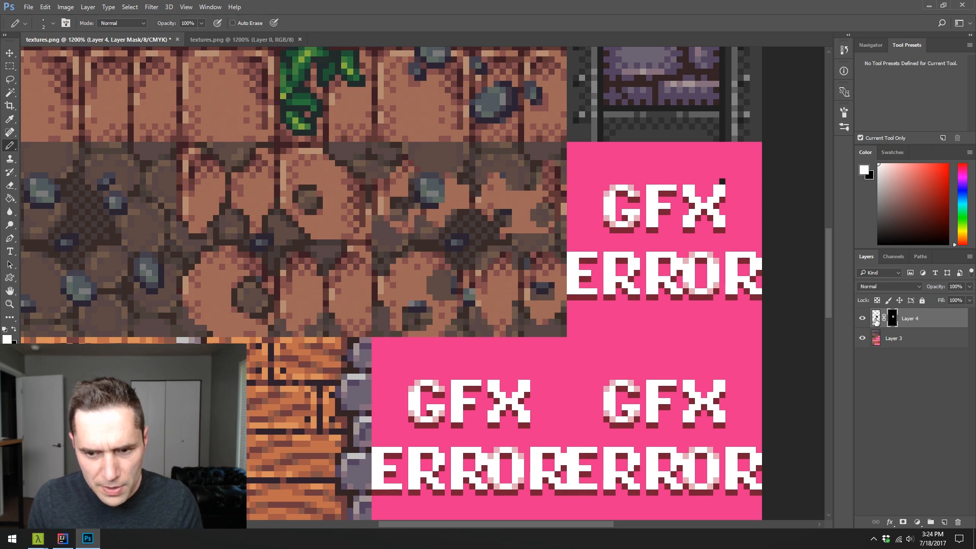
- Add a new layer above the masked cobblestone copy and prepare a 1 px Pencil with a dark dirt color sampled from the tiles
left_click(875, 318)
key("ctrl+alt+shift+n")
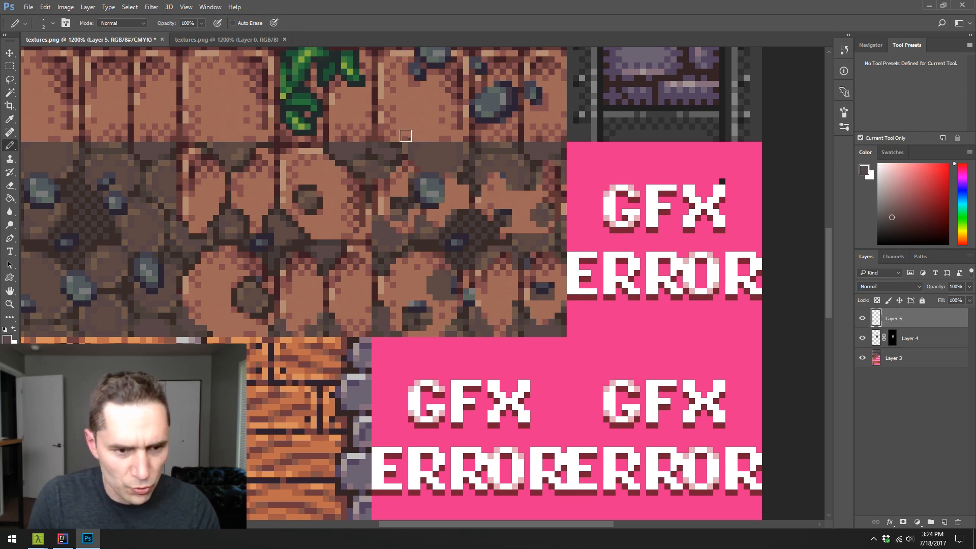
key("bracketleft")
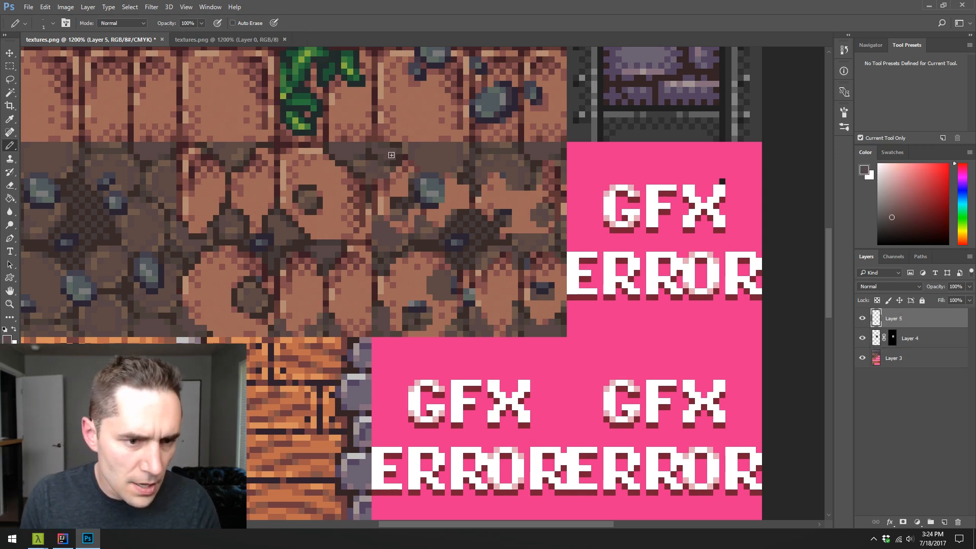
left_click(341, 161, "alt")
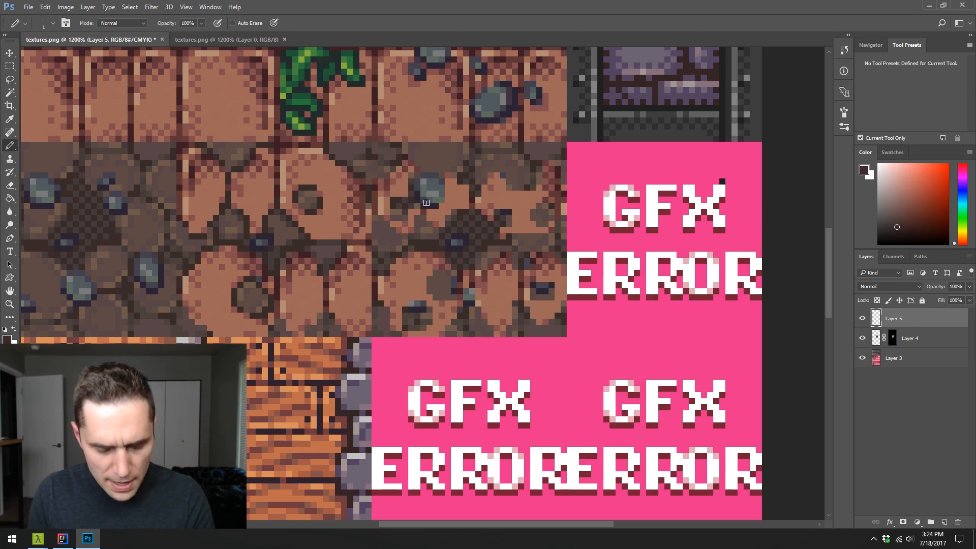
- Select the second brick-to-dirt transition tile with a rectangular marquee
key("m")
mouse_move(366, 142)
left_mouse_down()
mouse_move(540, 277)
mouse_move(571, 309)
mouse_move(567, 336)
left_mouse_up()
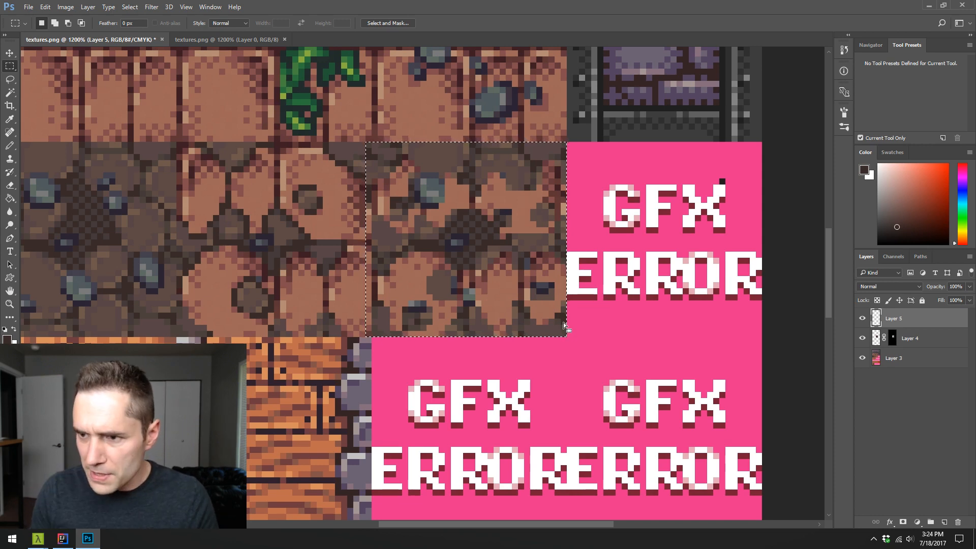
key("ctrl+d")
mouse_move(435, 221)
left_mouse_down()
mouse_move(453, 220)
mouse_move(425, 214)
mouse_move(475, 186)
left_mouse_up()
- Pencil dark outlines and dirt tones around the cobblestone patches along the tile's upper edge, using colors sampled from the tile
key("b")
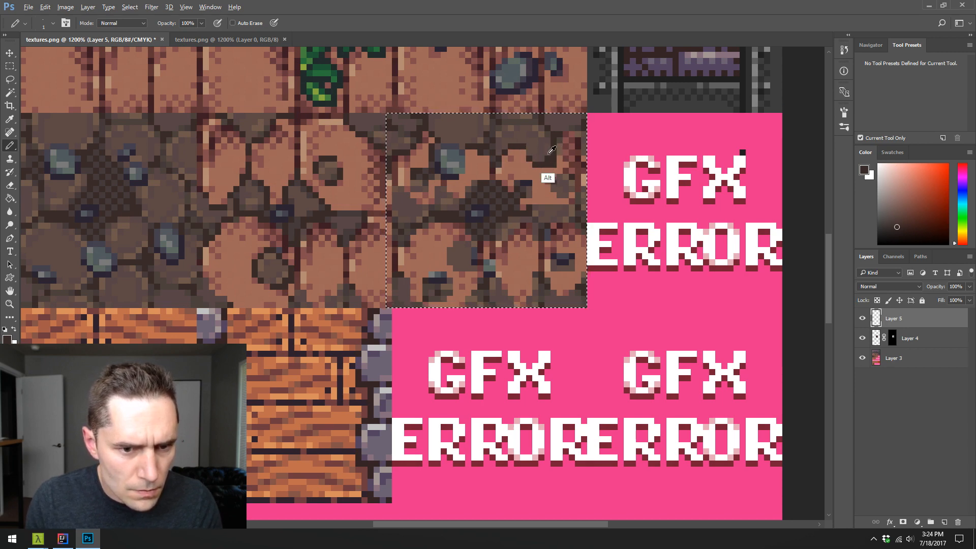
left_click(559, 173, "alt")
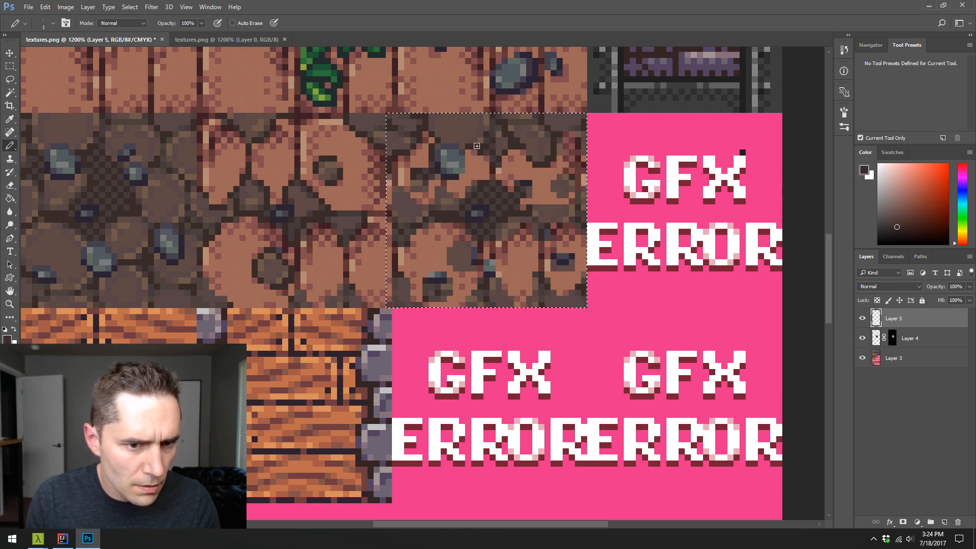
left_click(502, 149, "alt")
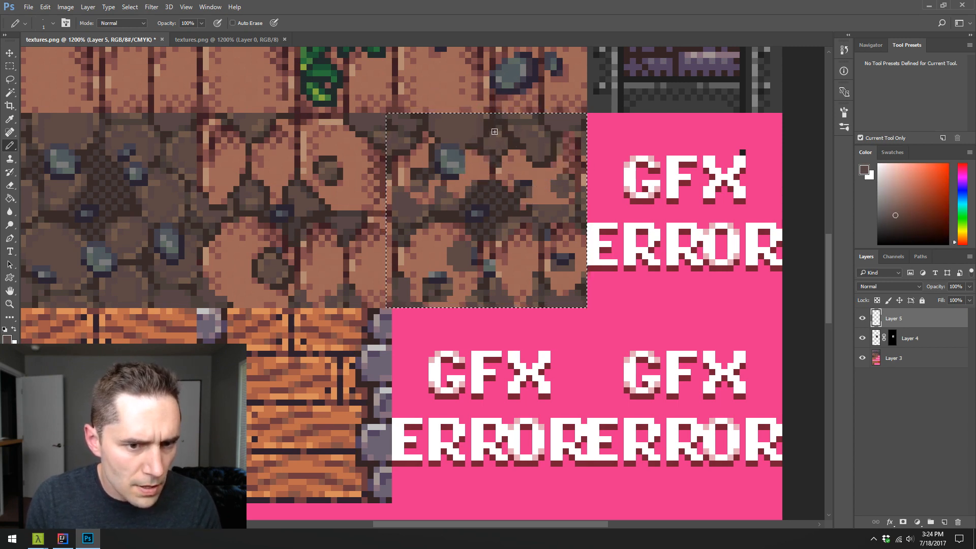
left_click(482, 146, "alt")
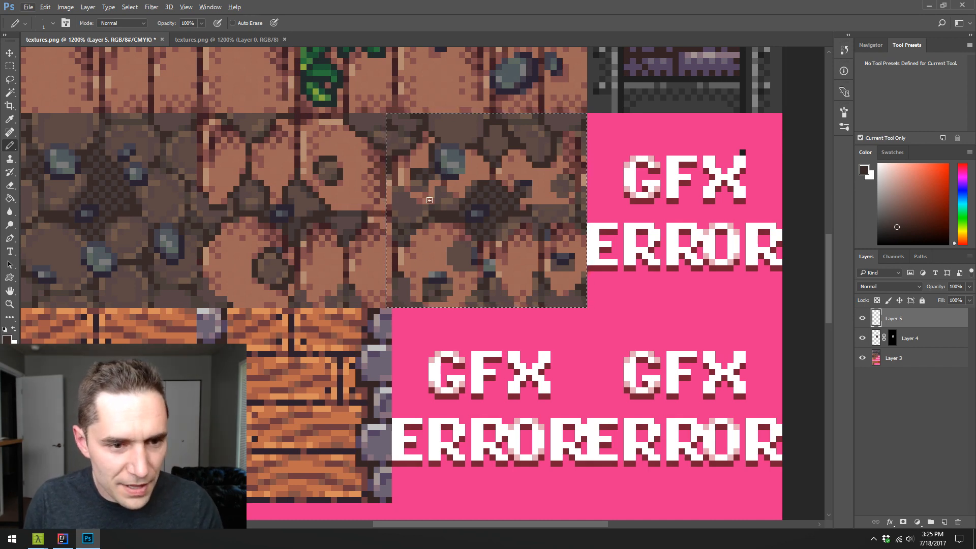
- Outline the large dirt patch in the lower-left brick with sampled dark brown pixels
left_click(481, 251, "alt")
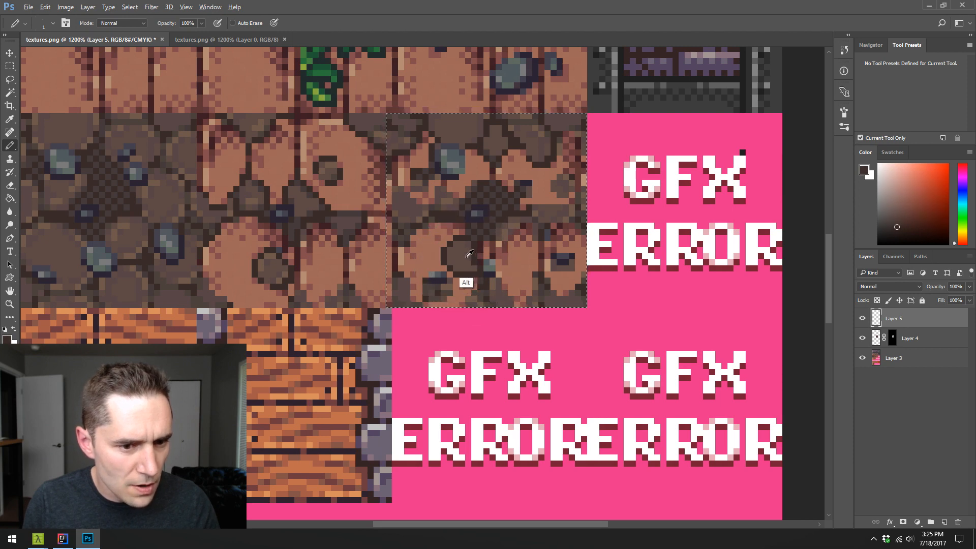
left_click(467, 257, "alt")
left_click(474, 257)
left_click(475, 247, "alt")
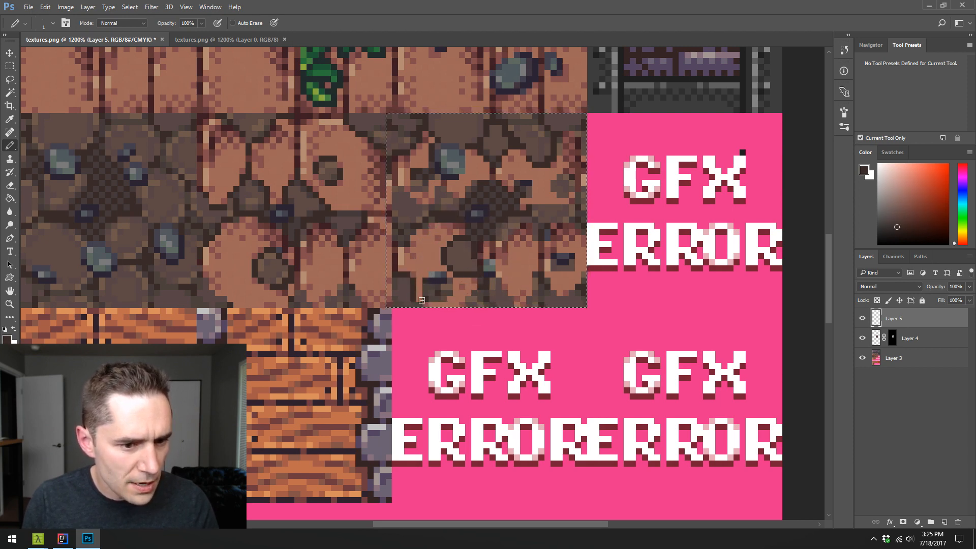
- Cover the small rock below the large dirt patch with brick shading and dark dirt pixels sampled from the tile
left_click(420, 255, "alt")
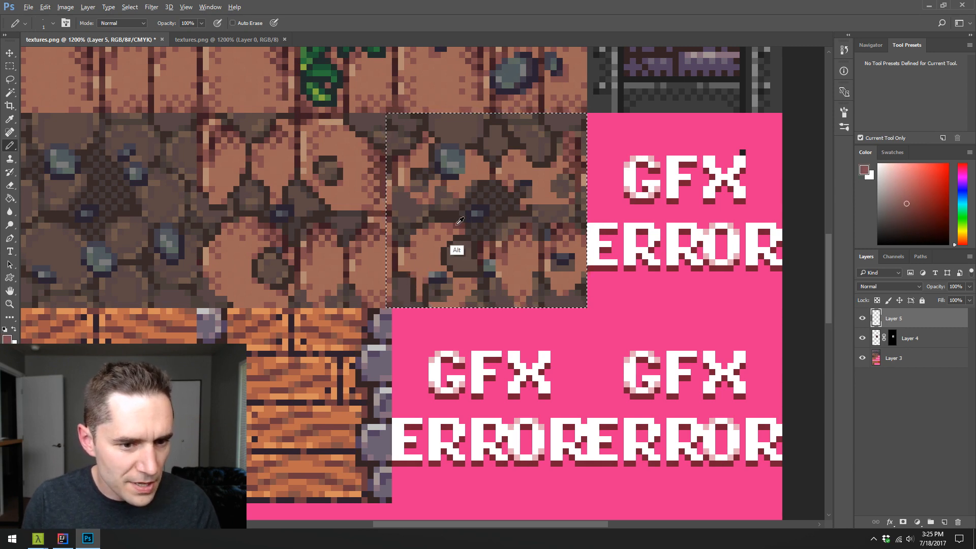
left_click(485, 251, "alt")
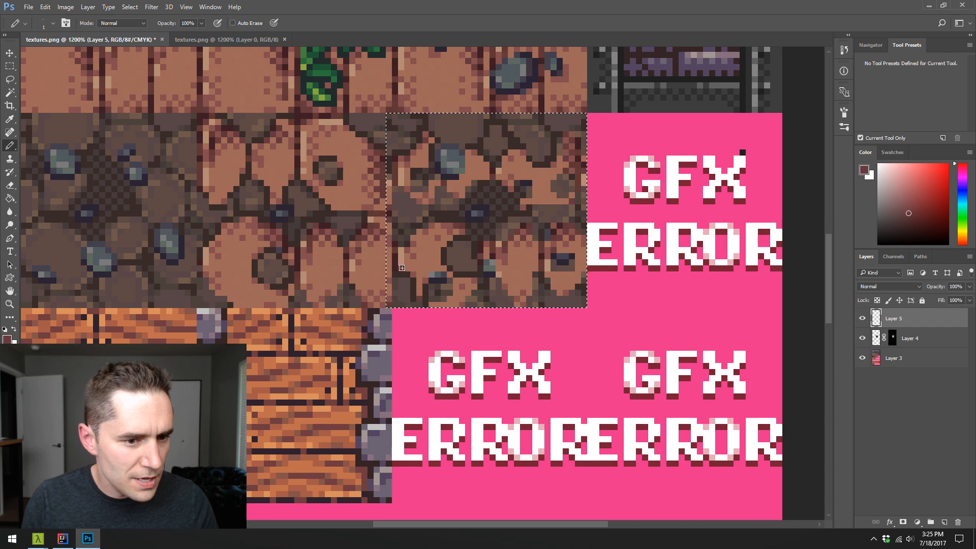
left_click(416, 271, "alt")
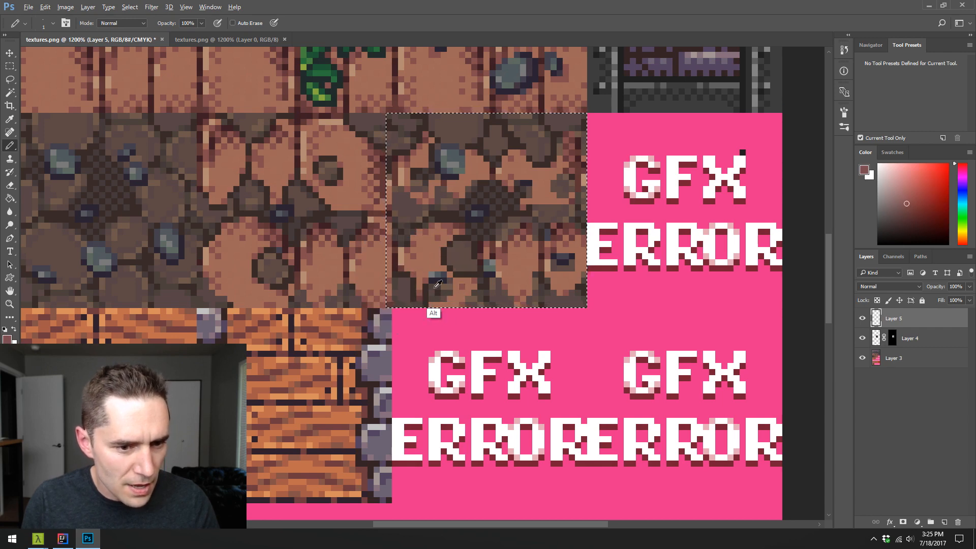
left_click(467, 275, "alt")
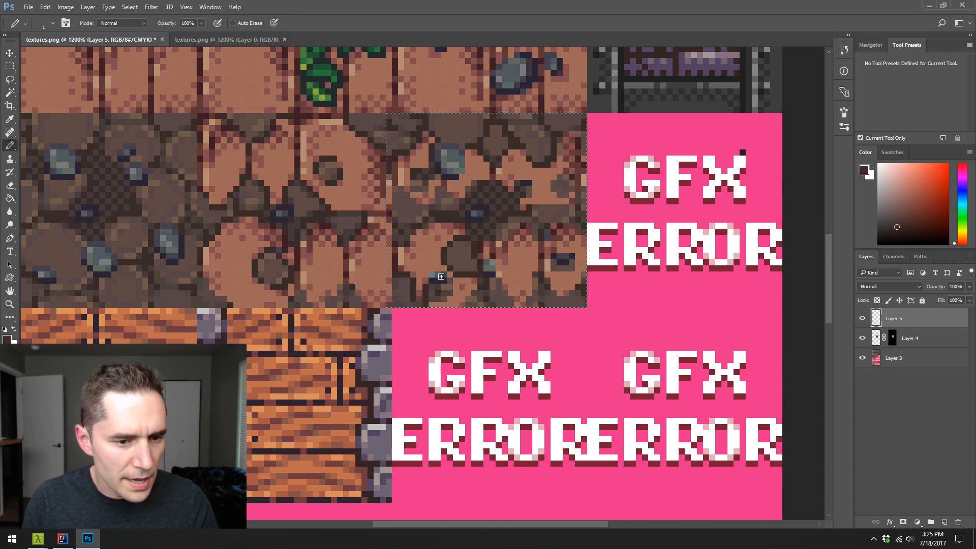
left_click(465, 254, "alt")
left_click(431, 279, "alt")
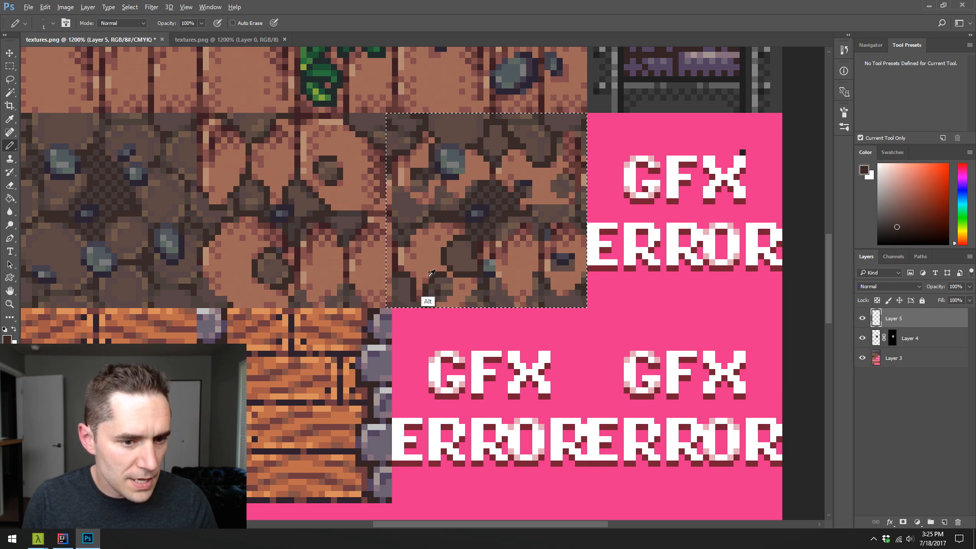
- Shape the dirt patch at the lower-left brick's bottom edge with a dark outline, and touch up the surrounding brick with sampled brick tones
left_click(443, 271, "alt")
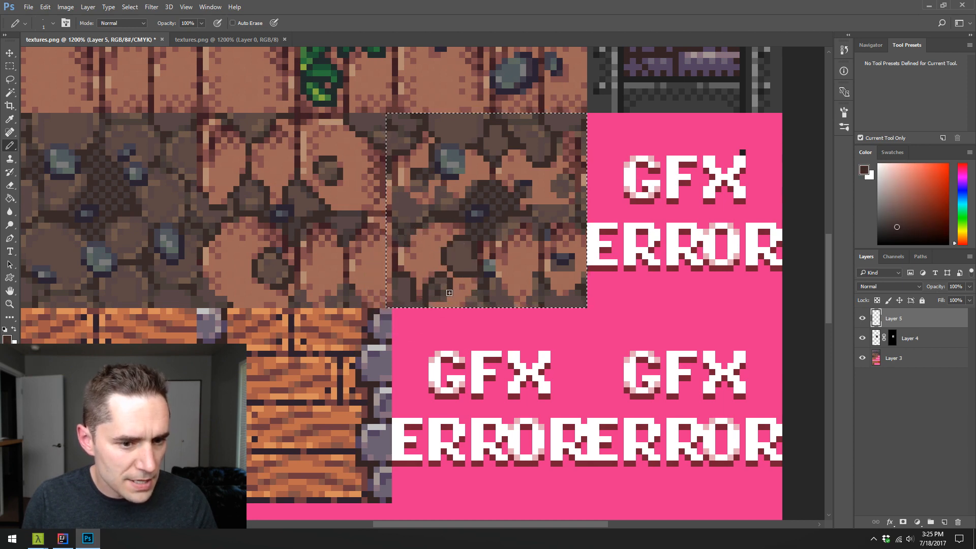
left_click(460, 259, "alt")
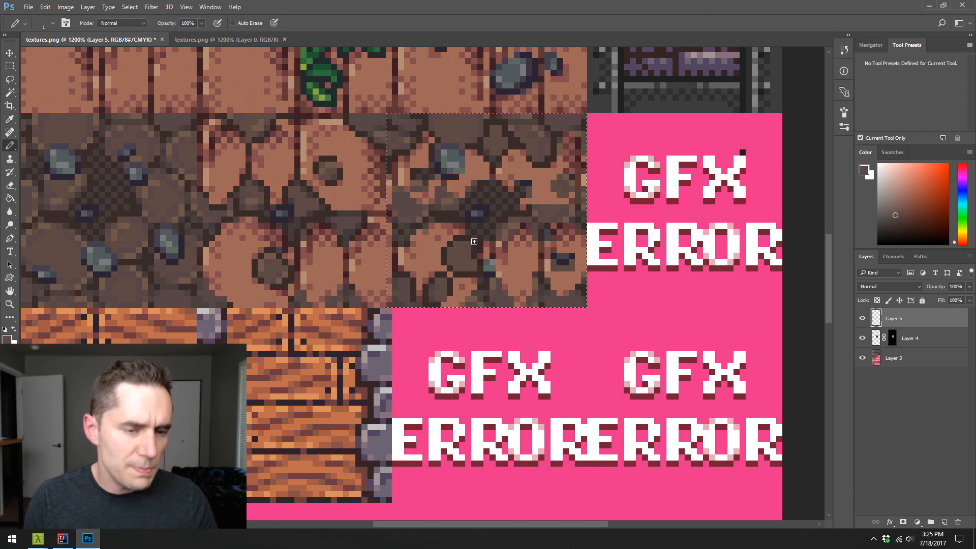
left_click(444, 300, "alt")
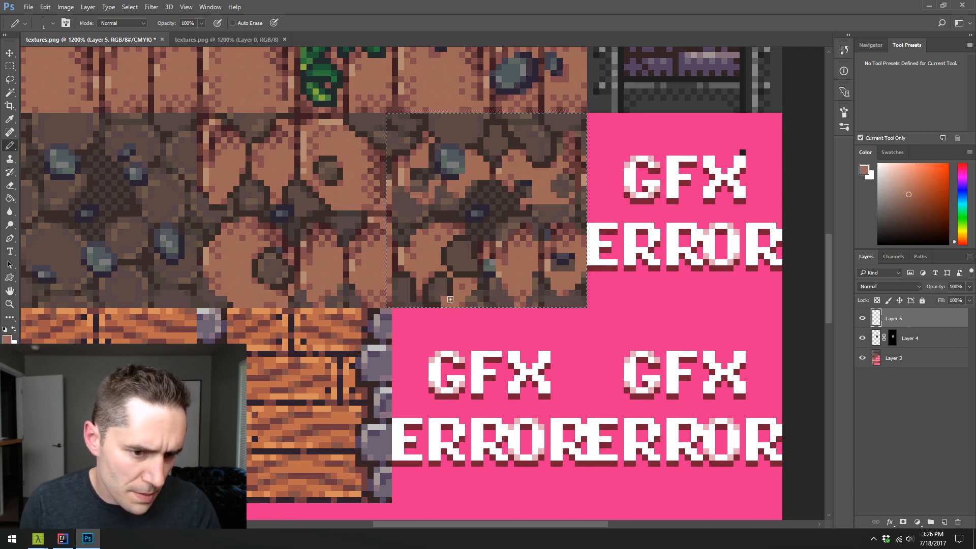
left_click(451, 300, "alt")
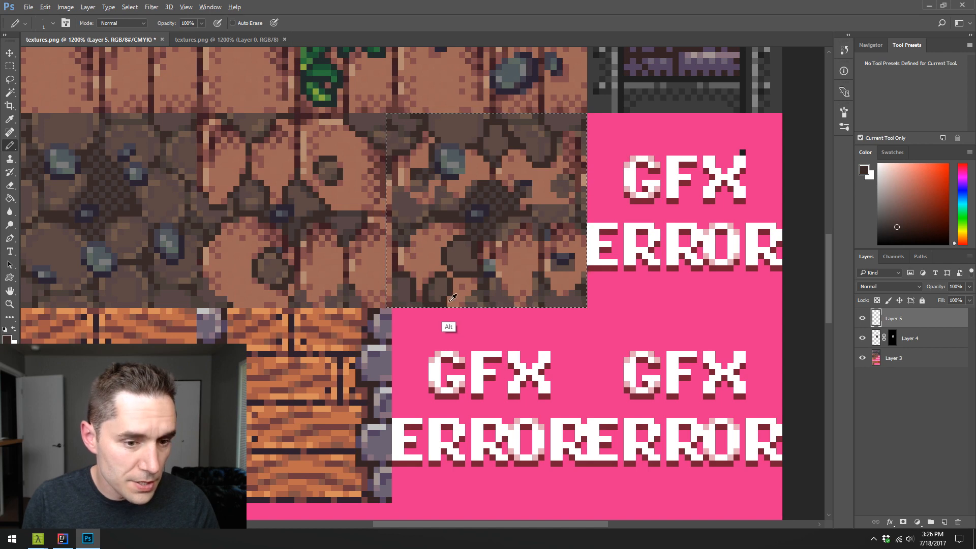
left_click(444, 302, "alt")
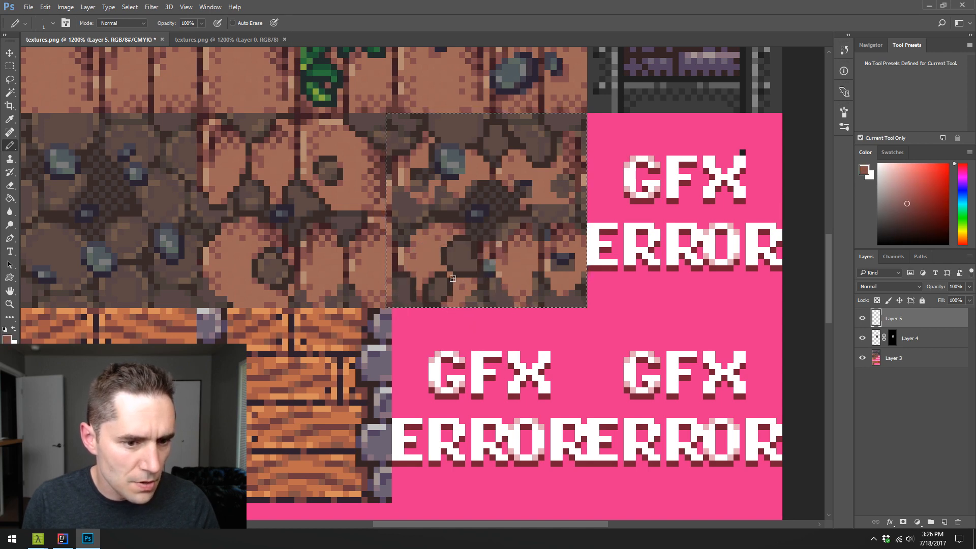
left_click(455, 227, "alt")
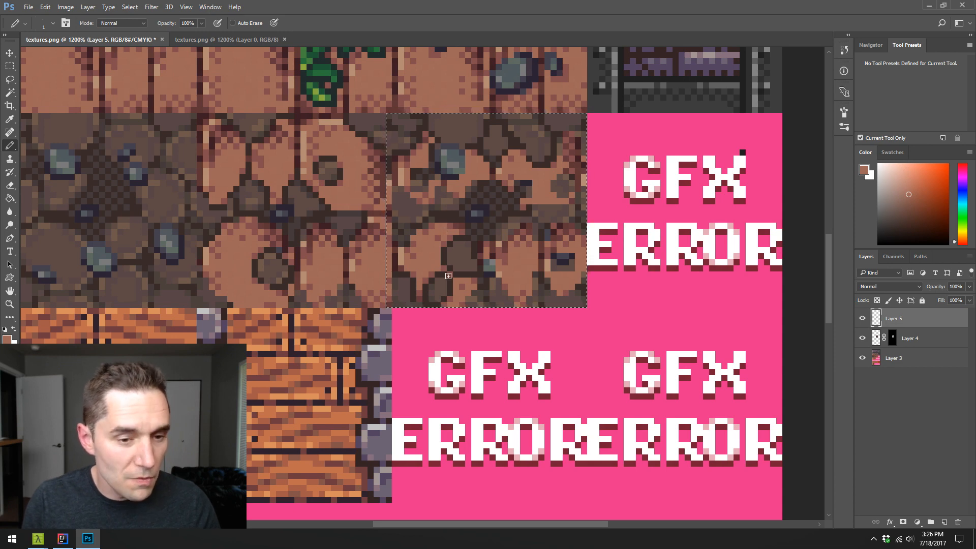
left_click(442, 231, "alt")
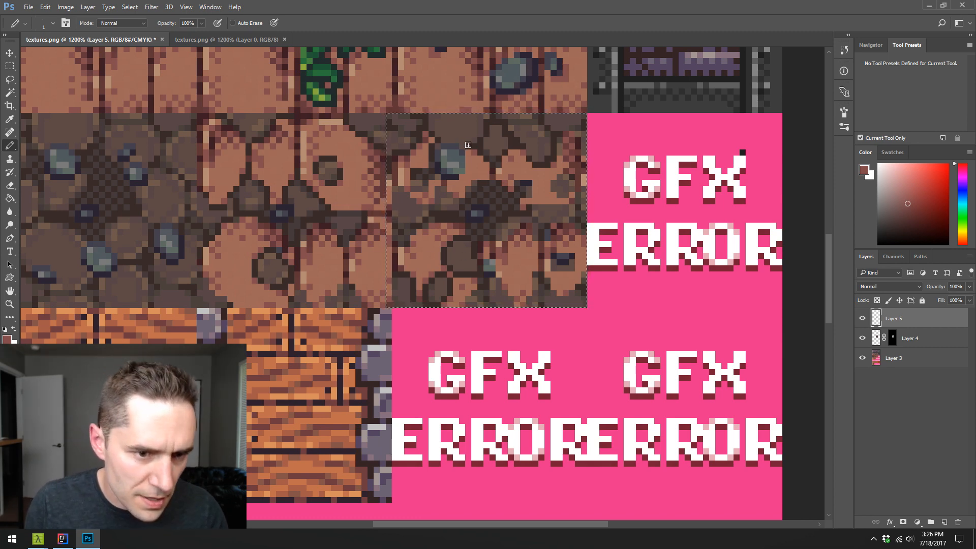
- Redraw the small dirt patch in the upper-left brick with a dark outline and sampled brown shading
left_click(463, 164, "alt")
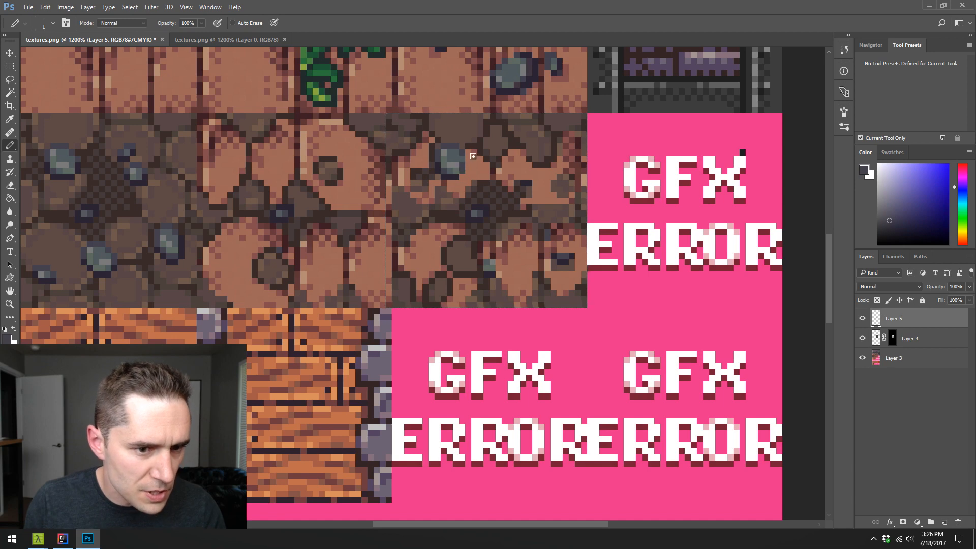
left_click(421, 173, "alt")
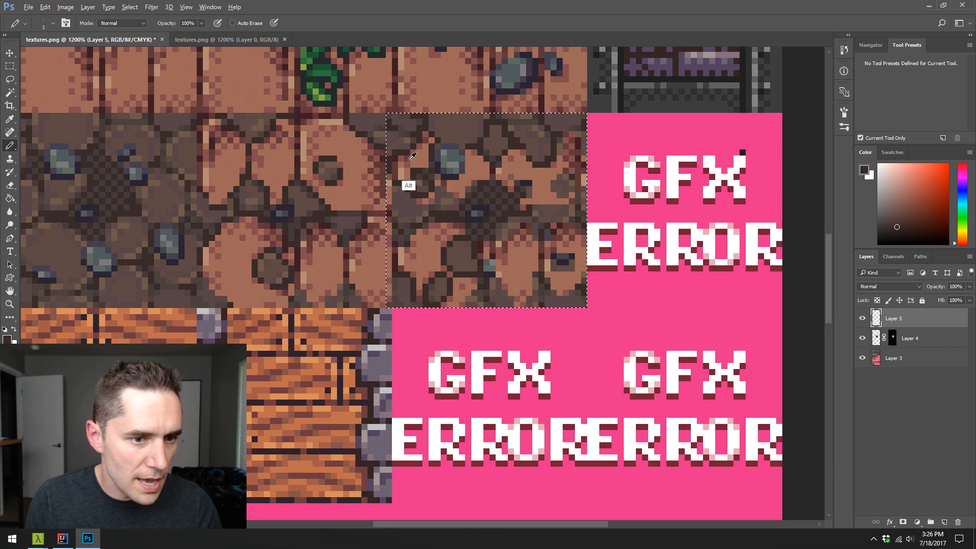
left_click(412, 170, "alt")
left_click(434, 181, "alt")
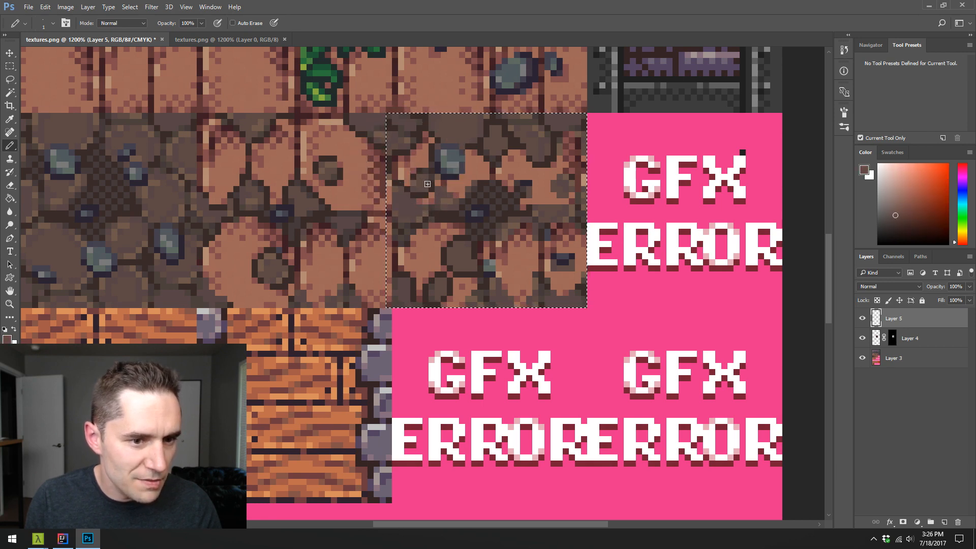
left_click(414, 181, "alt")
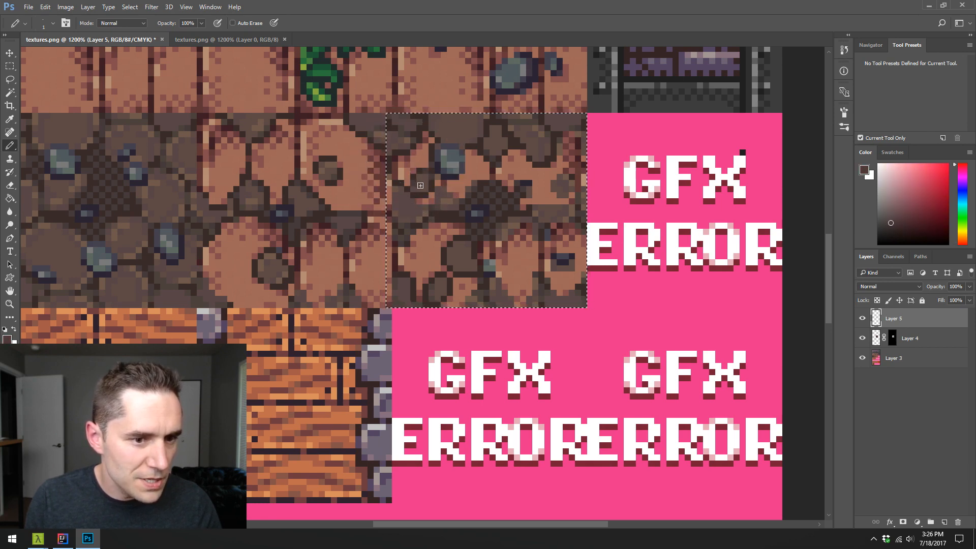
left_click(428, 209, "alt")
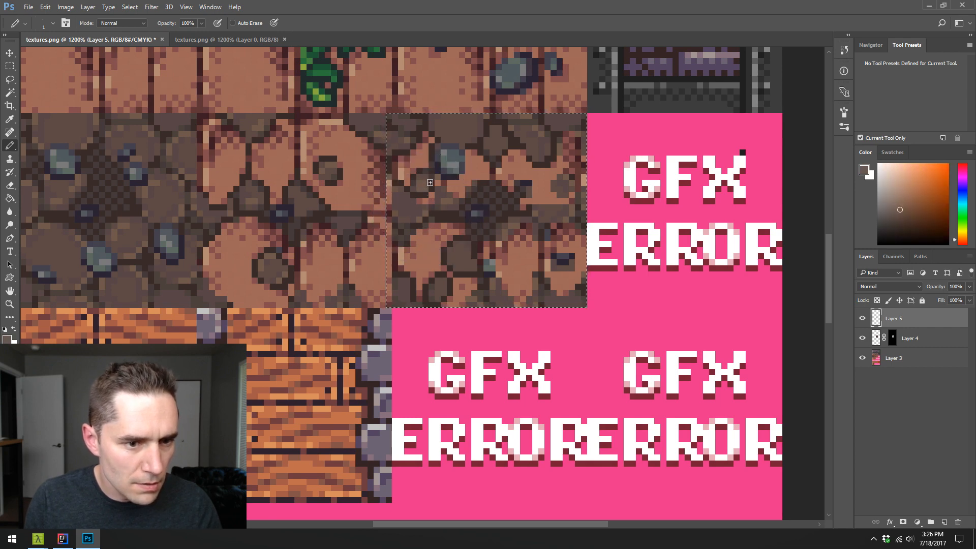
left_click(429, 174, "alt")
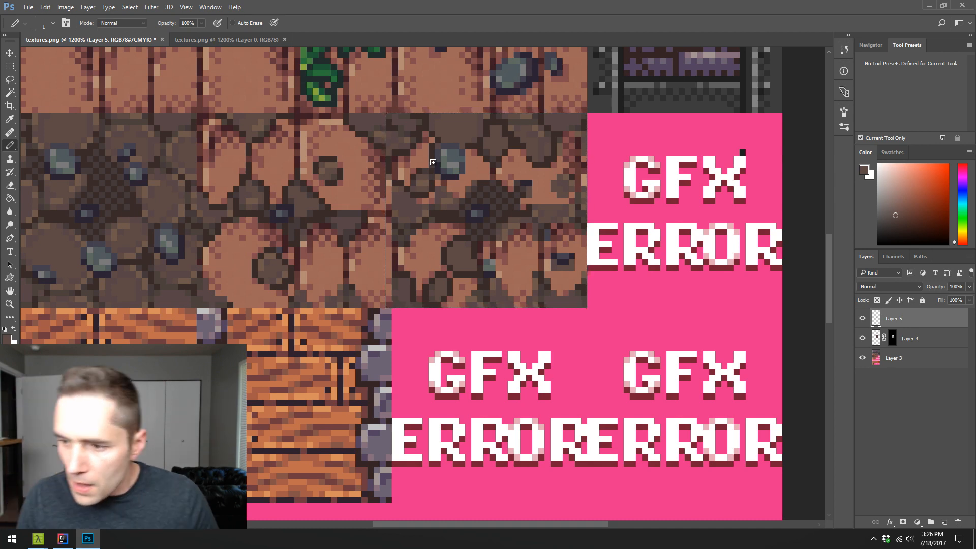
- Outline the small dirt patch beneath the grey rock in the upper-left brick with sampled dark and mid-brown pixels
left_click(455, 207, "alt")
left_click(452, 207, "alt")
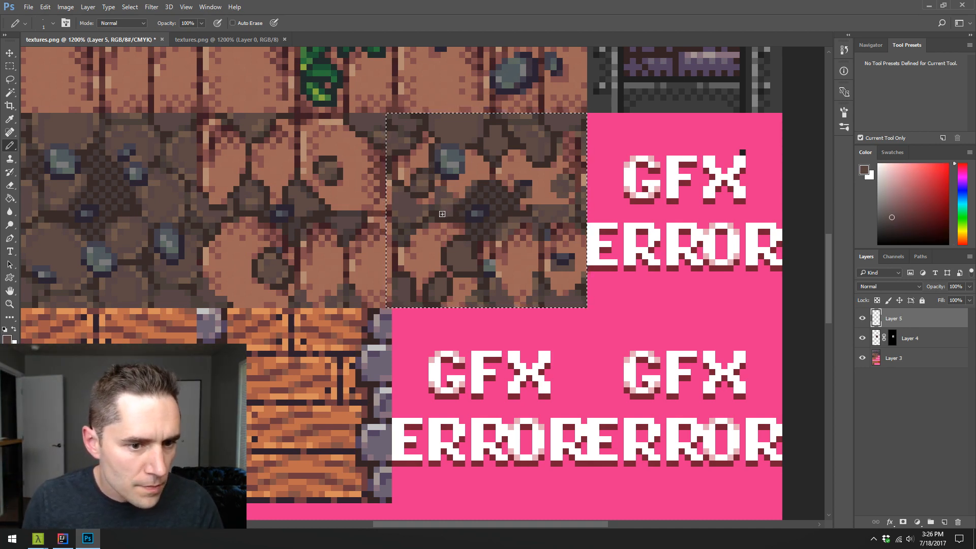
left_click(460, 214, "alt")
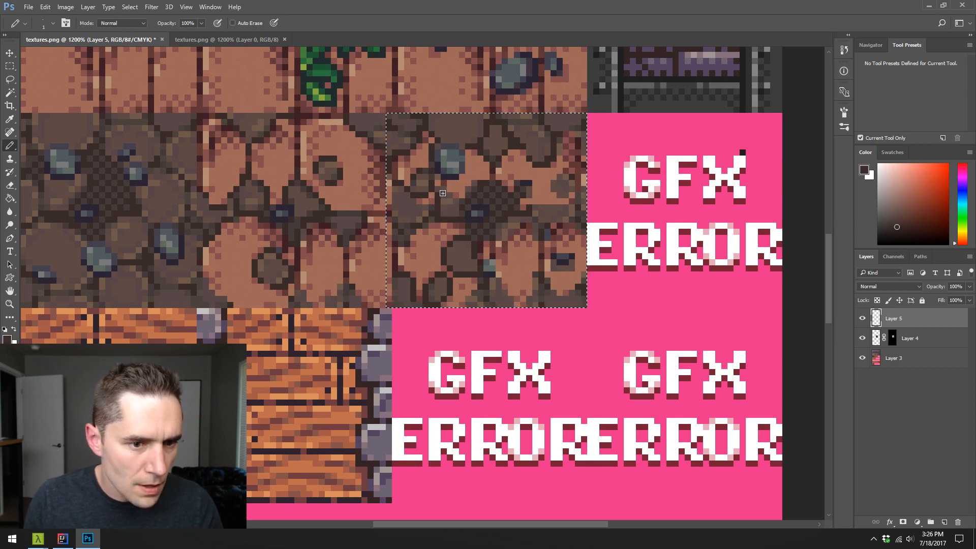
left_click(455, 207, "alt")
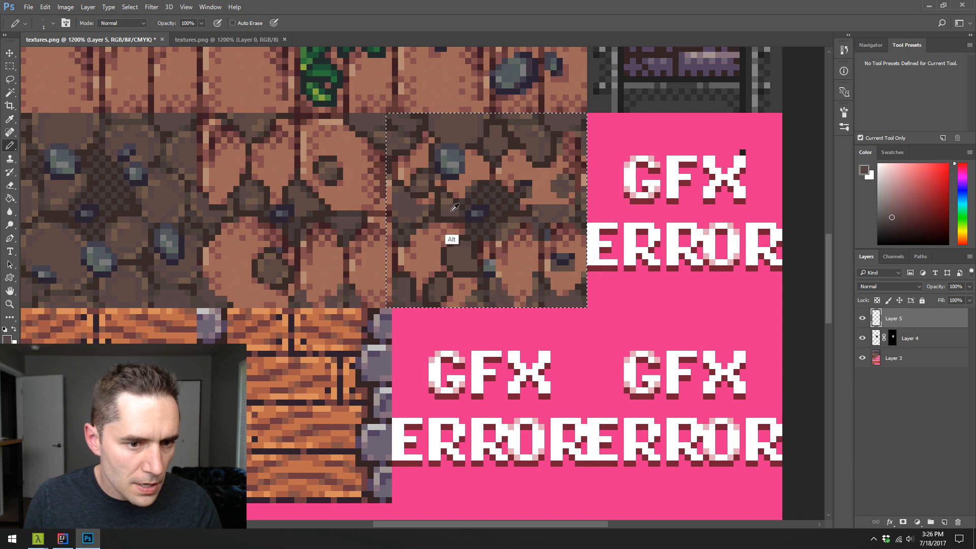
left_click(437, 210, "alt")
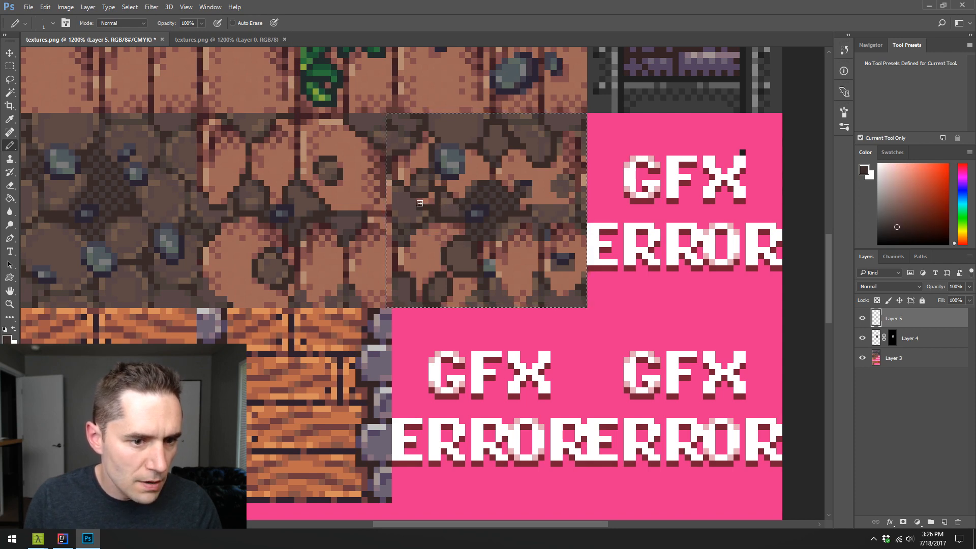
- Shade the dirt at the left end of the tile's middle seam with brown tones sampled from the surrounding dirt
left_click(407, 211, "alt")
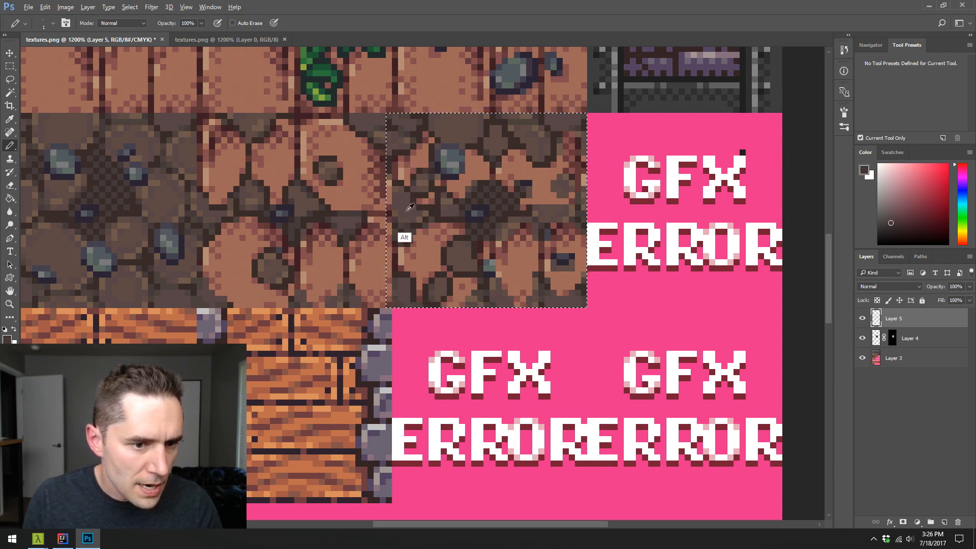
left_click(414, 209, "alt")
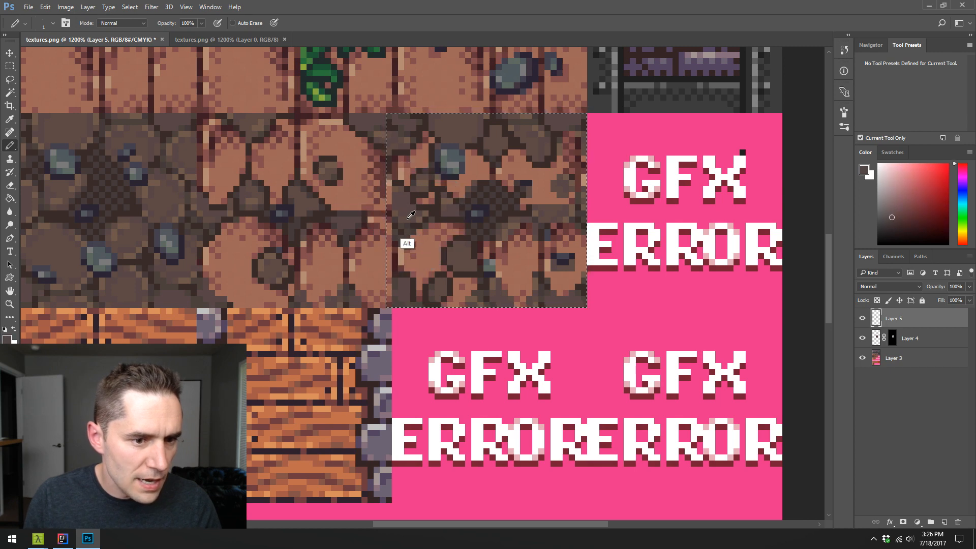
left_click(398, 218, "alt")
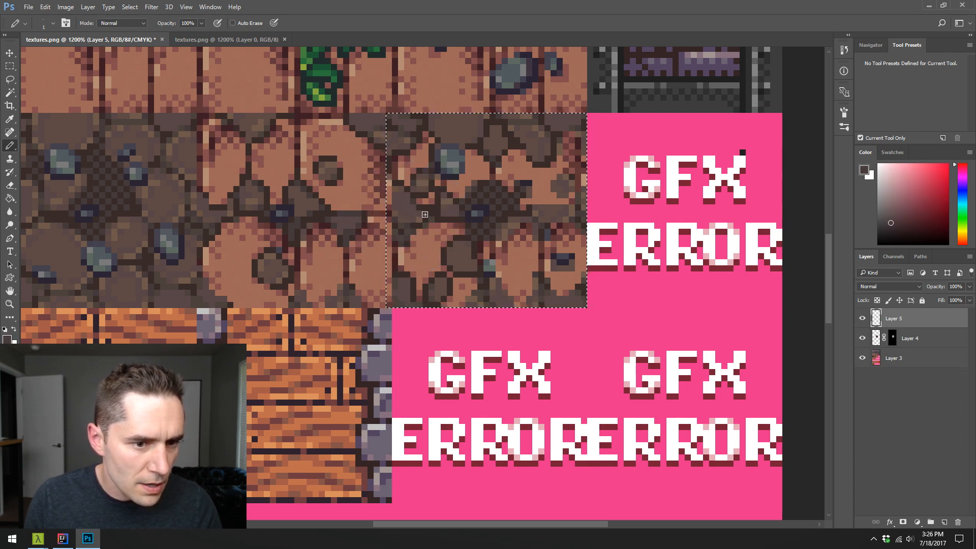
left_click(435, 209, "alt")
left_click(422, 215, "alt")
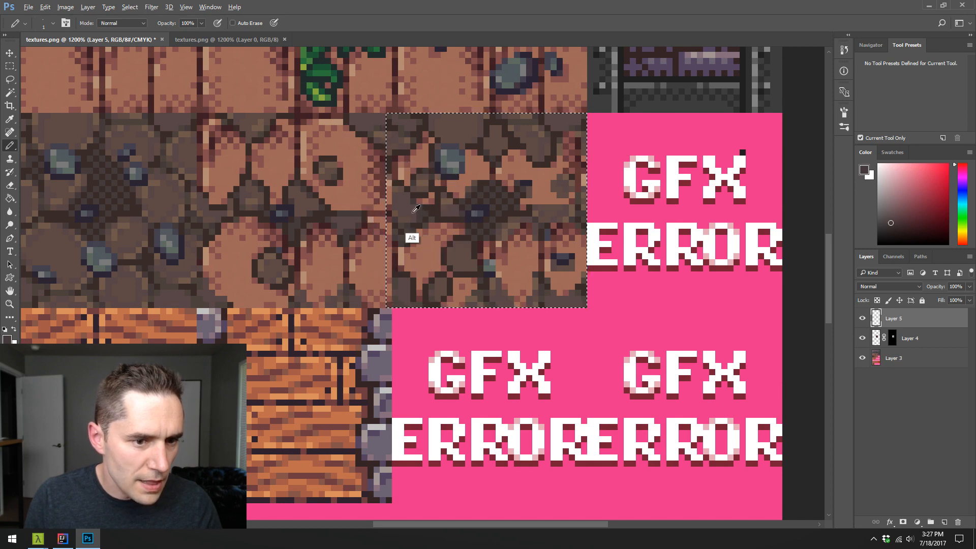
left_click(415, 210, "alt")
left_click(402, 214, "alt")
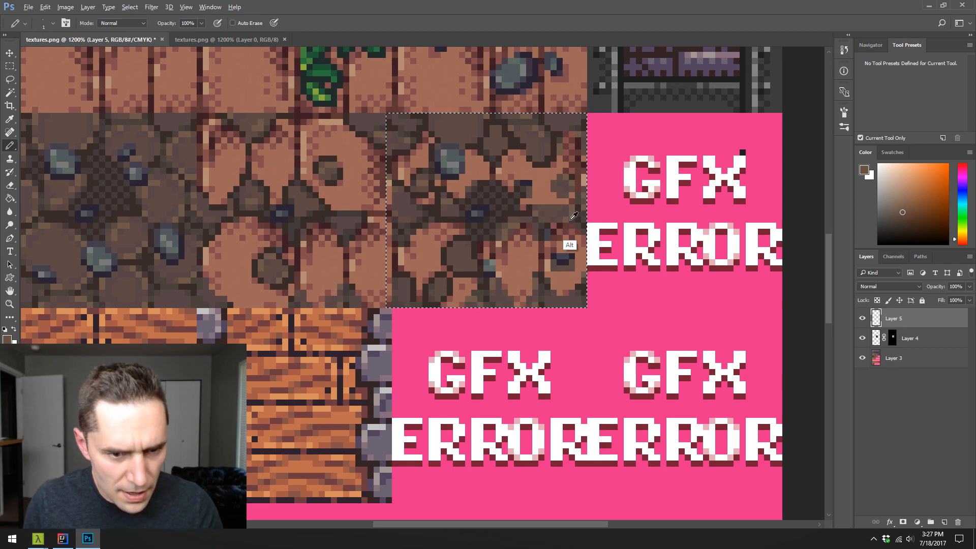
- Outline the dirt at the right end of the middle seam, and shade the dirt stones along the tile's top edge with sampled browns
left_click(536, 202, "alt")
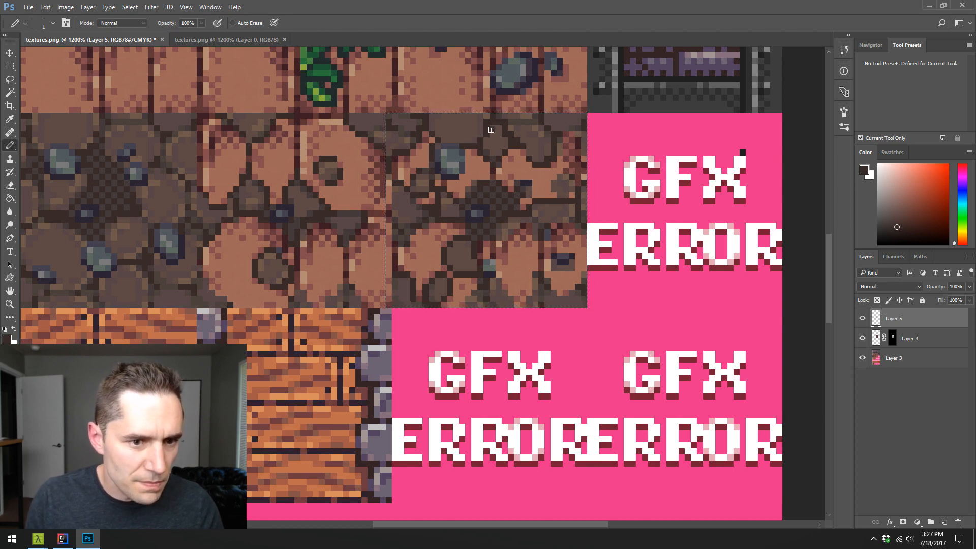
left_click(499, 137, "alt")
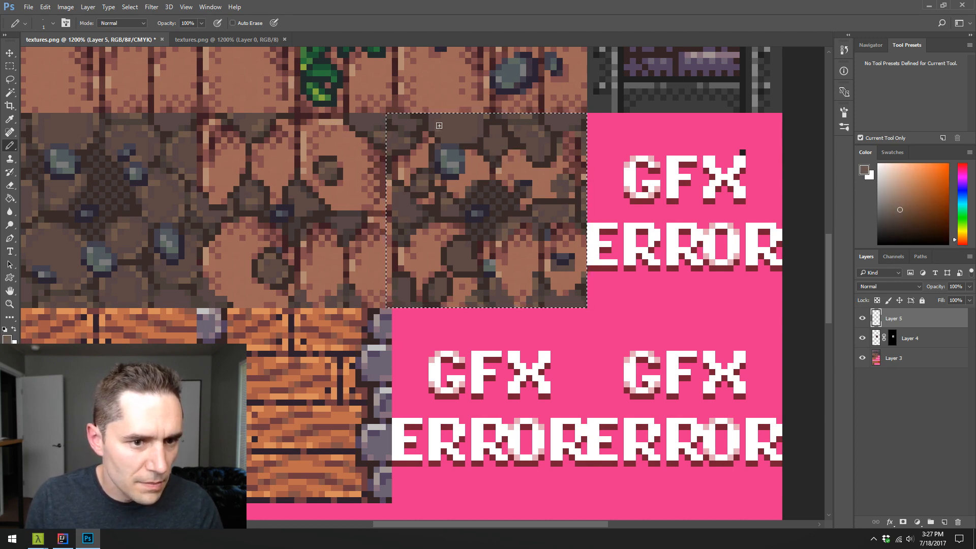
left_click(473, 124, "alt")
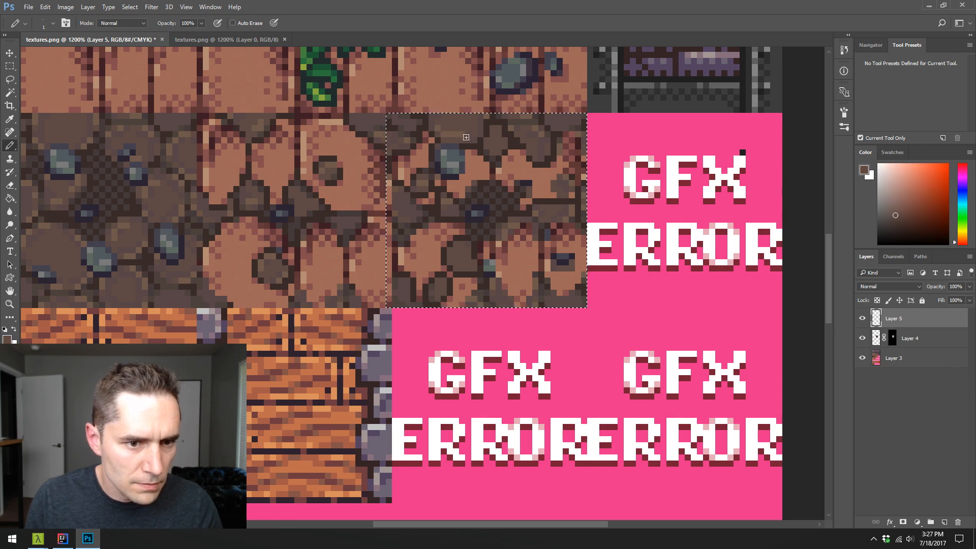
left_click(503, 302, "alt")
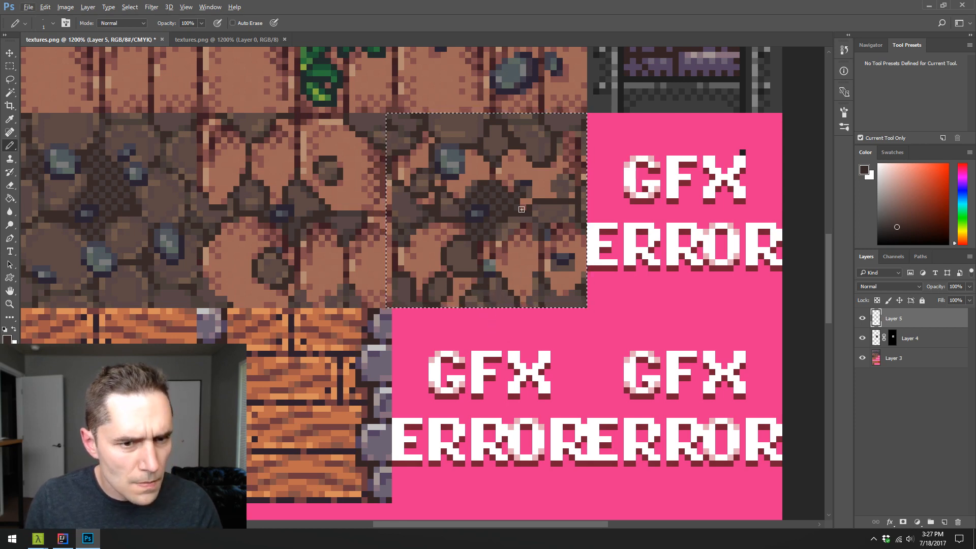
key("alt")
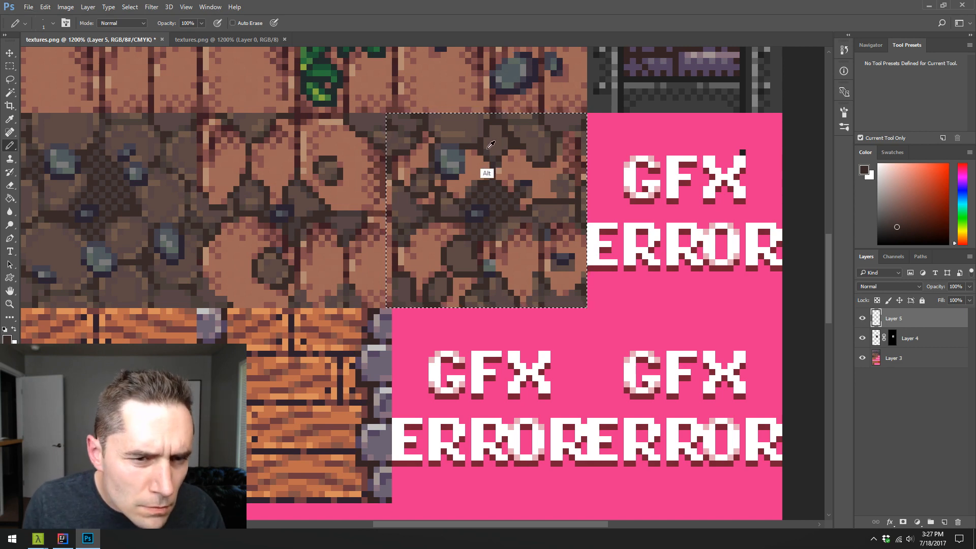
left_click(485, 124, "alt")
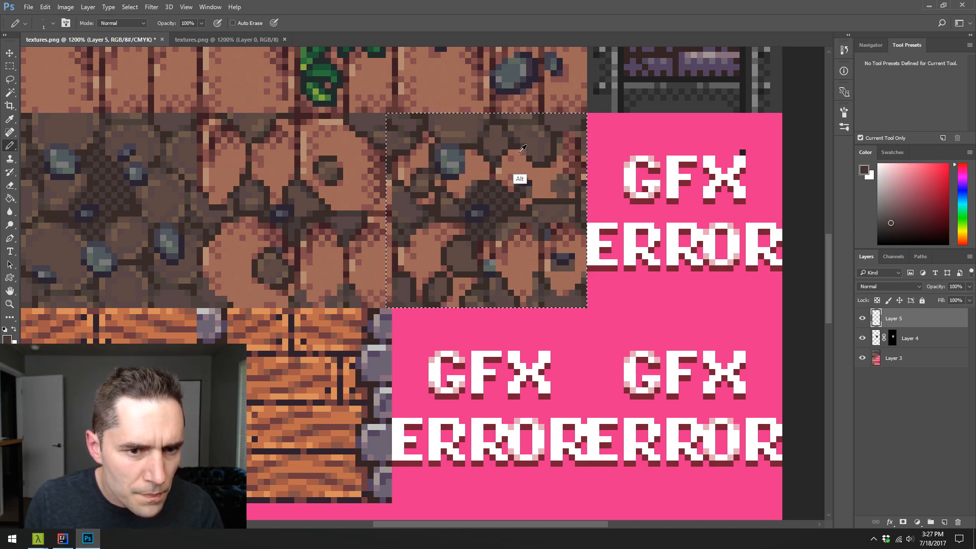
left_click(527, 150, "alt")
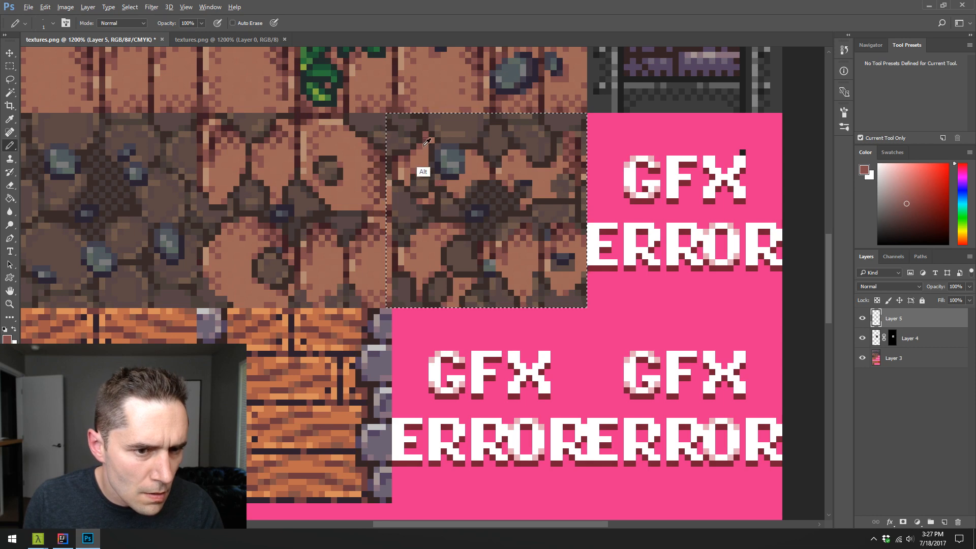
- Add reddish shading to the brick edges around the grey rock, and touch up the nearby dirt with sampled dark browns
left_click(437, 188, "alt")
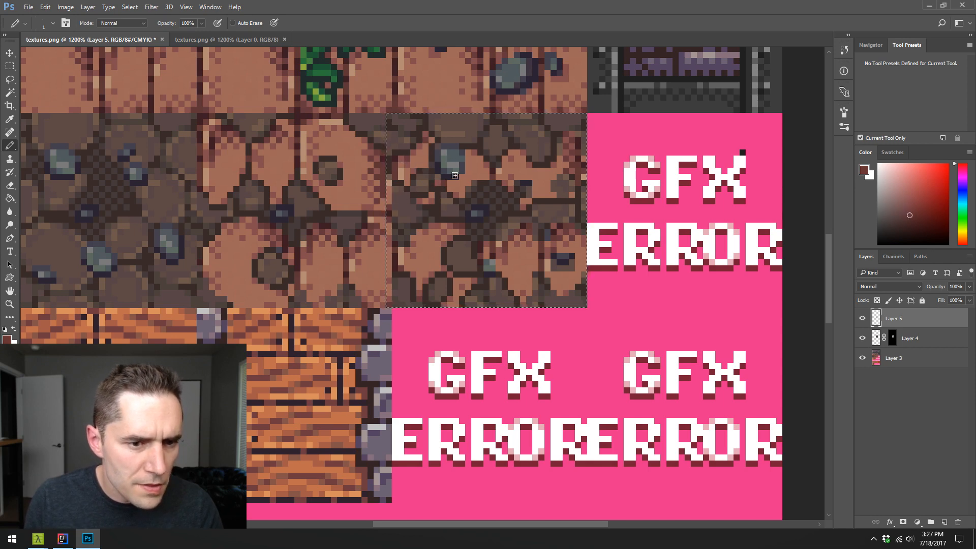
left_click(485, 162, "alt")
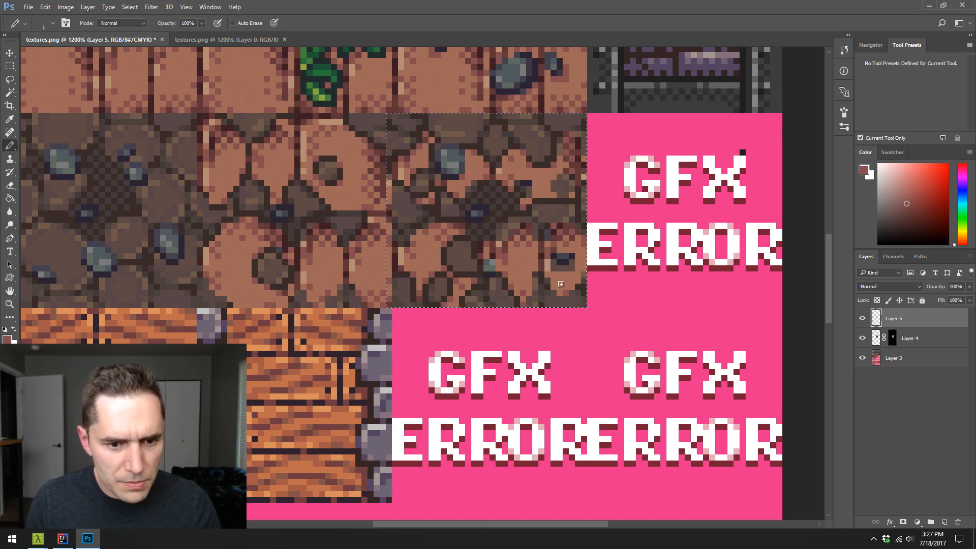
left_click(506, 290, "alt")
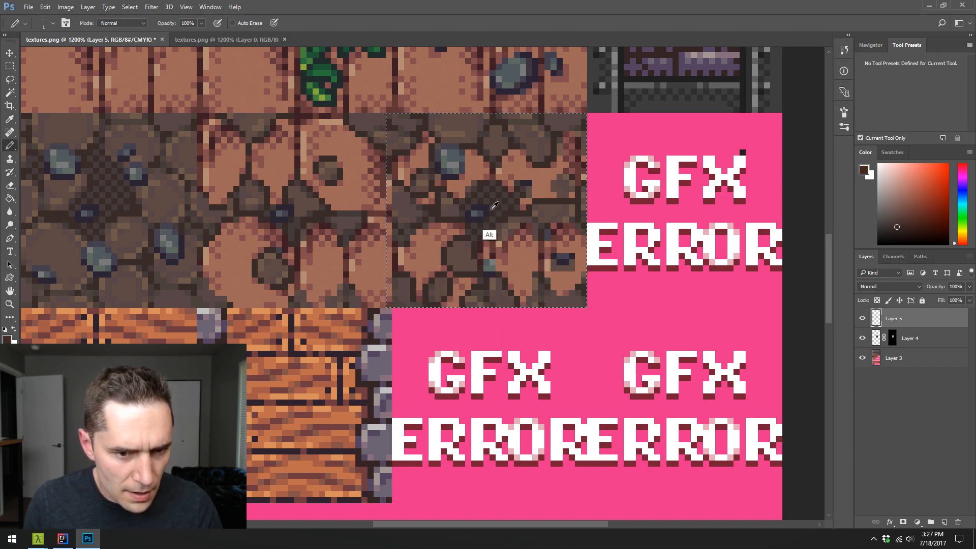
left_click(524, 204, "alt")
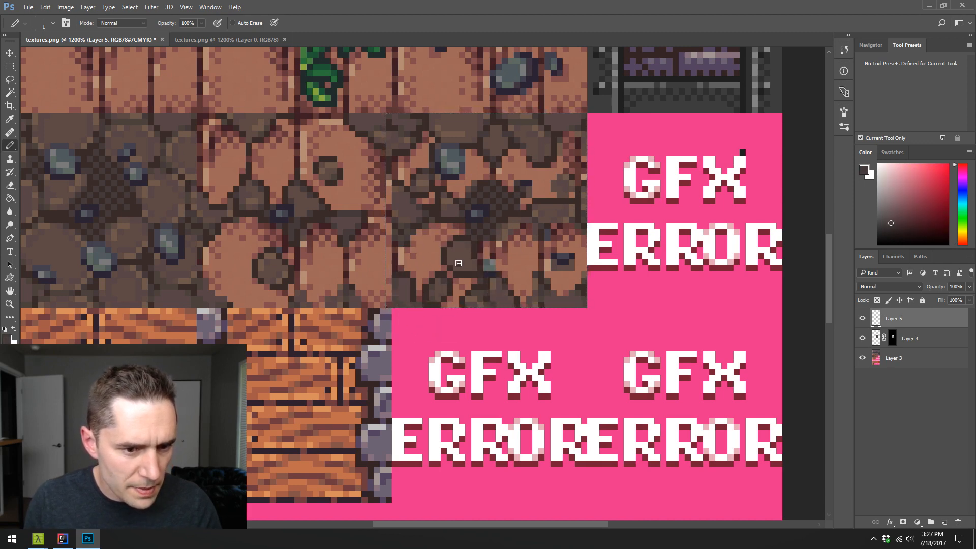
- Round off the large dirt stone in the lower-left brick with sampled light brown highlights and dark brown shadow pixels
left_click(446, 281, "alt")
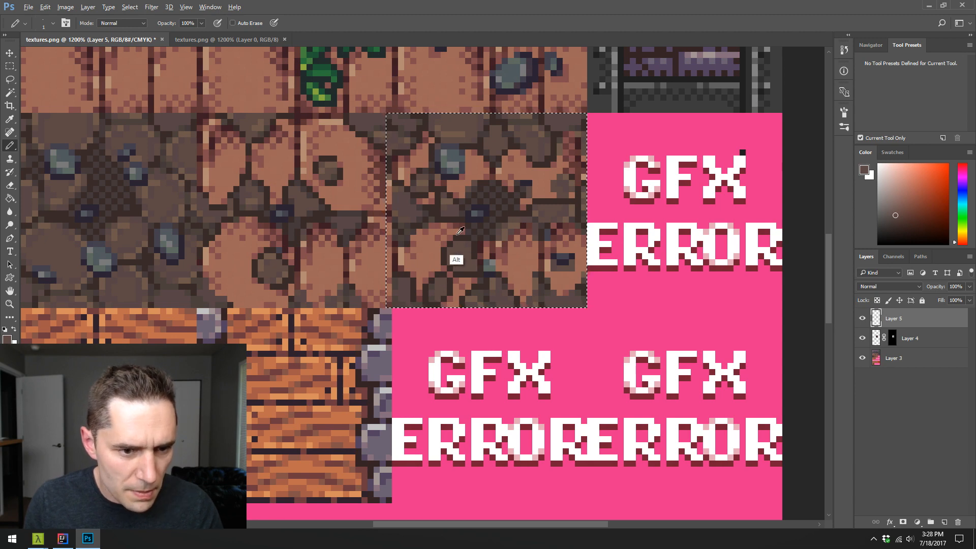
left_click(447, 198, "alt")
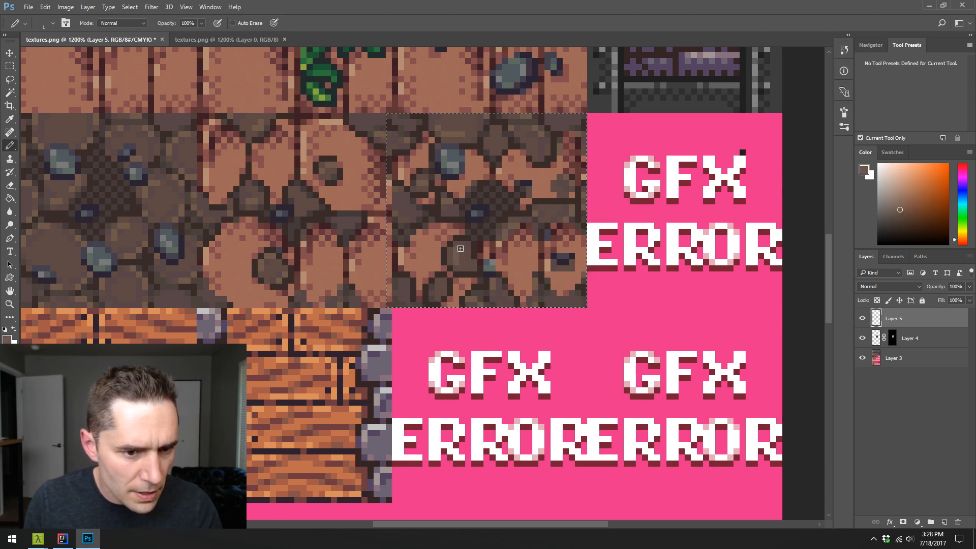
left_click(409, 277, "alt")
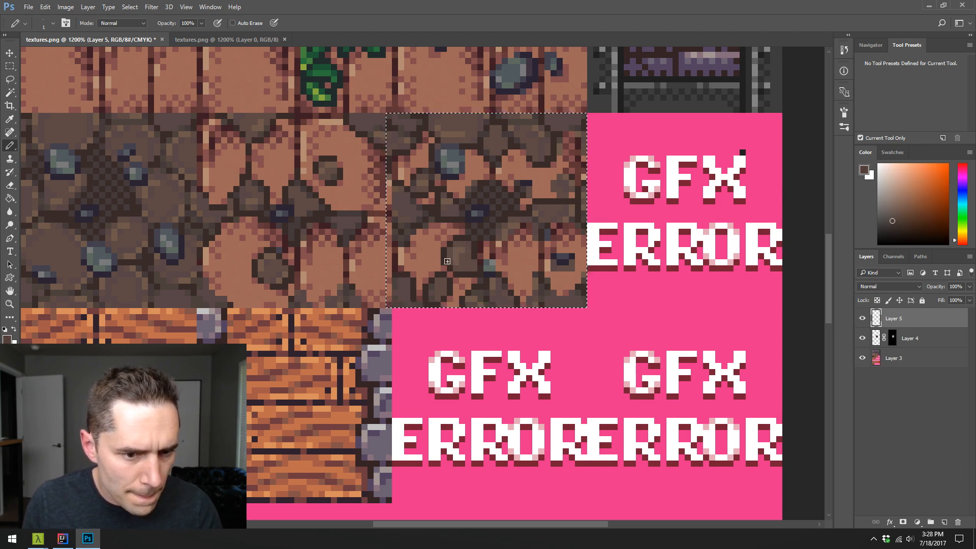
left_click(463, 270, "alt")
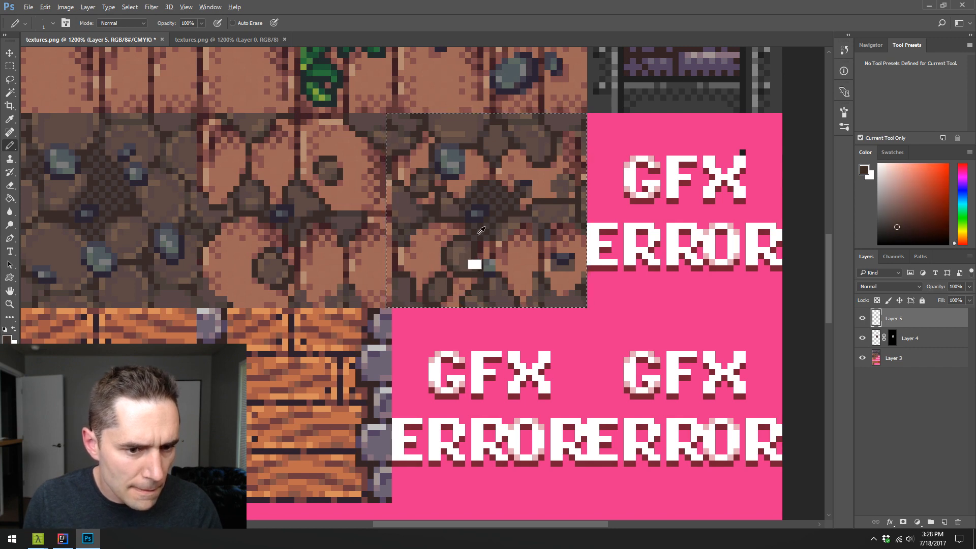
left_click(456, 261, "alt")
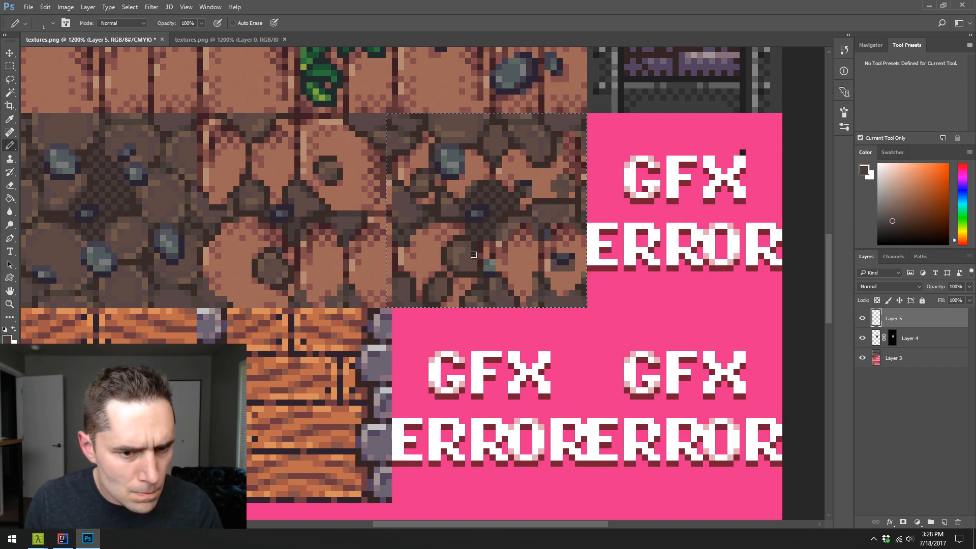
- Cover the small teal rock beside the large dirt stone with sampled brick tones, and redden that brick's edge
left_click(507, 264, "alt")
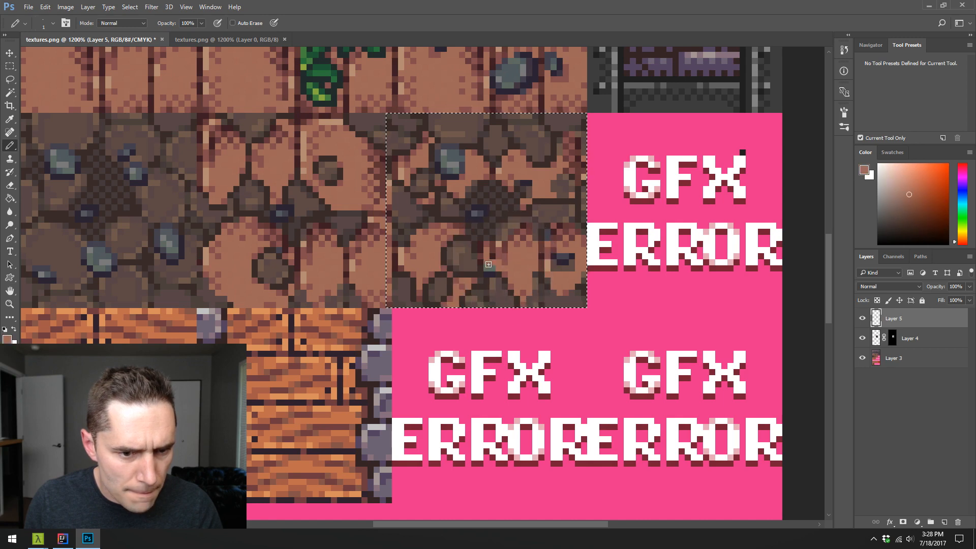
left_click(493, 262, "alt")
left_click(489, 247, "alt")
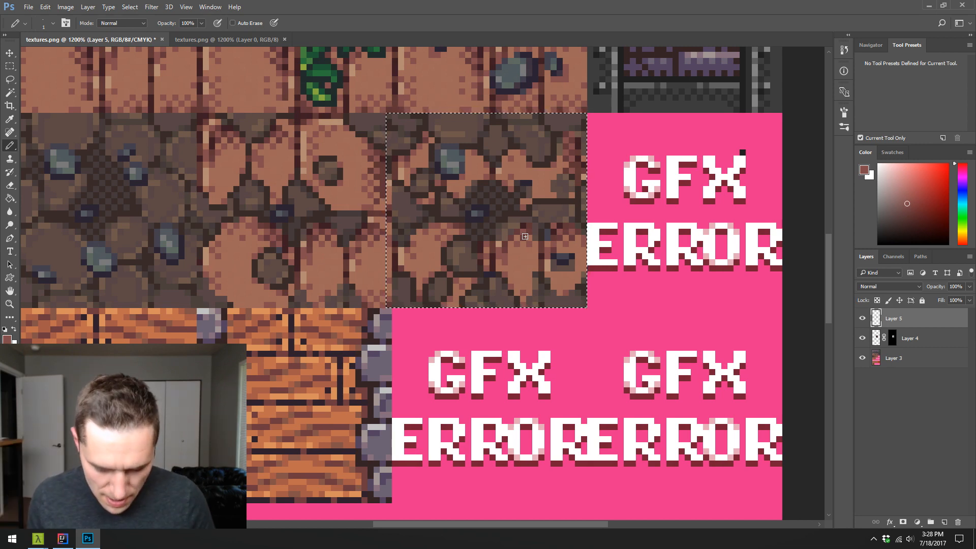
- Set the Pencil opacity to 6%, clear the selection around the tile and sample the dark seam colour from the wooden planks
key("6")
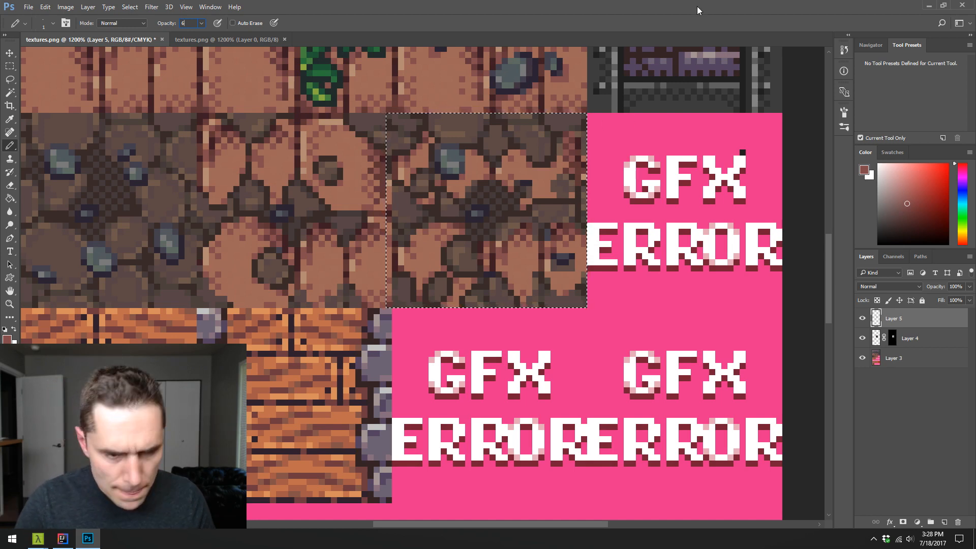
key("Return")
key("ctrl+d")
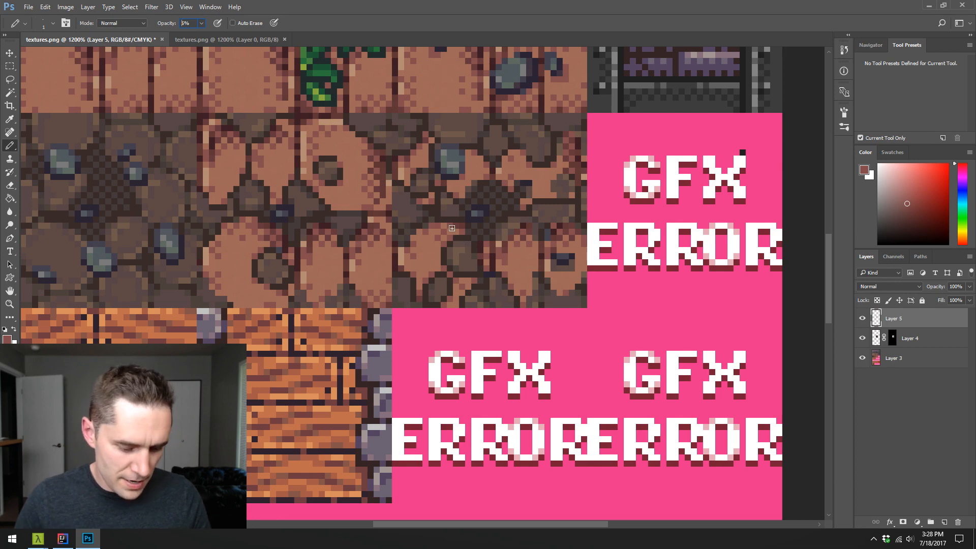
left_click(298, 326, "alt")
- Select the whole second brick-to-dirt transition tile with a rectangular marquee
key("z")
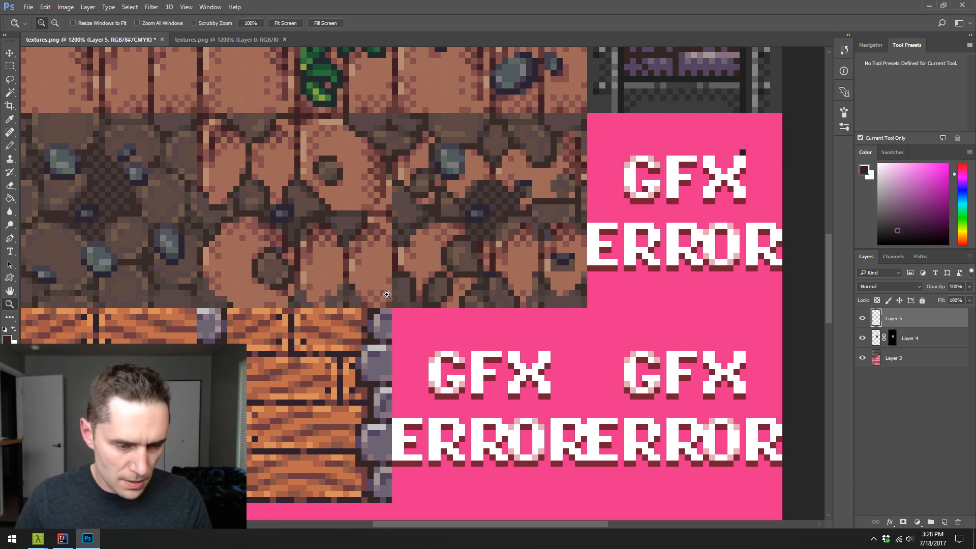
left_click(427, 311, "alt")
left_click(427, 311, "alt")
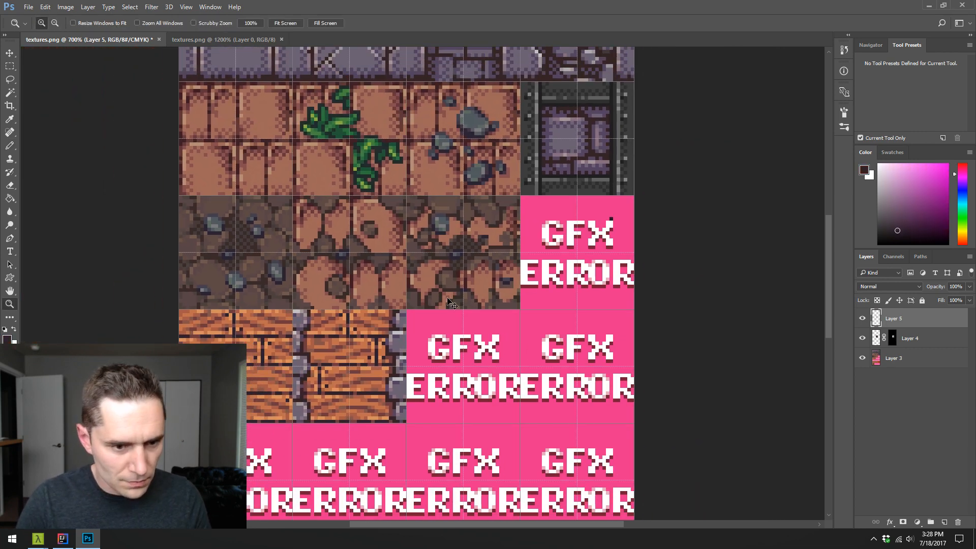
left_click(419, 267)
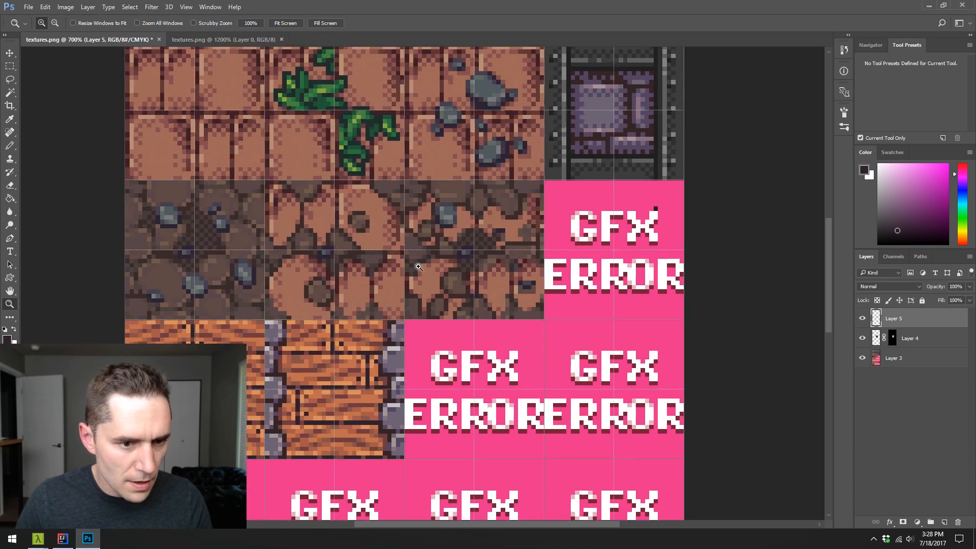
left_click(419, 266)
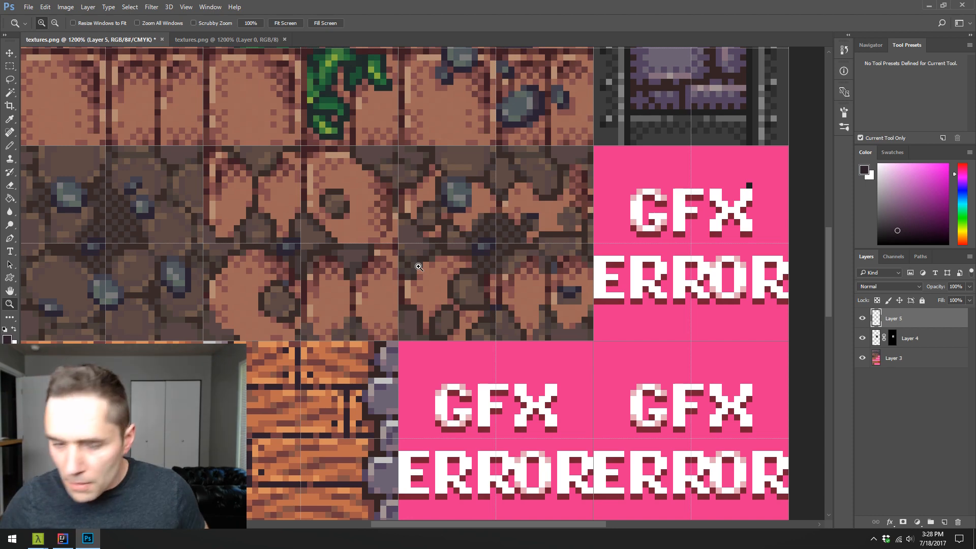
key("b")
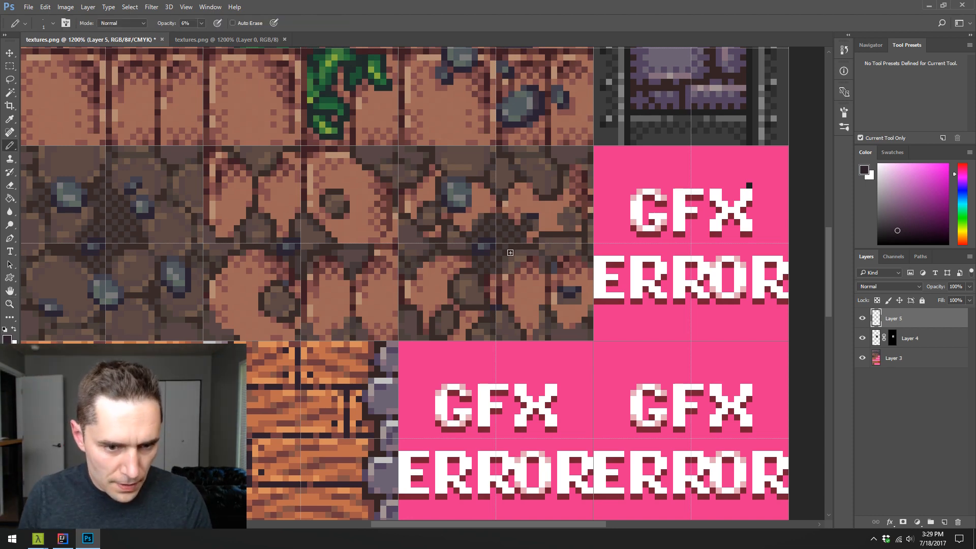
key("m")
left_click_drag(406, 154, 594, 334)
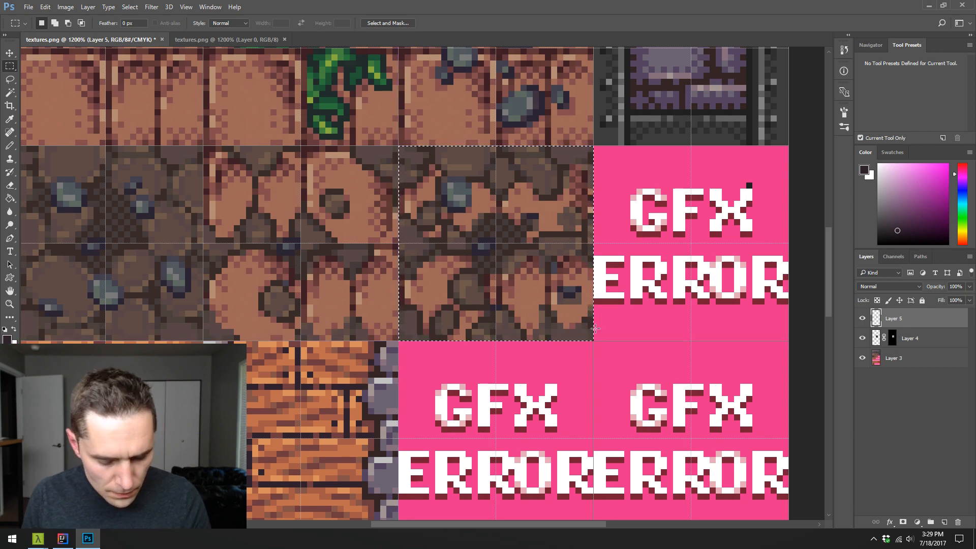
- Clear the tile selection, set the Pencil to 100% opacity, and retouch the lower-right brick's bottom edge with sampled dark and reddish browns
key("b")
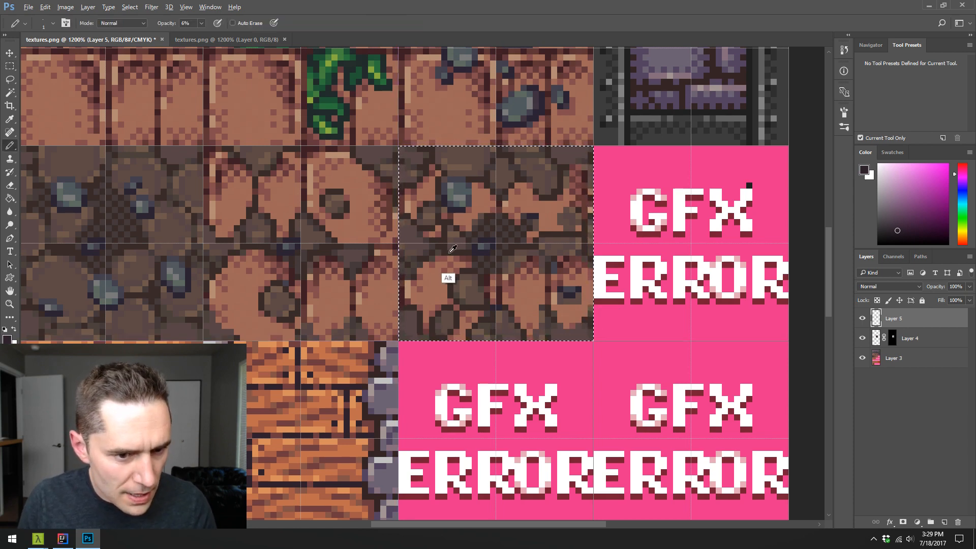
left_click(451, 279, "alt")
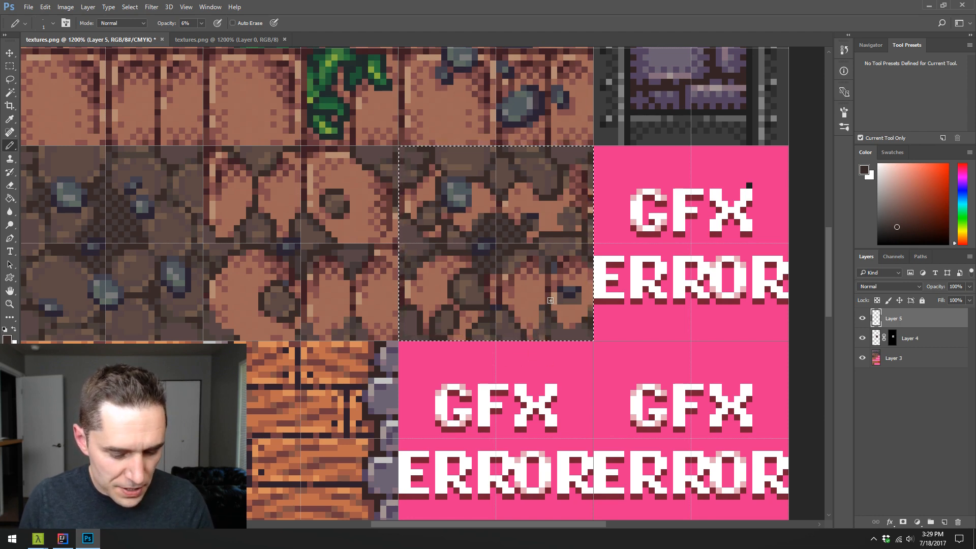
key("ctrl+d")
key("0")
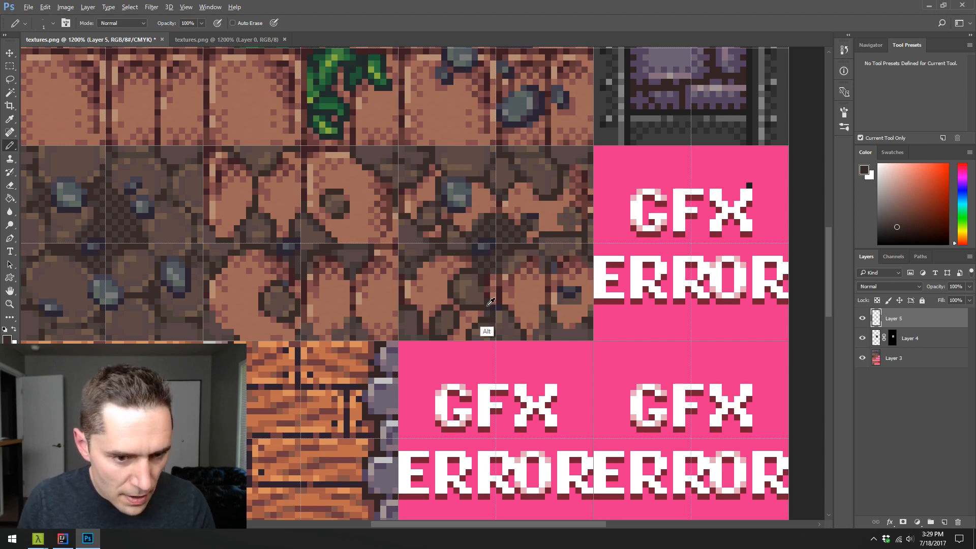
left_click(553, 318, "alt")
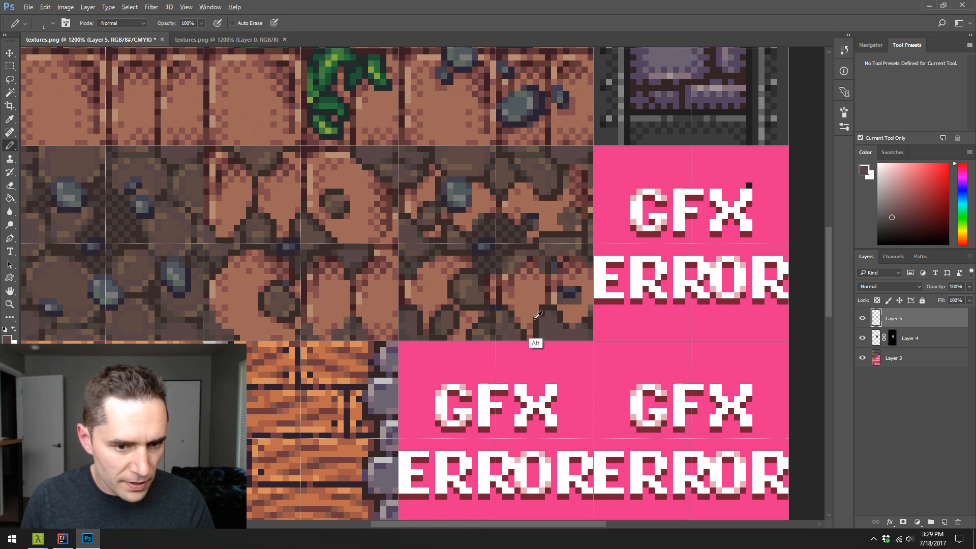
left_click(540, 311, "alt")
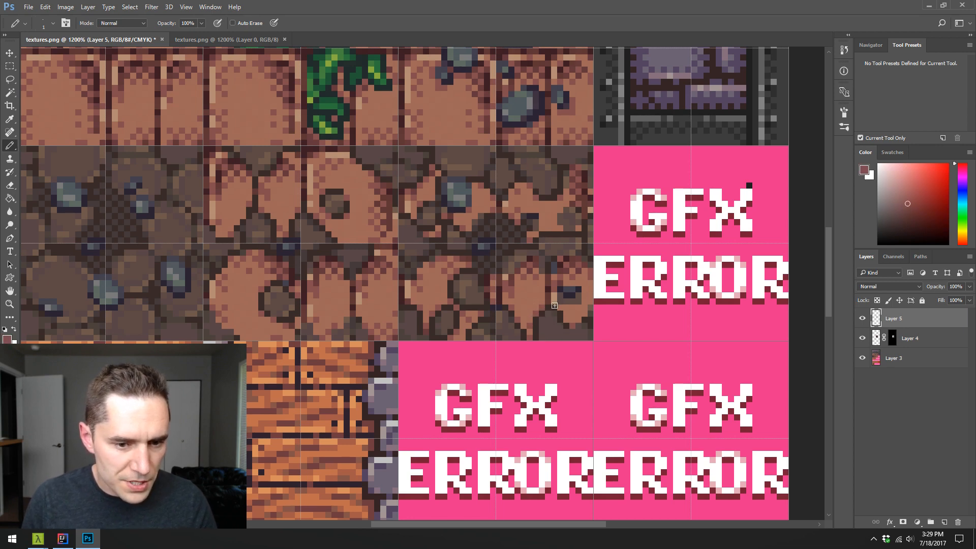
left_click(567, 338, "alt")
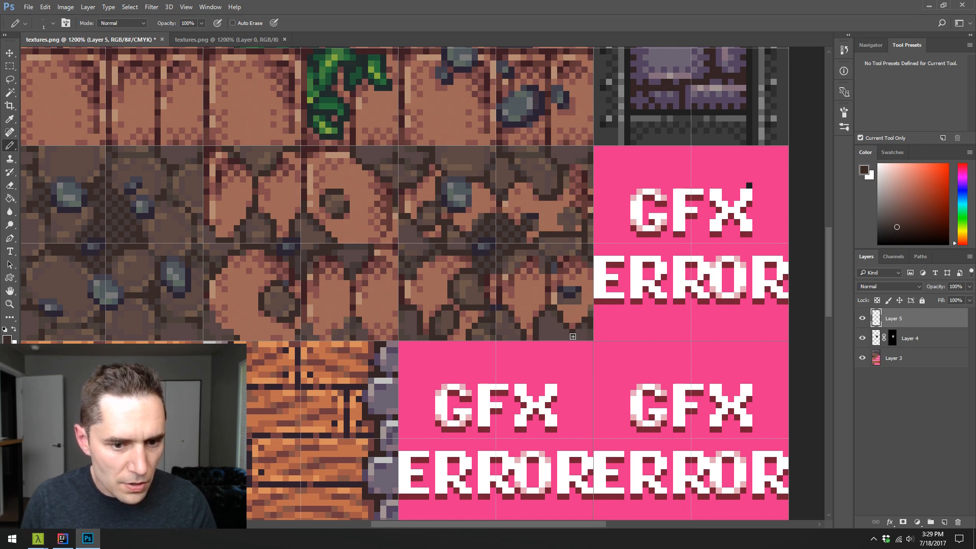
- Retouch the outer edges of the upper-right and lower-right bricks with sampled reddish and dark brown pixels
left_click(580, 162, "alt")
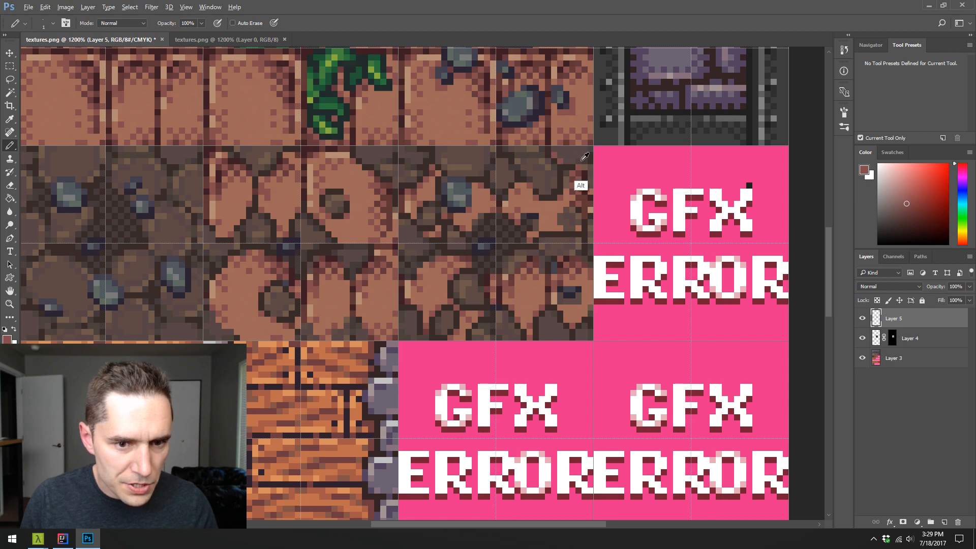
left_click(575, 165, "alt")
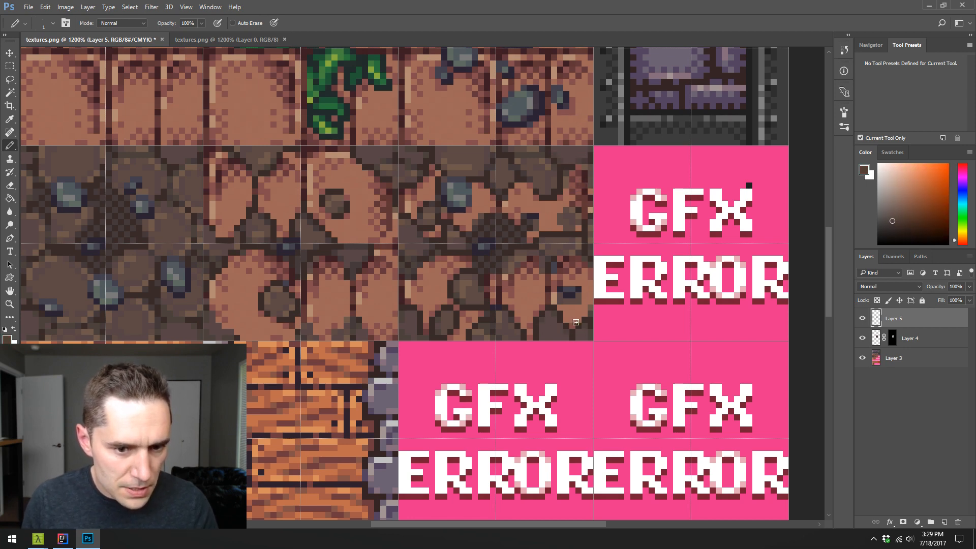
left_click(569, 299, "alt")
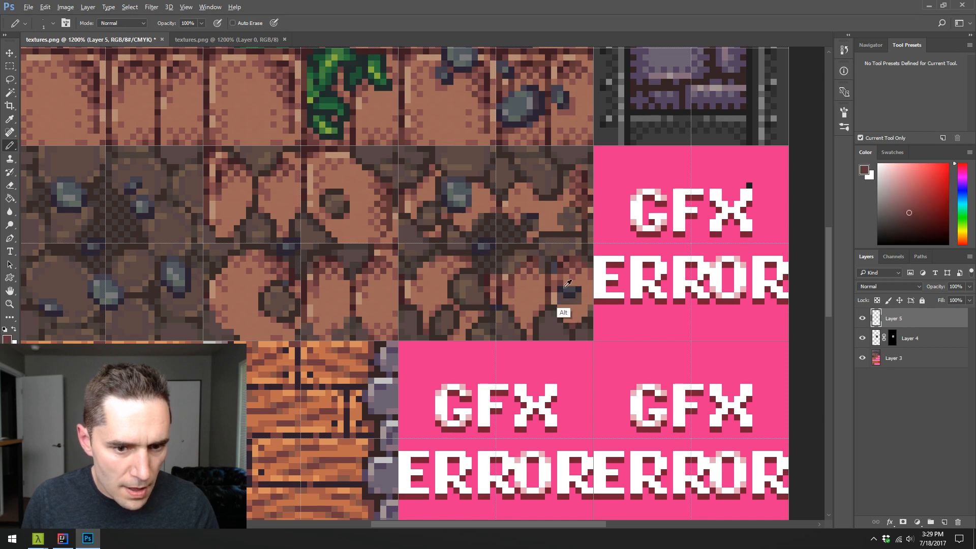
left_click(566, 319, "alt")
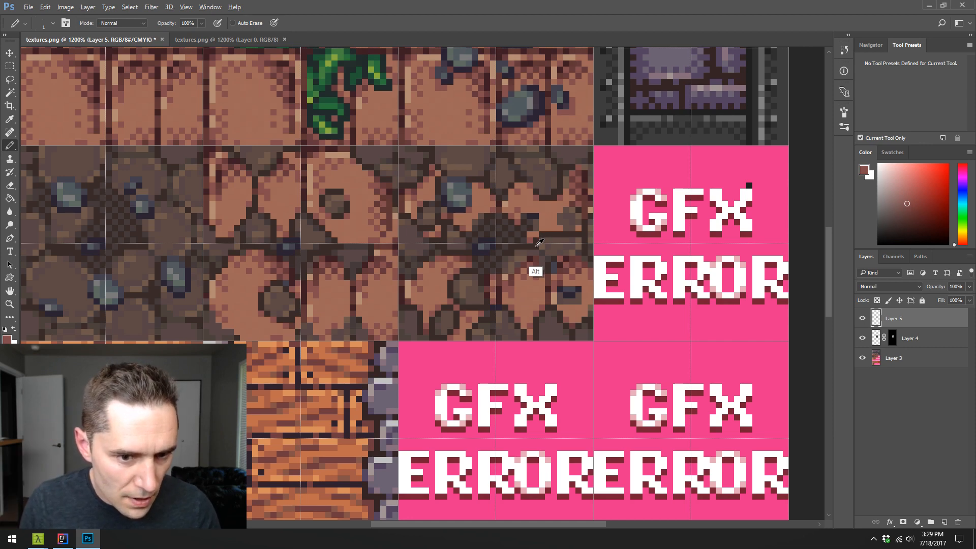
- Touch up the dirt seam around the tile's centre with sampled dark and medium brown pixels
left_click(540, 242, "alt")
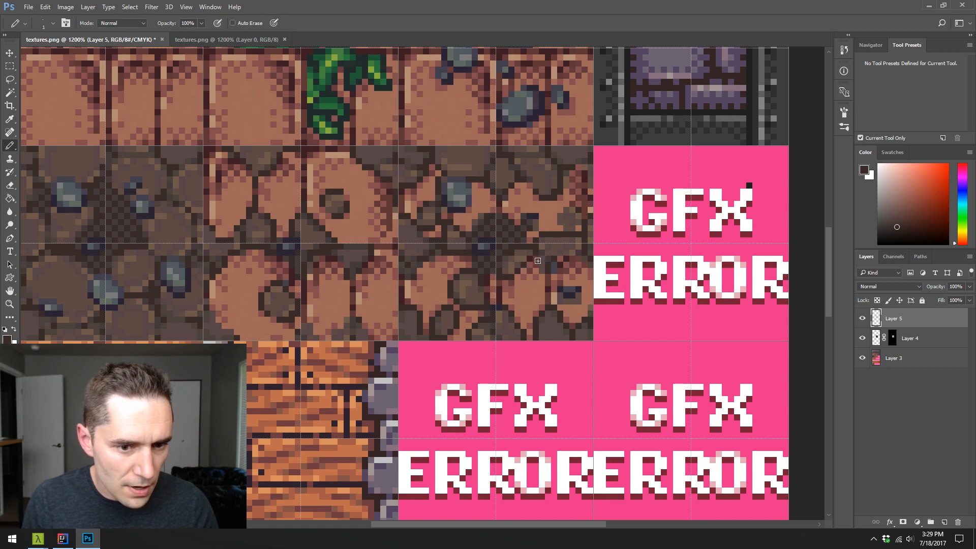
left_click(517, 253, "alt")
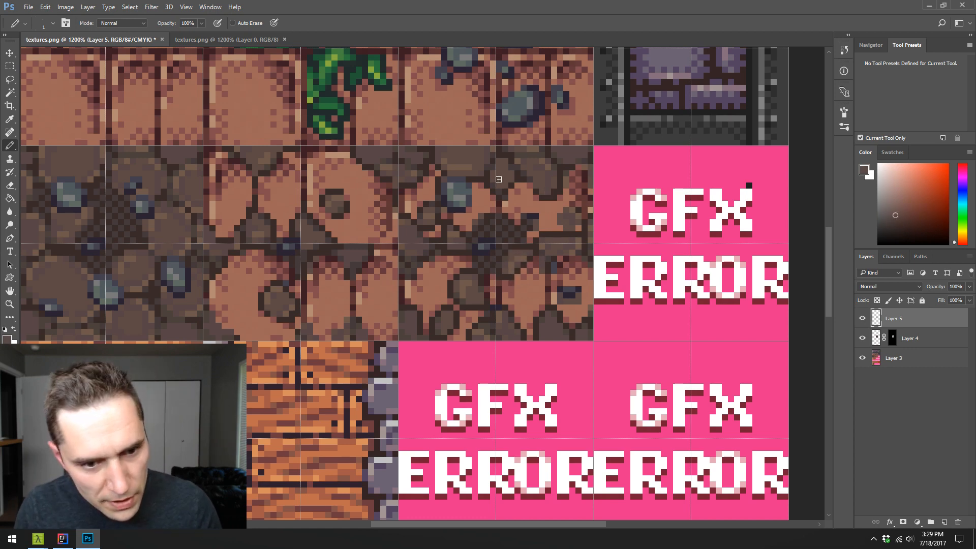
left_click(490, 231, "alt")
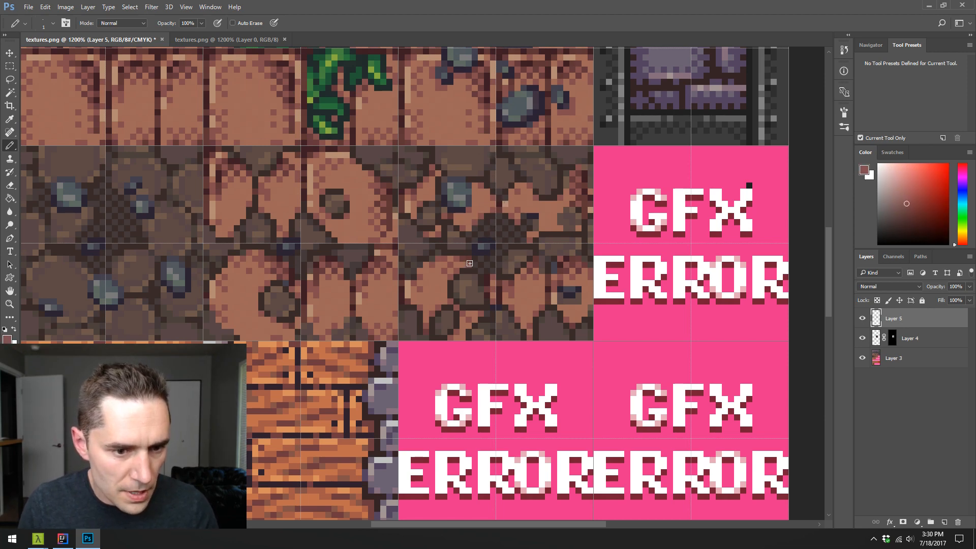
- Refine the outline and shading of the large dirt stone in the lower-left brick with sampled dark and light browns
left_click(480, 283, "alt")
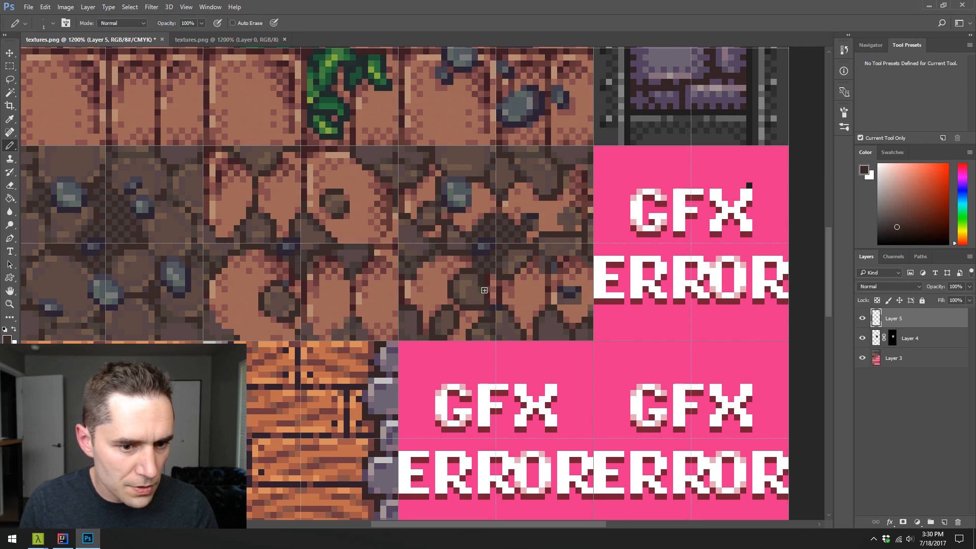
left_click(484, 292, "alt")
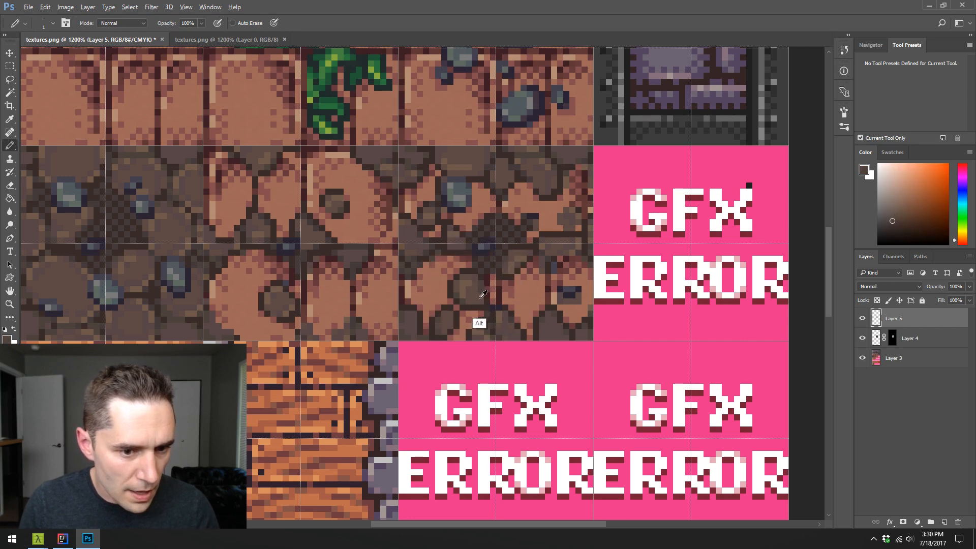
left_click(481, 293, "alt")
left_click(481, 288, "alt")
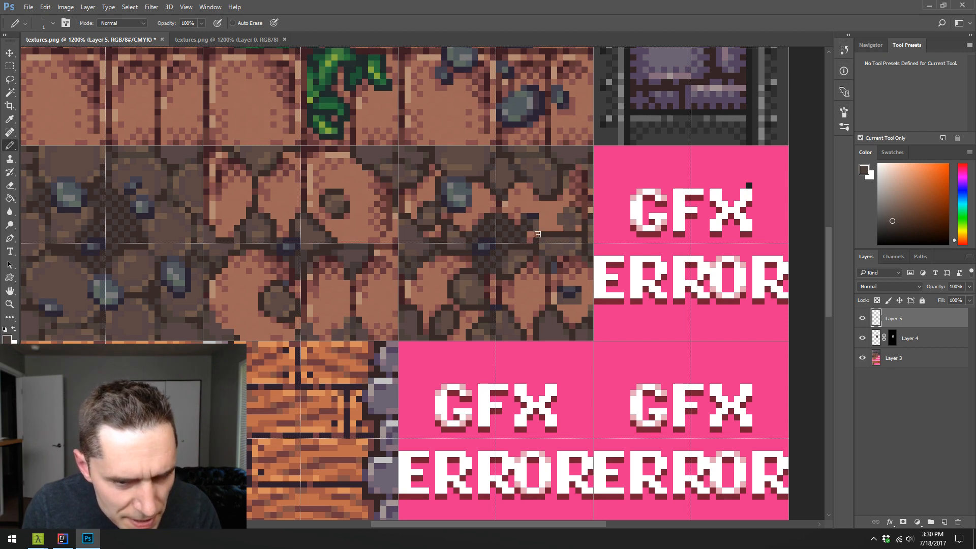
- Rework the upper edge and central seam of the lower-right brick with sampled dark brown, reddish and light brick tones
key("alt")
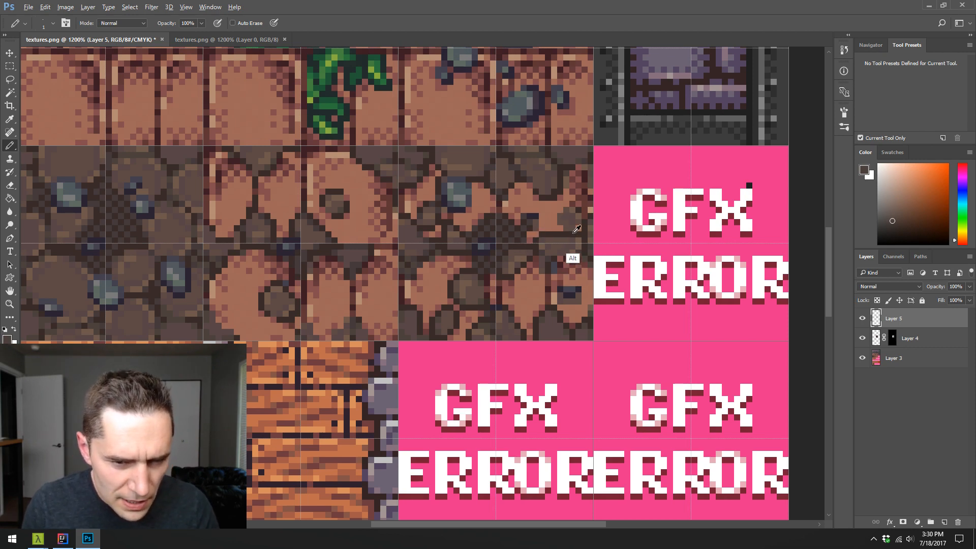
left_click(565, 257, "alt")
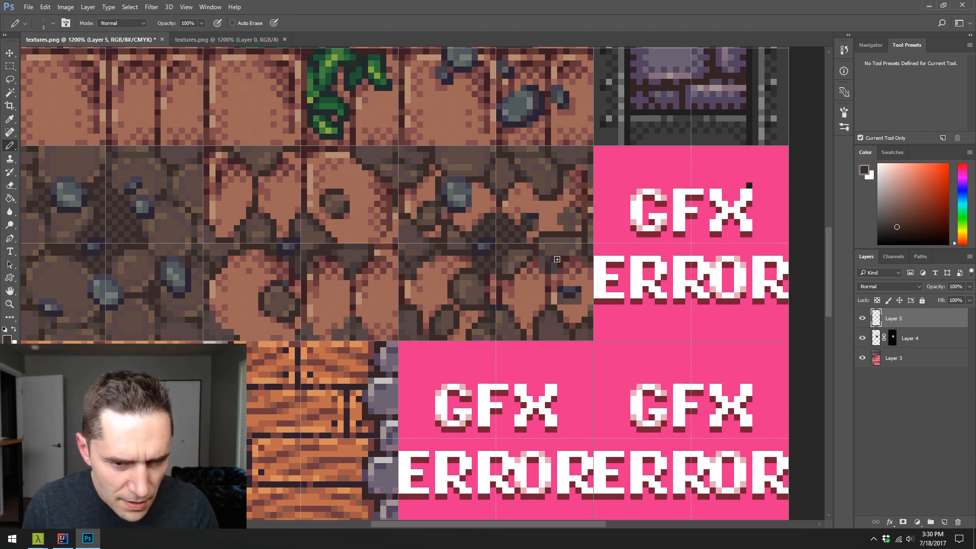
left_click(556, 287, "alt")
left_click(572, 272, "alt")
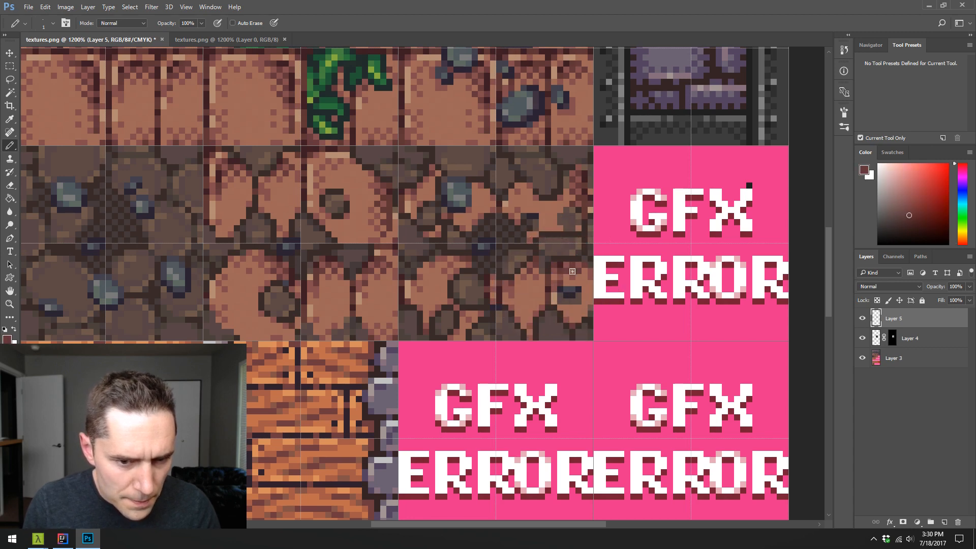
left_click(544, 295, "alt")
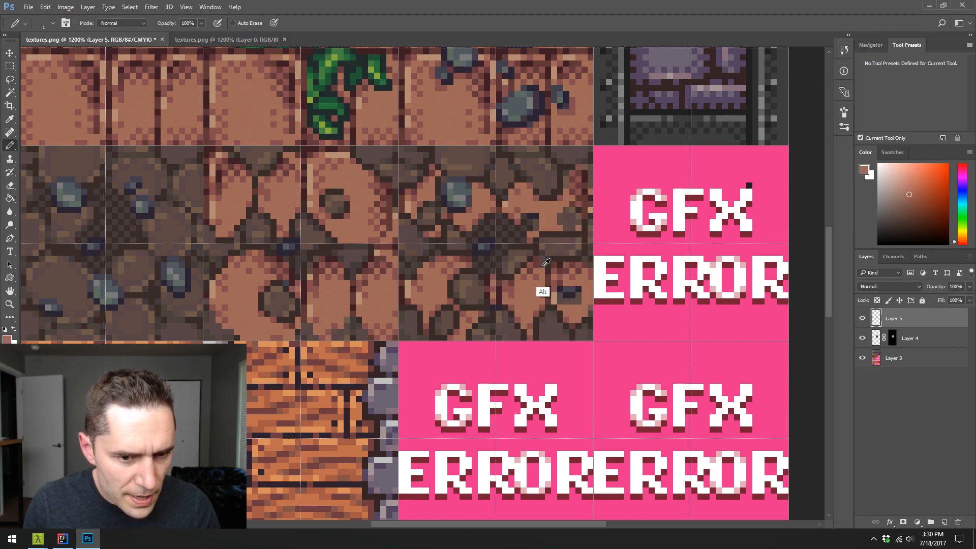
left_click(538, 290, "alt")
left_click(538, 276, "alt")
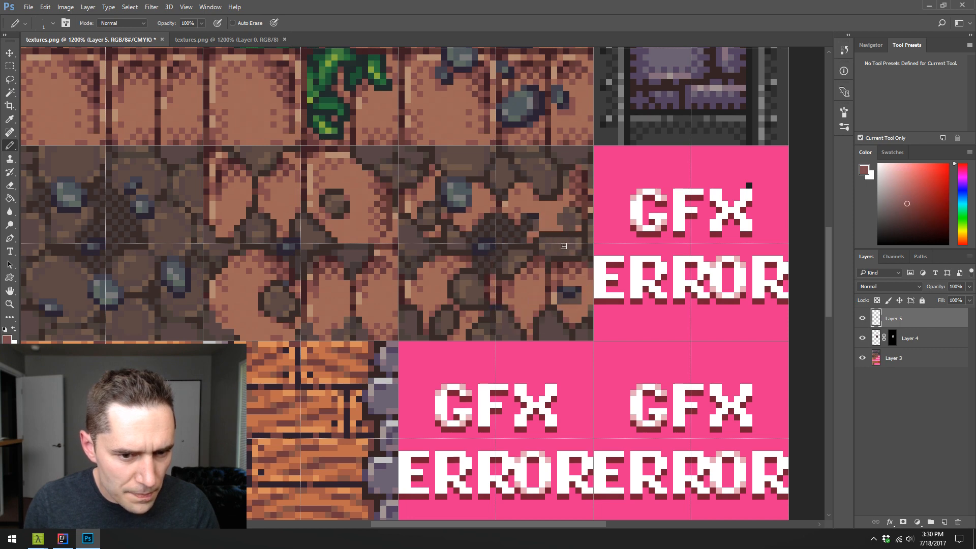
- Shade the flat dirt stone between the upper-right and lower-right bricks with sampled medium and light browns
left_click(556, 256, "alt")
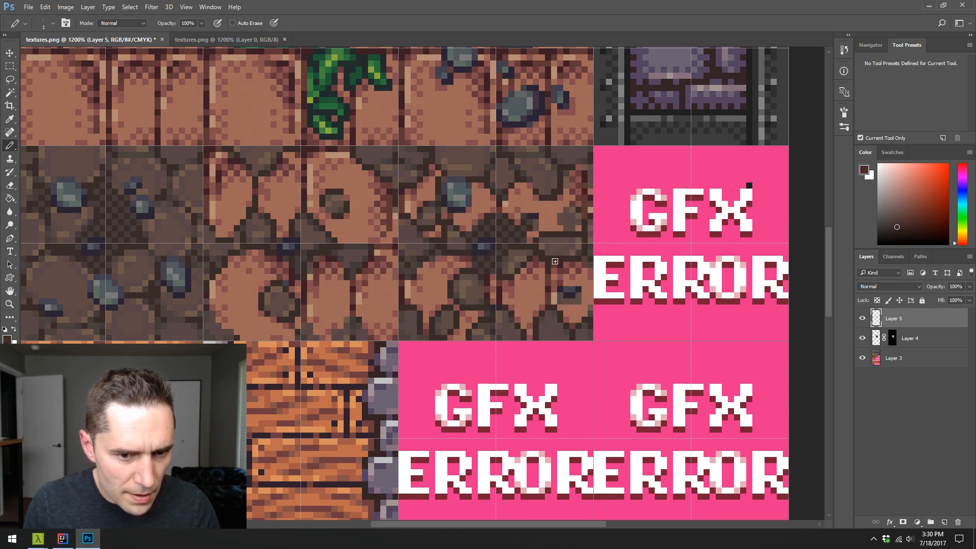
left_click(540, 239, "alt")
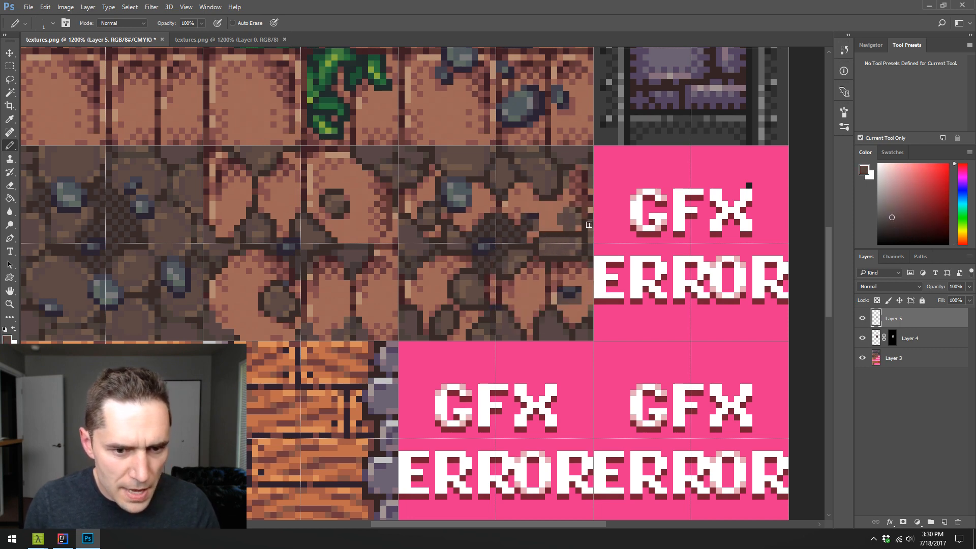
left_click(576, 253, "alt")
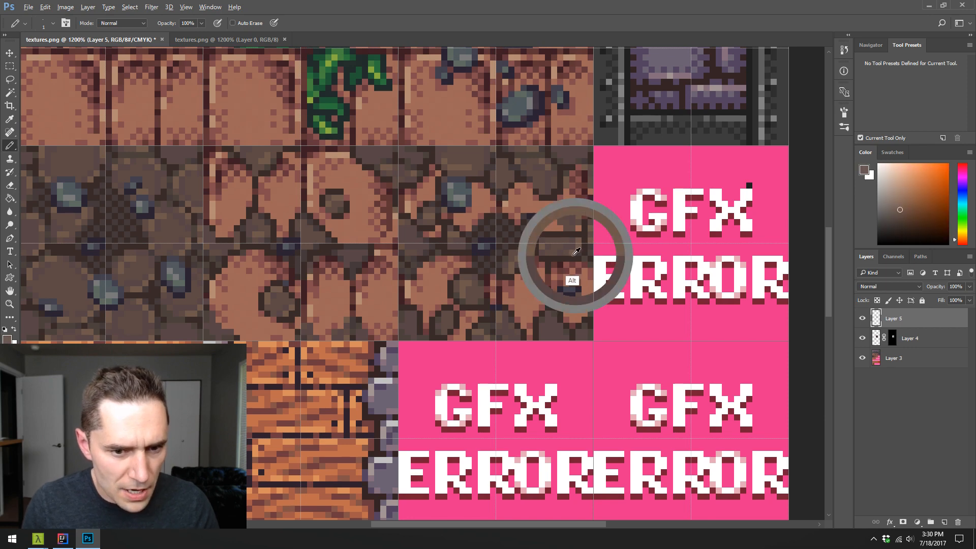
left_click_drag(557, 247, 578, 246)
left_click(567, 241, "alt")
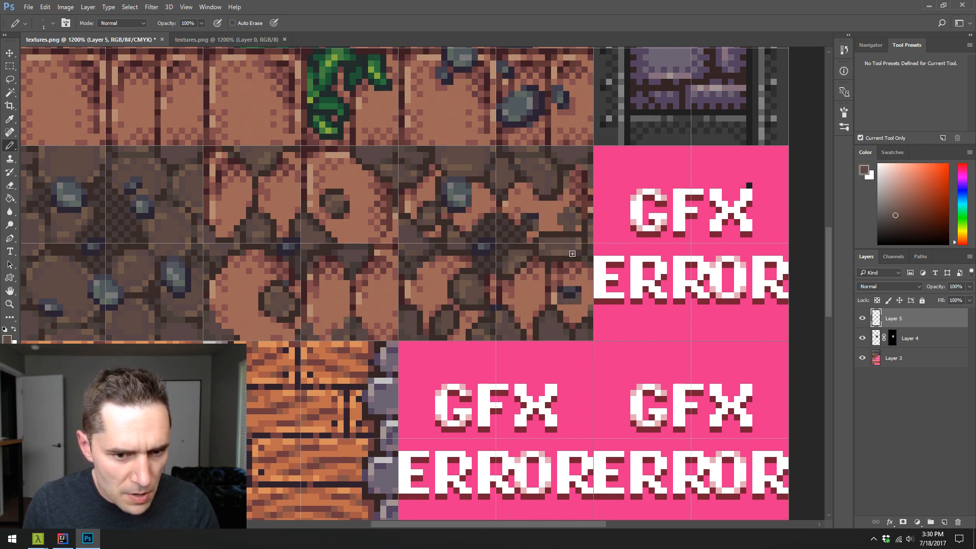
left_click(578, 246, "alt")
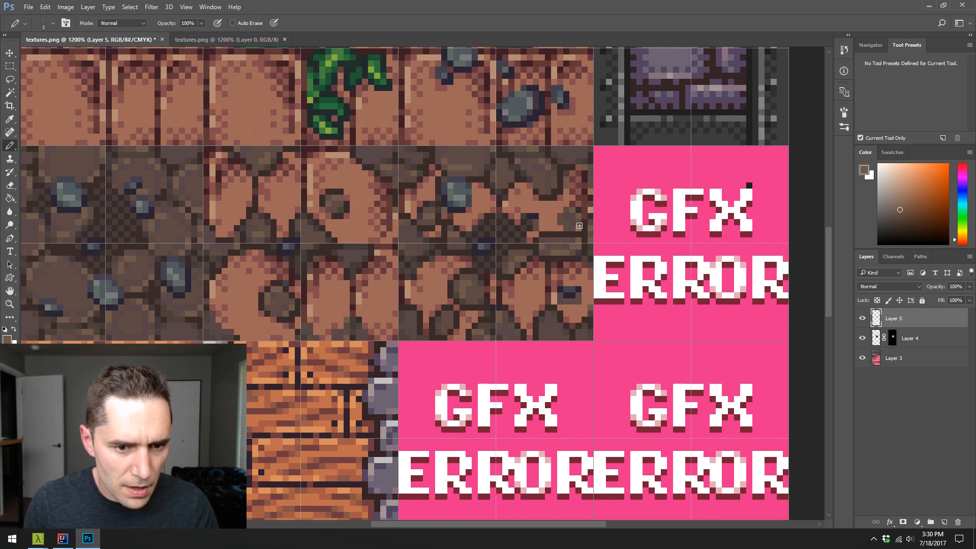
- Hide the grid and pencil a small dark-outlined dirt stone into the lower edge of the upper-right brick
key("ctrl+apostrophe")
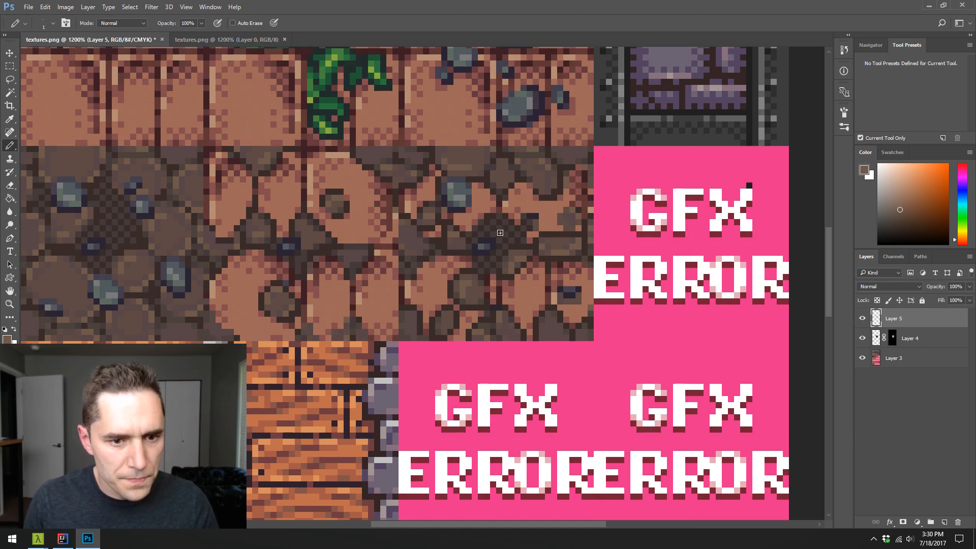
left_click(529, 250, "alt")
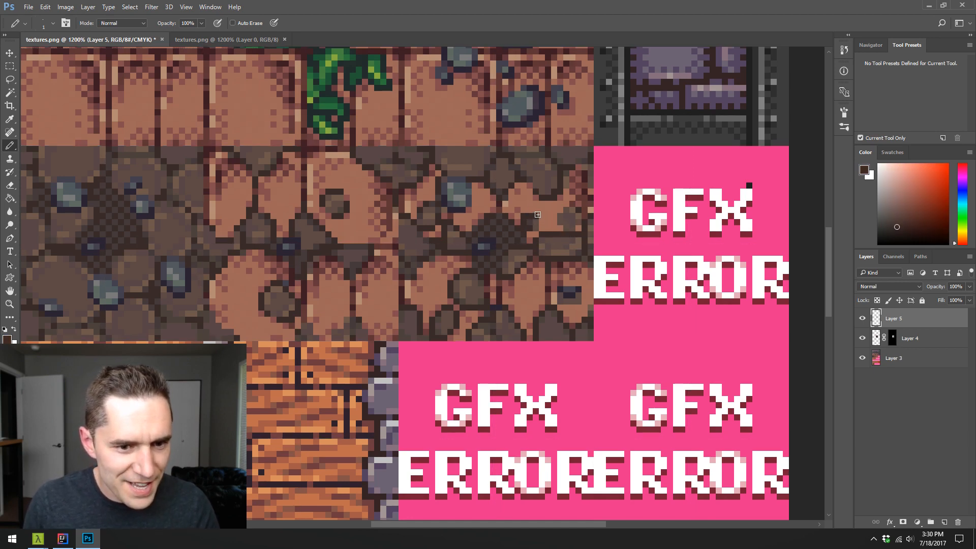
left_click_drag(535, 211, 538, 210)
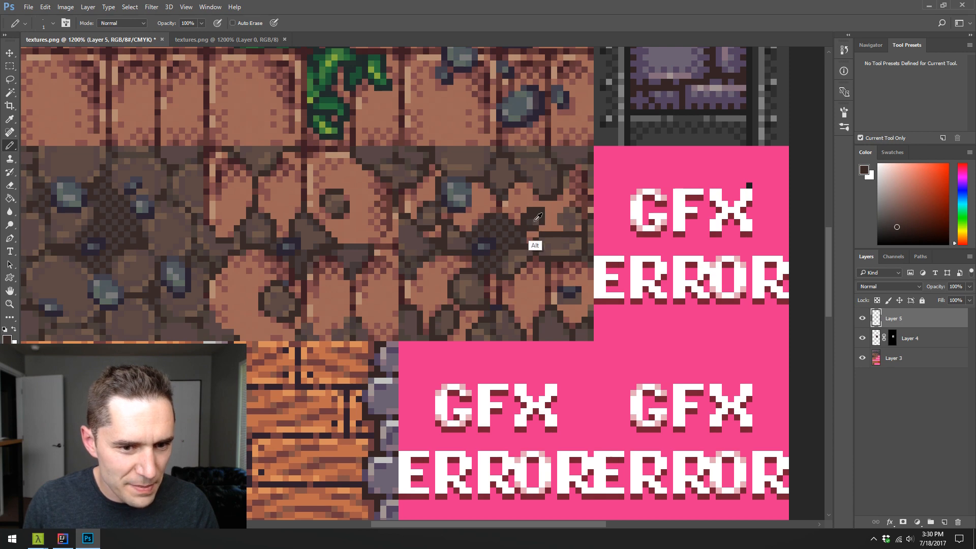
left_click(538, 215, "alt")
left_click(542, 216, "alt")
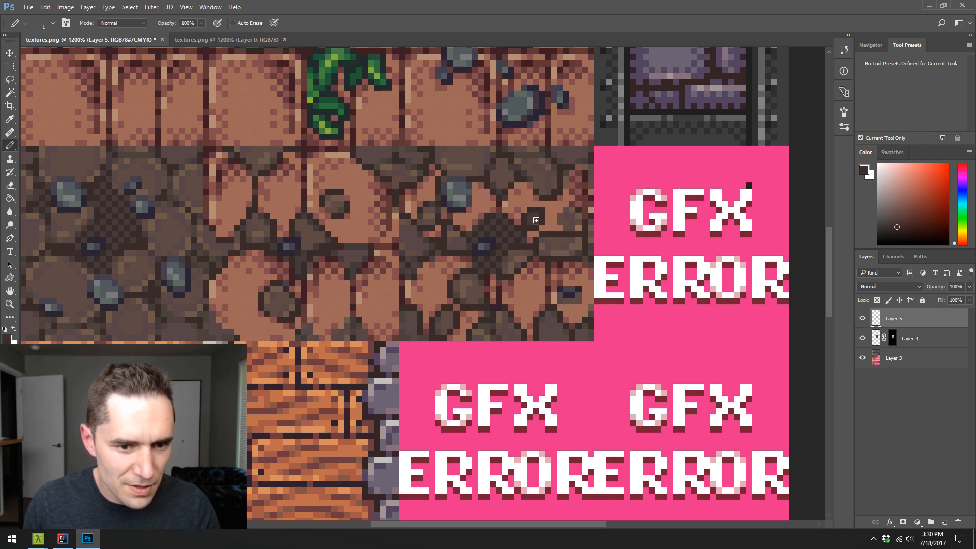
left_click(539, 226, "alt")
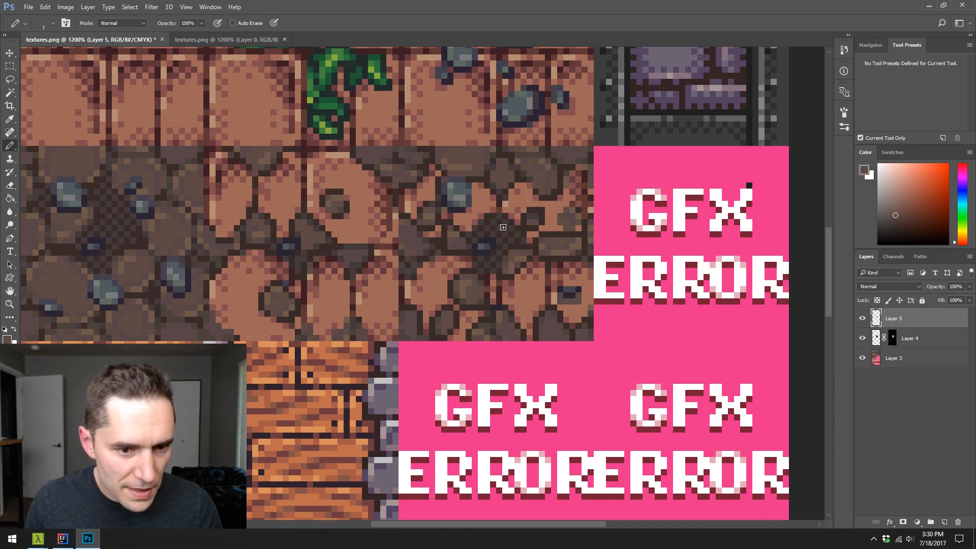
left_click(527, 226, "alt")
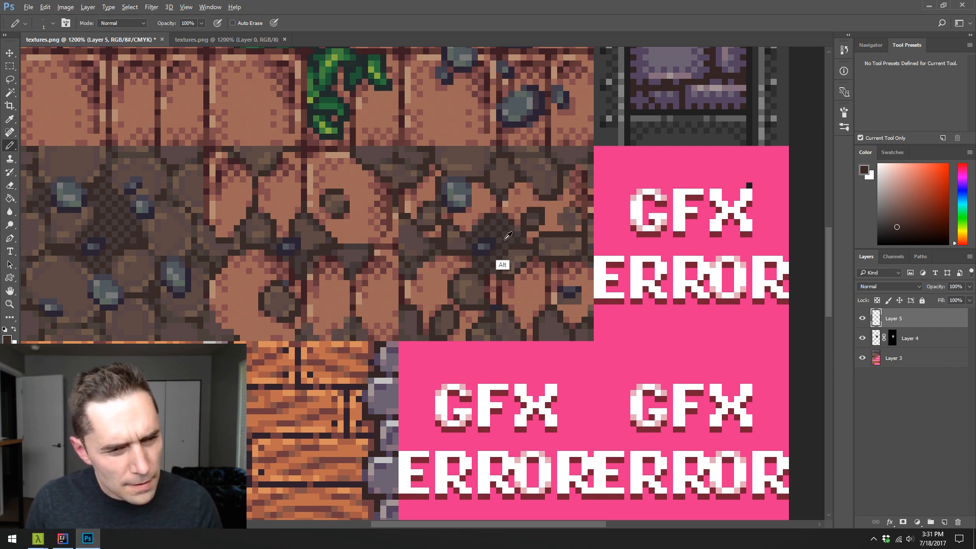
- Paint over the checkered patch and small blue stone at the tile's centre in solid dark brown, and outline the resulting stone
left_click(491, 237, "alt")
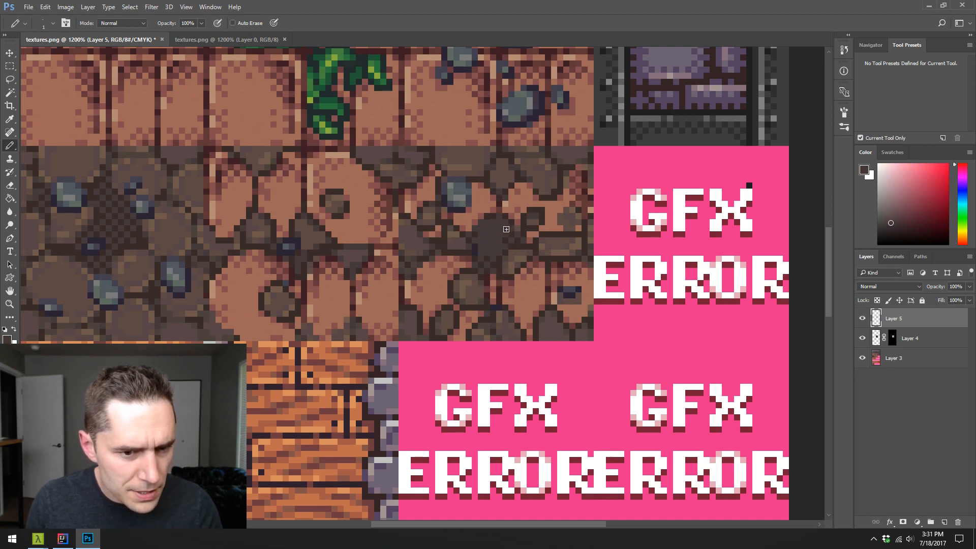
left_click(498, 256, "alt")
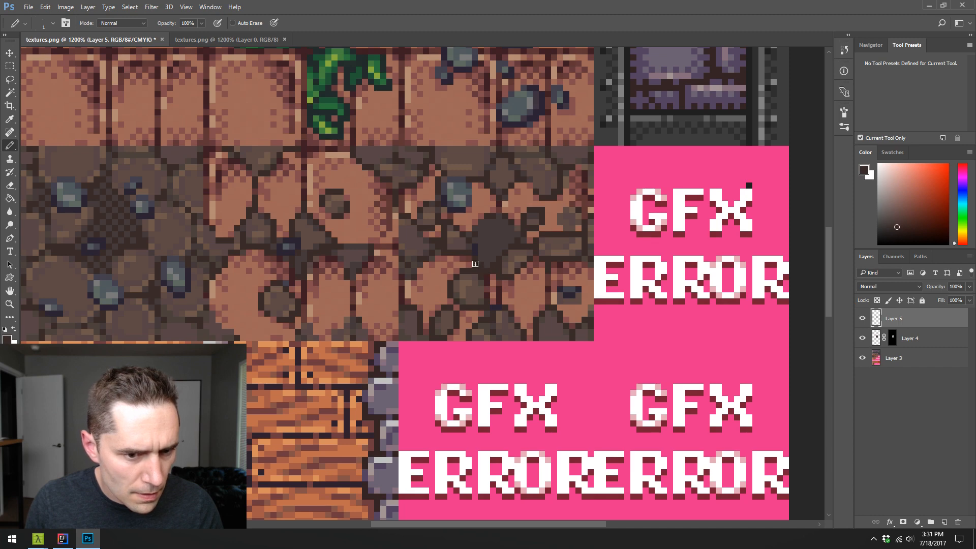
left_click(480, 230, "alt")
left_click(505, 231, "alt")
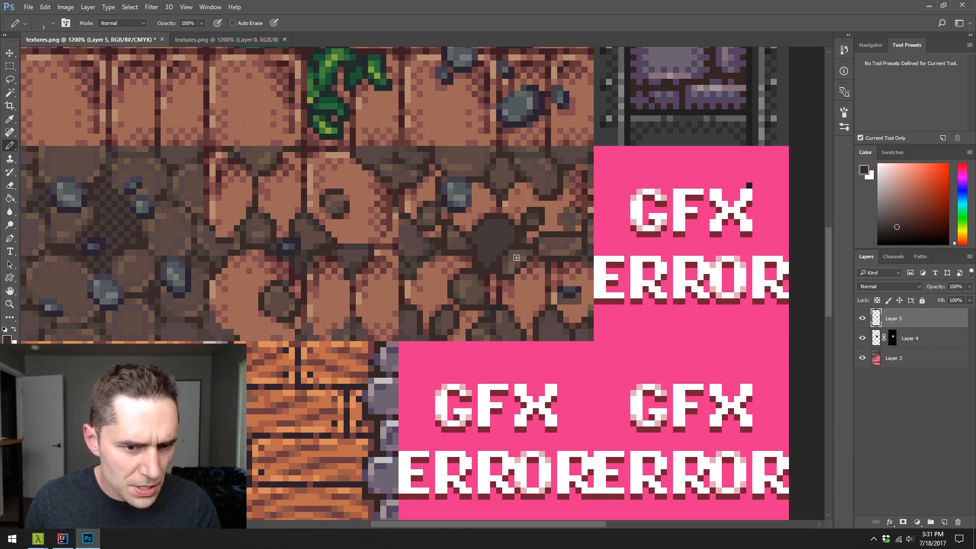
- Shade the dark brown stone at the tile's centre with sampled medium and light browns
left_click(498, 263, "alt")
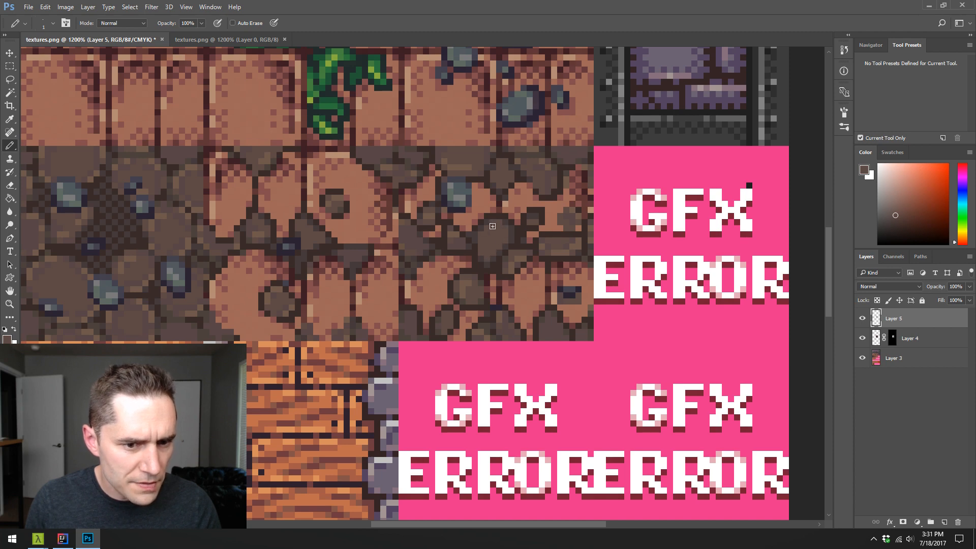
left_click(500, 247, "alt")
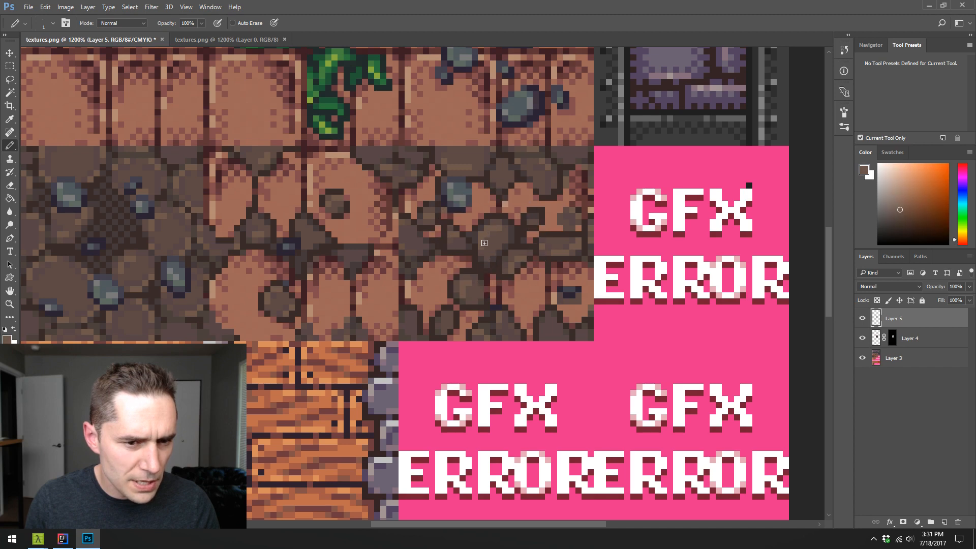
left_click(486, 270, "alt")
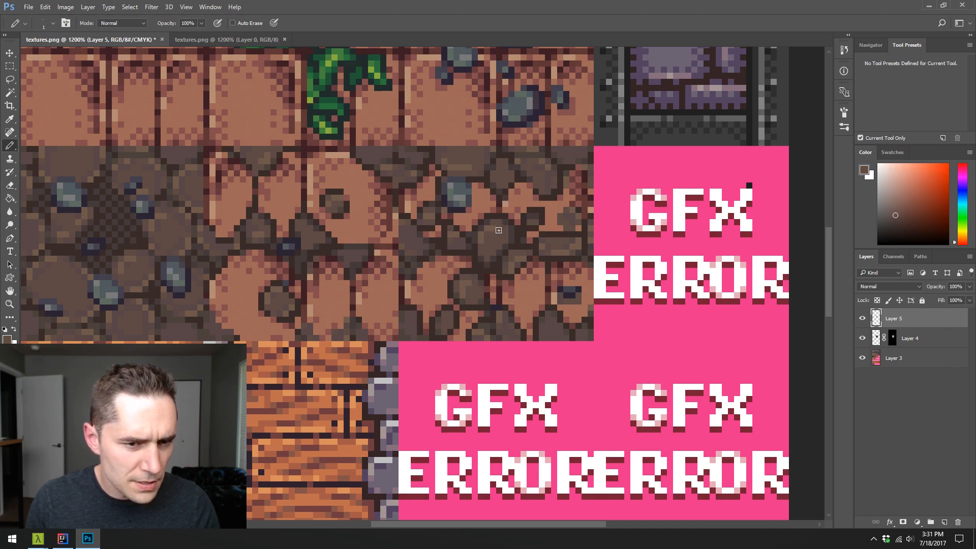
left_click(503, 247, "alt")
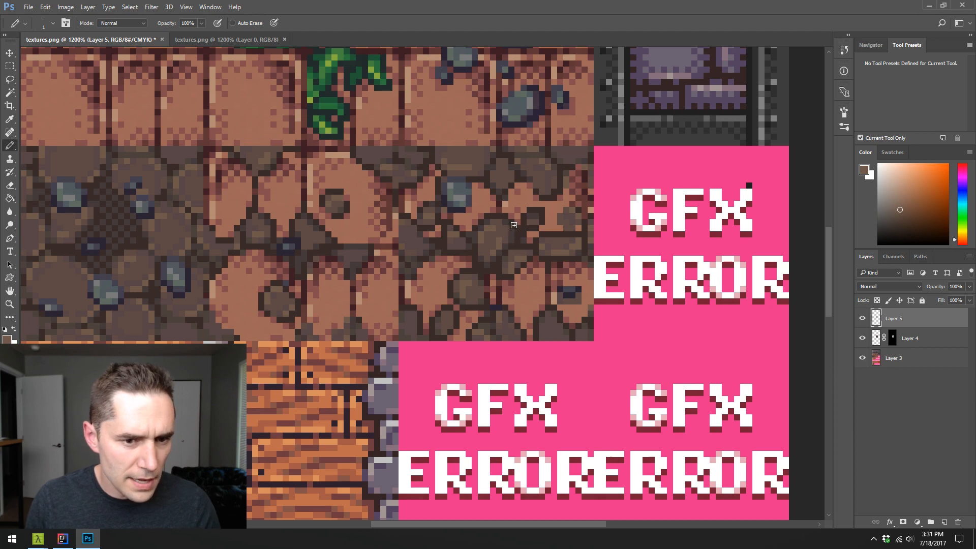
left_click(489, 243, "alt")
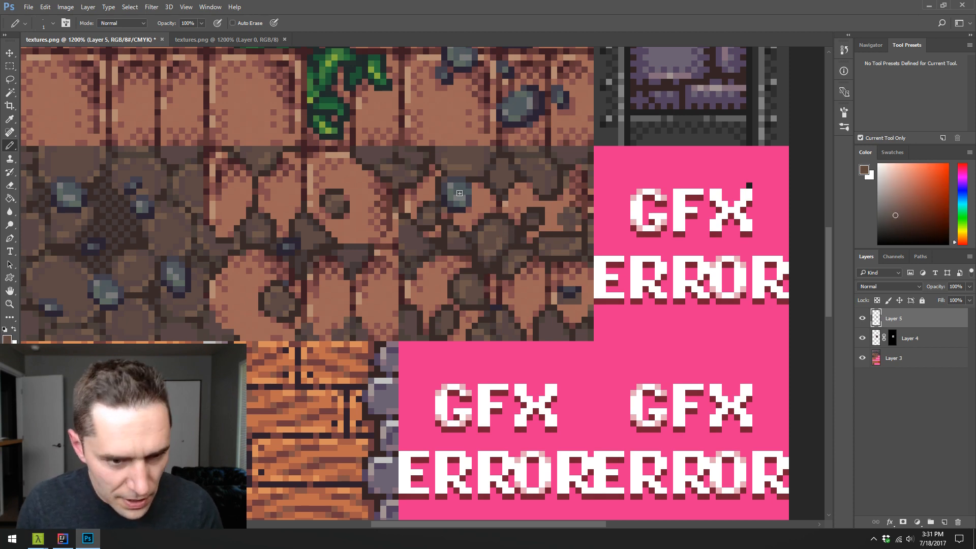
left_click(470, 244, "alt")
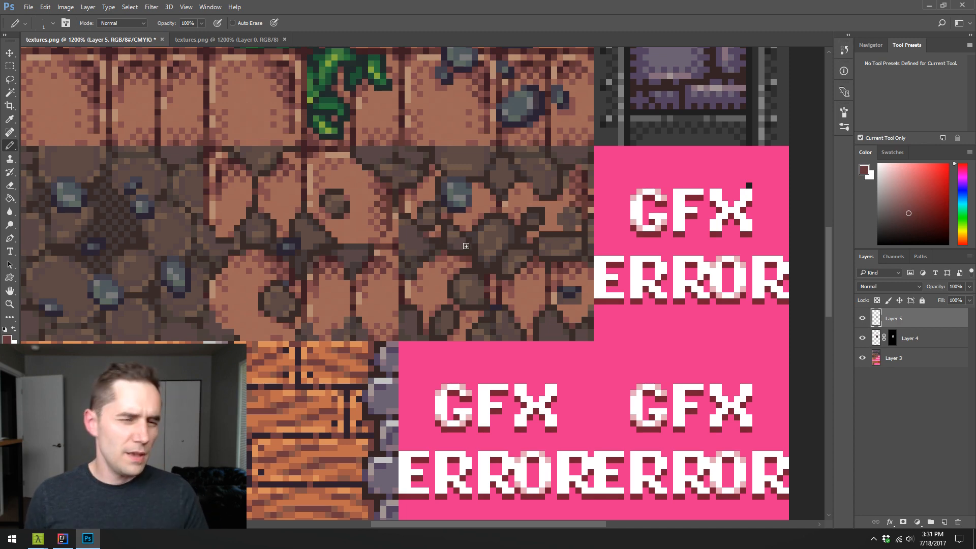
- Pencil a small dark-outlined dirt stone into the upper part of the lower-right brick with sampled browns
left_click(552, 260, "alt")
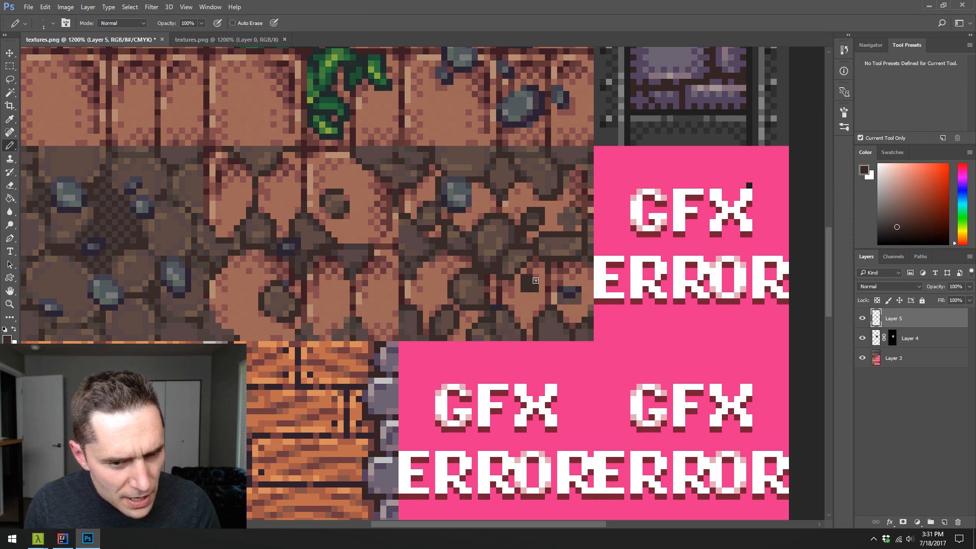
left_click(528, 284, "alt")
left_click(553, 251, "alt")
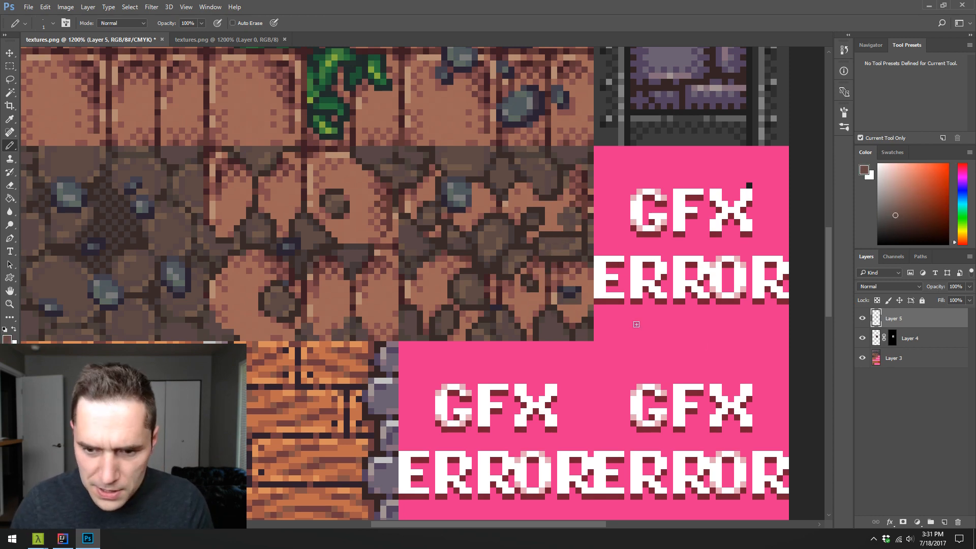
- Merge all visible layers and save the image as PNG over the existing textures.png in the Dungeon textures folder
key("ctrl+shift+e")
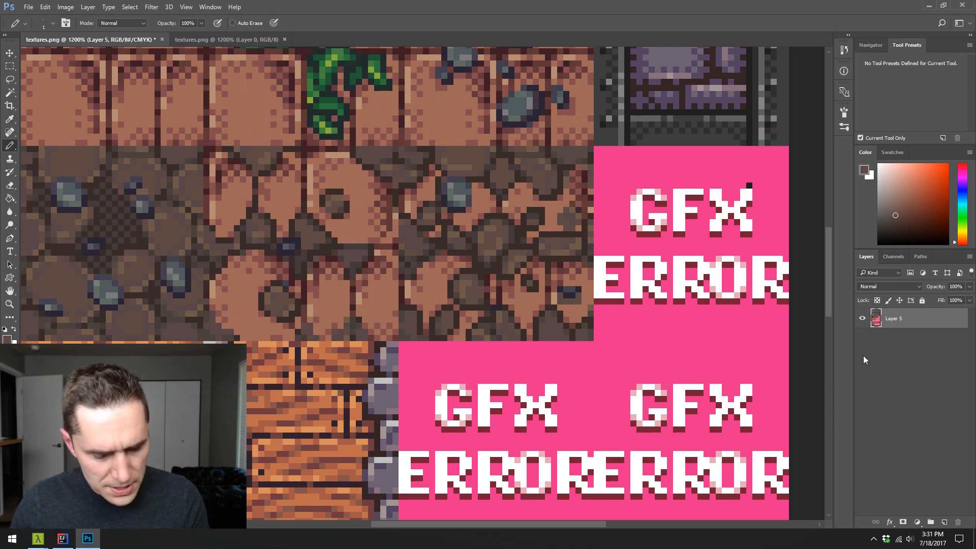
key("ctrl+s")
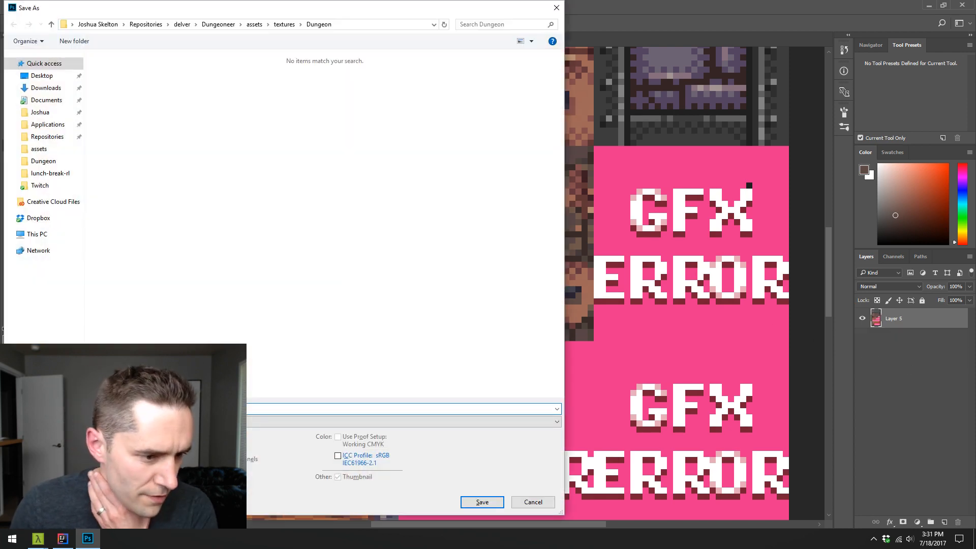
left_click(203, 422)
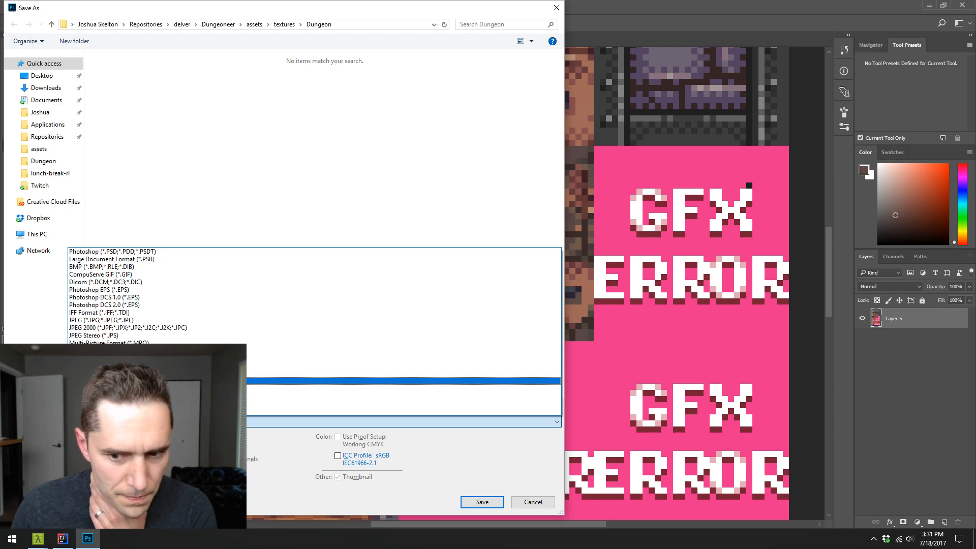
left_click(204, 381)
double_click(236, 104)
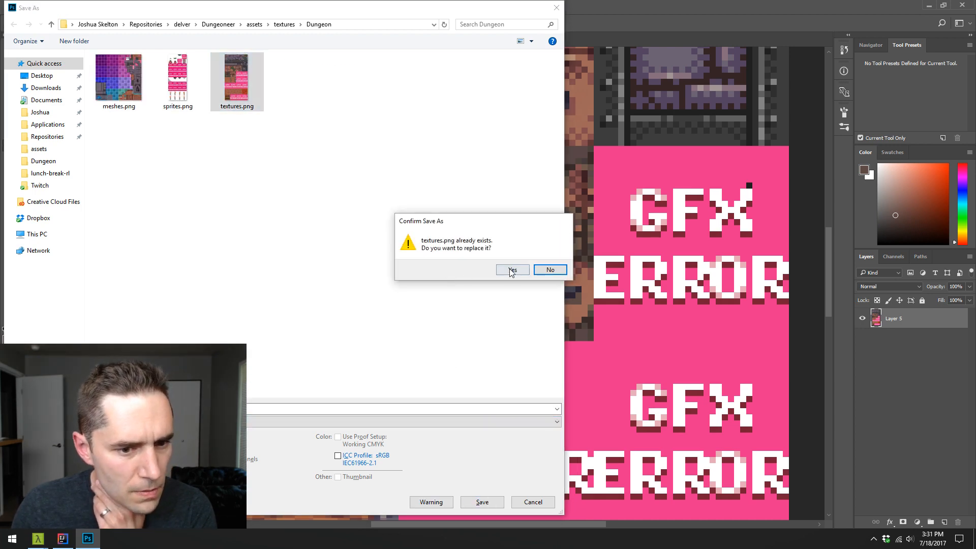
left_click(512, 270)
left_click(521, 193)
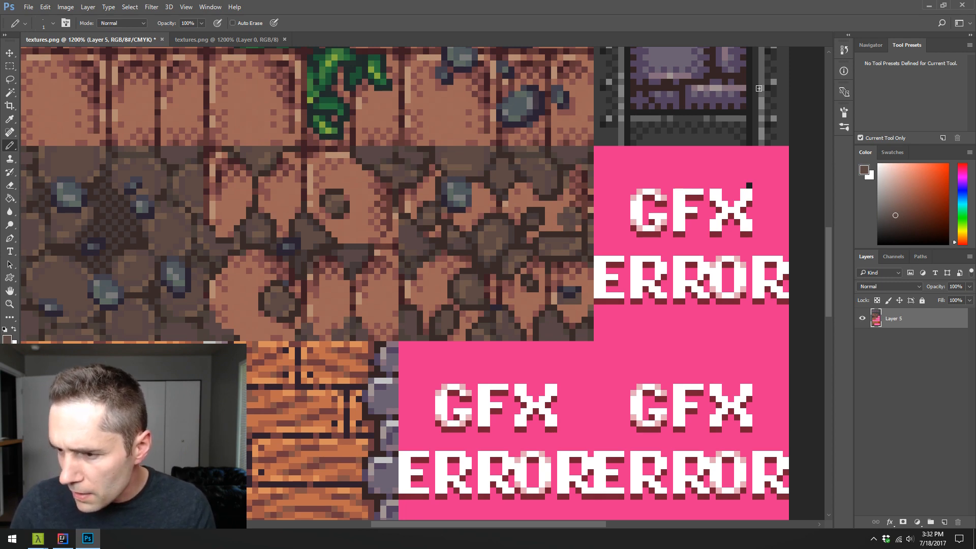
- Switch to IntelliJ IDEA, run the DelvEdit configuration and maximize the level editor's window
left_click(929, 6)
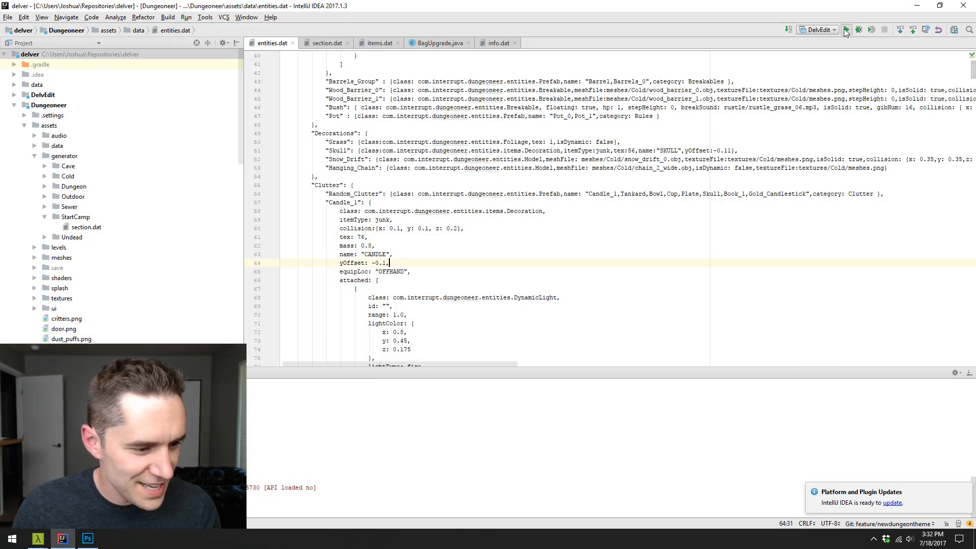
left_click(846, 30)
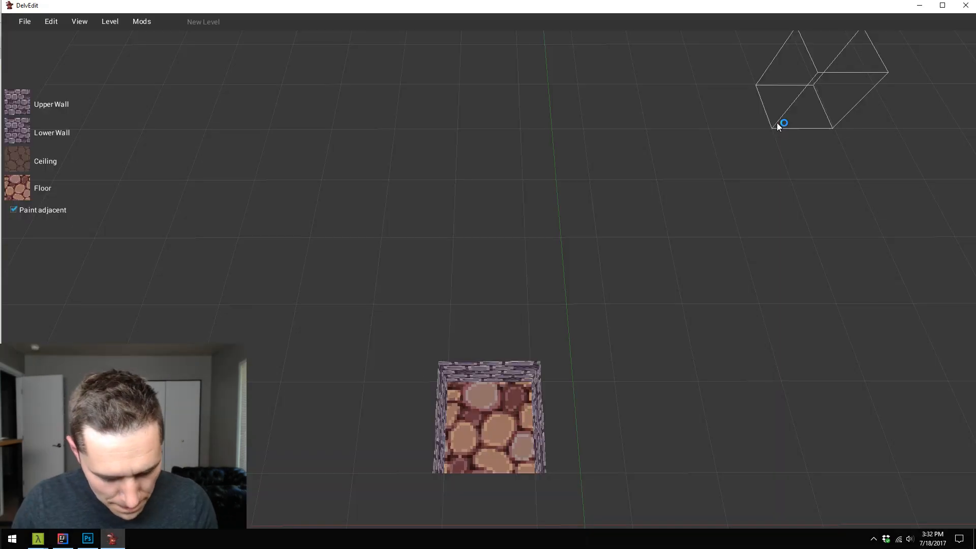
left_click(25, 21)
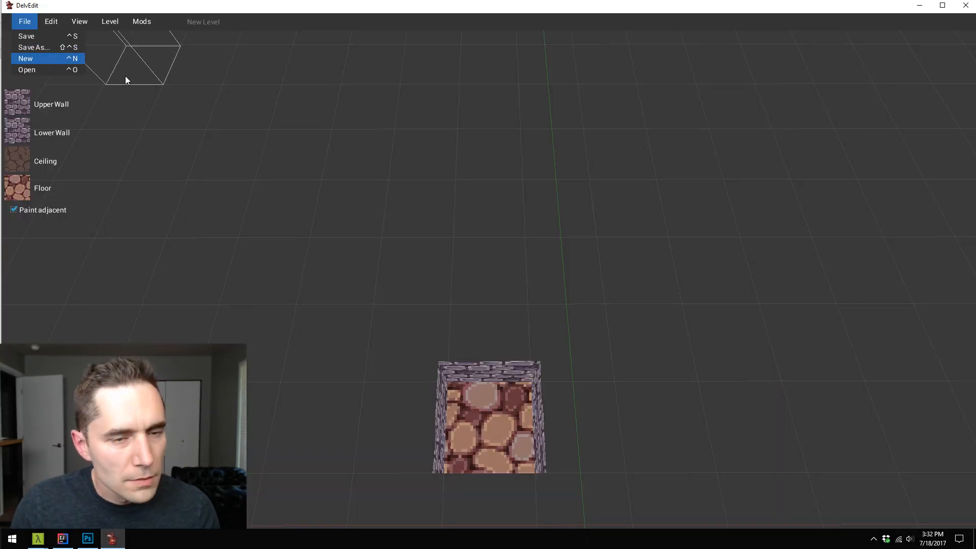
double_click(454, 8)
left_click(561, 288)
key("s")
key("w")
key("a")
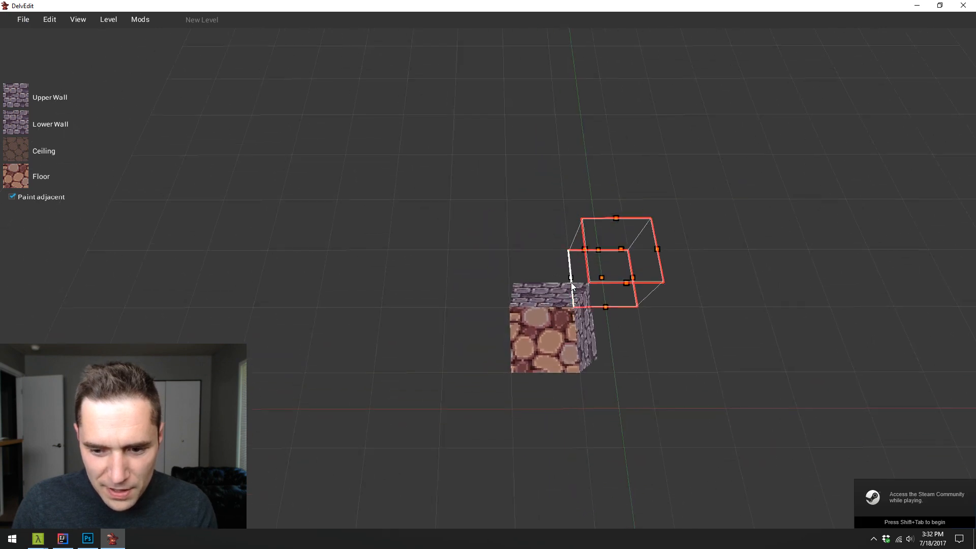
- Open the level 11.bin from the generator/Dungeon/Corners folder
left_click(22, 20)
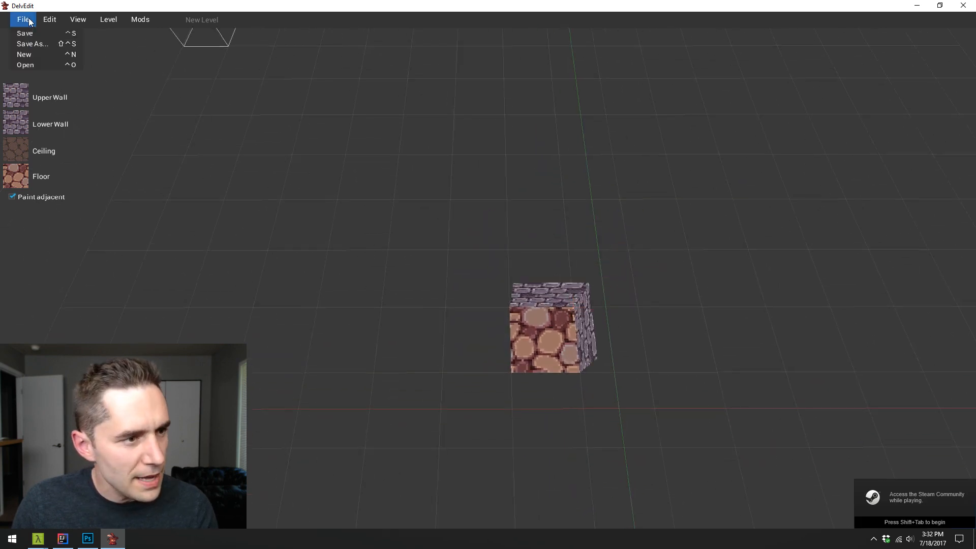
left_click(50, 65)
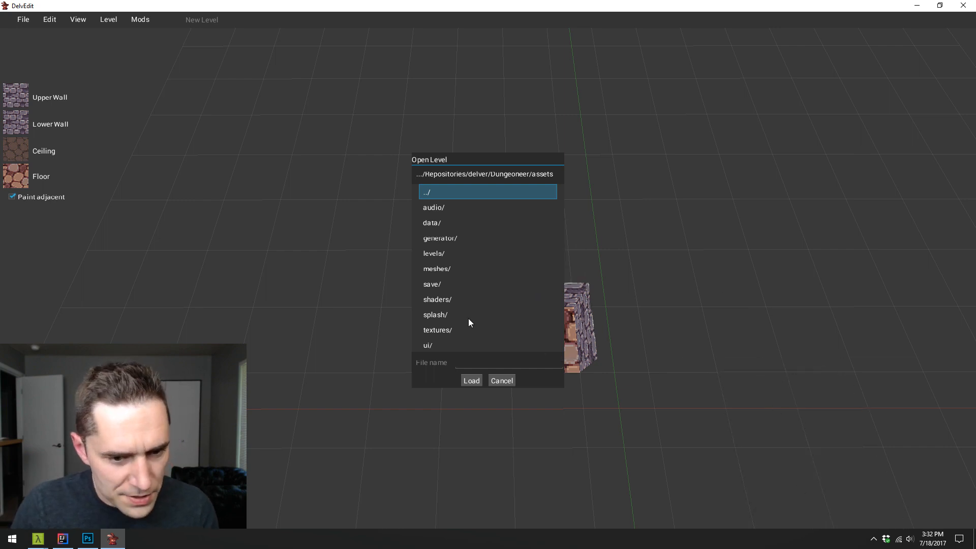
double_click(466, 237)
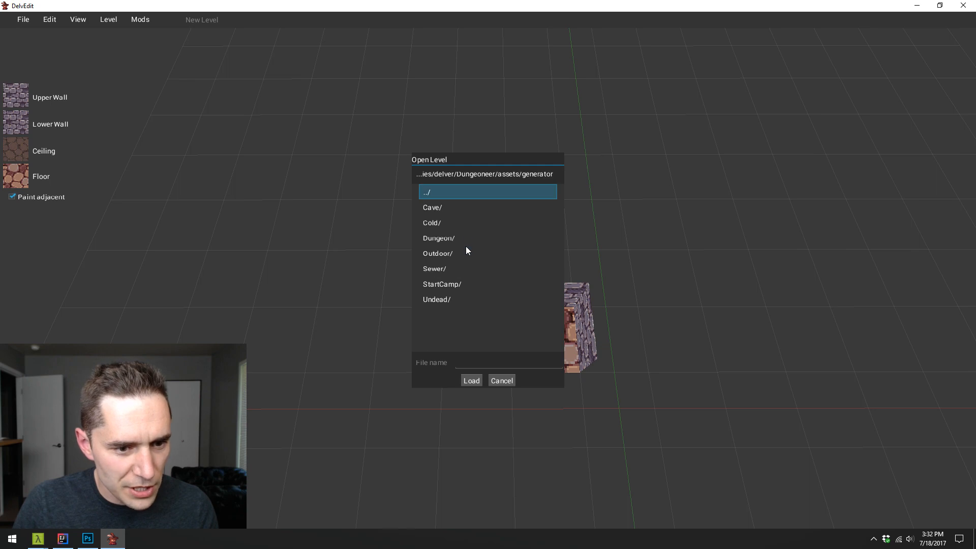
double_click(466, 241)
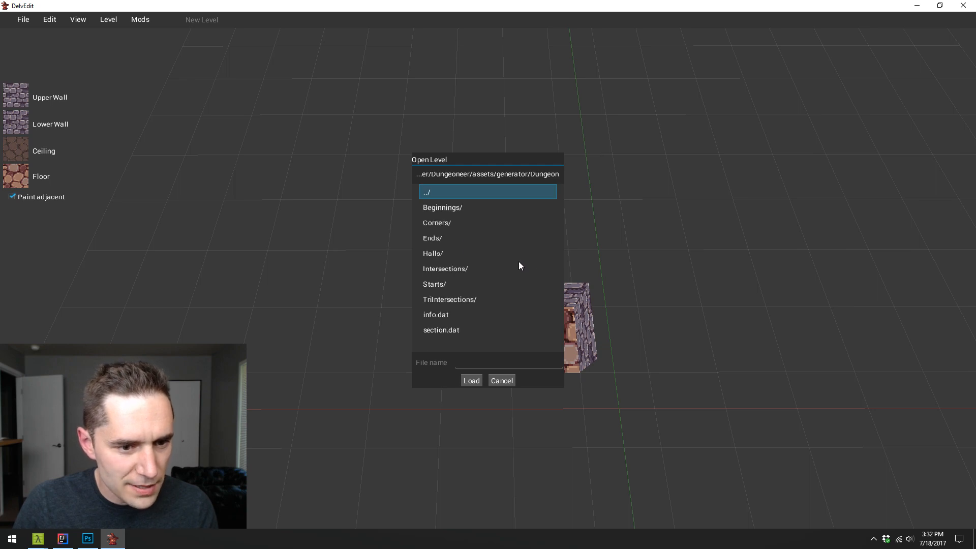
double_click(446, 224)
left_click(447, 232)
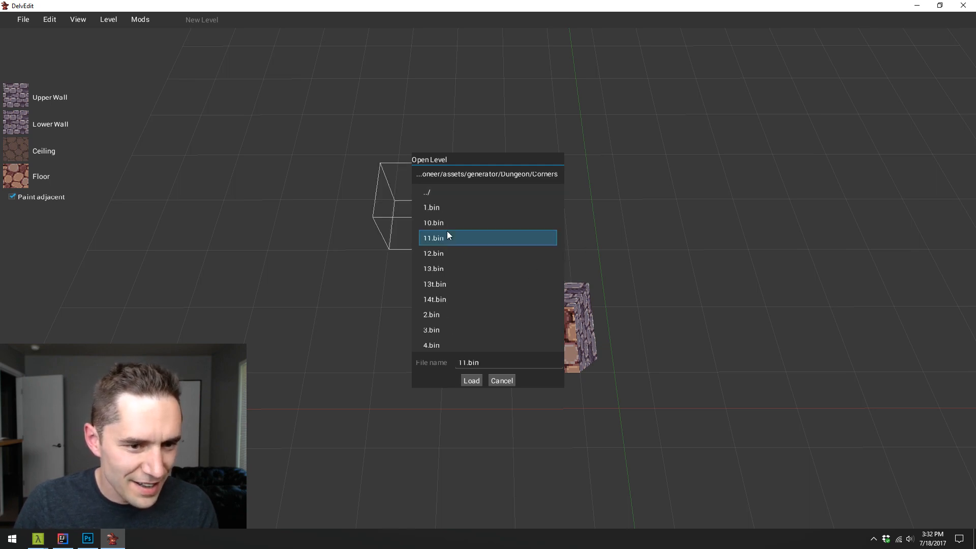
left_click(478, 382)
- Select the floor area of the furnished room with the table and shelf, and apply the full dirt floor texture from the dungeon set
key("w")
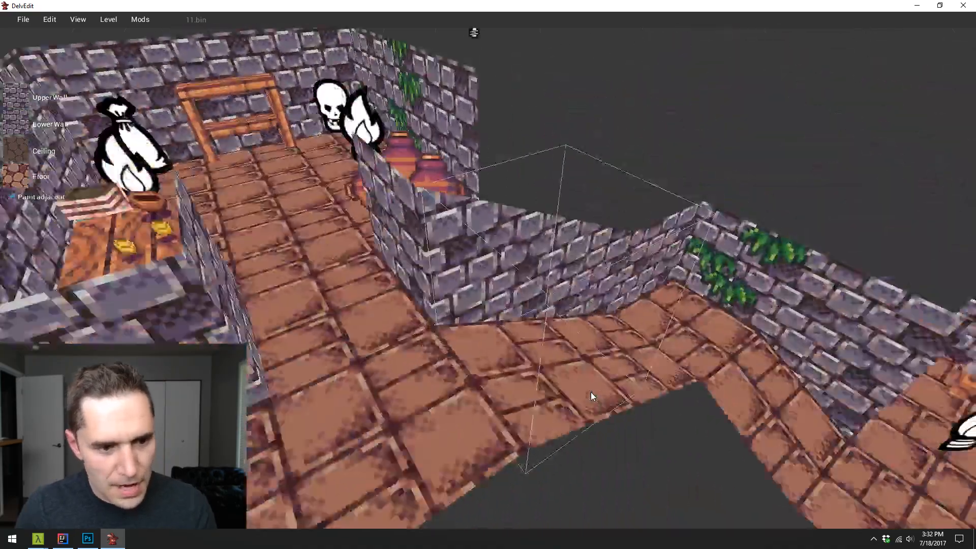
key("d")
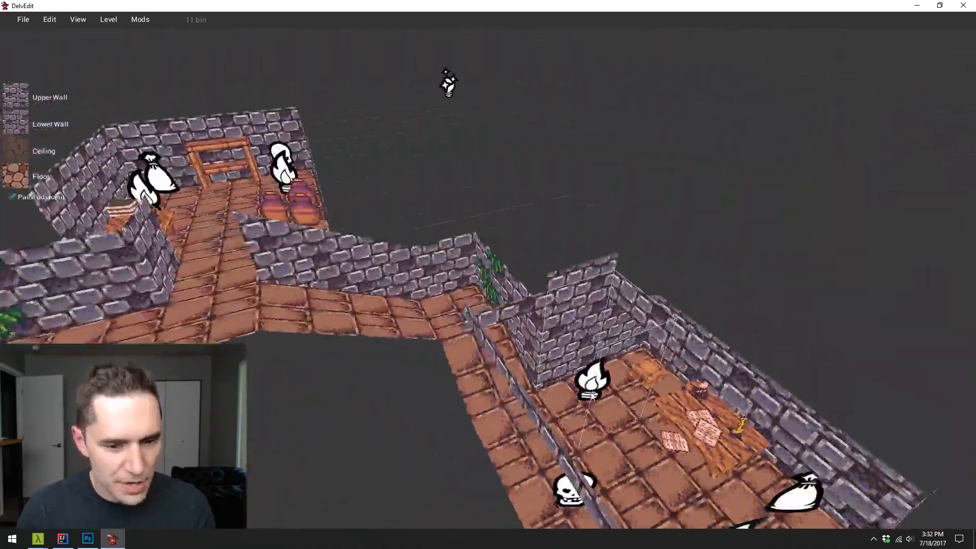
key("a")
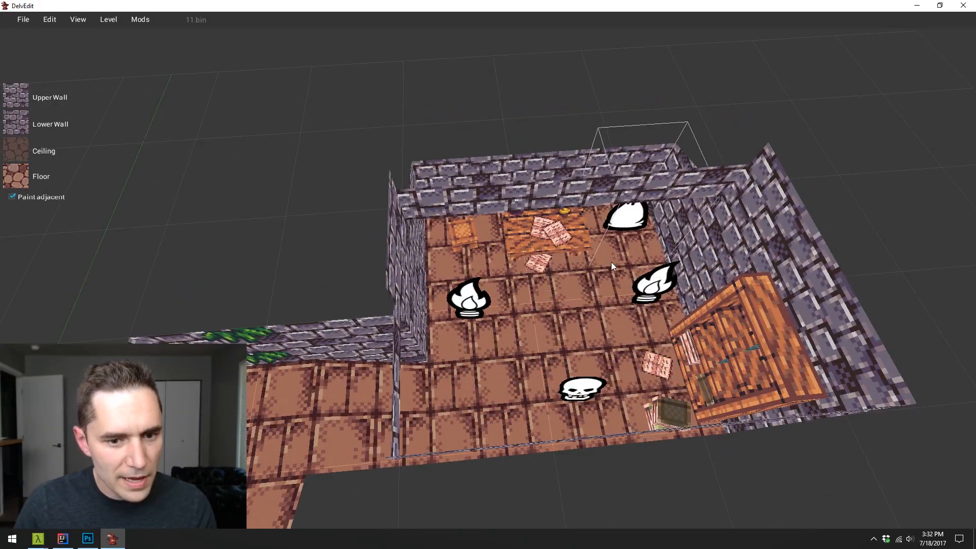
left_click(482, 422)
key("d")
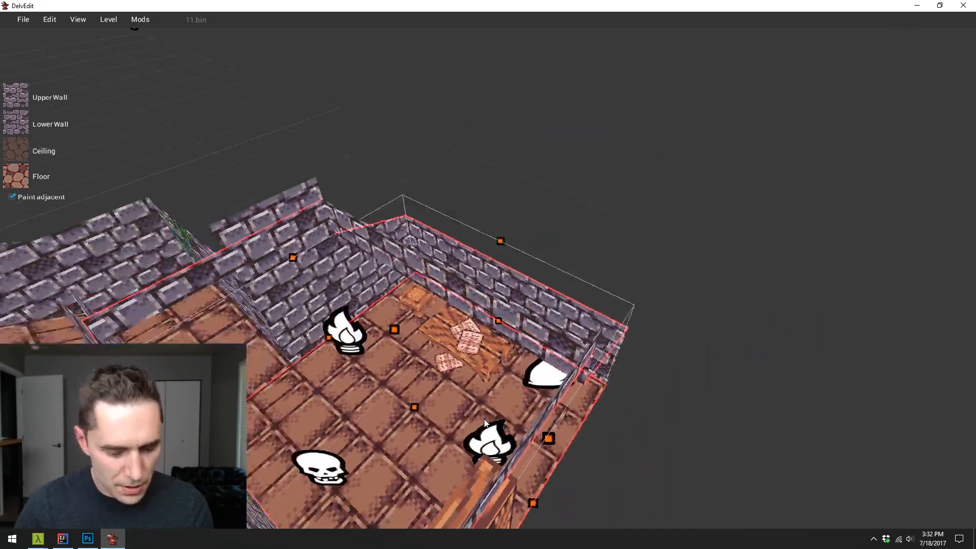
key("a")
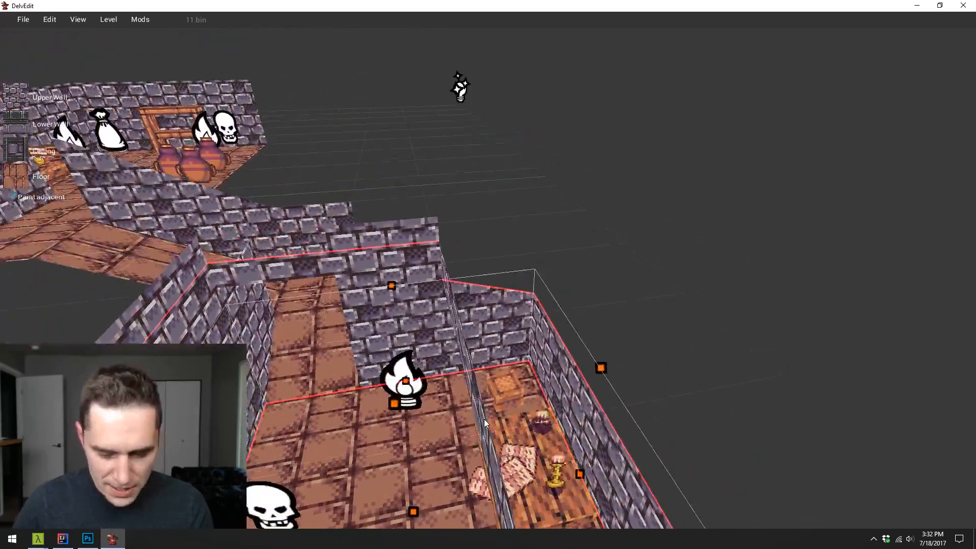
key("s")
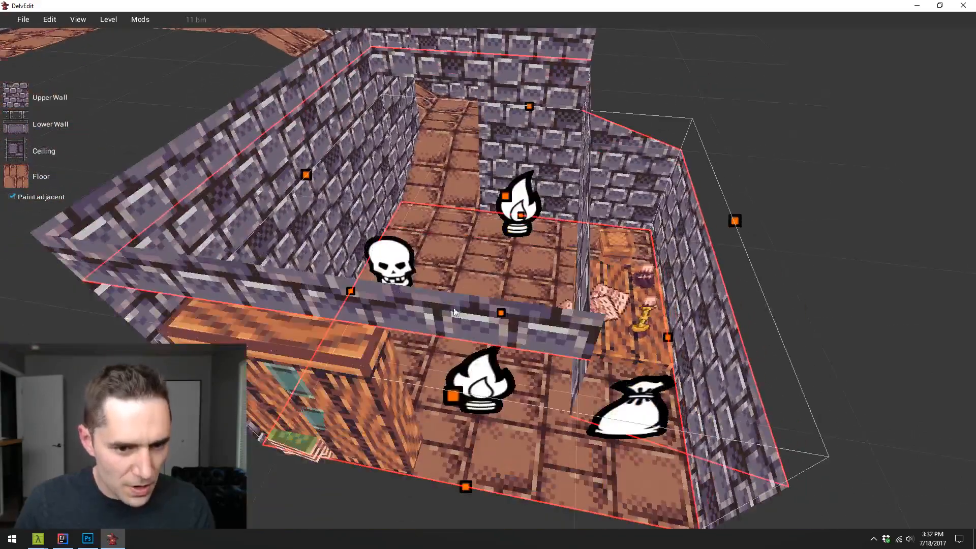
key("w")
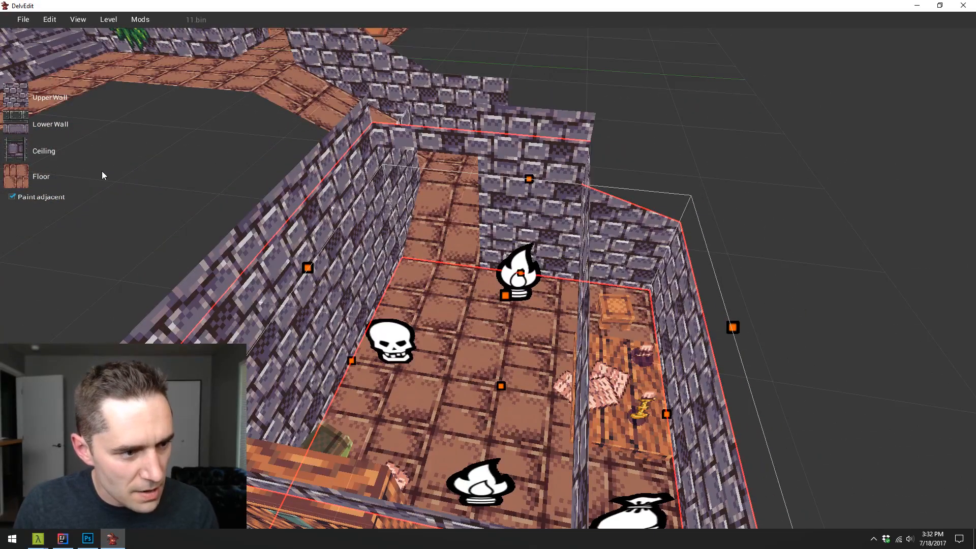
left_click(16, 176)
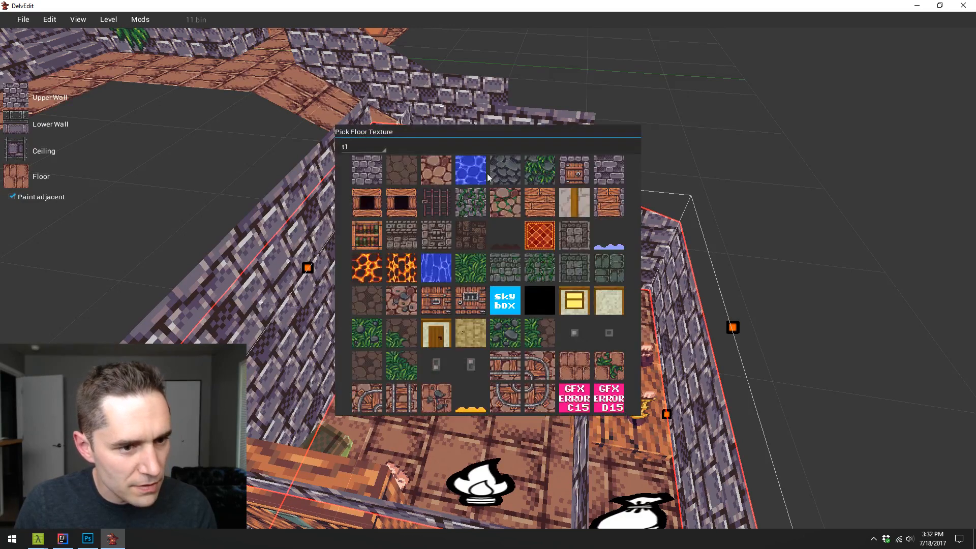
left_click(361, 147)
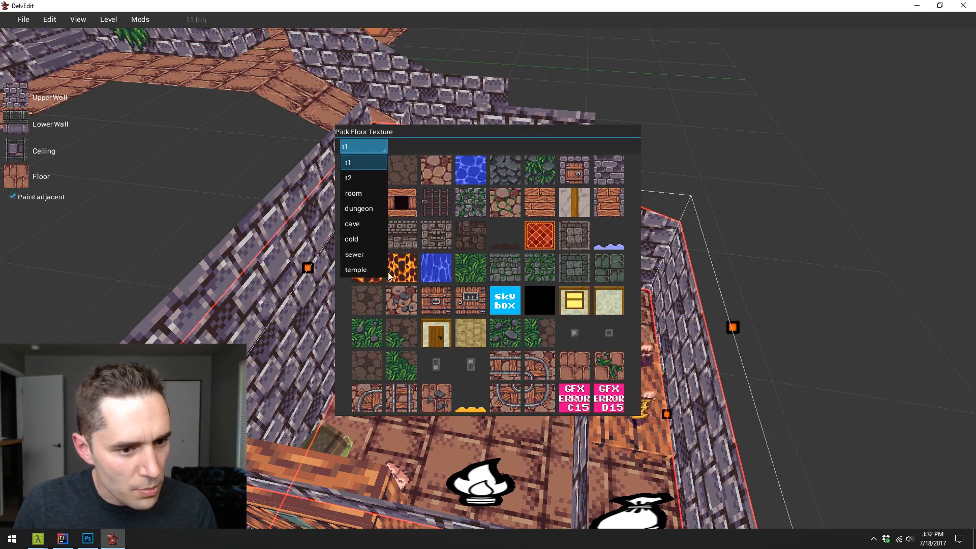
left_click(368, 209)
left_click(500, 201)
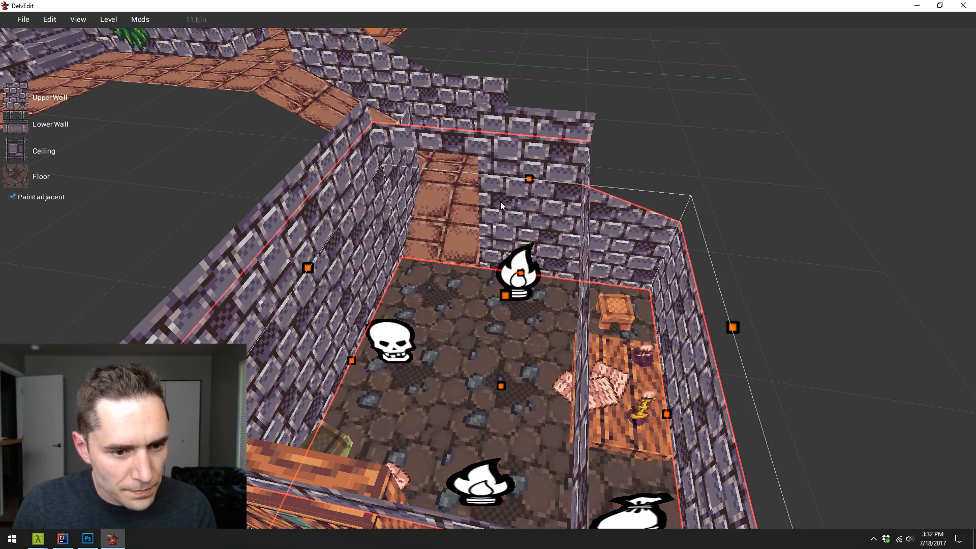
- Set the floor tile at the room's corridor entrance to the second brick-to-dirt transition texture
left_click(457, 282)
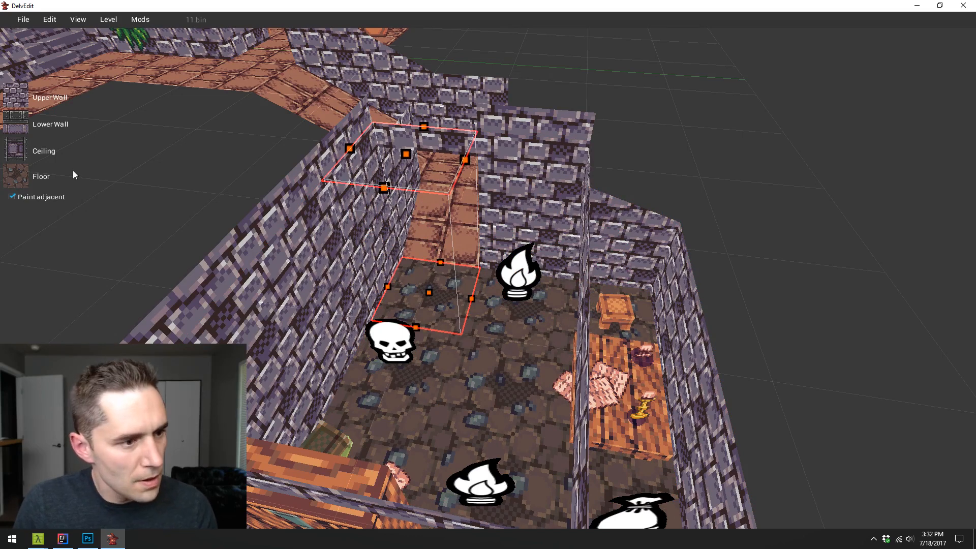
left_click(15, 178)
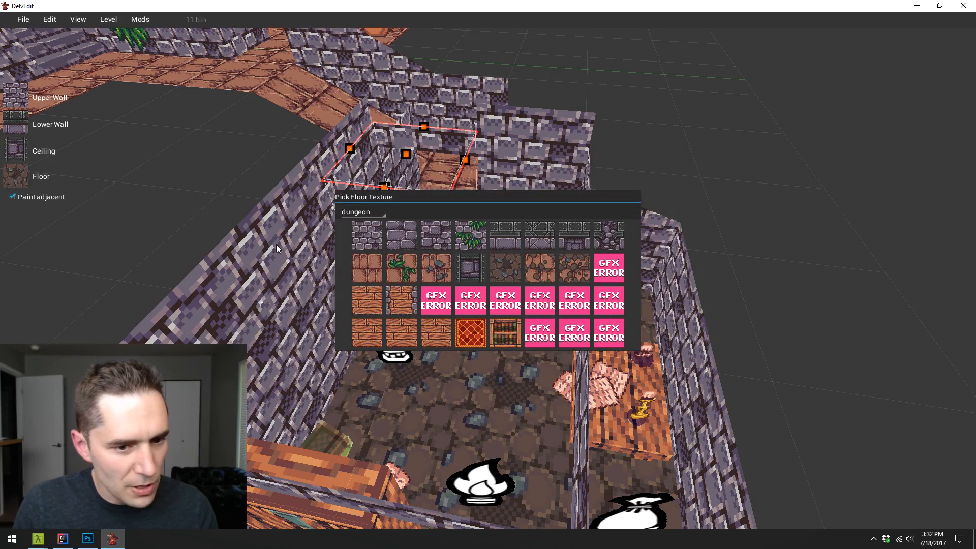
left_click(577, 276)
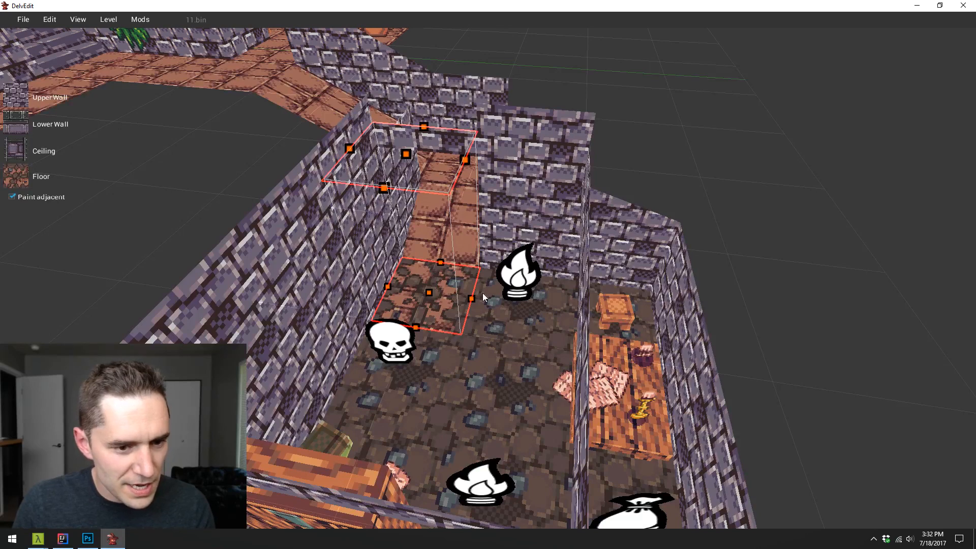
- Set the corridor floor tile just outside the furnished room to the first brick-to-dirt transition texture
left_click(446, 237)
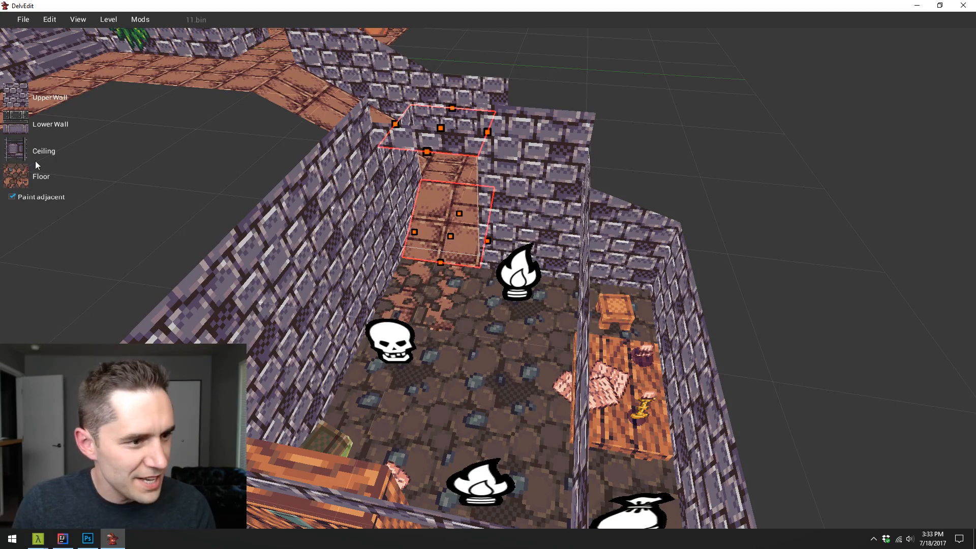
left_click(20, 172)
left_click(544, 267)
key("Escape")
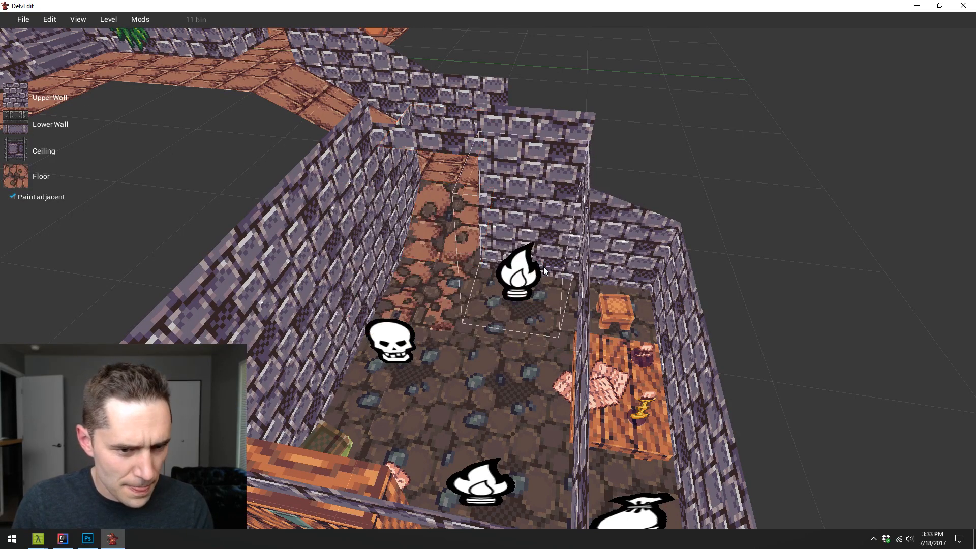
- Set the floor tile in the furnished room's far corner, under the sack marker, to the second brick-to-dirt transition texture
key("w")
key("a")
key("a")
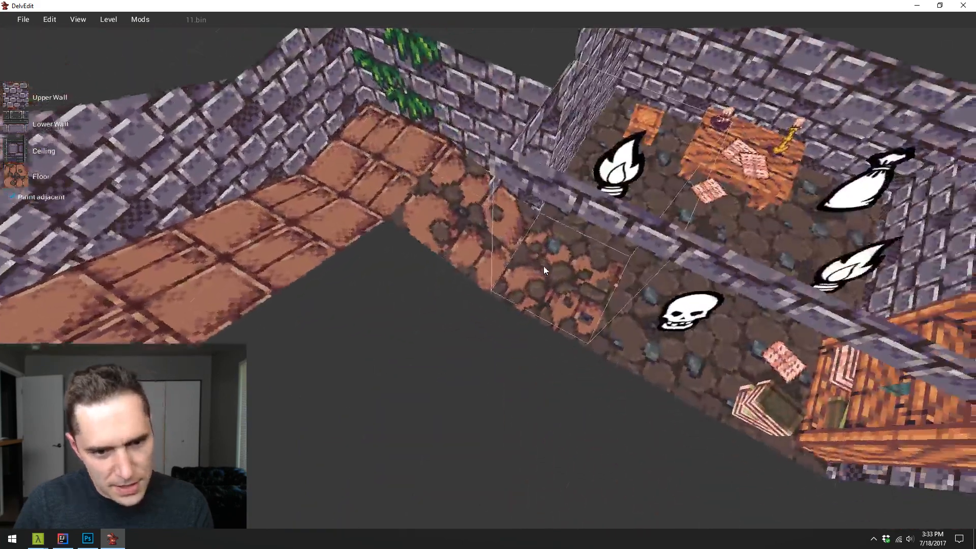
key("d")
key("w")
key("s")
key("w")
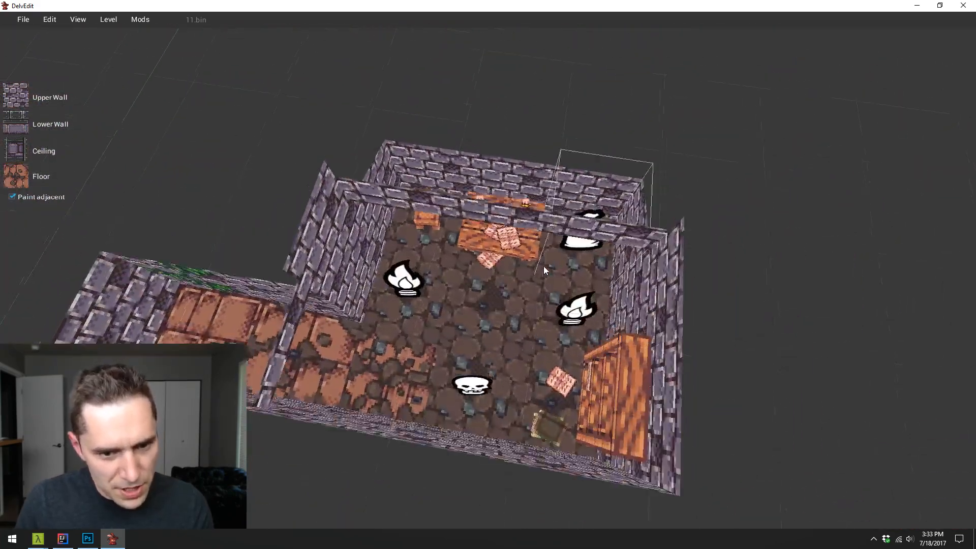
left_click(578, 286)
left_click(20, 176)
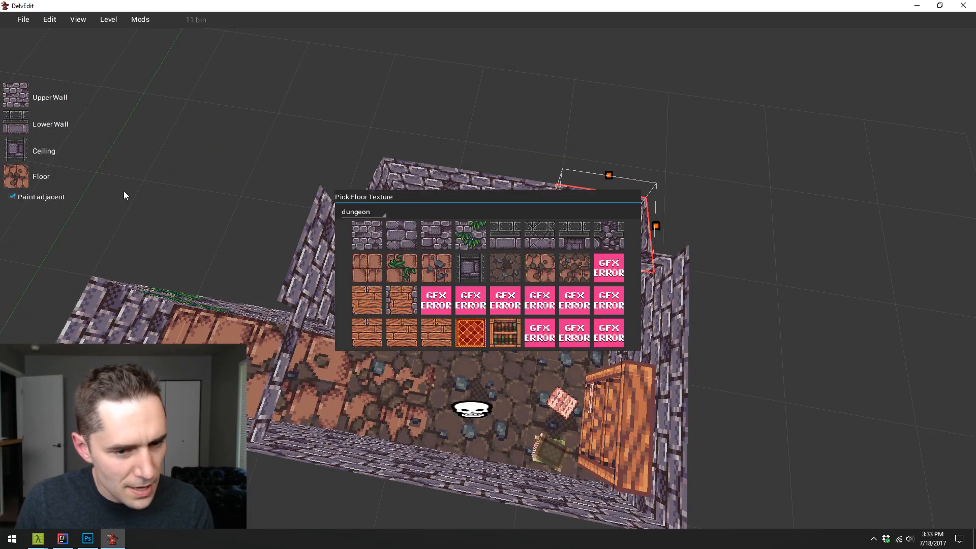
left_click(573, 274)
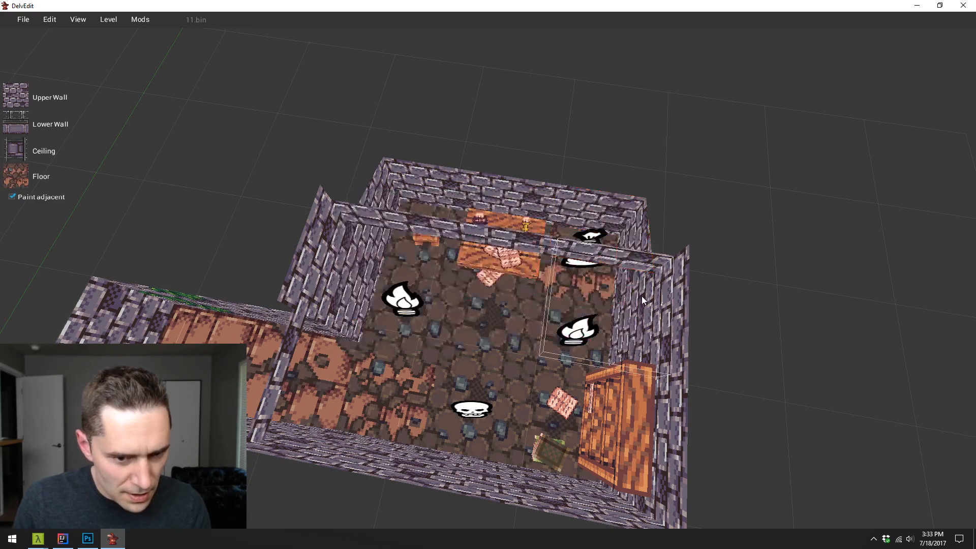
- Set the brick floor tile just around the corridor's bend to the first brick-to-dirt transition texture and clear the selection
key("a")
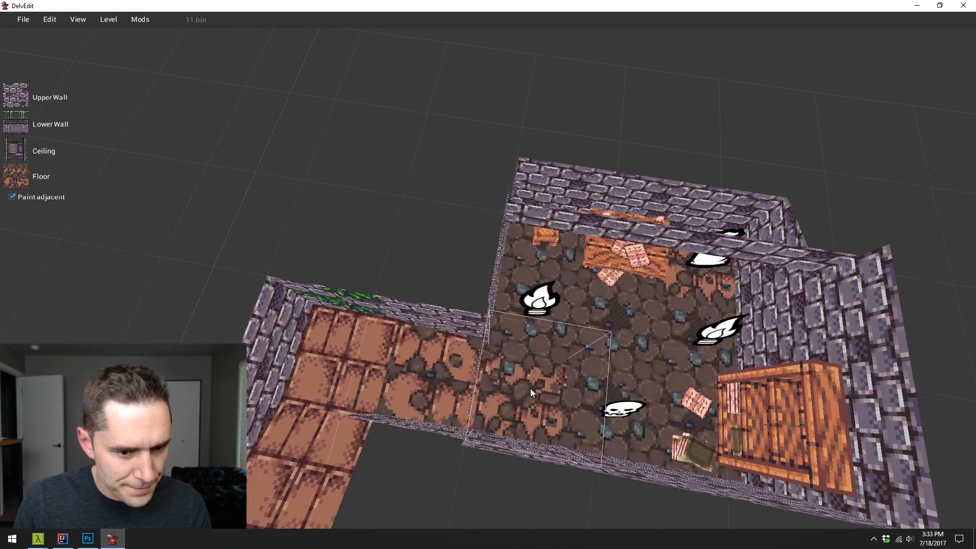
key("s")
left_click(453, 363)
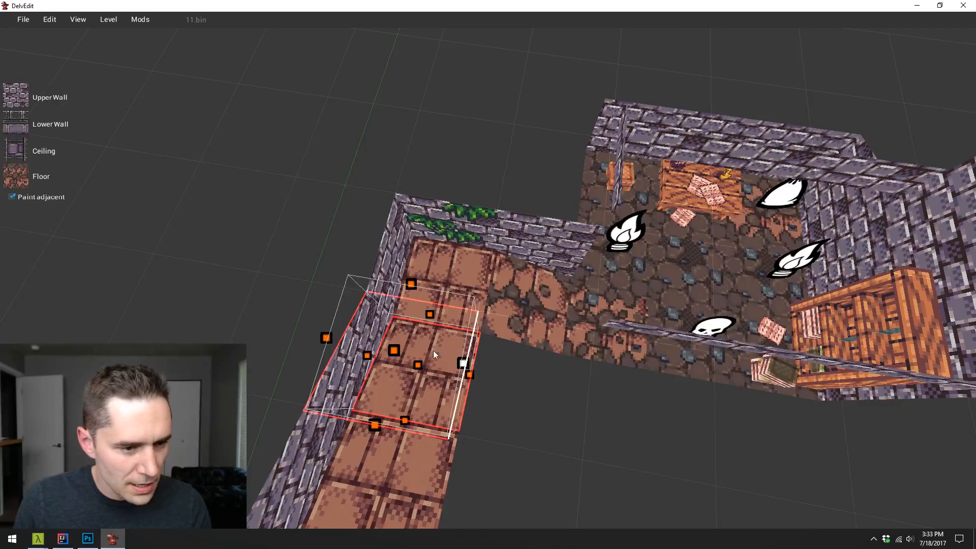
left_click(26, 176)
left_click(536, 273)
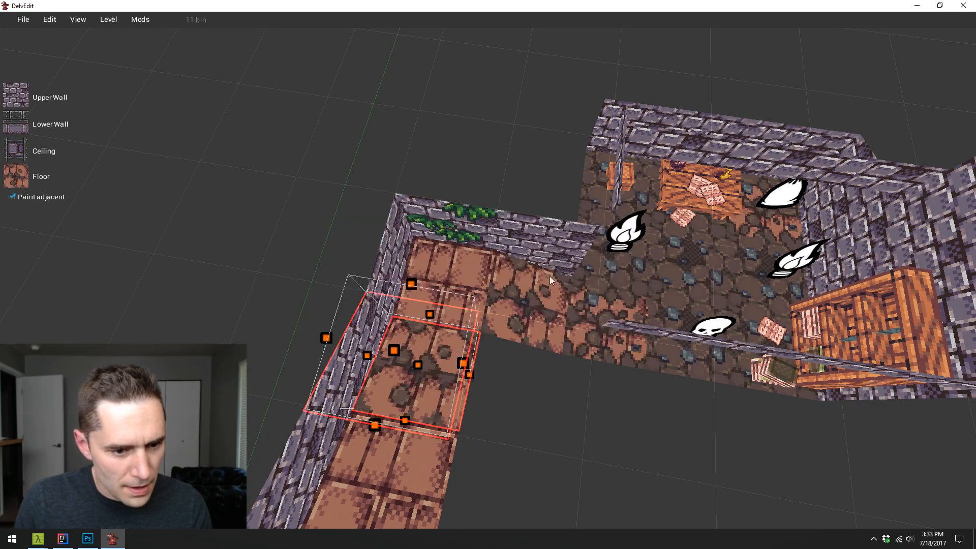
key("d")
key("s")
key("Escape")
- Examine the transition tiles along the corridor and in the furnished room from several angles
key("w")
key("a")
key("s")
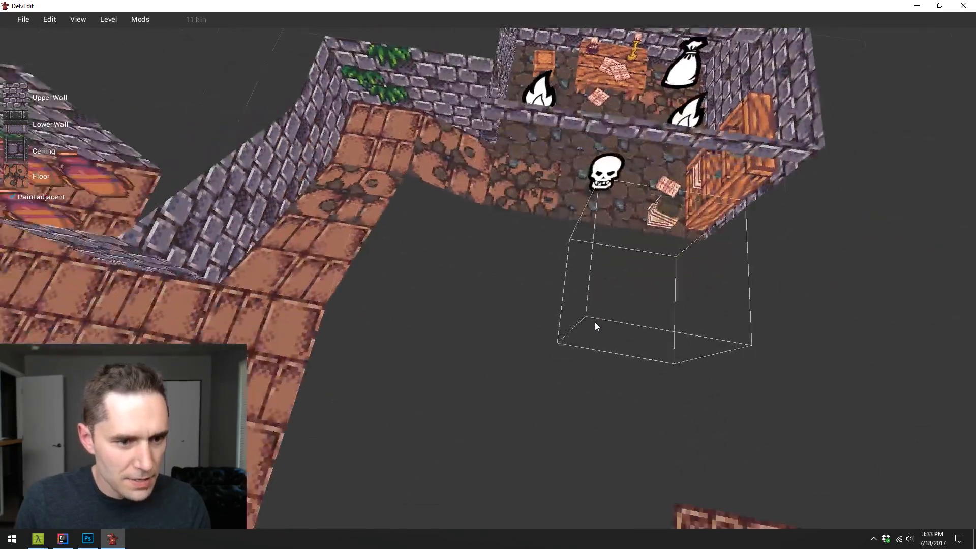
key("w")
key("d")
key("d")
key("Left")
key("w")
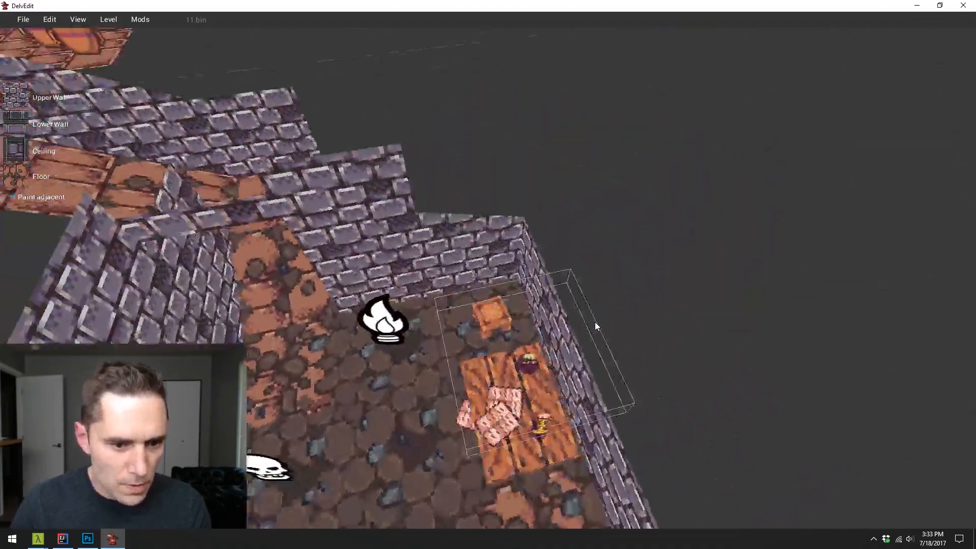
key("s")
key("Left")
key("d")
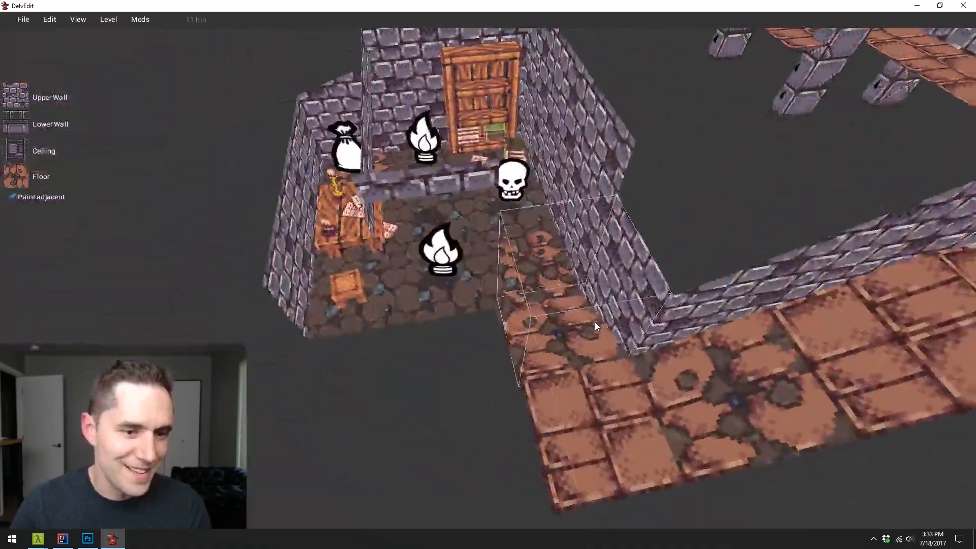
key("Left")
key("Left")
key("Up")
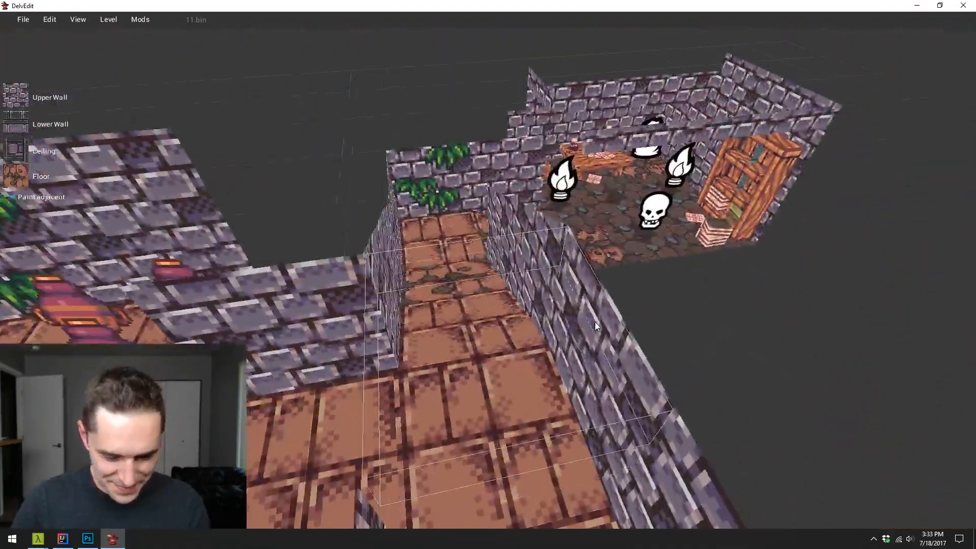
- Start a playtest in the corridor, equip the wand from slot 3 and attack the monster at the room's entrance
key("p")
key("w")
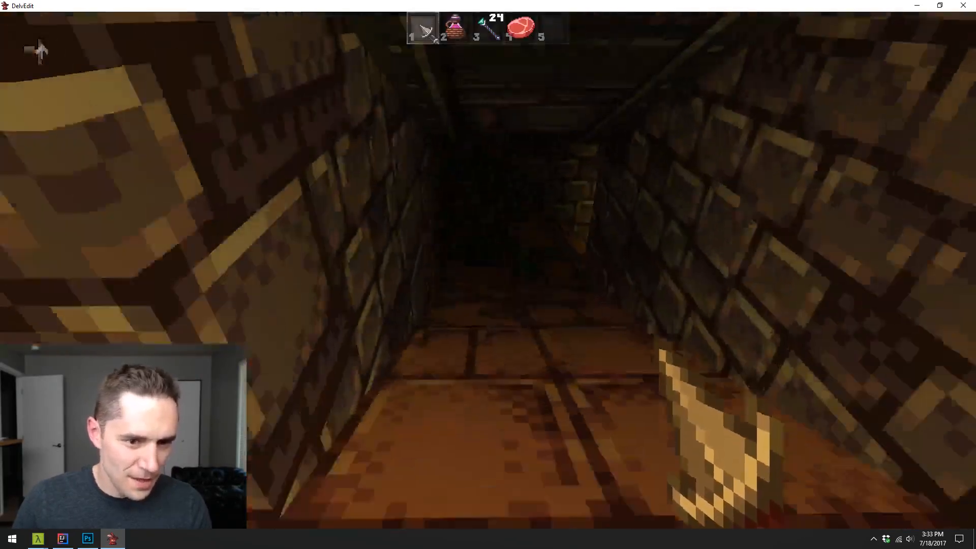
key("3")
key("s")
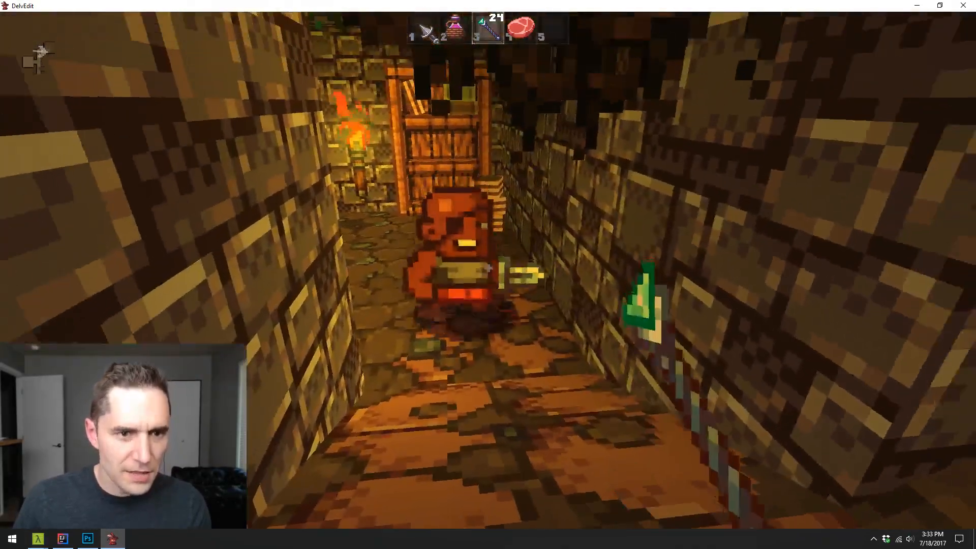
left_click(488, 275)
left_click(488, 274)
left_click(488, 270)
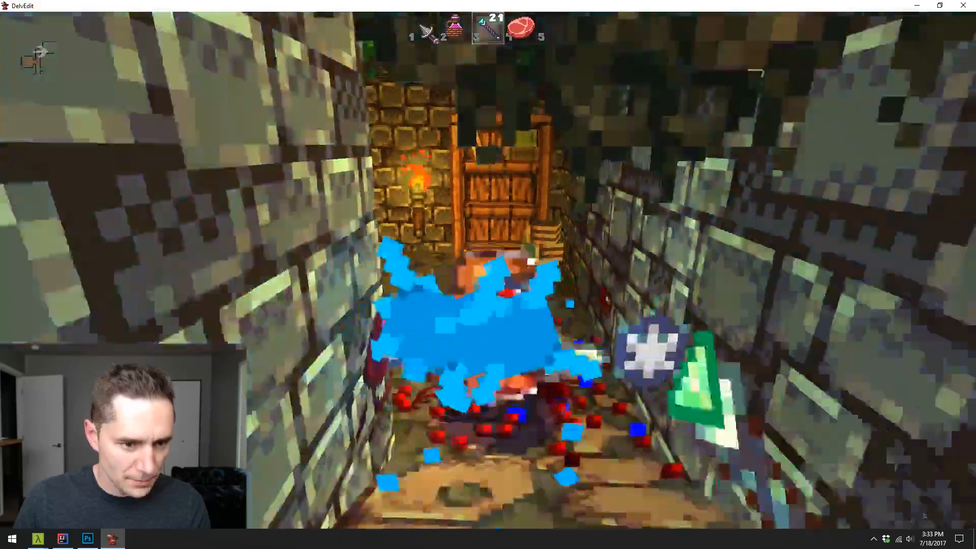
- Walk around the furnished room to check its floor textures in game, pick up the apple and end the playtest
key("w")
key("w")
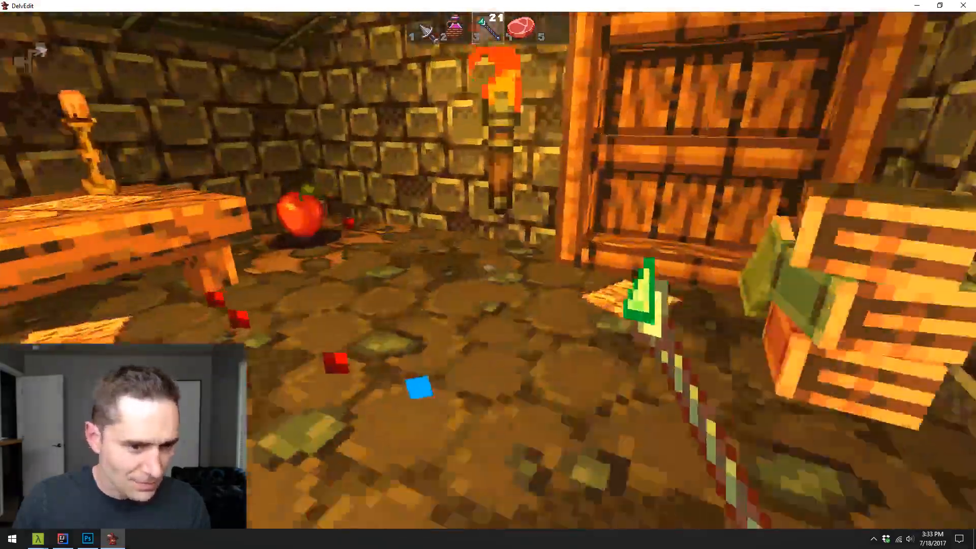
key("s")
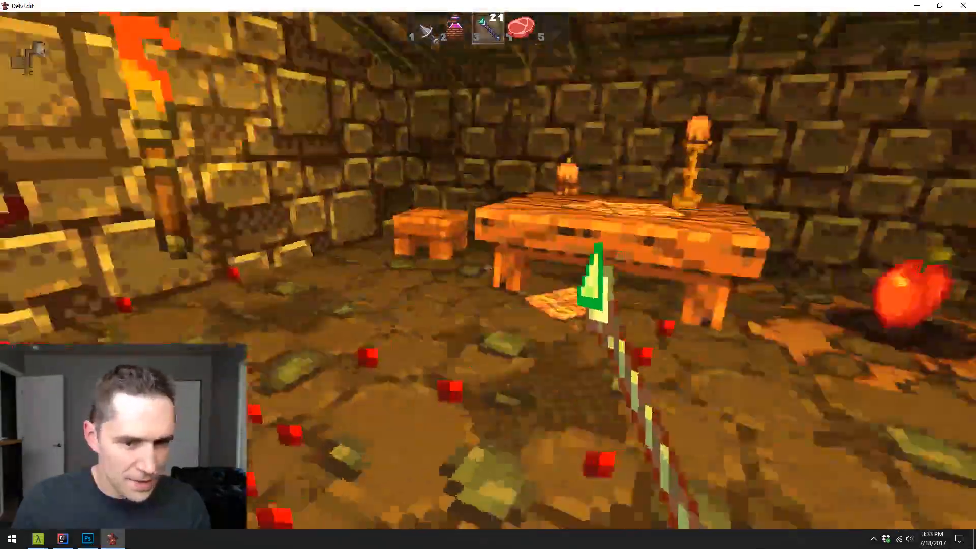
key("w")
key("w")
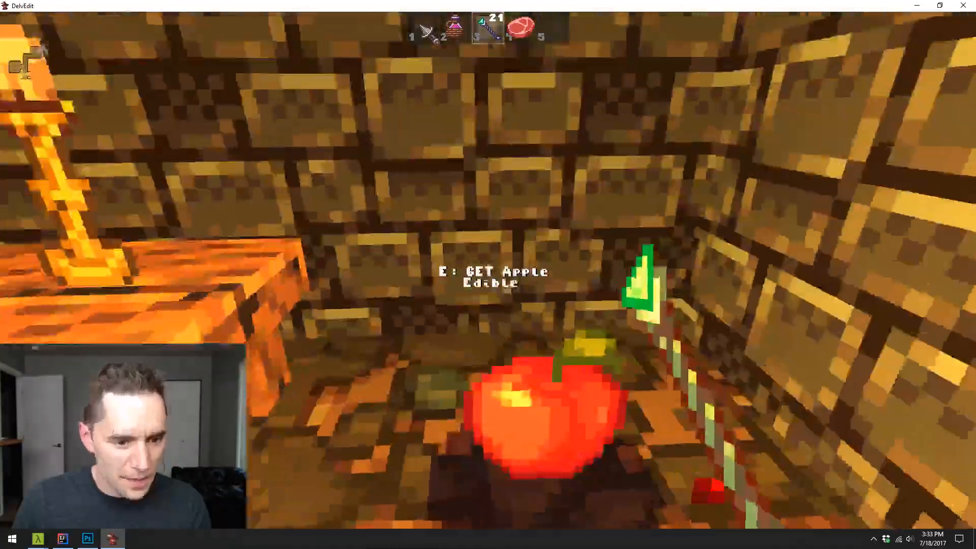
key("e")
key("w")
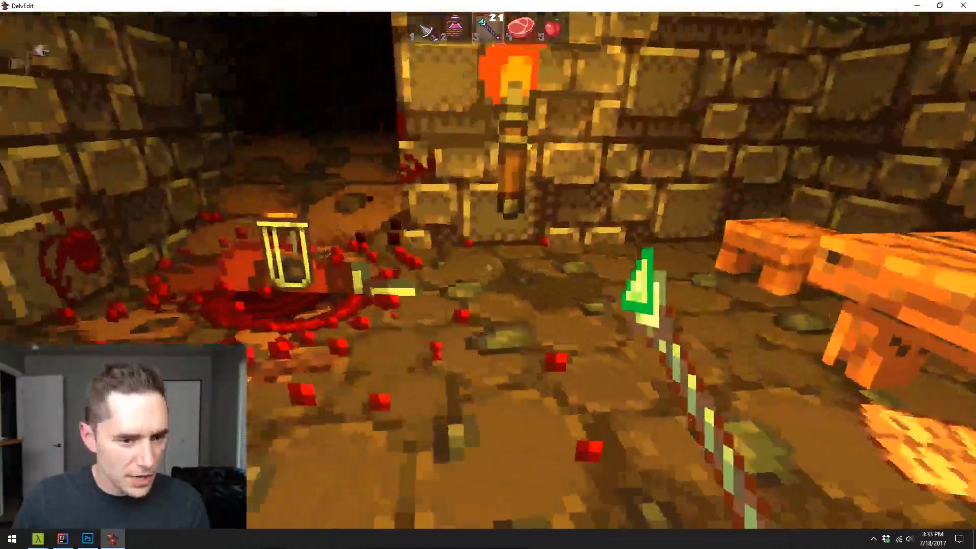
key("w")
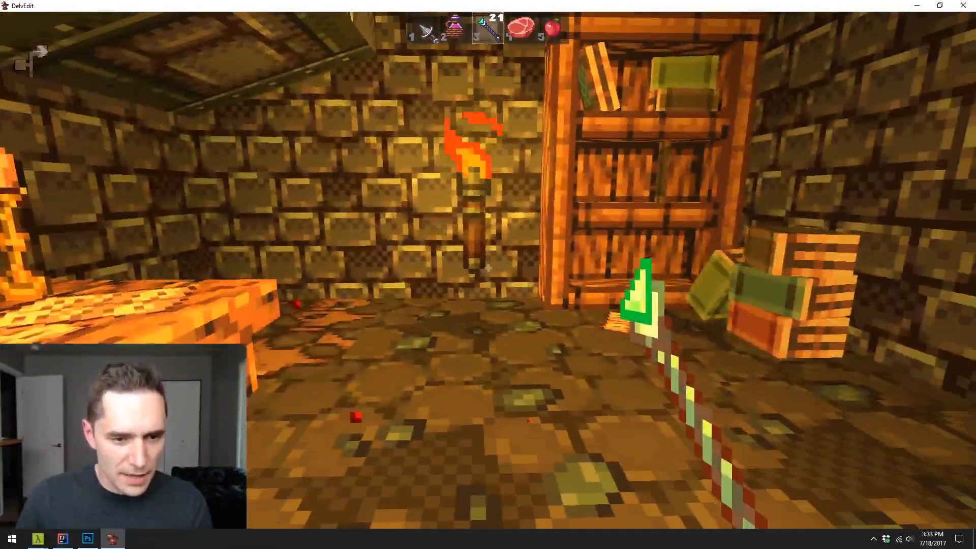
key("w")
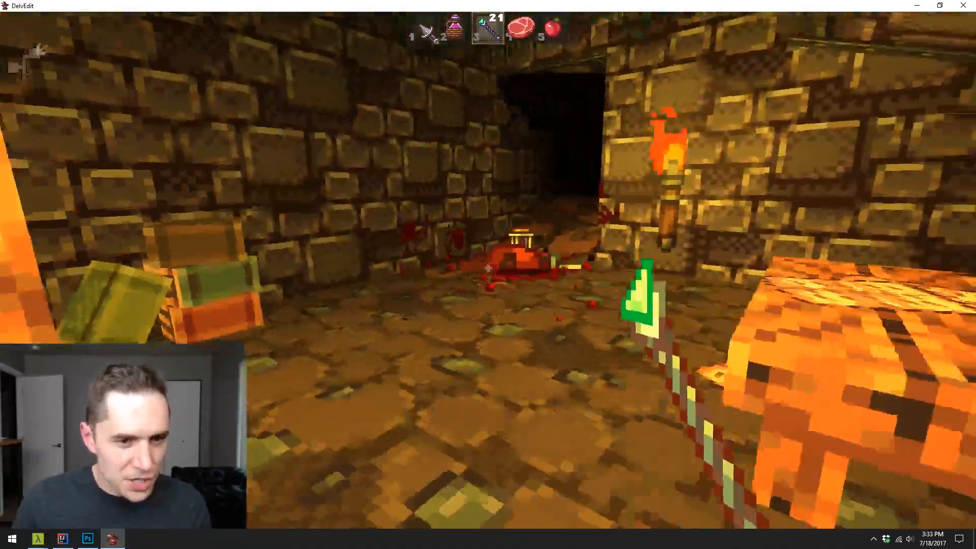
key("Escape")
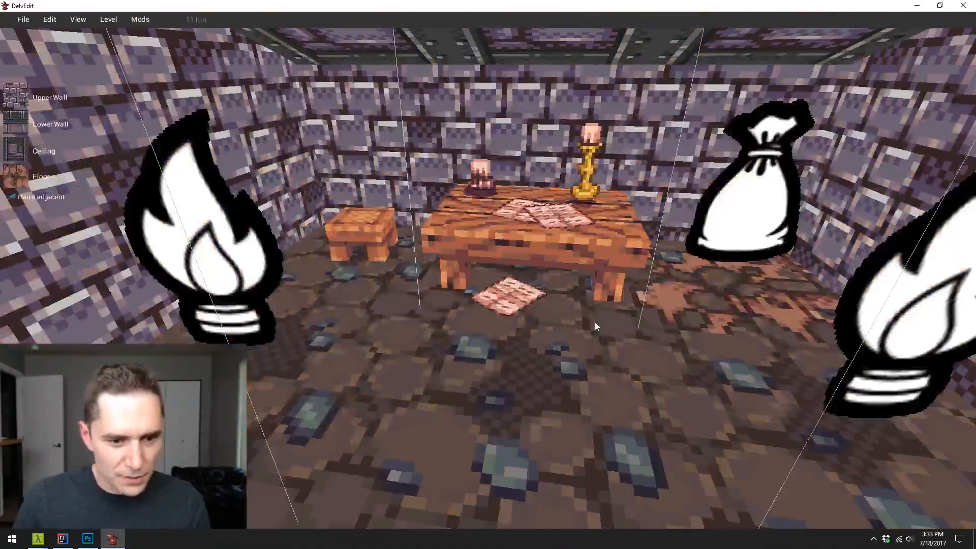
- Examine how the dirt room and its transition tiles blend with the brick floors across the whole level
scroll(595, 325, "down", 8)
key("s")
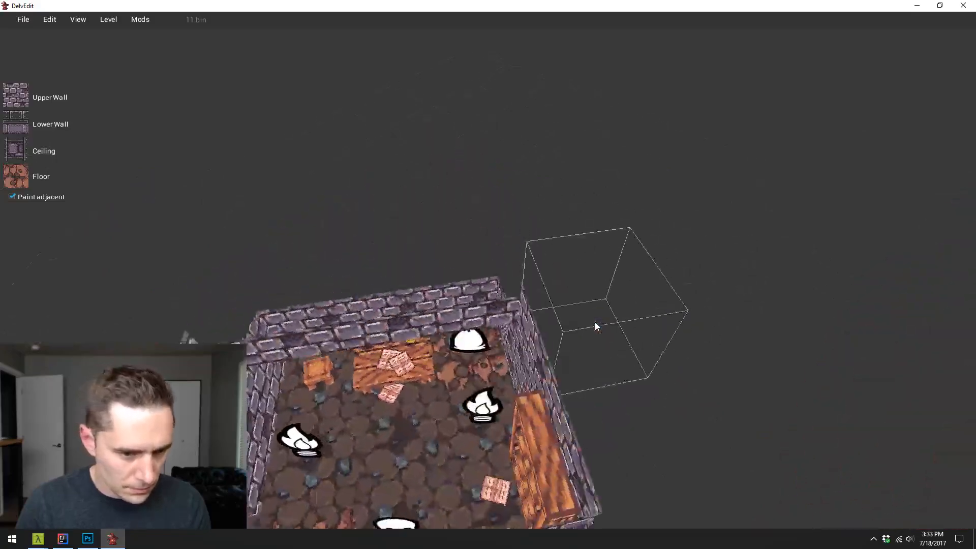
key("w")
key("s")
key("d")
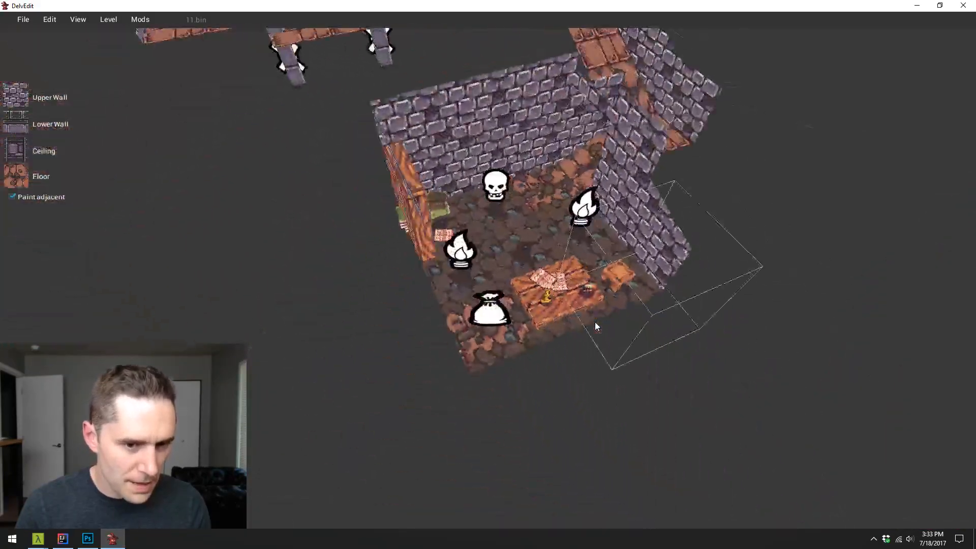
key("a")
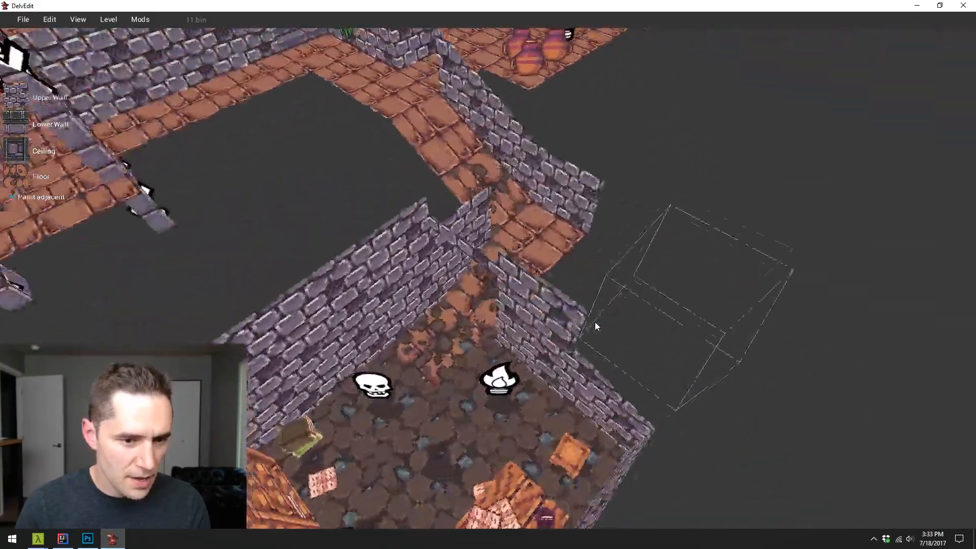
key("s")
key("a")
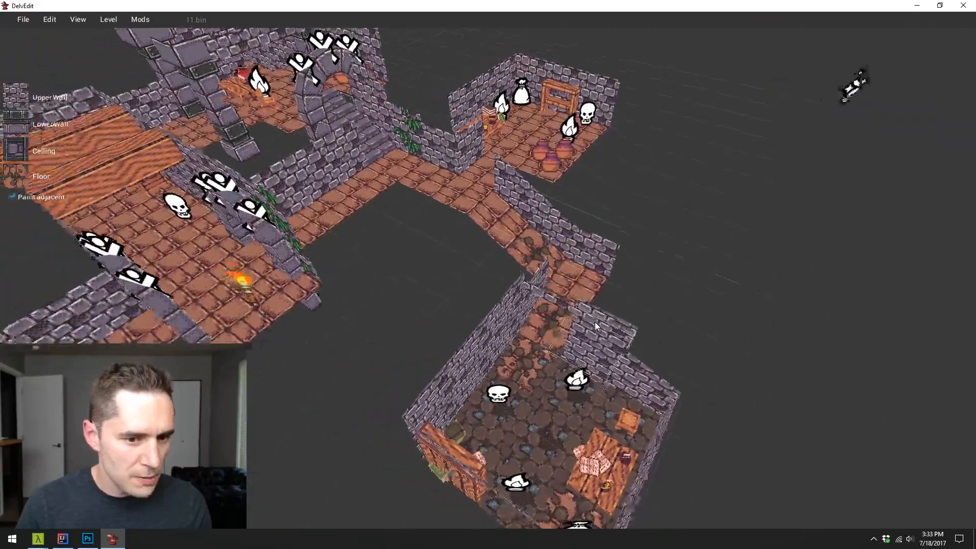
key("d")
key("w")
key("s")
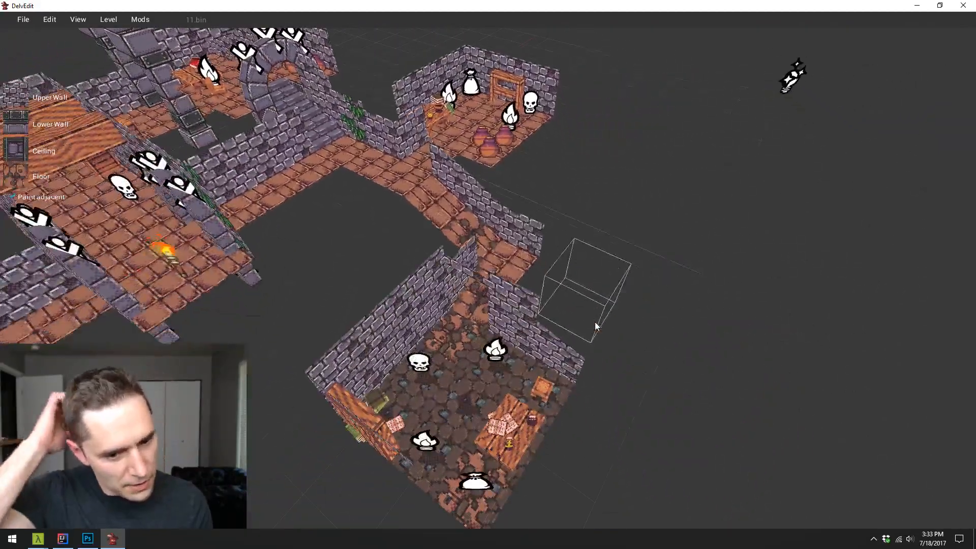
key("d")
key("s")
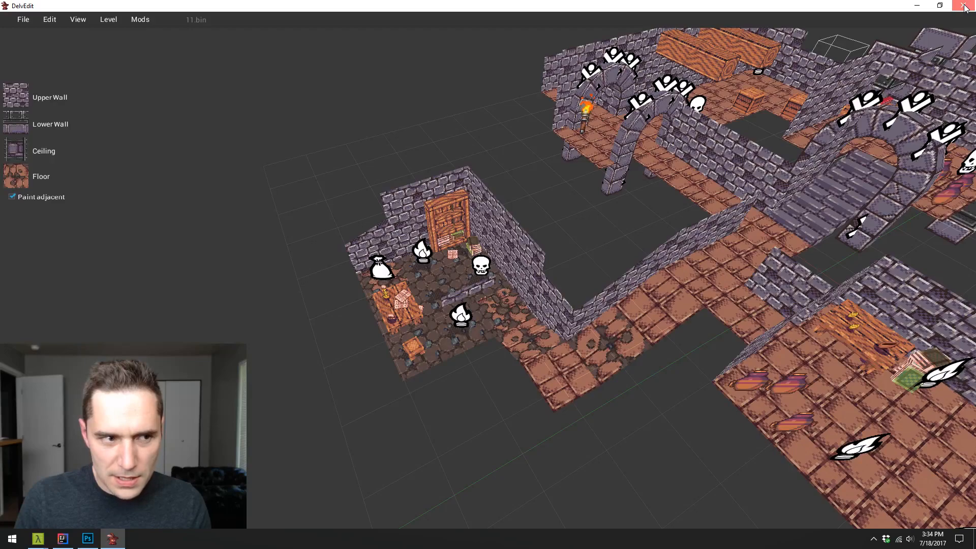
key("d")
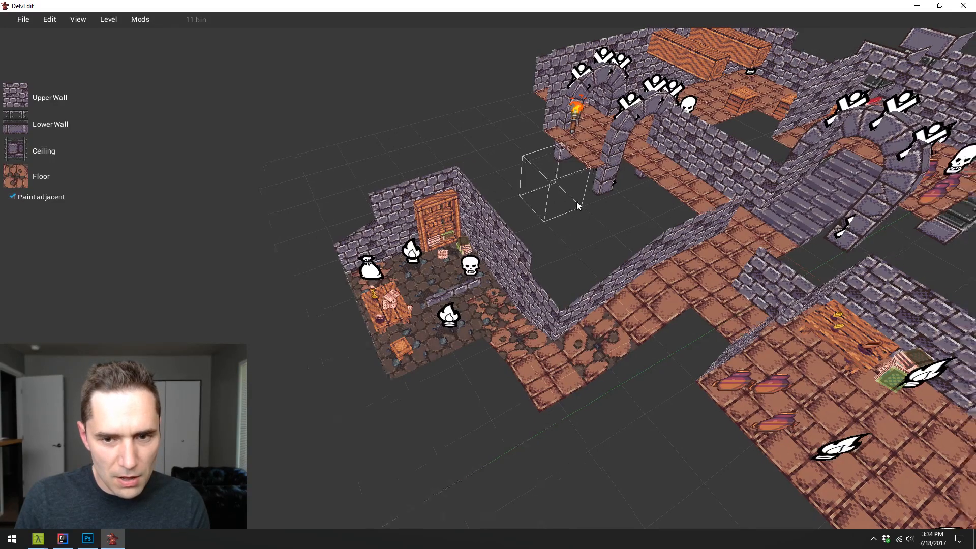
key("e")
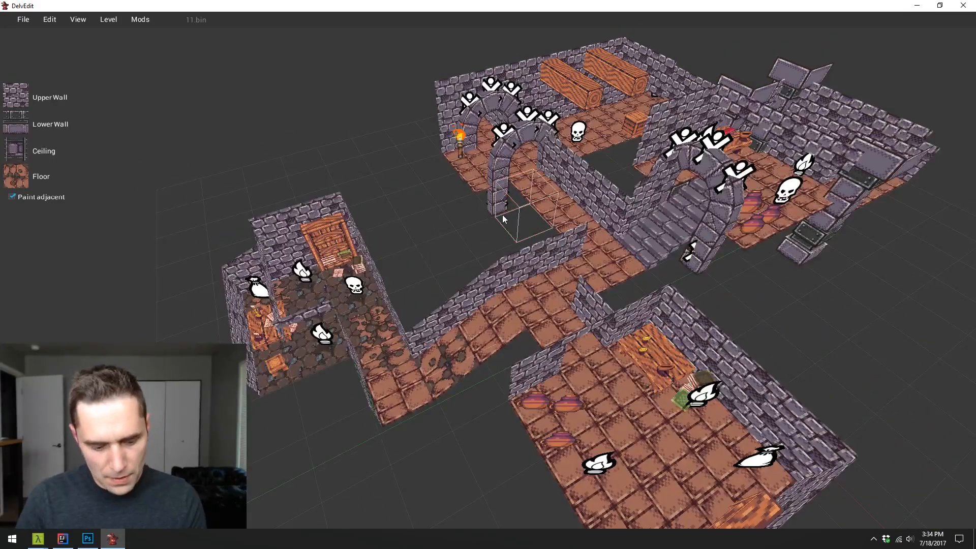
key("e")
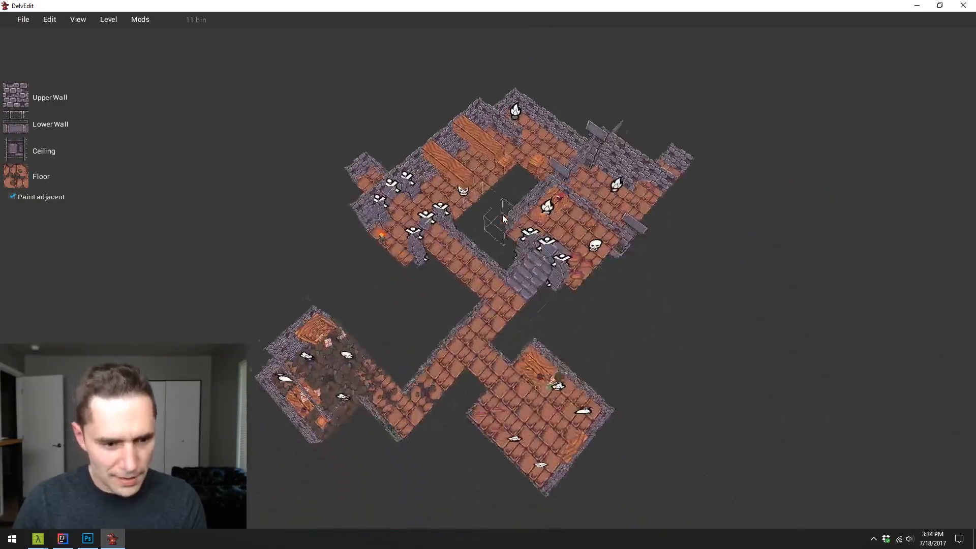
- Close the level editor and switch to Photoshop to view textures.png at 700% around the transition tiles
left_click(963, 5)
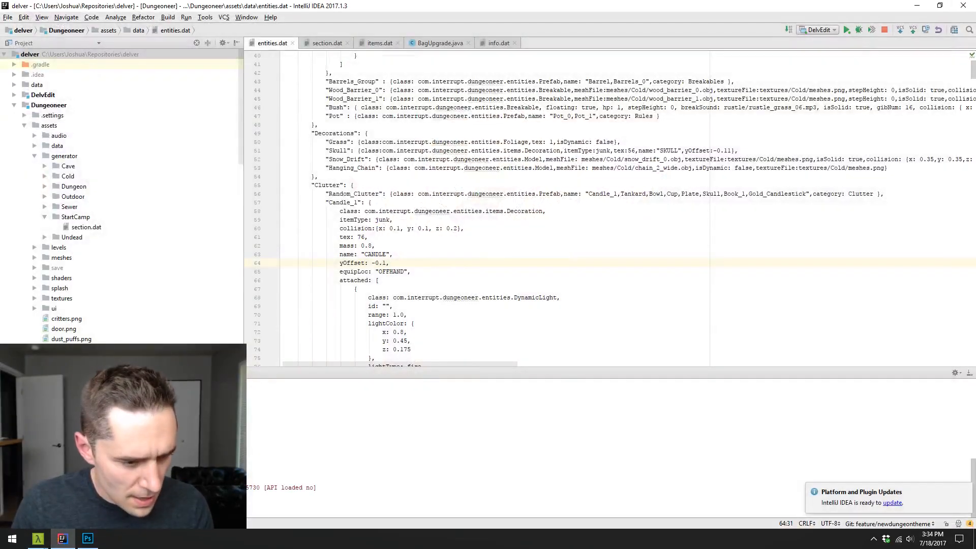
key("alt+Tab")
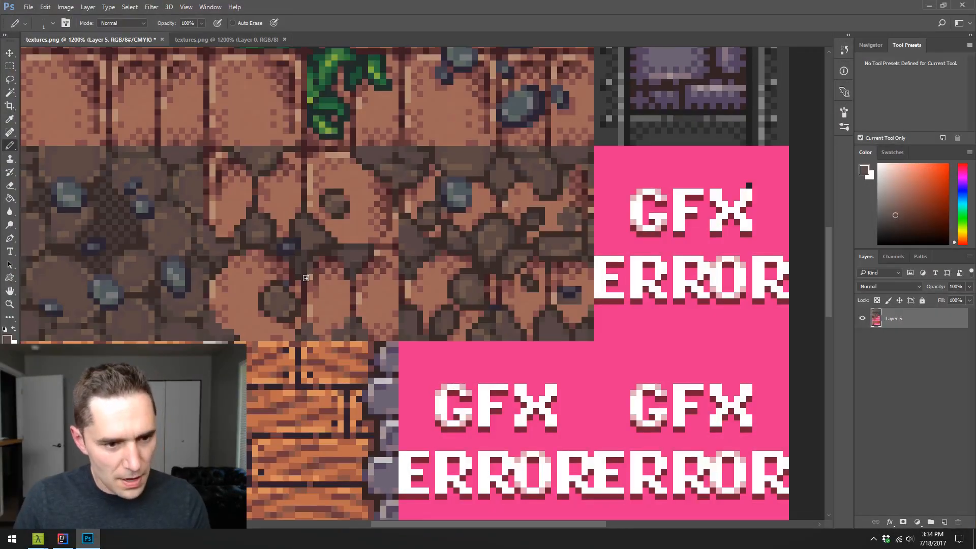
key("z")
left_click(337, 259, "alt")
left_click(340, 259, "alt")
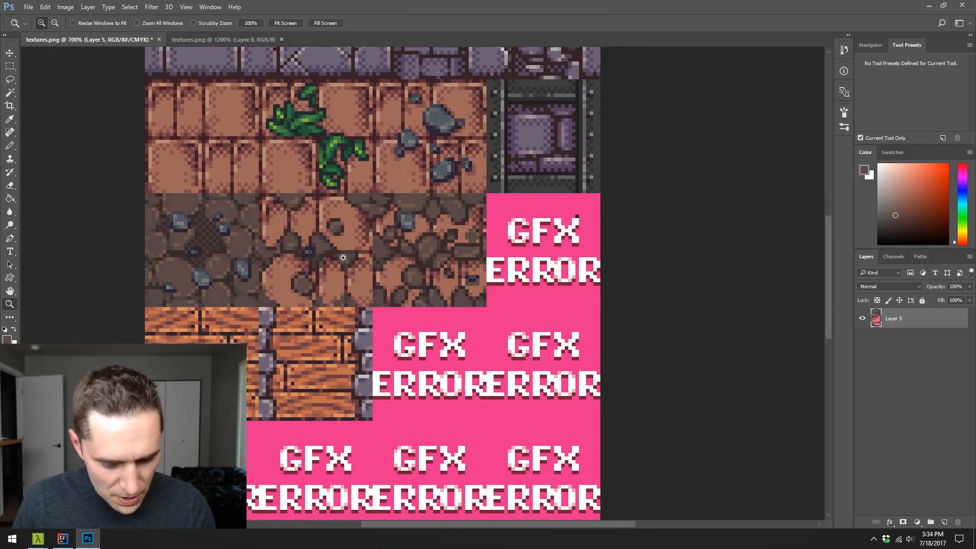
- Show the grid, copy the second tile of the dirt row to a new layer and hide that layer
key("m")
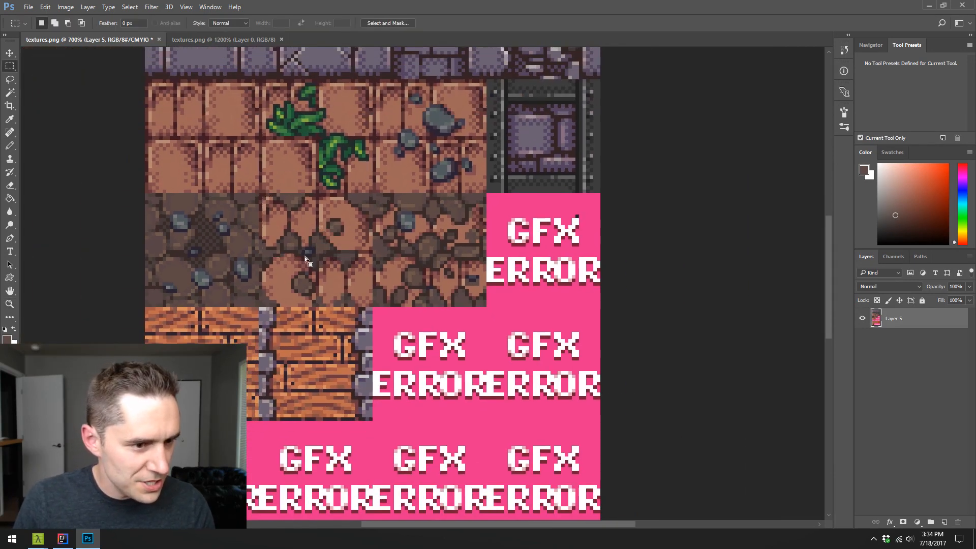
key("ctrl+apostrophe")
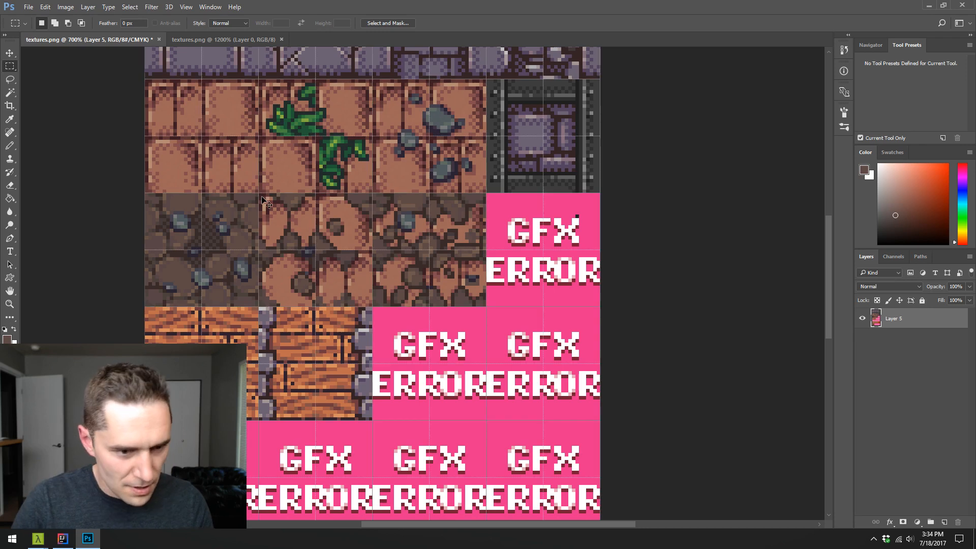
left_click_drag(260, 195, 370, 304)
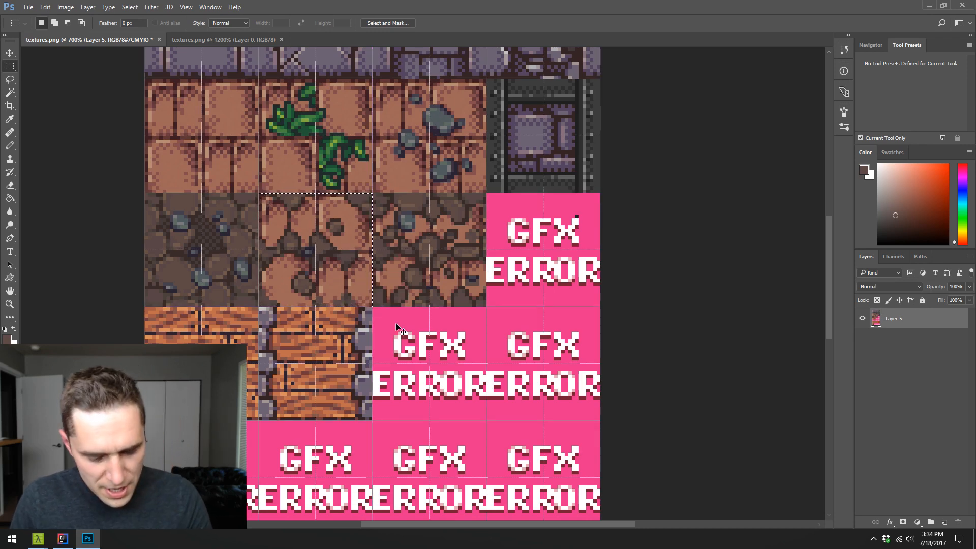
key("ctrl+j")
left_click(862, 318)
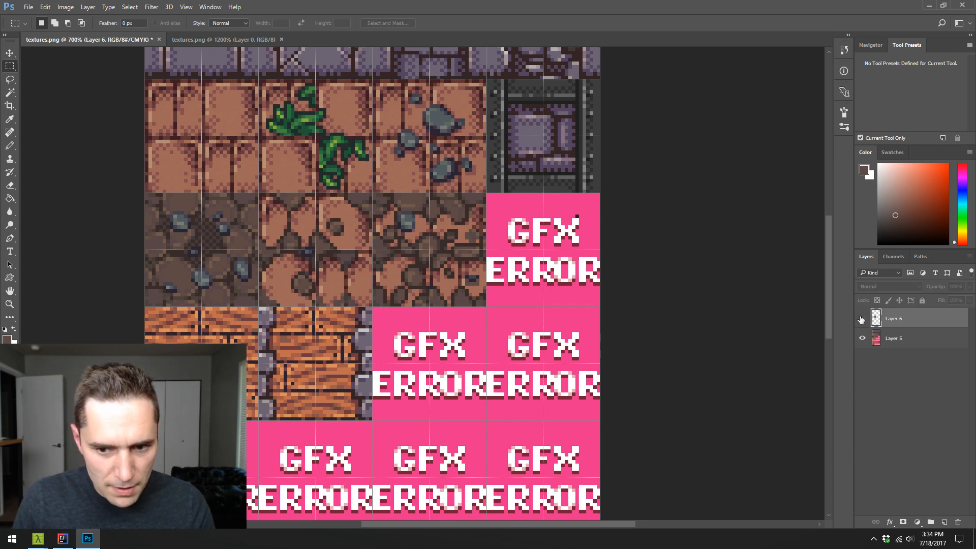
- Move the third dirt-row tile on Layer 5 one tile left into the second slot and show Layer 6 again
left_click(924, 340)
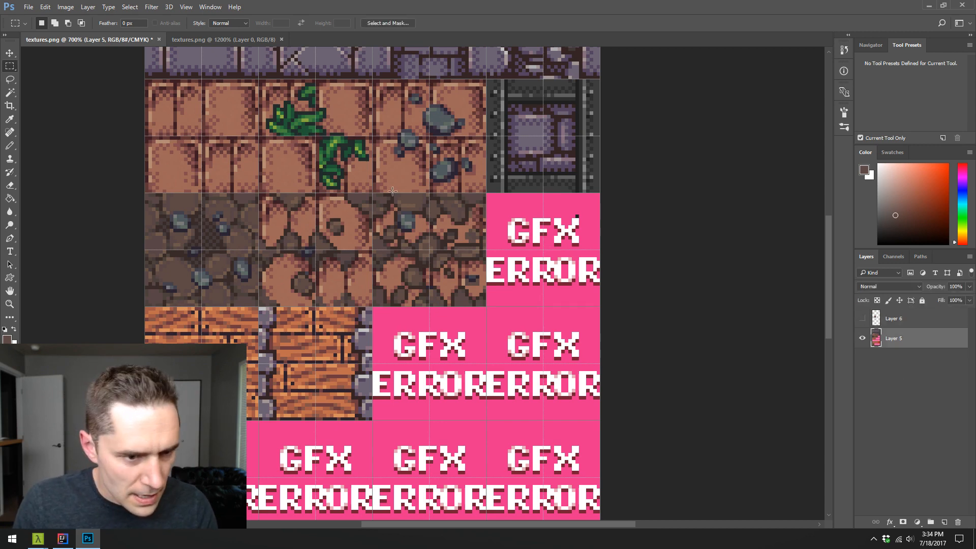
left_click_drag(375, 195, 487, 306)
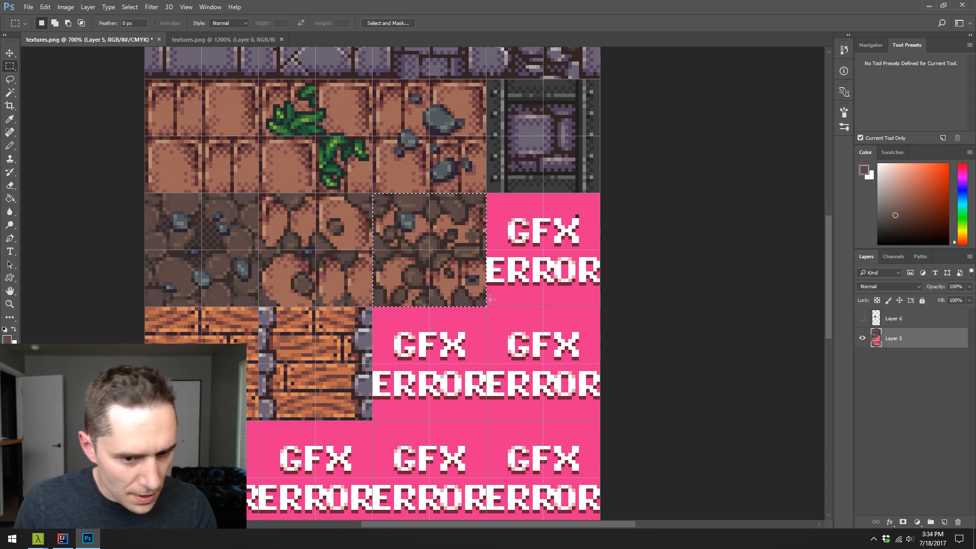
key("v")
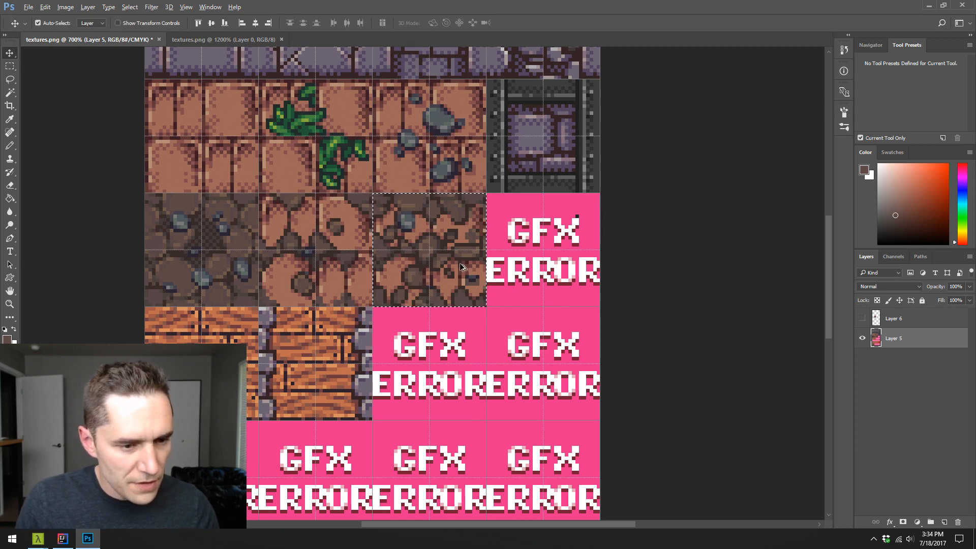
left_click_drag(462, 268, 350, 272)
left_click(862, 318)
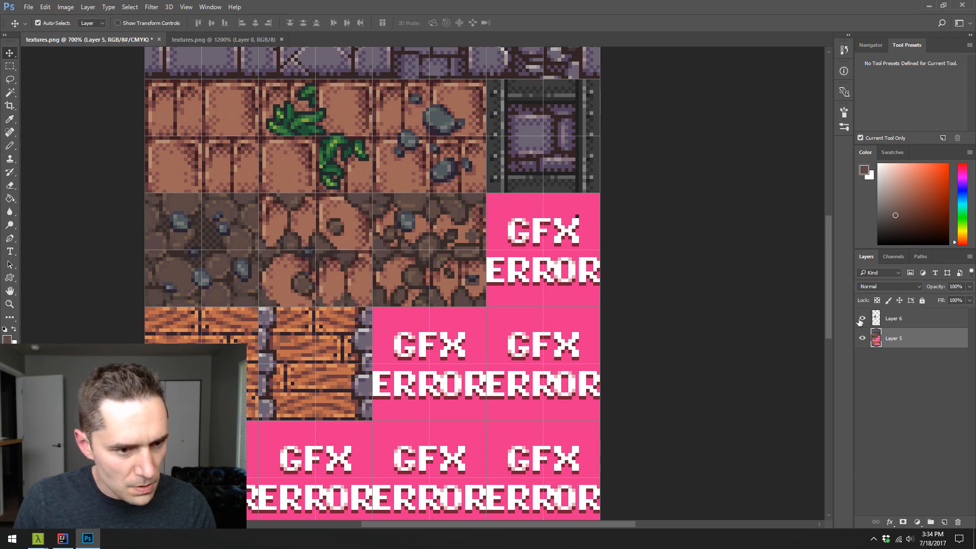
left_click_drag(304, 233, 400, 235)
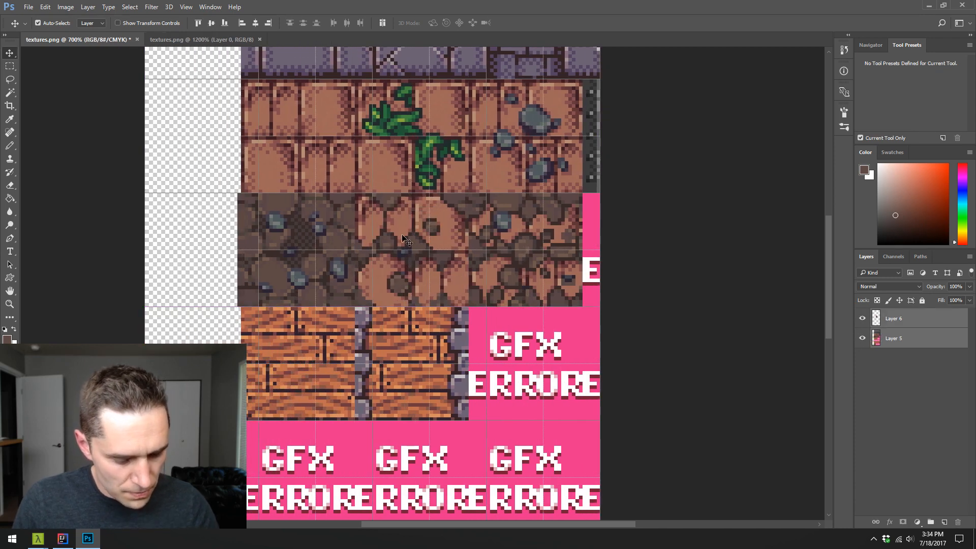
key("ctrl+z")
left_click_drag(342, 279, 425, 284)
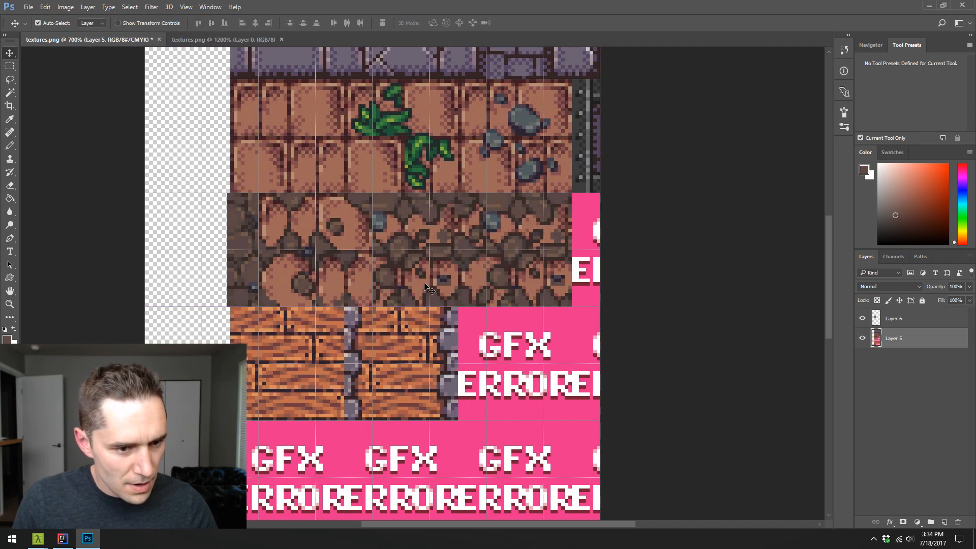
key("ctrl+z")
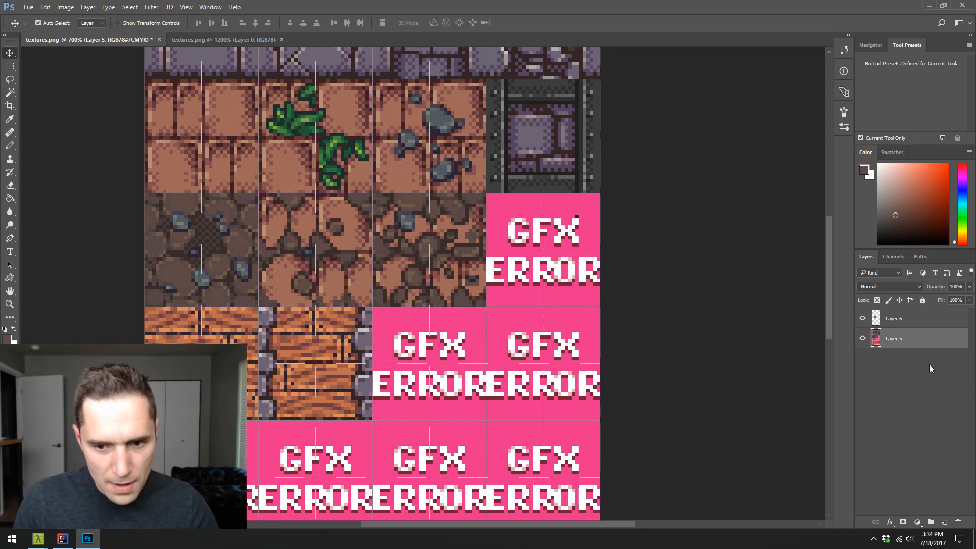
- Move the copied transition tile on Layer 6 into the third slot of the dirt row and merge it down into Layer 5
left_click(905, 324)
left_click_drag(355, 256, 450, 280)
key("ctrl")
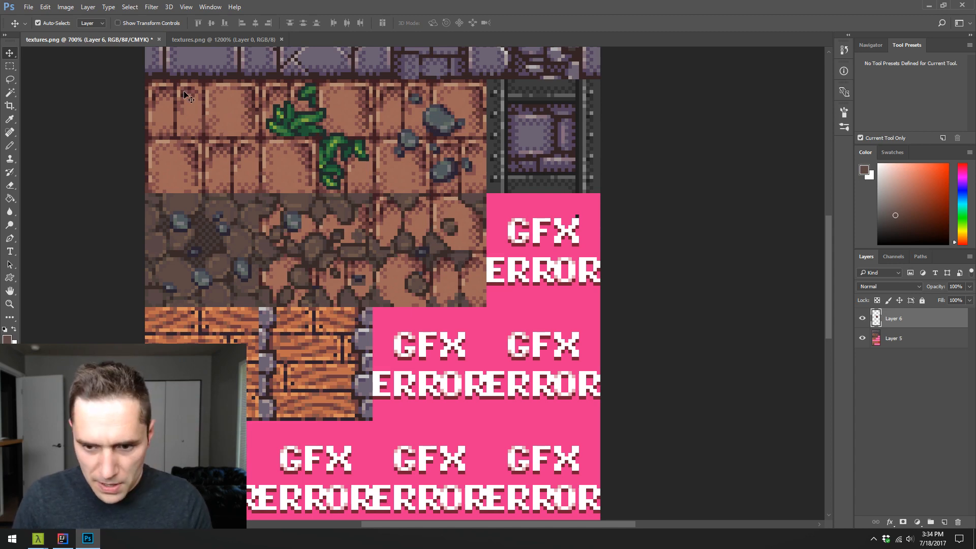
key("ctrl+e")
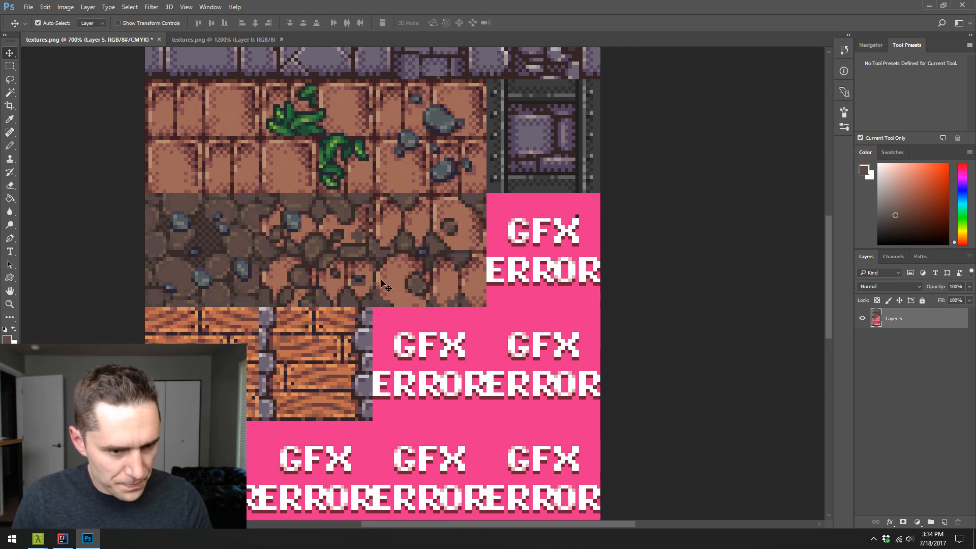
- Enlarge the small dark pebble in the second dirt-row tile's lower brick with the Pencil, using dark outline colors sampled from the tiles
key("z")
left_click(359, 279)
left_click(358, 279)
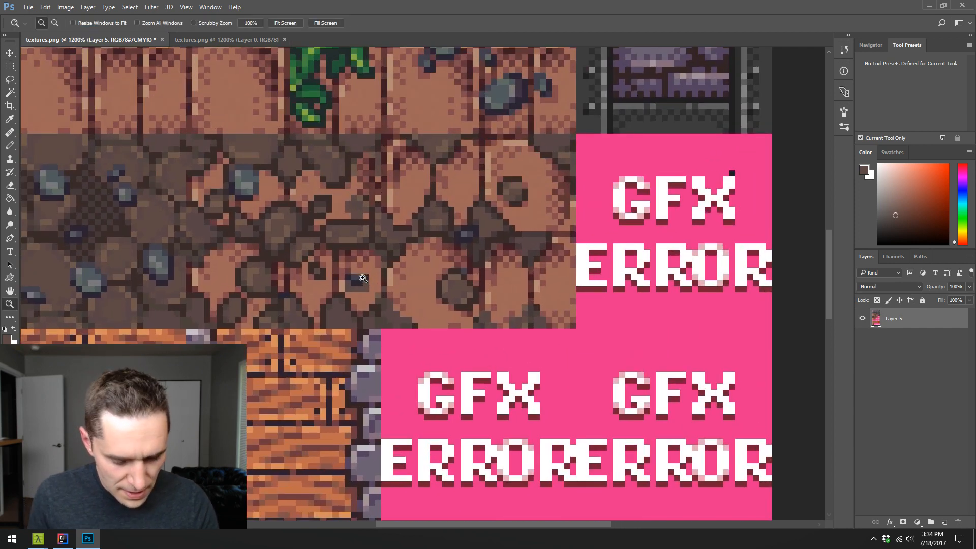
key("b")
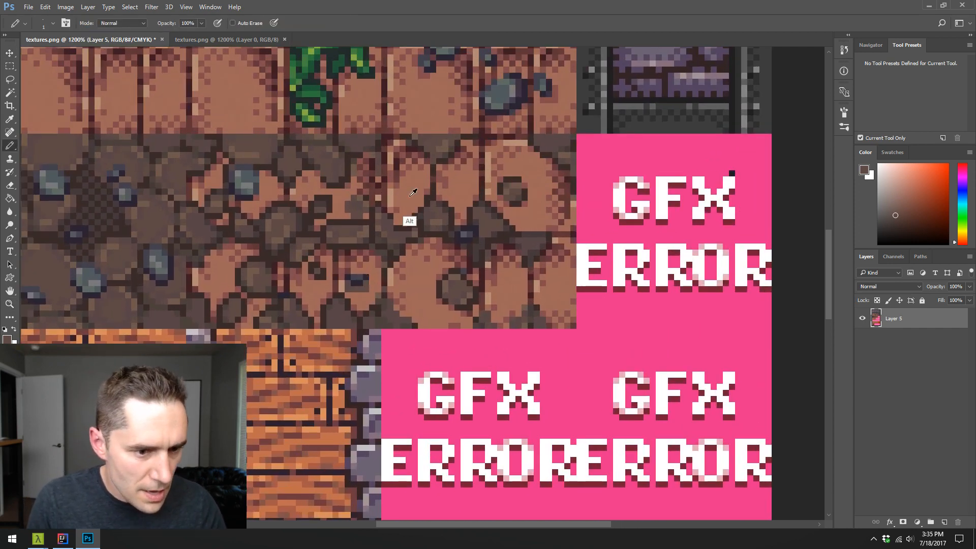
left_click(228, 275, "alt")
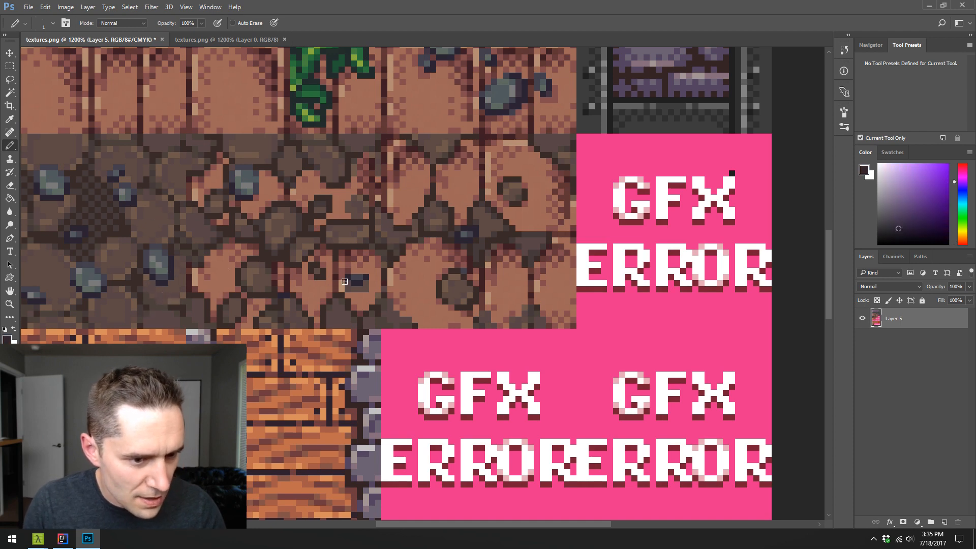
left_click(366, 283)
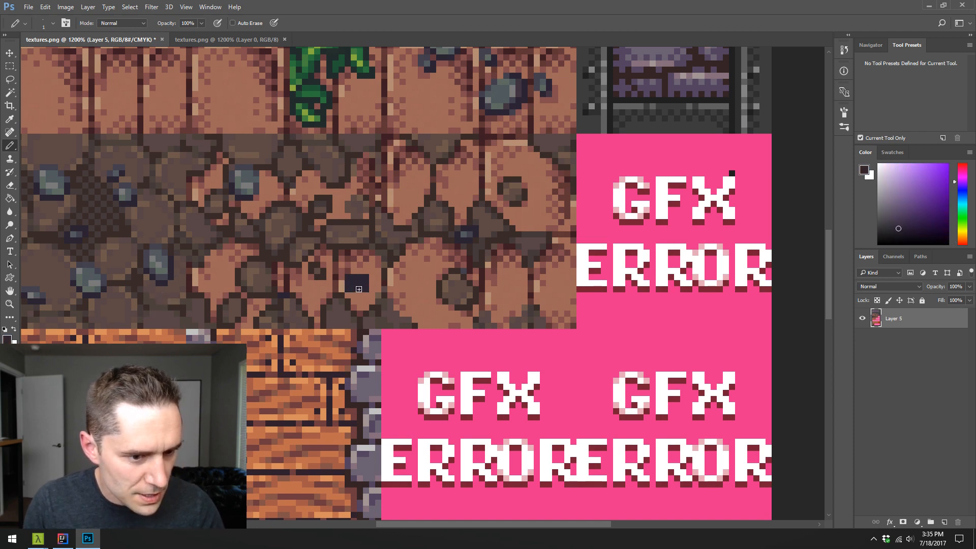
left_click_drag(357, 295, 372, 284)
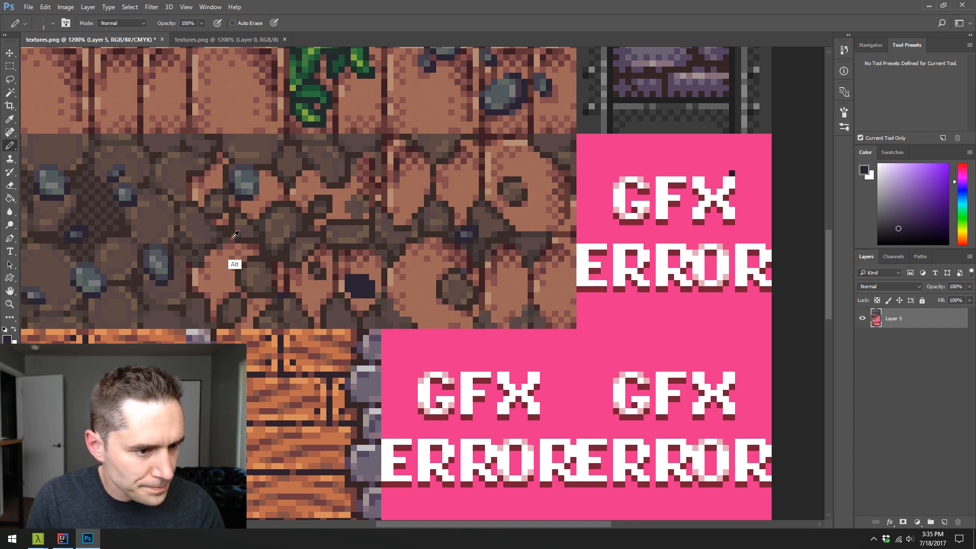
- Shade the inside of the enlarged pebble with the grey tones sampled from the oval stone in the dirt tile
left_click(161, 283, "alt")
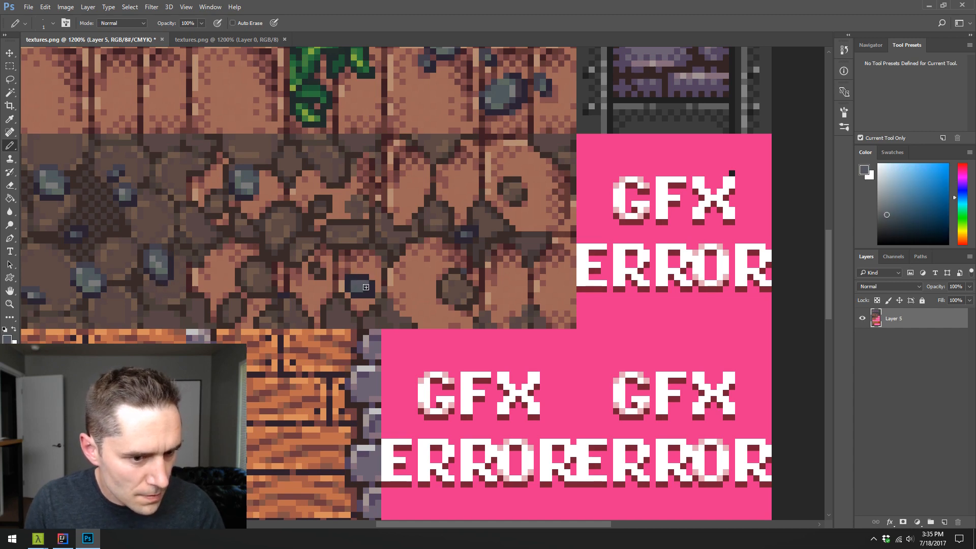
left_click(164, 278, "alt")
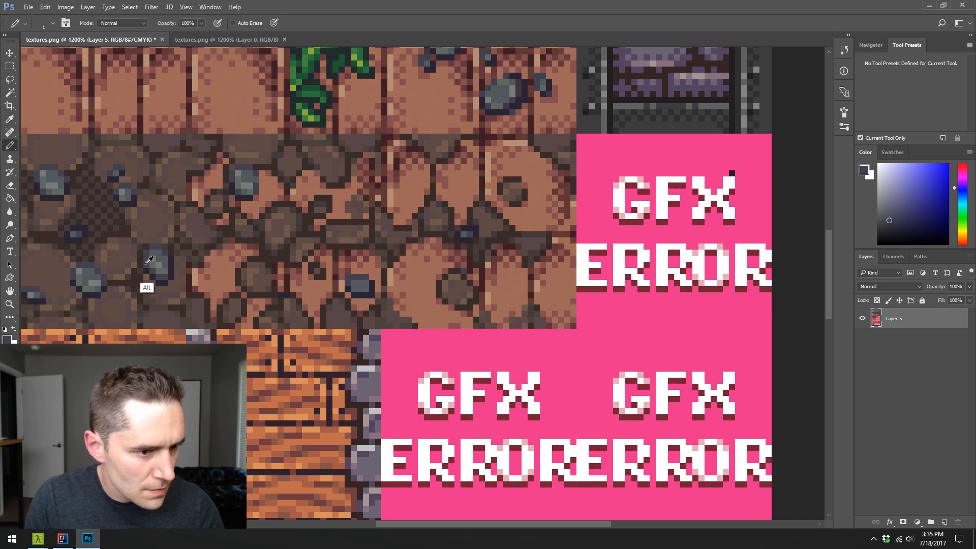
left_click(160, 294, "alt")
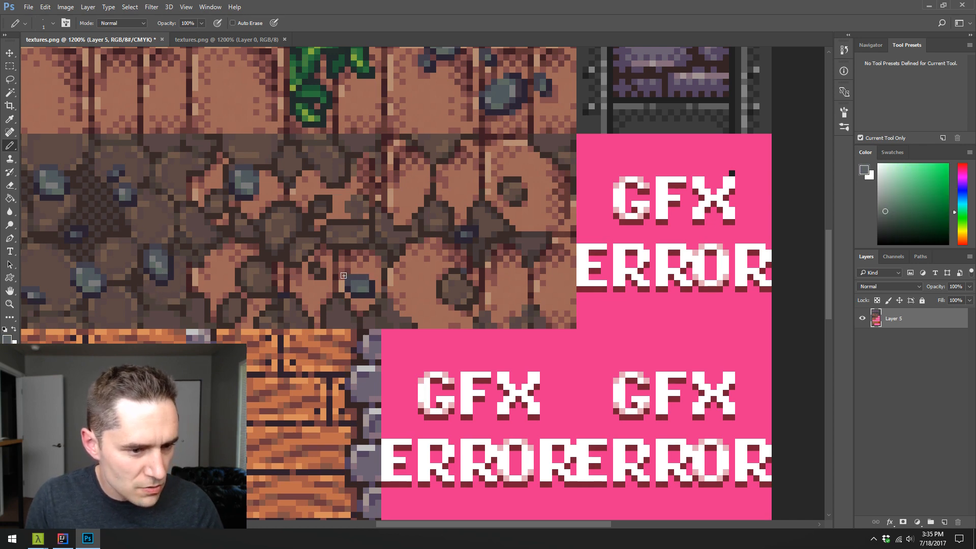
left_click(153, 287, "alt")
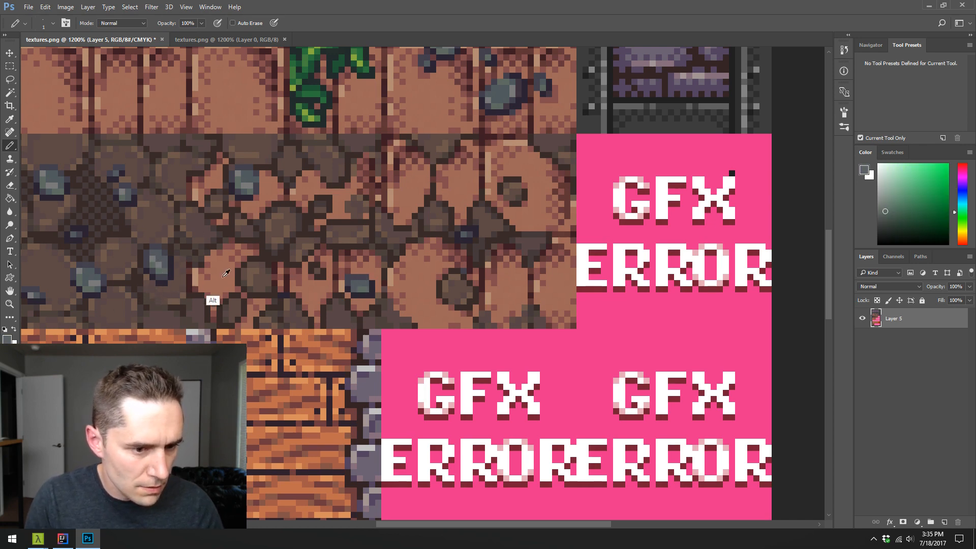
left_click(151, 283, "alt")
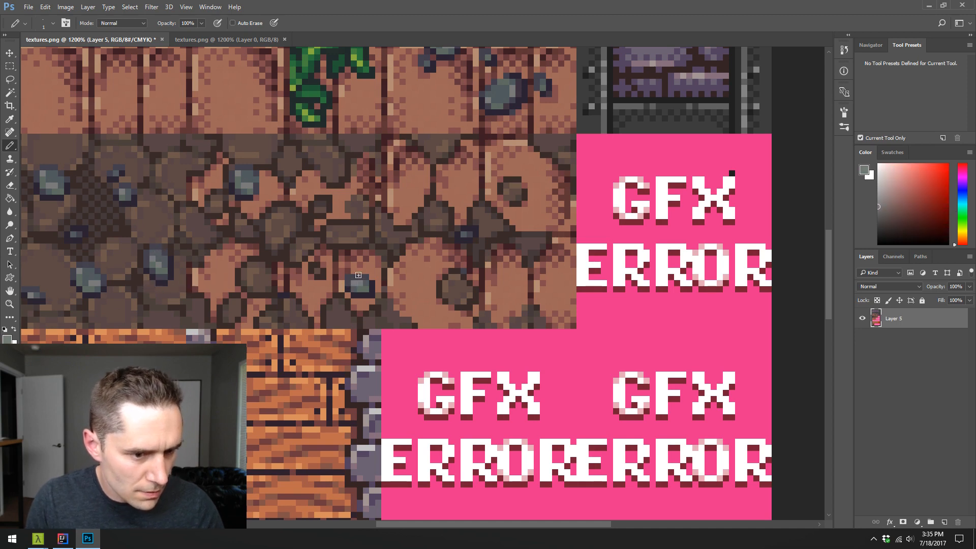
- Refine the pebble's edges and corners by painting single pixels in sampled slate and reddish-brown brick shades
left_click(364, 296, "alt")
left_click(354, 295)
left_click(377, 286, "alt")
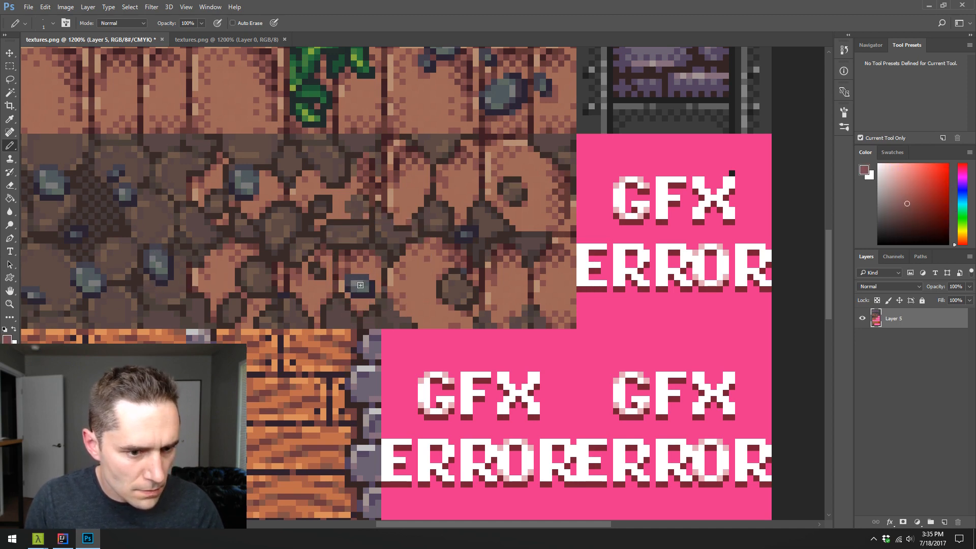
left_click(351, 282, "alt")
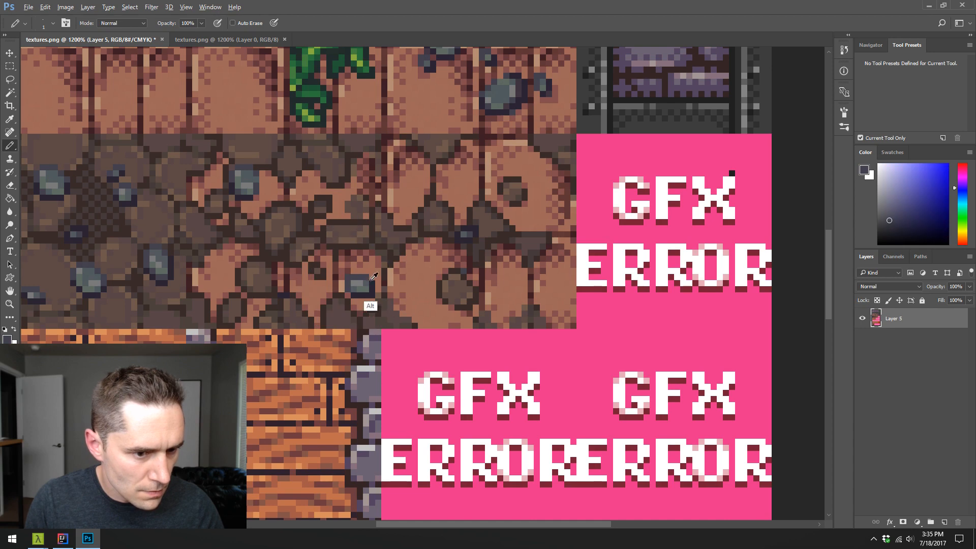
left_click(364, 275, "alt")
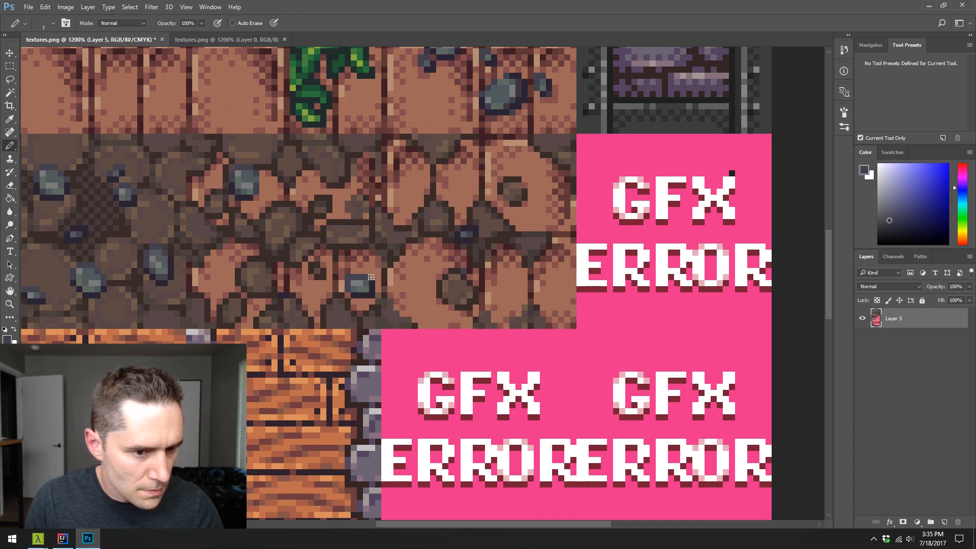
left_click(337, 295, "alt")
left_click(347, 296, "alt")
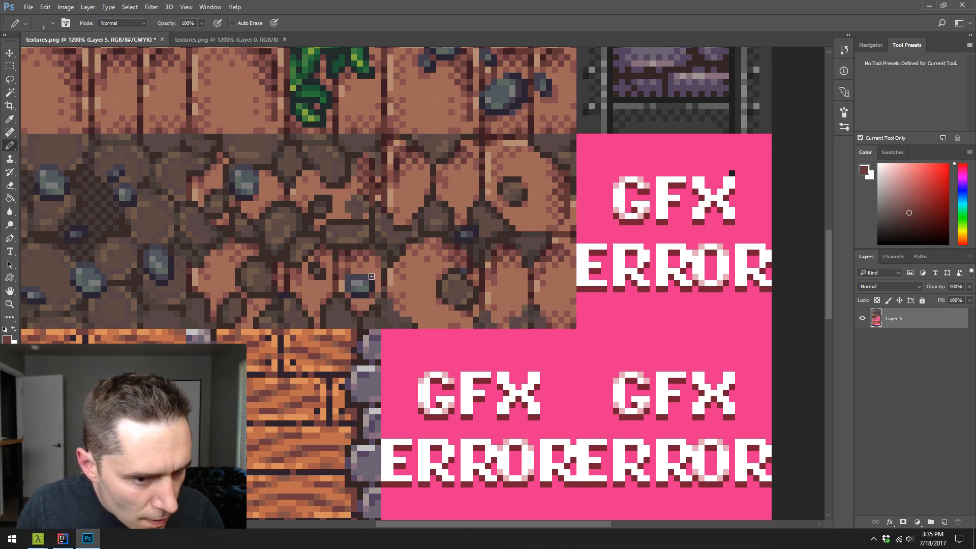
left_click(373, 275, "alt")
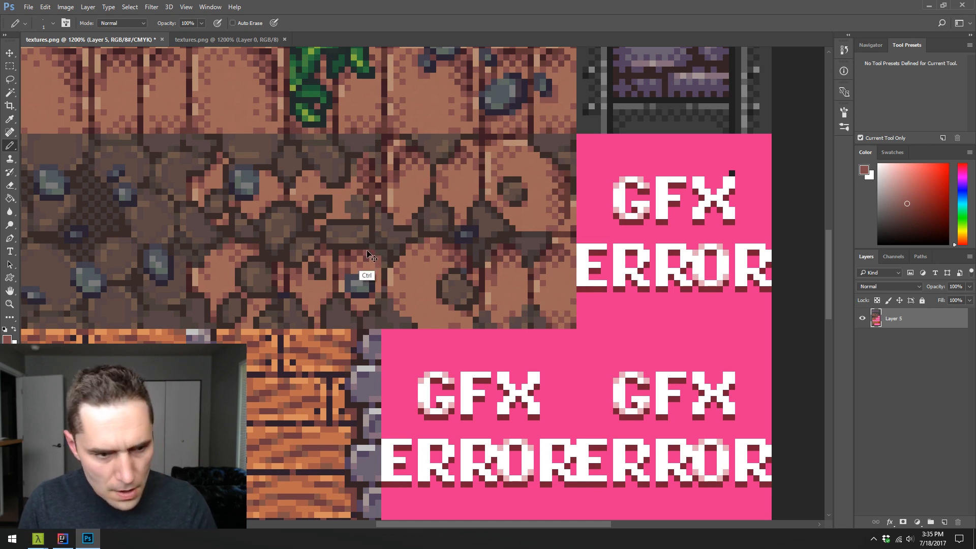
- Save the sheet in PNG format over textures.png in the Dungeon textures folder, using no compression and no interlacing
key("ctrl+s")
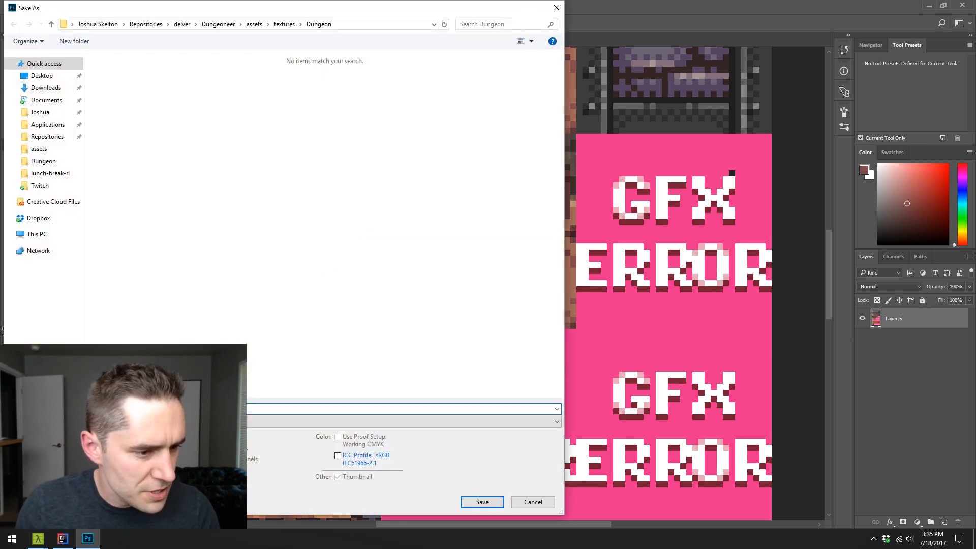
left_click(193, 422)
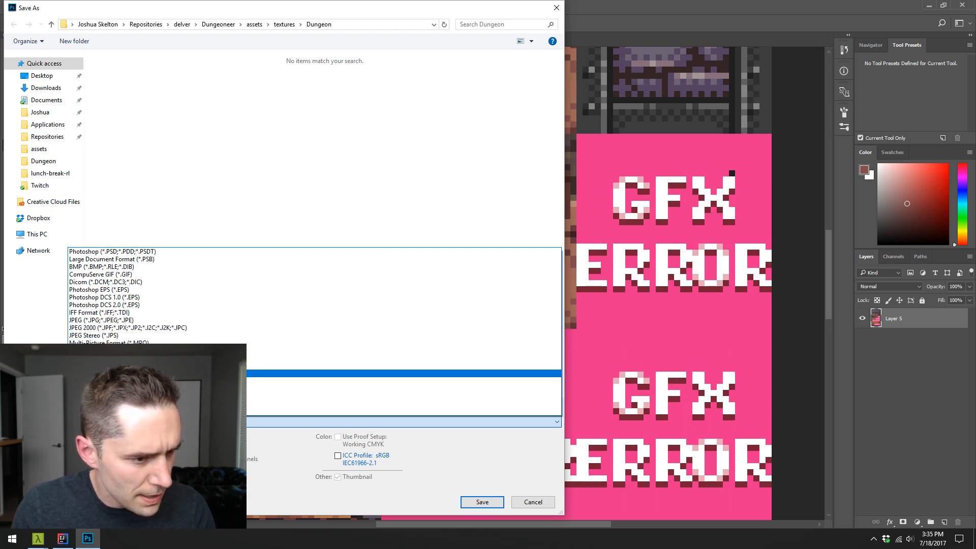
left_click(153, 374)
left_click(193, 422)
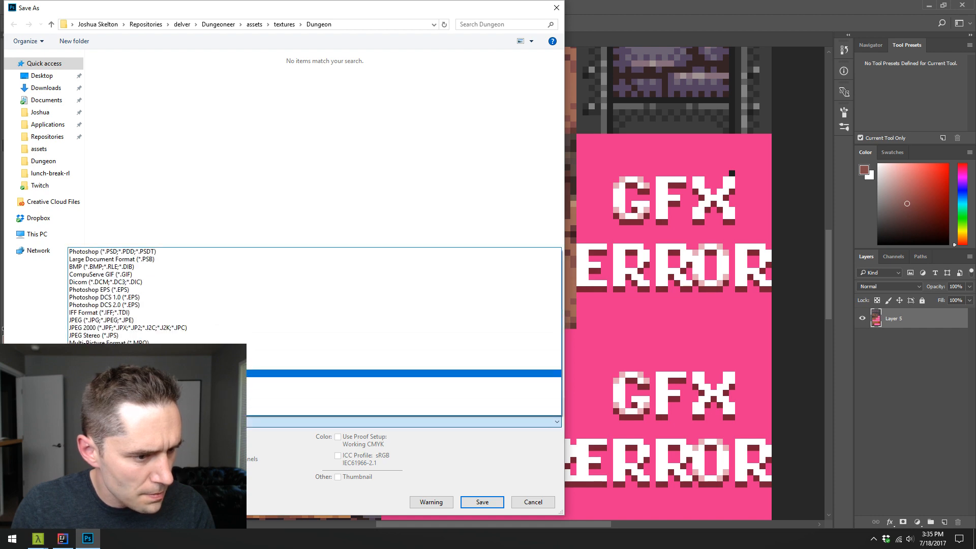
left_click(193, 382)
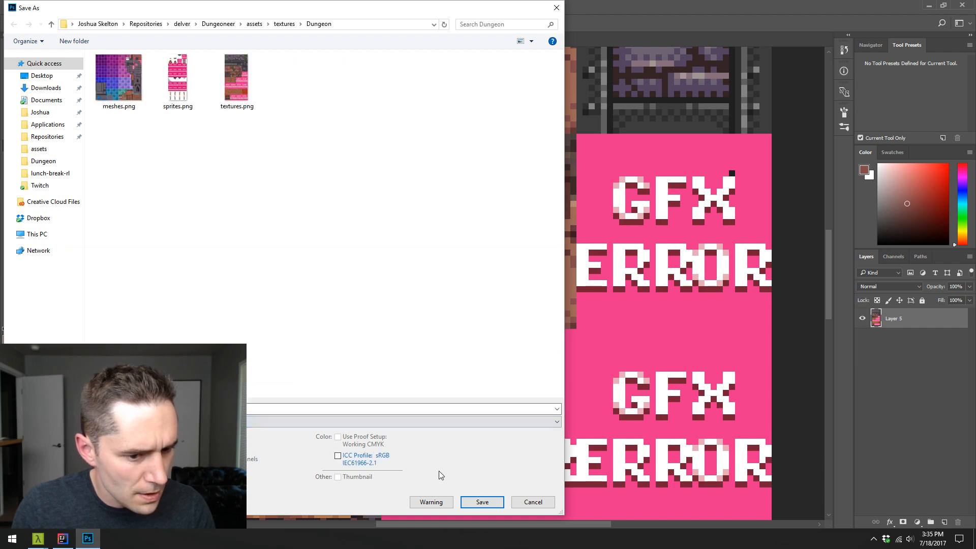
left_click(478, 502)
left_click(503, 270)
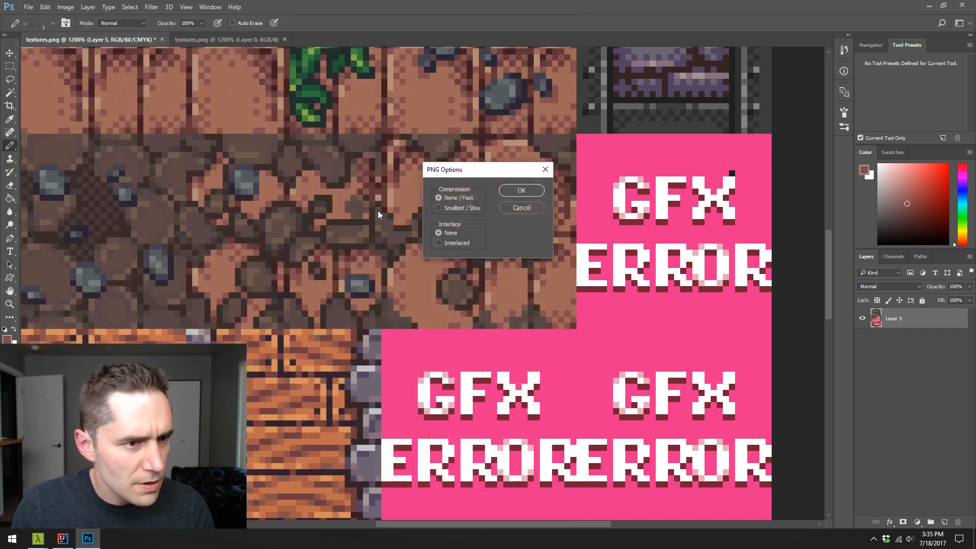
left_click(510, 191)
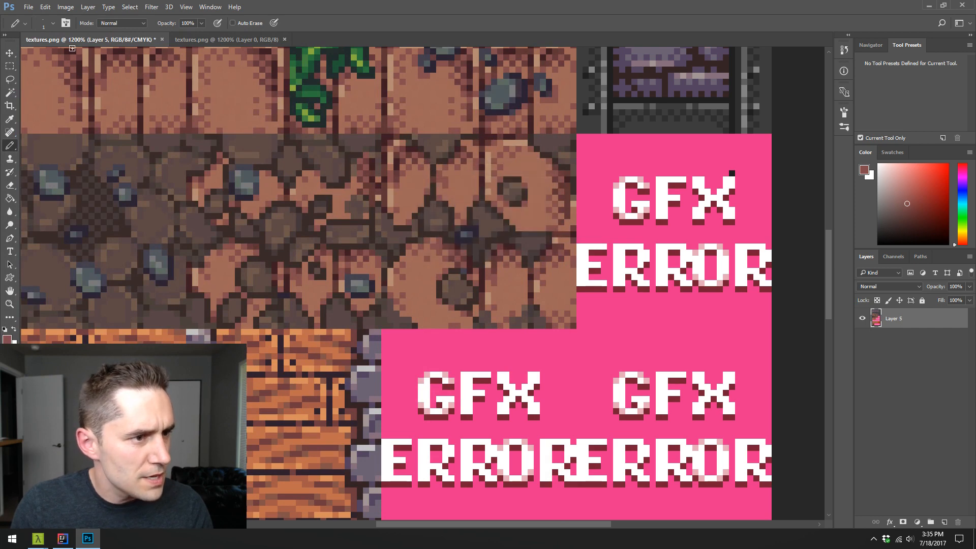
- Close the layered textures.png document without saving its changes and reopen the saved textures.png from the recent files
left_click(161, 40)
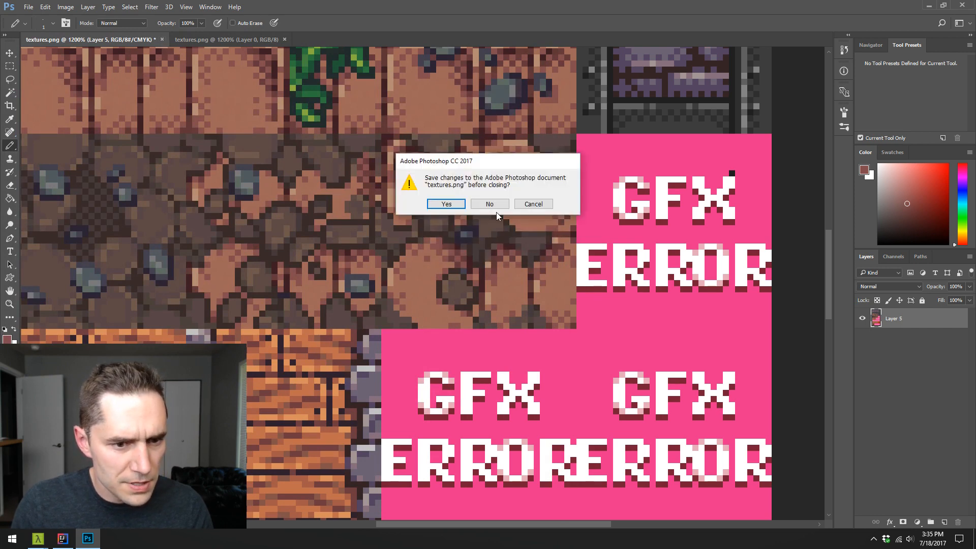
left_click(494, 203)
left_click(29, 7)
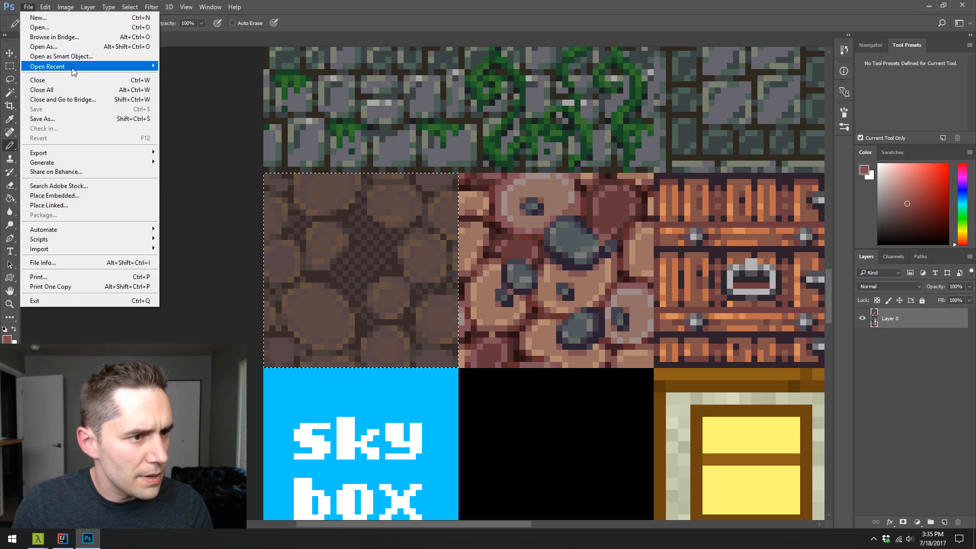
mouse_move(74, 69)
left_click(295, 76)
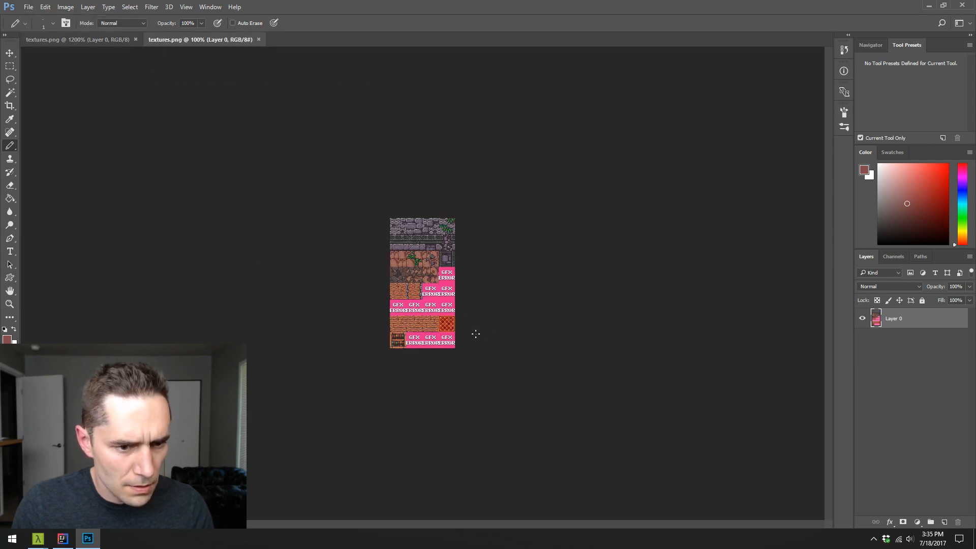
- Examine the brick, dirt and transition tile rows of the reopened texture sheet up close
key("z")
left_click(435, 258)
left_click(435, 258)
left_click(435, 259)
left_click(435, 258)
left_click(435, 258)
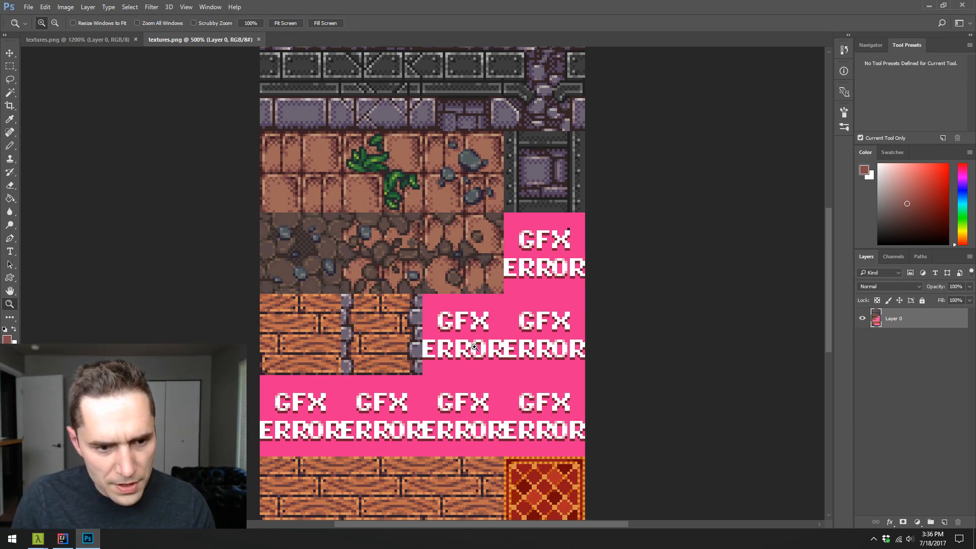
key("h")
mouse_move(347, 251)
left_mouse_down()
mouse_move(362, 245)
mouse_move(347, 252)
left_mouse_up()
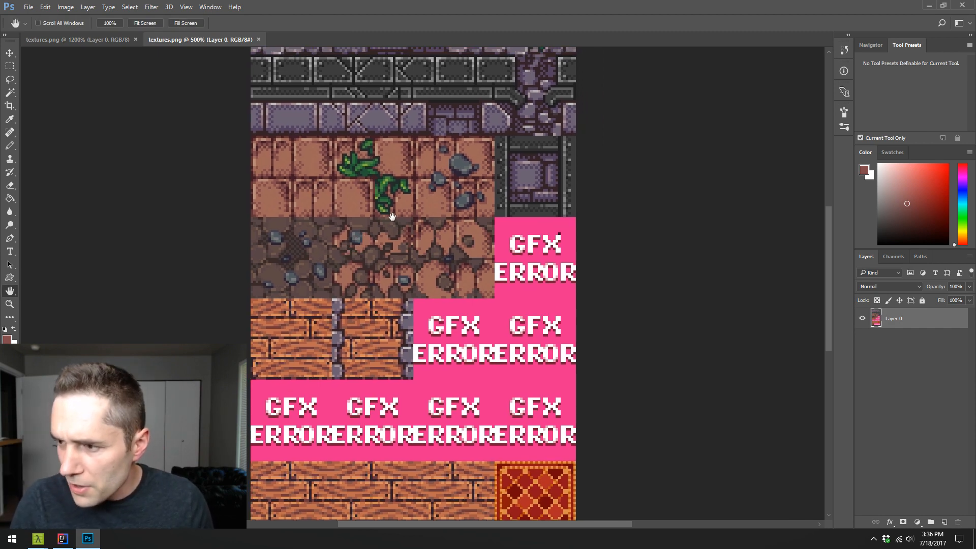
left_click_drag(459, 296, 502, 273)
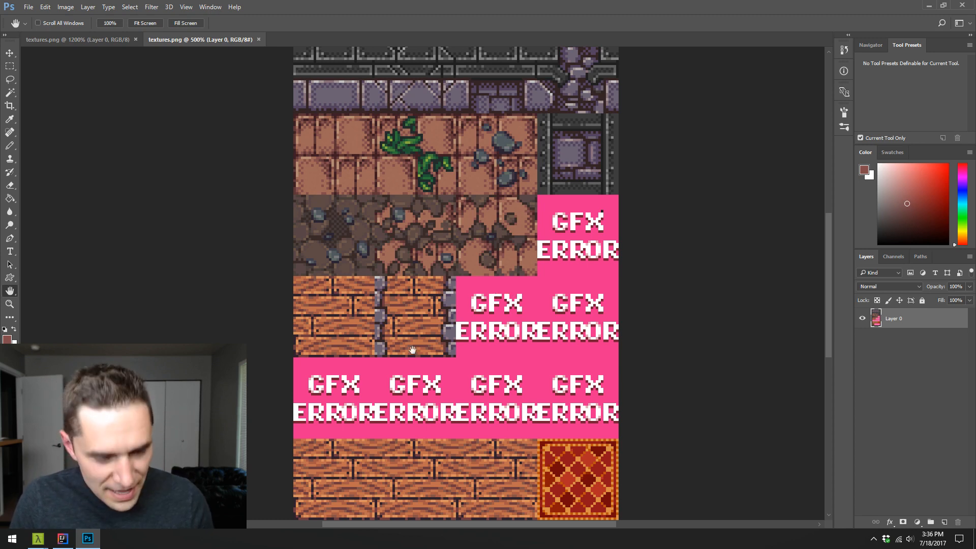
key("z")
left_click(432, 299)
left_click(435, 286)
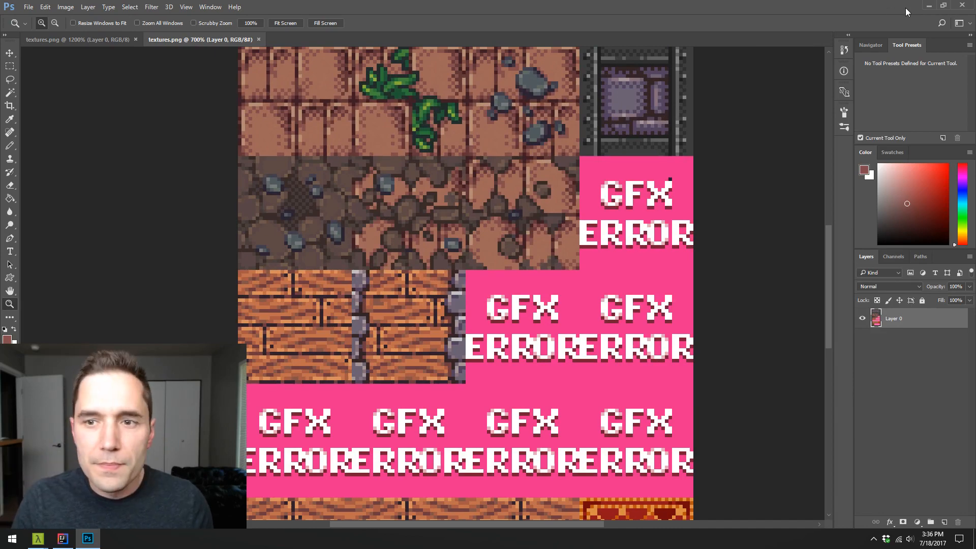
- Switch to IntelliJ IDEA, run the DelvEdit configuration and maximize the level editor window
key("alt+Tab")
left_click(561, 279)
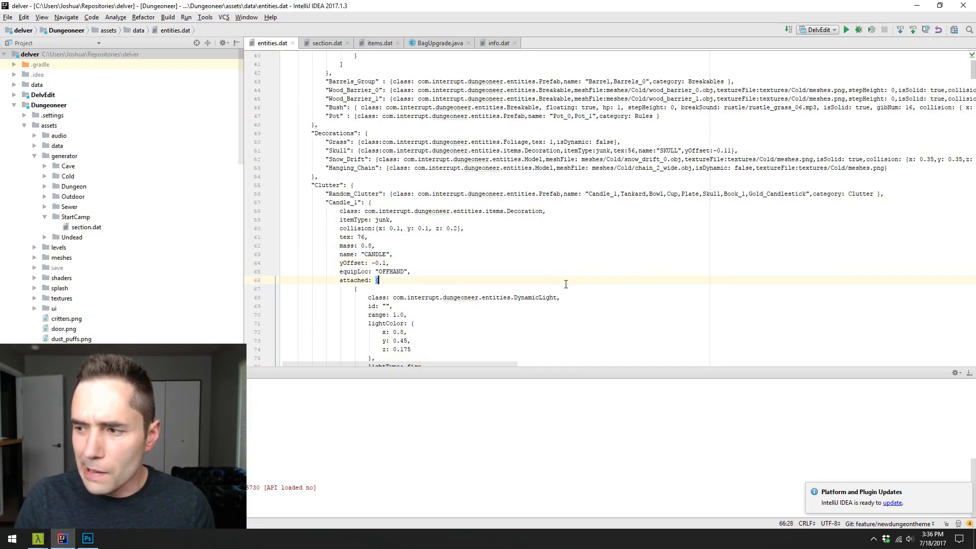
left_click(846, 29)
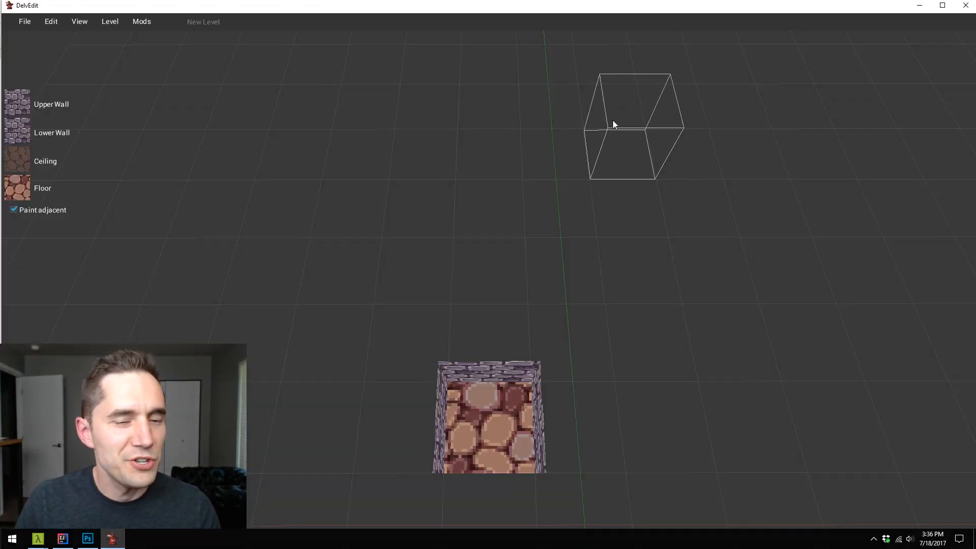
double_click(661, 6)
- Load the level 11.bin from the generator/Dungeon/Corners folder
left_click(25, 18)
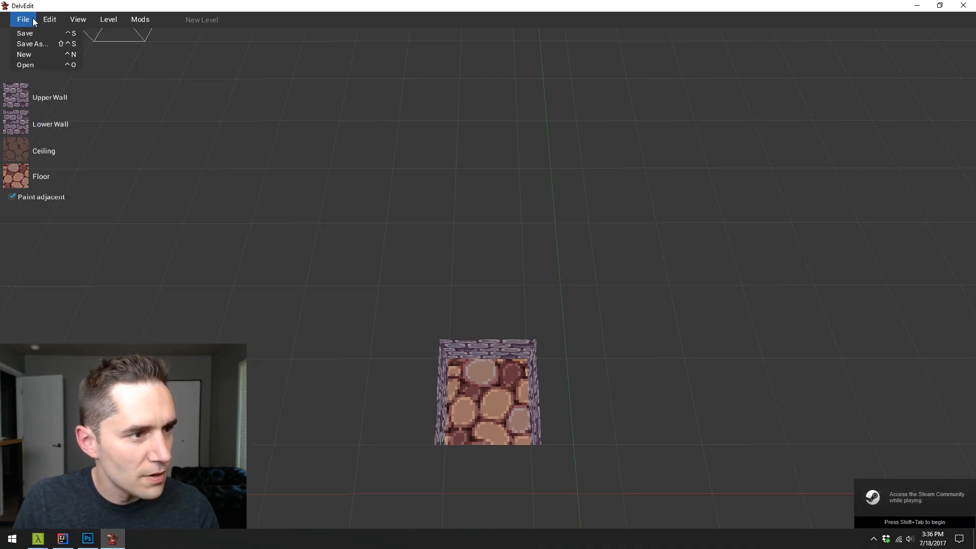
left_click(42, 62)
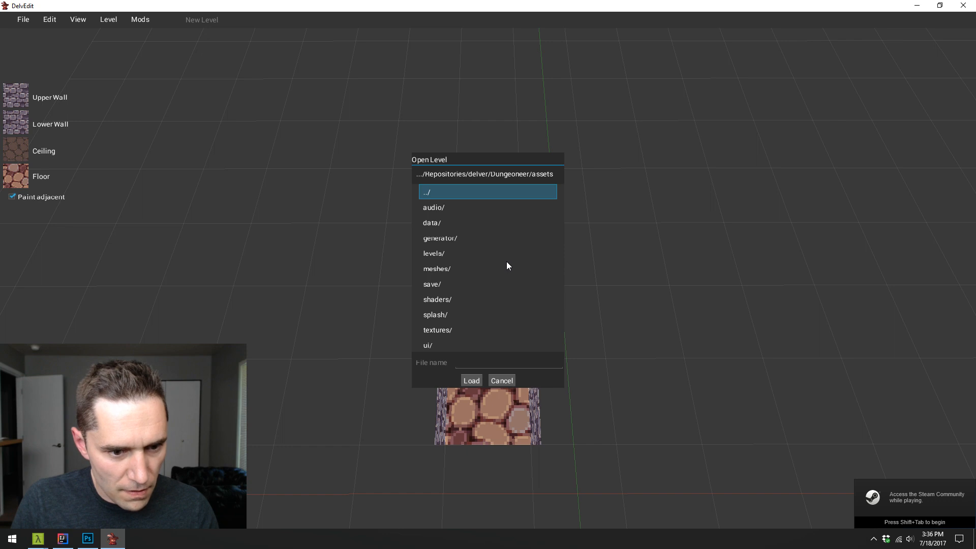
double_click(472, 238)
double_click(460, 238)
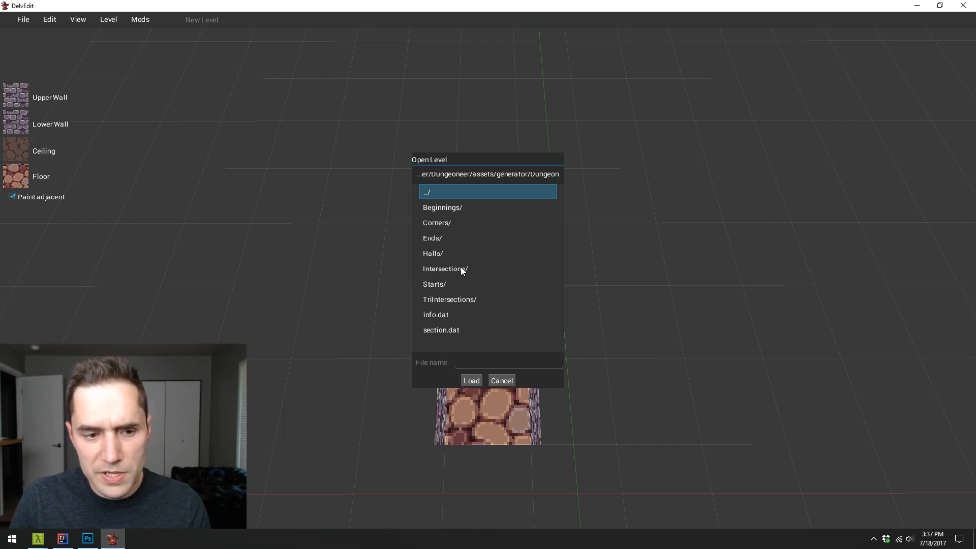
double_click(444, 224)
left_click(447, 238)
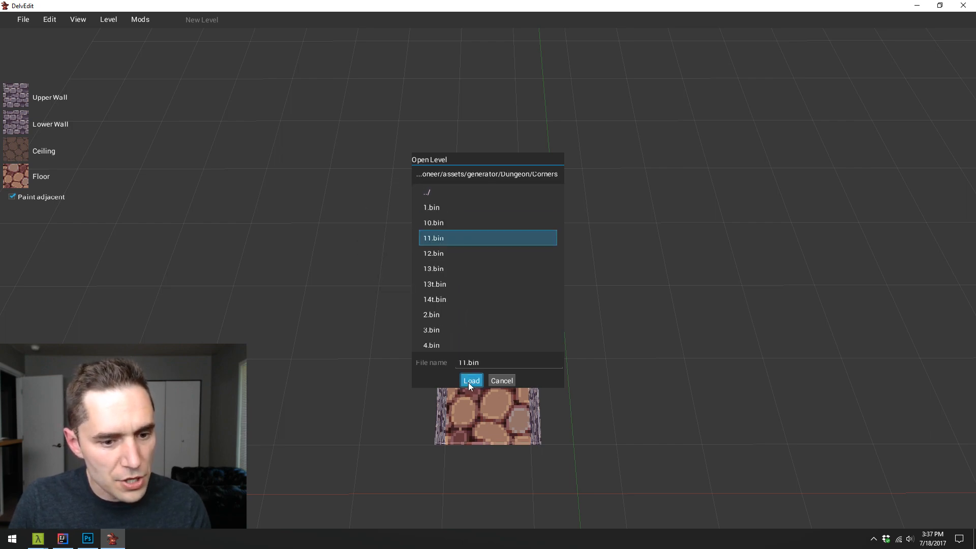
left_click(470, 381)
- Select the room with the bookshelf and table and set its floor to the cobbled dirt tile from the dungeon texture set
key("w")
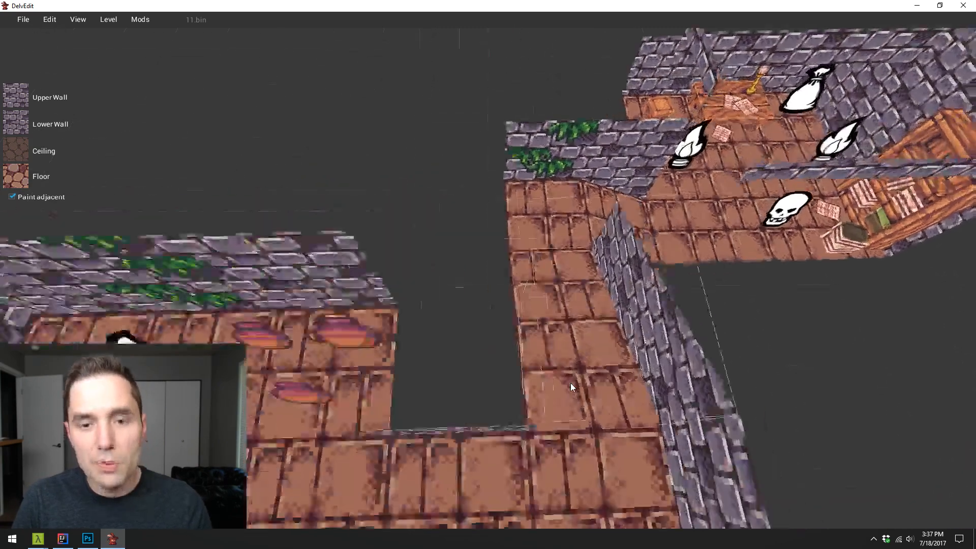
key("Right")
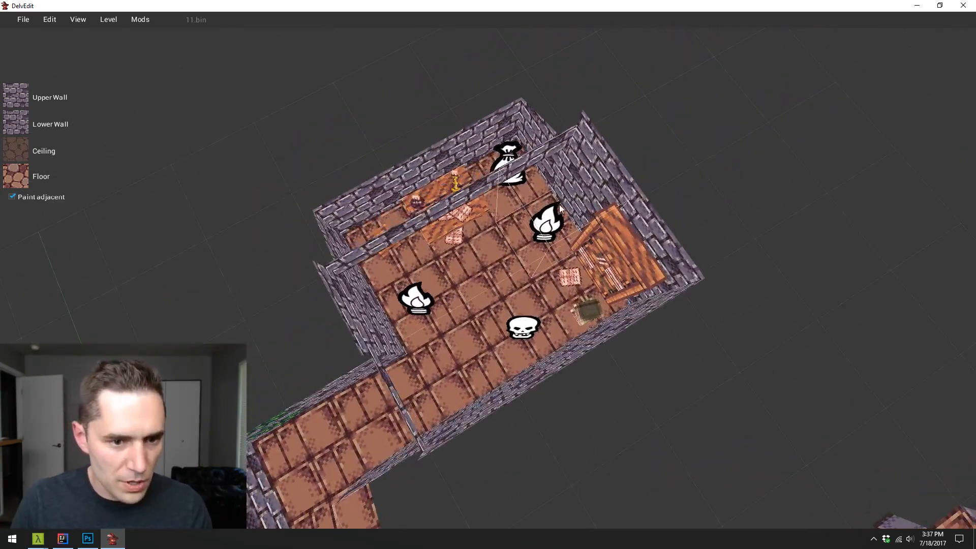
left_click(484, 364)
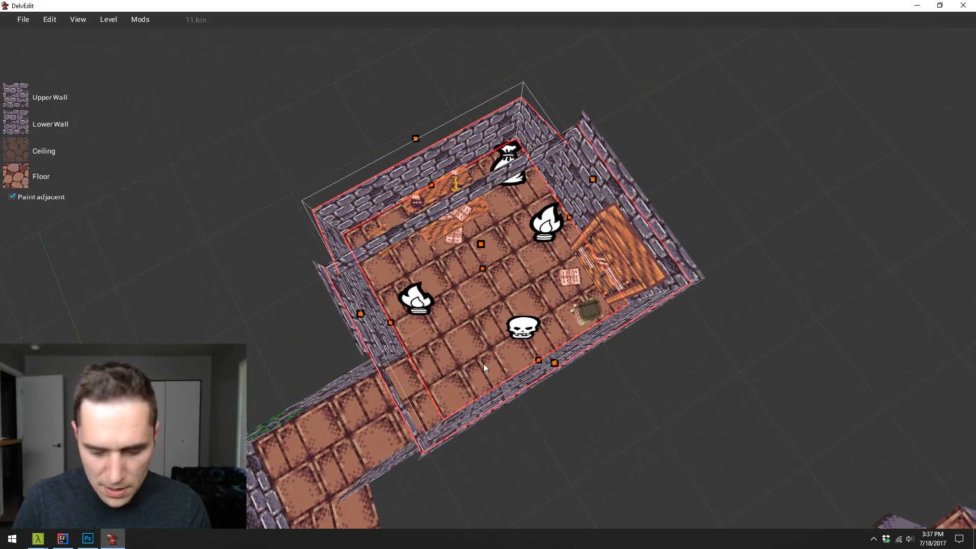
key("d")
key("Left")
key("d")
key("Left")
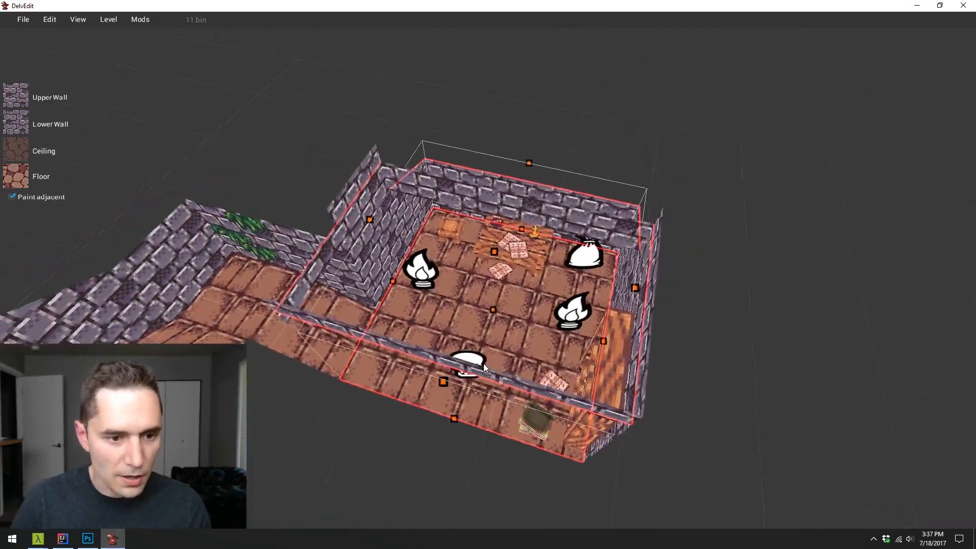
key("a")
key("Right")
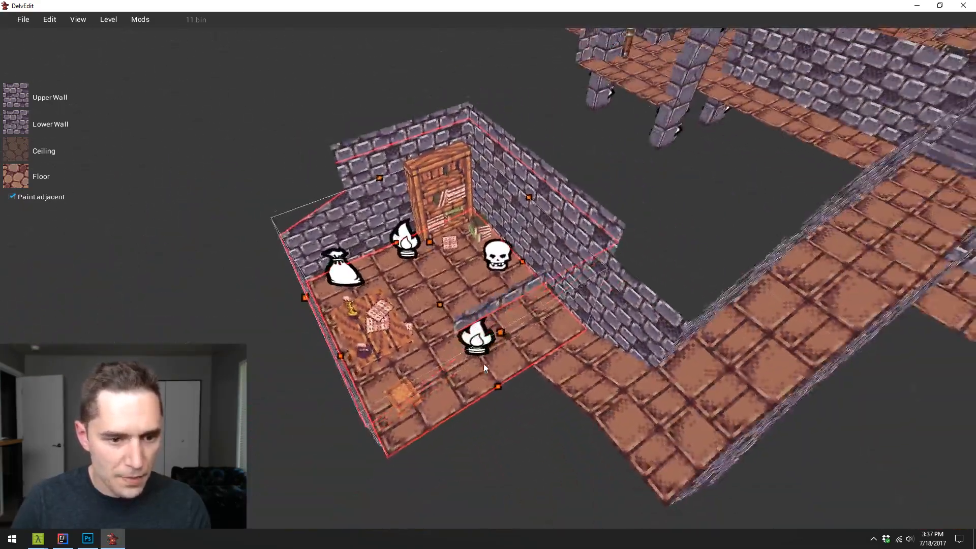
key("Left")
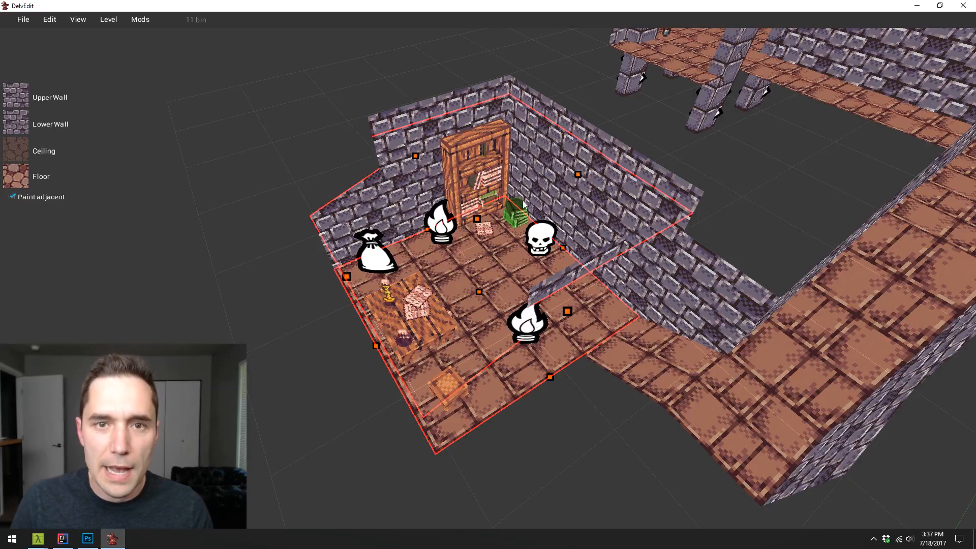
left_click(23, 20)
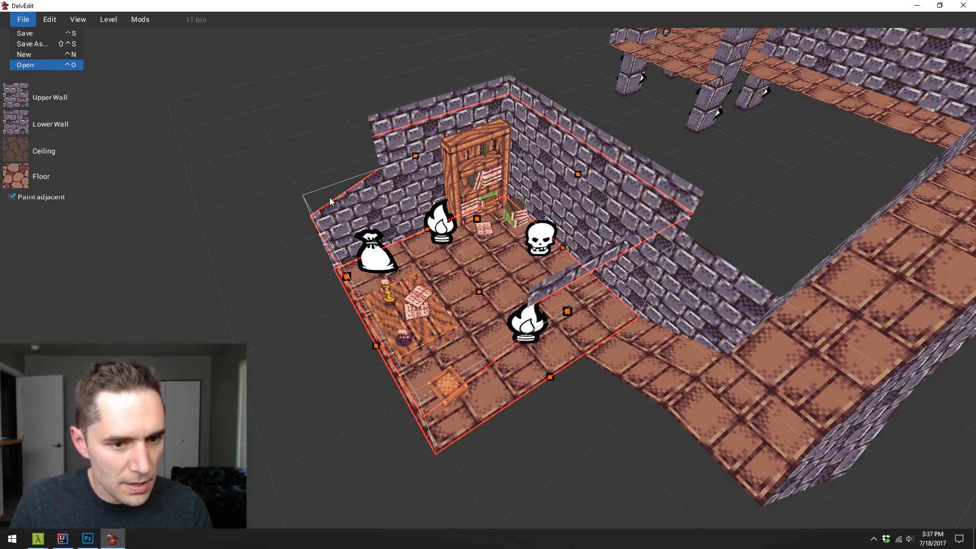
left_click(22, 175)
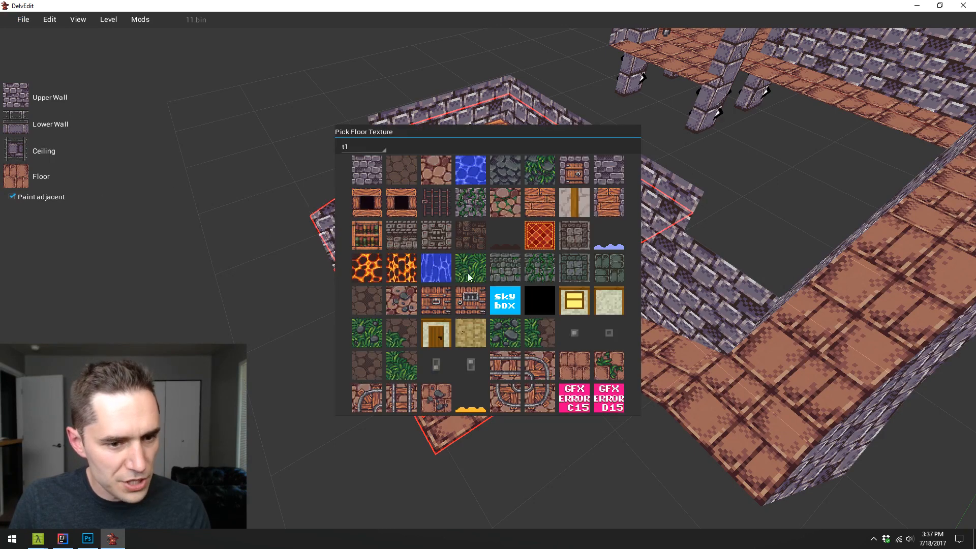
left_click(363, 146)
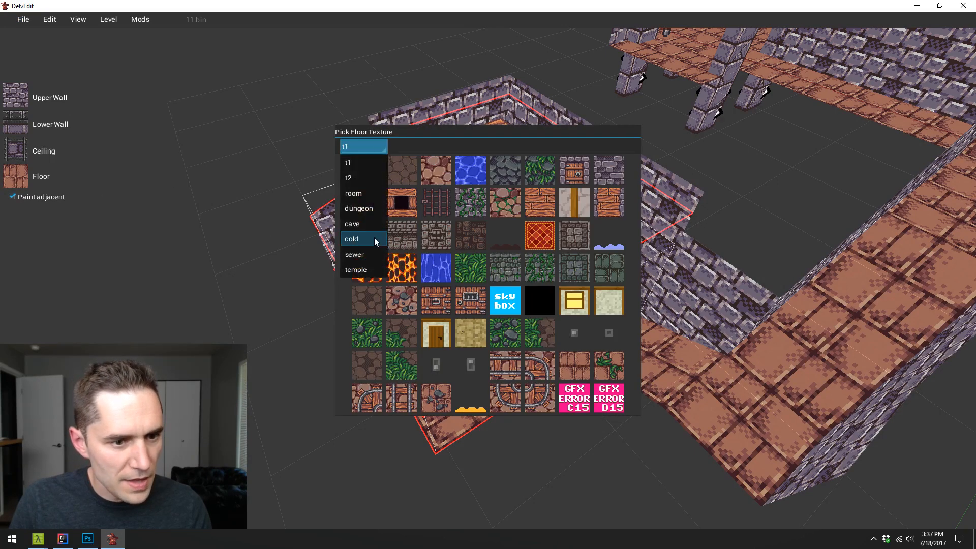
left_click(373, 210)
left_click(516, 209)
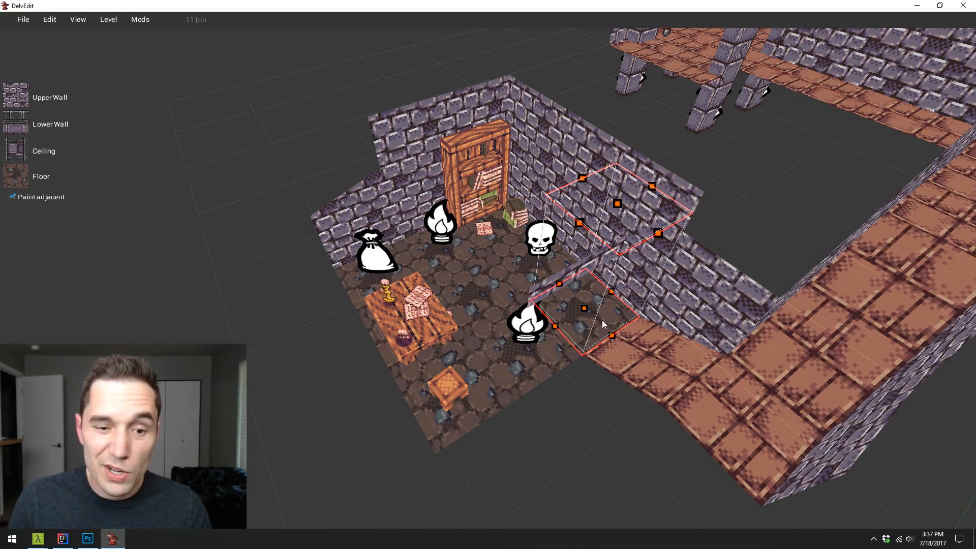
- Paint the room's entrance floor with the heavier dirt-to-brick transition tile and the adjoining corridor square with the lighter one
left_click(20, 176)
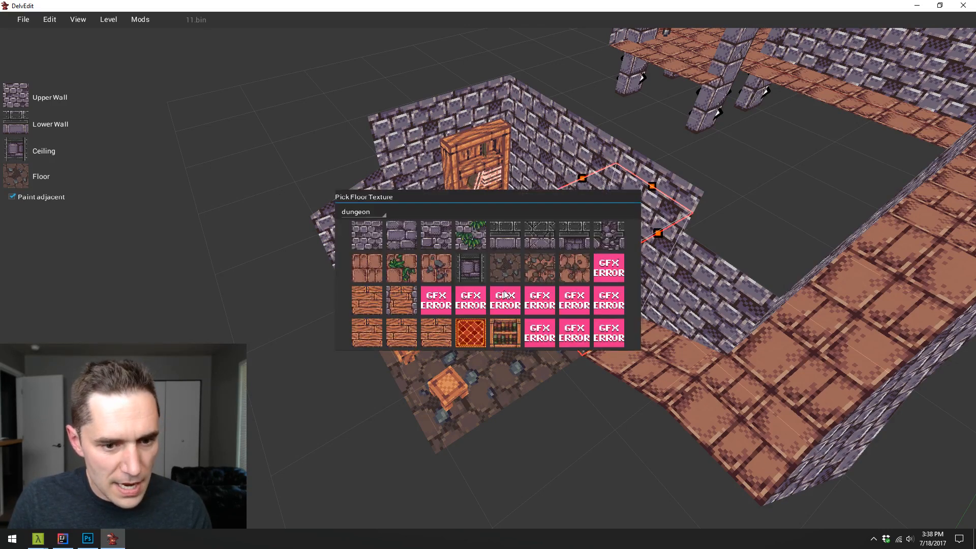
left_click(540, 275)
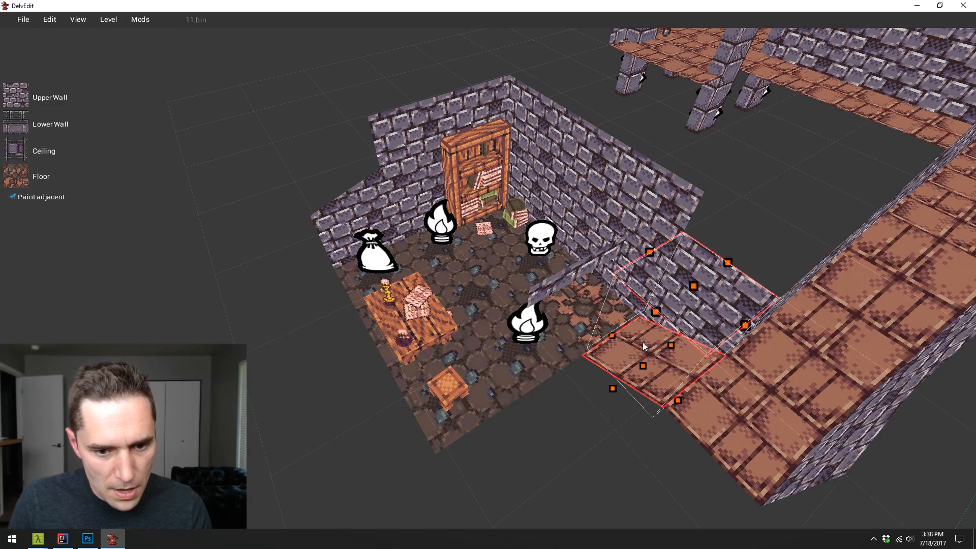
left_click(22, 175)
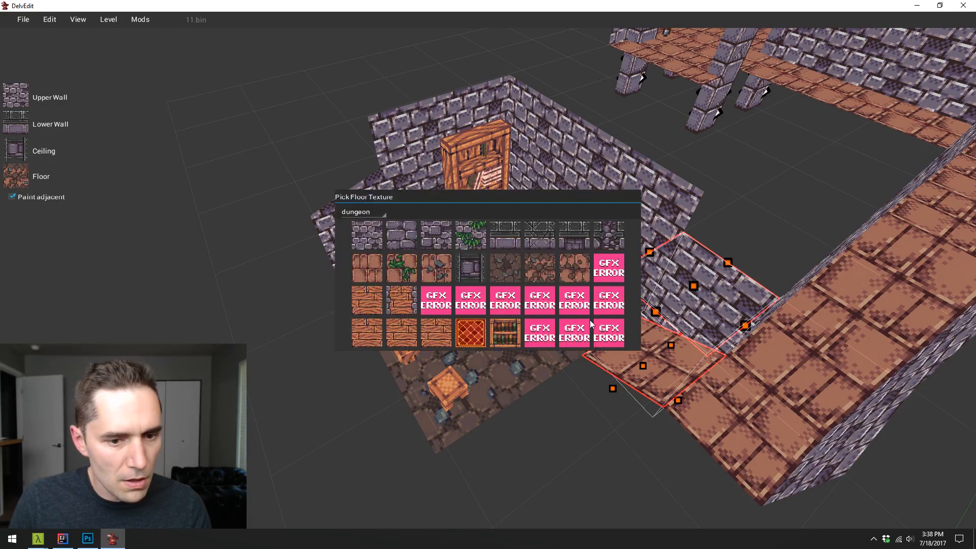
left_click(583, 276)
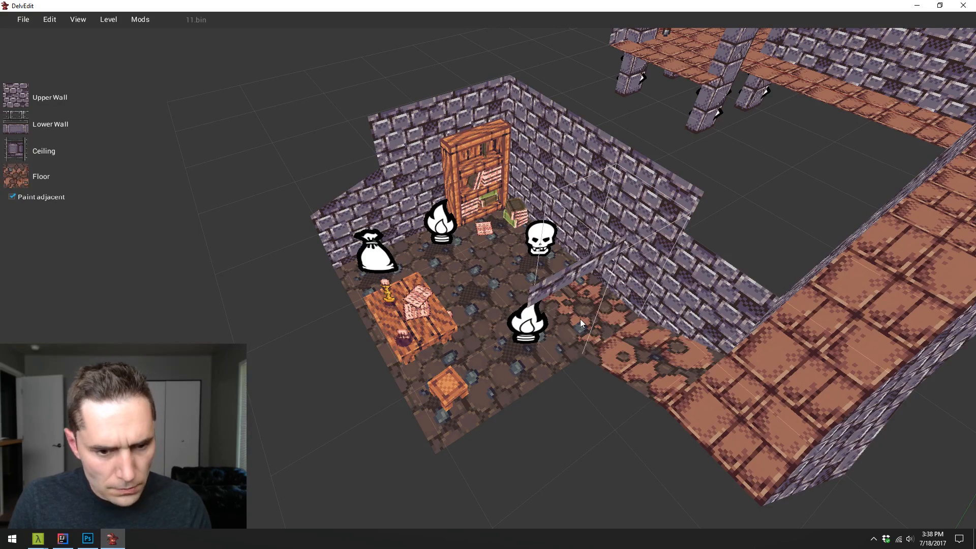
- Turn off painting of adjacent surfaces and paint the bookshelf room's corner floor near the loot sack with the heavier dirt-to-brick transition tile
left_click(11, 197)
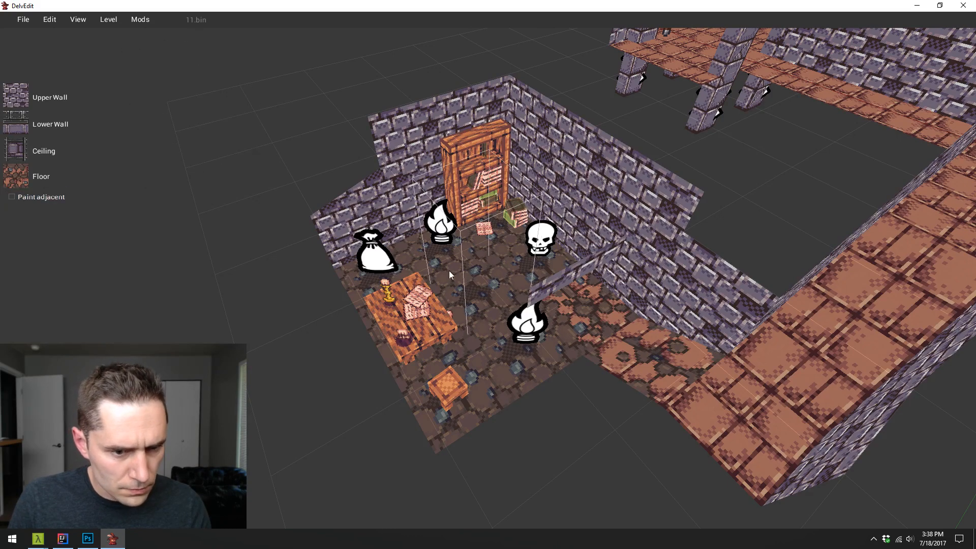
key("a")
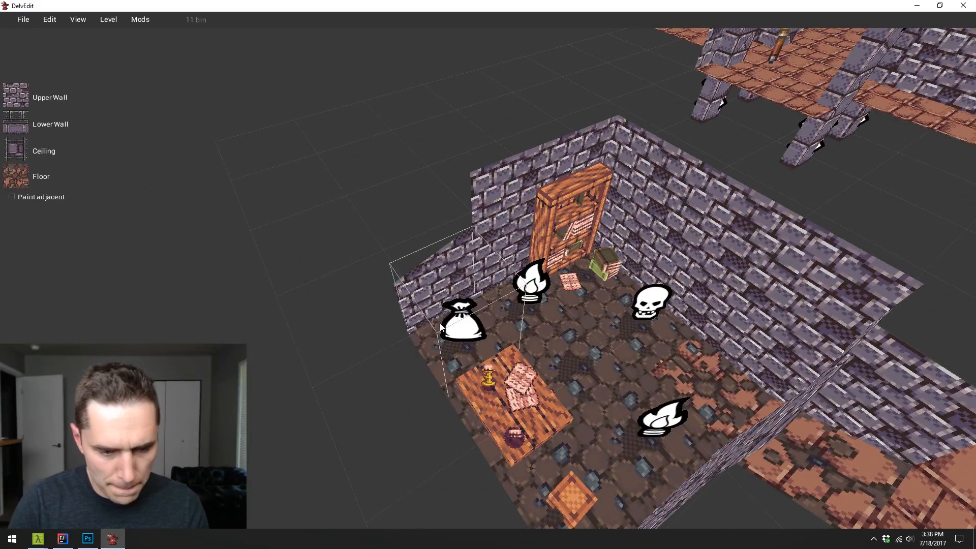
left_click_drag(440, 323, 441, 328)
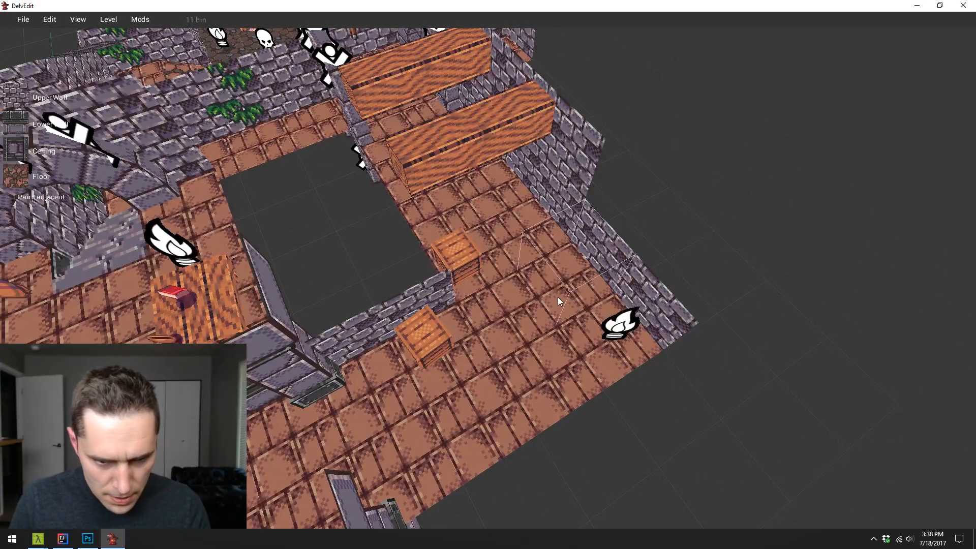
- Paint the floor corner near the two crates with the heavier transition tile, bordering it with squares of the lighter transition tile
mouse_move(557, 297)
left_mouse_down()
mouse_move(576, 313)
mouse_move(583, 345)
mouse_move(557, 367)
left_mouse_up()
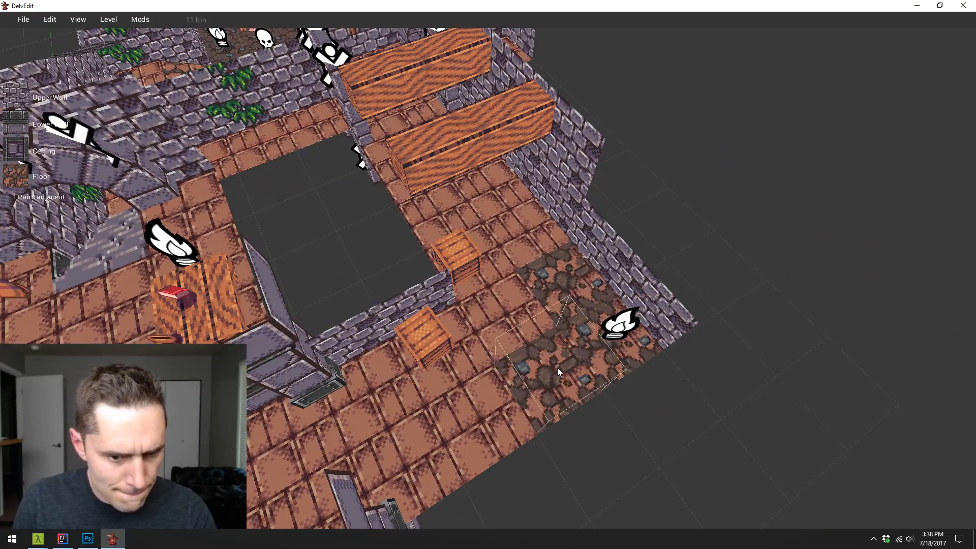
left_click(567, 304)
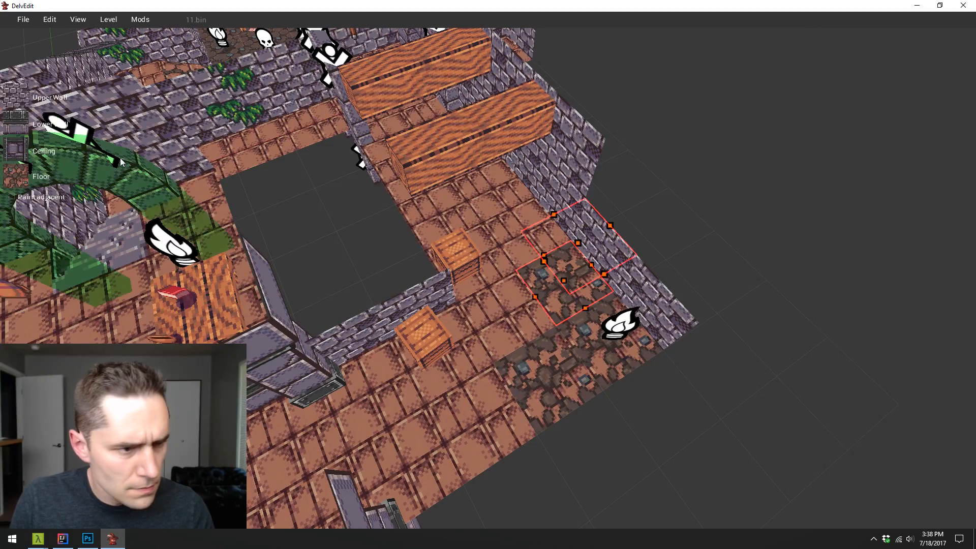
left_click(17, 178)
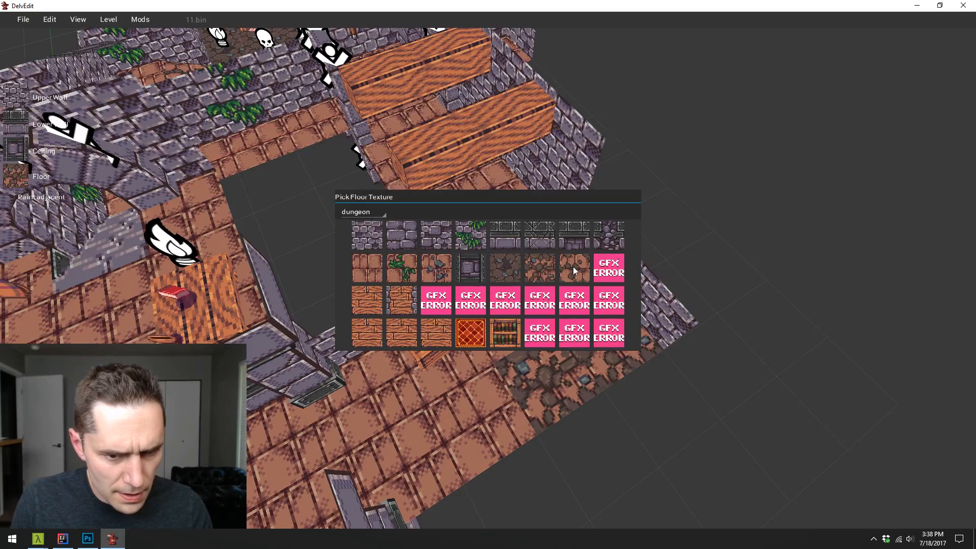
left_click(573, 267)
left_click(569, 373)
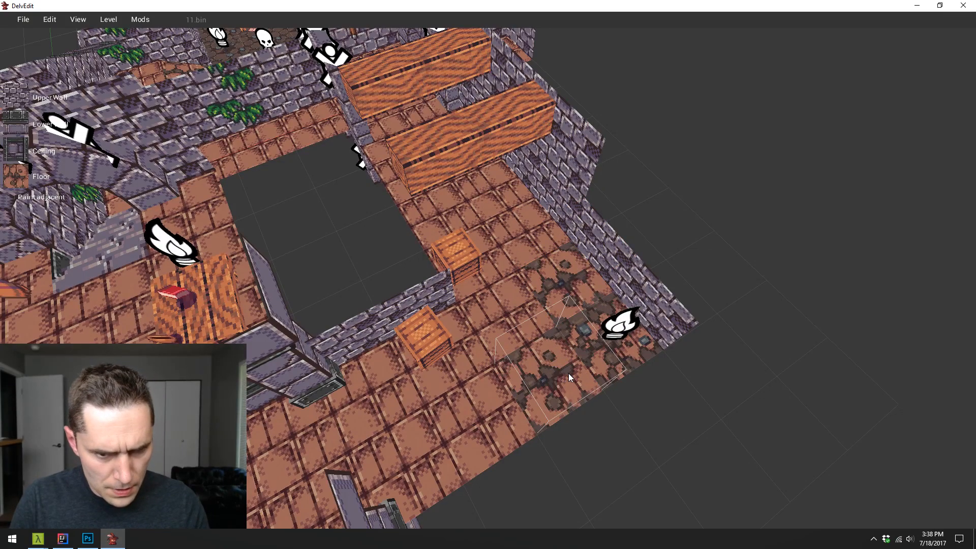
- Playtest the level from the crate corner, inspect the painted floor transition in the game view, and return to the editor
key("w")
key("a")
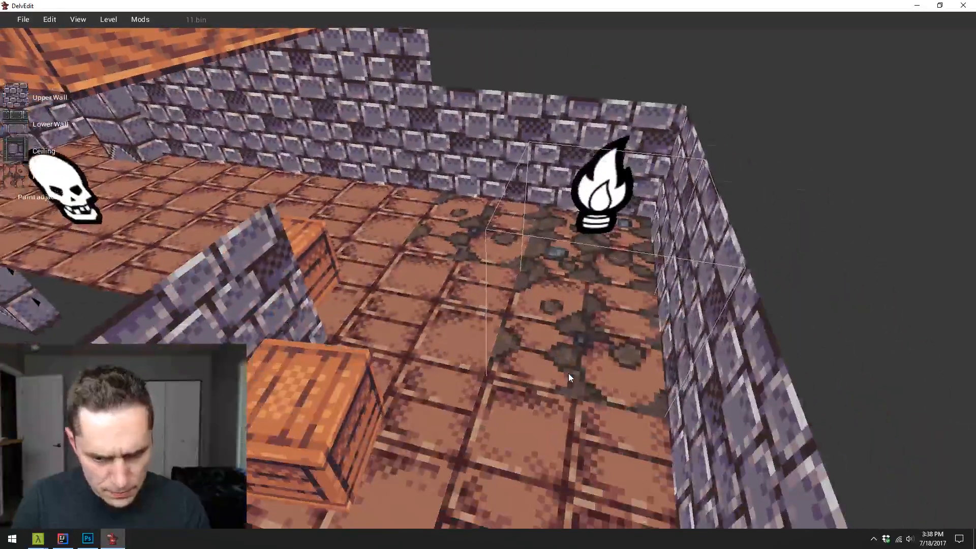
key("s")
key("p")
key("w")
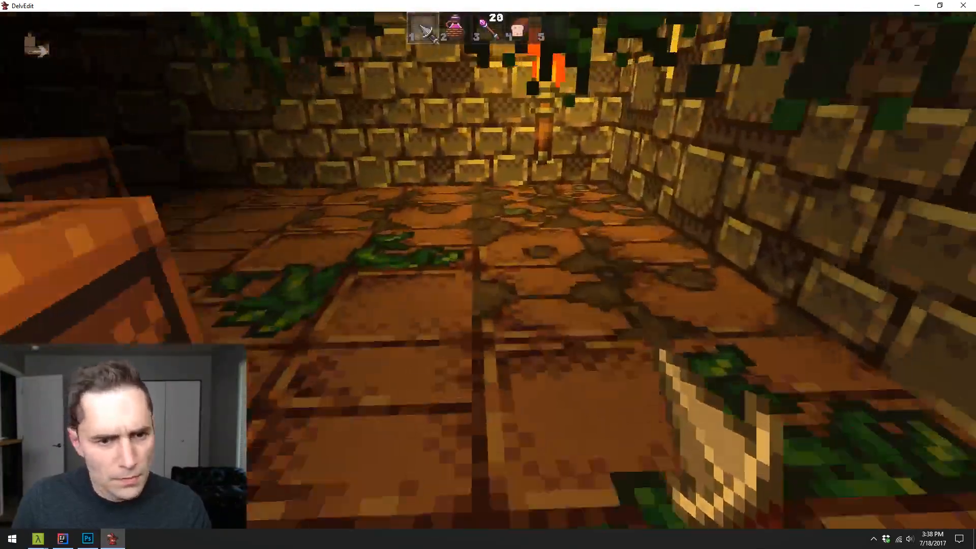
key("w")
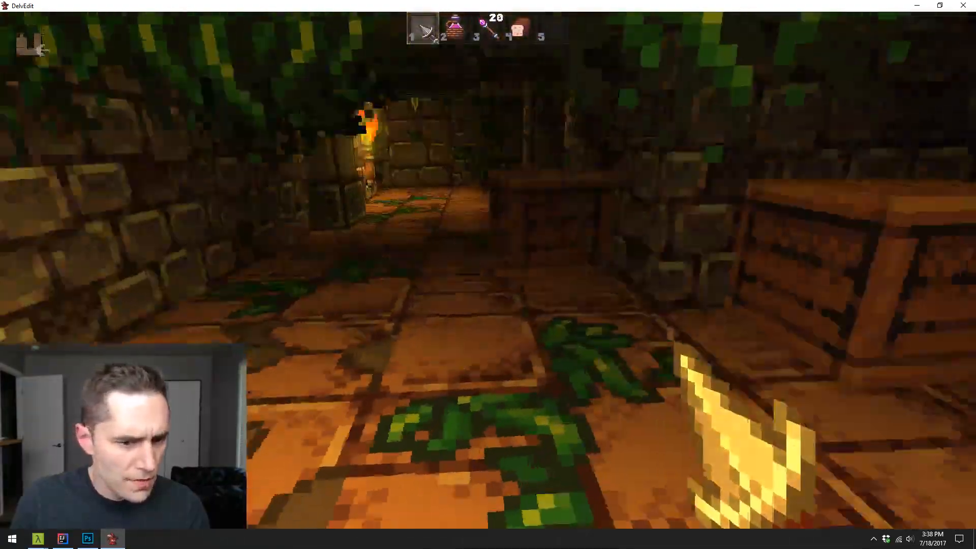
key("s")
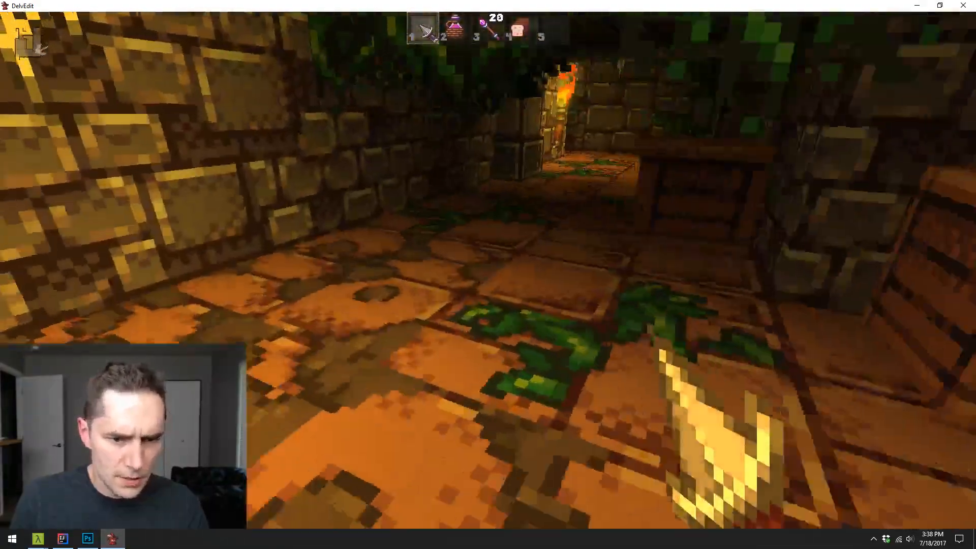
key("w")
key("Escape")
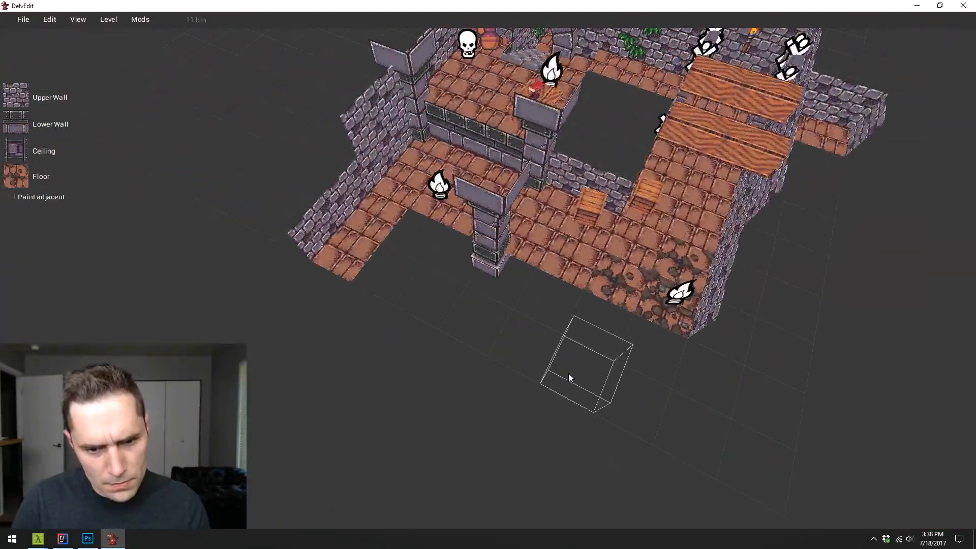
- Examine the floors throughout the level from above, comparing the crate corner, the torch hall and the bookshelf room
key("d")
key("w")
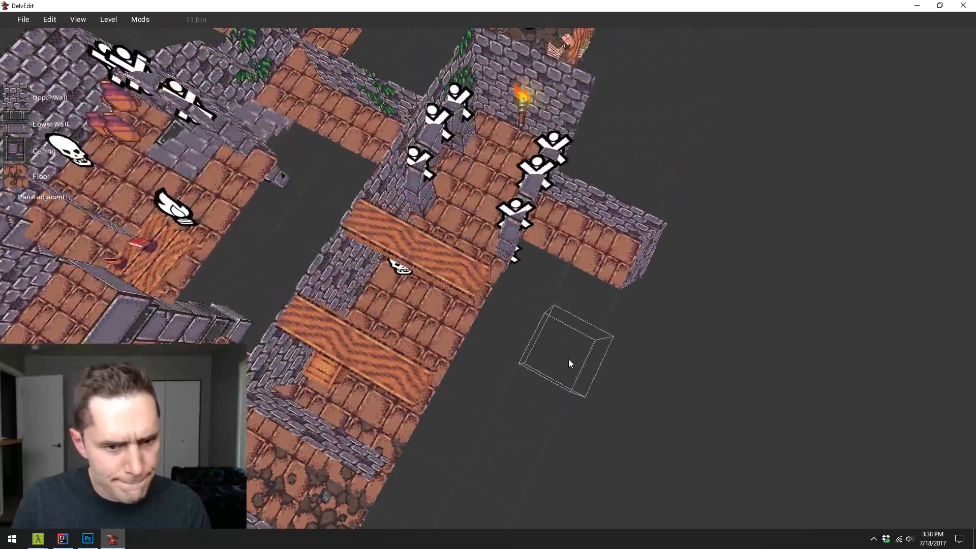
key("a")
key("s")
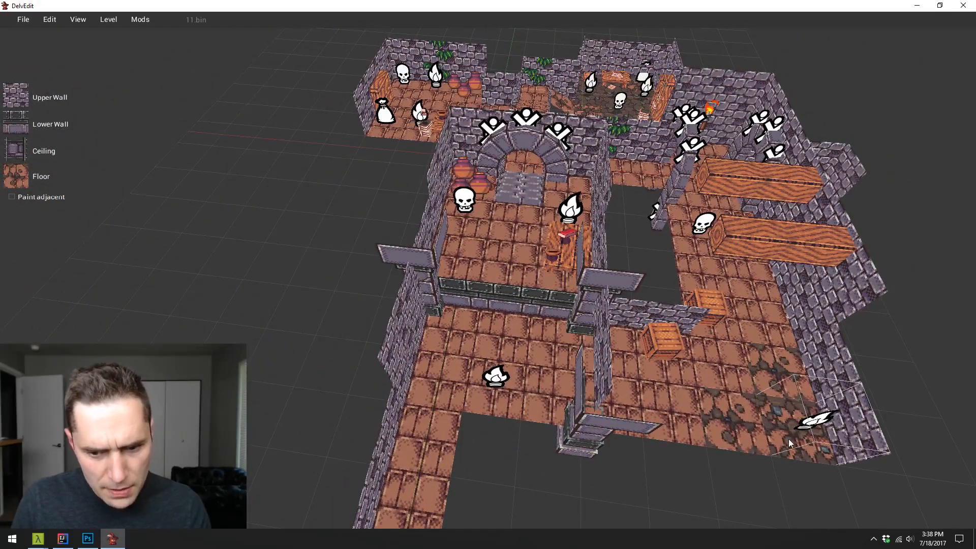
key("d")
key("w")
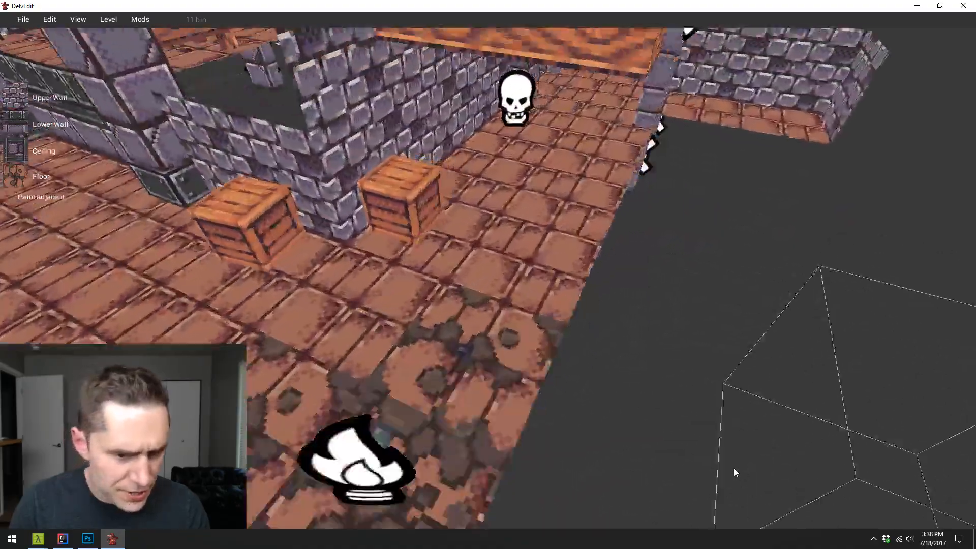
key("s")
key("w")
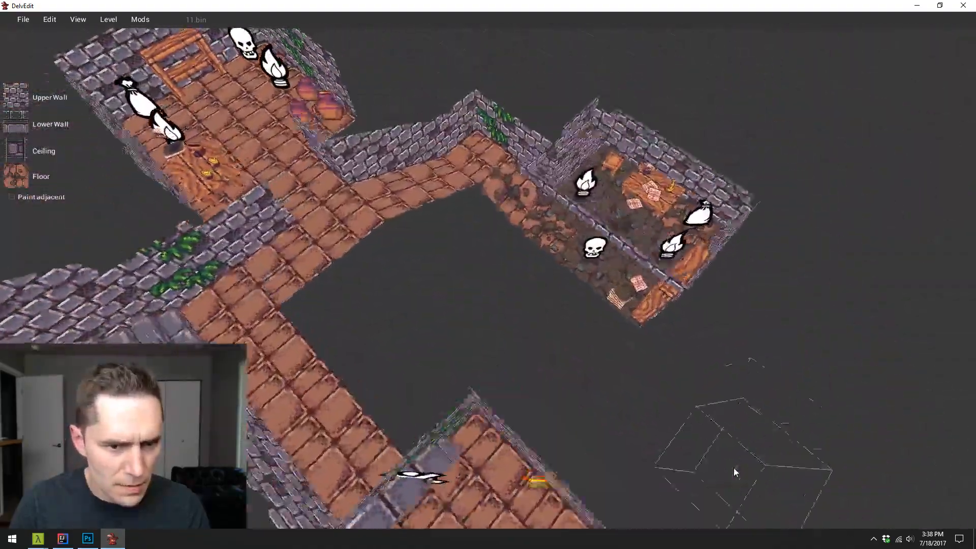
key("w")
key("a")
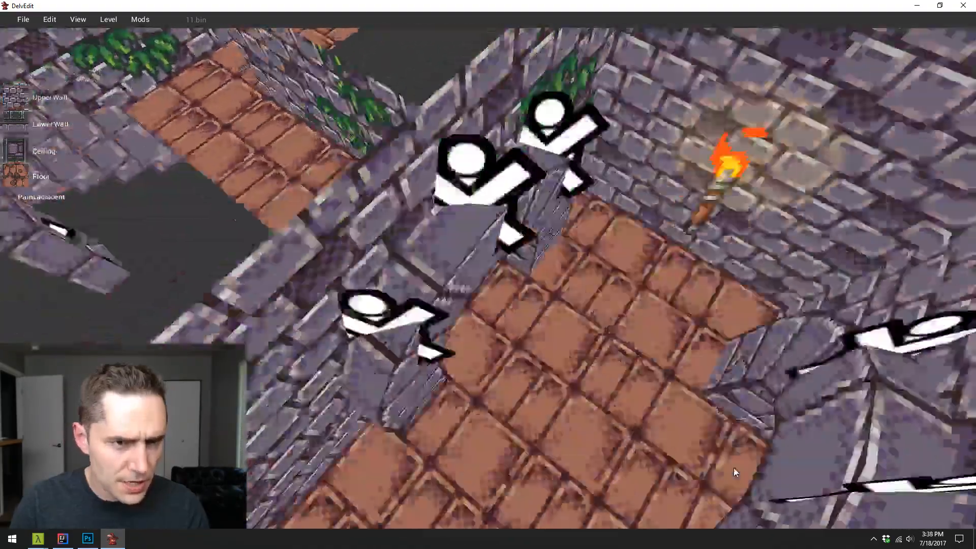
key("s")
key("w")
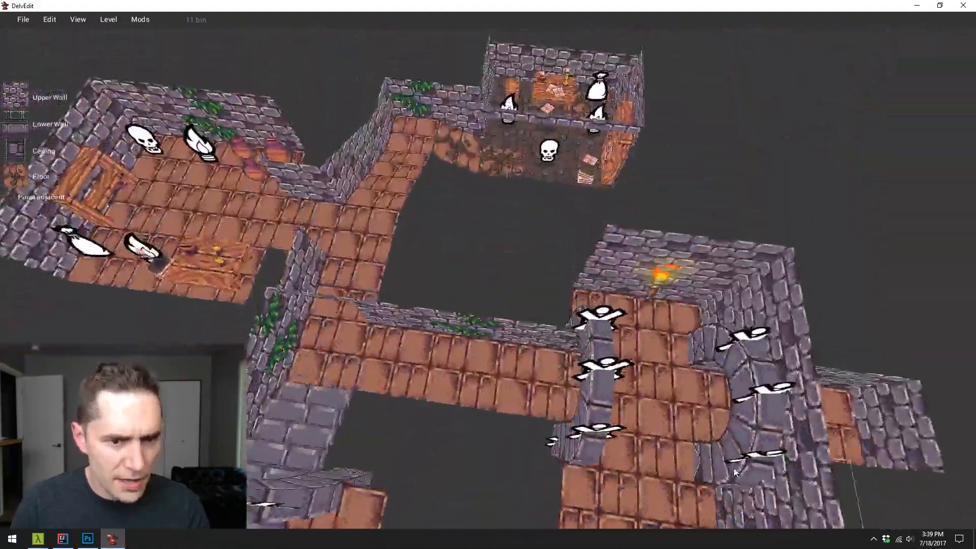
key("w")
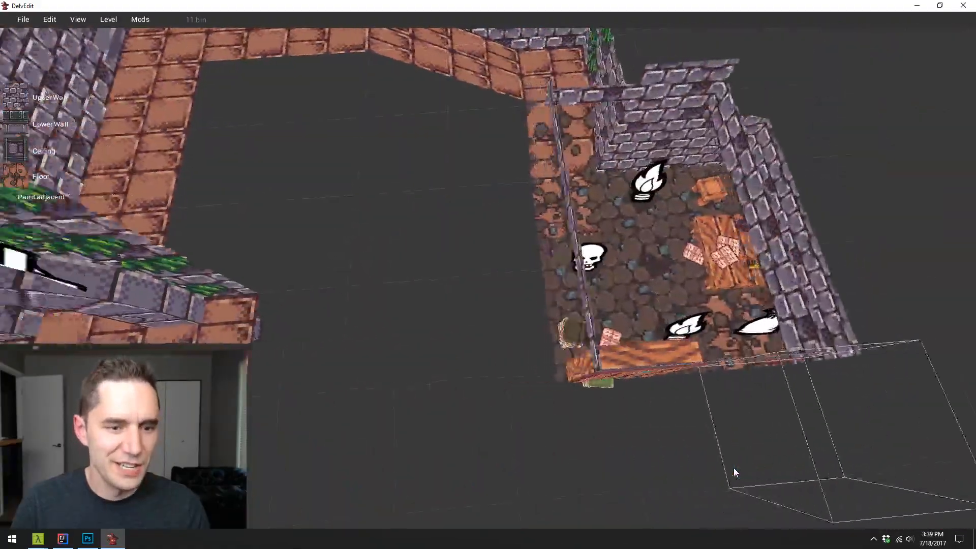
key("a")
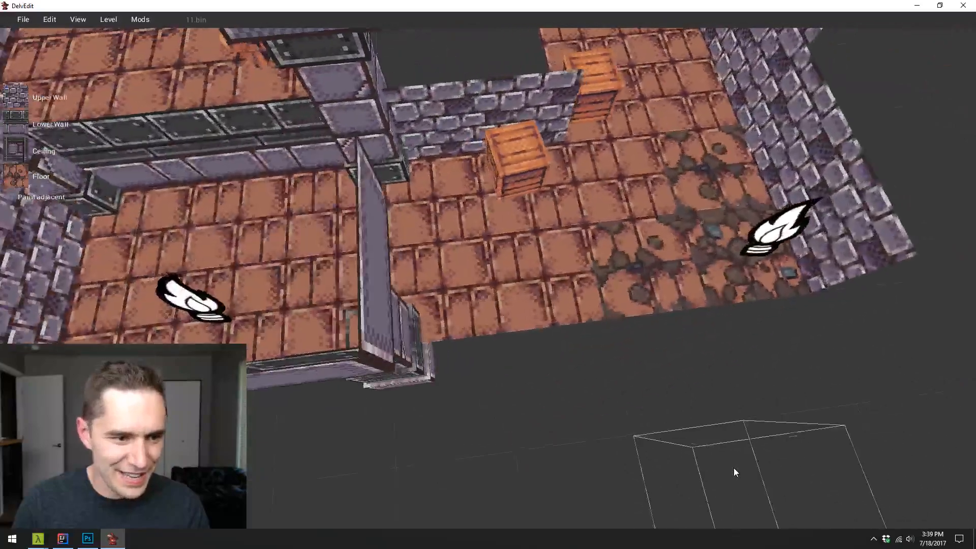
- Paint the floor corner below the raised platform with the lighter transition tile and set its innermost square to the heavier one
key("a")
key("d")
key("a")
key("s")
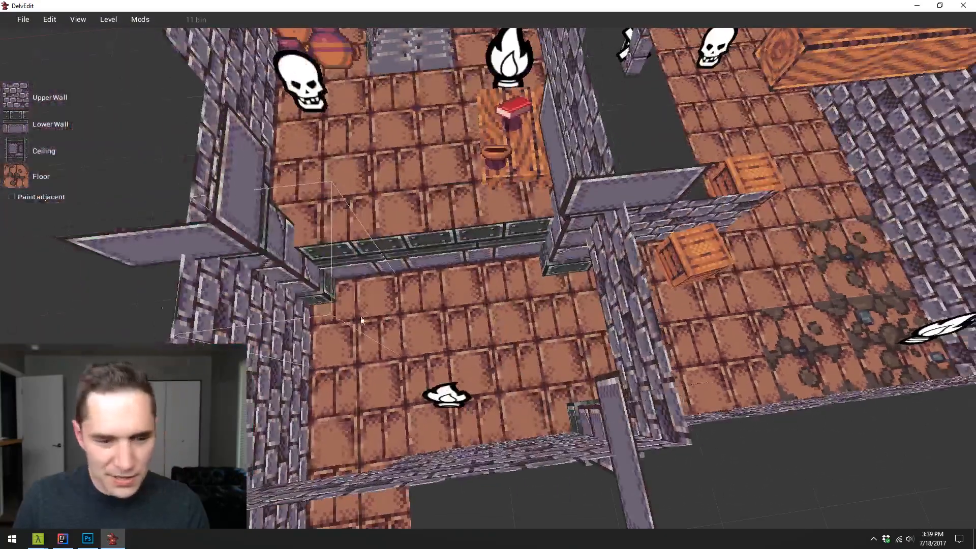
mouse_move(354, 381)
left_mouse_down()
mouse_move(348, 386)
mouse_move(368, 343)
mouse_move(417, 333)
left_mouse_up()
key("1")
left_click(399, 347)
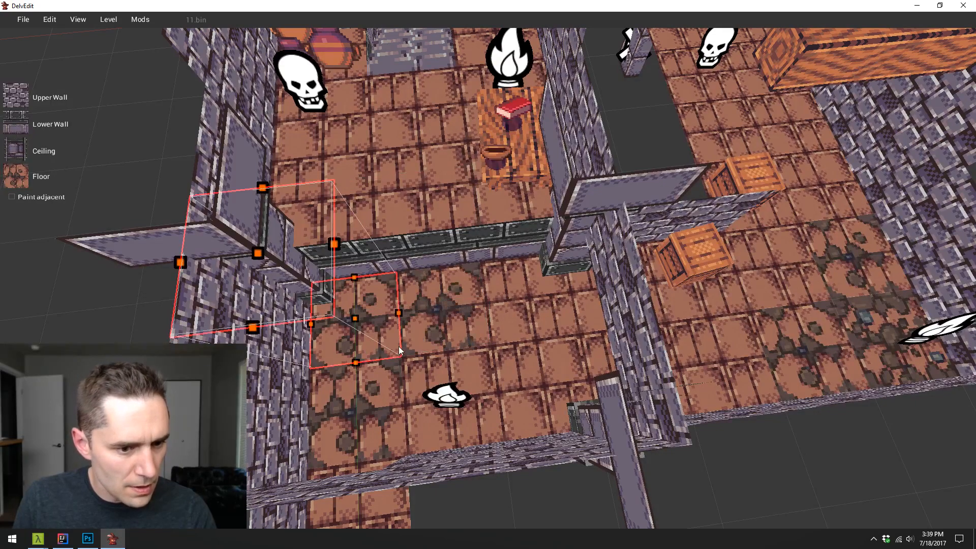
left_click(45, 193)
left_click(24, 176)
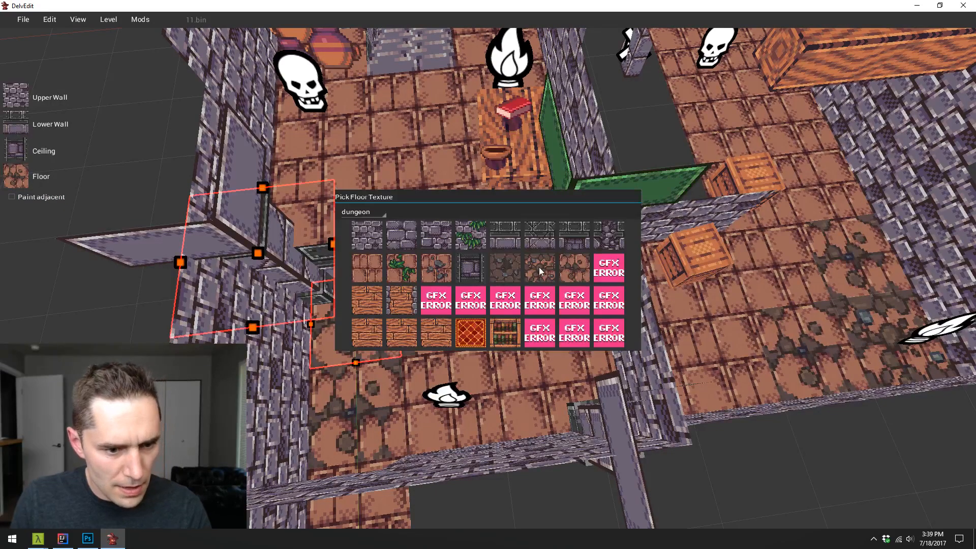
key("Escape")
- Review the painted floor transitions in the hall, crate corner, corridors and bookshelf room from several angles
key("d")
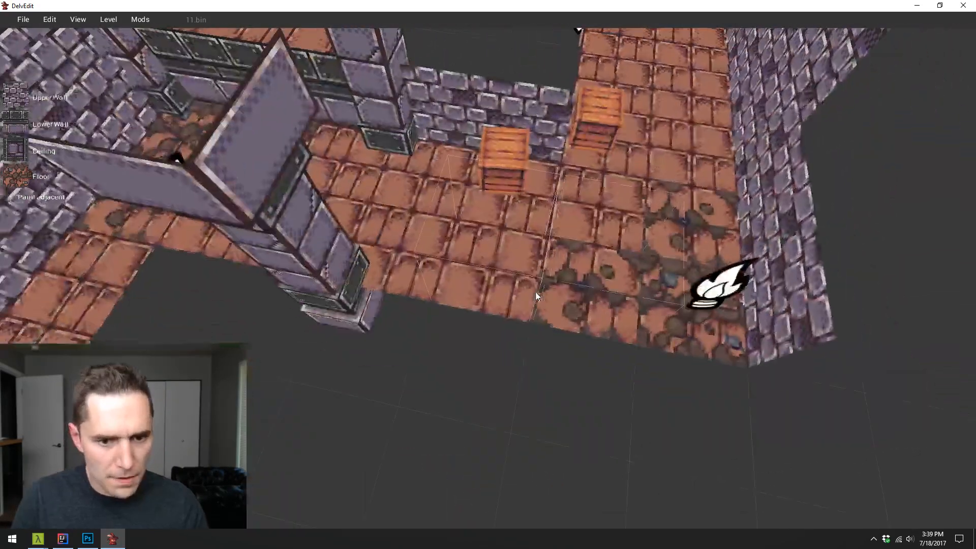
key("s")
key("d")
key("w")
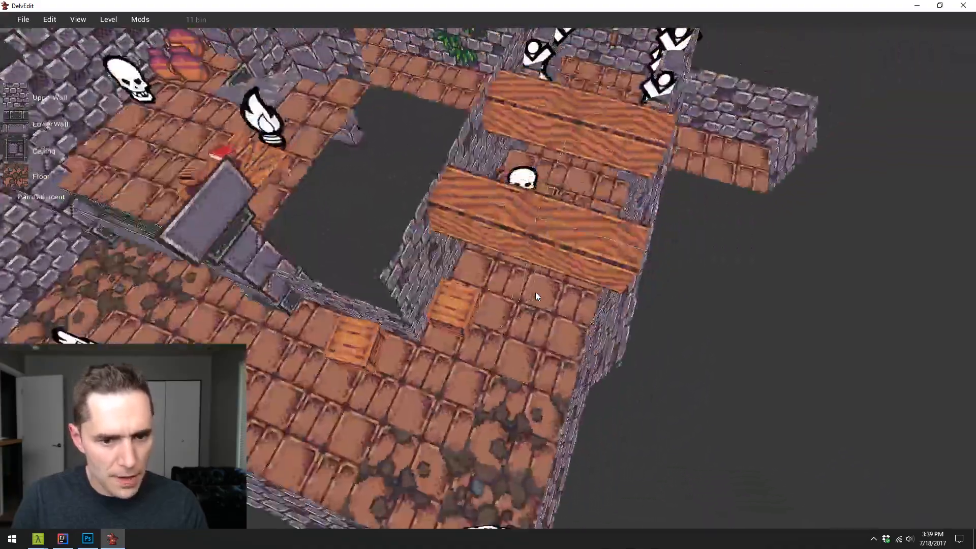
key("d")
key("a")
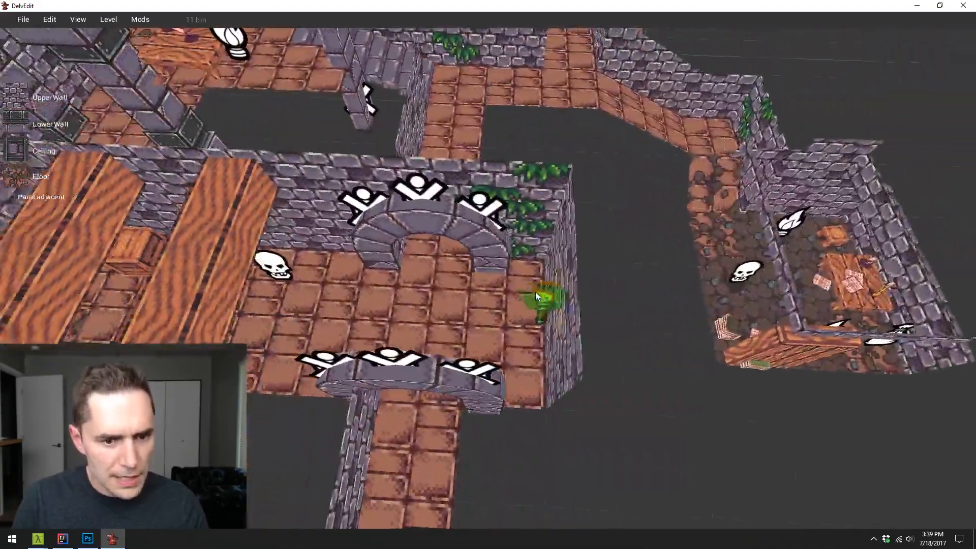
key("w")
key("w")
key("d")
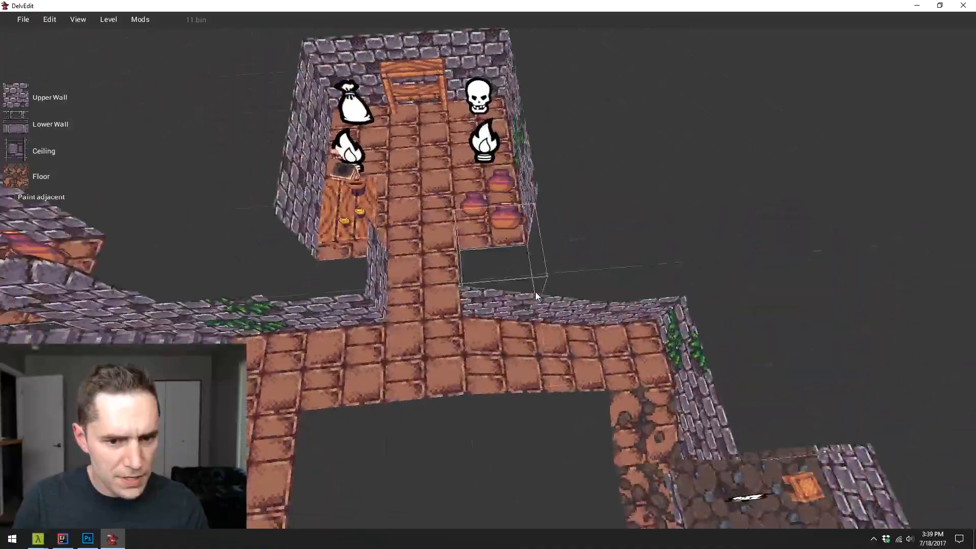
key("a")
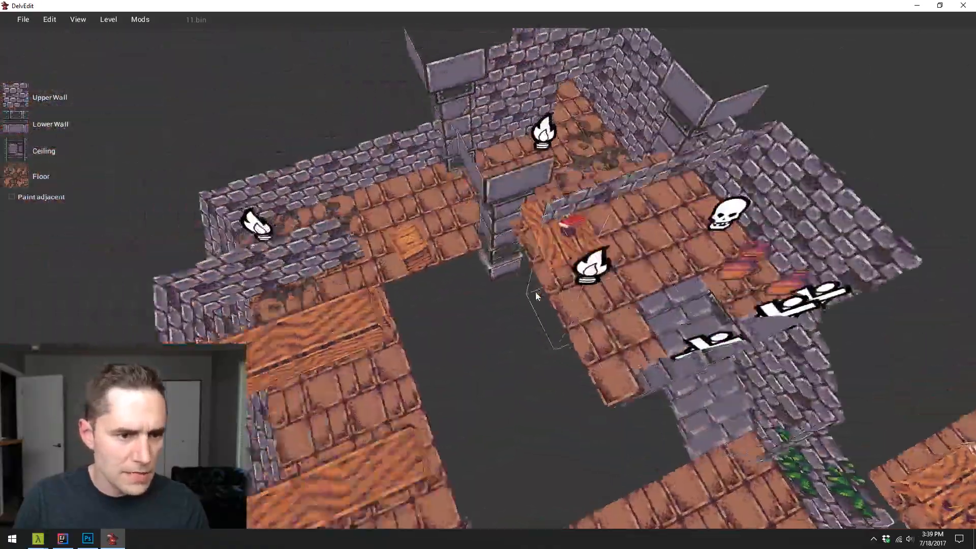
- Start a playtest at the narrow passage with transition flooring and walk over the painted corner toward the crate corridor
key("a")
key("w")
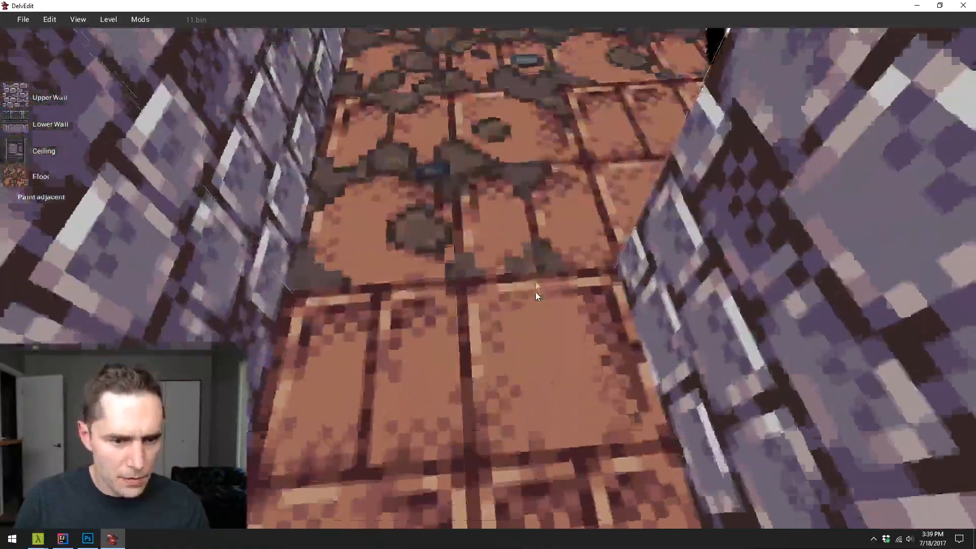
key("p")
key("w")
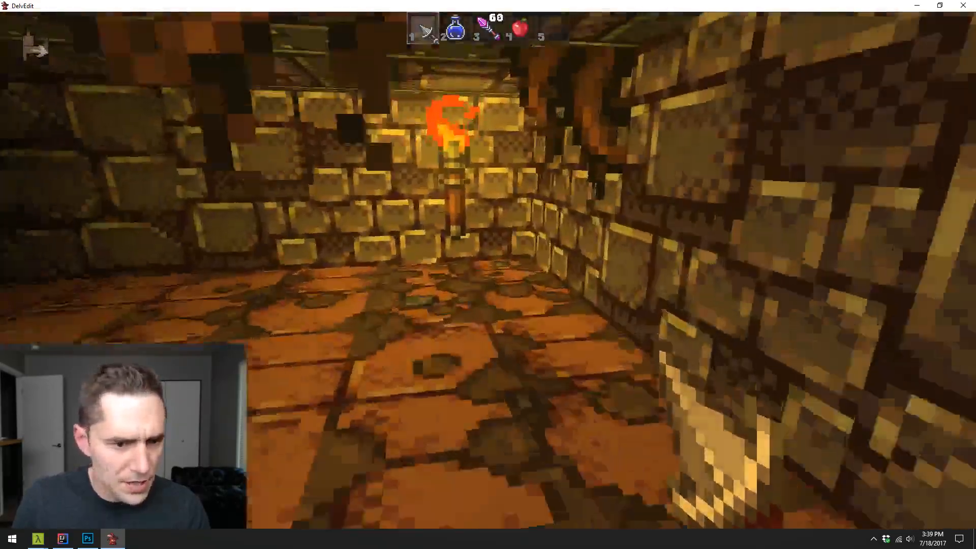
key("w")
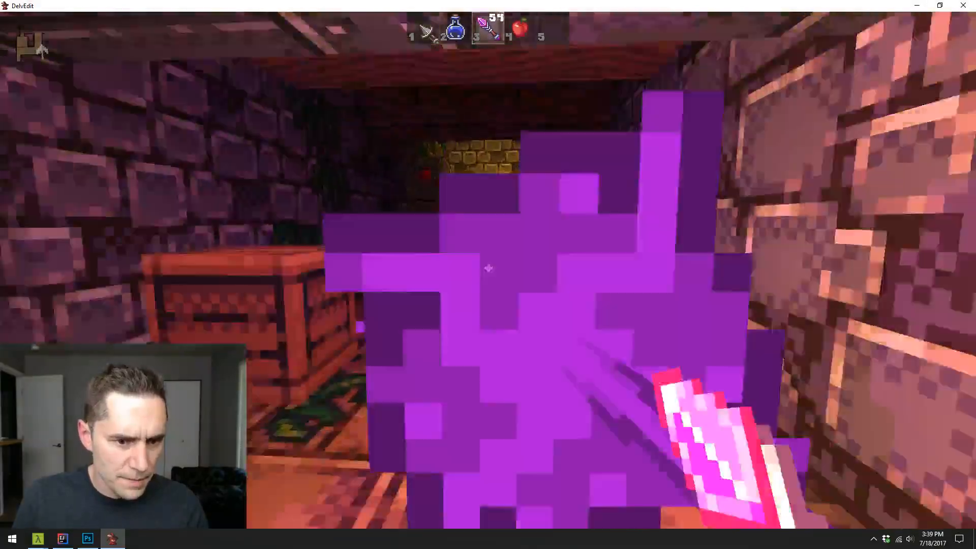
- Fight through the corridors with the wand to the bookshelf room, switch to the first weapon, and inspect the cobbled dirt floor transition
left_click(488, 268)
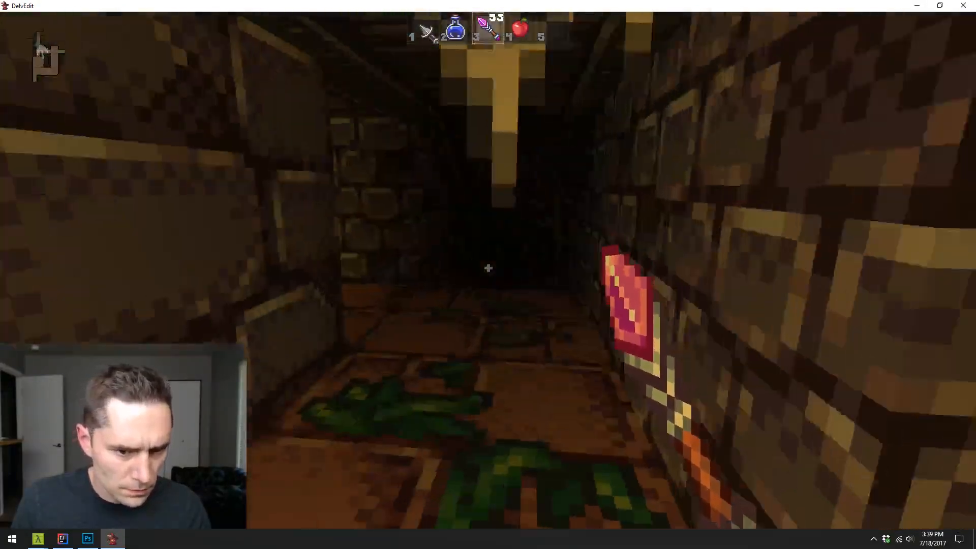
key("w")
left_click(488, 268)
left_click(488, 268)
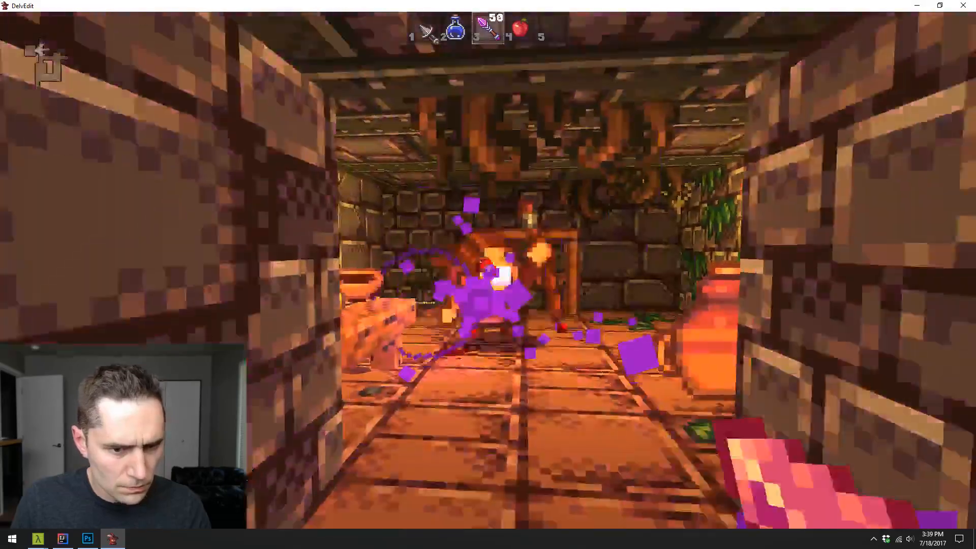
left_click(488, 268)
left_click(489, 268)
left_click(488, 268)
left_click(488, 268)
key("w")
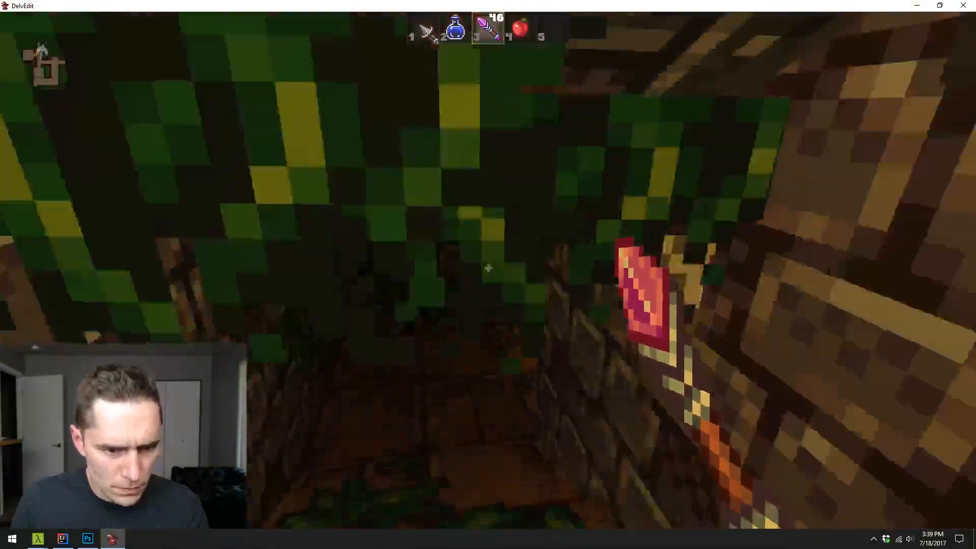
key("w")
key("1")
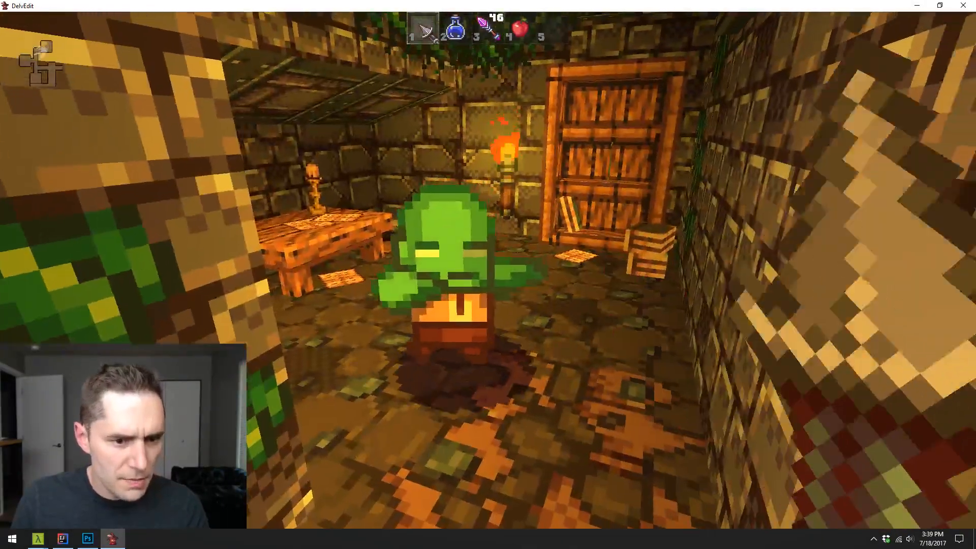
- Fight the green goblin in the bookshelf room with the equipped weapon and end the playtest
left_click(488, 270)
left_click(488, 270)
key("w")
left_click(488, 270)
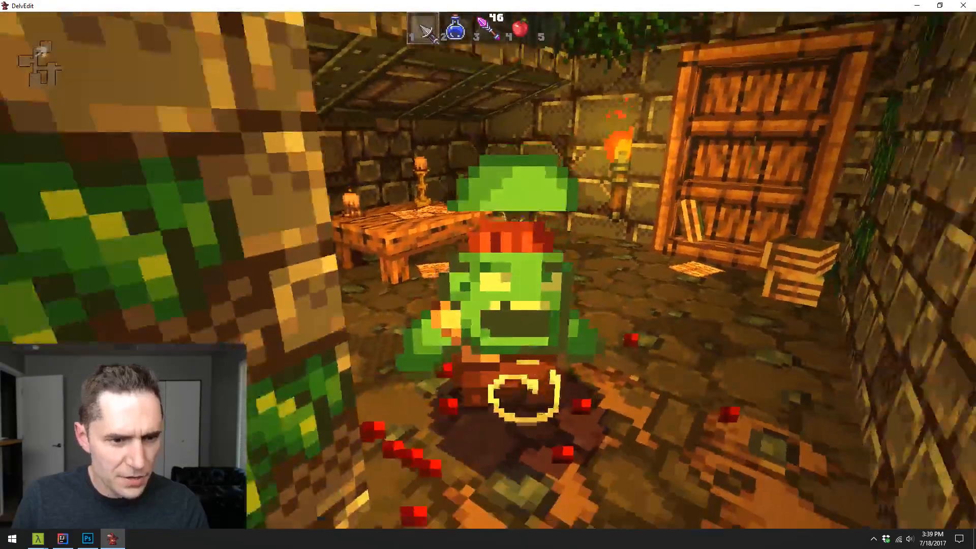
left_click(488, 270)
key("w")
left_click(489, 270)
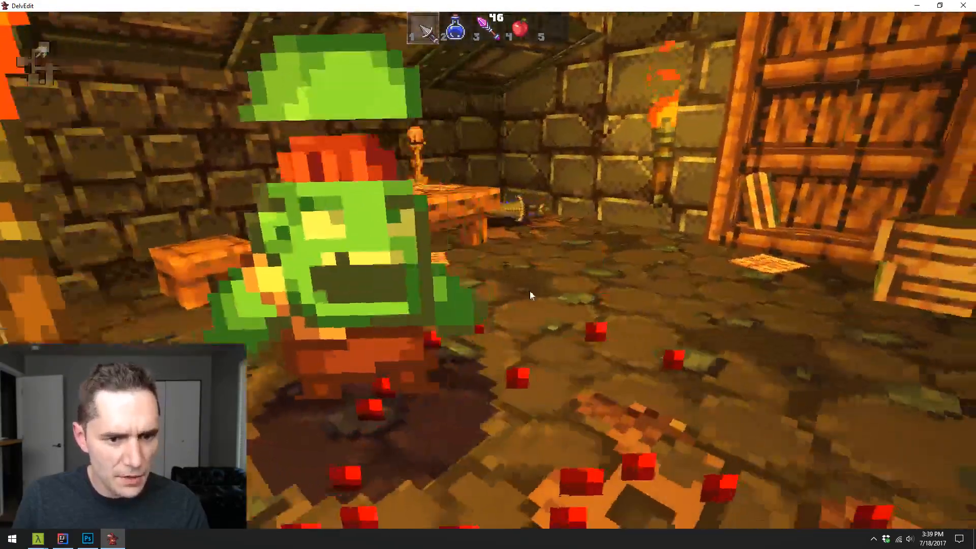
left_click(483, 304)
key("Escape")
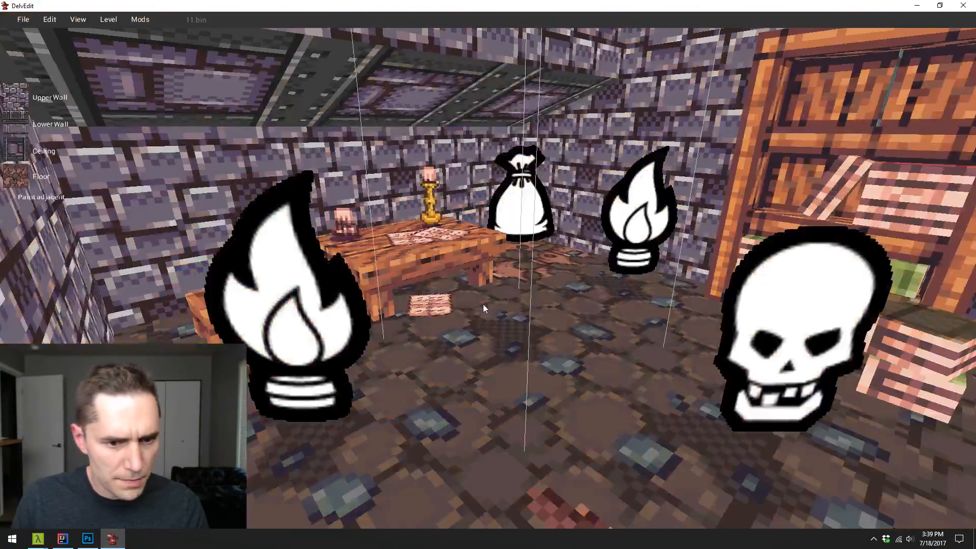
- Repaint the floor corner under the sack marker with plain cobble and paint the sampled doorway transition tile beneath the table
key("s")
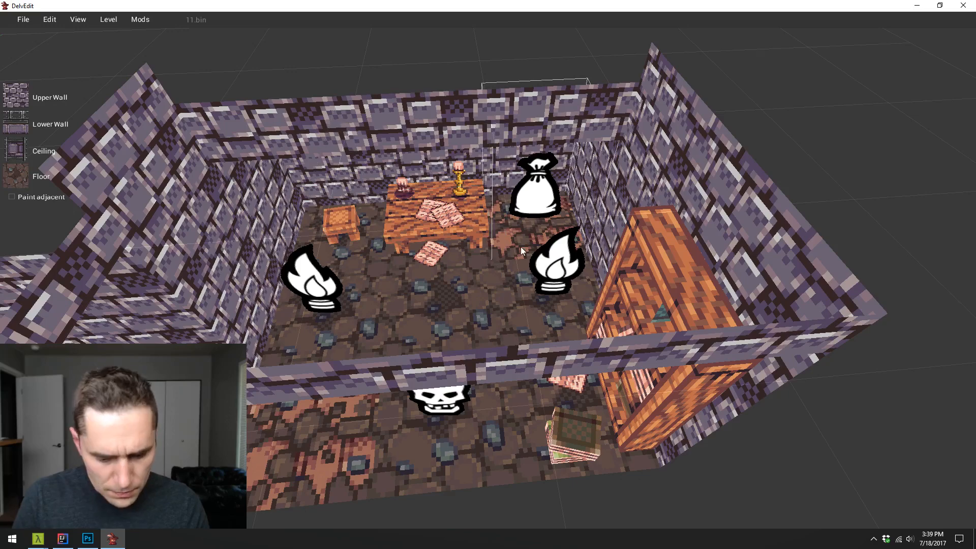
key("s")
key("a")
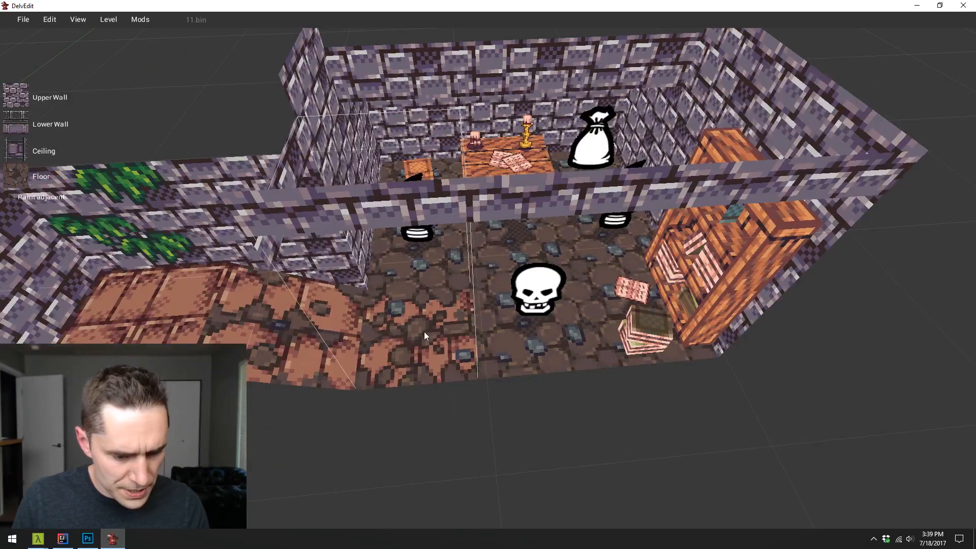
key("2")
key("w")
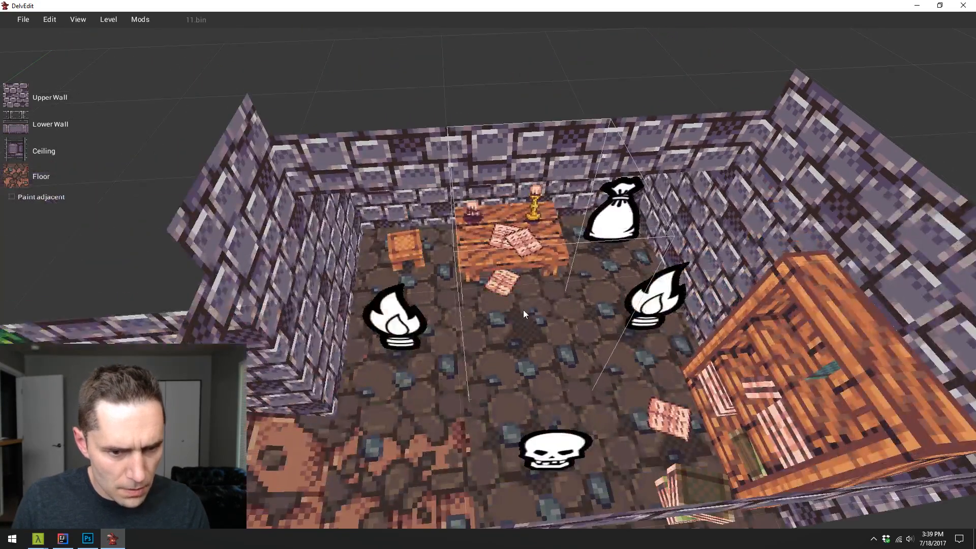
key("w")
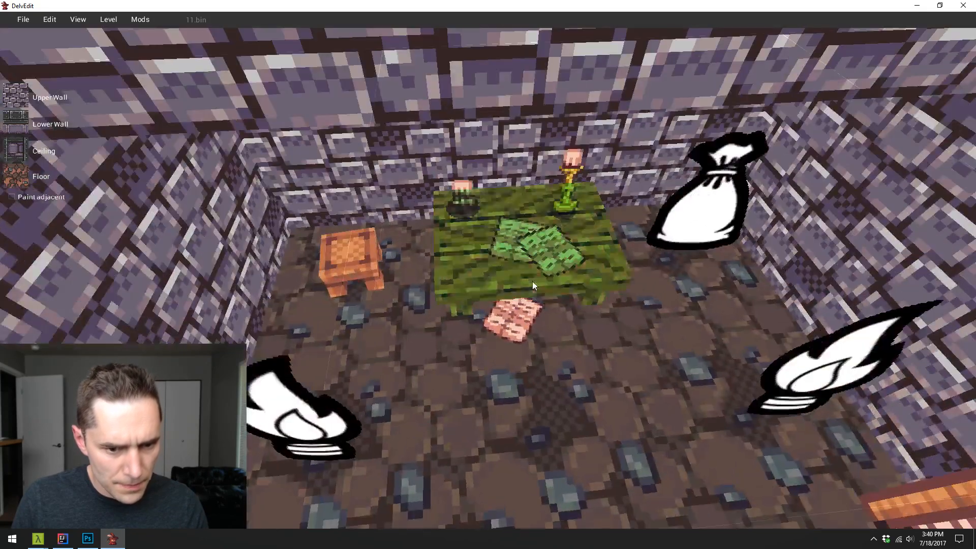
left_click(569, 317)
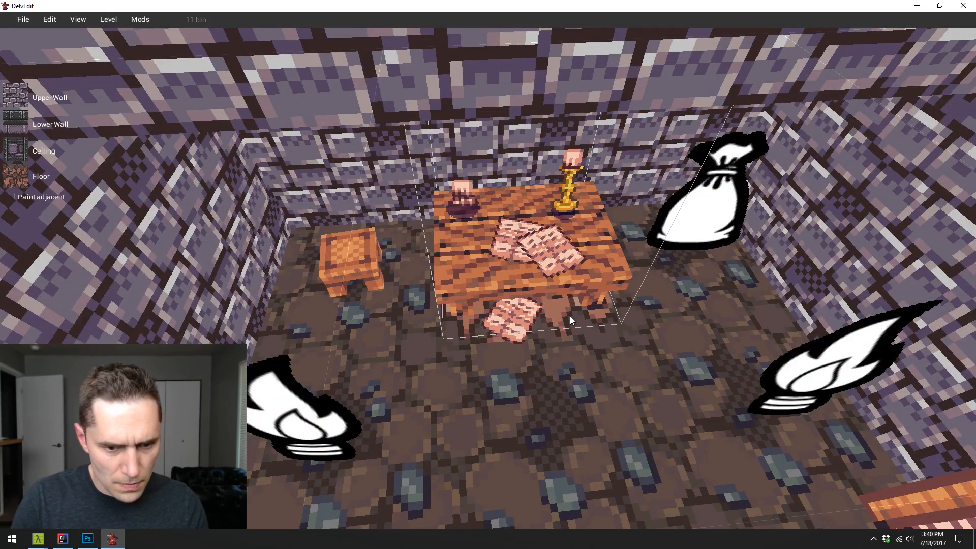
- Paint the dirt transition tile on the floor square in front of the bookshelf, beside the stacked books
key("s")
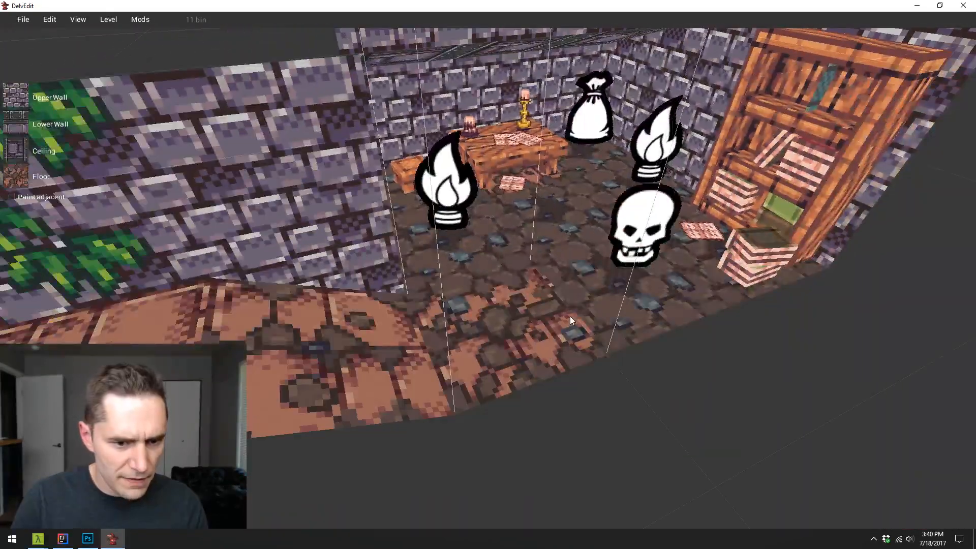
key("w")
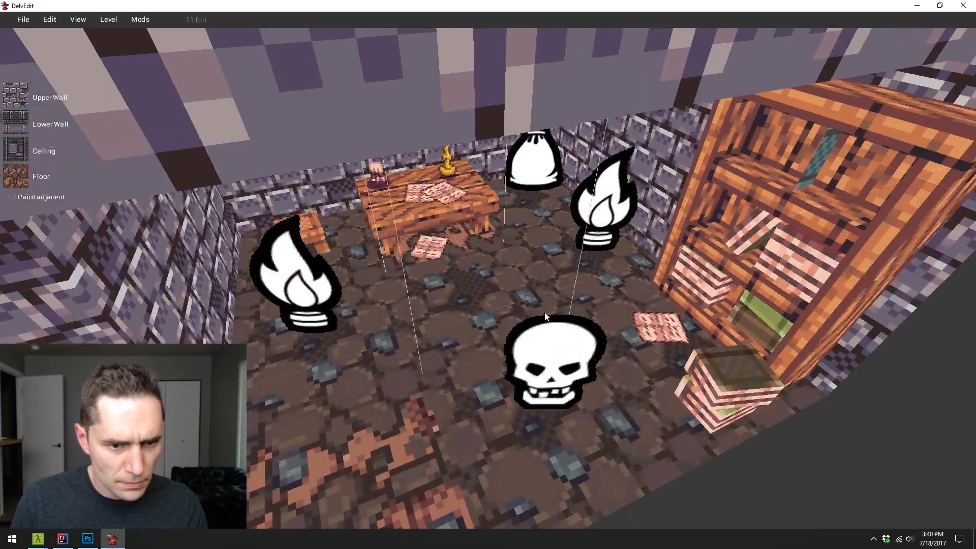
key("s")
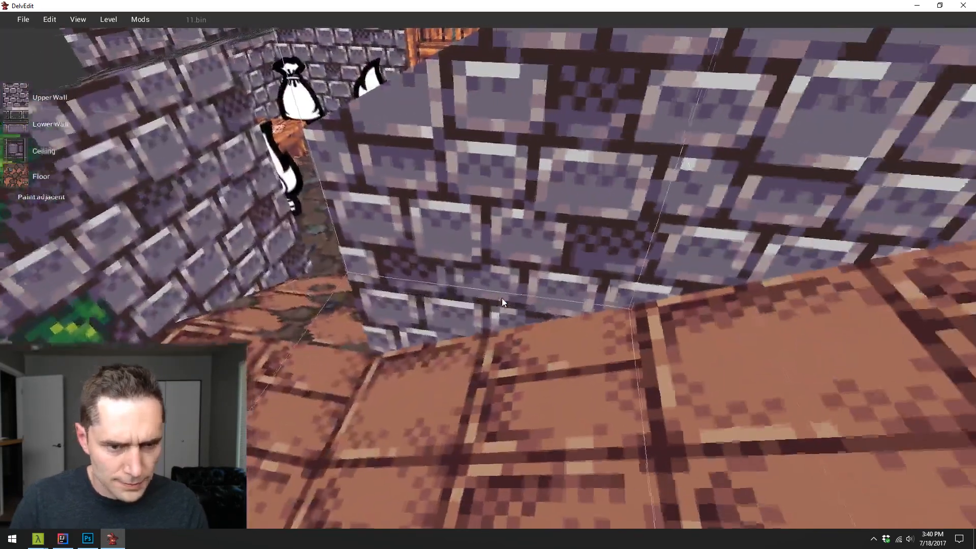
key("w")
key("w")
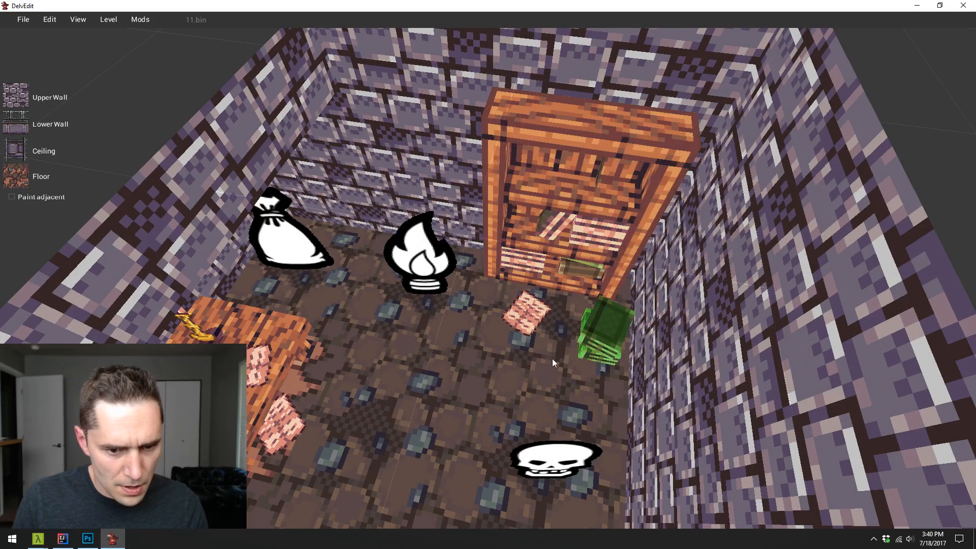
key("d")
key("e")
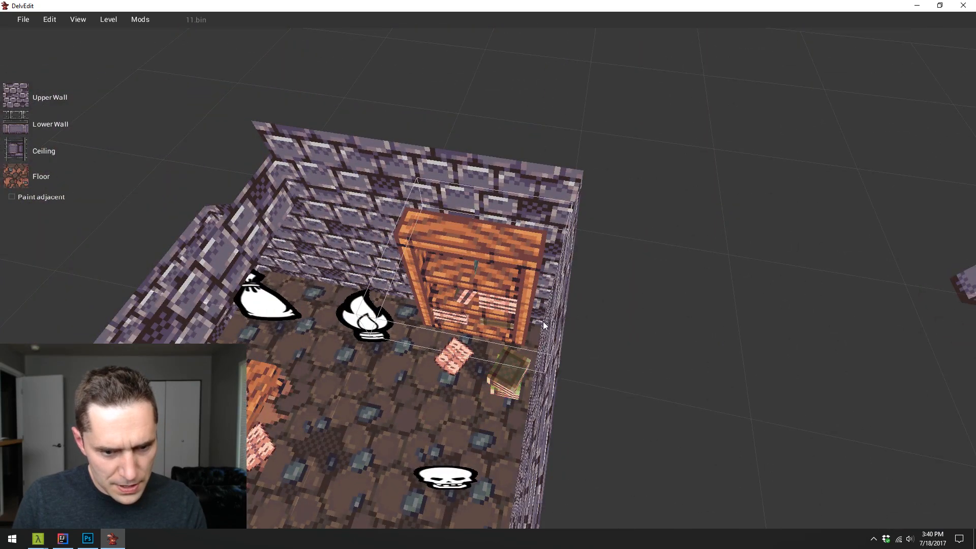
key("t")
key("a")
key("s")
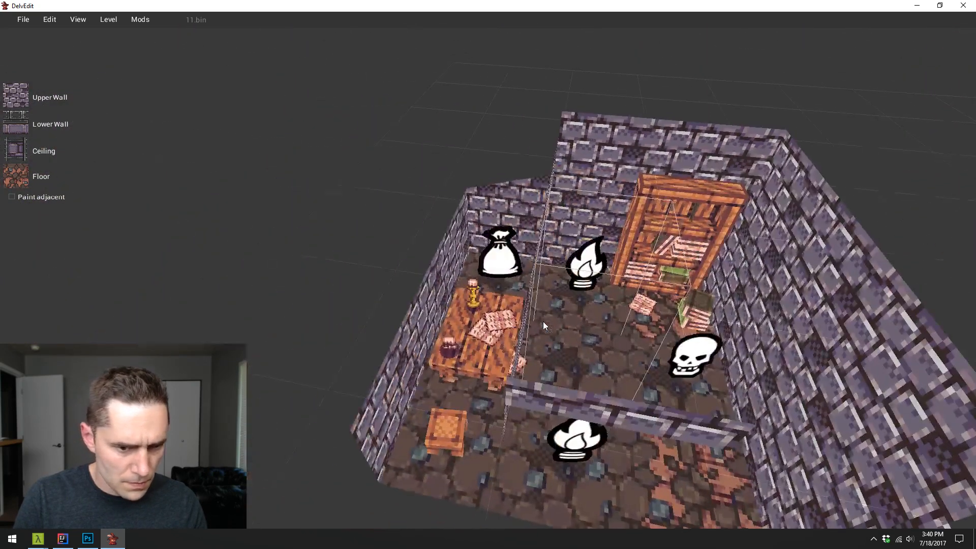
key("s")
key("d")
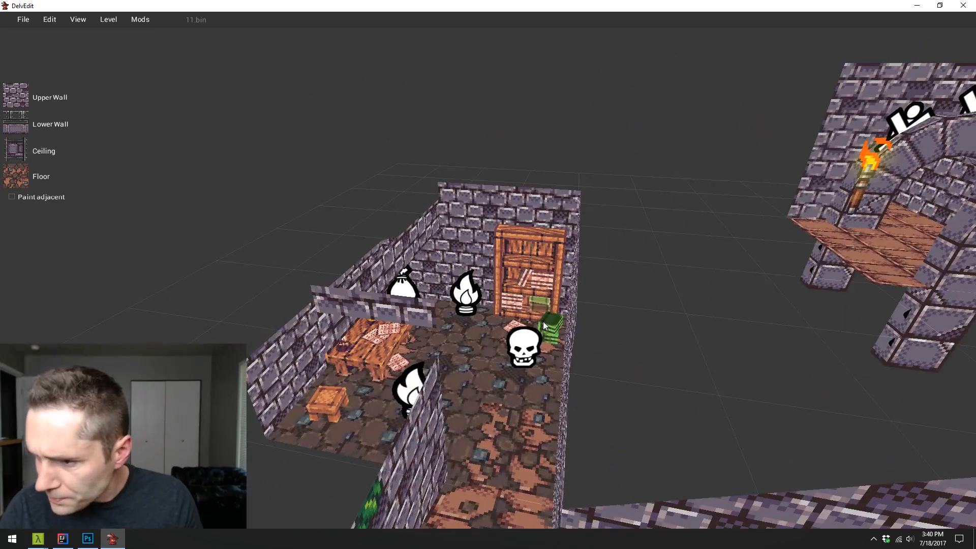
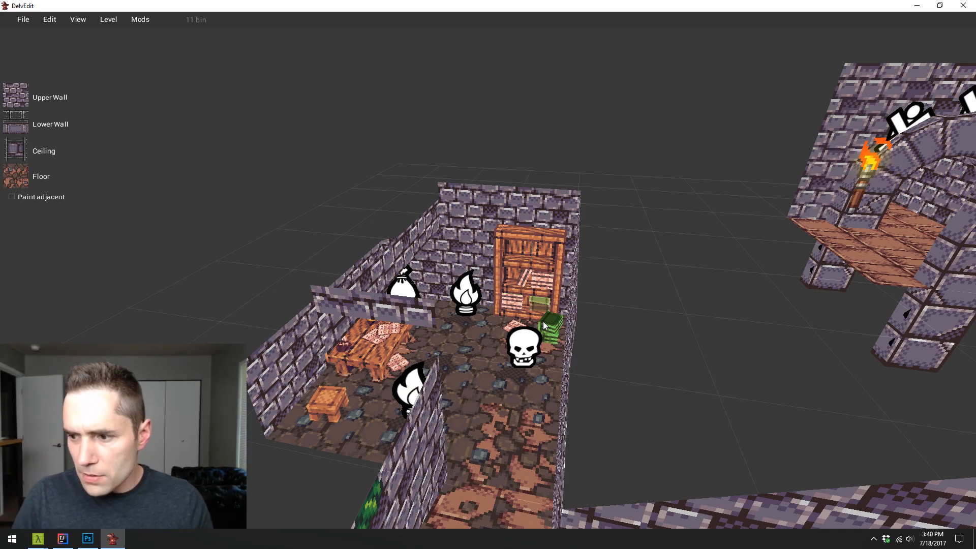
- Survey the level's floors from the bookshelf room along the brick corridor to the arched room with the clay pots
key("w")
key("d")
key("w")
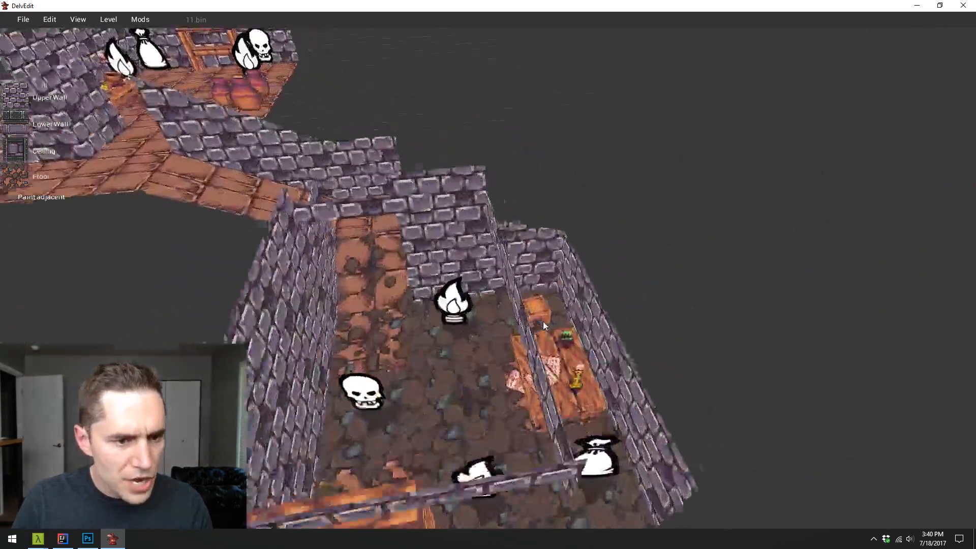
key("w")
key("d")
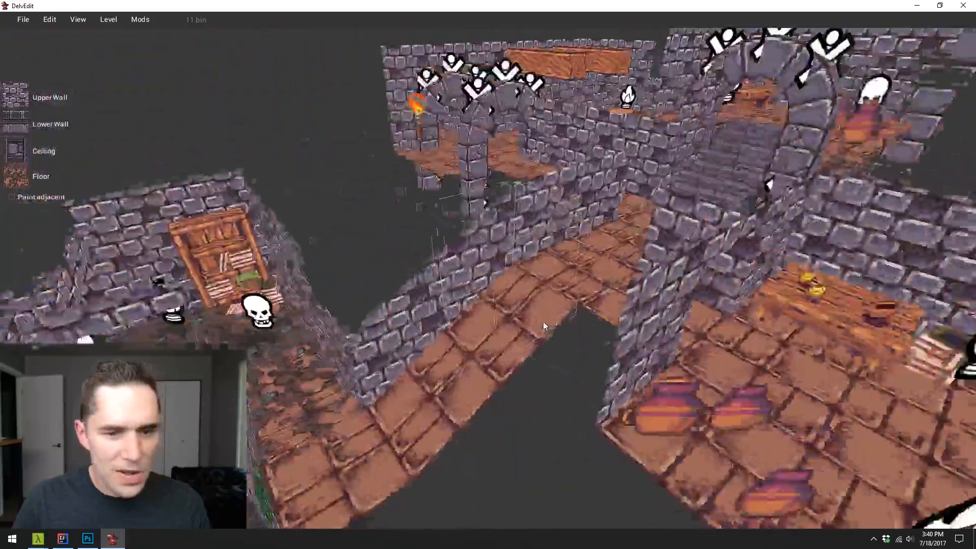
key("d")
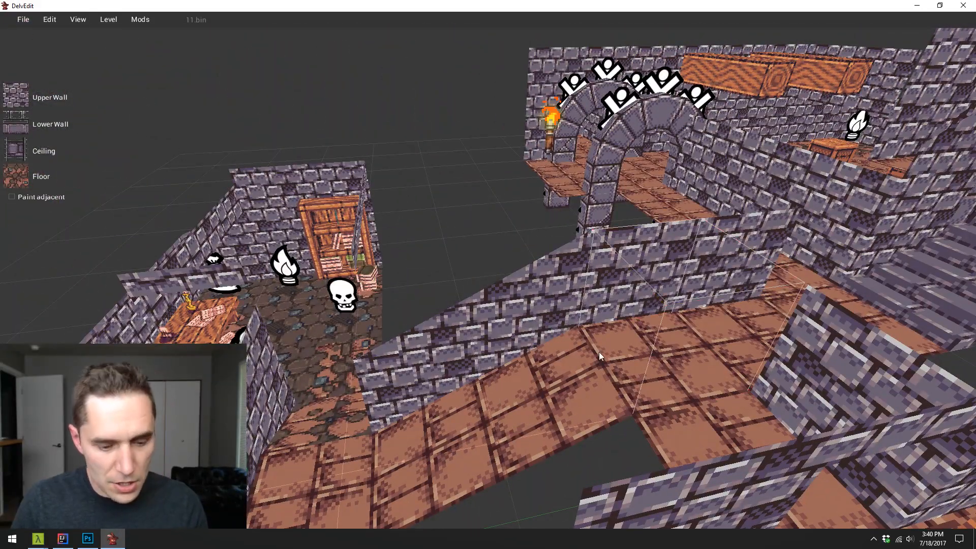
key("s")
key("d")
key("w")
key("d")
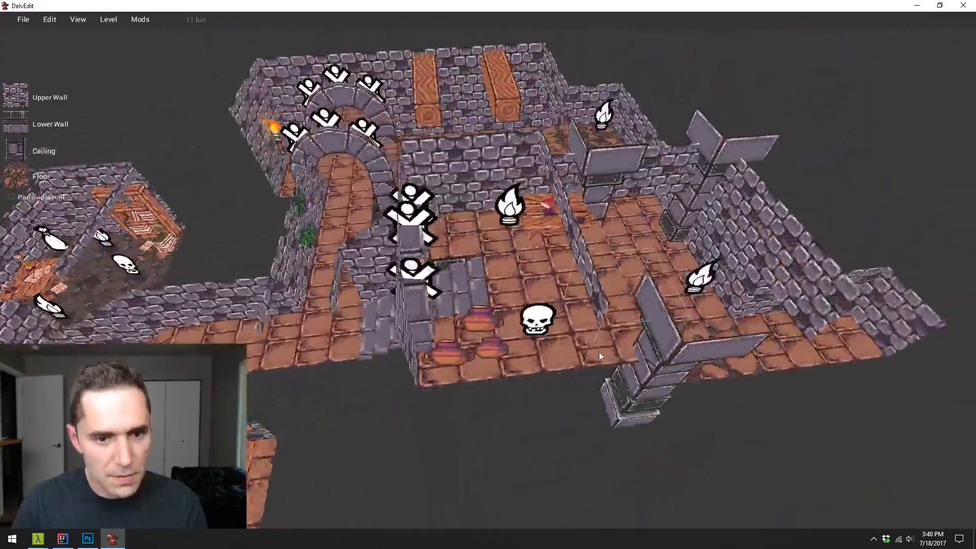
key("w")
key("d")
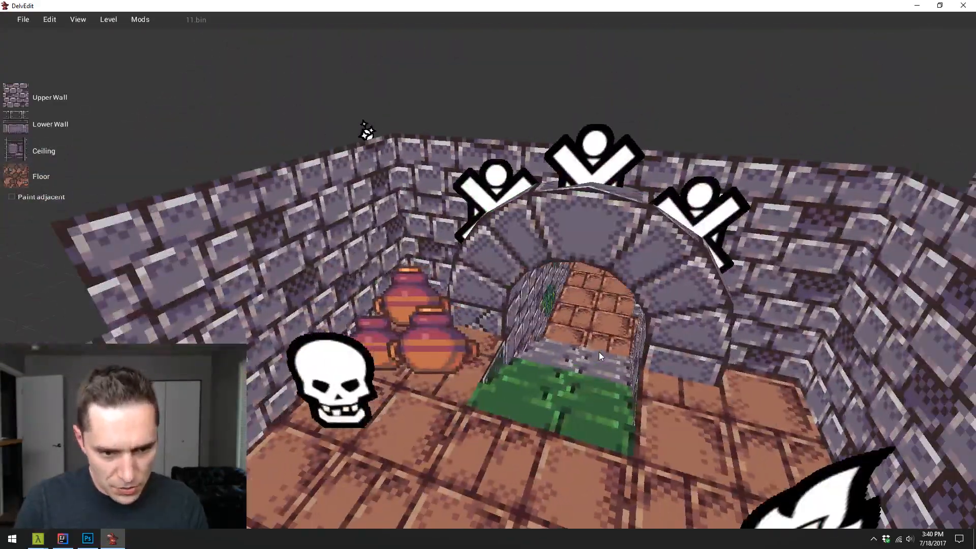
- Start a playtest in the clay pot room and fight the red-robed enemy with the equipped weapon
key("p")
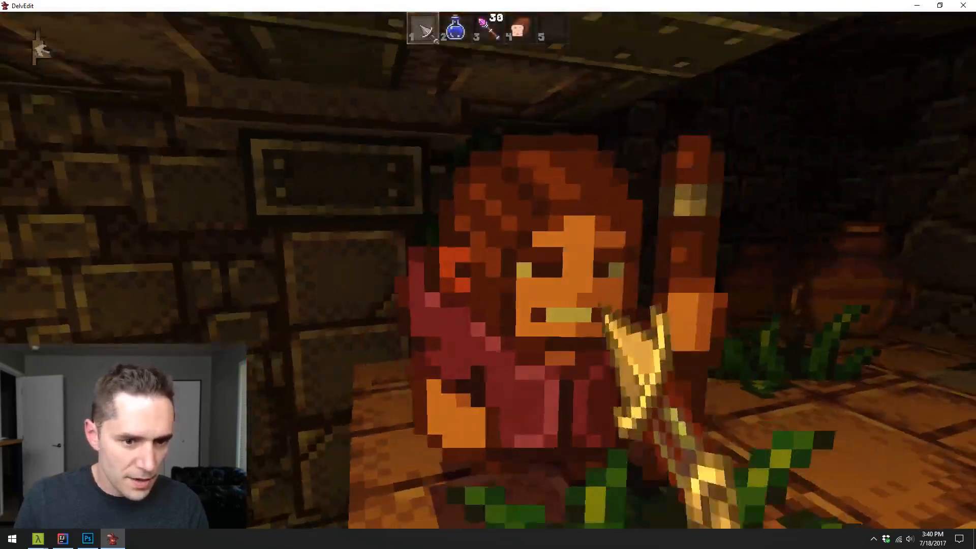
left_click(488, 274)
left_click(488, 274)
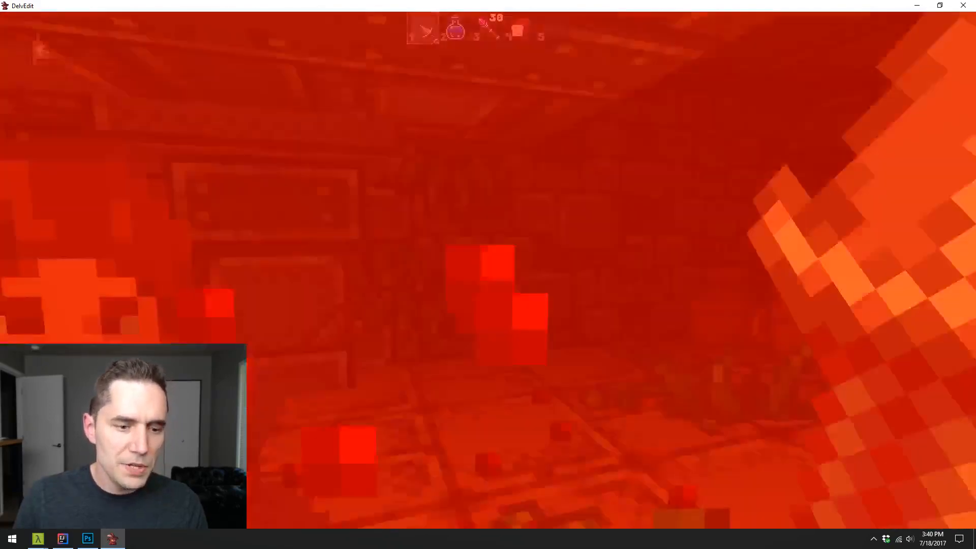
left_click(488, 275)
key("w")
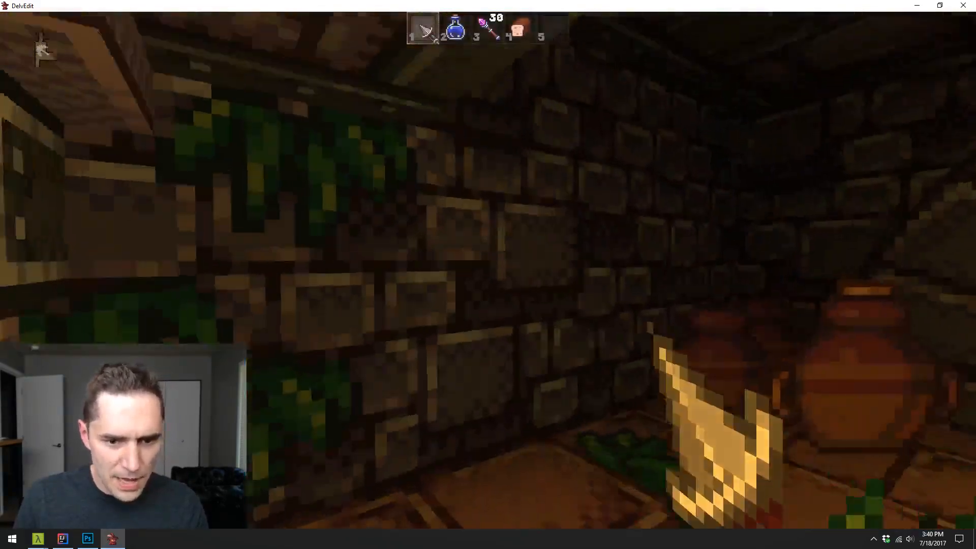
- Smash the clay pots beside the archway, look around the table with the red book, and end the playtest
key("a")
key("s")
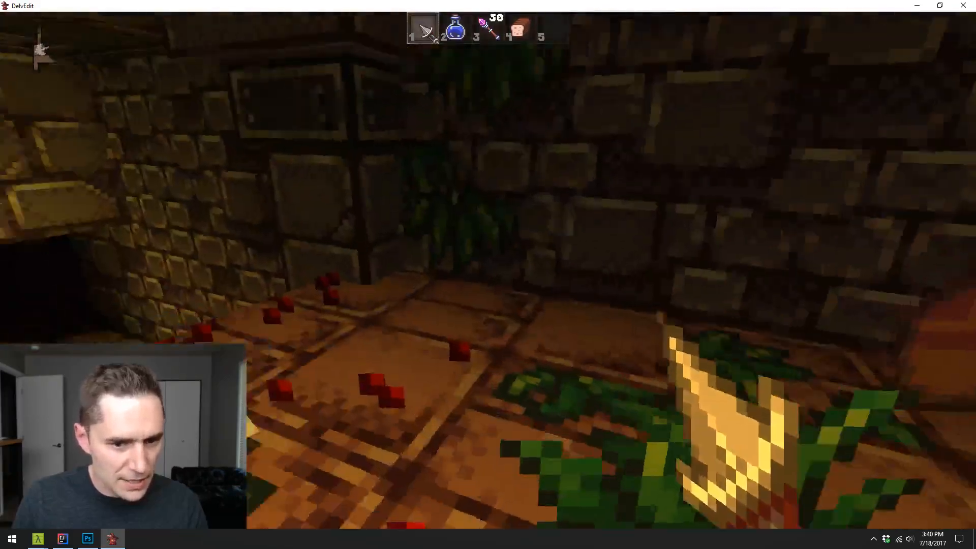
left_click(488, 275)
key("w")
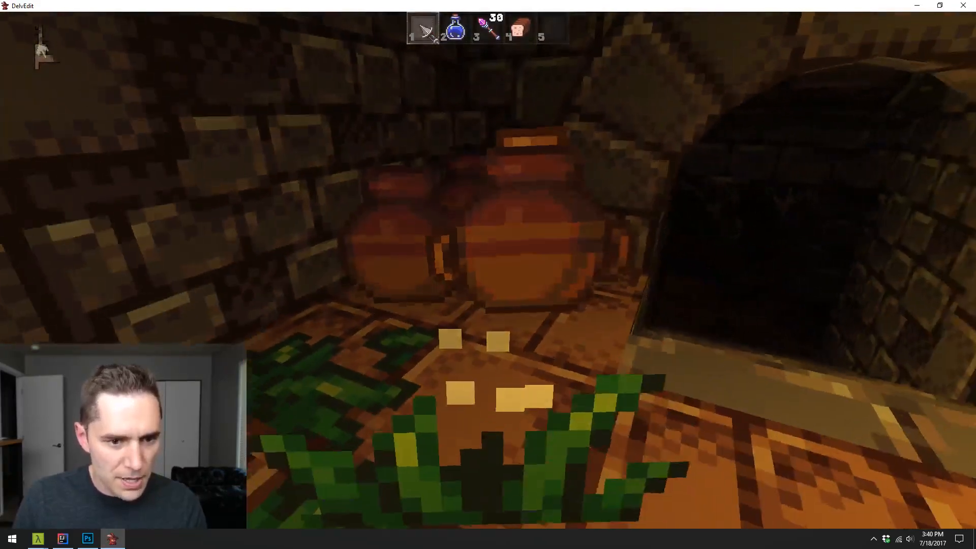
key("w")
left_click(488, 275)
left_click(488, 275)
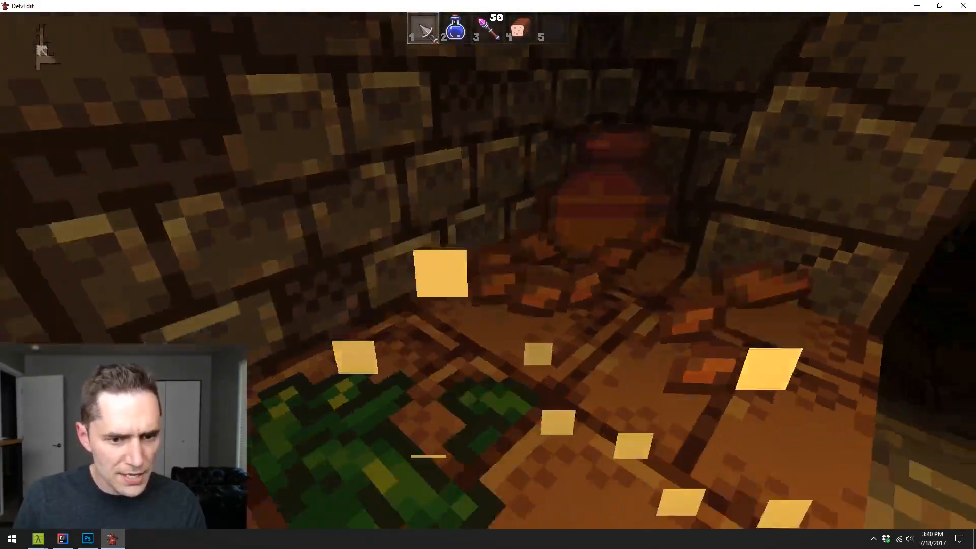
left_click(488, 275)
key("w")
key("s")
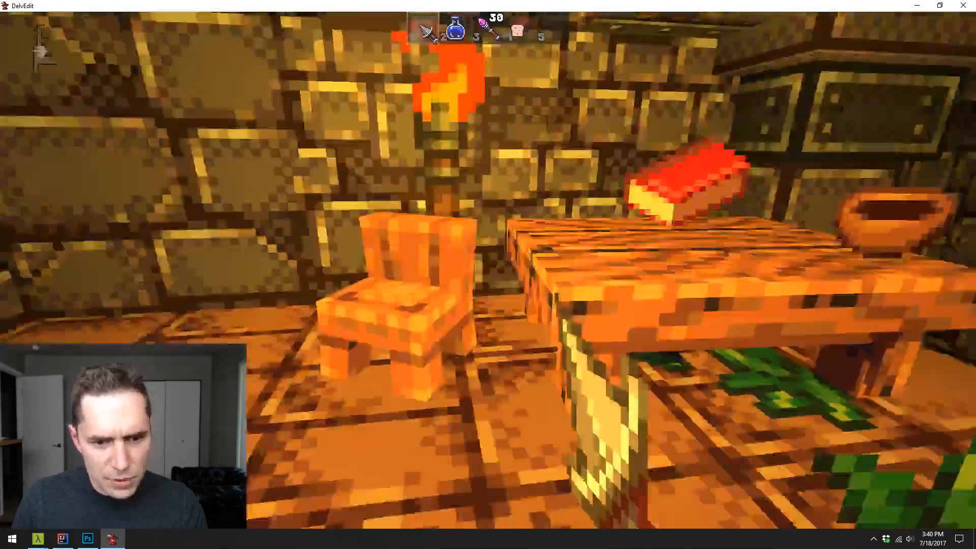
key("Escape")
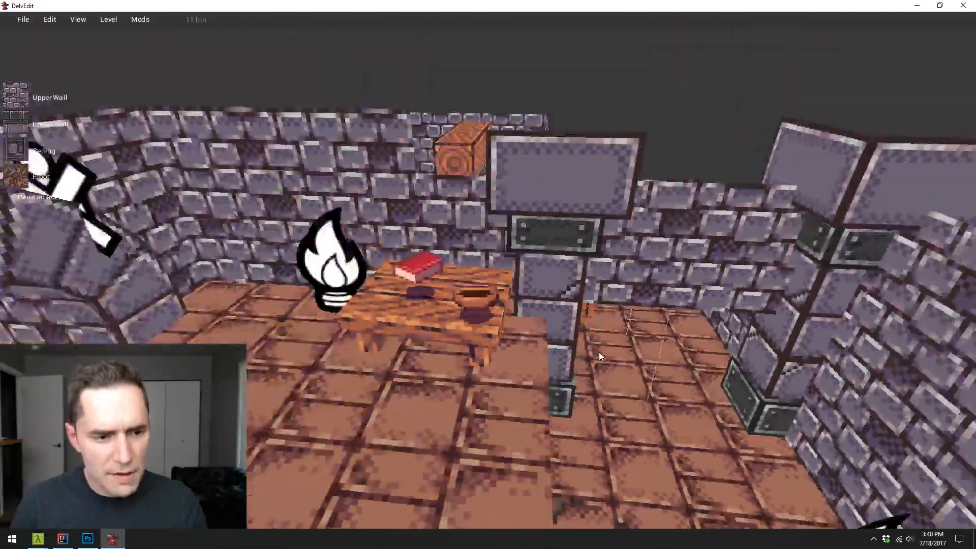
- Examine the brick floors around the clay pot room, arched passages and bookshelf room from above
key("s")
key("w")
key("s")
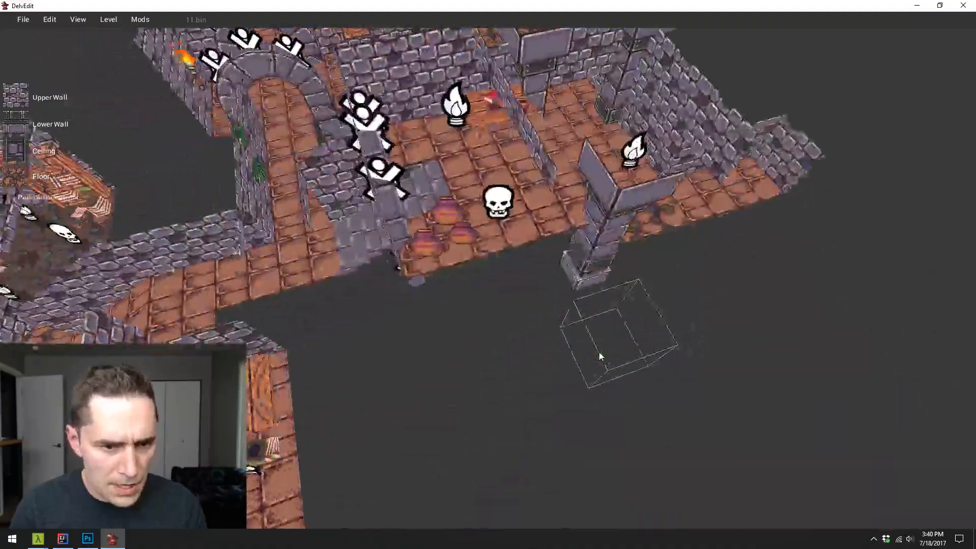
key("a")
key("w")
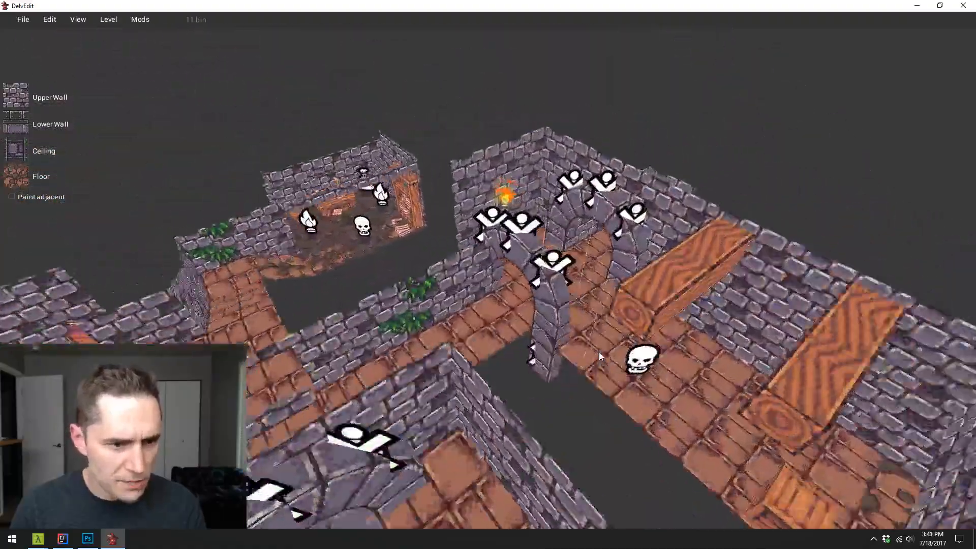
key("w")
key("d")
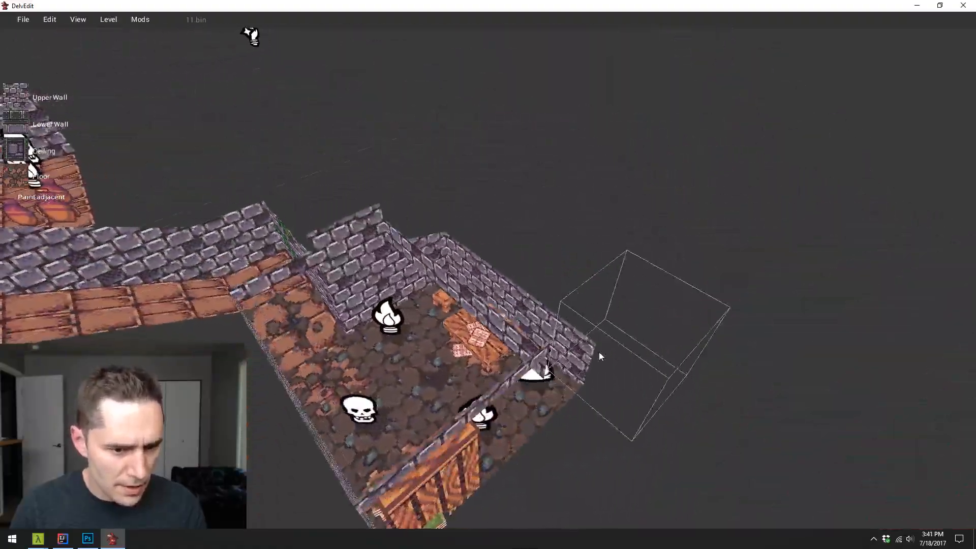
key("a")
key("s")
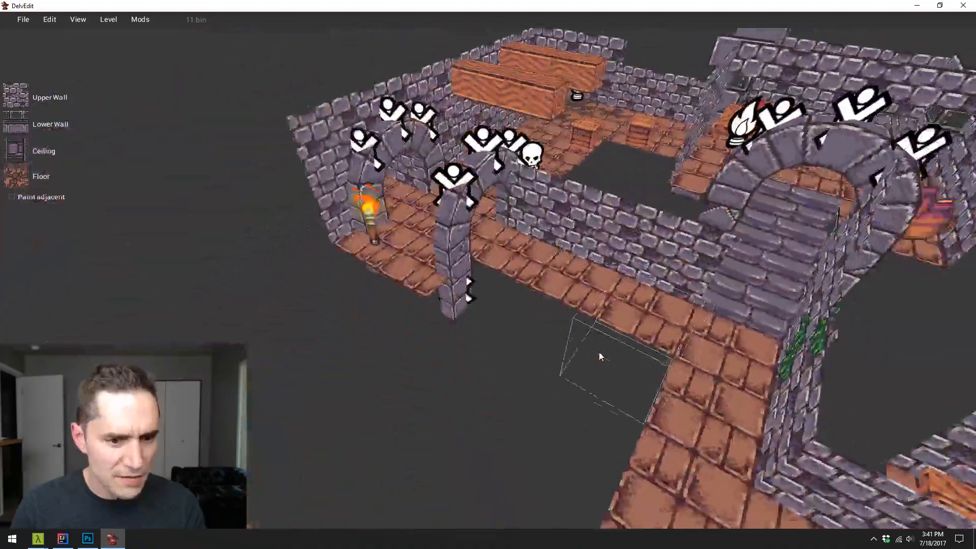
key("a")
key("w")
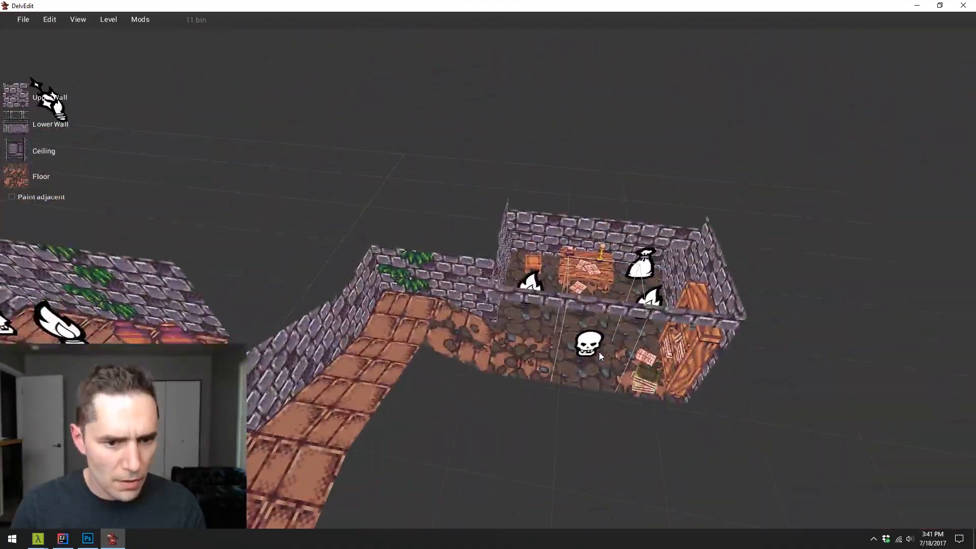
key("s")
key("w")
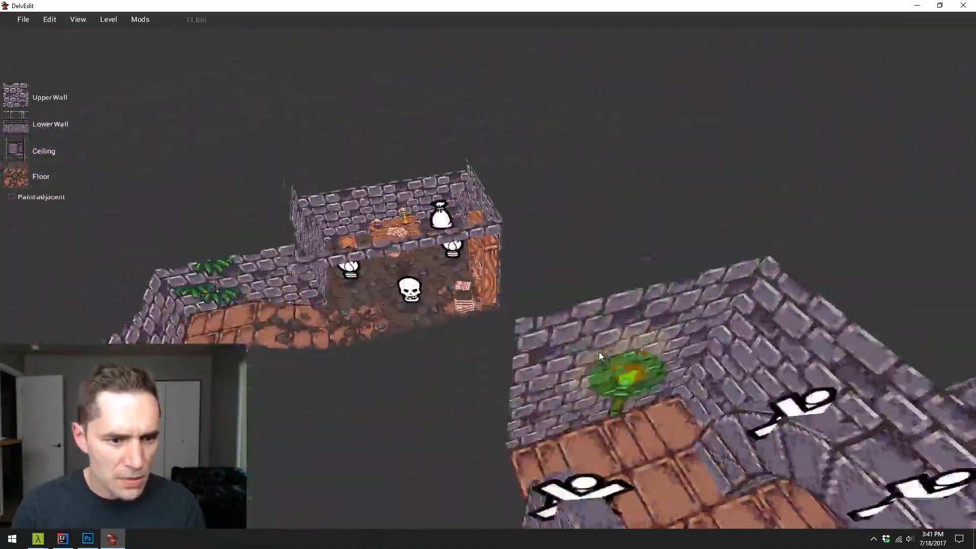
- Examine the floor in the torch-lit arched area and the connecting brick corridor along the ivy-covered wall
key("s")
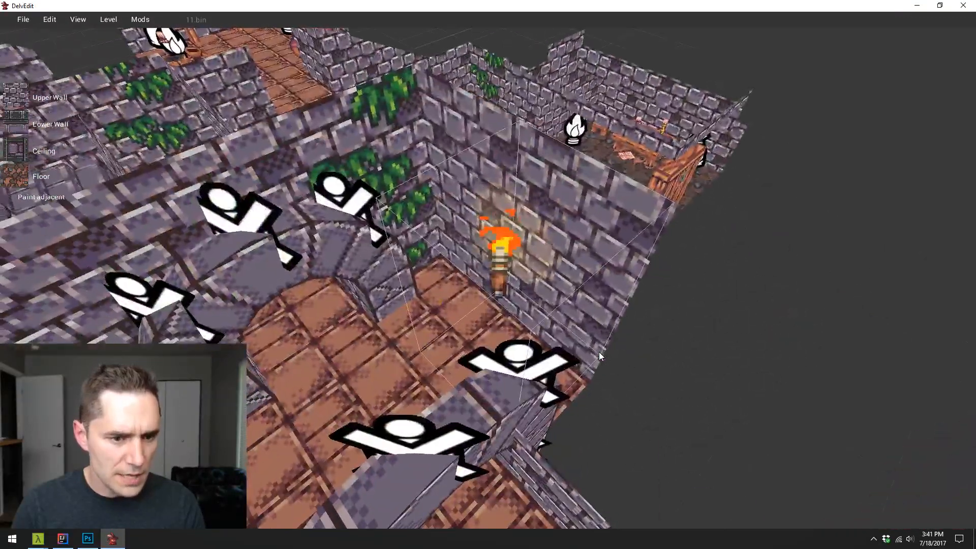
key("w")
key("s")
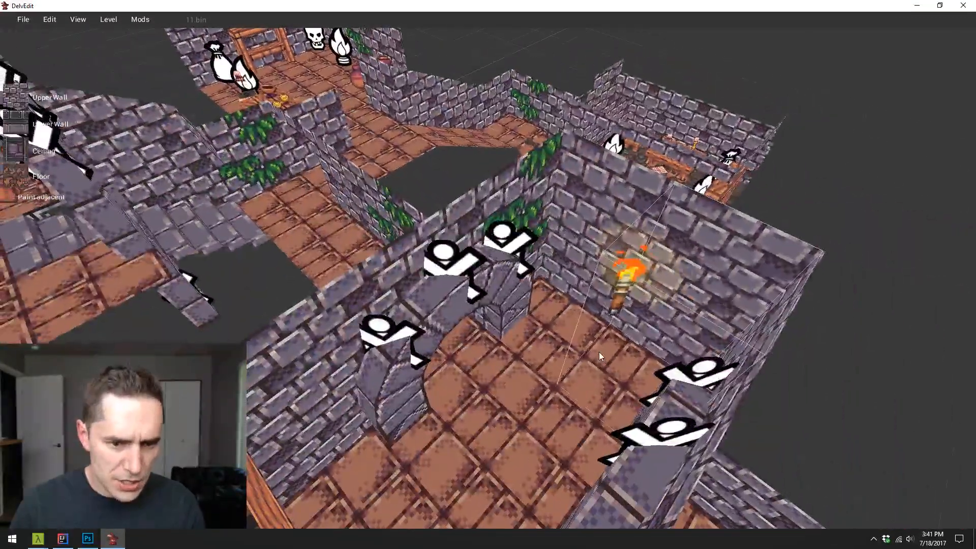
key("w")
key("a")
key("w")
key("d")
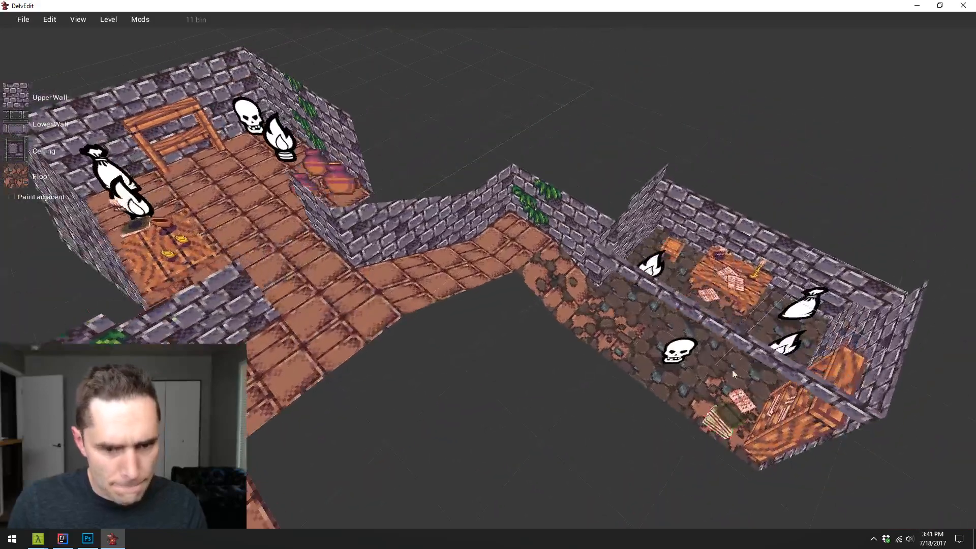
key("a")
key("s")
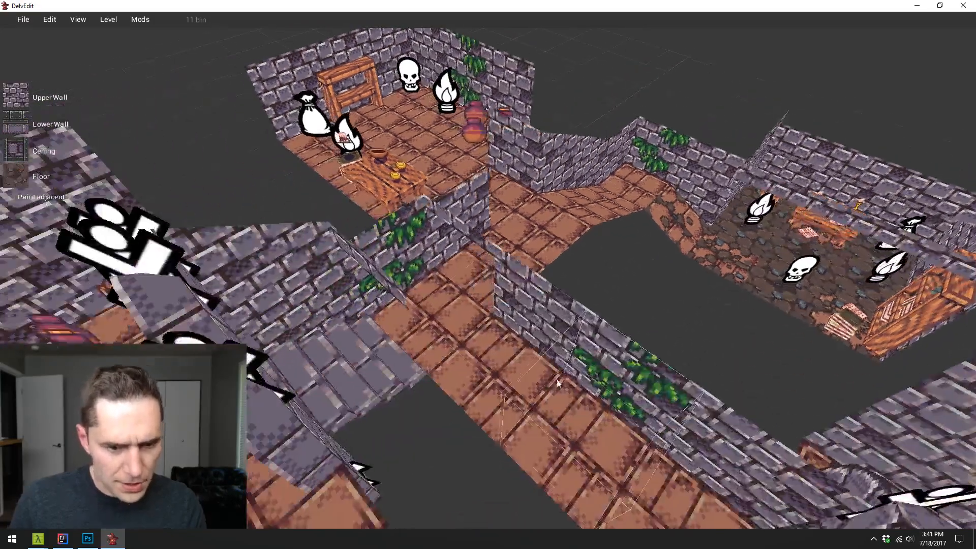
- Paint cobble on a corridor floor square beside the ivy-covered wall and a brick-to-cobble transition tile on the adjacent square toward the stairs
key("w")
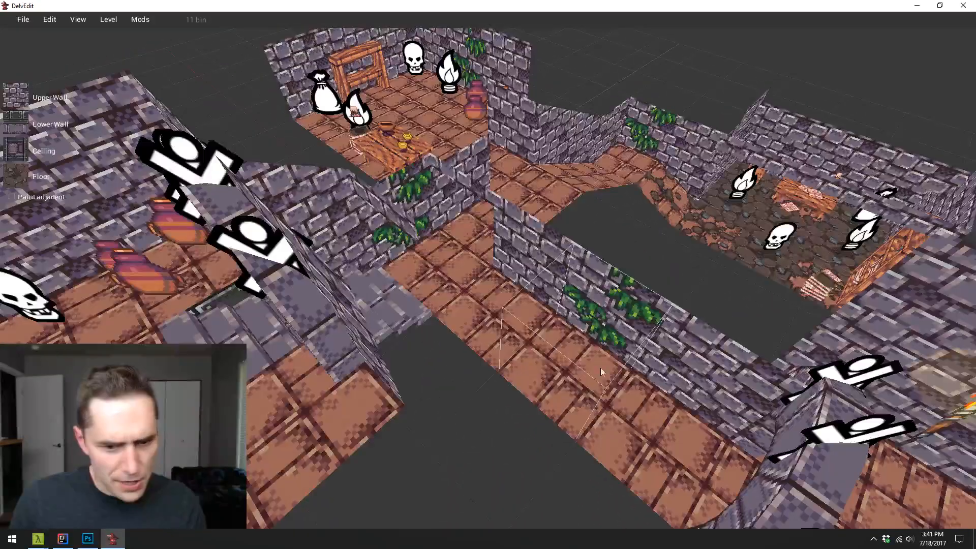
left_click(563, 356)
left_click(524, 325)
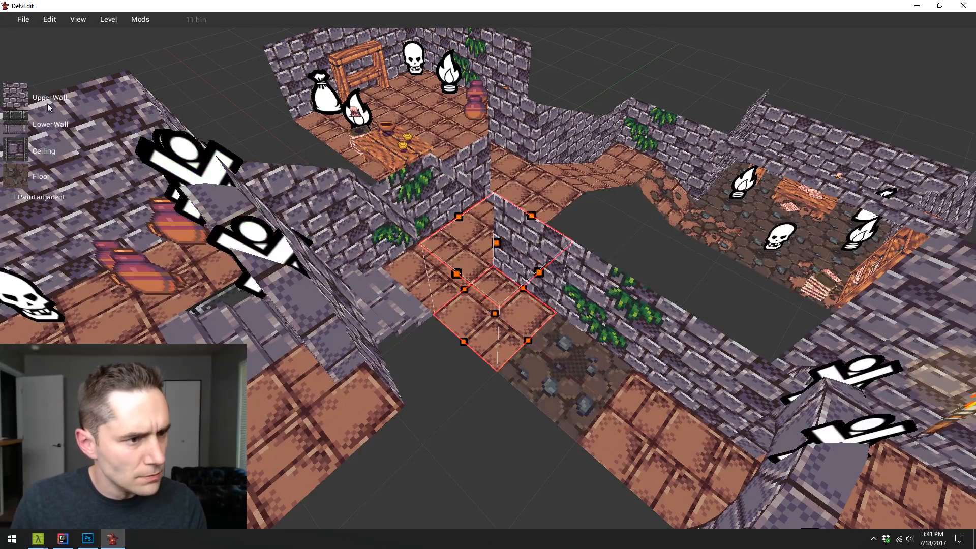
left_click(16, 175)
left_click(534, 276)
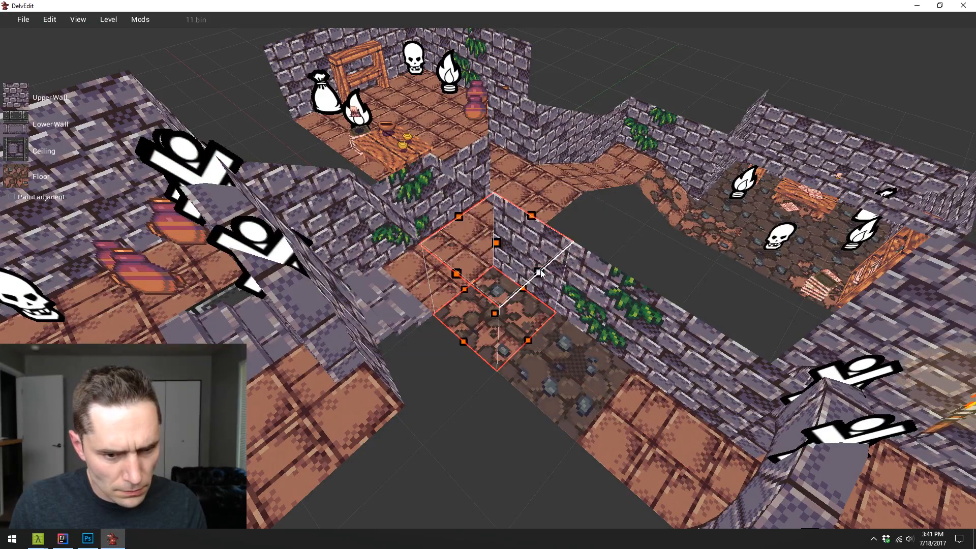
- Paint a dirt transition tile on the corridor floor square between the new cobble and the torch-lit archway
key("s")
key("d")
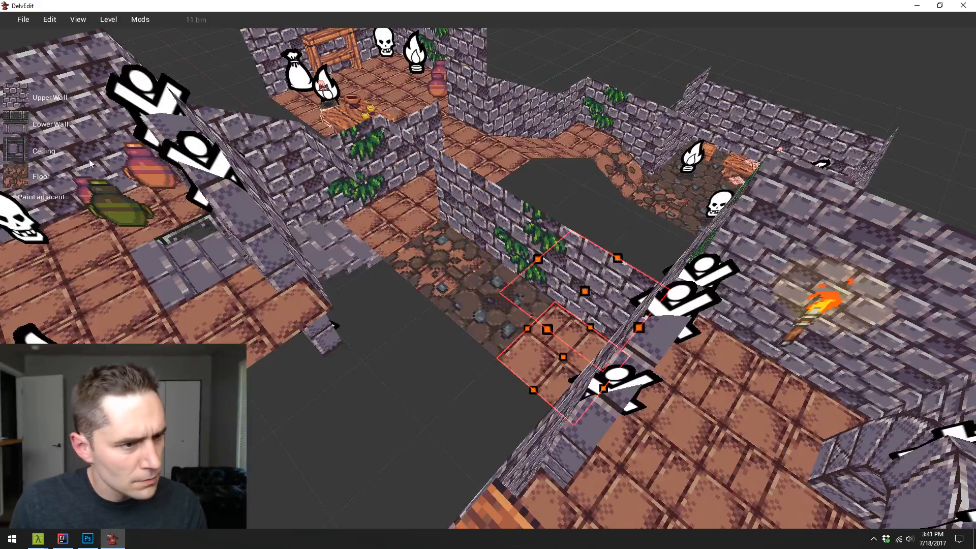
left_click(22, 178)
left_click(574, 273)
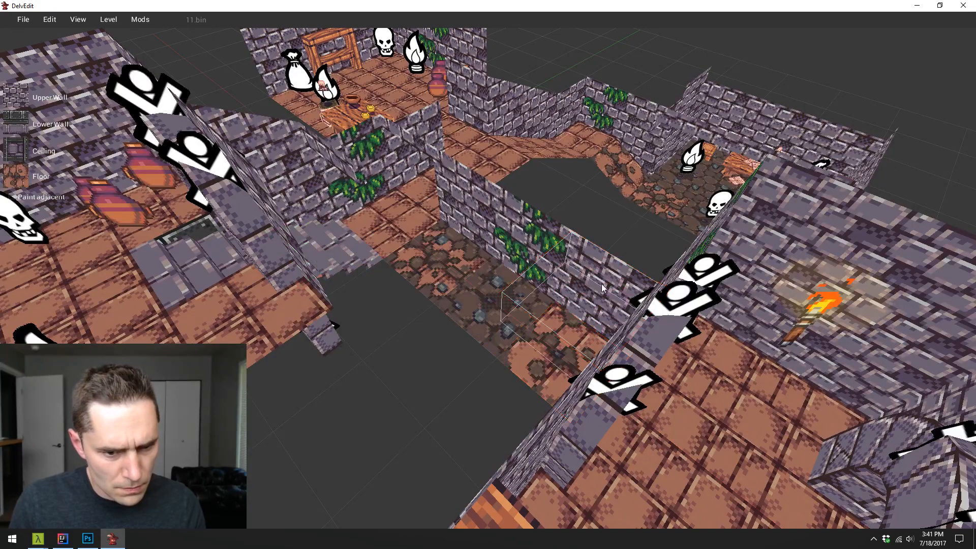
- Start a playtest in the torch-lit arched area and walk the corridor to inspect the newly painted floor transition
key("w")
key("d")
key("p")
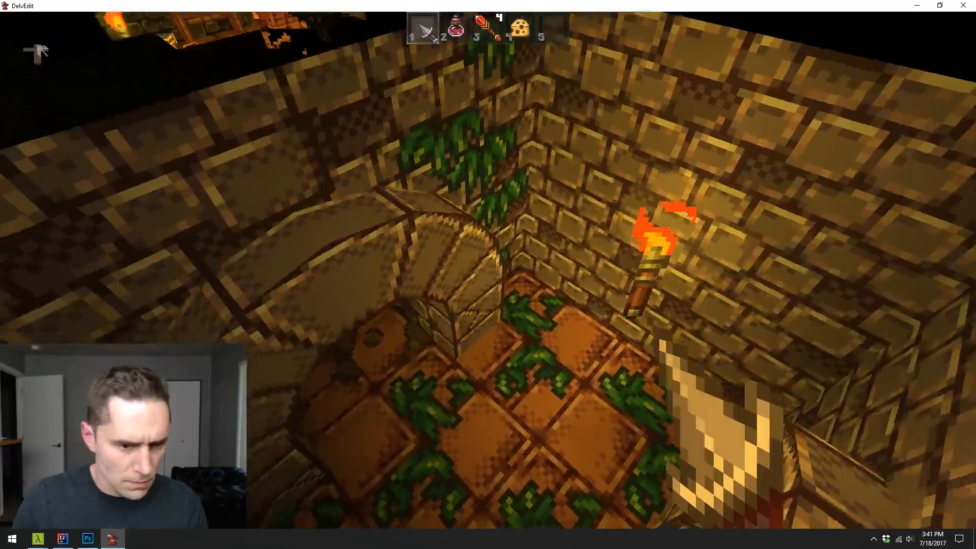
key("w")
key("w")
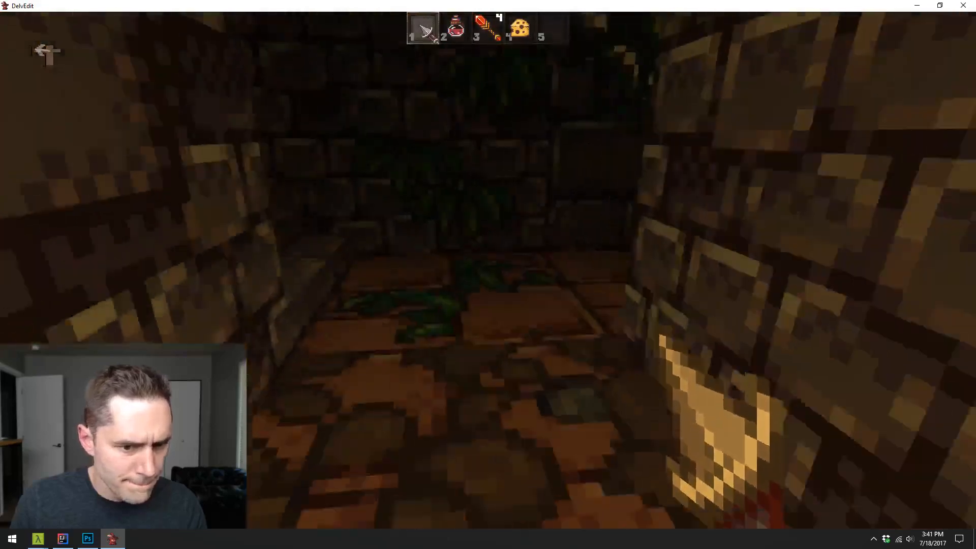
key("w")
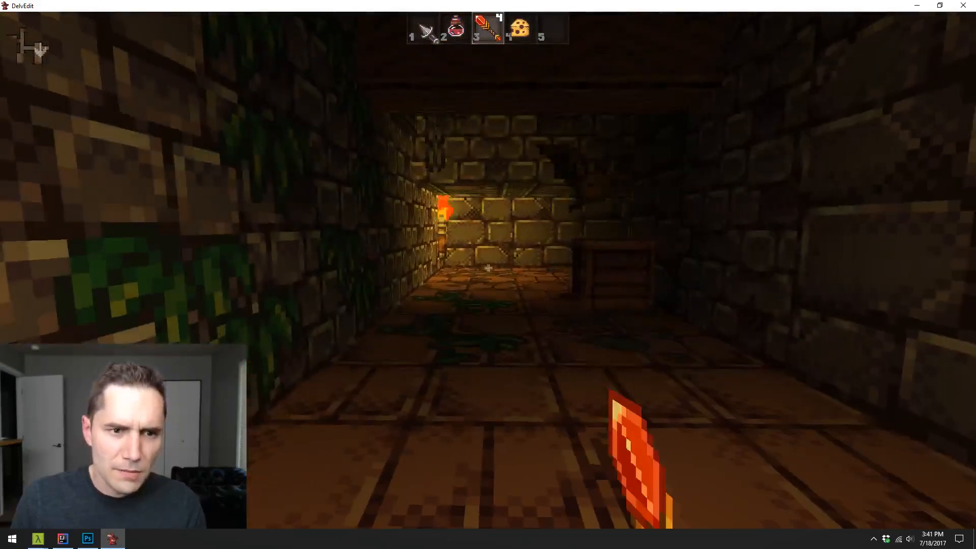
- Fire the wand down the dark corridor, walk past the torches to inspect the patched floors beside the pillars, and end the playtest
left_click(488, 268)
key("1")
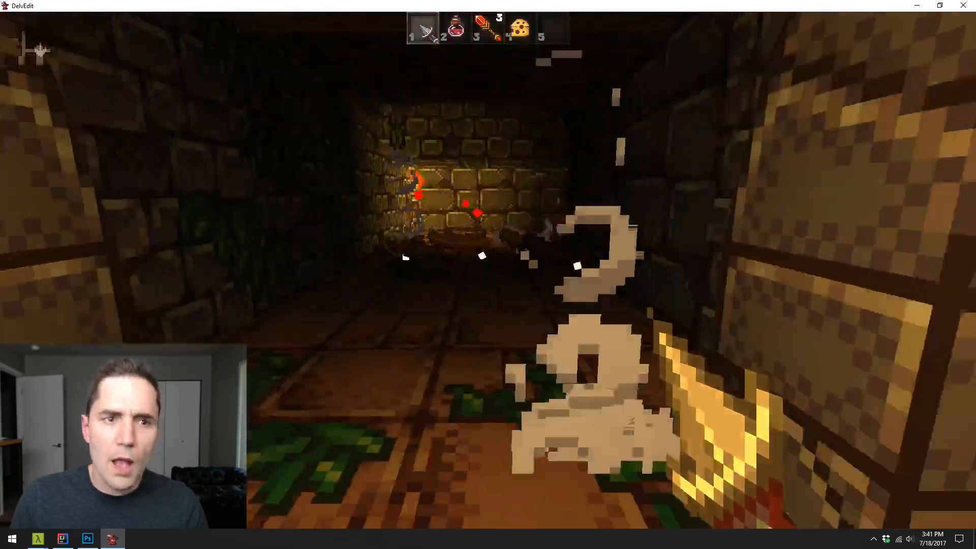
key("w")
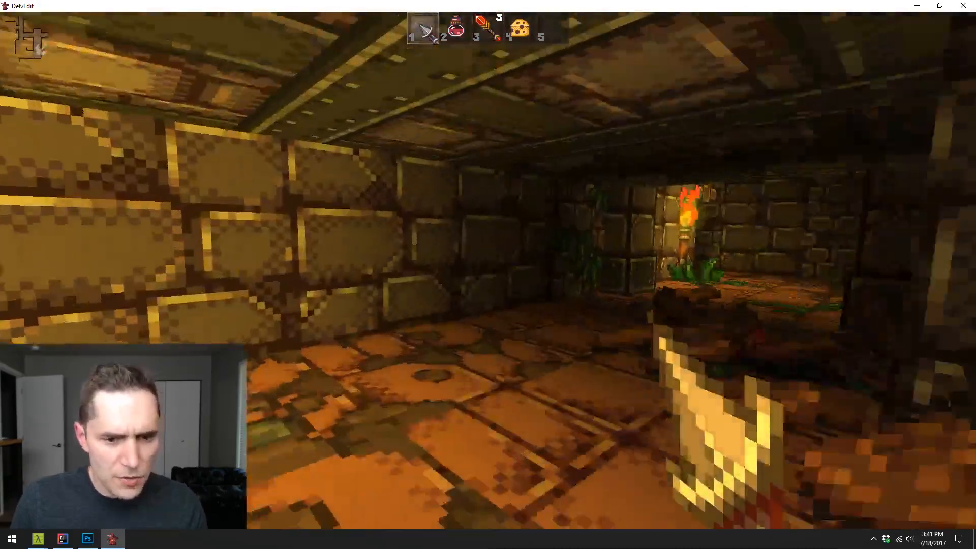
key("w")
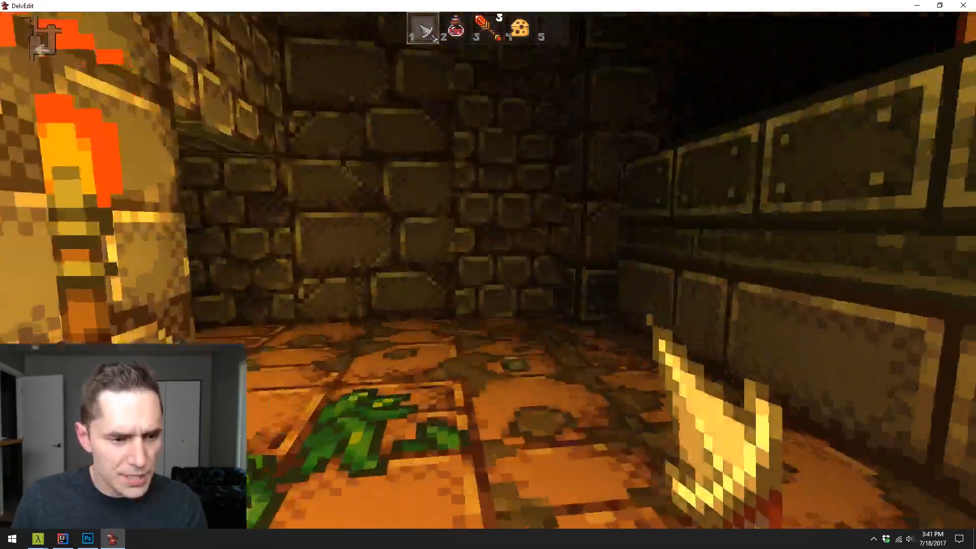
key("w")
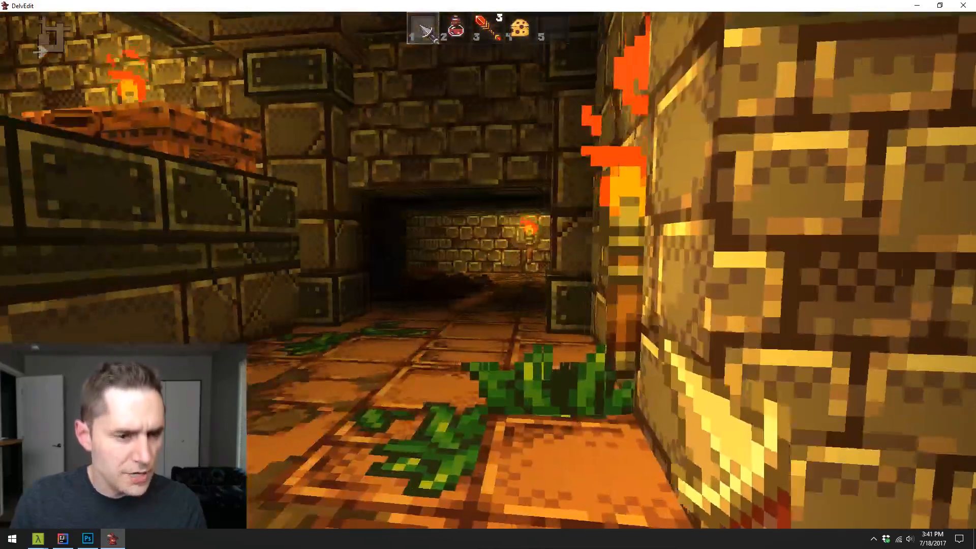
key("Escape")
- Examine the dirt-patched floors in the torch-lit corner, around the pillars and along the corridor with the crates
key("e")
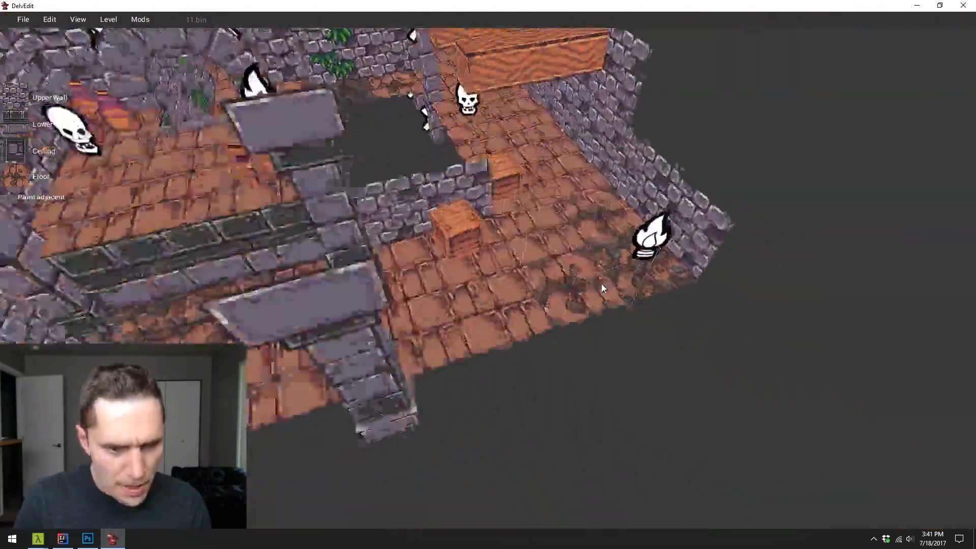
key("s")
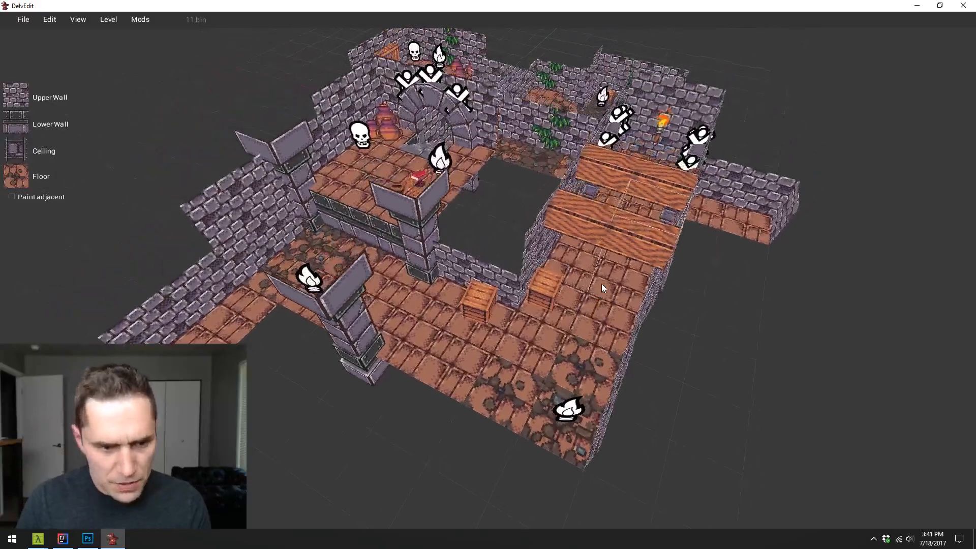
key("w")
key("s")
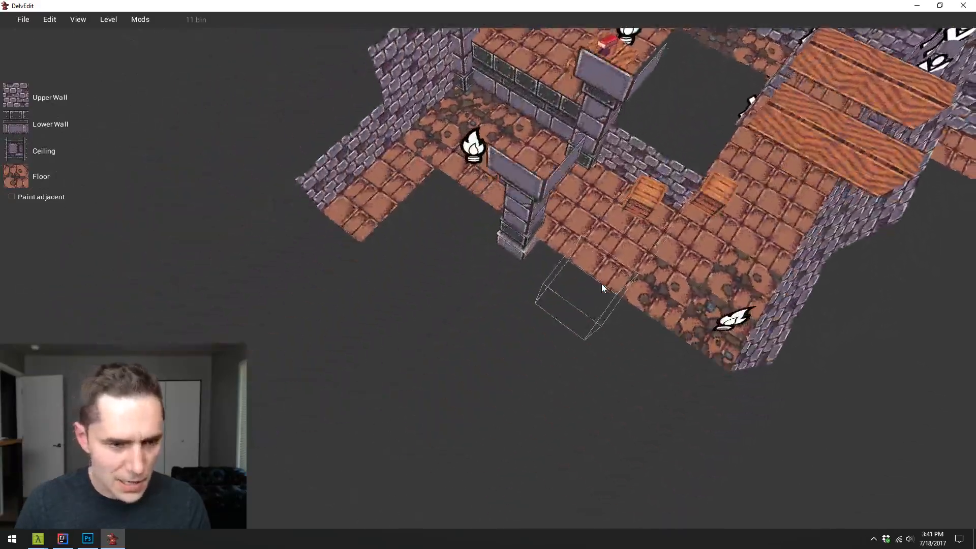
key("a")
key("w")
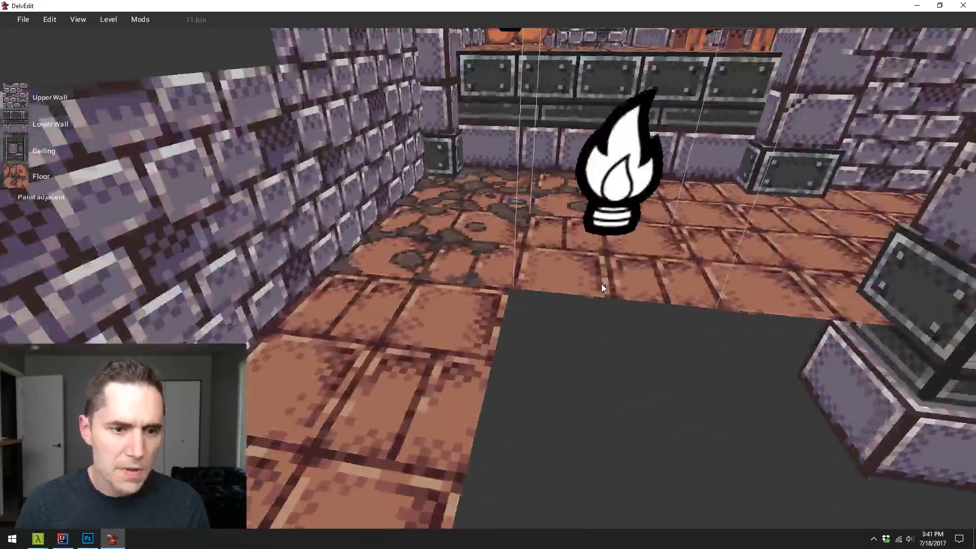
key("s")
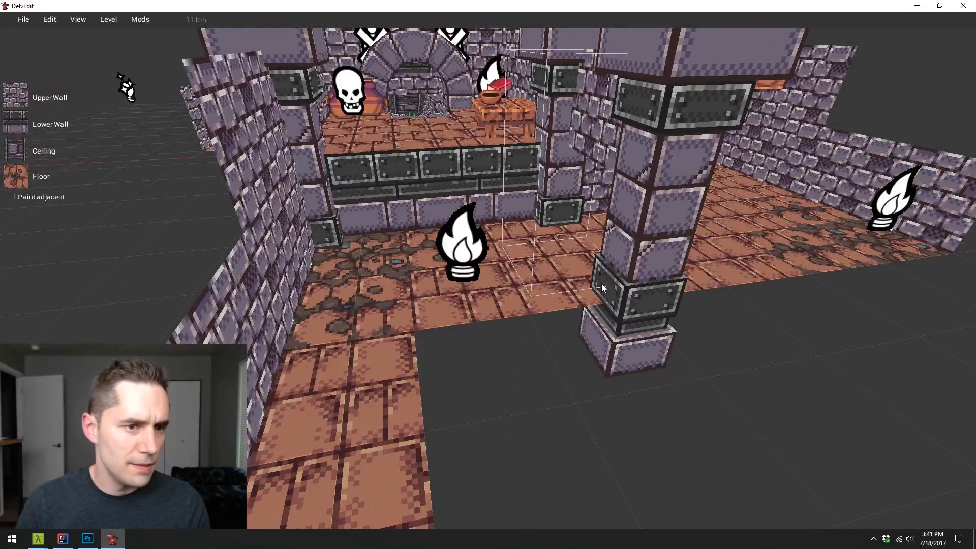
key("s")
key("d")
key("d")
key("w")
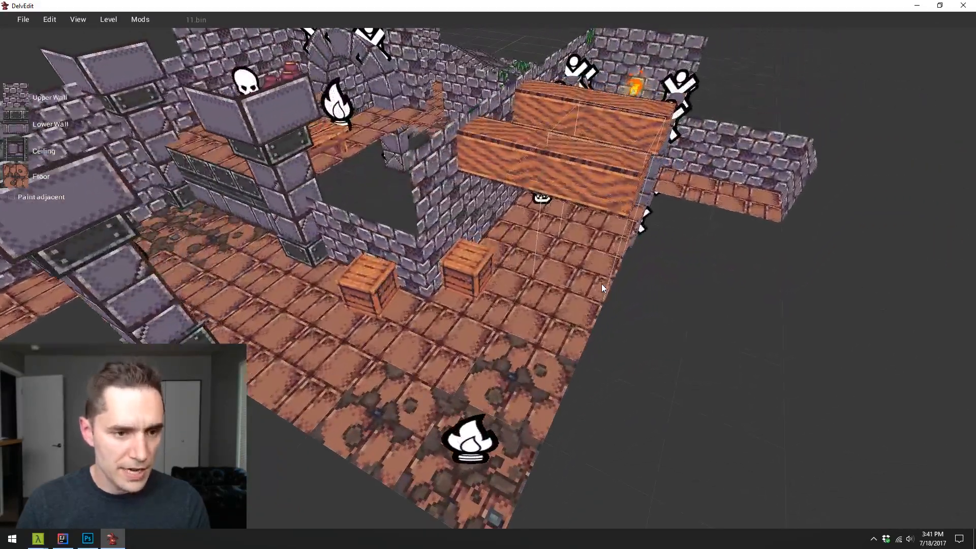
key("s")
key("w")
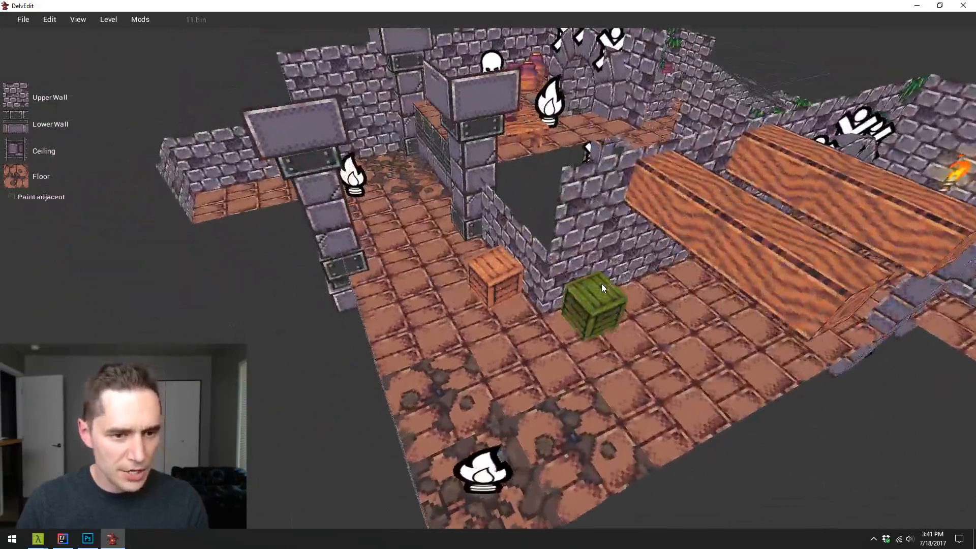
key("w")
key("a")
key("d")
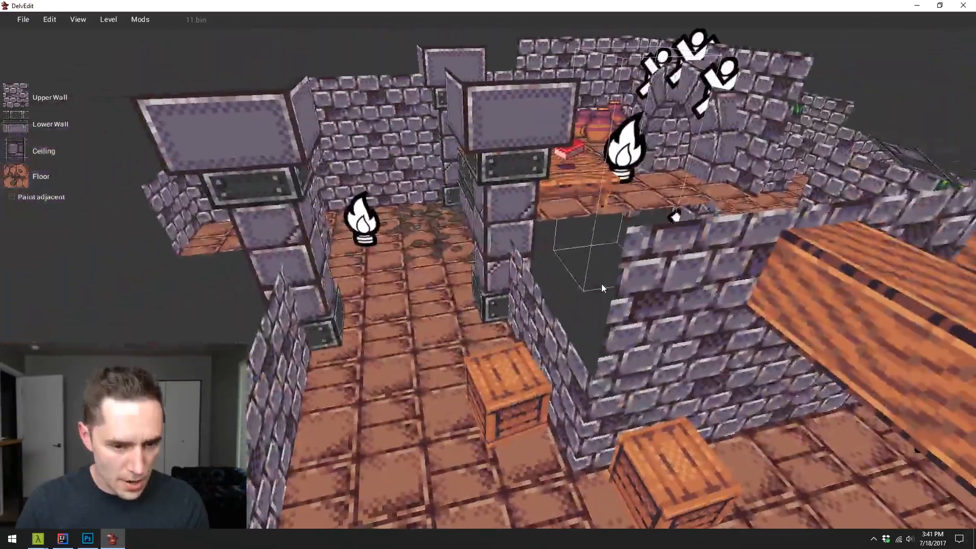
- Playtest the level again, defeat the enemy in the corridor, inspect the floor transitions up to the pillared area, and end the playtest
key("w")
key("p")
key("w")
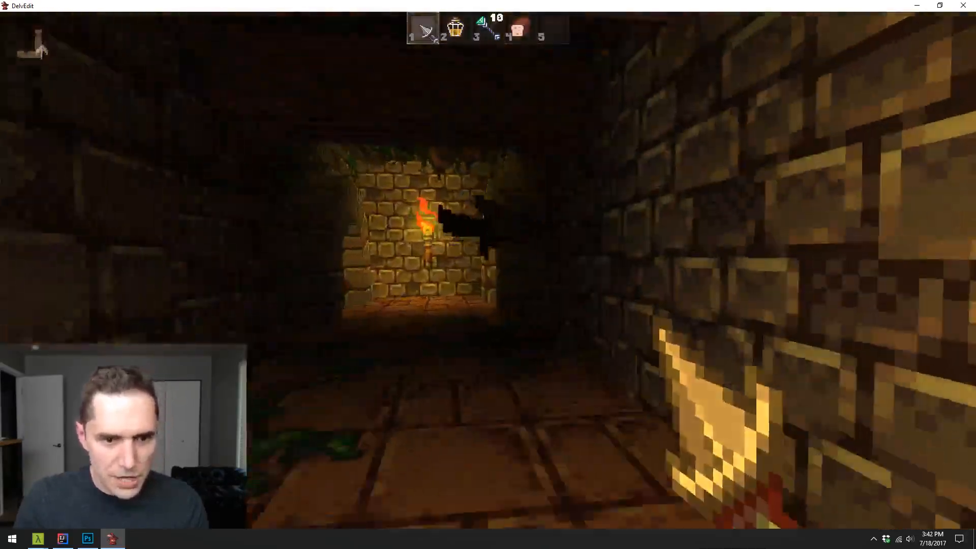
left_click(488, 271)
left_click(488, 271)
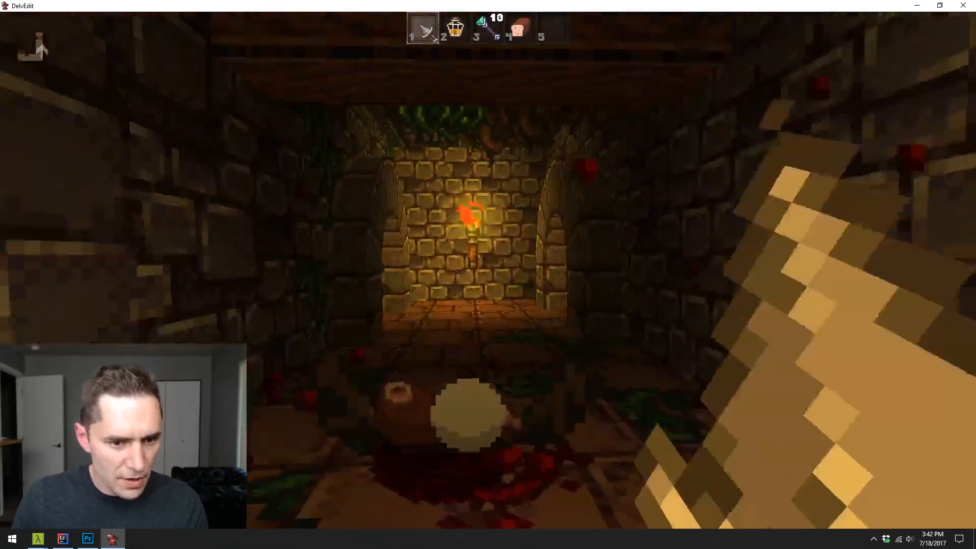
key("w")
key("w")
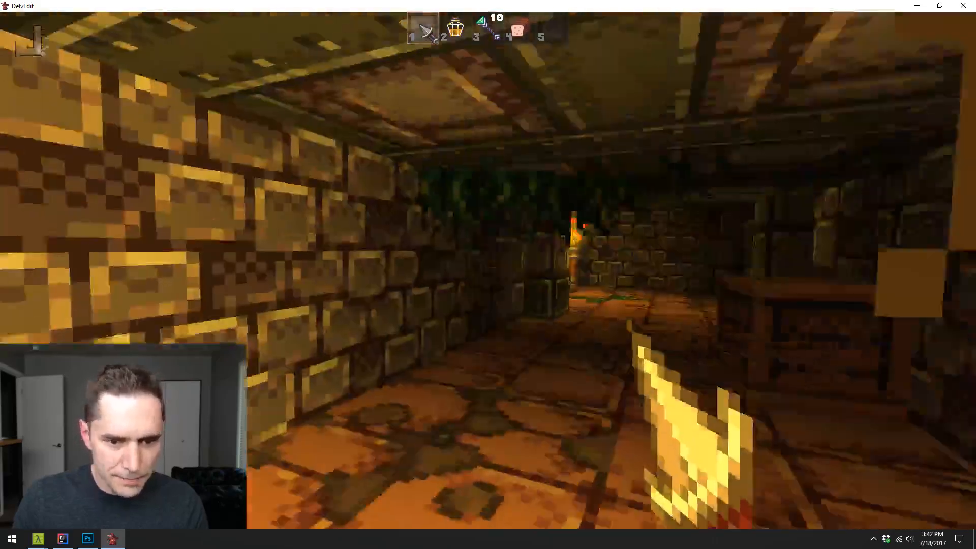
key("w")
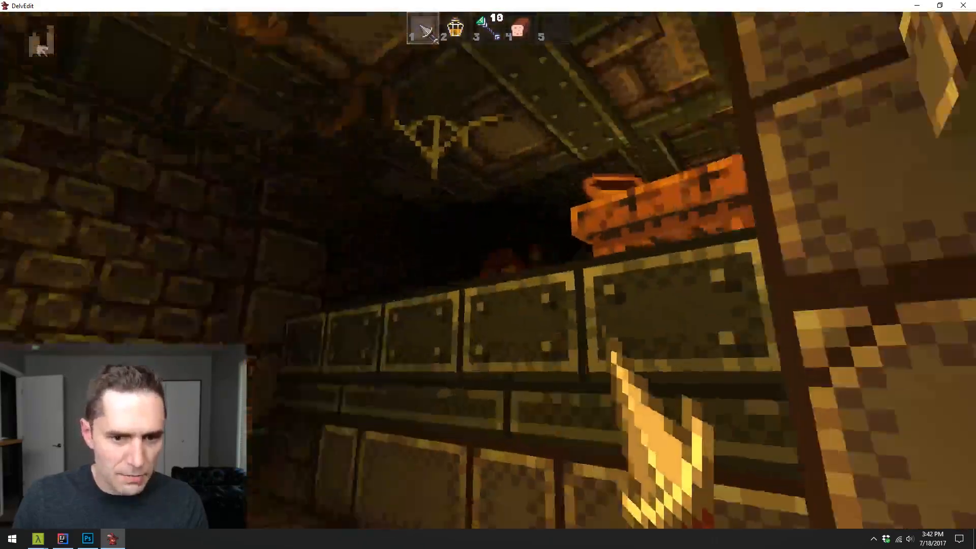
key("w")
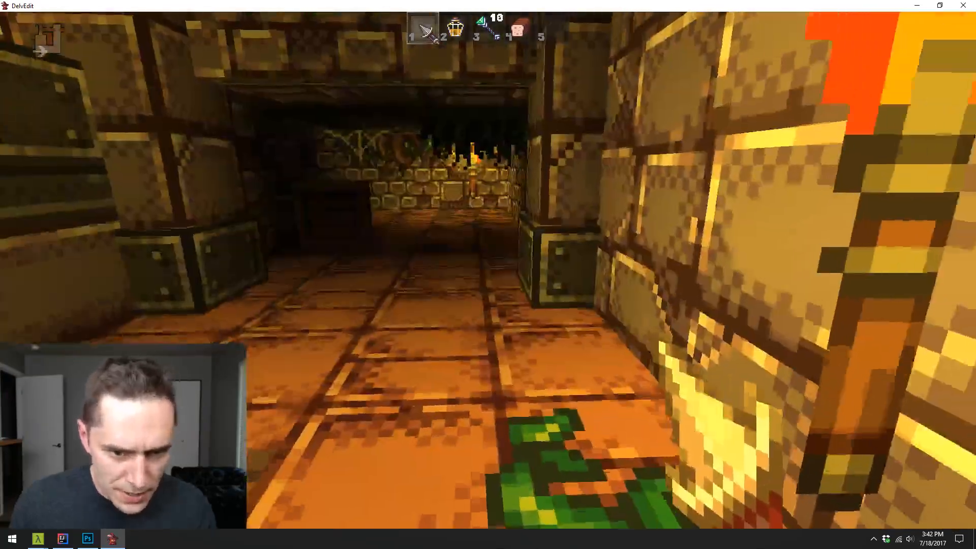
key("Escape")
- Examine the floors across the whole level from above, including the plain brick room with the pots and table
key("s")
key("s")
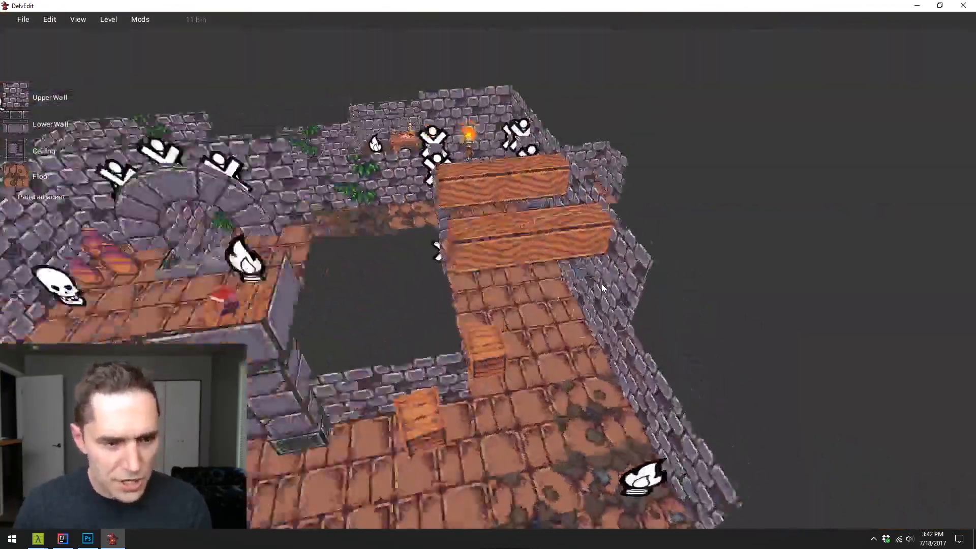
key("s")
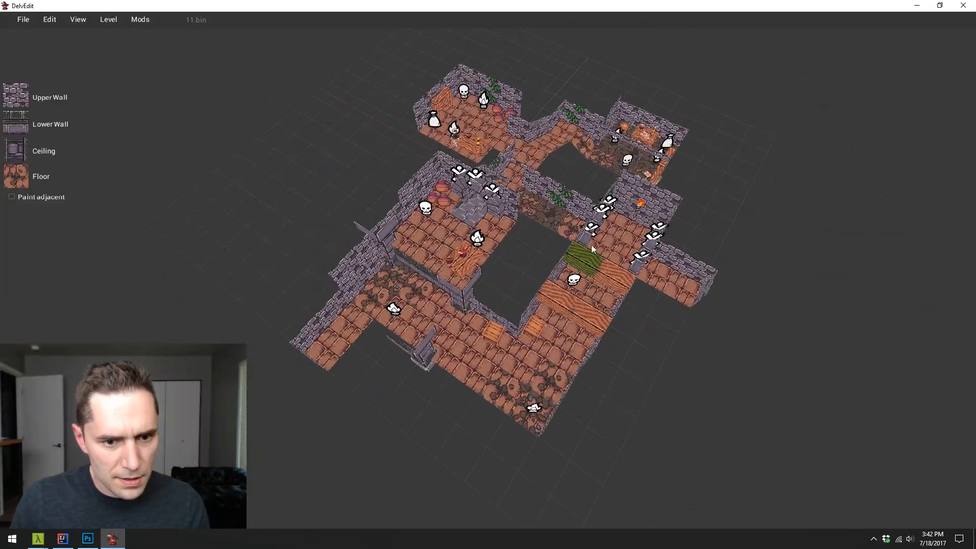
key("w")
key("d")
key("a")
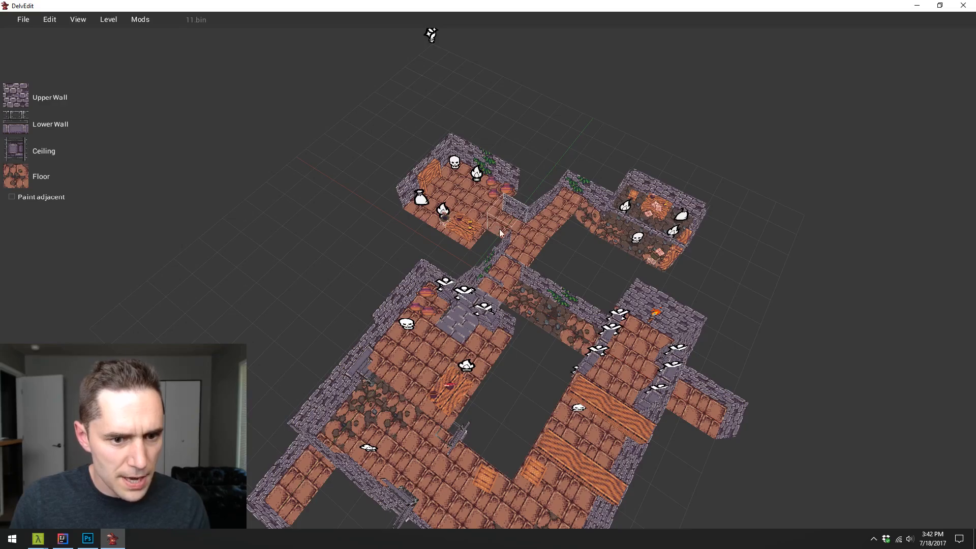
key("w")
key("w")
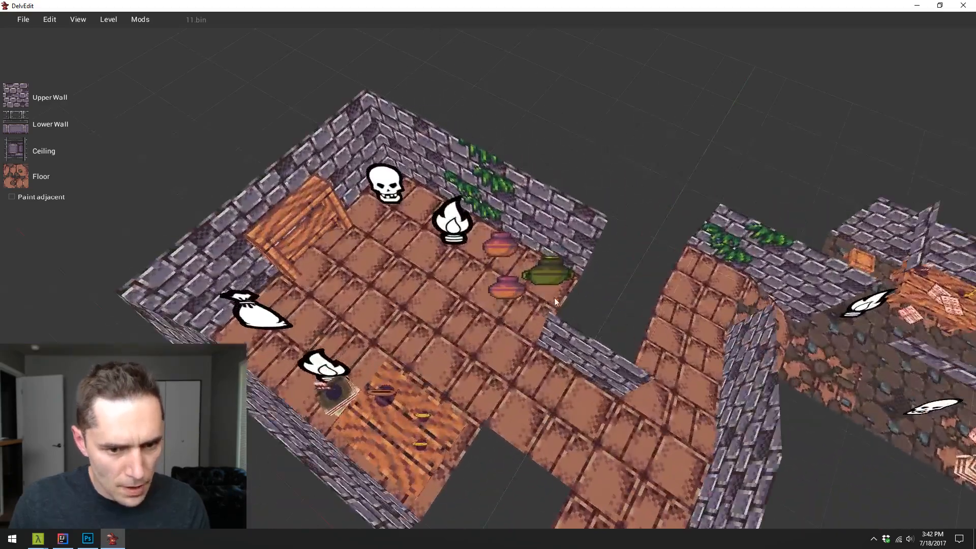
key("s")
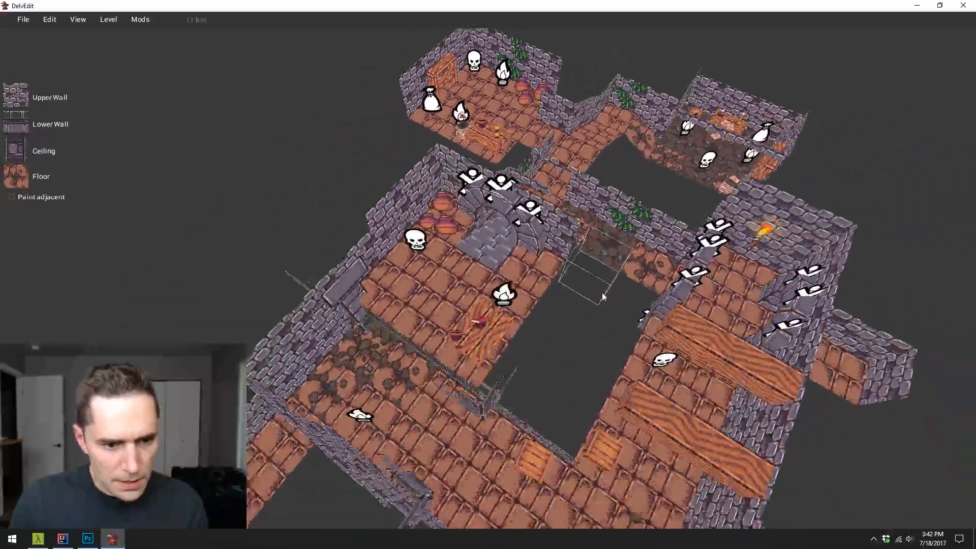
key("w")
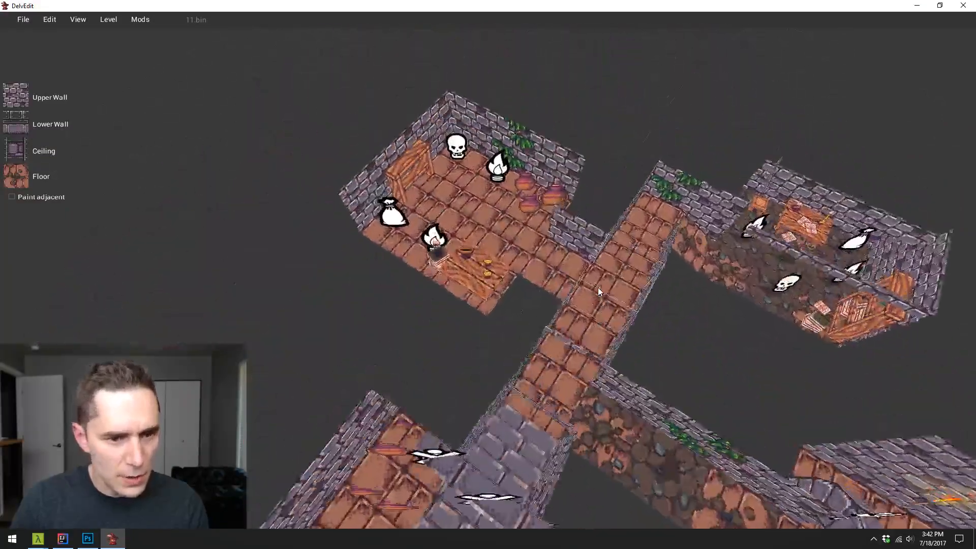
key("w")
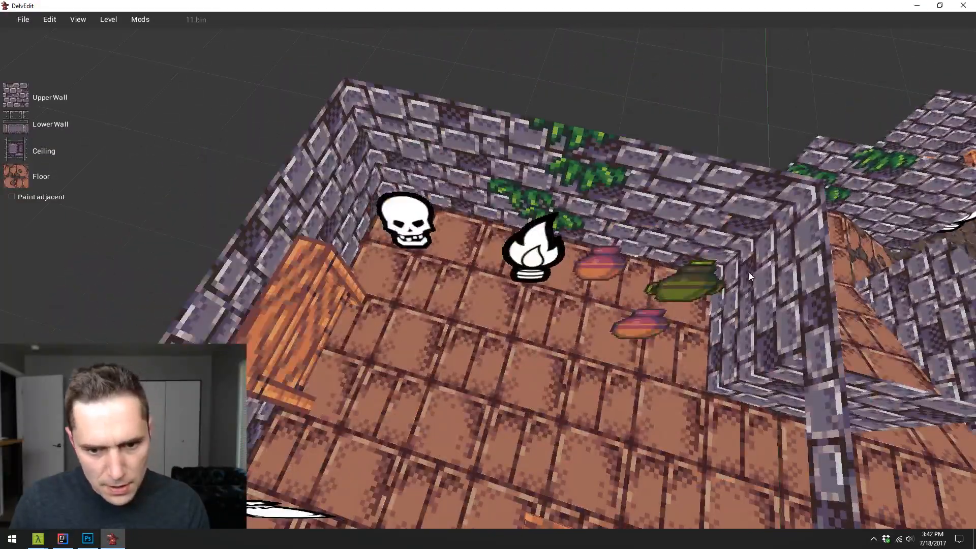
key("s")
left_click_drag(740, 292, 741, 295)
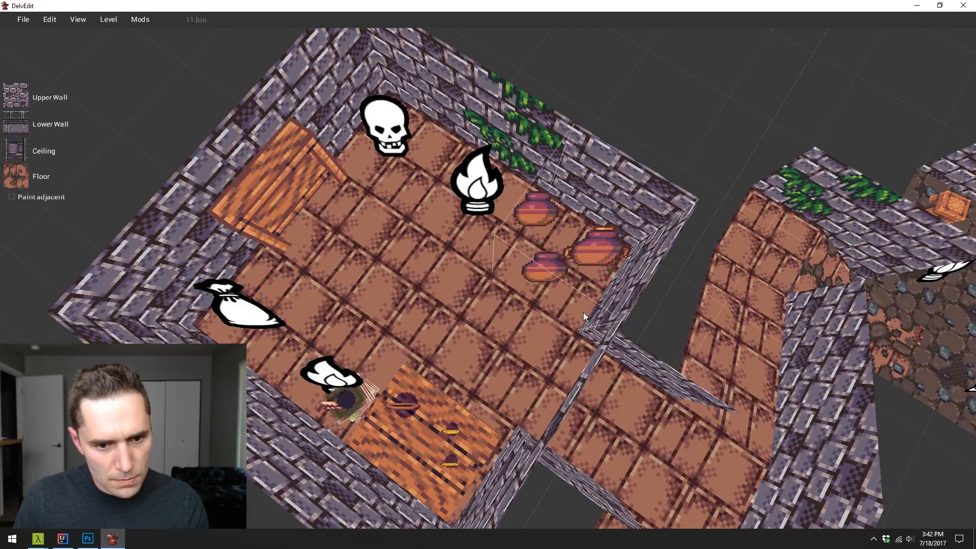
- Open level 7.bin from the Dungeon/Corners folder
key("s")
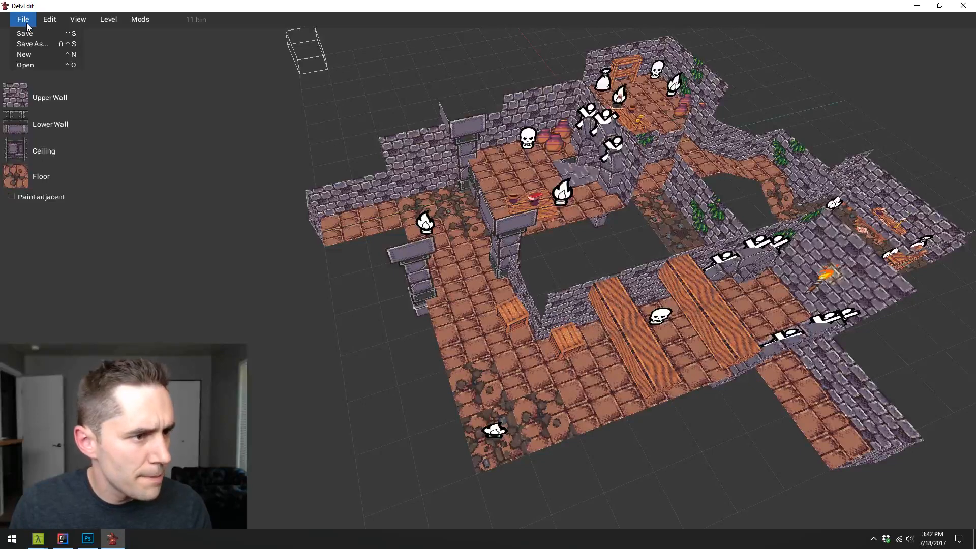
left_click(50, 66)
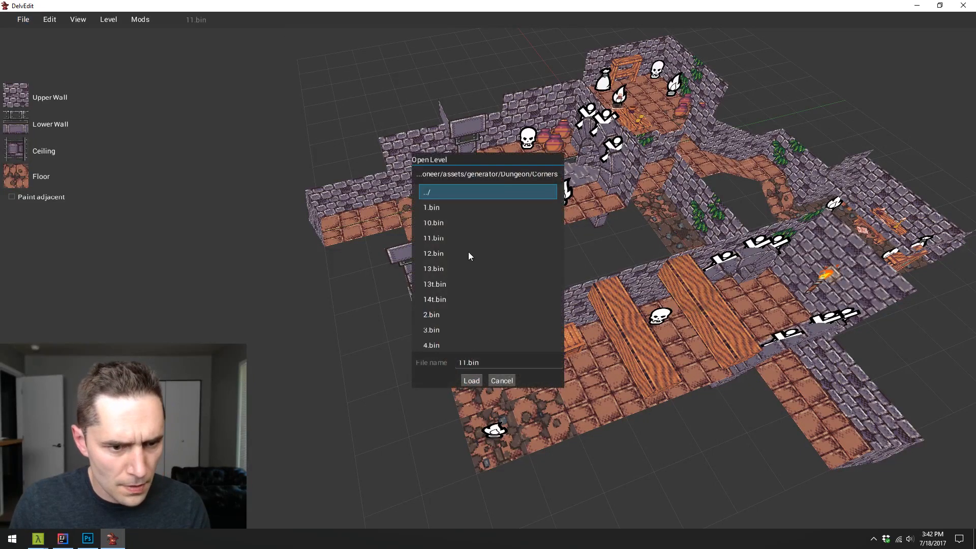
key("Down")
key("Down")
key("Down")
key("Down")
key("Down")
key("Down")
key("Down")
key("Down")
key("Down")
key("Down")
key("Down")
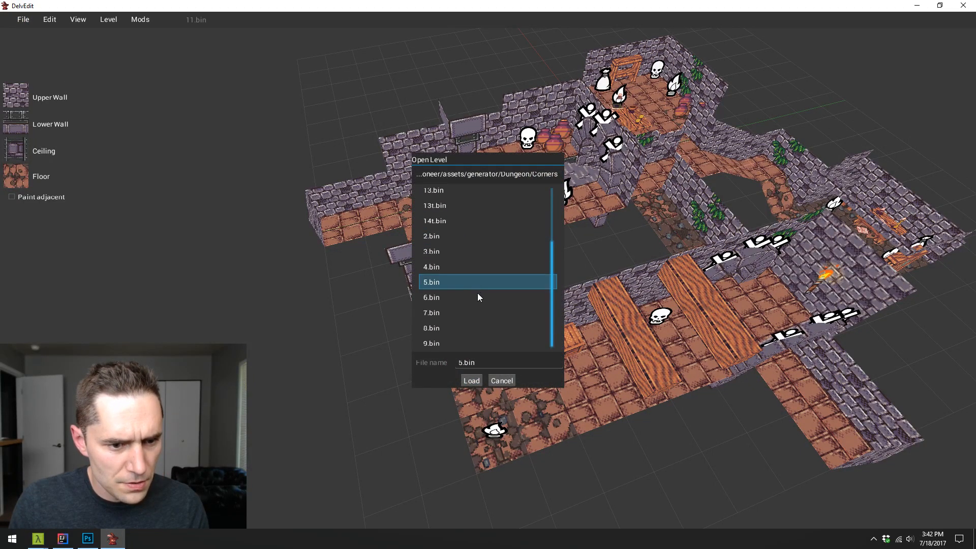
left_click(478, 319)
left_click(471, 380)
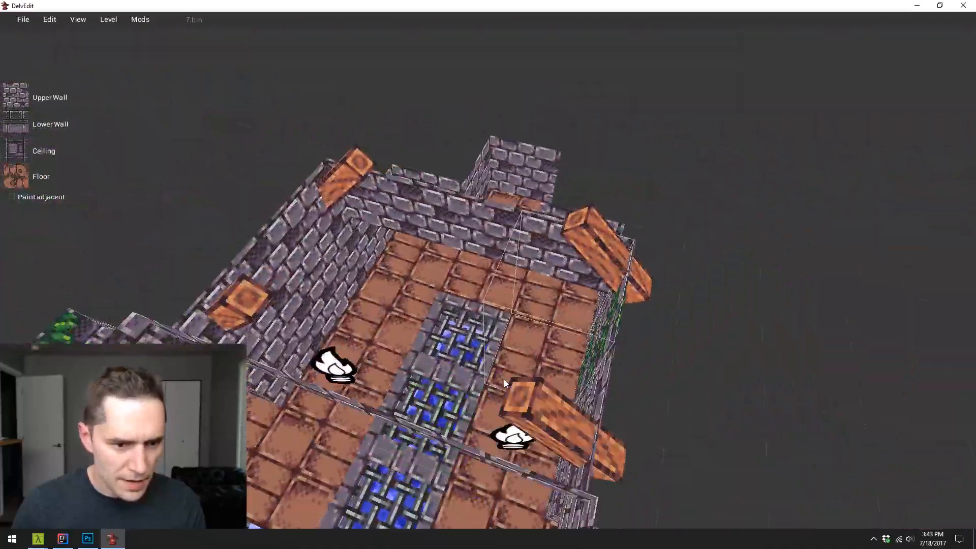
left_click_drag(504, 379, 505, 383)
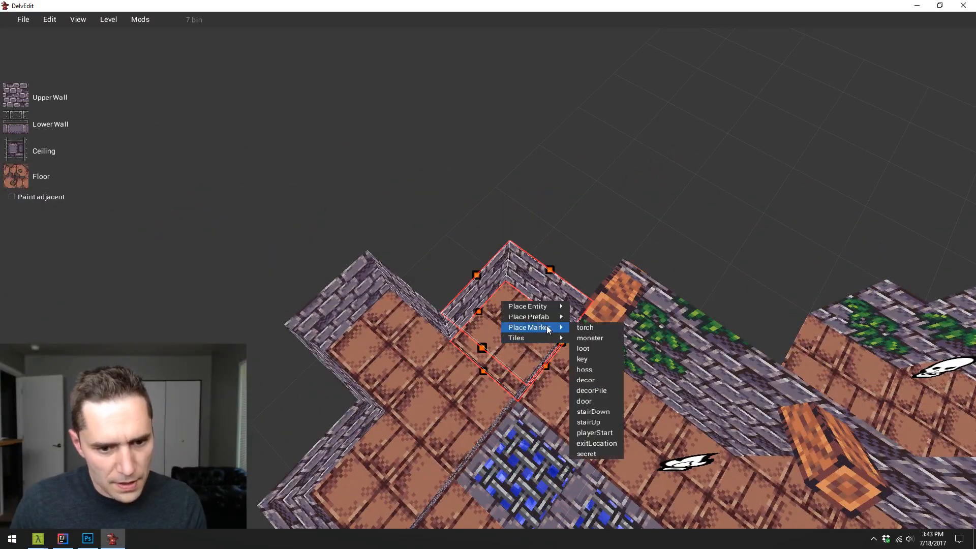
mouse_move(552, 306)
mouse_move(604, 303)
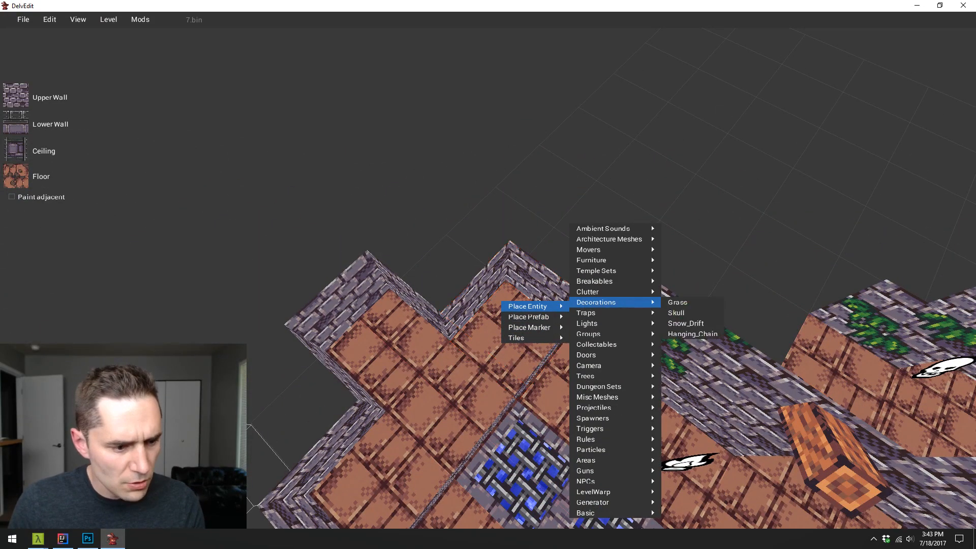
- Switch to Cmder, check the git status of the delver repository and stage all changes
left_click(55, 539)
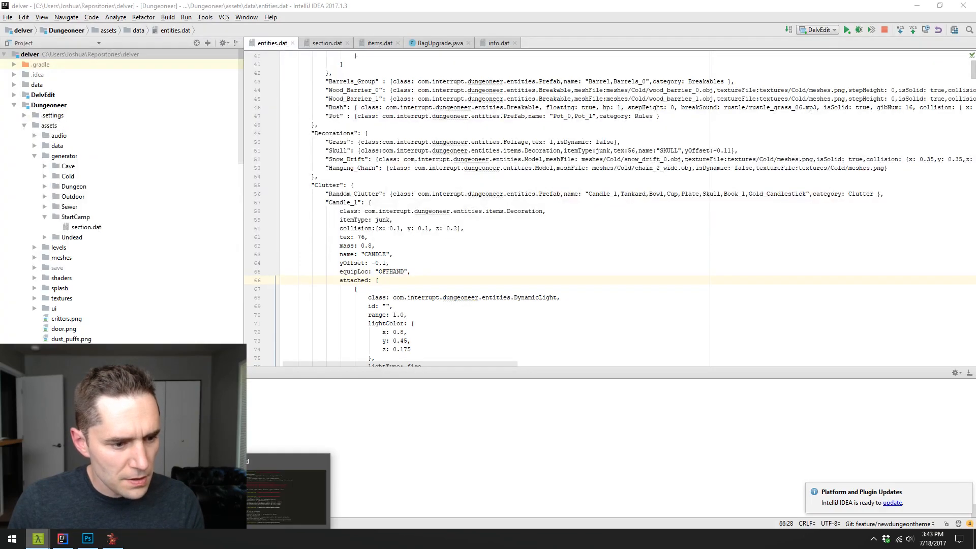
left_click(38, 539)
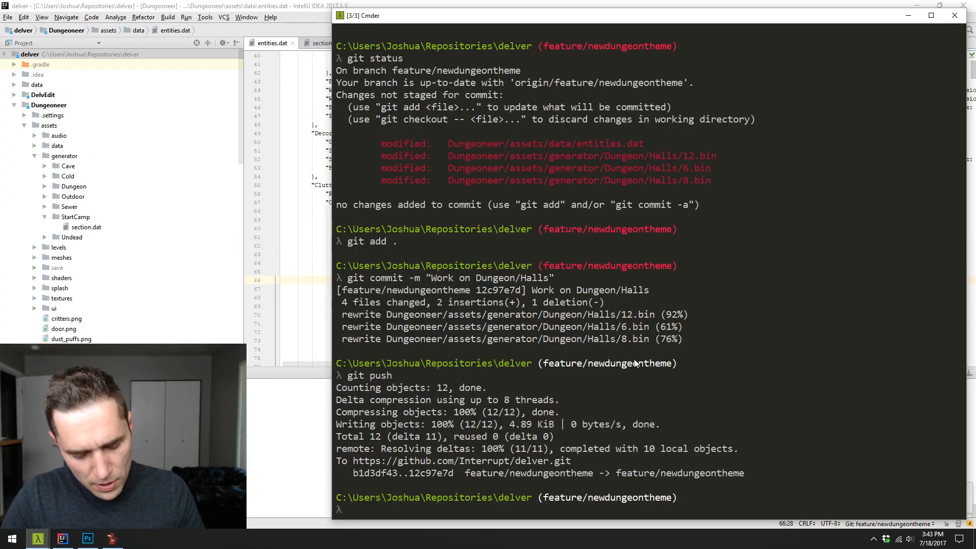
type("git status")
key("Return")
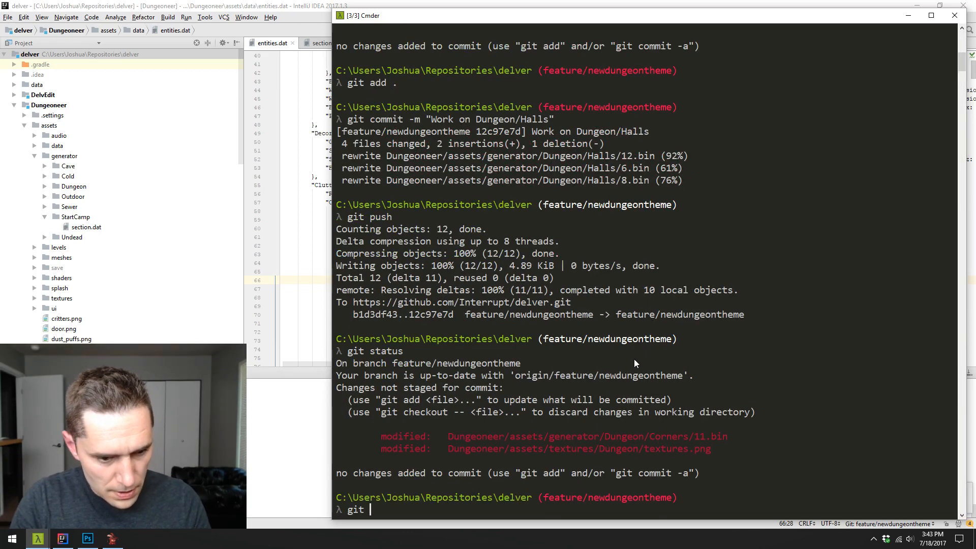
type("git add .")
key("Return")
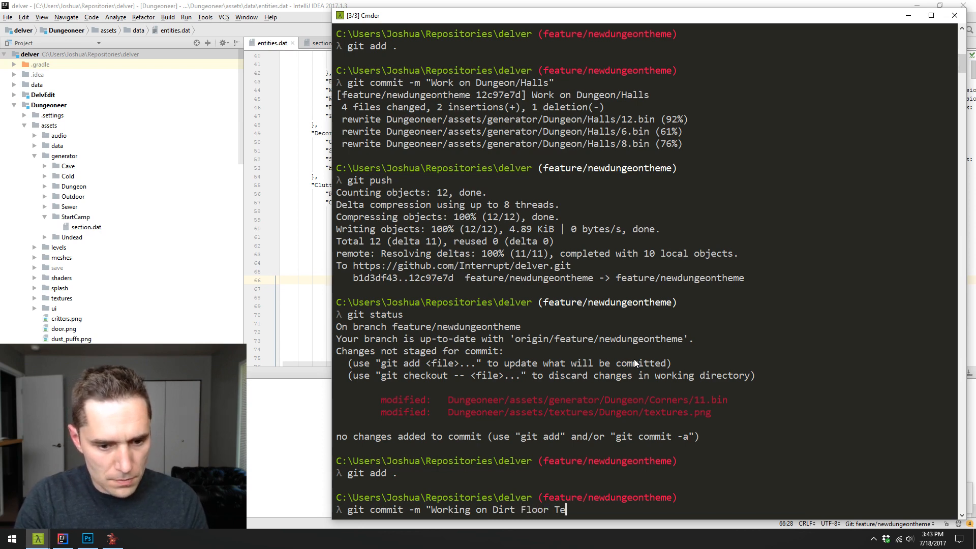
- Commit the staged changes with the message "Working on Dirt Floor Textures" and push the commit to the remote
type("xtures\"")
key("Return")
type("git ")
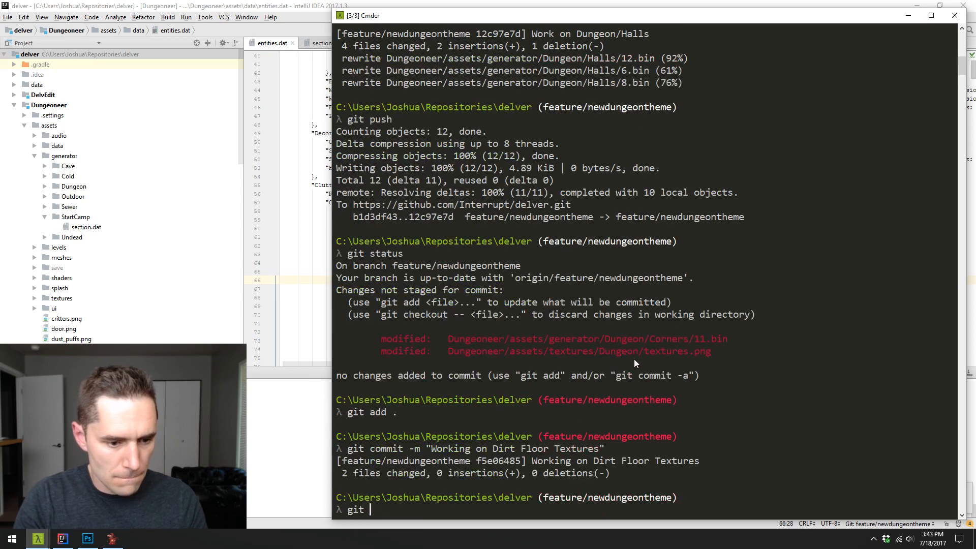
type("push")
key("Return")
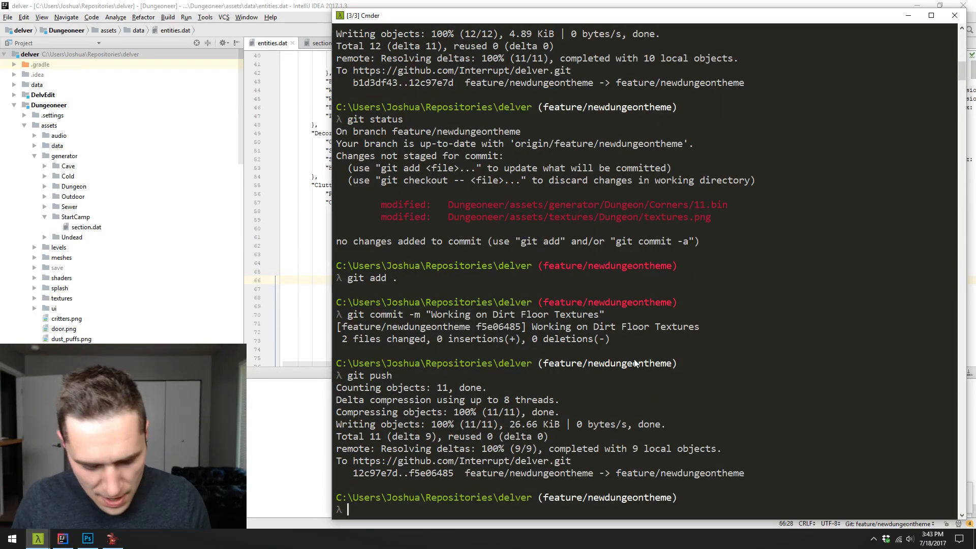
- Switch back to DelvEdit, dismiss the open entity menu and examine the floors around the water room and its island
left_click(321, 19)
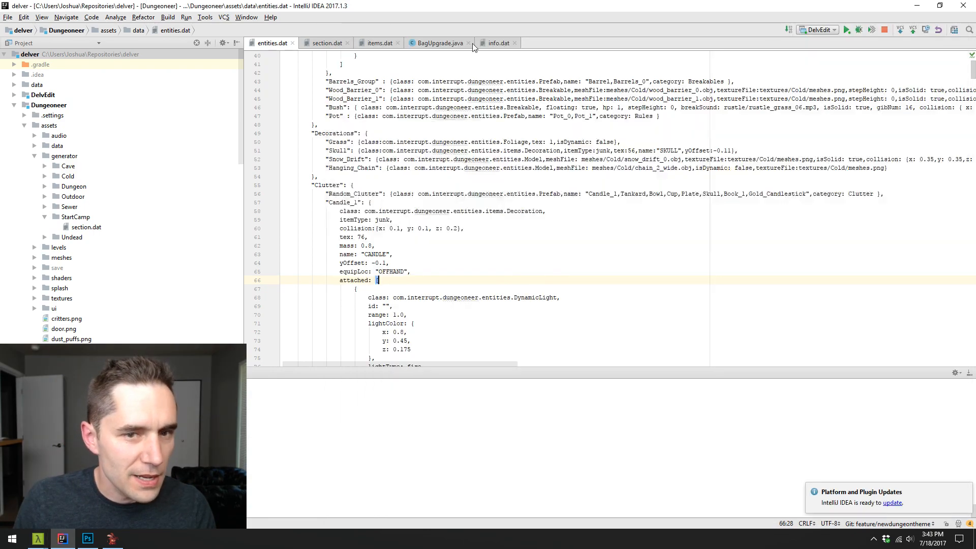
left_click(113, 539)
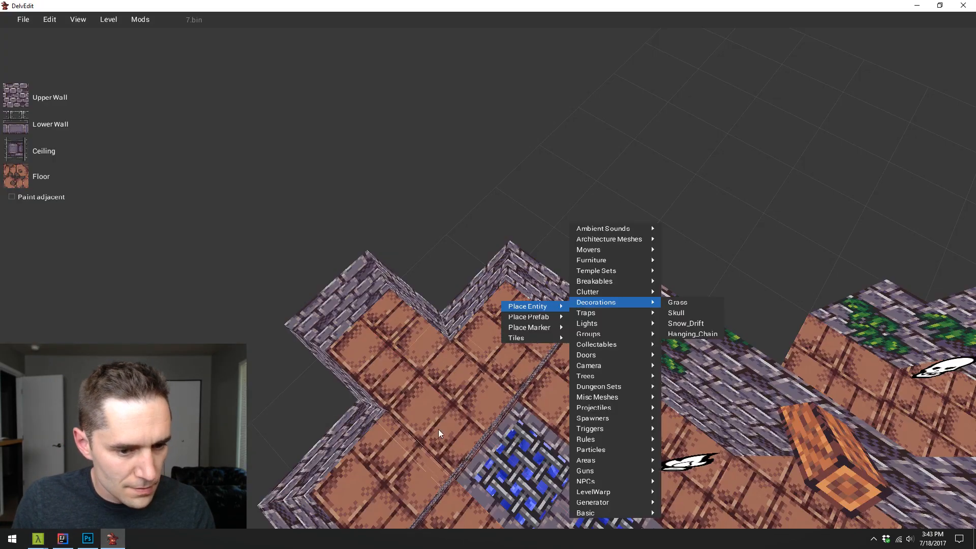
left_click(438, 429)
key("w")
key("d")
key("Left")
key("s")
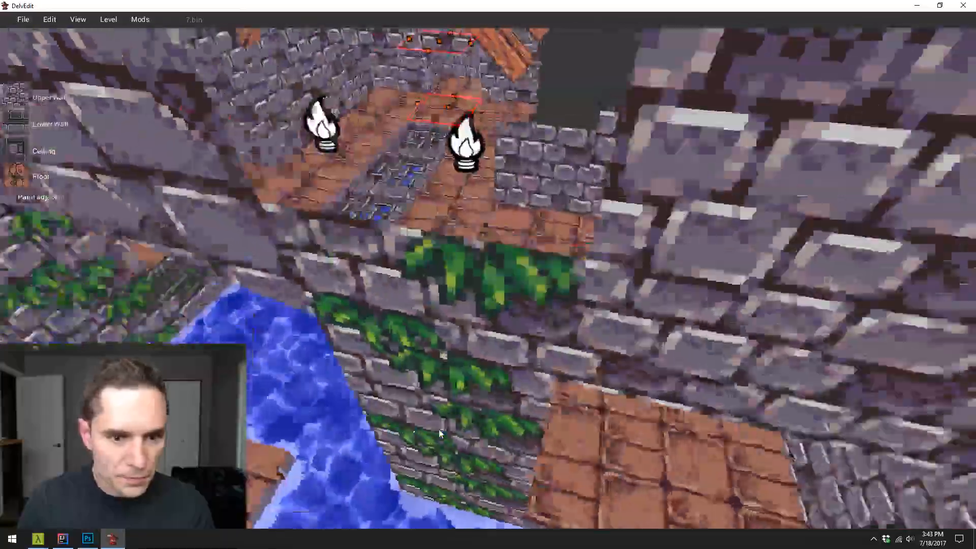
key("w")
key("d")
key("Left")
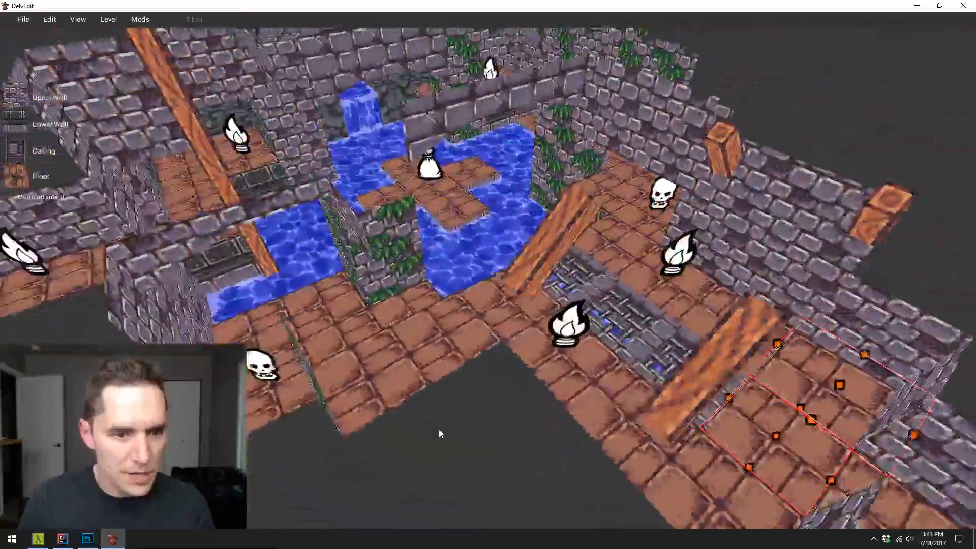
key("d")
key("Left")
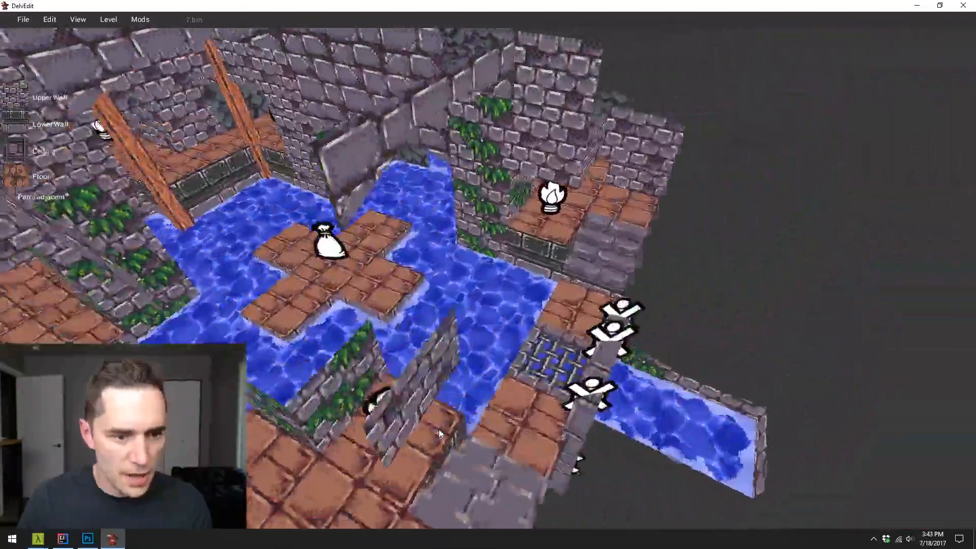
key("a")
key("Right")
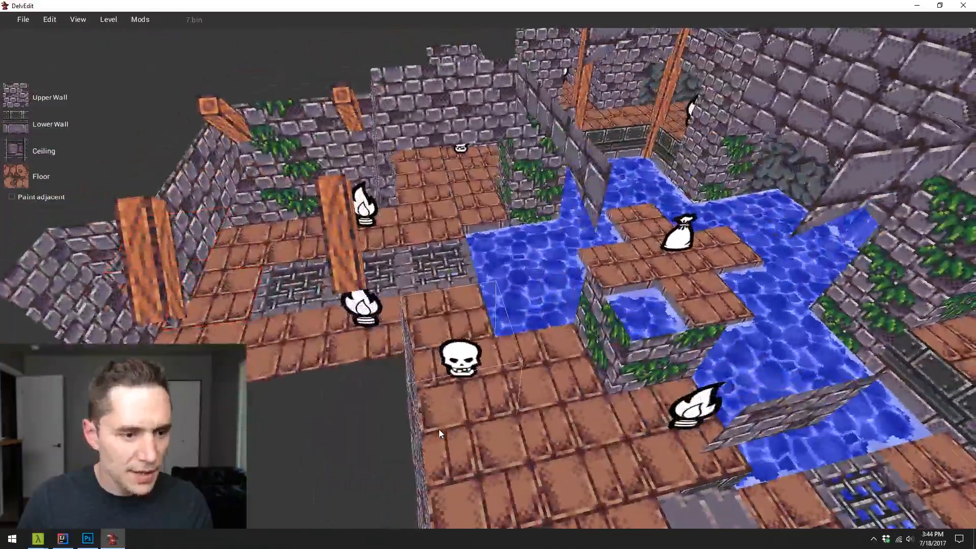
key("d")
key("Left")
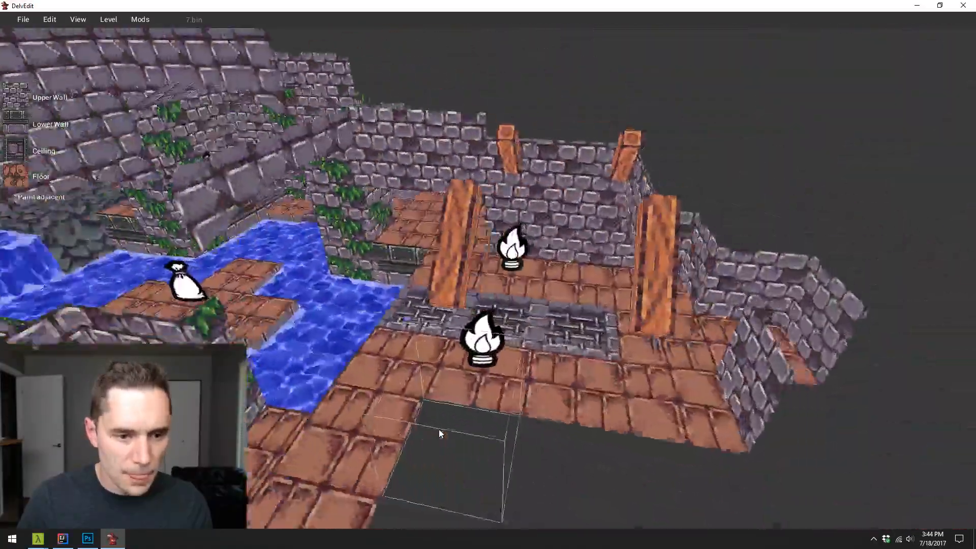
- Examine the grated corridor, the wooden beams and the flooded passages of the level from several sides
key("a")
key("Right")
key("w")
key("s")
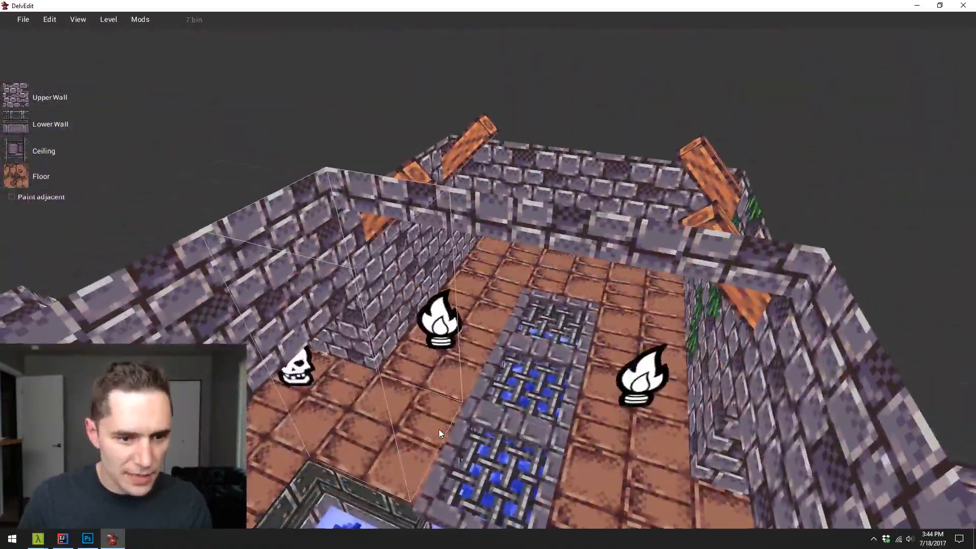
key("d")
key("Left")
key("a")
key("Right")
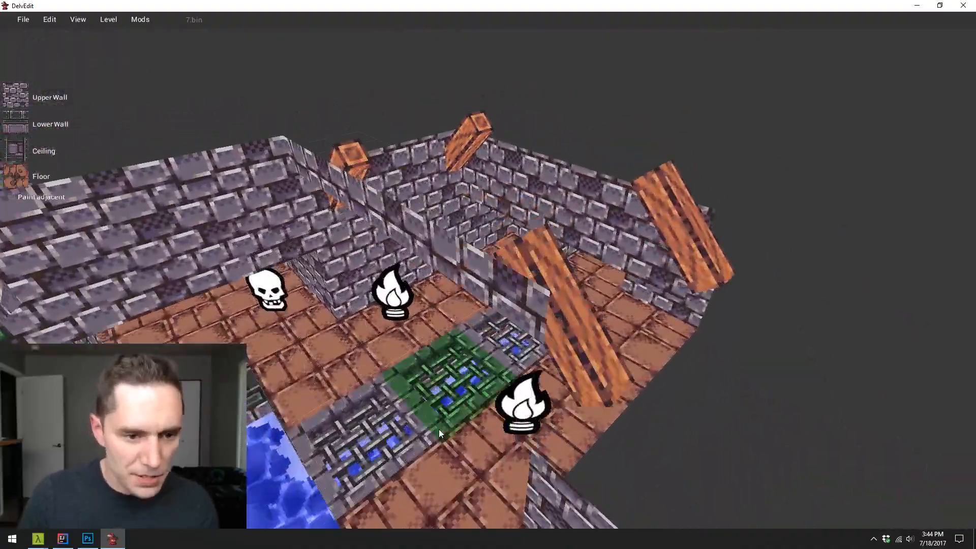
key("s")
key("d")
key("Left")
key("a")
key("Right")
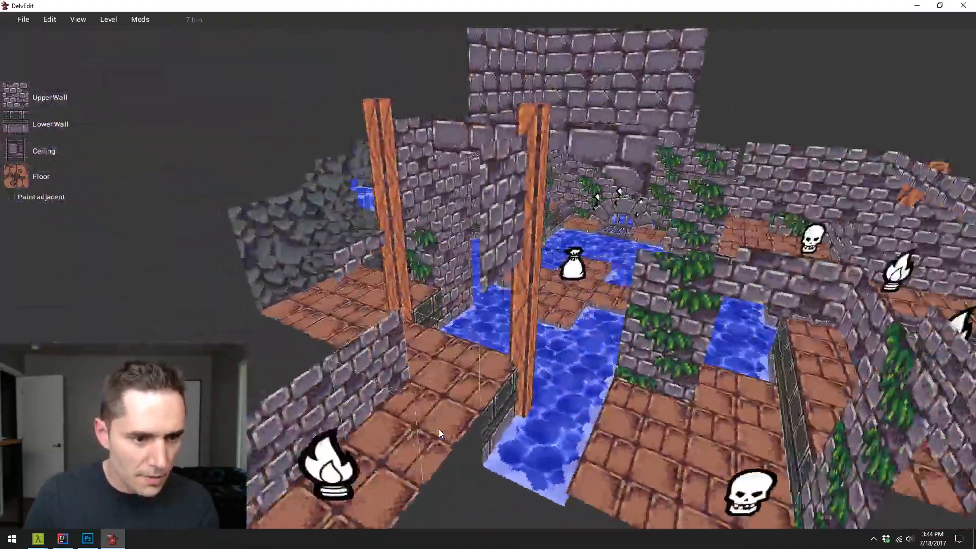
key("w")
key("Left")
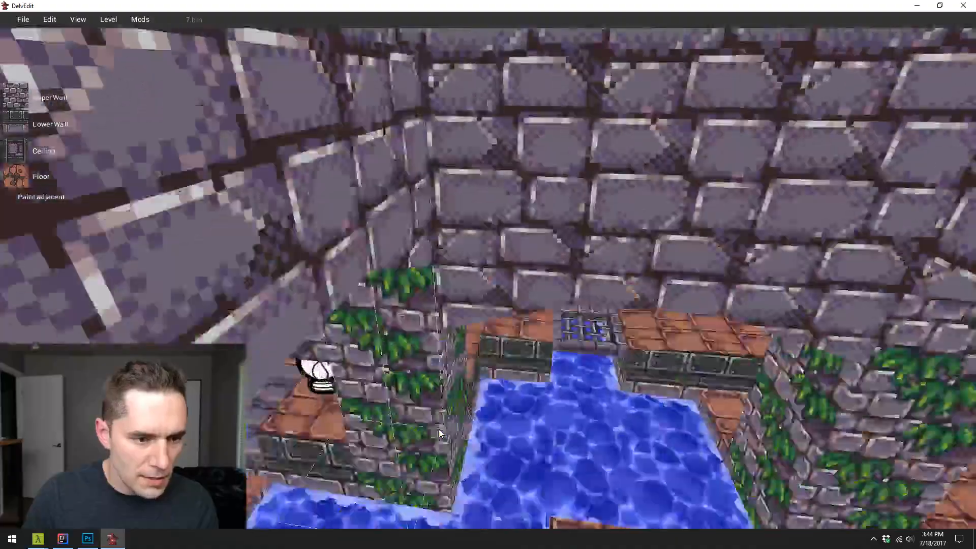
key("s")
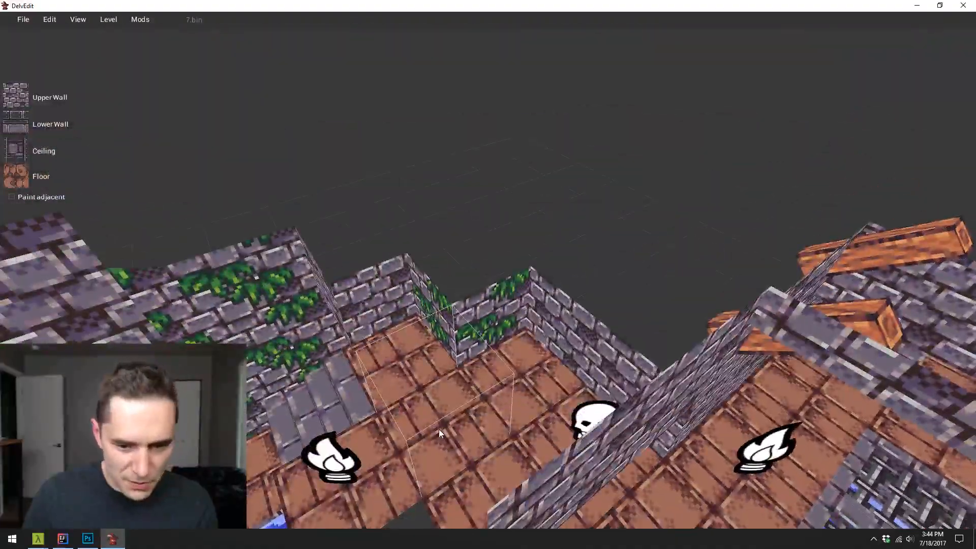
- Place a Pot from the Breakables entities on the corner floor tile beyond the end of the grates
key("s")
key("Right")
key("a")
key("w")
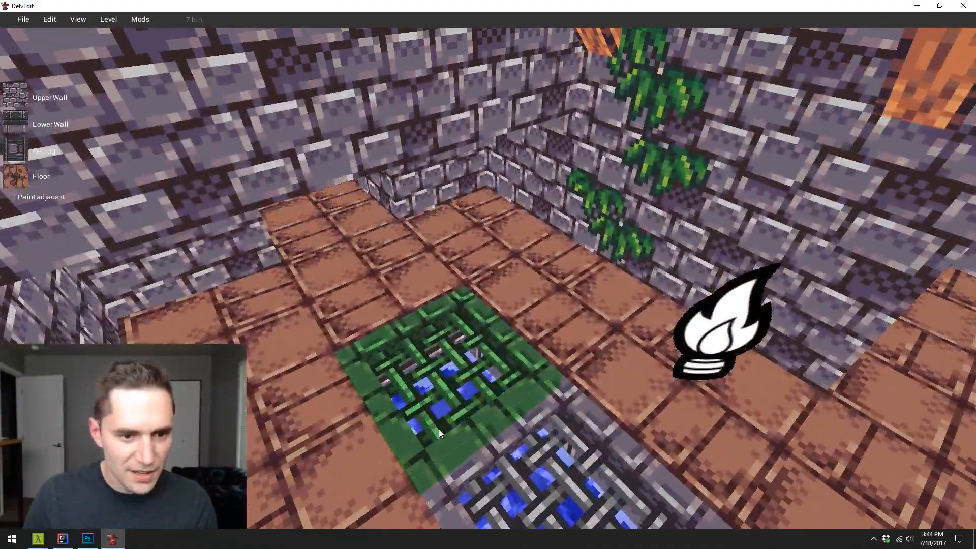
left_click(506, 249)
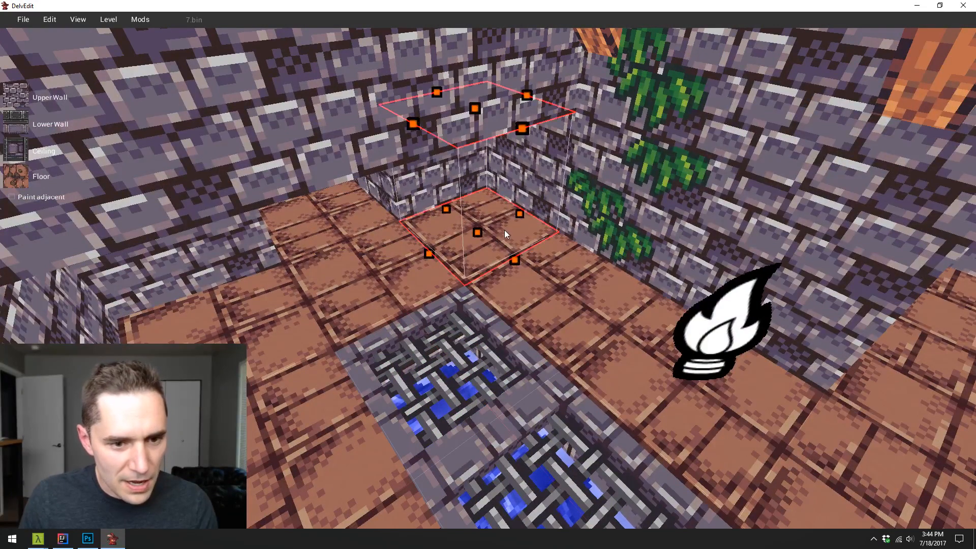
right_click(504, 230)
mouse_move(536, 195)
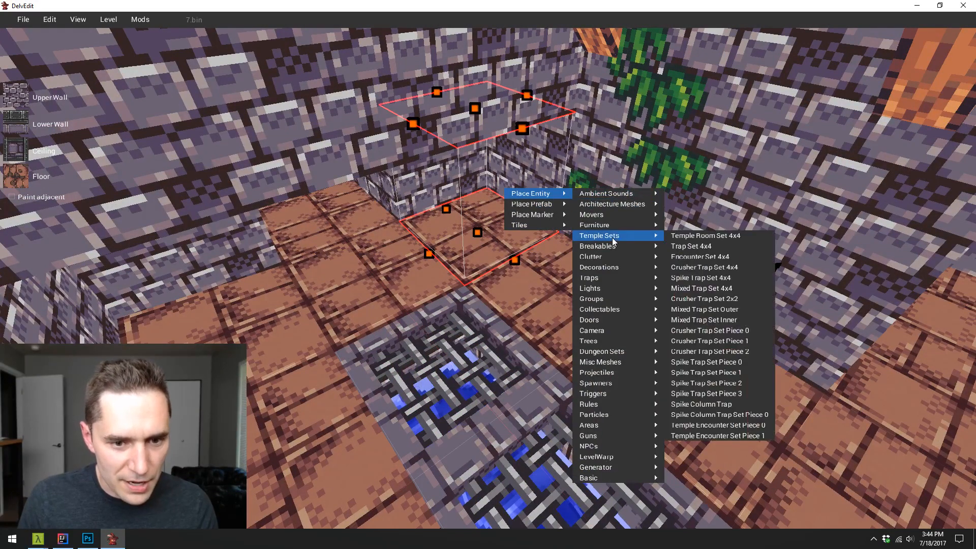
mouse_move(609, 249)
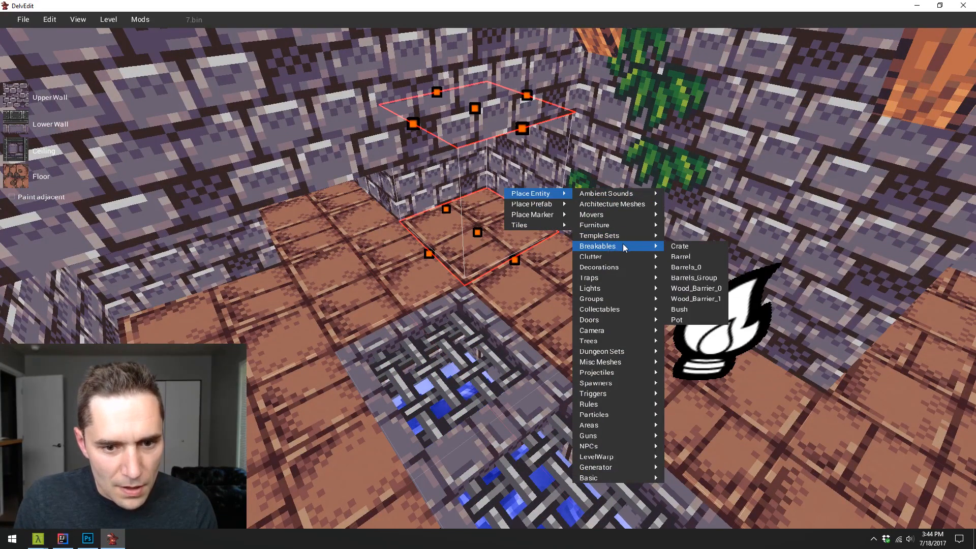
left_click(695, 324)
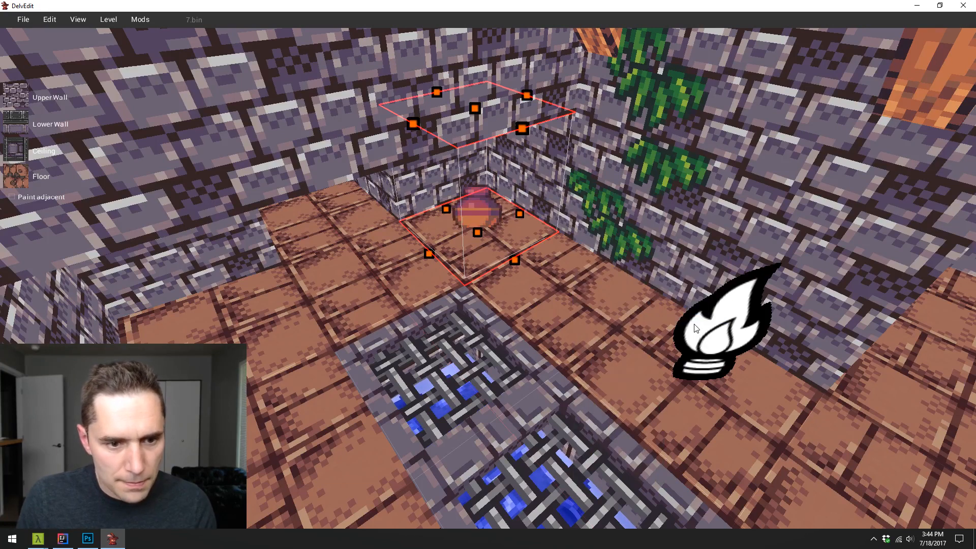
- Duplicate the pot to form a cluster of four in that corner and a pair in the opposite corner
left_click(488, 224)
left_click_drag(491, 199, 215, 320)
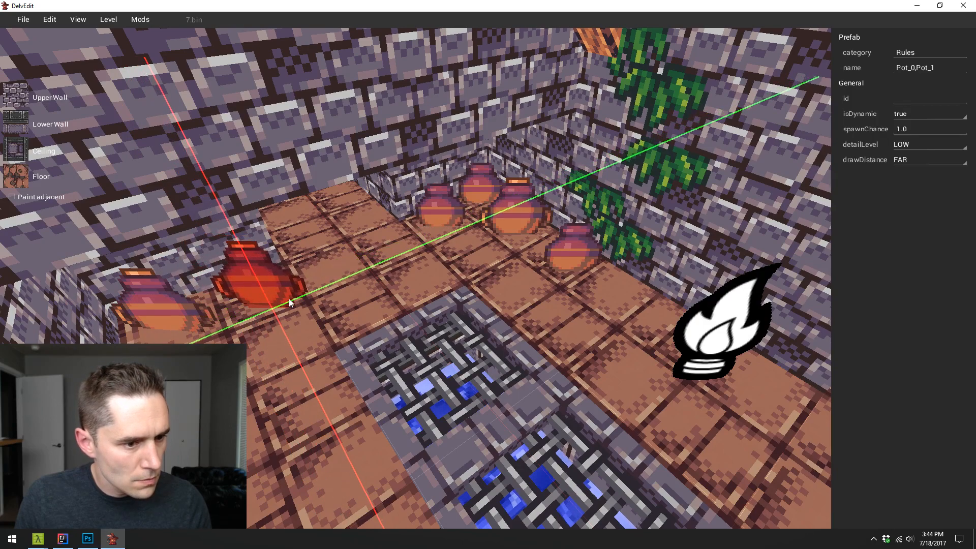
key("d")
key("s")
key("Escape")
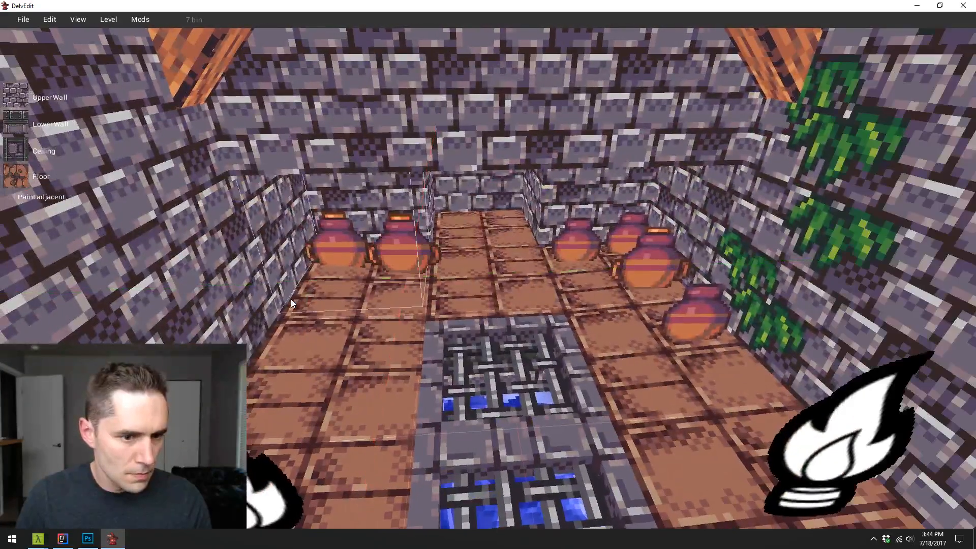
key("s")
left_click(421, 226)
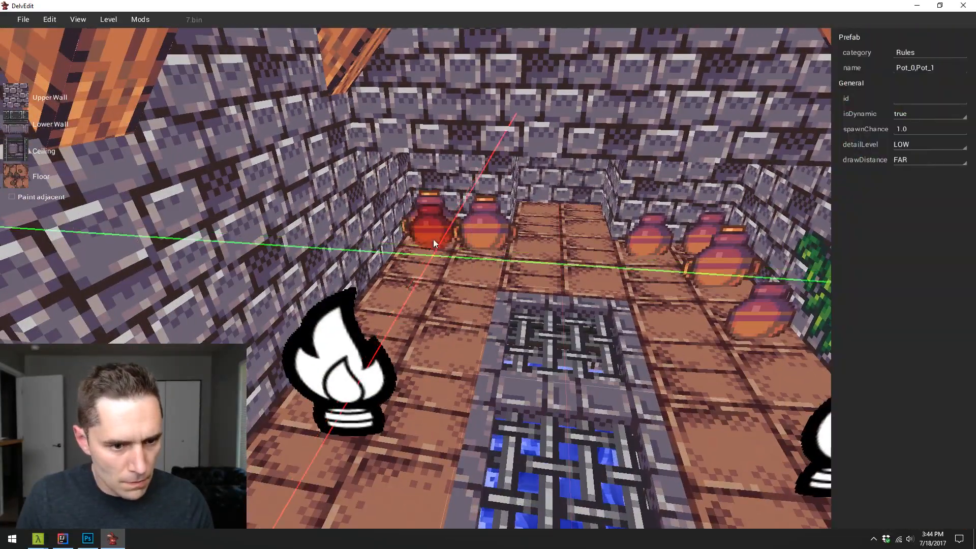
key("Escape")
- Sample the brick floor texture of the island in the water room and carve the 3x3 area around the loot bag with it
key("s")
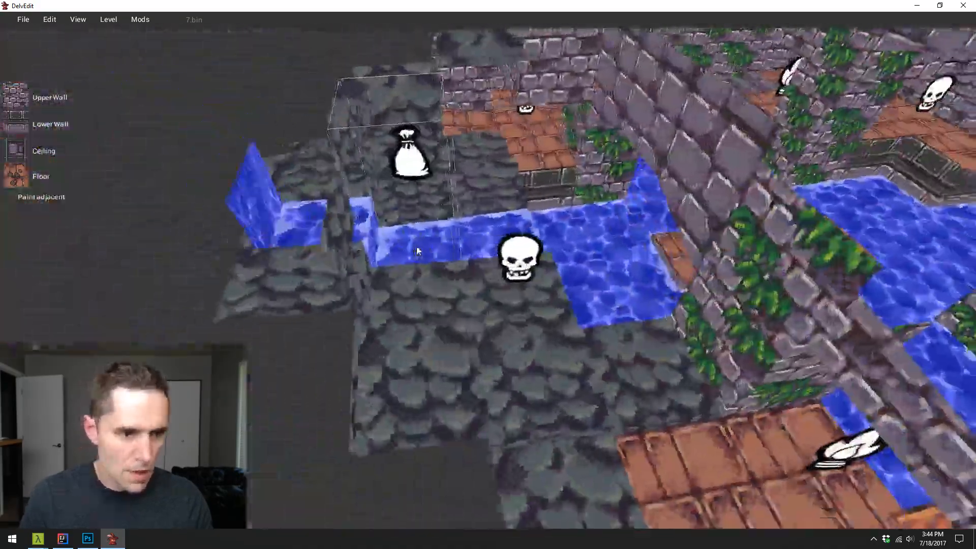
key("w")
key("d")
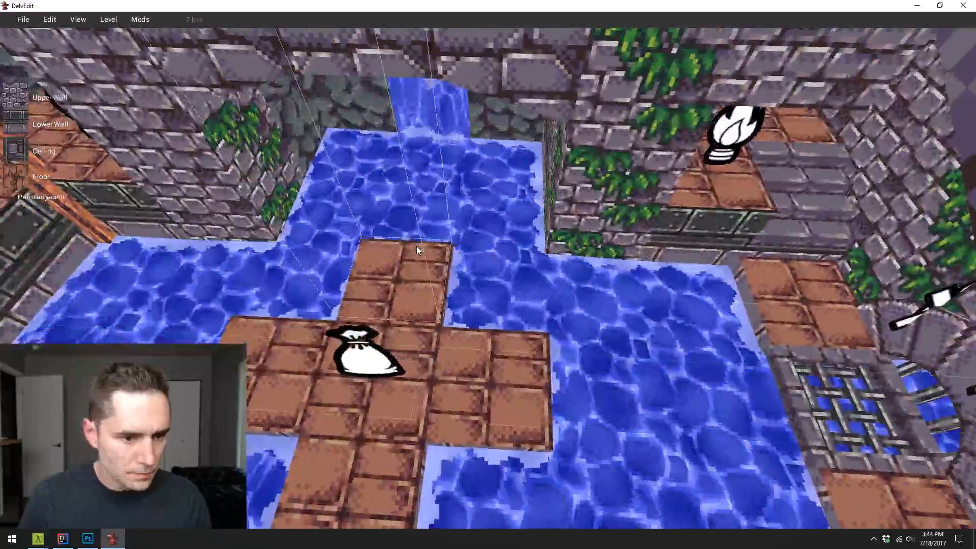
key("a")
key("s")
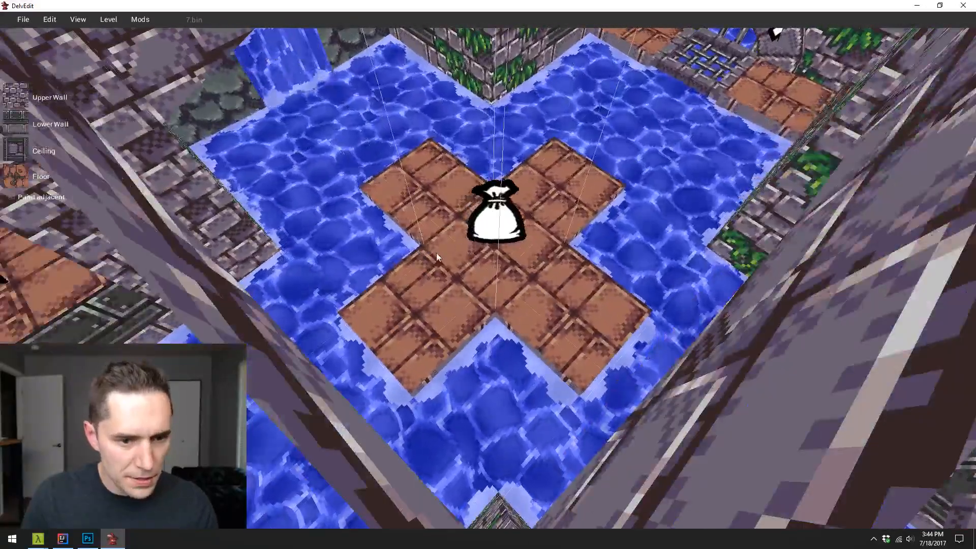
key("w")
left_click(431, 287)
key("g")
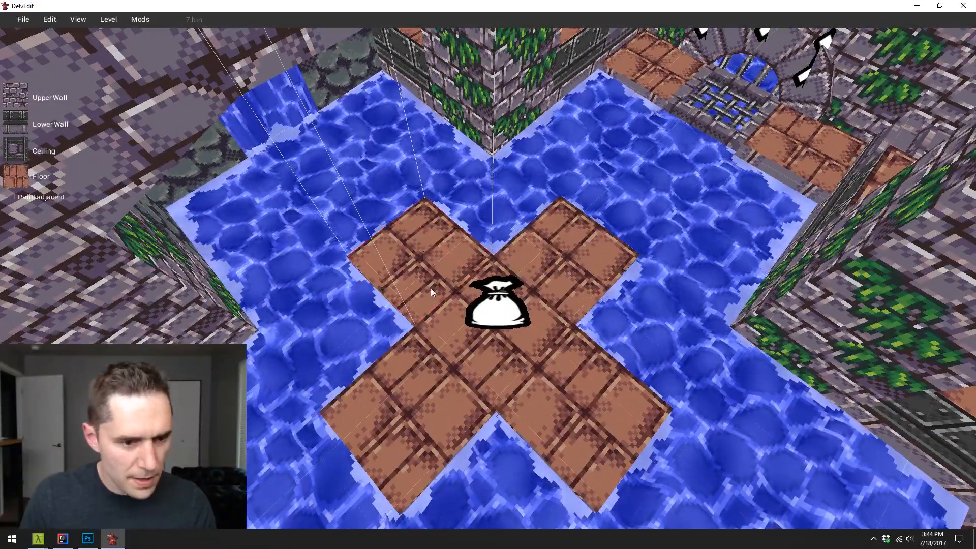
key("s")
mouse_move(491, 203)
left_mouse_down()
mouse_move(494, 360)
mouse_move(508, 398)
left_mouse_up()
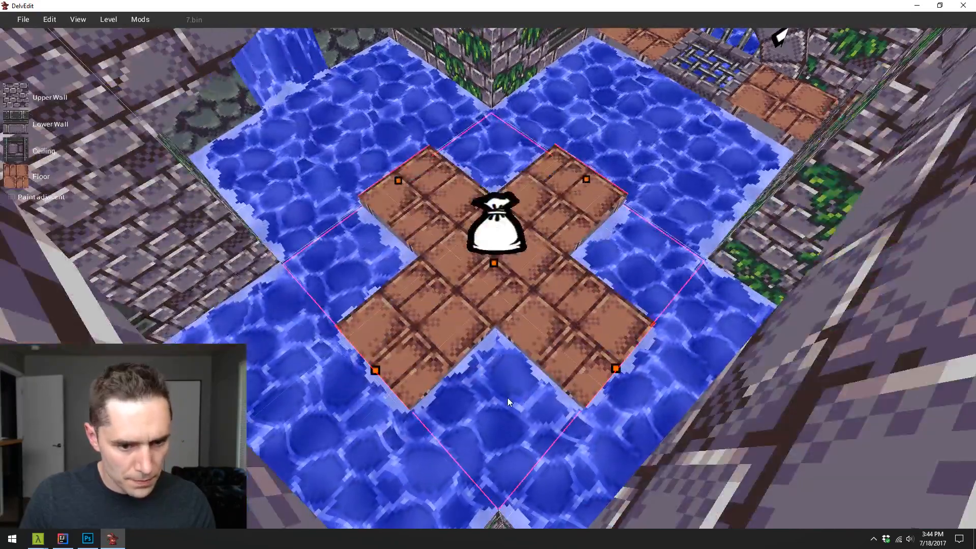
key("c")
- Raise the sunken floor of the island's nearest corner tile to the height of the island
key("d")
key("s")
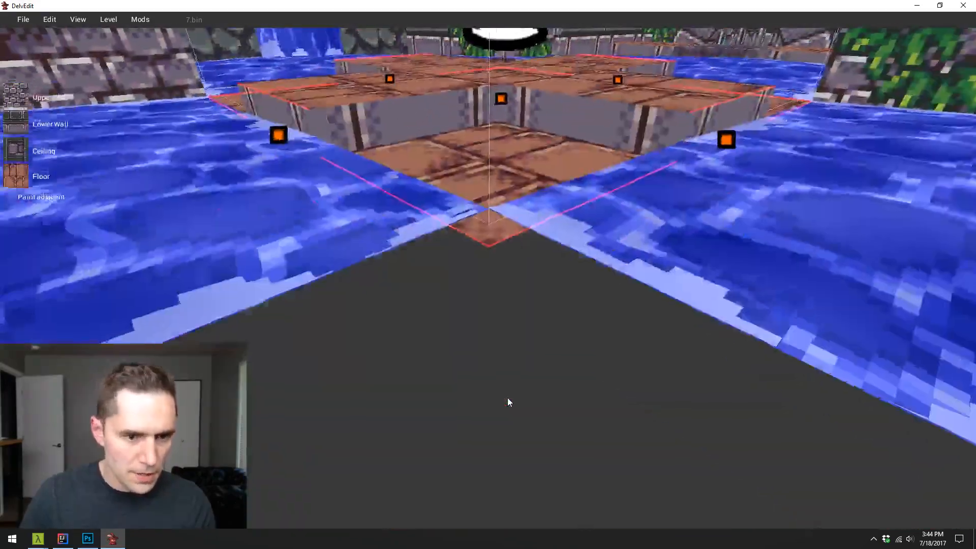
key("q")
key("e")
left_click_drag(490, 261, 489, 234)
- Raise the sunken corner tile facing the vine-covered wall to the height of the island floor
key("w")
key("d")
key("d")
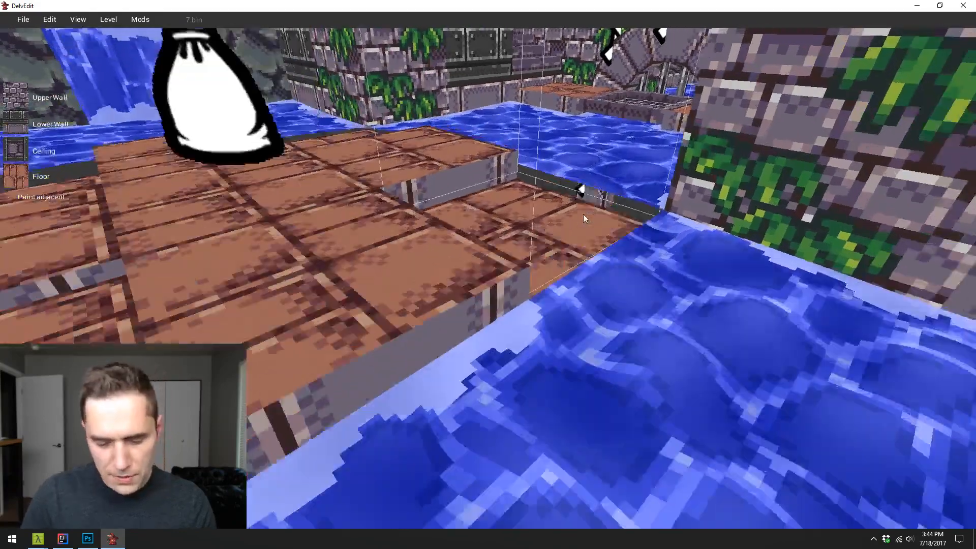
key("Left")
key("e")
left_click(599, 239)
left_click_drag(600, 240, 603, 226)
- Raise the floor of the island's third corner tile, beside the plain stone wall, to match the neighbouring tiles
key("w")
key("a")
key("Right")
key("Left")
key("w")
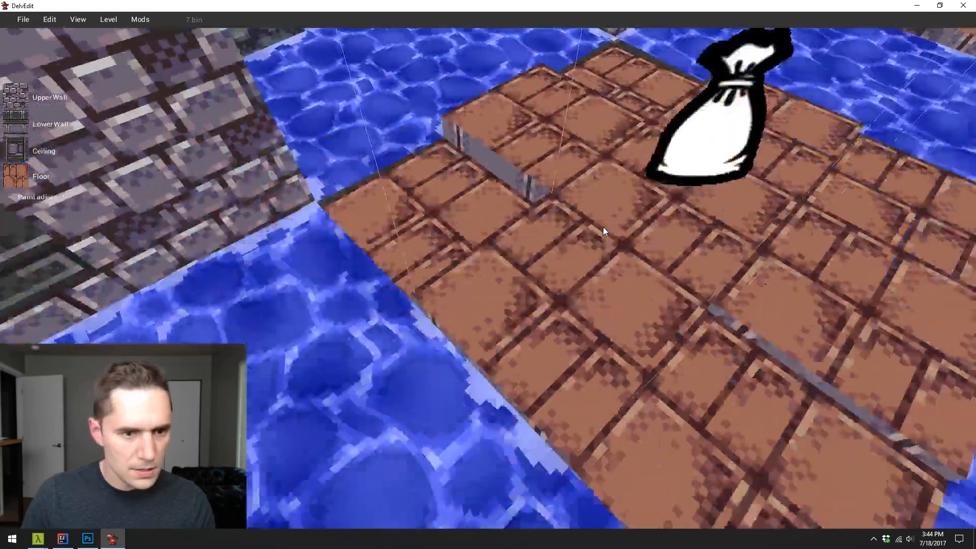
left_click(453, 239)
left_click_drag(454, 239, 454, 232)
key("Escape")
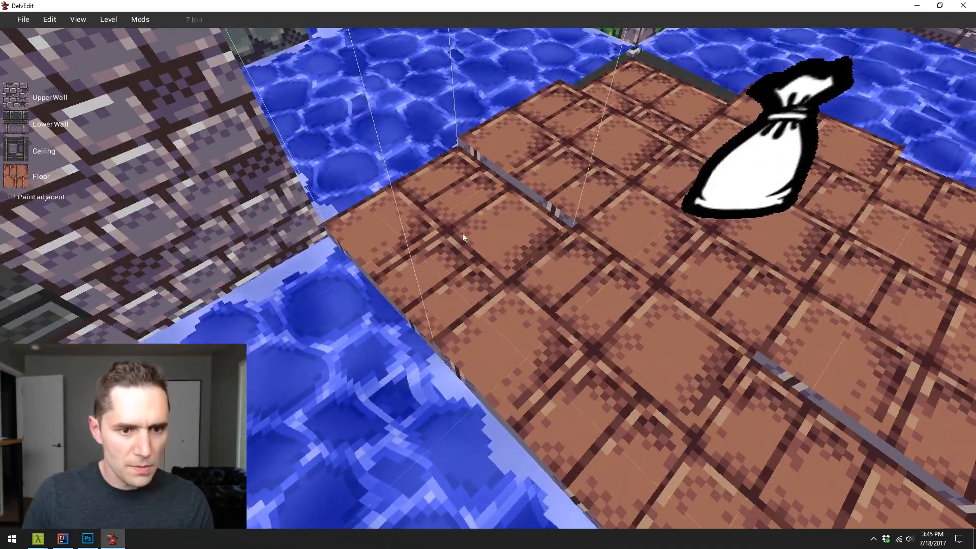
- Raise the last sunken corner tile, behind the loot bag, flush with the island floor and clear the selection
key("d")
key("w")
left_click(490, 162)
left_click_drag(495, 182, 497, 166)
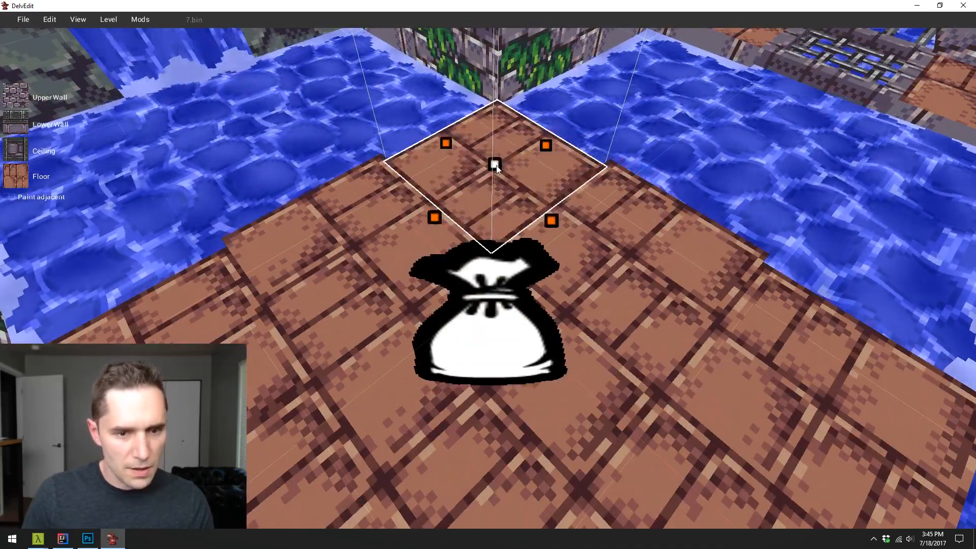
key("a")
key("Right")
key("Escape")
- Paint the island's centre tile with the dark dirt floor texture and the adjoining near edge tile with the brick-and-dirt transition texture
key("w")
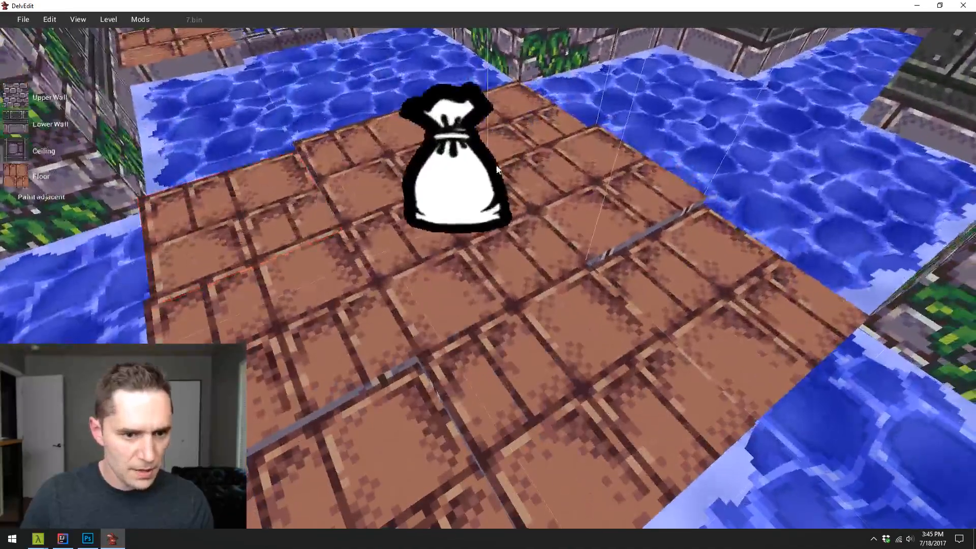
key("s")
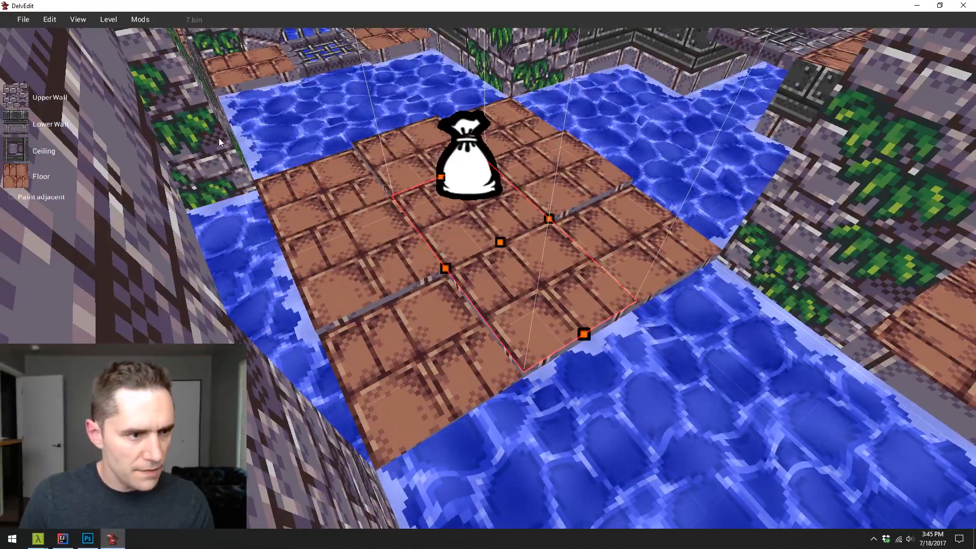
left_click(34, 171)
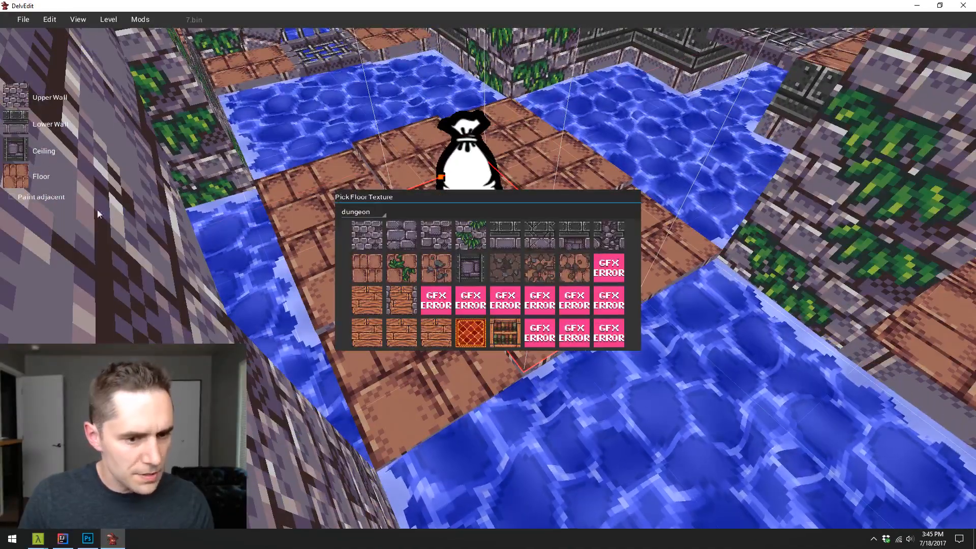
left_click(508, 271)
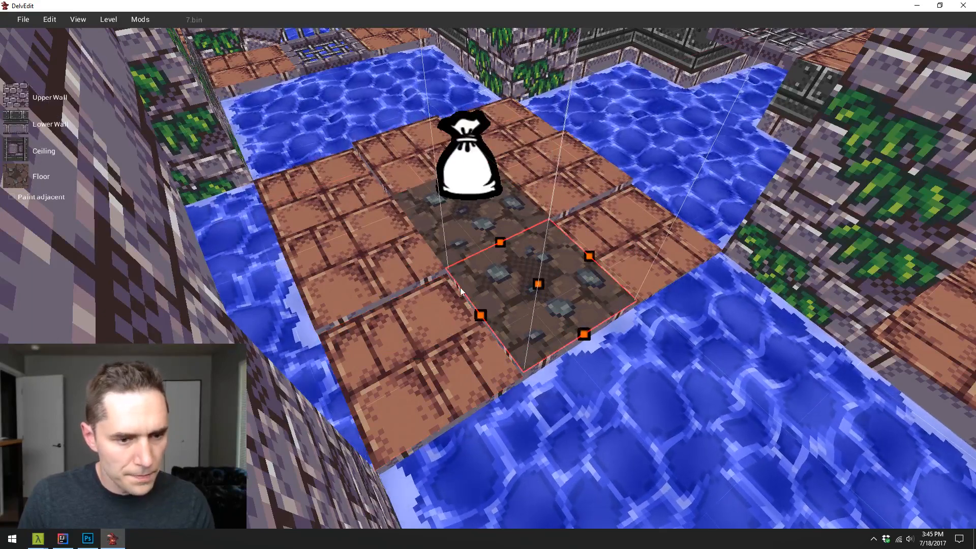
left_click(28, 176)
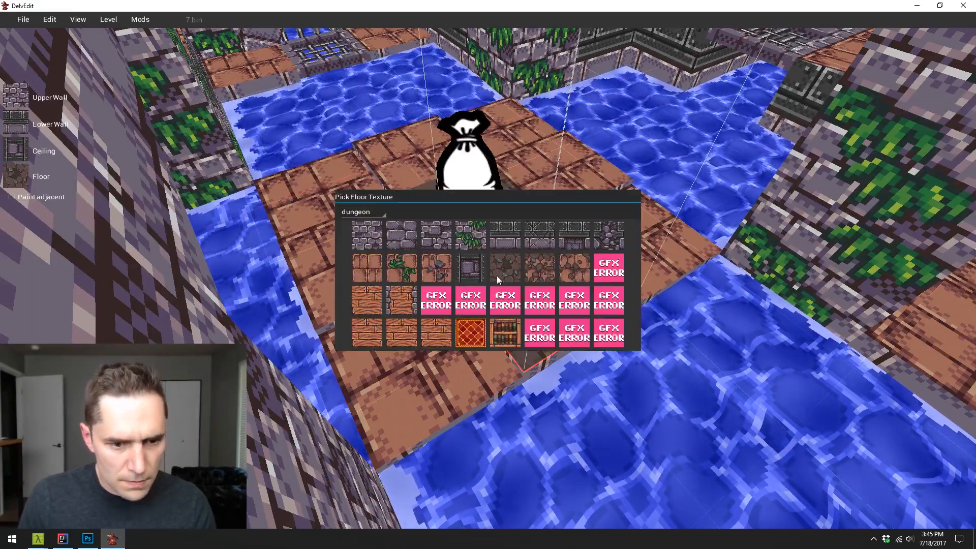
left_click(539, 266)
- Apply the same brick-and-dirt transition texture to the island's other three edge tiles around the loot bag
left_click(428, 273)
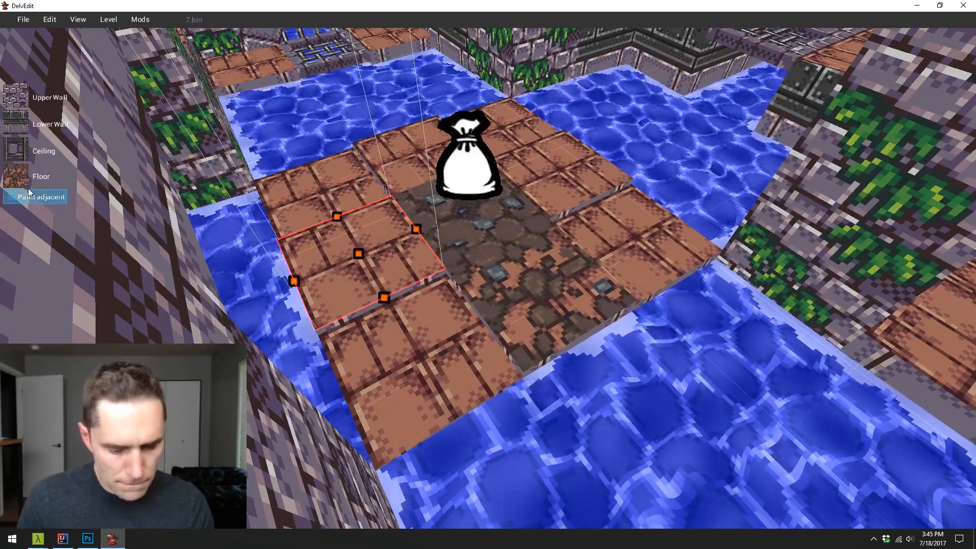
key("shift+Return")
key("a")
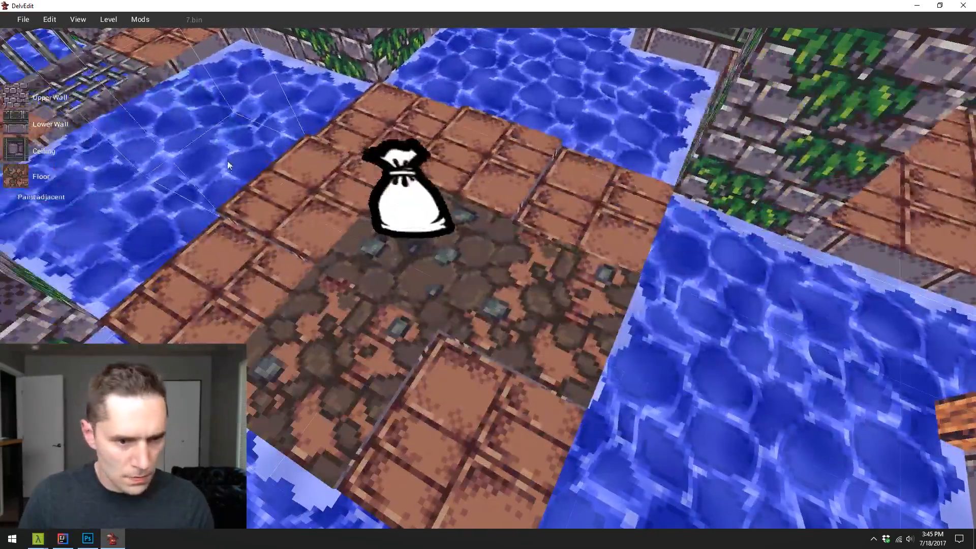
key("shift+Return")
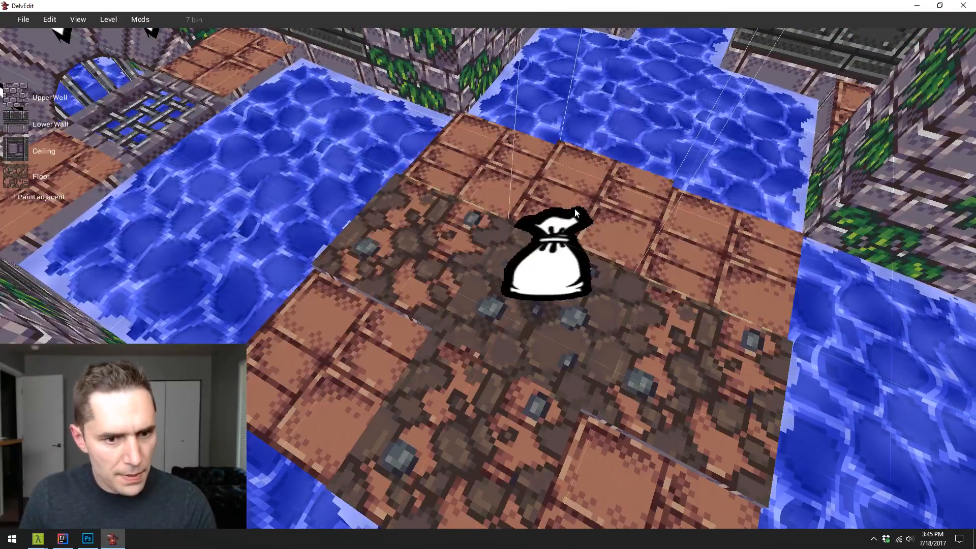
key("shift+Return")
- Paint the island's four corner tiles with the mostly brick, lightly worn floor texture
left_click(729, 247)
left_click(43, 180)
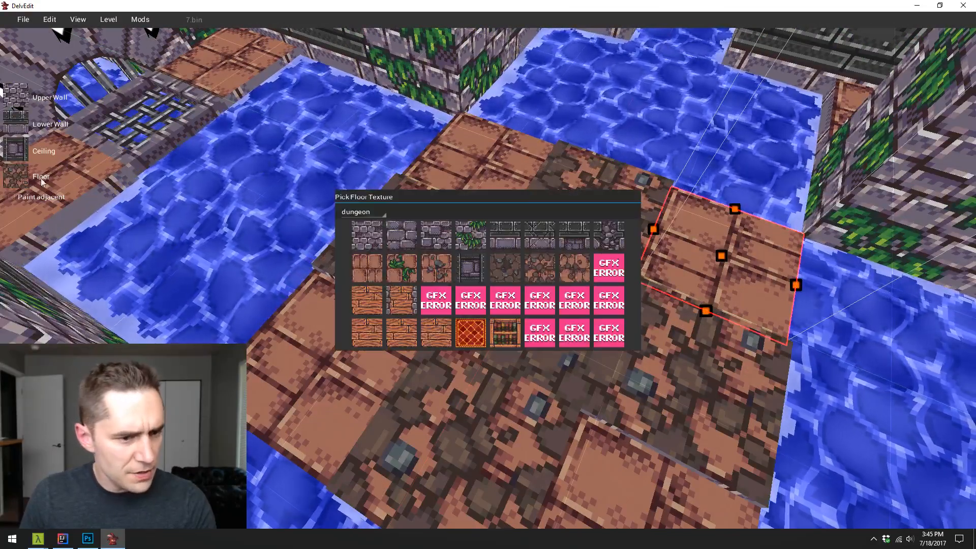
left_click(567, 270)
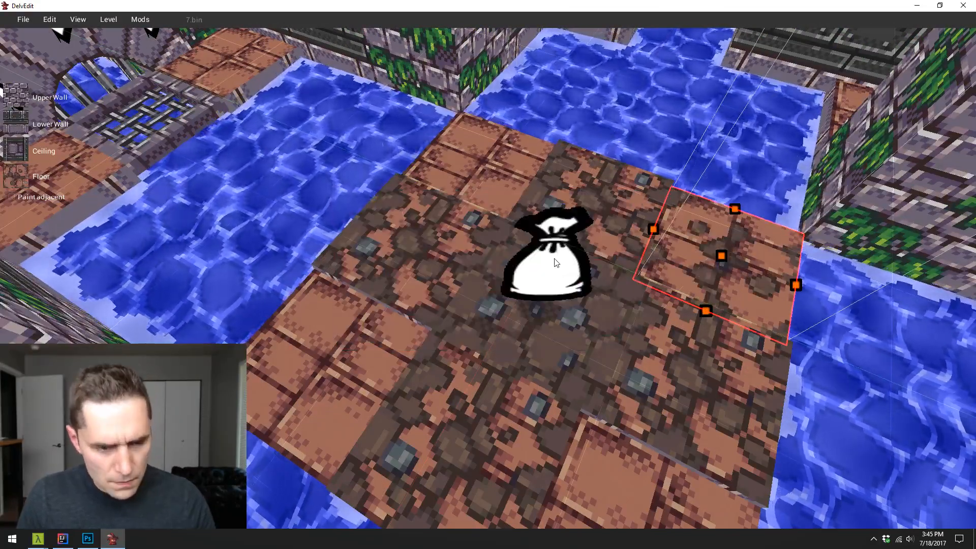
left_click(381, 374)
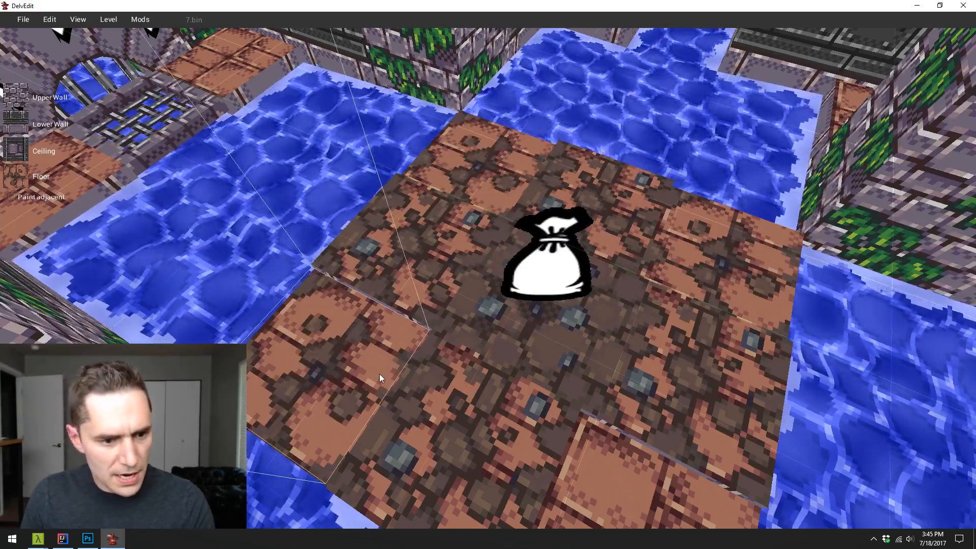
left_click(646, 483)
- Playtest the level, walking across the repainted island to check its floor, and return to the editor
key("d")
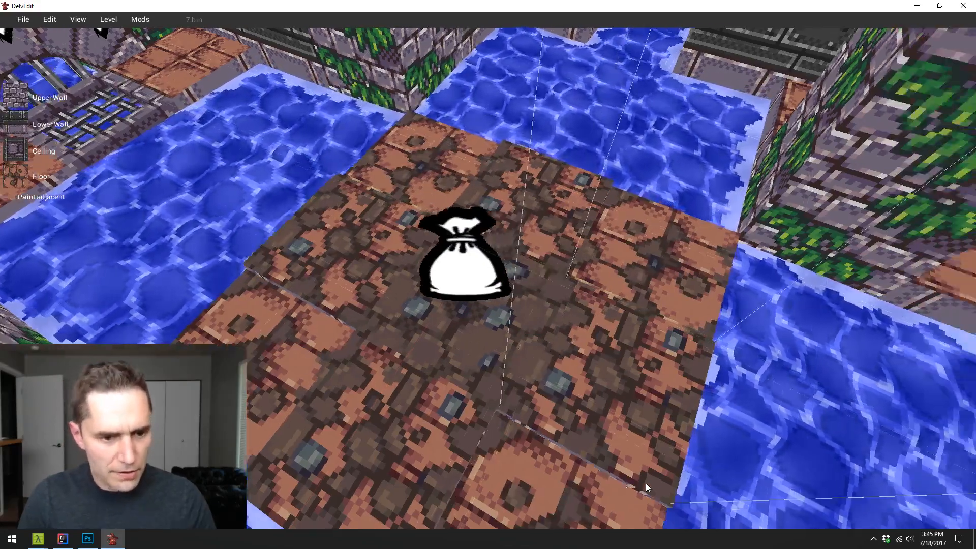
key("d")
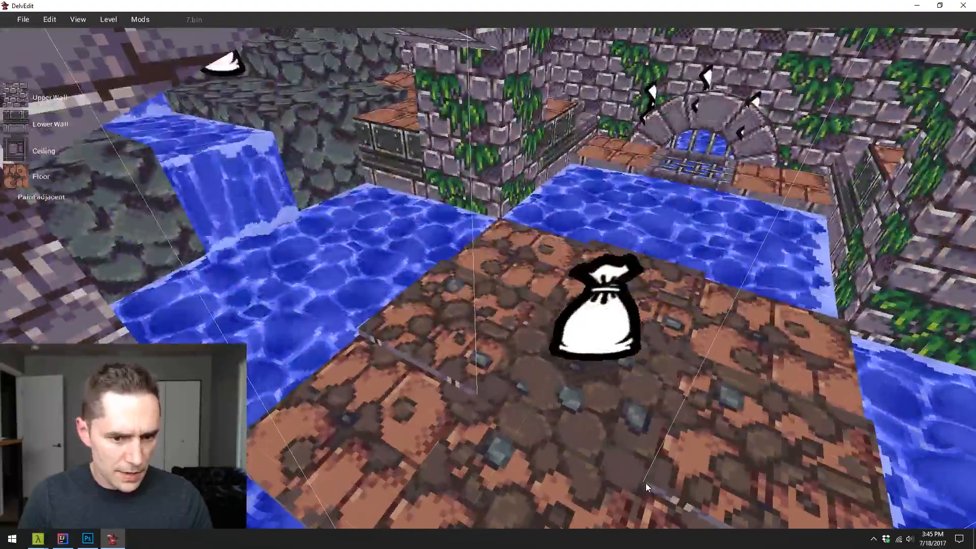
key("a")
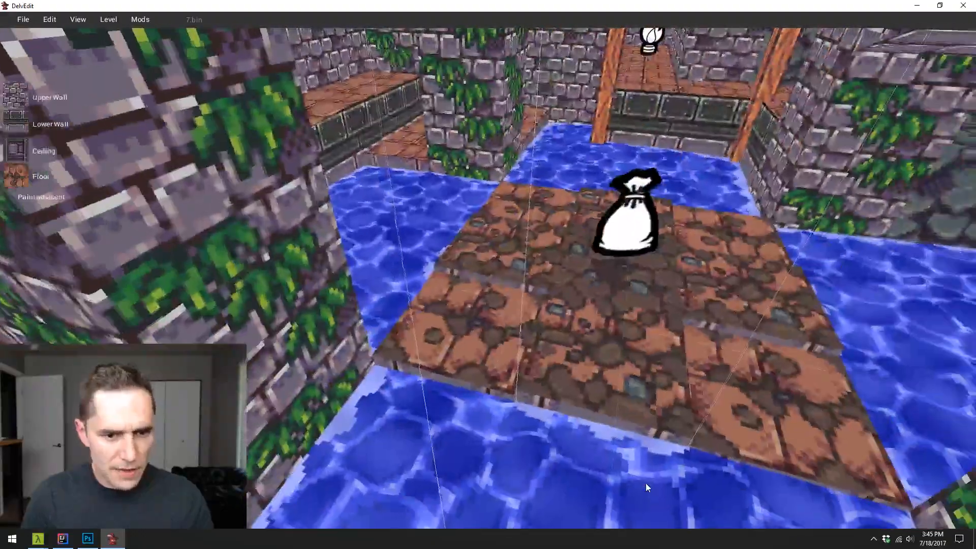
key("w")
key("s")
key("p")
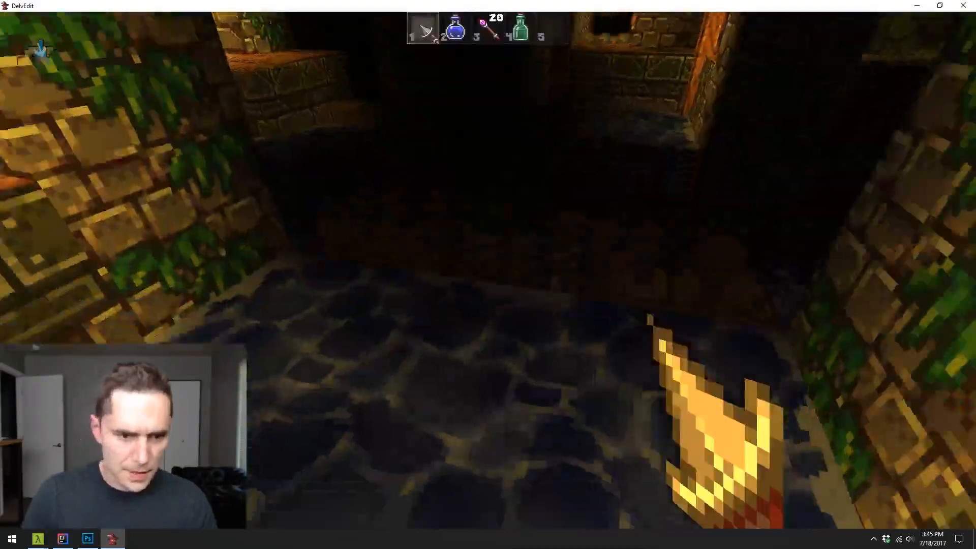
key("w")
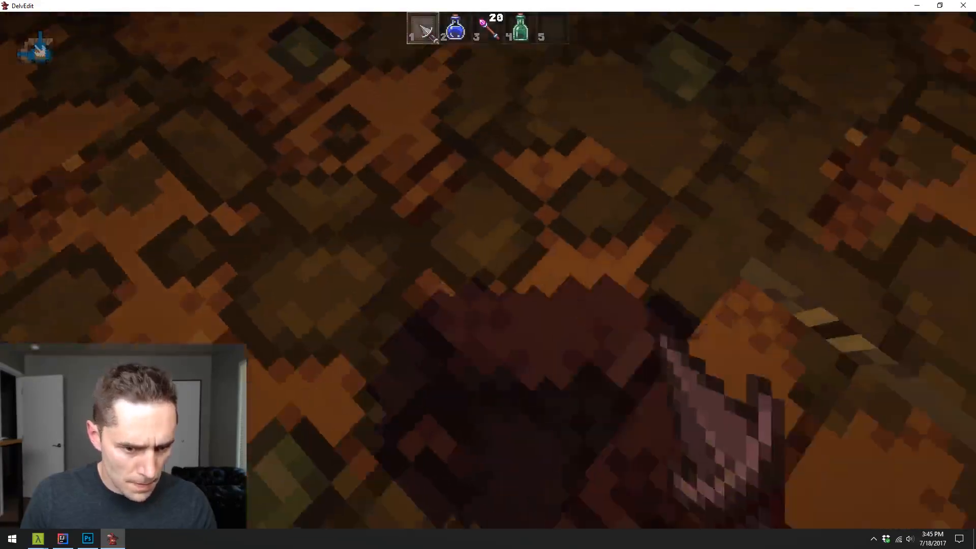
key("s")
key("w")
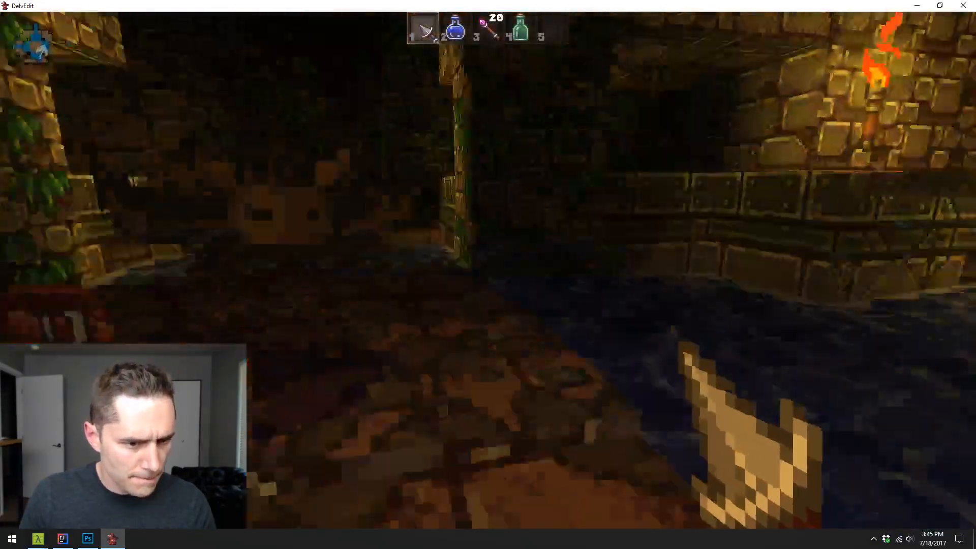
key("w")
key("Escape")
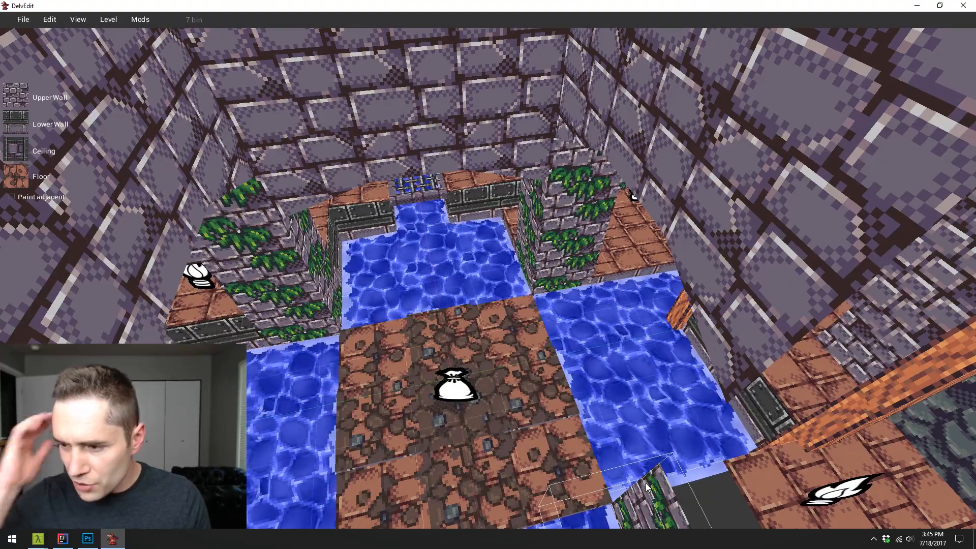
- Examine the water room and its square island from several sides and from above
key("w")
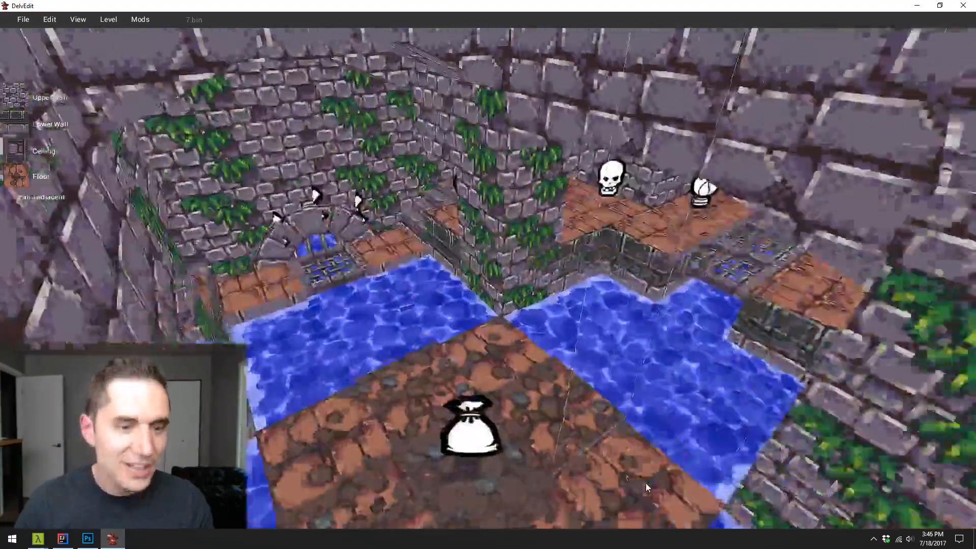
key("Left")
key("s")
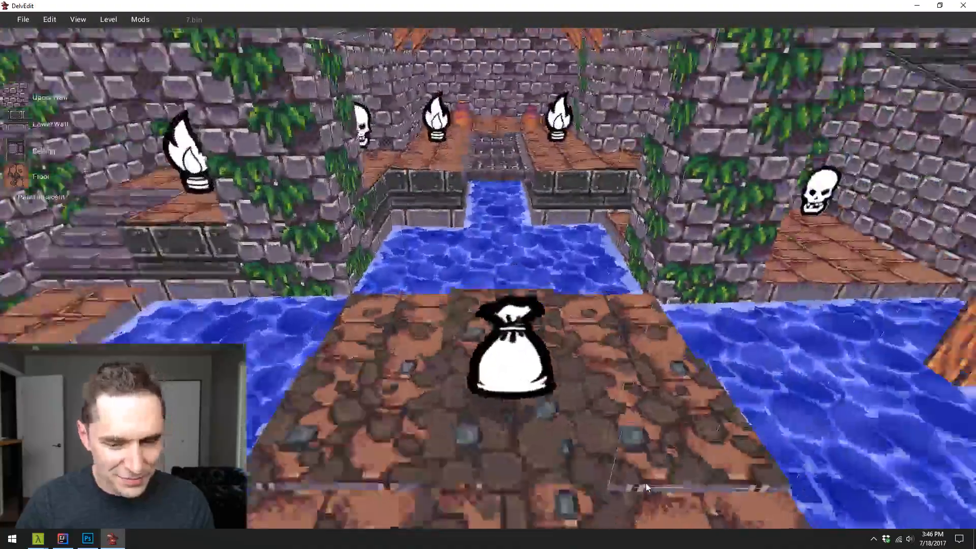
key("a")
key("s")
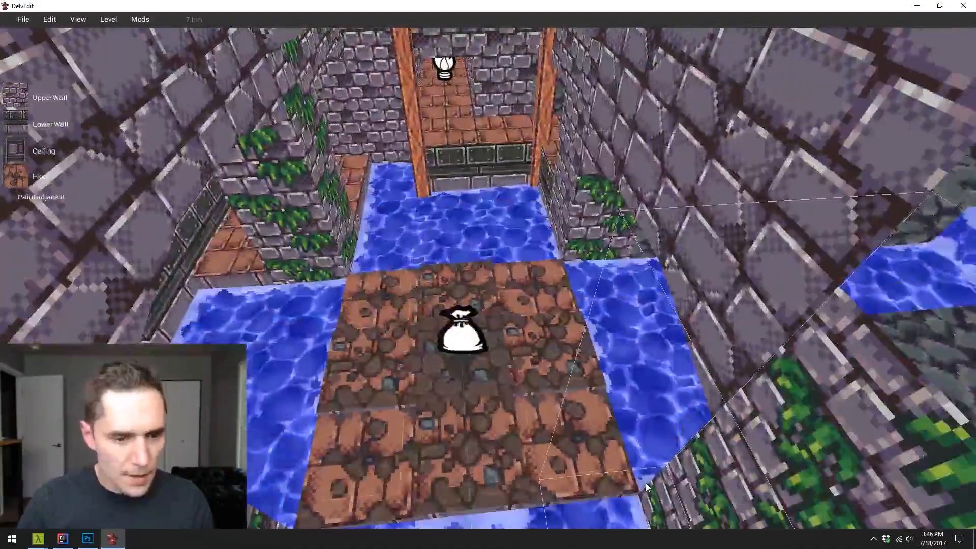
key("a")
key("s")
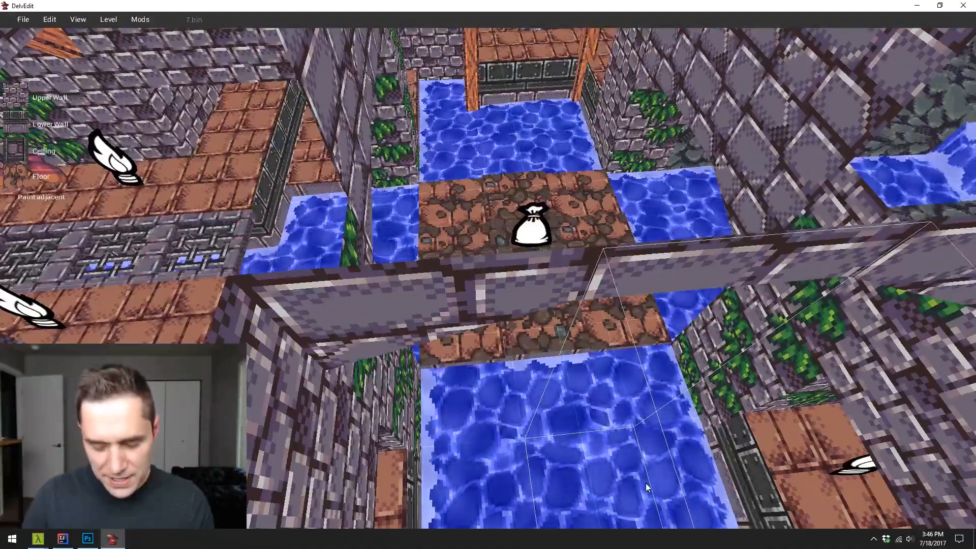
key("w")
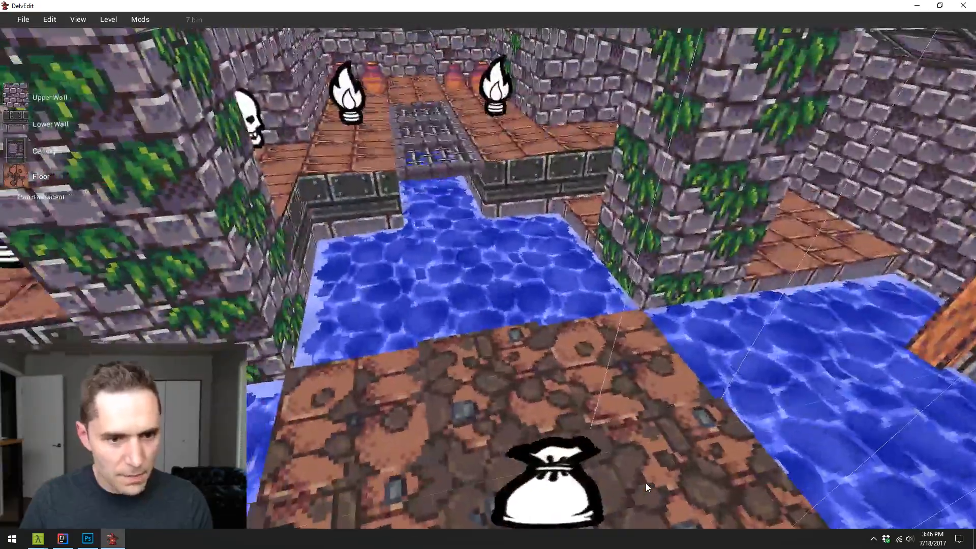
key("s")
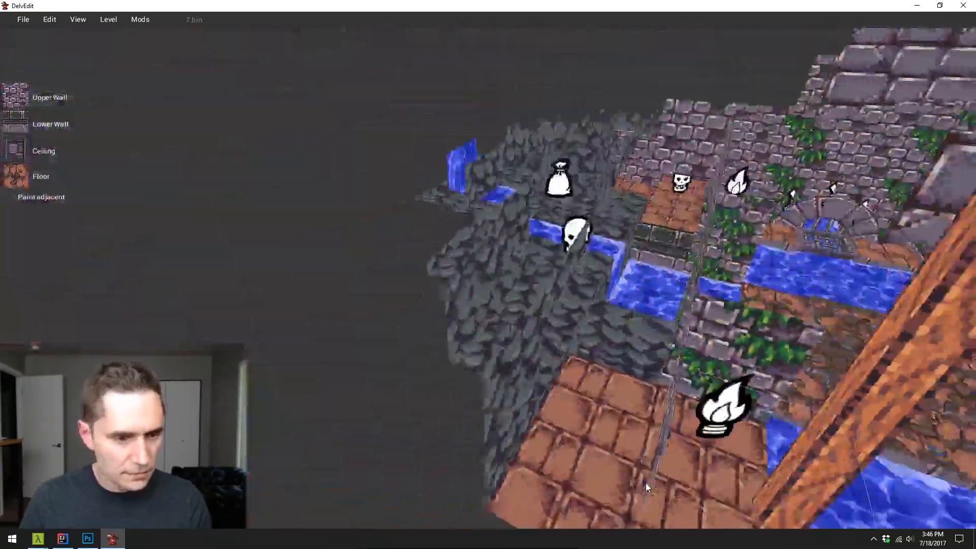
key("w")
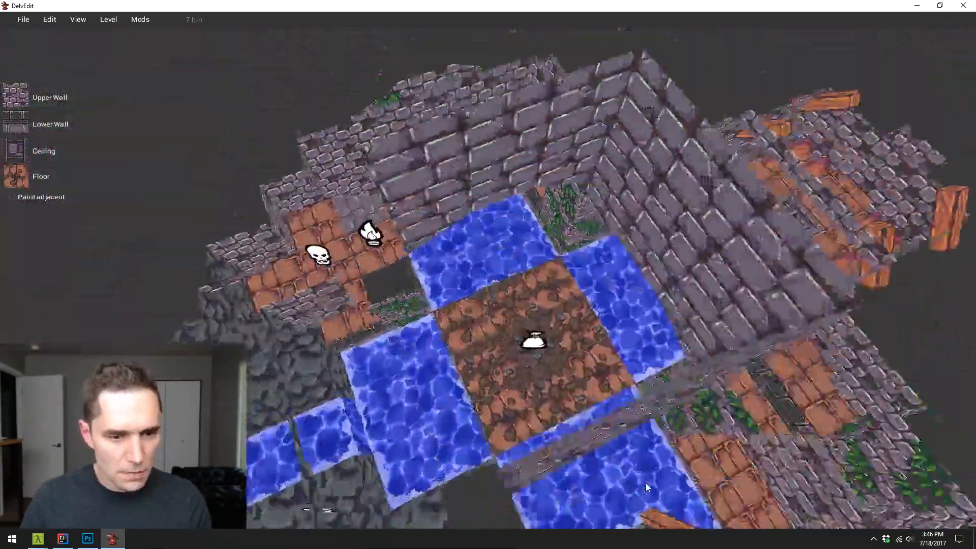
key("d")
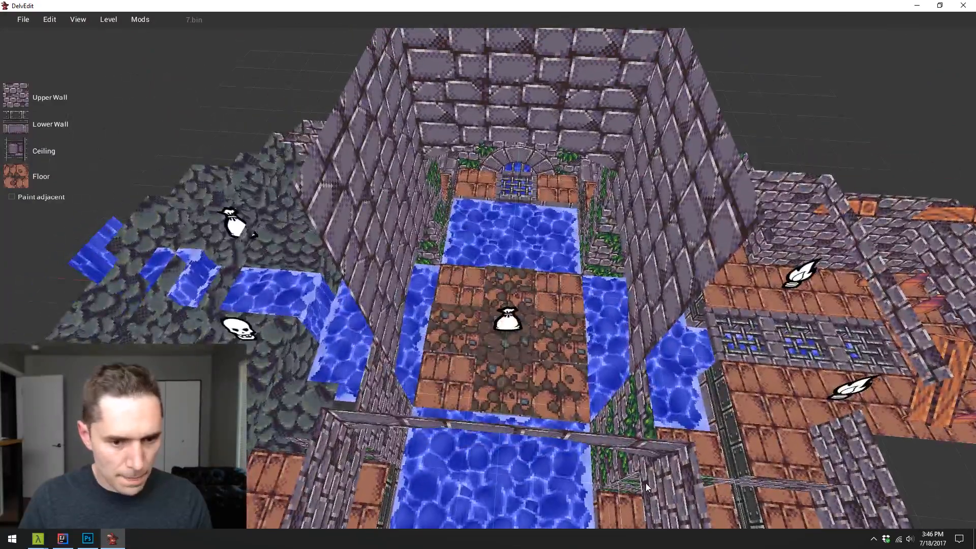
- Undo the island's floor painting and the raising of its four corner tiles
key("ctrl+z")
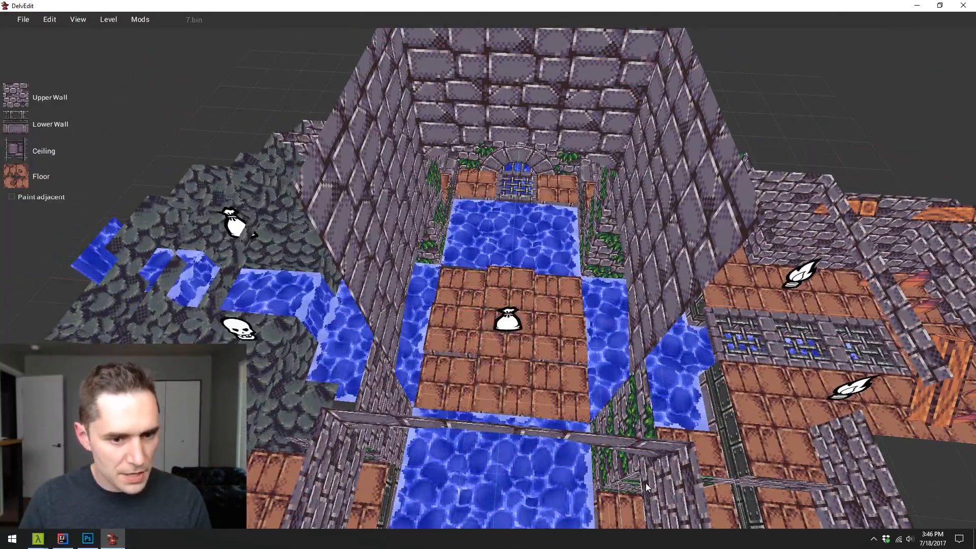
key("ctrl+z")
- Place a basic Model entity on the arm of the cross-shaped island opposite the waterfall
key("s")
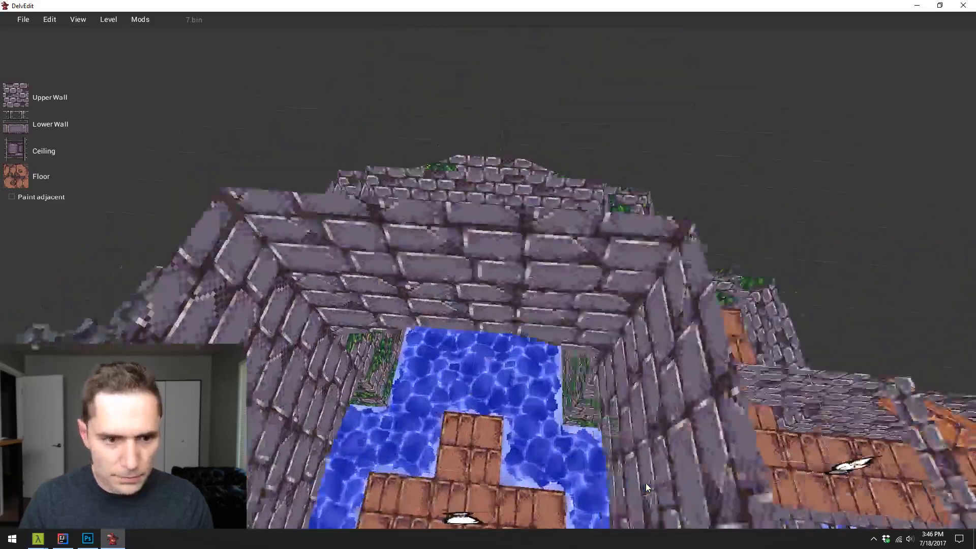
key("d")
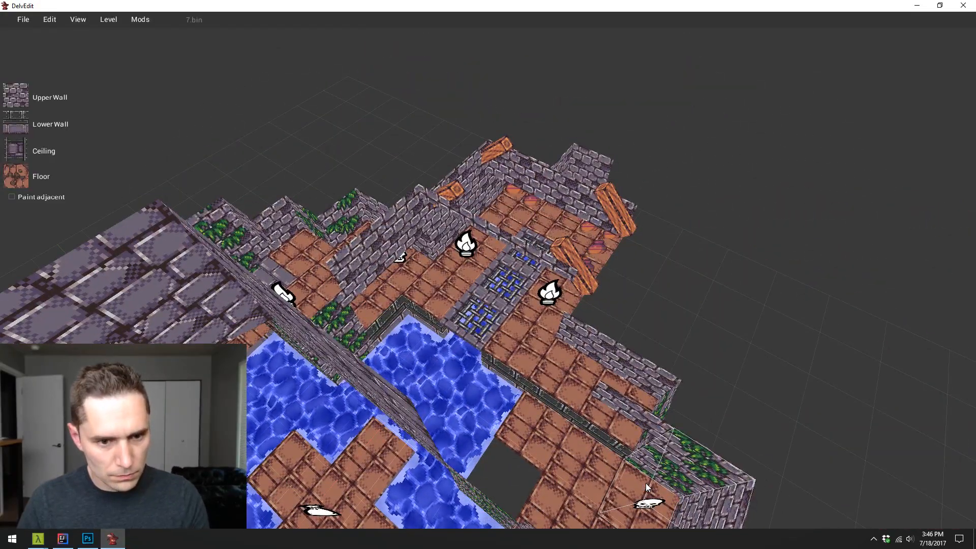
key("w")
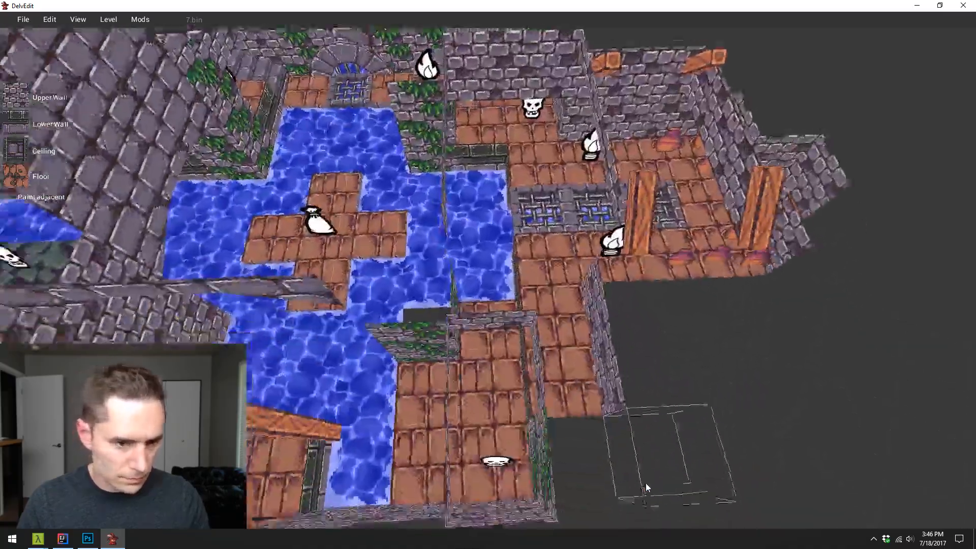
key("w")
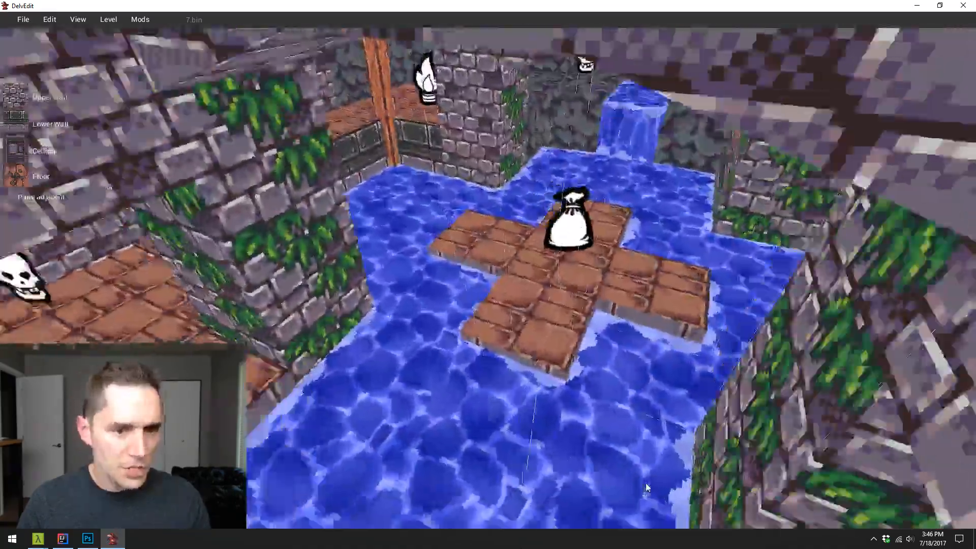
key("s")
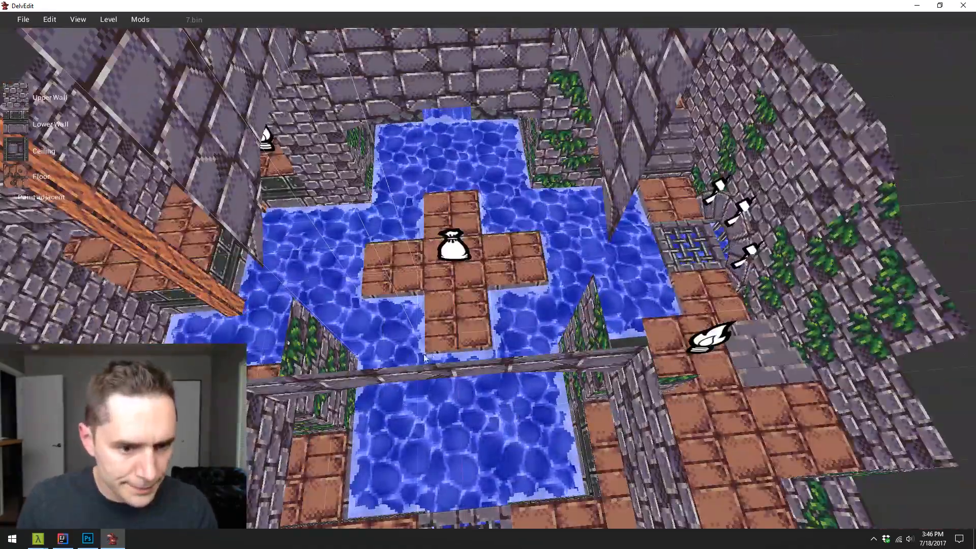
right_click(454, 295)
mouse_move(499, 304)
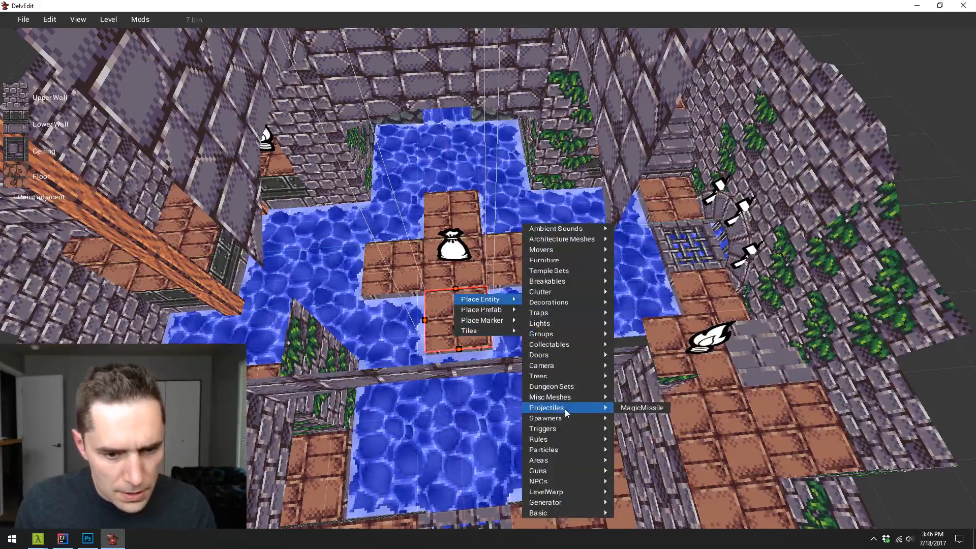
mouse_move(569, 402)
mouse_move(592, 516)
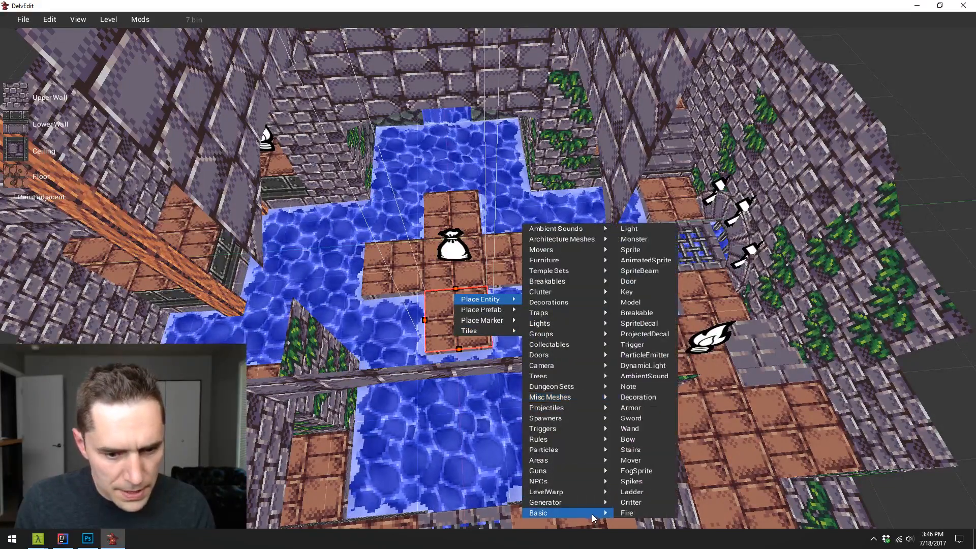
left_click(647, 304)
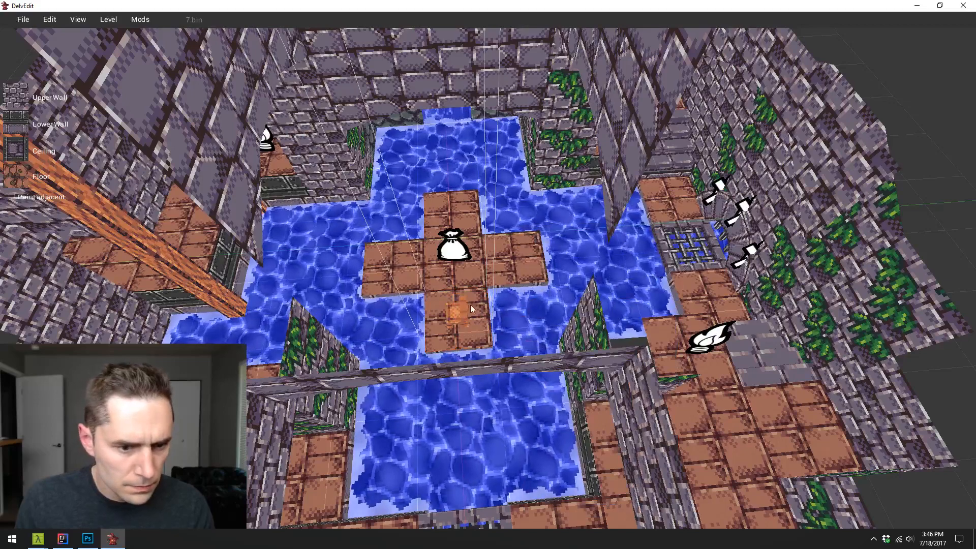
- Set the new model's mesh file to chain_hanging_4.obj from the meshes/Dungeon folder
left_click(457, 310)
left_click(898, 61)
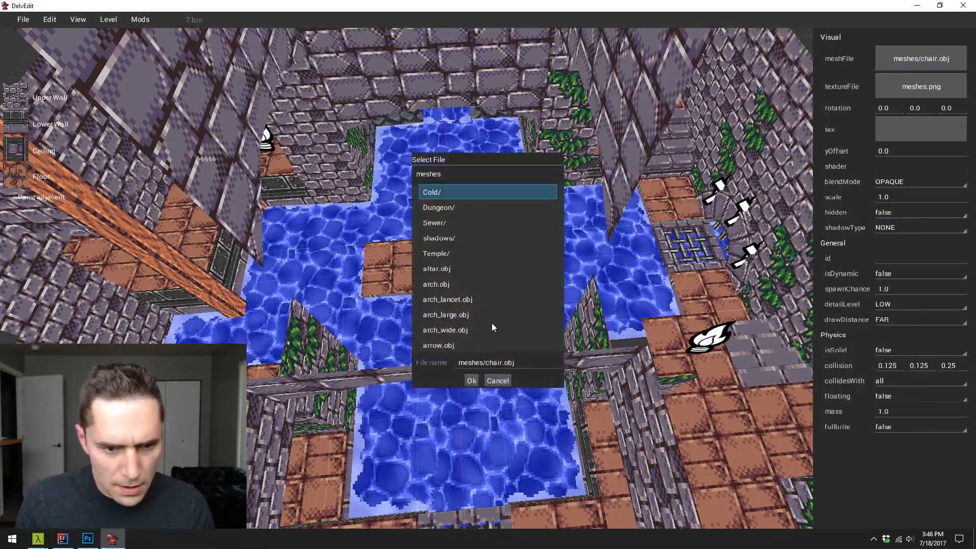
double_click(460, 213)
scroll(465, 307, "down", 3)
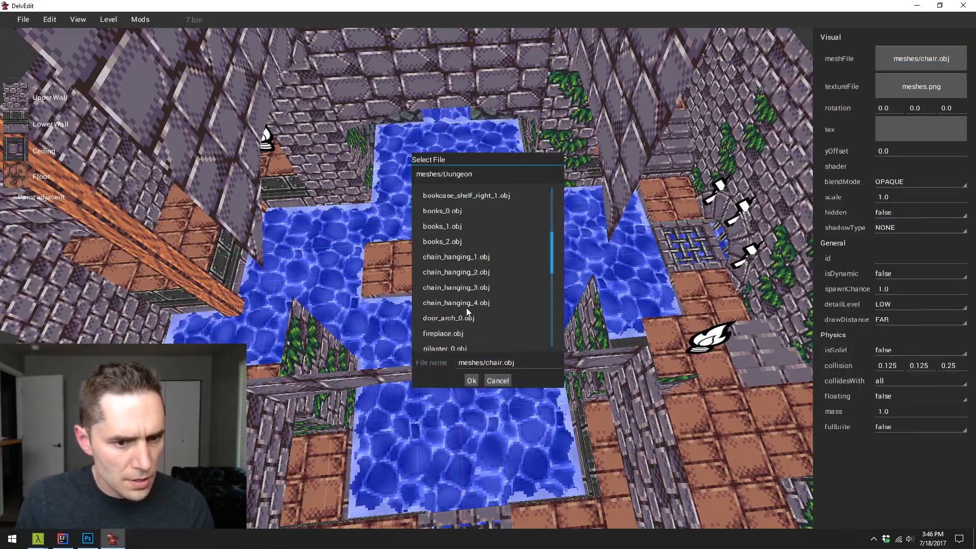
scroll(493, 291, "up", 1)
scroll(478, 321, "down", 1)
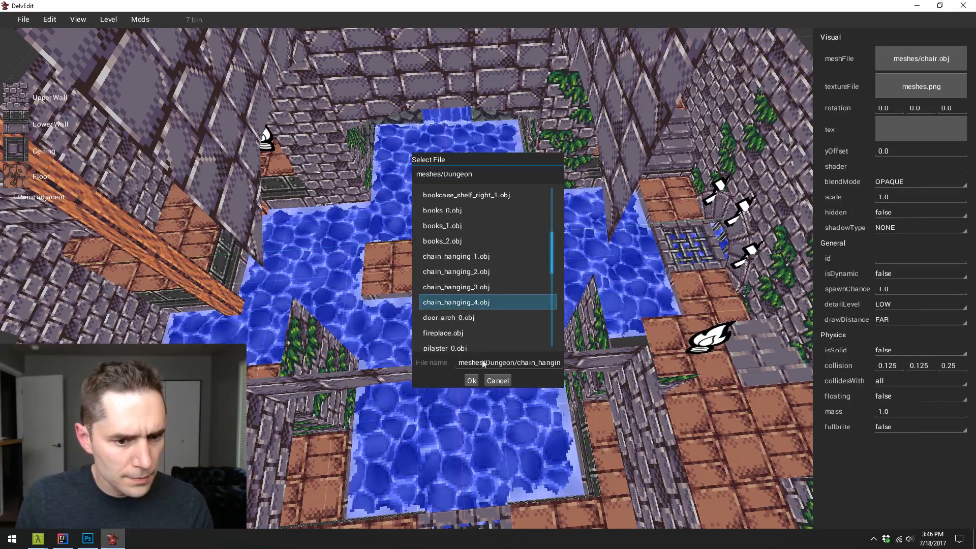
left_click(471, 380)
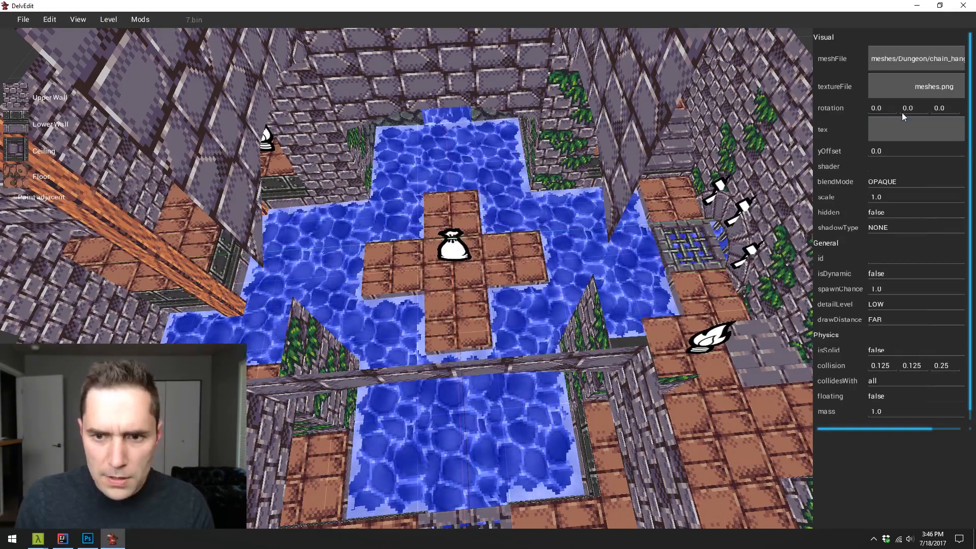
- Set the chain model's texture file to textures/Dungeon/meshes.png
left_click(896, 86)
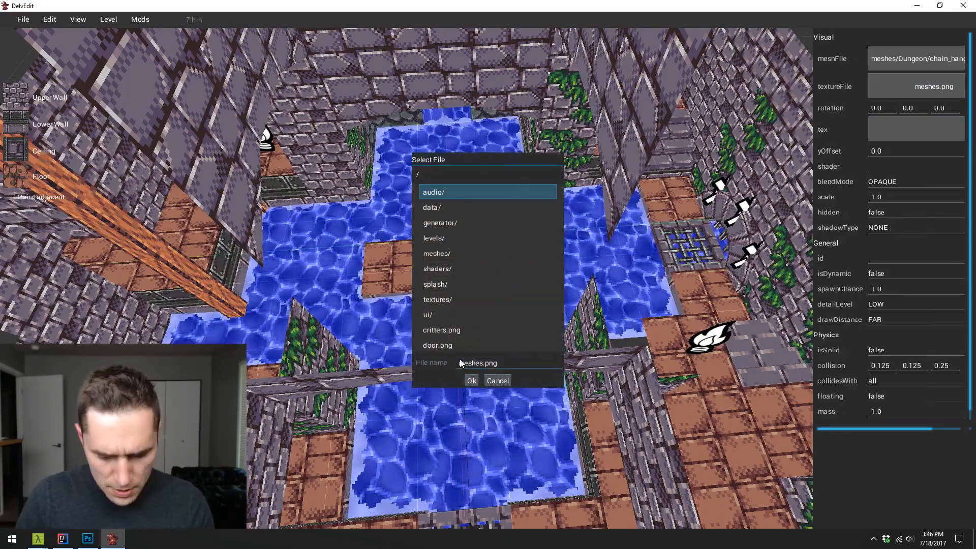
left_click(459, 359)
type("texturs/Dungeon/")
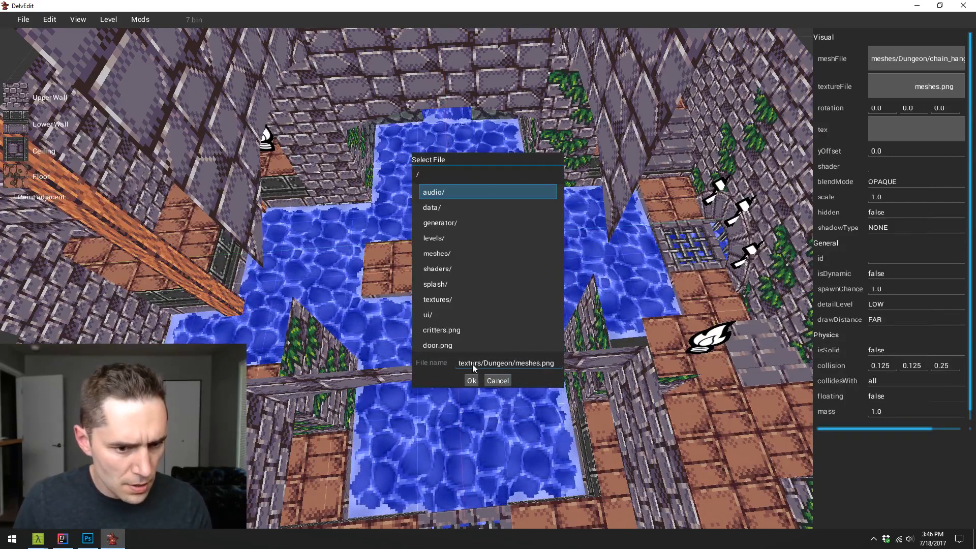
key("Left")
key("Left")
key("Left")
key("Left")
key("Left")
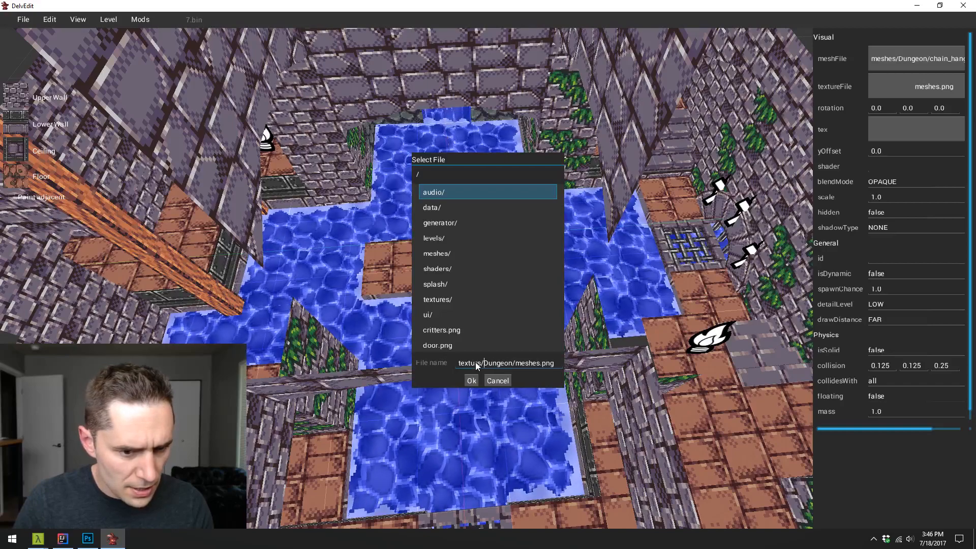
key("Left")
key("Left")
key("Left")
key("Left")
key("Left")
type("e")
key("Return")
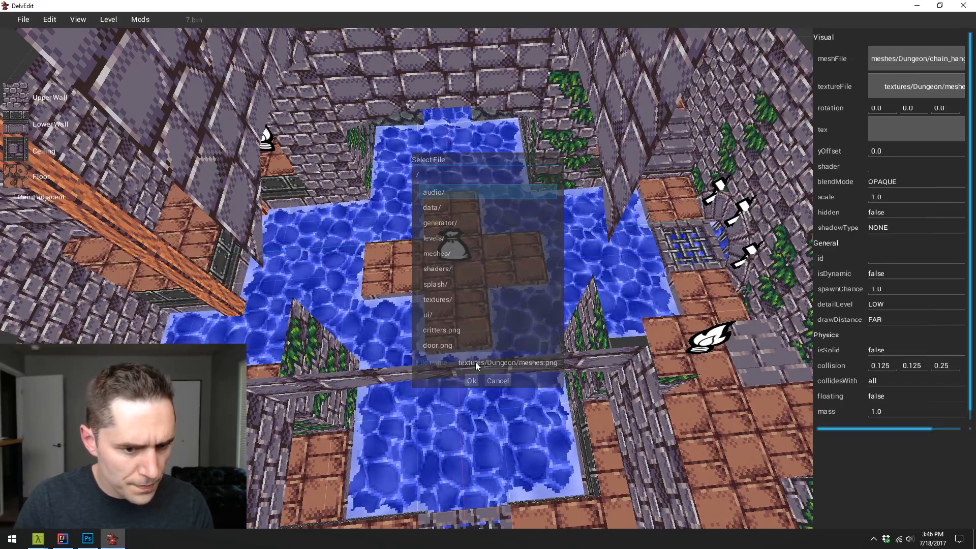
- Raise the hanging chain from the island's floor to well above the water and deselect it
scroll(480, 353, "up", 3)
key("w")
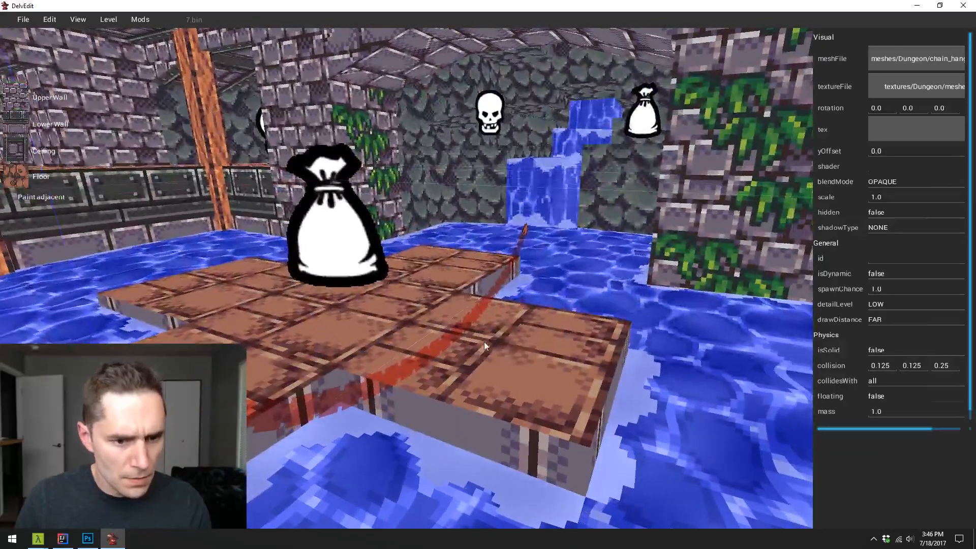
left_click_drag(468, 325, 462, 141)
scroll(462, 142, "down", 5)
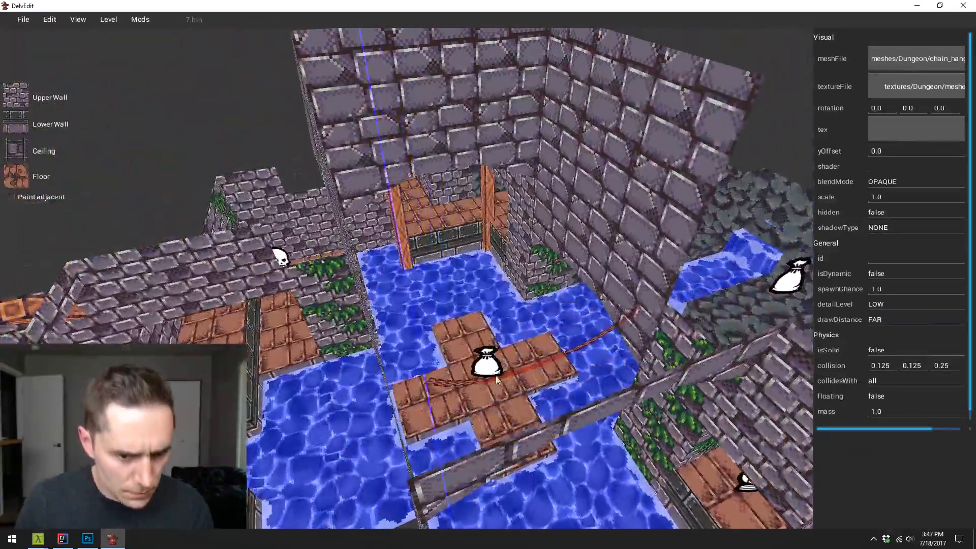
left_click_drag(516, 375, 500, 251)
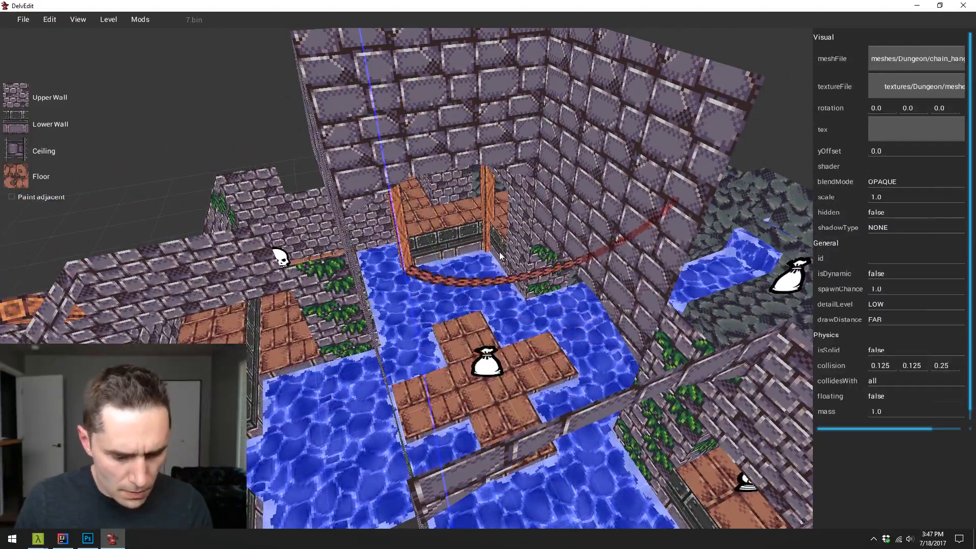
key("Escape")
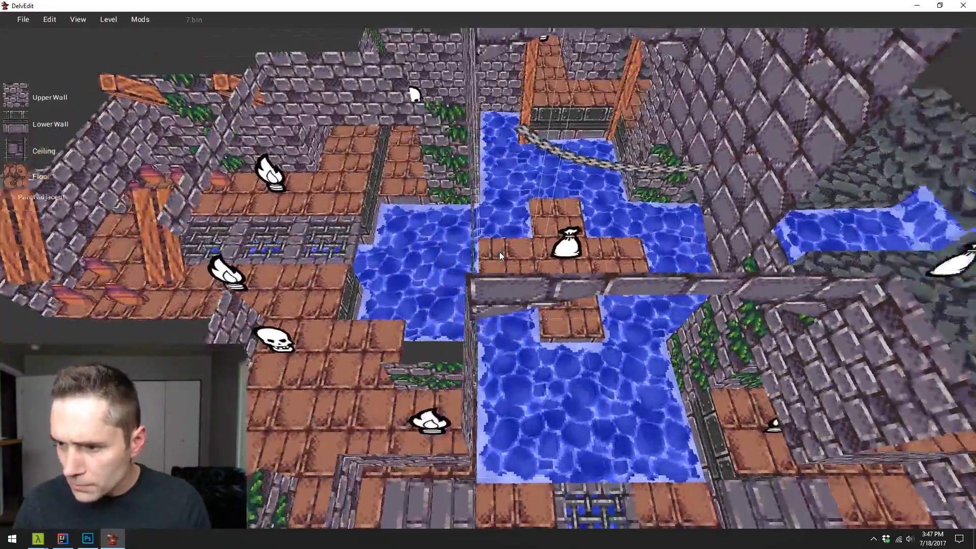
- Turn the hanging chain to a third rotation value of -180 and reposition it higher up in the water room
left_click_drag(499, 252, 499, 252)
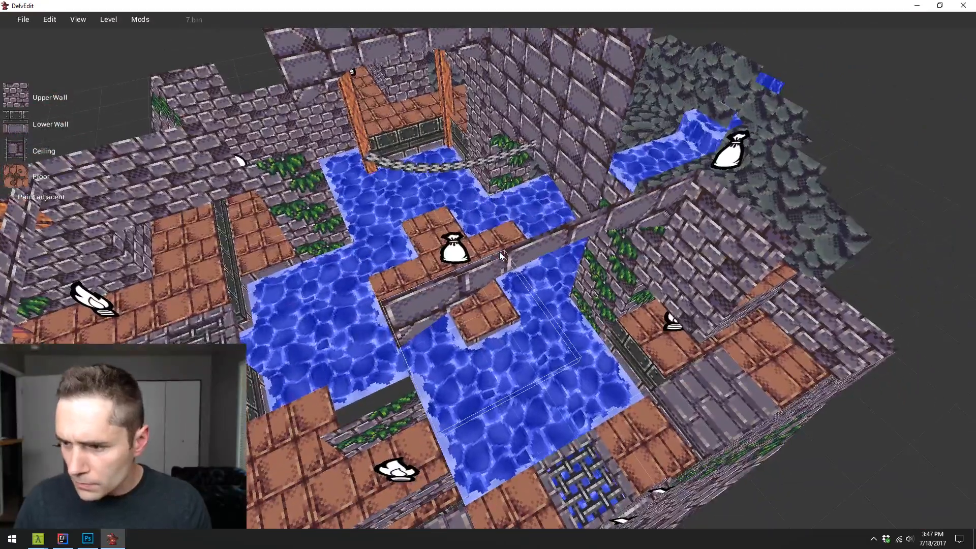
key("w")
key("a")
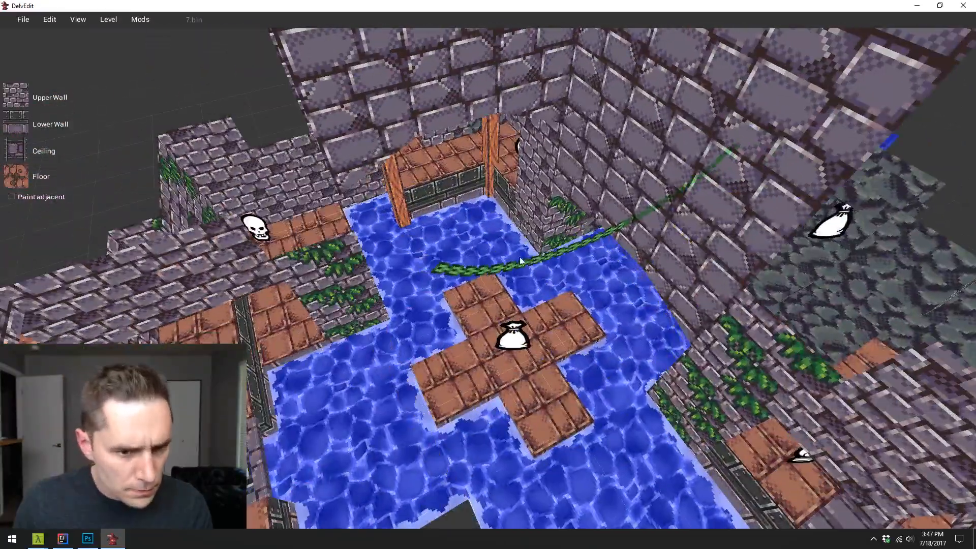
left_click(553, 249)
left_click_drag(553, 249, 437, 288)
key("d")
key("a")
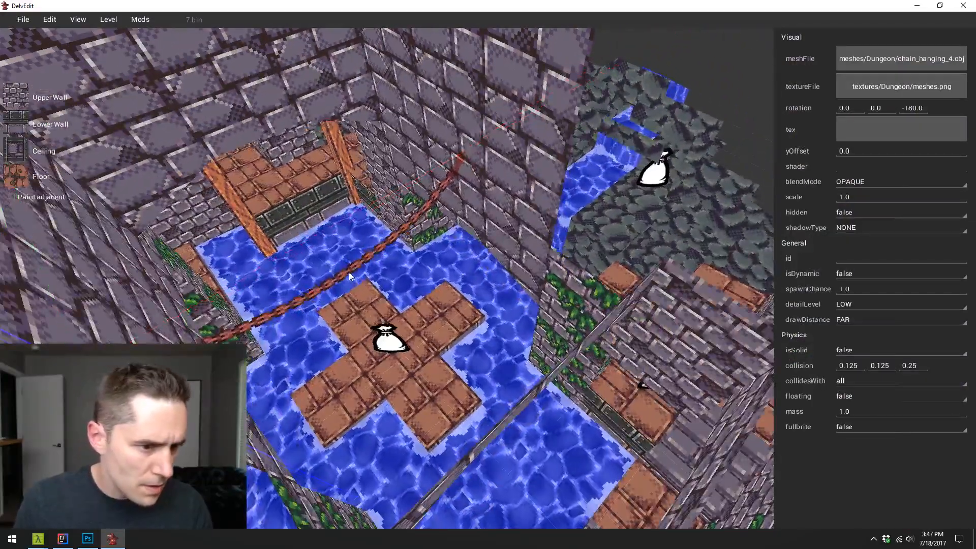
left_click_drag(349, 272, 345, 236)
- Examine how the raised chain hangs across the water room, from floor level and from above
key("a")
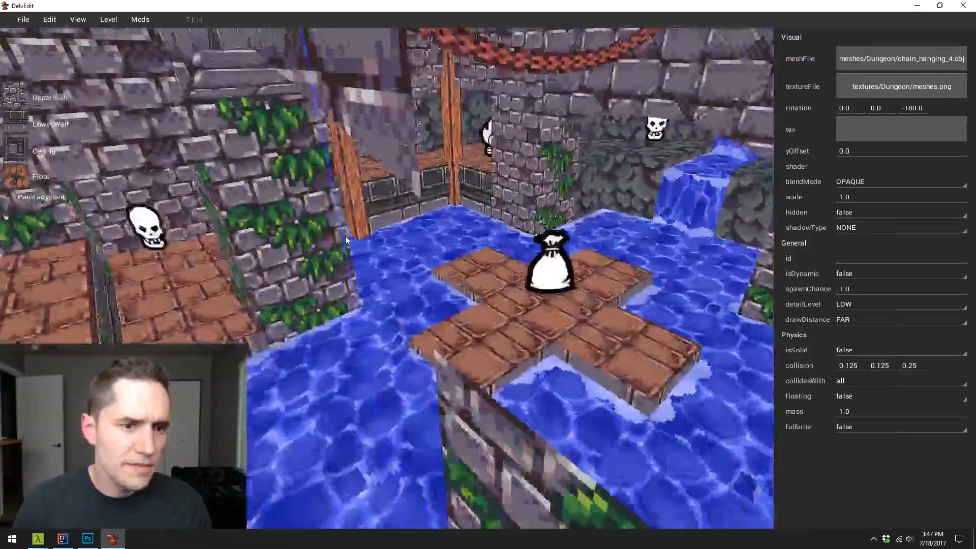
key("a")
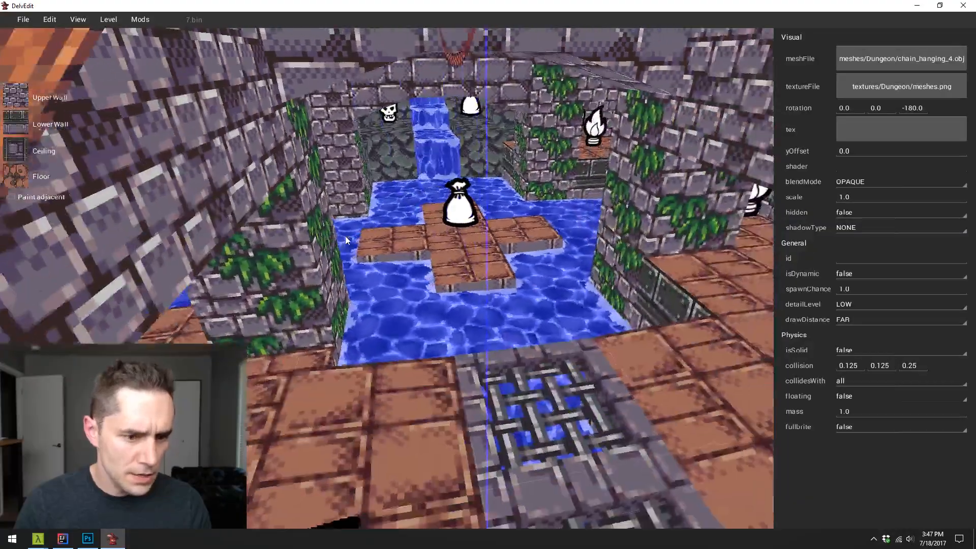
key("w")
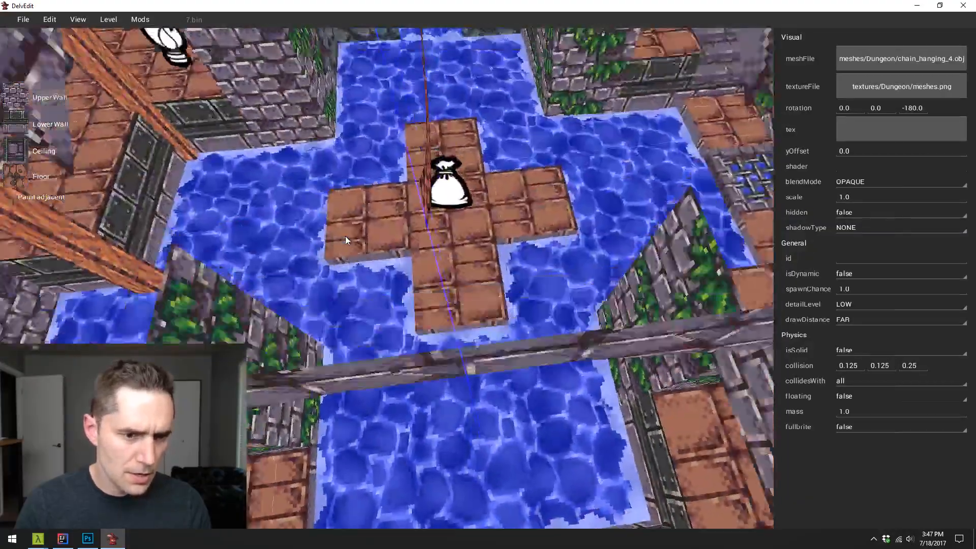
key("s")
key("w")
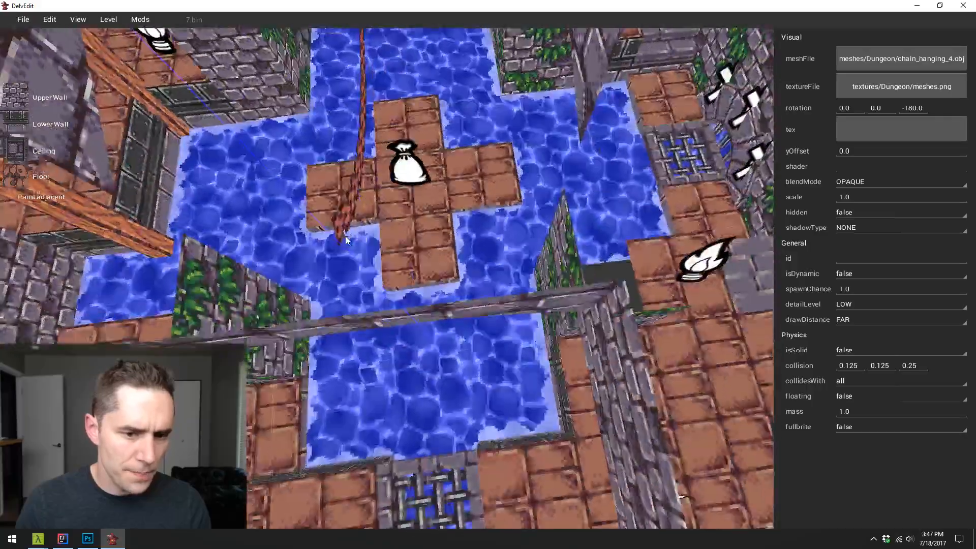
key("a")
key("w")
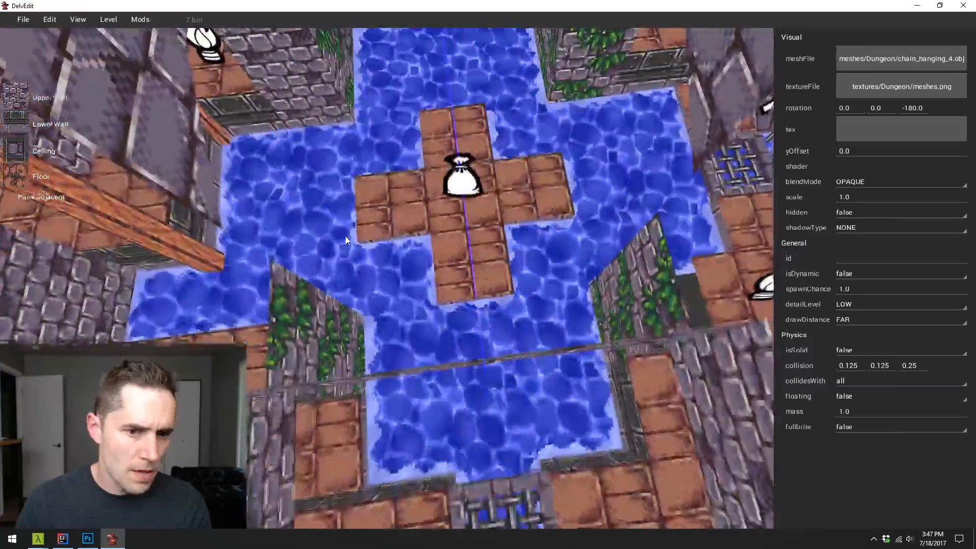
key("d")
key("a")
key("d")
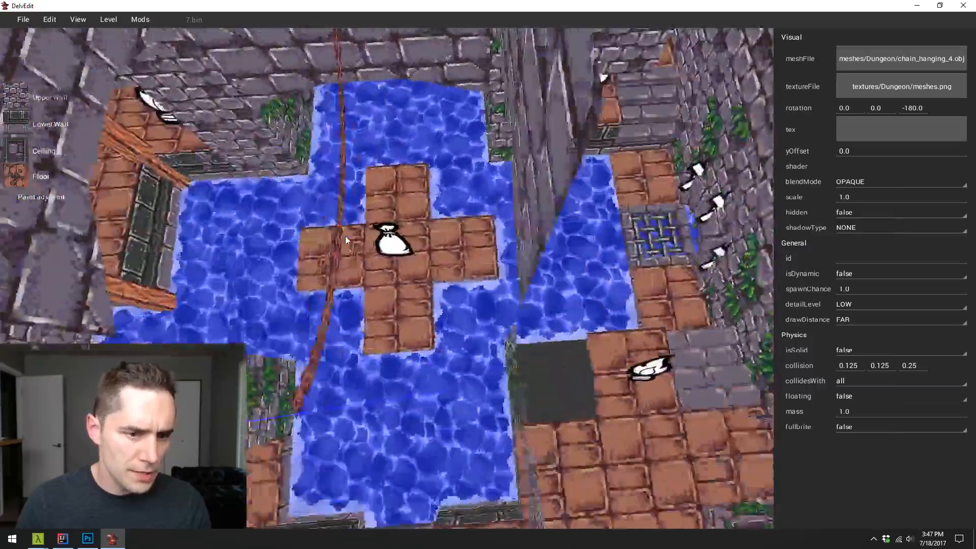
key("s")
key("d")
key("w")
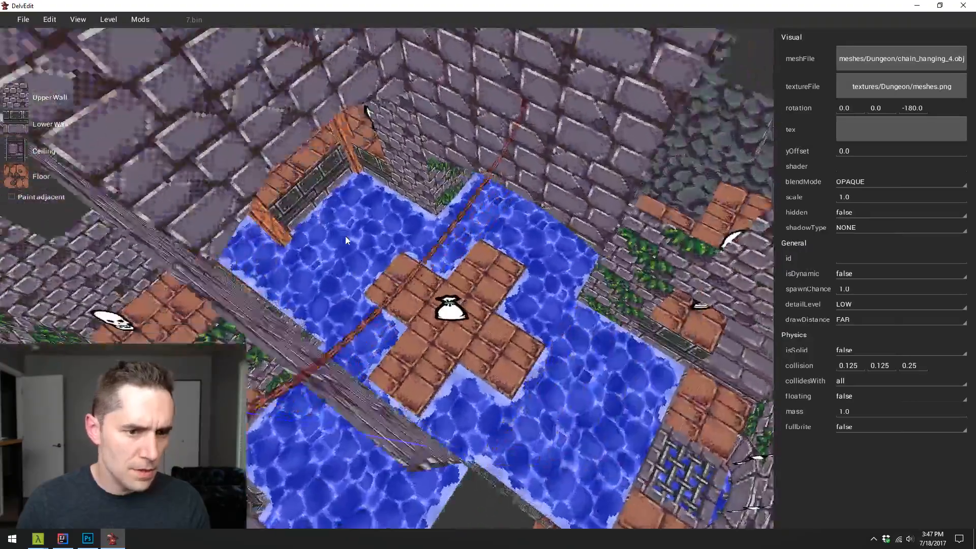
key("a")
key("s")
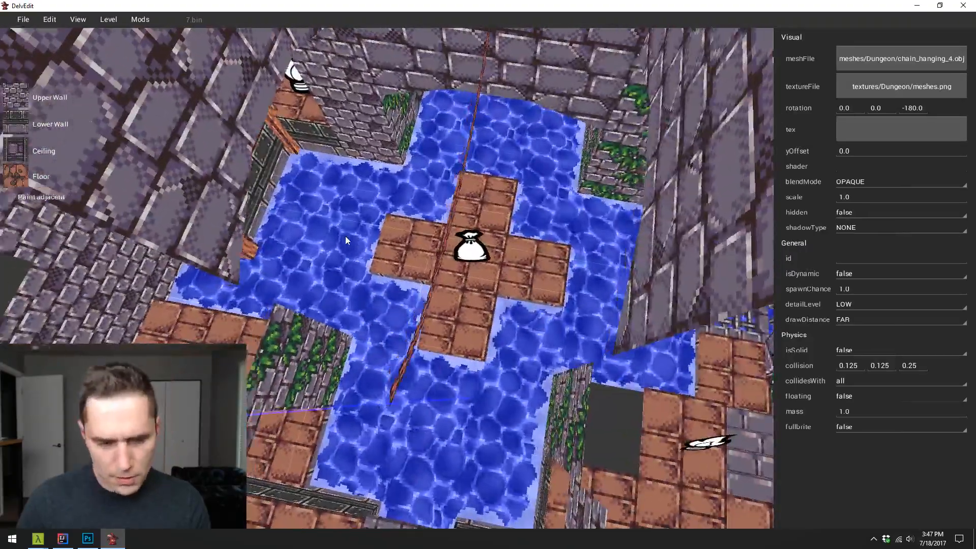
- Rotate the hanging chain to -225 and move its near end to the corner of the water room
key("d")
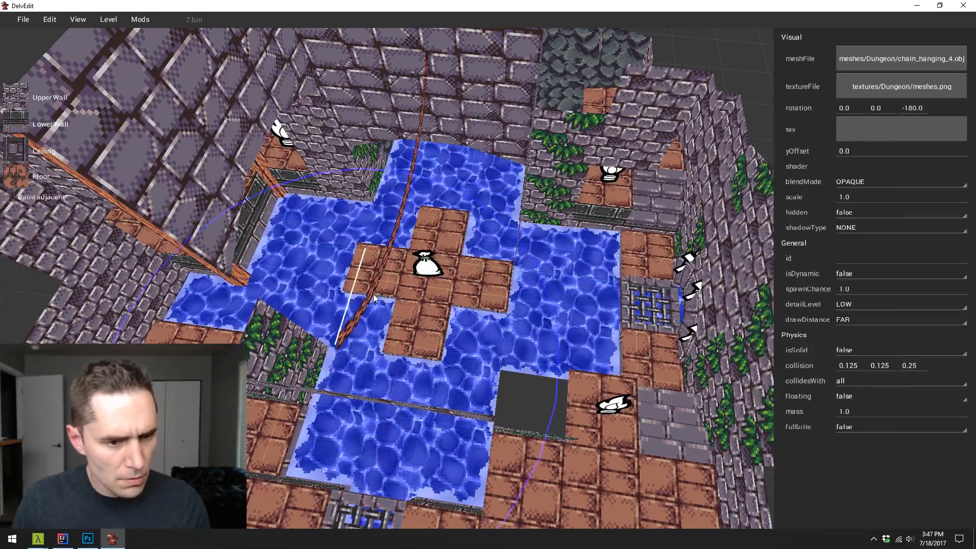
left_click(429, 383)
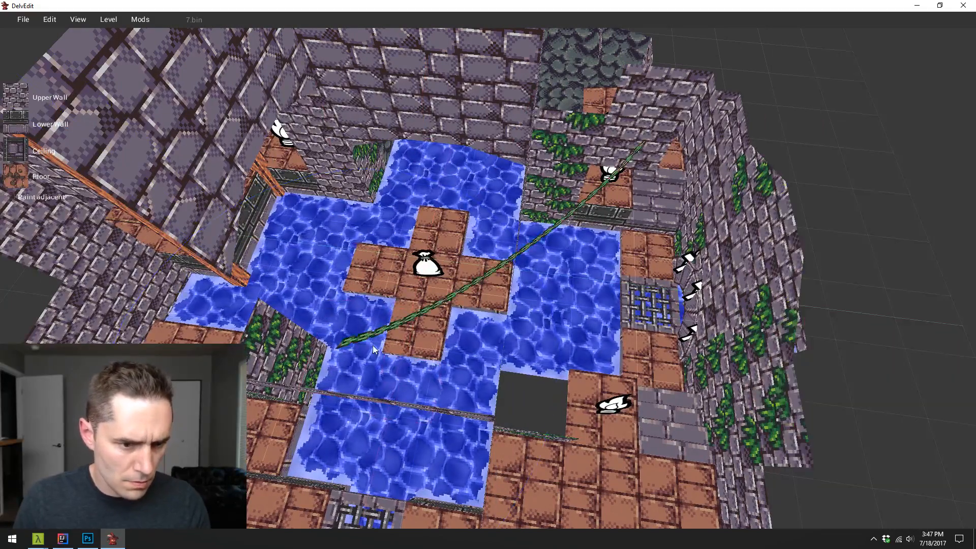
left_click(373, 345)
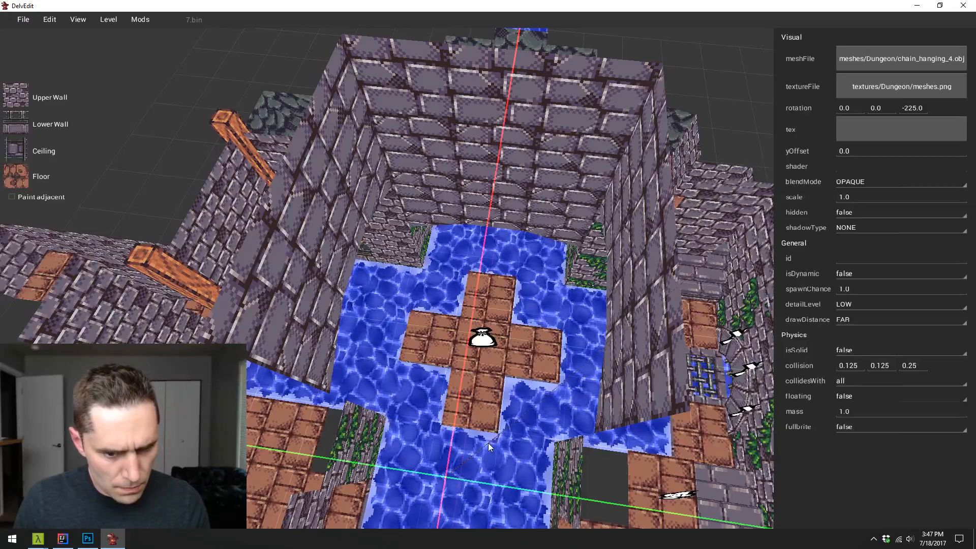
left_click_drag(427, 401, 398, 377)
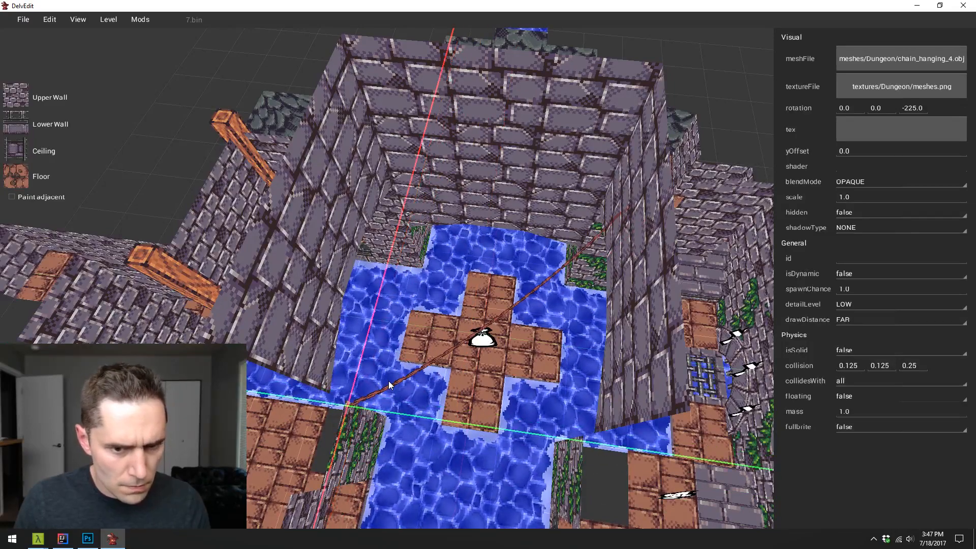
key("w")
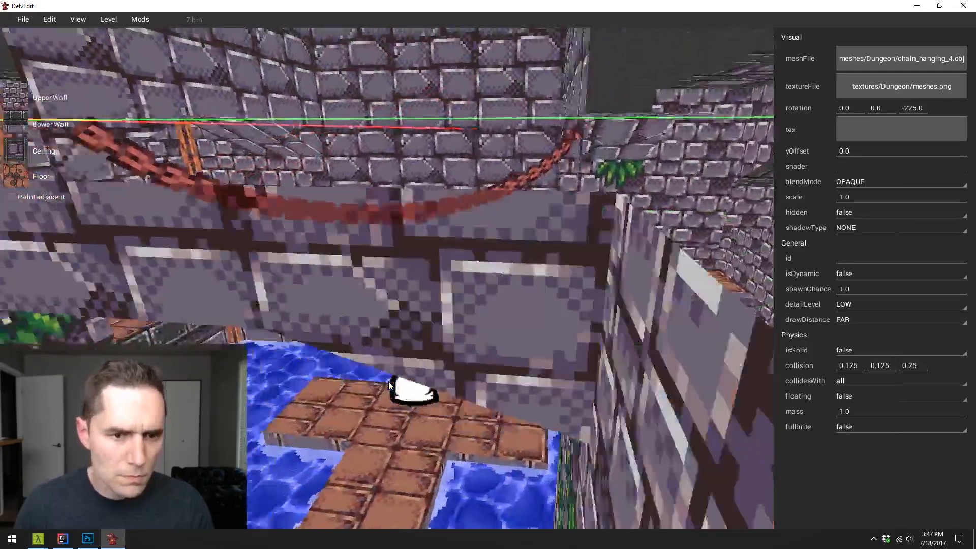
key("s")
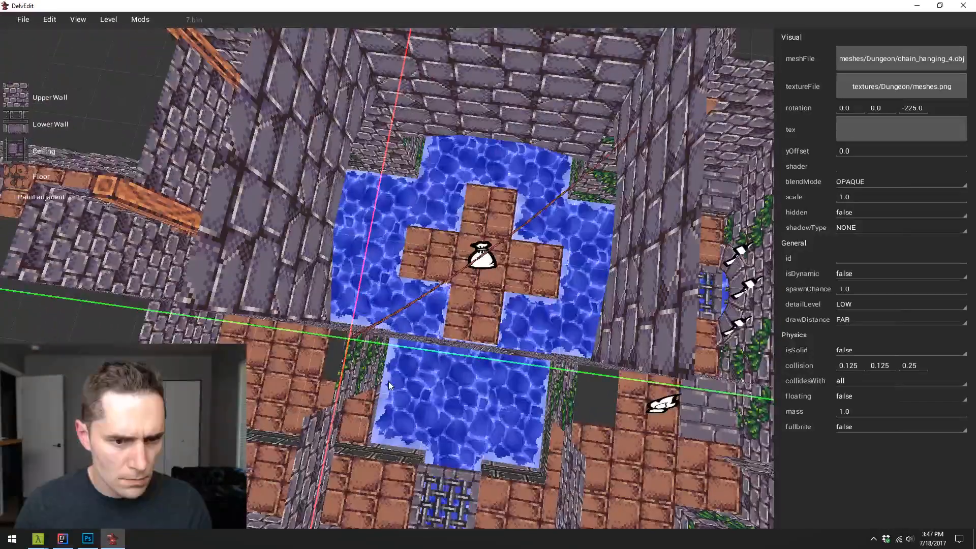
- Fine-tune the chain's rotation to -221.7 so that it spans the water room diagonally, and check it from the side and above
left_click(456, 315)
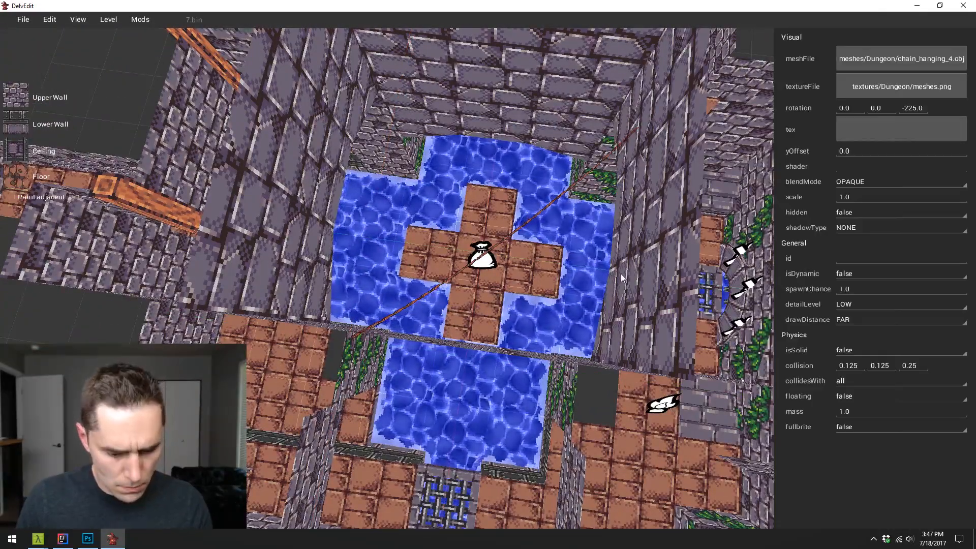
left_click(639, 239)
key("w")
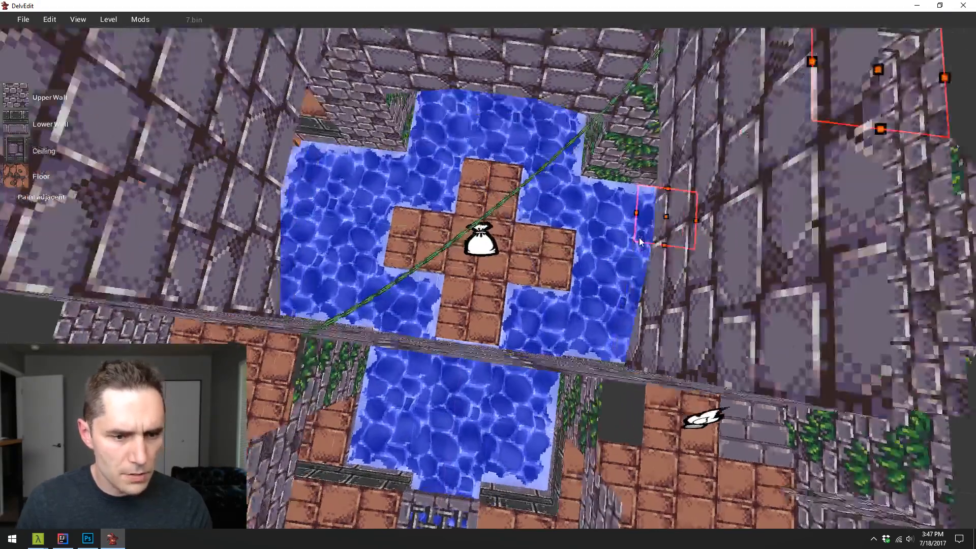
key("d")
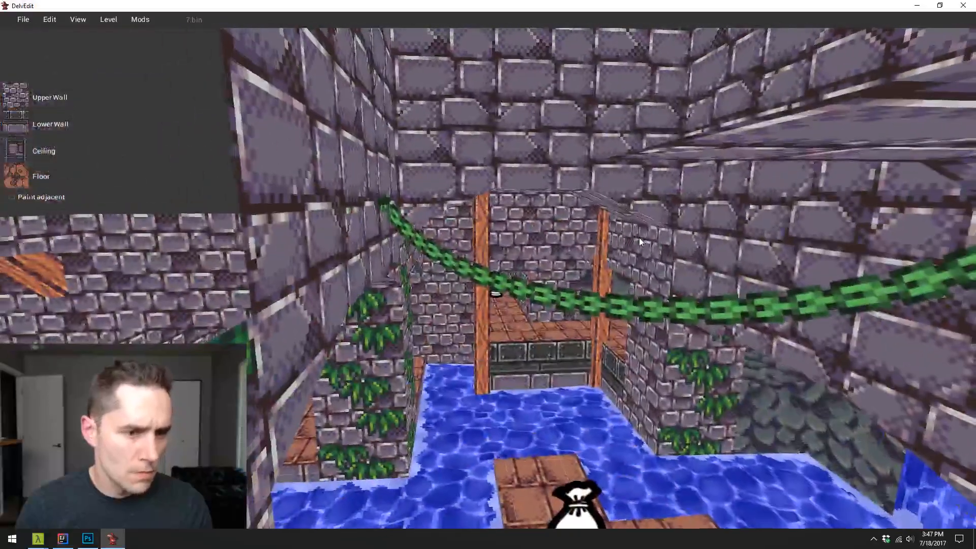
key("d")
key("s")
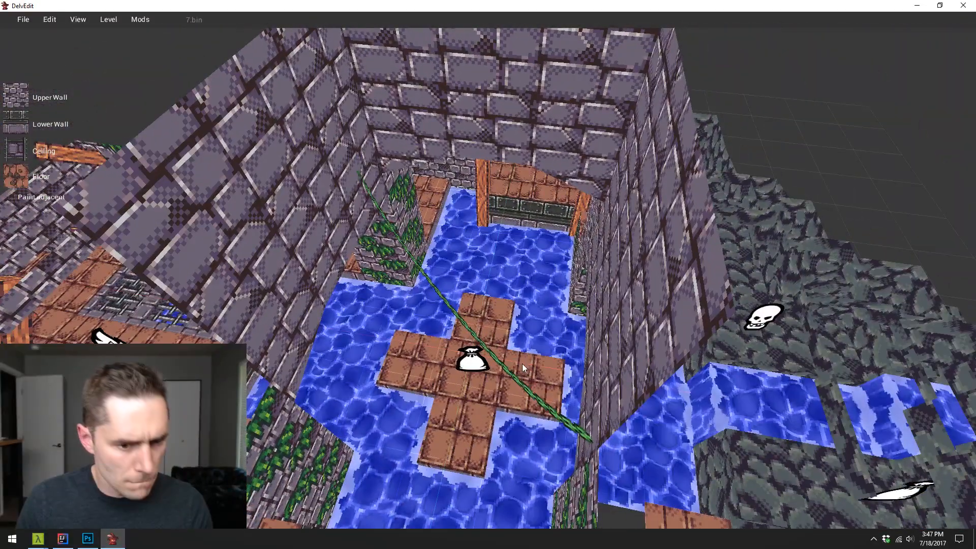
- Rotate the hanging chain to -220.5 and raise it higher above the cross-shaped island in the water room
left_click(523, 364)
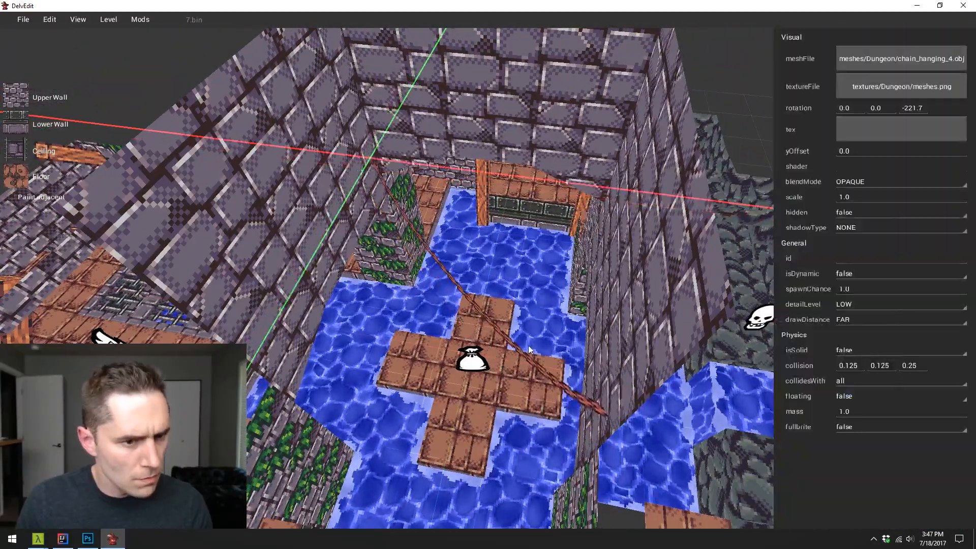
key("s")
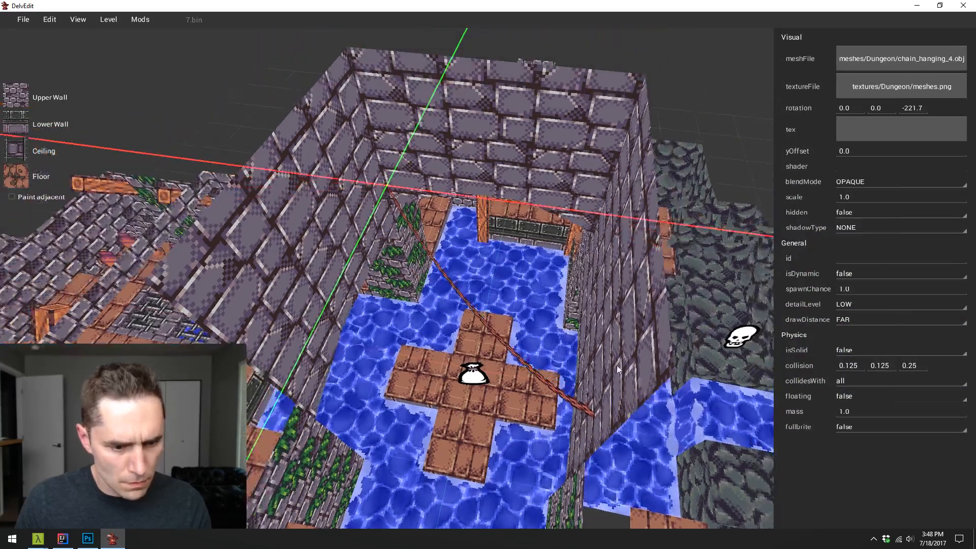
key("r")
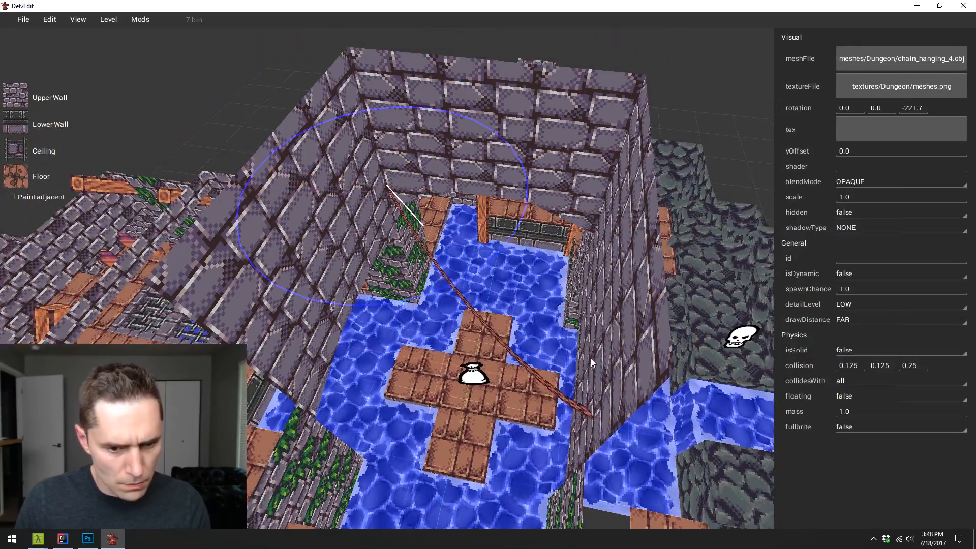
left_click(596, 352)
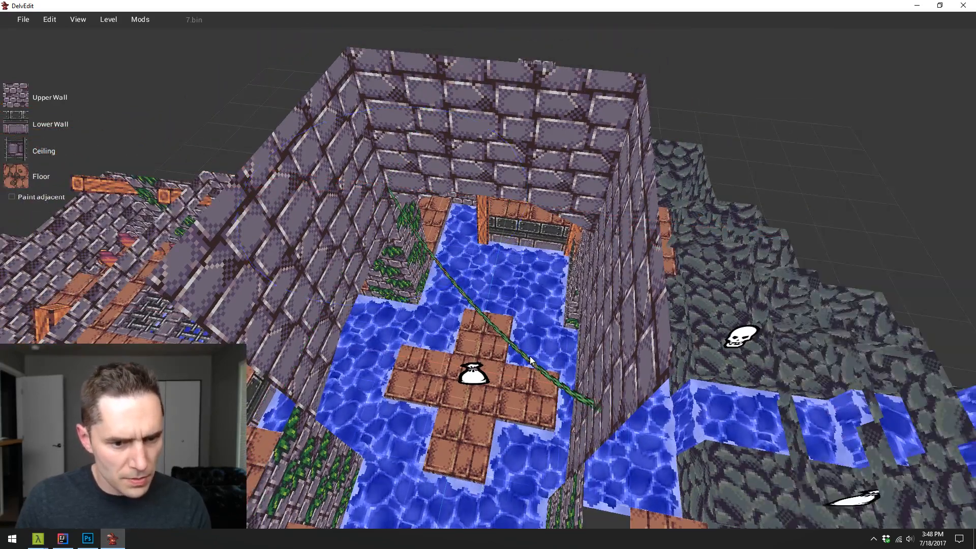
left_click_drag(538, 358, 553, 347)
key("Escape")
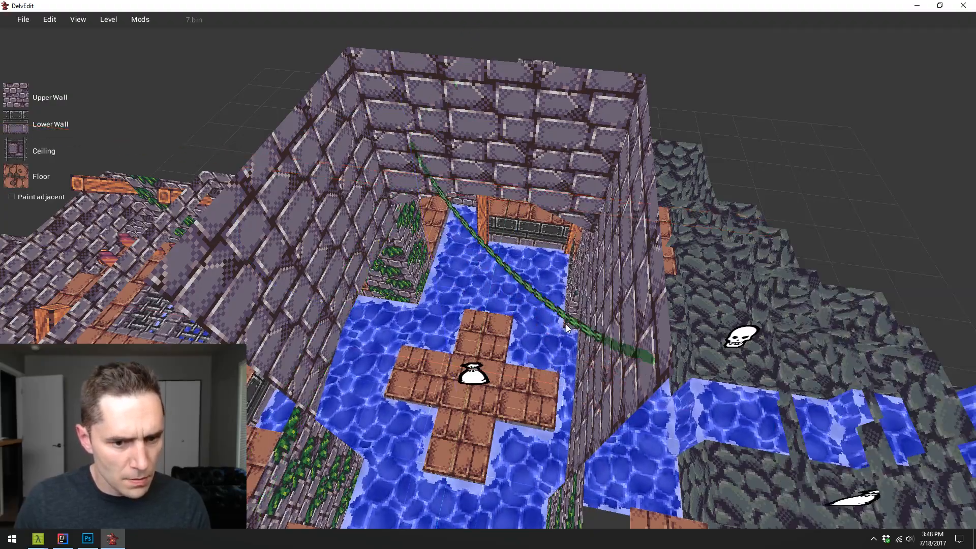
- Check how the raised chain looks from floor level, in a short playtest and from above
key("w")
key("a")
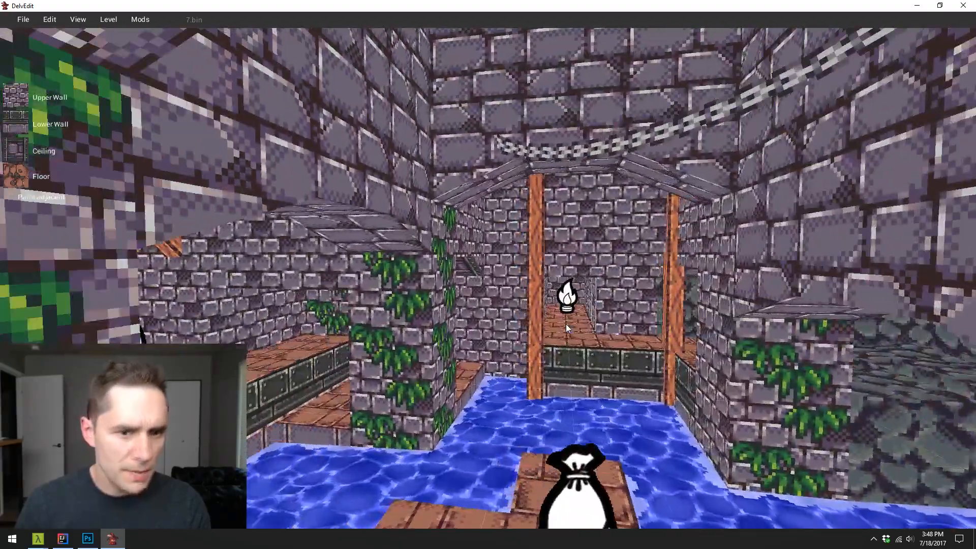
key("p")
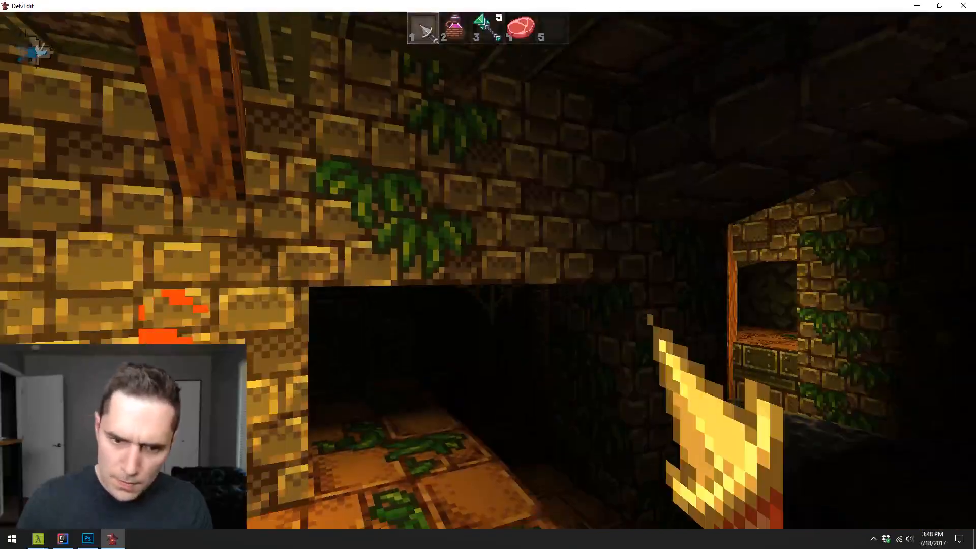
key("w")
key("Escape")
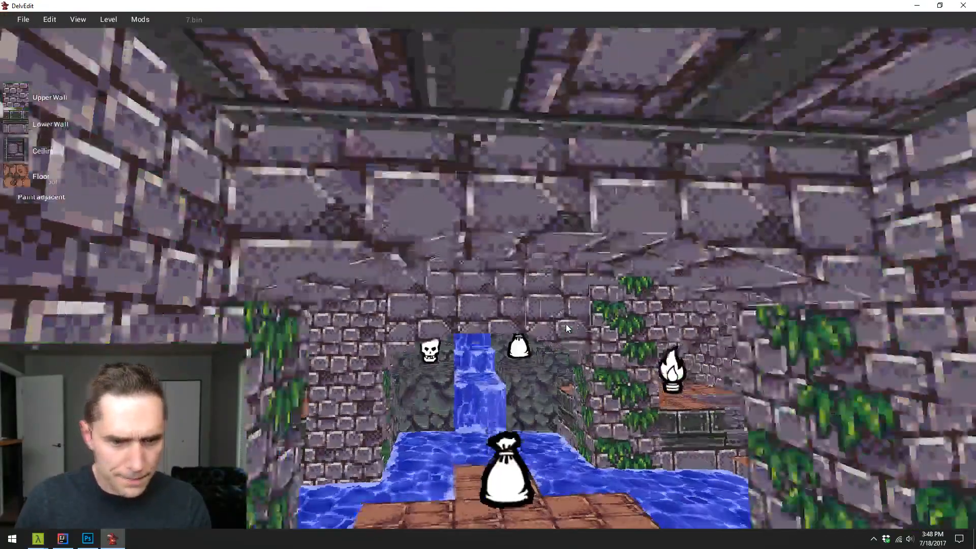
key("s")
key("w")
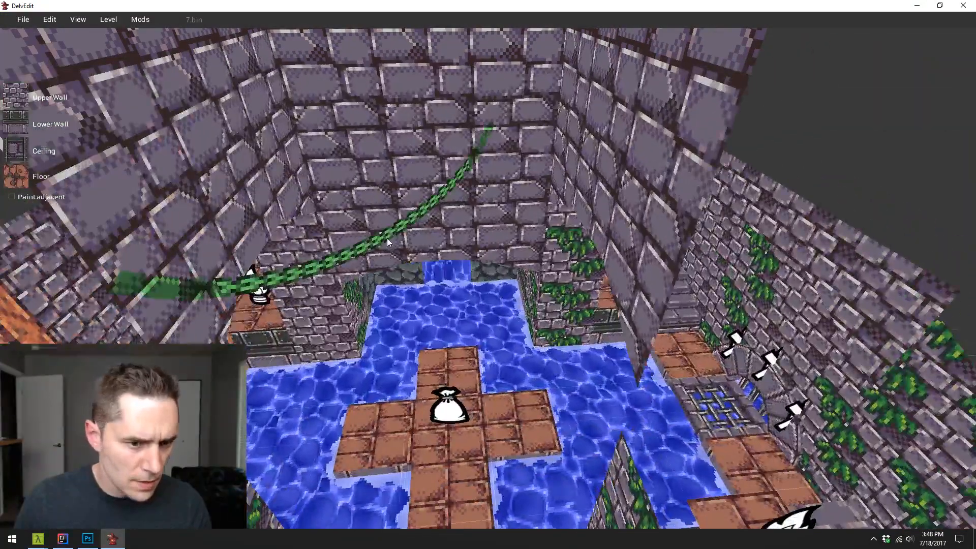
- Lower the hanging chain over the cross-shaped island and adjust its position between the water room's walls
left_click(388, 242)
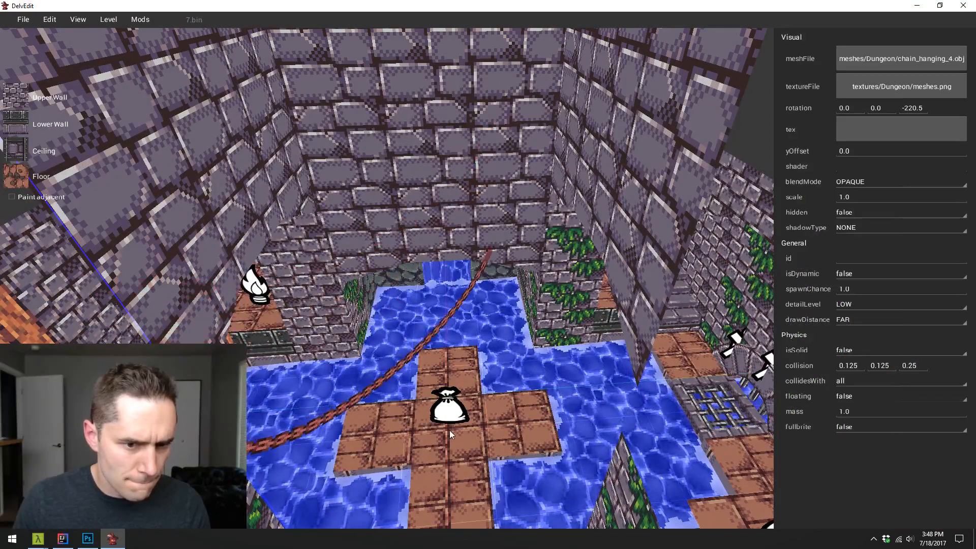
key("w")
left_click_drag(442, 406, 449, 379)
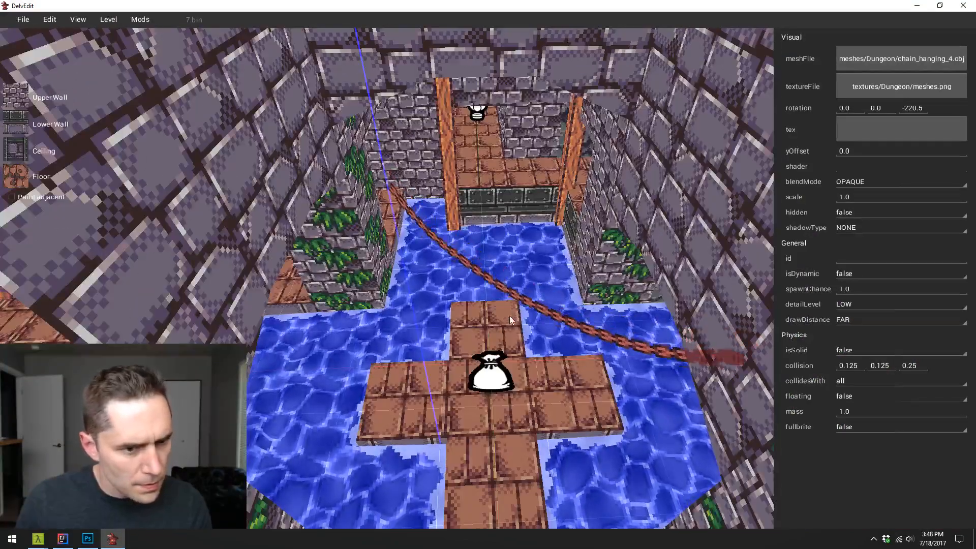
left_click_drag(552, 303, 510, 340)
key("Escape")
key("d")
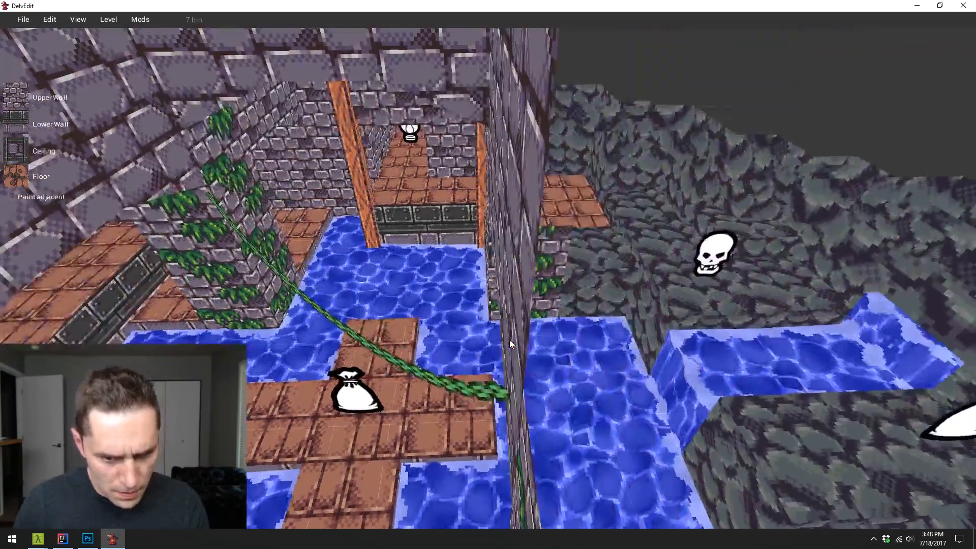
- Examine the lowered chain from the surrounding walkways and the far side of the water room
key("w")
key("a")
key("s")
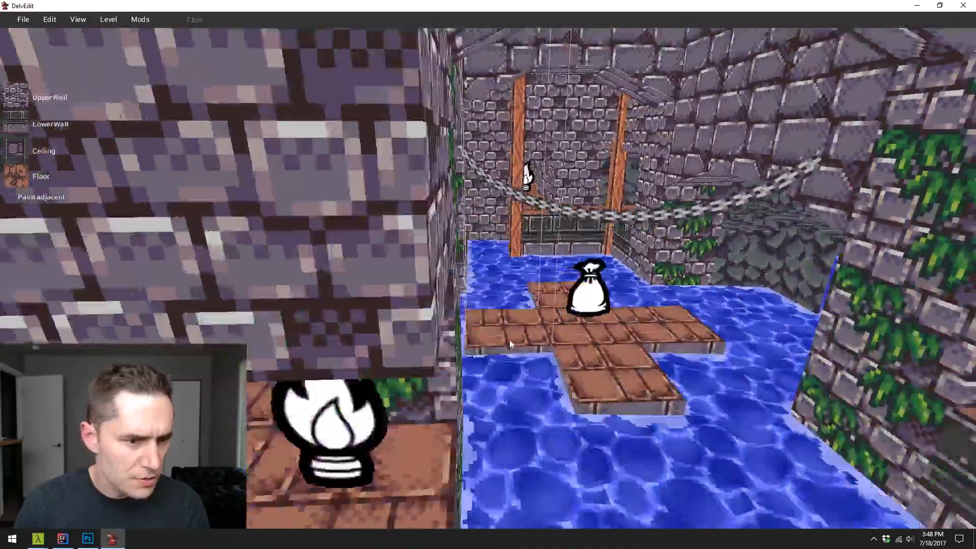
key("d")
key("w")
key("a")
key("w")
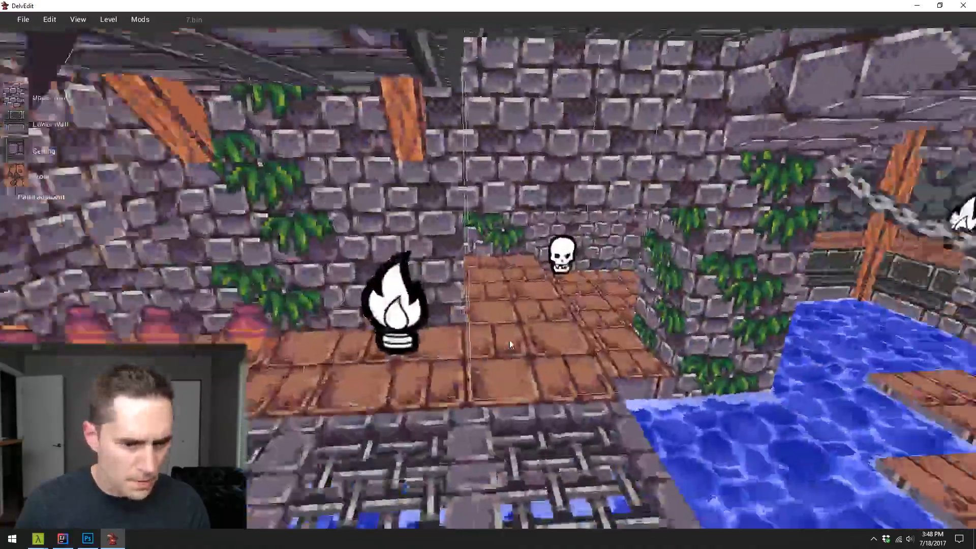
key("d")
- Playtest the level and walk through the water room to view the lowered chain from the island
key("p")
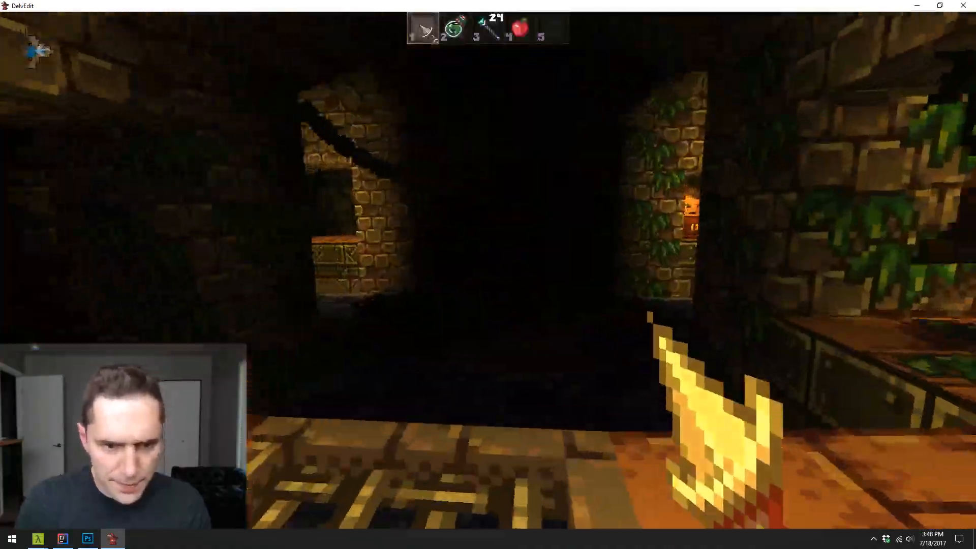
key("w")
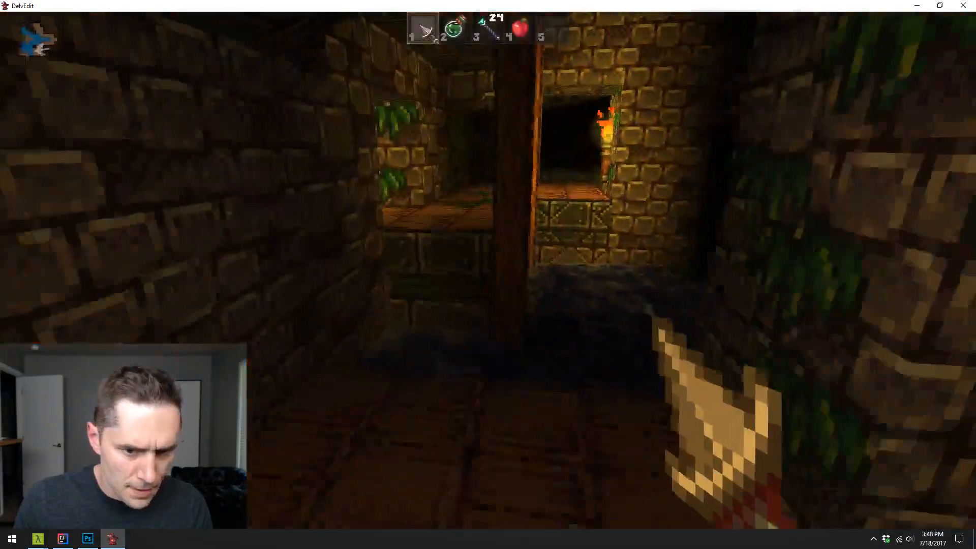
key("w")
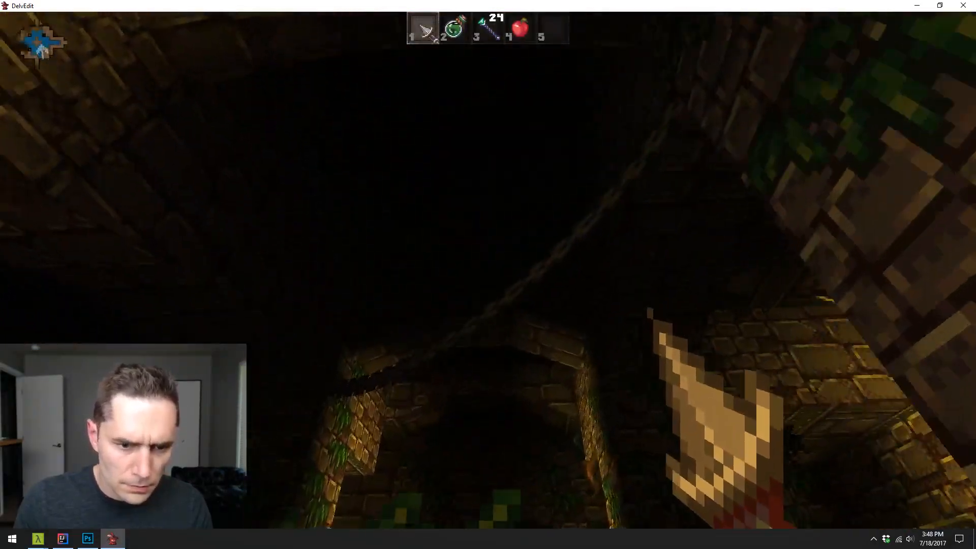
key("w")
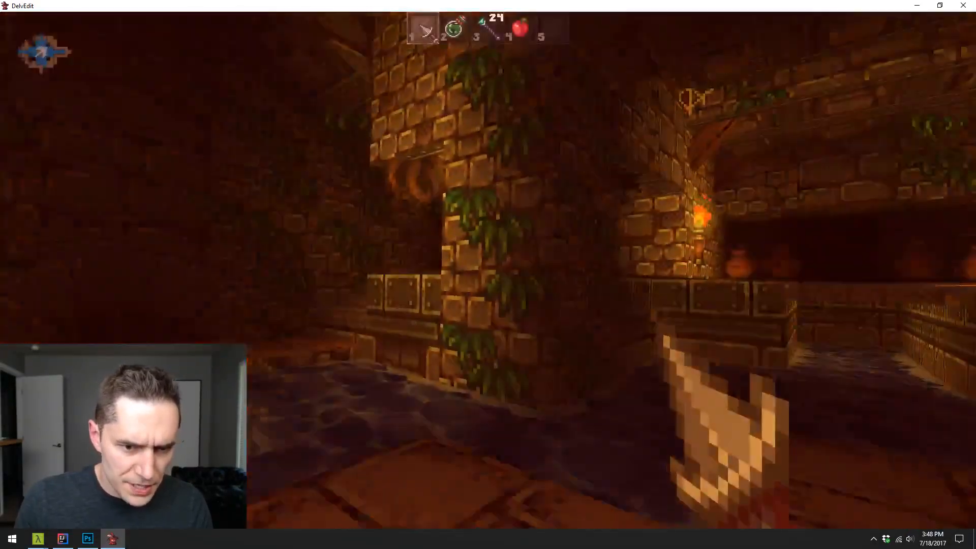
key("w")
key("Escape")
key("s")
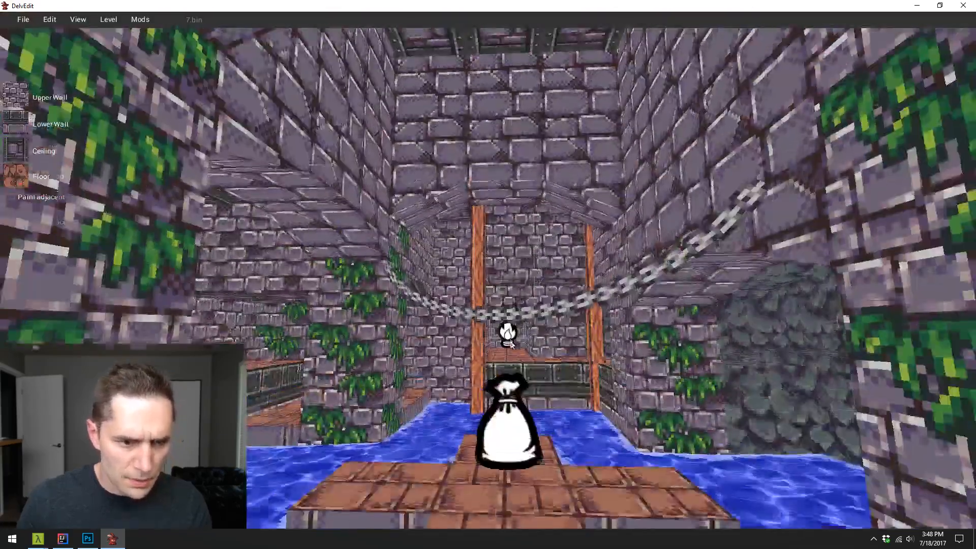
- Inspect both ends of the chain where they meet the walls, from above, outside and inside the water room
key("e")
key("s")
key("d")
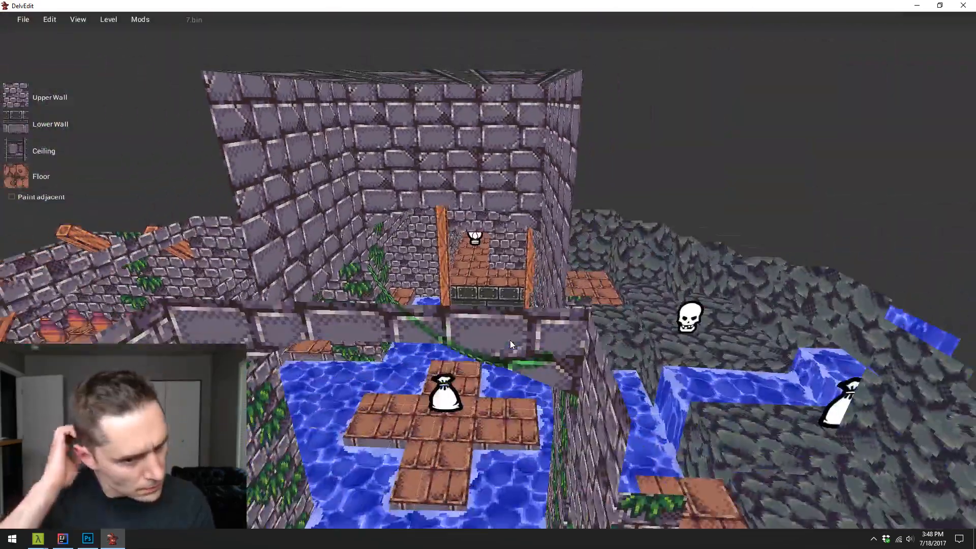
key("a")
key("w")
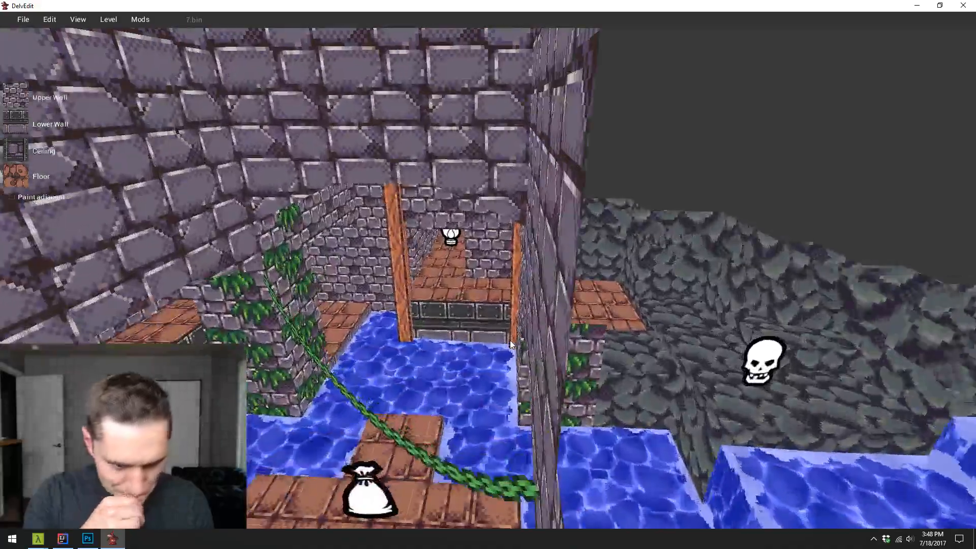
key("a")
key("d")
key("s")
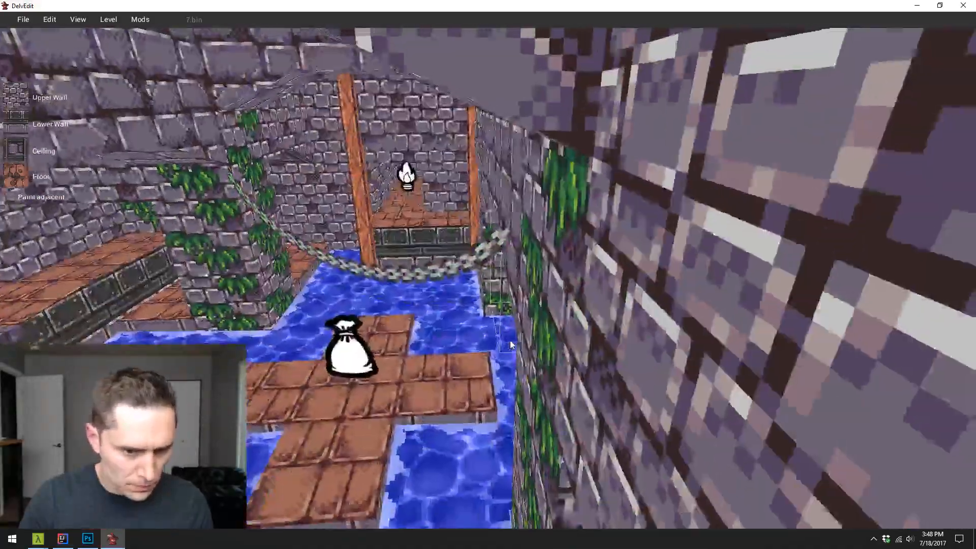
key("w")
key("a")
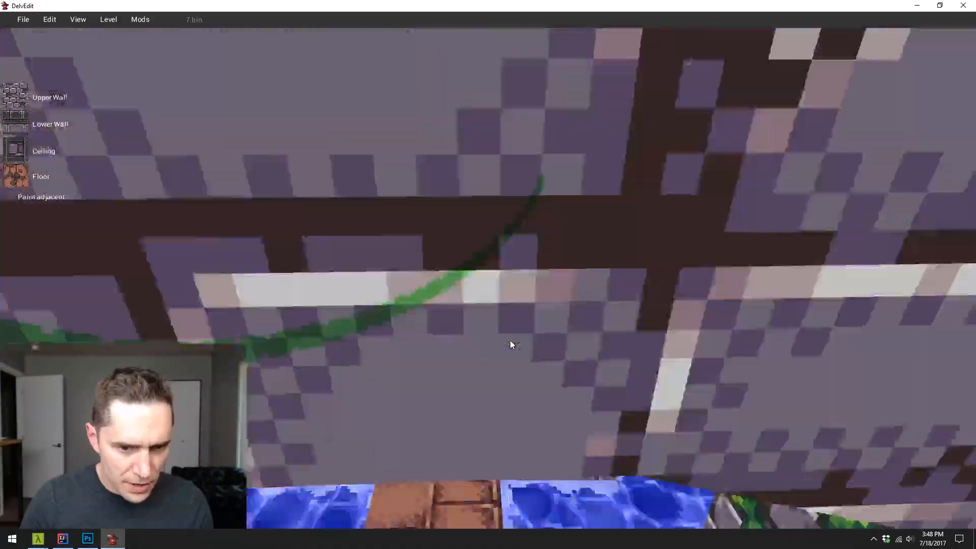
key("s")
key("d")
key("w")
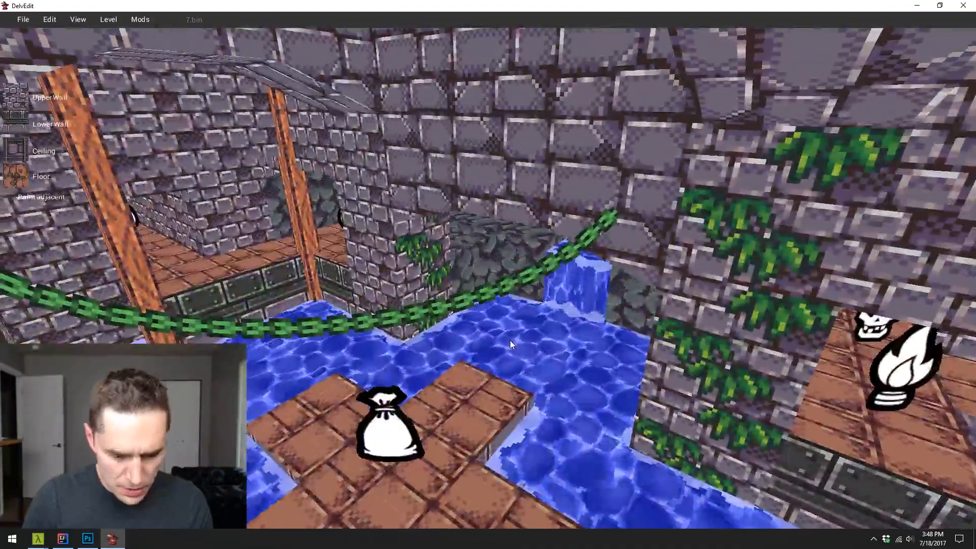
- Preview the water room with lighting on to judge how dark the area around the chain is
key("l")
key("s")
key("w")
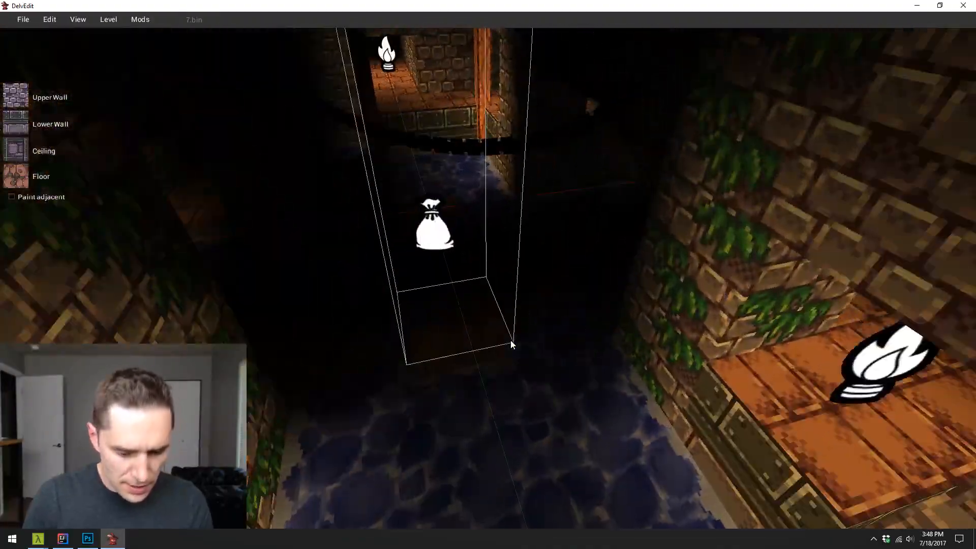
key("l")
key("a")
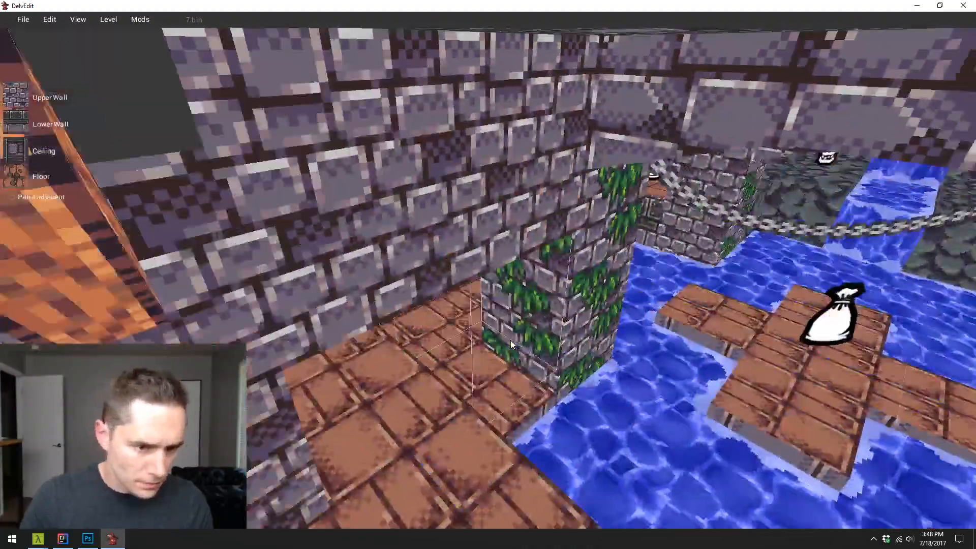
- Place a torch marker on the walkway beside the ivy-covered pillar and preview the room's lighting
key("d")
right_click(438, 252)
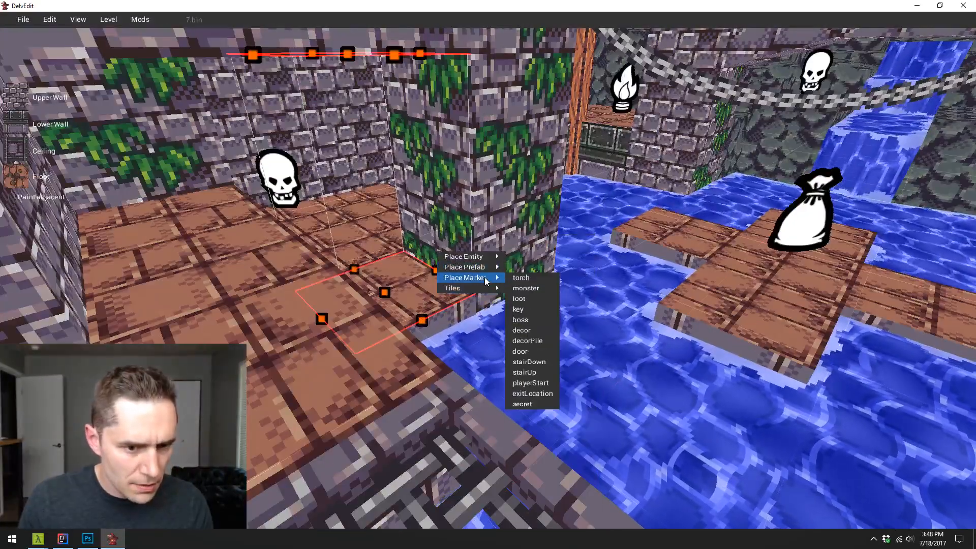
left_click(513, 279)
key("l")
key("w")
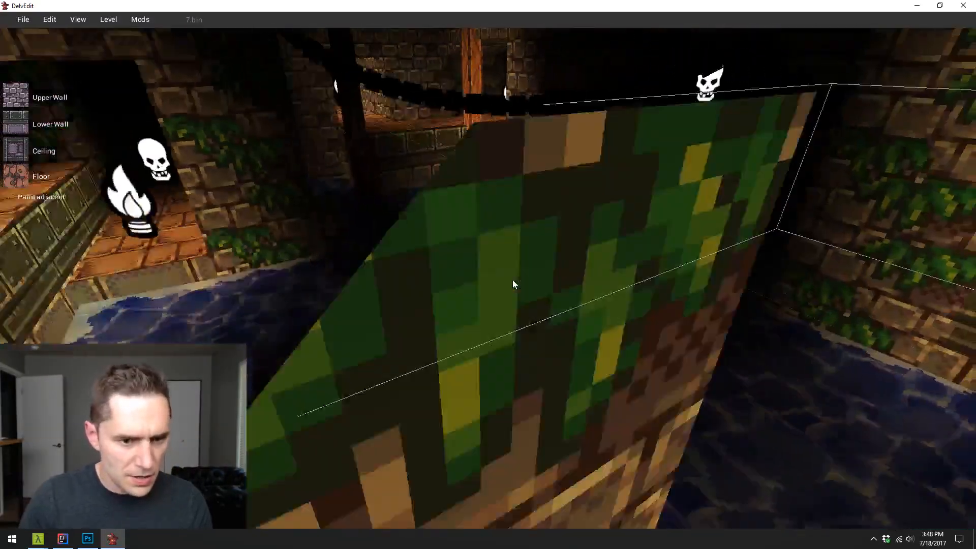
key("s")
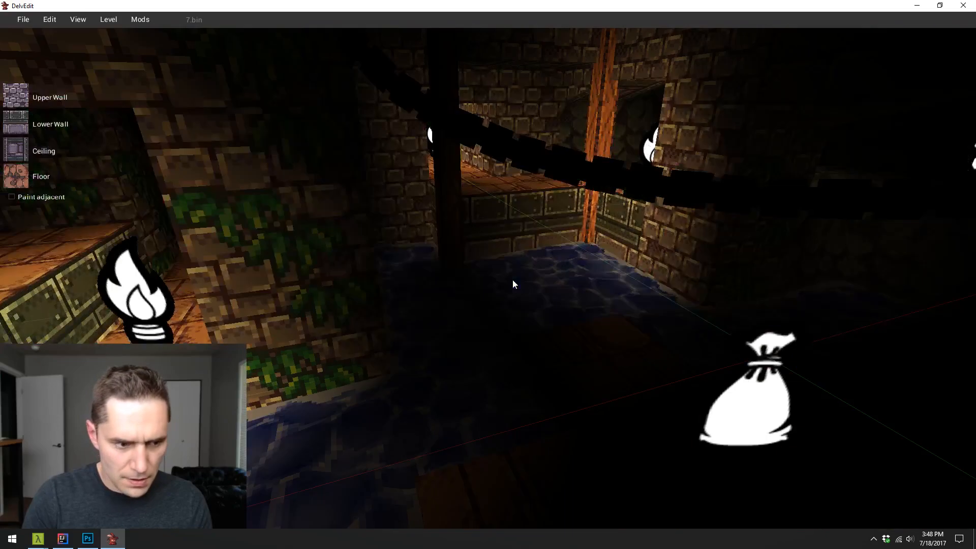
key("l")
- Playtest the level to check the new torch's light around the water room and the adjoining walkways
key("p")
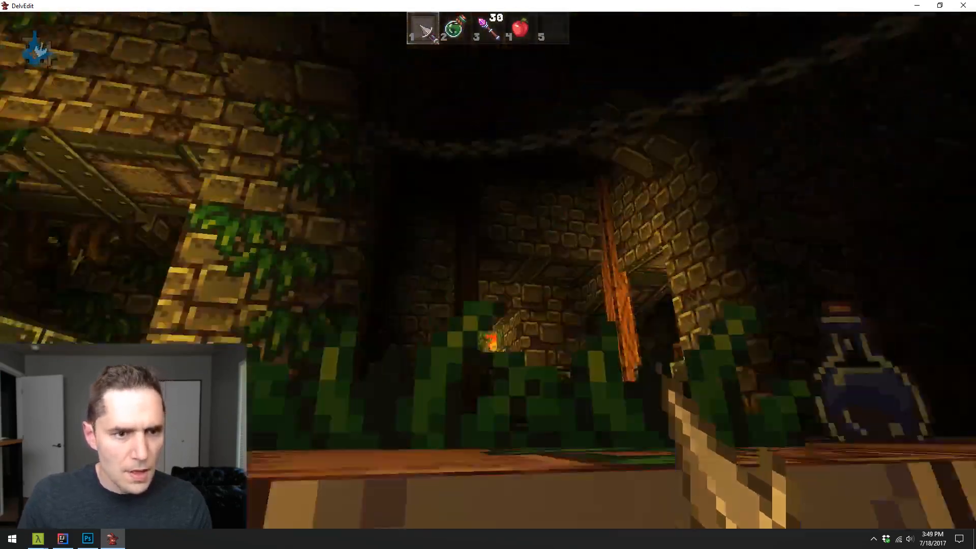
key("w")
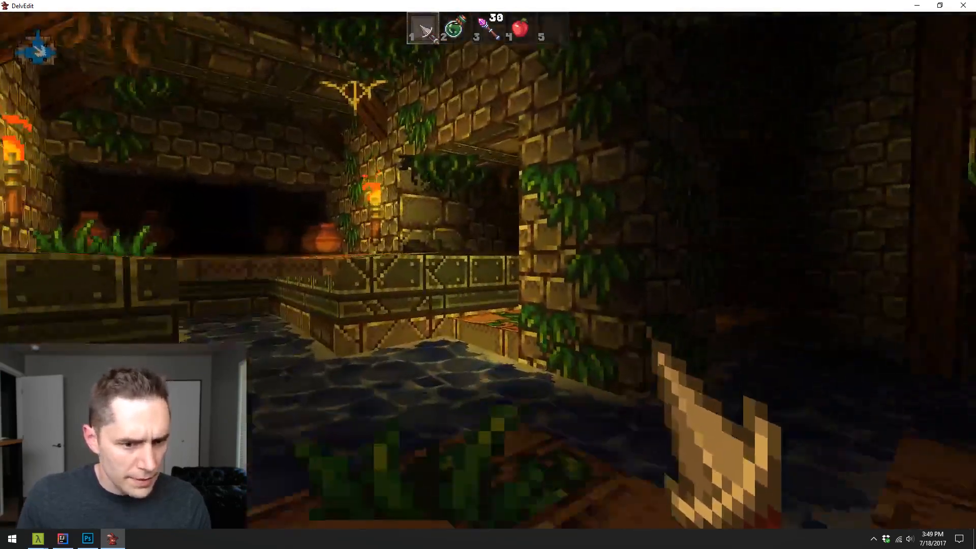
key("w")
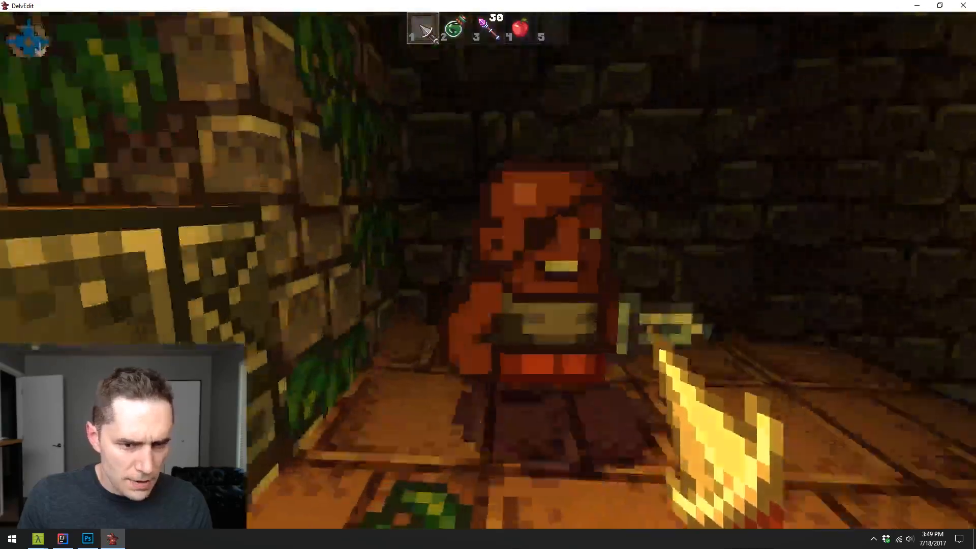
key("w")
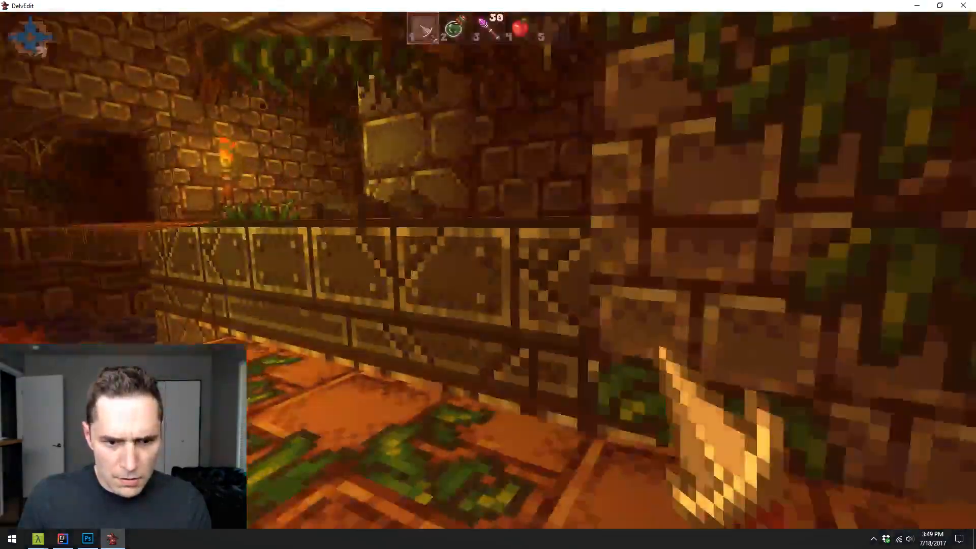
key("Escape")
key("w")
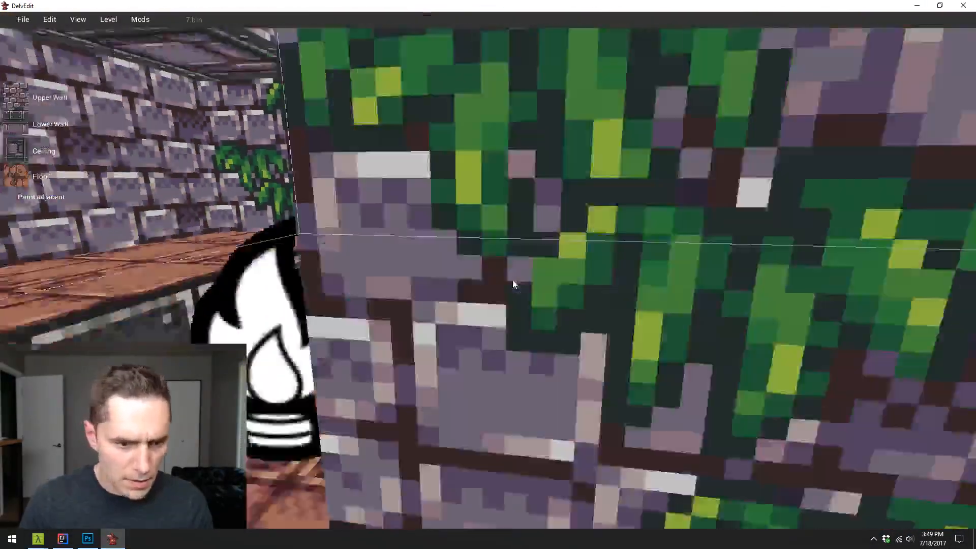
key("w")
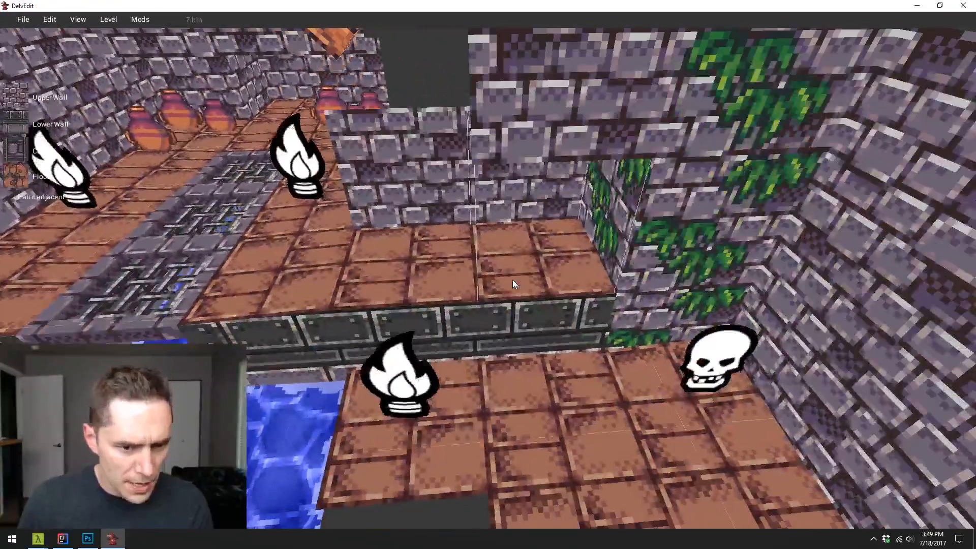
- Lower the two walkway floor tiles beside the ivy-covered pillar into steps descending to the lower floor
left_click(517, 275)
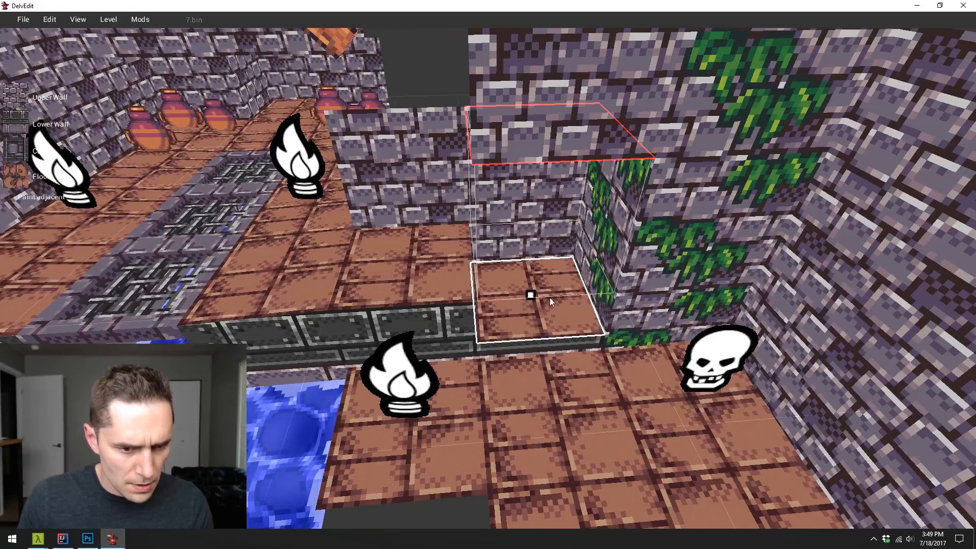
left_click(428, 260)
left_click_drag(428, 260, 418, 281)
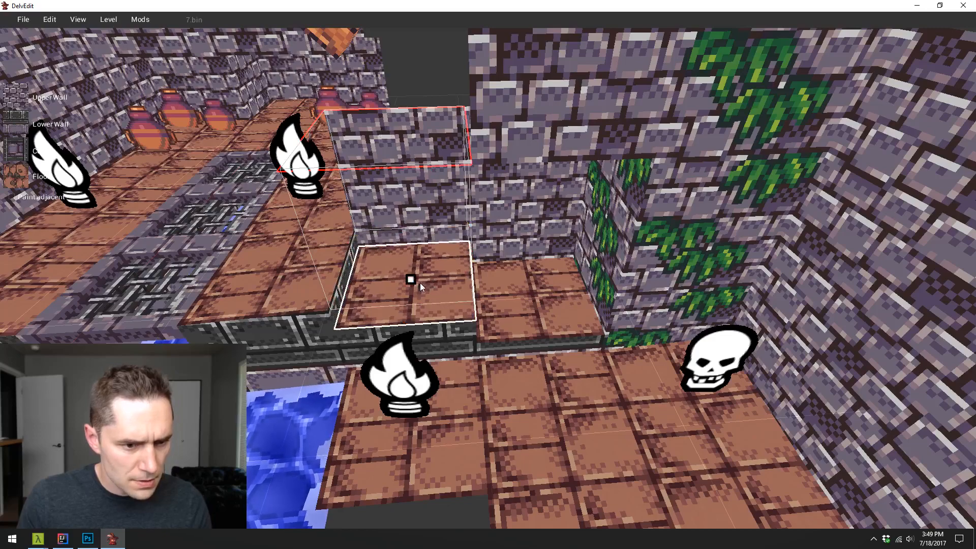
key("Escape")
key("w")
key("d")
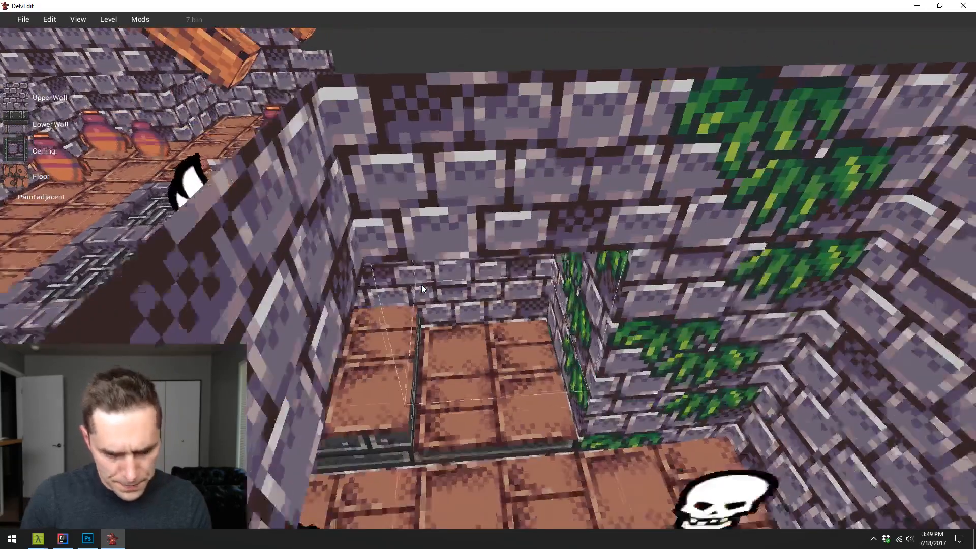
key("s")
- Playtest the level, walking past the new steps, over the grated walkway and through the water to the barred archway
key("p")
key("Escape")
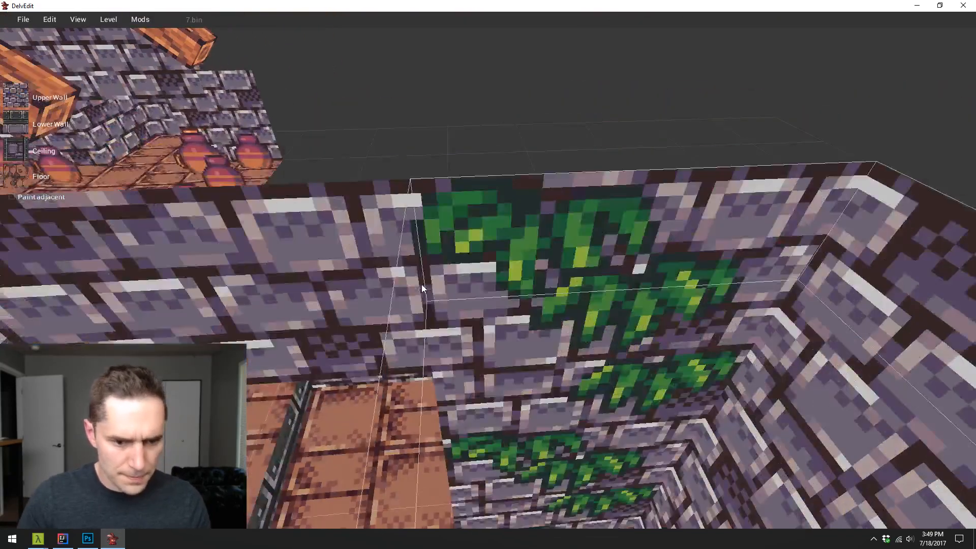
key("w")
key("s")
key("p")
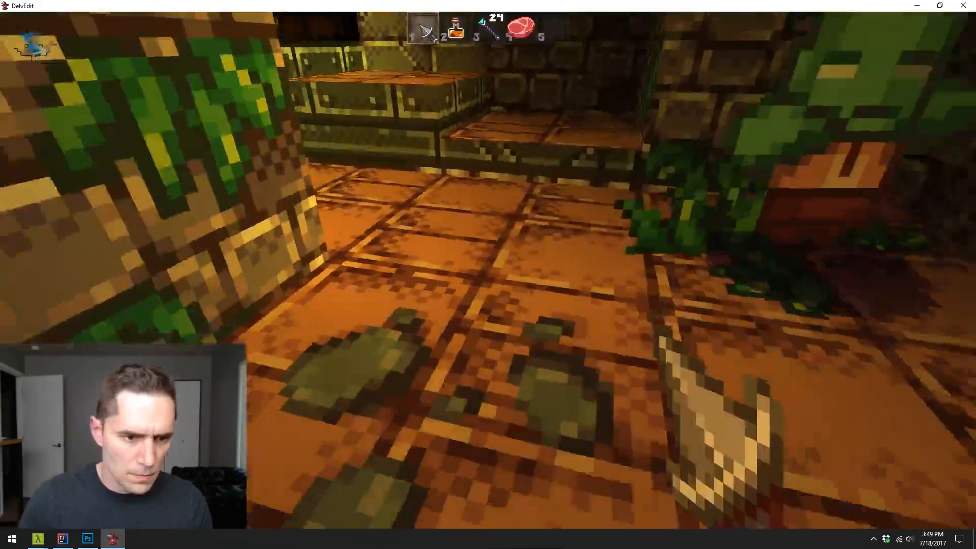
key("w")
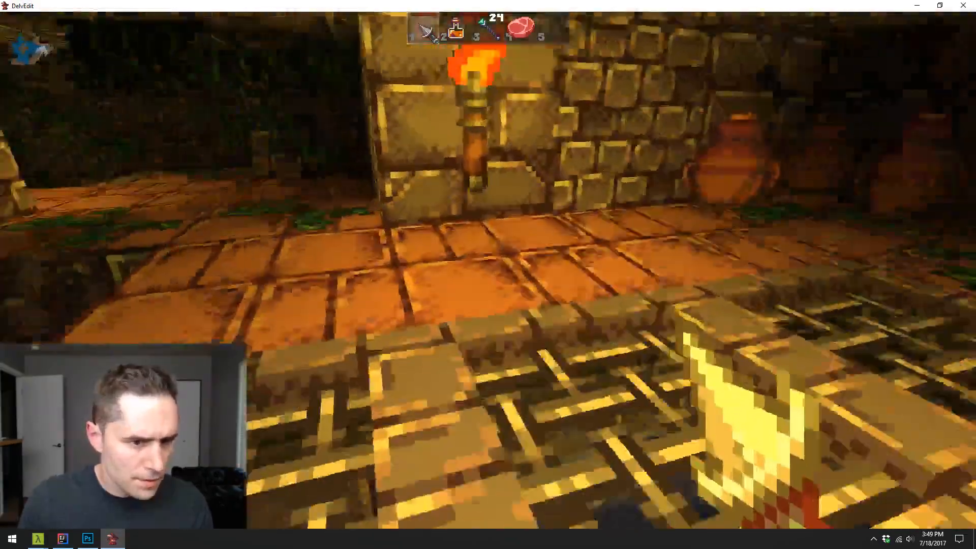
key("w")
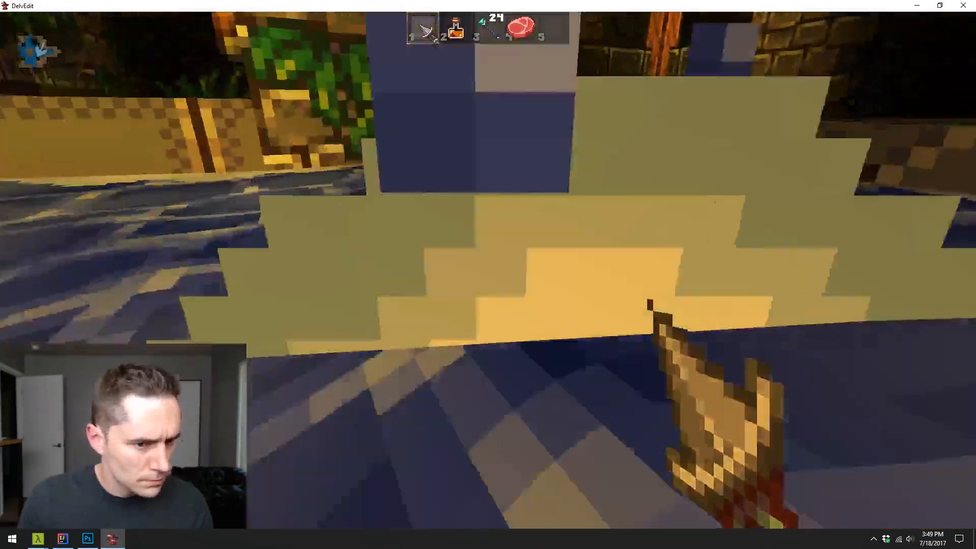
key("w")
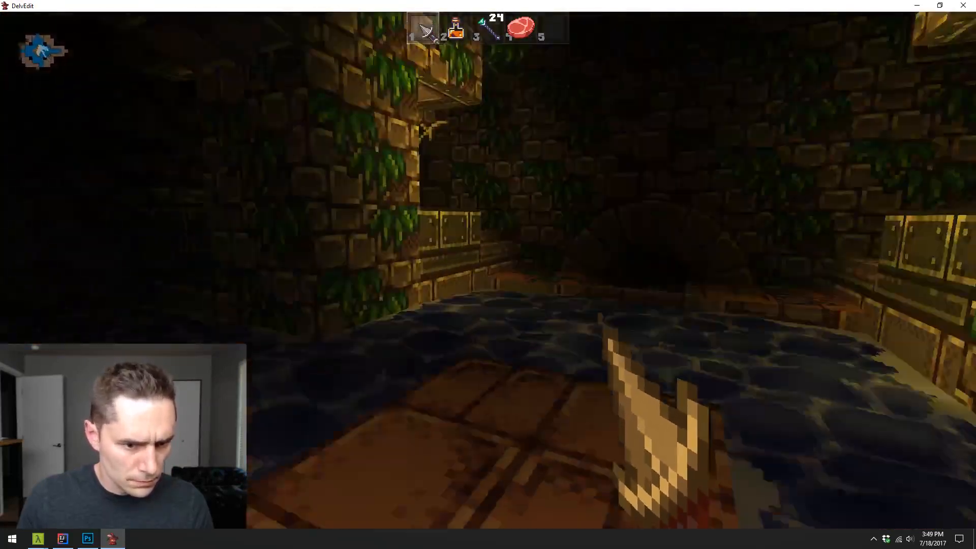
key("w")
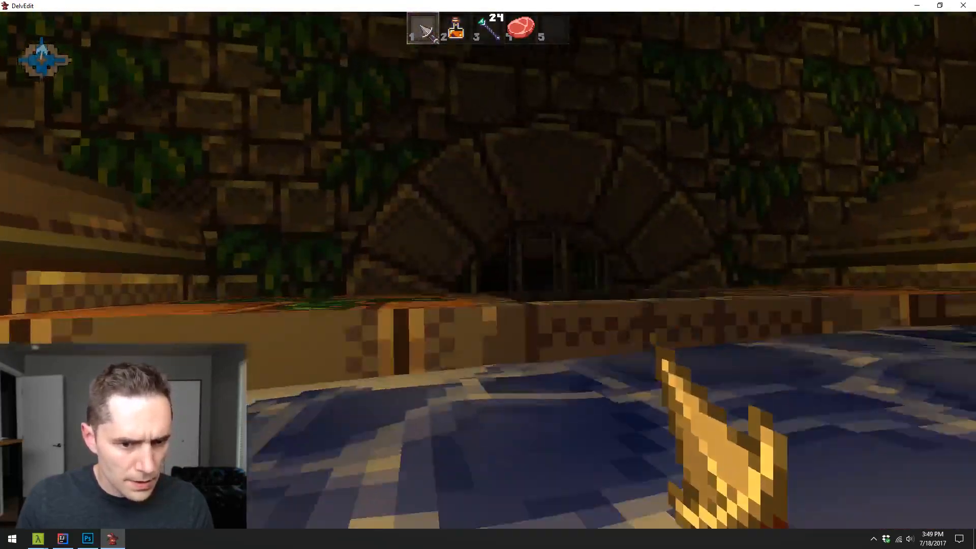
key("w")
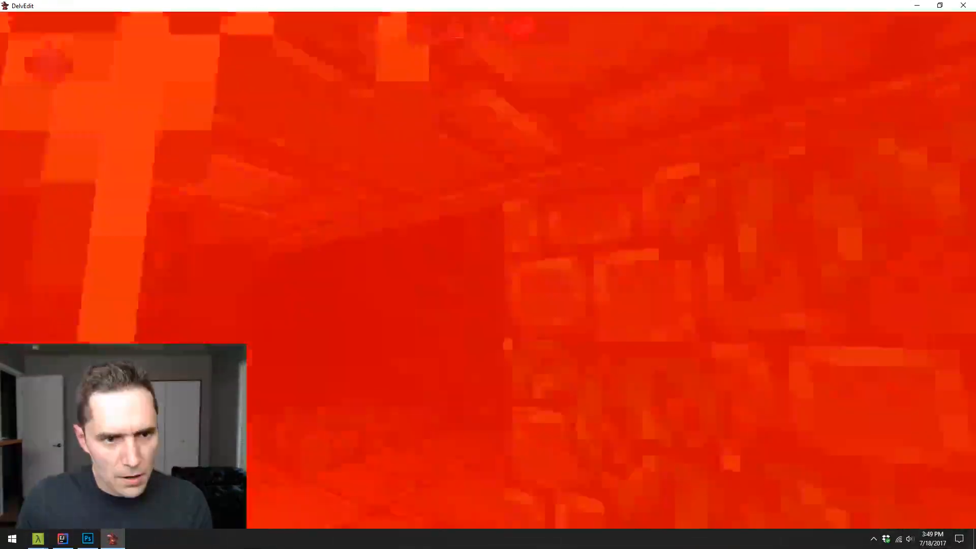
- Fire the wand in the water room and walk through the cave back to the new steps to check their look and lighting
key("3")
left_click(488, 268)
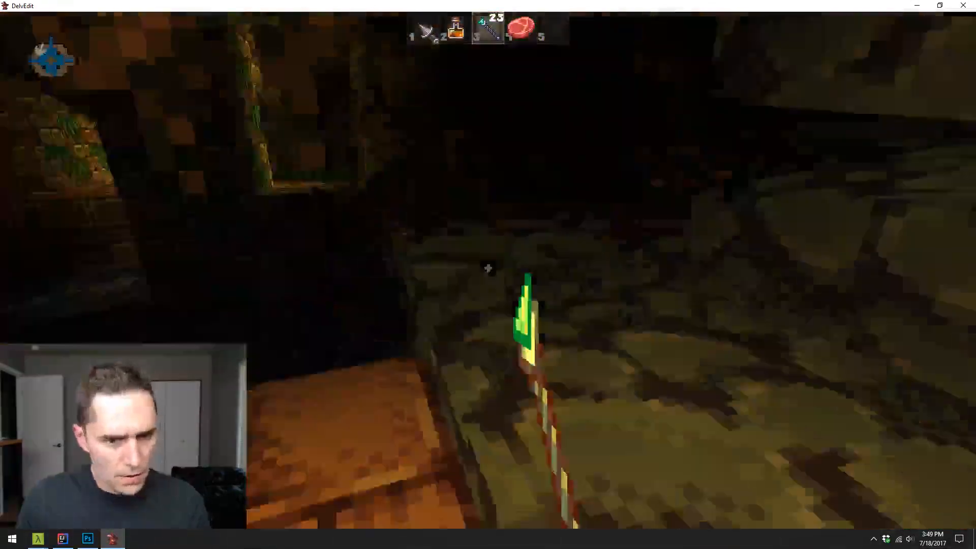
key("w")
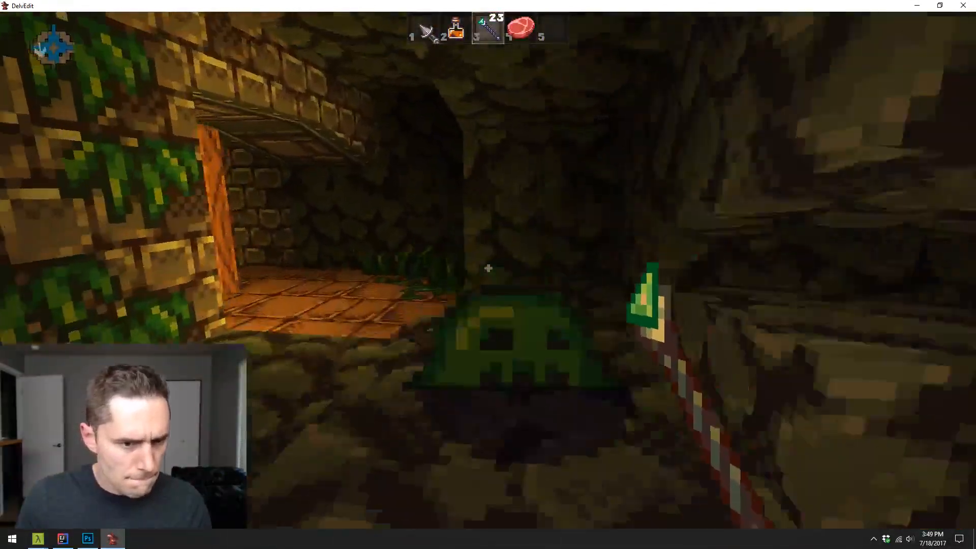
key("w")
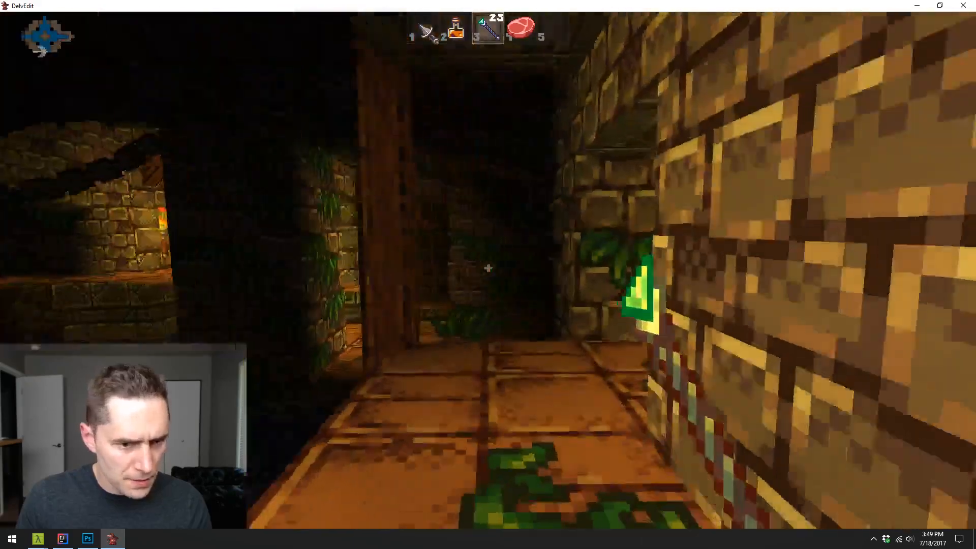
key("w")
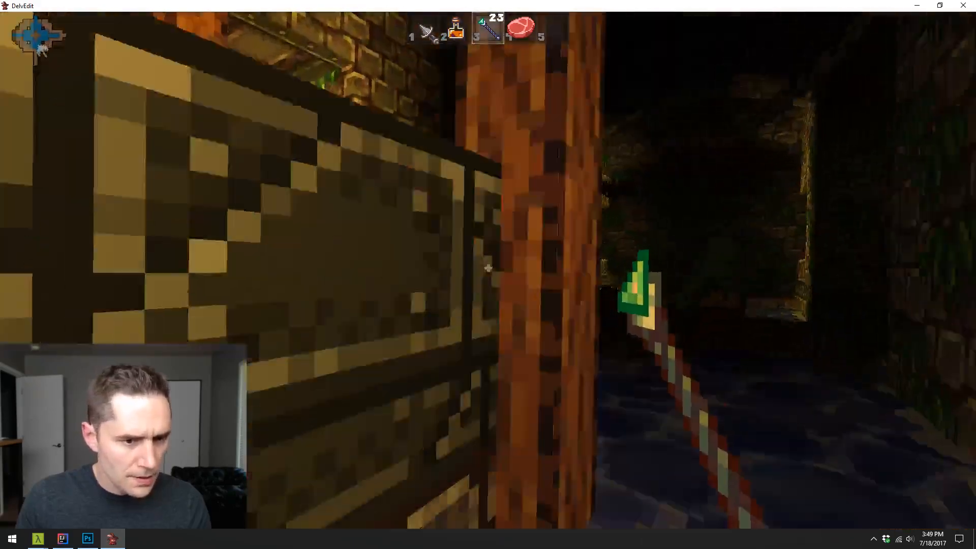
key("w")
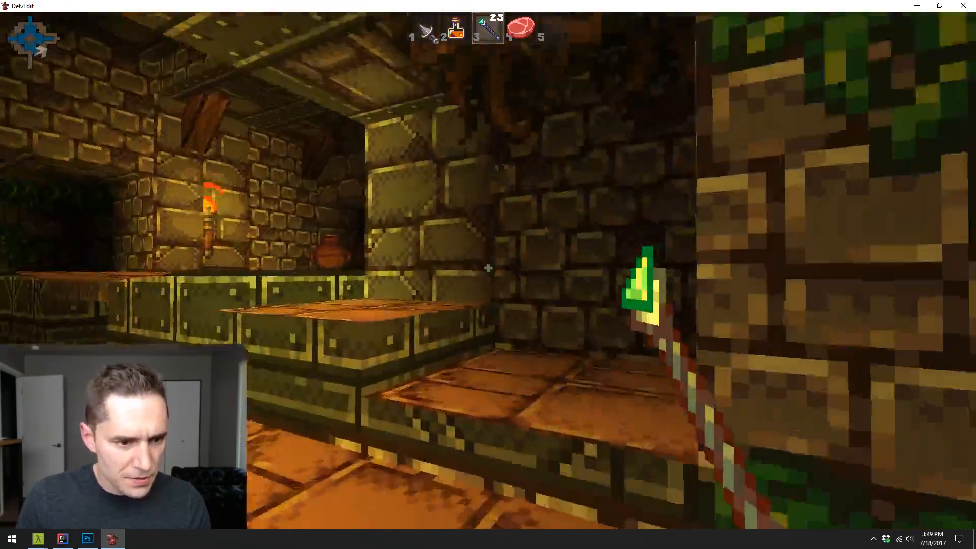
key("w")
key("Escape")
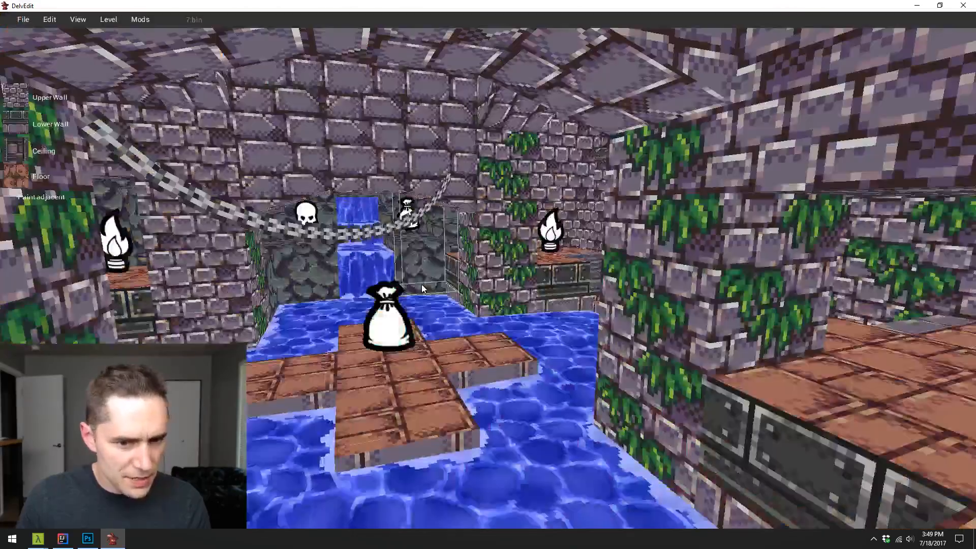
- Open the level 9.bin from the Dungeon/Corners folder
key("s")
key("s")
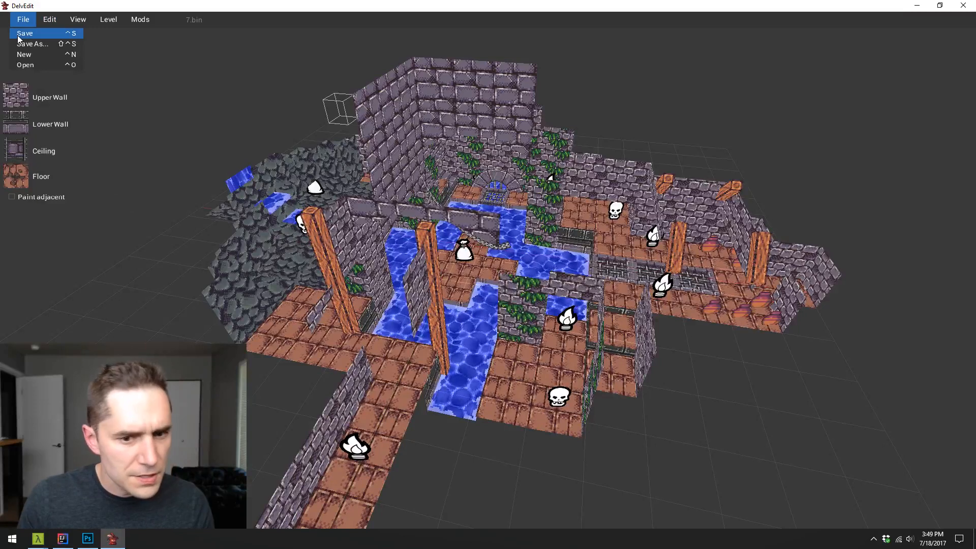
key("w")
key("d")
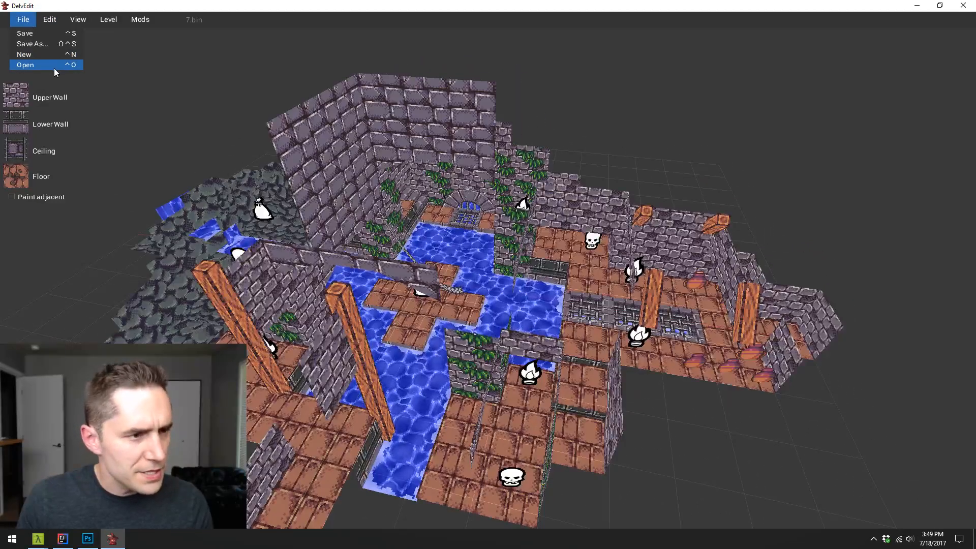
left_click(465, 298)
scroll(465, 298, "down", 2)
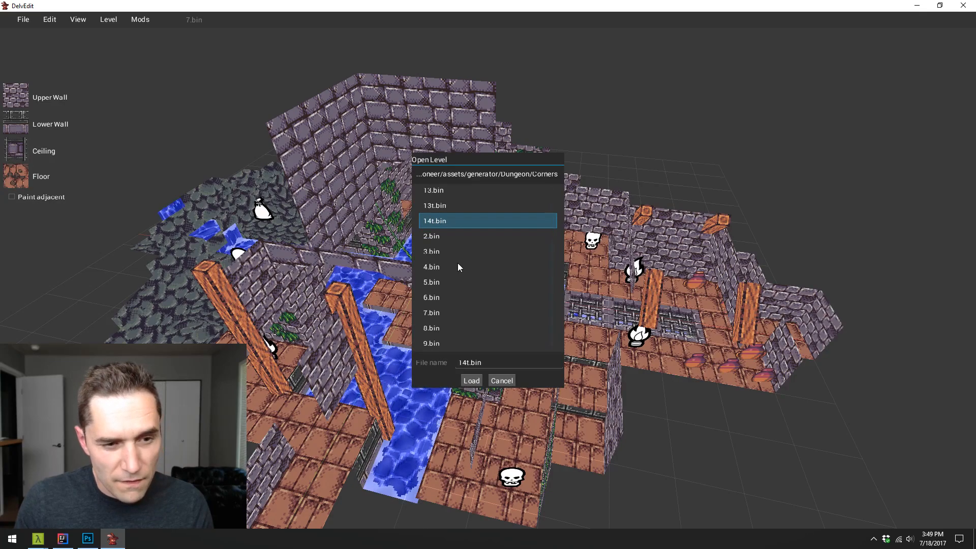
left_click(472, 381)
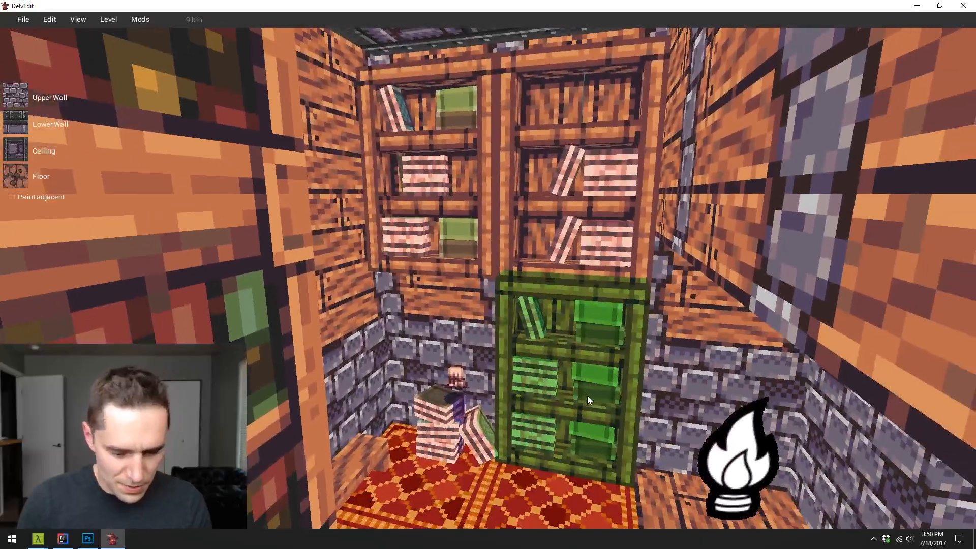
- Playtest the bookshelf room briefly to check its shelves and lighting
key("p")
key("w")
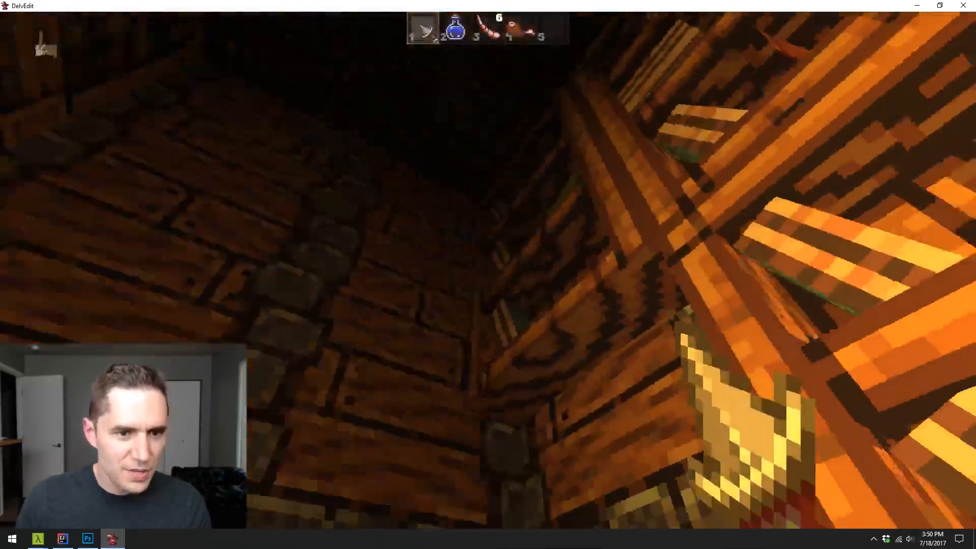
key("p")
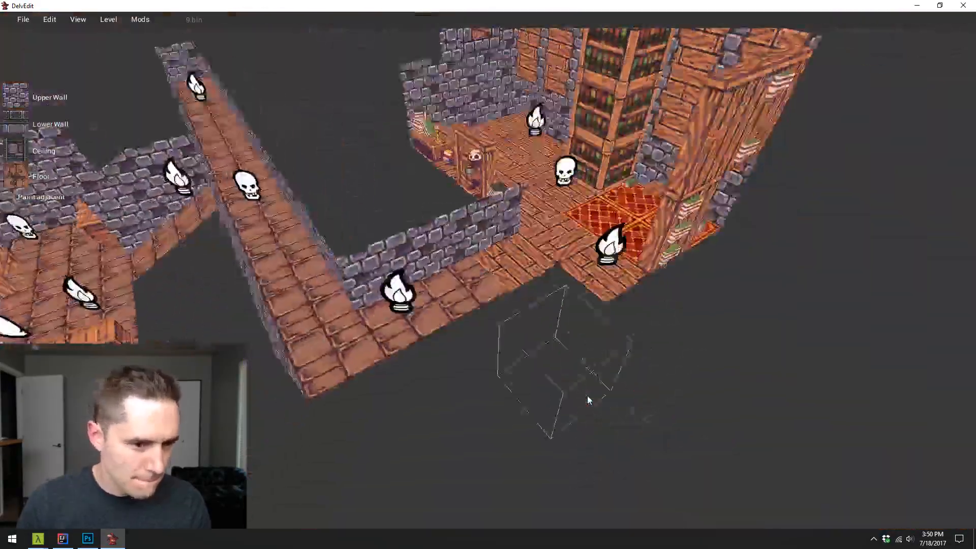
- Examine the crate storage room and its raised platform from above and from several sides
key("d")
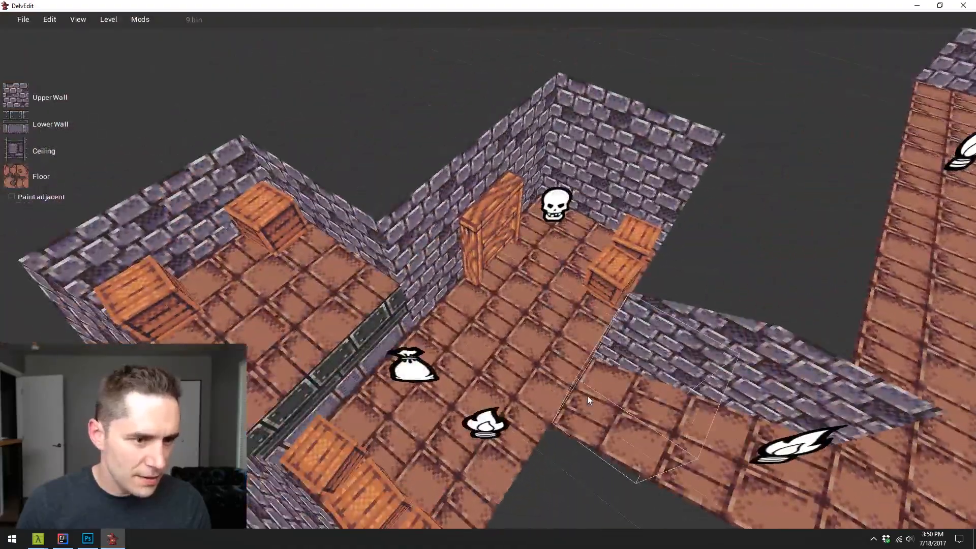
key("d")
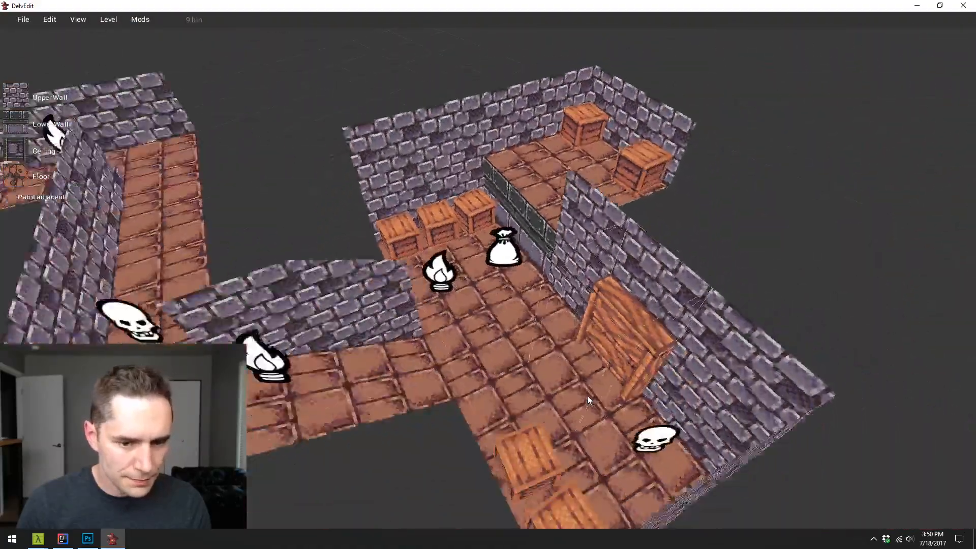
key("d")
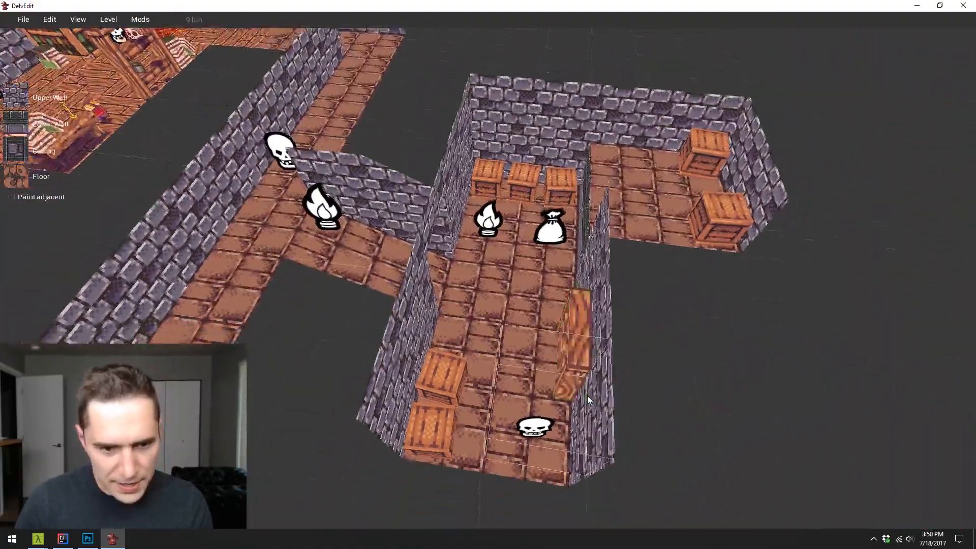
key("w")
key("a")
key("s")
key("d")
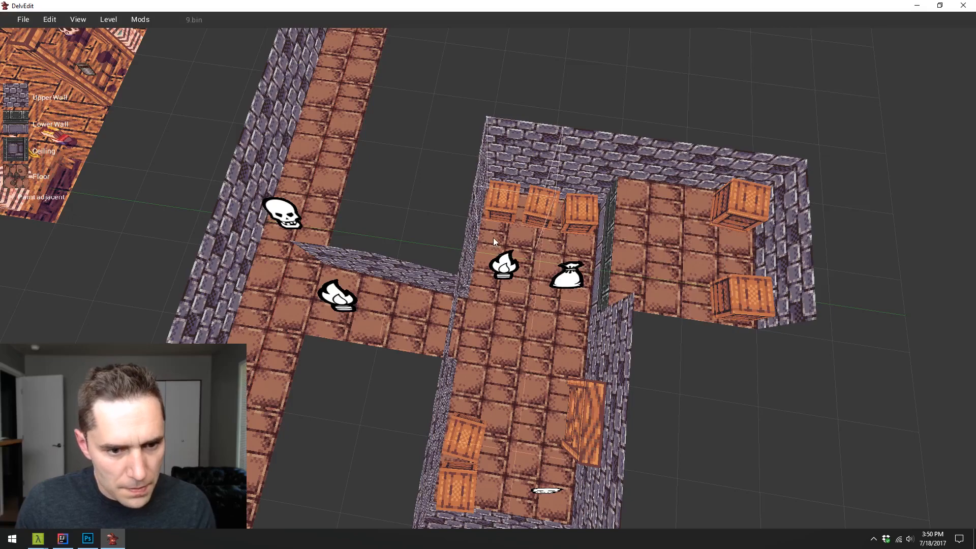
key("s")
left_click_drag(493, 237, 566, 407)
key("Escape")
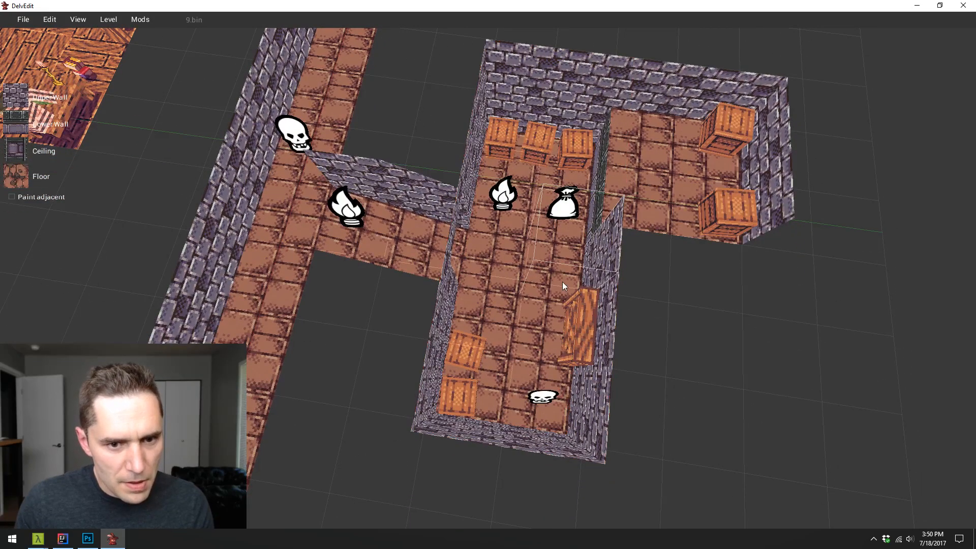
key("w")
key("a")
key("w")
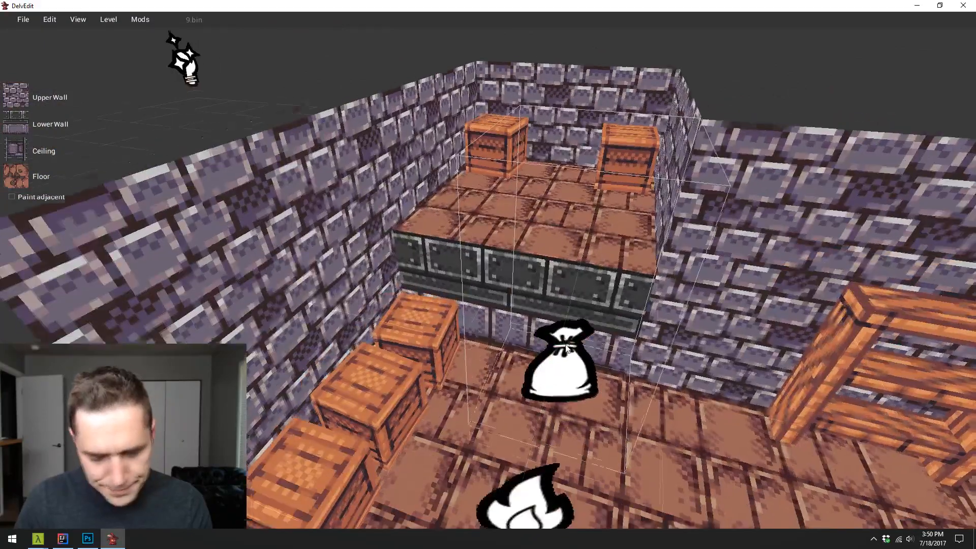
- Place a basic Ladder entity on the storage room floor near the wooden frame against the wall
key("s")
right_click(640, 301)
mouse_move(666, 263)
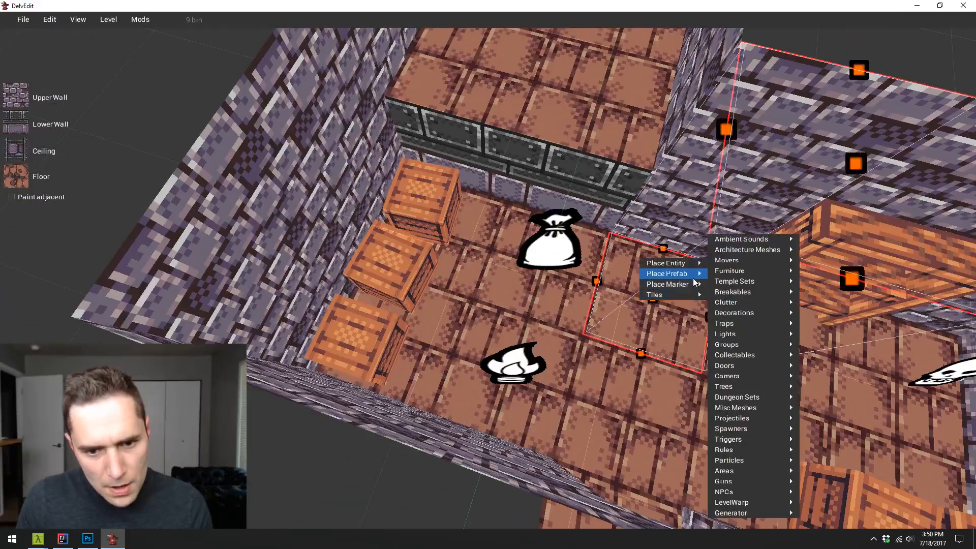
mouse_move(749, 511)
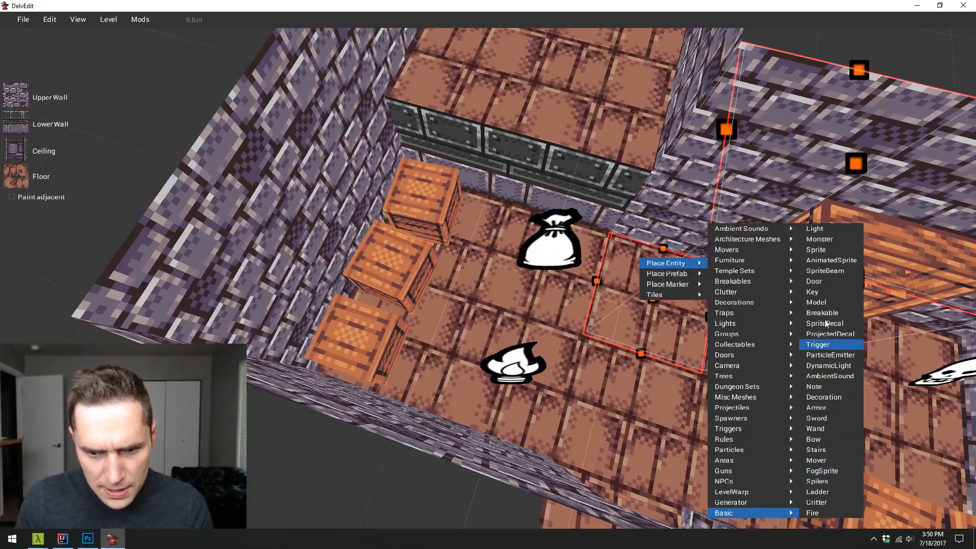
left_click(826, 493)
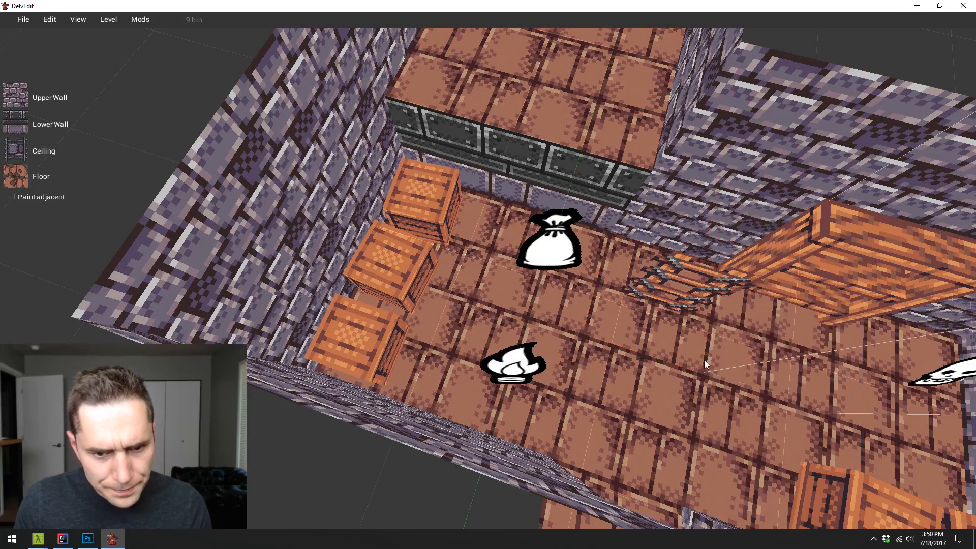
- Move the ladder against the raised platform's face at the corner behind the crates and check its fit
left_click(668, 292)
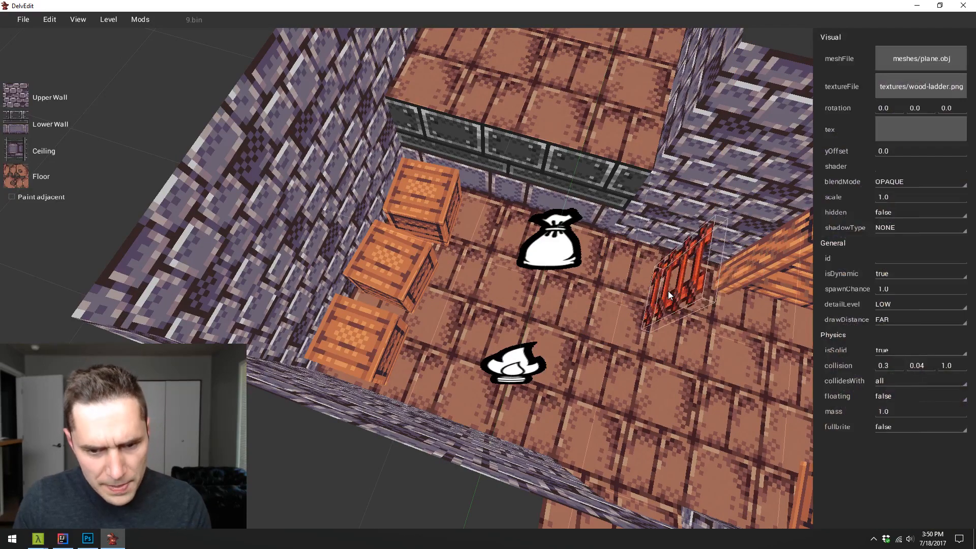
left_click_drag(683, 286, 458, 165)
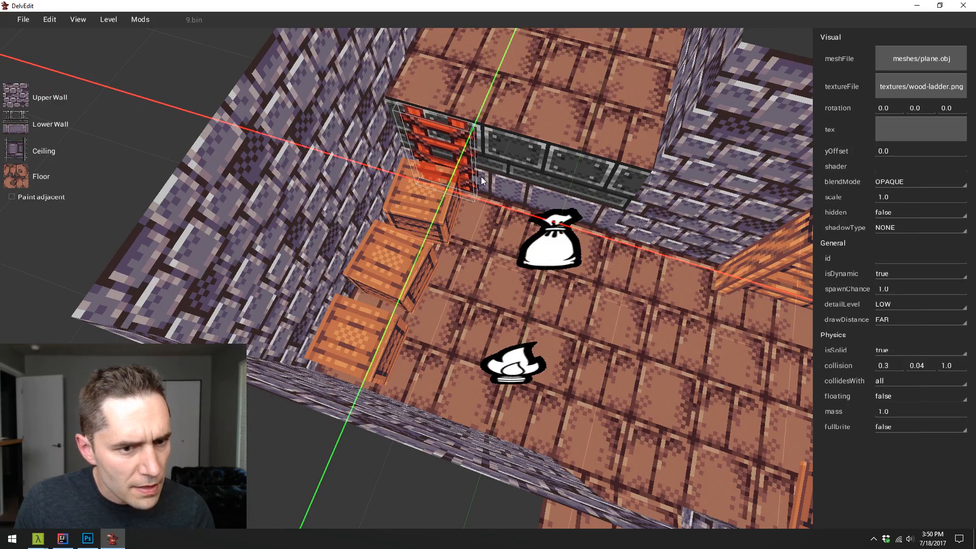
key("Escape")
key("w")
key("s")
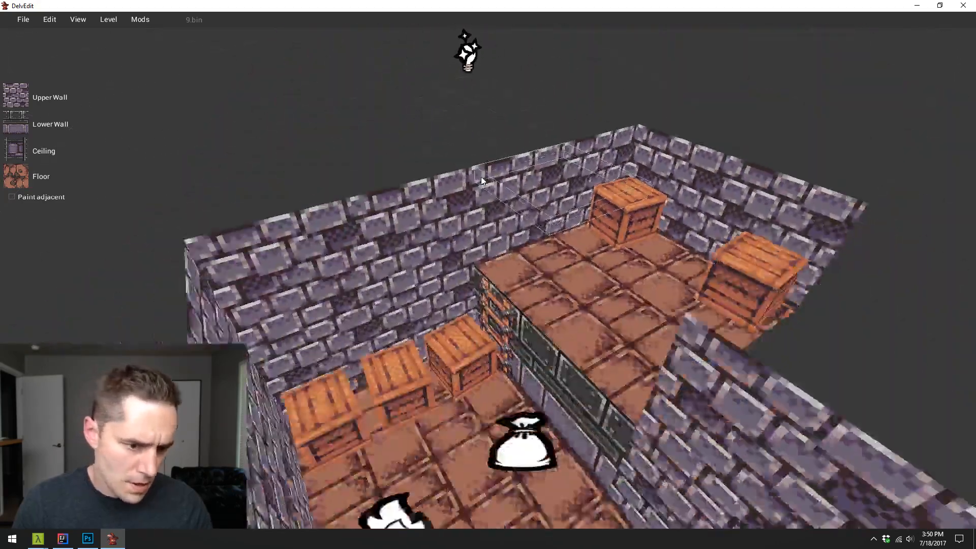
key("w")
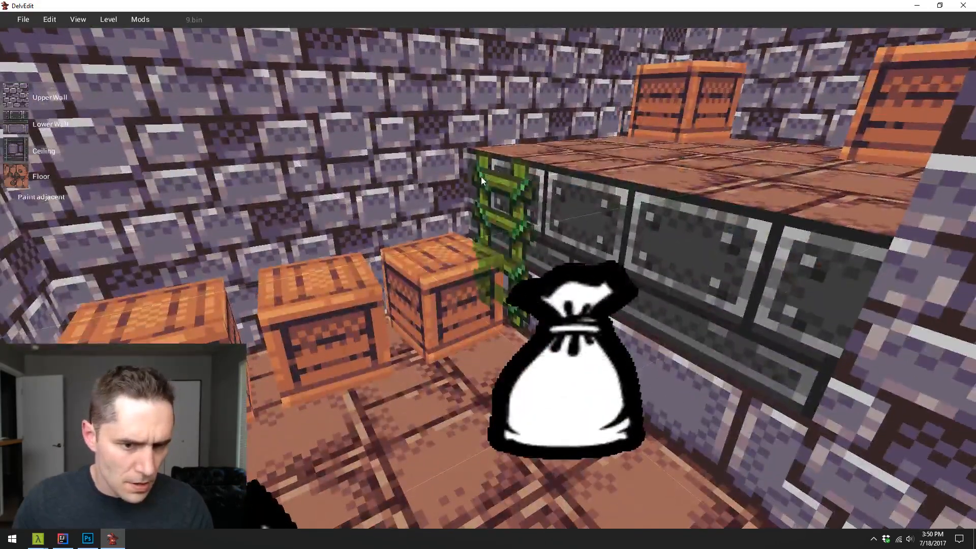
- Stack a copy of the crate nearest the ladder directly on top of that crate
left_click(425, 281)
left_click_drag(434, 282, 426, 187)
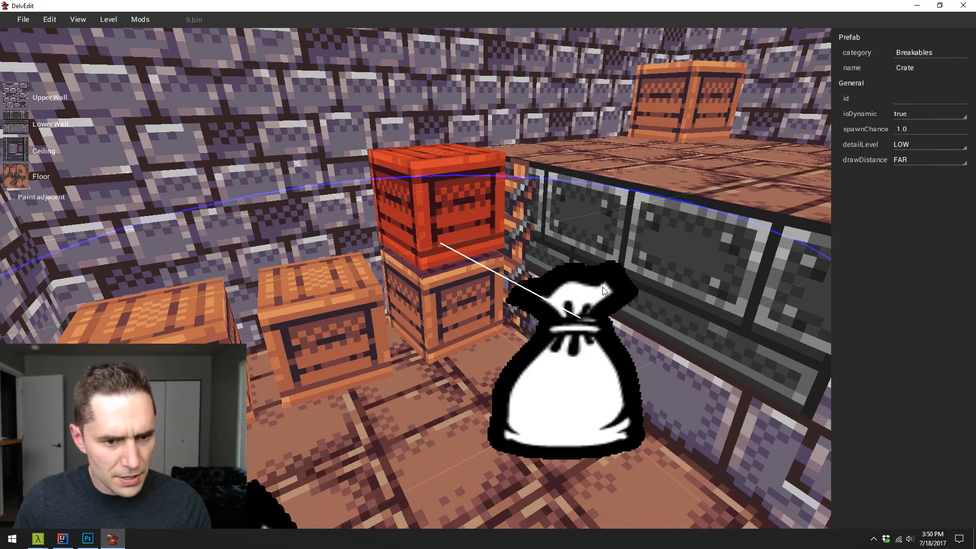
key("Escape")
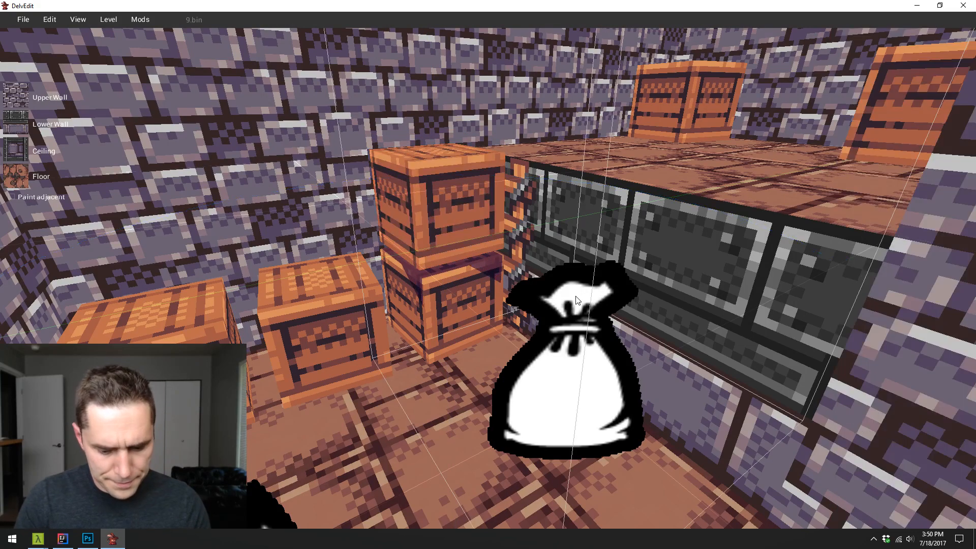
- Playtest the storage room briefly to check how well the stacked crates hide the ladder
key("p")
key("s")
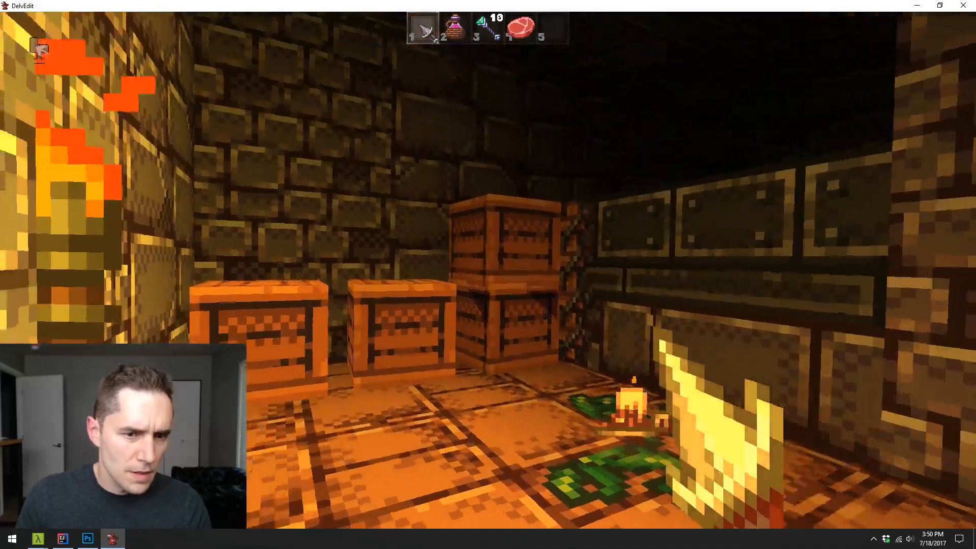
key("w")
left_click(488, 274)
key("Escape")
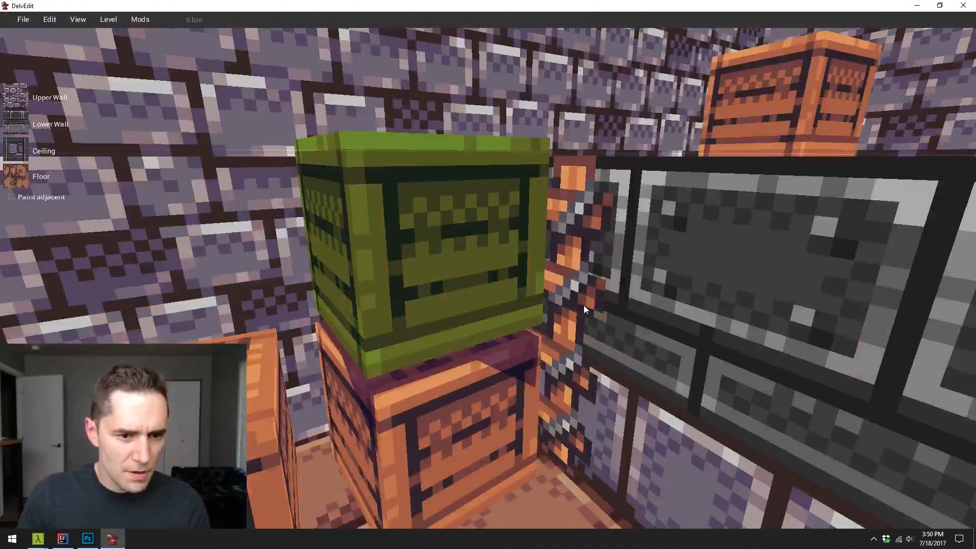
- Select both stacked crates together and shift them across the floor so they cover the ladder from the room's entrance side
left_click(478, 295)
left_click(489, 408)
left_click(489, 409)
left_click(450, 287, "shift")
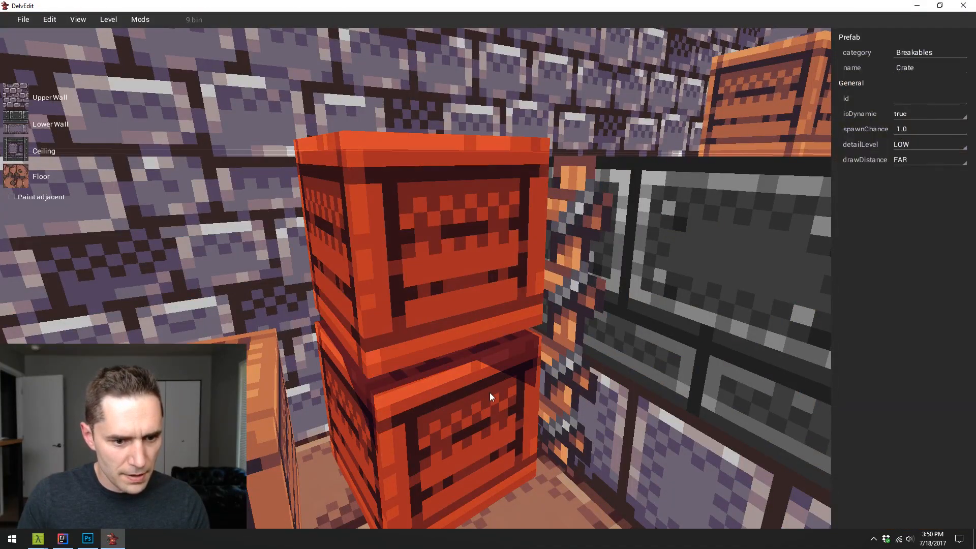
key("s")
left_click_drag(458, 328, 467, 340)
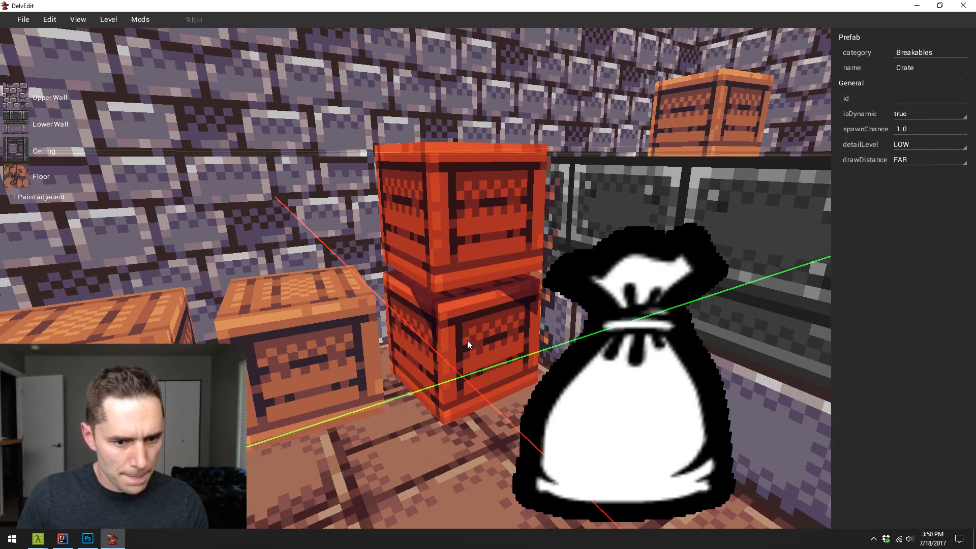
key("Escape")
- Playtest the room again and approach the gap between the repositioned crates and the platform wall
key("p")
key("s")
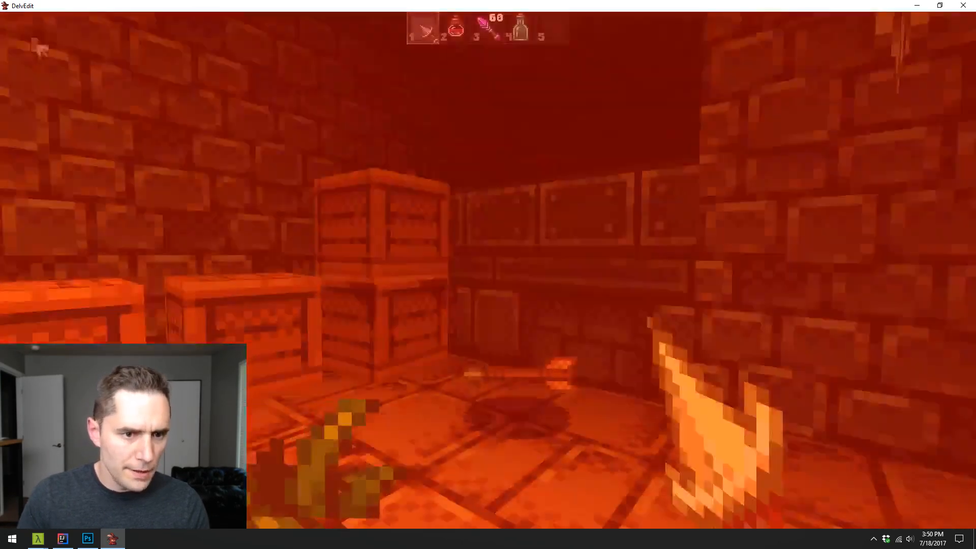
key("w")
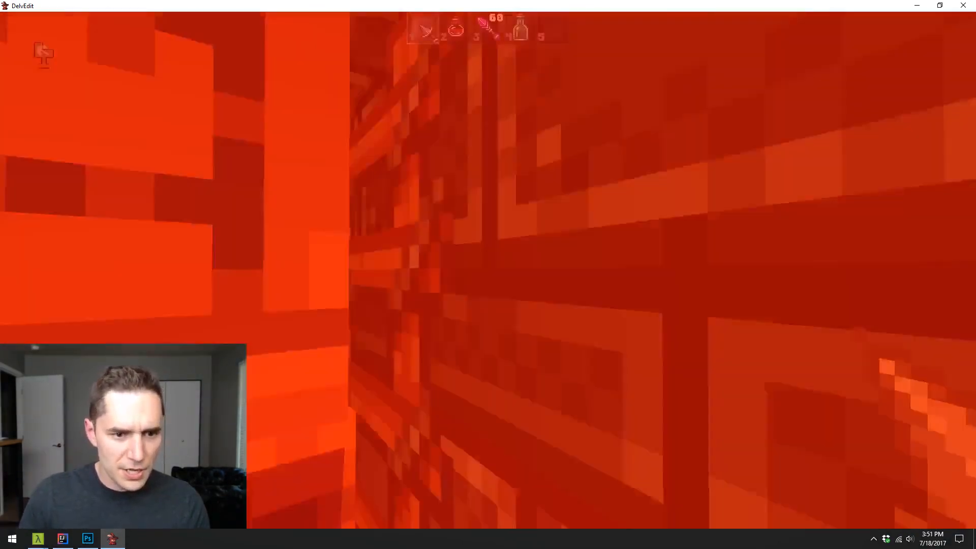
key("s")
- Equip the wand in slot 3, fight off the attacker and blast the stacked crates to expose the ladder
left_click(488, 270)
key("3")
left_click(488, 270)
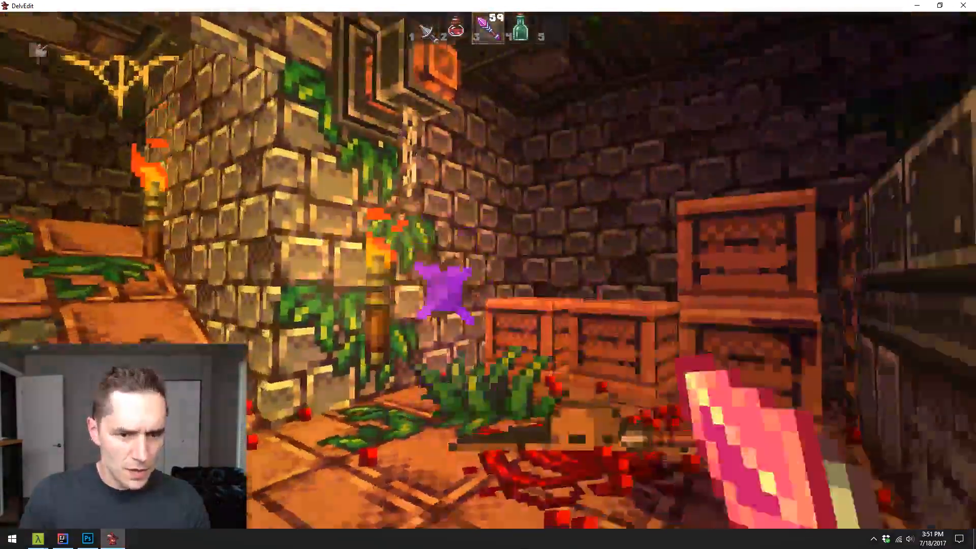
left_click(488, 270)
left_click(488, 270)
key("w")
left_click(488, 270)
left_click(488, 270)
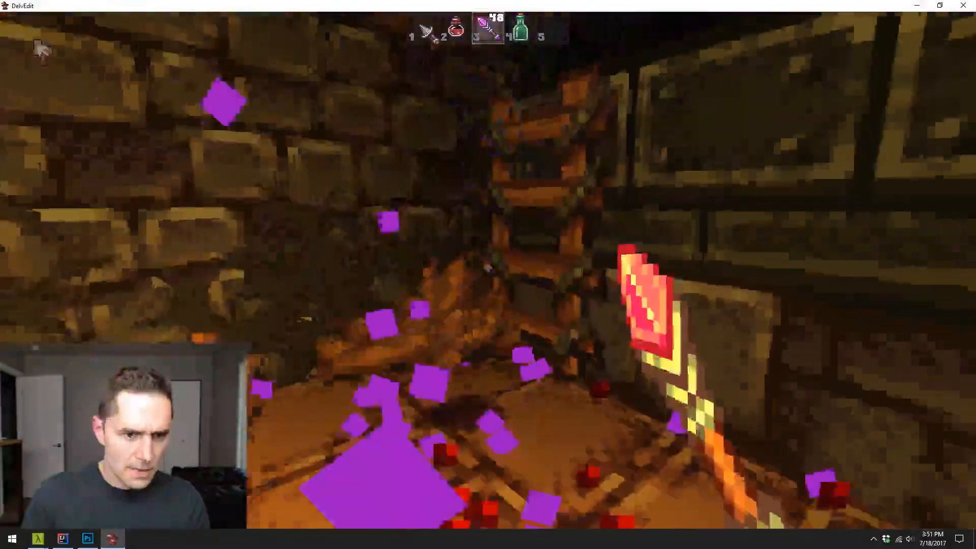
- Climb the ladder to test access to the raised platform, end the playtest and examine the rooms from above
key("w")
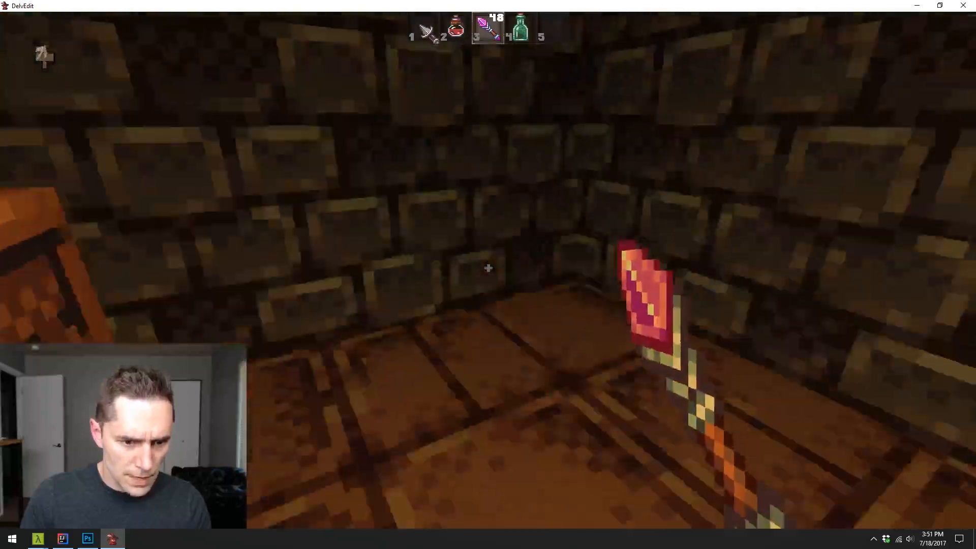
key("w")
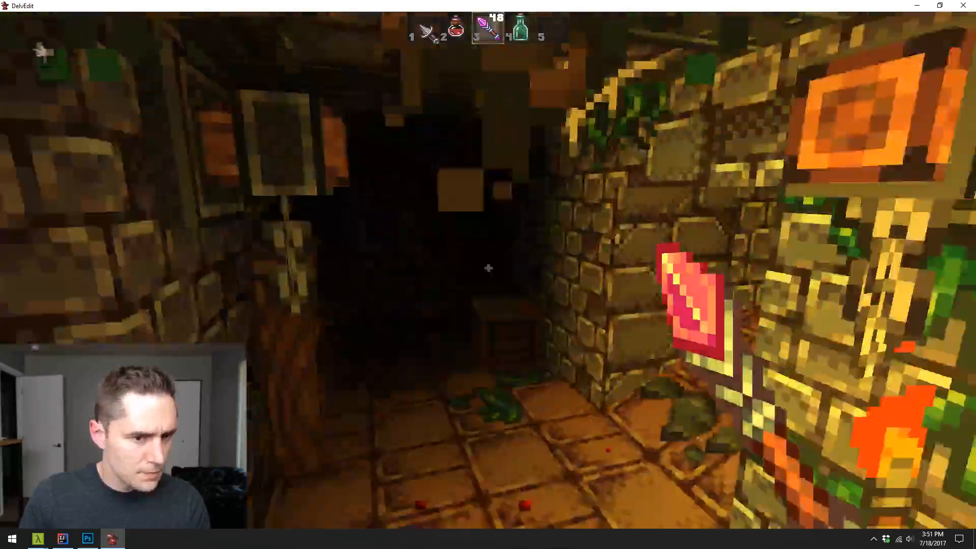
key("Escape")
key("s")
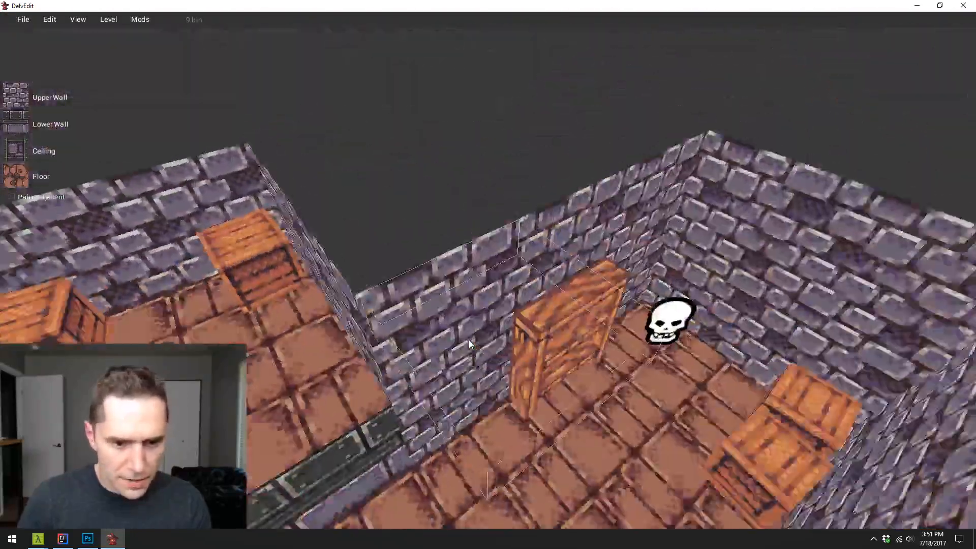
key("s")
key("w")
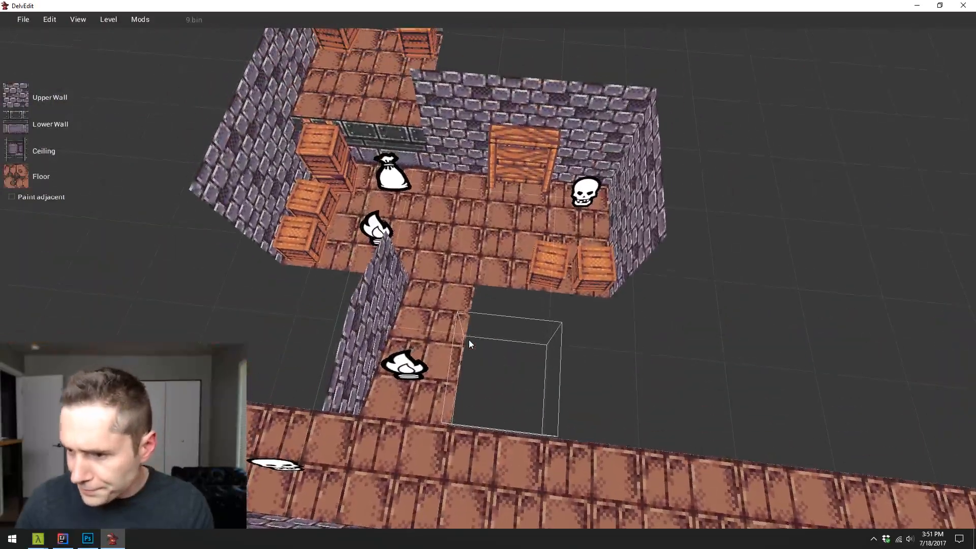
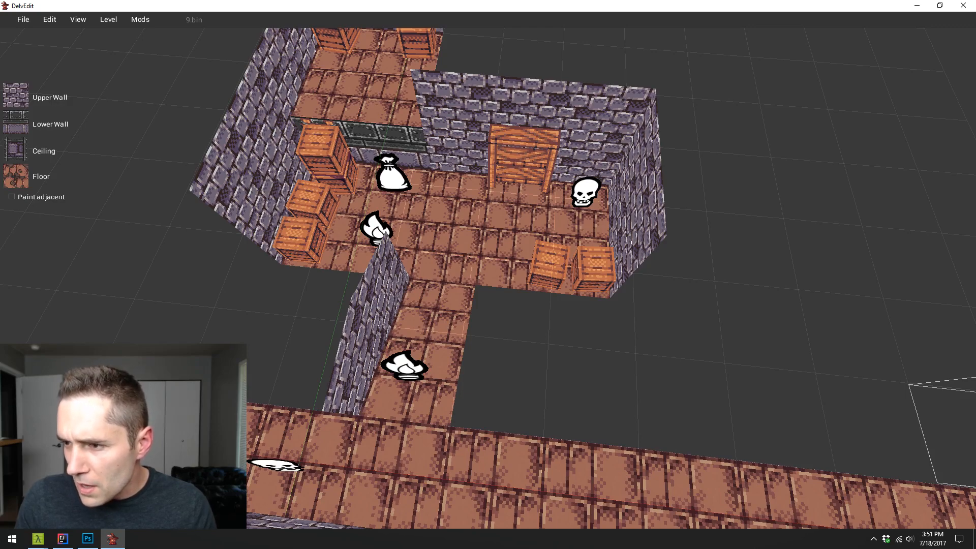
- Select the whole main crate room and set its floor to the dark dirt-and-stone dungeon texture
key("w")
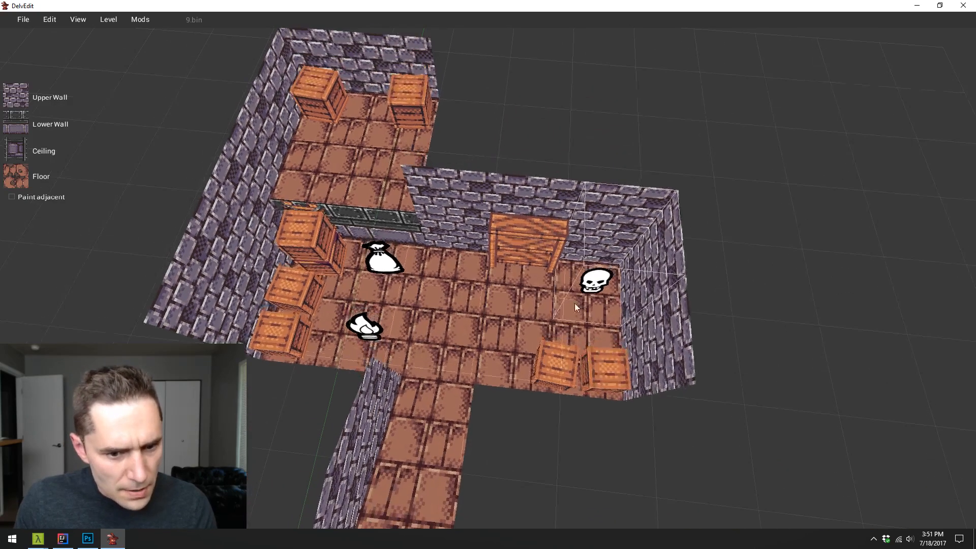
key("a")
left_click(352, 341)
key("Escape")
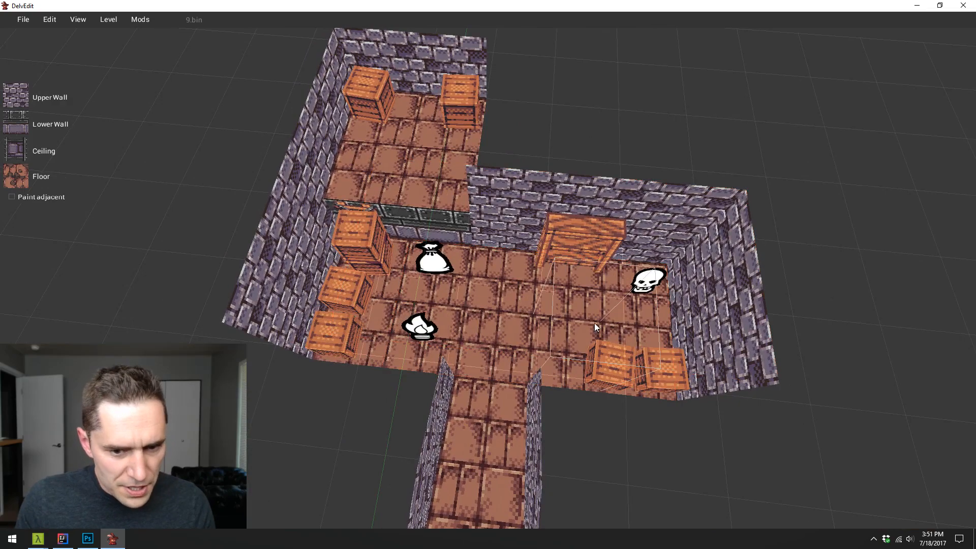
key("a")
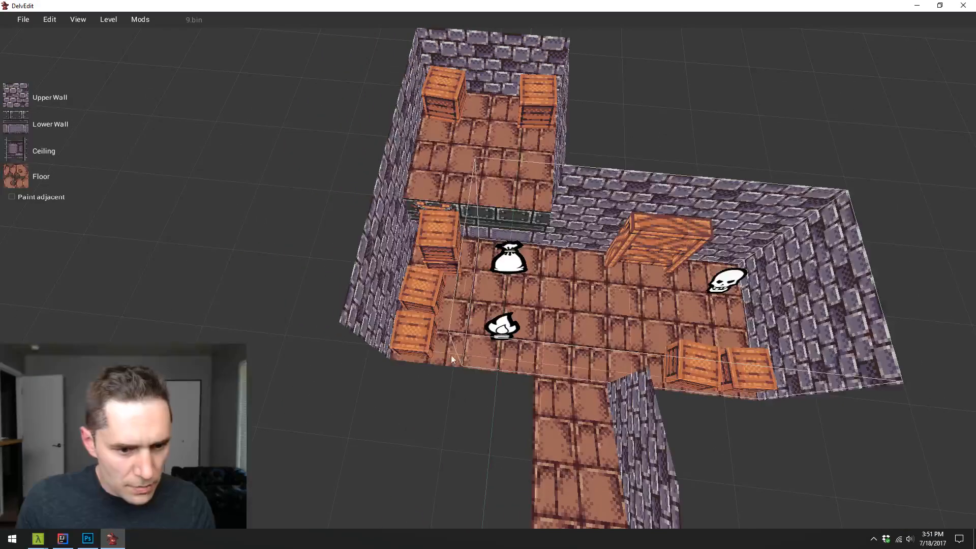
left_click(381, 356)
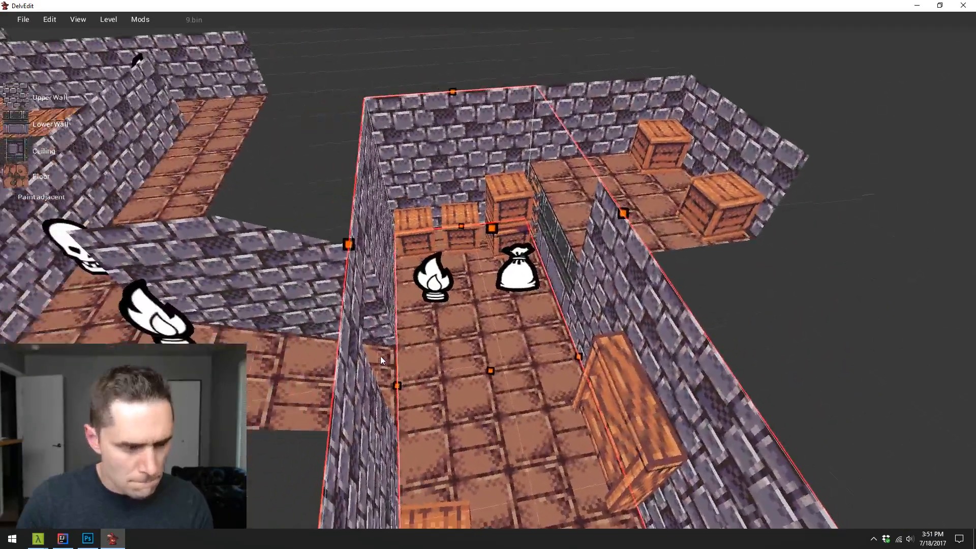
key("w")
key("s")
key("d")
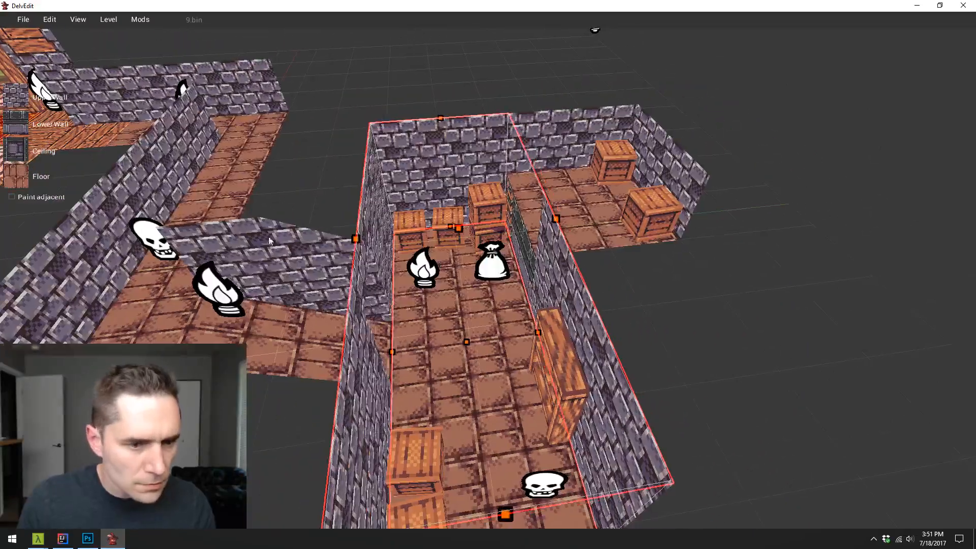
left_click(51, 179)
left_click(515, 271)
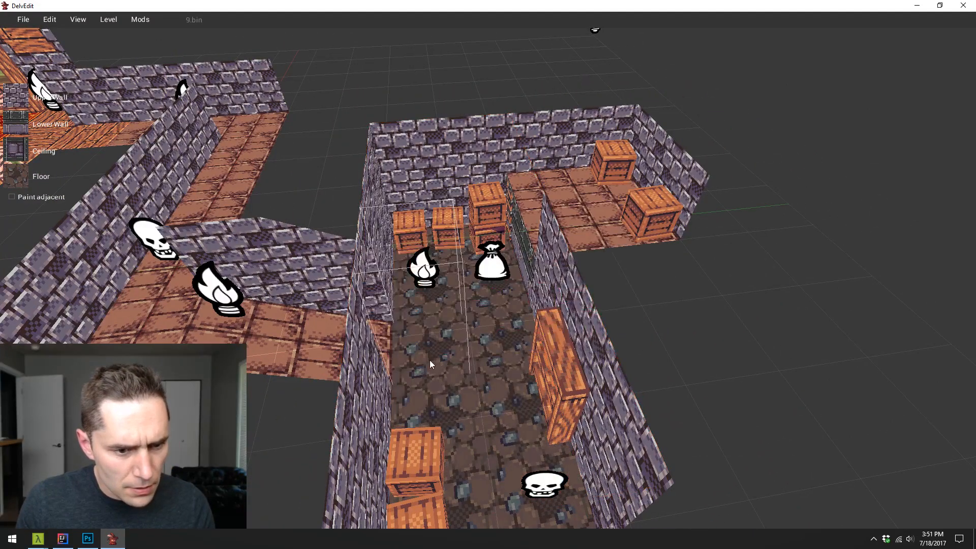
- Blend the room's entrance by giving the doorway tile the half-dirt, half-brick floor texture and the adjoining corridor tile the lightly broken brick texture
left_click(20, 181)
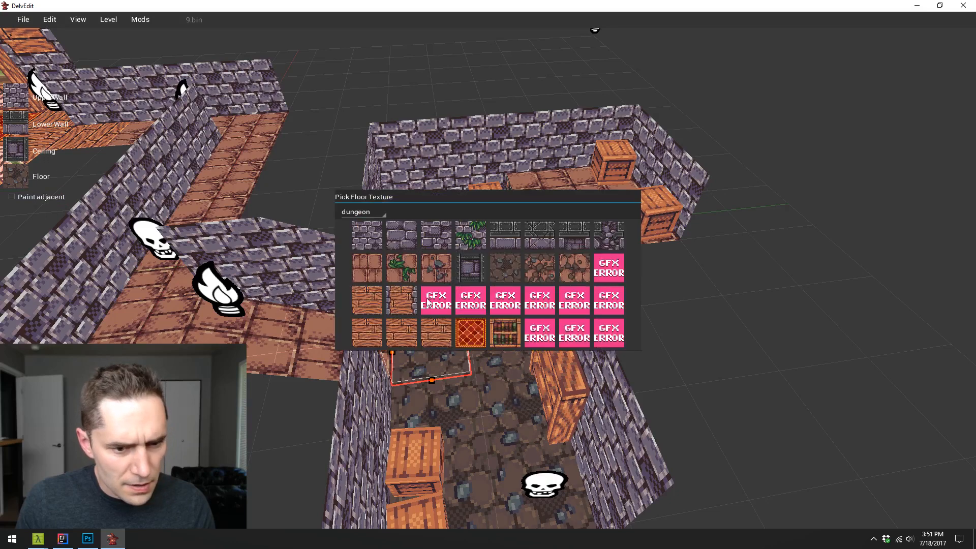
left_click(538, 269)
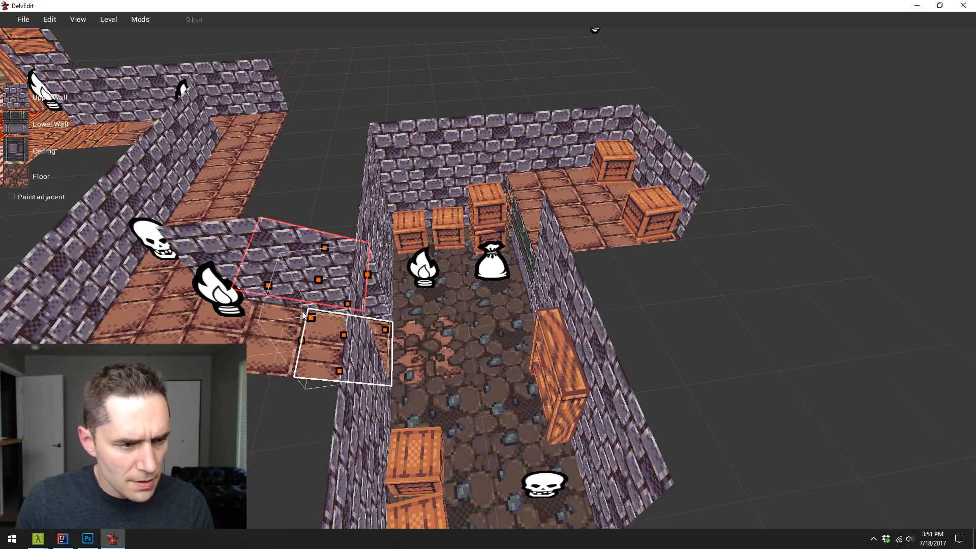
left_click(21, 179)
left_click(573, 265)
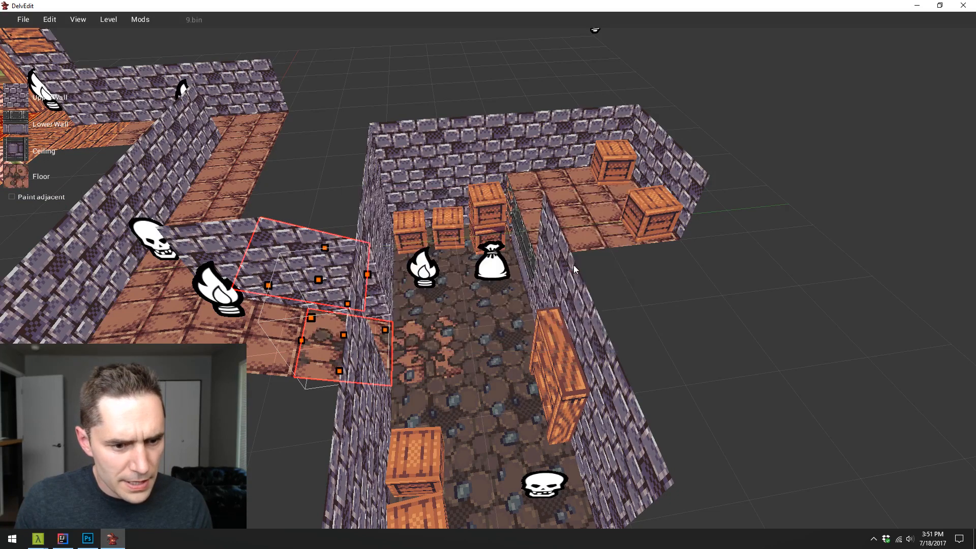
key("Escape")
middle_click(612, 340)
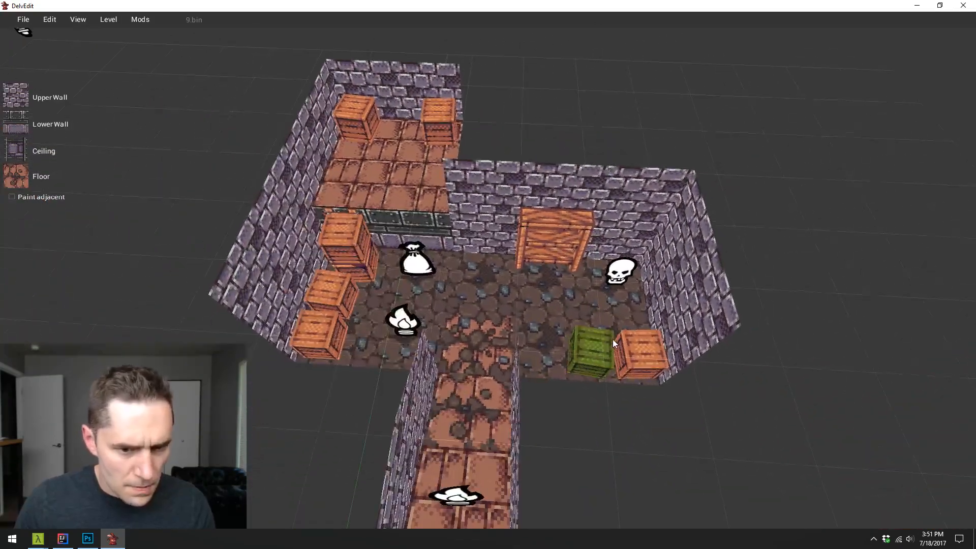
- Set the floor tile beside the stacked crates, below the raised alcove, to the half-dirt, half-brick dungeon texture
left_click(392, 256)
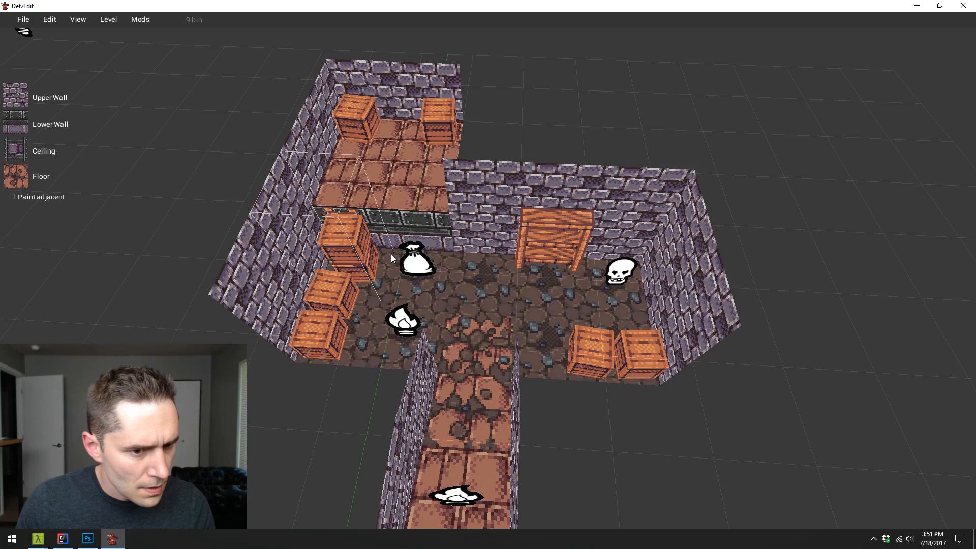
left_click(41, 171)
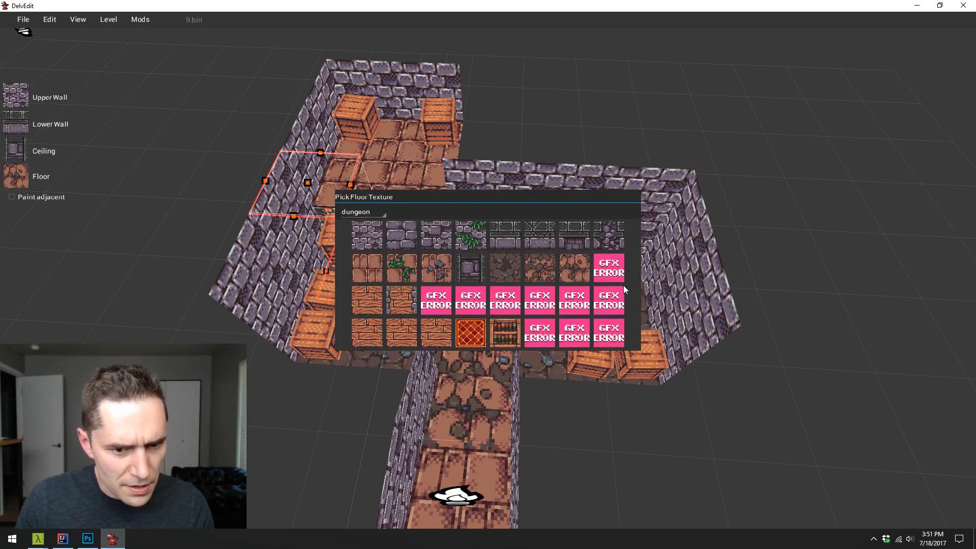
left_click(582, 276)
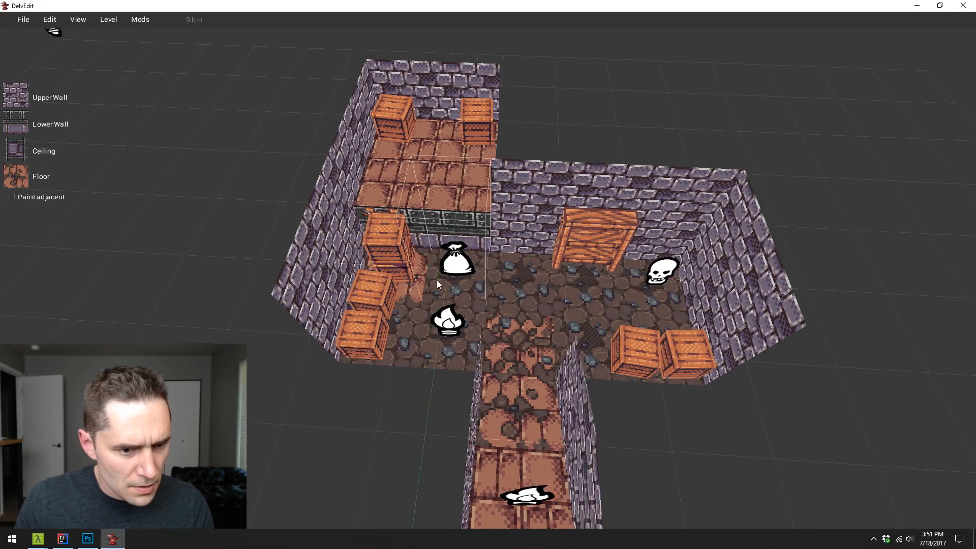
left_click(359, 180)
left_click(32, 170)
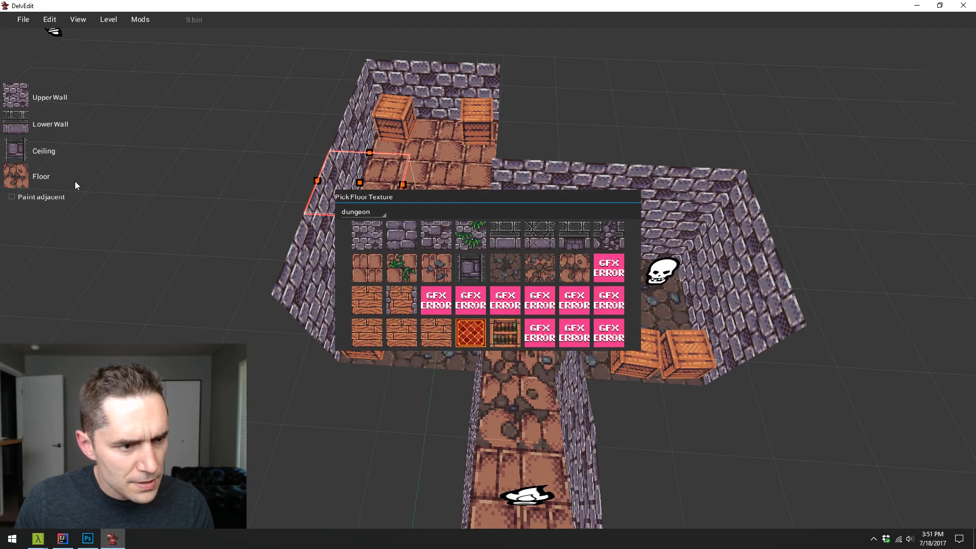
left_click(536, 271)
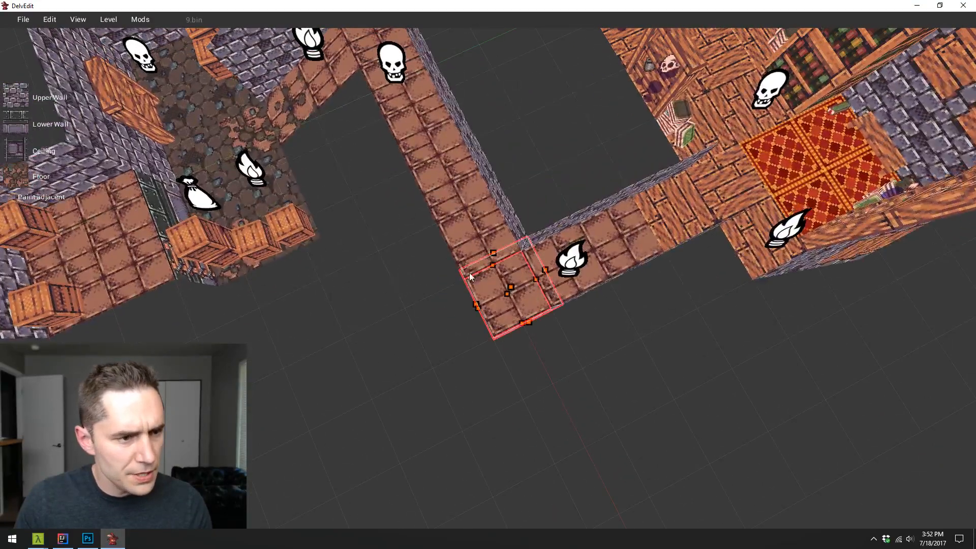
- Paint the corridor's corner floor with the half-dirt texture and give the outer tiles on both sides the lightly broken brick texture
key("Escape")
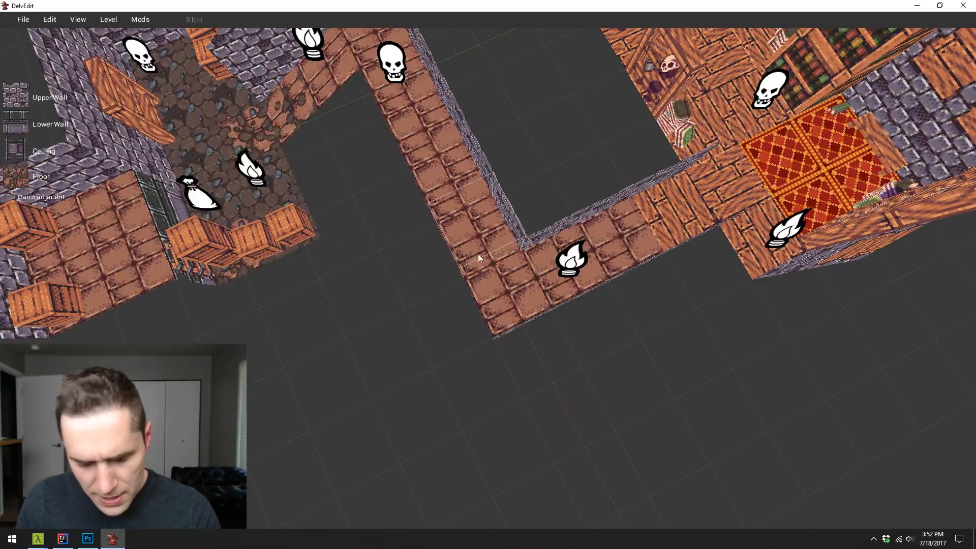
key("1")
key("1")
key("1")
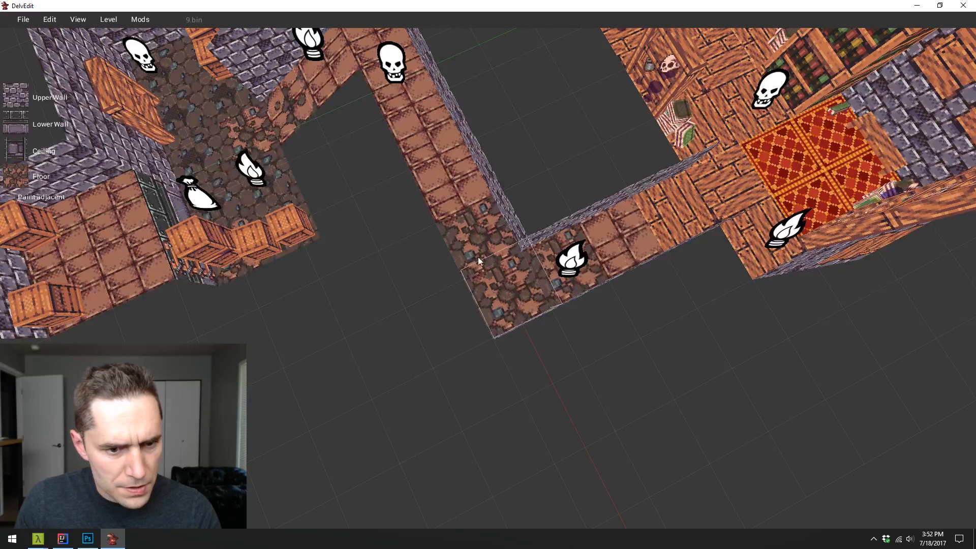
left_click(22, 180)
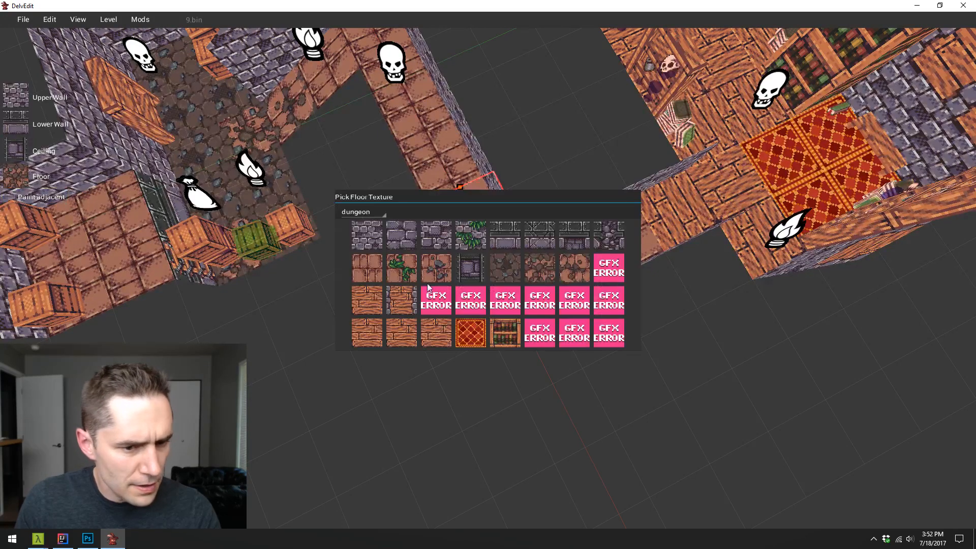
left_click(543, 279)
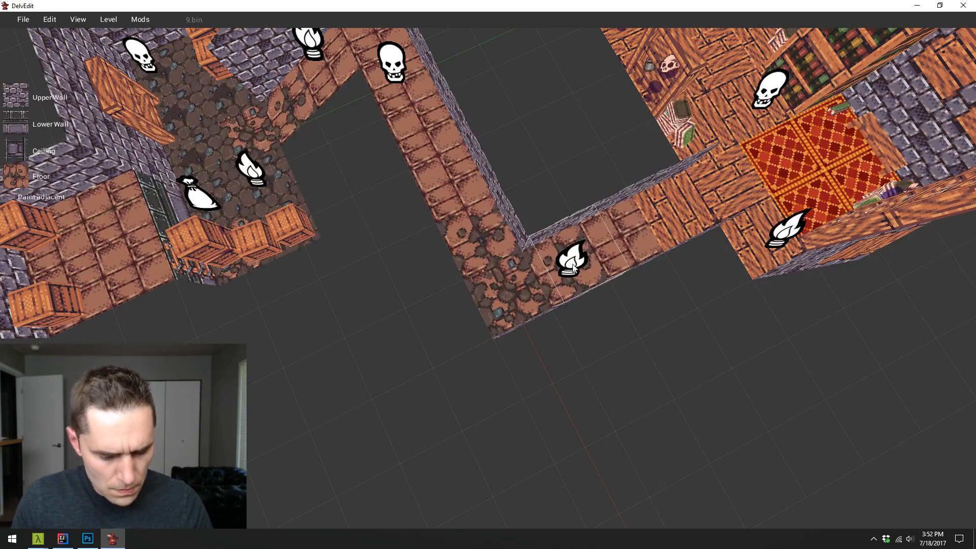
- Examine the new floor textures across the crate room, the long corridor, its corner and the library
key("w")
key("a")
key("s")
key("w")
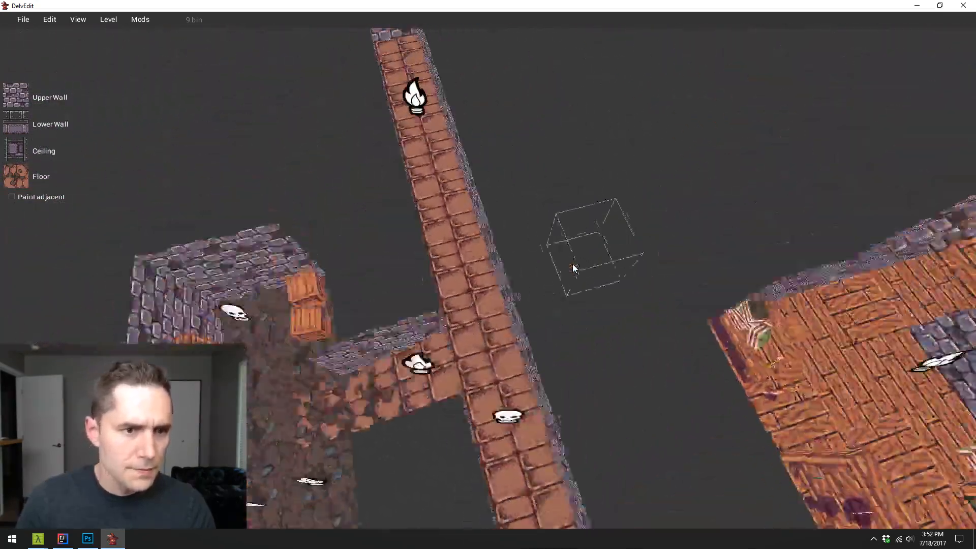
key("w")
key("Right")
key("Left")
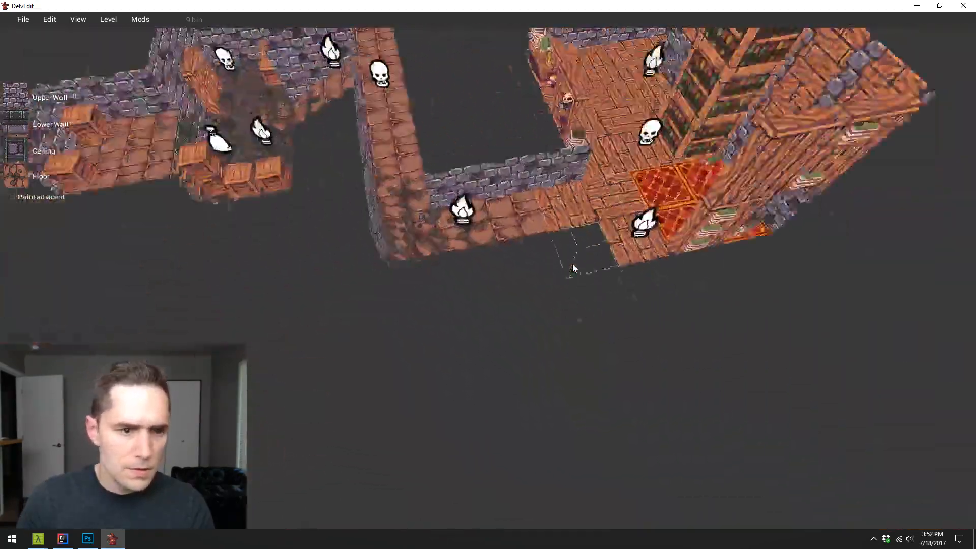
key("w")
key("Left")
key("d")
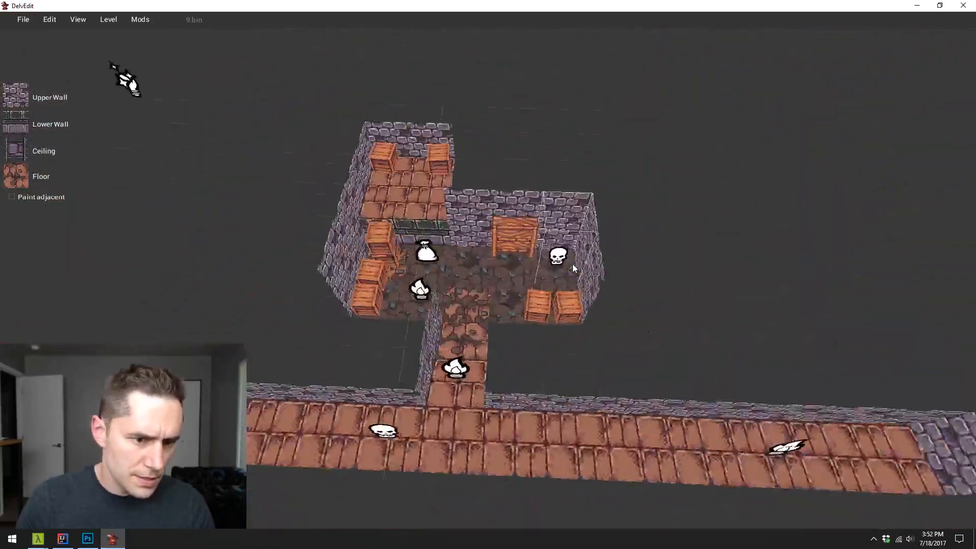
key("Left")
key("d")
key("s")
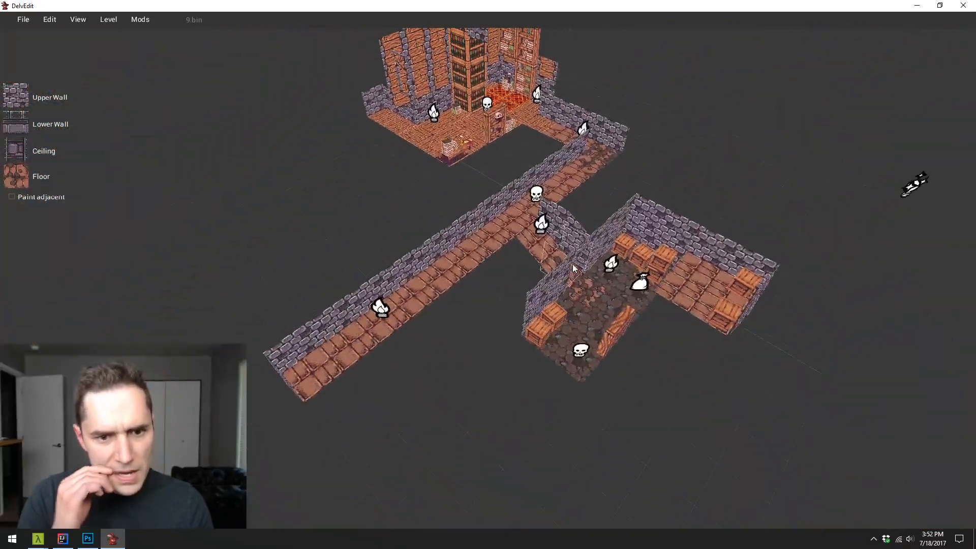
key("w")
key("w")
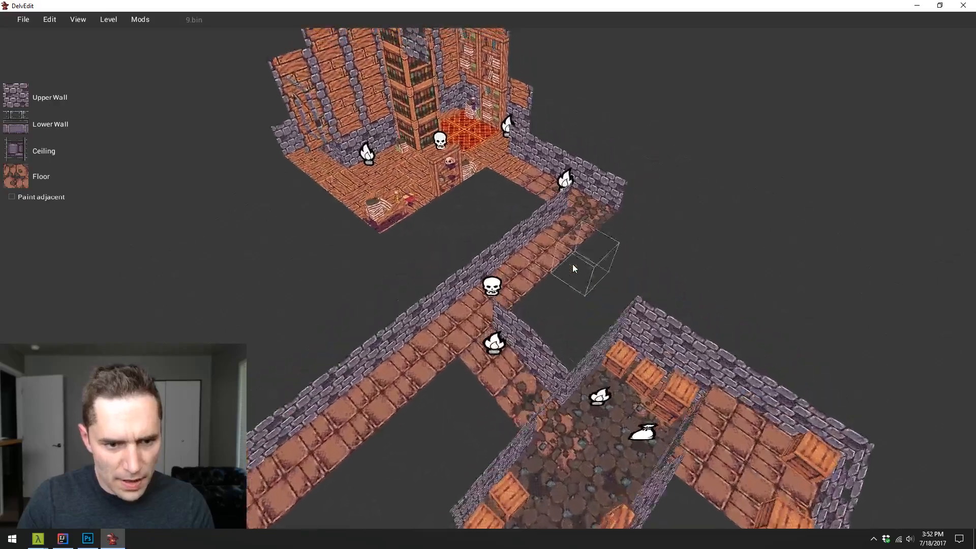
key("s")
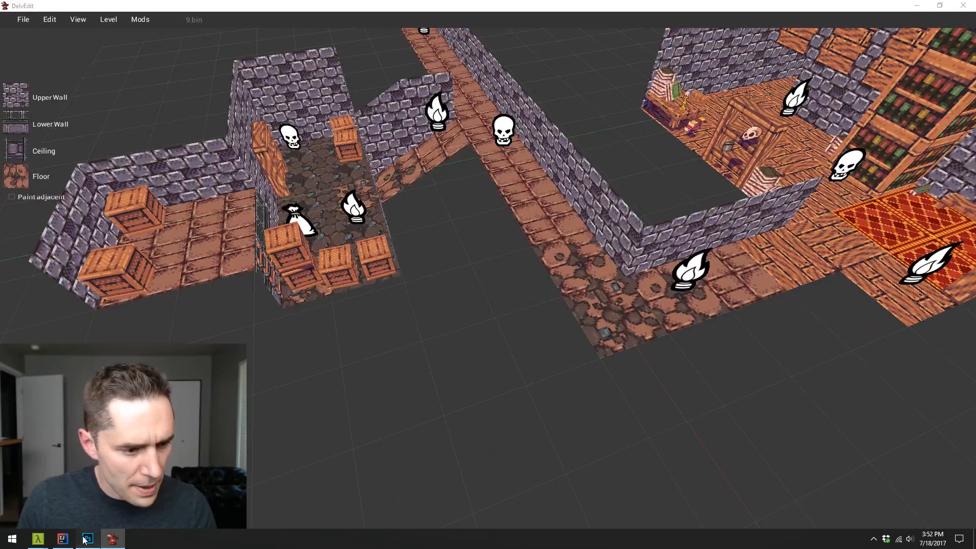
- Switch to Photoshop to examine the dirt and brick floor tiles in textures.png, and return to DelvEdit
left_click(88, 539)
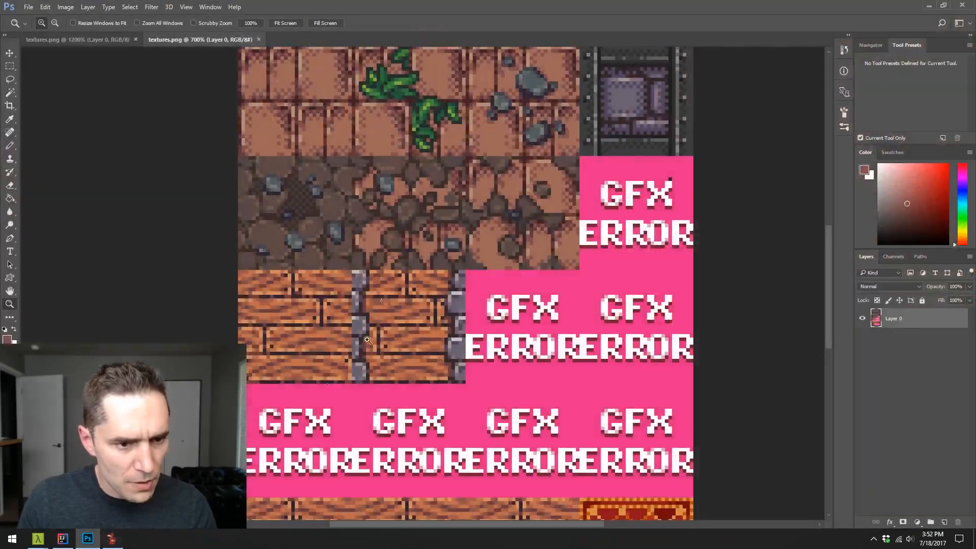
scroll(337, 206, "up", 3)
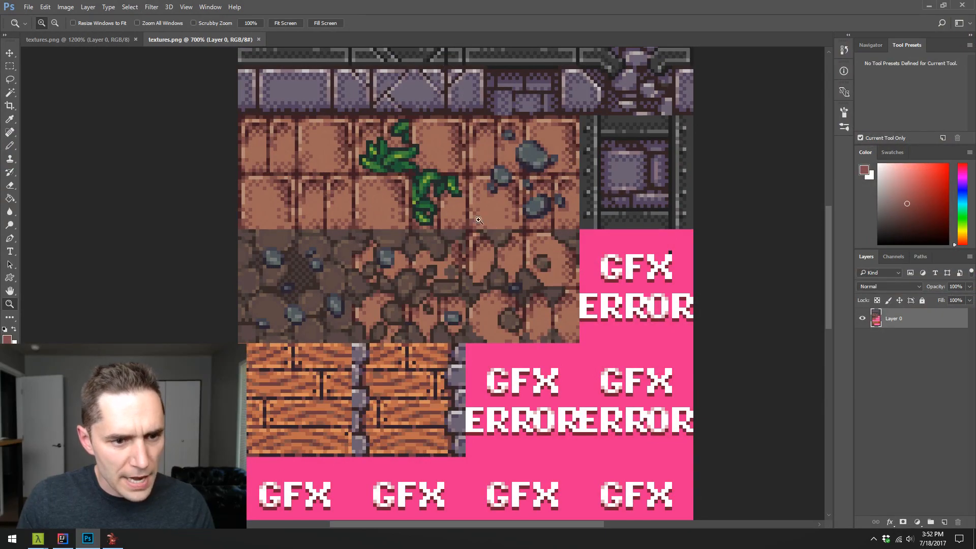
left_click(928, 7)
- Paint the lightly broken brick floor texture along the corridor's far end, around the flame marker
key("w")
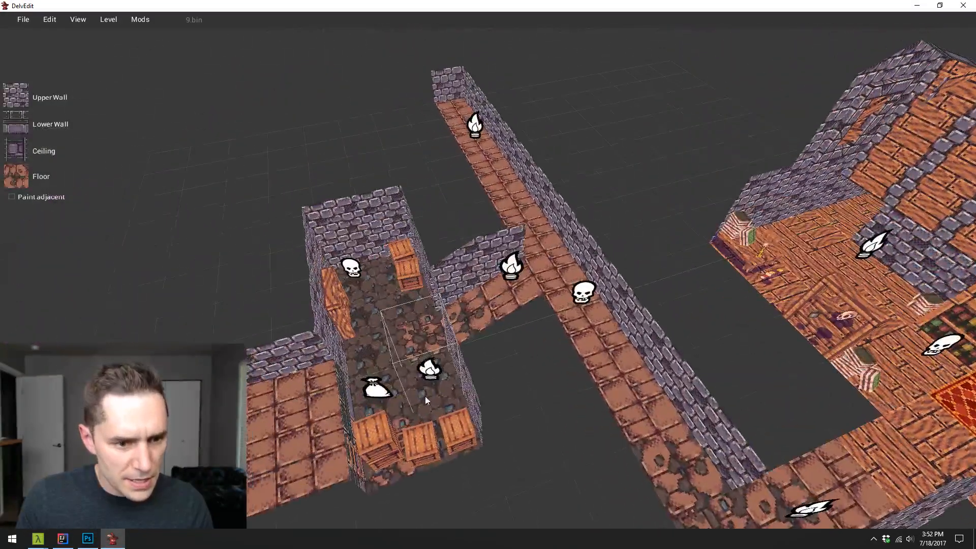
key("w")
key("w")
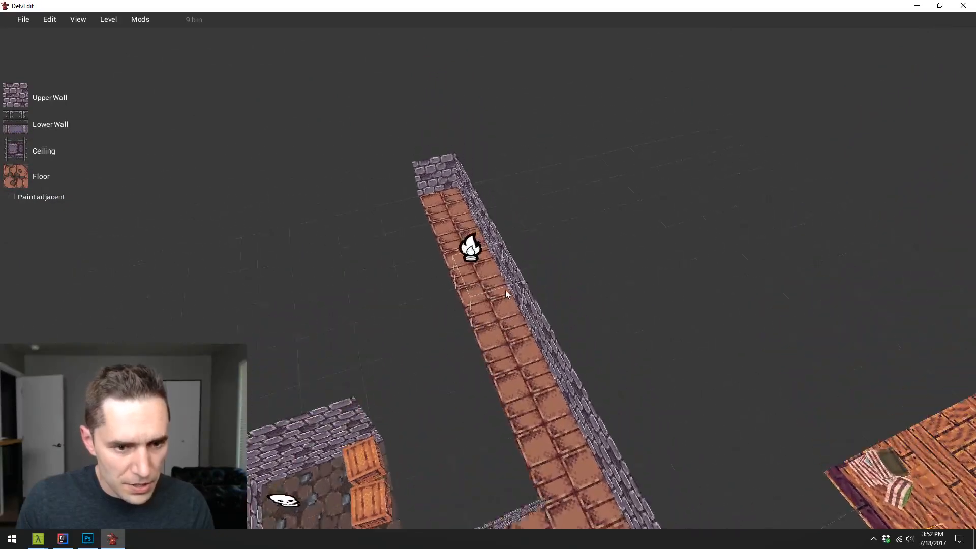
left_click(510, 340)
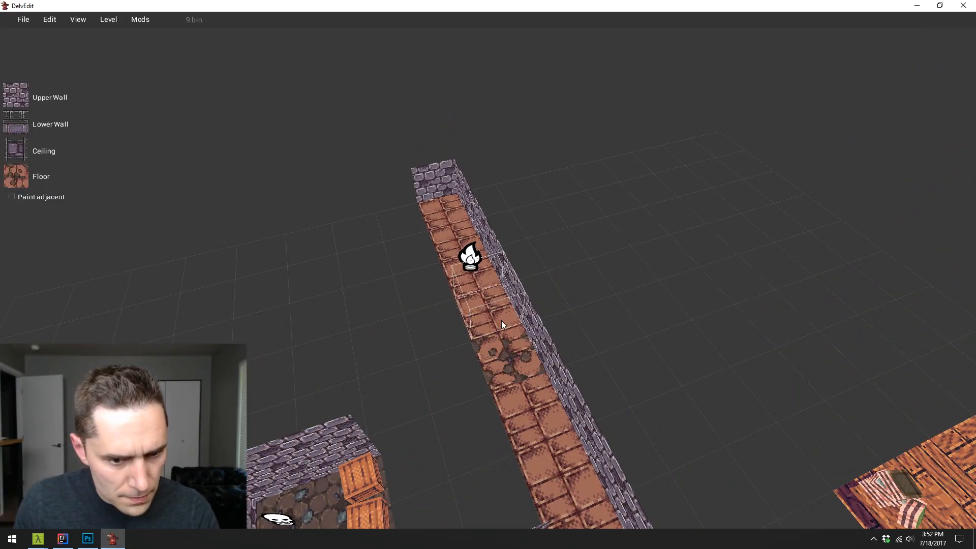
key("1")
key("1")
key("1")
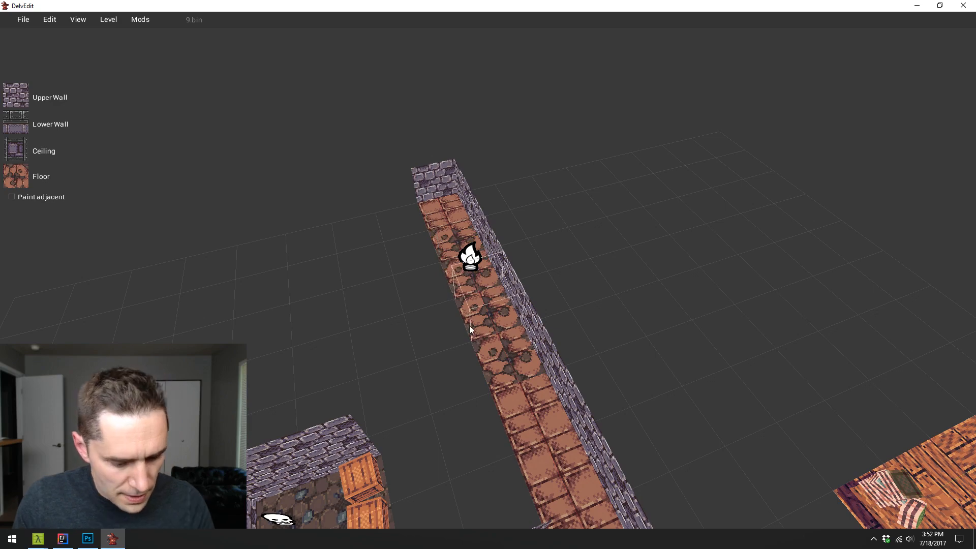
- Sample the half-dirt floor texture from the crate room's entrance and paint it on the middle tiles of the corridor's broken-brick stretch
key("s")
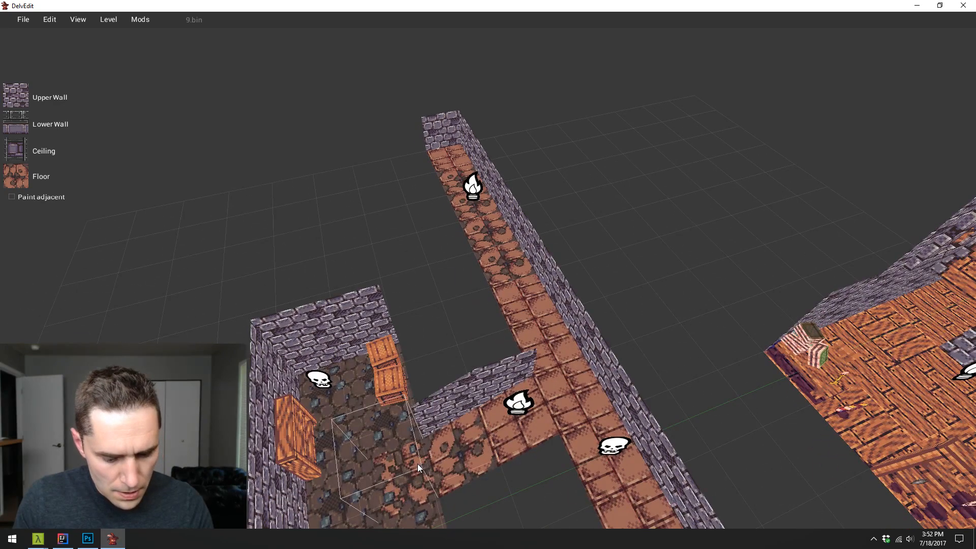
key("2")
key("w")
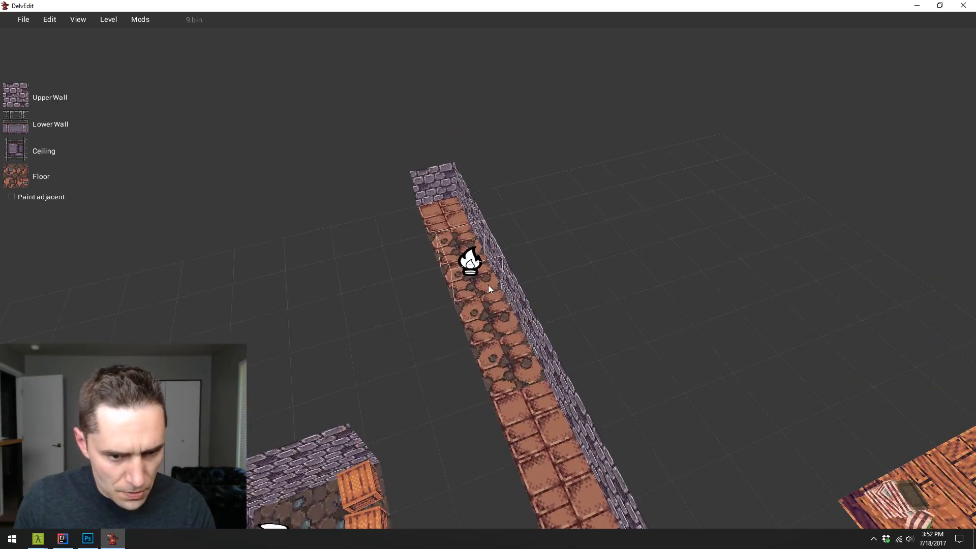
key("1")
key("1")
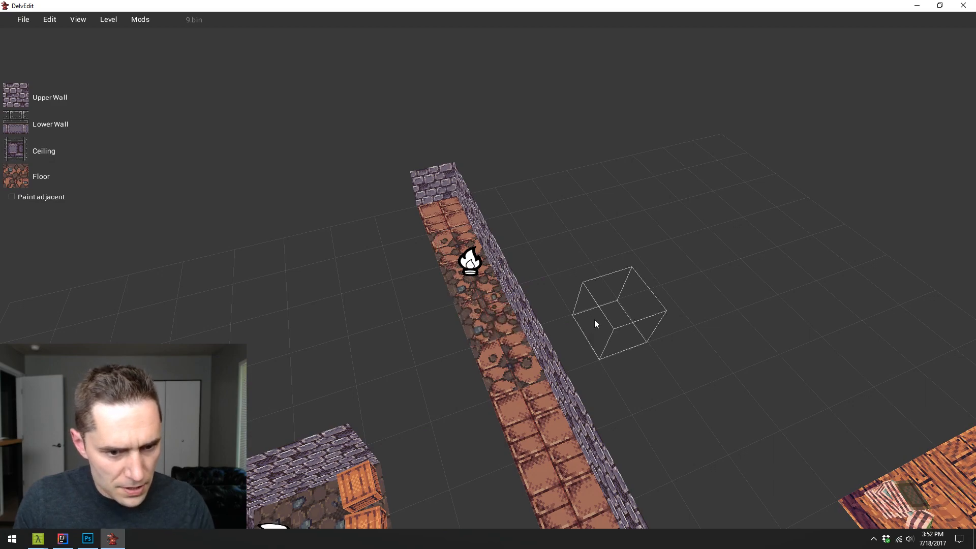
key("s")
key("d")
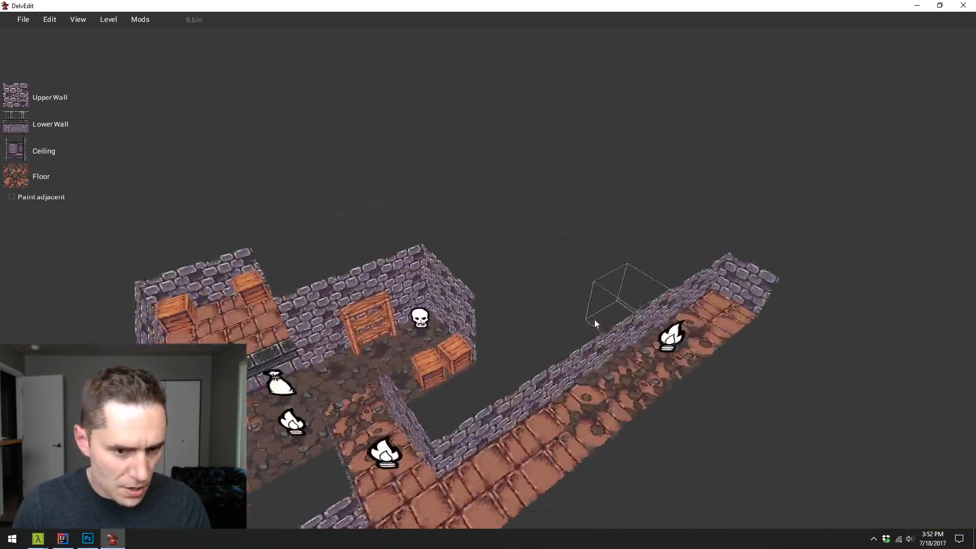
- Playtest the level from the retextured corridor and attack the enemy blocking the way with the wand
key("w")
key("s")
key("a")
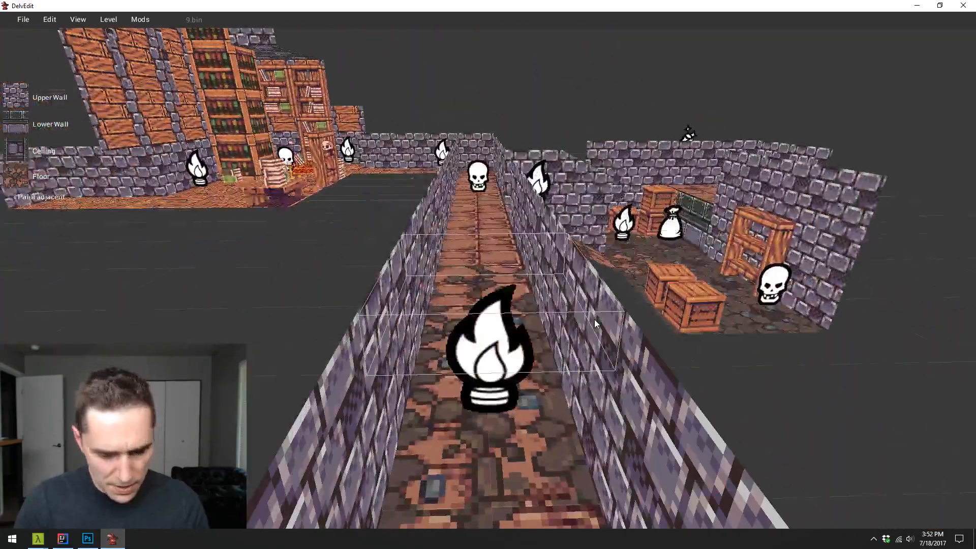
key("p")
key("w")
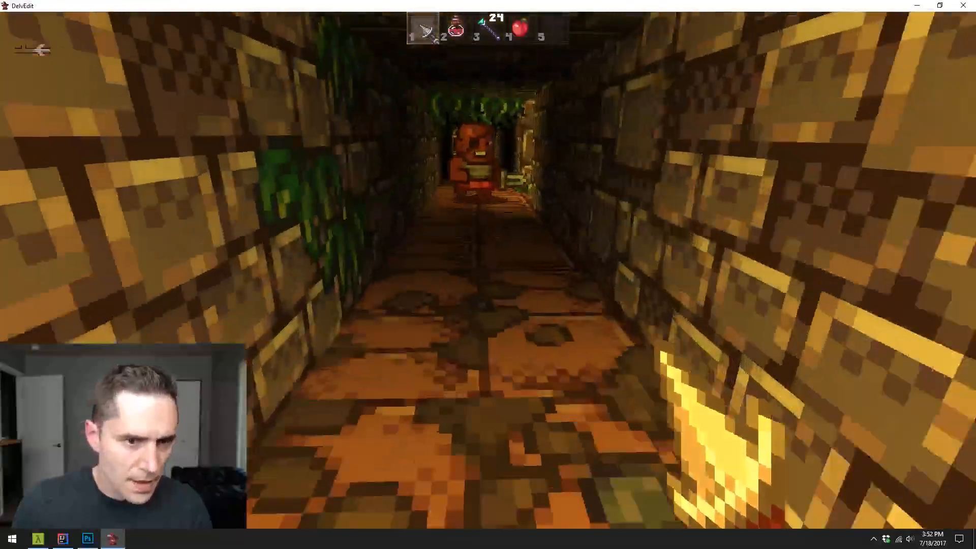
key("3")
left_click(488, 268)
left_click(488, 268)
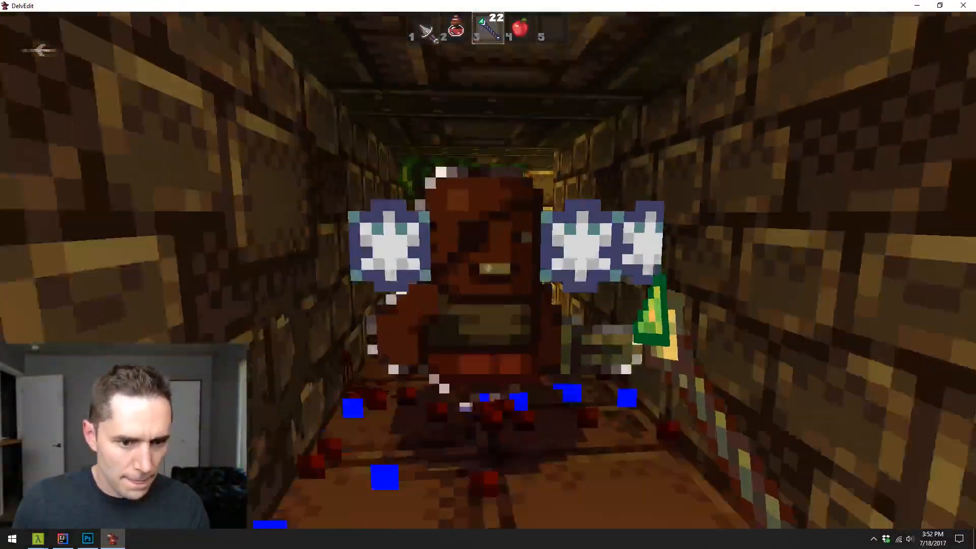
left_click(488, 268)
key("w")
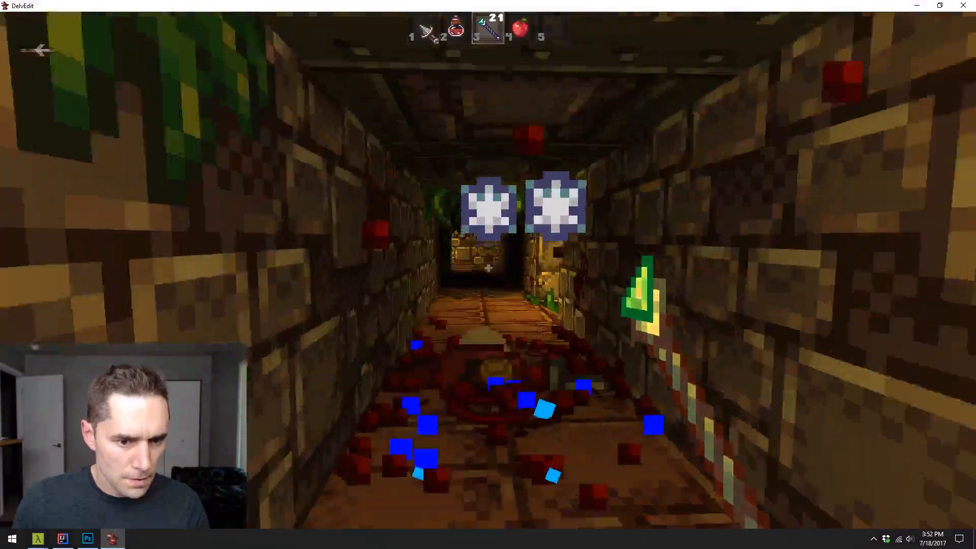
- Switch to the first hotbar weapon and walk down the corridor to the crate room entrance, inspecting the floor transitions
key("1")
key("e")
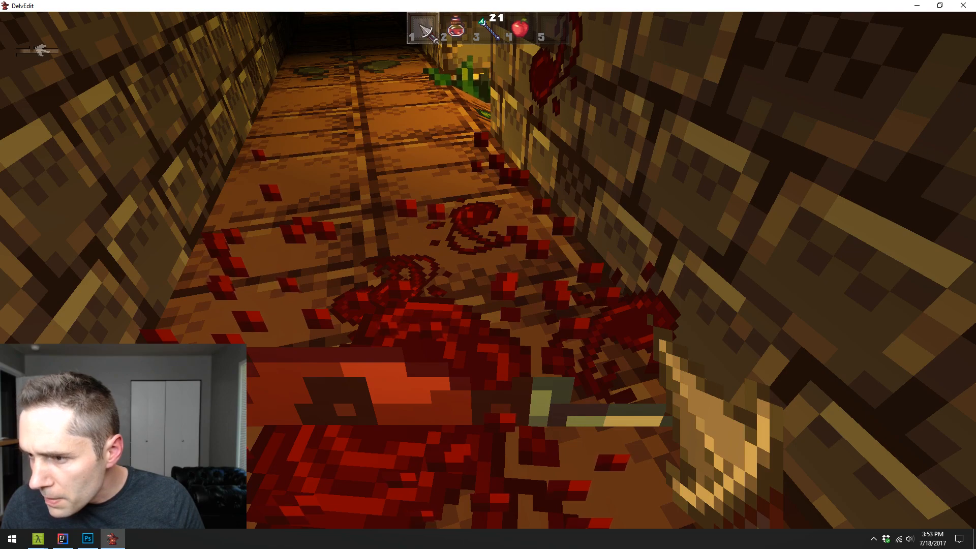
key("w")
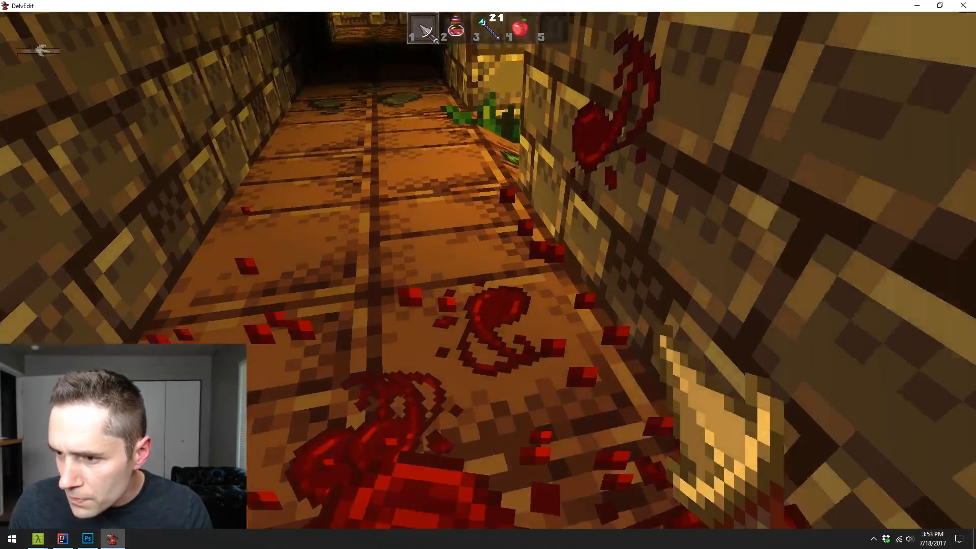
key("w")
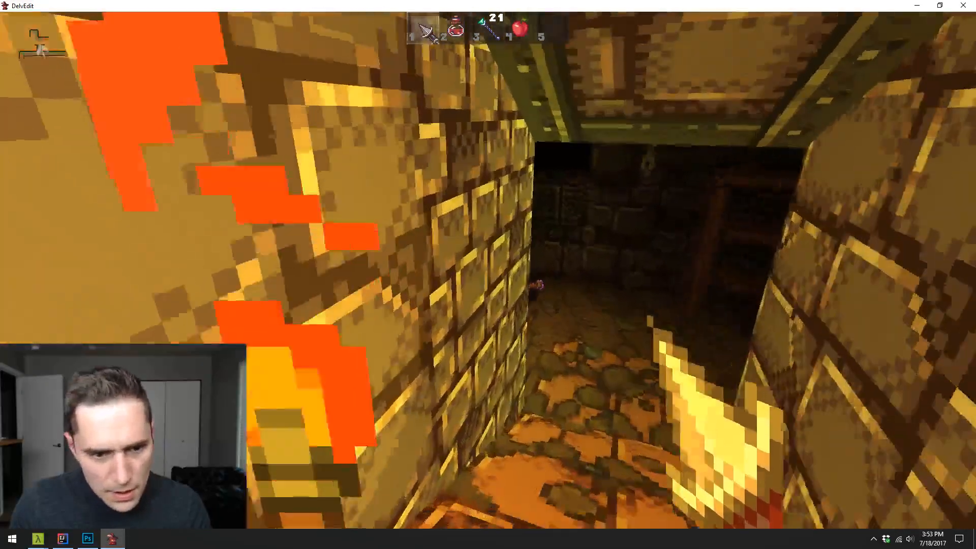
- Fight through the crate room with the wand, attacking the enemy by the torch and blasting the stacked crates
key("3")
left_click(488, 268)
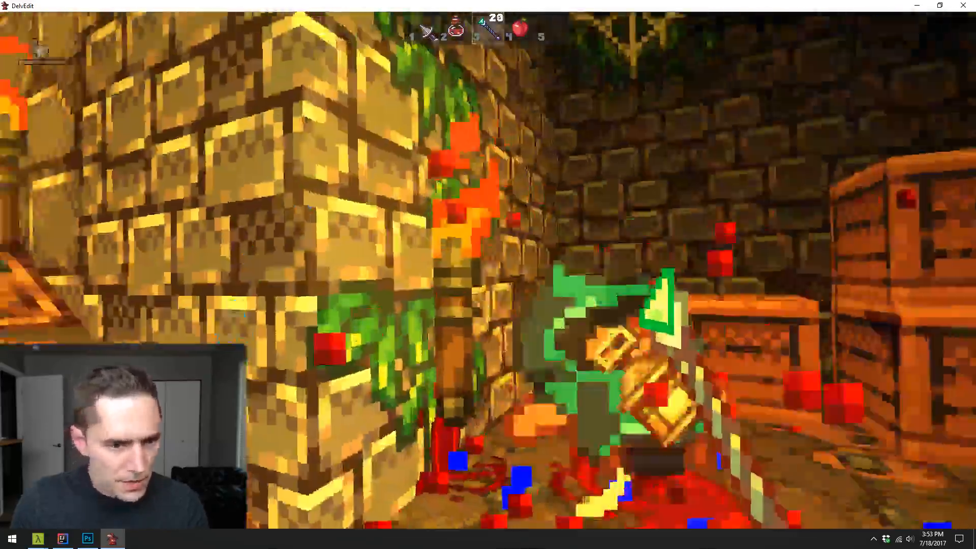
left_click(488, 268)
key("w")
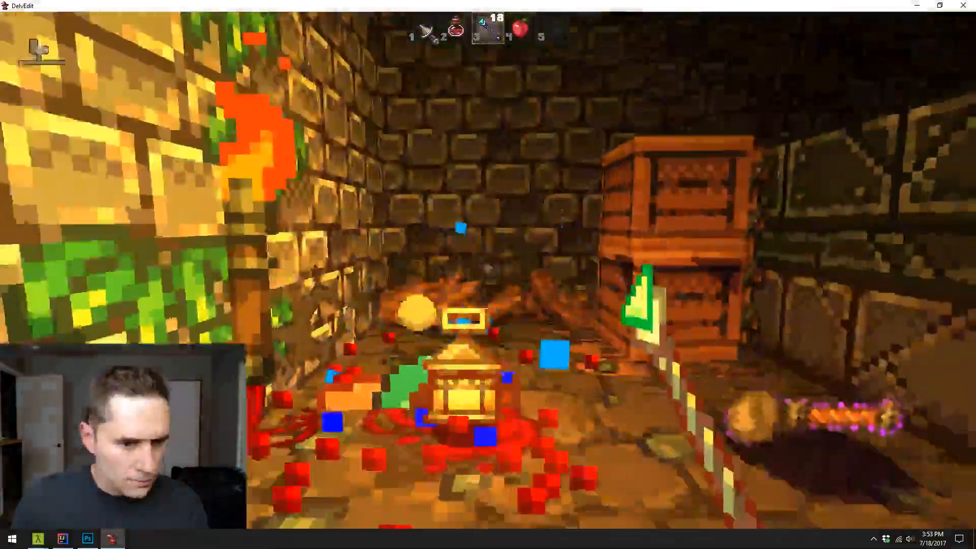
left_click(489, 268)
left_click(489, 268)
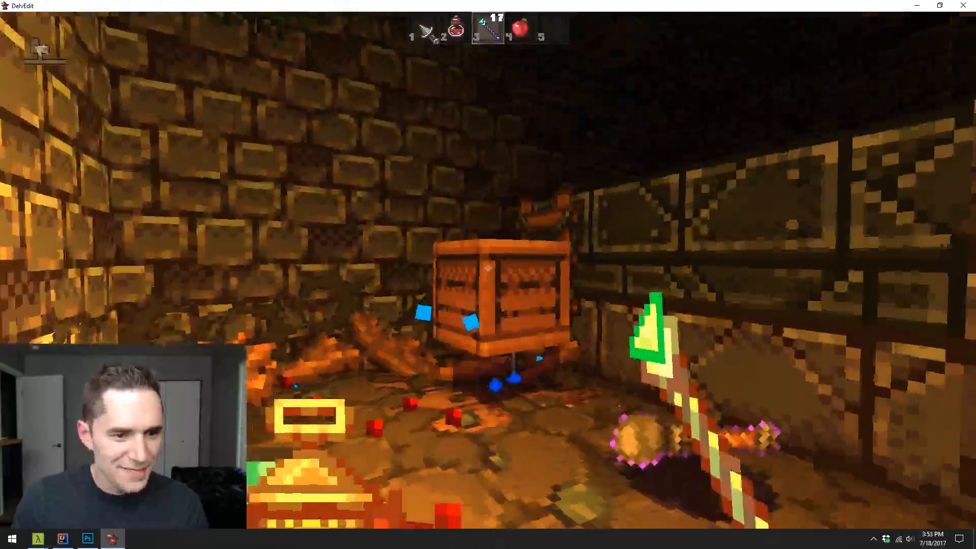
left_click(488, 267)
key("w")
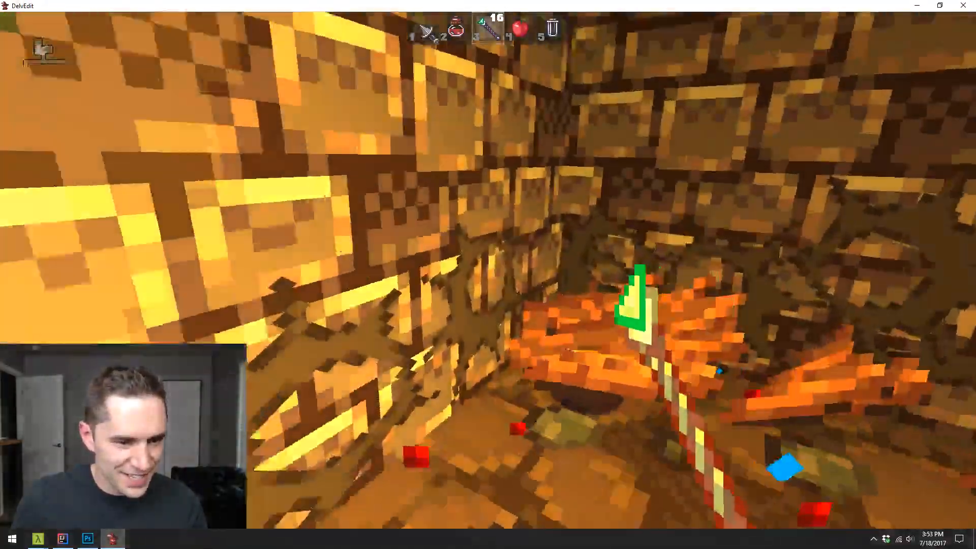
- Smash the crates in the room's other corner and pick up the Protected Fine Iron mace of The Arcane
key("w")
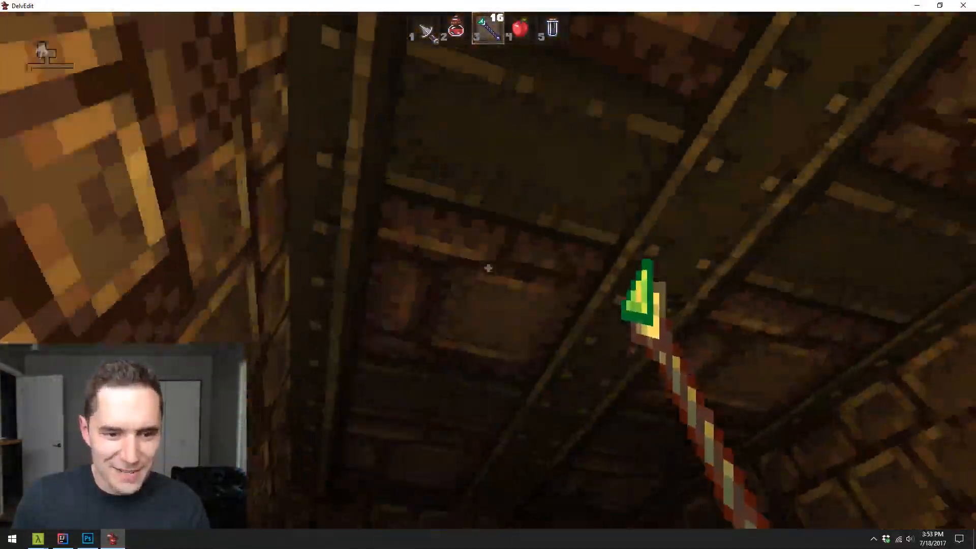
key("w")
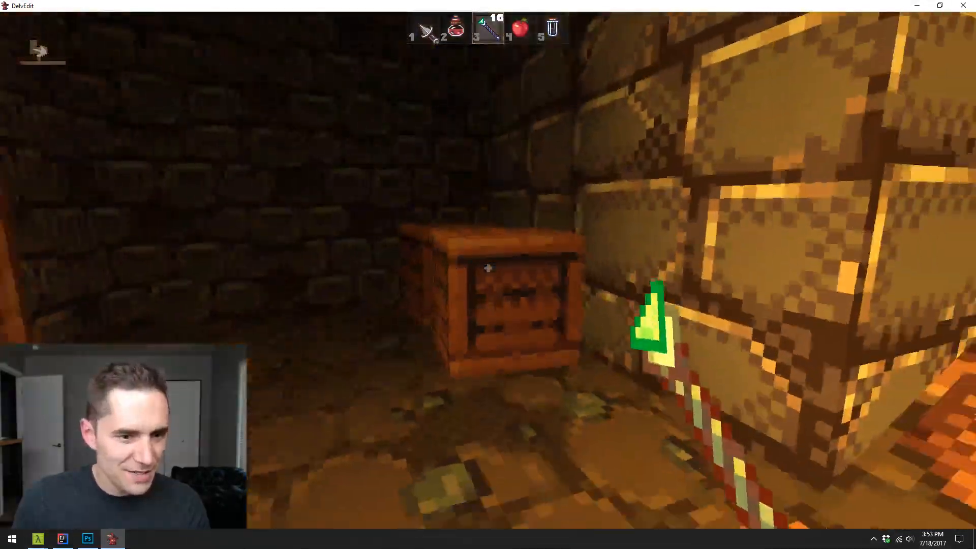
left_click(488, 268)
left_click(489, 268)
key("w")
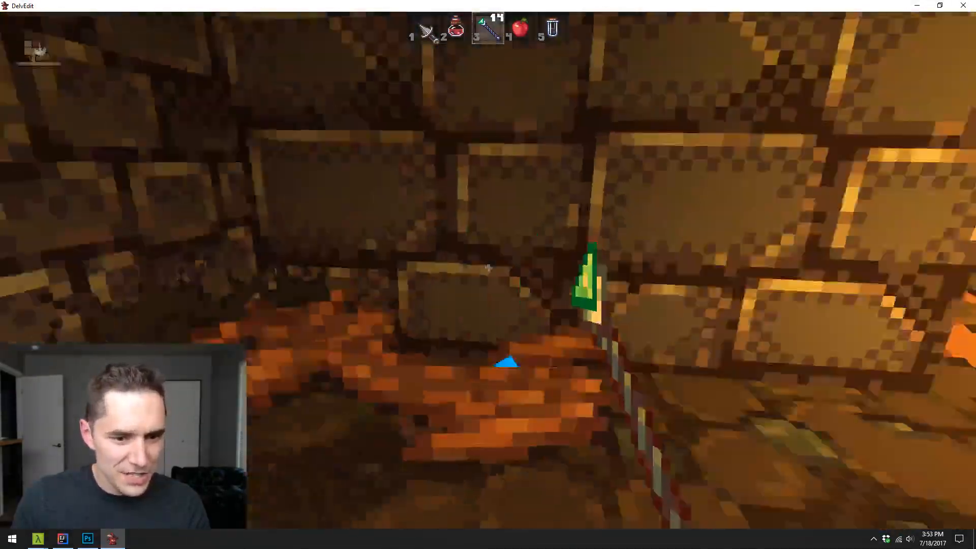
key("w")
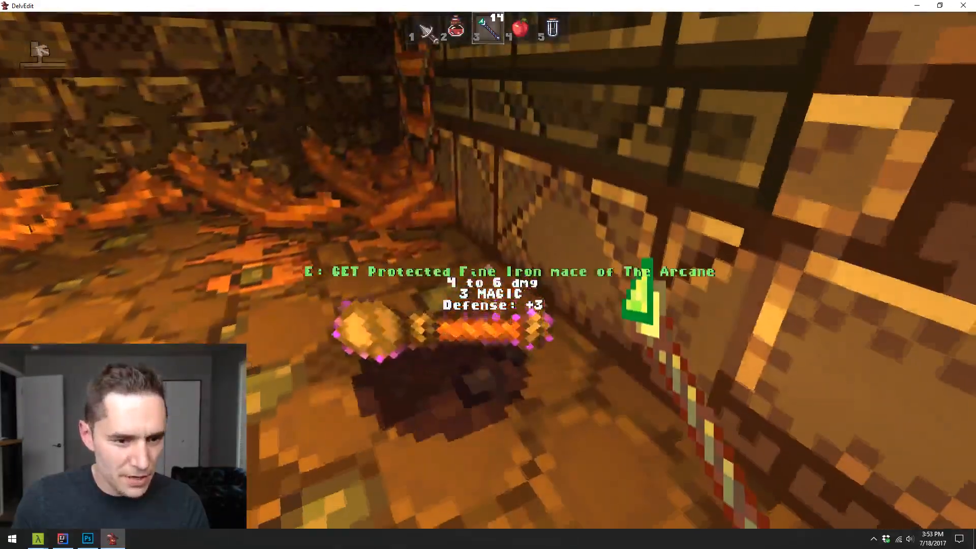
key("e")
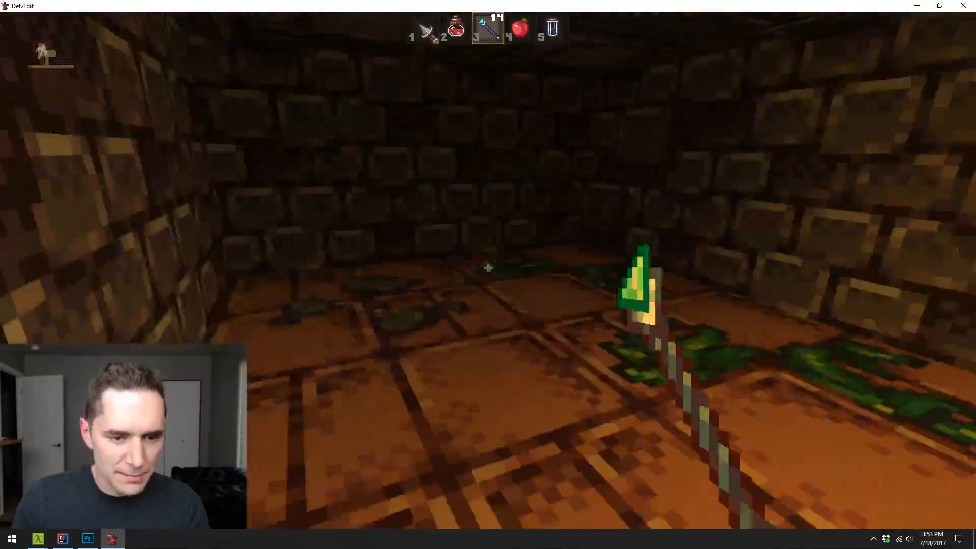
- End the playtest and examine the floor textures of the corridors, crate room and library from above
key("Escape")
key("w")
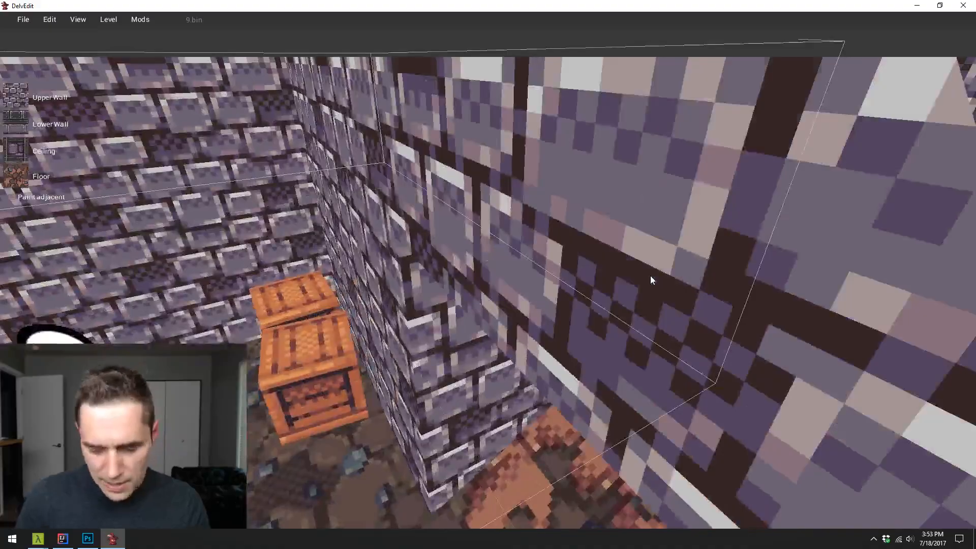
key("s")
key("d")
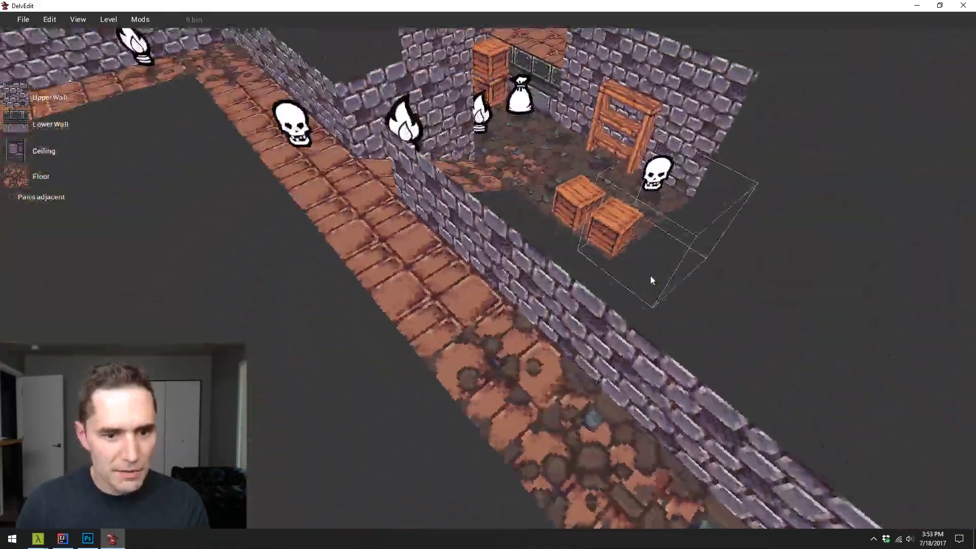
key("s")
key("a")
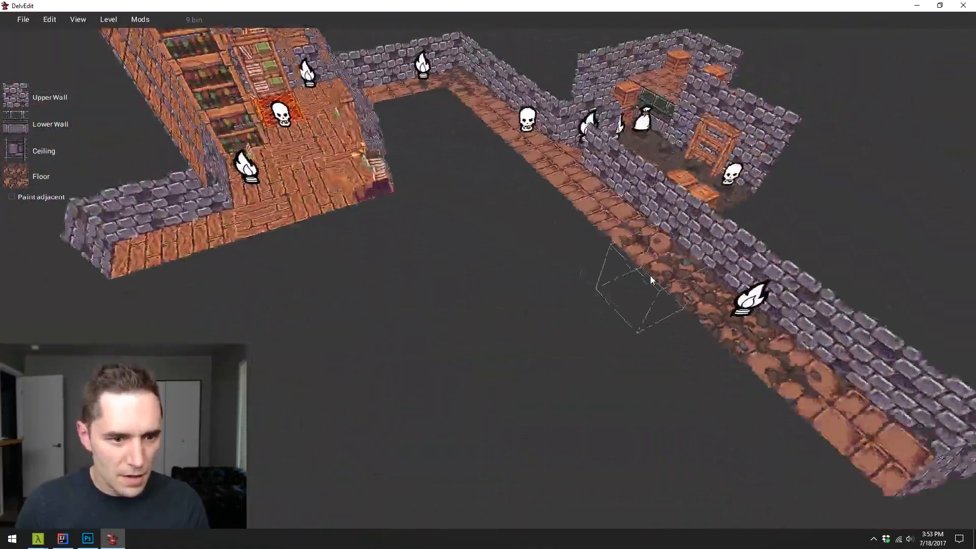
key("d")
key("d")
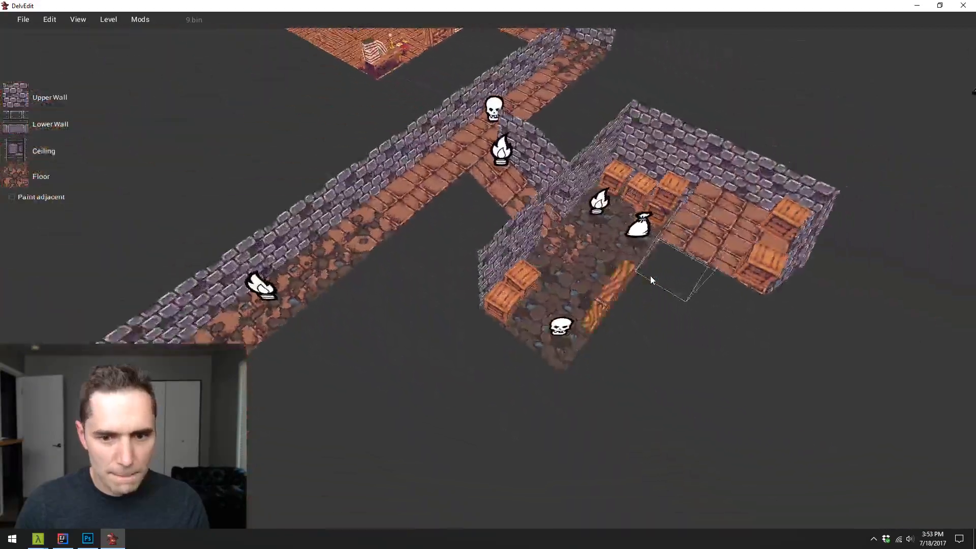
key("w")
key("w")
key("a")
key("s")
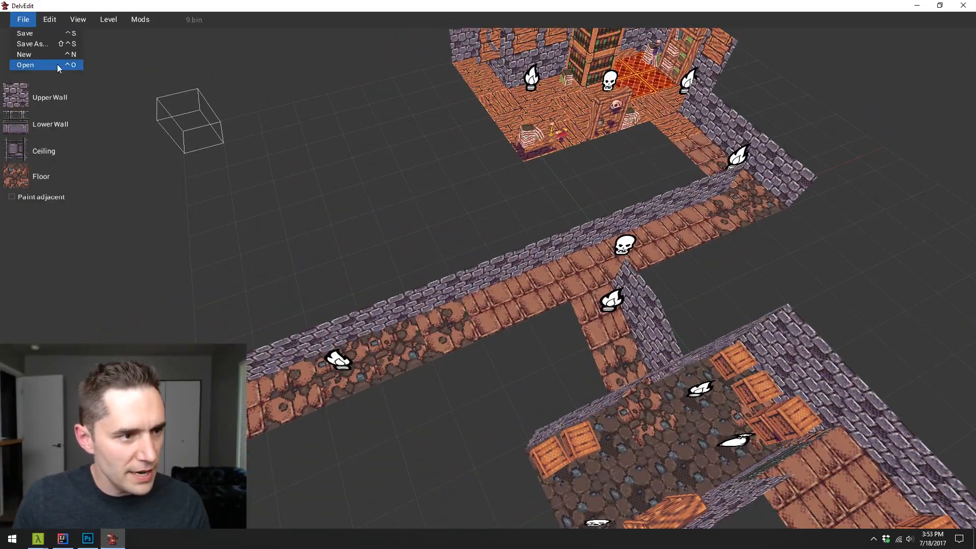
- Open the level 13t.bin from the Dungeon/Corners folder
left_click(32, 63)
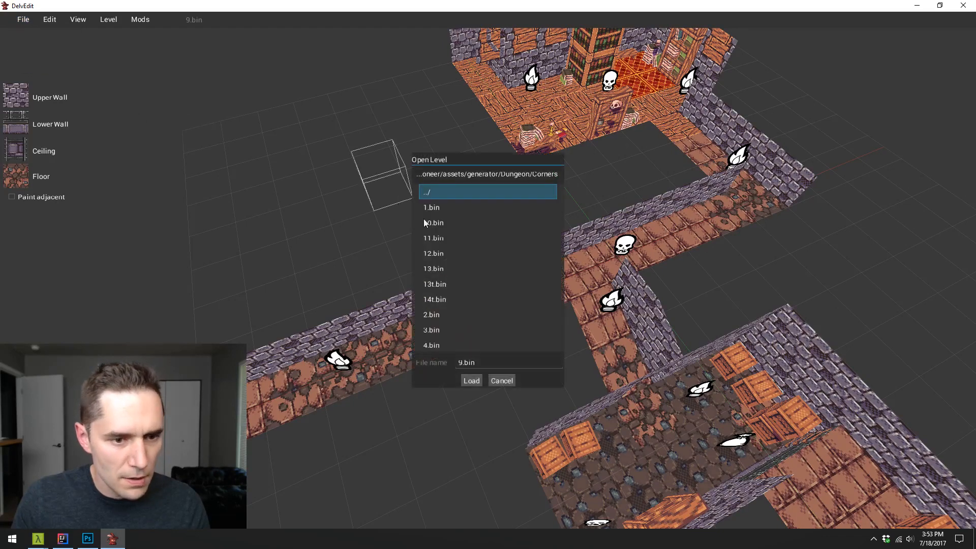
left_click(460, 285)
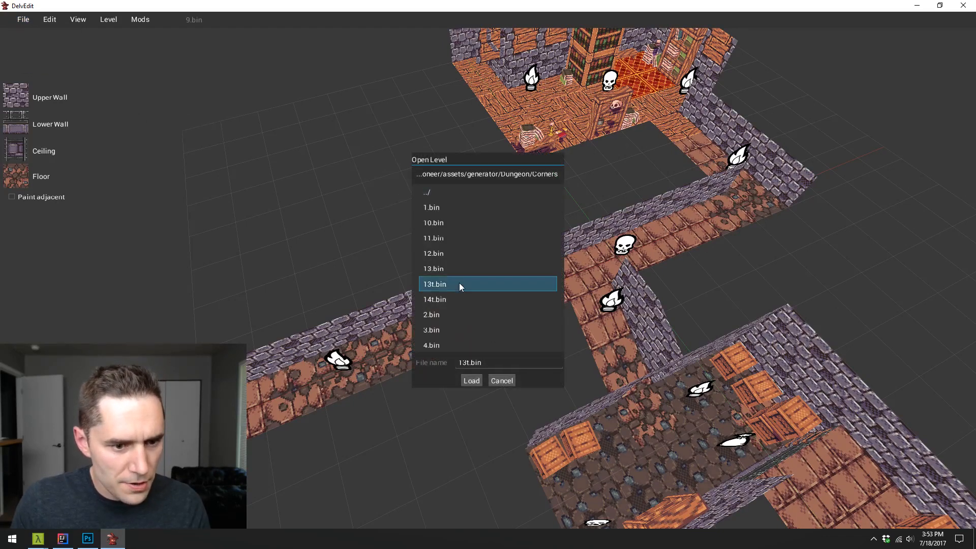
left_click(471, 380)
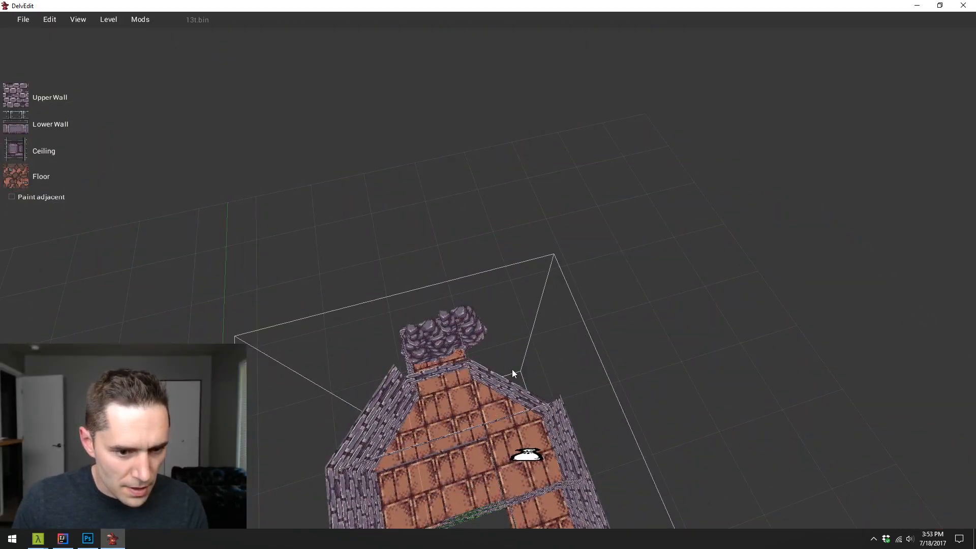
- Choose the stony dirt floor texture and paint it on the sunken floor beside the vine-covered pillar
left_click(505, 358)
key("s")
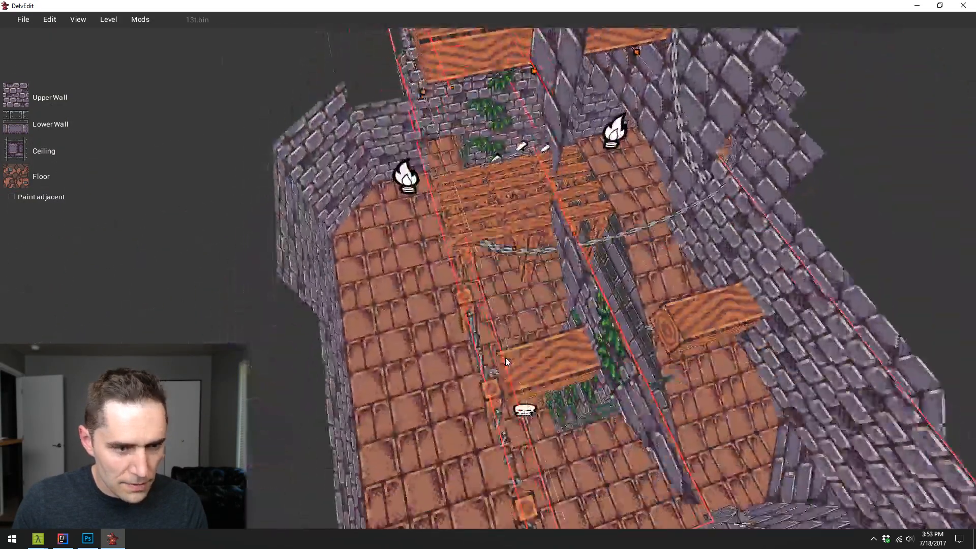
key("s")
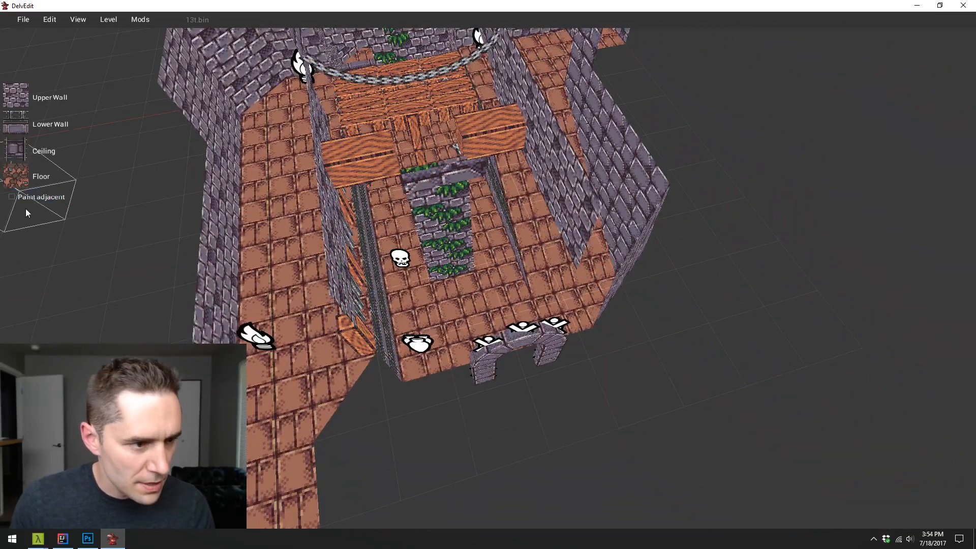
left_click(23, 182)
left_click(498, 269)
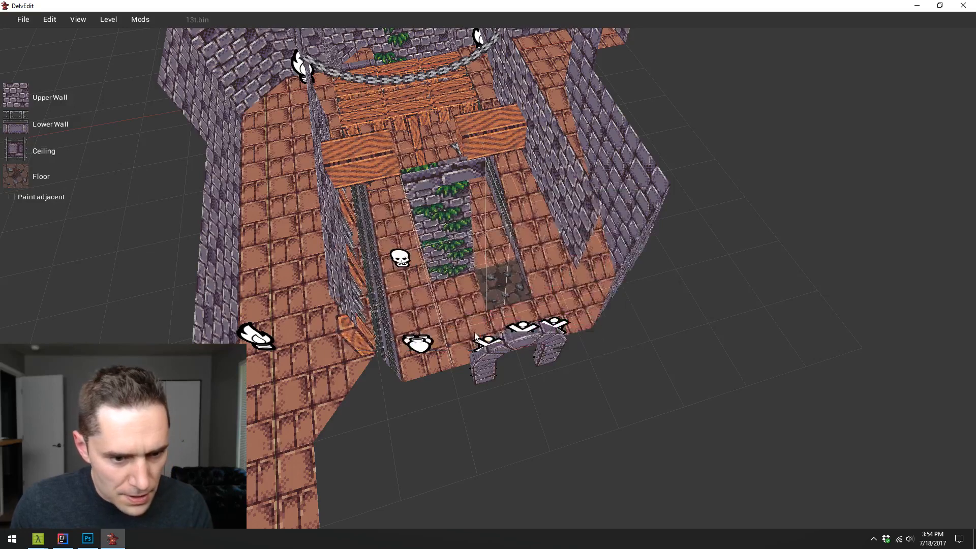
- Paint the dirt texture over the sunken floor between the vine-covered pillar and the small stone arch, including around the bag marker
key("w")
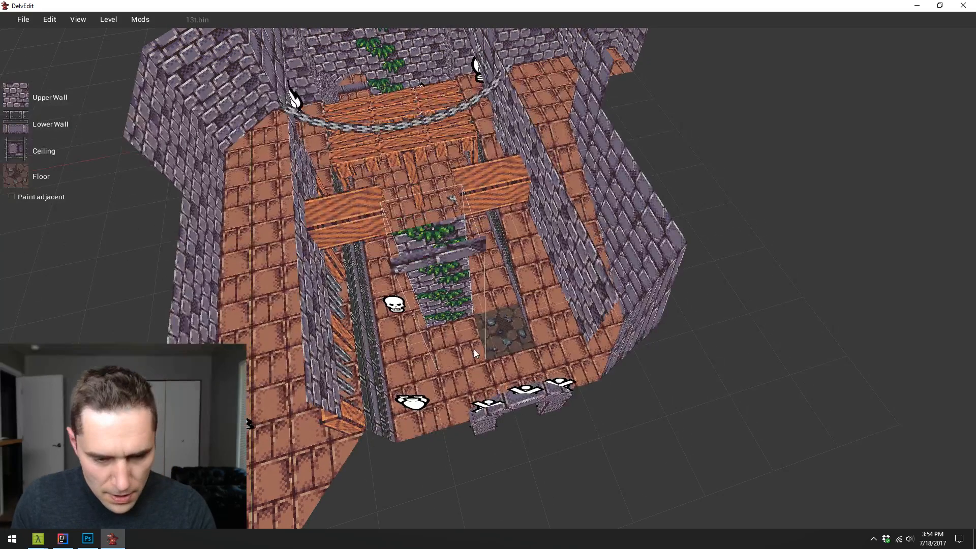
key("1")
key("1")
key("1")
key("1")
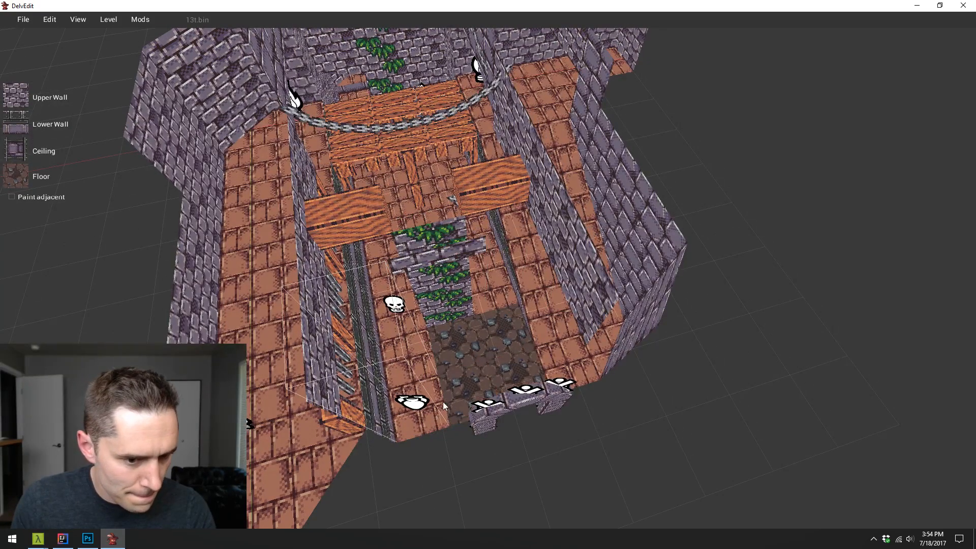
key("w")
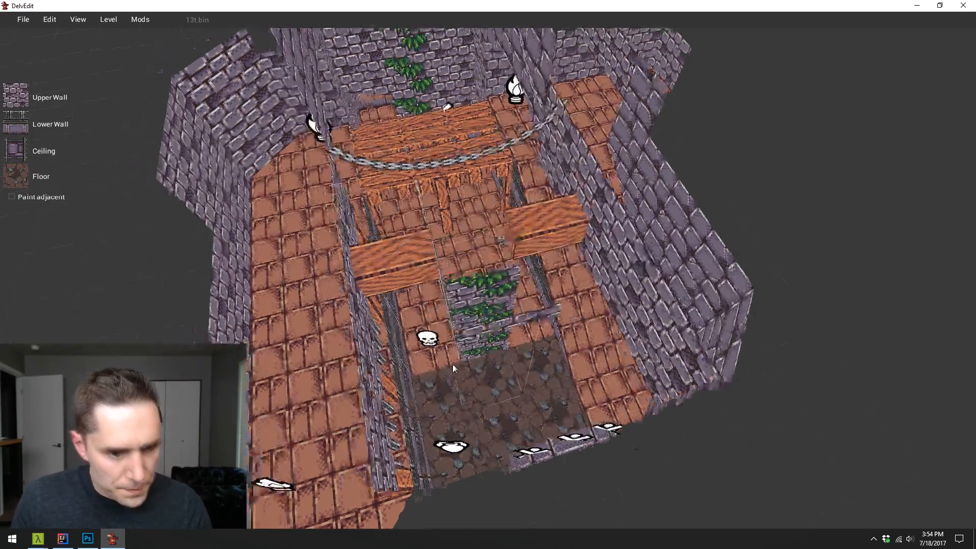
- Extend the dirt floor along both sides of the vine-covered pillar, under the skull marker and up to the wooden beams
key("d")
key("w")
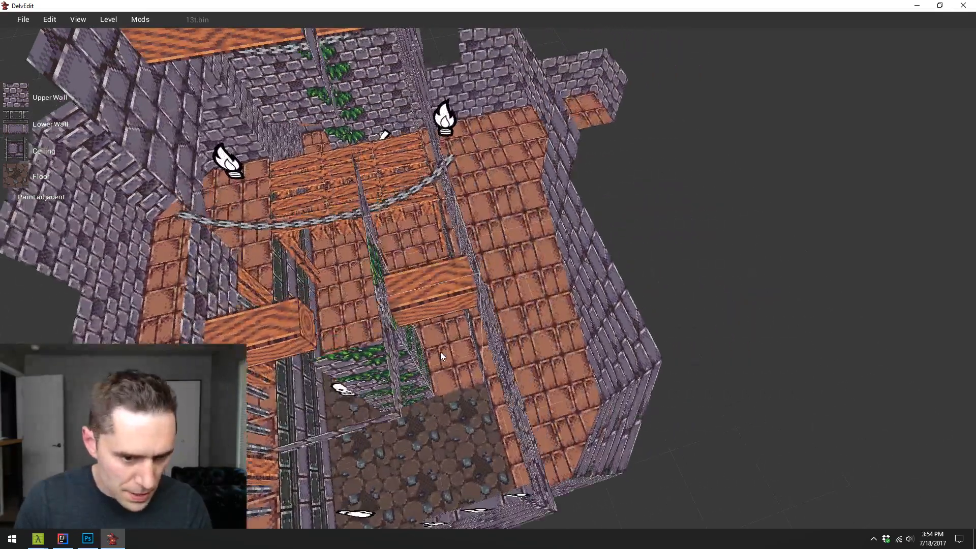
key("1")
key("s")
key("a")
key("w")
key("s")
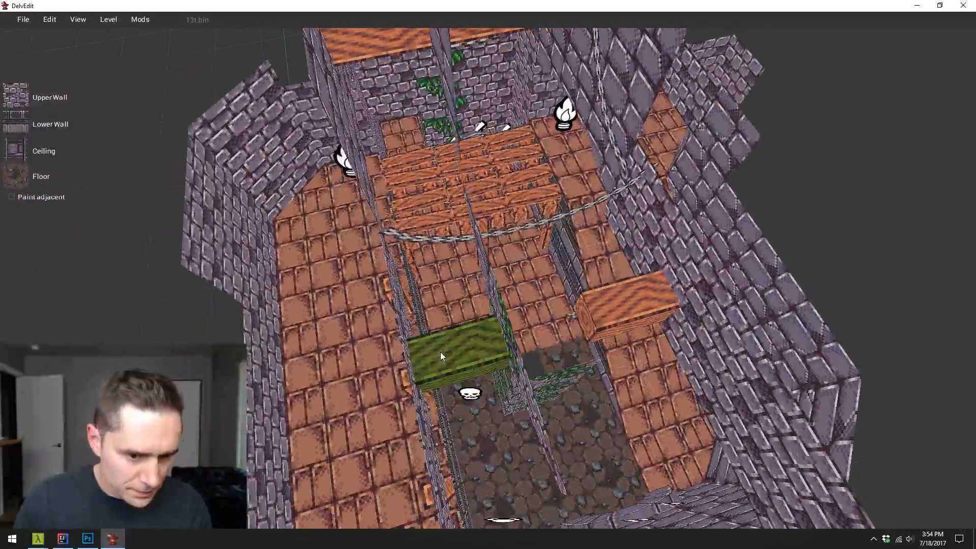
- Paint the rest of the sunken floor with dirt from behind the wooden beams up to the edge of the wooden platform
key("w")
key("1")
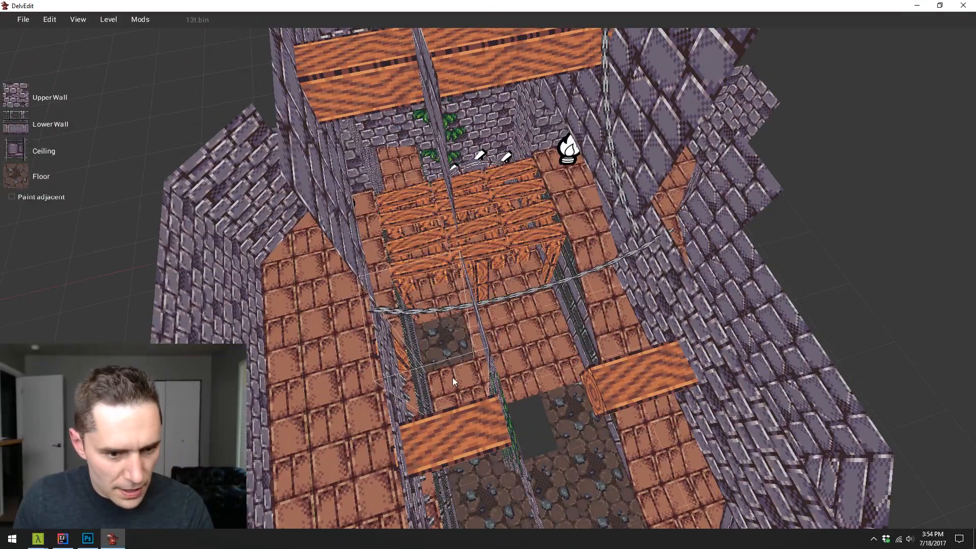
key("1")
key("1")
key("1")
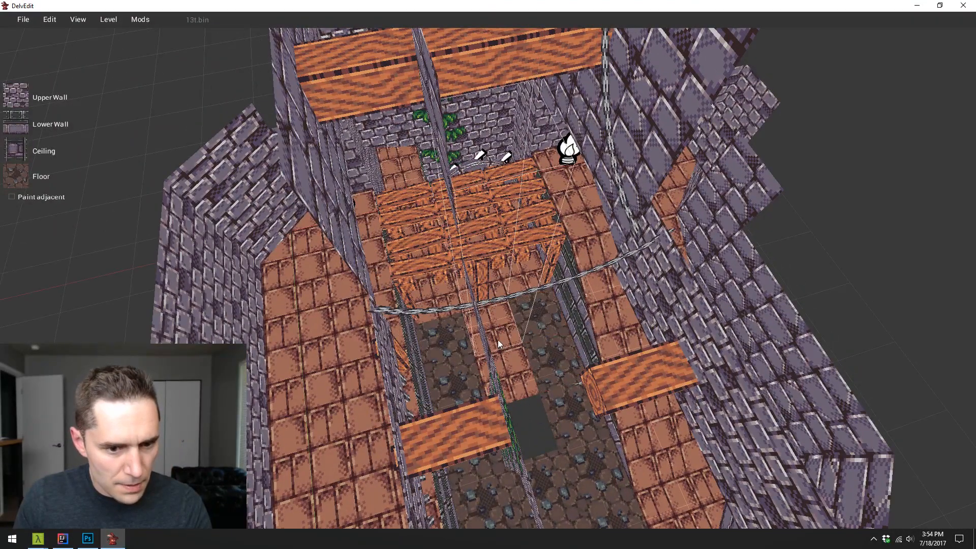
key("w")
key("Left")
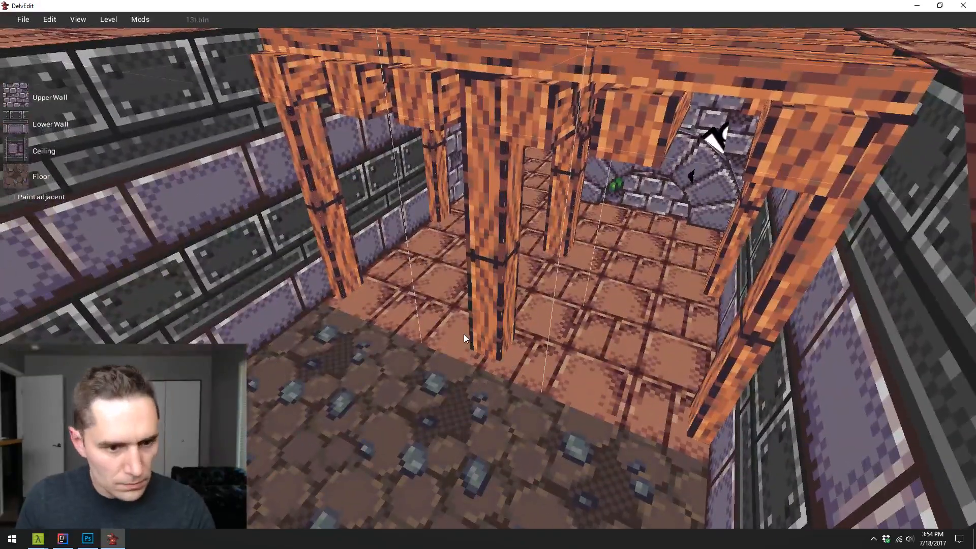
- Paint the dirt texture over the brick floor beneath the wooden platform, between its support posts
key("1")
key("1")
key("1")
key("1")
key("1")
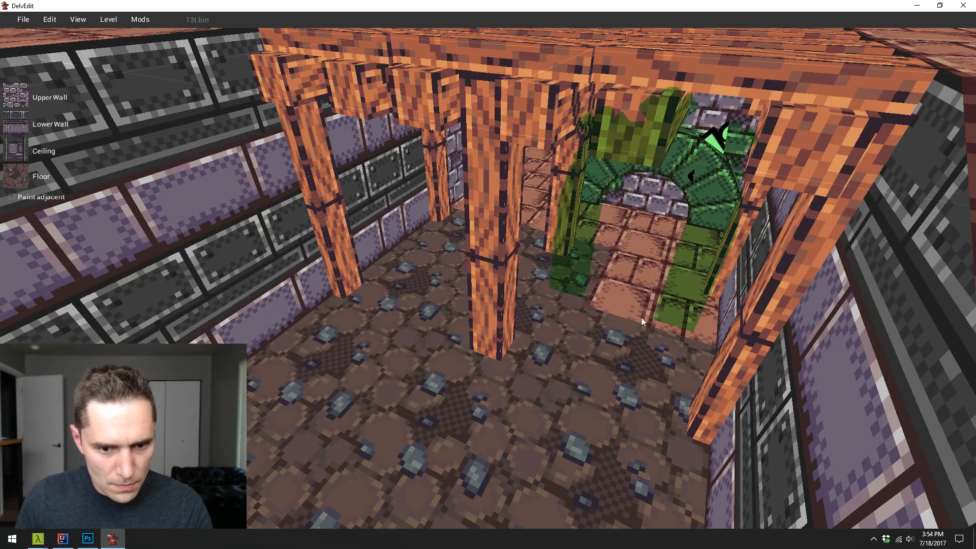
- Extend the dirt floor into the narrow passage beyond the platform posts and onto the floor beside the stone arch
key("w")
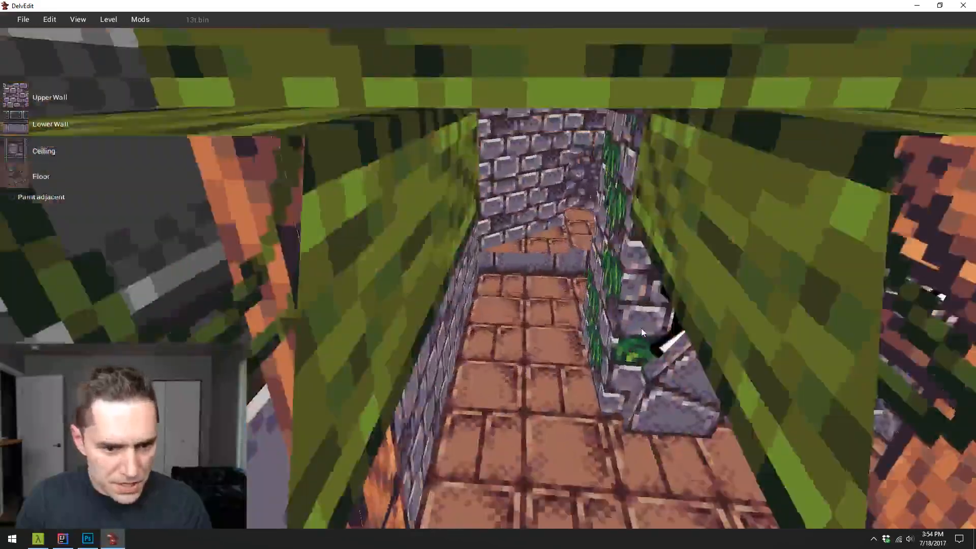
key("1")
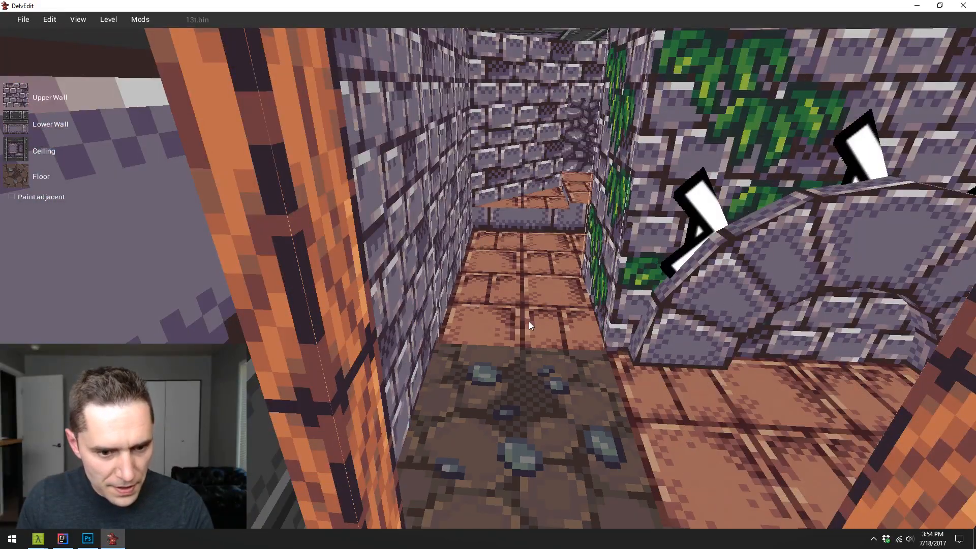
key("1")
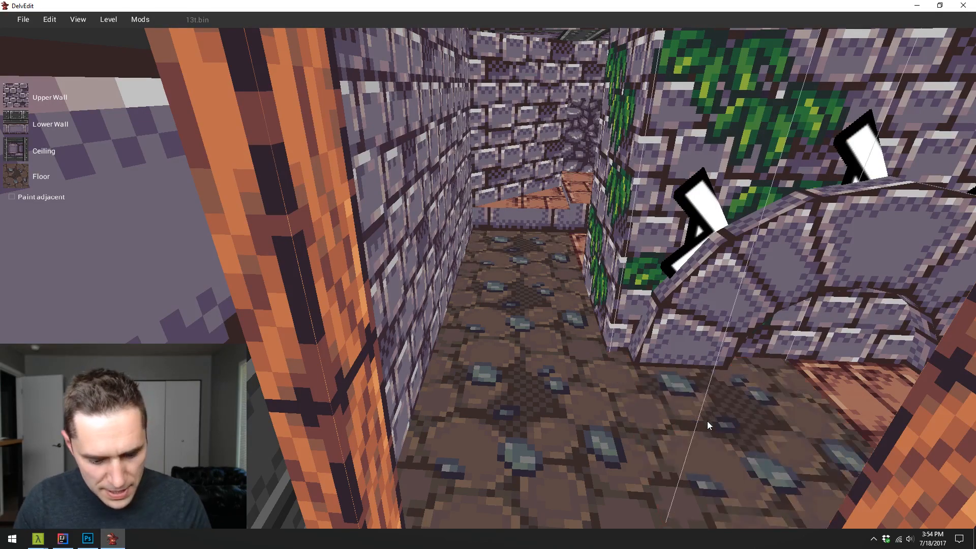
- Paint the remaining brick floor in front of and under the small stone arch with dirt
key("w")
key("d")
key("s")
key("s")
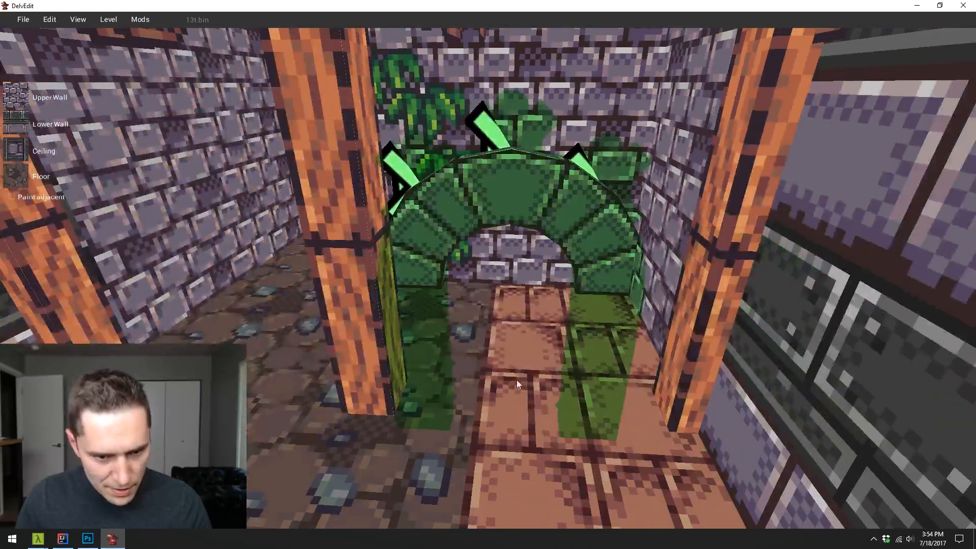
key("1")
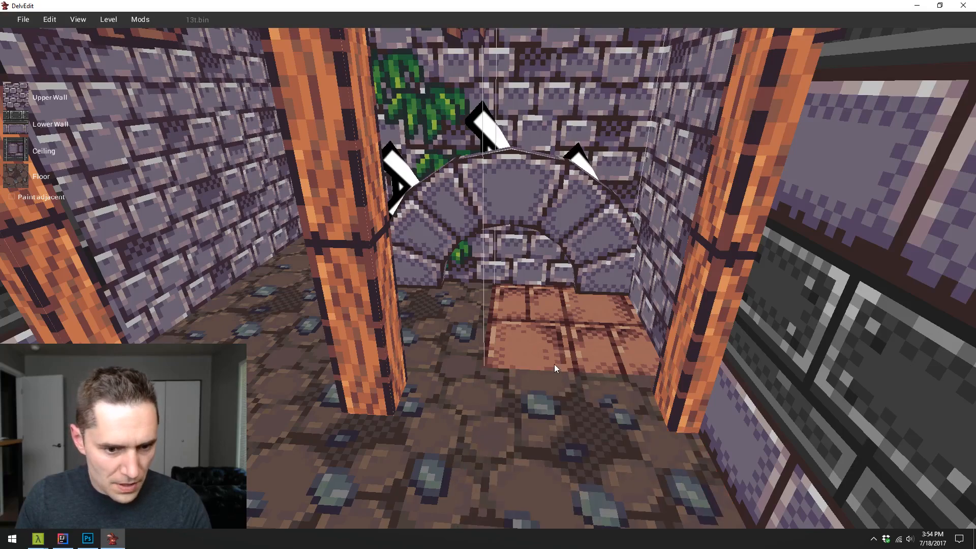
key("1")
- Paint the last low brick tile with dirt beside the vine-covered wall, below the bag marker's ledge
key("w")
key("s")
key("a")
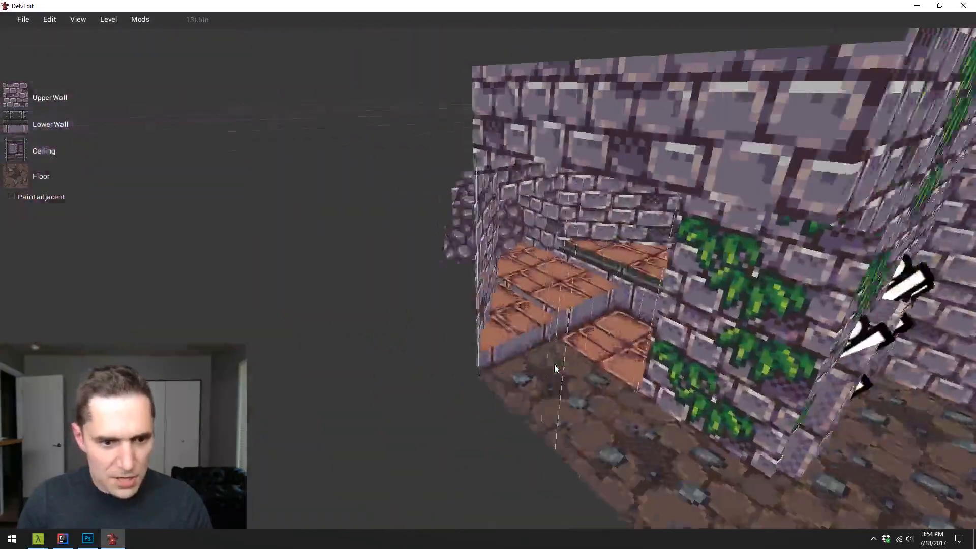
key("w")
key("d")
key("s")
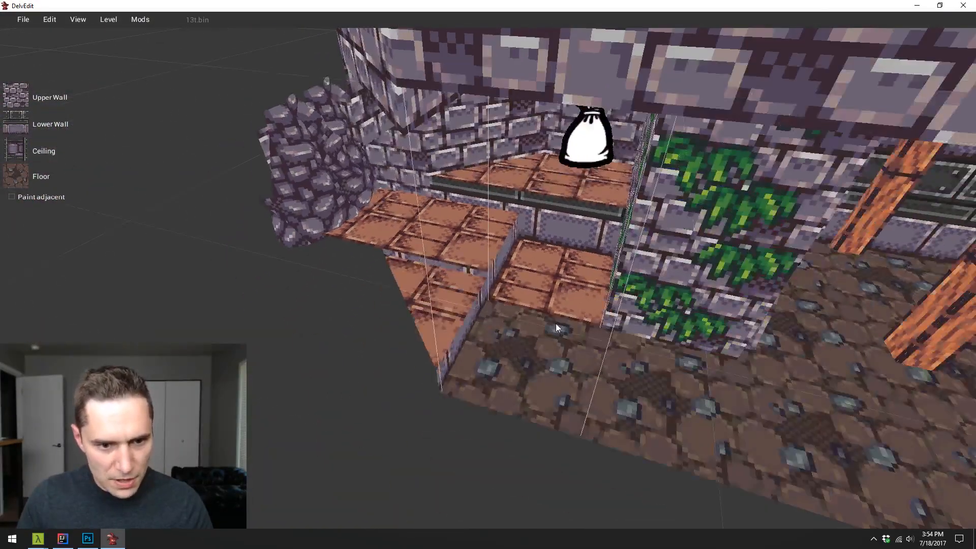
key("1")
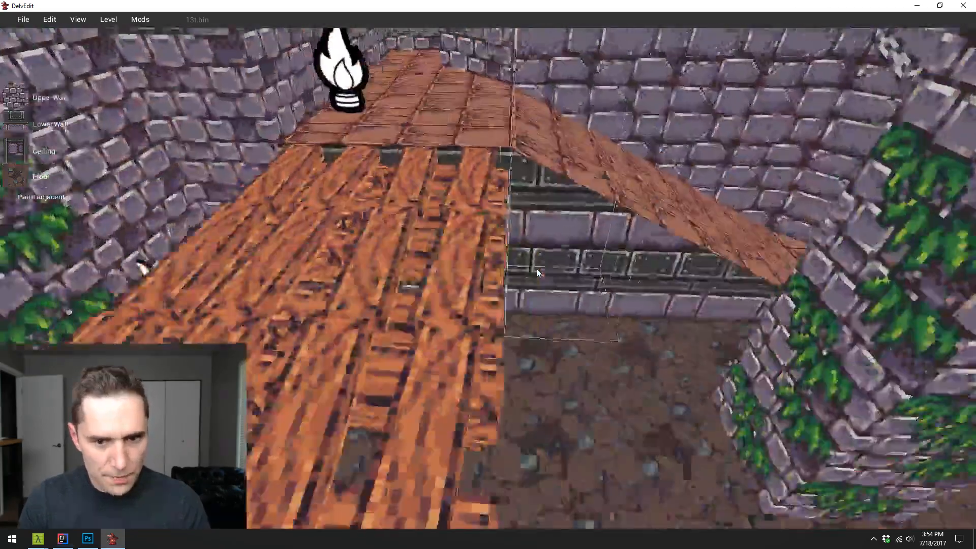
- Cover the foot of the brick ramp beside the torch-marked wall with dirt, including the wall-side tile of the next row
key("s")
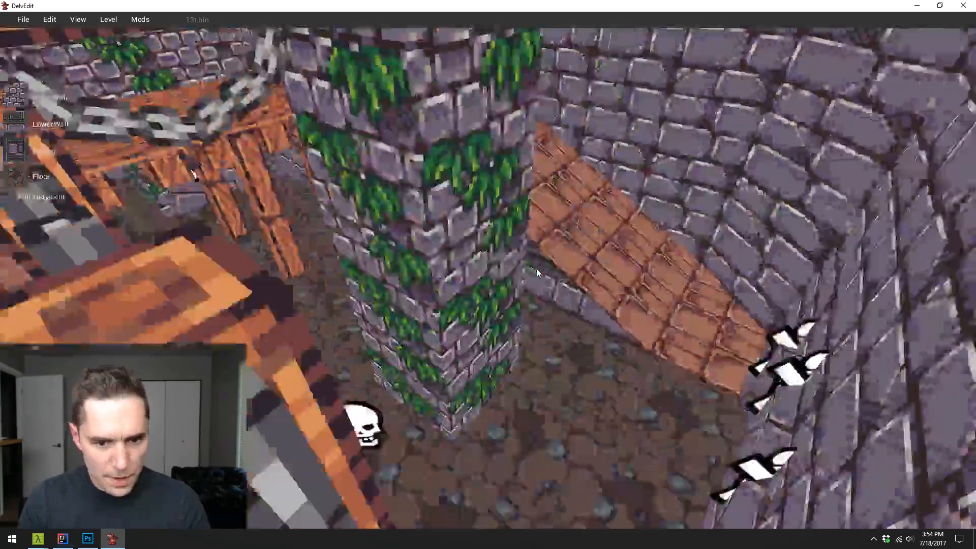
key("d")
key("w")
key("a")
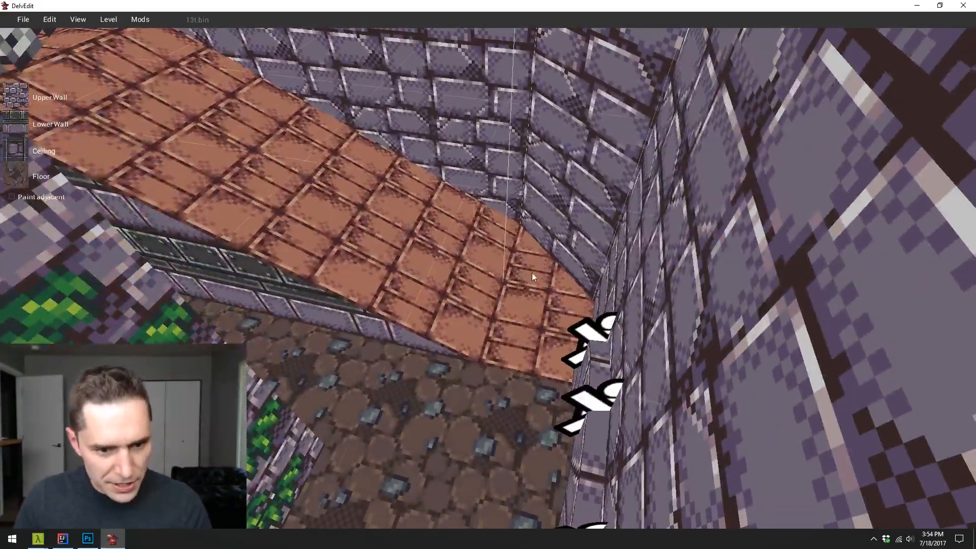
key("1")
key("1")
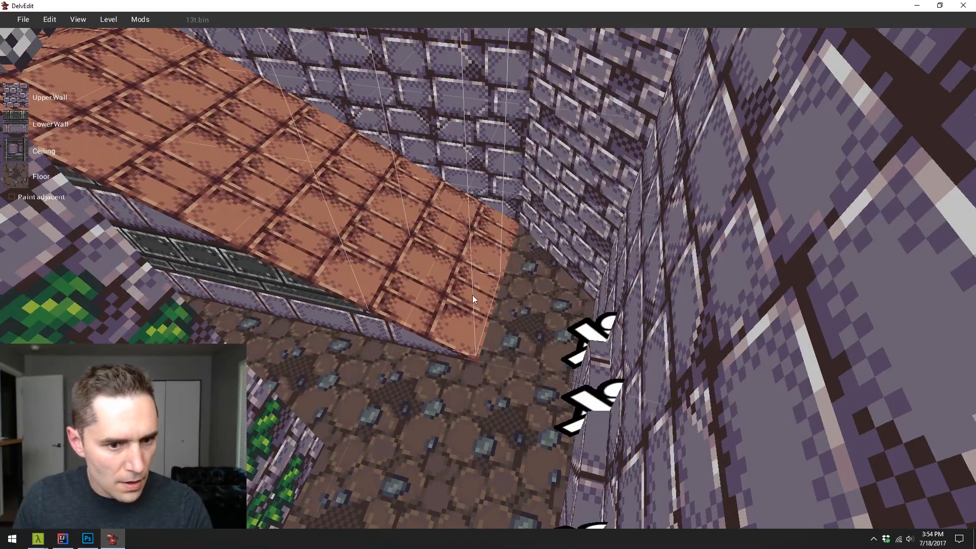
key("ctrl+z")
left_click(536, 276)
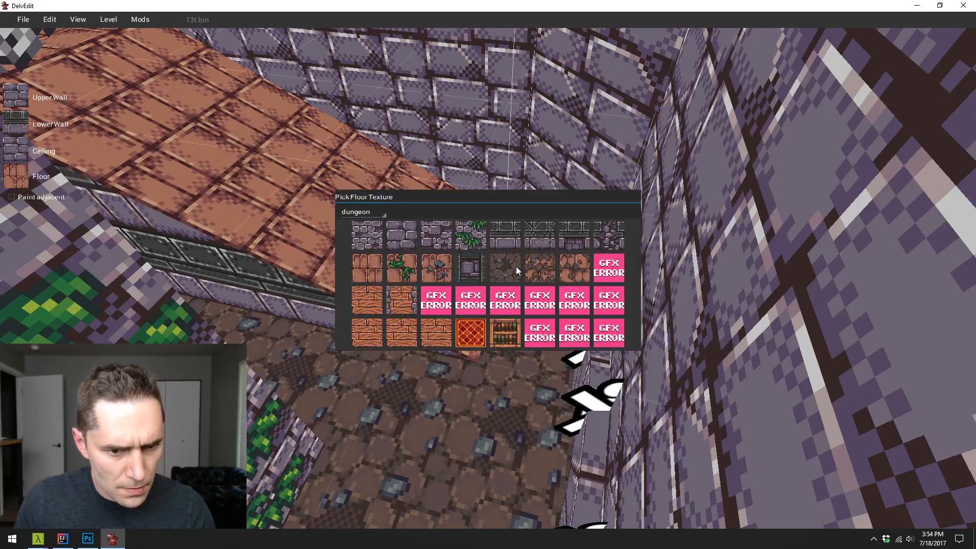
left_click(517, 266)
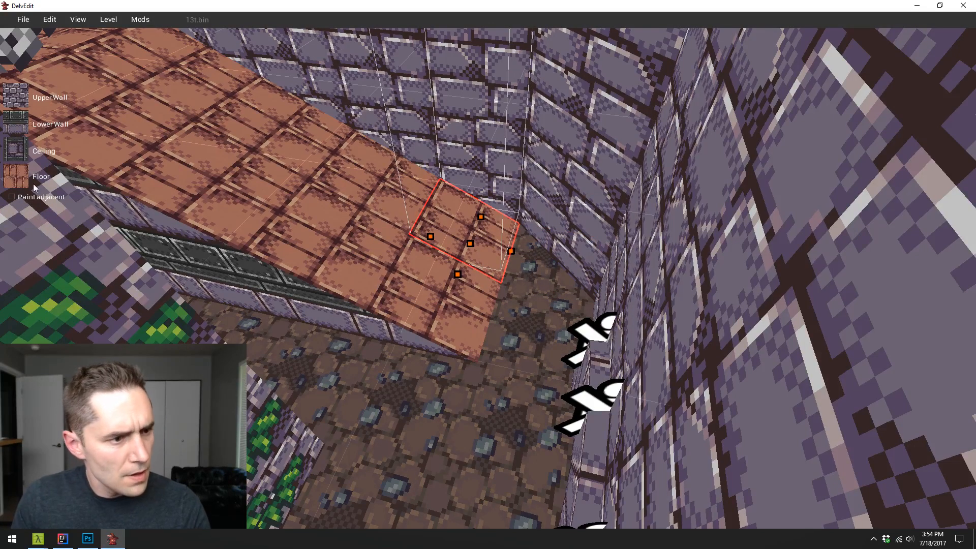
left_click(20, 177)
left_click(505, 276)
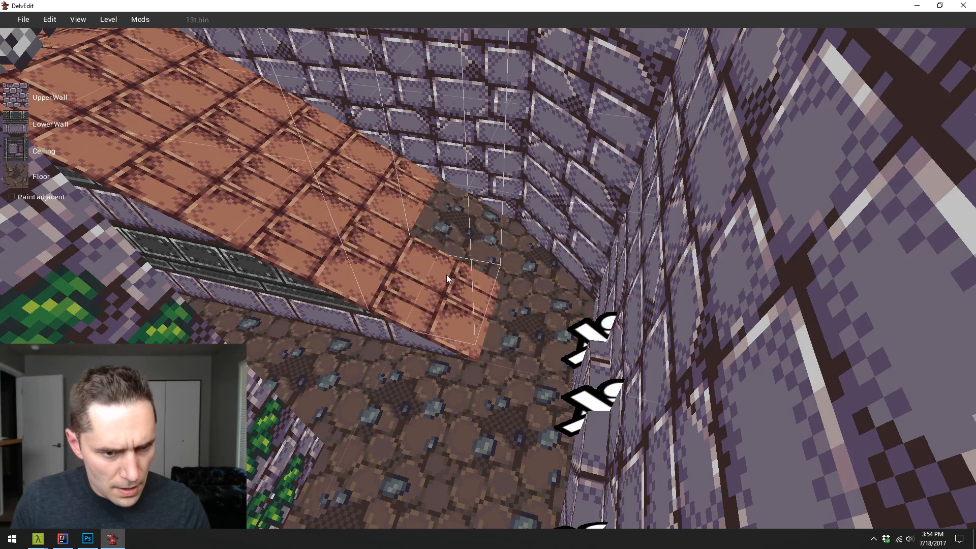
- Choose the mixed dirt and broken-brick floor texture and paint it on the ramp tiles just above the dirt
left_click(39, 172)
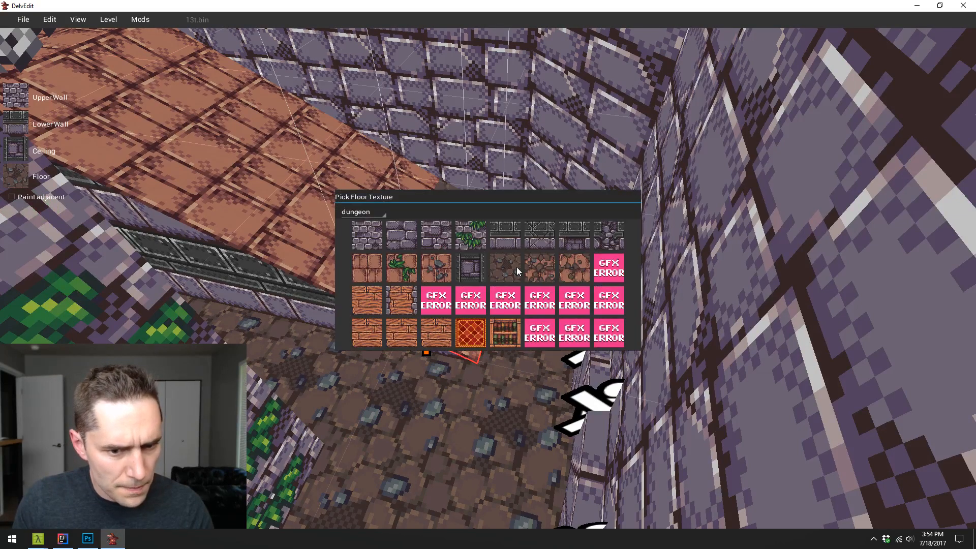
left_click(535, 265)
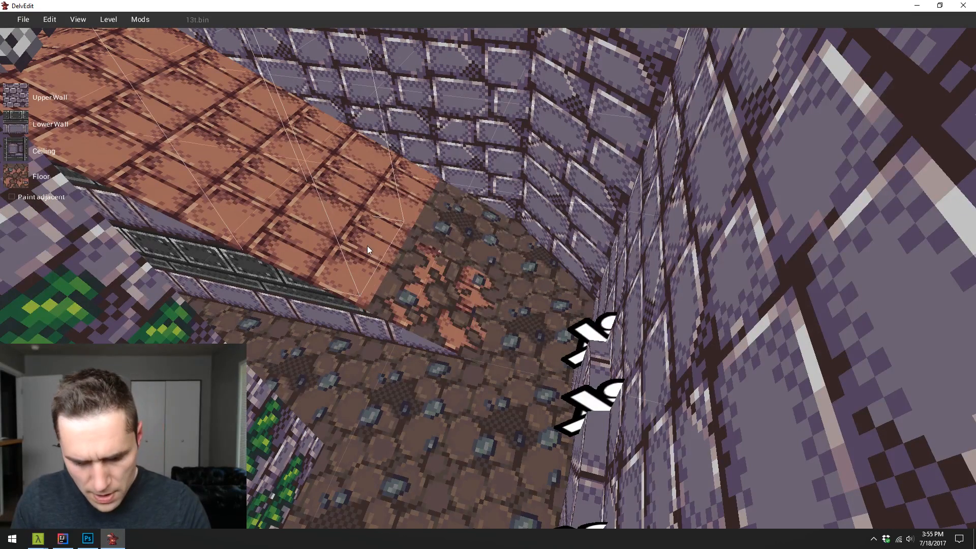
left_click_drag(402, 201, 316, 169)
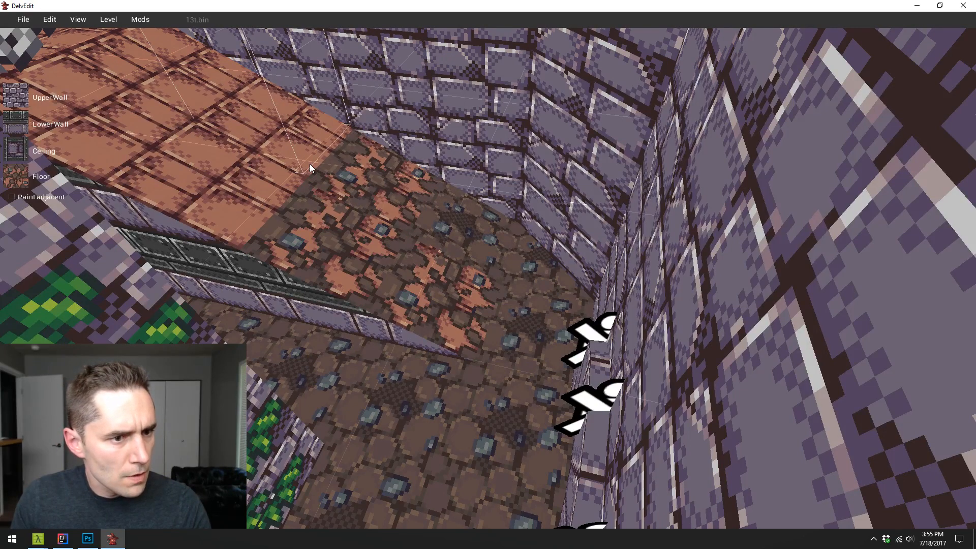
- Choose the lightly broken brick floor texture and paint it on the next row of tiles up the ramp
left_click(259, 197)
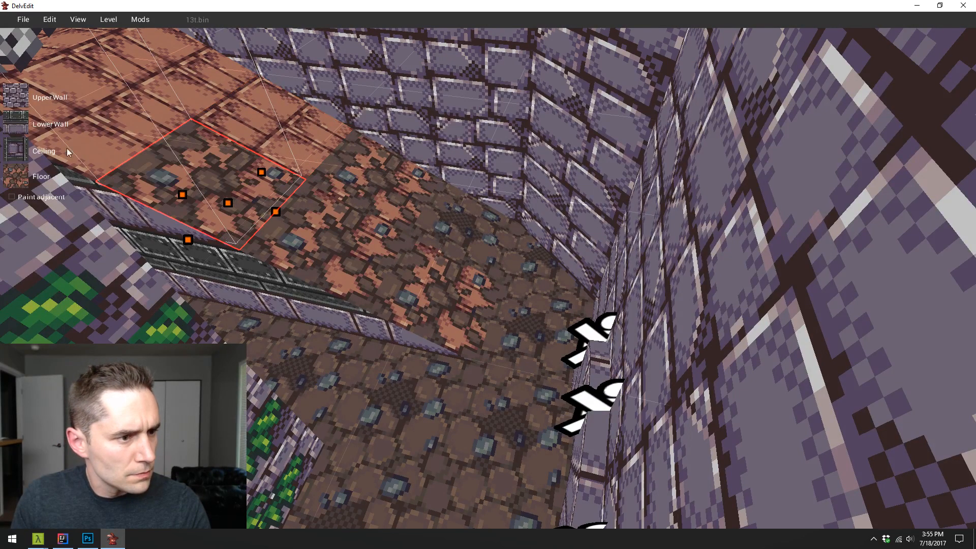
left_click(16, 176)
left_click(564, 275)
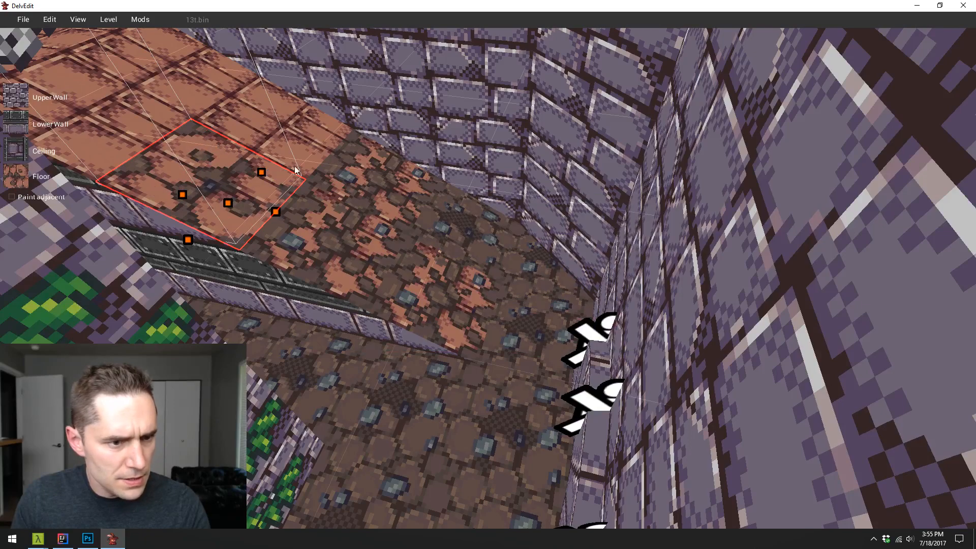
key("Escape")
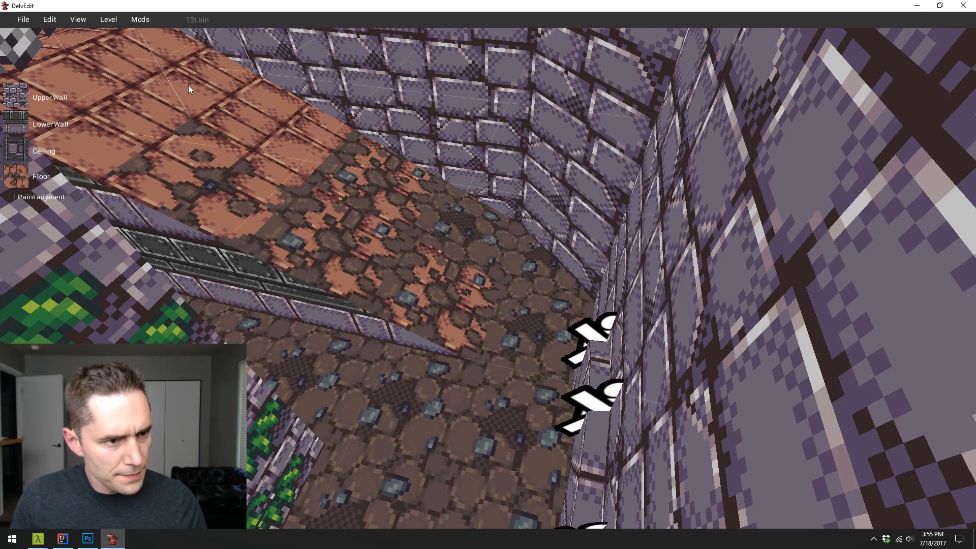
key("1")
- Examine the ramp's transition from dirt to brick and the surrounding platform, pillar and bag-marker ledge from several angles
key("a")
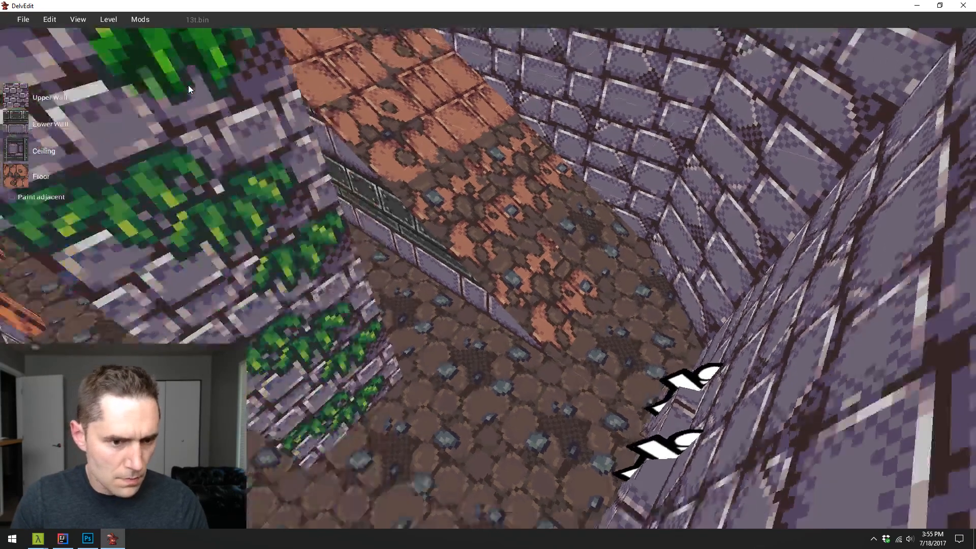
key("s")
key("d")
key("Left")
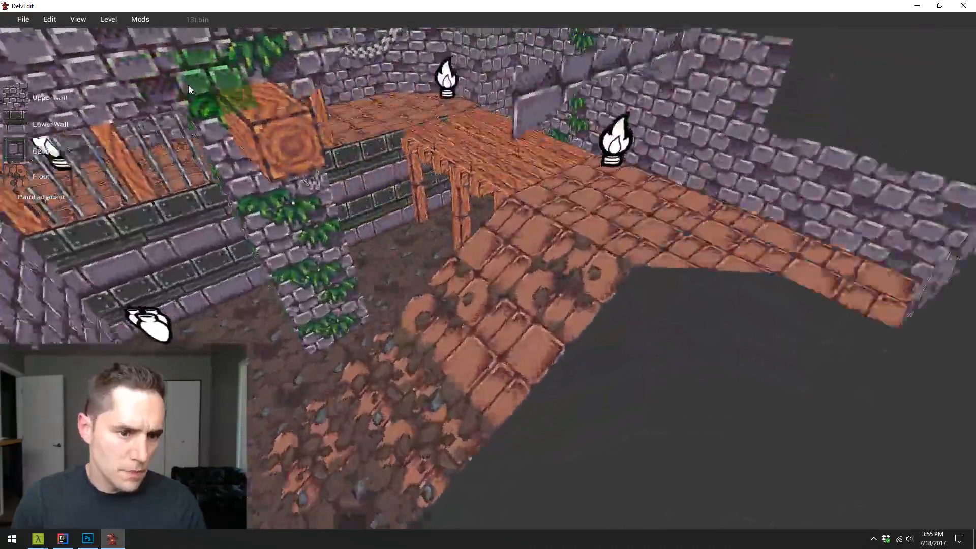
key("a")
key("Right")
key("w")
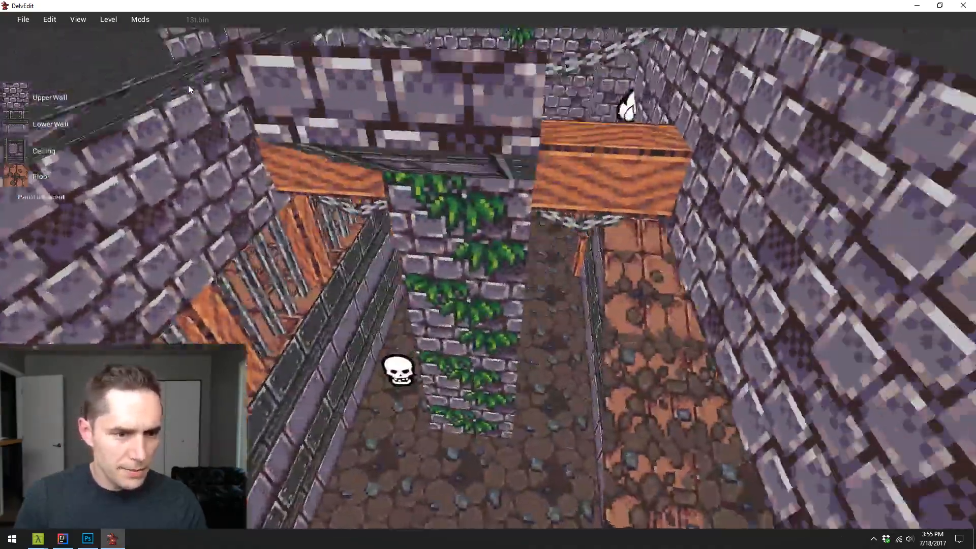
key("d")
key("Left")
key("d")
key("a")
key("d")
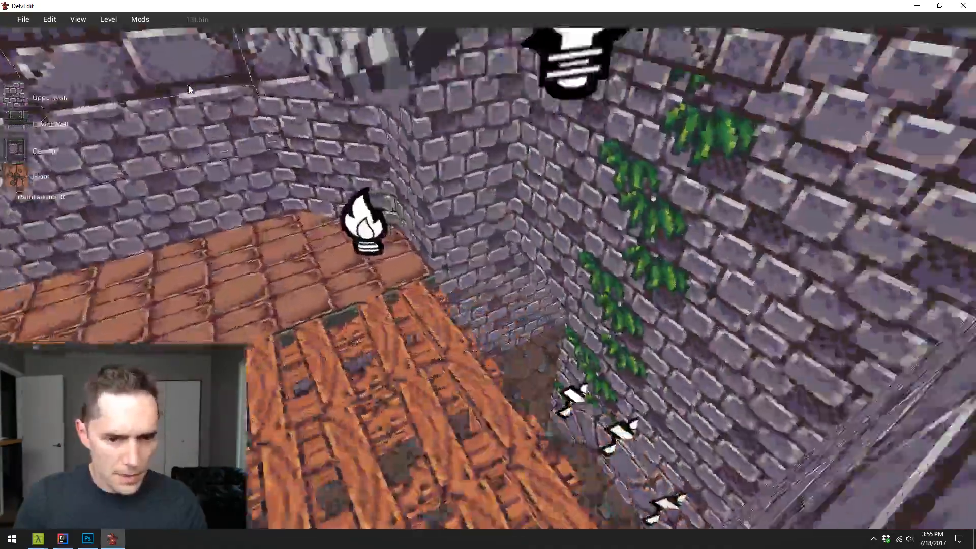
key("Right")
key("d")
key("Left")
key("w")
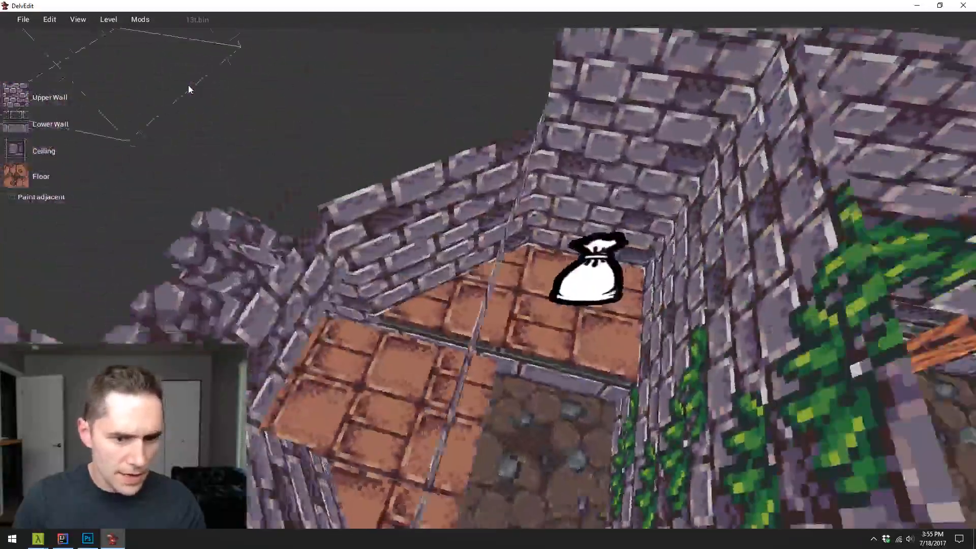
- Apply the mixed dirt and broken-brick texture to the low brick ledge's near tile and to its corner tile beside the rubble
key("a")
key("d")
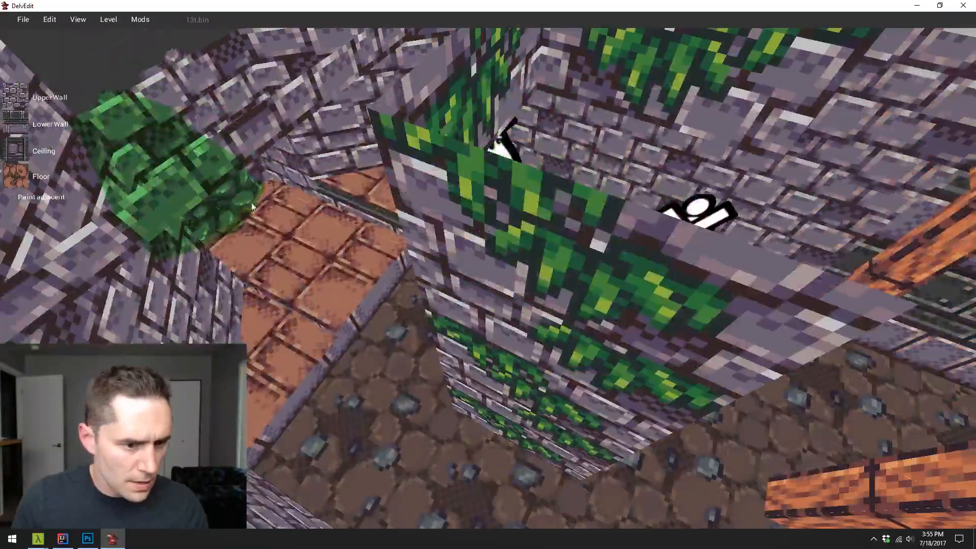
left_click(300, 371)
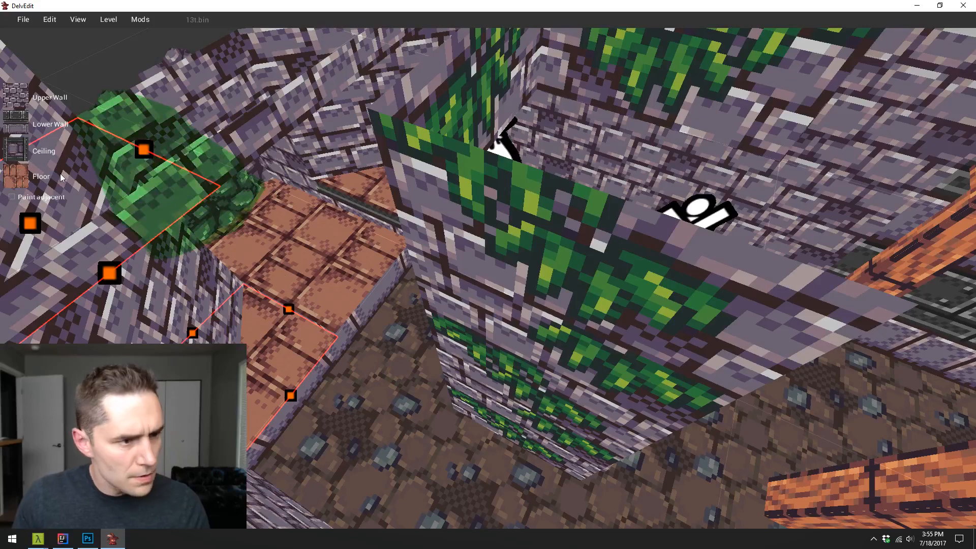
left_click(11, 172)
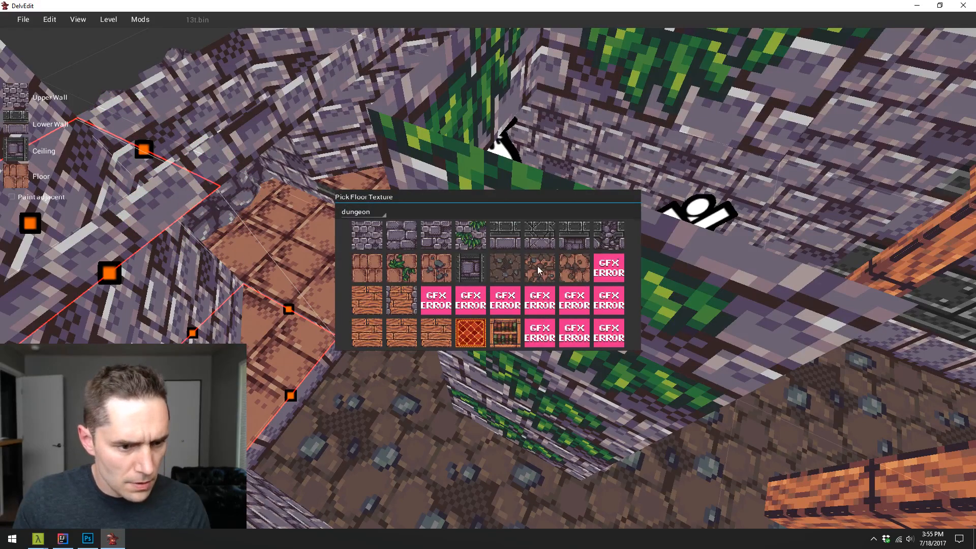
left_click(539, 270)
key("Escape")
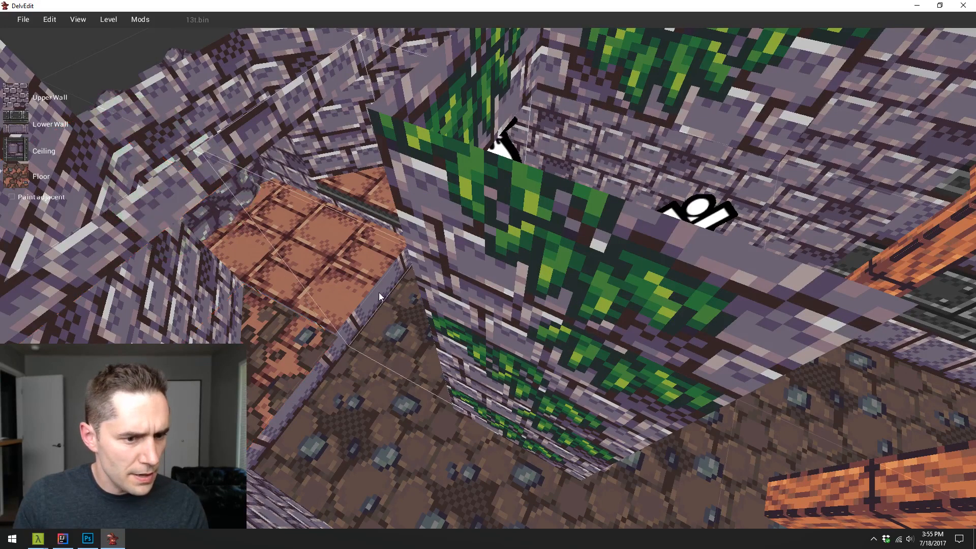
key("a")
left_click_drag(423, 279, 487, 349)
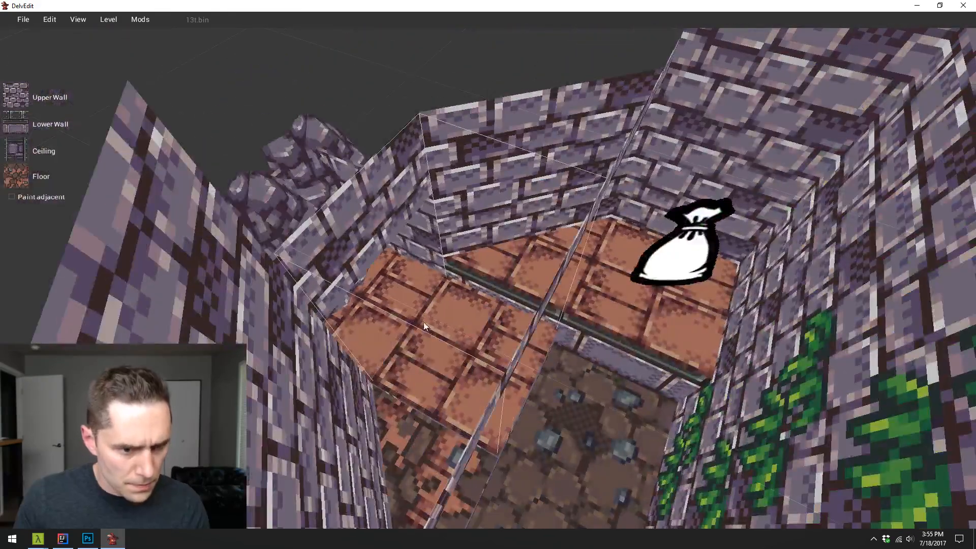
left_click(385, 311)
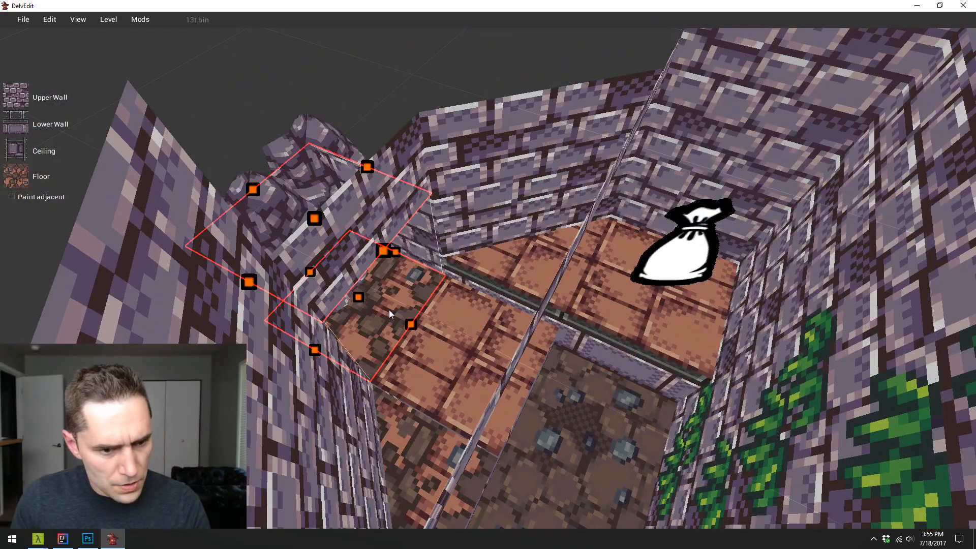
- Apply the lightly broken brick texture to the ledge tile between the rubble corner and the sunken dirt floor
left_click(454, 330)
left_click(45, 196)
left_click(44, 184)
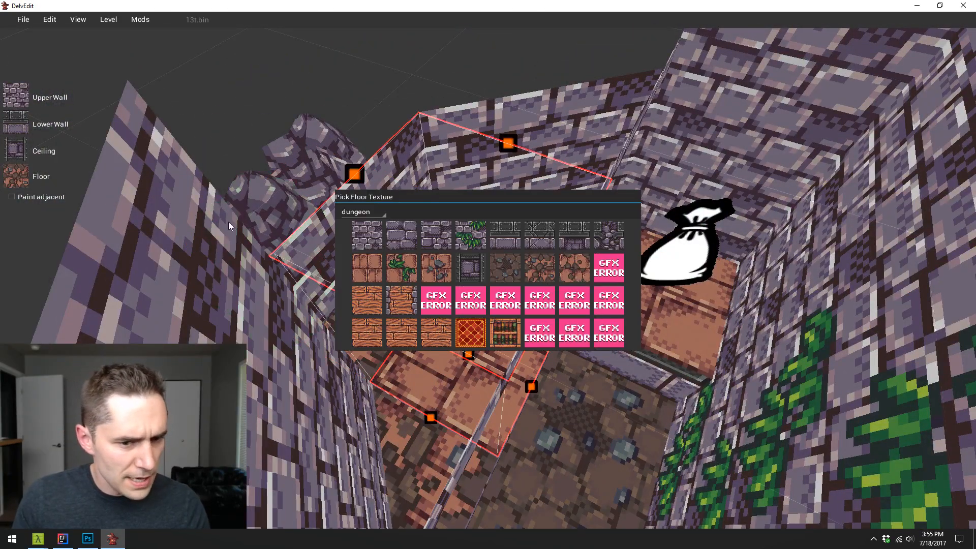
left_click(568, 269)
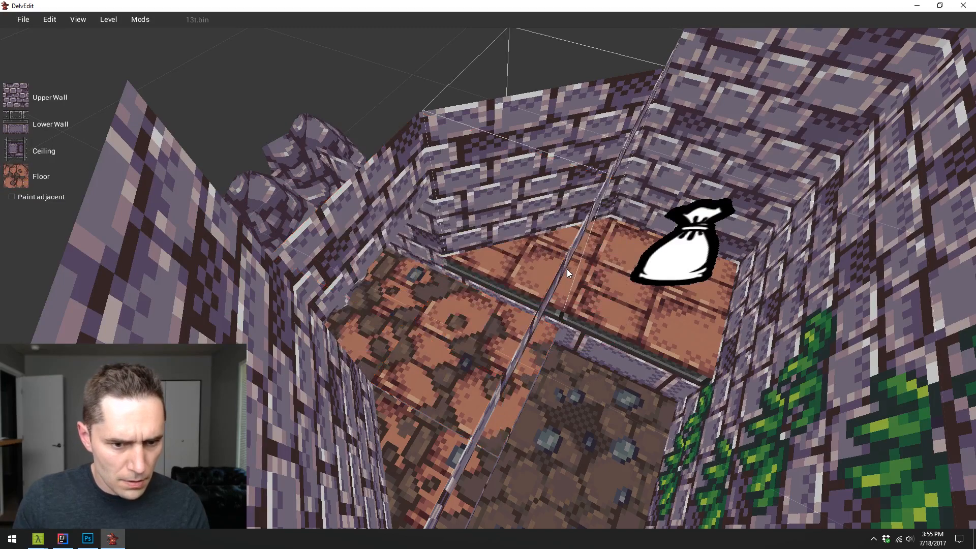
left_click(519, 260)
key("Return")
key("d")
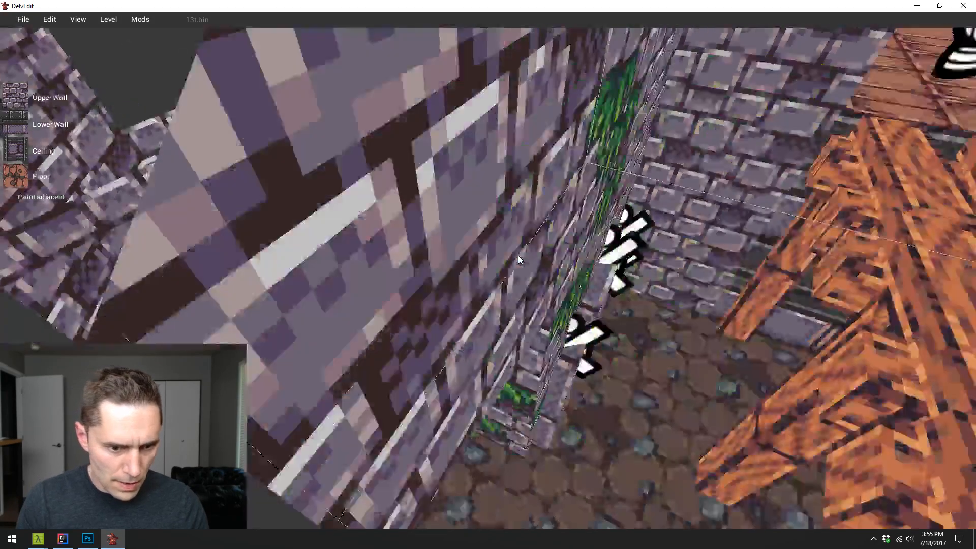
- Examine the retextured sunken floor, ramp, wooden bridge and barred walkway of the level from several angles
key("s")
key("a")
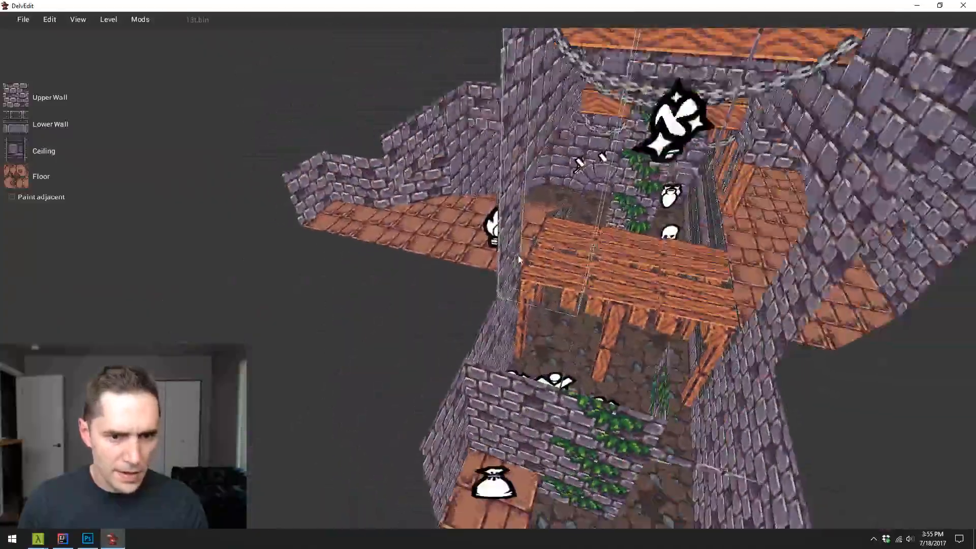
key("w")
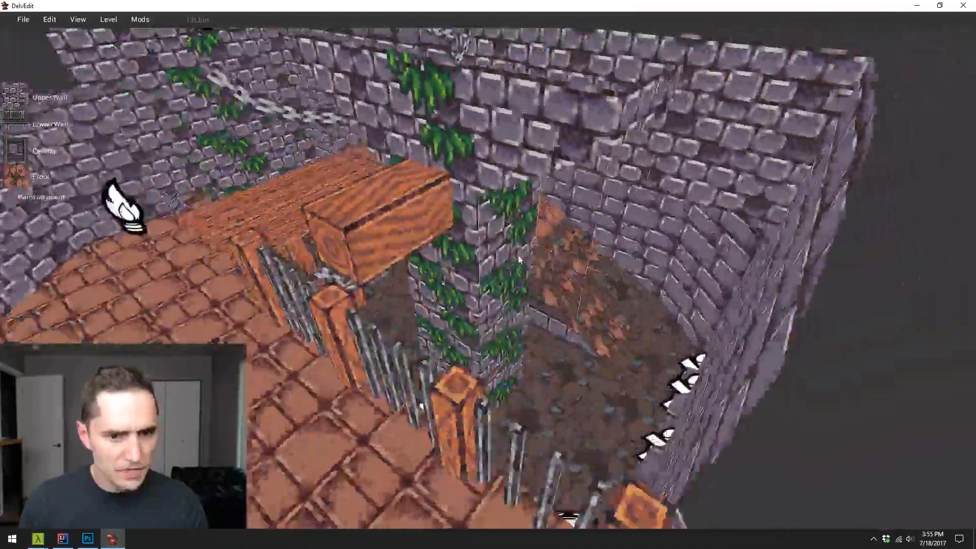
key("d")
key("w")
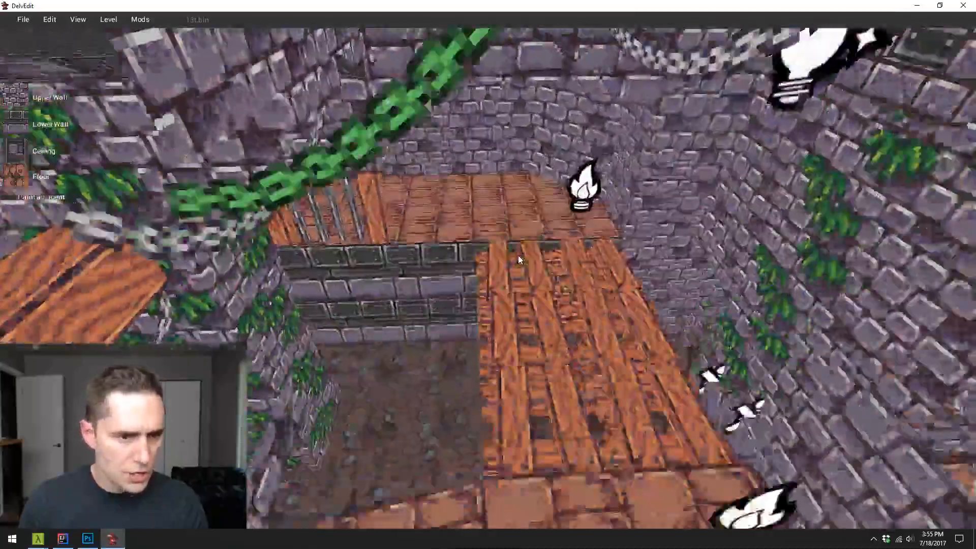
key("s")
key("a")
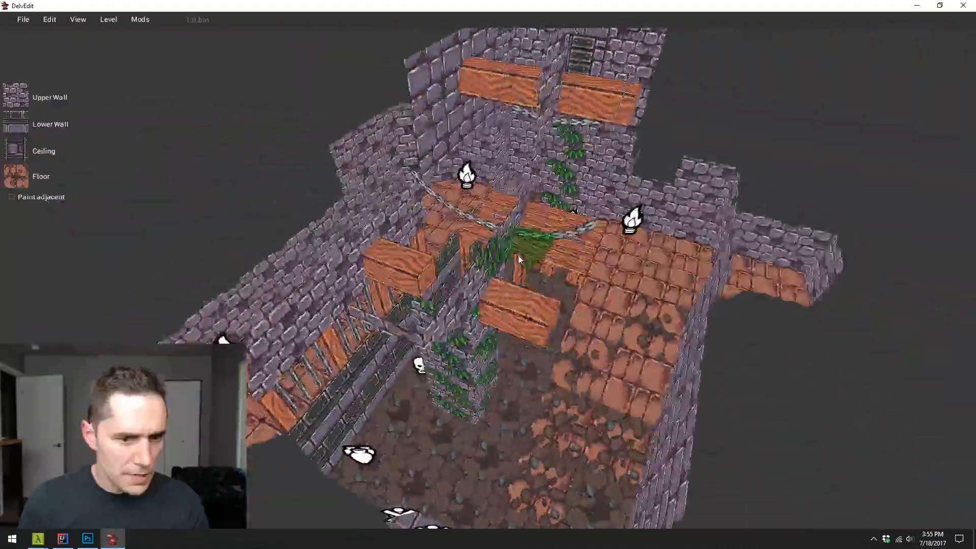
key("a")
key("w")
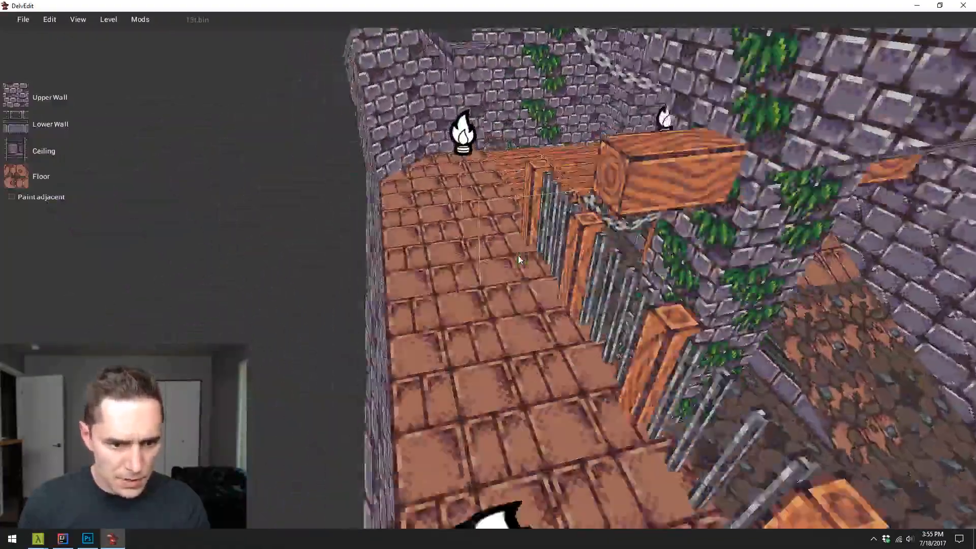
key("s")
- Start a playtest of the level, walk along the upper brick walkway and fire the wand at the bars
key("p")
key("w")
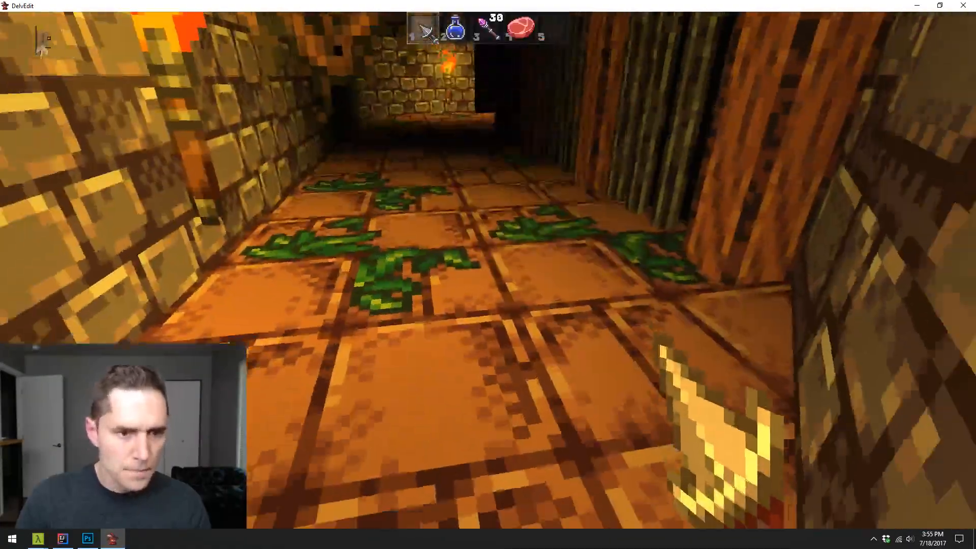
key("w")
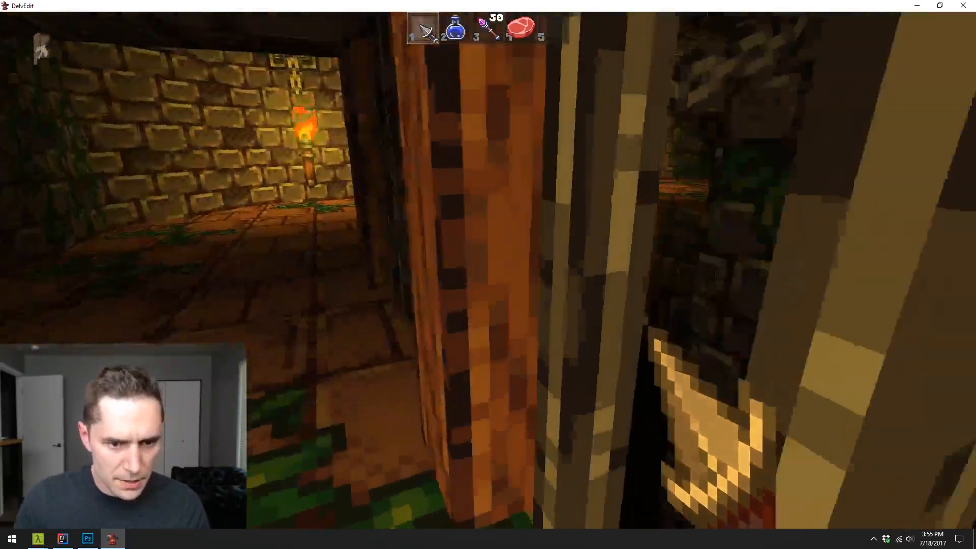
key("2")
key("3")
left_click(488, 275)
left_click(488, 274)
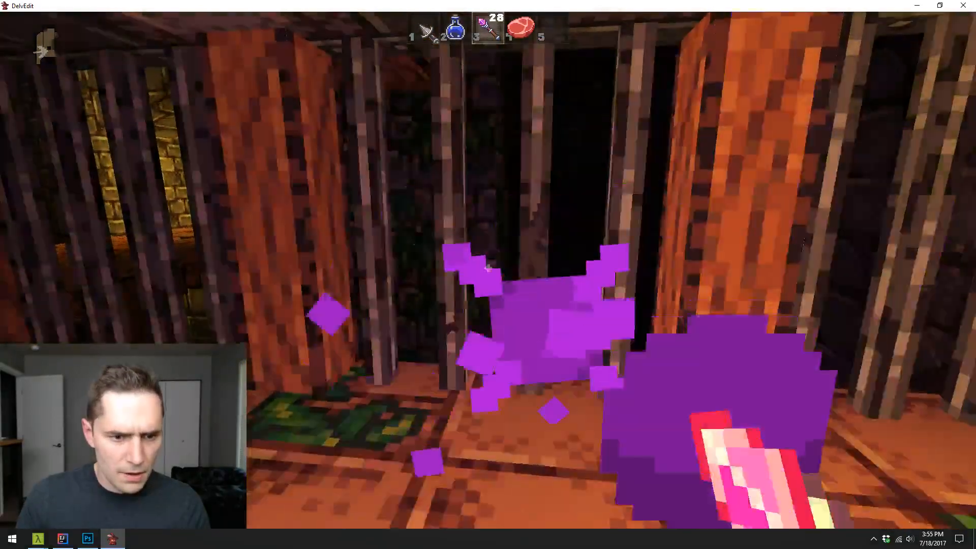
left_click(487, 268)
left_click(487, 268)
key("1")
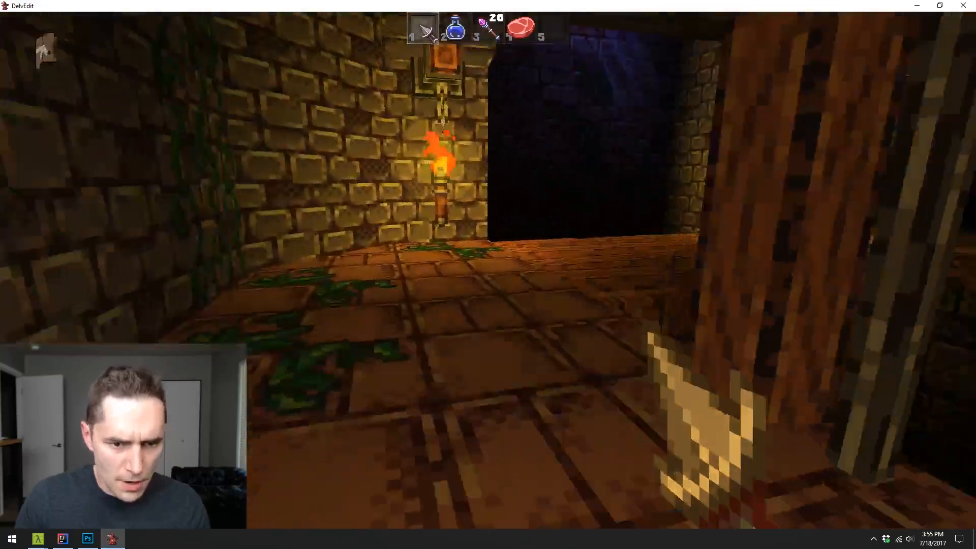
- Cross the wooden bridge in the playtest and fire the wand at the enemy near the torch
key("w")
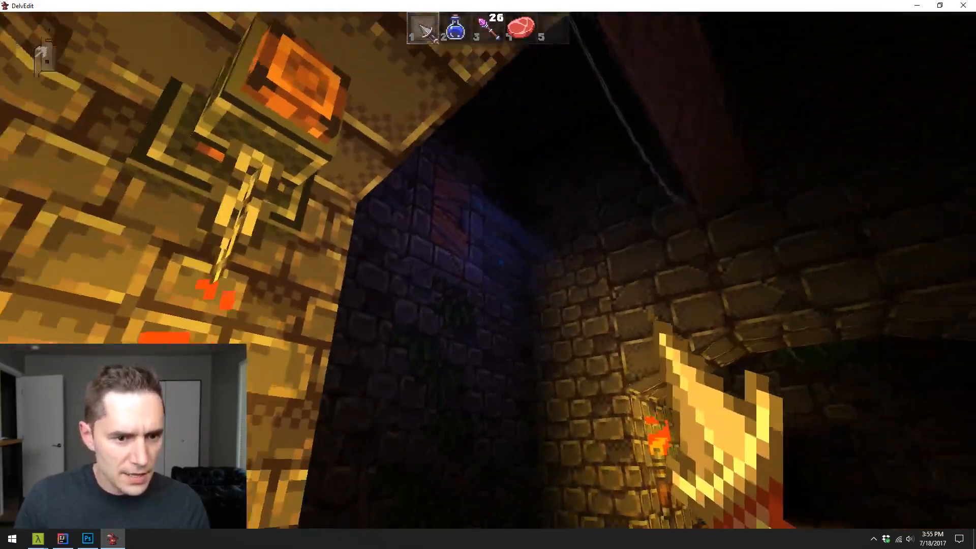
key("s")
key("w")
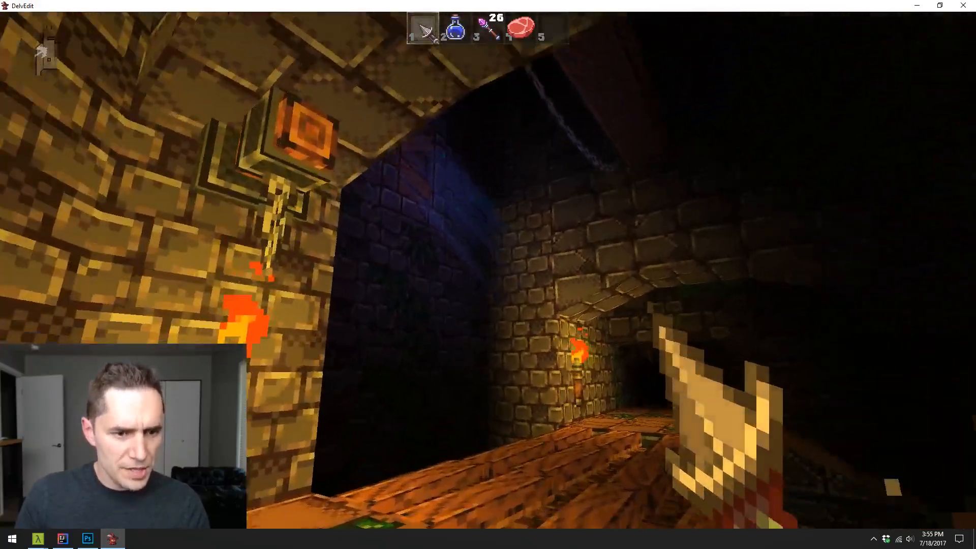
key("w")
key("3")
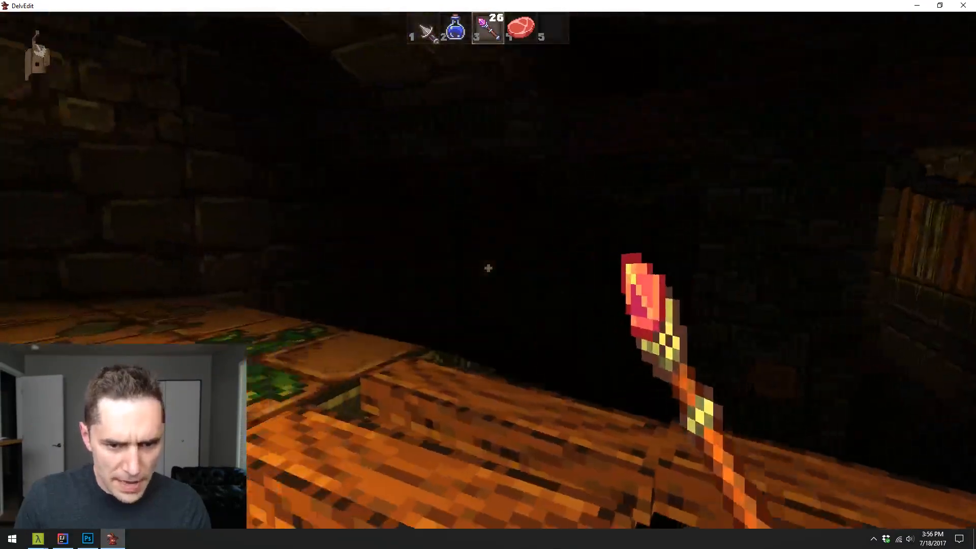
key("w")
left_click(488, 268)
left_click(489, 268)
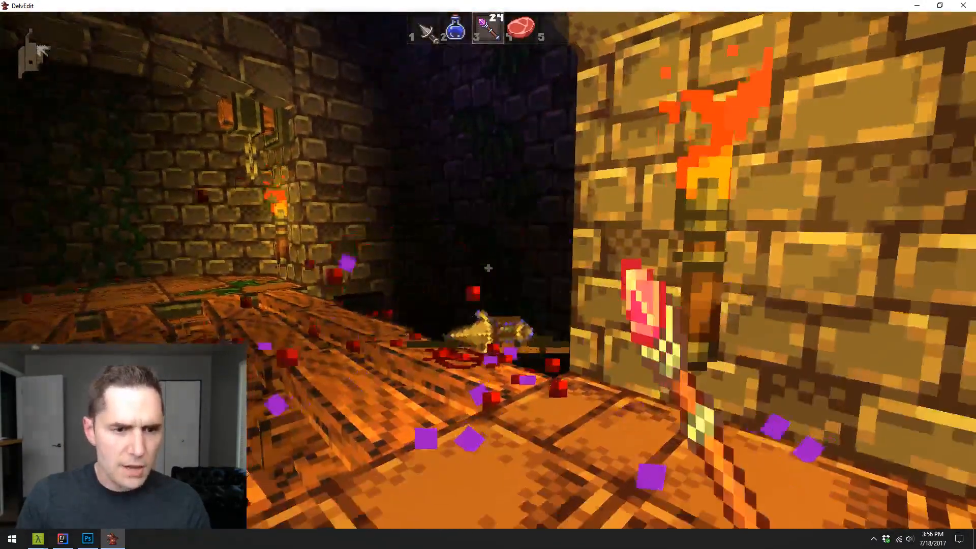
- Walk the sunken dirt floor, the ledge, the ramp and the bridge to inspect their textures in-game, and end the playtest
key("w")
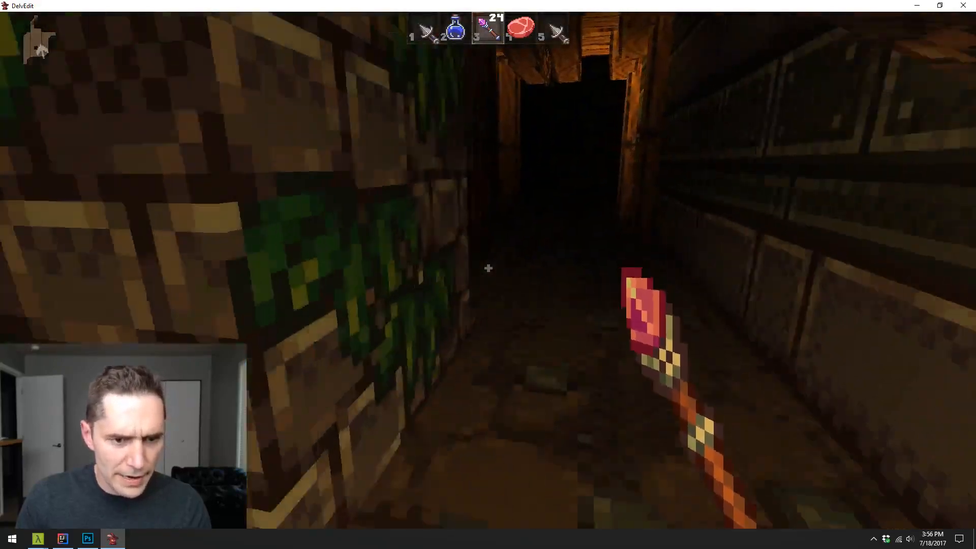
key("w")
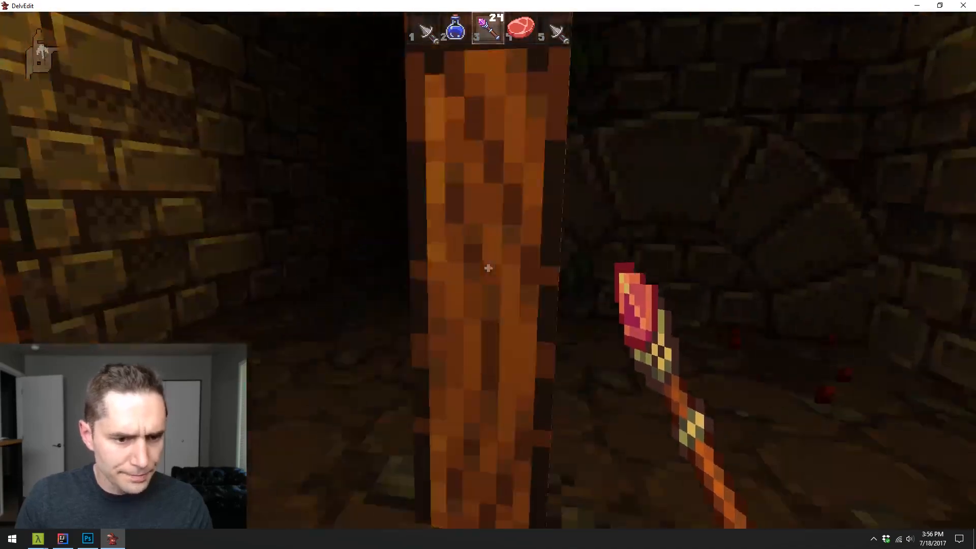
key("w")
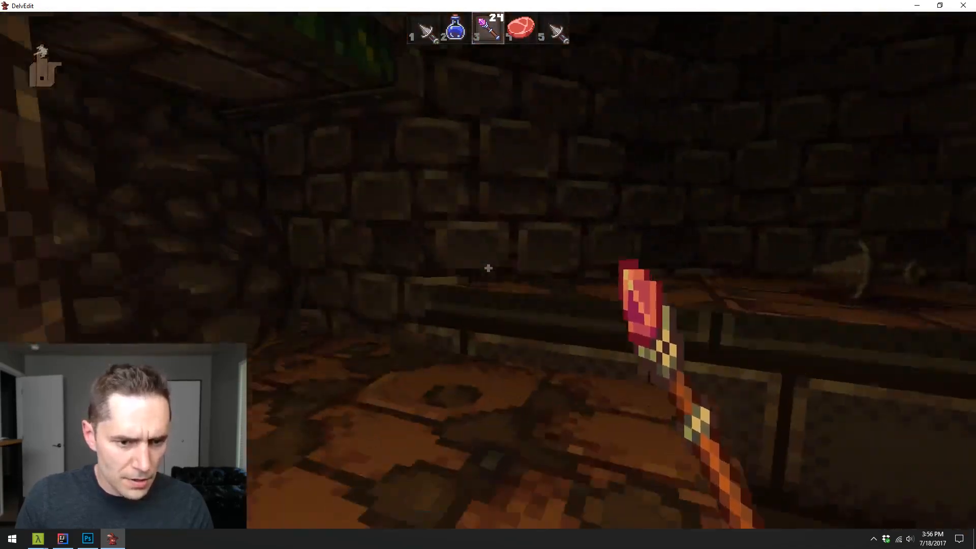
key("w")
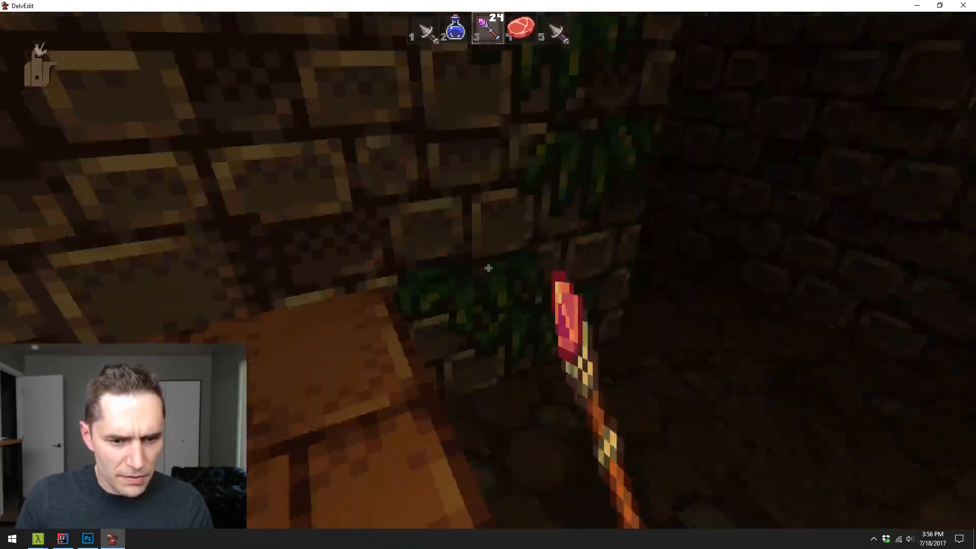
key("w")
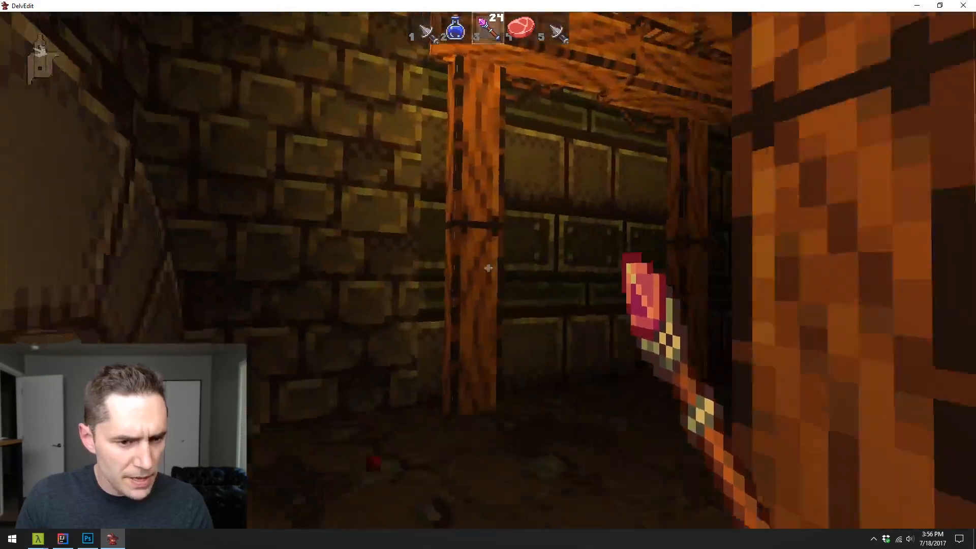
key("w")
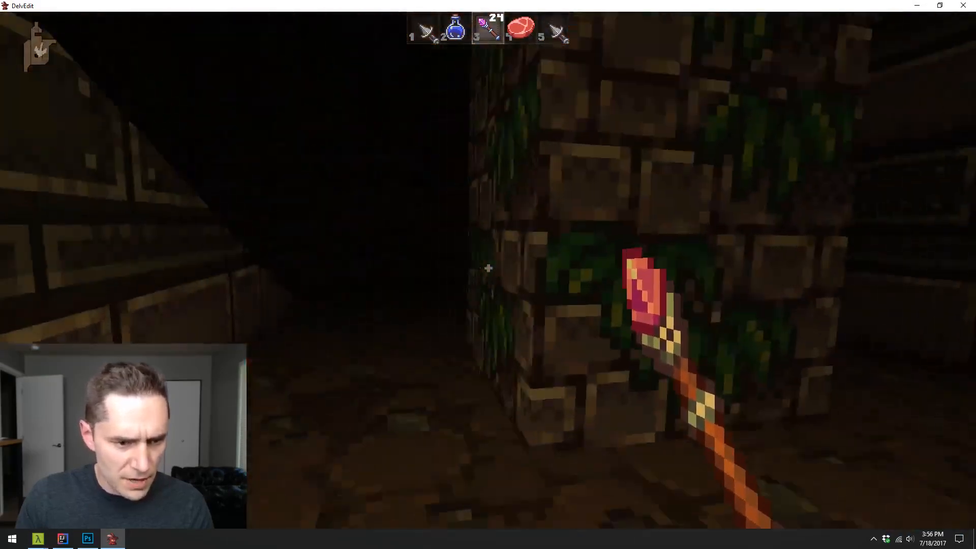
key("w")
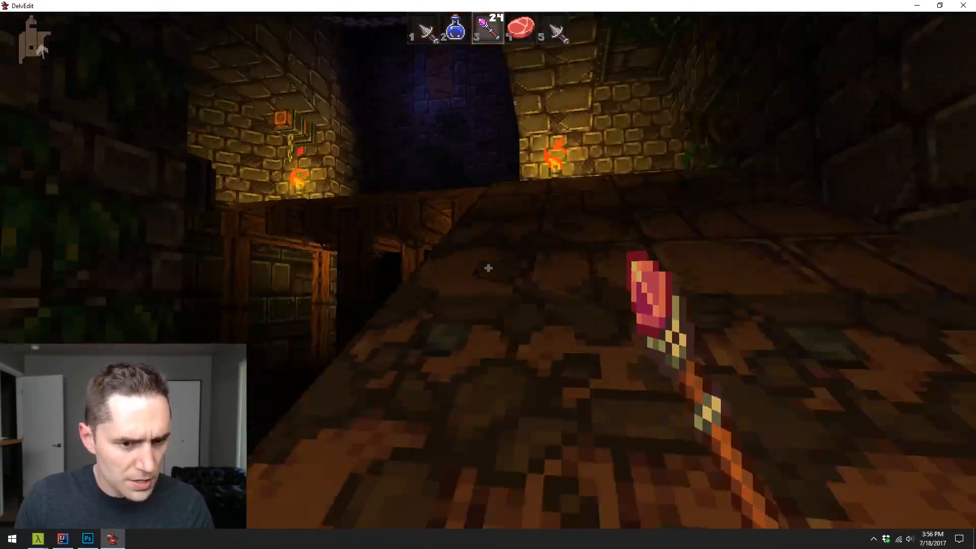
key("w")
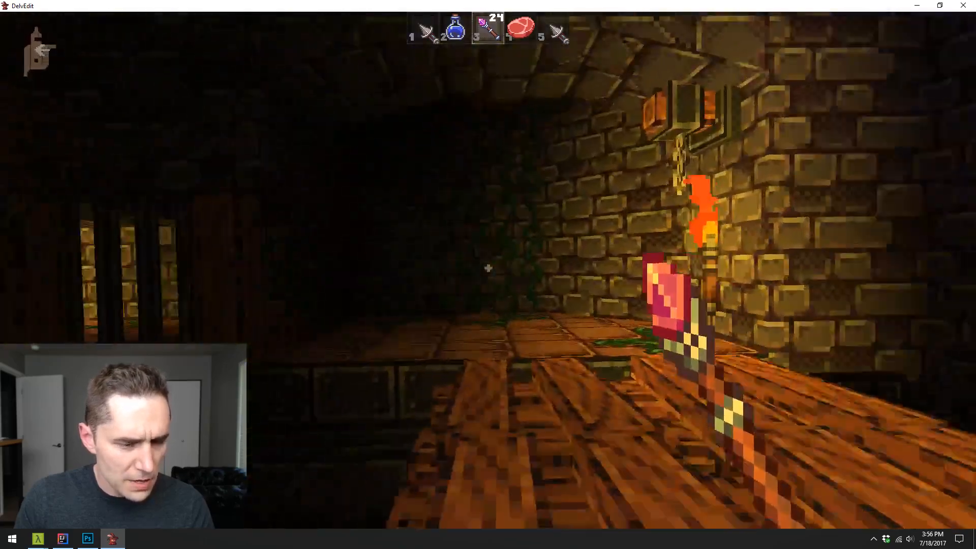
key("w")
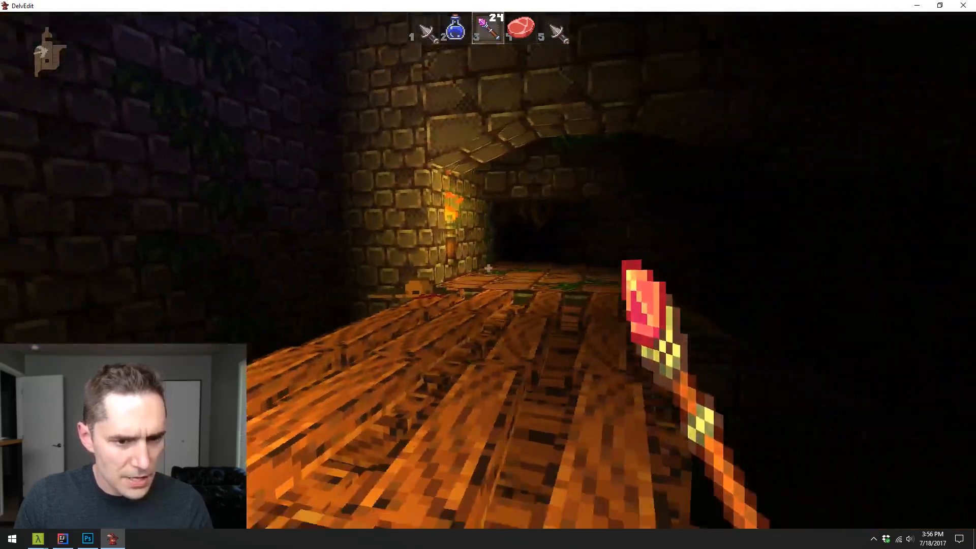
key("Escape")
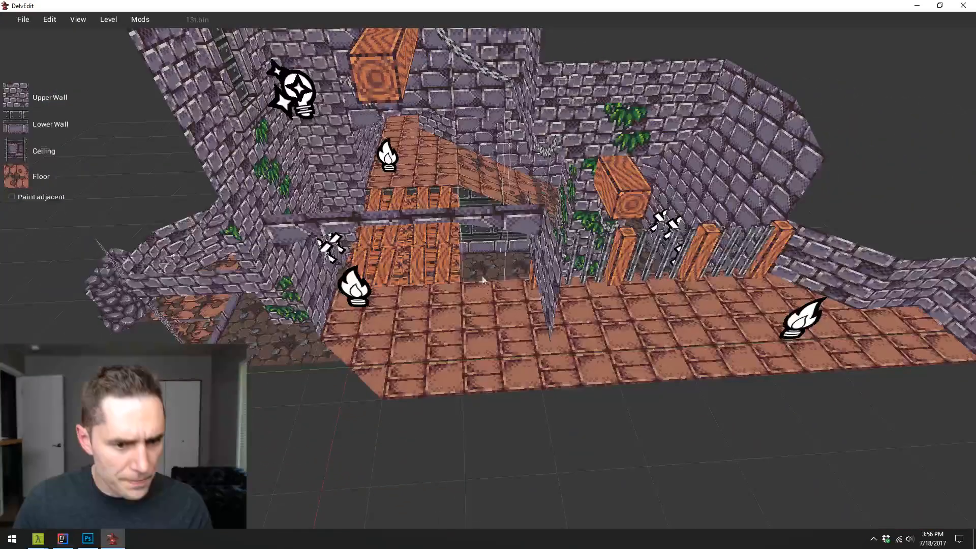
right_click(459, 291)
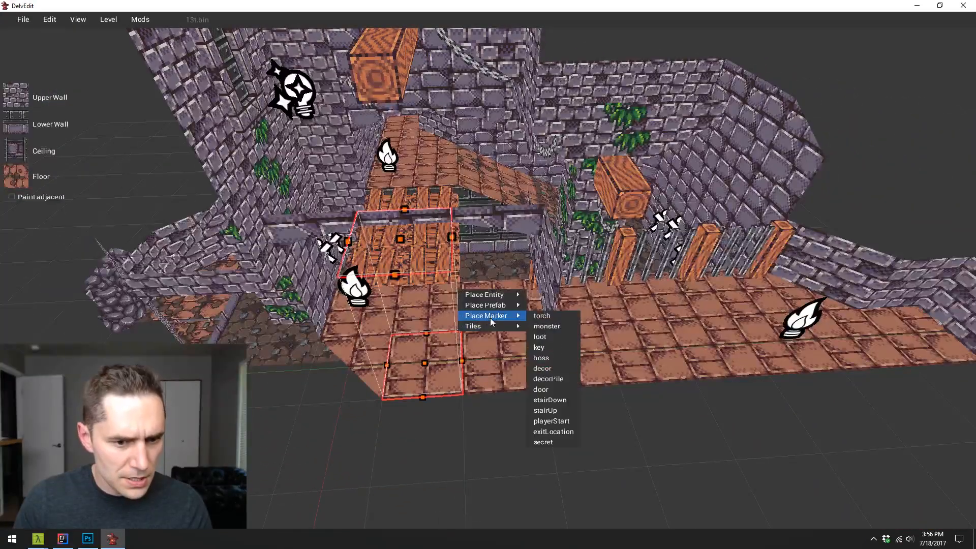
mouse_move(511, 295)
mouse_move(584, 282)
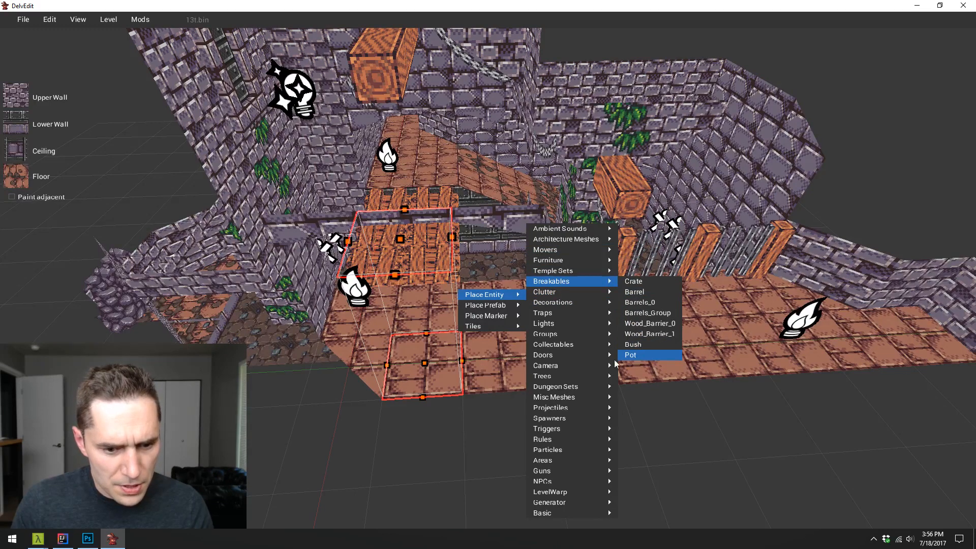
mouse_move(569, 450)
mouse_move(528, 439)
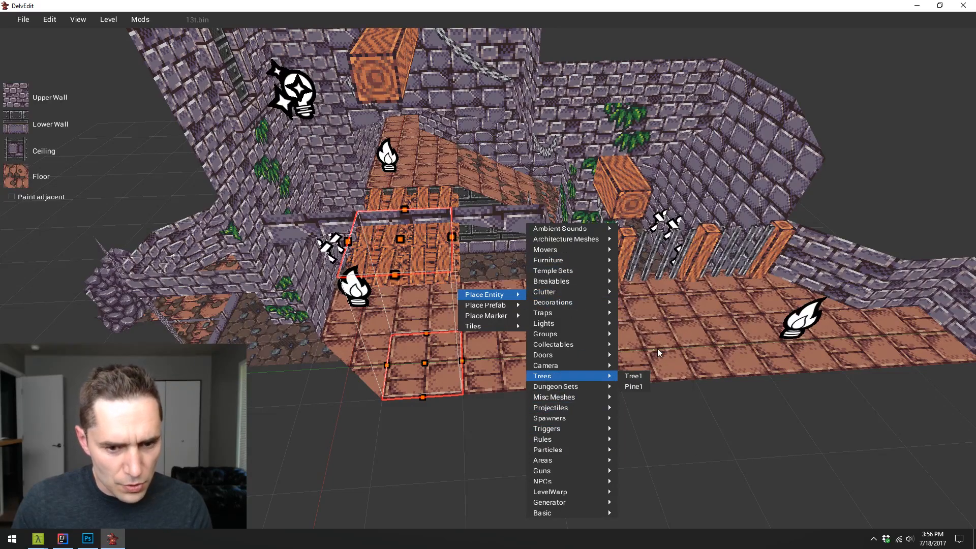
left_click(675, 340)
- Review the whole level from above, checking the dirt floor and the ramp's blend into brick
key("w")
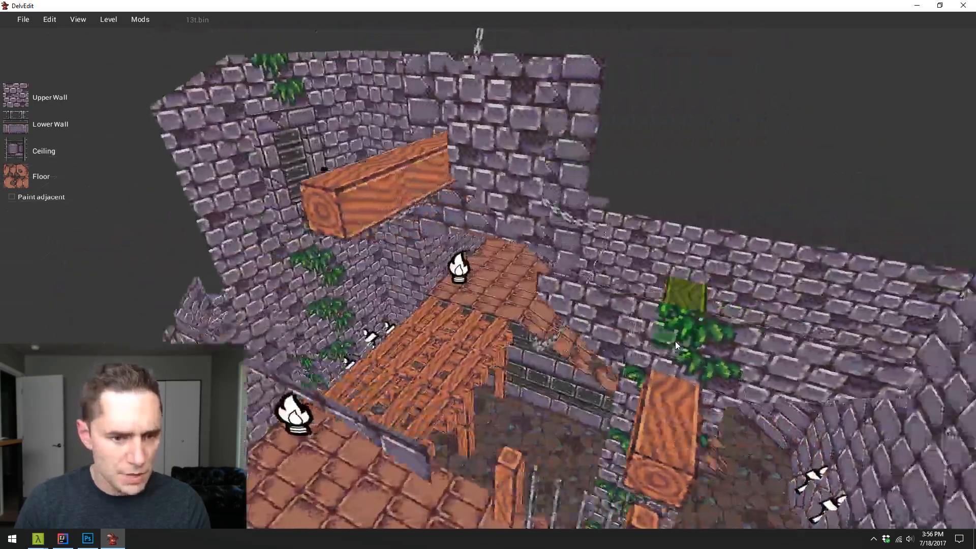
key("s")
key("a")
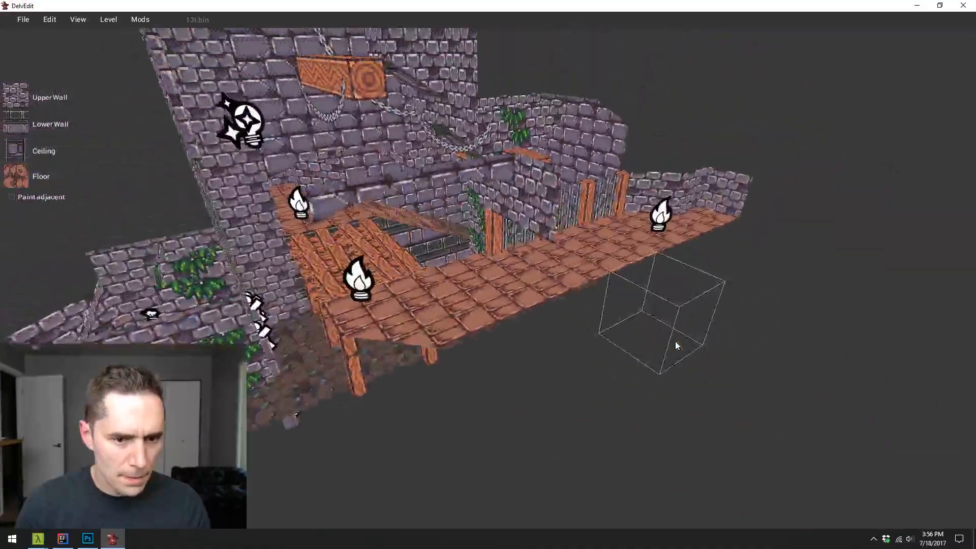
key("w")
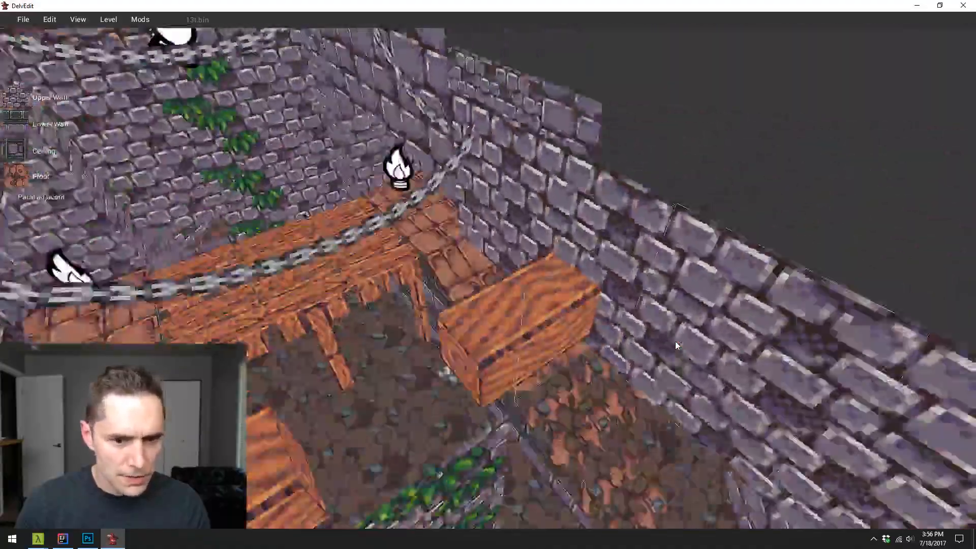
key("s")
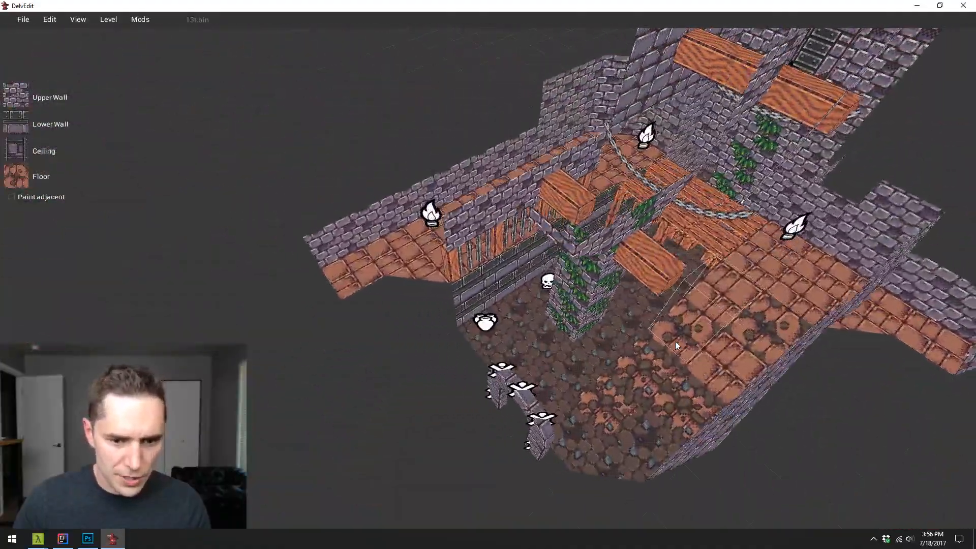
key("d")
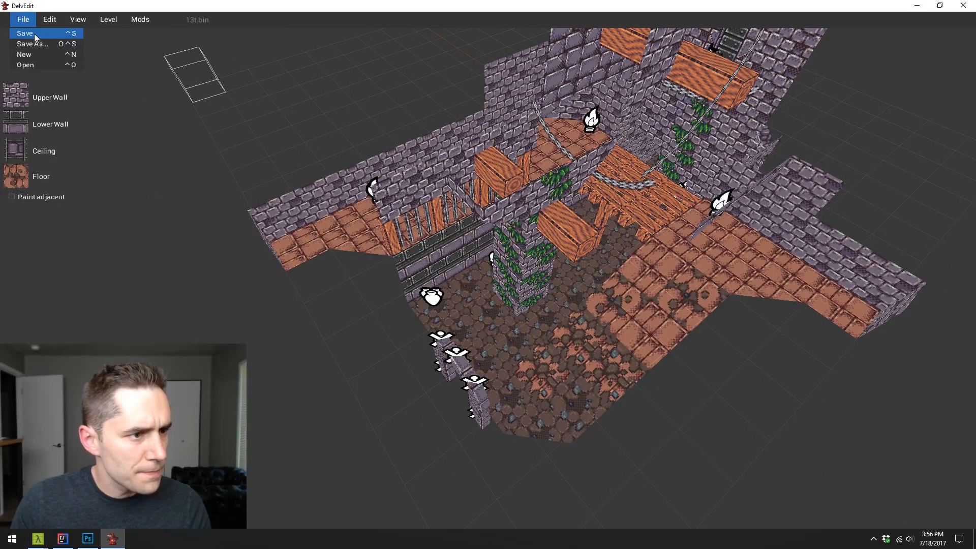
- Open the level 5.bin from the Dungeon/Halls folder
key("ctrl+o")
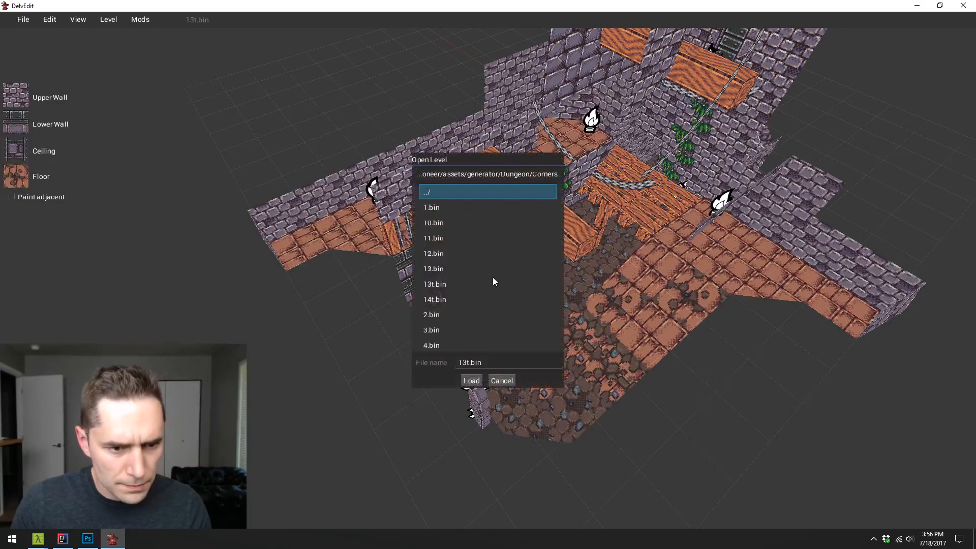
double_click(462, 192)
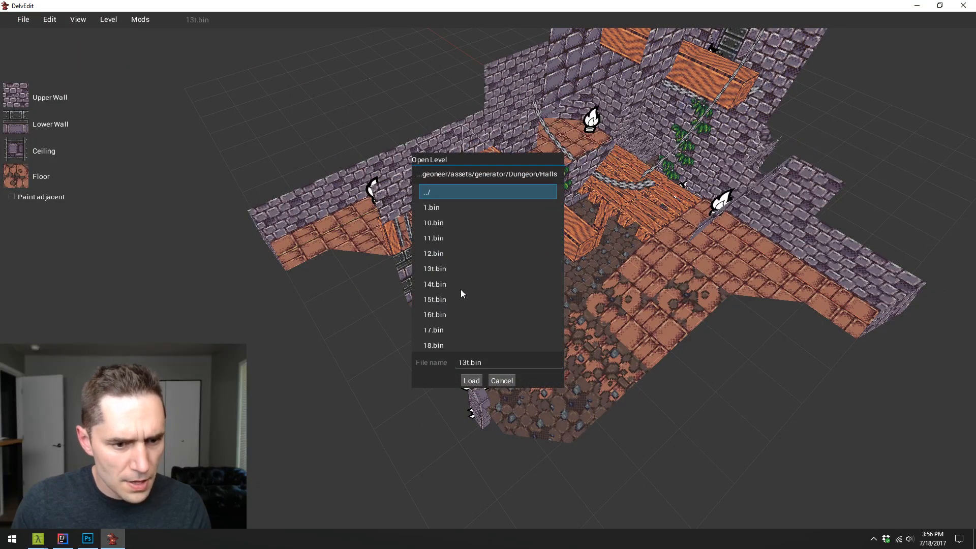
scroll(460, 288, "down", 4)
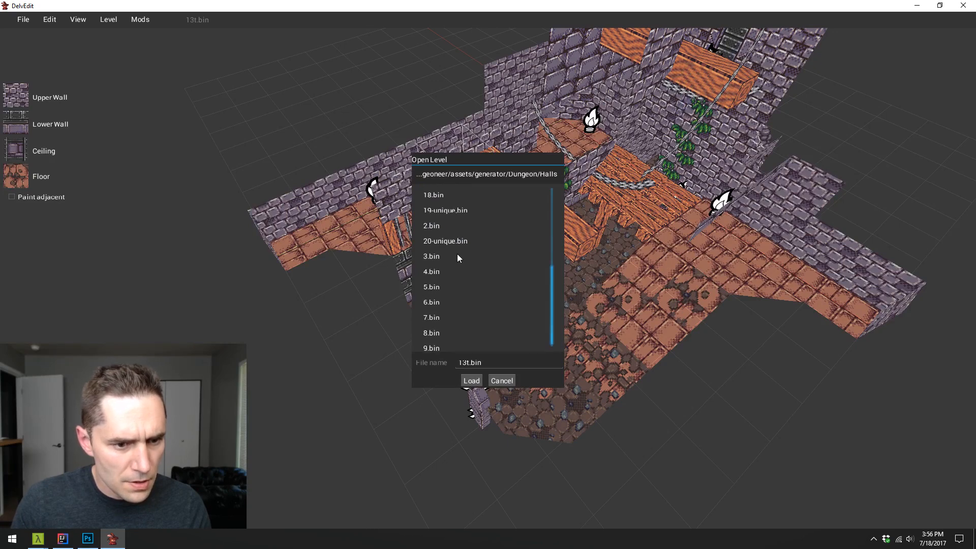
left_click(459, 227)
left_click(472, 288)
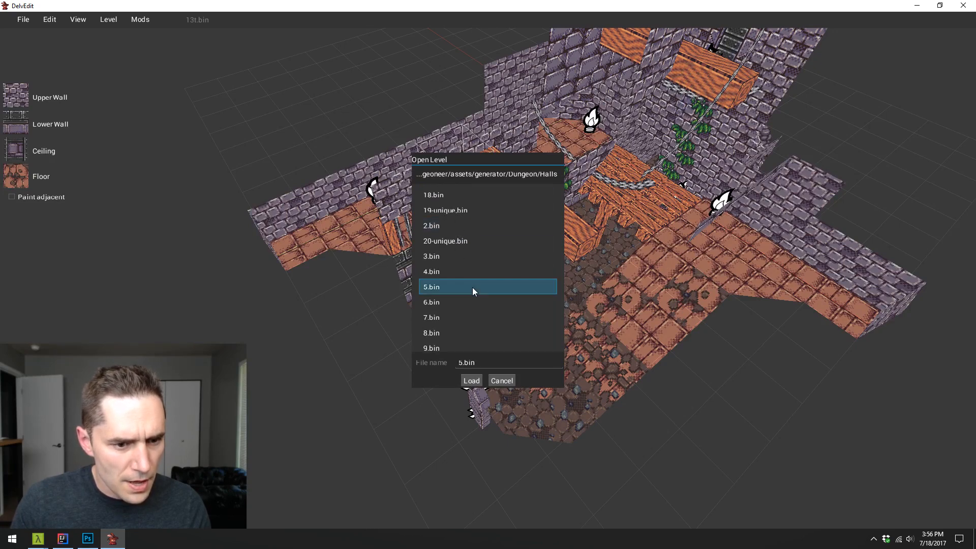
left_click(471, 380)
- Examine the Halls level's corridors, side room and rubble piles from several angles before retexturing the floor
key("Left")
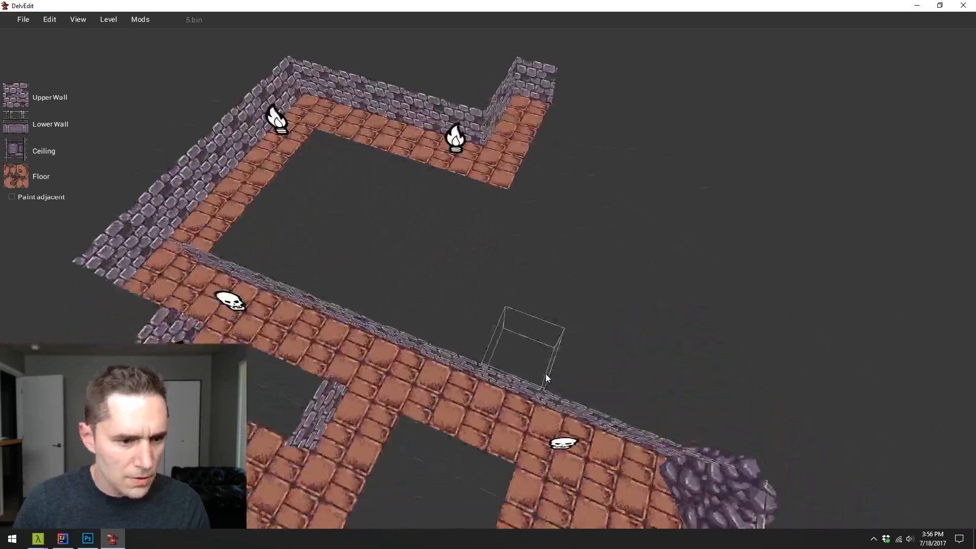
key("s")
key("s")
key("Up")
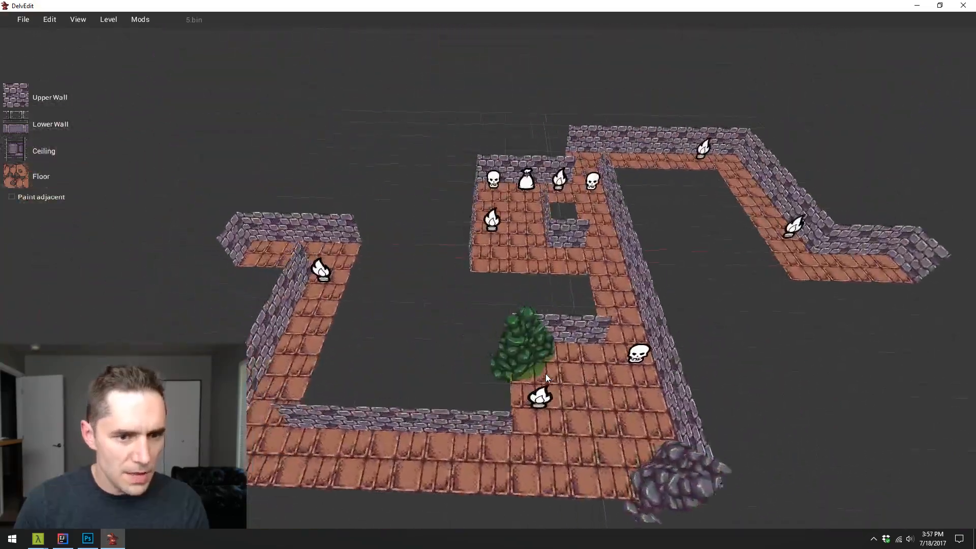
key("Right")
key("s")
key("w")
key("d")
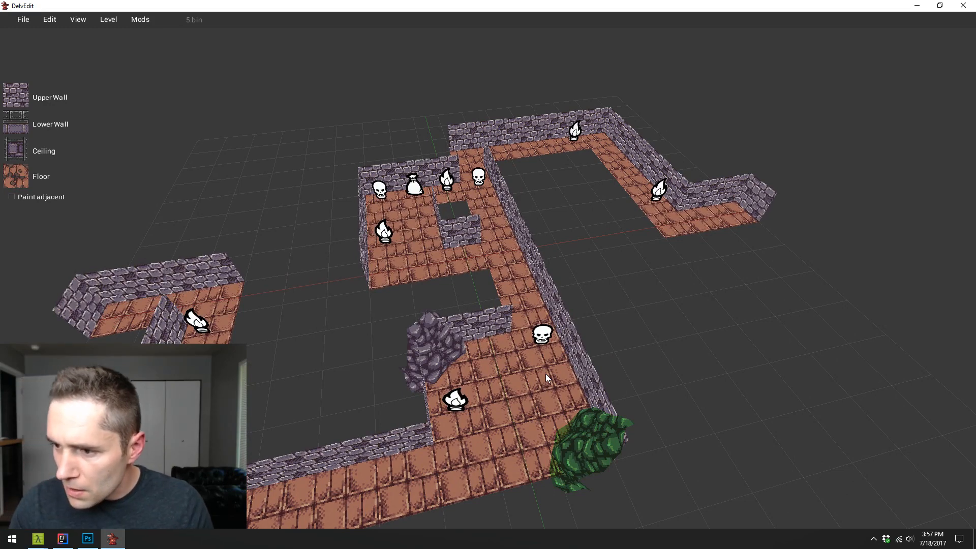
key("w")
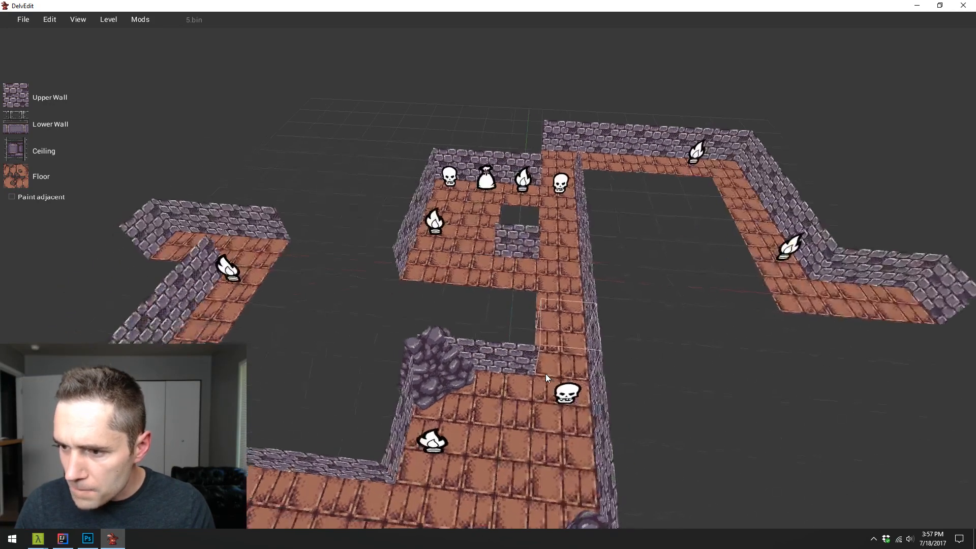
key("a")
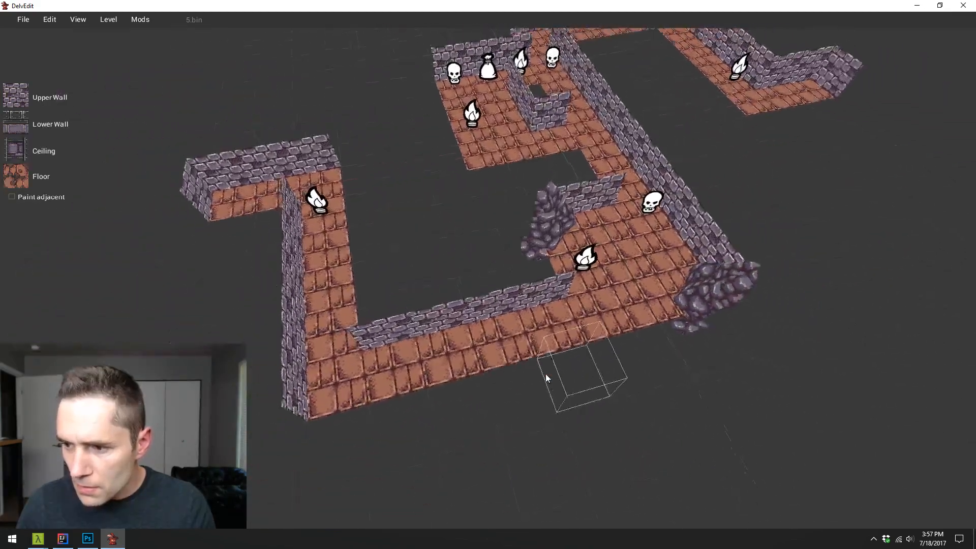
key("w")
key("d")
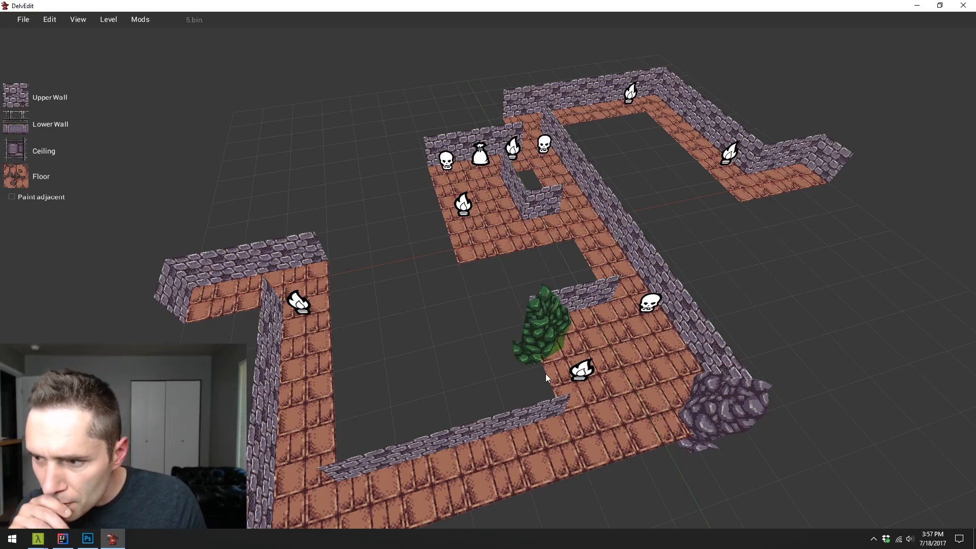
key("w")
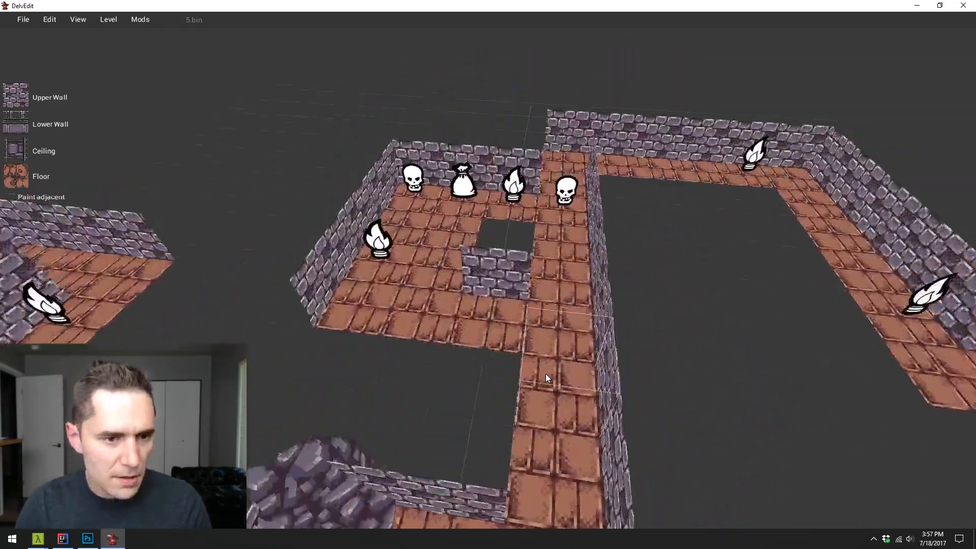
key("s")
key("s")
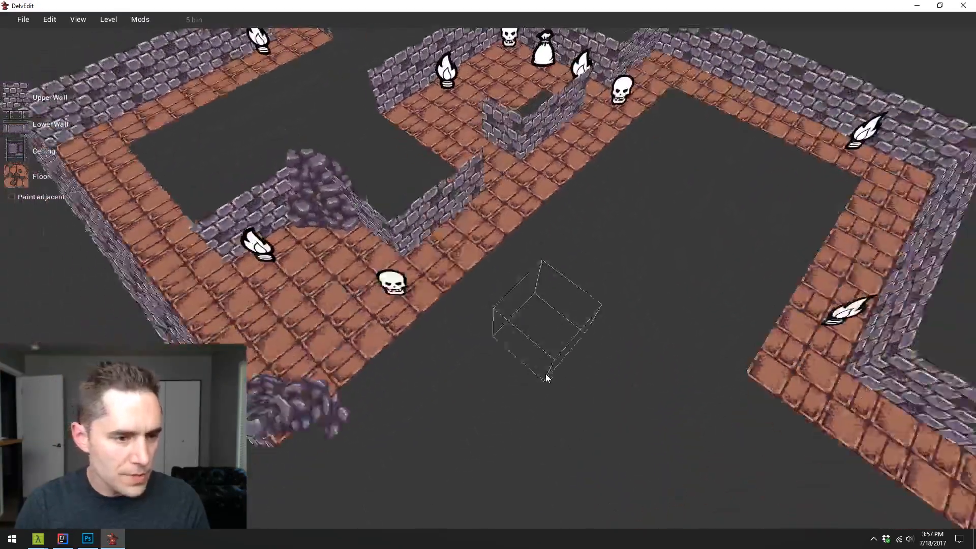
key("a")
key("w")
key("s")
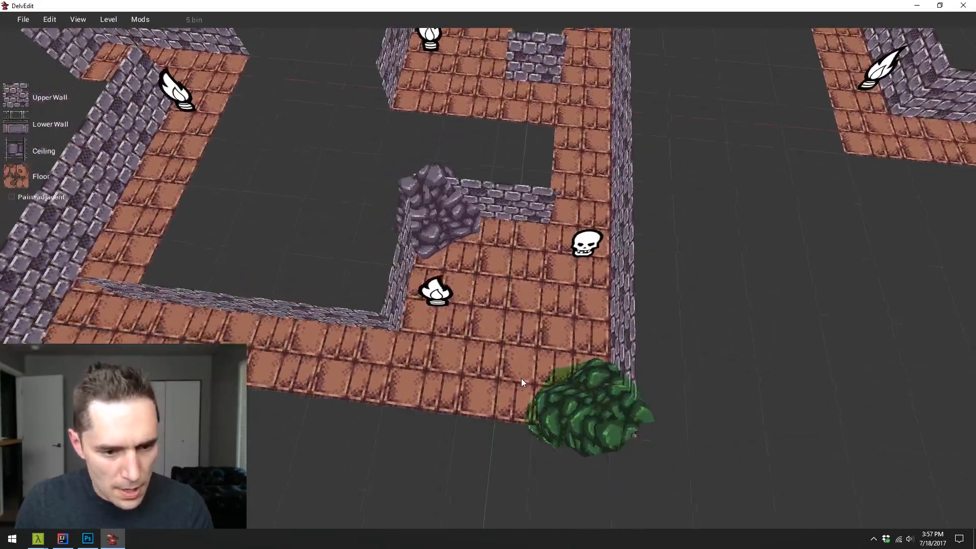
- Paint the whole floor of the room with the two rubble piles with the dark dirt texture
left_click(17, 185)
left_click(509, 261)
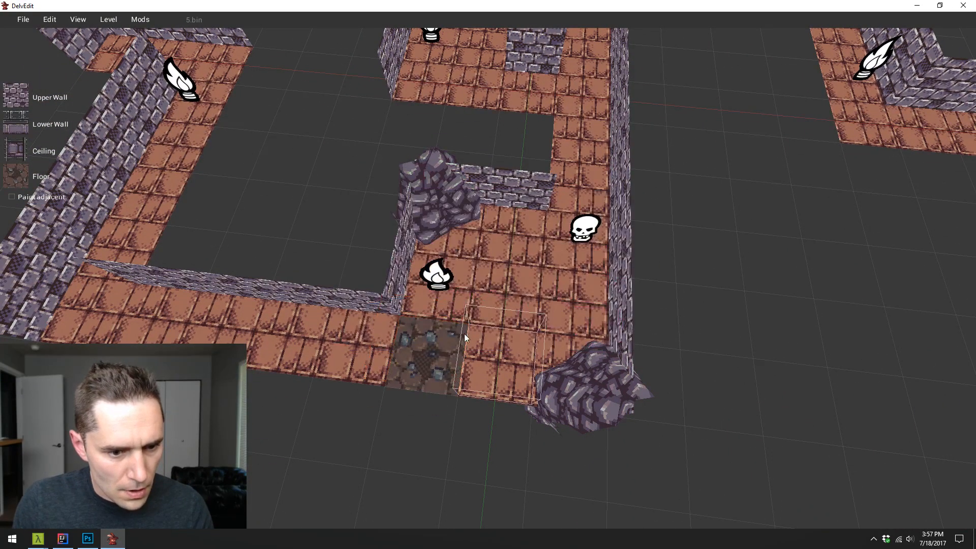
left_click_drag(441, 351, 569, 240)
key("Return")
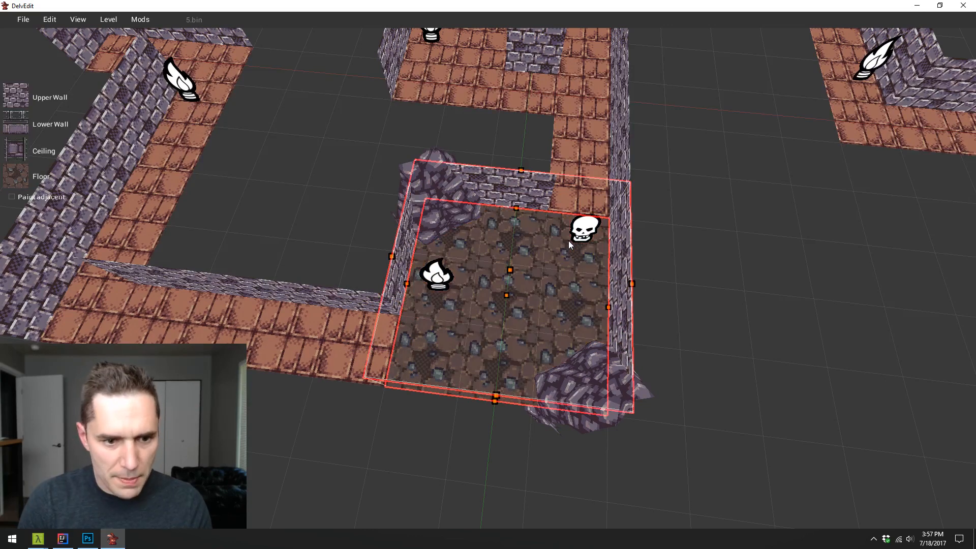
key("Escape")
- Paint one tile at each of the dirt room's two corridor exits with the heavily broken brick texture
key("s")
key("a")
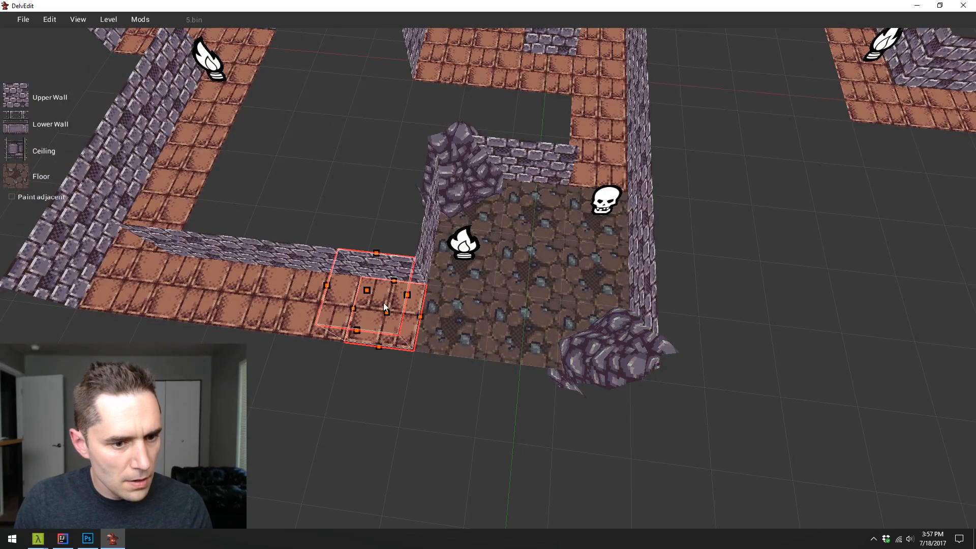
left_click(38, 181)
left_click(543, 264)
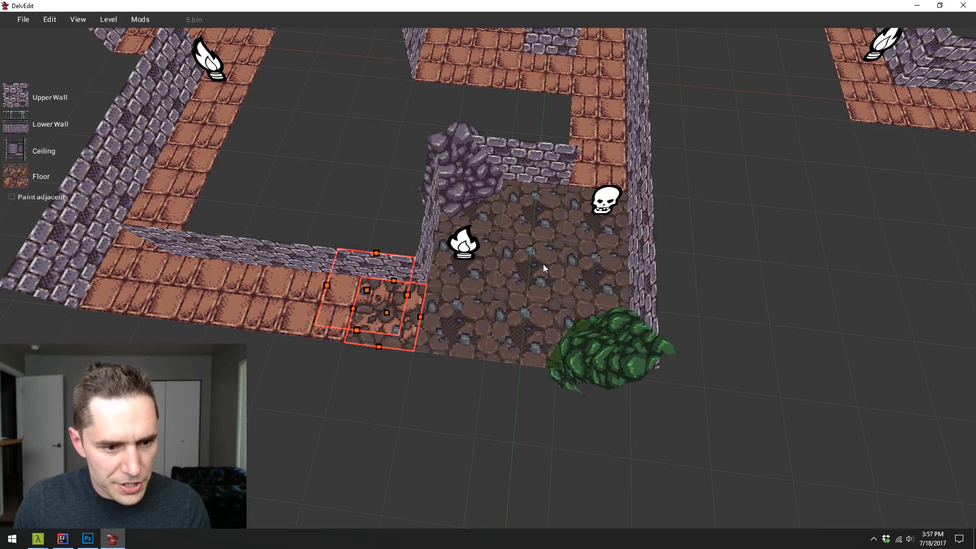
left_click(591, 173)
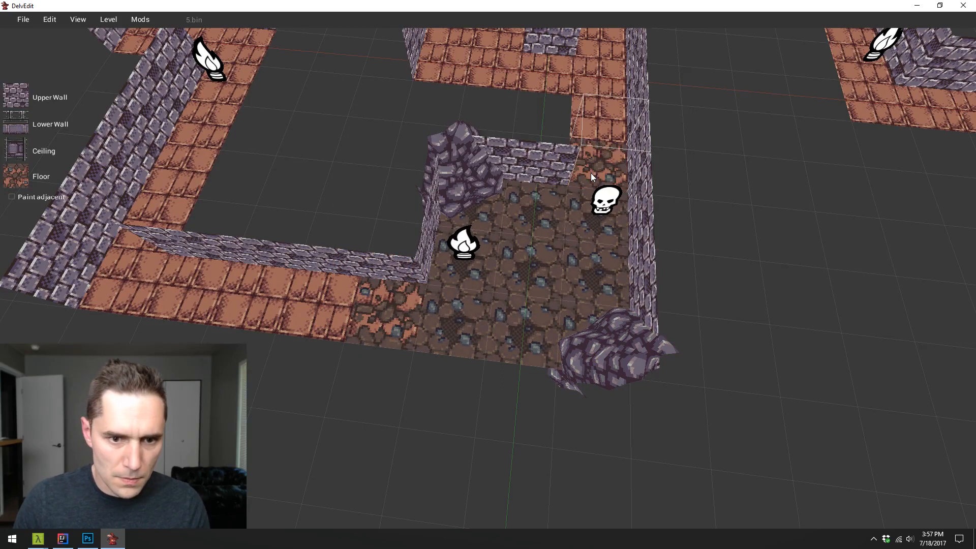
left_click(343, 304)
key("a")
key("Escape")
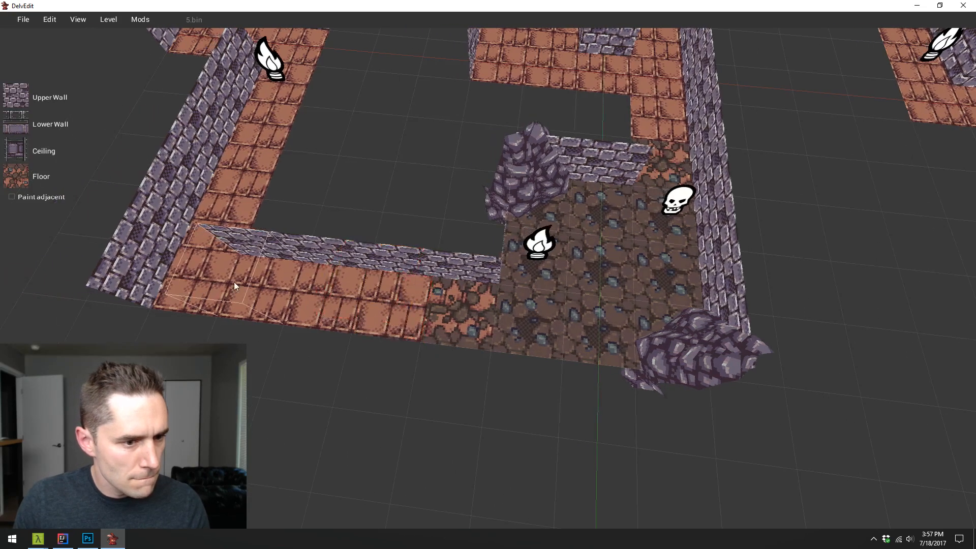
- Paint the long corridor's outer corner tile and the corner tile beyond its torch with heavily broken brick
key("1")
key("w")
key("d")
key("a")
key("w")
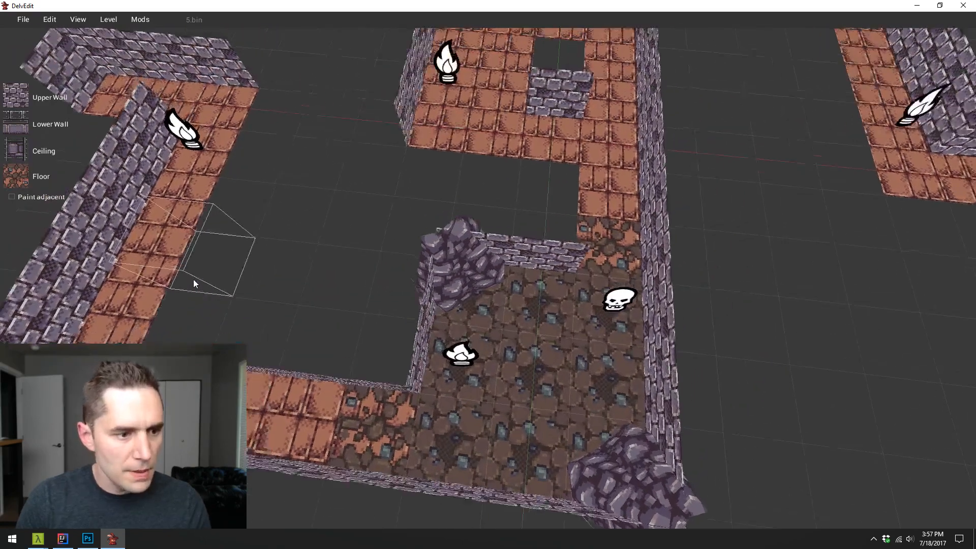
key("1")
key("s")
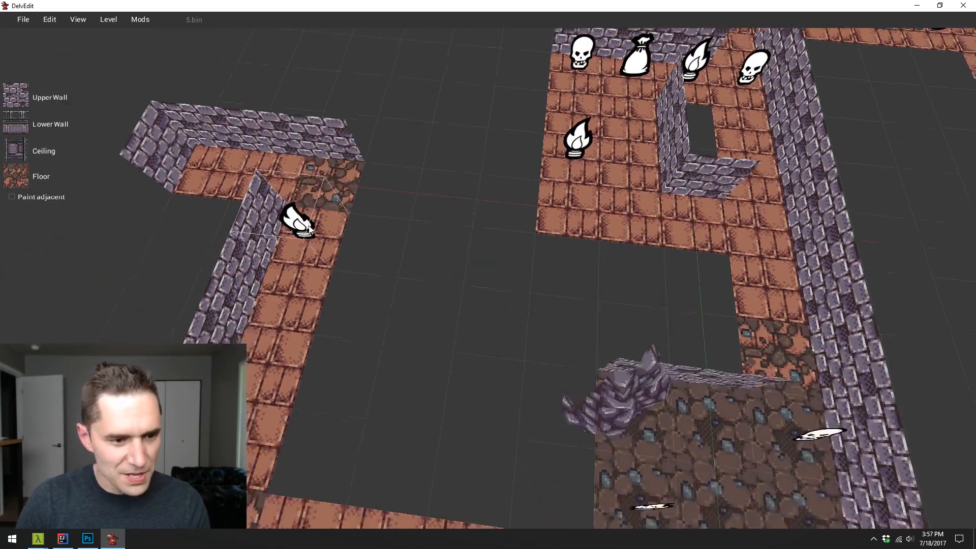
- Choose the lightly broken brick floor texture and paint it on the long corridor's tiles adjoining the heavily broken ones
key("a")
left_click(9, 177)
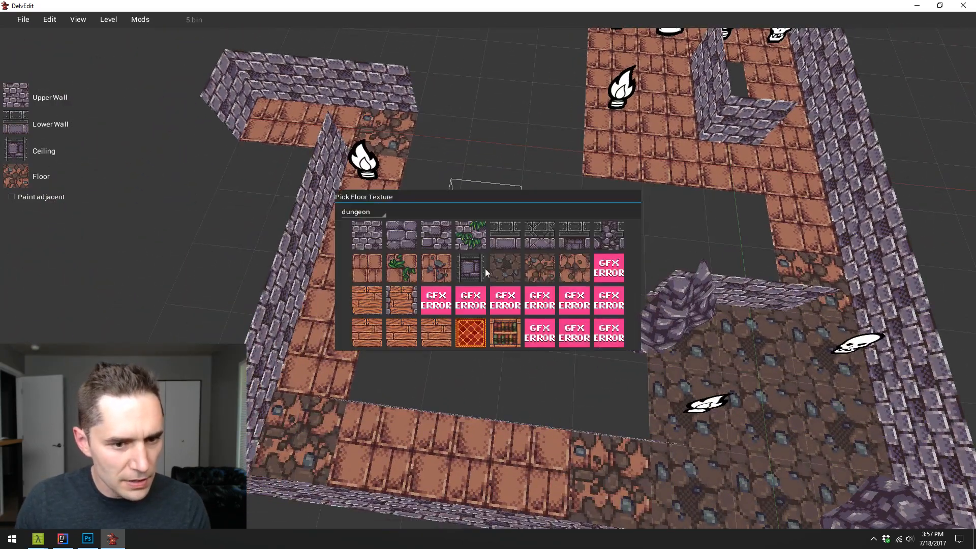
left_click(572, 266)
key("w")
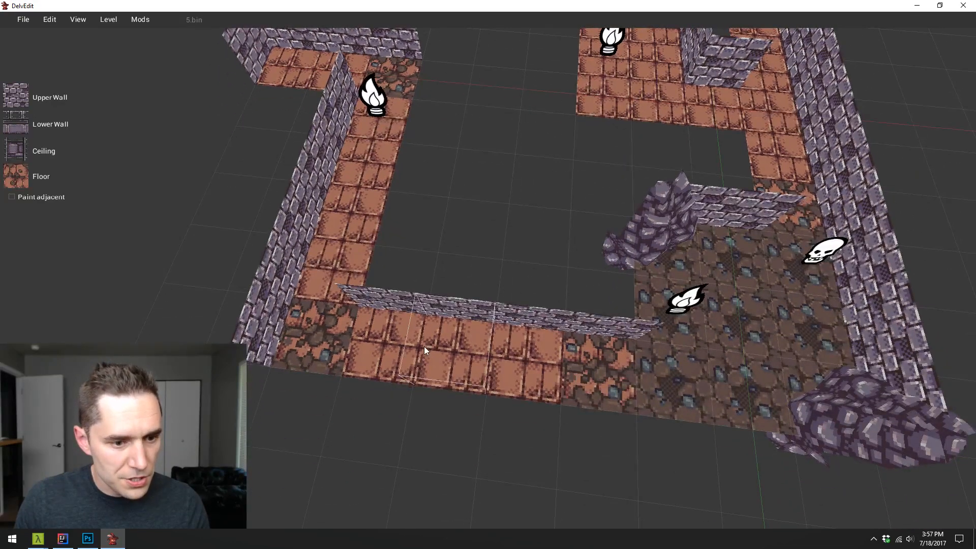
key("1")
key("1")
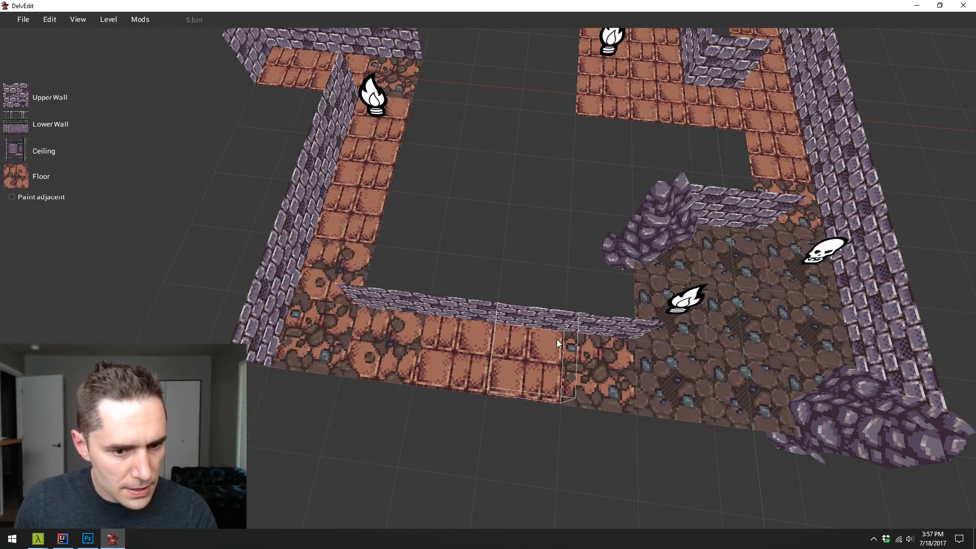
key("1")
key("1")
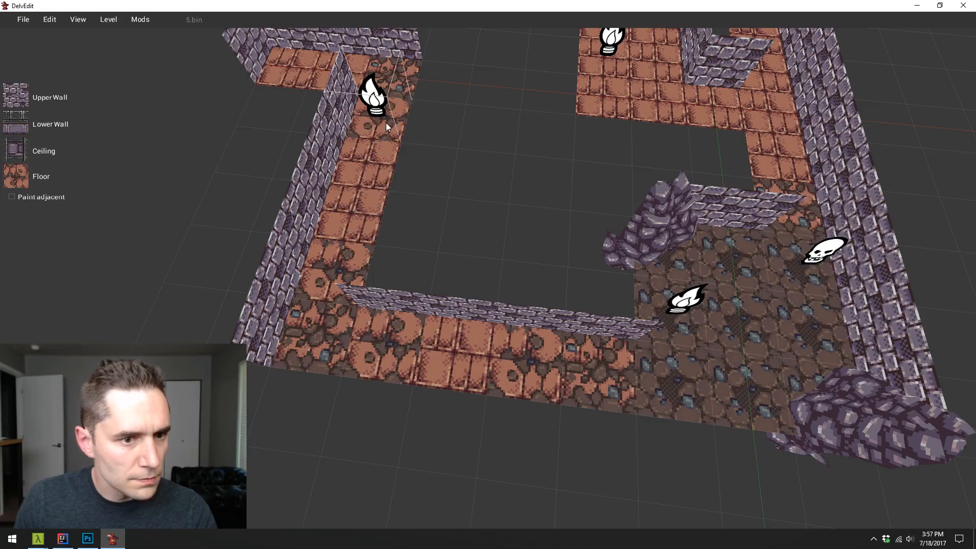
- Paint the tile past the torch corridor's far corner, on the short end passage, with lightly broken brick
key("w")
key("a")
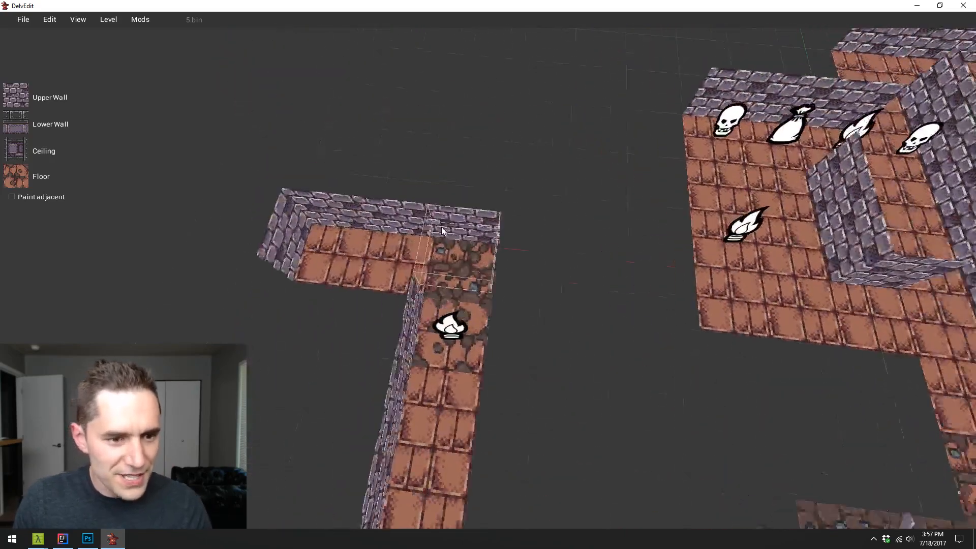
key("1")
key("s")
key("d")
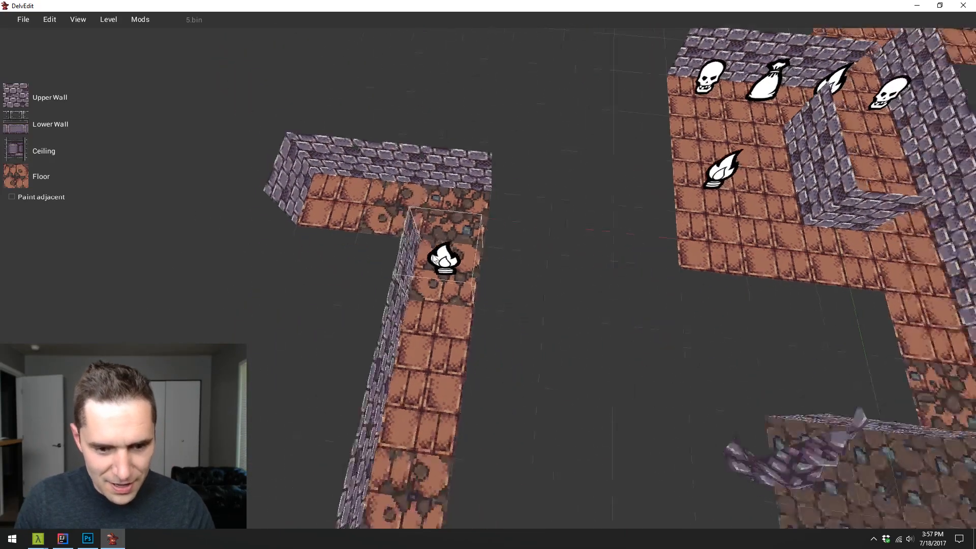
- Paint the first corner tile of the corridor beyond the skull and loot bag area with lightly broken brick
key("Left")
key("d")
key("w")
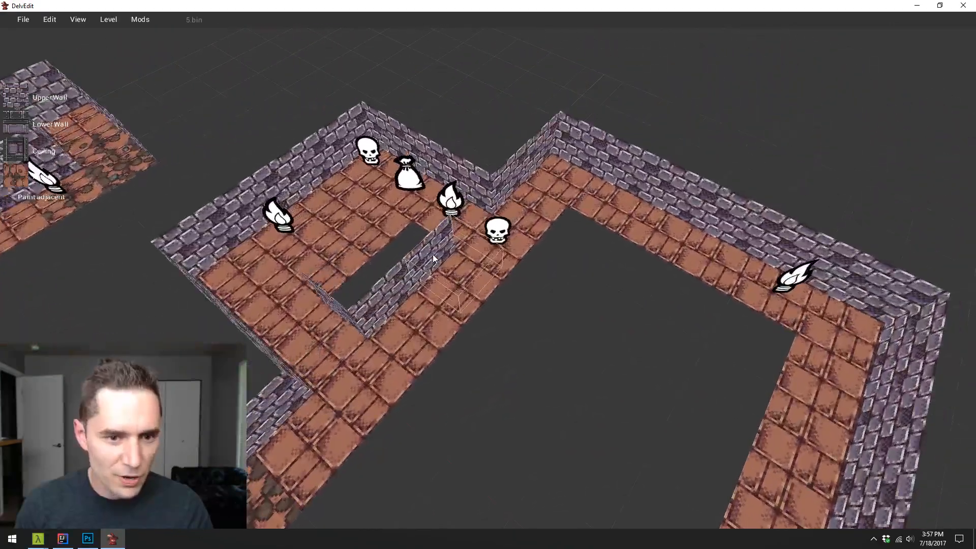
key("Left")
key("s")
key("w")
key("d")
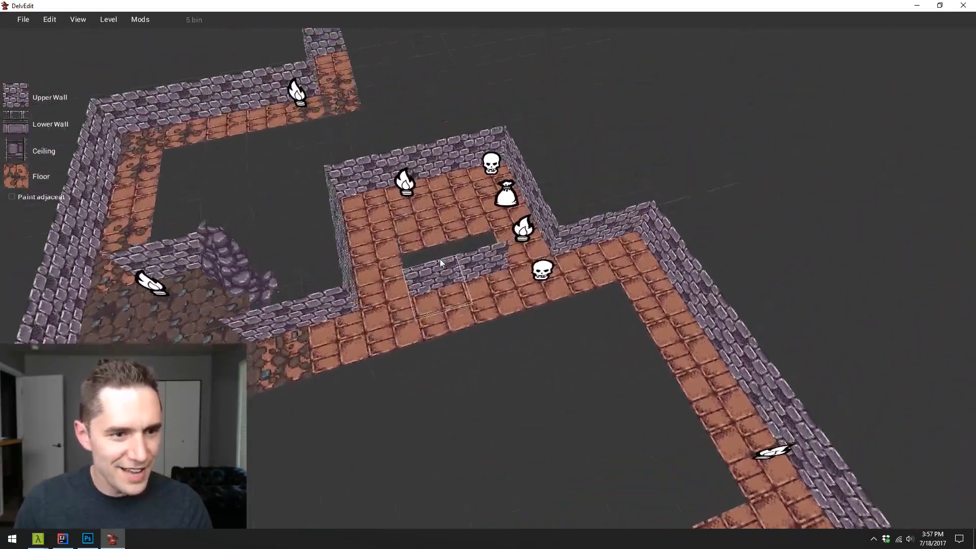
key("a")
key("1")
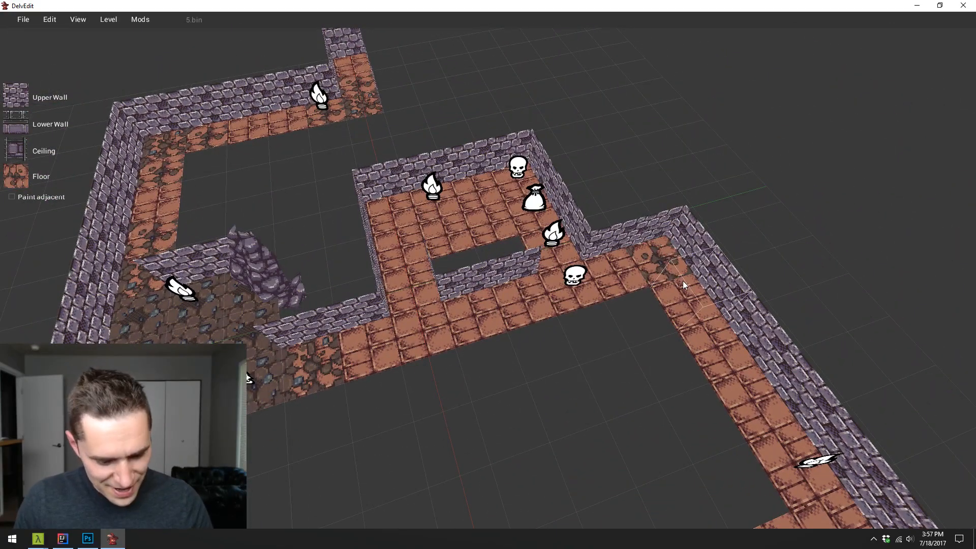
- Paint the next corridor corner by the torch with heavily broken brick and its two neighbouring tiles with lightly broken brick
key("a")
key("w")
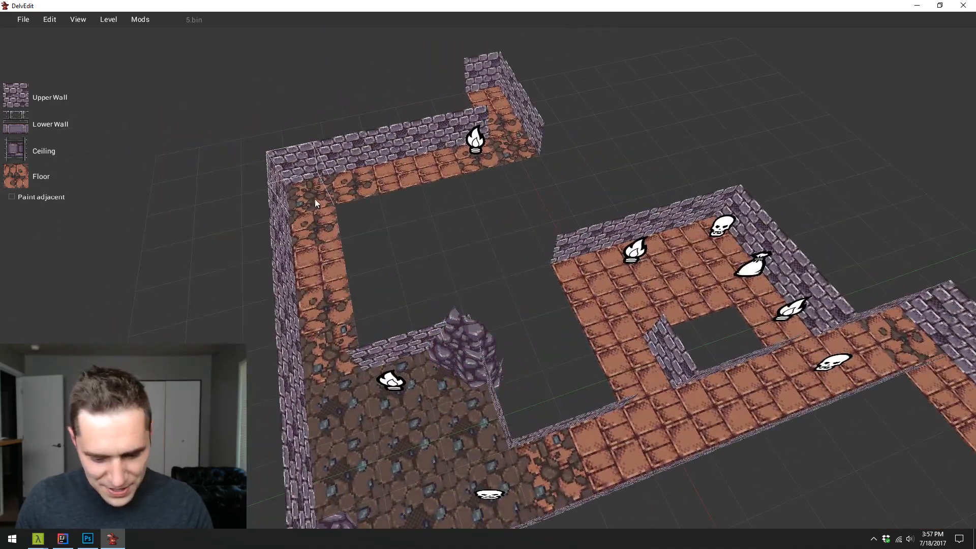
key("2")
key("s")
key("a")
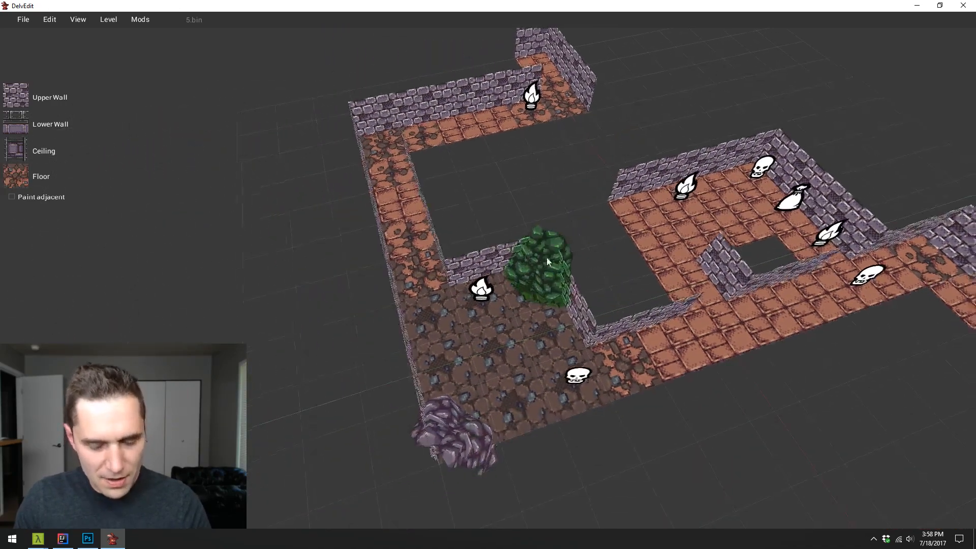
key("d")
key("s")
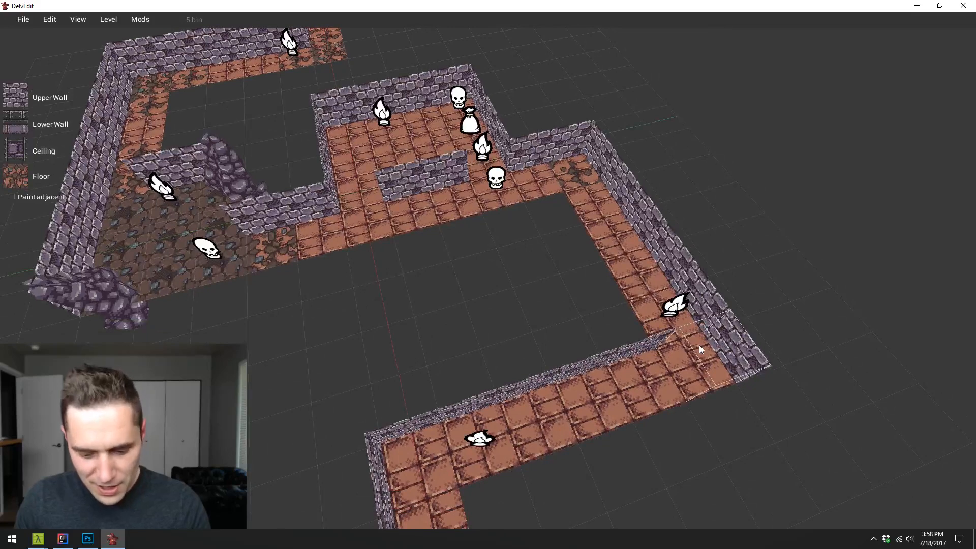
key("1")
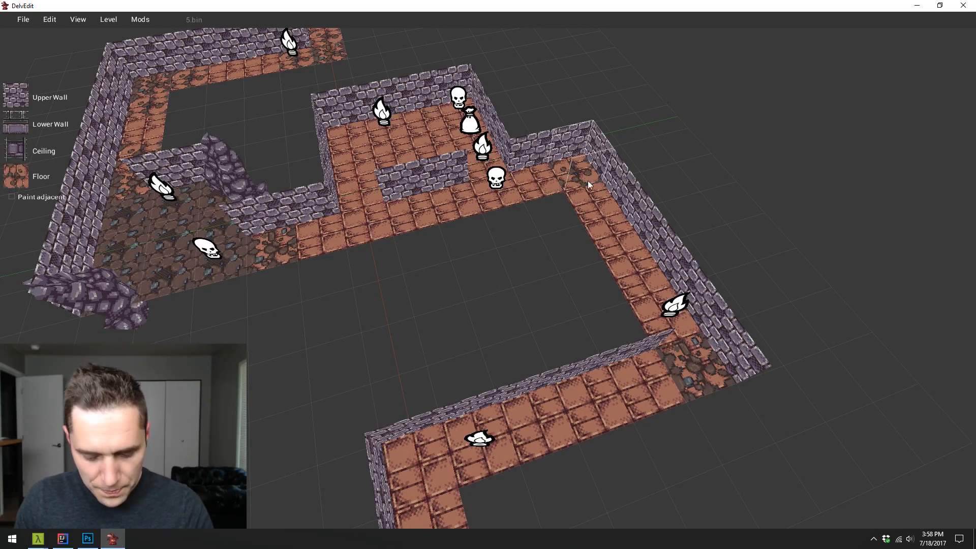
key("1")
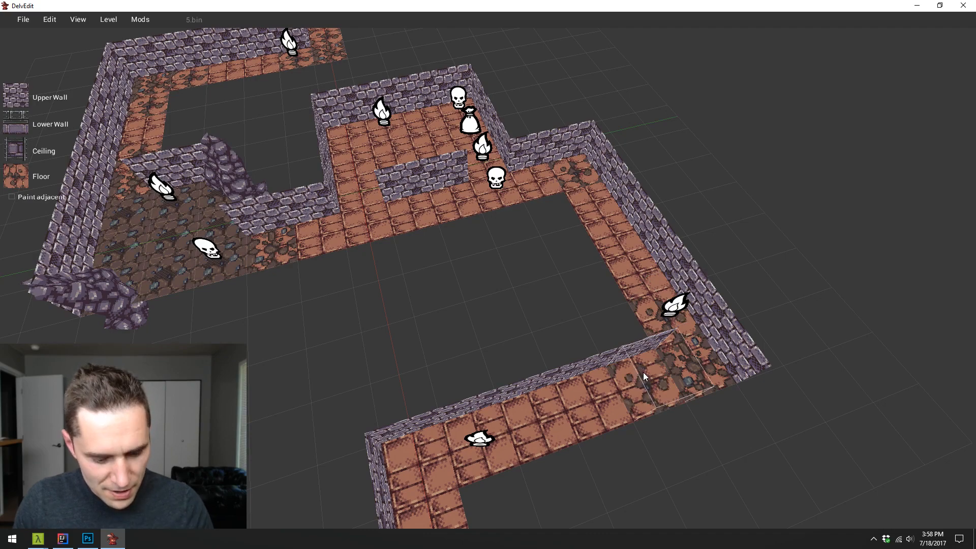
- Paint the corner tile at the far end of the torch corridor with lightly broken brick
key("s")
key("a")
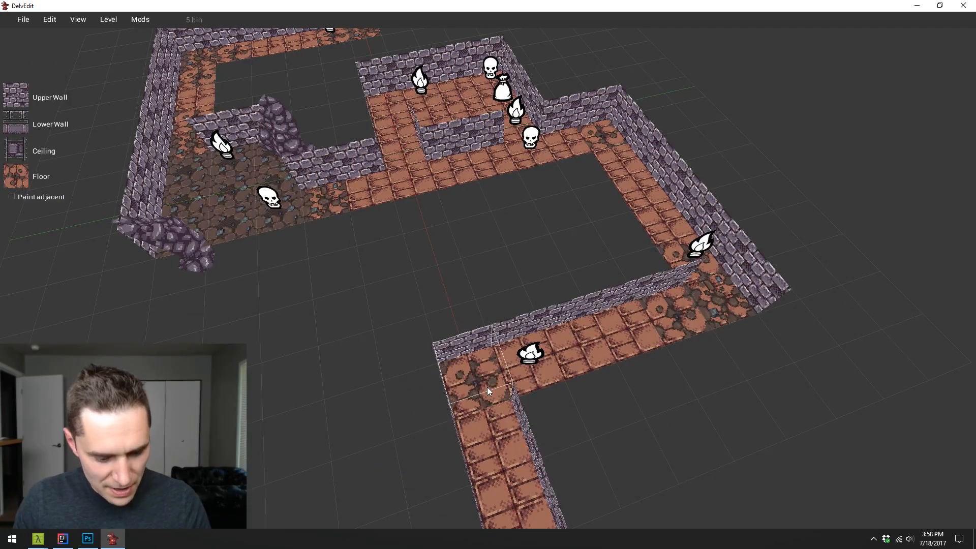
key("s")
- Examine the blended dirt and broken-brick floors across all the level's rooms and corridors
key("w")
key("a")
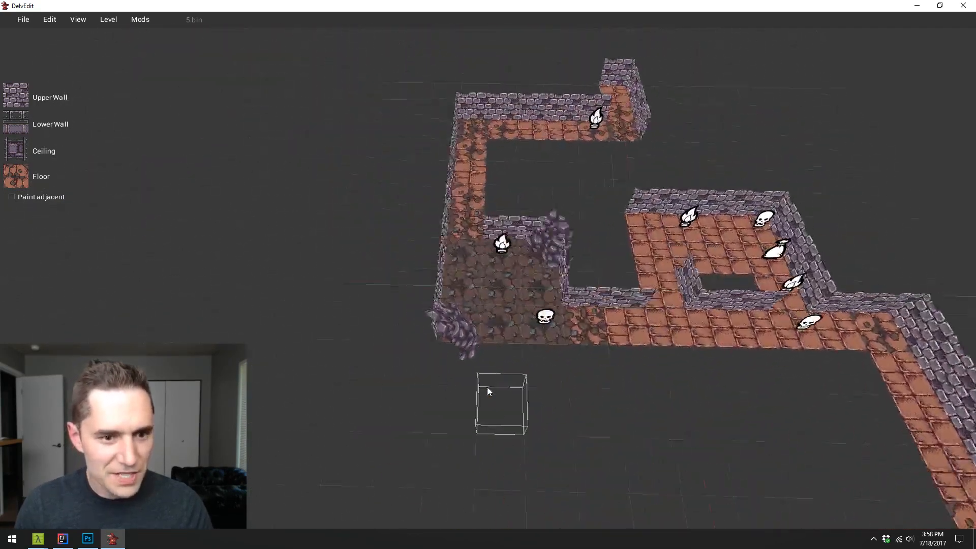
key("a")
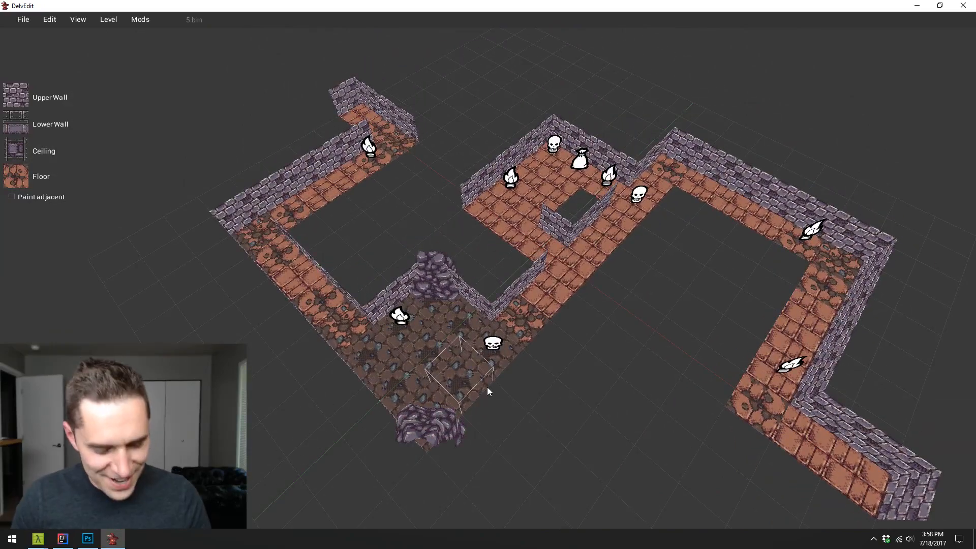
key("w")
key("d")
key("a")
key("s")
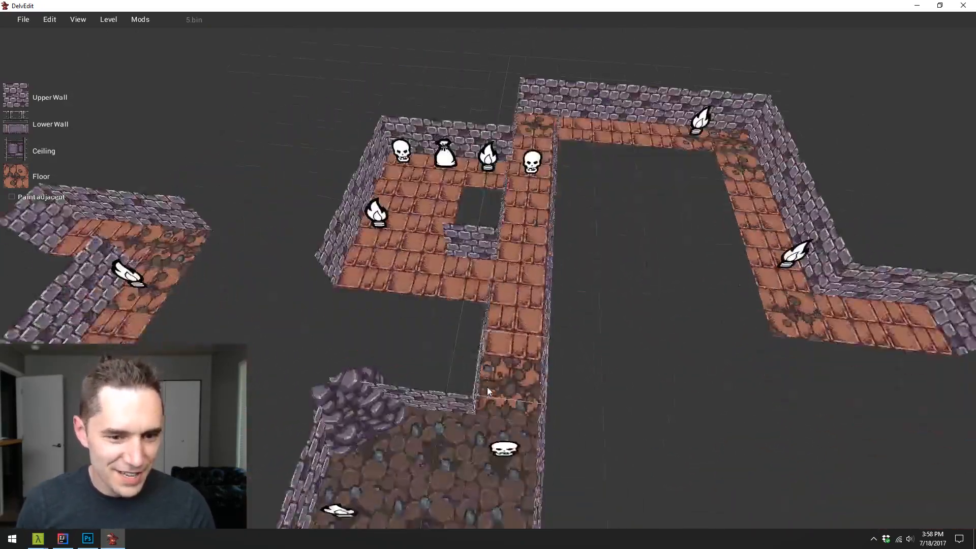
key("d")
key("a")
key("w")
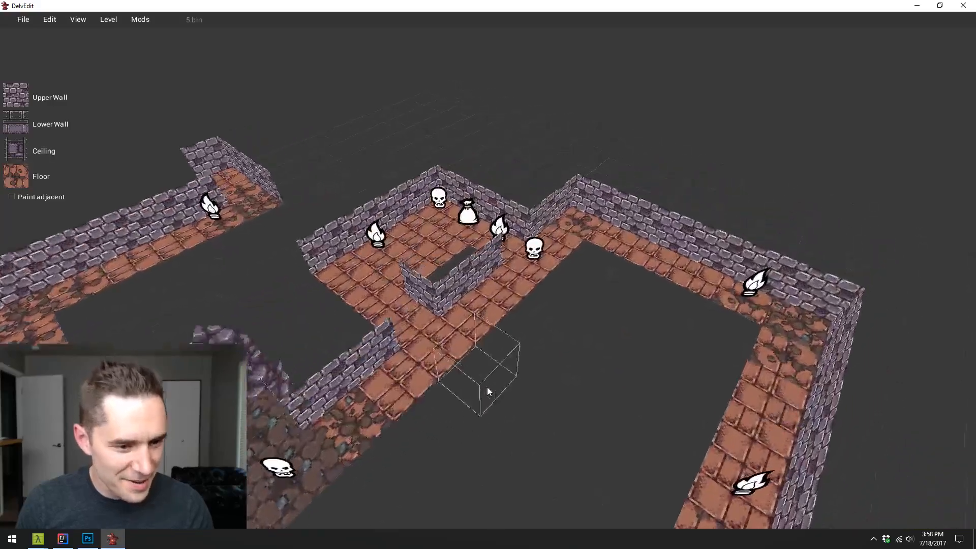
key("d")
key("w")
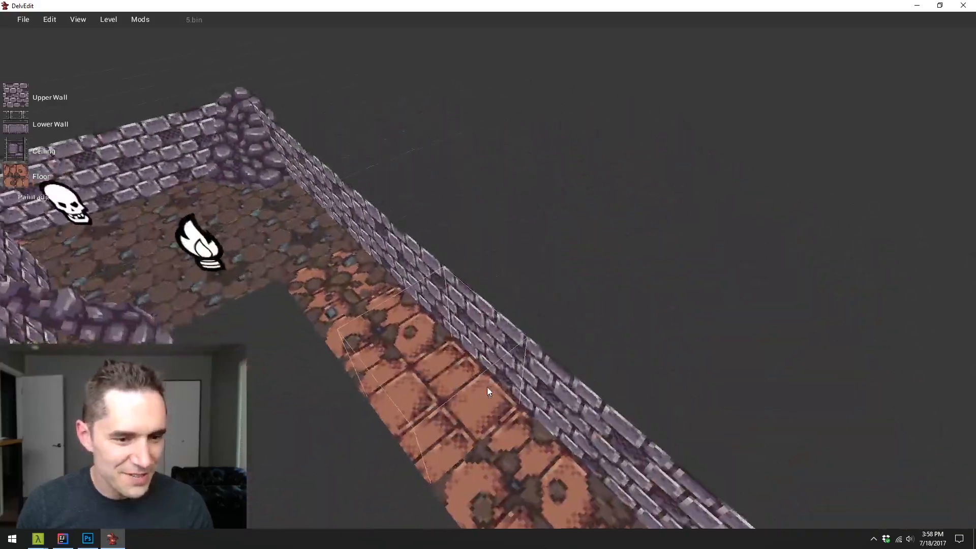
key("s")
key("a")
key("w")
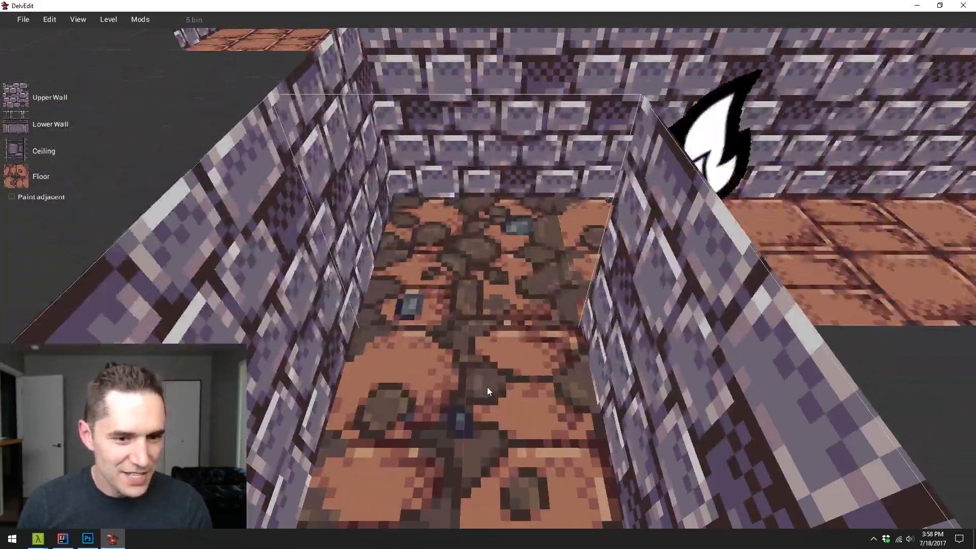
- Play-test the level from the broken-brick corridor into the dirt room, equipping the wand, and return to editing
key("p")
key("w")
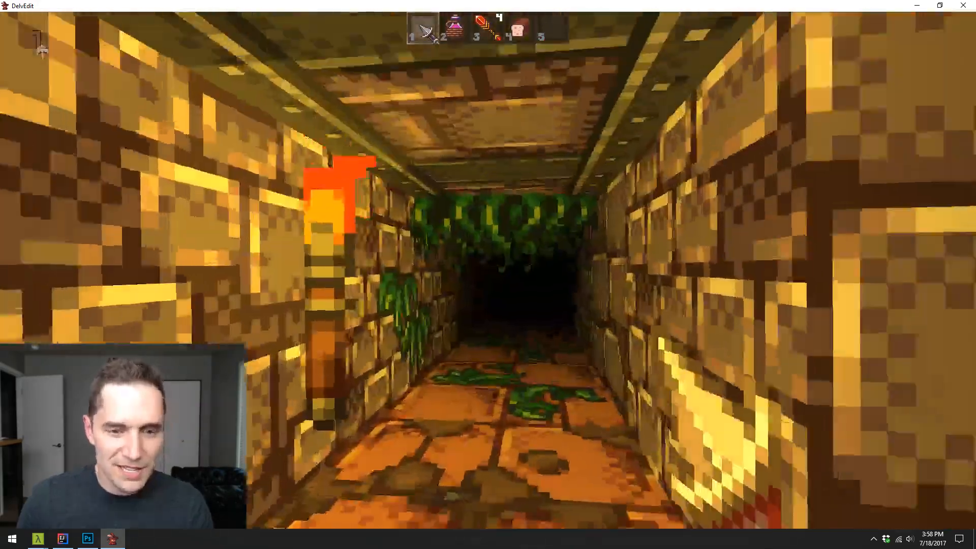
key("3")
key("w")
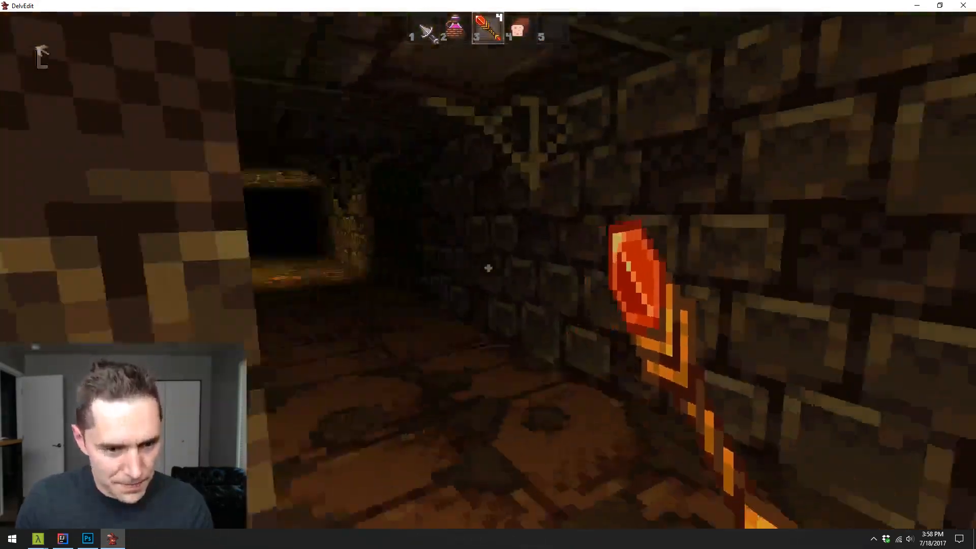
key("w")
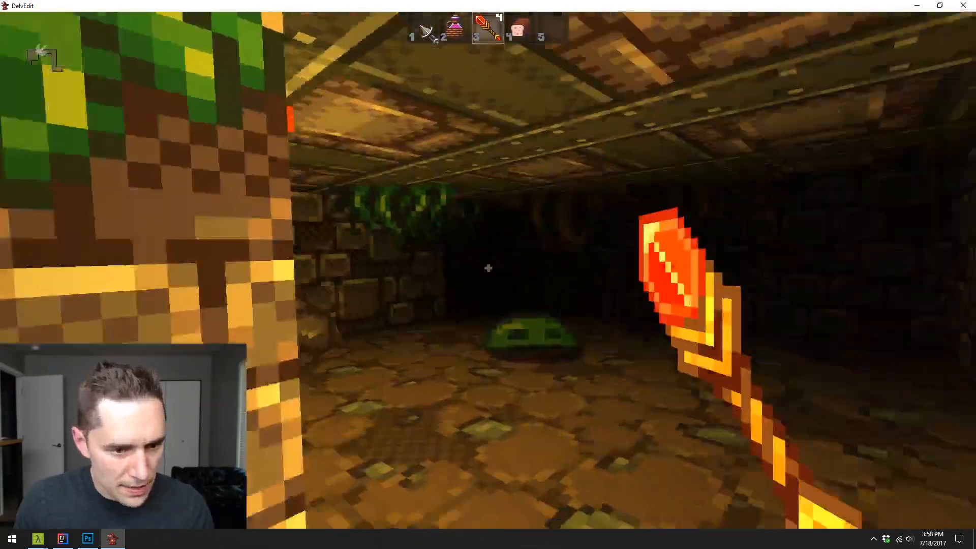
key("Escape")
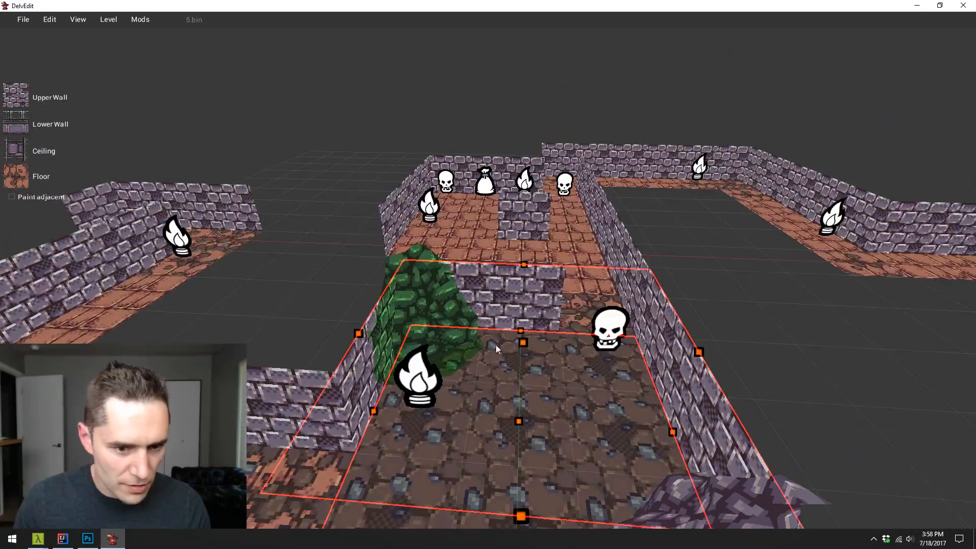
- Raise the ceiling of the selected dirt-floored room and clear the selection
left_click_drag(522, 342, 541, 254)
key("Escape")
key("a")
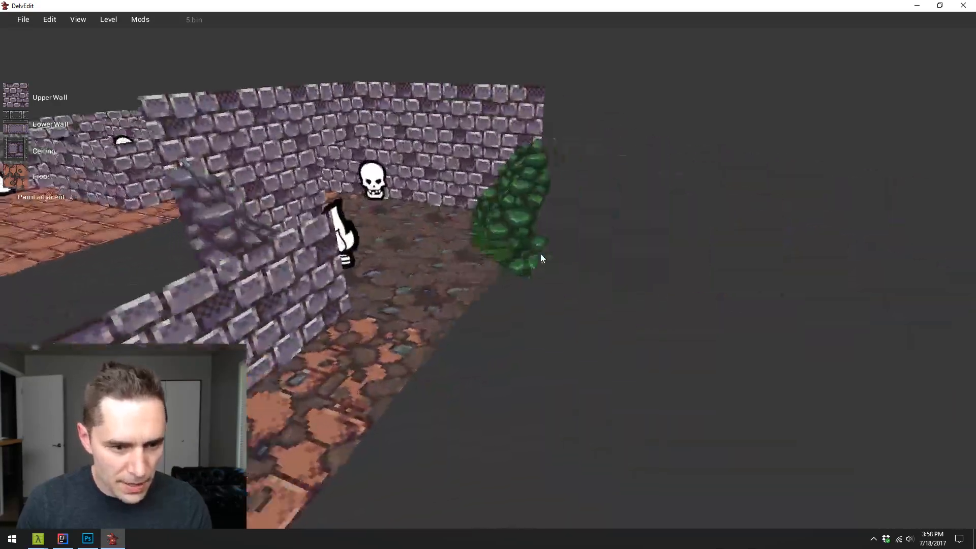
- Play-test the dirt room and inspect its height, walls and ceiling from inside
key("p")
key("w")
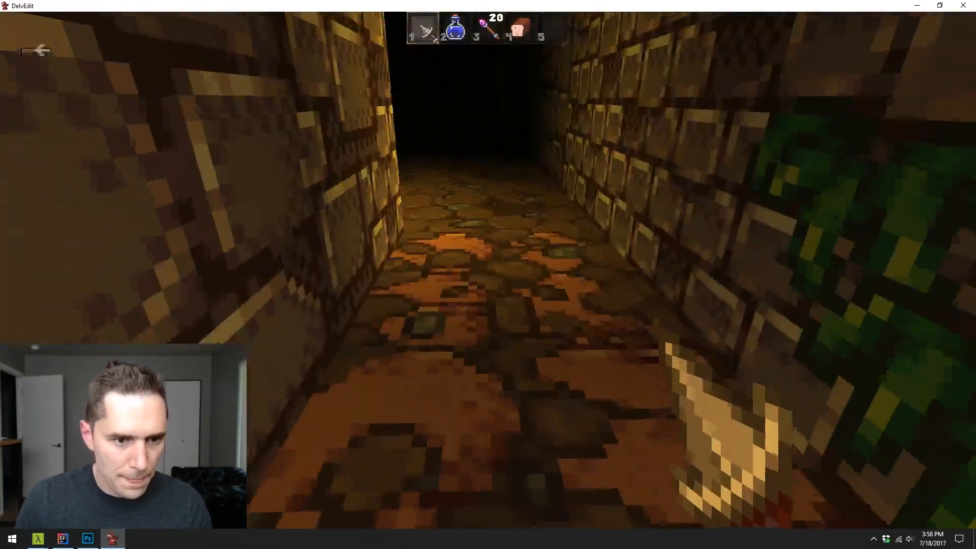
key("s")
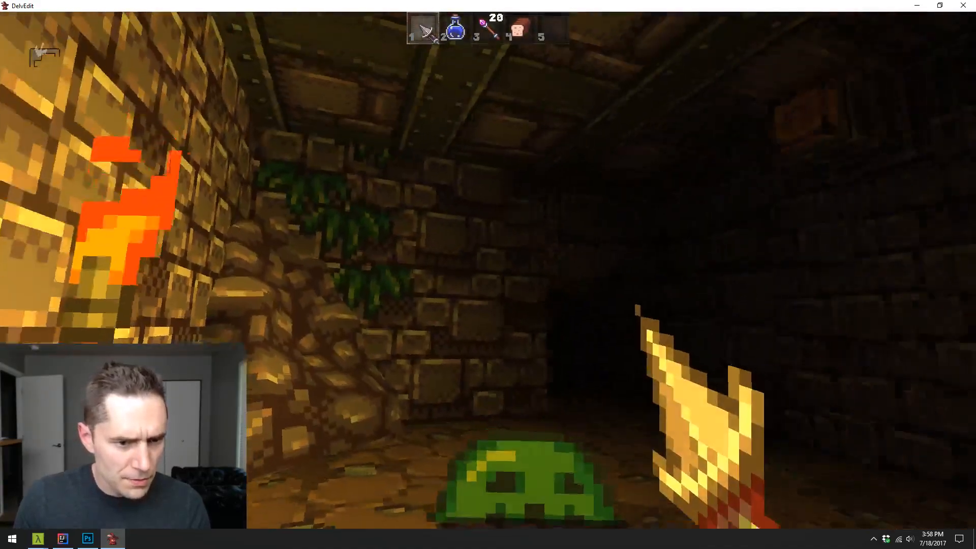
key("w")
key("w")
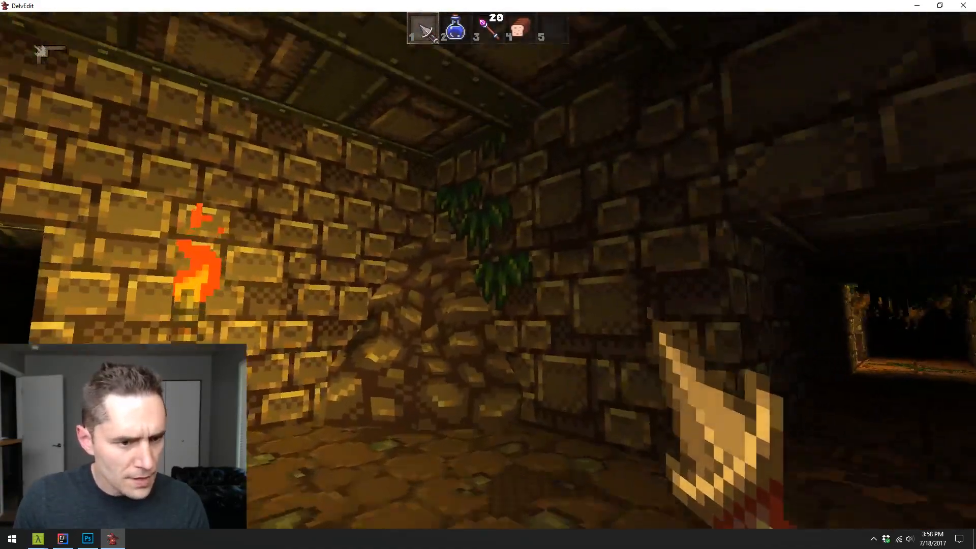
key("s")
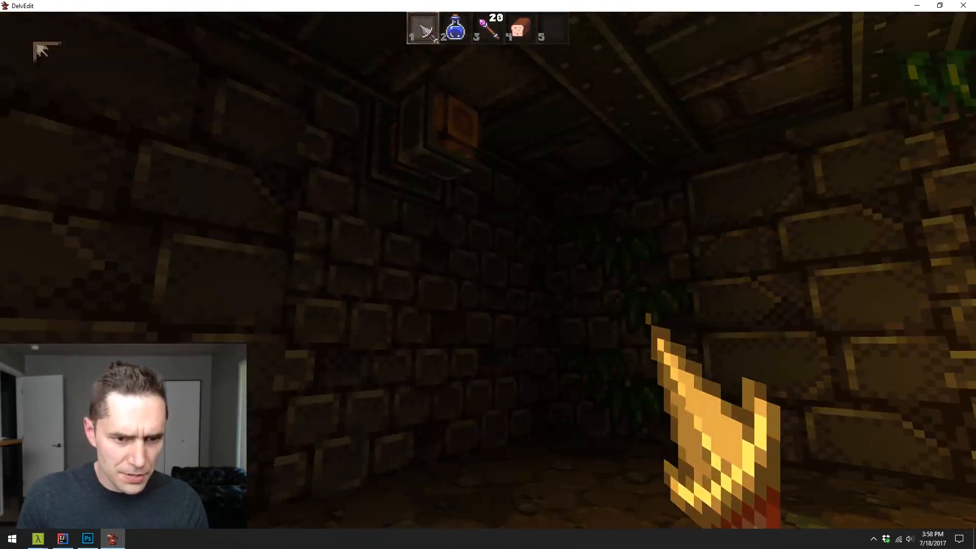
key("w")
key("w")
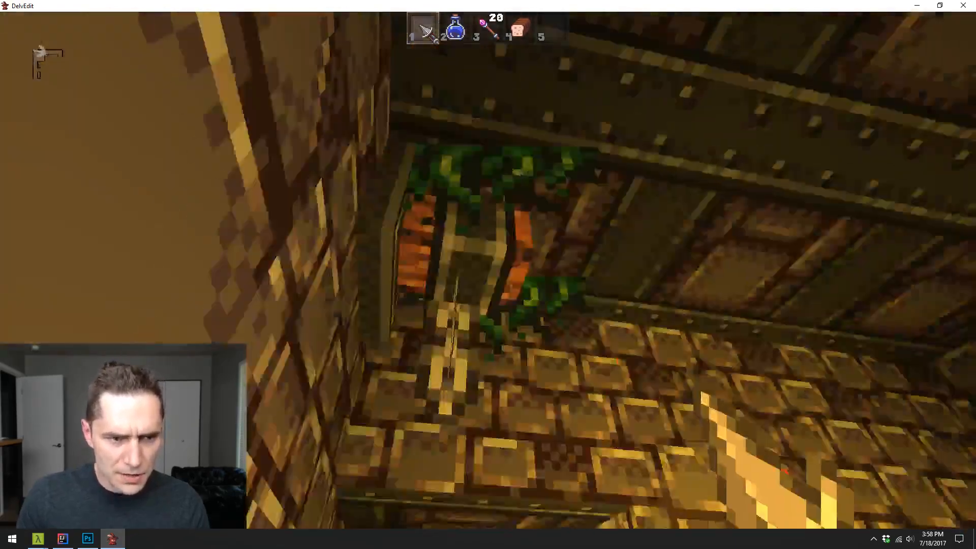
key("w")
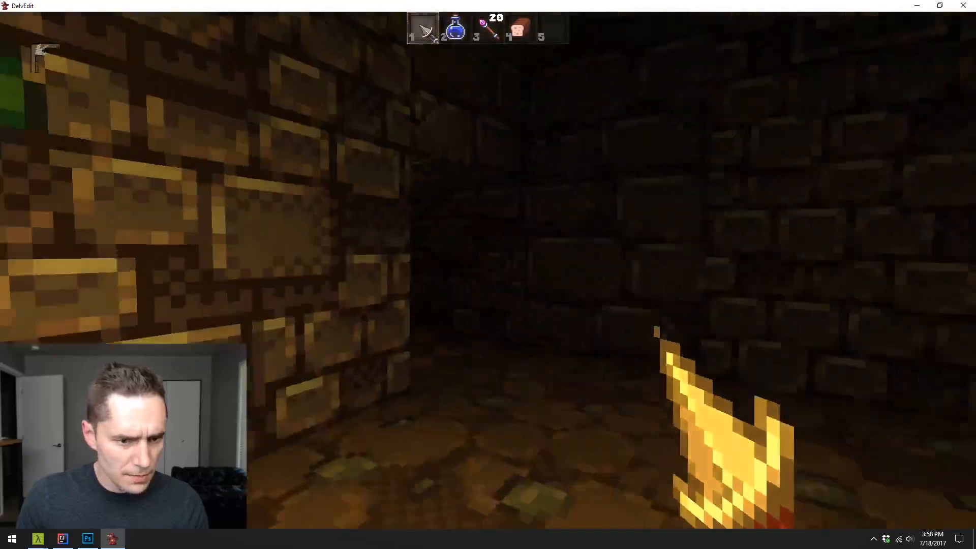
key("s")
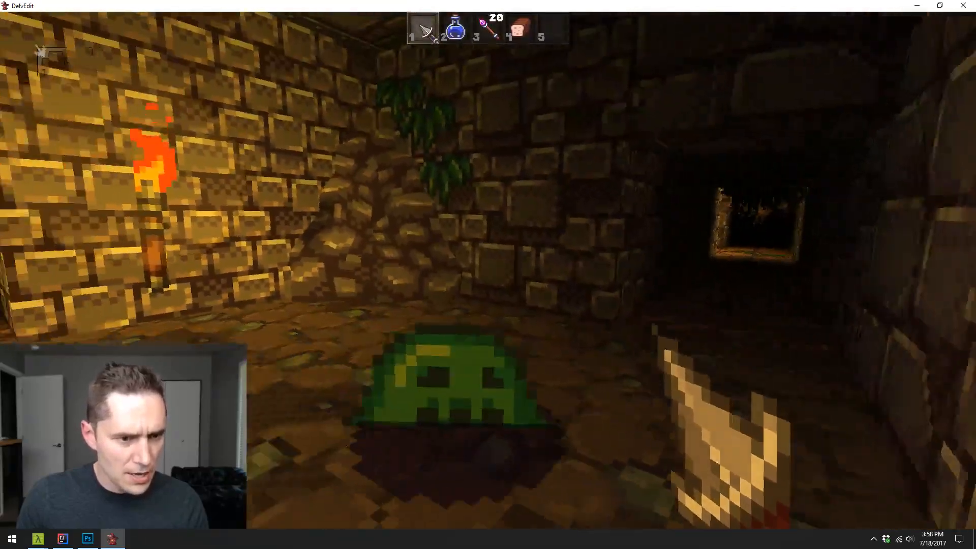
key("w")
- Equip the wand in the play-test, fire it at the corridor enemy, and return to editing
key("w")
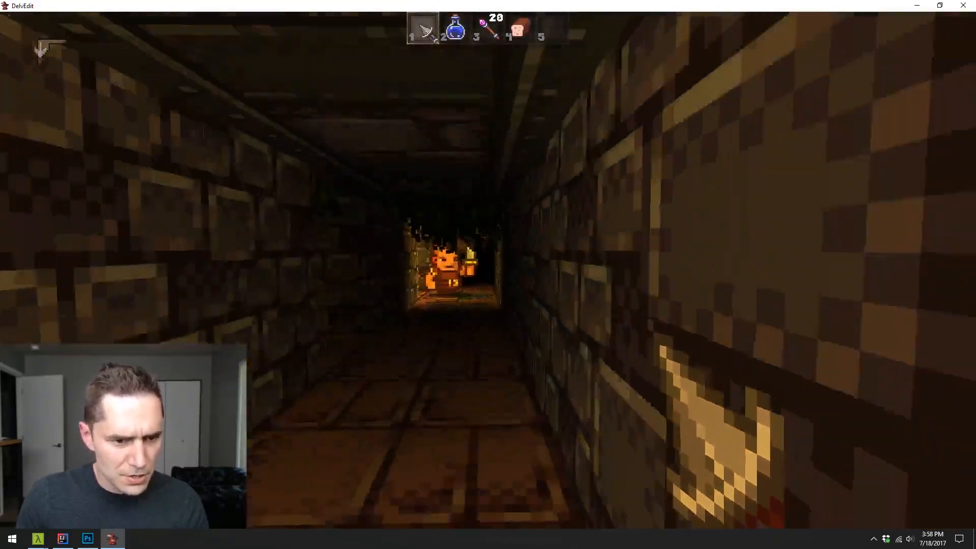
key("3")
left_click(488, 270)
key("w")
left_click(488, 268)
left_click(488, 268)
key("s")
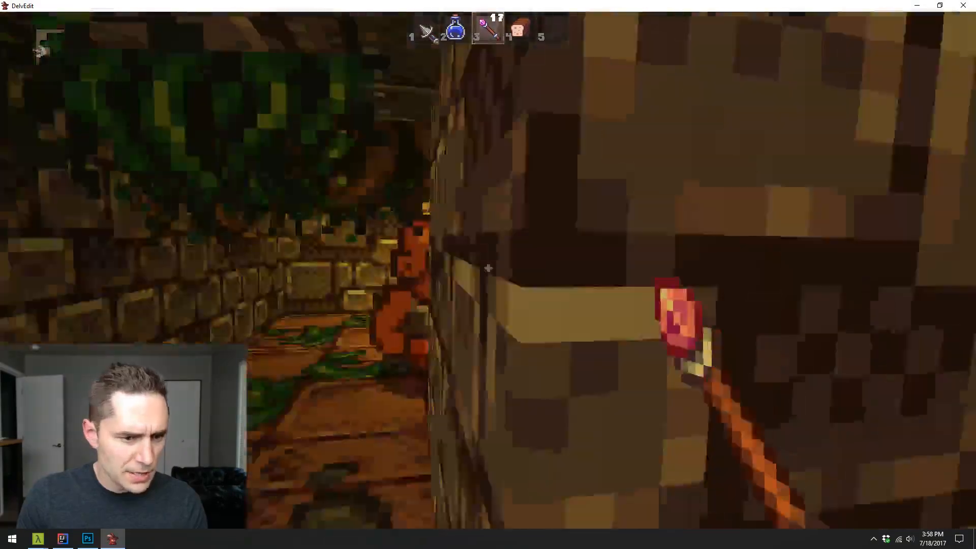
key("Escape")
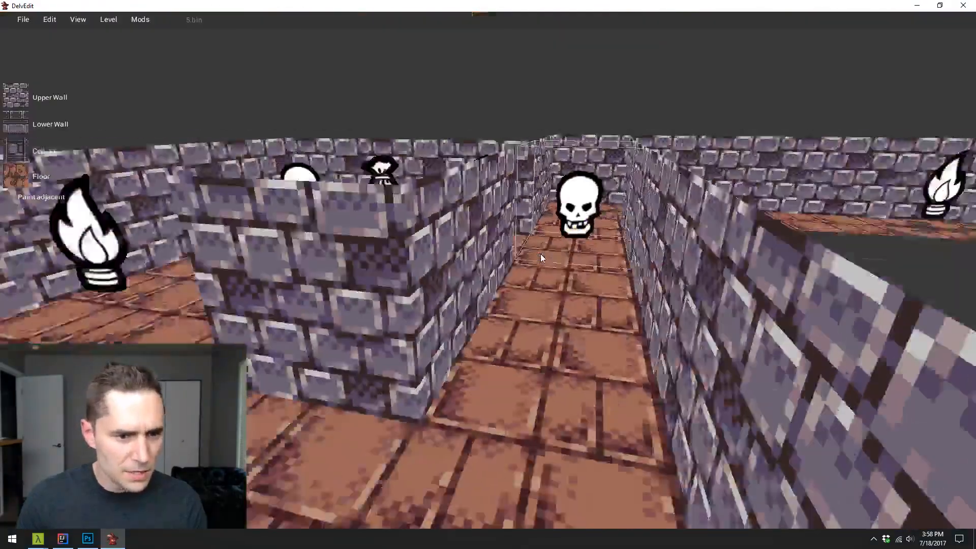
- Pick up the plain brick floor texture and raise the ceiling over the loot bag room's main area
scroll(542, 255, "down", 6)
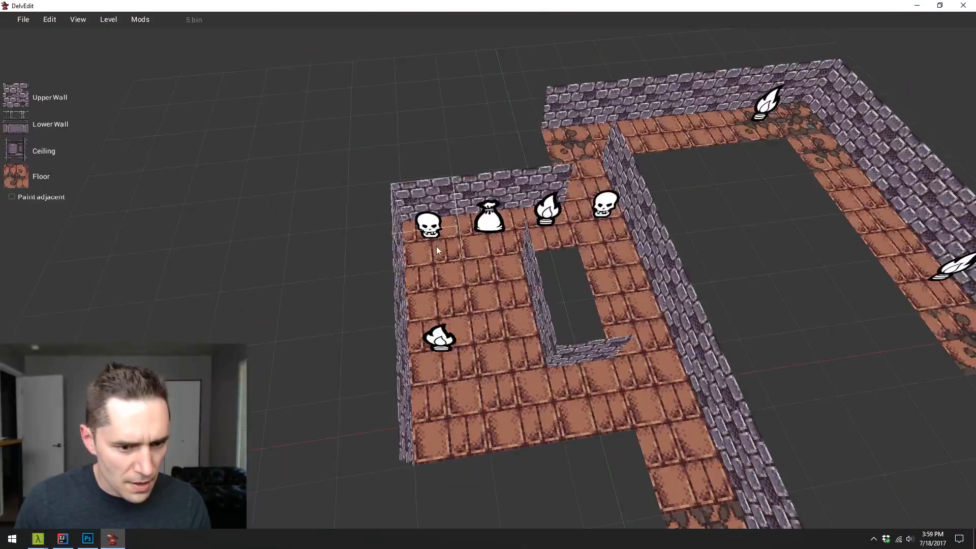
left_click_drag(436, 246, 488, 311)
key("s")
key("s")
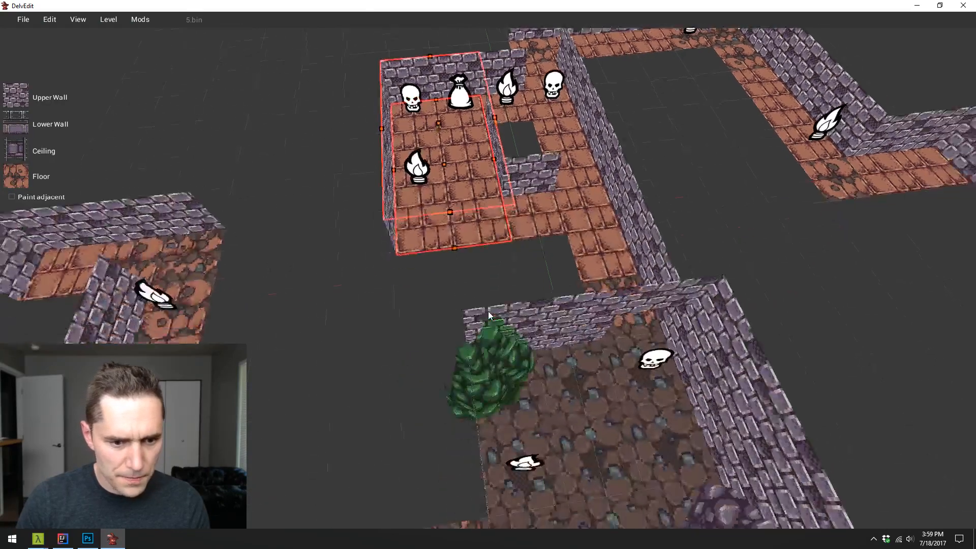
key("a")
key("Escape")
key("w")
key("a")
left_click_drag(502, 306, 562, 297)
key("Return")
key("Escape")
key("q")
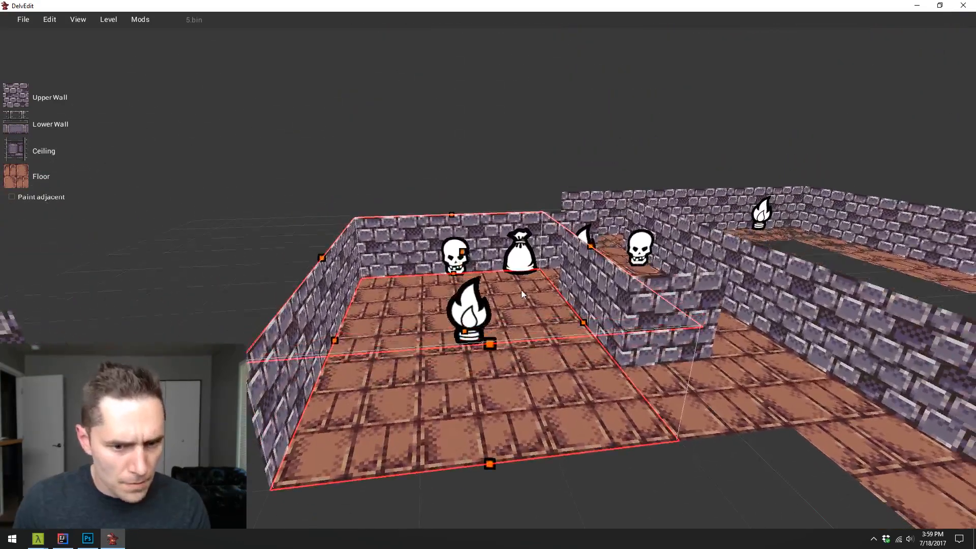
key("d")
left_click_drag(405, 235, 401, 194)
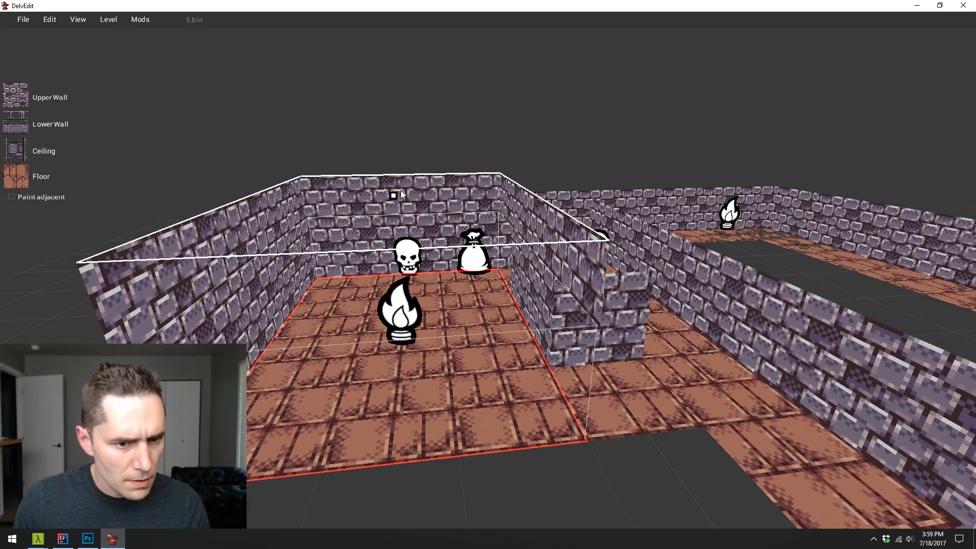
- Examine the heightened loot bag room and its surrounding walls from several angles, comparing it with the dirt room
key("s")
key("d")
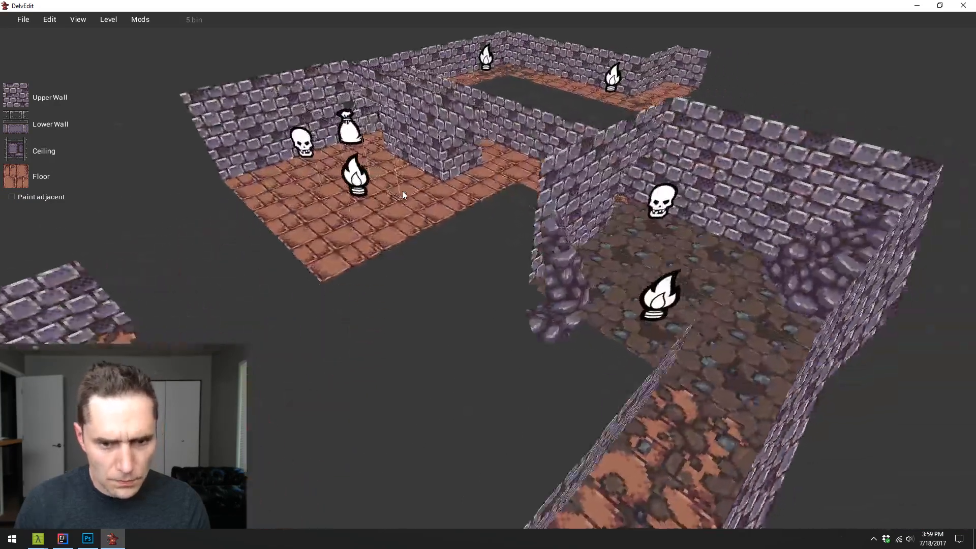
key("w")
key("a")
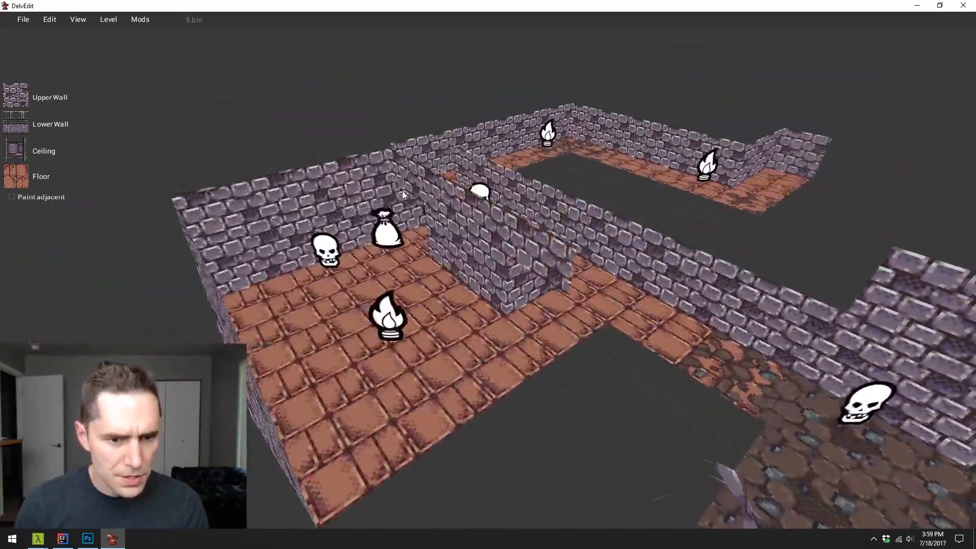
key("d")
key("s")
key("d")
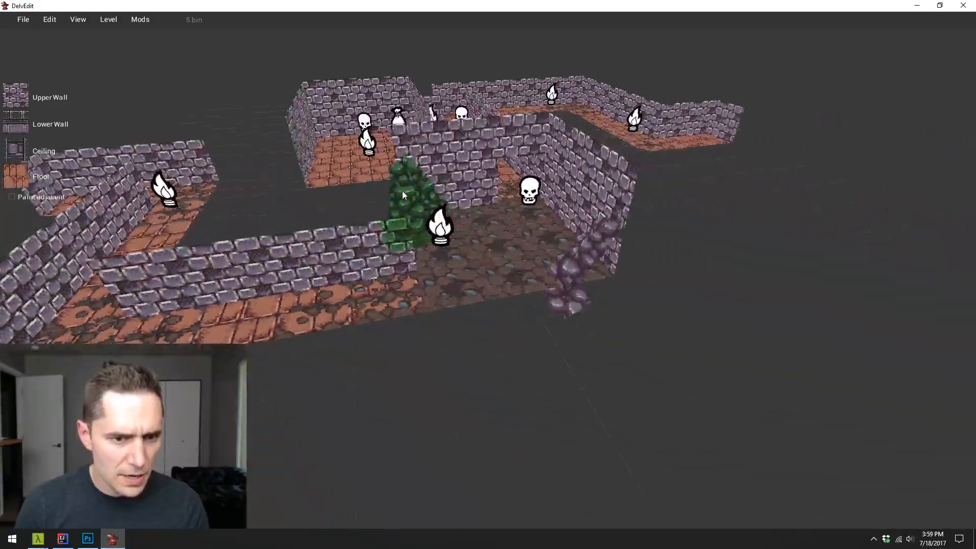
key("w")
key("a")
key("d")
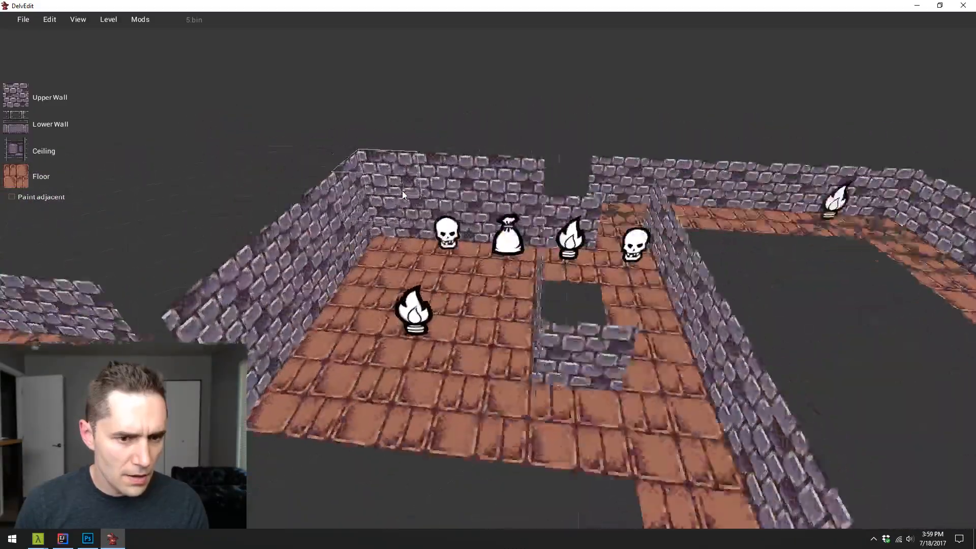
key("s")
key("w")
key("s")
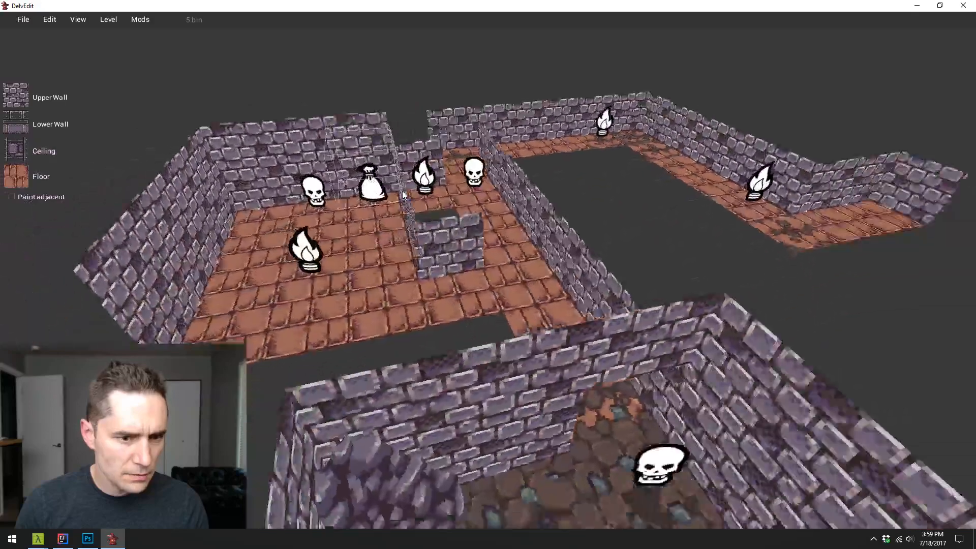
key("a")
key("w")
key("a")
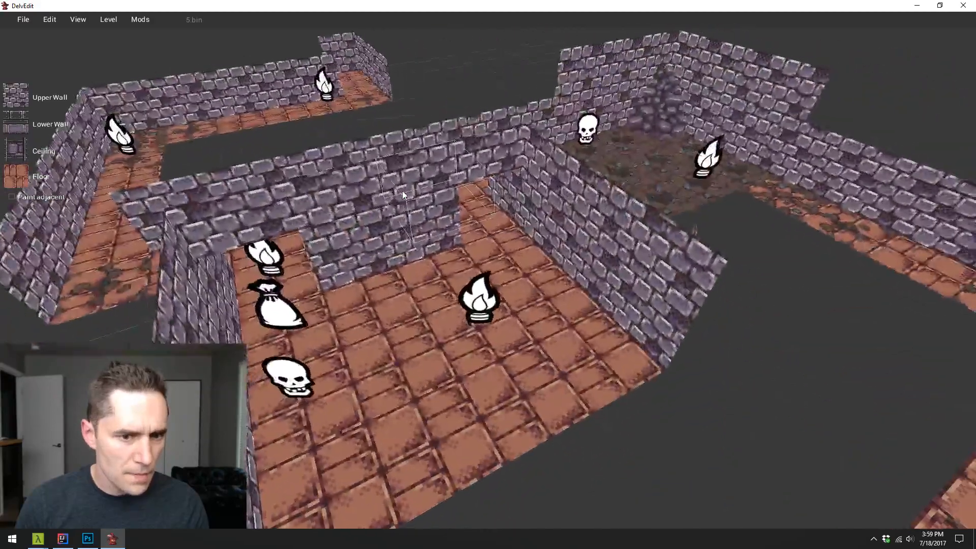
key("s")
key("w")
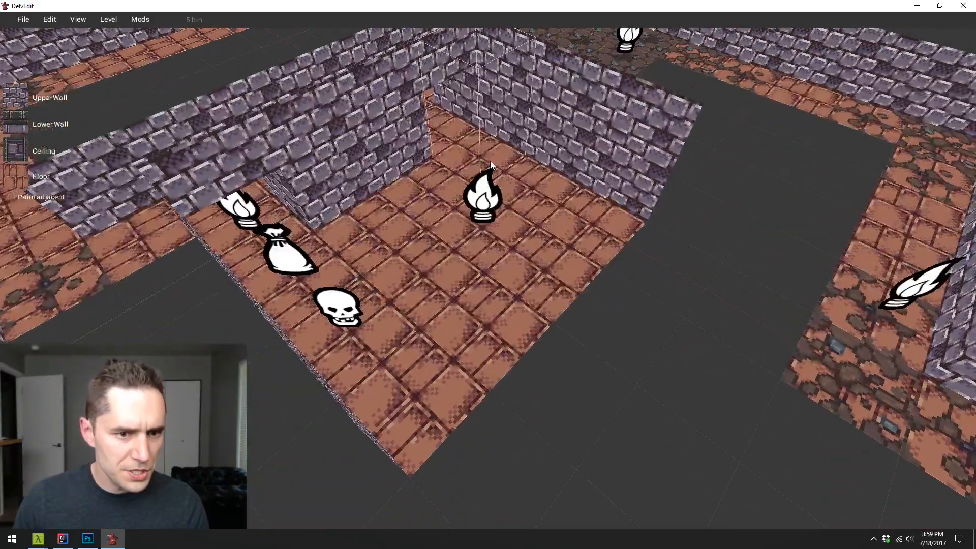
- Select the loot bag room's main area and lower its floor below the adjoining corridor
left_click_drag(490, 160, 439, 399)
key("w")
key("a")
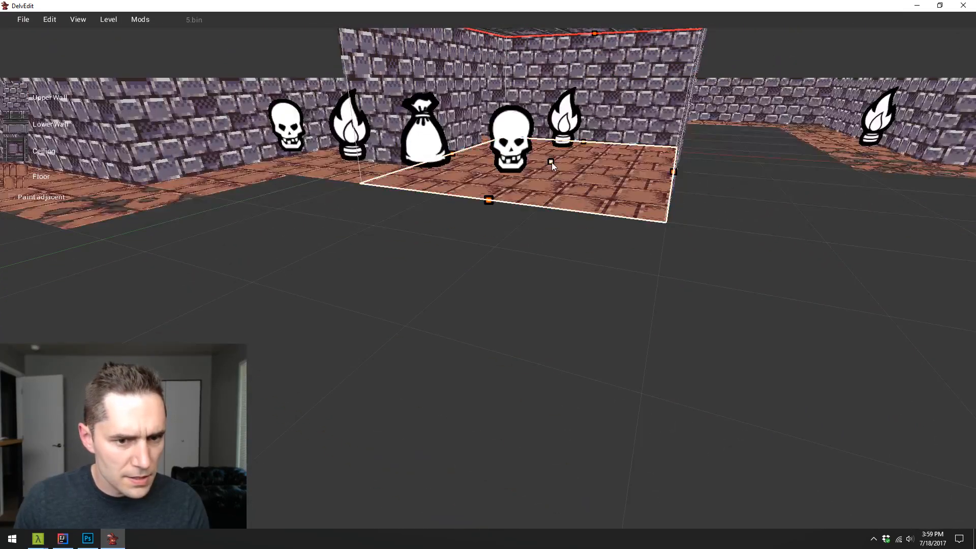
left_click_drag(551, 163, 555, 205)
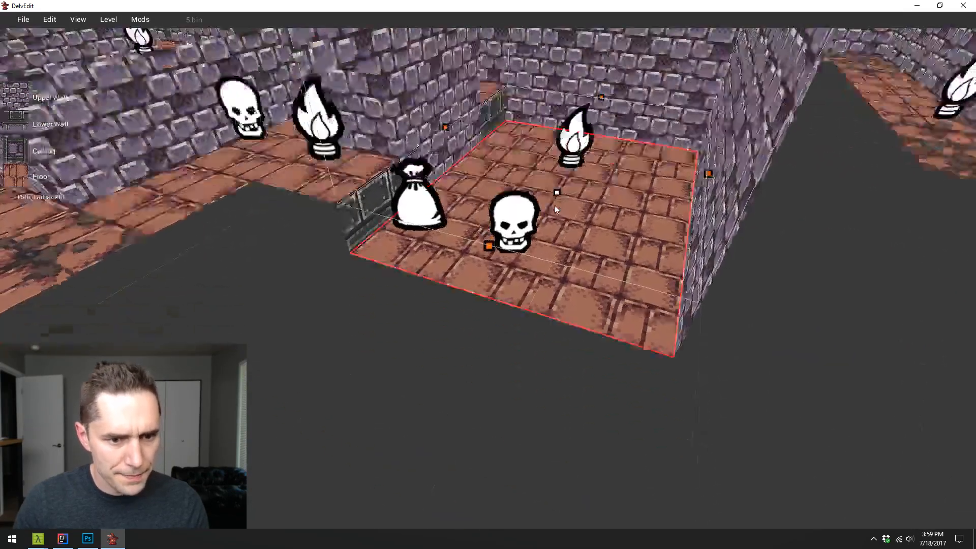
- Slope the floor tiles of the loot bag room's two doorways down to meet the lowered room floor
key("Escape")
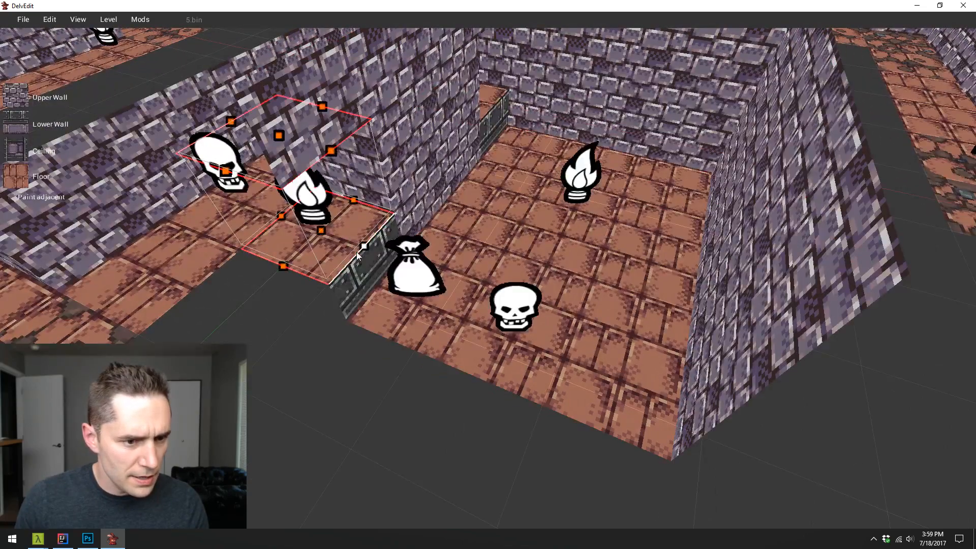
left_click_drag(355, 252, 383, 285)
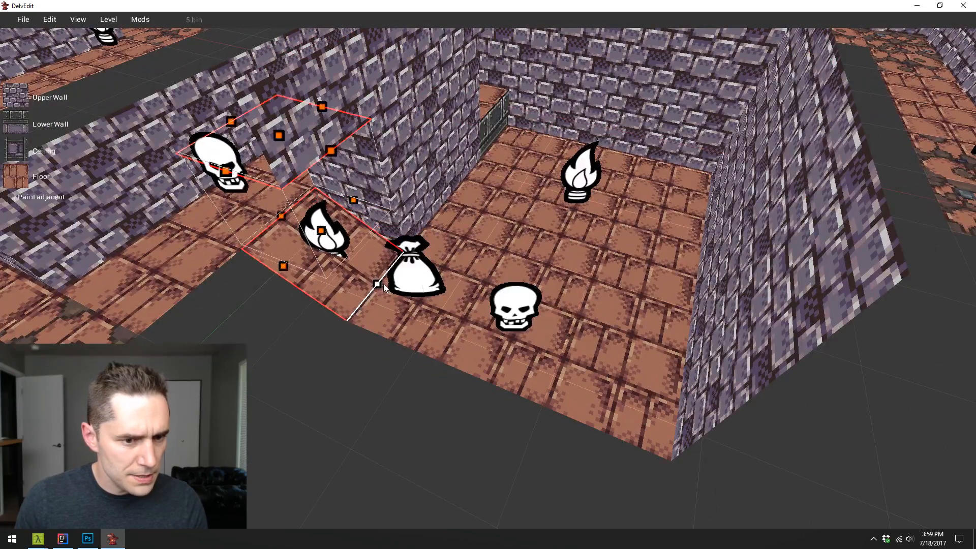
key("Escape")
key("w")
key("d")
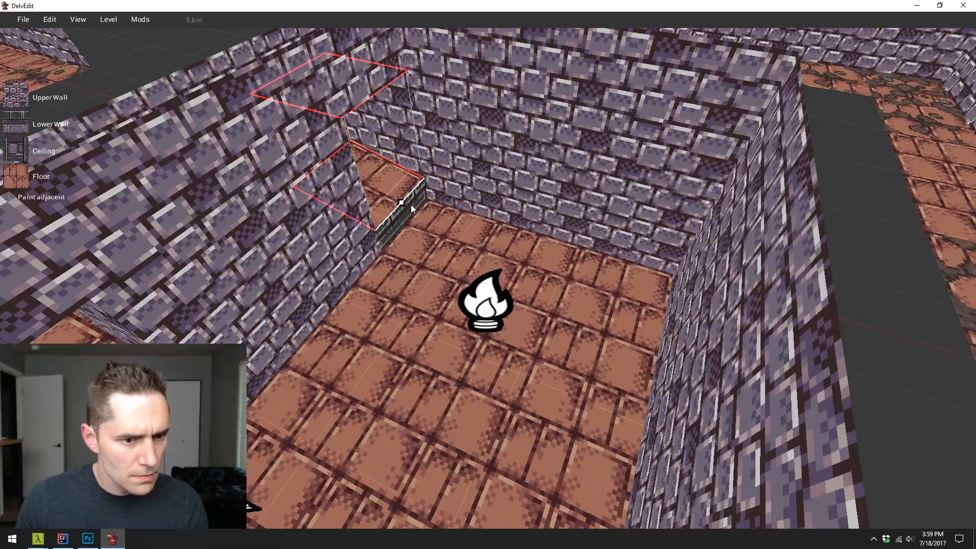
left_click_drag(416, 224, 416, 223)
key("Escape")
- Place a Wood Beam Vertical entity from the Dungeon Sets in the far corner of the loot bag room
key("d")
key("s")
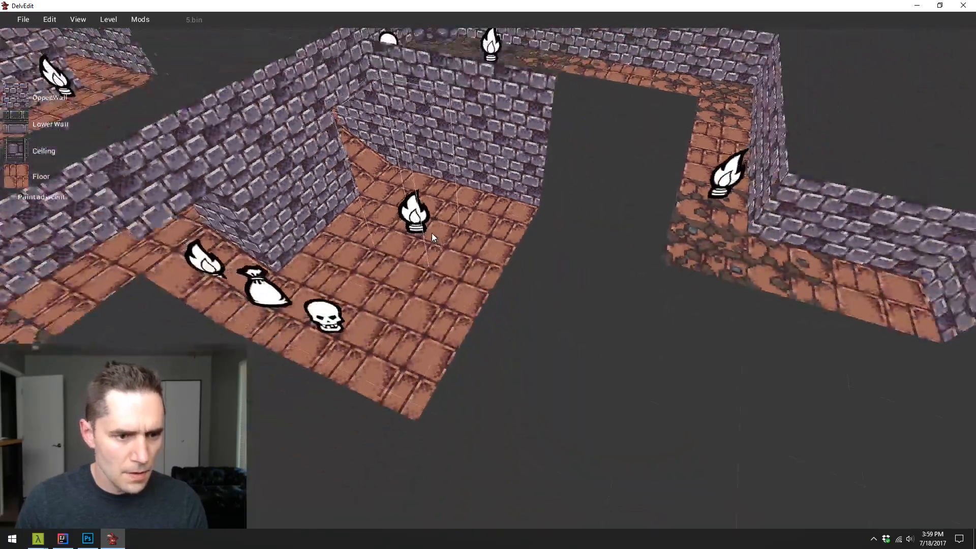
key("w")
key("a")
key("s")
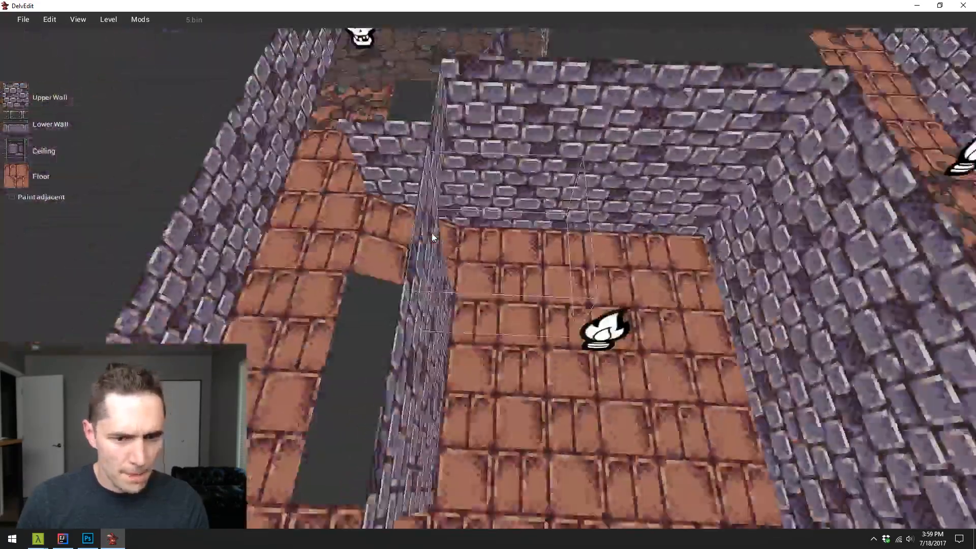
key("a")
key("w")
right_click(467, 227)
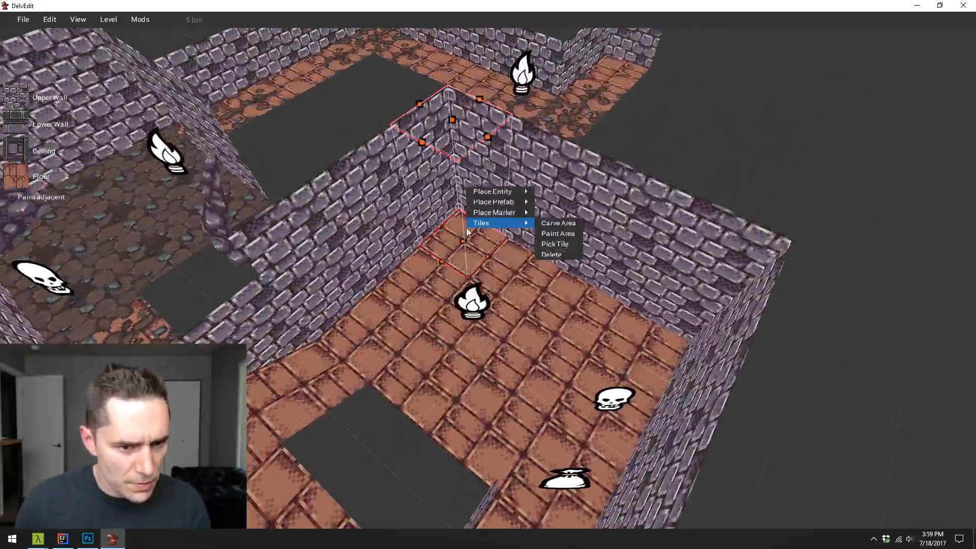
mouse_move(508, 192)
mouse_move(590, 351)
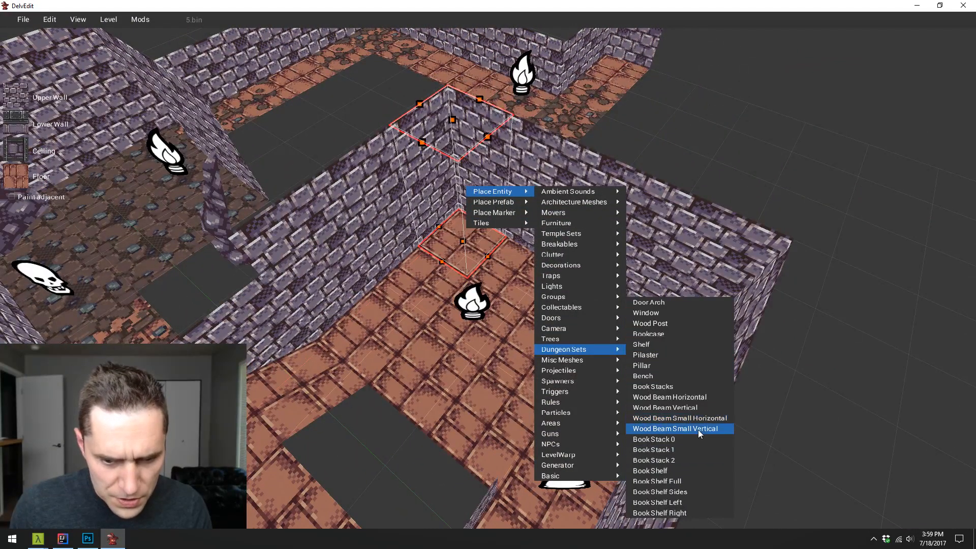
left_click(705, 406)
left_click(469, 235)
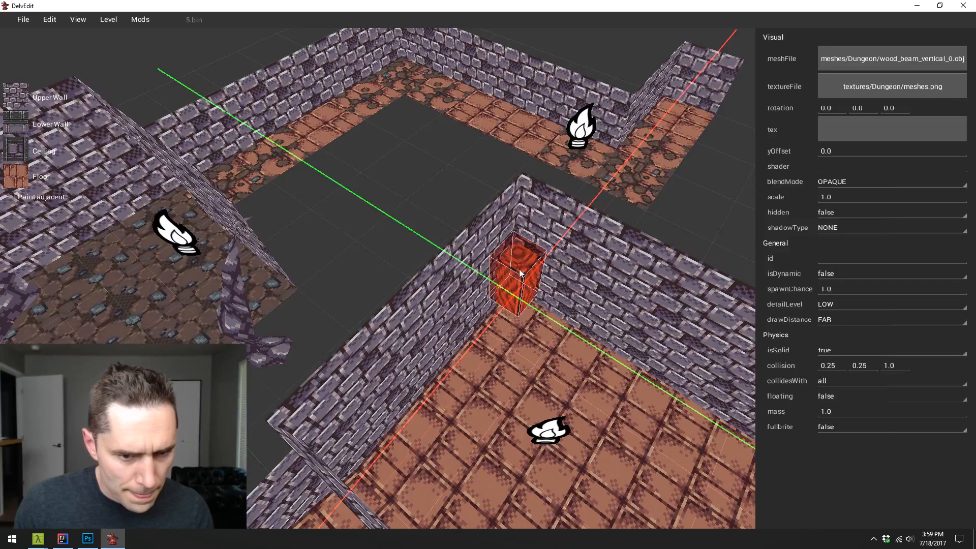
- Fit the wood beam into the room's corner and stack a copy directly on top of it
left_click_drag(519, 274, 502, 264)
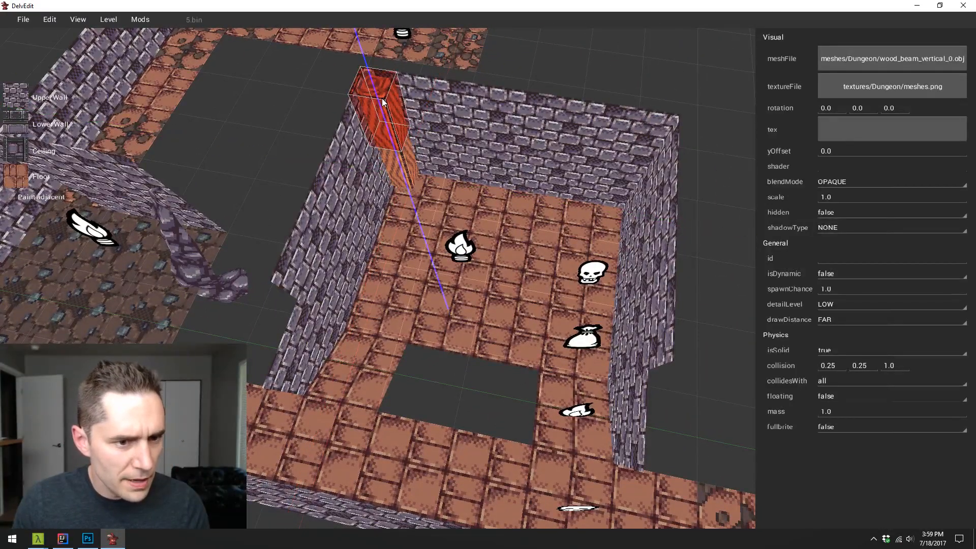
key("w")
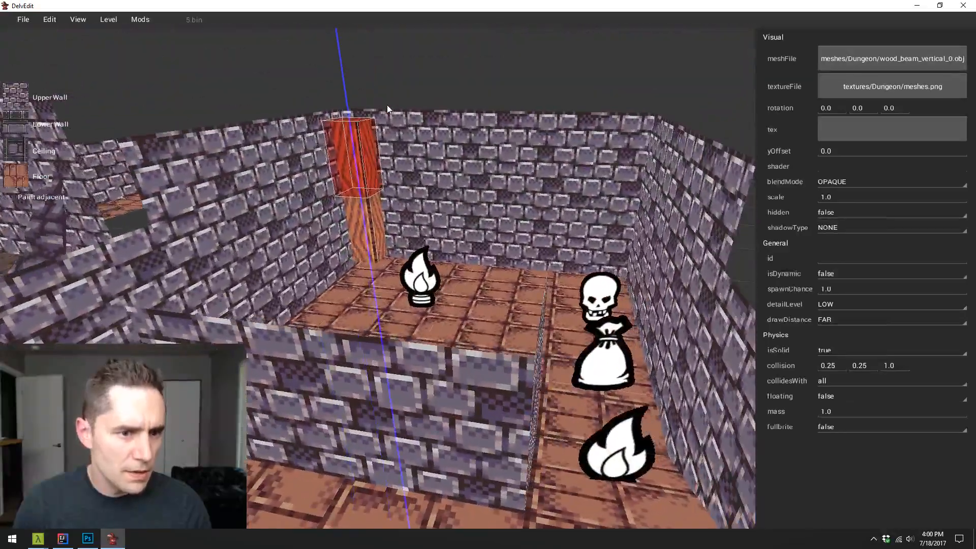
key("w")
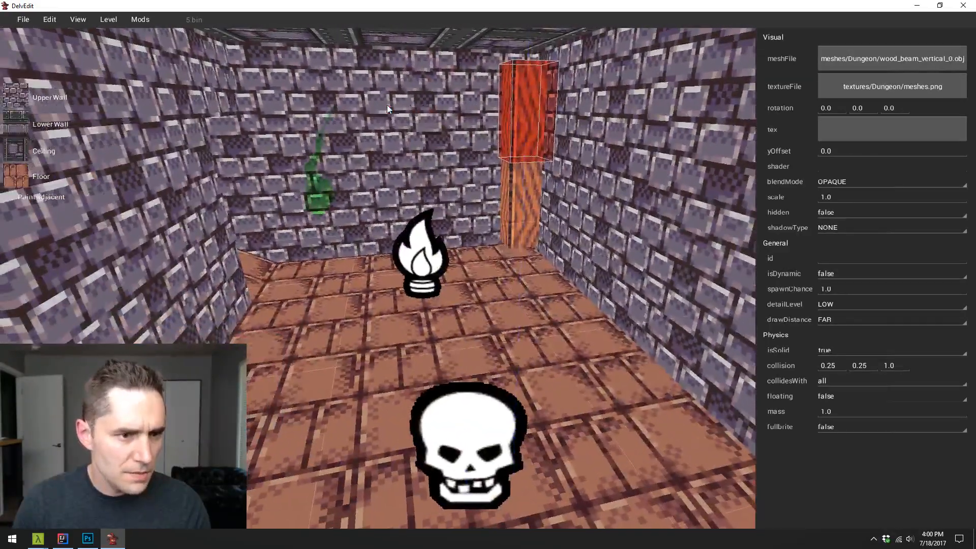
key("d")
key("z")
key("Escape")
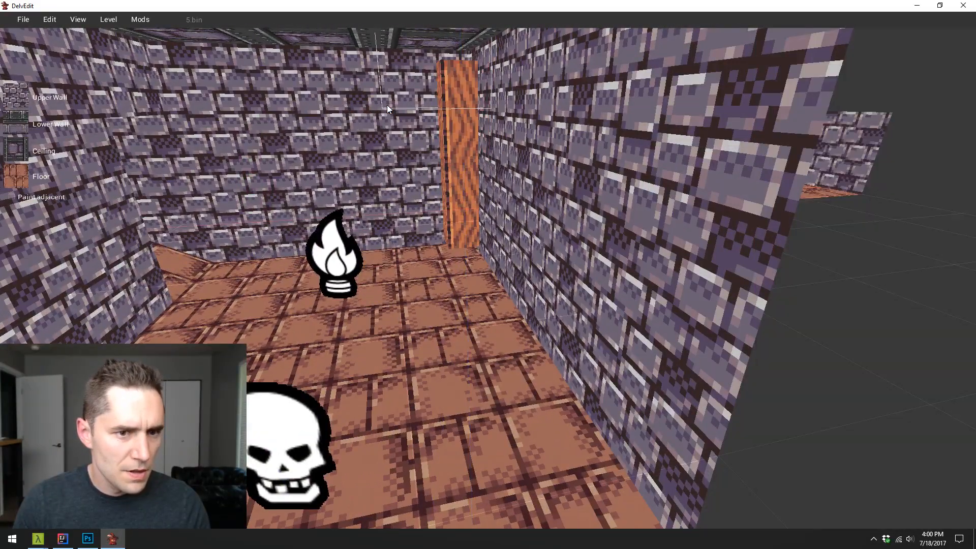
key("s")
- Lower the two stacked beams slightly into the floor and extend the column upward with another beam copy
left_click(470, 164)
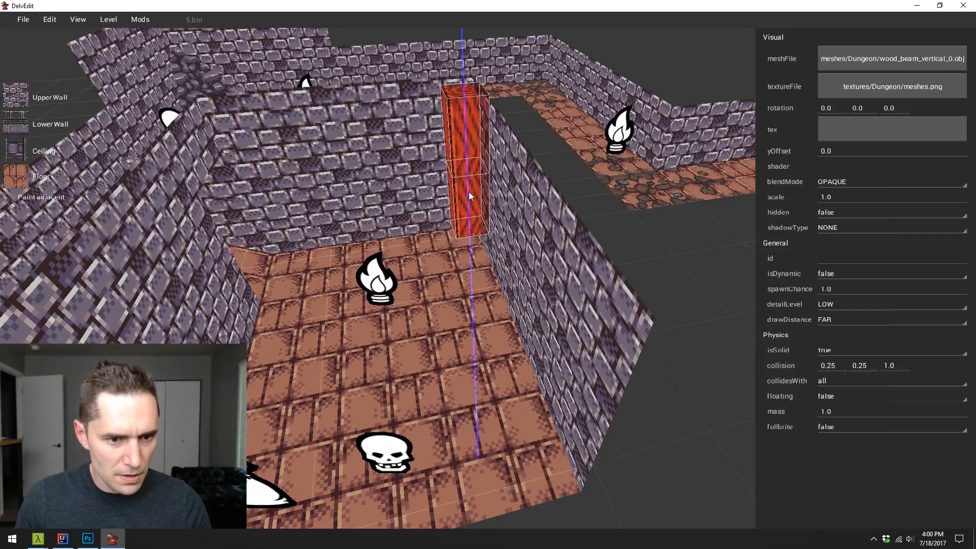
mouse_move(468, 192)
left_mouse_down()
mouse_move(472, 220)
mouse_move(471, 211)
left_mouse_up()
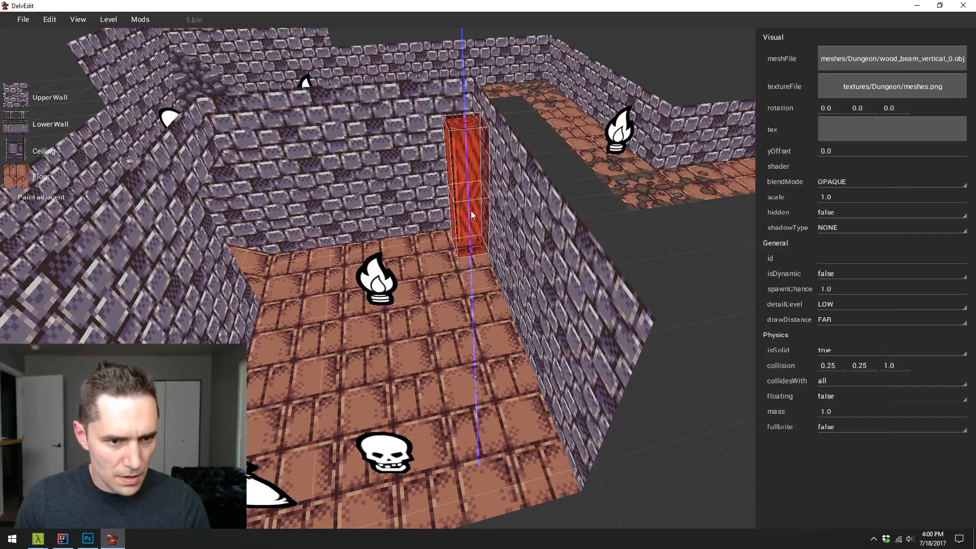
left_click(461, 157)
key("z")
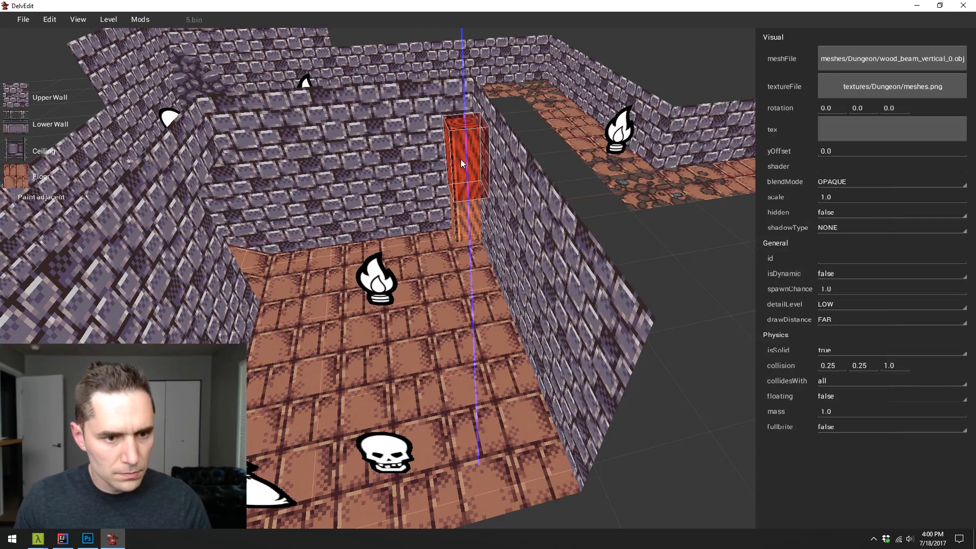
left_click_drag(461, 159, 448, 70)
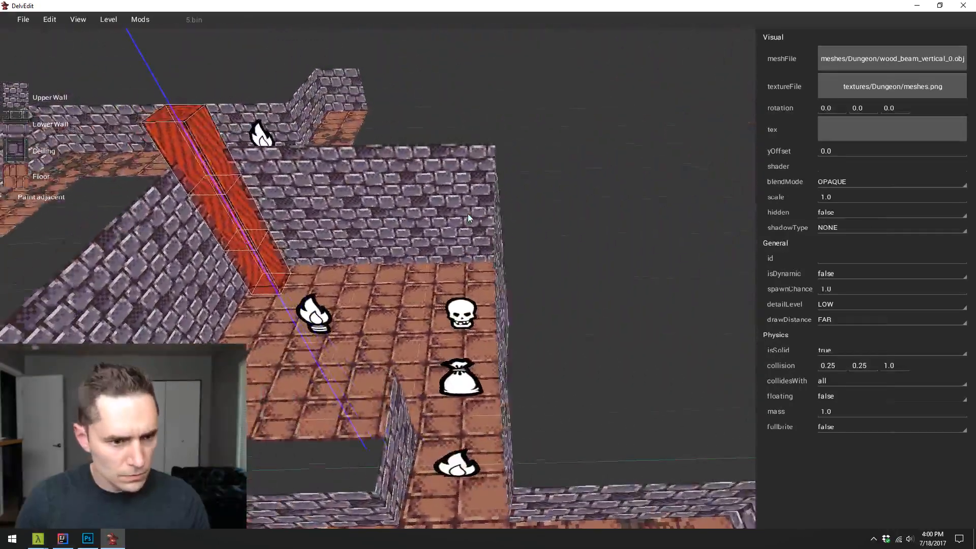
- Copy the whole beam column along the Y axis into the opposite corner of the same end wall
key("y")
left_click_drag(354, 301, 729, 227)
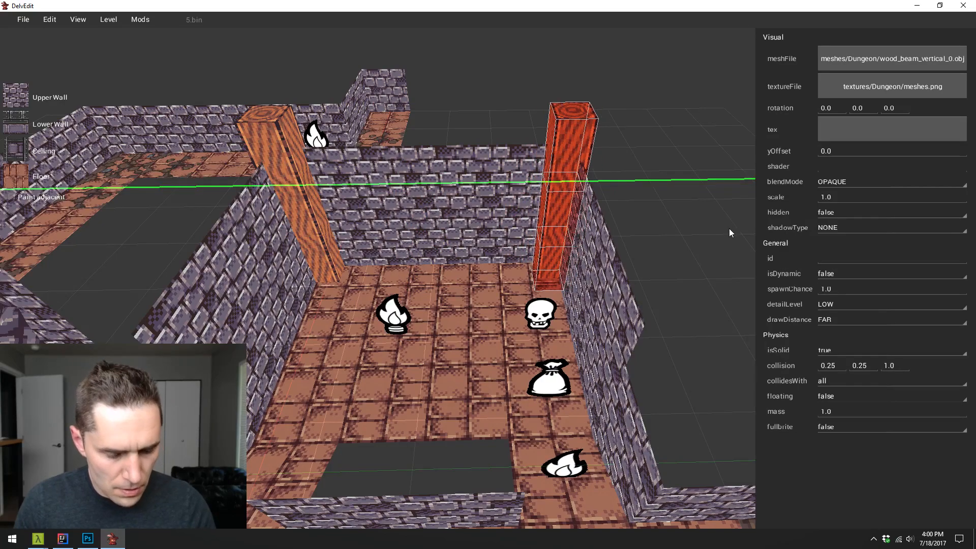
left_click(729, 228)
key("s")
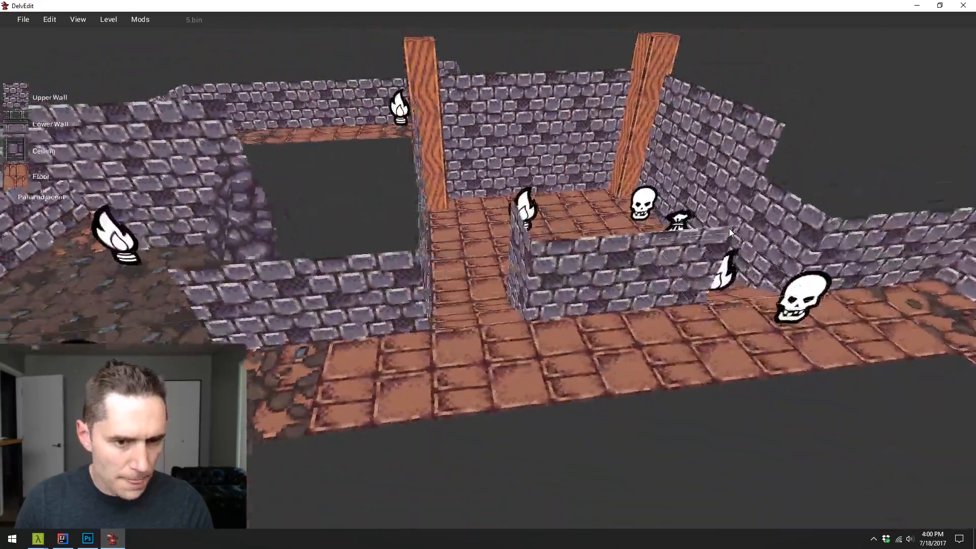
key("w")
key("d")
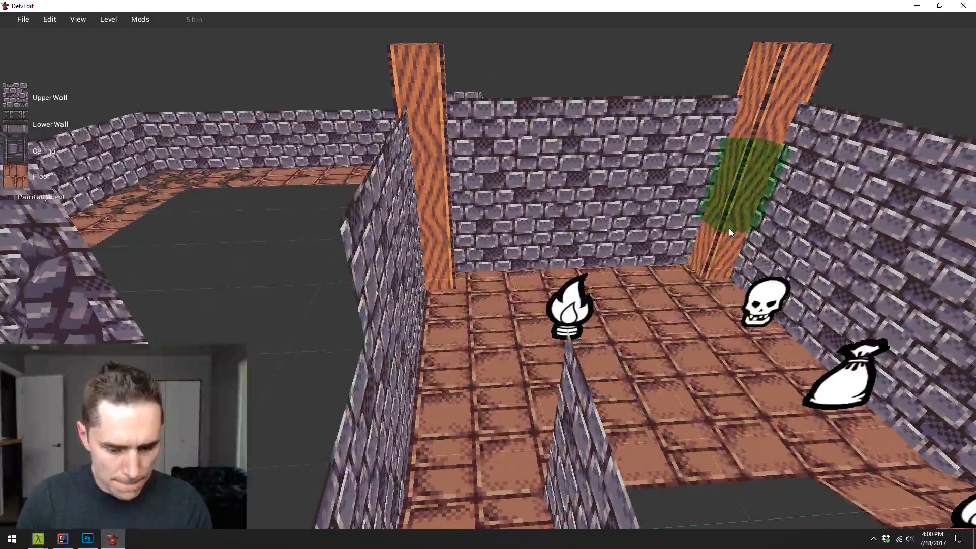
- Play-test the level inside the loot bag room to check the beams, and return to editing
key("p")
key("w")
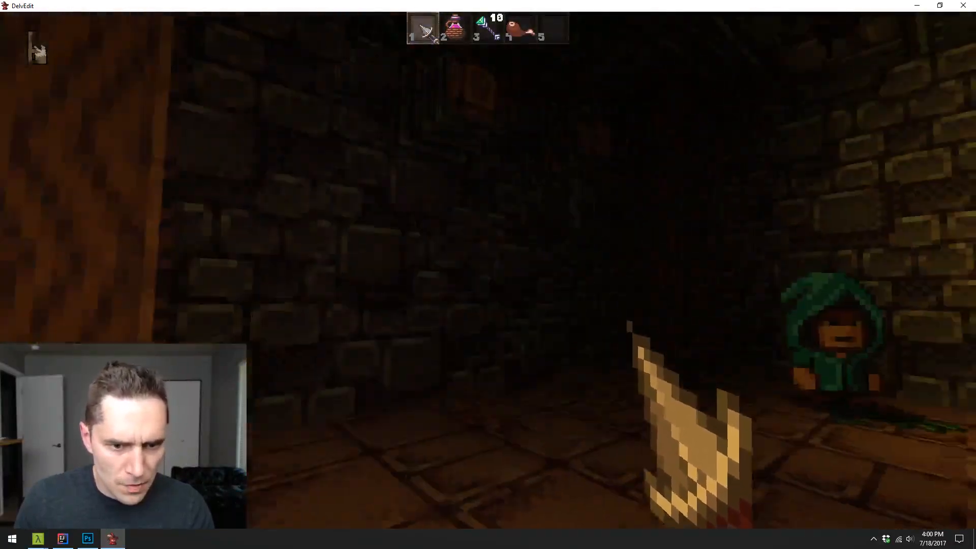
key("s")
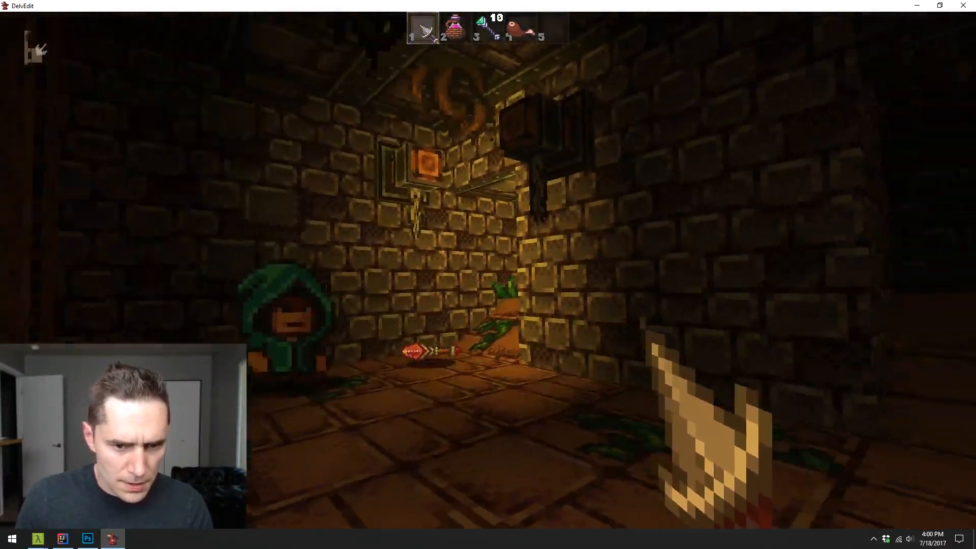
key("Escape")
key("s")
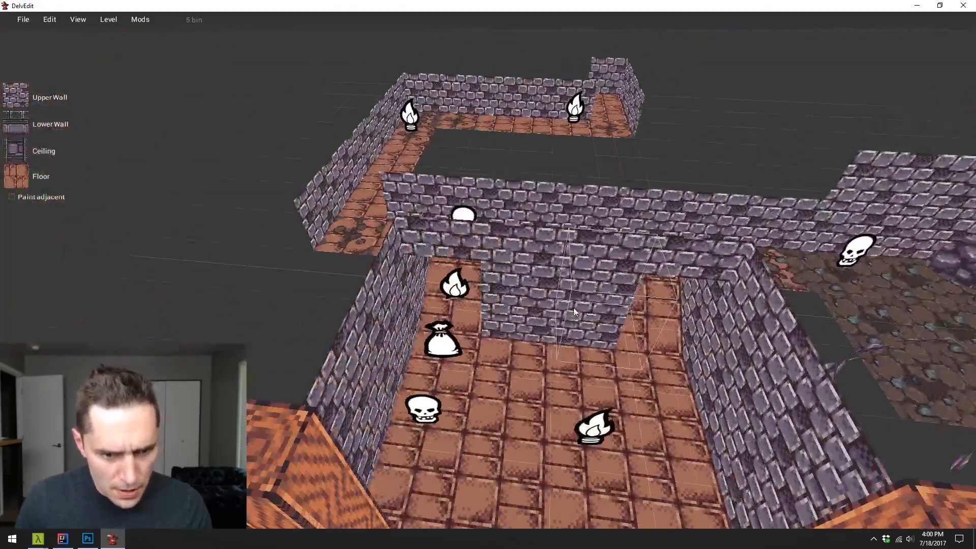
- Place a breakable Pot entity on the floor beside the room's inner wall near the loot bag
right_click(507, 306)
mouse_move(534, 310)
mouse_move(617, 270)
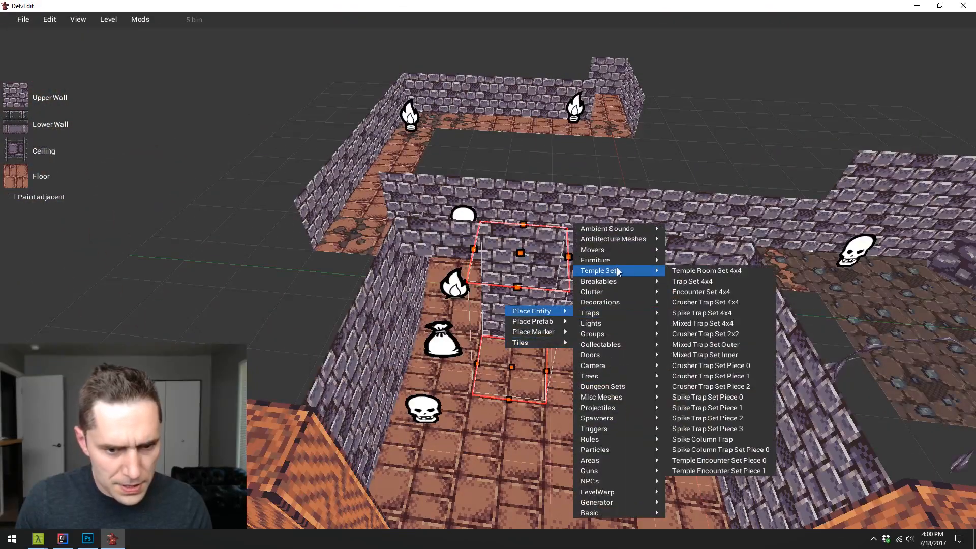
mouse_move(636, 228)
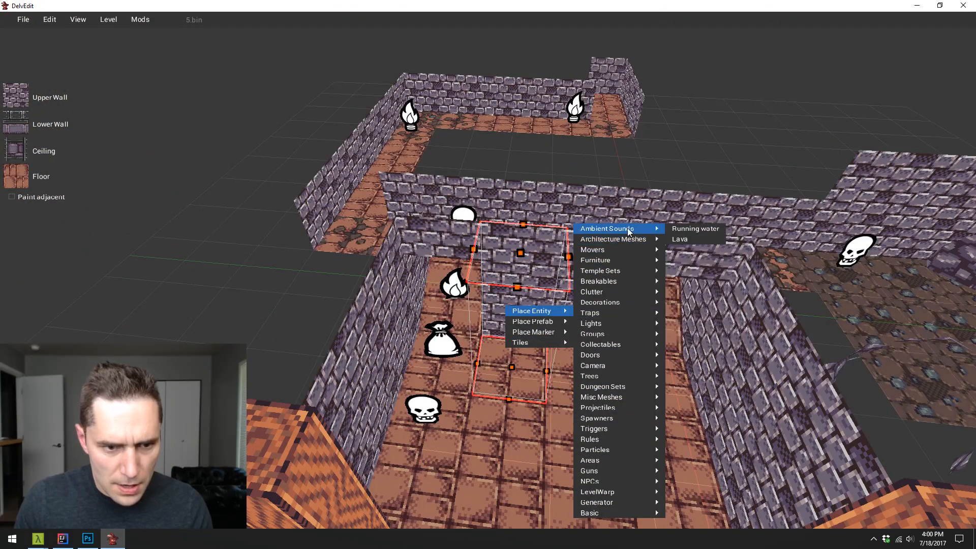
mouse_move(656, 281)
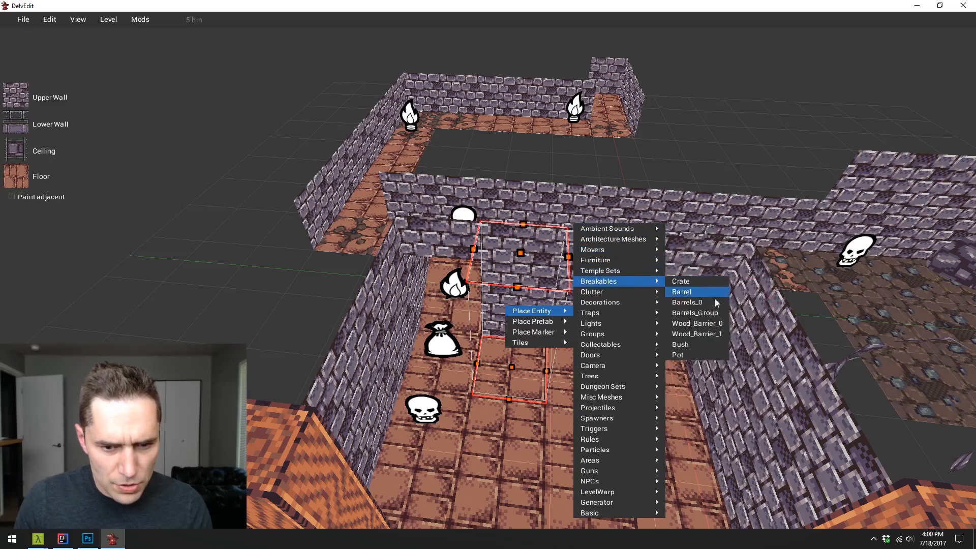
left_click(697, 356)
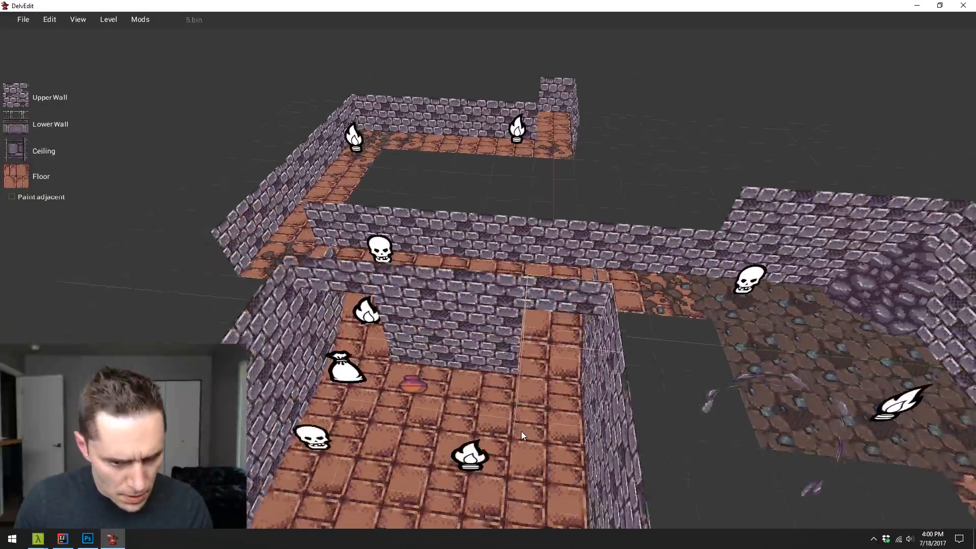
- Add a torch marker one tile closer to the wall with the beams and remove the room's original torch marker
key("s")
key("a")
right_click(522, 432)
mouse_move(549, 415)
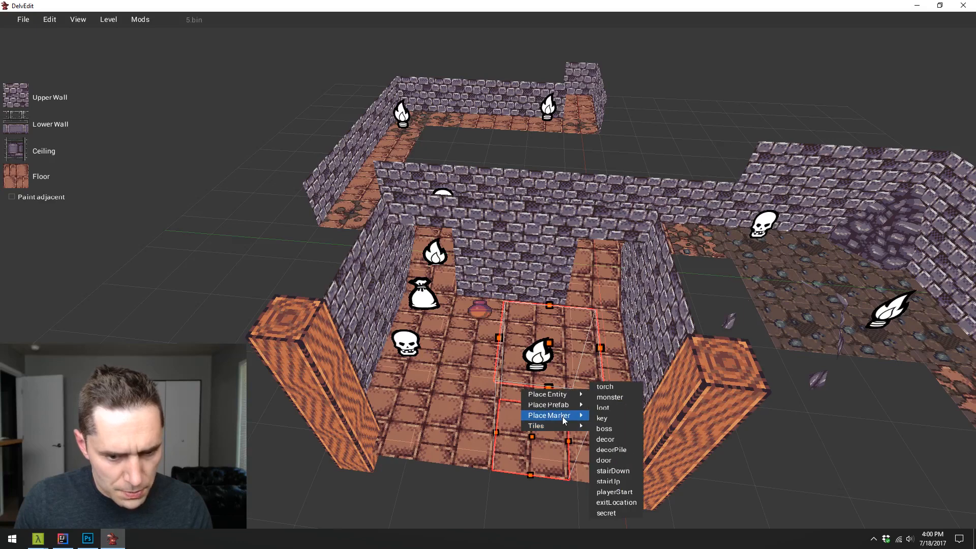
left_click(605, 389)
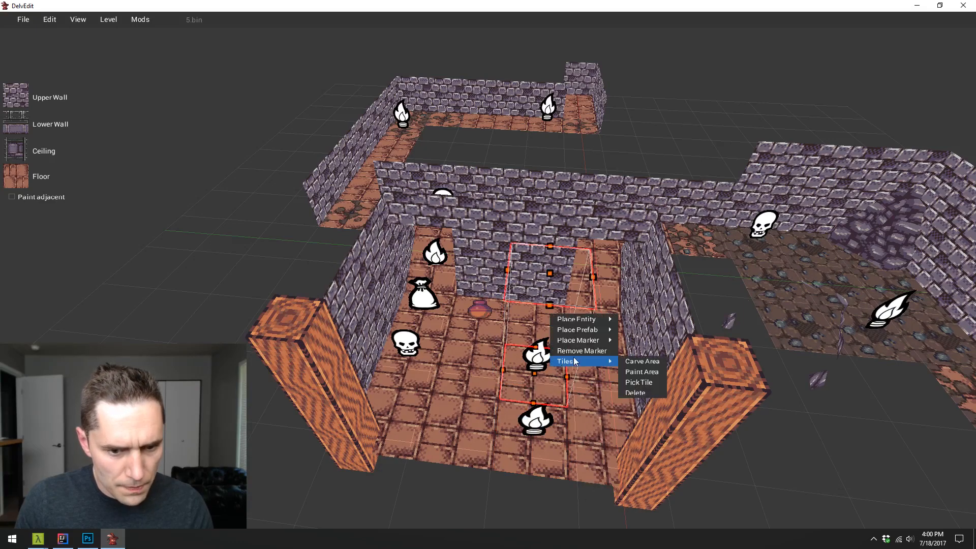
- Copy the pot along the inner wall between the doorways to form a row of four pots
left_click(482, 317)
left_click_drag(477, 310, 541, 309)
key("w")
key("q")
key("s")
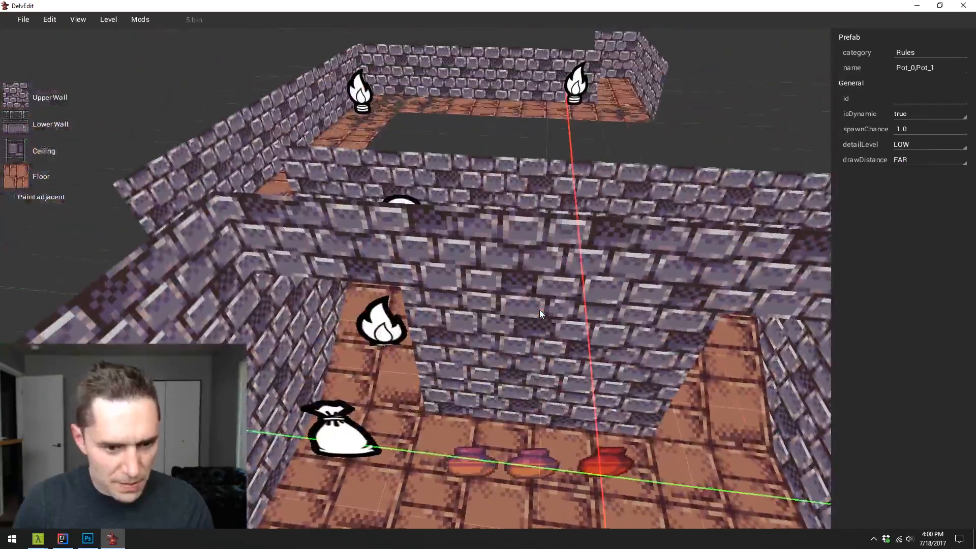
key("w")
left_click_drag(538, 310, 669, 279)
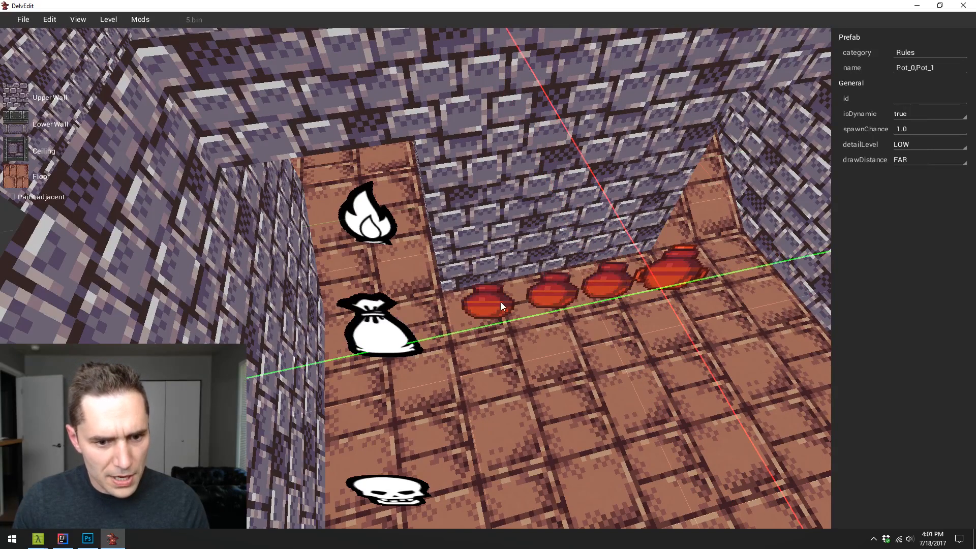
key("Escape")
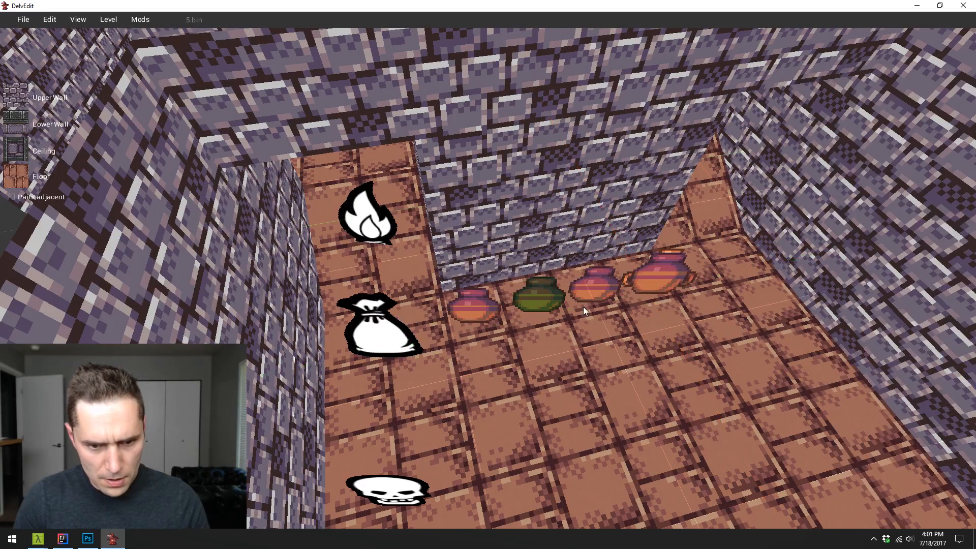
- Select all four pots and copy the row along the X axis to the opposite wall with the beams
key("a")
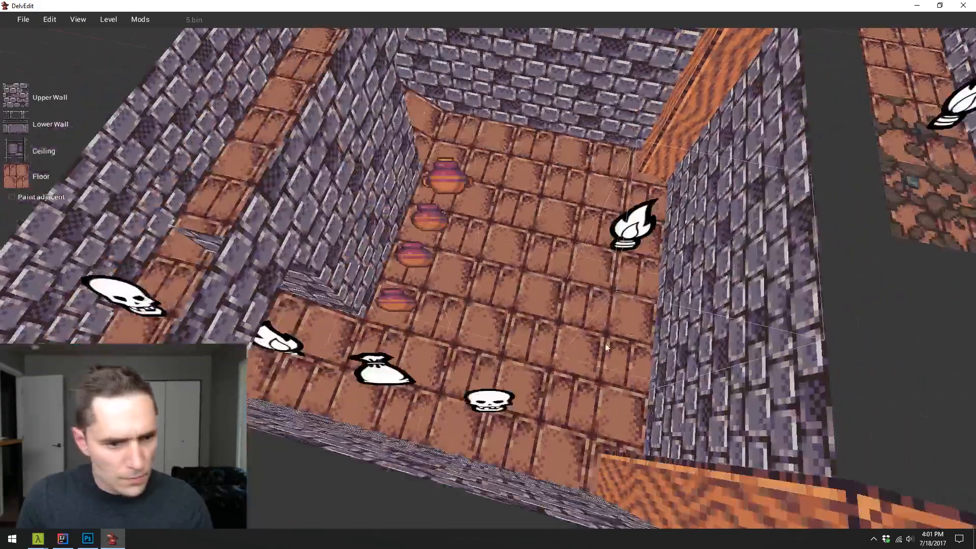
left_click(404, 307)
left_click(409, 250, "shift")
left_click(429, 216, "shift")
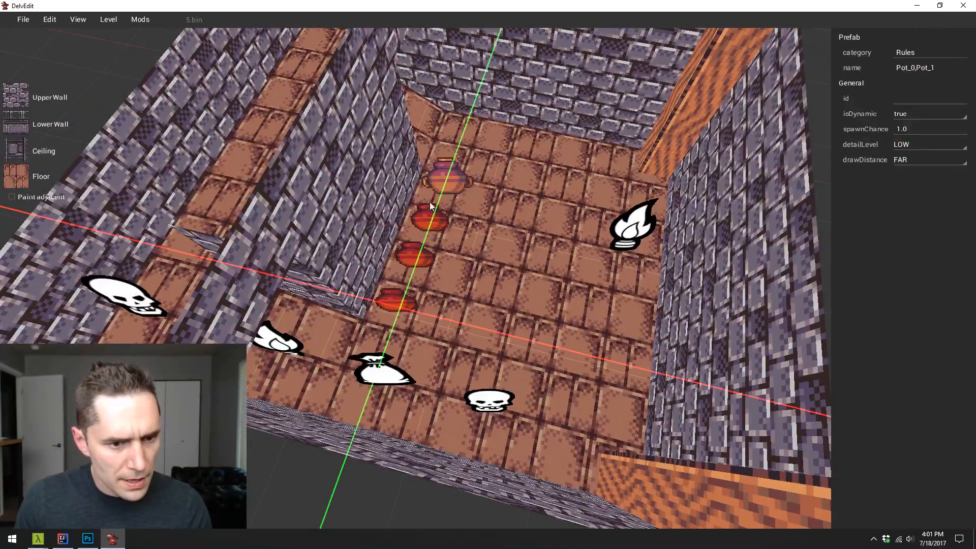
left_click(442, 177, "shift")
key("x")
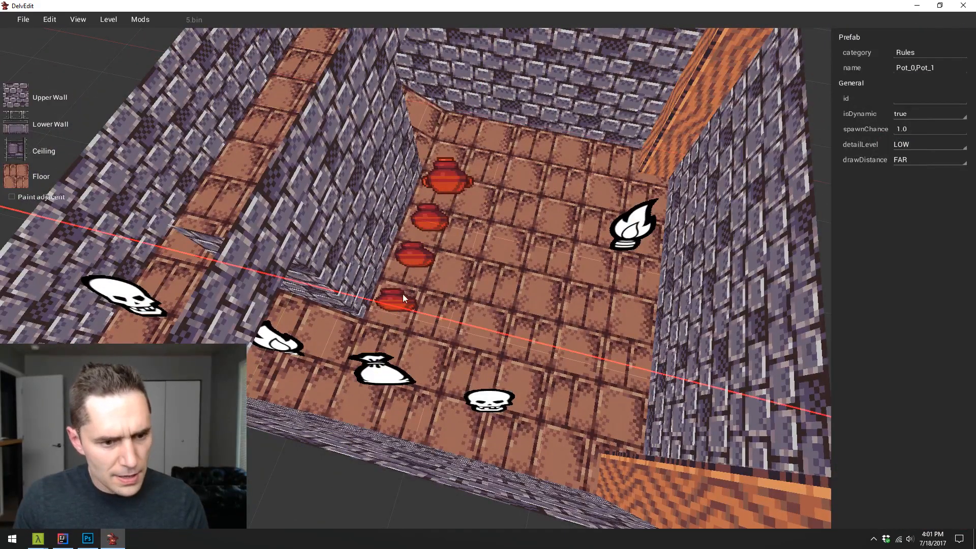
left_click_drag(650, 358, 645, 360)
key("Escape")
key("w")
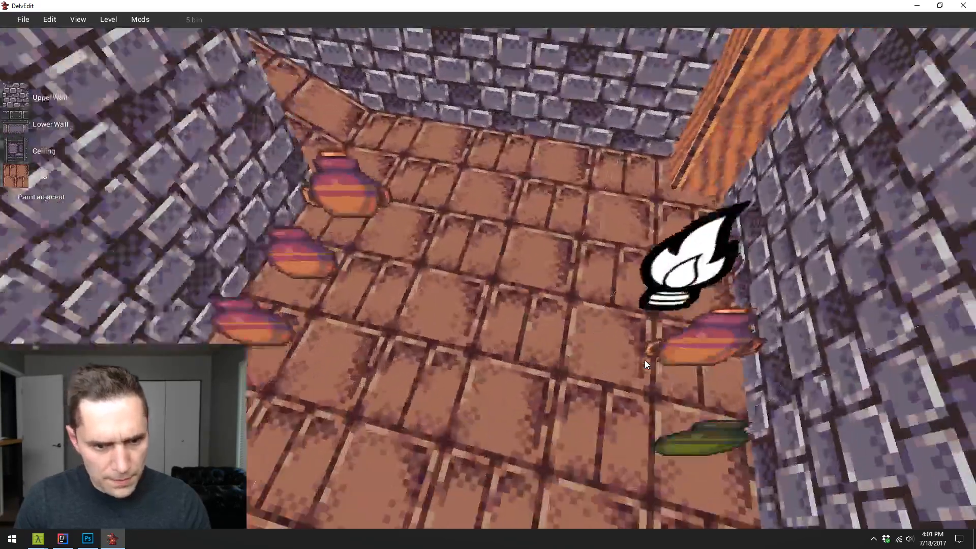
- Play-test the level from the detailed room and smash one of the pots below the wall torch
key("p")
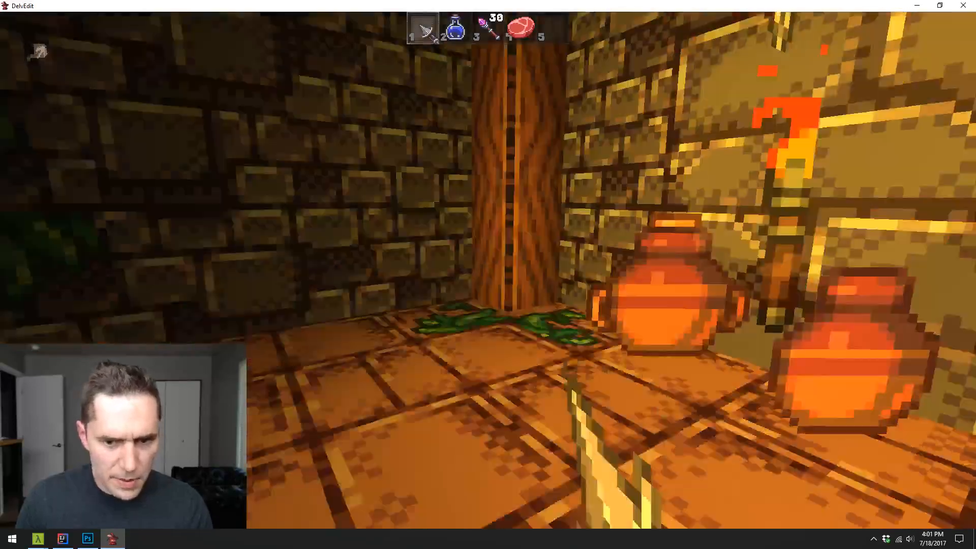
key("s")
key("w")
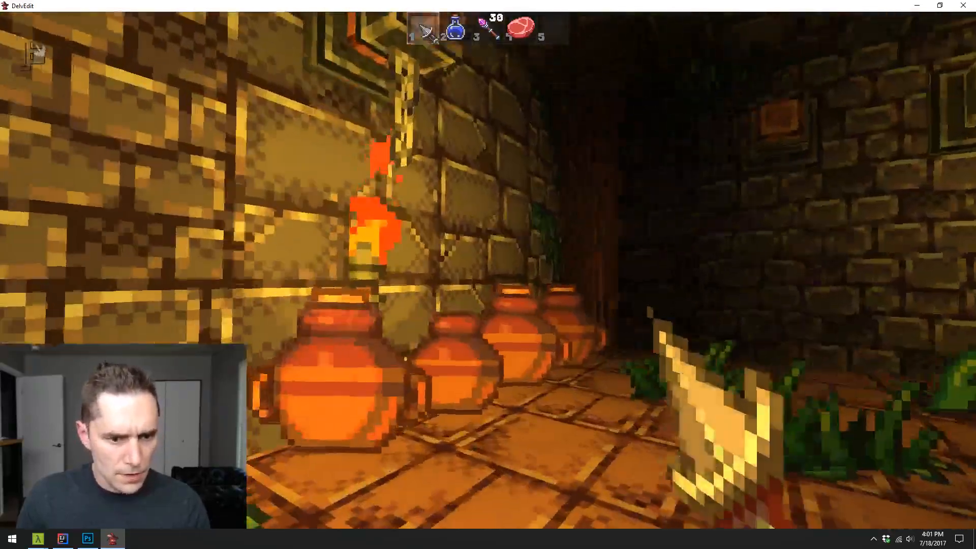
left_click(488, 270)
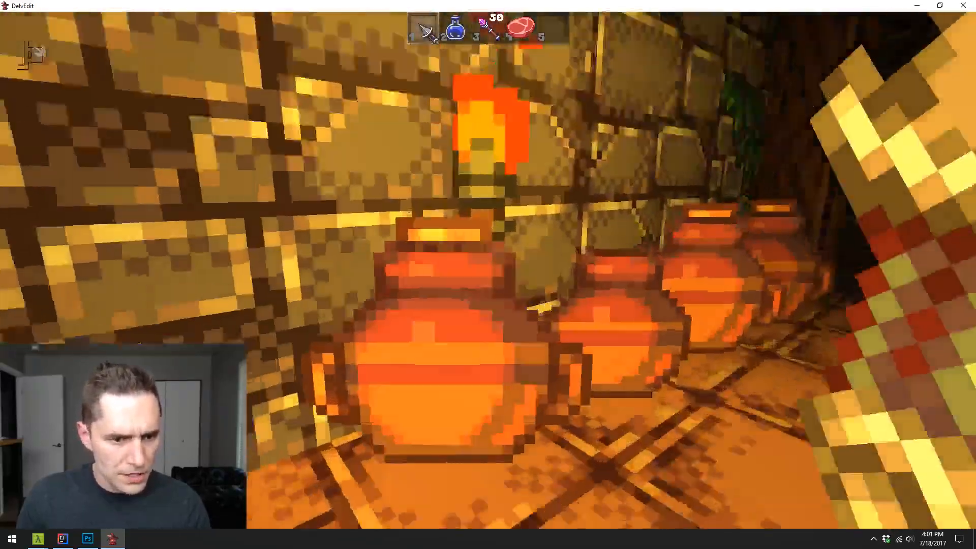
key("s")
left_click(488, 270)
key("w")
key("s")
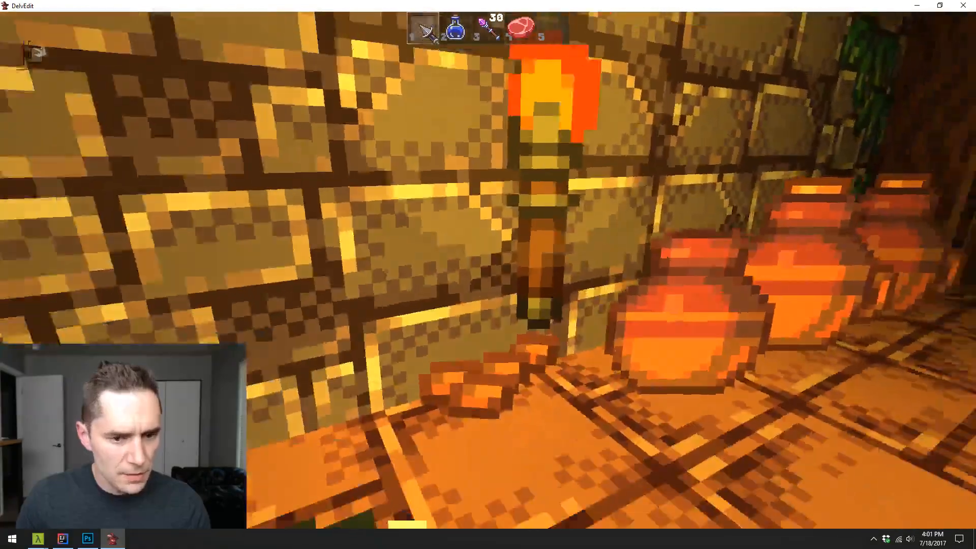
- Use the potion from slot 2 in the play-test and attack with the dagger from slot 1
key("2")
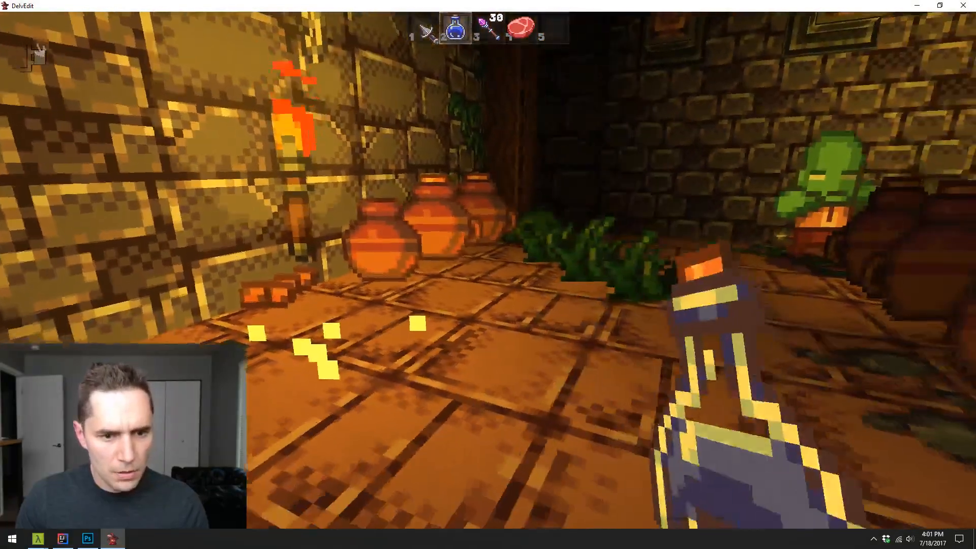
left_click(488, 270)
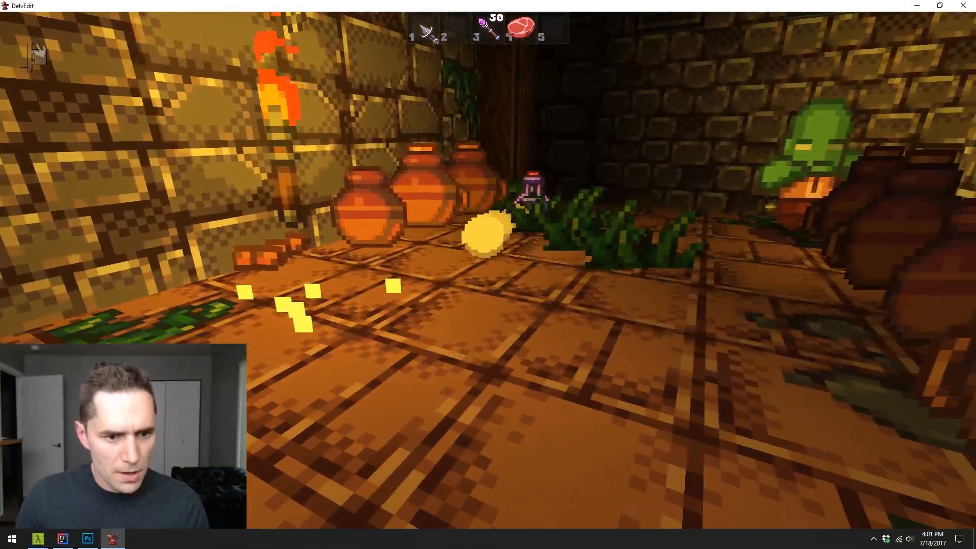
key("s")
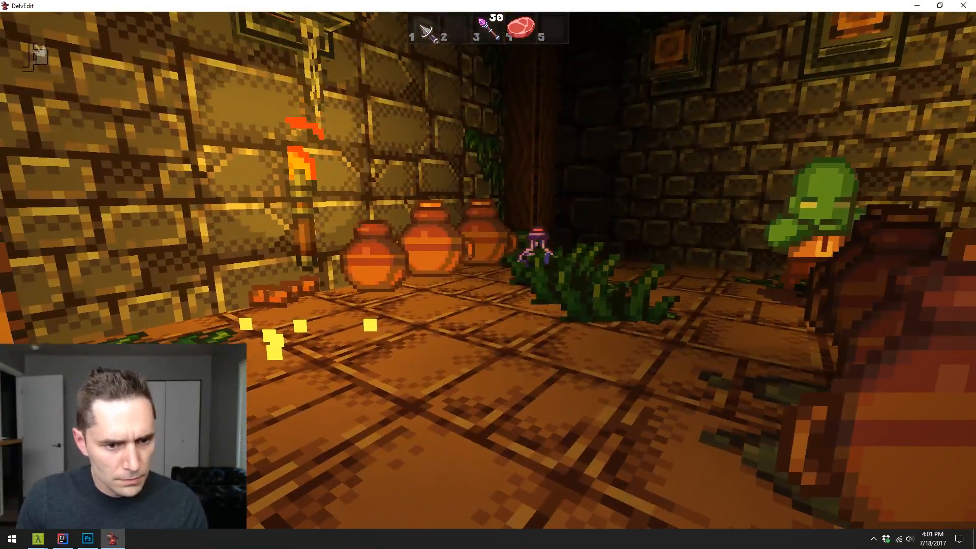
key("w")
key("1")
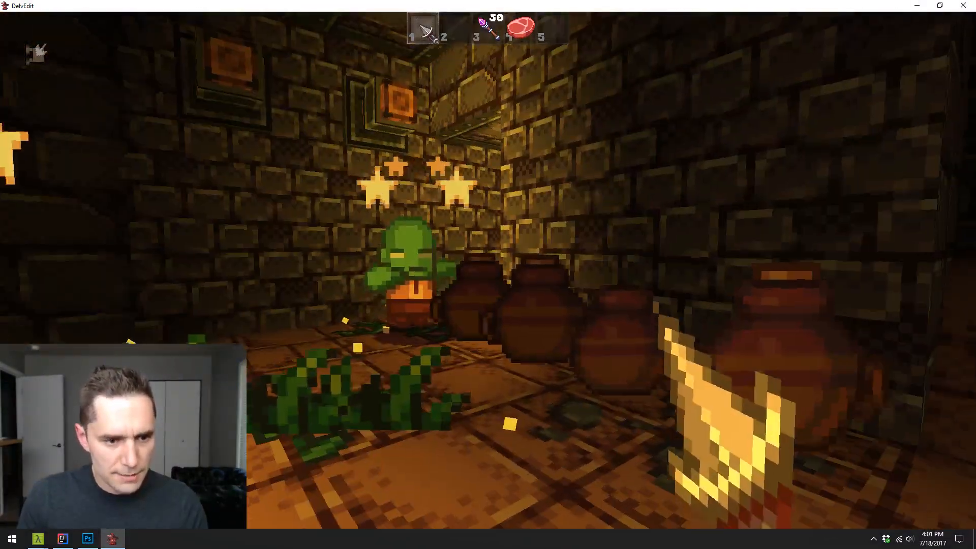
key("w")
left_click(489, 270)
key("s")
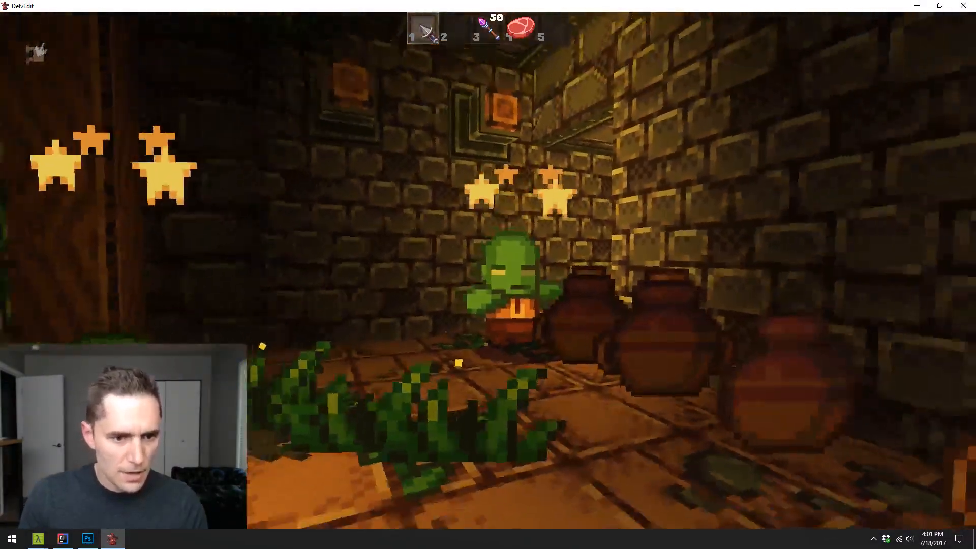
- Throw the dagger toward the green monster, retrieve it and end the play-test
key("q")
key("w")
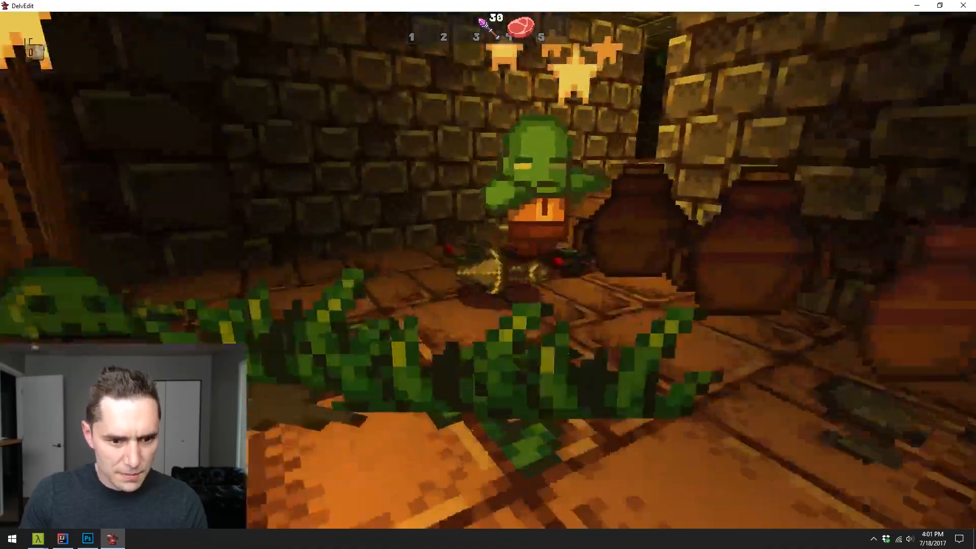
key("e")
key("w")
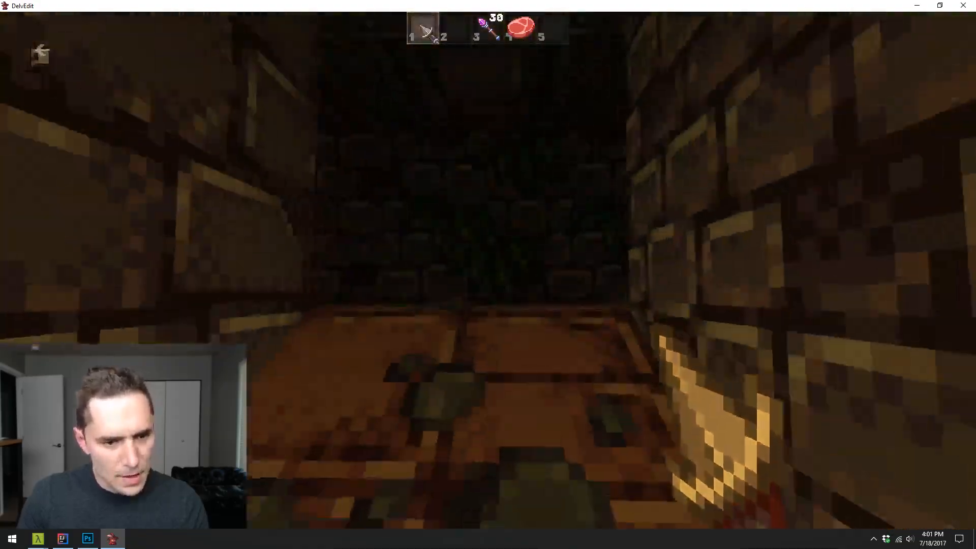
key("Escape")
- Examine the pot room's doorways and the brick corridors leading away from it
key("s")
key("s")
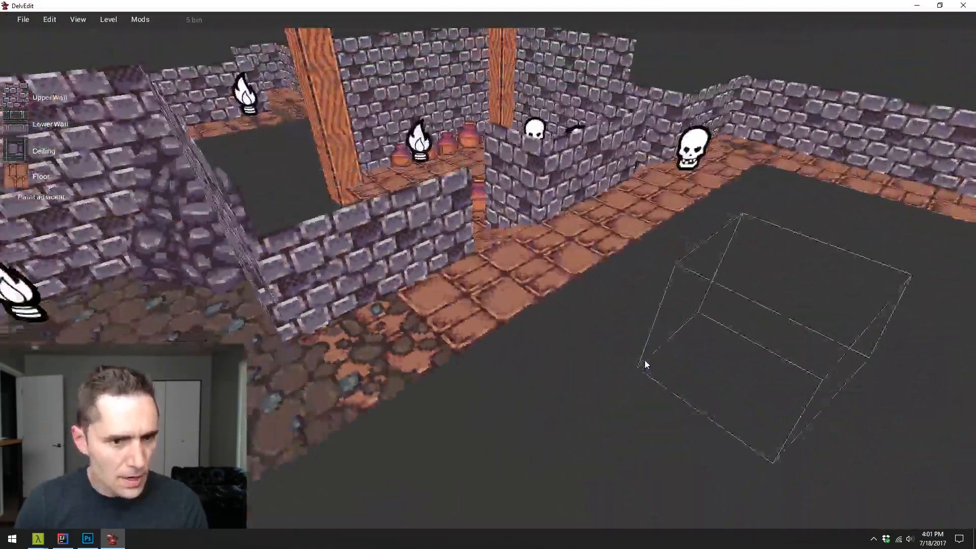
key("s")
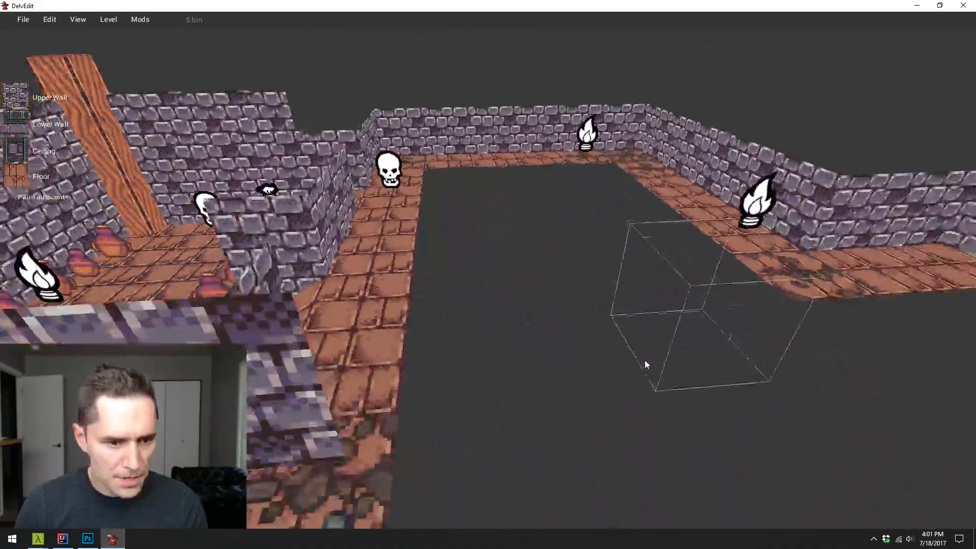
key("w")
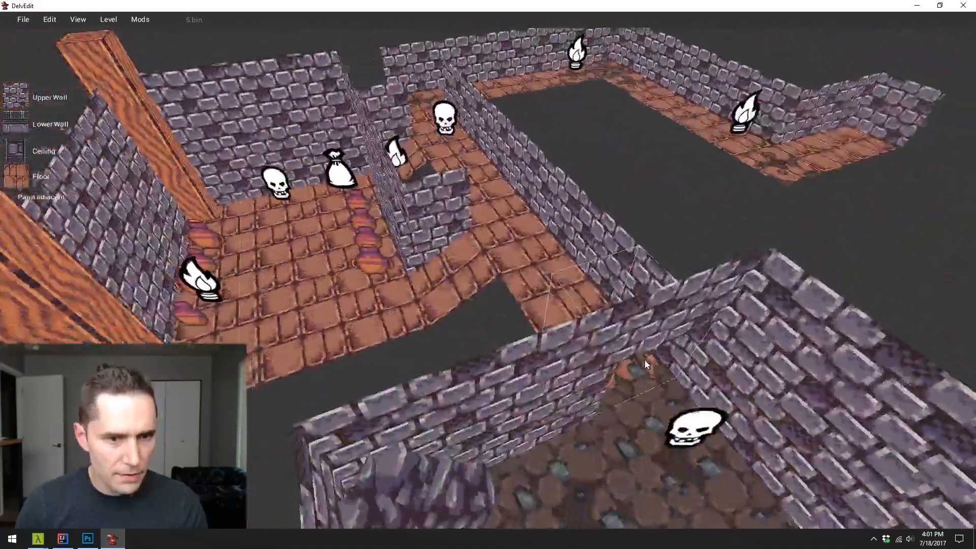
key("a")
key("s")
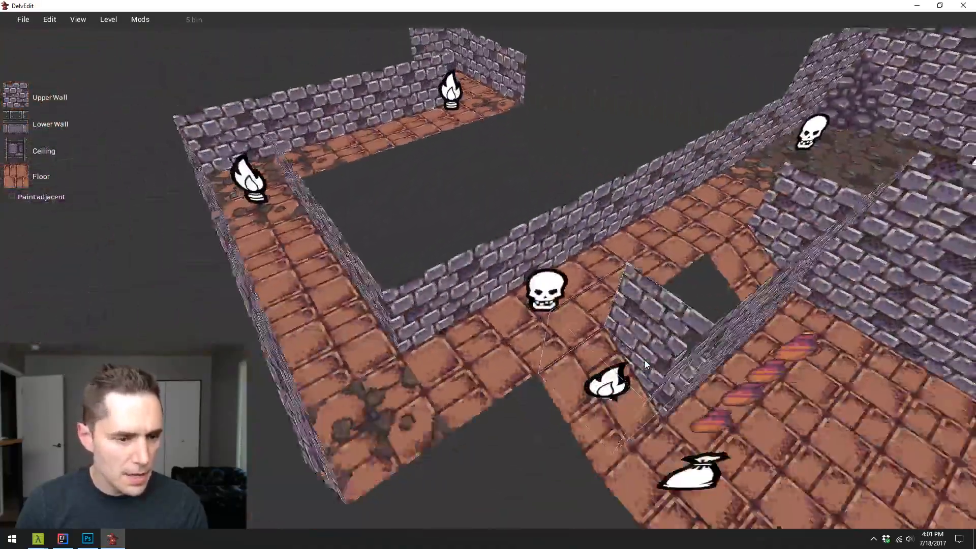
key("w")
key("s")
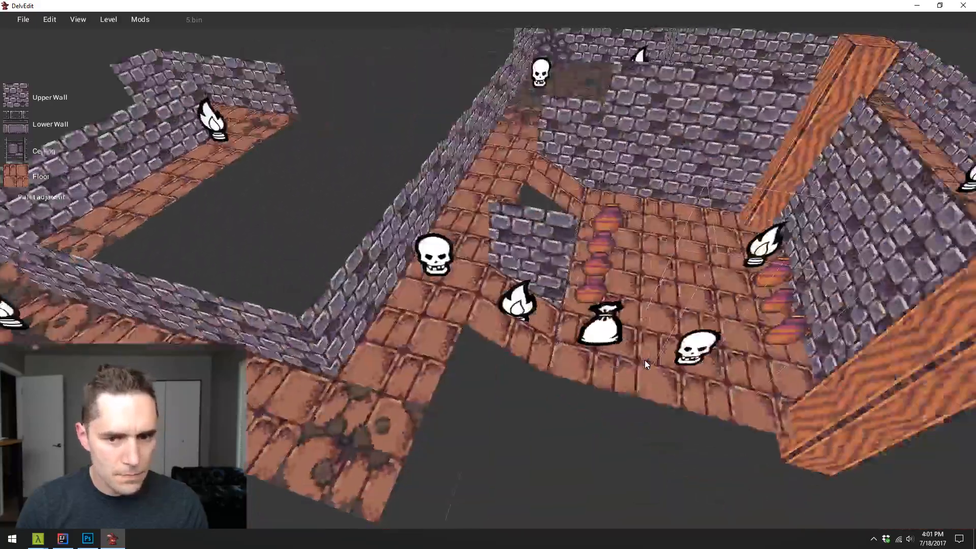
key("w")
key("s")
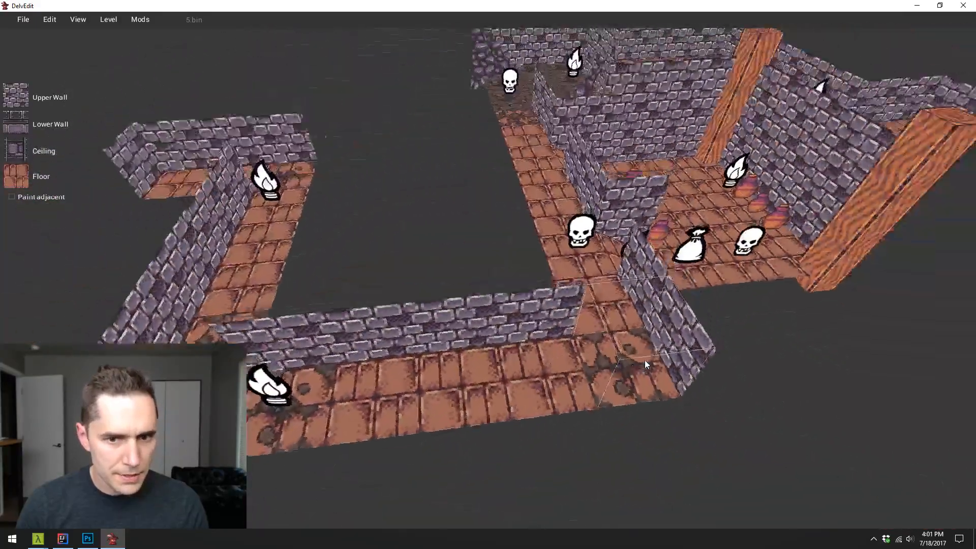
key("a")
key("w")
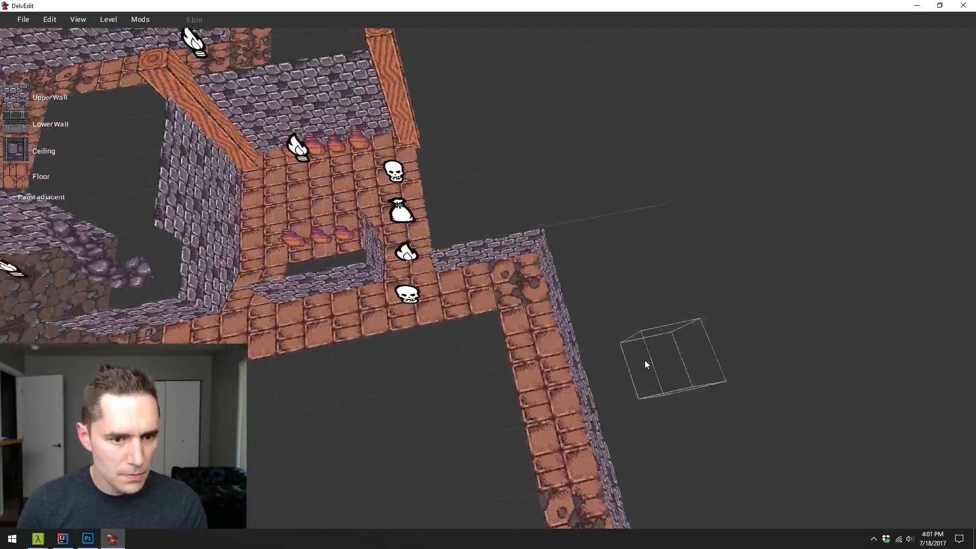
- Examine the outer corridor with its corner floor patches and torch markers for missing detail
key("s")
key("d")
key("s")
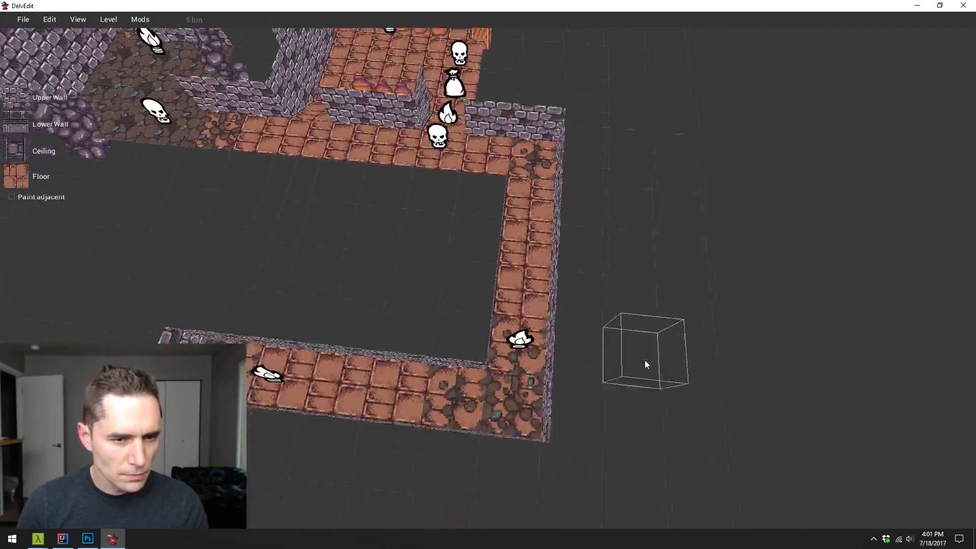
key("w")
key("d")
key("s")
key("a")
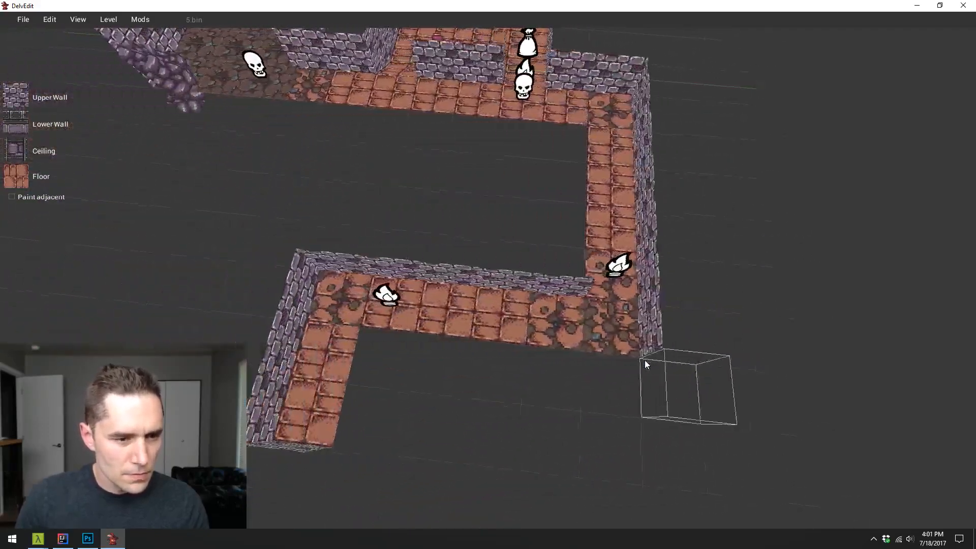
key("w")
key("d")
key("w")
key("d")
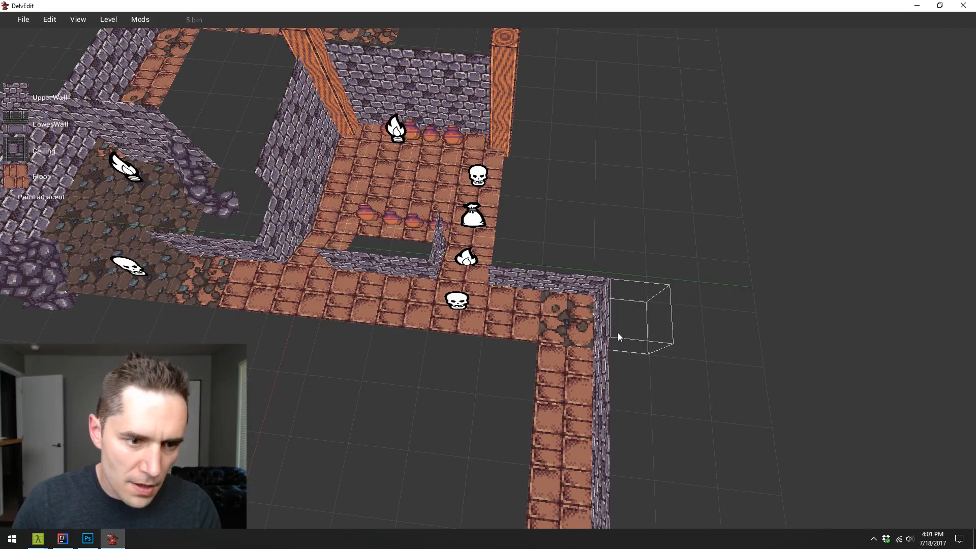
- Examine the beam side of the pot room and its connection to the rocky room and surrounding corridors
key("w")
key("d")
key("Left")
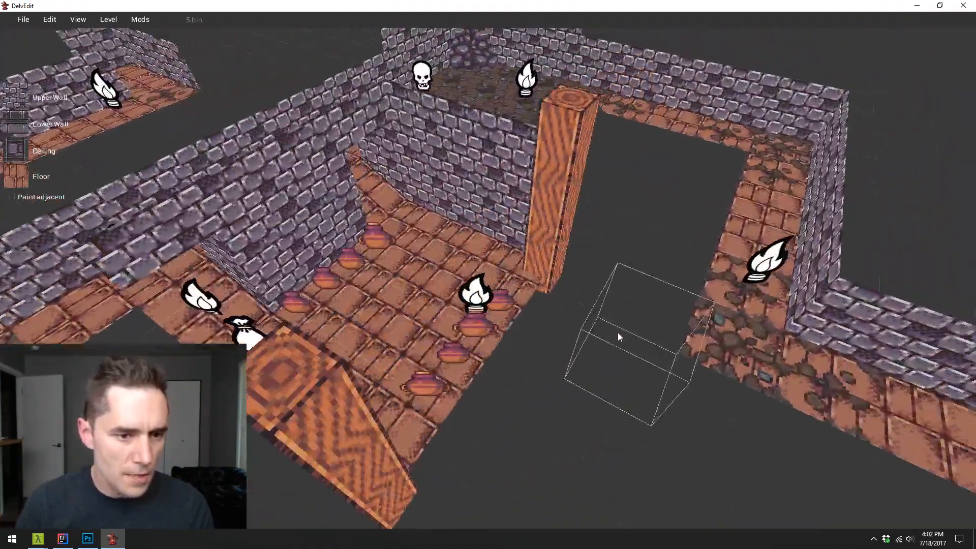
key("a")
key("Right")
key("s")
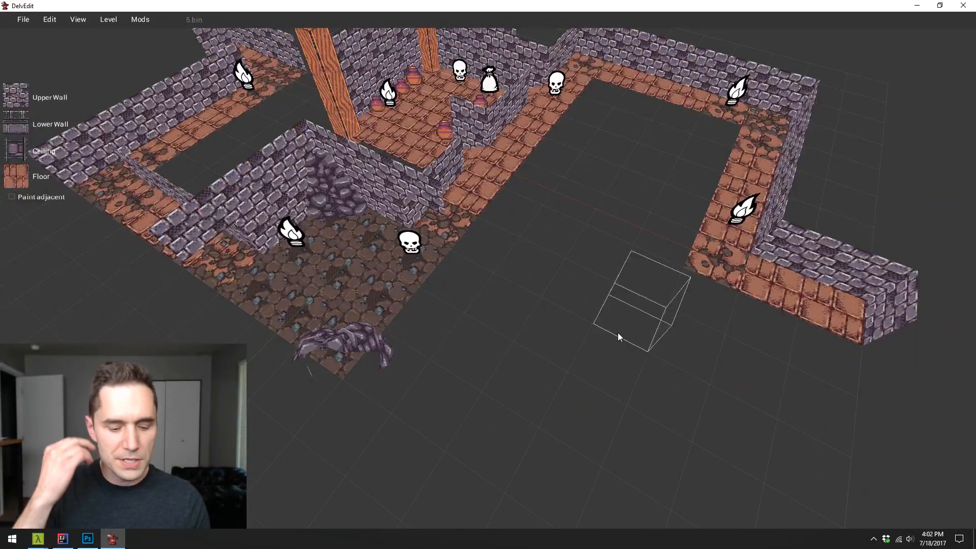
key("w")
key("d")
key("Left")
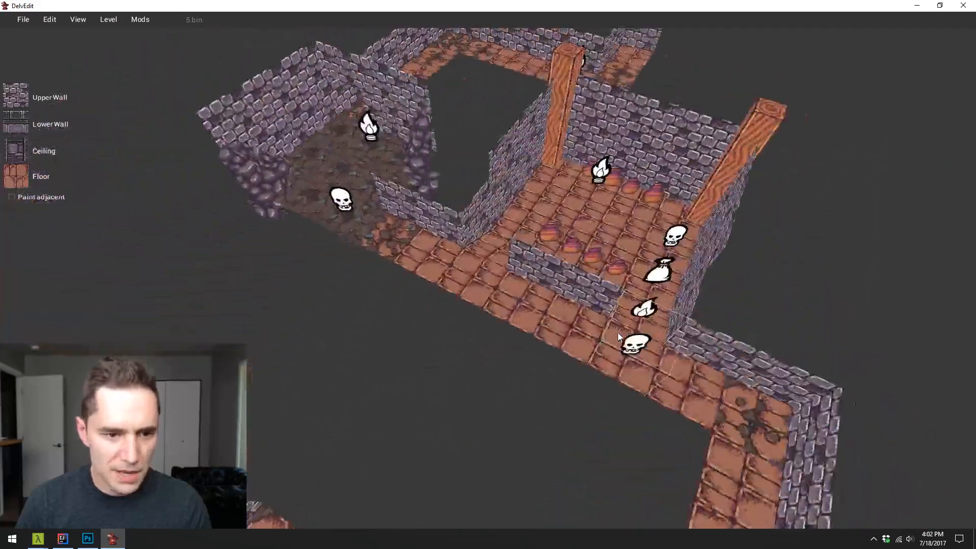
key("a")
key("Right")
key("d")
key("s")
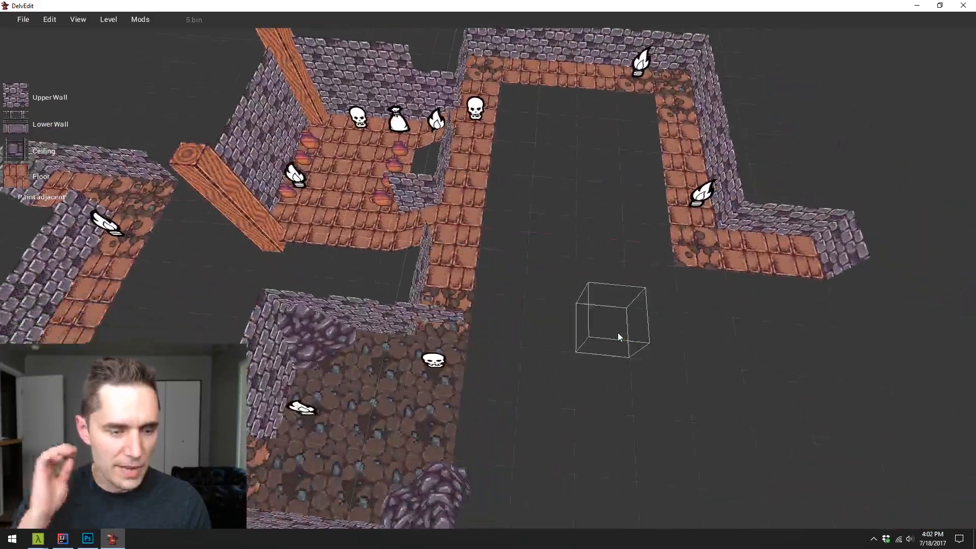
key("Left")
key("d")
key("w")
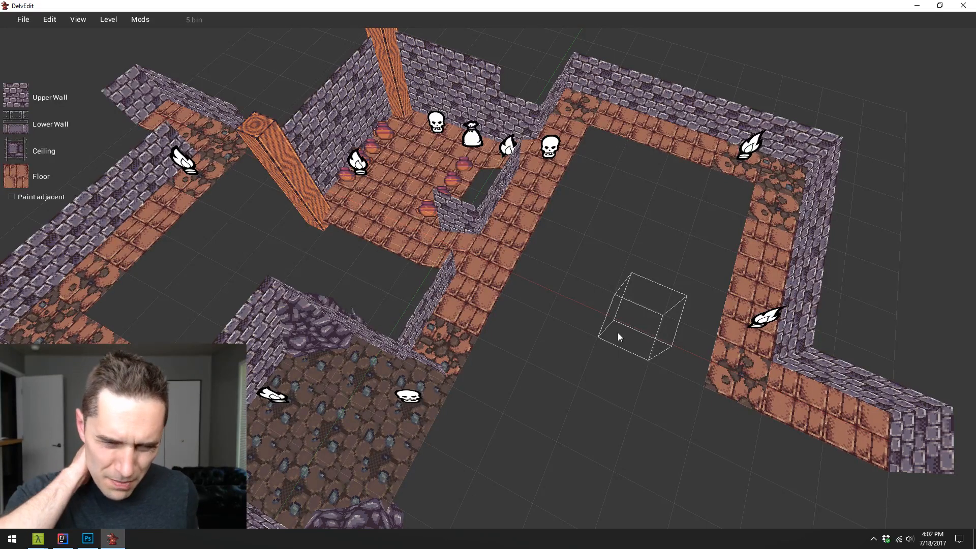
- Review the whole level layout from several sides, from the dead-end corridor back to the two rows of pots
left_click_drag(618, 332, 618, 333)
key("s")
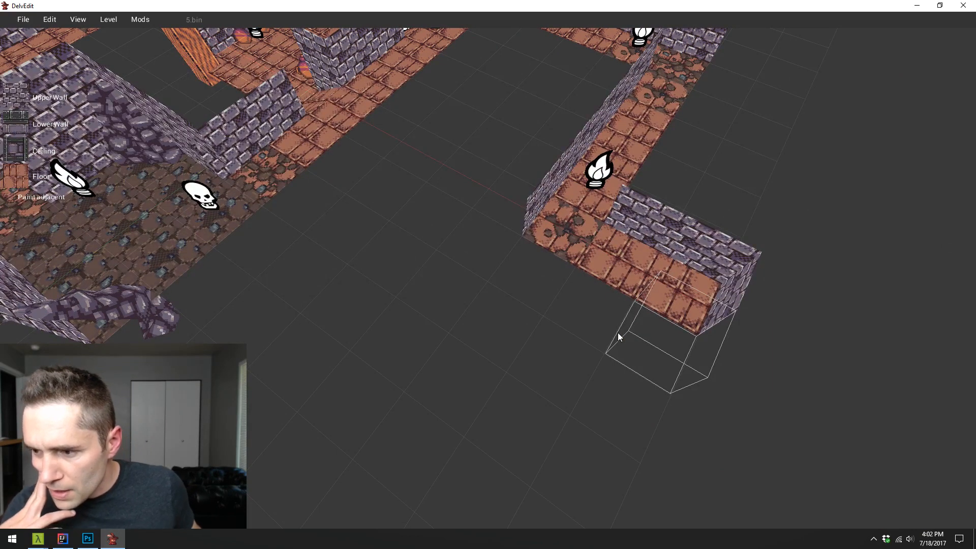
key("s")
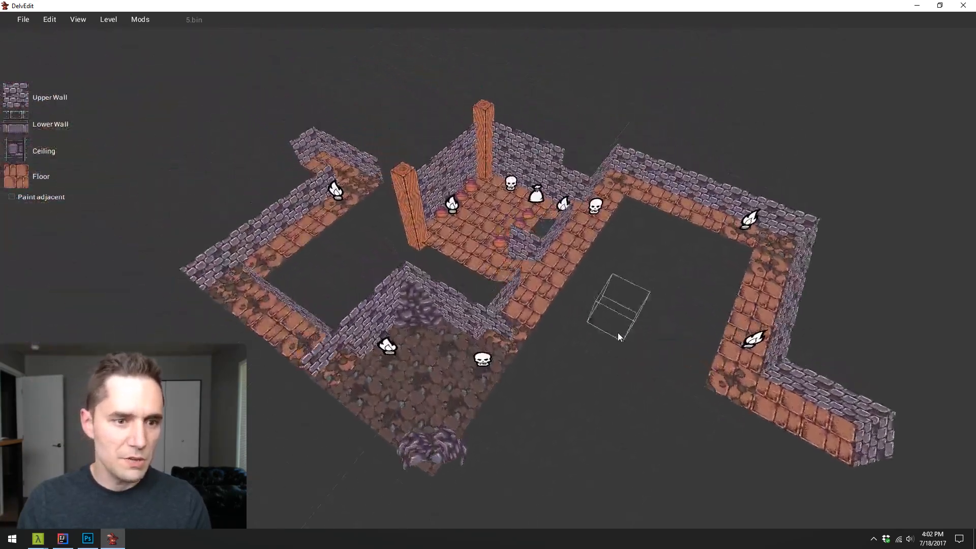
key("w")
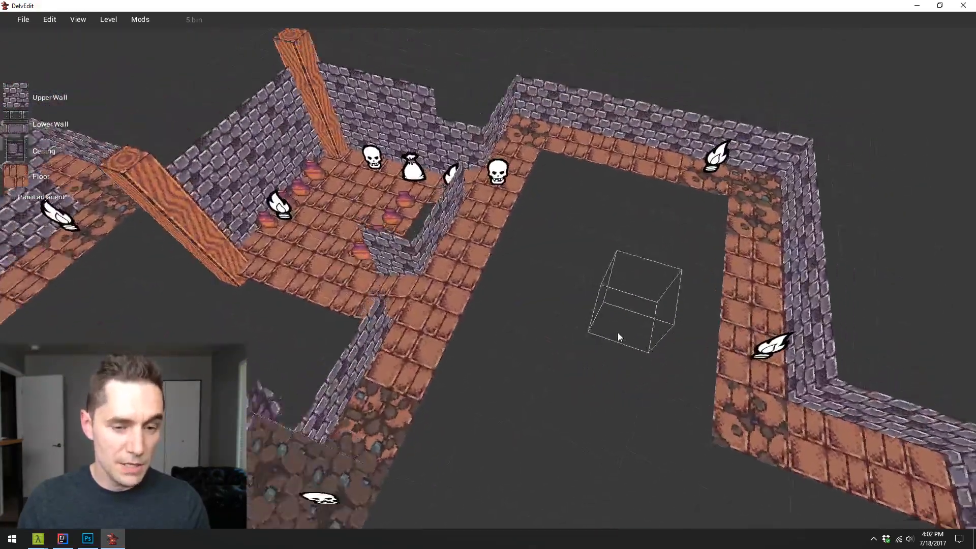
key("d")
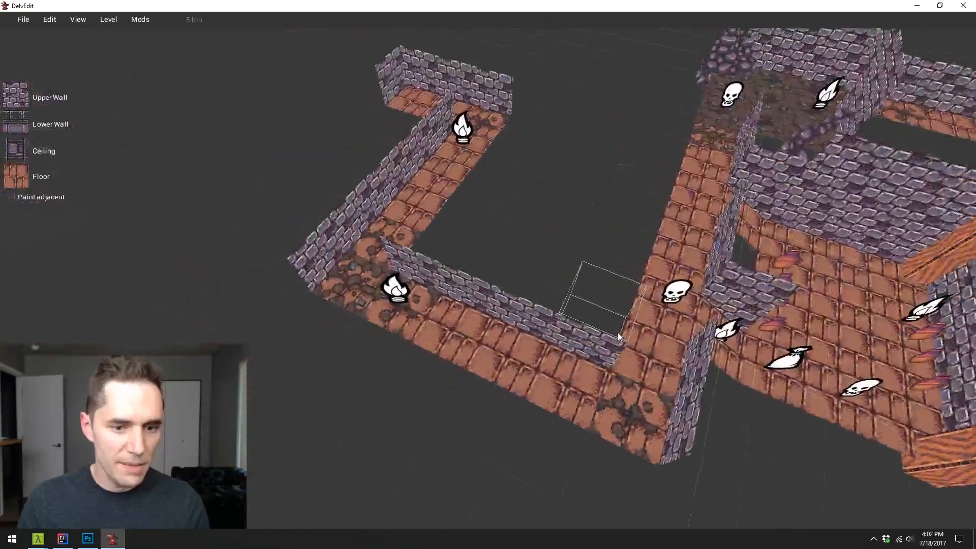
key("a")
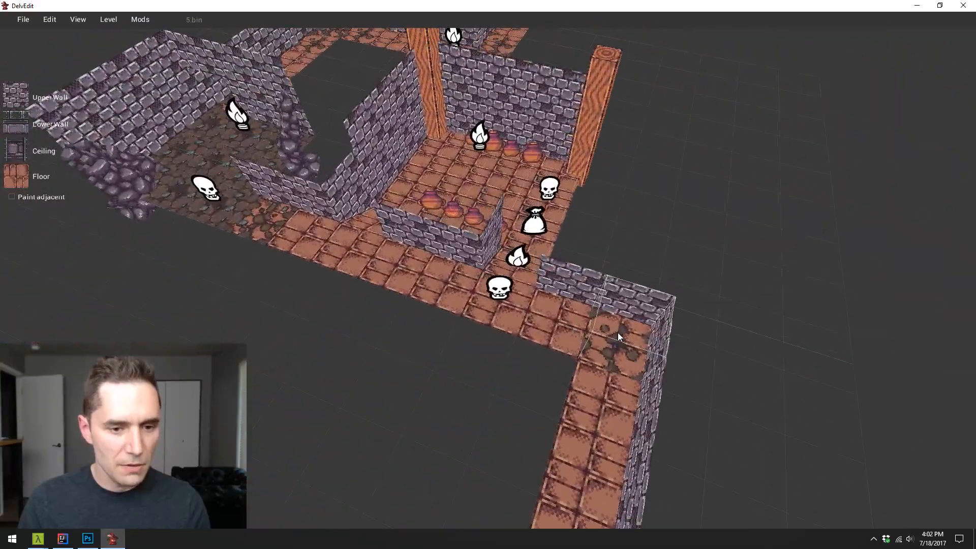
key("d")
key("s")
key("d")
key("s")
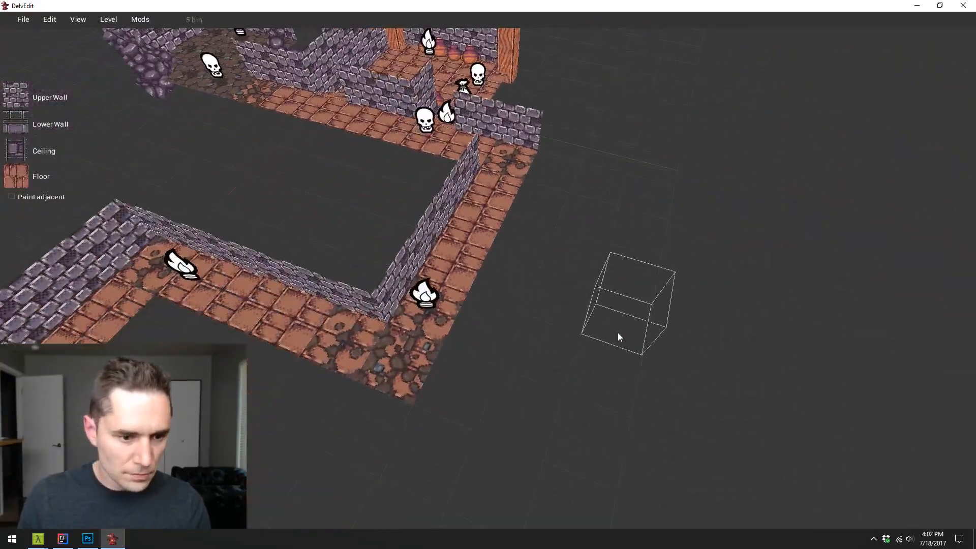
key("s")
key("a")
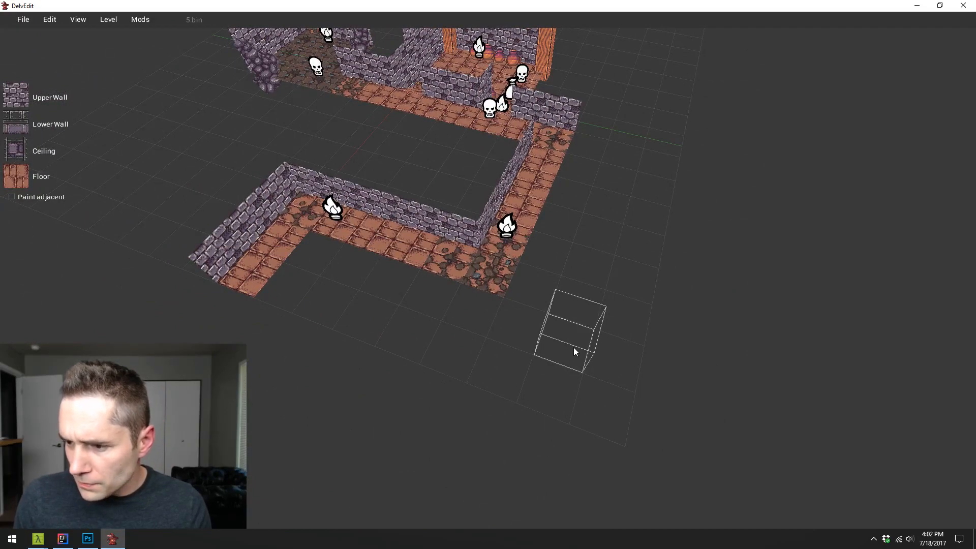
key("w")
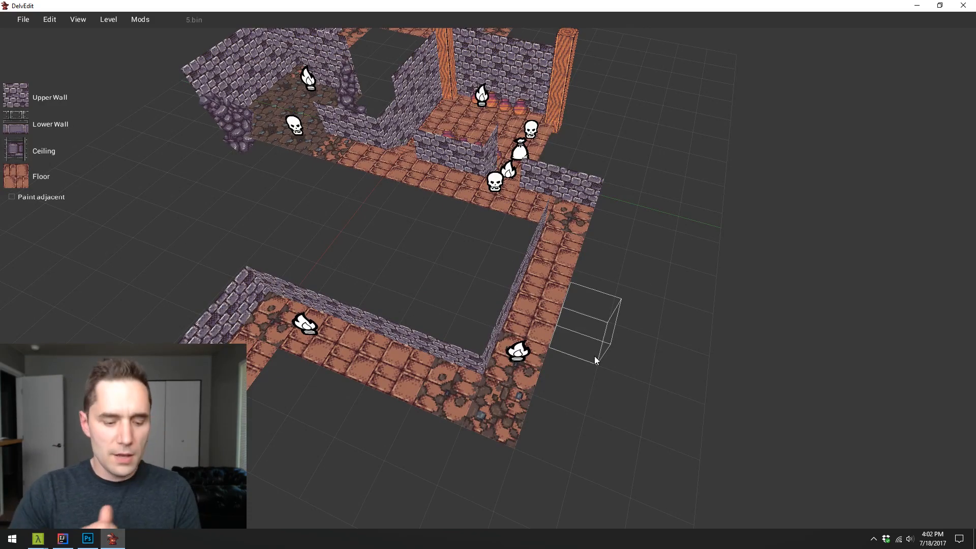
key("w")
key("w")
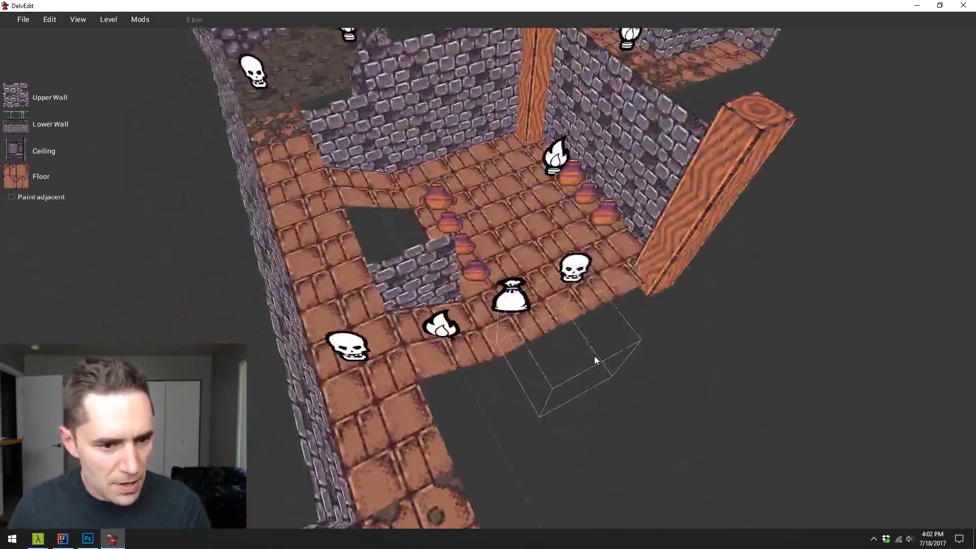
key("s")
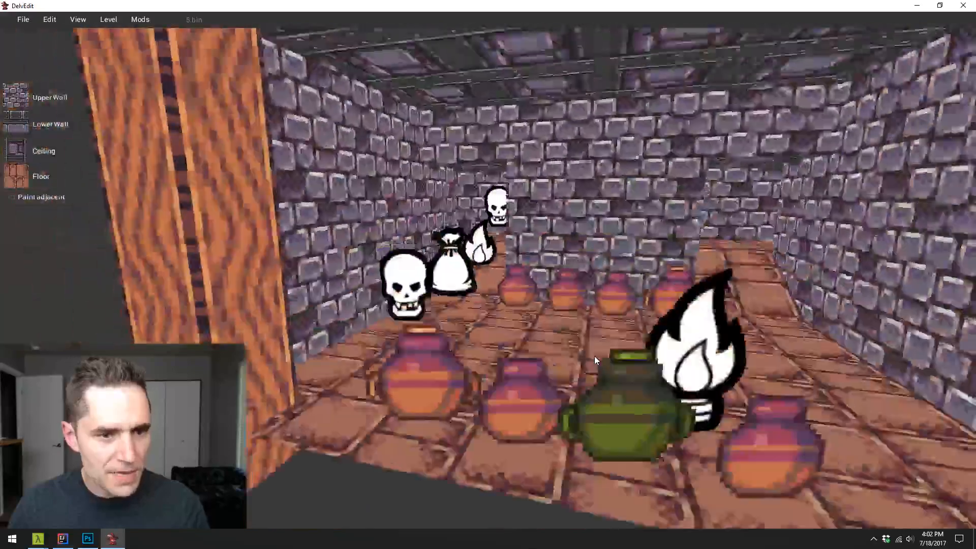
- Examine the whole level from above, from the pot room around the outer corridors to the rocky room
key("a")
key("s")
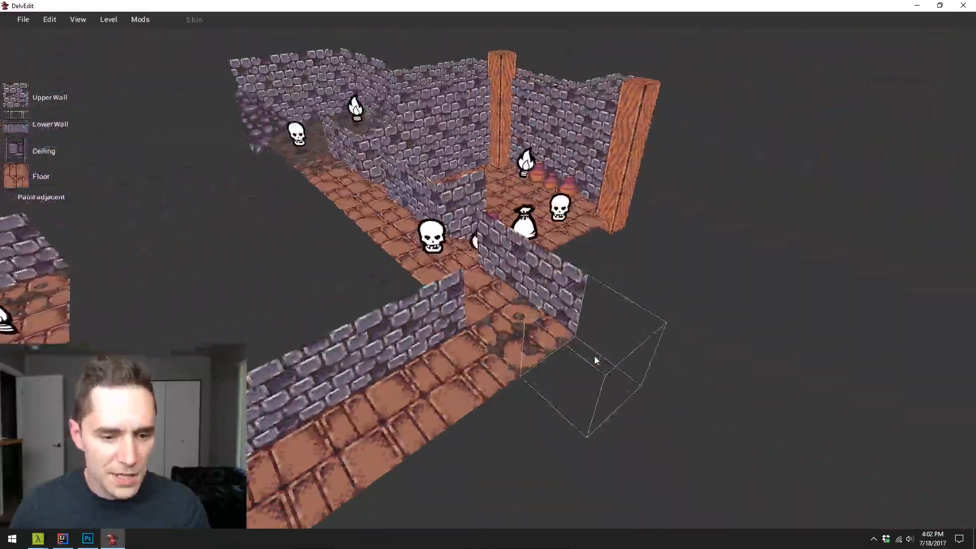
key("a")
key("Right")
key("d")
key("Left")
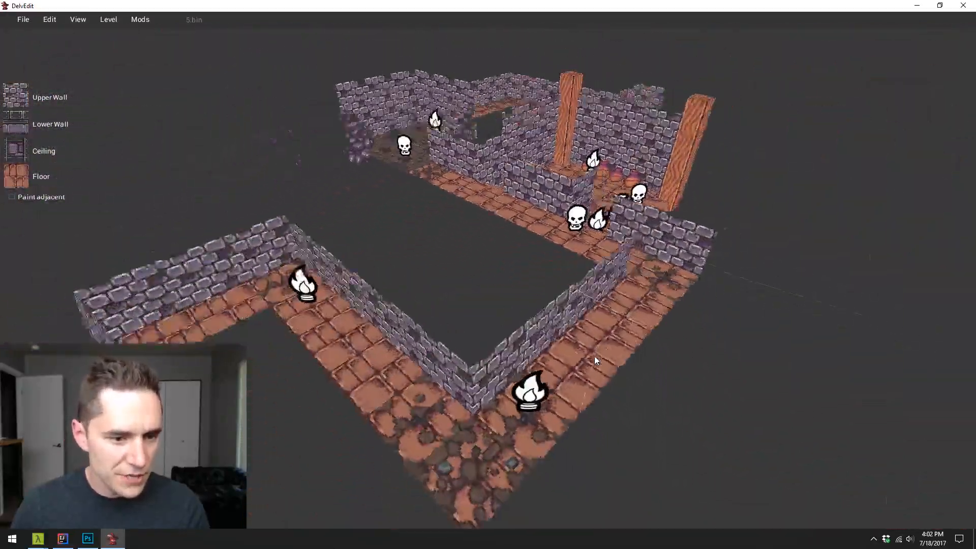
key("s")
key("Right")
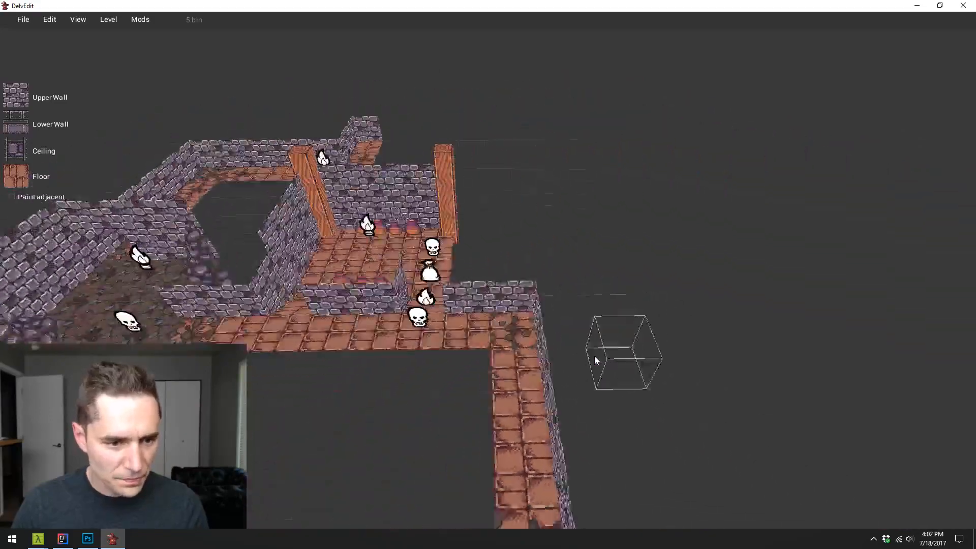
key("a")
key("s")
key("a")
- Finish working on the level and close the level editor
left_click(39, 22)
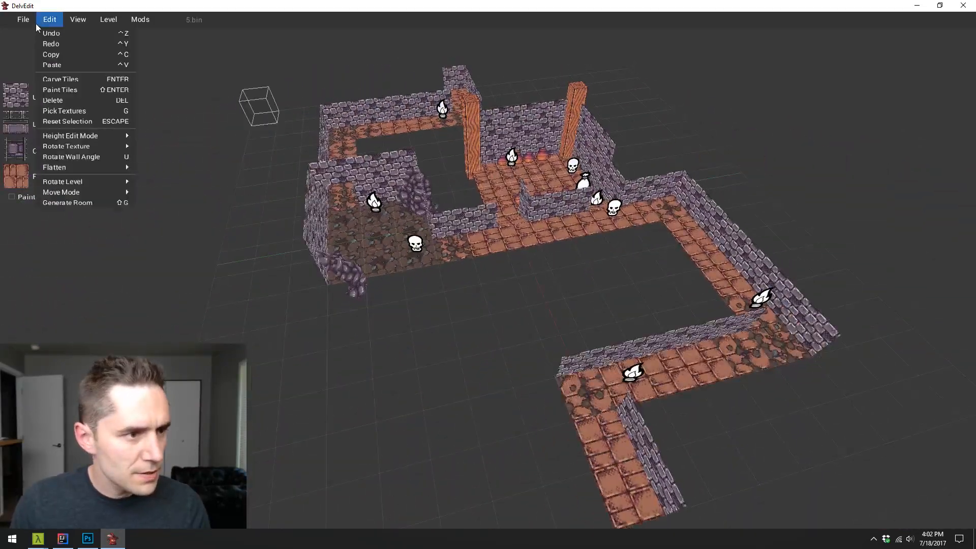
left_click(32, 33)
left_click(963, 5)
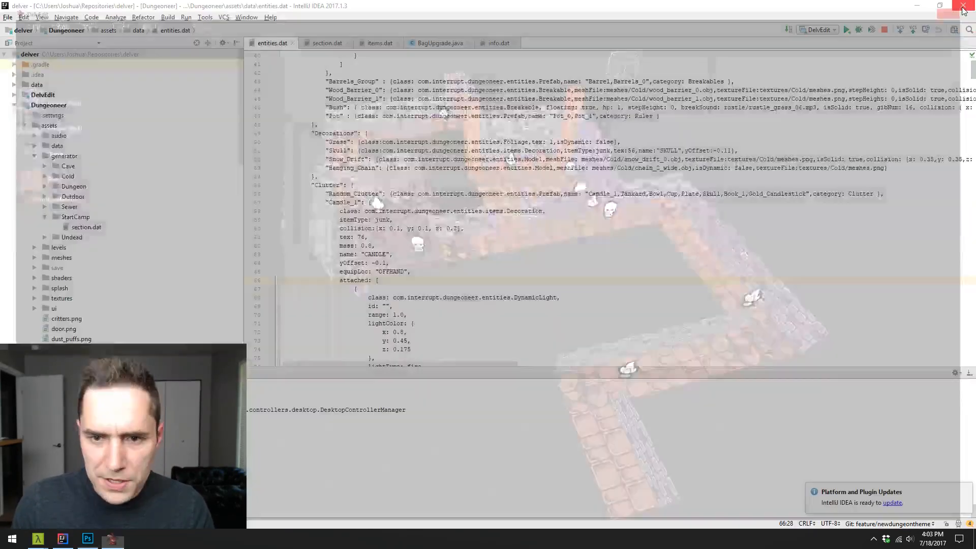
- Switch to the Cmder terminal, check the delver repository's status with git status and stage all changes with git add
mouse_move(38, 538)
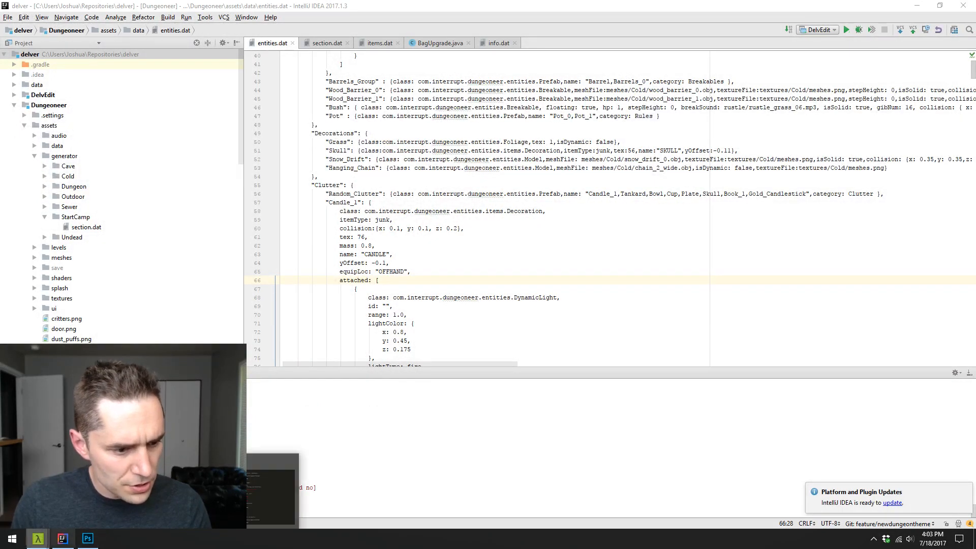
left_click(270, 495)
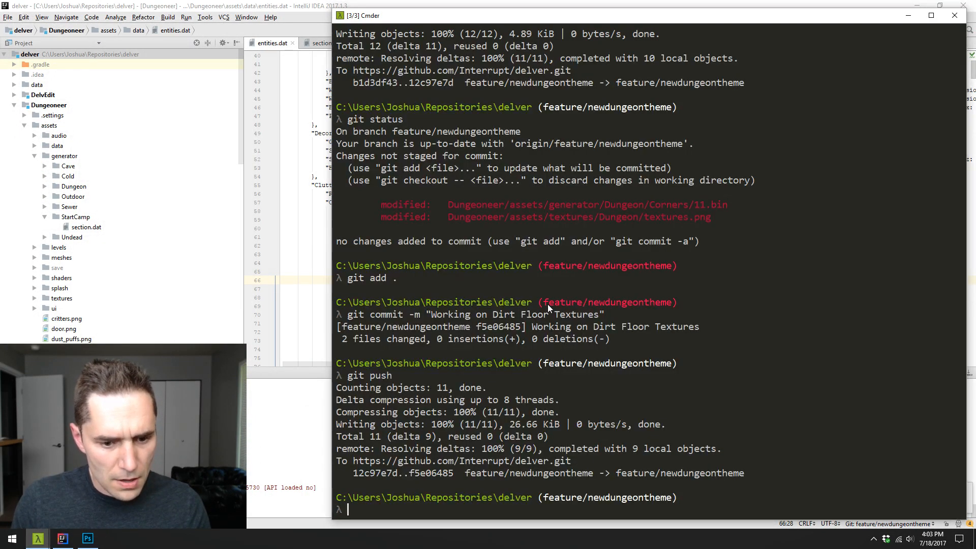
type("git status")
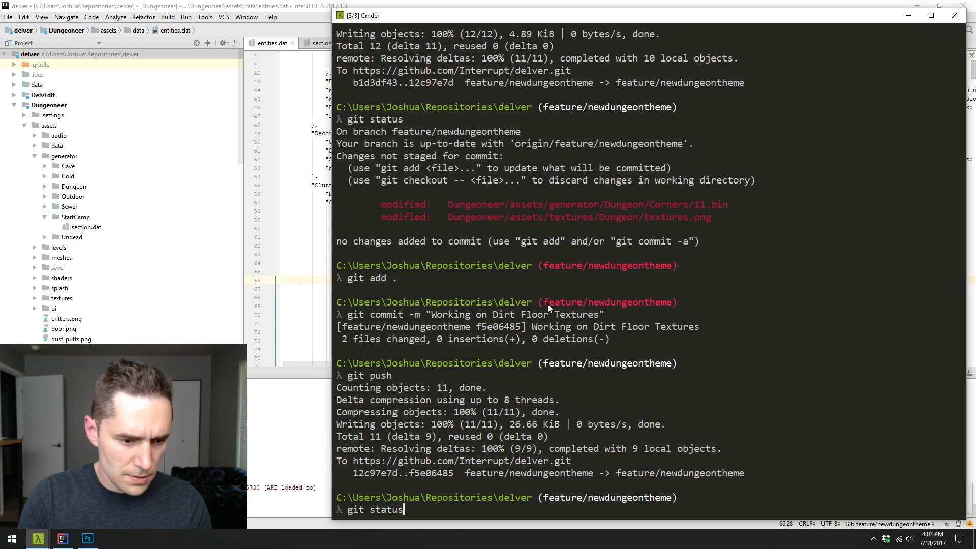
key("Return")
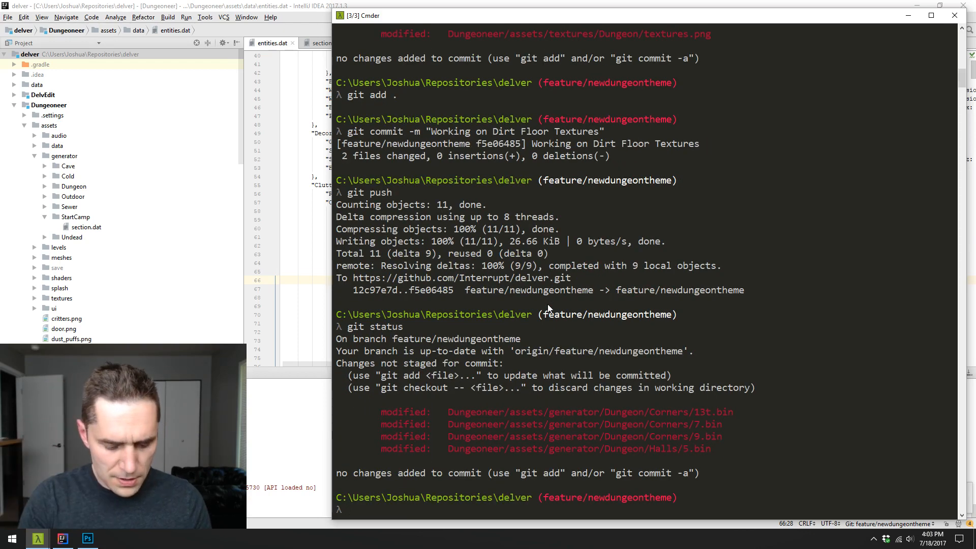
type("git add .")
key("Return")
- Commit the staged files with the message "Updating Dungeon/Corners" and push the commit to the remote repository
type("git ")
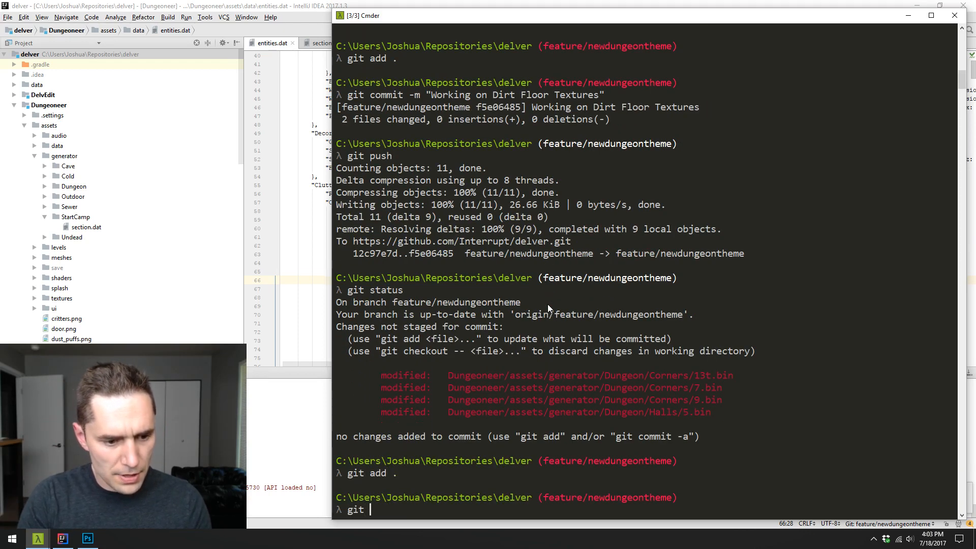
type("commit-m")
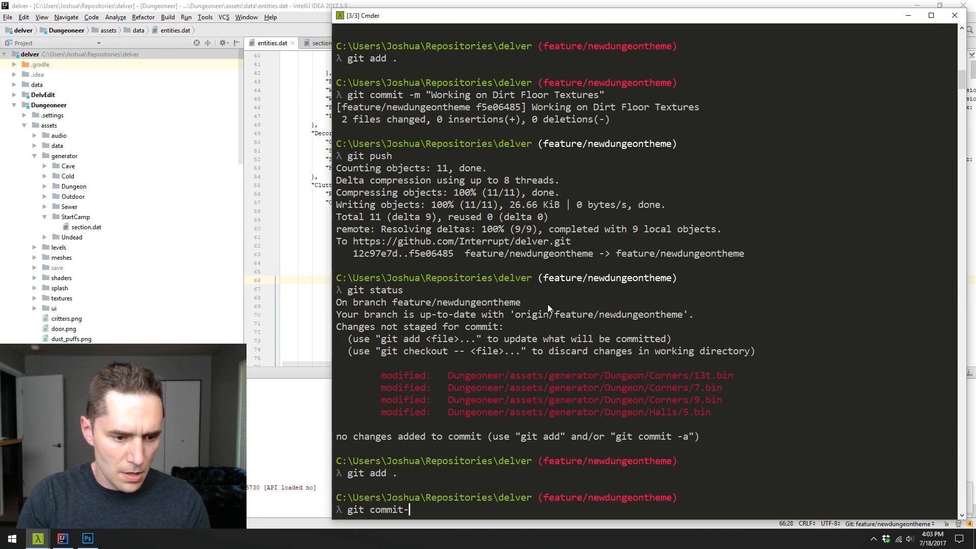
key("BackSpace")
key("BackSpace")
key("BackSpace")
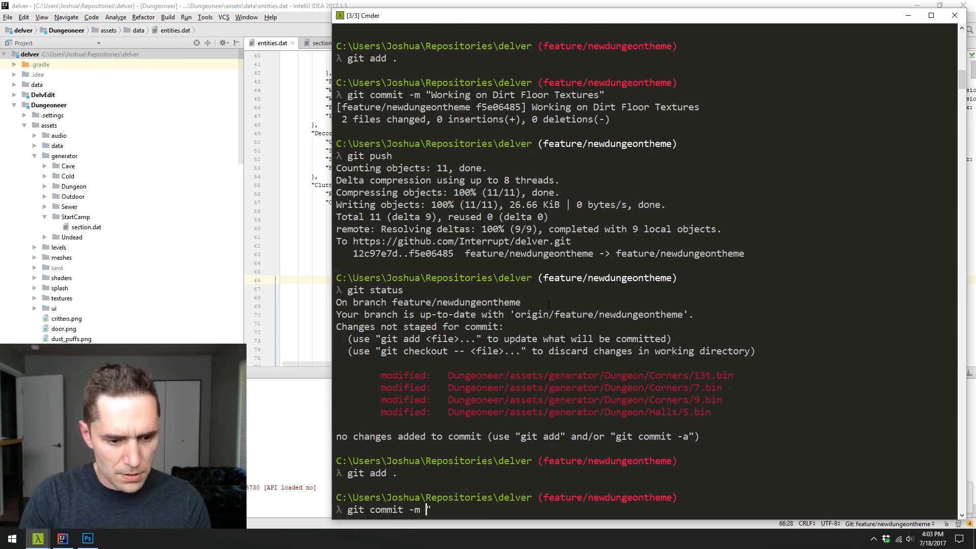
type("-m \"Updating")
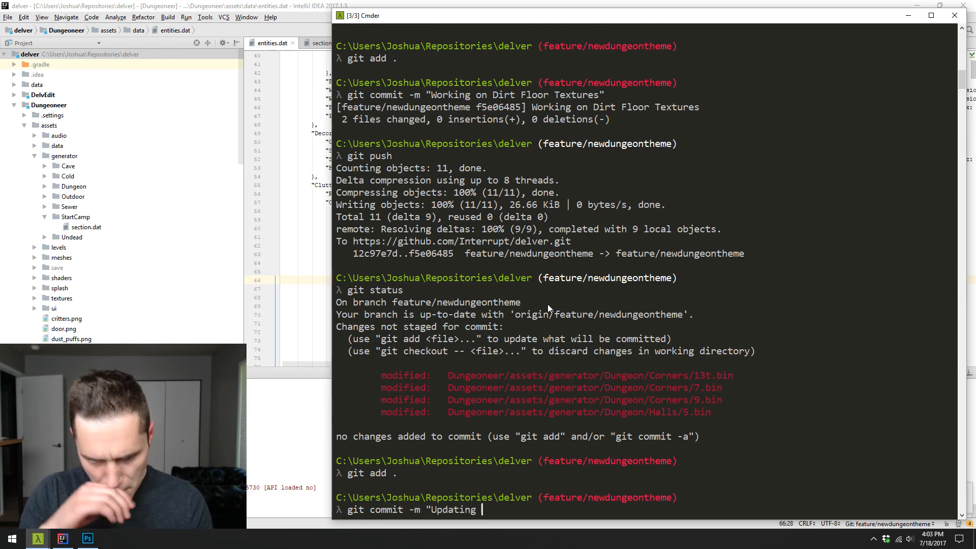
type(" Dungeon")
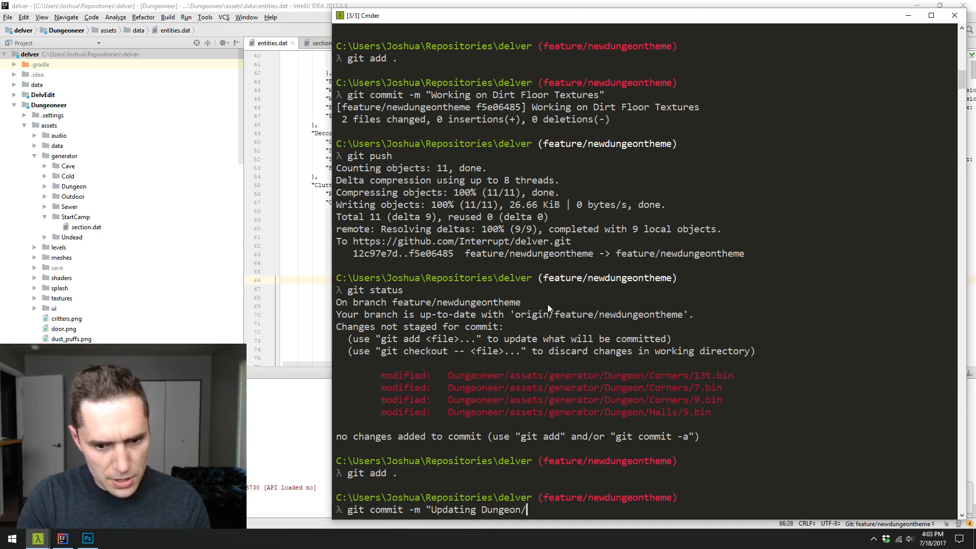
type("/Corrners\"")
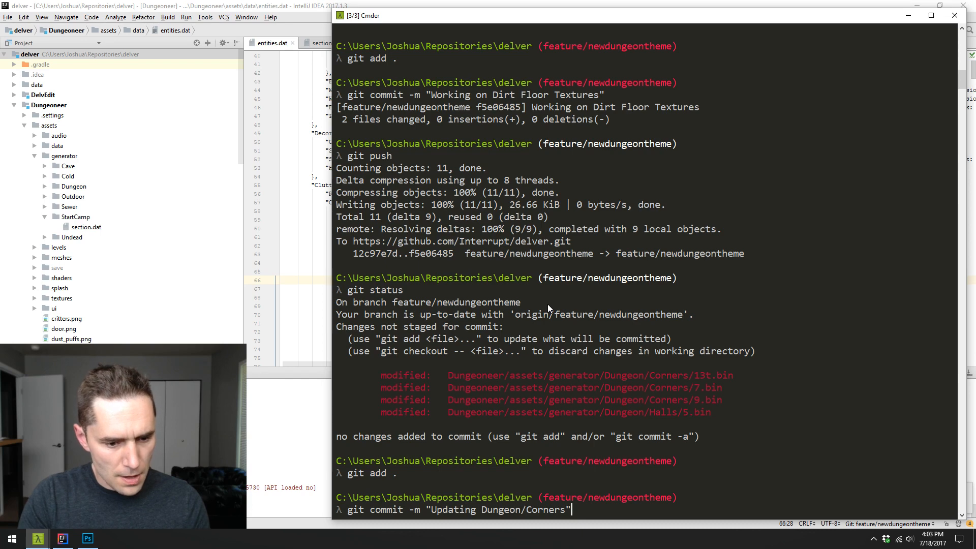
key("Return")
type("git push")
key("Return")
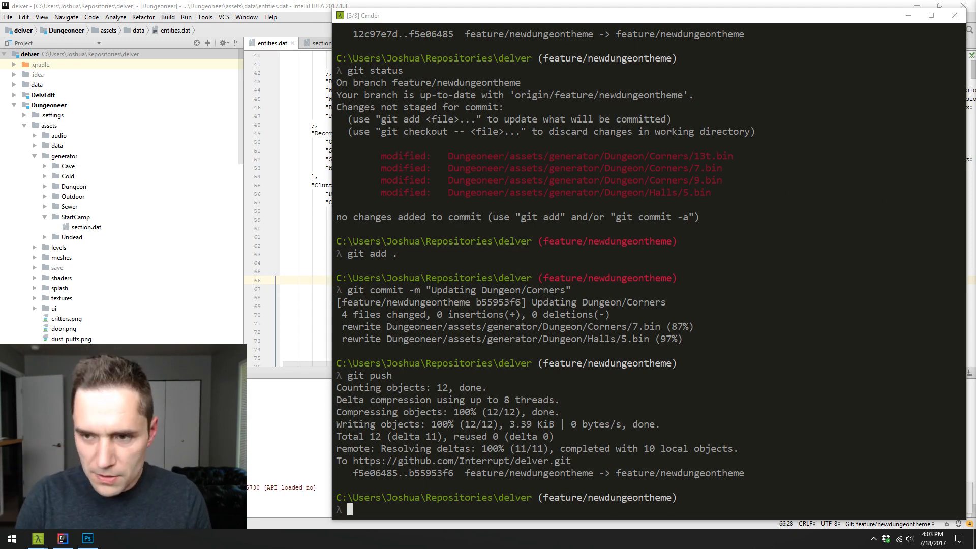
- Switch to Chrome and look over the delvergame.com home page from the banner to the trailer and download section
left_click_drag(975, 285, 396, 2)
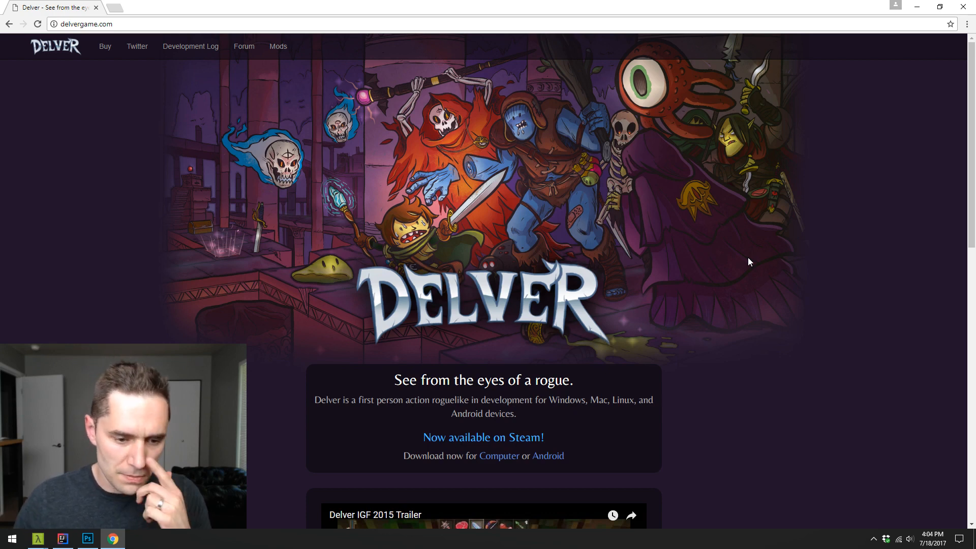
scroll(728, 203, "down", 3)
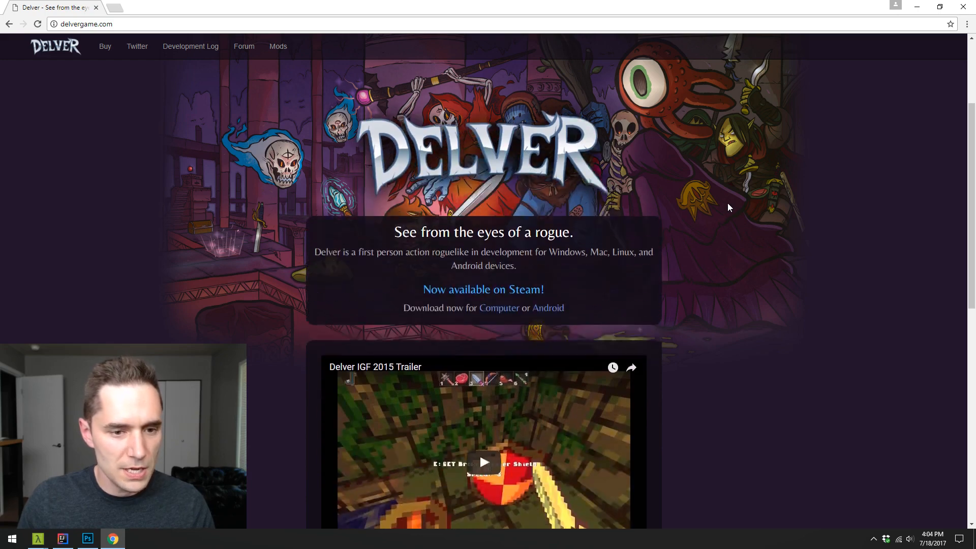
scroll(727, 205, "down", 3)
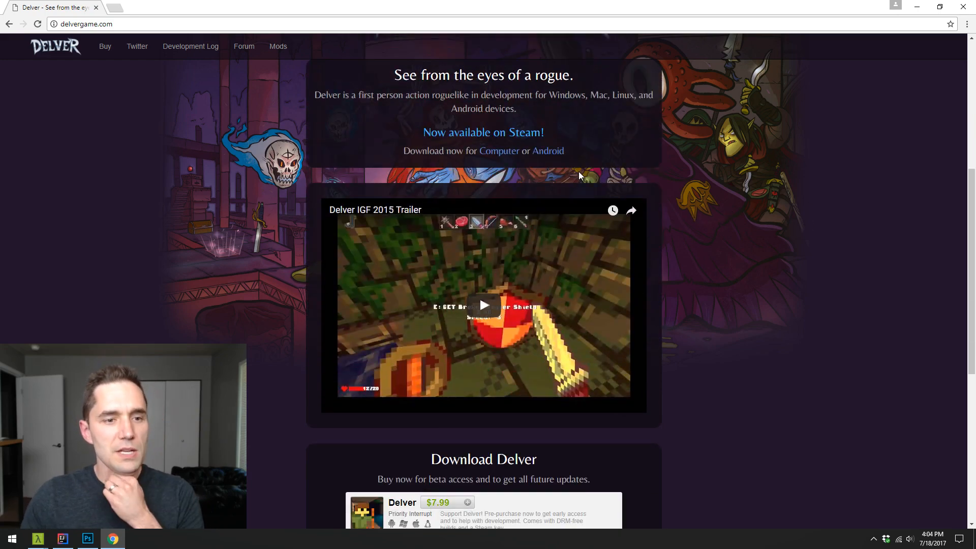
scroll(691, 161, "up", 6)
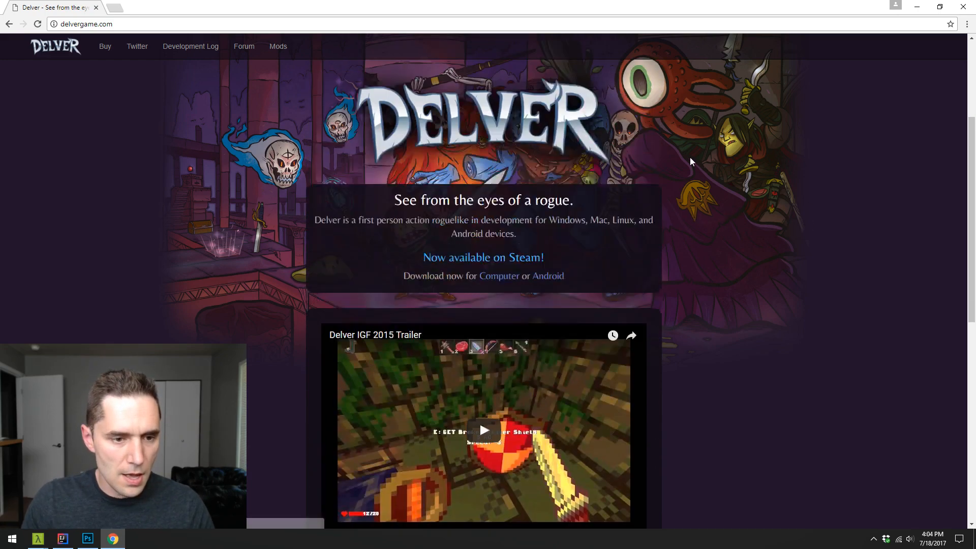